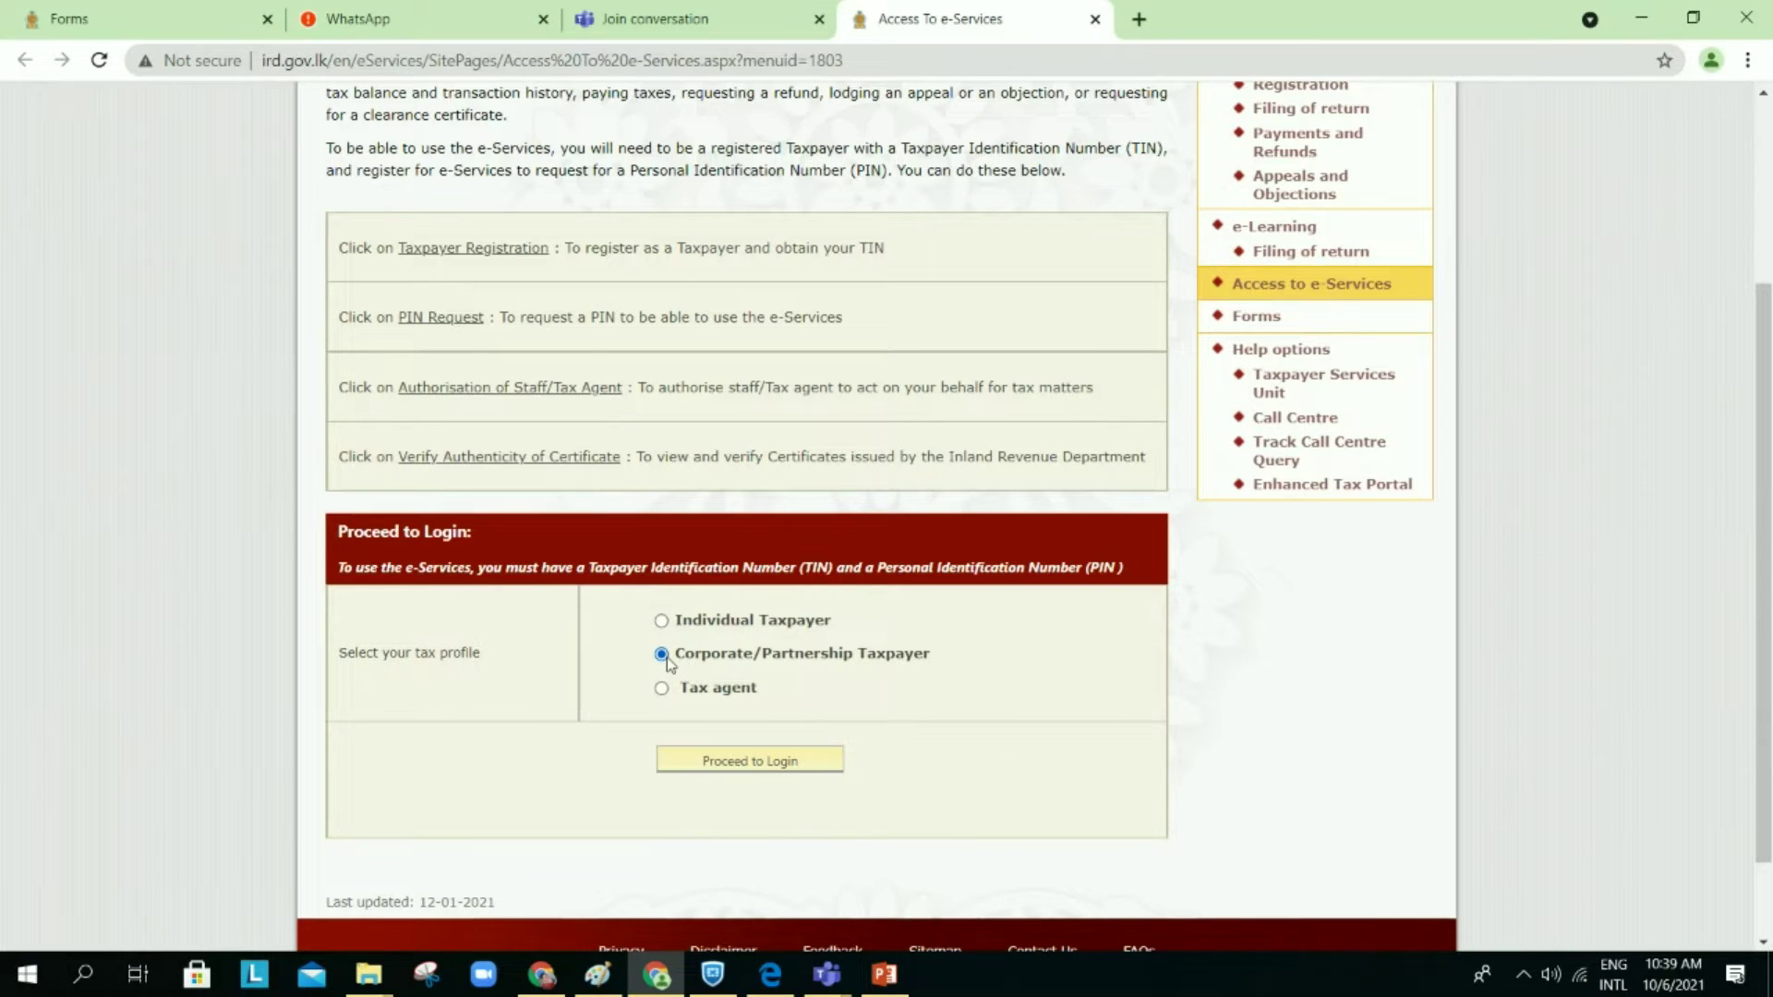
Step: Open the corporate taxpayer login page and expand the tax reference type list
click(712, 761)
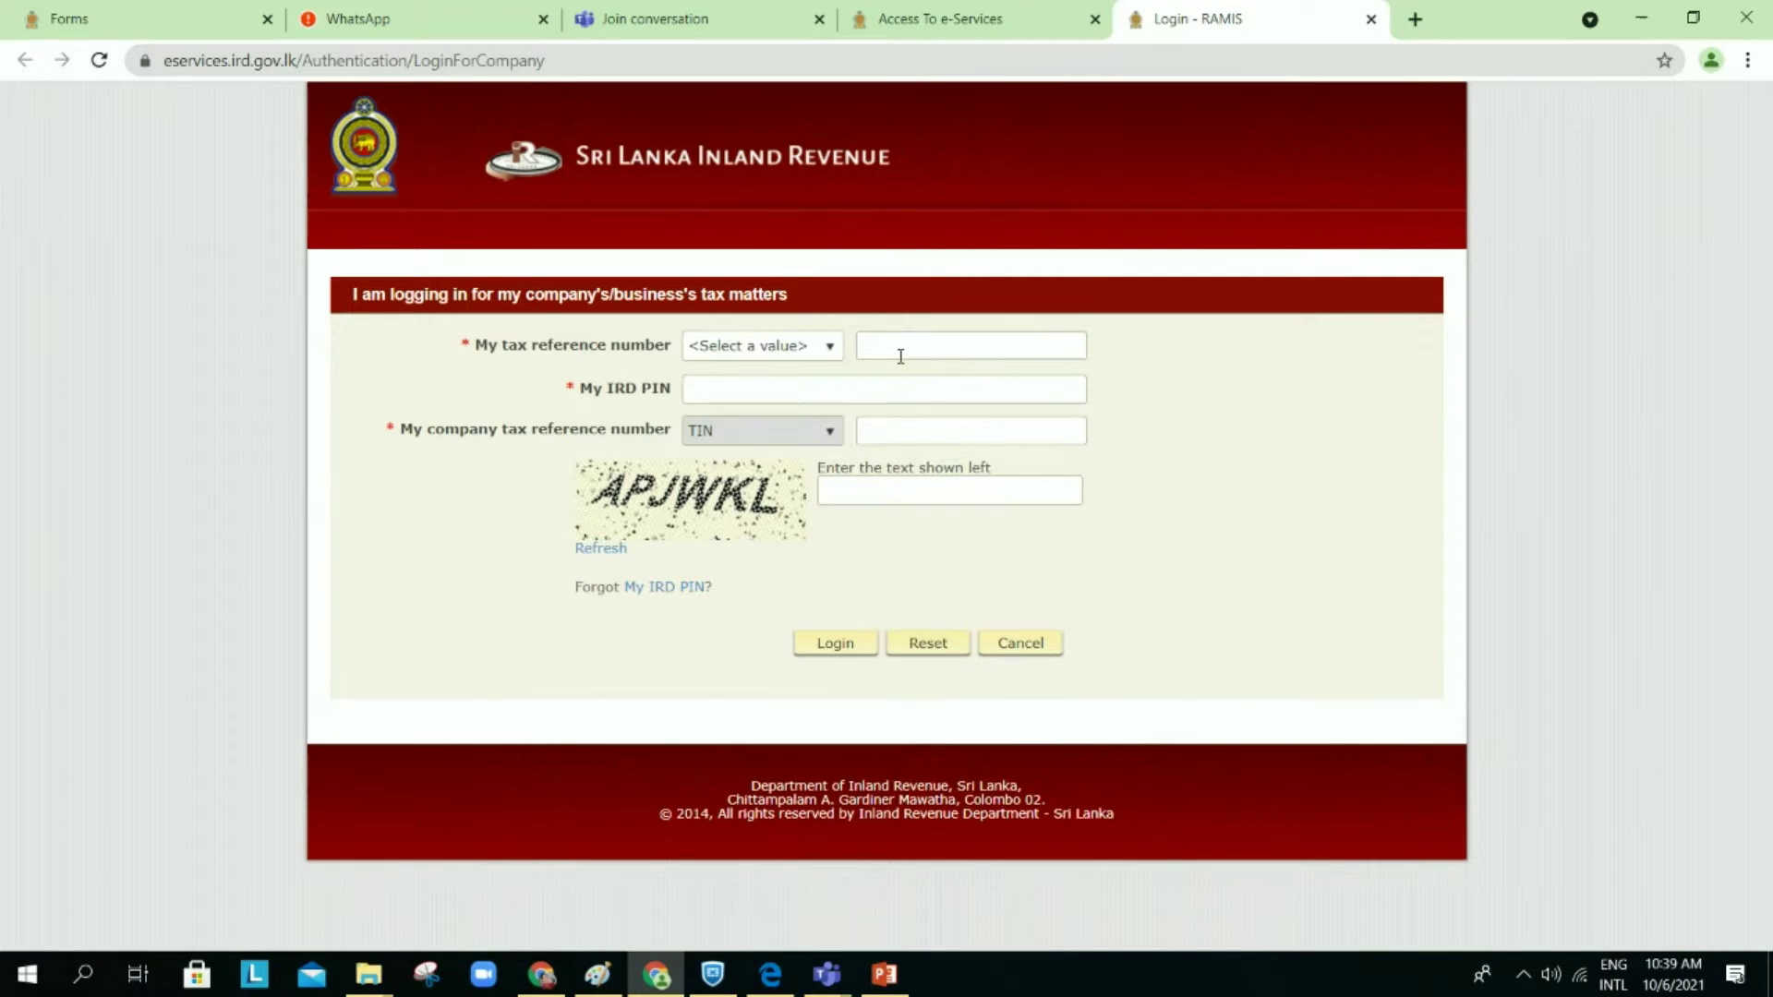
click(832, 348)
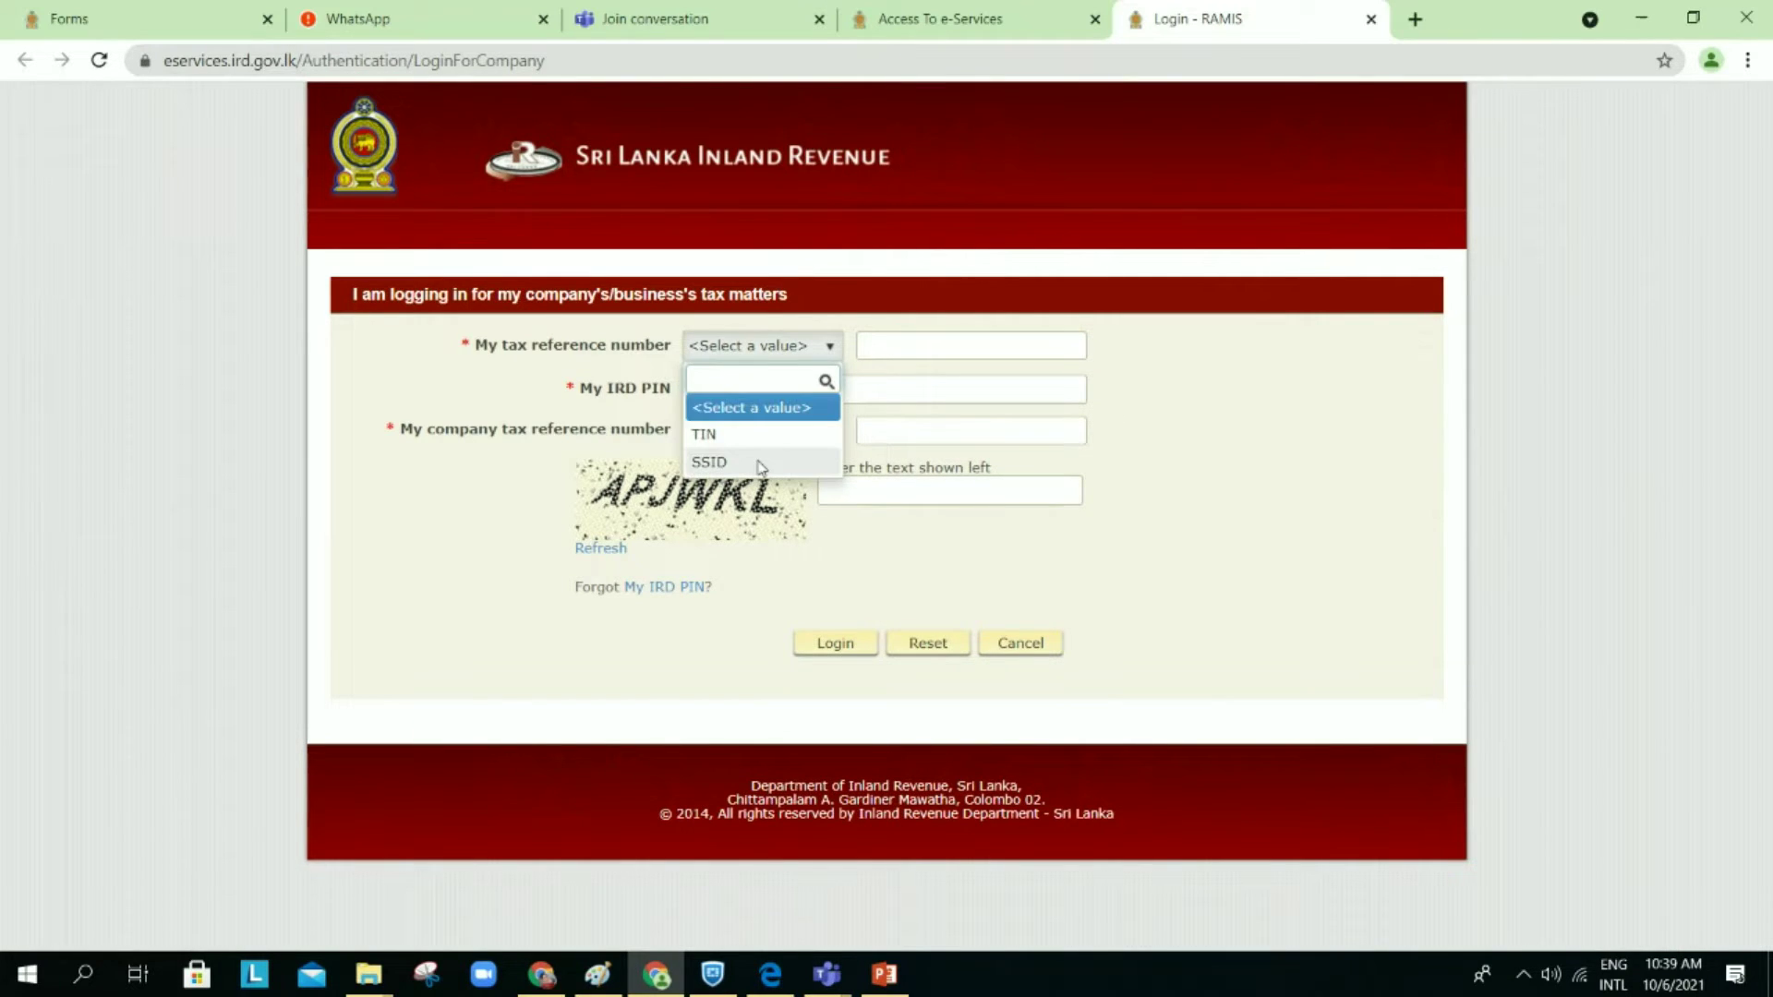
Step: Choose SSID as the reference type and enter the SSID number, IRD PIN and company TIN
click(760, 463)
click(915, 348)
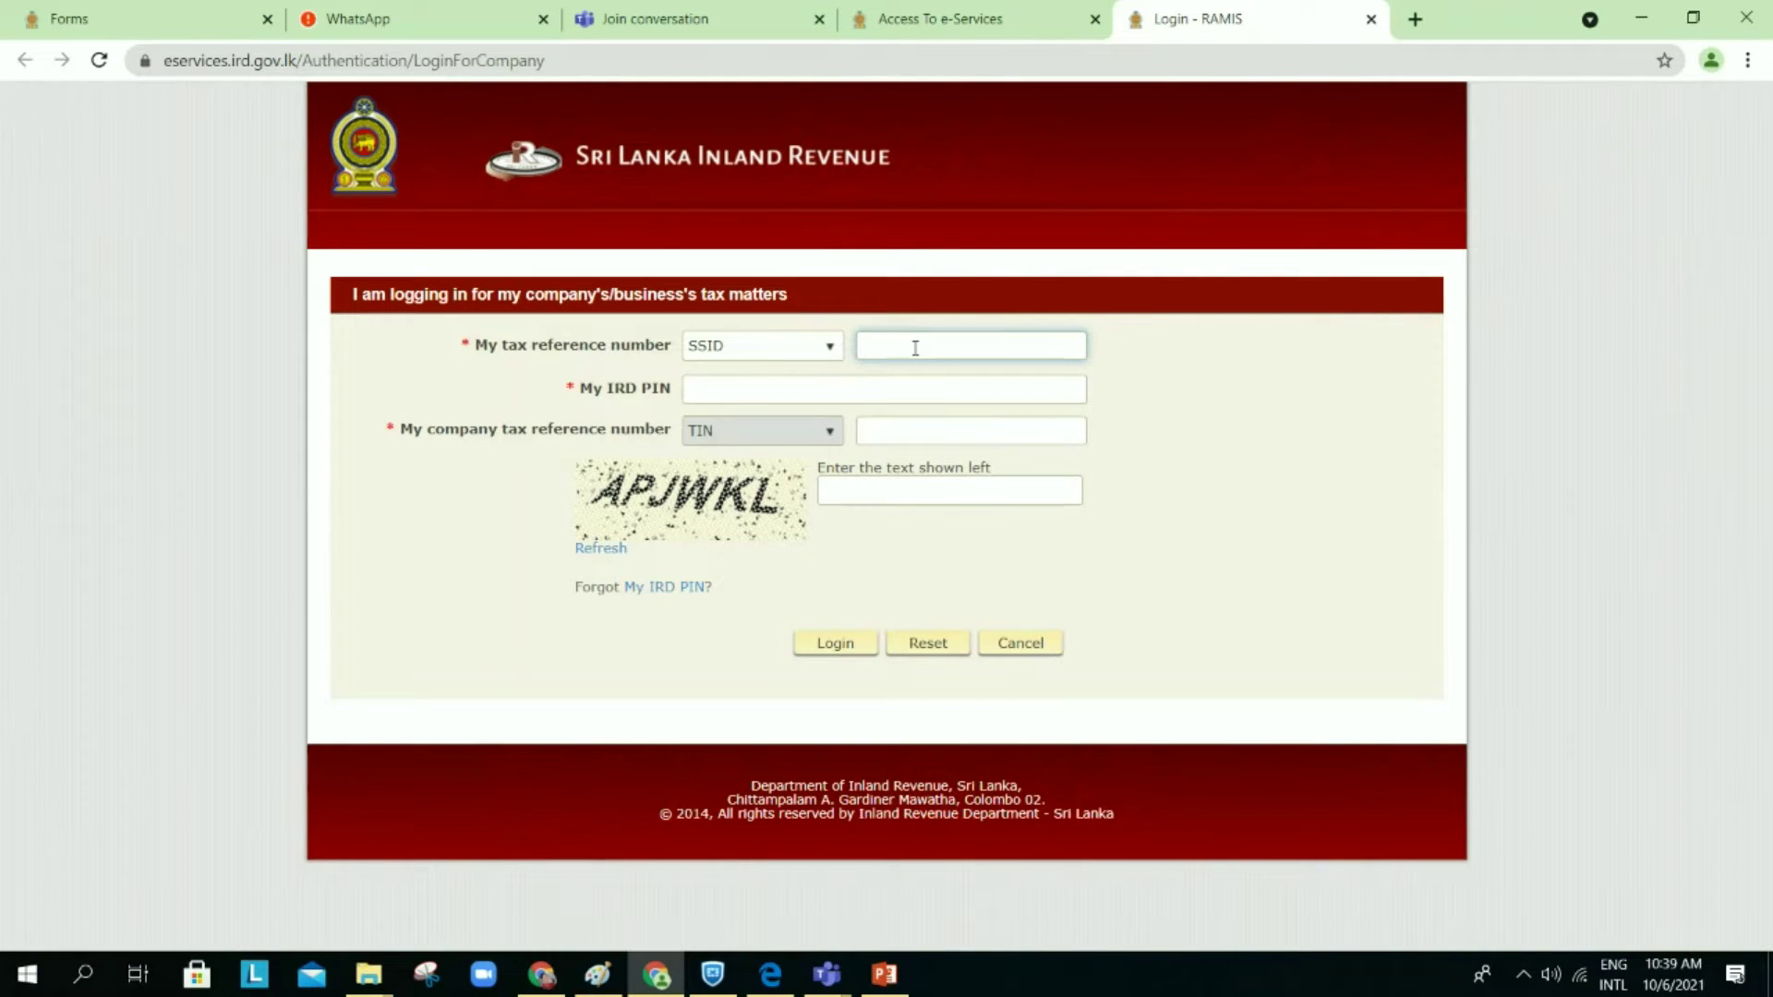
click(867, 396)
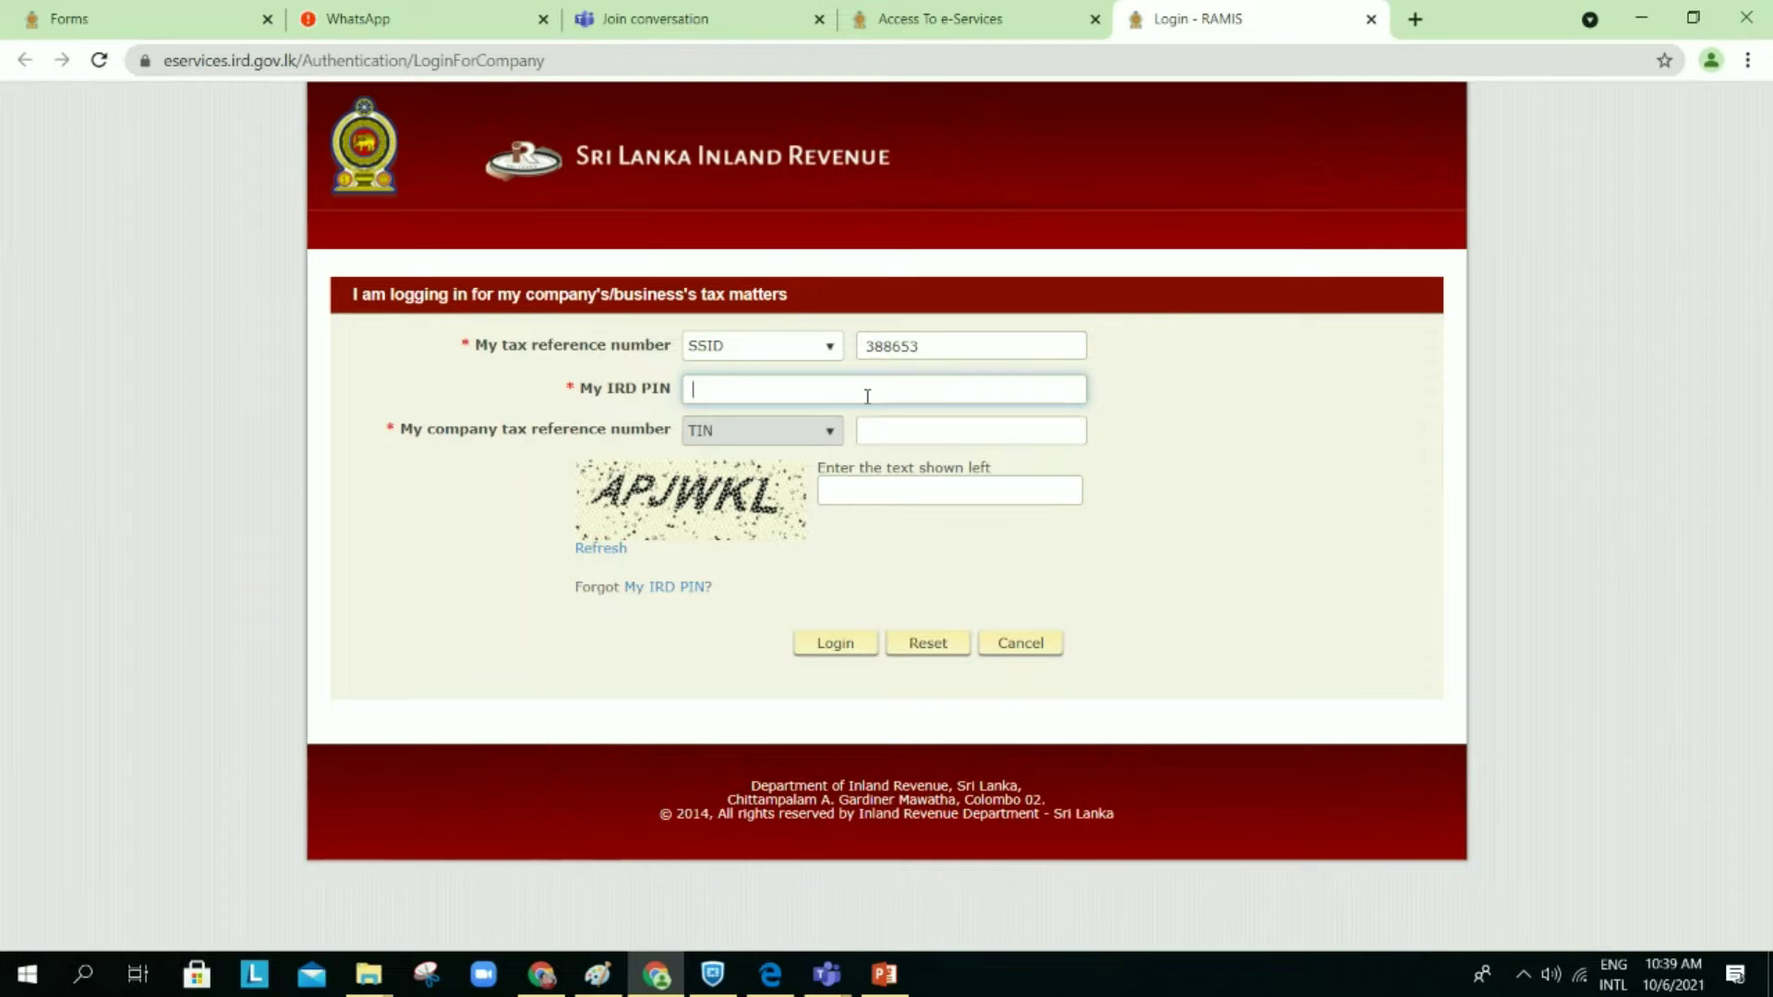
text(********)
click(956, 437)
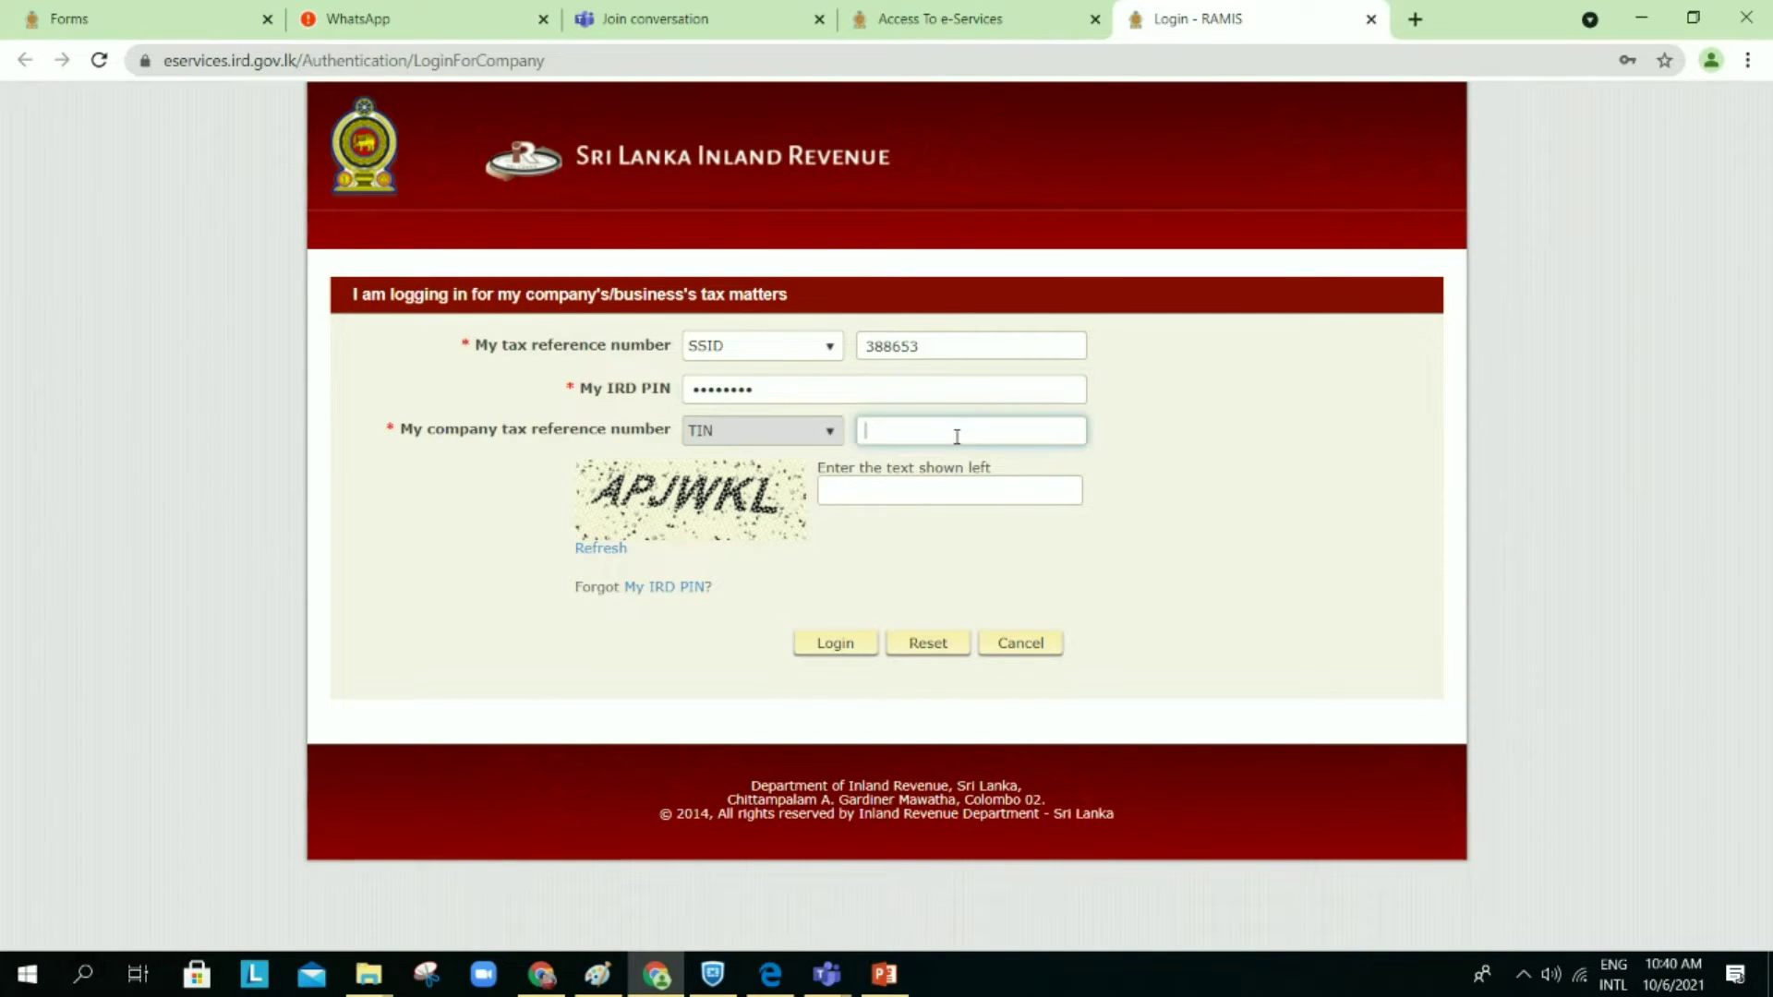
Step: Enter the captcha text and log in to the company e-Services account
click(907, 496)
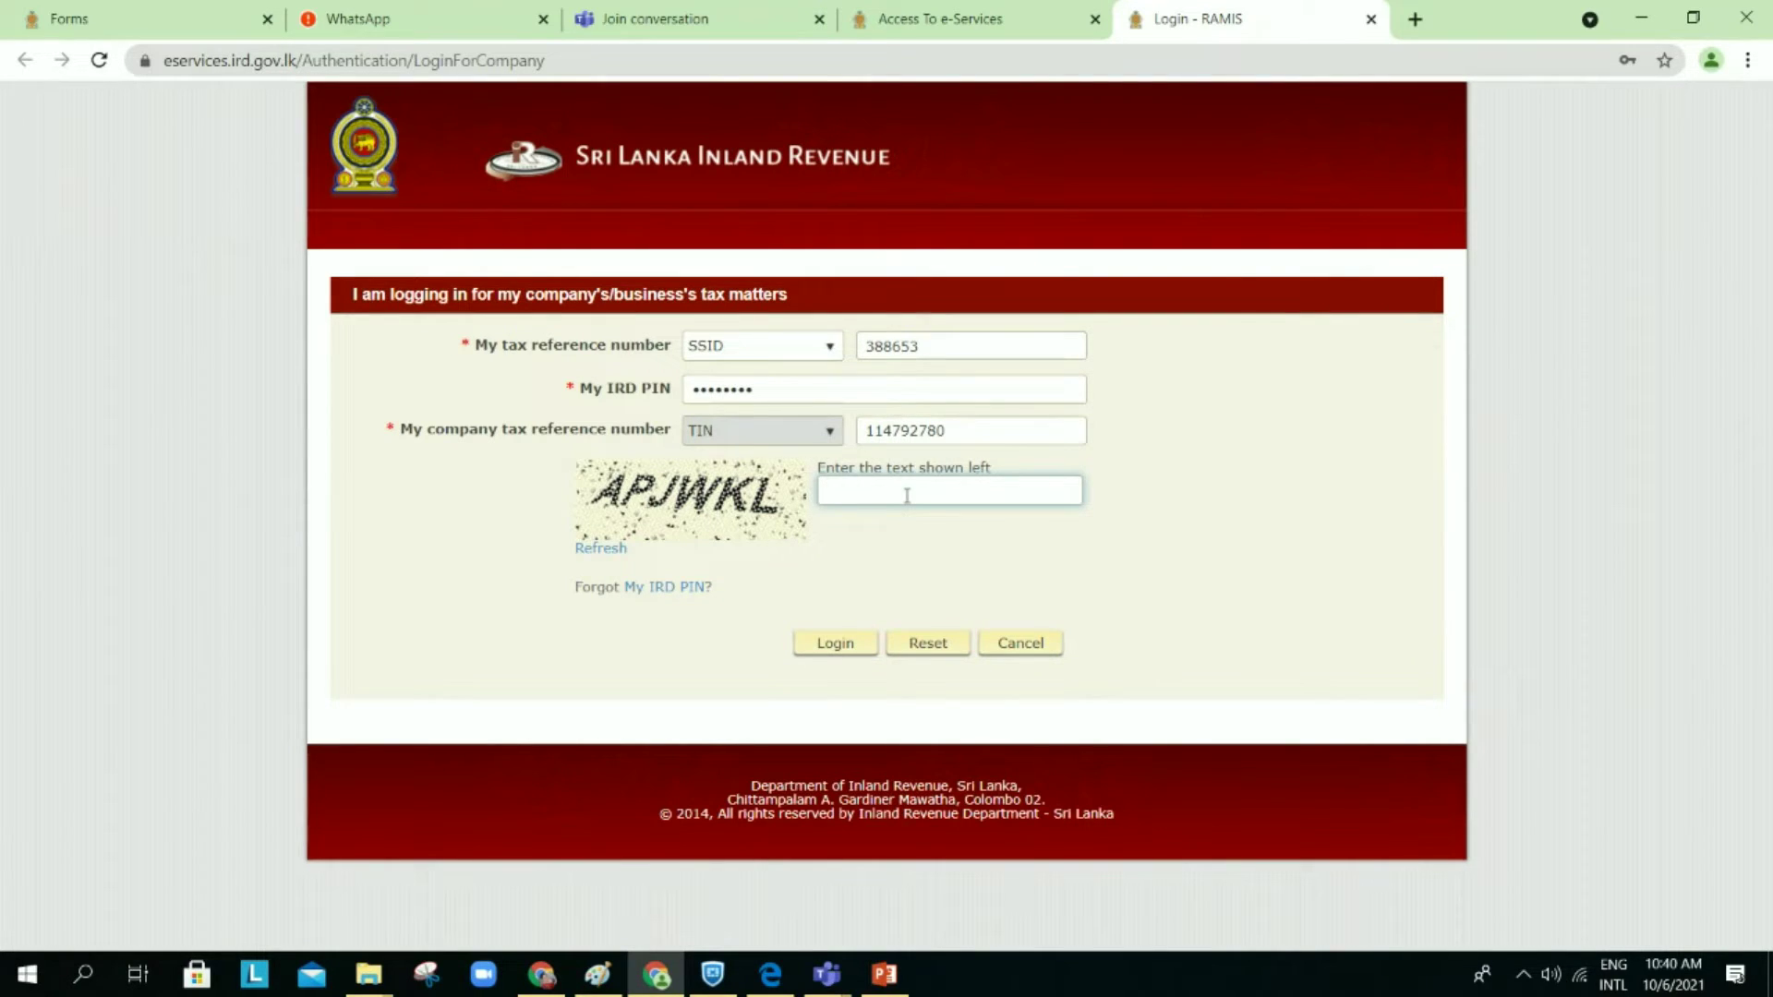
text(apjwkl)
click(833, 643)
click(836, 644)
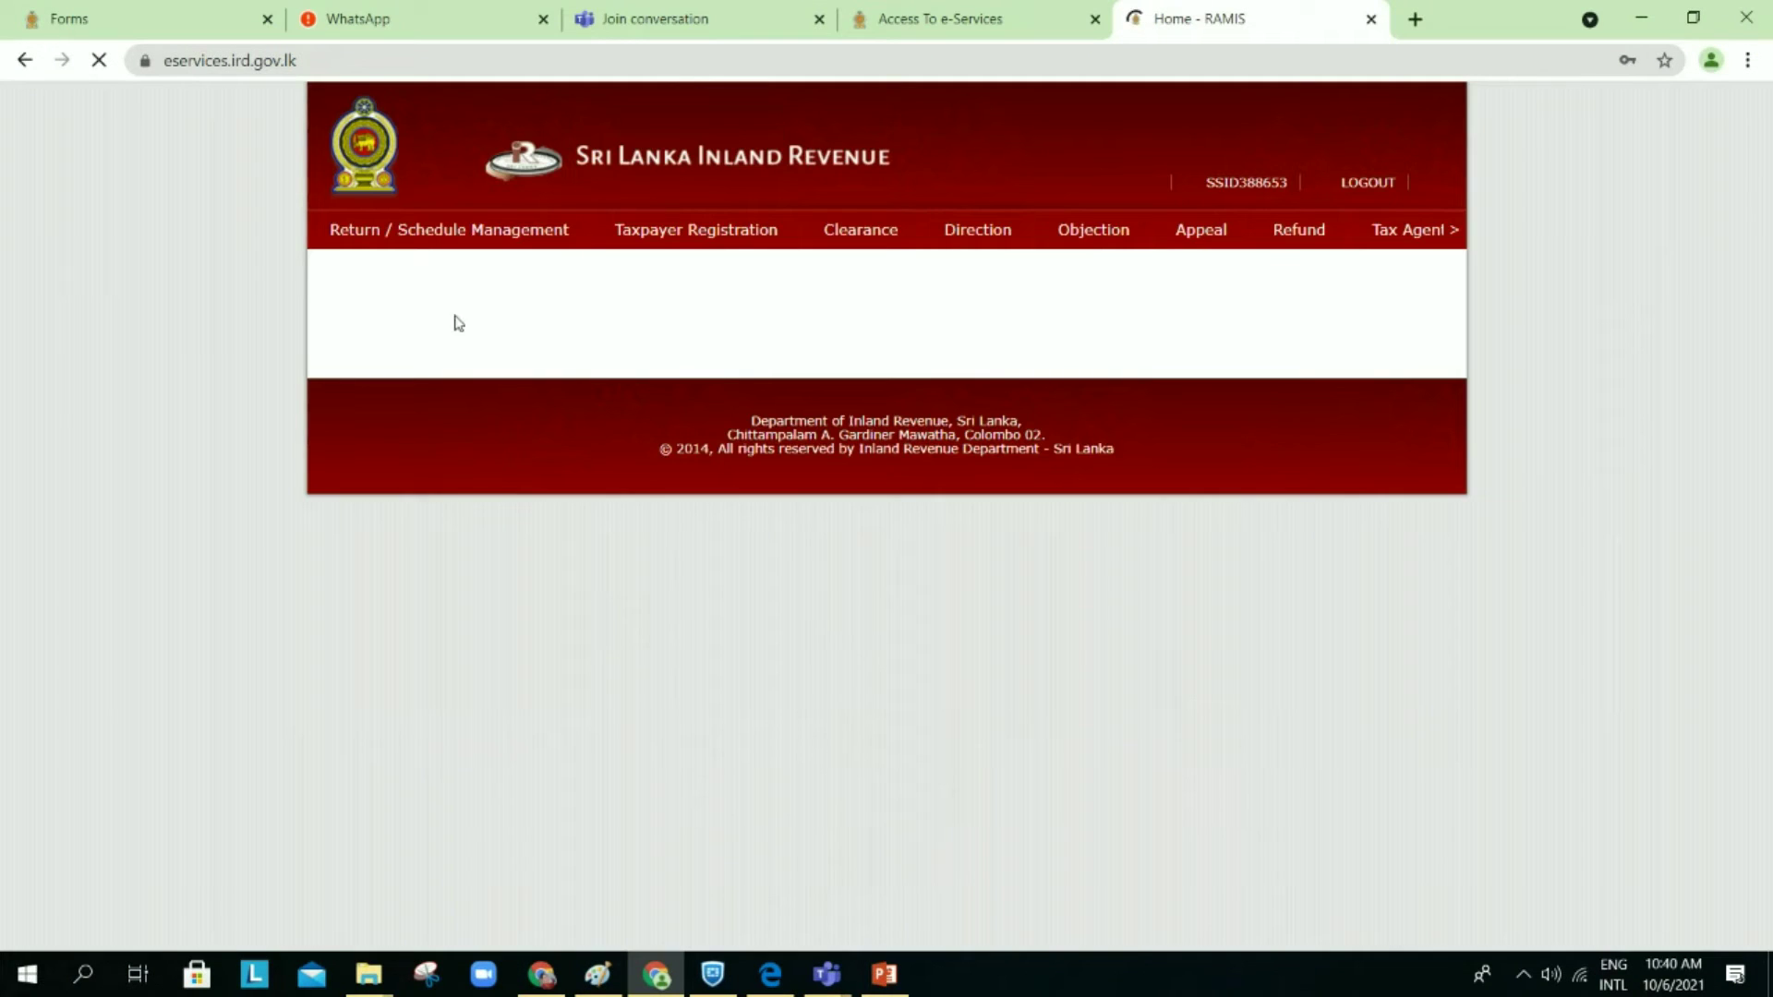
mouse_move(524, 254)
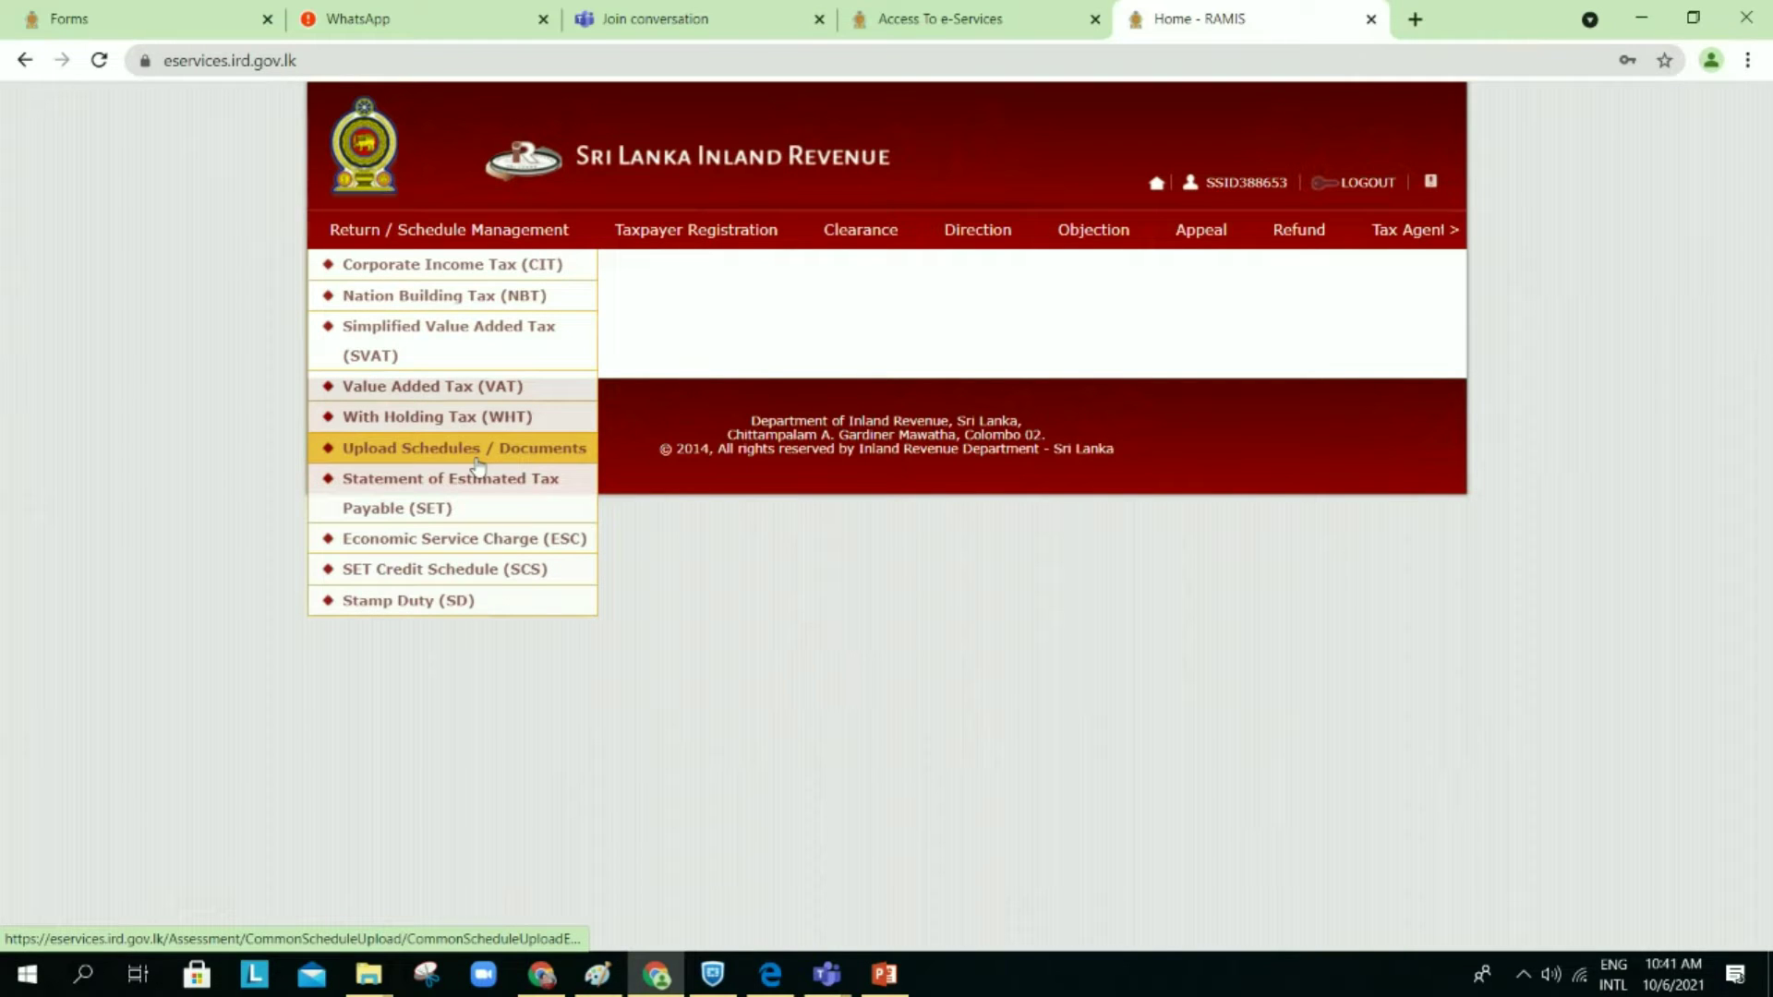
Step: Go to Upload Schedules / Documents and open the CIT schedule upload screen
click(477, 449)
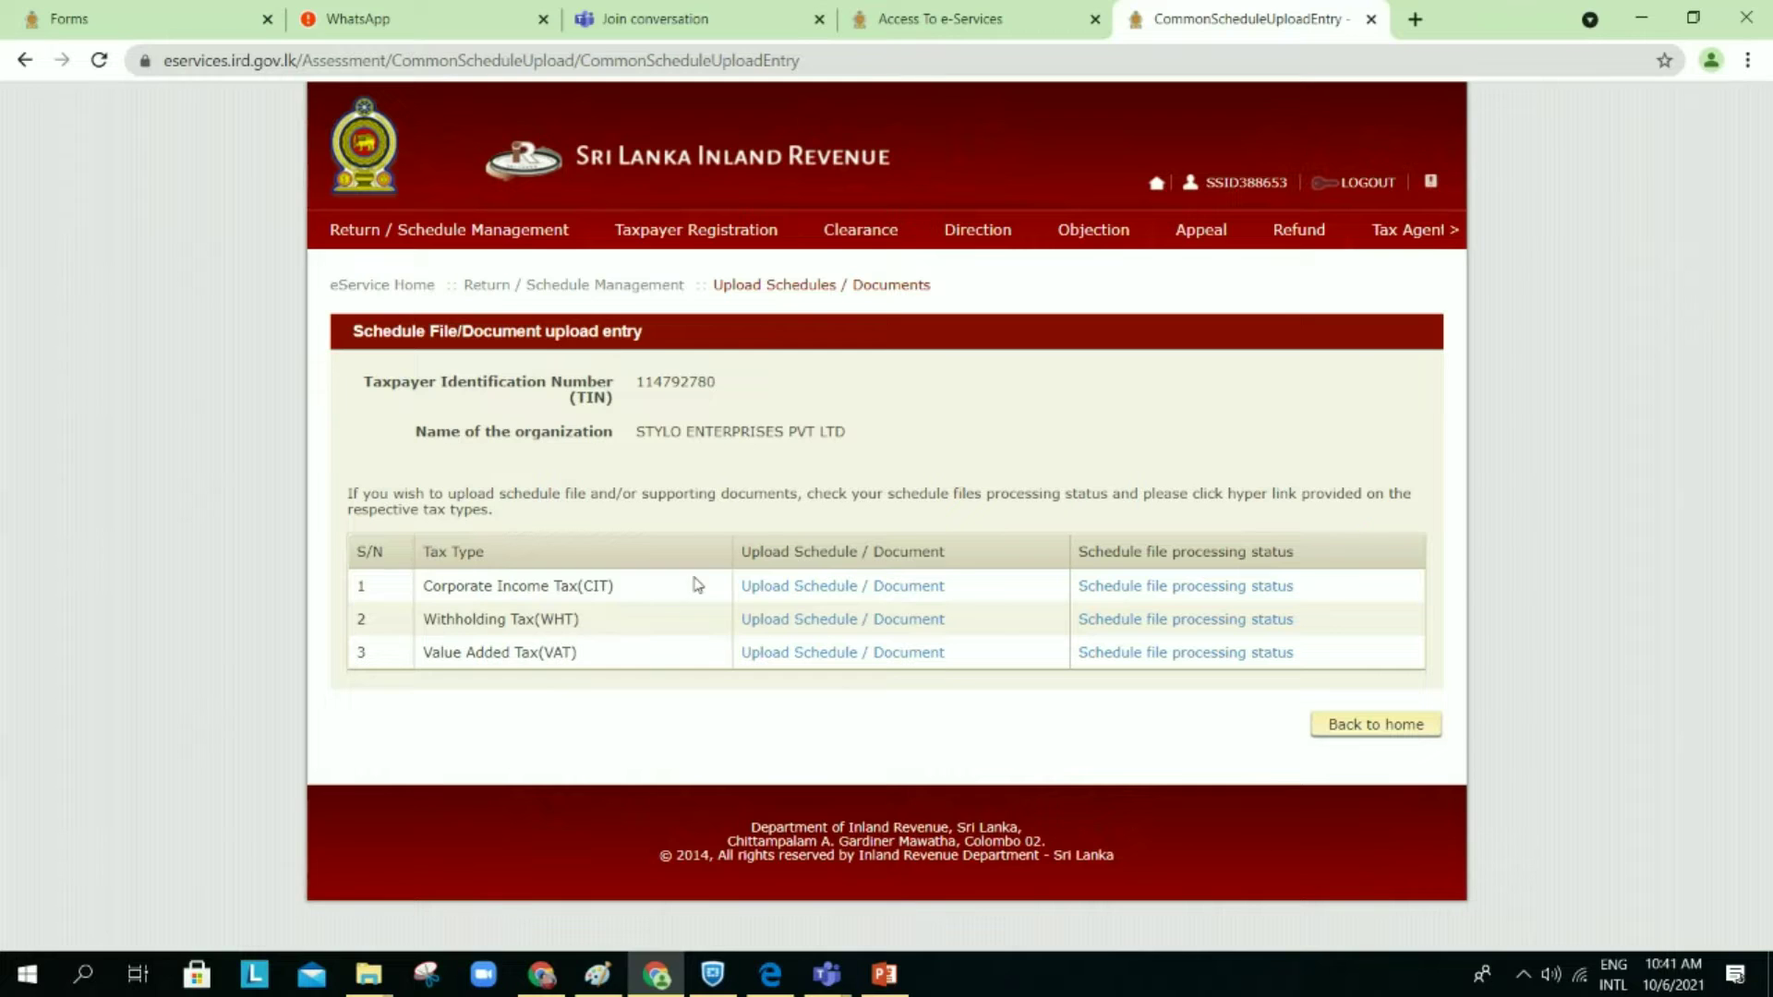
click(865, 592)
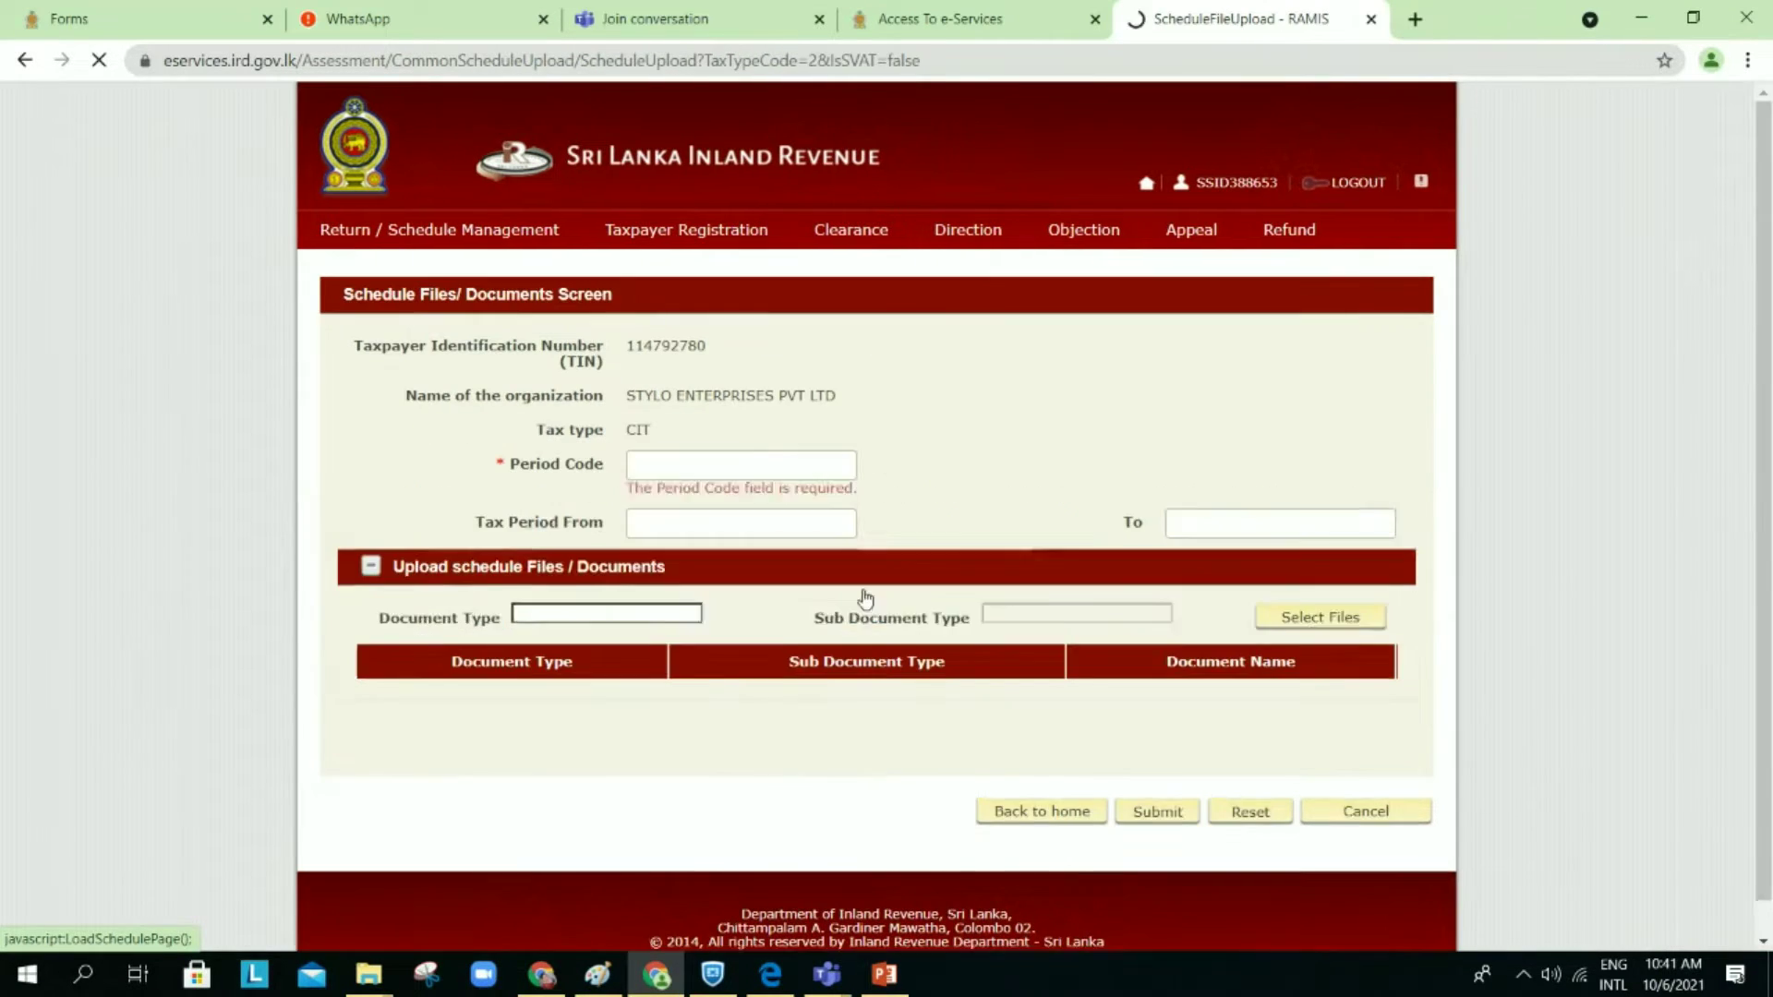
Step: Set period code 2021 and document type Supporting Document (ASMT & AUDIT)
click(736, 461)
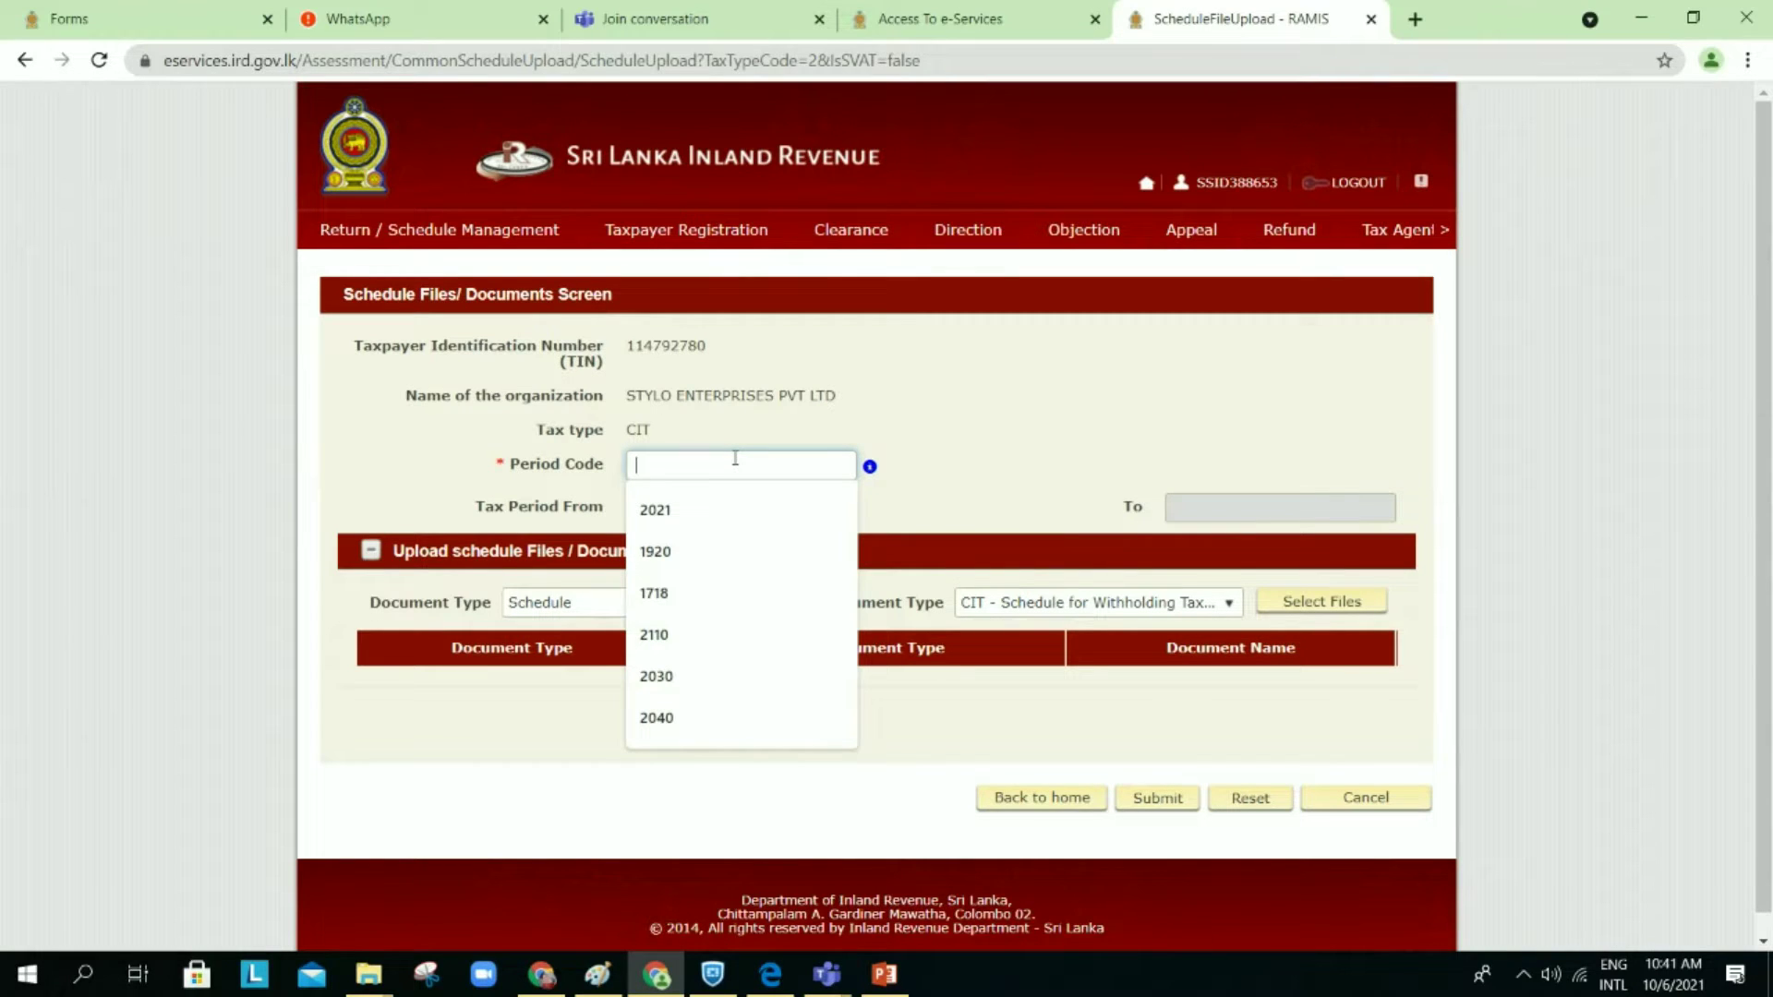
click(685, 512)
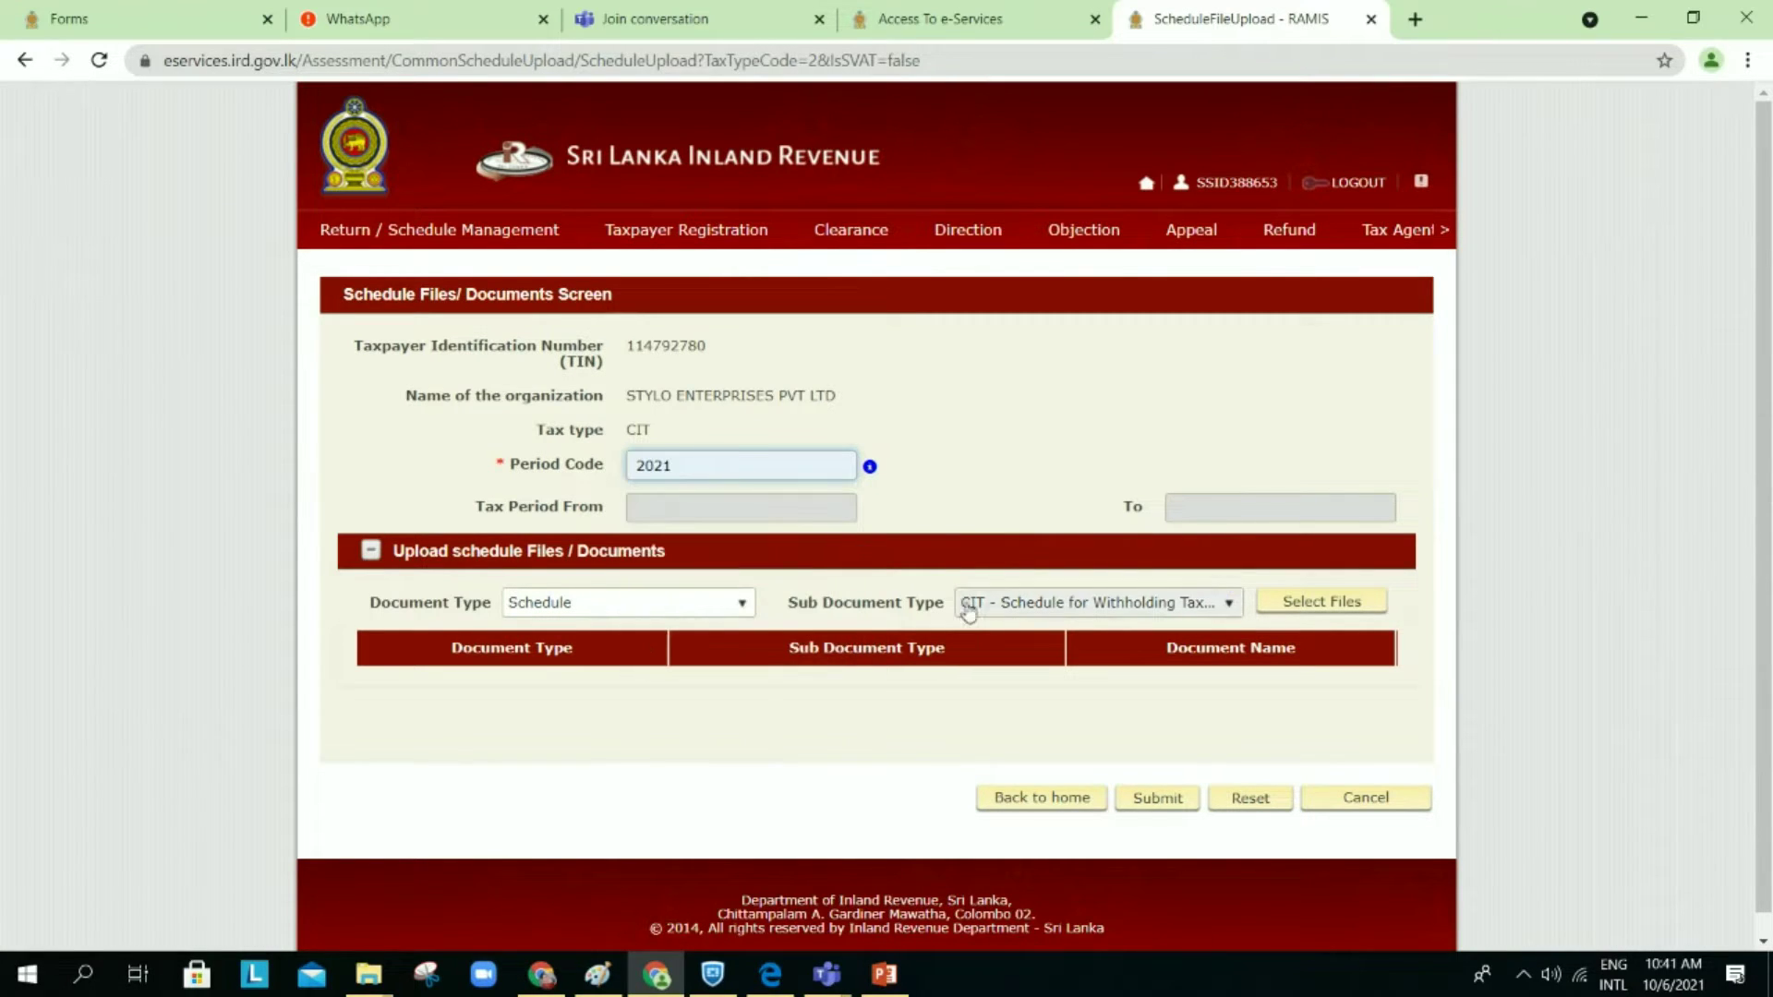
click(740, 606)
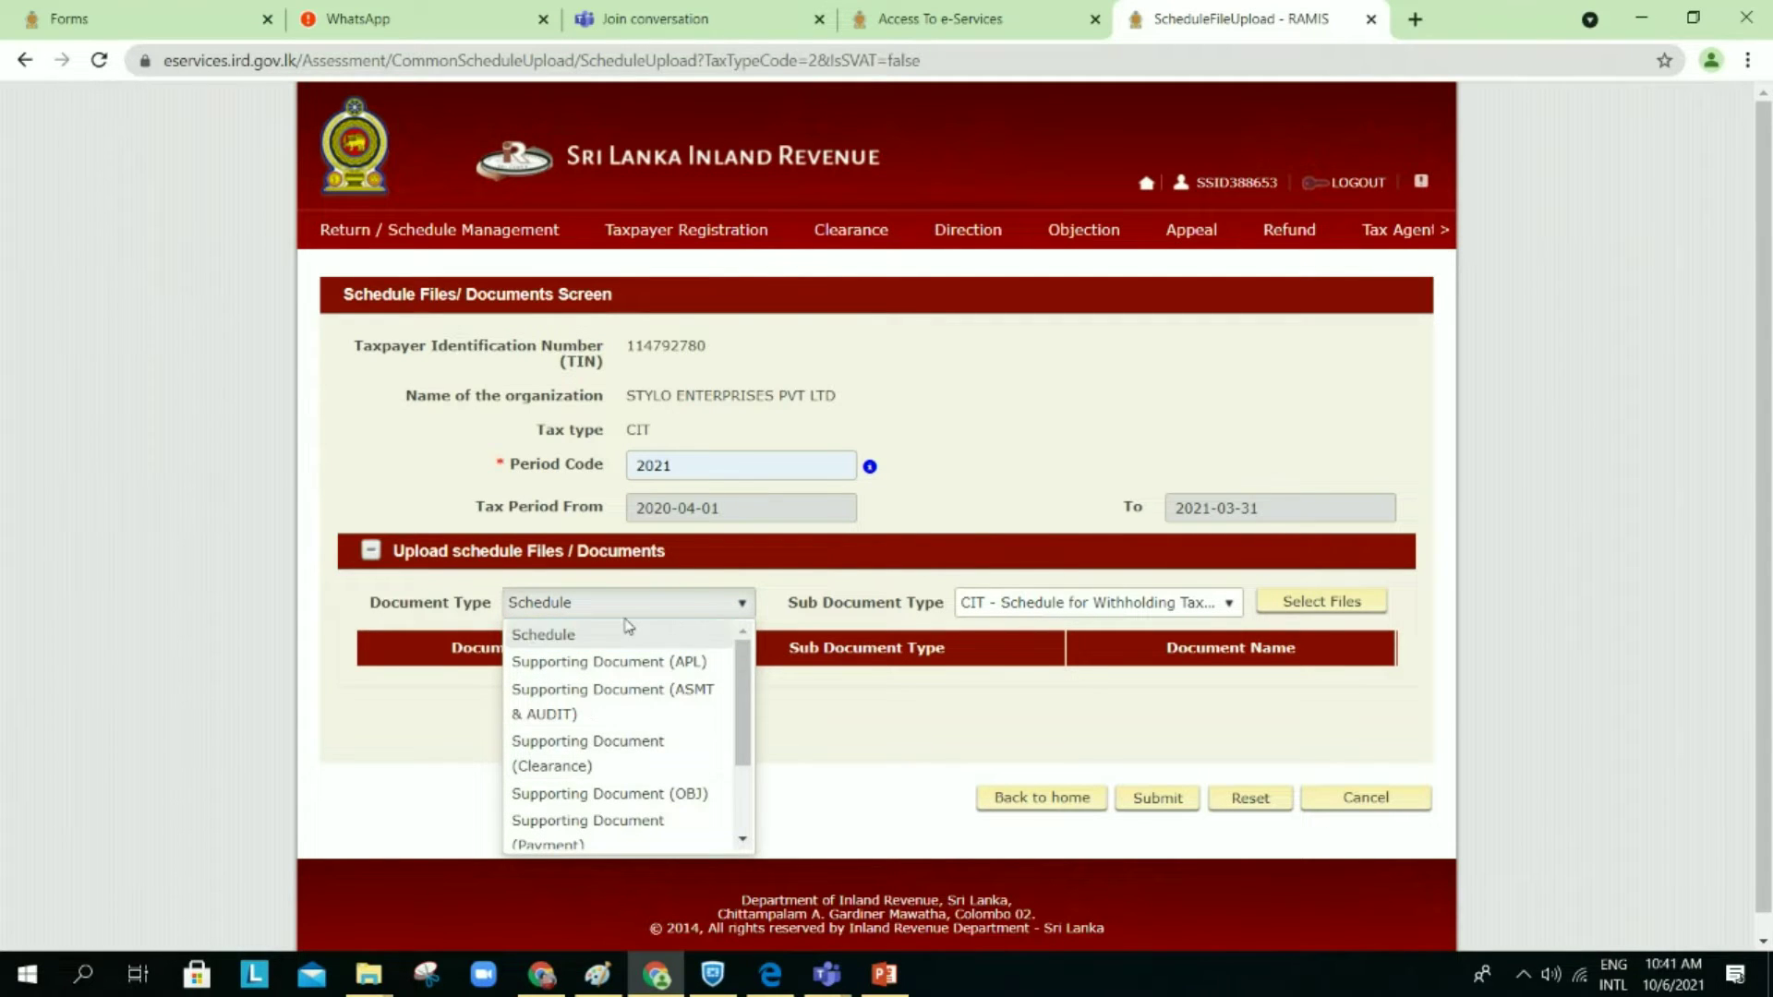
mouse_move(748, 694)
mouse_down()
mouse_move(736, 783)
mouse_move(738, 693)
mouse_move(737, 711)
mouse_up()
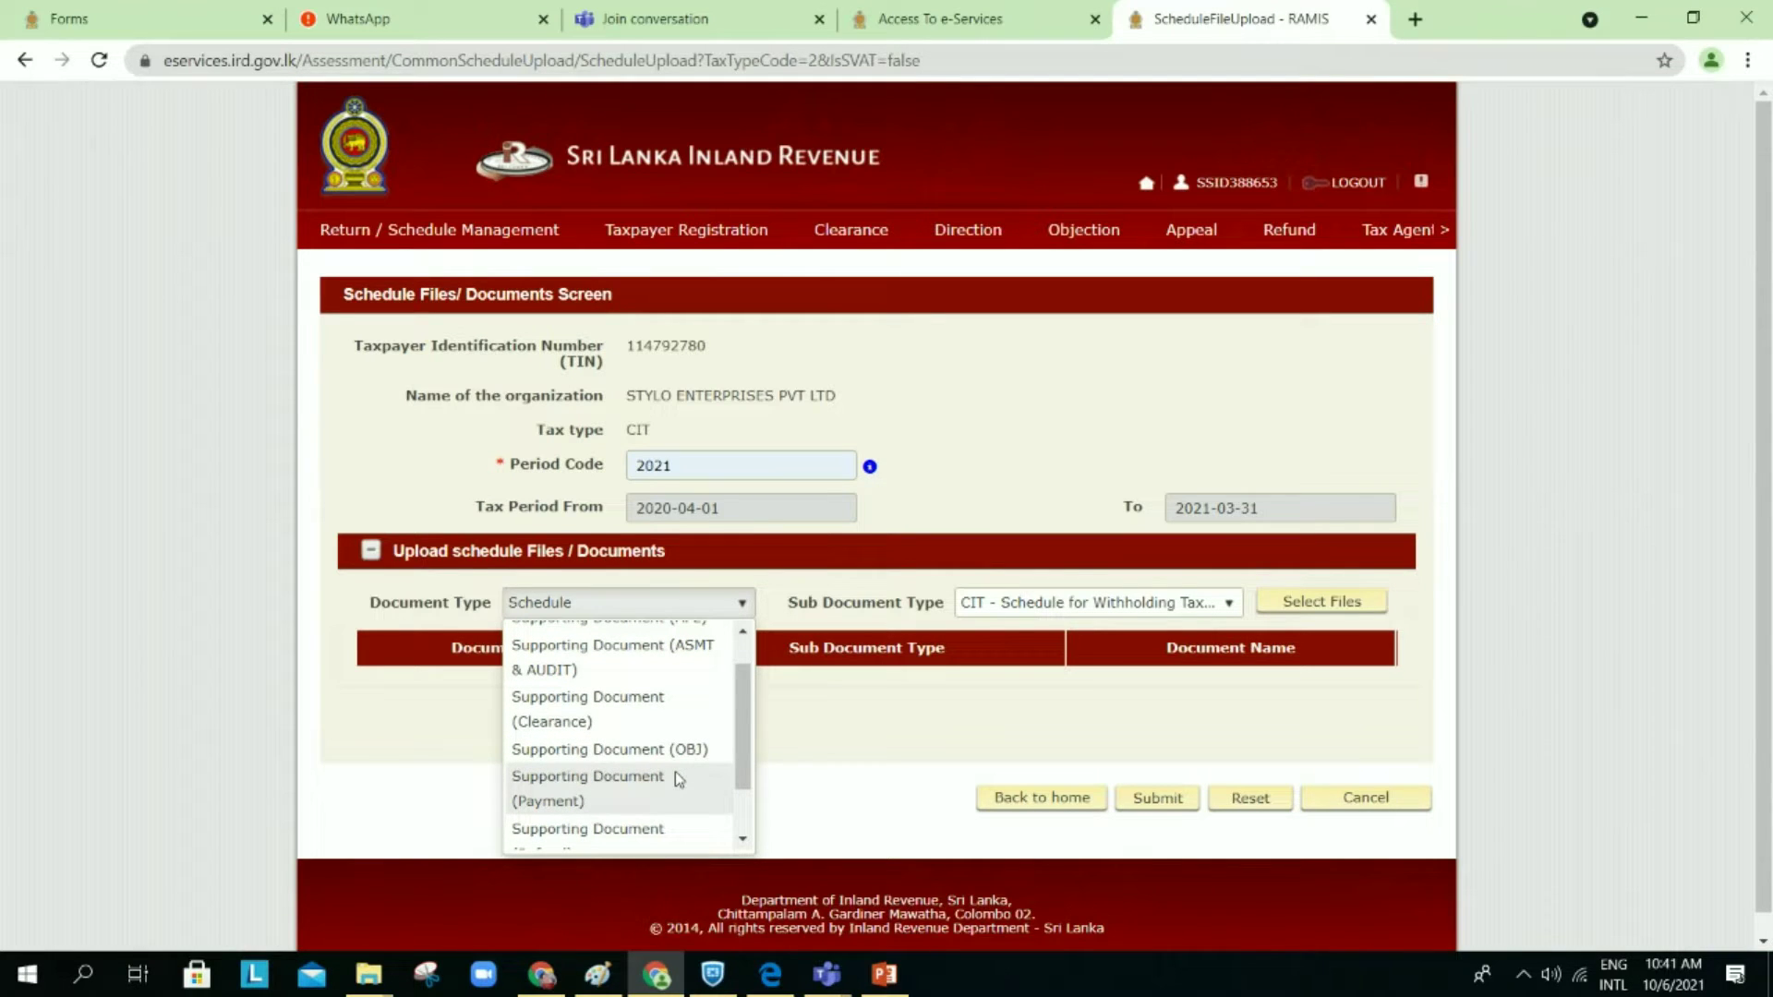
click(667, 828)
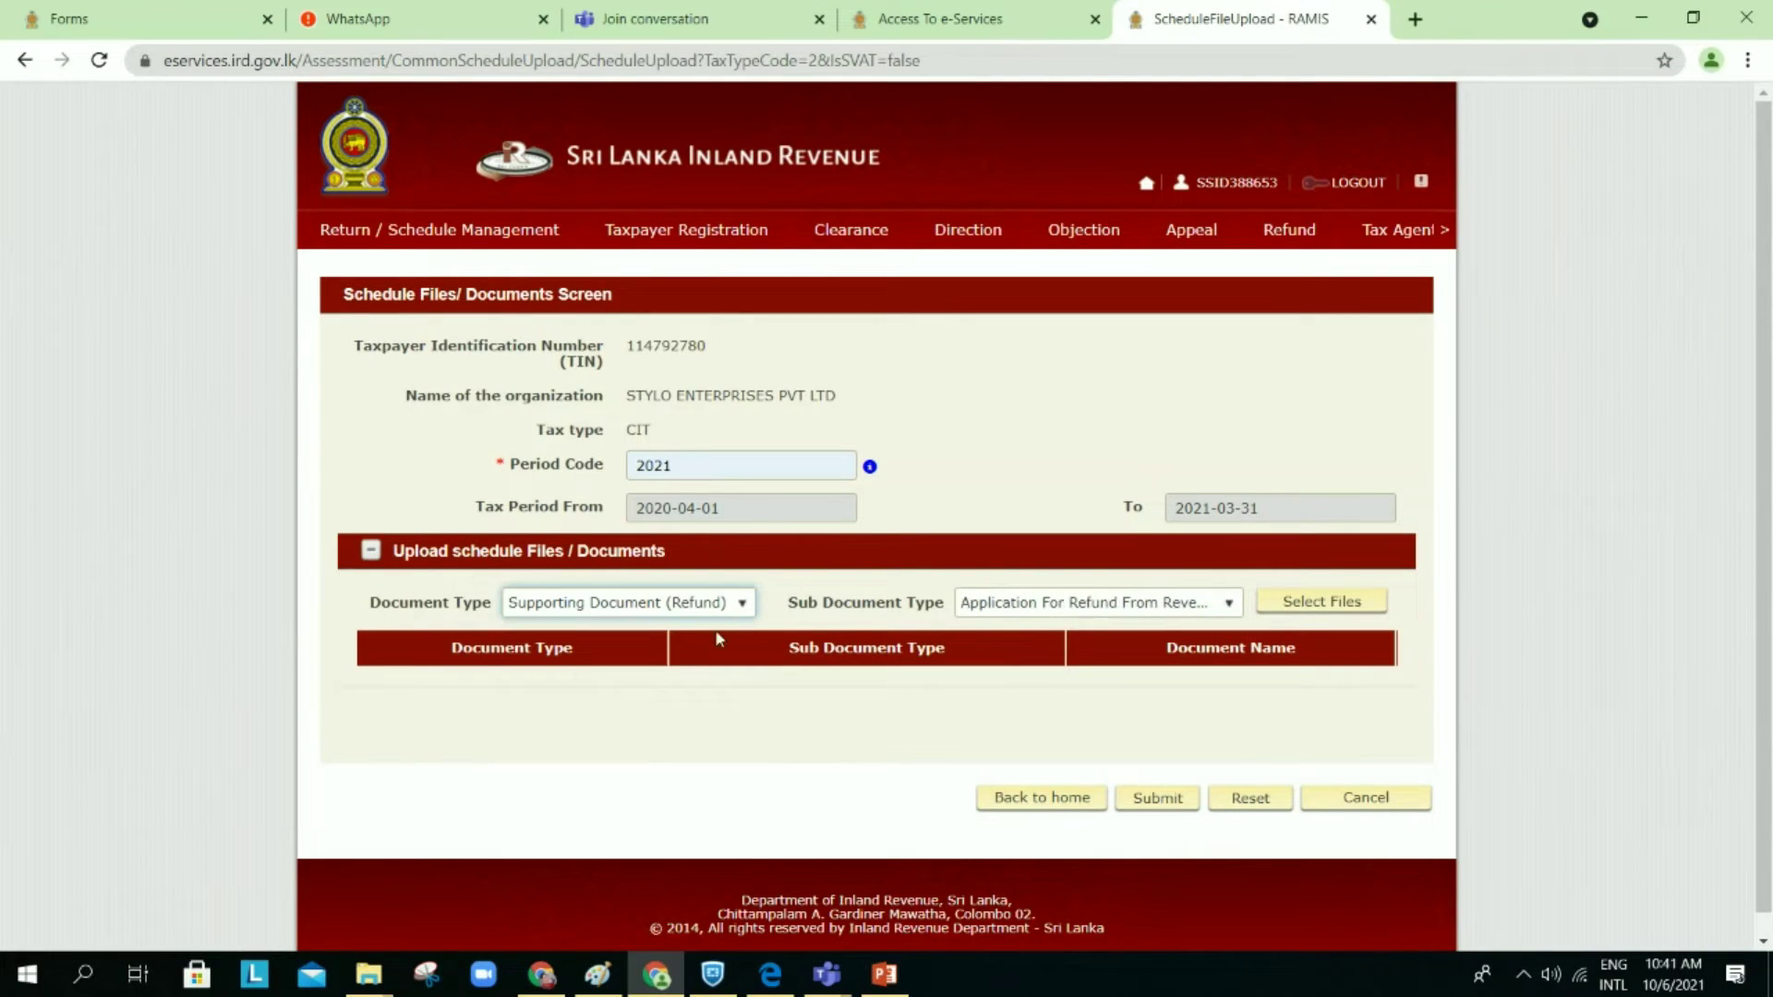
click(735, 605)
scroll(743, 663, up, 3)
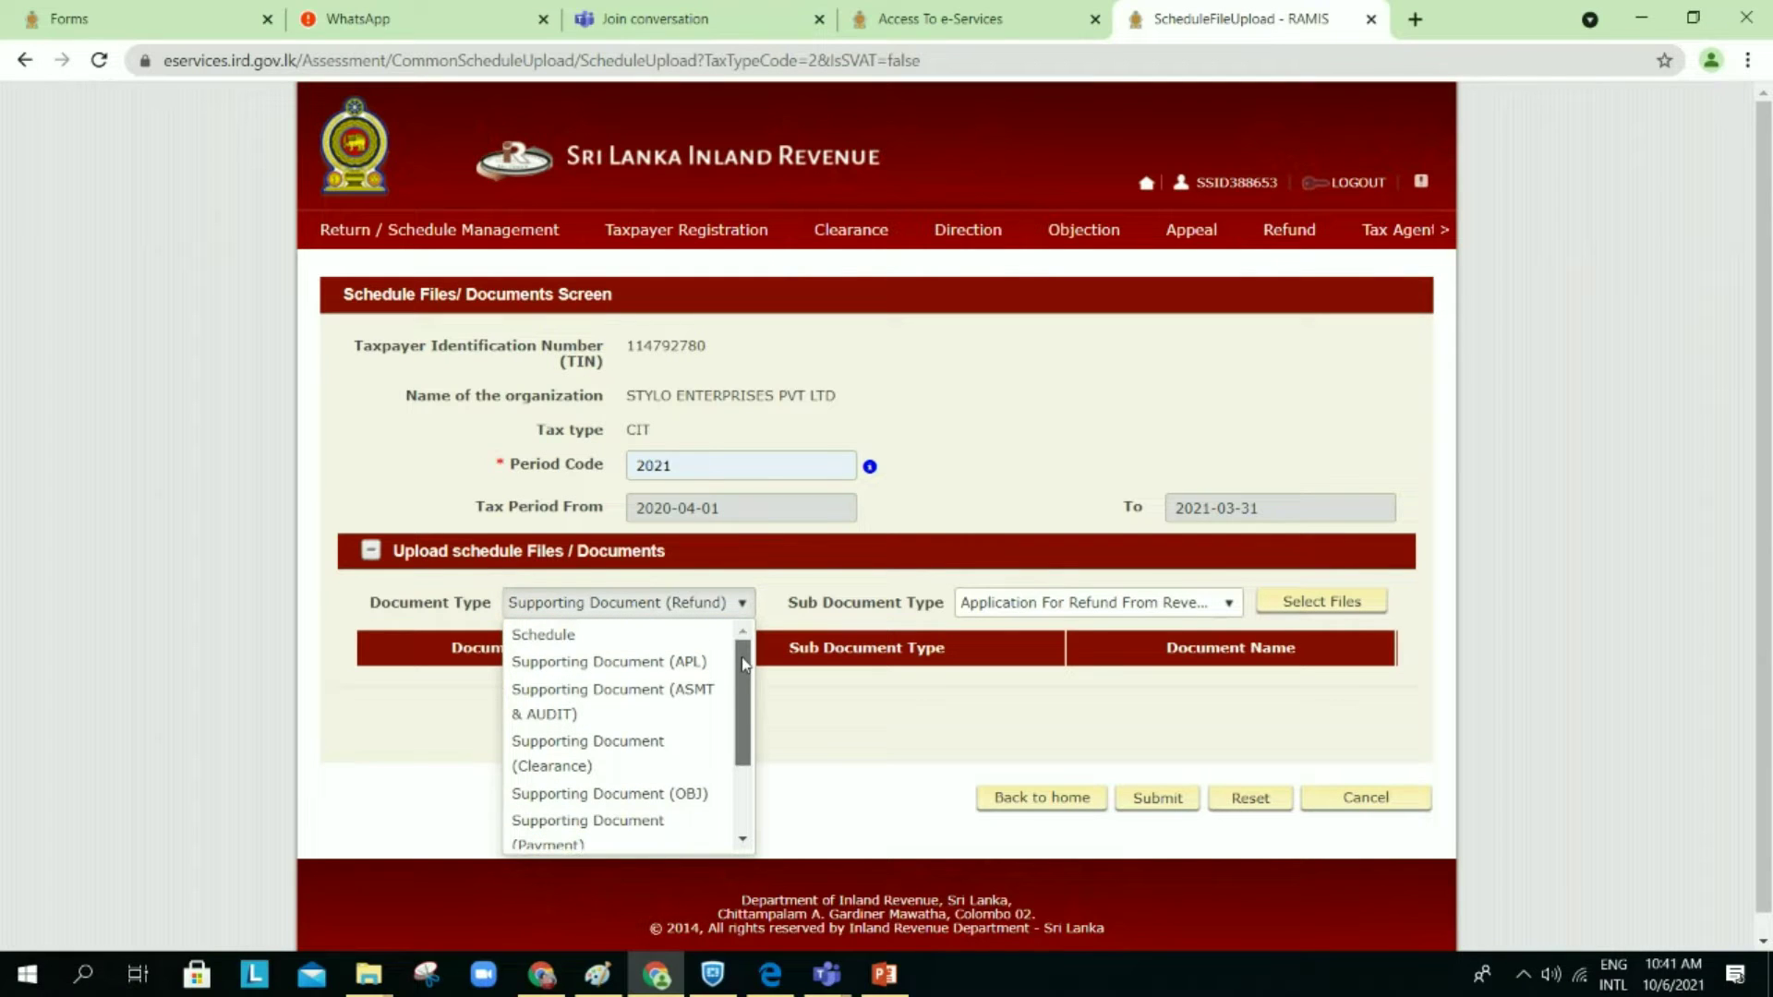
click(672, 709)
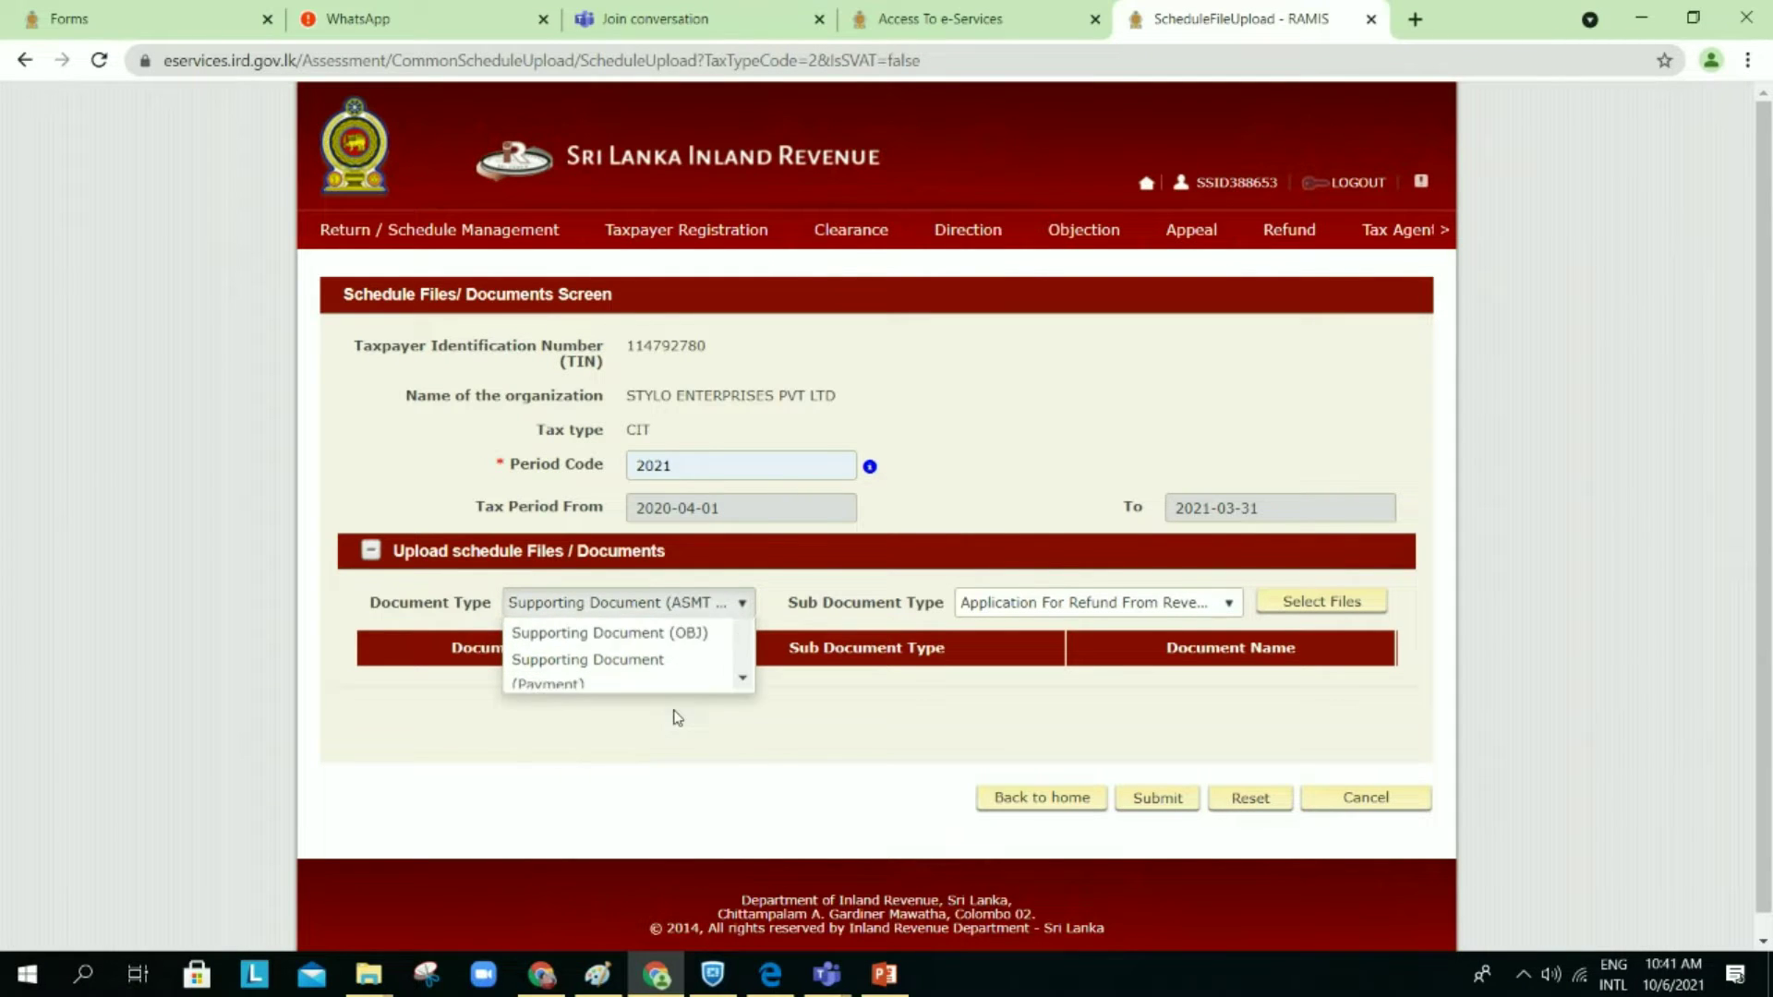
Step: Choose sub-type CIT - Auditors Opinion wef 1819, then open the corporate income tax filing summary
click(1083, 602)
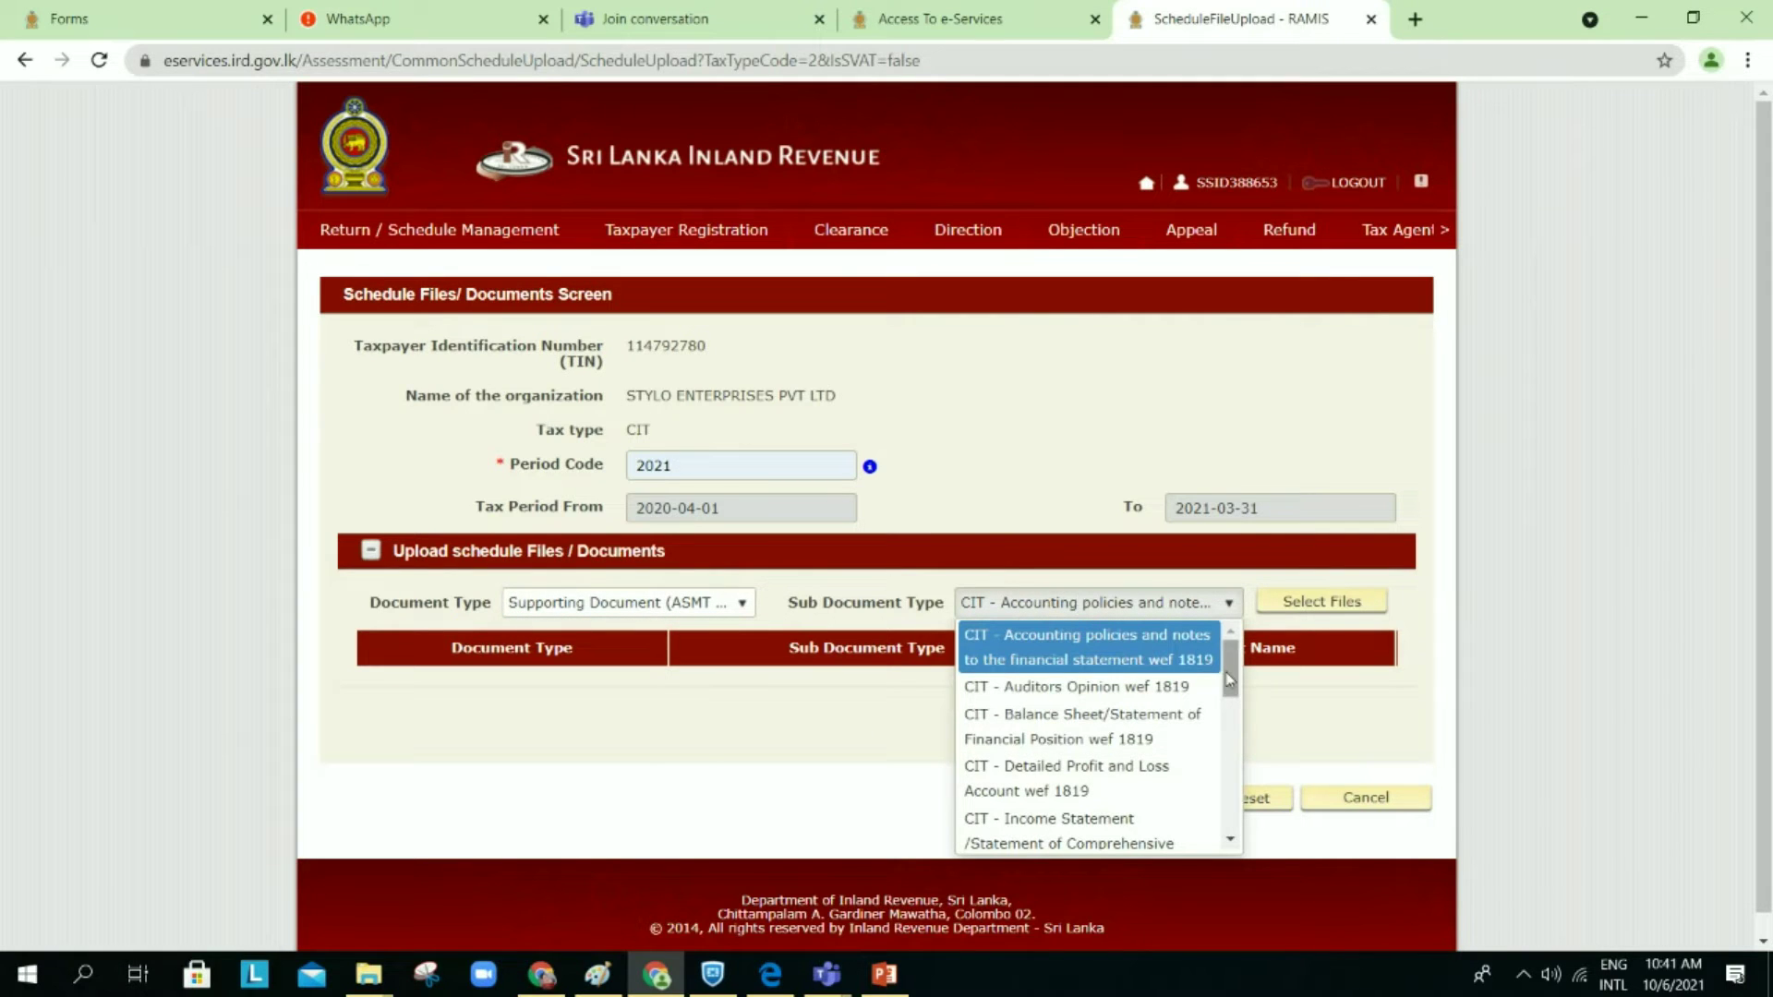
scroll(1229, 702, down, 2)
drag(1229, 702, 1229, 824)
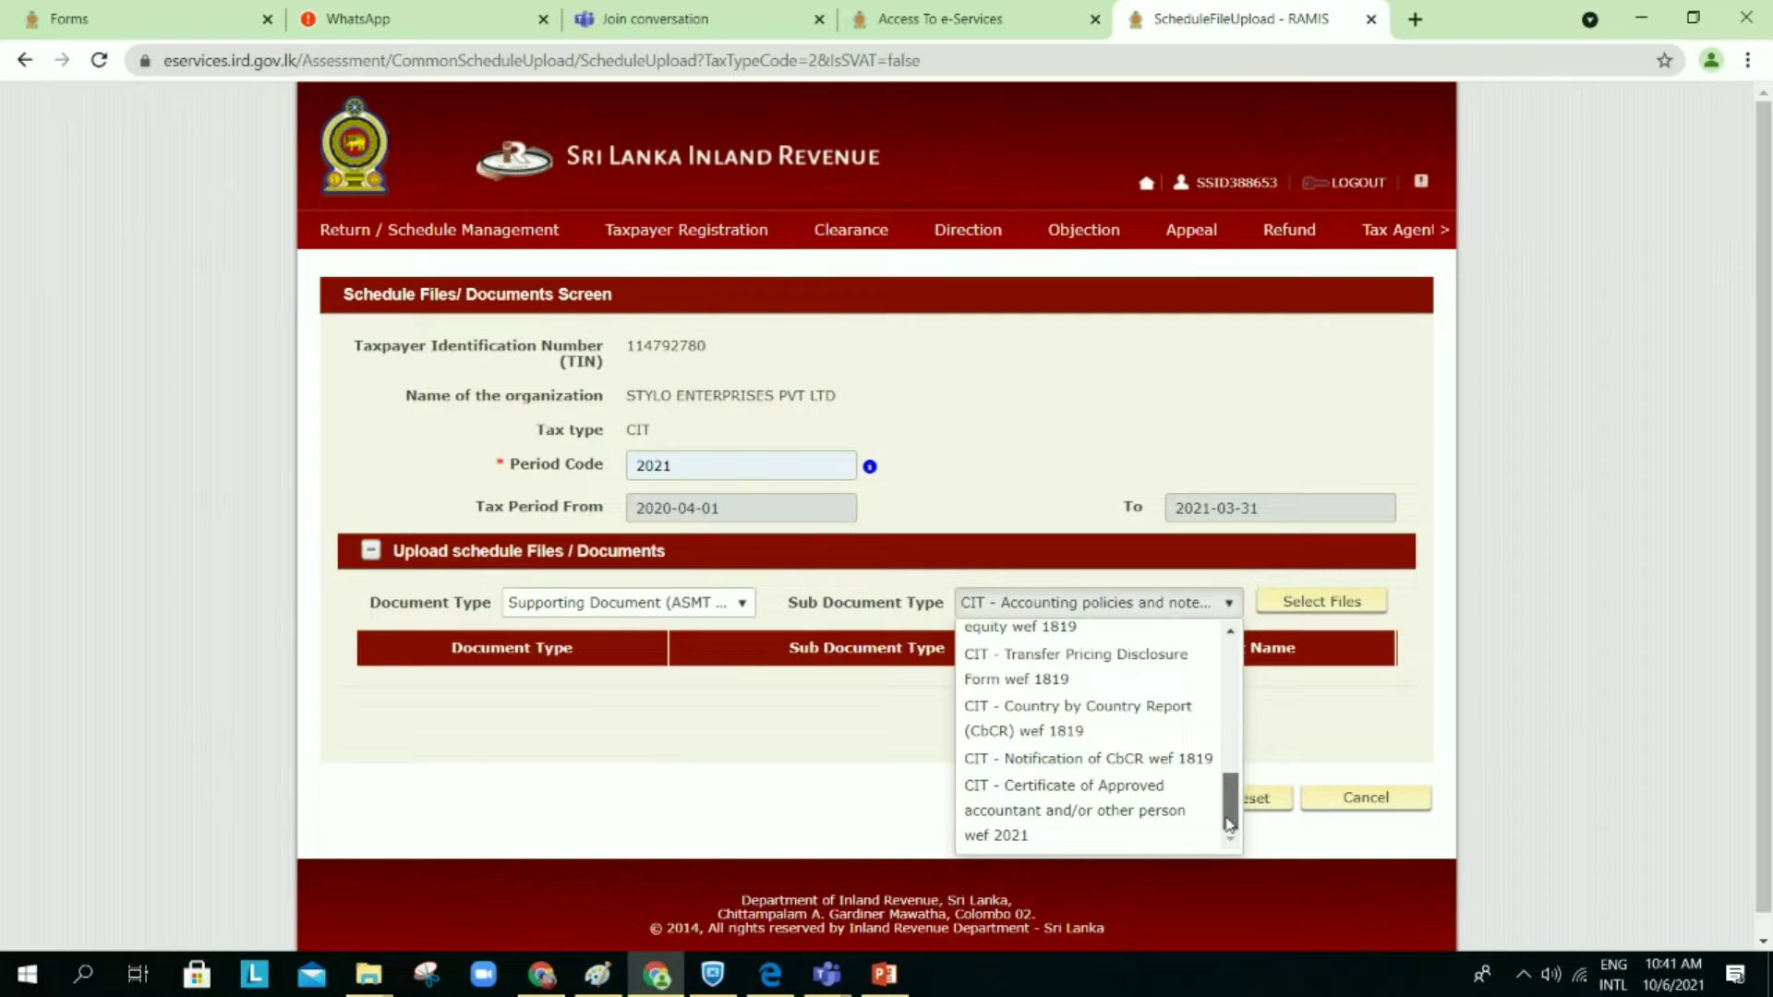
drag(1228, 825, 1235, 671)
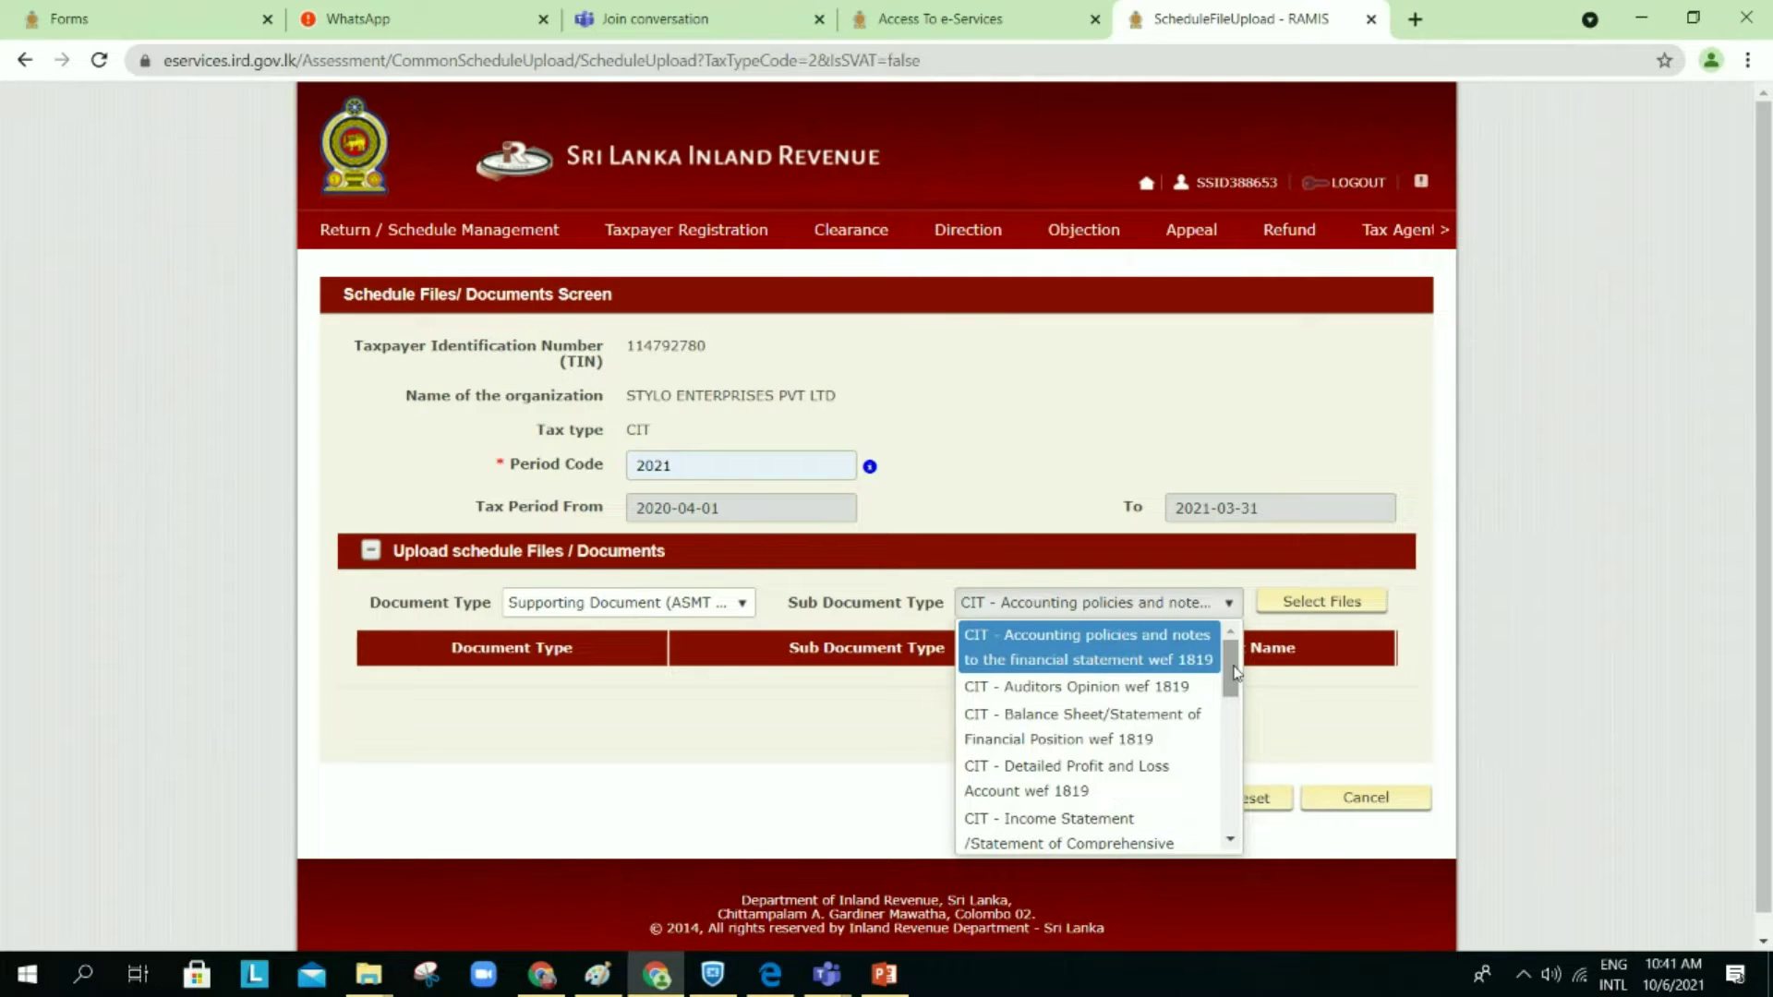
click(1082, 688)
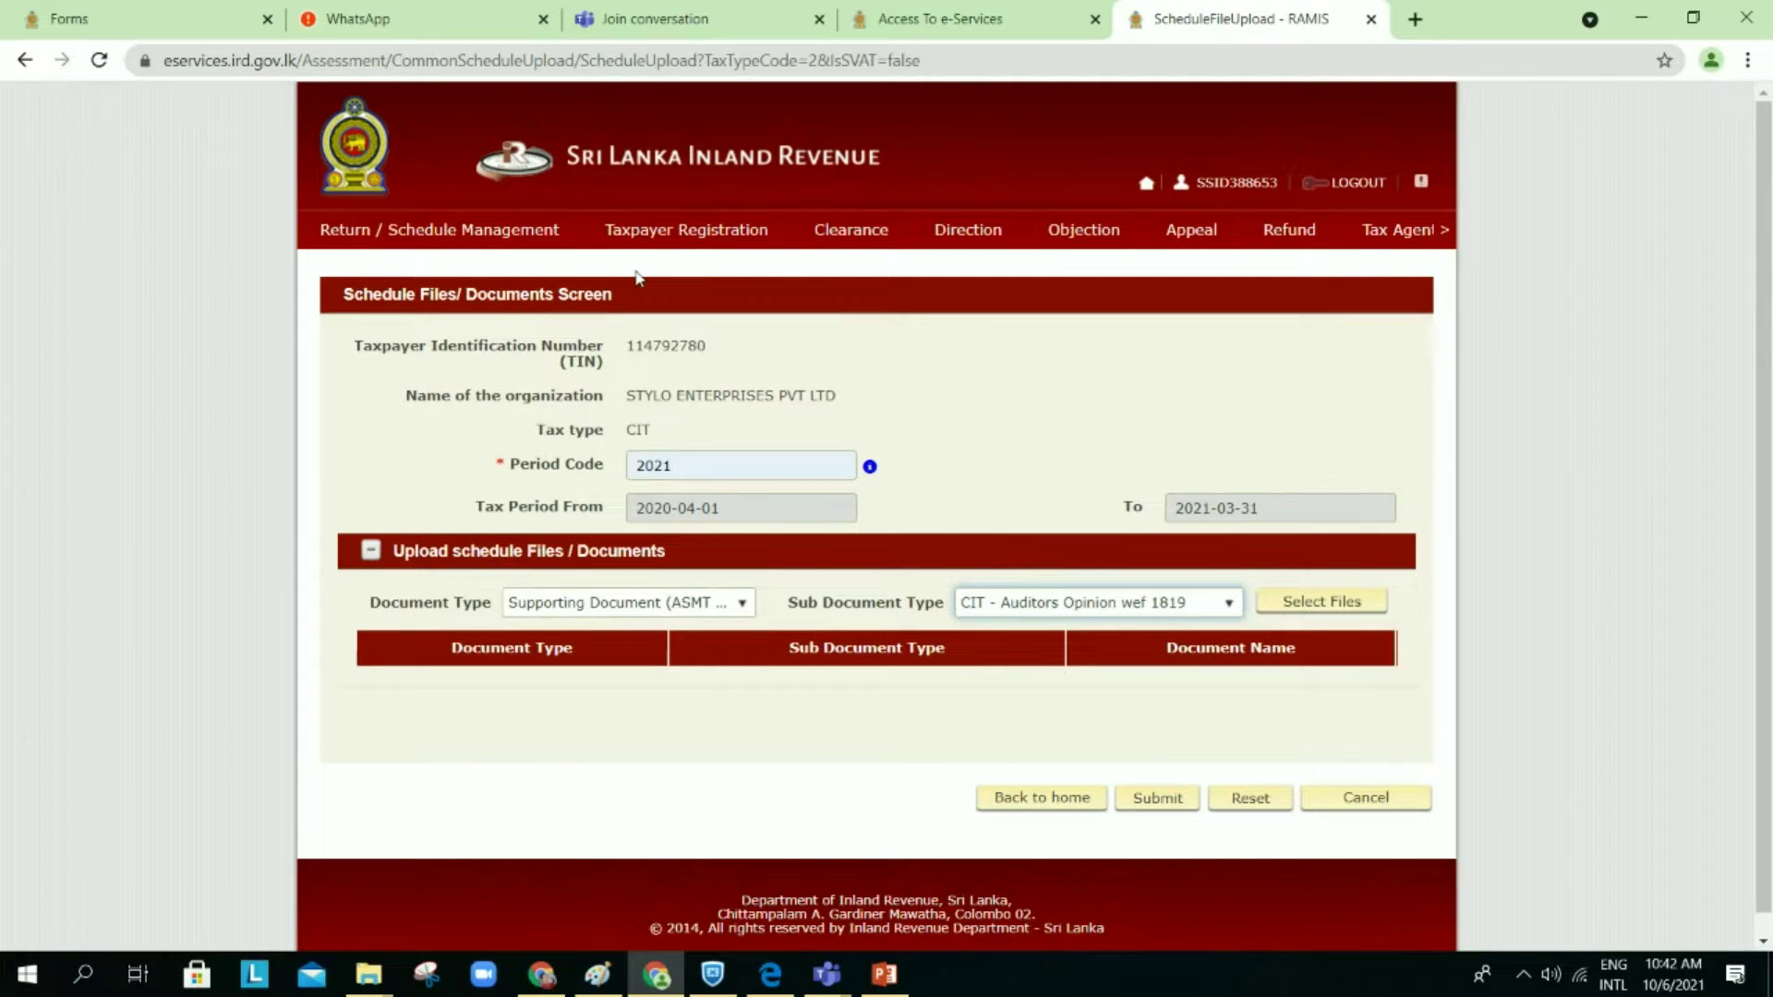
mouse_move(494, 237)
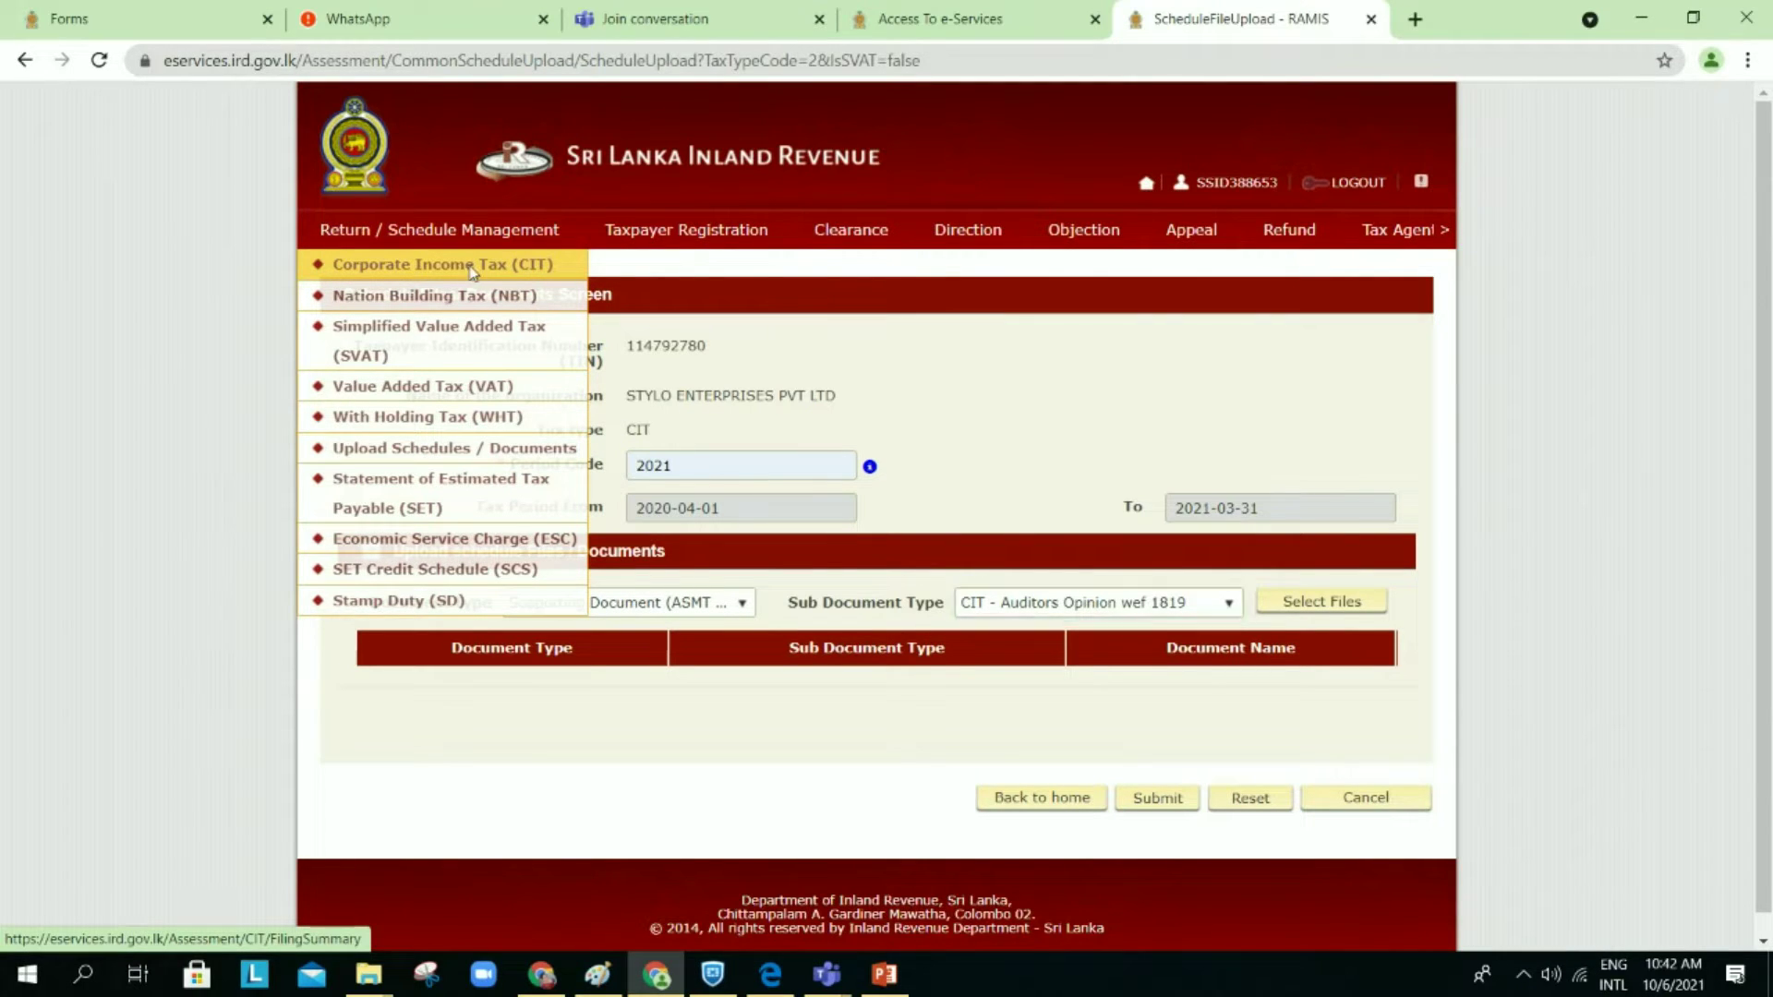
click(471, 273)
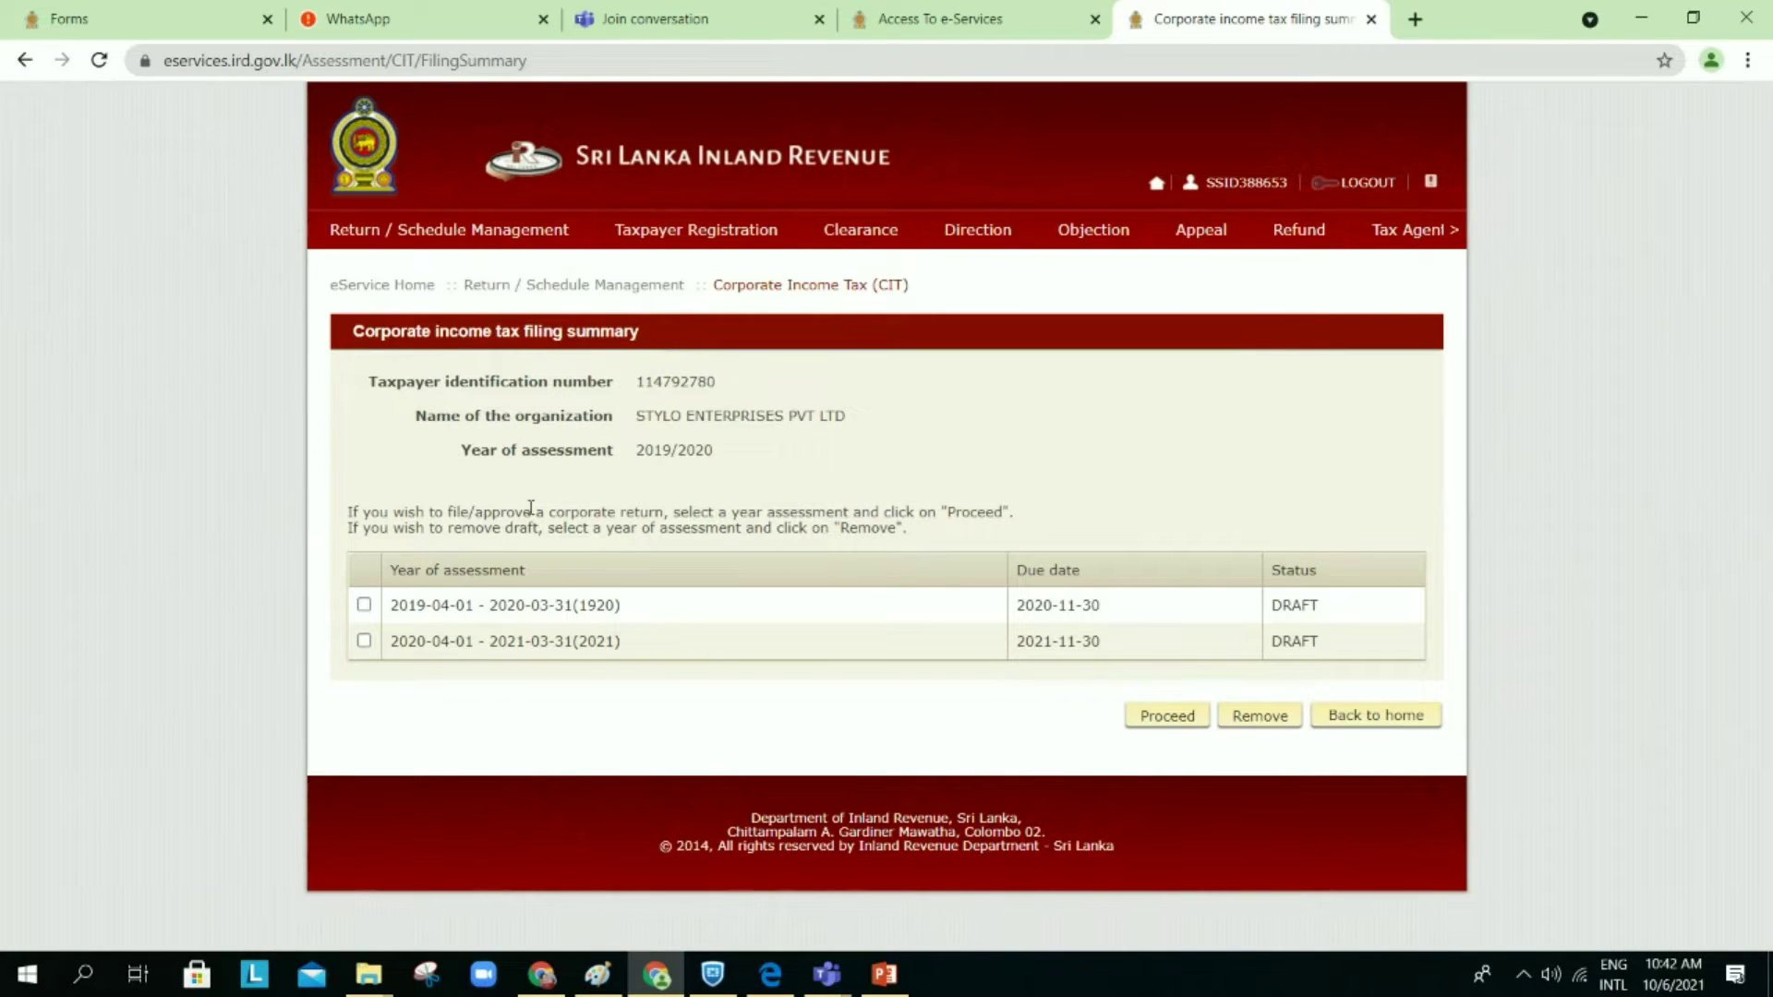
Step: Select the 2020/2021 assessment year and delete its existing draft return
click(365, 642)
click(1265, 719)
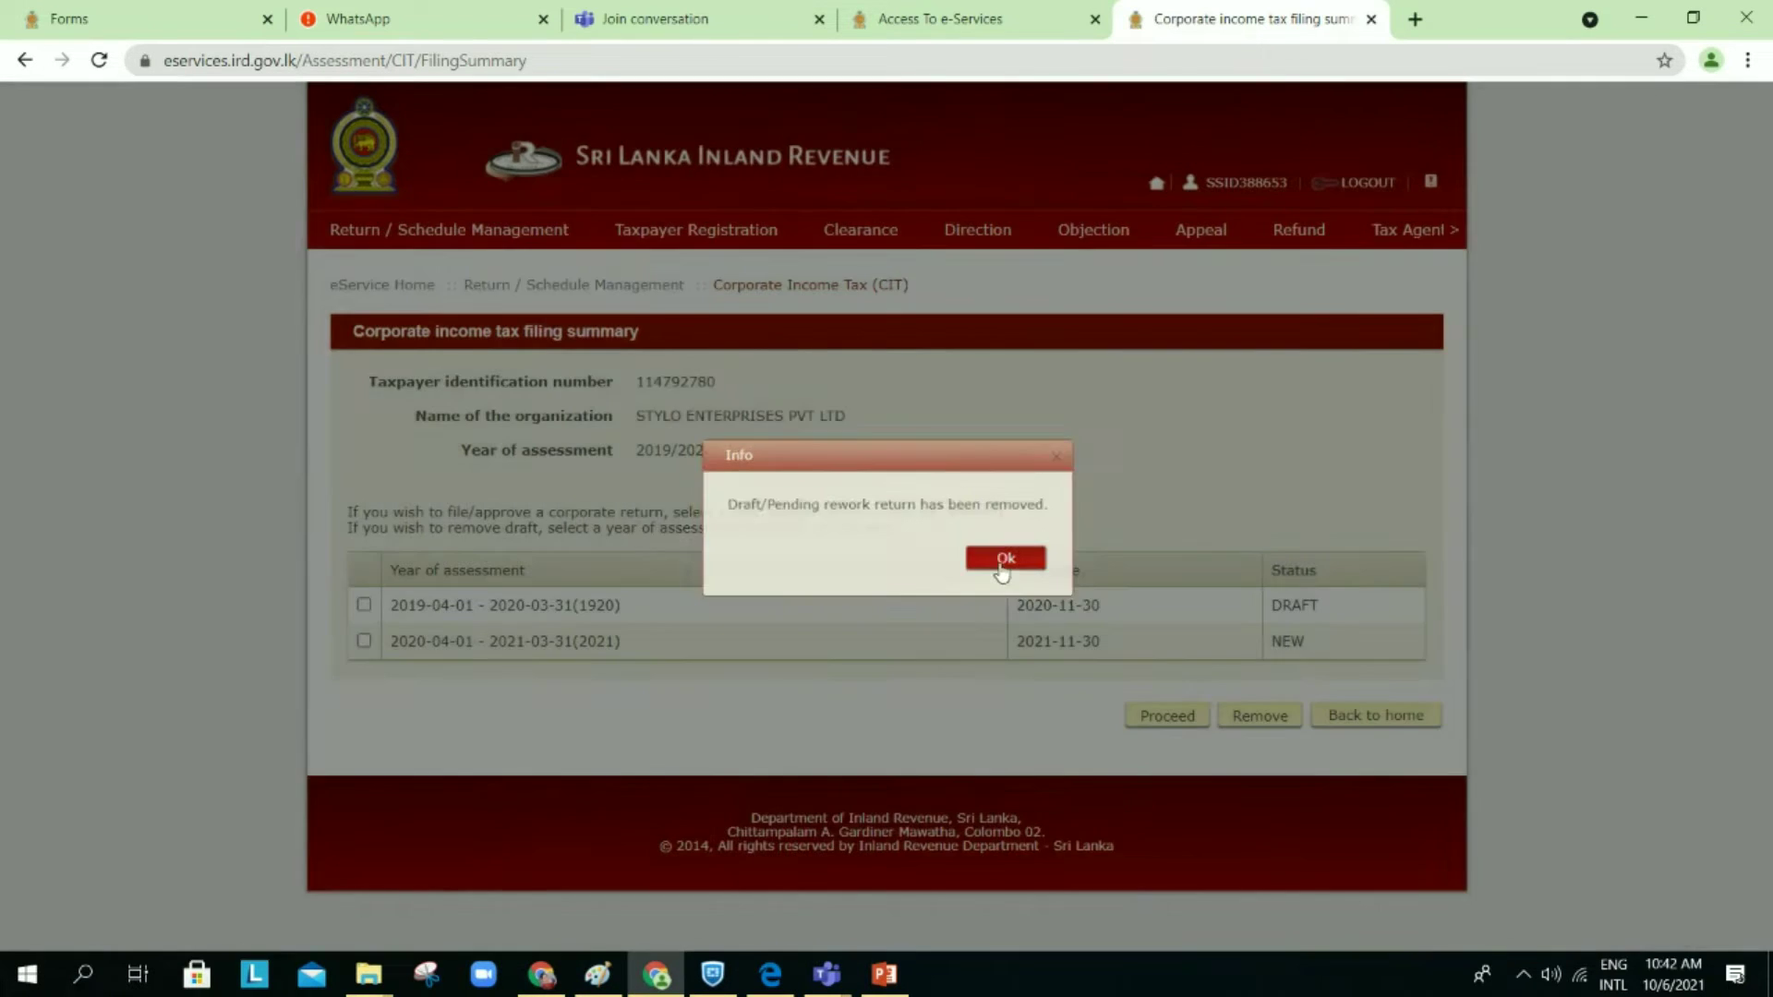
click(984, 552)
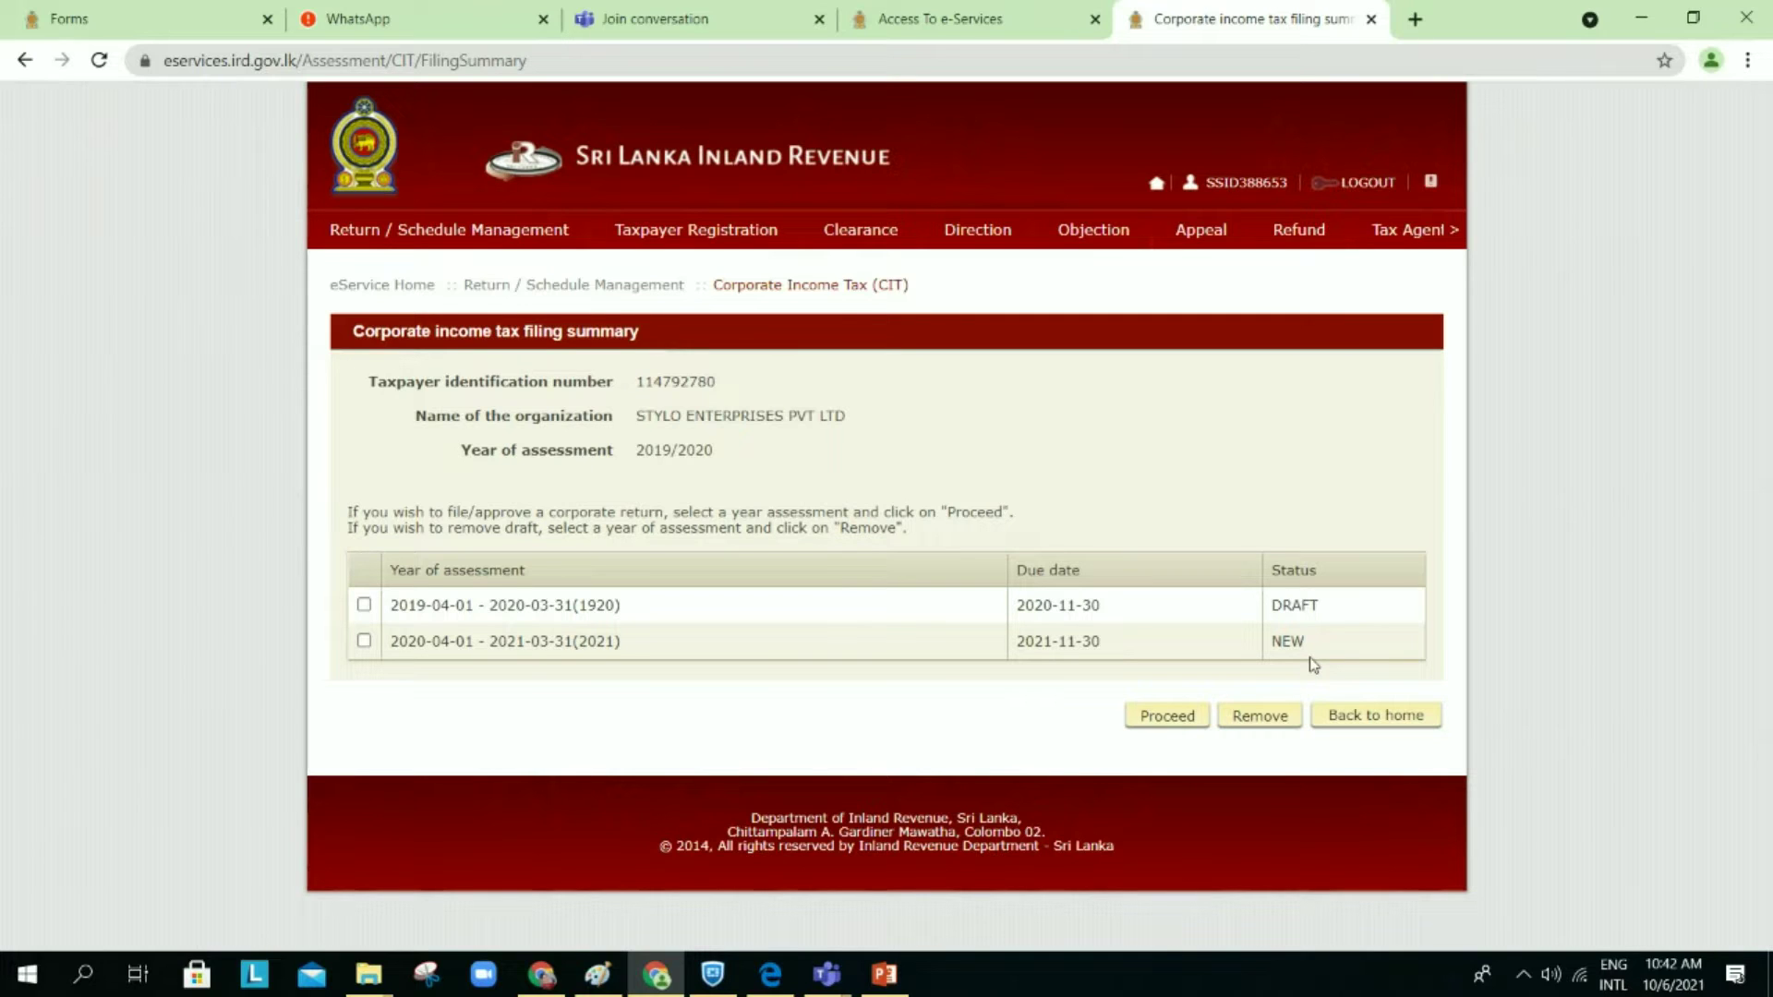
Step: Reselect 2020/2021 and confirm beginning the tax filing
click(364, 641)
click(1167, 717)
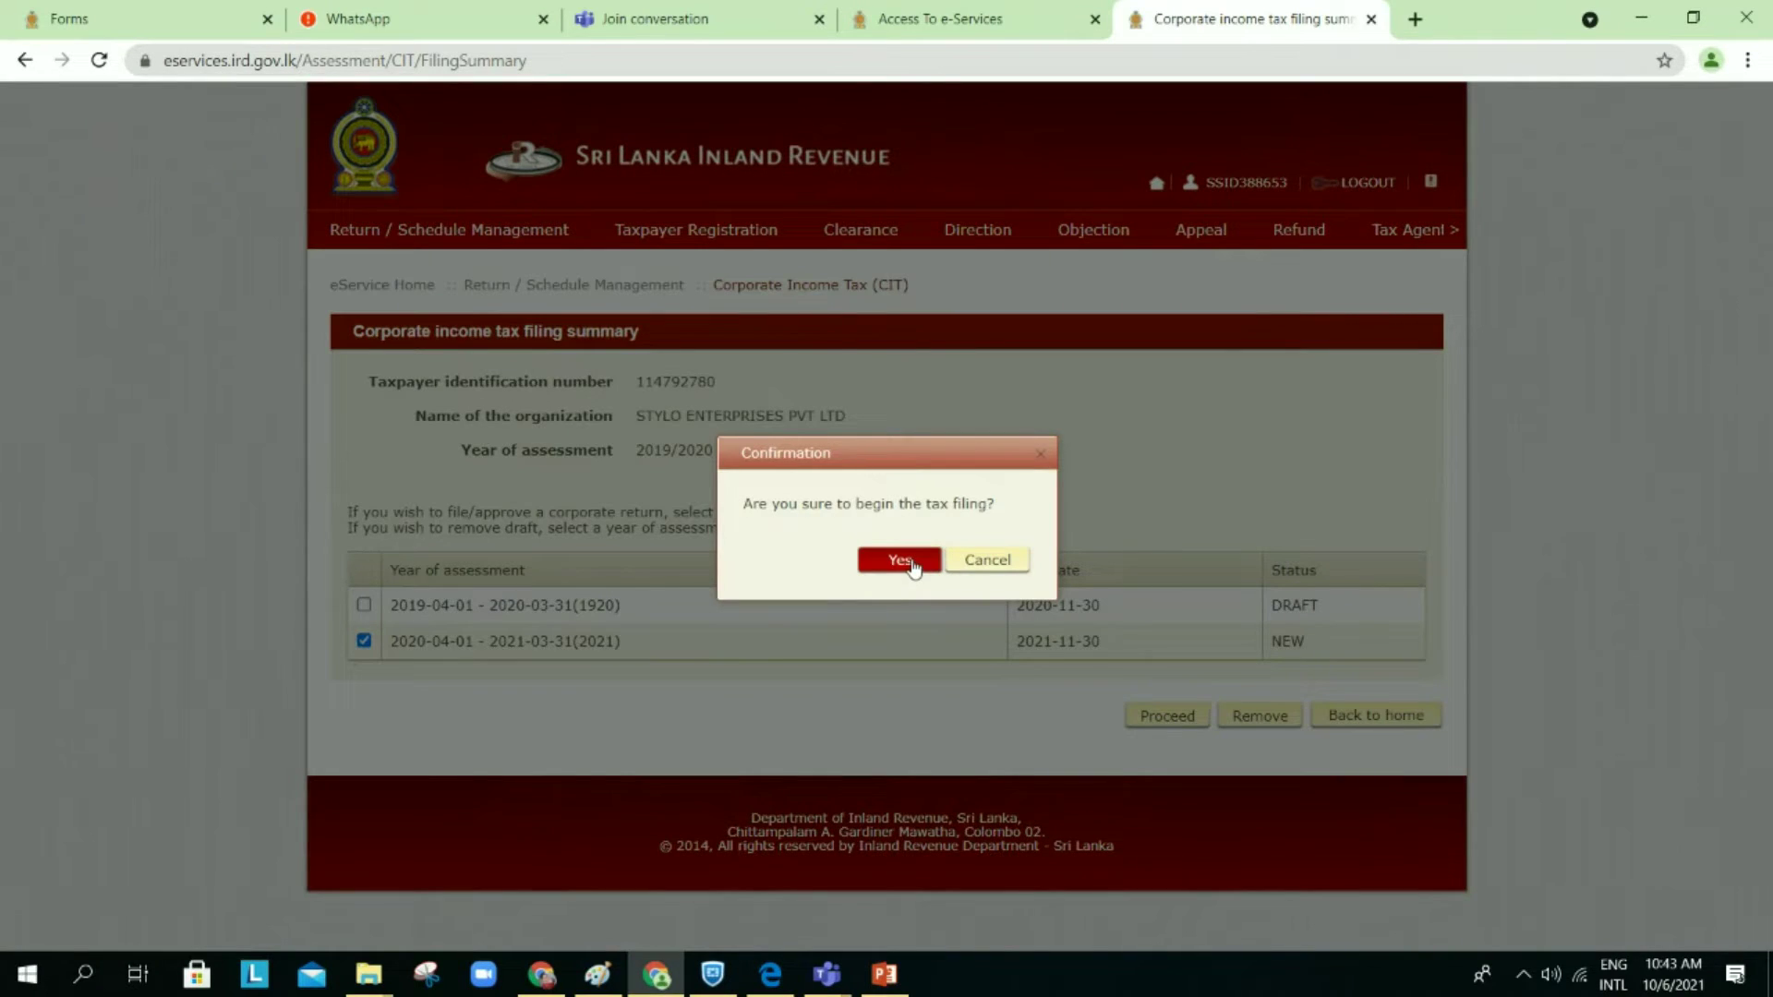
click(900, 561)
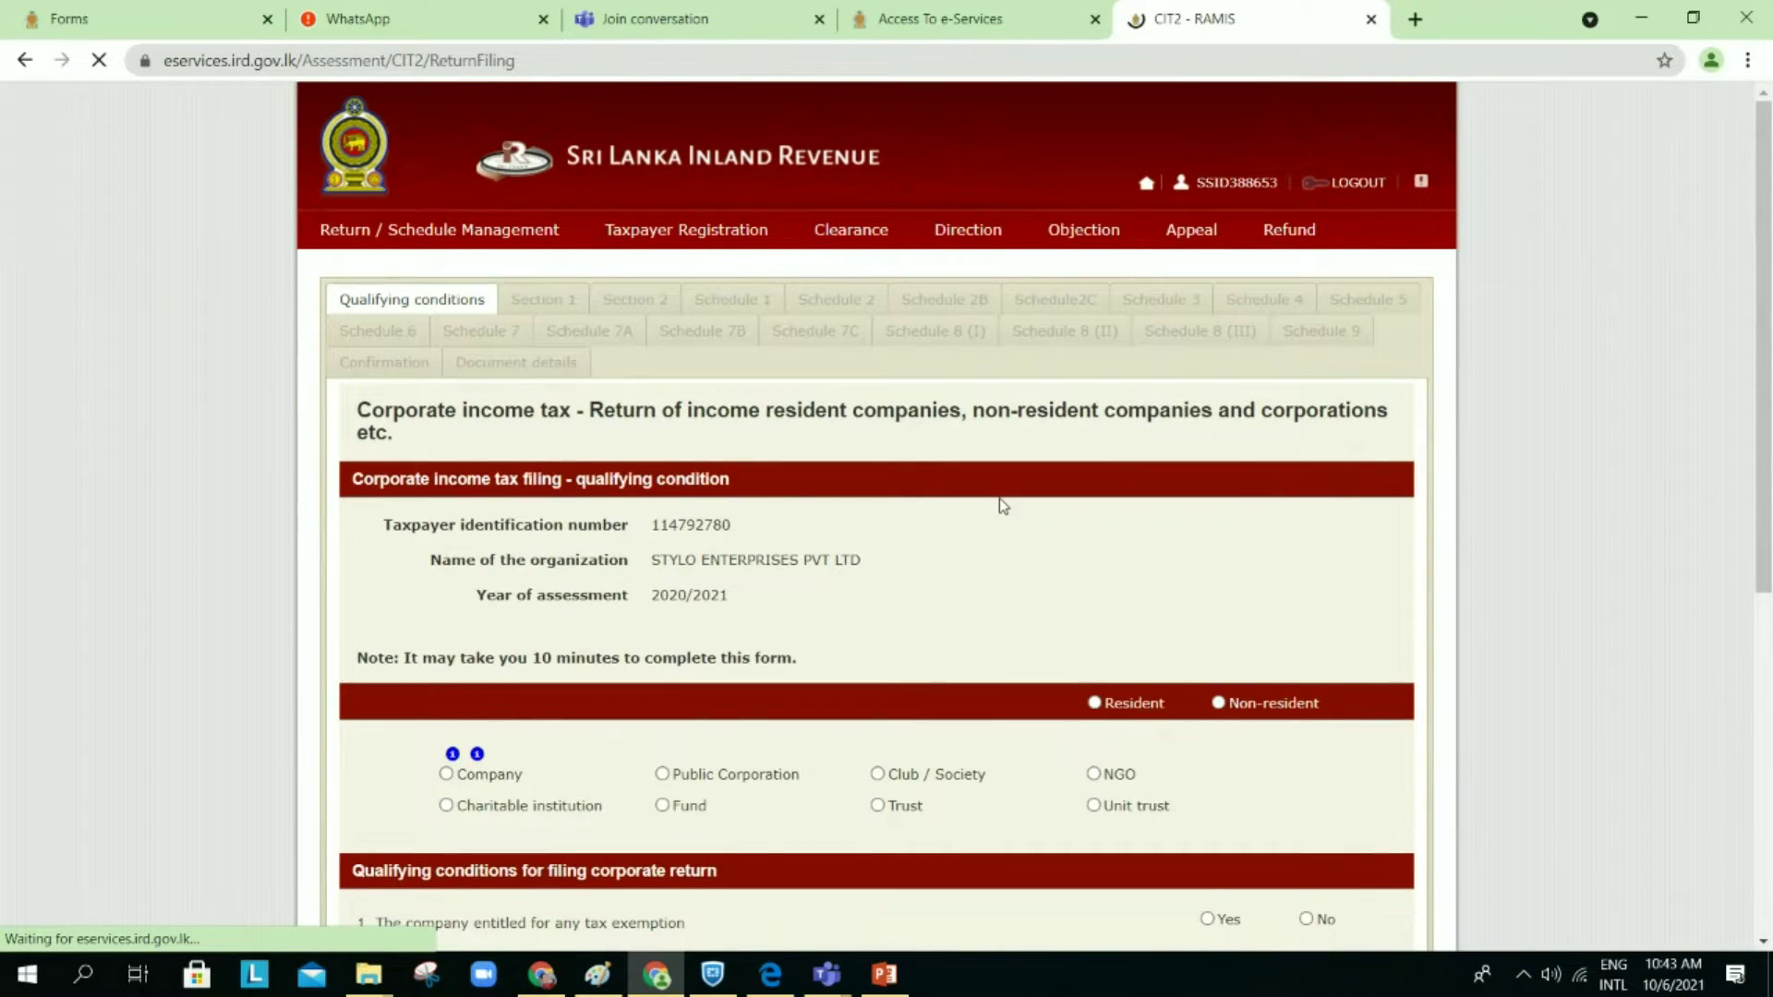
scroll(1002, 505, down, 1)
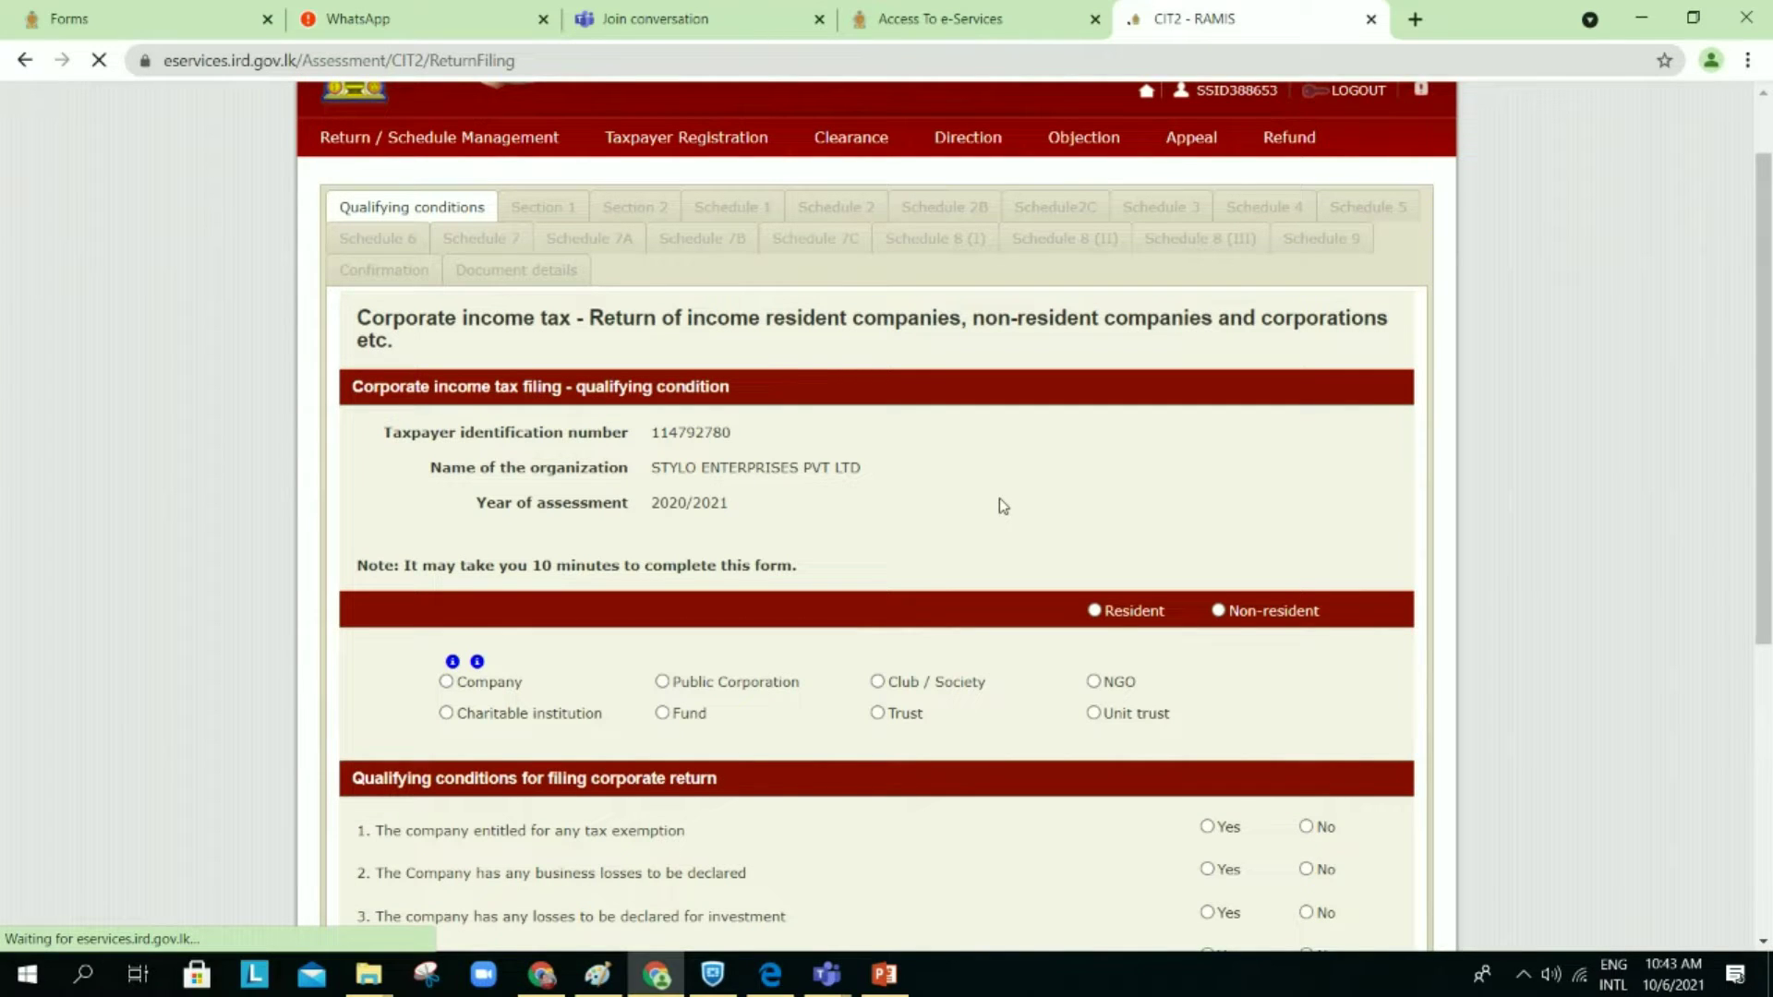
Step: Mark the taxpayer as resident with Company as the entity type
scroll(1000, 503, down, 2)
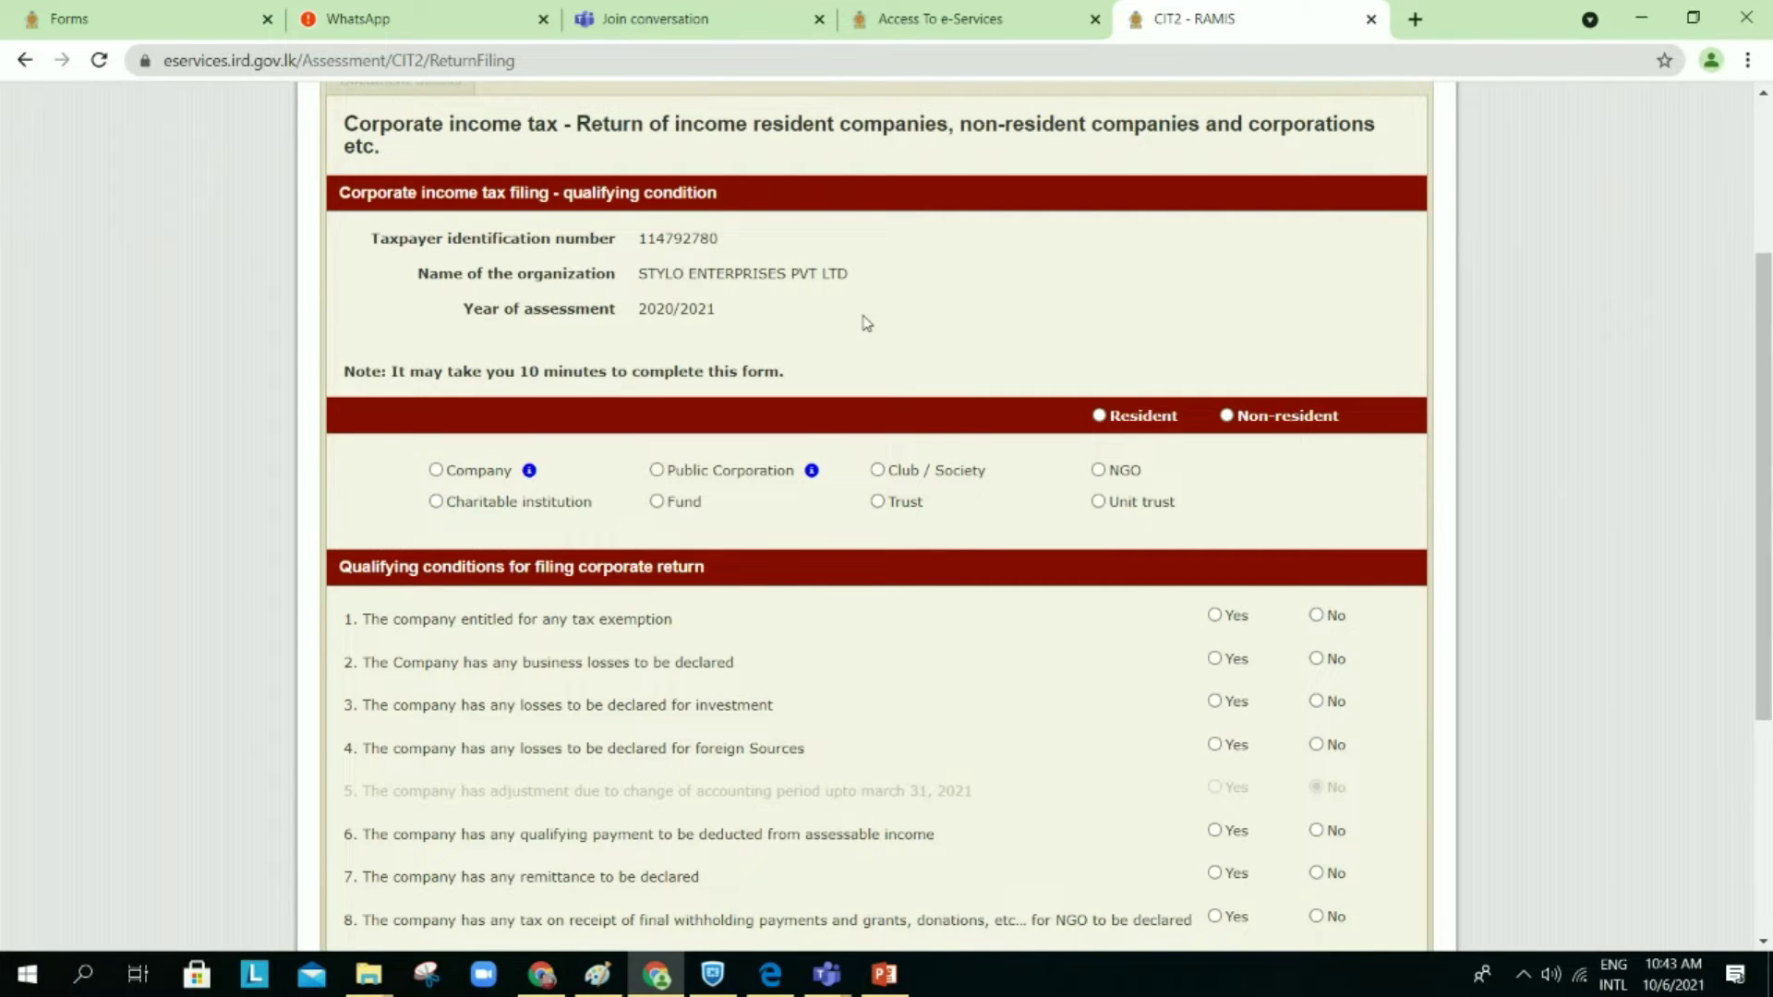
scroll(863, 323, down, 1)
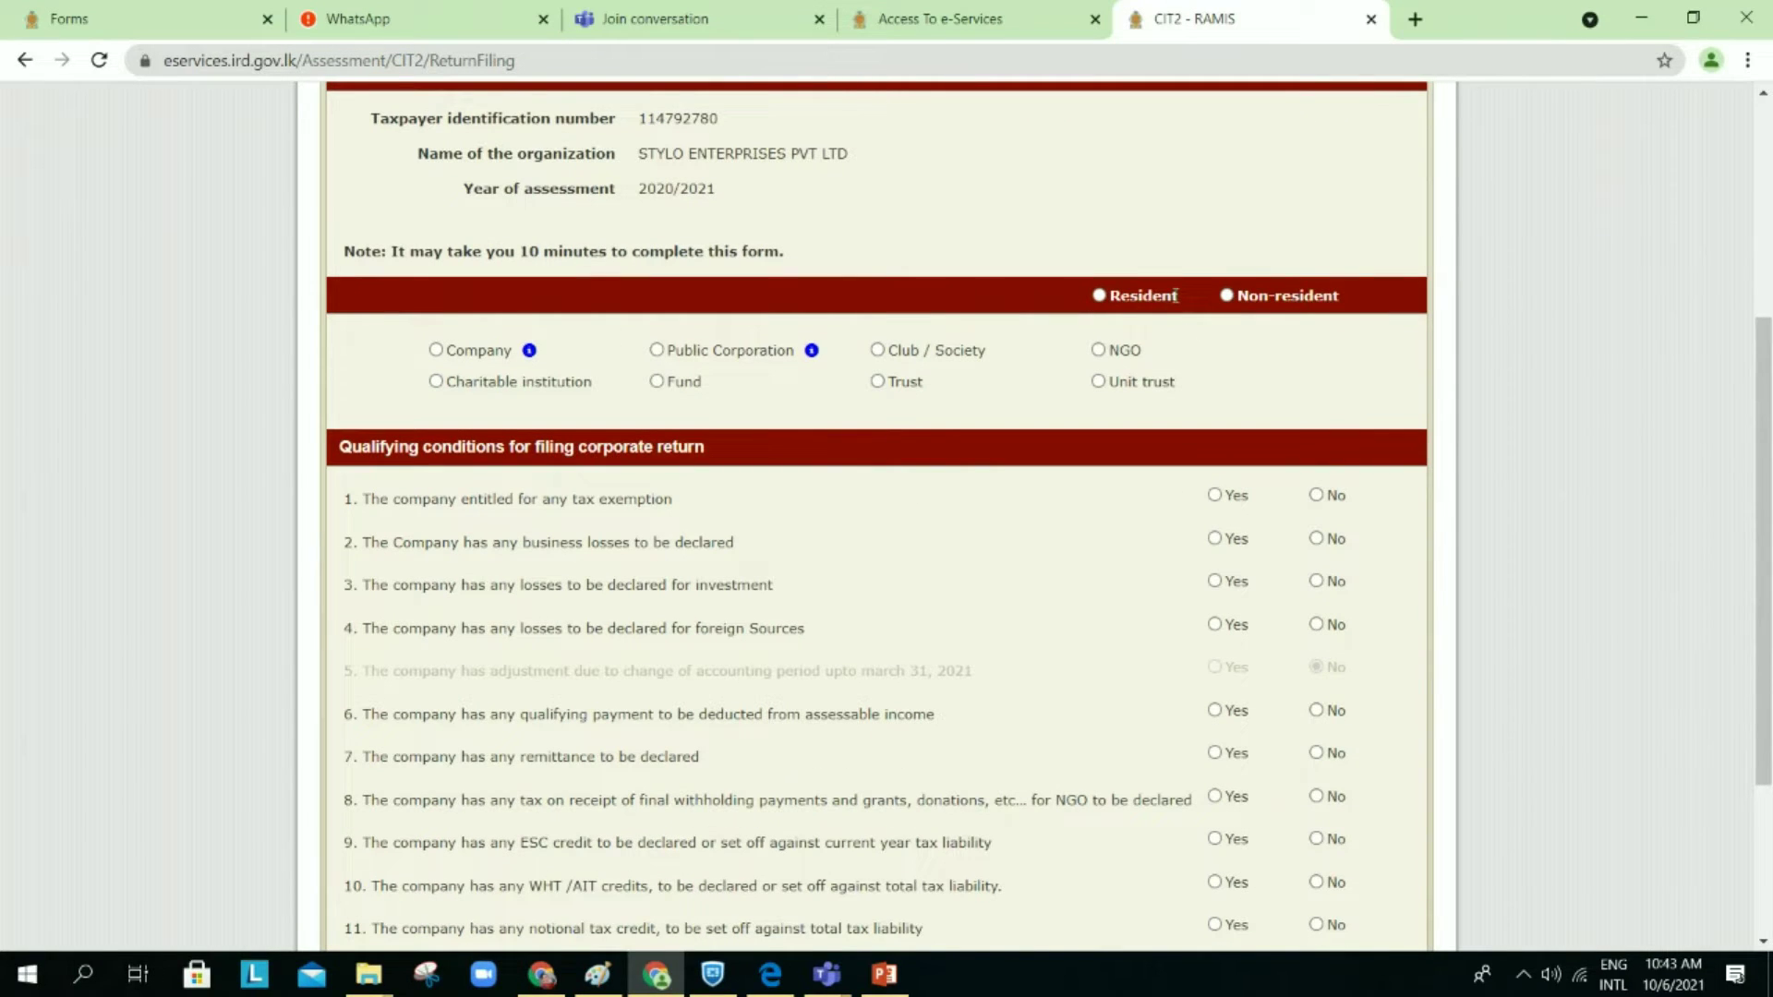
click(1100, 296)
click(436, 350)
scroll(1126, 484, down, 1)
mouse_move(530, 282)
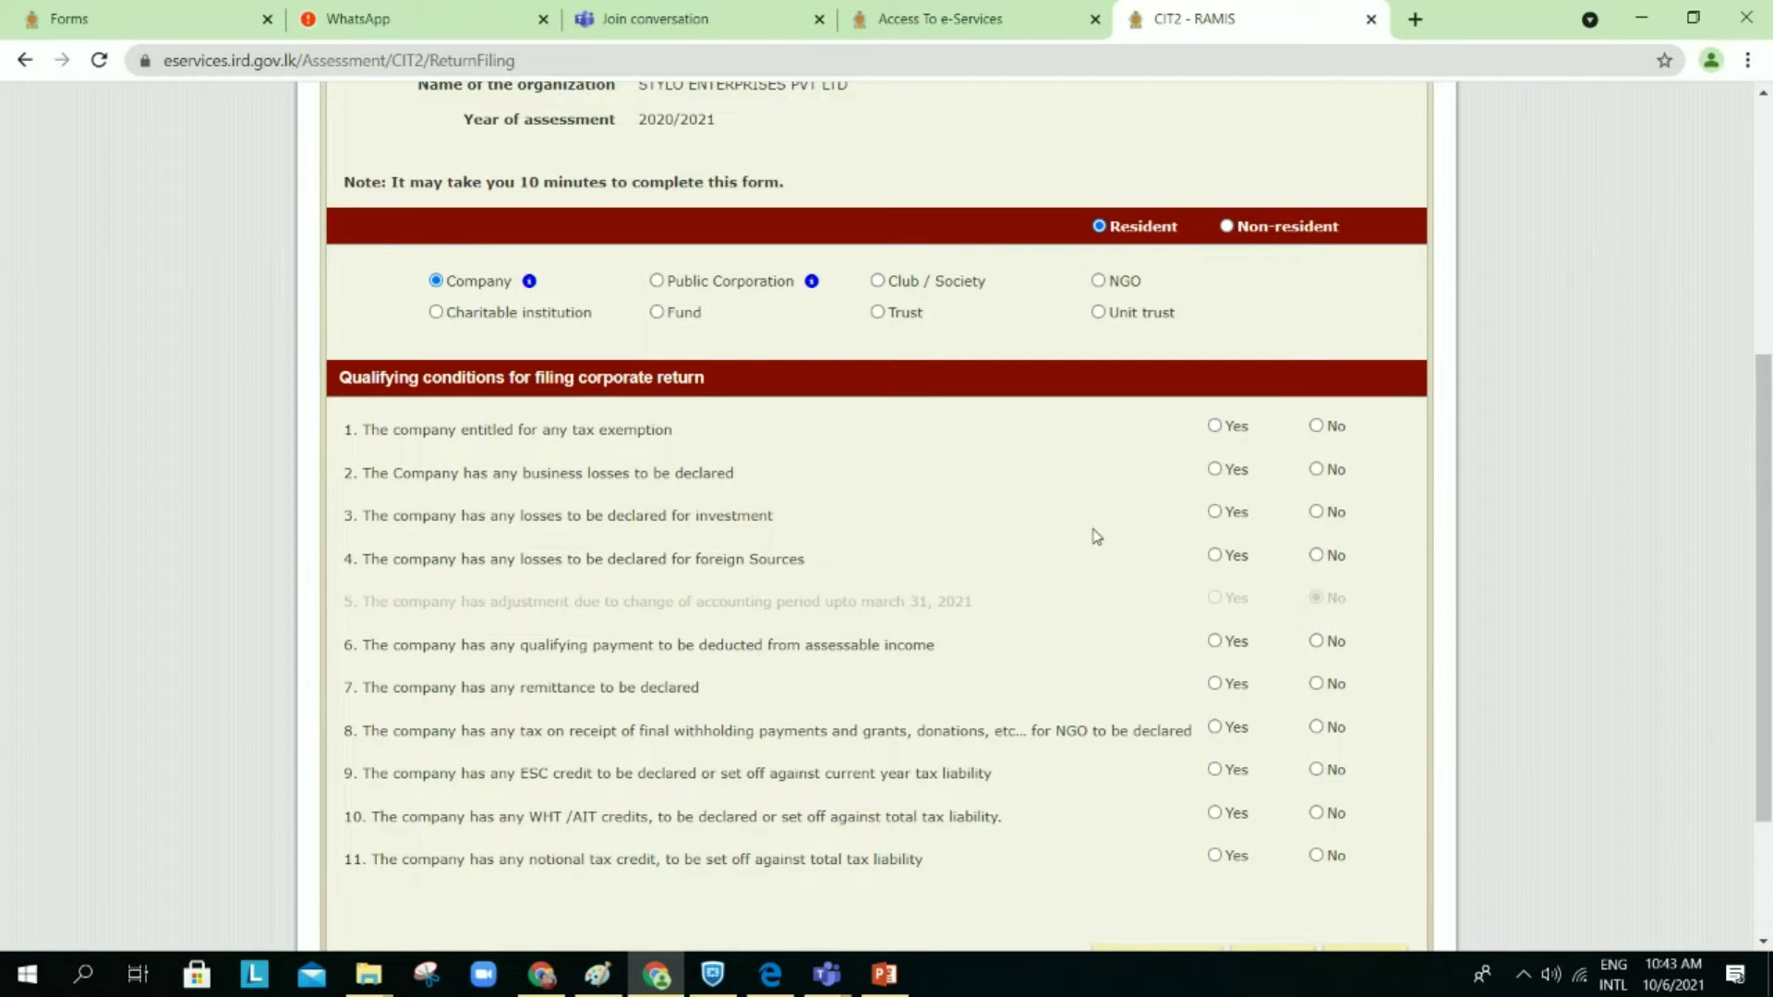
Step: Answer No to the exemption, loss, qualifying payment and remittance questions
scroll(1096, 537, down, 1)
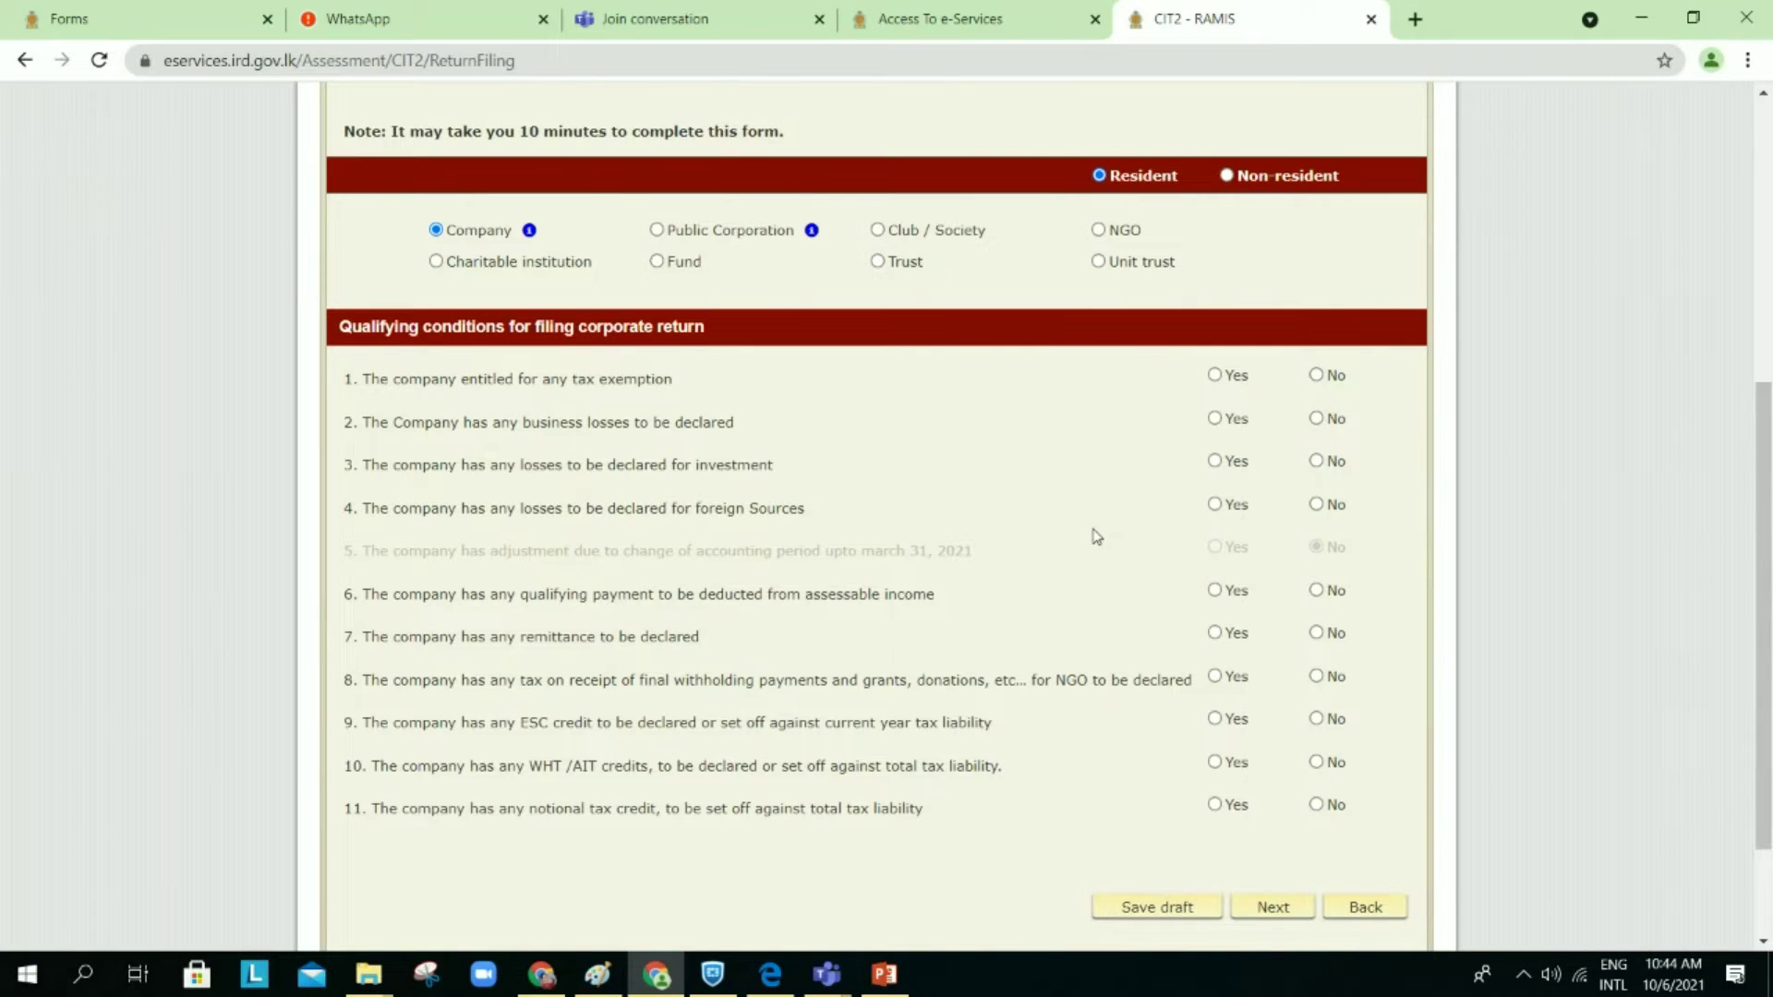
click(1316, 375)
click(1316, 418)
click(1316, 461)
click(1316, 504)
click(1319, 596)
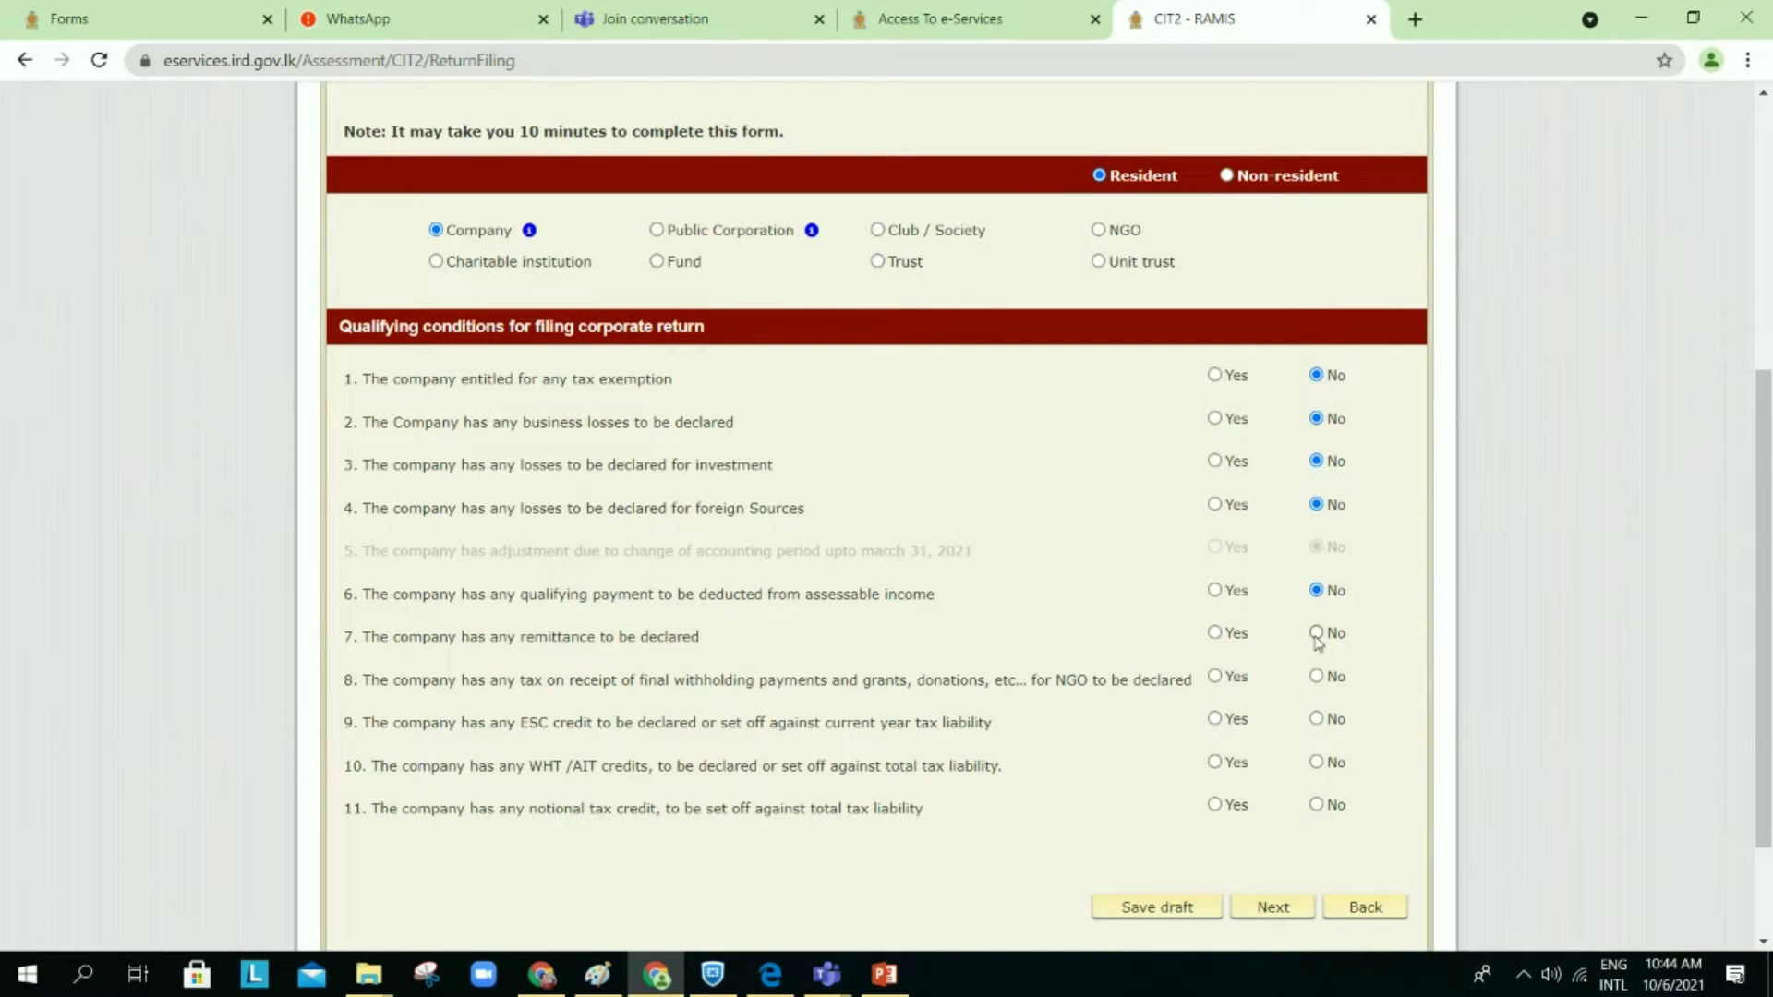
click(1317, 635)
Step: Answer No to the final withholding, ESC, WHT/AIT and notional credit questions, then continue
click(1316, 677)
click(1318, 720)
click(1318, 763)
click(1318, 805)
scroll(1223, 764, down, 2)
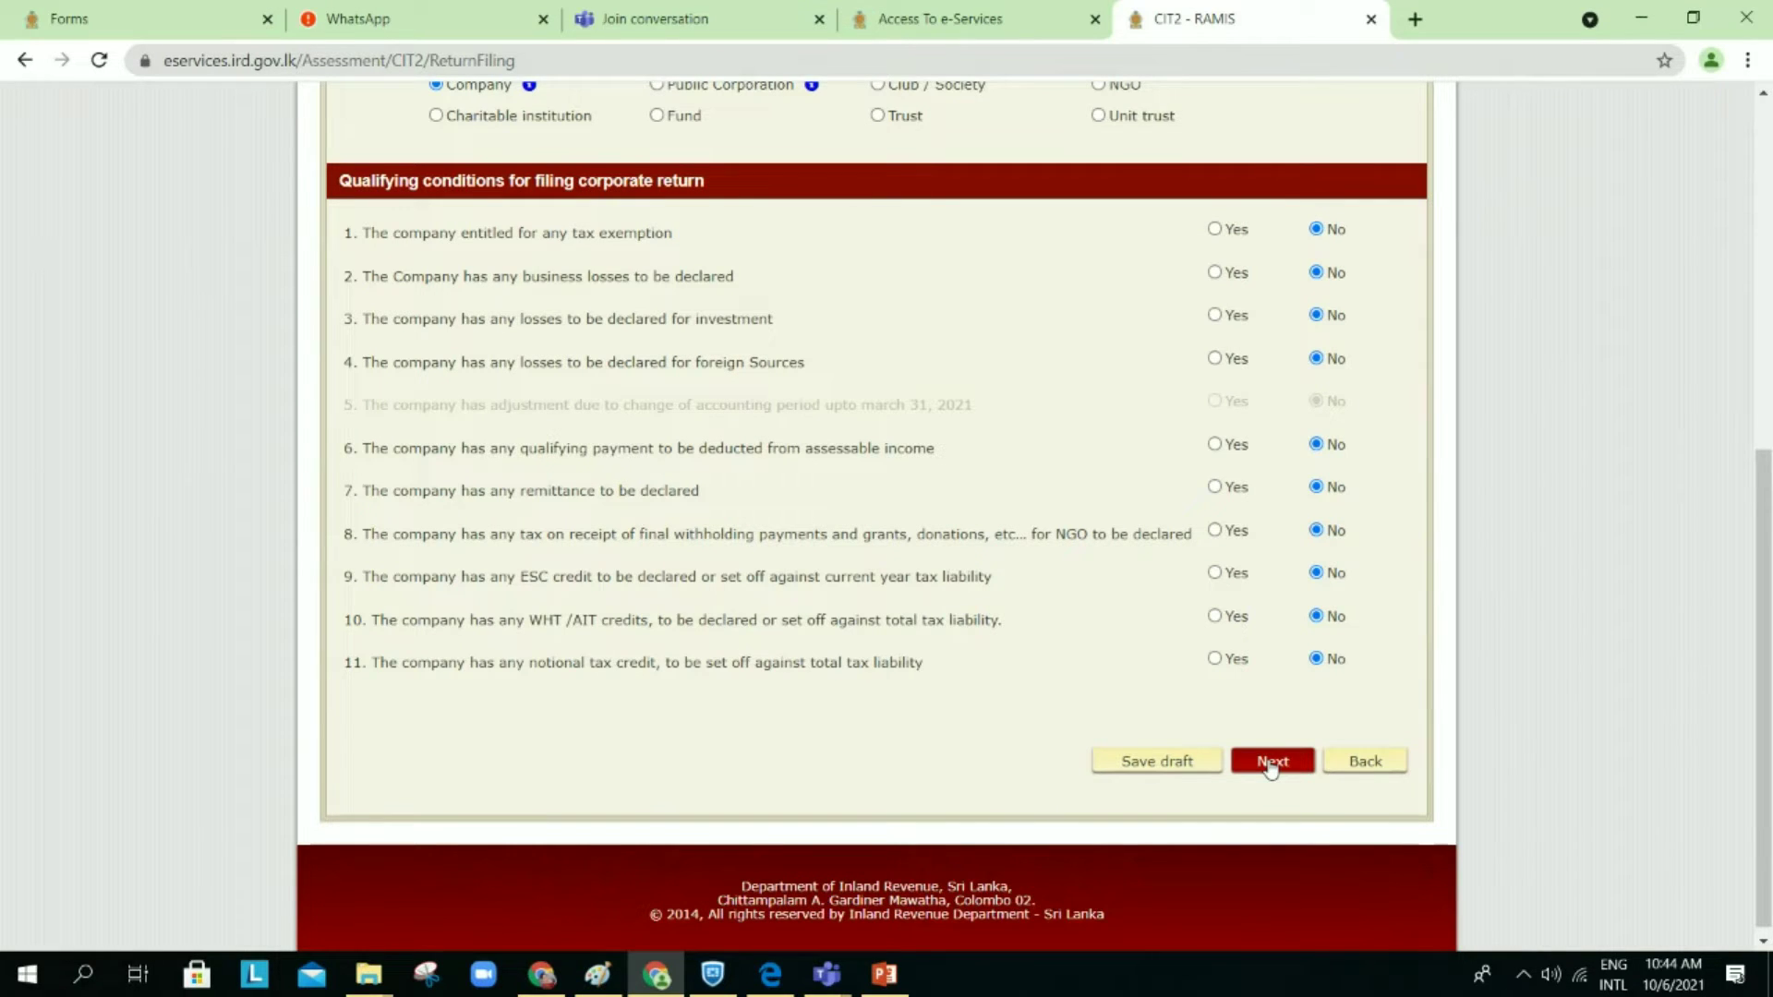
click(1272, 764)
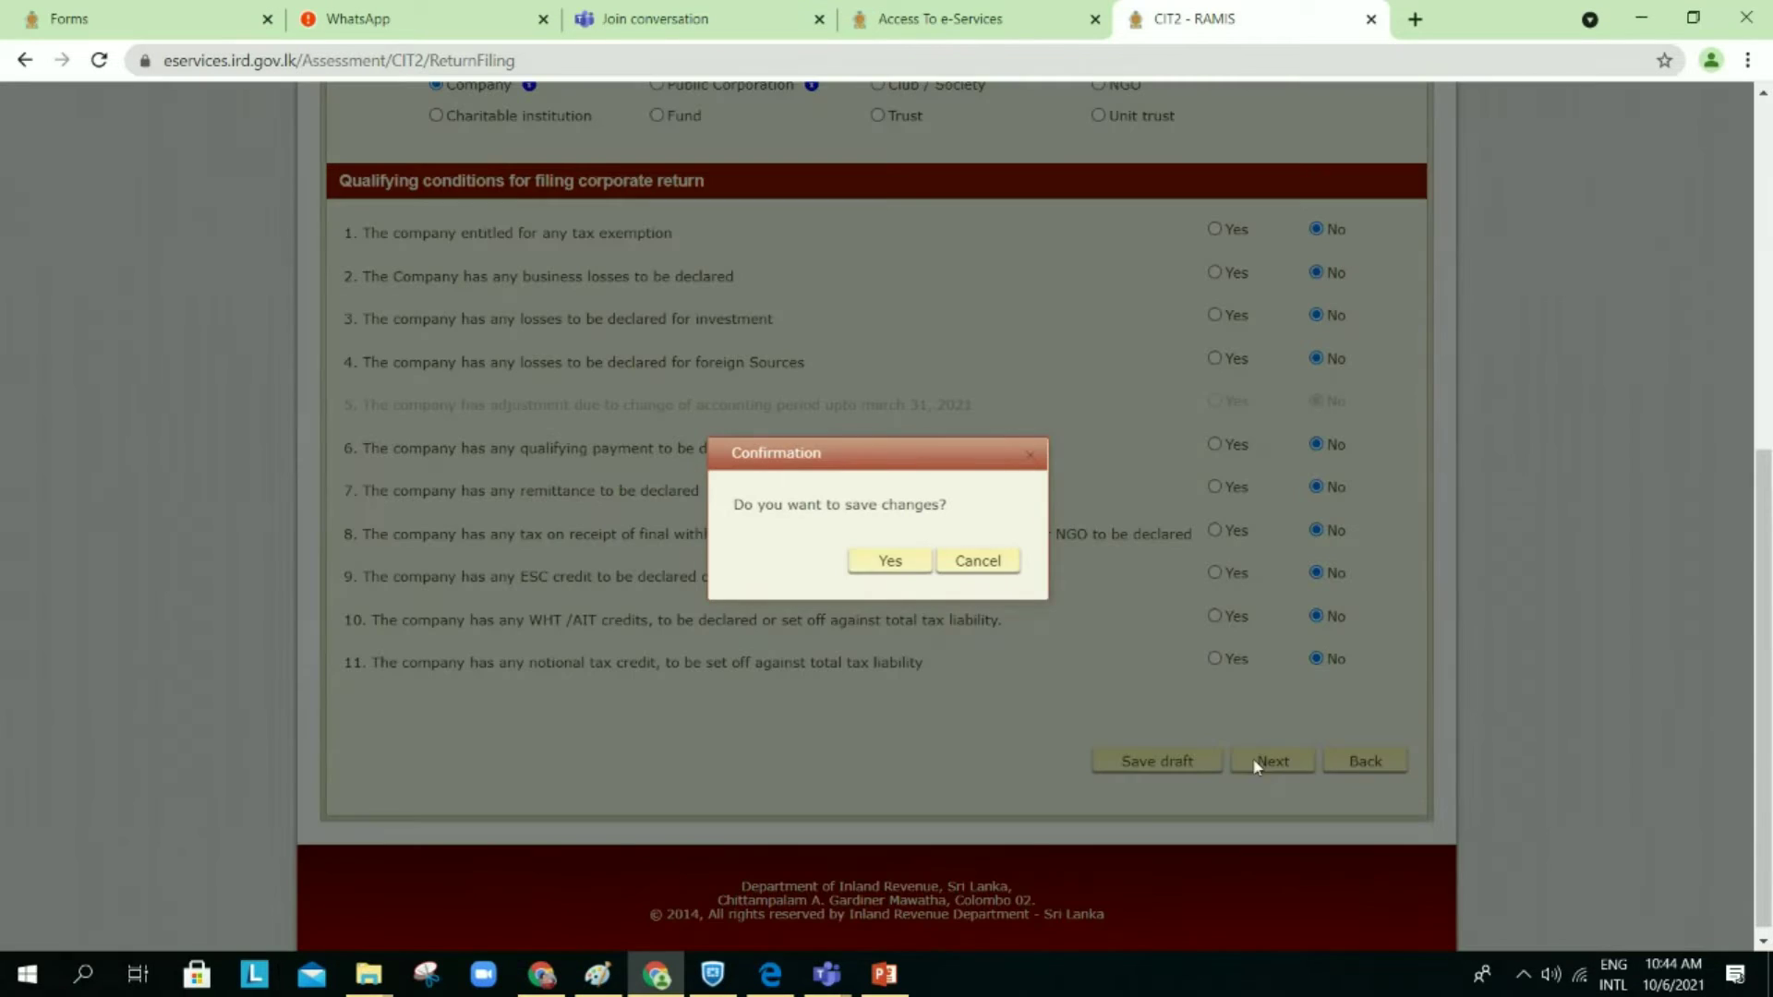
Step: Confirm saving the qualifying conditions as draft and dismiss the notice
click(889, 561)
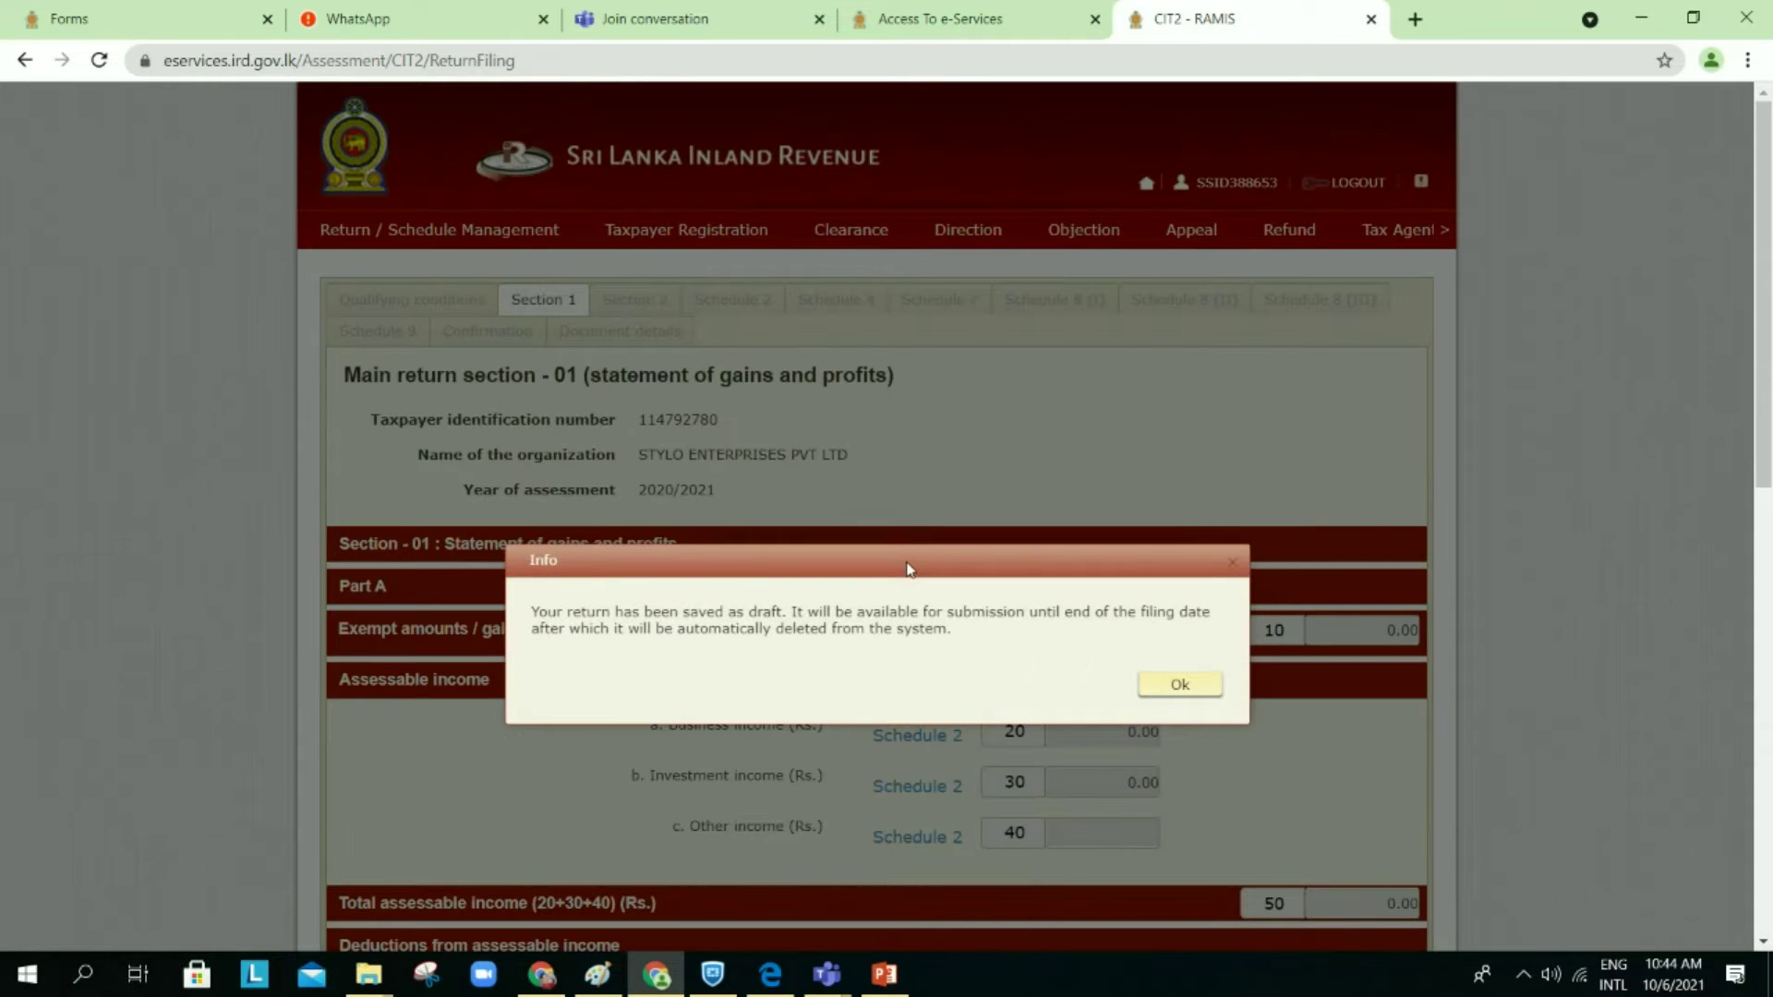
click(1173, 687)
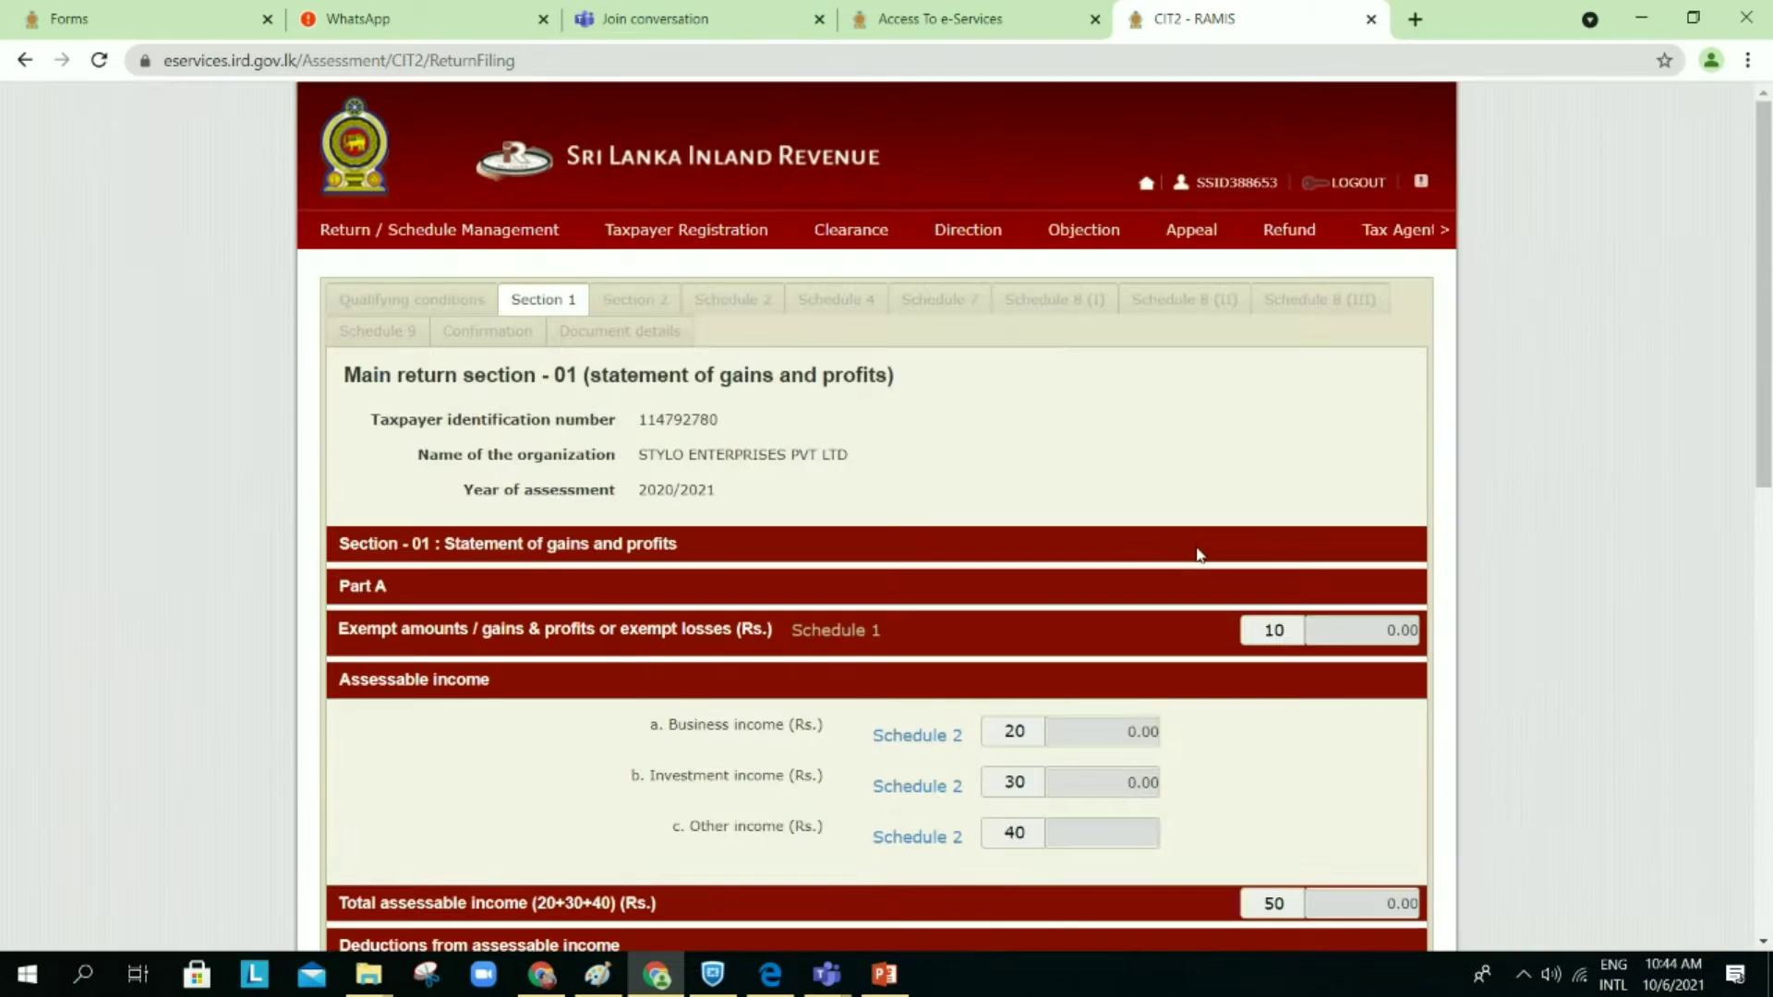
scroll(1198, 552, down, 3)
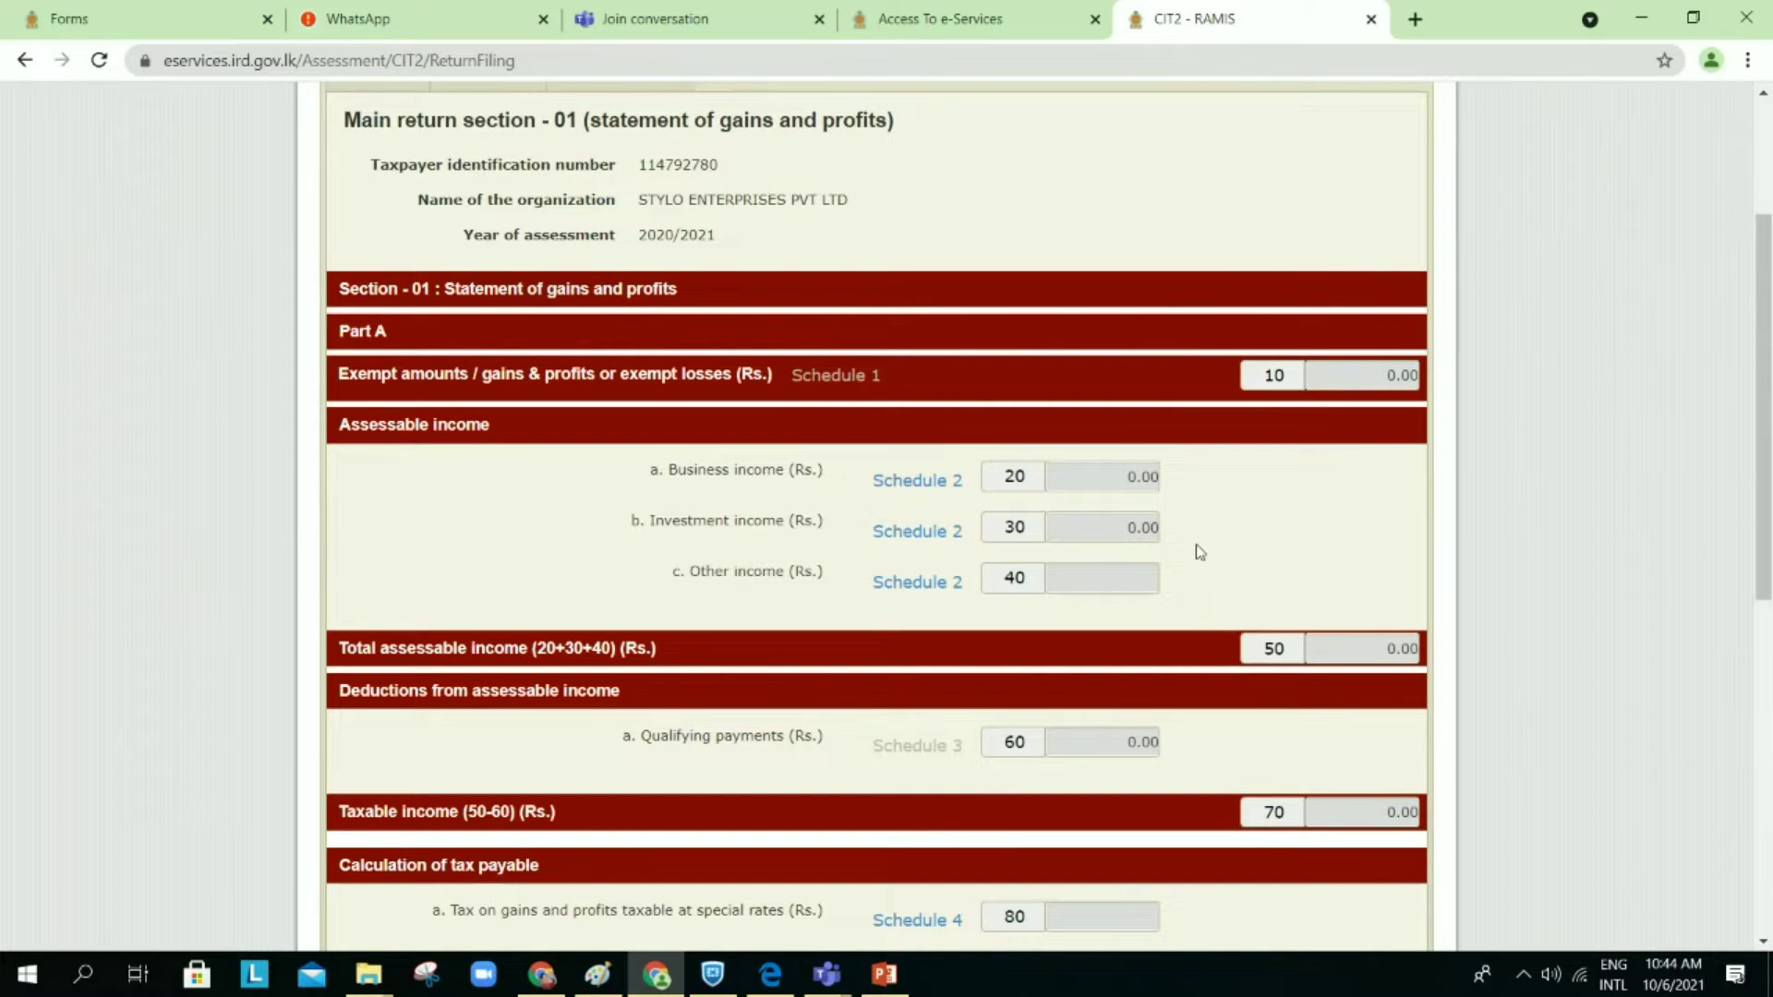
scroll(991, 282, down, 1)
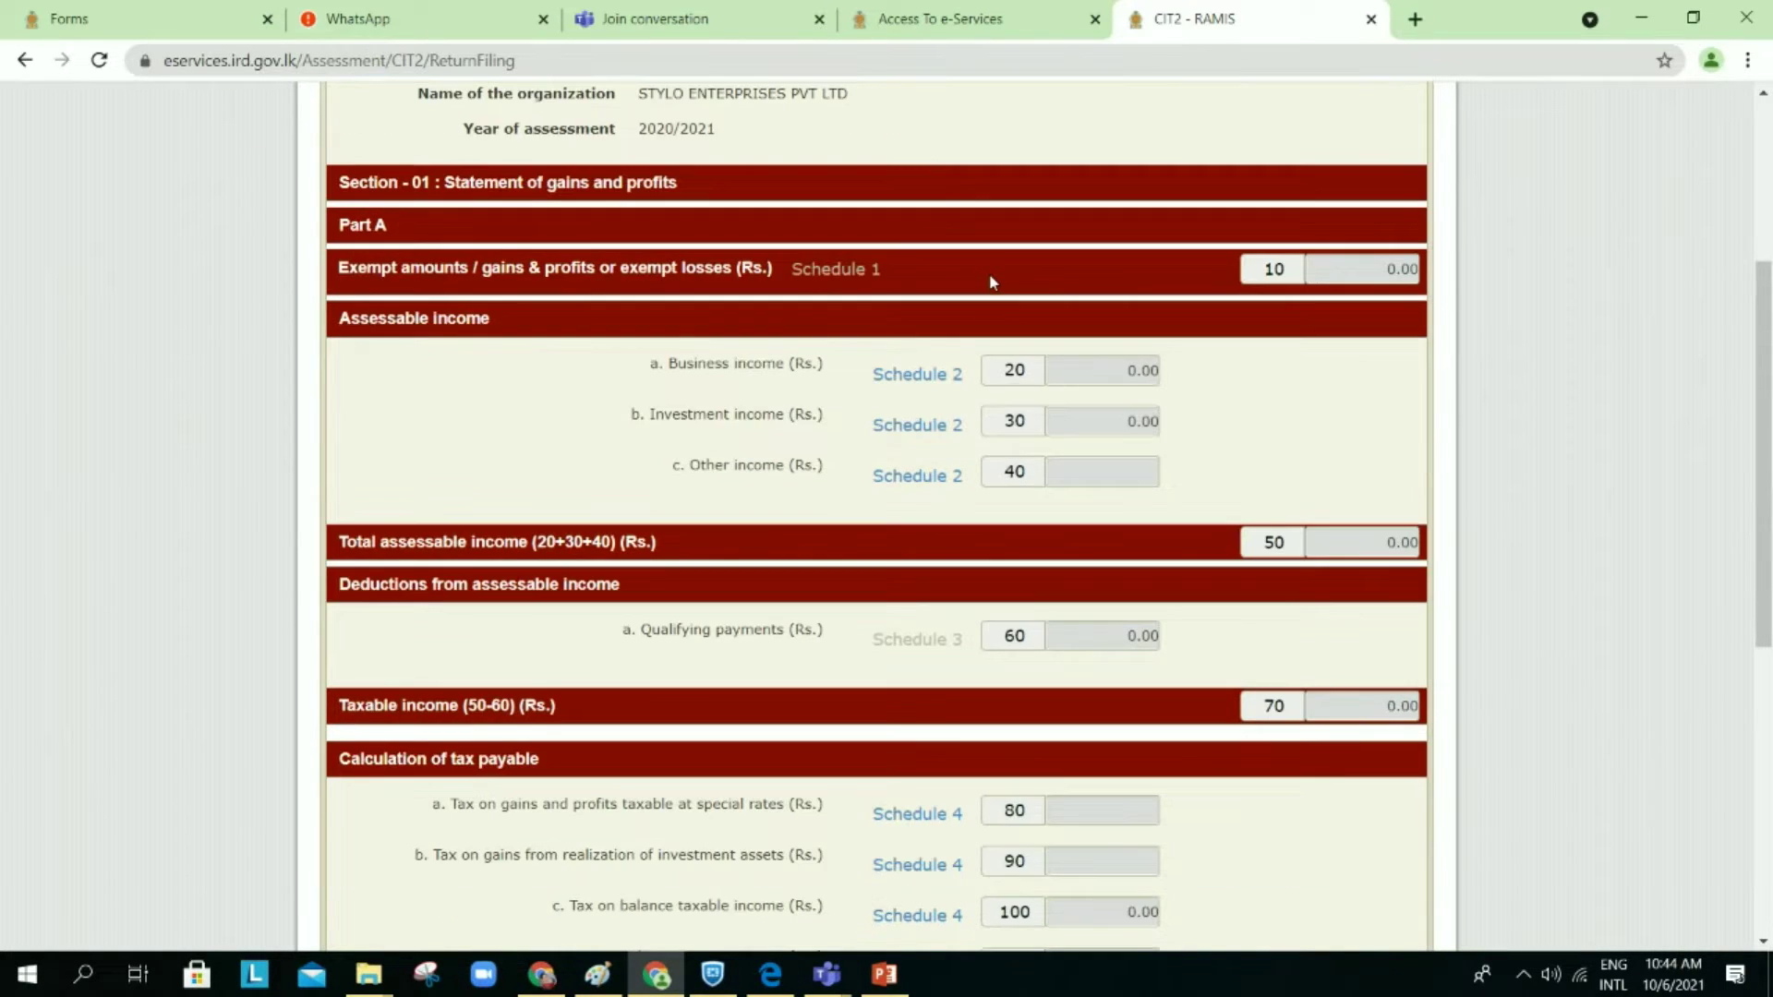
scroll(991, 281, down, 1)
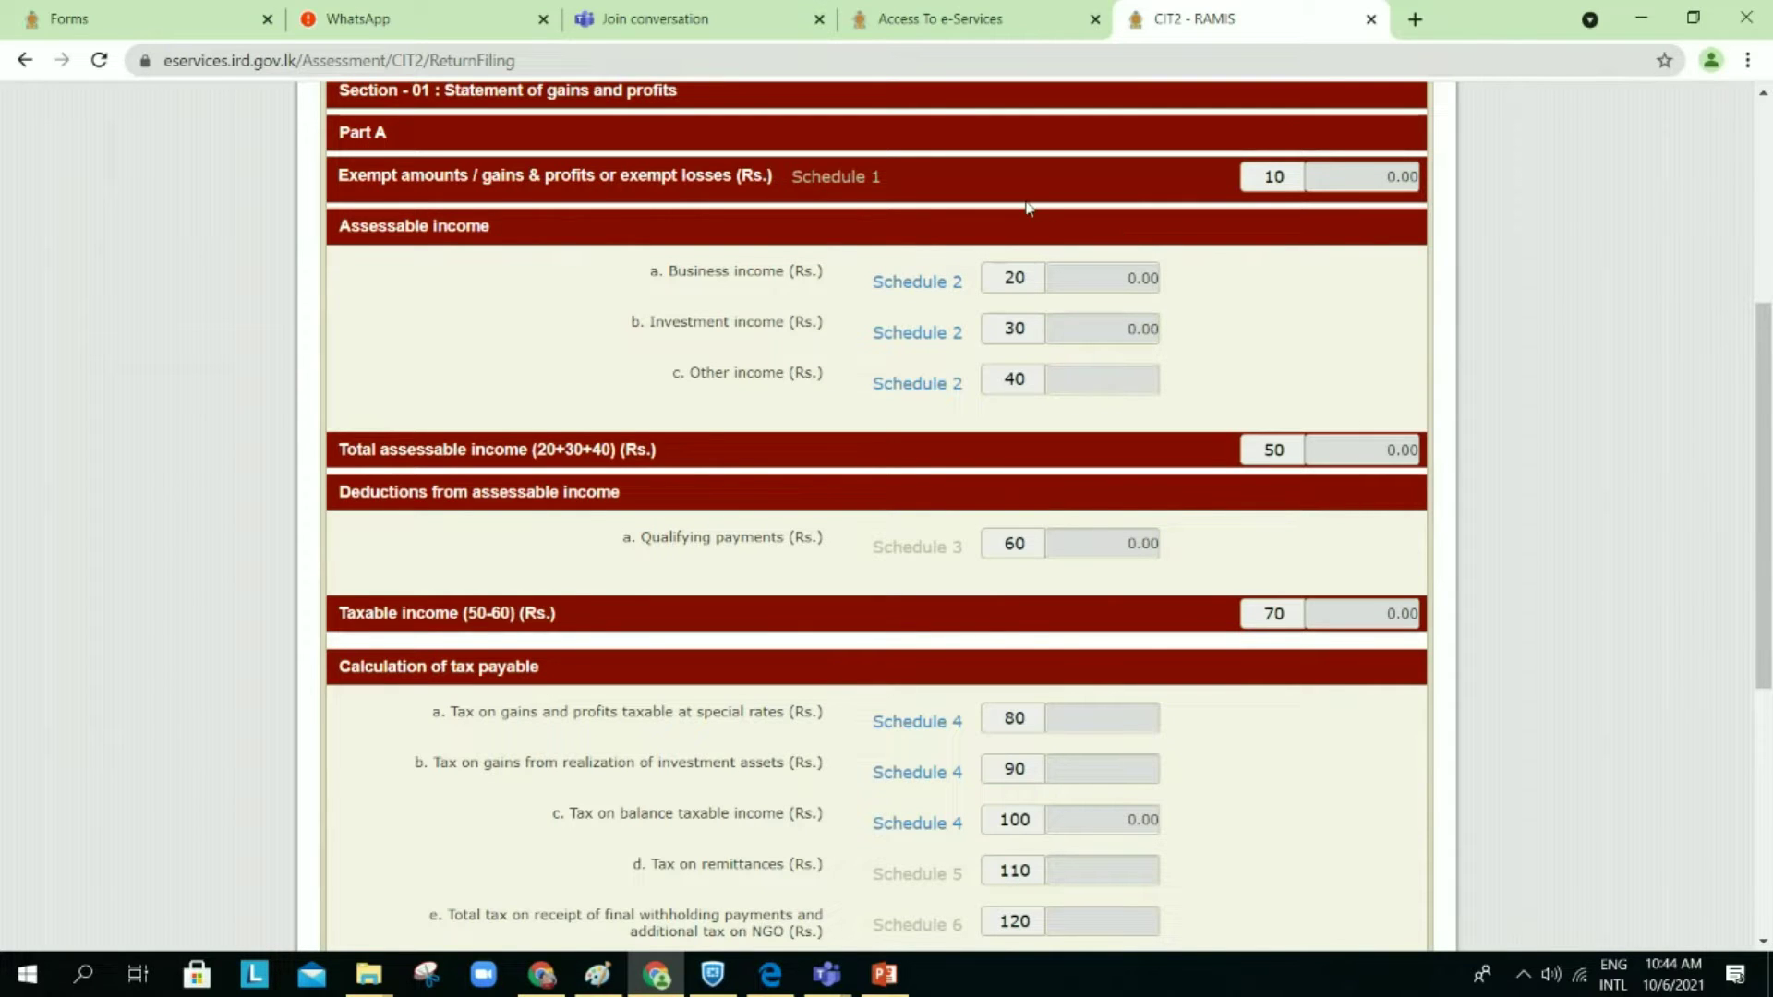
Step: Review Section 1's gains and profits and tax payable totals down to Part B
scroll(1027, 207, up, 2)
scroll(1027, 207, down, 2)
scroll(1028, 208, up, 1)
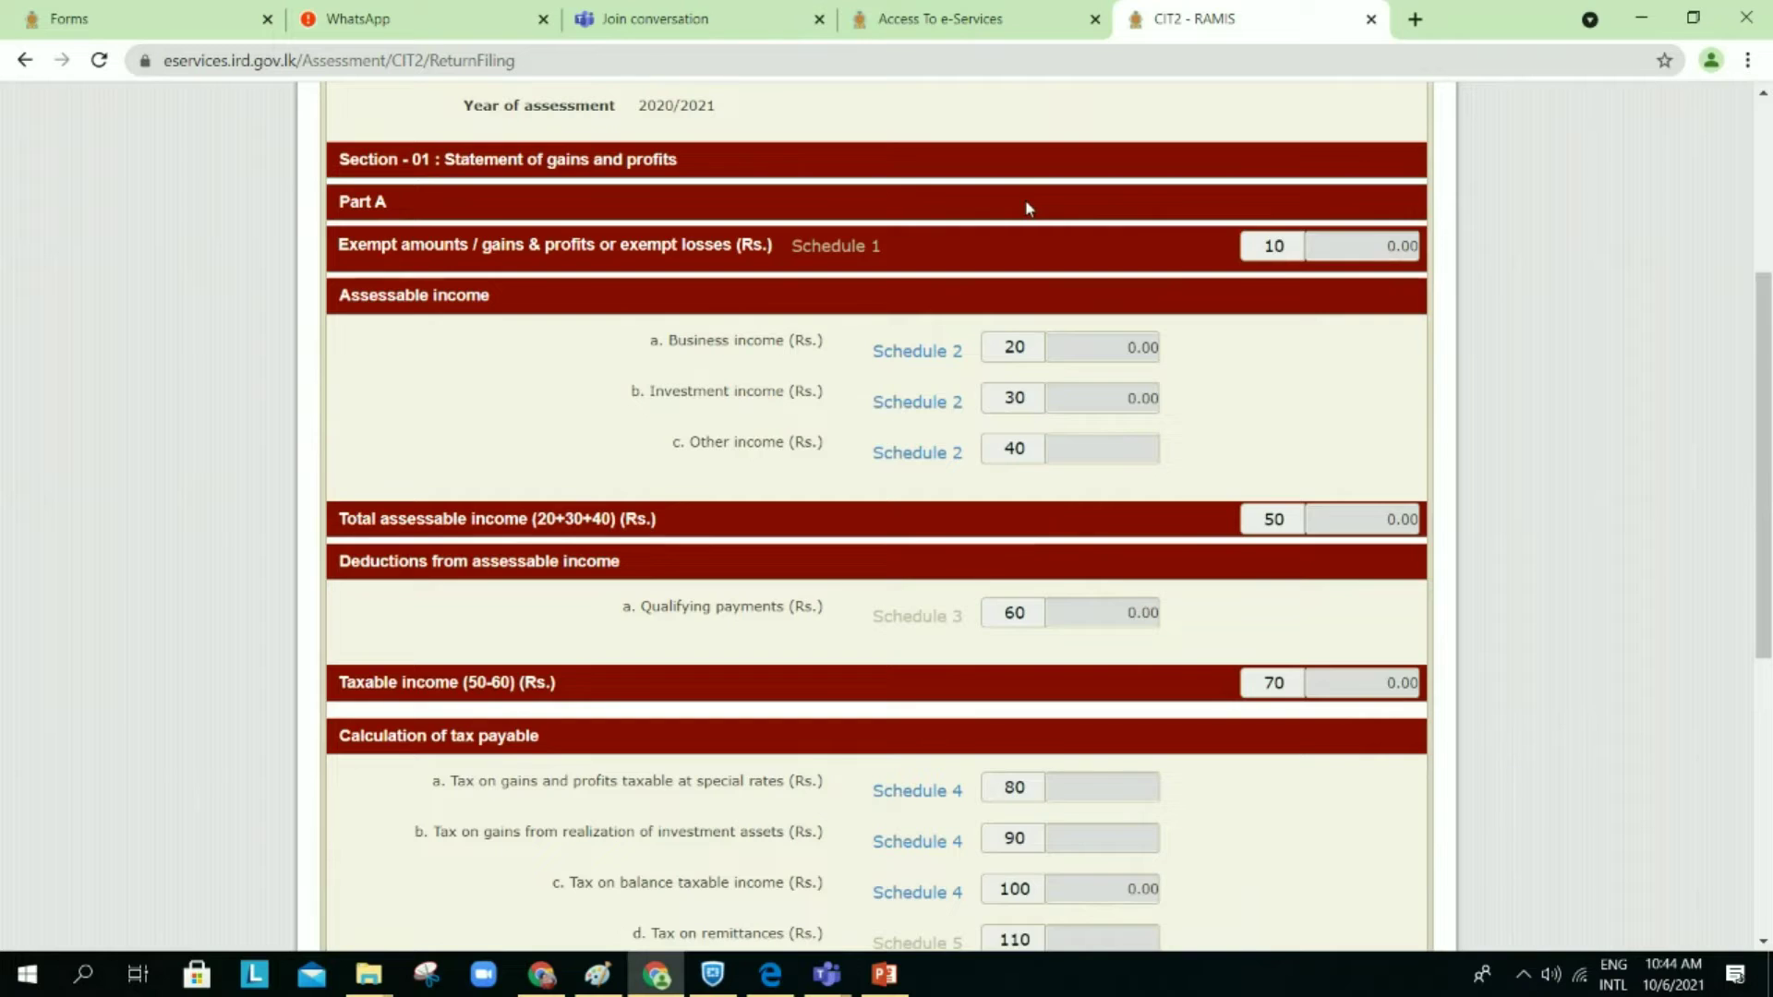
scroll(1027, 207, down, 2)
scroll(1027, 207, down, 3)
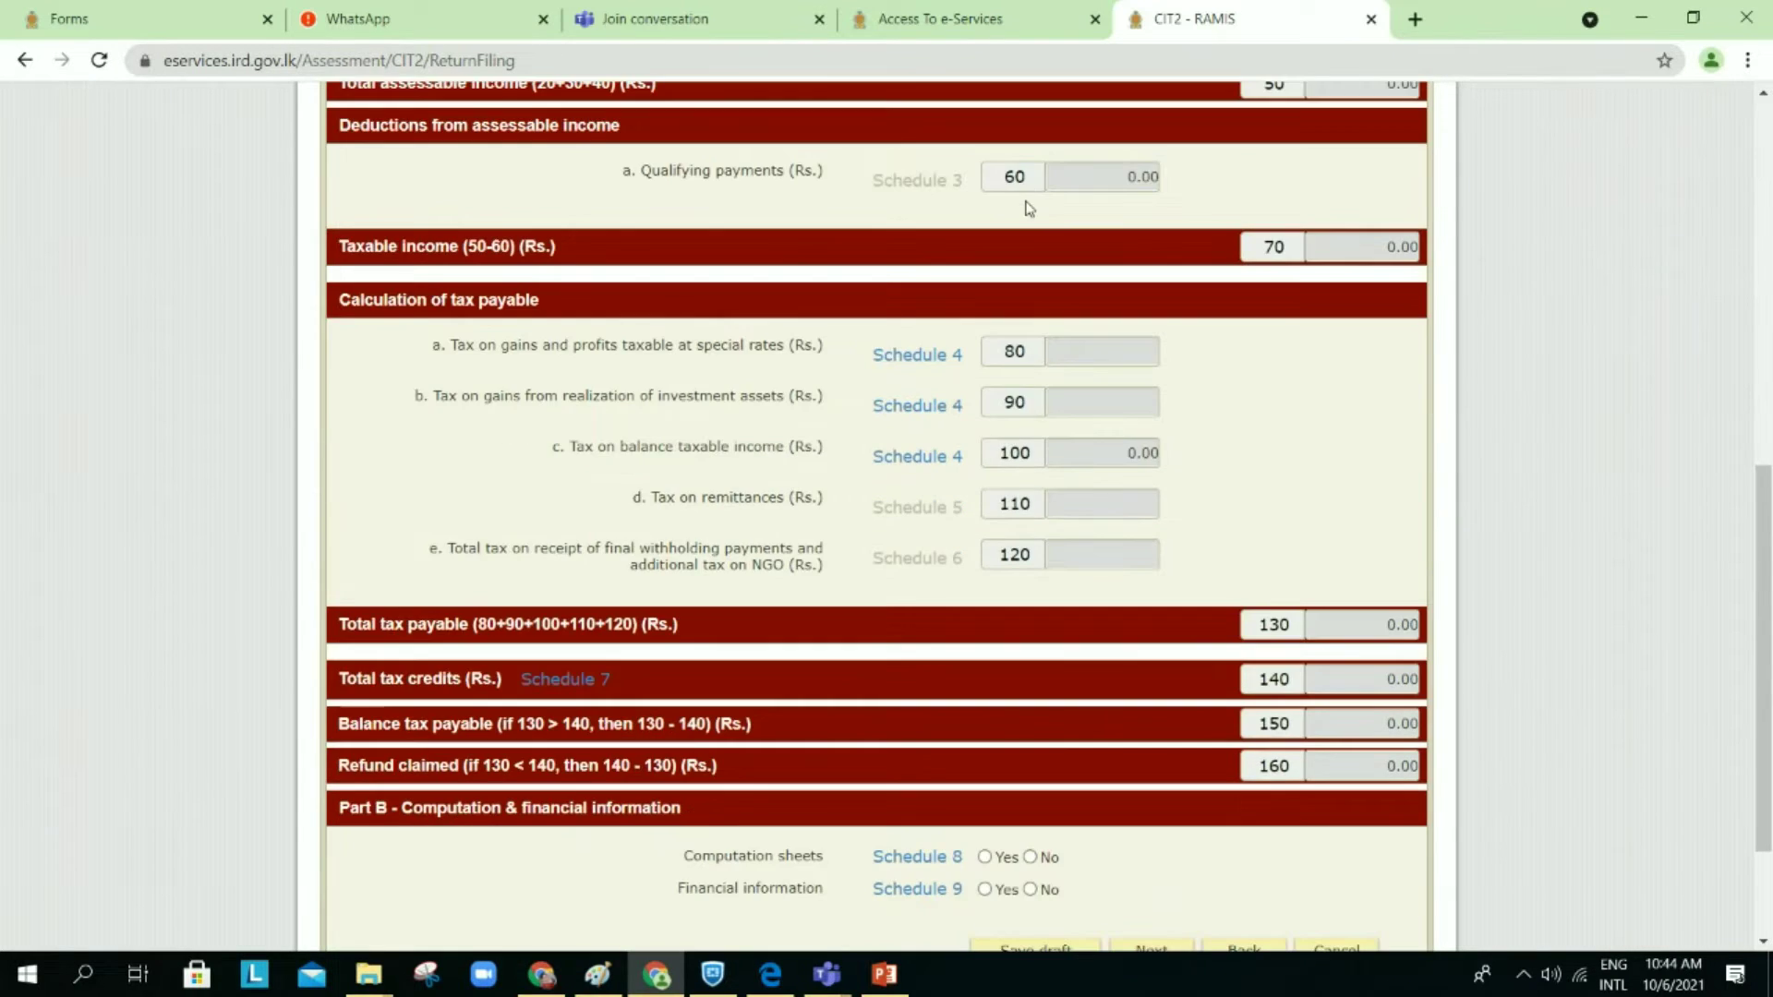
scroll(1027, 206, up, 1)
scroll(1027, 207, up, 4)
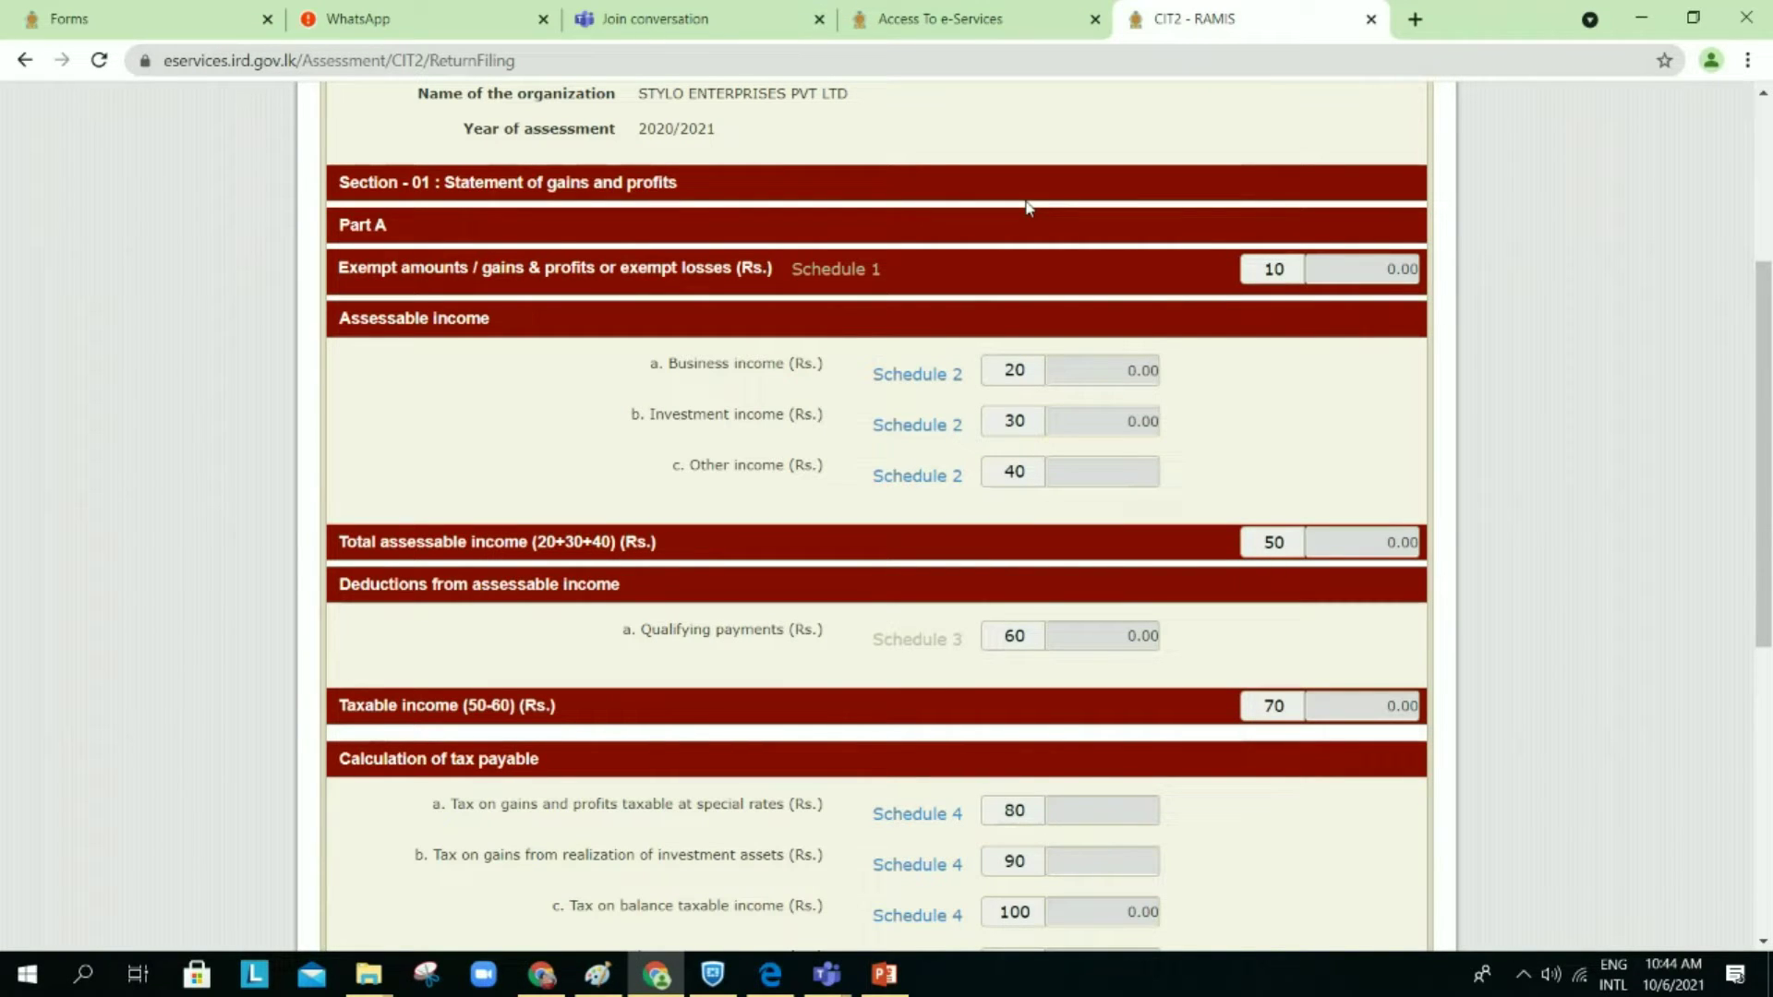
scroll(785, 296, down, 1)
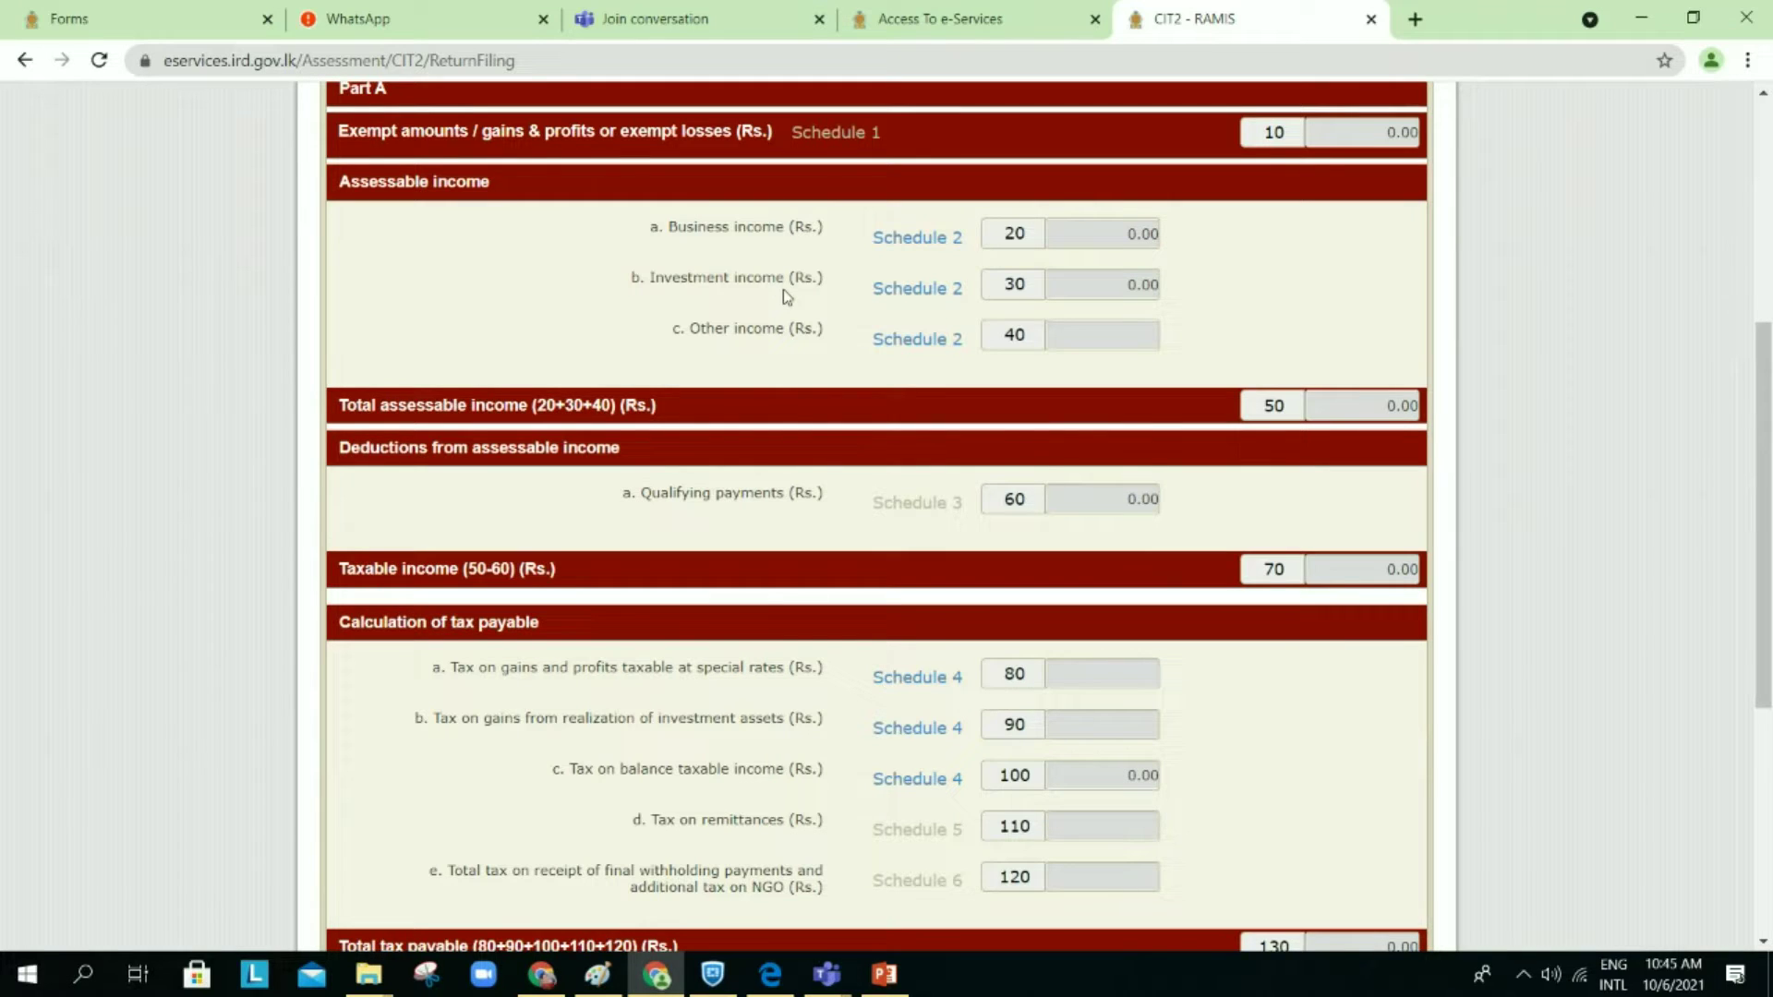
scroll(783, 290, up, 1)
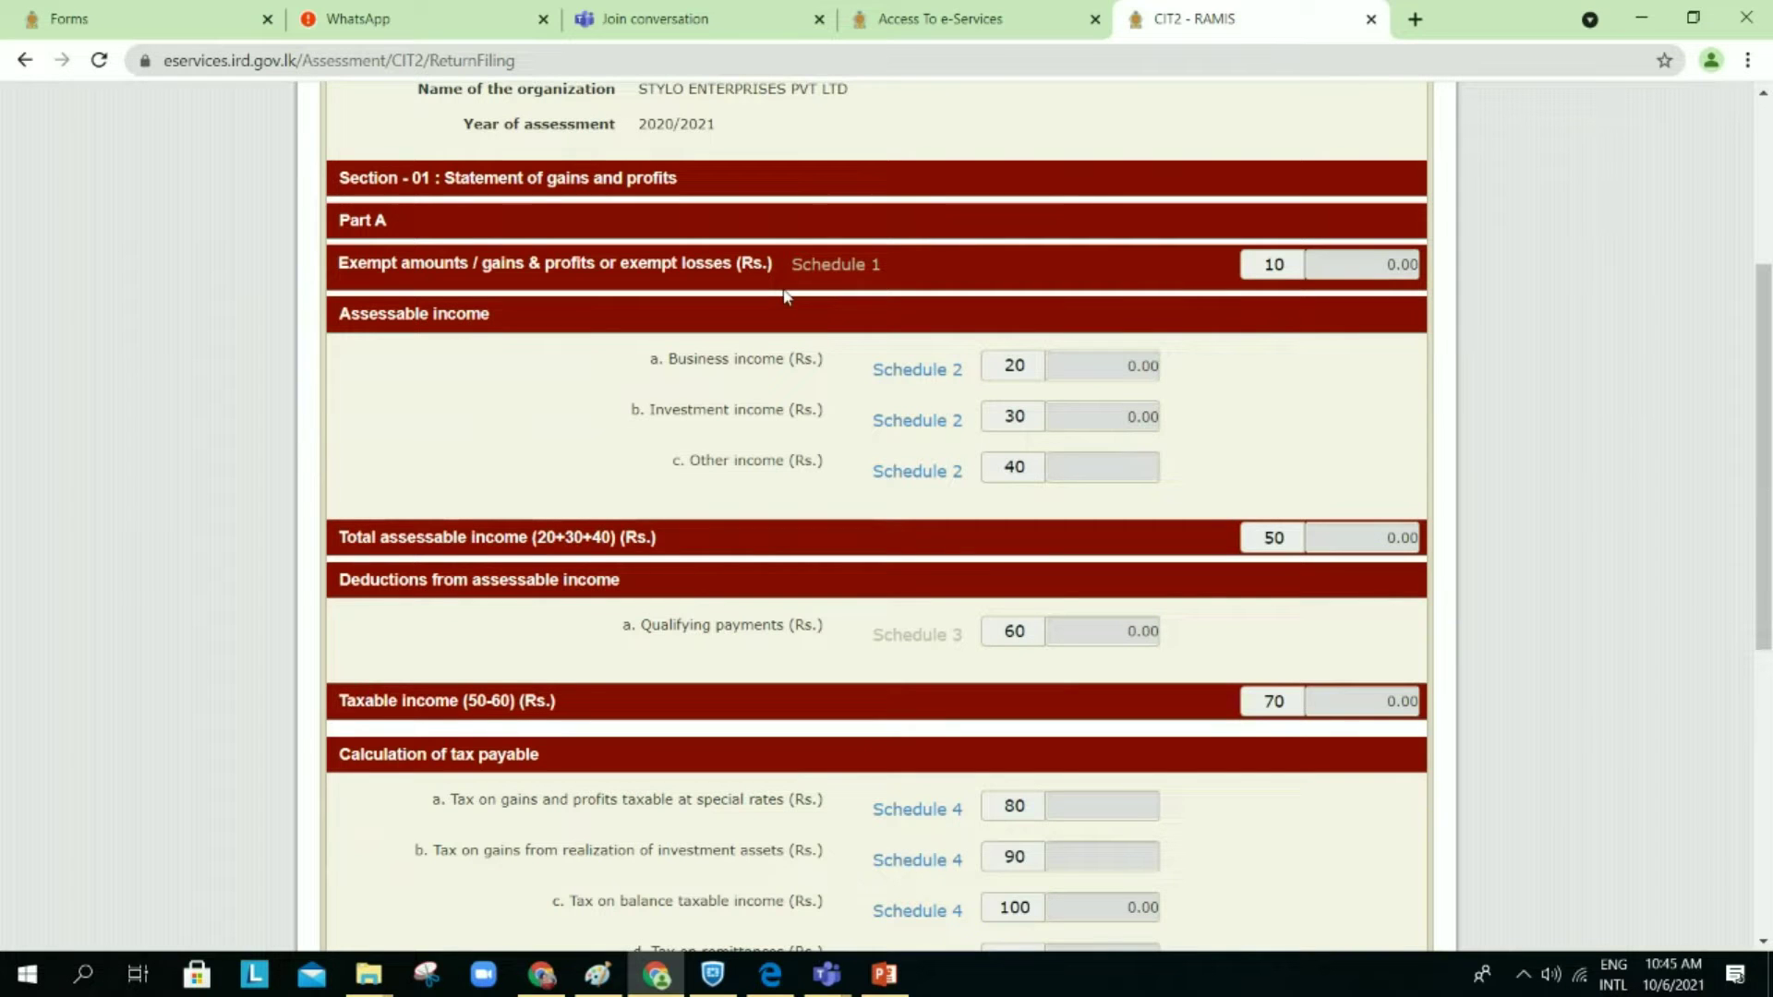
scroll(1185, 461, down, 1)
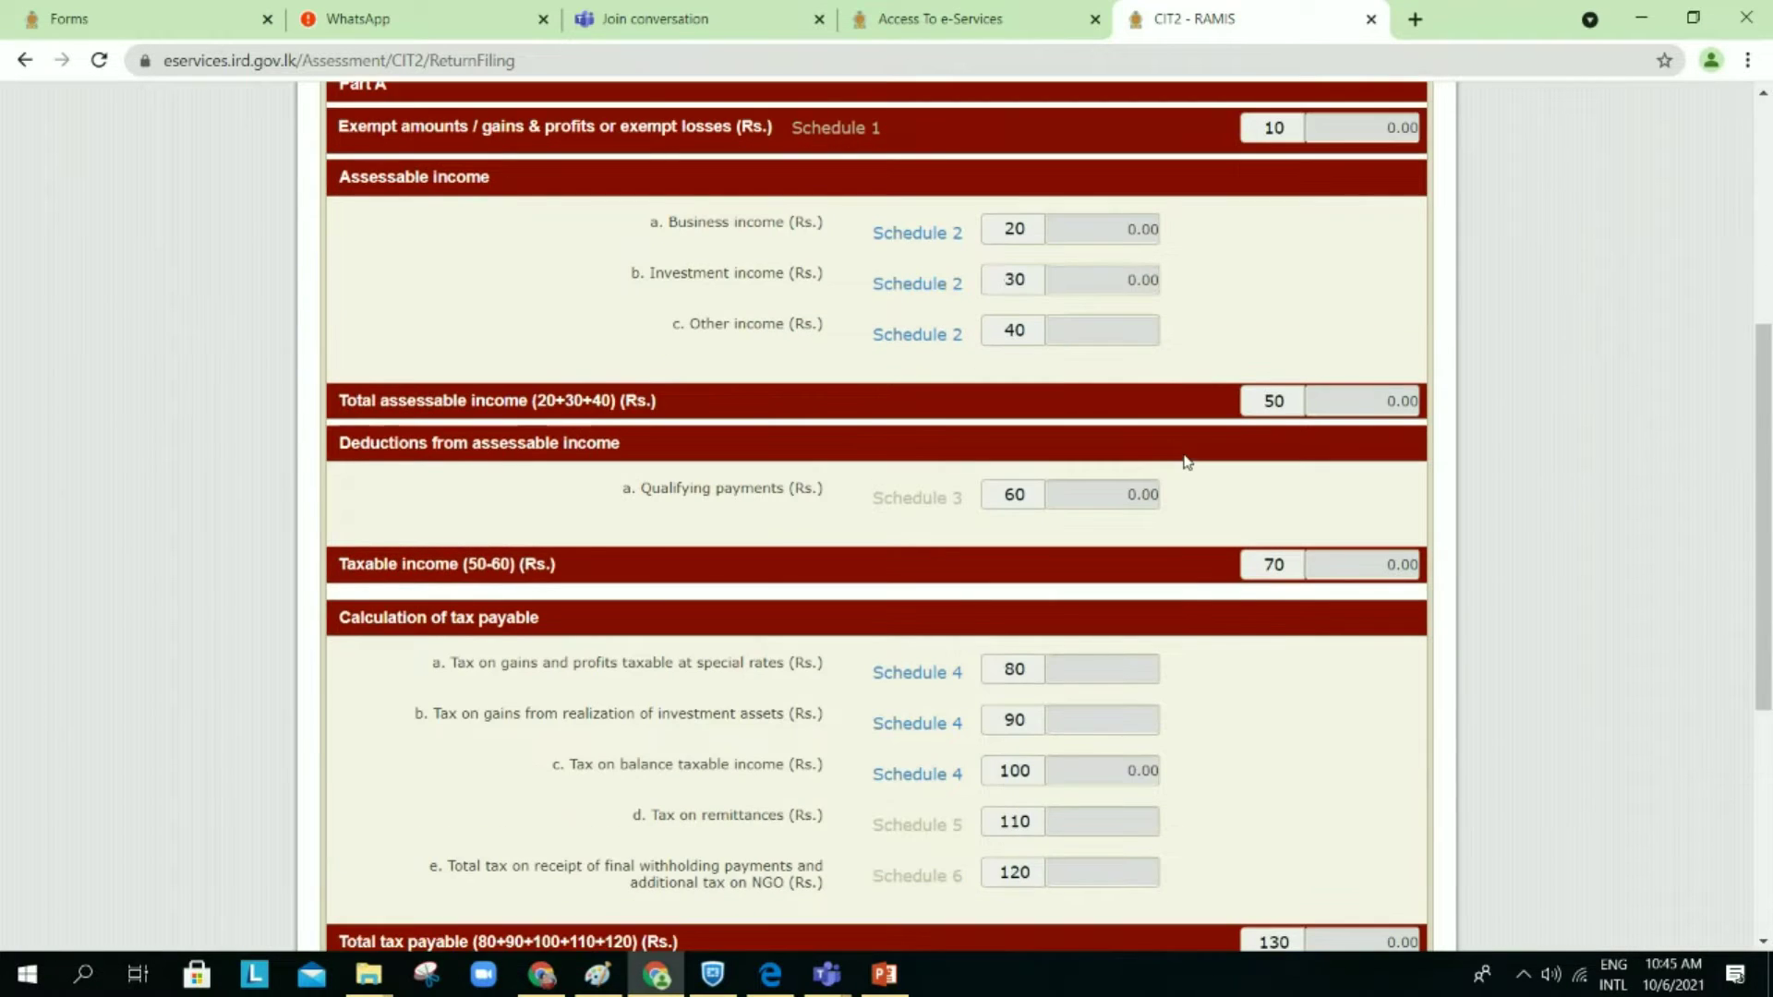
scroll(1187, 461, down, 1)
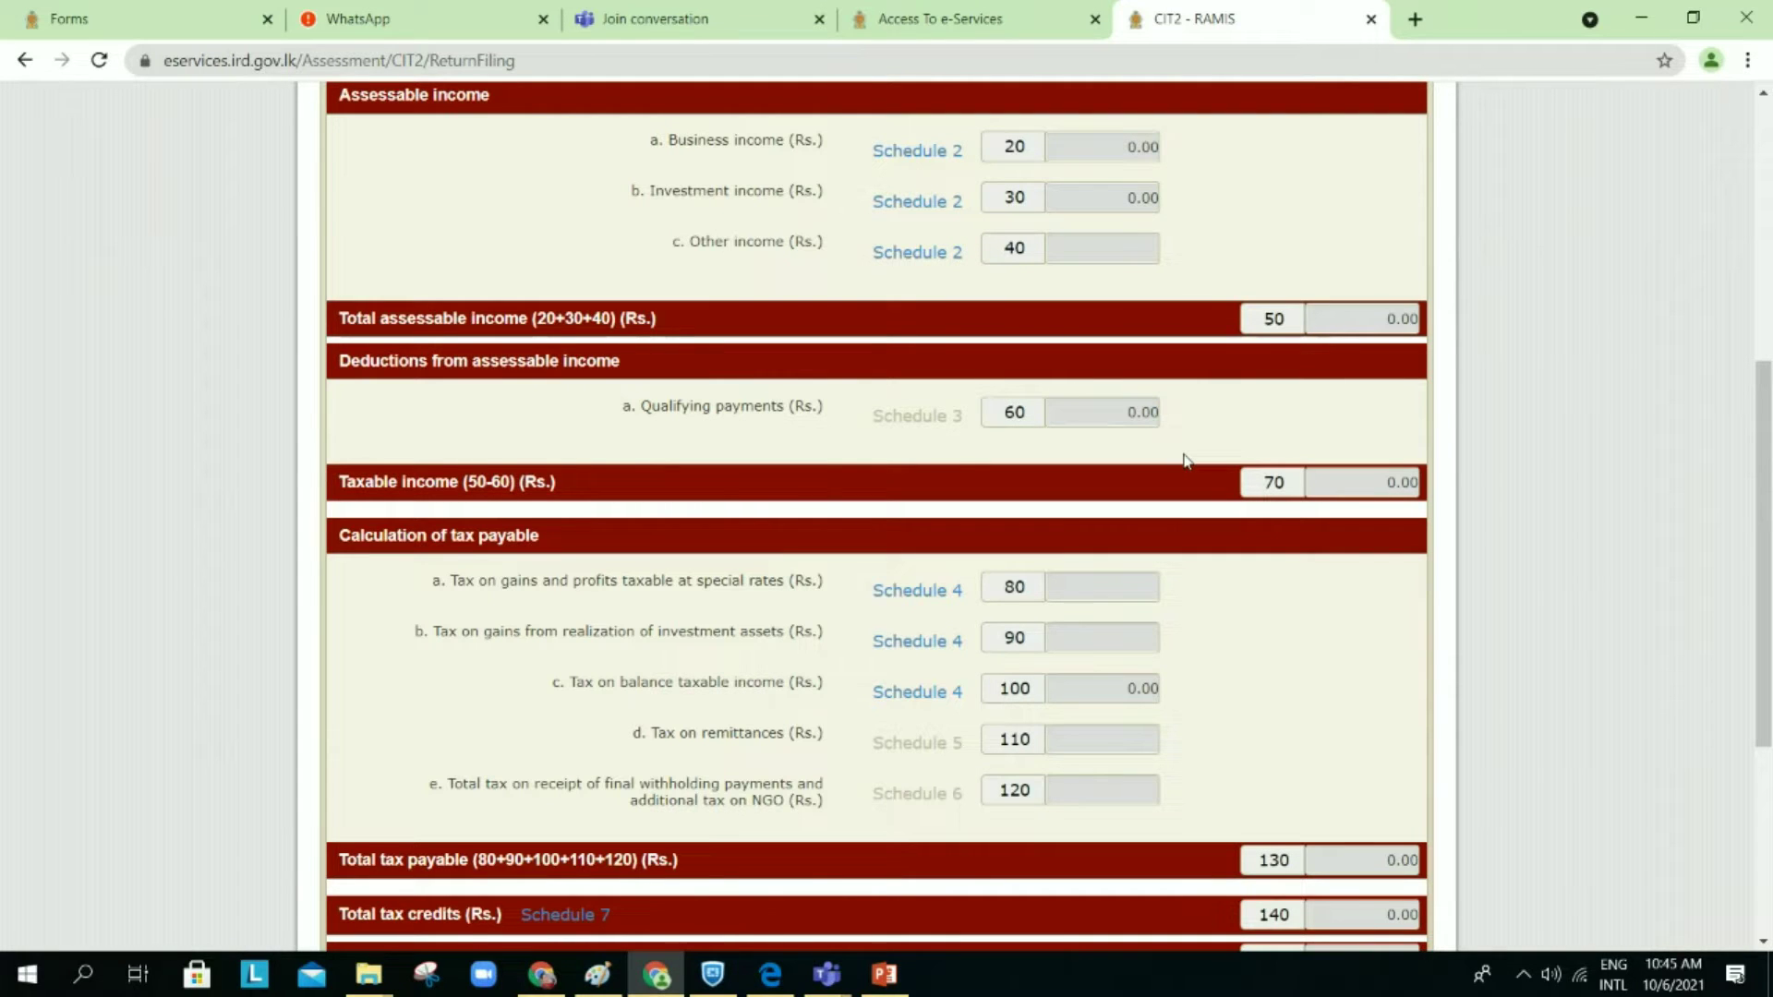
scroll(1187, 460, down, 4)
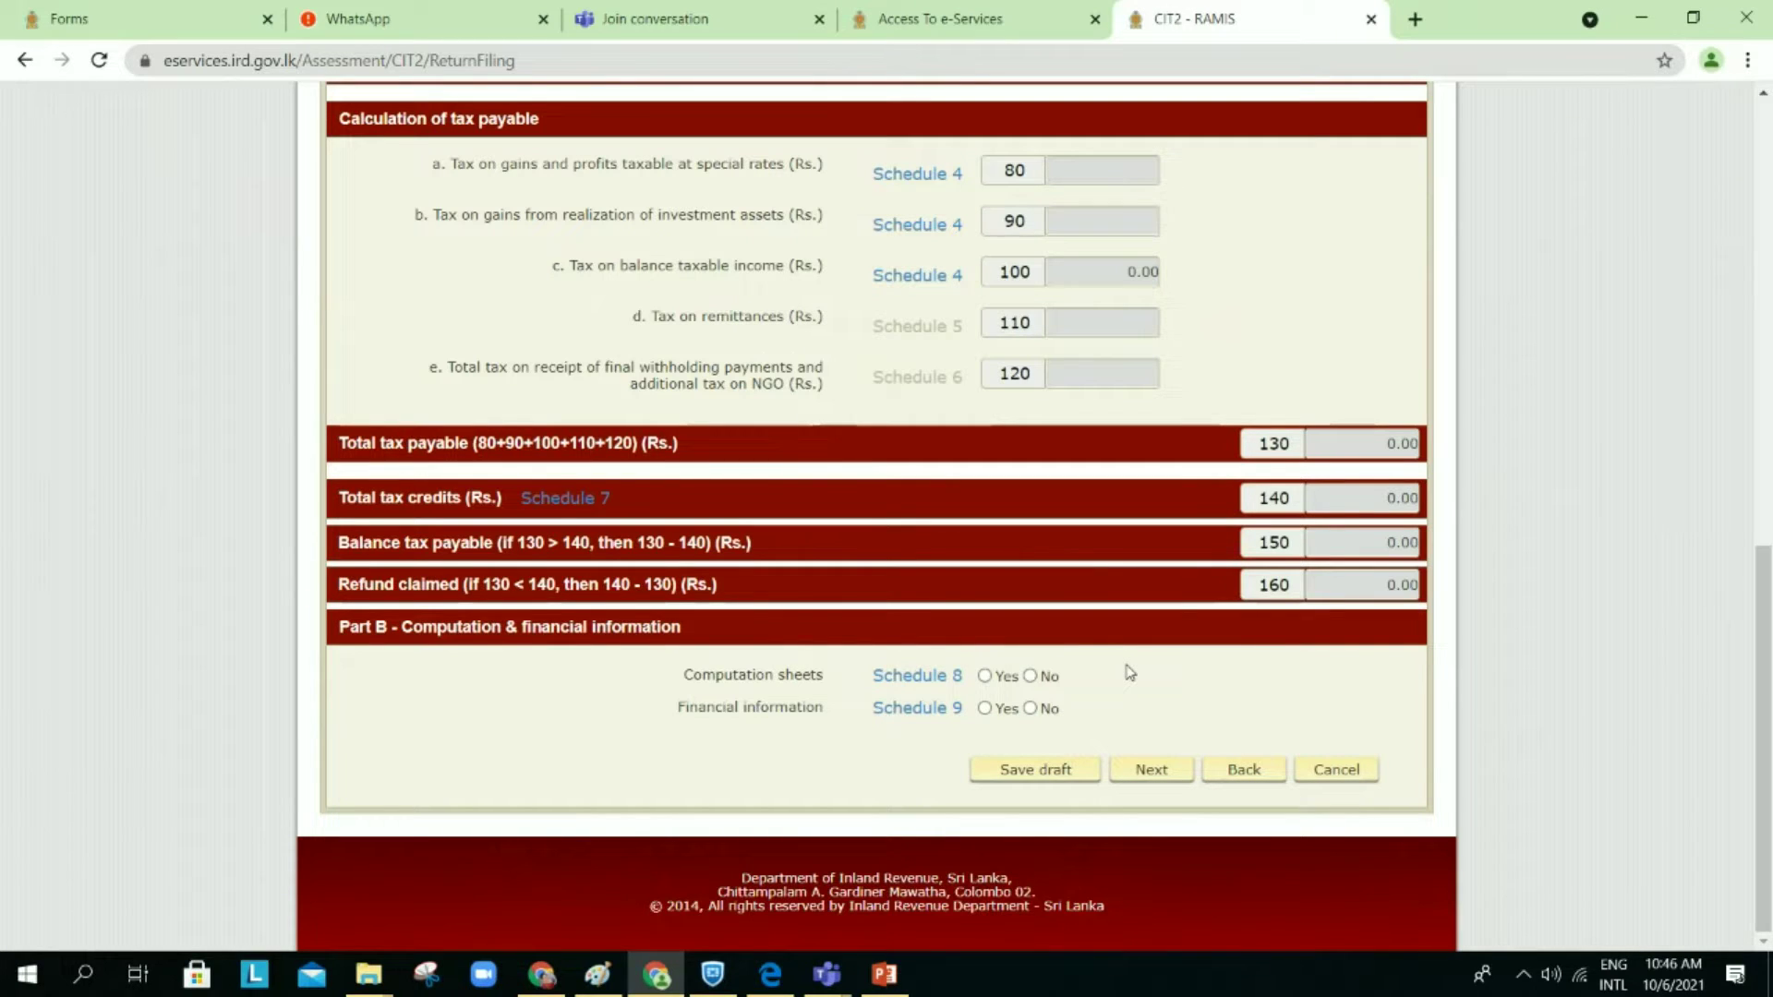
Step: Answer No for Schedule 8 computation sheets and Schedule 9 financial information, then save Section 1 as draft
click(1031, 678)
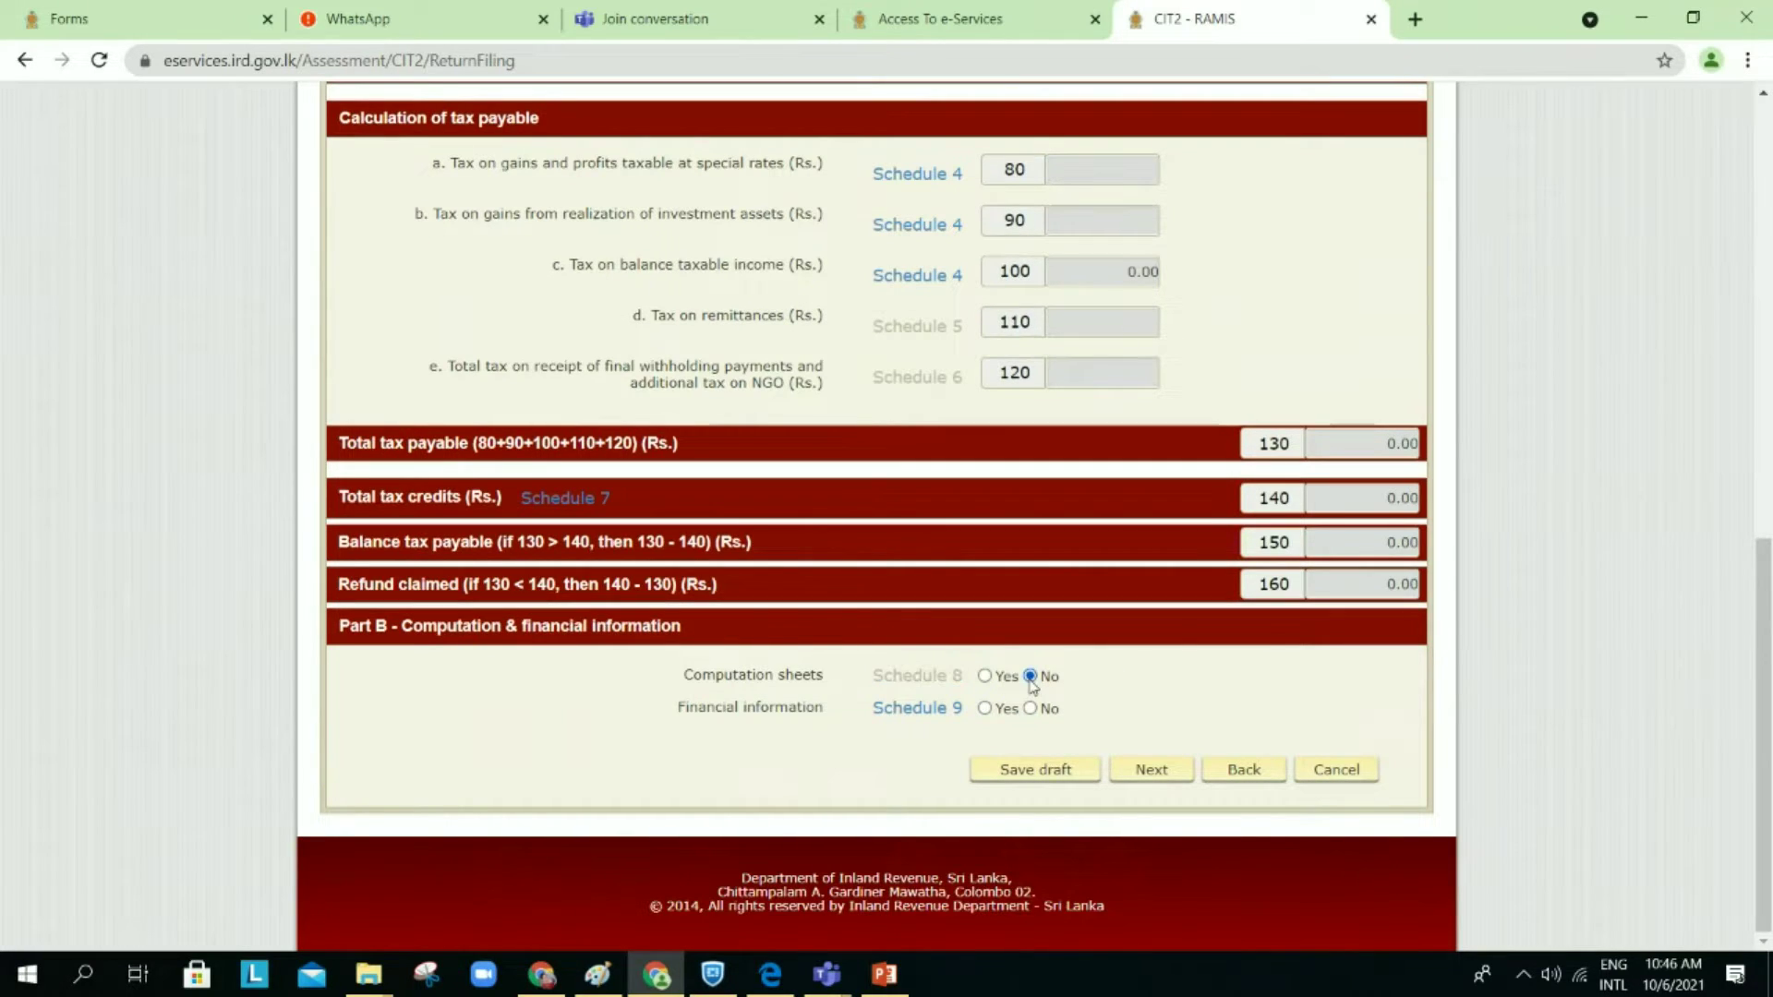
click(1031, 709)
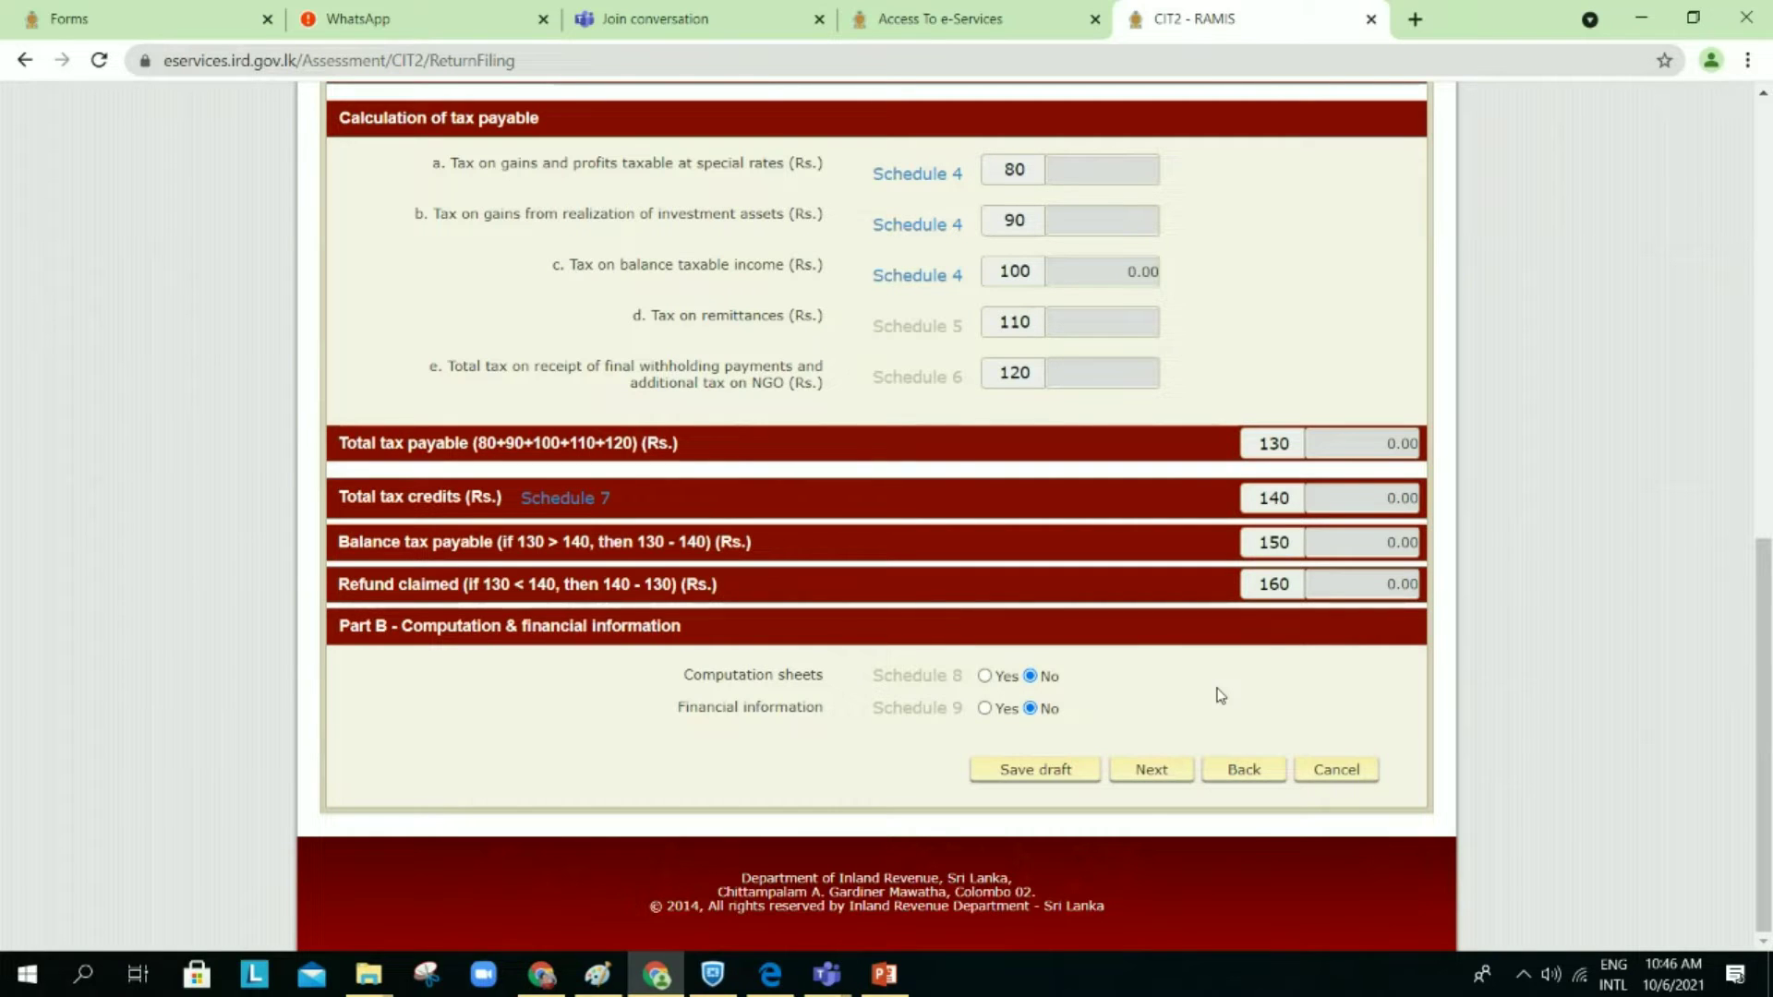
click(1136, 776)
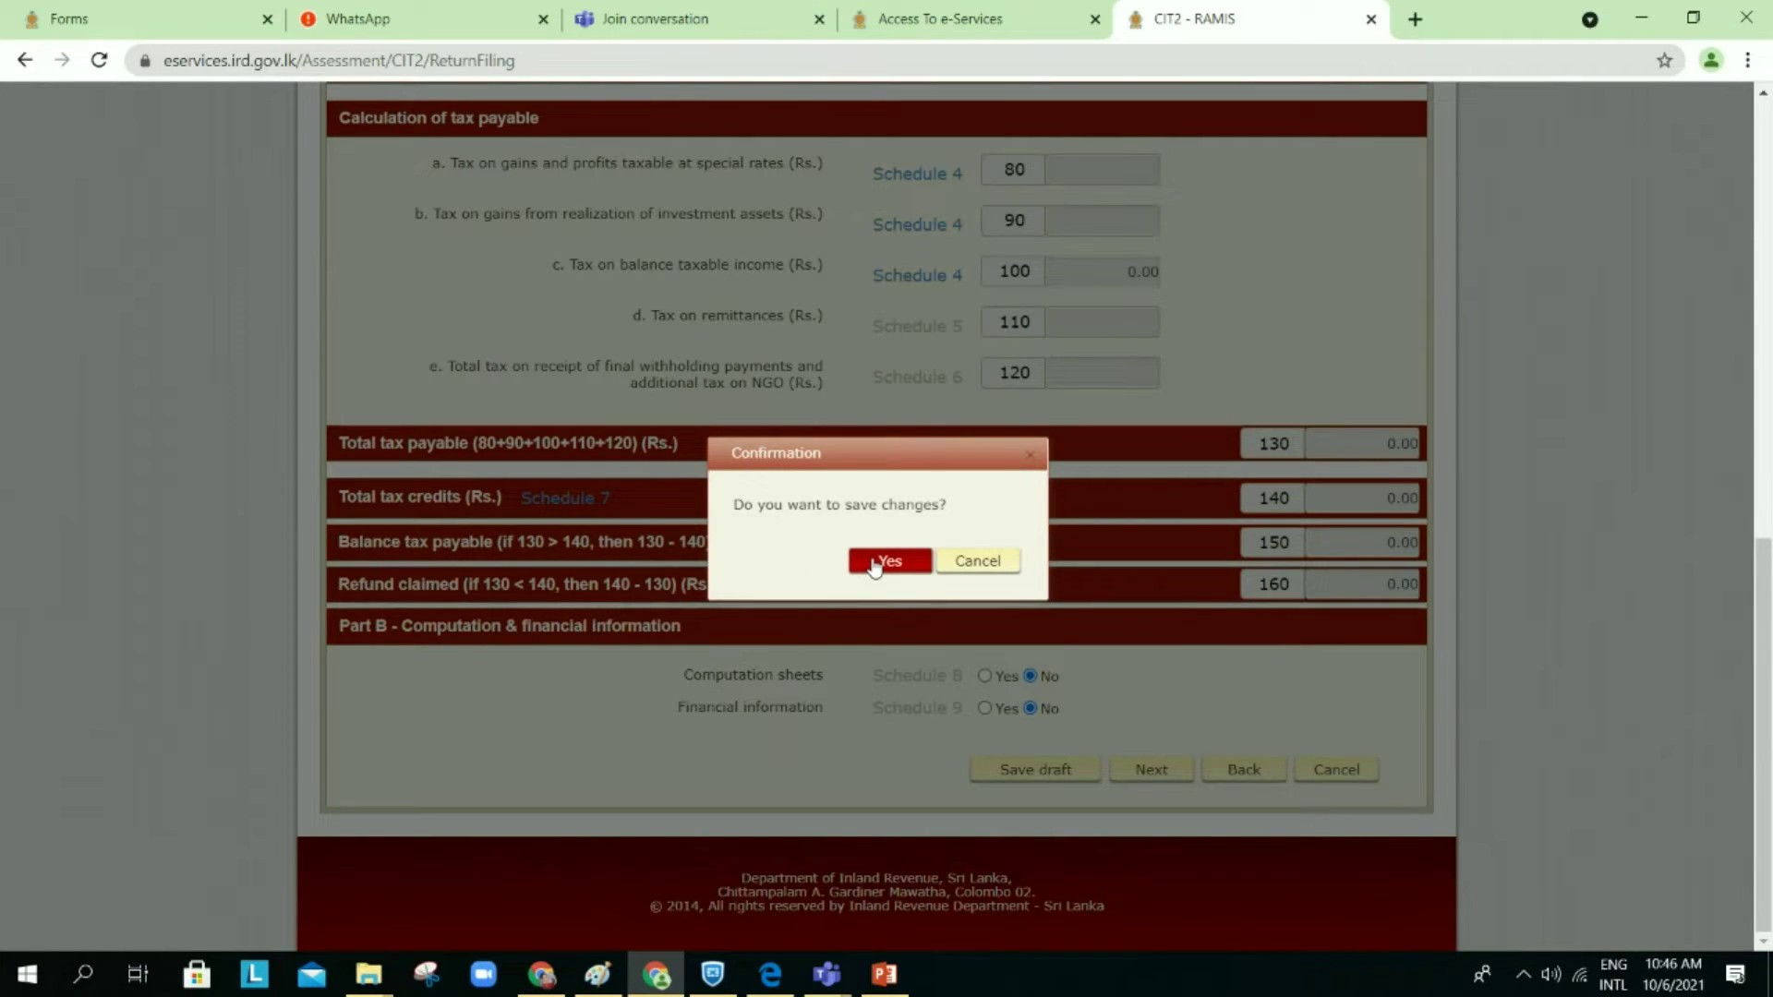
click(874, 564)
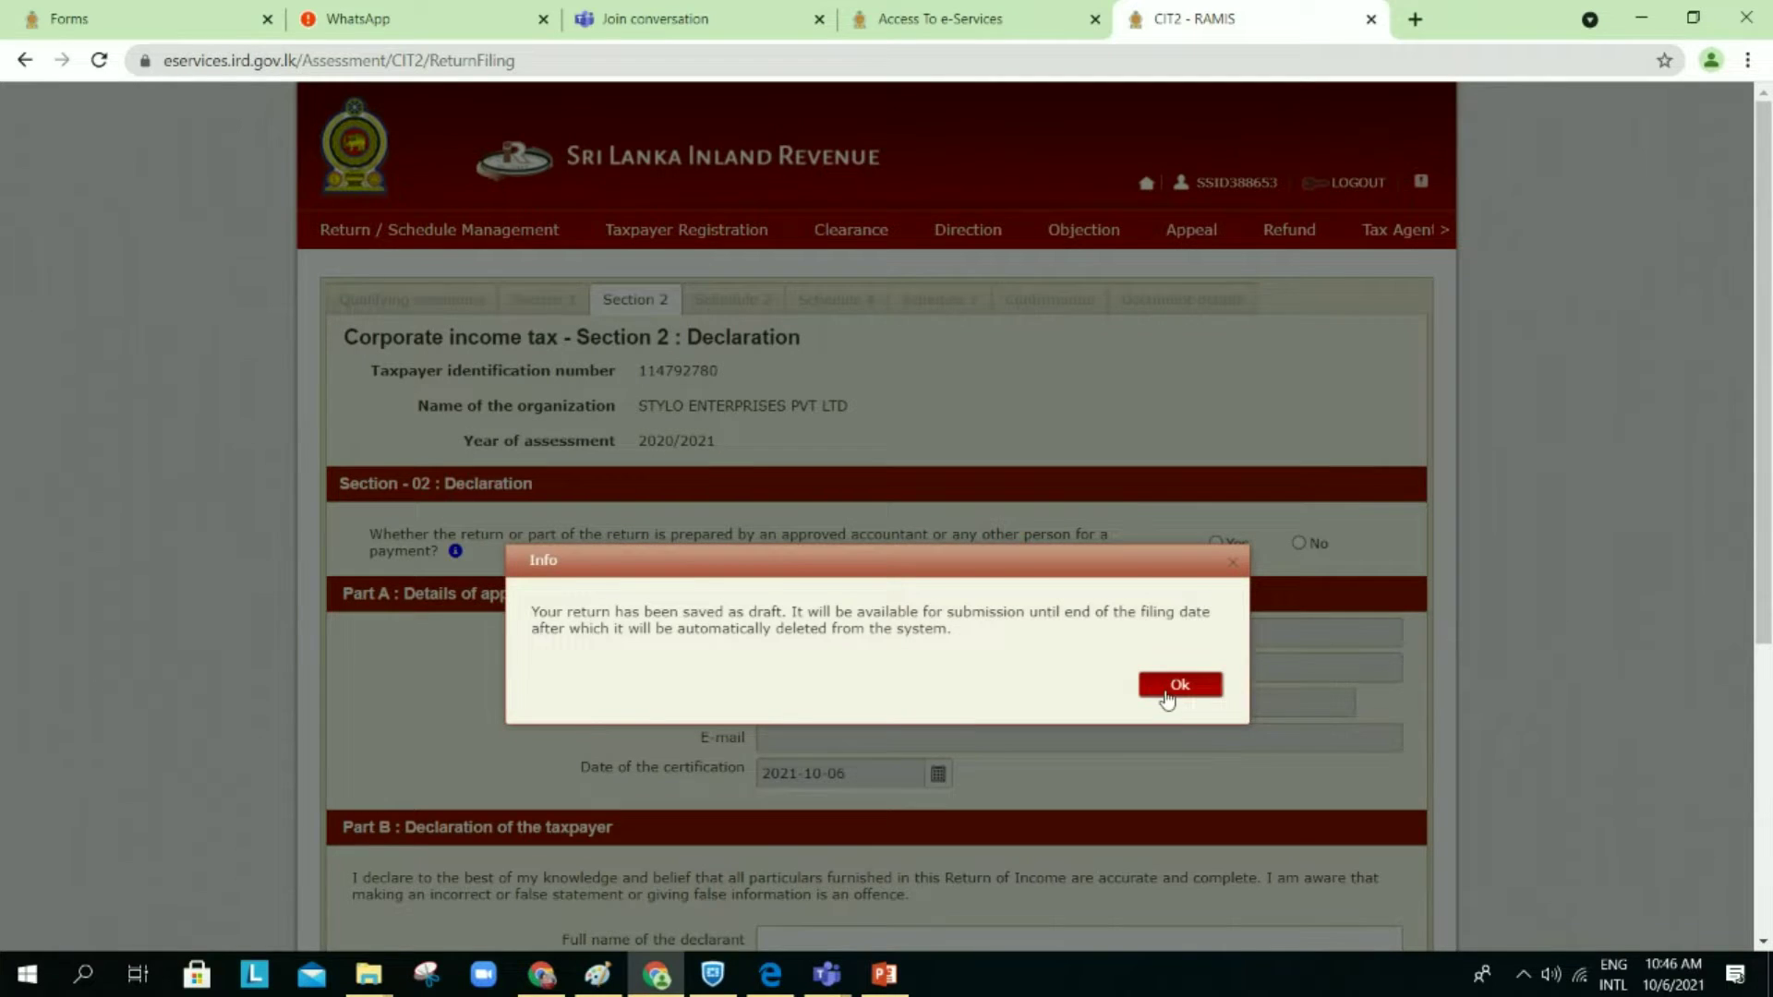
click(1163, 689)
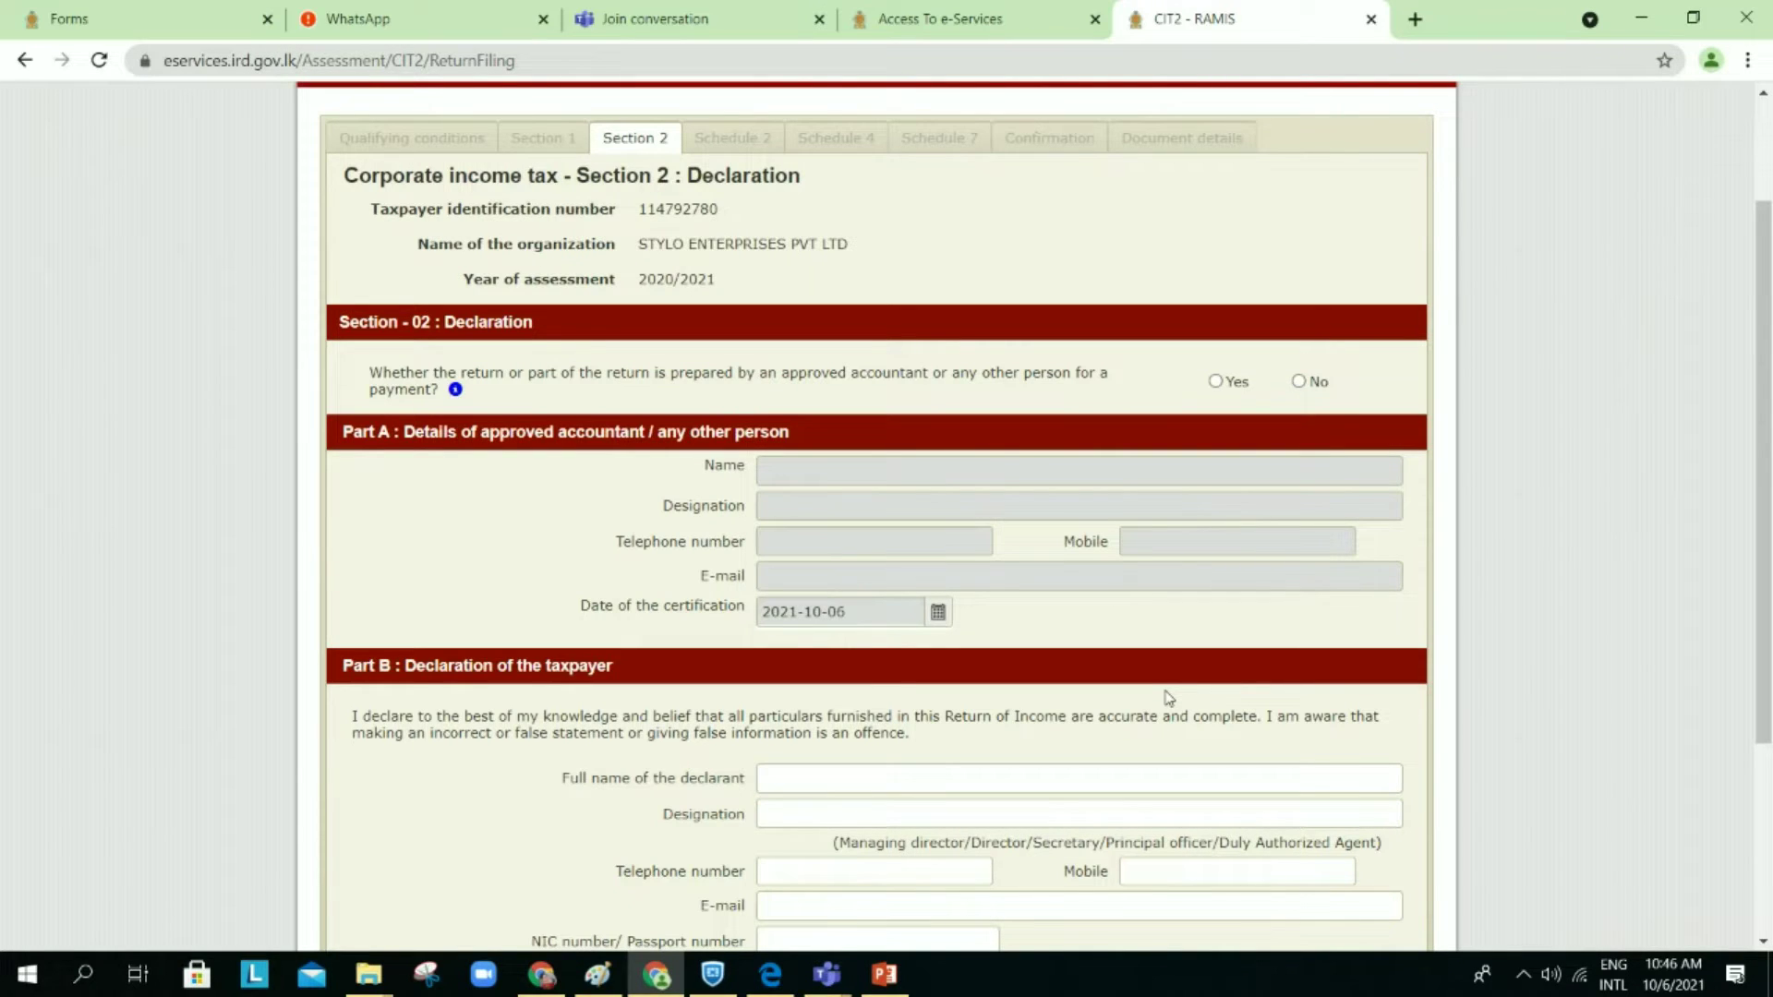
Step: Answer No to the approved-accountant question and begin filling the declarant's full name
scroll(1224, 486, down, 1)
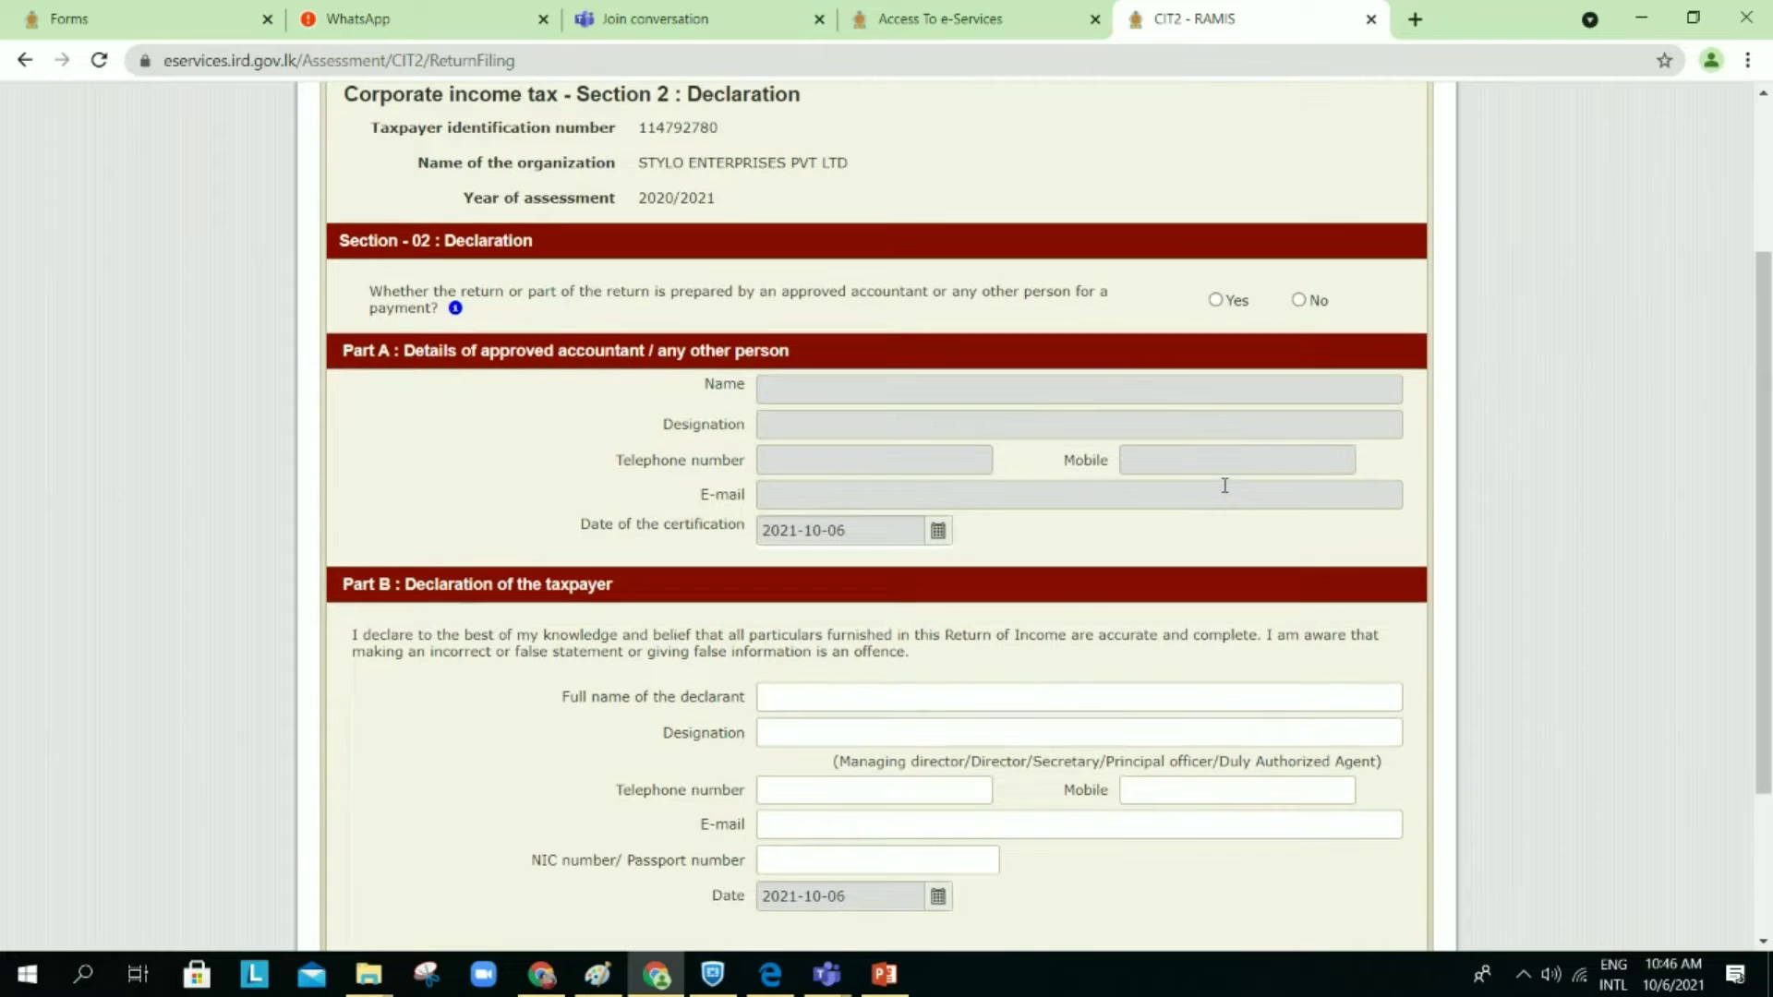
scroll(1224, 486, down, 1)
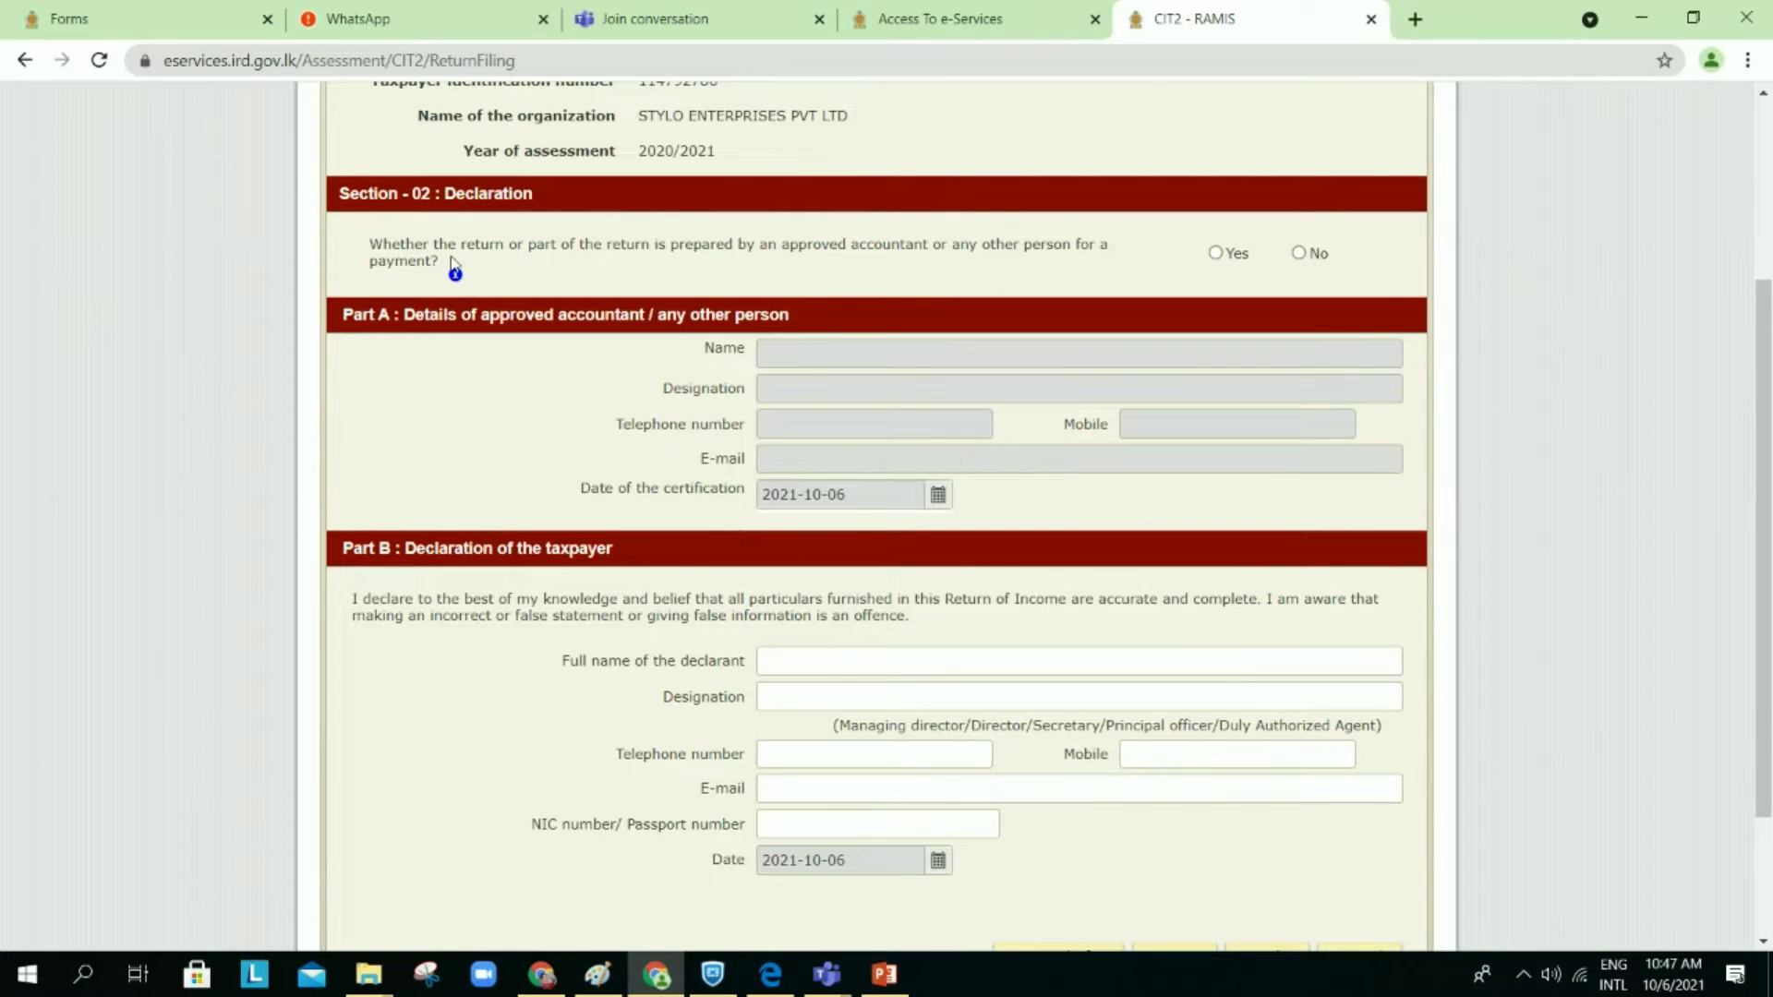
mouse_move(456, 277)
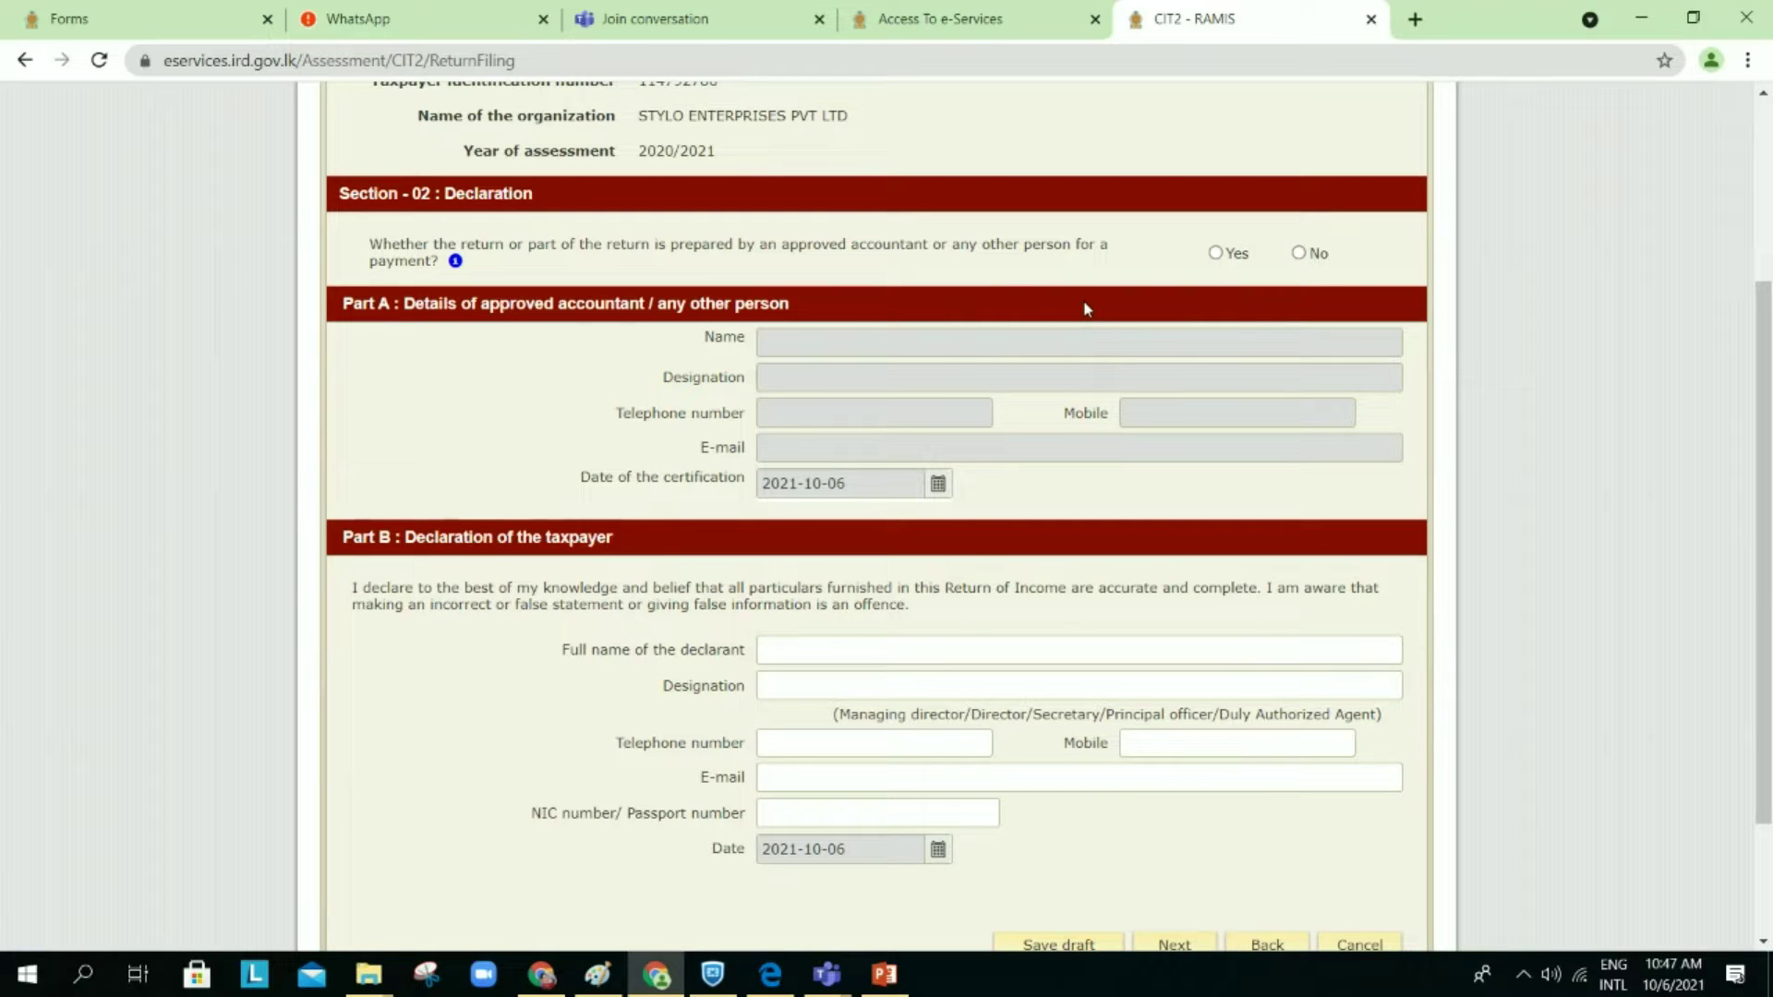
click(1298, 253)
scroll(1193, 416, down, 2)
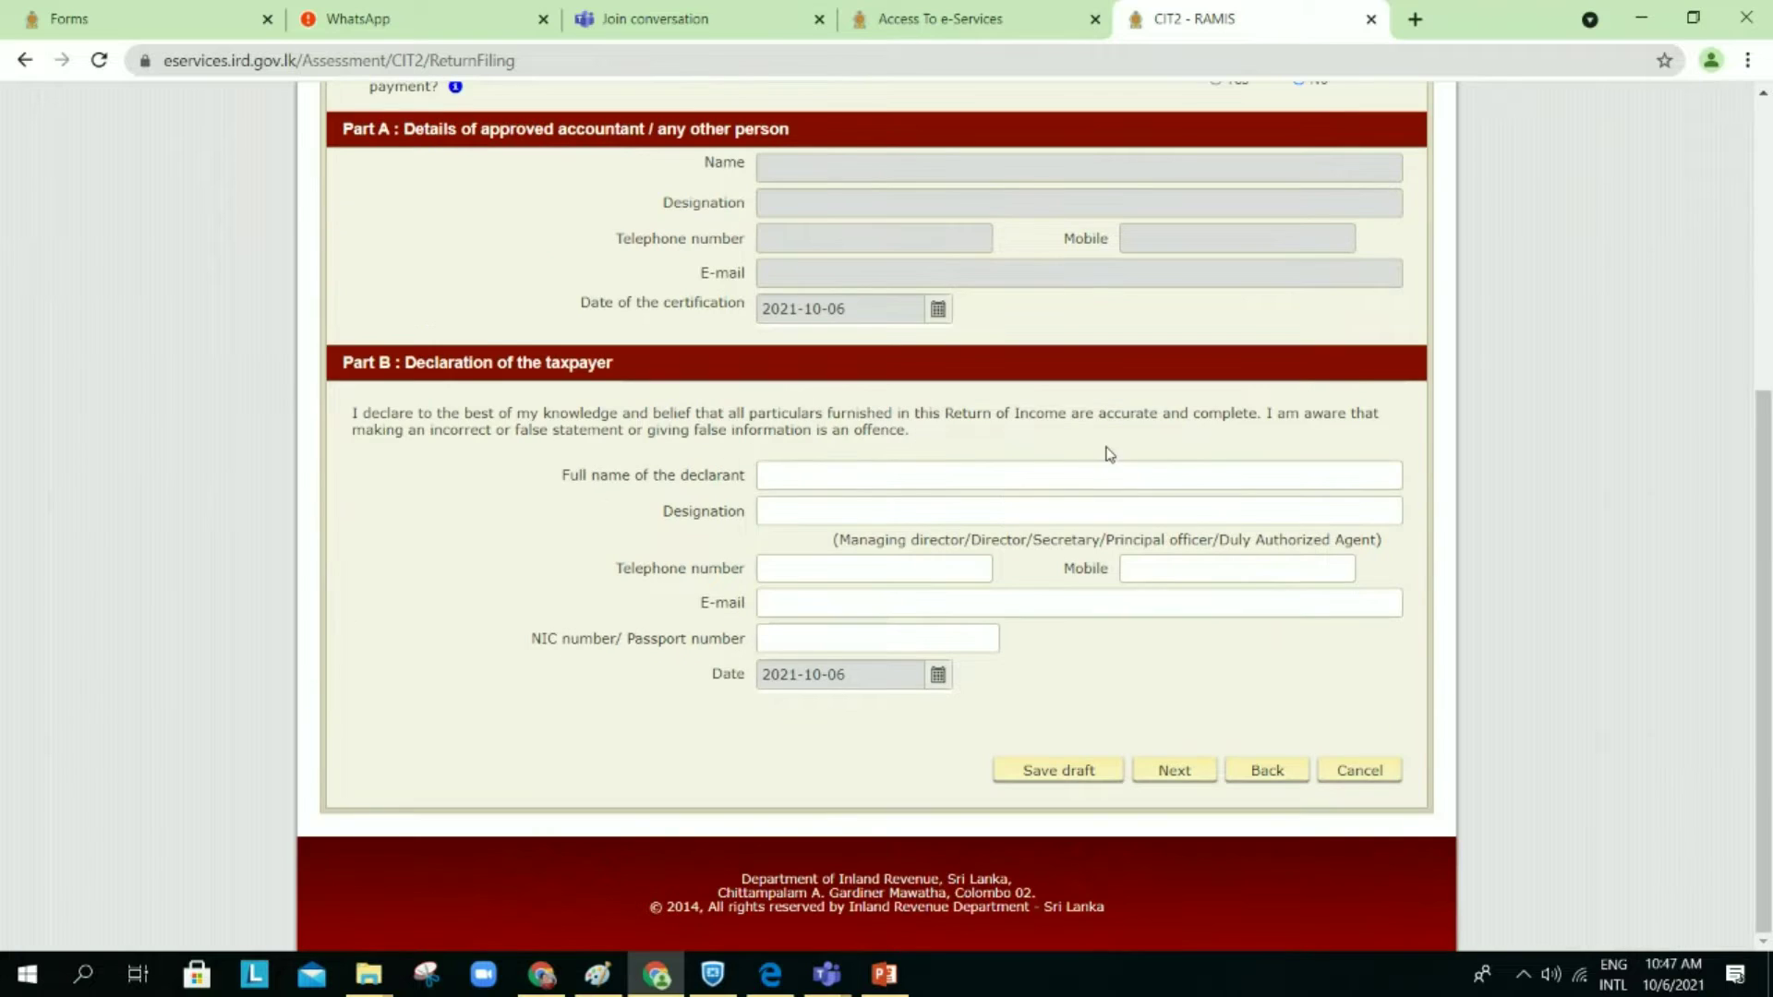
scroll(979, 339, up, 2)
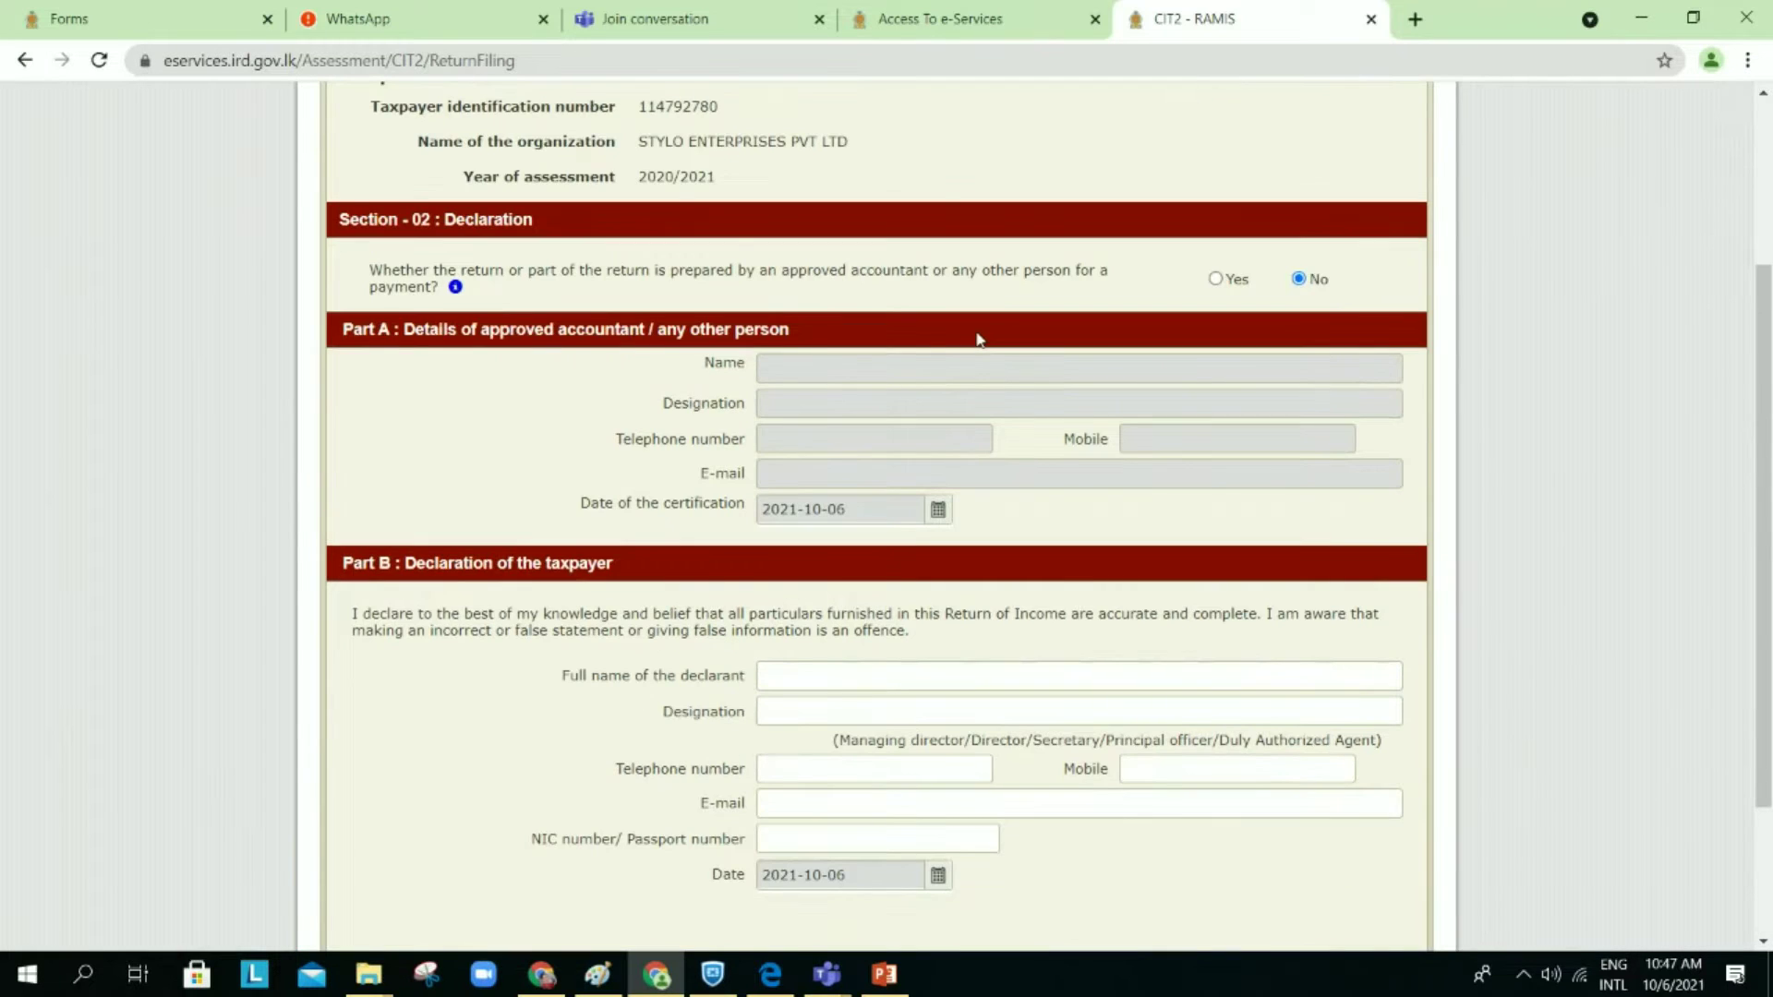
scroll(979, 339, down, 2)
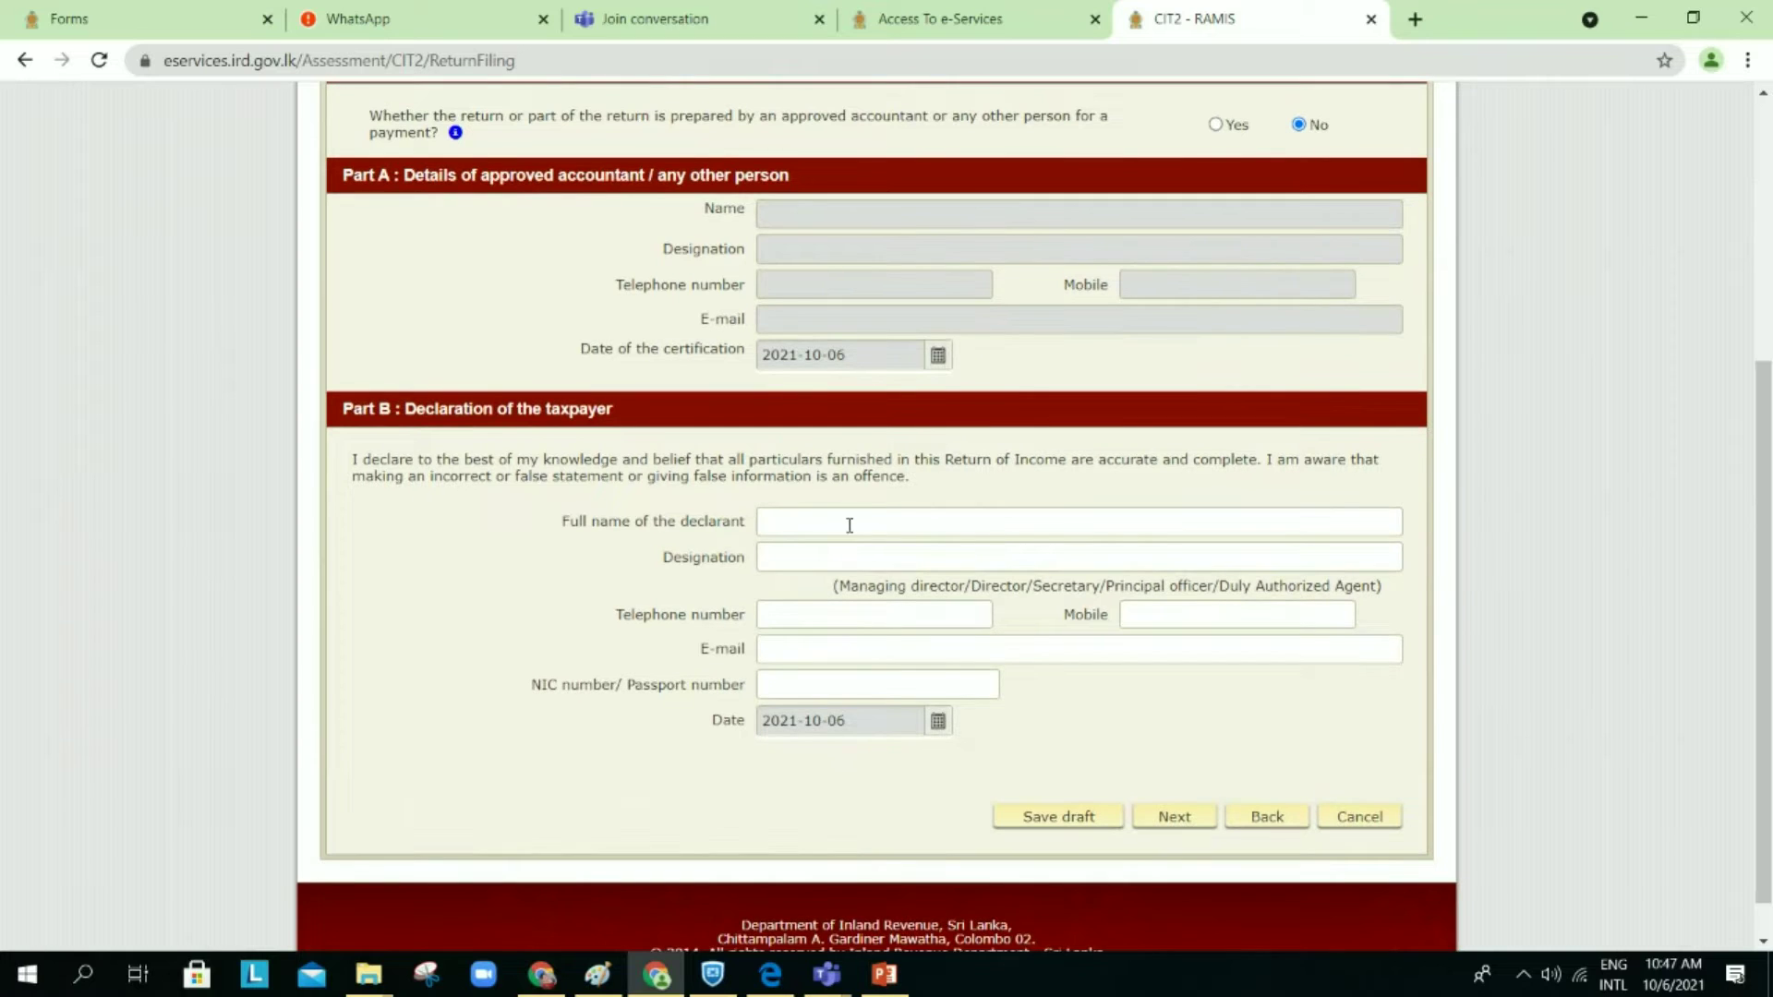
click(856, 523)
Step: Fill the declarant's name, designation PRINCIPAL OFFICER, and the telephone and mobile numbers
click(847, 569)
click(820, 557)
click(819, 605)
click(822, 615)
text(0111111111)
click(1230, 612)
text(0111111111)
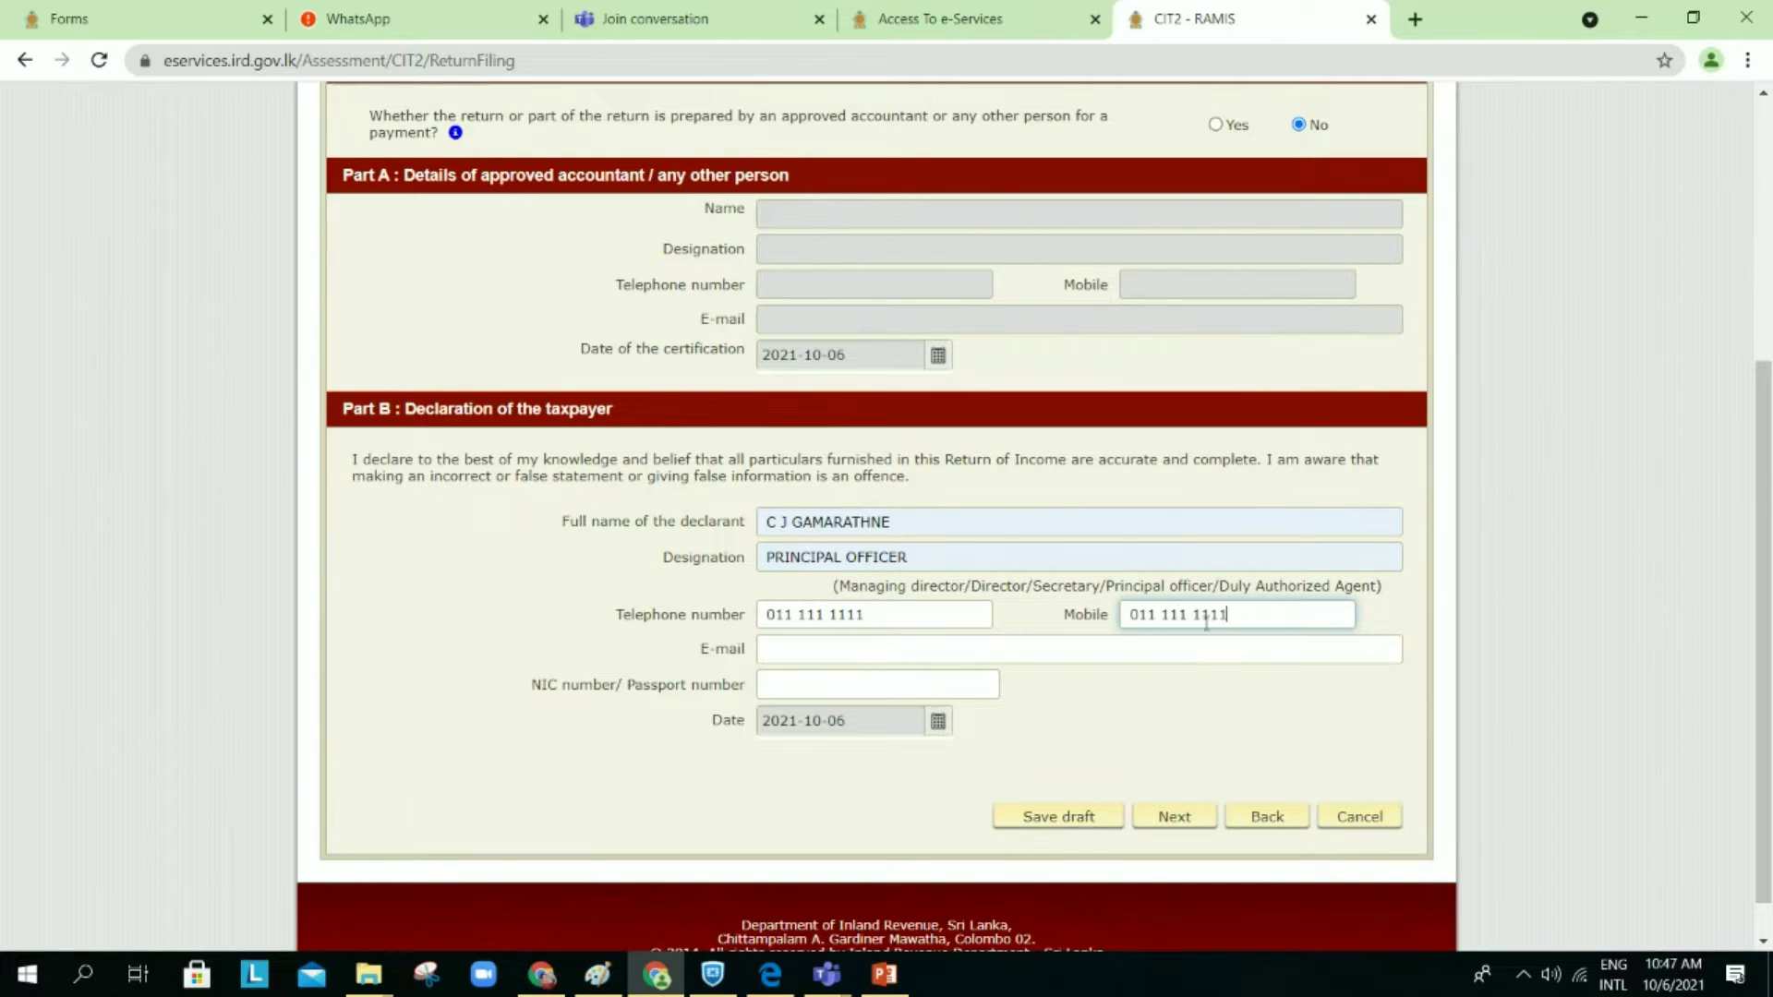
Step: Autofill the declarant's e-mail and NIC/passport number, then save Section 2 as draft
click(1129, 656)
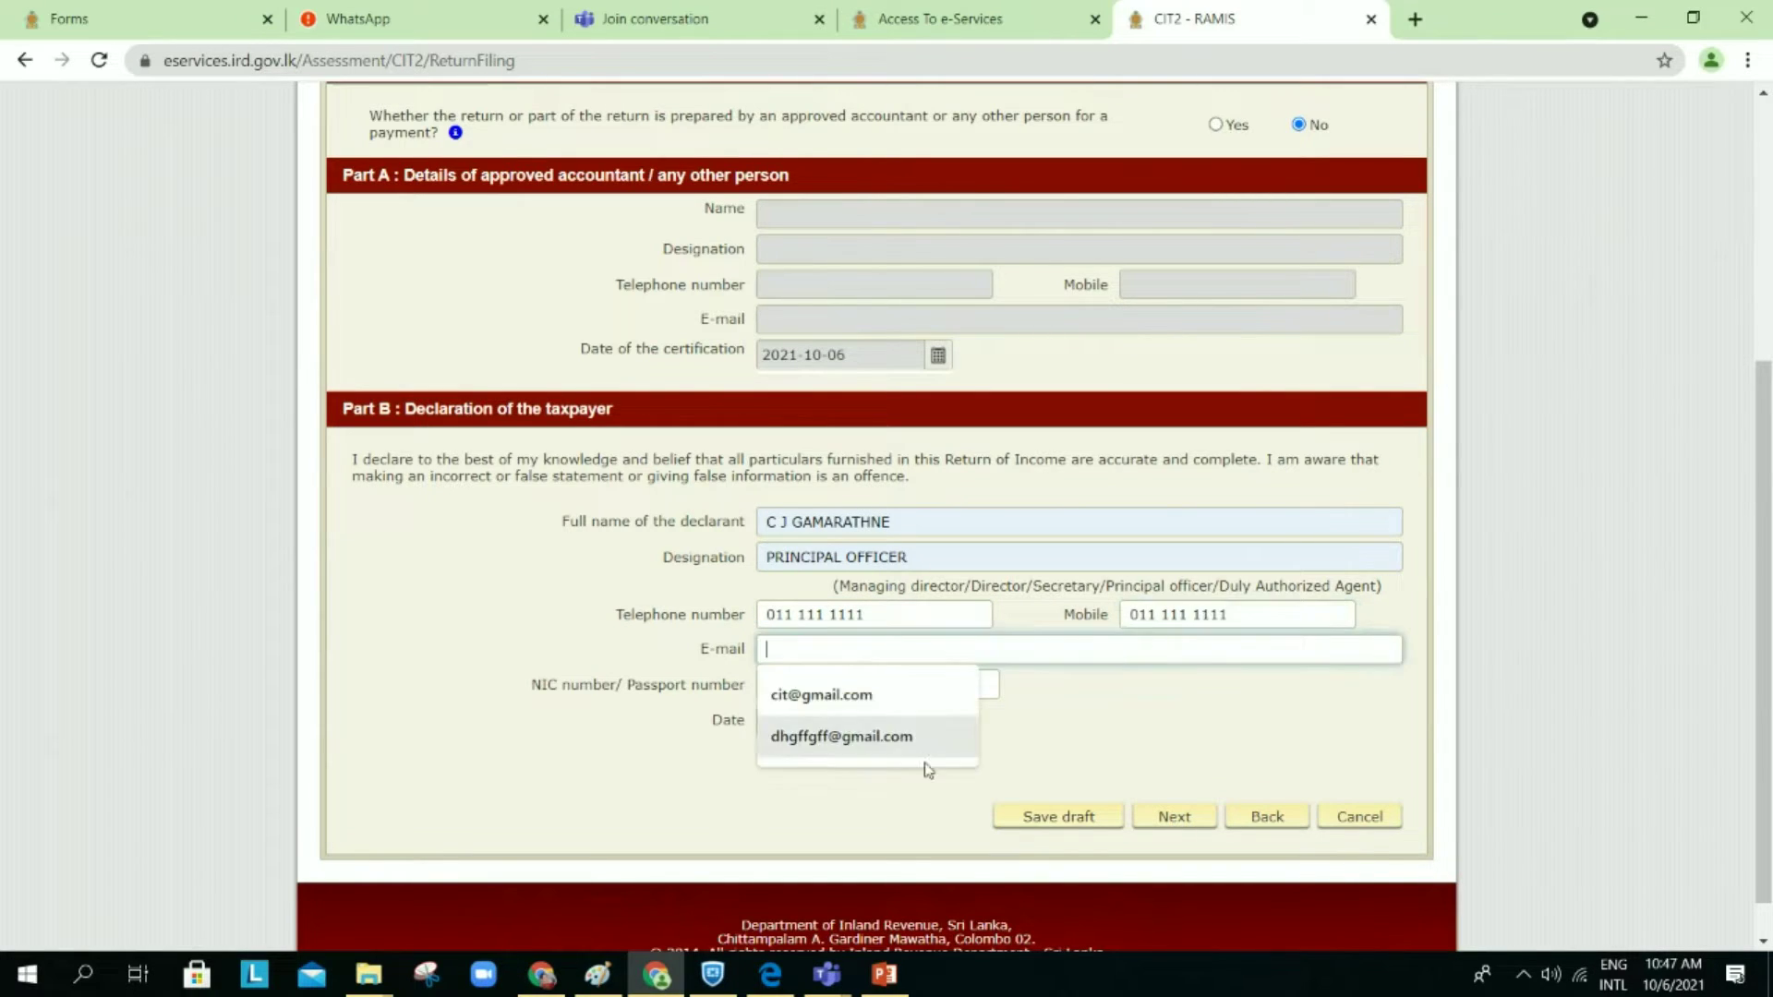
click(844, 713)
click(878, 684)
click(831, 734)
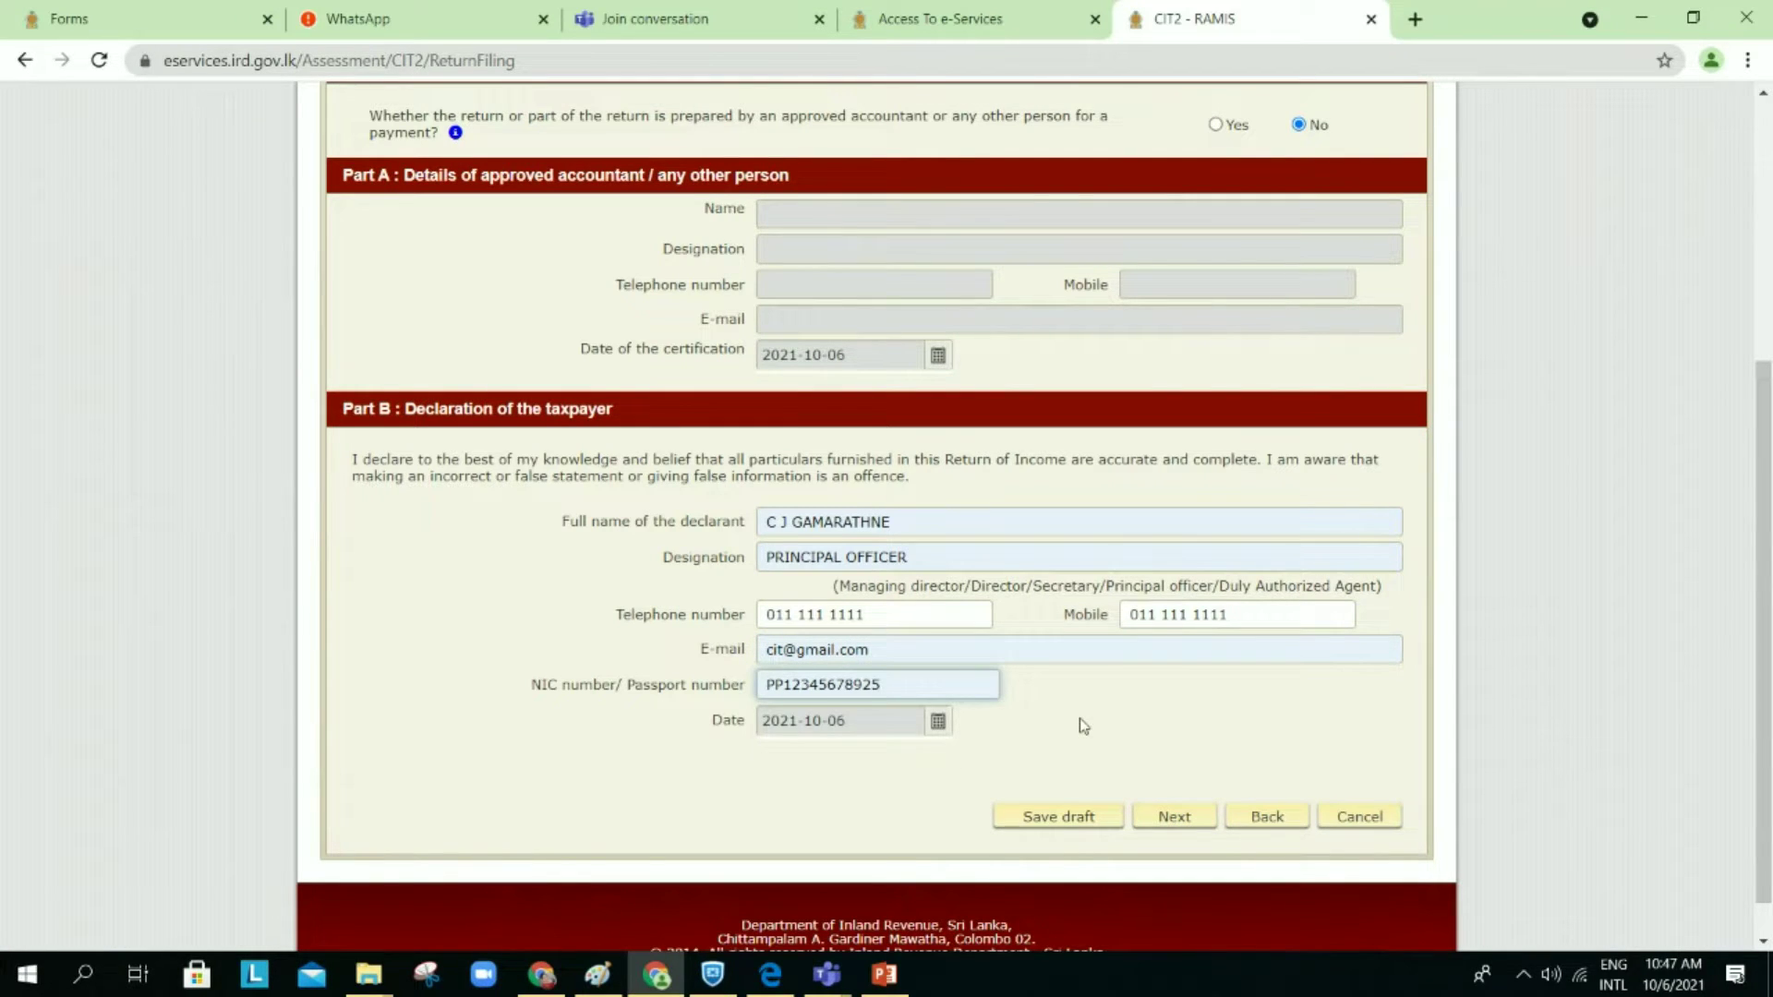
scroll(1083, 726, up, 1)
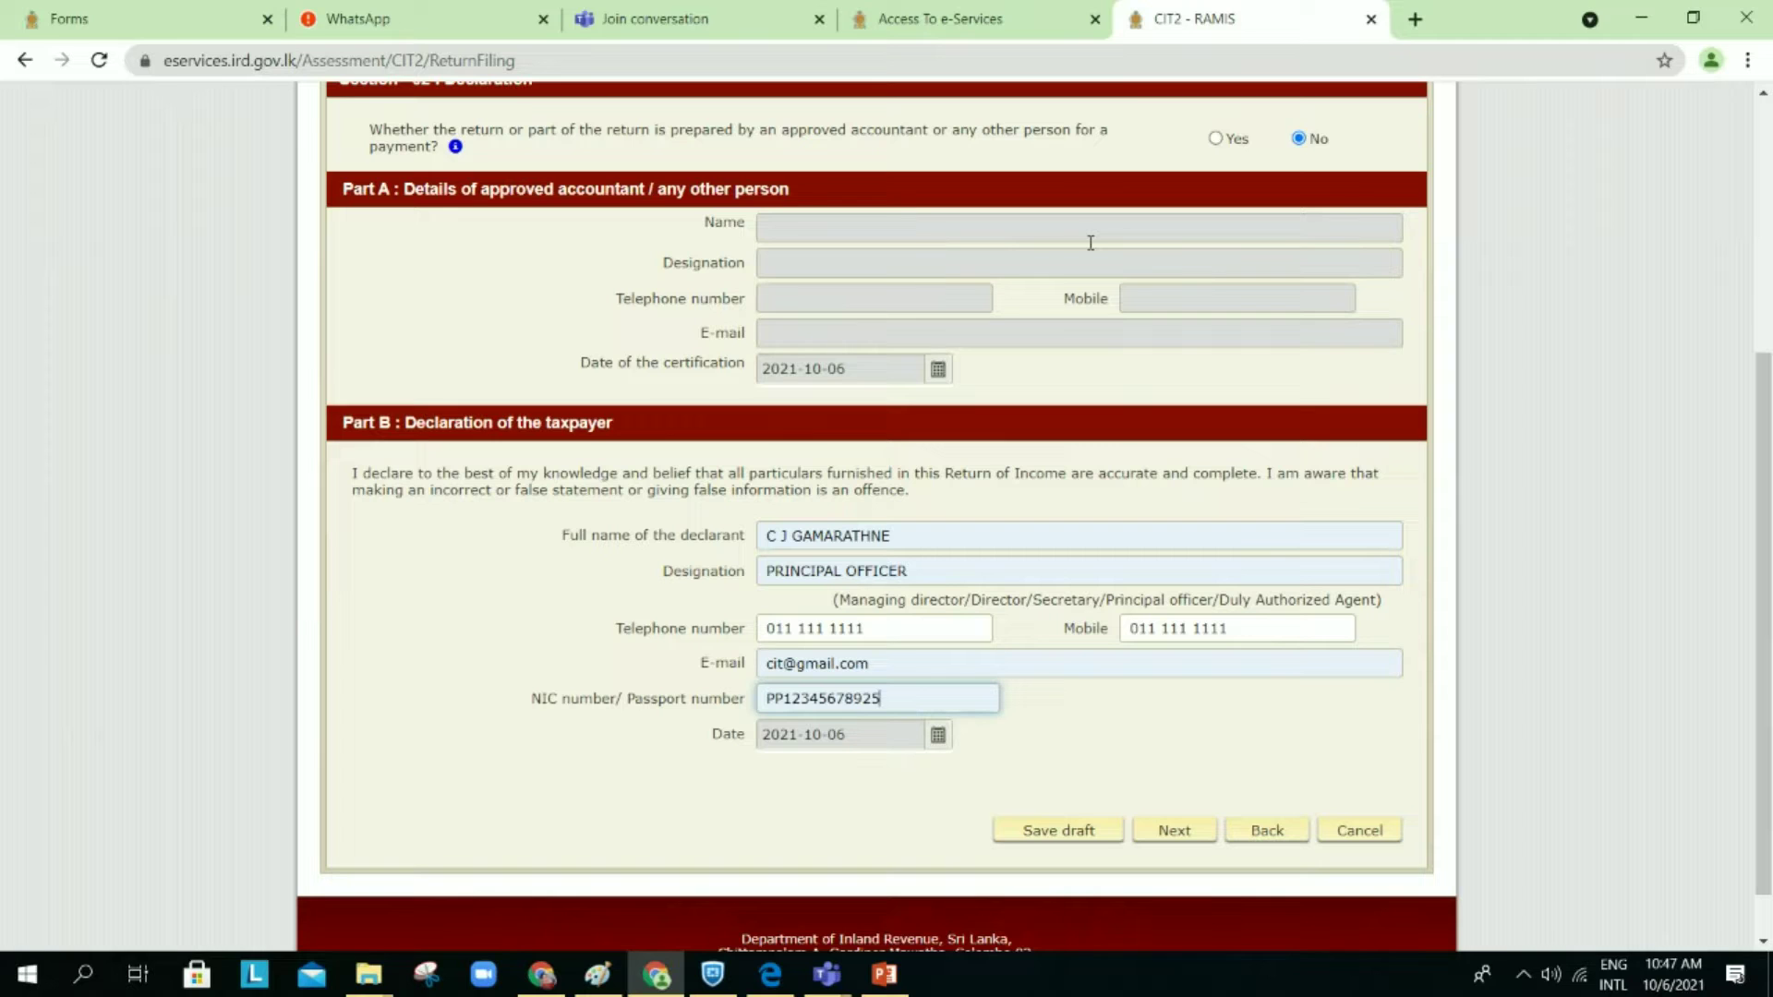
click(1162, 836)
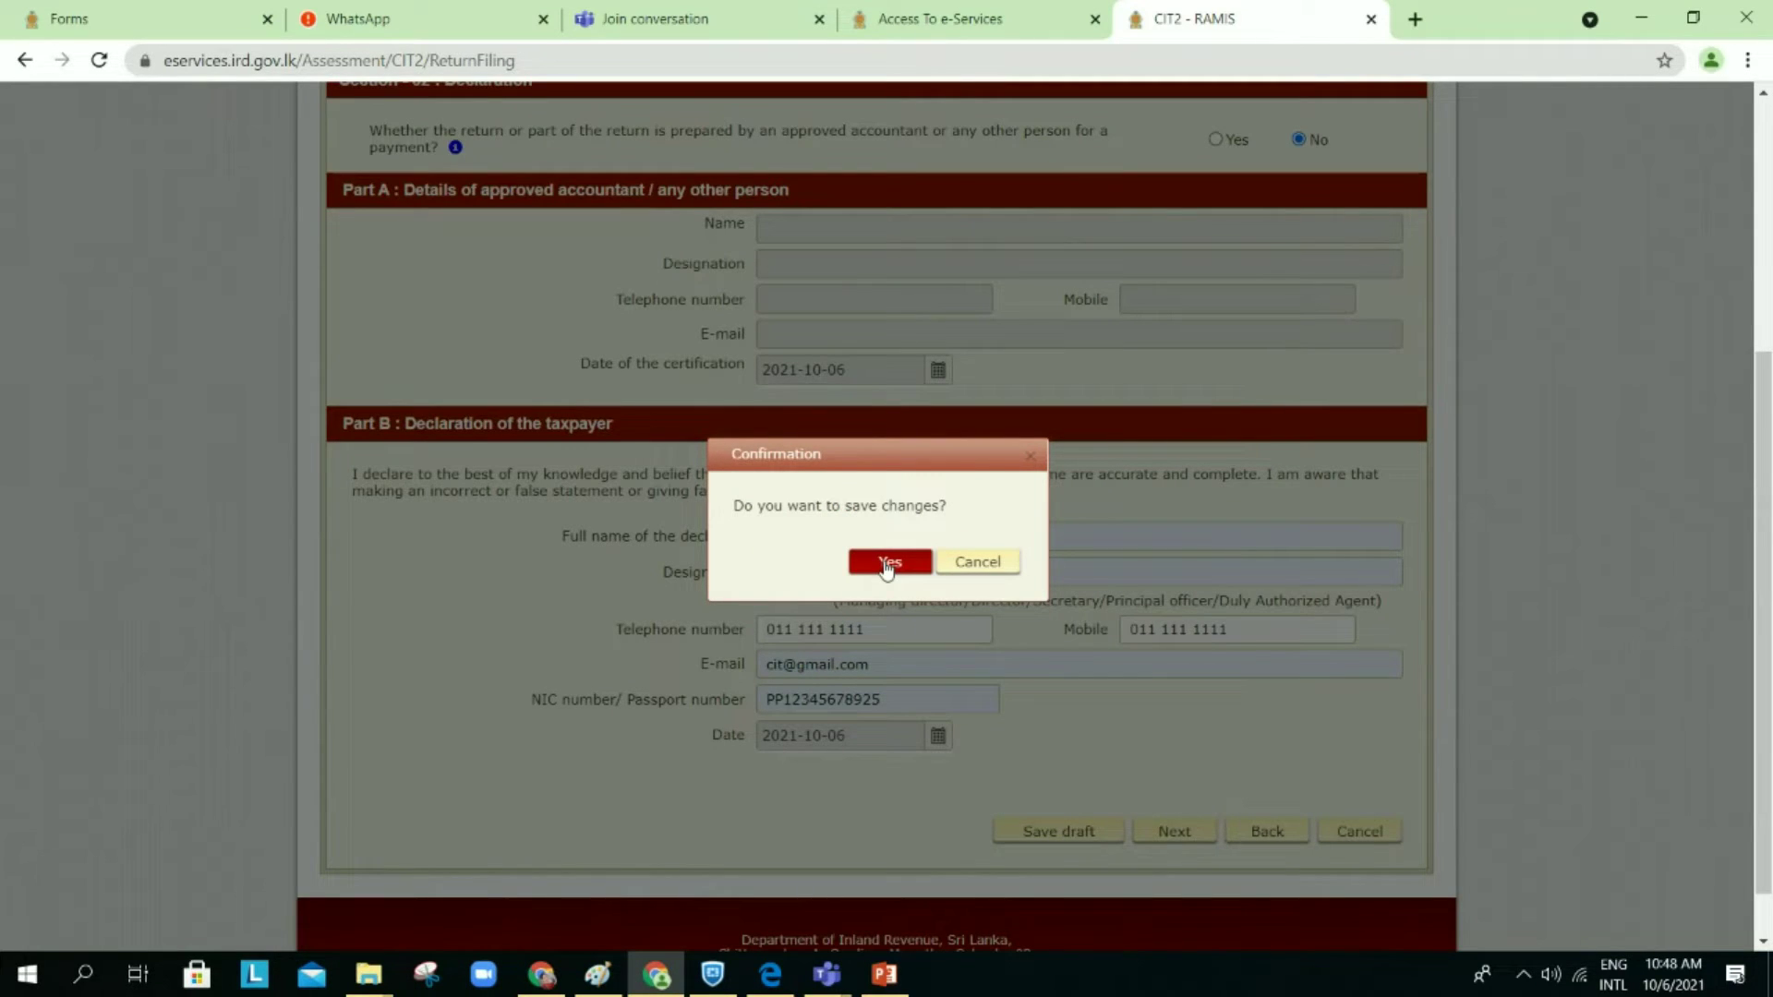
click(886, 566)
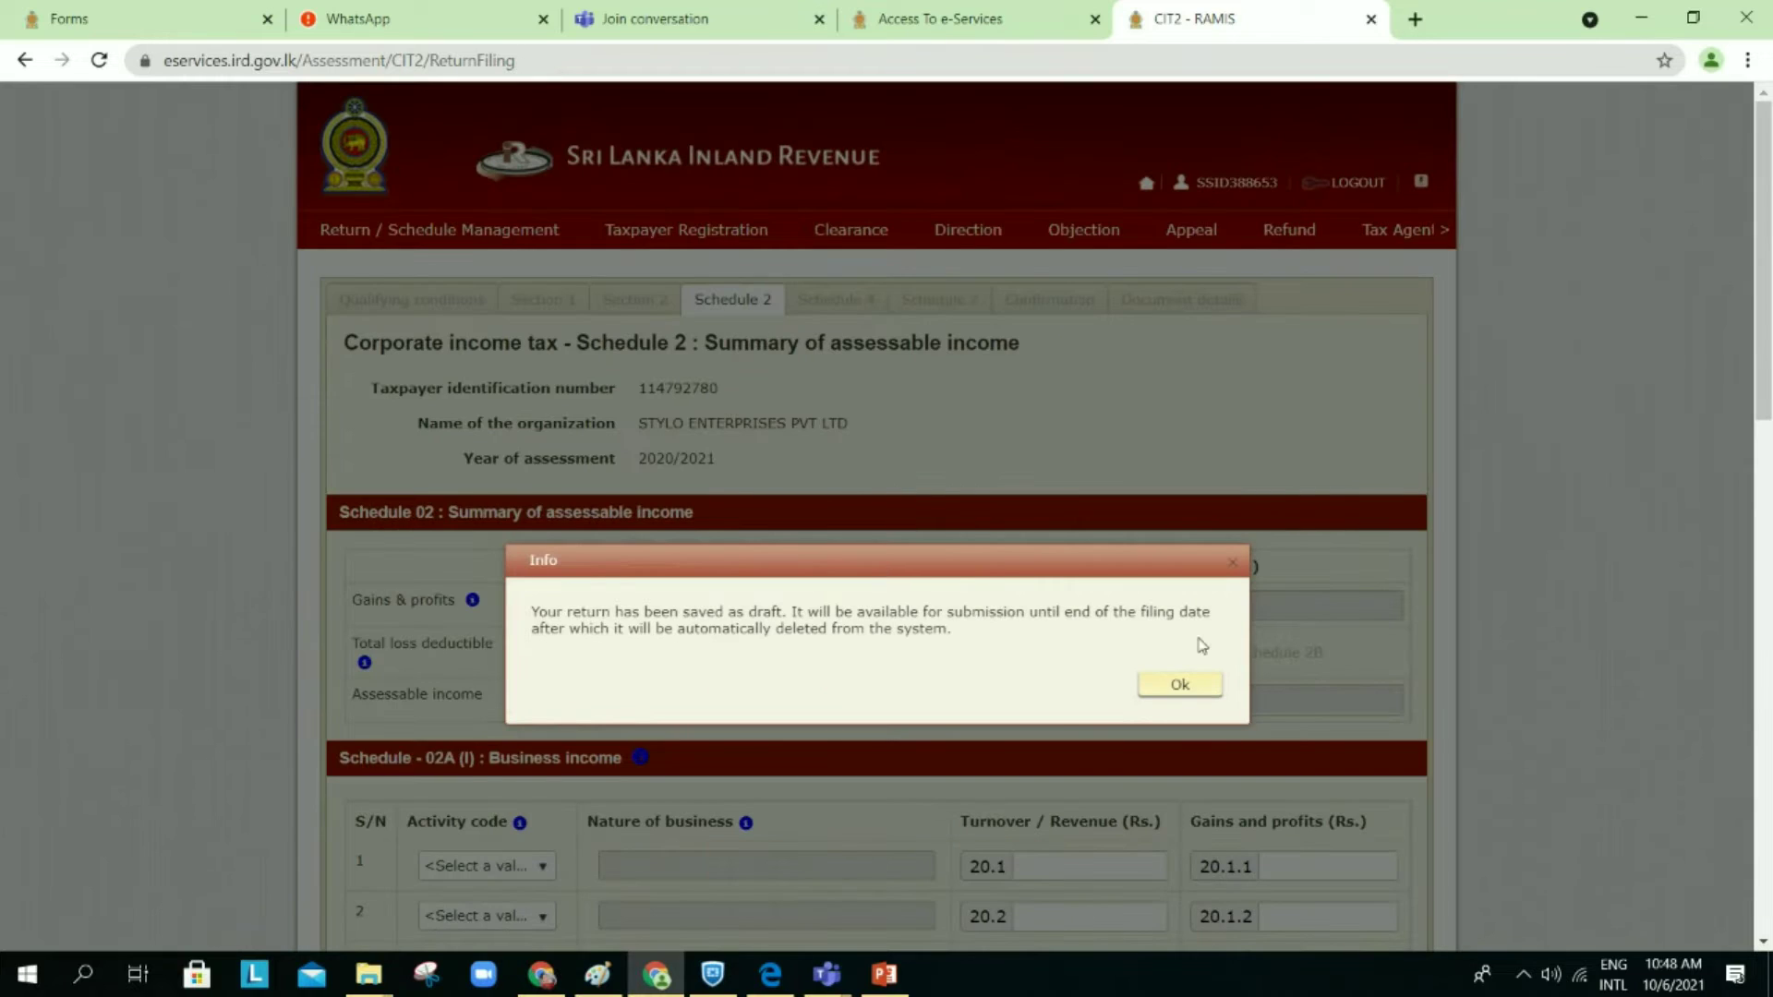
click(1180, 683)
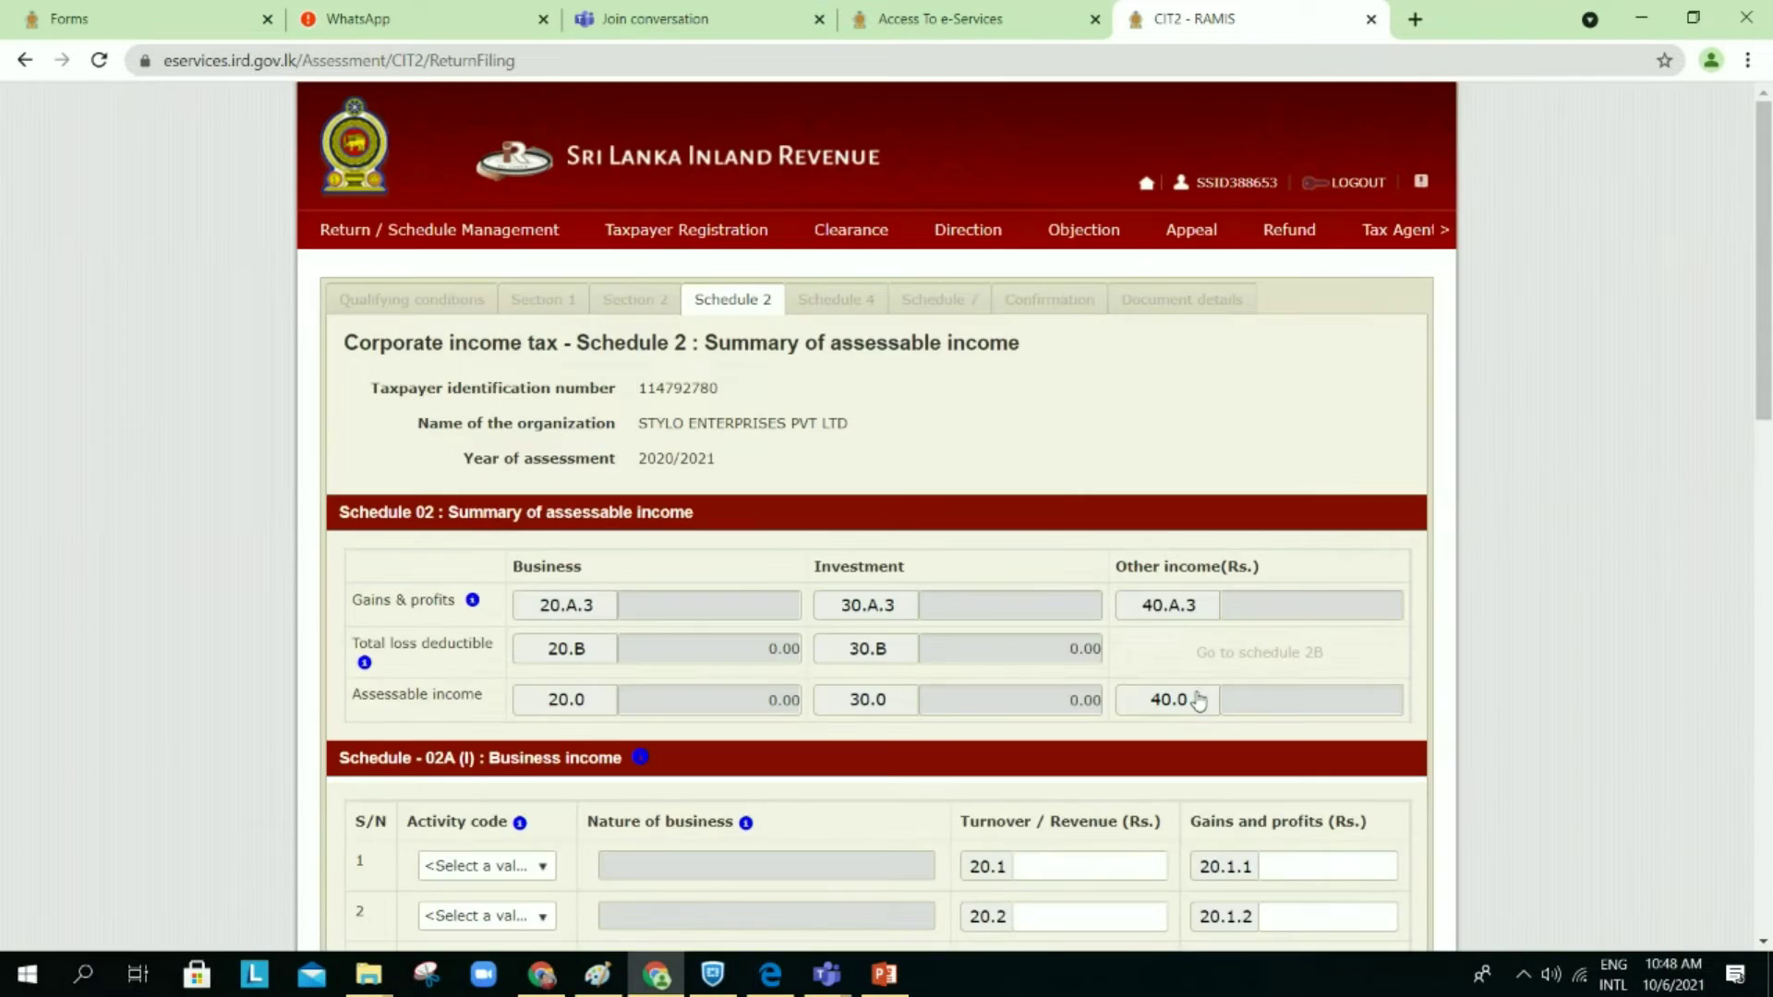
Step: Review Schedule 2 and save it to advance to Schedule 4
scroll(1199, 693, down, 3)
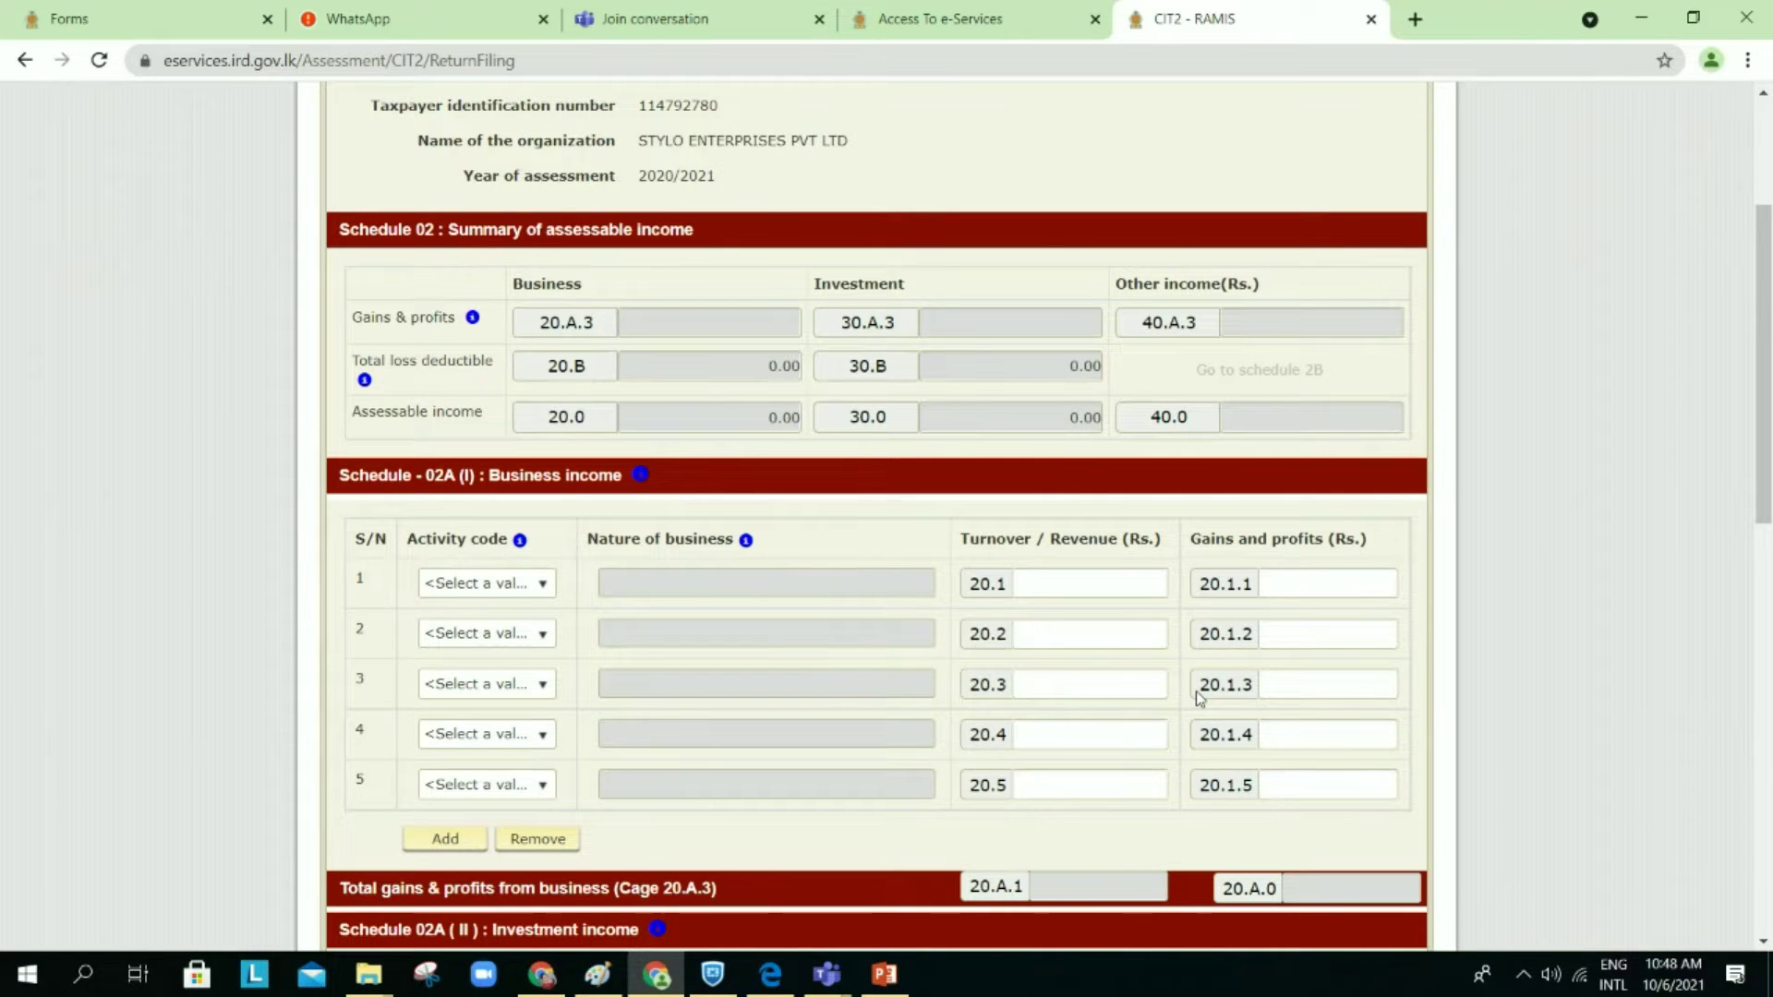
scroll(1199, 694, down, 1)
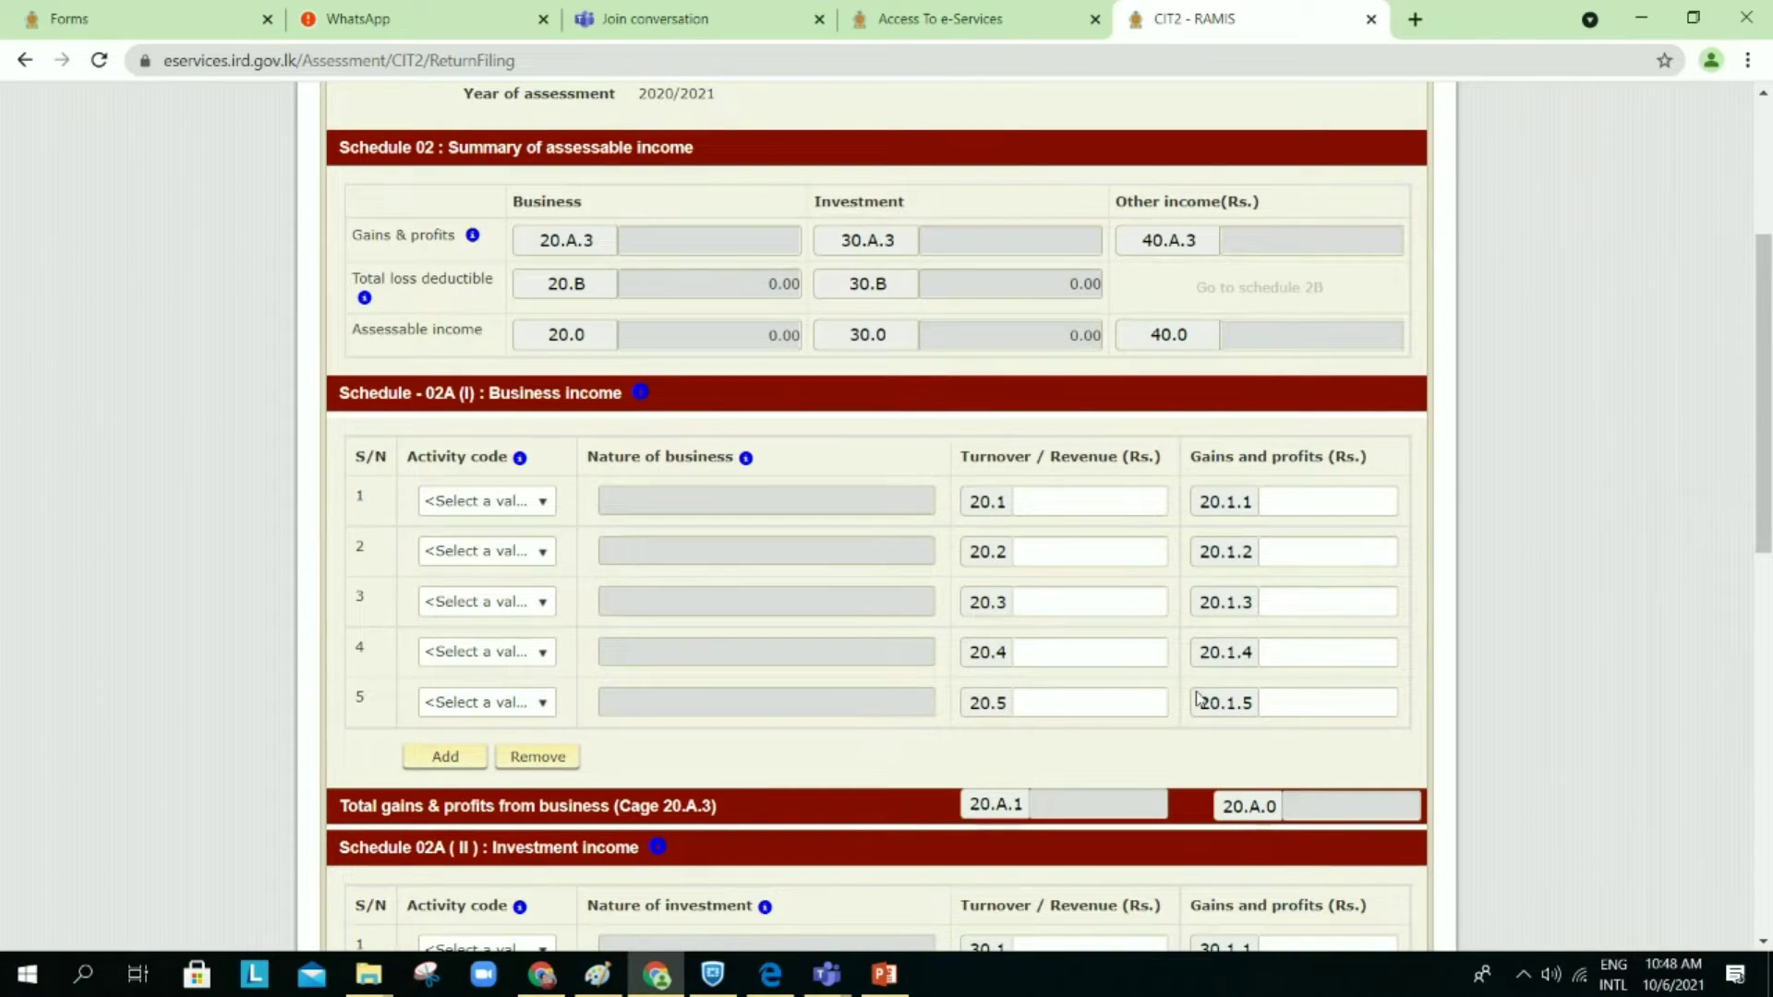
scroll(1199, 698, down, 1)
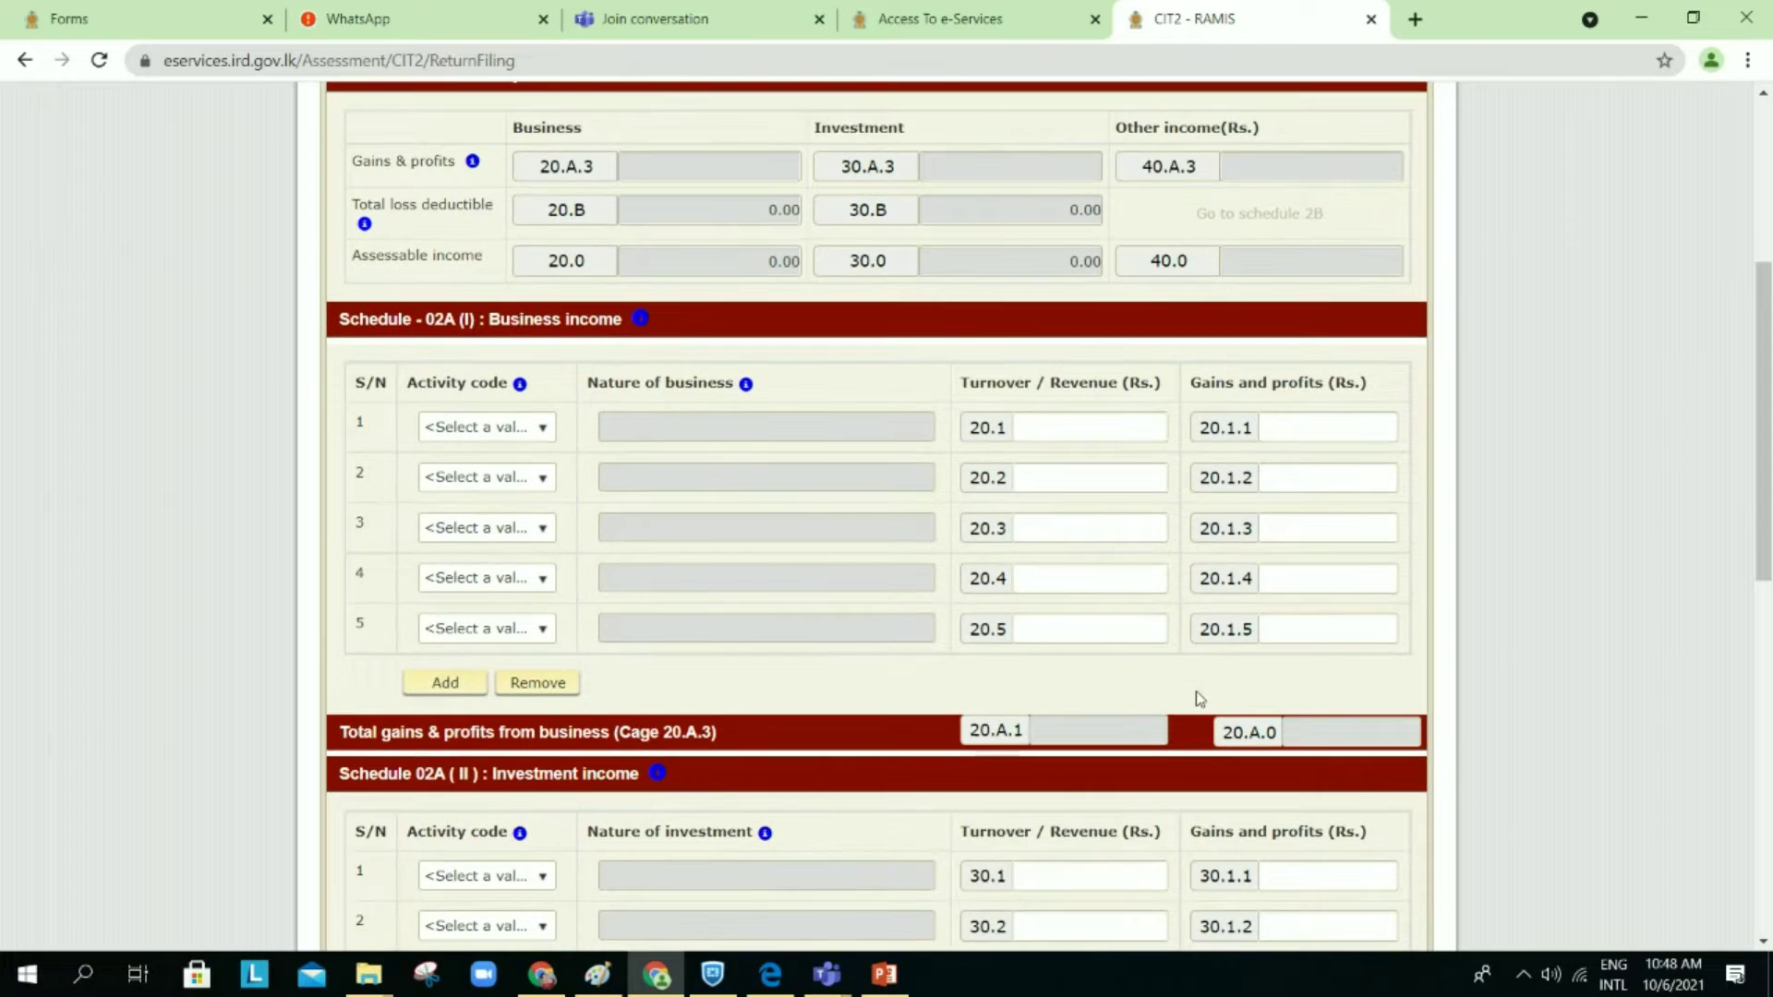
scroll(1199, 697, down, 10)
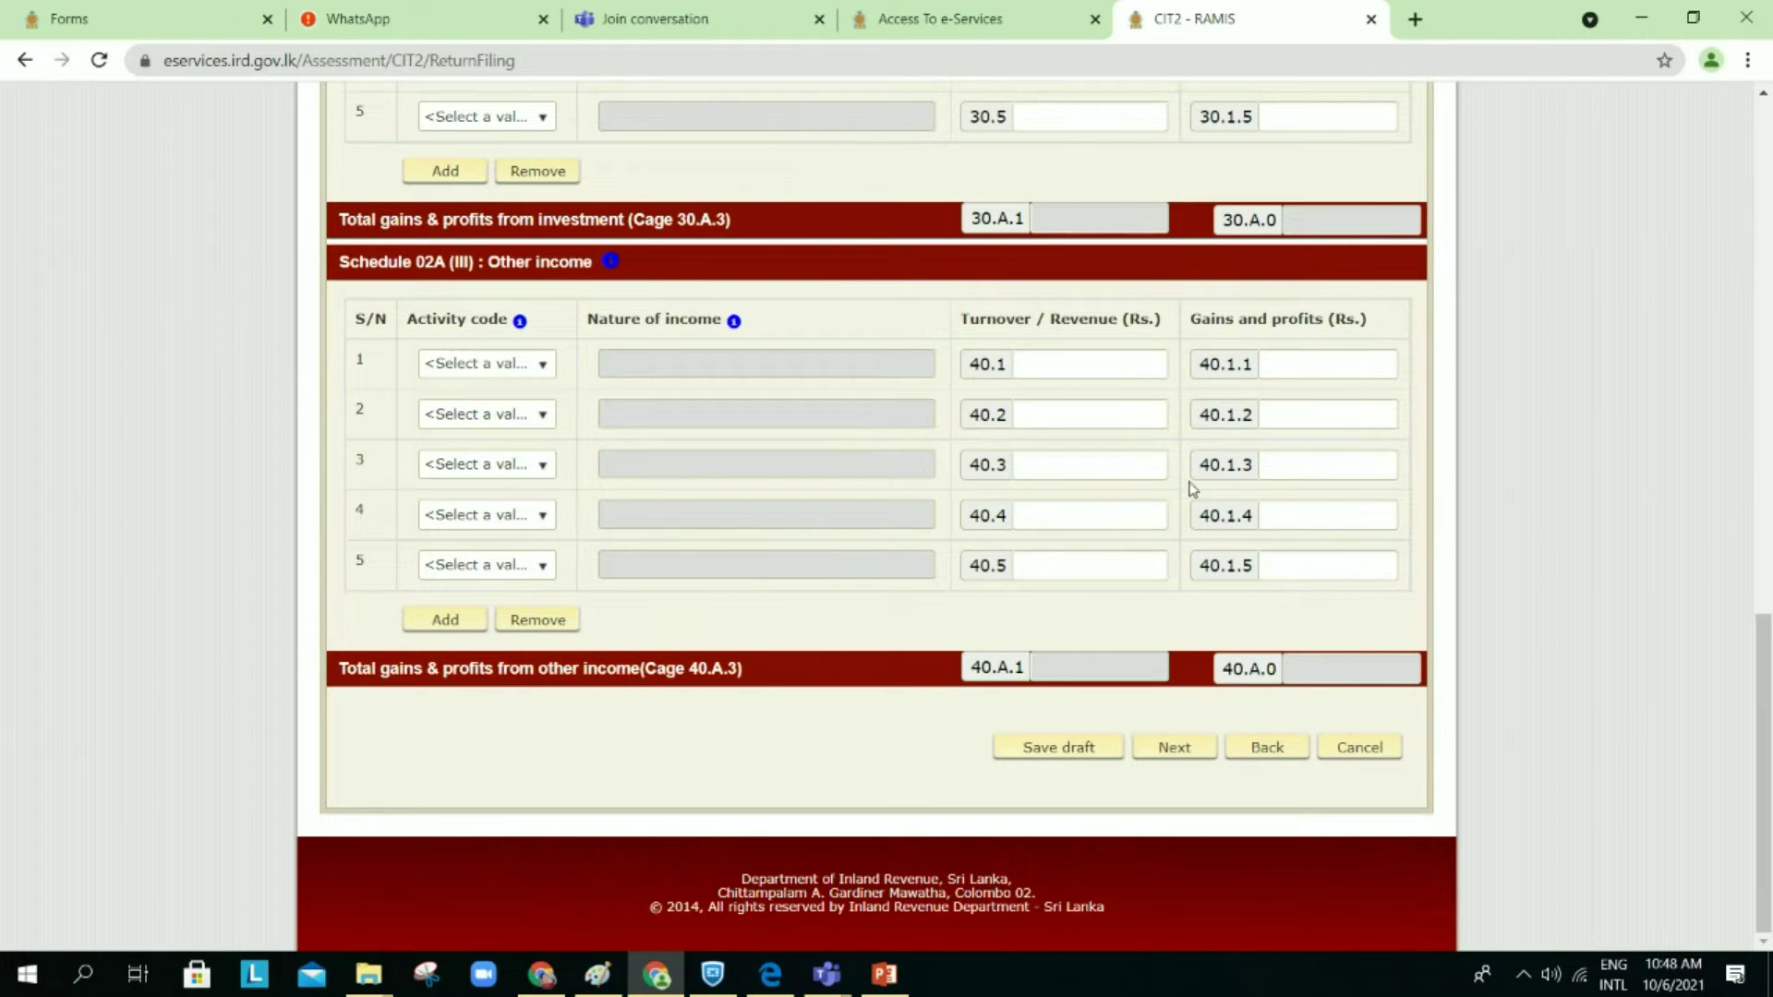
scroll(1194, 480, up, 1)
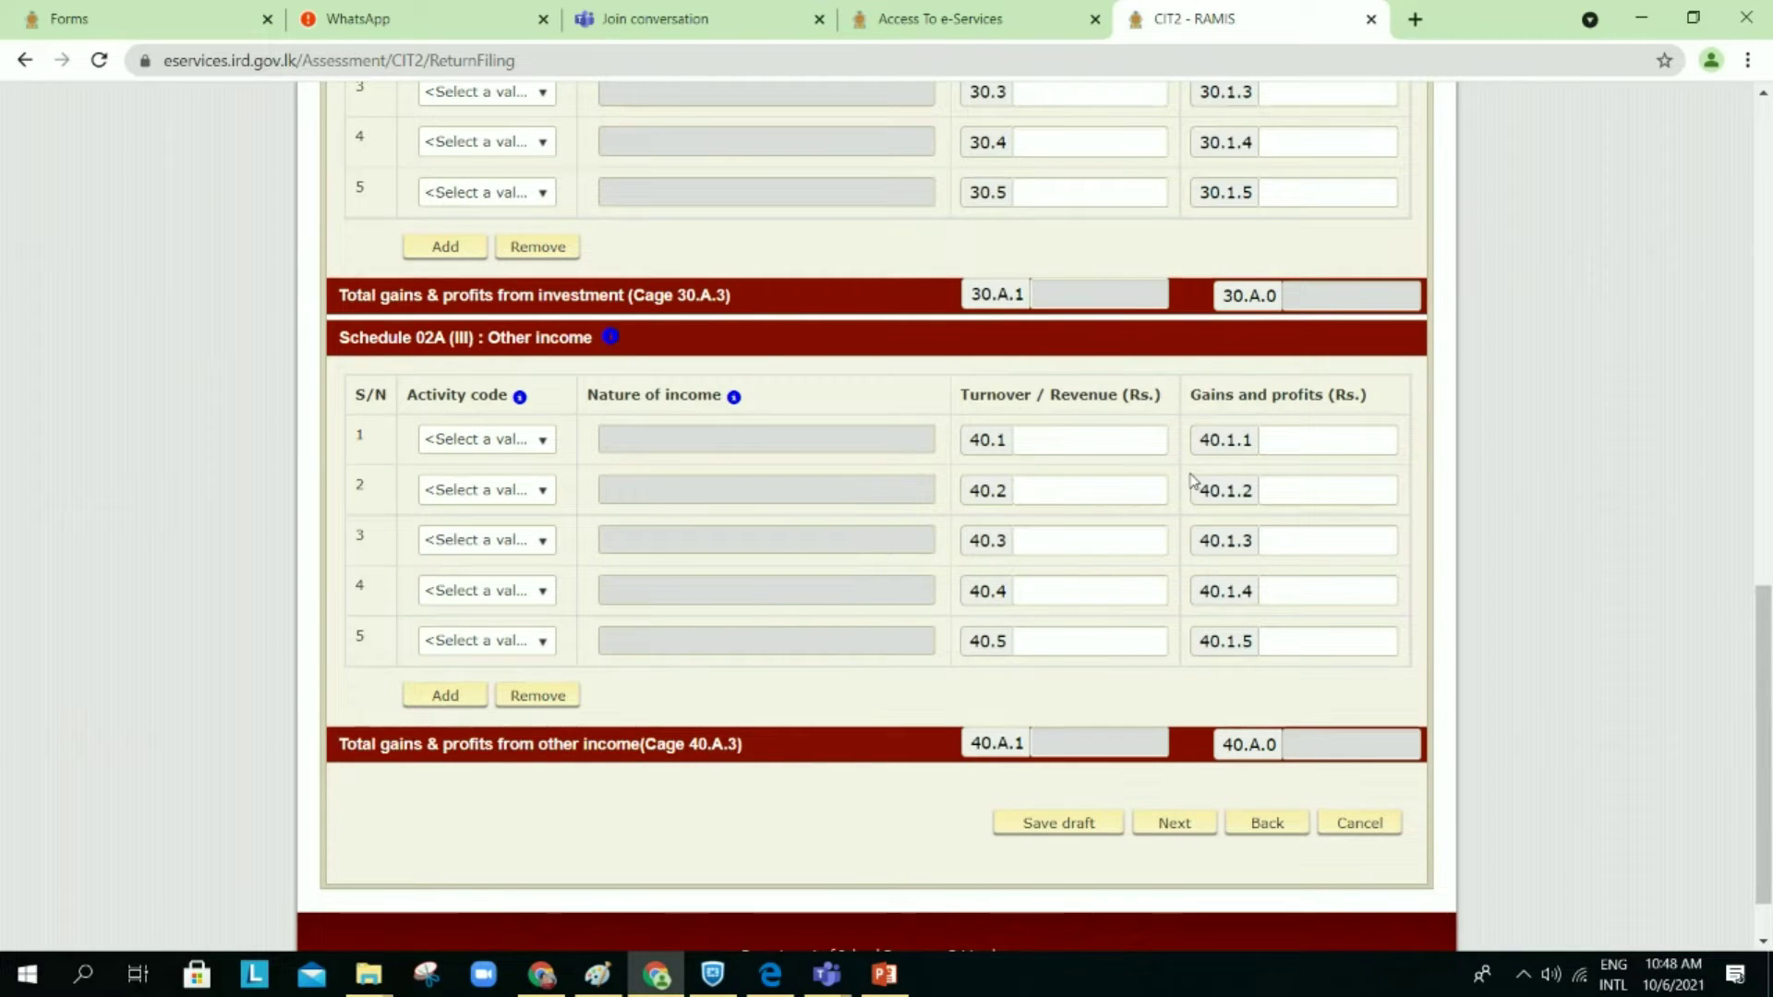
scroll(1194, 481, down, 1)
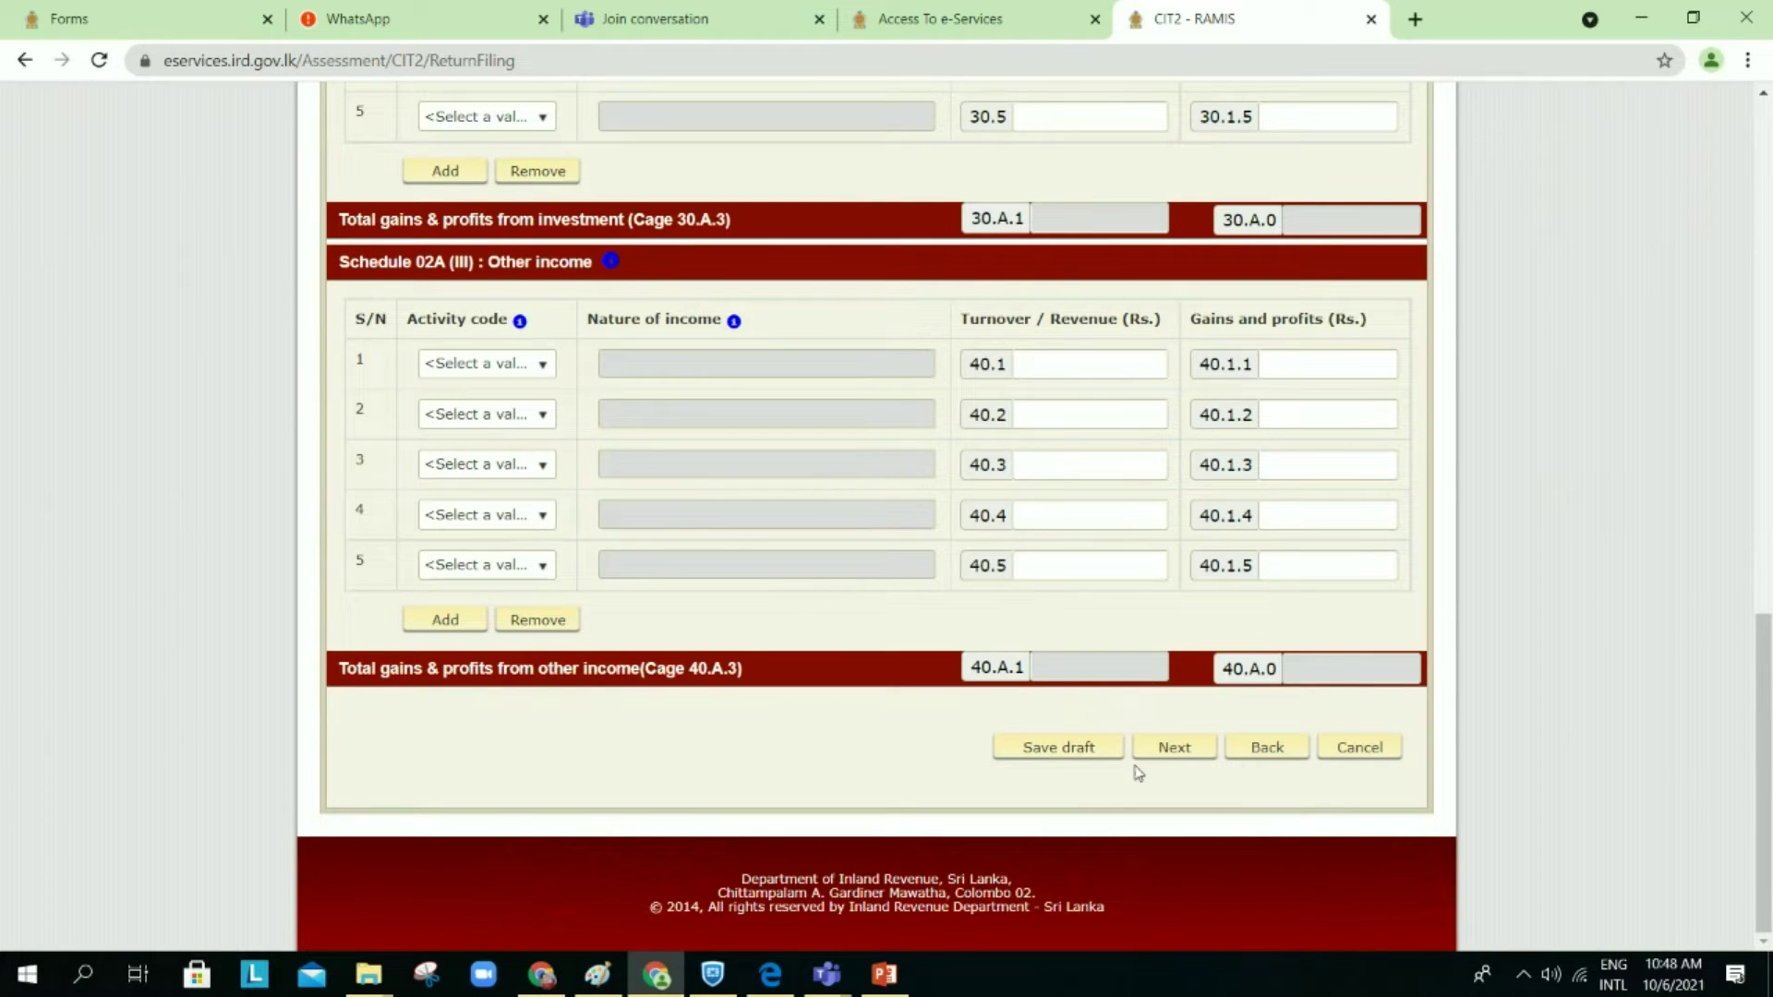
click(1184, 755)
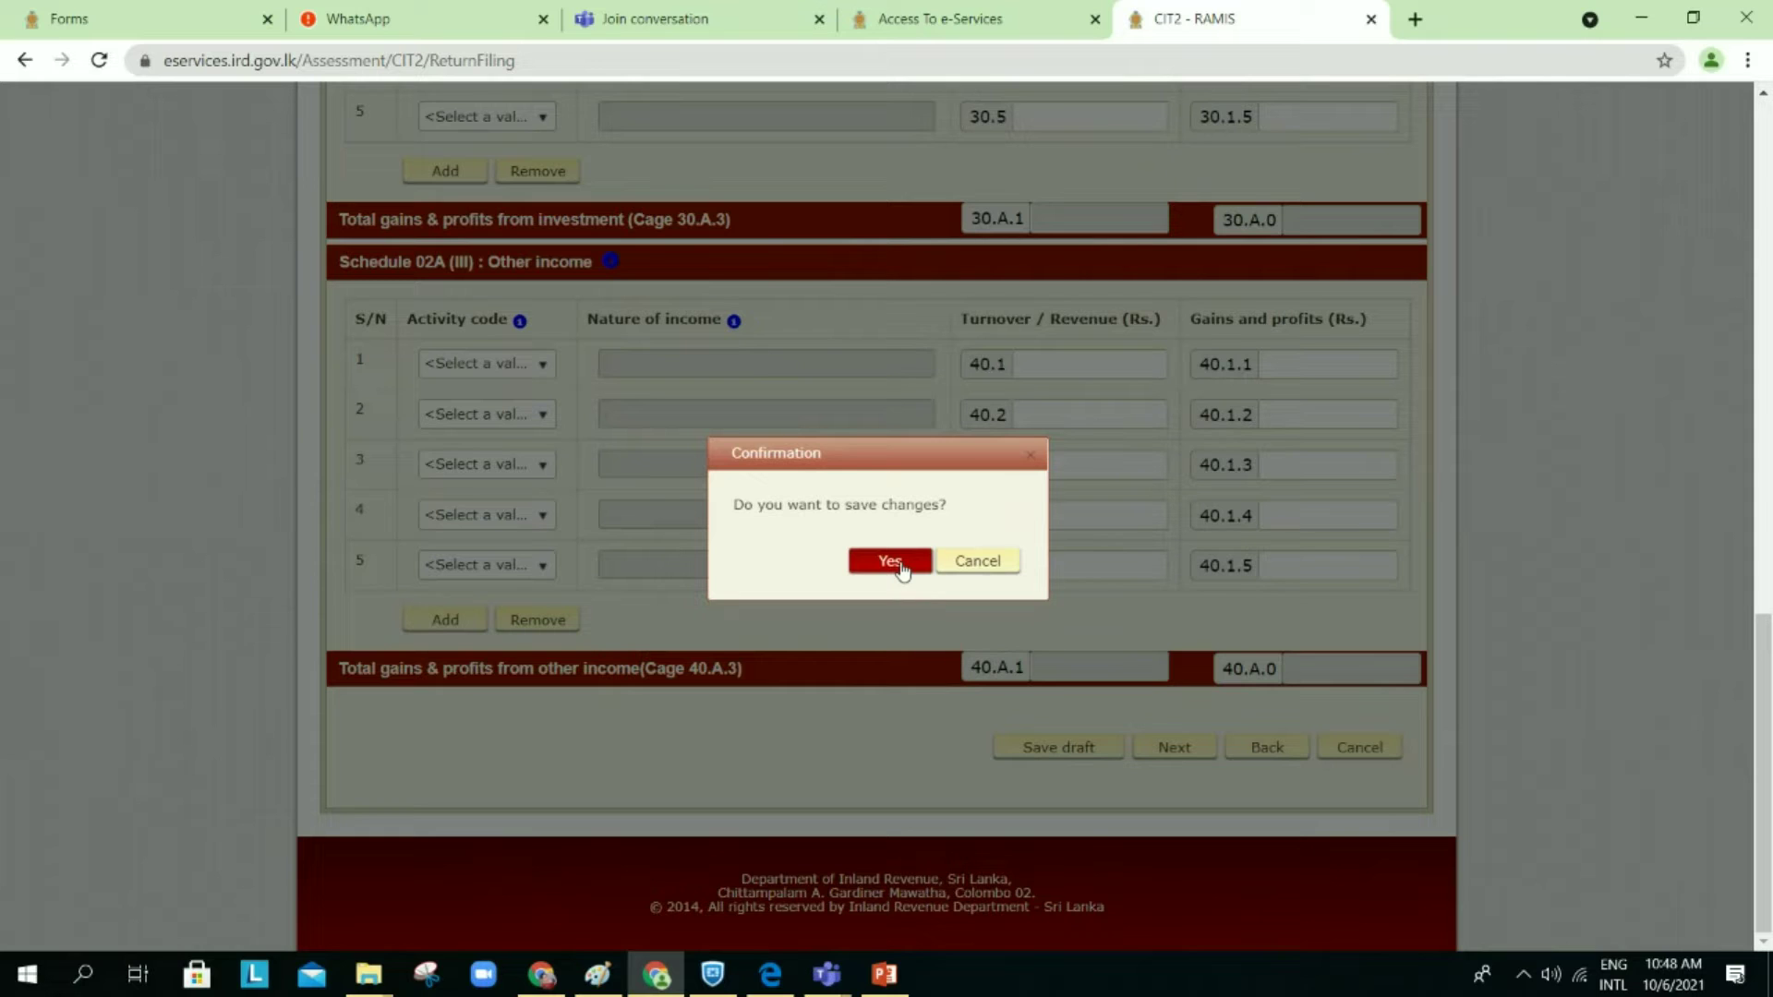
click(900, 566)
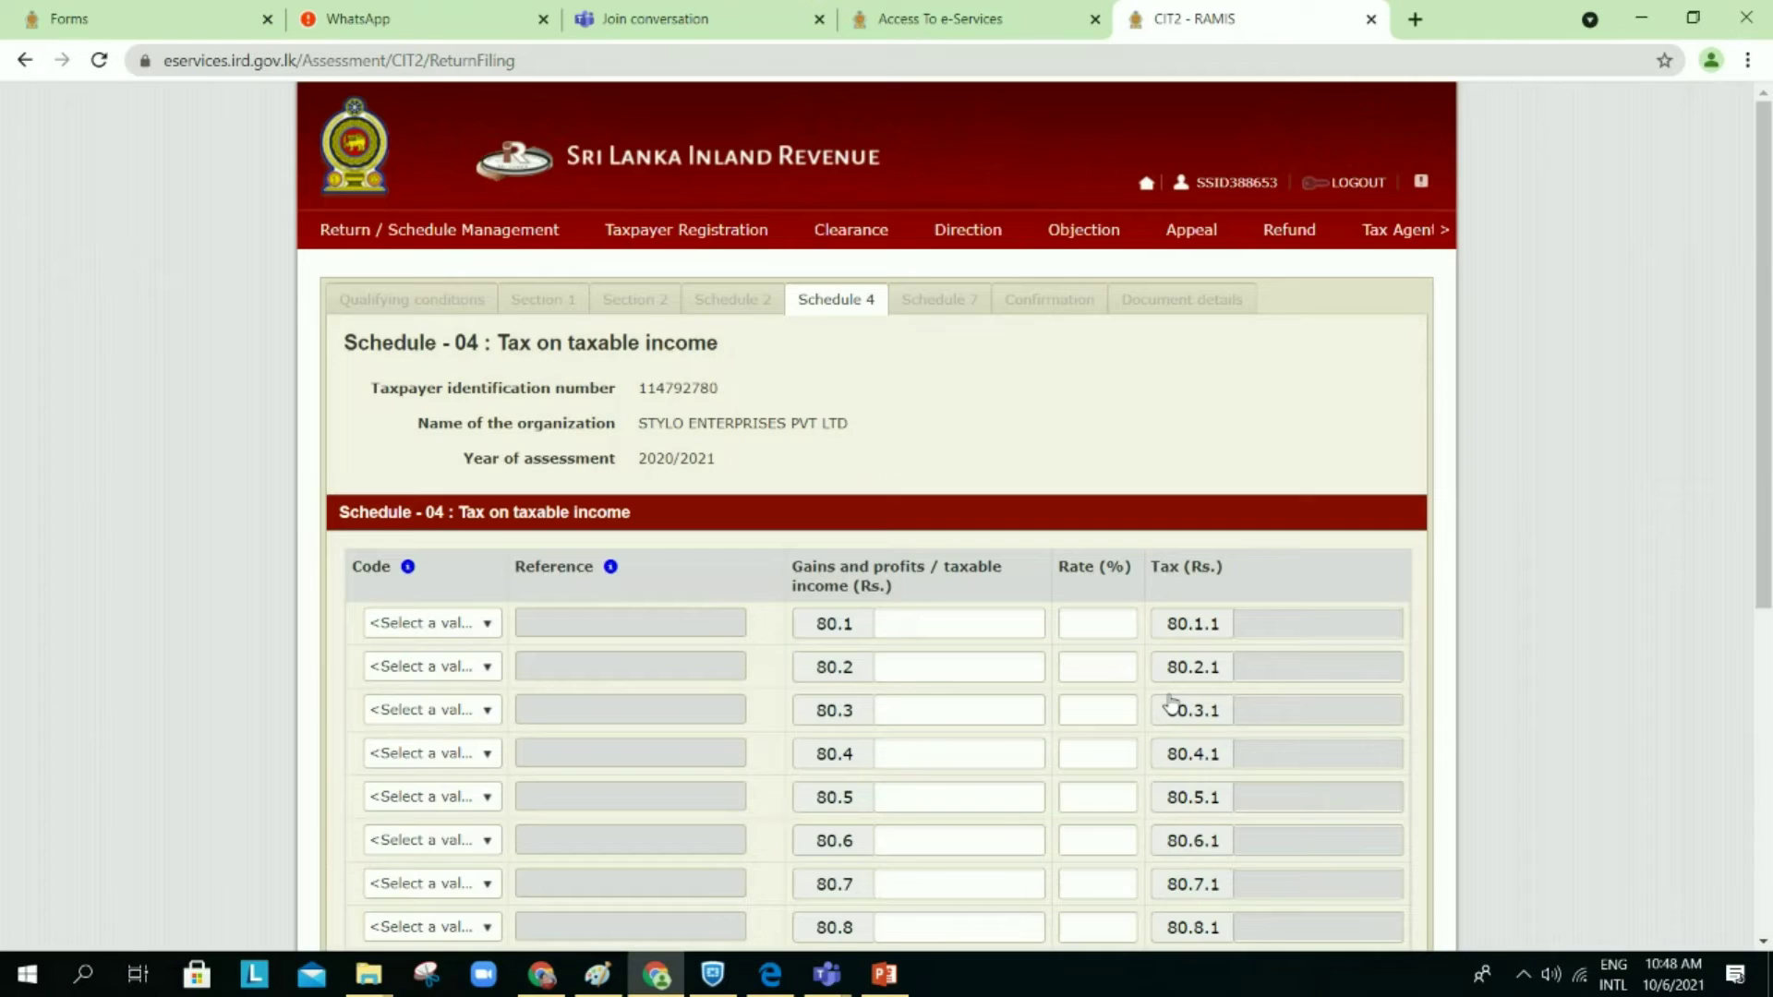
Step: Save Schedule 4's changes as a draft and move on to Schedule 7
scroll(1171, 703, down, 3)
scroll(1171, 704, down, 3)
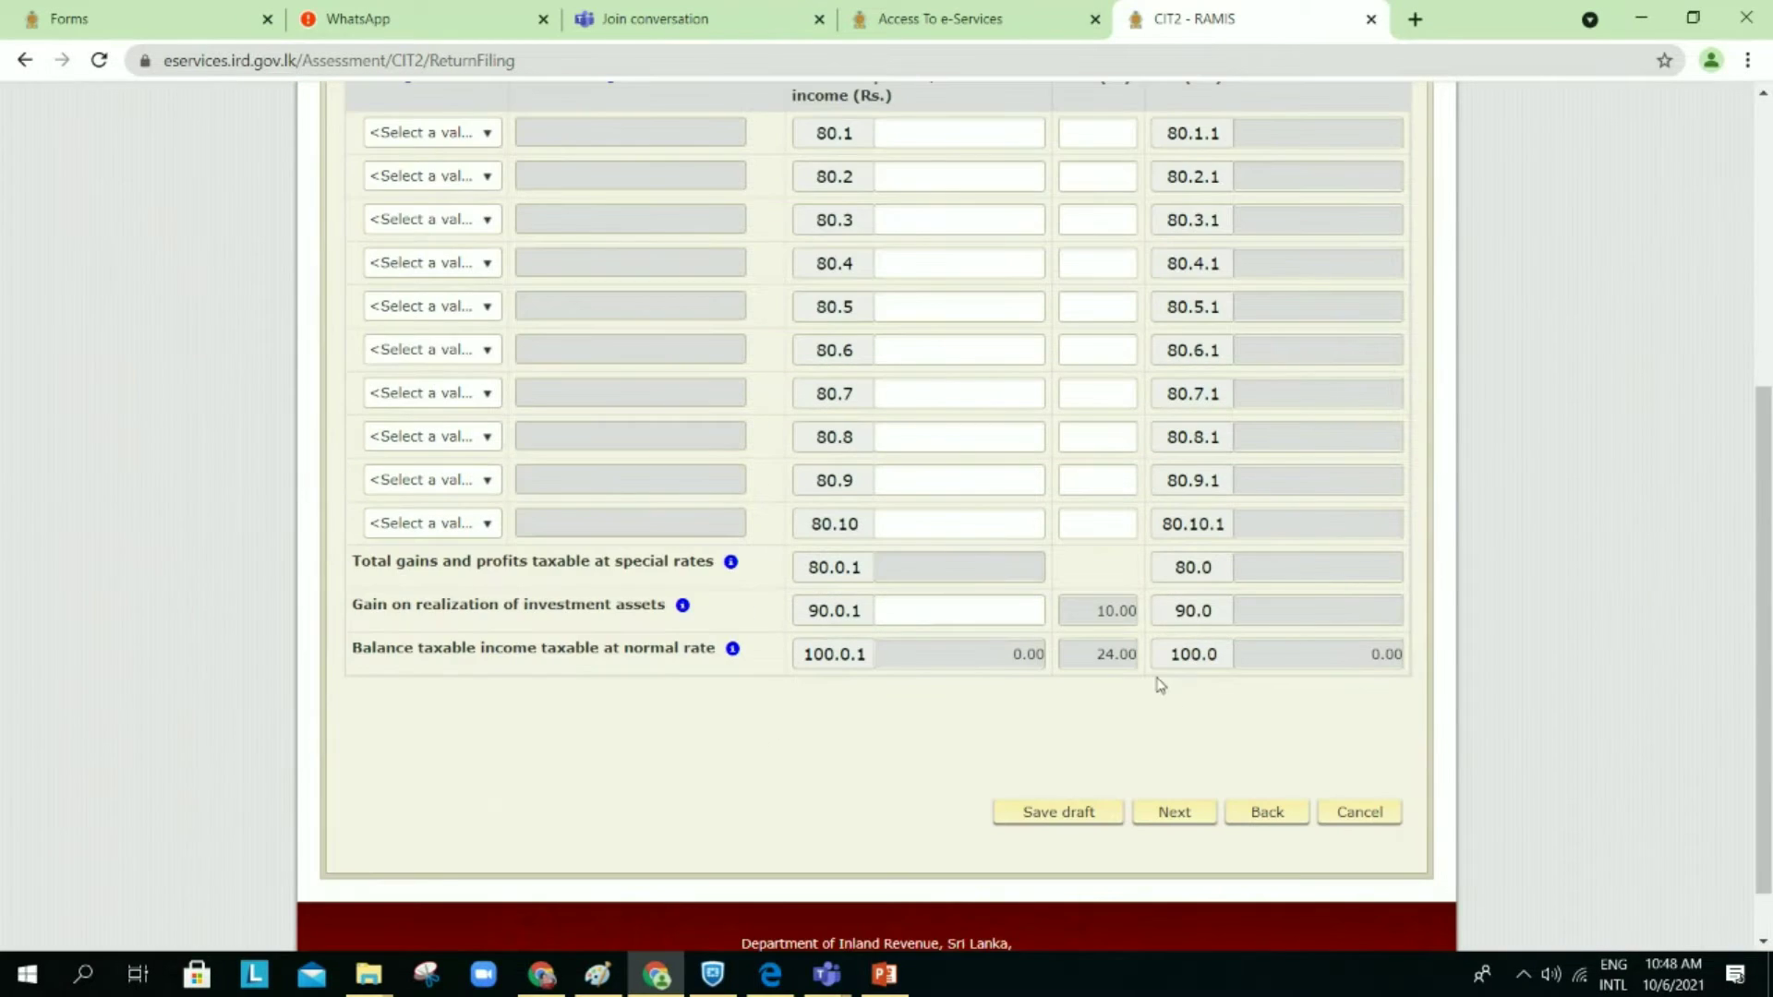
click(1182, 816)
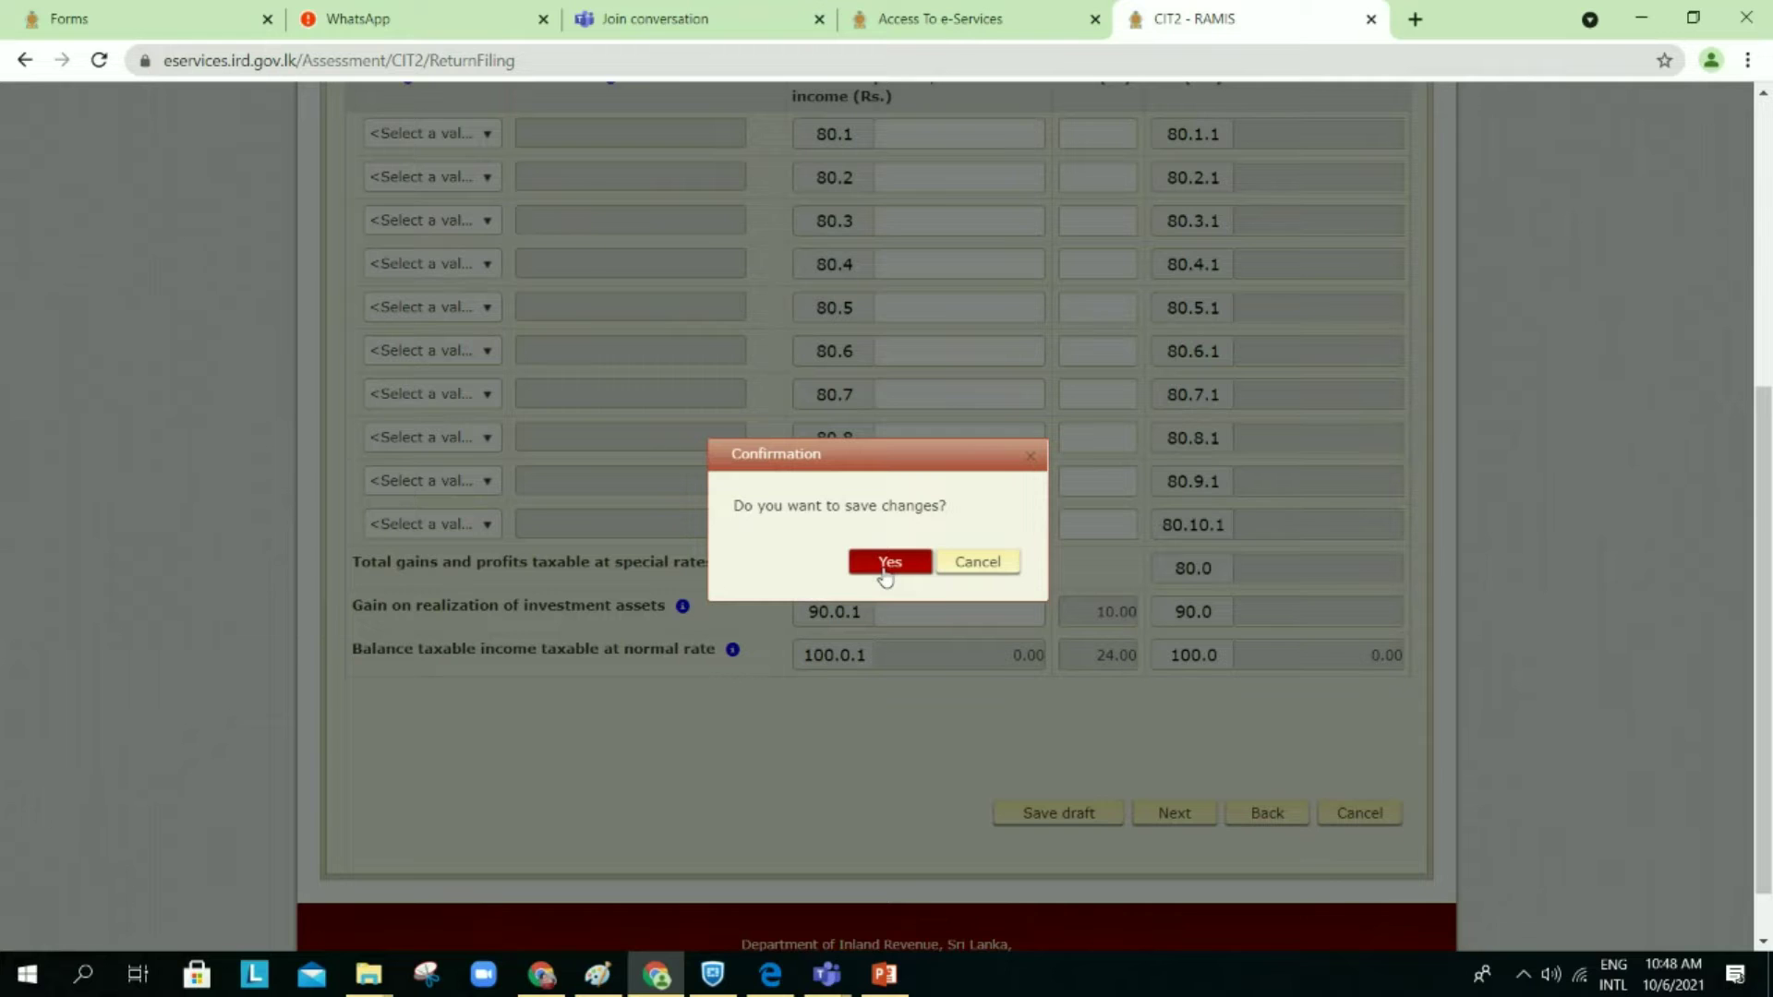
click(884, 571)
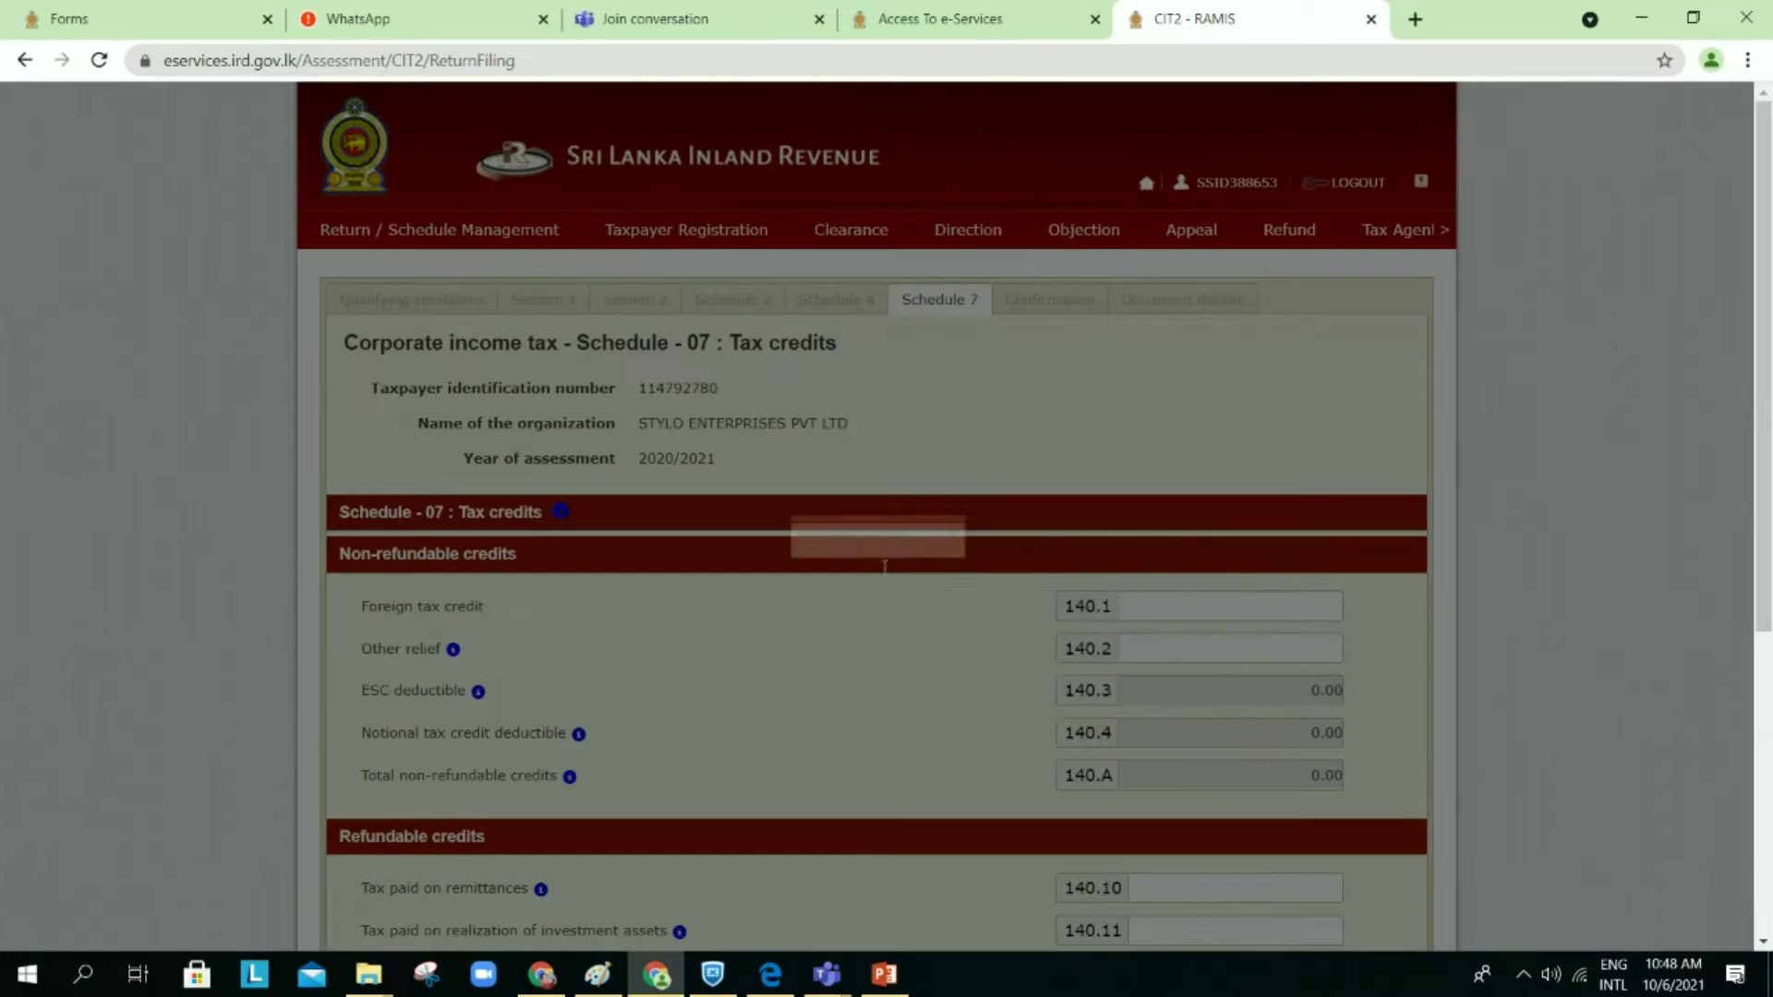
click(1182, 688)
Step: Save Schedule 7 as a draft and go to the return's Confirmation page
scroll(1181, 697, down, 5)
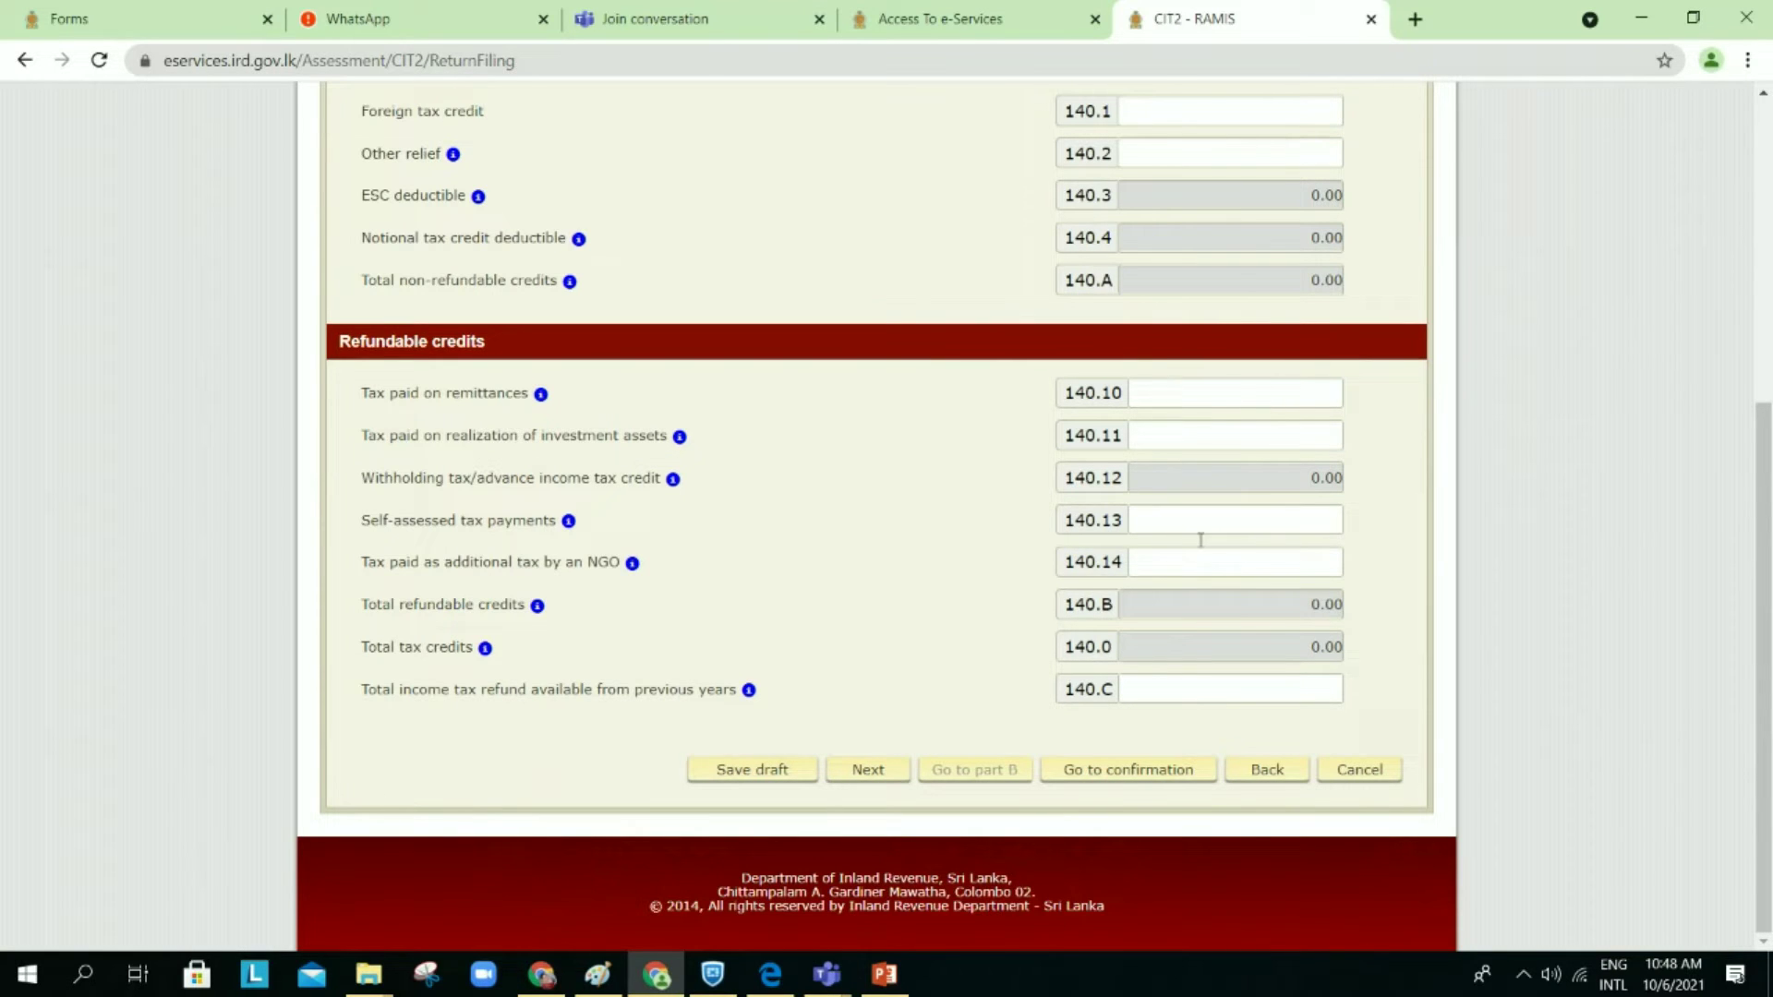
click(1113, 772)
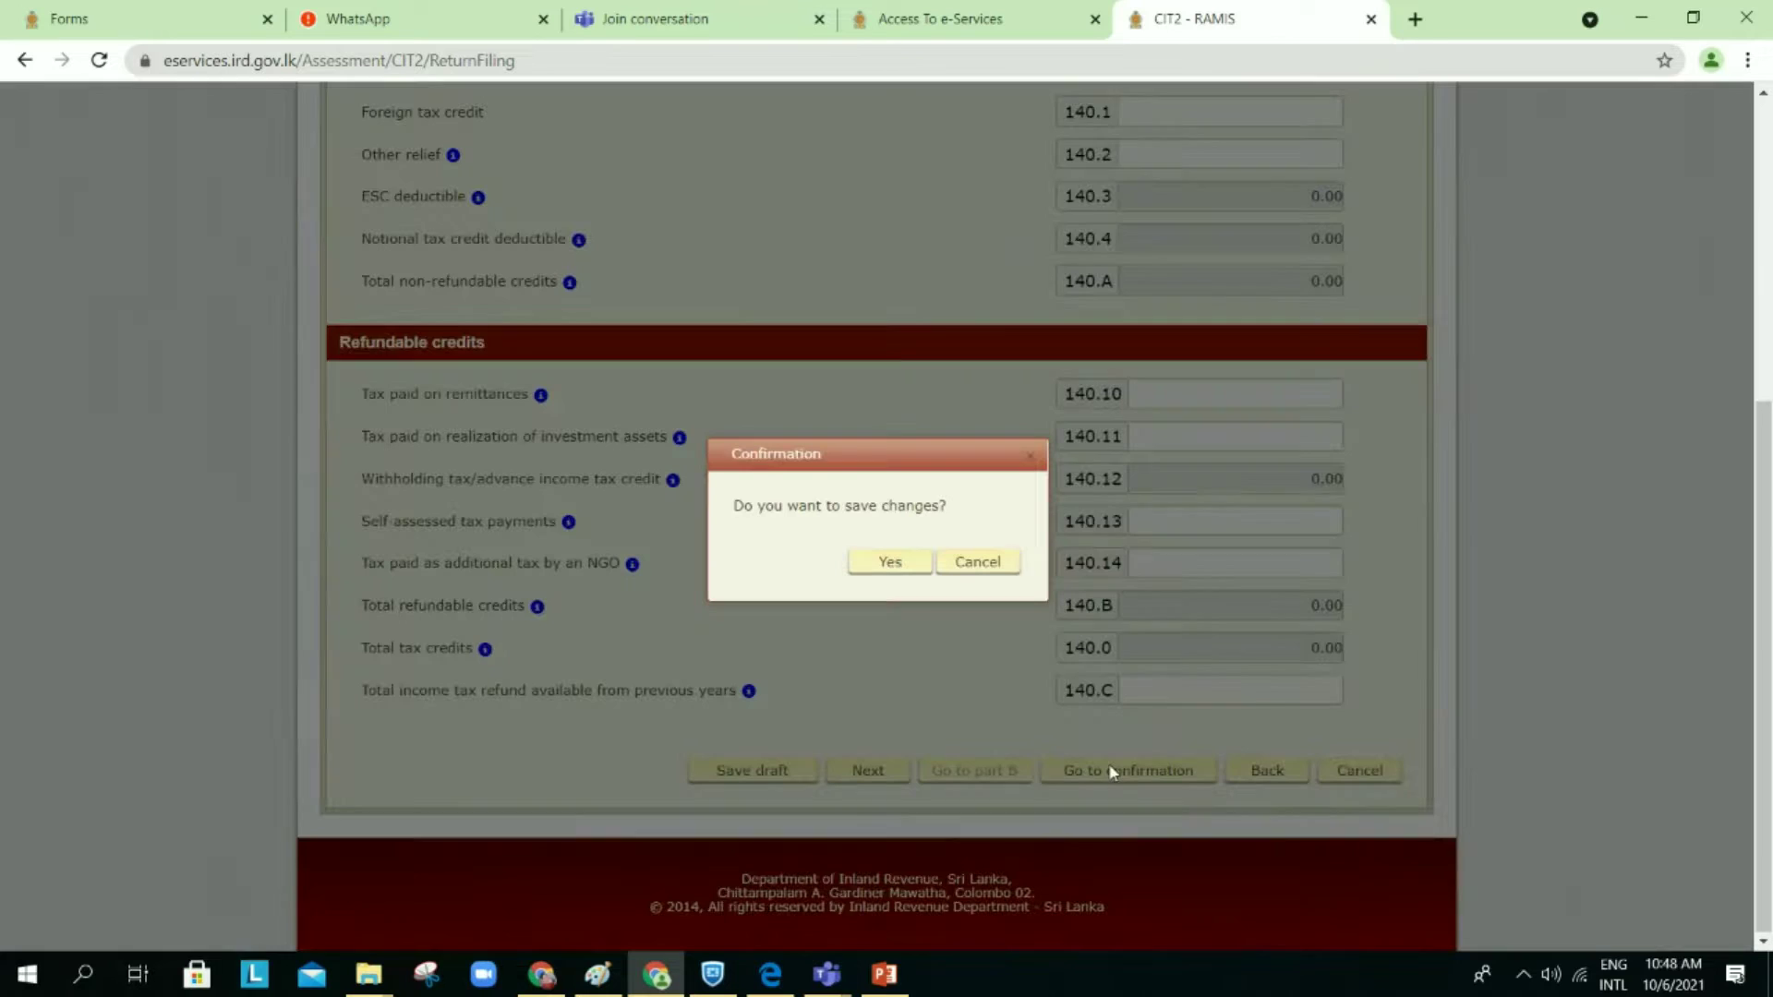
click(890, 563)
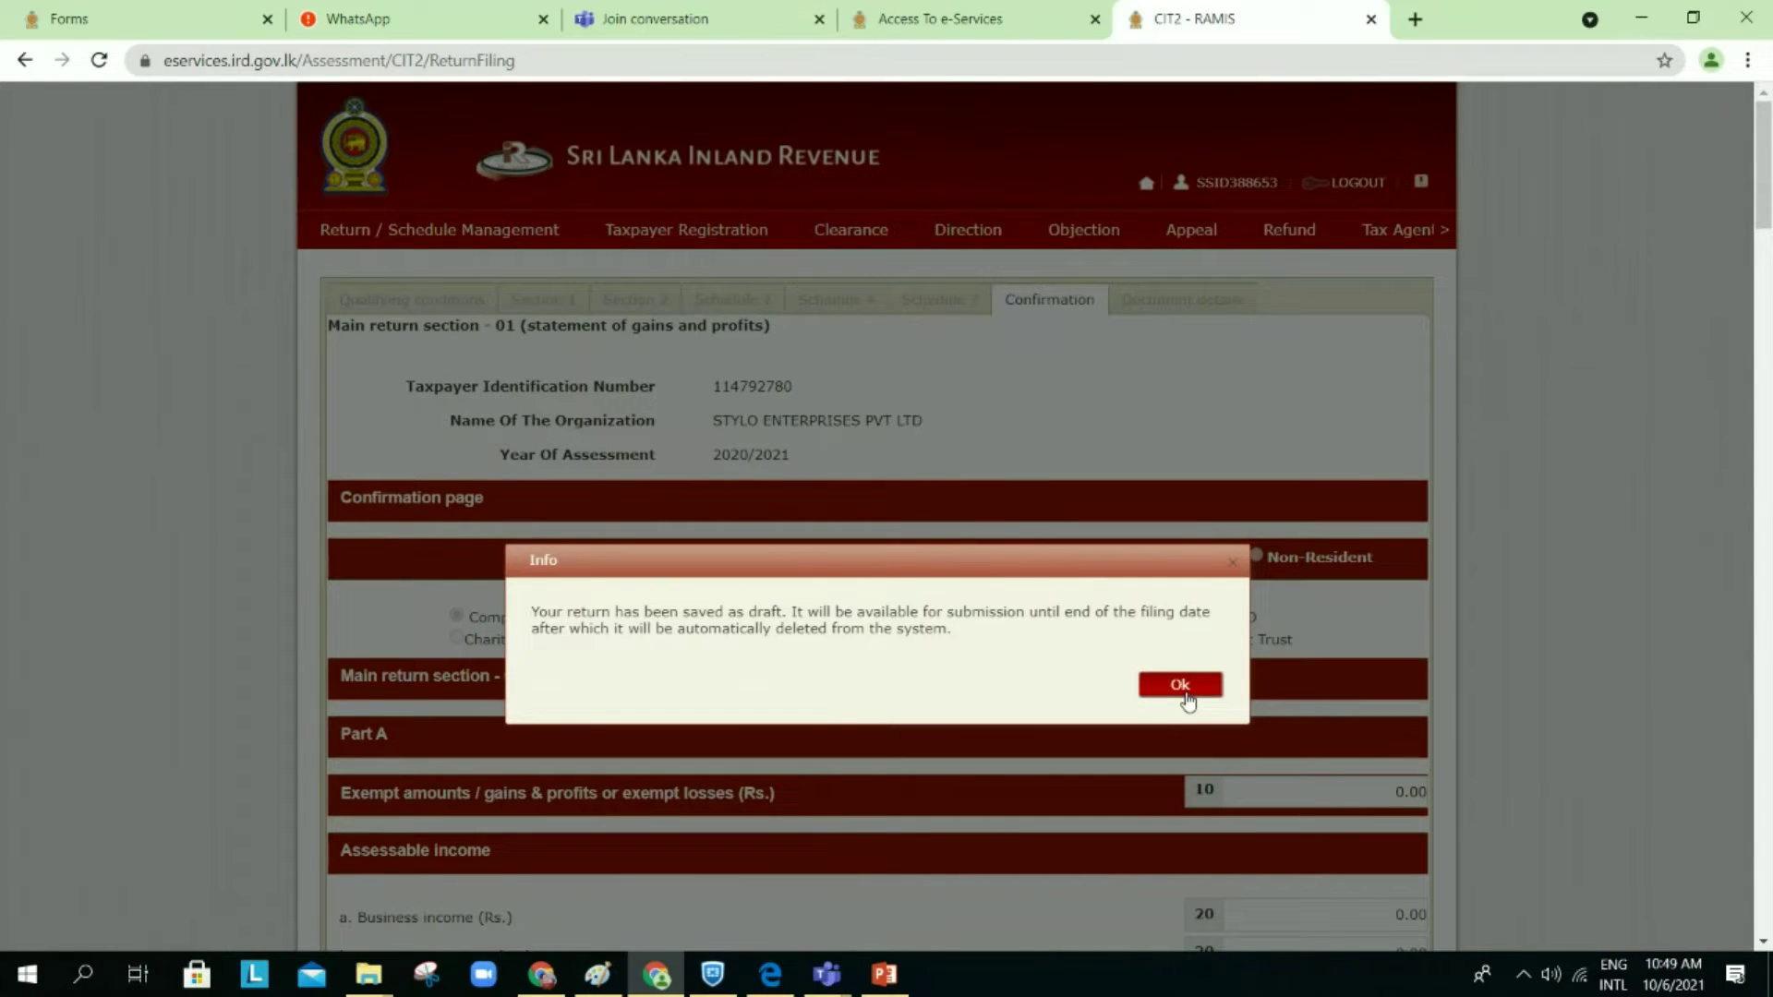
click(1180, 684)
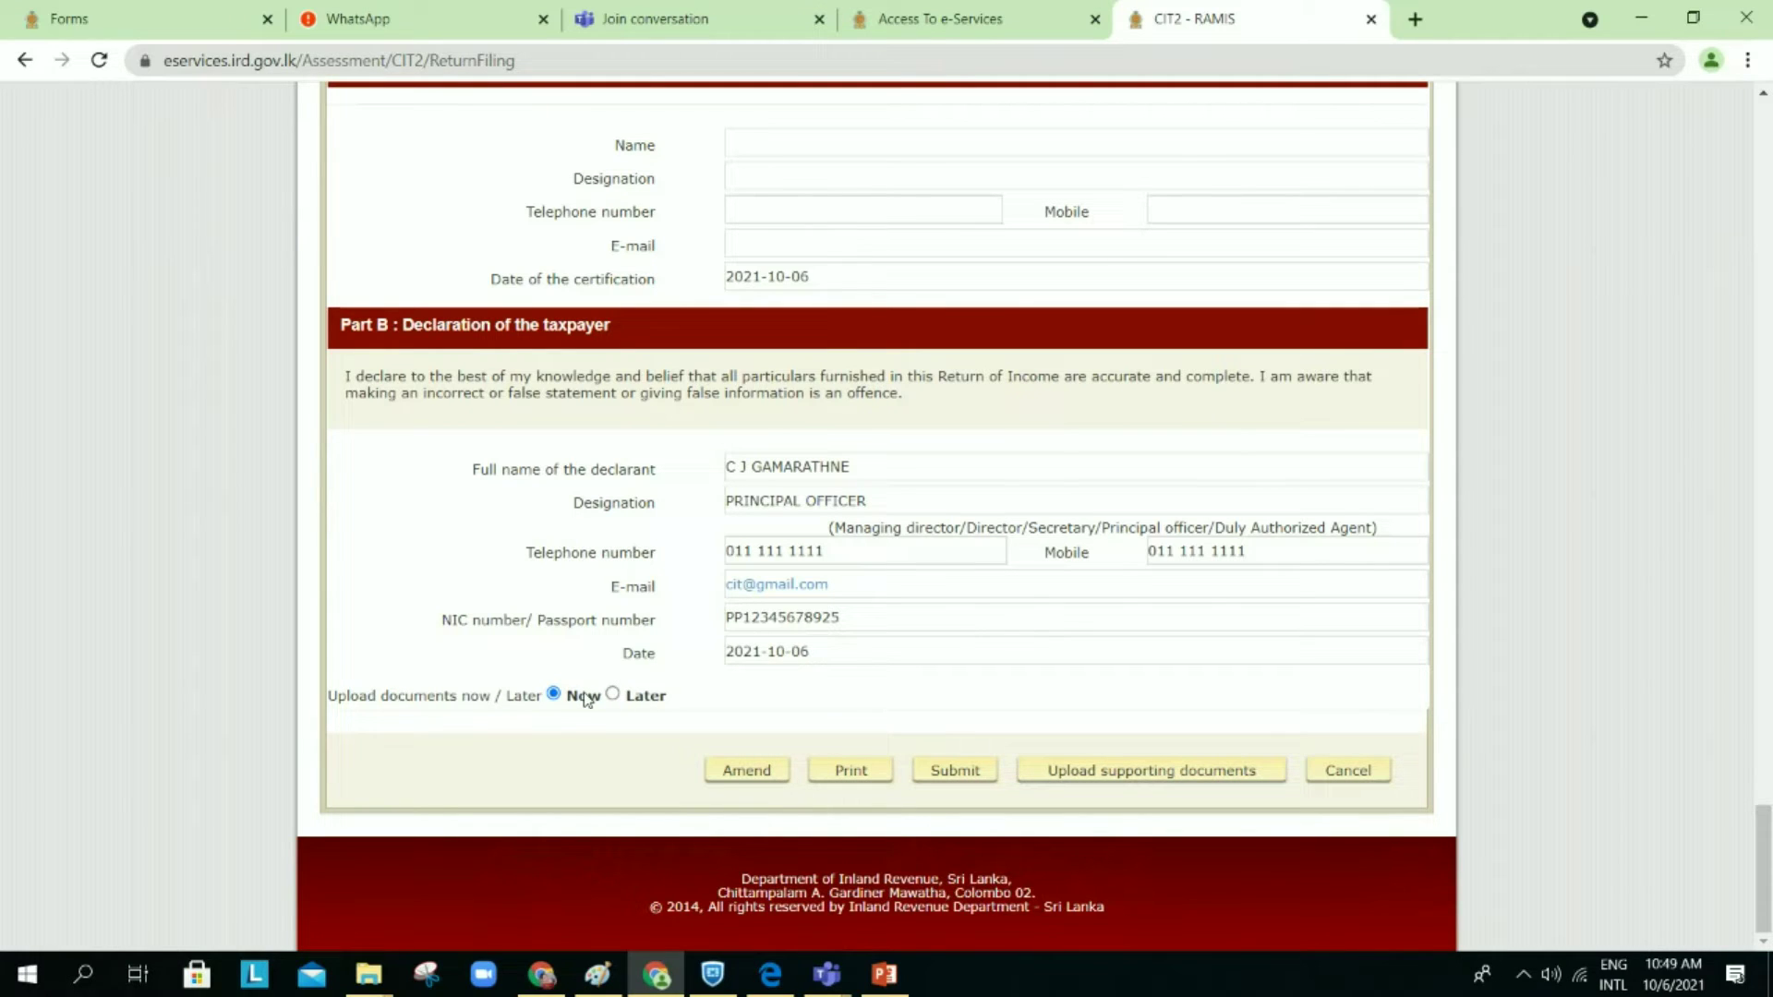
Step: Set document upload to Later, leave the declaration page, and open the corporate income tax filing summary
click(1134, 772)
click(614, 696)
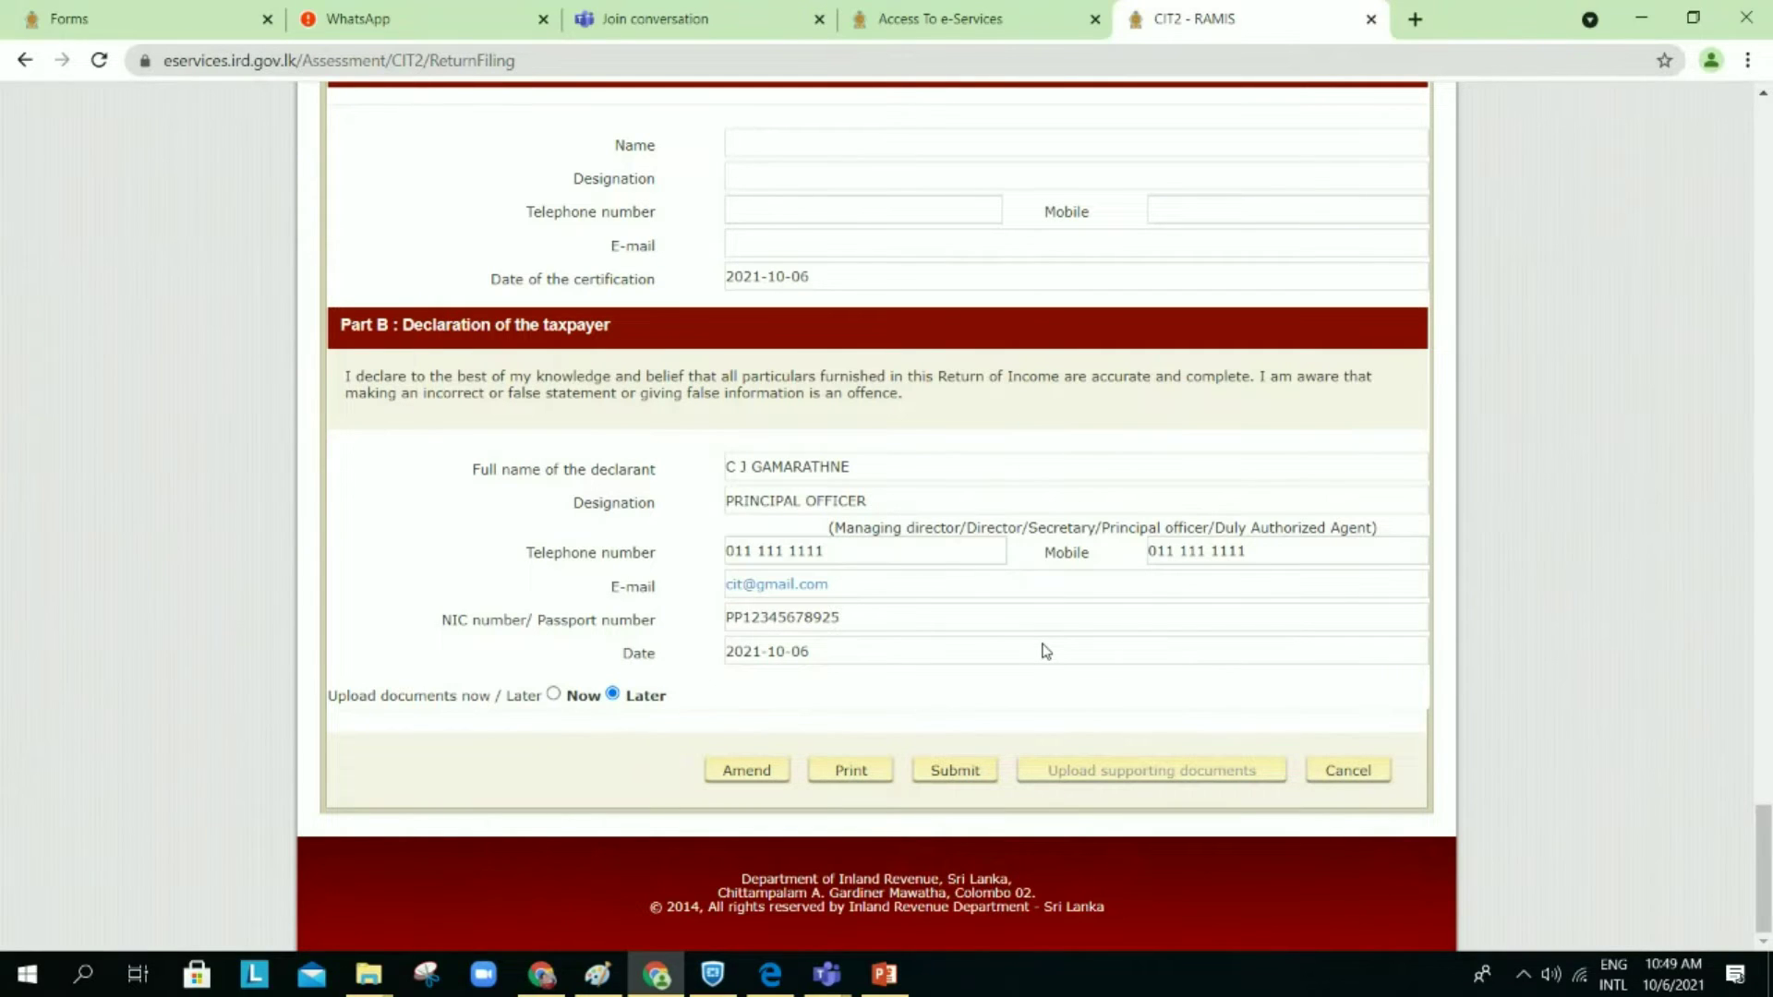
click(1373, 771)
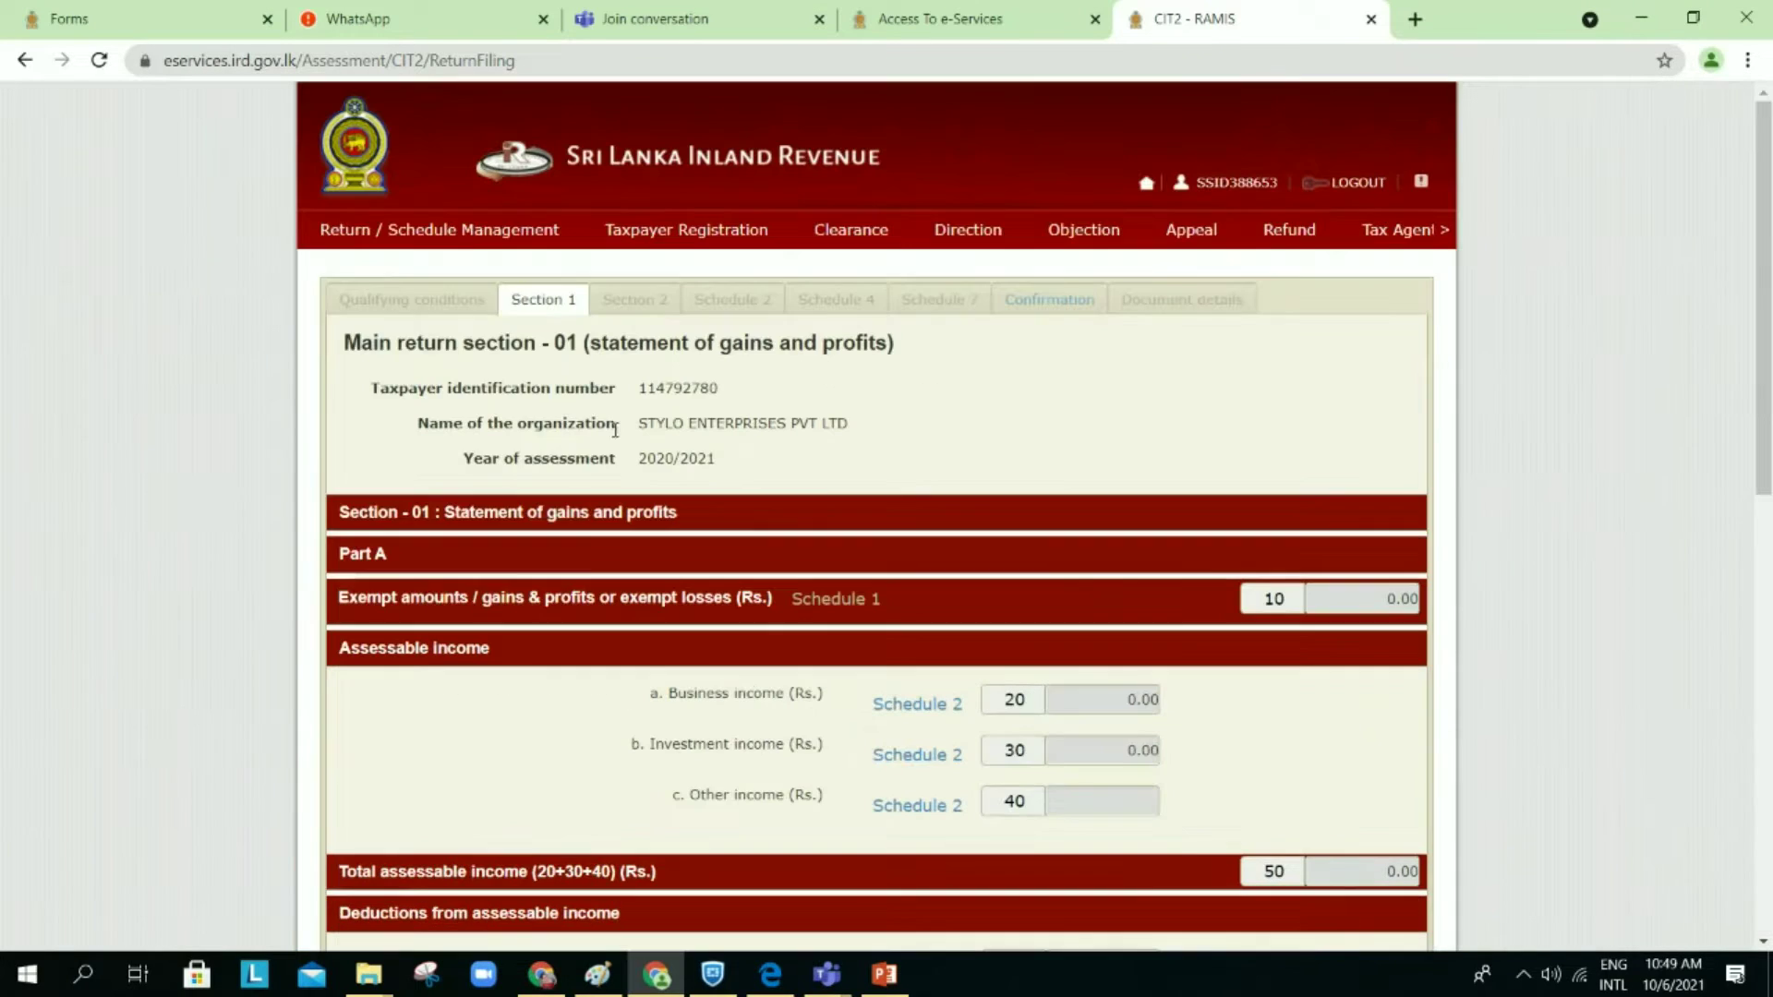
mouse_move(434, 231)
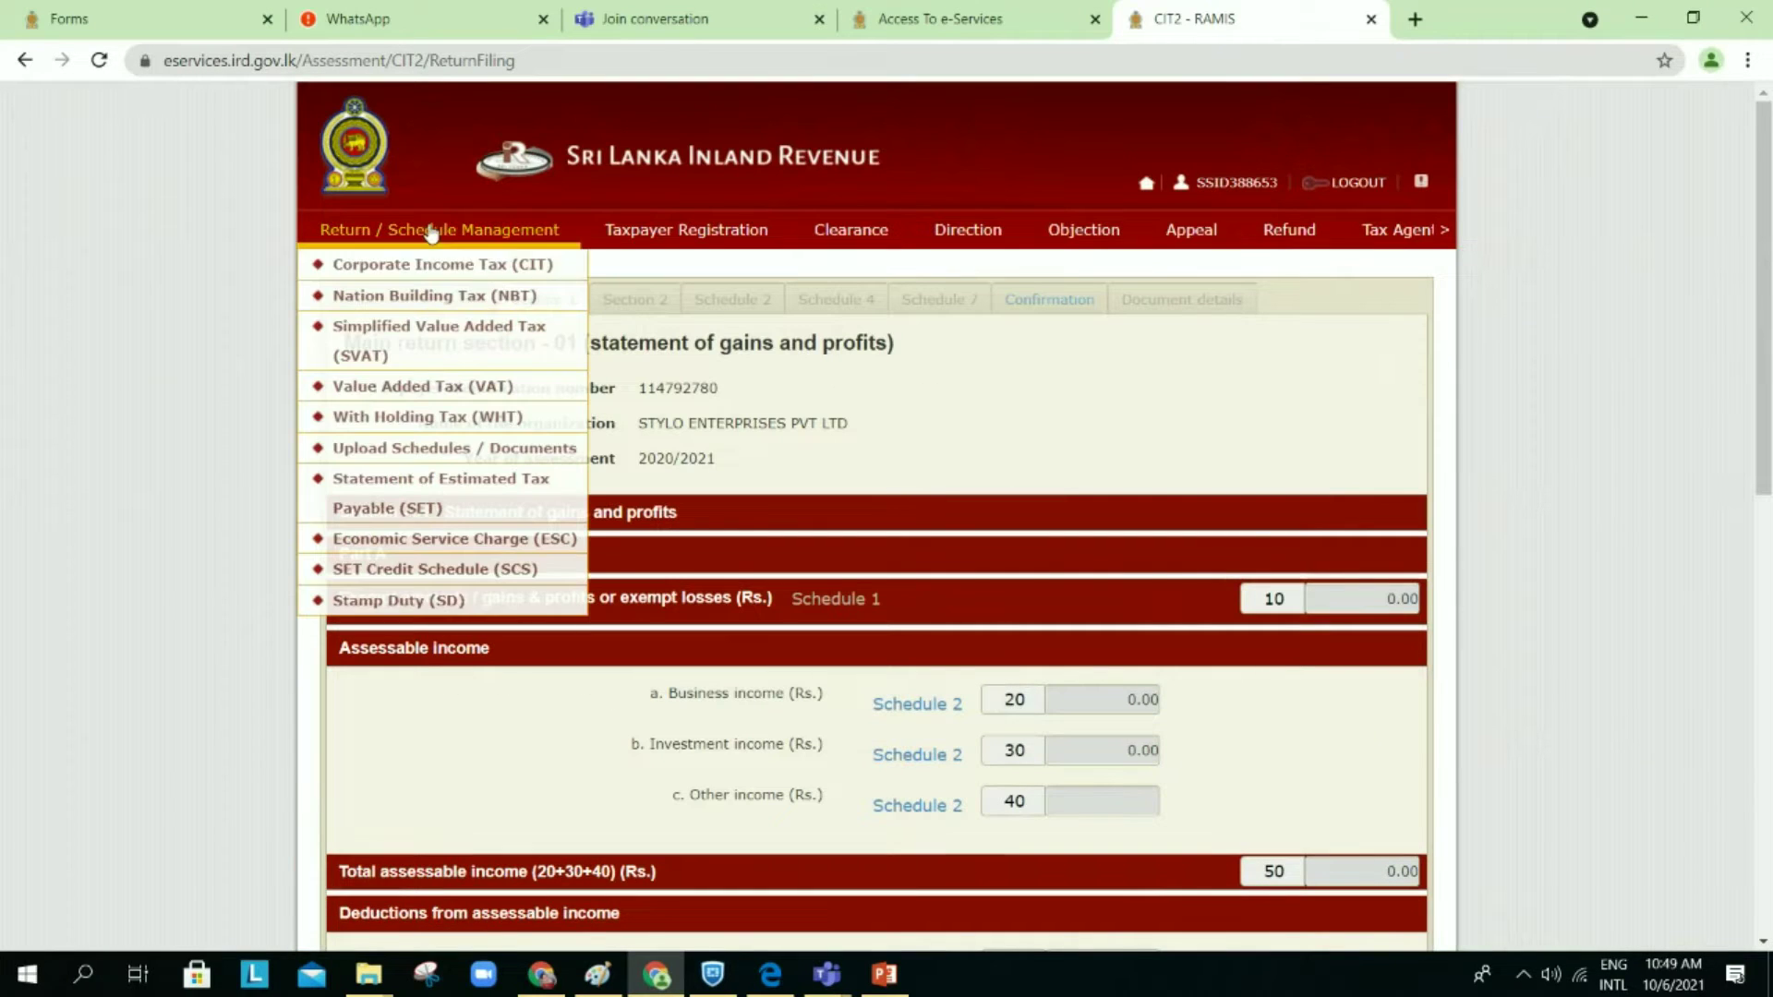
click(422, 267)
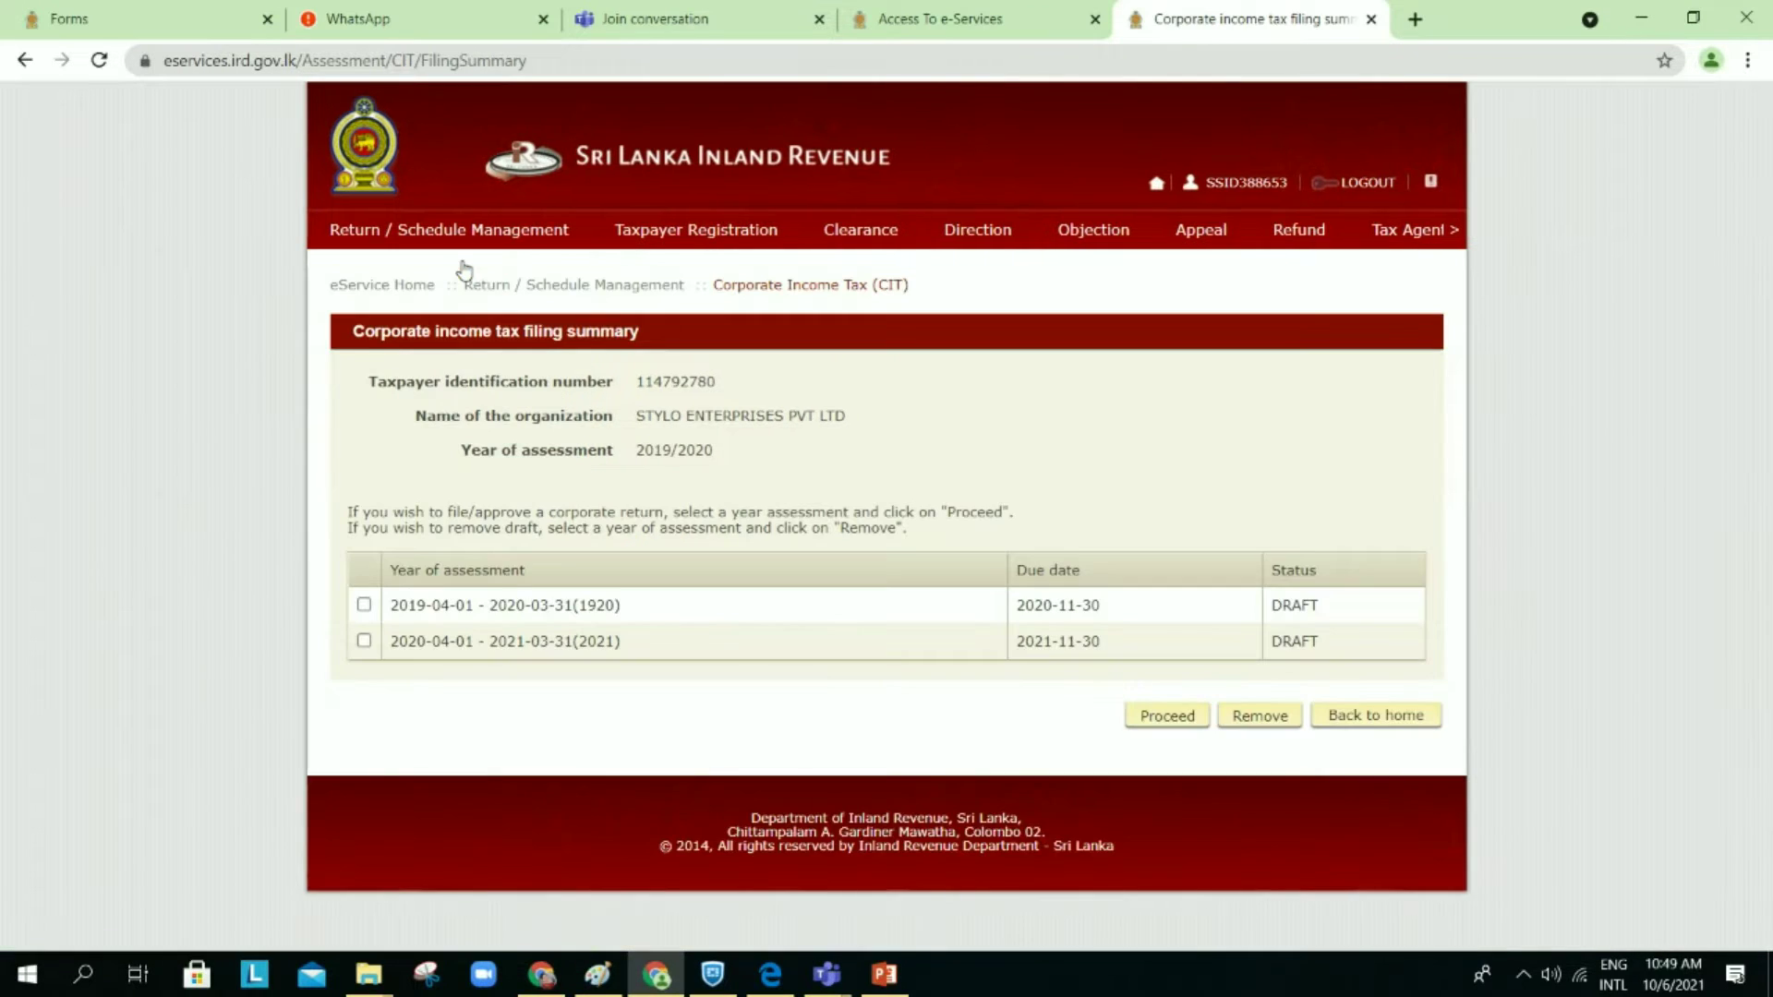
Step: Remove the 2020-04-01 - 2021-03-31 draft corporate income tax return and acknowledge the removal notice
click(364, 642)
click(1164, 723)
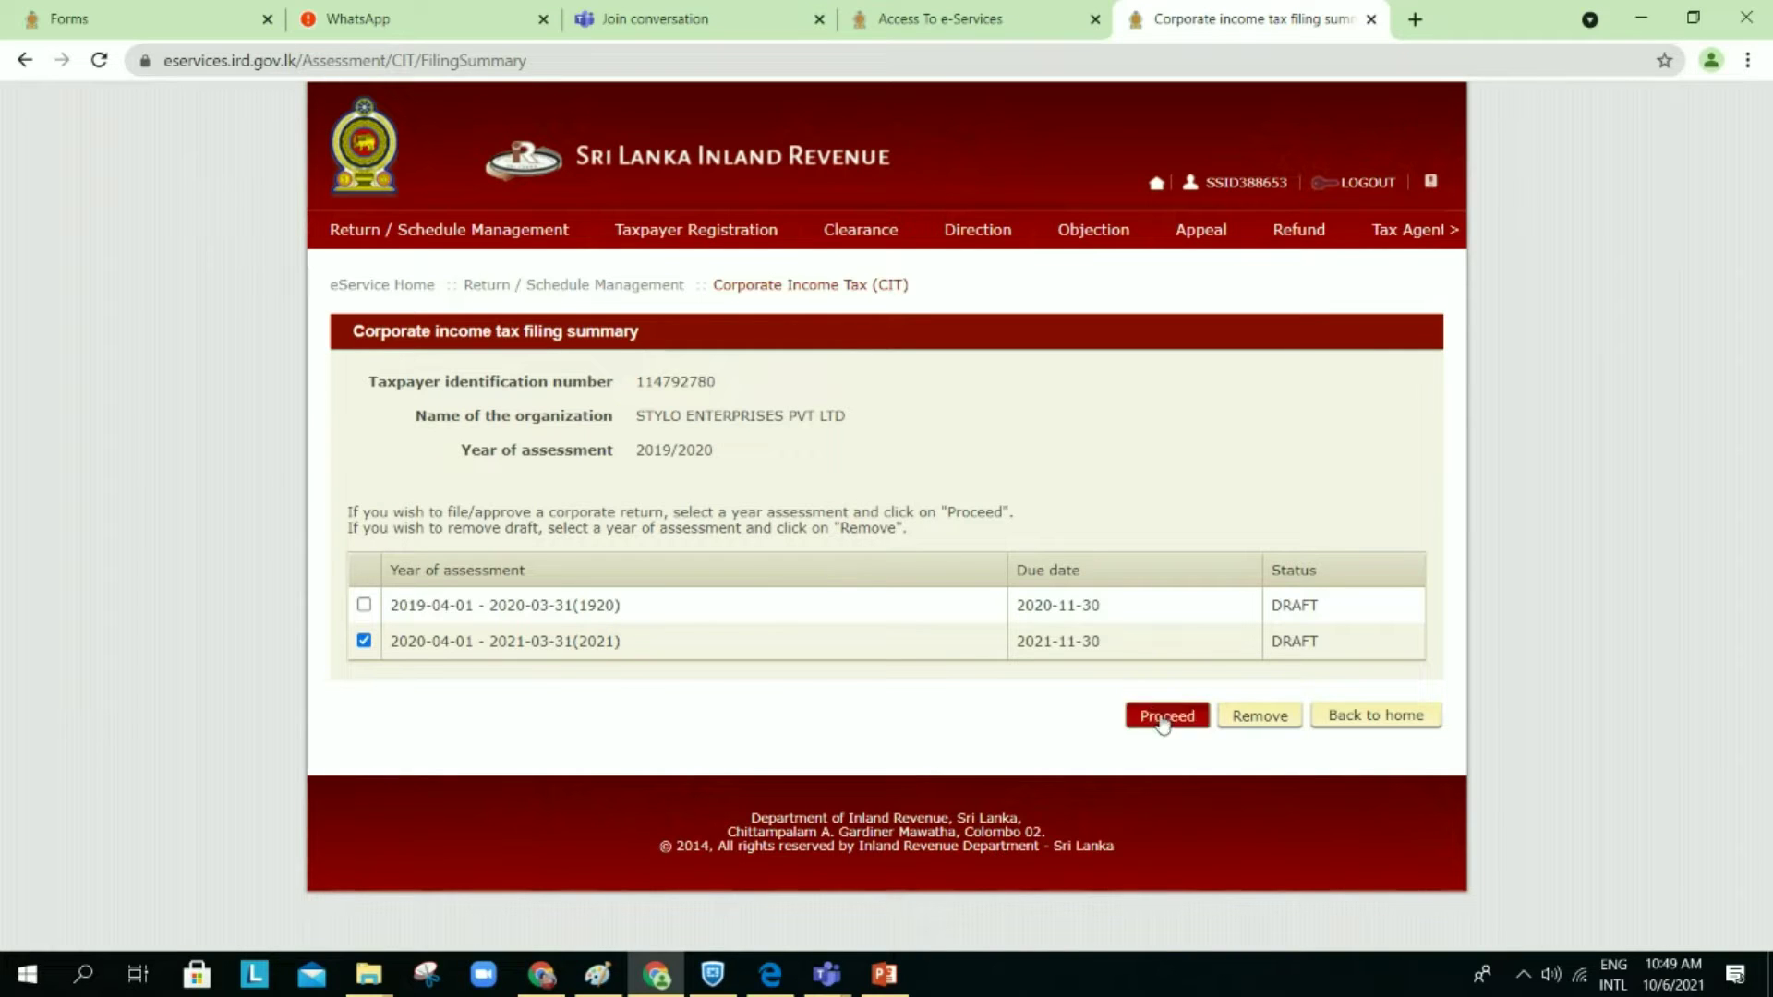
click(1247, 727)
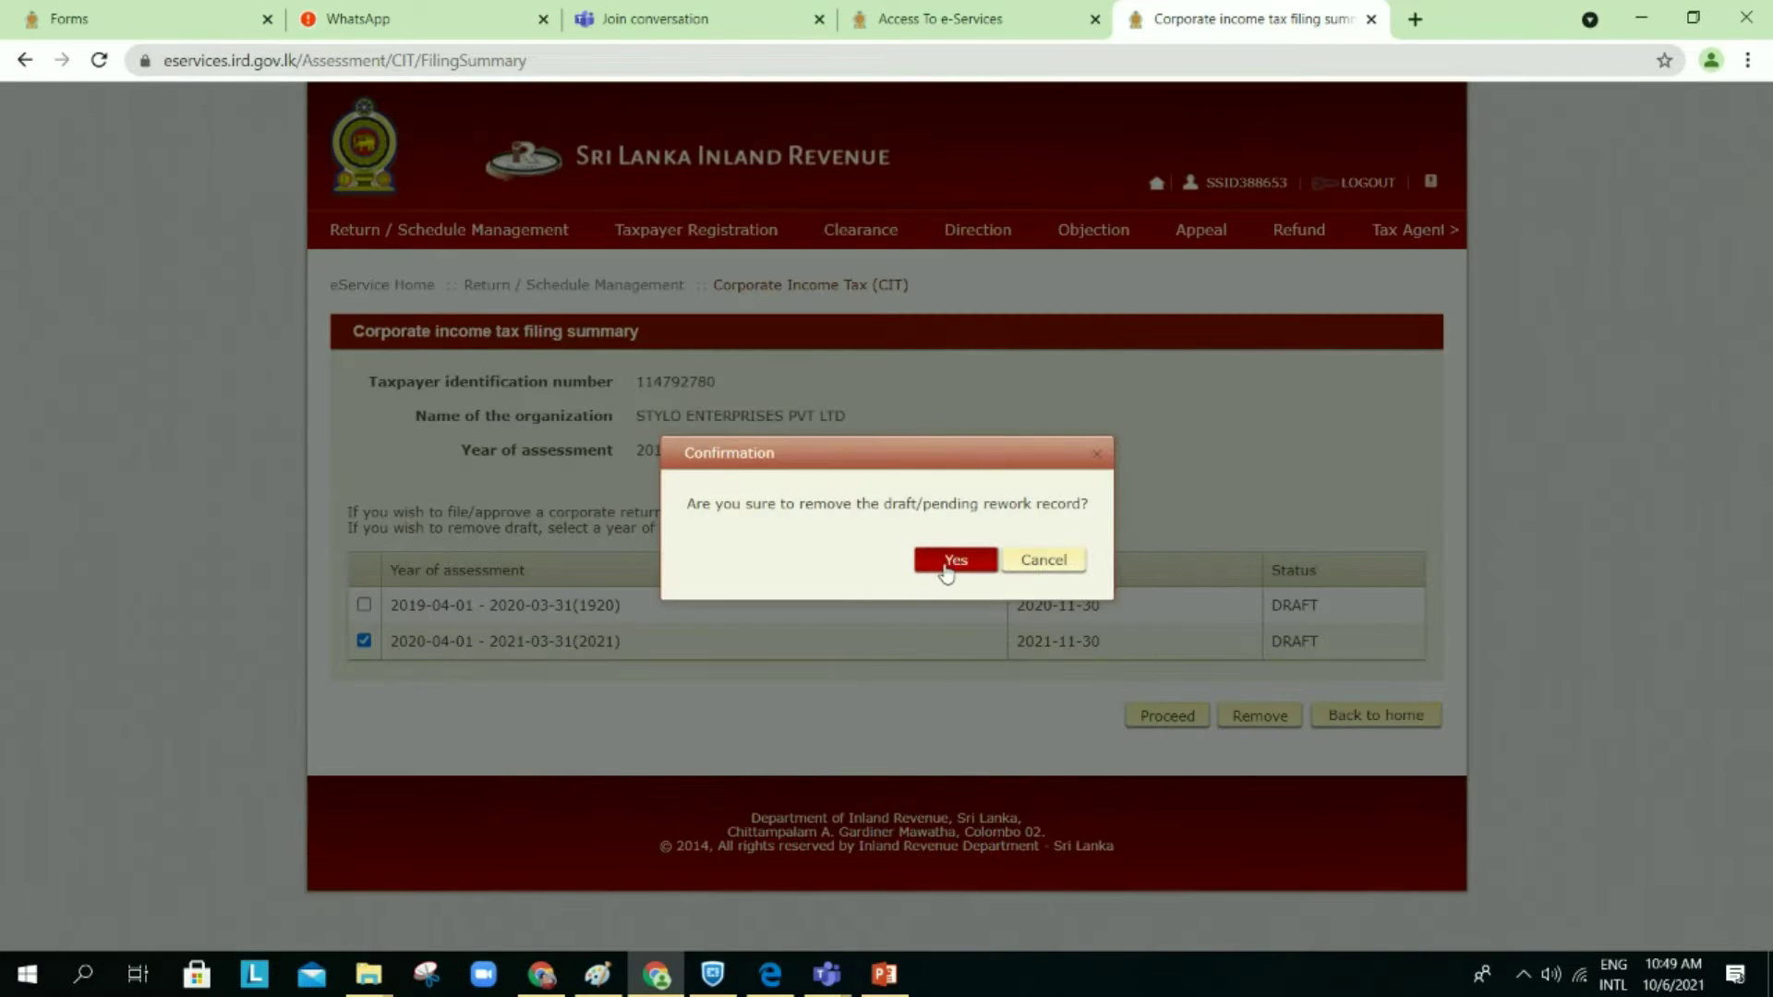
click(946, 560)
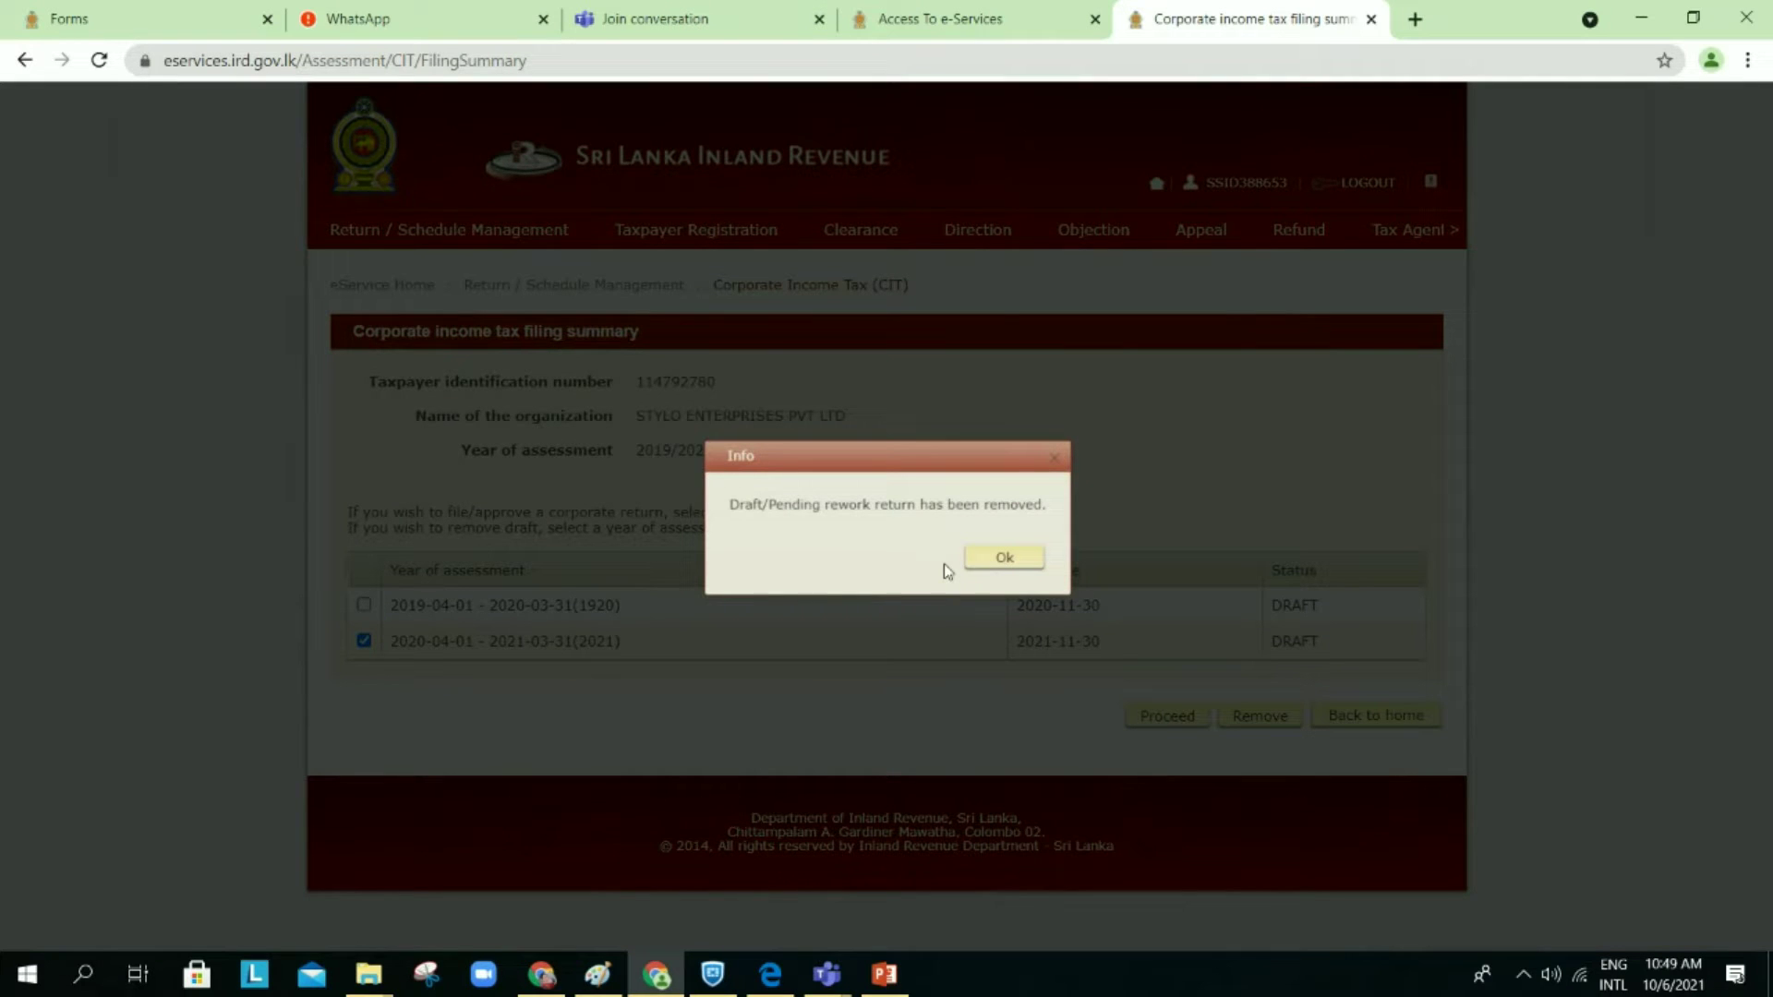
click(1005, 557)
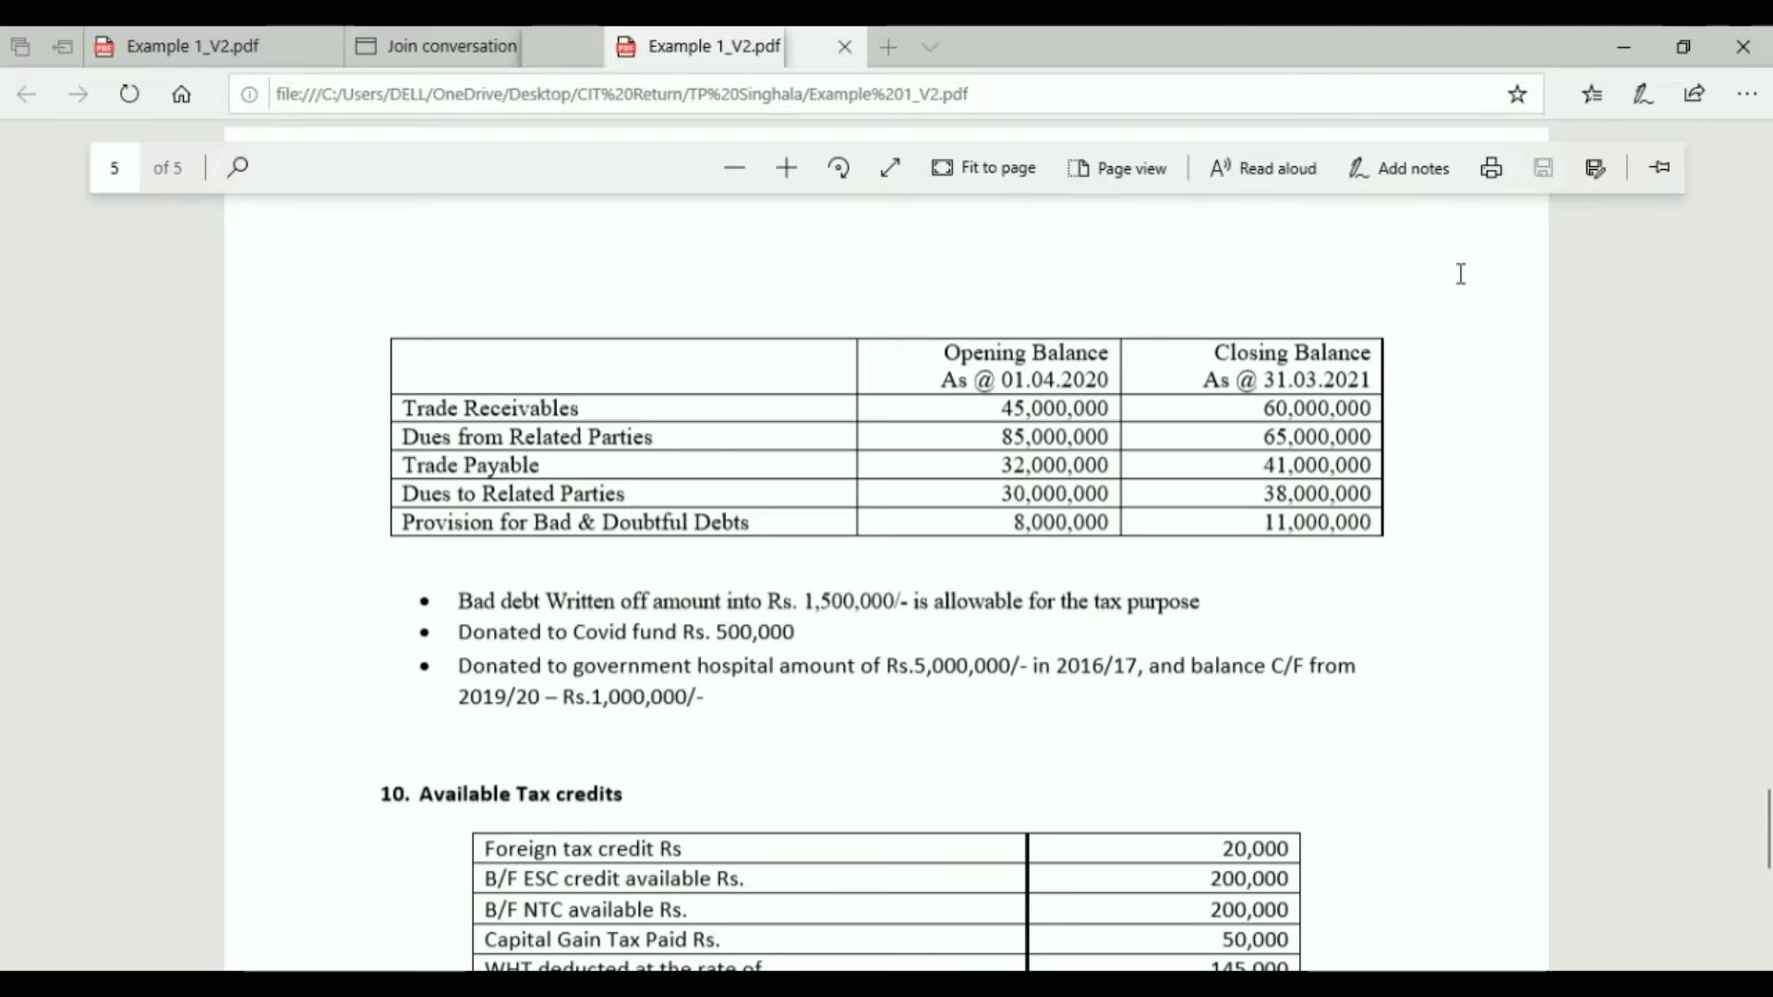
Step: Review Example 1_V2.pdf from page 1's Basic Information down to page 2's 2020/21 Income Detail
key(Home)
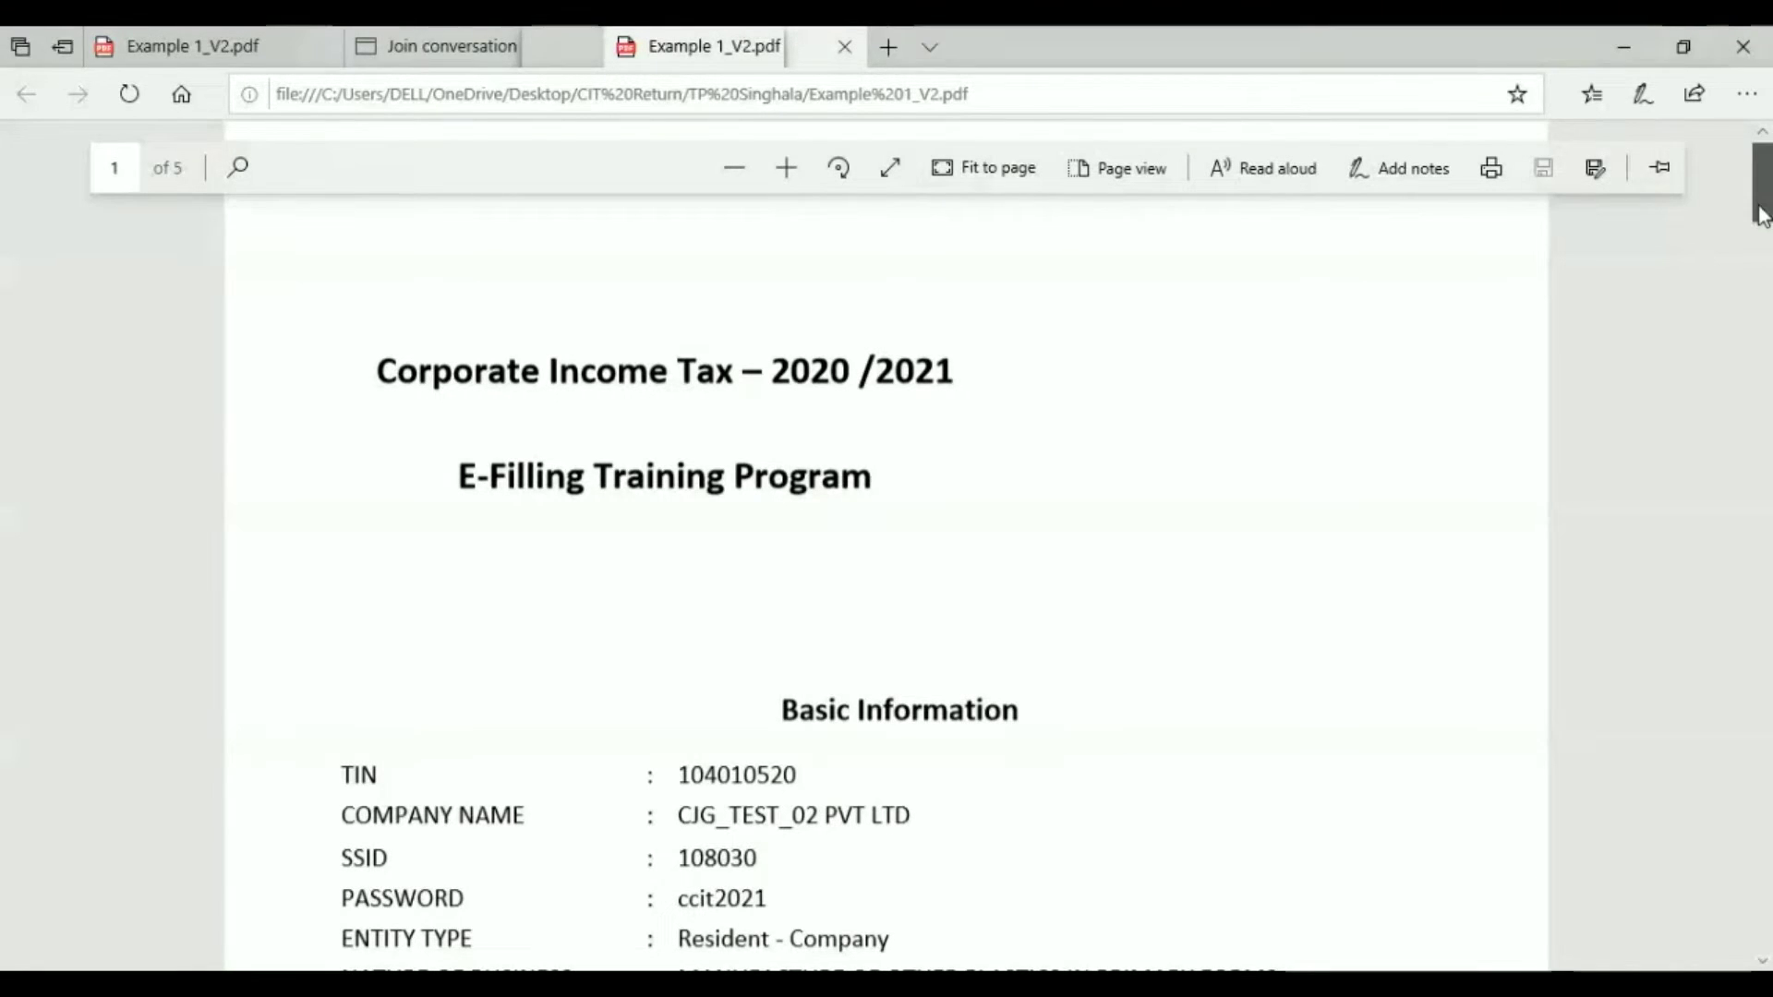
drag(1762, 214, 1762, 244)
scroll(1761, 245, down, 1)
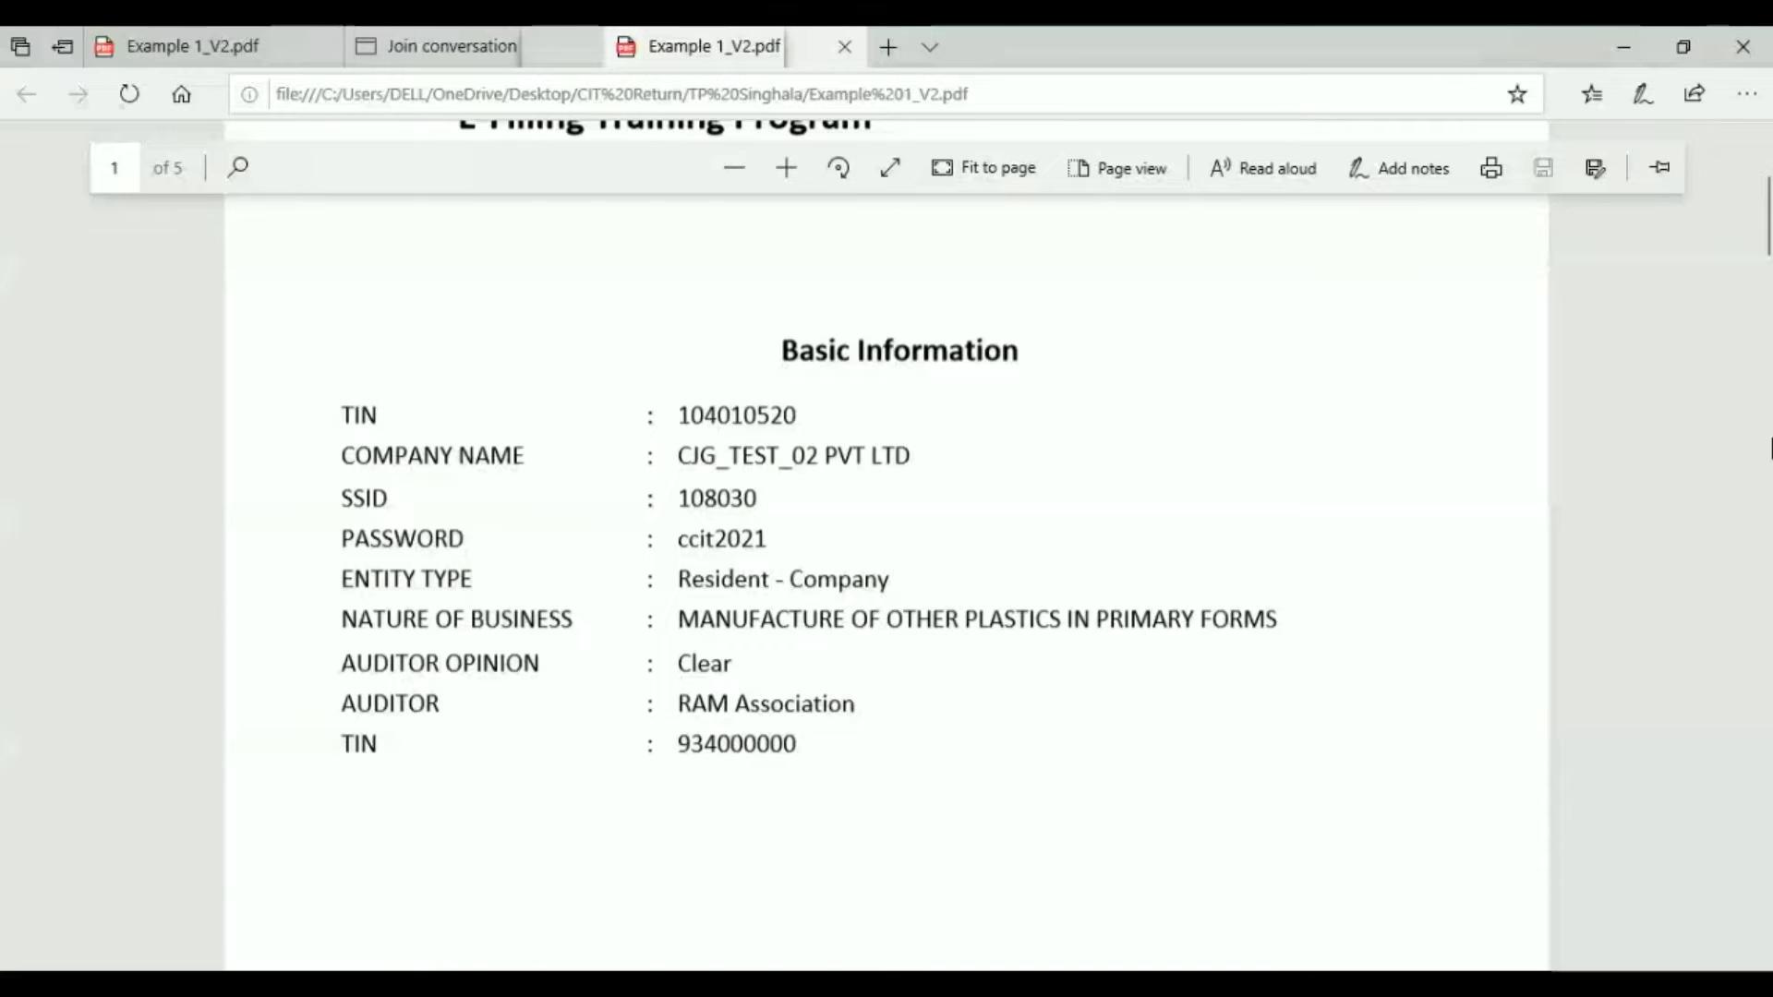
scroll(1761, 245, down, 4)
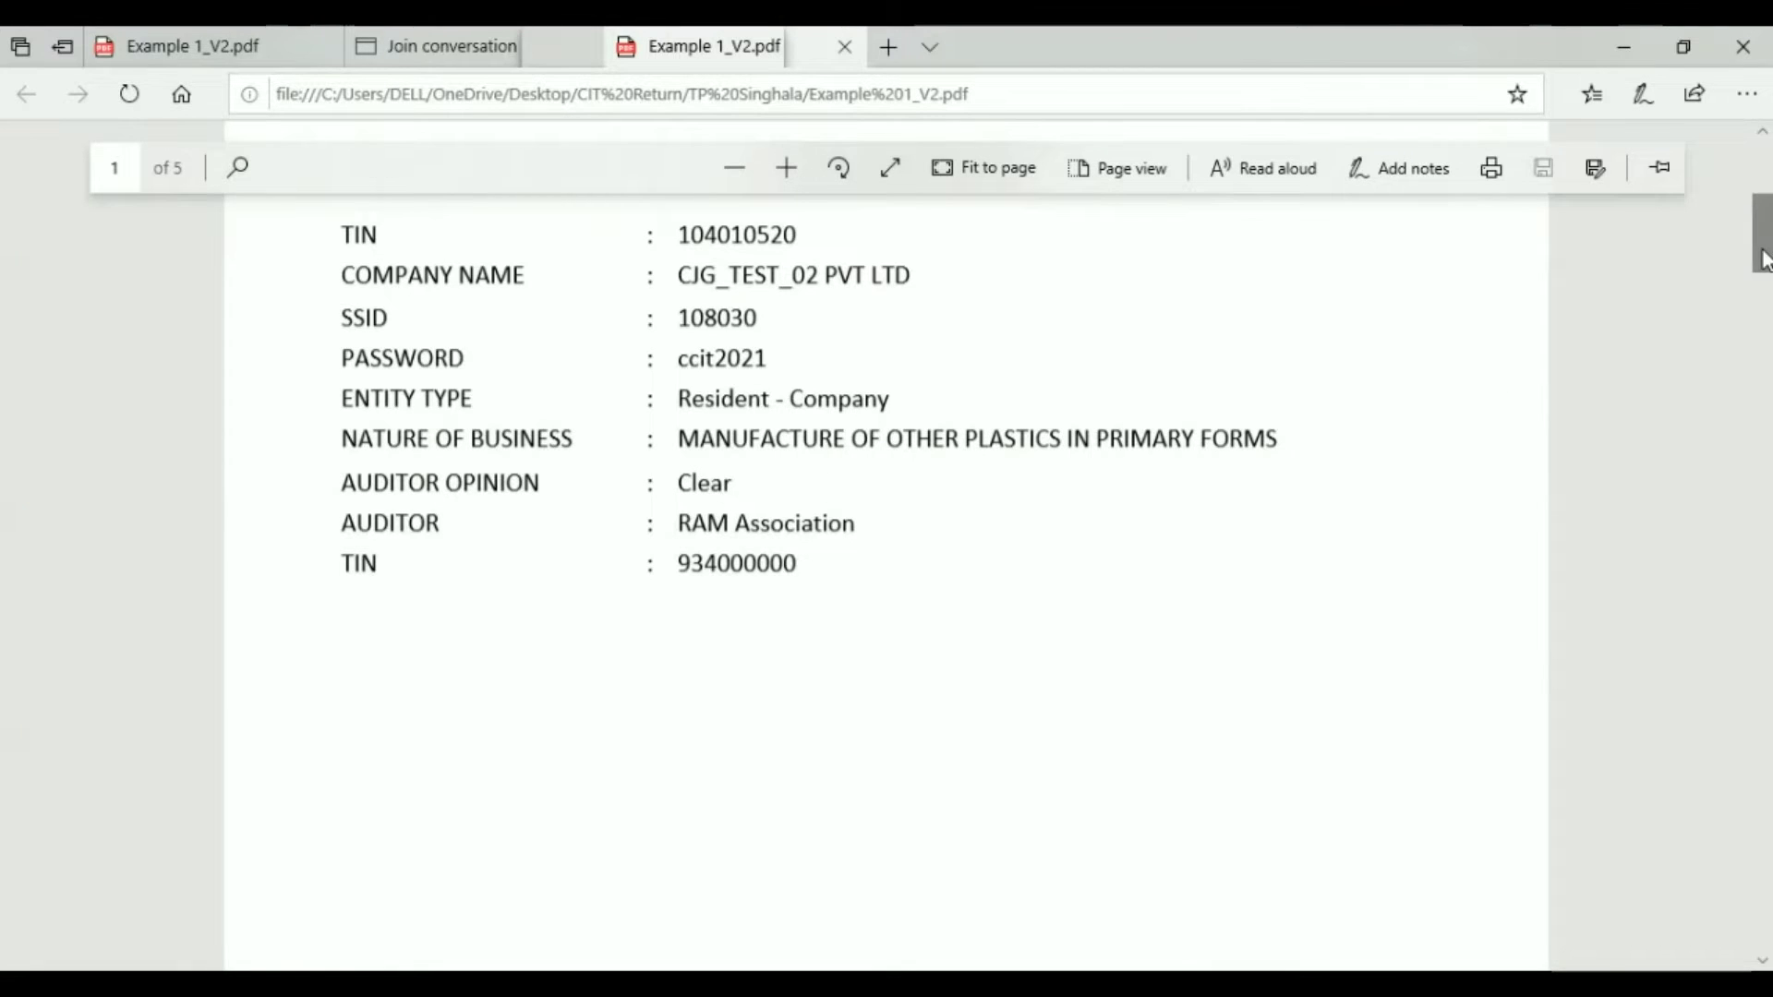
drag(1764, 259, 1765, 374)
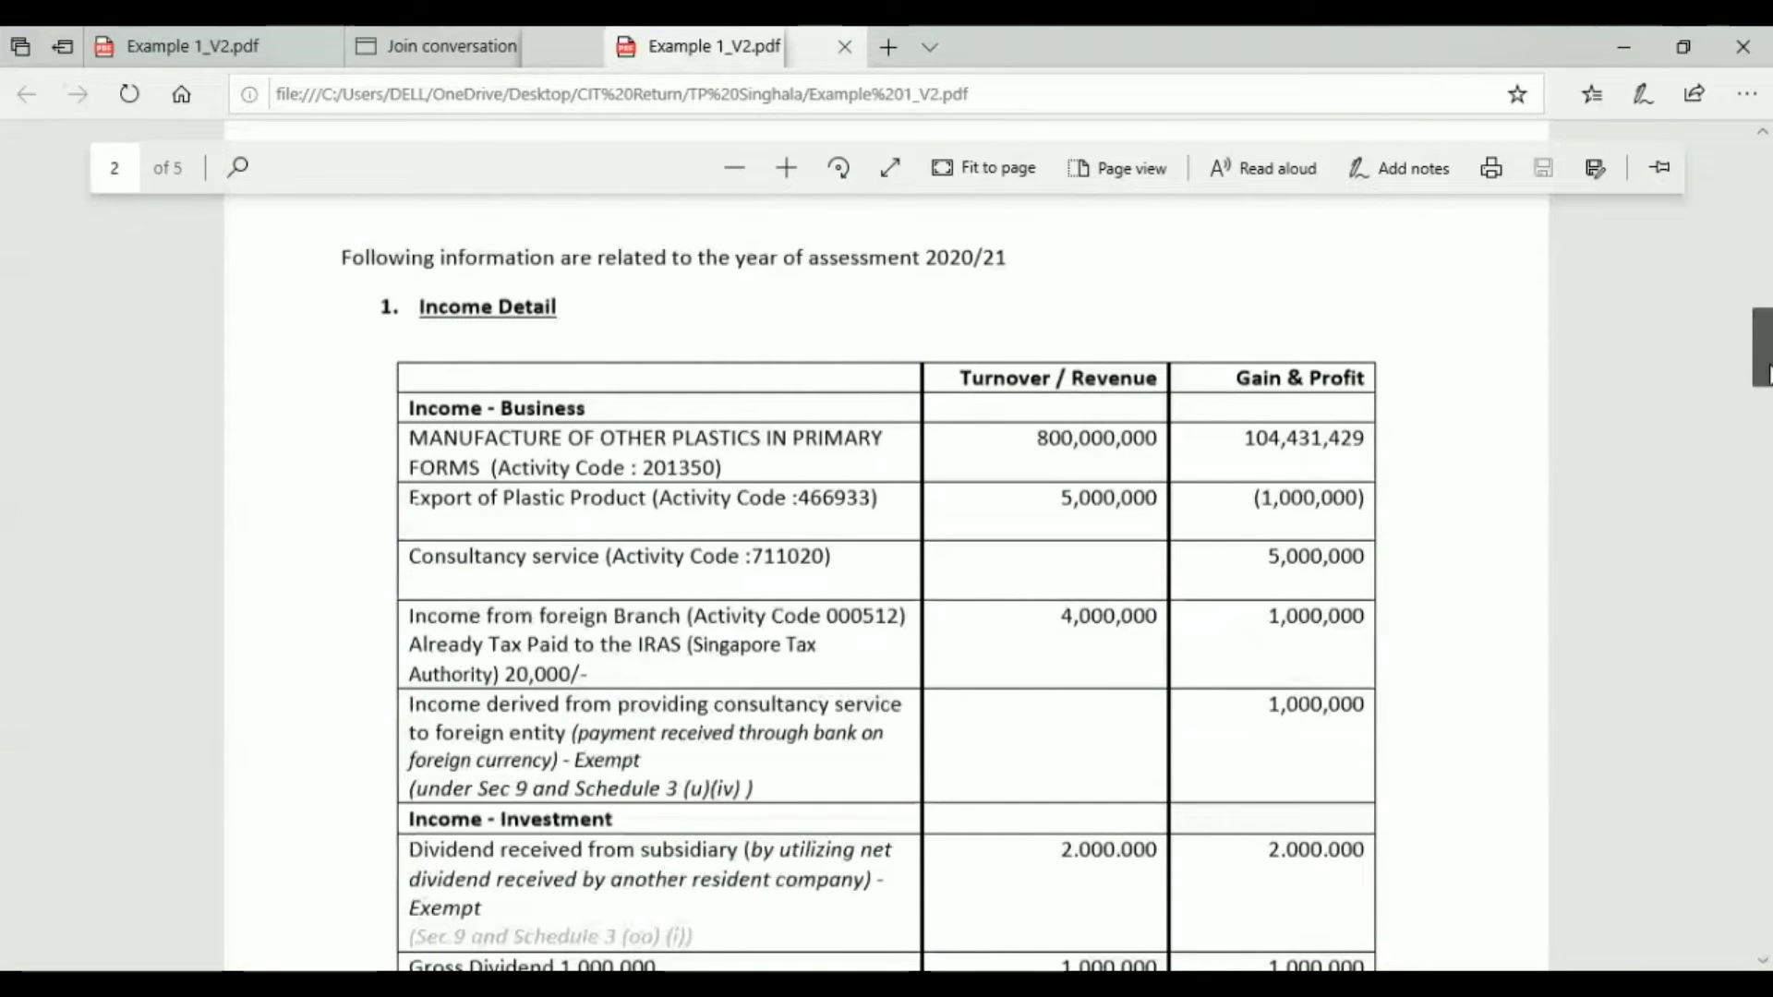
drag(1766, 374, 1766, 382)
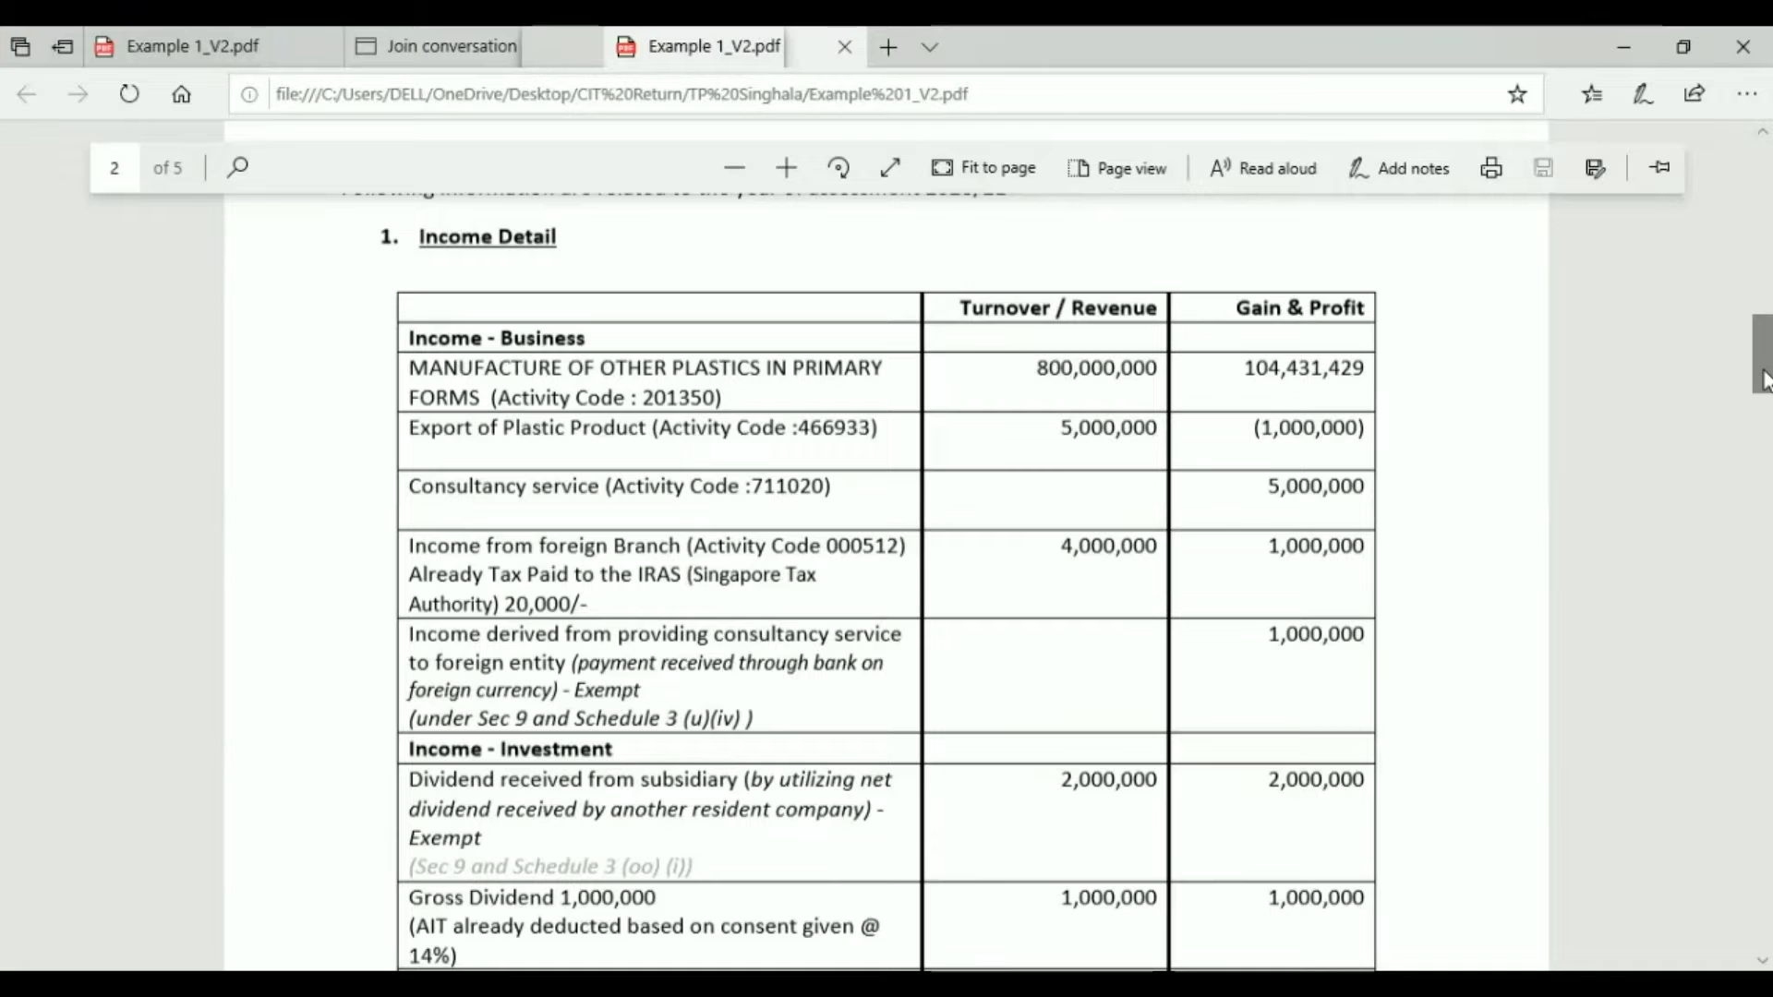
Step: Scroll past the Income Detail and Trading stock tables to page 3's Repair & Improvements and R&D expenses
drag(1763, 379, 1764, 393)
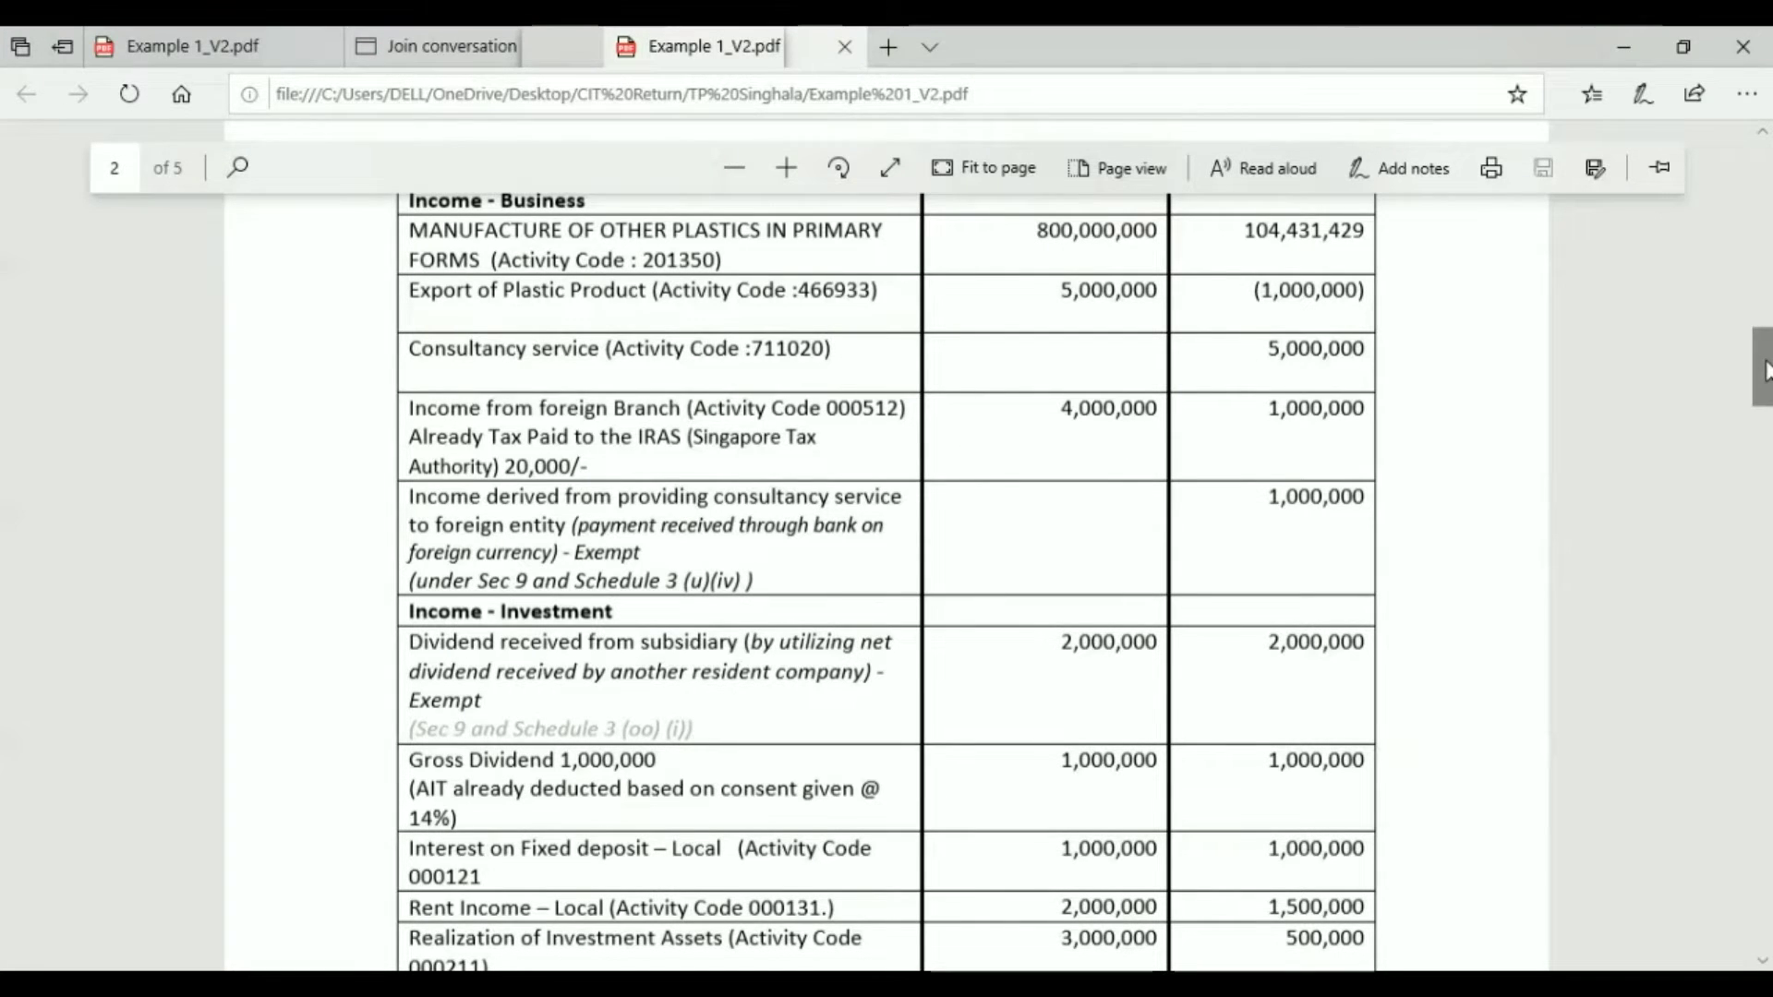
drag(1765, 371, 1765, 384)
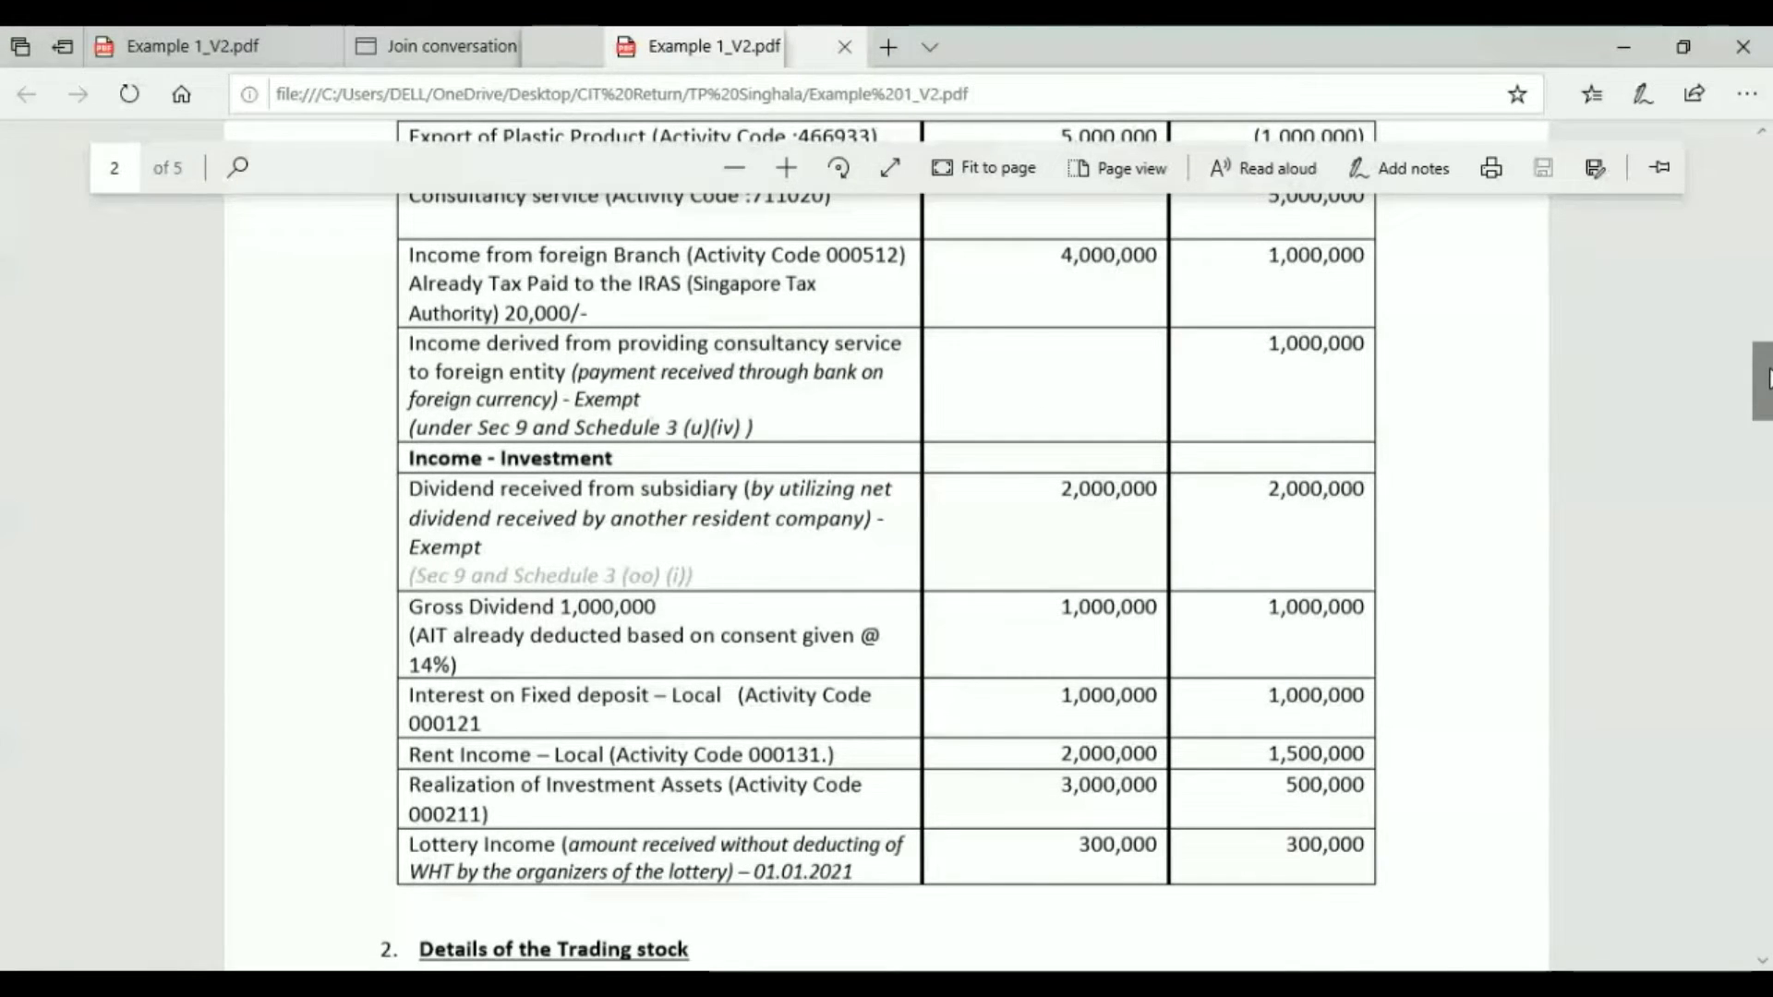
drag(1767, 379, 1766, 390)
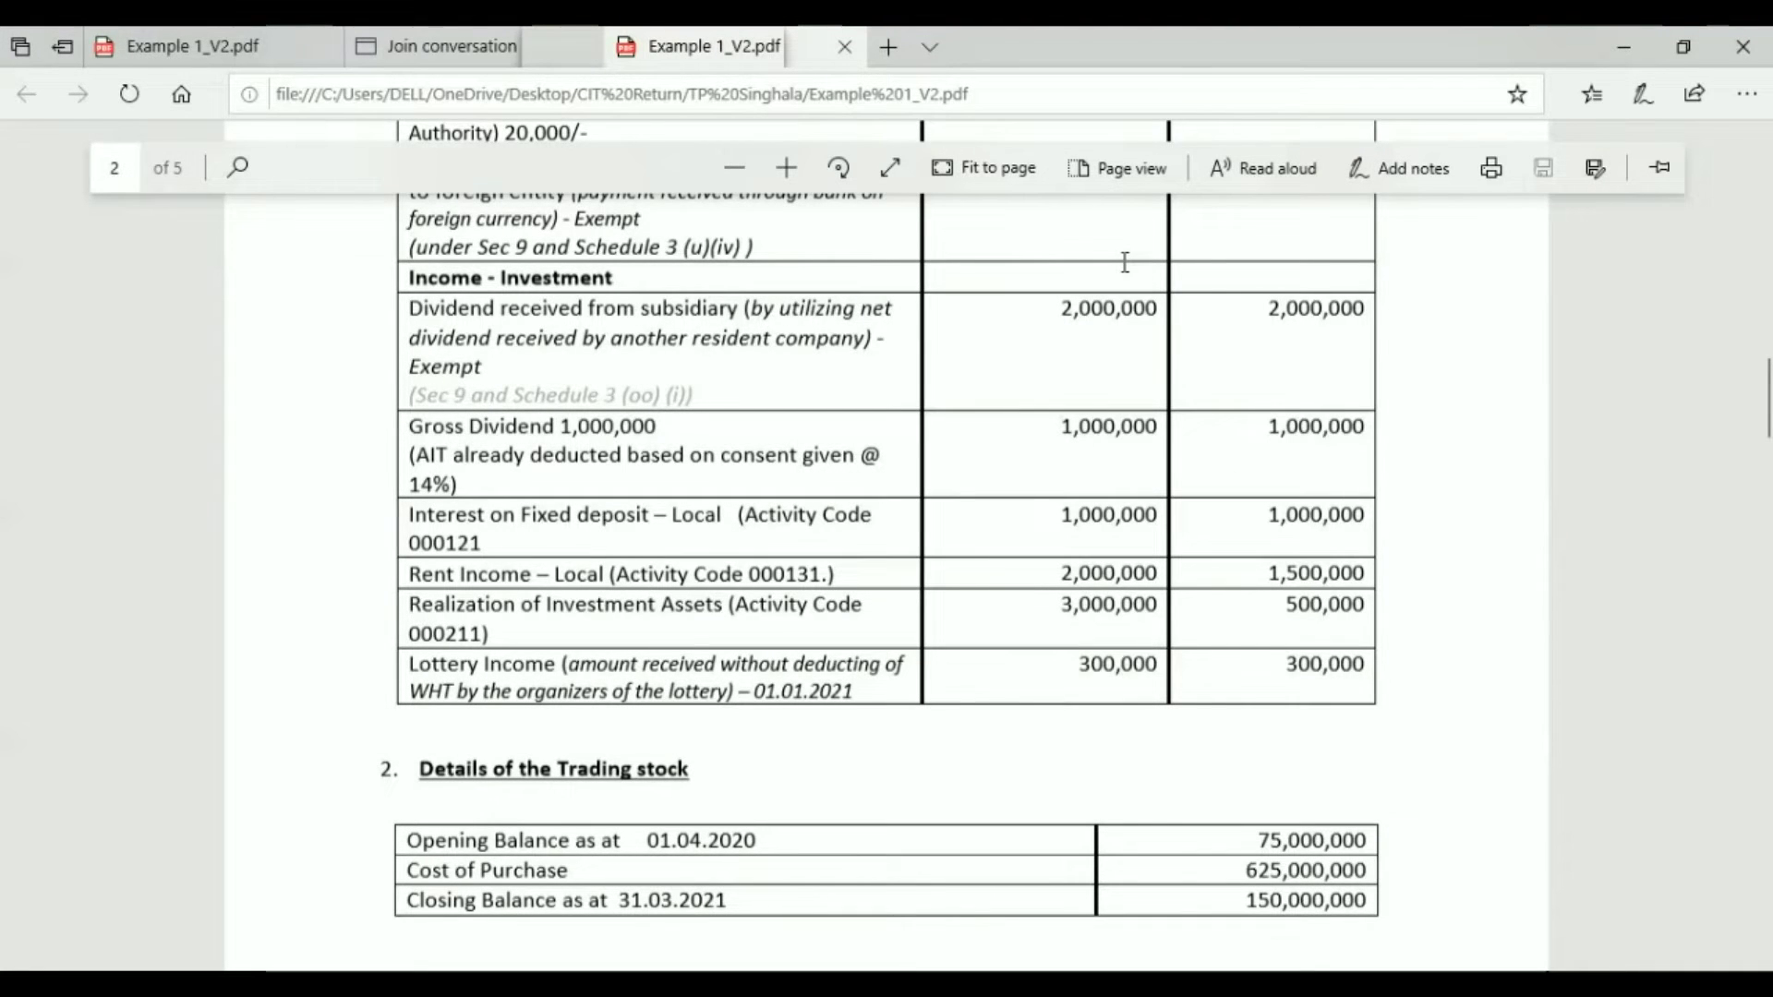
drag(1764, 416, 1763, 423)
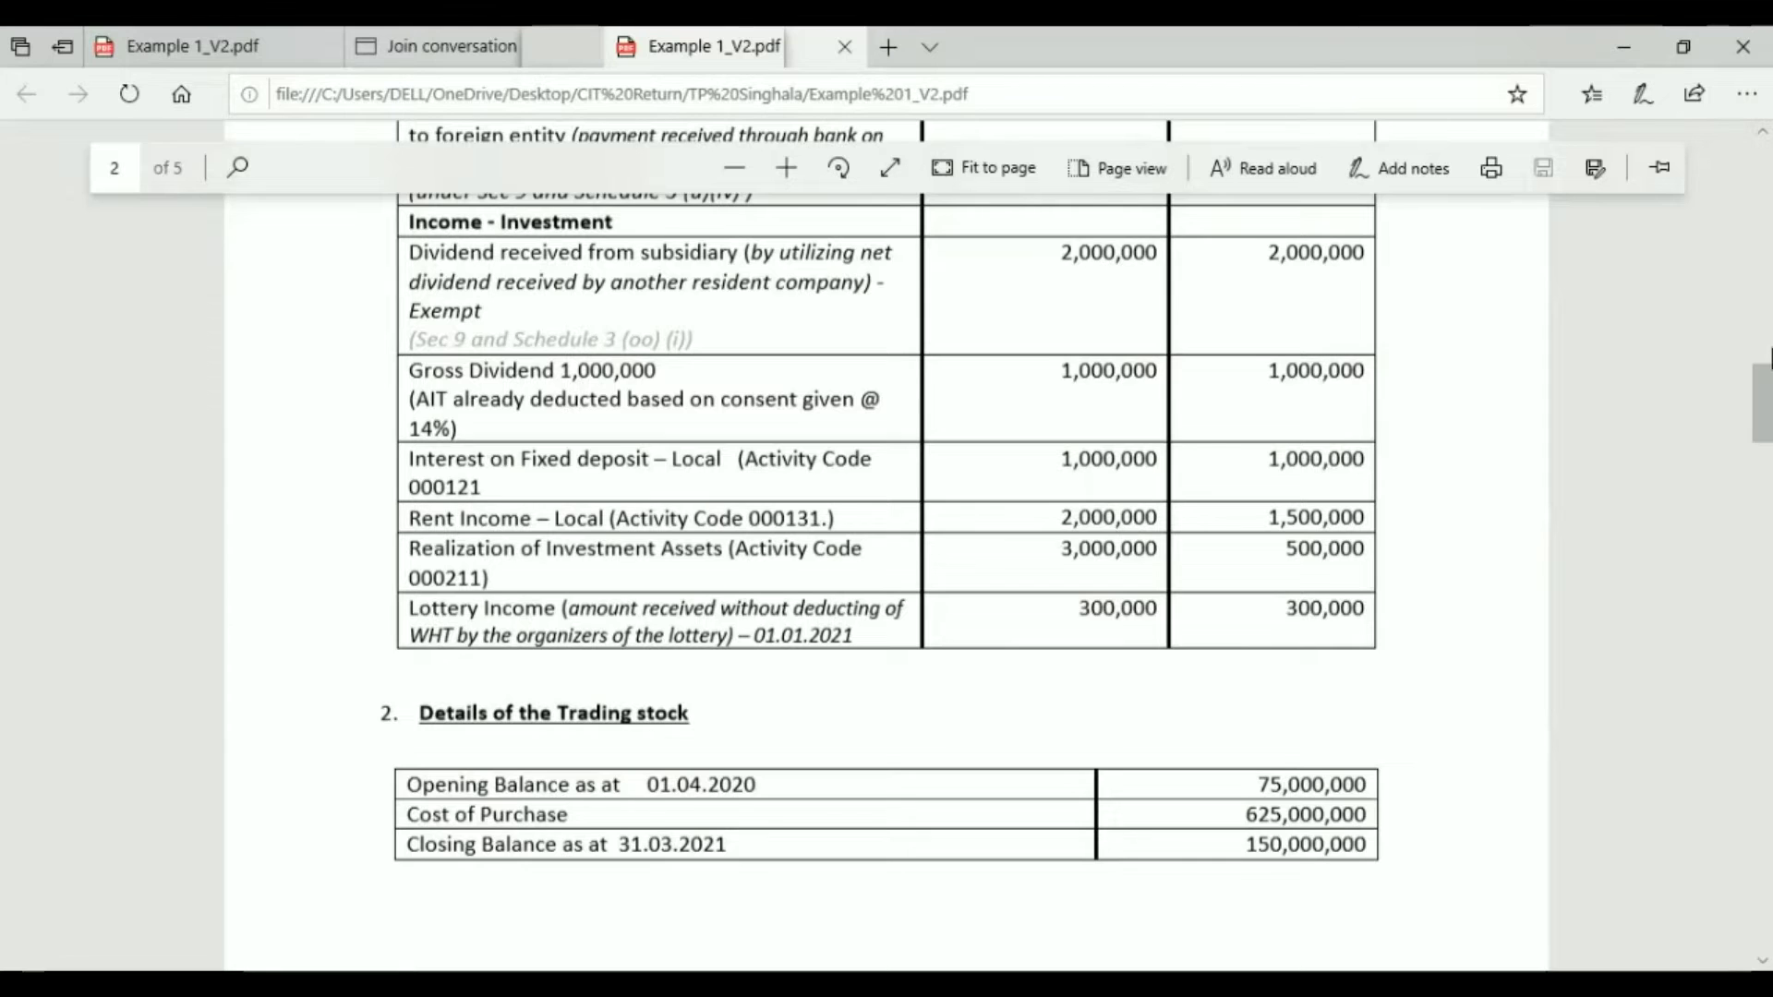
drag(1764, 397, 1764, 407)
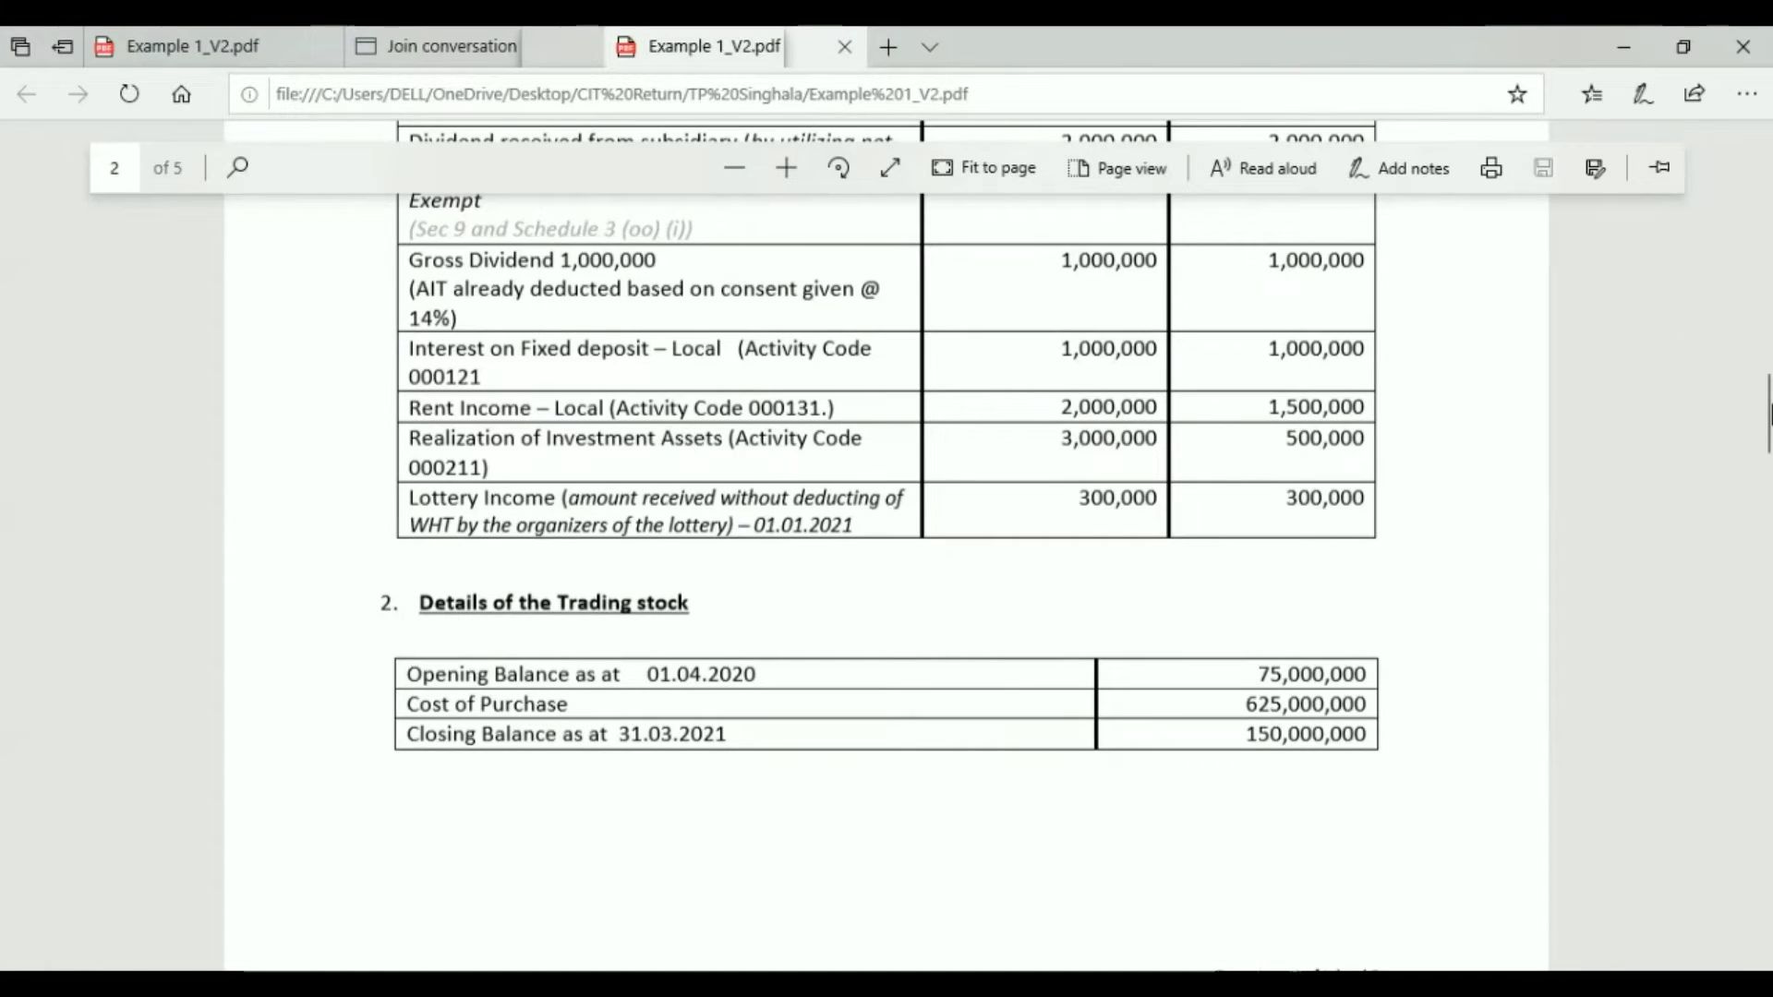
drag(1764, 413, 1764, 420)
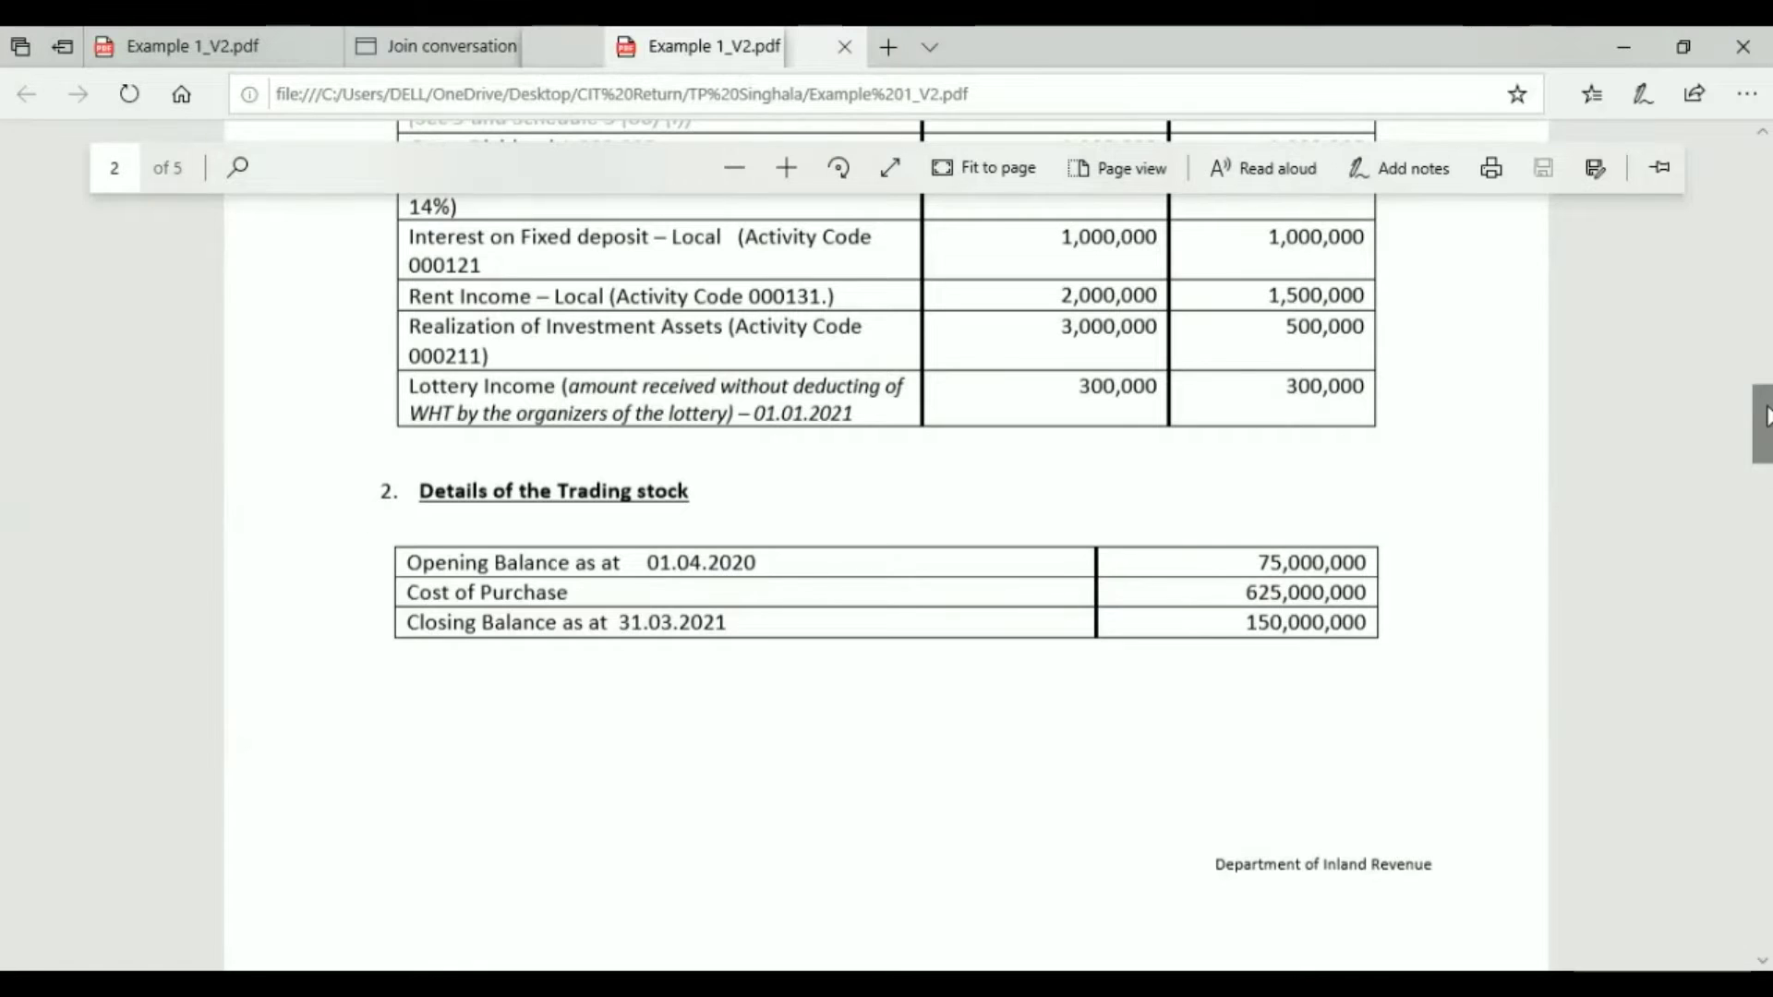
drag(1765, 416, 1766, 420)
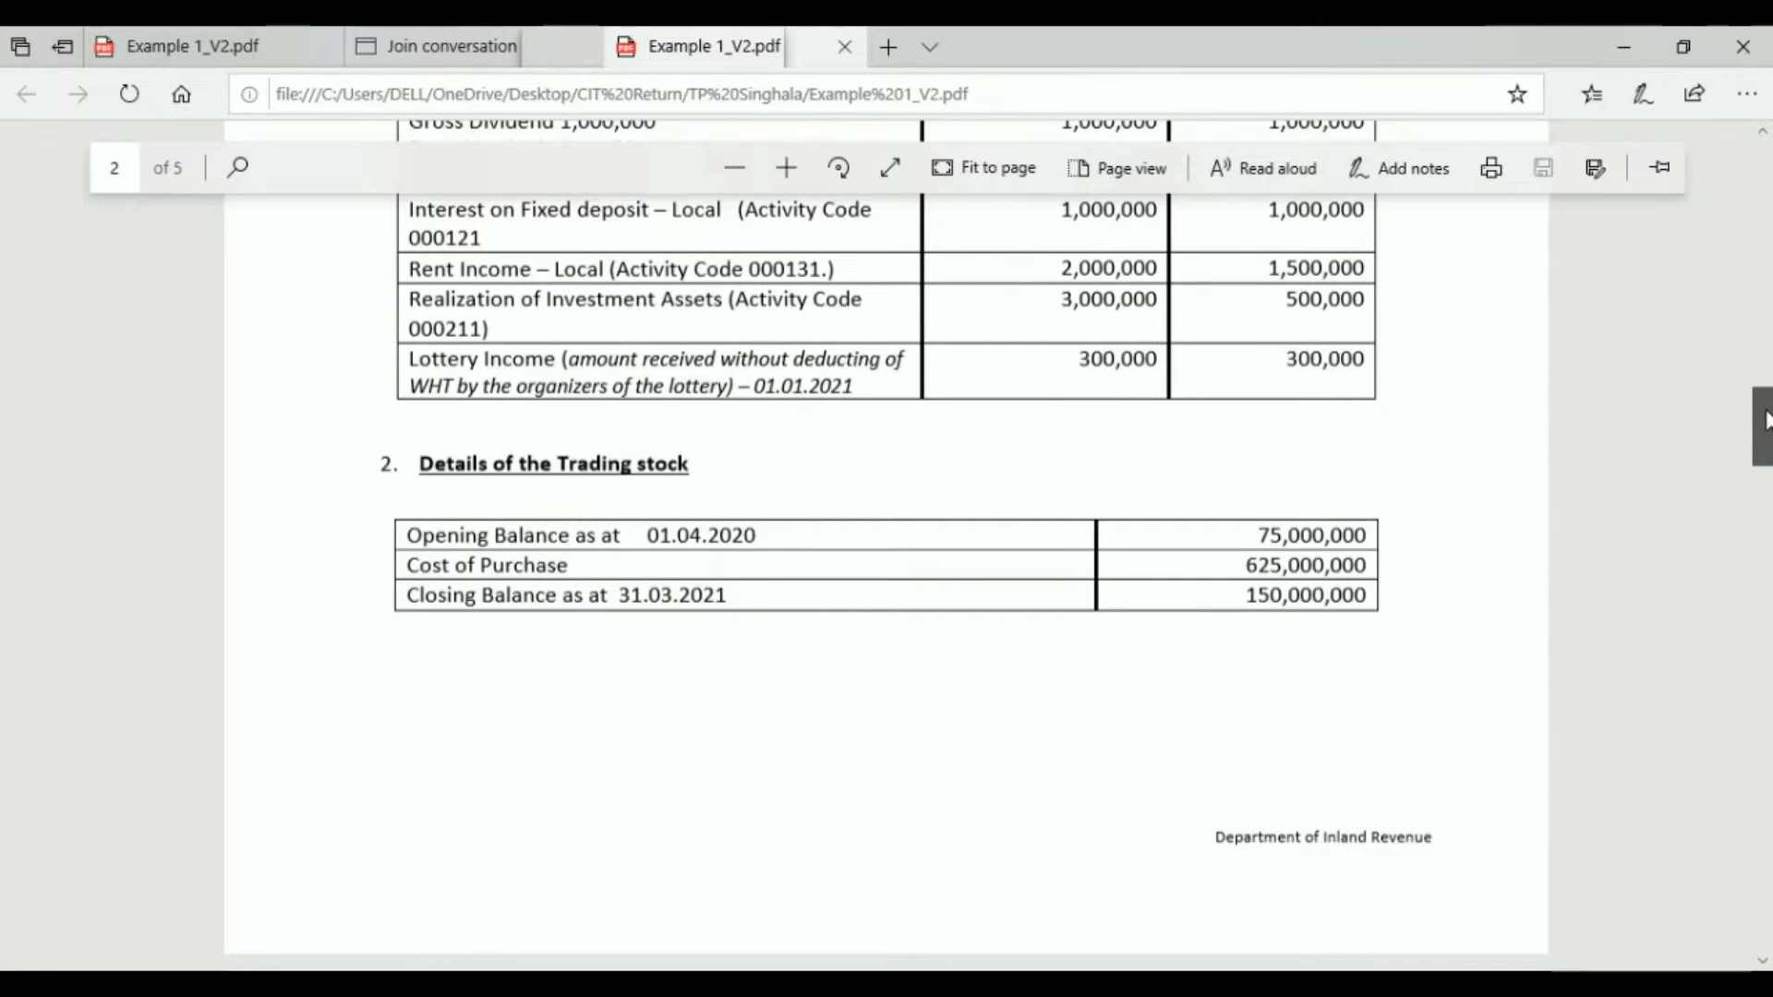
drag(1766, 420, 1766, 423)
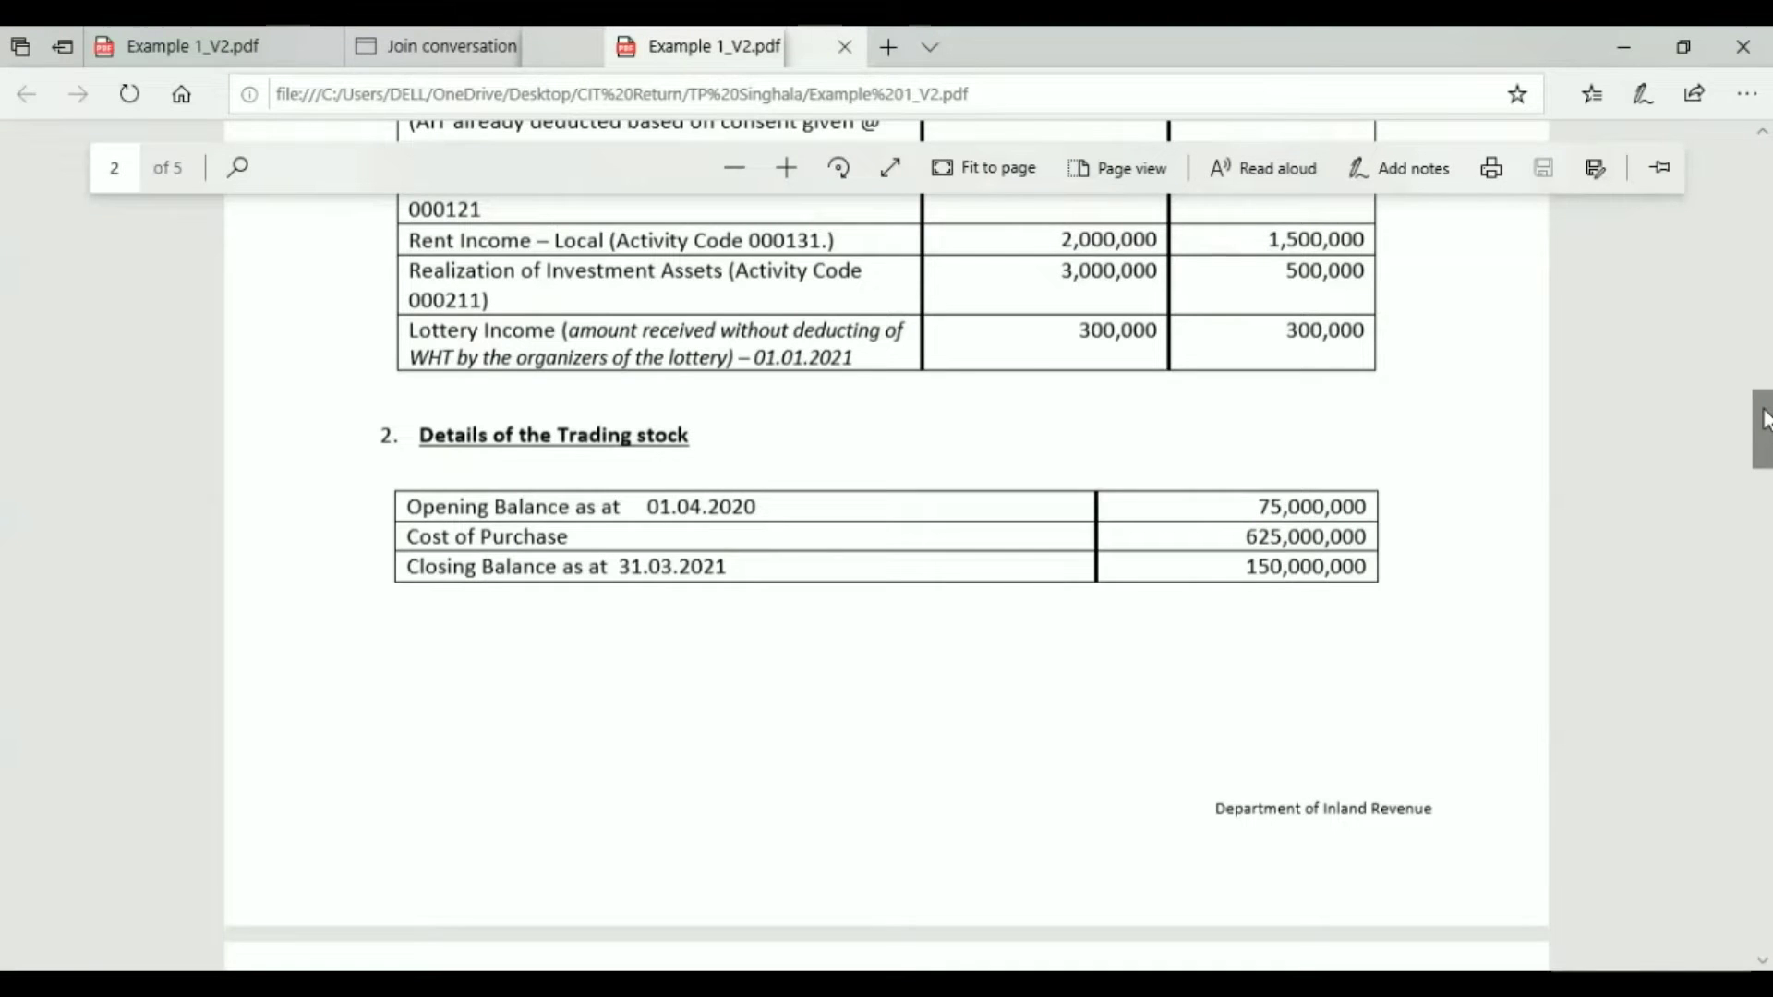
drag(1766, 421, 1766, 426)
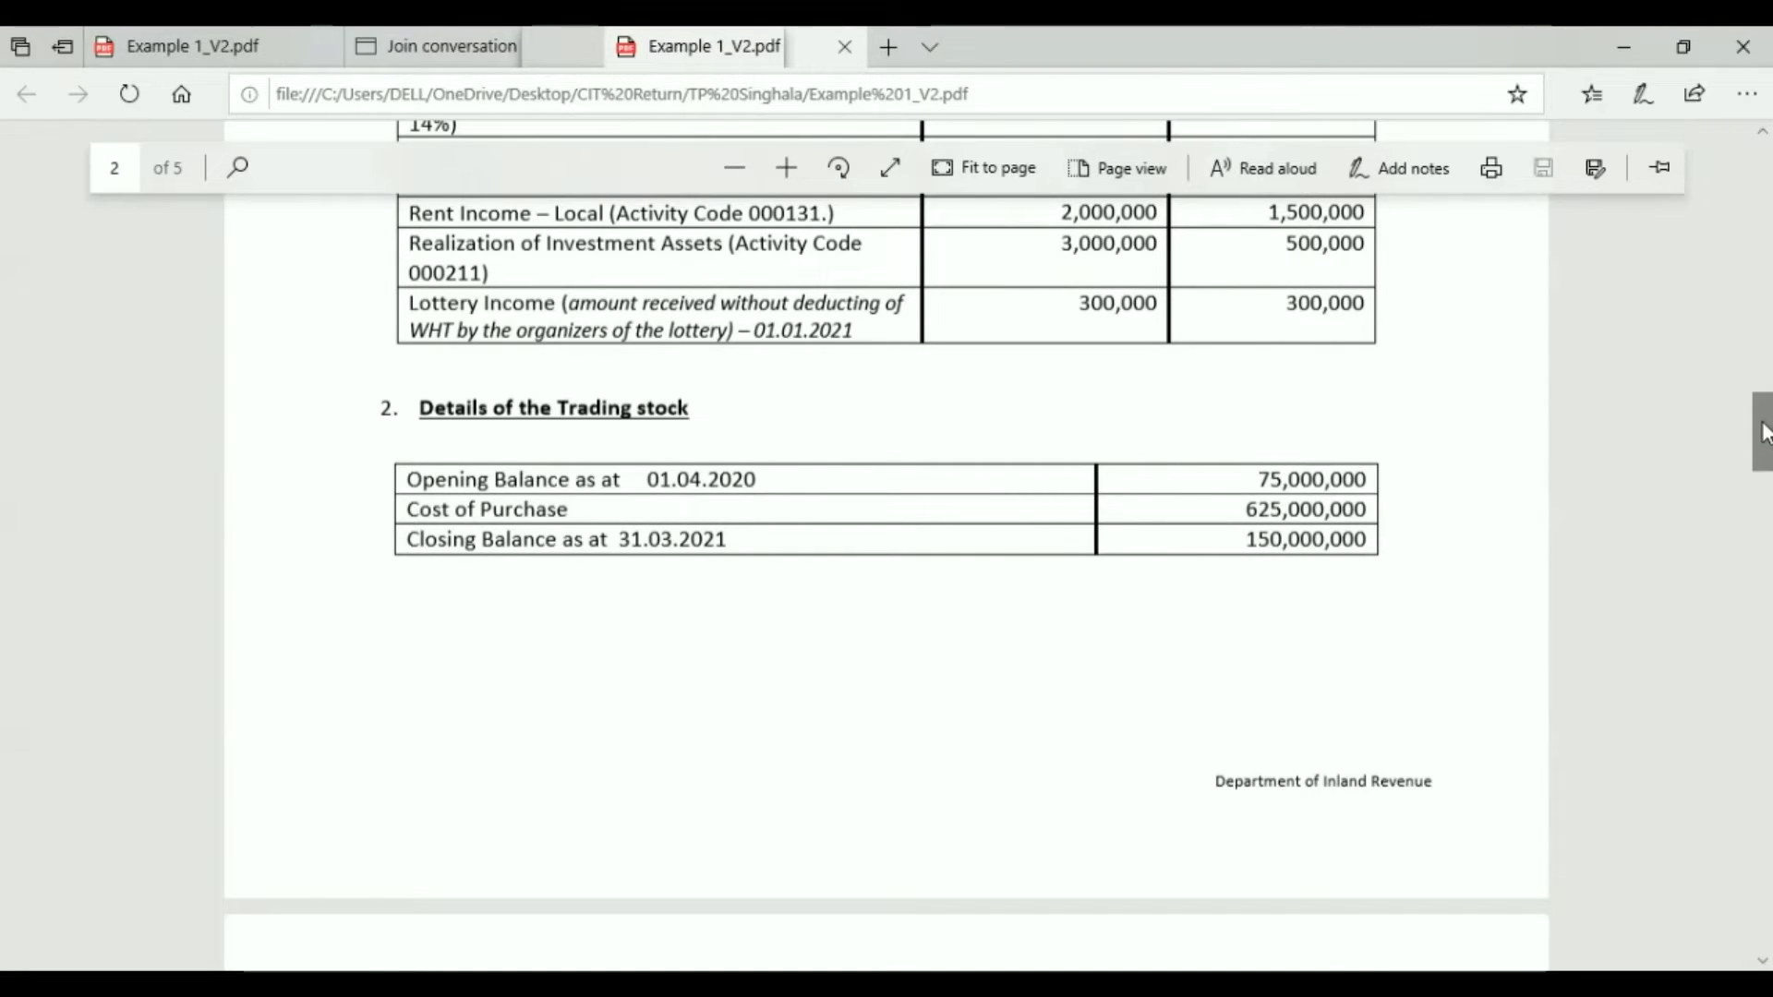
drag(1764, 431, 1764, 497)
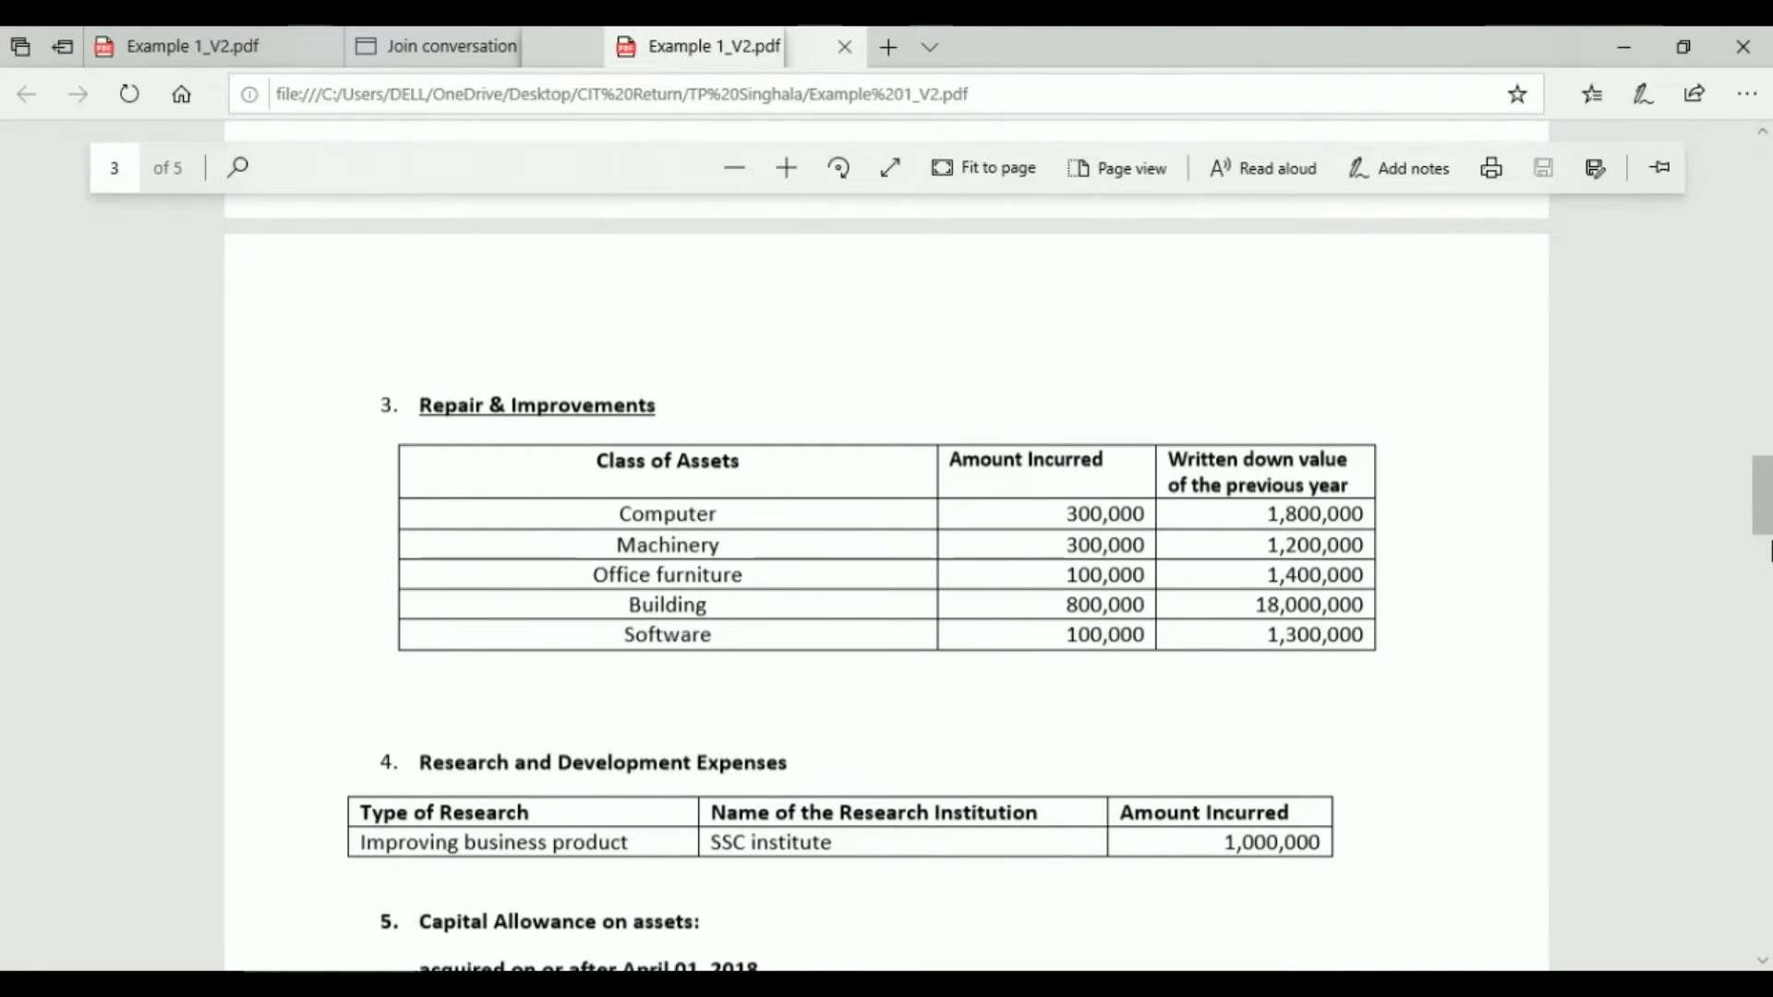
Step: Scroll page 3 past the capital allowance tables to the Losses on Realization of Business Assets table
drag(1764, 486, 1764, 521)
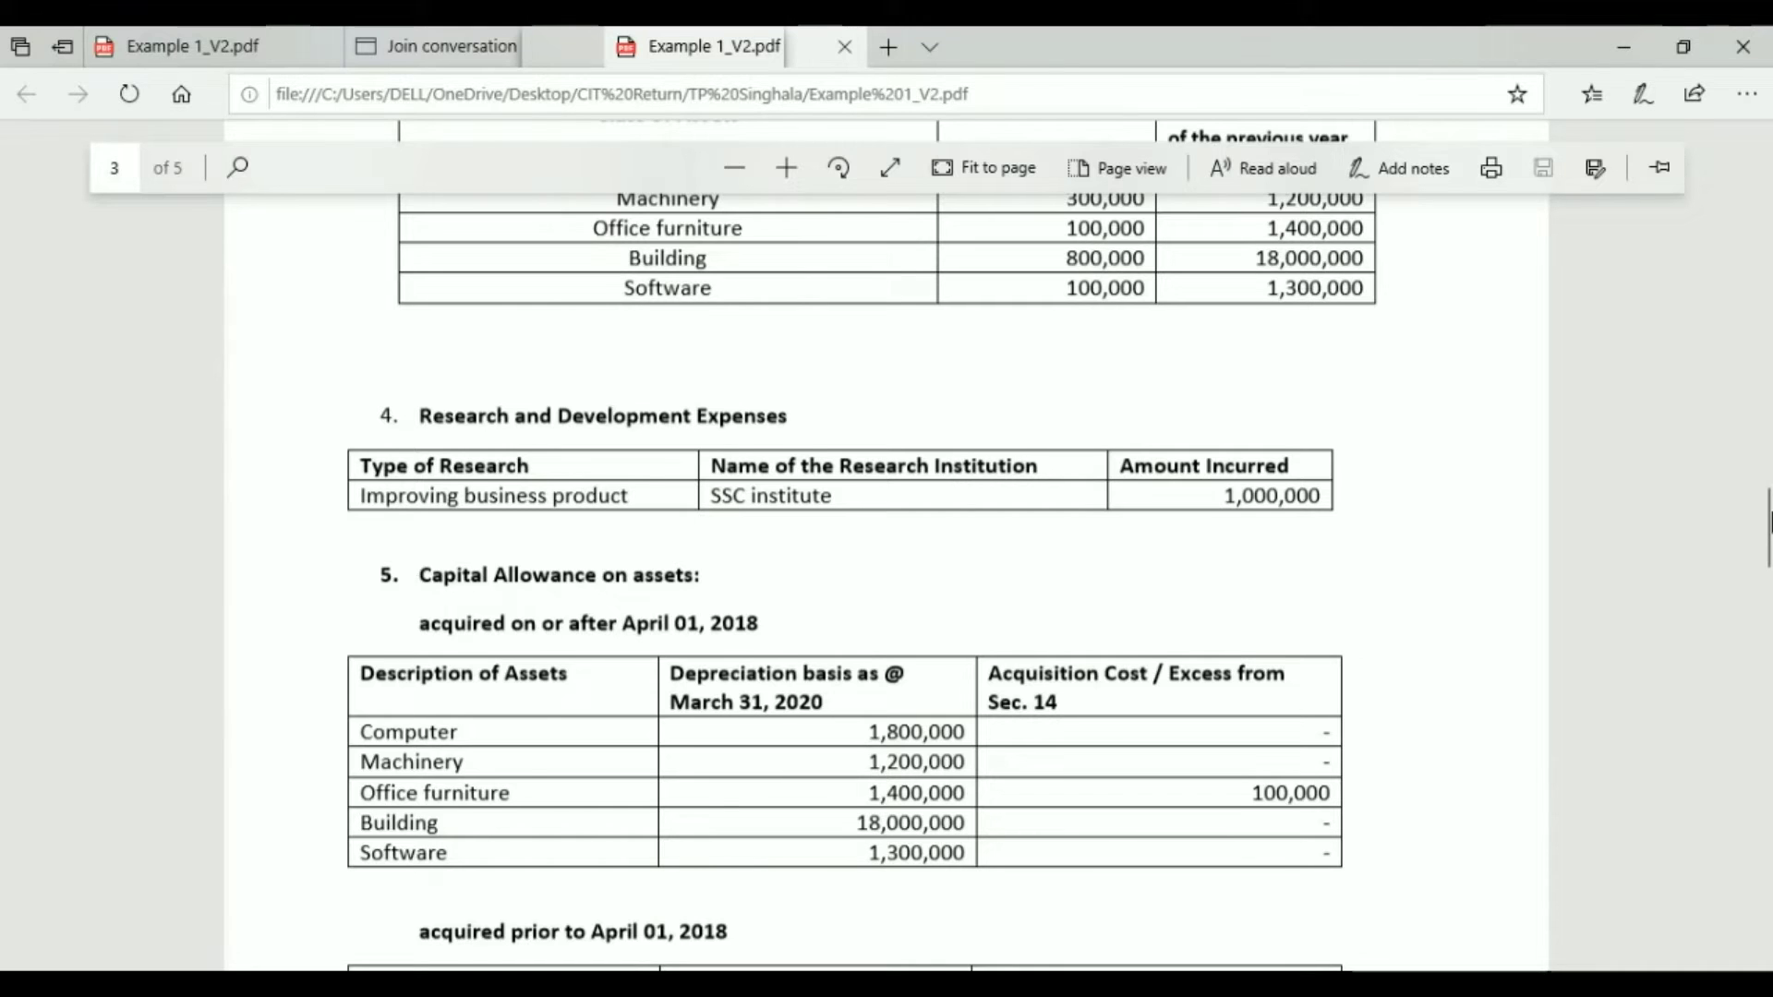
drag(1766, 528, 1766, 547)
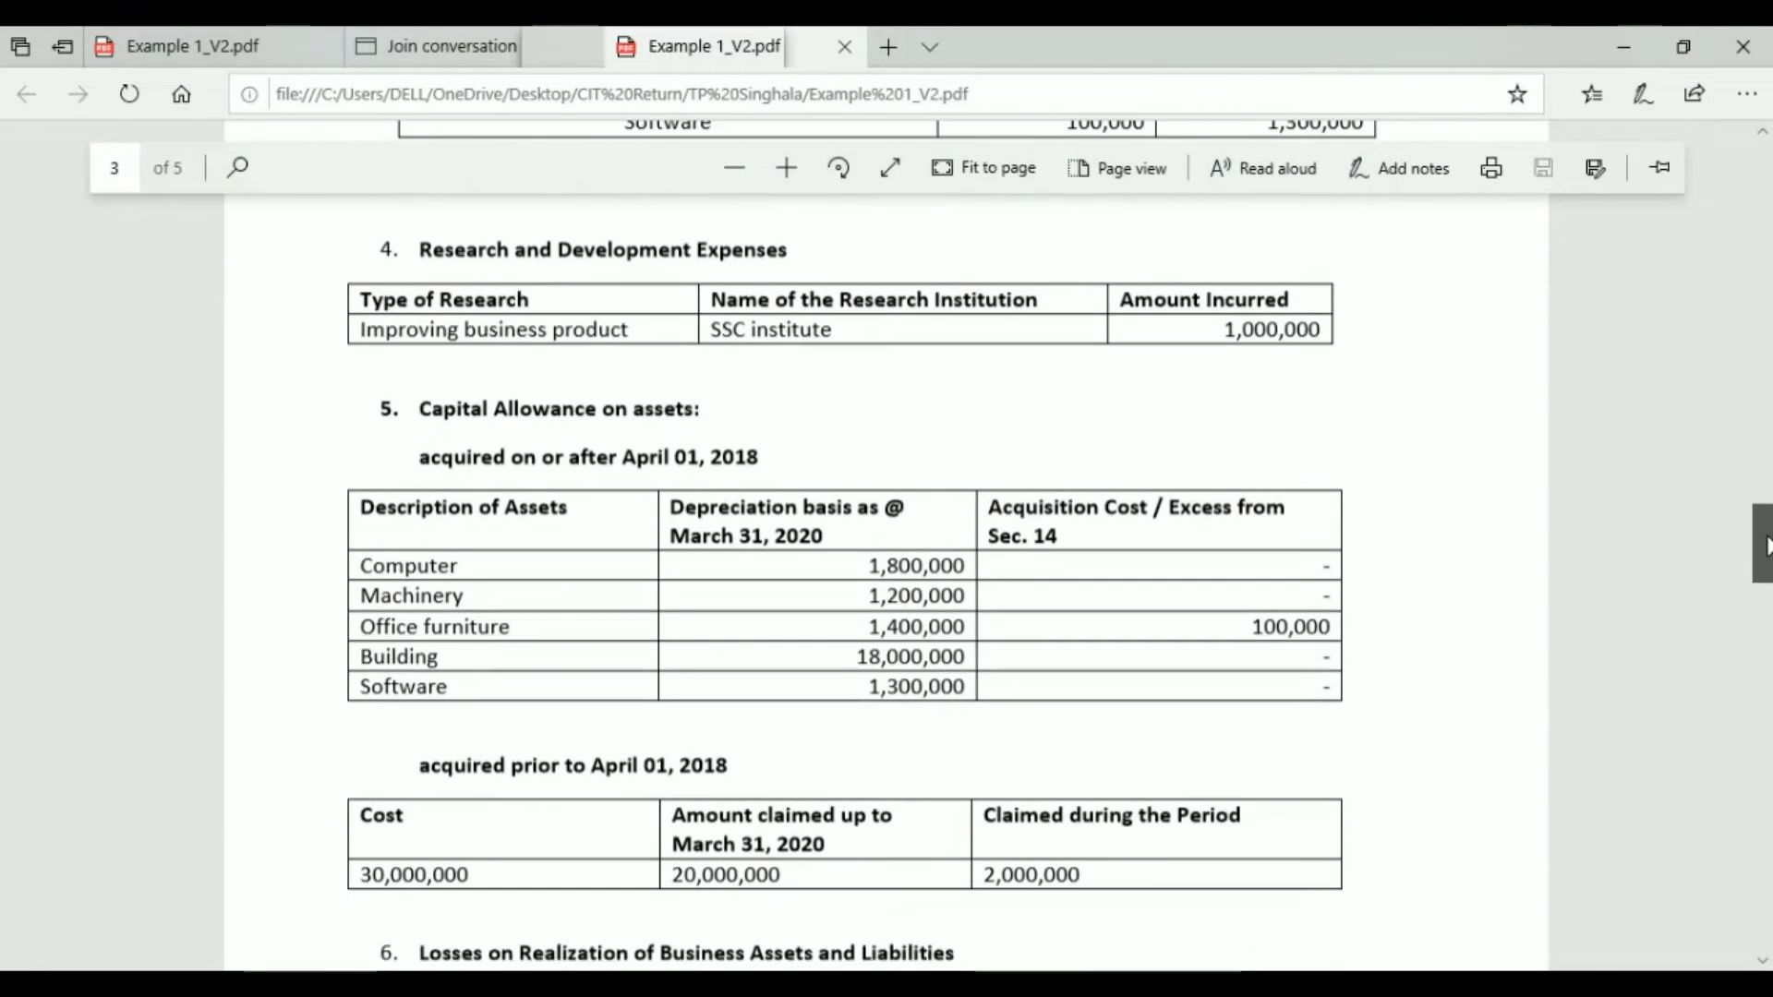
drag(1766, 545, 1766, 552)
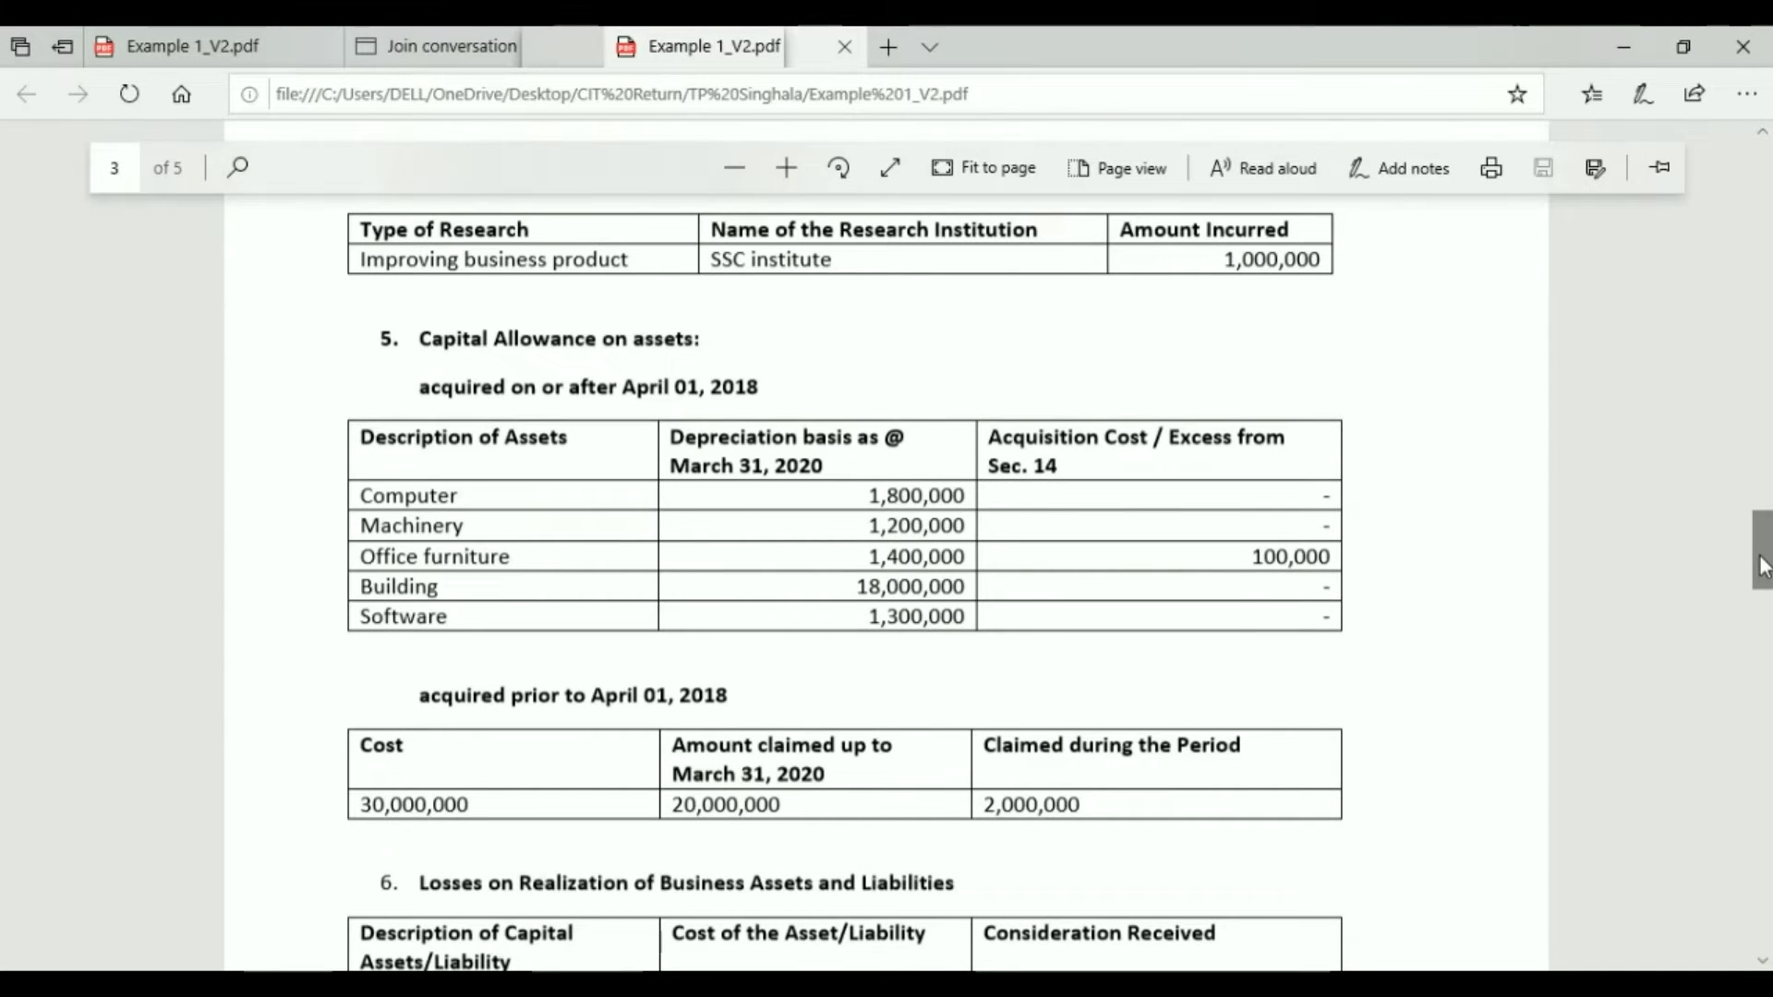
drag(1764, 563, 1764, 578)
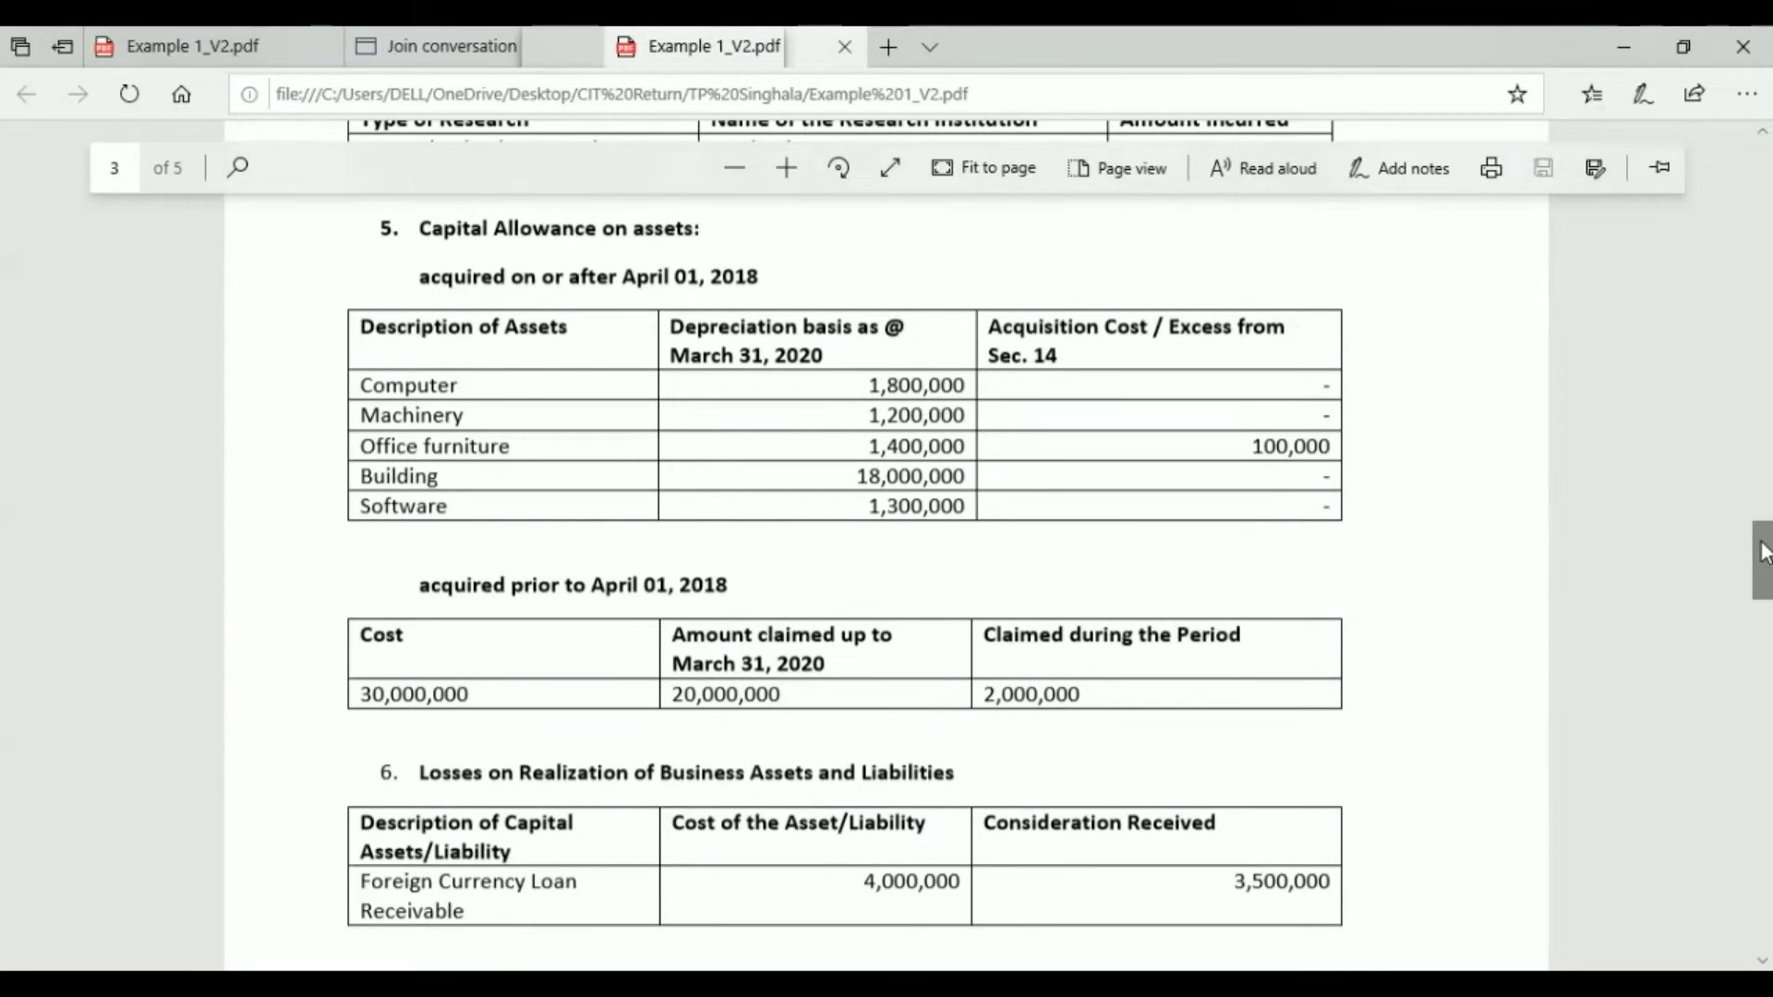
drag(1764, 552, 1764, 584)
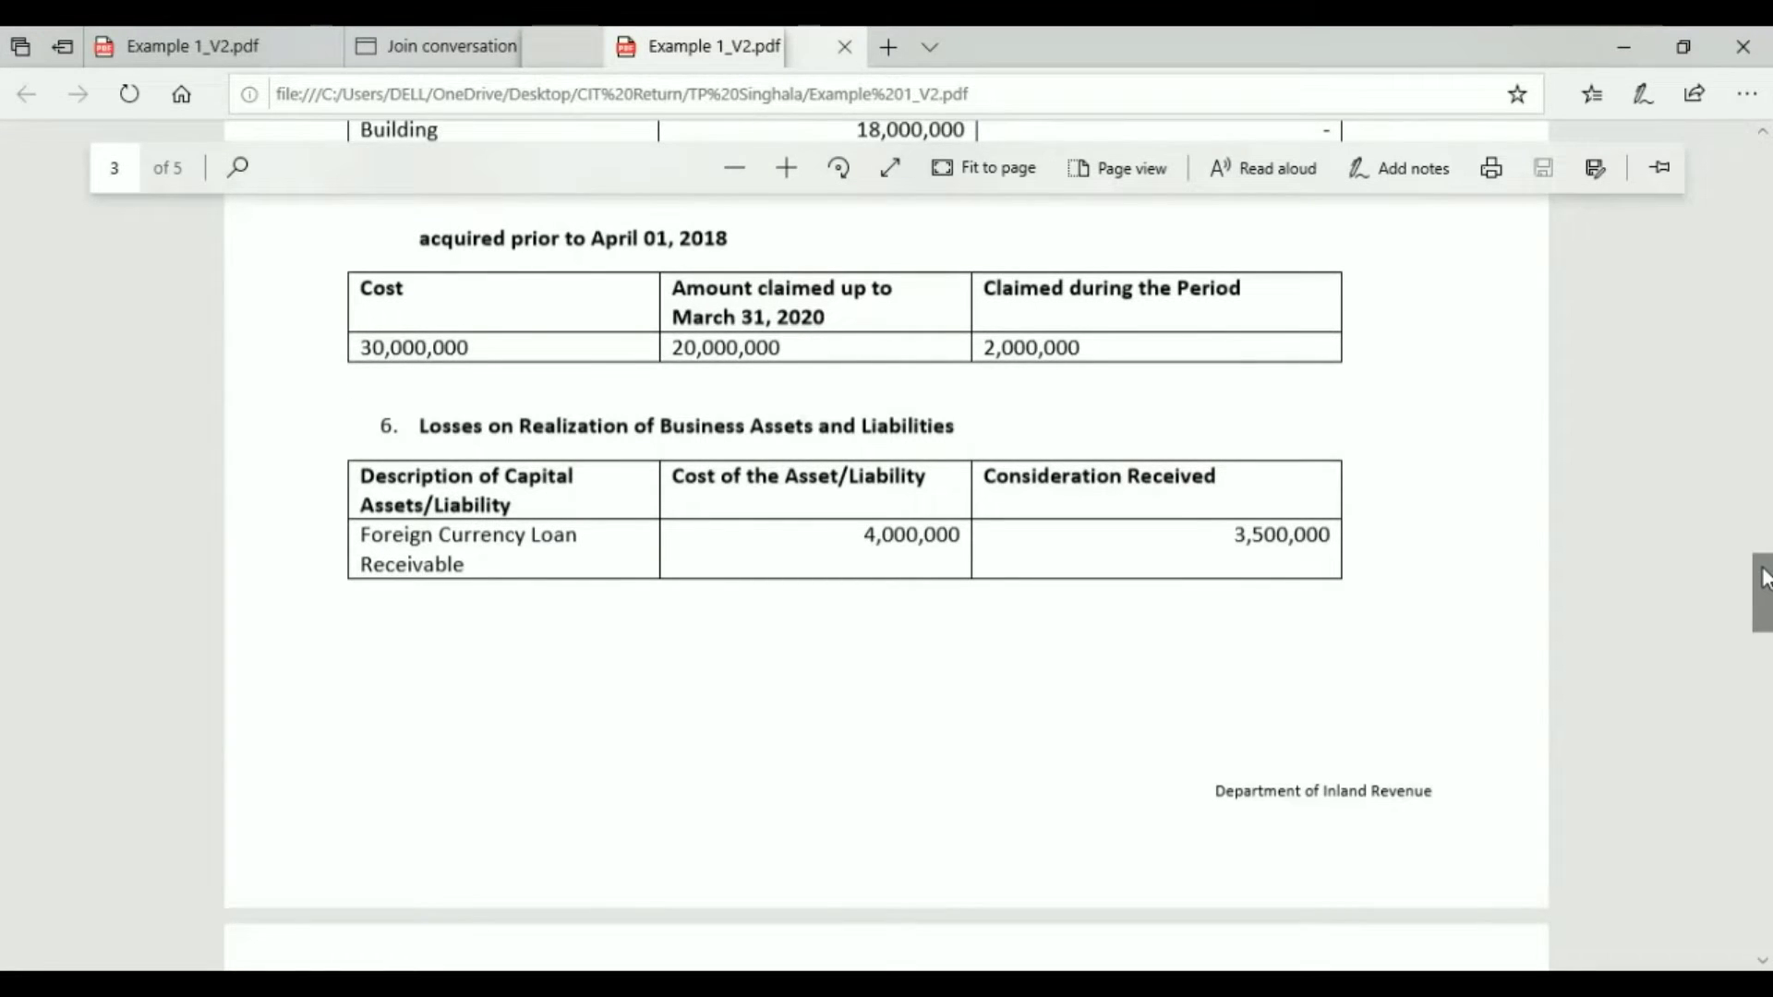
drag(1764, 577, 1764, 583)
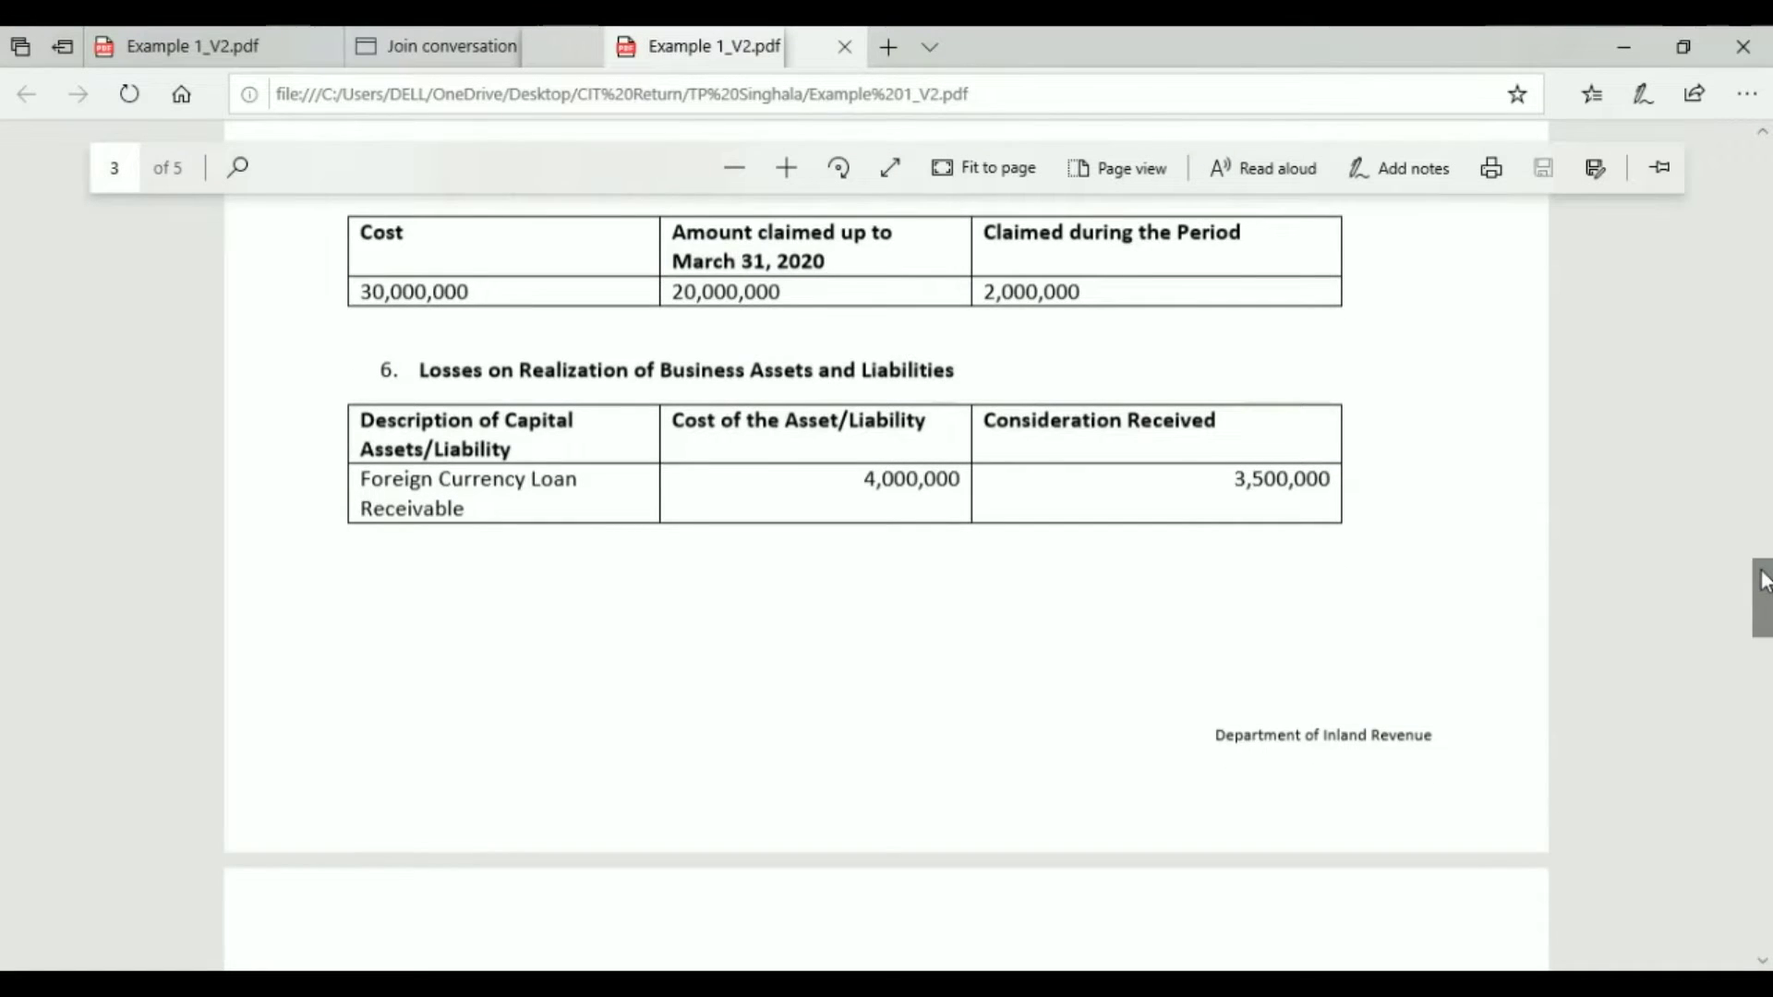
drag(1764, 580, 1764, 646)
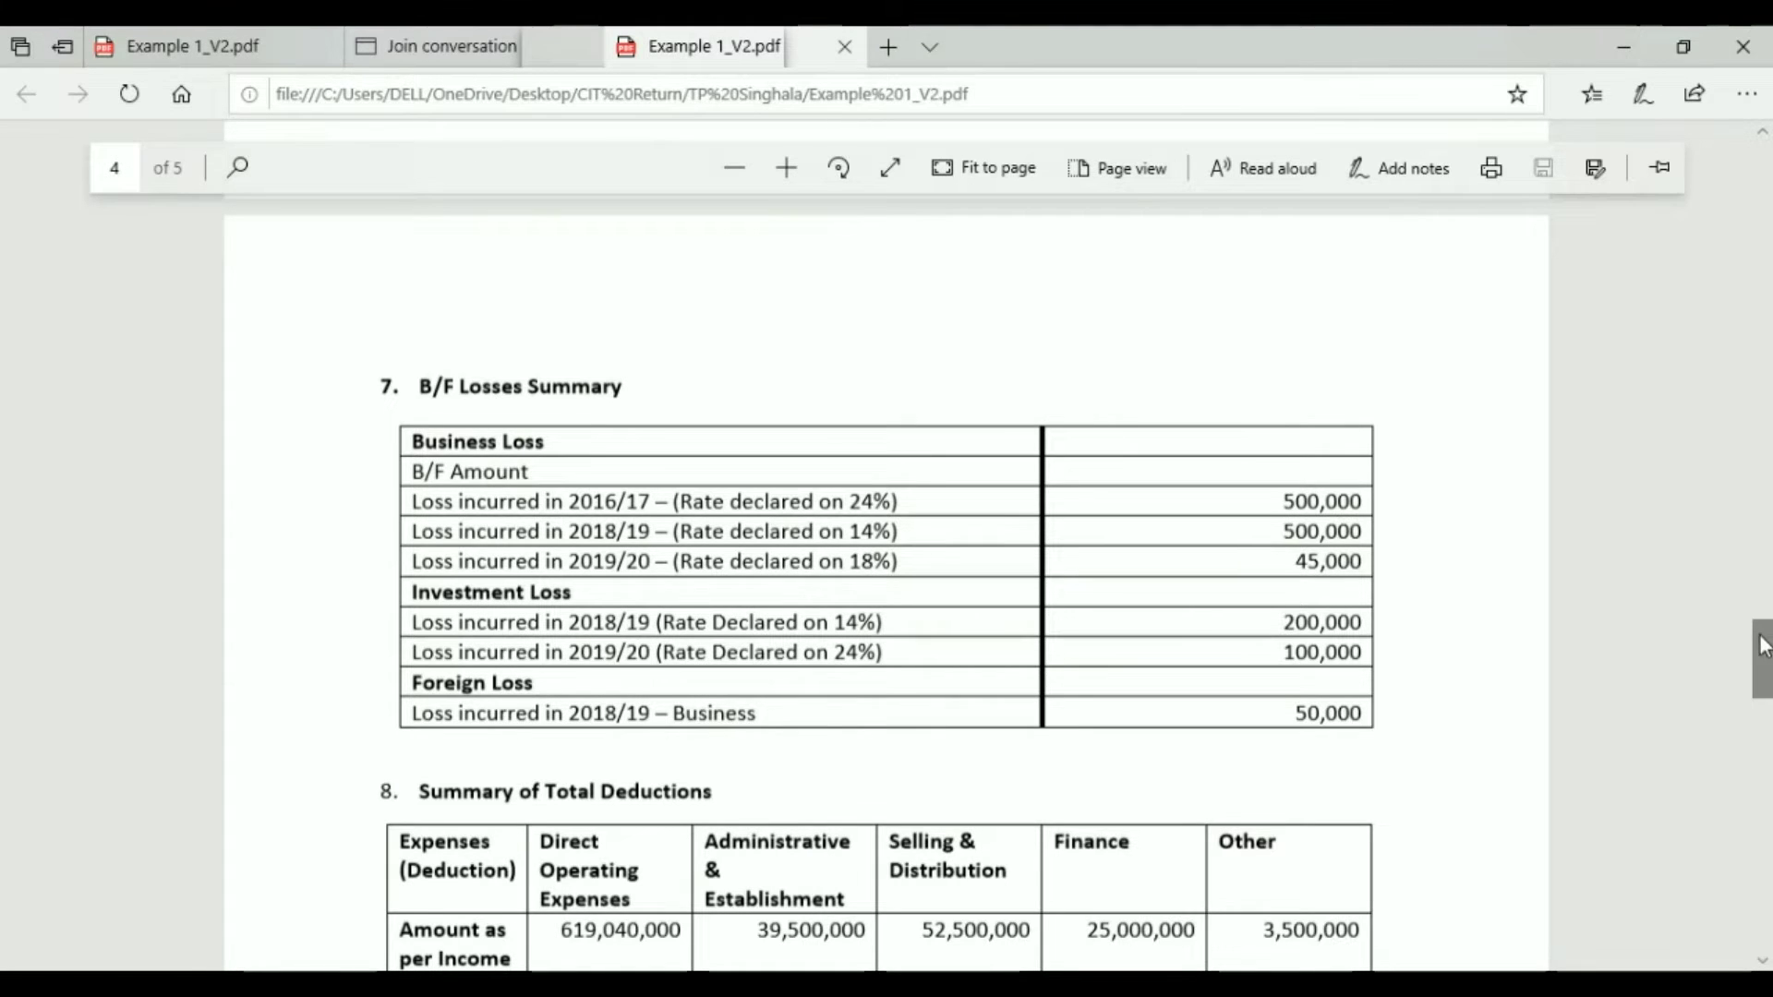
scroll(1764, 658, down, 1)
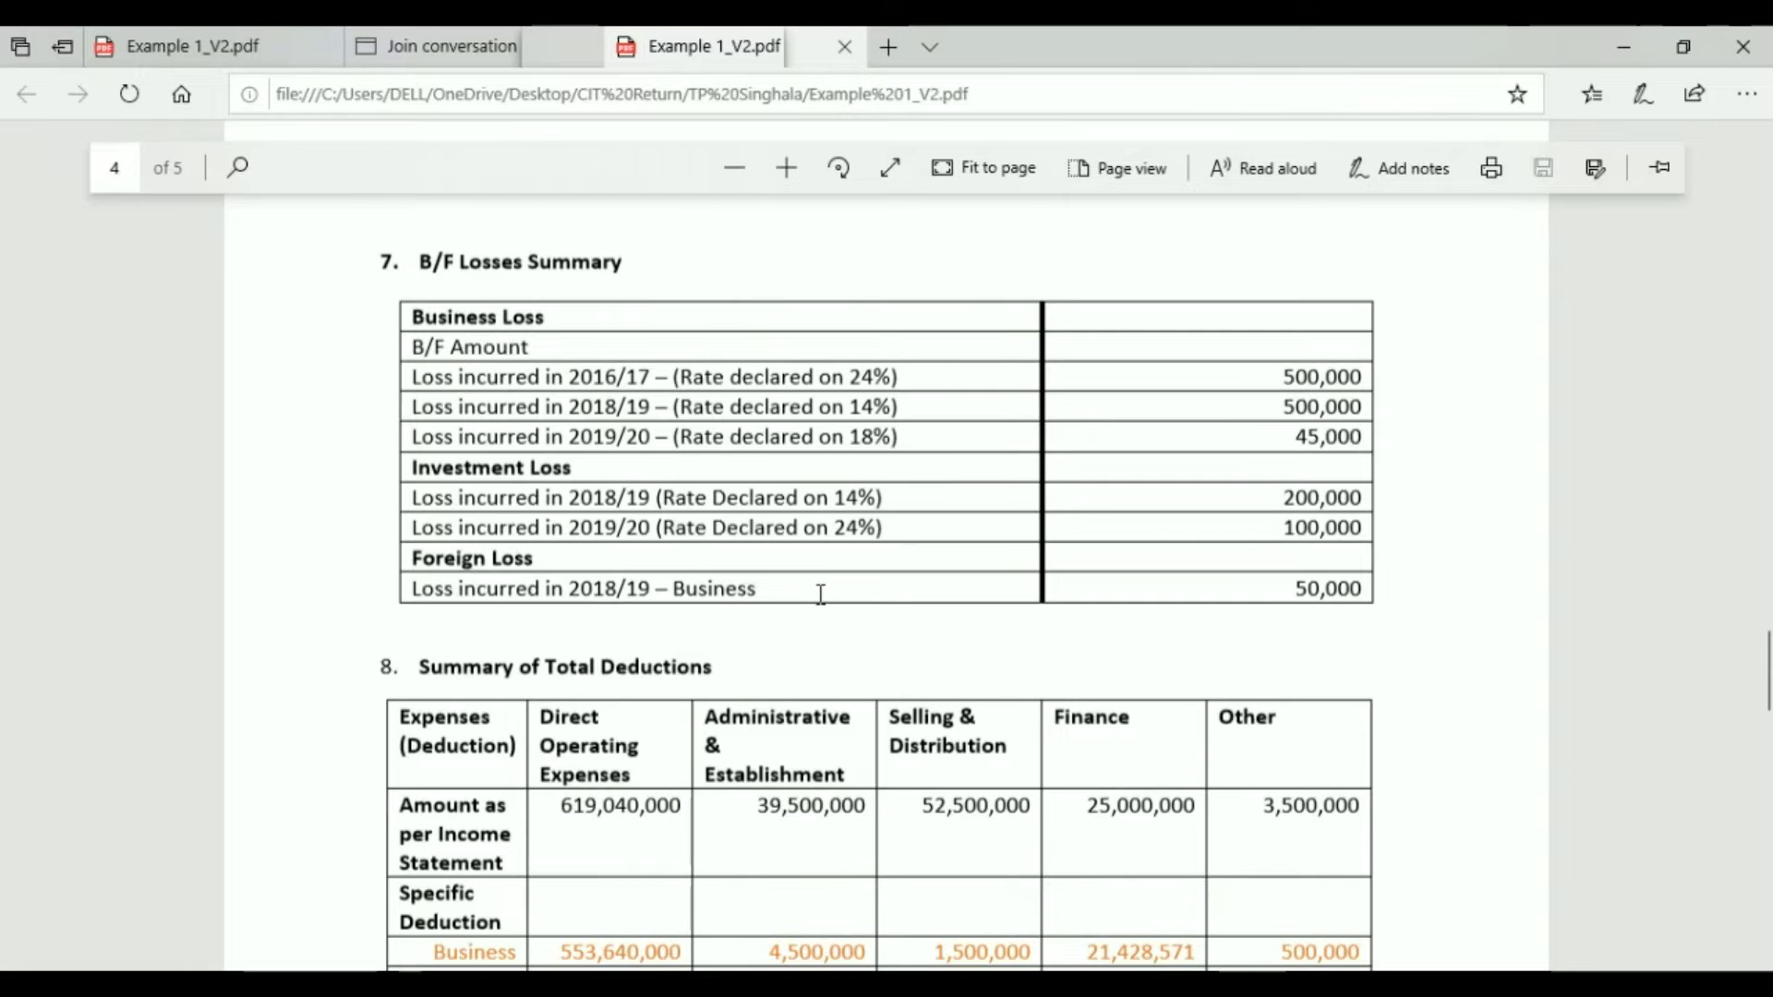
Step: Scroll through the Summary of Total Deductions to section 9 Other Information, down to Gratuity Paid 500,000
drag(1761, 674, 1761, 681)
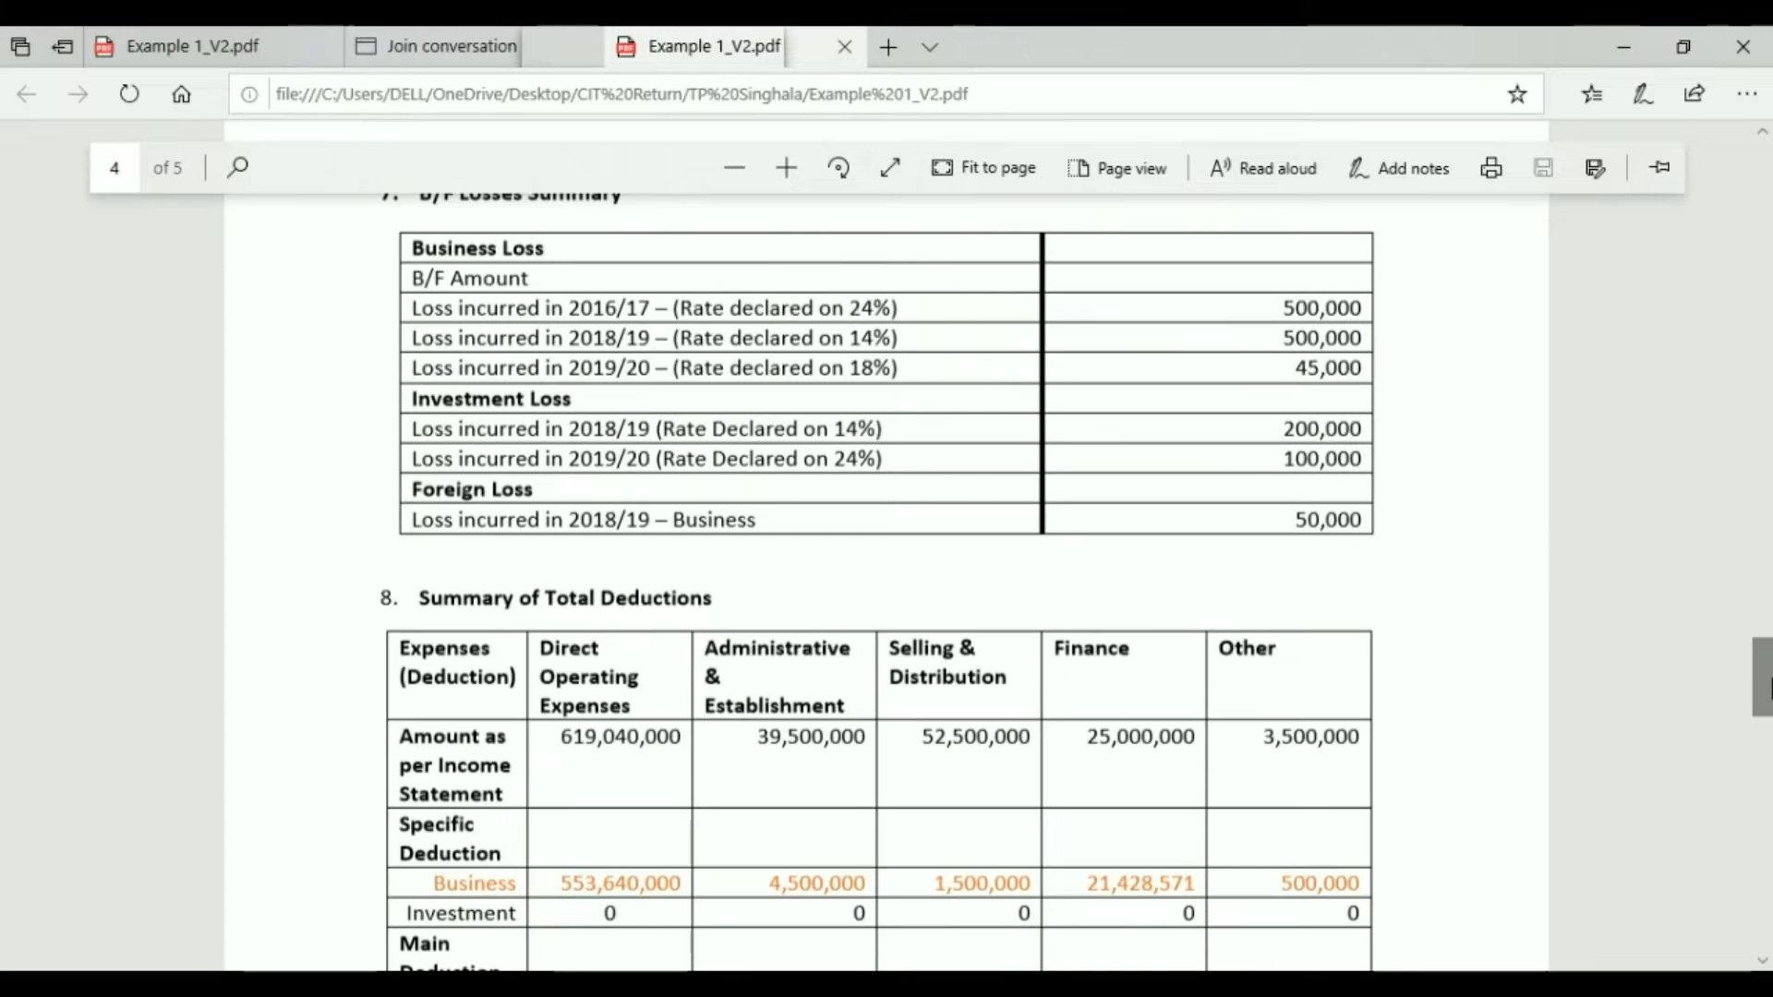
drag(1764, 692, 1764, 720)
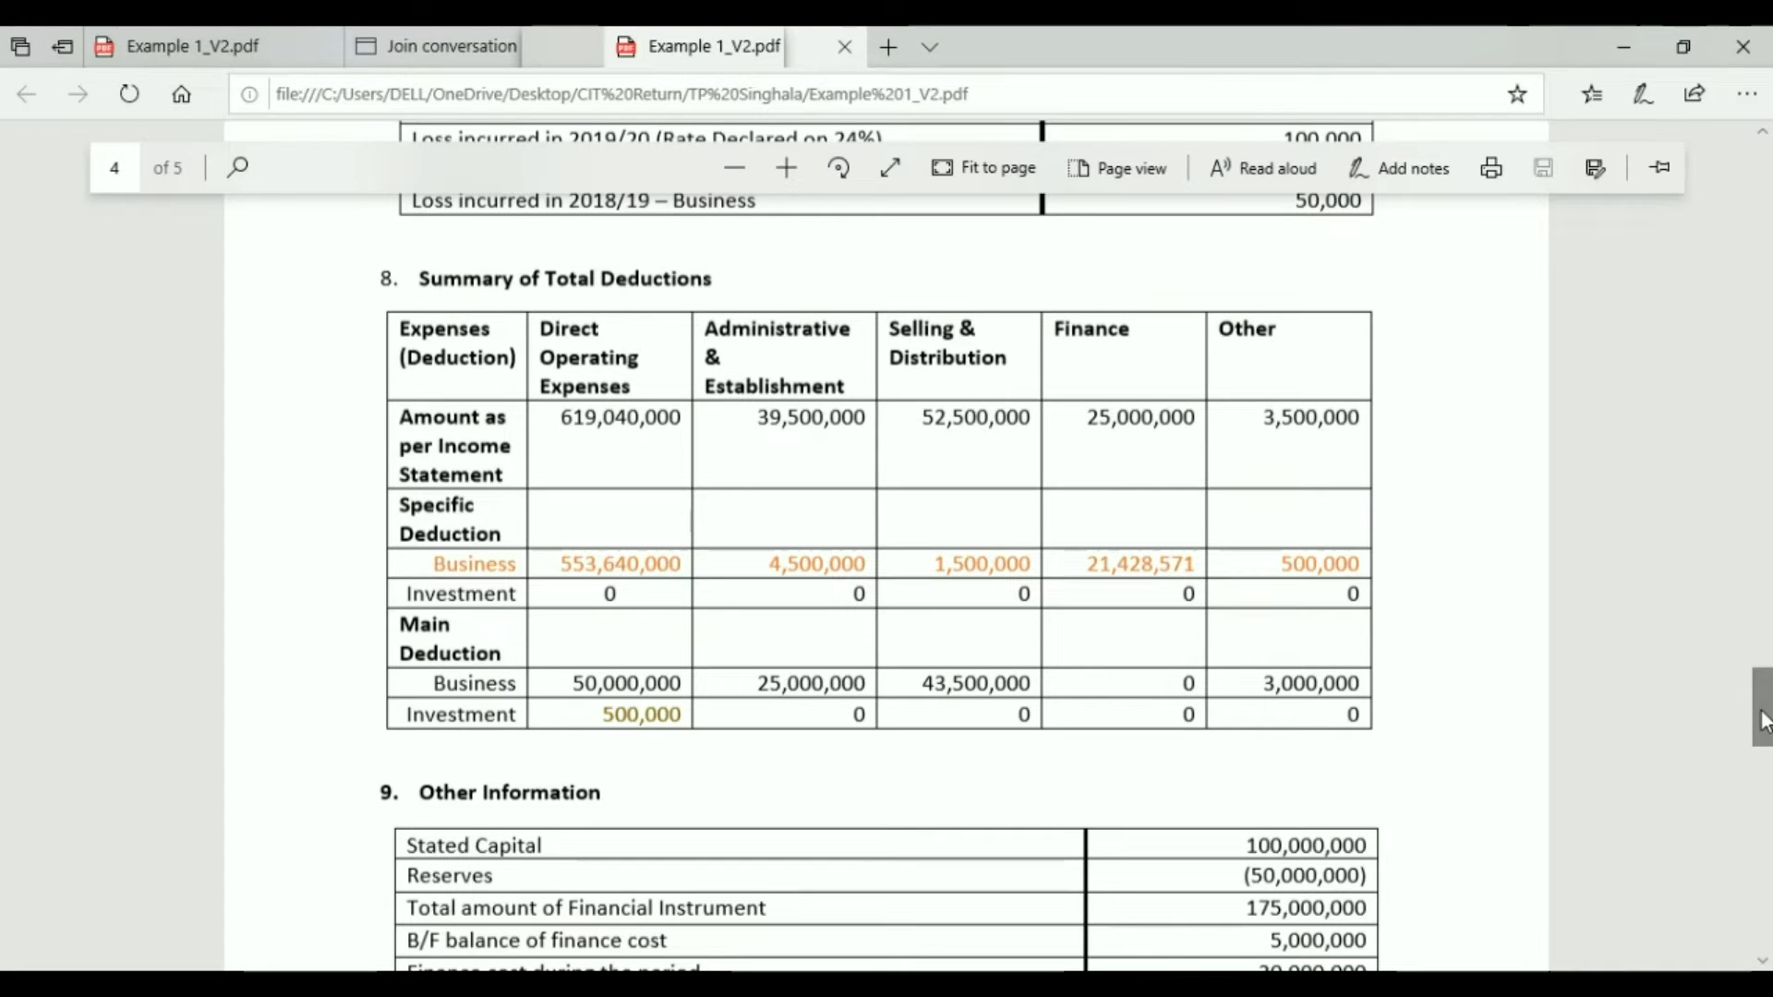
drag(1763, 719, 1763, 759)
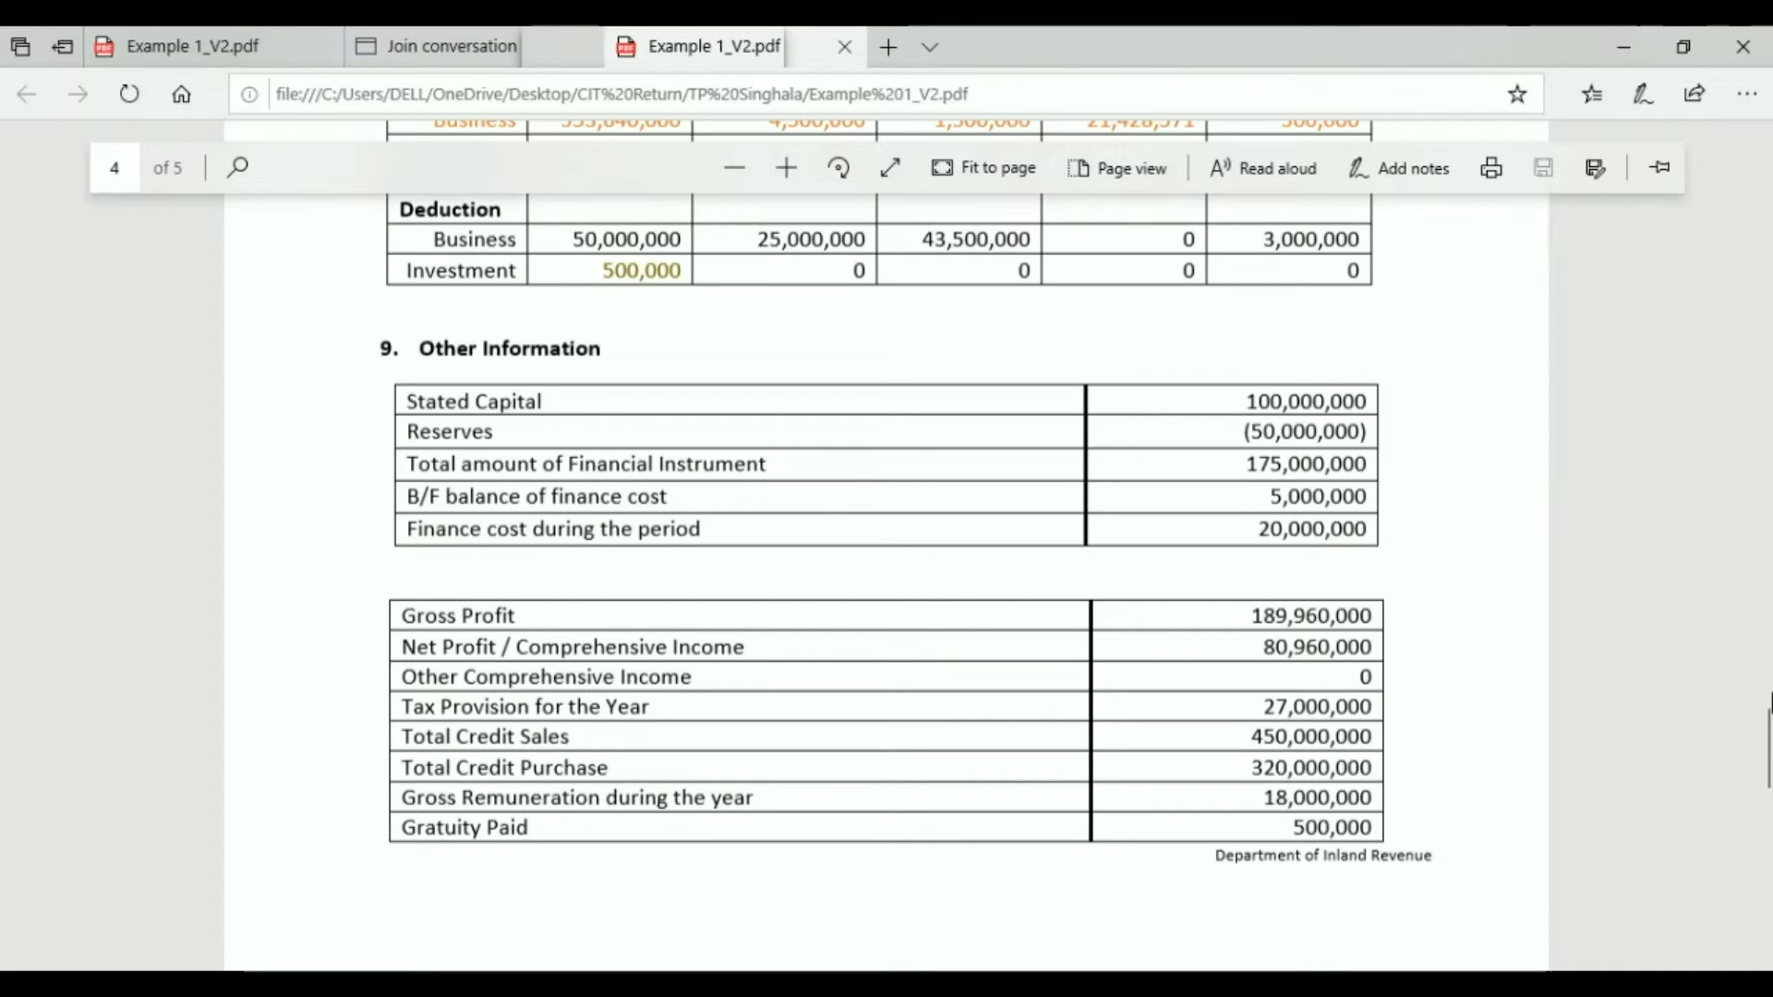
drag(1766, 746, 1766, 761)
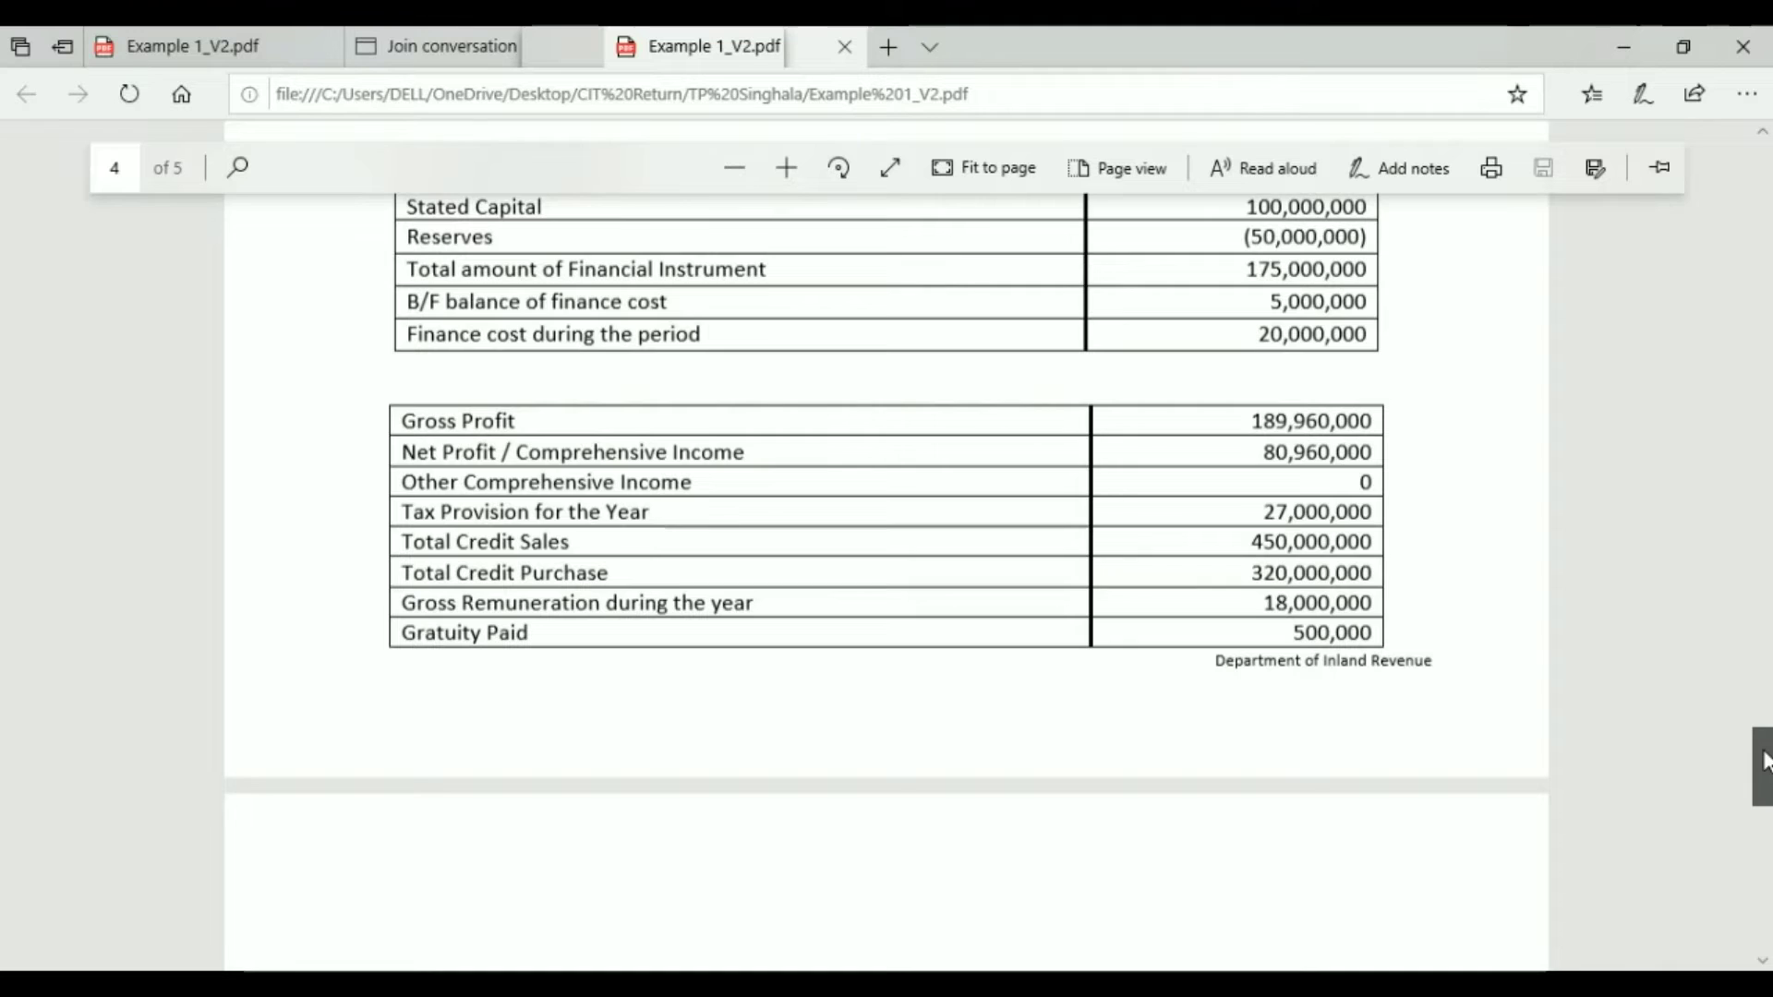
Step: Scroll onto page 5 to read the balances, donation notes and section 10 Available Tax credits
drag(1766, 761, 1766, 763)
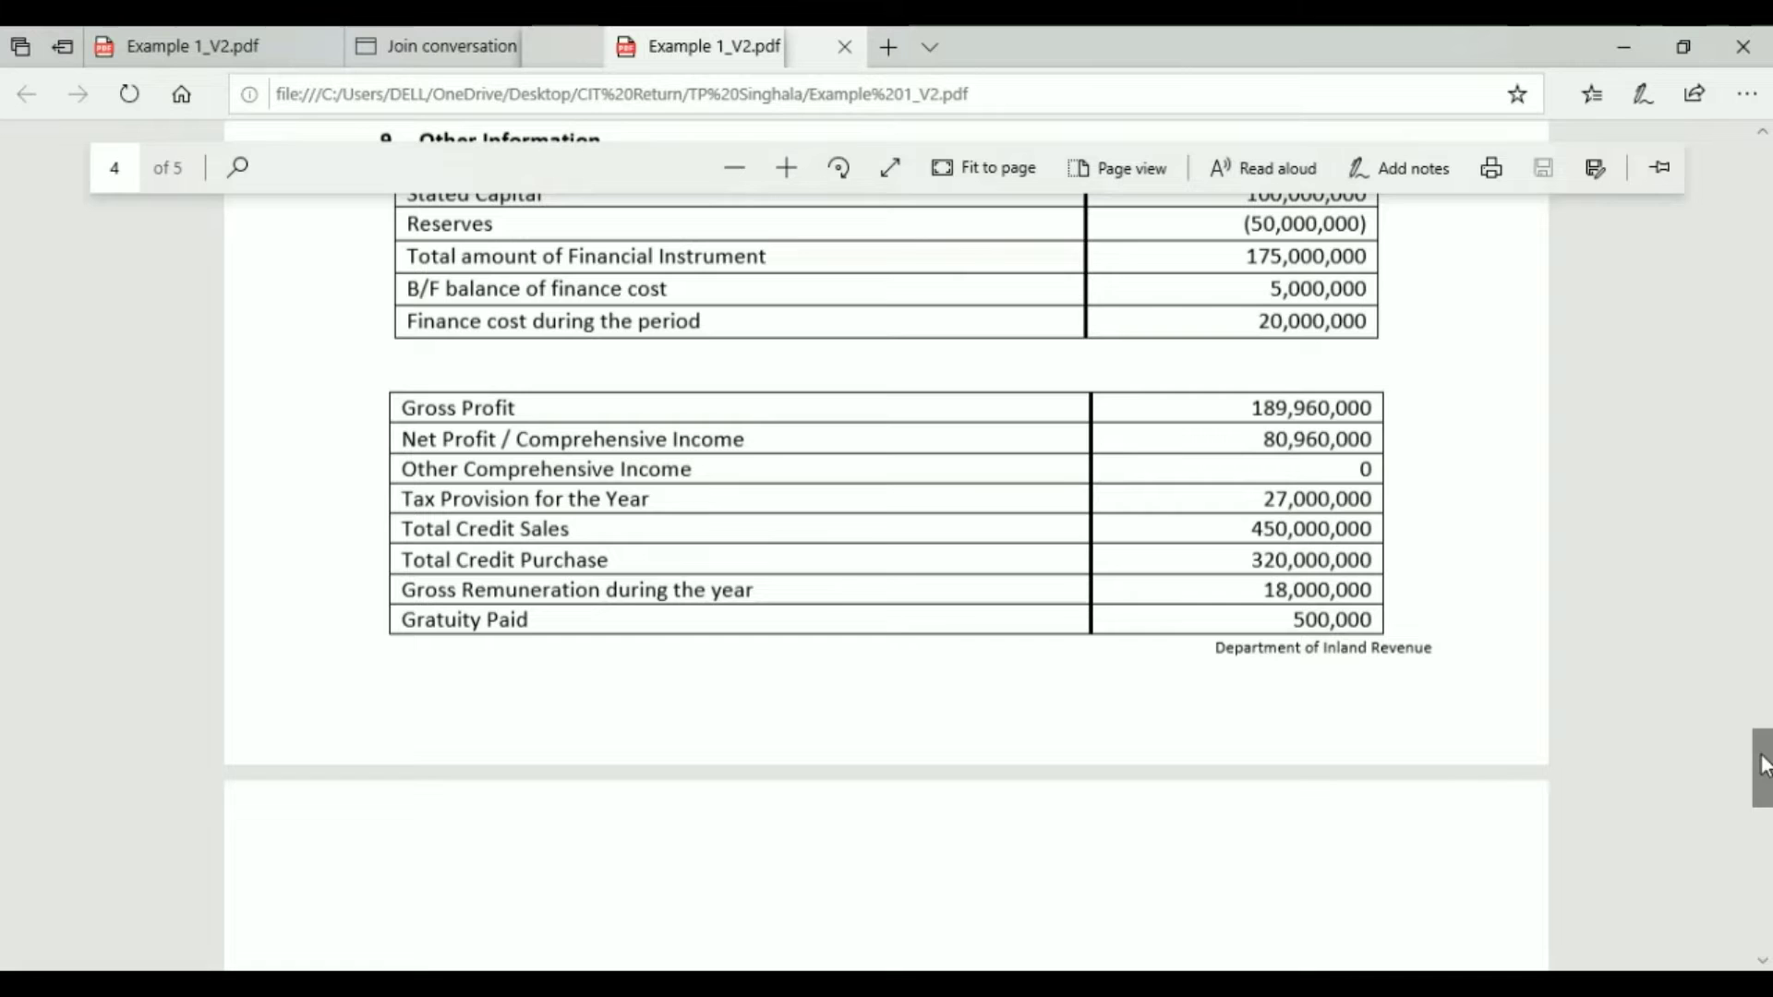
drag(1764, 767, 1764, 849)
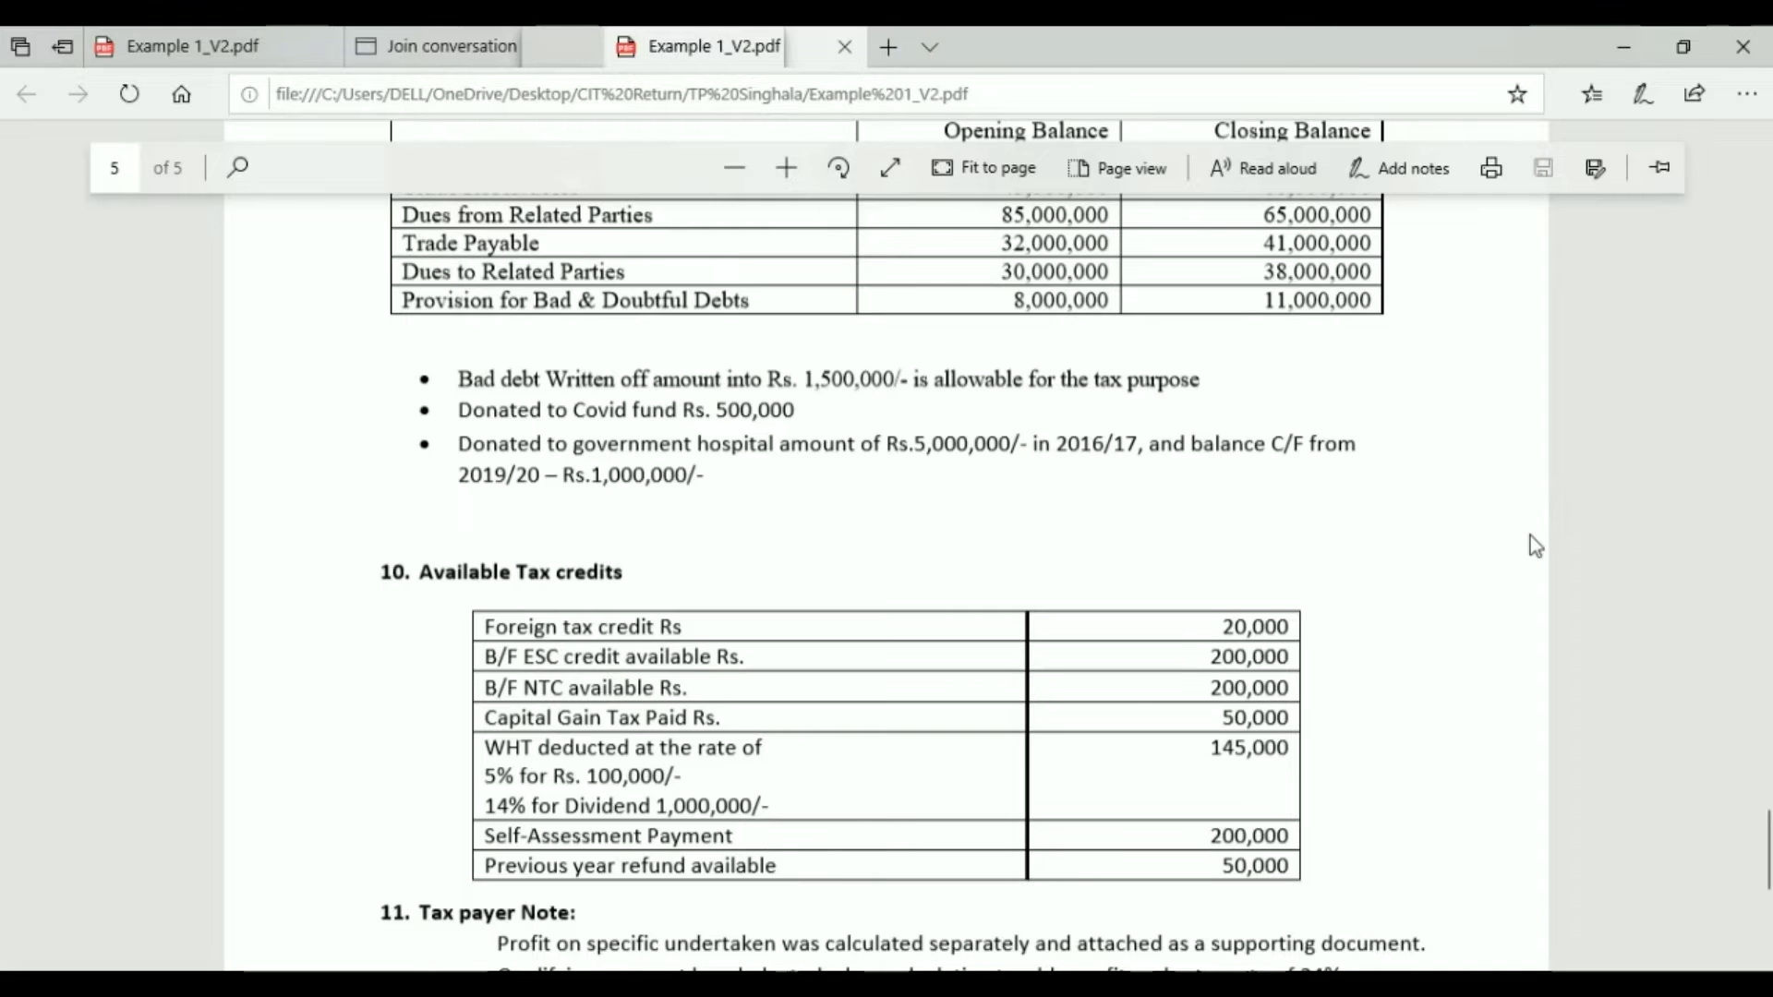
drag(1762, 840, 1763, 868)
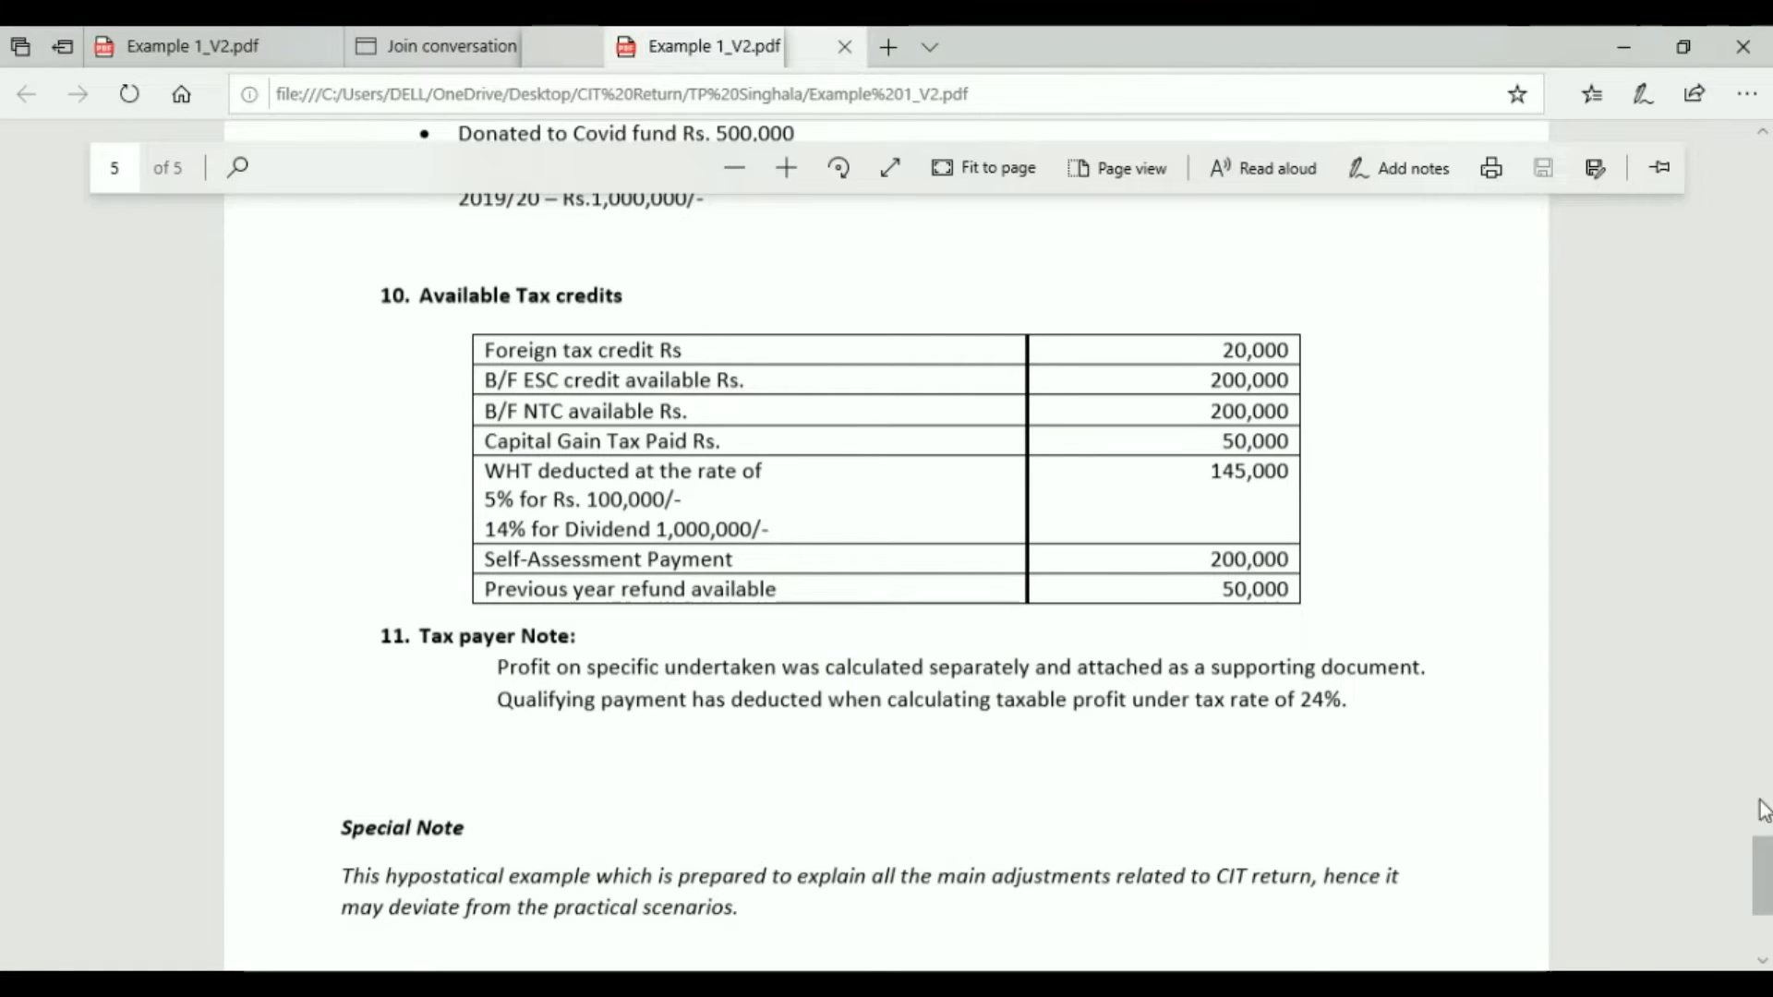
Step: Scroll to the bottom of page 5 to read the Tax payer Note and Special Note
drag(1764, 888, 1764, 905)
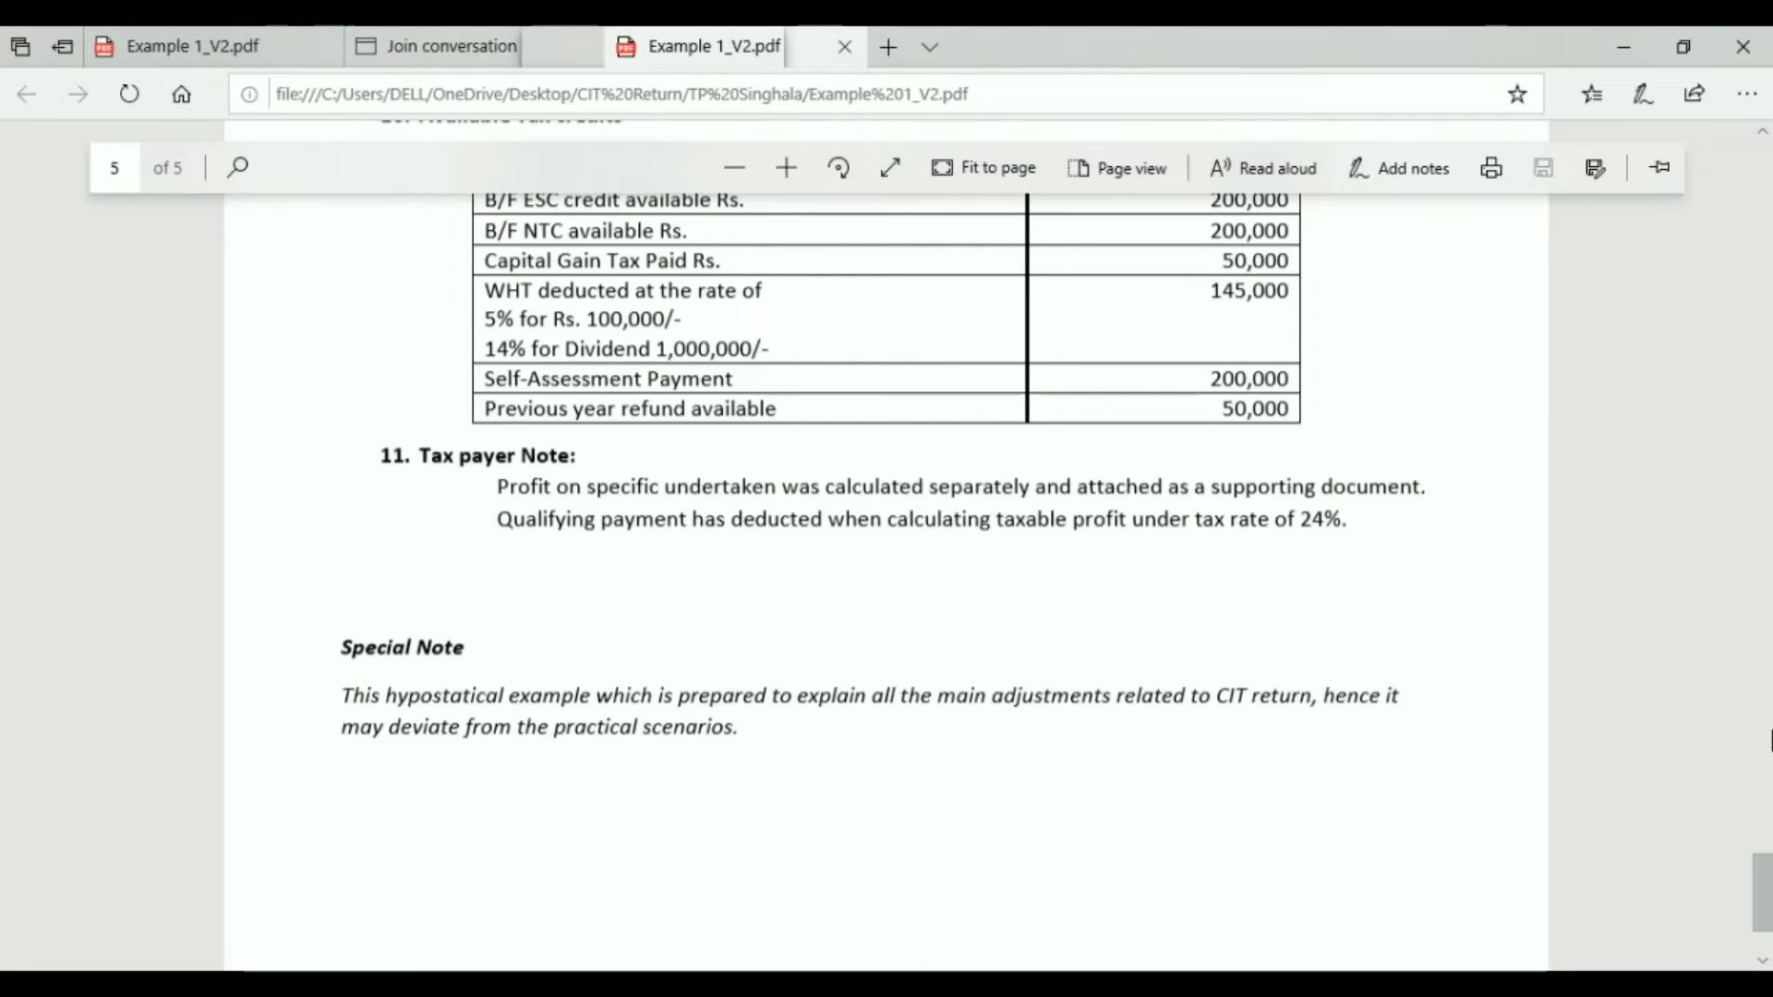
drag(1763, 883, 1763, 886)
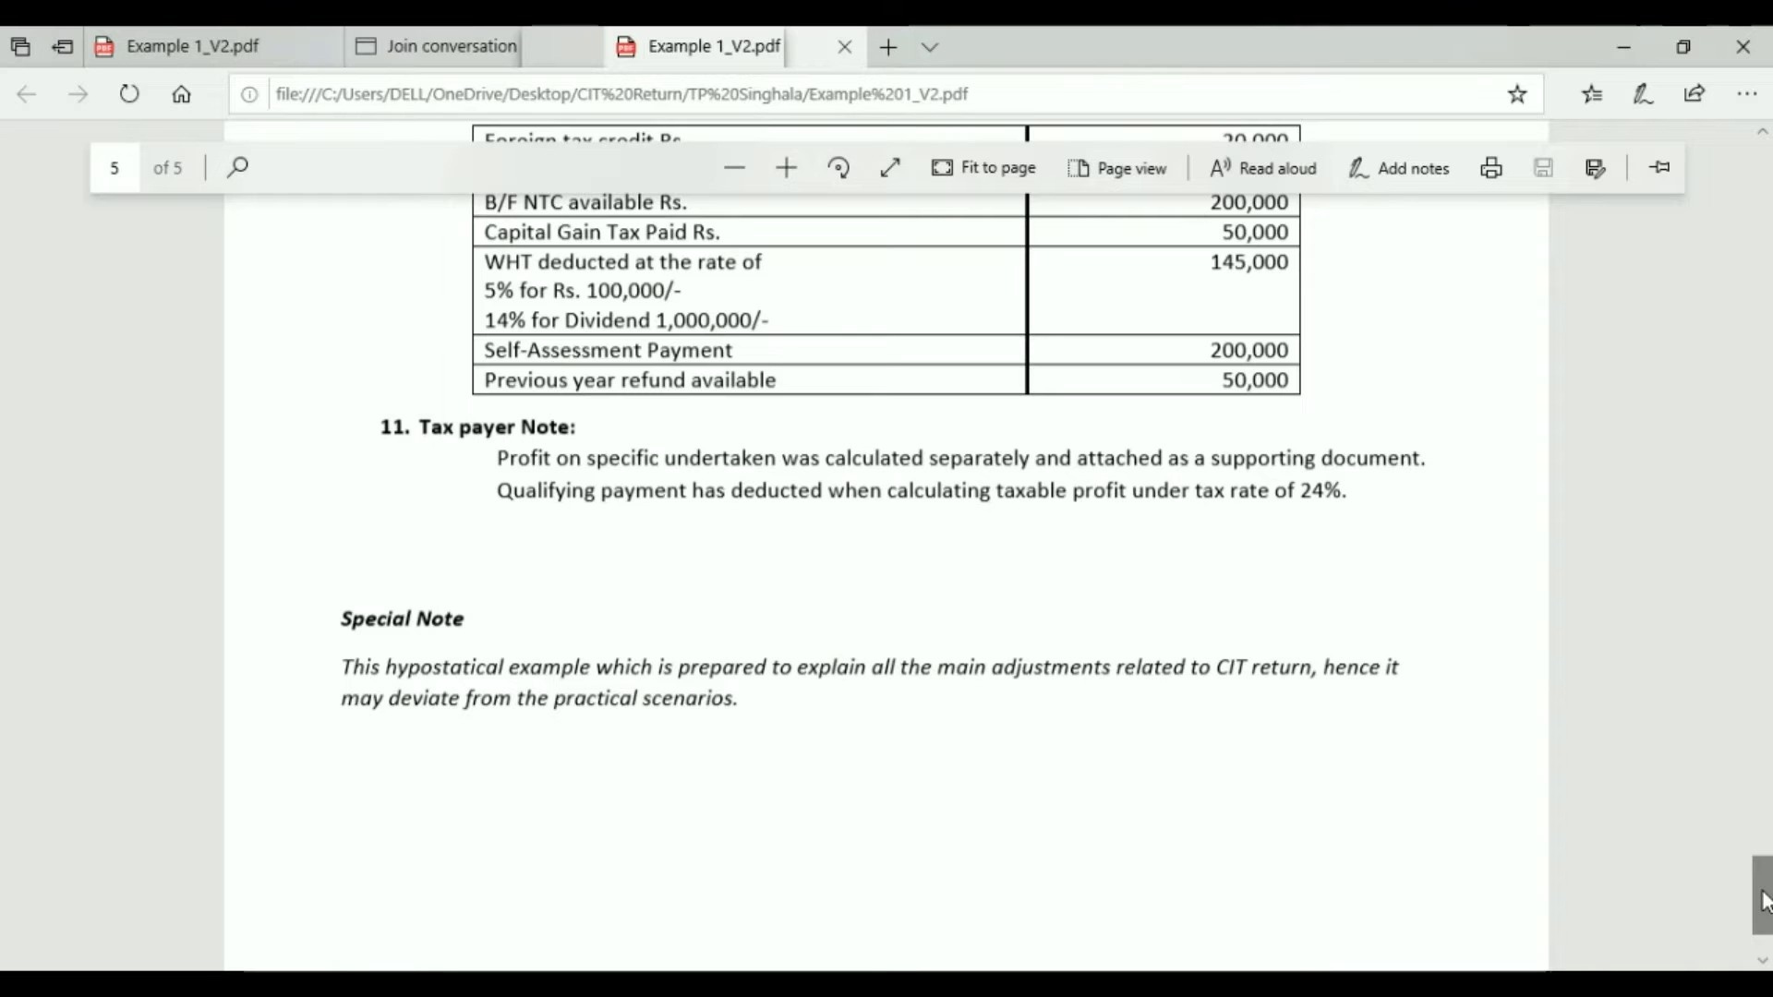
drag(1764, 901, 1764, 862)
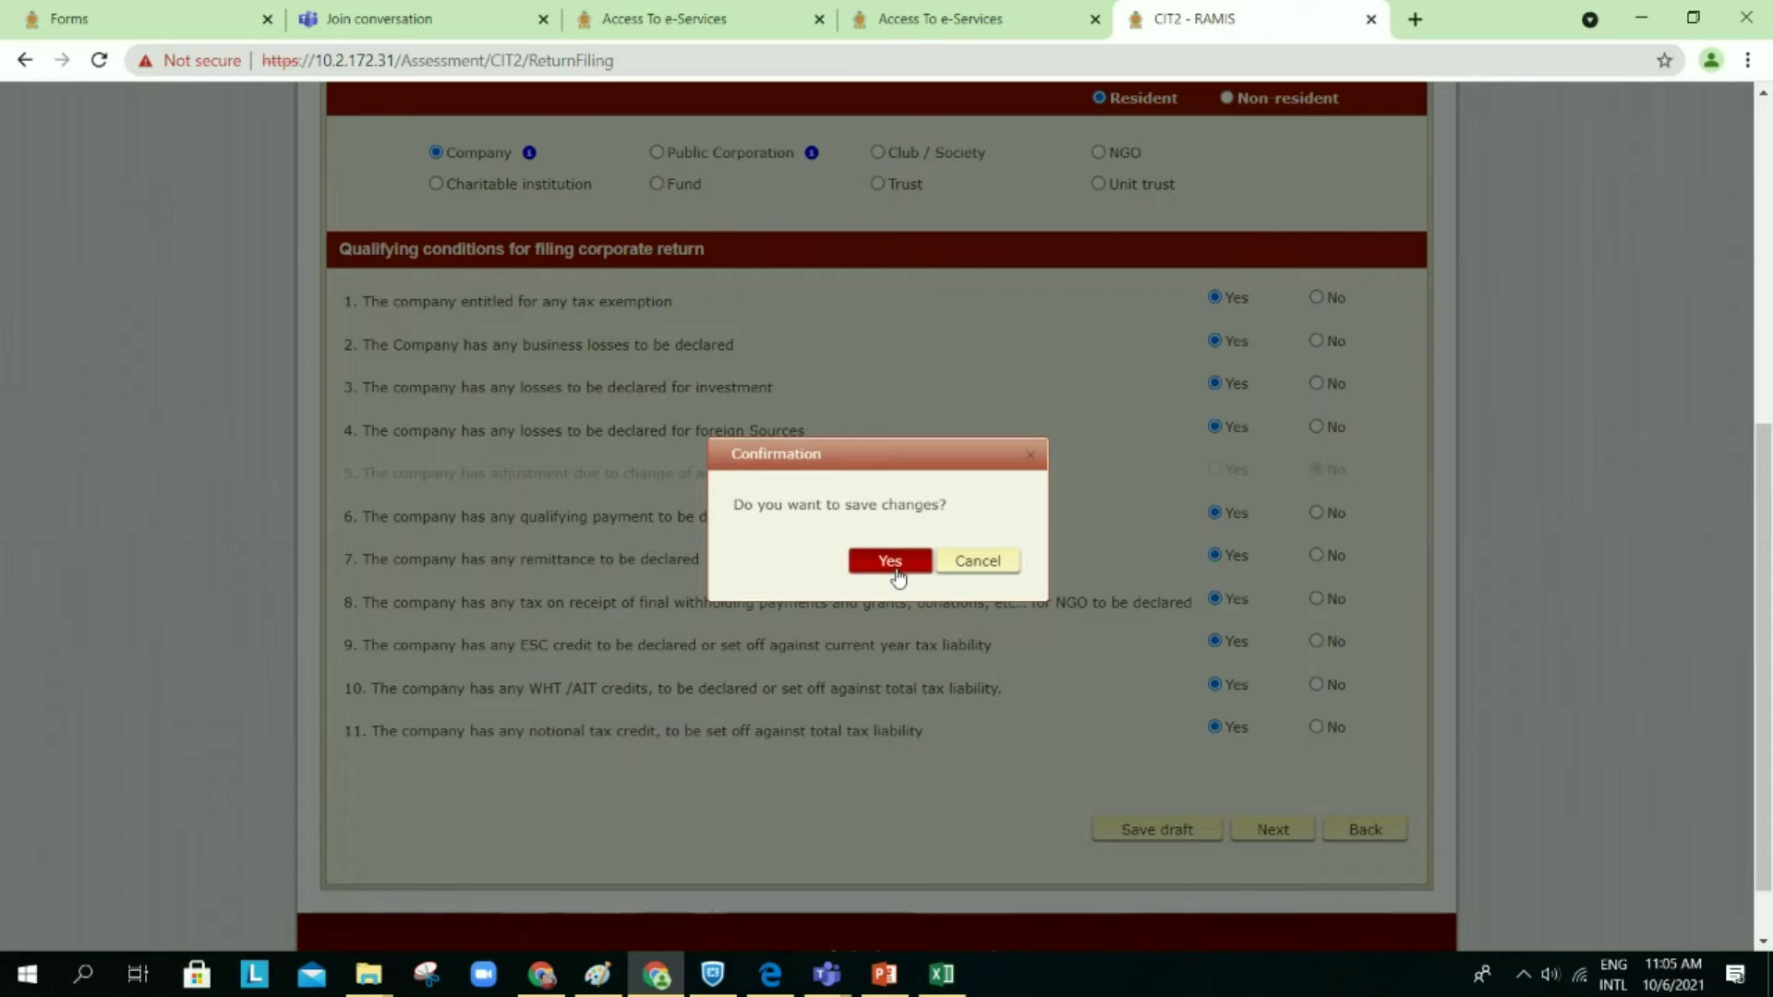
Step: Save the qualifying conditions as a draft and acknowledge the saved-as-draft notice
click(886, 561)
click(1181, 684)
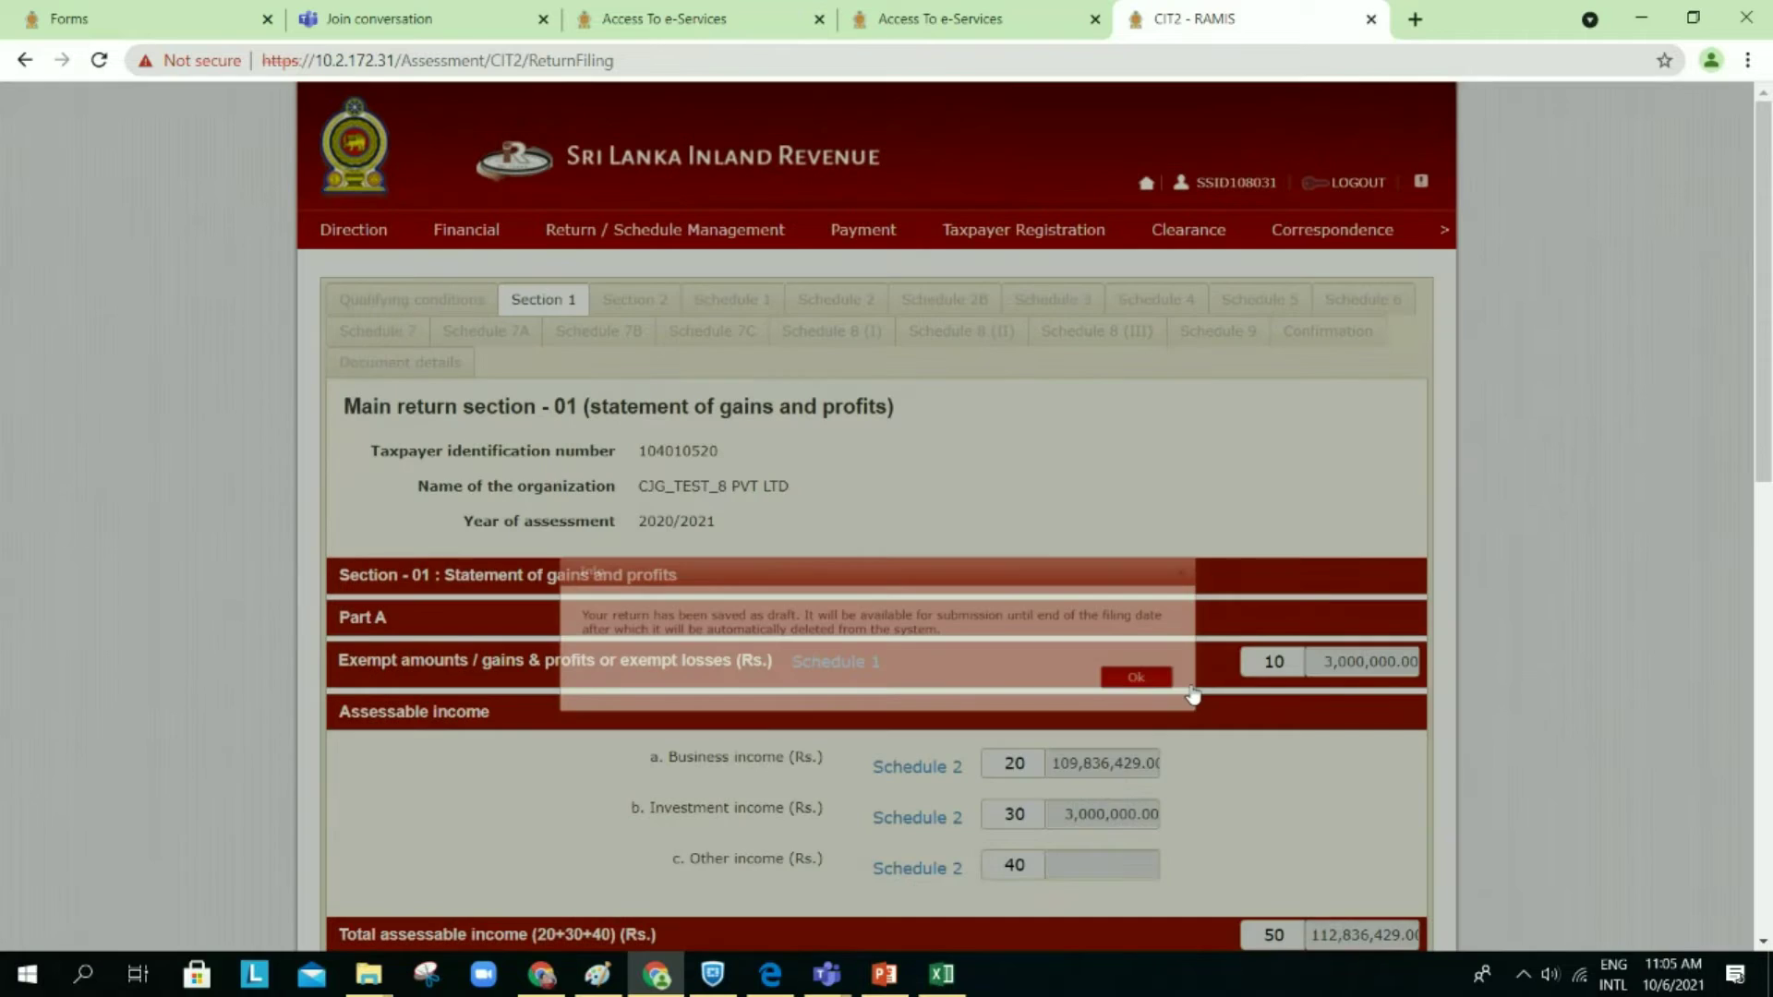
scroll(1191, 691, down, 1)
scroll(1194, 693, down, 4)
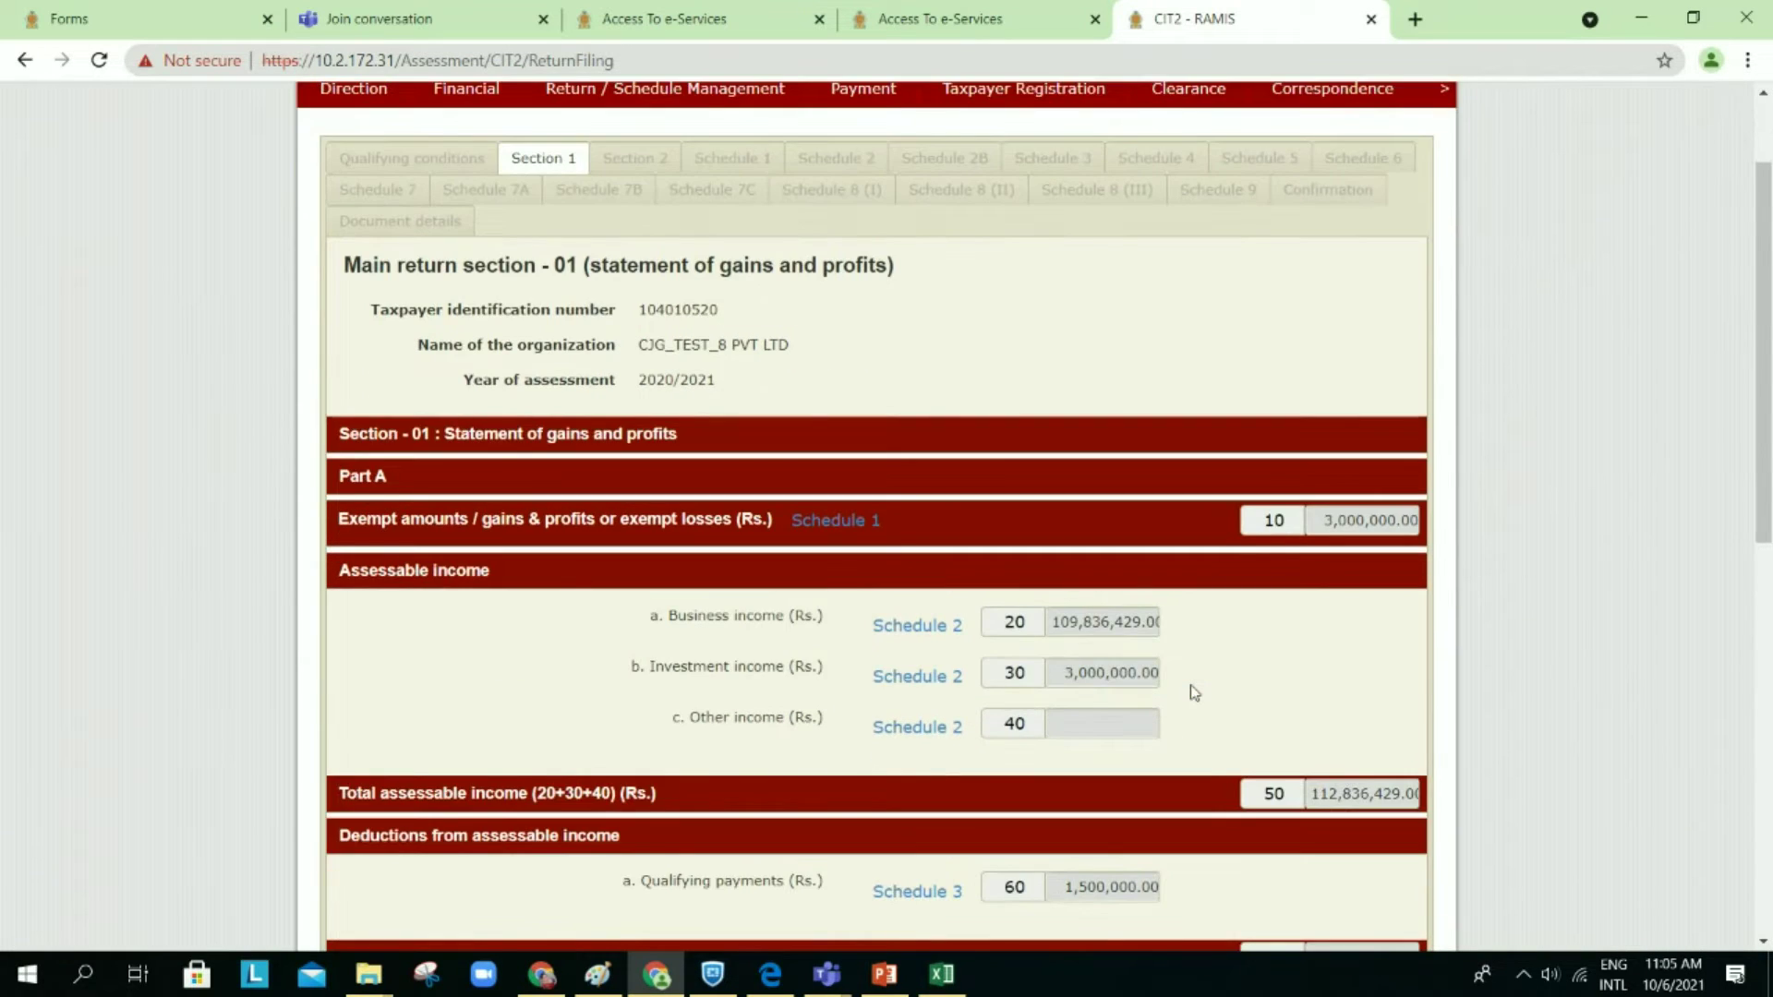
Step: Review Section 1, checking exempt amounts 3,000,000.00 in row 10 and taxable income 111,336,429
scroll(1191, 691, up, 1)
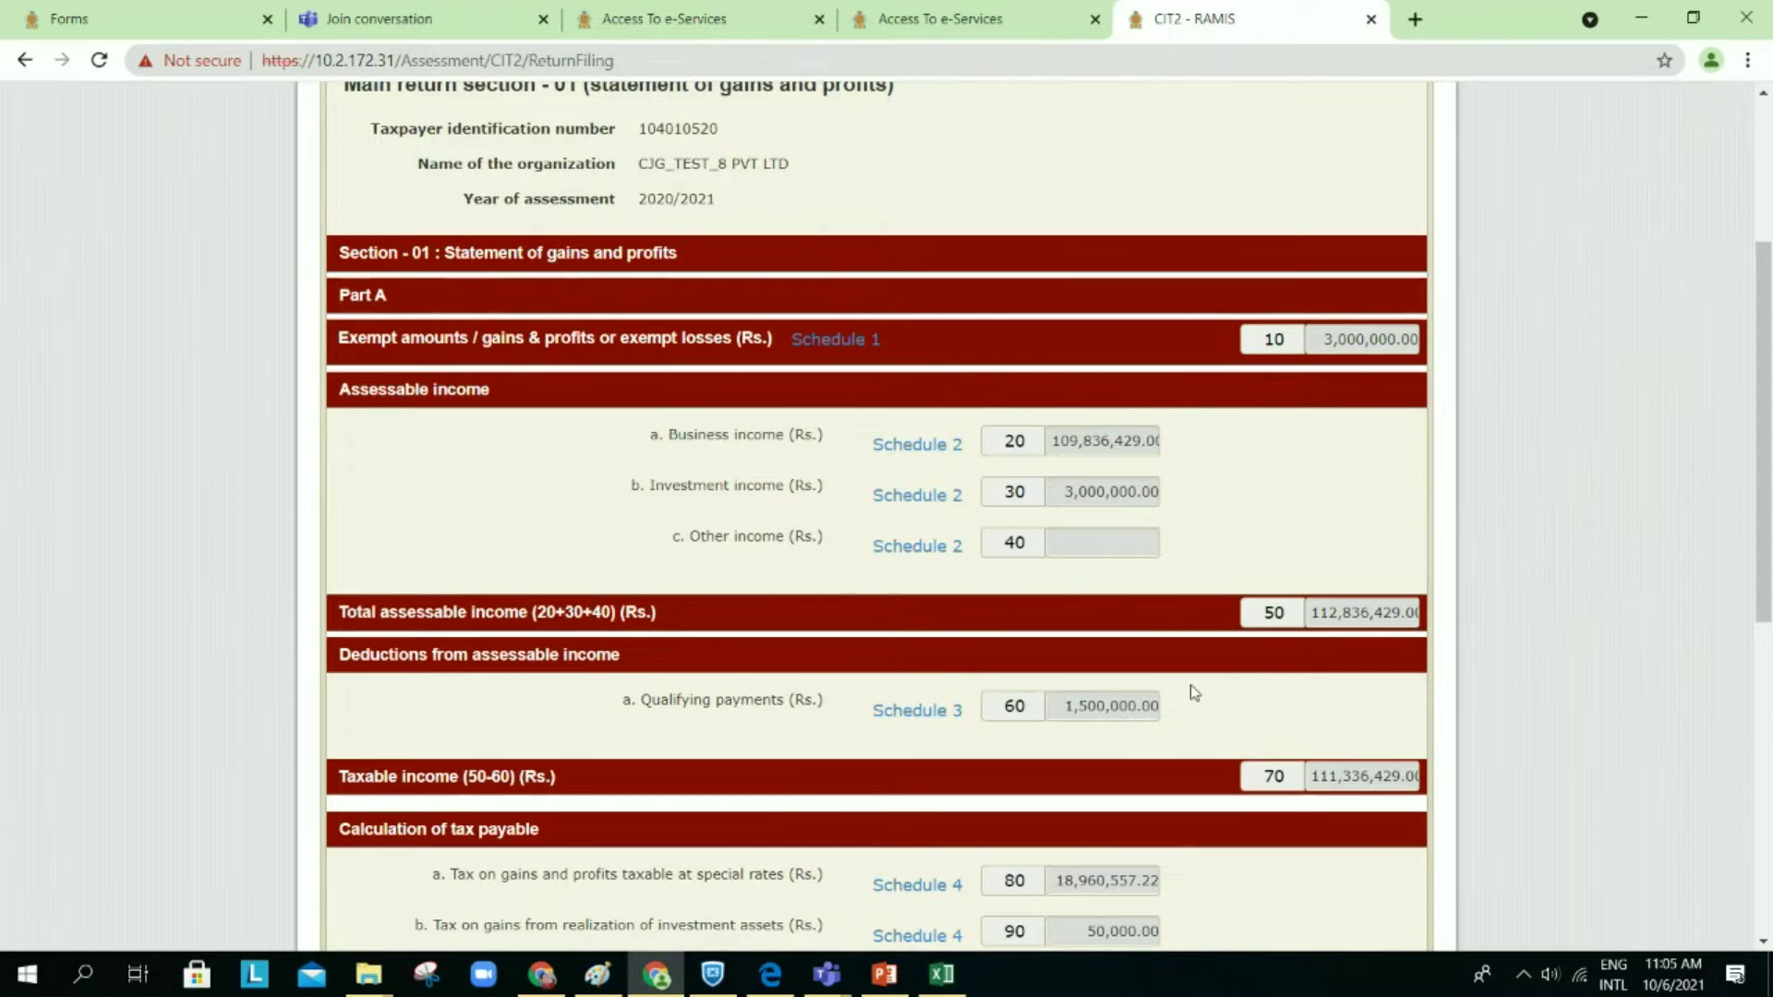
scroll(1194, 693, down, 3)
scroll(1194, 693, up, 2)
scroll(1194, 693, up, 1)
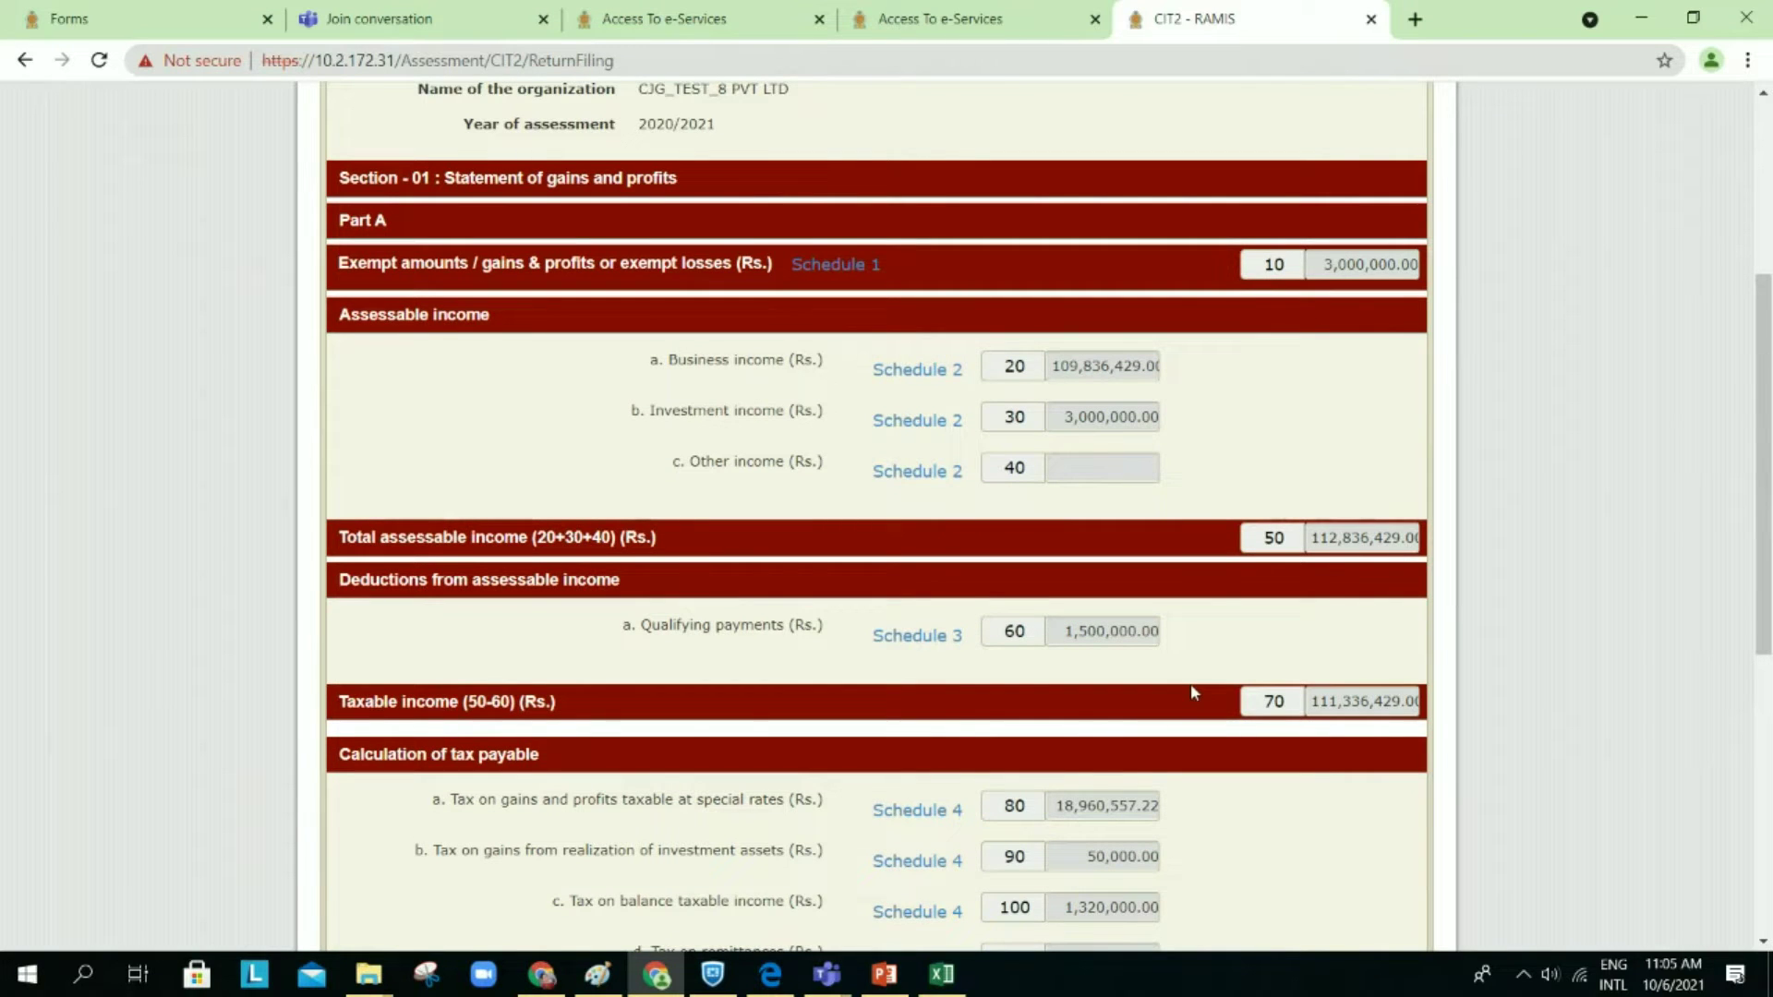
scroll(1194, 692, down, 1)
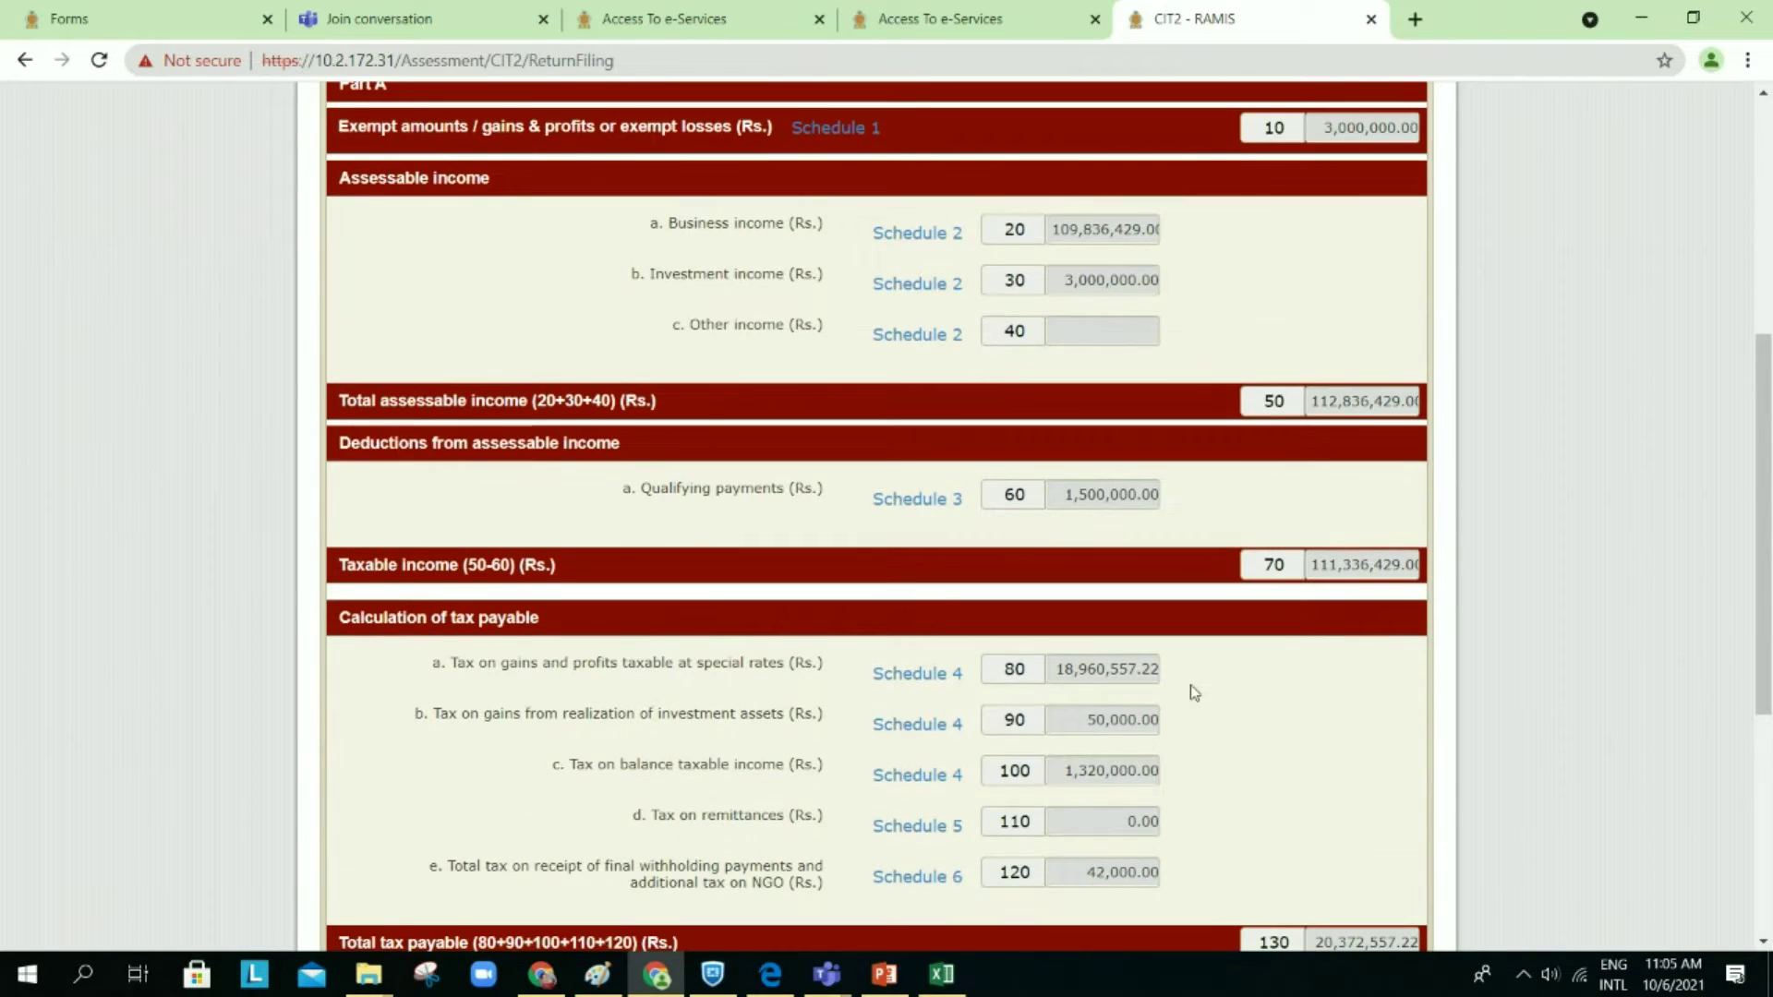
scroll(1194, 692, down, 3)
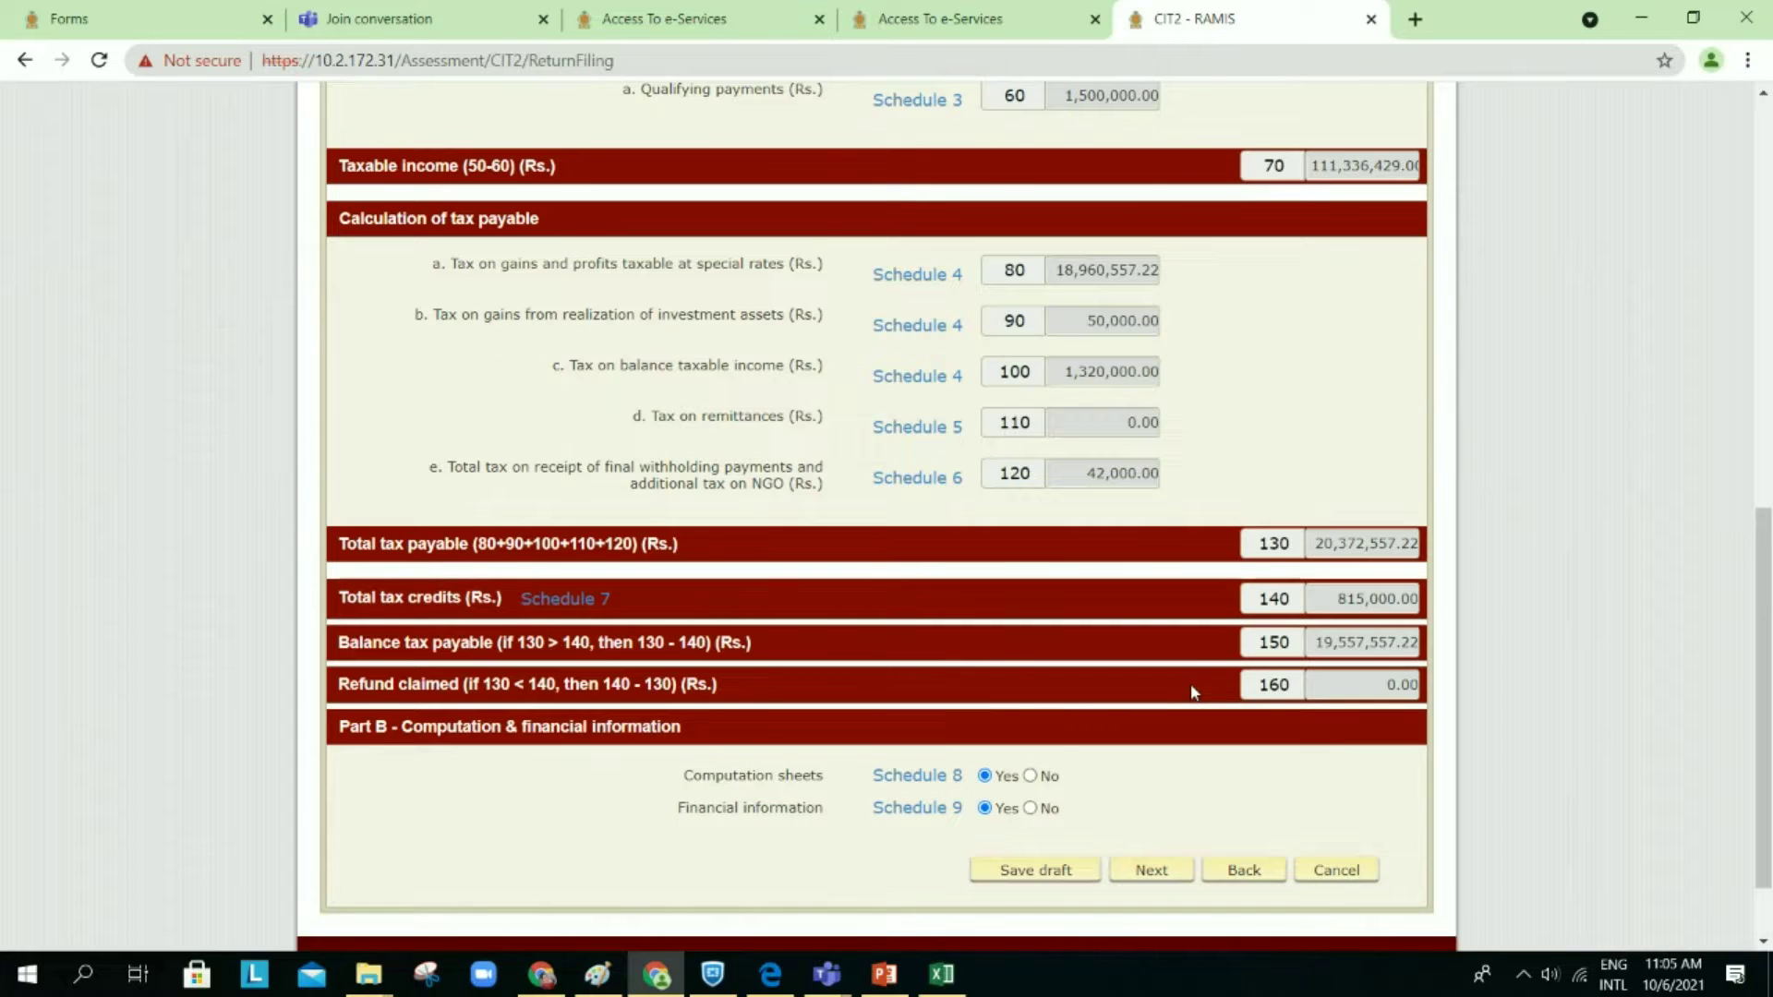
scroll(1191, 693, up, 1)
scroll(1192, 693, up, 3)
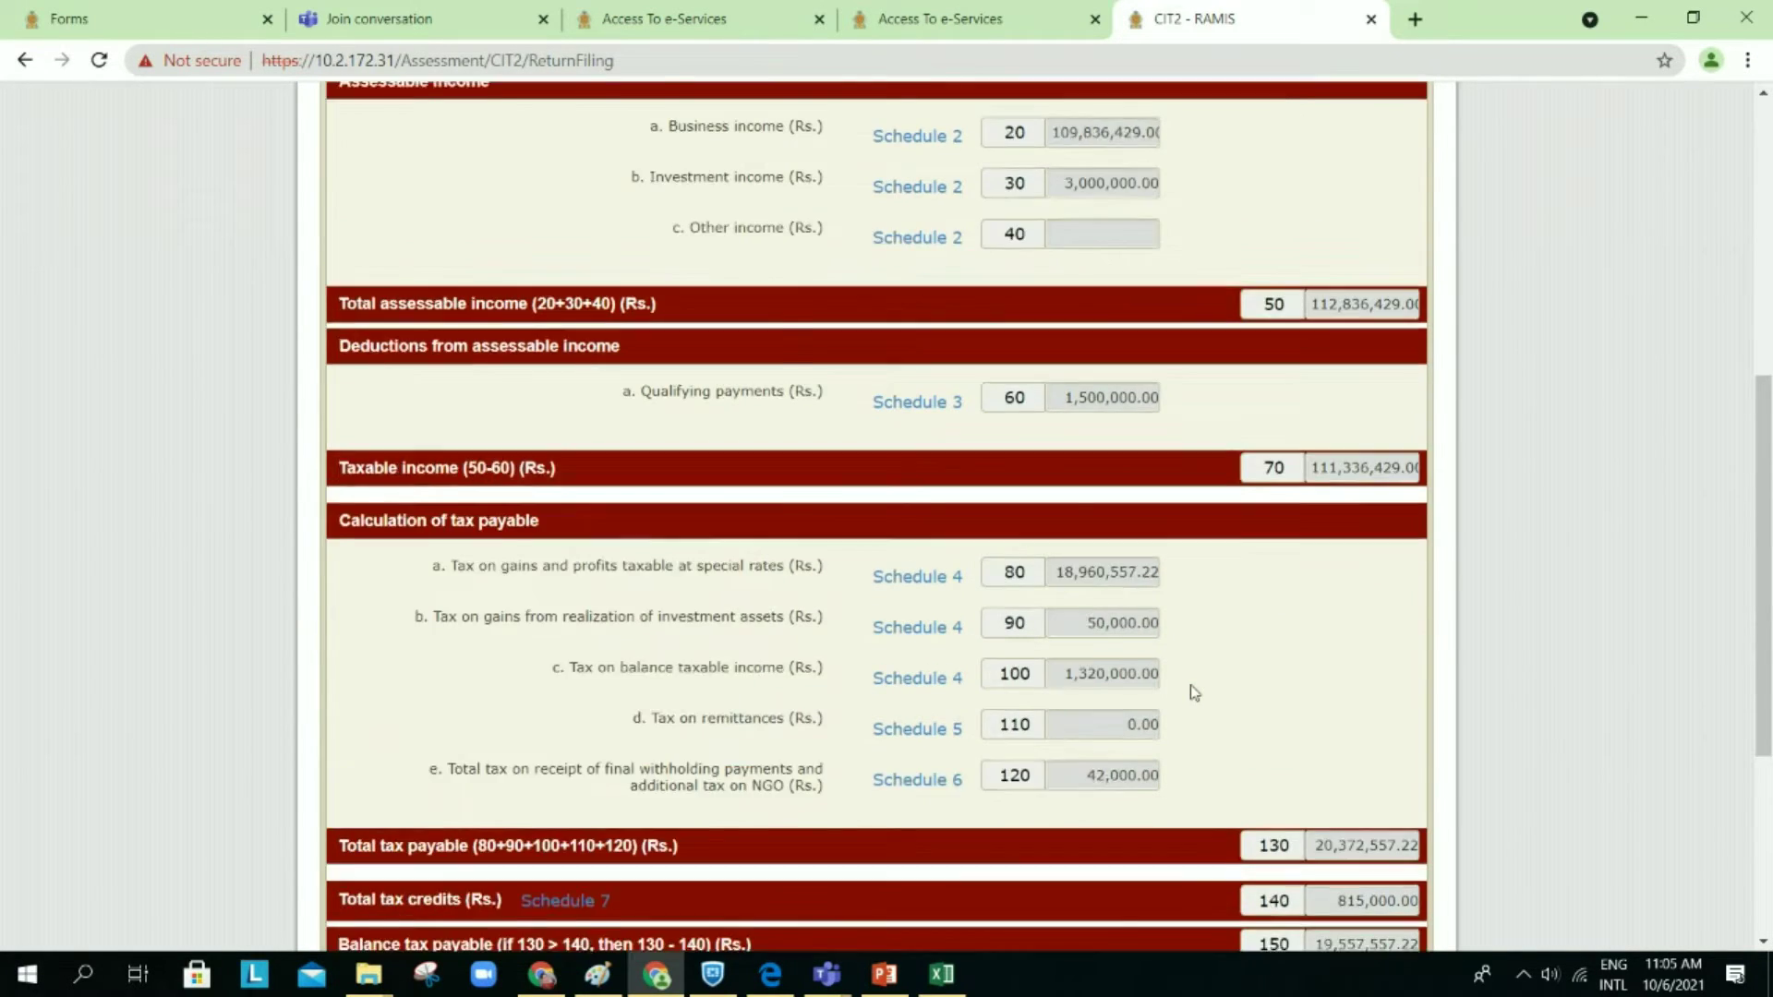
scroll(1194, 693, up, 3)
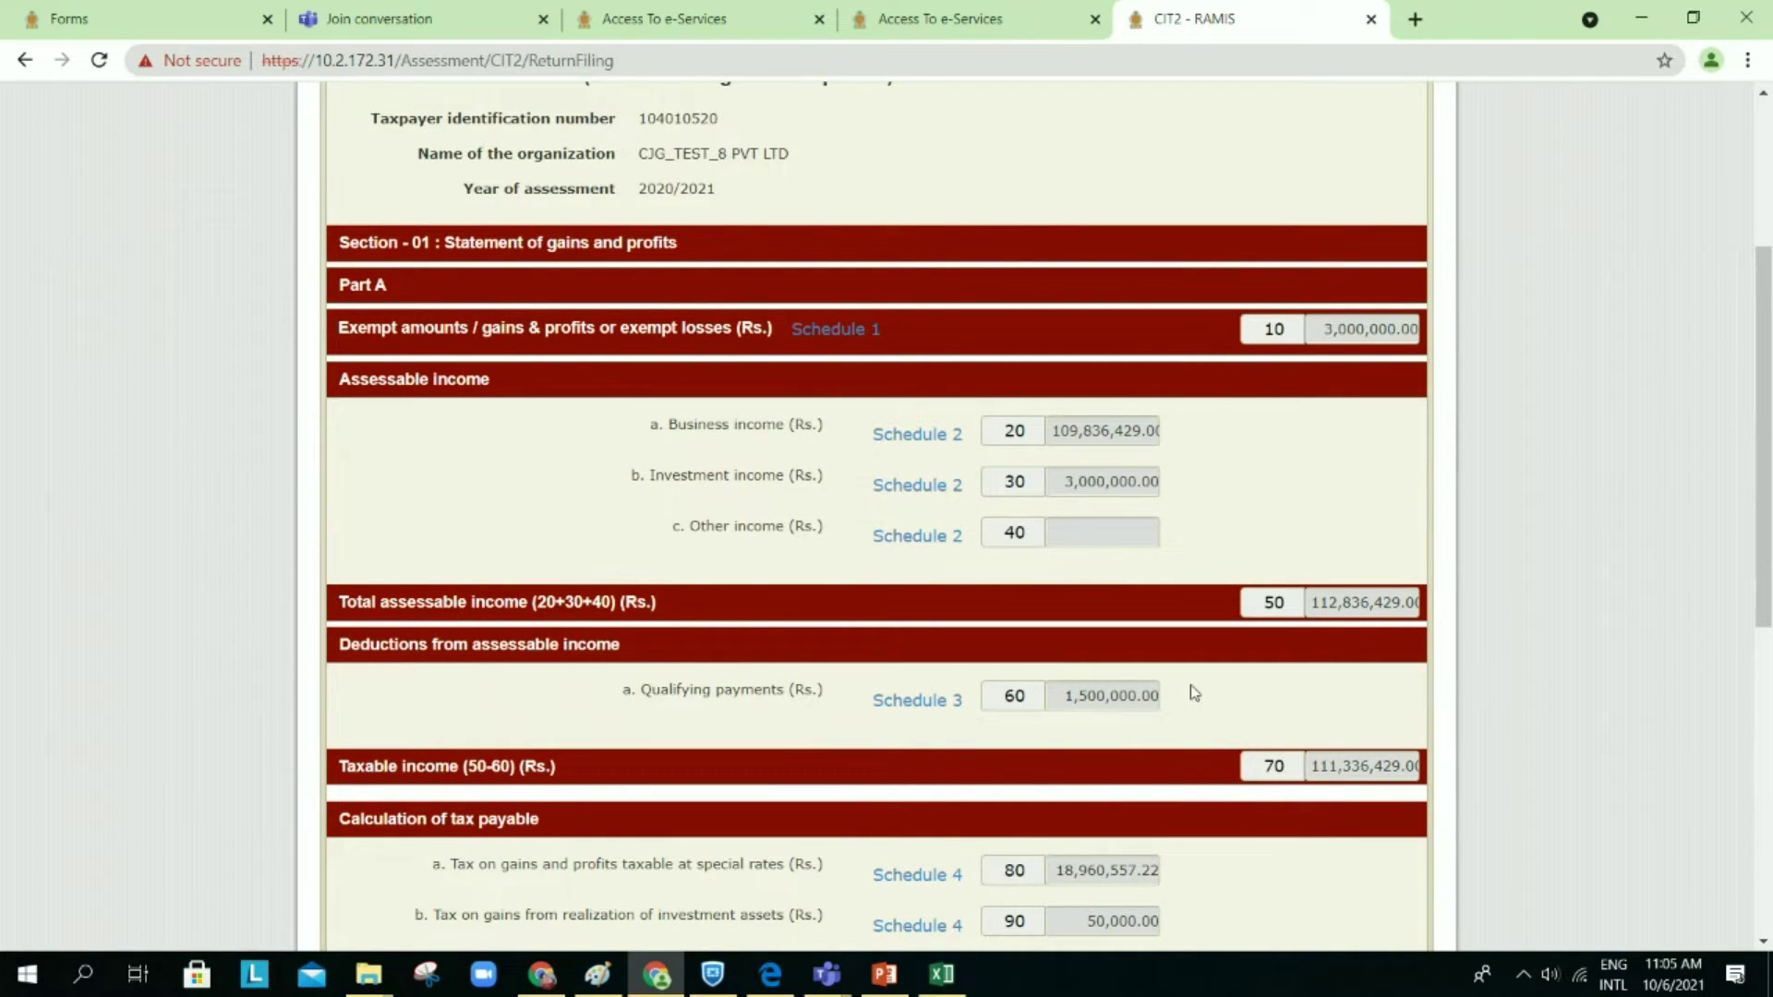
scroll(1194, 692, down, 1)
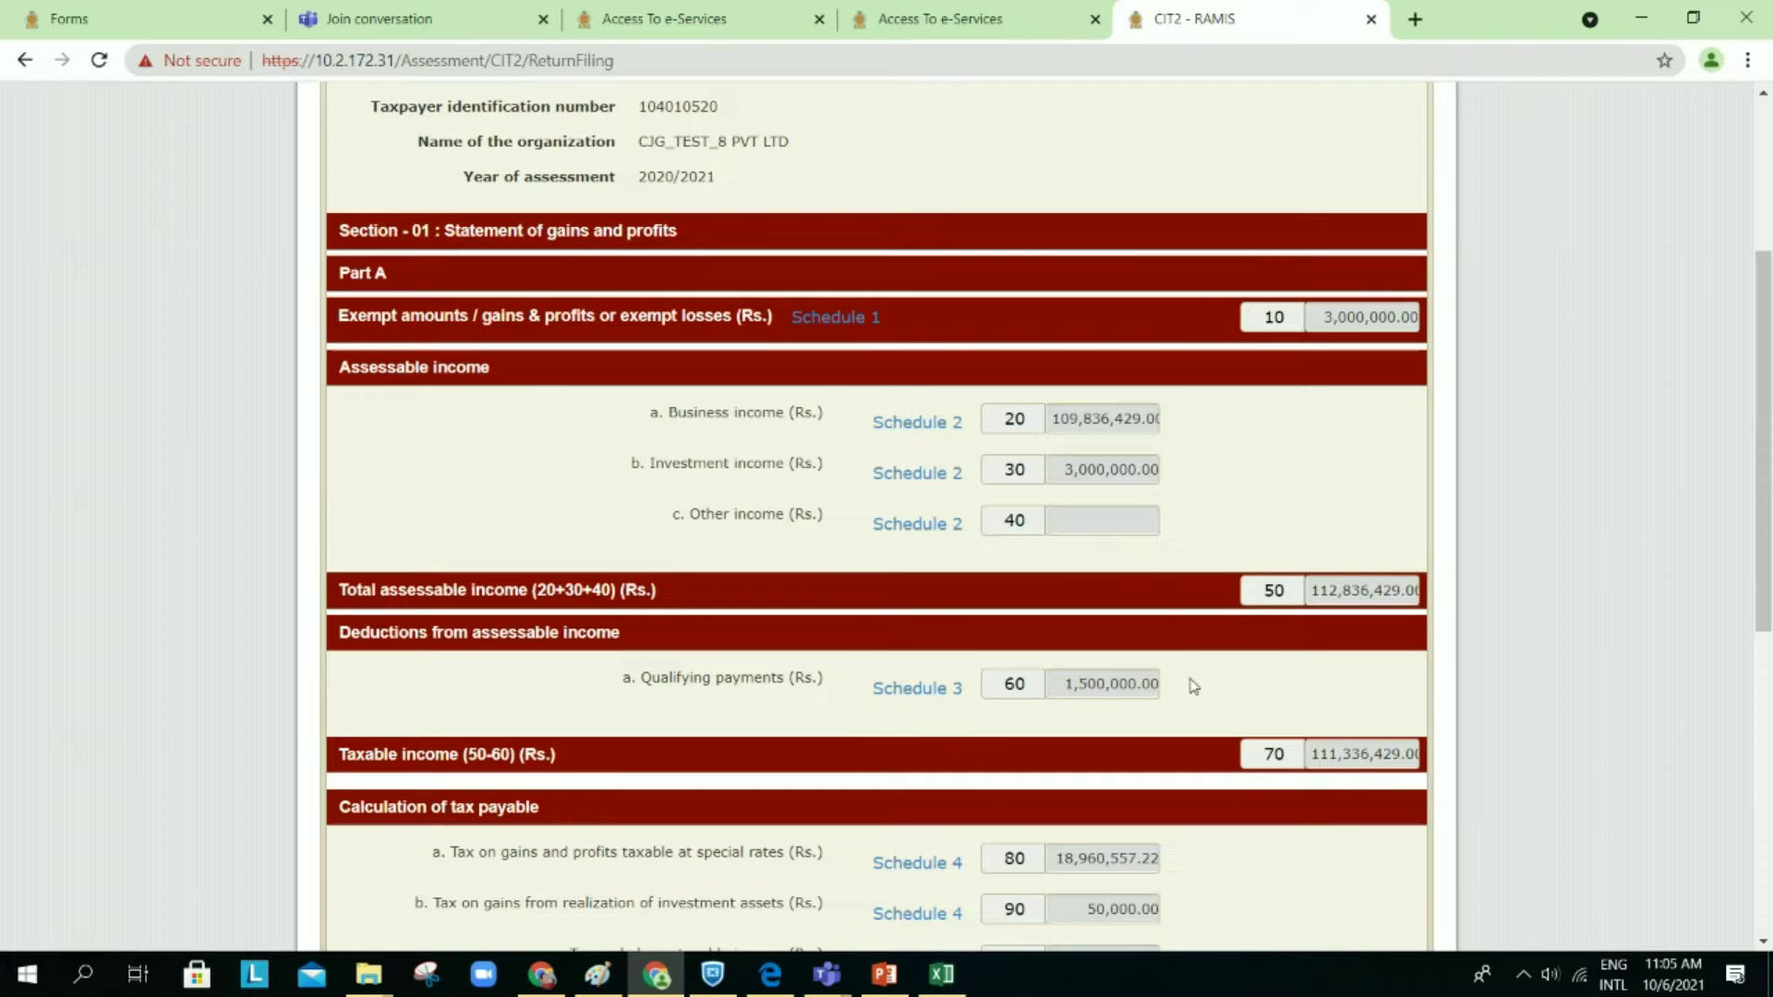
click(1339, 330)
click(1316, 416)
scroll(1316, 415, down, 1)
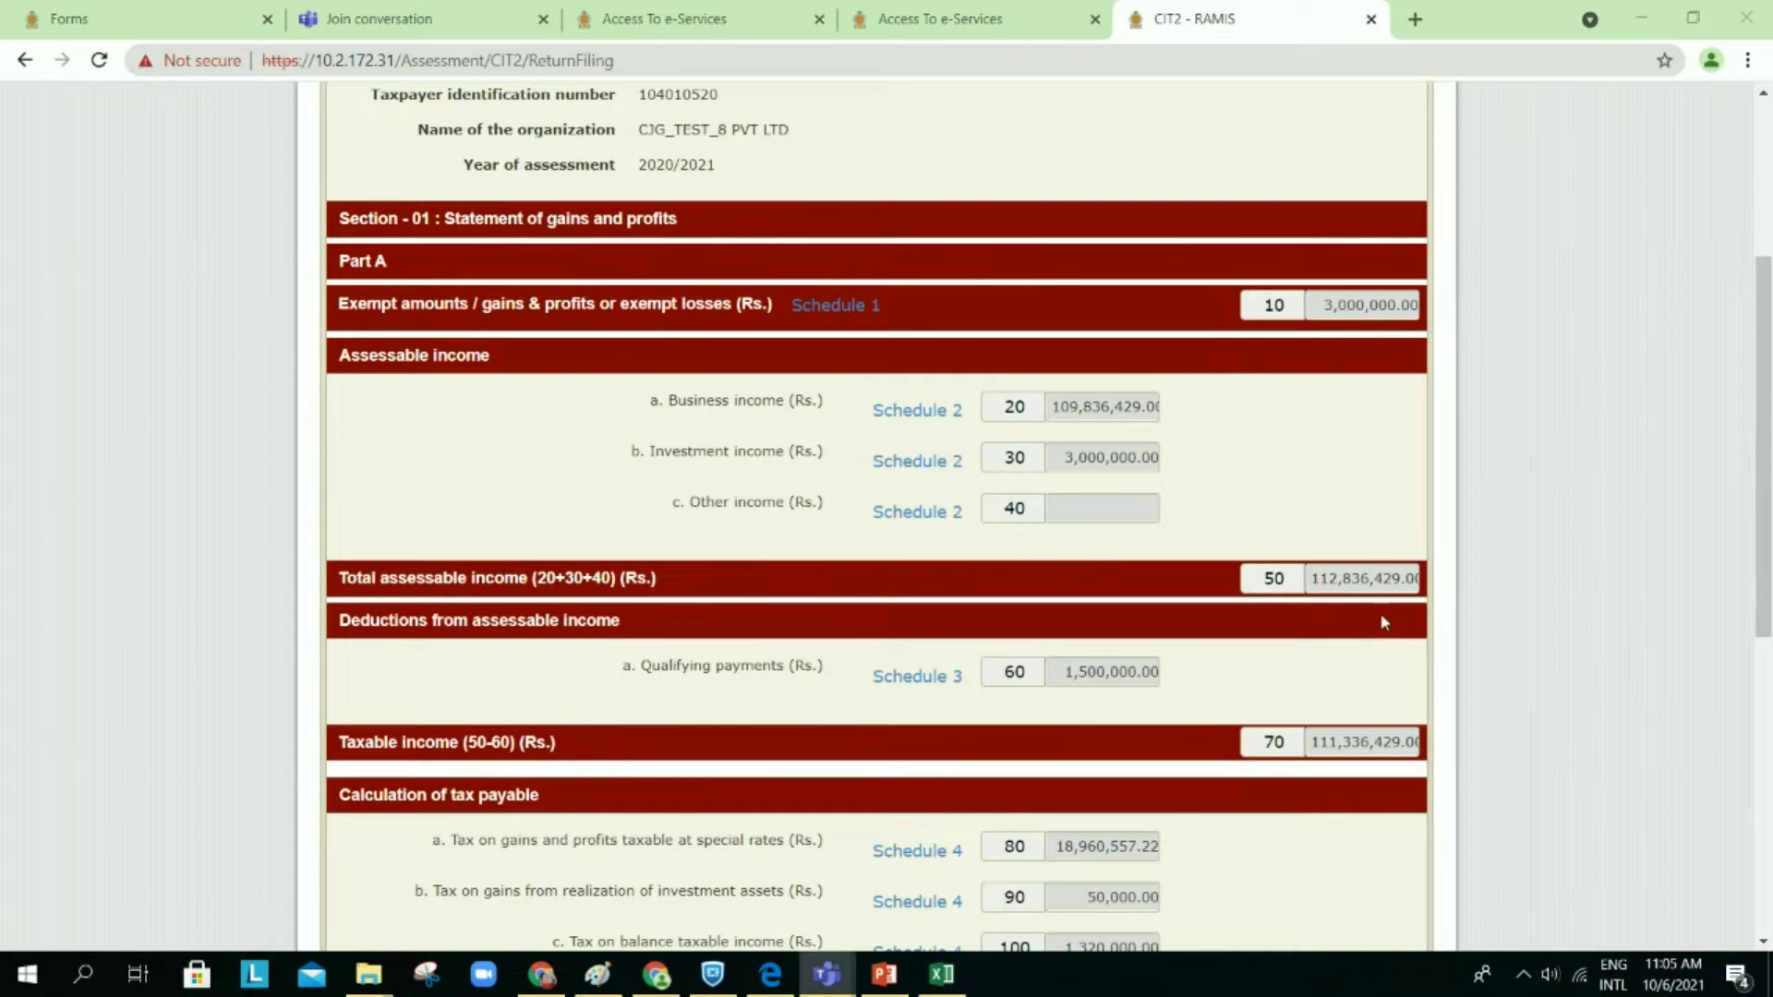
click(1351, 503)
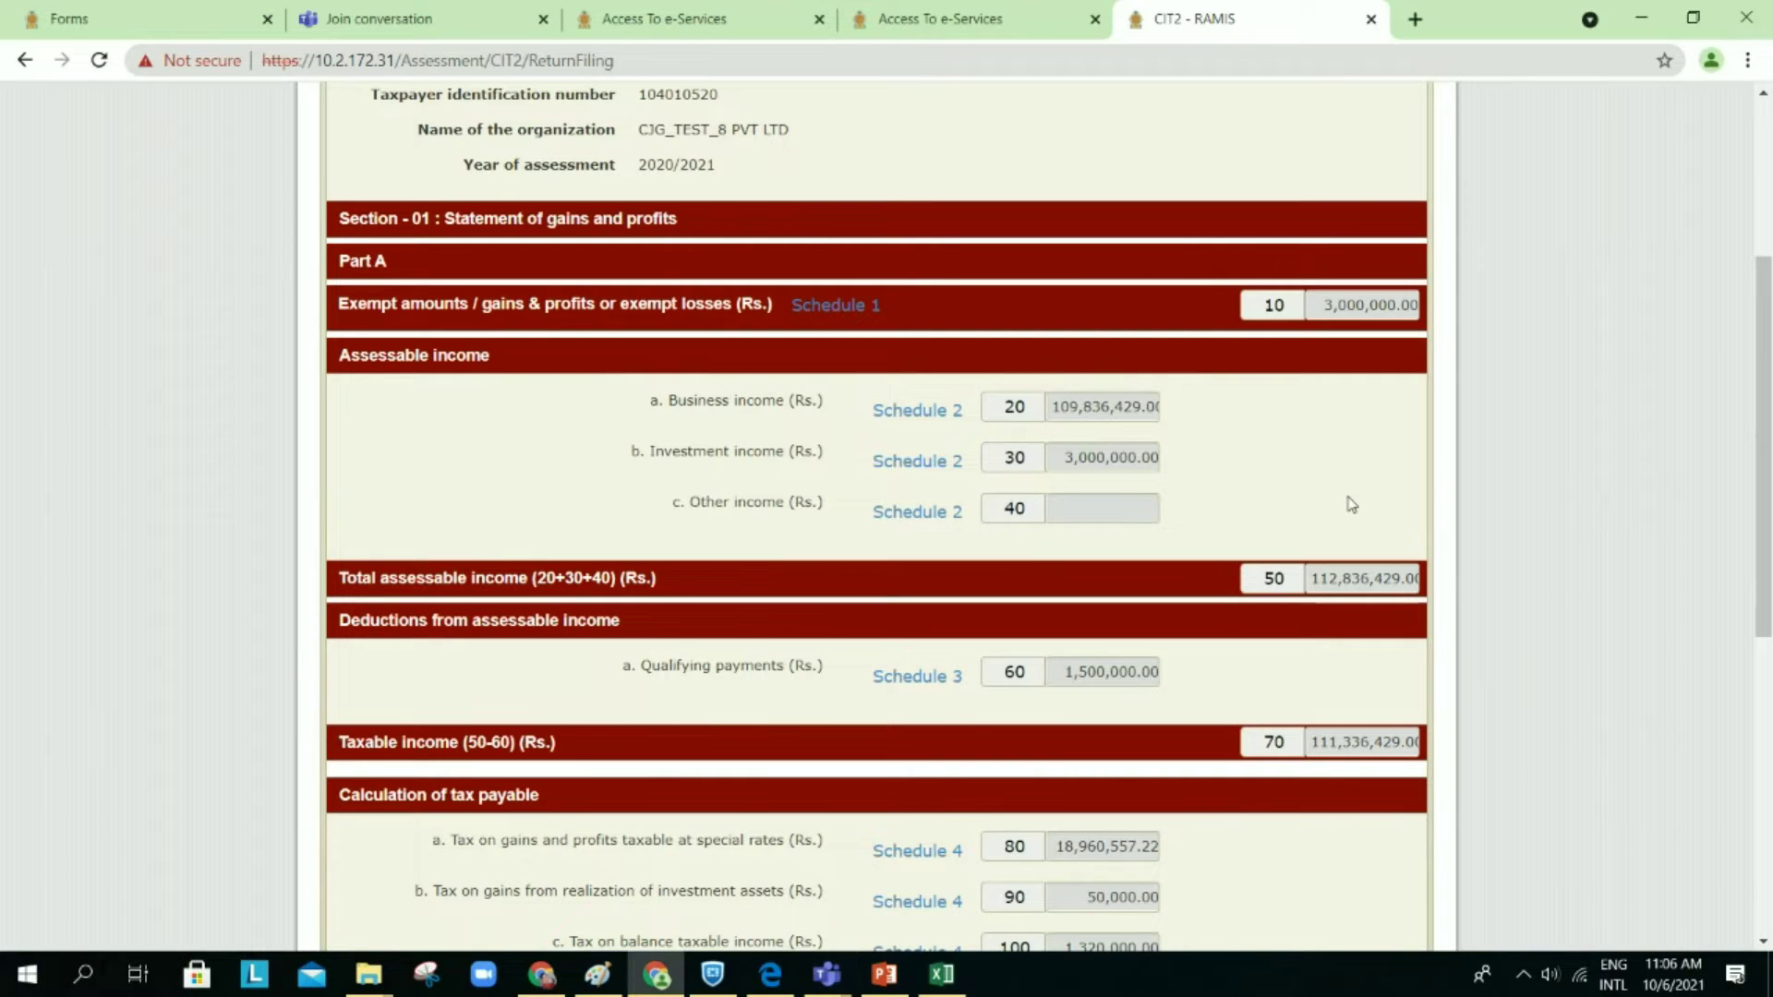
scroll(1351, 503, down, 1)
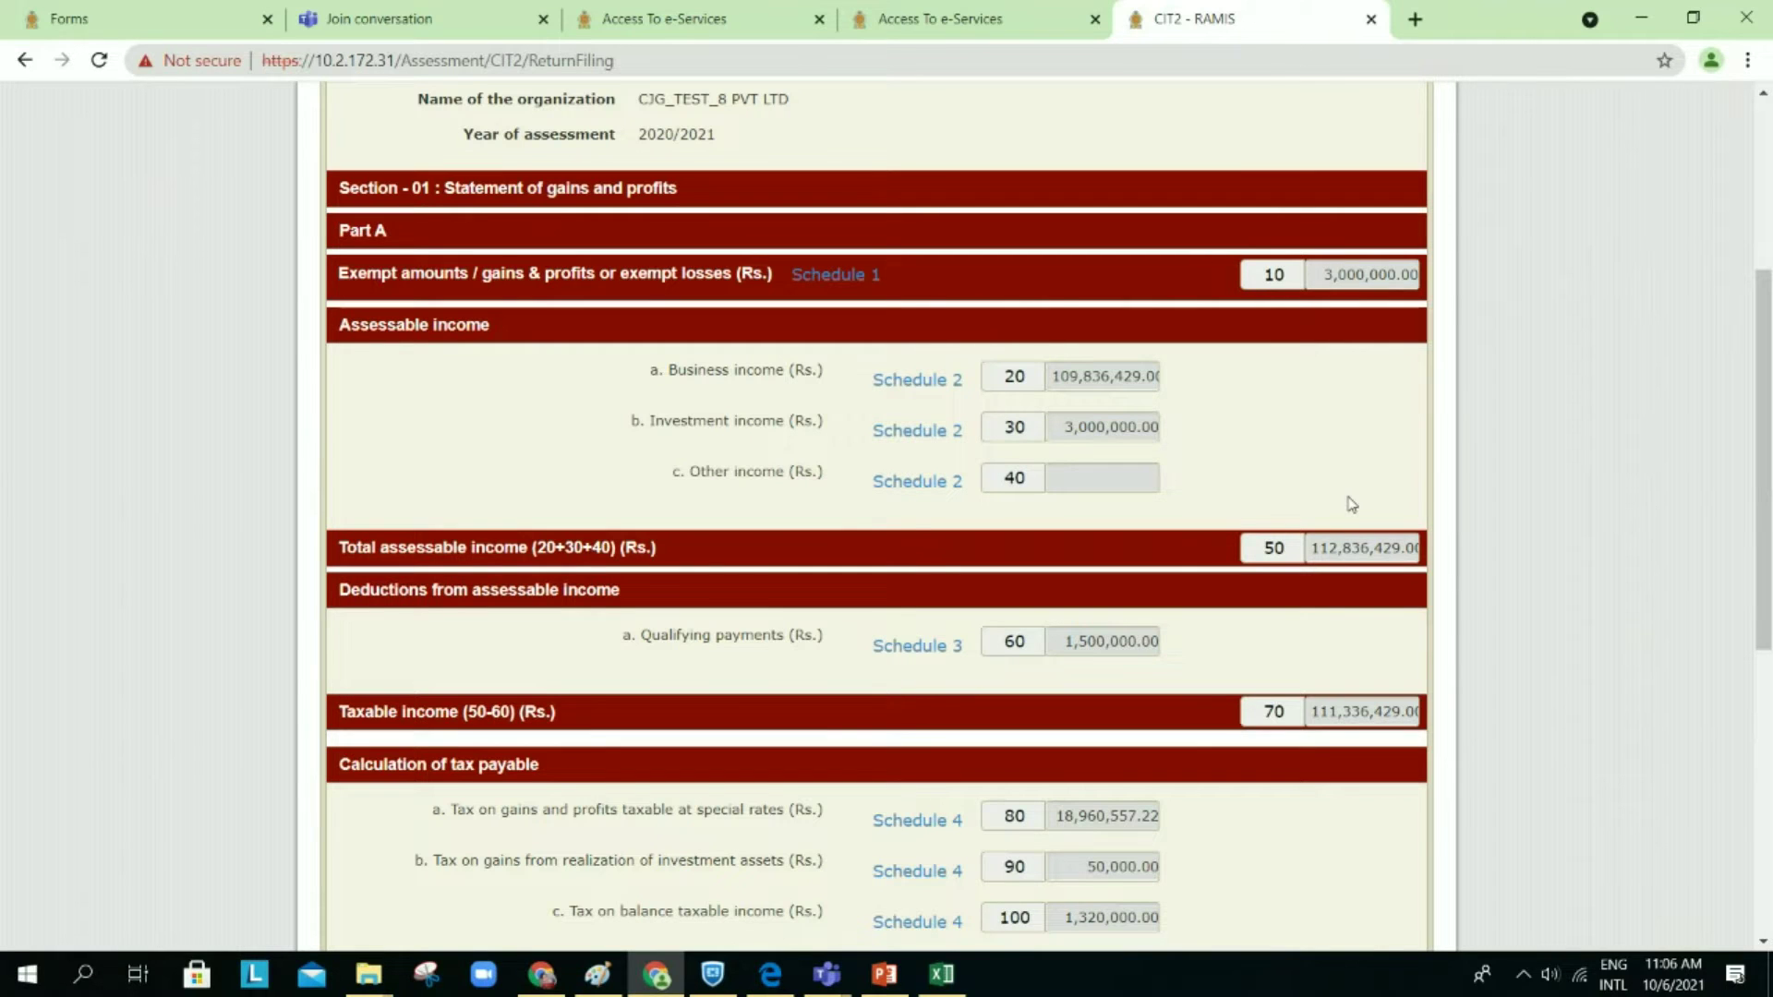
scroll(1351, 503, down, 7)
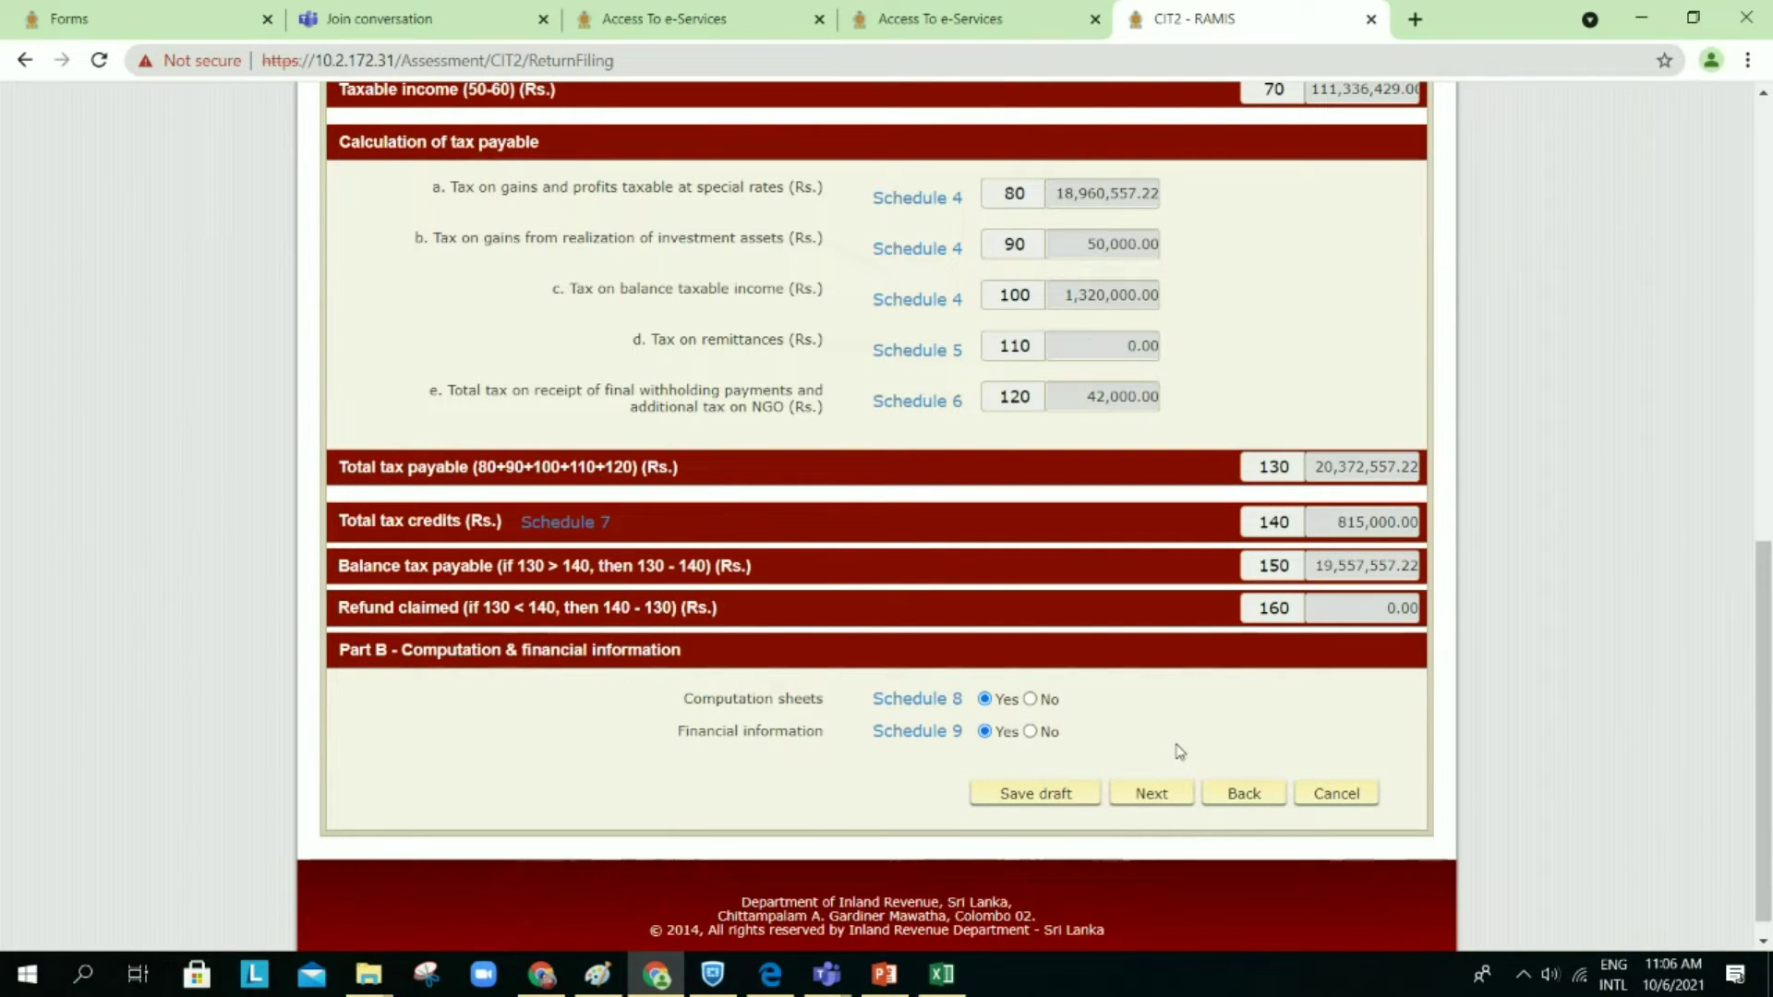
Step: Save Section 1 as a draft, confirming the changes and dismissing the saved notice
click(1156, 796)
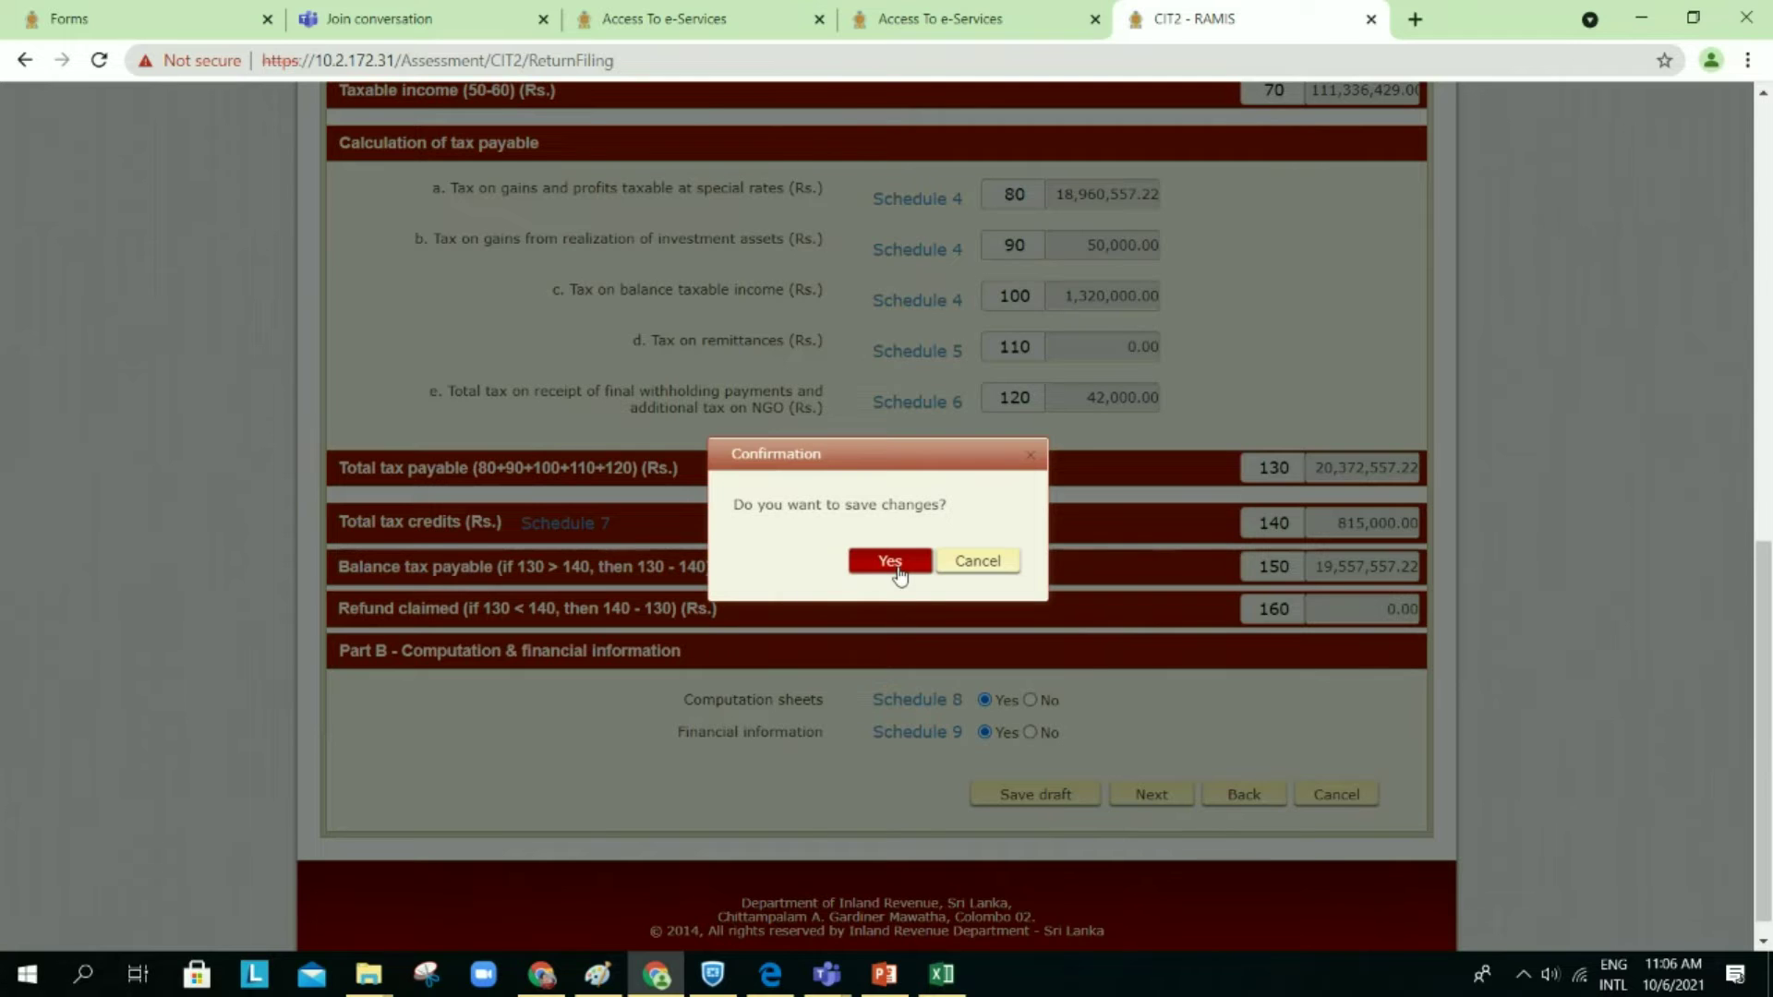
click(897, 569)
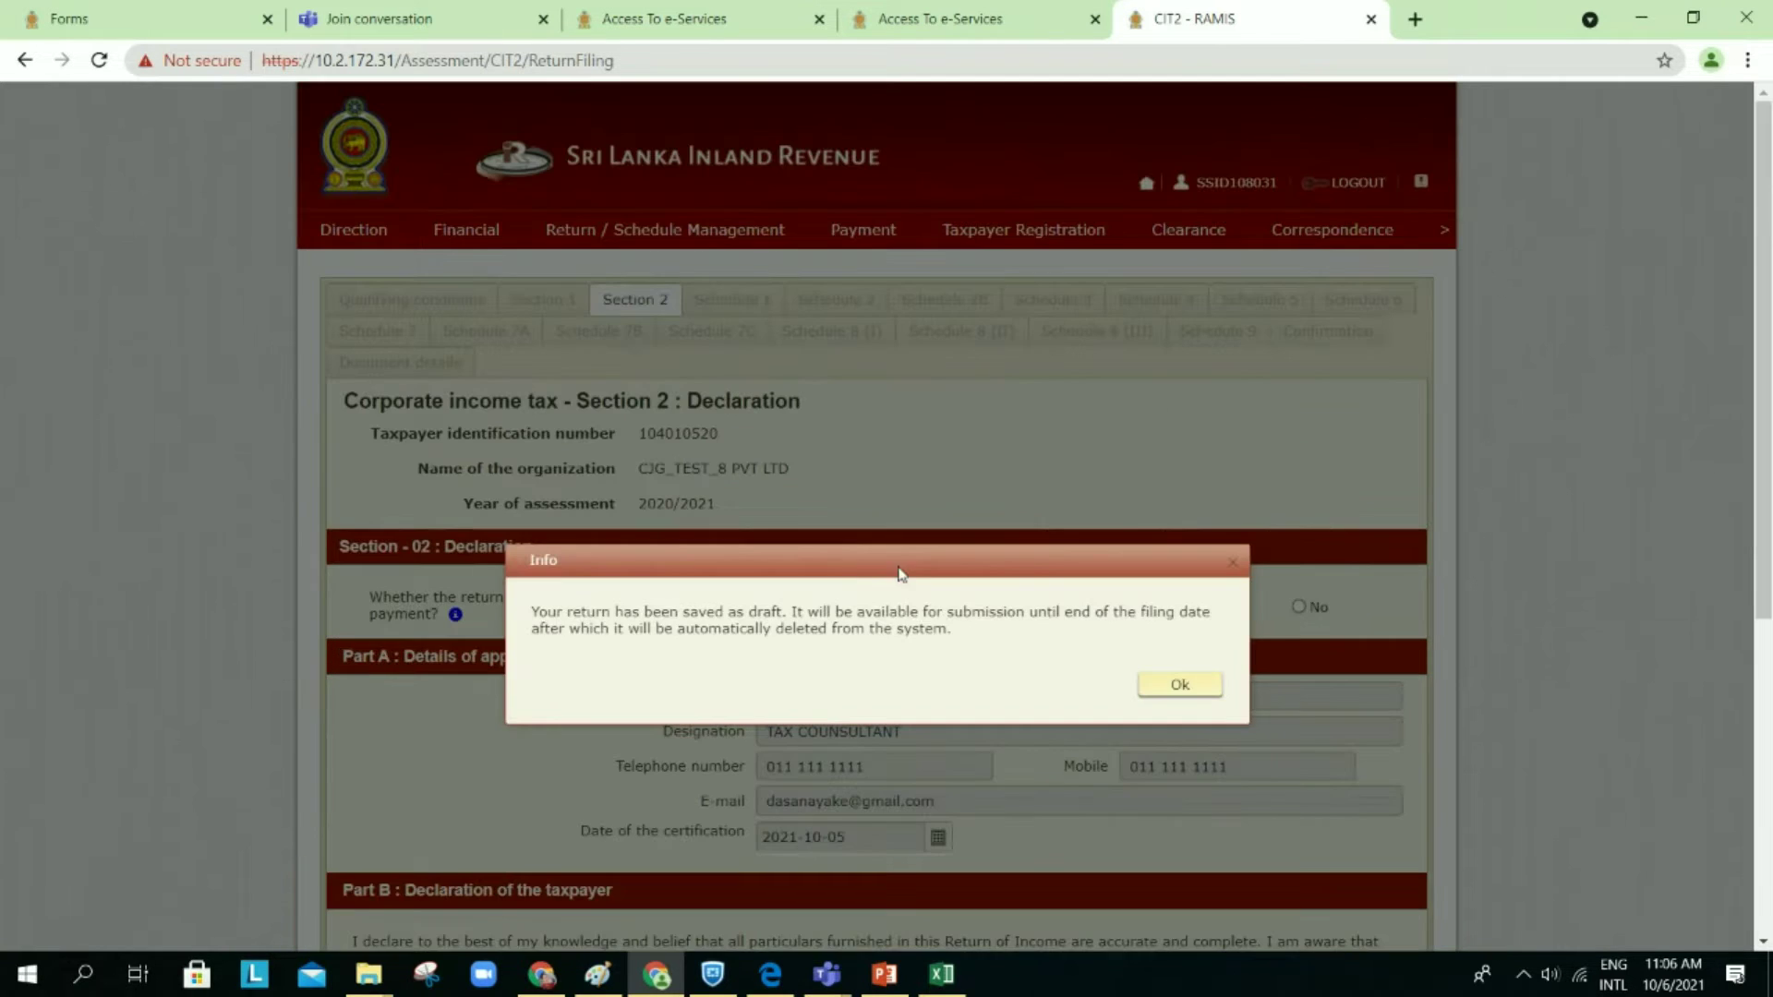
click(1180, 685)
Step: Leave the declaration section and open the Schedule 8 computation sheet from Part B
scroll(1166, 692, down, 5)
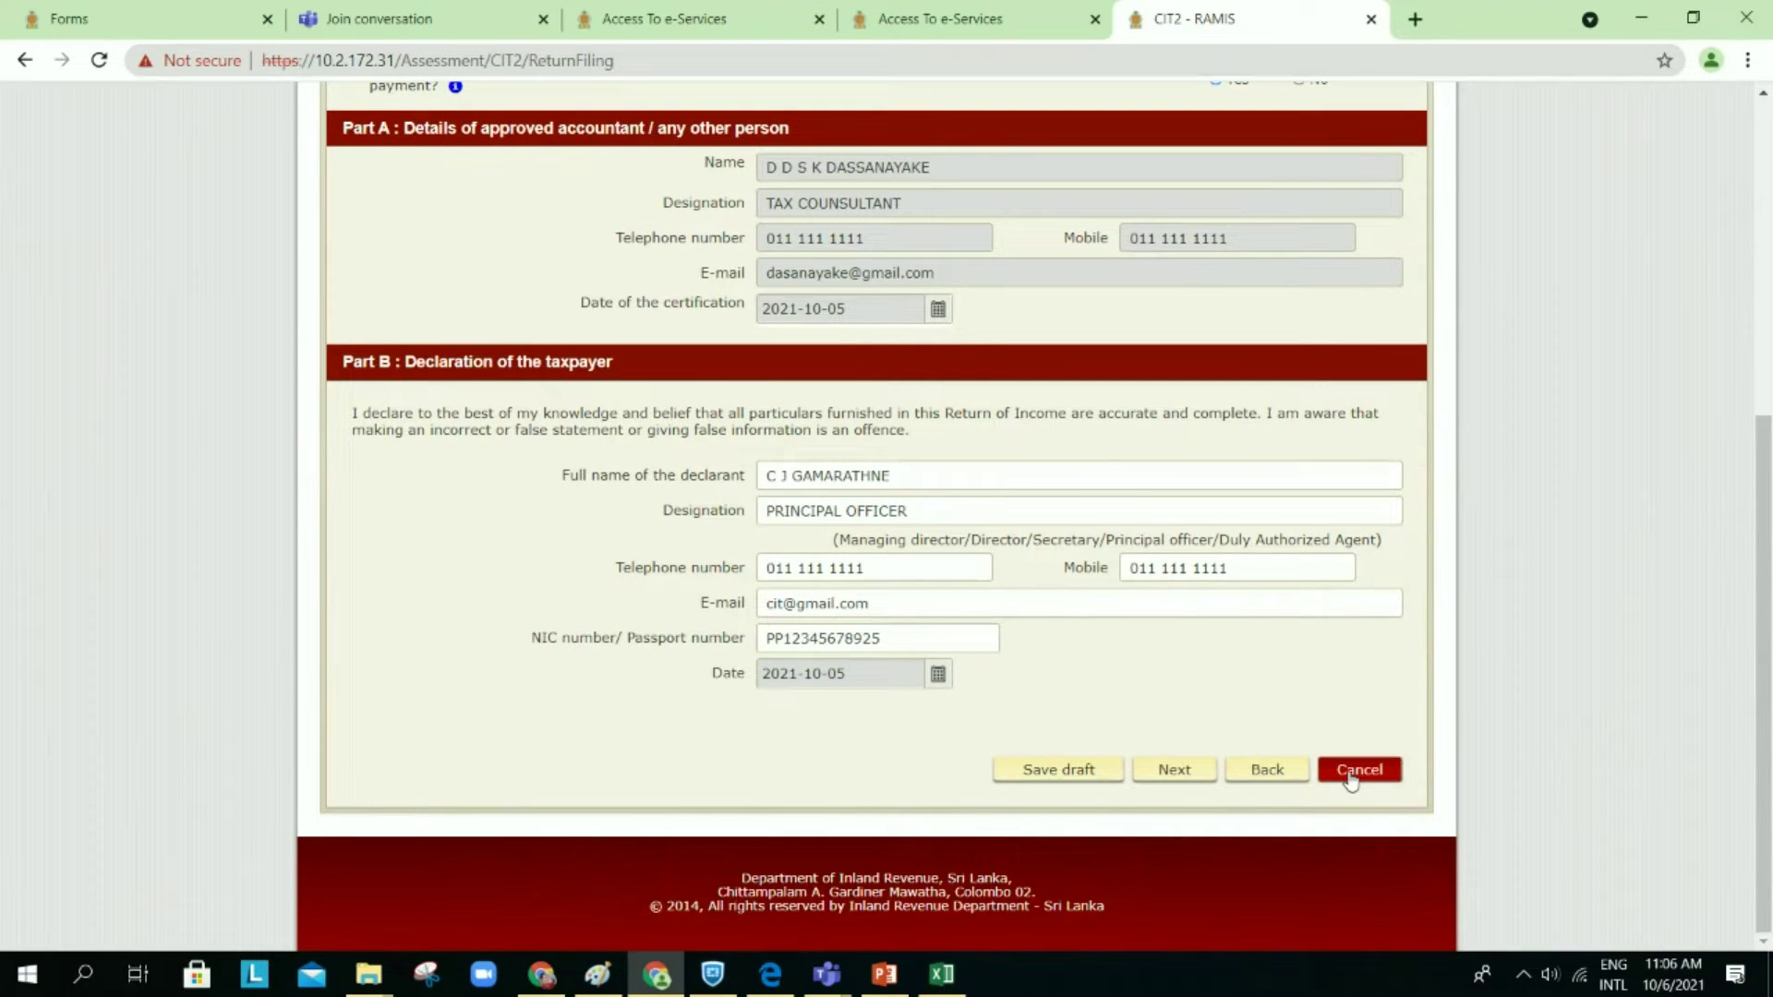
click(1267, 770)
scroll(1061, 719, down, 5)
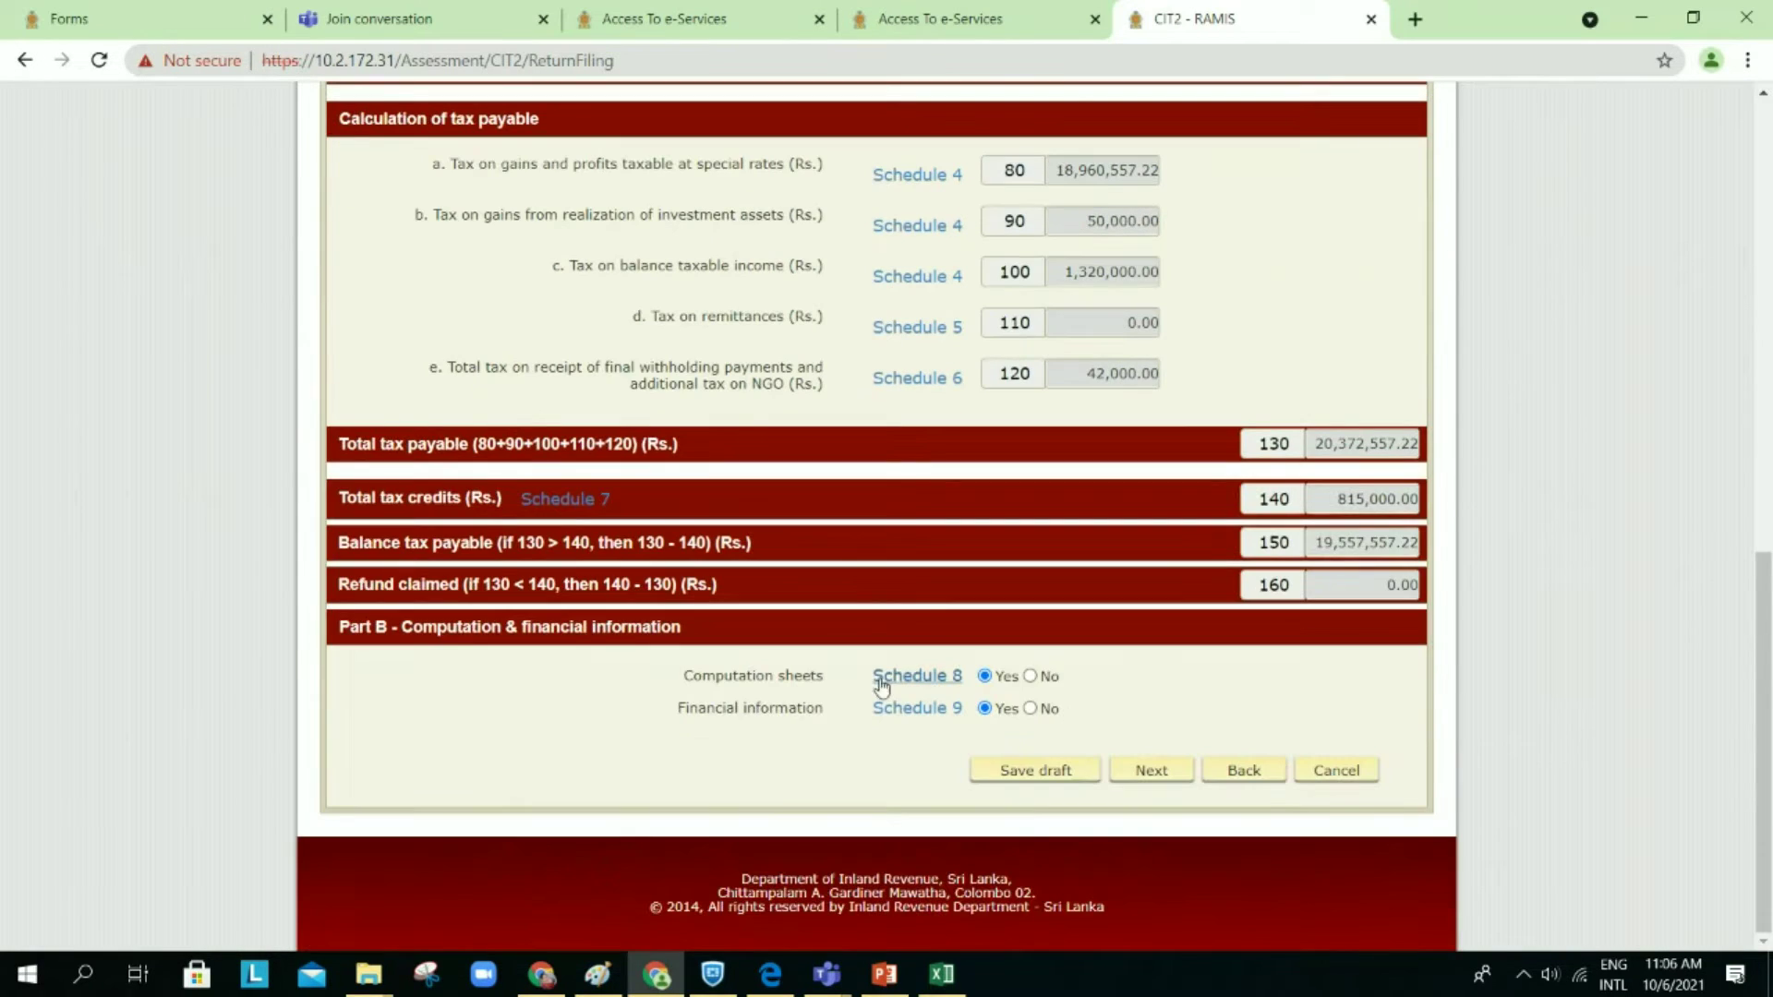
click(880, 680)
scroll(1101, 580, up, 6)
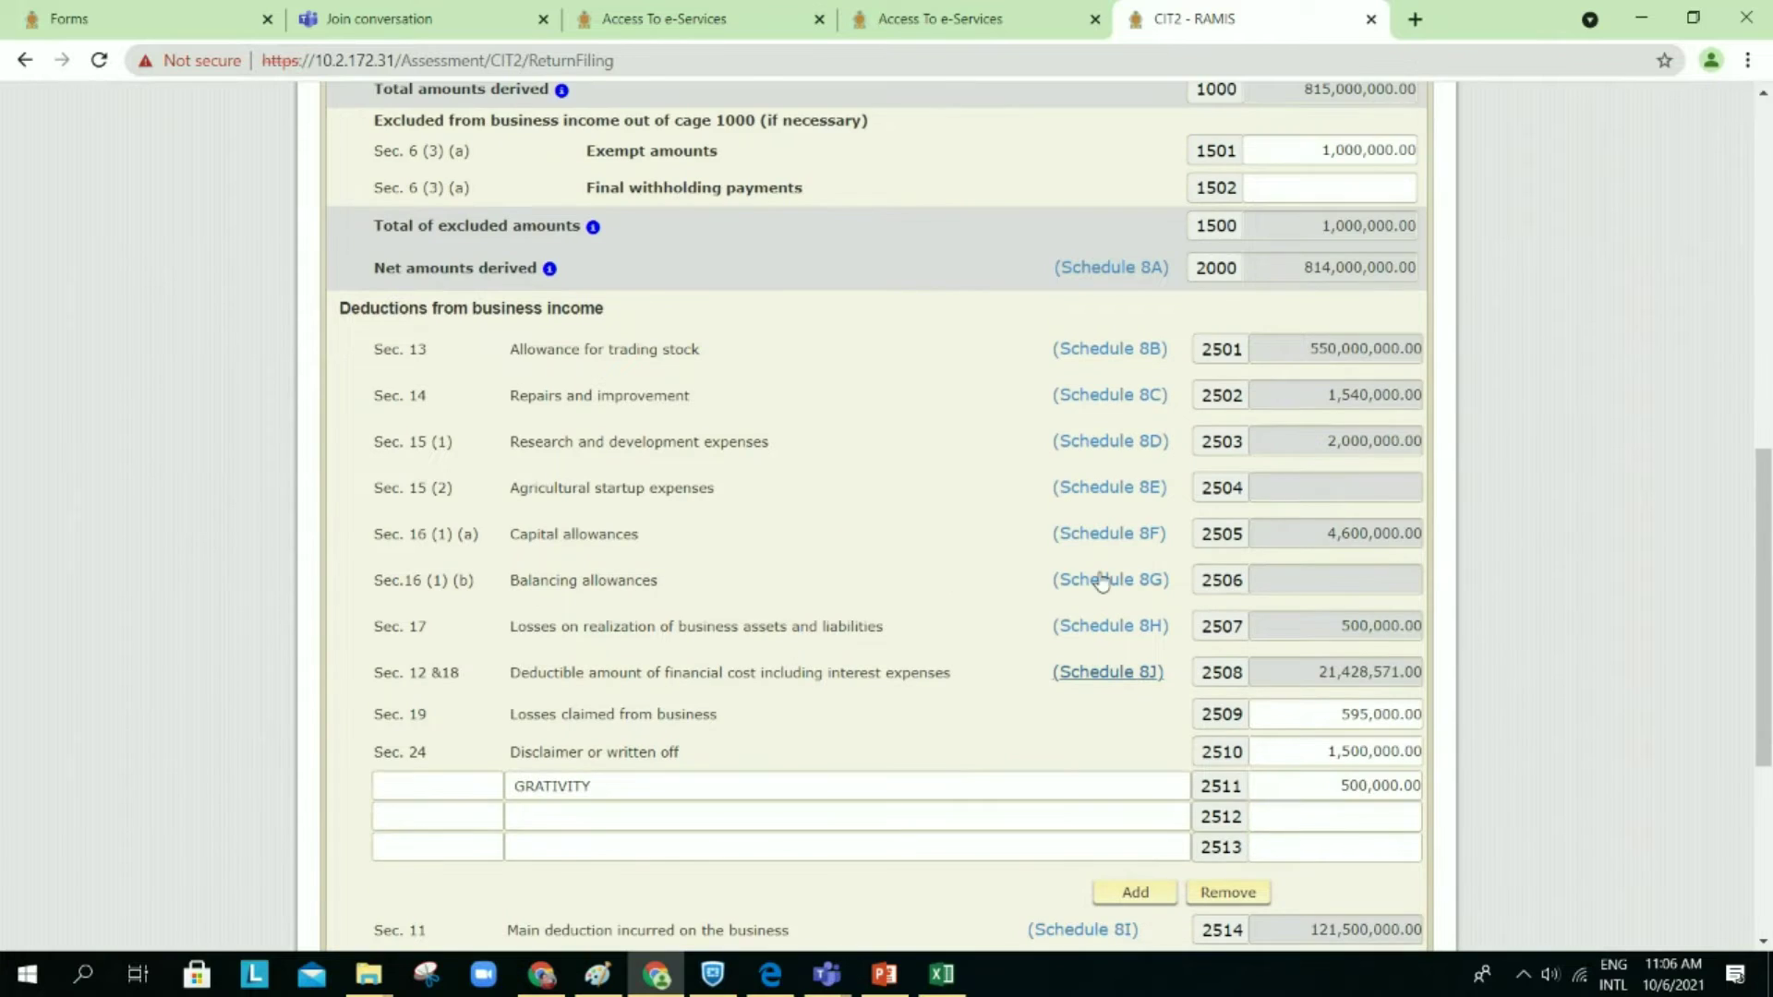
scroll(1101, 580, up, 1)
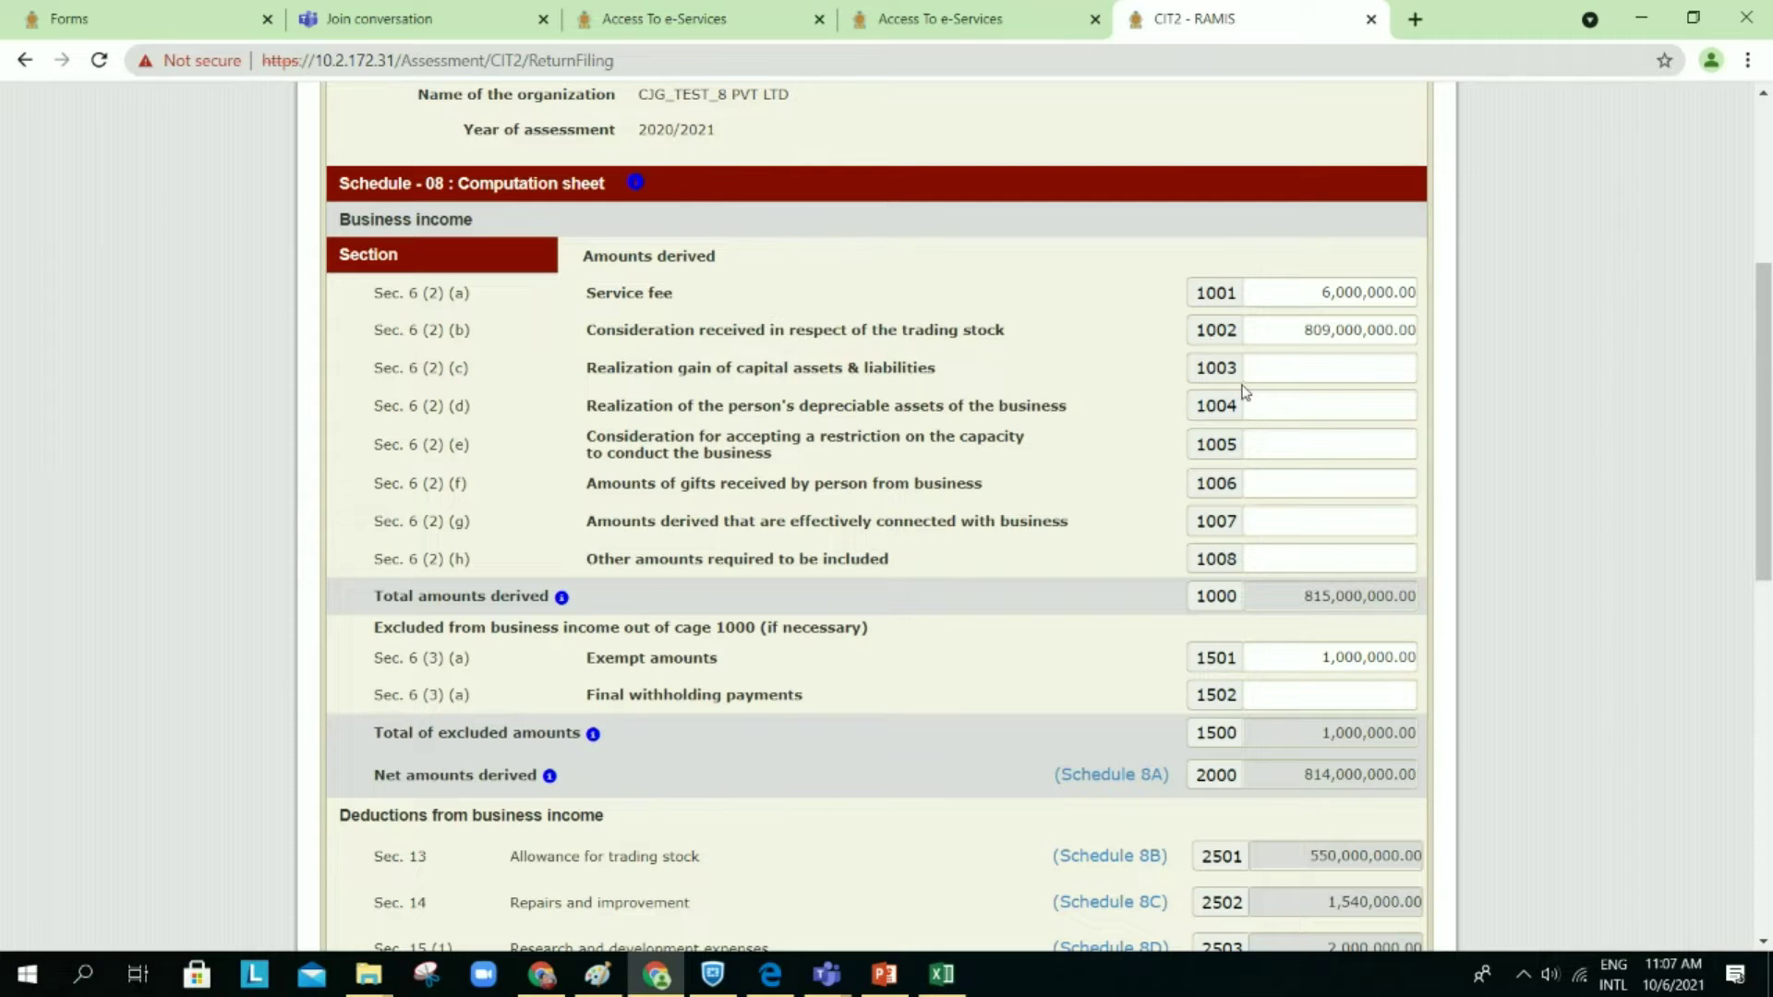
Step: Review Schedule 8's deductions: 1,000,000.00 exempt amounts excluded, net amounts derived 814,000,000.00
ctrl+scroll(1244, 391, up, 3)
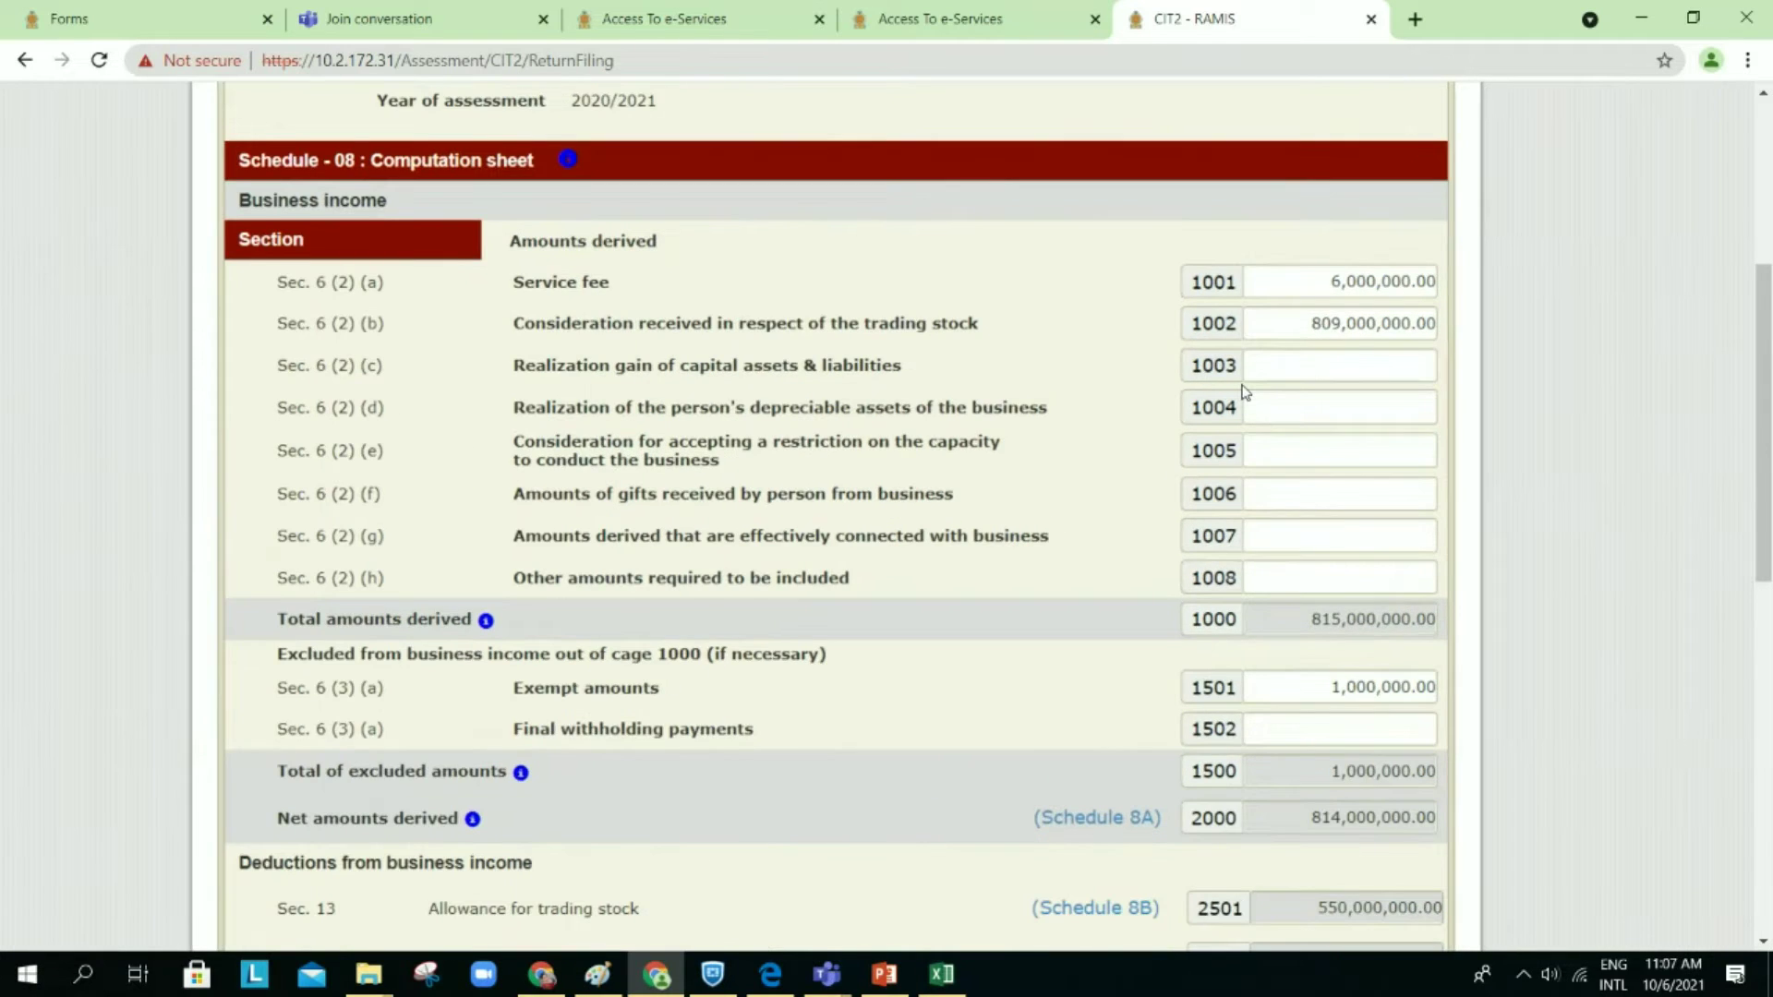
scroll(1337, 426, left, 1)
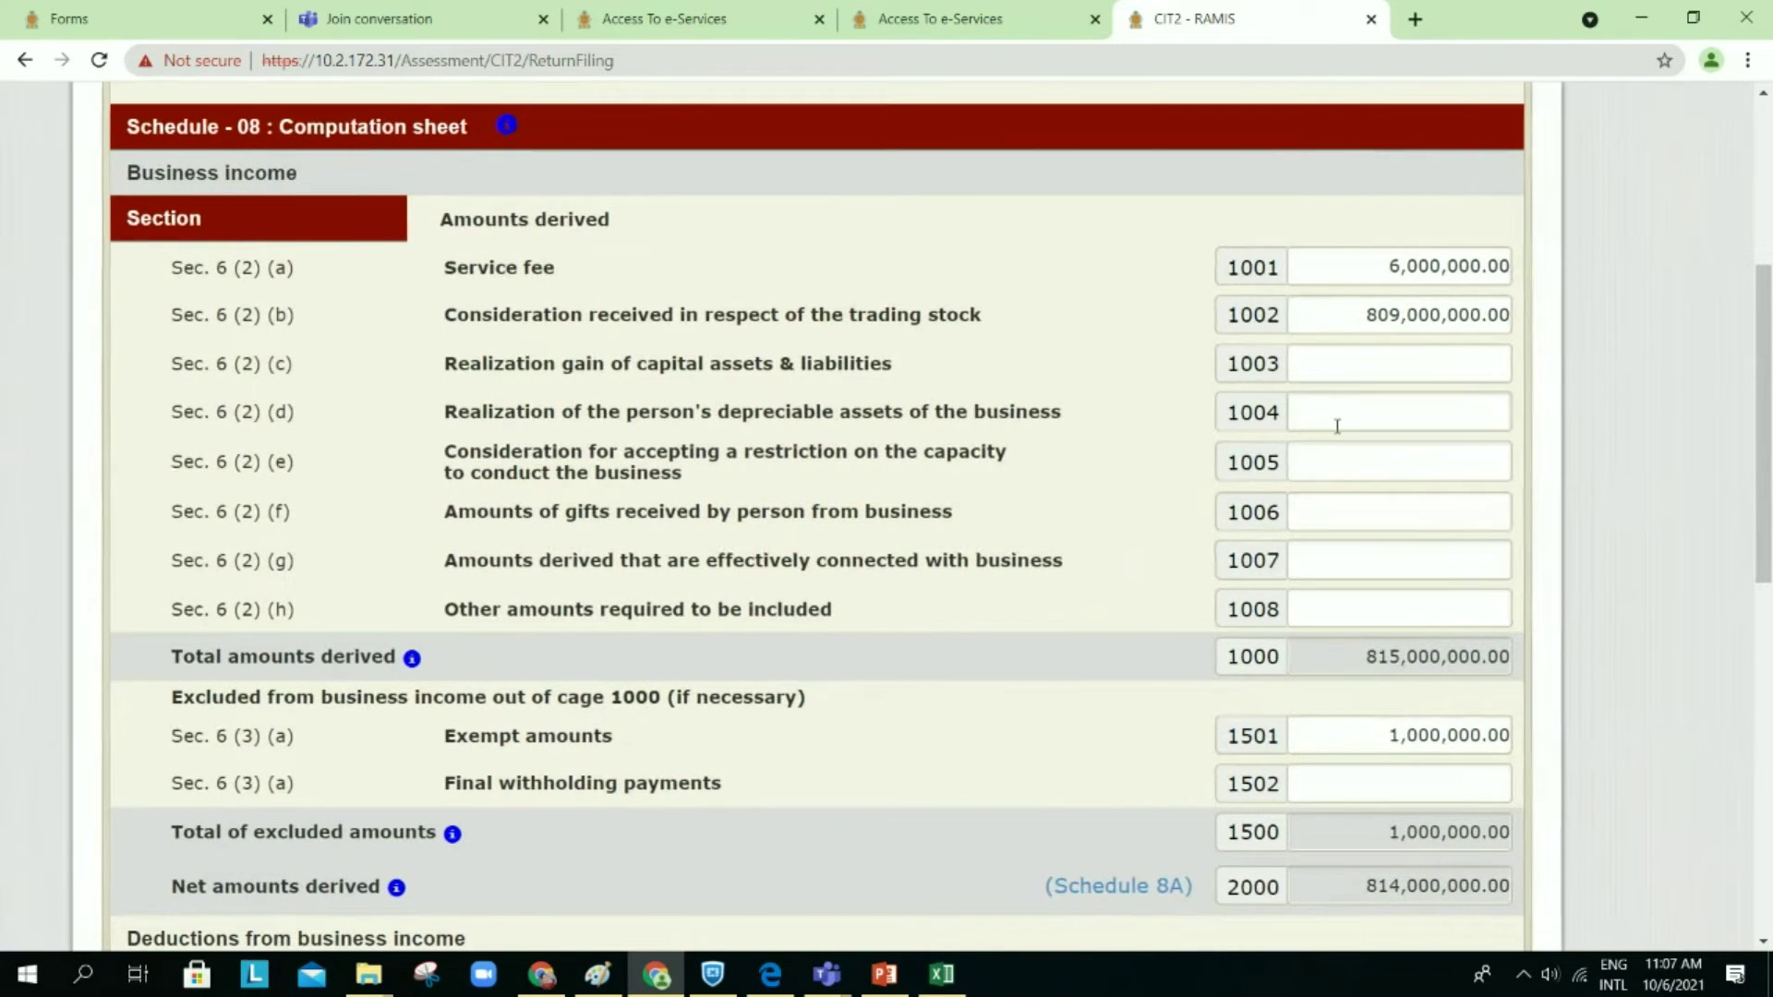
scroll(1337, 426, left, 1)
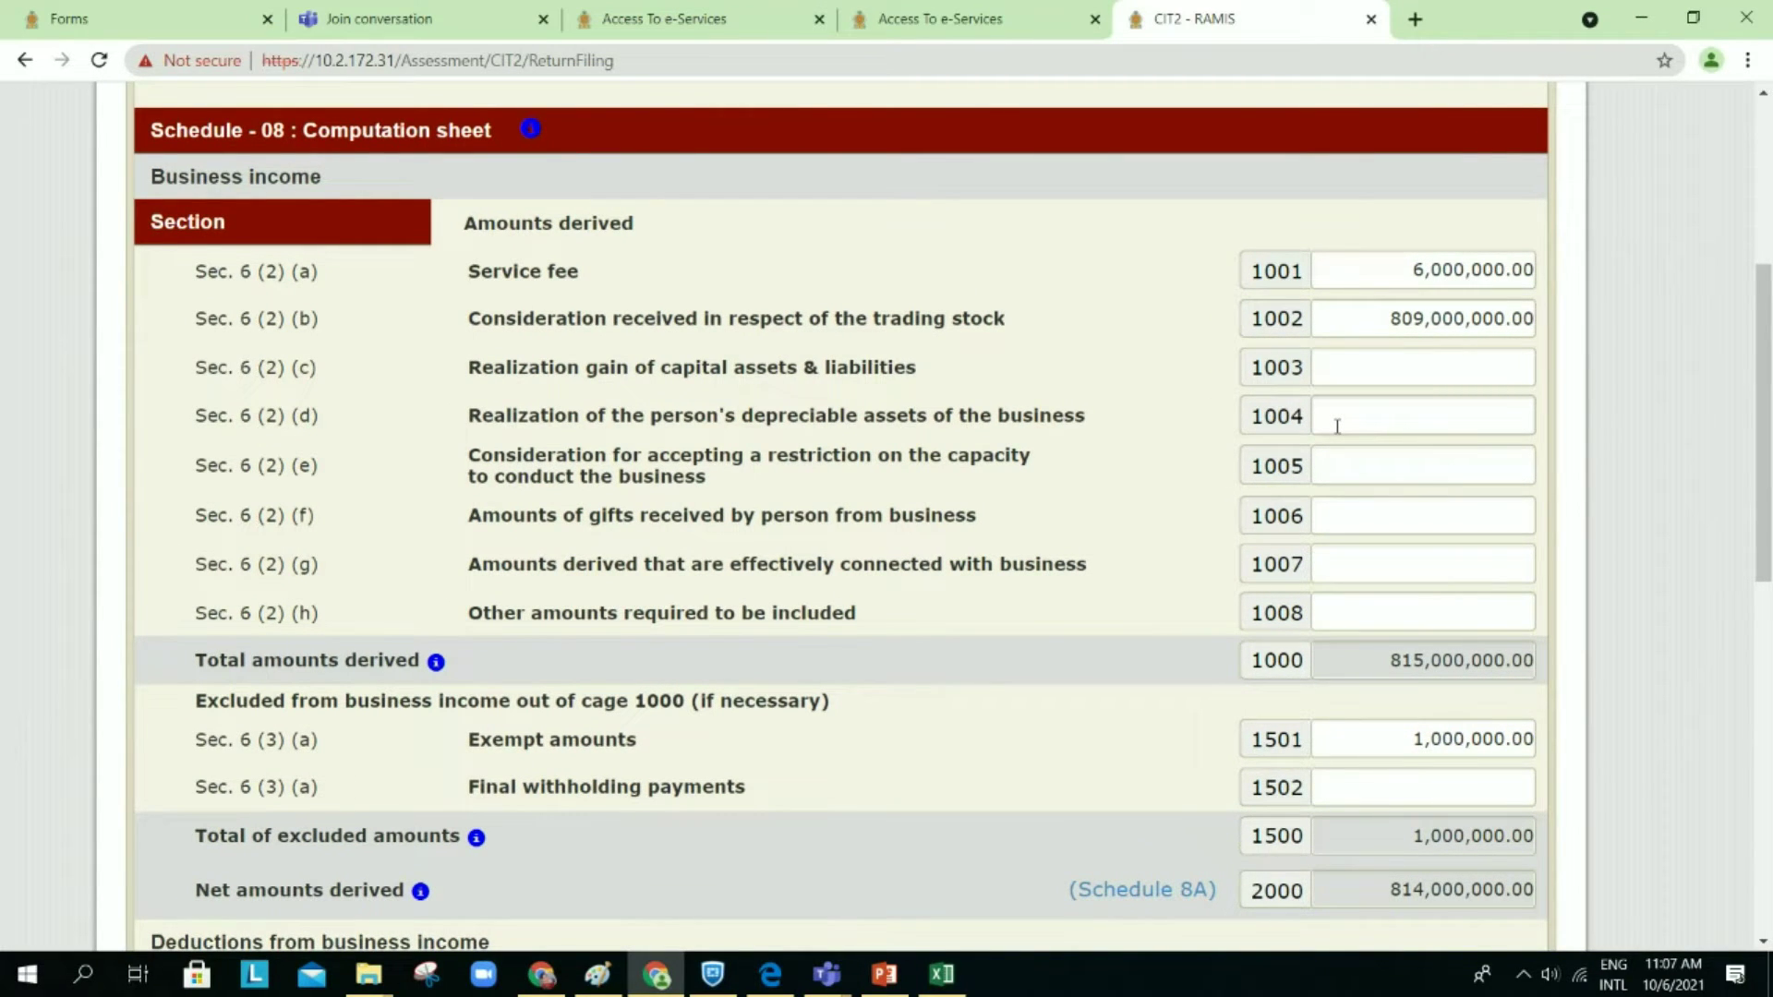
scroll(1337, 426, up, 1)
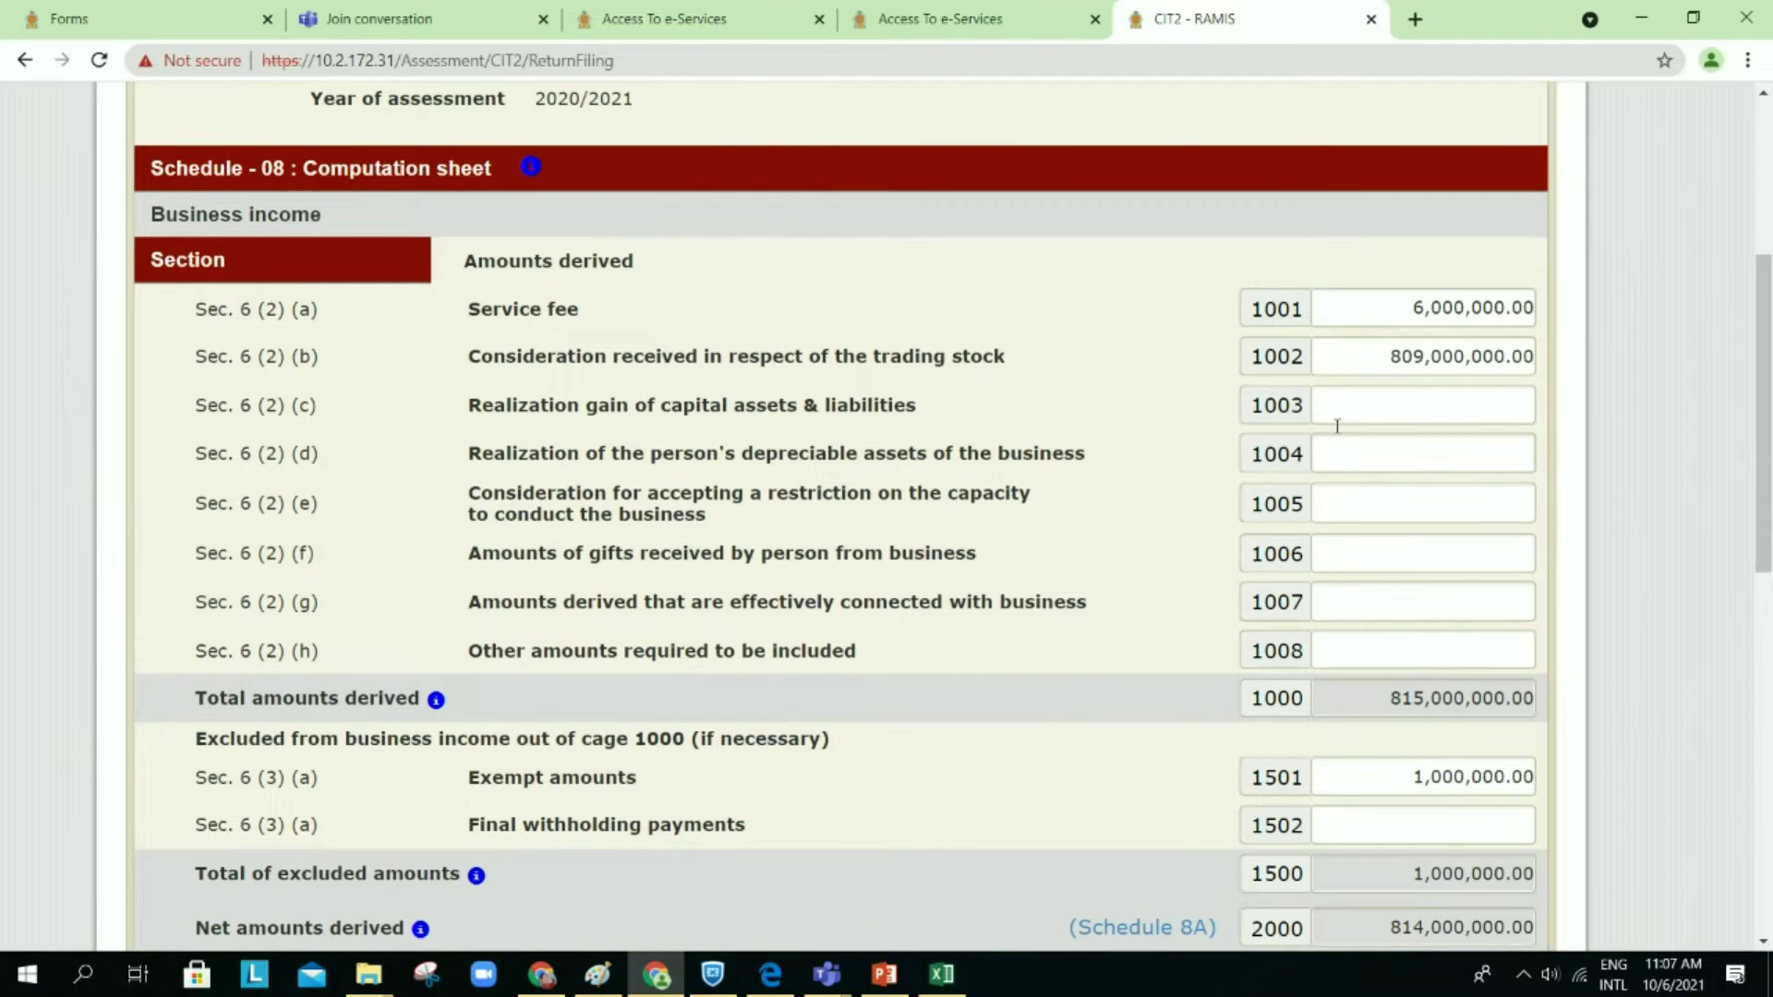
scroll(1338, 426, down, 1)
scroll(1337, 426, down, 1)
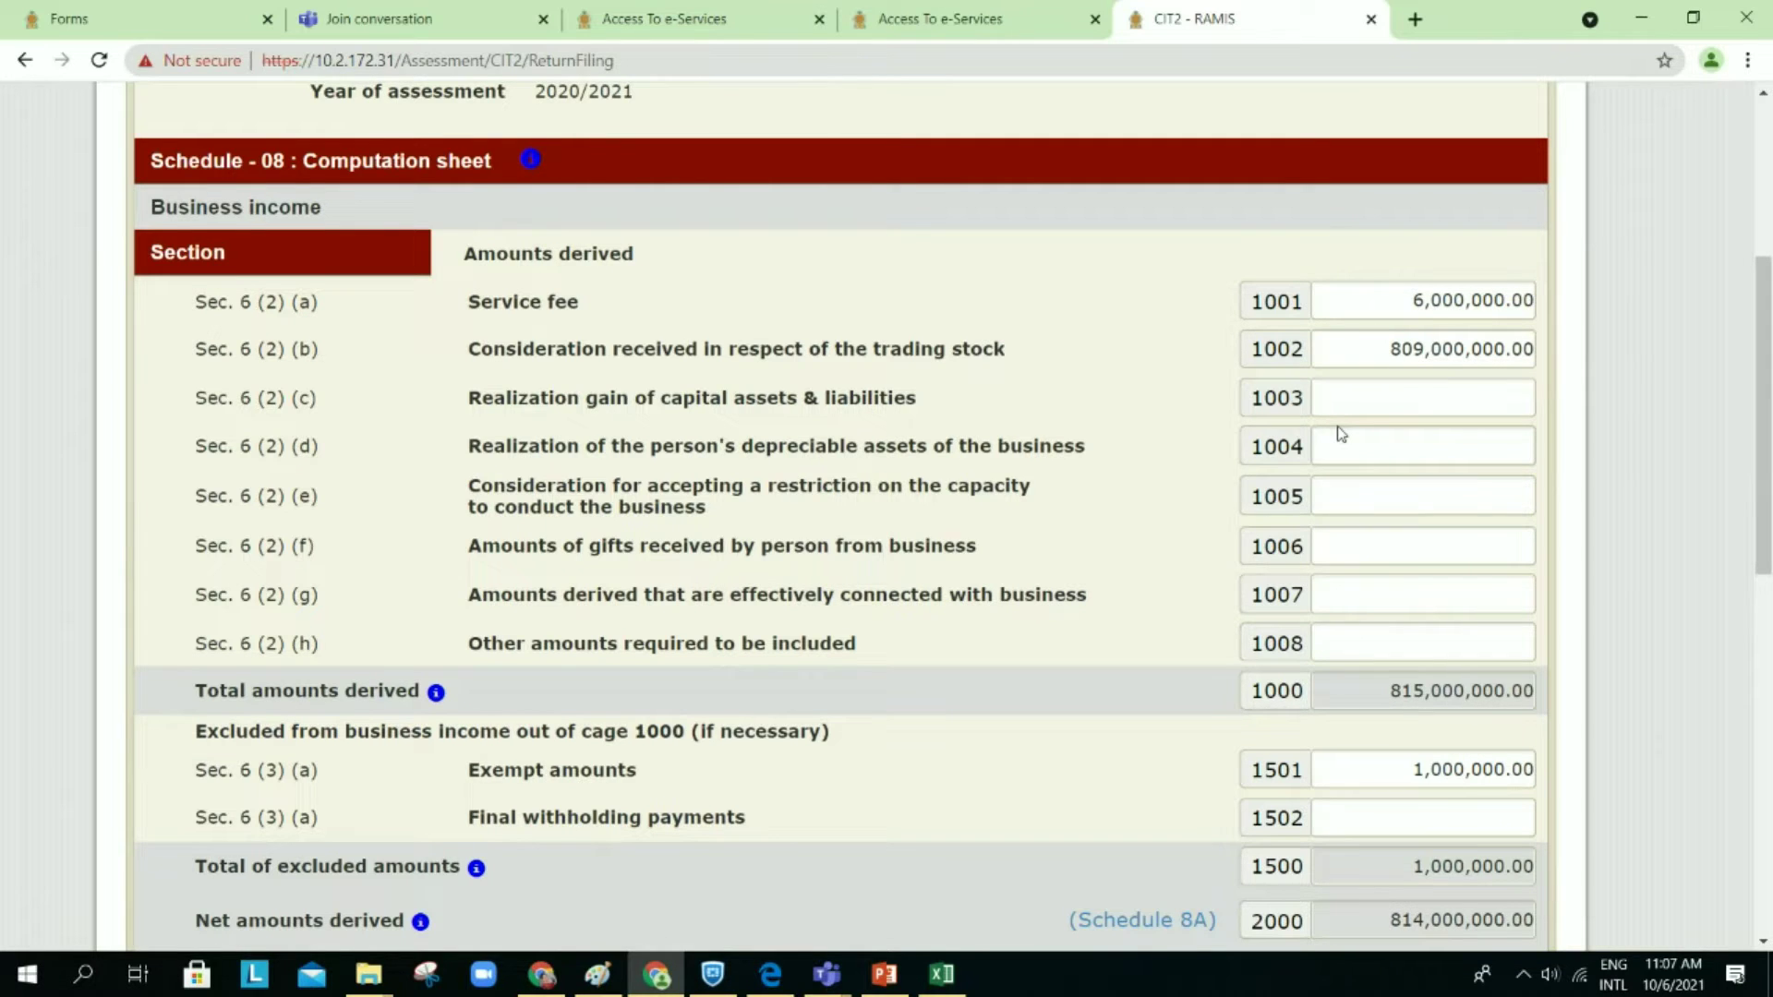
scroll(1341, 434, up, 2)
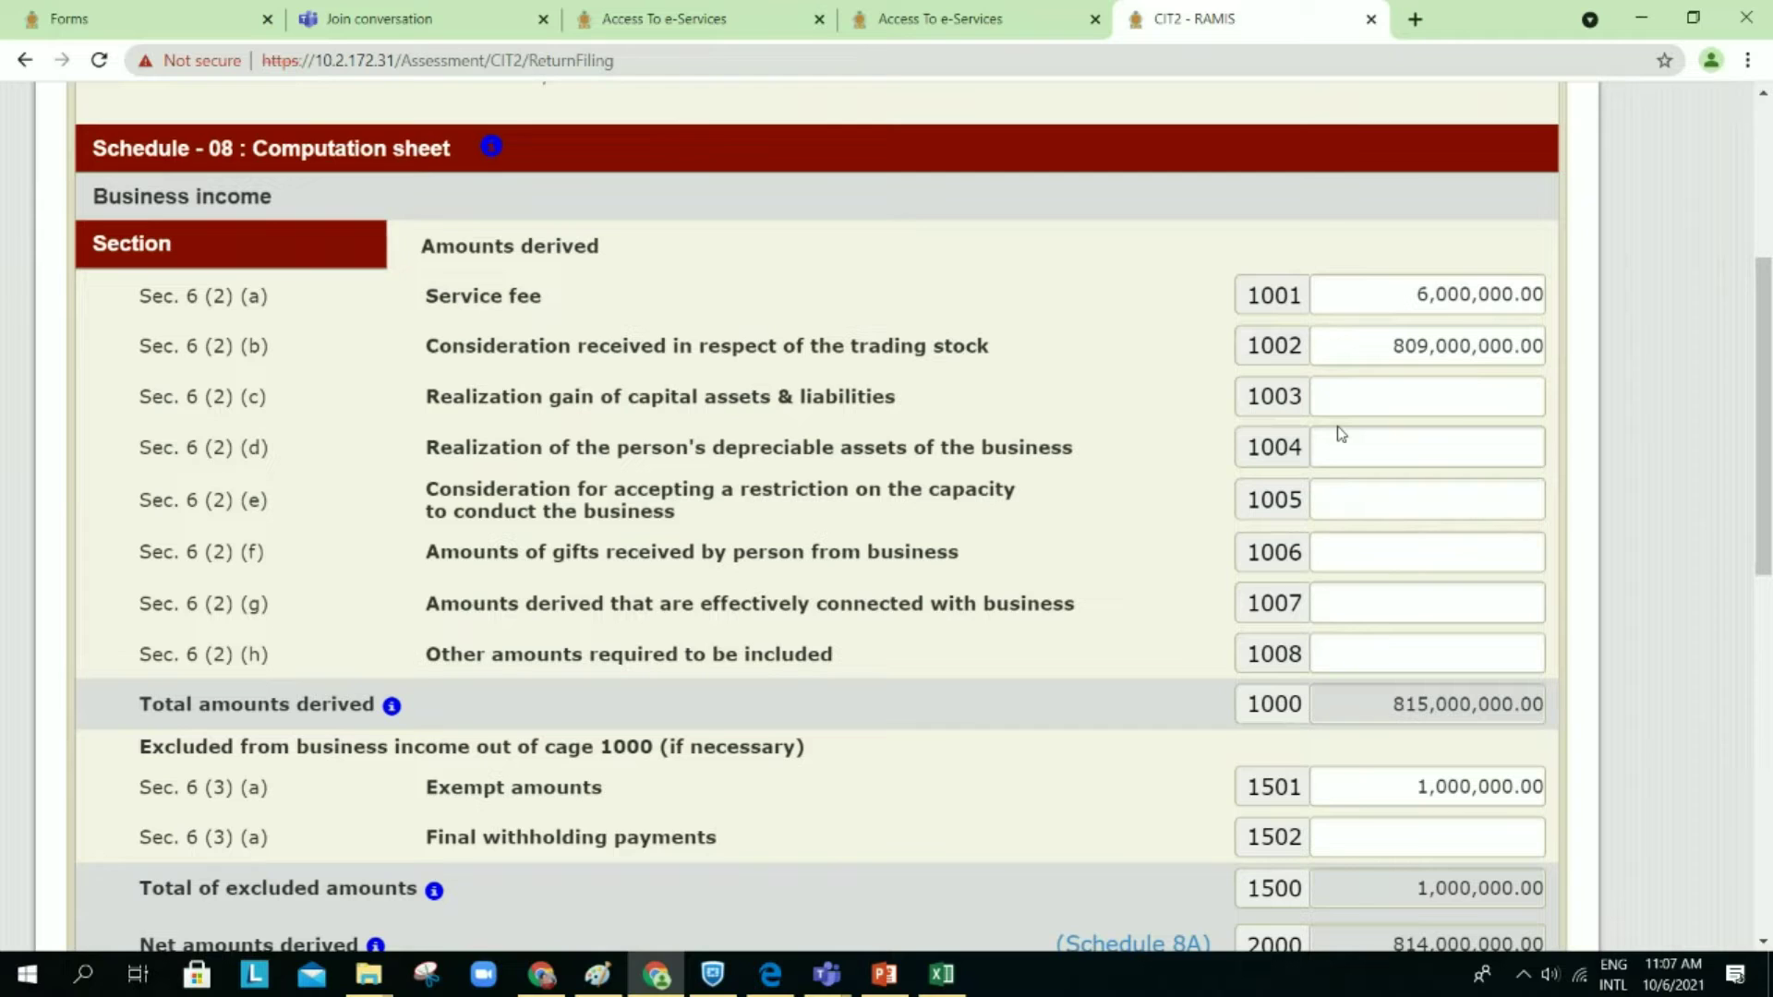
scroll(1341, 434, up, 1)
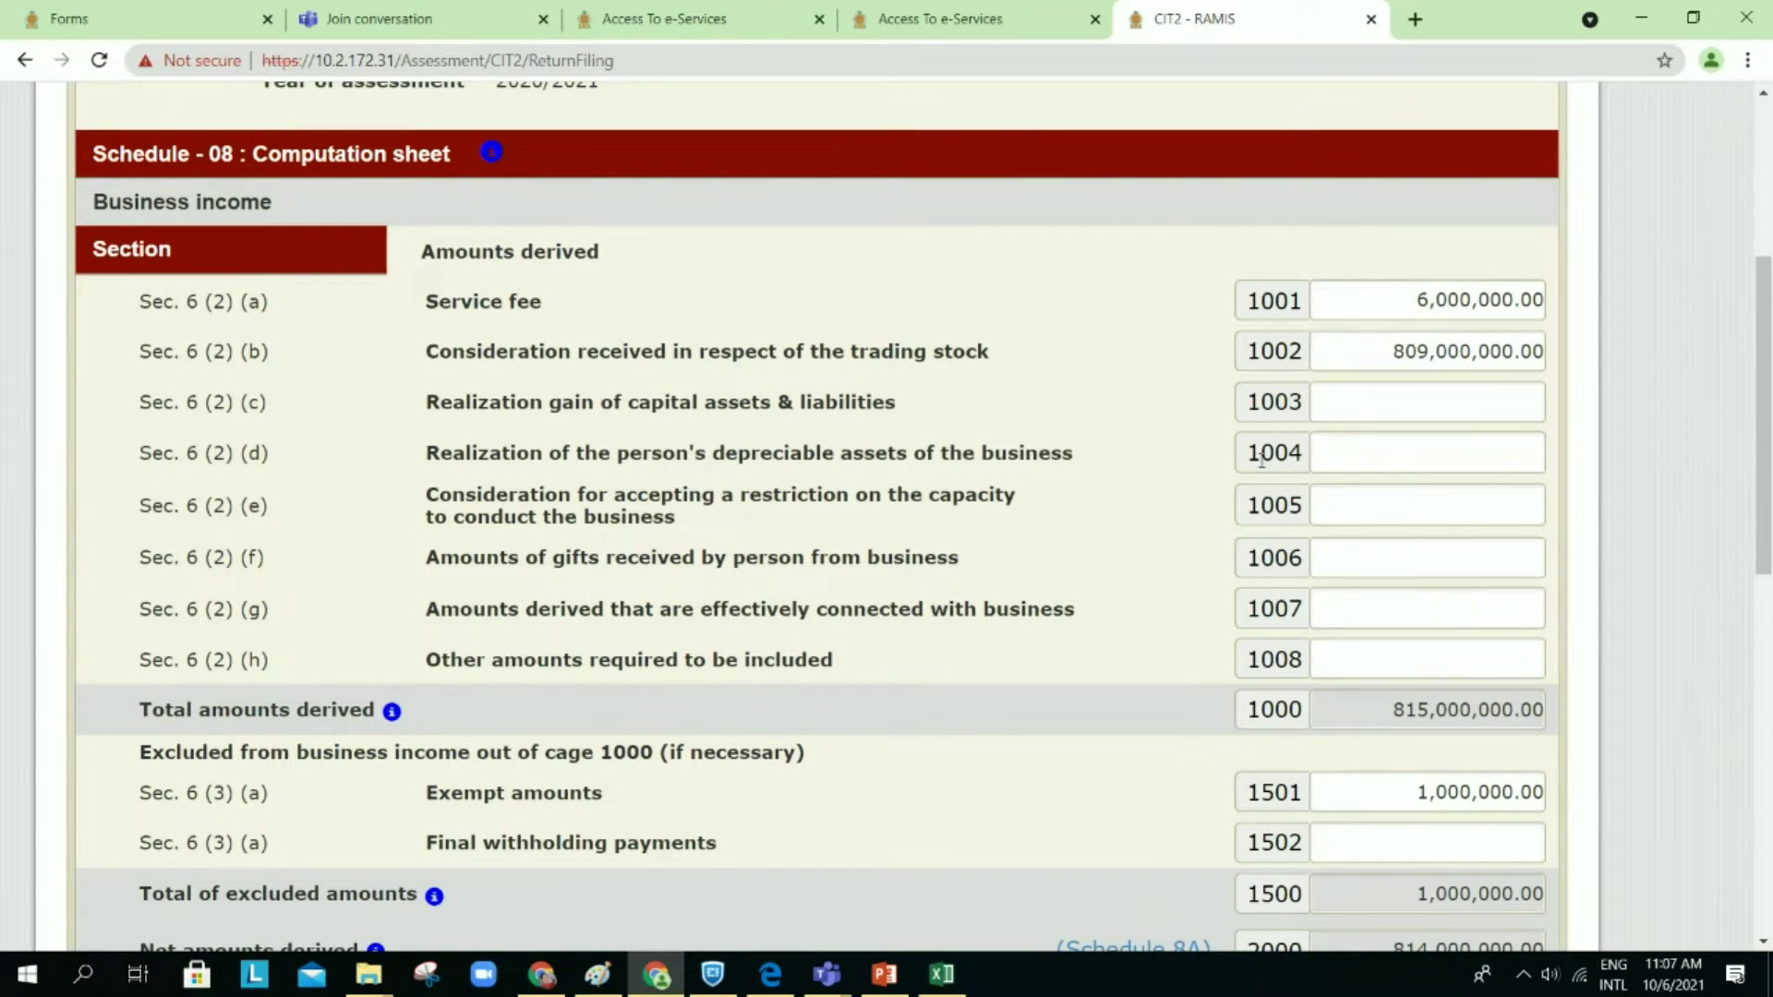
scroll(1262, 460, down, 1)
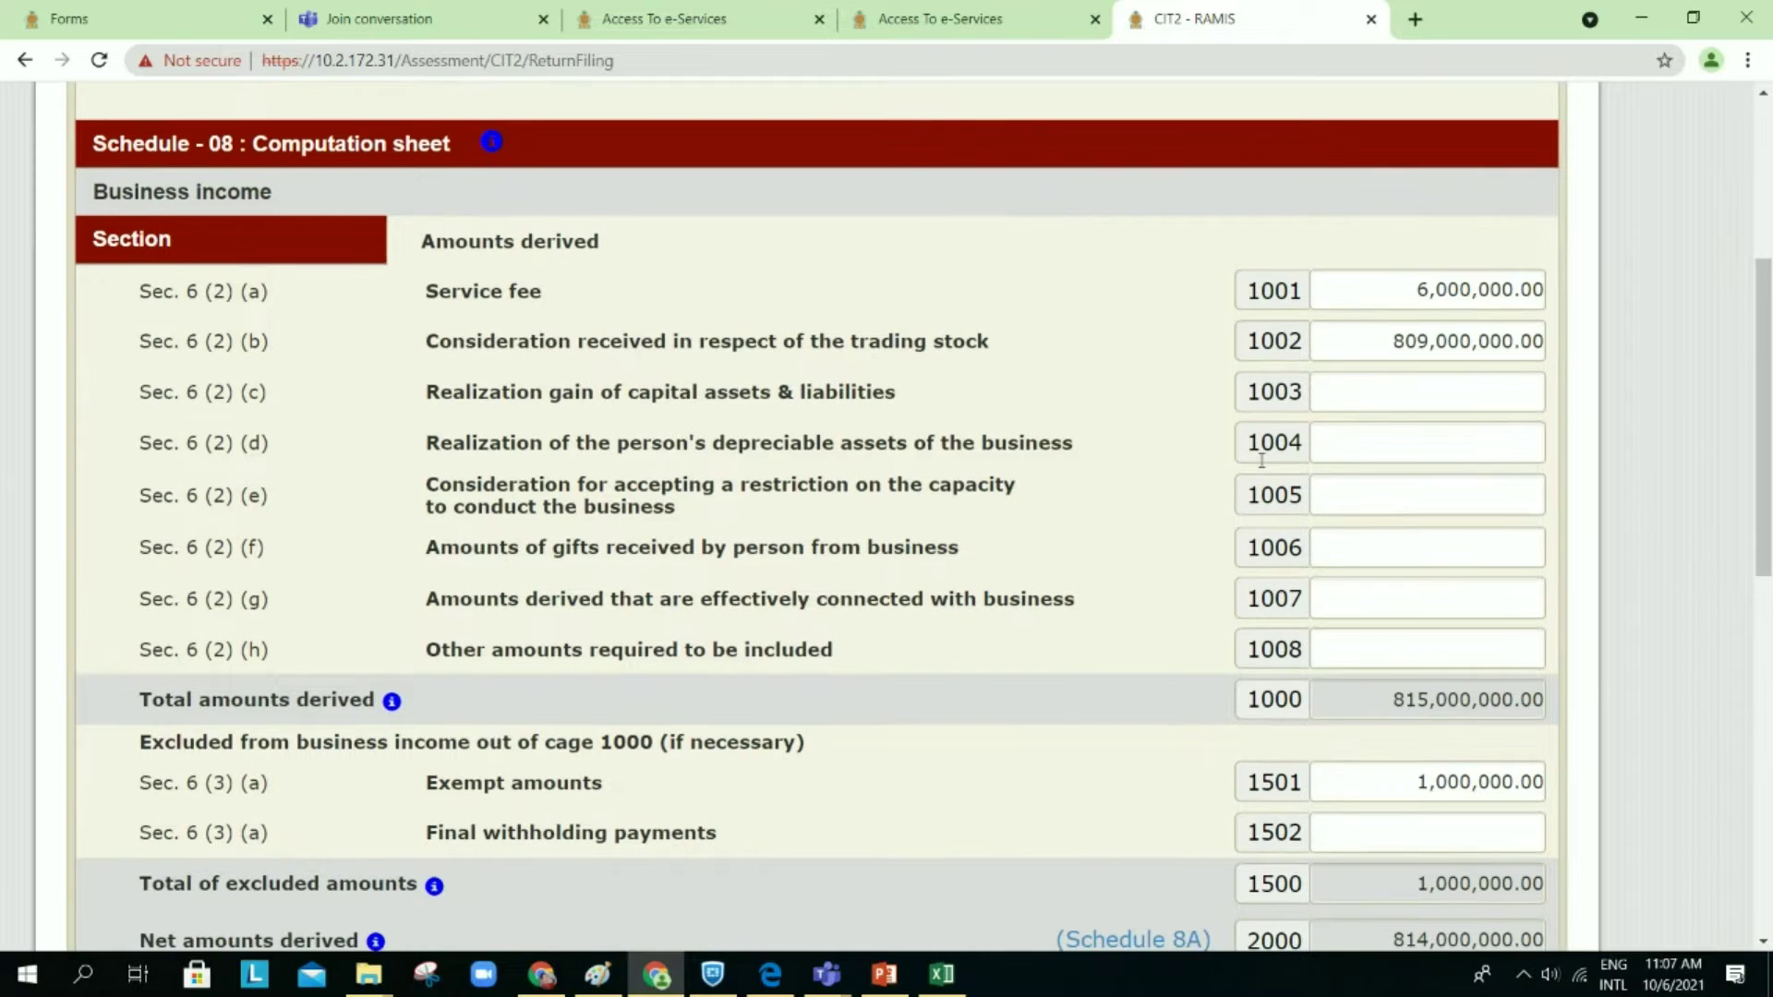
scroll(1262, 460, down, 1)
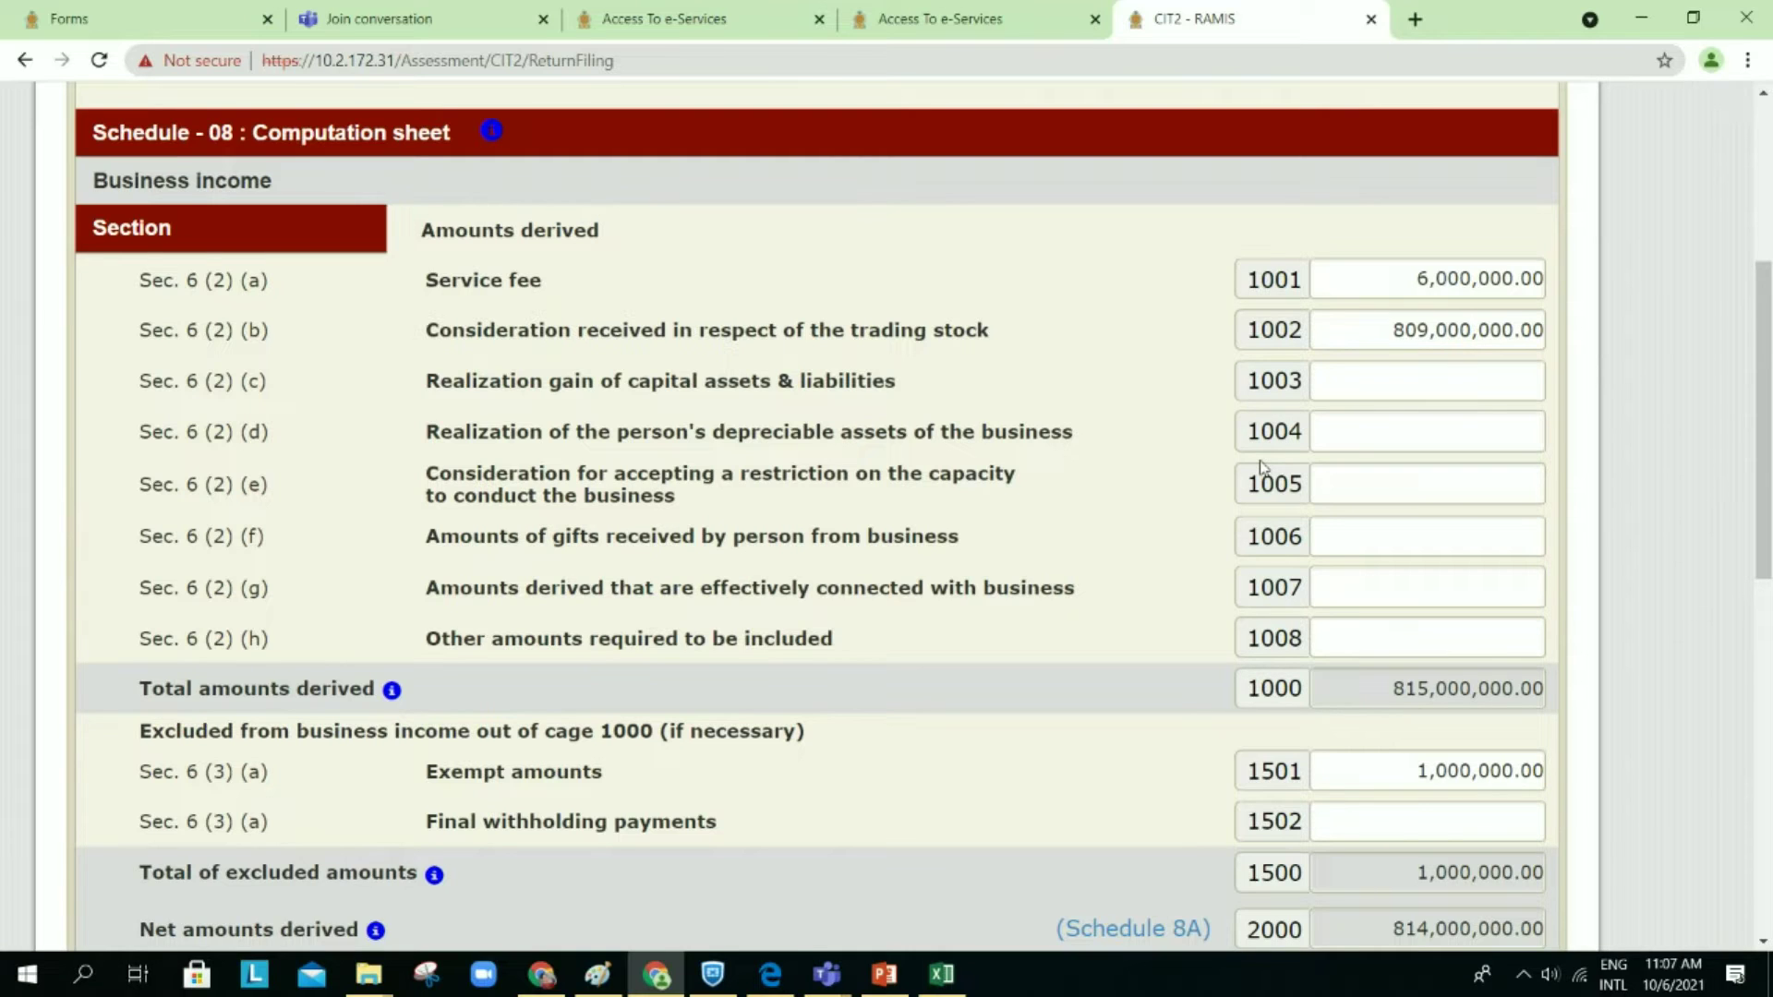
scroll(1261, 465, down, 1)
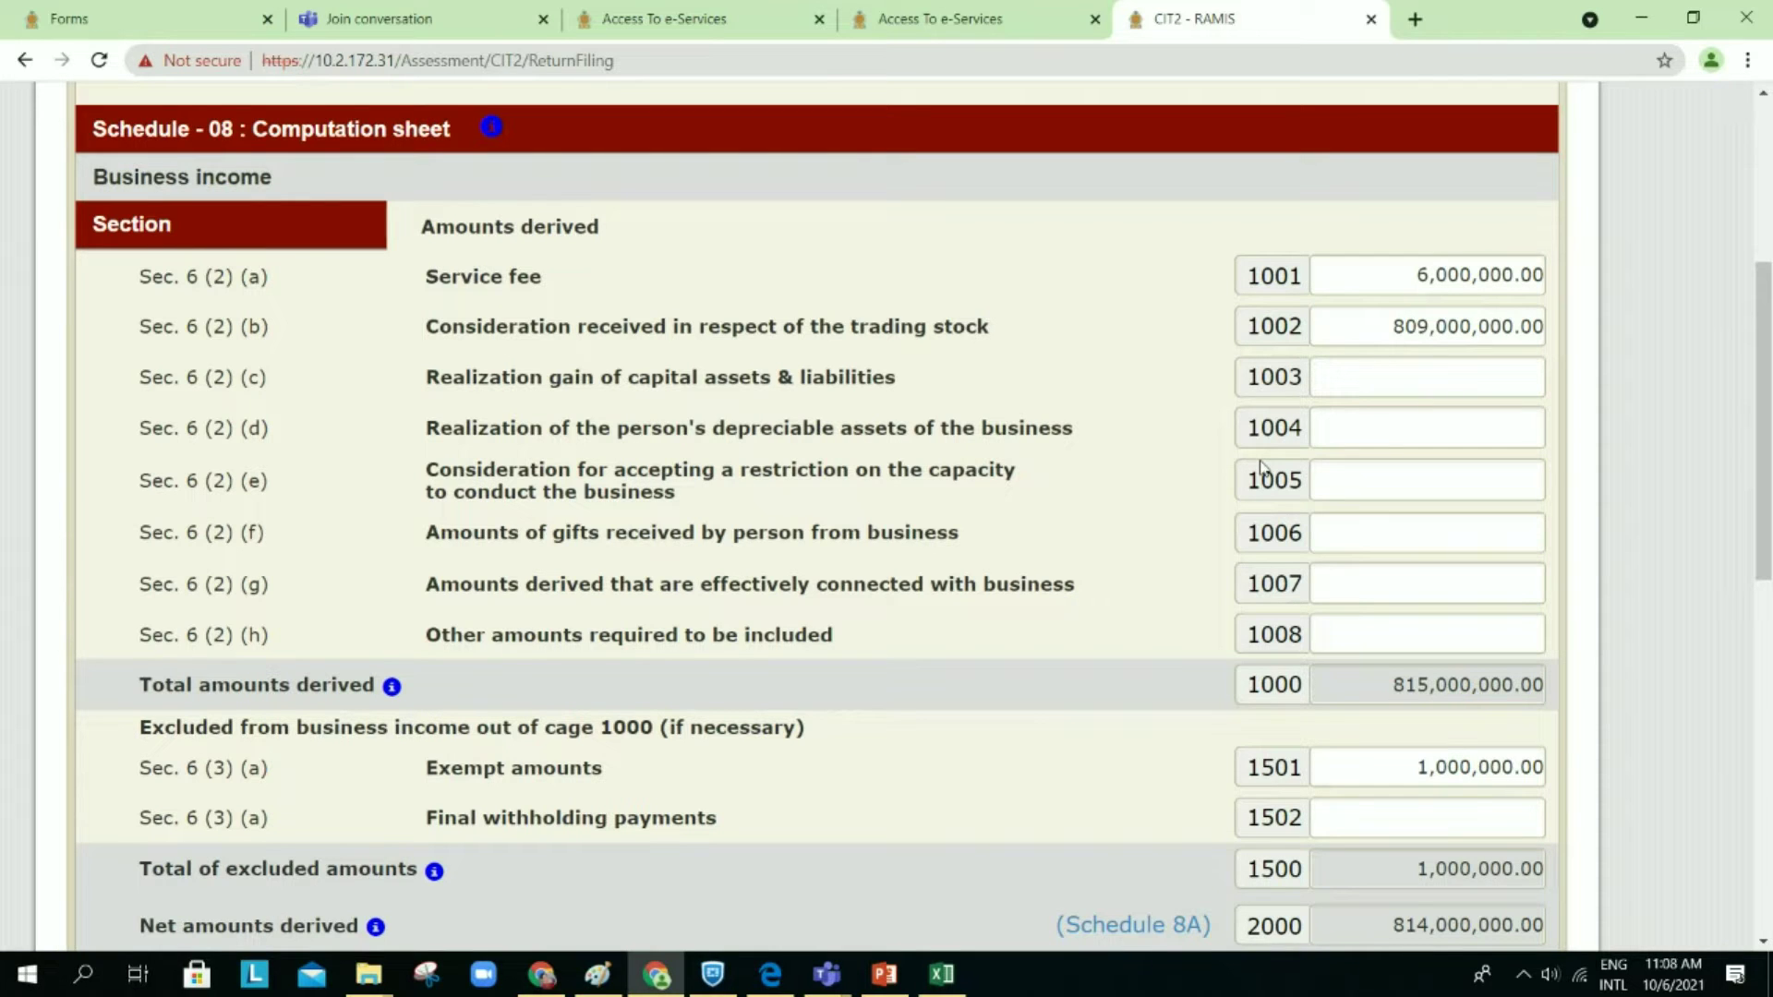
scroll(1261, 467, down, 1)
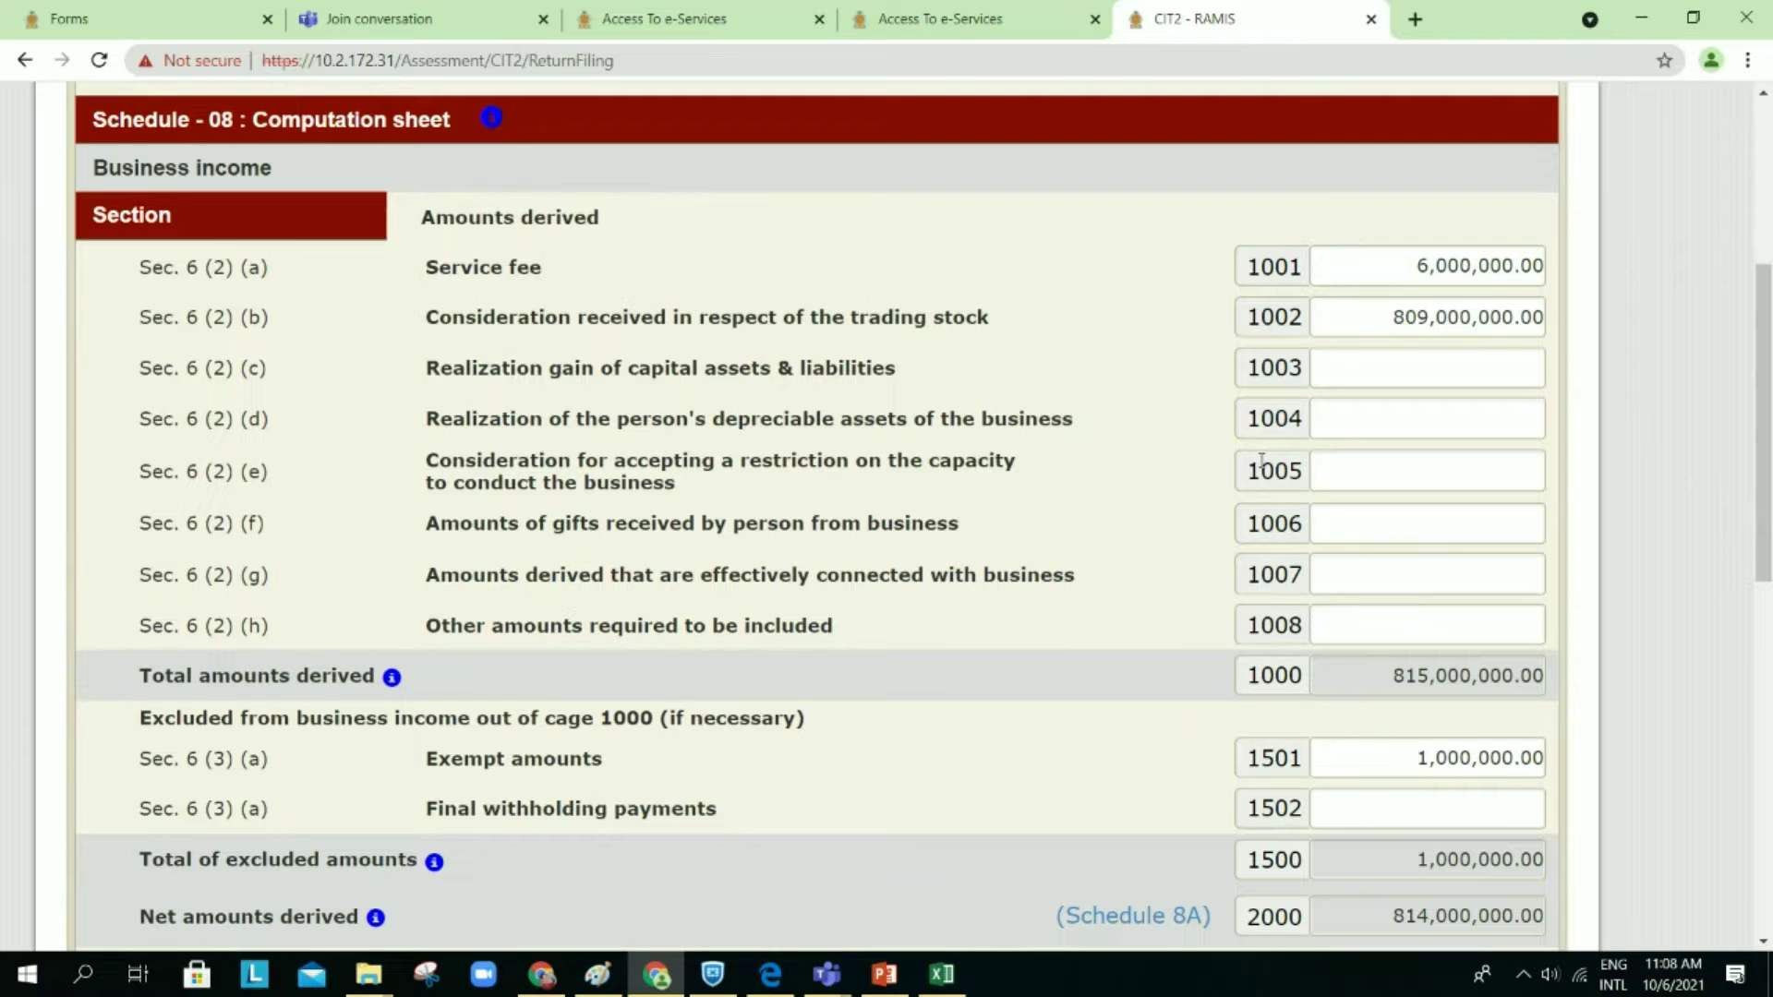
scroll(1262, 461, down, 1)
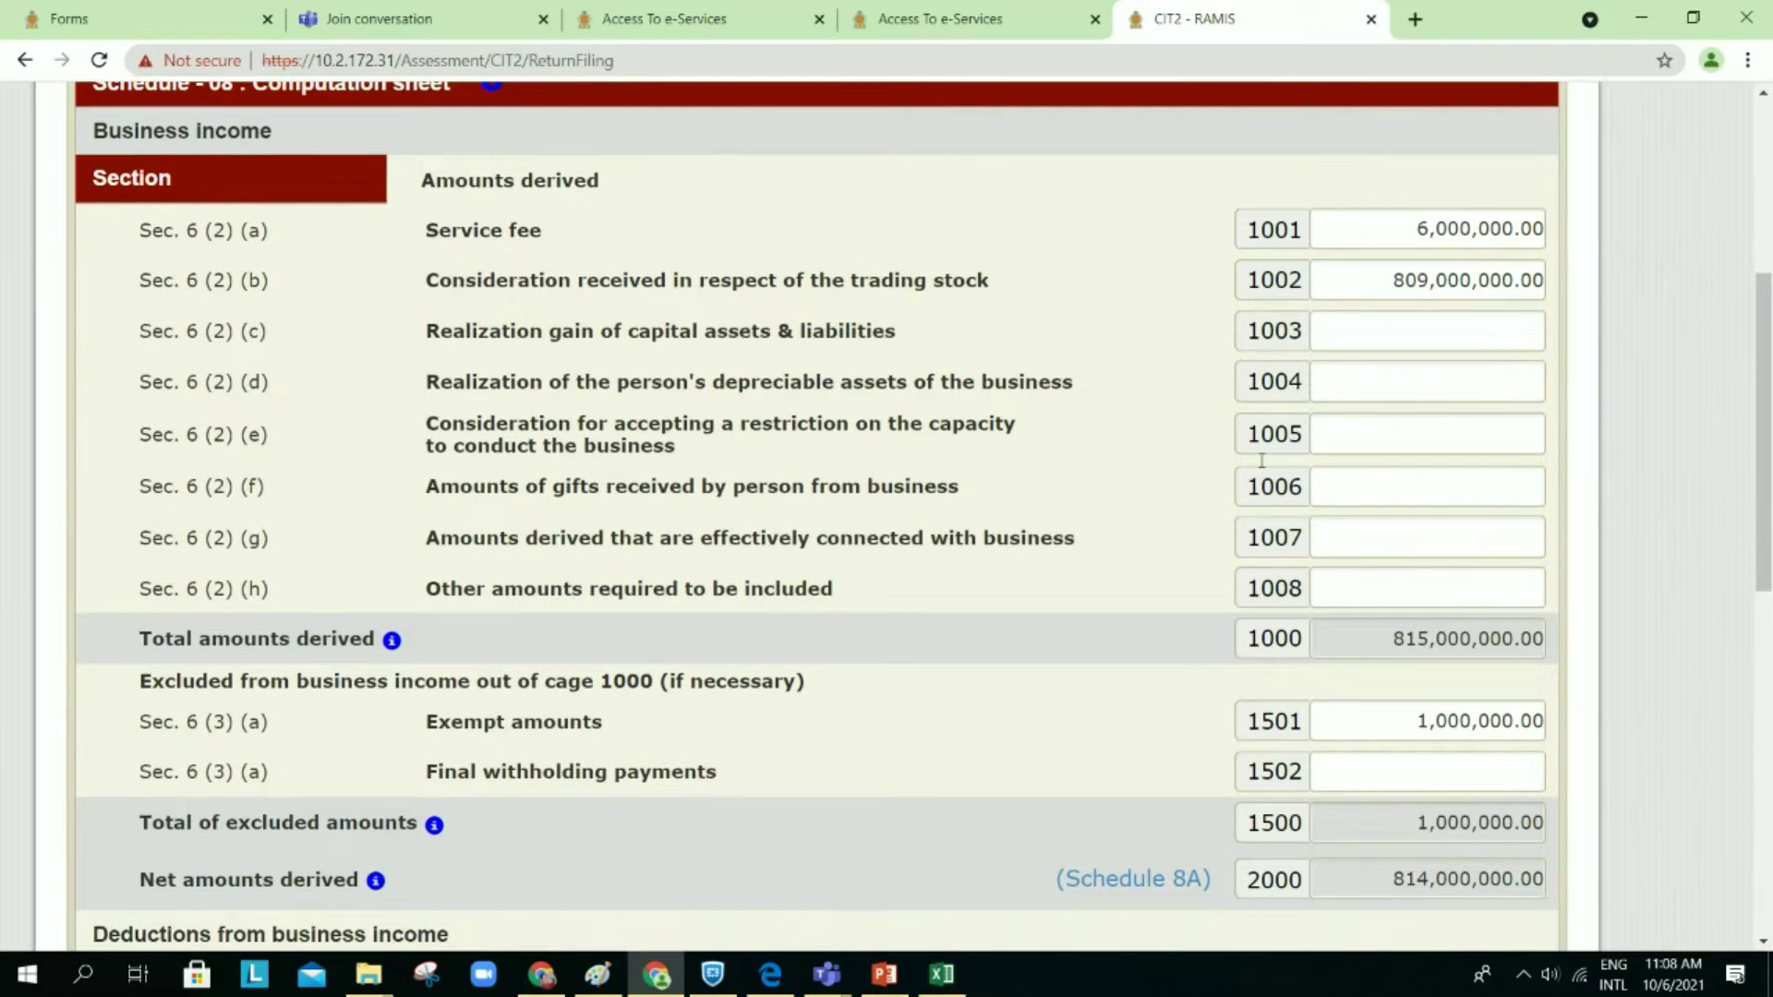
scroll(1262, 460, up, 1)
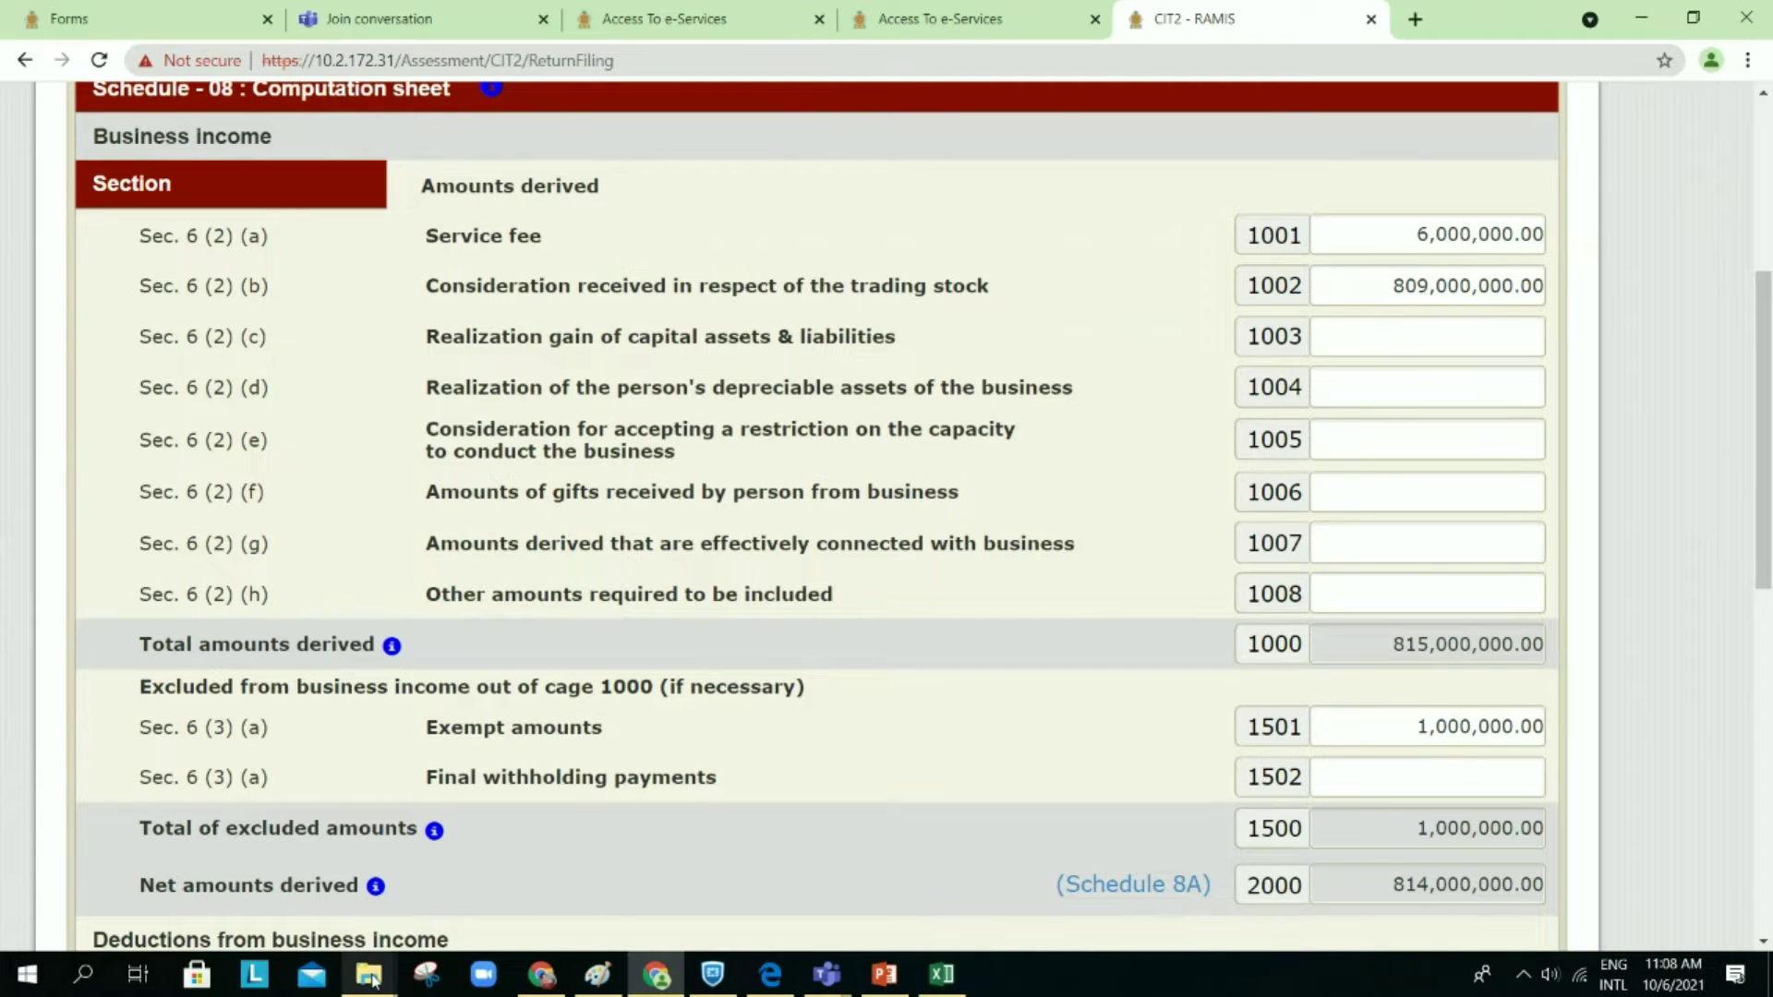
mouse_move(374, 984)
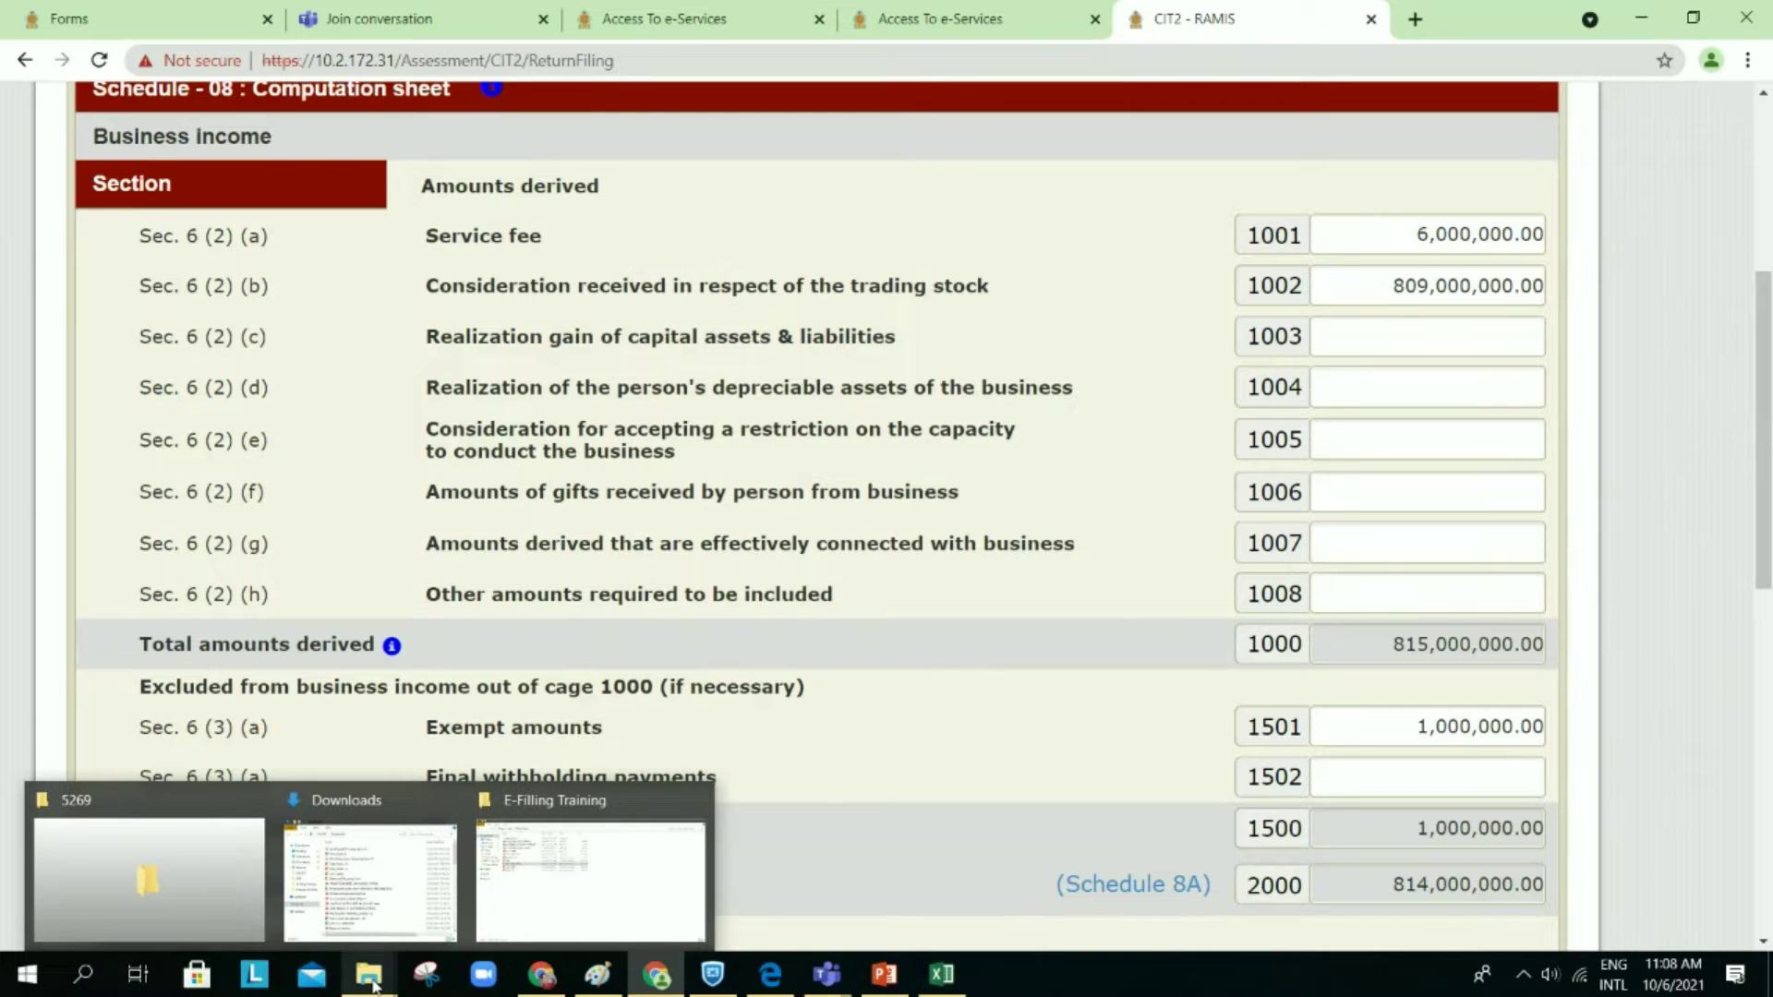
Step: Open Example 1_V2 in Word from the E-Filling Training folder, then minimize Word and Explorer
click(536, 888)
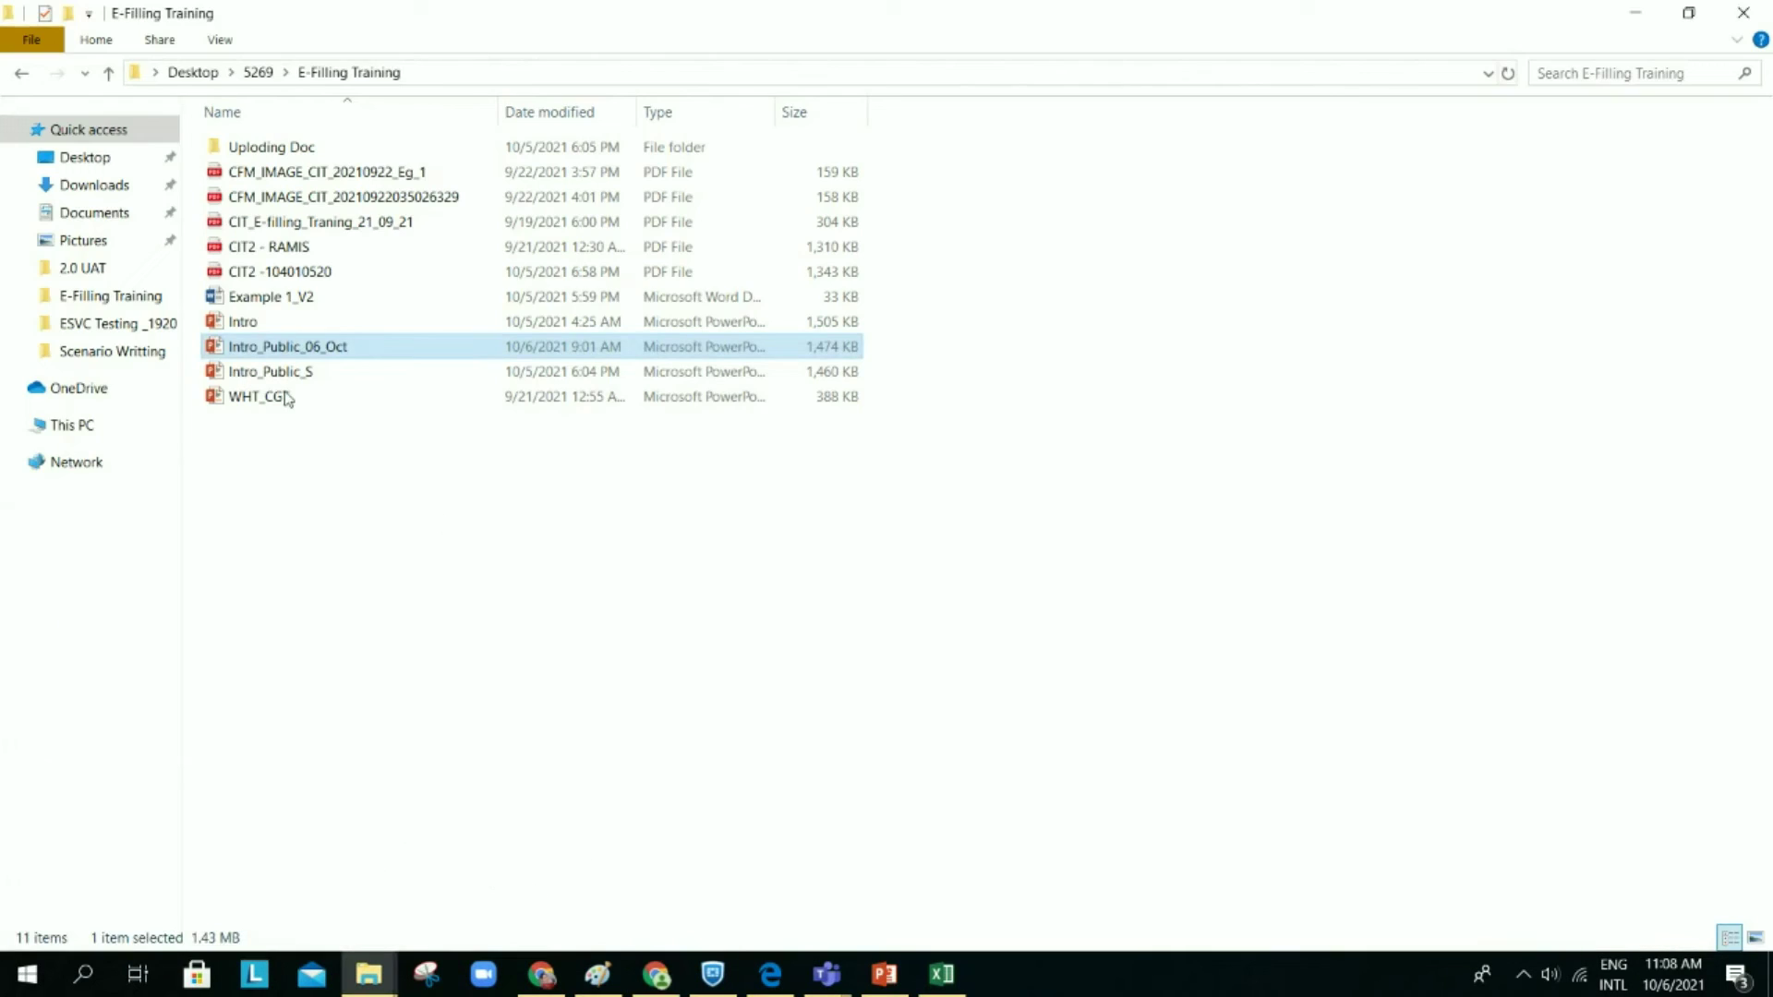
double_click(274, 300)
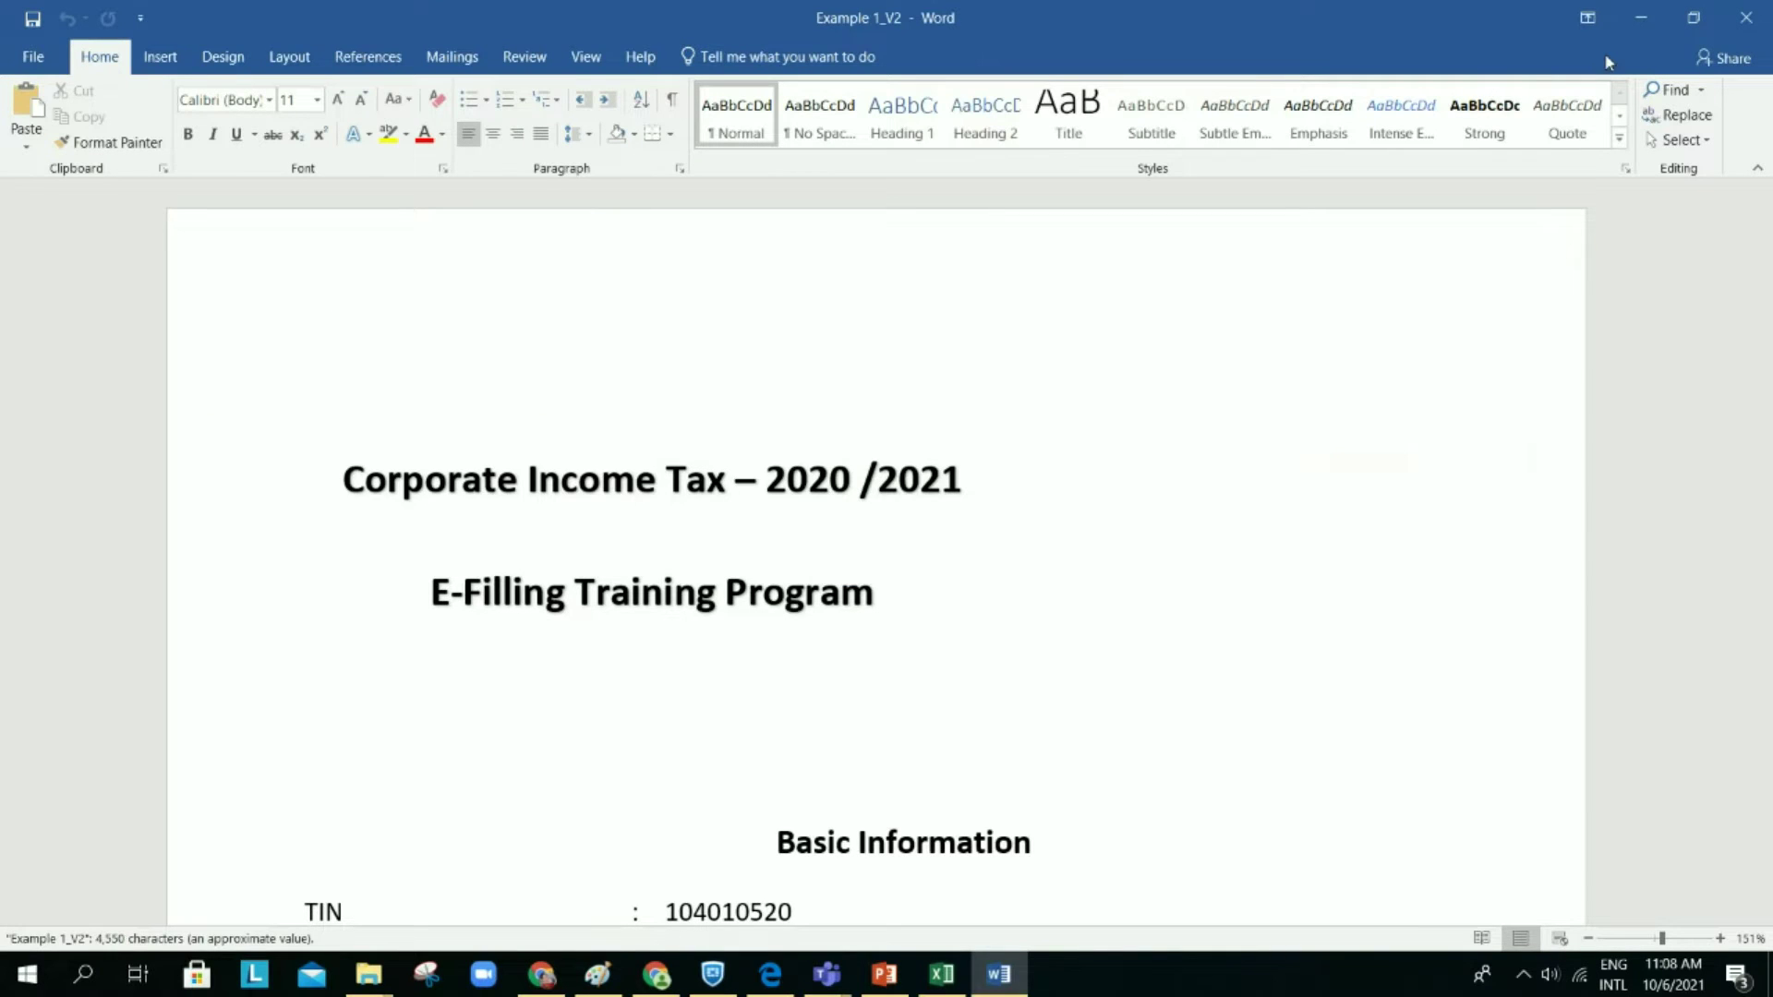
click(1636, 25)
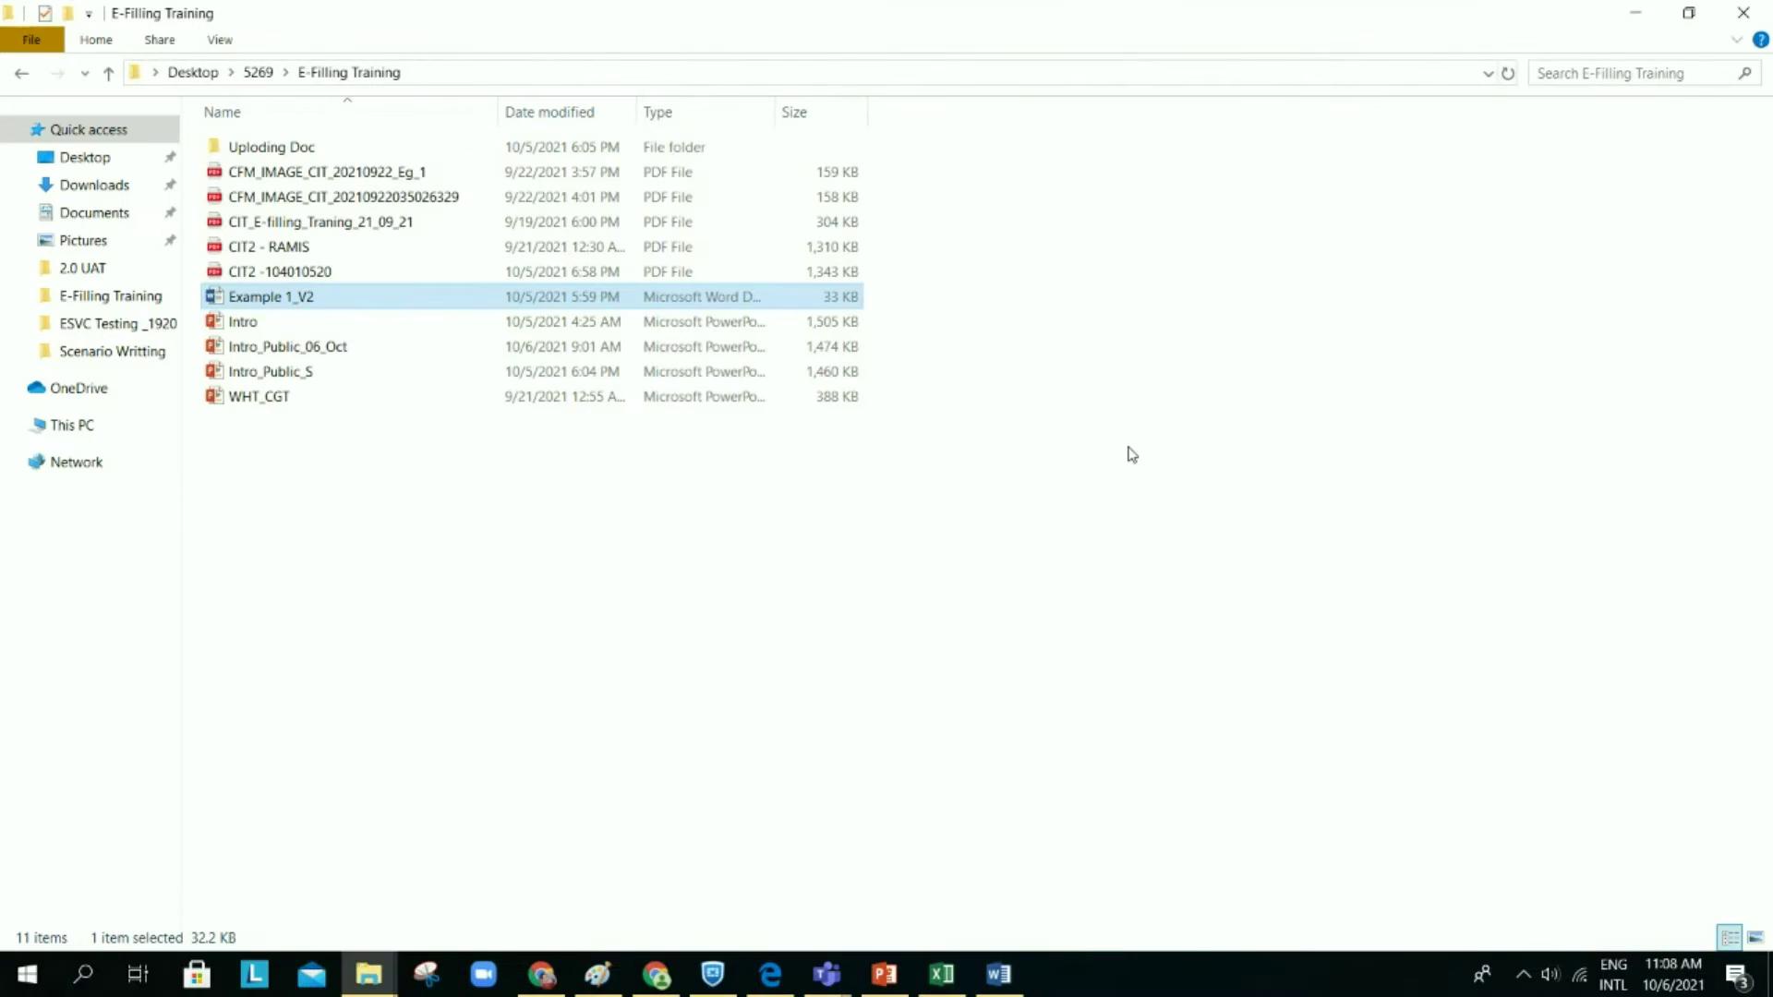
click(1636, 16)
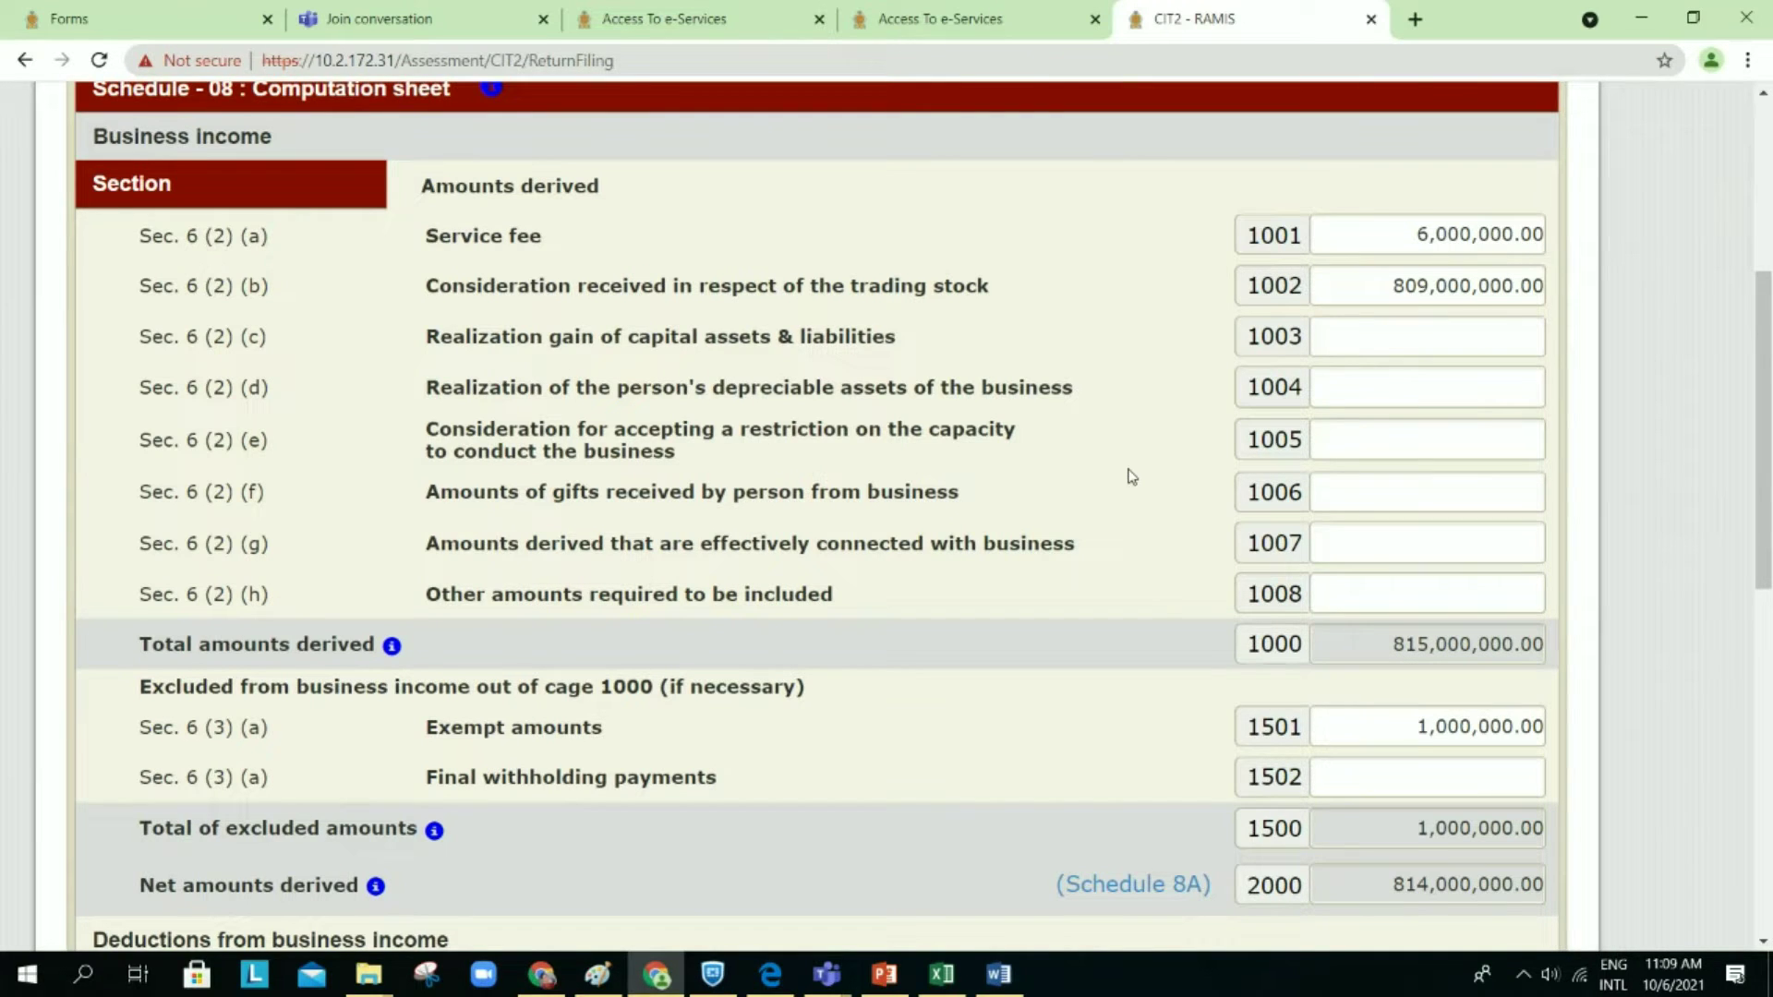
scroll(1132, 477, down, 1)
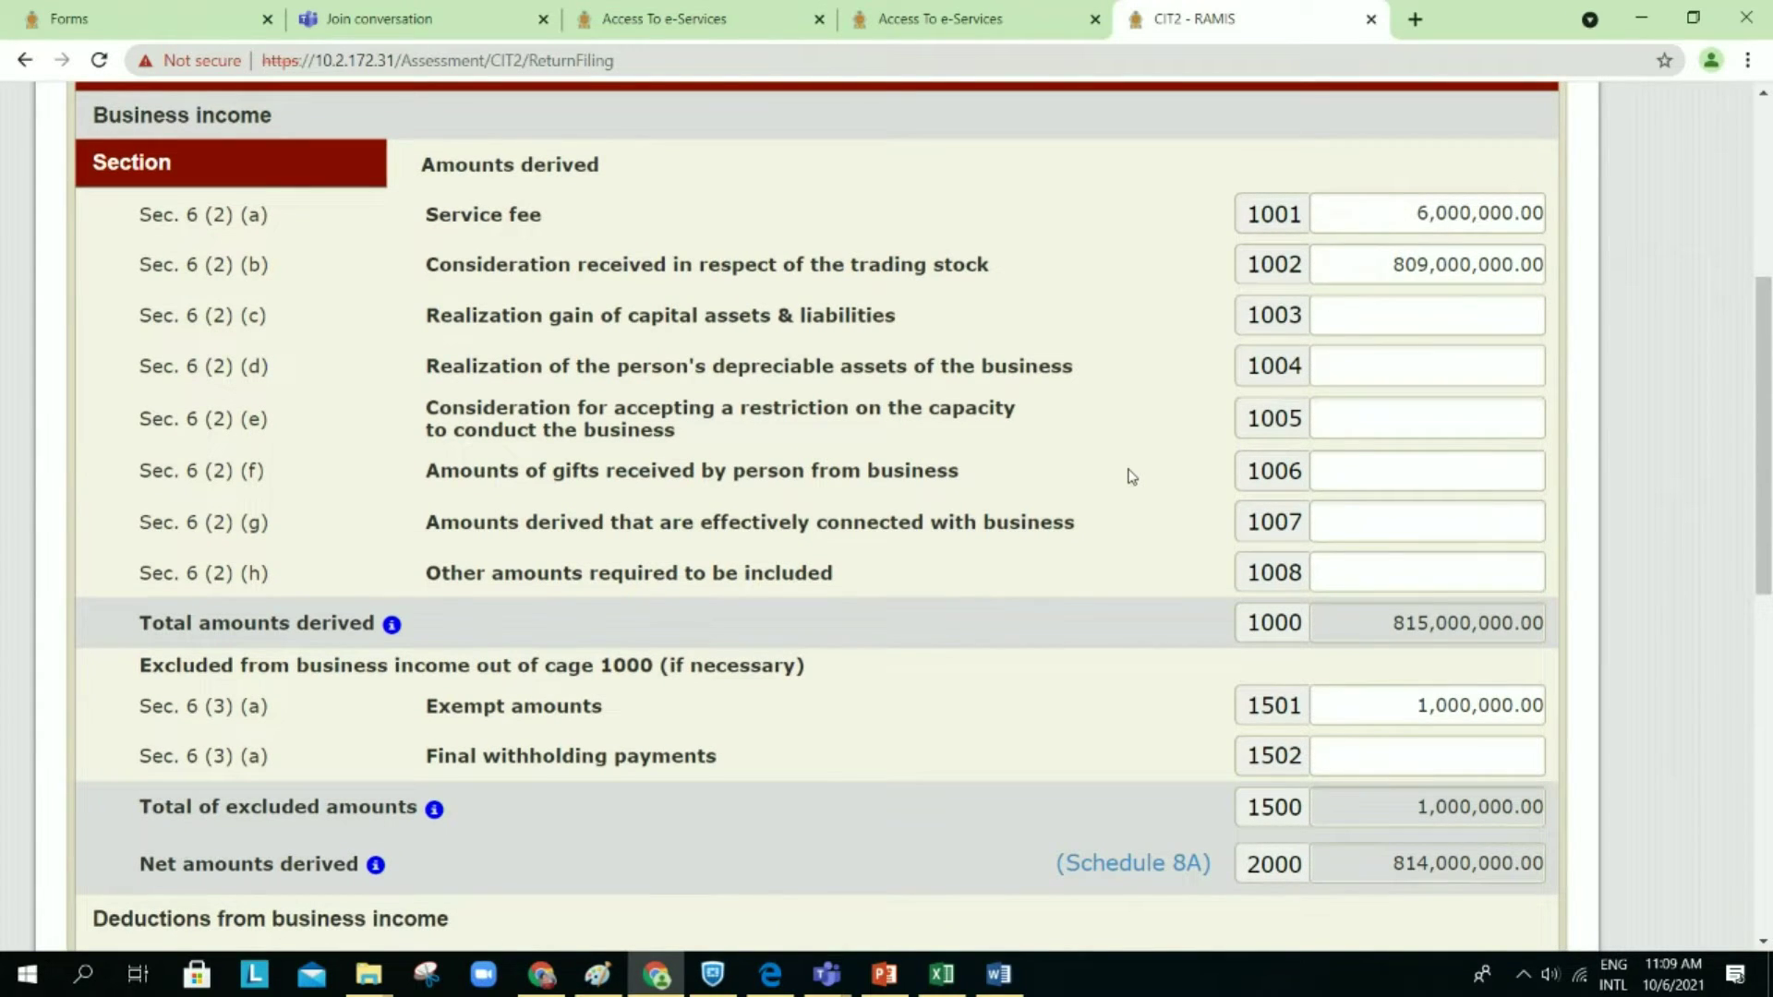
Step: Save Schedule 8 as a draft, showing assessable income from business of 109,836,429.00
scroll(1132, 477, down, 6)
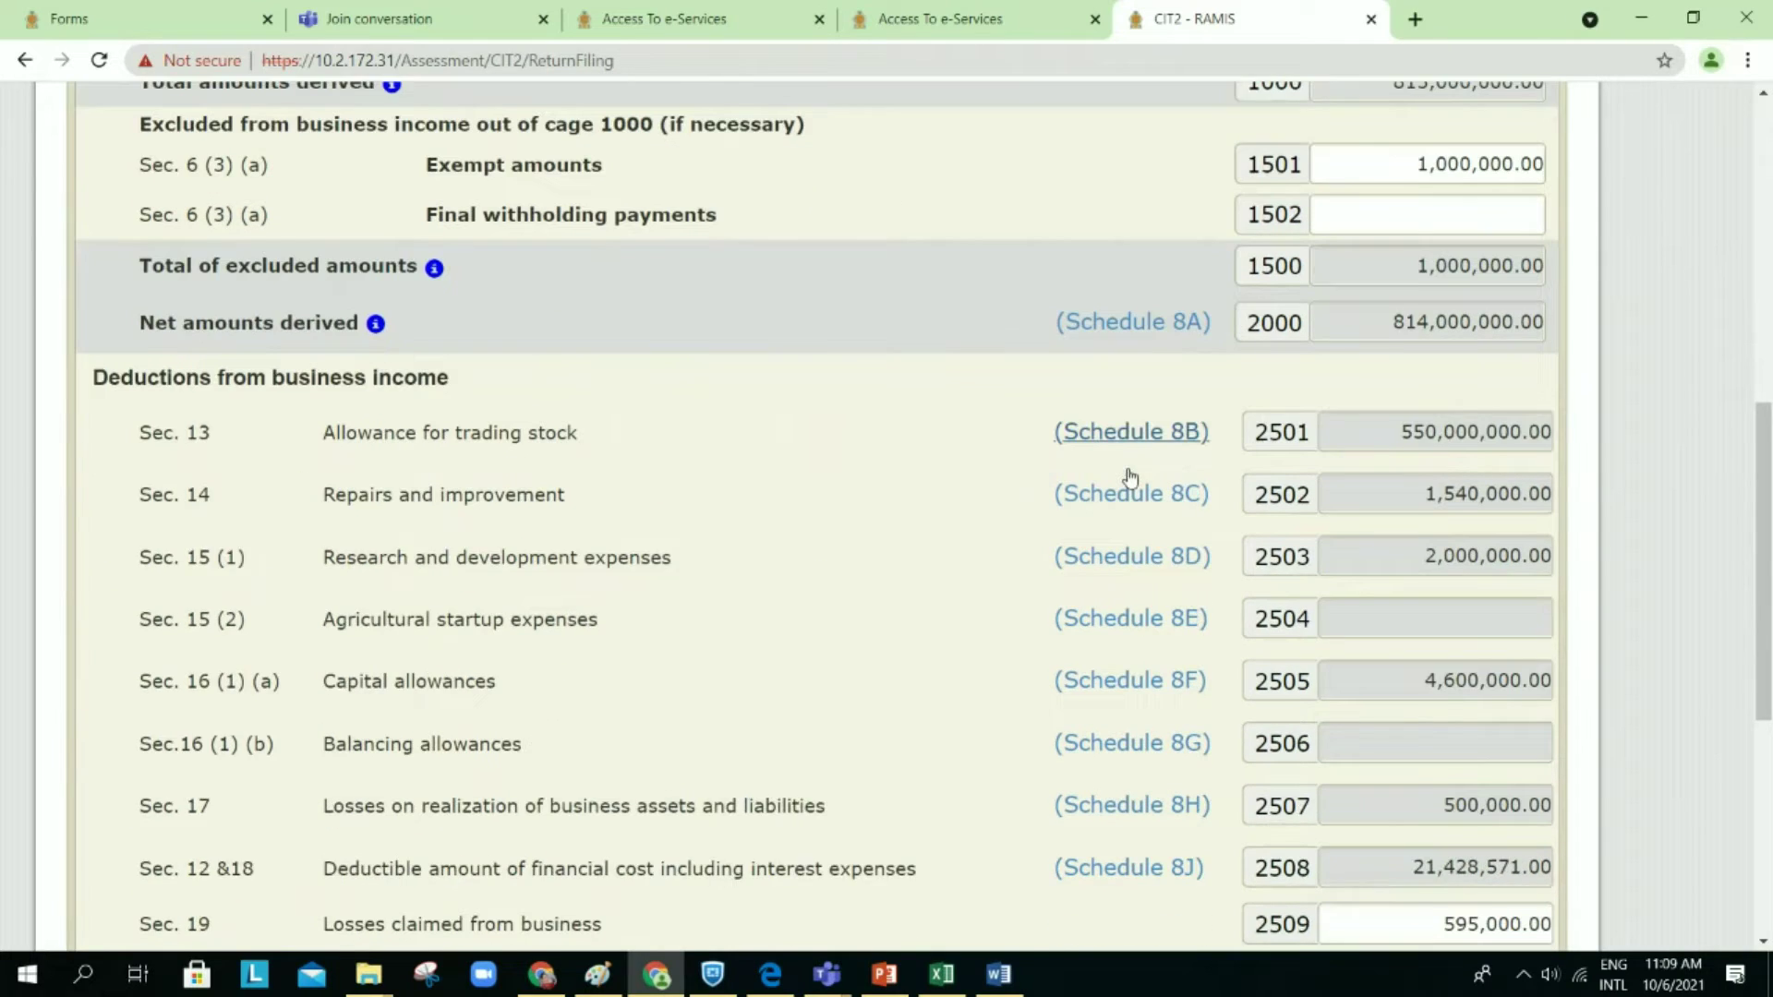
scroll(1129, 476, down, 9)
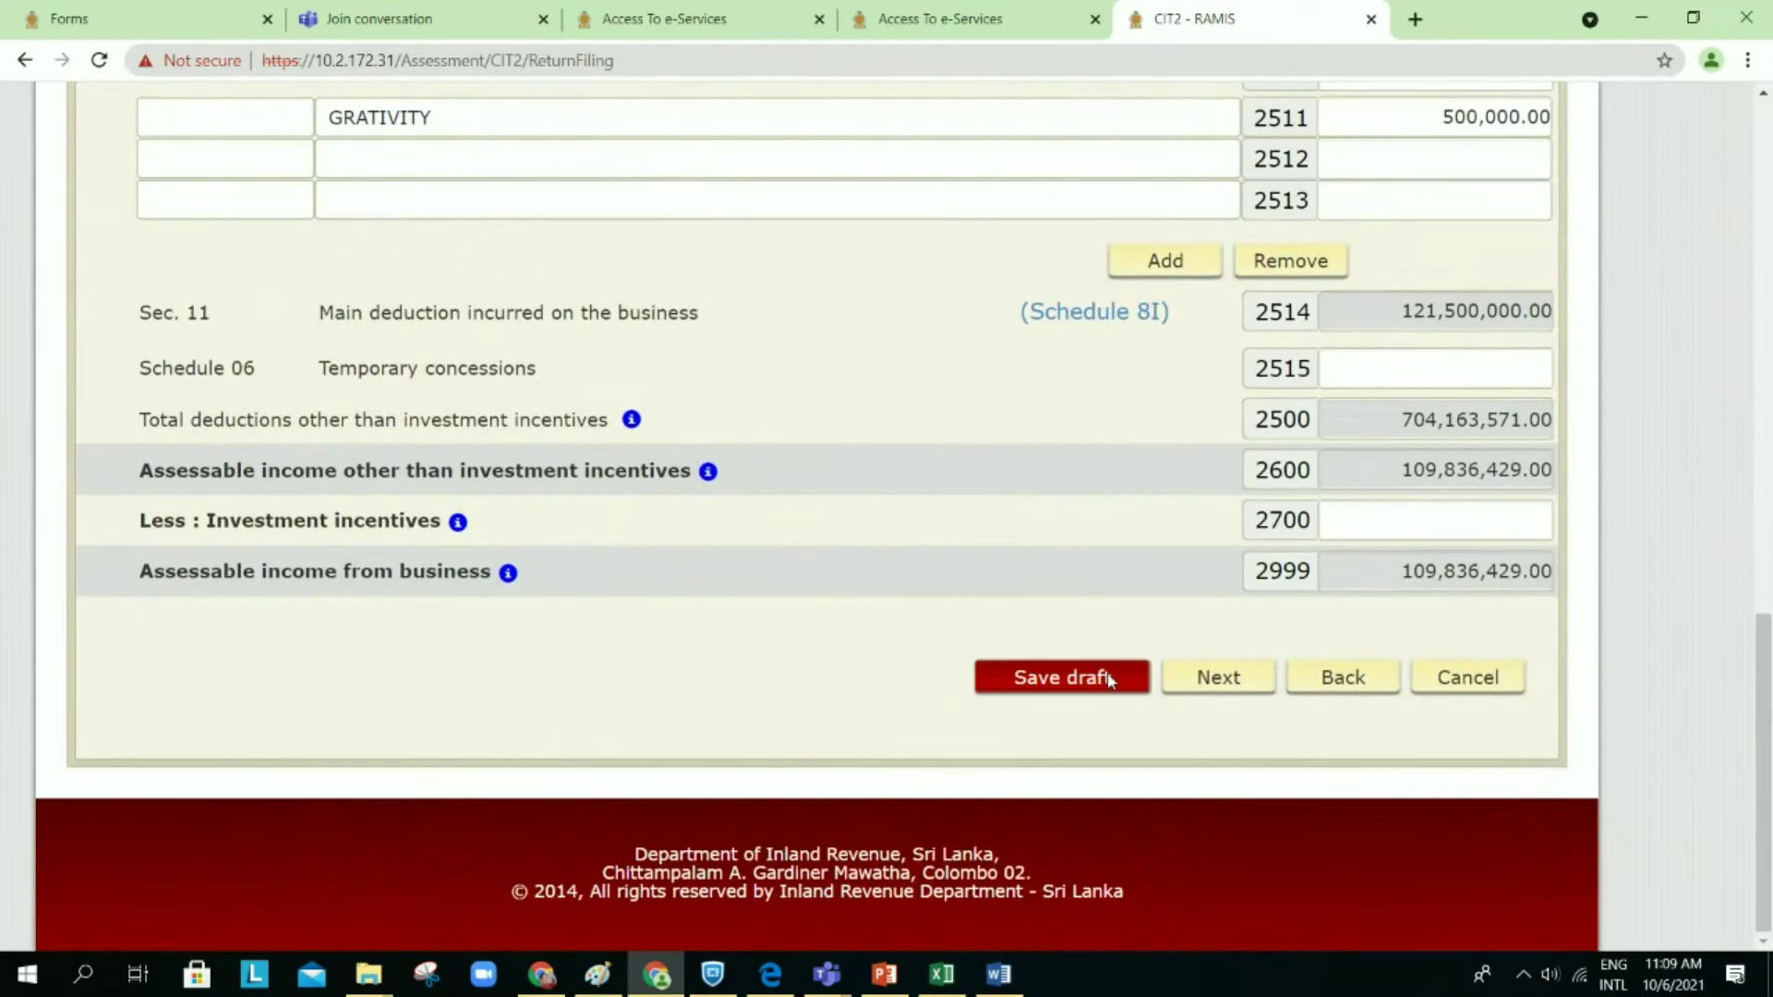
click(1112, 677)
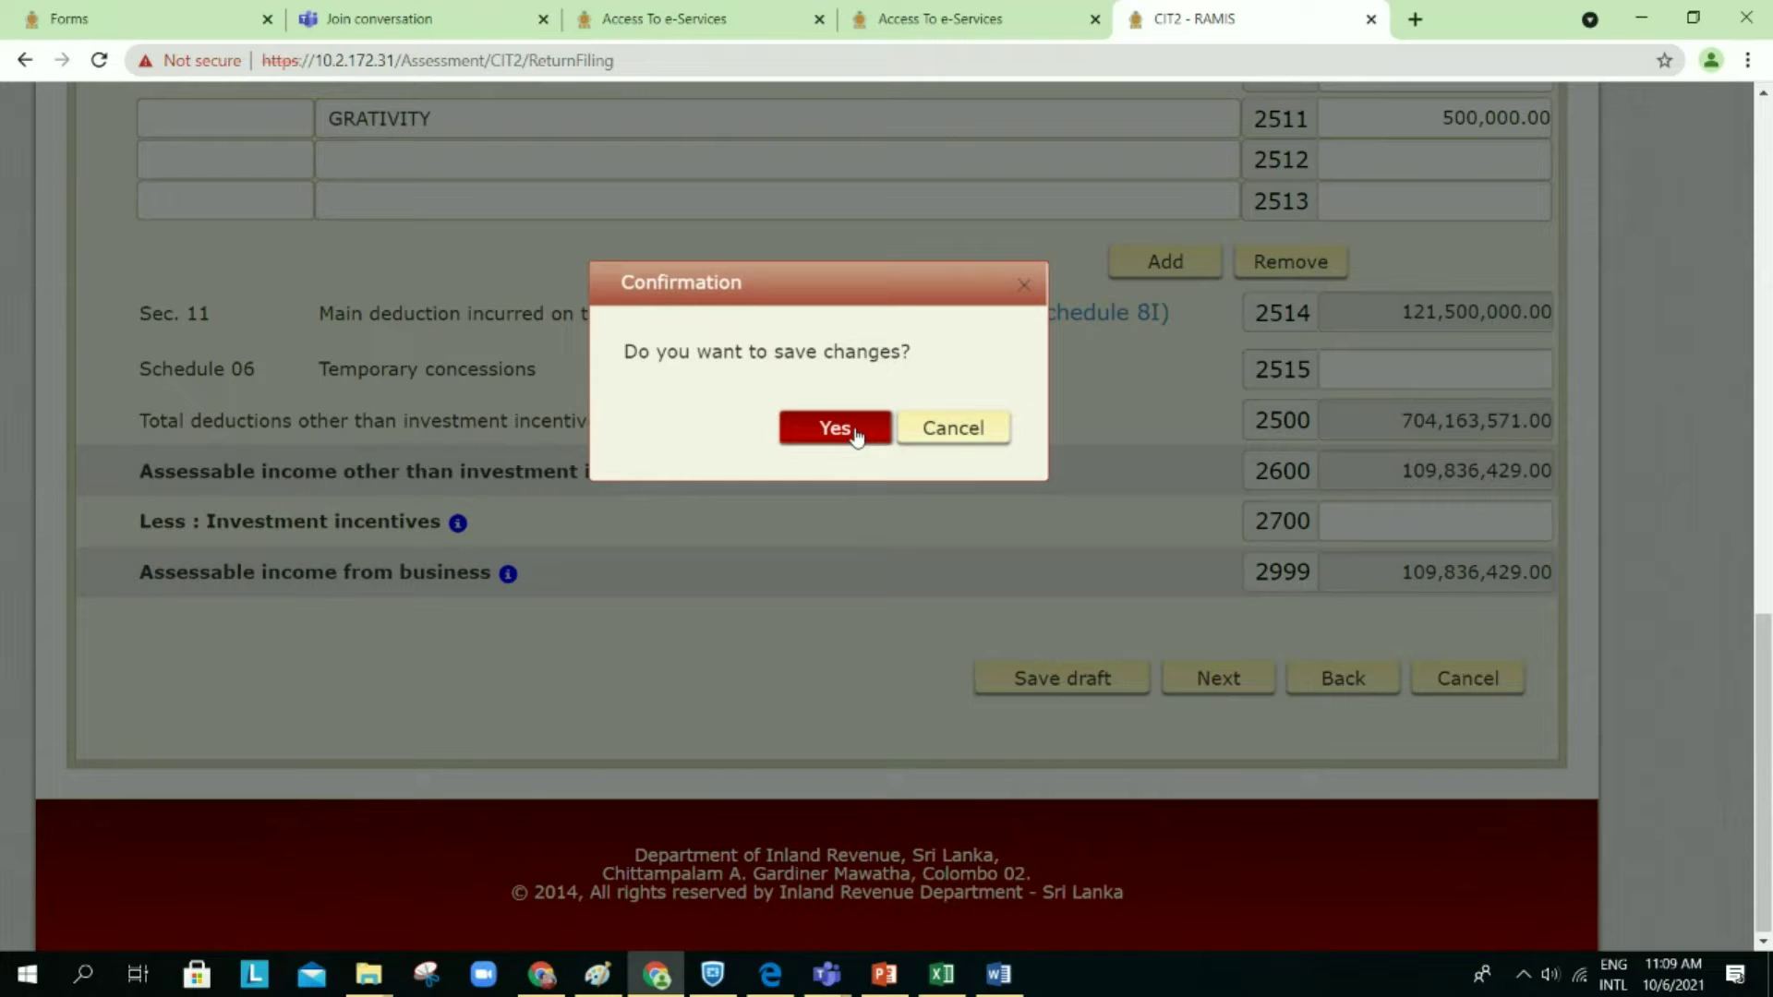
click(856, 436)
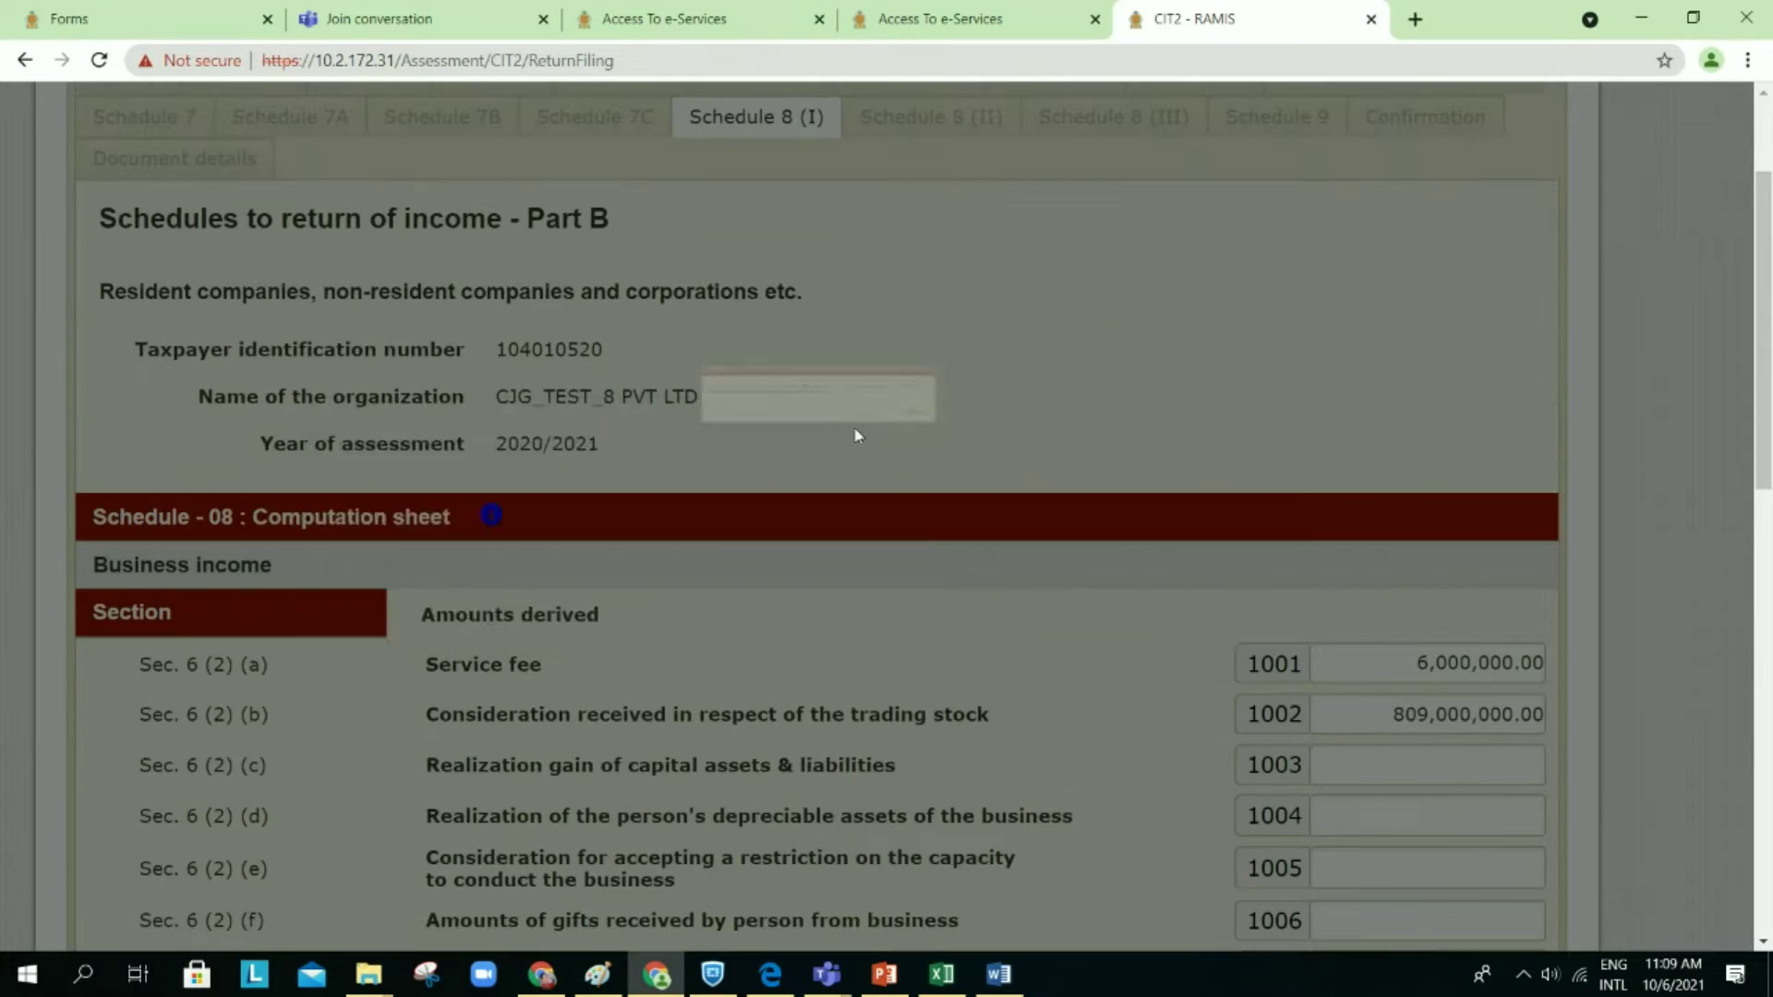
click(1225, 592)
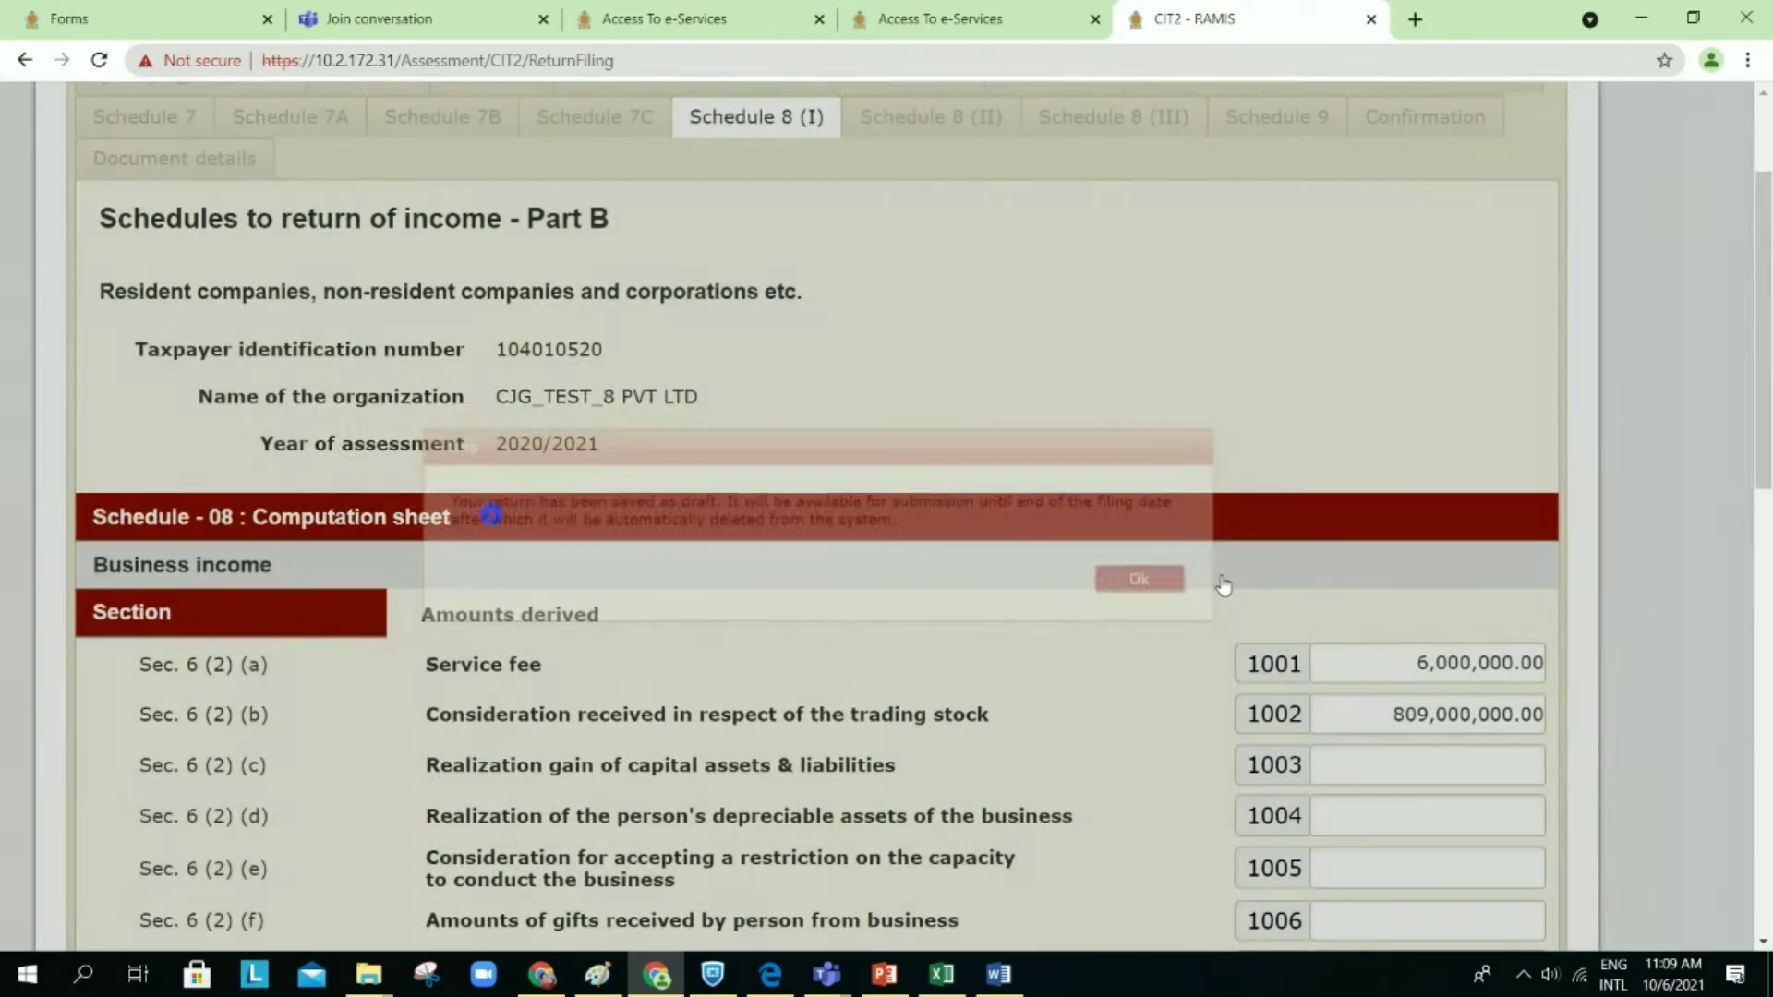
scroll(1179, 634, down, 1)
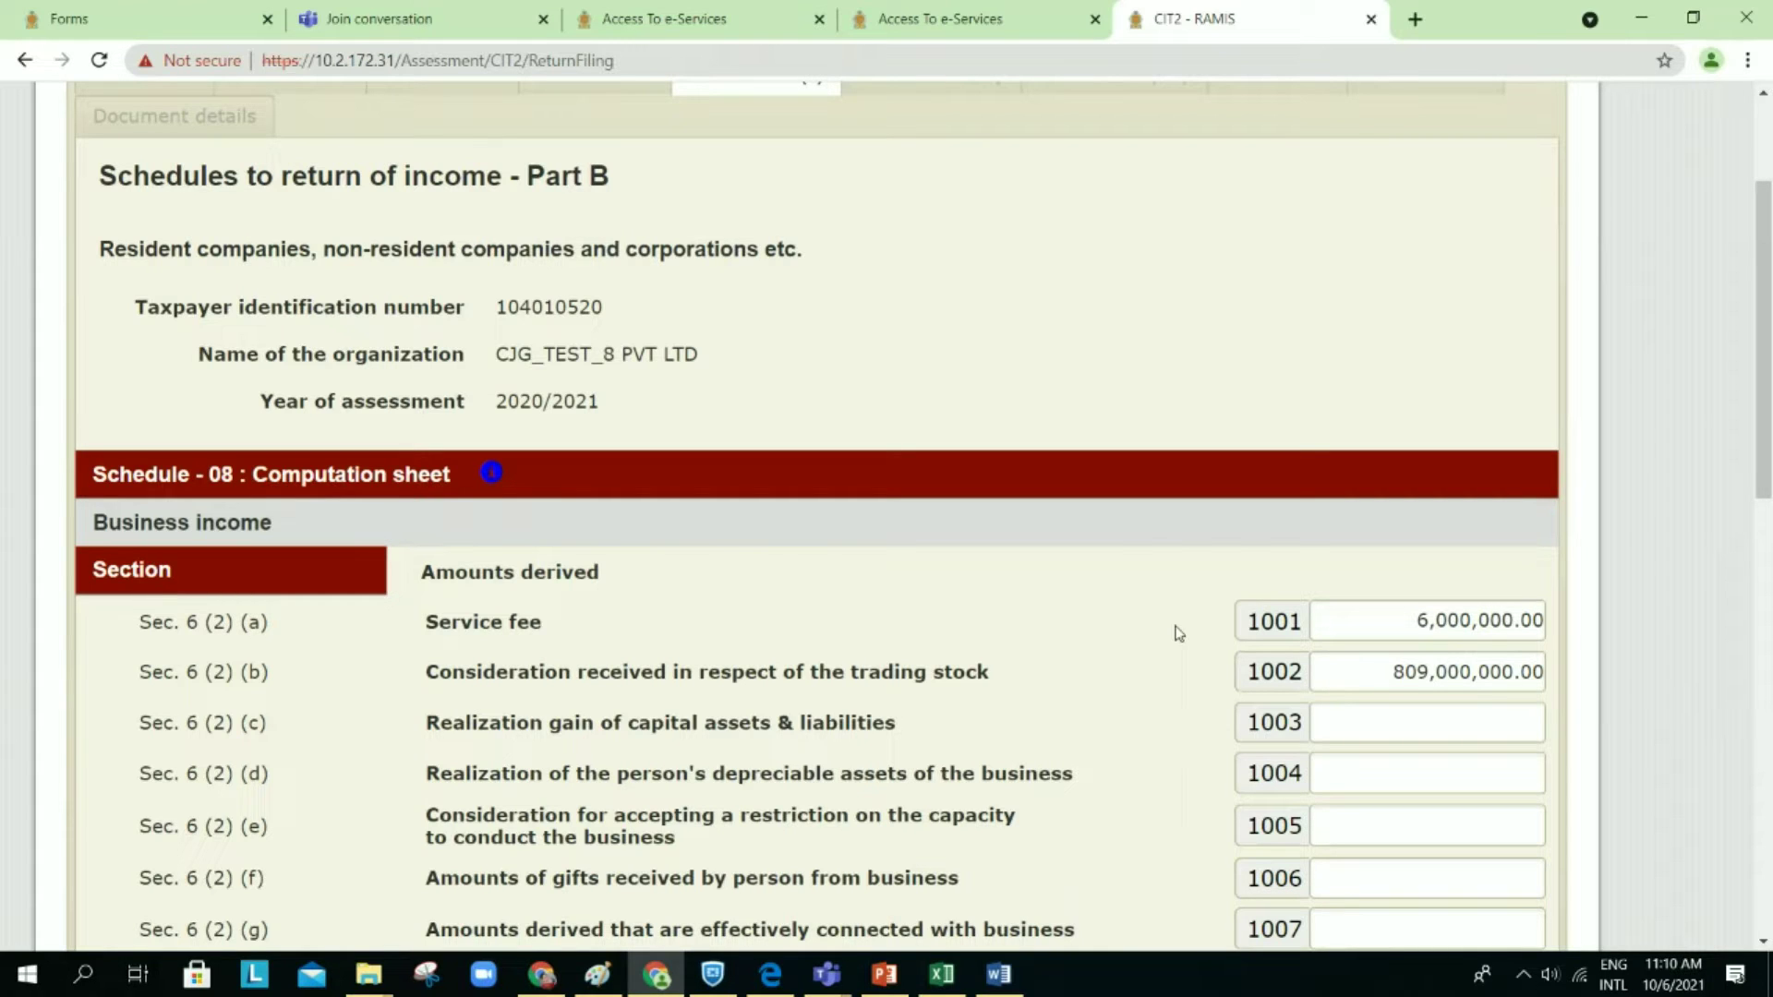
Step: Scroll the RAMIS form, then bring the Word worksheet forward and scroll through it
scroll(1178, 634, down, 1)
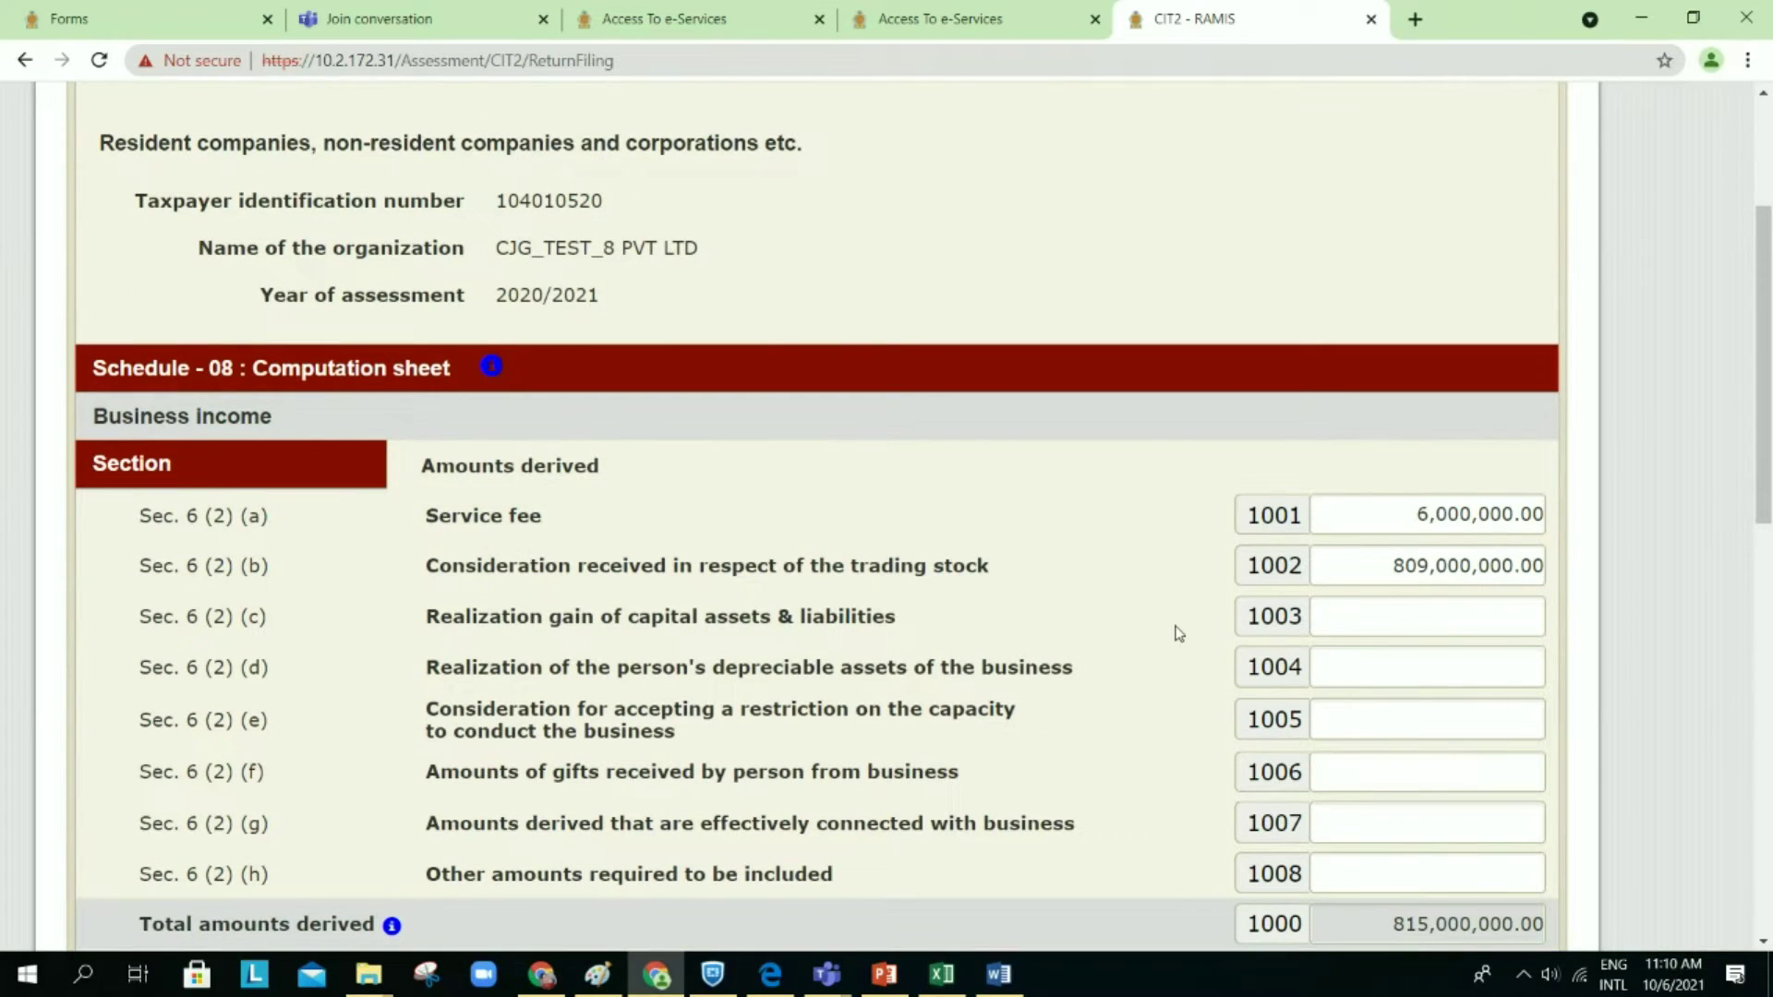
scroll(1179, 634, down, 1)
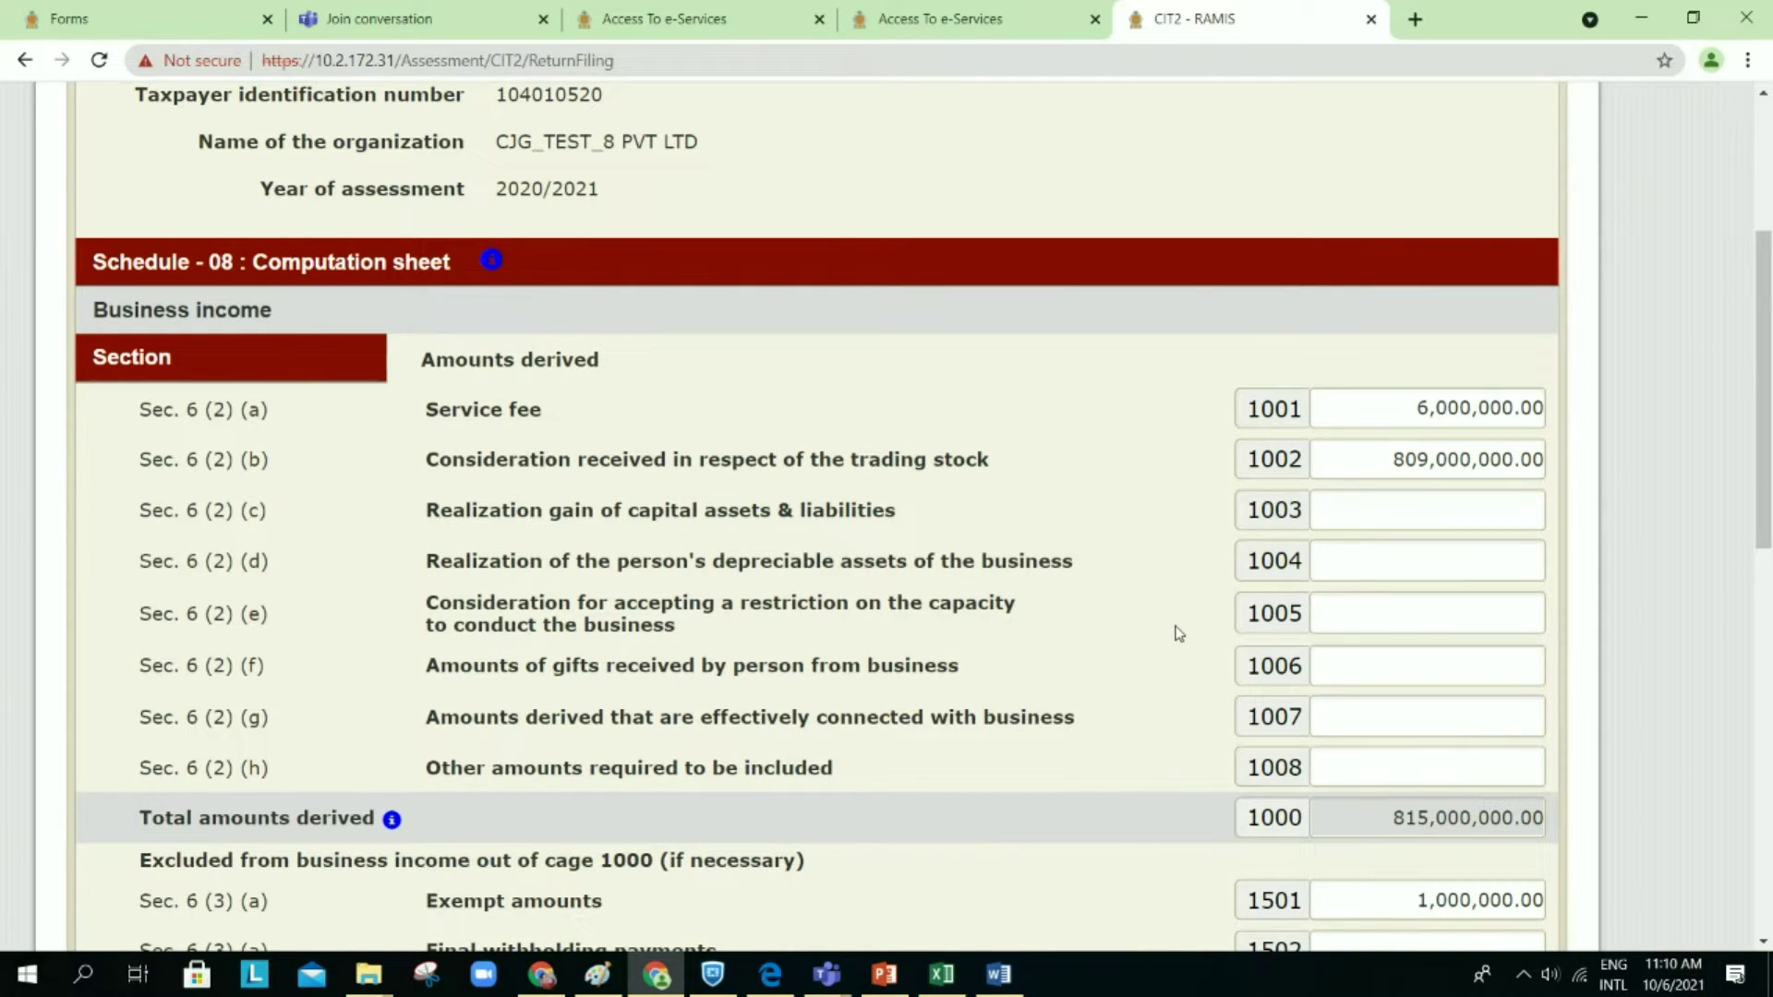
scroll(1178, 633, down, 2)
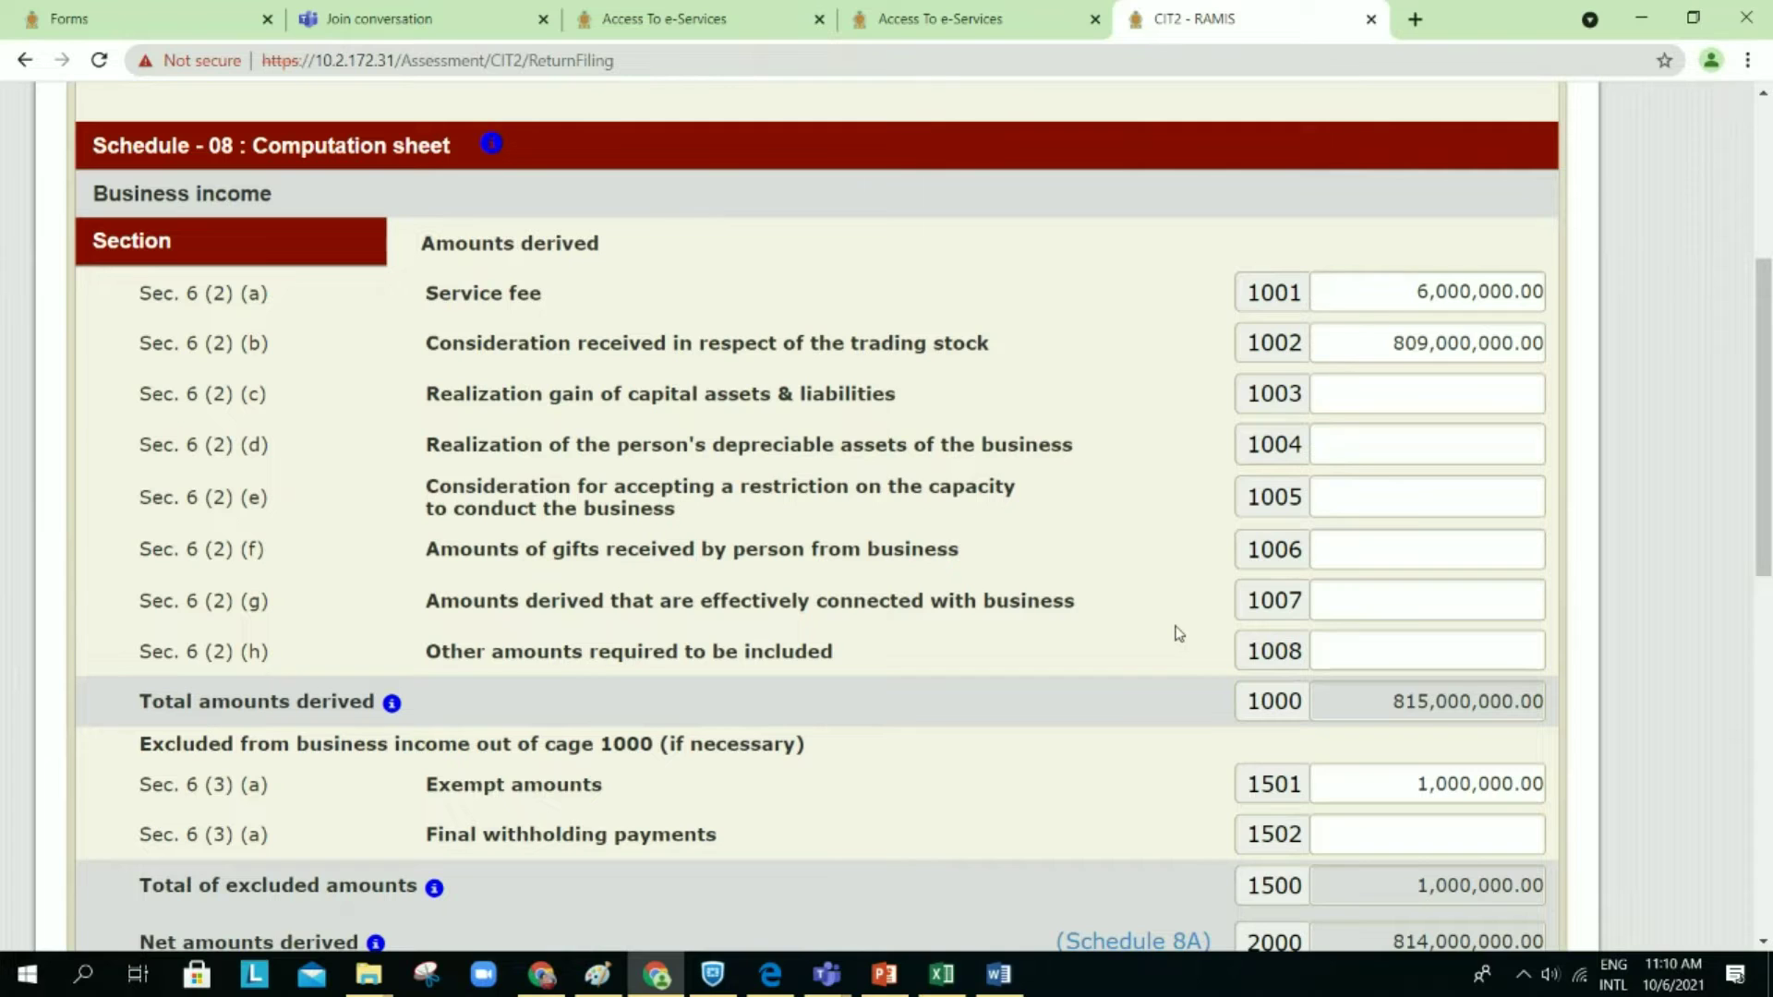
scroll(1179, 633, up, 1)
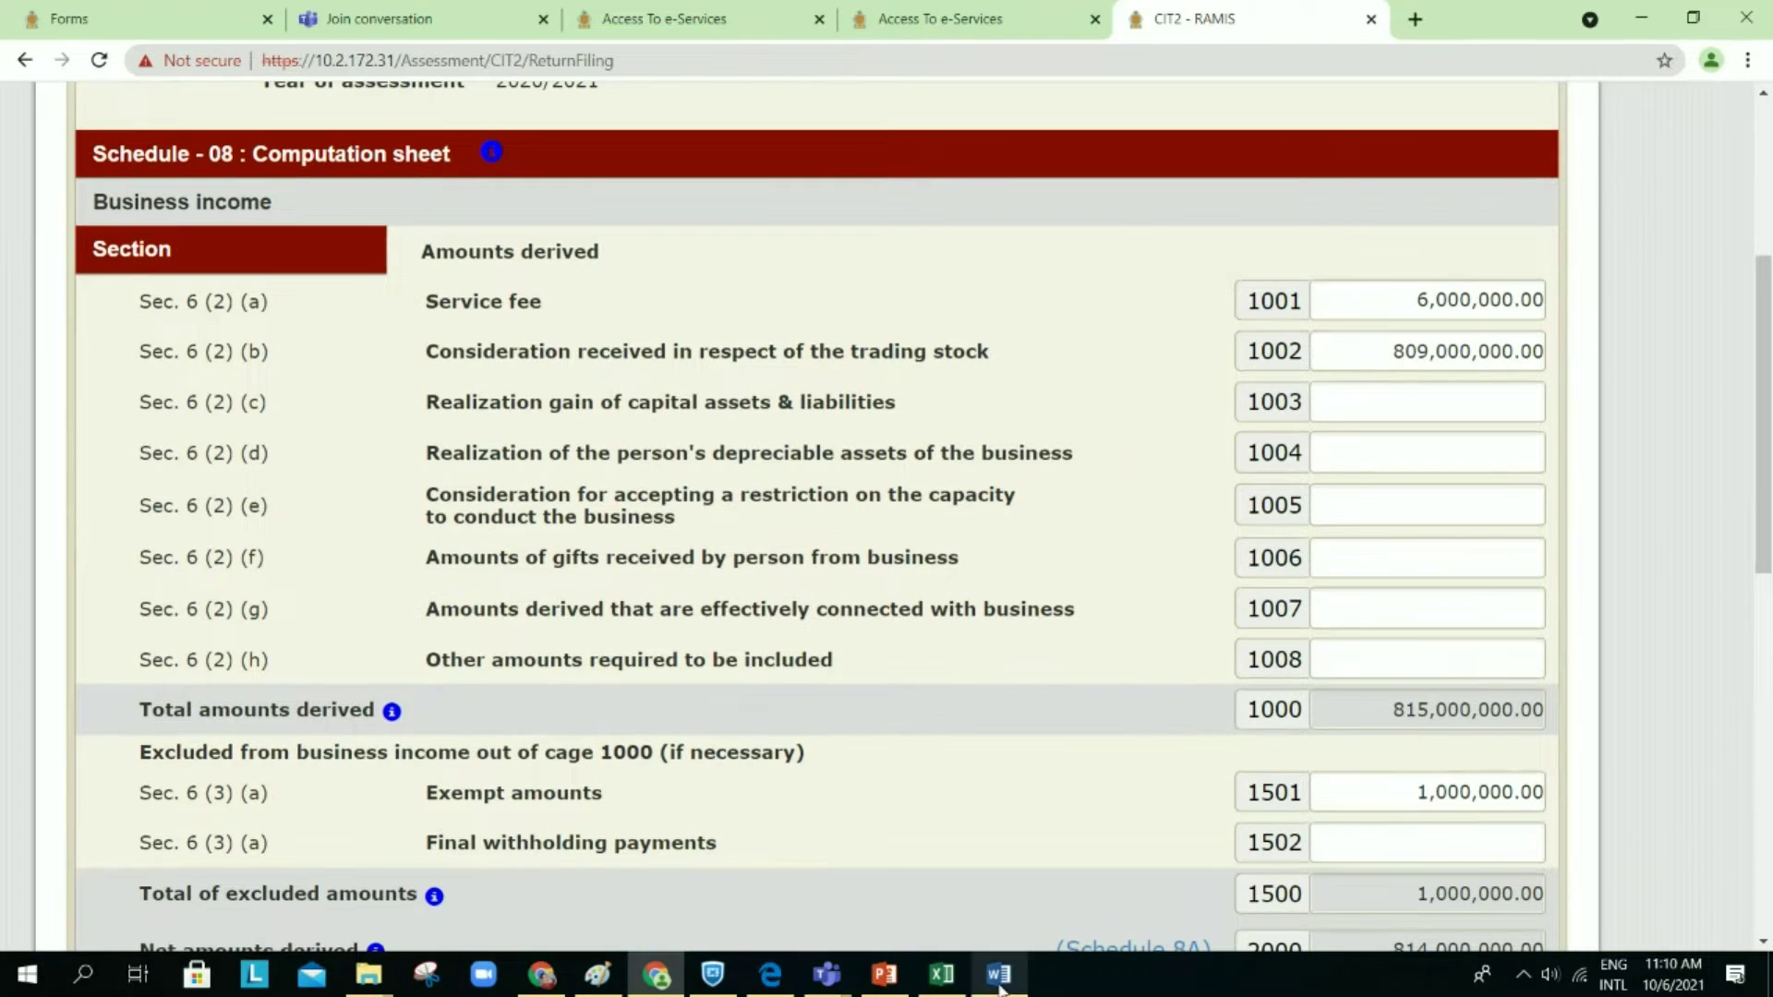
mouse_move(1000, 988)
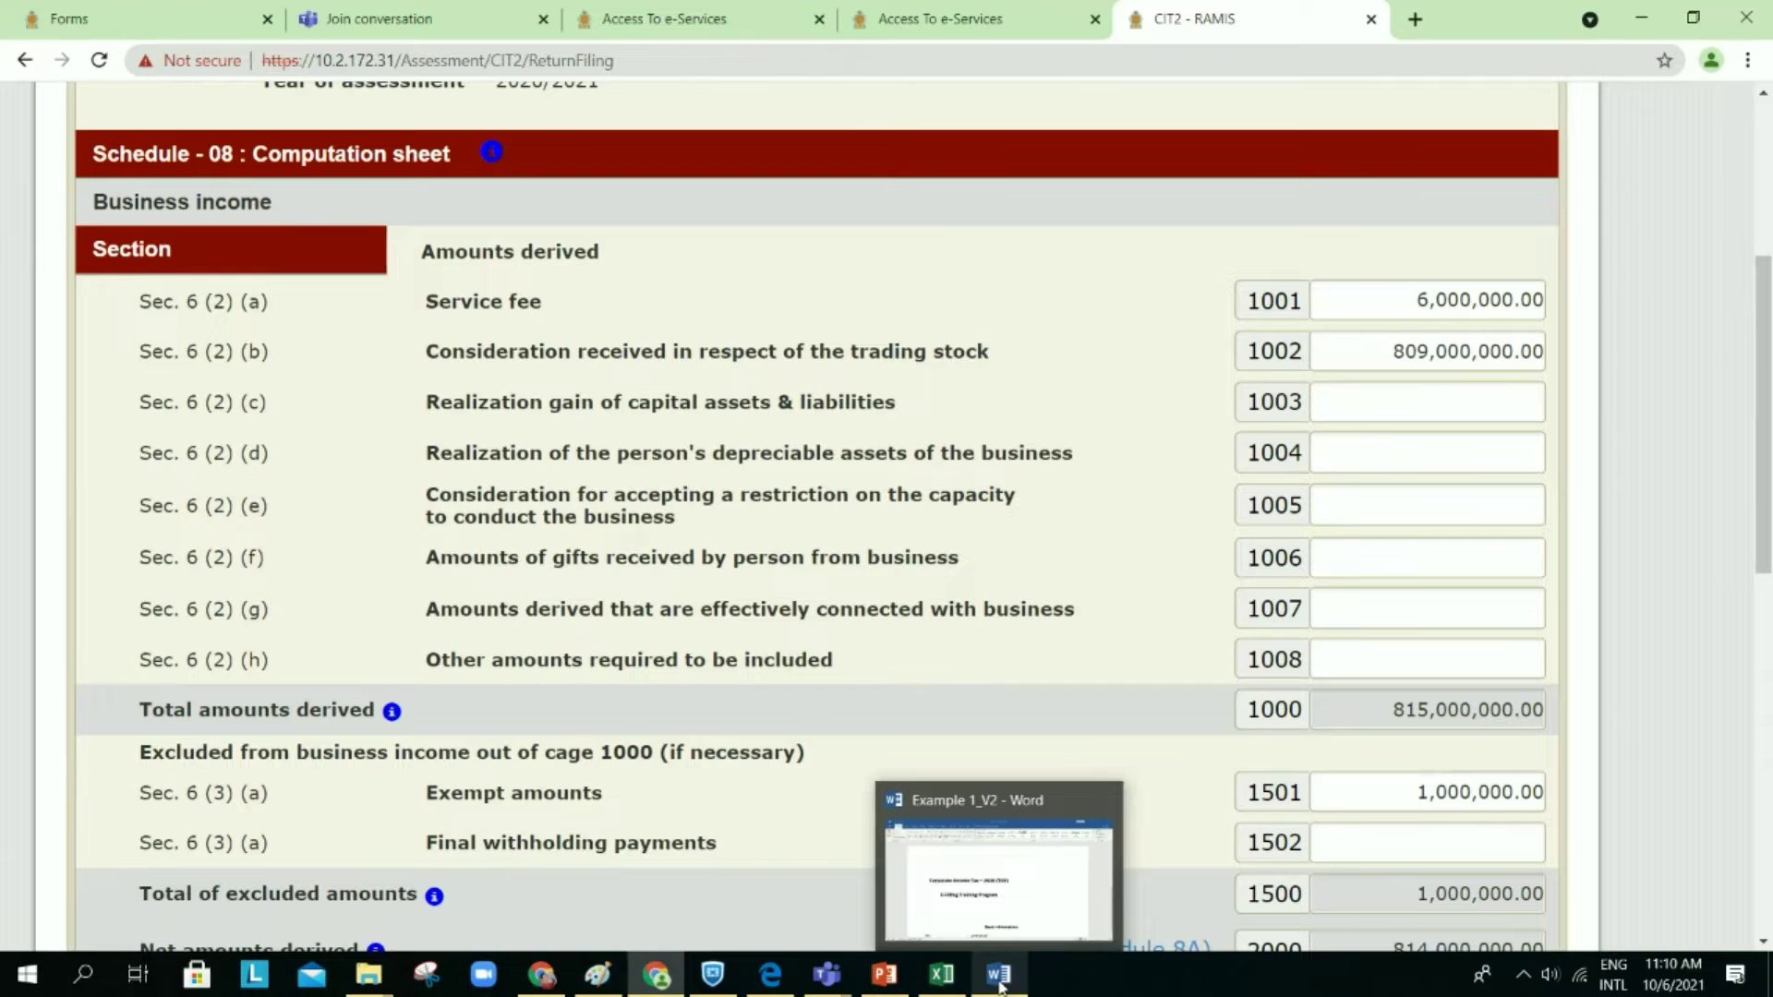
click(1021, 912)
scroll(1024, 909, down, 6)
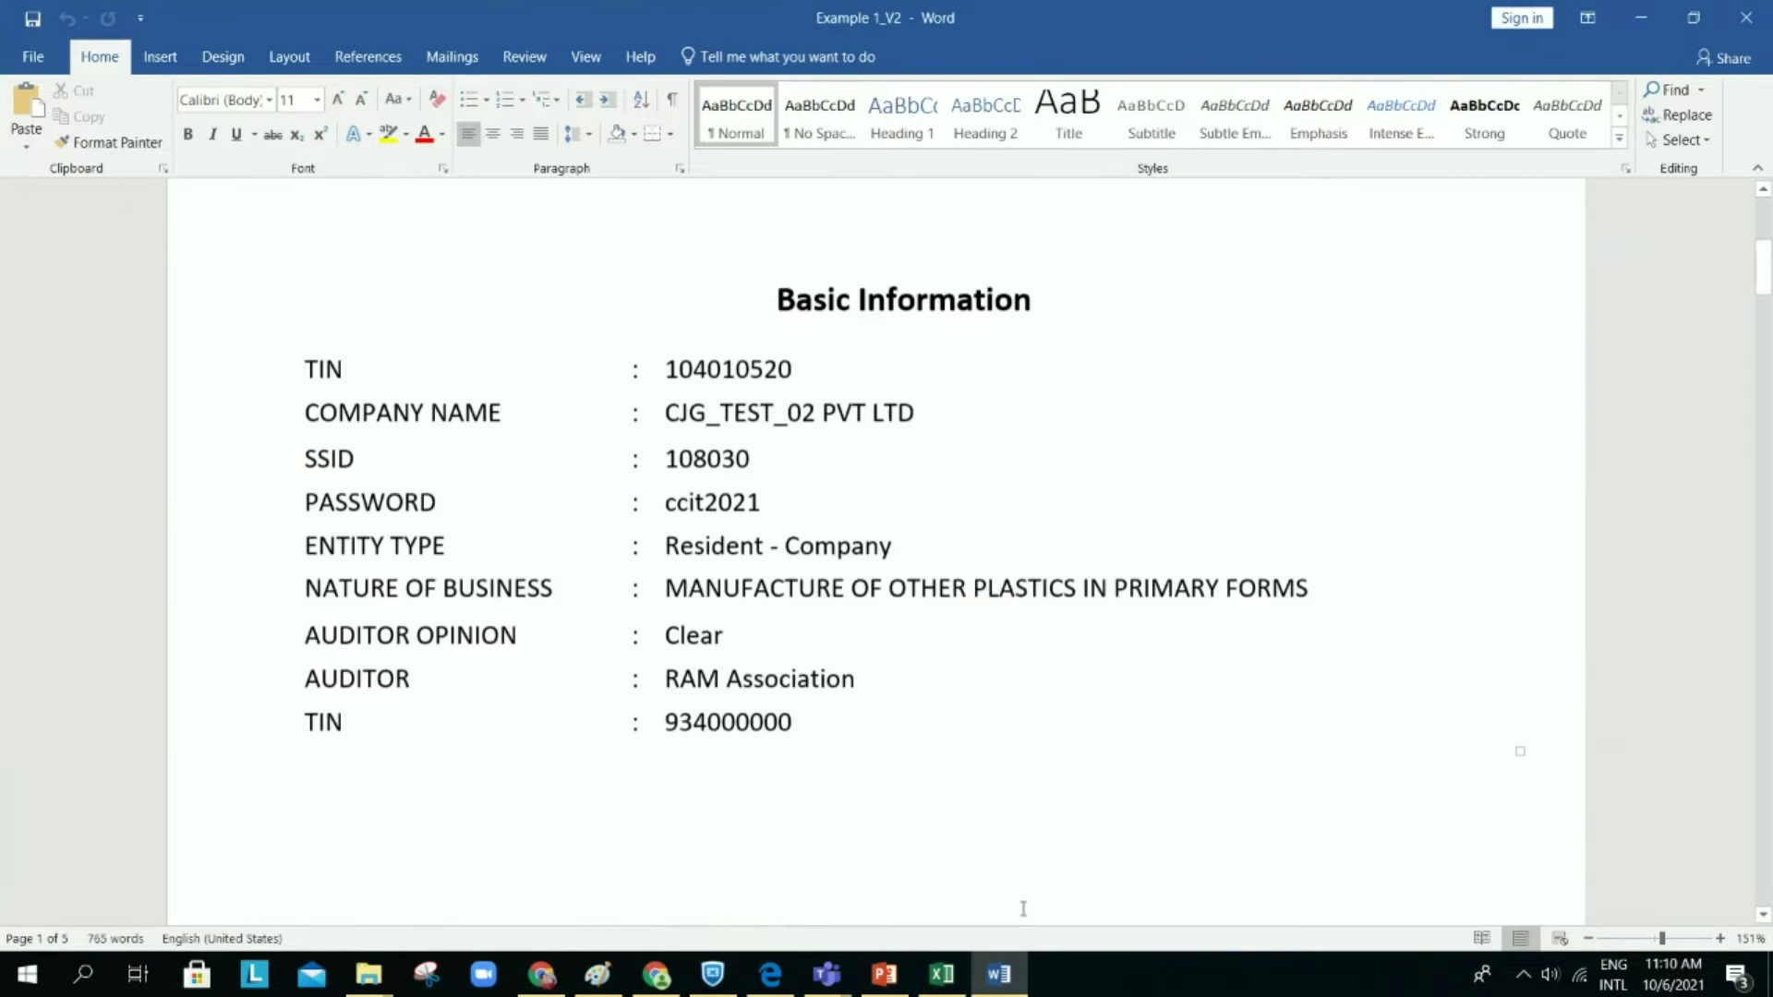
scroll(1023, 909, down, 10)
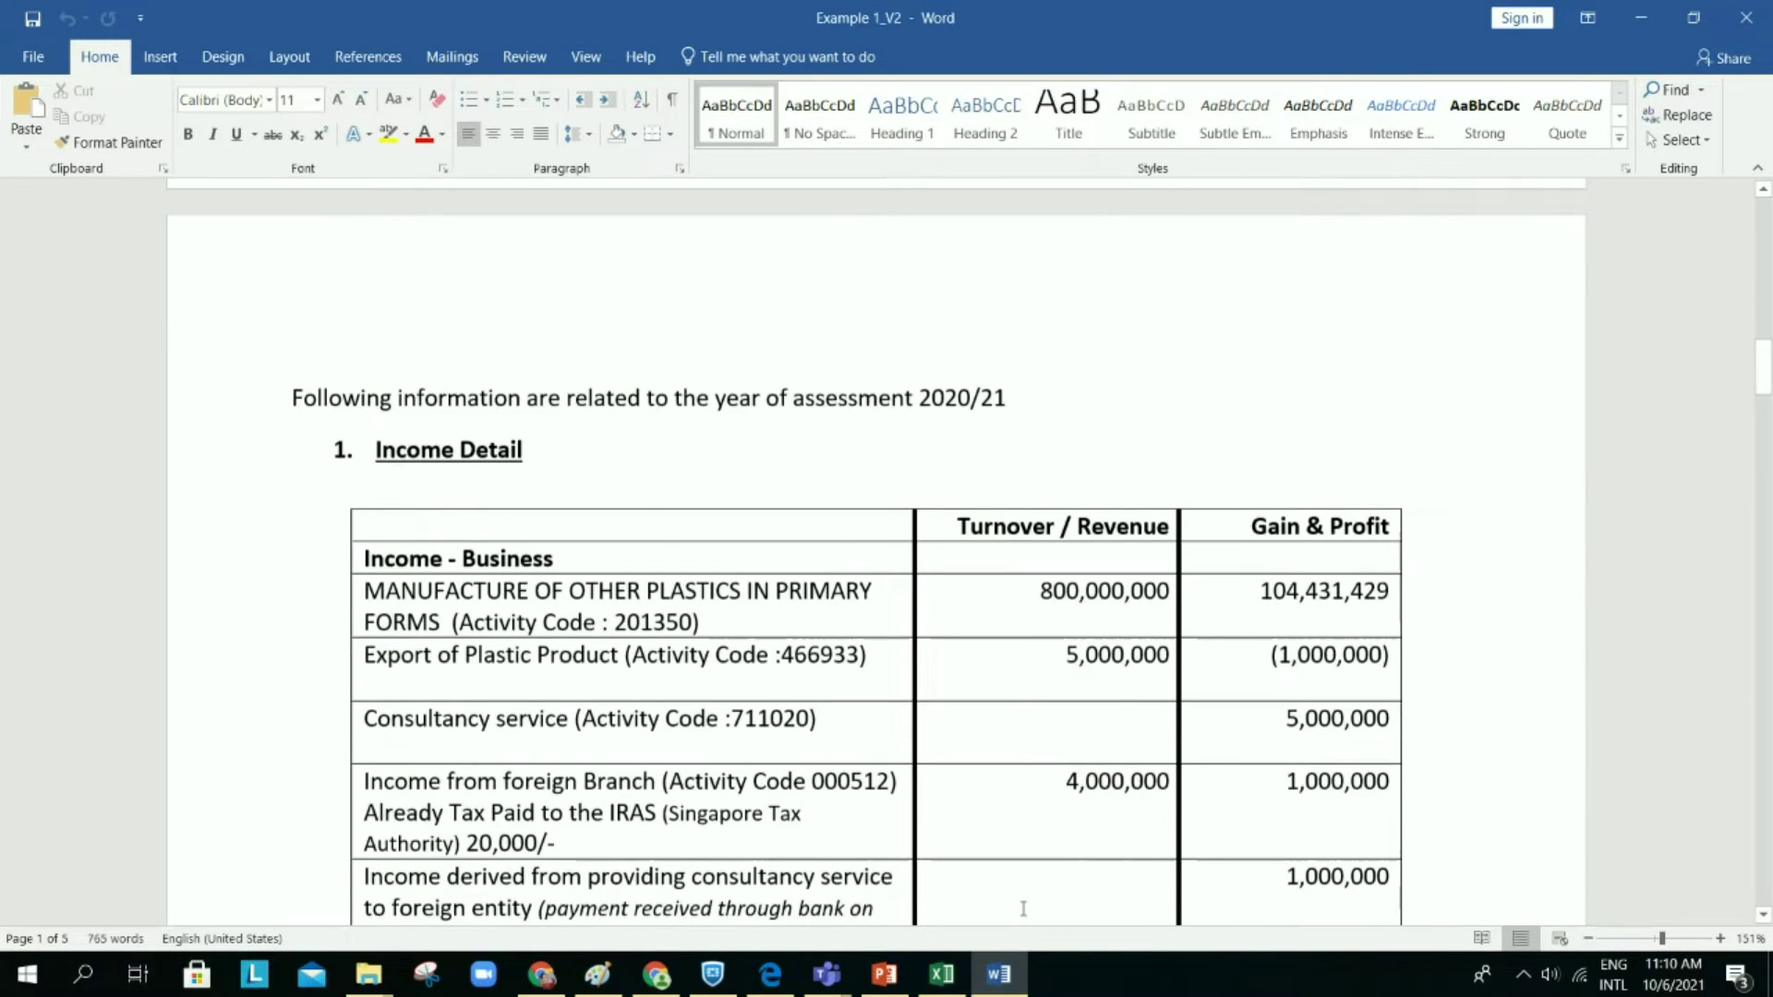
scroll(1023, 909, down, 4)
scroll(1023, 908, up, 1)
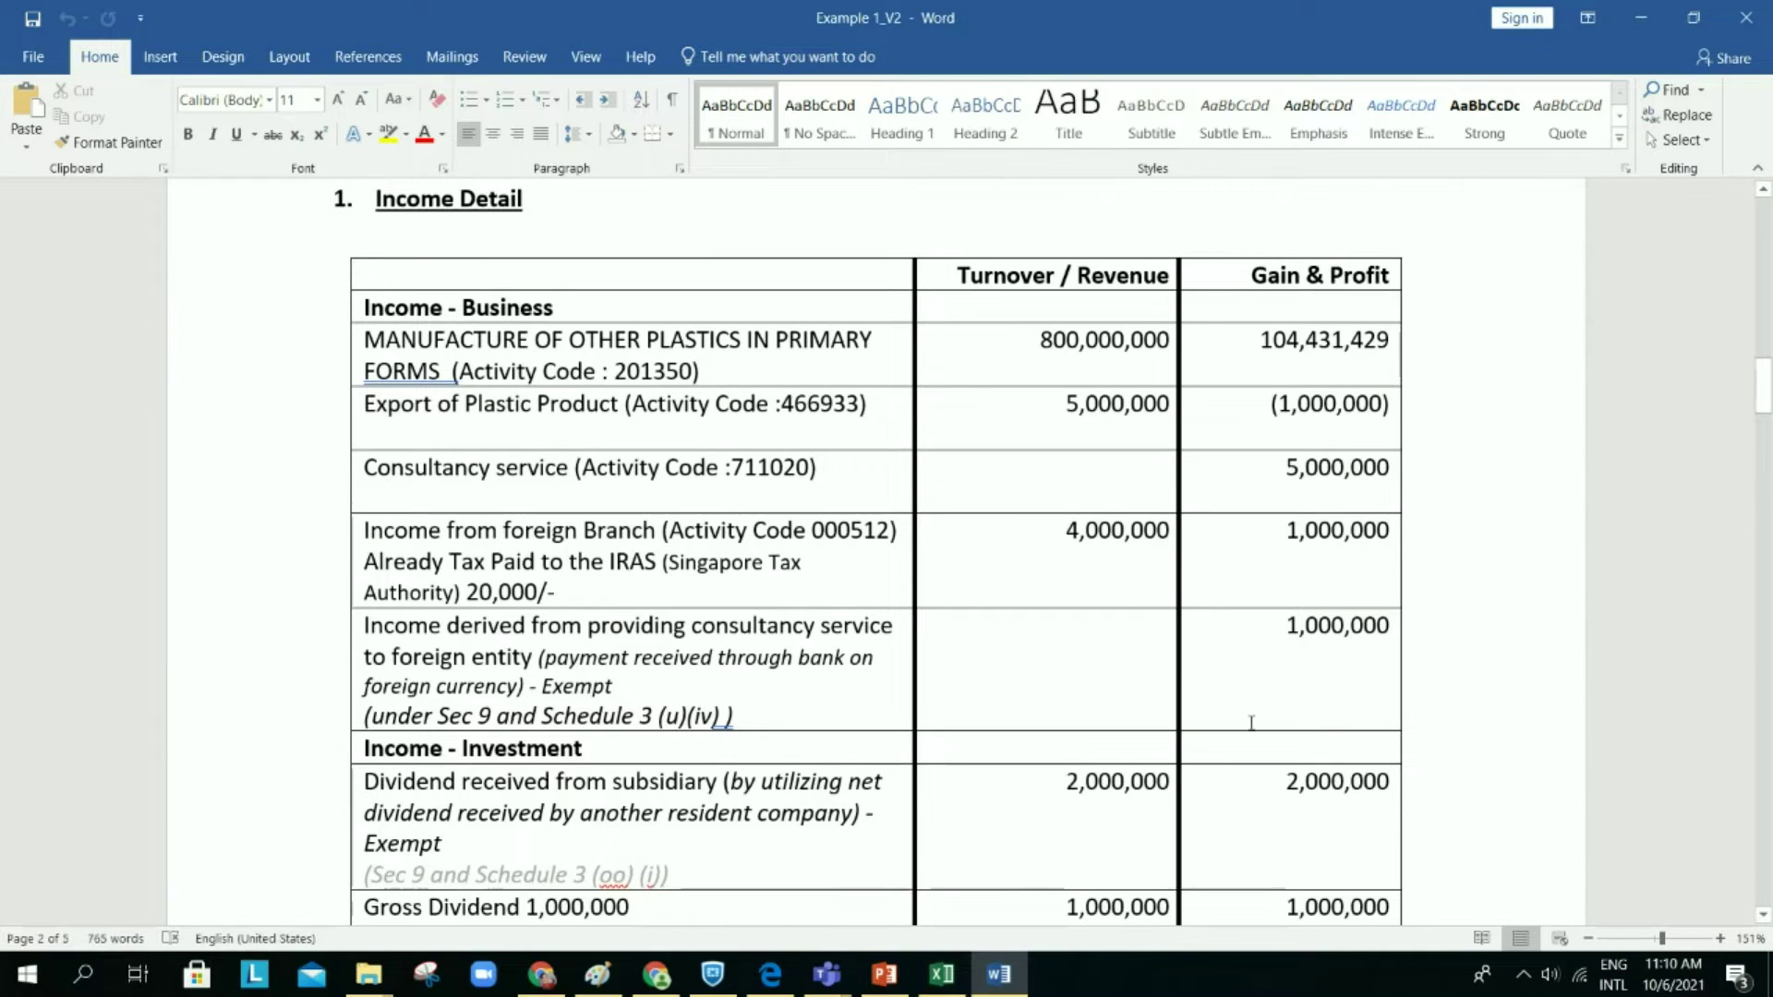
Step: Resize the Word worksheet over the tax form to show the Gain & Profit column and foreign-income rows
click(1694, 34)
drag(810, 235, 1361, 234)
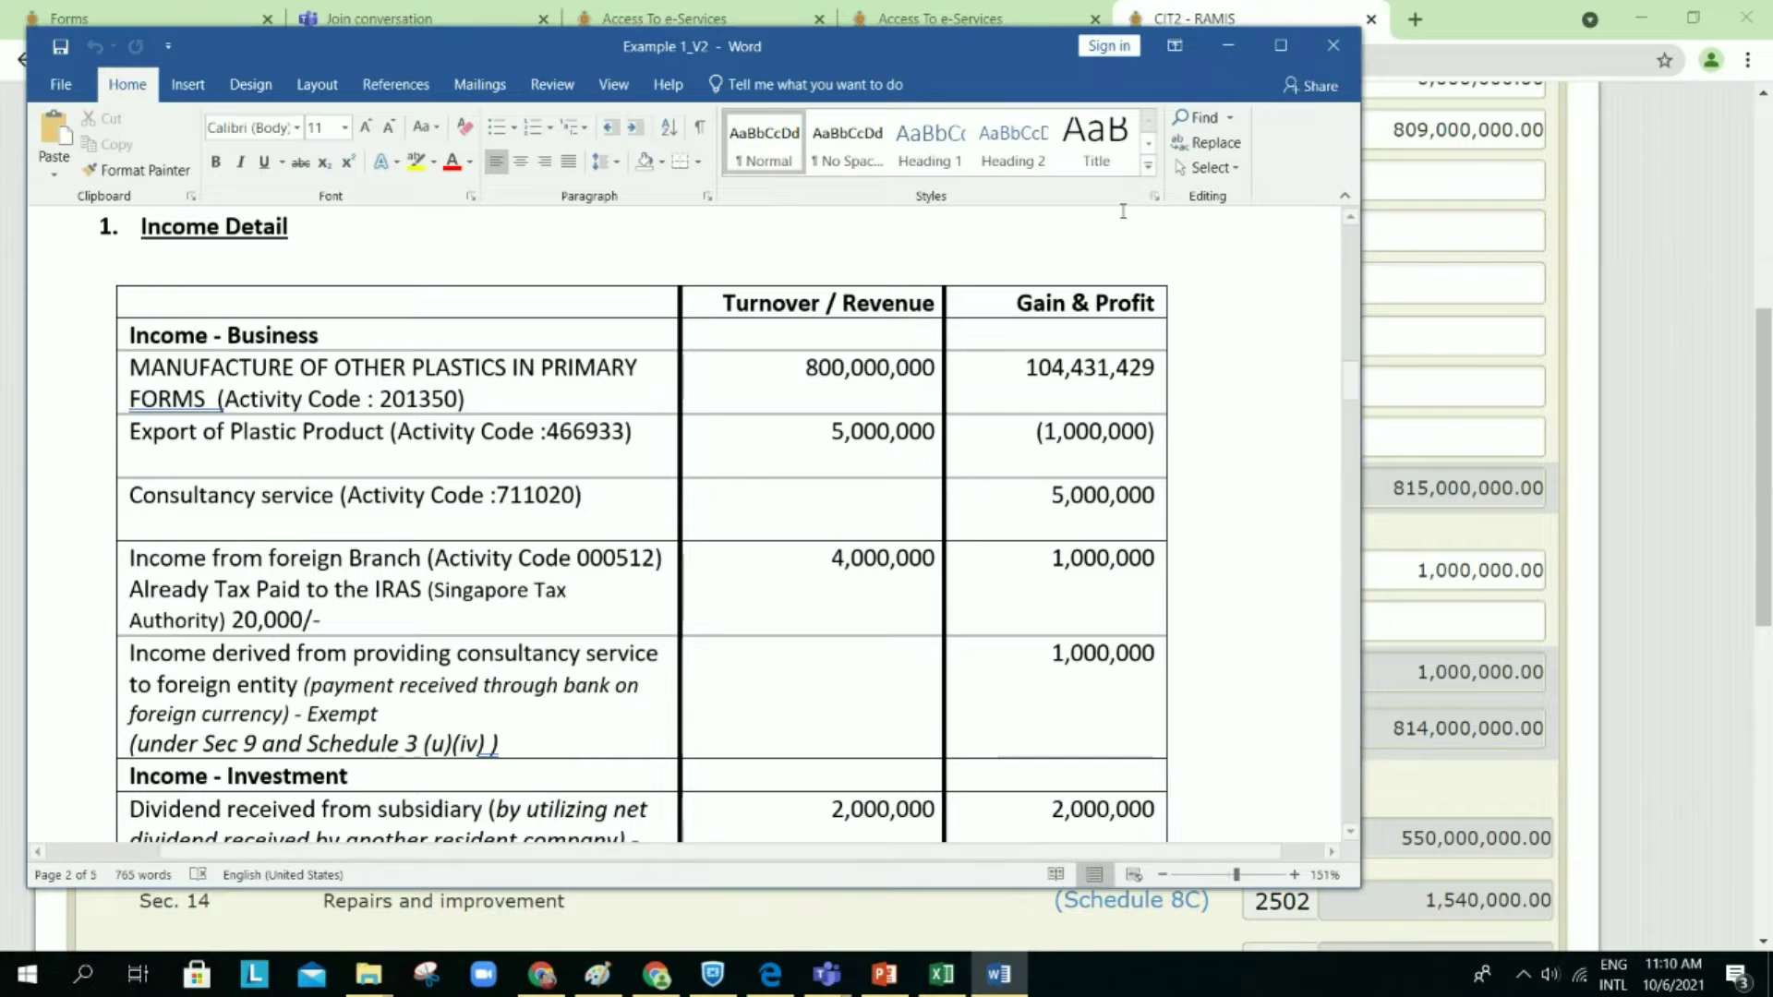
drag(975, 29, 998, 266)
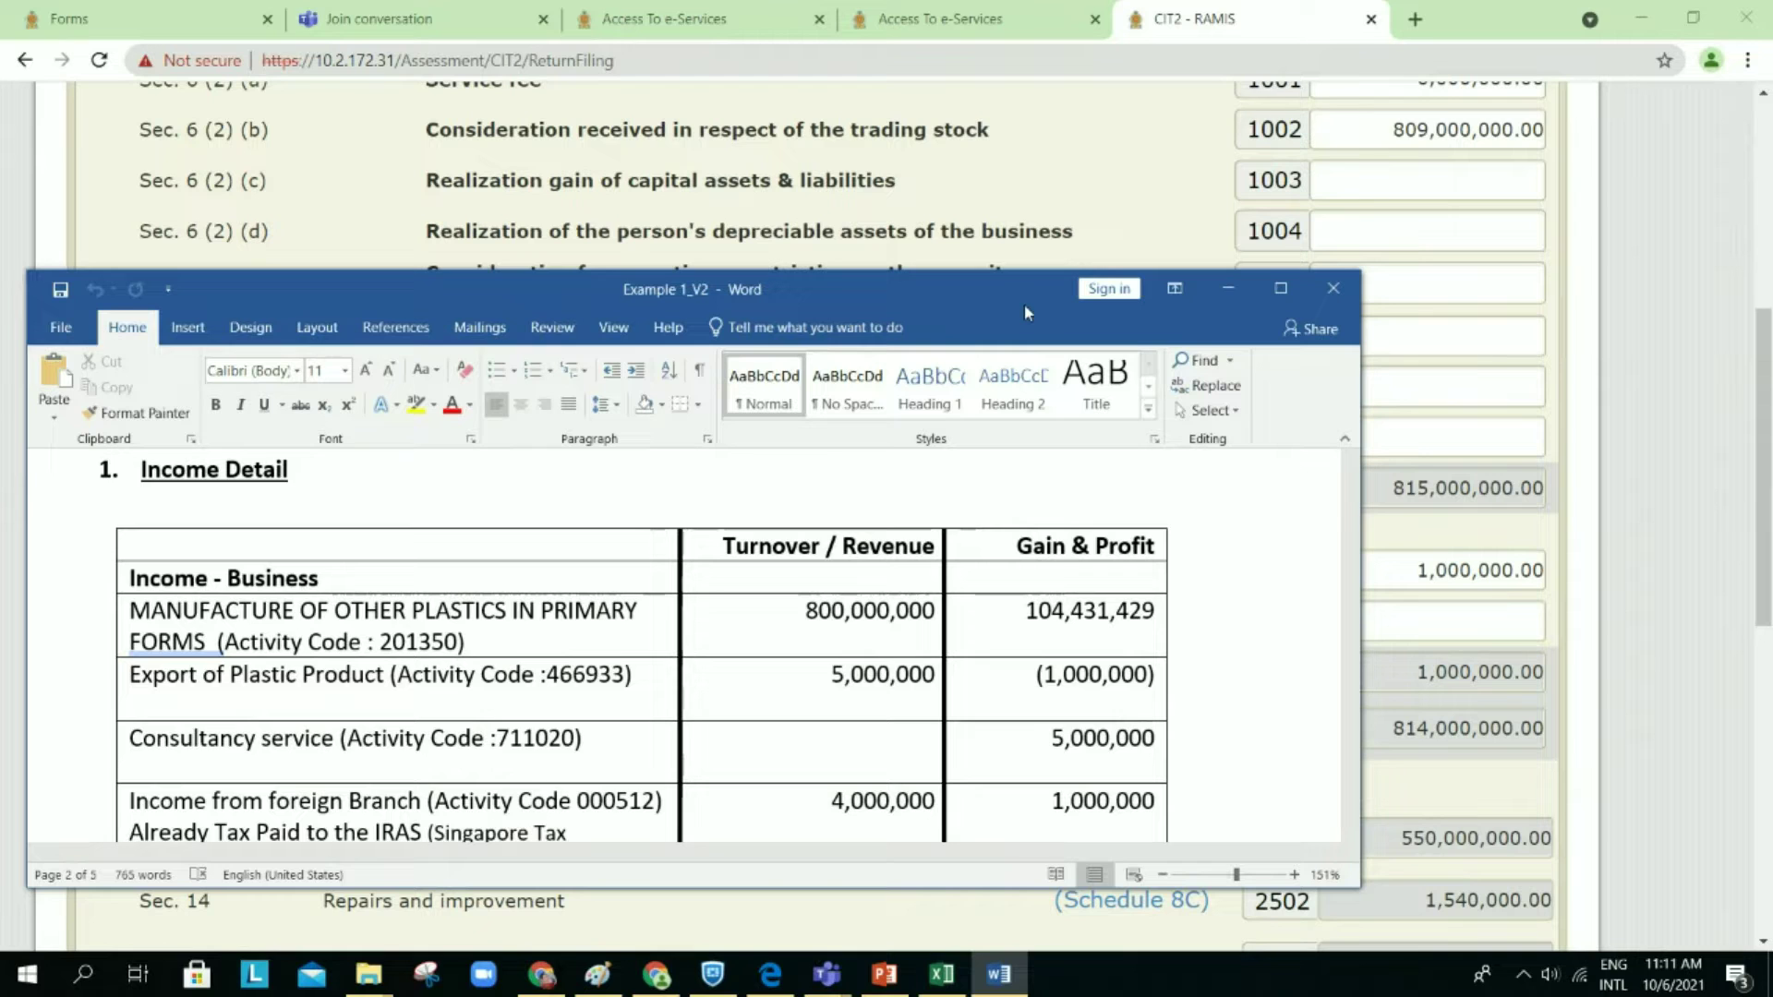
drag(1021, 303, 1091, 595)
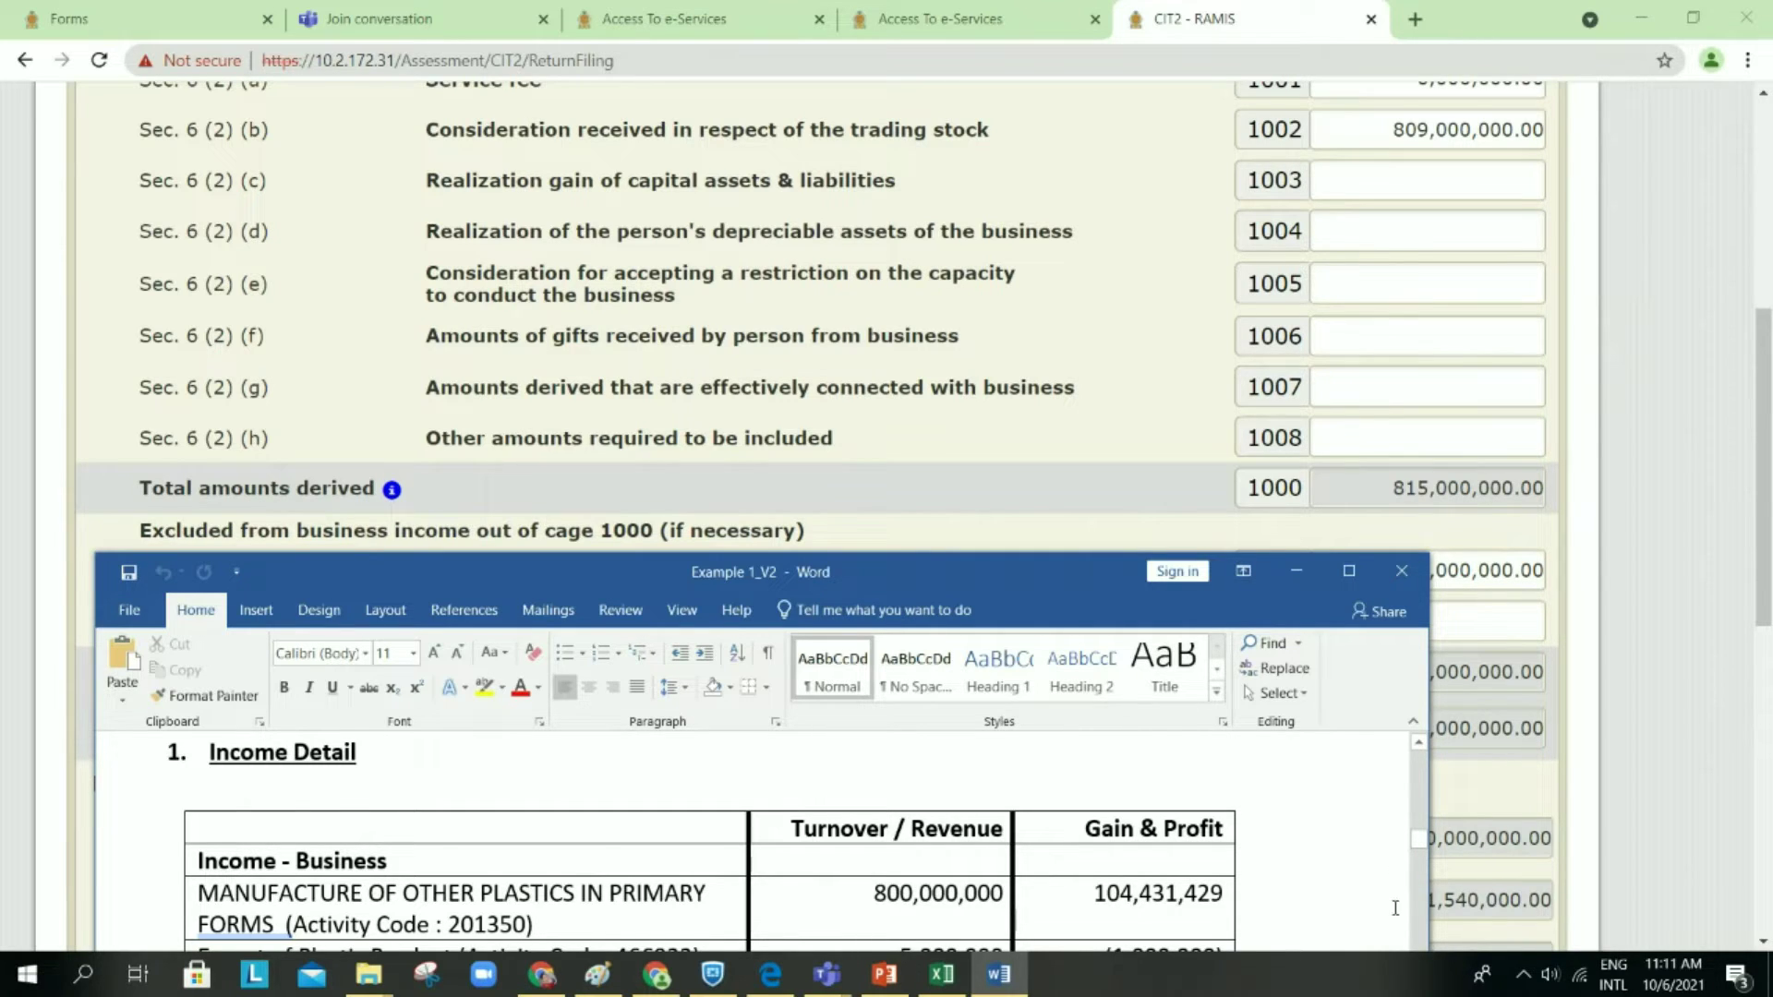
click(1420, 927)
click(1419, 743)
scroll(1419, 745, up, 5)
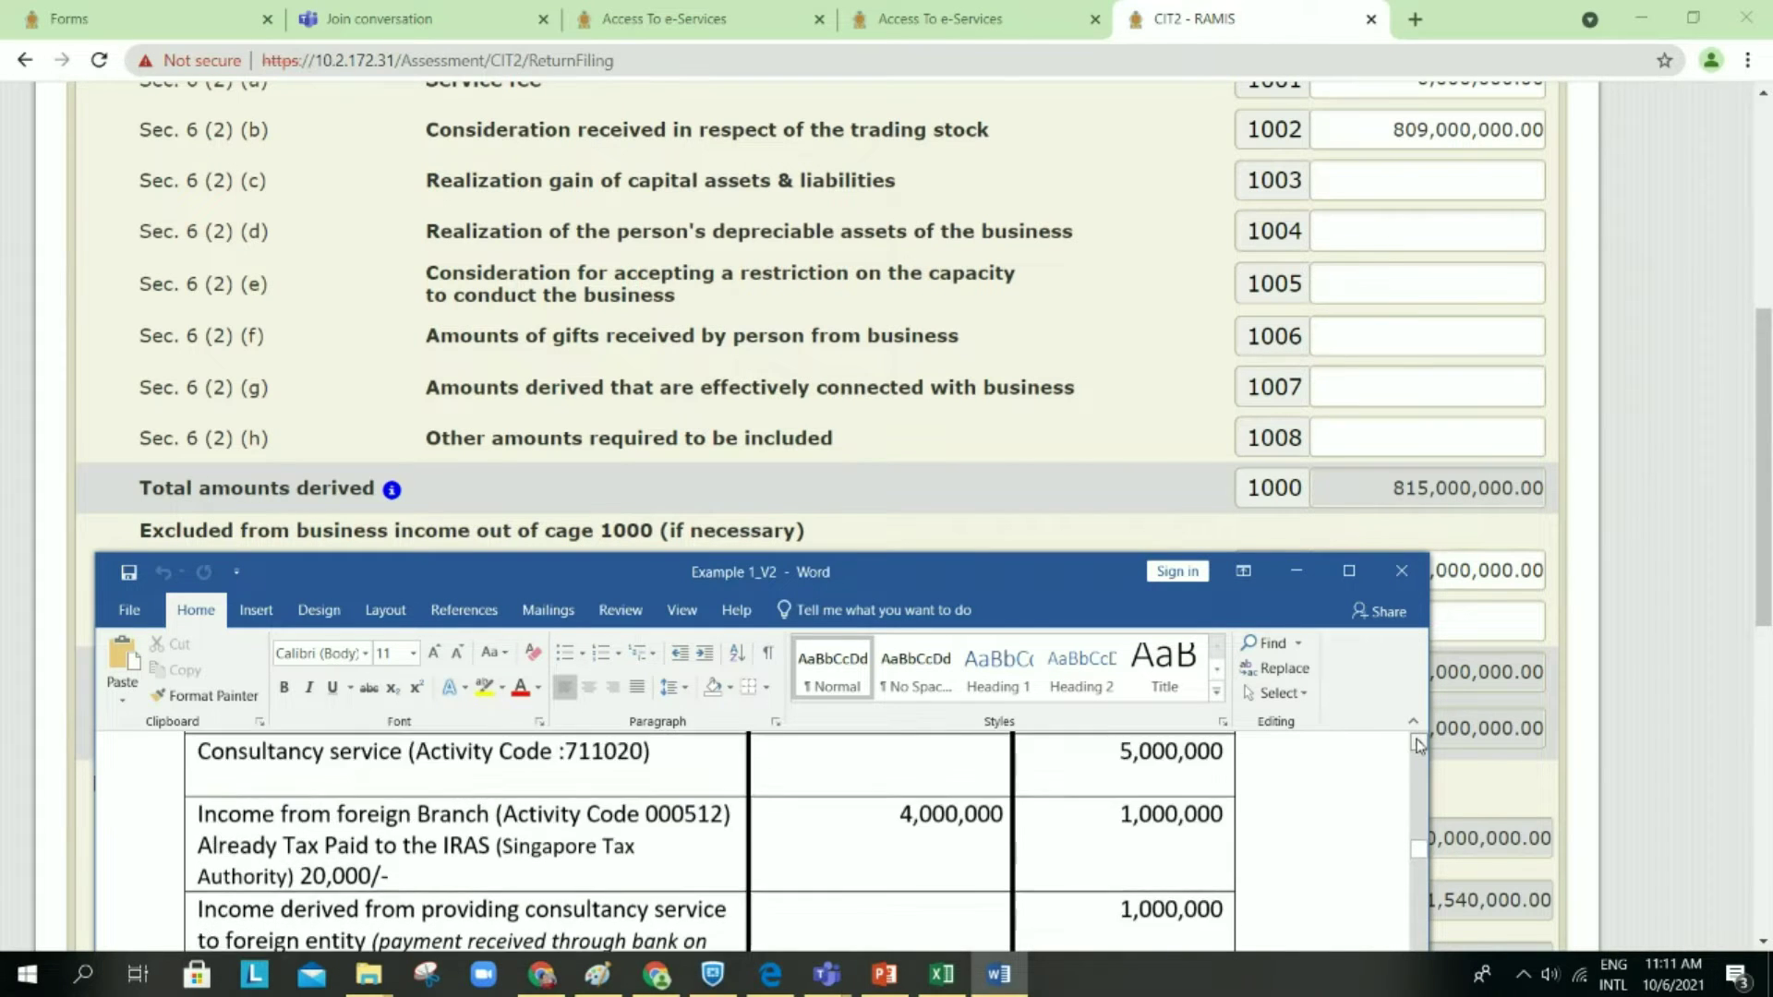
scroll(1418, 744, up, 2)
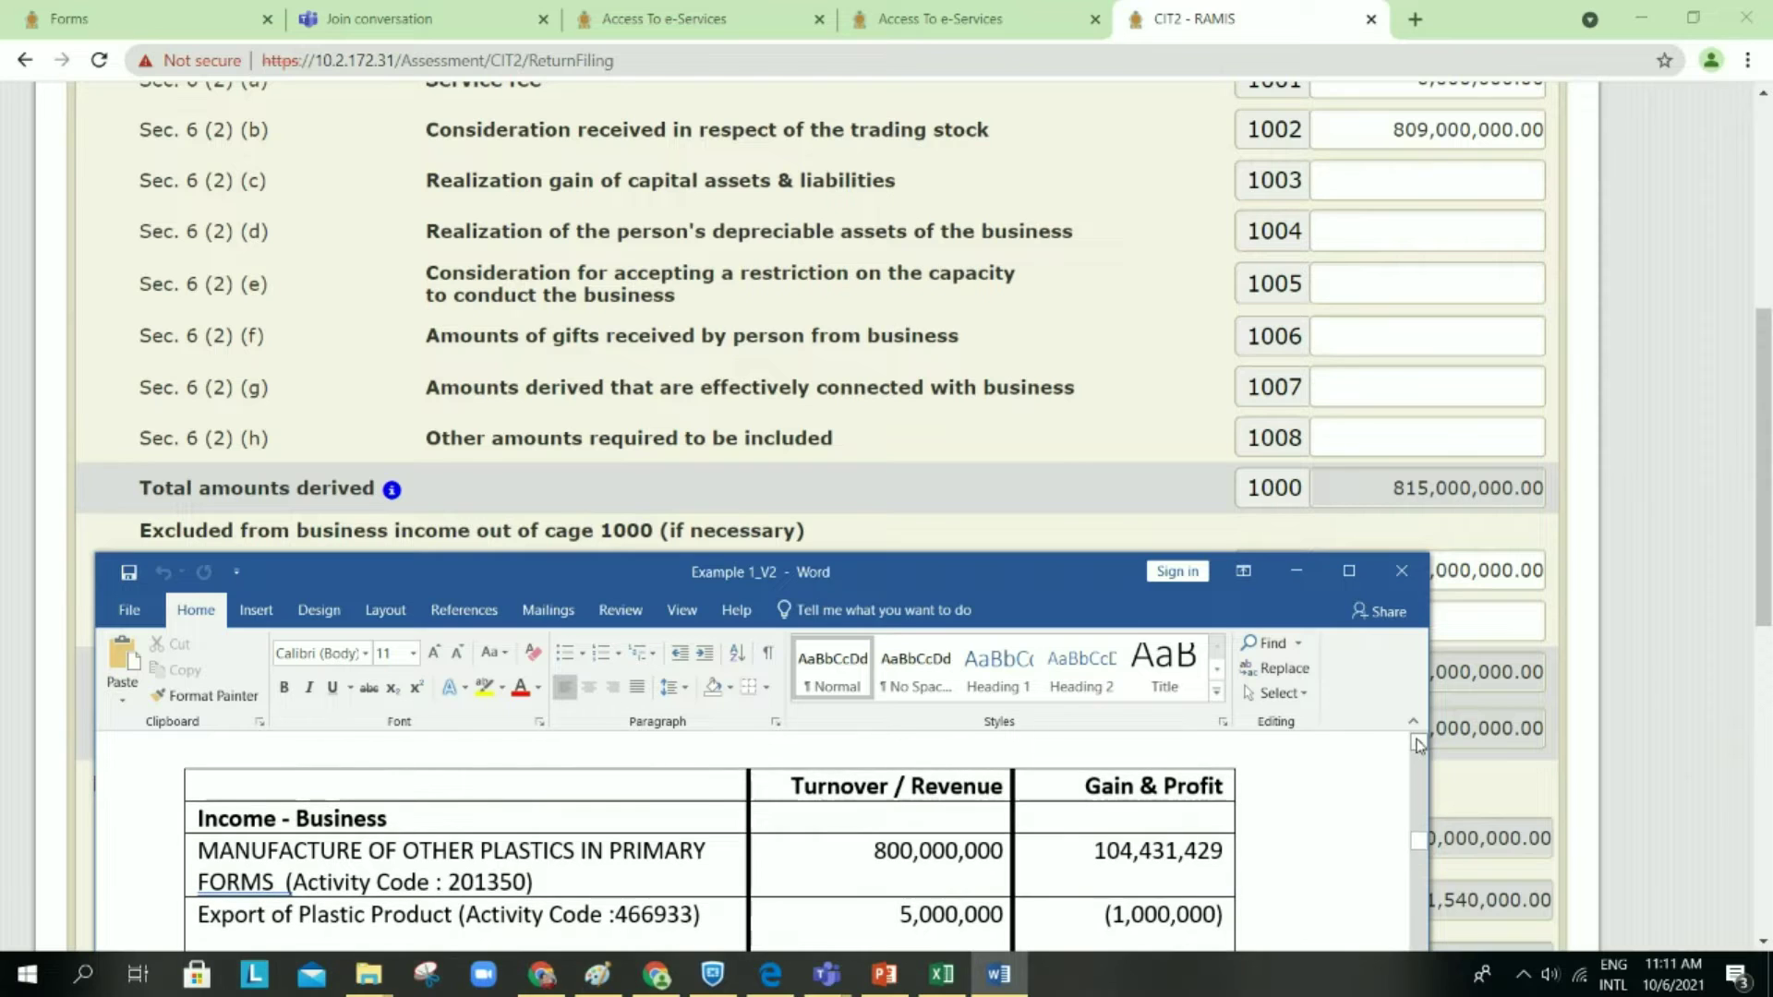
double_click(1114, 590)
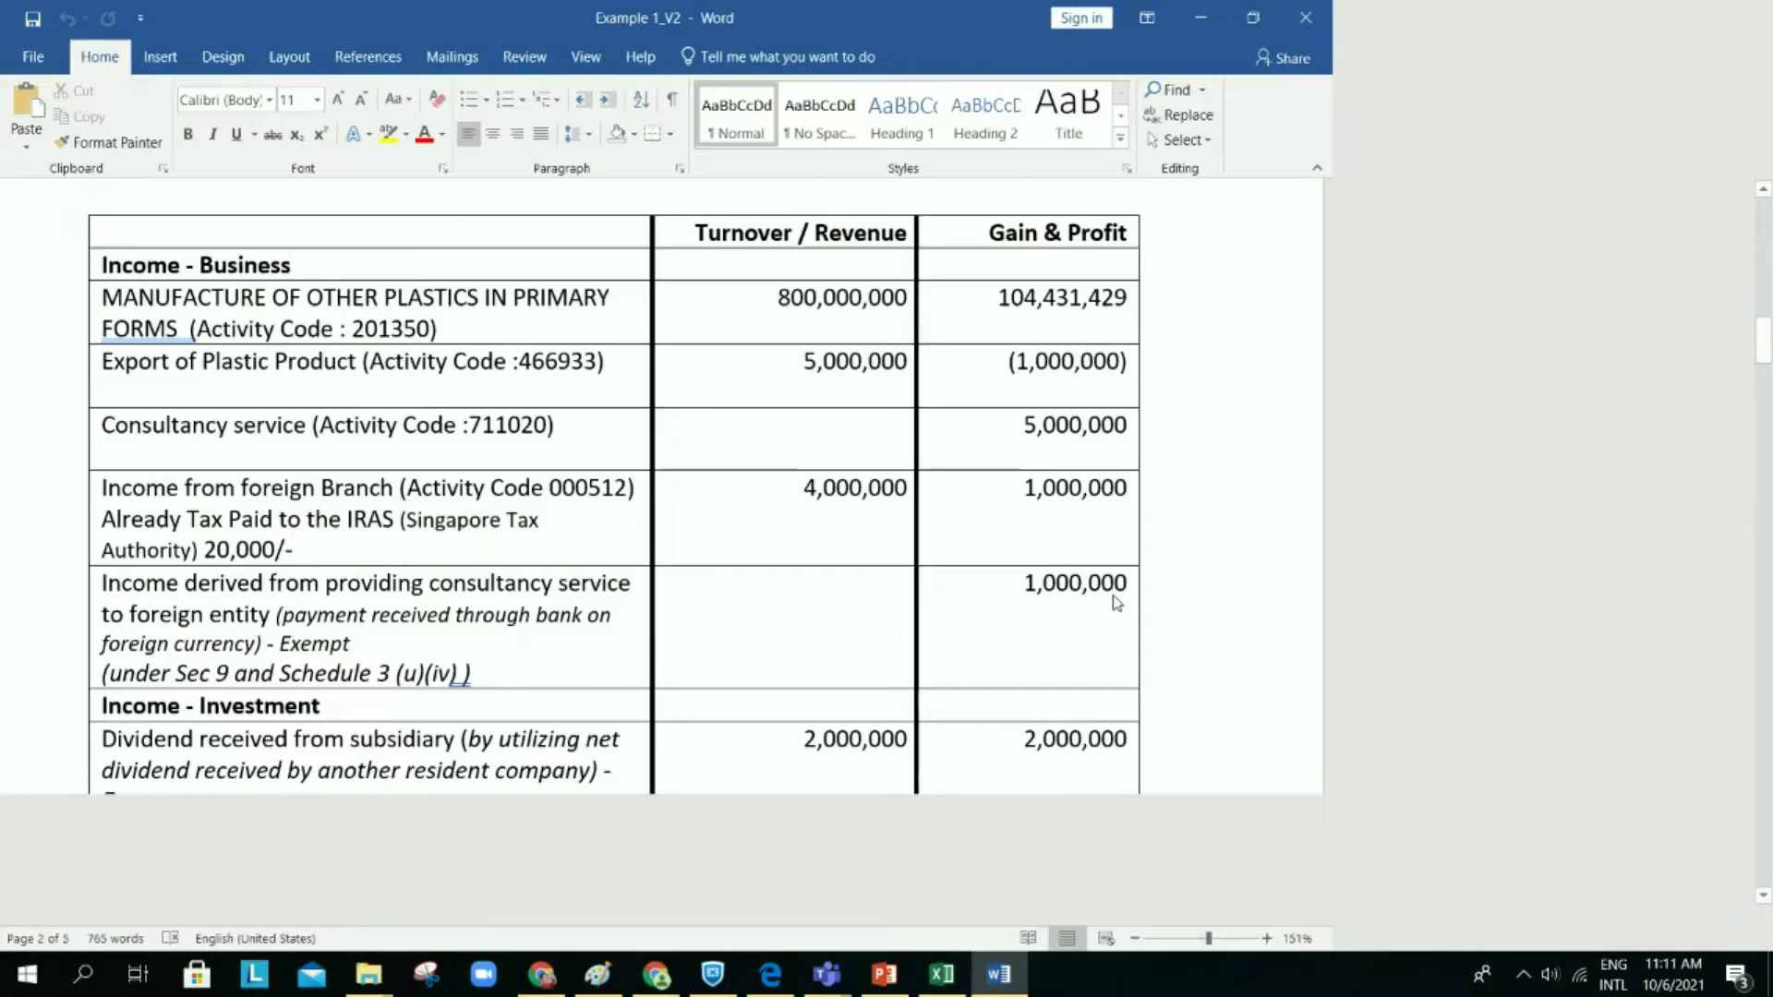
Step: Hide Word and scroll through the RAMIS form
click(1640, 19)
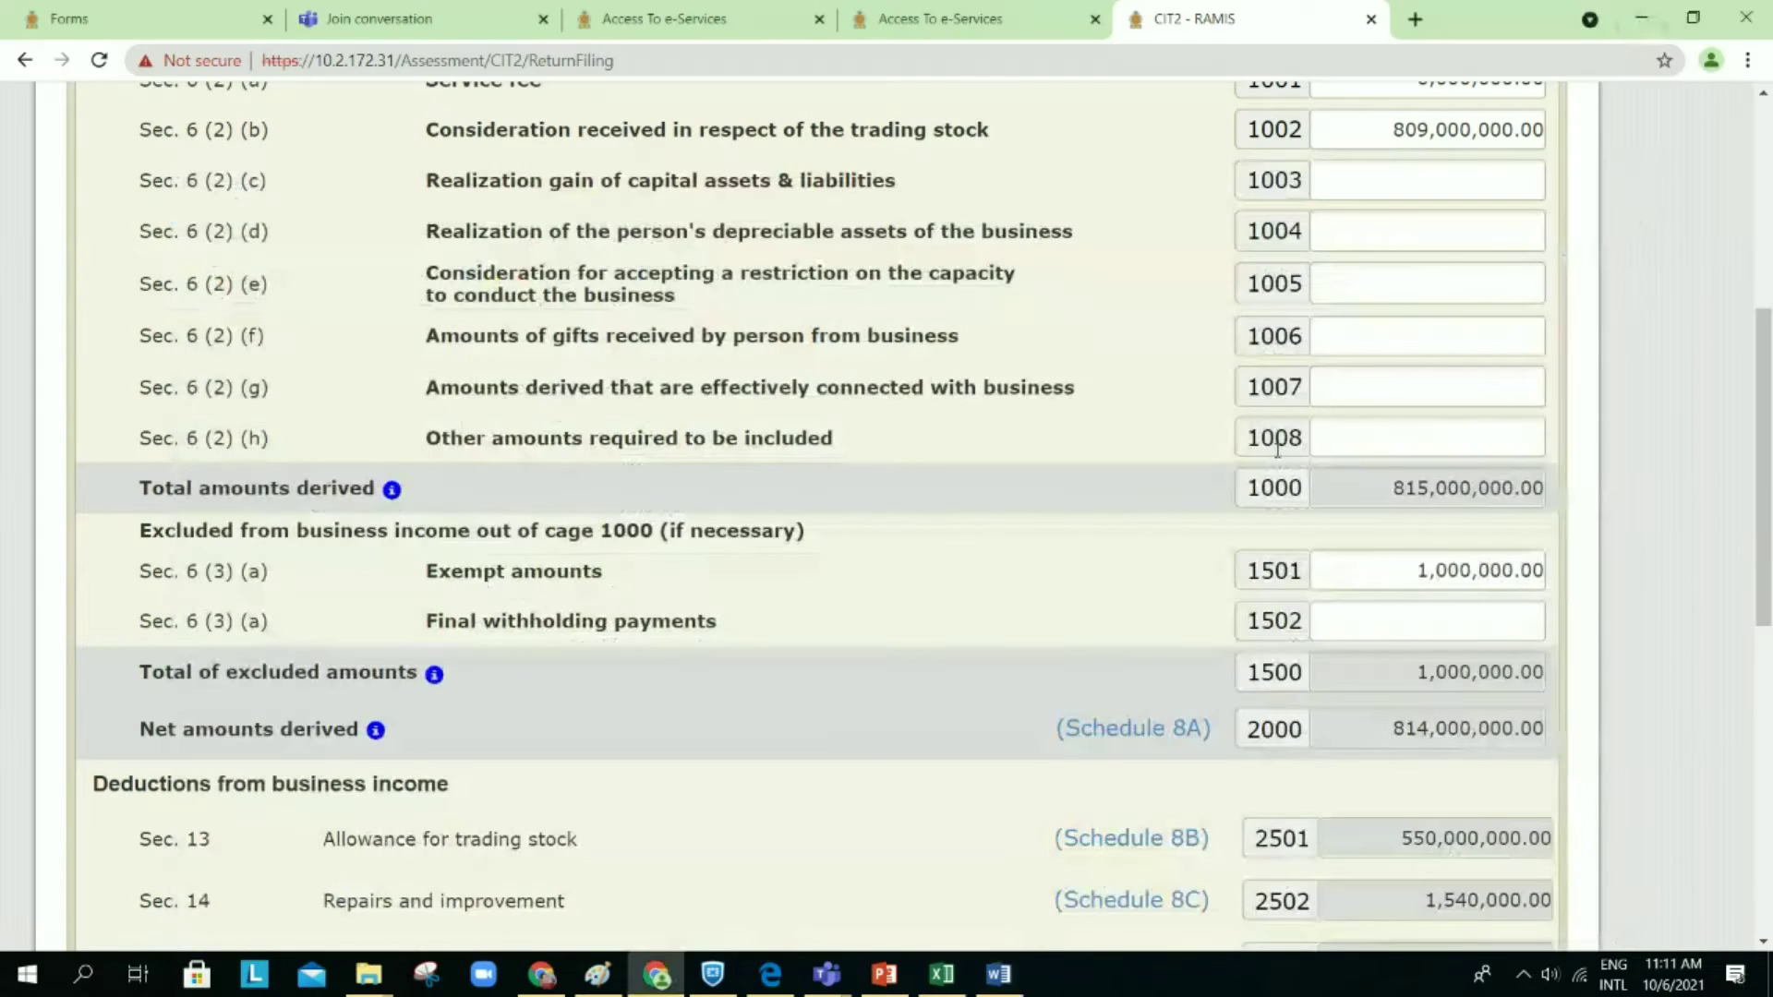
scroll(1062, 639, down, 1)
scroll(1064, 639, up, 1)
scroll(1062, 639, up, 1)
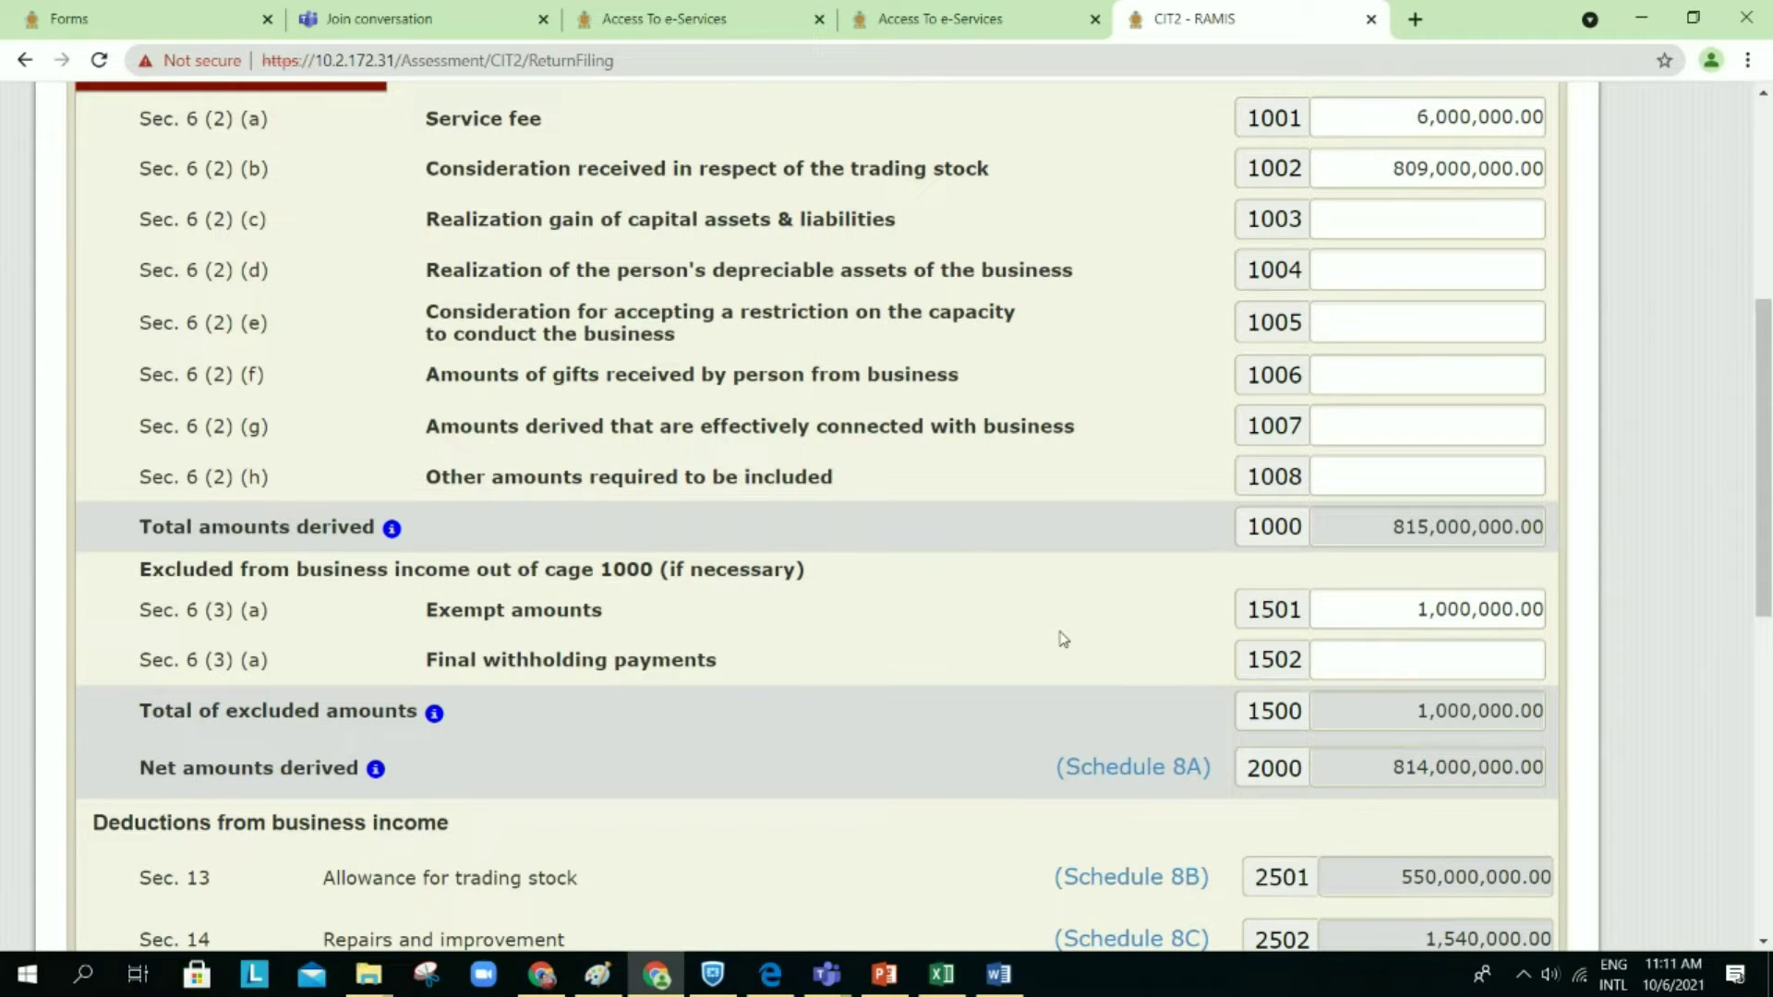
Step: Place the Word worksheet lower over the form and compare its figures against the form
mouse_move(1003, 981)
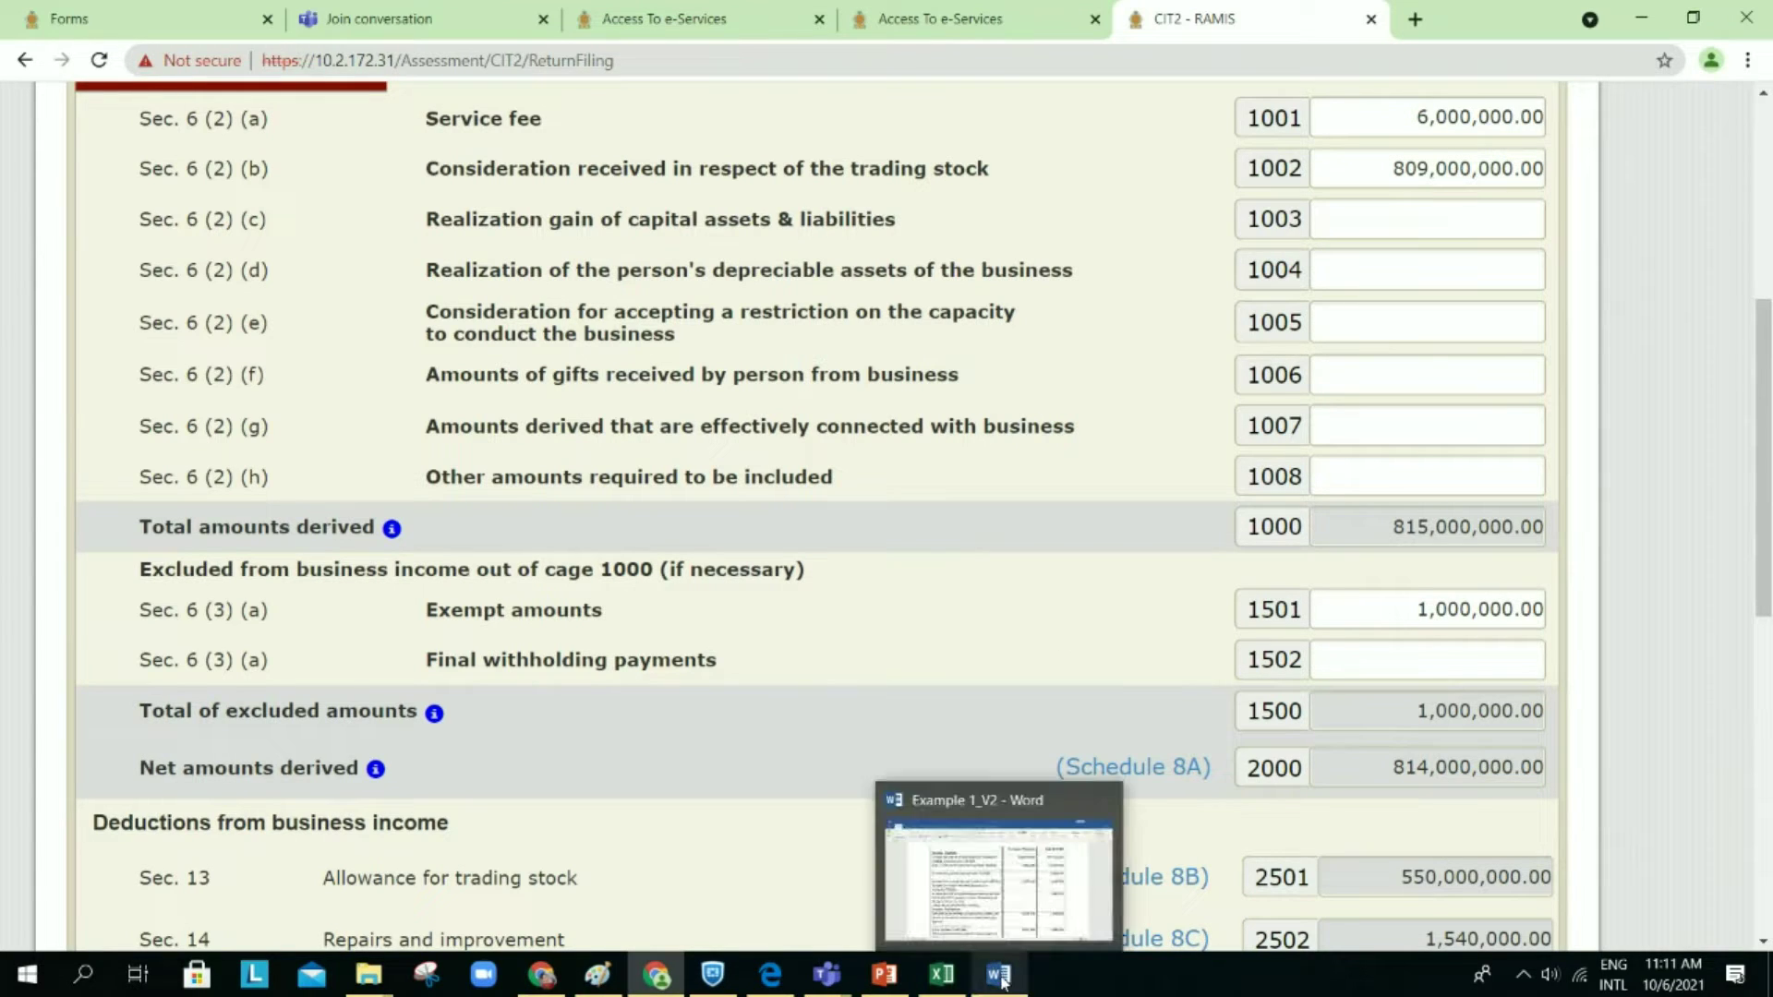
click(1003, 980)
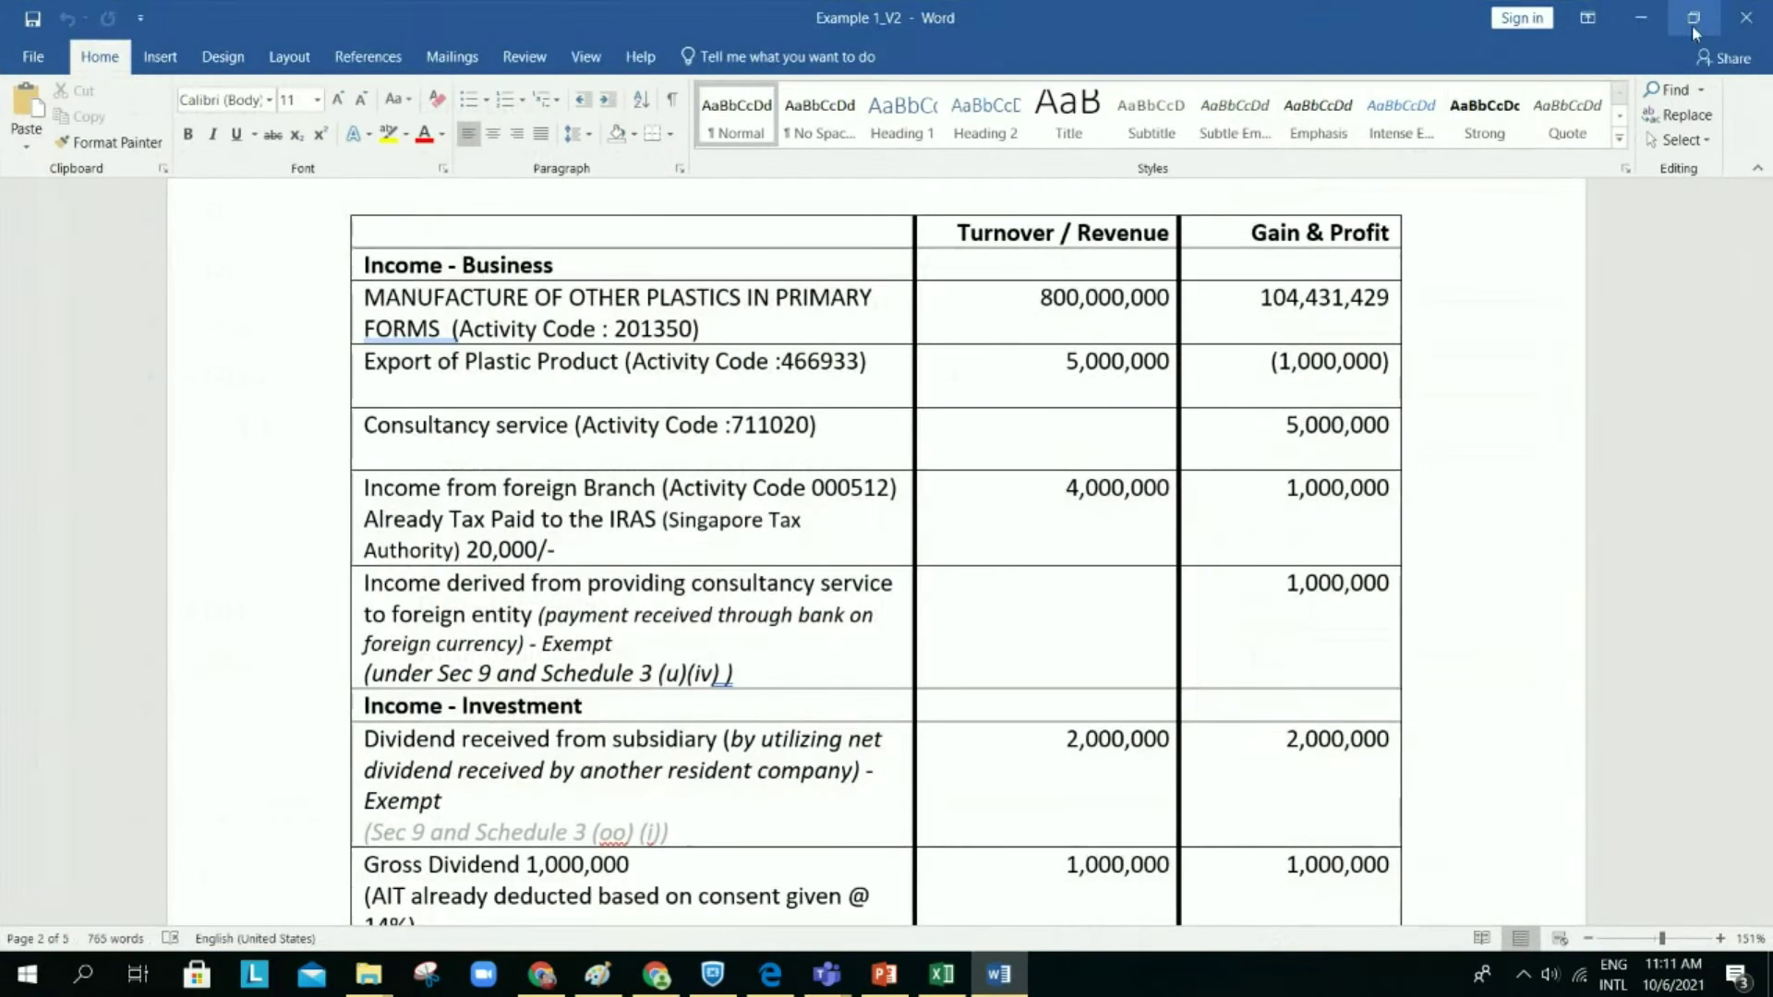
click(1691, 25)
drag(979, 580, 907, 537)
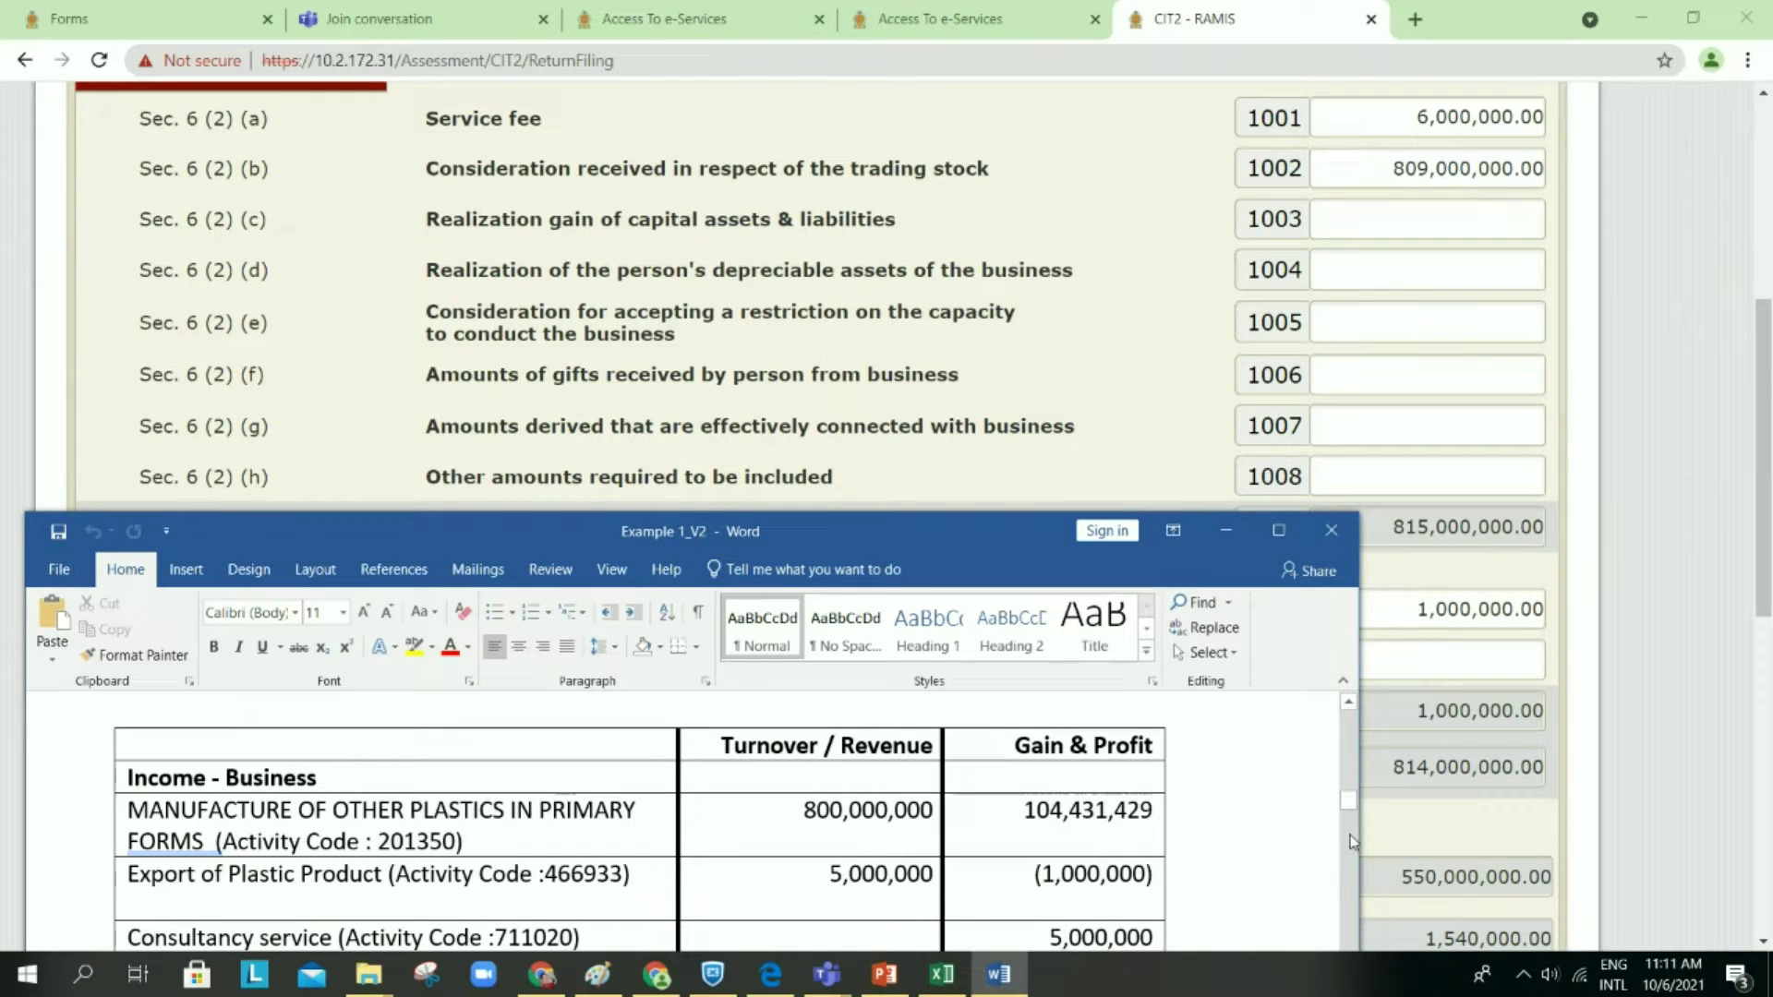
scroll(1350, 835, down, 5)
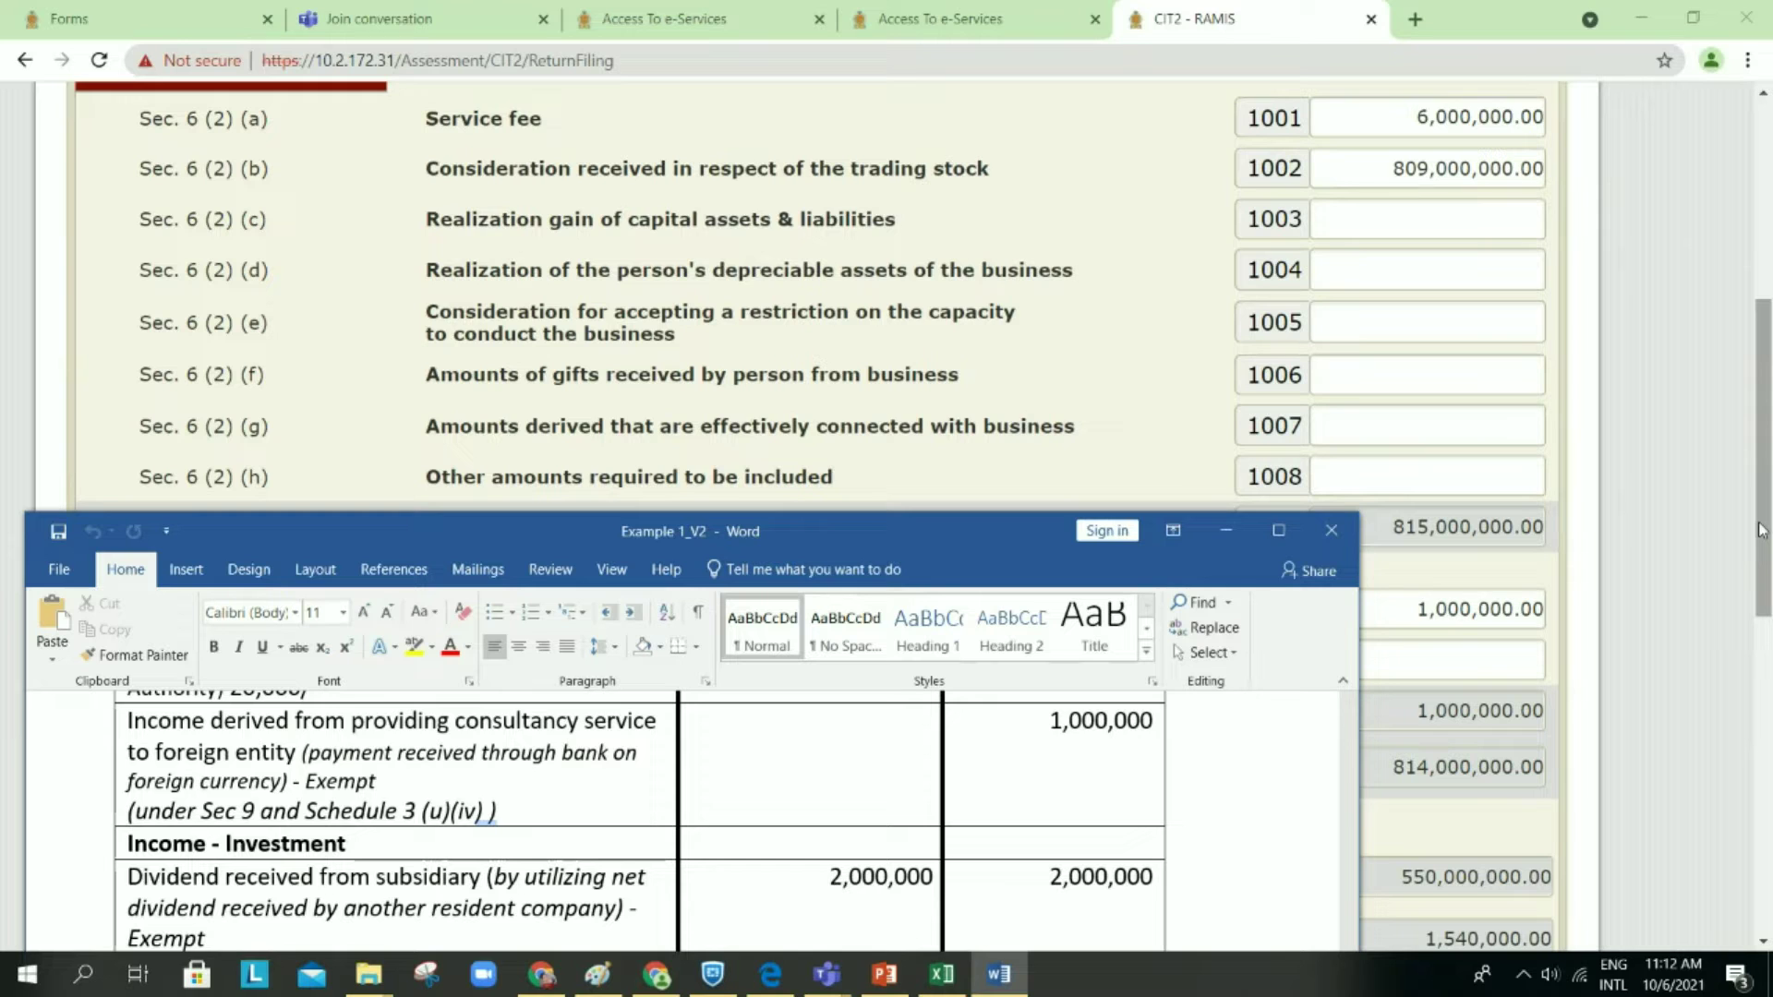
drag(1761, 530, 1762, 595)
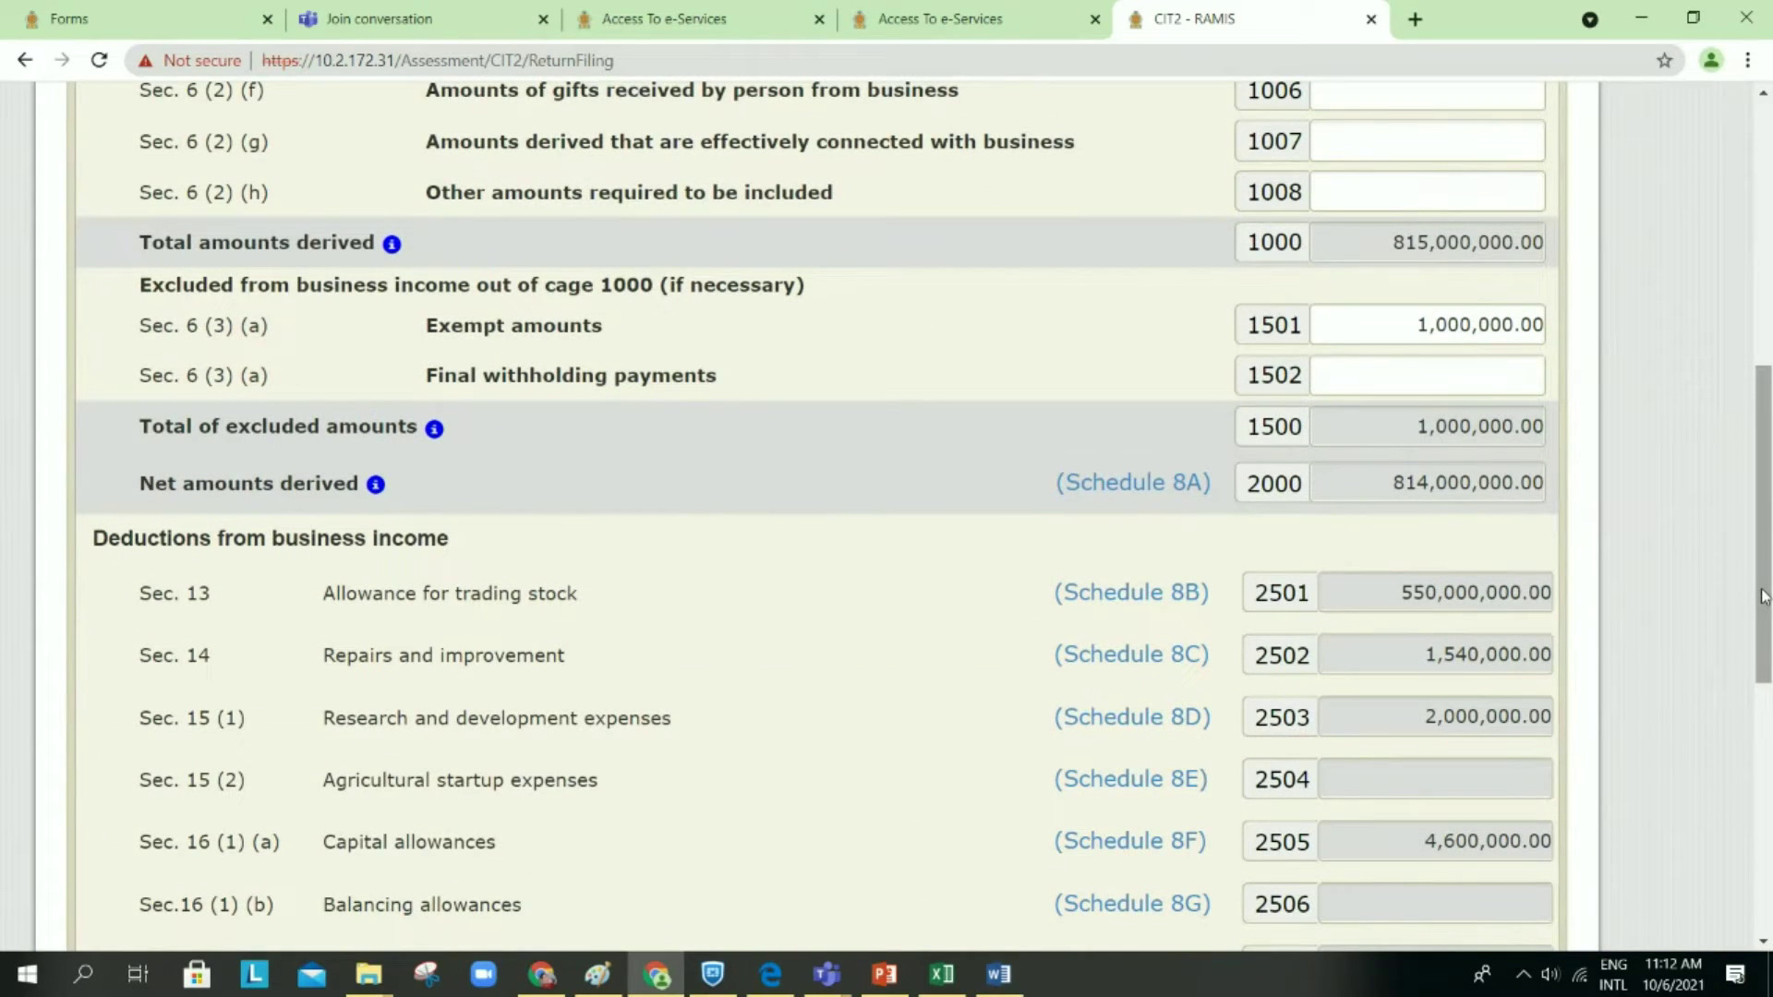
drag(1762, 596, 1763, 603)
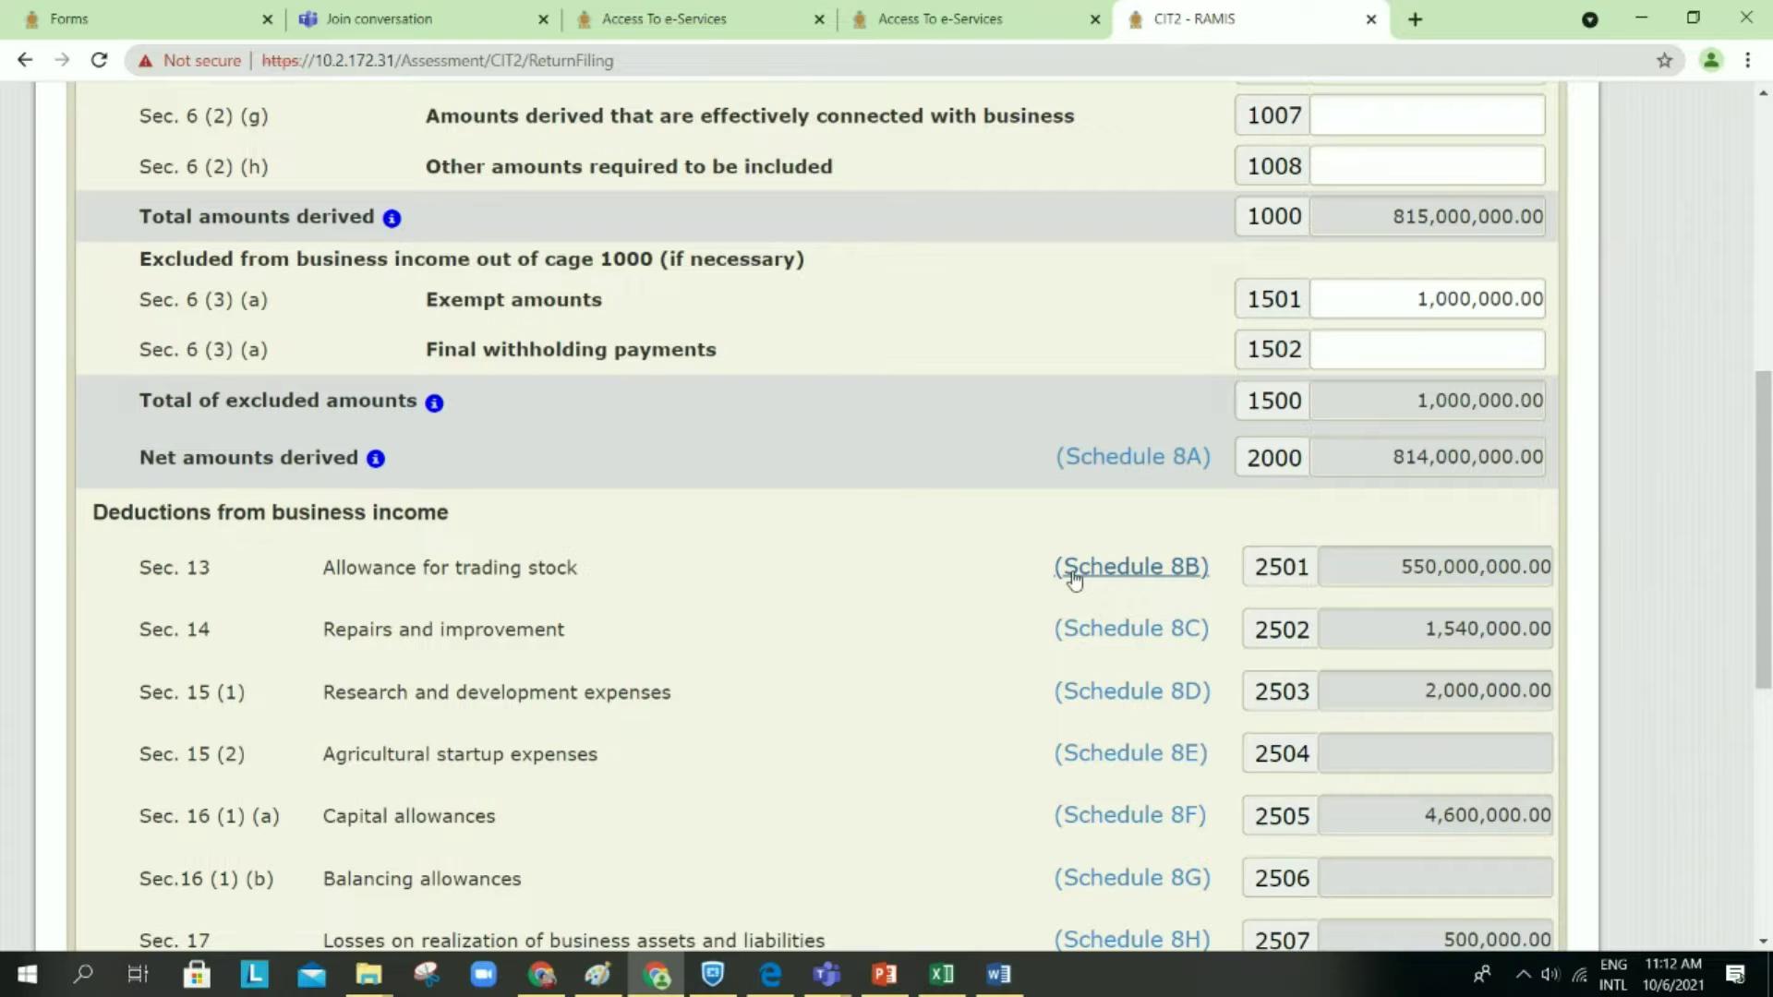
scroll(1074, 578, down, 2)
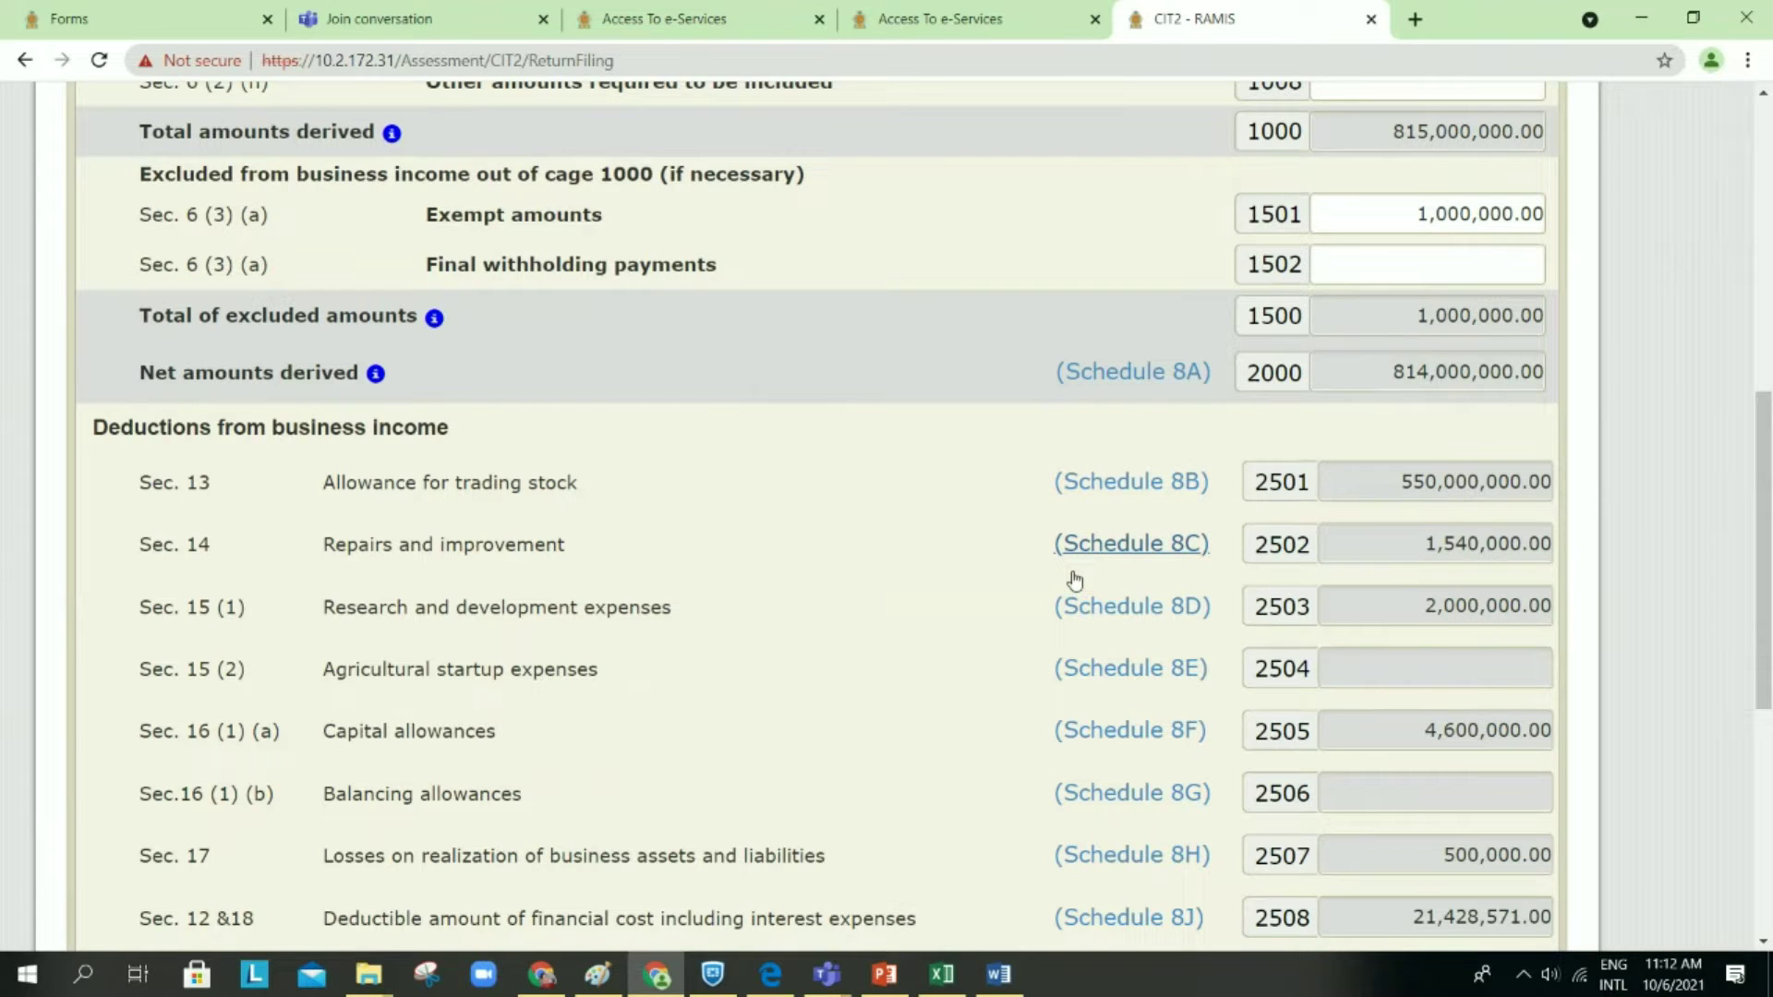
scroll(1074, 578, down, 1)
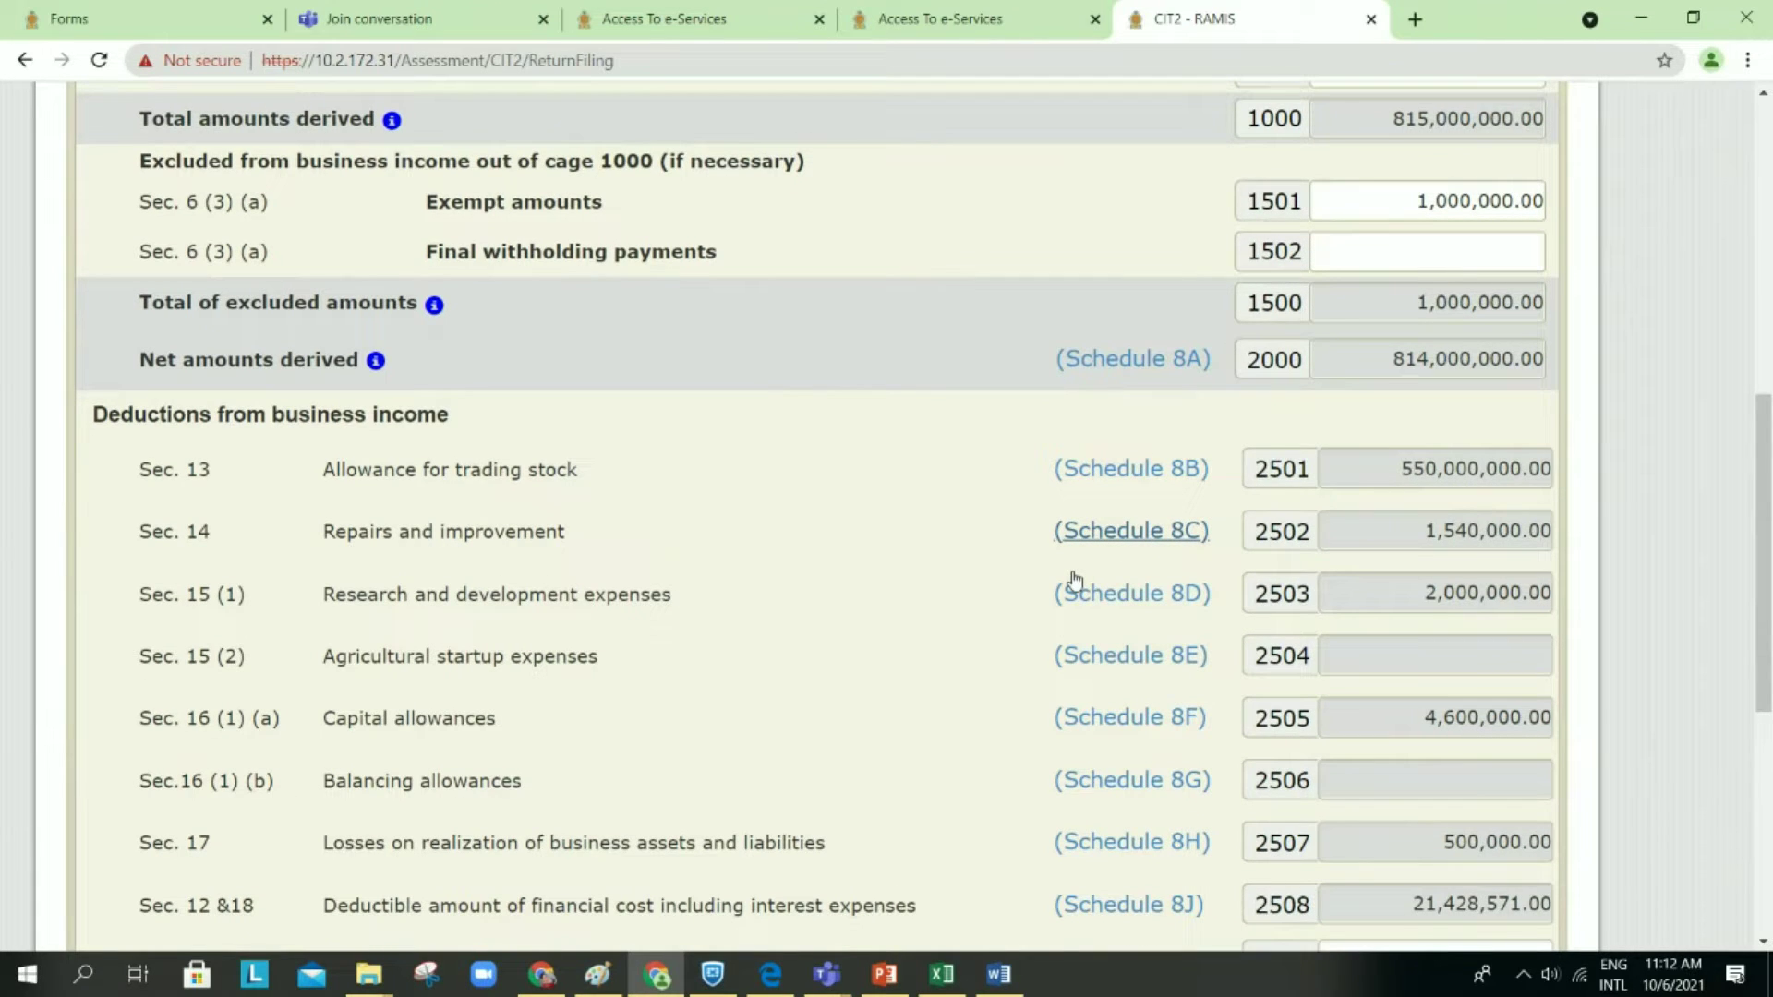
scroll(1074, 578, down, 1)
scroll(1074, 578, down, 1)
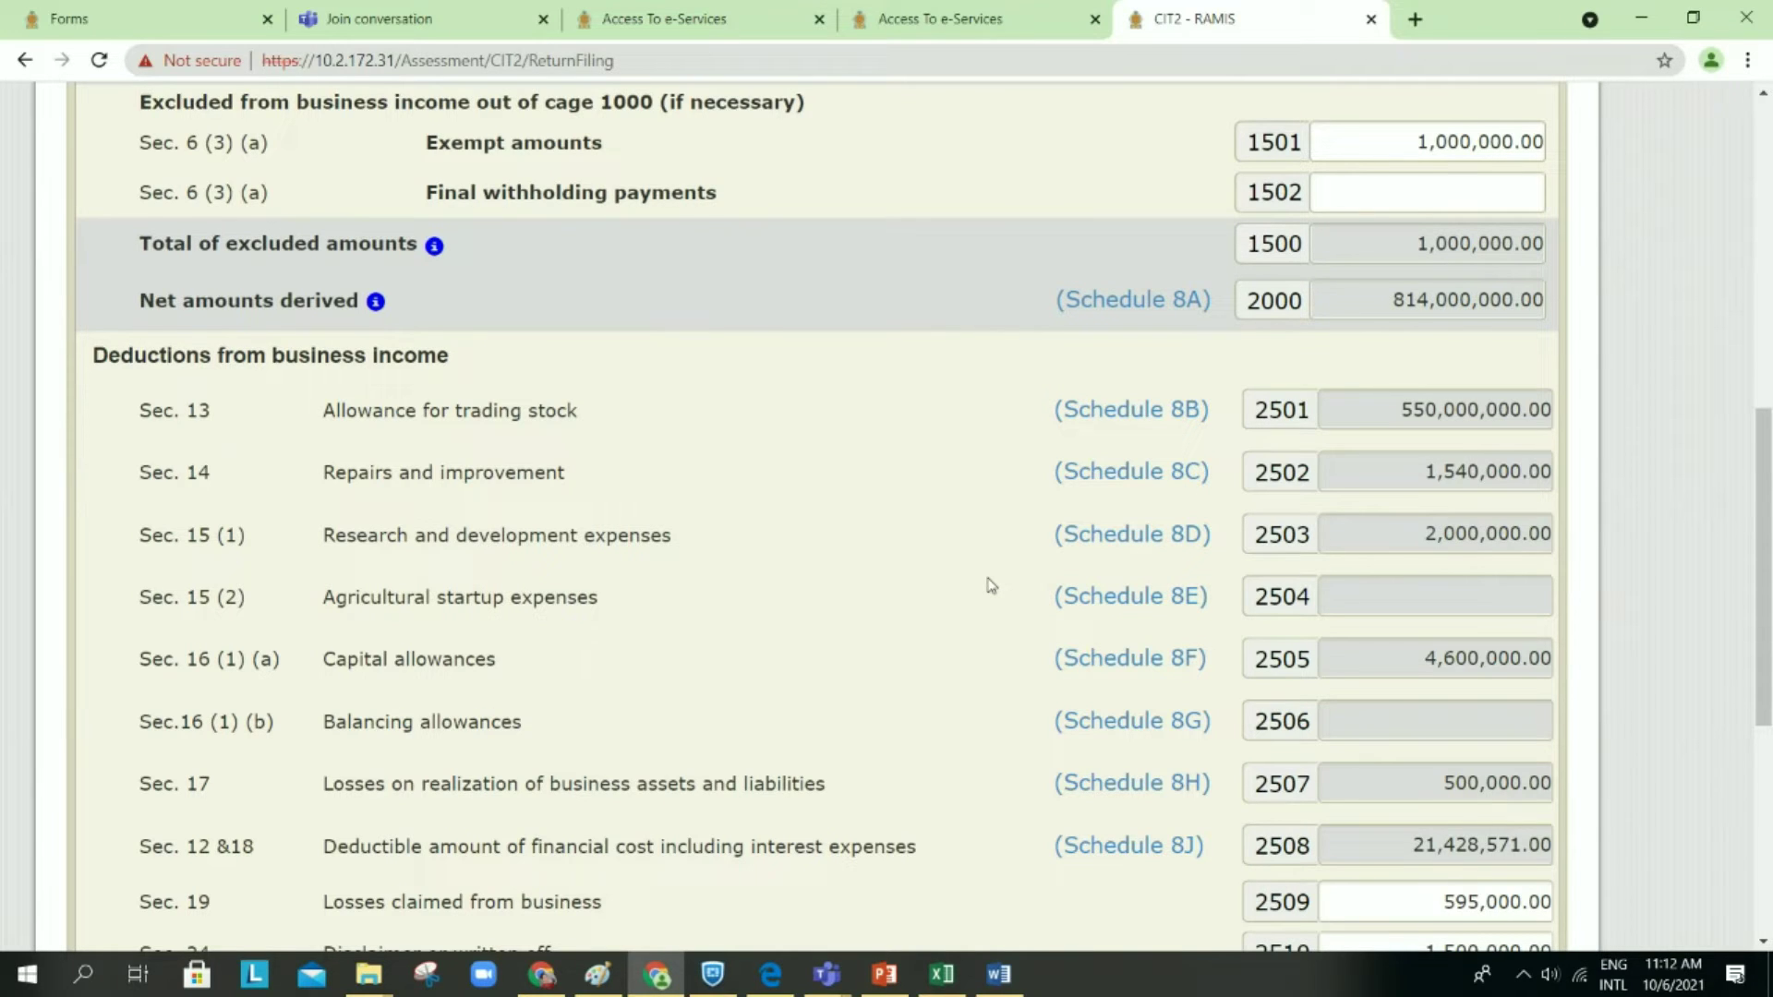
Step: Review Schedules 8A through 8J from the gross income summary down, then go Back
click(1159, 310)
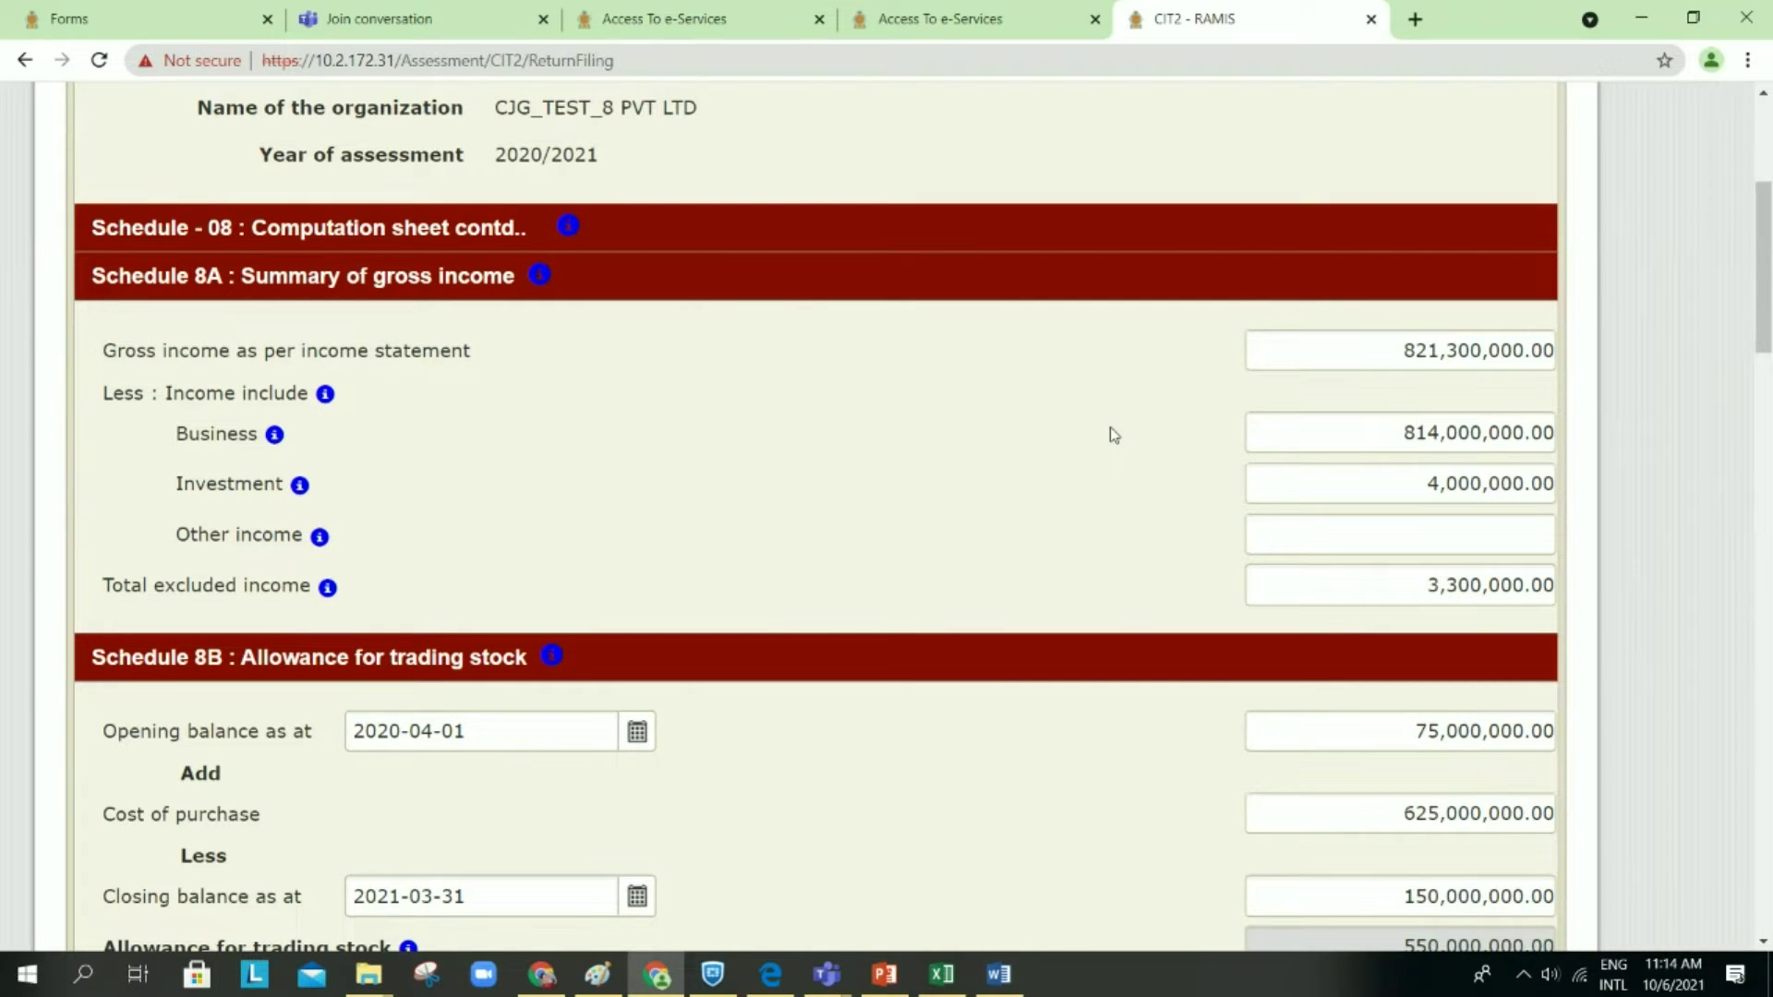
scroll(1114, 435, down, 1)
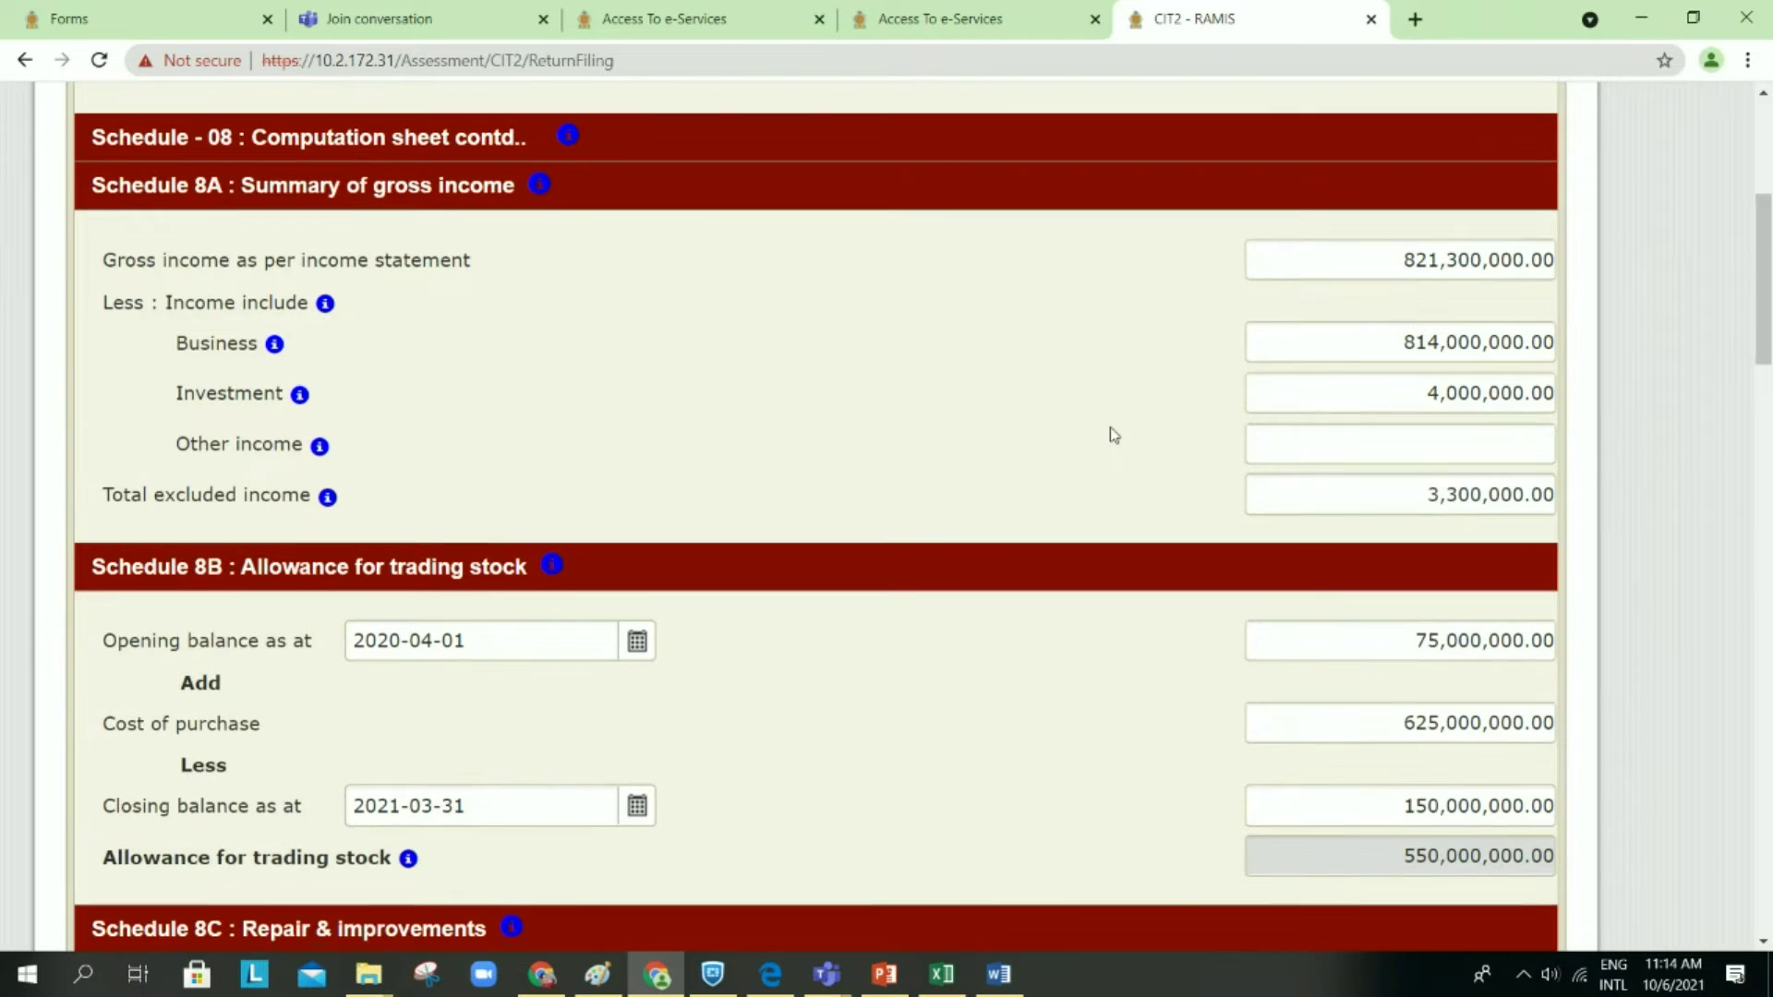
scroll(1114, 435, down, 5)
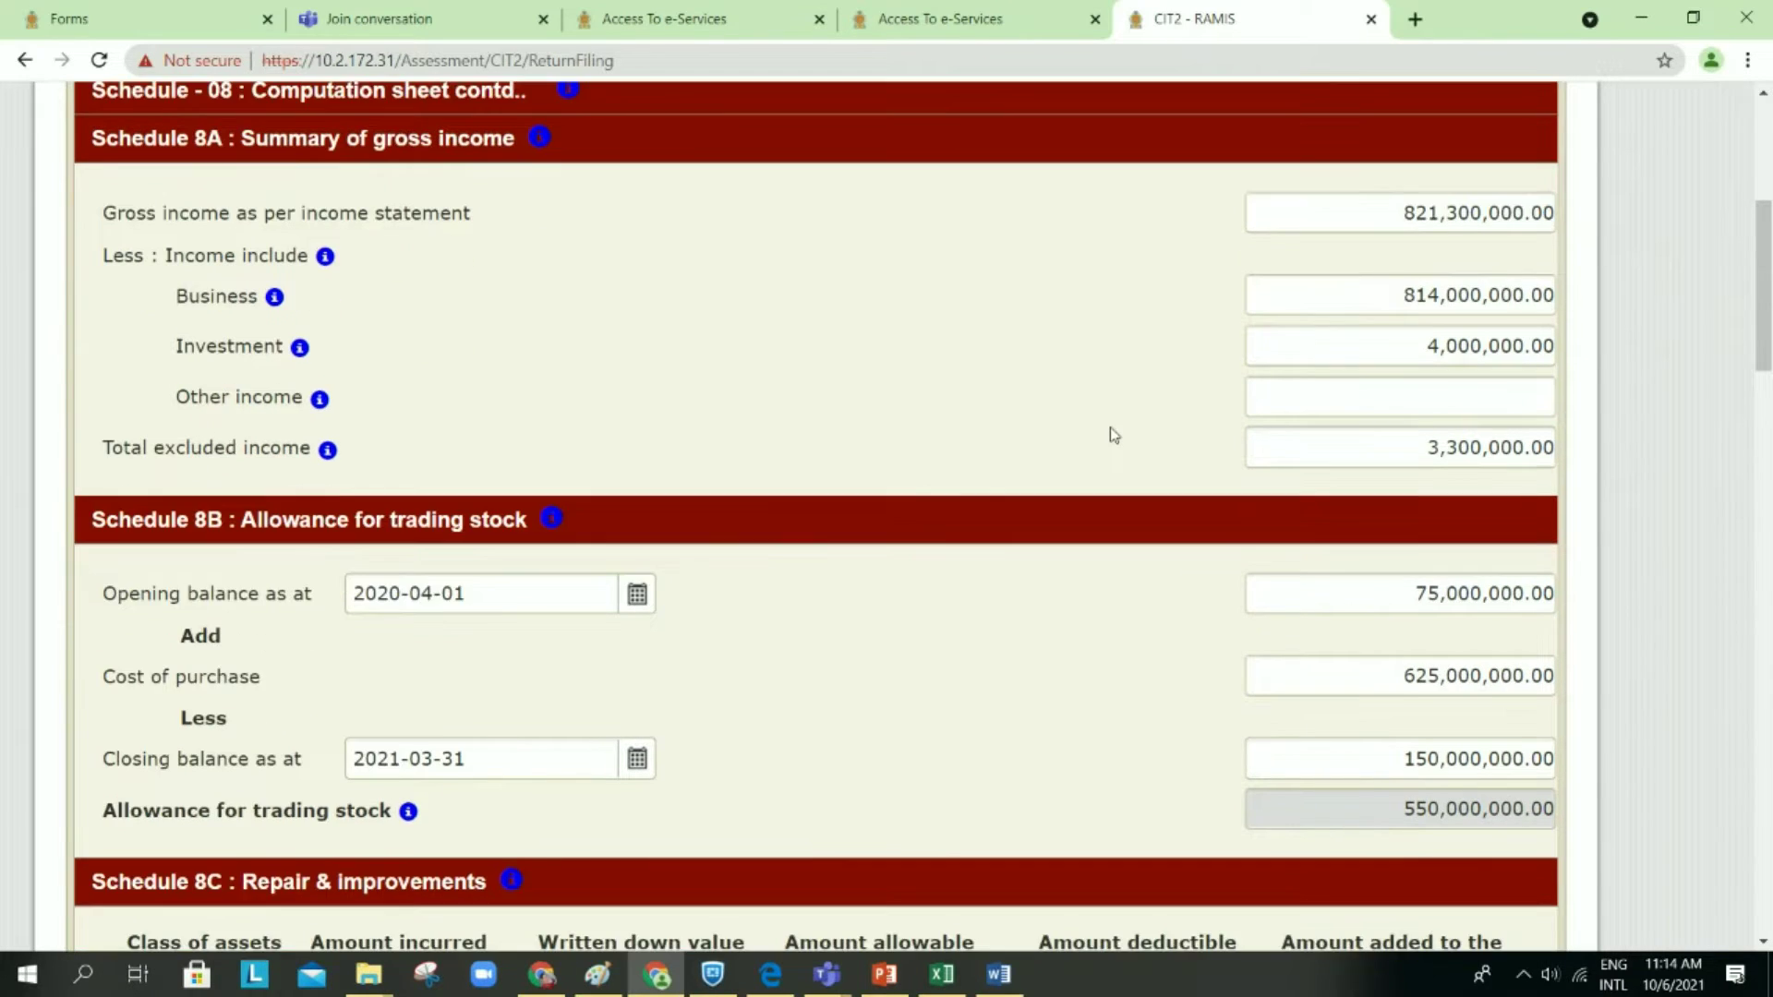
scroll(1113, 435, down, 20)
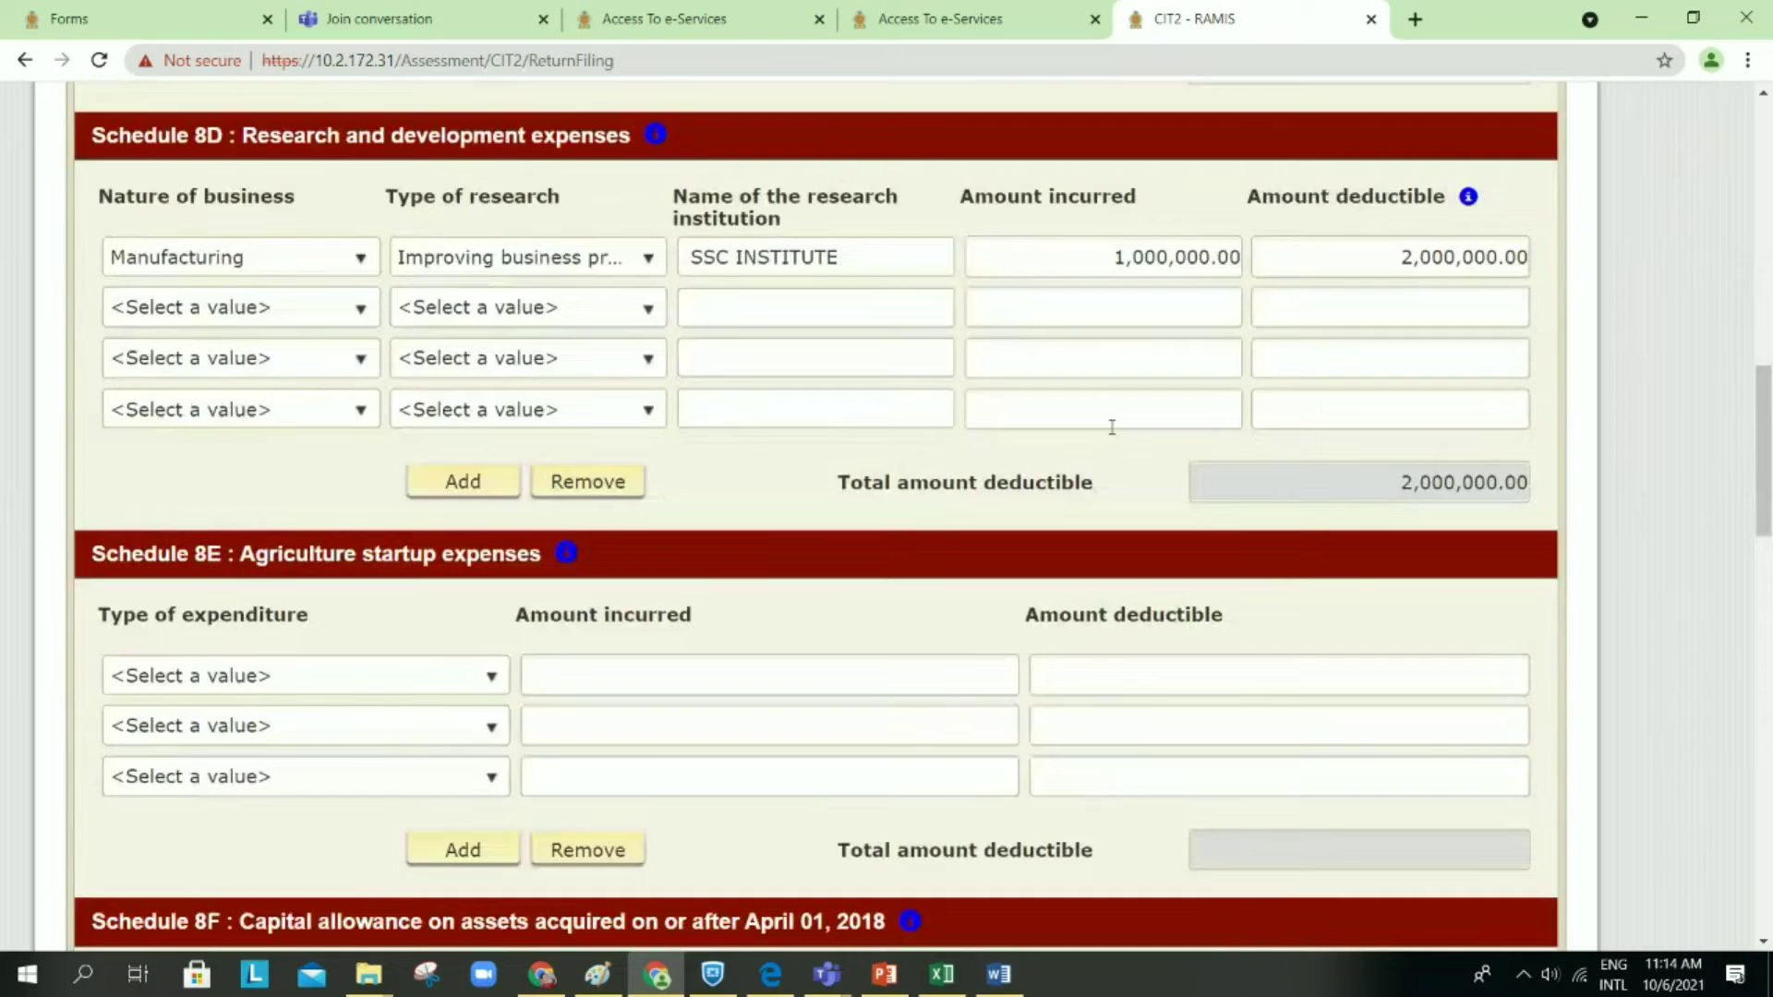
scroll(1112, 426, down, 4)
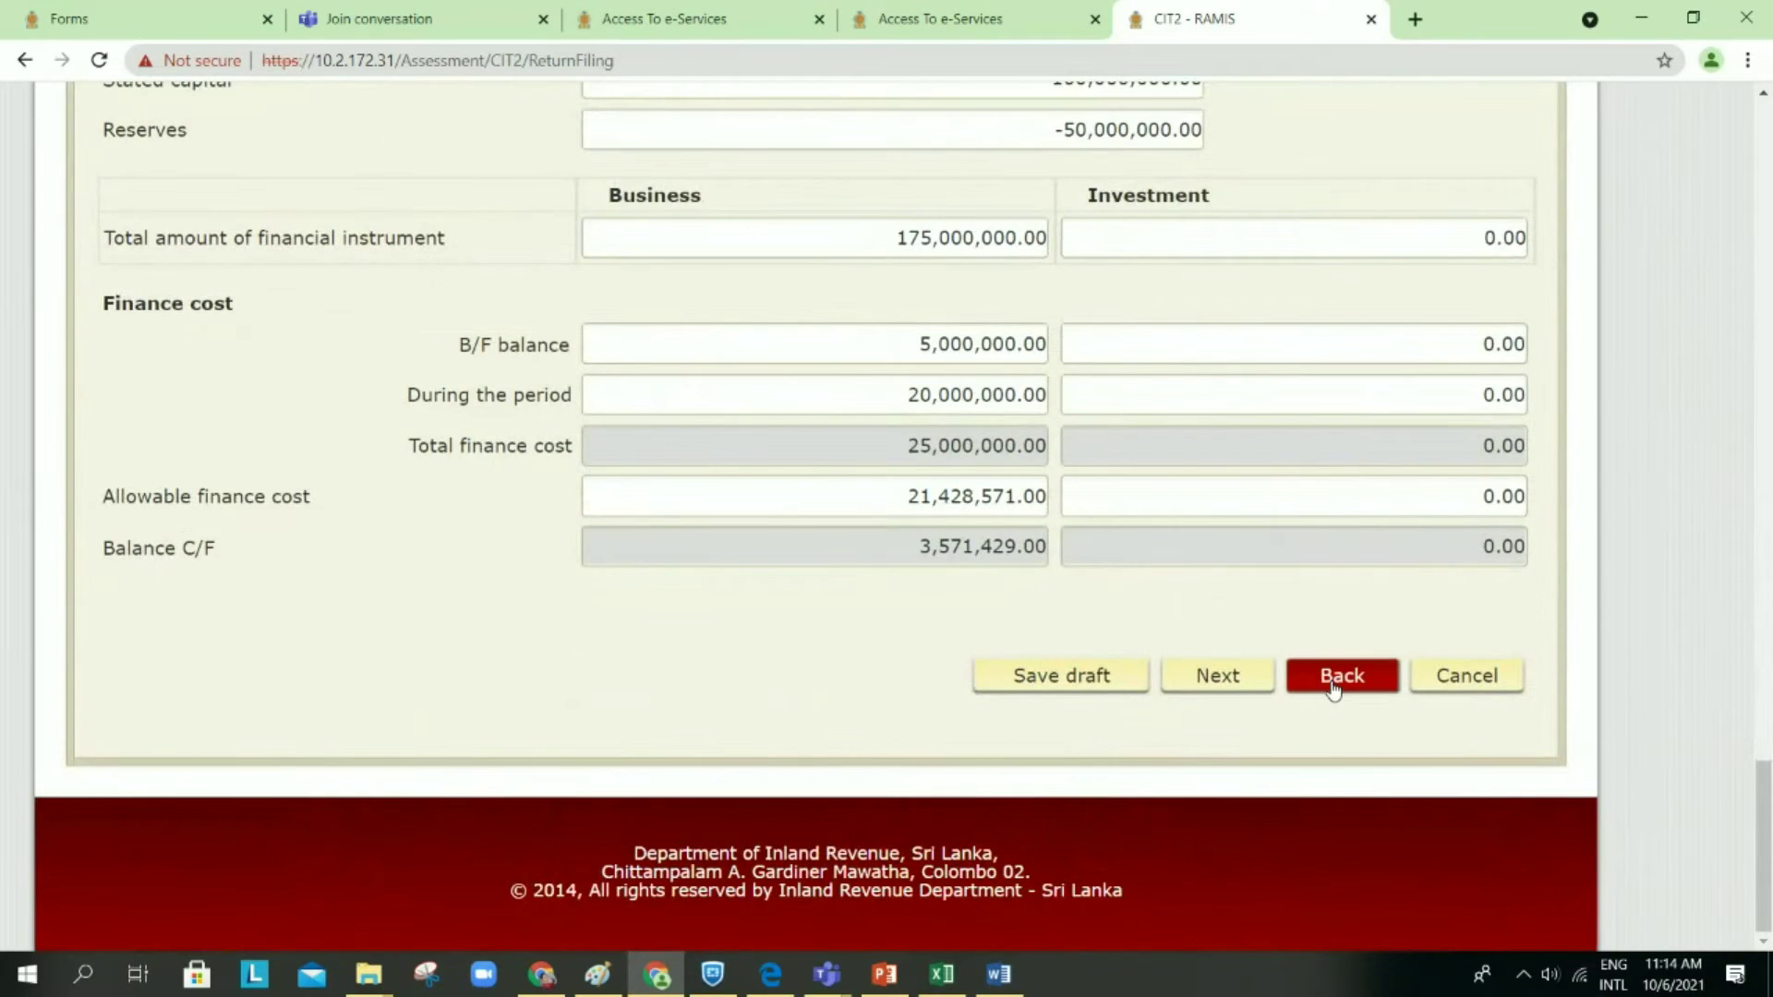
click(1338, 681)
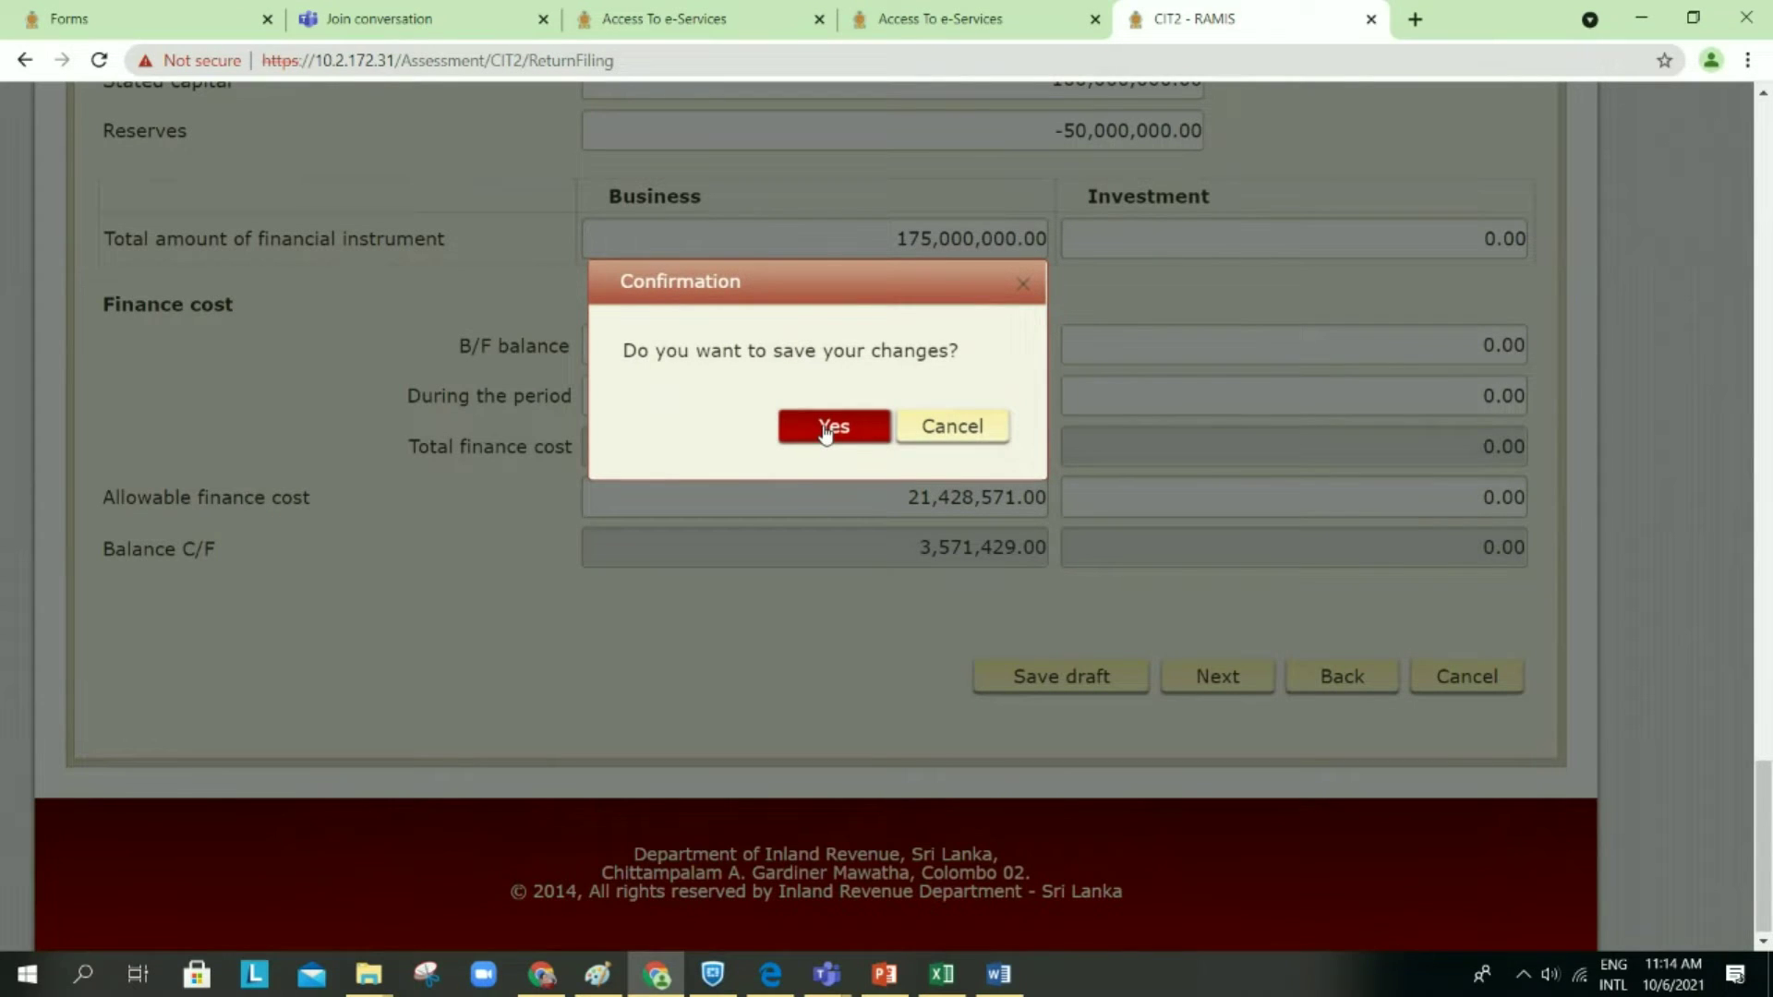
Step: Save the changes as a draft and scroll down the Schedule 08 computation sheet
click(827, 430)
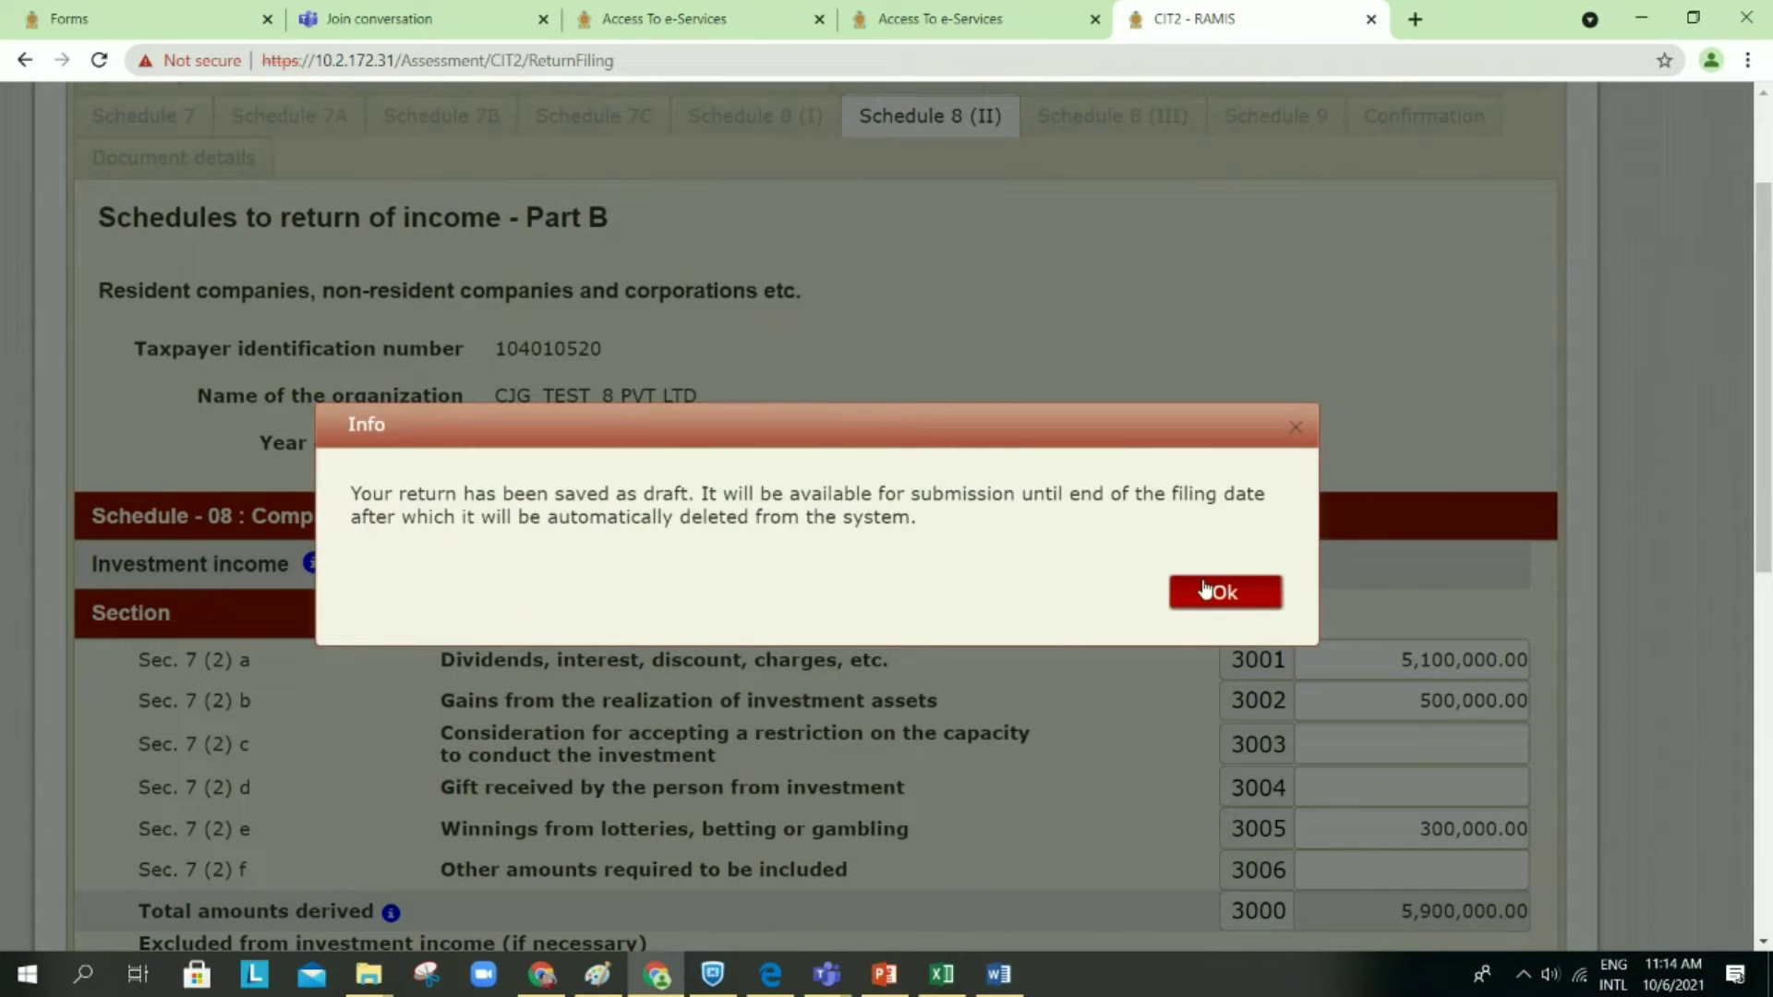
click(1206, 589)
scroll(1207, 588, down, 8)
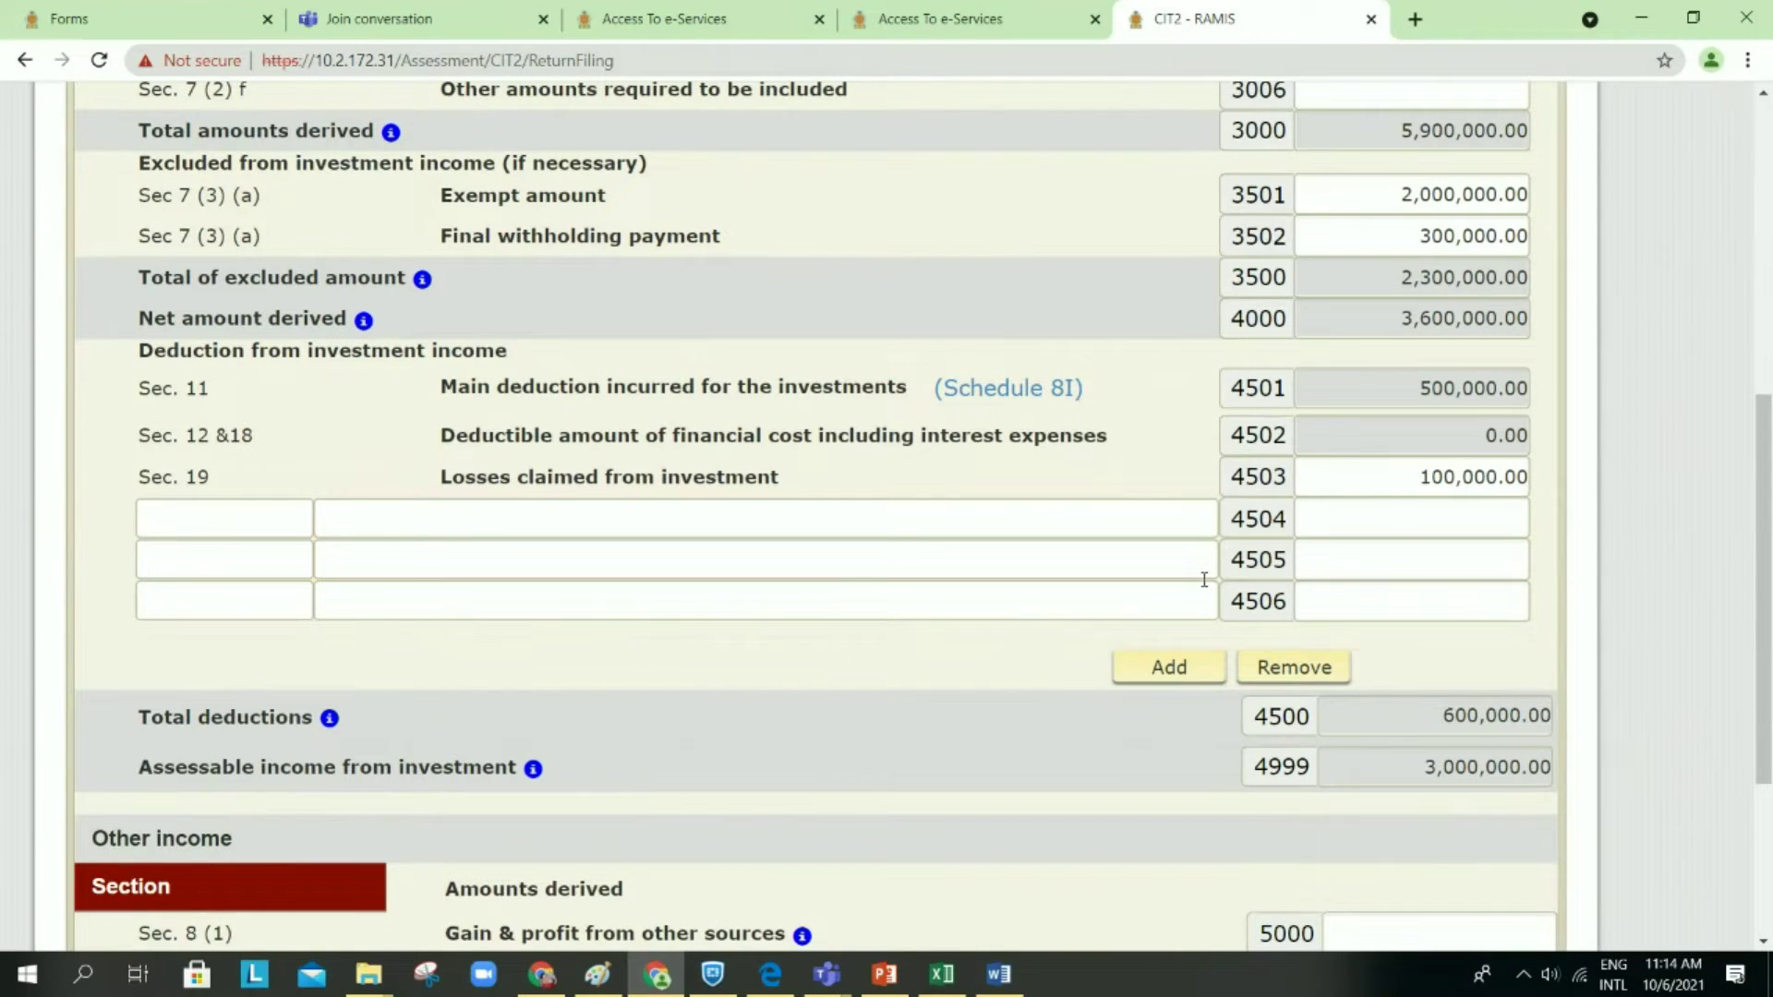
scroll(1205, 583, down, 1)
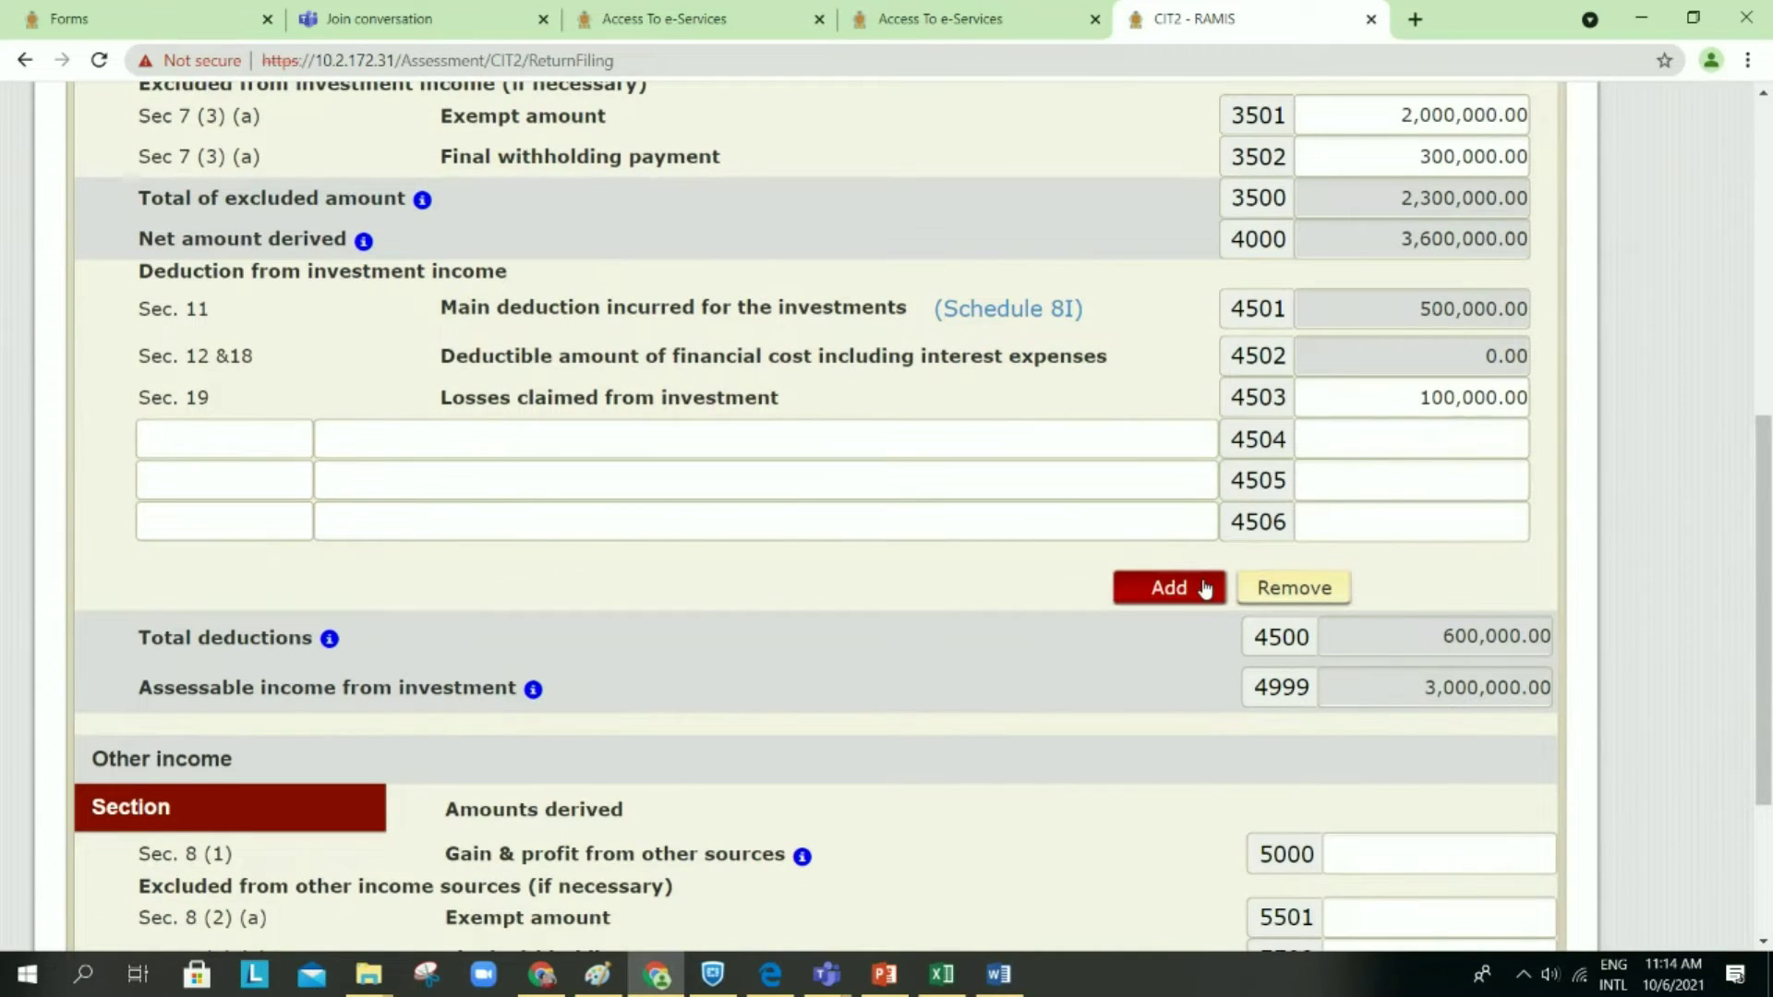
scroll(1206, 590, down, 1)
scroll(1206, 589, up, 5)
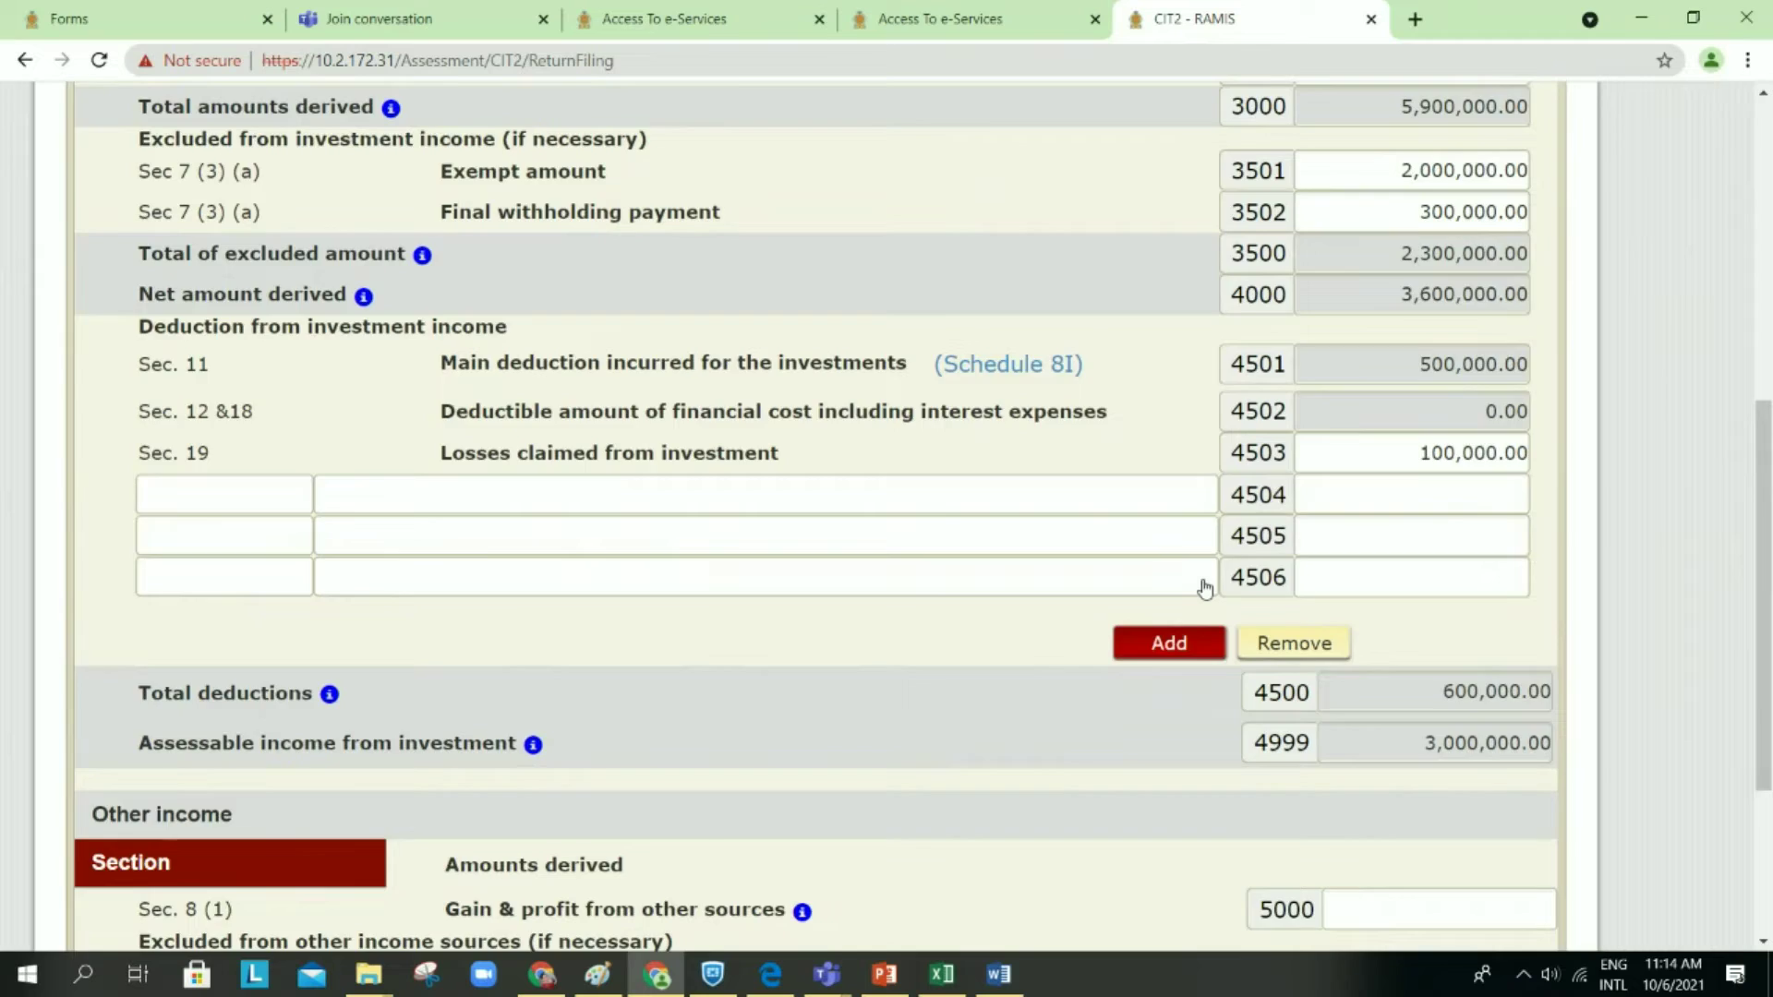
scroll(1206, 589, down, 4)
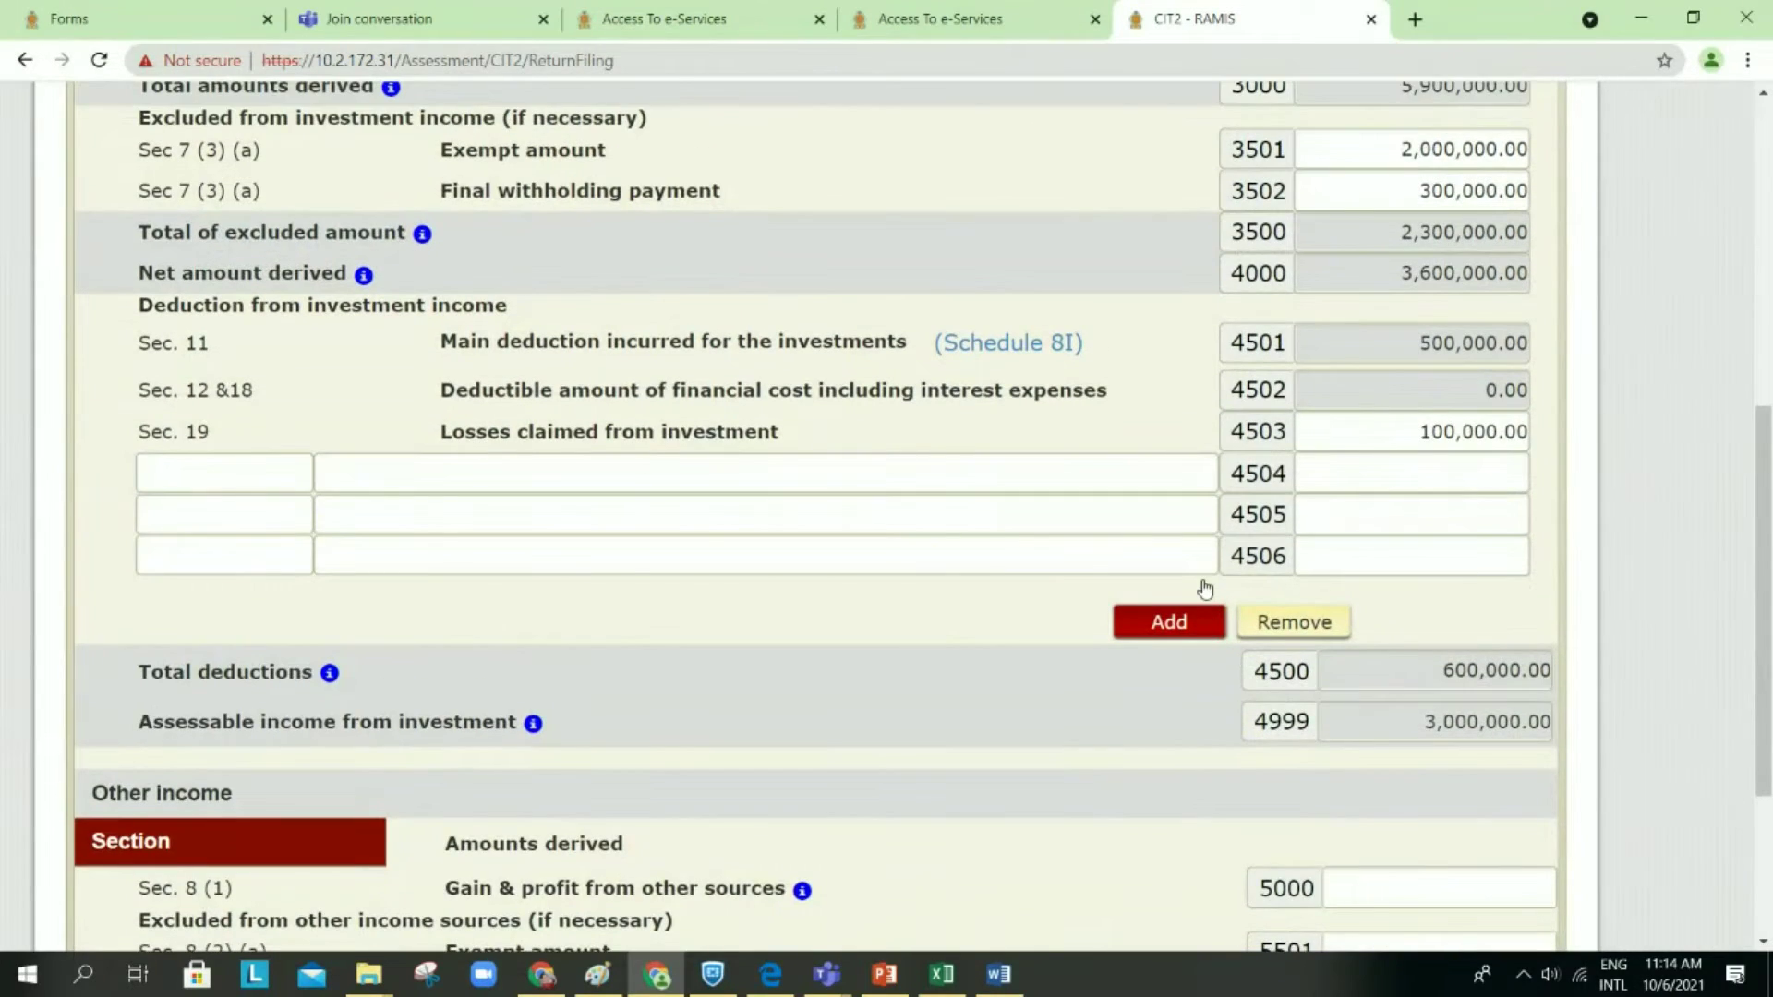
scroll(1206, 588, up, 6)
scroll(1205, 589, down, 6)
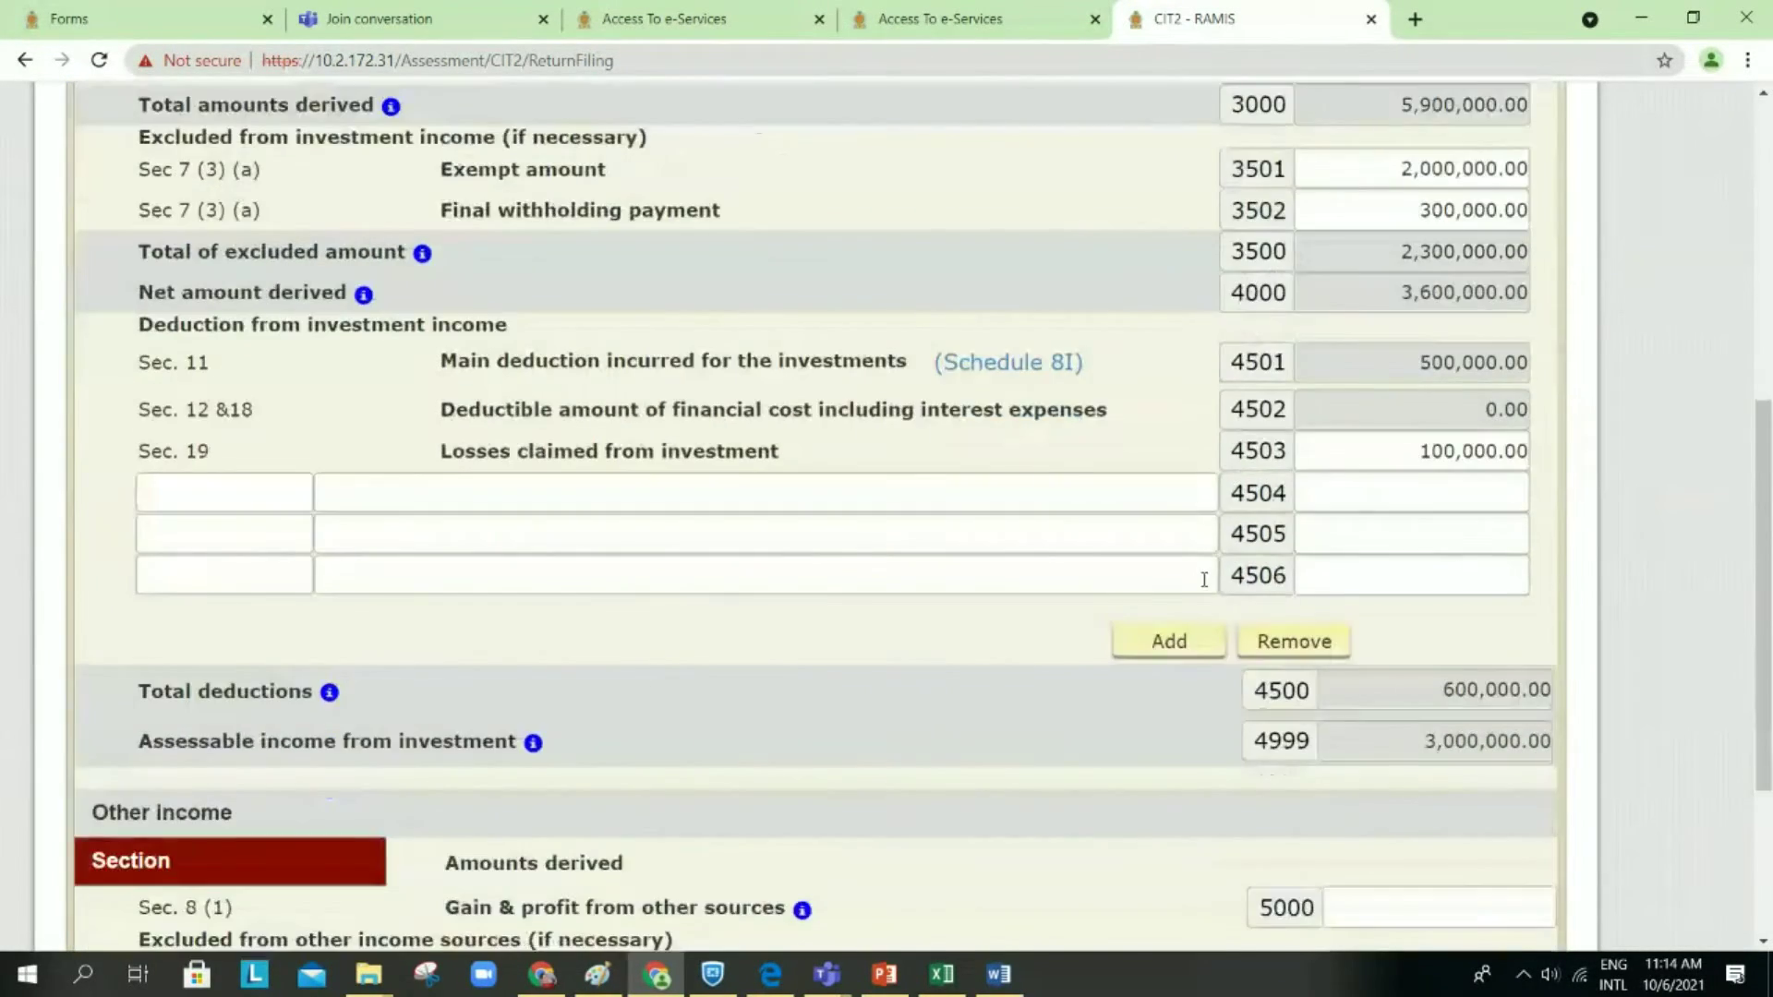
scroll(1206, 580, down, 6)
Step: Go back to the previous schedule, saving the draft again
click(1335, 687)
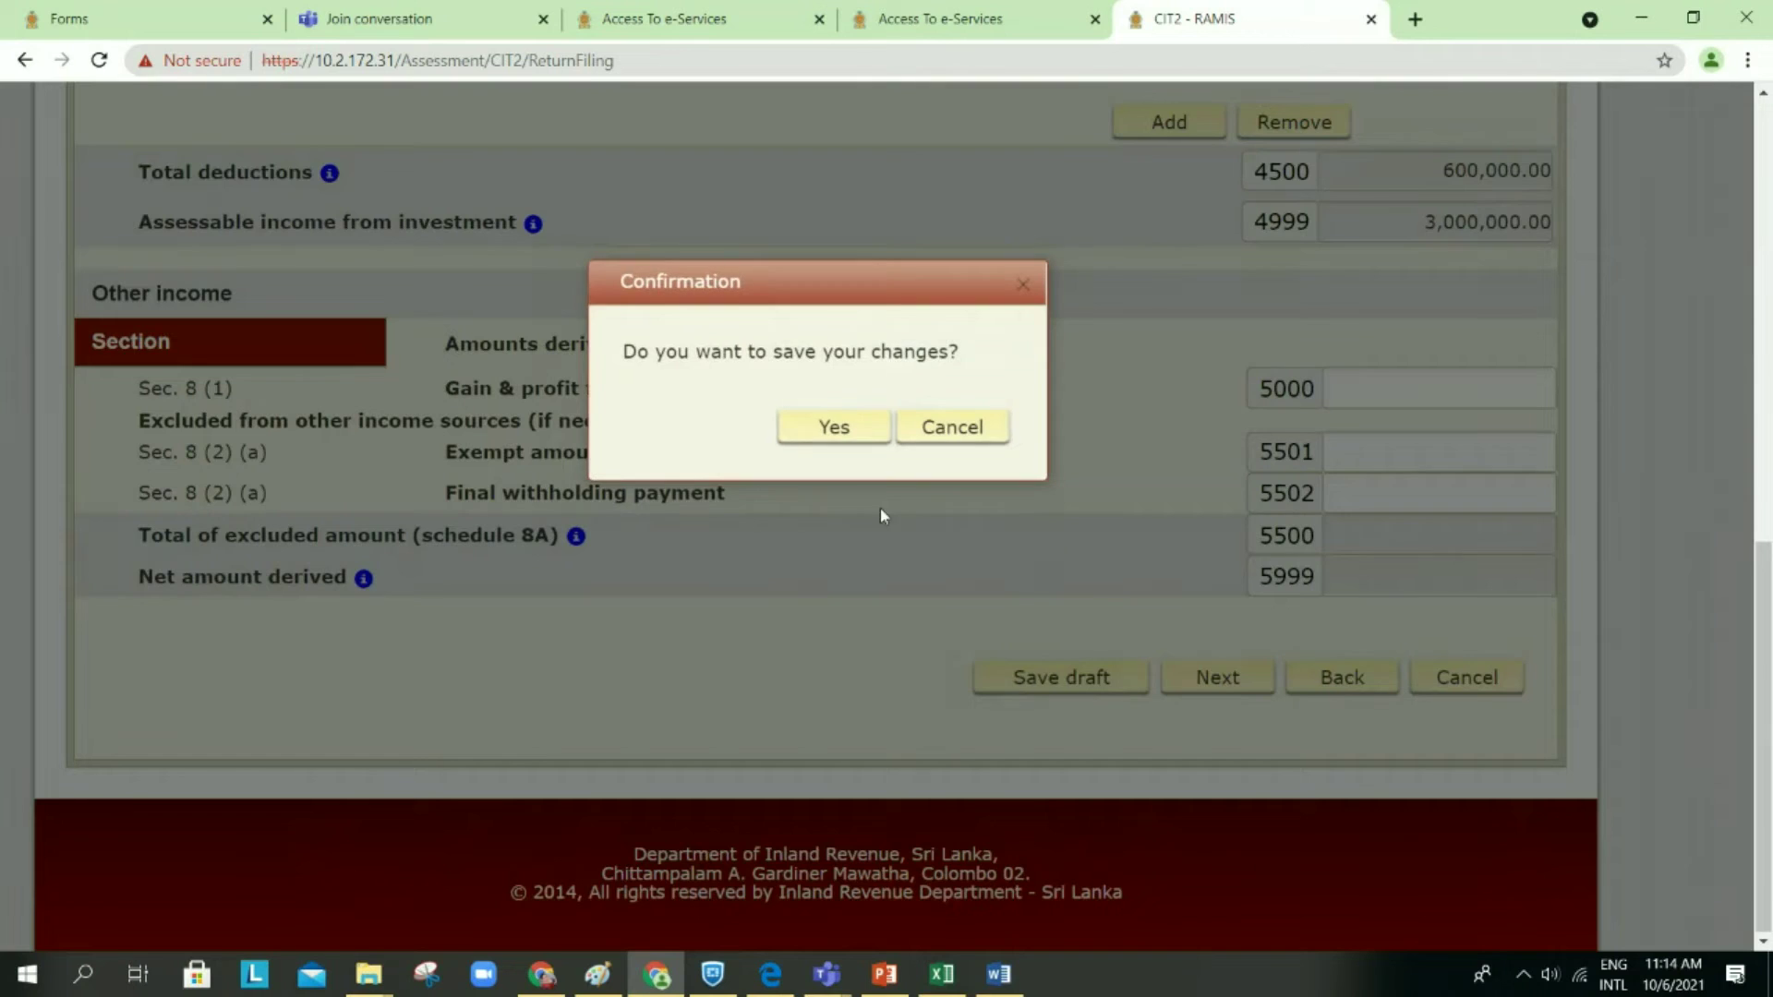
click(874, 448)
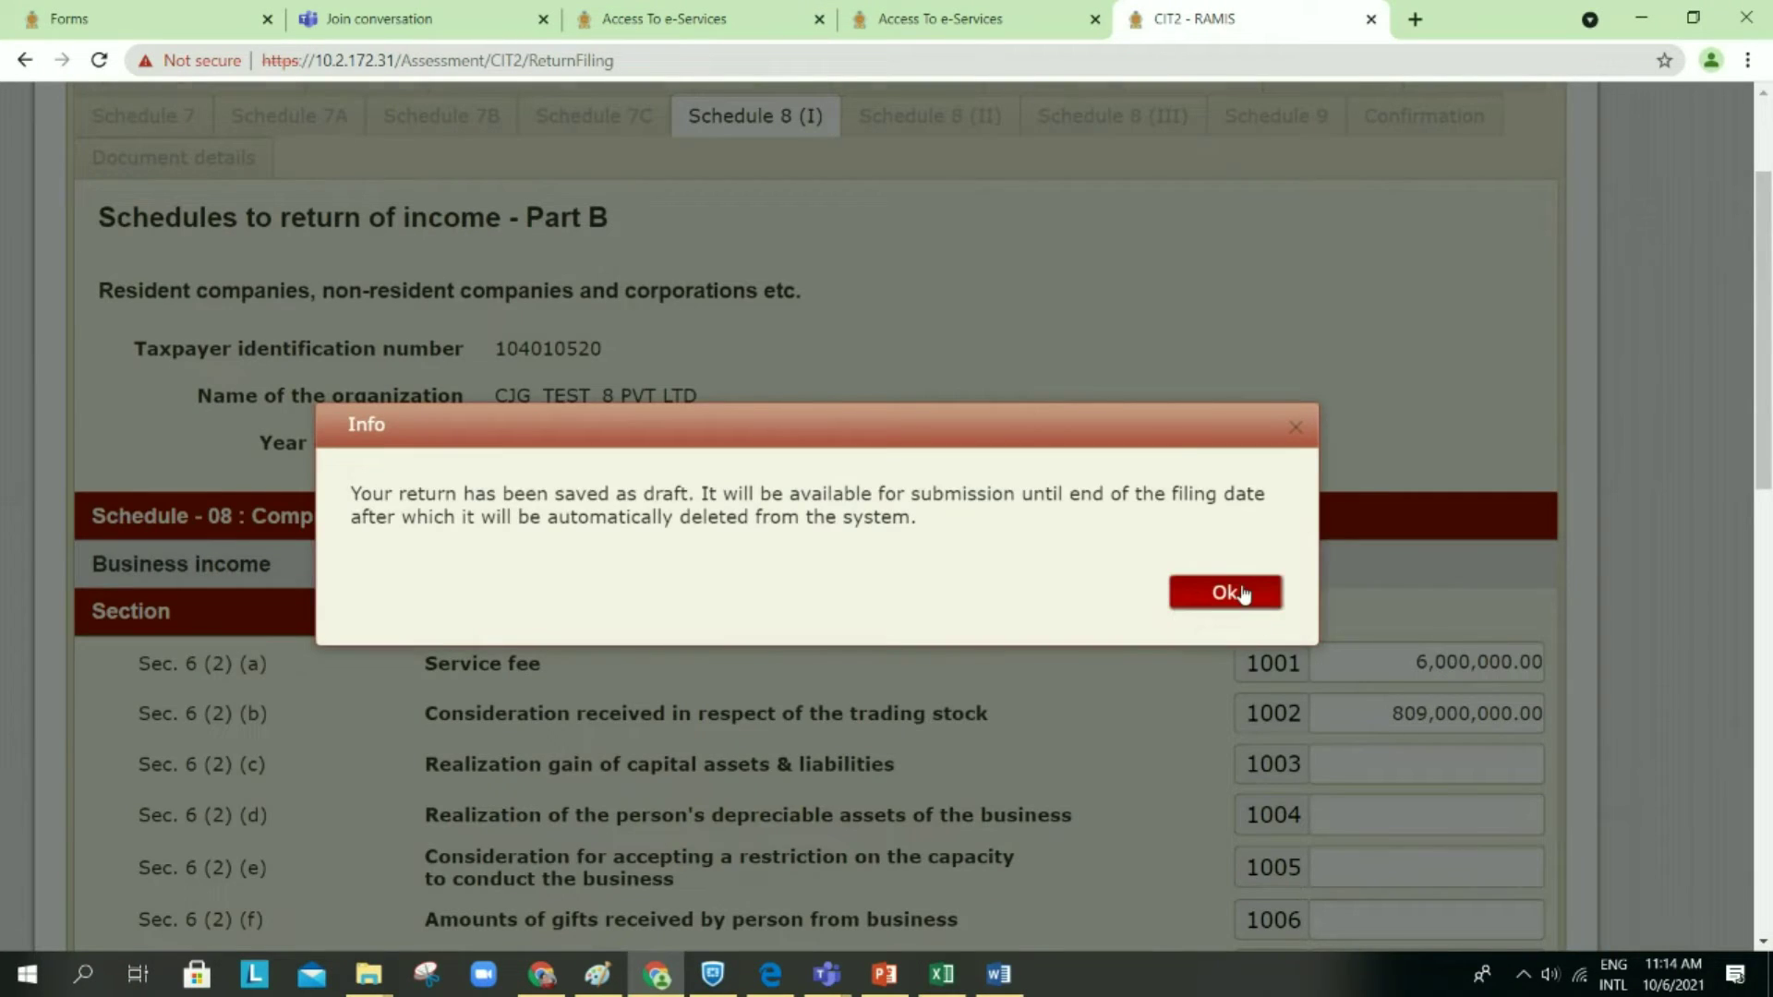
click(1242, 596)
scroll(1151, 570, down, 2)
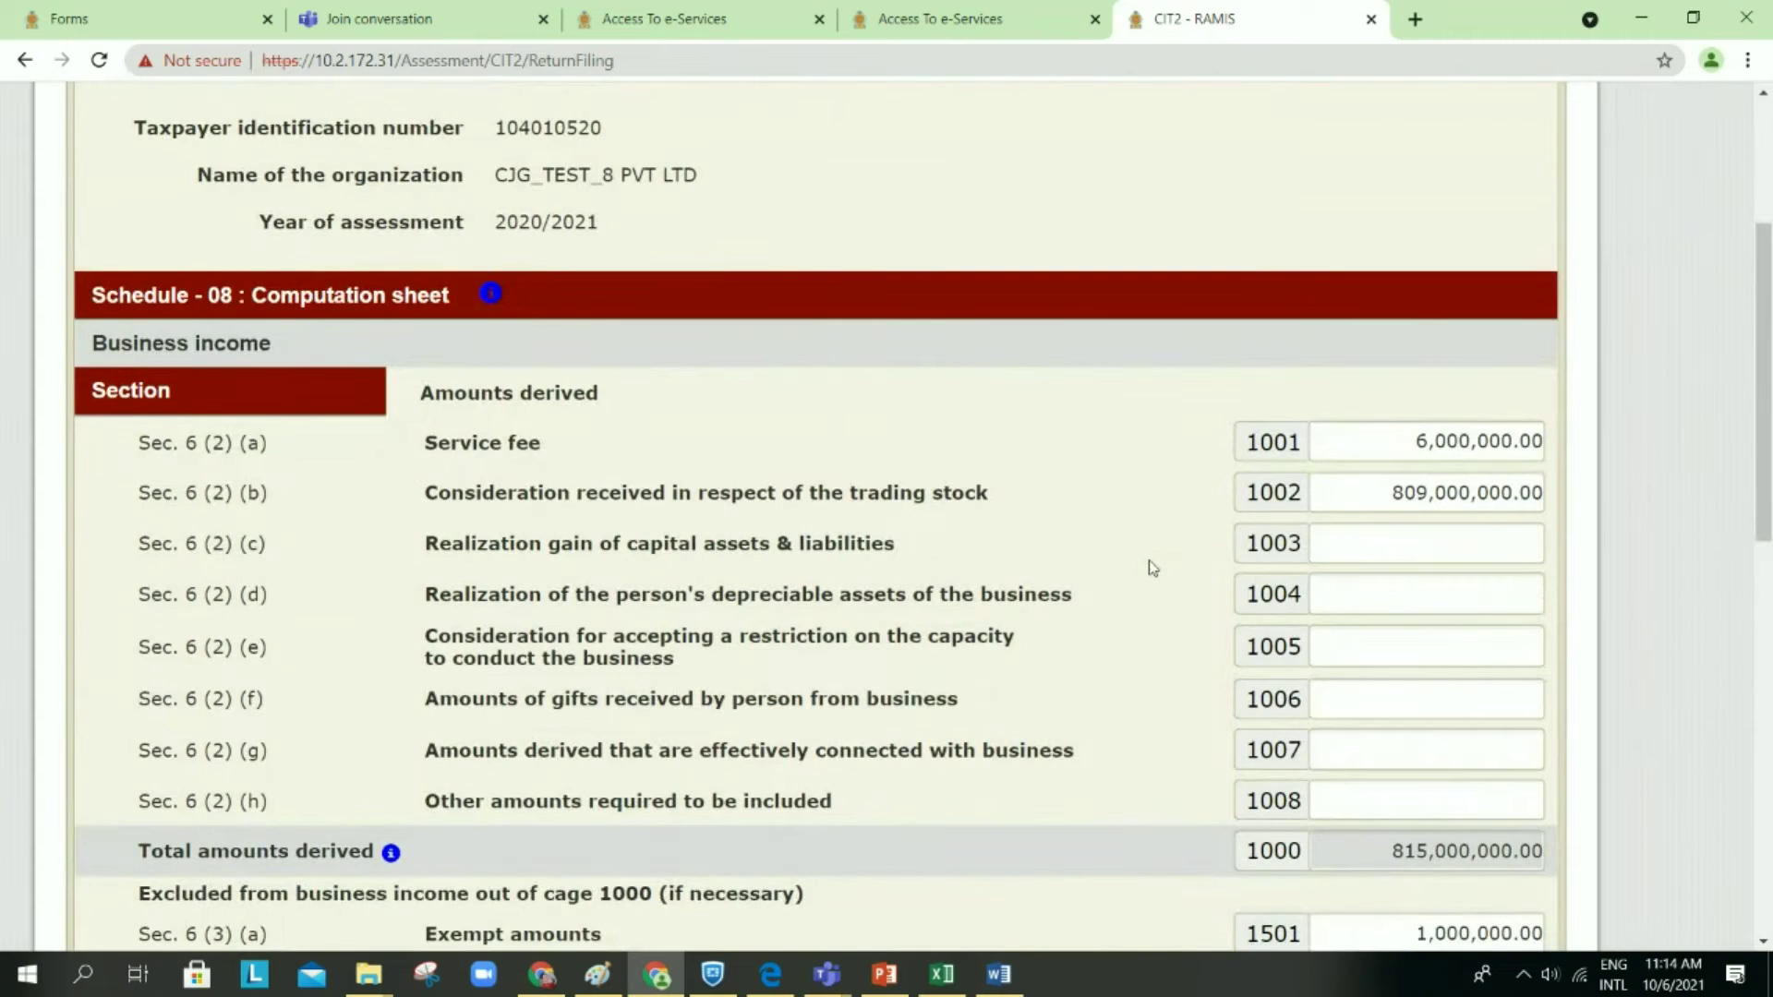
scroll(1151, 570, down, 7)
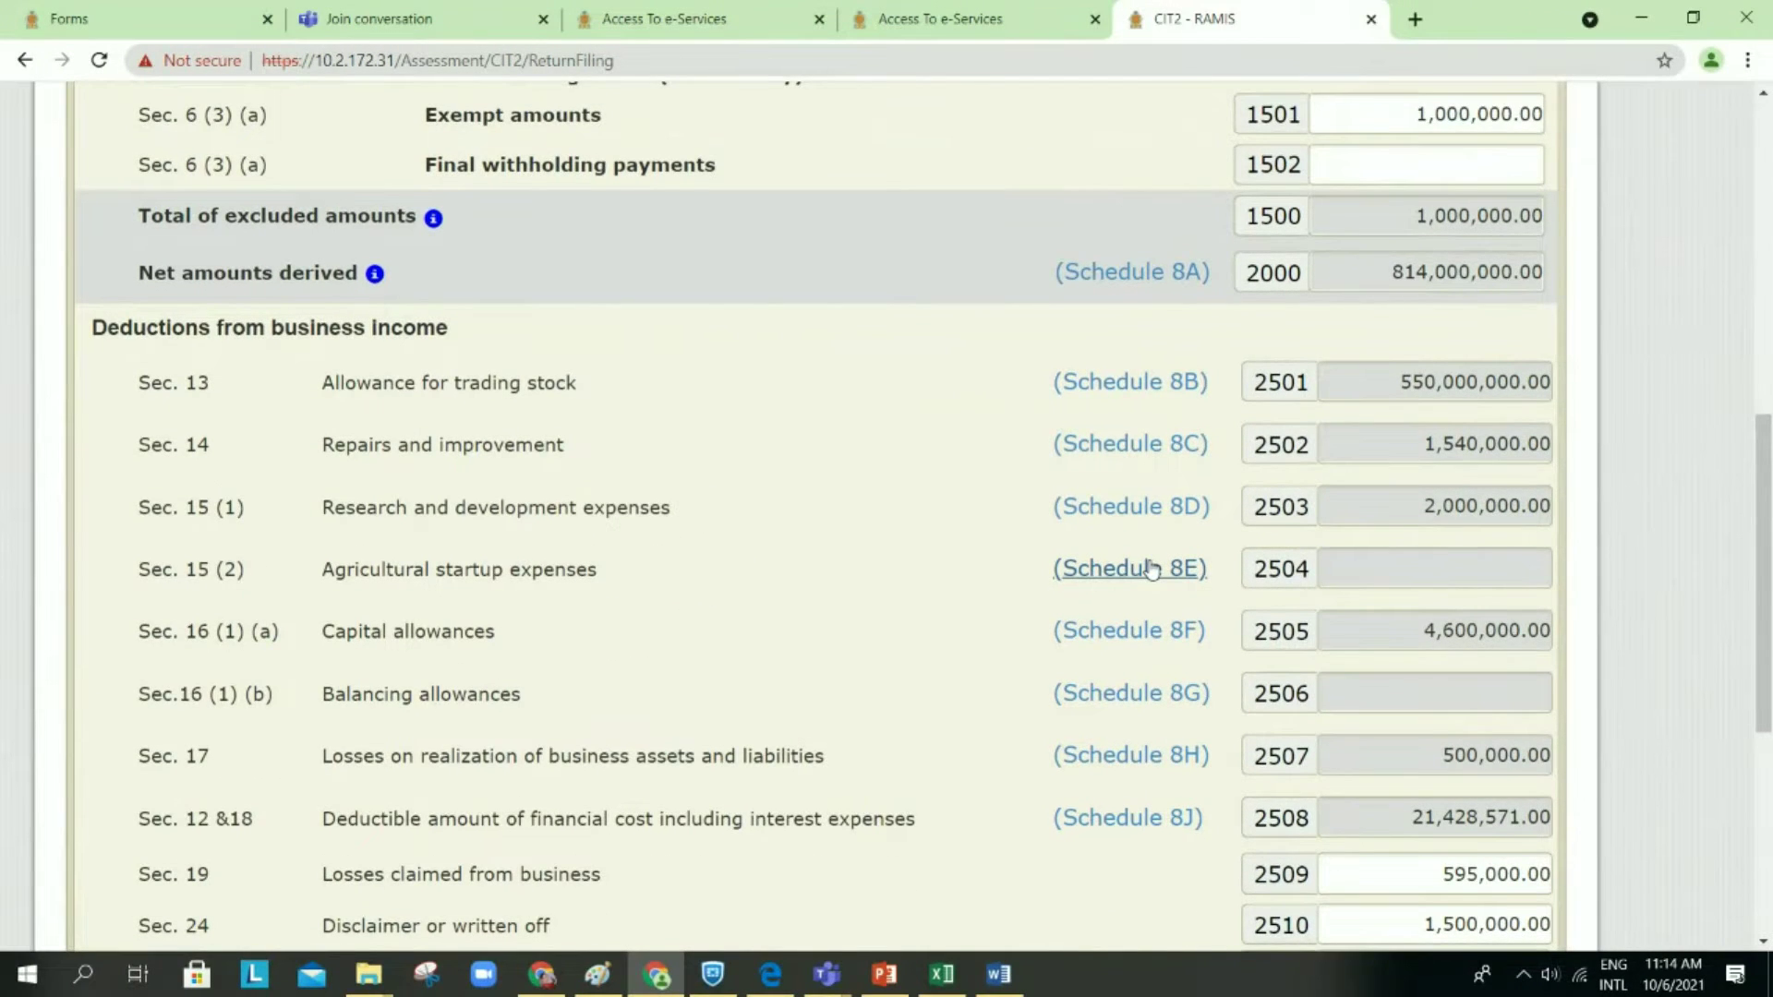
scroll(1151, 569, down, 1)
scroll(1151, 570, up, 1)
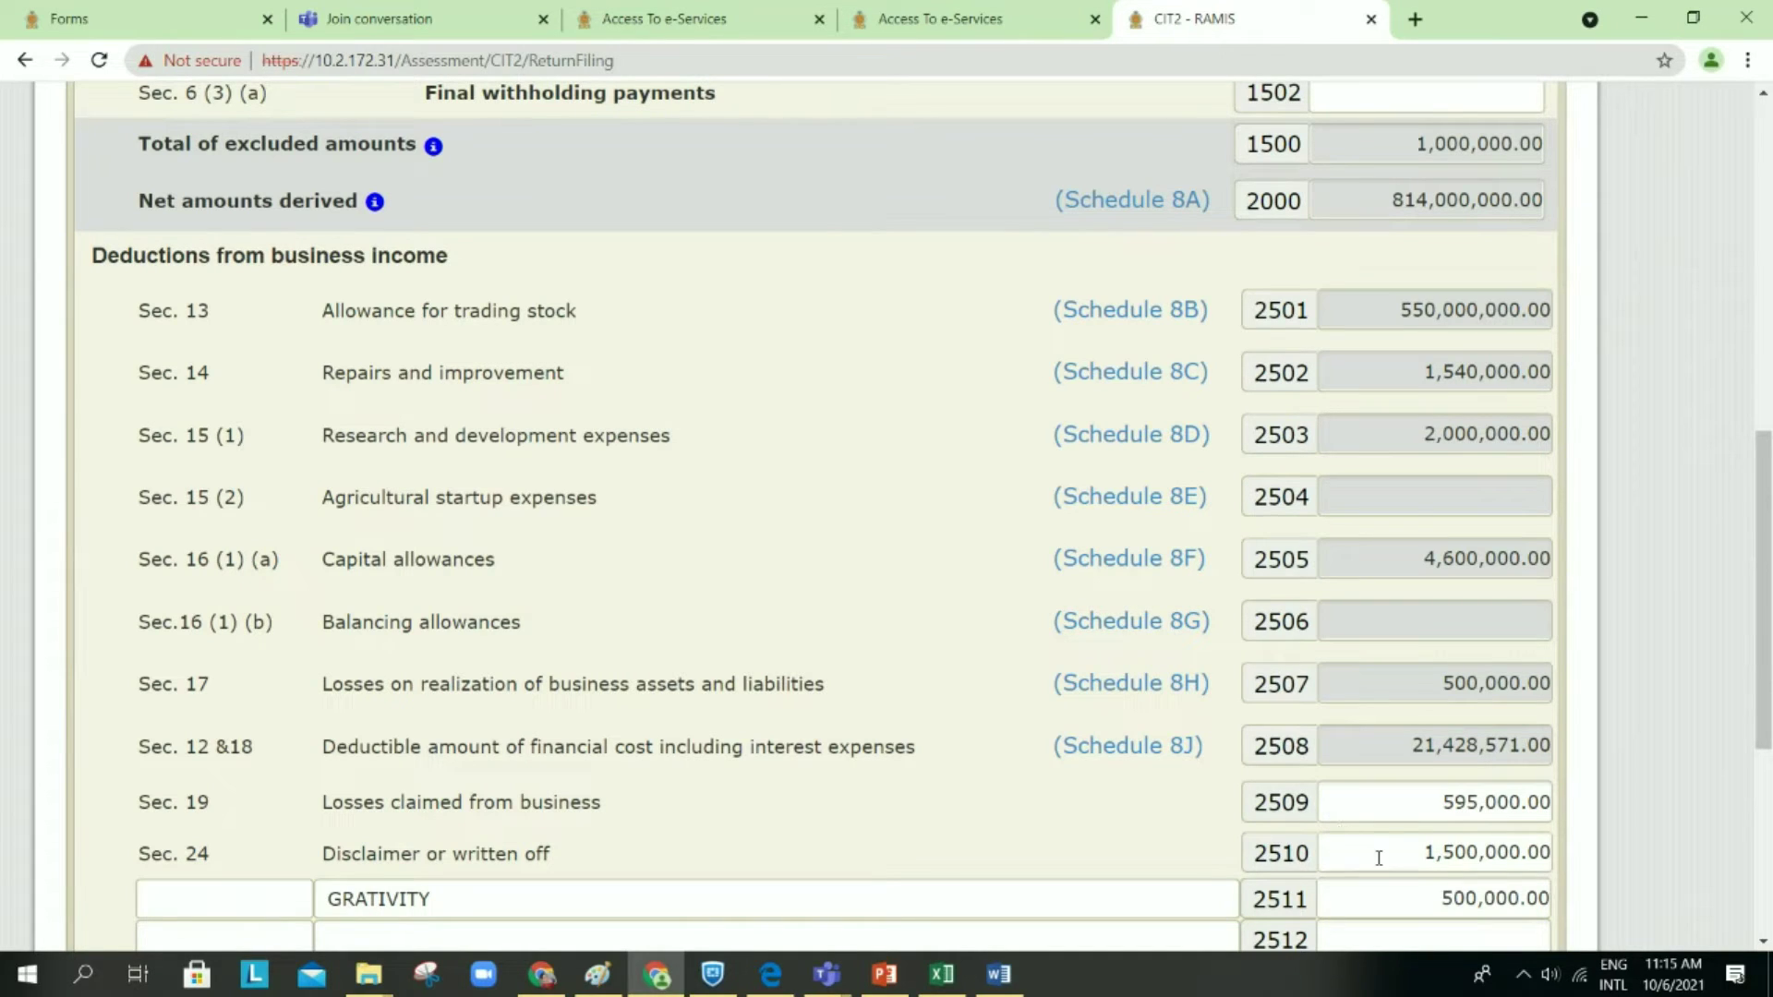
click(1383, 811)
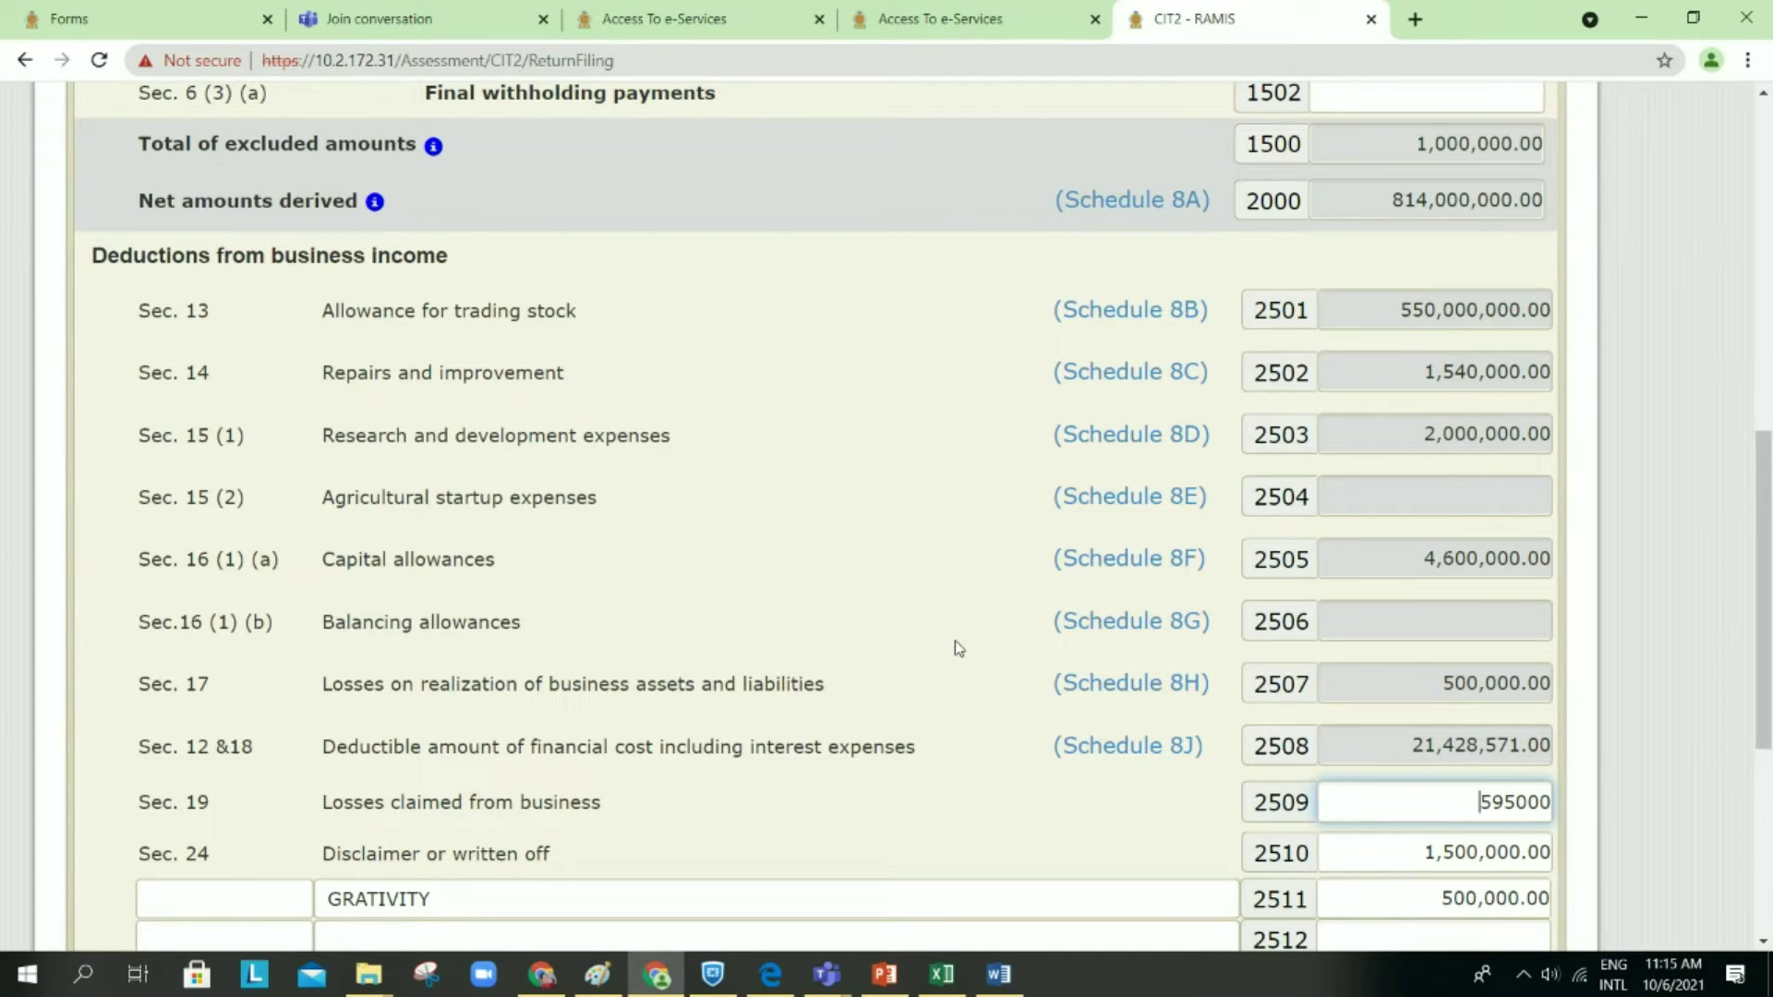
scroll(959, 648, down, 1)
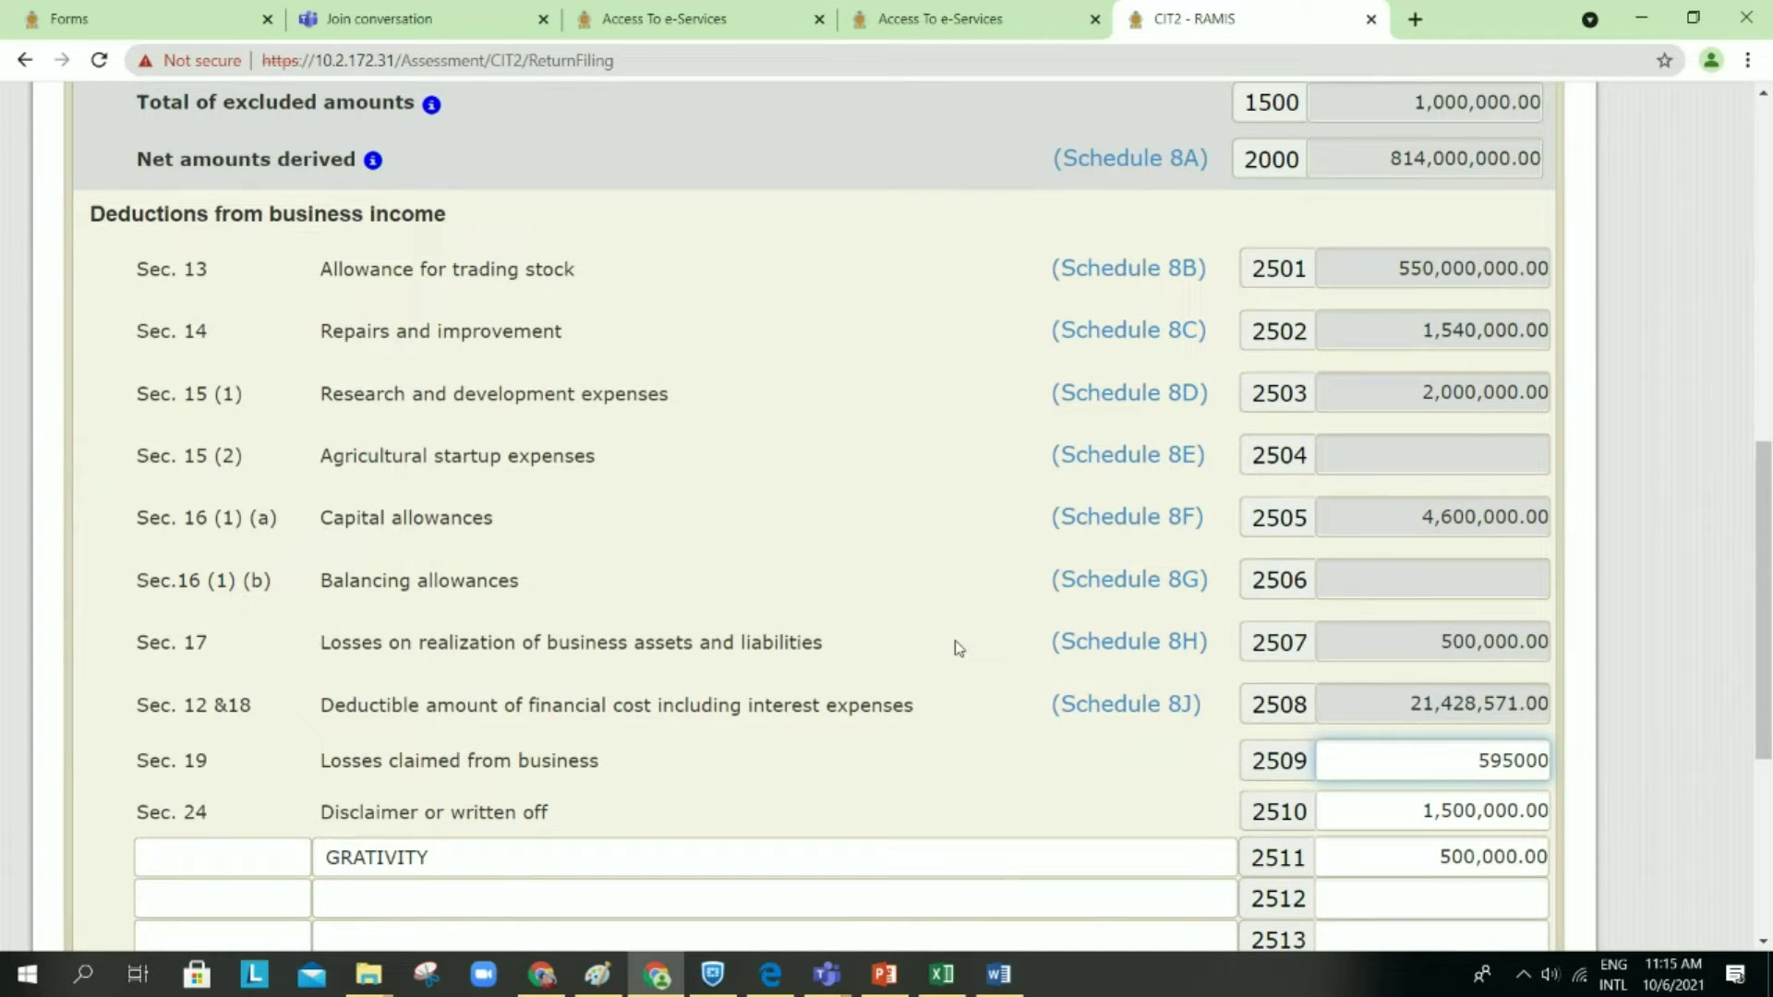
scroll(959, 648, up, 1)
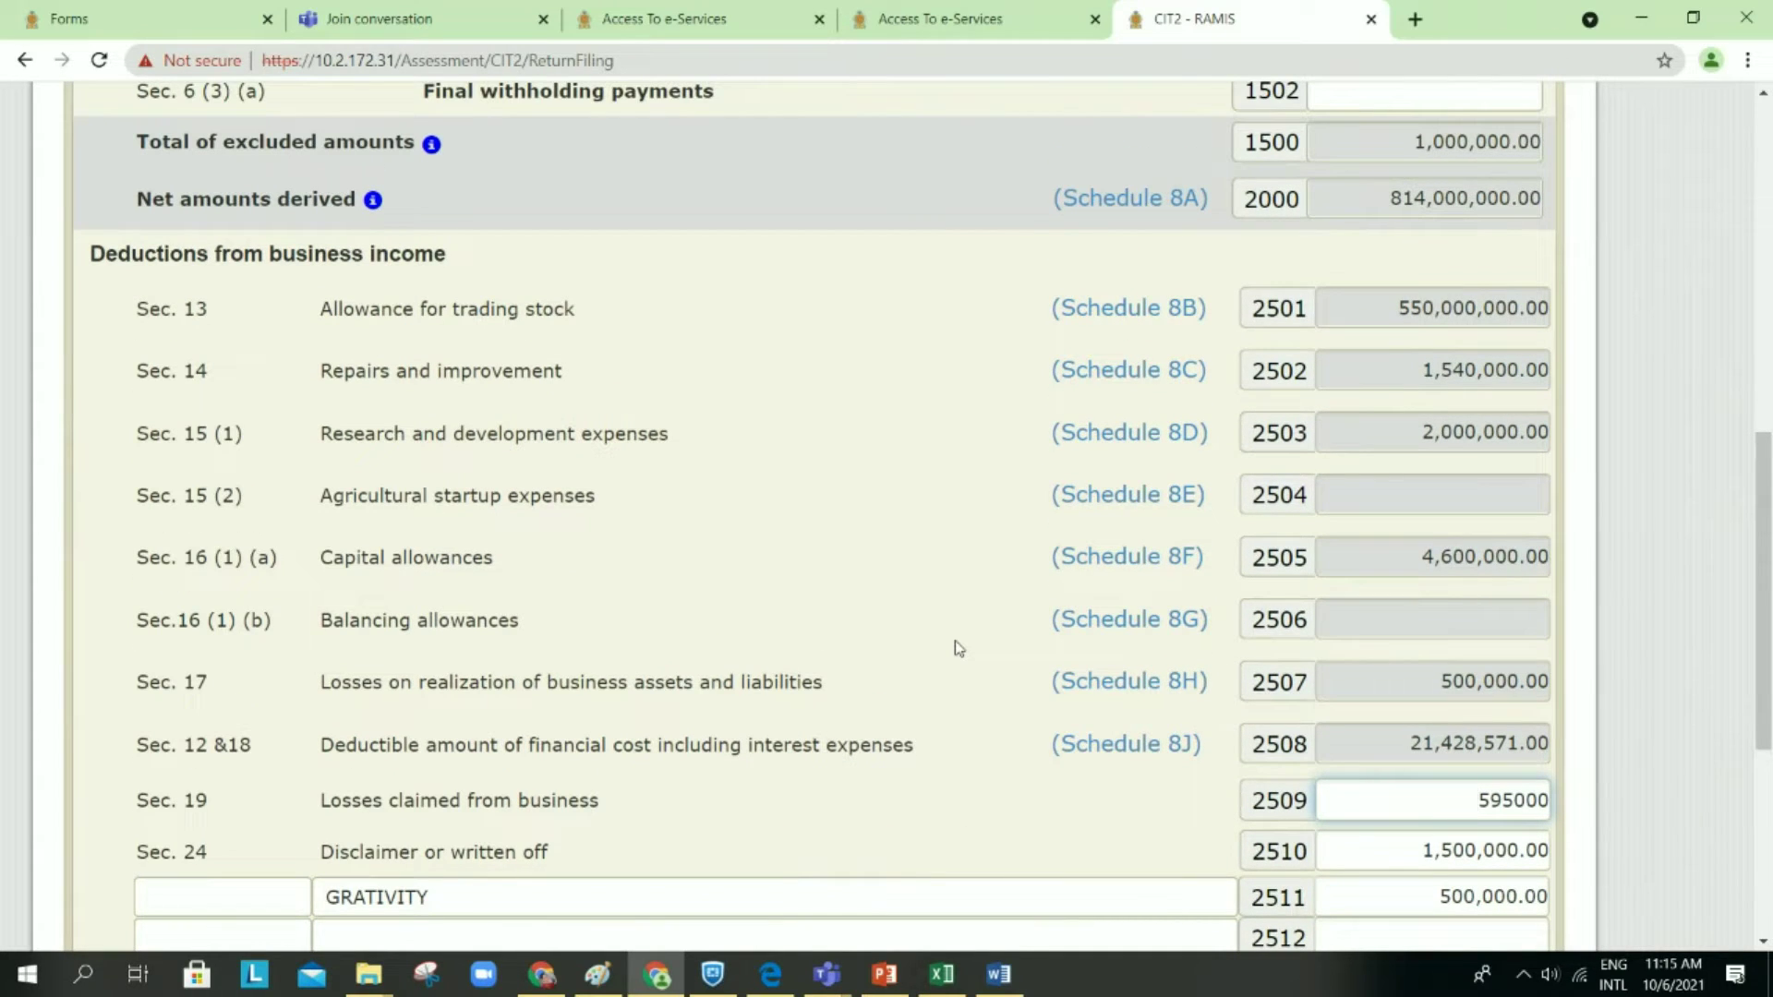
Step: Open the Schedule 8B trading stock details, scroll through to Schedule 8J, and go Back
click(1130, 314)
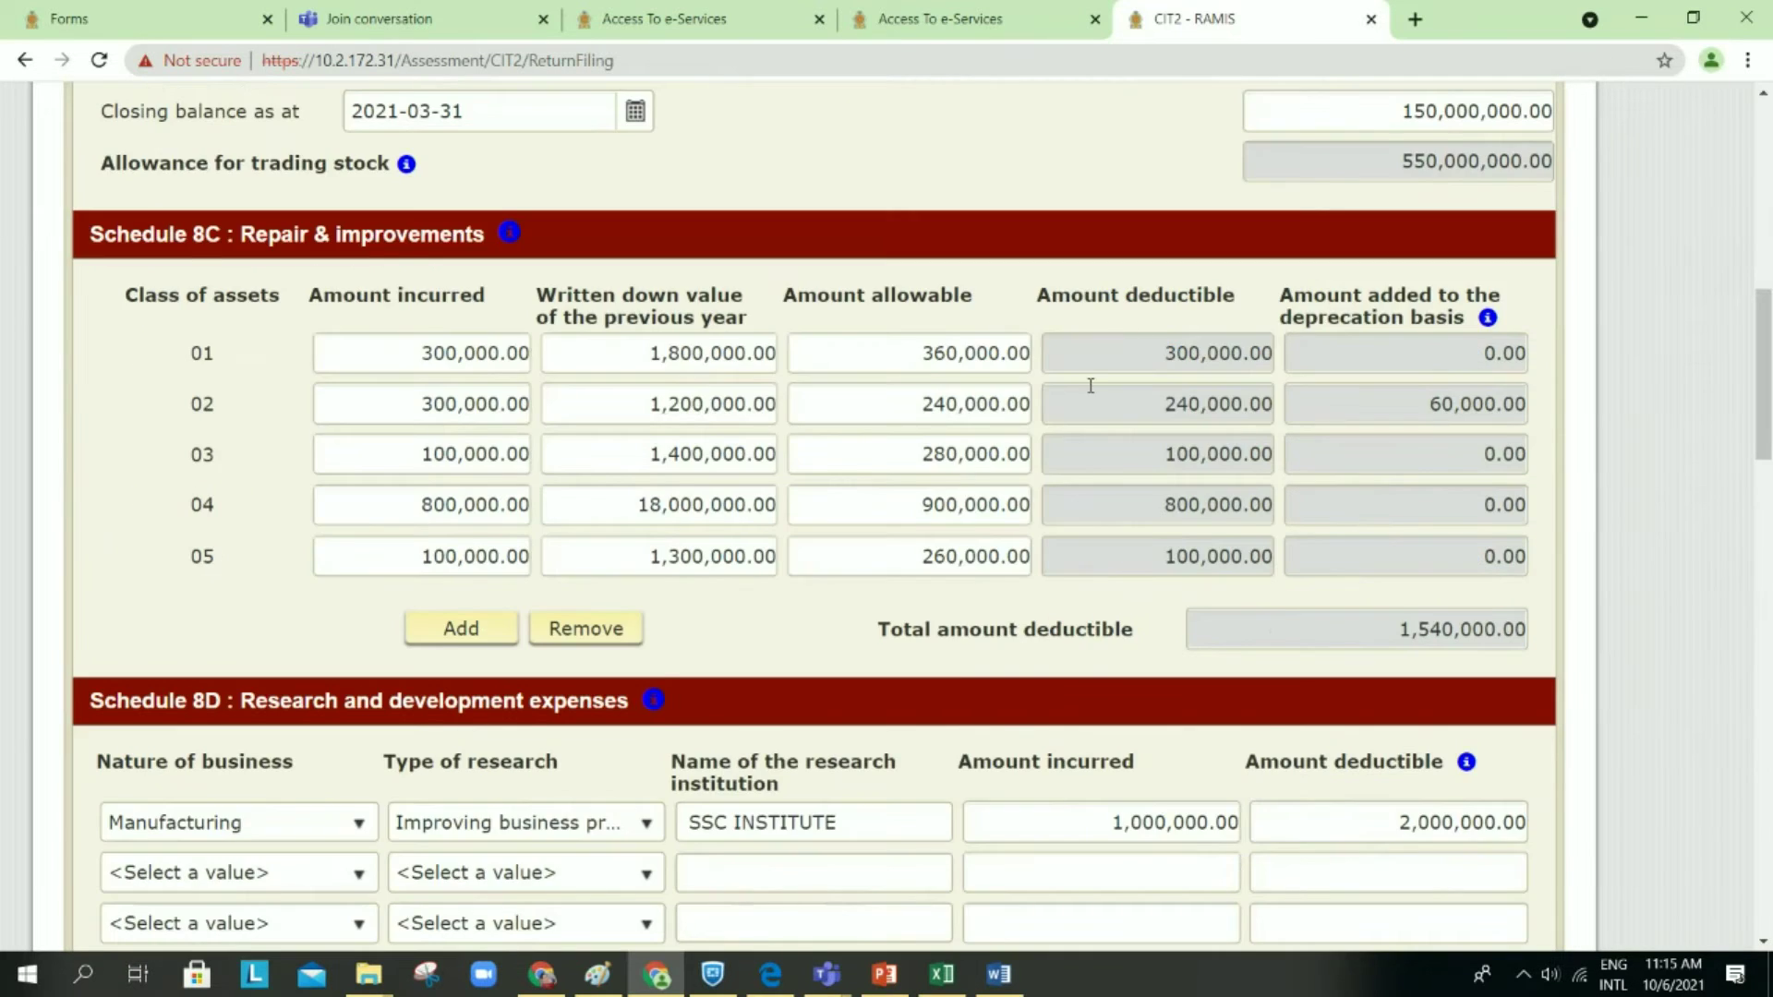
scroll(1093, 393, up, 2)
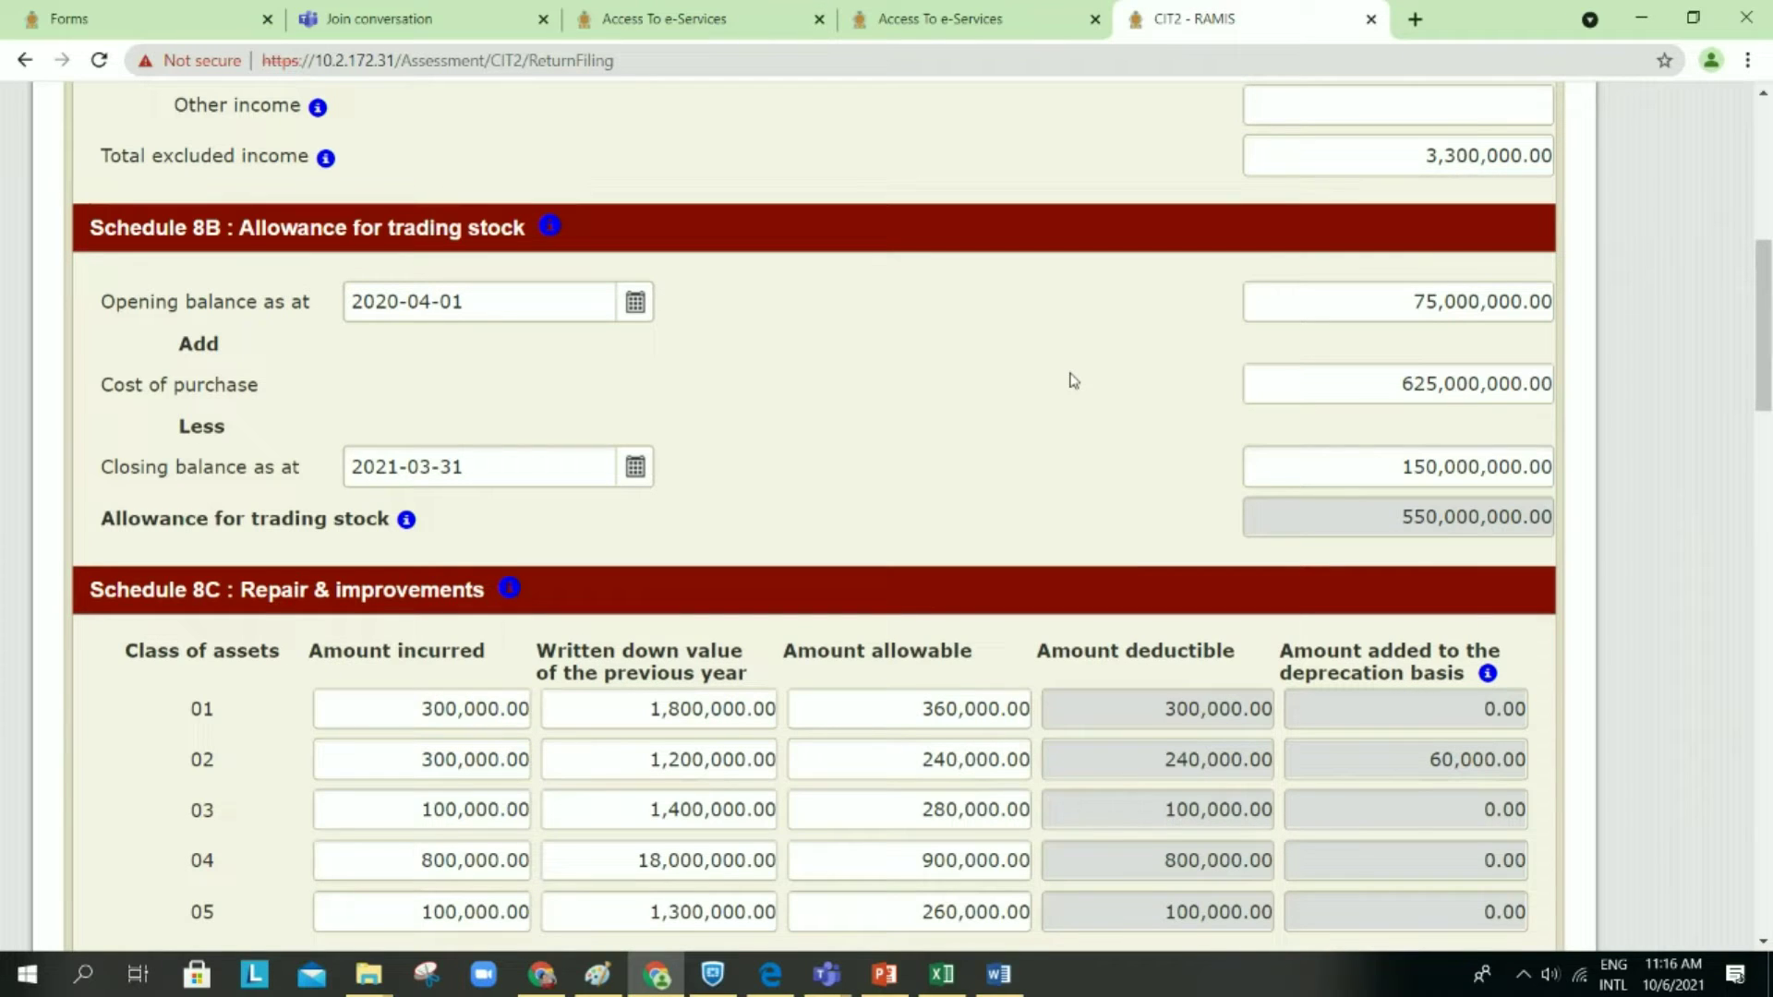
scroll(1073, 380, down, 1)
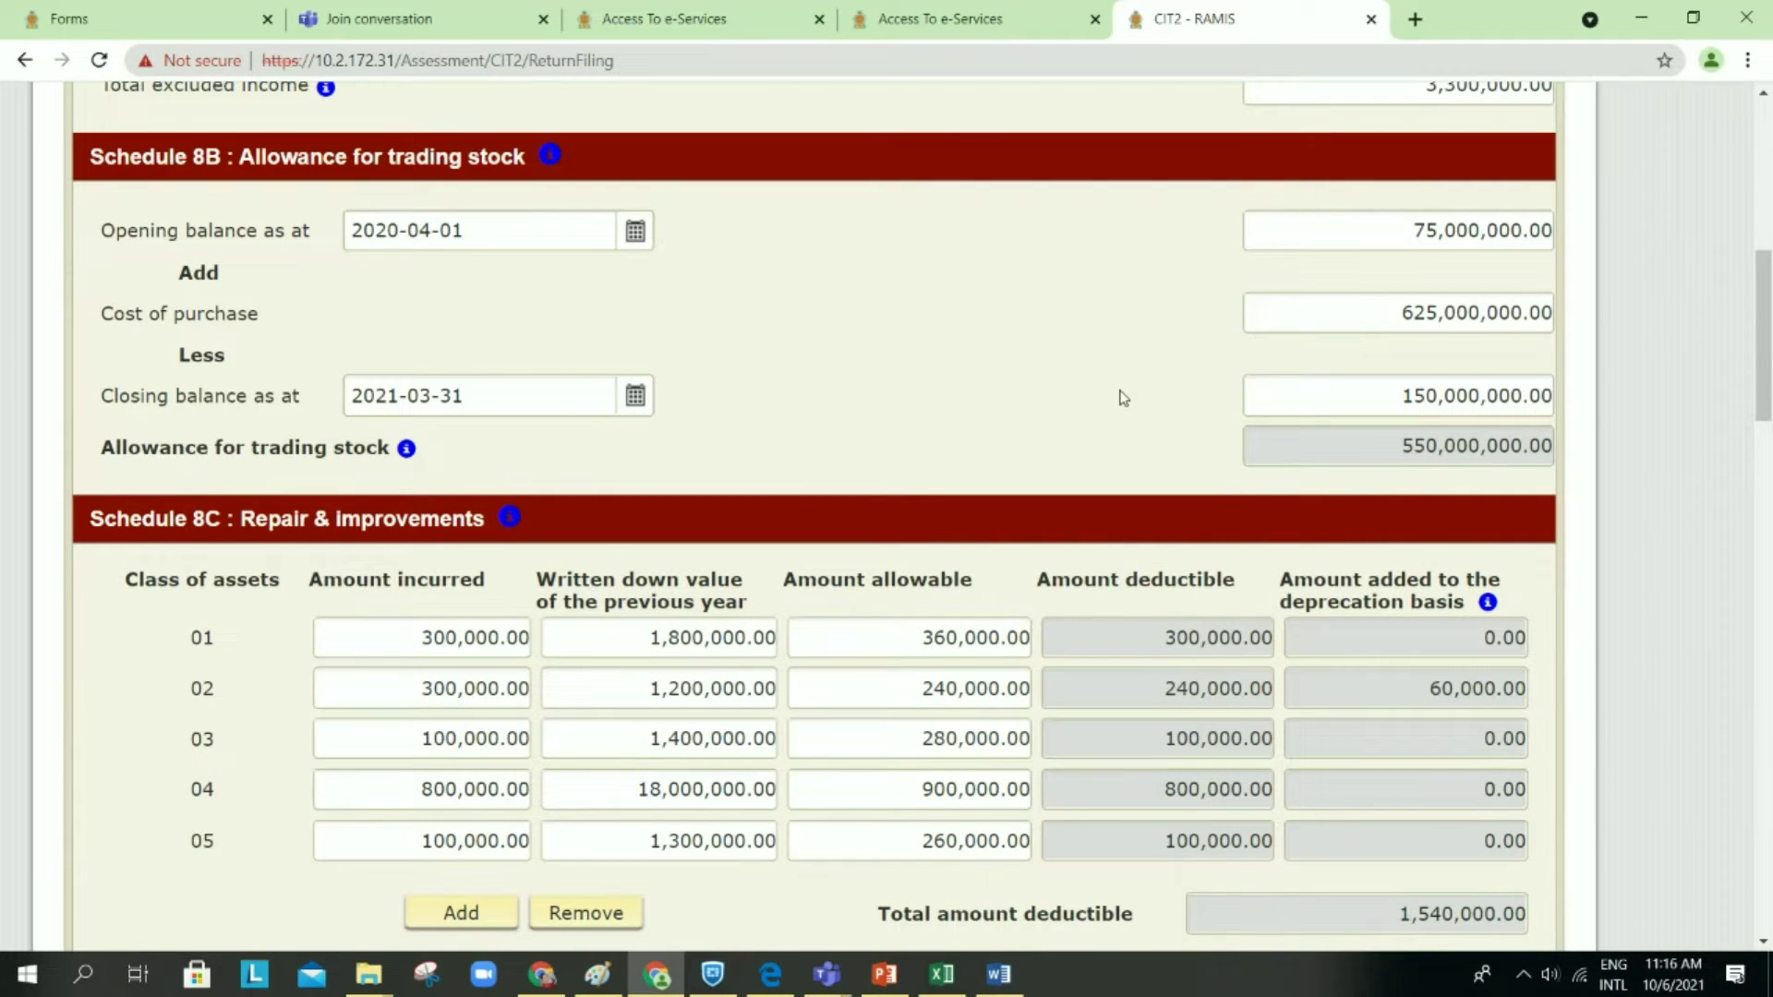
scroll(1123, 398, down, 20)
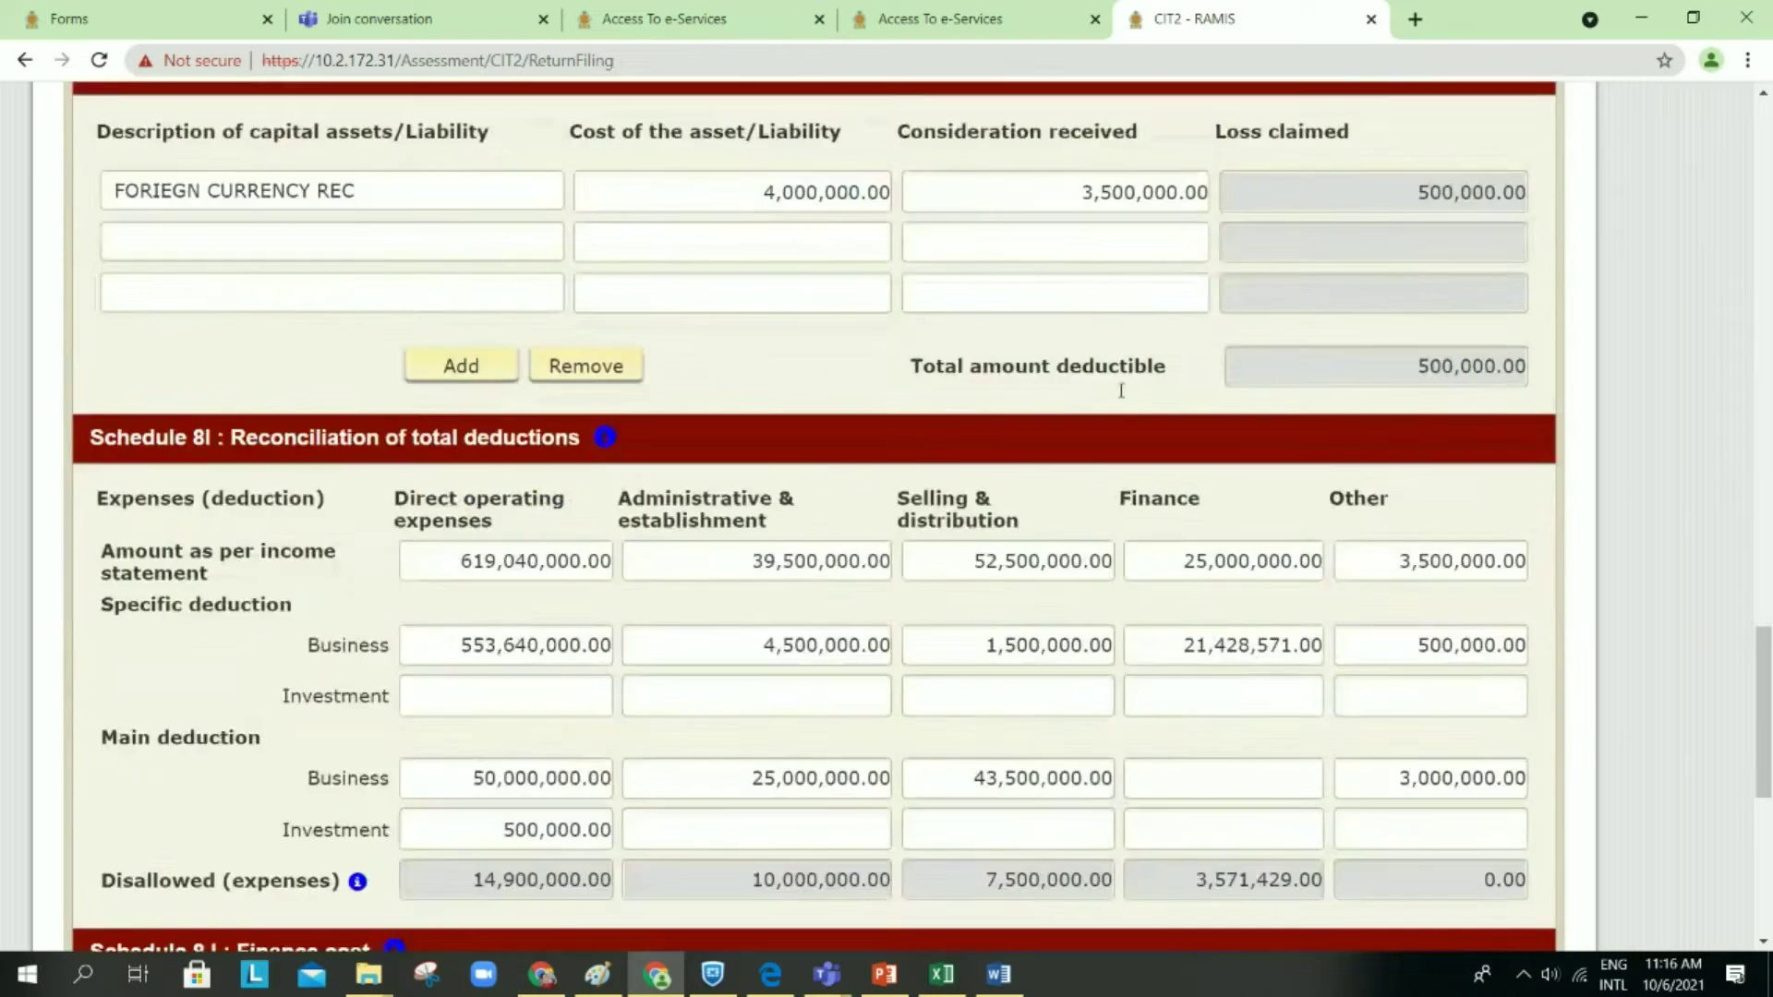
scroll(1122, 391, down, 10)
click(1339, 676)
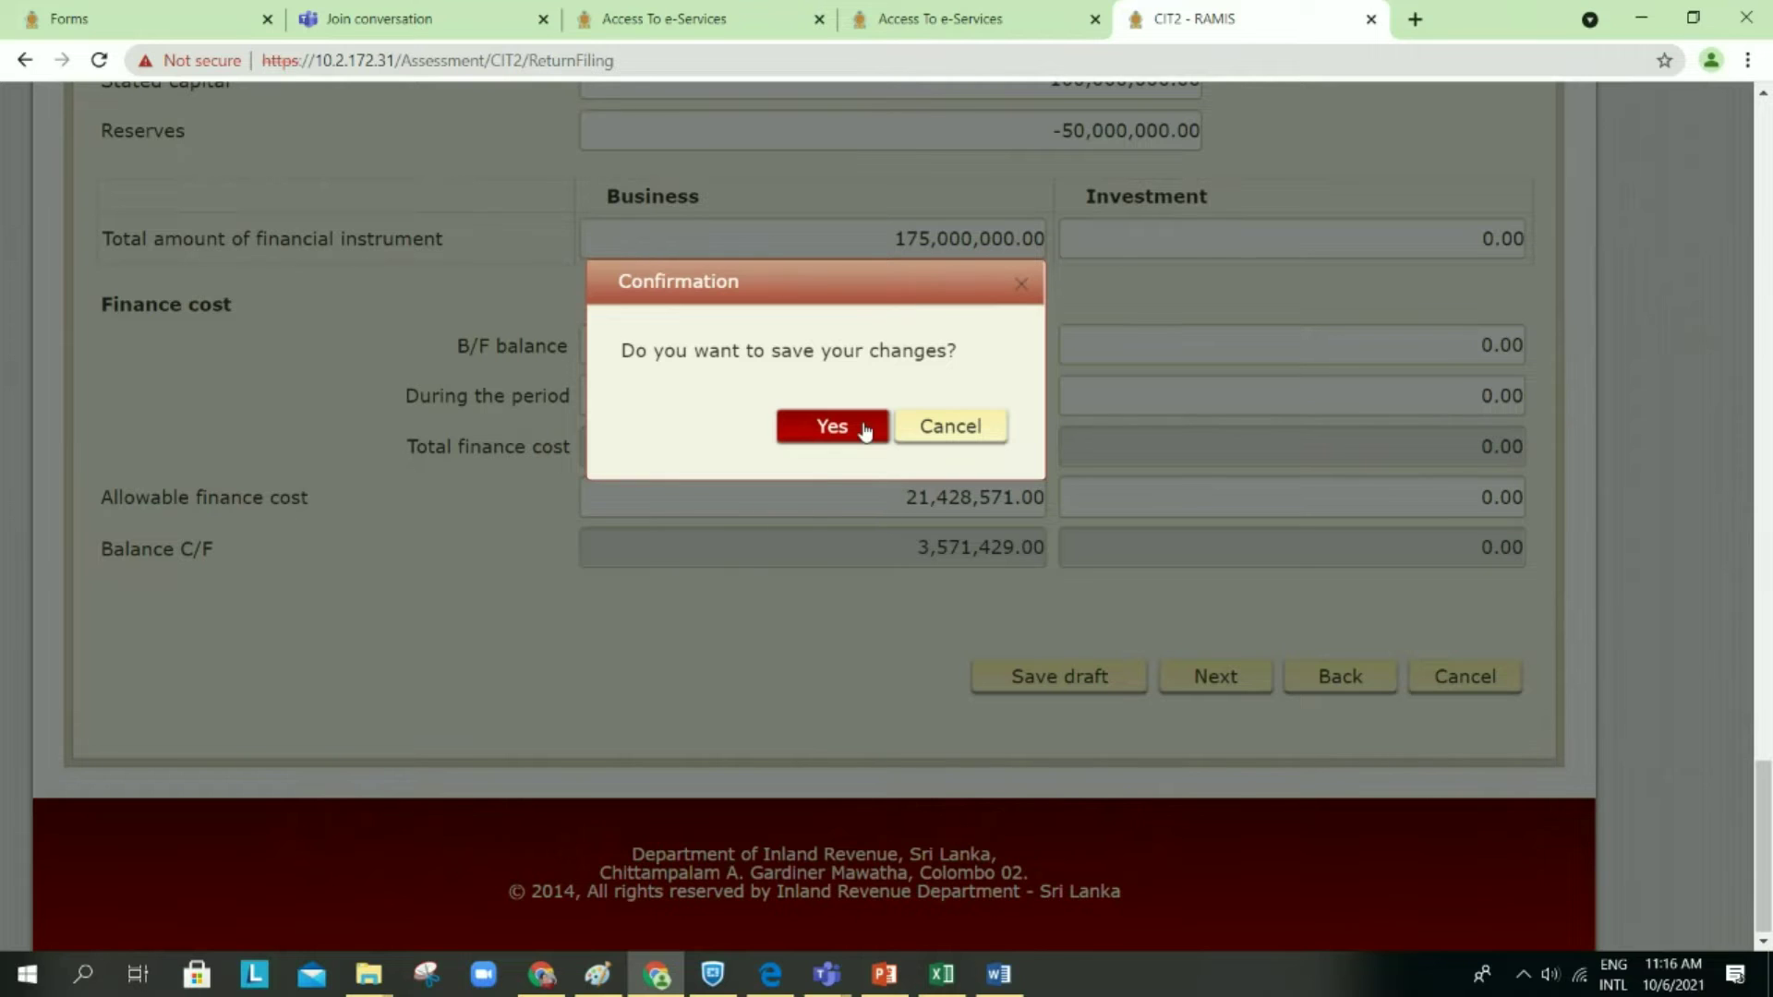
Step: Save the draft, return to Schedule 8 (I) saving again, and scroll to the deductions
click(865, 429)
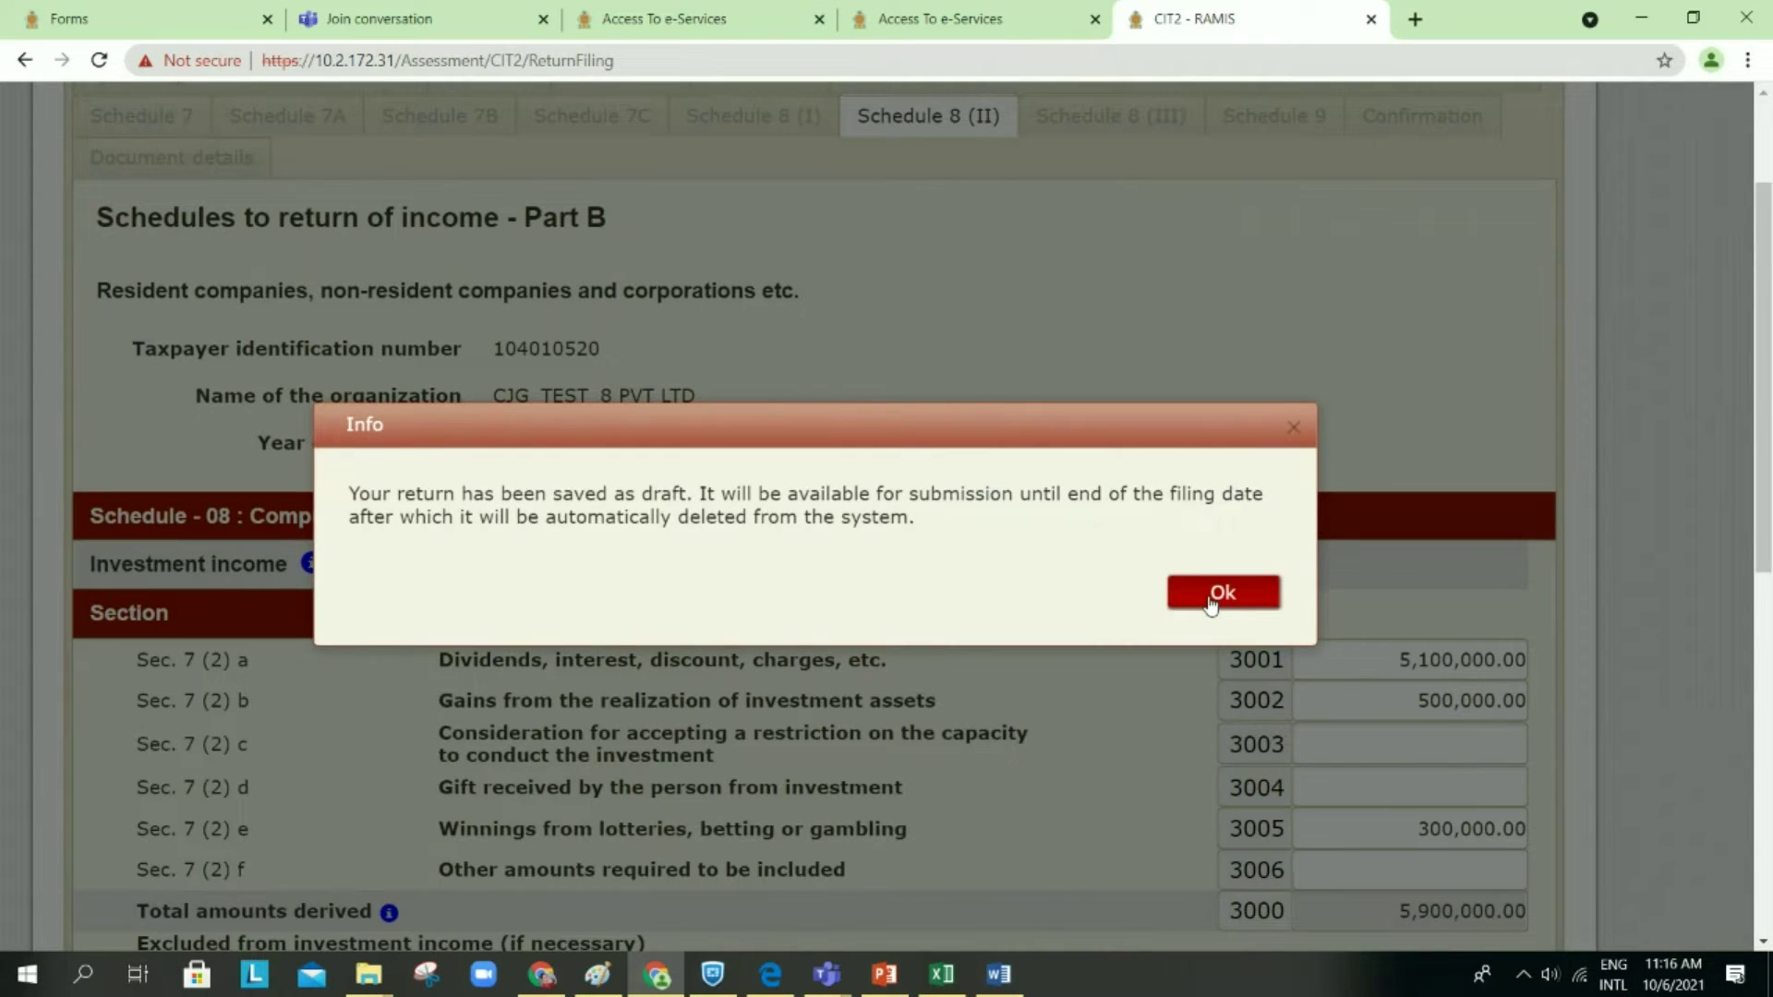
click(1218, 592)
scroll(1207, 601, down, 10)
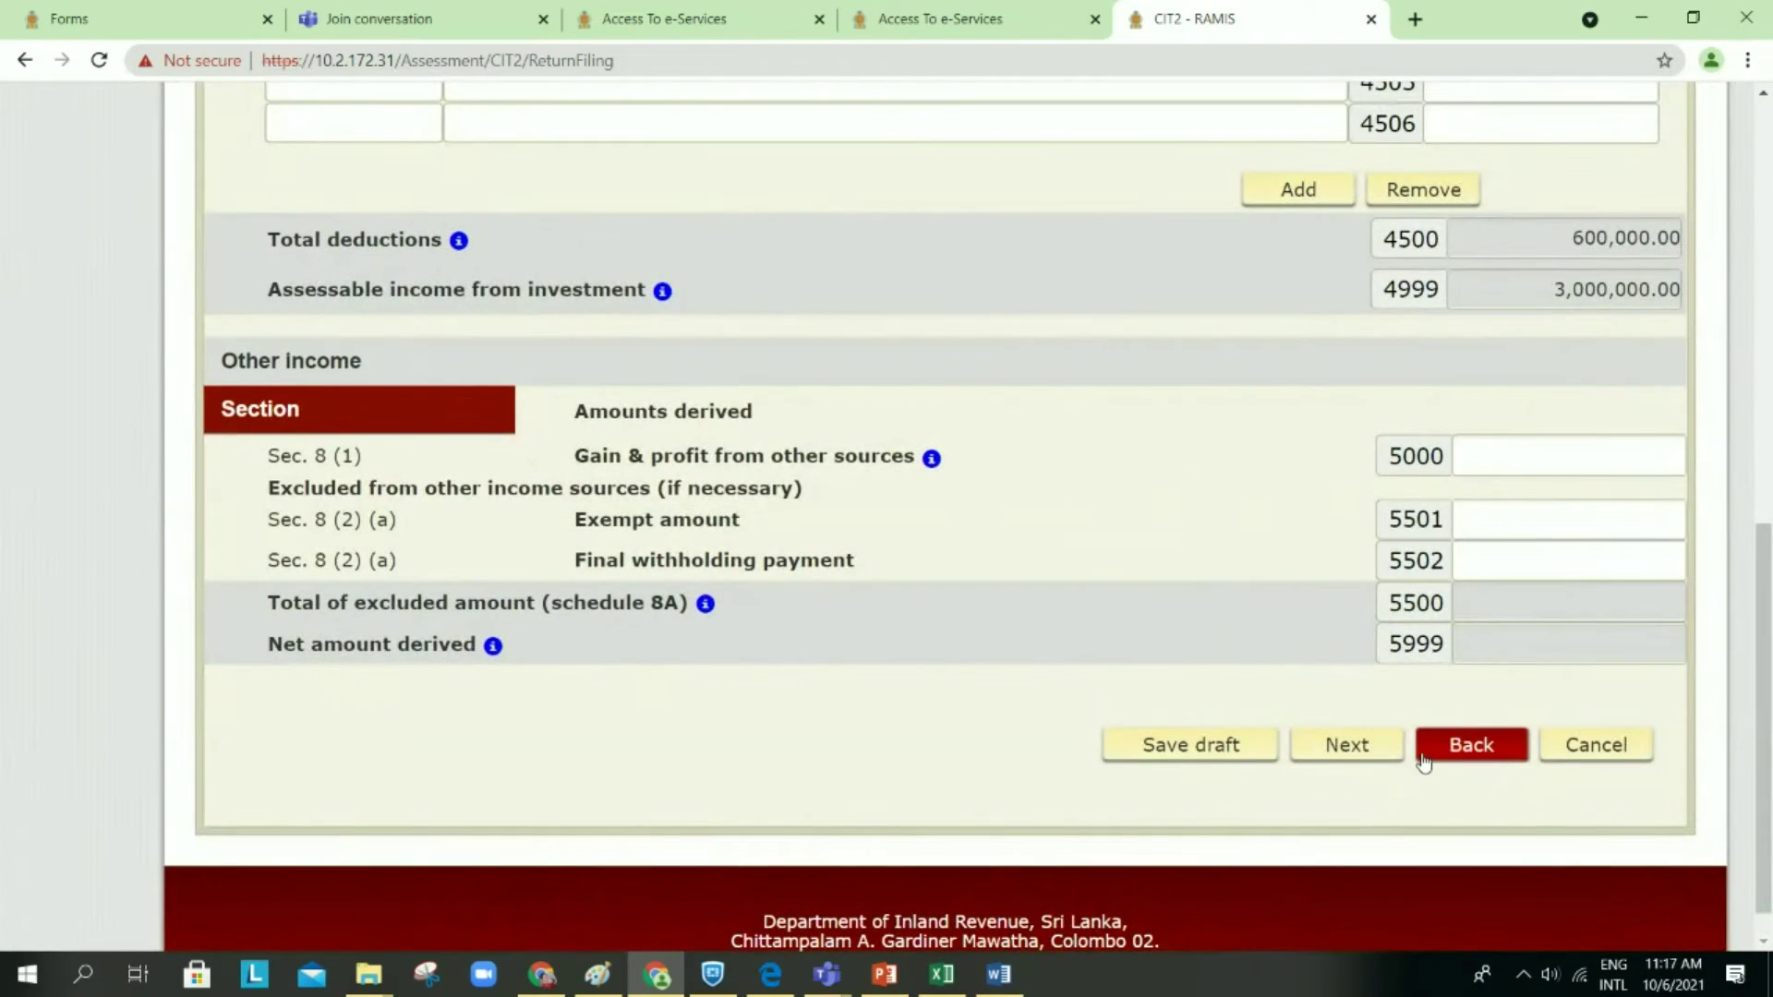
click(1422, 756)
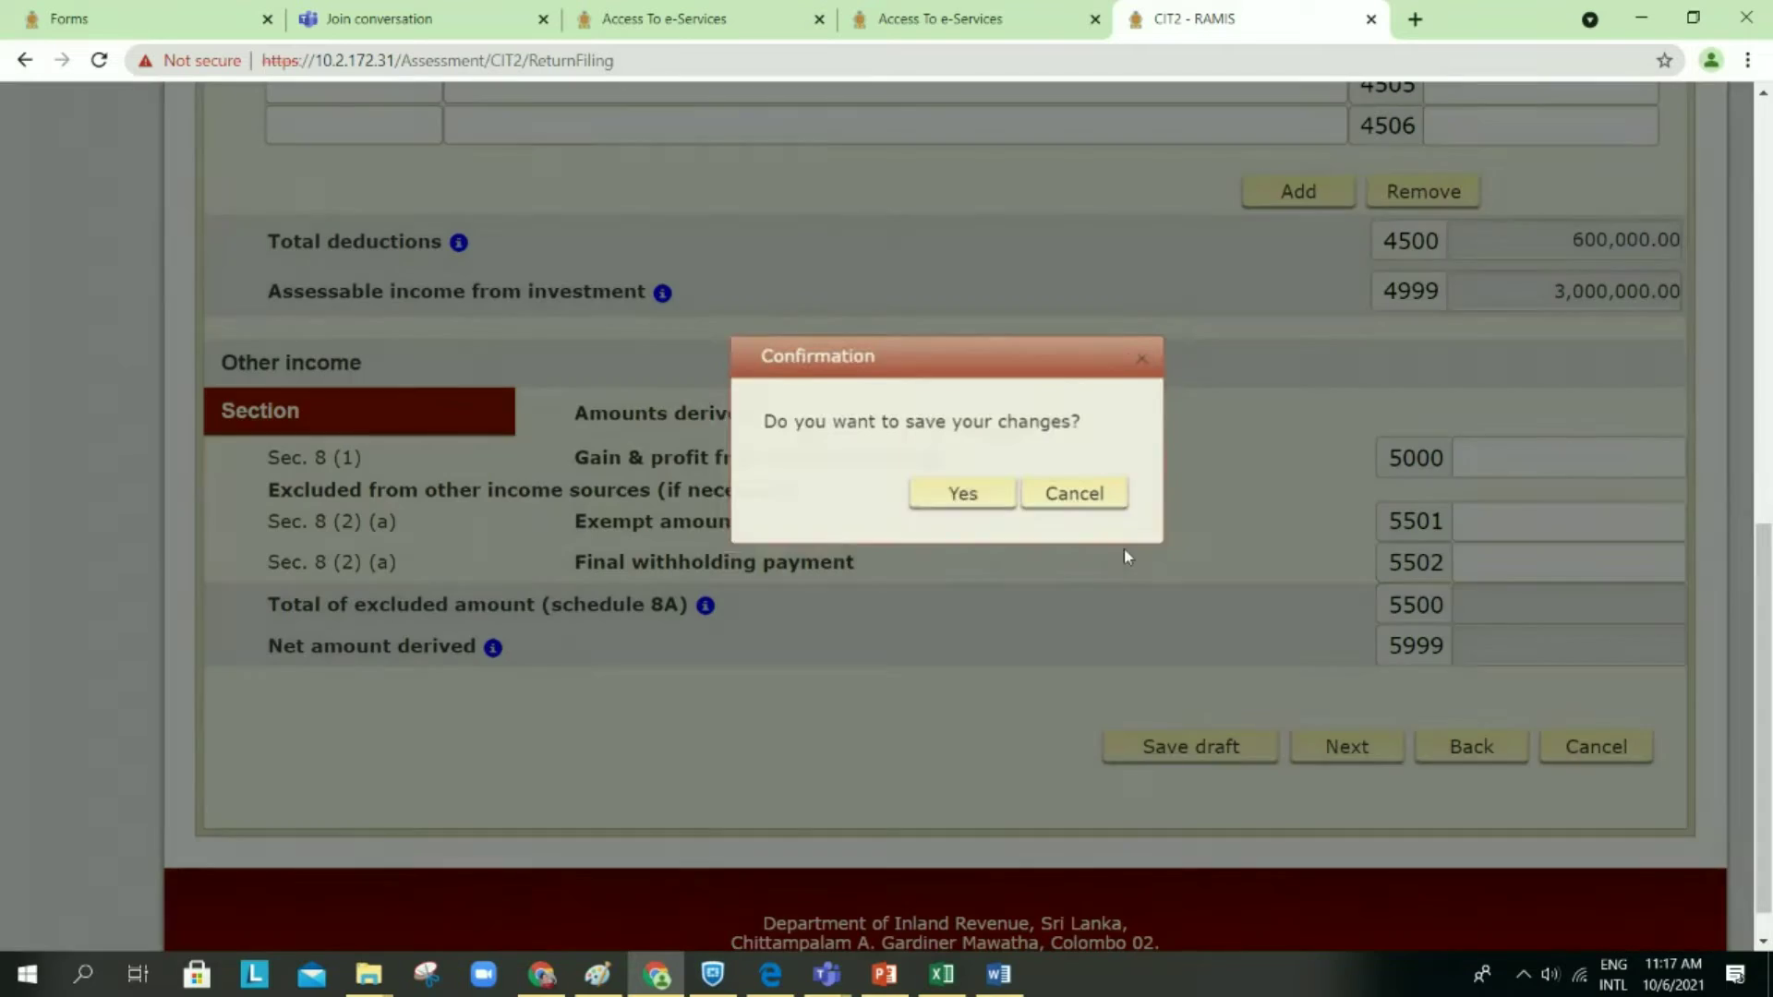
click(977, 499)
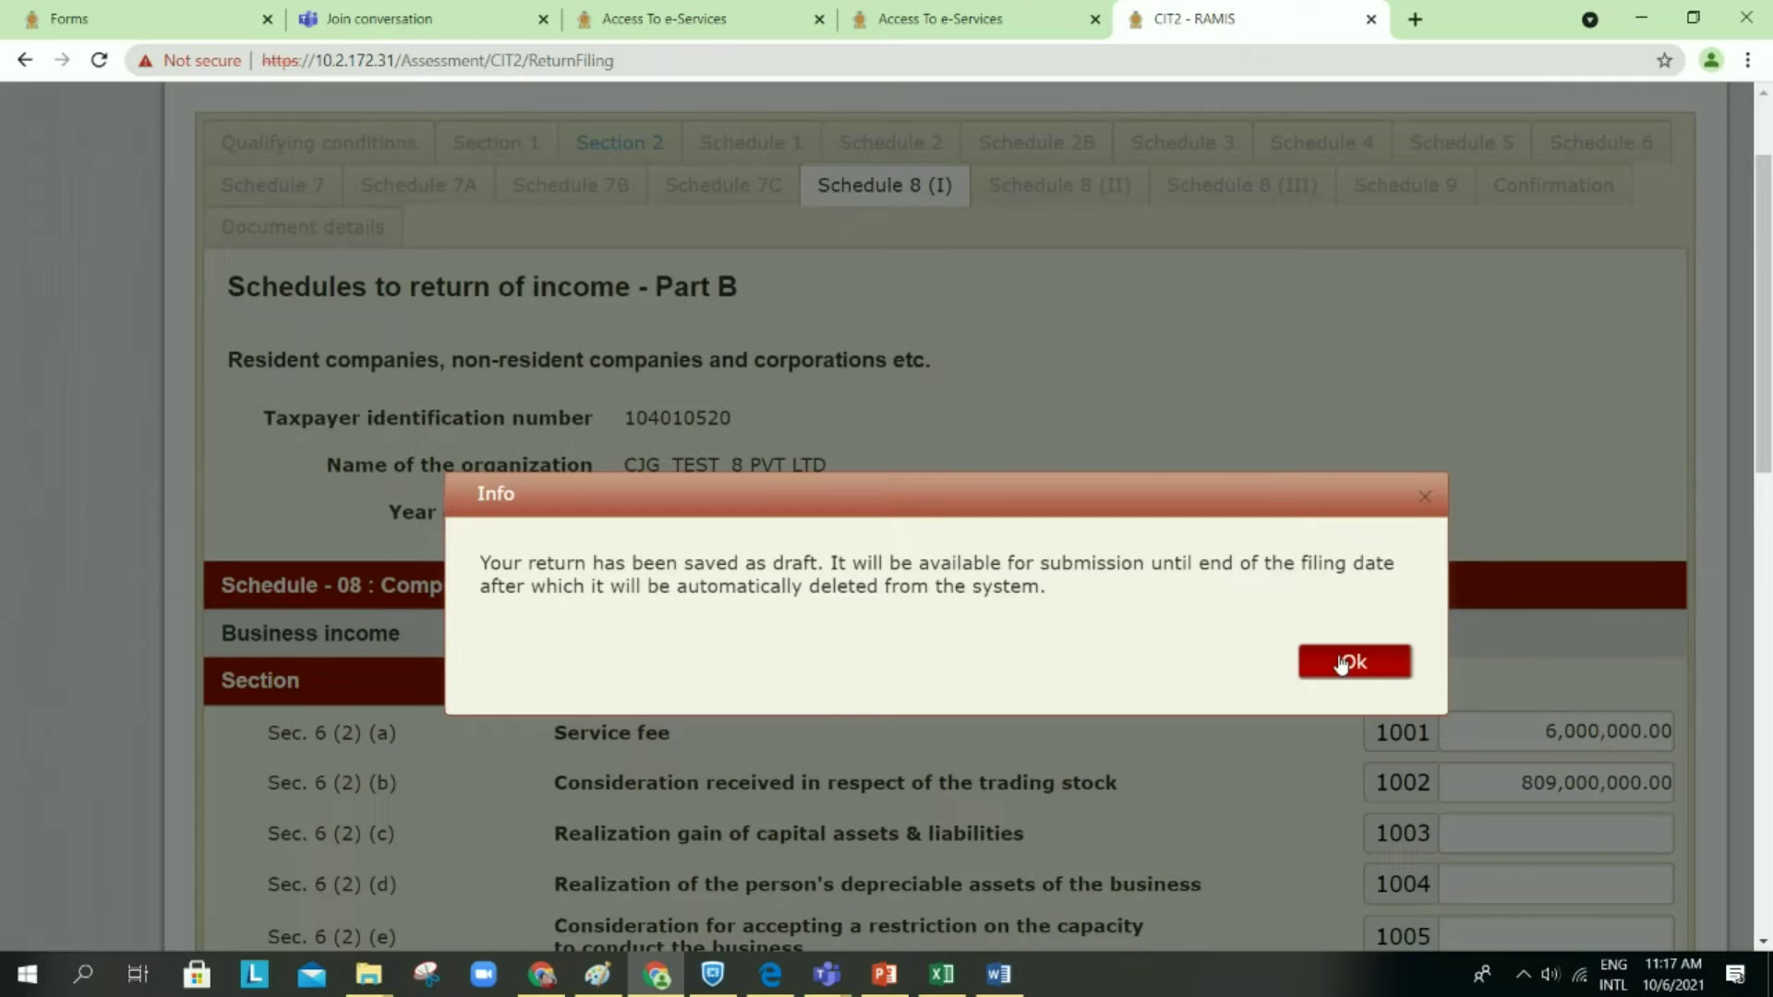
click(1342, 663)
scroll(1341, 663, down, 10)
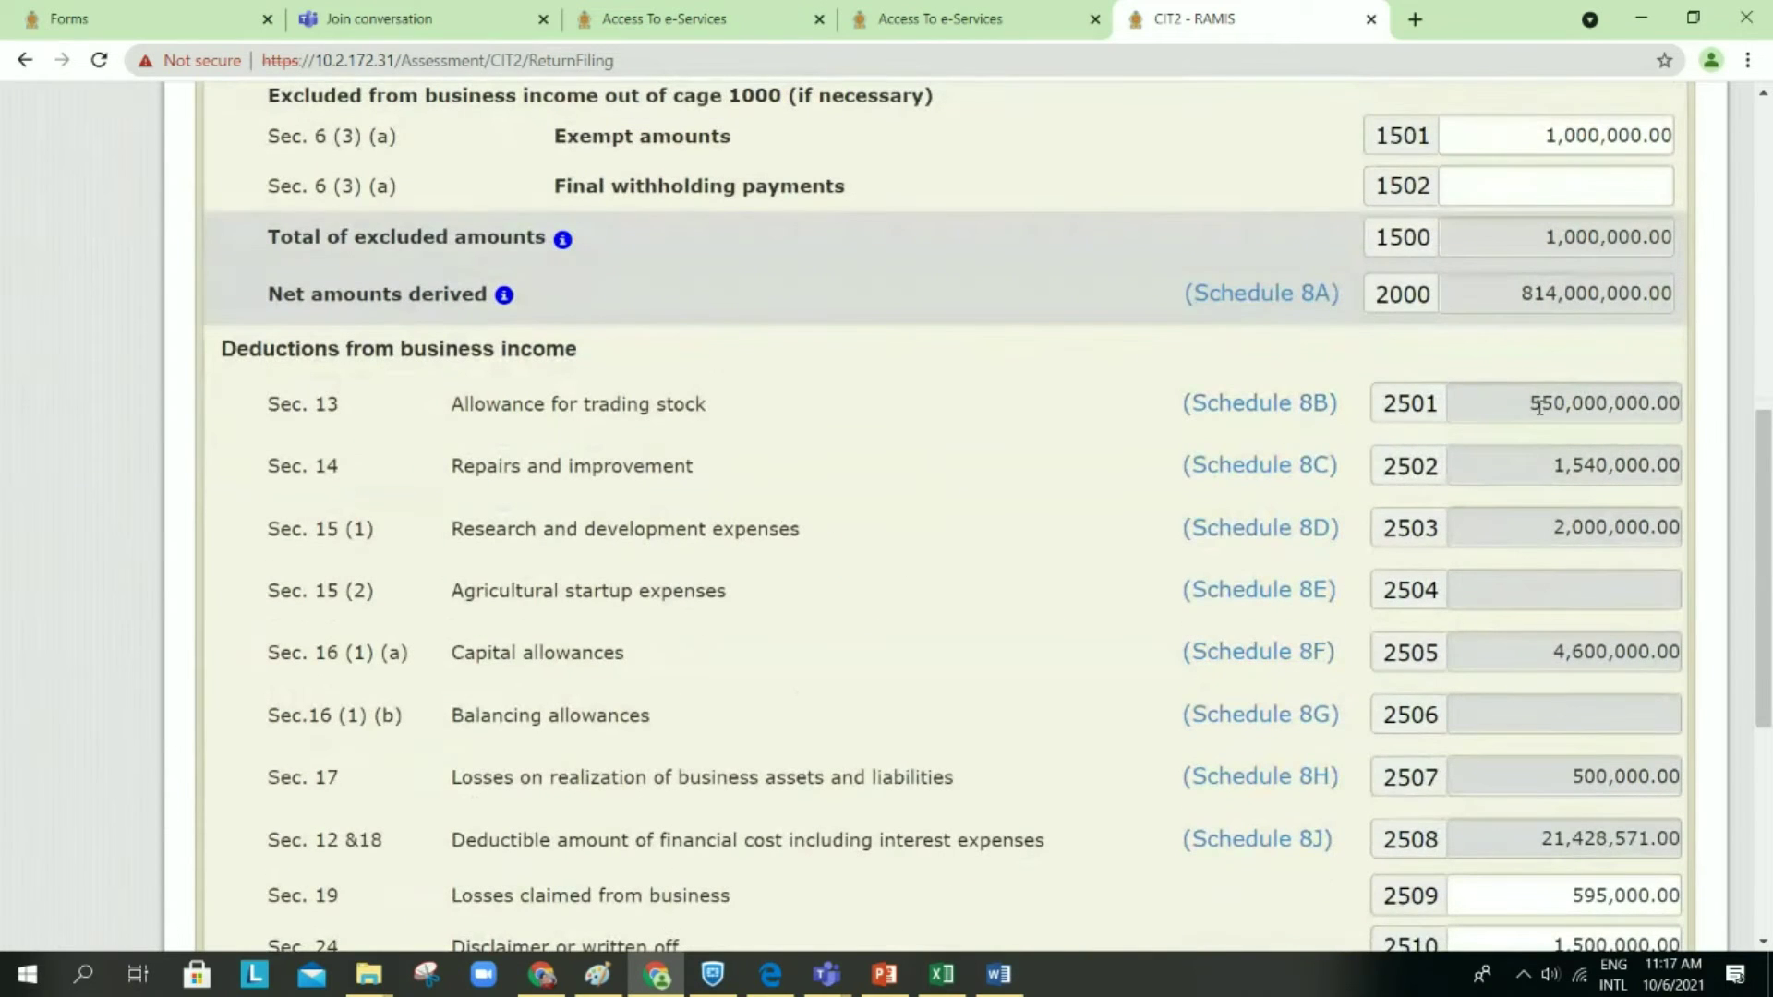
scroll(1522, 438, down, 1)
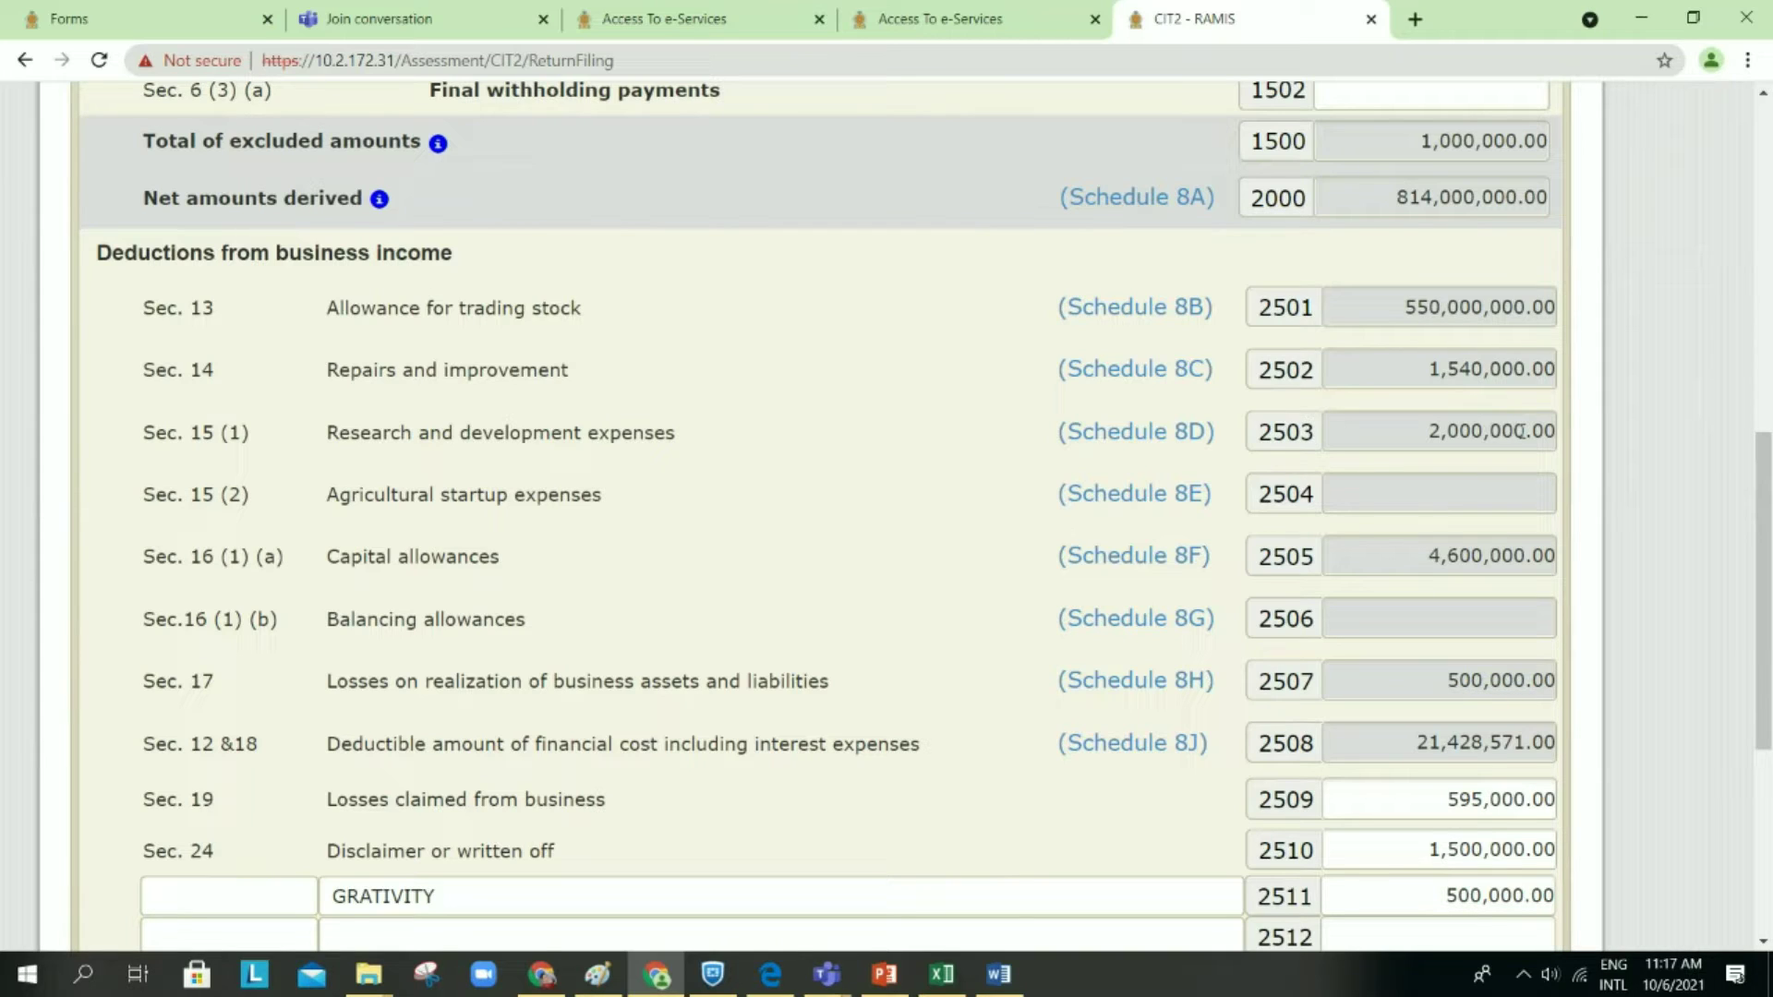
Step: Open the Schedule 8C repairs details and scroll down through 8D–8J to the finance cost figures
click(1173, 383)
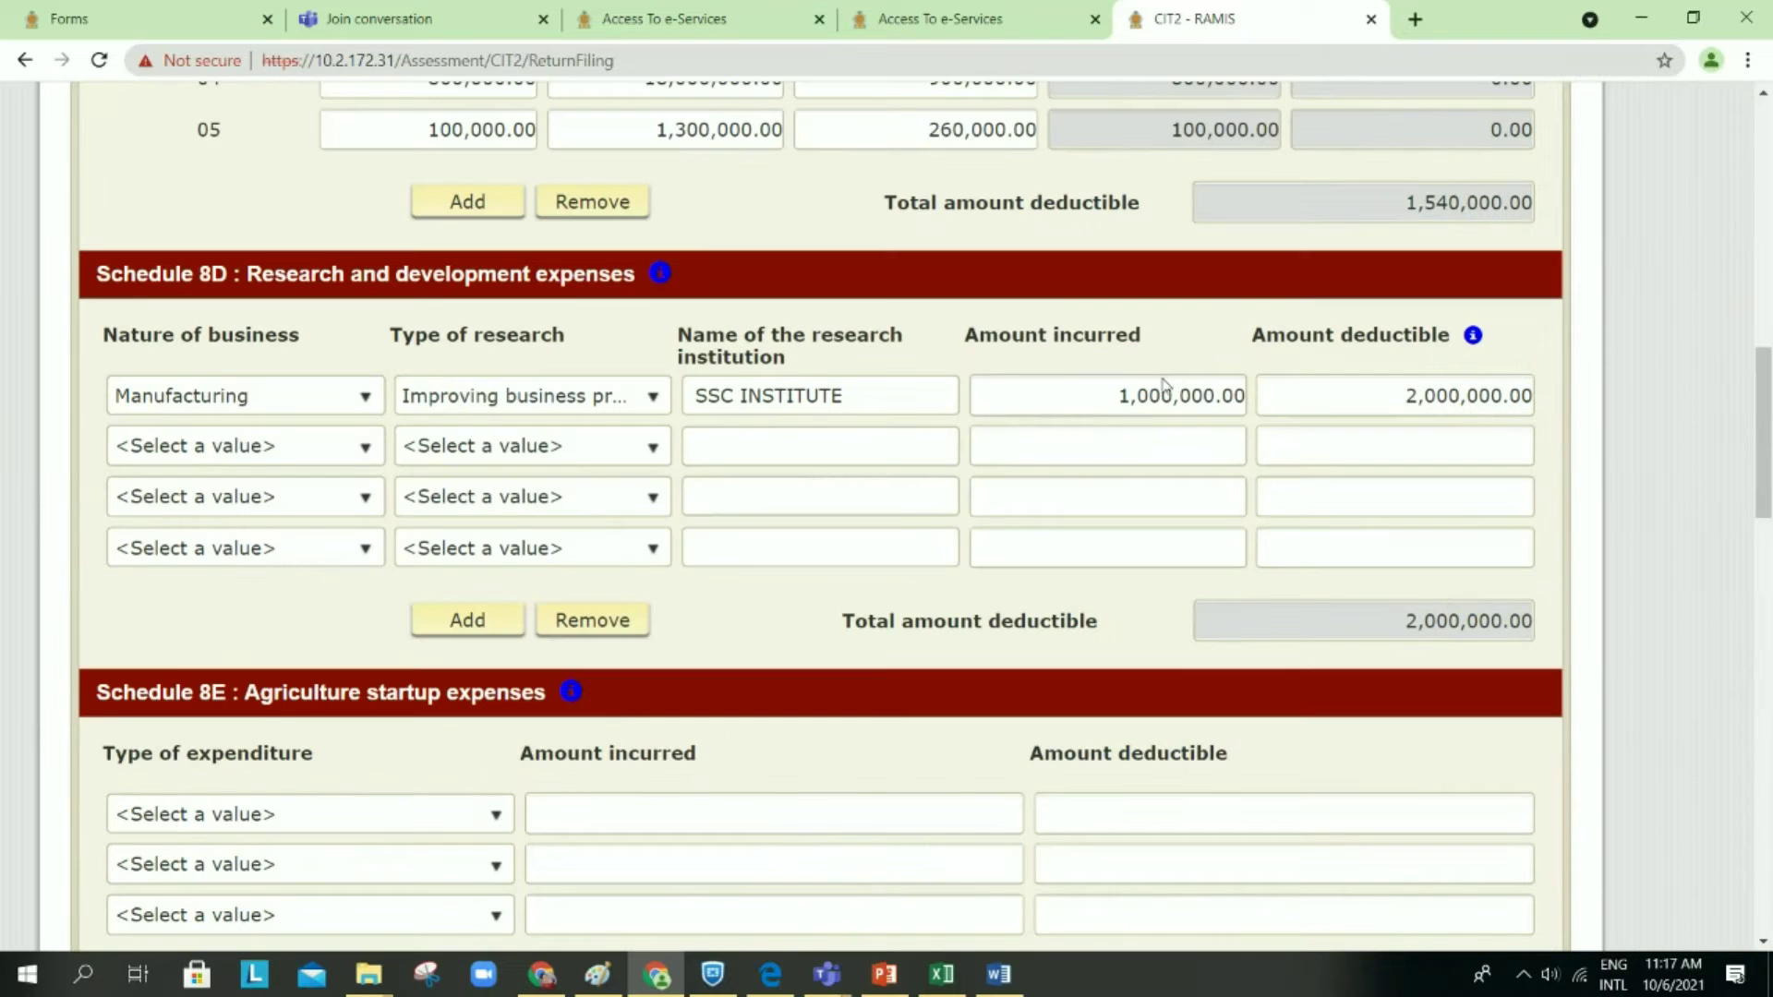
scroll(901, 514, up, 1)
scroll(901, 514, up, 2)
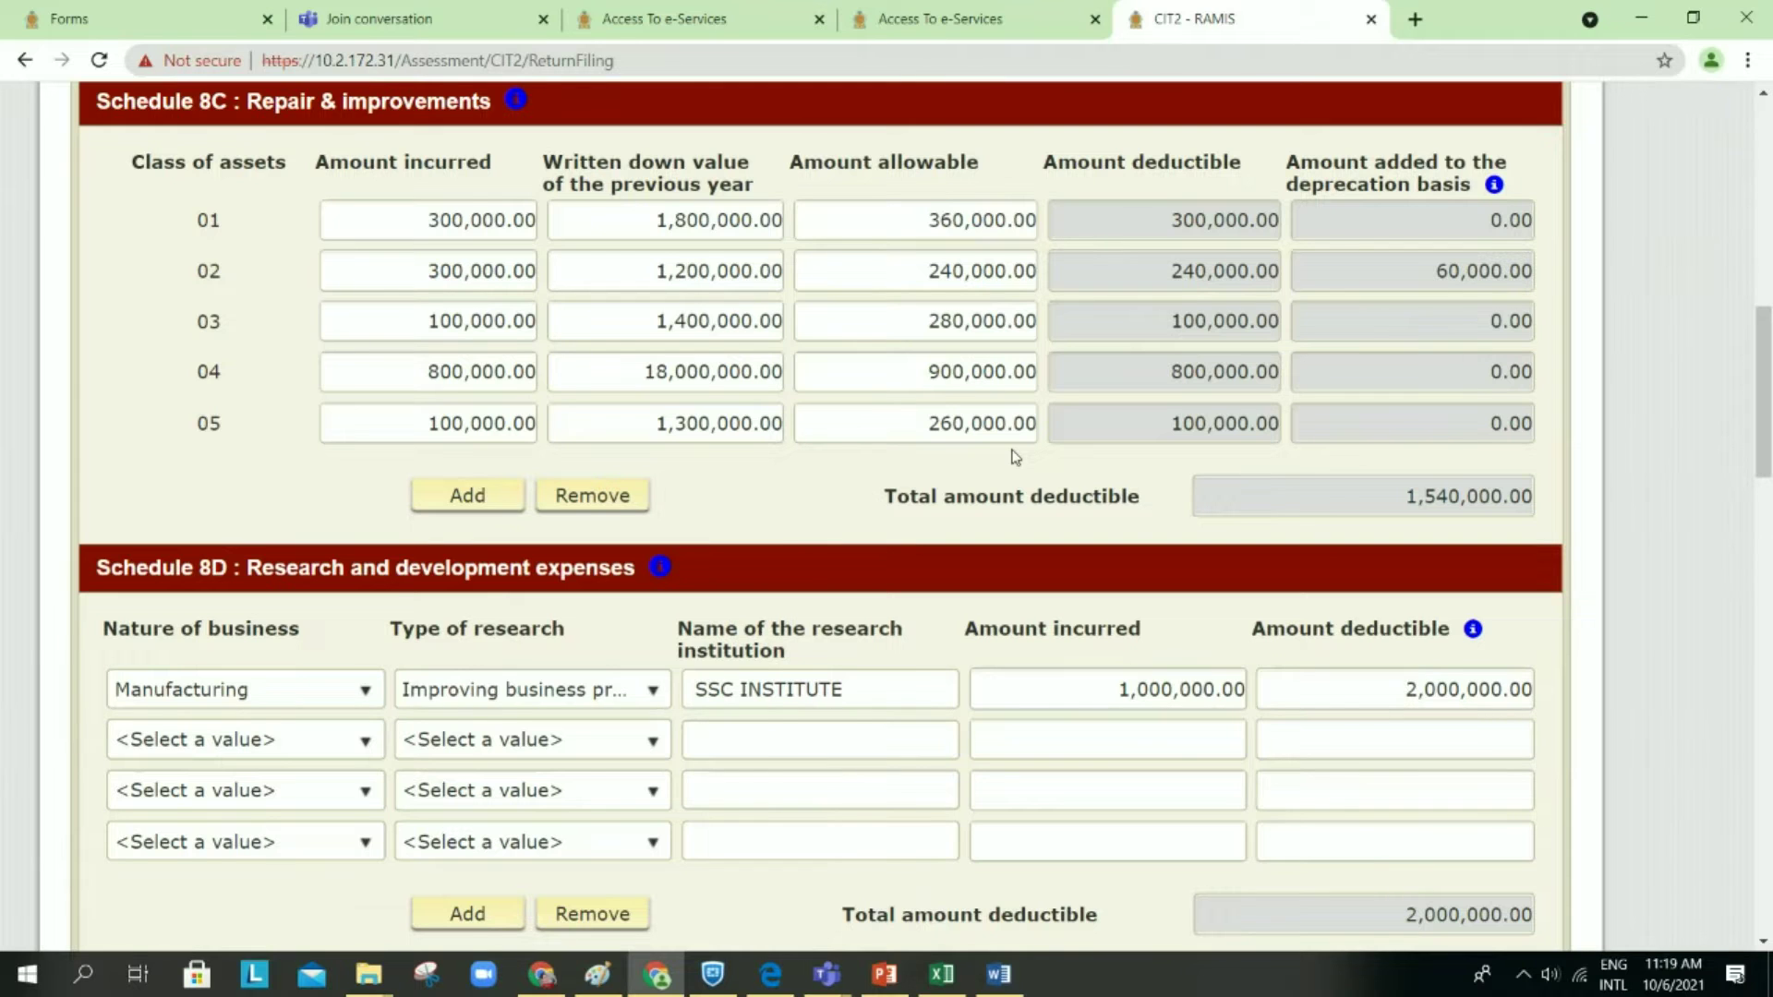
scroll(1243, 488, down, 1)
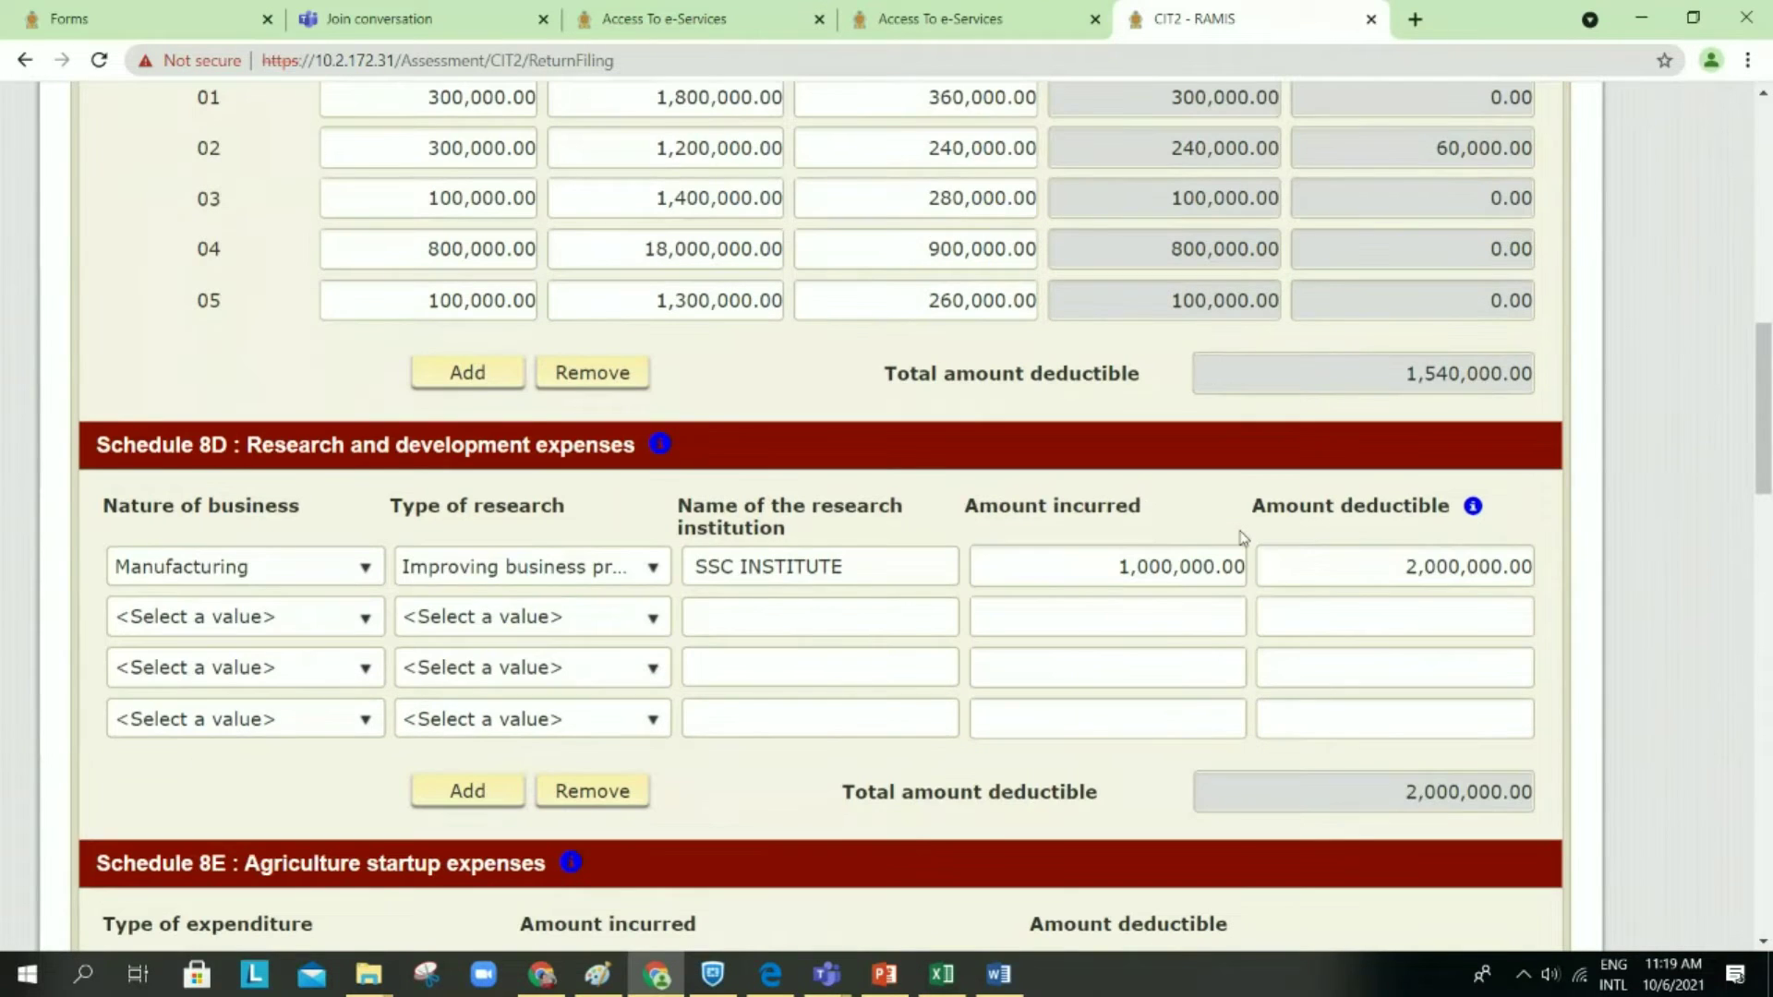
scroll(1243, 538, down, 3)
scroll(1243, 532, down, 7)
scroll(1242, 531, down, 2)
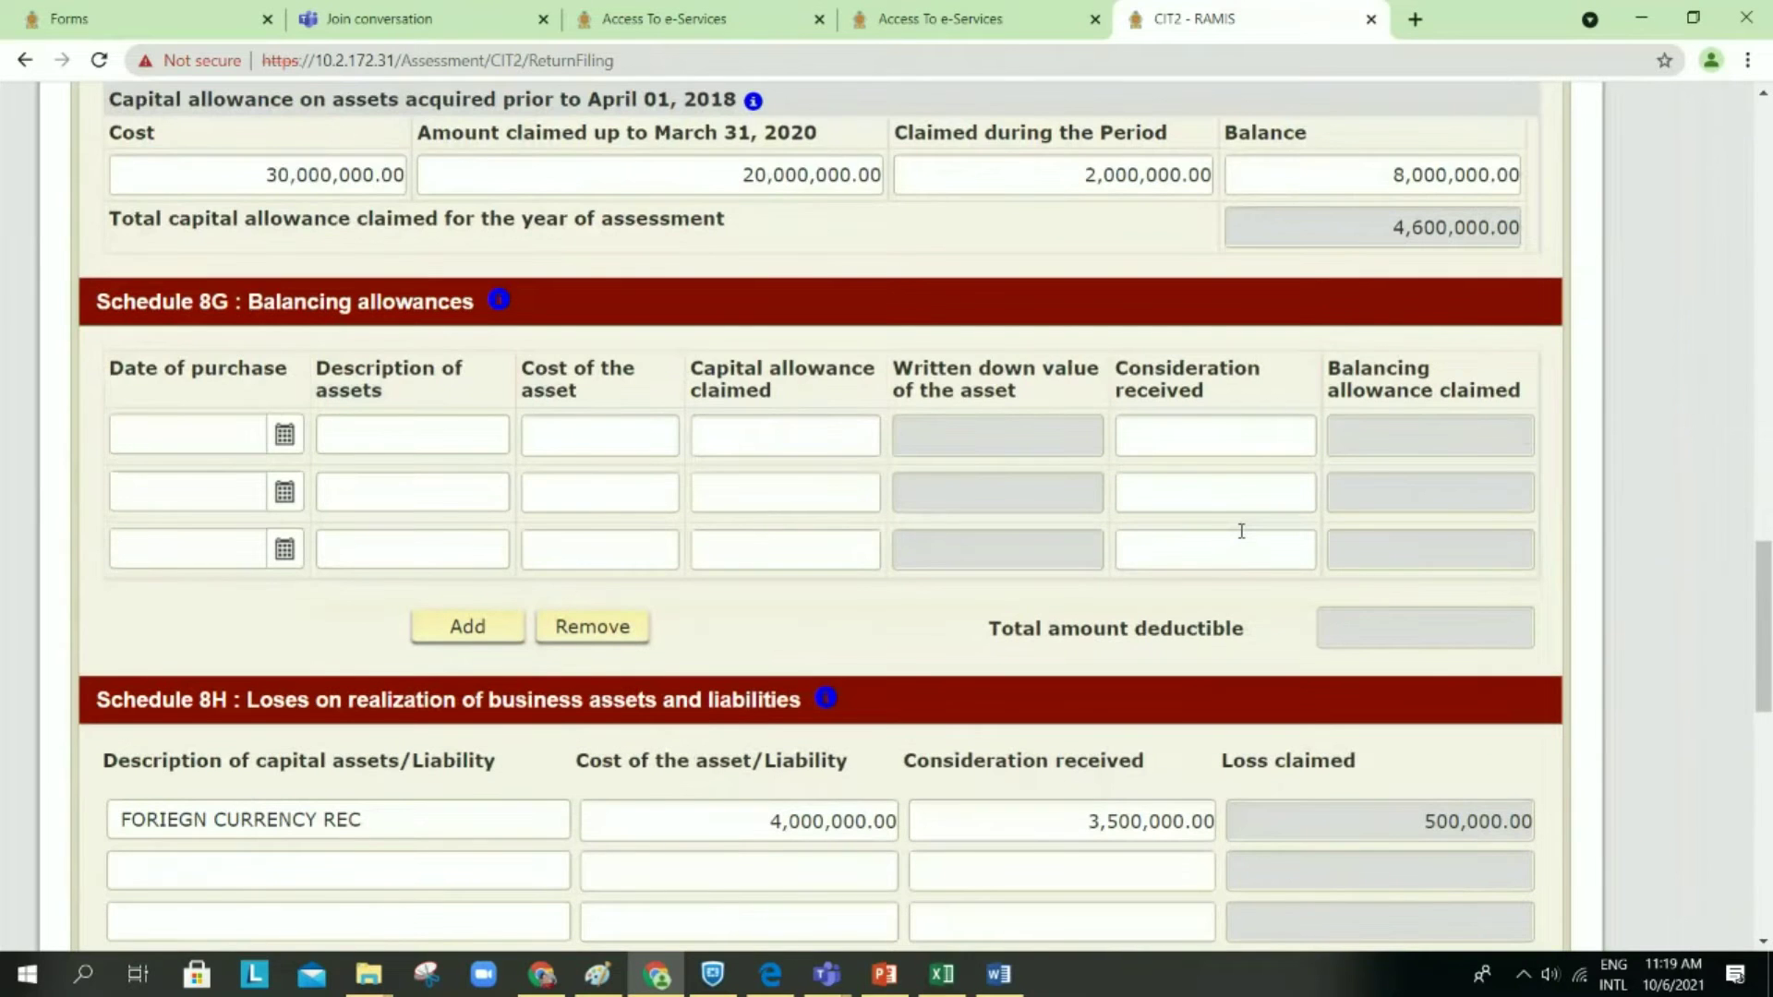
scroll(1242, 531, down, 13)
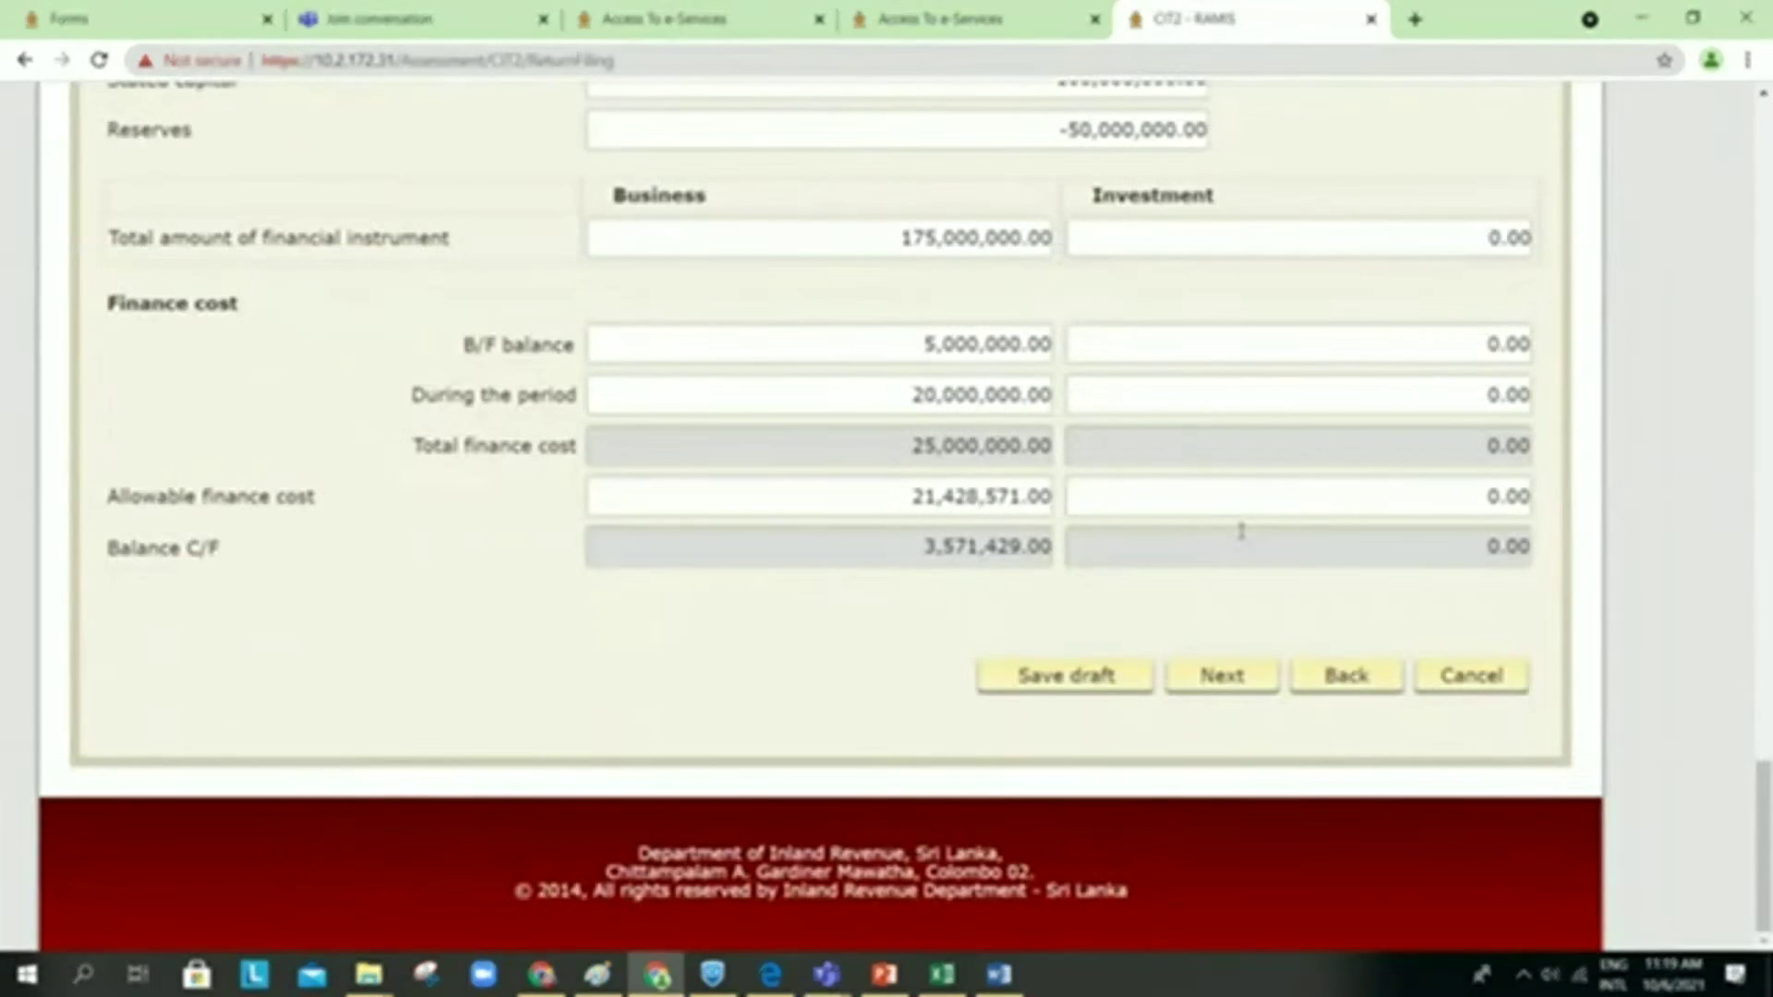
Step: Go back from the detailed schedules, saving the return as a draft twice
click(1328, 688)
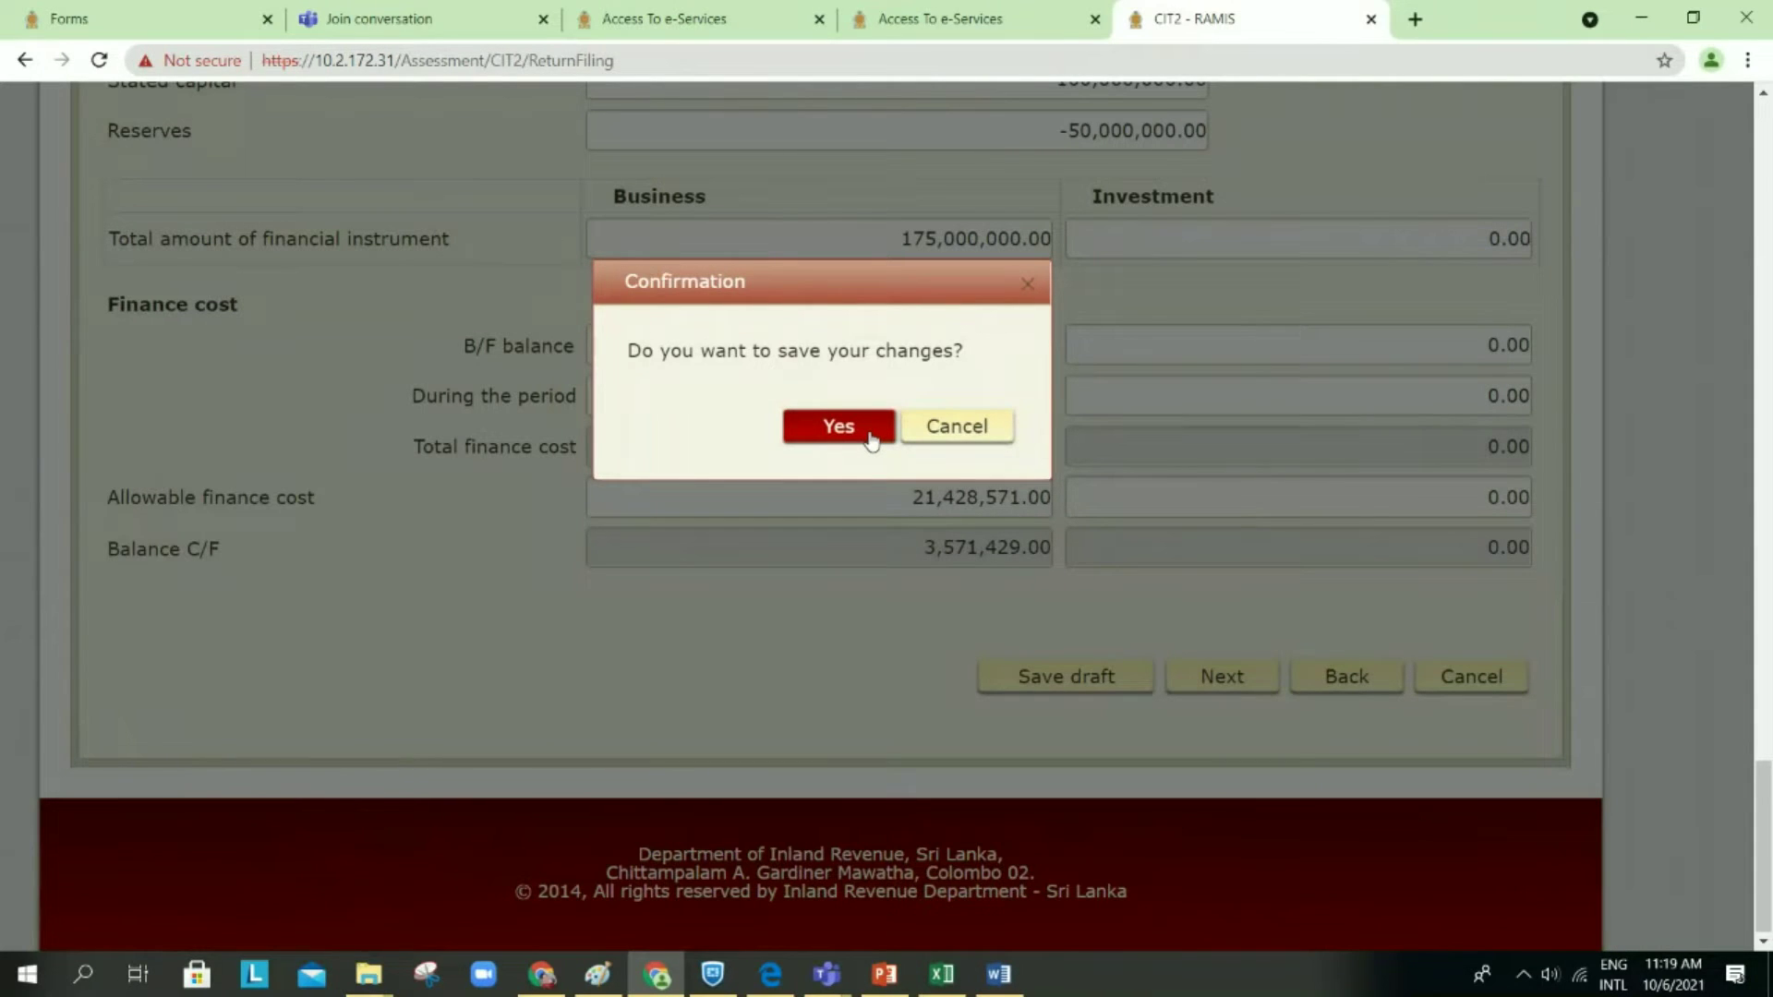
click(871, 436)
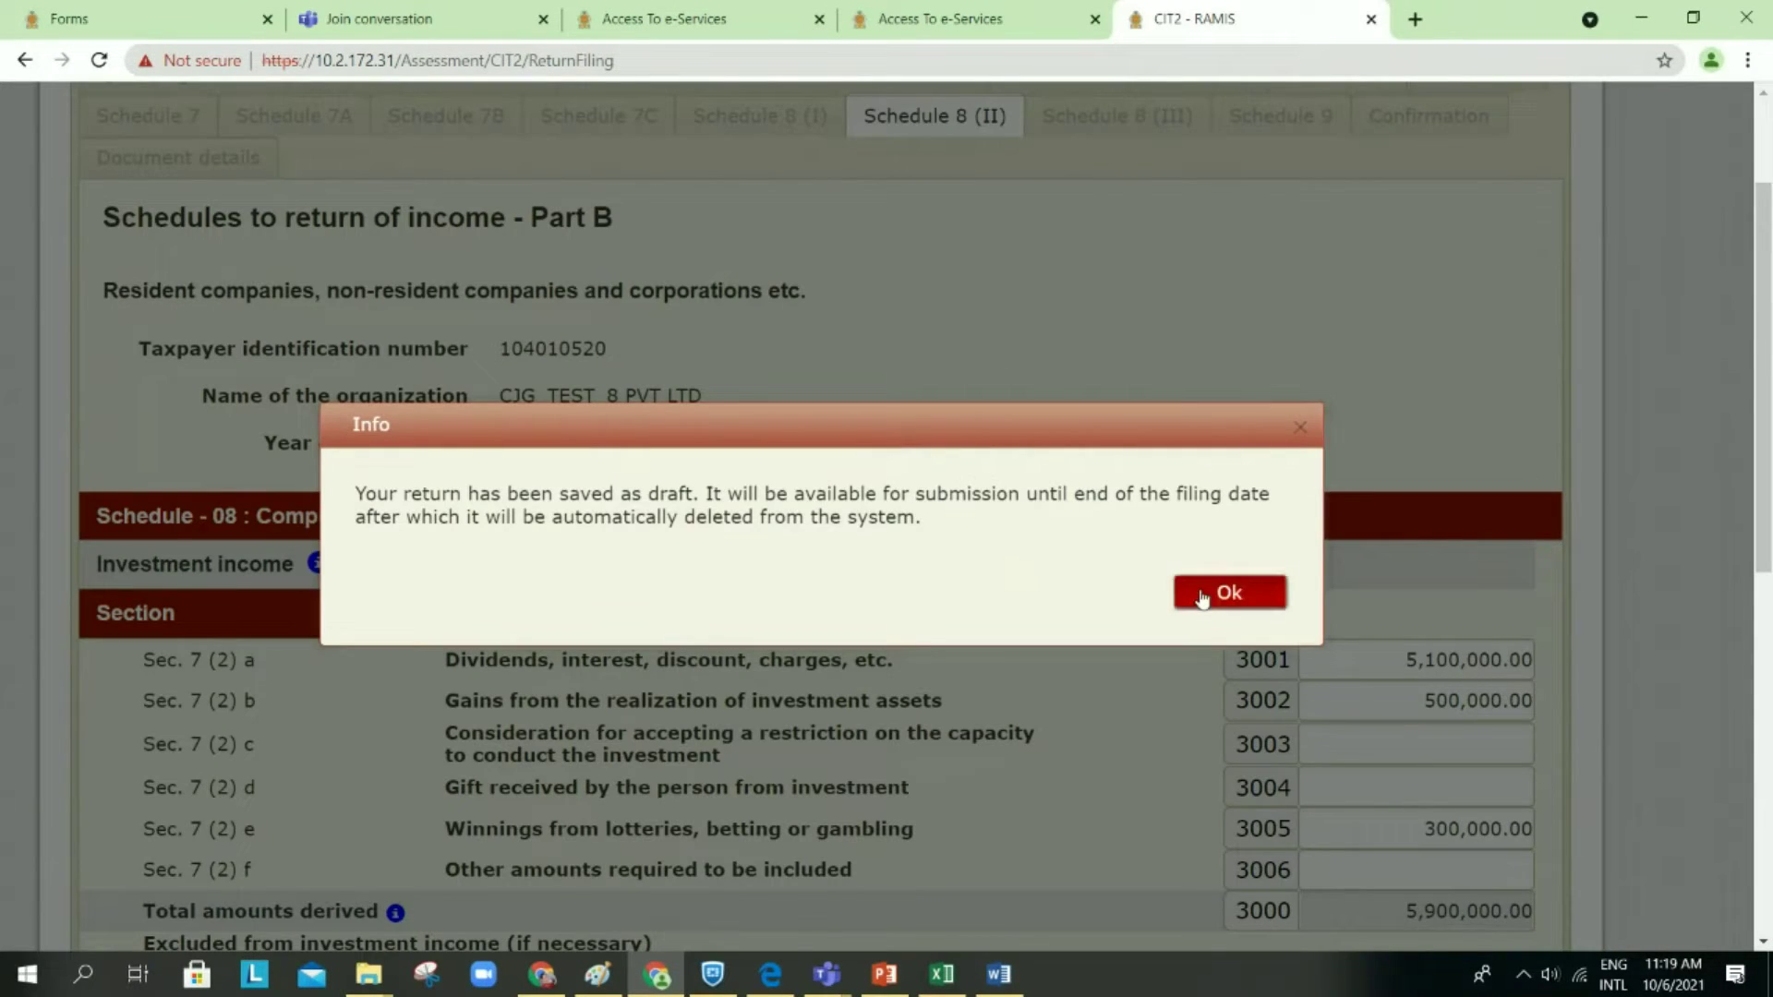
click(1200, 595)
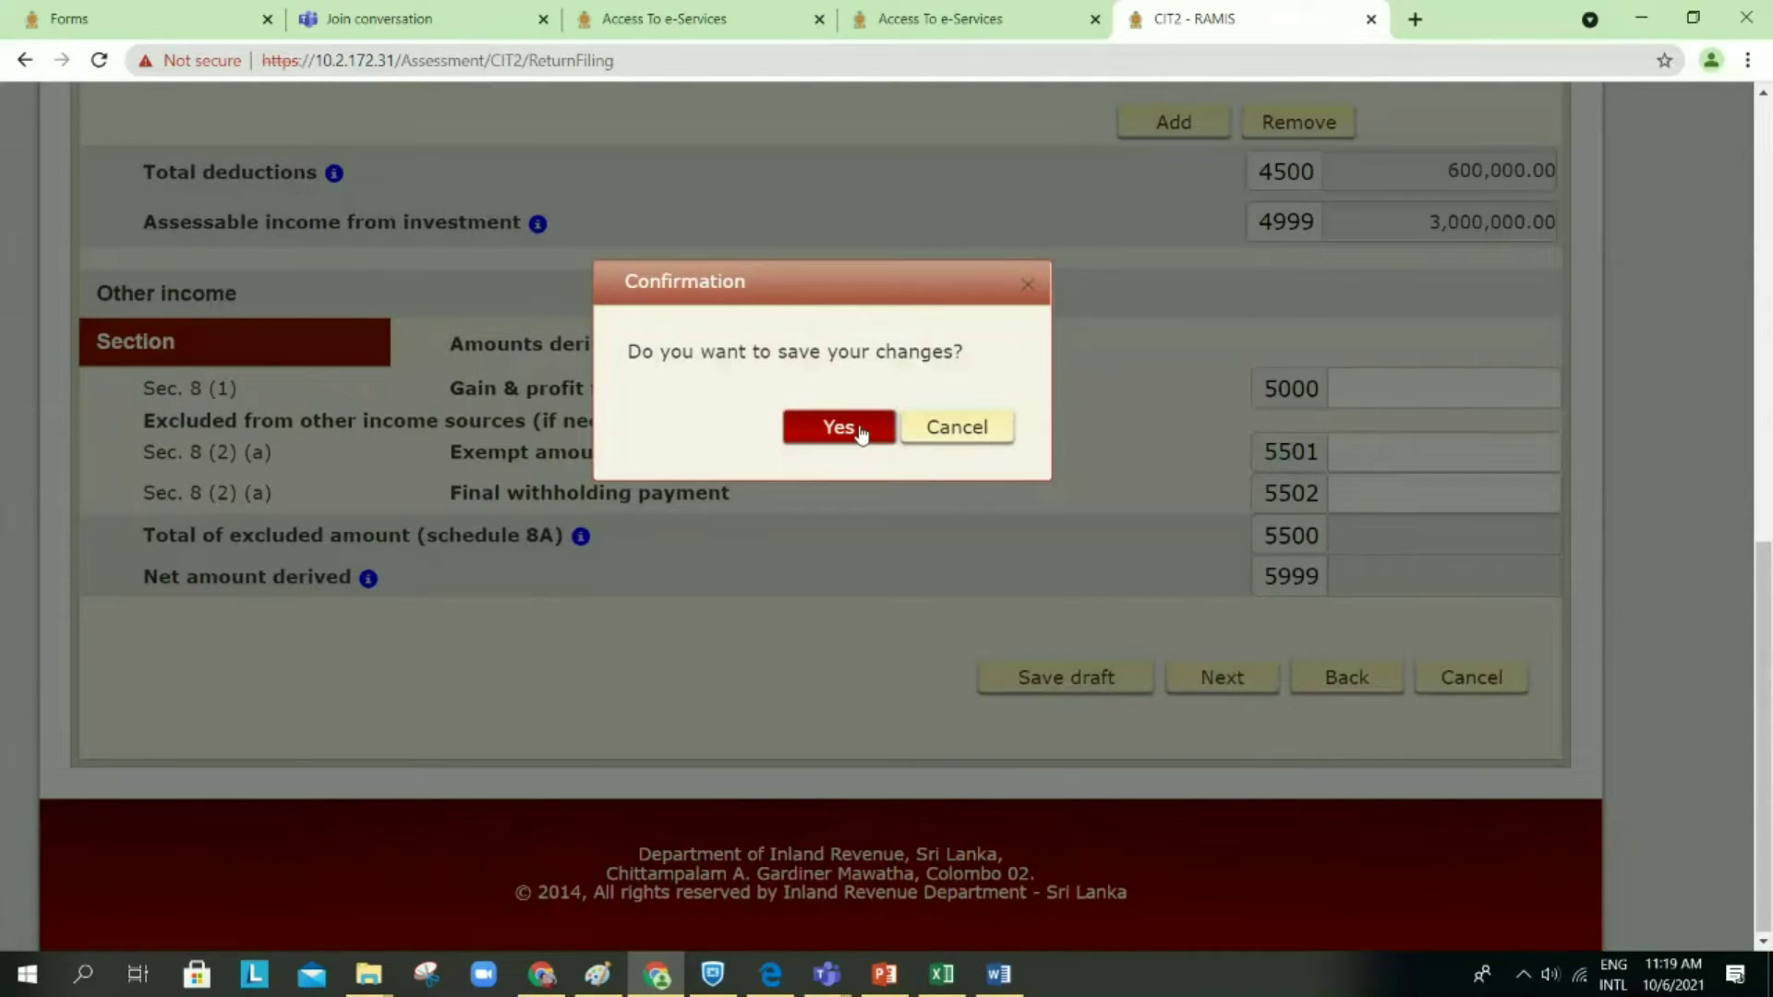
click(861, 433)
click(1237, 600)
Step: Scroll to the deductions and open the agricultural startup expenses schedule
scroll(1240, 609, down, 10)
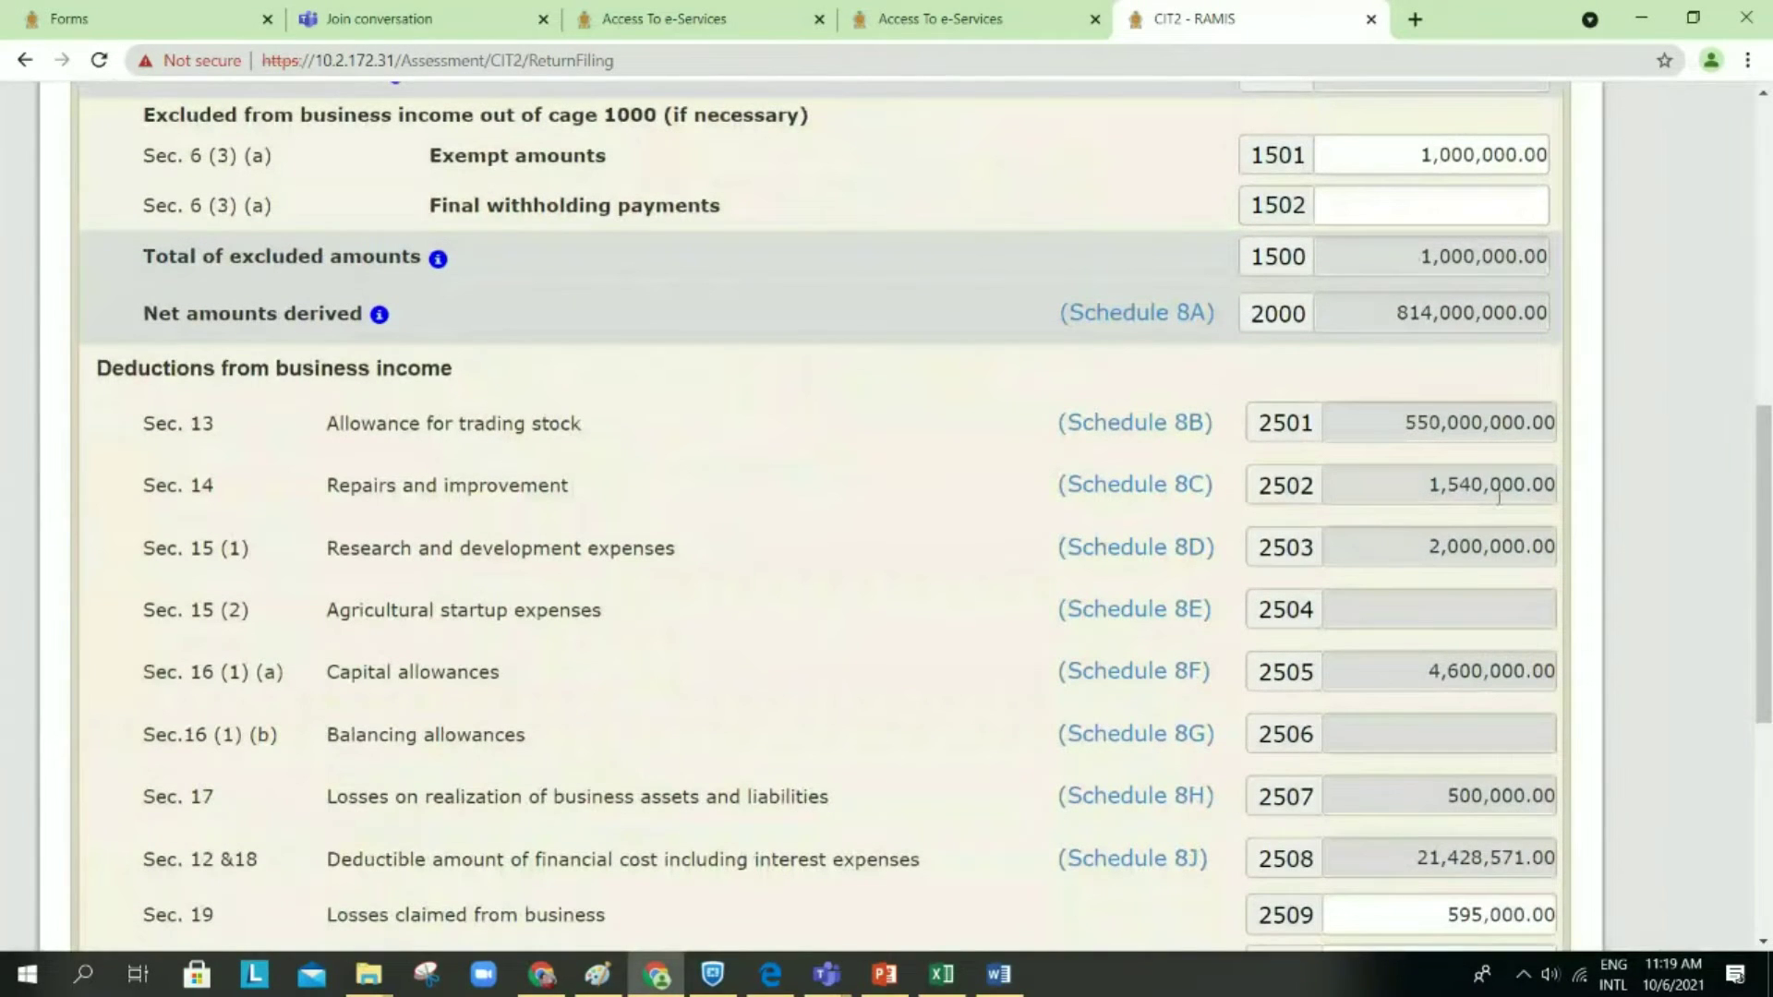
scroll(1512, 502, down, 1)
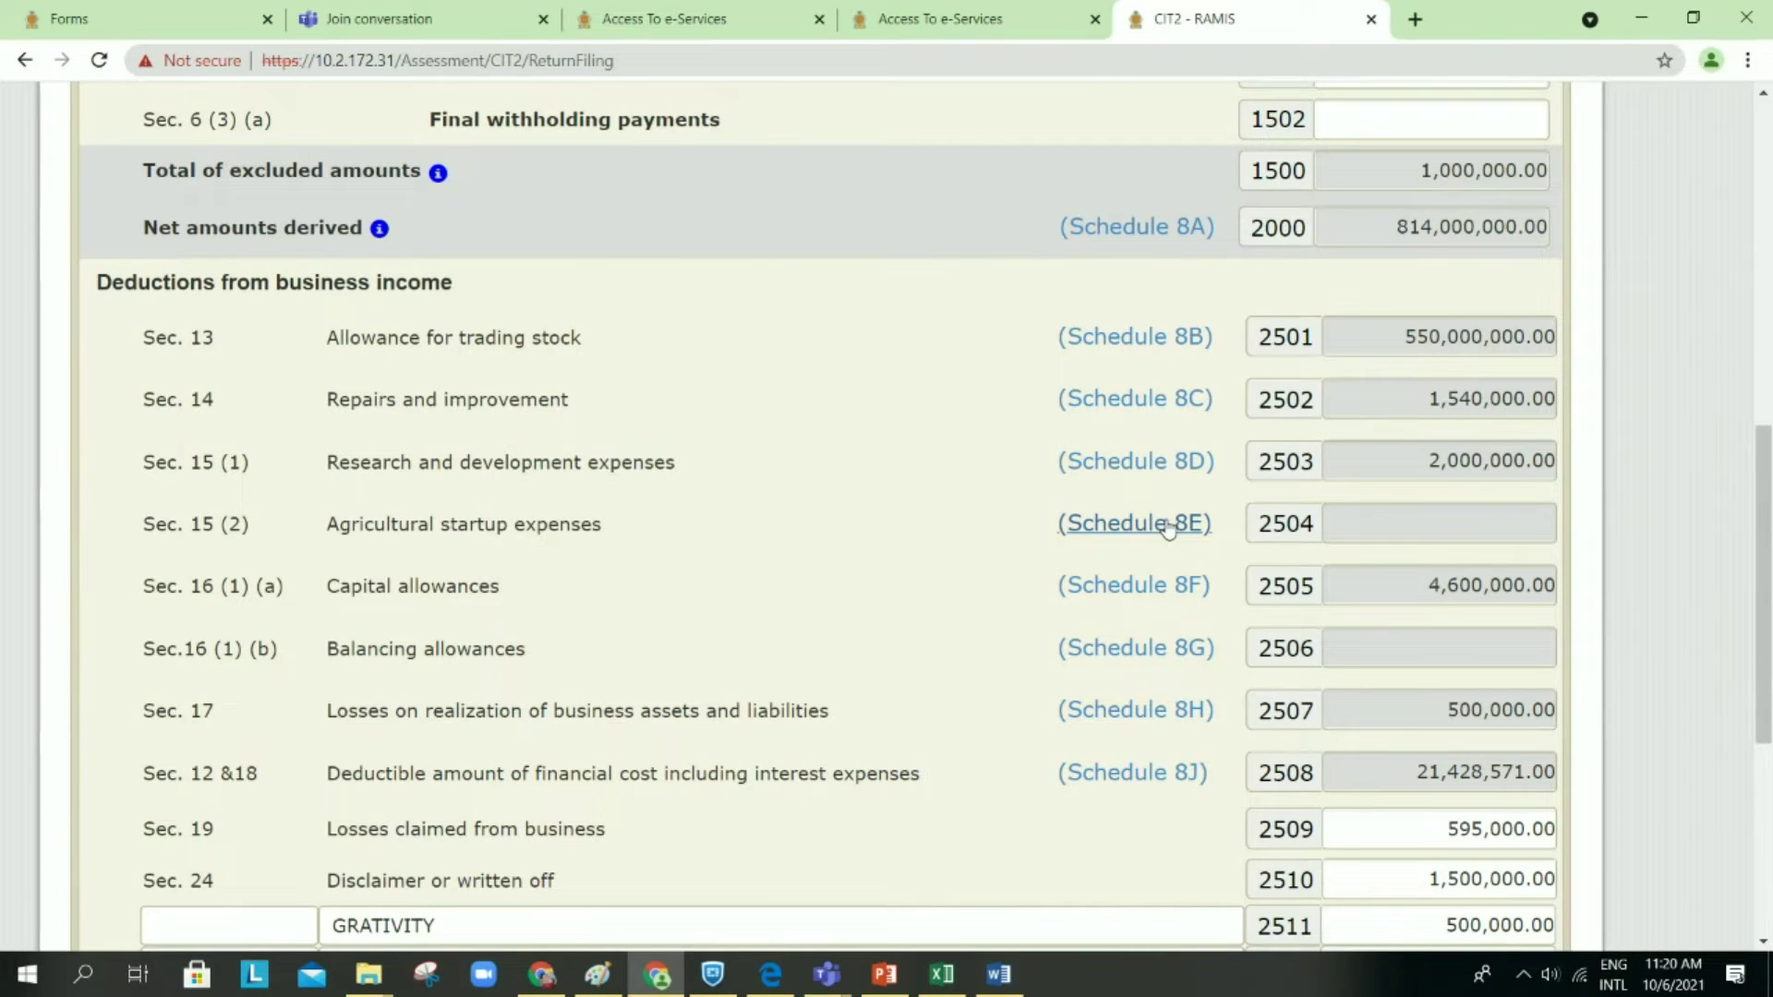
click(1168, 529)
scroll(1166, 519, down, 3)
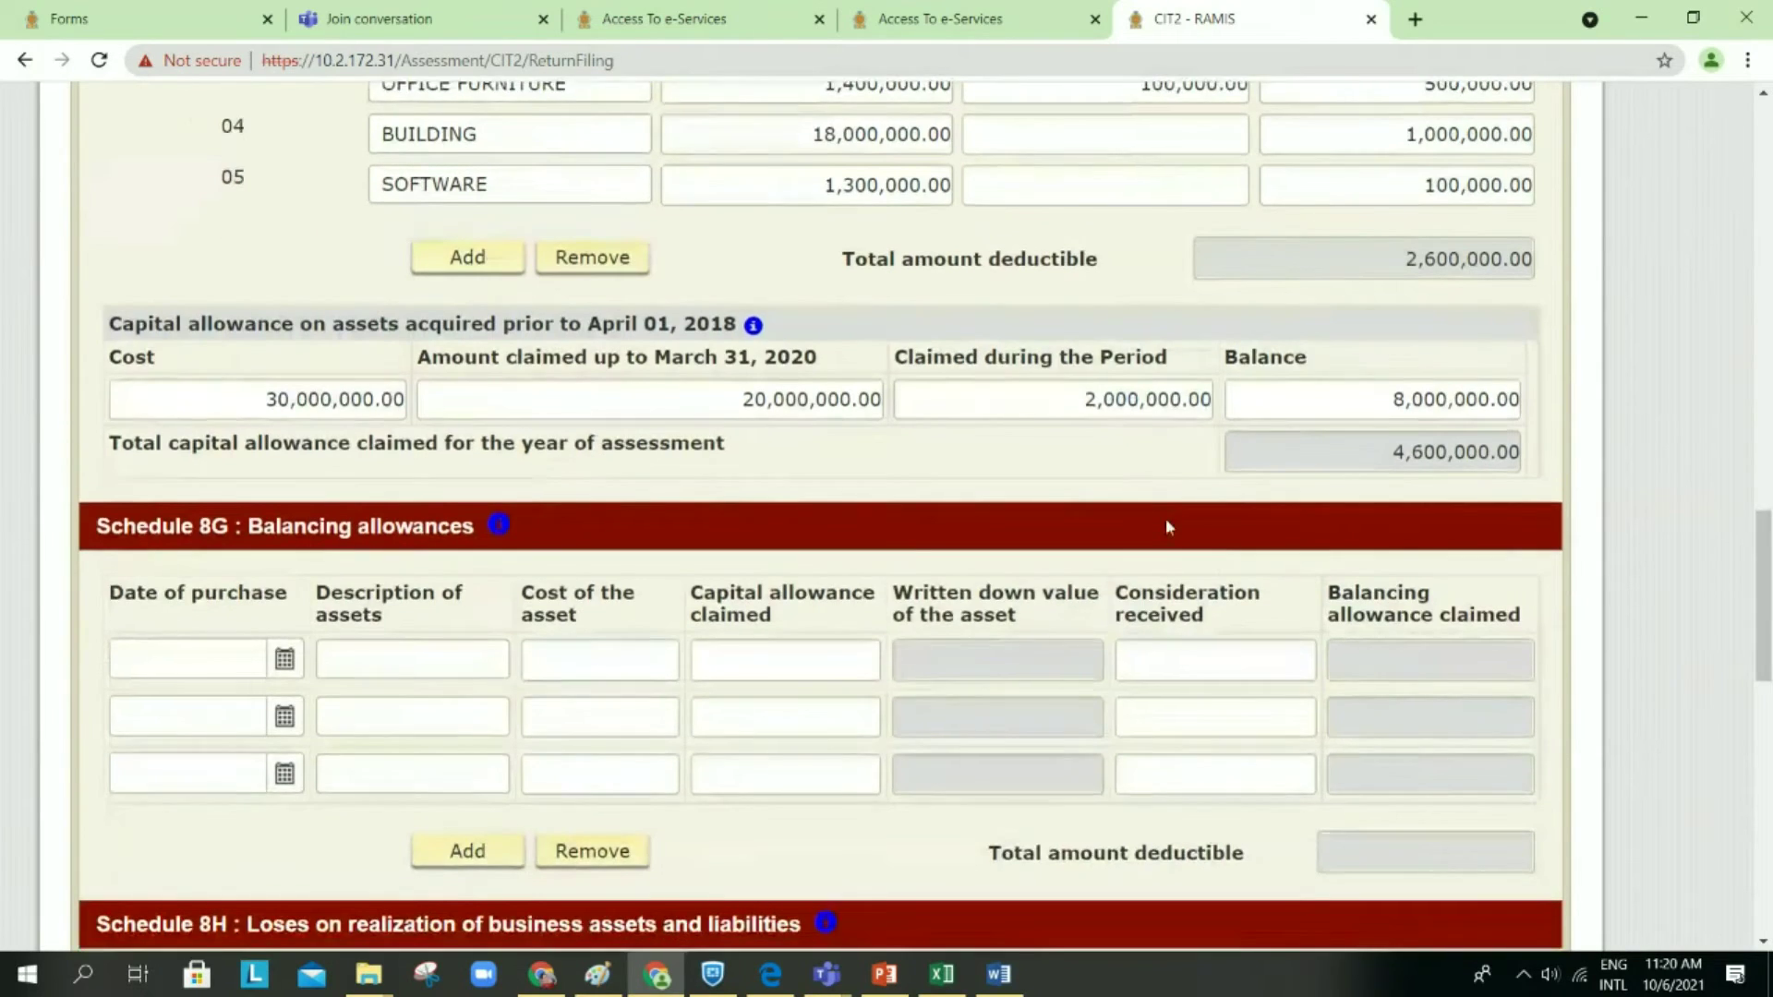
scroll(1166, 527, down, 3)
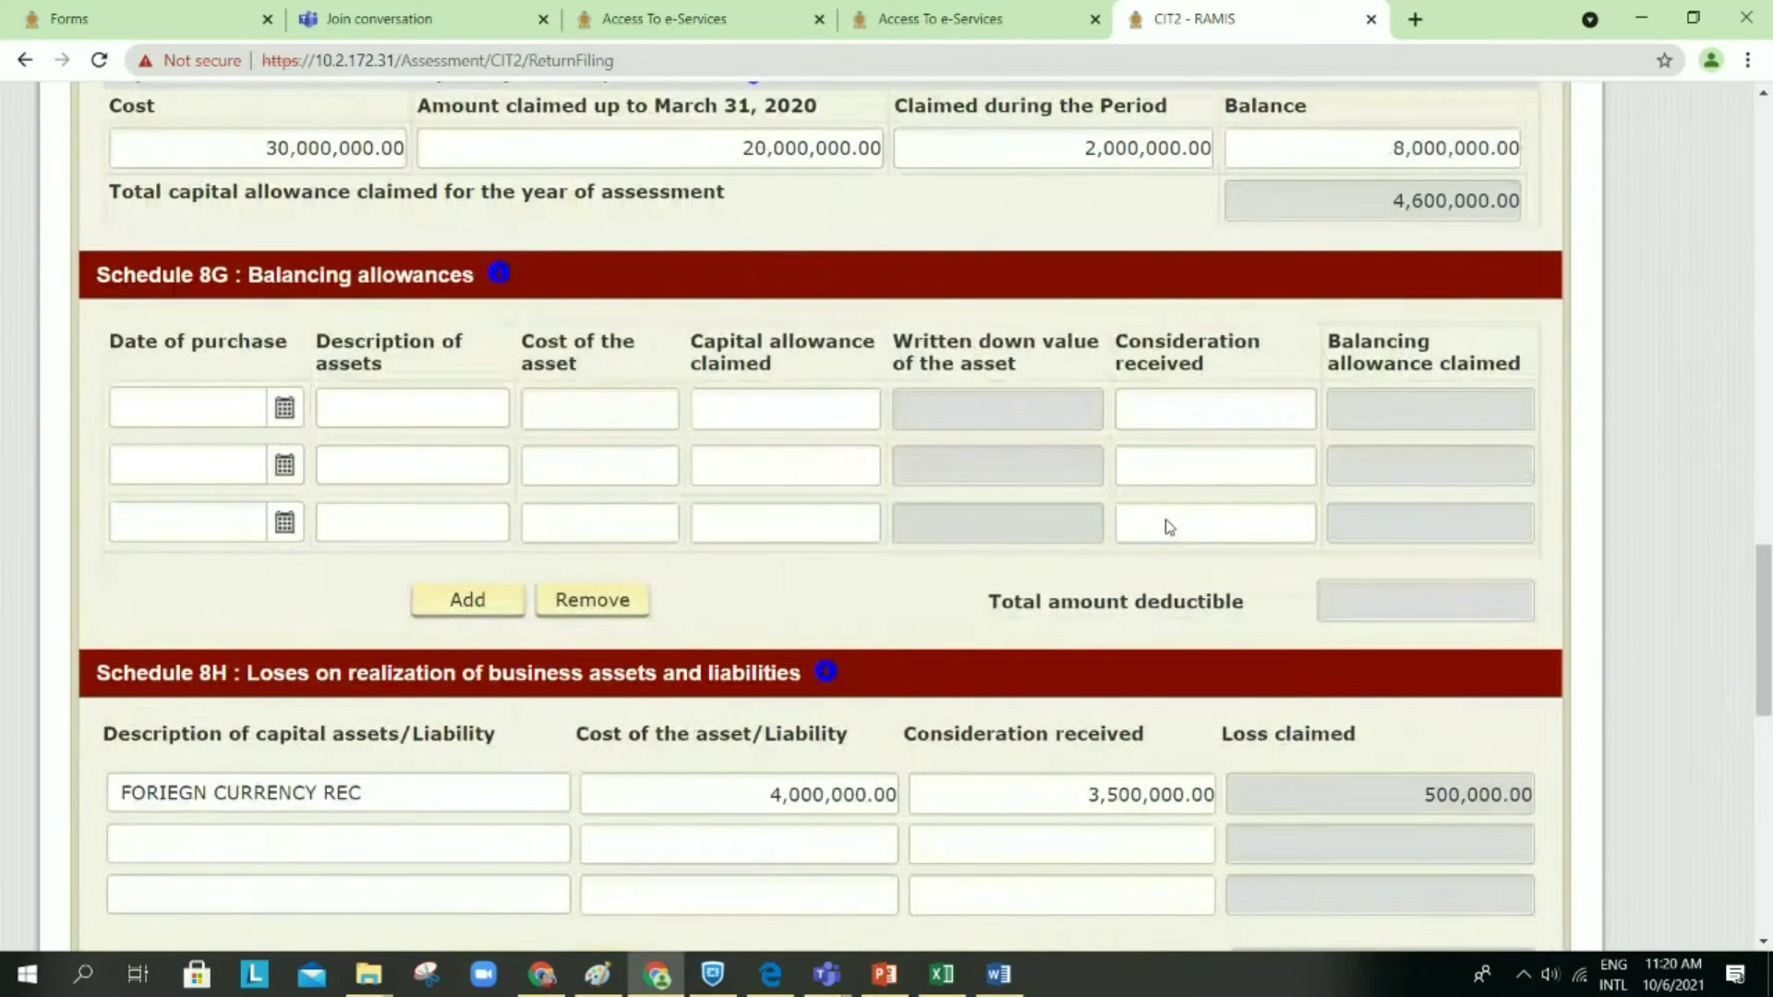
scroll(1169, 527, up, 3)
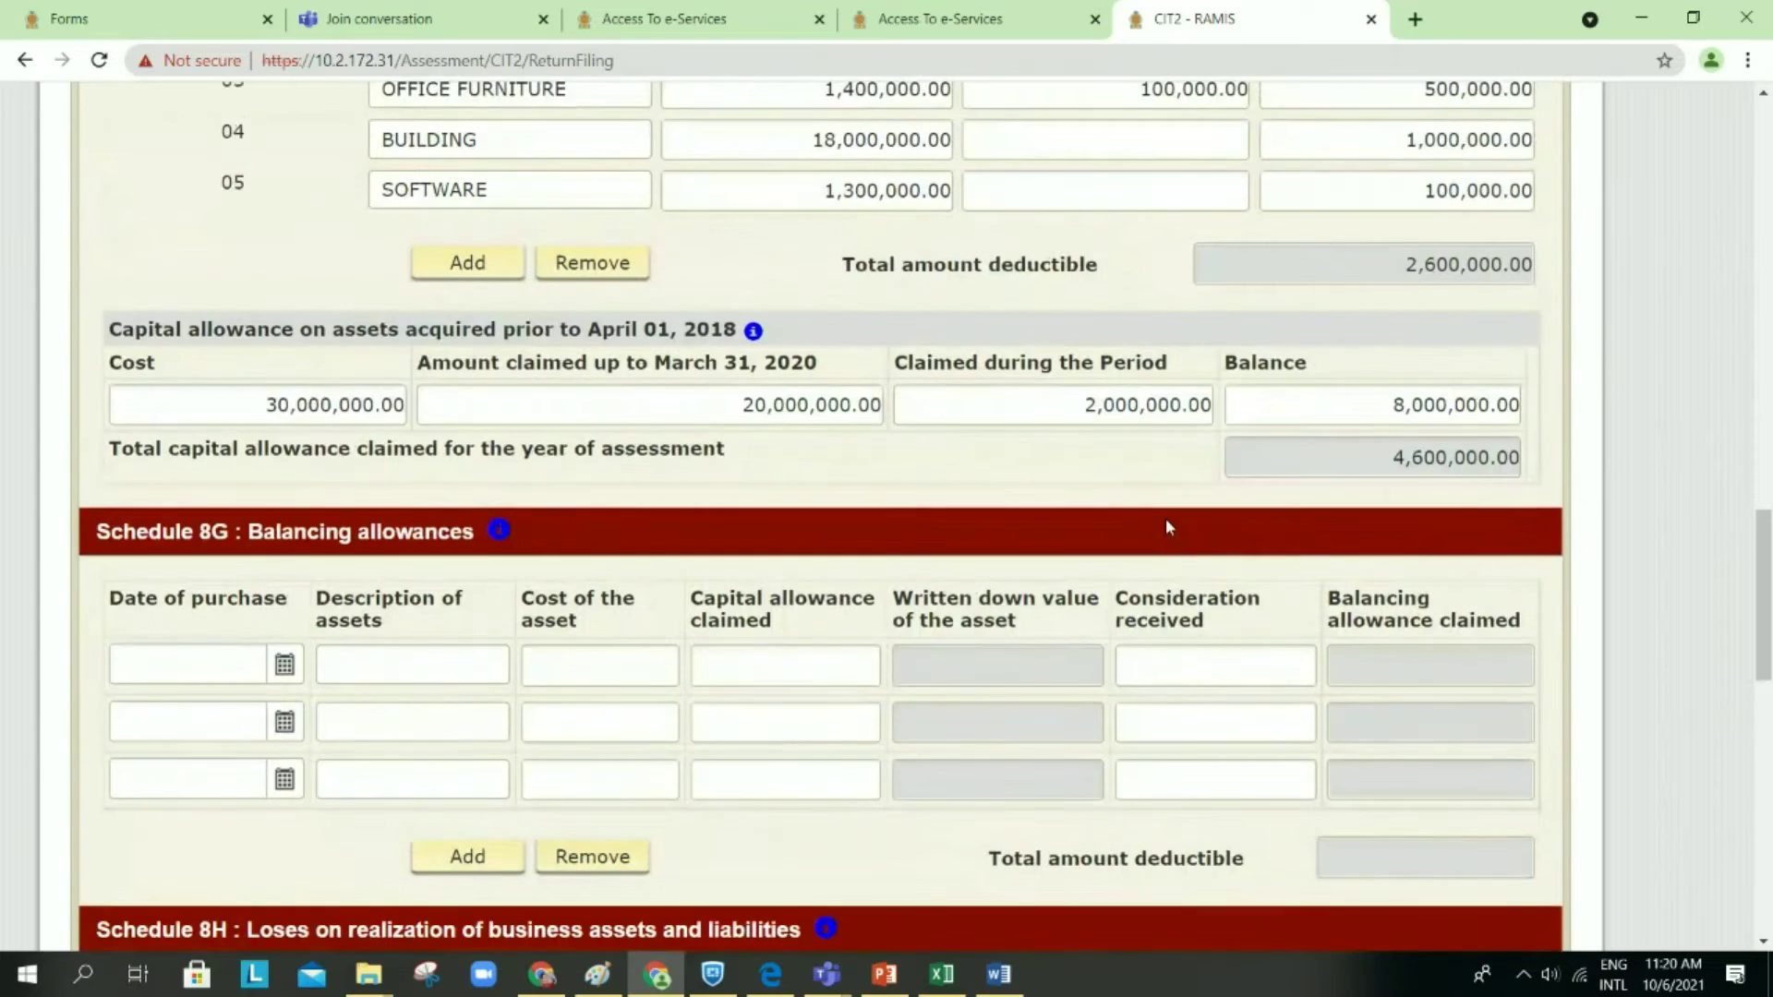
scroll(1166, 518, up, 5)
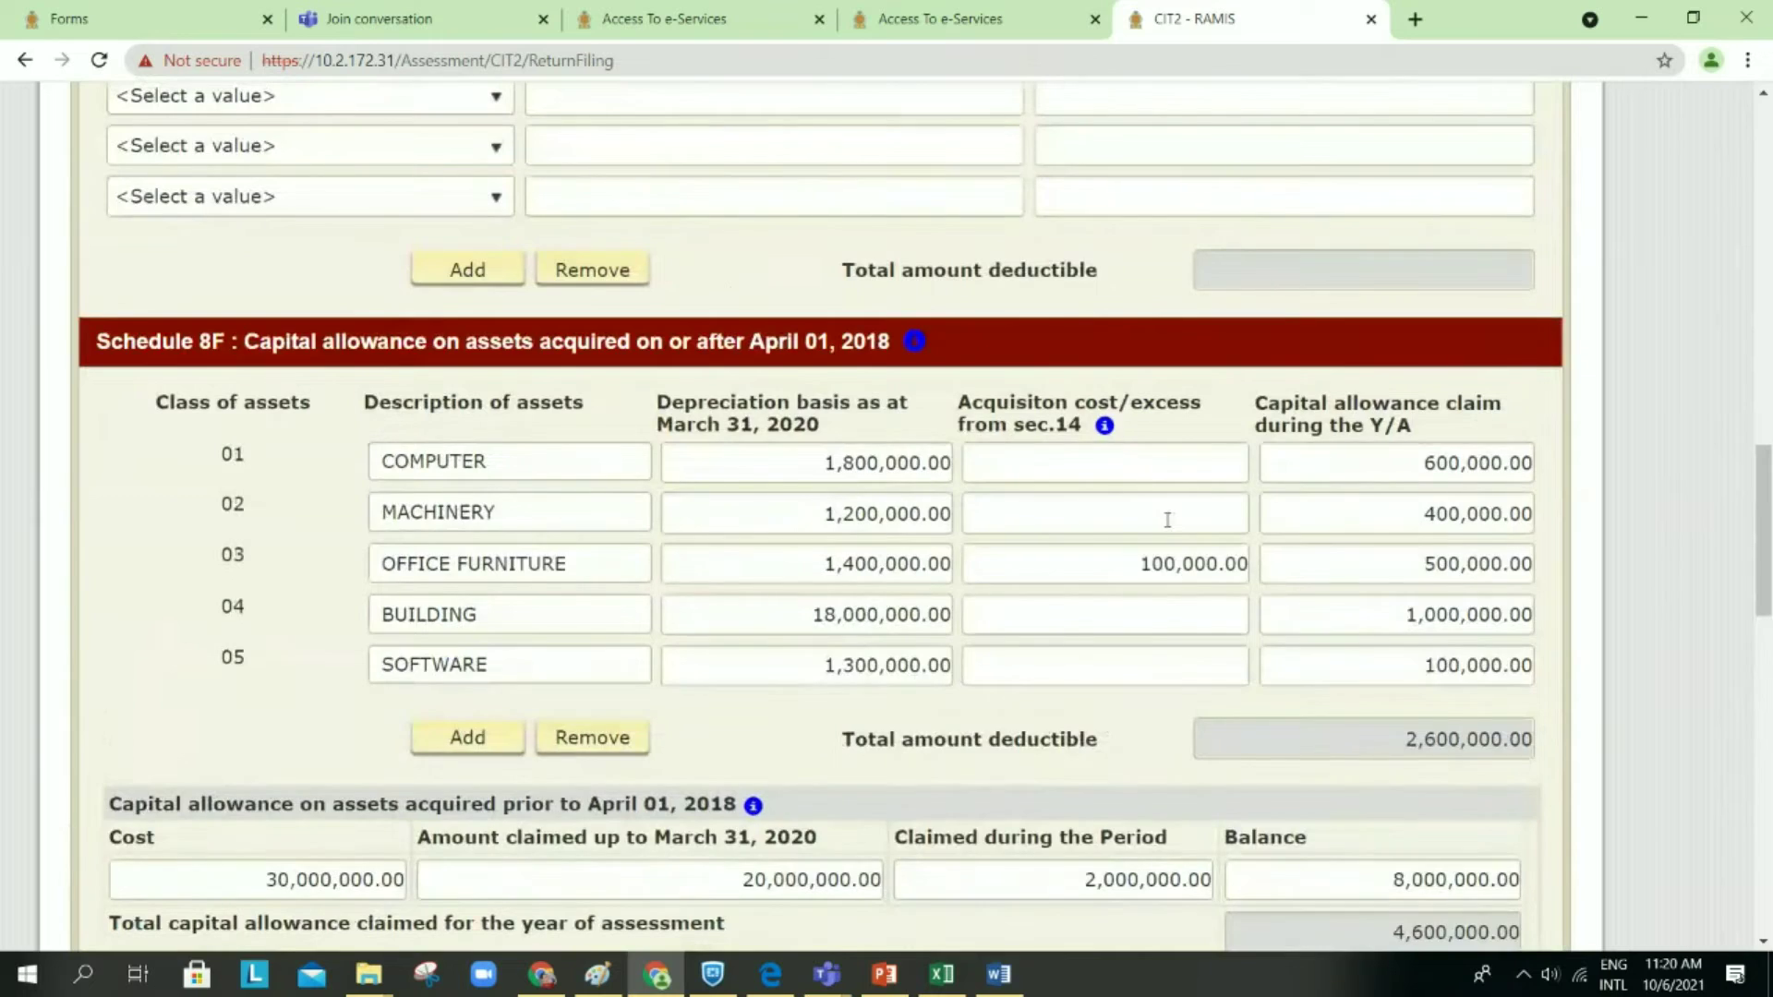
scroll(1167, 519, up, 5)
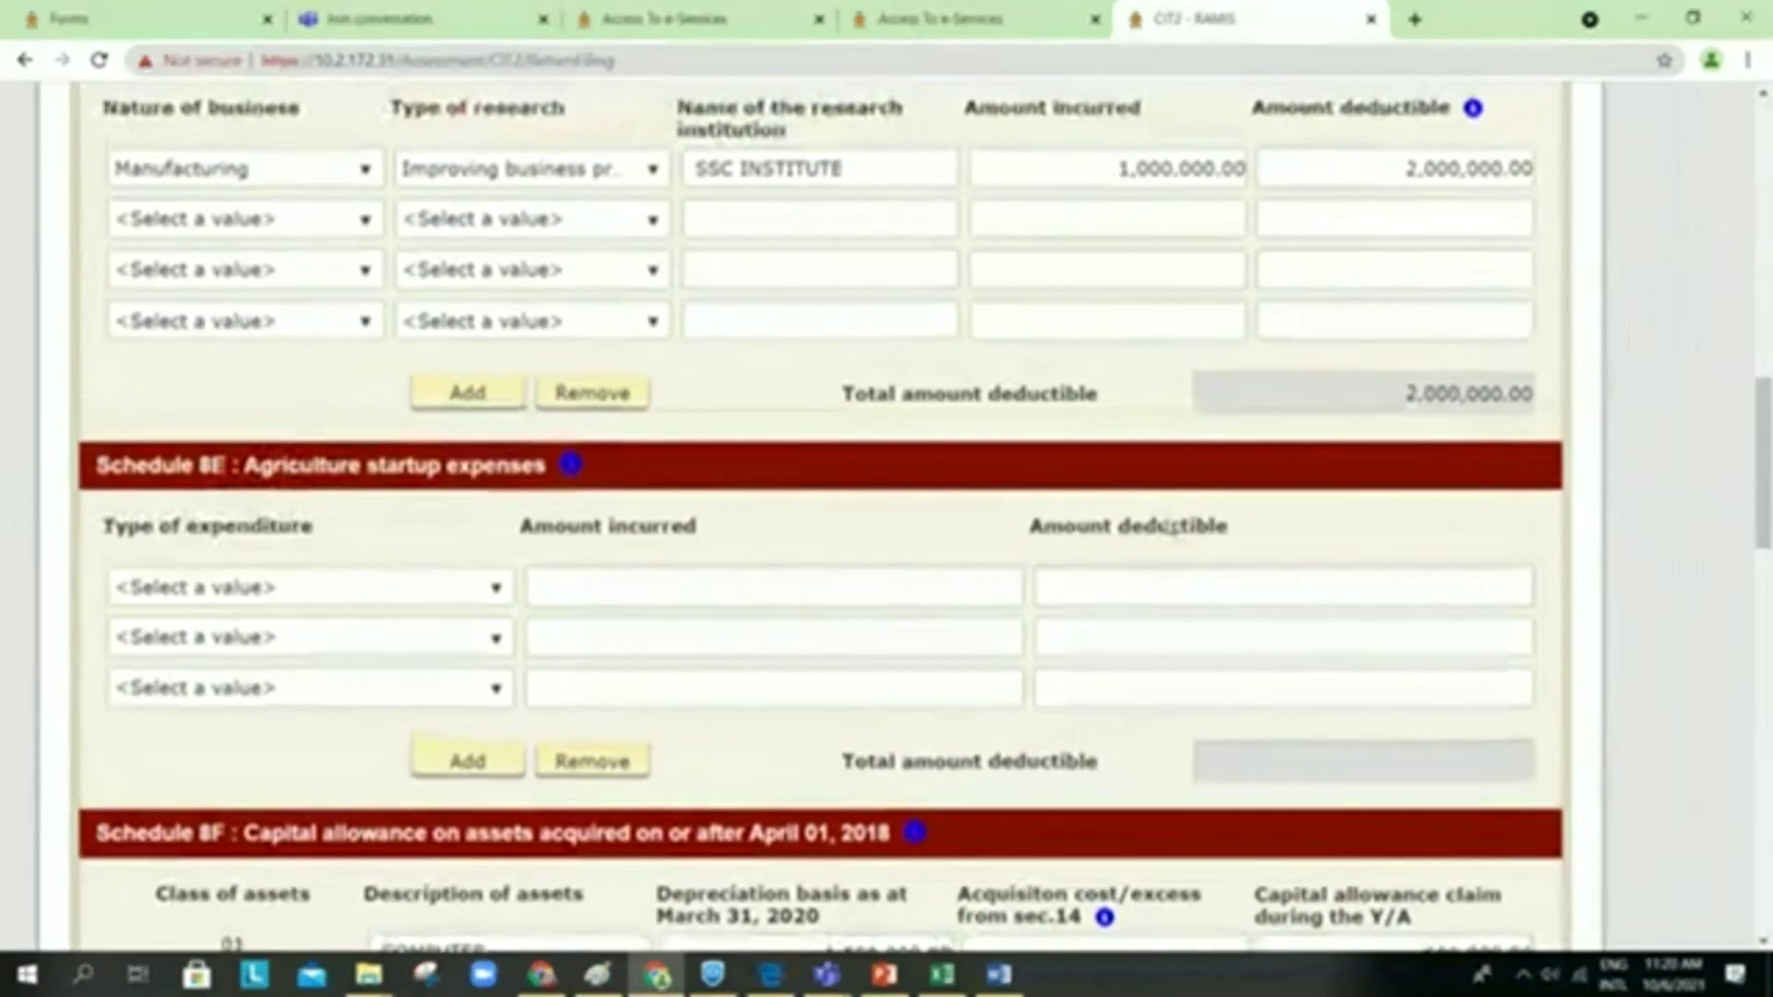
scroll(1169, 528, up, 3)
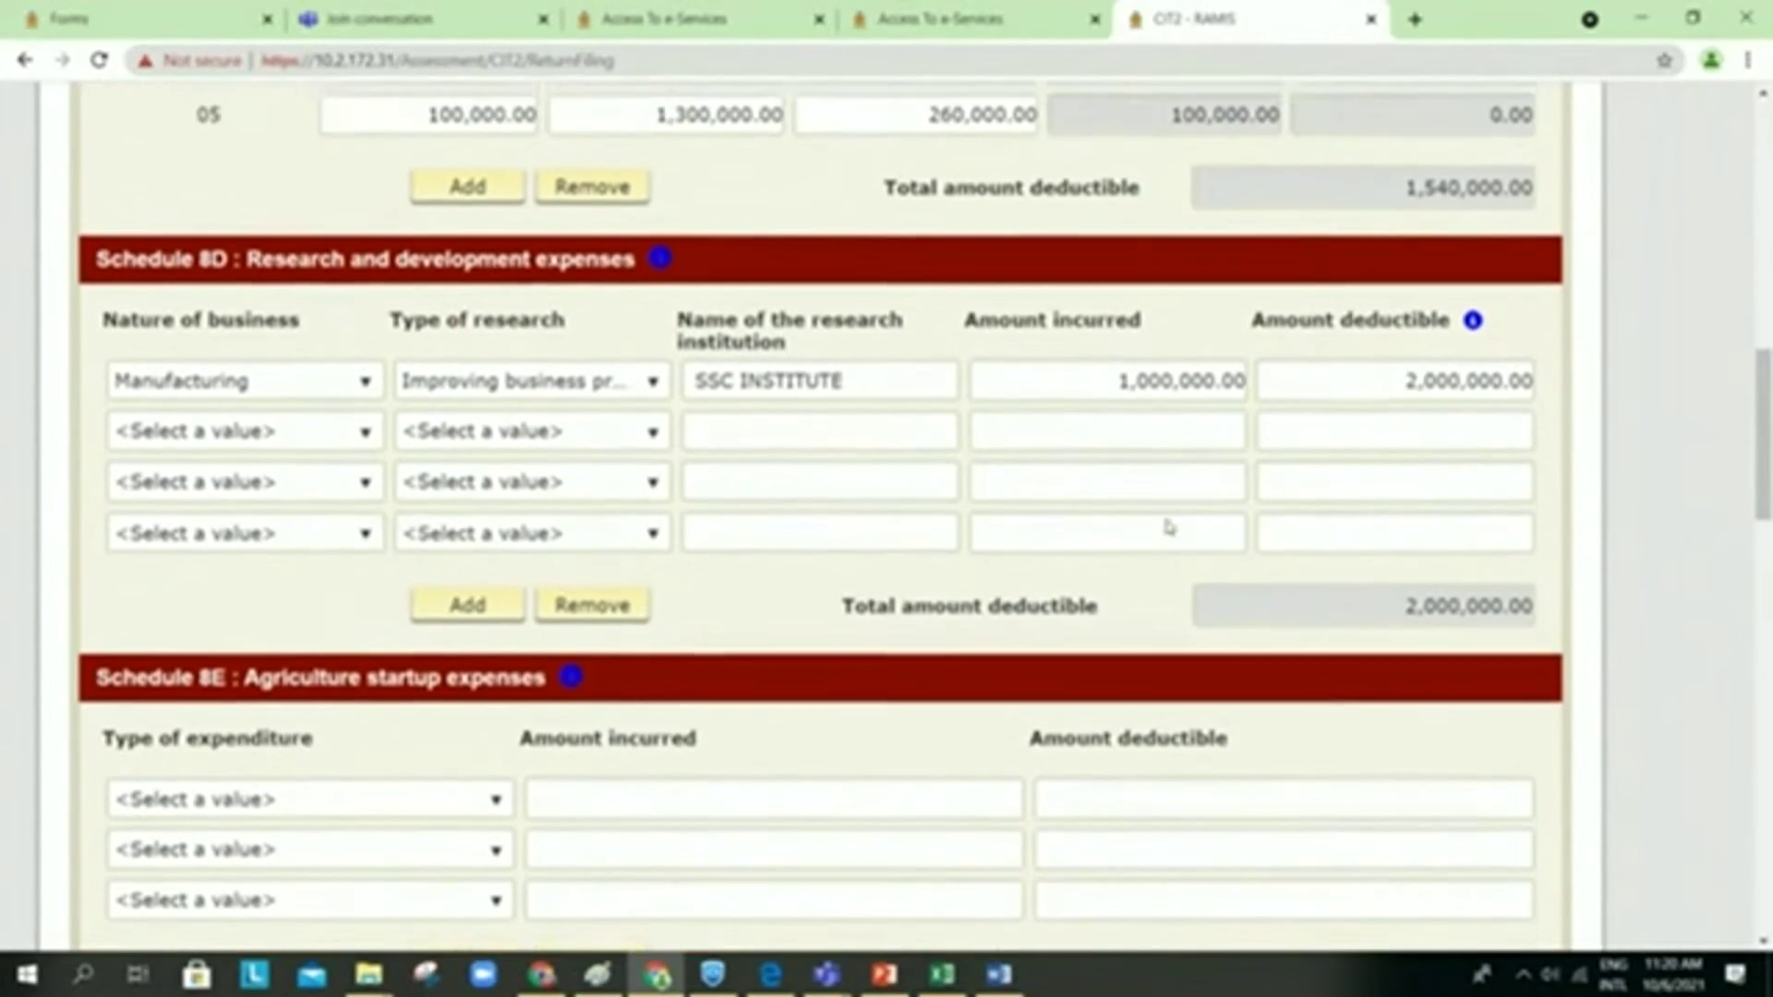
scroll(1170, 528, up, 2)
scroll(1167, 520, up, 1)
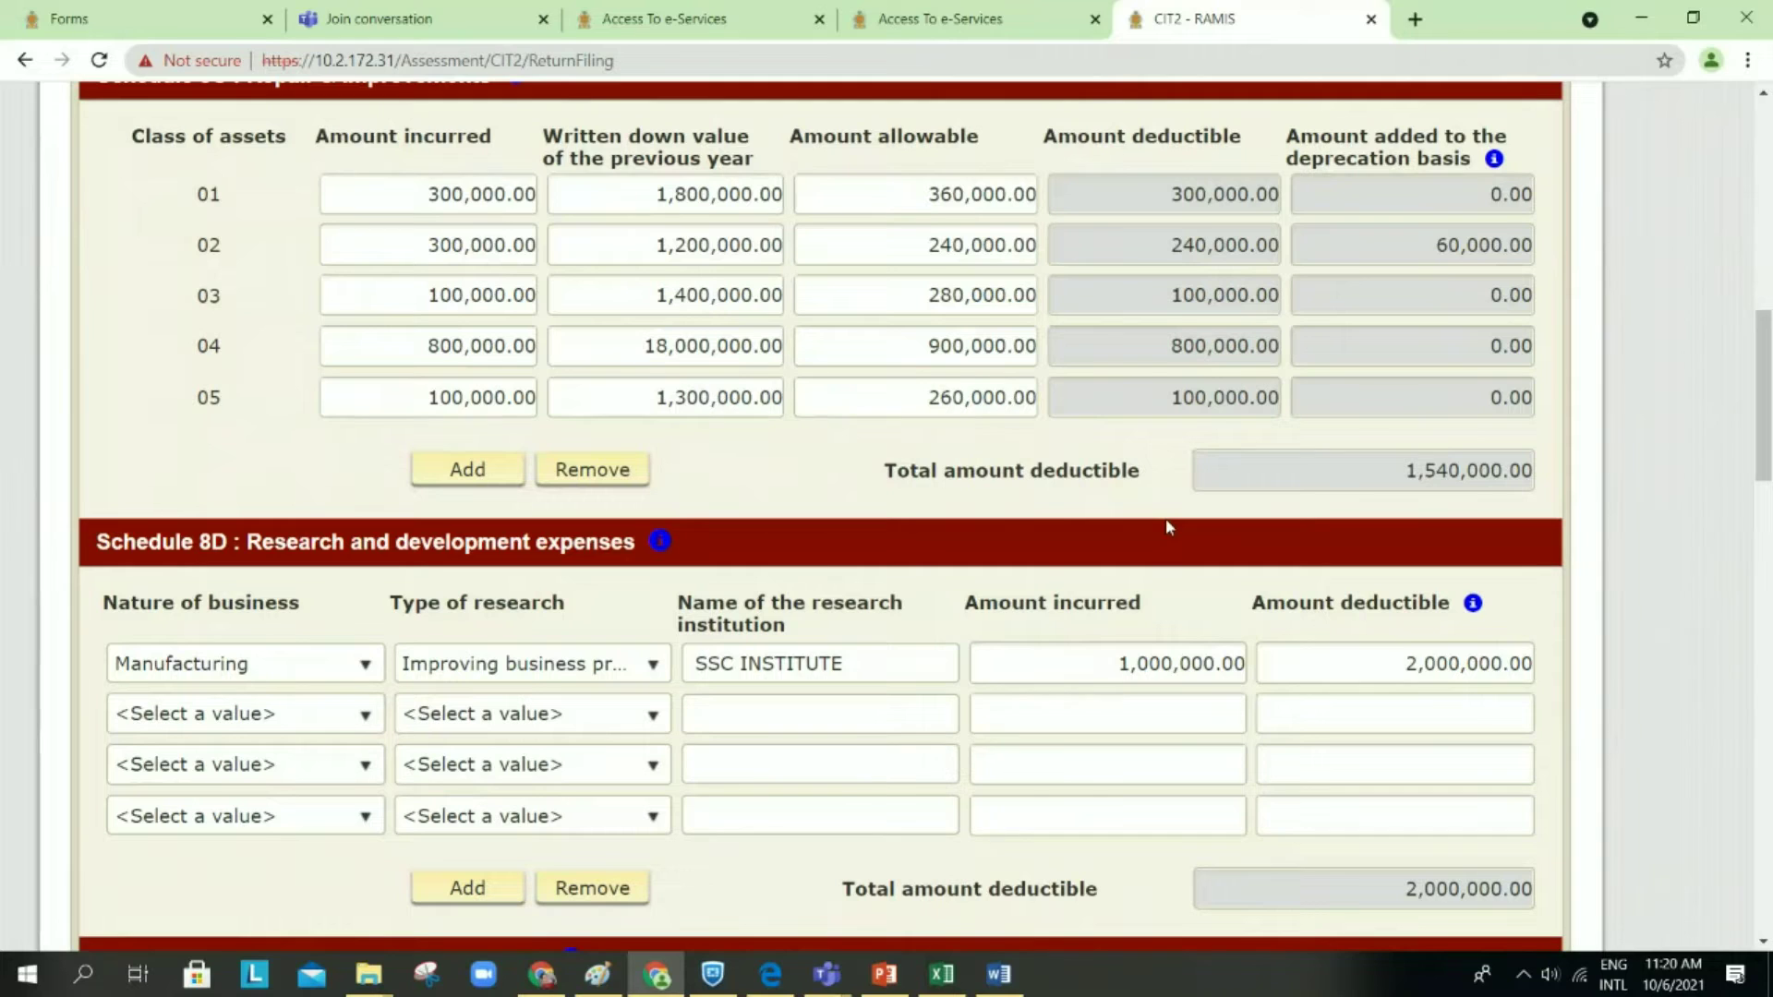
click(365, 666)
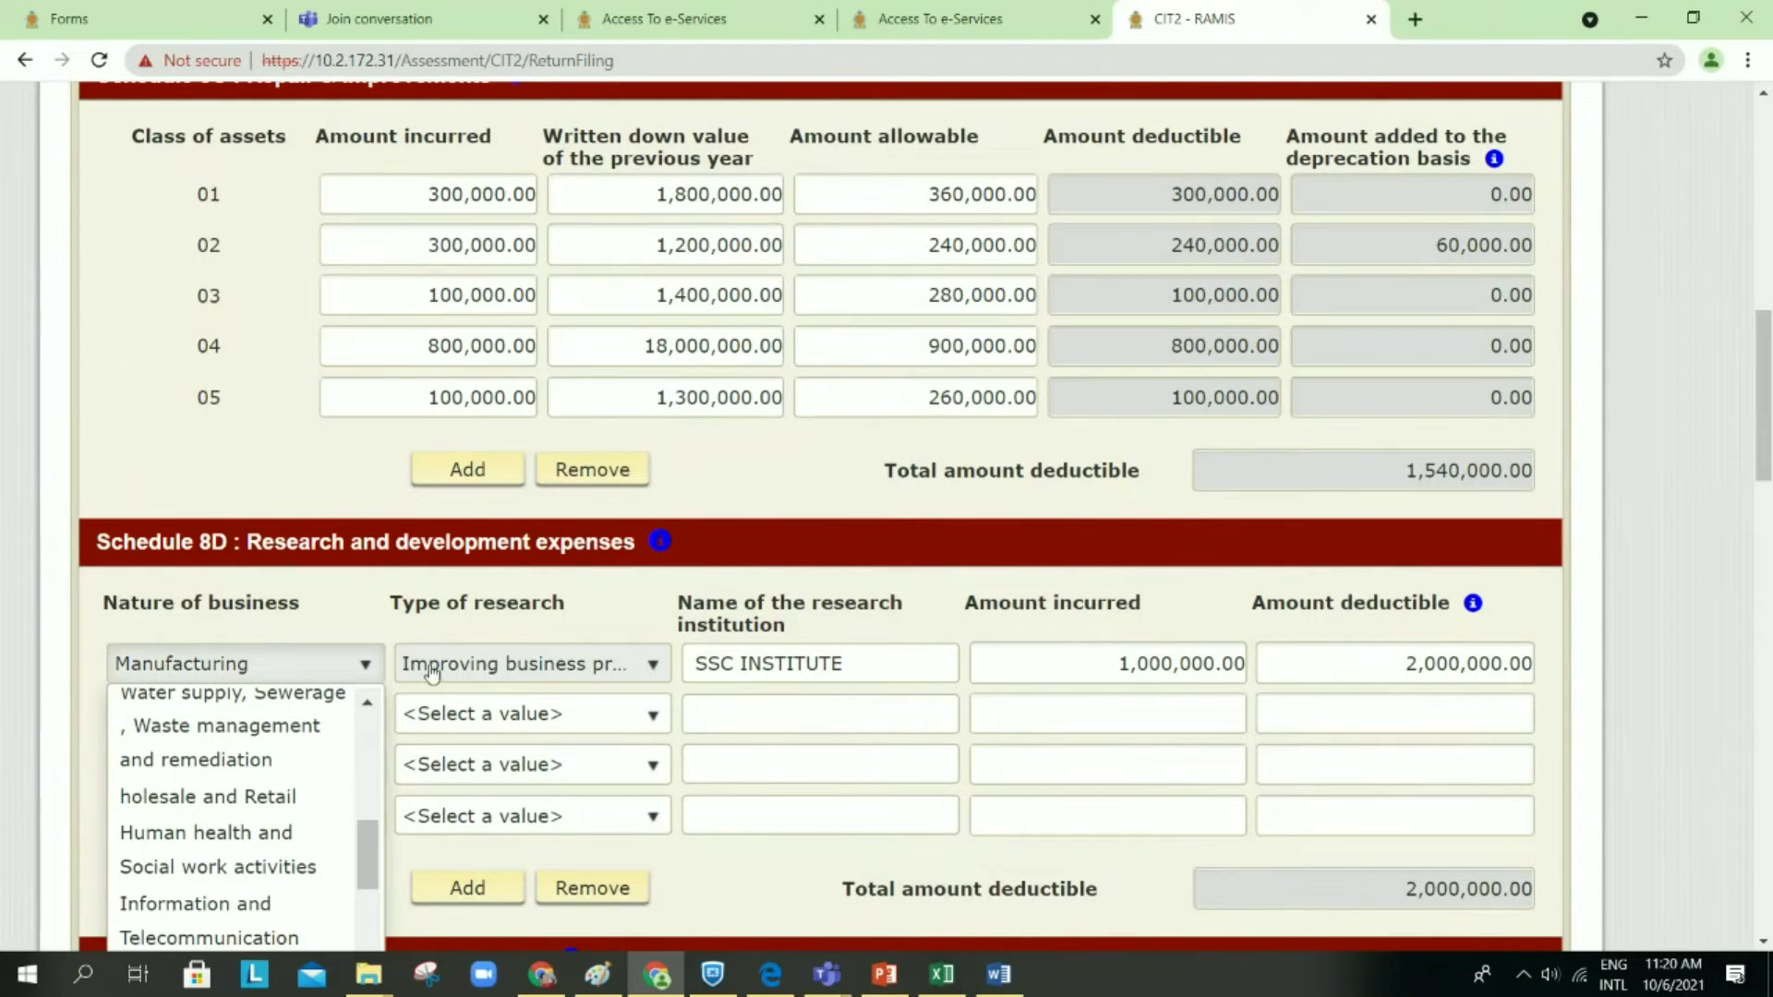
click(652, 663)
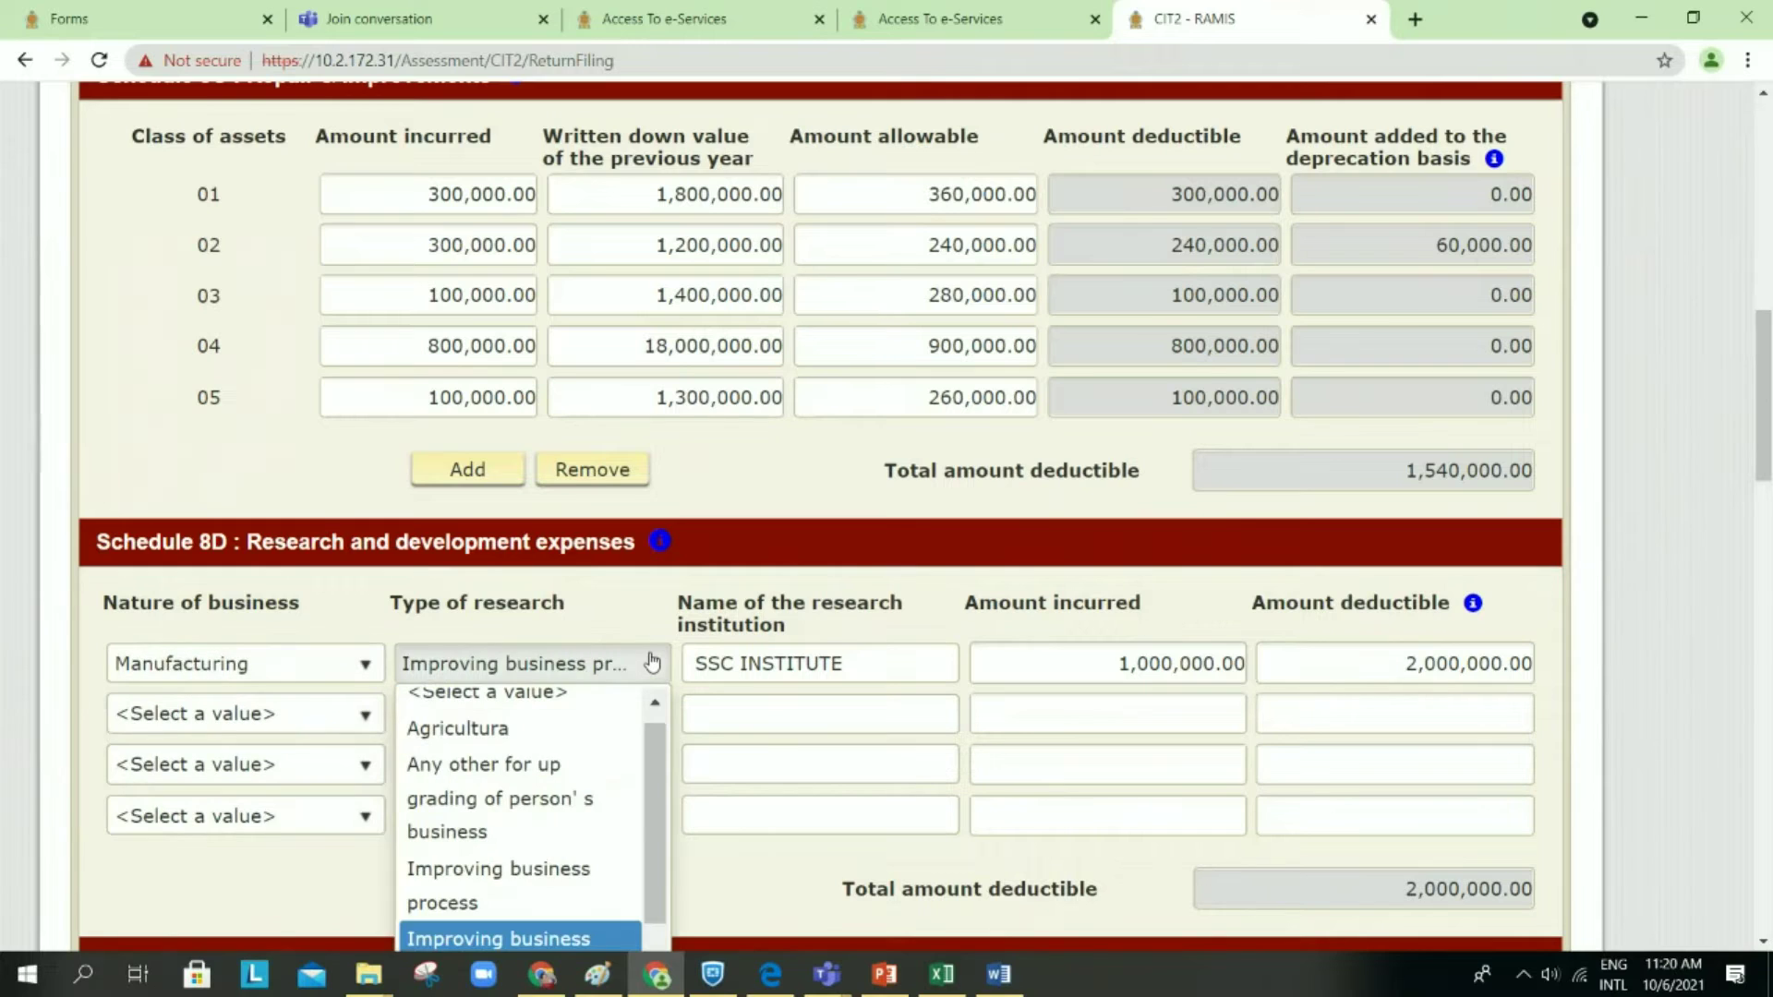
click(727, 700)
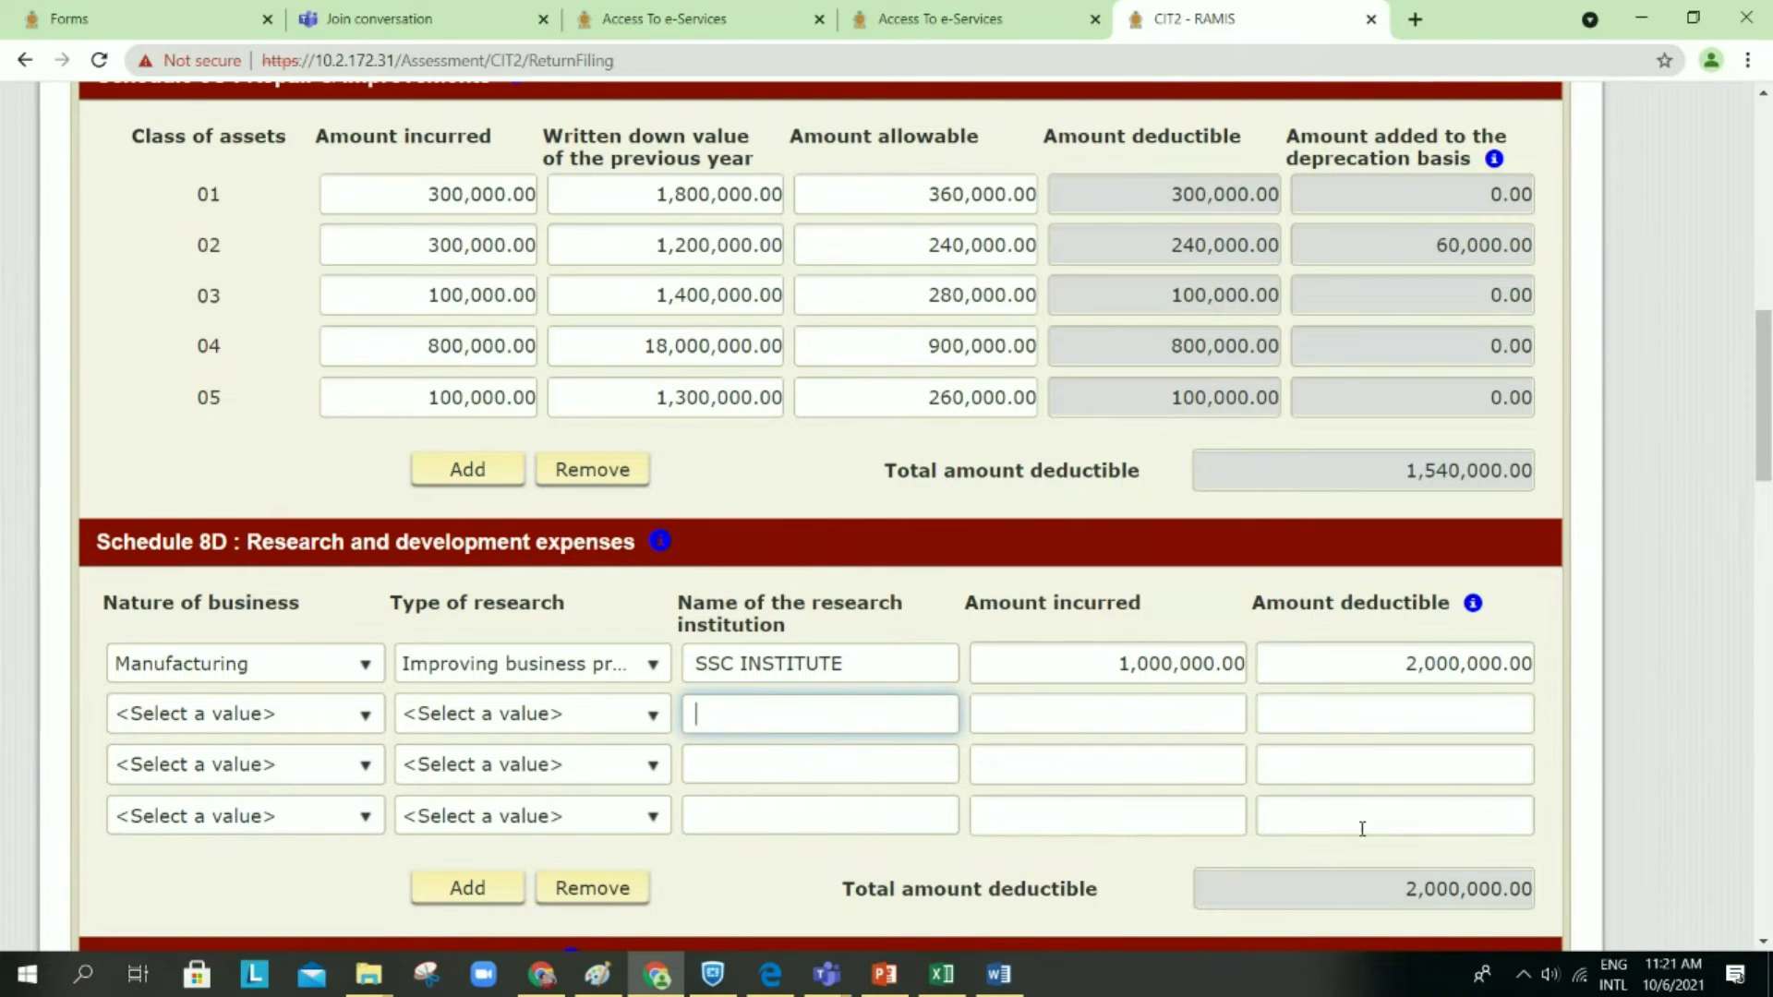
click(1361, 889)
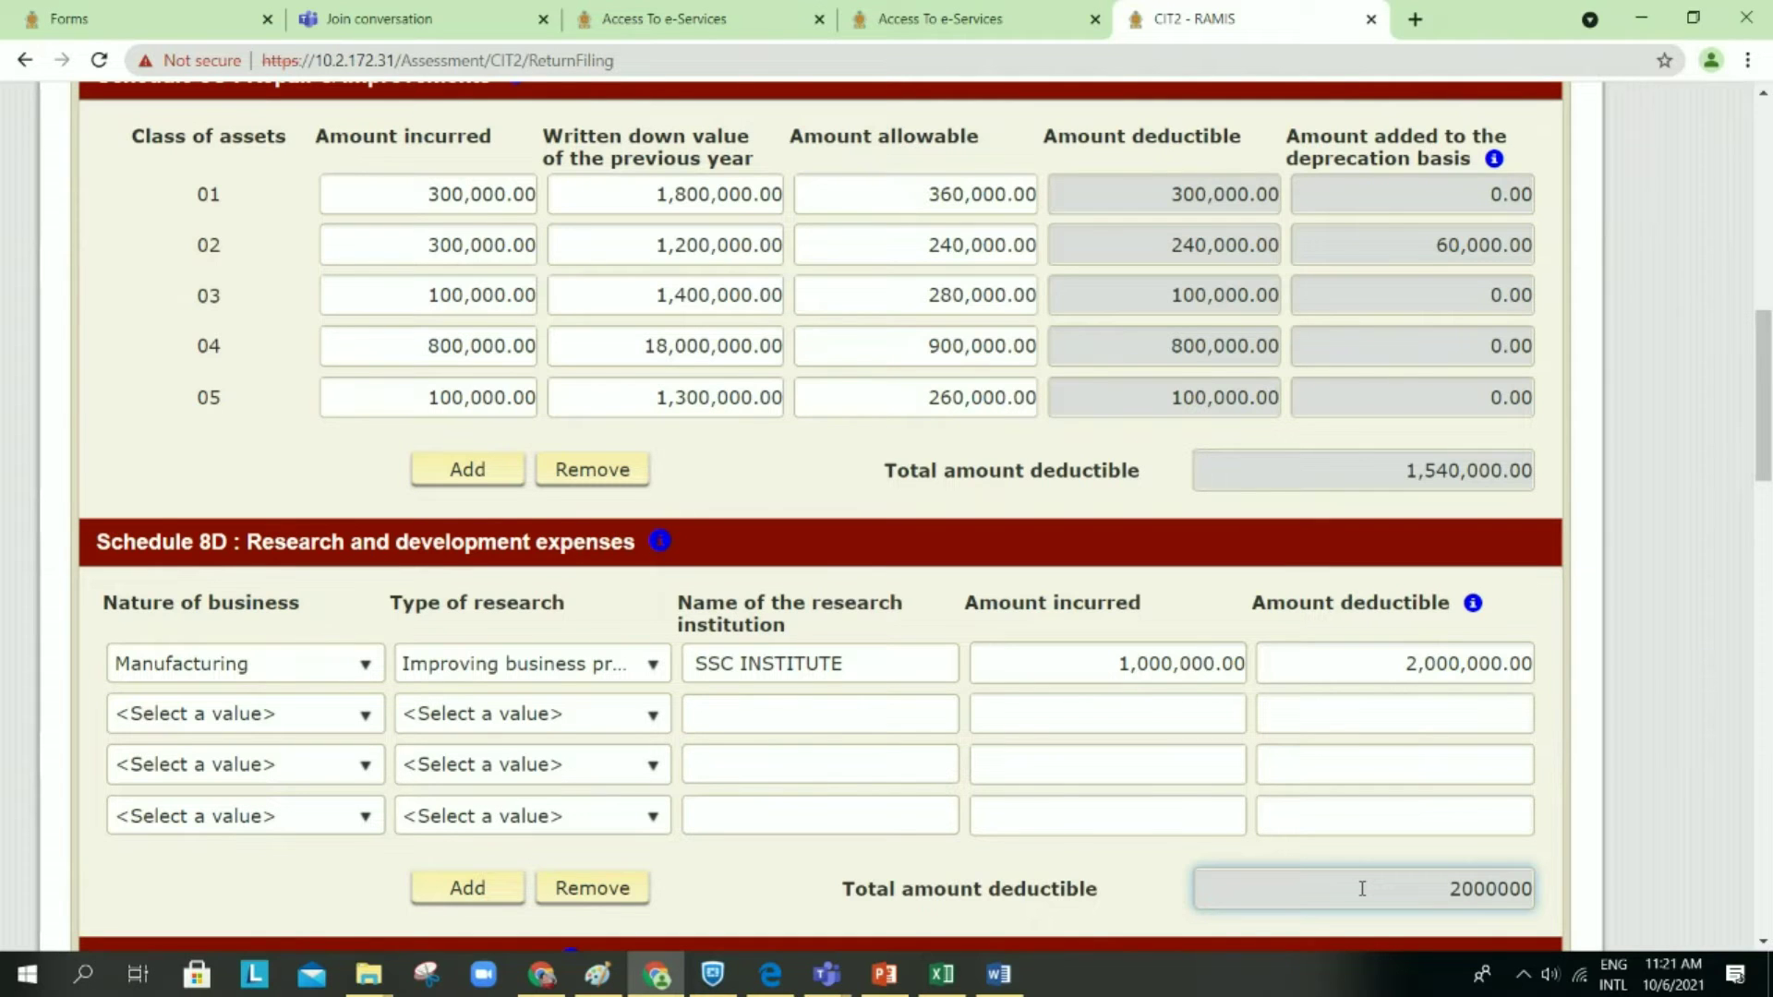
scroll(1363, 889, down, 7)
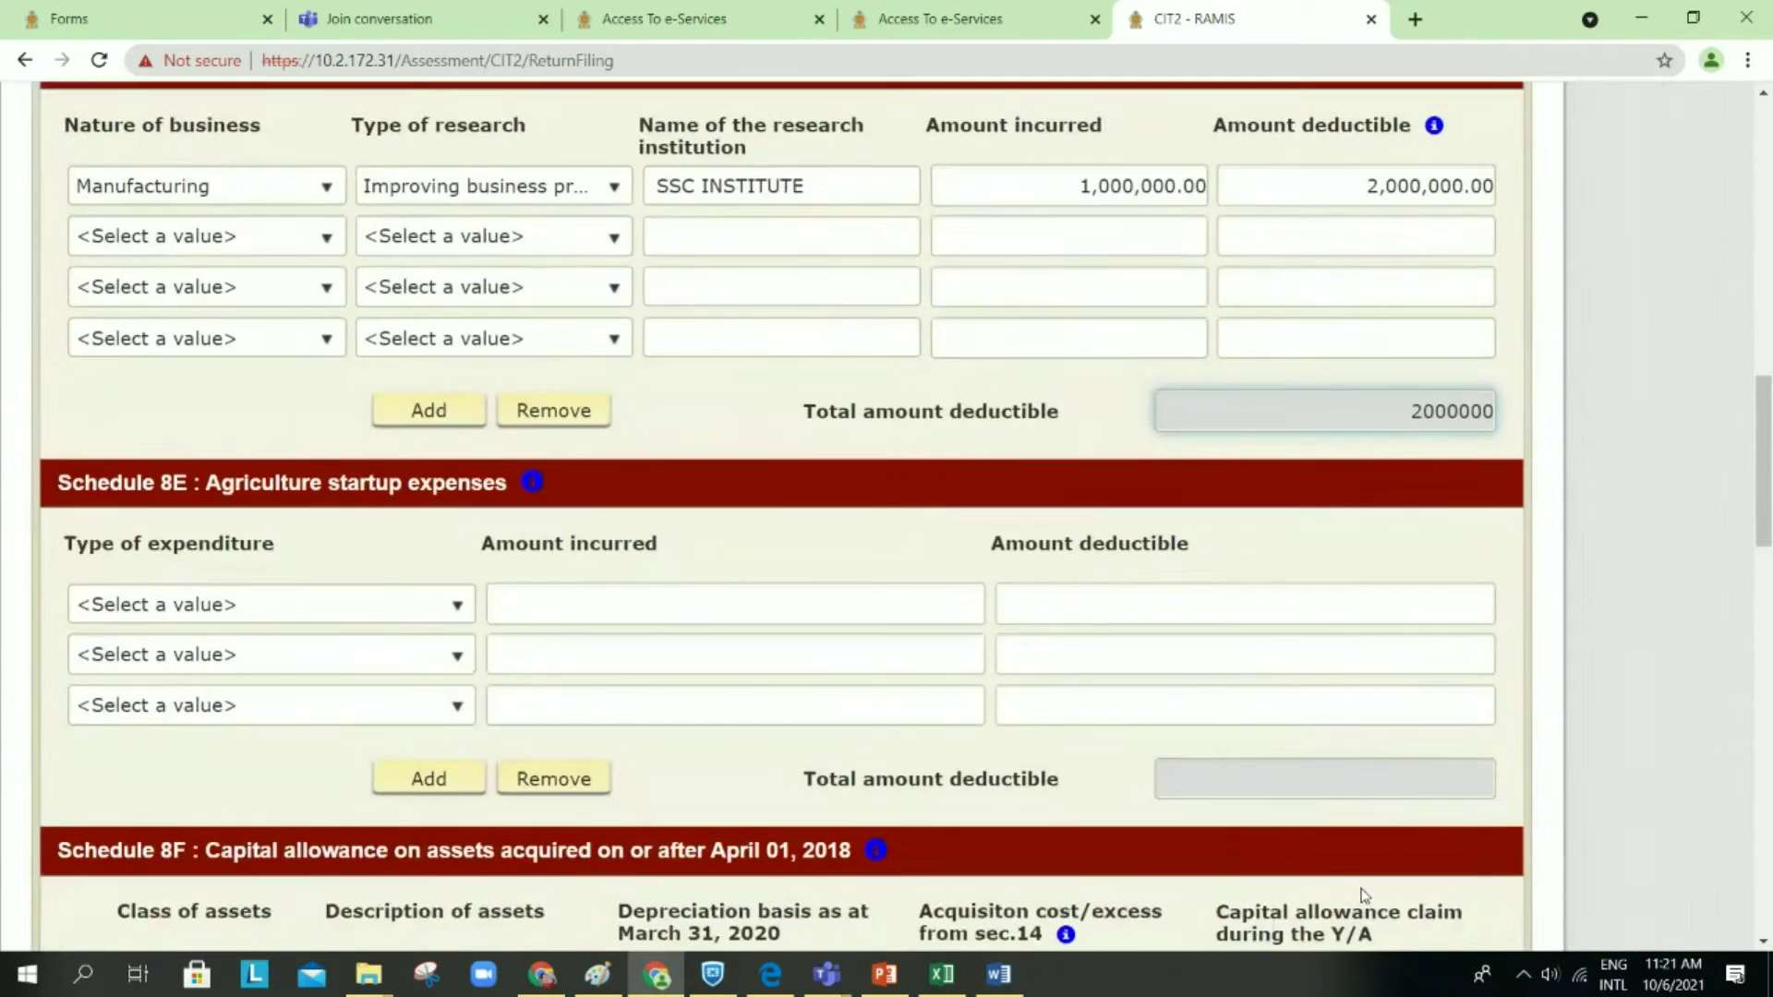
scroll(1362, 891, down, 10)
scroll(1358, 887, up, 10)
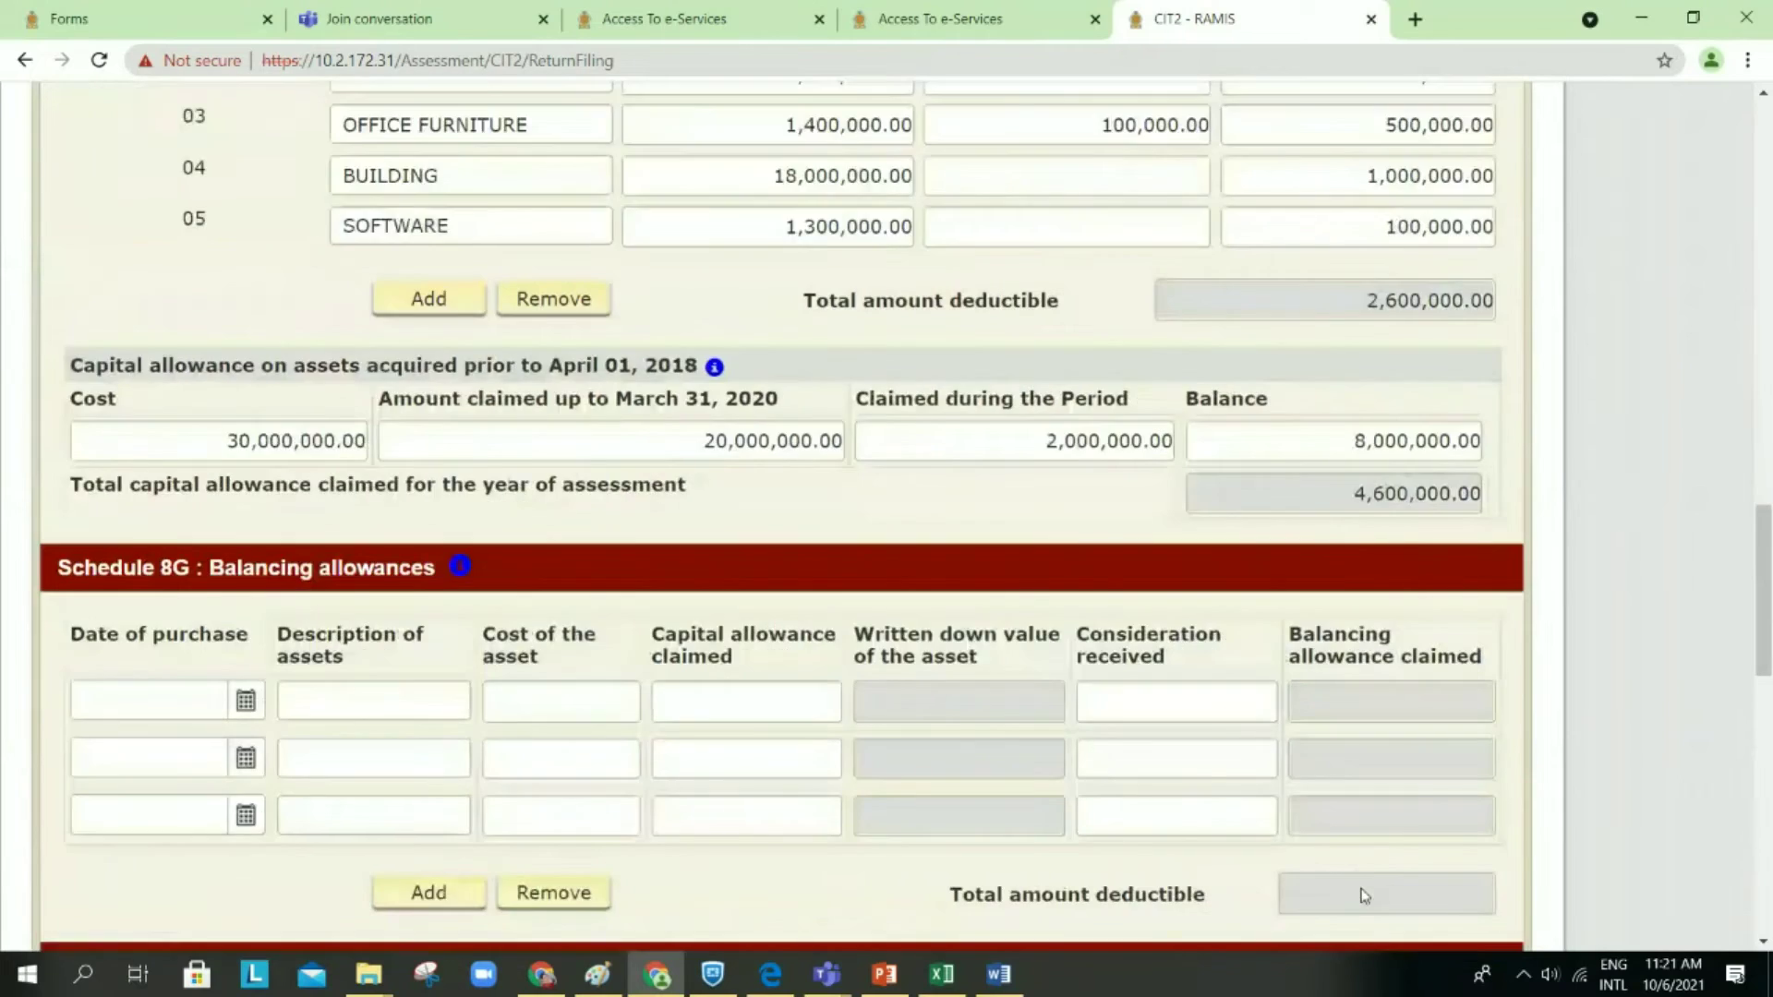
scroll(1362, 889, up, 6)
scroll(1362, 886, down, 5)
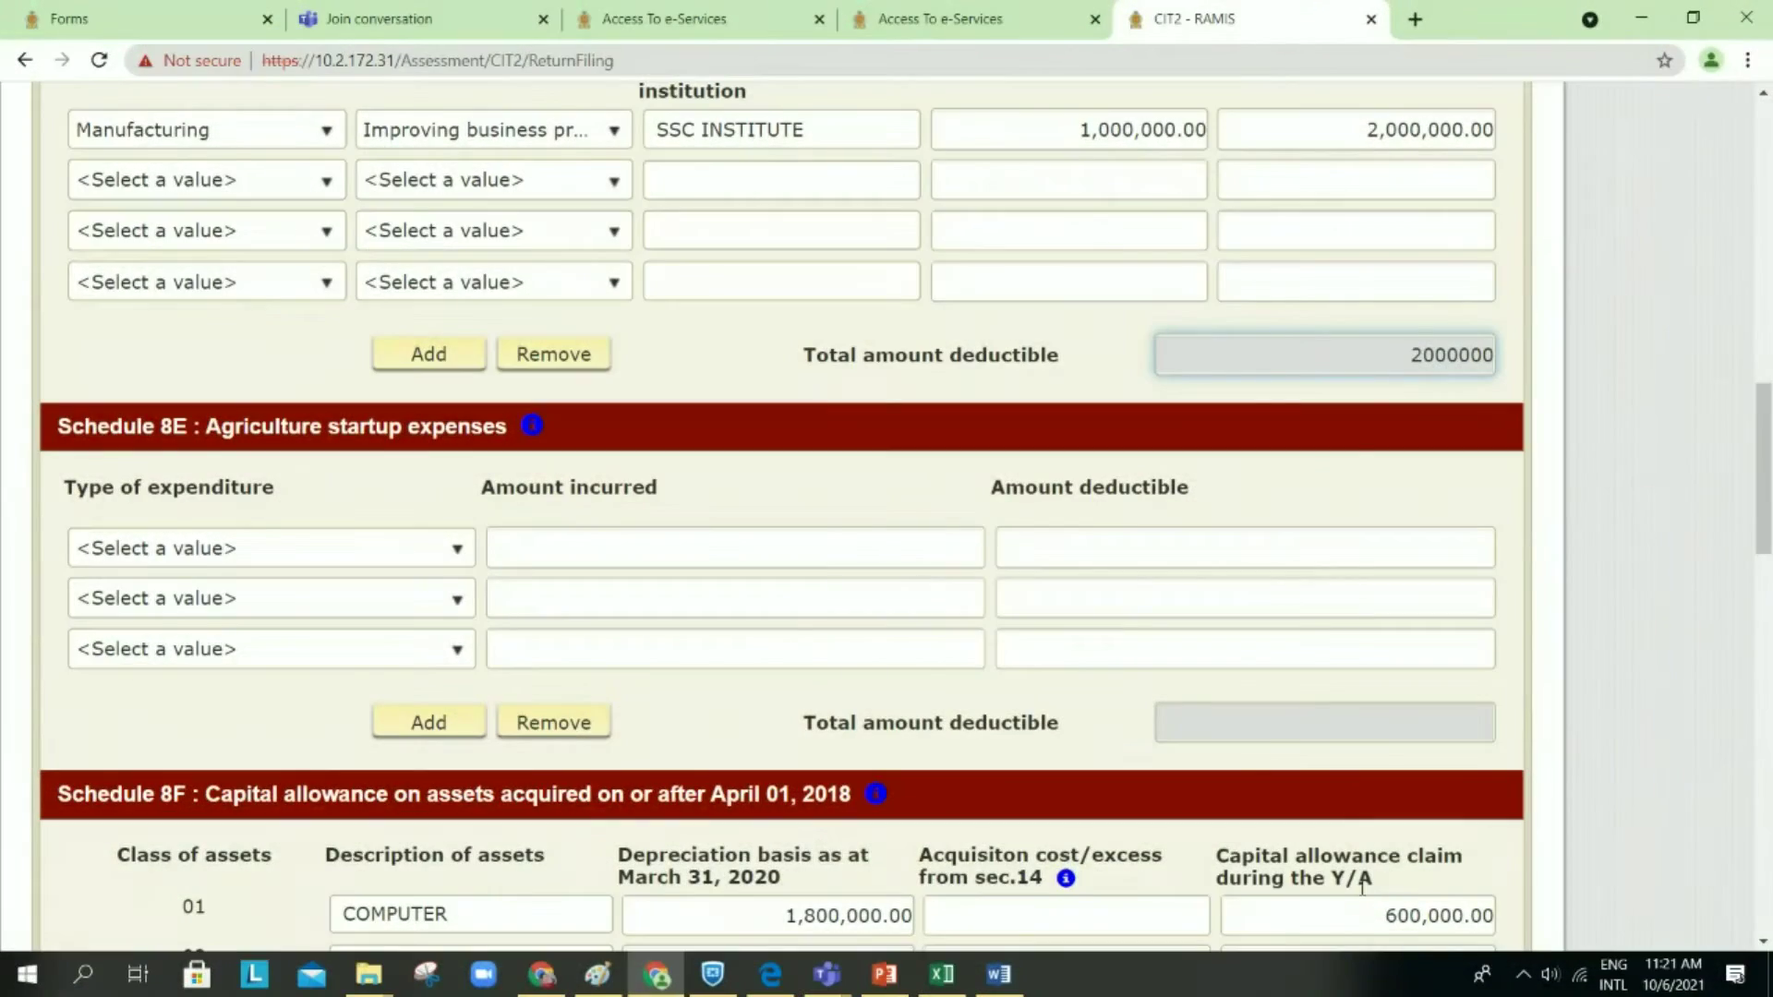
scroll(1233, 729, down, 2)
scroll(1233, 732, down, 1)
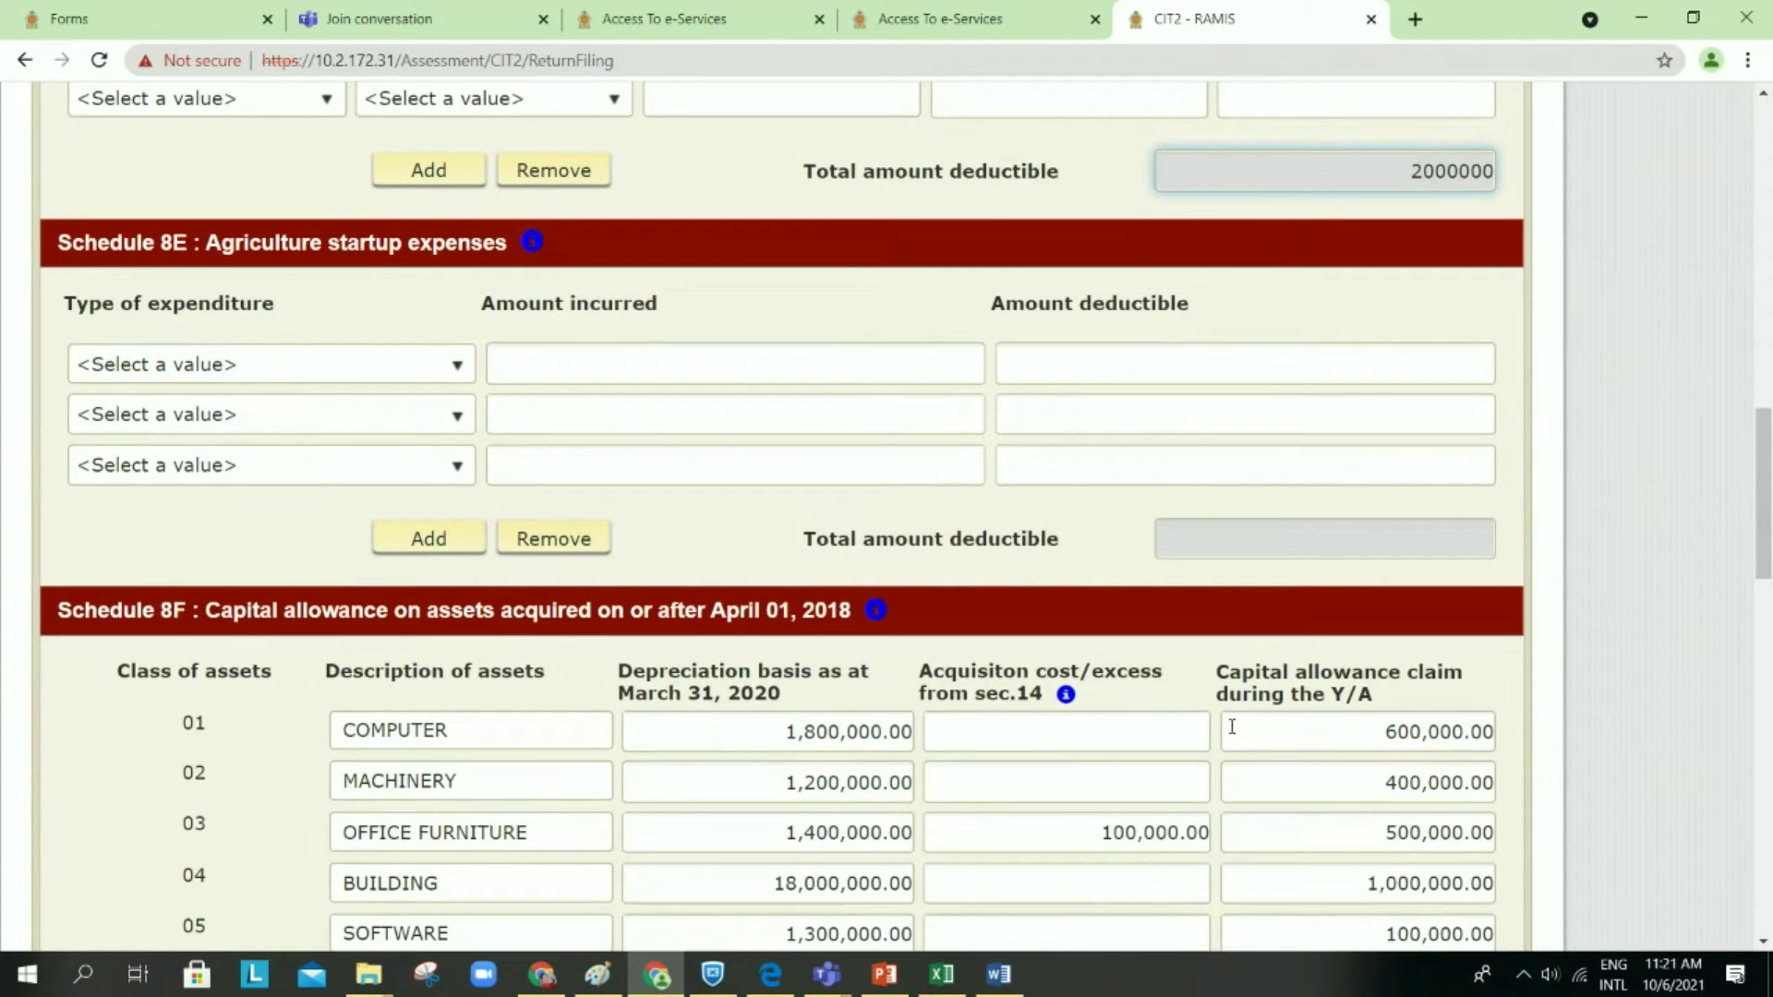
scroll(1233, 728, down, 1)
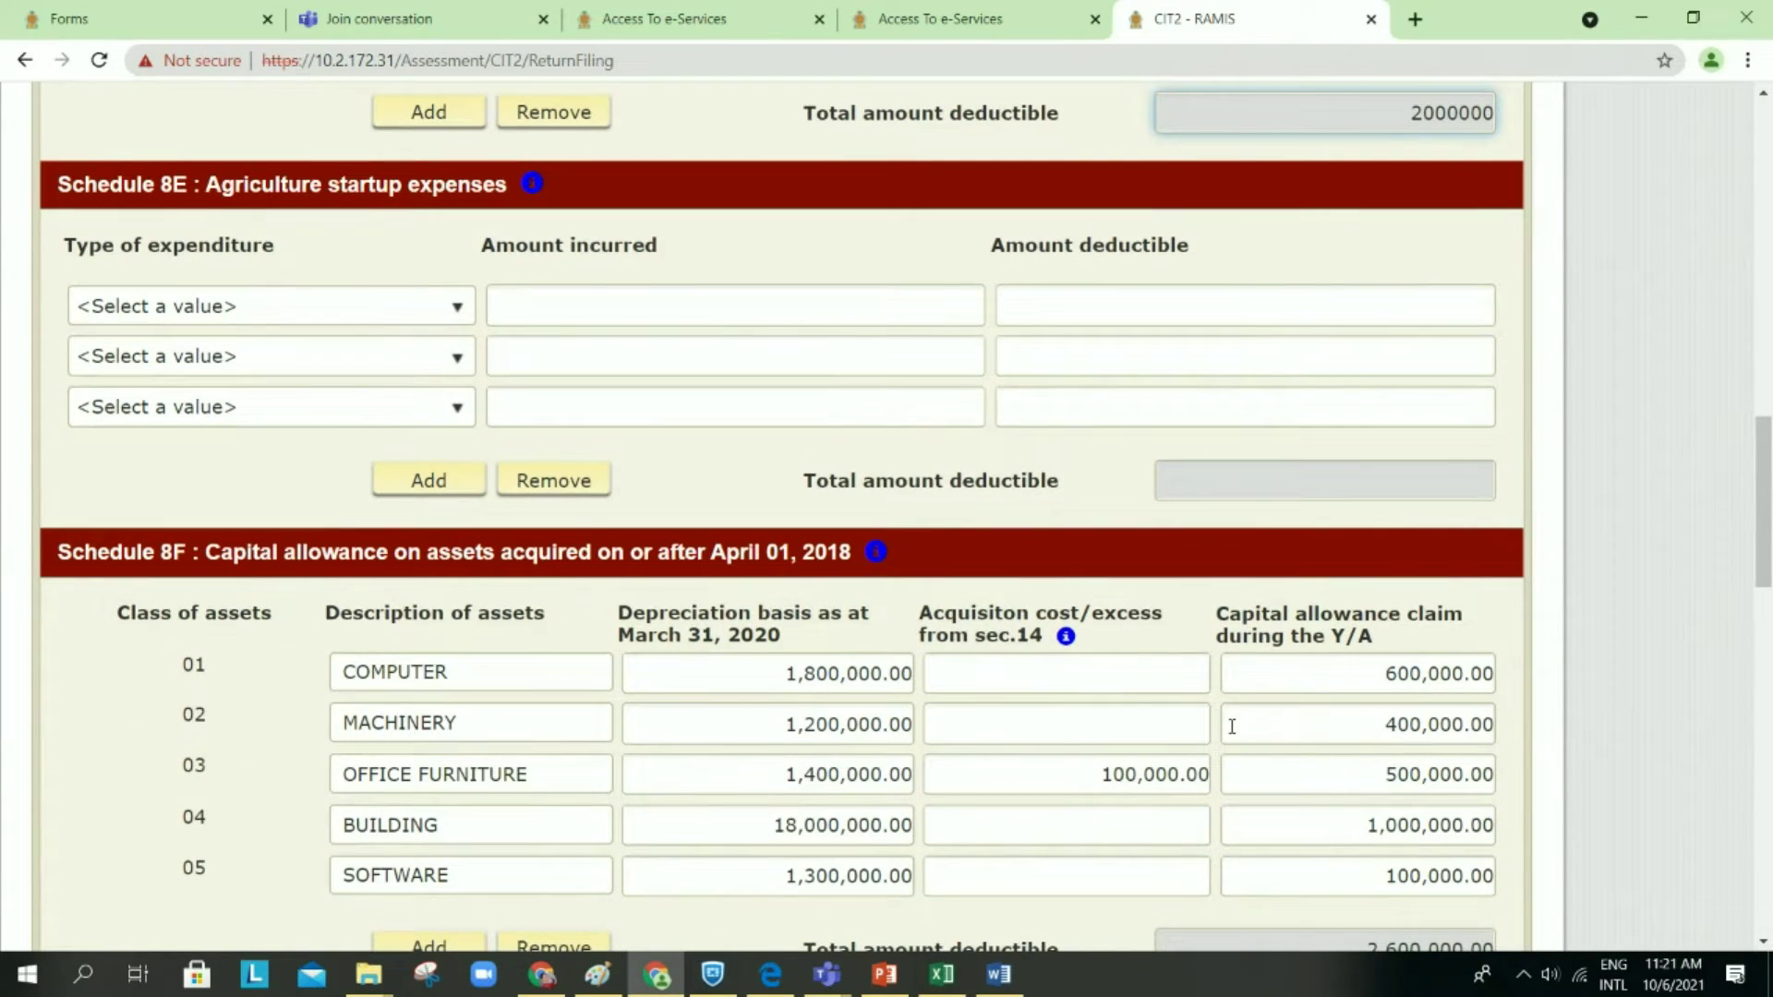
click(448, 312)
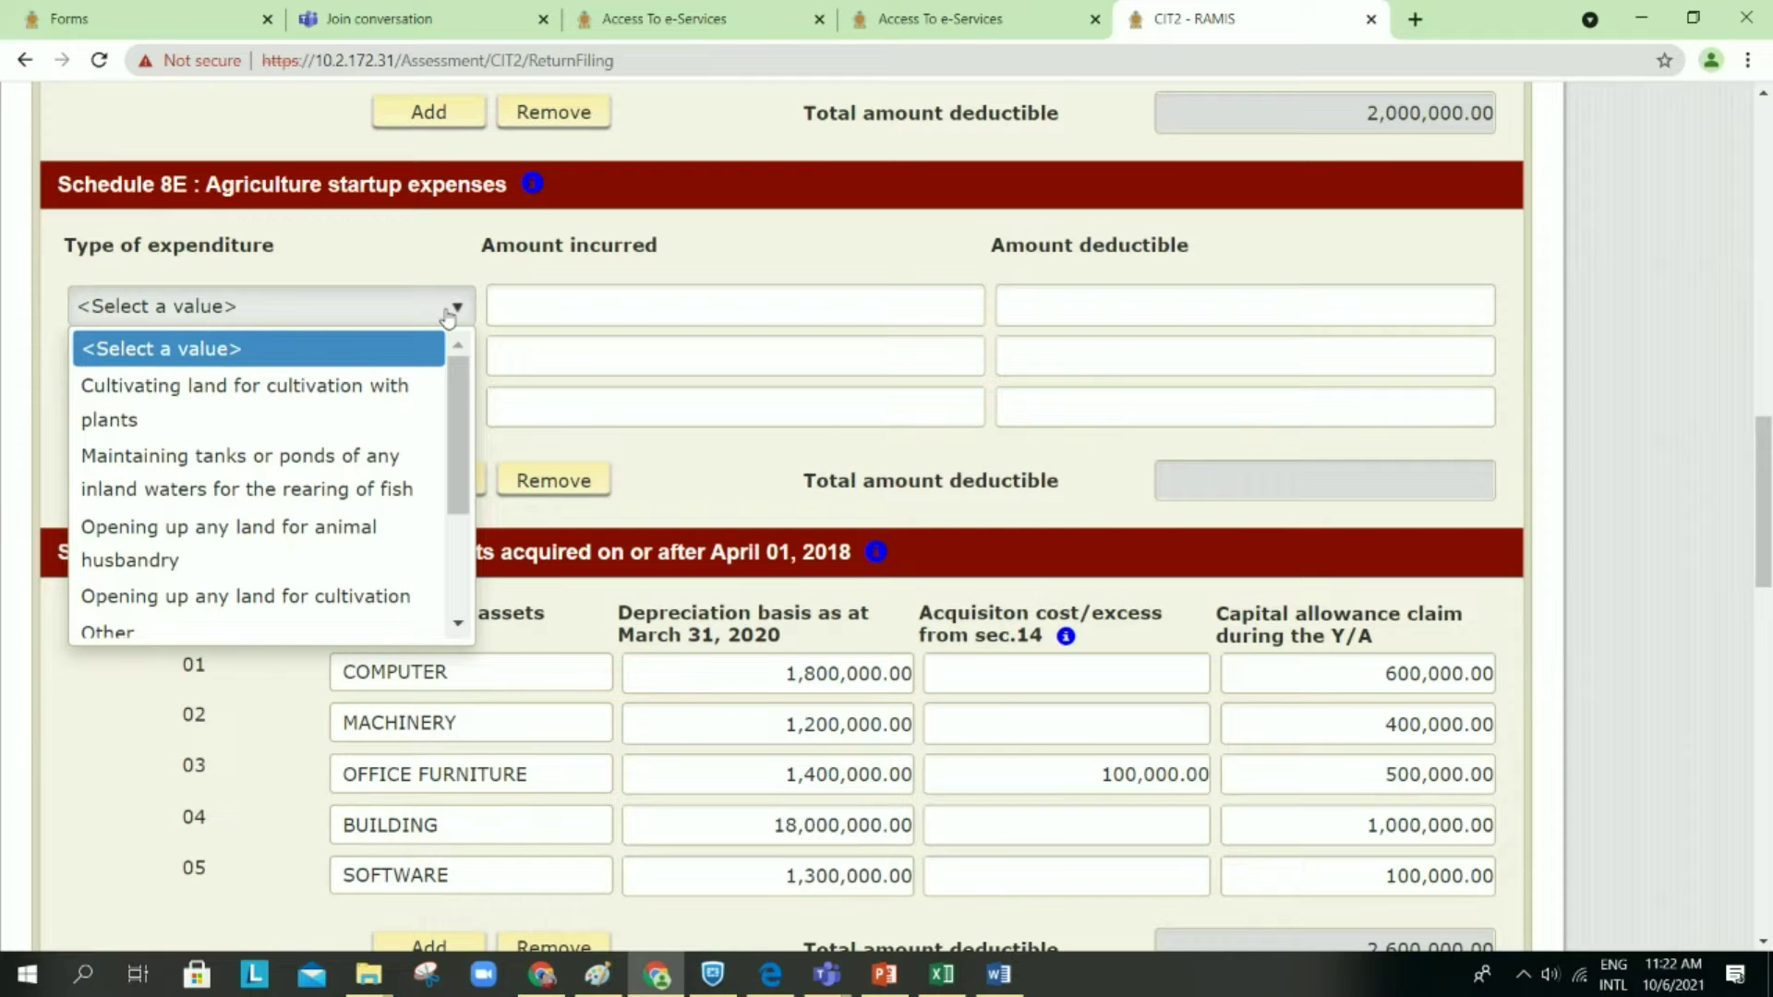
click(947, 392)
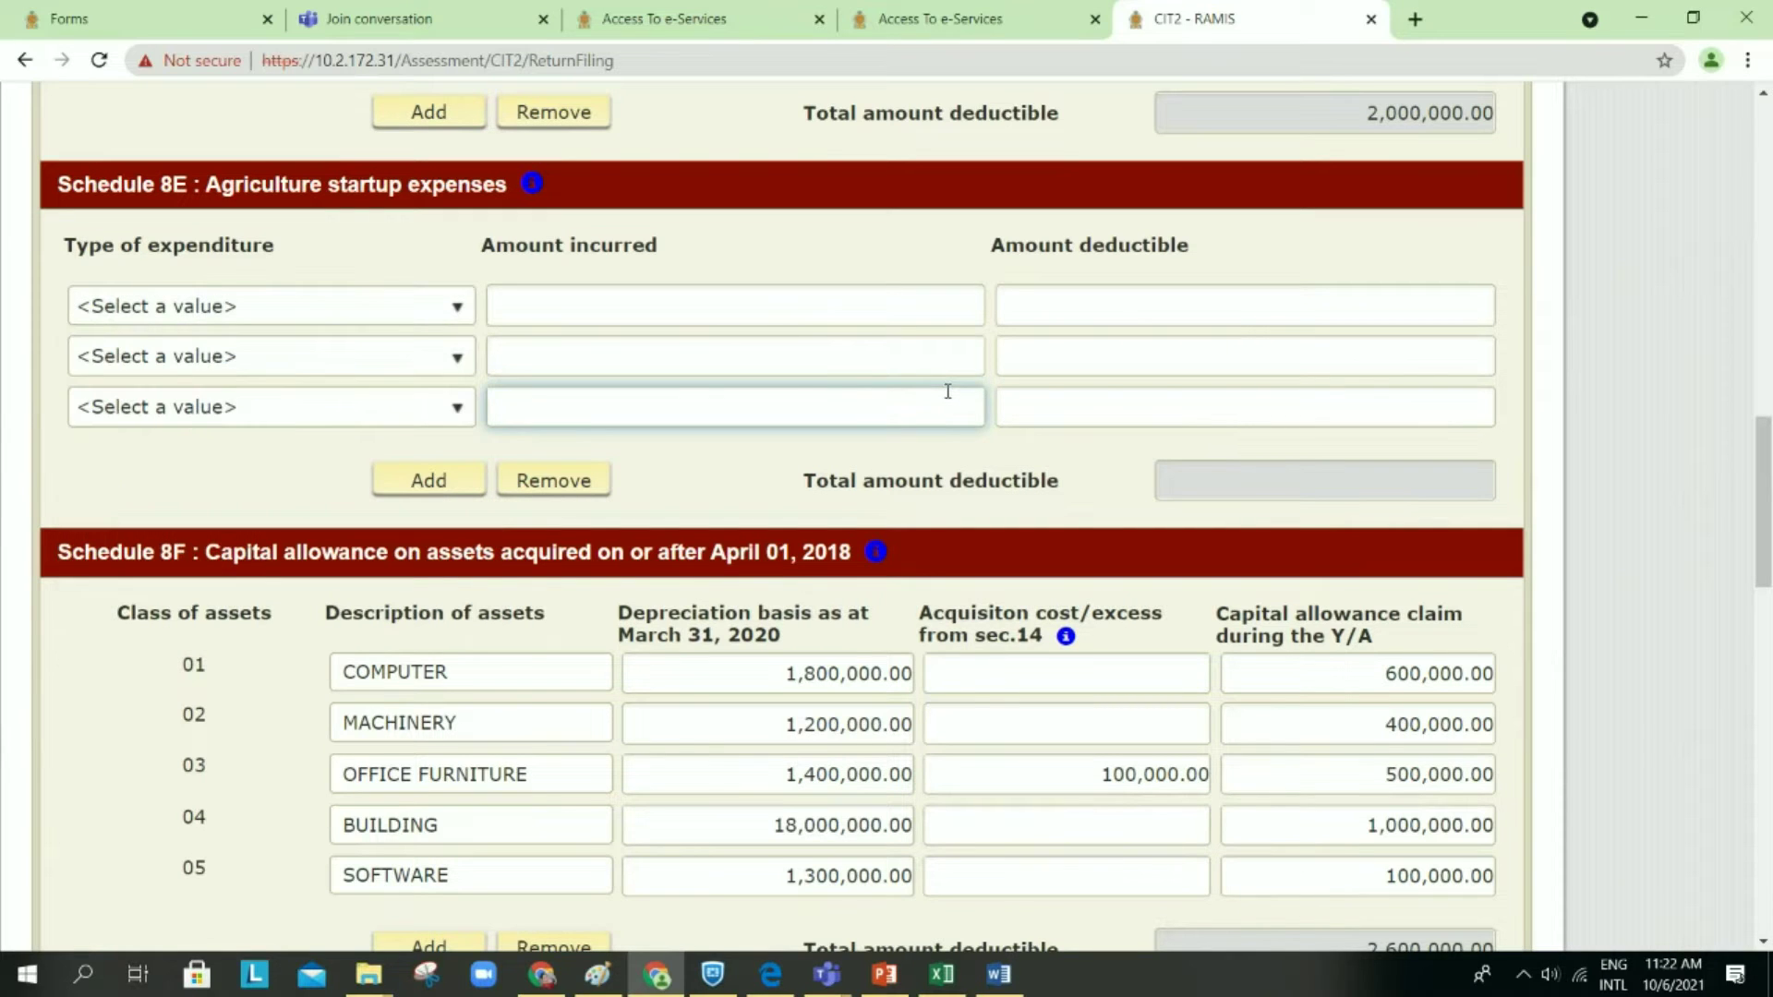
scroll(948, 391, down, 2)
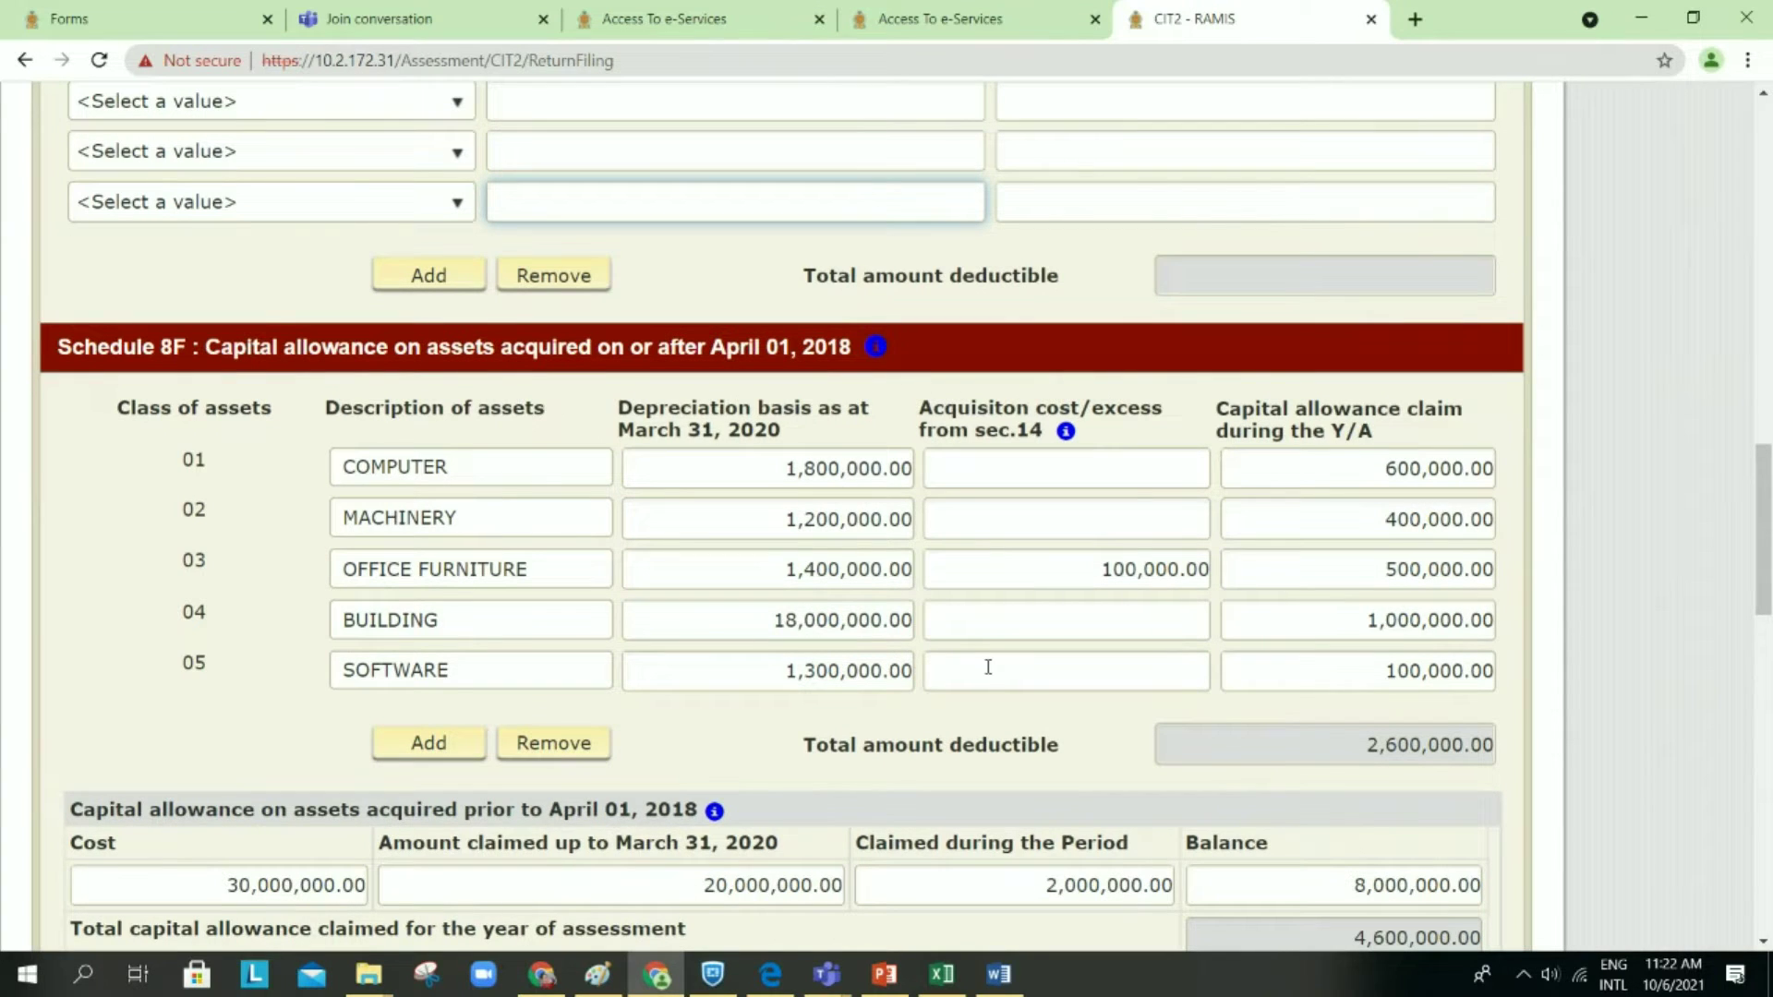
scroll(989, 667, down, 7)
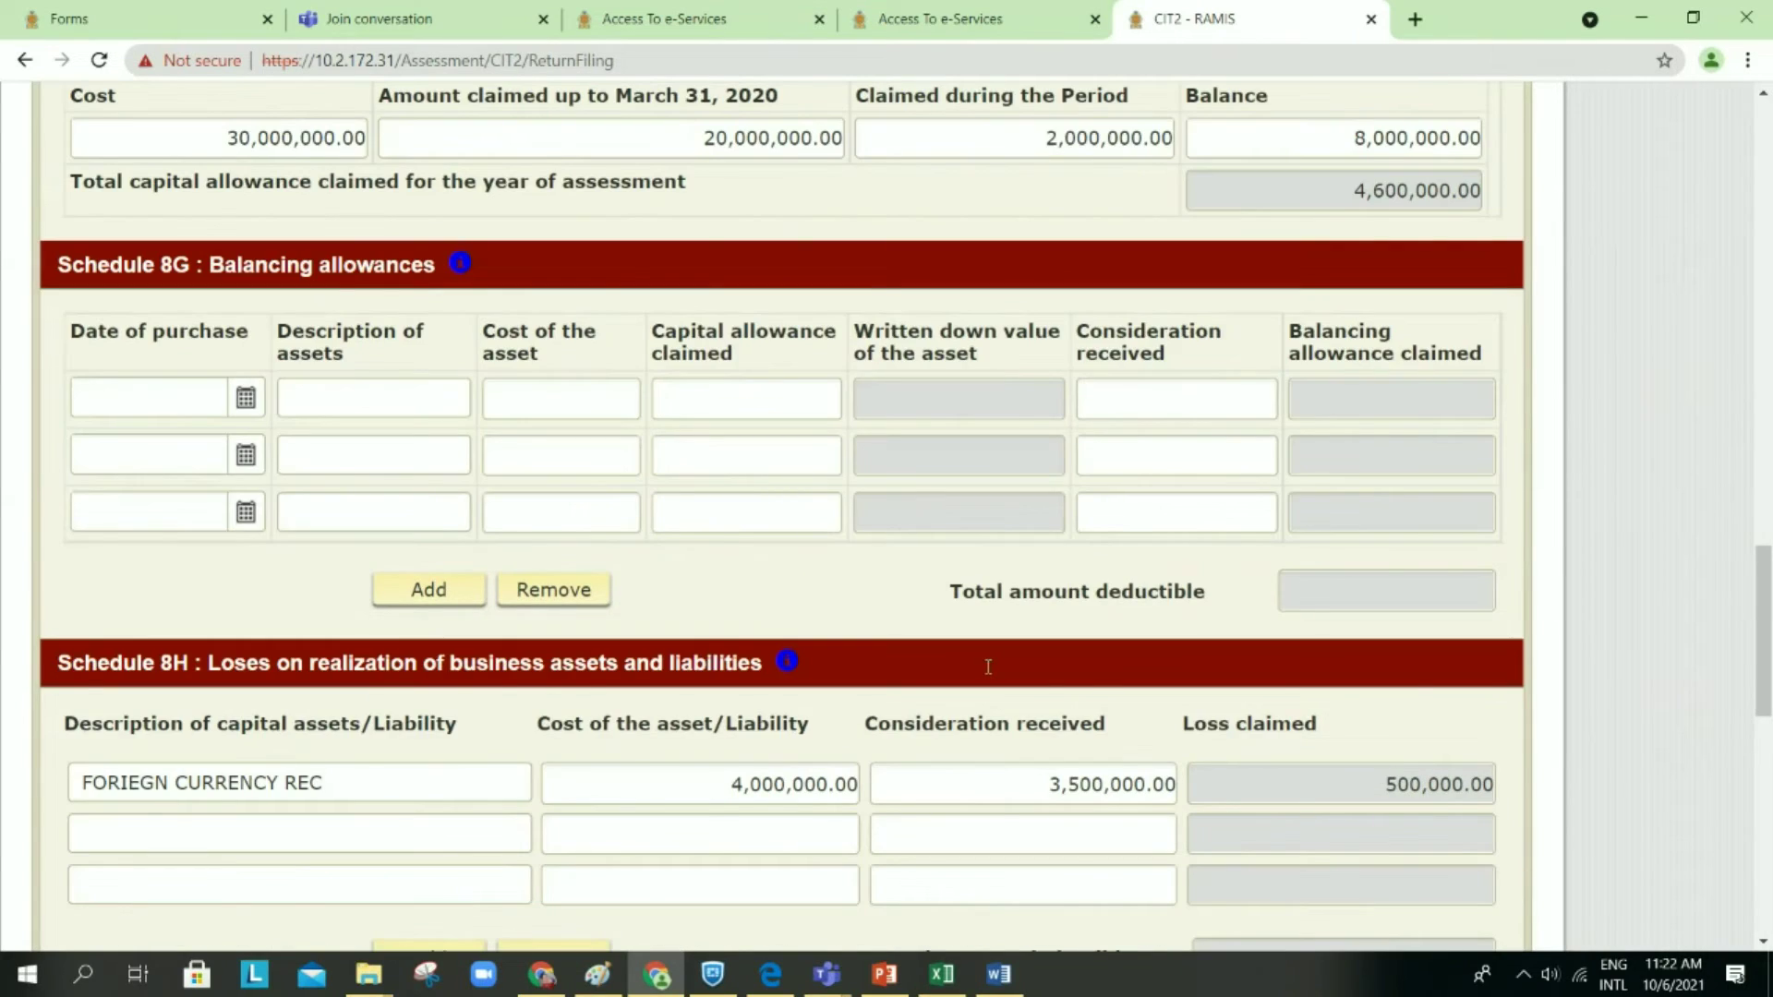
scroll(988, 667, down, 20)
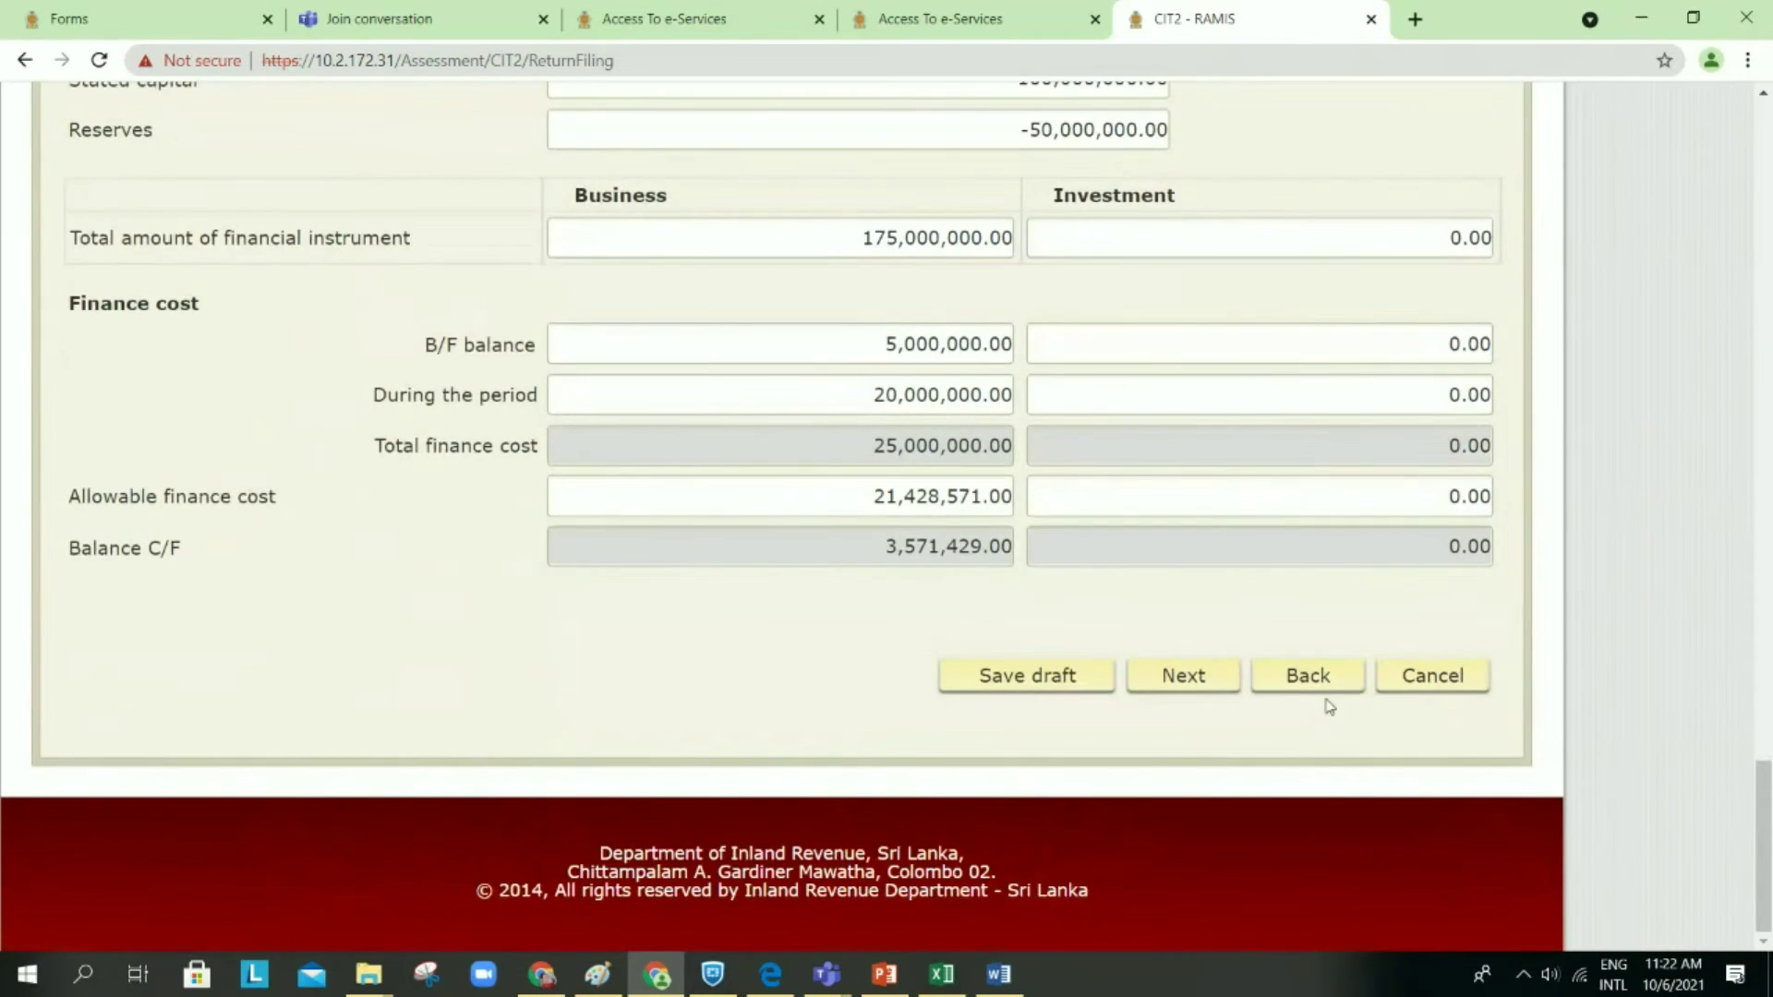
Step: Leave Schedule 8 (I), saving the return as a draft
click(1310, 678)
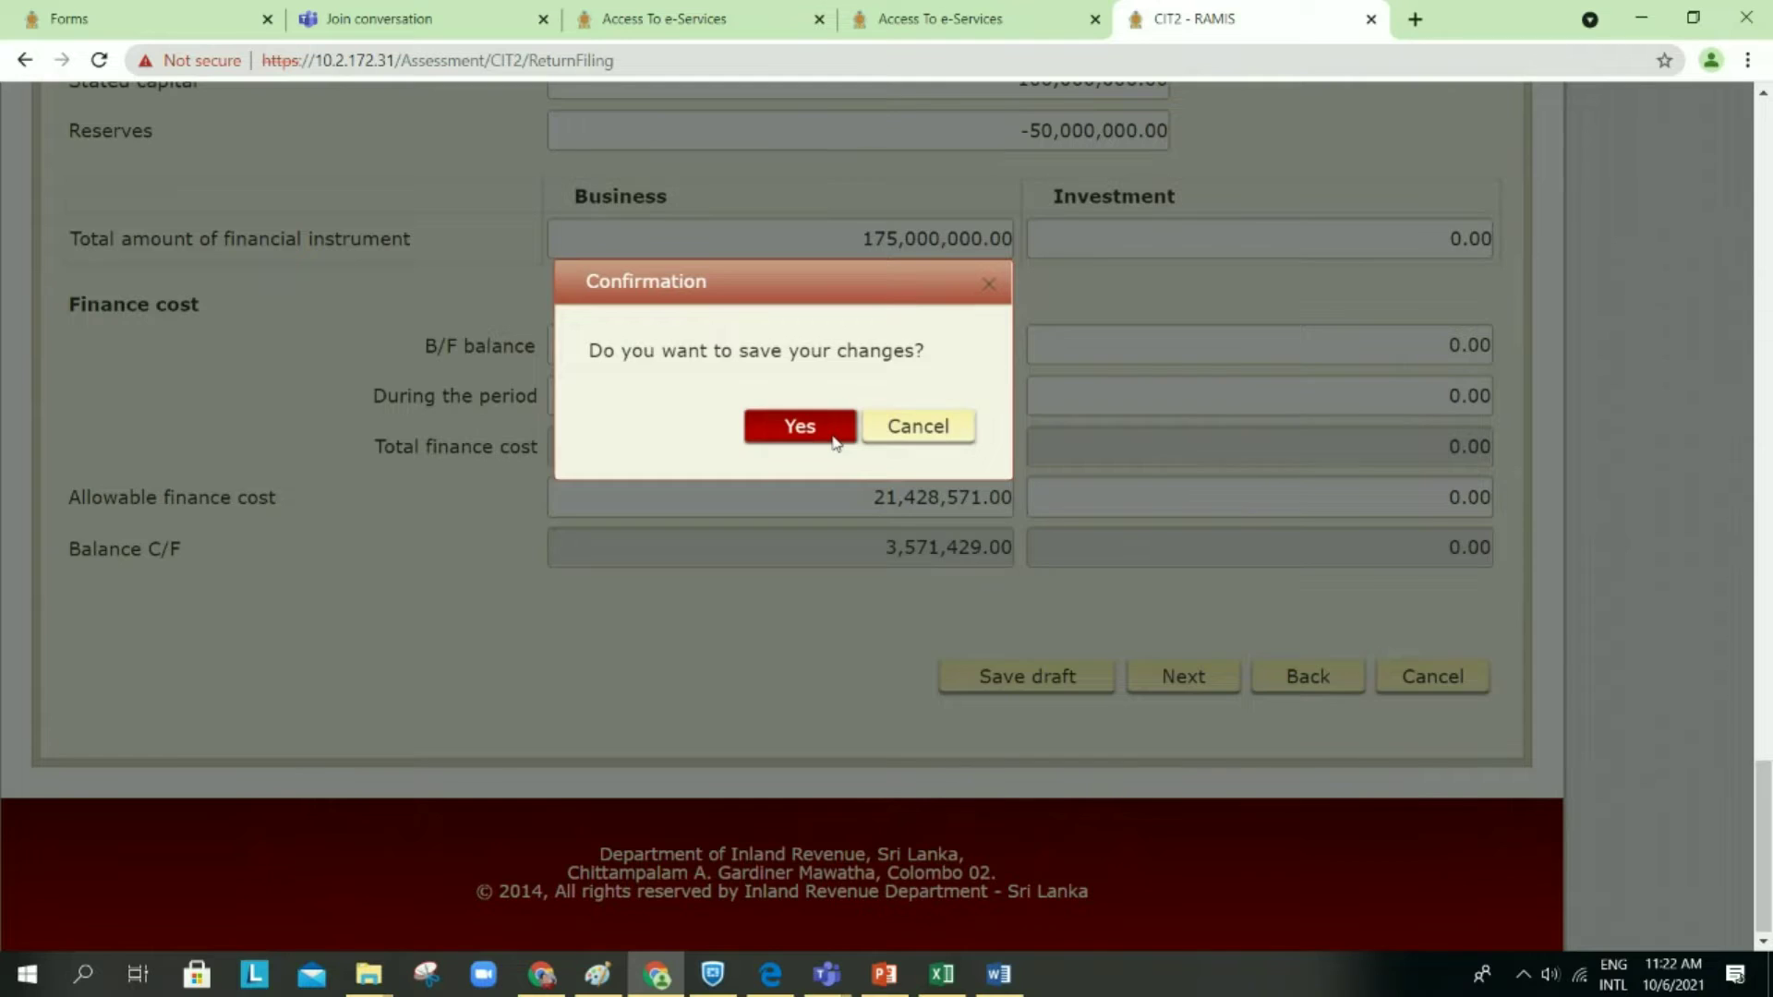
click(834, 438)
click(1187, 602)
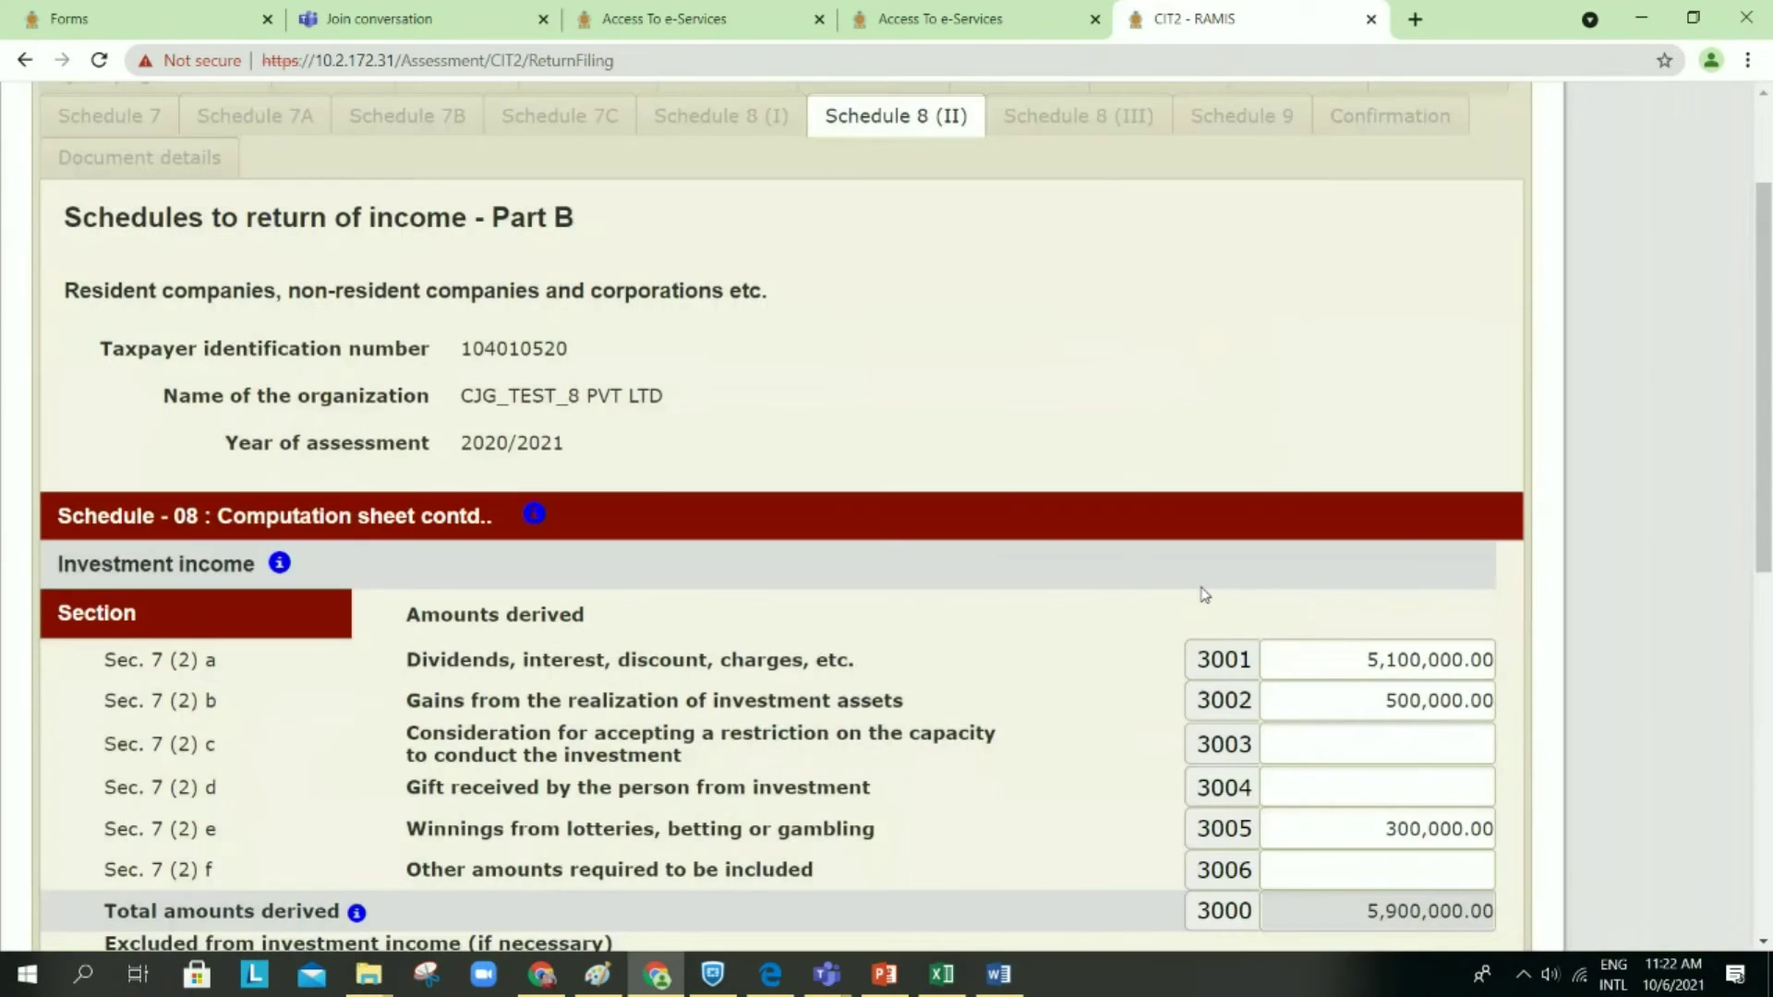
scroll(1205, 596, down, 10)
Step: Return from Schedule 8 (II) saving again, scroll to the deductions, and open capital allowances details
click(1307, 678)
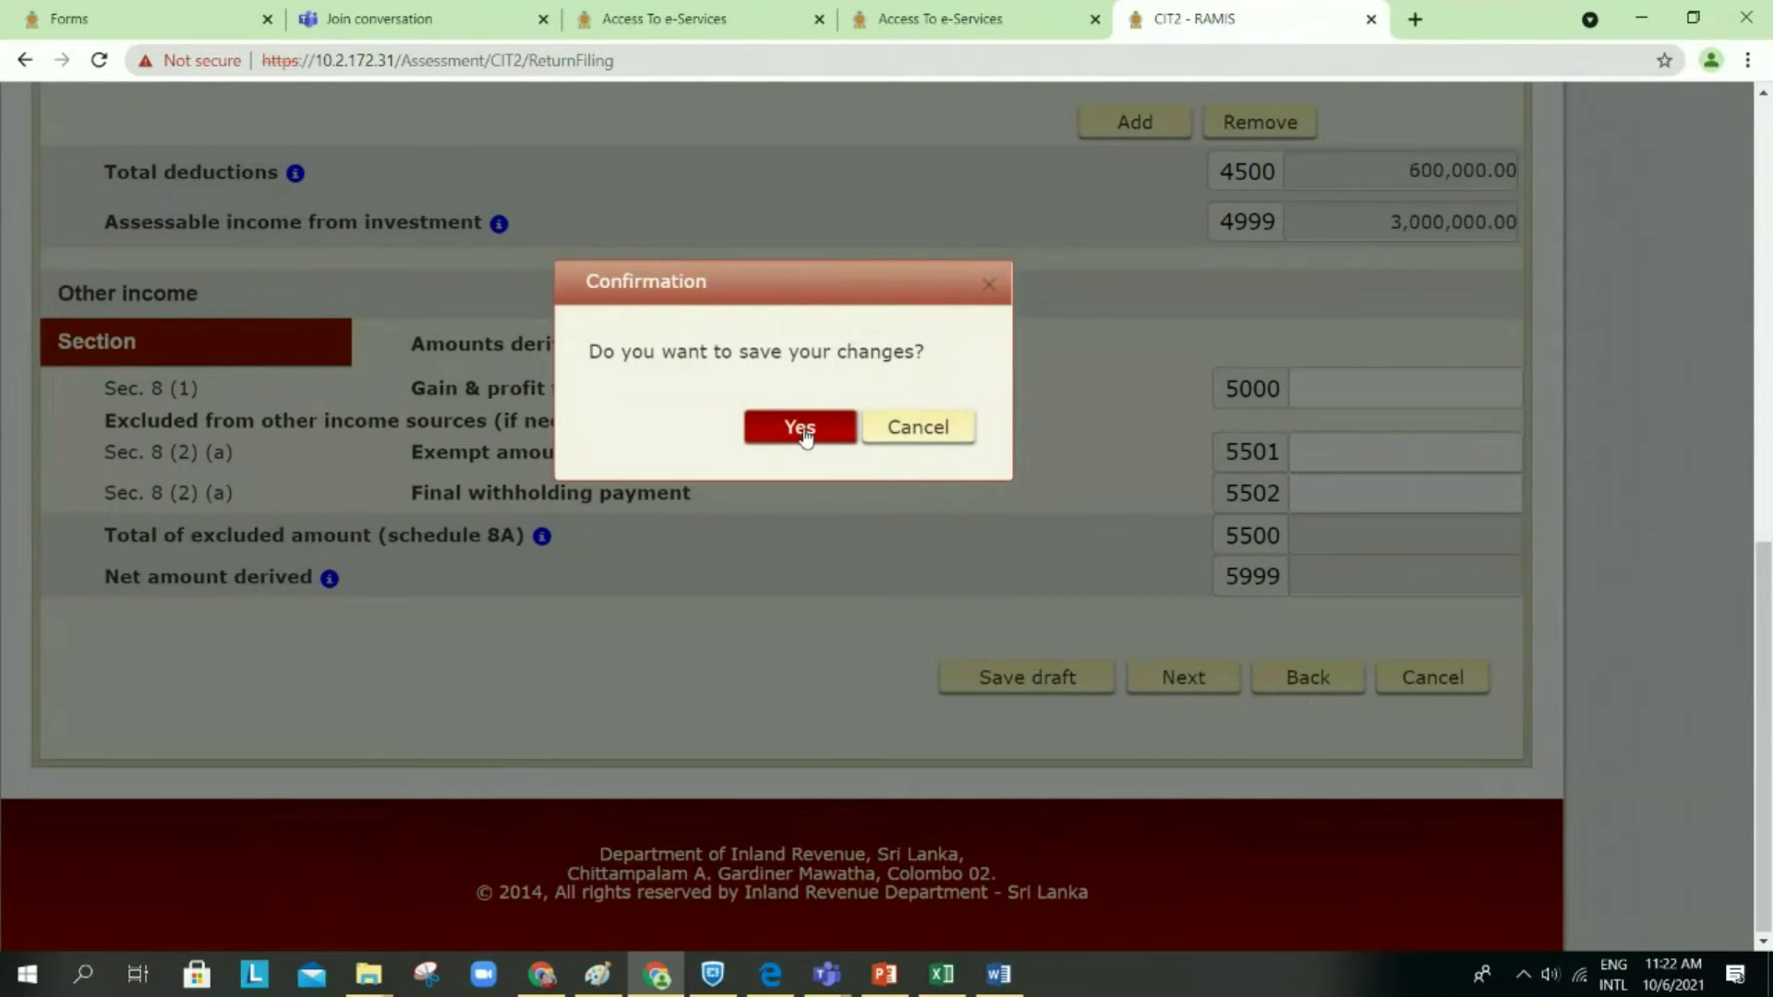
click(800, 429)
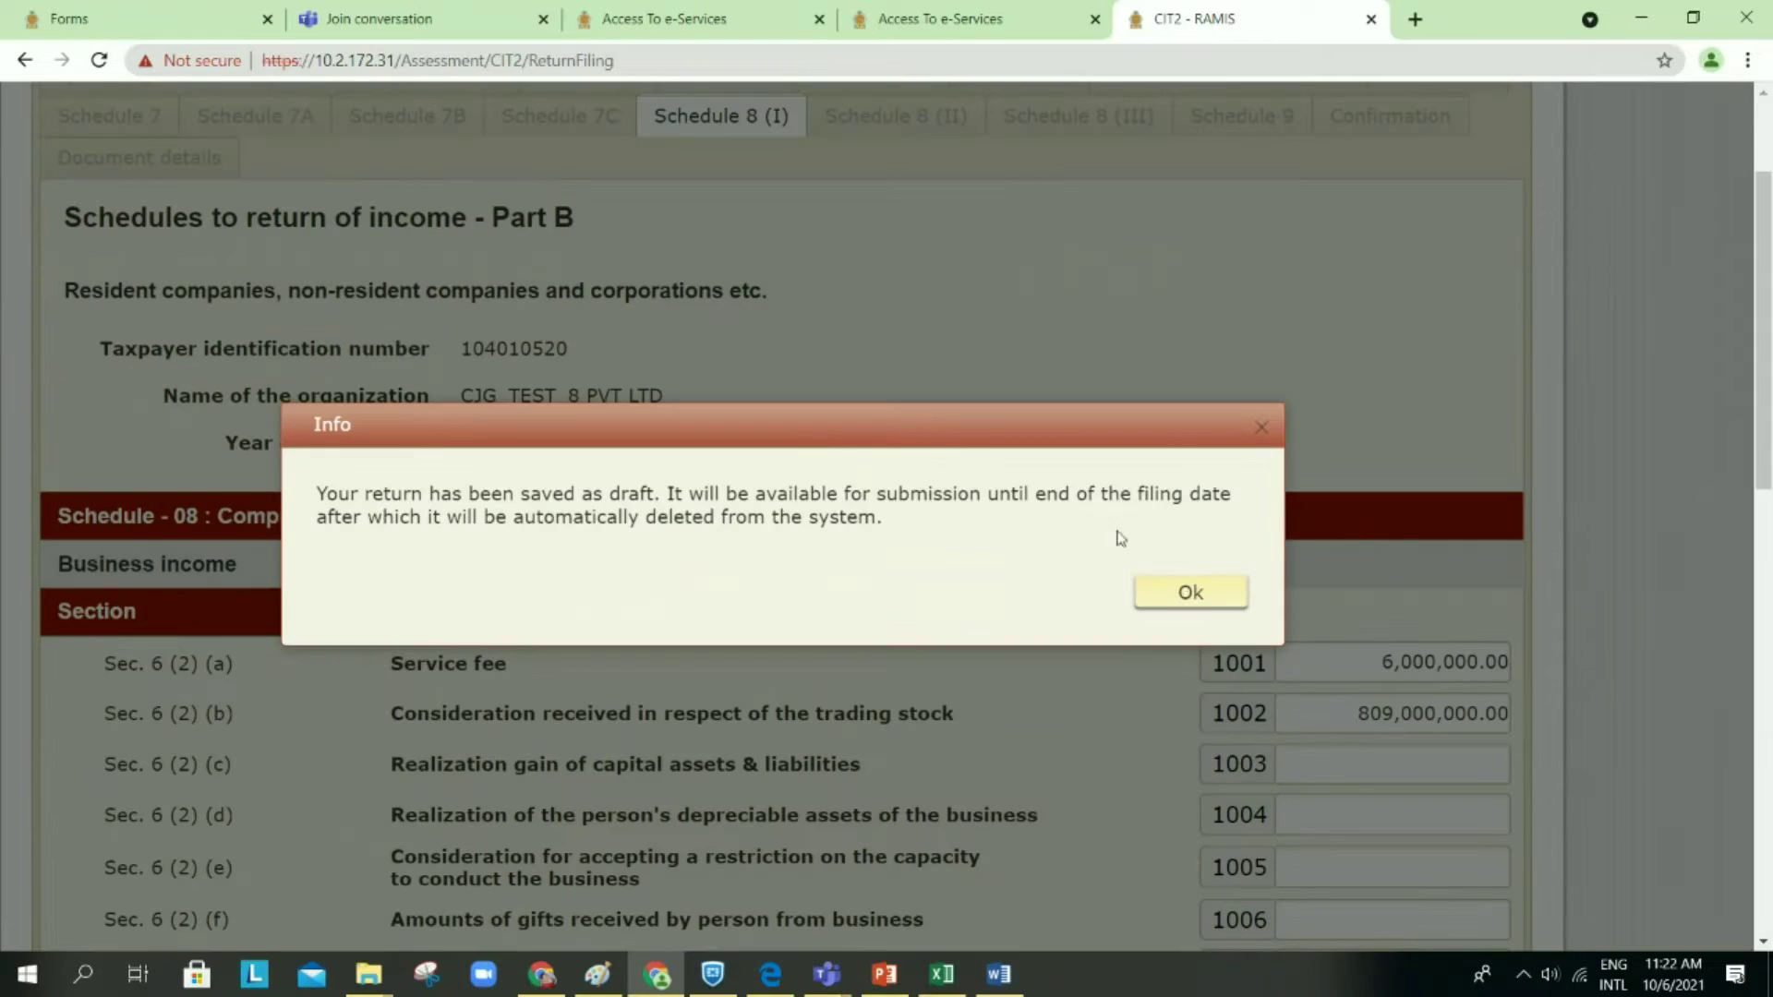
click(1182, 592)
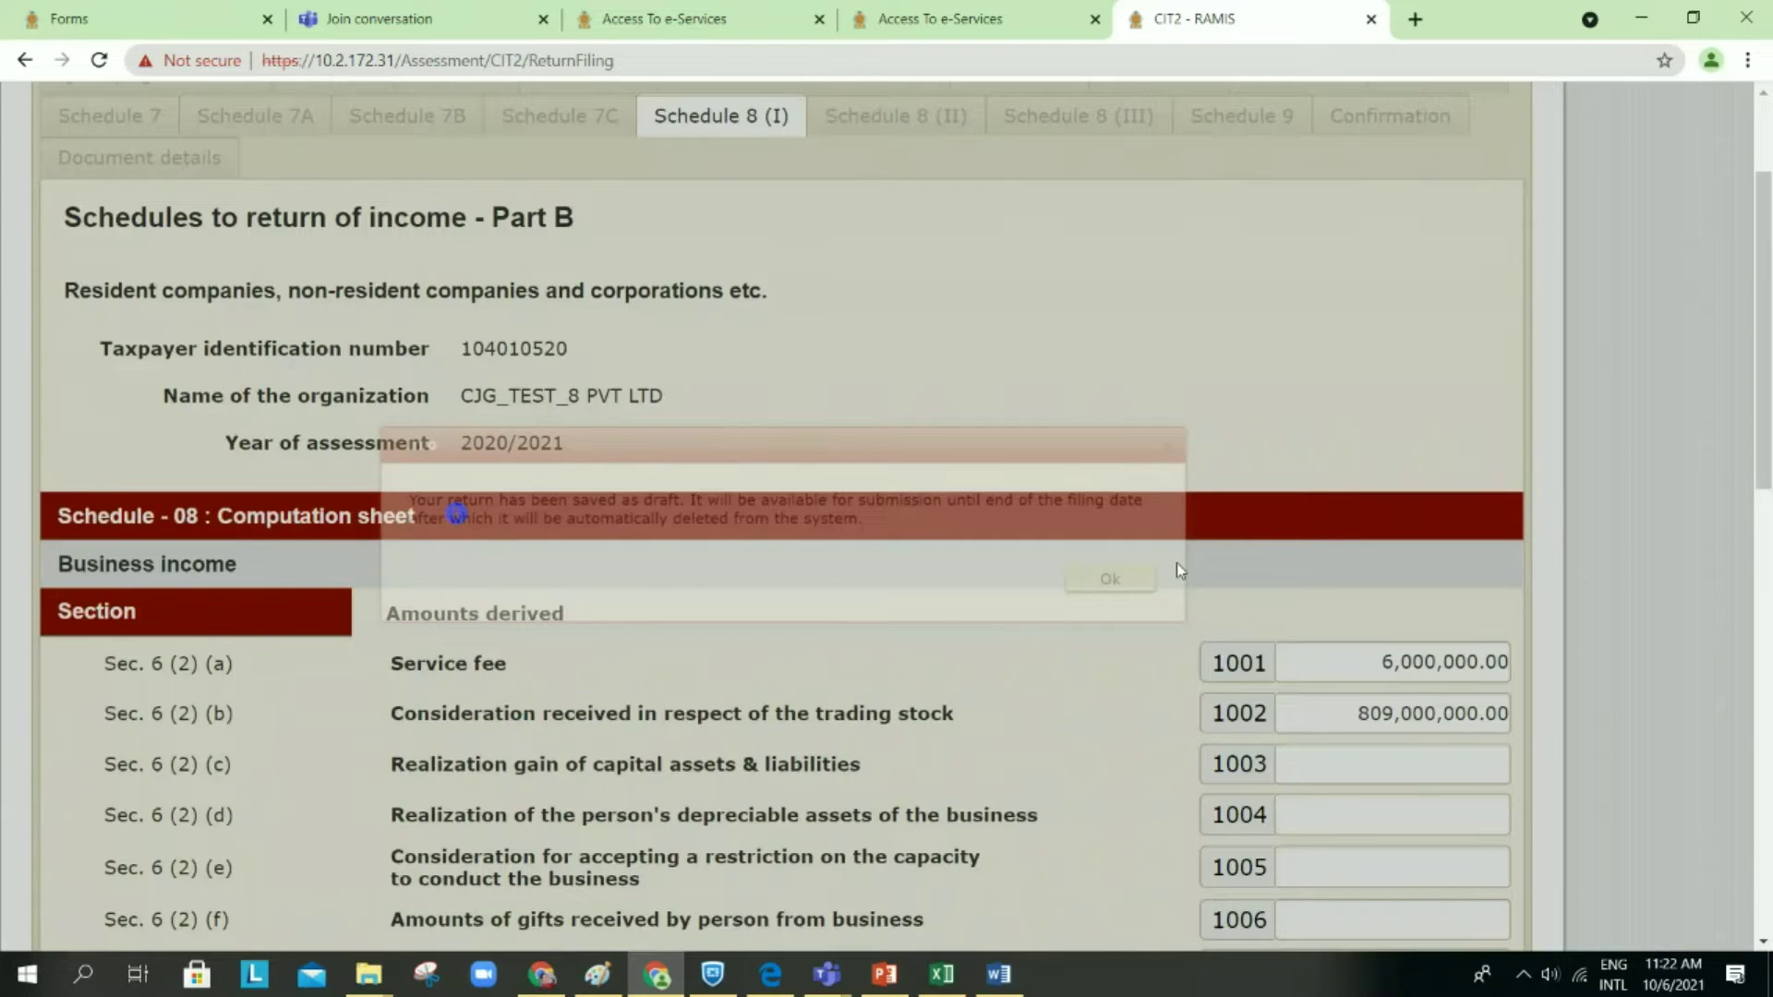
scroll(1176, 562, down, 3)
scroll(1181, 570, down, 10)
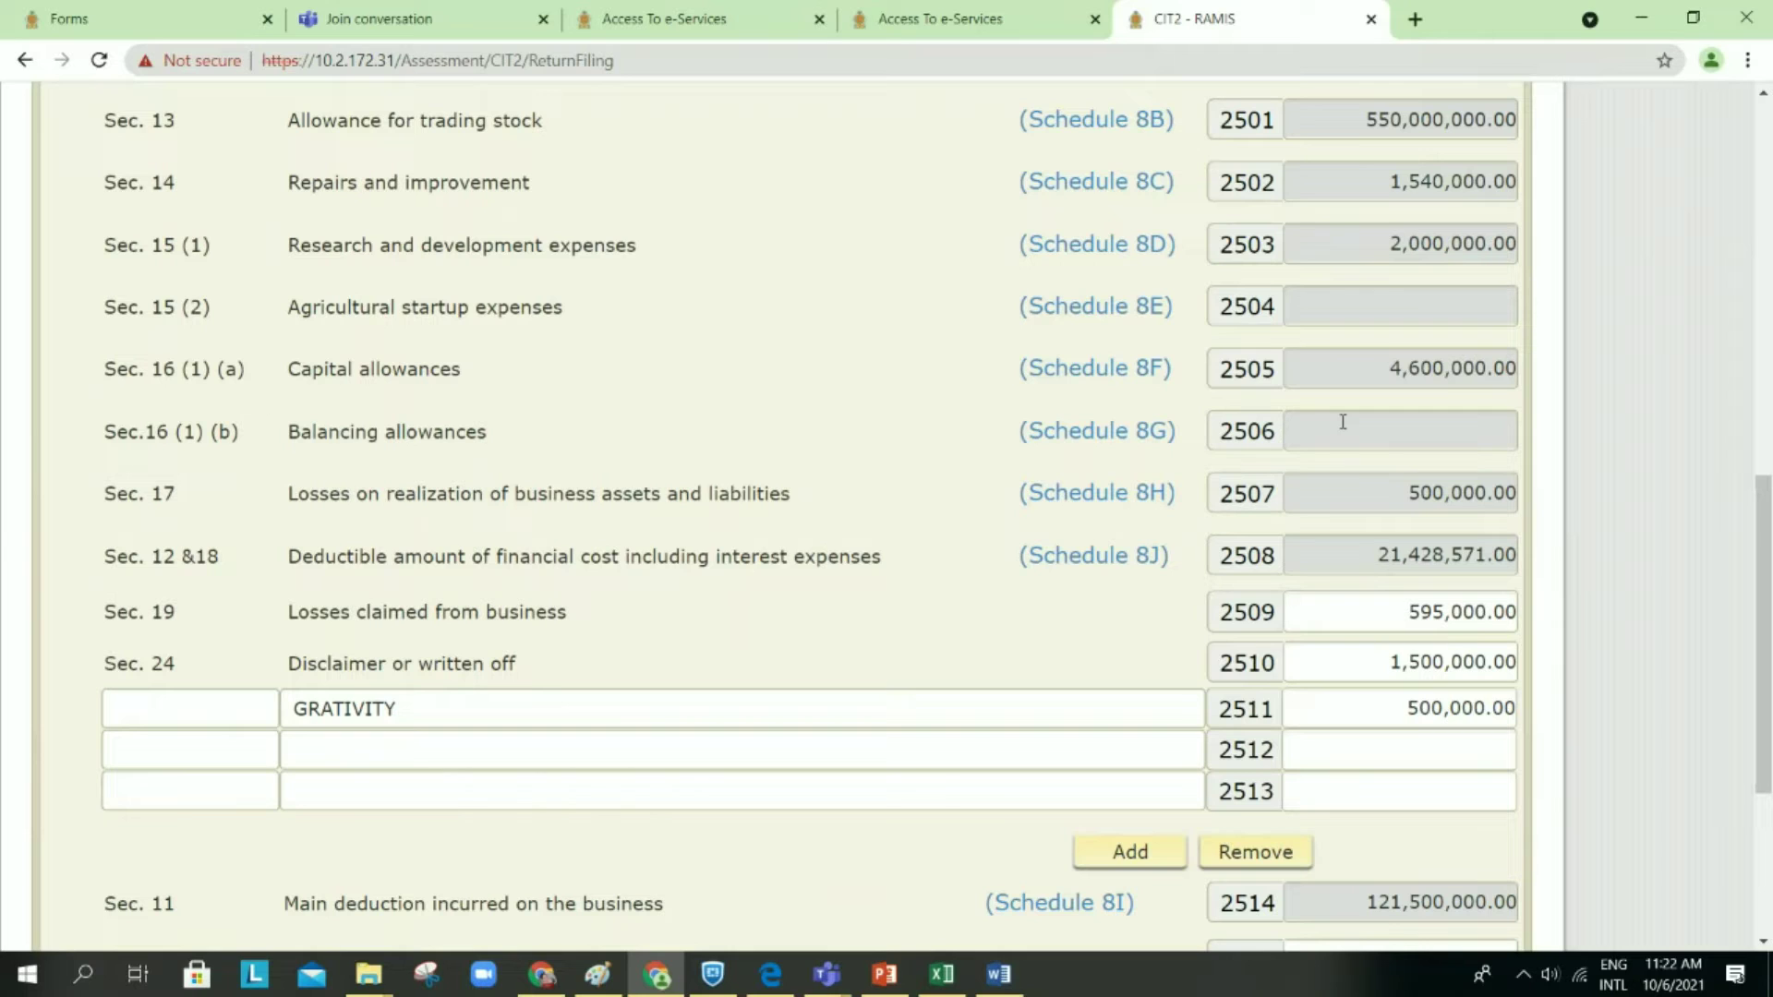
click(1147, 377)
scroll(1148, 379, up, 3)
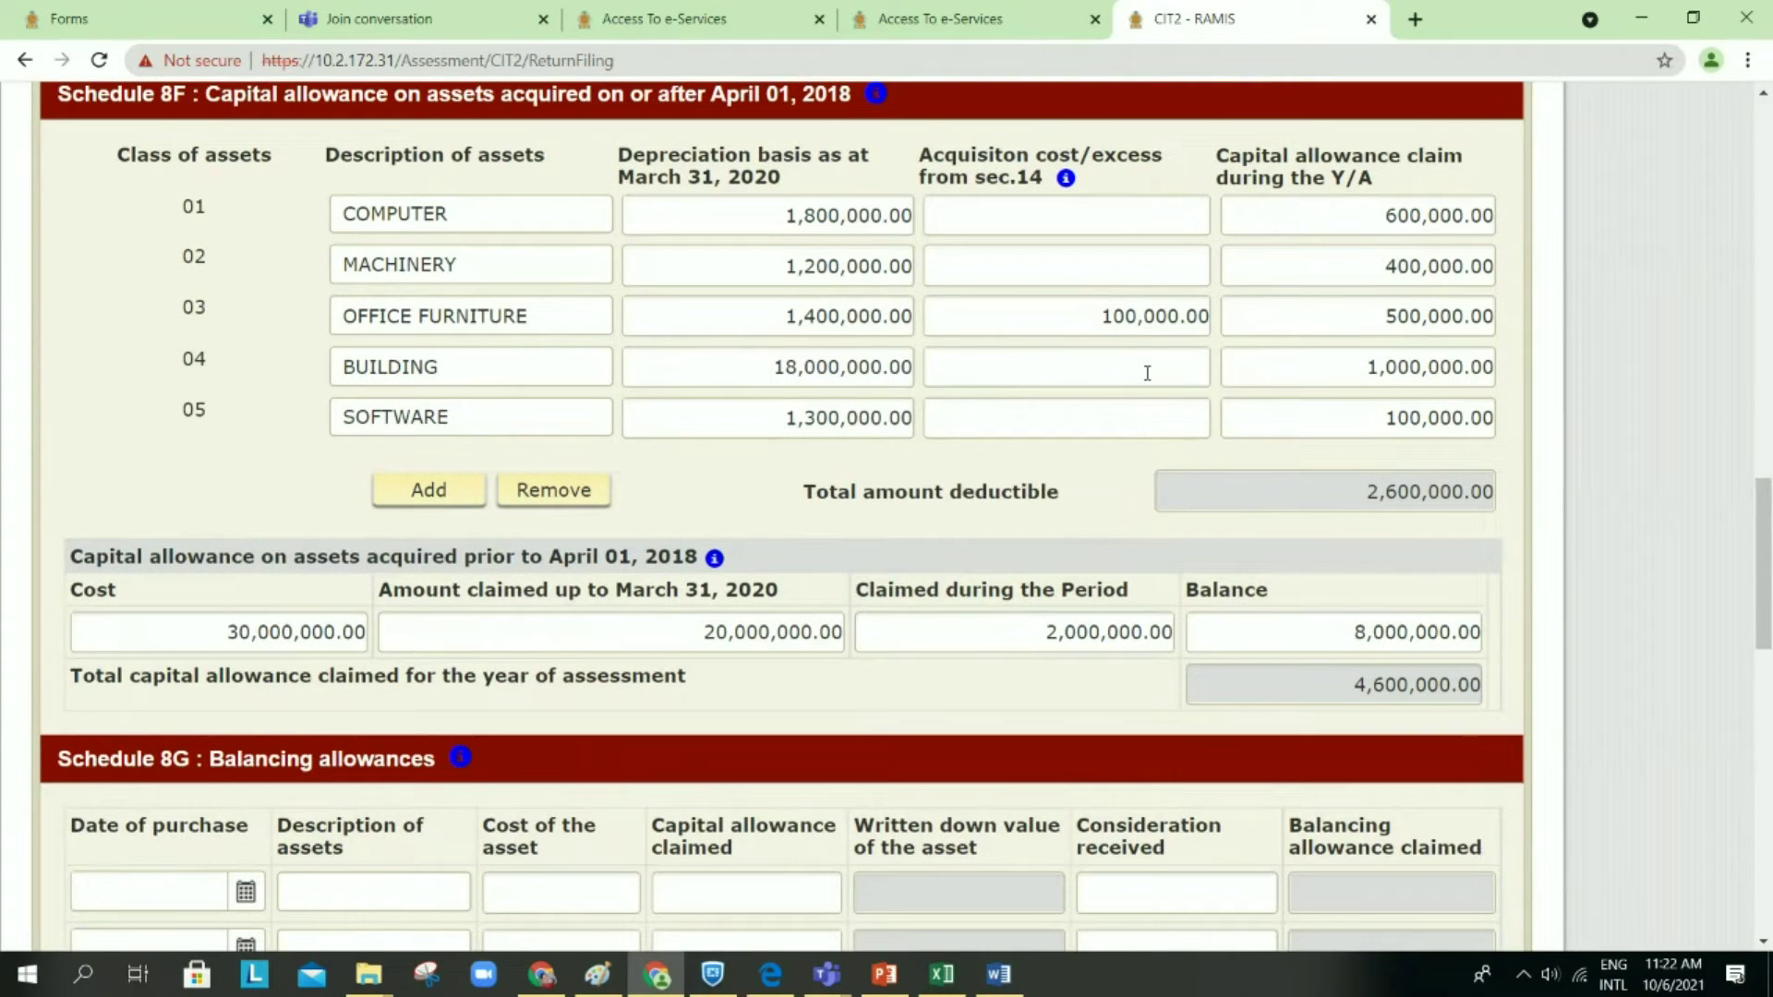
scroll(1147, 374, up, 1)
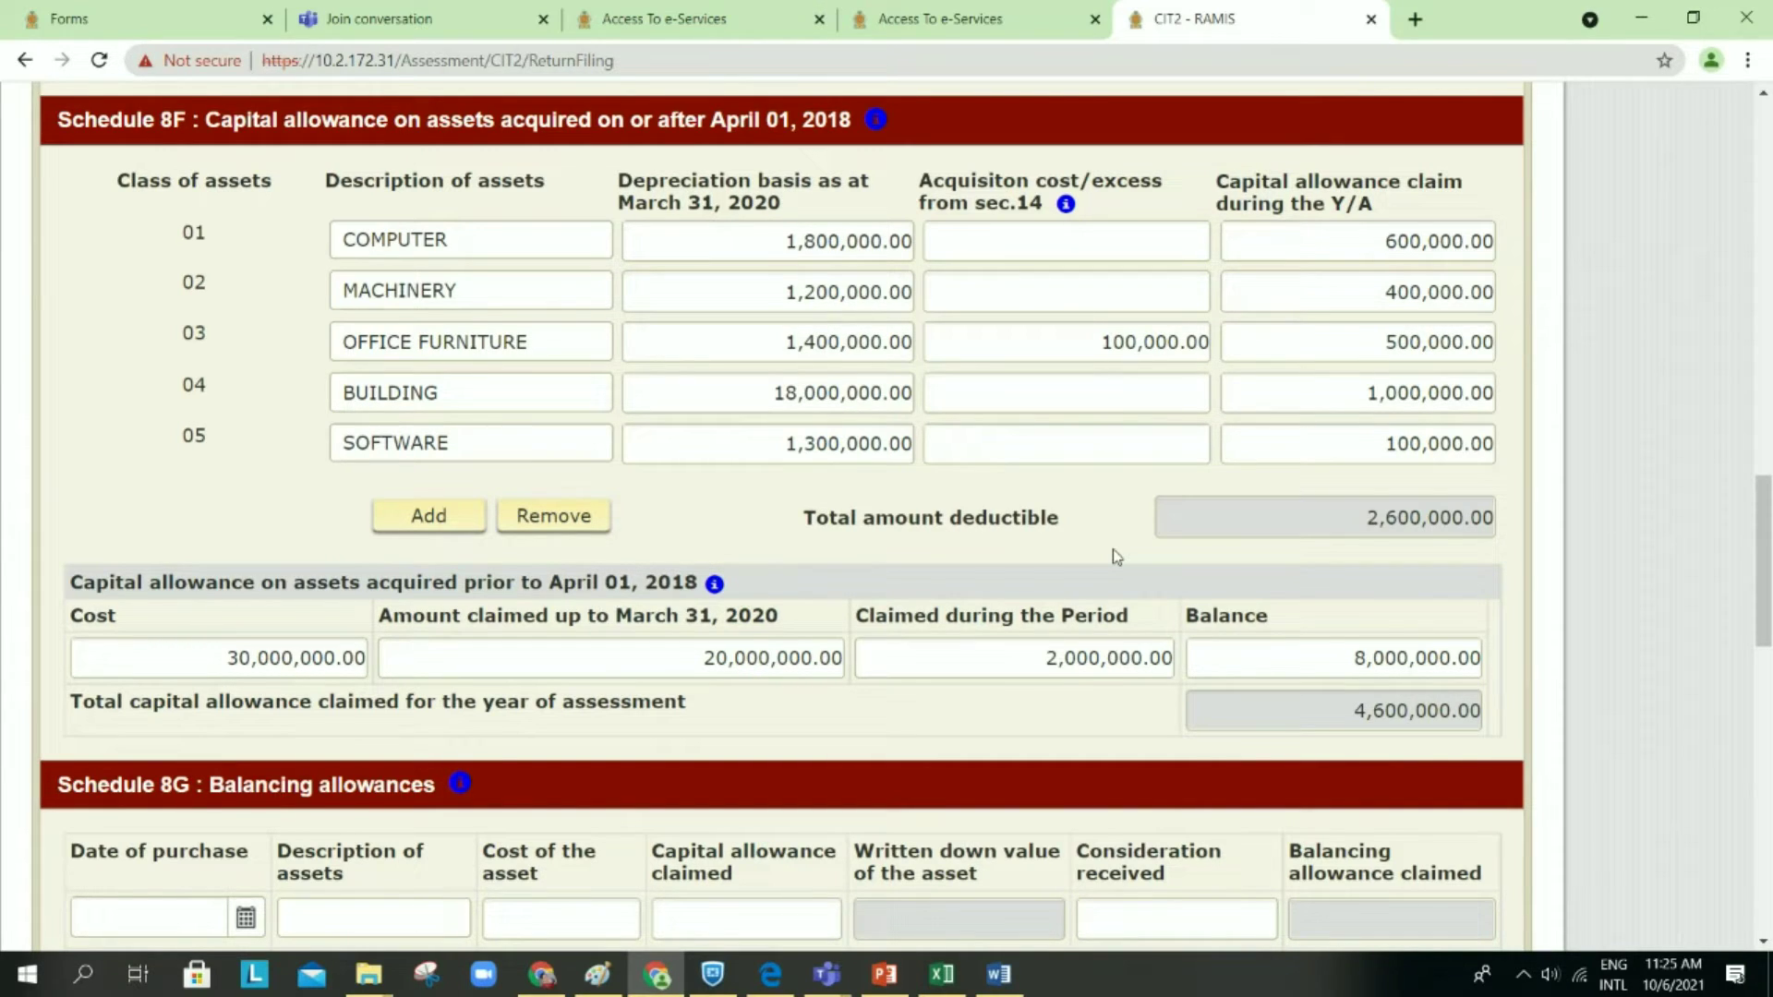
scroll(1037, 508, down, 2)
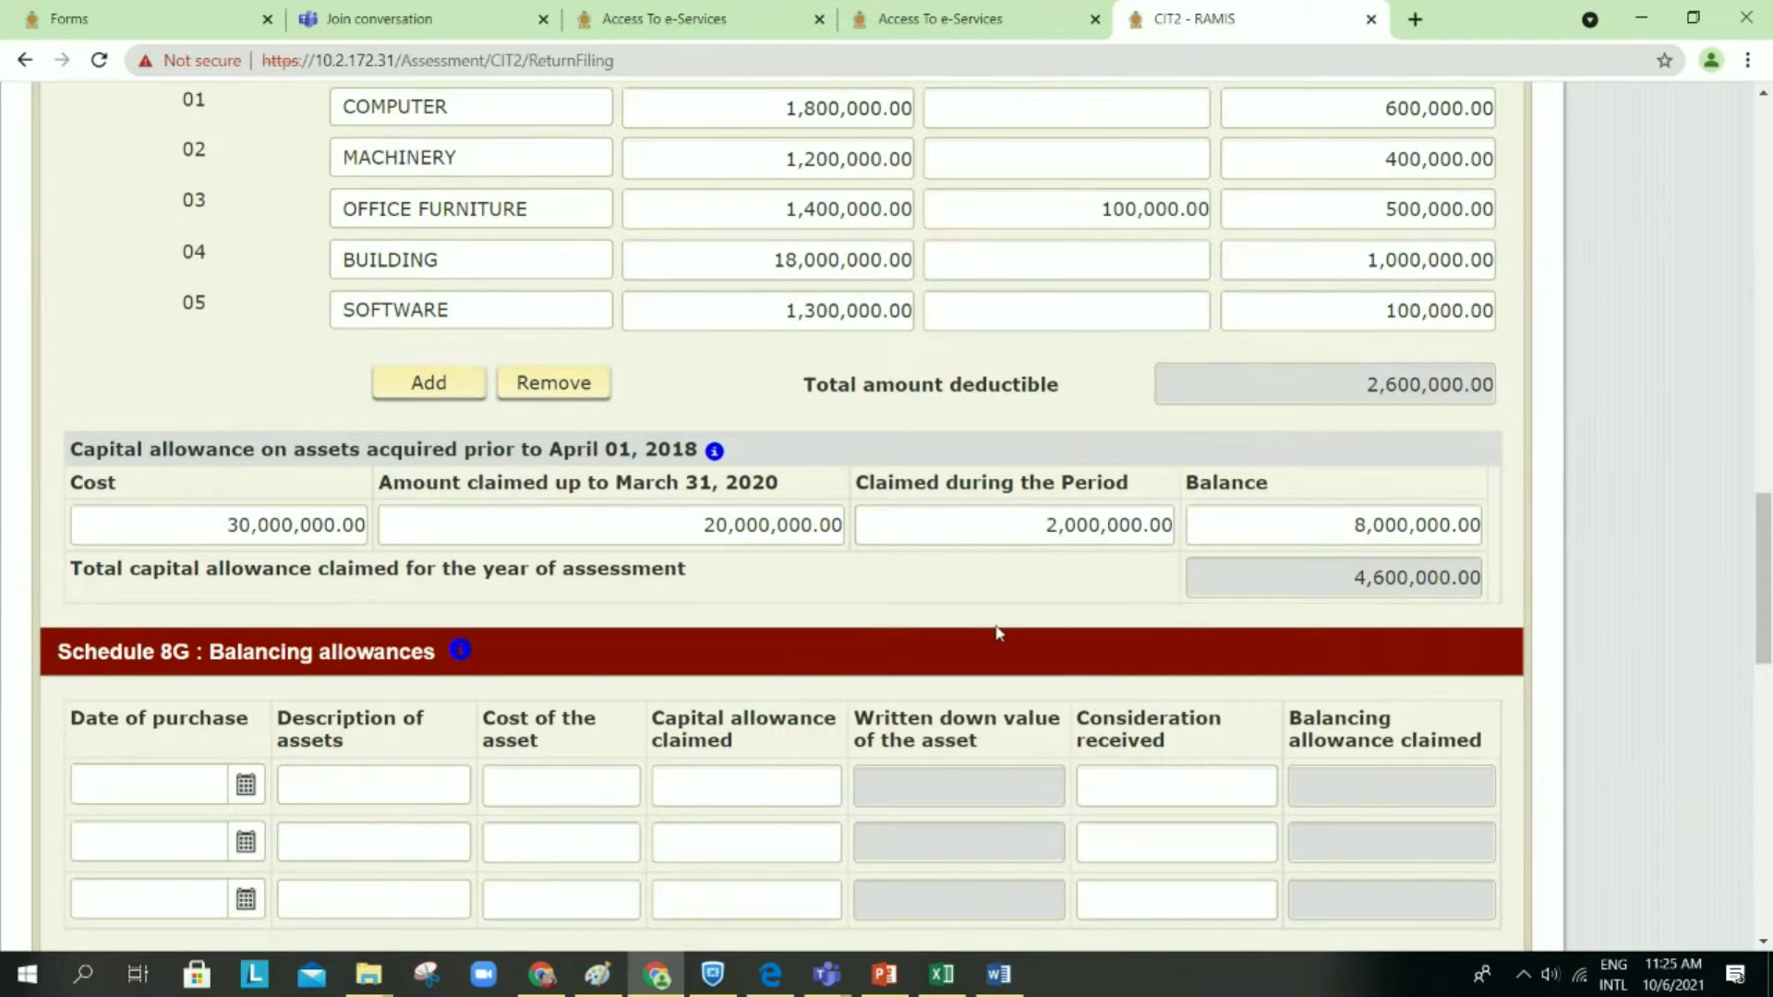
scroll(997, 634, down, 1)
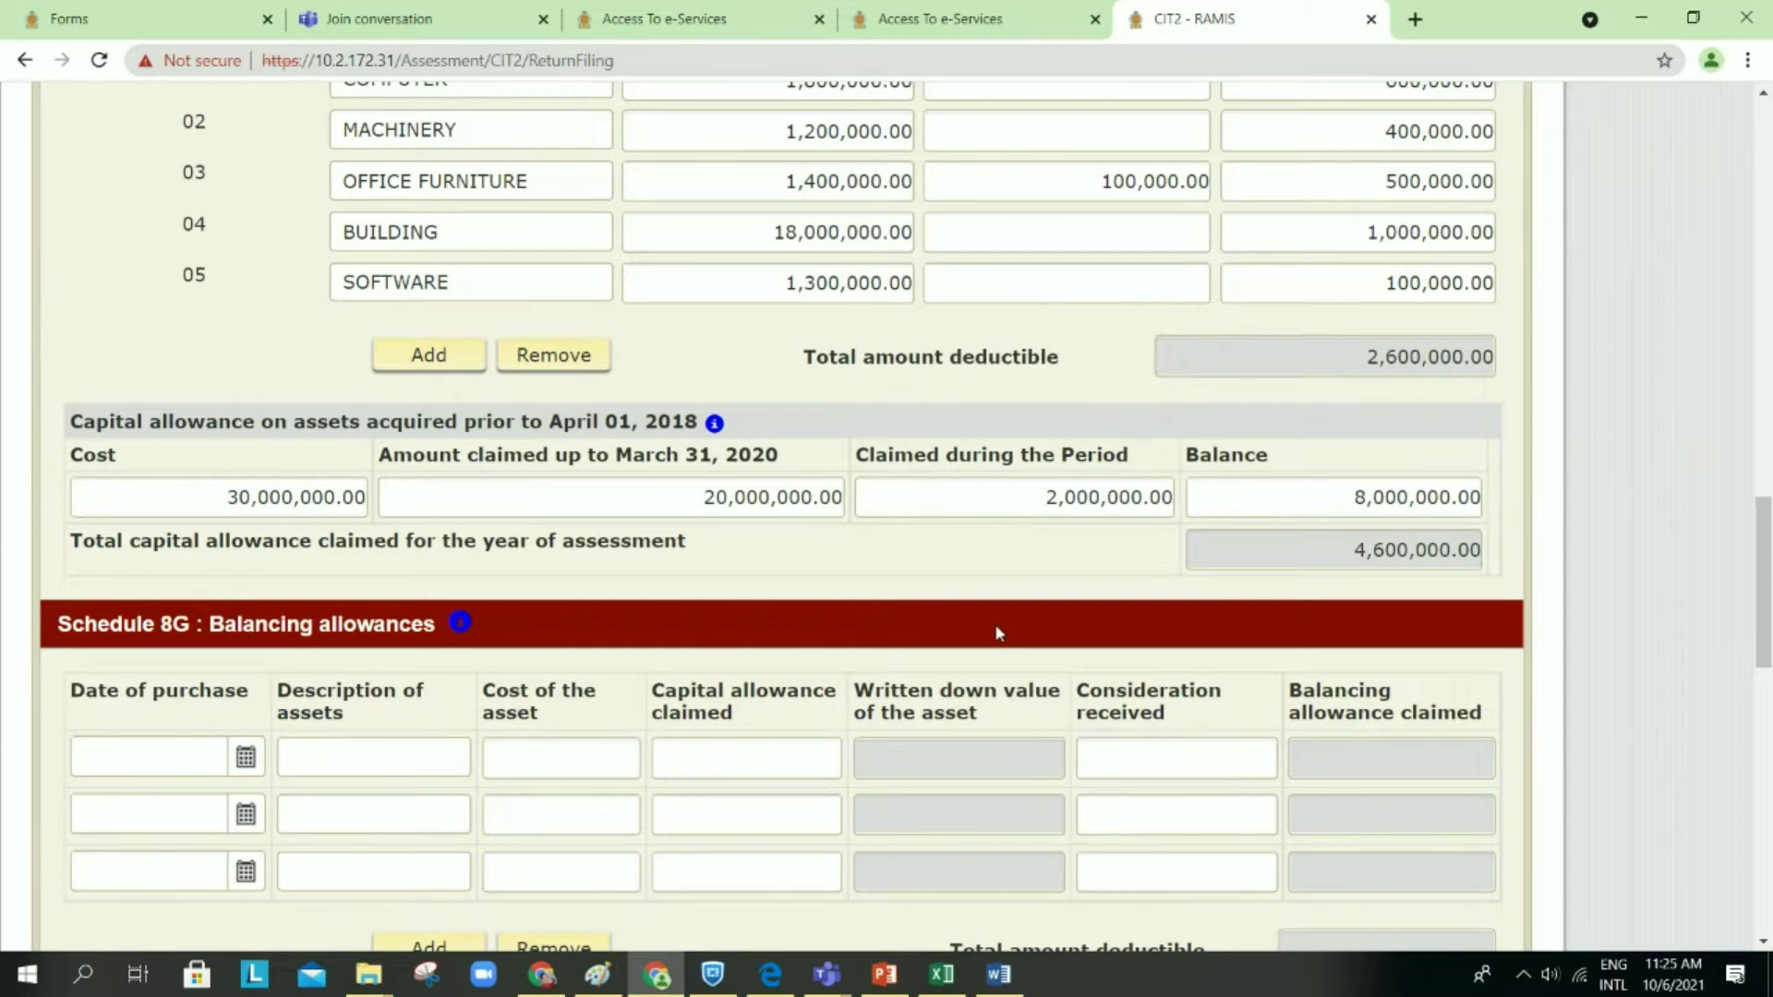
scroll(996, 628, down, 1)
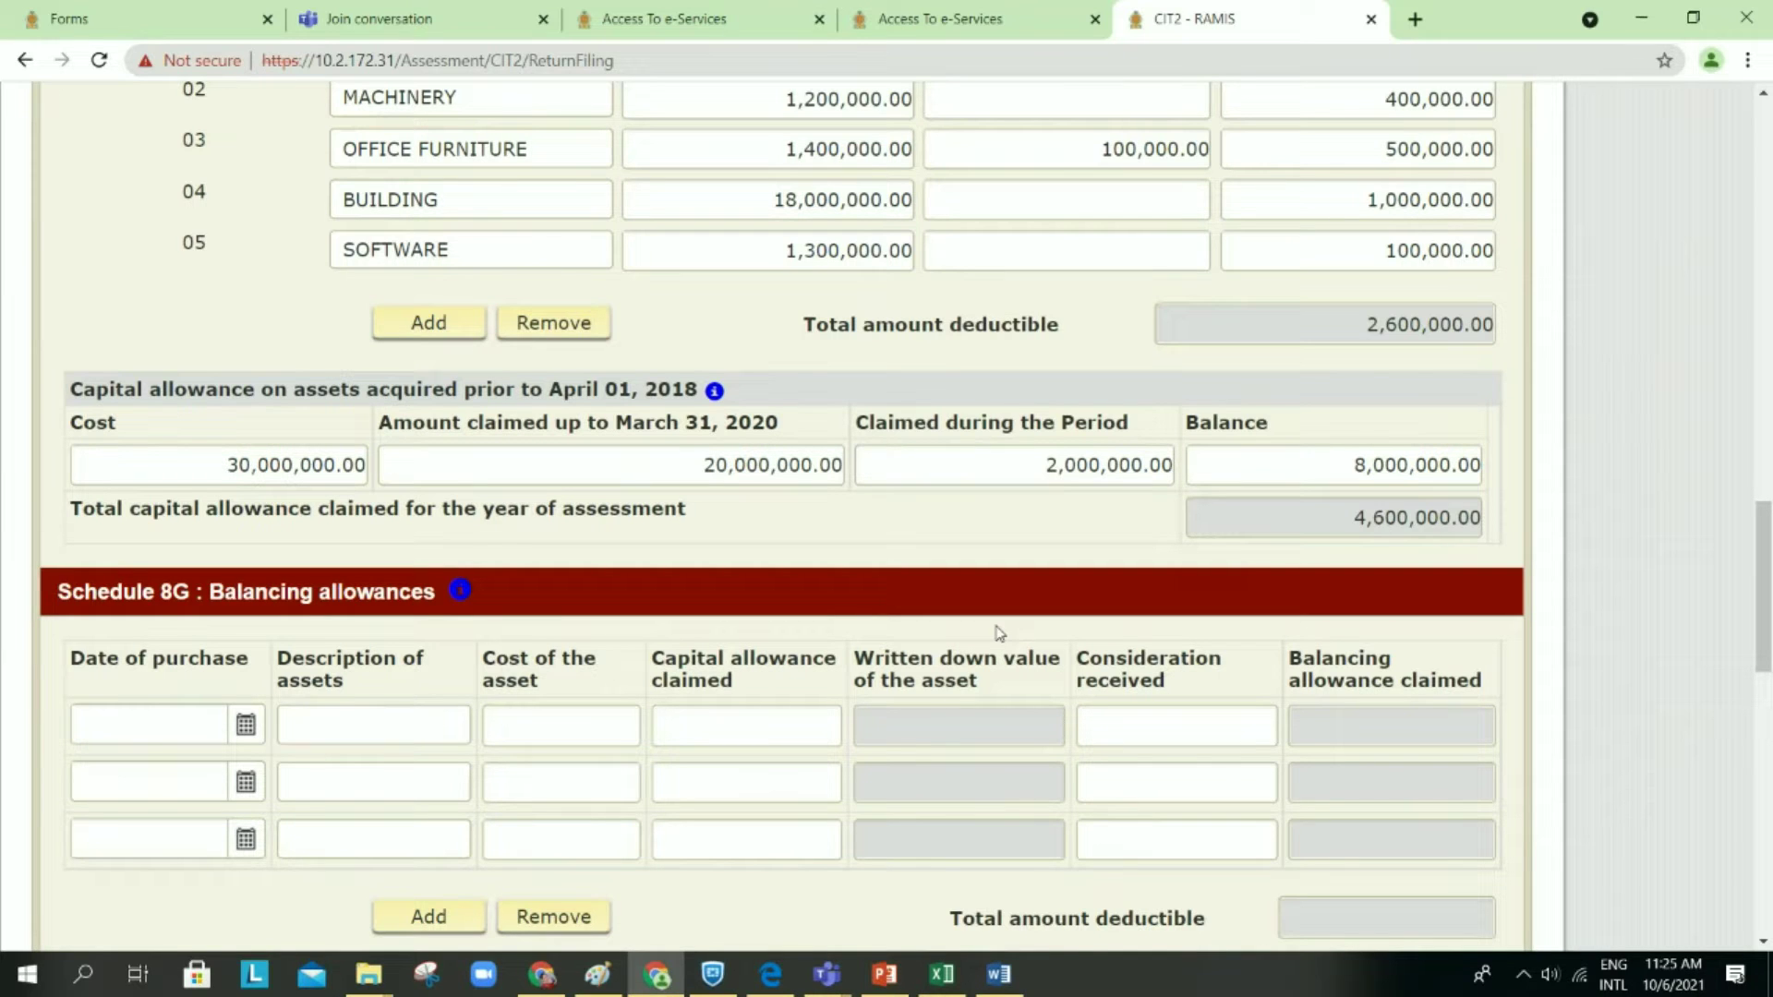
scroll(997, 633, down, 1)
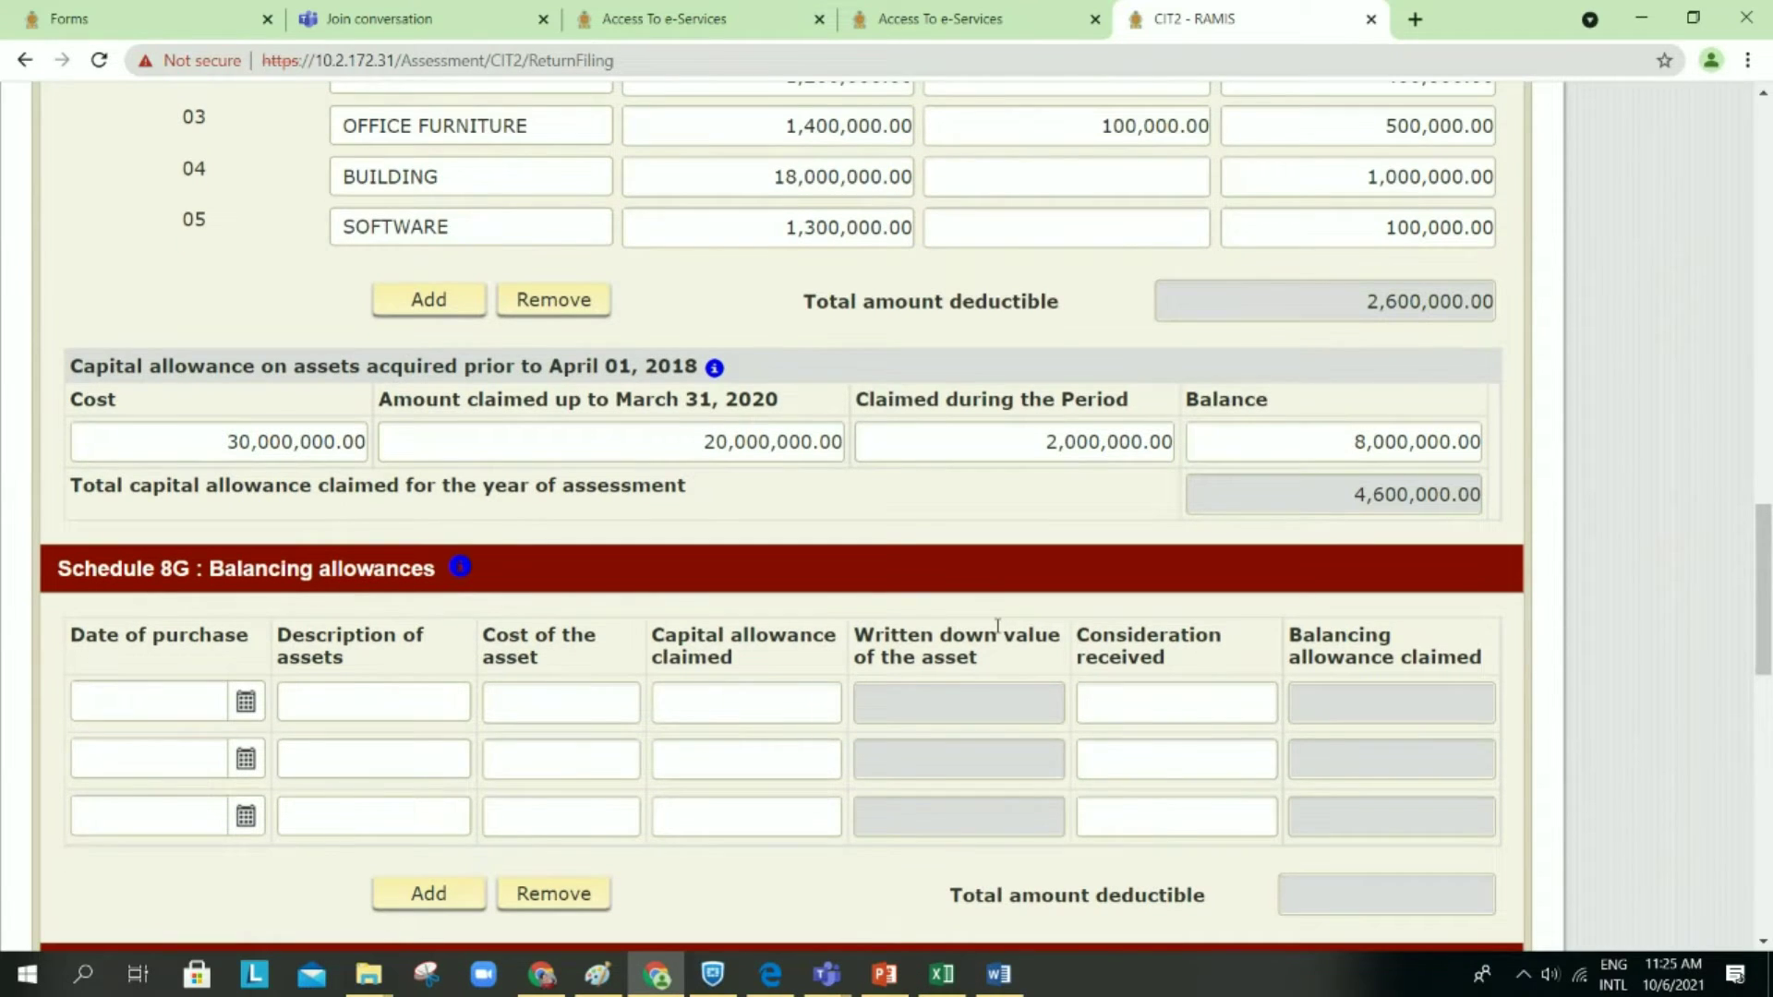
scroll(998, 627, down, 1)
scroll(997, 632, down, 5)
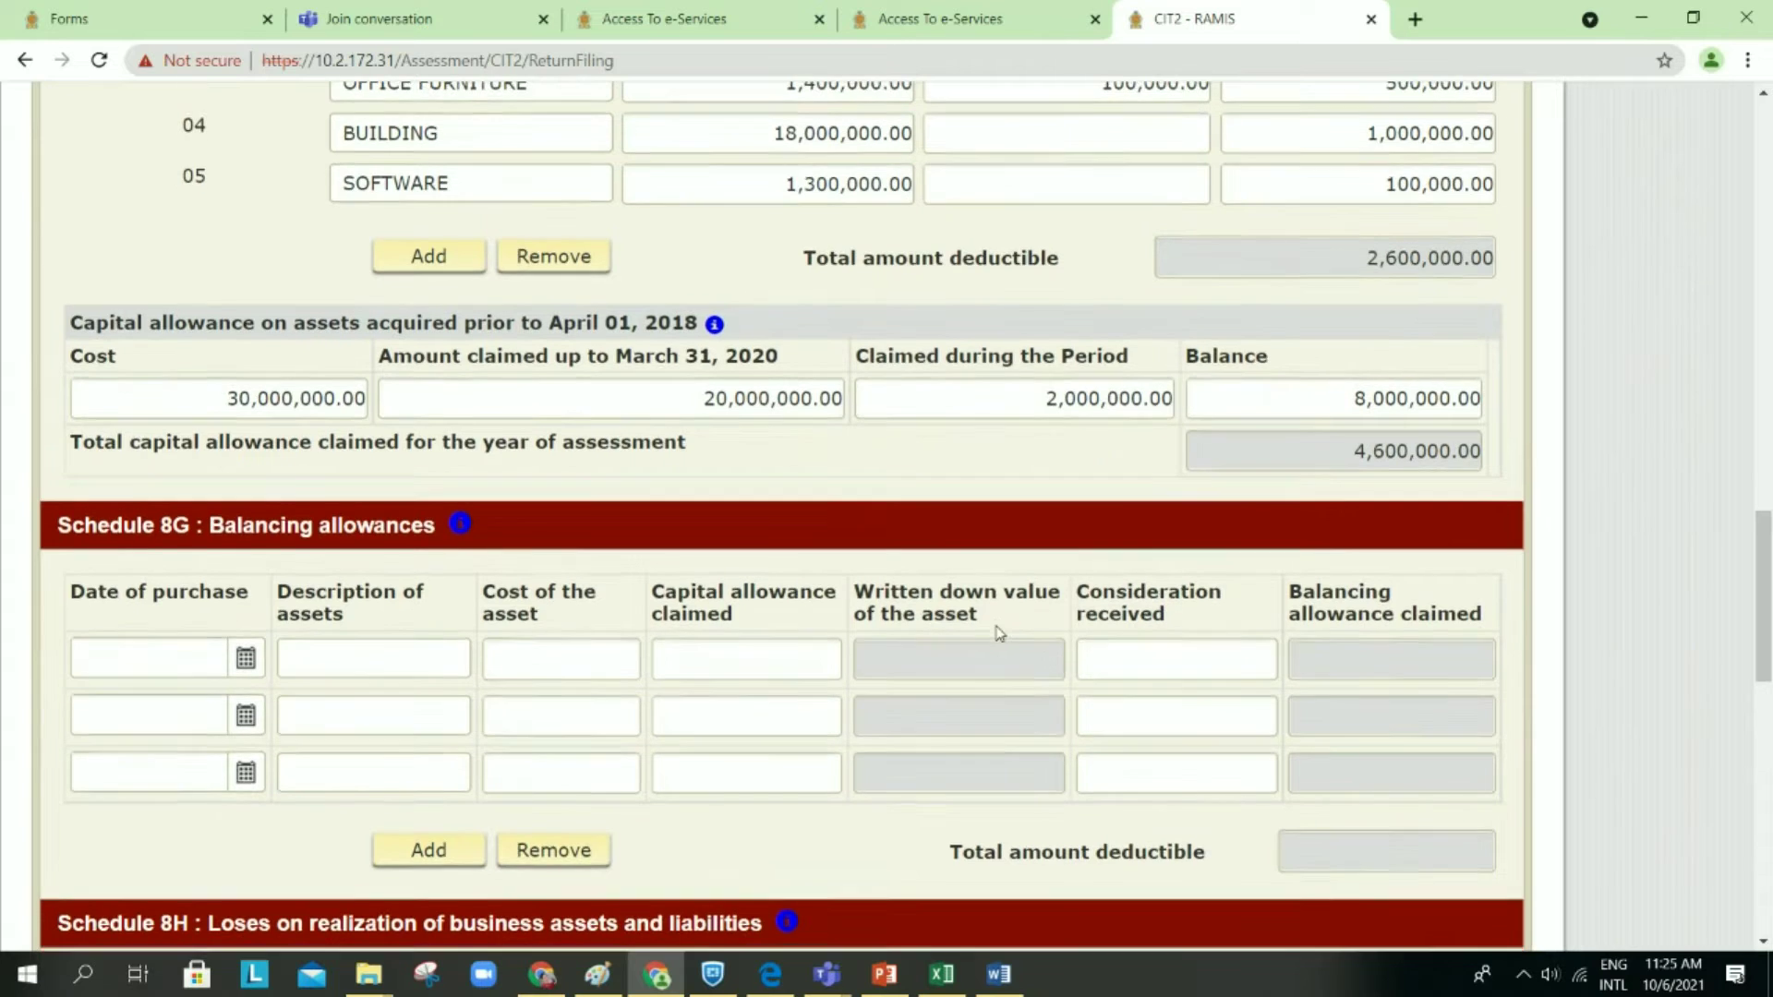
scroll(998, 633, down, 10)
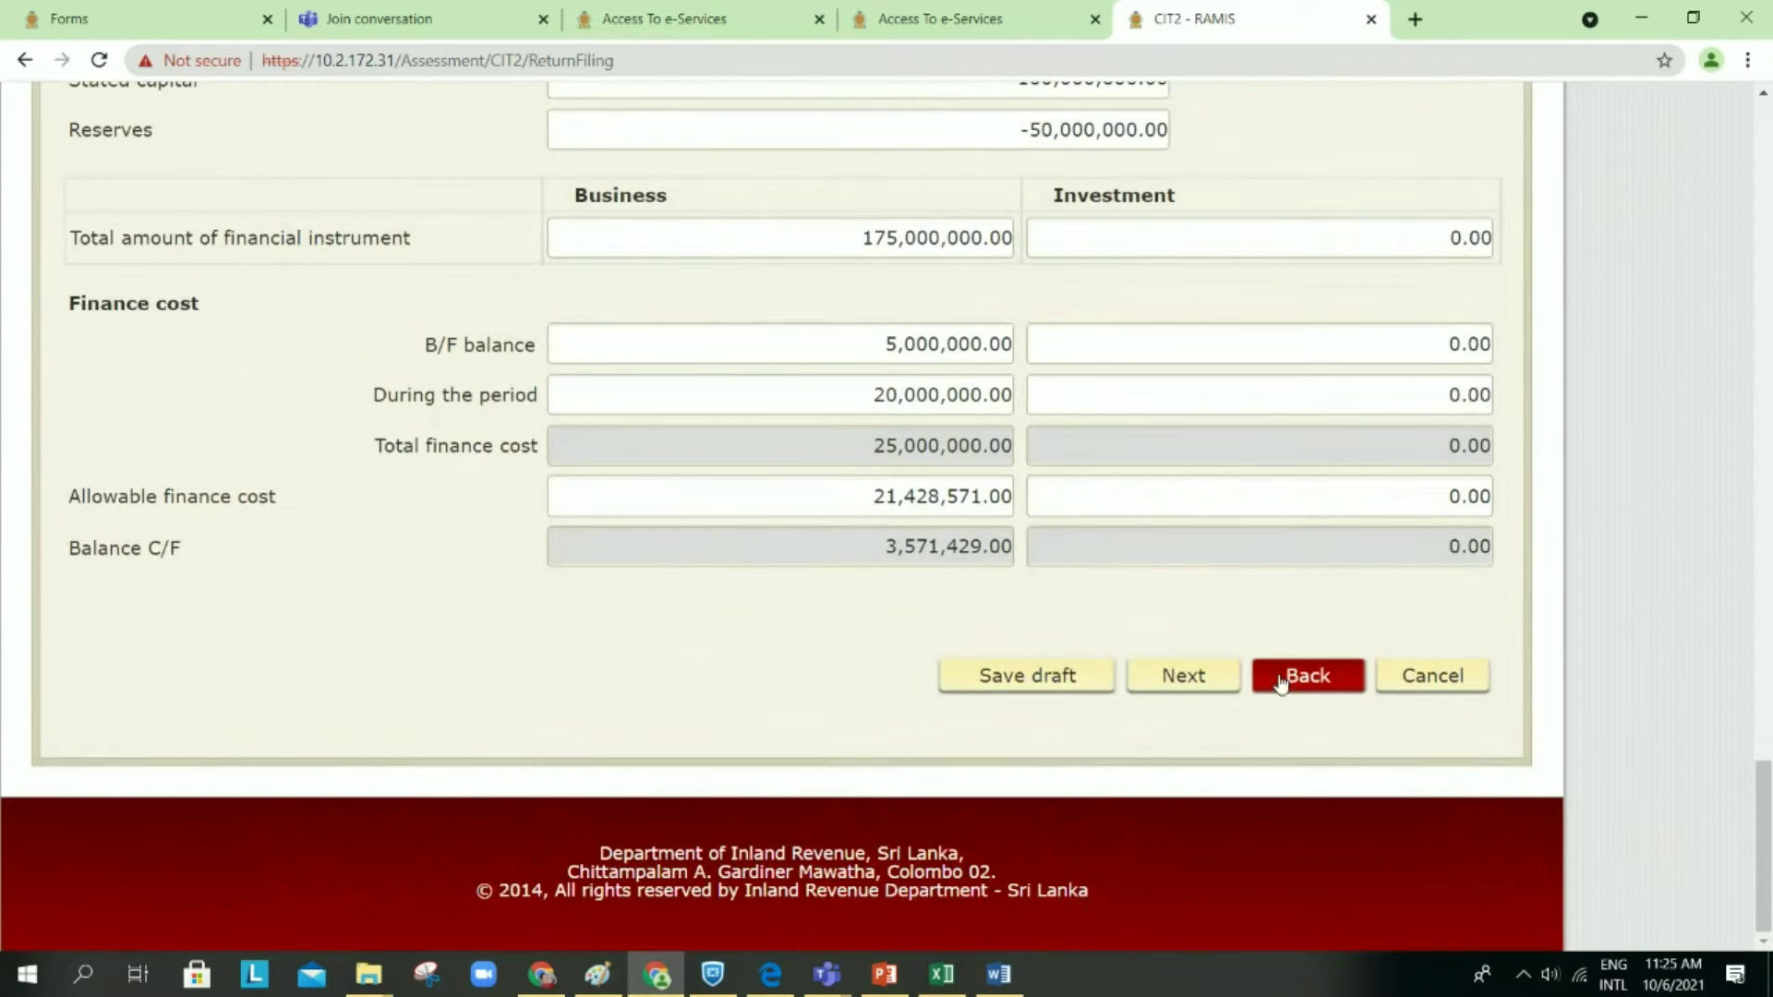
click(1298, 678)
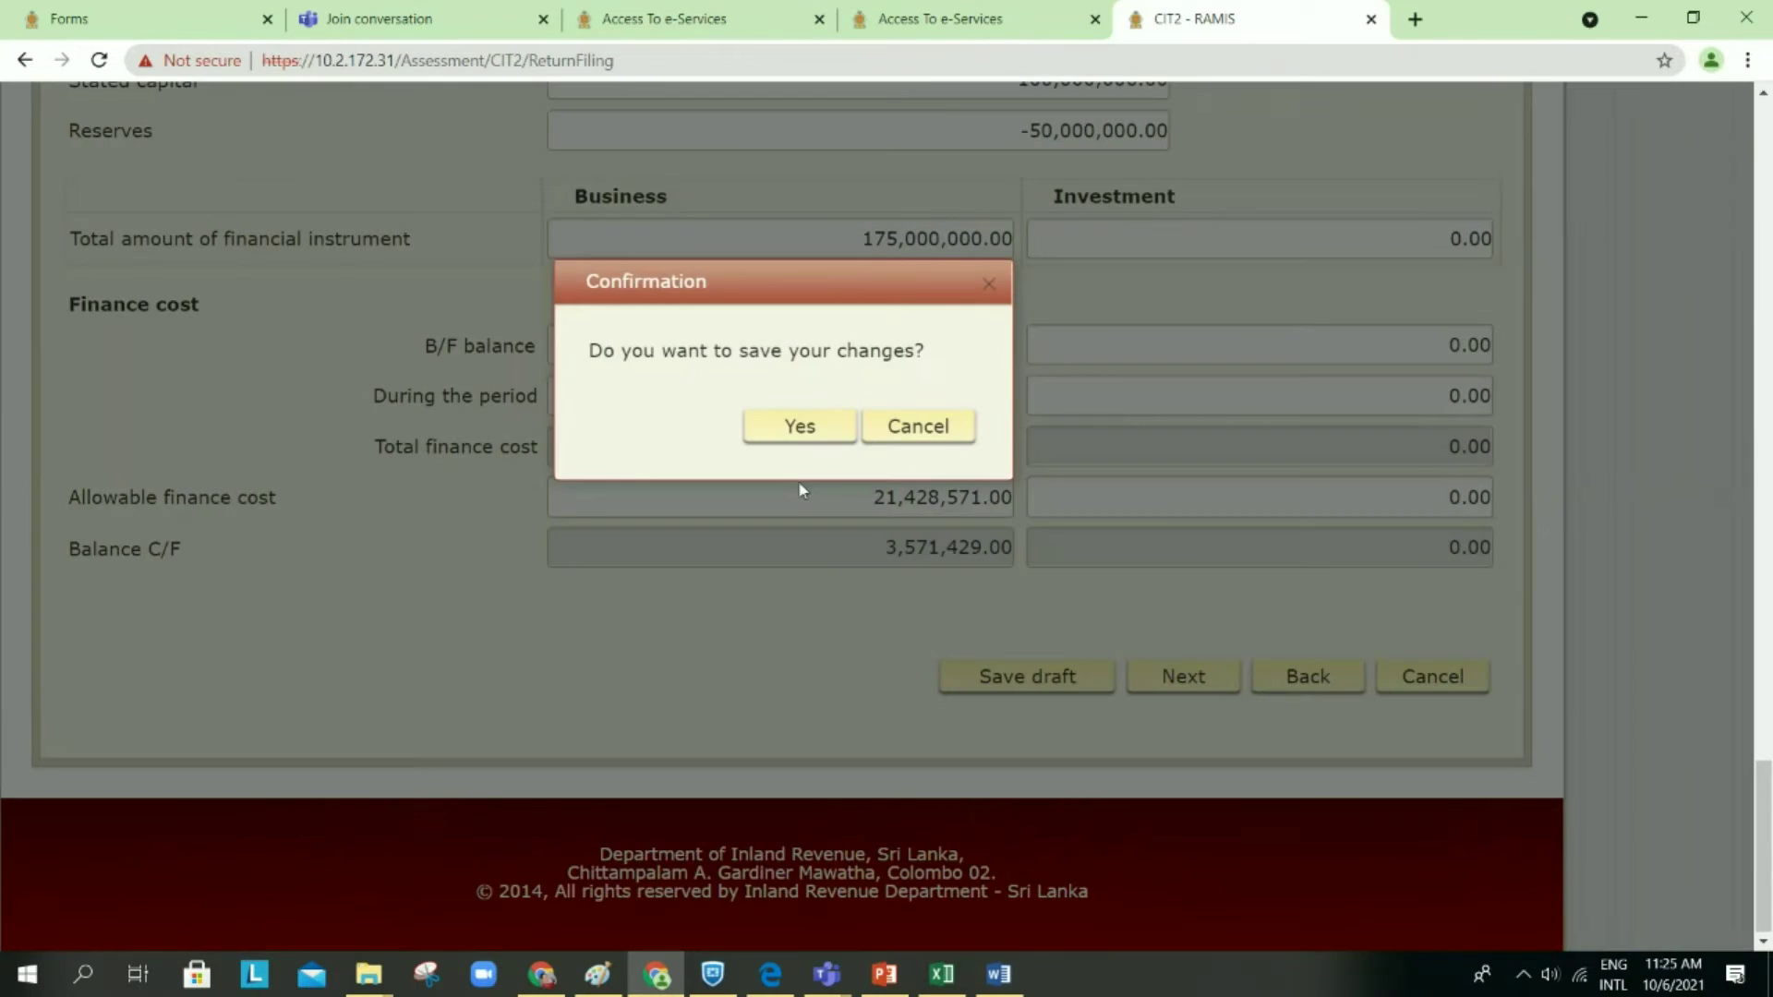
Step: Save the draft twice while stepping back through Schedule 8 (II) to Schedule 8 (I)
click(807, 434)
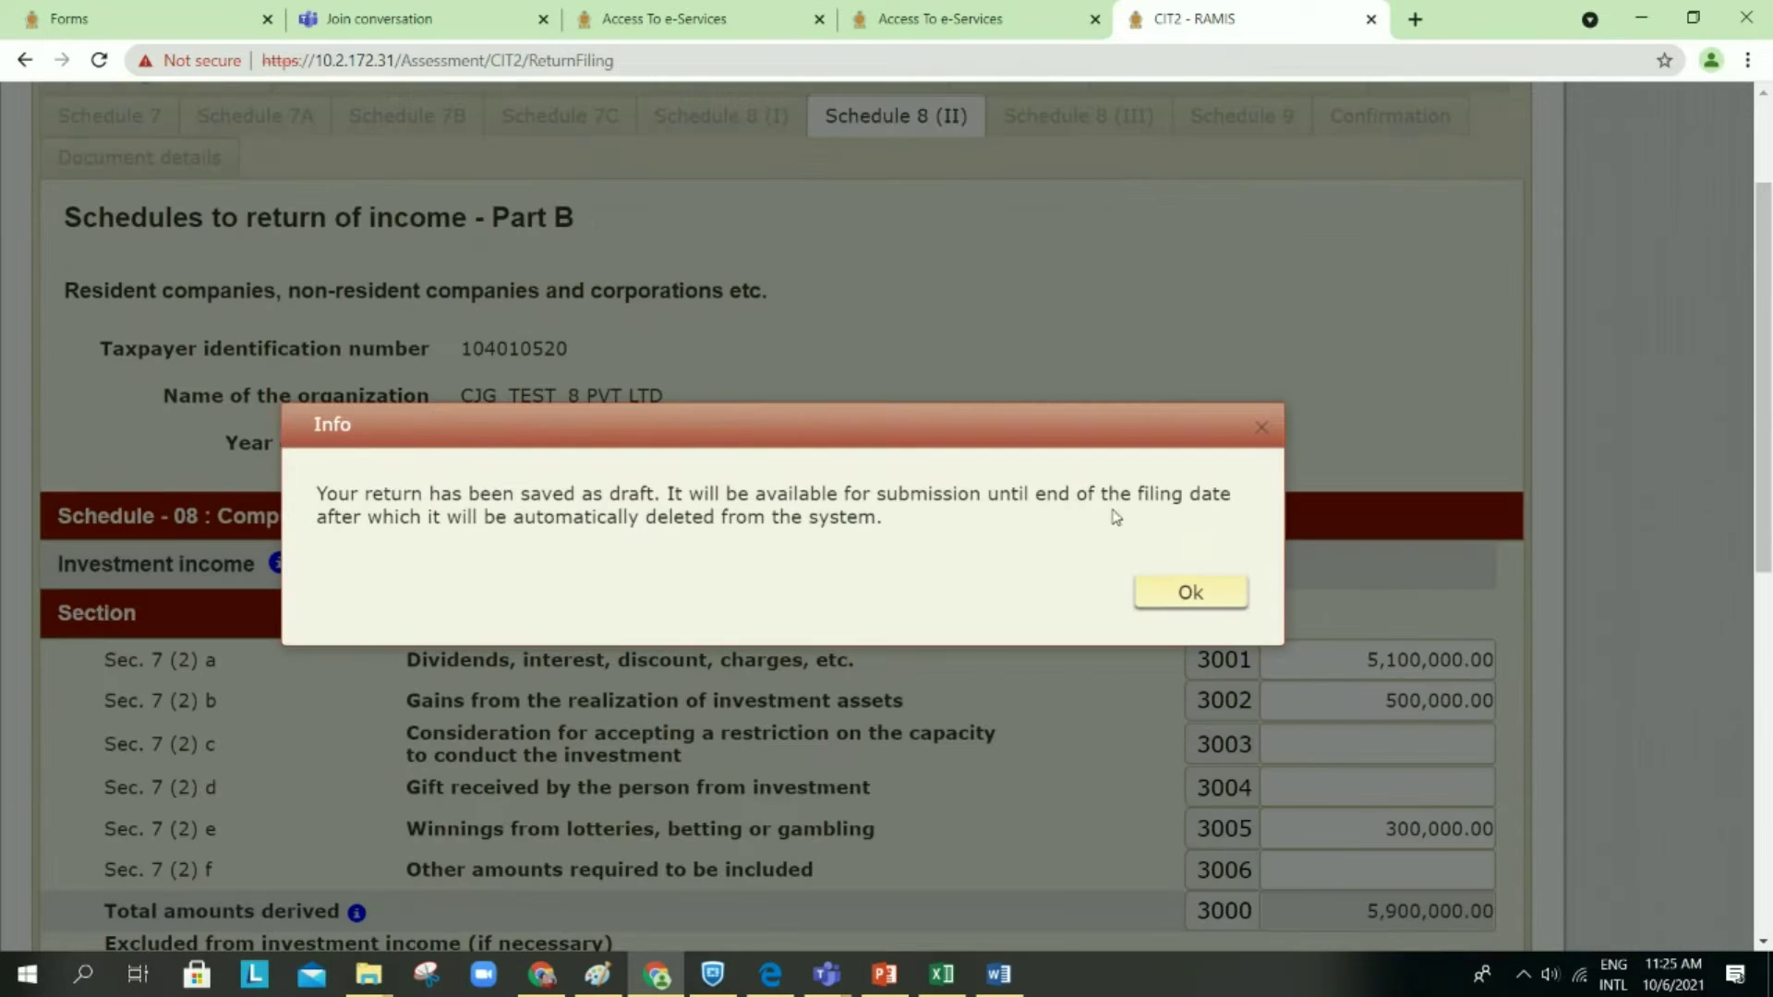
click(1163, 591)
scroll(1167, 586, down, 10)
click(1306, 677)
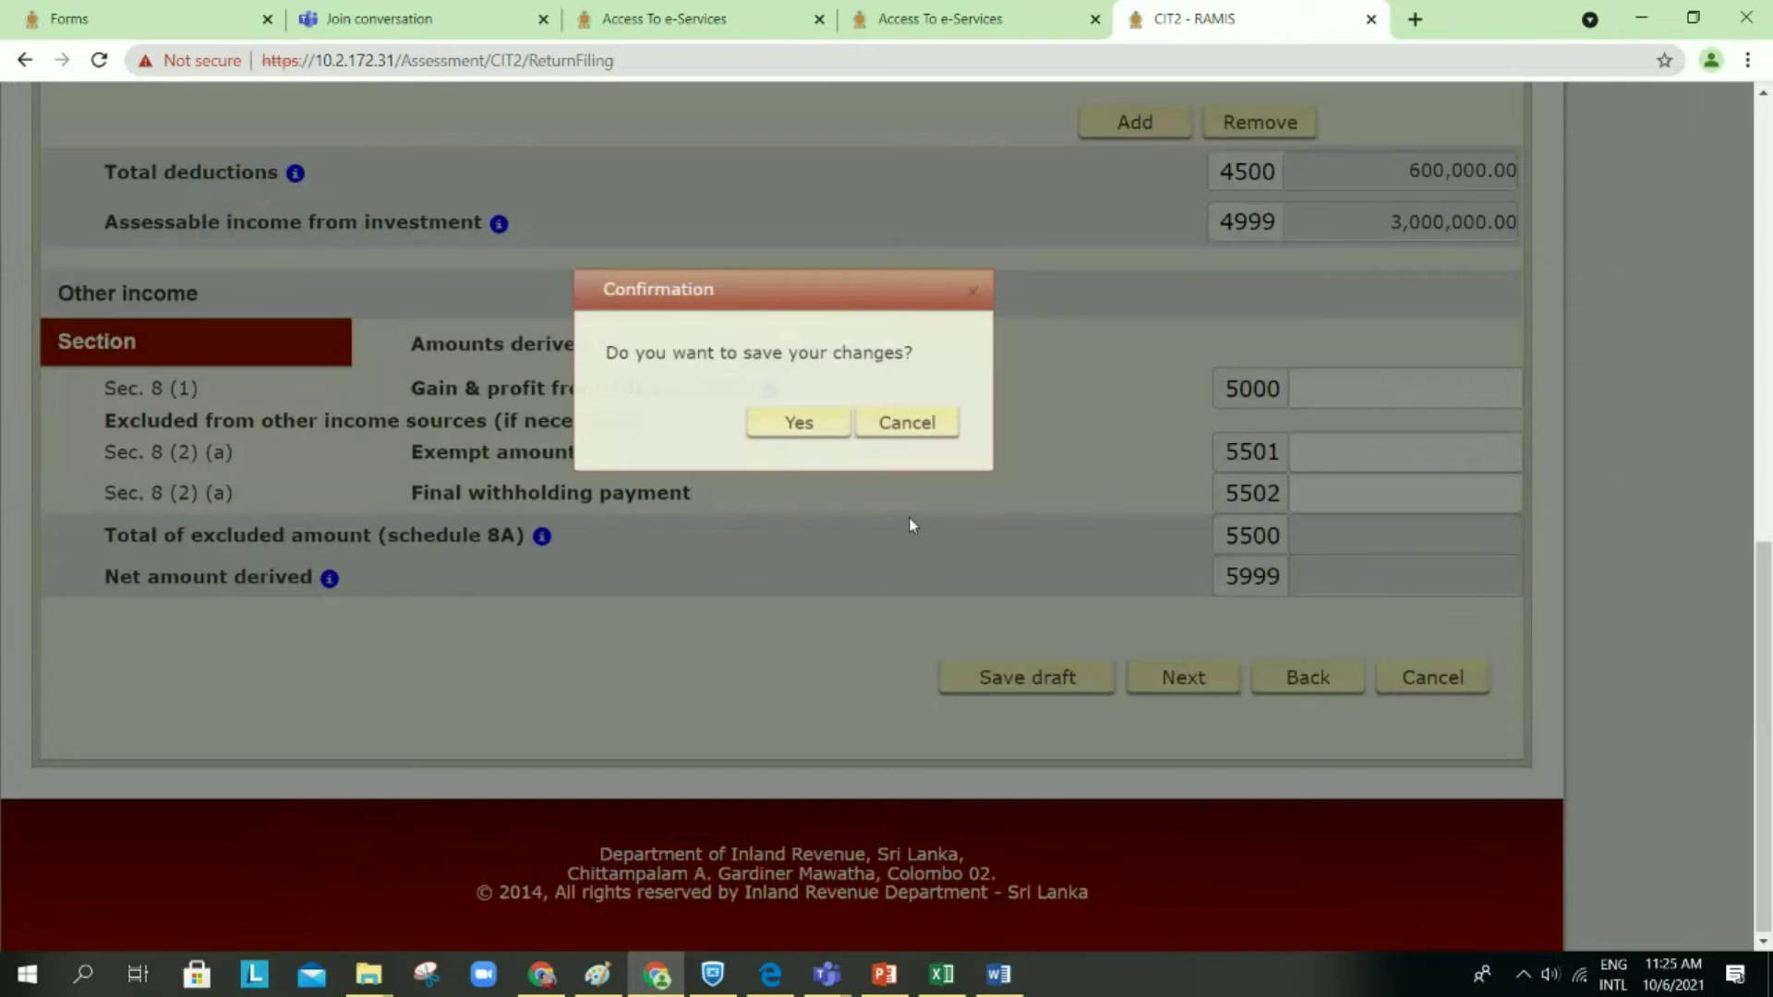
click(805, 436)
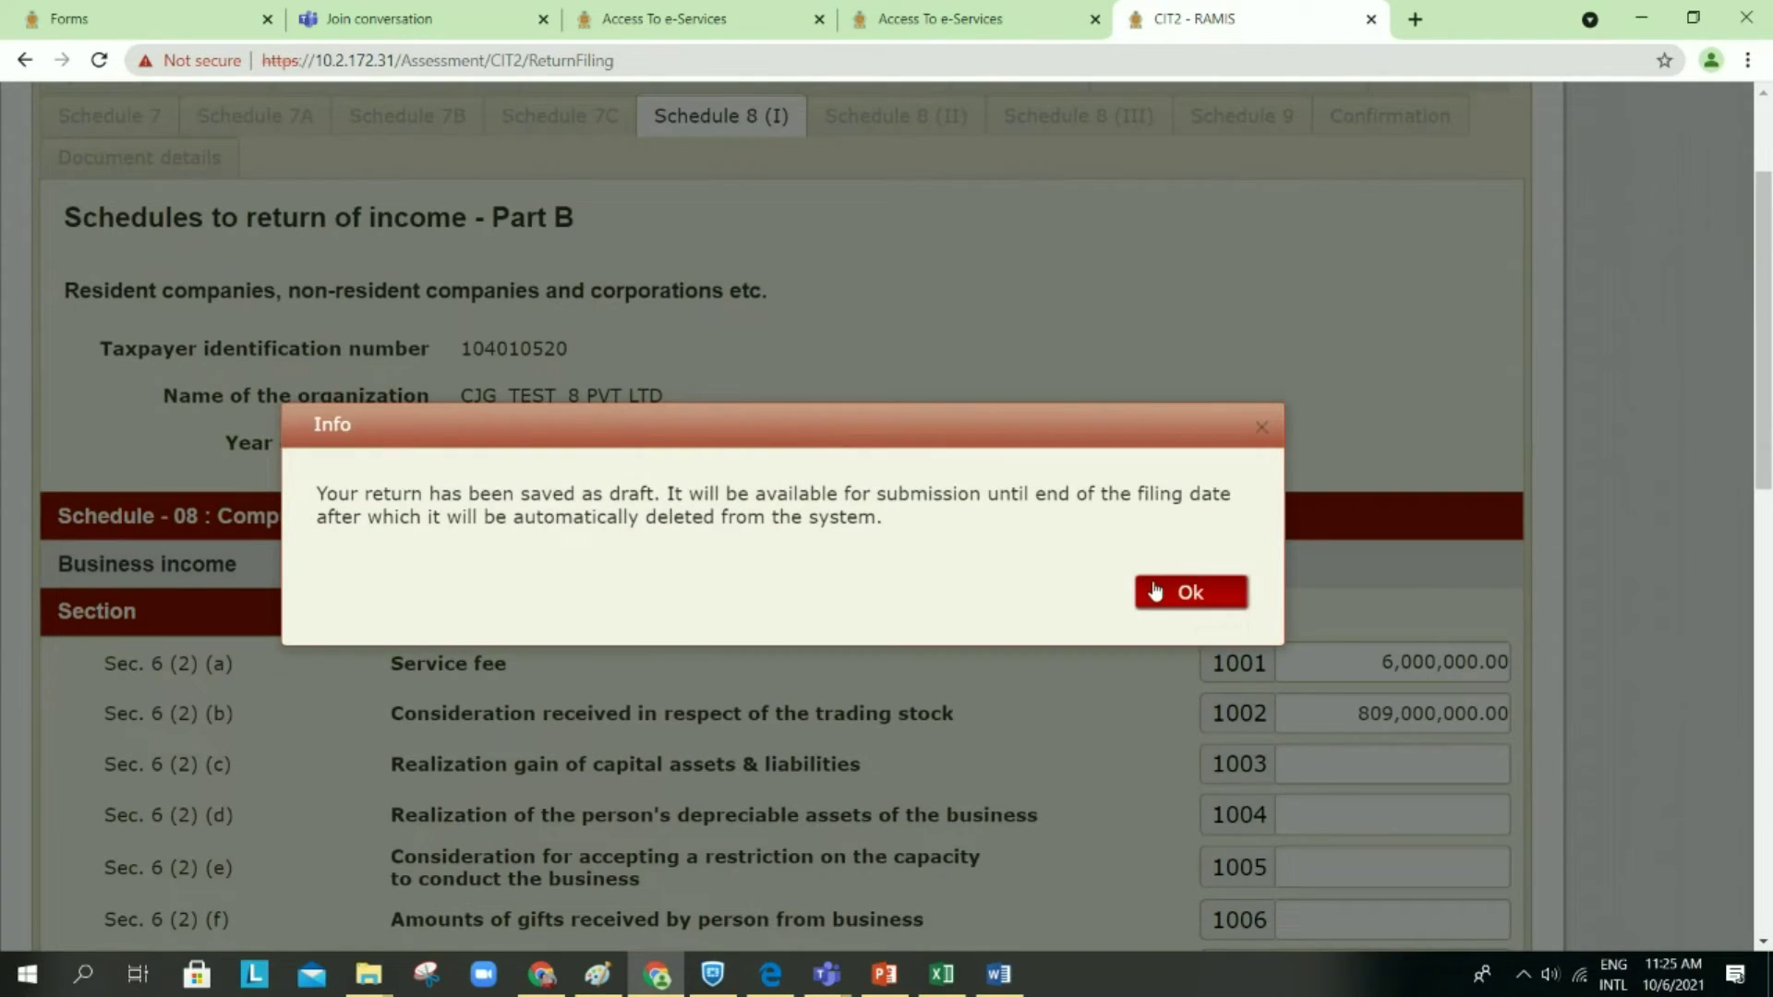
click(1159, 594)
scroll(1037, 534, down, 10)
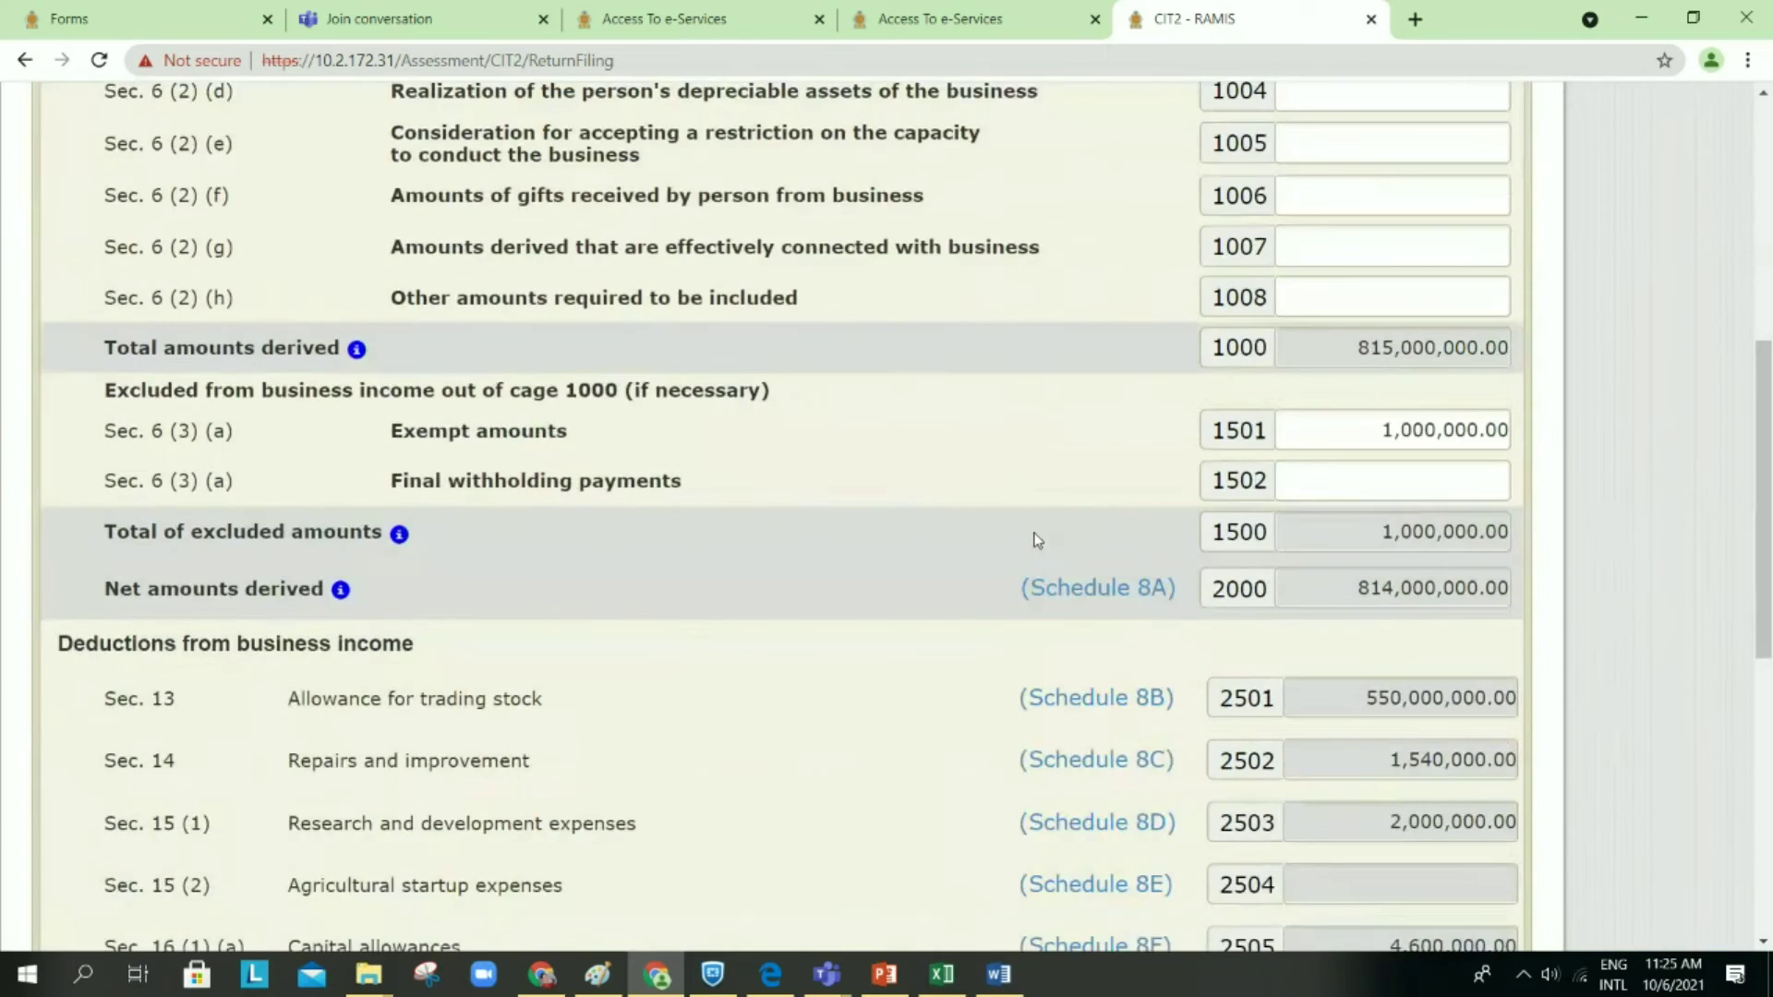
Step: Check the capital allowances amount in field 2505
scroll(1035, 539, down, 4)
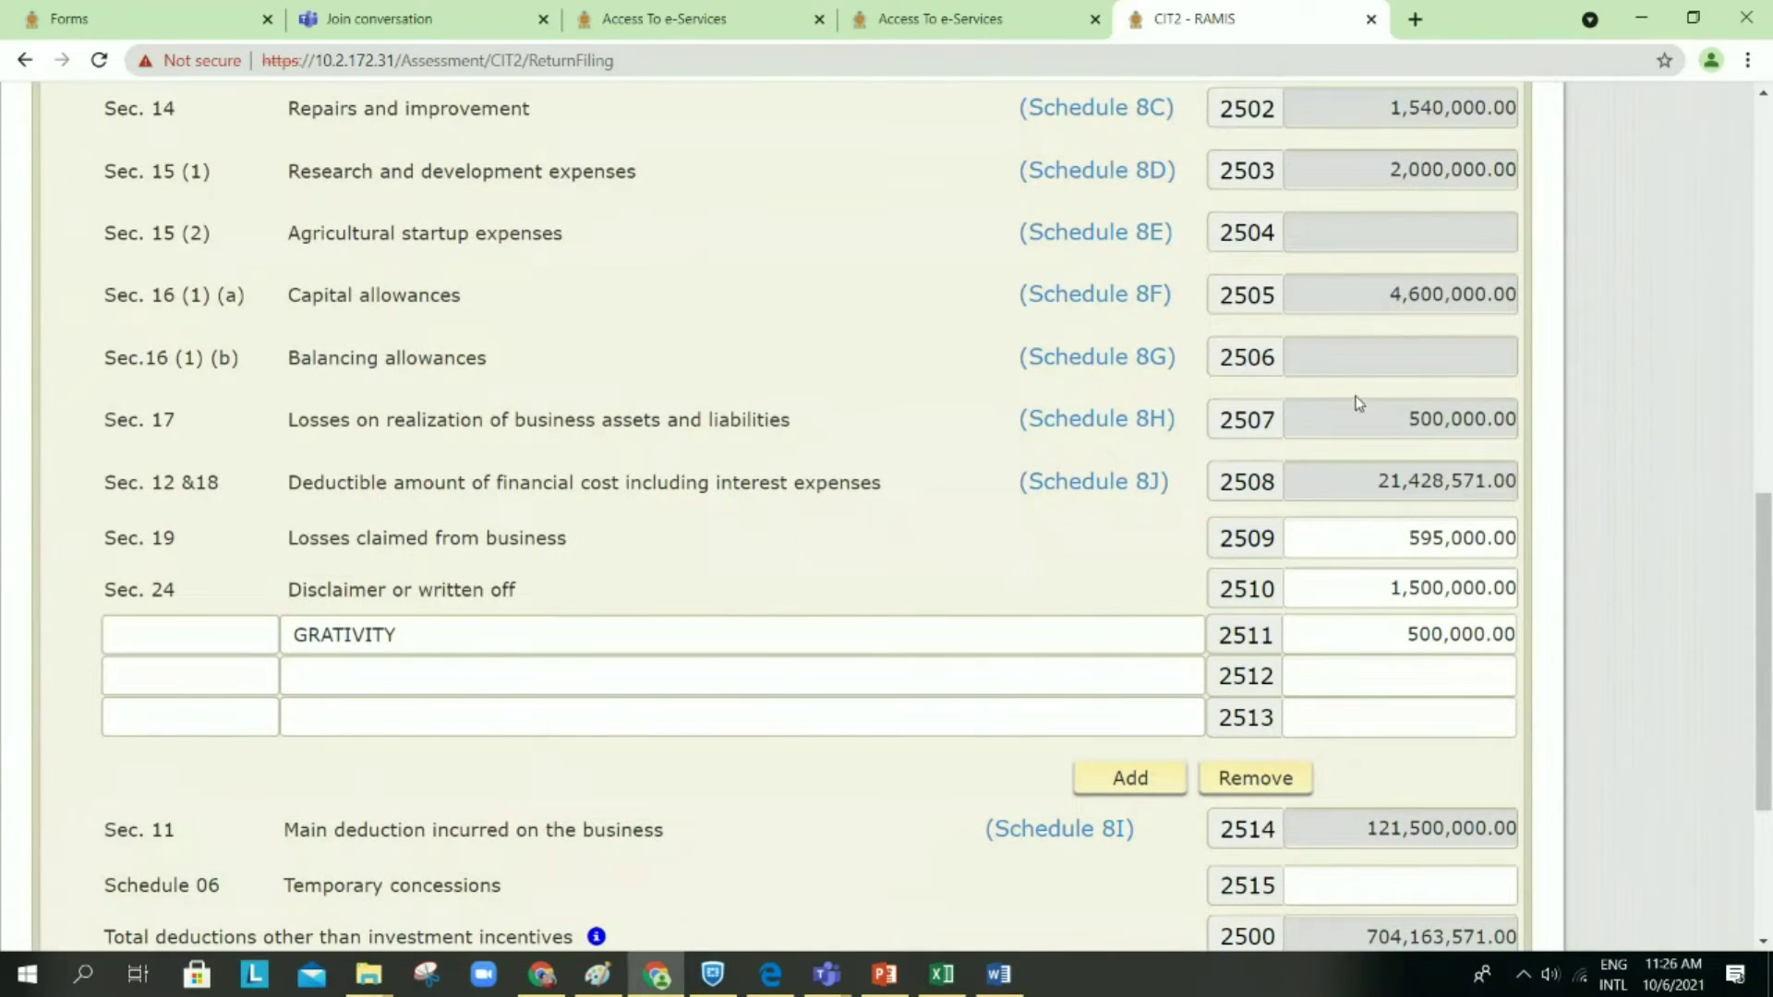
drag(1377, 298, 1517, 296)
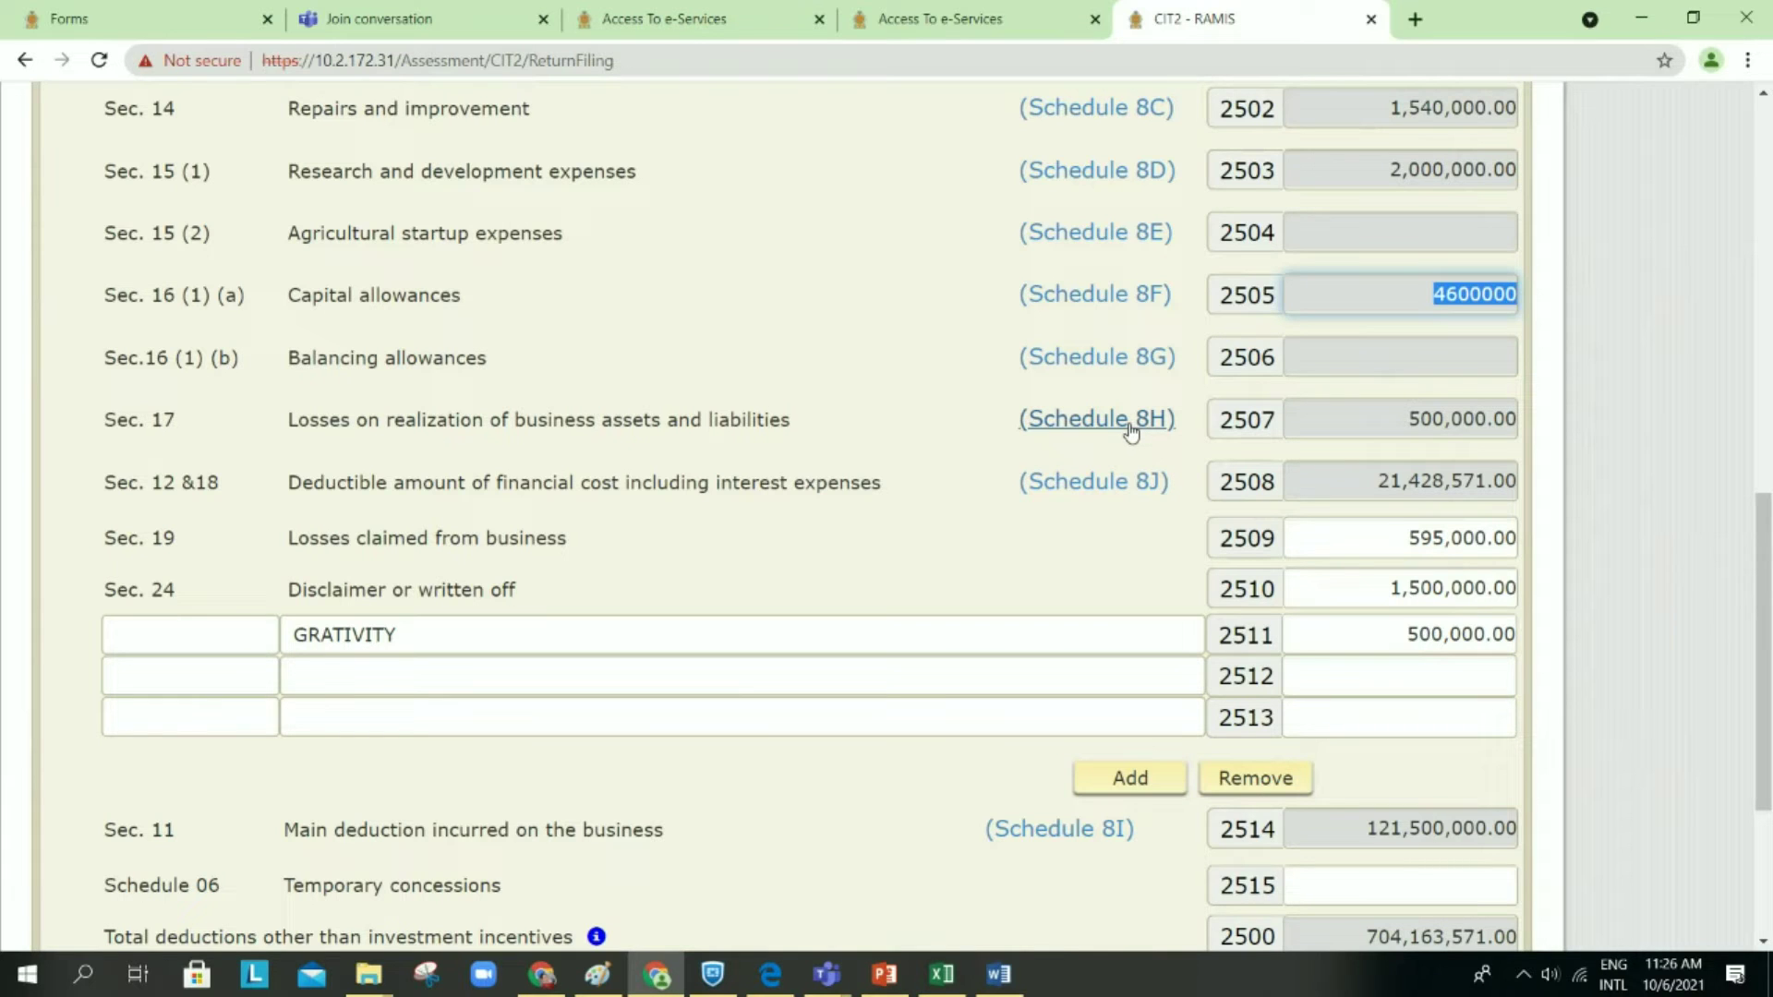
key(Tab)
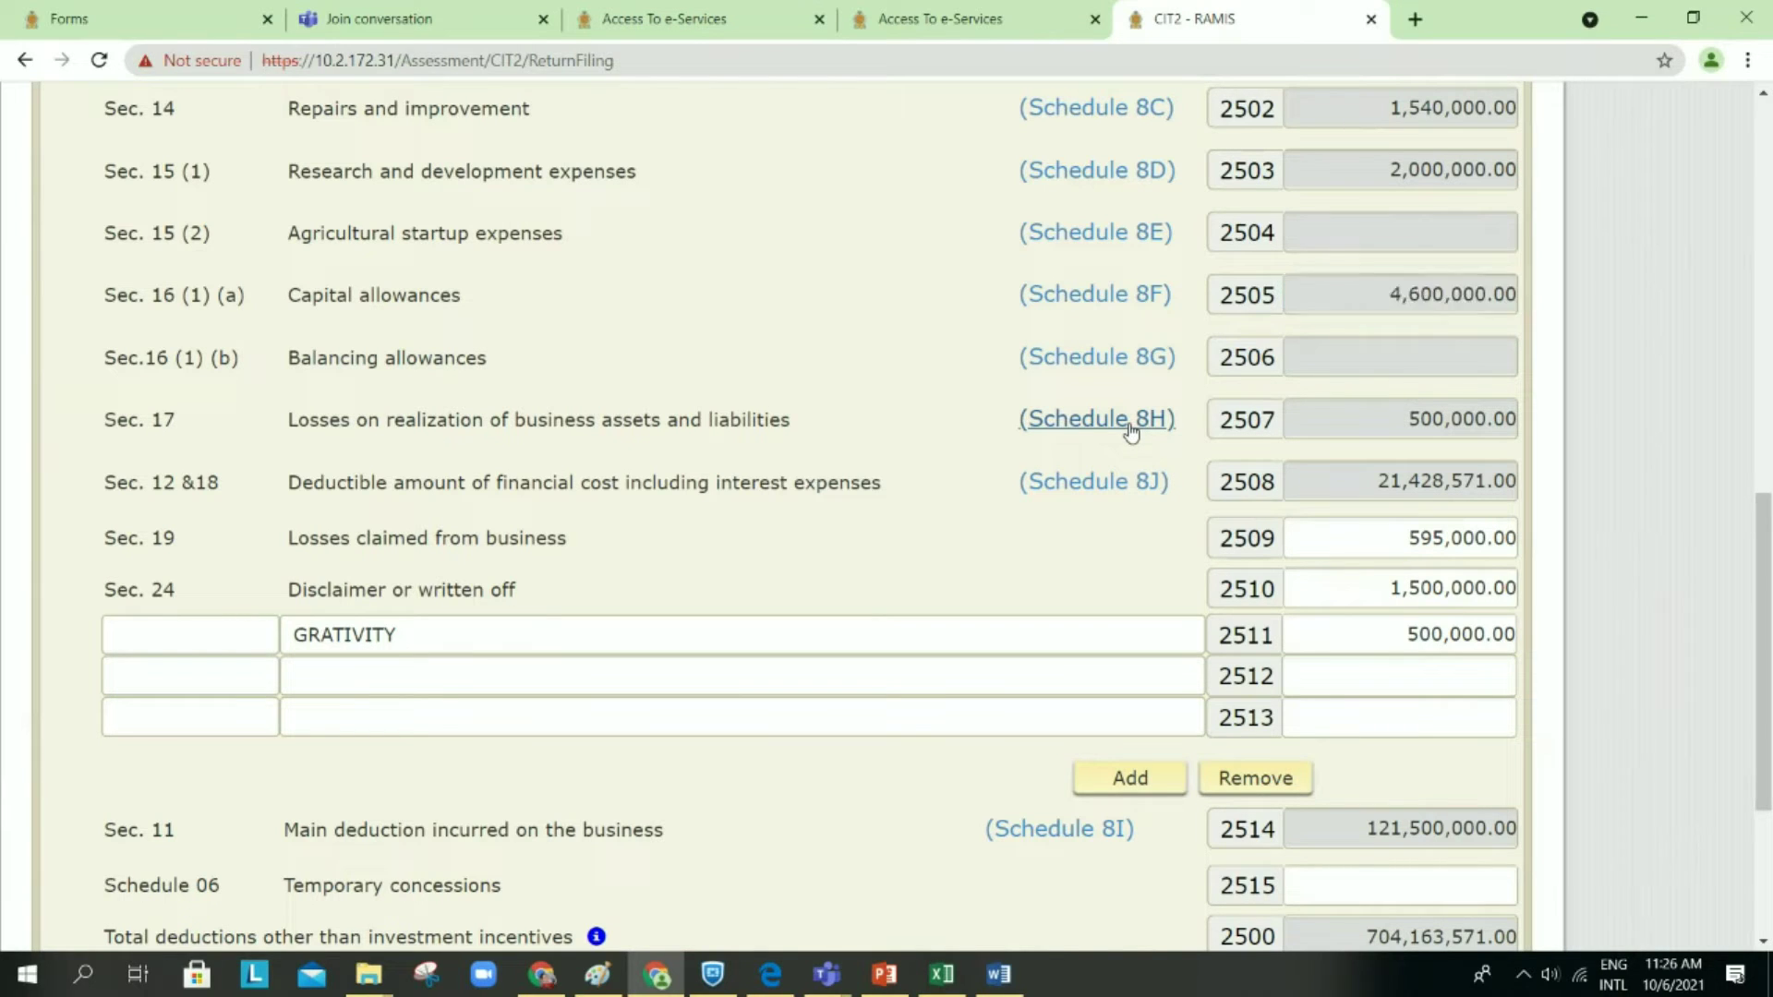
Step: Open the Schedule 8H loss details, scroll down to Schedule 8J, and go Back
click(1128, 423)
scroll(1032, 476, up, 4)
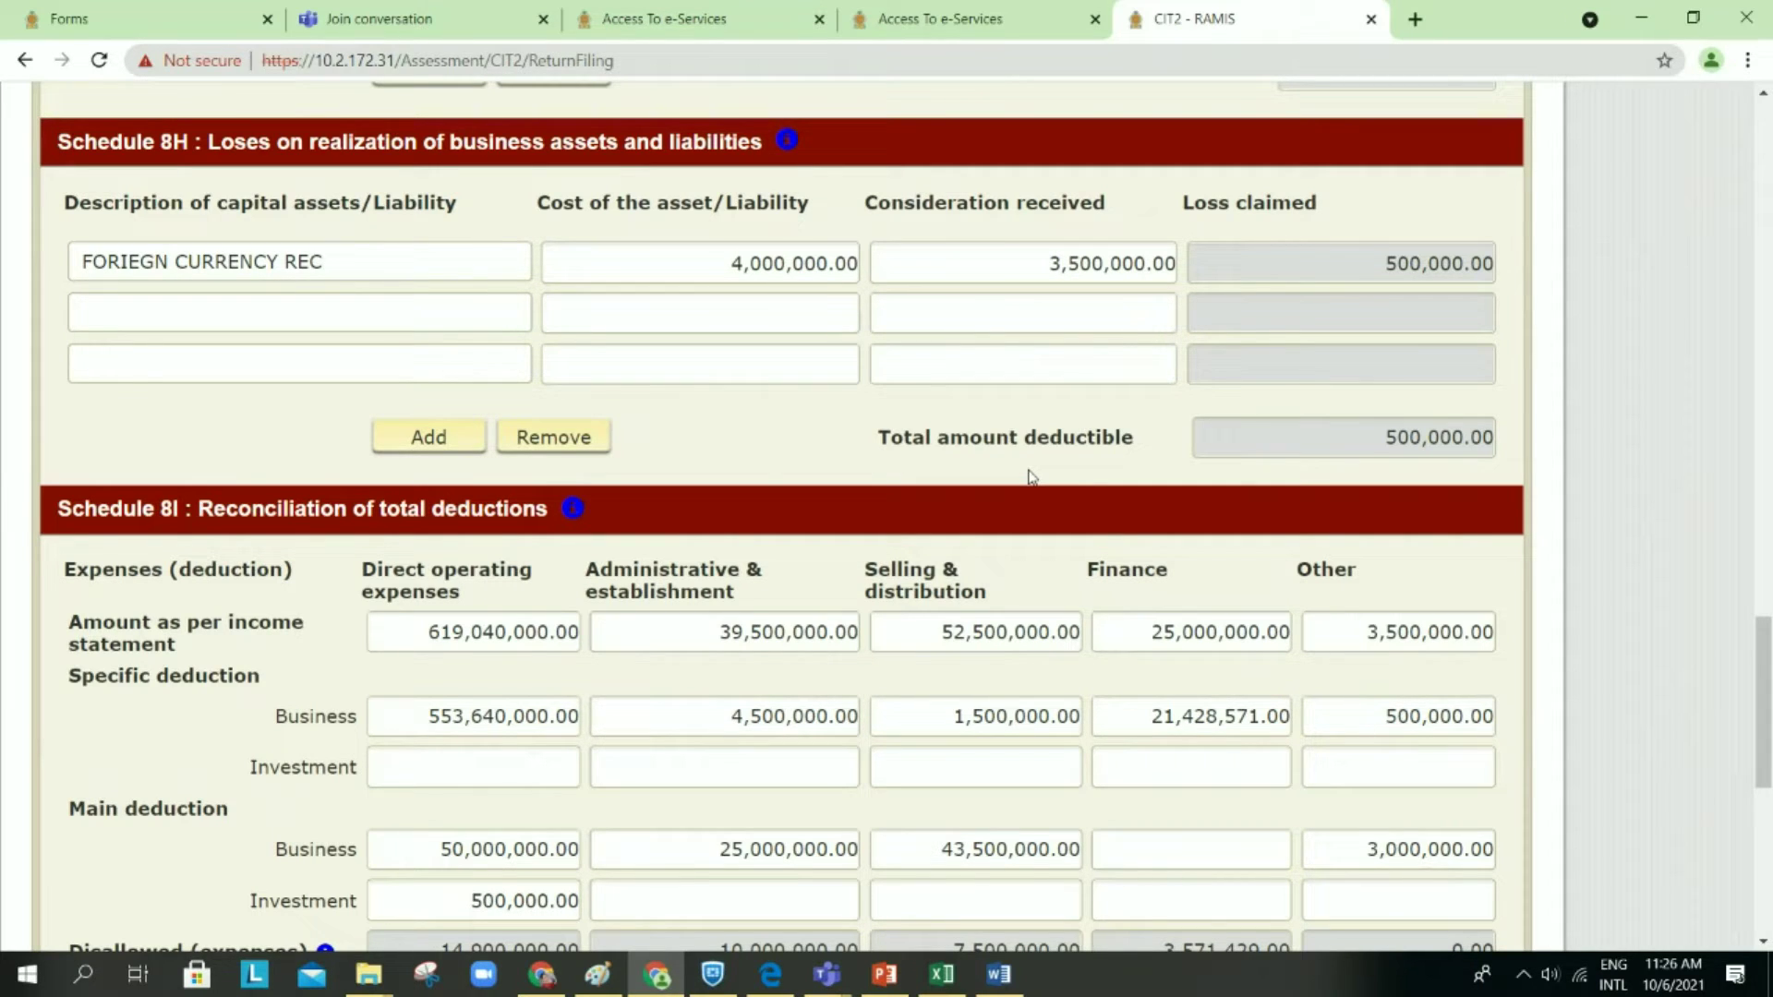
scroll(1032, 476, down, 1)
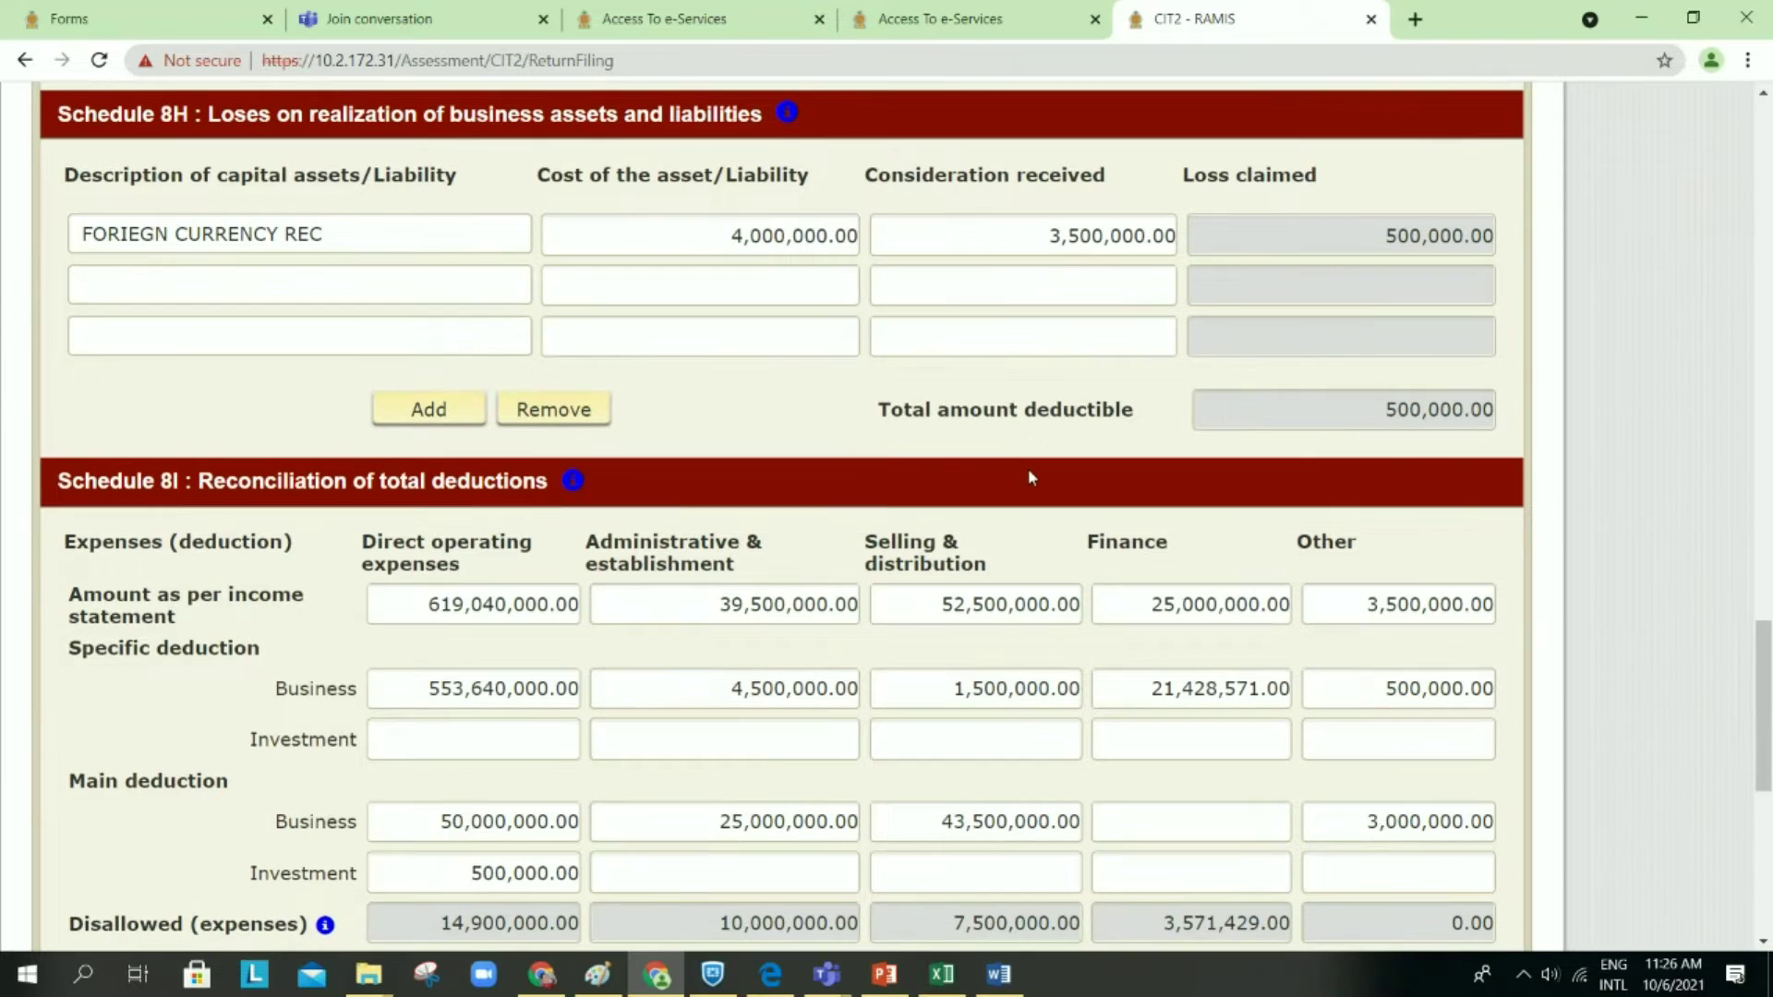
scroll(1032, 477, down, 1)
scroll(1031, 476, down, 1)
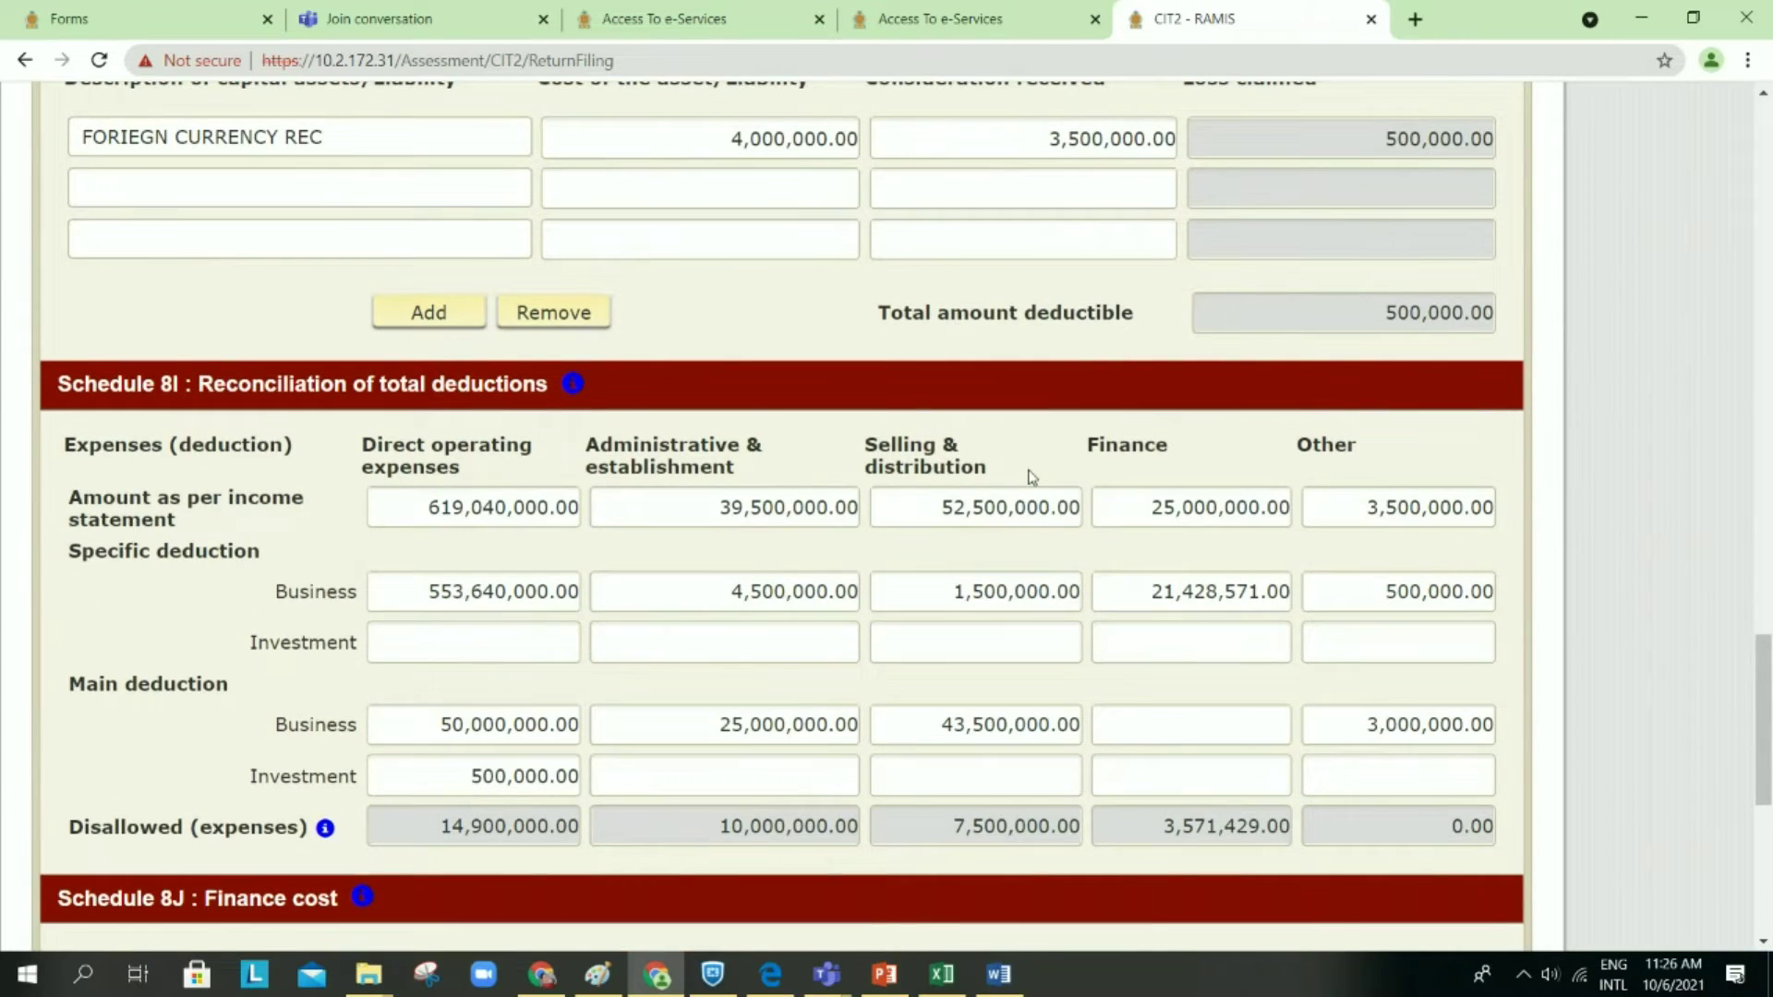
scroll(1032, 475, down, 9)
scroll(1032, 476, down, 2)
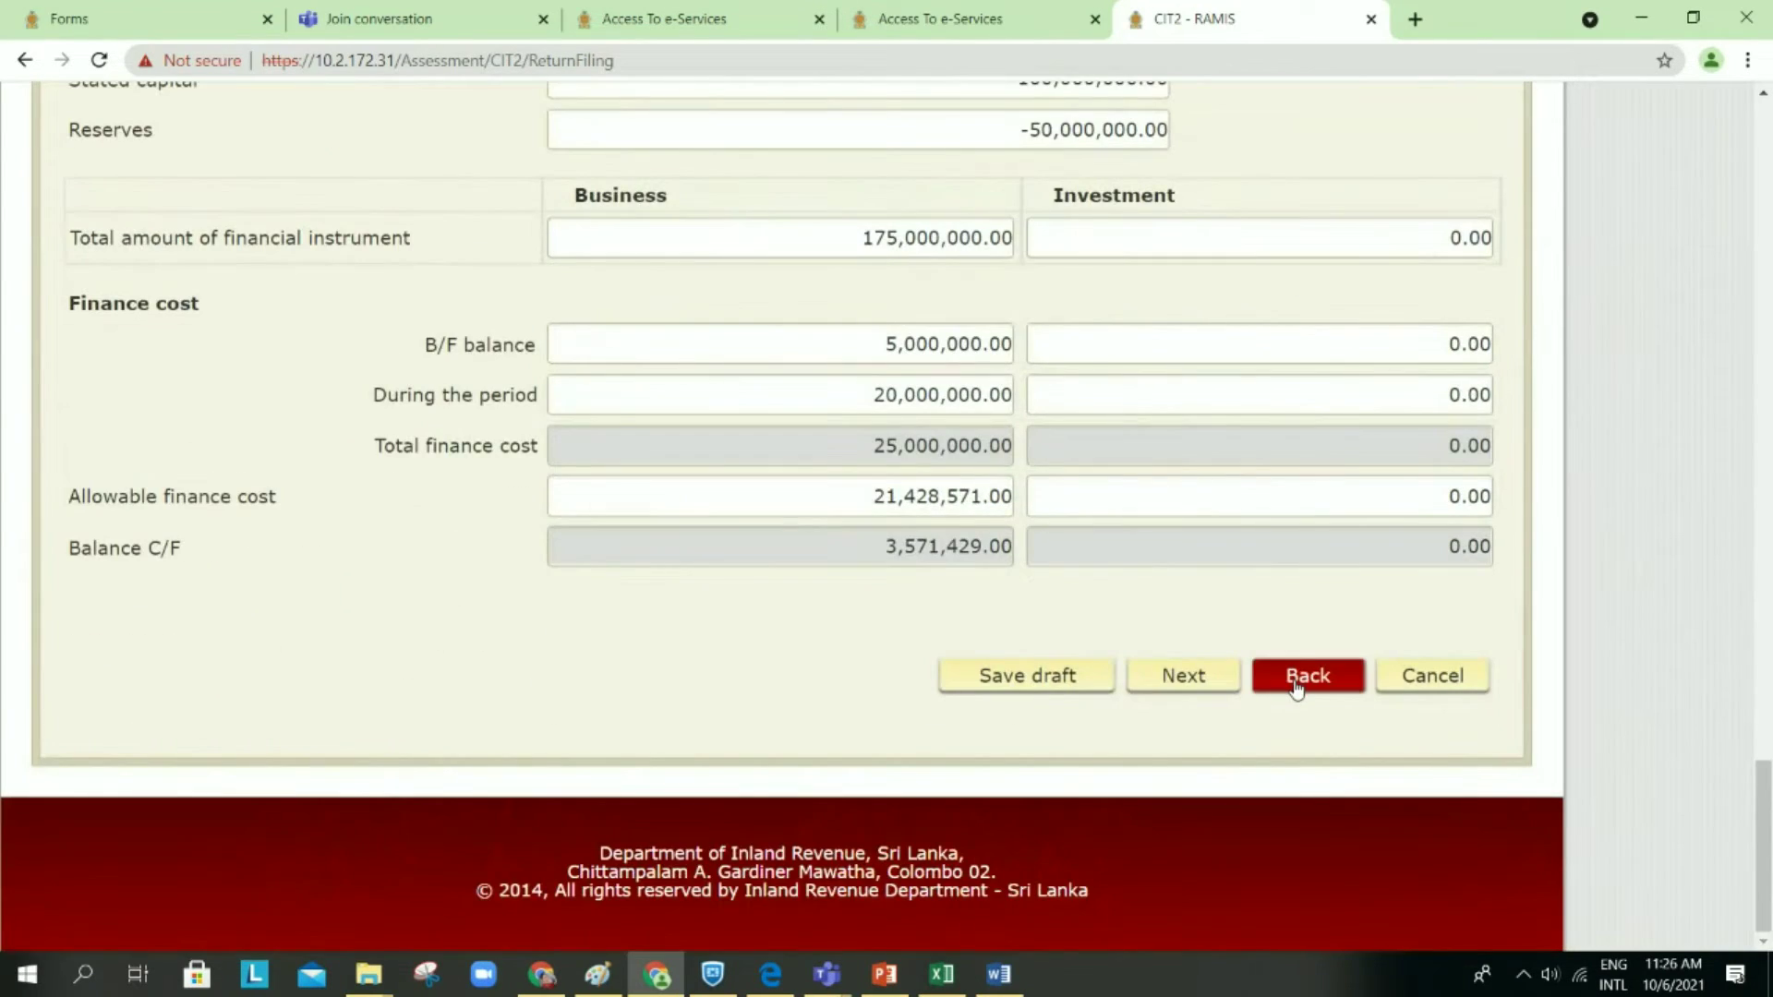
click(1297, 686)
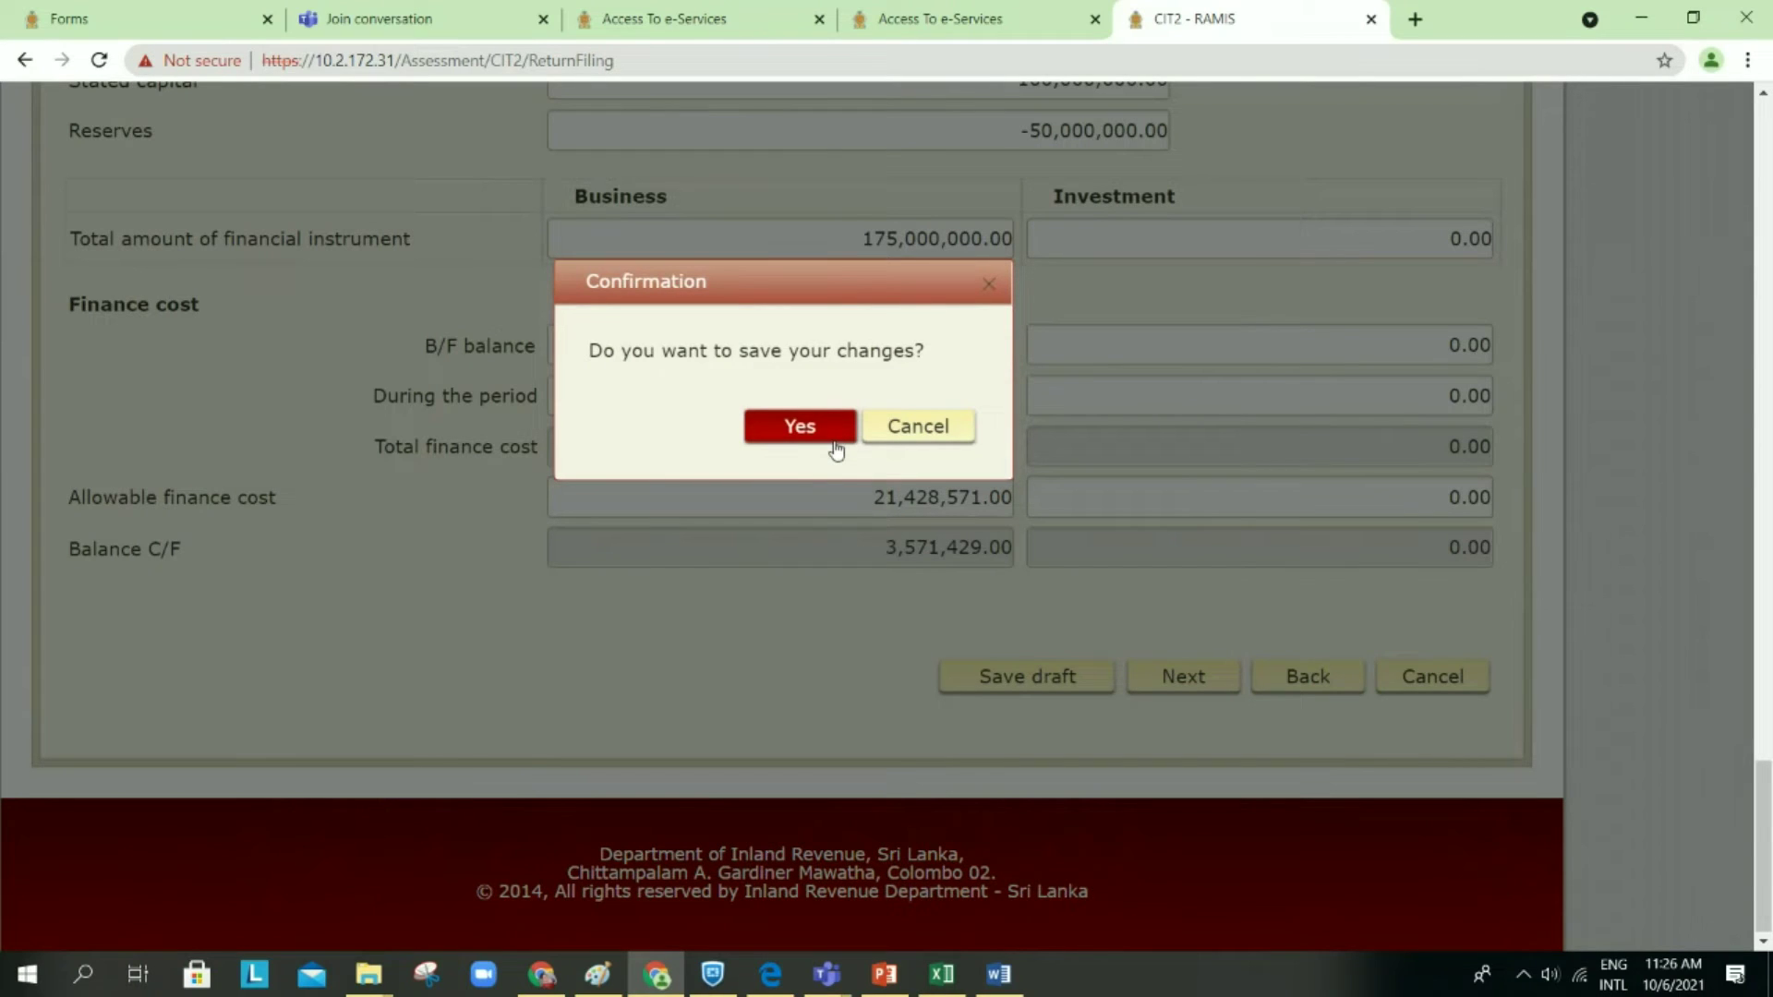
Step: Save the draft, go back from Schedule 8 (II), and save the draft again
click(835, 443)
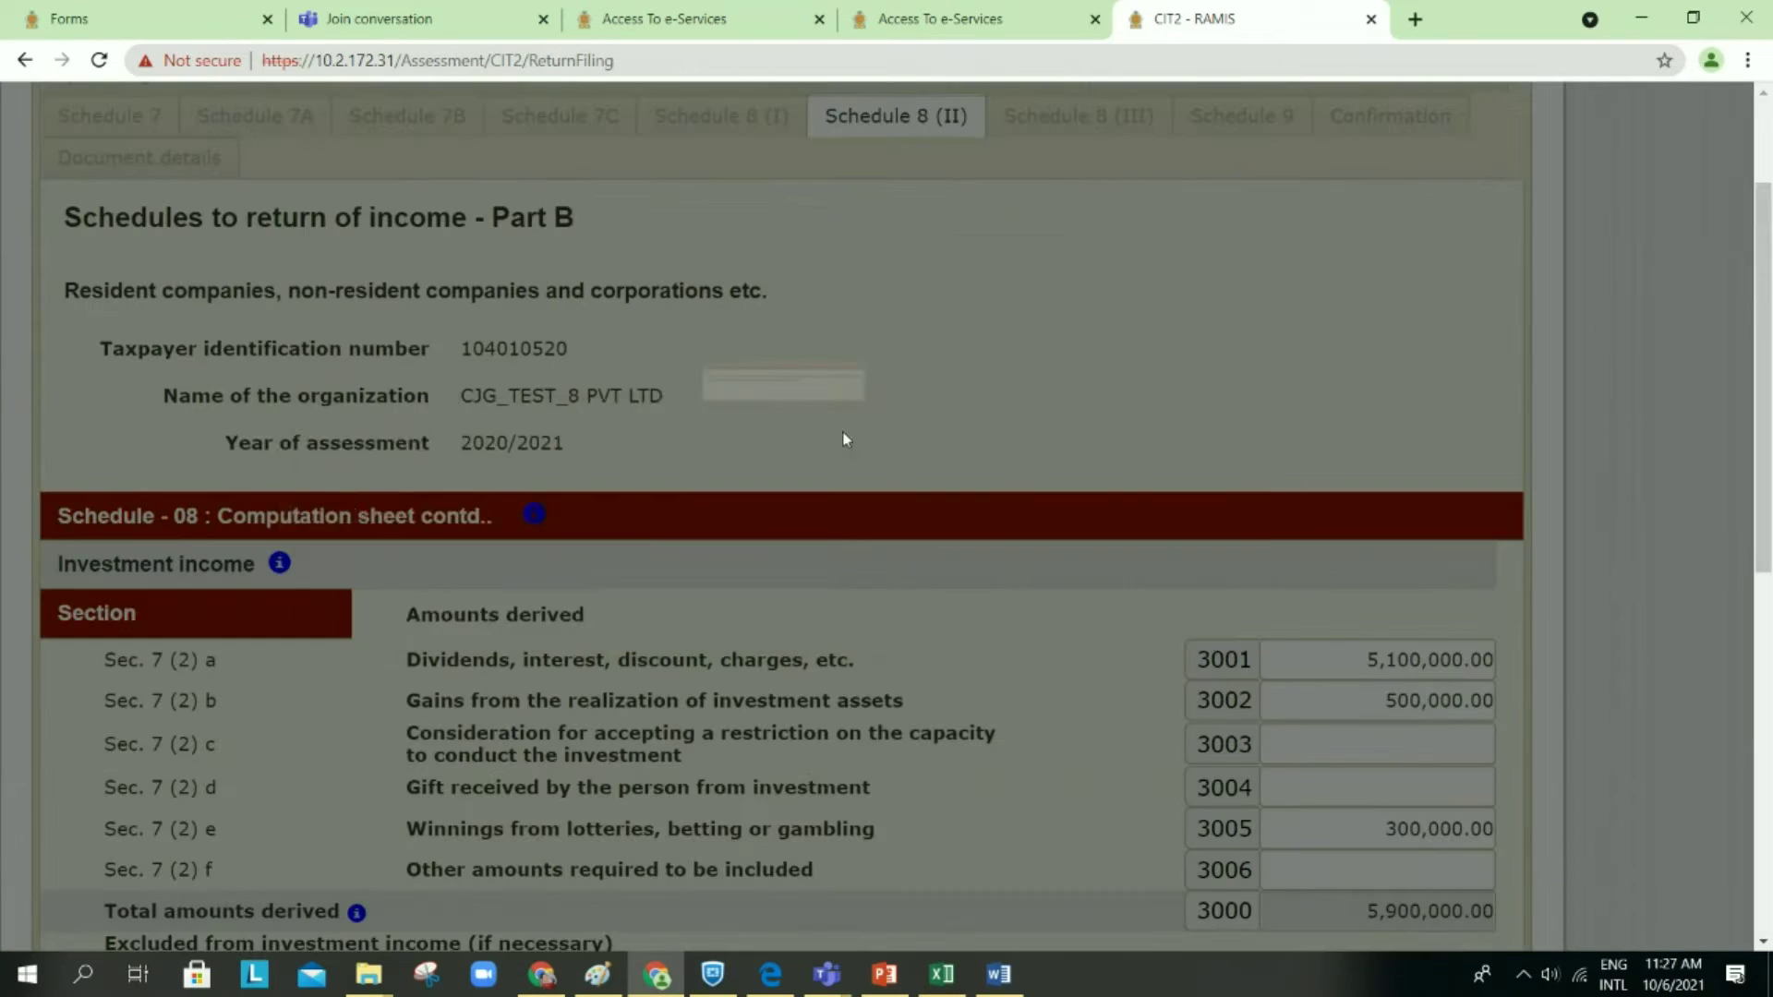
click(1160, 604)
scroll(1167, 594, down, 15)
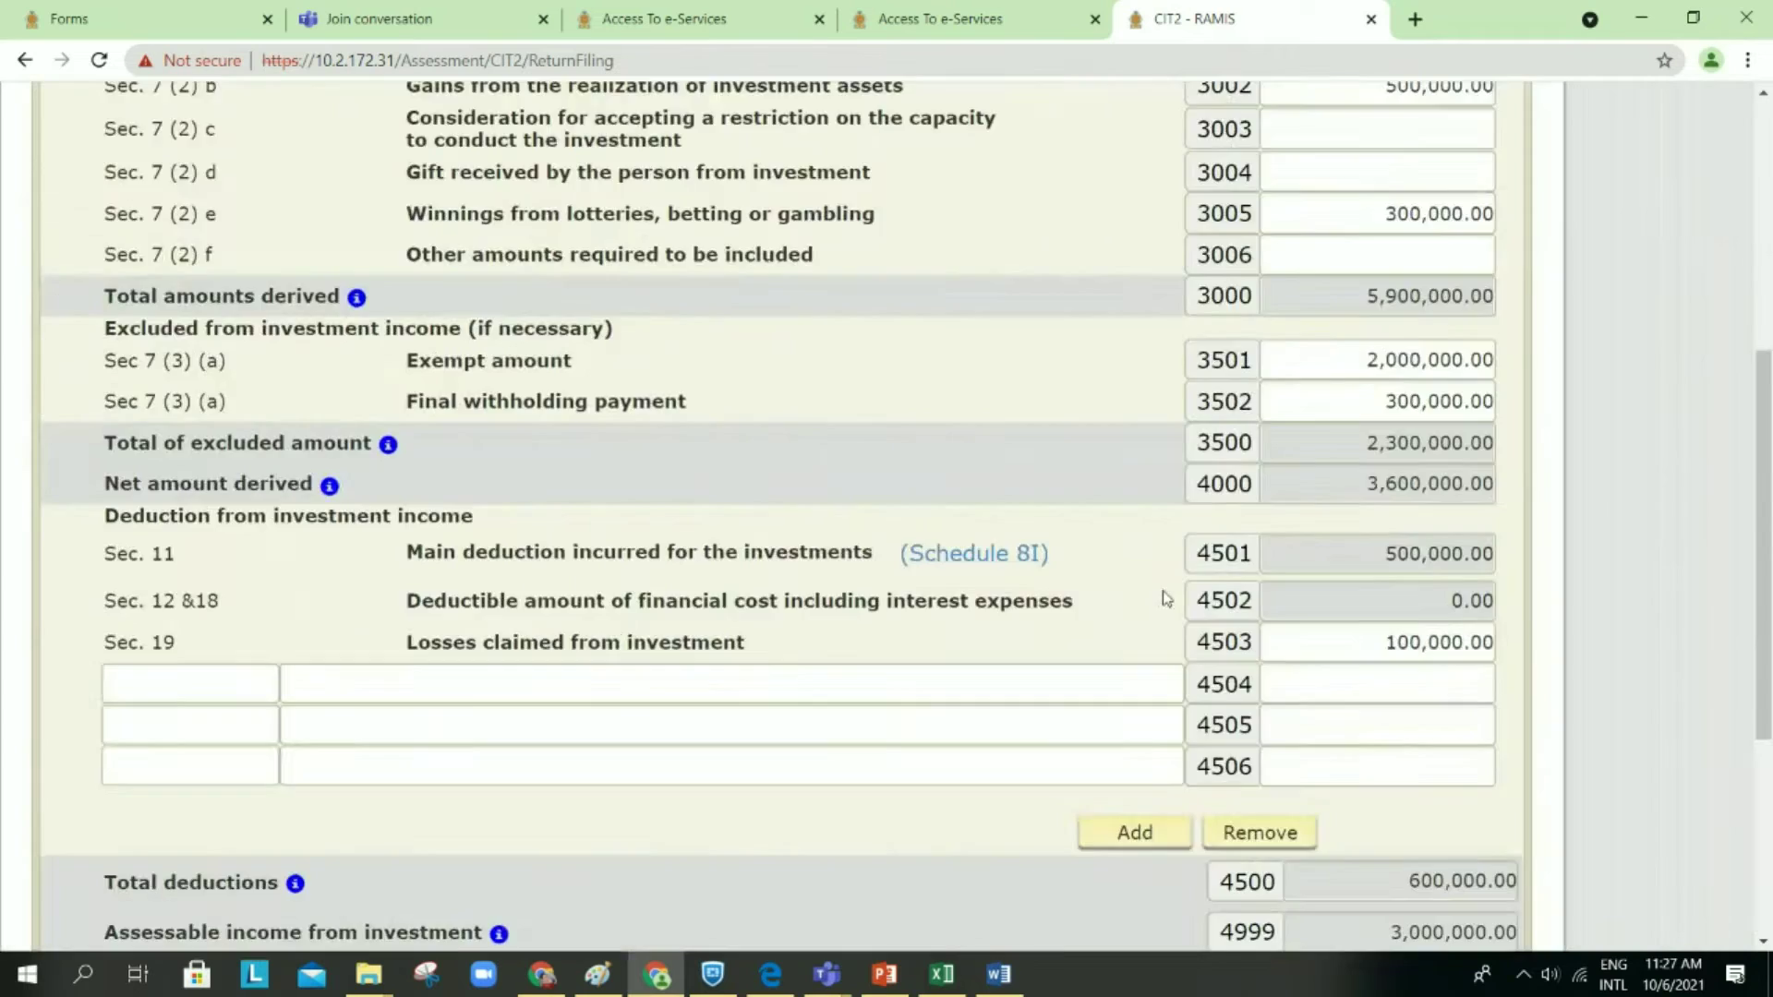
click(1308, 677)
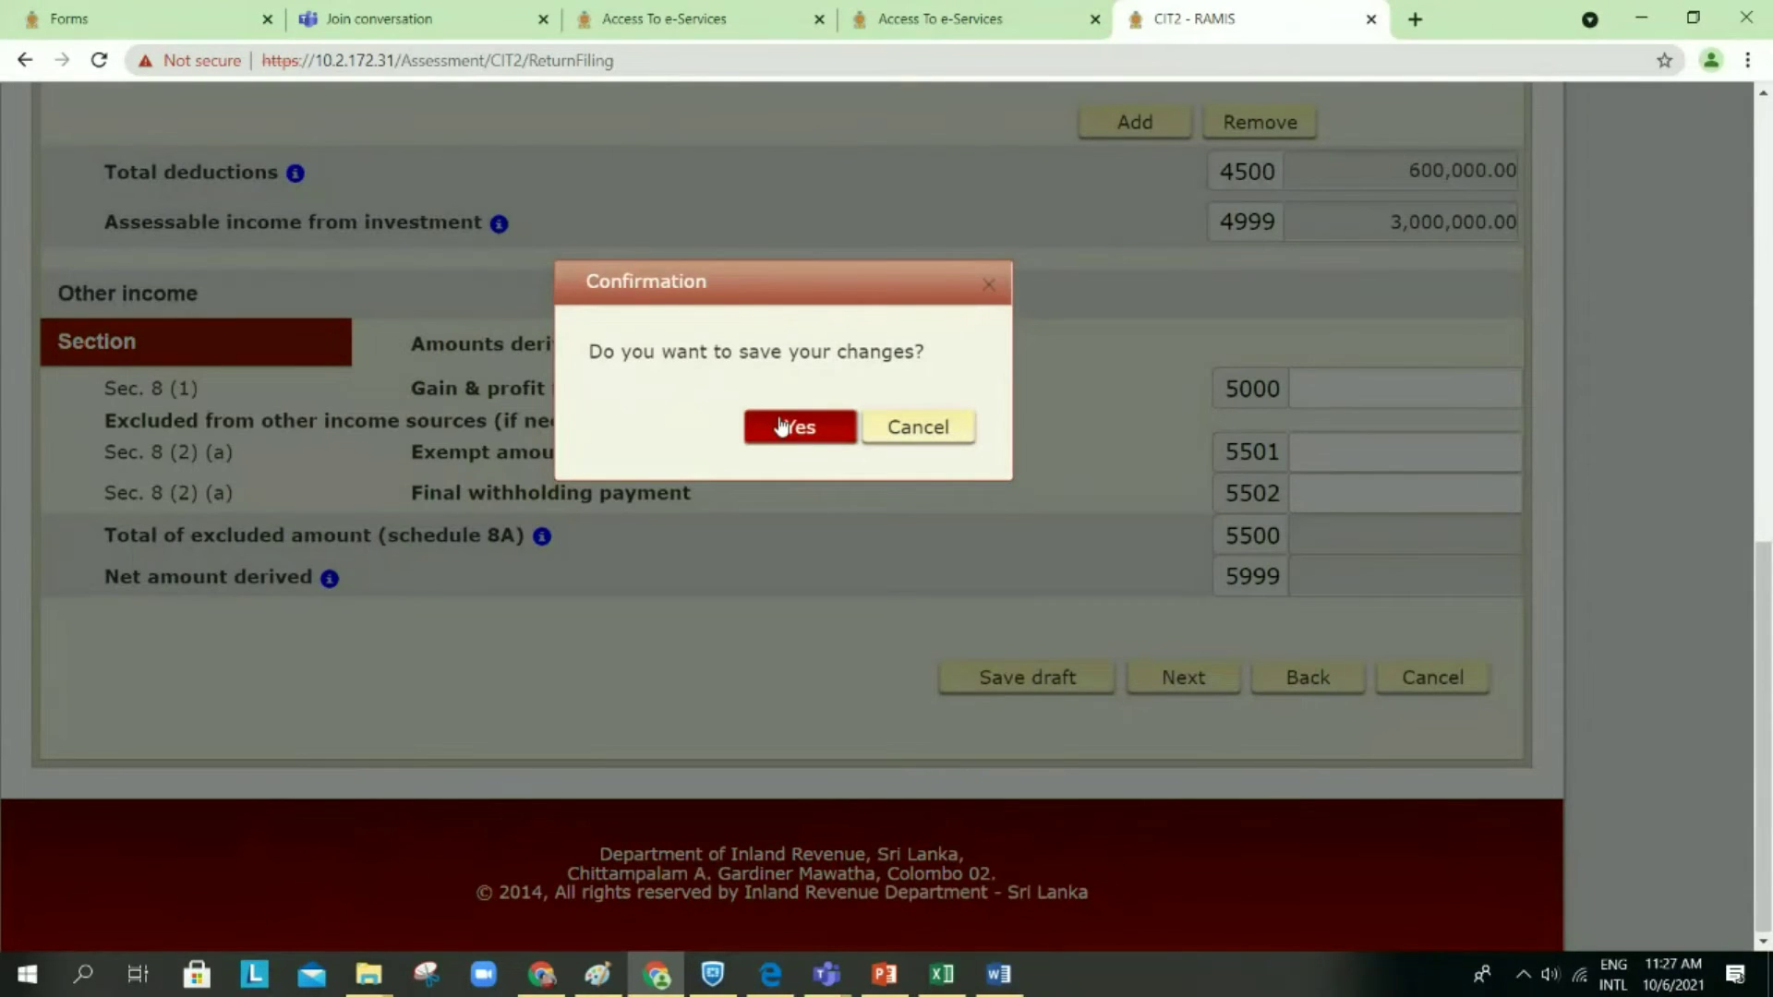
click(780, 427)
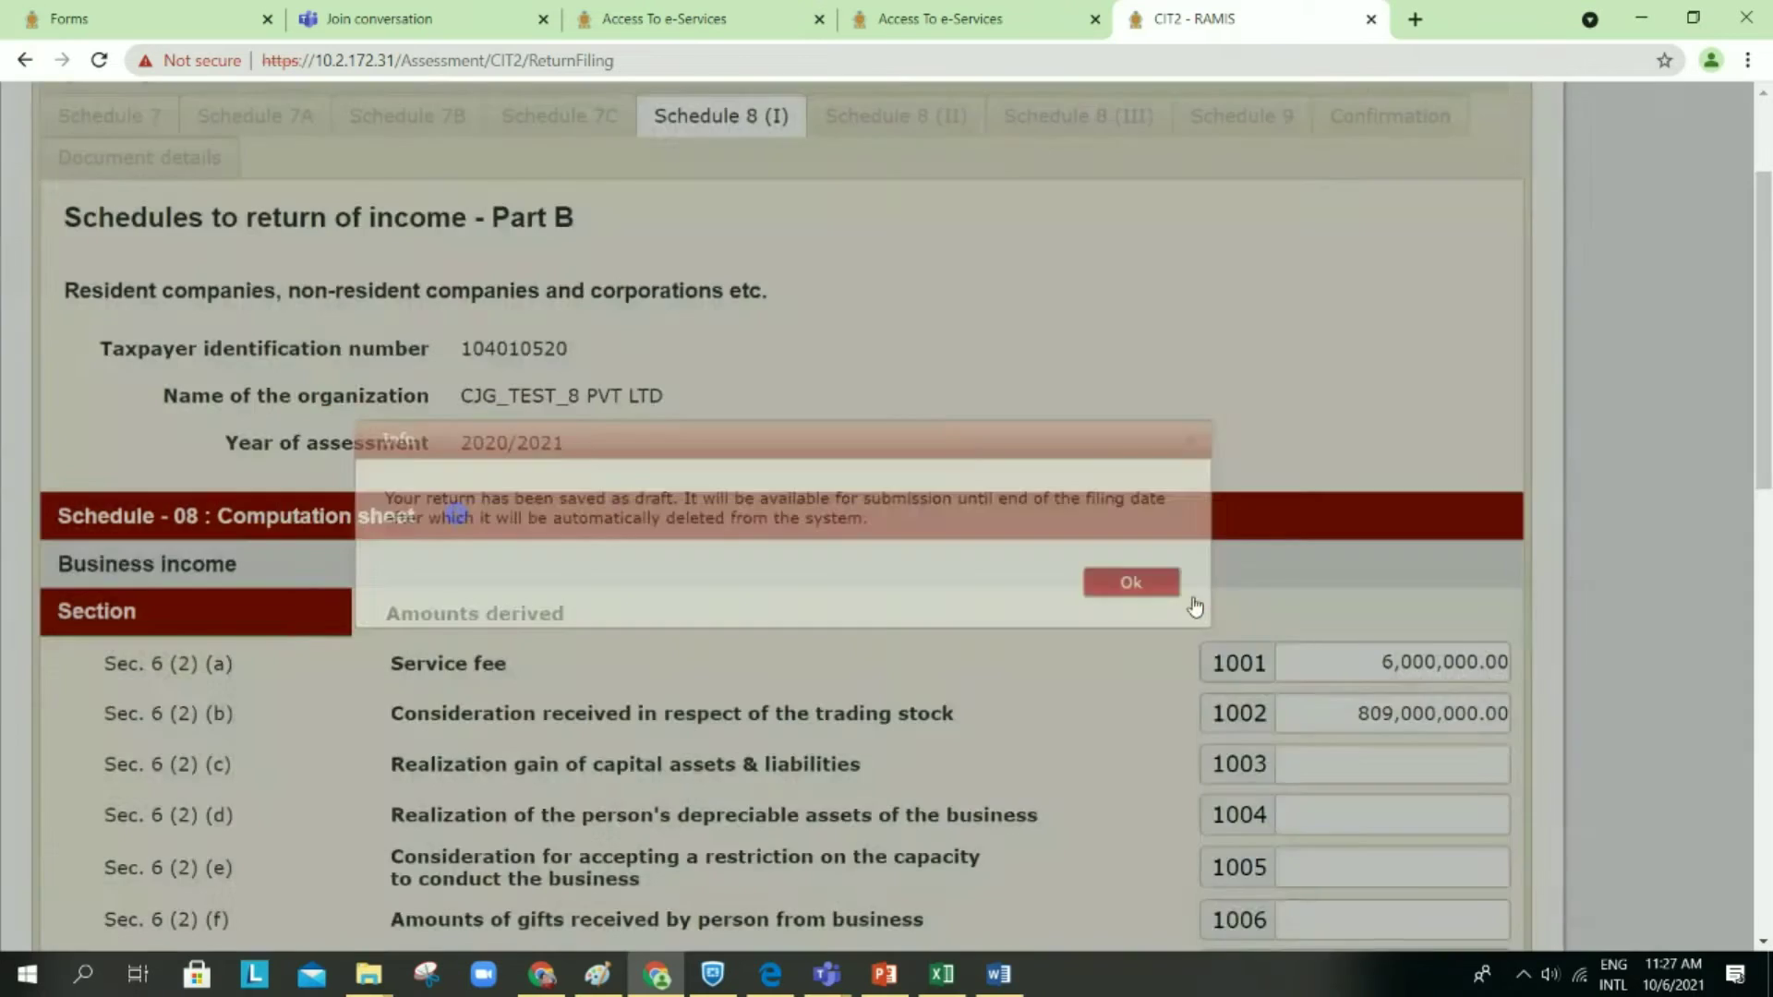
click(1166, 583)
scroll(1160, 483, down, 12)
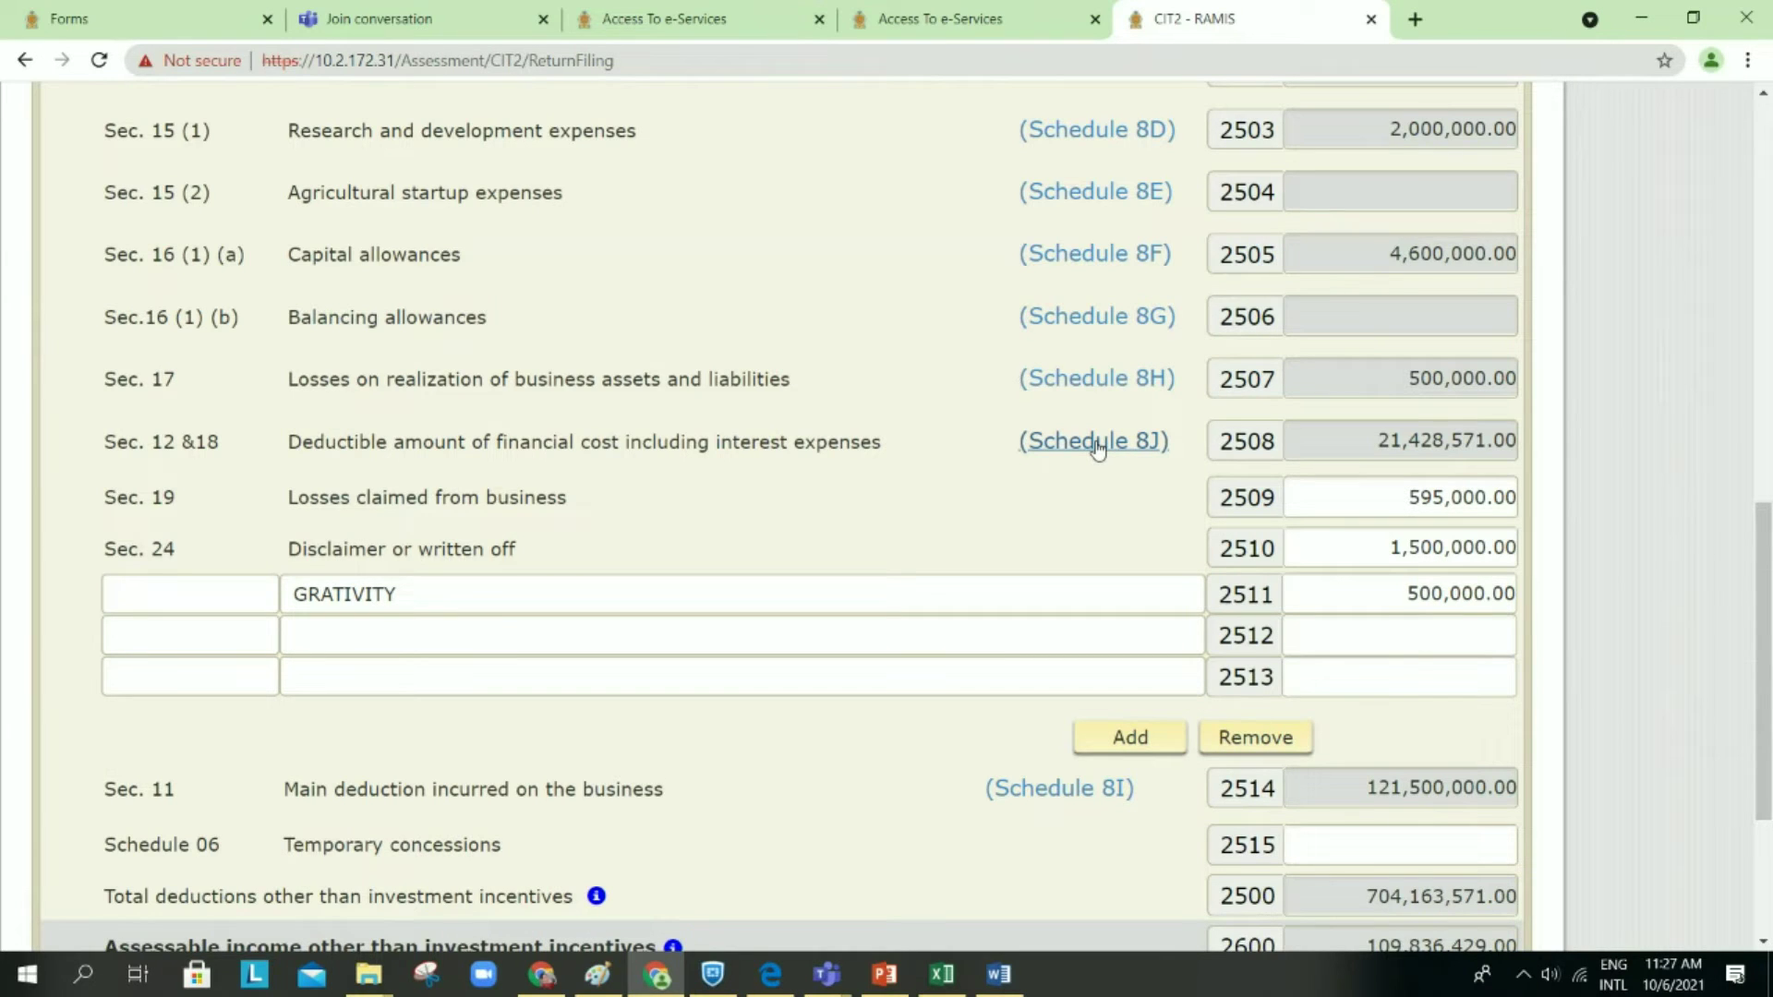
Step: Open Schedule 8J and check its 25,000,000.00 finance cost, 21,428,571.00 allowable, against Schedules 8I and 8H
click(1097, 446)
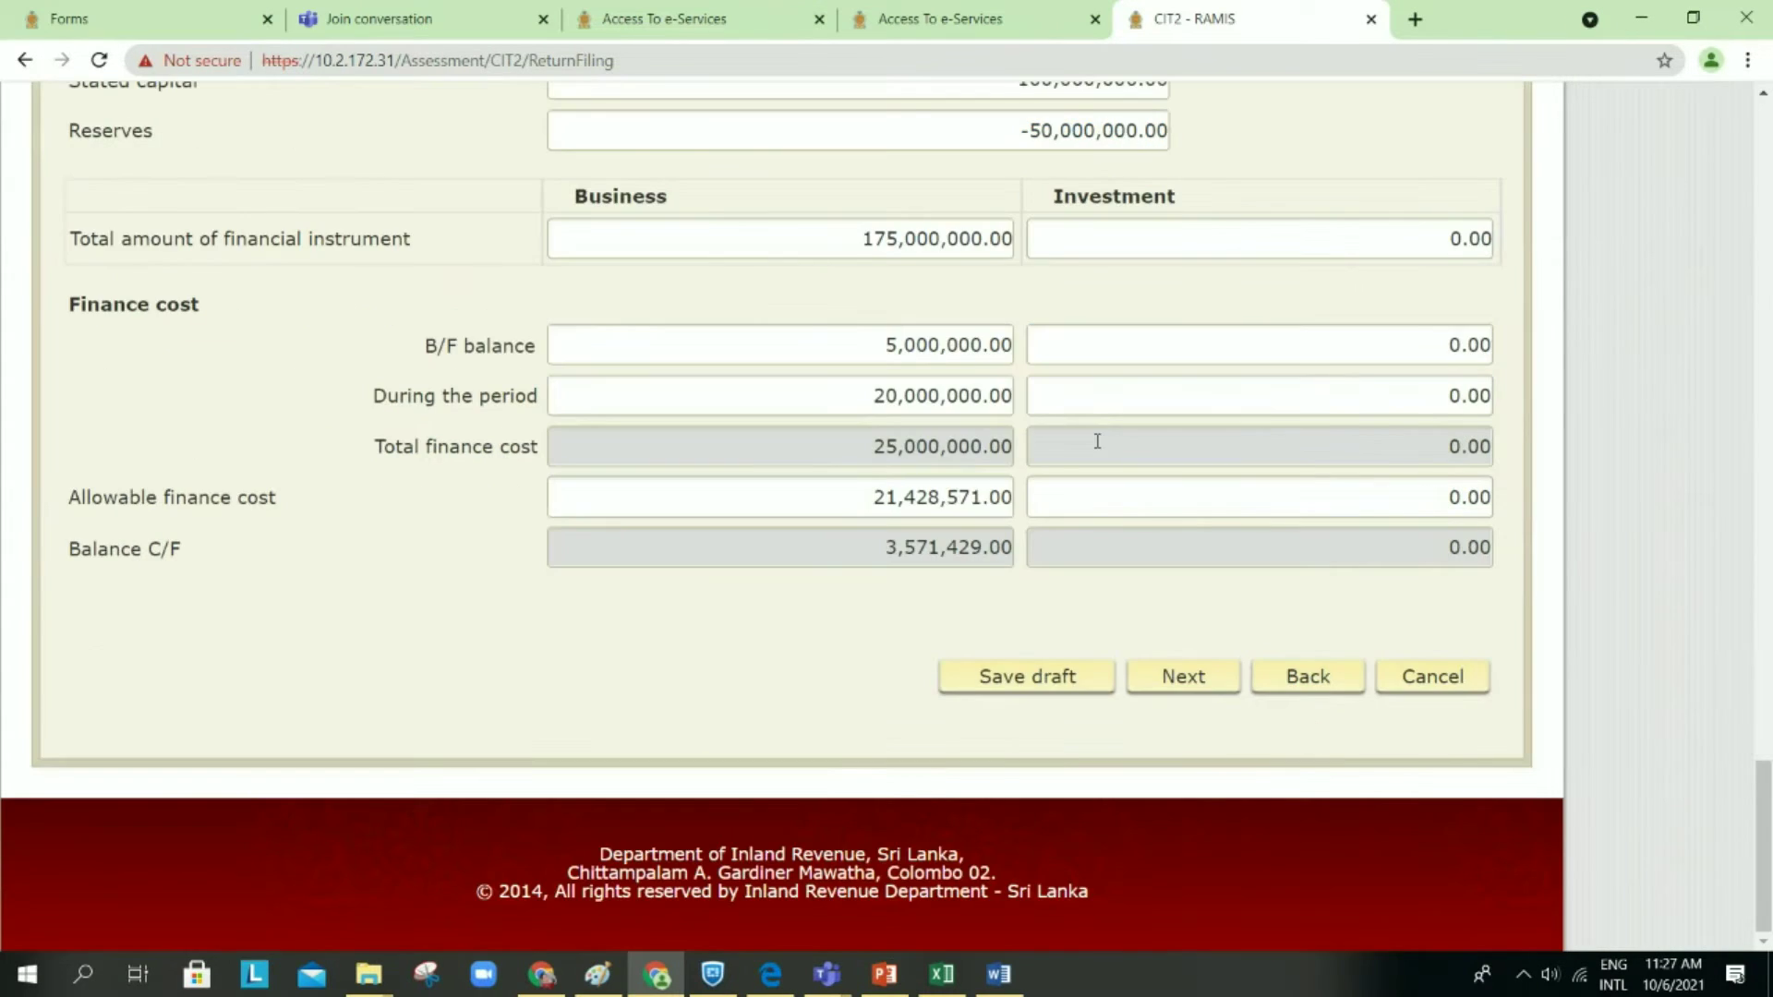
scroll(1097, 442, up, 7)
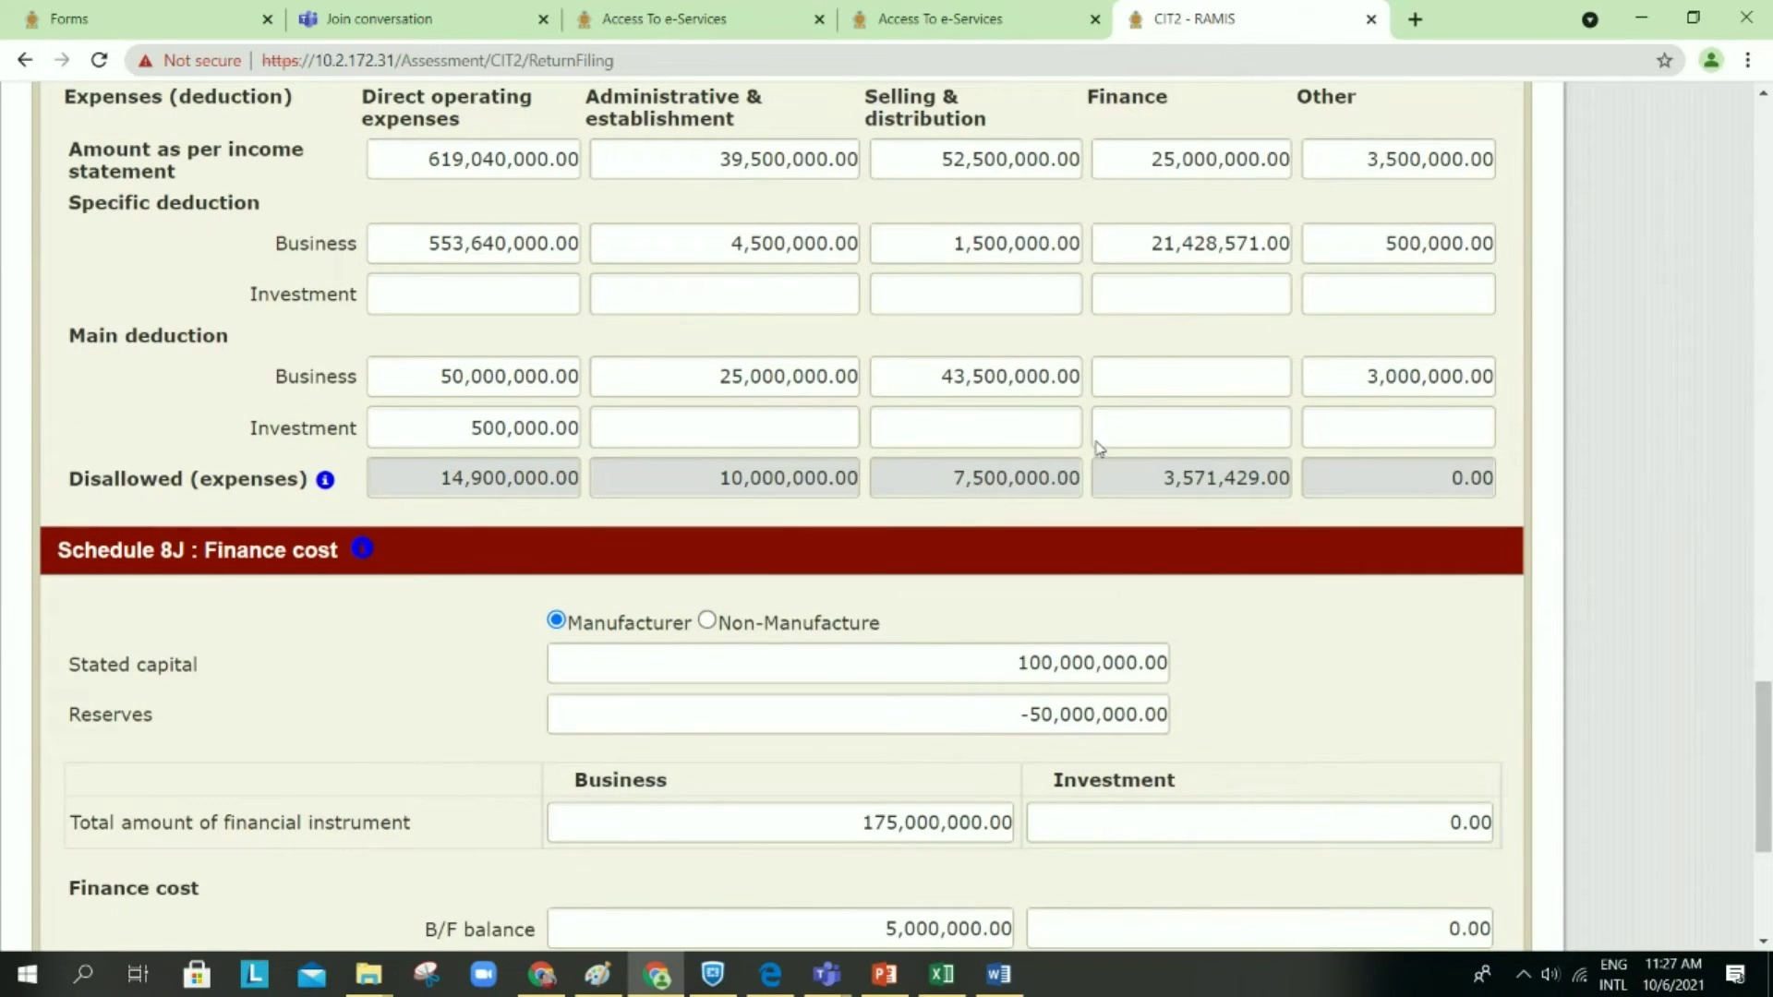
scroll(1097, 442, up, 2)
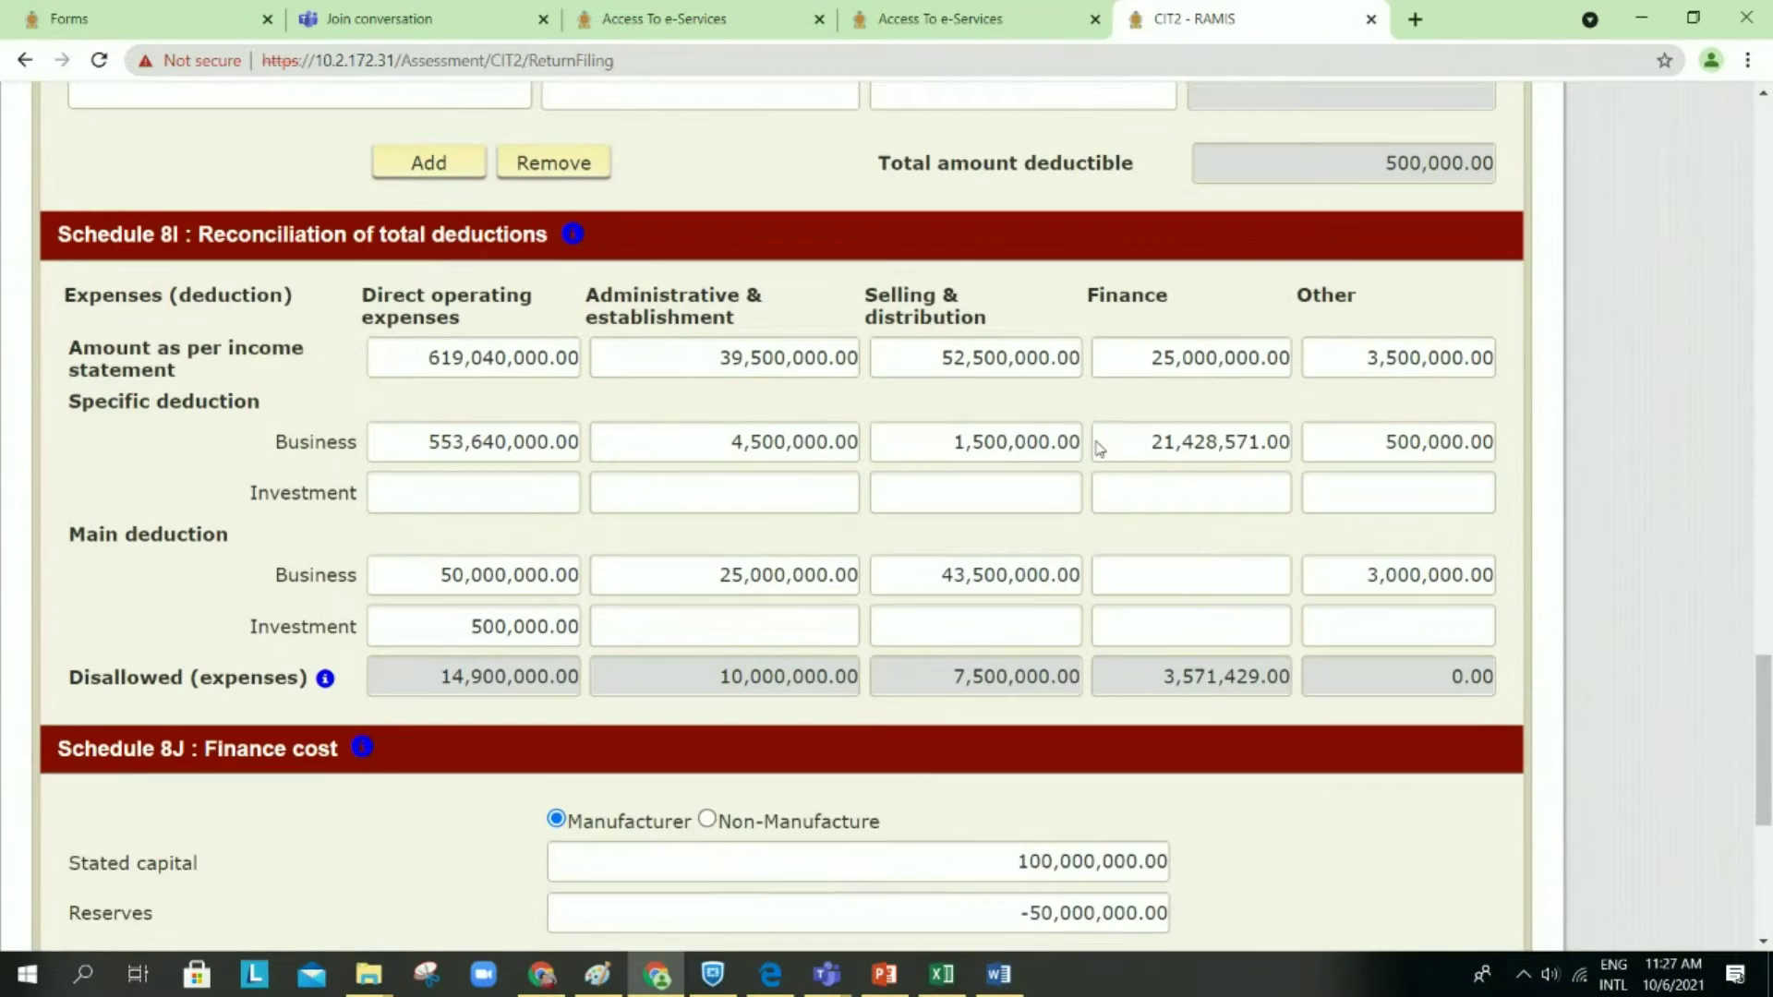
scroll(1099, 448, down, 1)
scroll(1099, 448, up, 2)
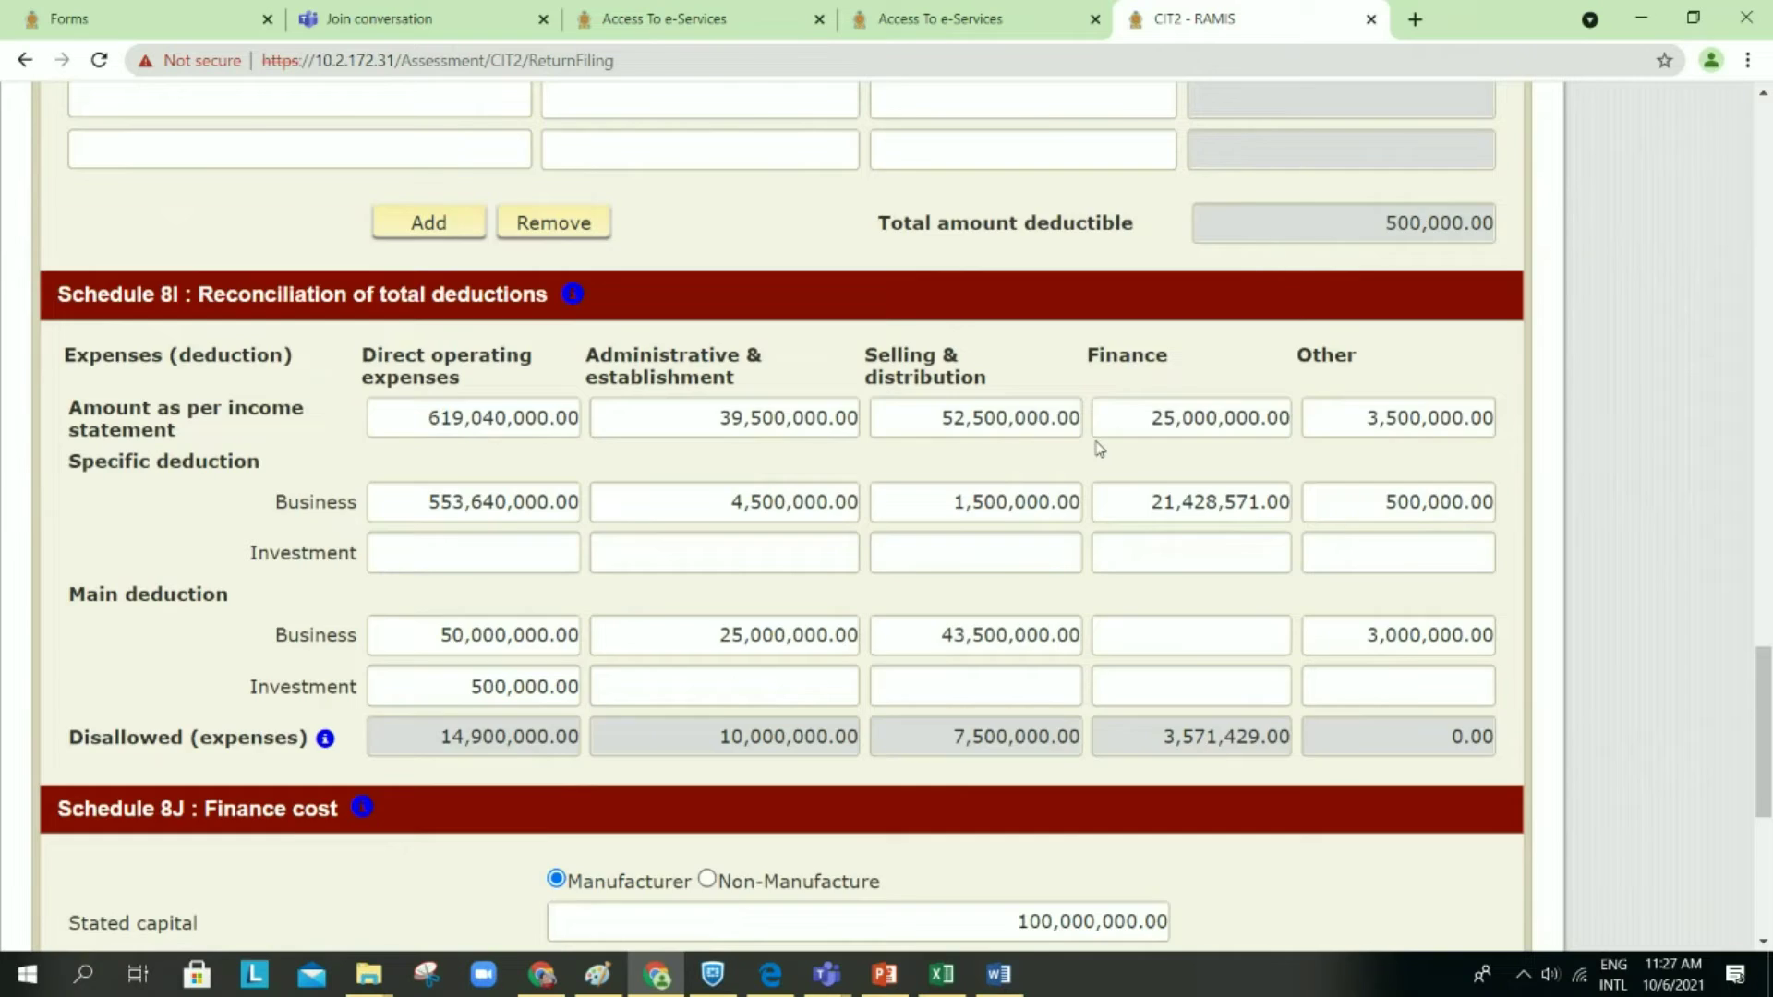
scroll(1099, 448, up, 1)
scroll(1099, 448, down, 2)
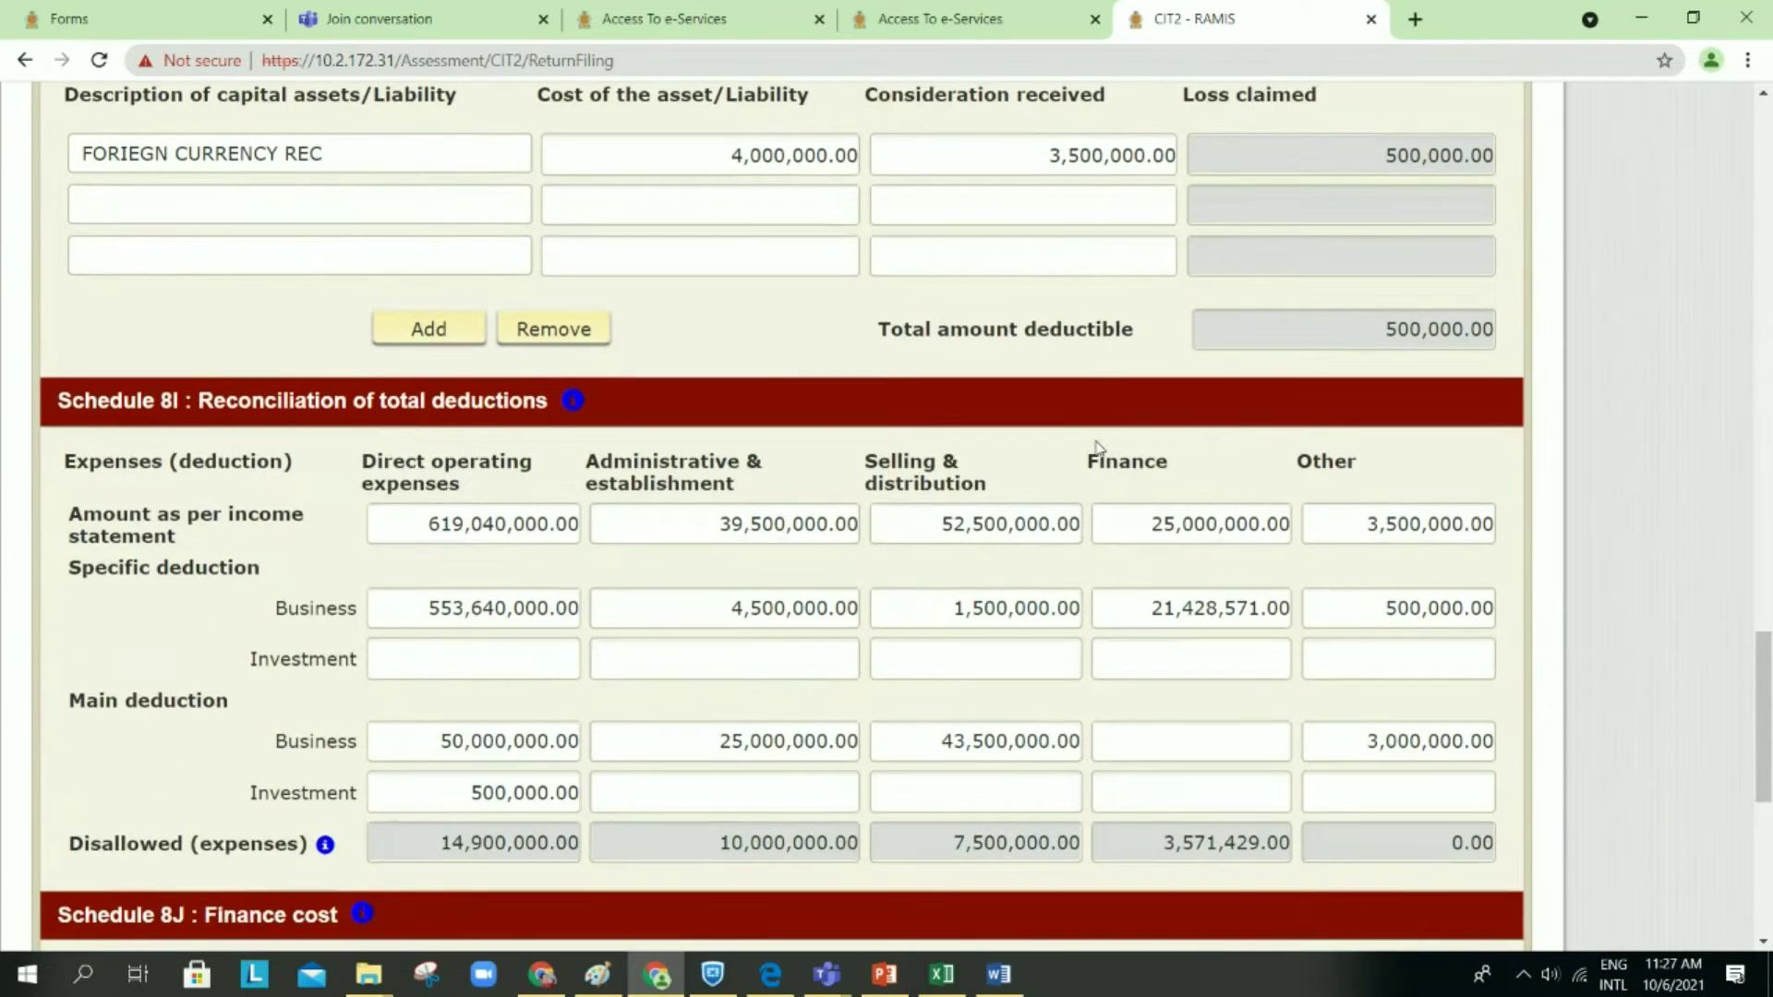
scroll(1099, 448, down, 6)
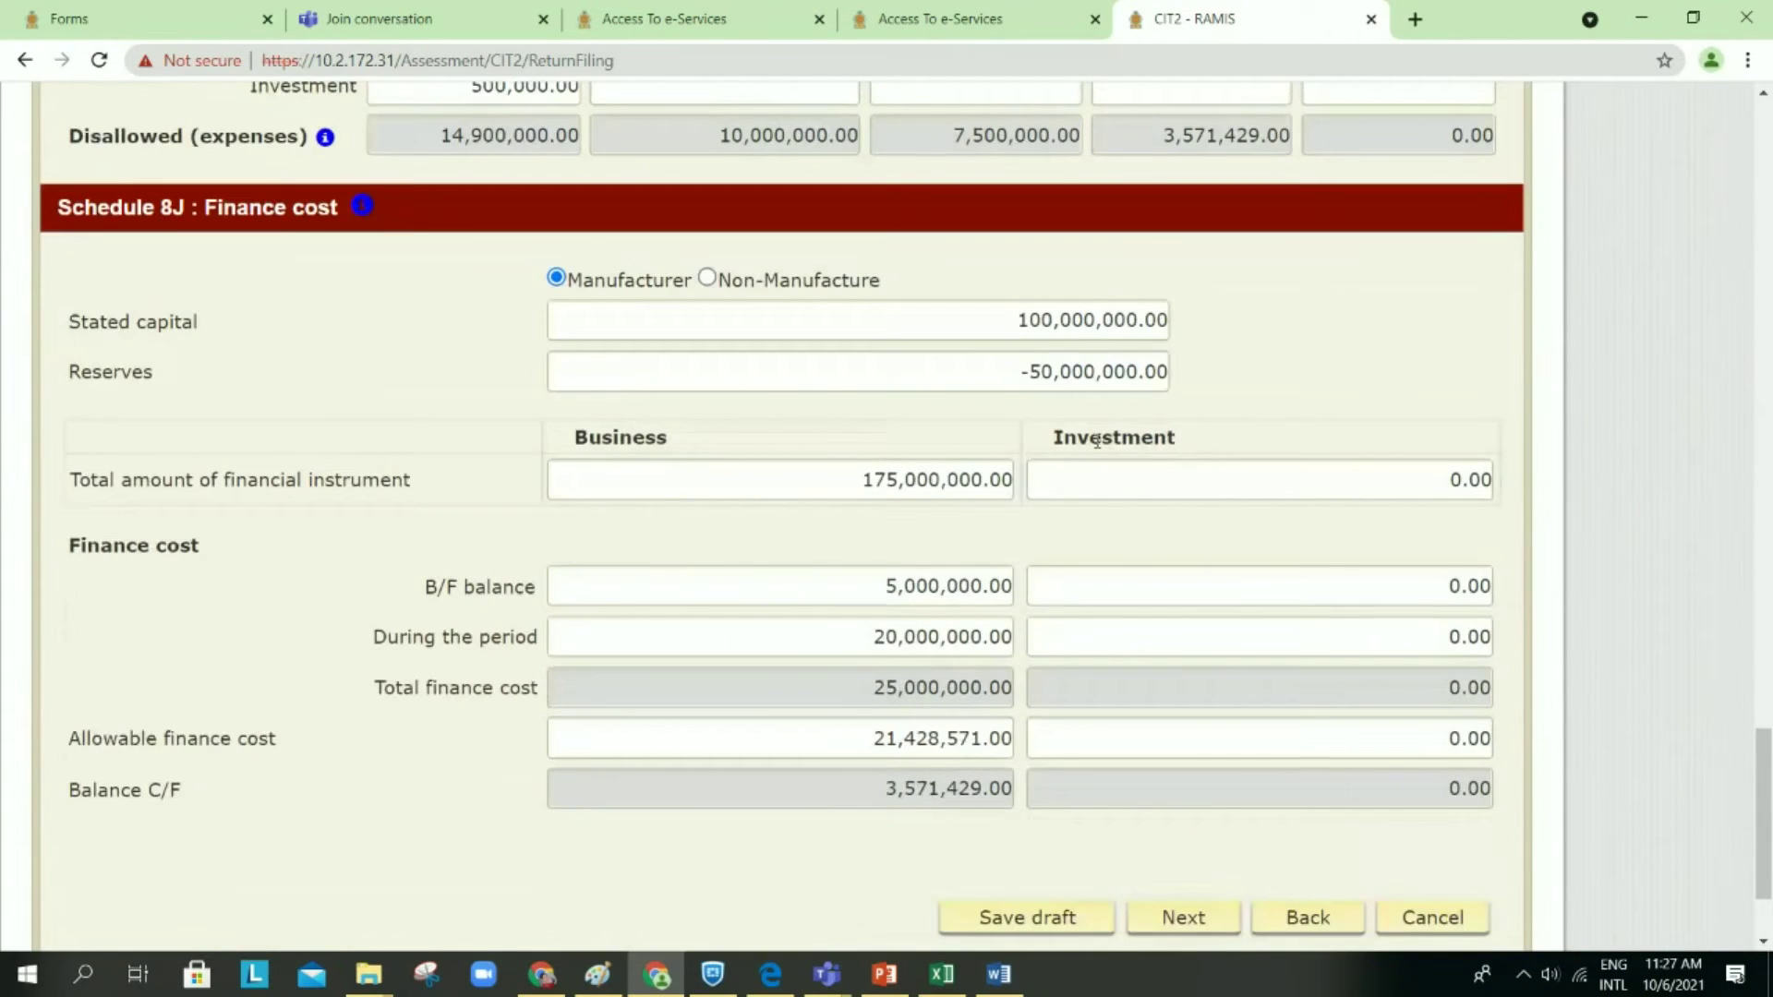
scroll(1099, 448, down, 1)
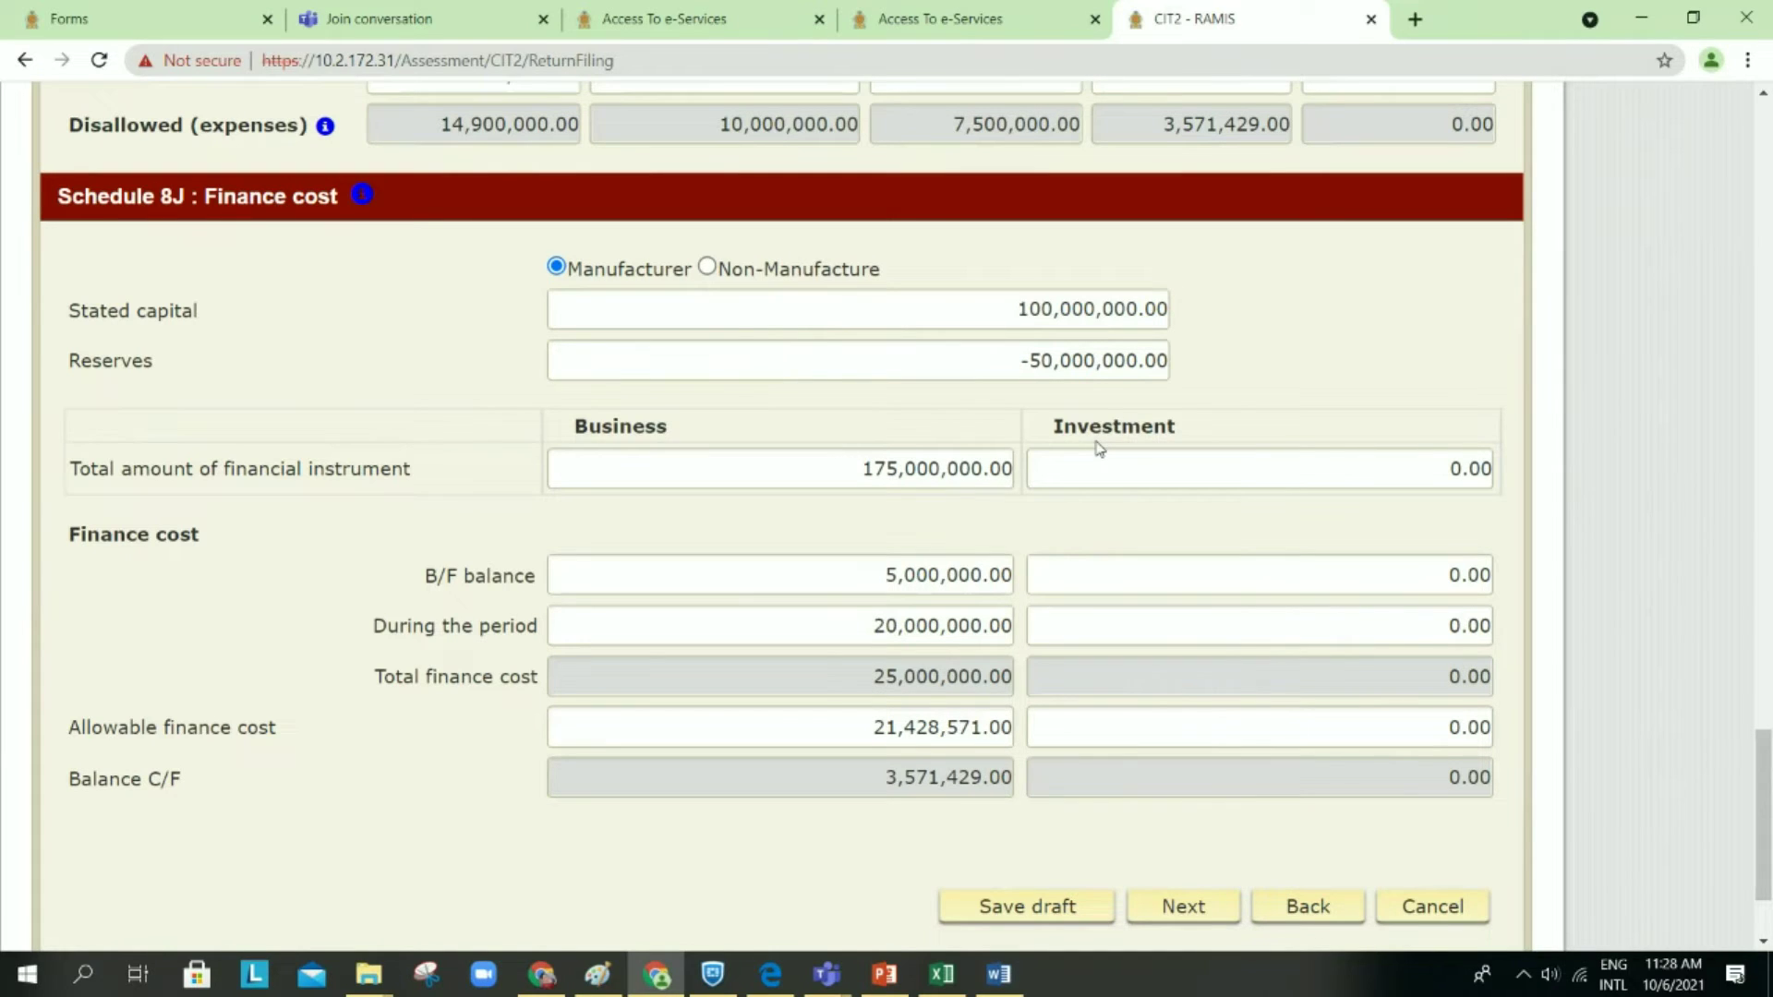
scroll(1099, 448, down, 1)
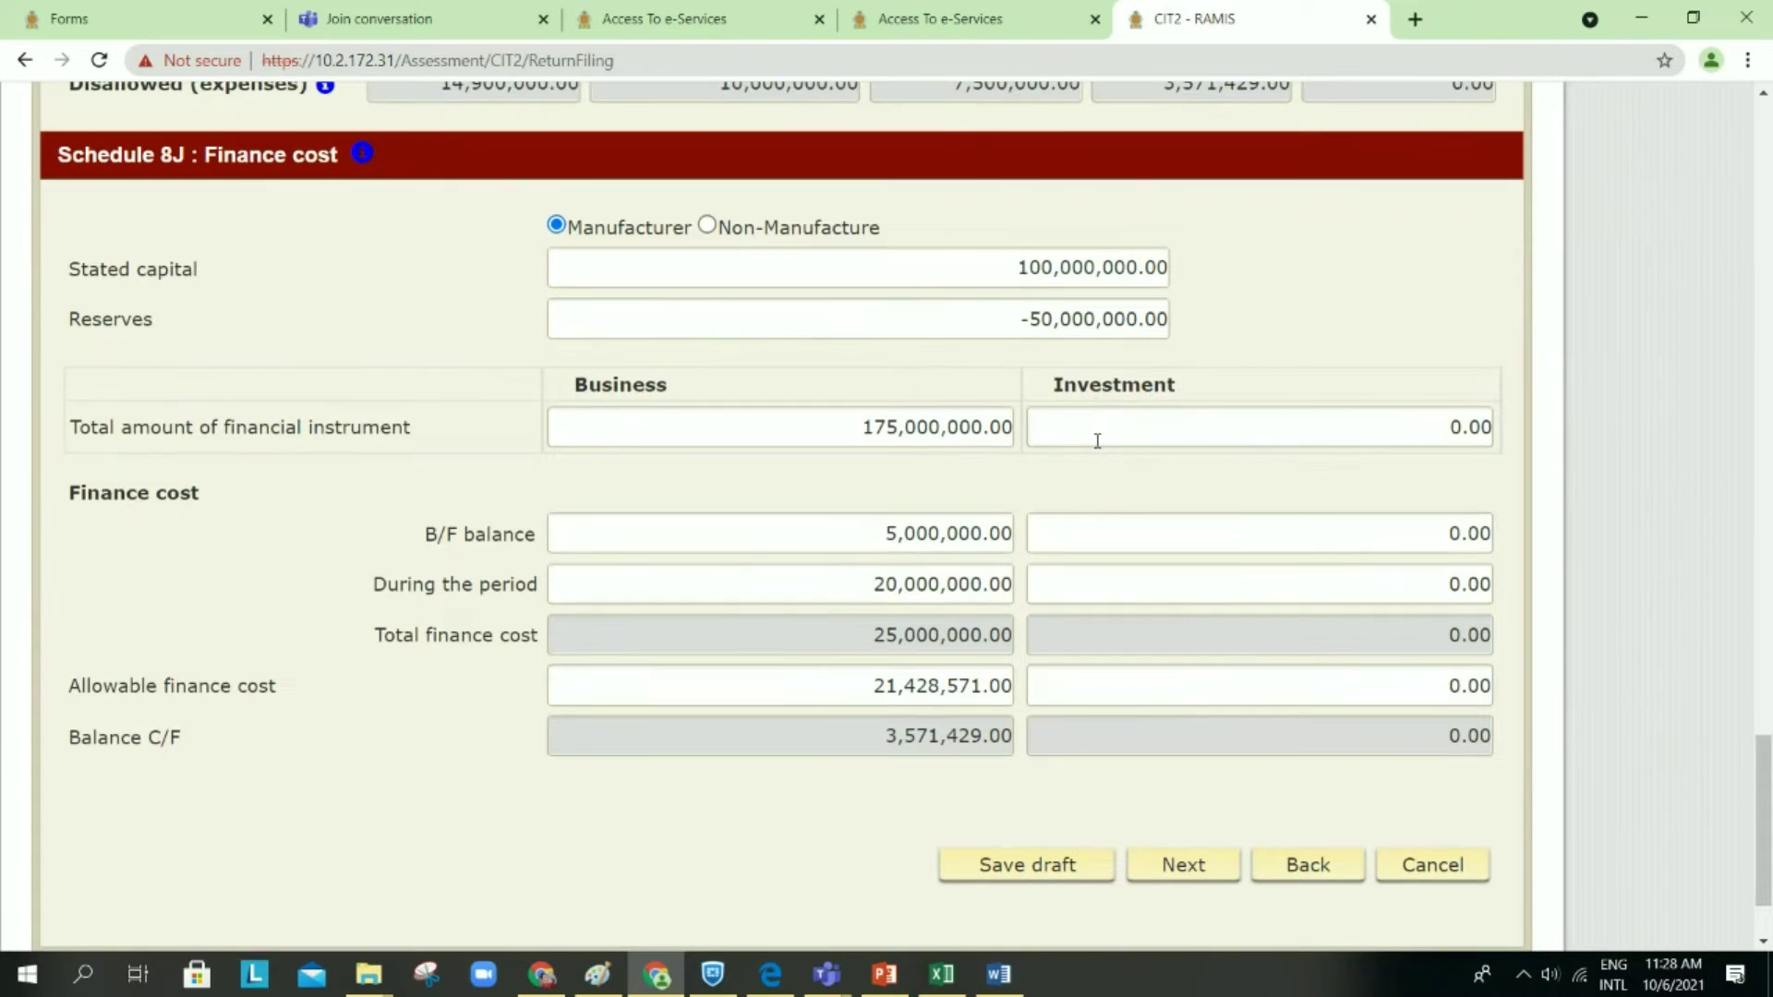
Step: Save the return as a draft while going back from Schedule 8J to Schedule 8 (II)
click(1298, 866)
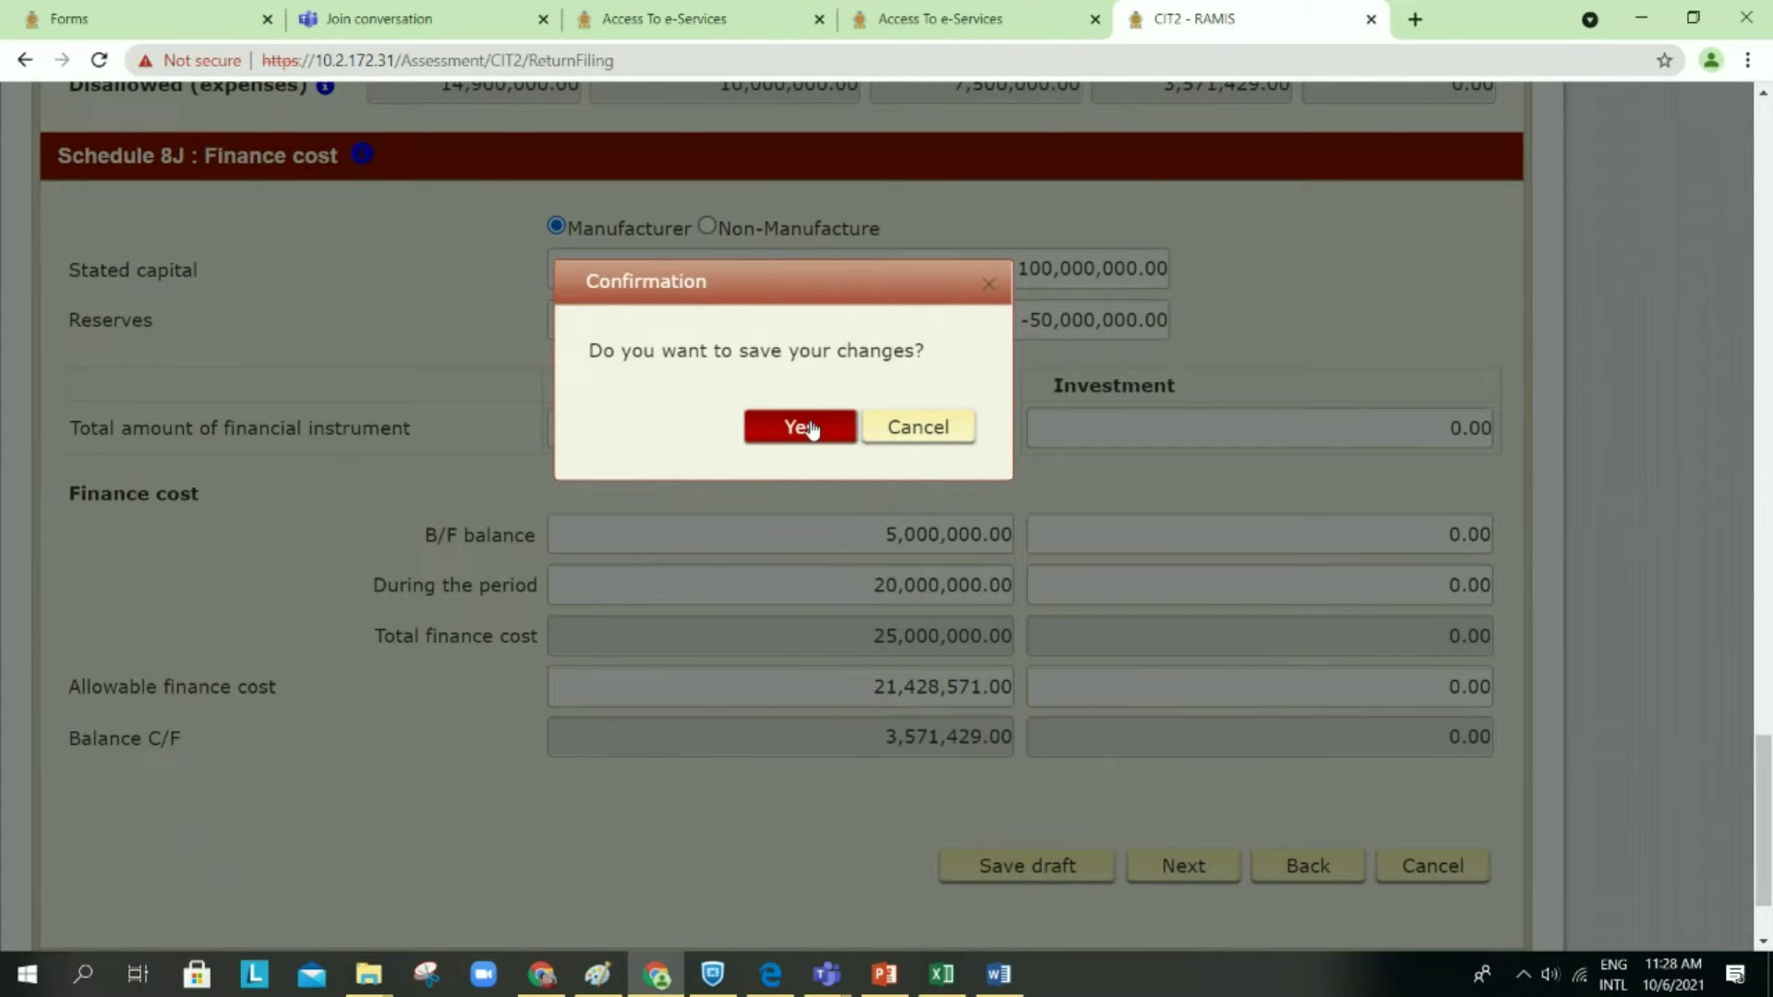
click(811, 429)
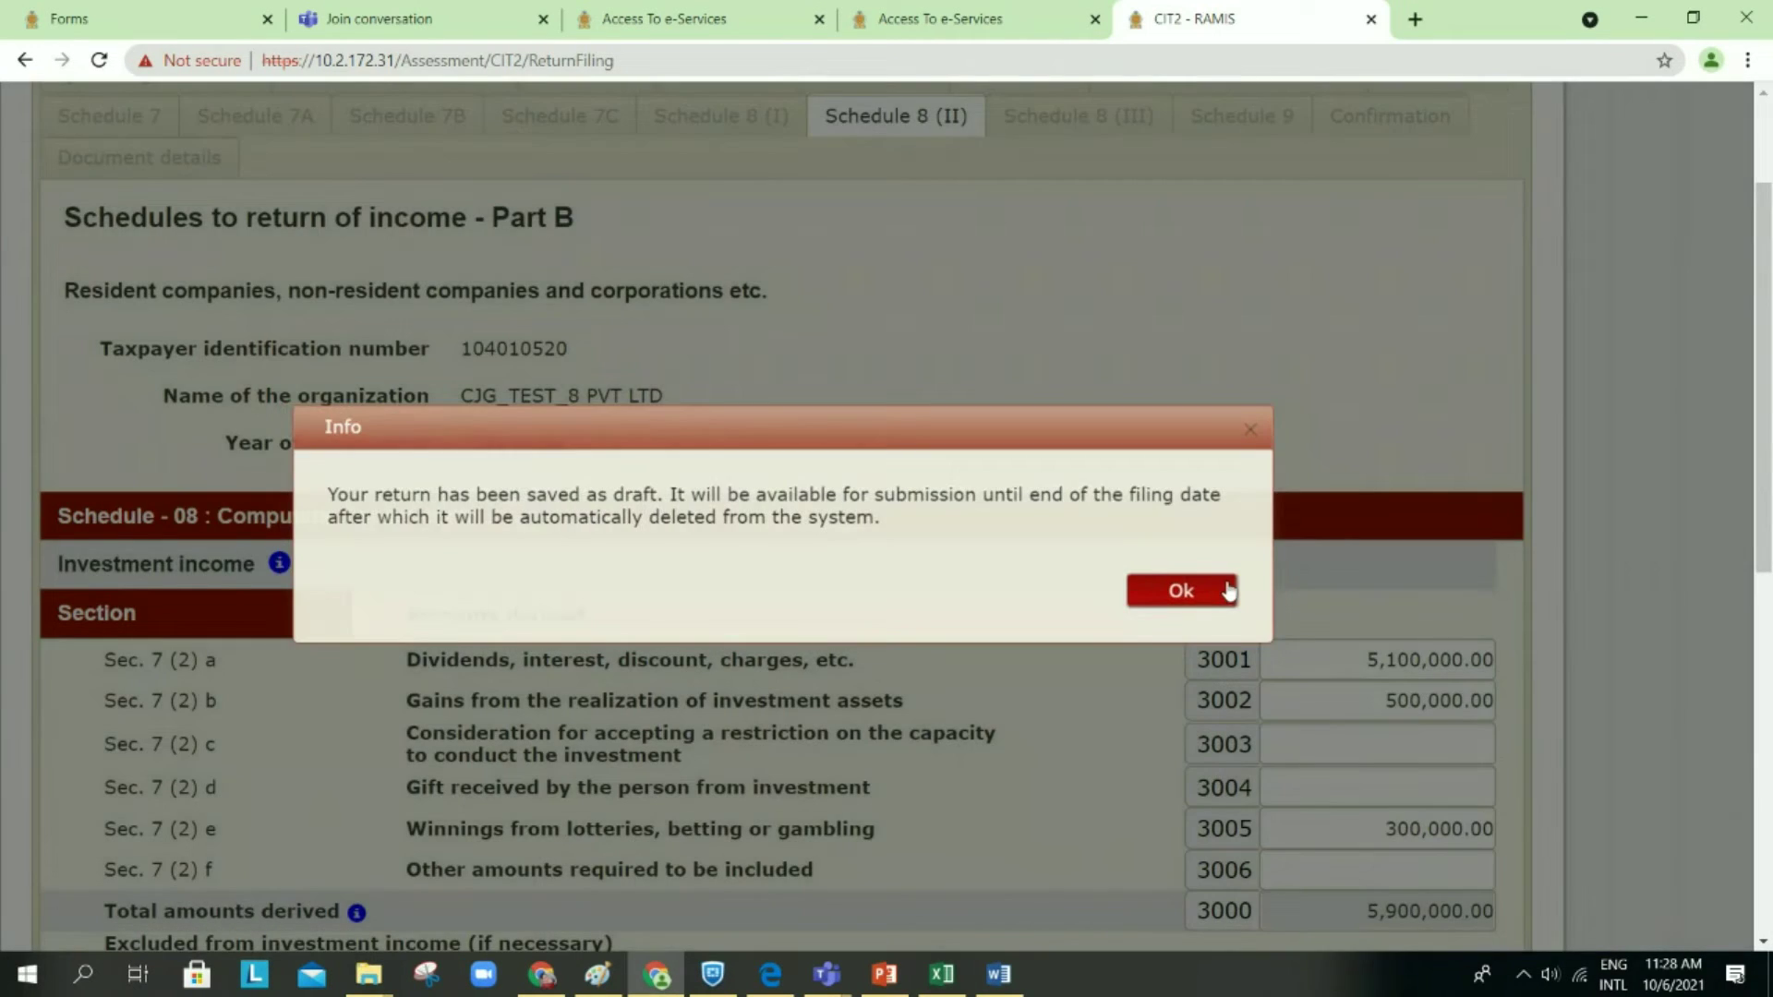
click(1228, 592)
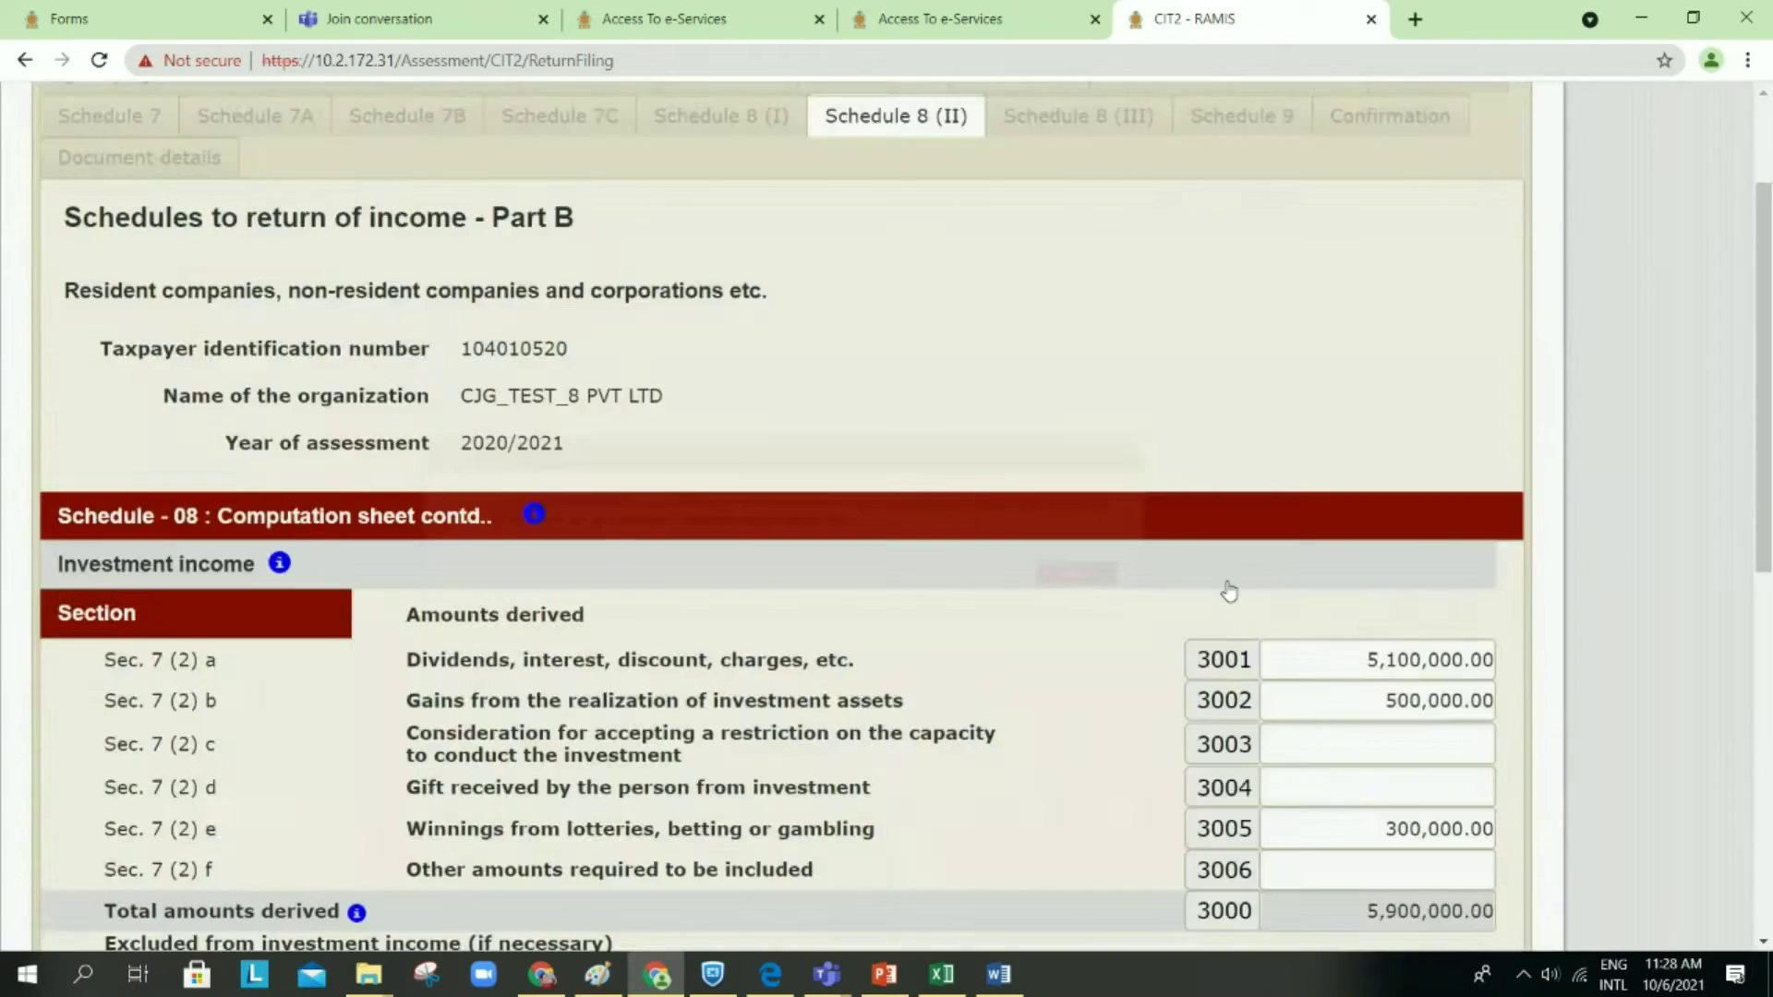
scroll(1228, 592, down, 10)
Step: Save again, return to Schedule 8 (I) and review its 704,163,571.00 total deductions
click(1317, 702)
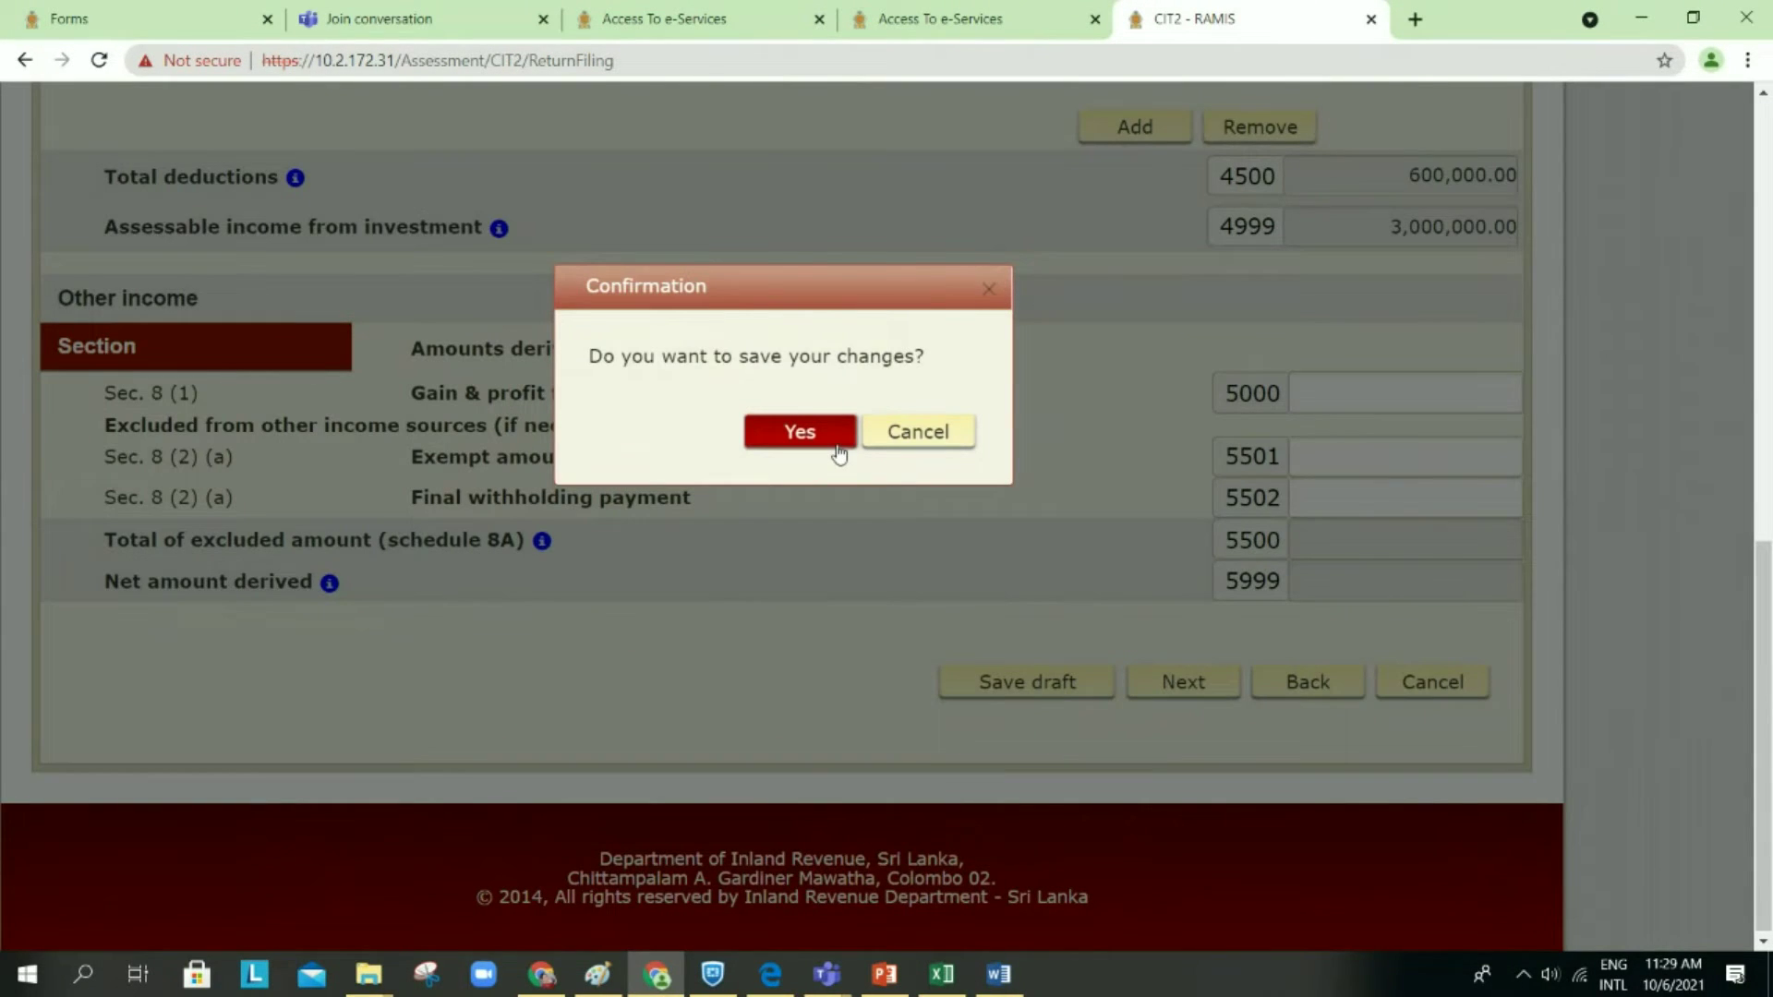
click(800, 432)
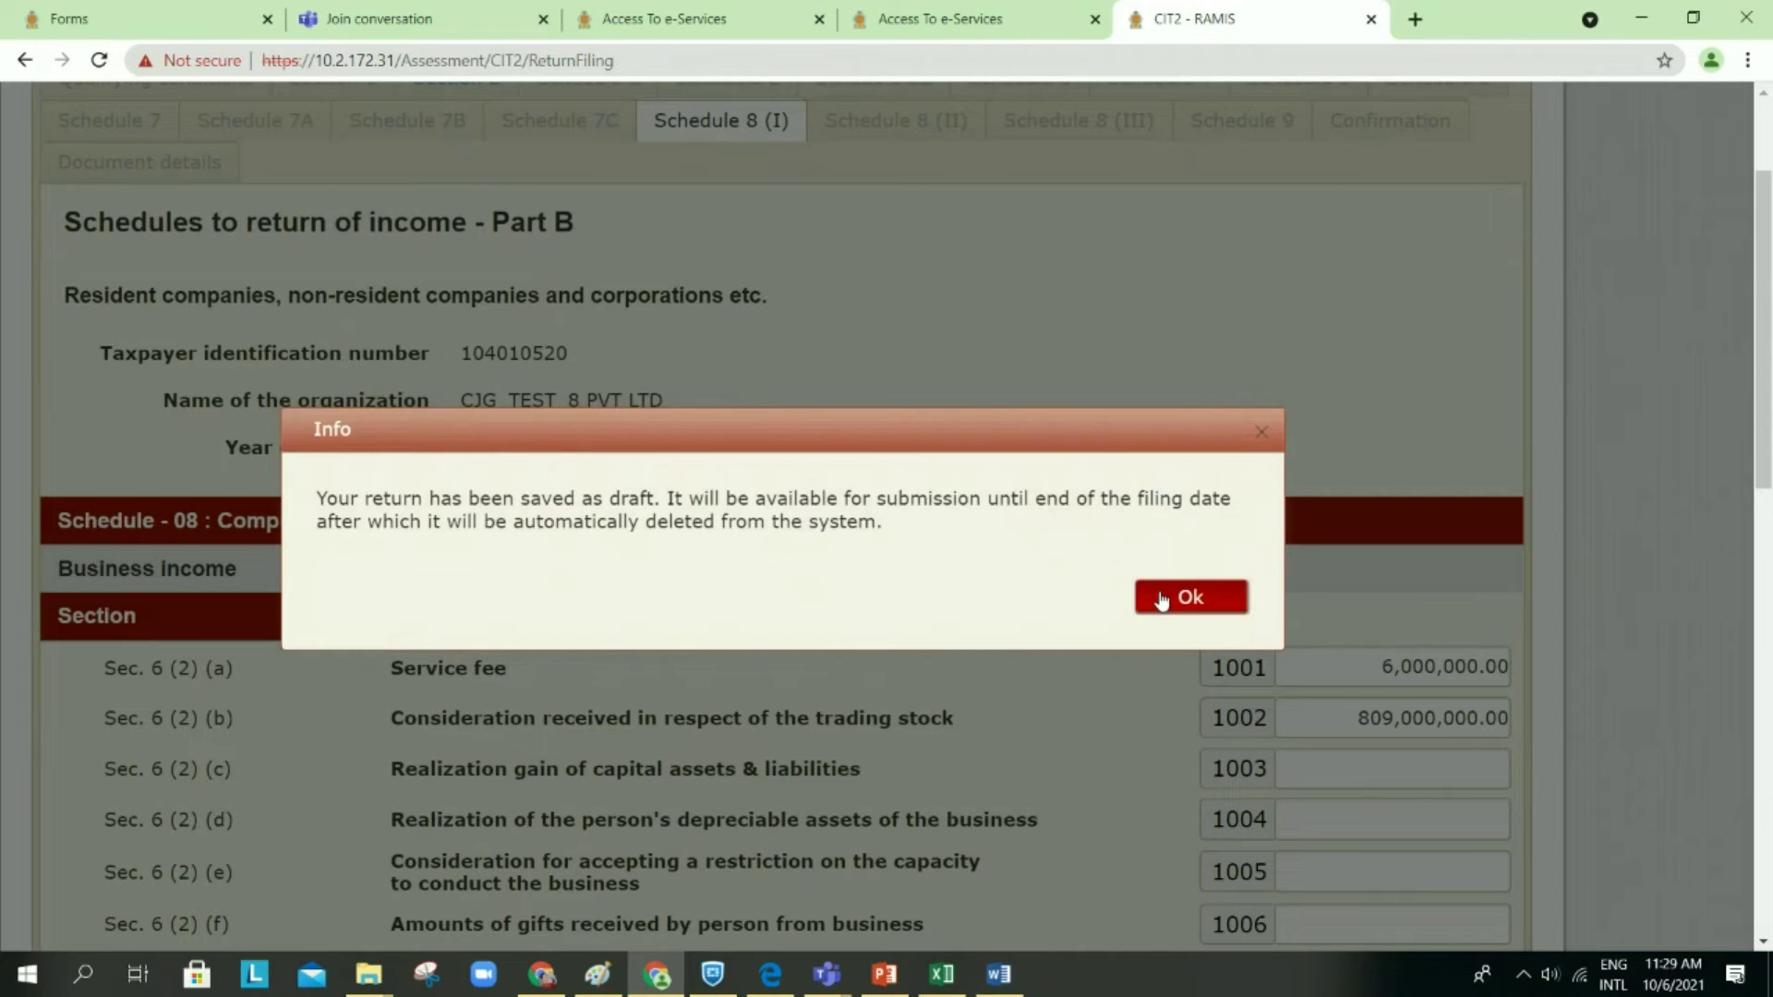
click(1162, 601)
scroll(1162, 599, down, 6)
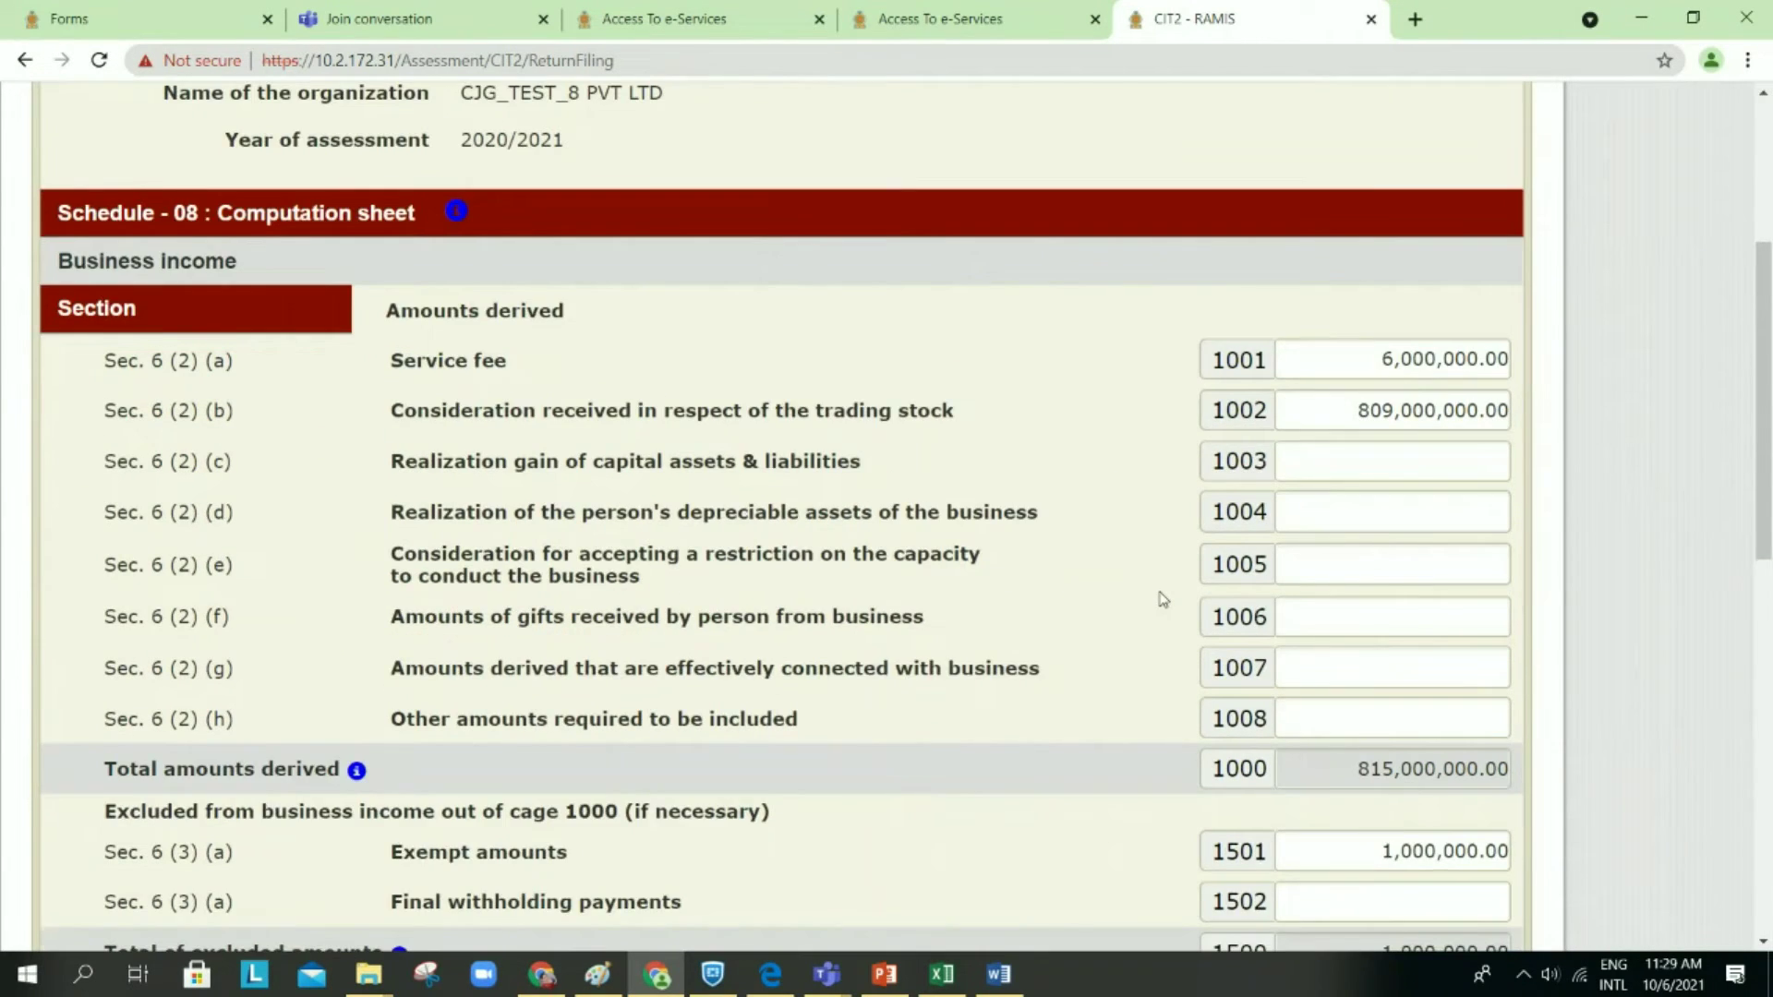
scroll(1161, 599, down, 8)
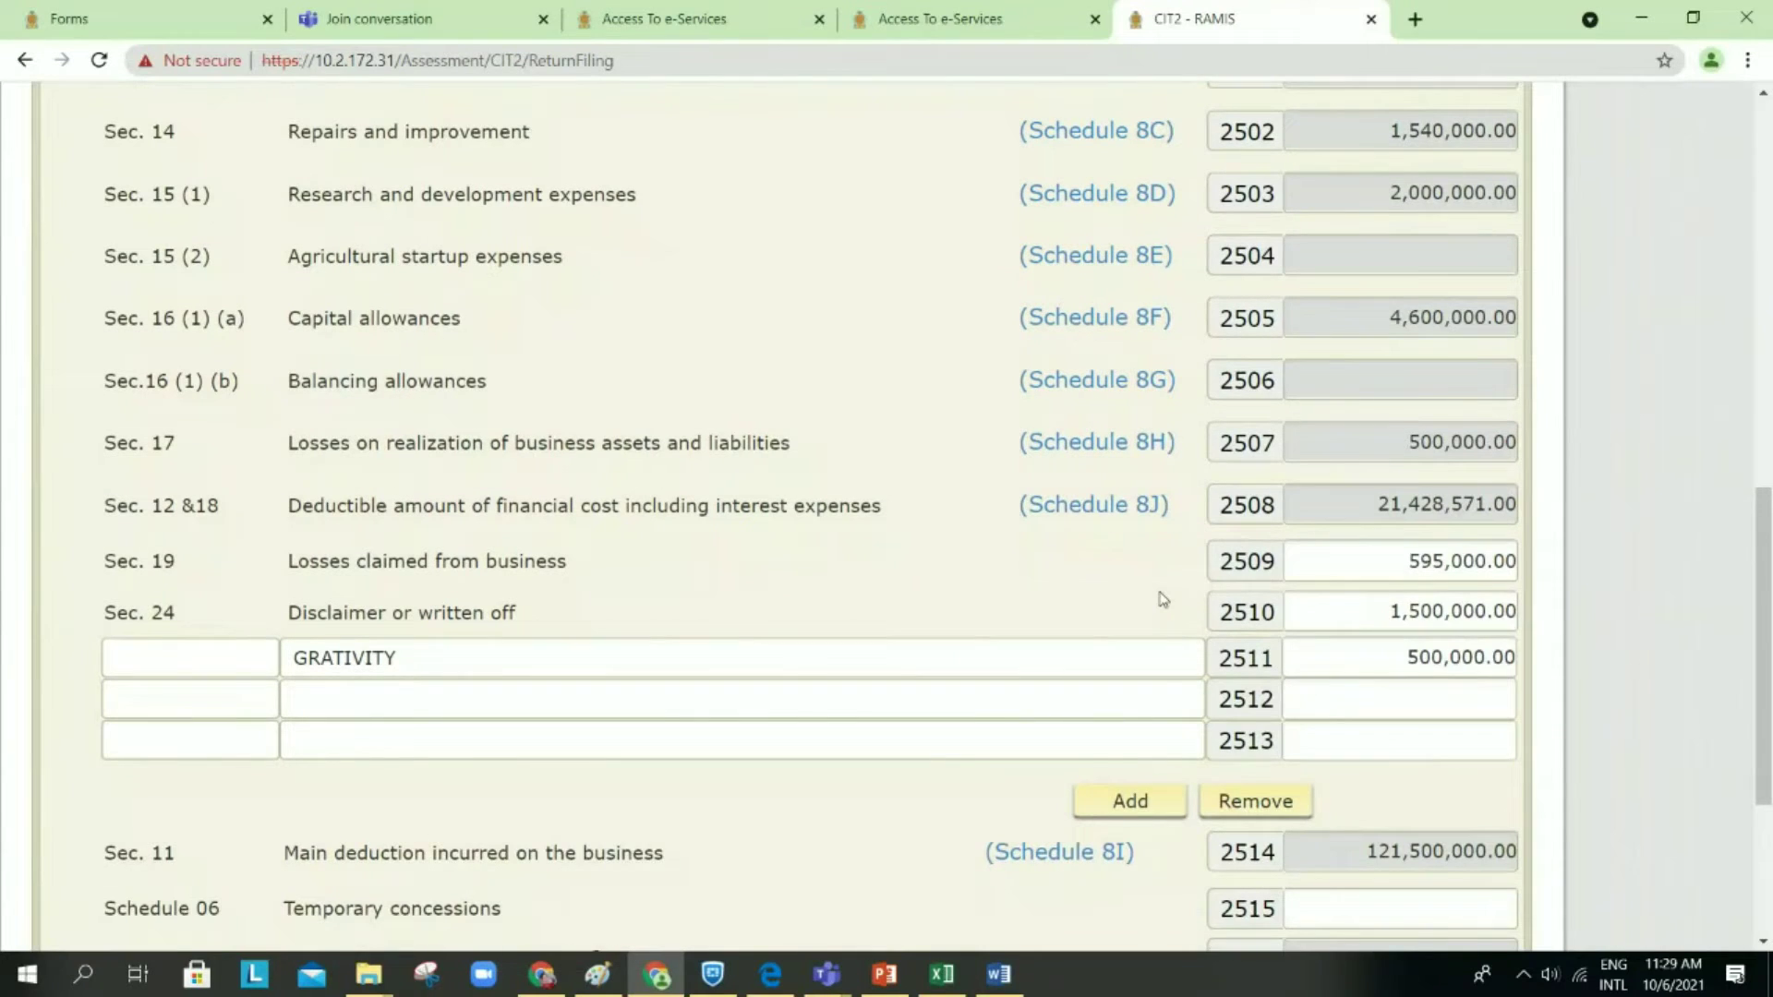
scroll(1162, 599, down, 1)
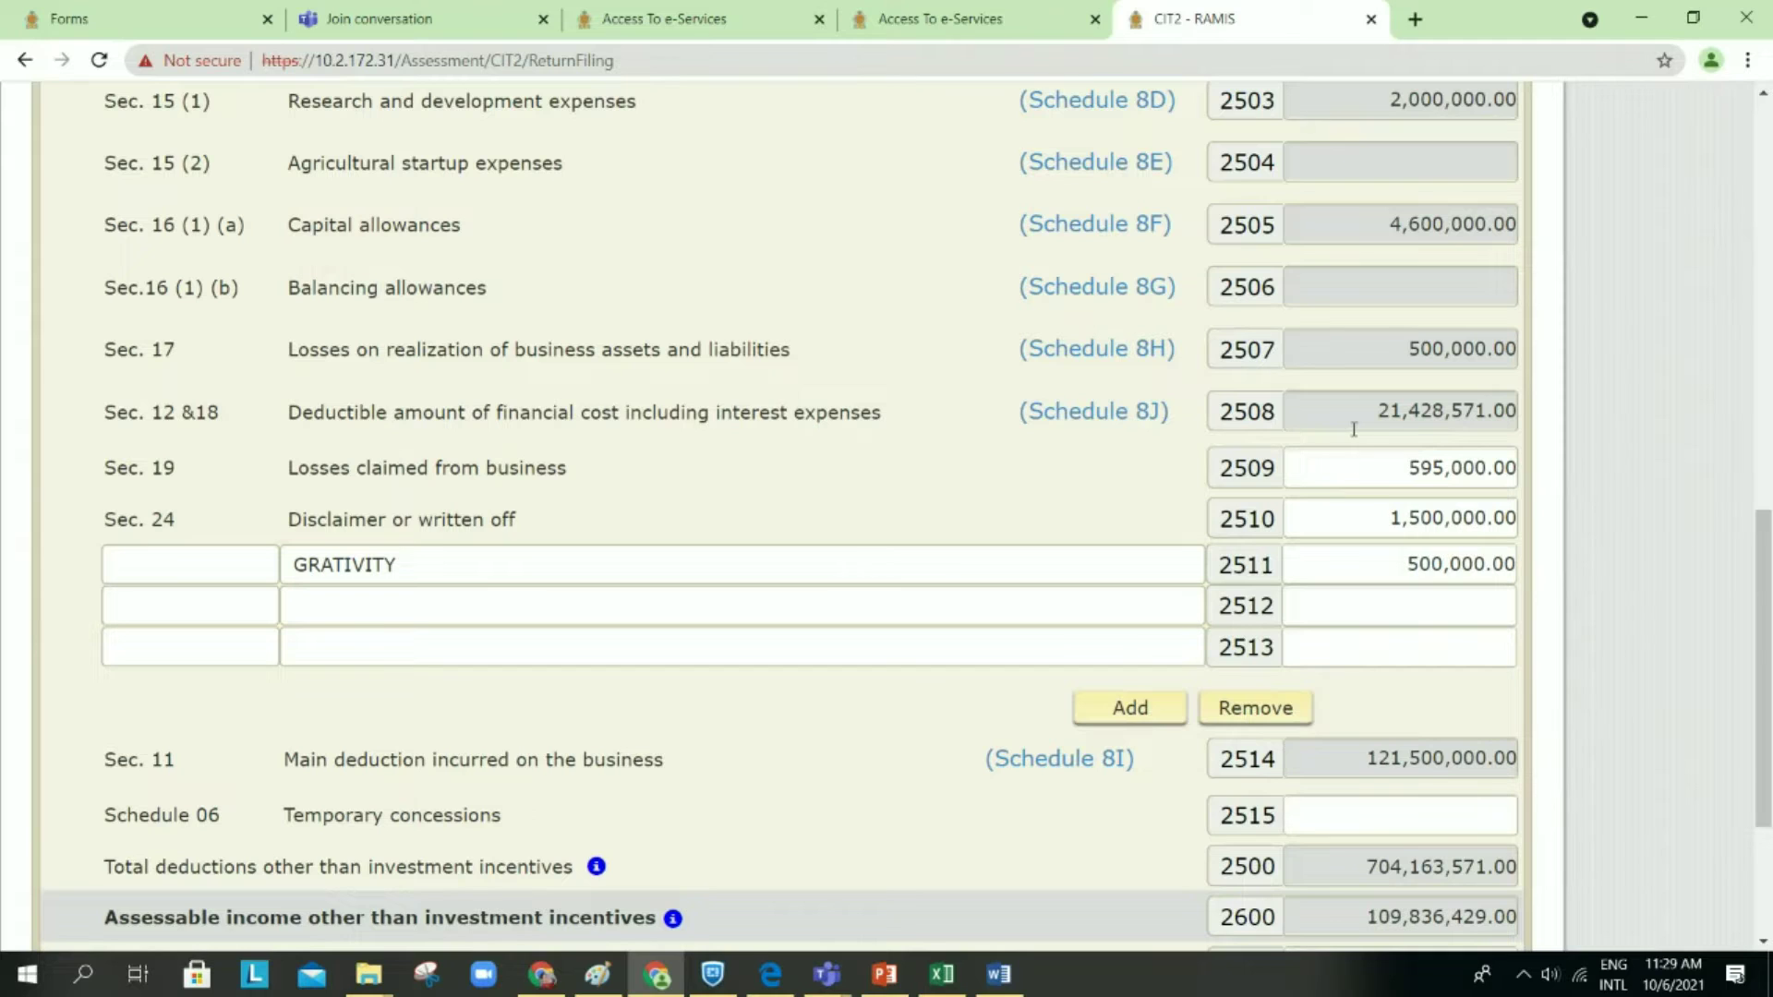
scroll(1165, 488, down, 1)
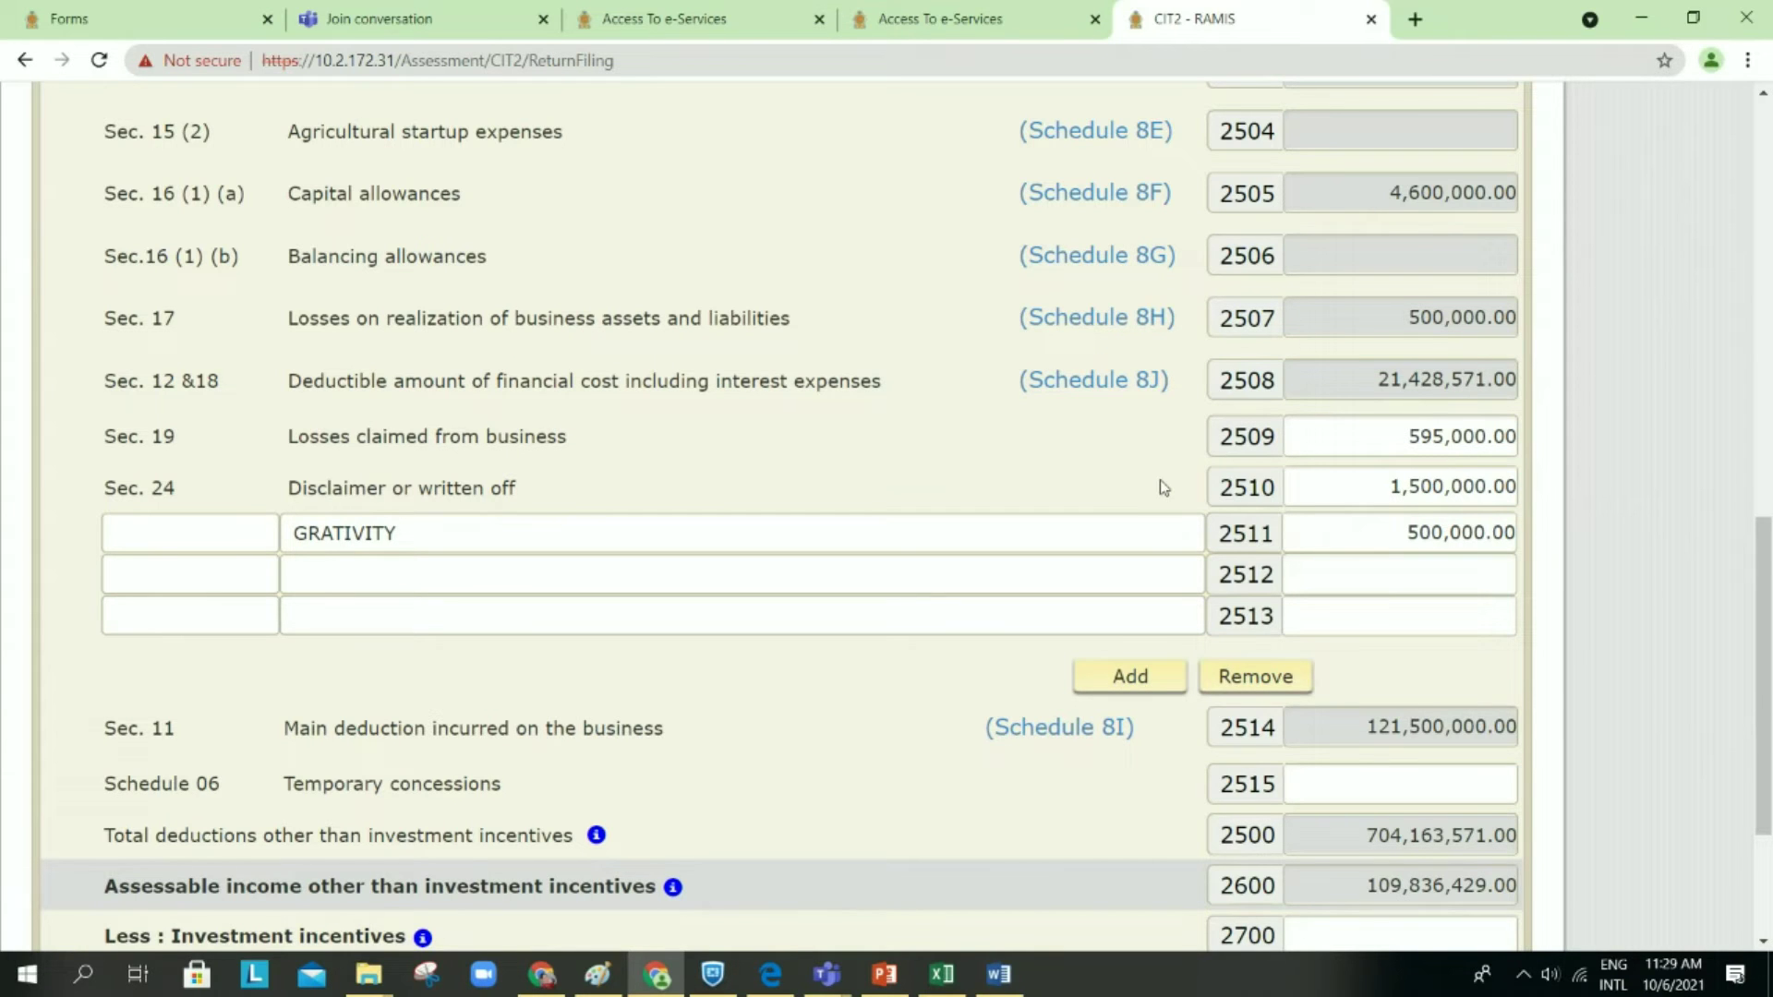
scroll(1164, 488, down, 3)
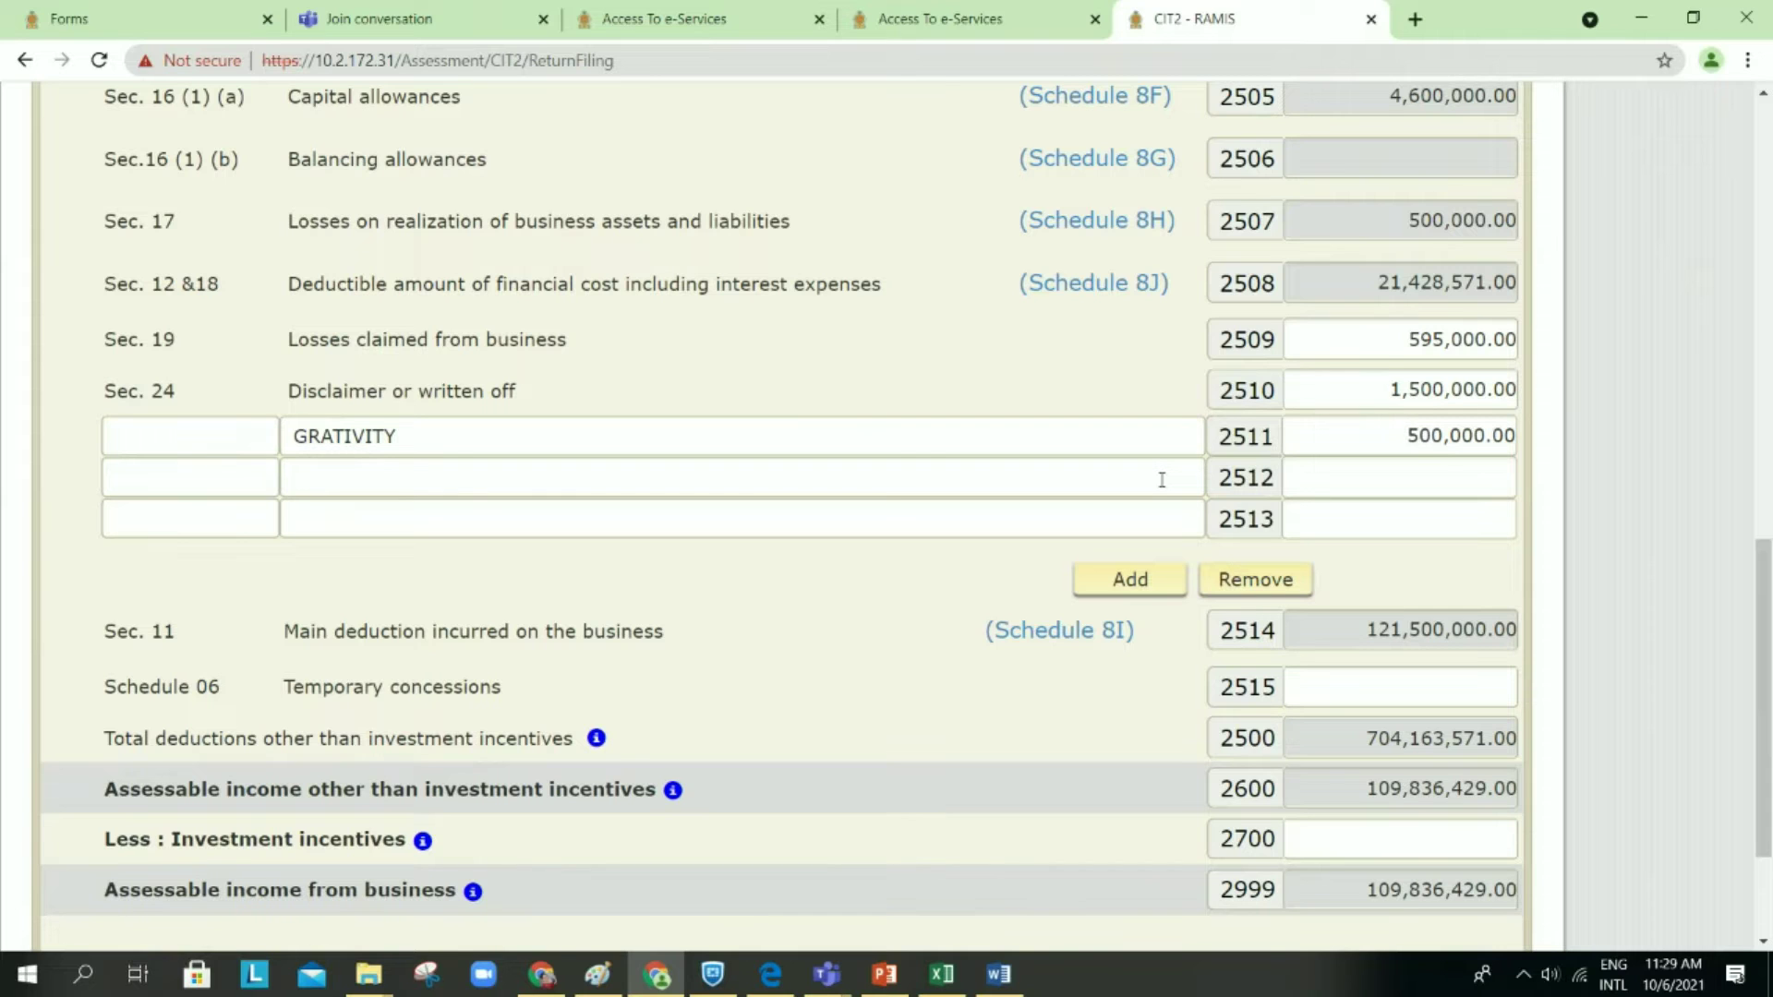
click(1078, 635)
Step: Review the Schedule 8I deductions reconciliation and disallowed expenses, down to the 3,571,429.00 disallowed finance cost
scroll(1047, 652, down, 1)
scroll(1048, 652, up, 5)
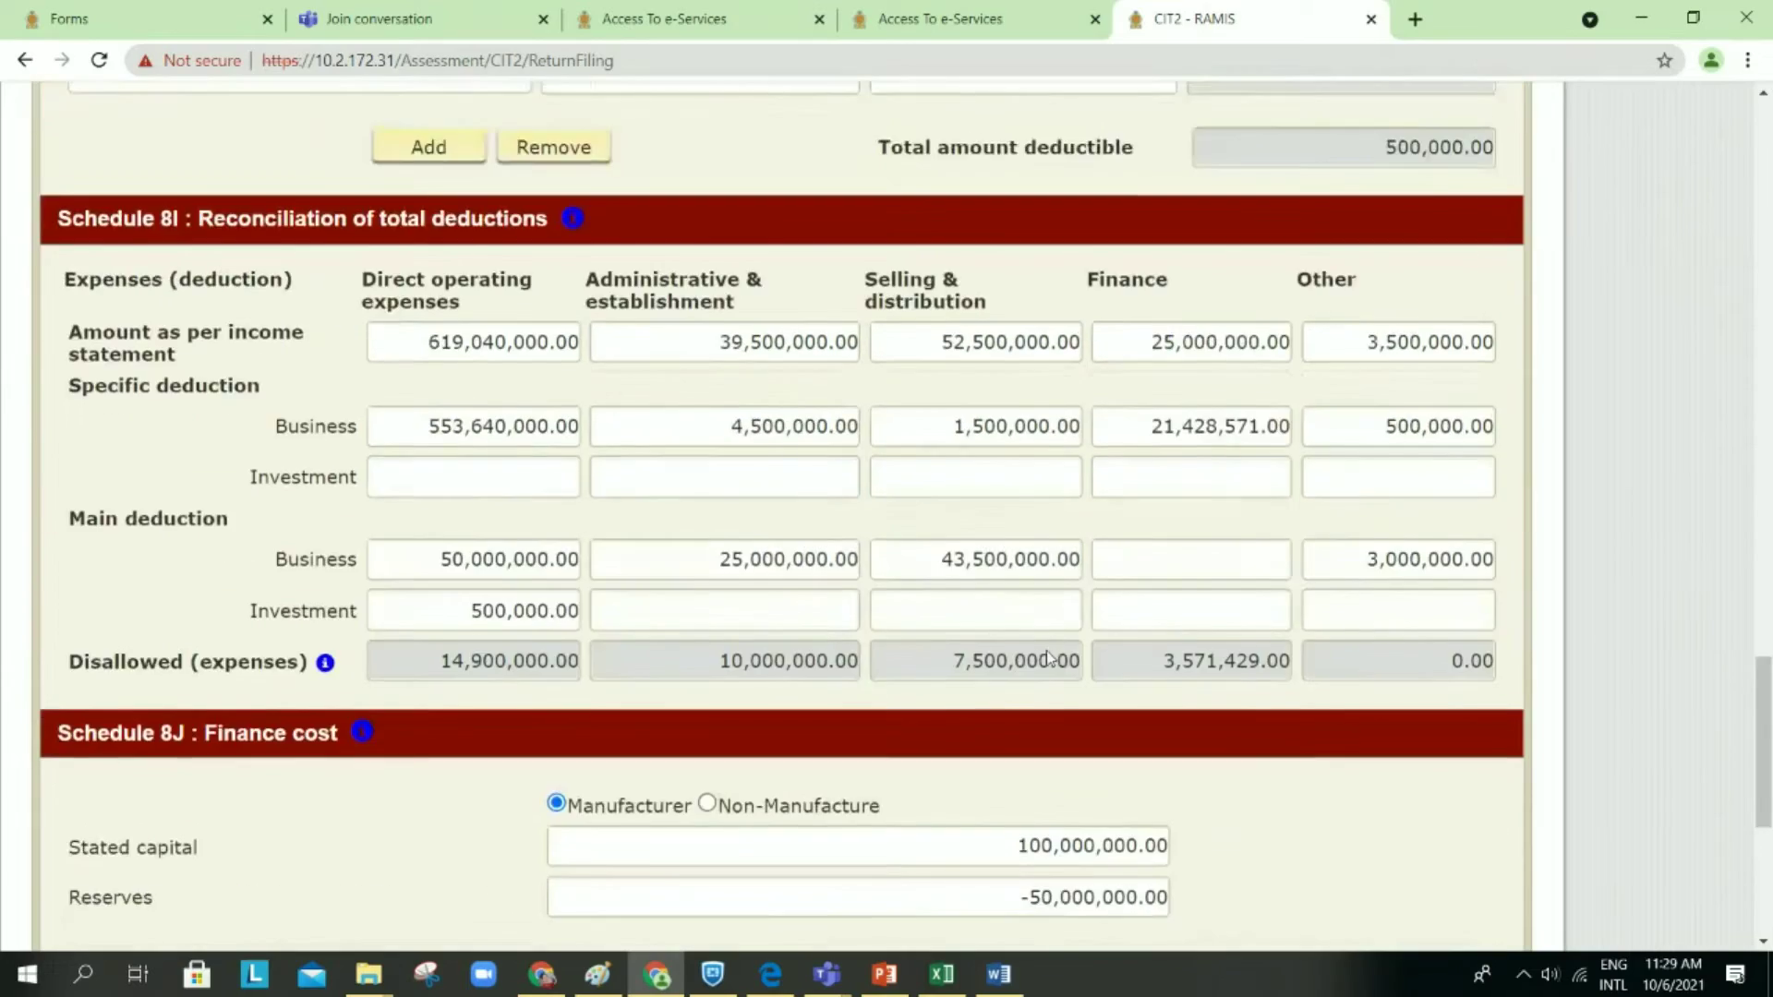
scroll(1048, 655, down, 1)
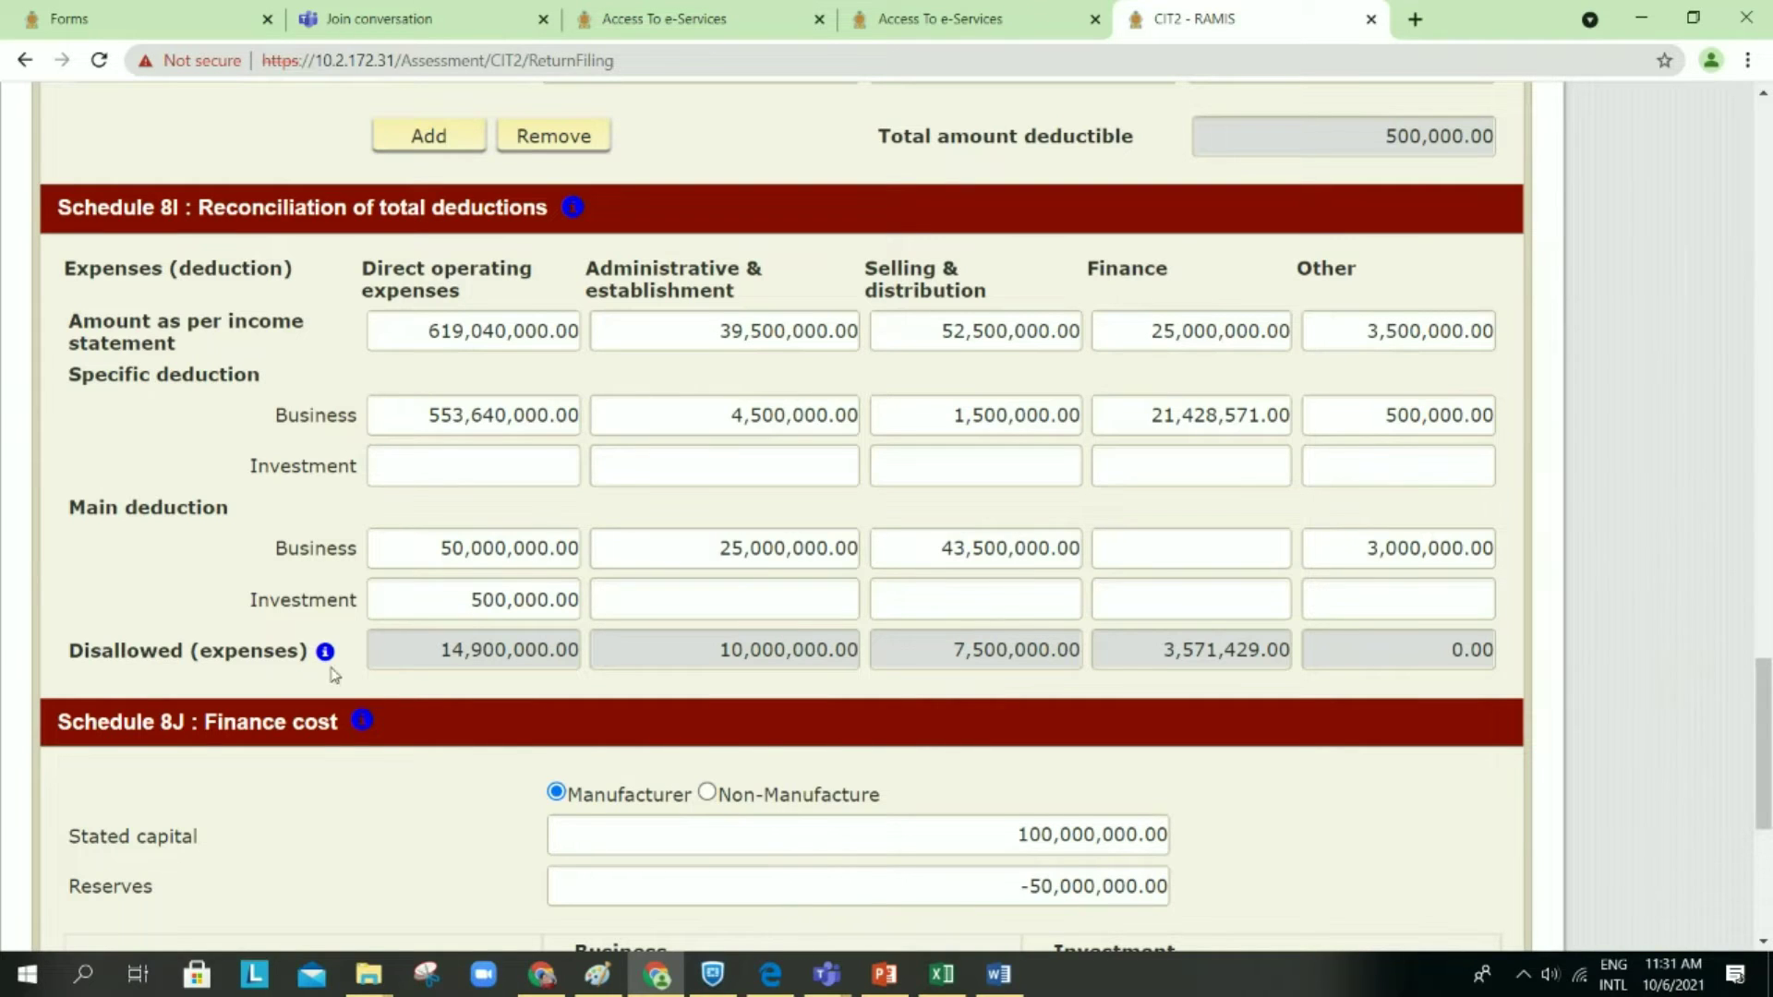
mouse_move(328, 663)
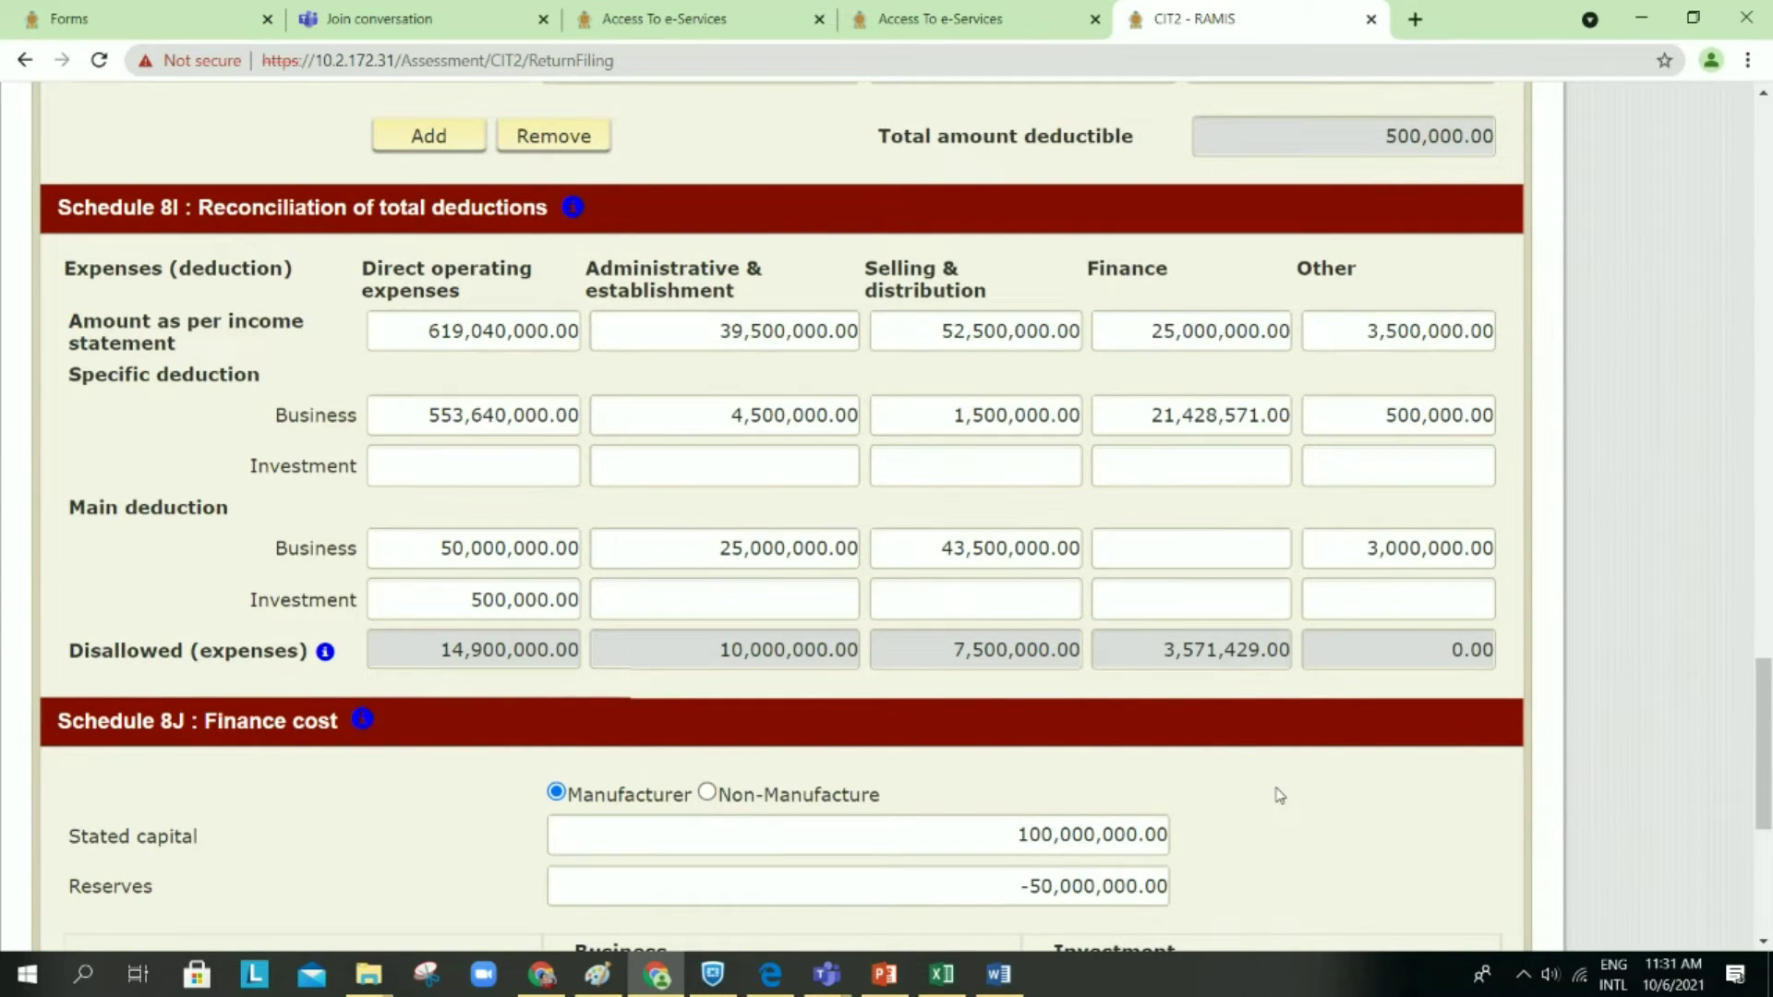
scroll(1279, 795, down, 1)
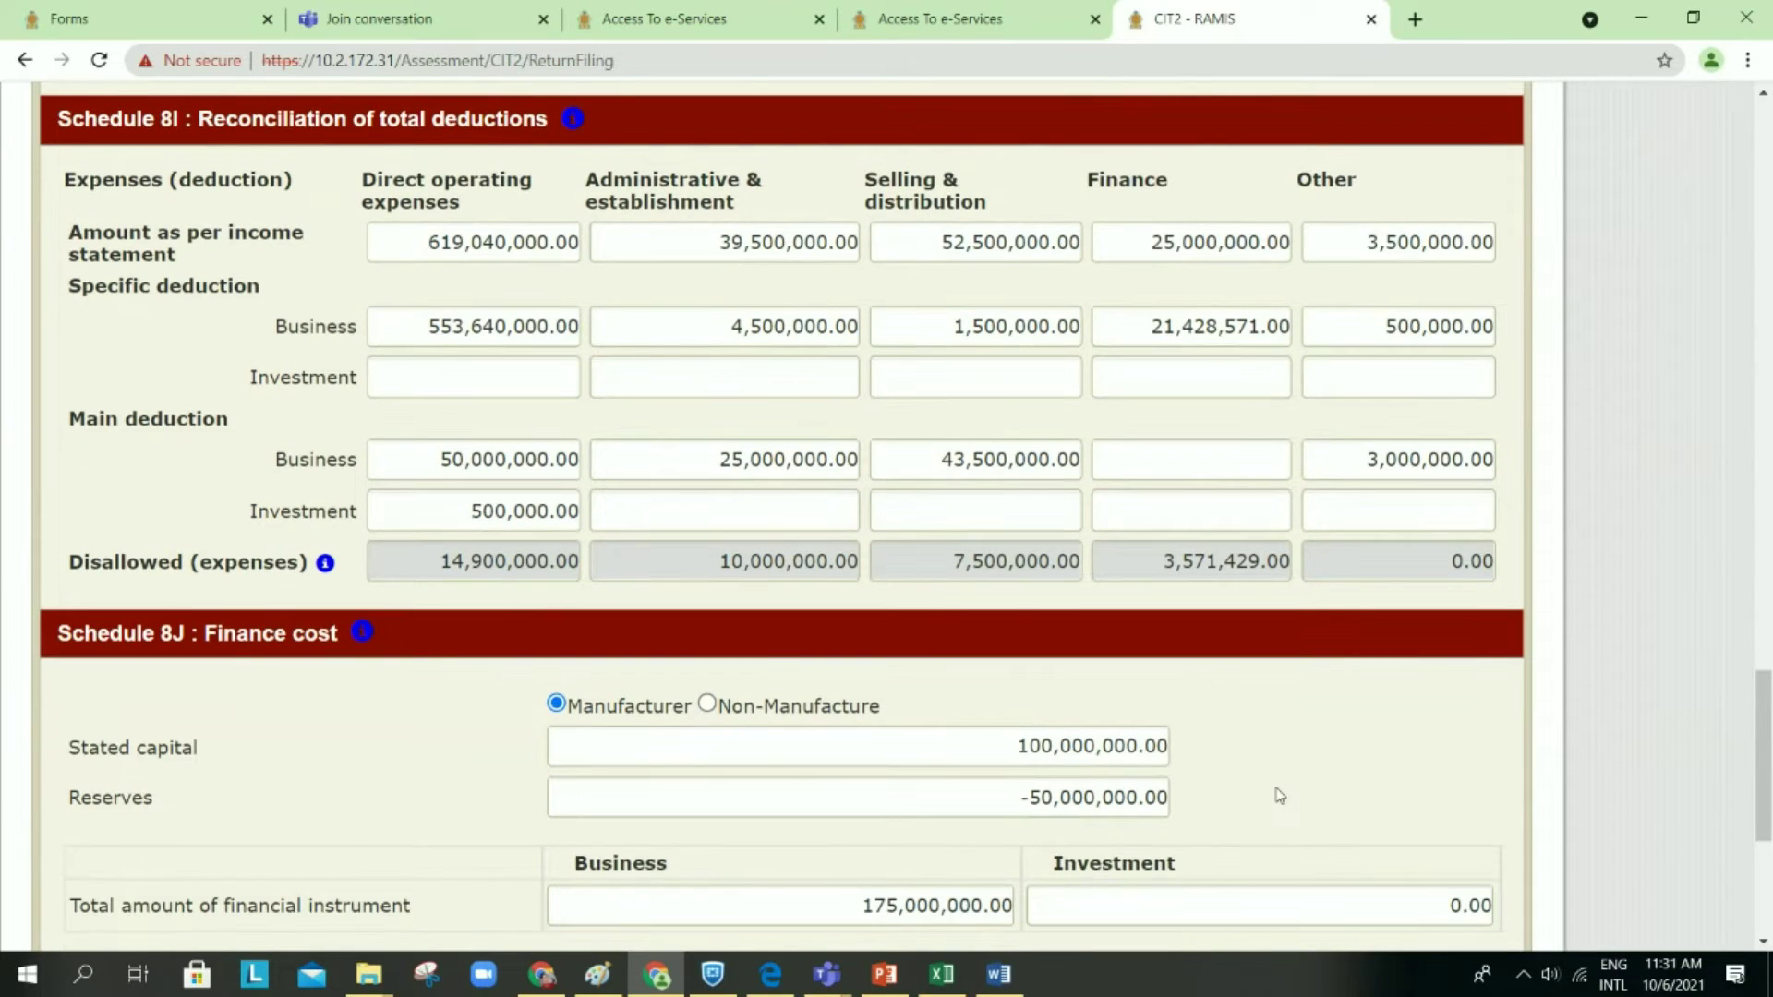
scroll(1279, 795, down, 7)
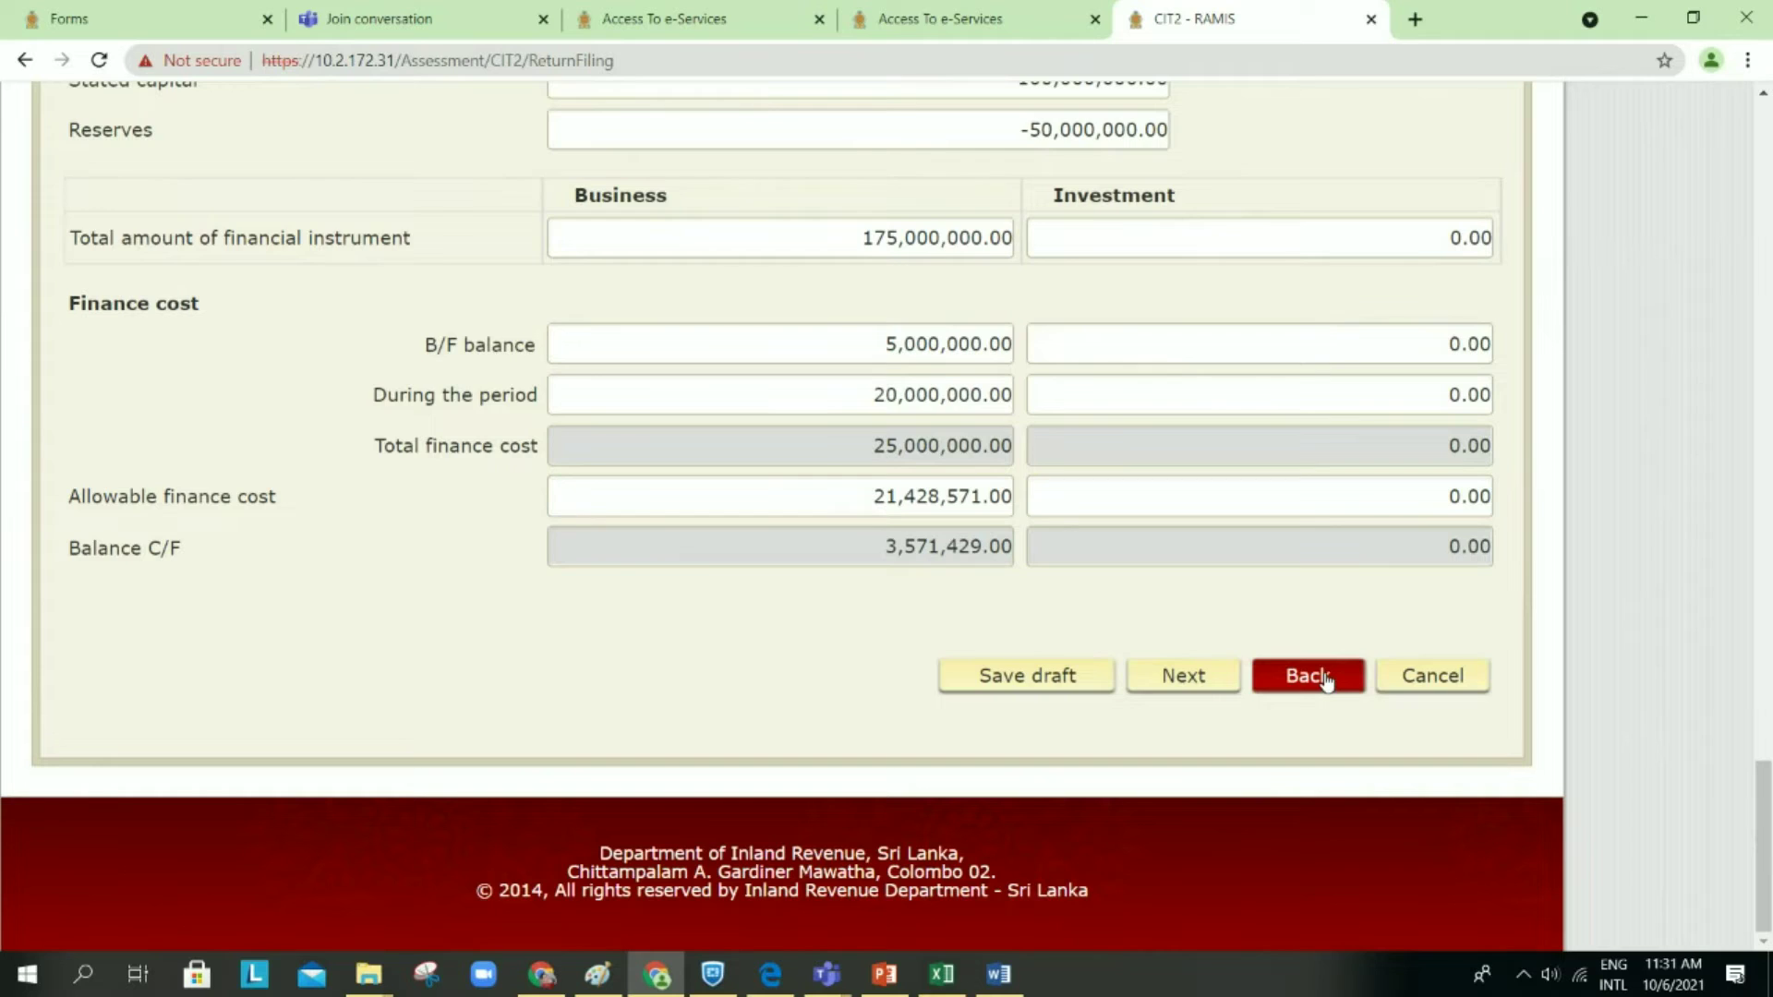
Step: Save the draft twice while returning from the detailed schedules to Schedule 8 (I)
click(1327, 681)
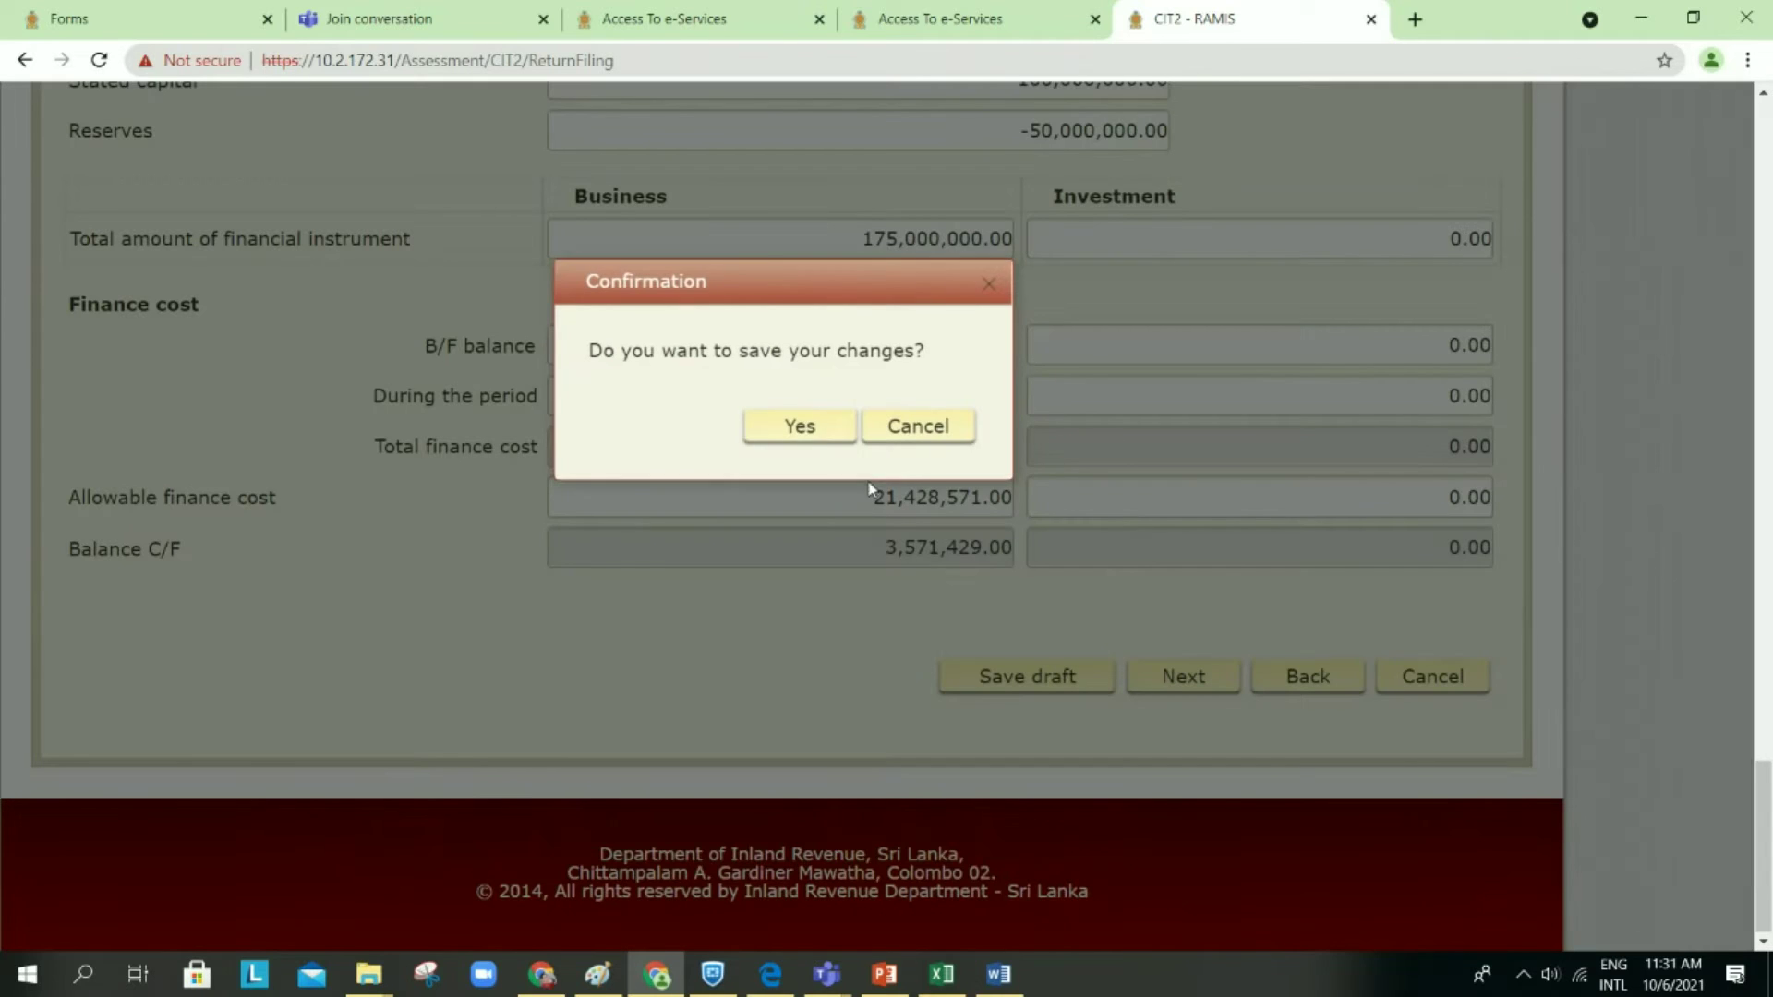
click(833, 434)
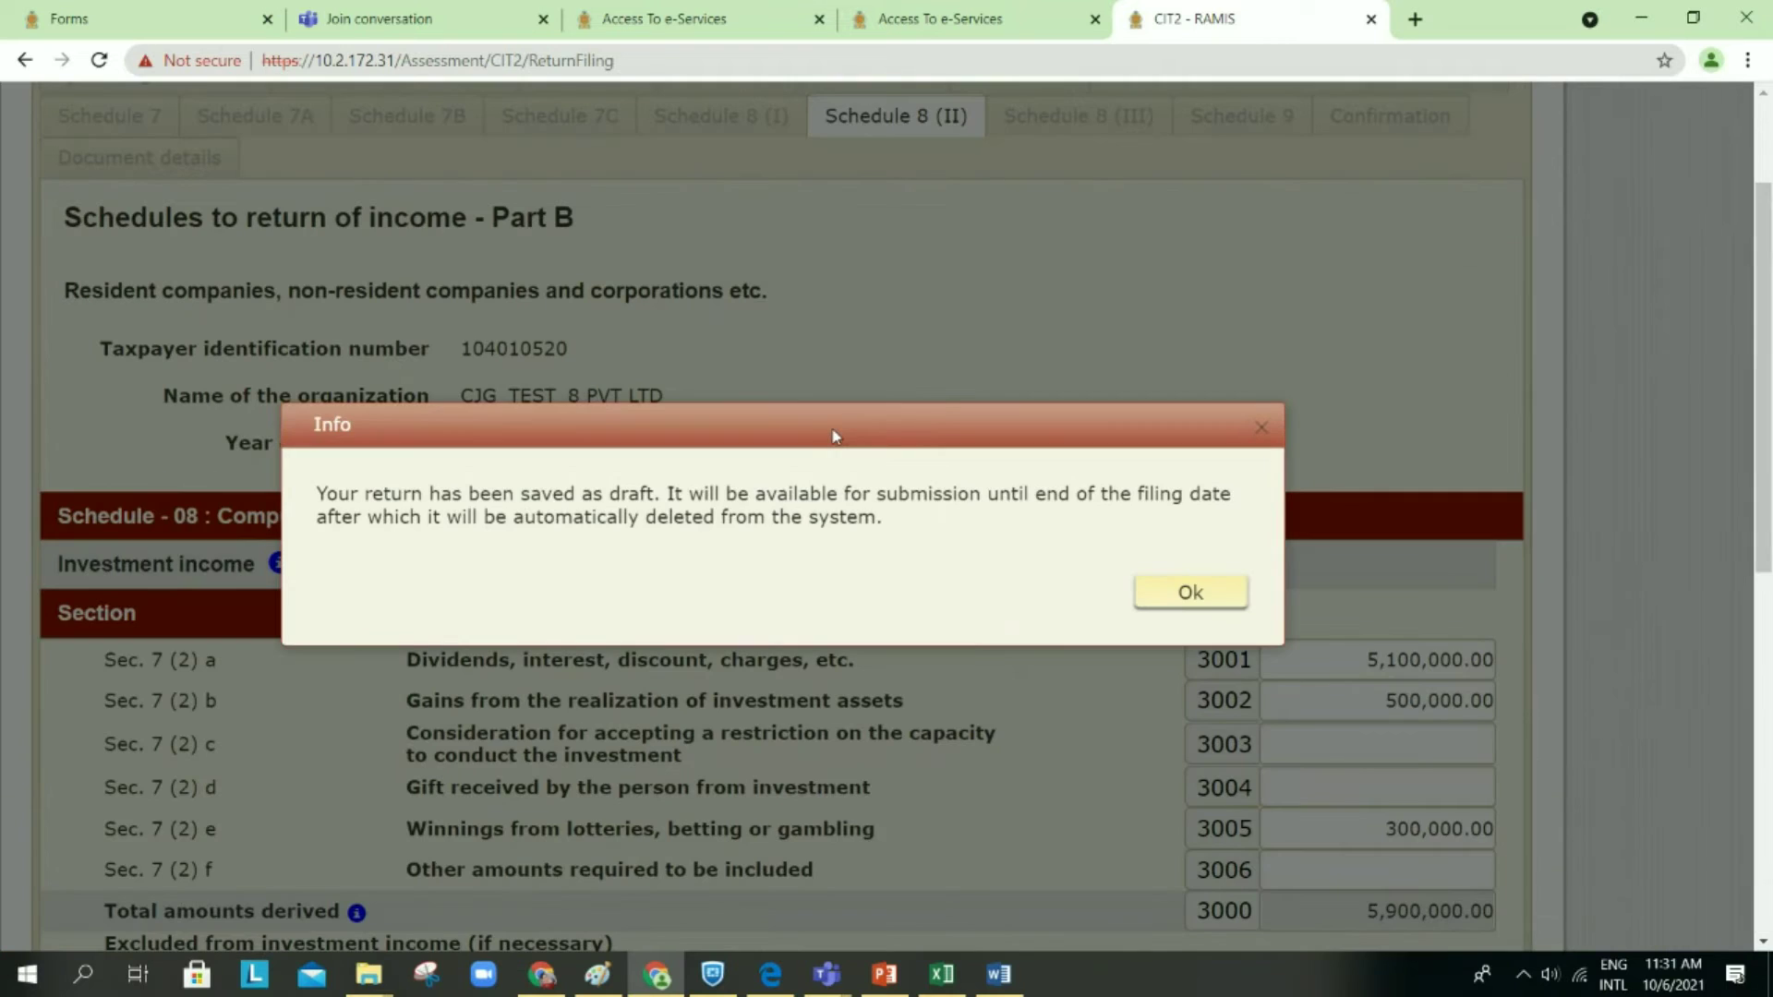
click(1140, 602)
scroll(1140, 605, down, 13)
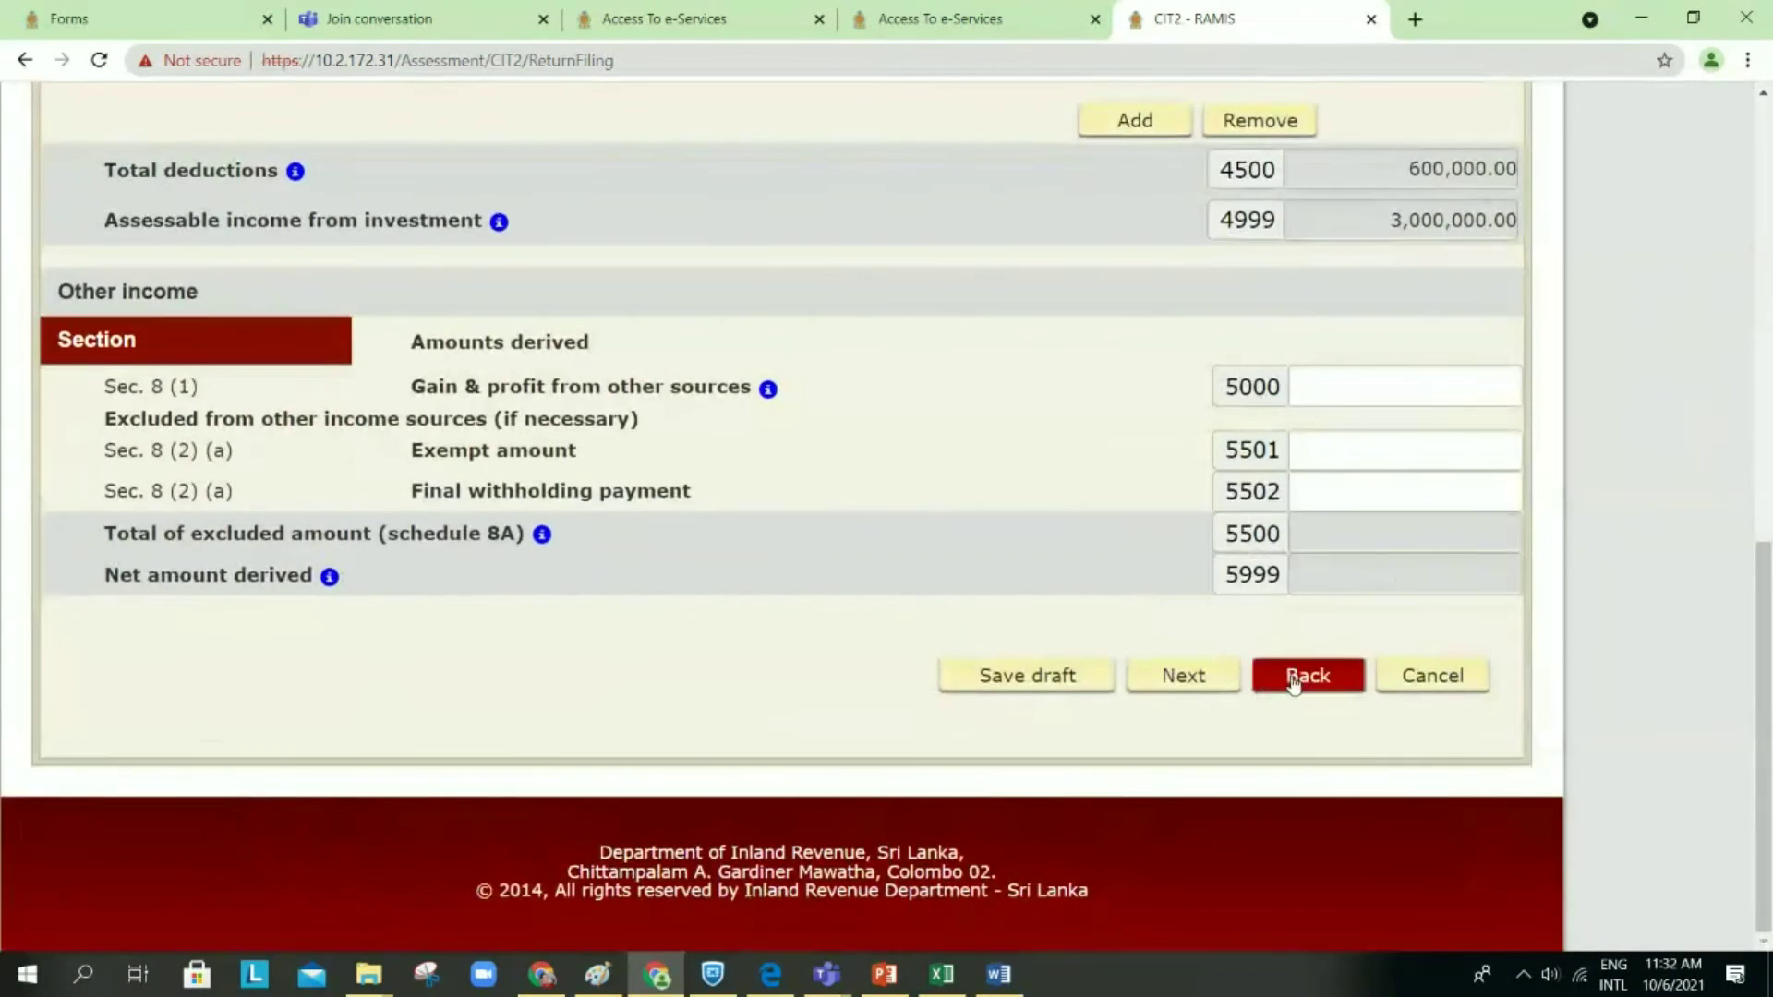
click(1294, 680)
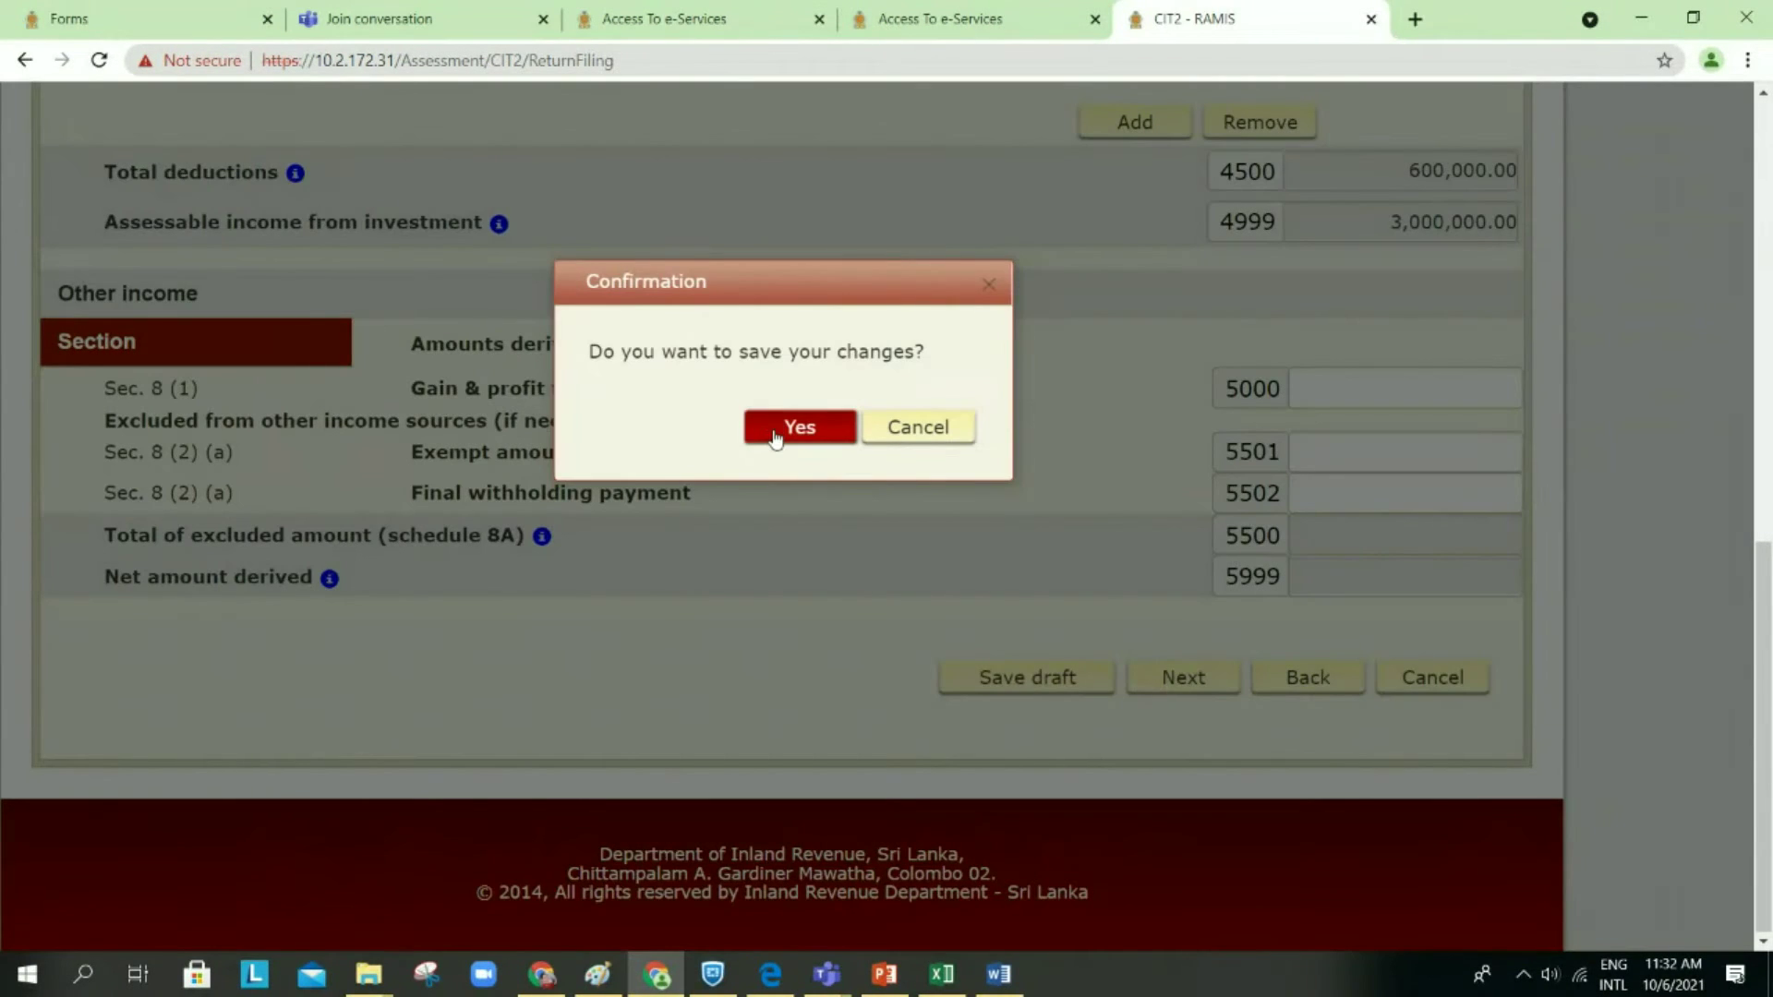
click(800, 428)
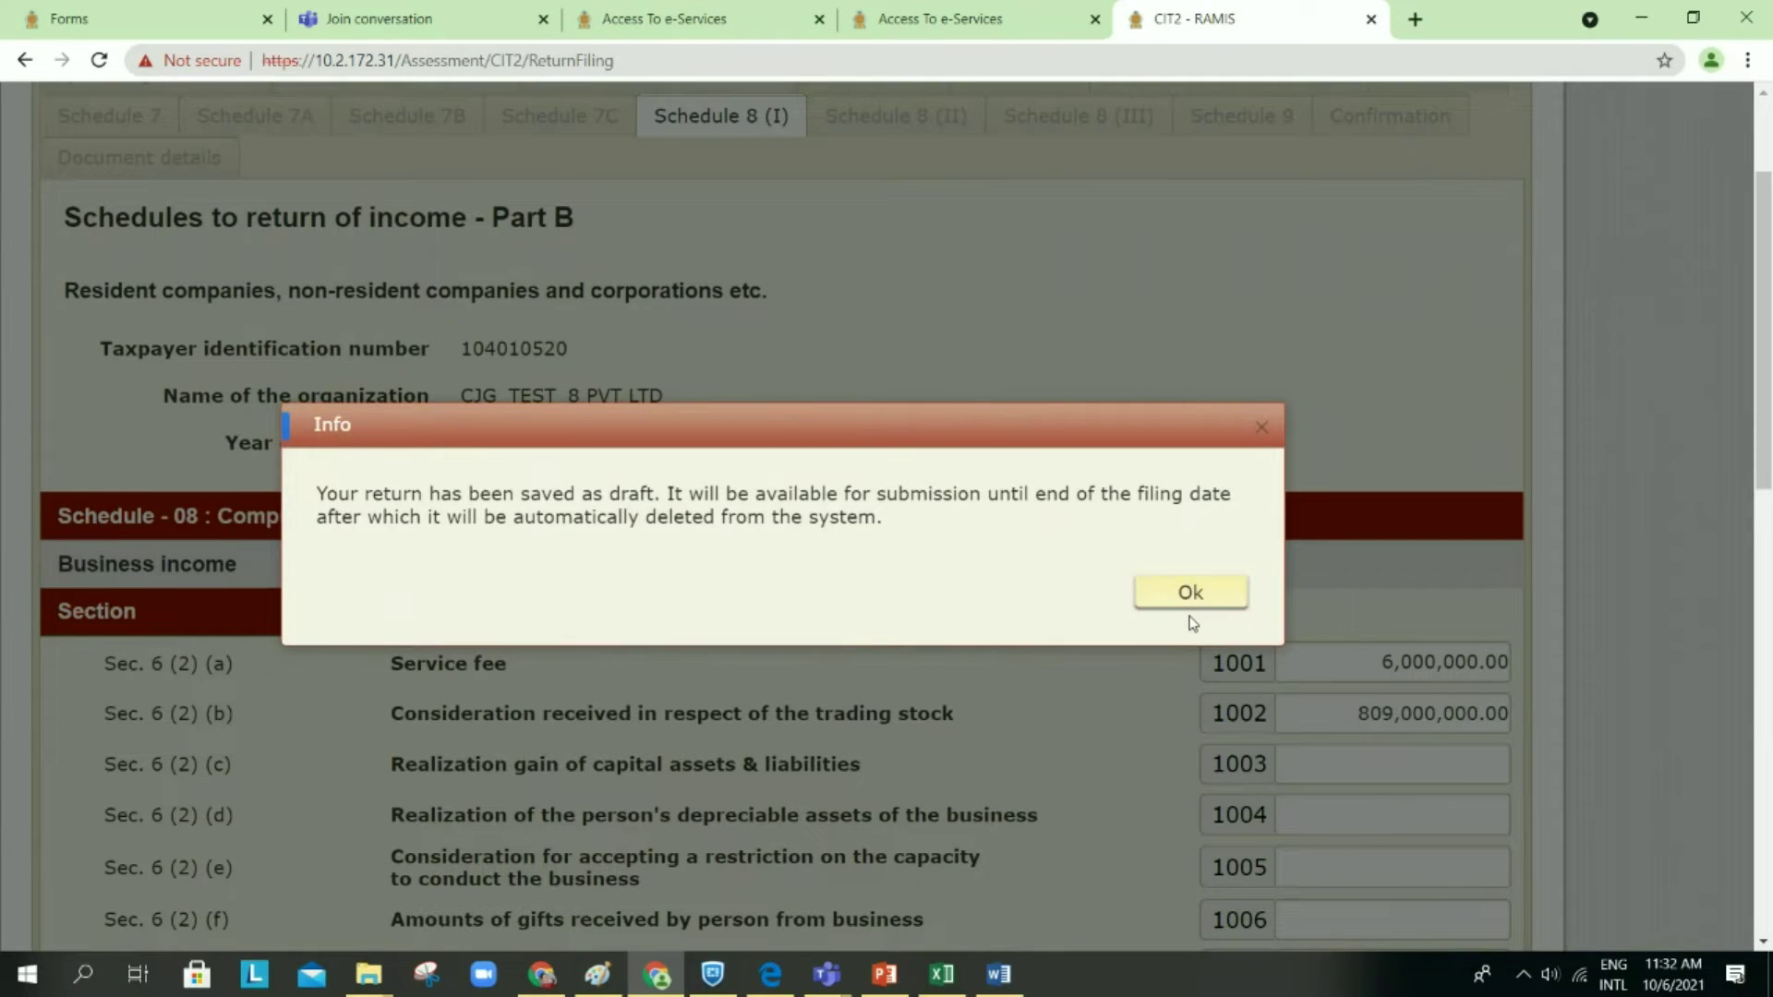
click(1191, 593)
scroll(1198, 611, down, 10)
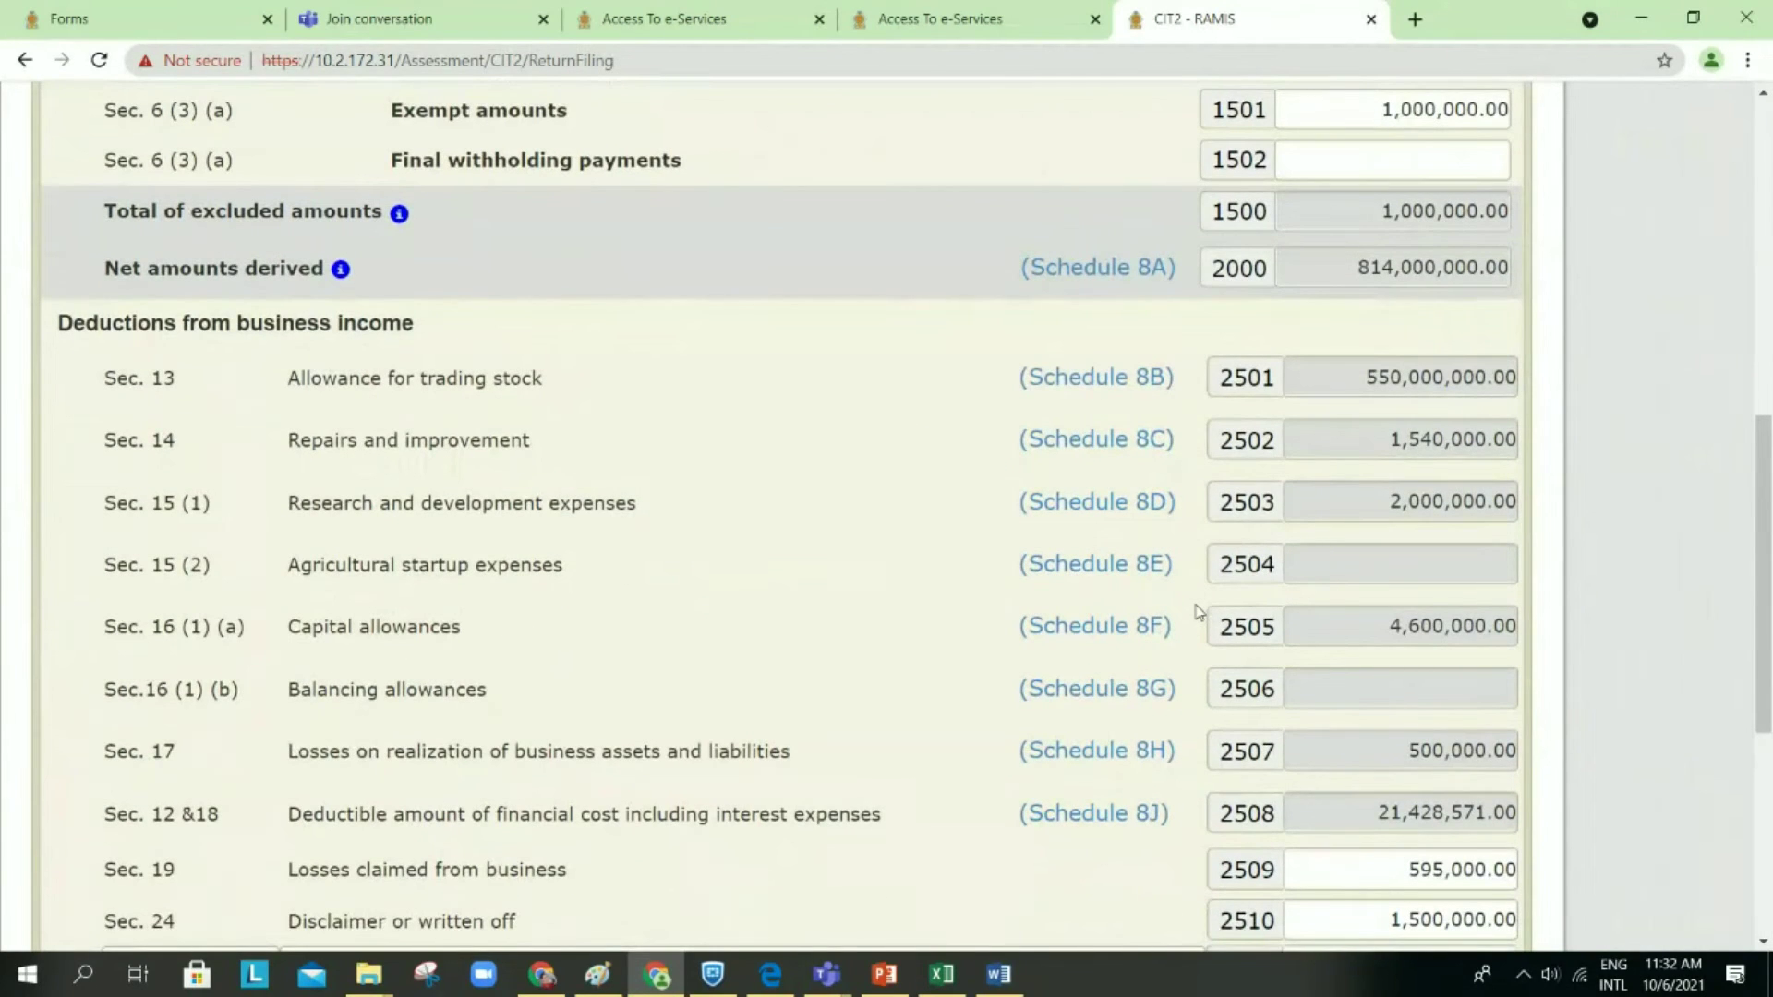
scroll(1198, 611, down, 1)
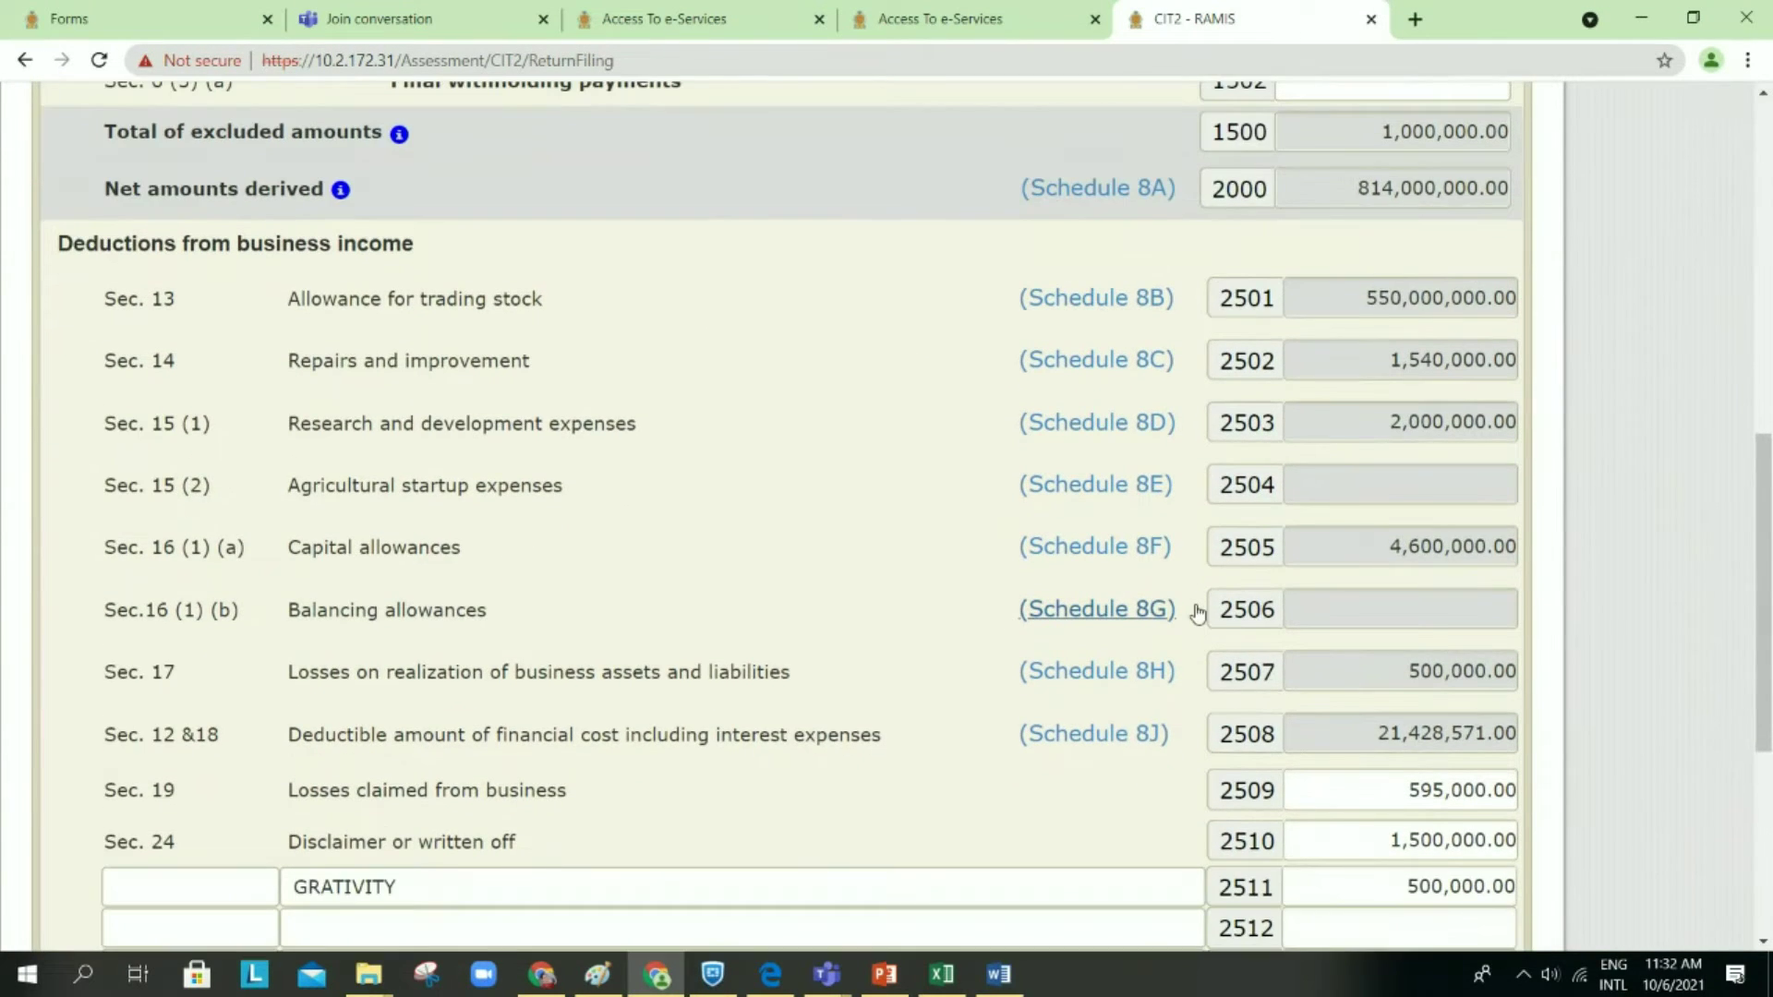
scroll(1197, 611, down, 3)
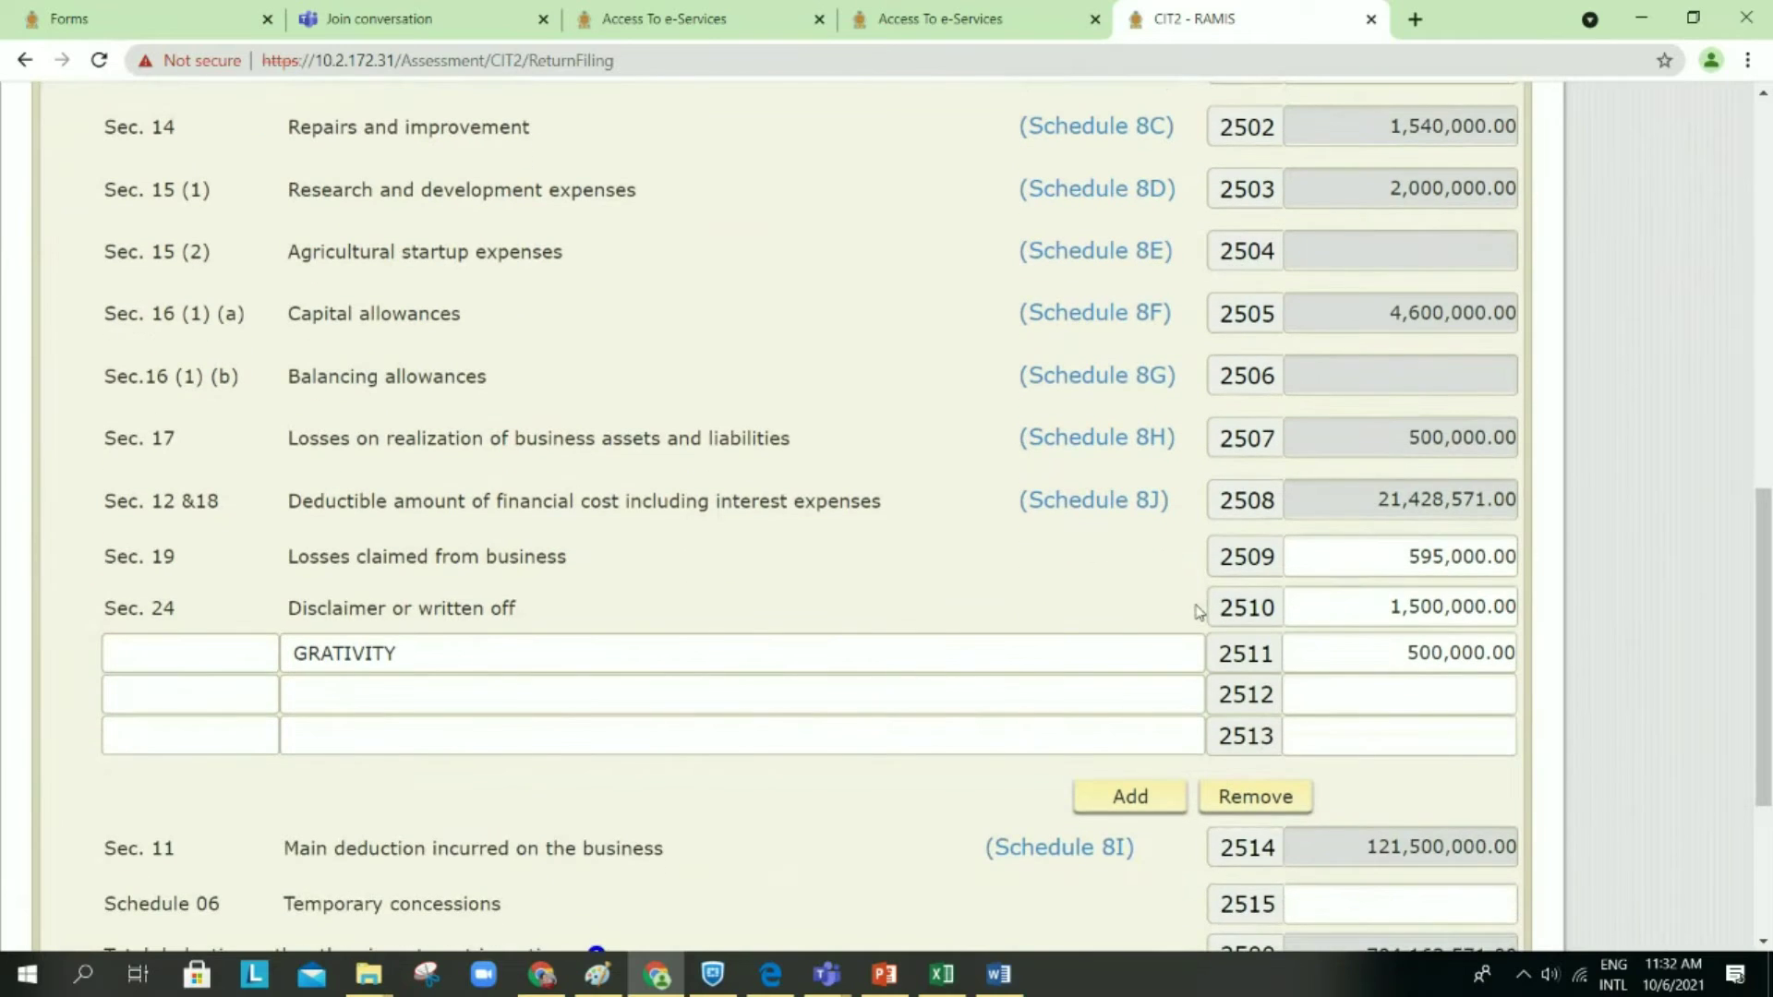
scroll(1198, 611, down, 1)
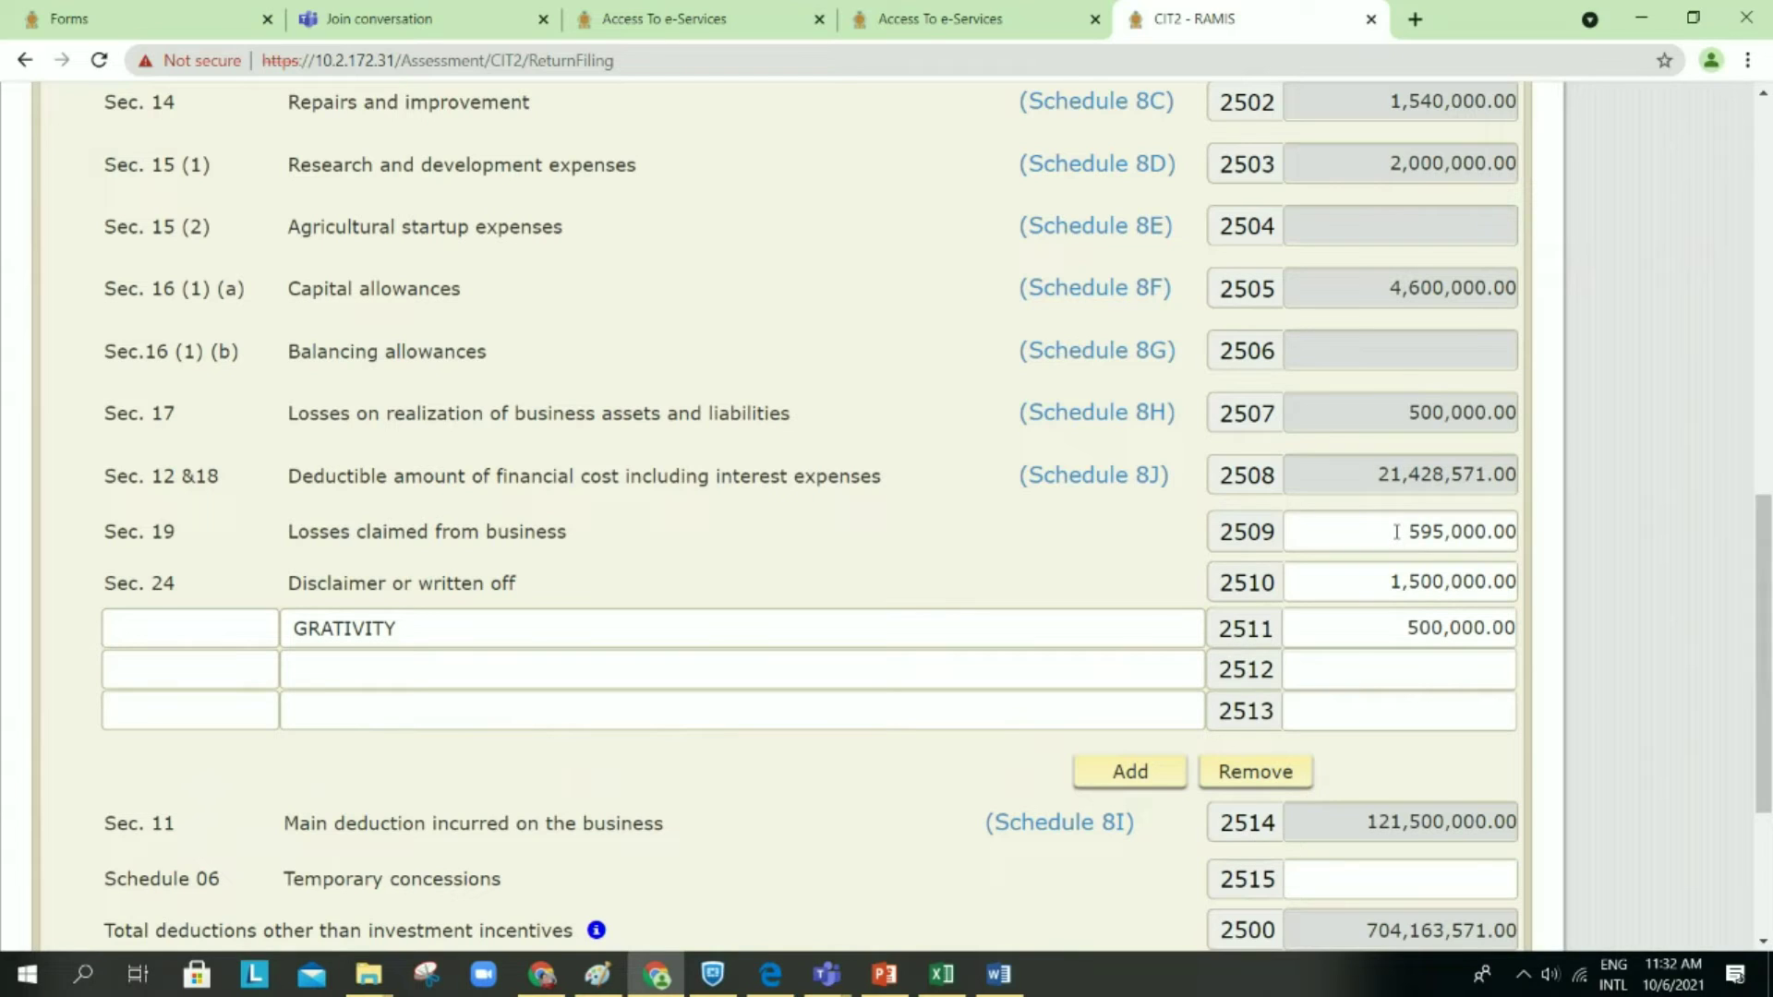
Step: Clear the 595000 Sec. 19 losses in cage 2509, dropping total deductions to 703,568,571.00
drag(1396, 531, 1560, 547)
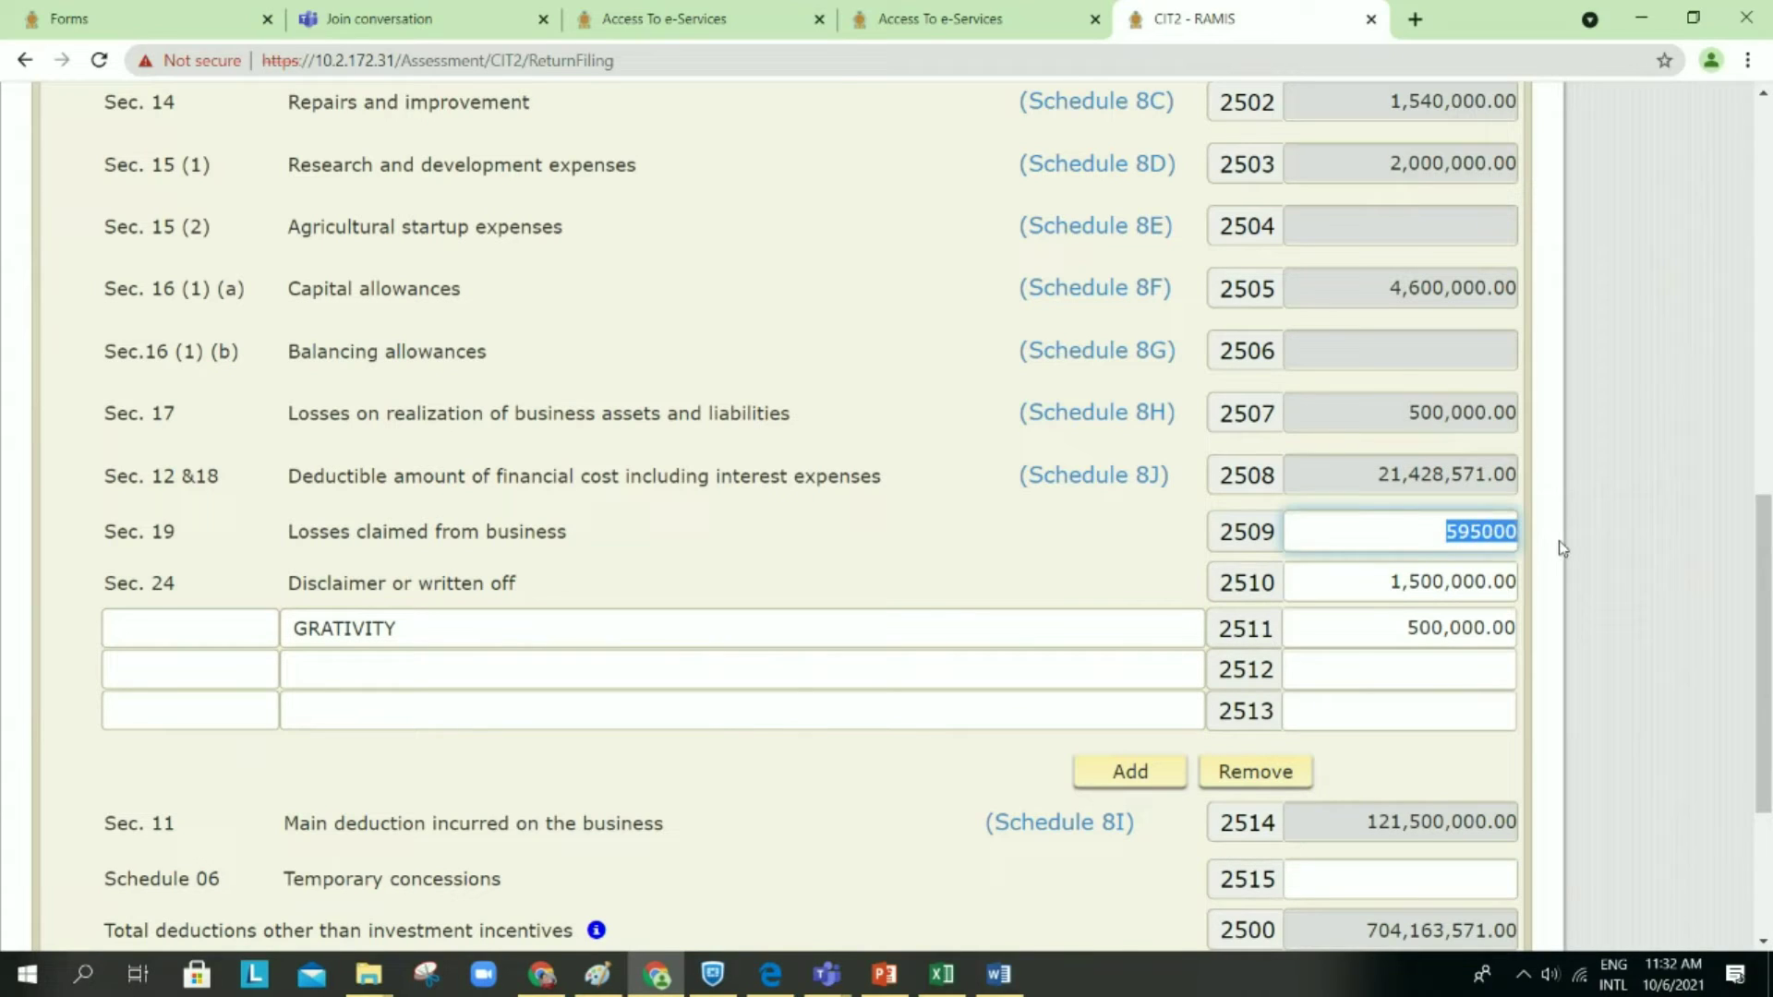
key(BackSpace)
click(945, 677)
scroll(947, 678, down, 1)
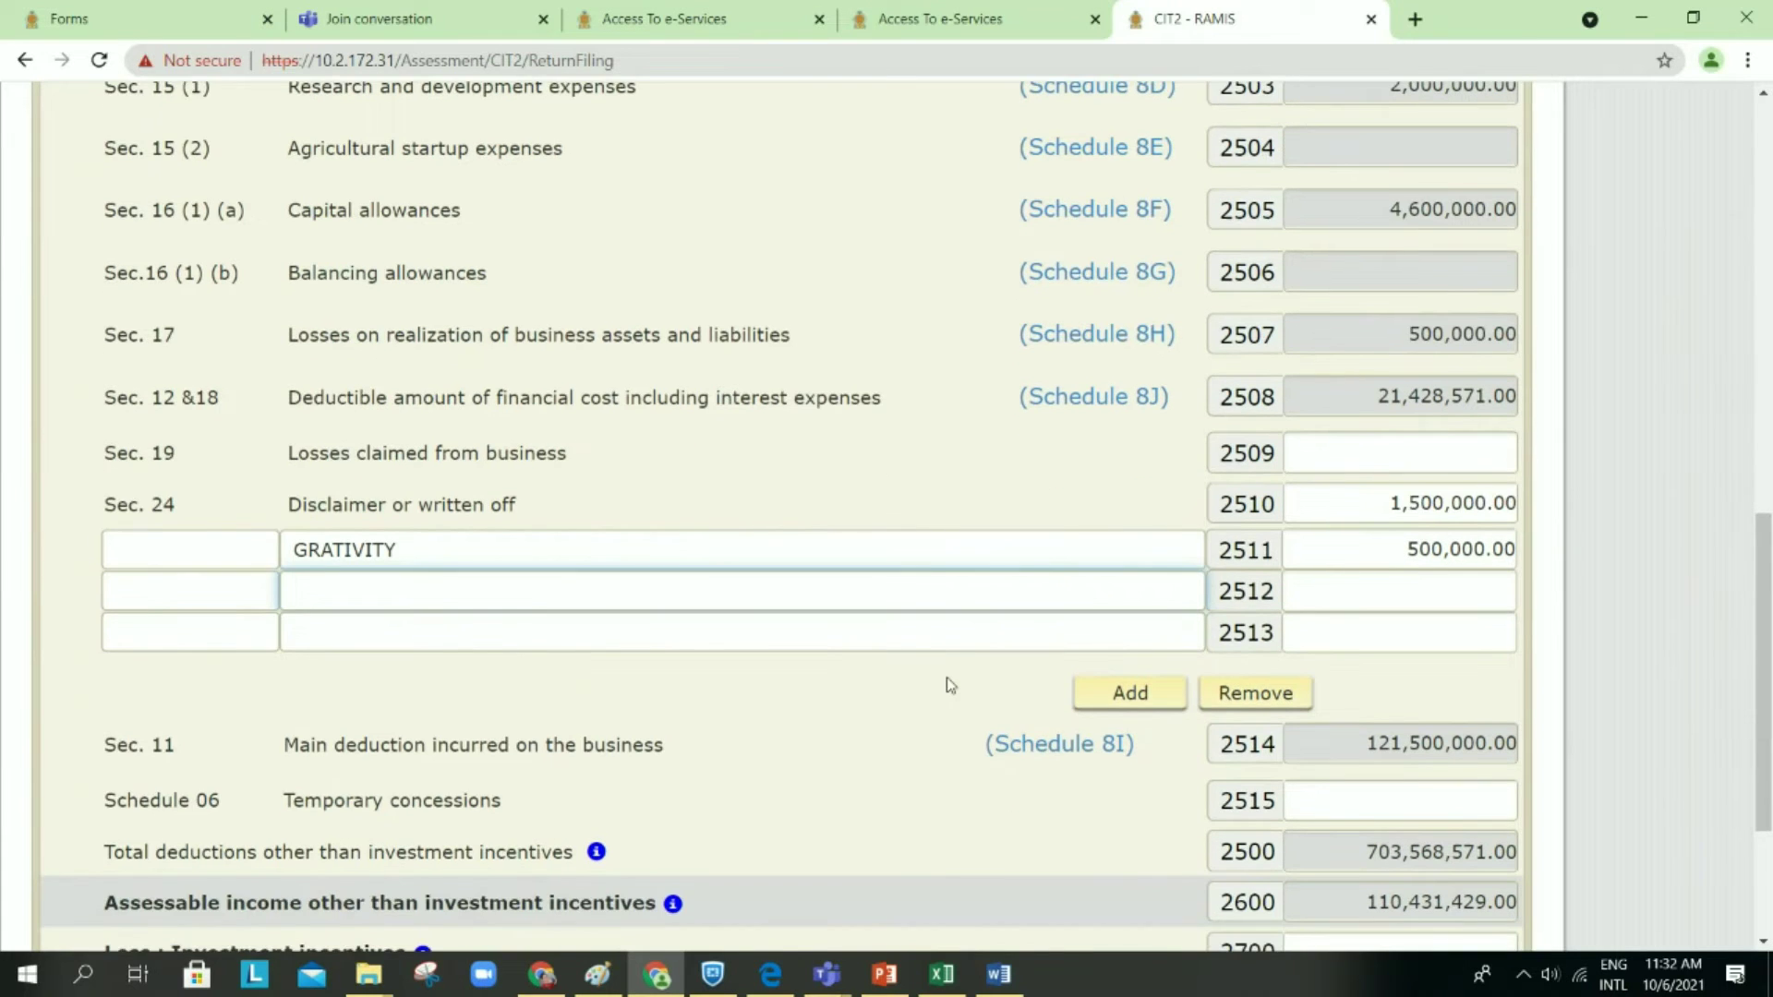
scroll(949, 678, down, 3)
scroll(946, 678, down, 1)
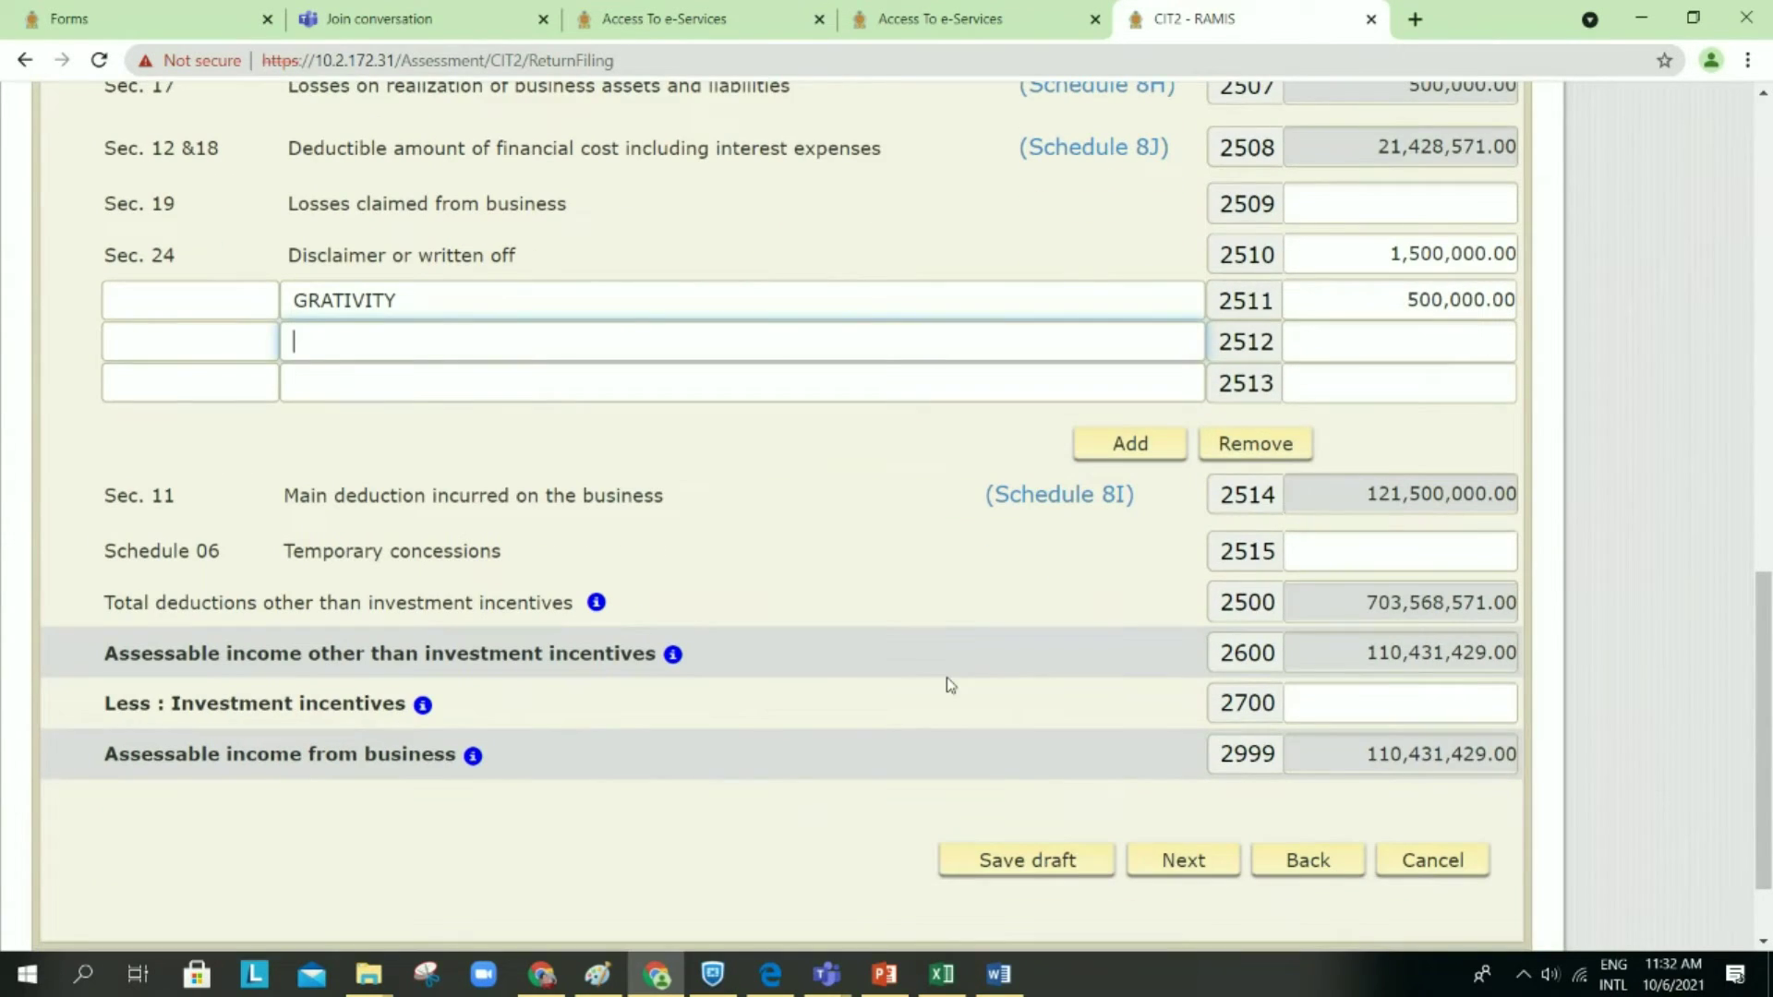
scroll(946, 678, down, 1)
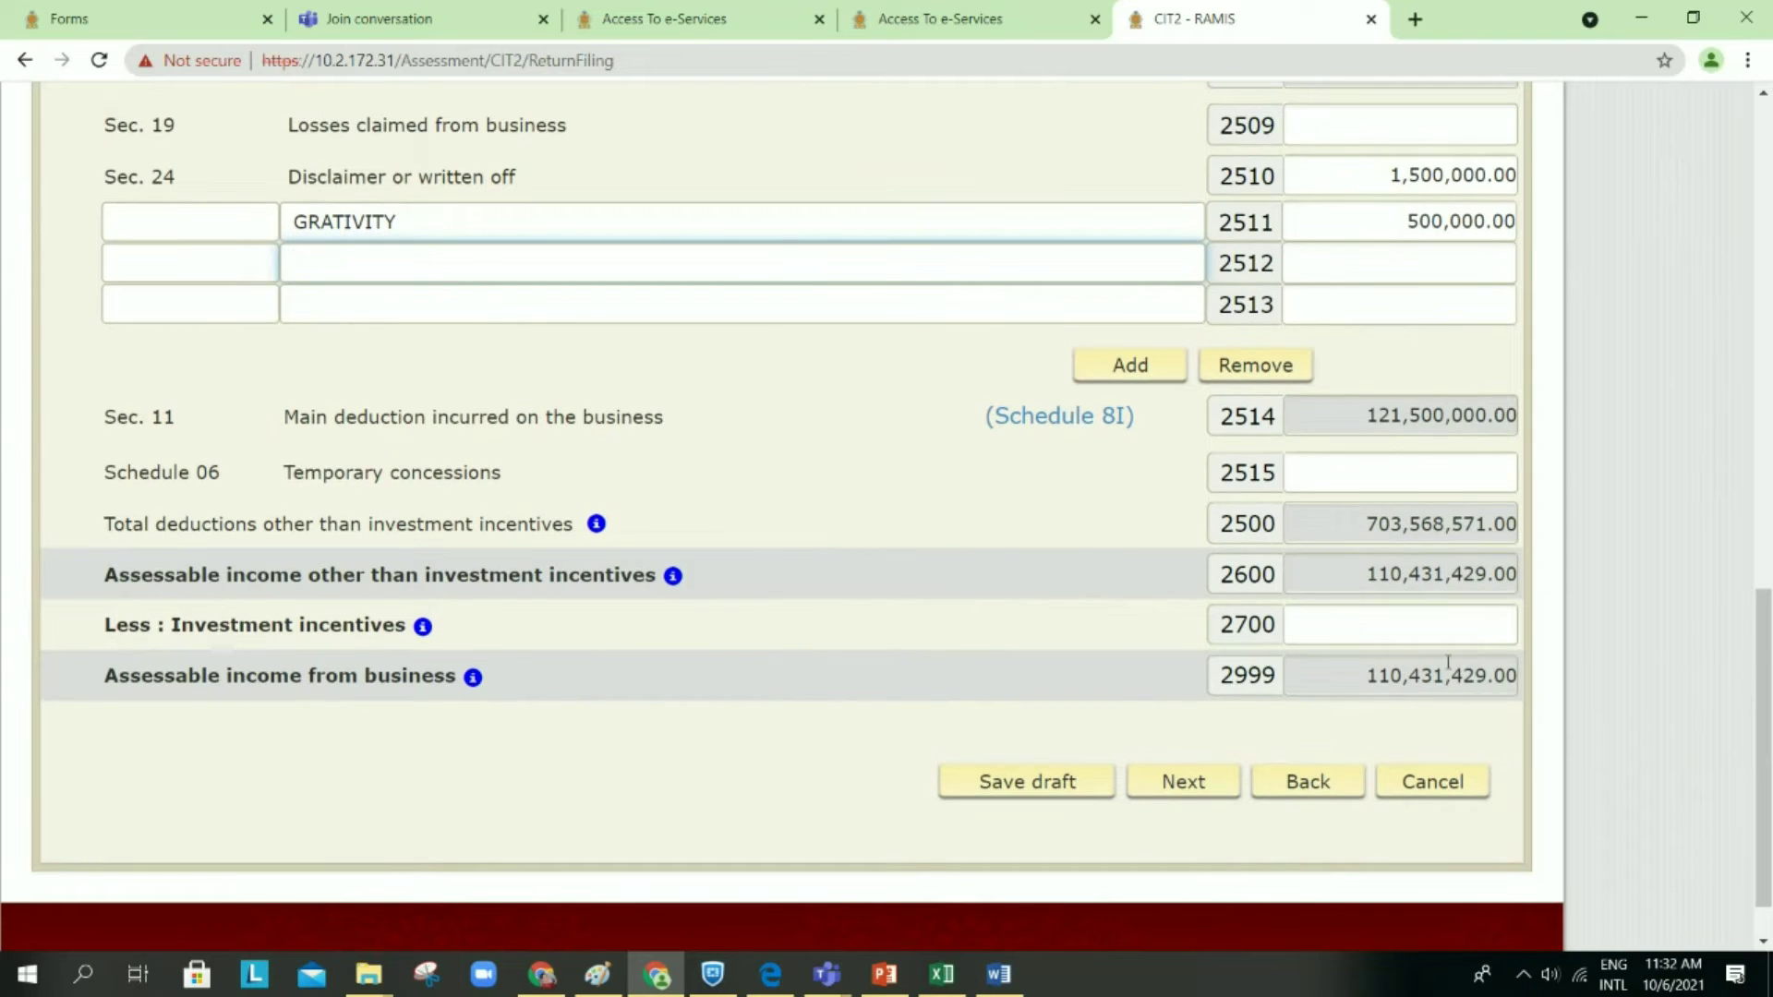
scroll(1089, 461, up, 2)
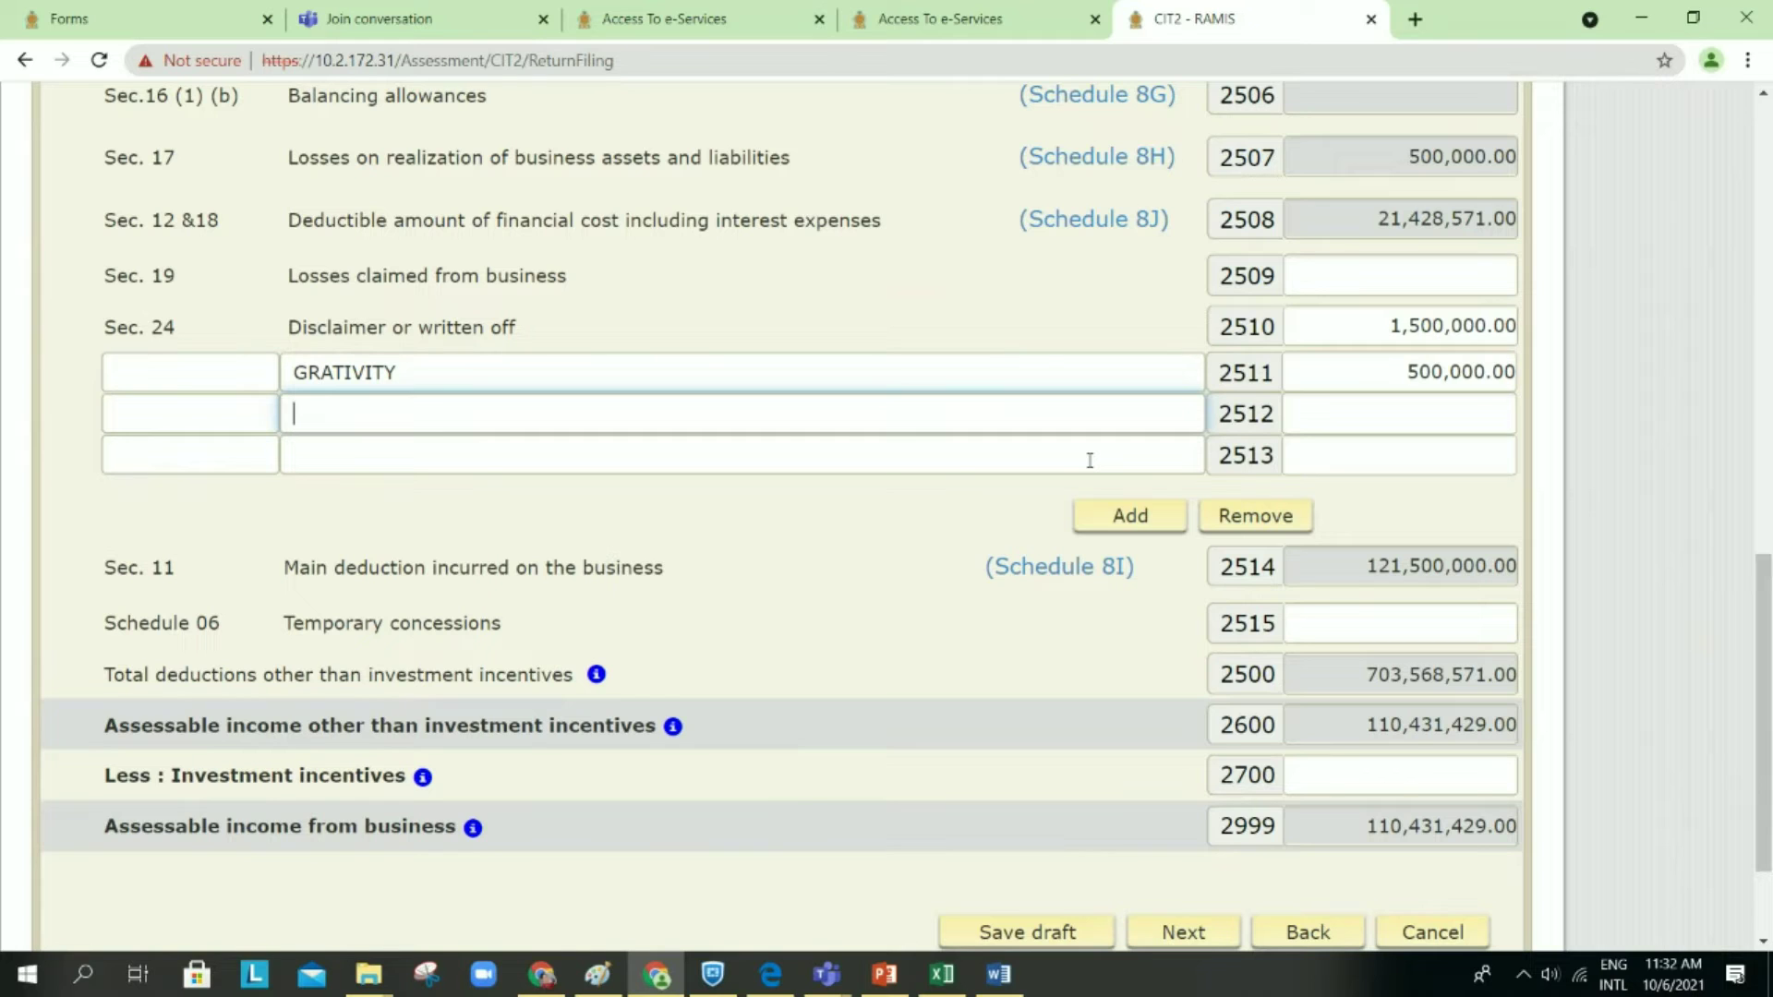
scroll(1090, 460, down, 1)
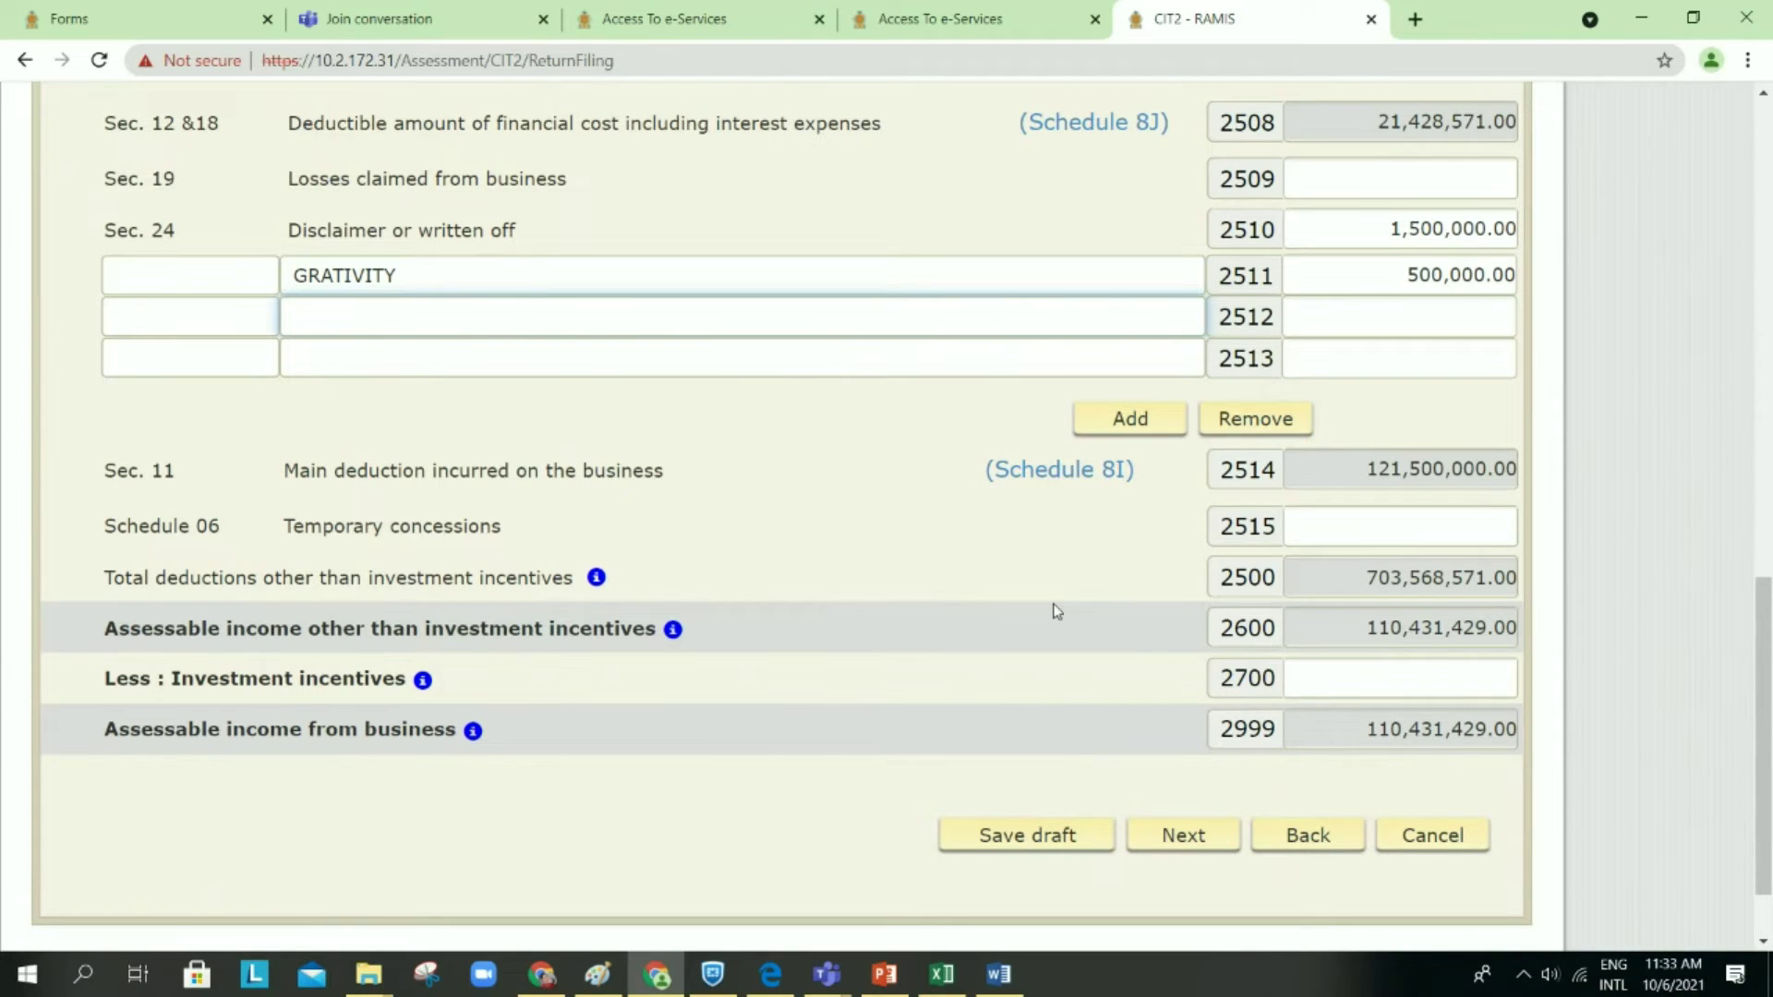
scroll(1058, 612, up, 1)
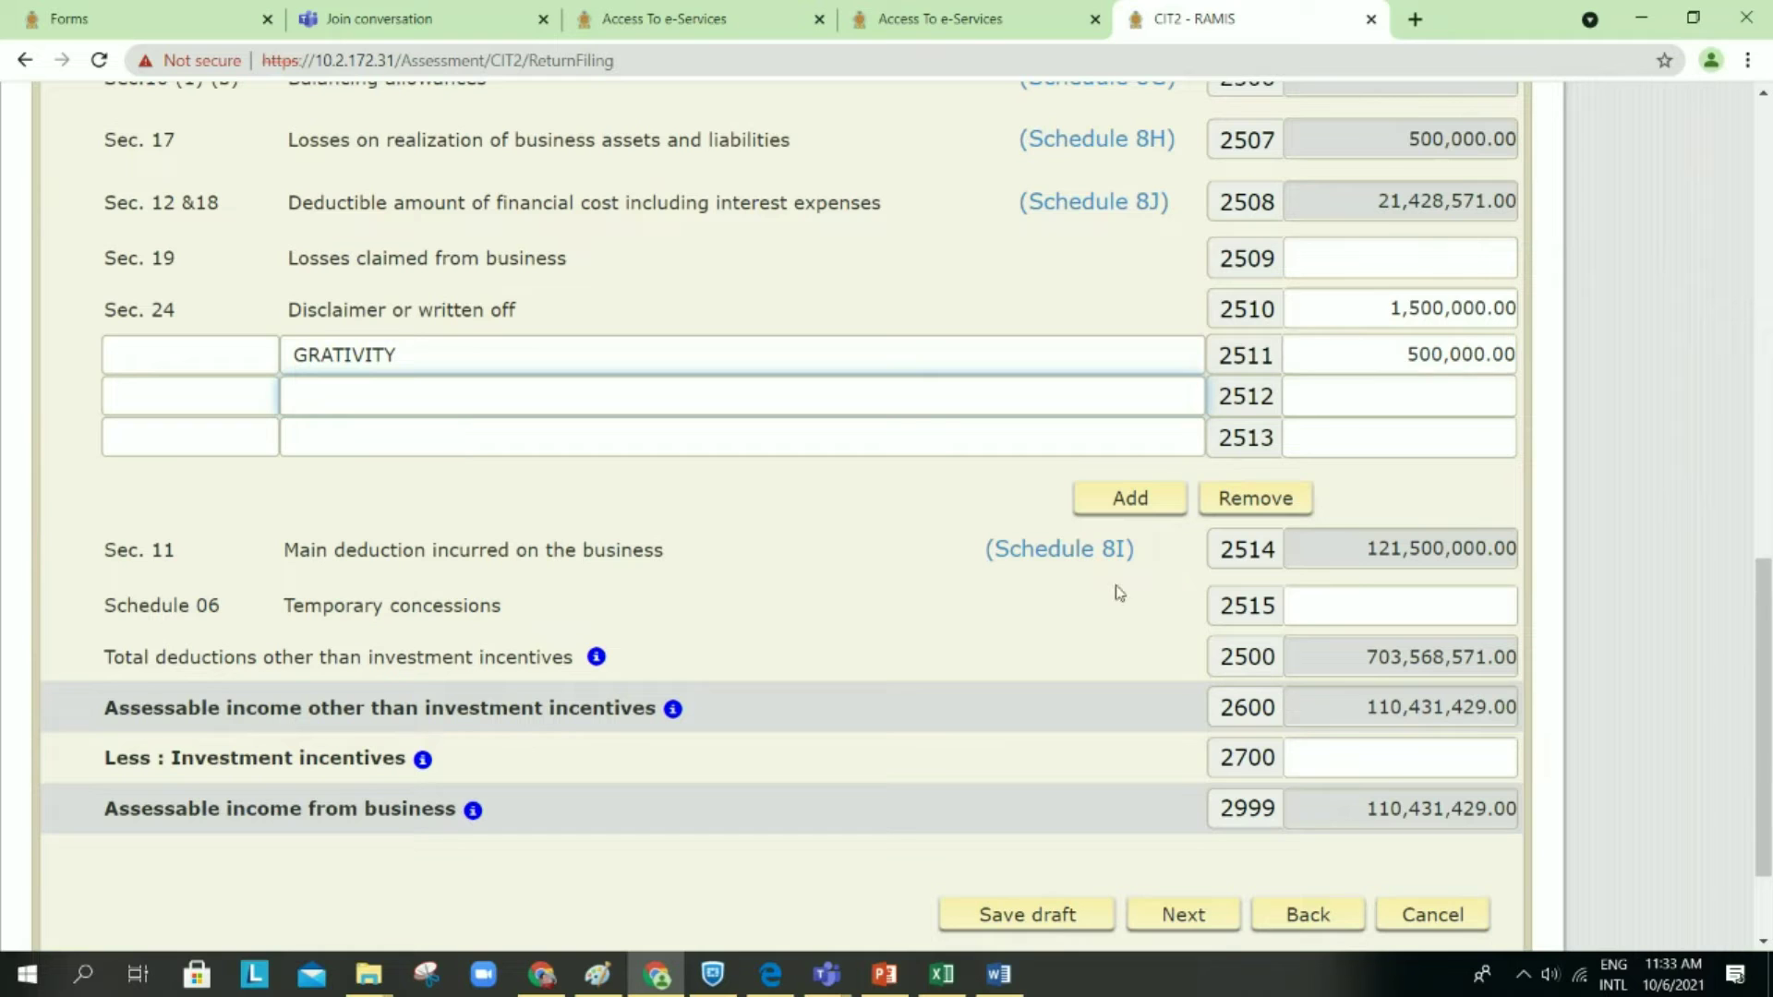
scroll(1109, 615, down, 1)
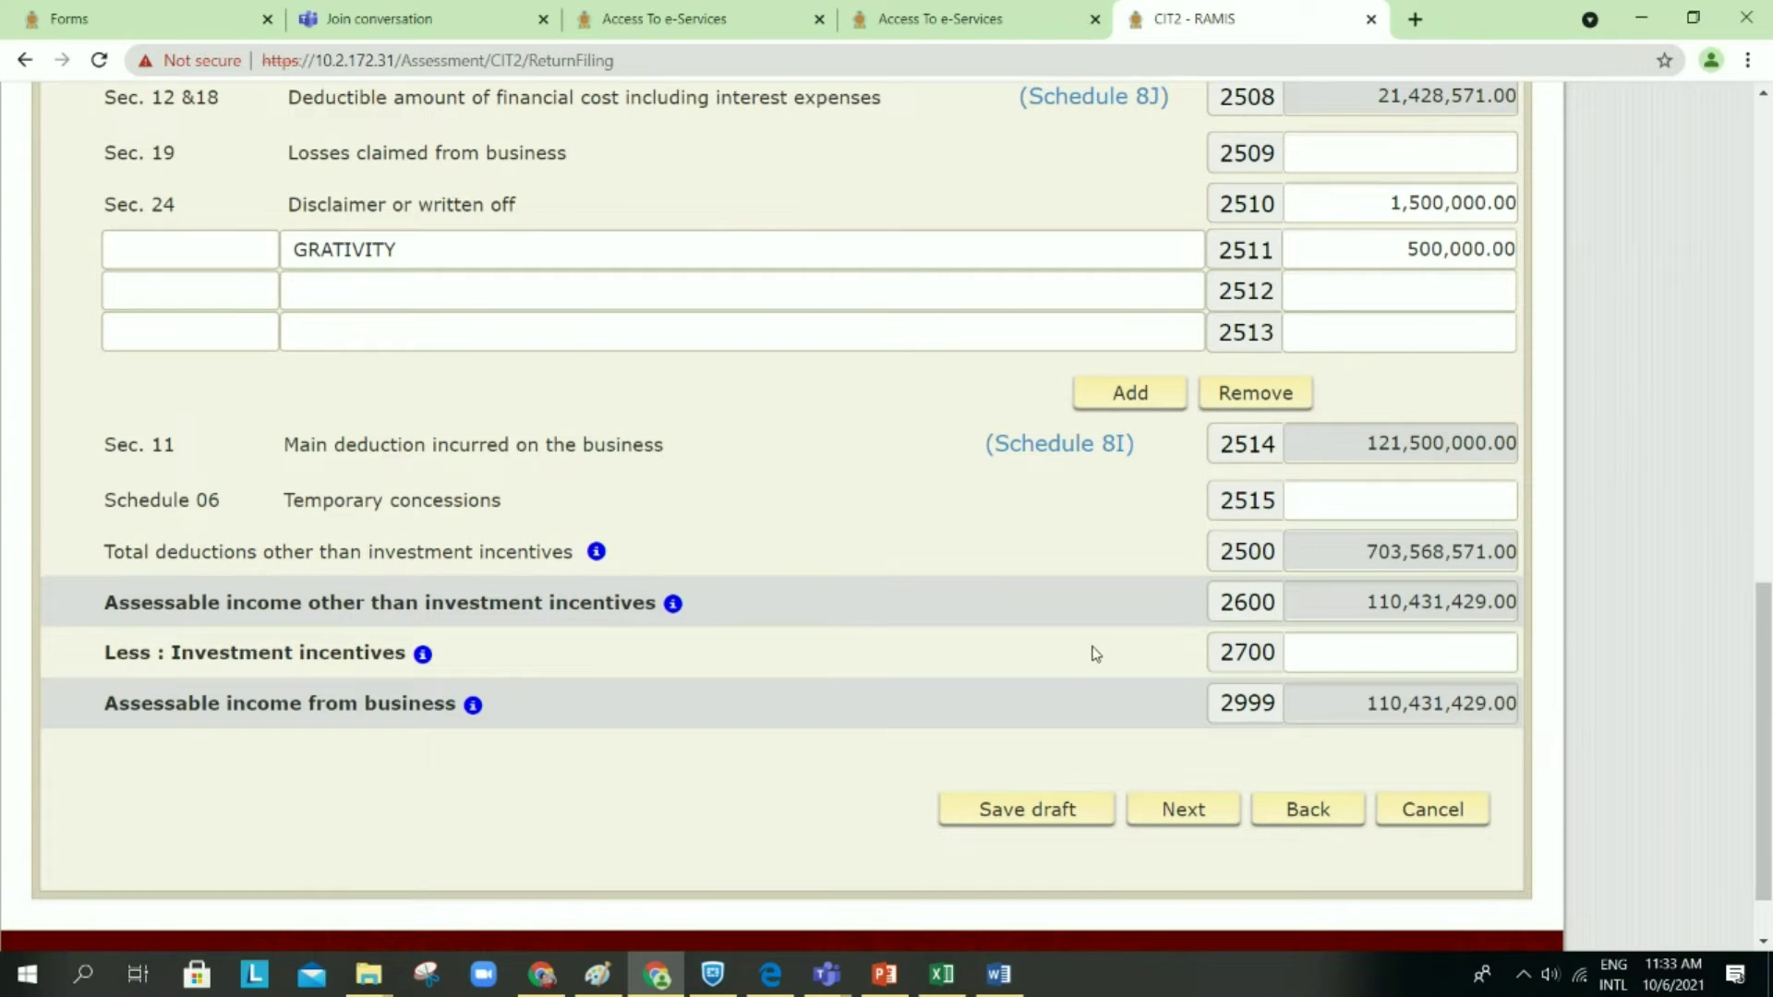
scroll(1086, 659, down, 1)
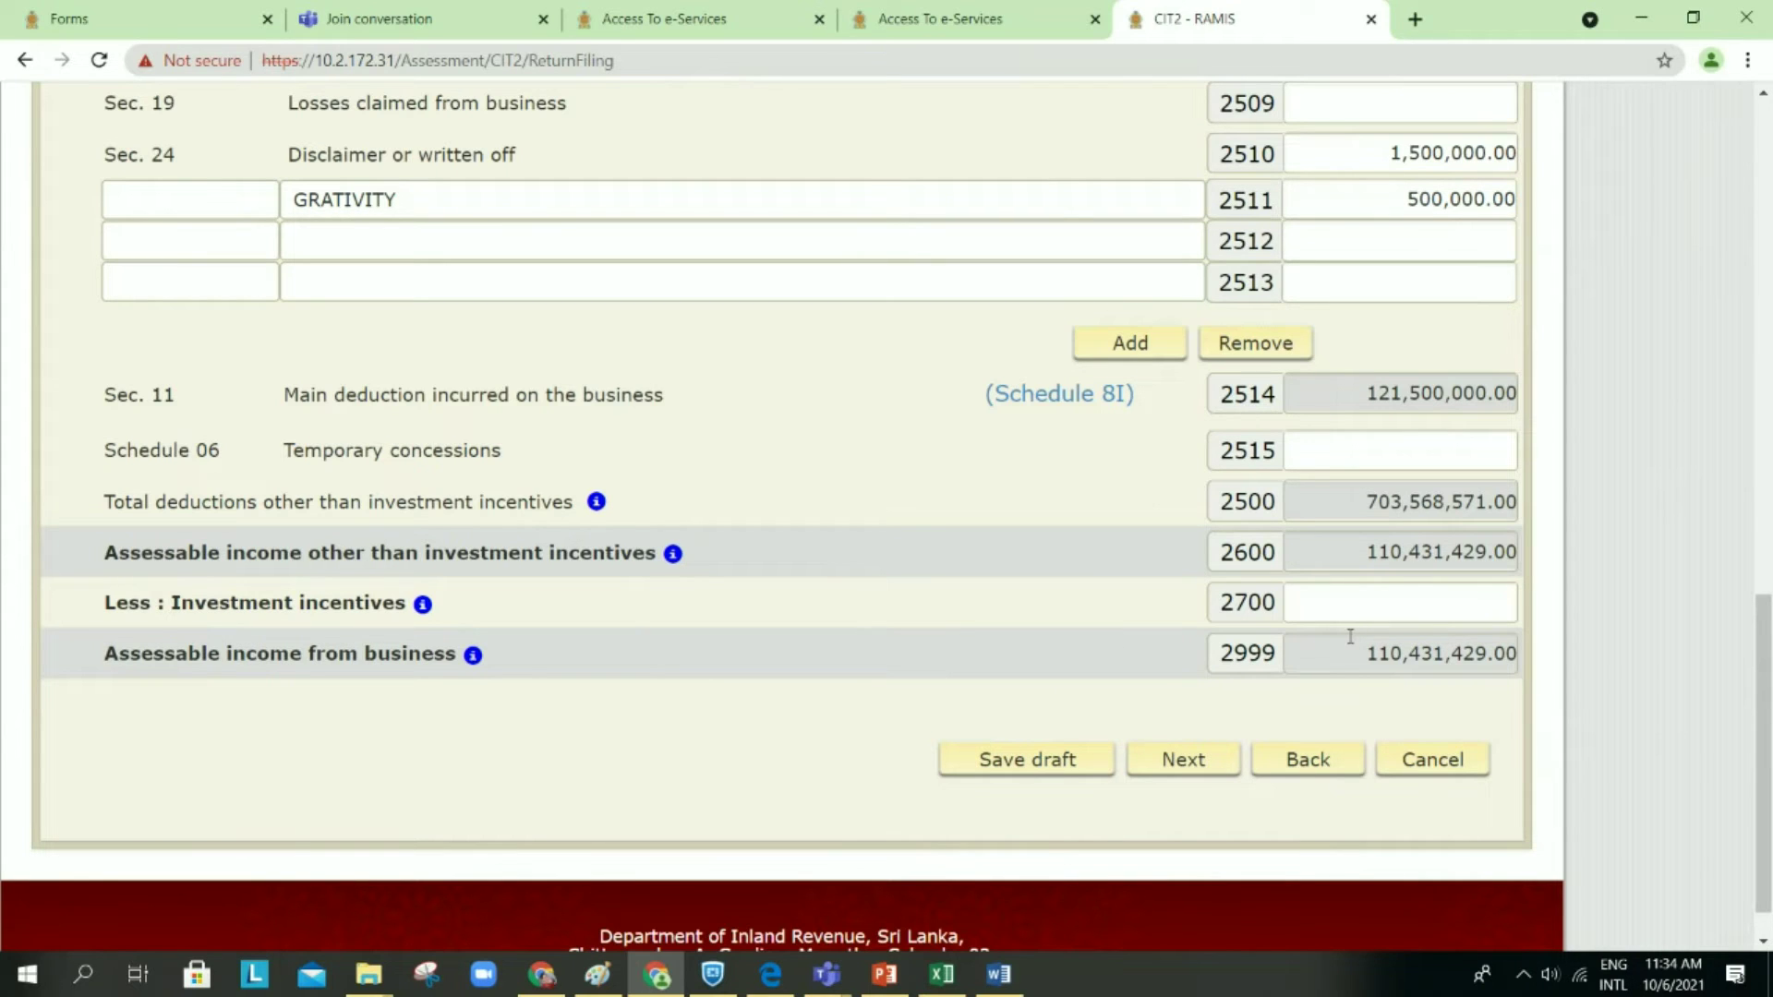
scroll(1168, 517, up, 2)
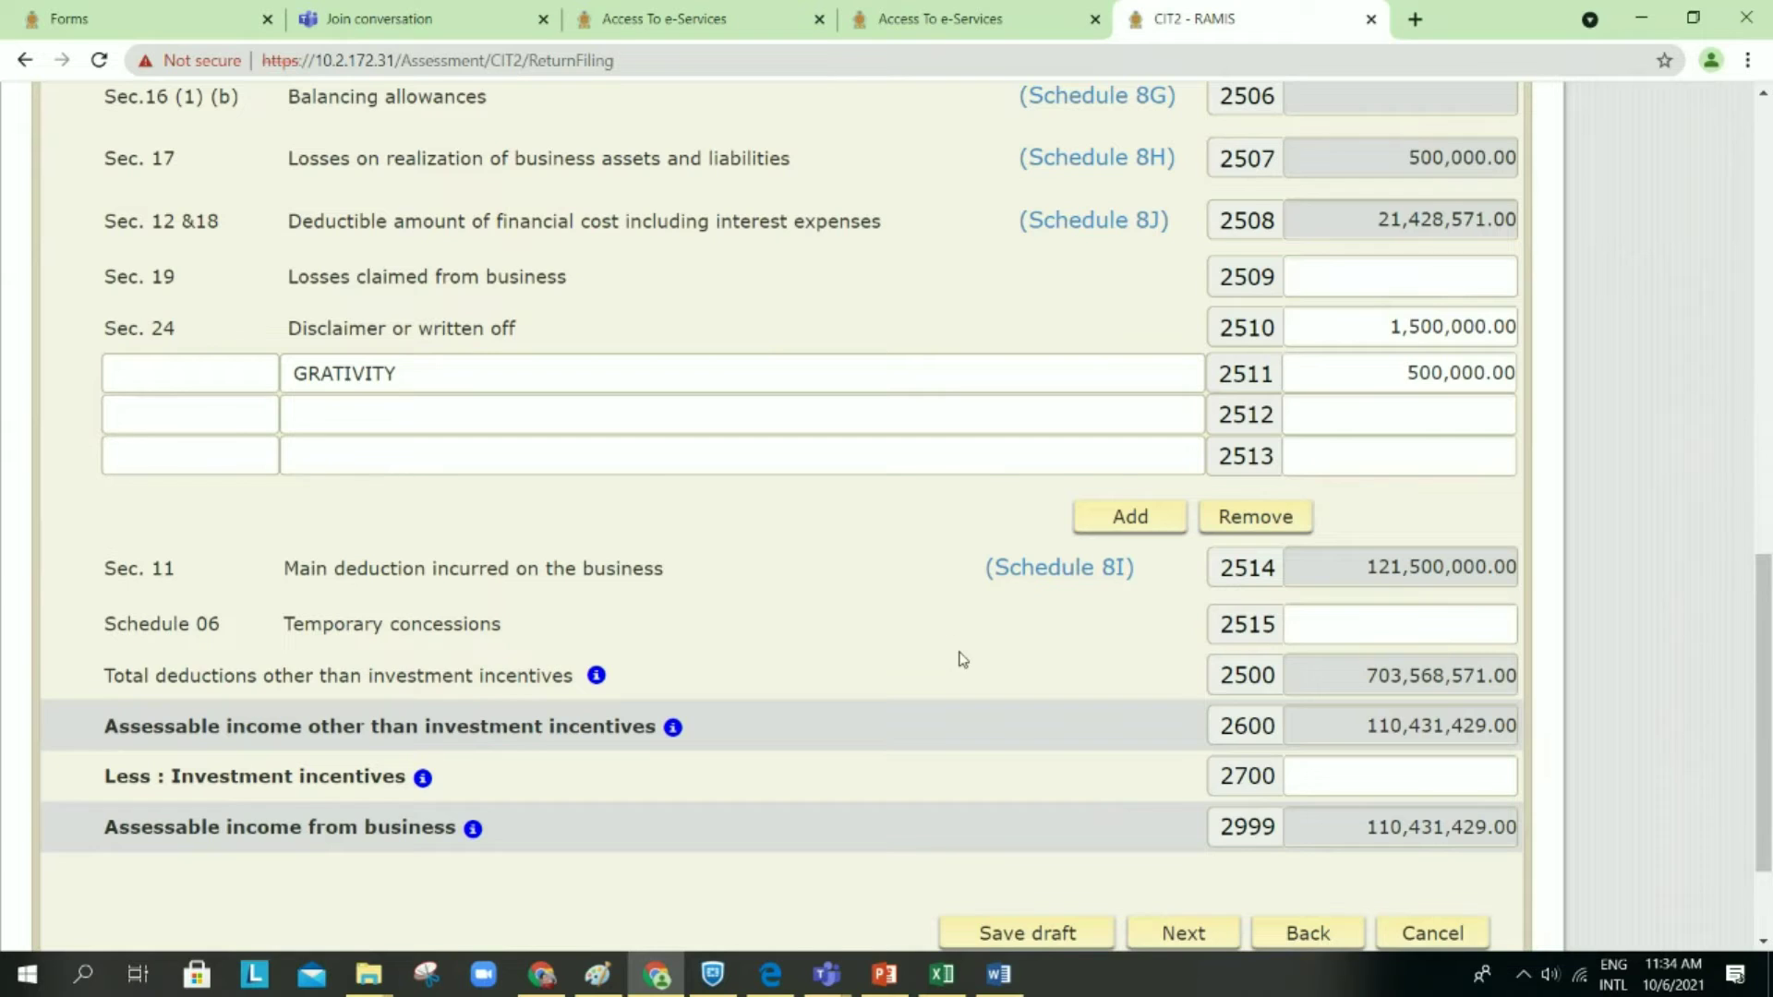
scroll(960, 659, down, 2)
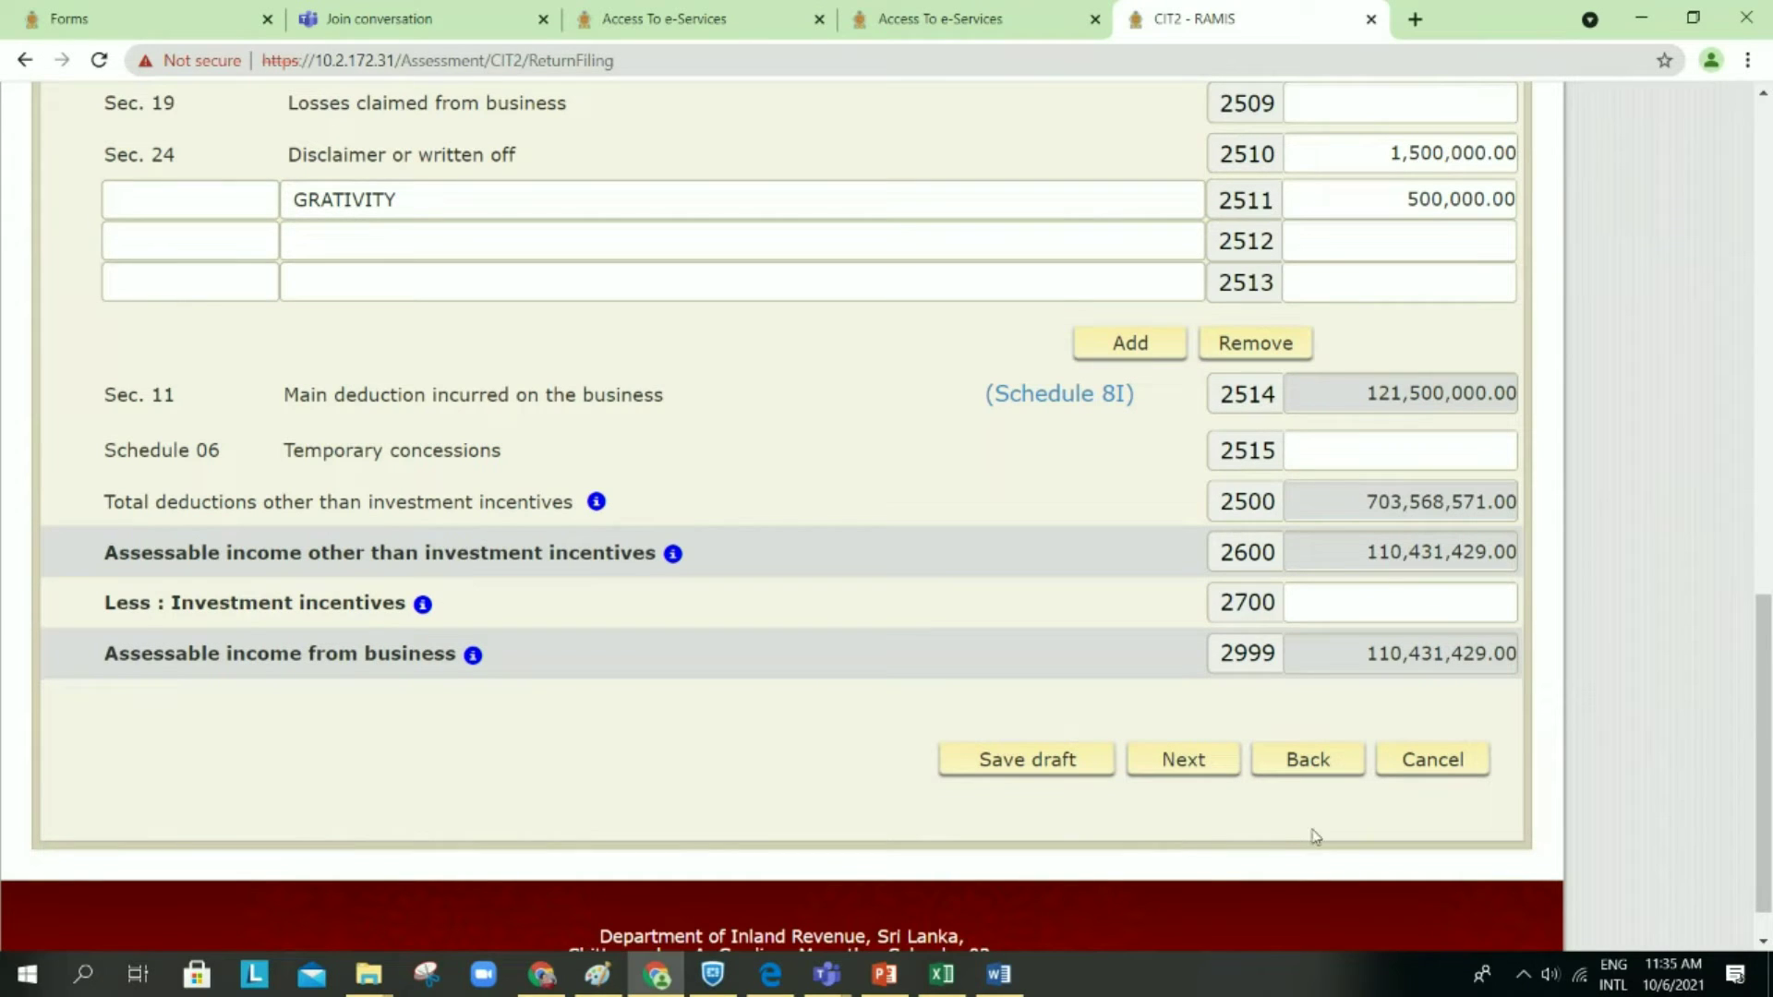
Step: Save the draft, leave Schedule 8 (I) and jump ahead to Part B of the return
click(1304, 772)
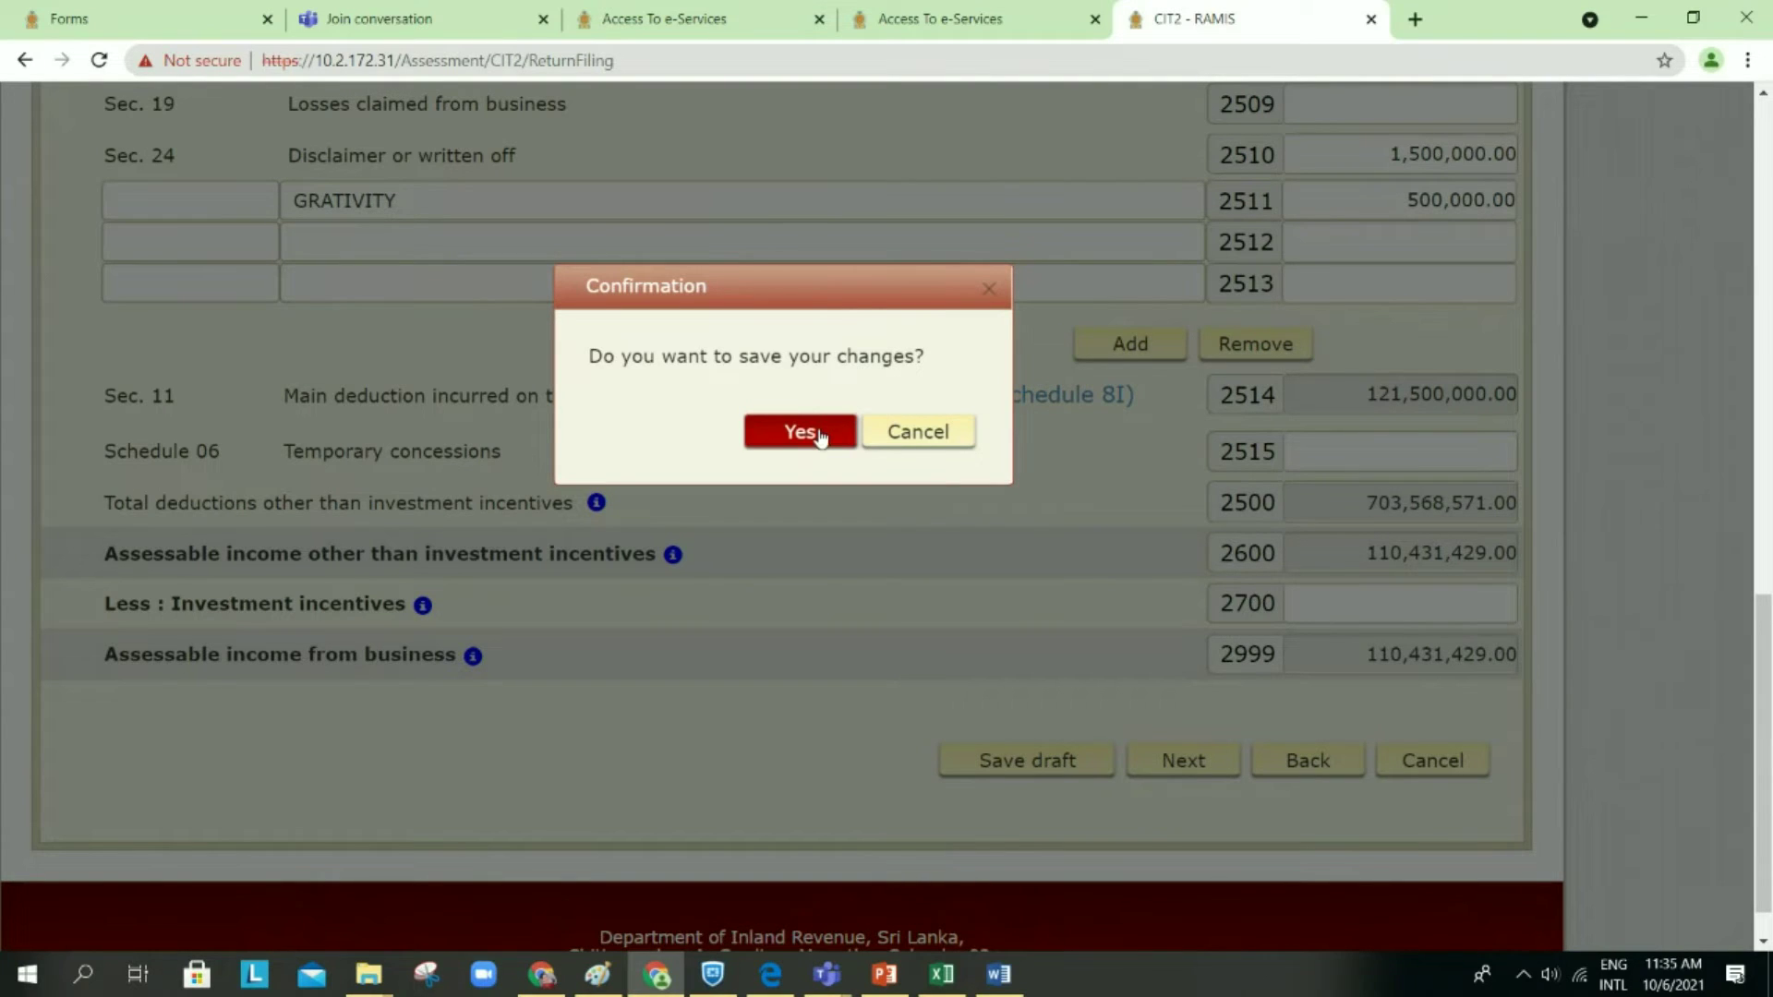
click(821, 436)
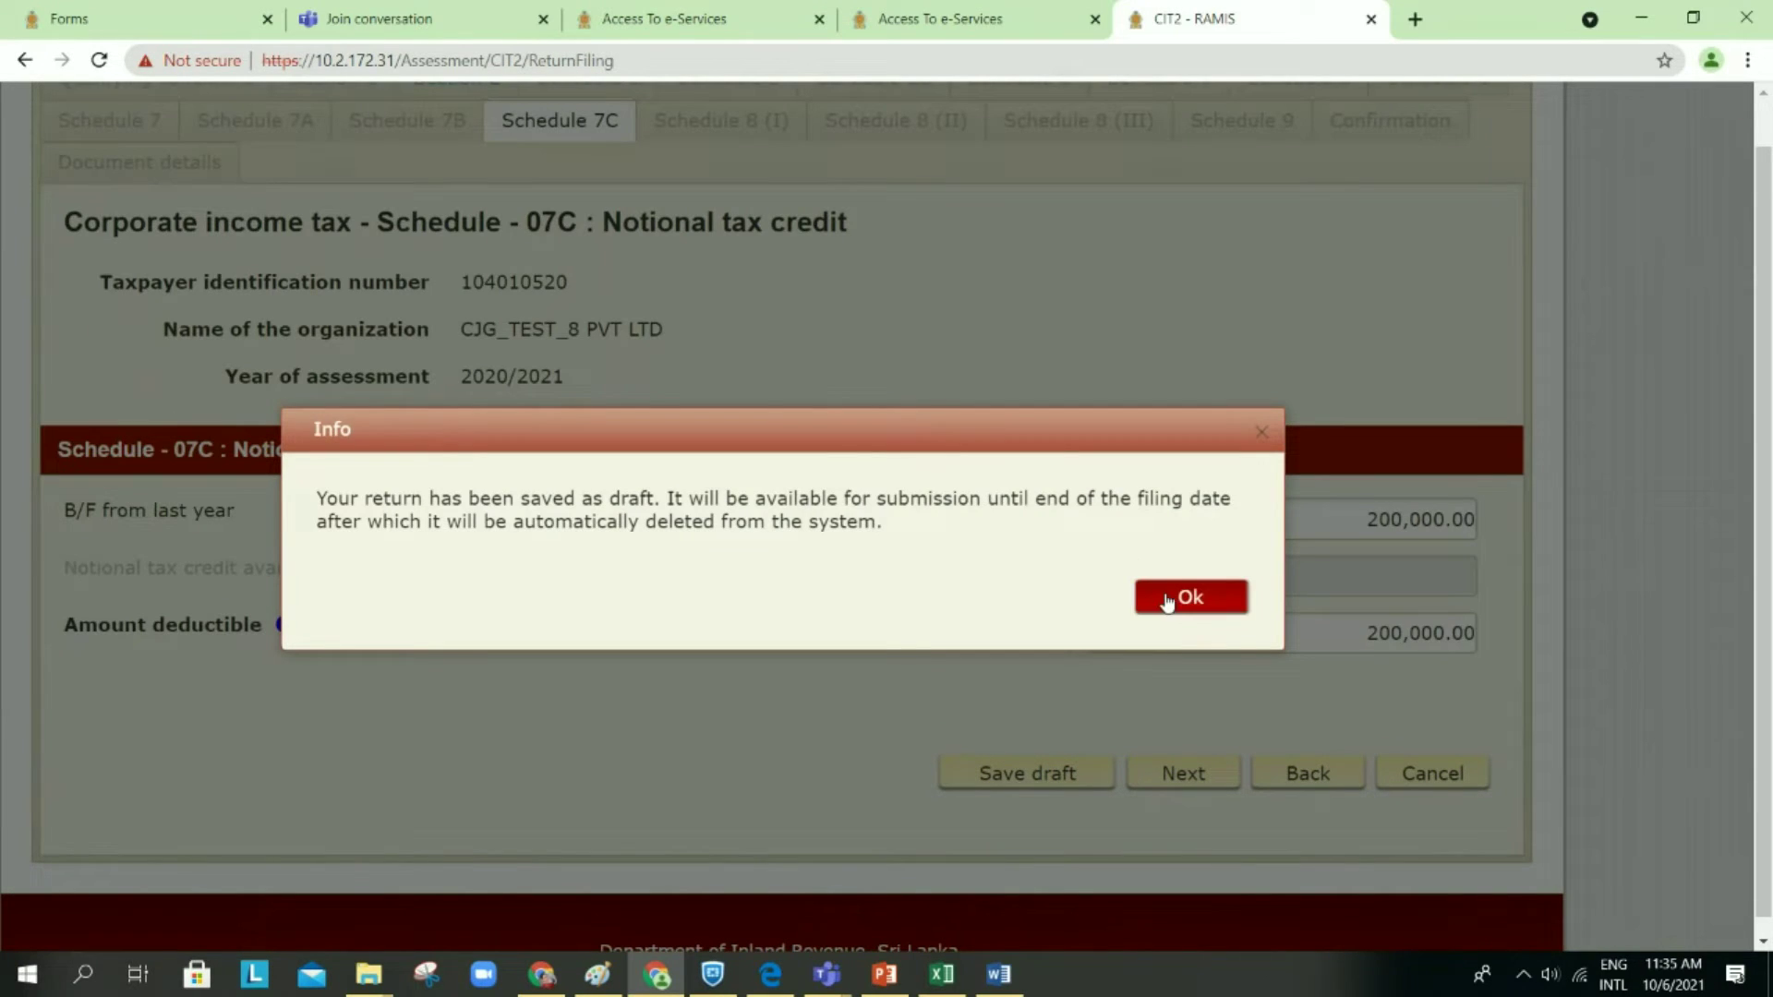
click(1168, 601)
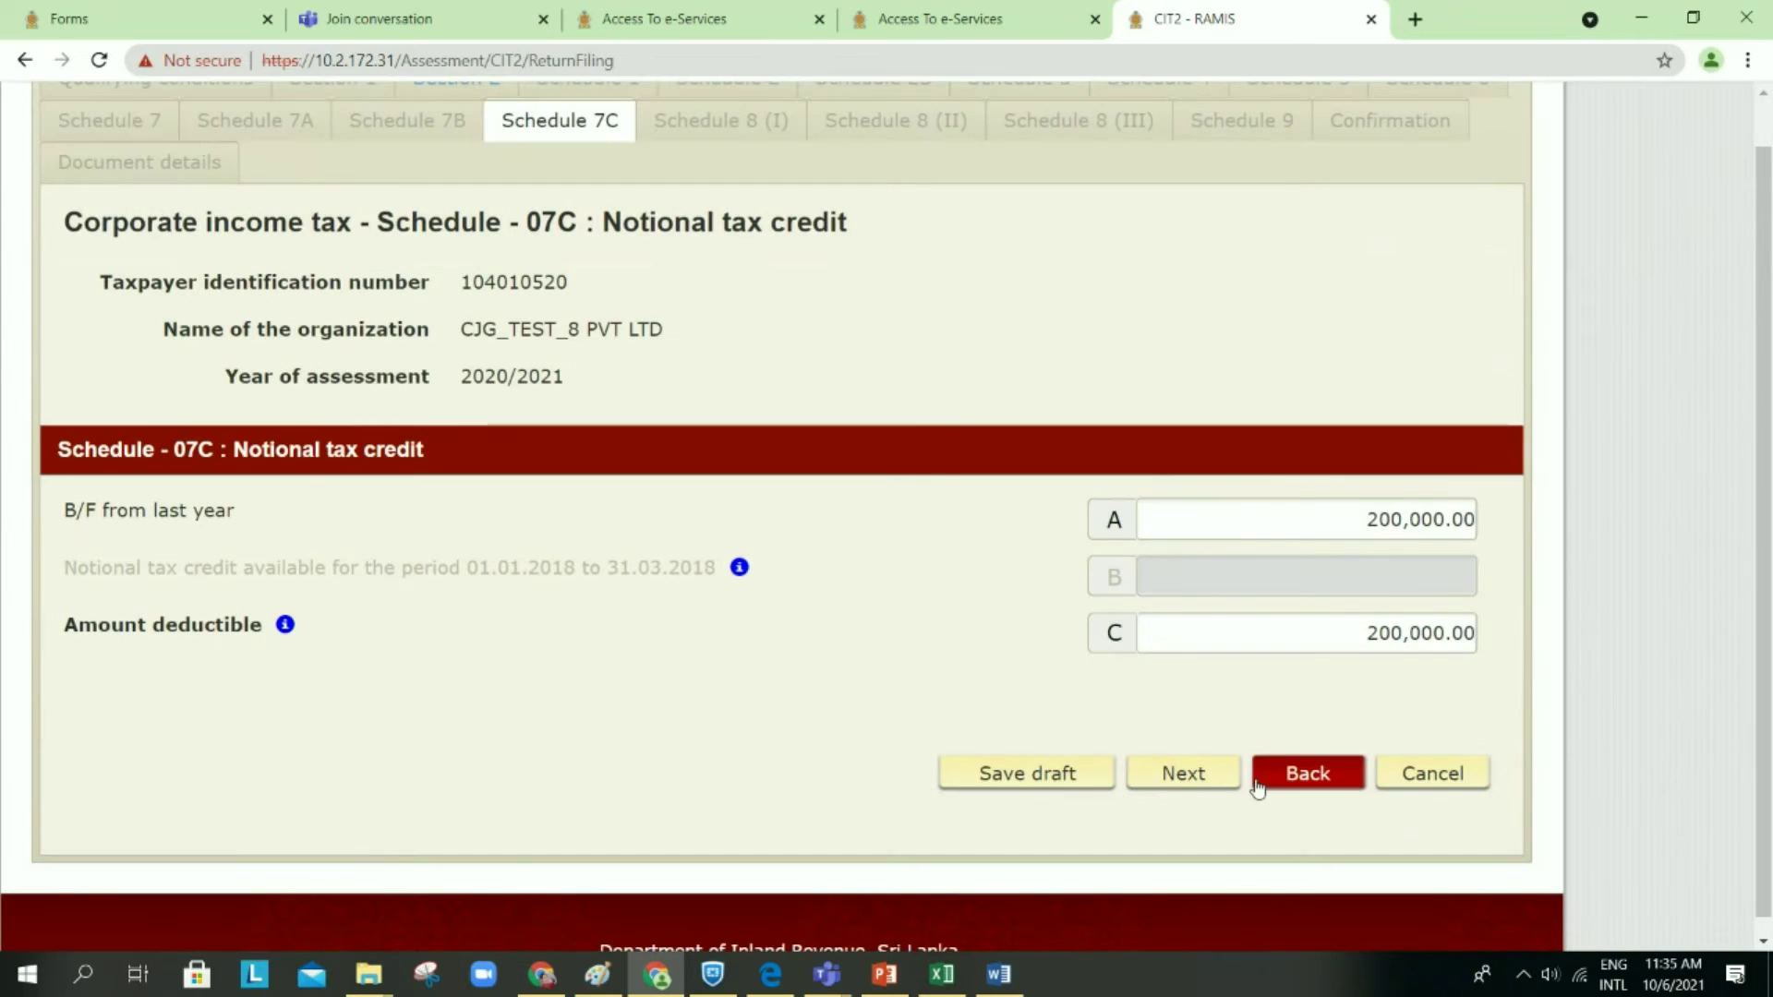
click(1208, 779)
scroll(1209, 778, down, 8)
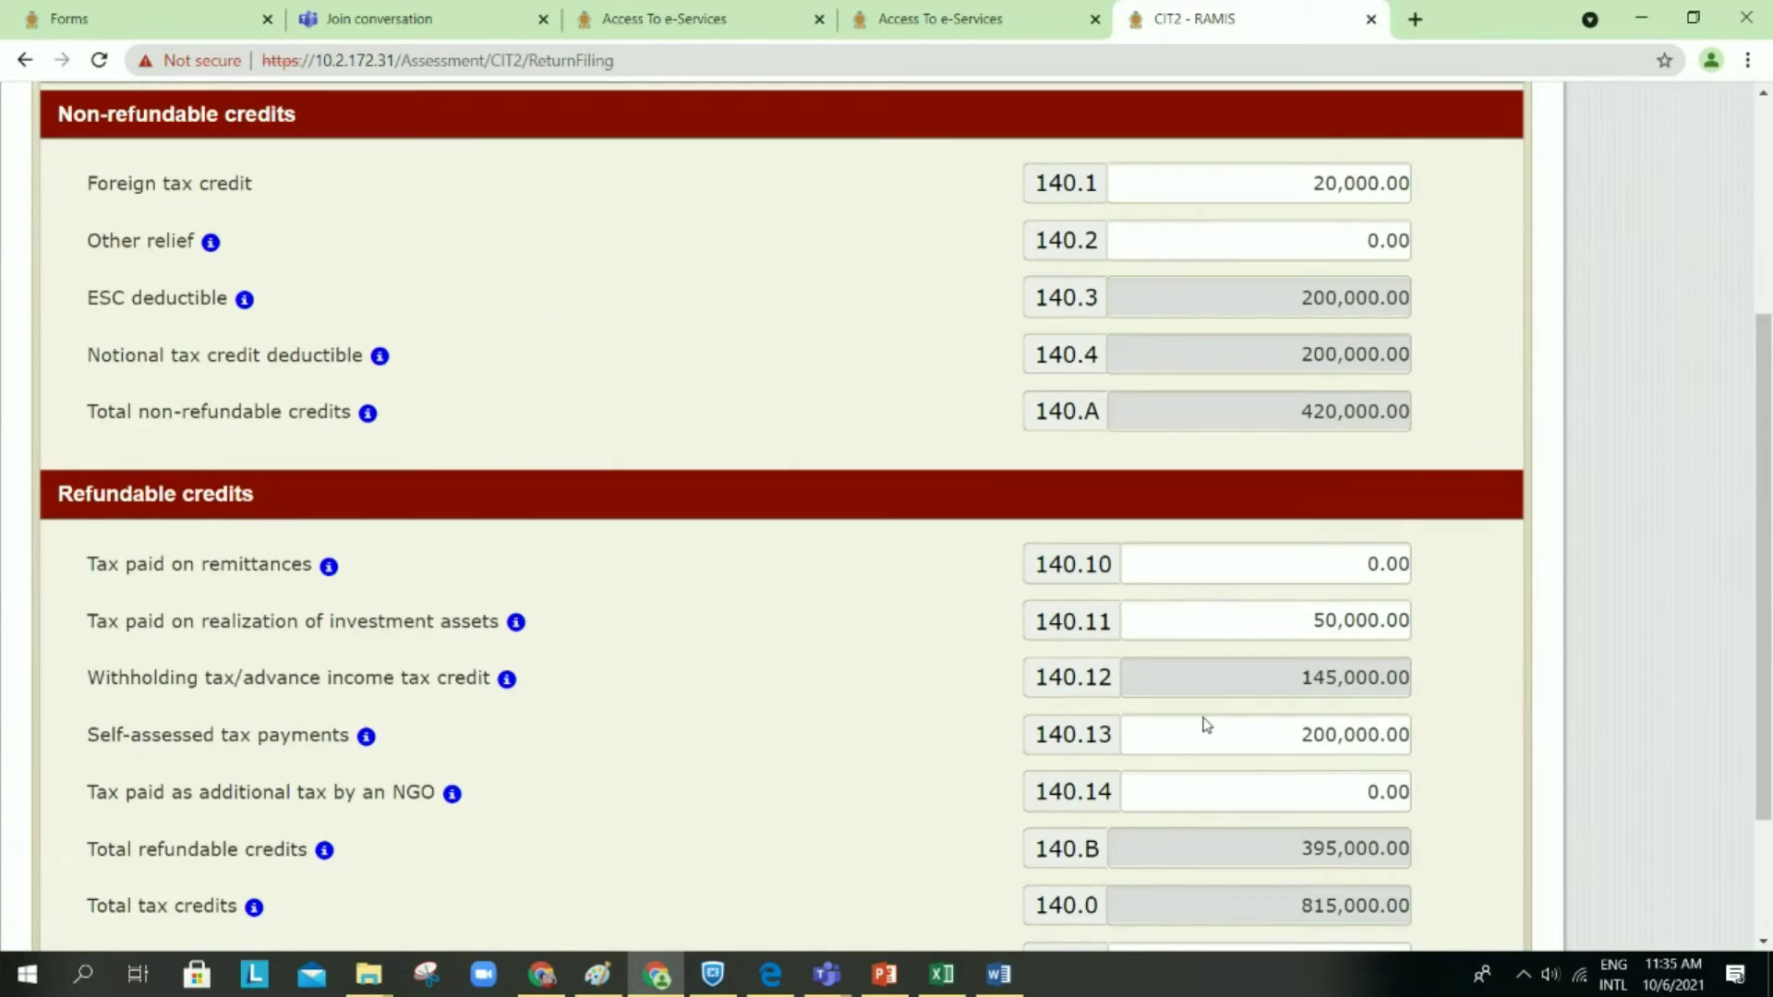
click(944, 716)
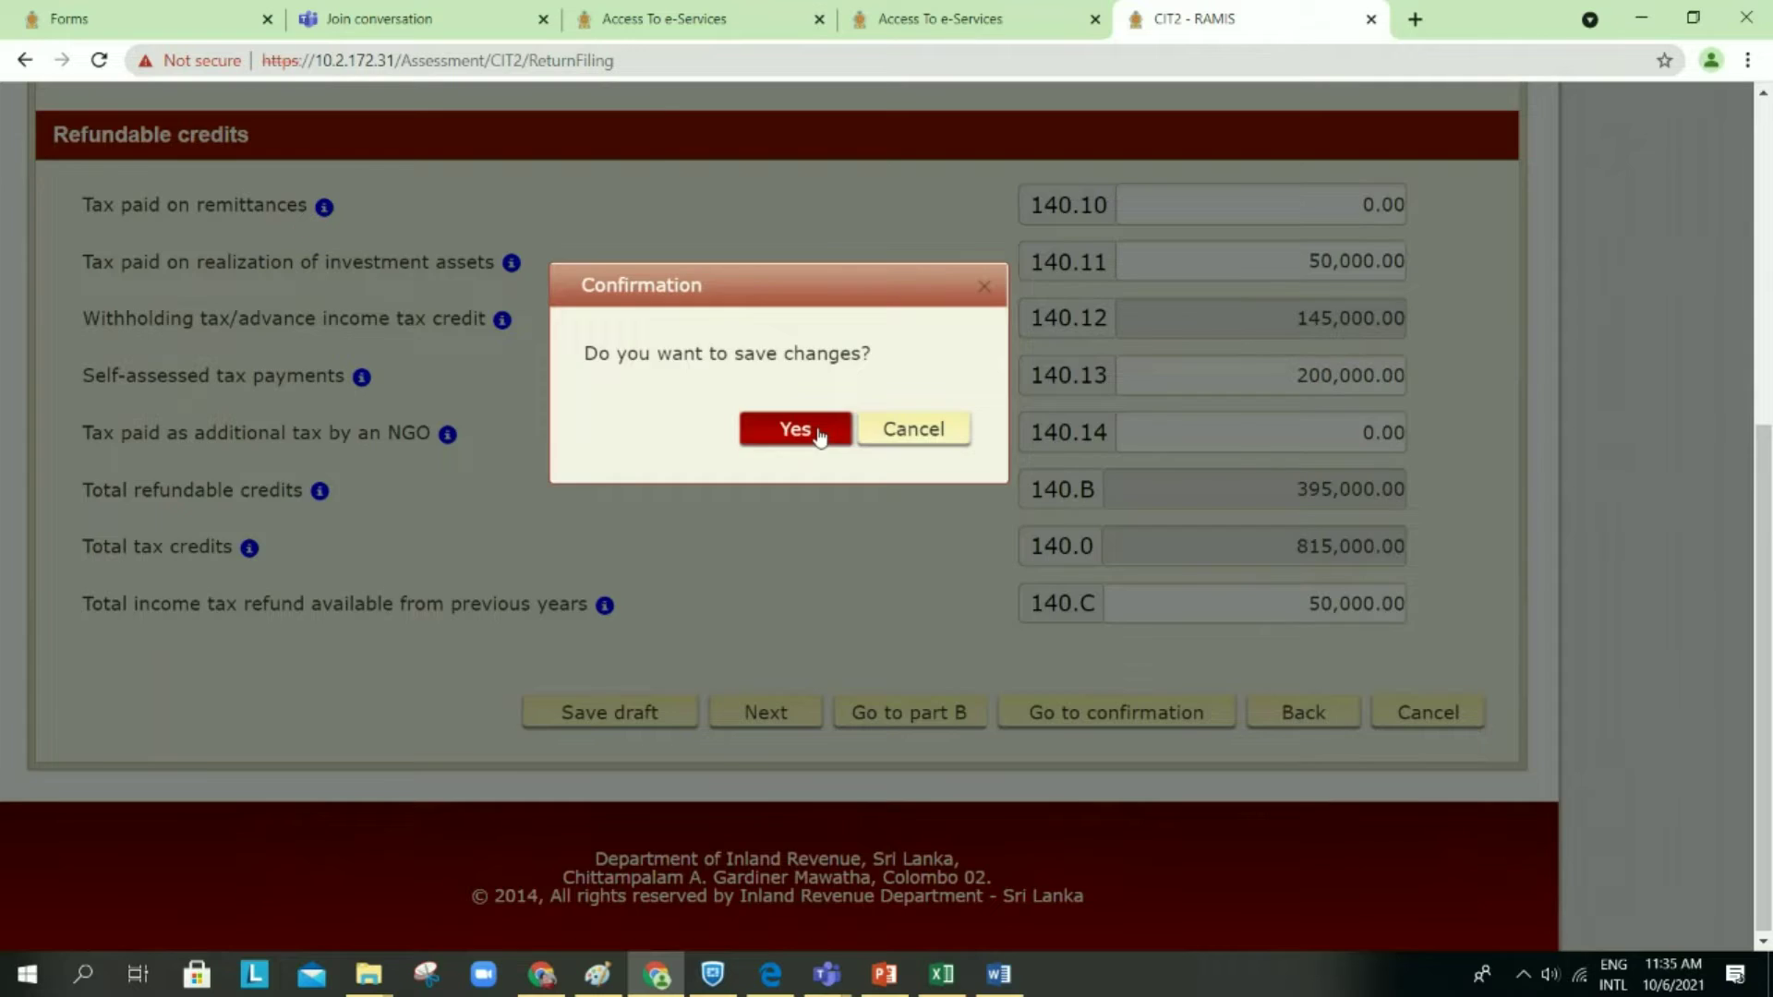
click(819, 433)
click(1173, 596)
Step: Save again and advance to the Schedule 8 (II) investment income page
scroll(1170, 598, down, 15)
scroll(1170, 598, down, 2)
click(1187, 677)
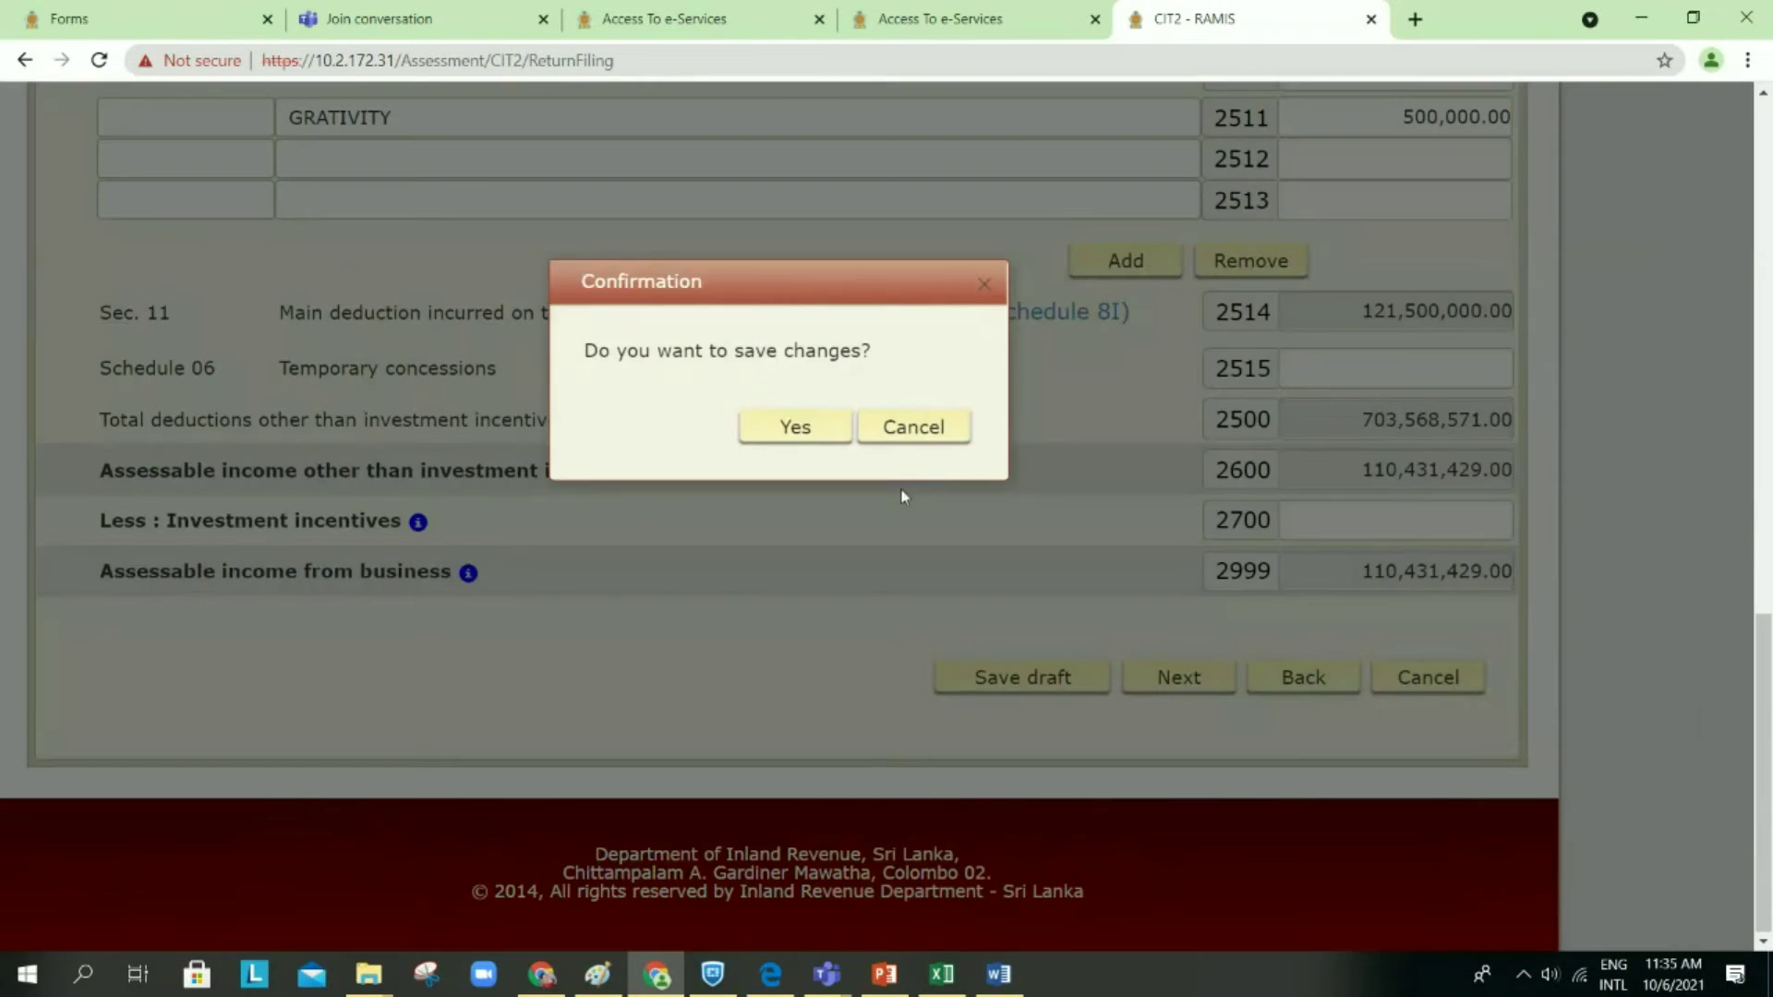
click(818, 441)
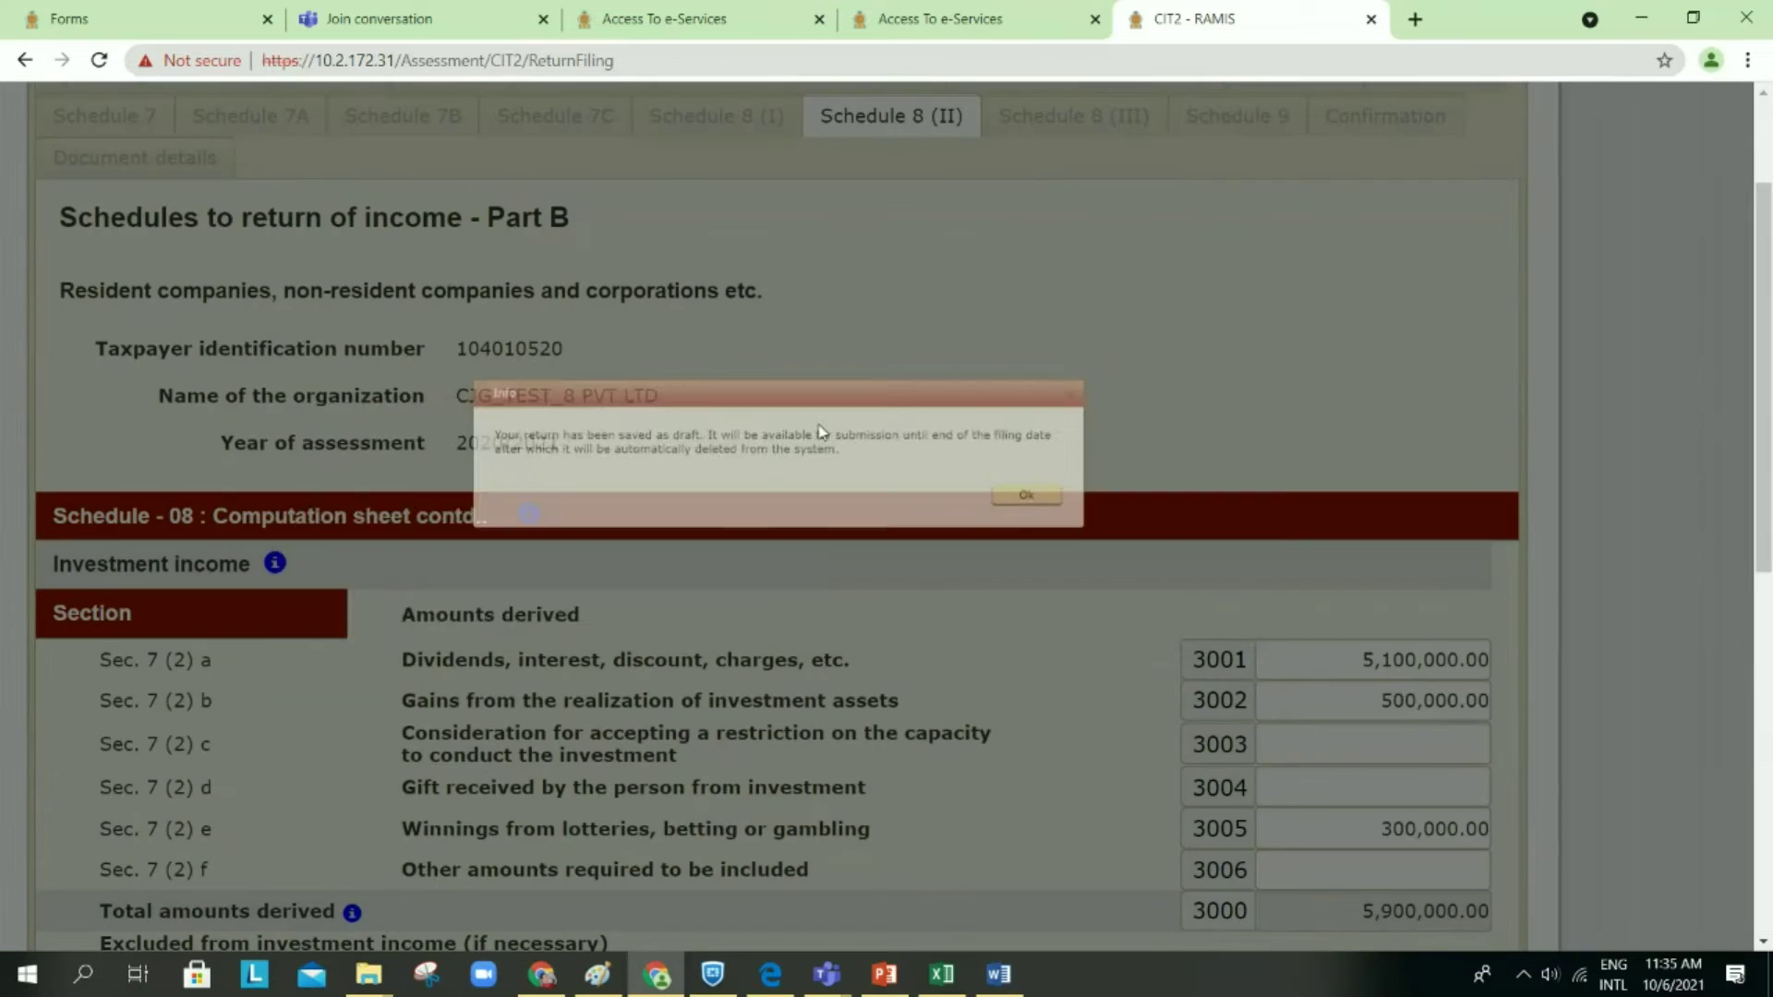
Step: Review the 5,900,000.00 investment income table, then bring the Example 1_V2 Word worksheet forward
click(1186, 592)
scroll(1015, 601, down, 3)
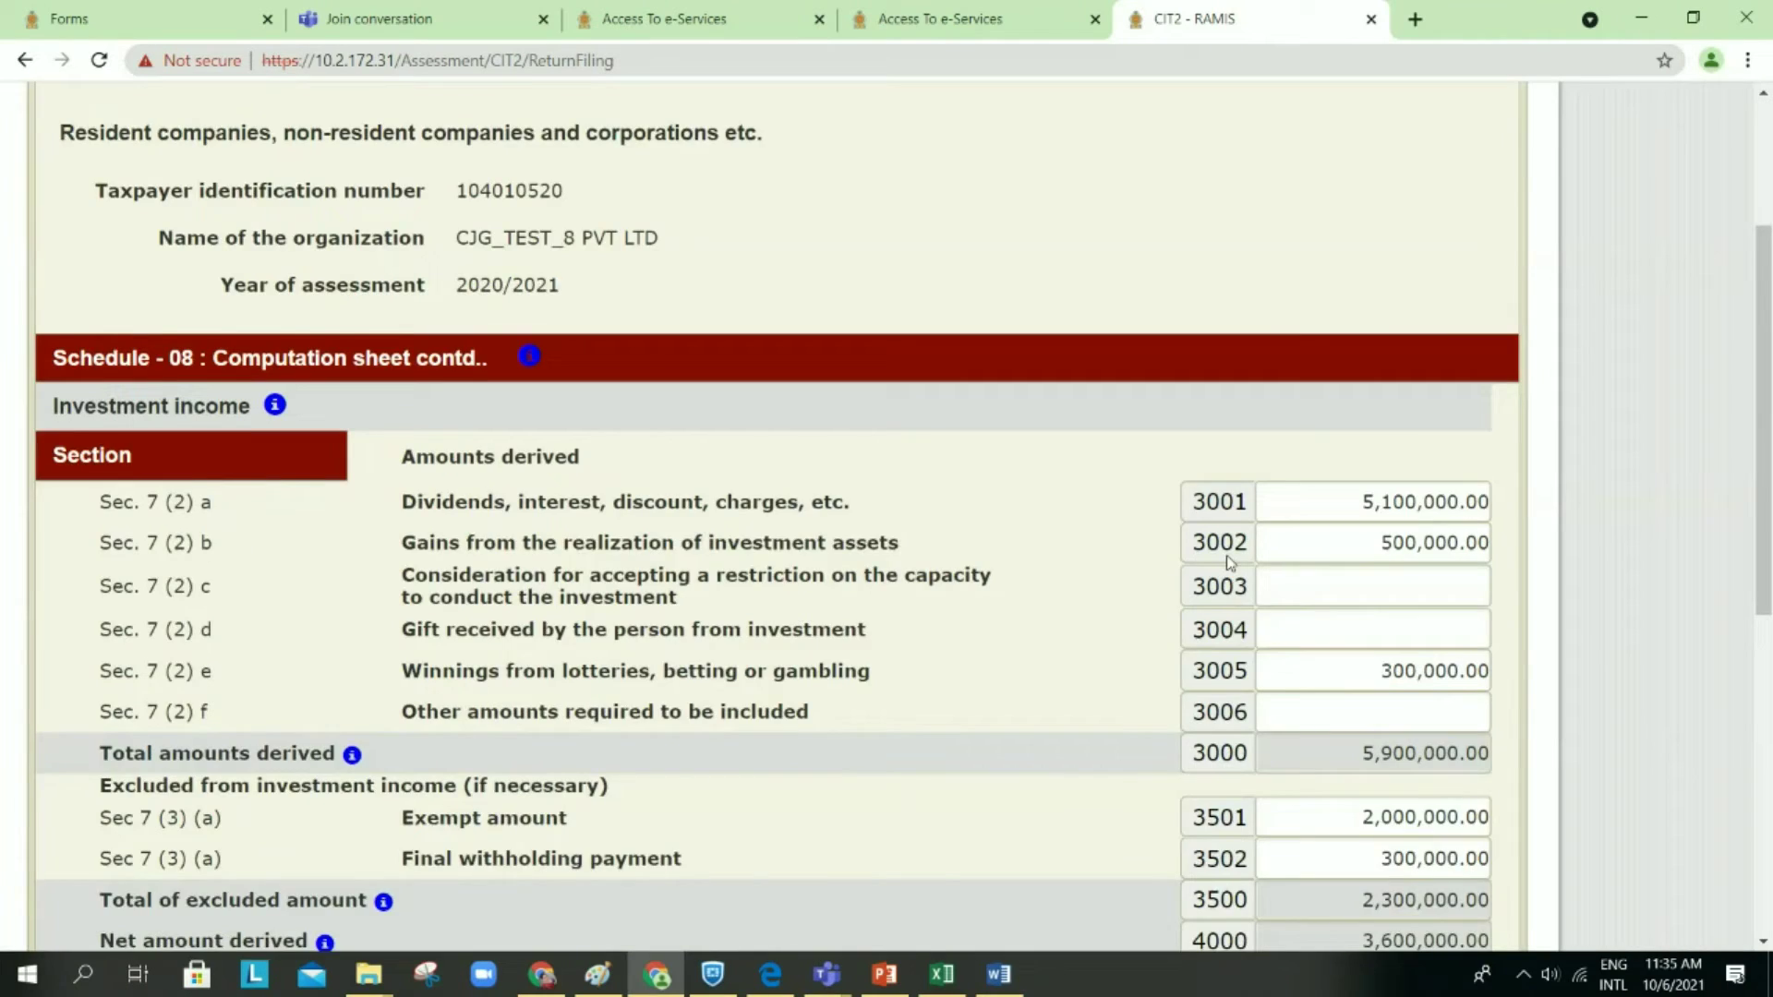
scroll(919, 547, down, 1)
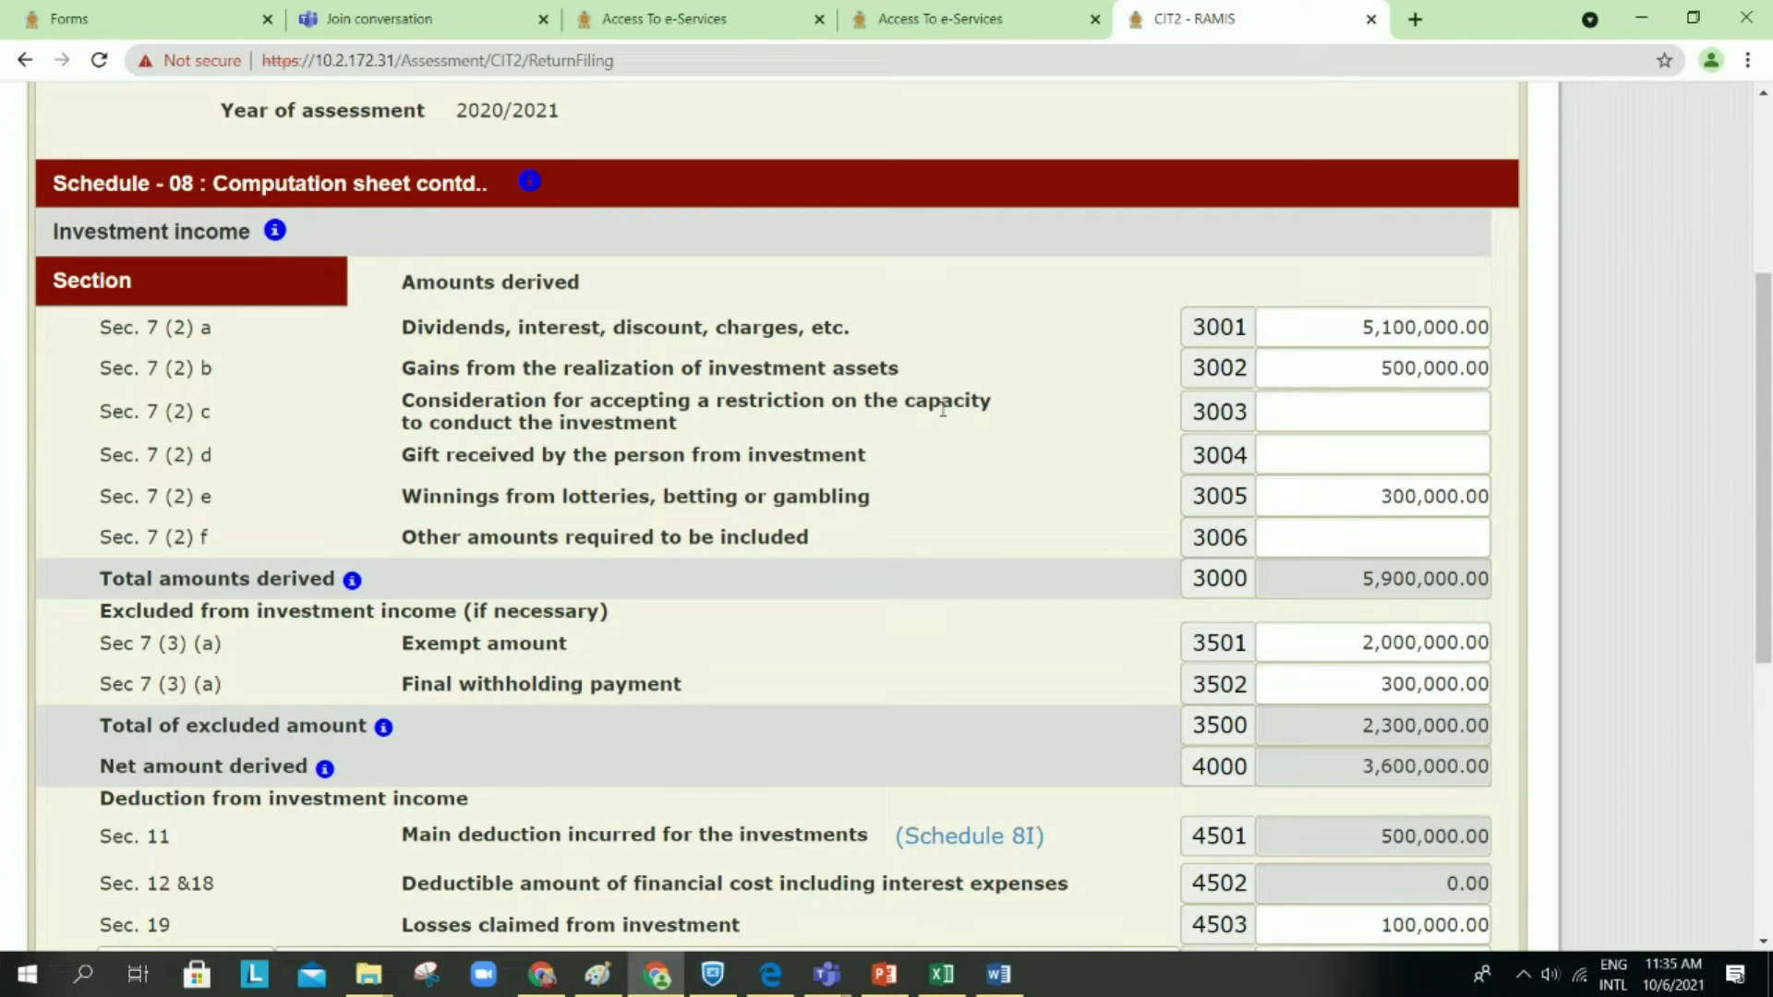
scroll(910, 538, down, 1)
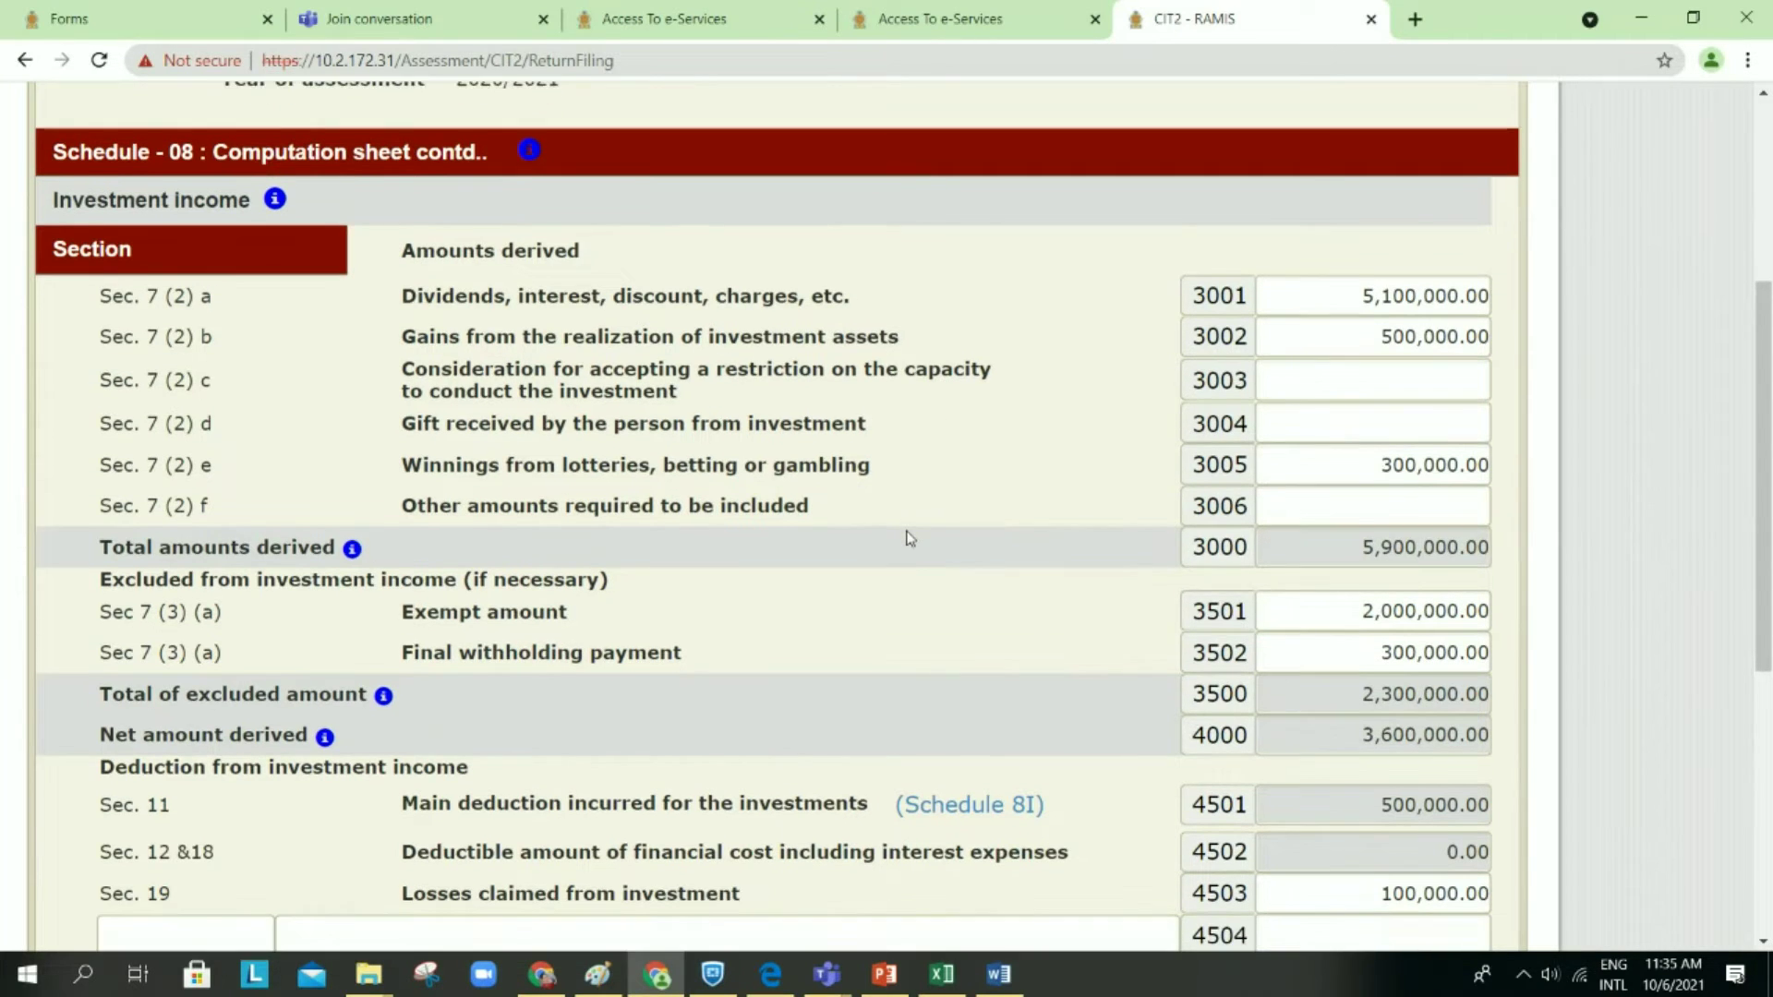
scroll(910, 538, down, 1)
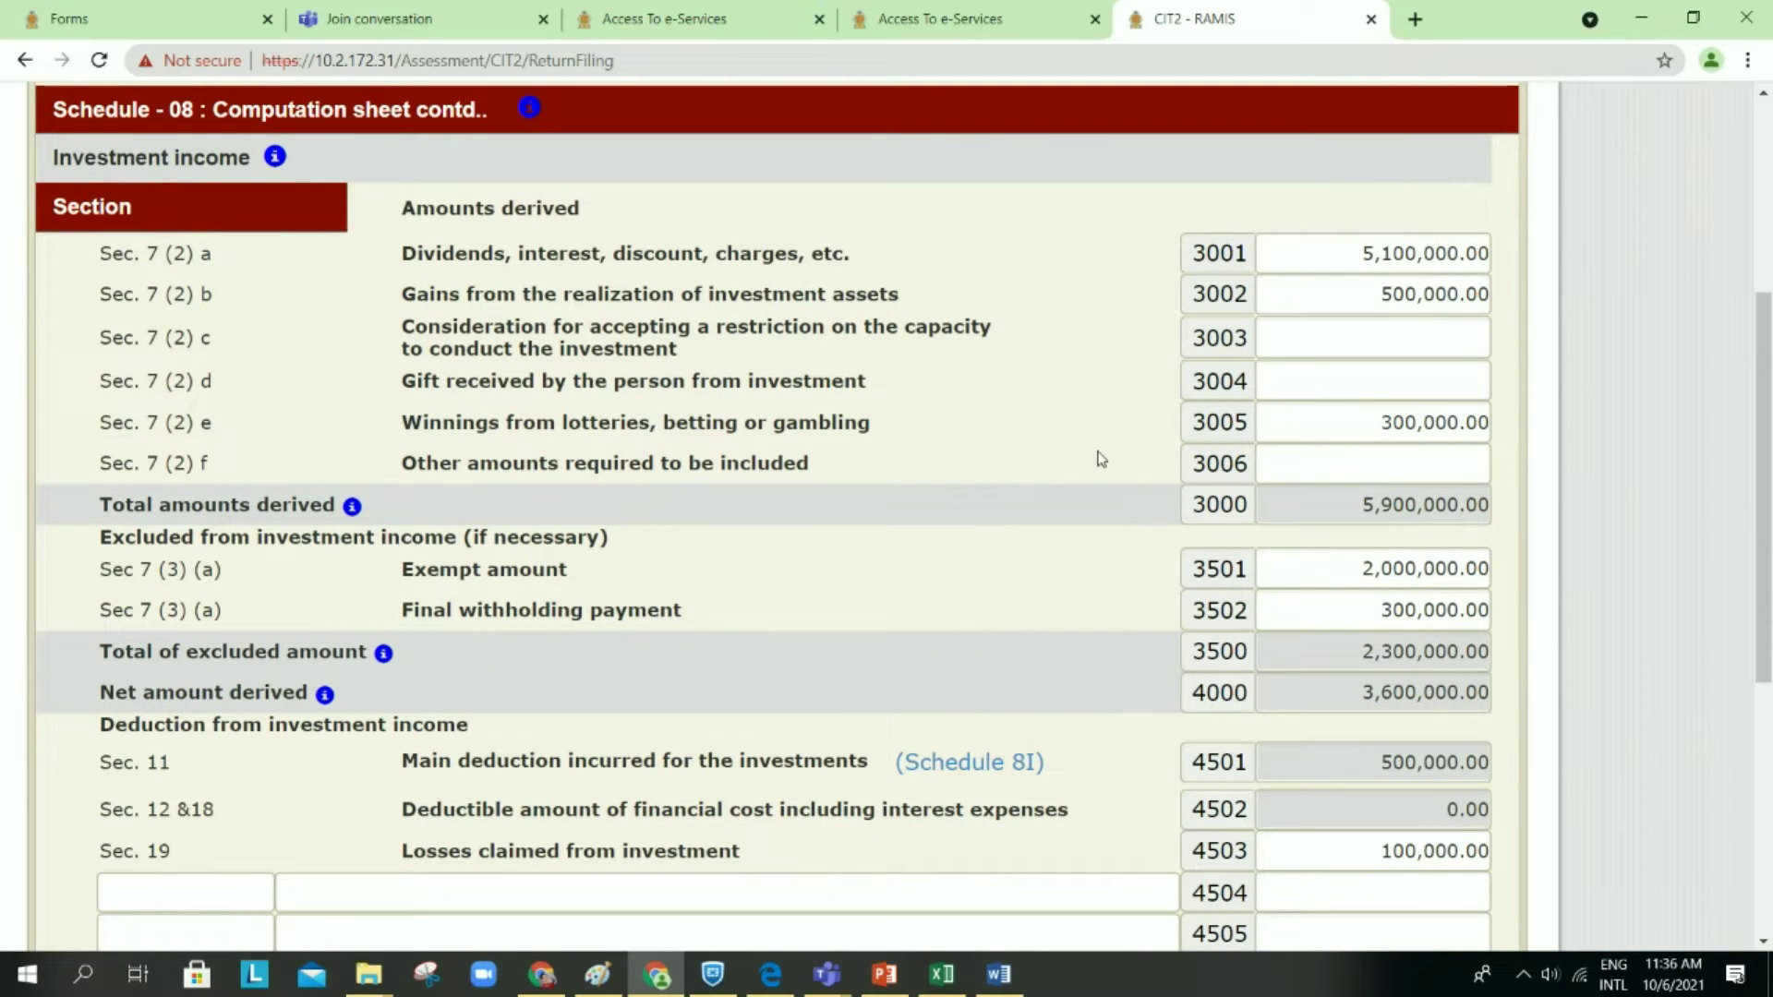
click(993, 984)
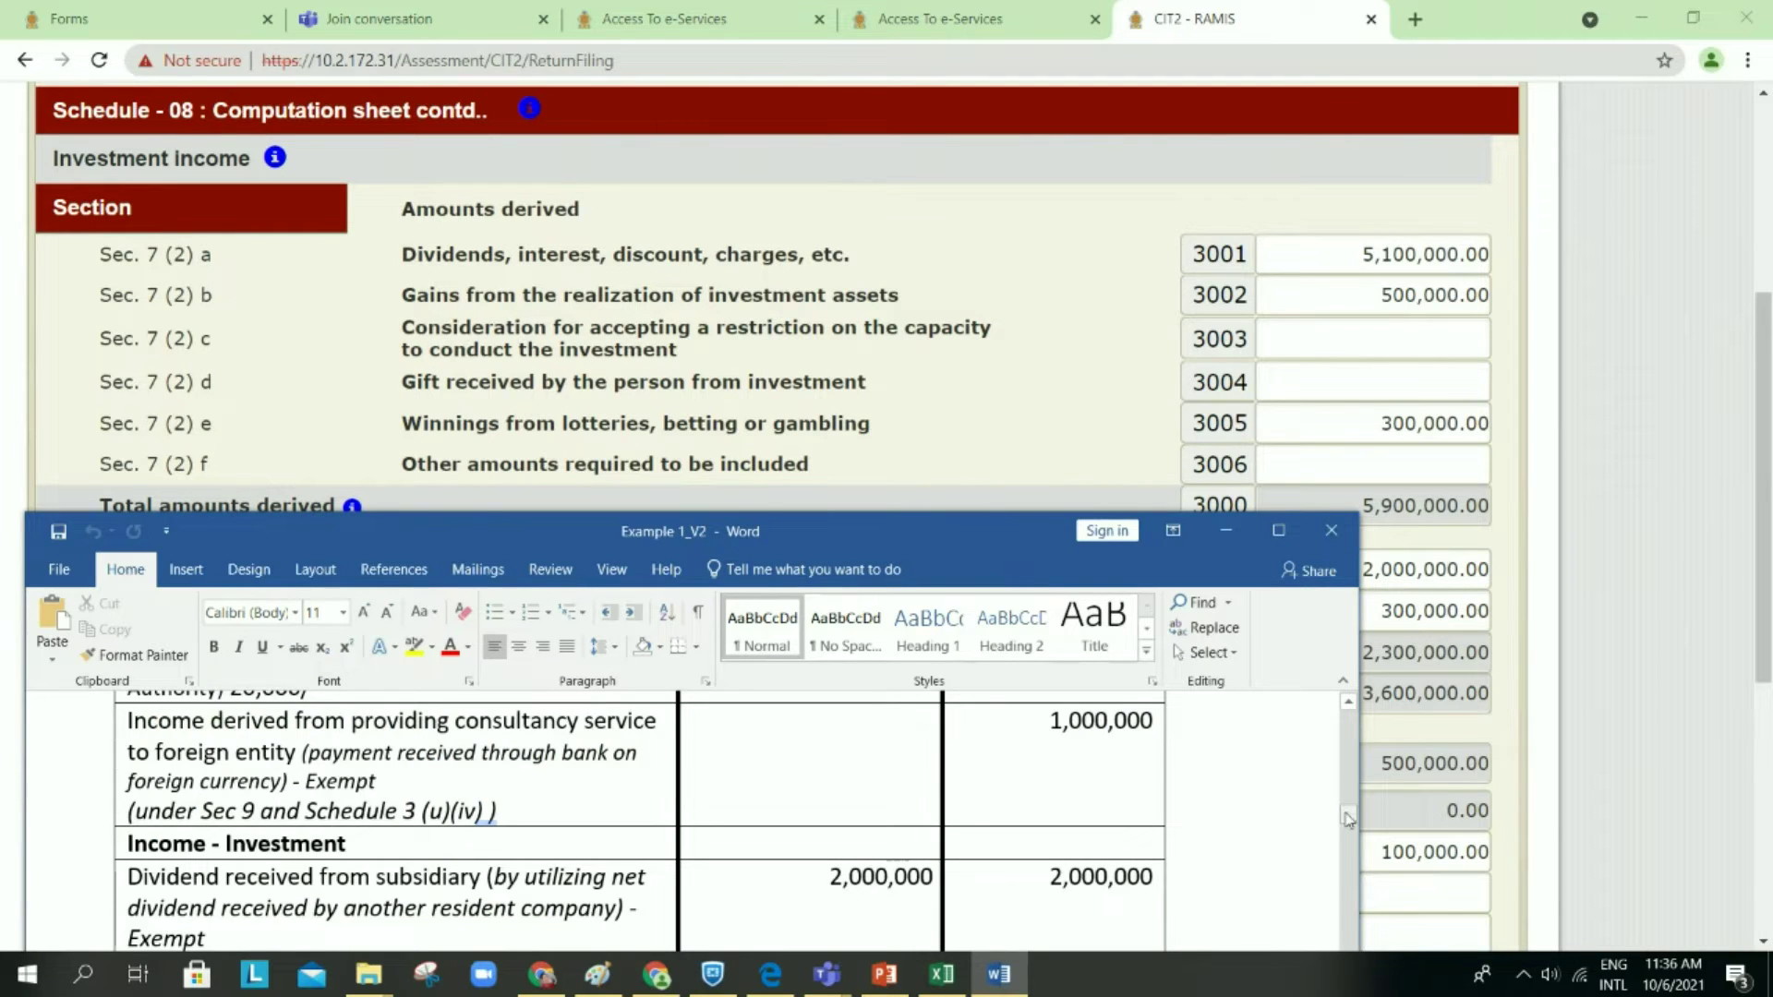
Step: Enlarge the Word window to compare its Income - Investment rows, then minimise Word
scroll(1134, 877, down, 3)
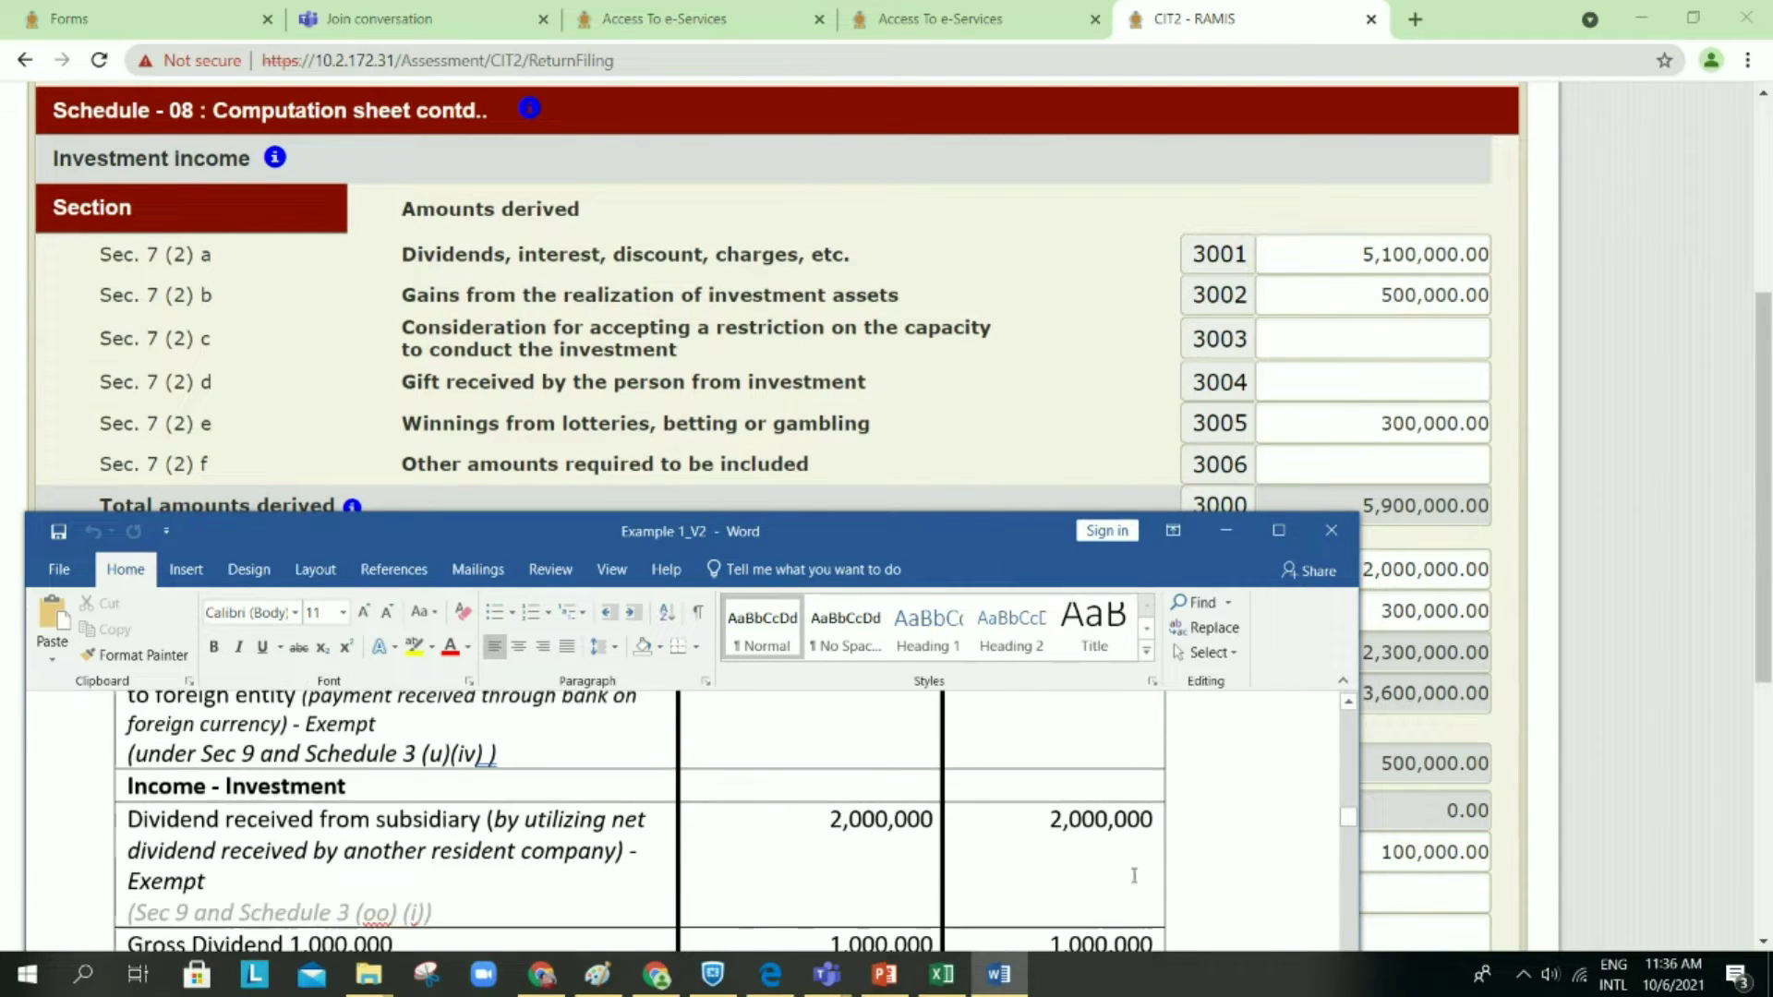
scroll(1134, 877, down, 2)
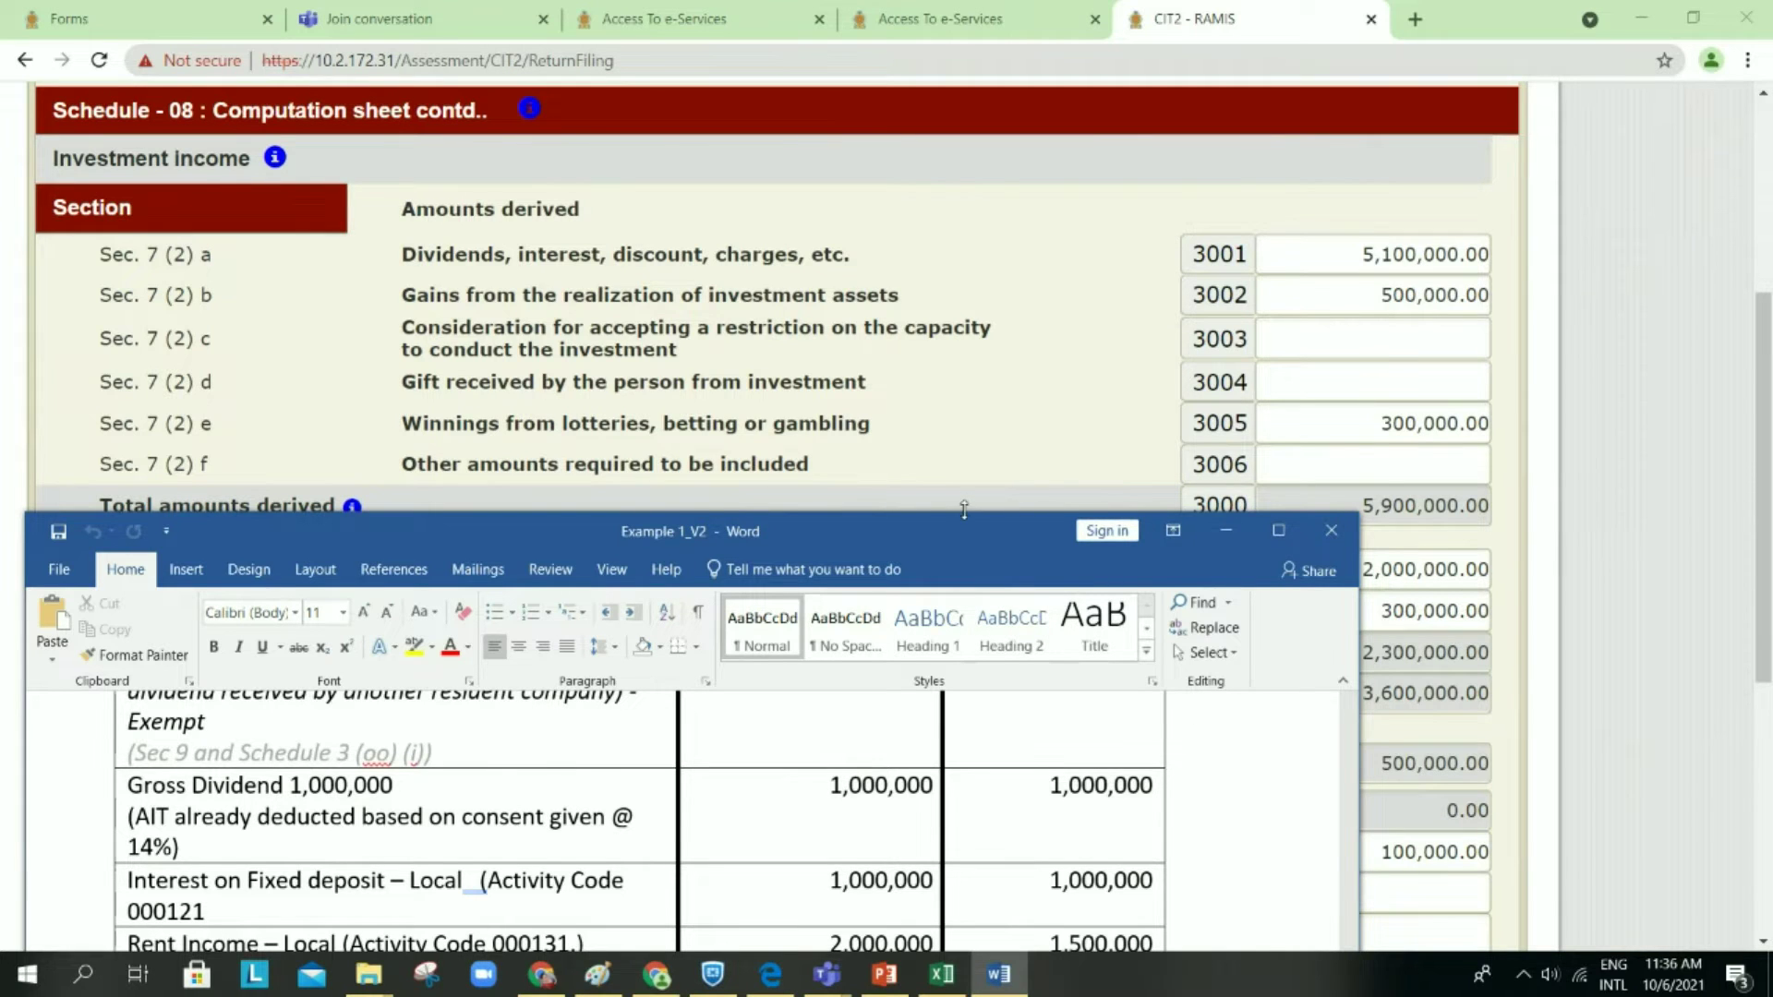
drag(964, 510, 963, 261)
scroll(943, 555, up, 3)
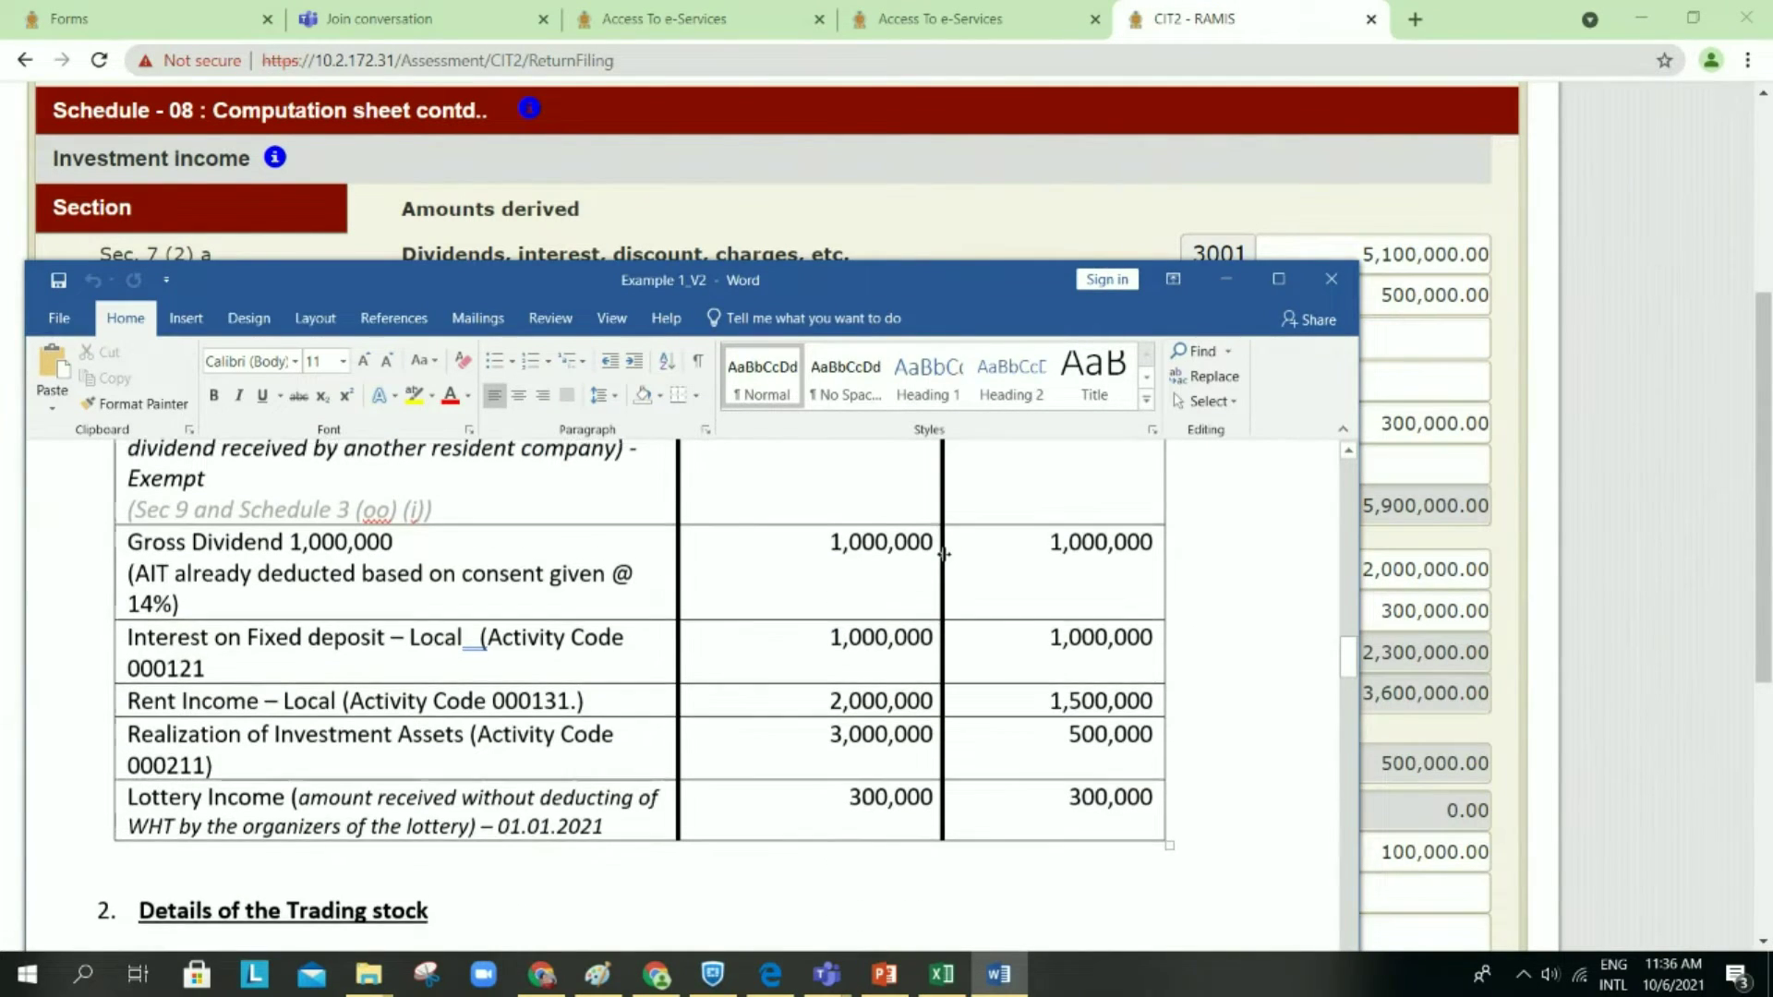
scroll(943, 554, up, 1)
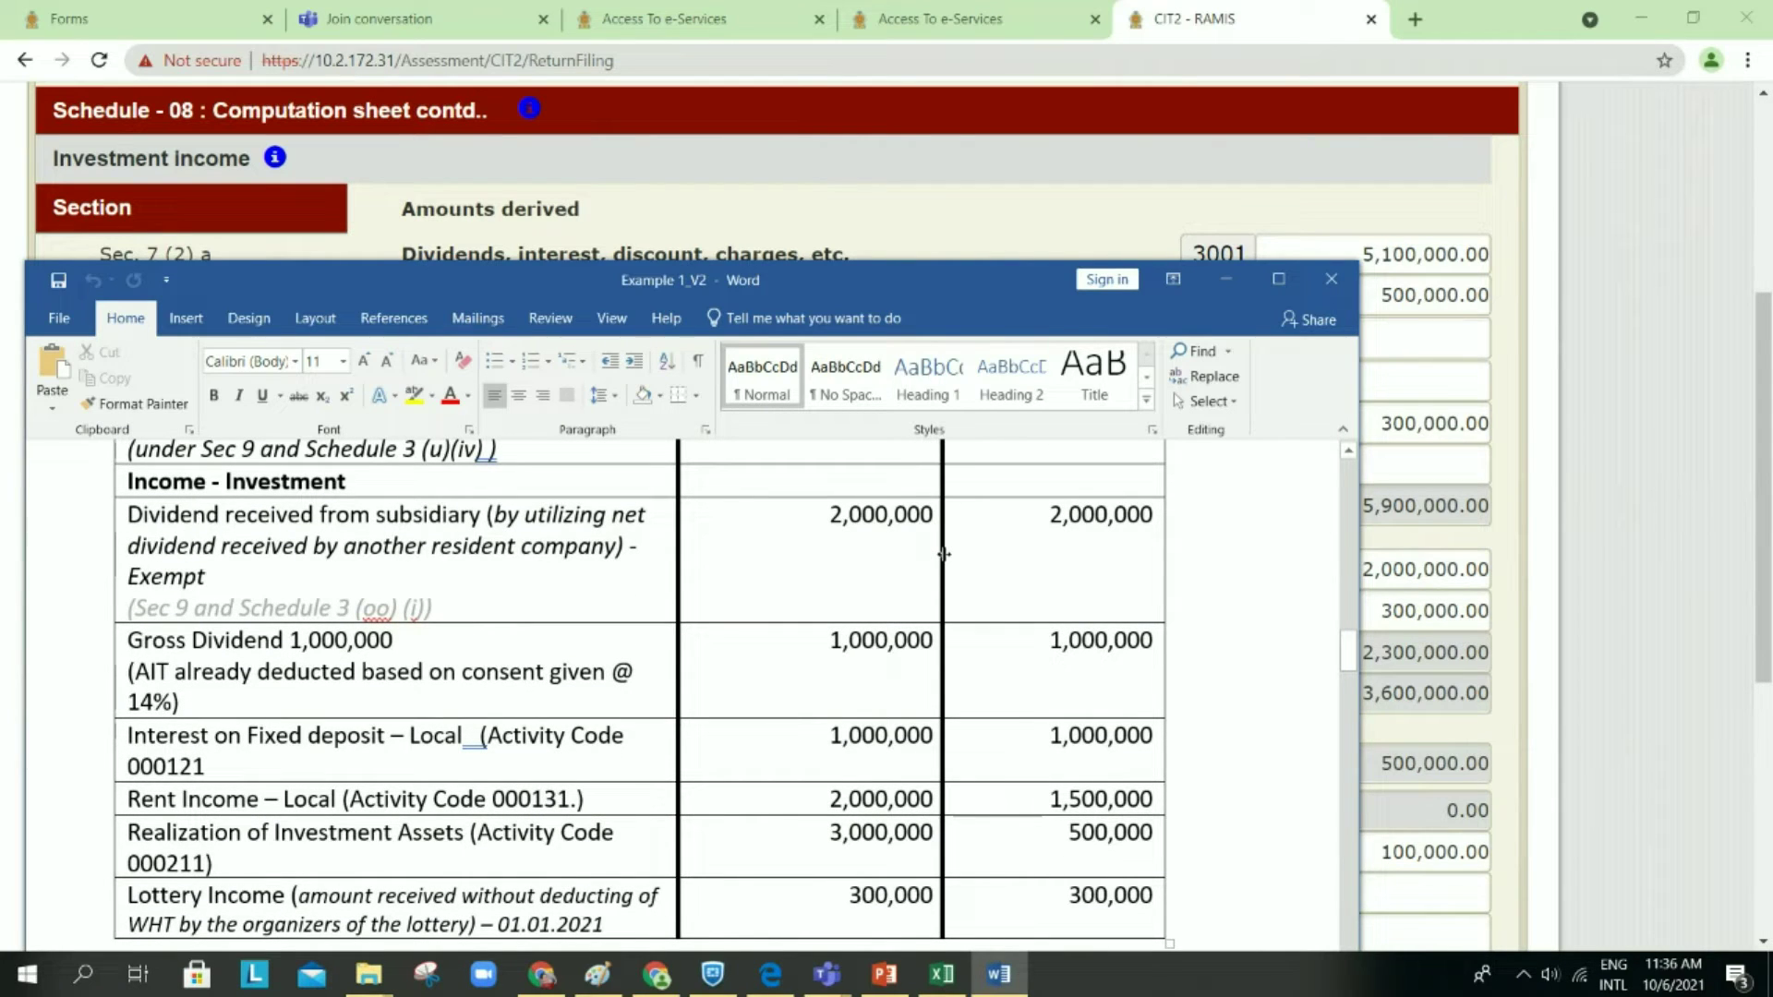
click(1239, 285)
scroll(1071, 563, down, 1)
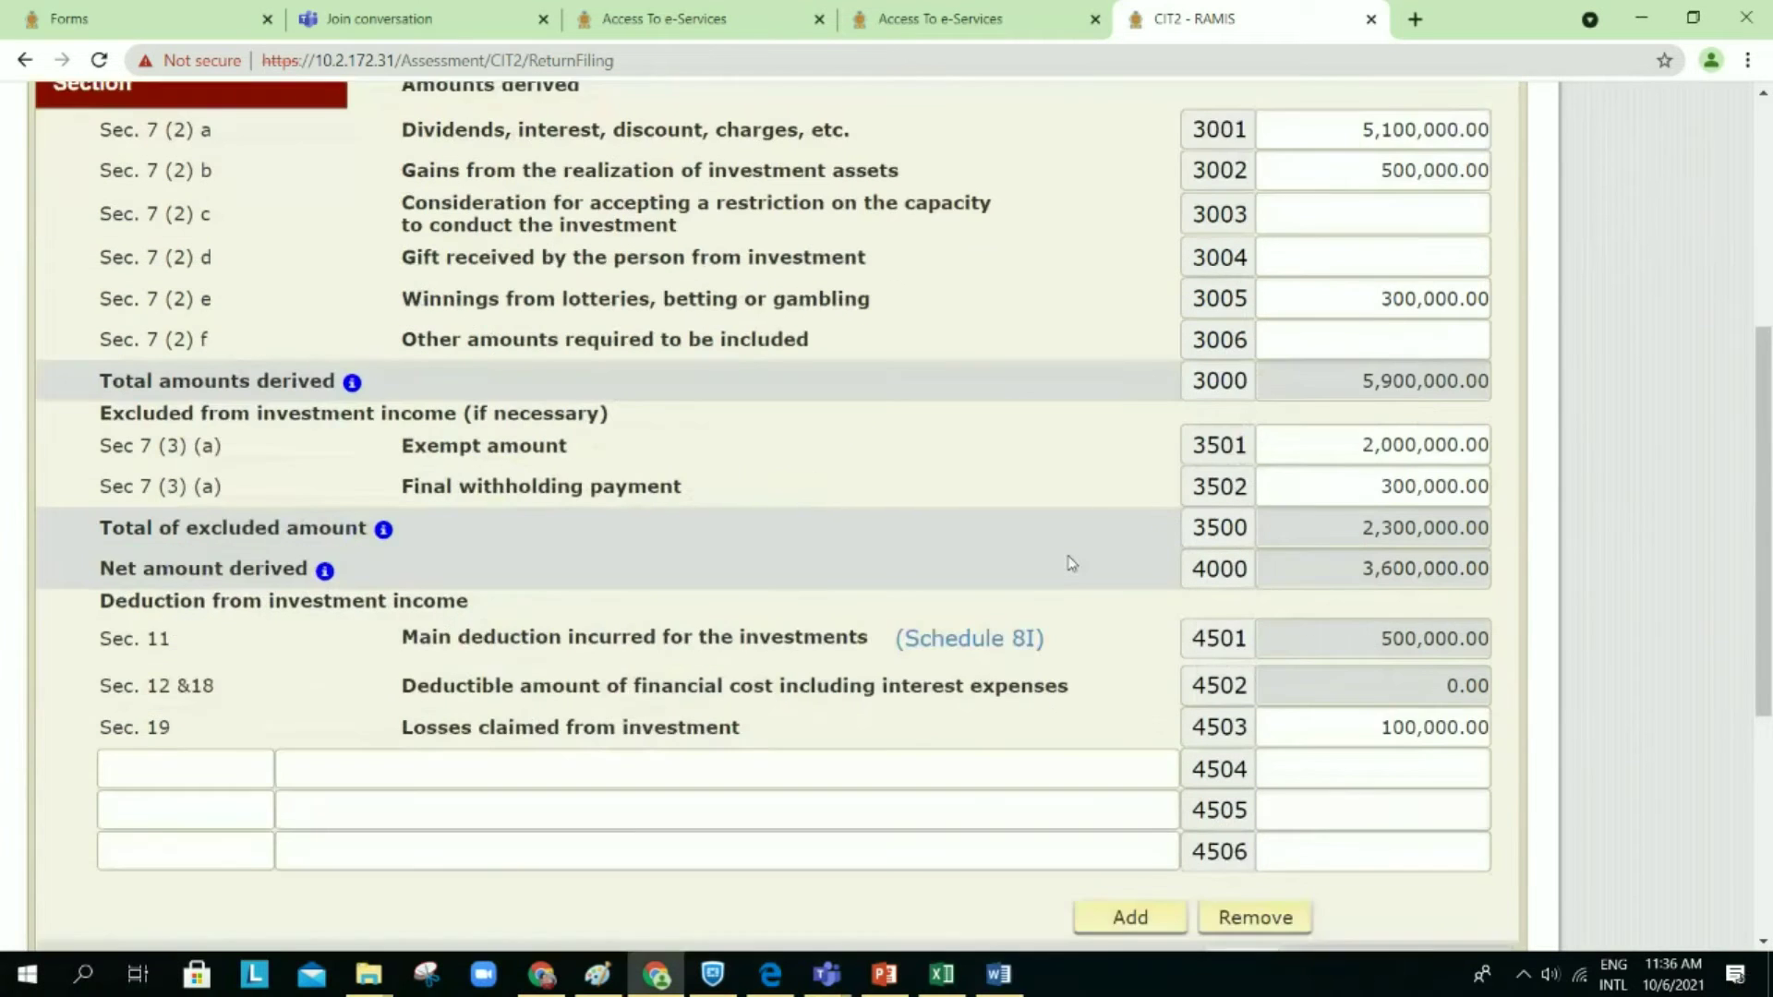
scroll(1072, 563, up, 1)
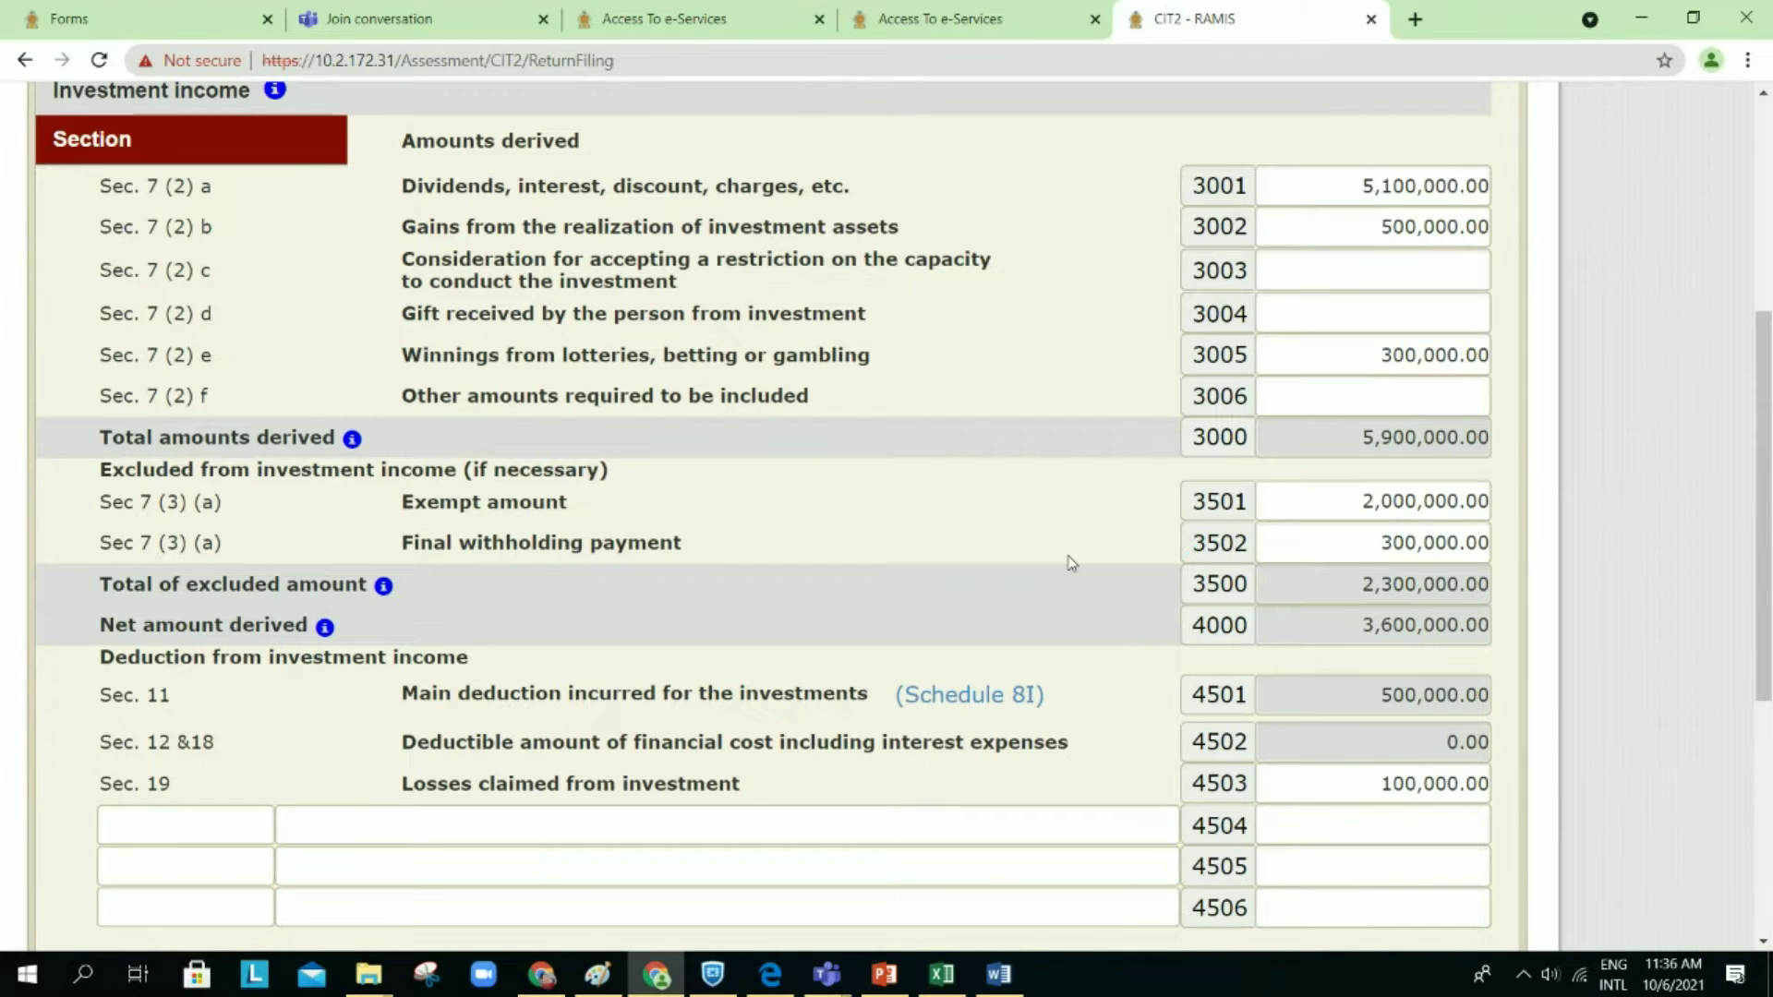
scroll(1069, 562, down, 1)
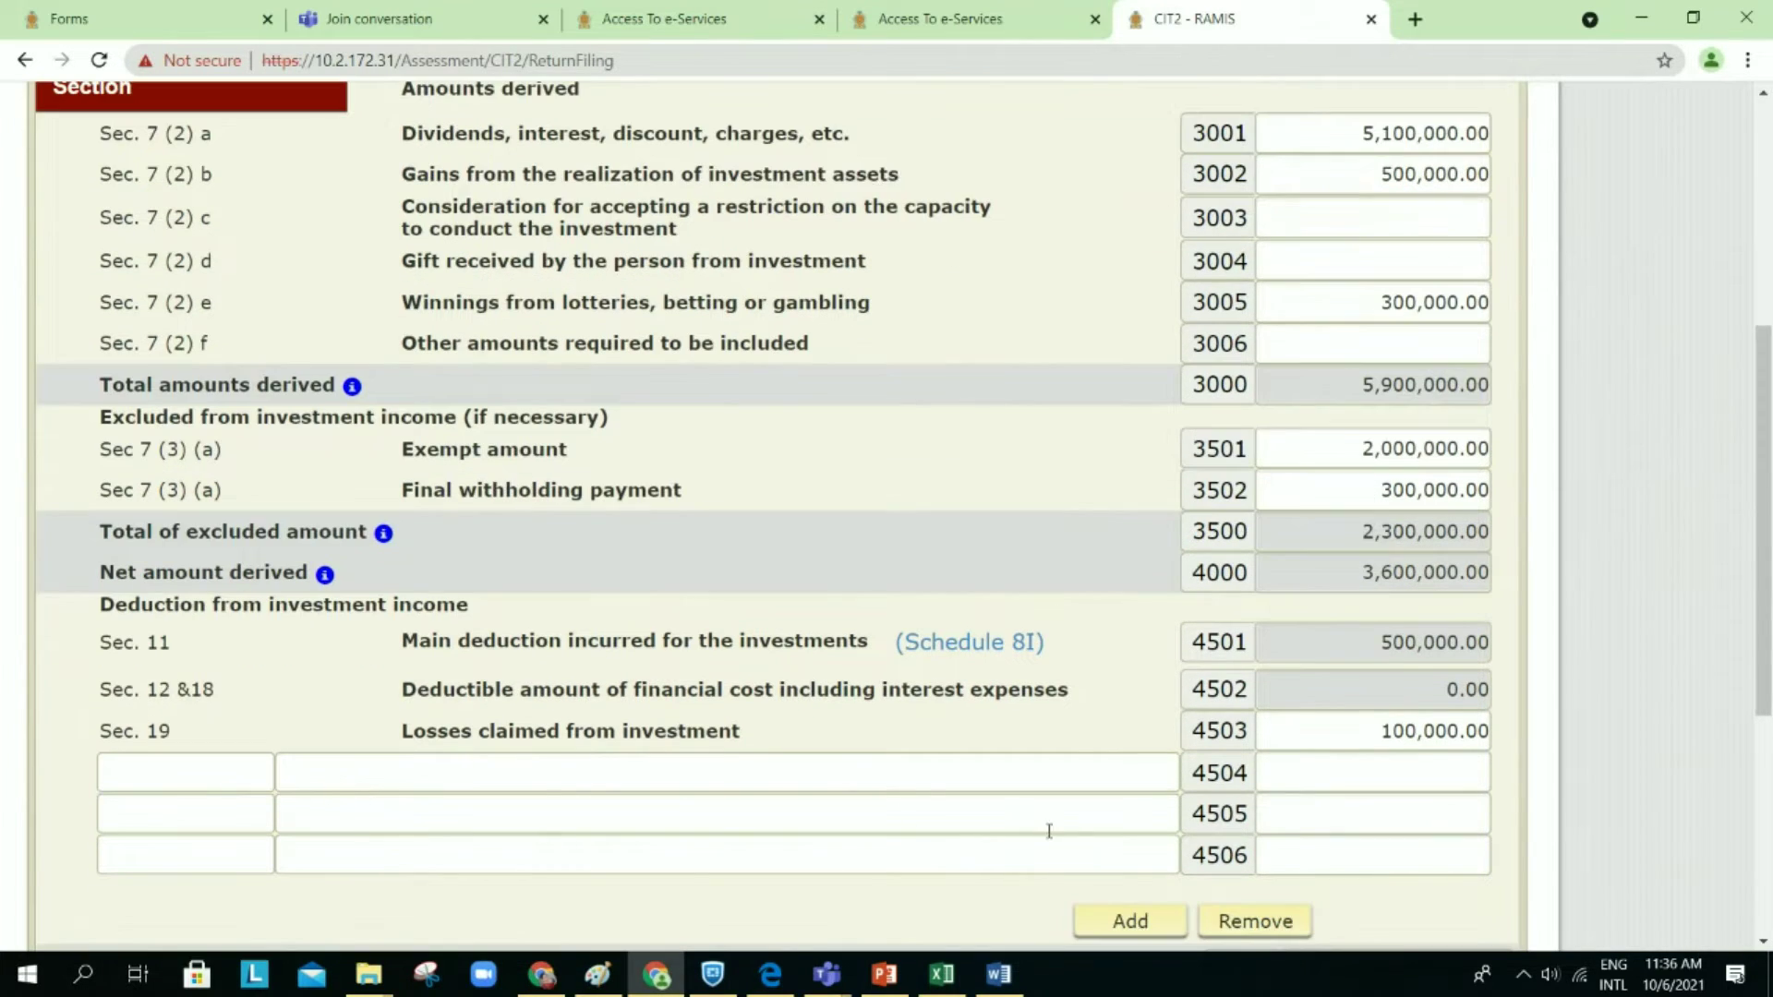
click(1005, 977)
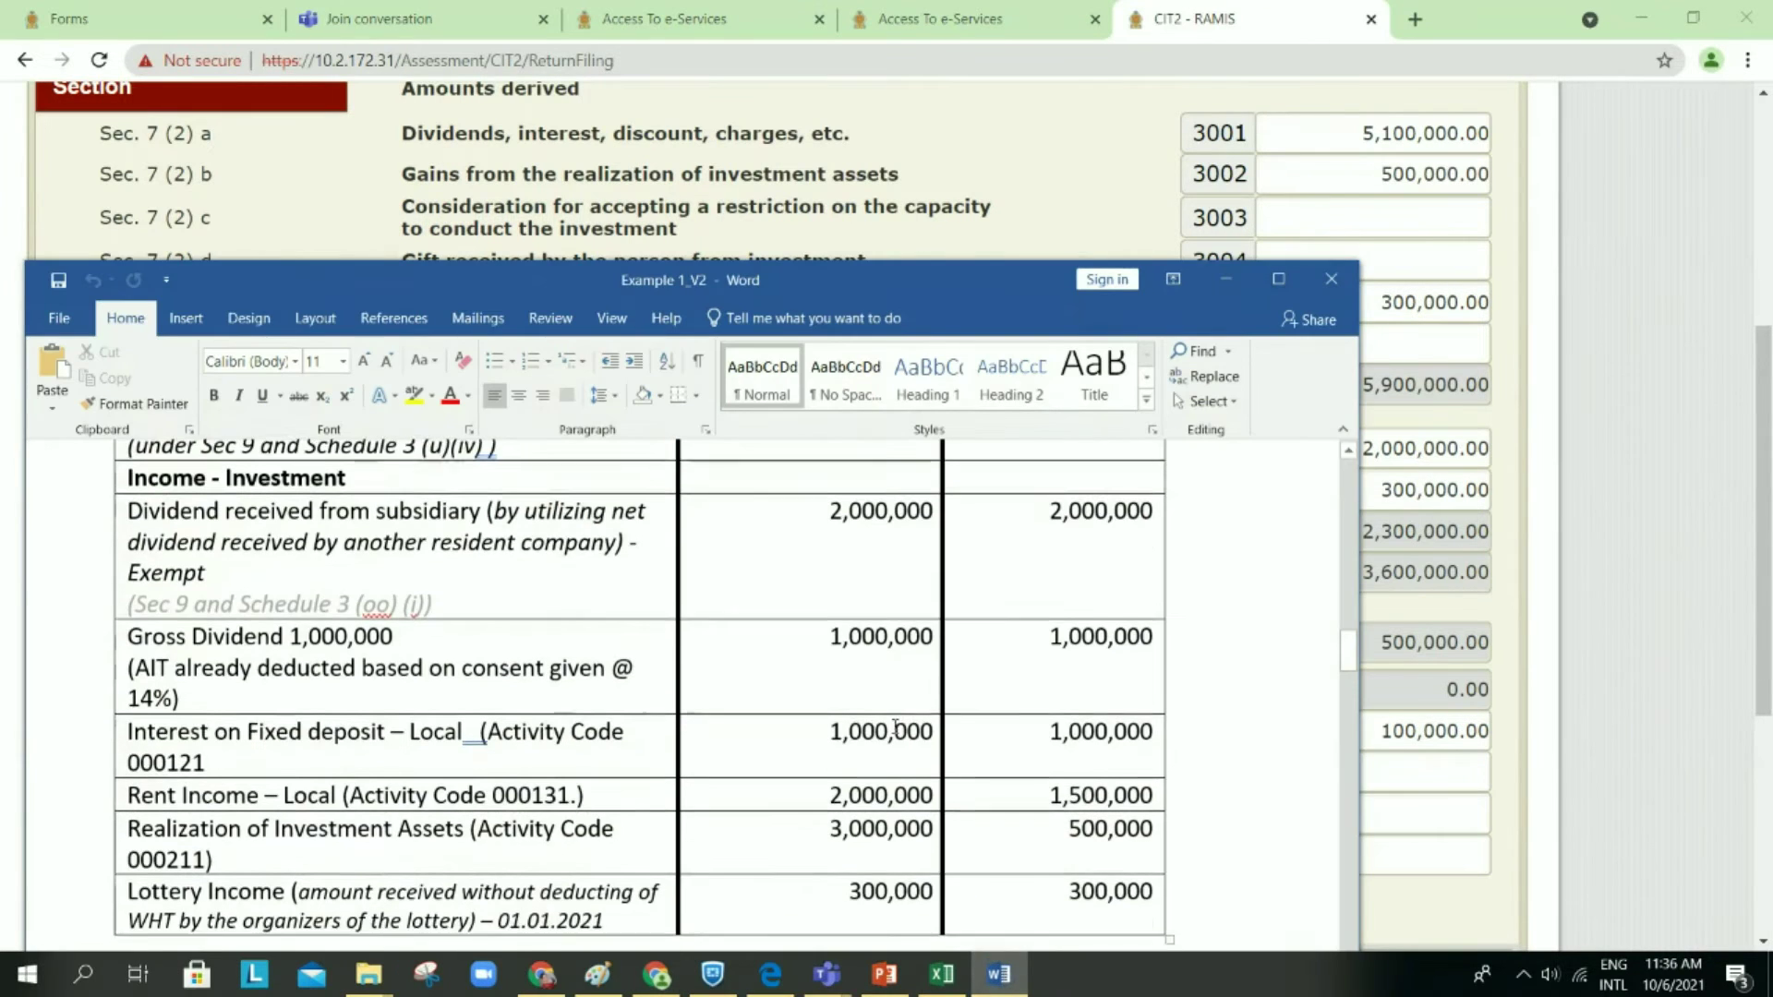
Step: Highlight both 2,000,000 subsidiary dividend amounts in the Word worksheet in yellow
scroll(823, 561, up, 1)
drag(823, 561, 1045, 582)
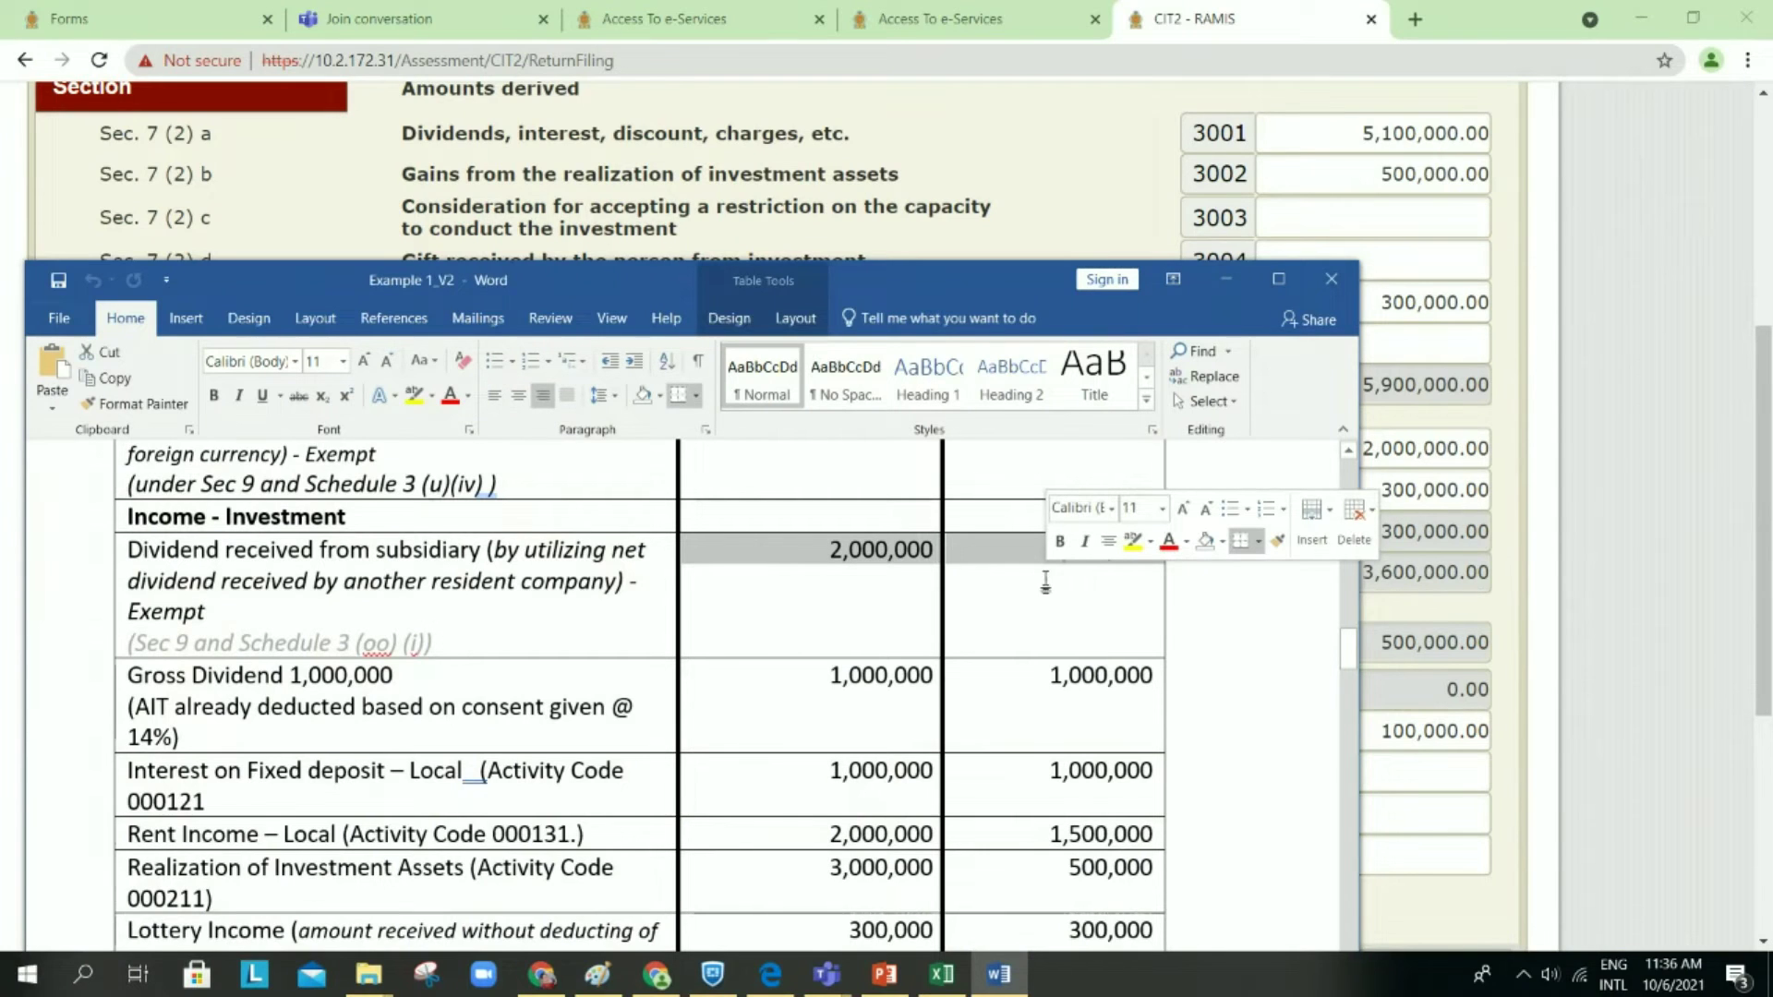
click(1133, 554)
click(951, 629)
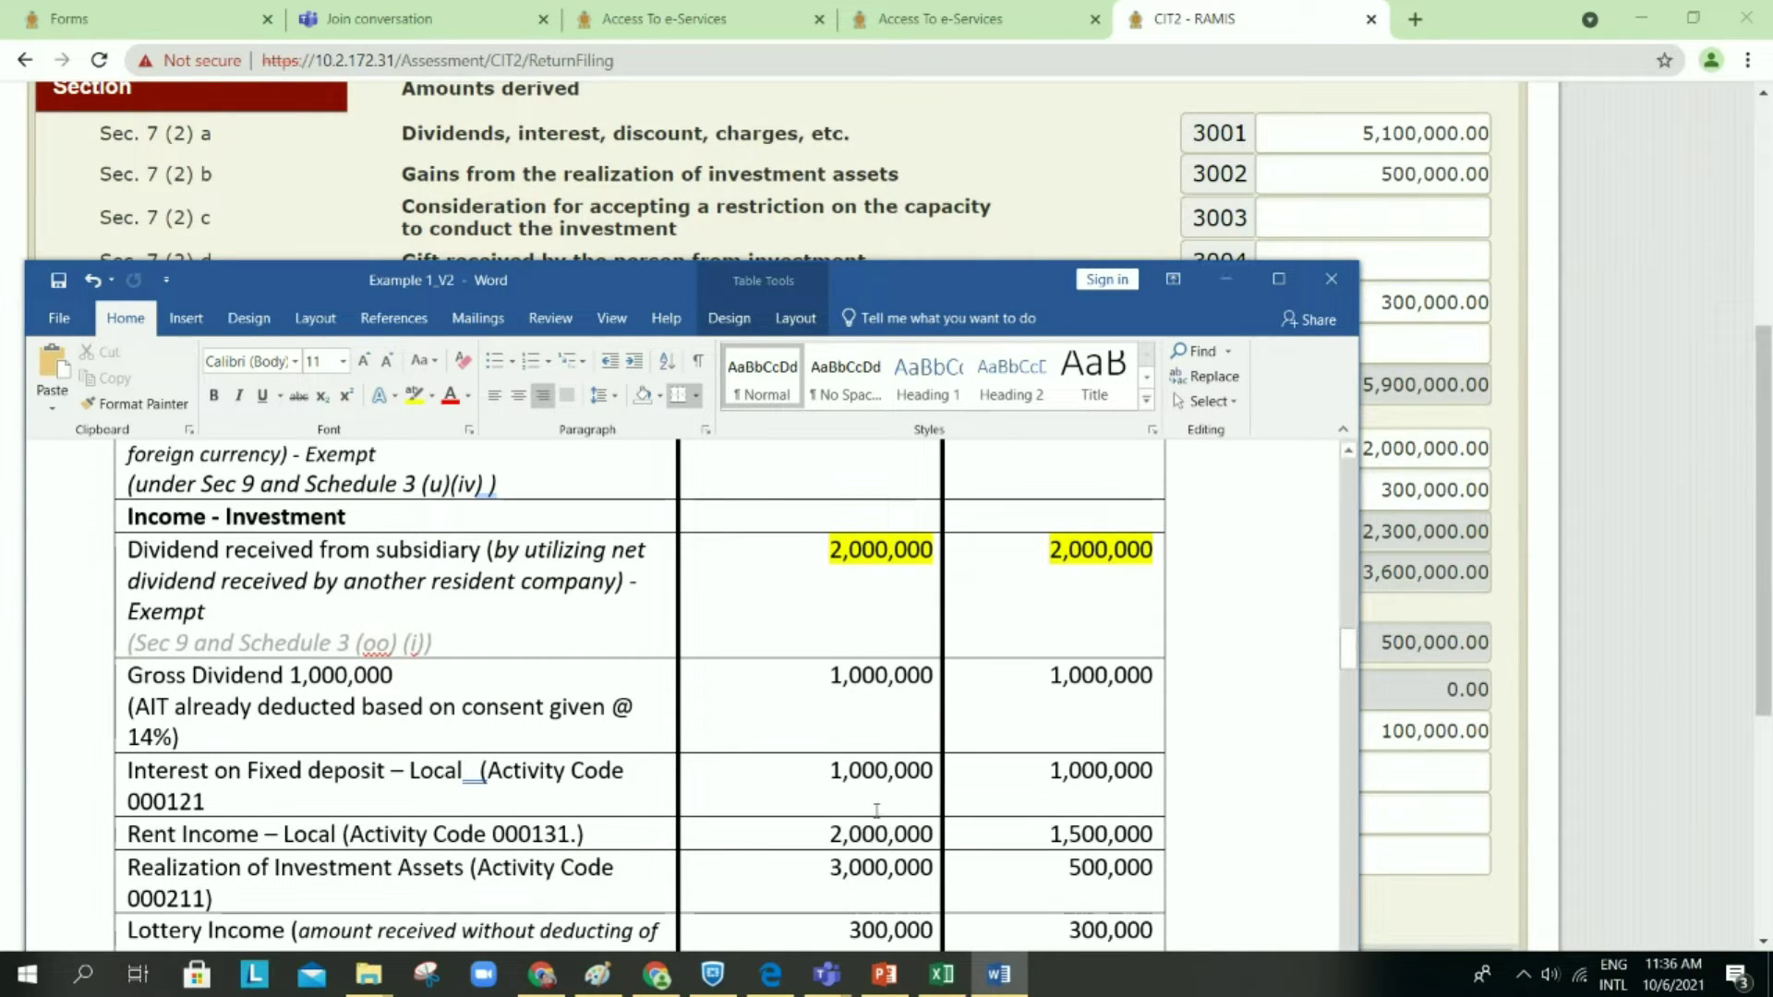
Step: Highlight both 300,000 Lottery Income amounts in yellow, then minimise Word
scroll(839, 892, down, 1)
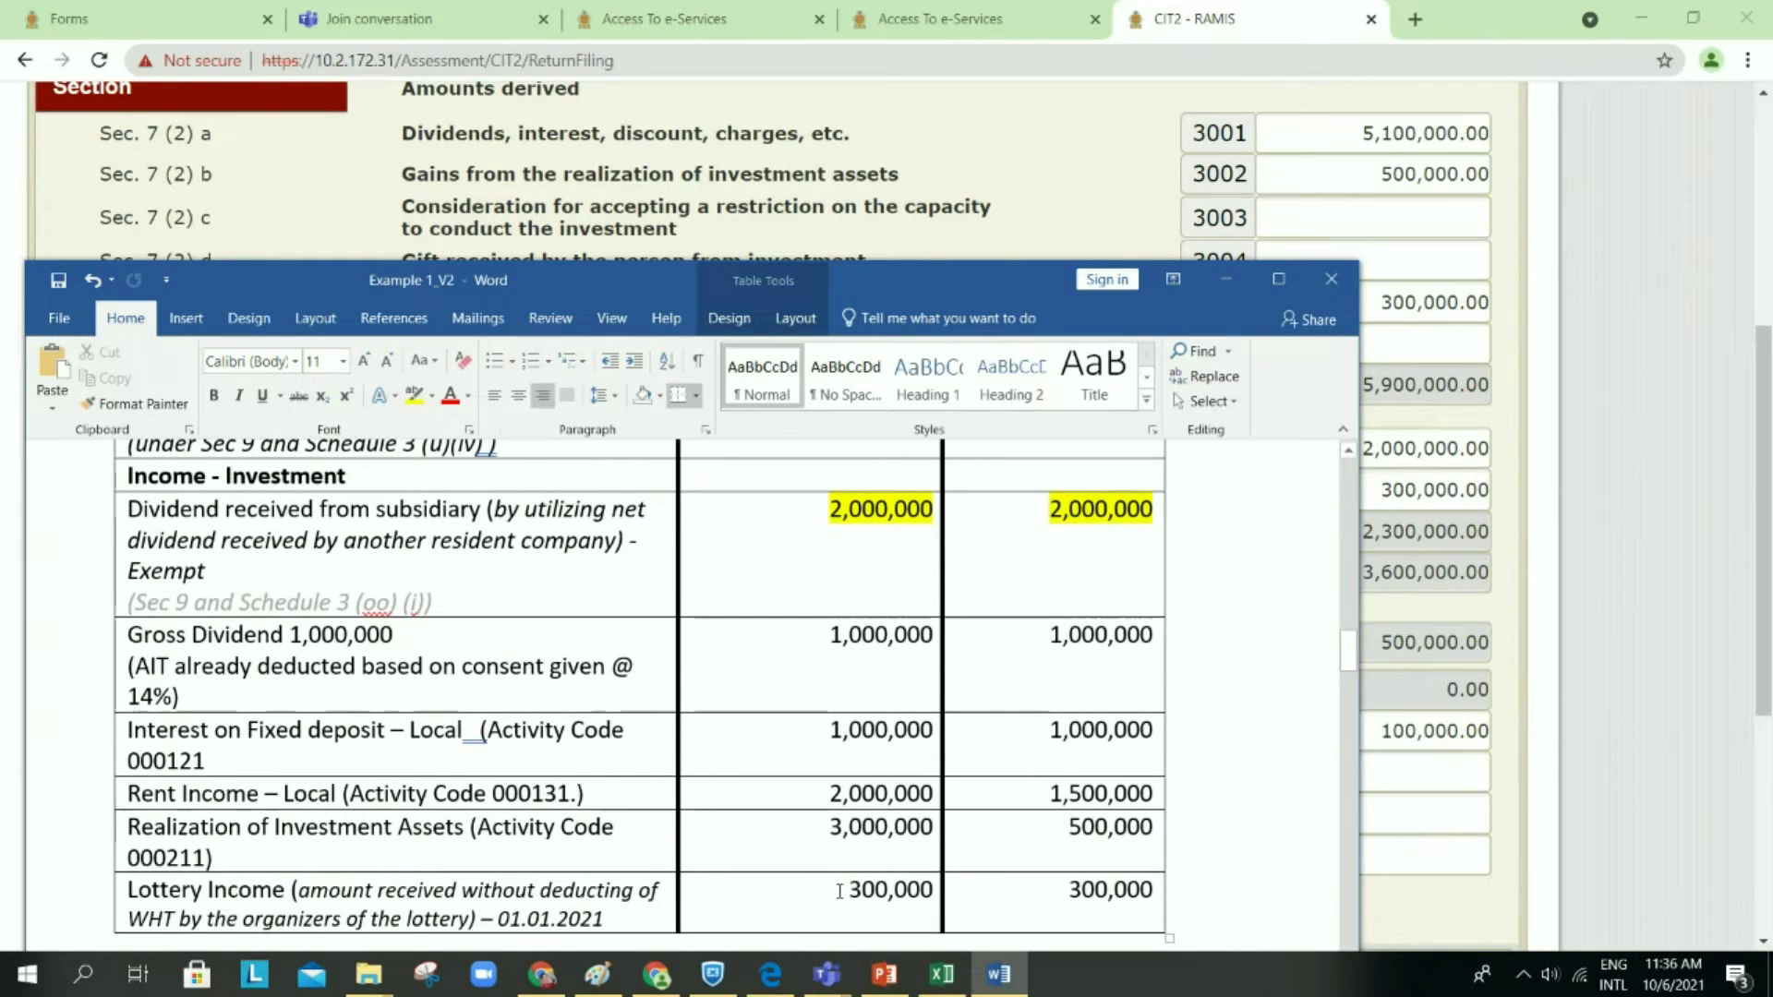
drag(839, 889, 1108, 894)
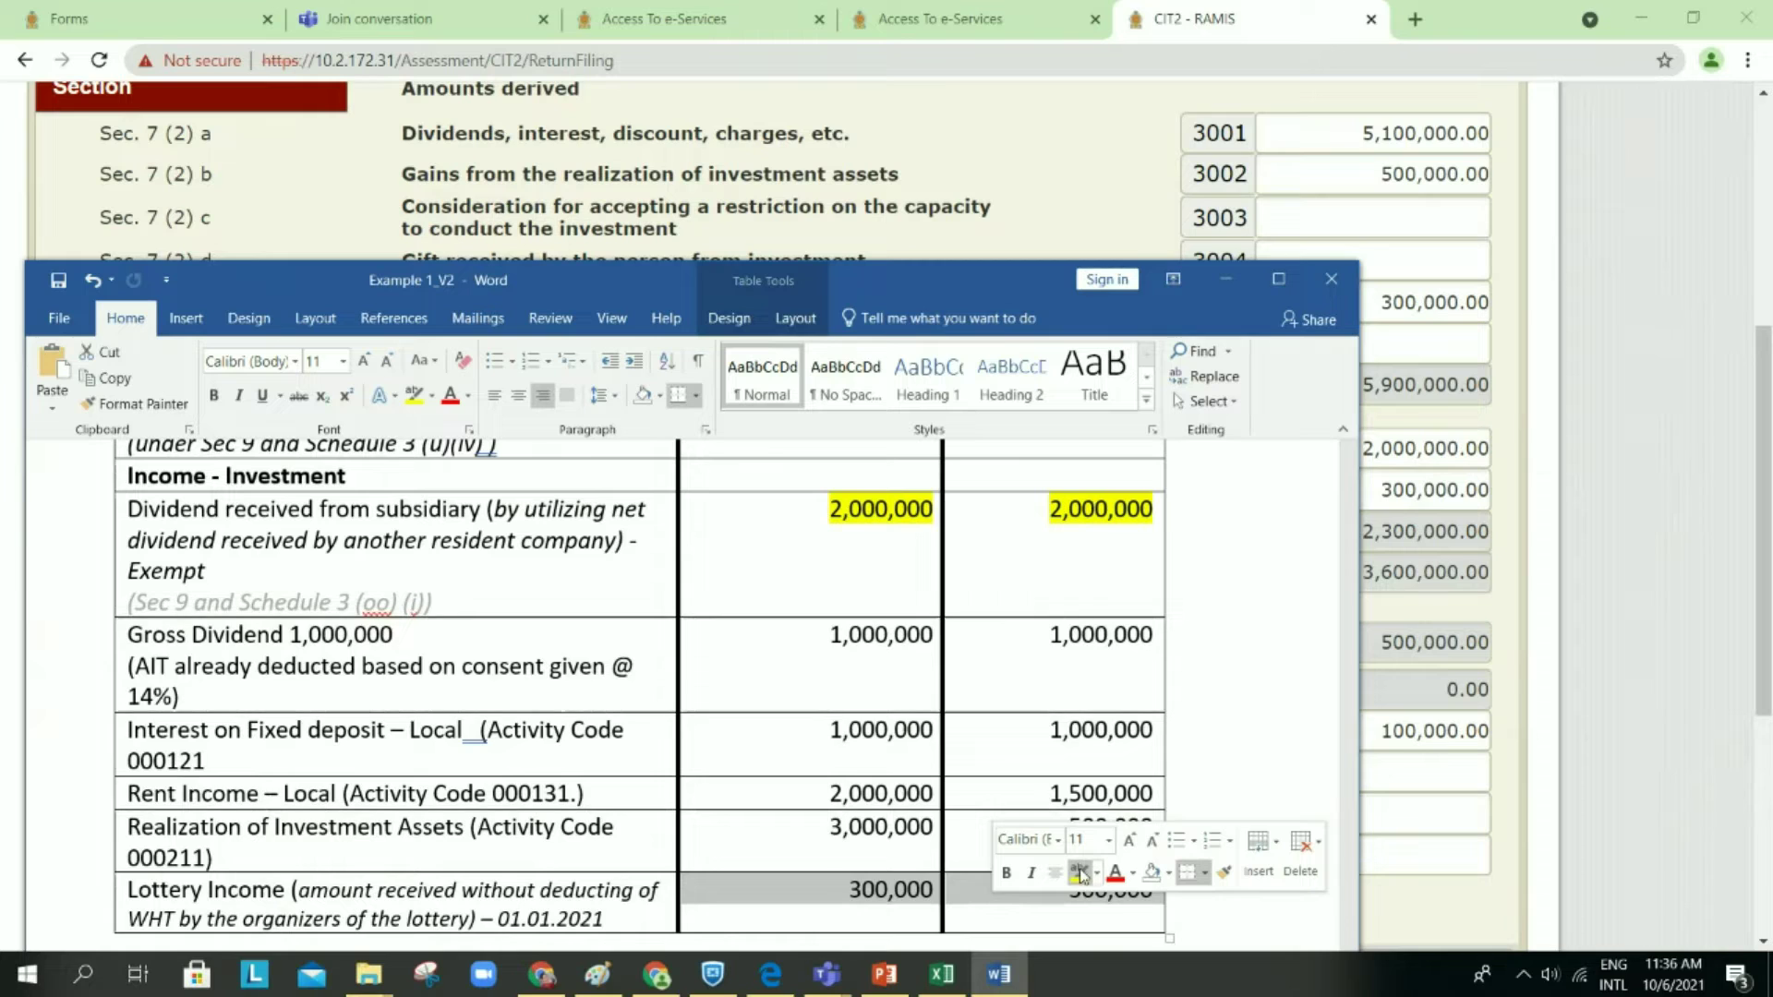
click(1079, 873)
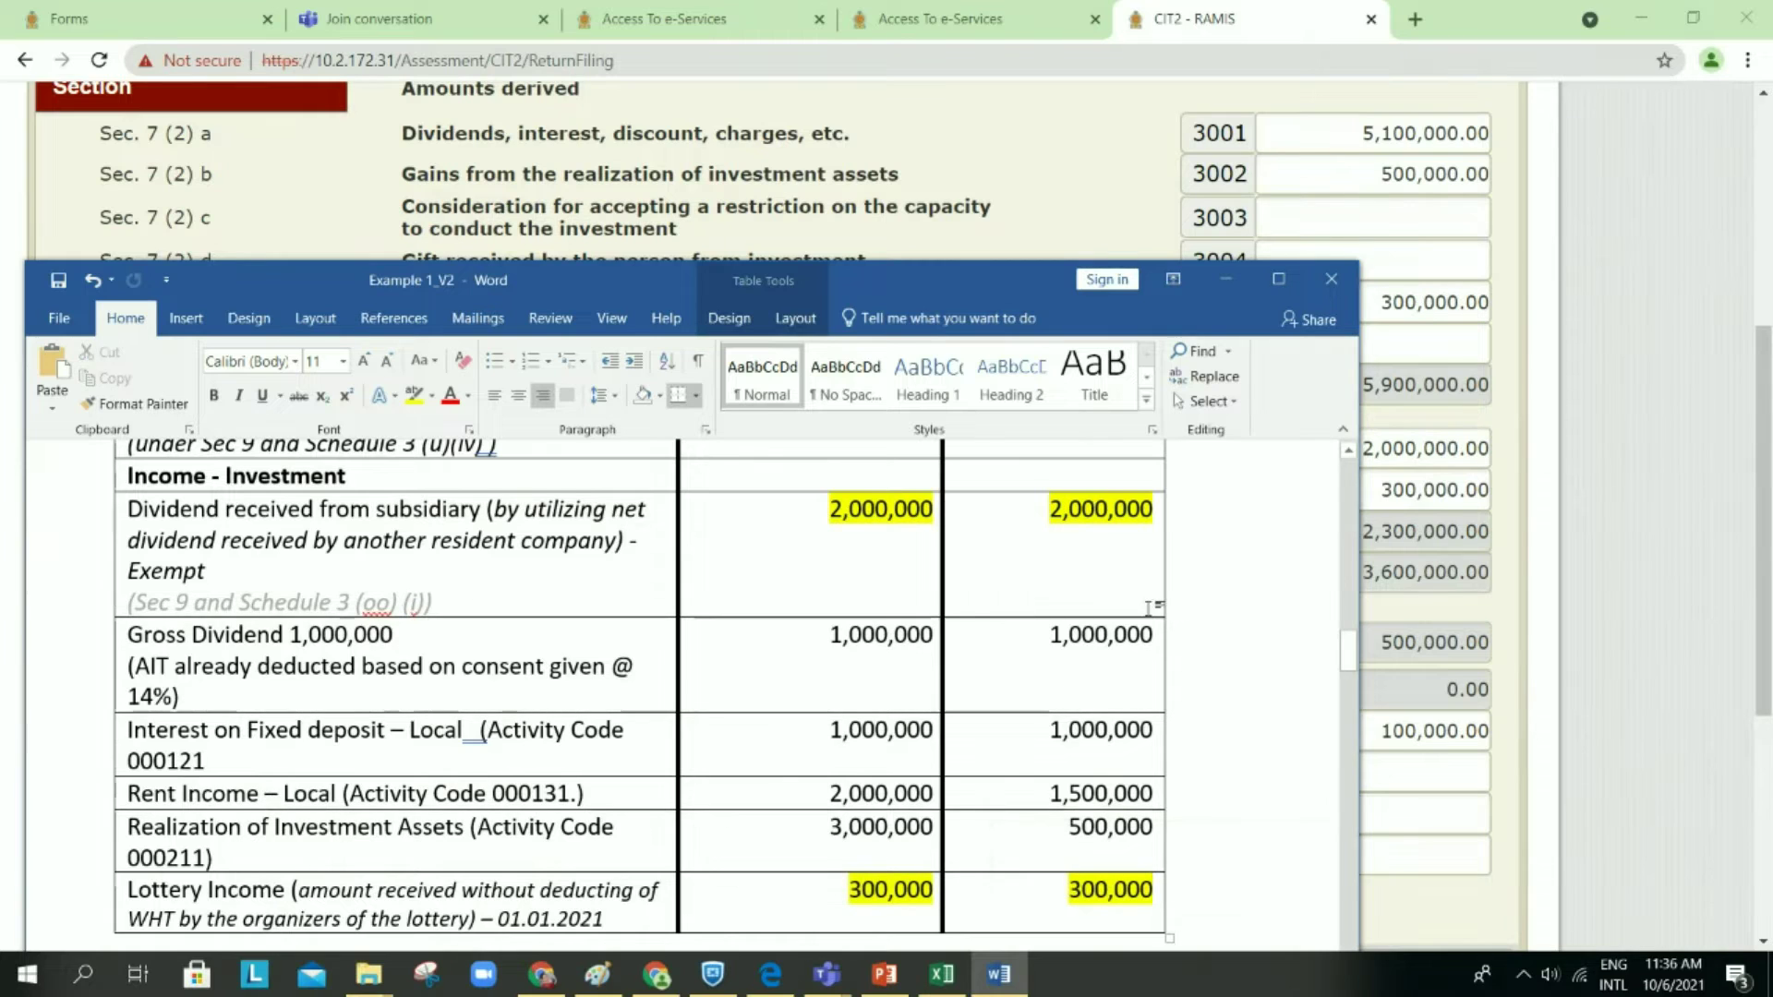
click(1226, 280)
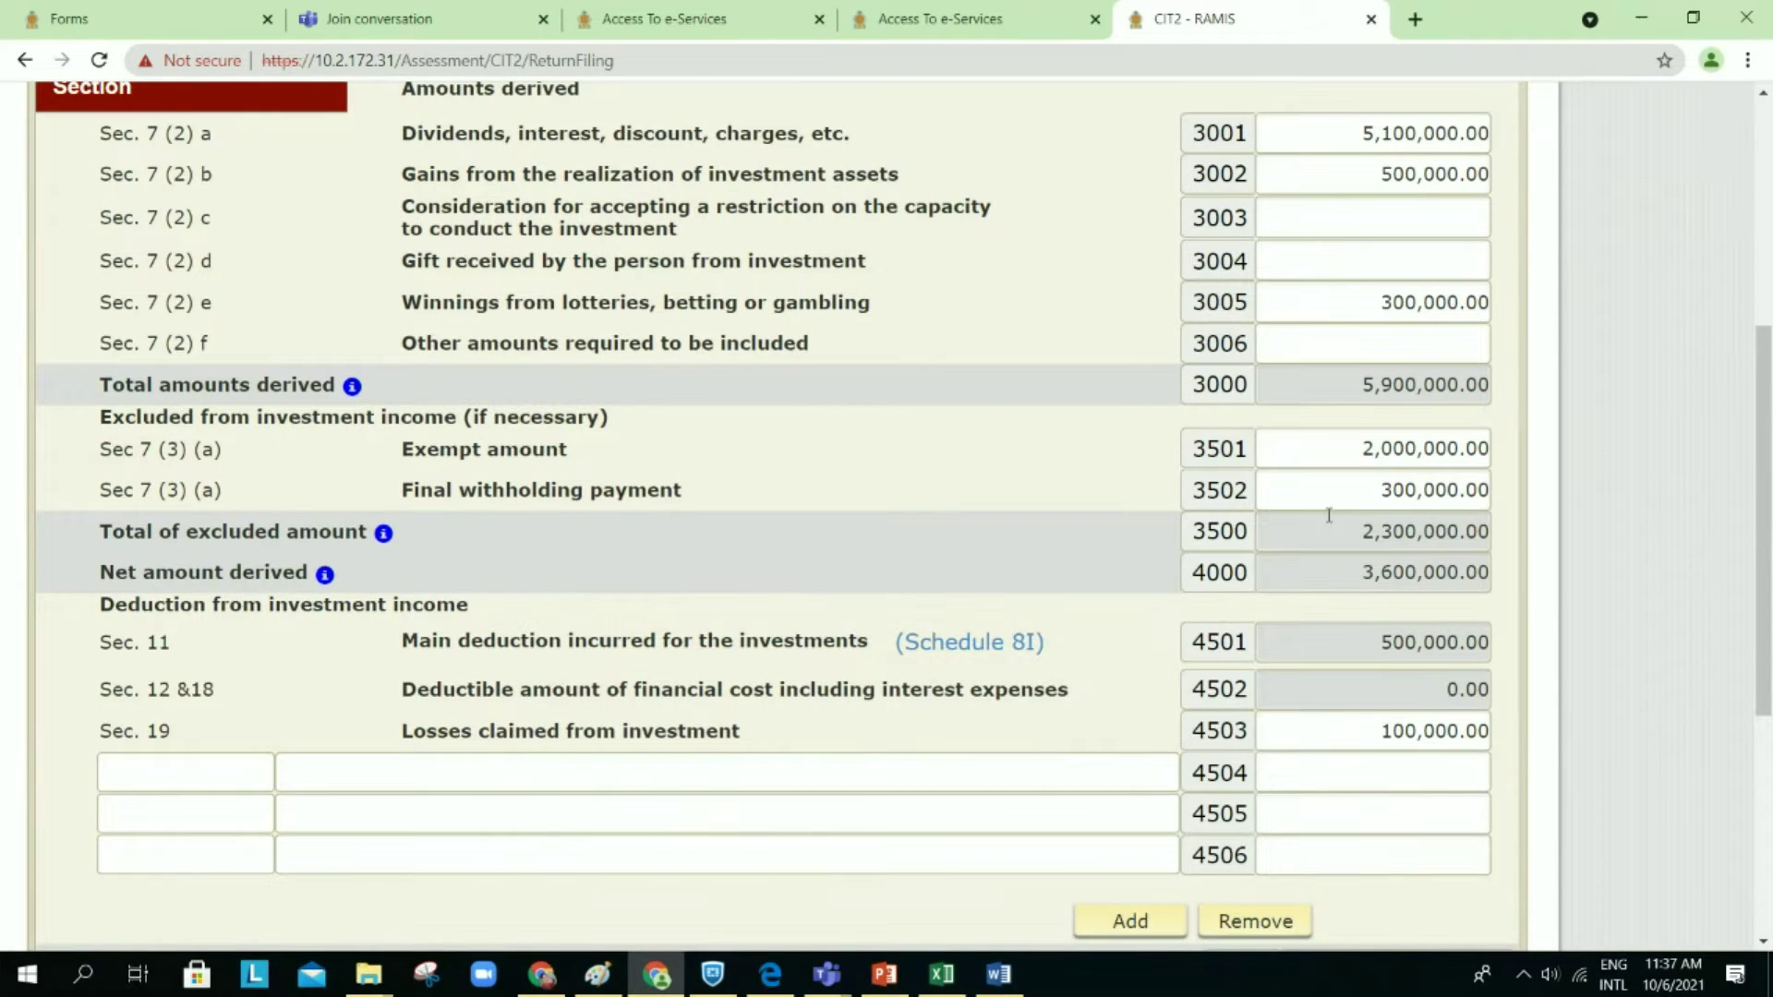
scroll(1328, 515, down, 1)
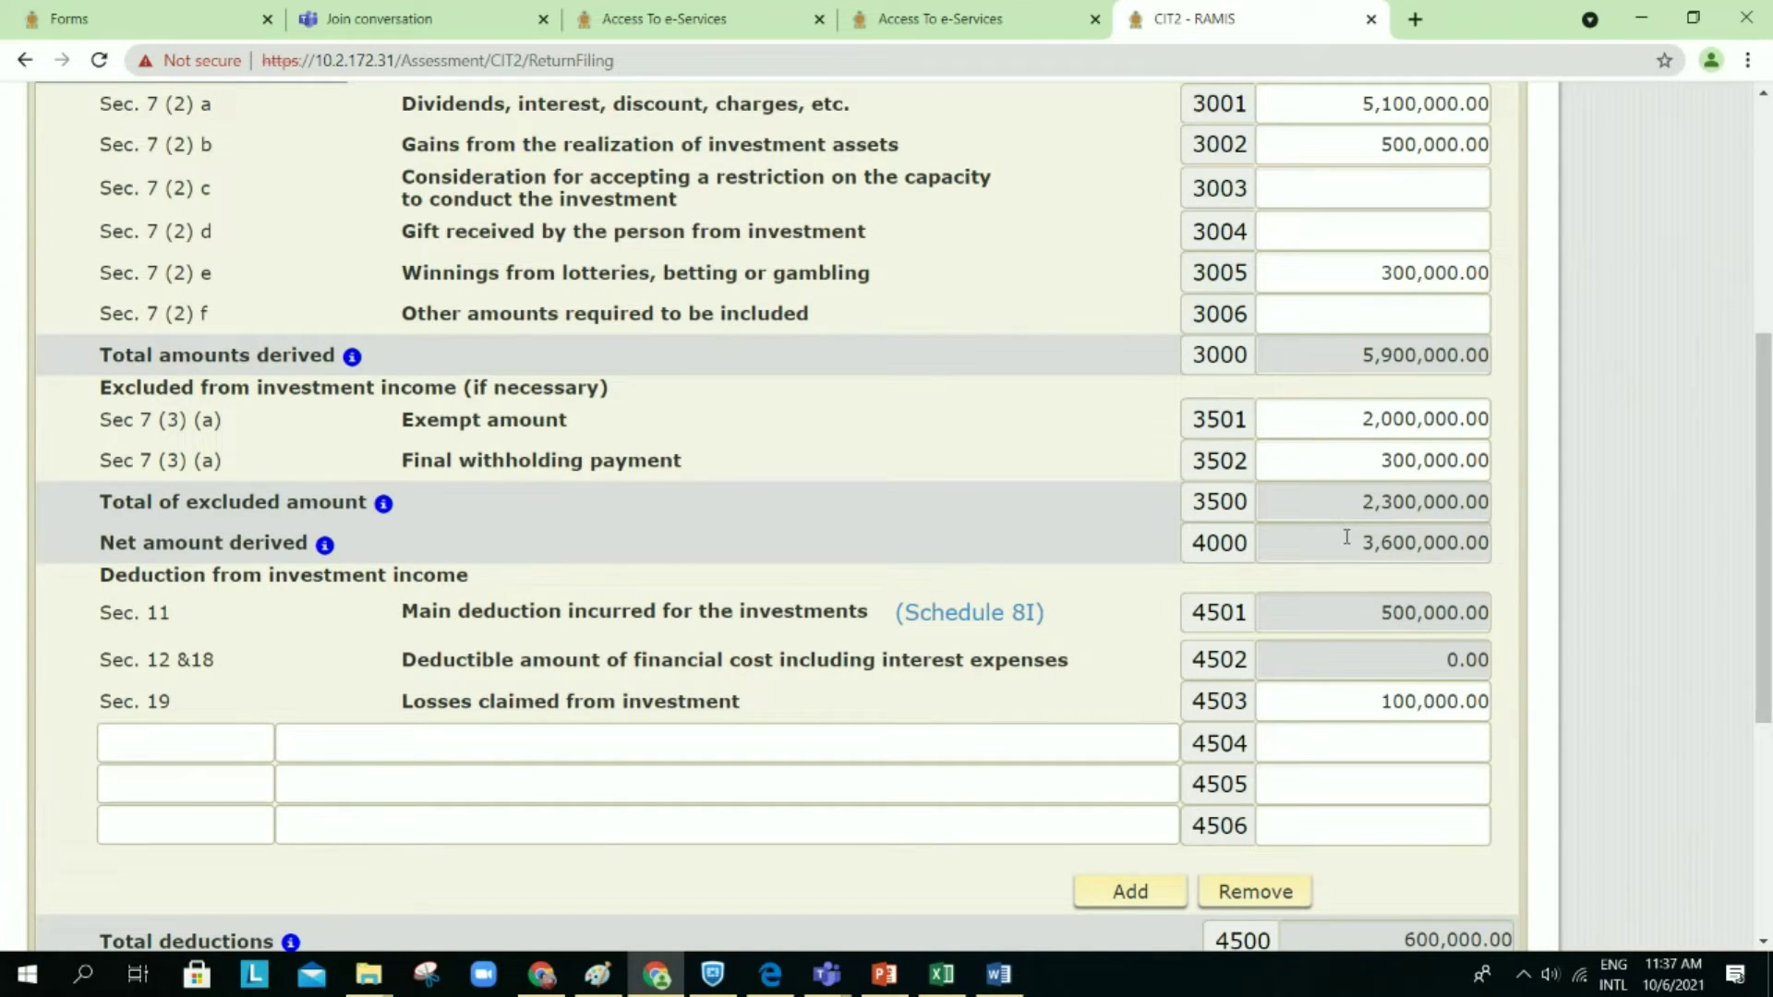
Step: Check the Schedule 8I investment main deduction value of 500,000
scroll(1346, 536, down, 2)
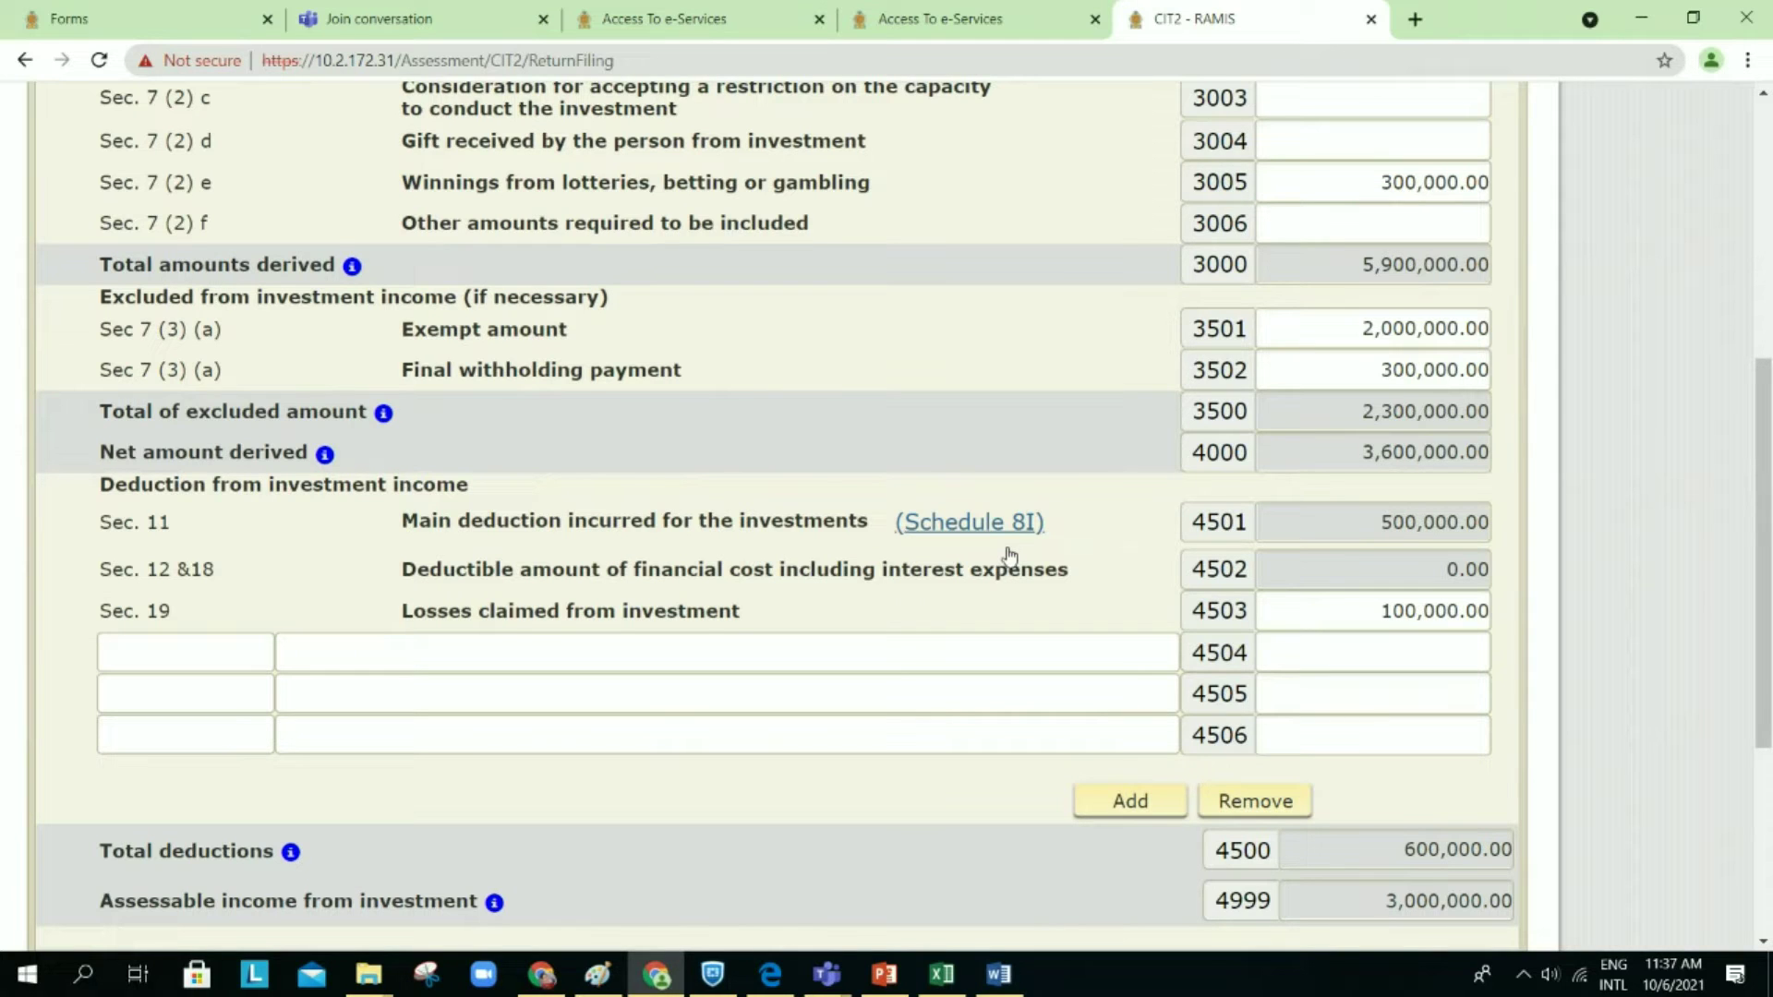
scroll(1009, 554, down, 1)
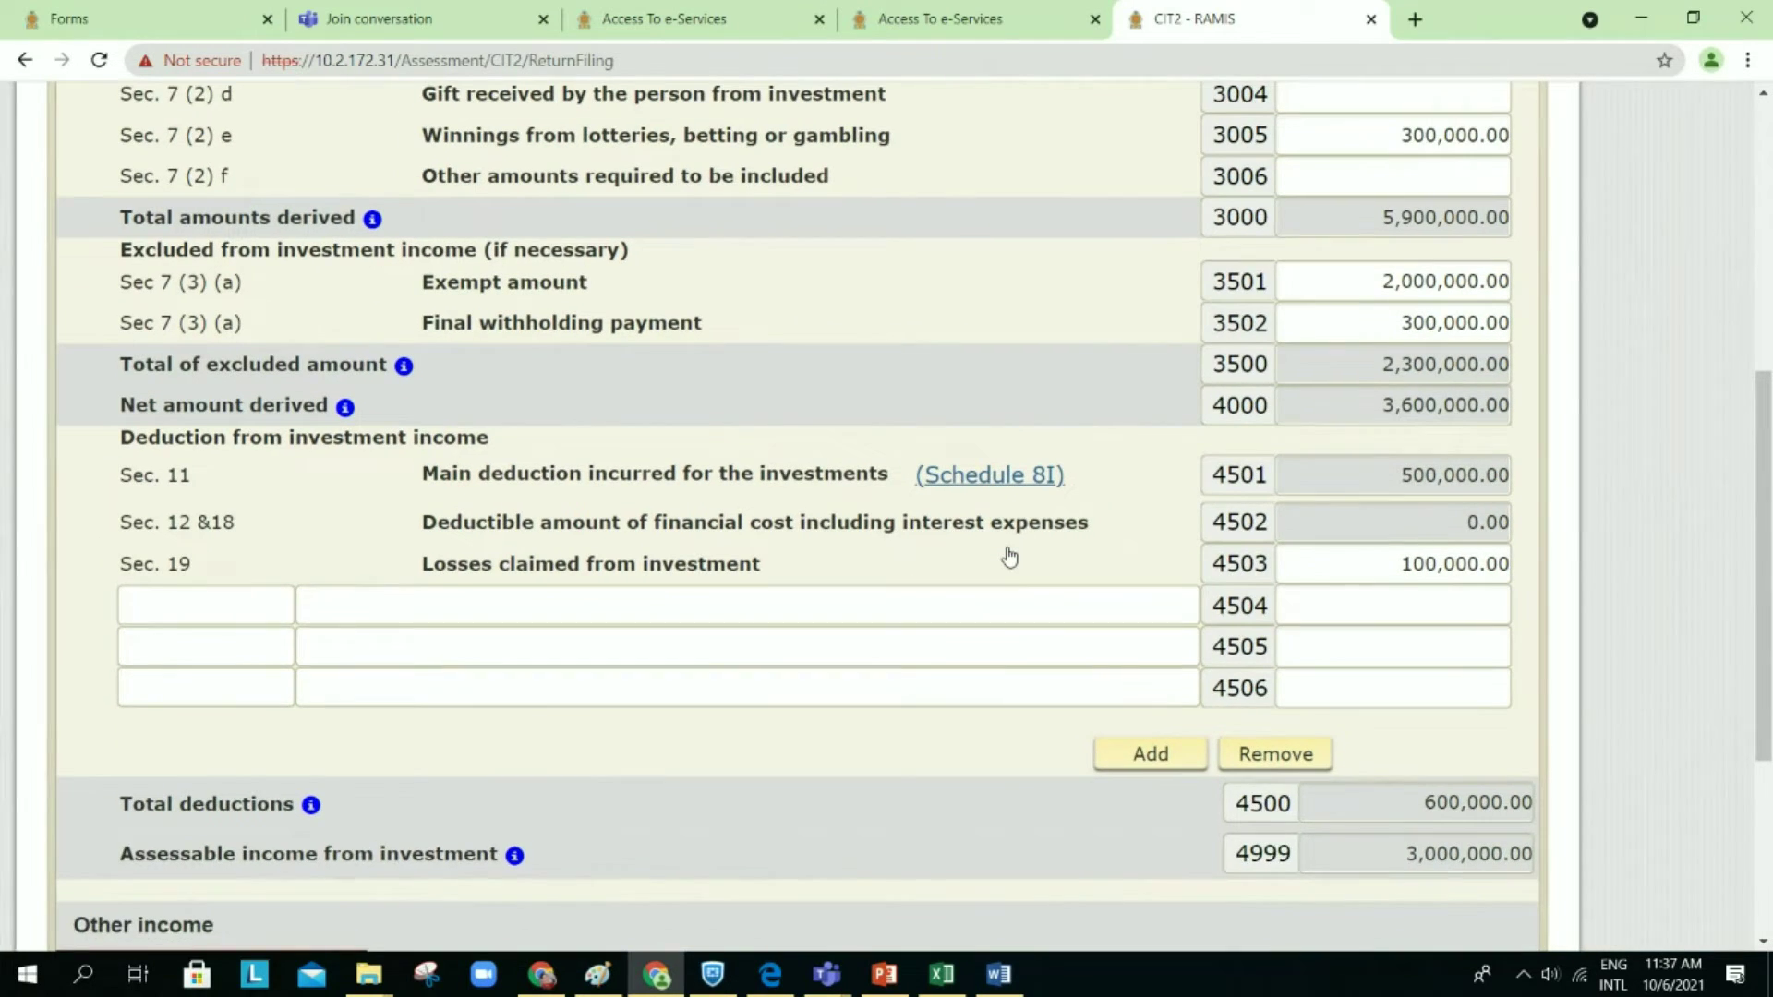
scroll(1009, 550, down, 1)
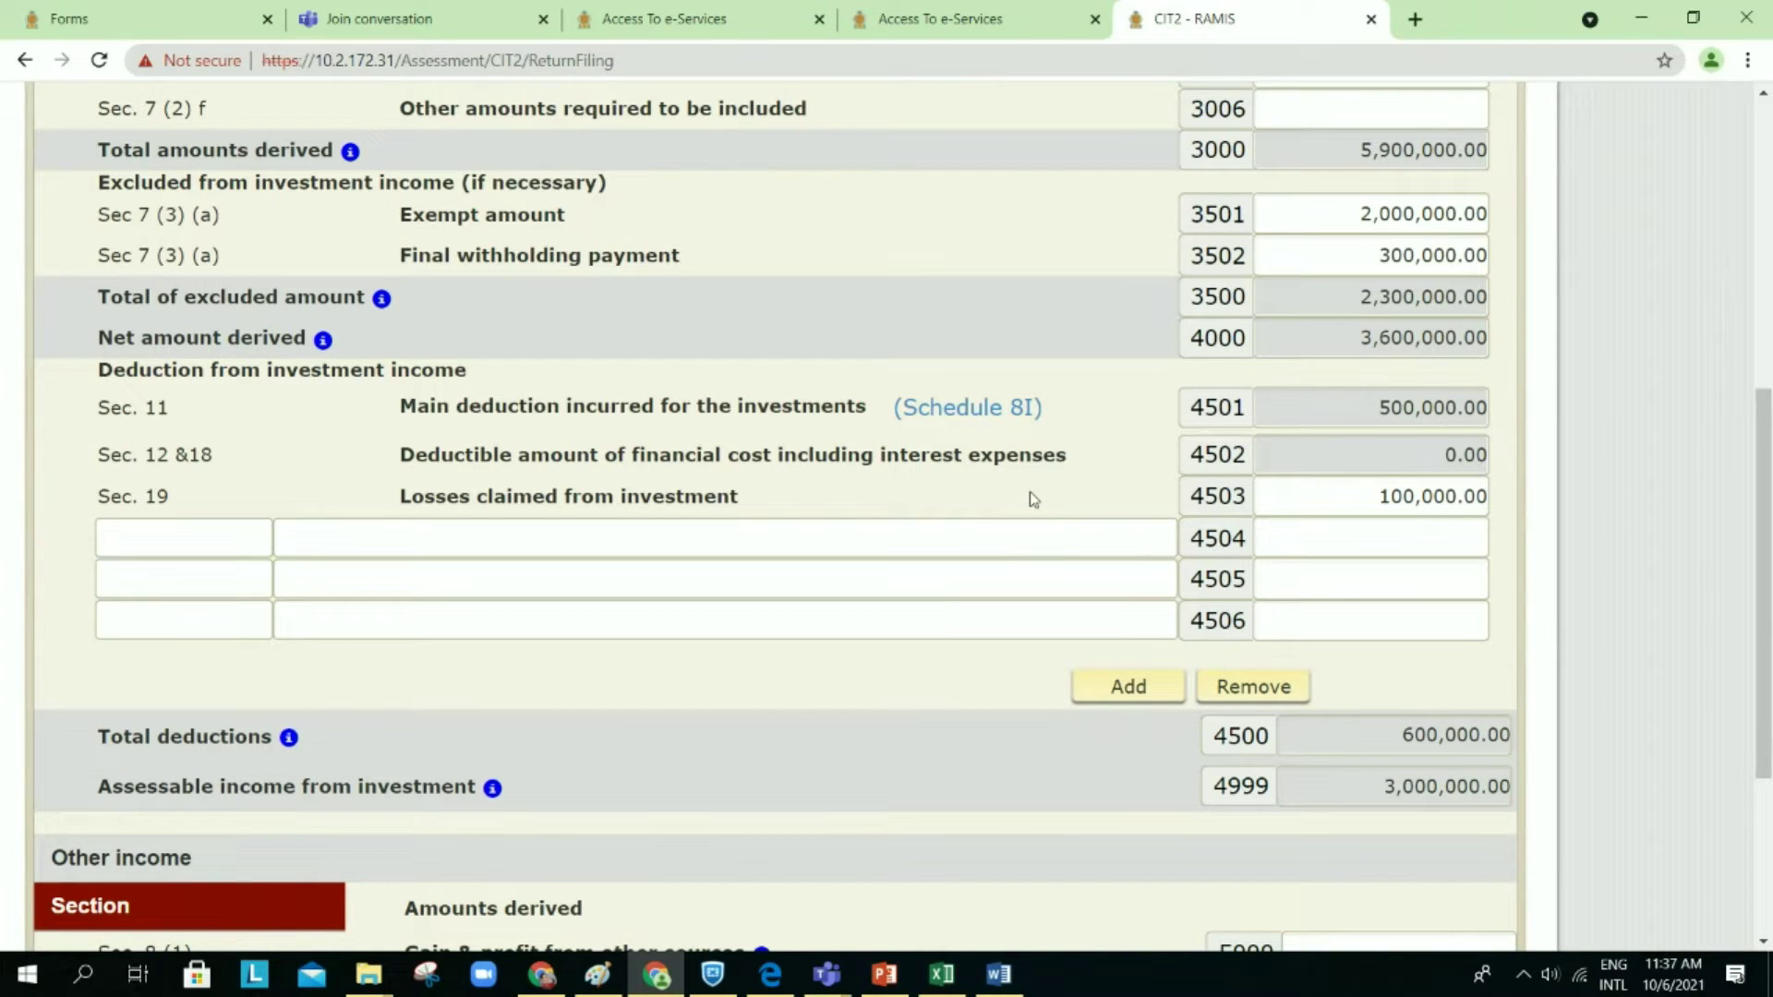
click(1016, 421)
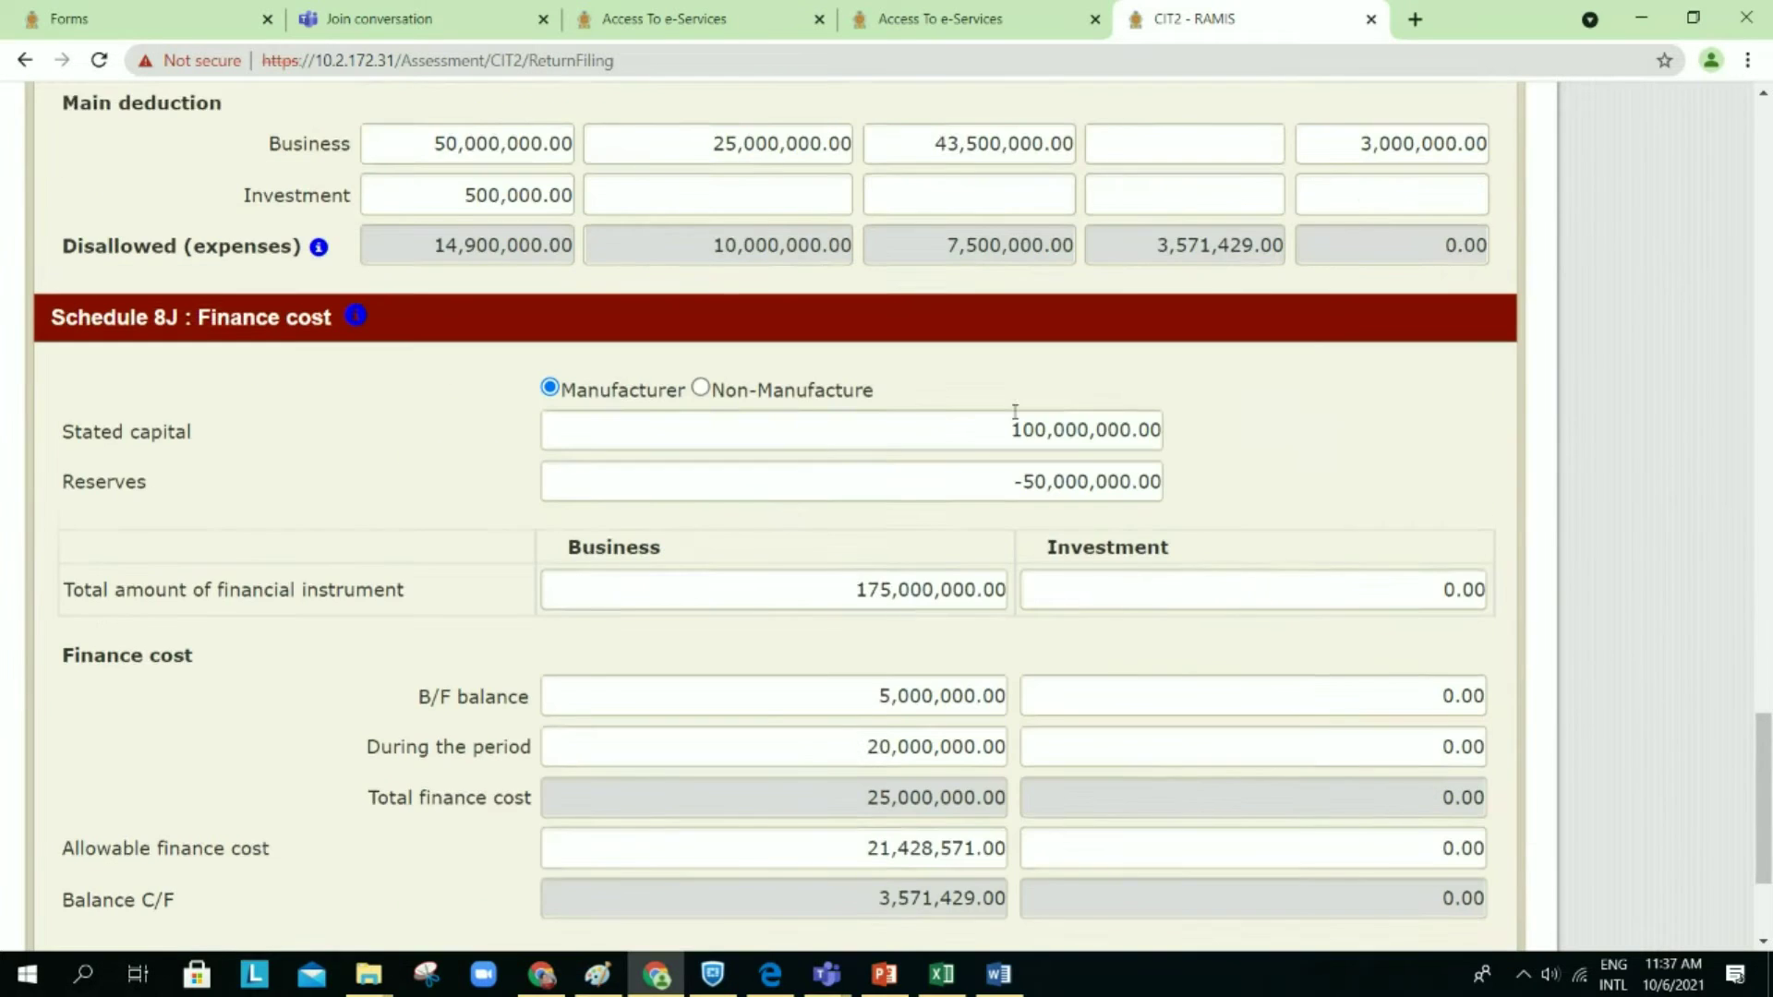
scroll(1041, 566, up, 2)
scroll(1043, 570, up, 1)
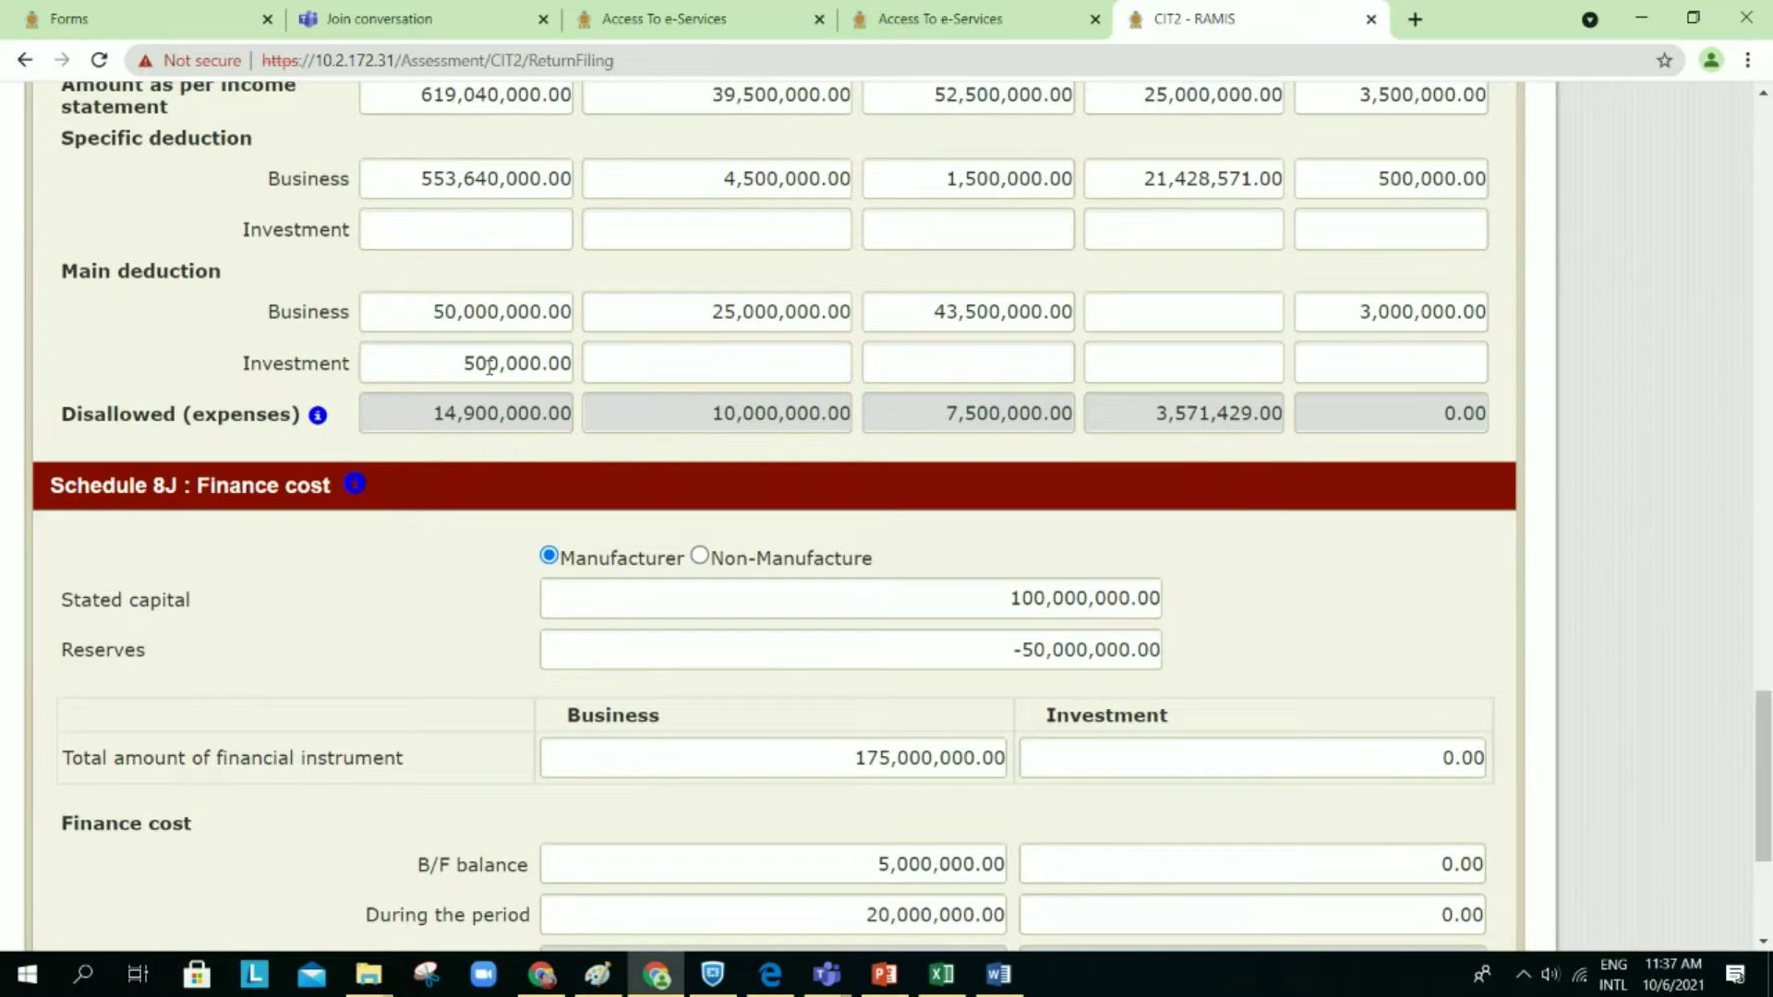
drag(466, 363, 587, 397)
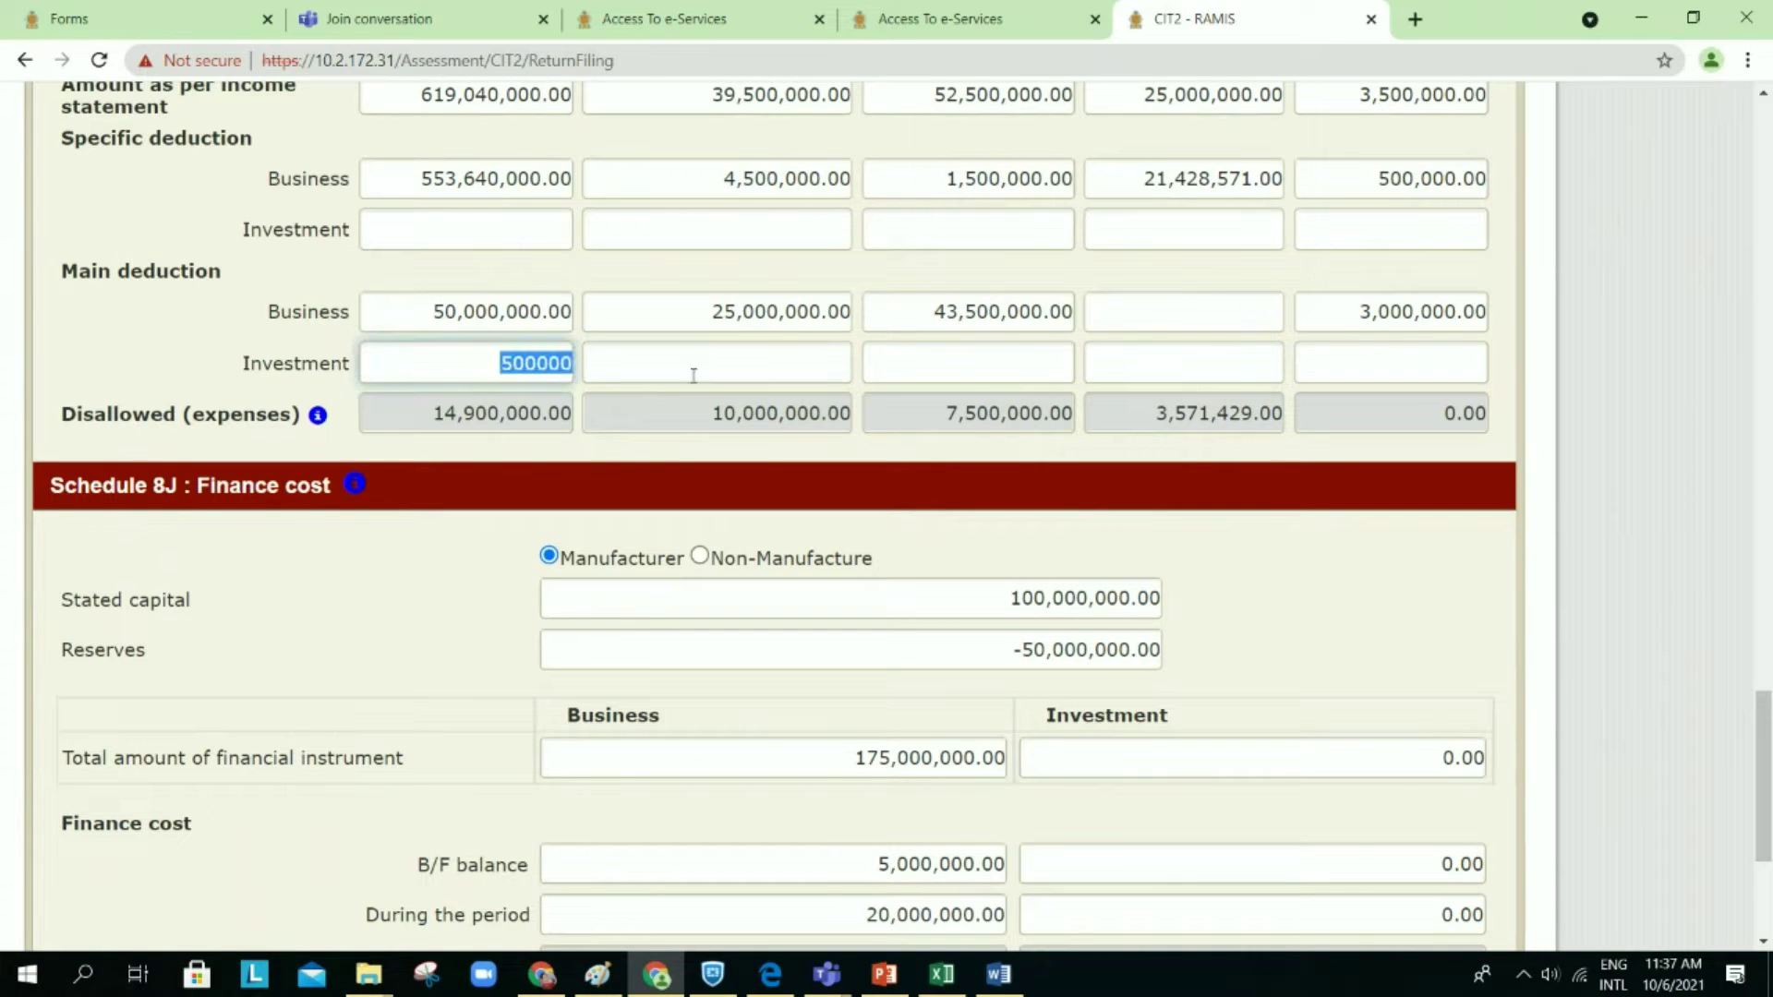
scroll(813, 634, down, 1)
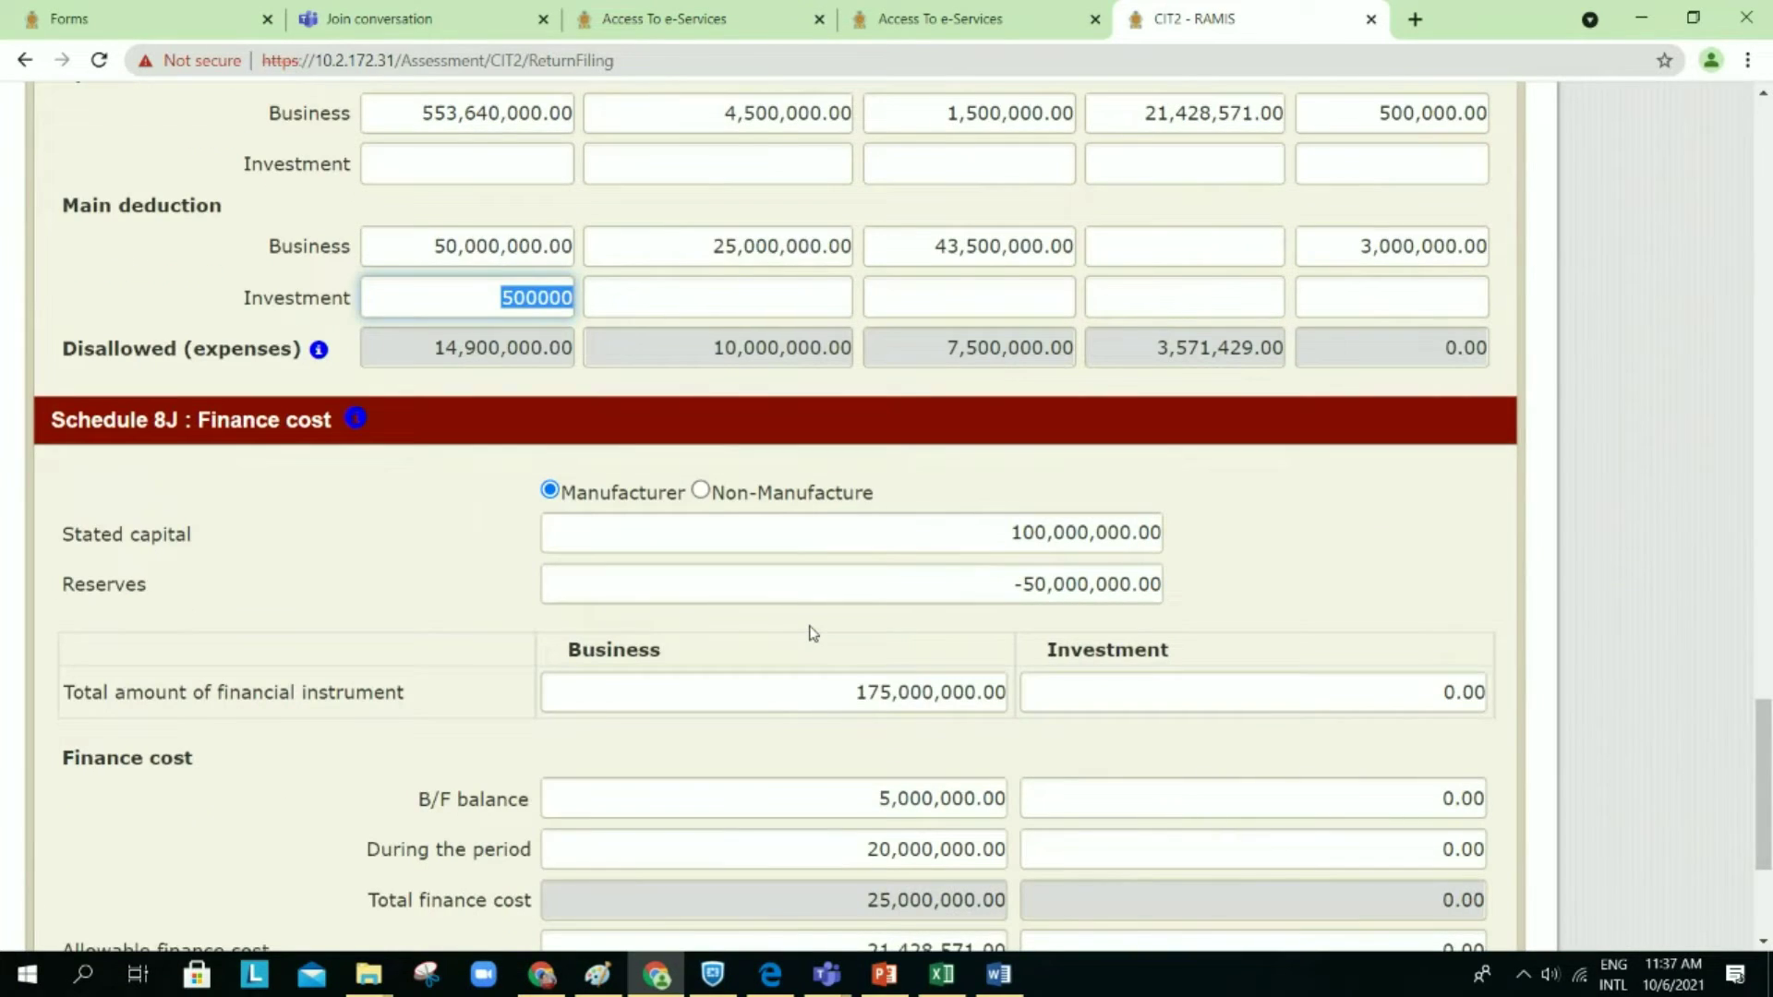
scroll(812, 633, down, 5)
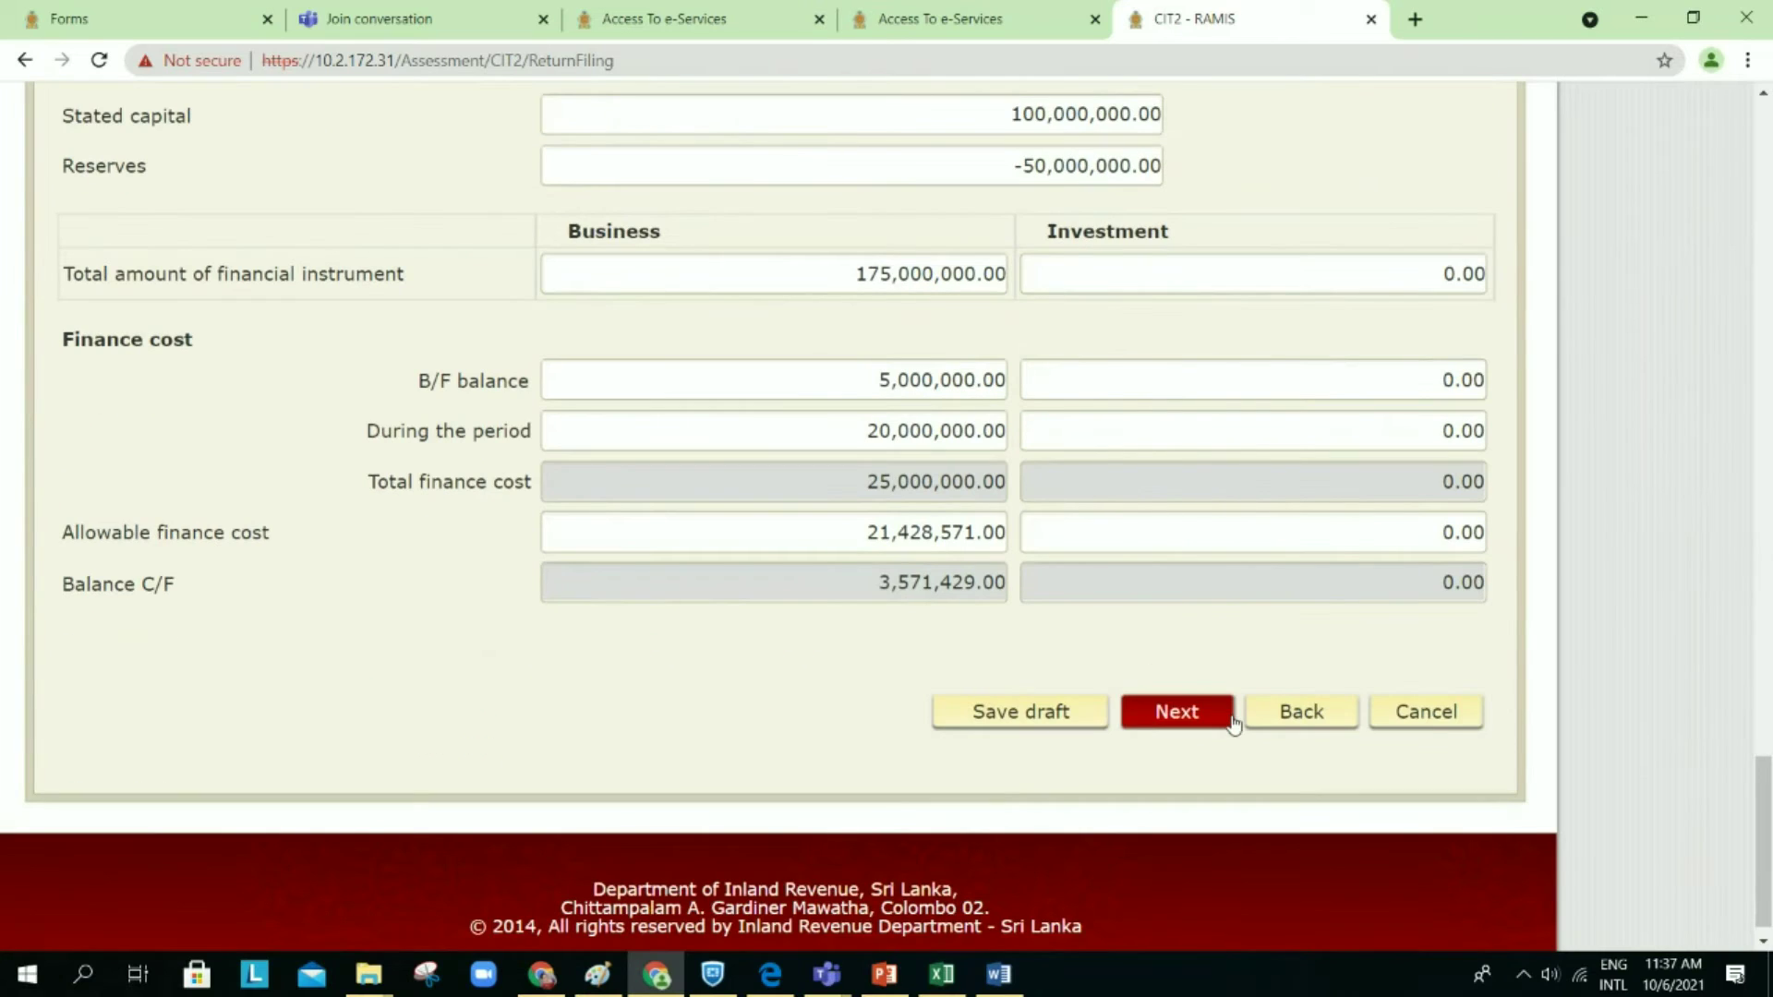
Step: Save the CIT2 return as a draft and return to Schedule 8 (II)
click(1284, 730)
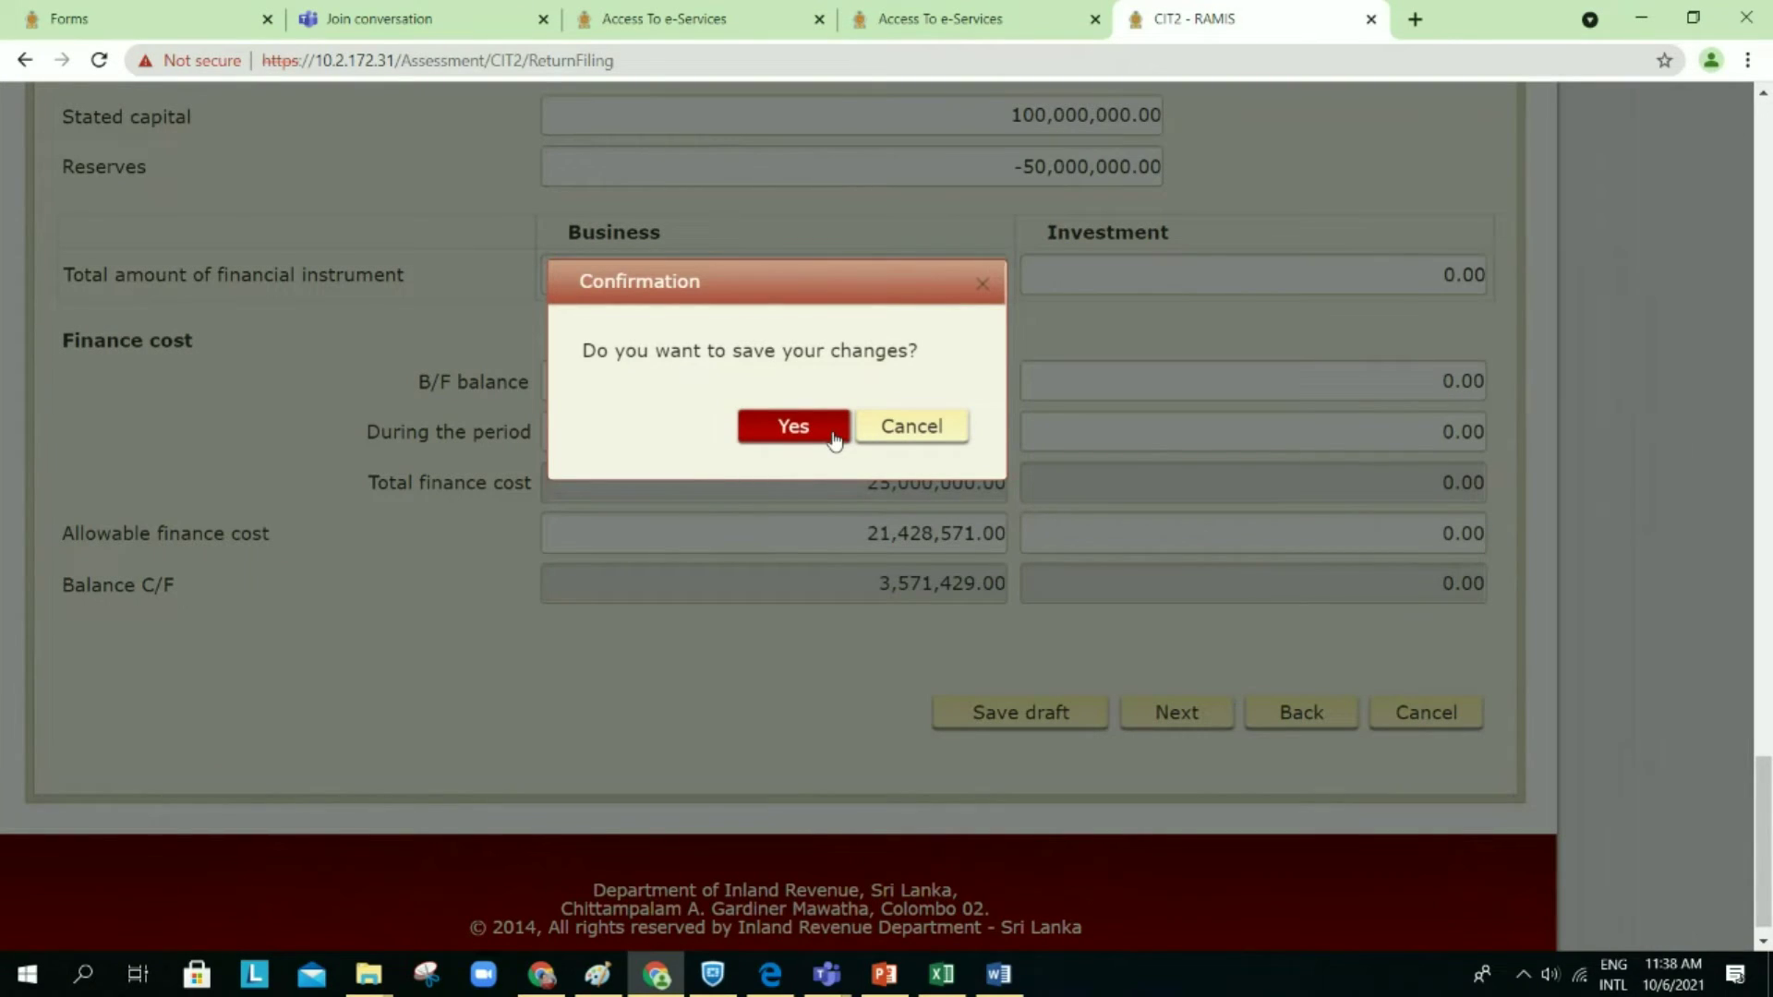
click(834, 434)
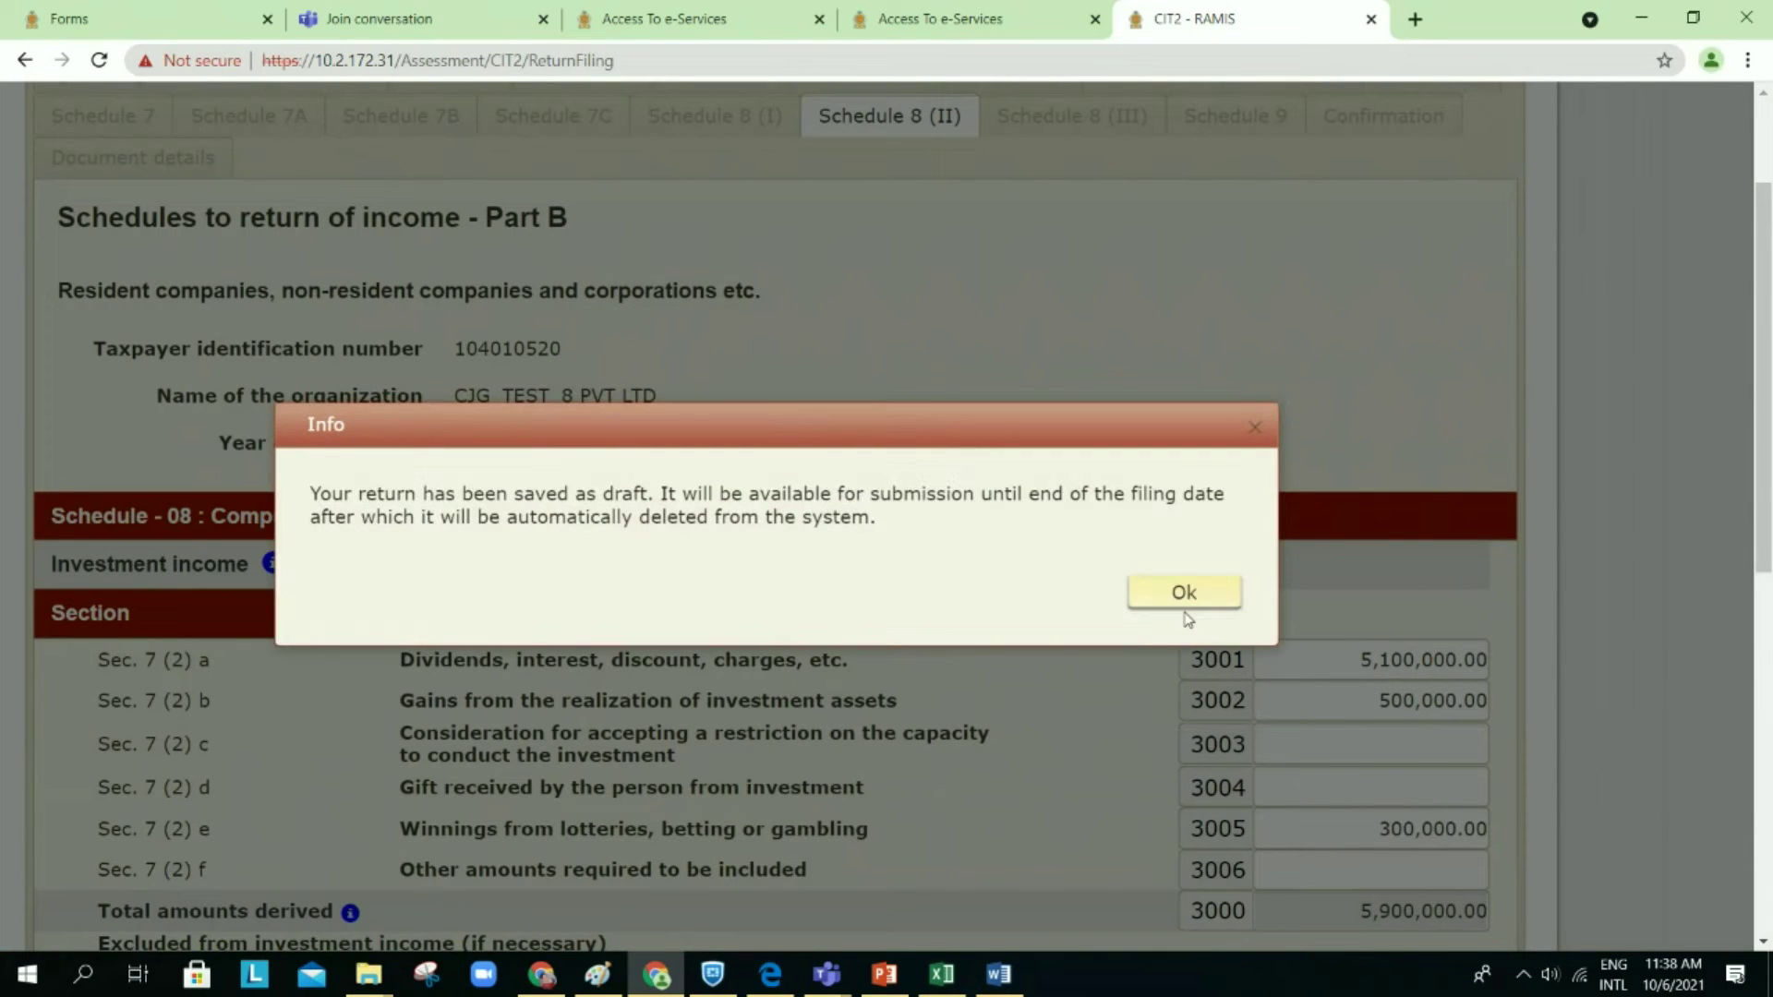
click(1185, 593)
scroll(1190, 605, down, 10)
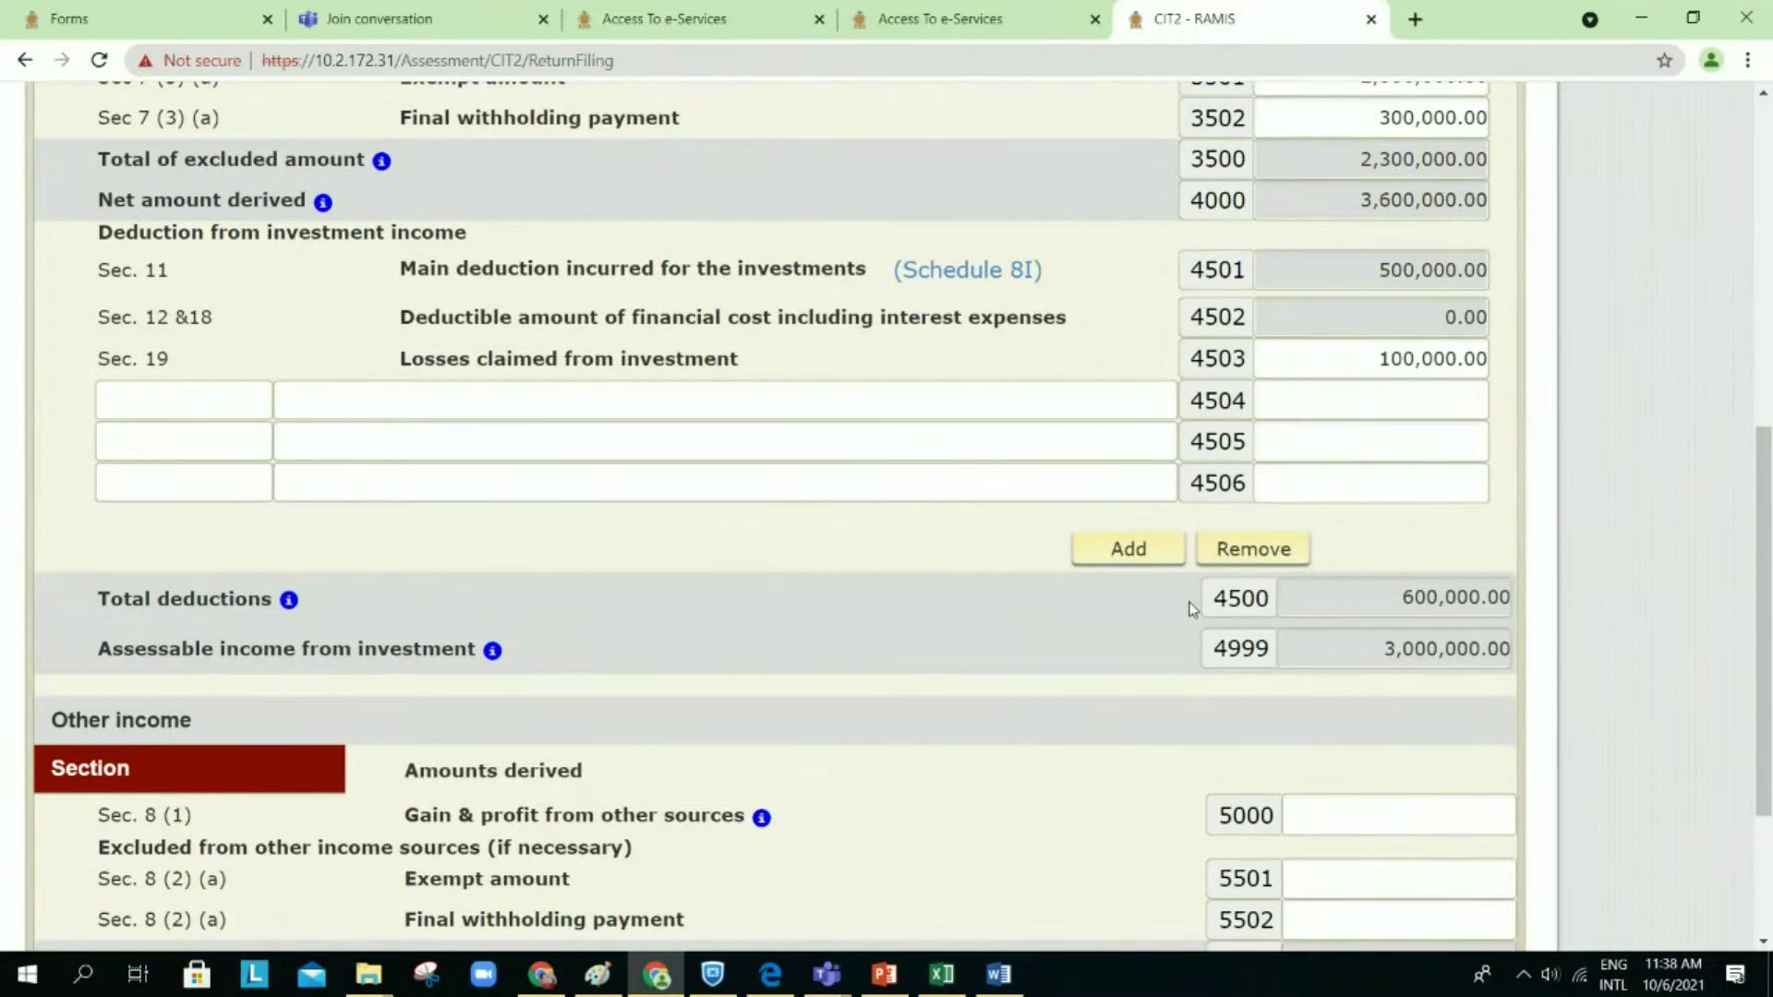
click(1381, 607)
drag(1437, 606, 1528, 619)
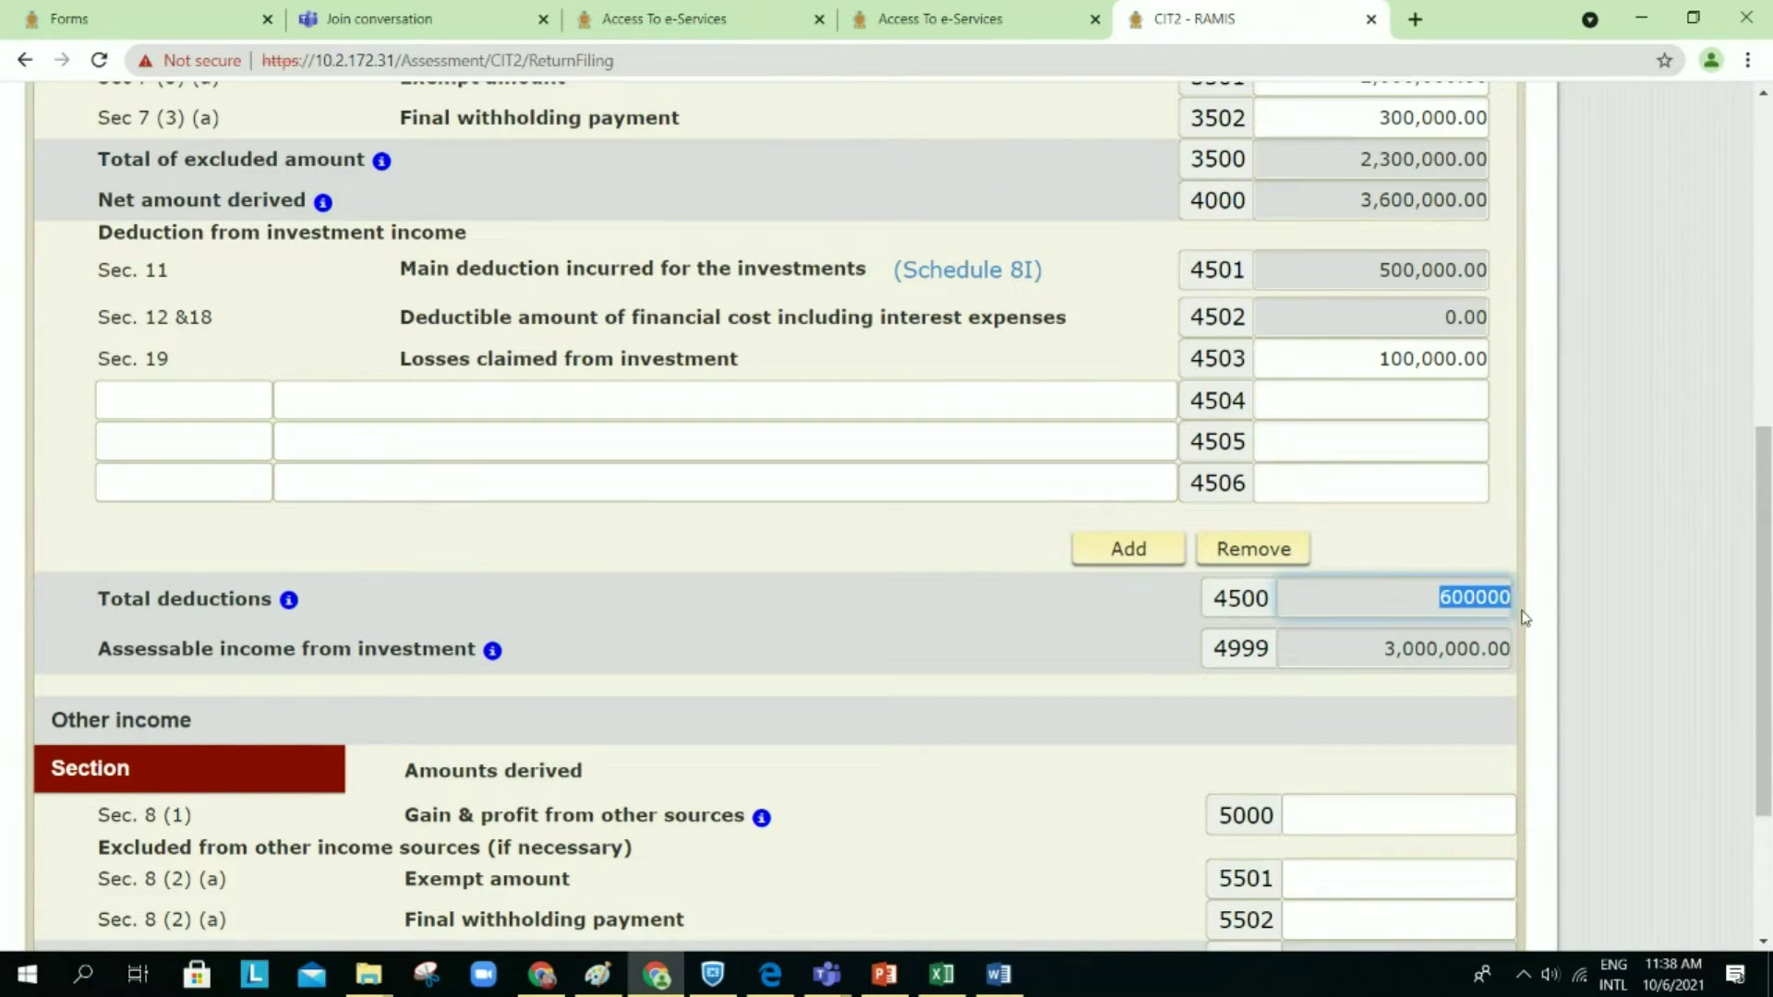
click(1325, 675)
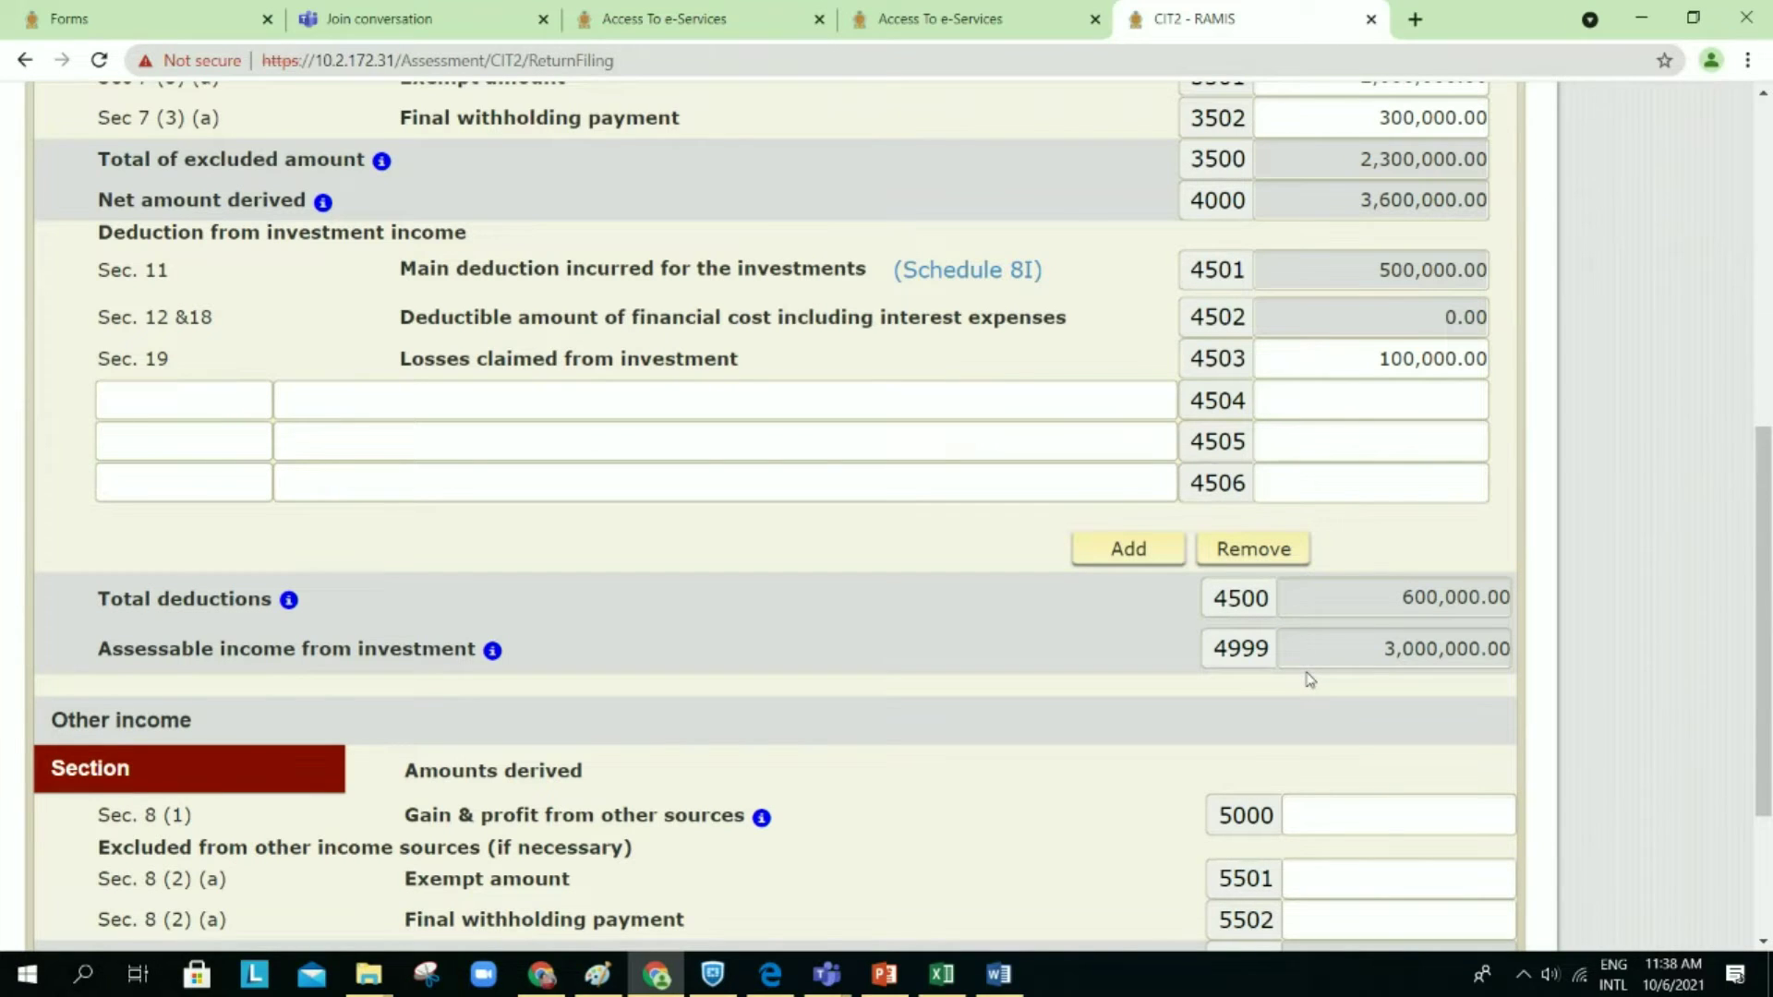
scroll(1310, 679, down, 1)
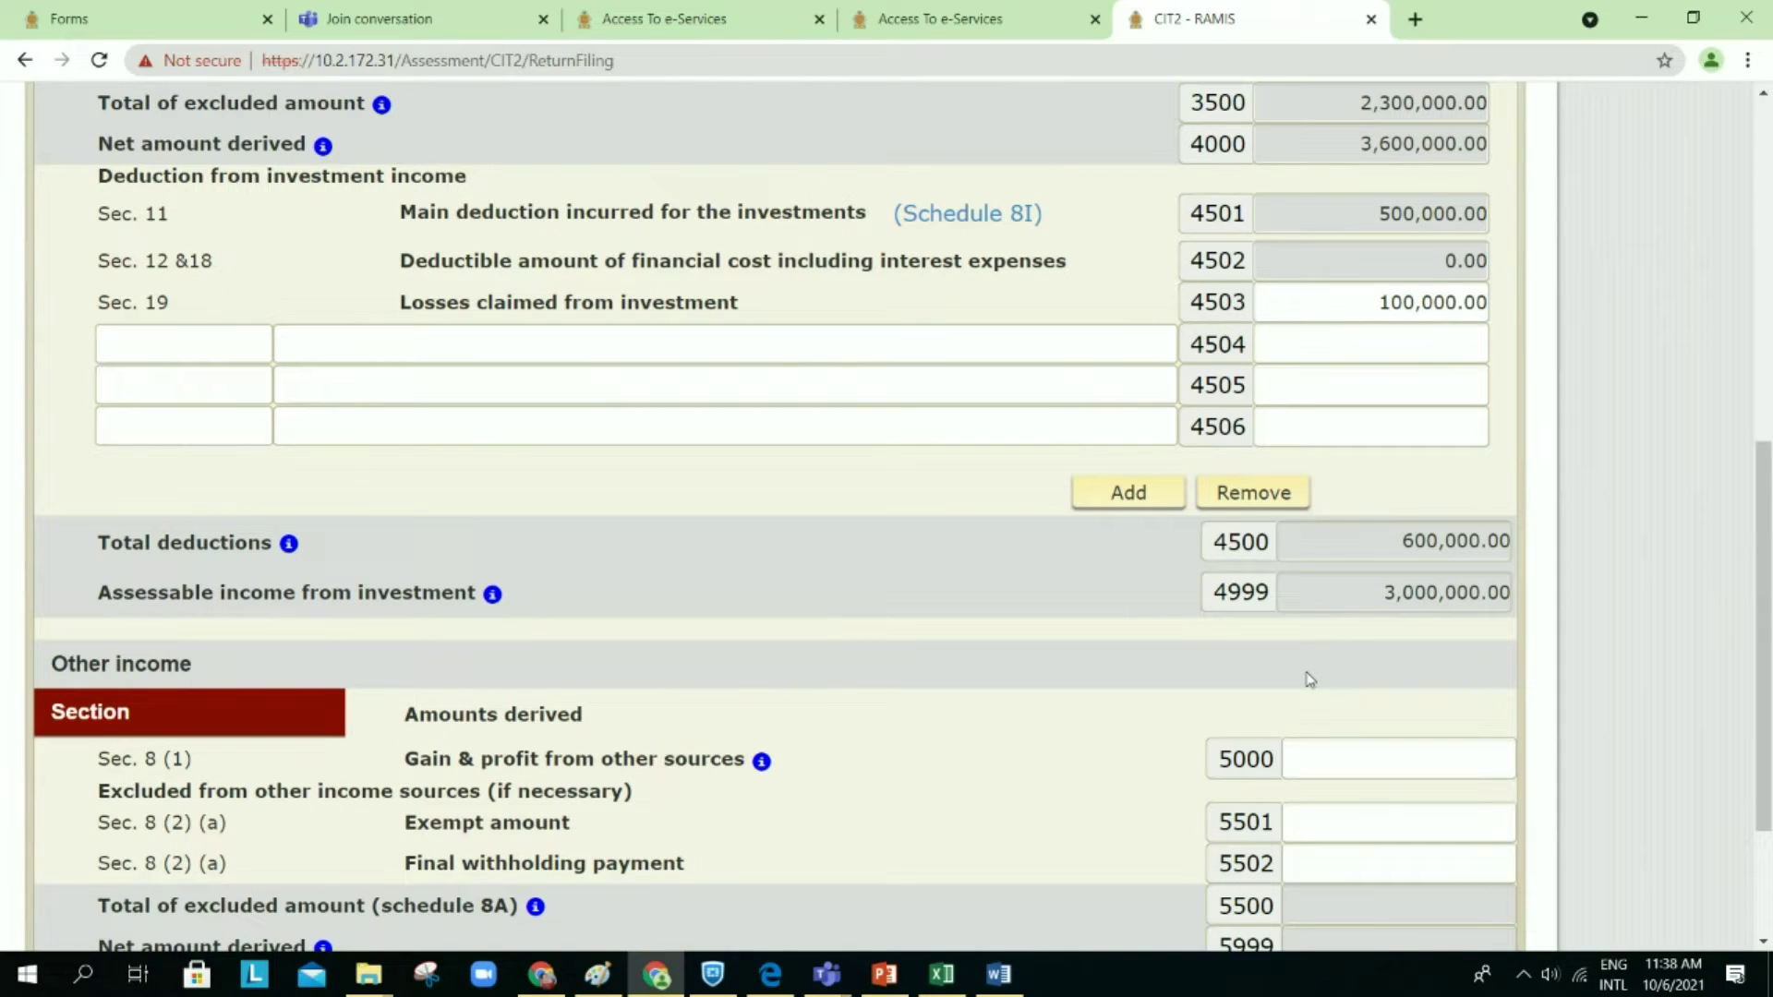
scroll(1310, 680, down, 1)
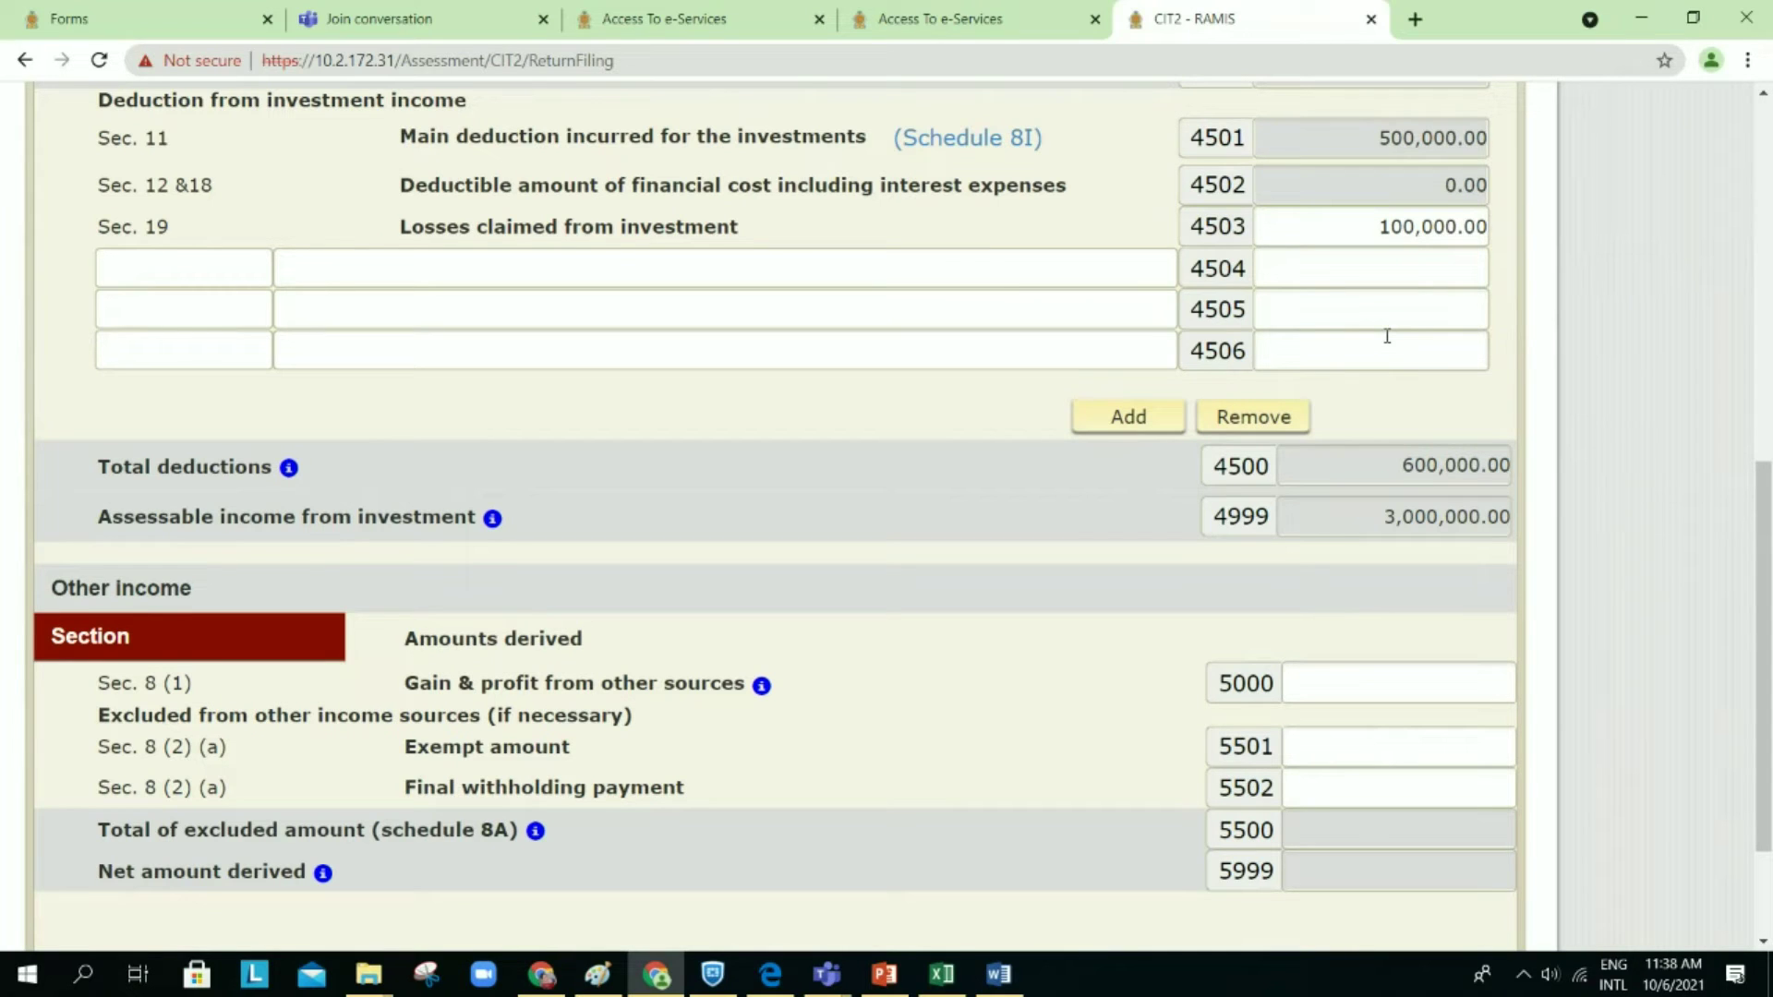
click(1365, 227)
drag(1365, 227, 1544, 246)
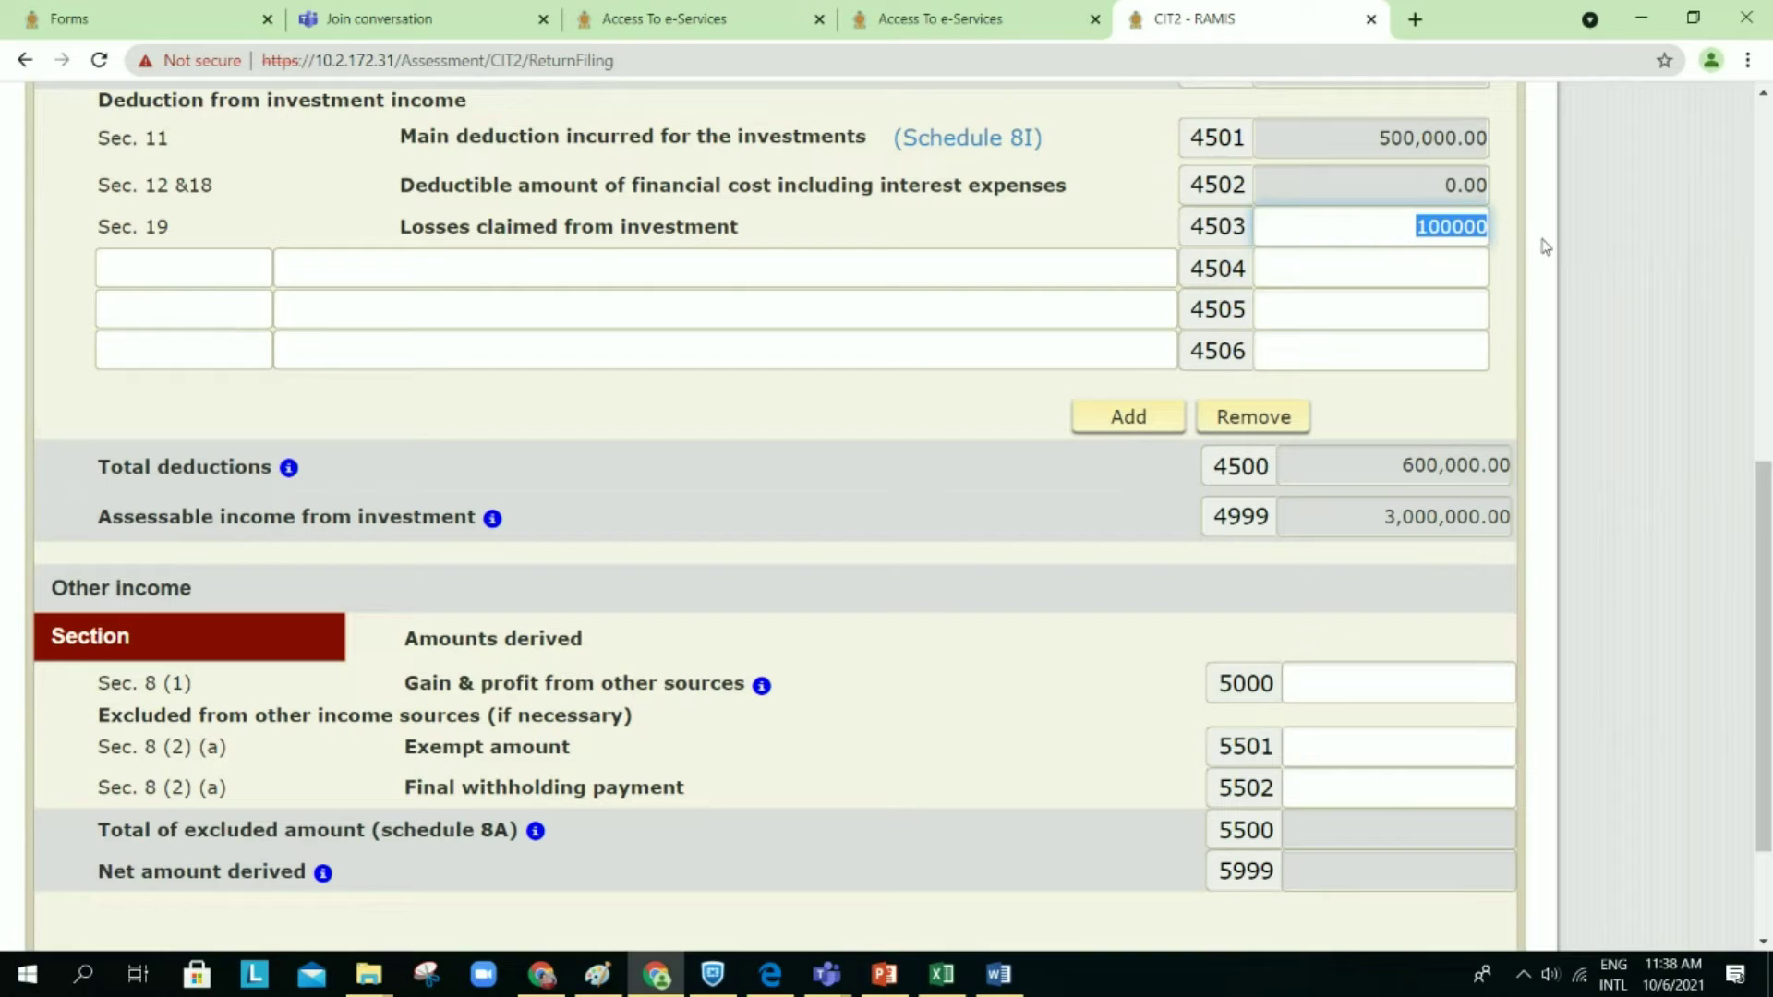
key(Delete)
click(1394, 423)
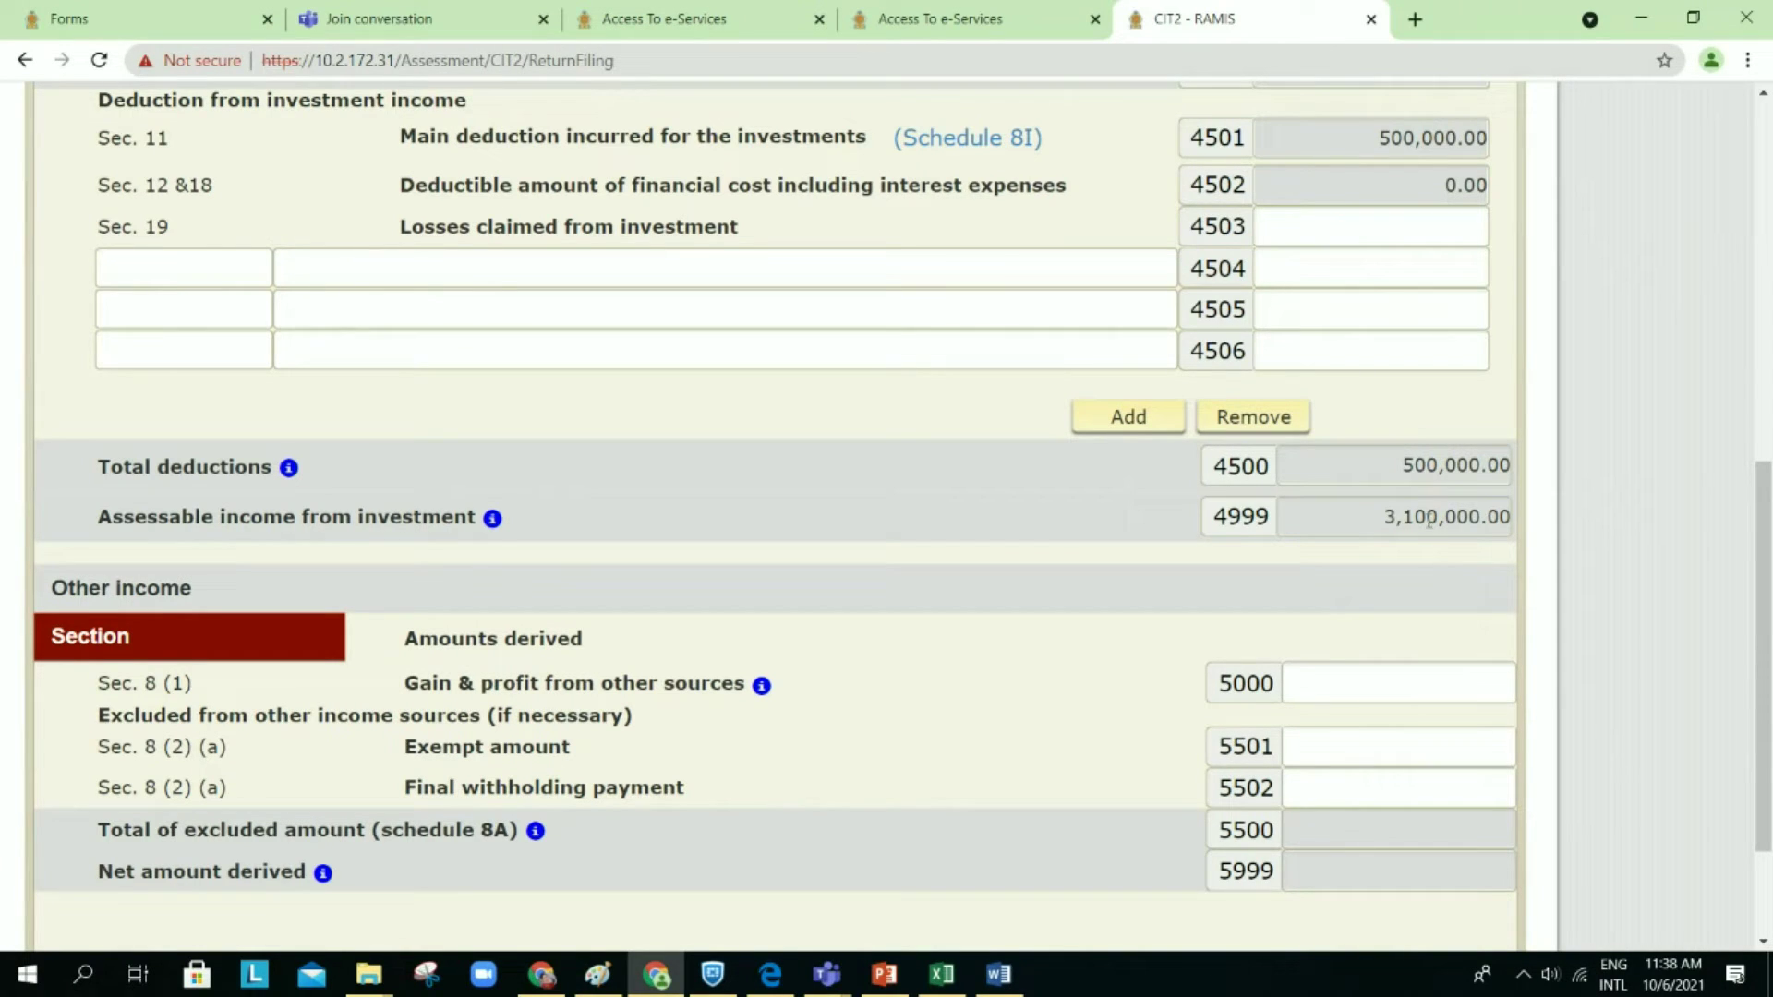
click(1426, 230)
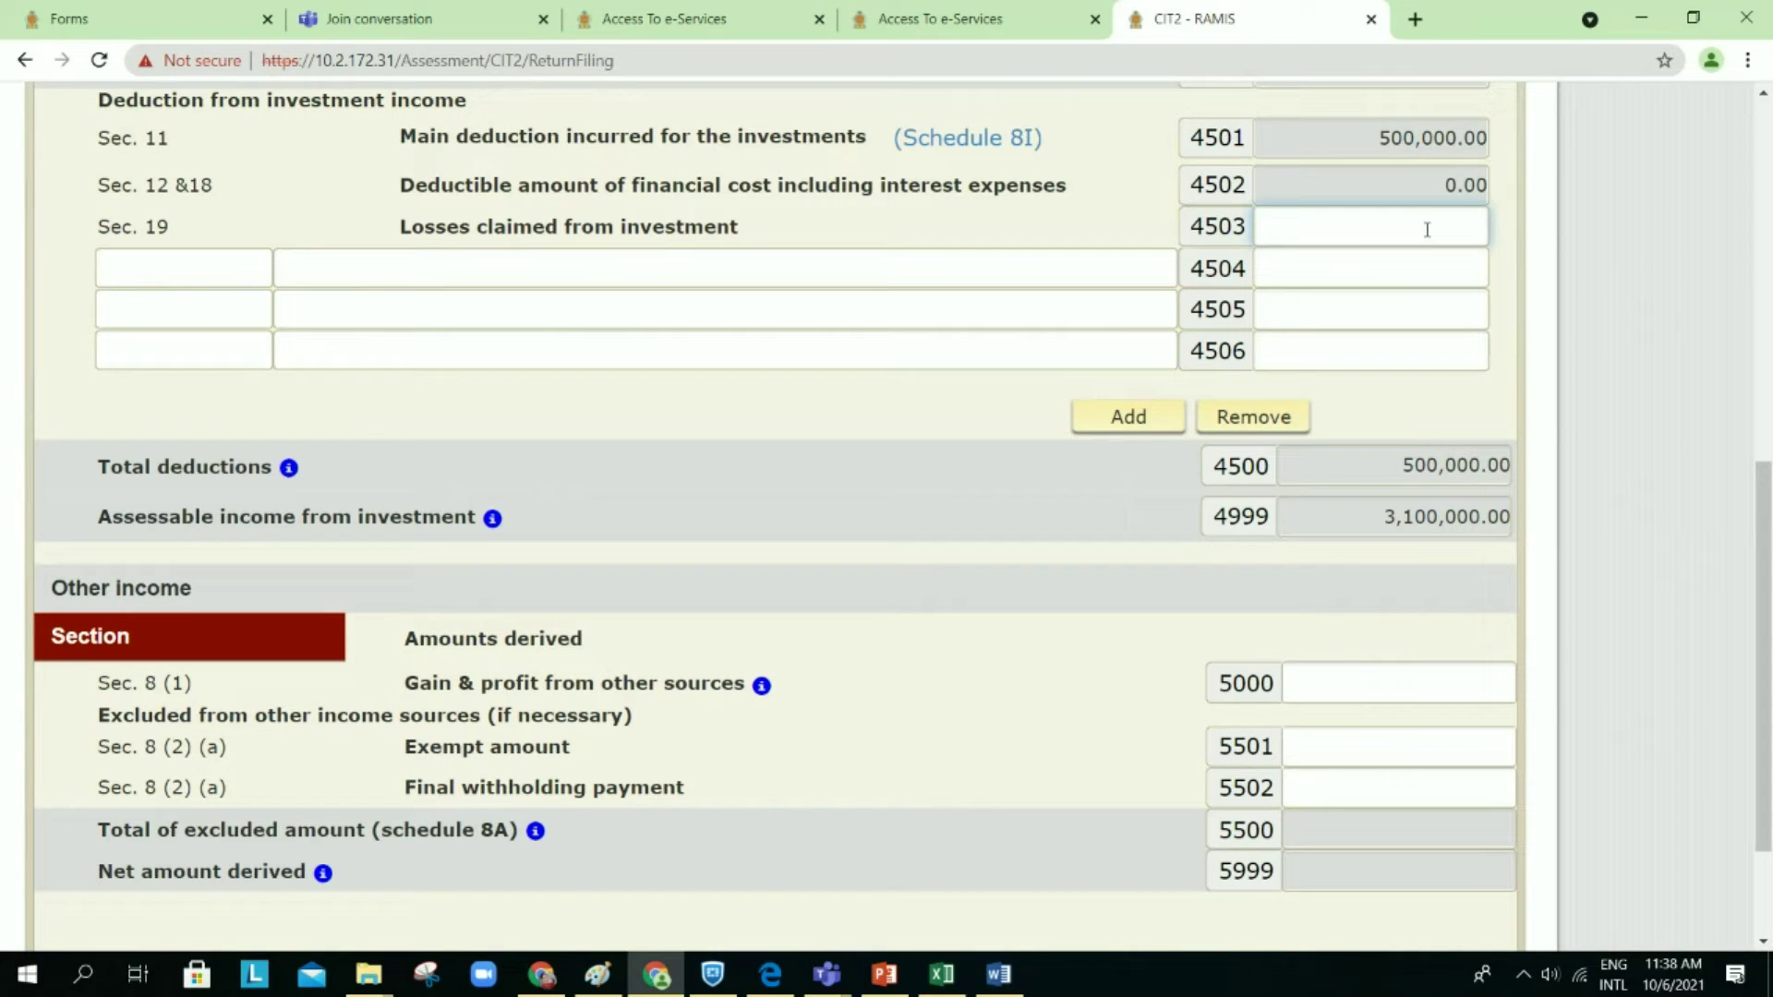
text(10)
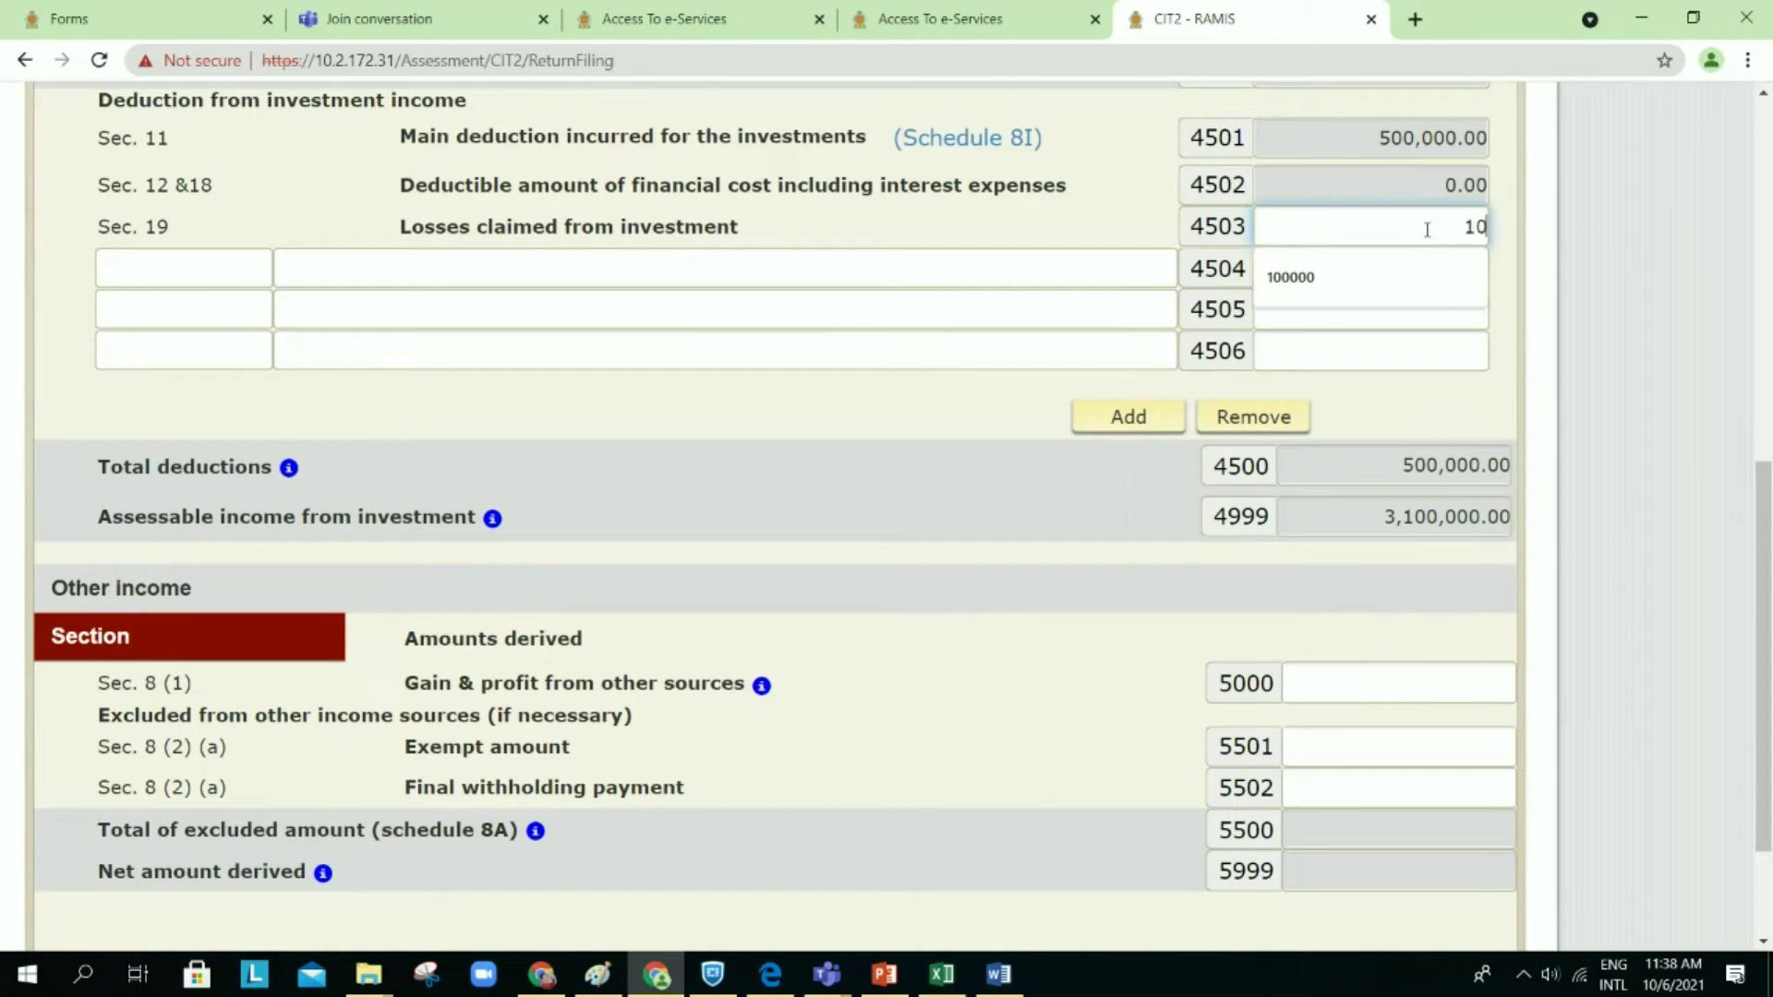
text(0,000)
click(996, 388)
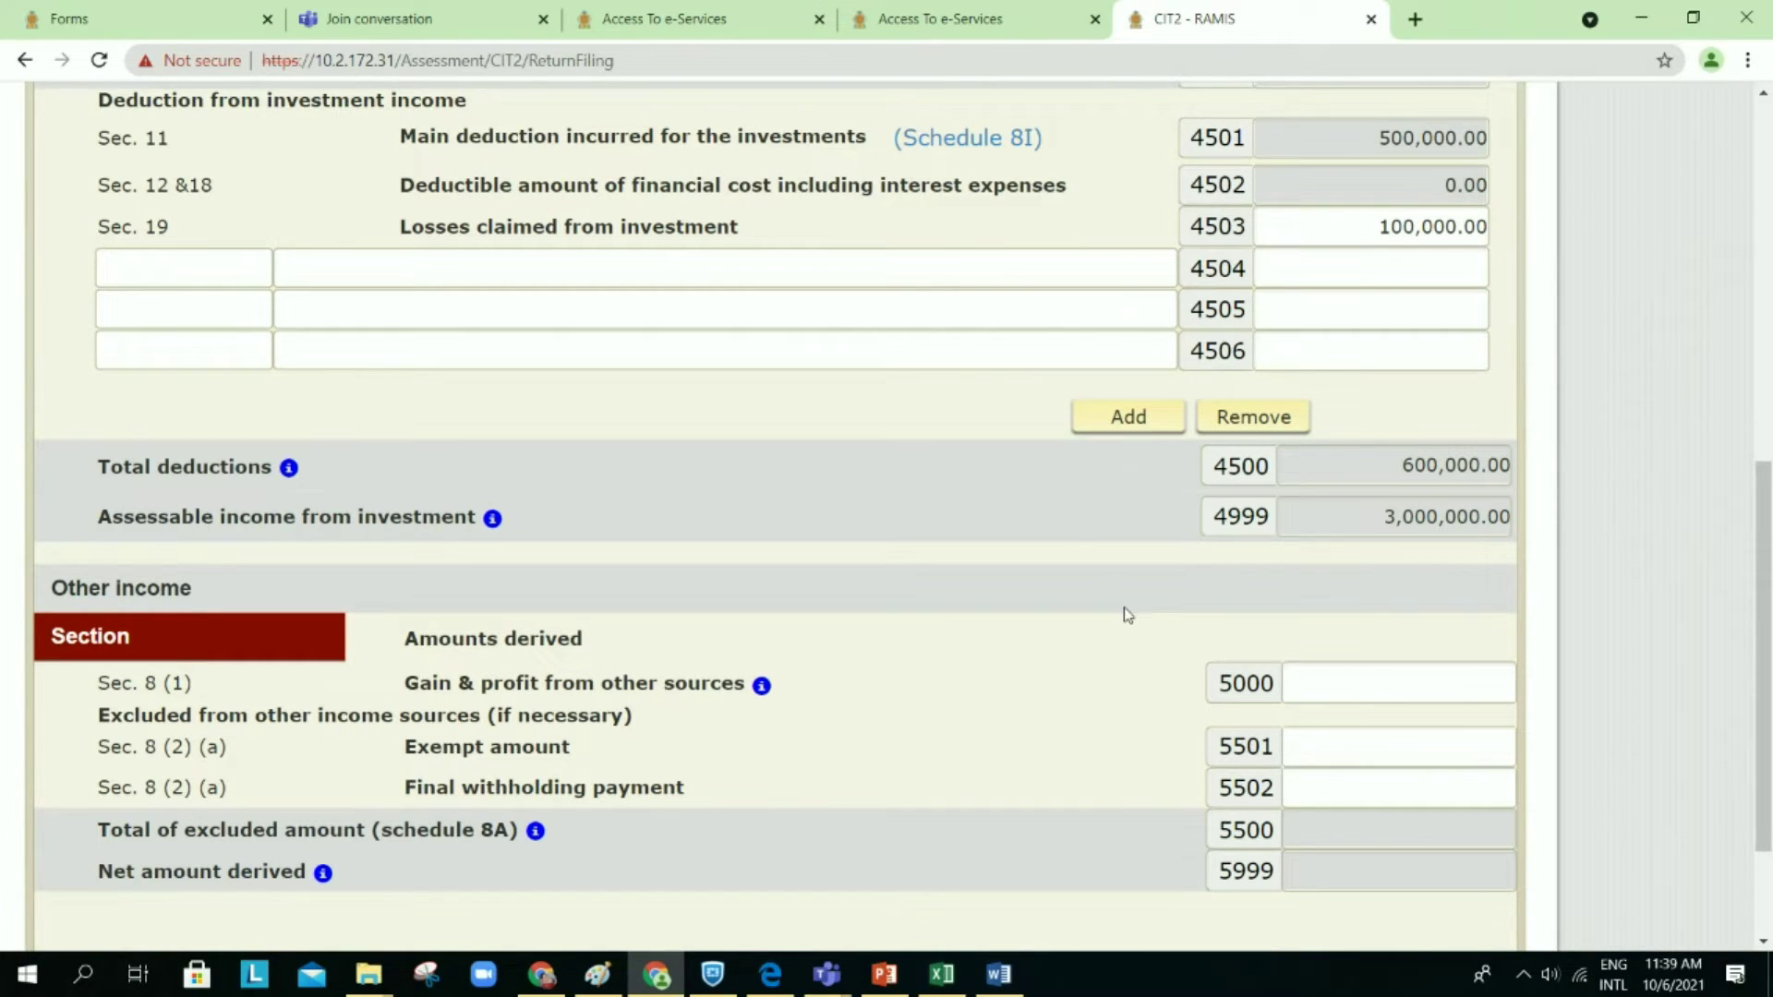
scroll(1122, 609, down, 1)
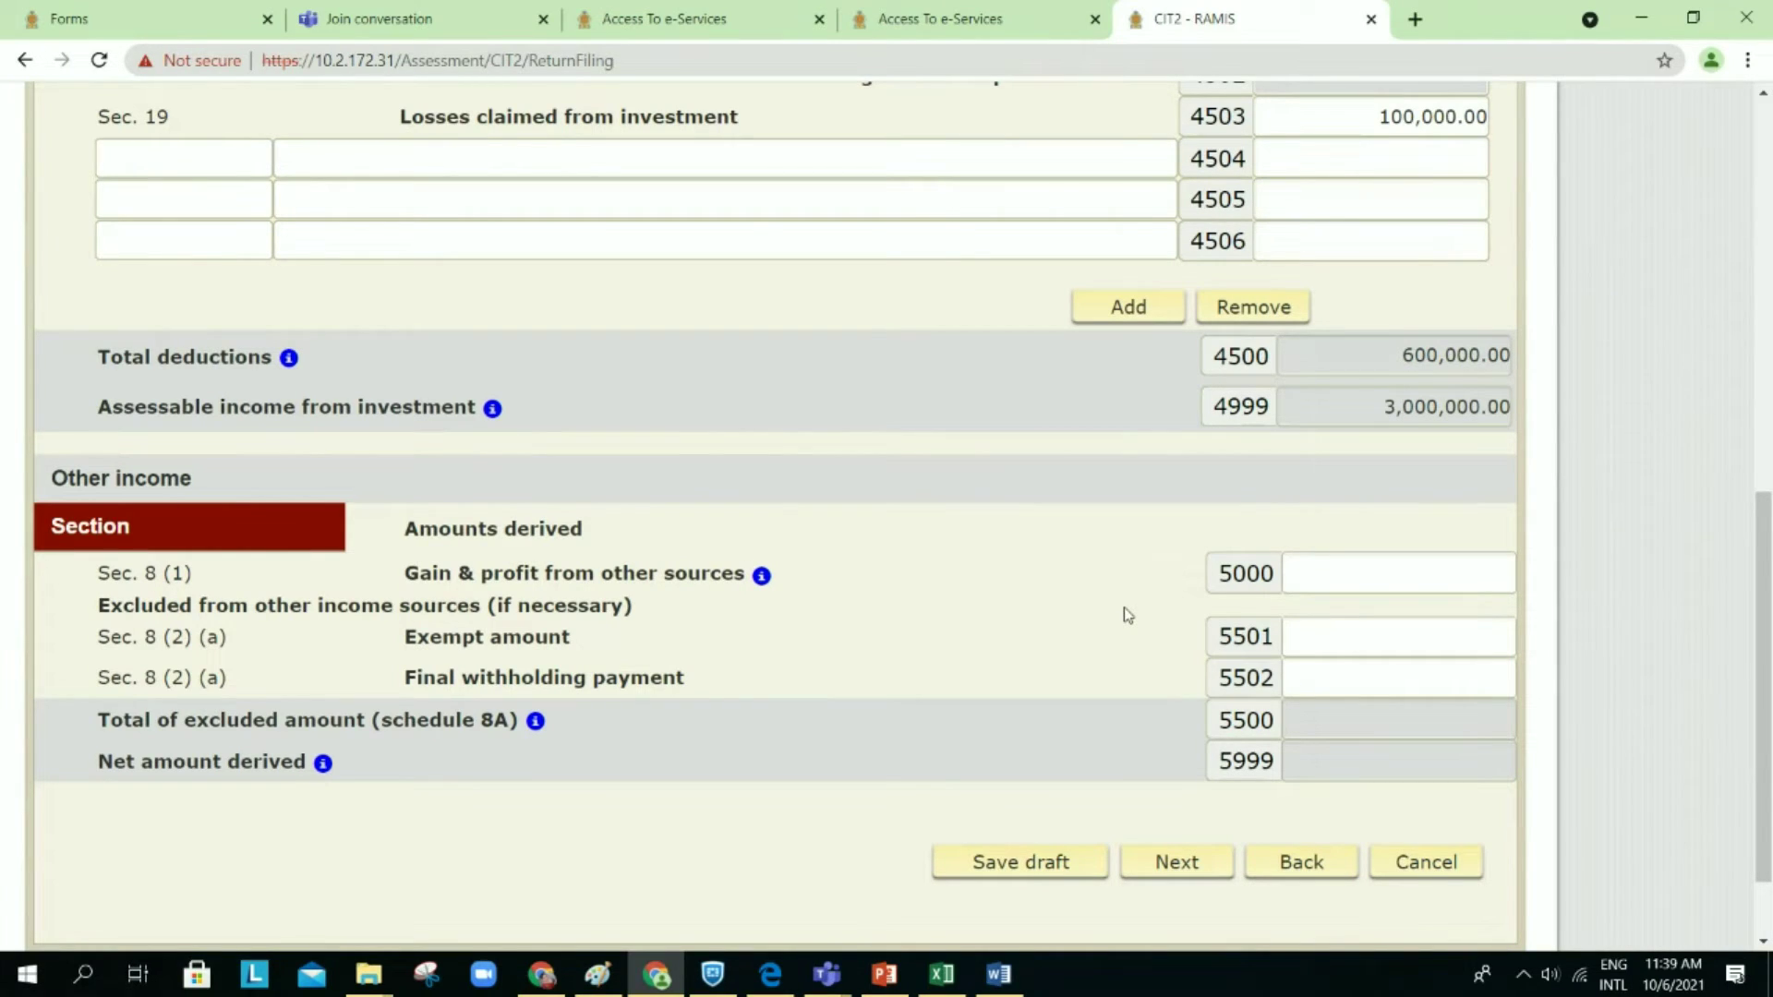
Step: Cancel out of Schedule 8 and open the Schedule 1 exempt amounts totalling 3,000,000.00
scroll(1117, 582, down, 1)
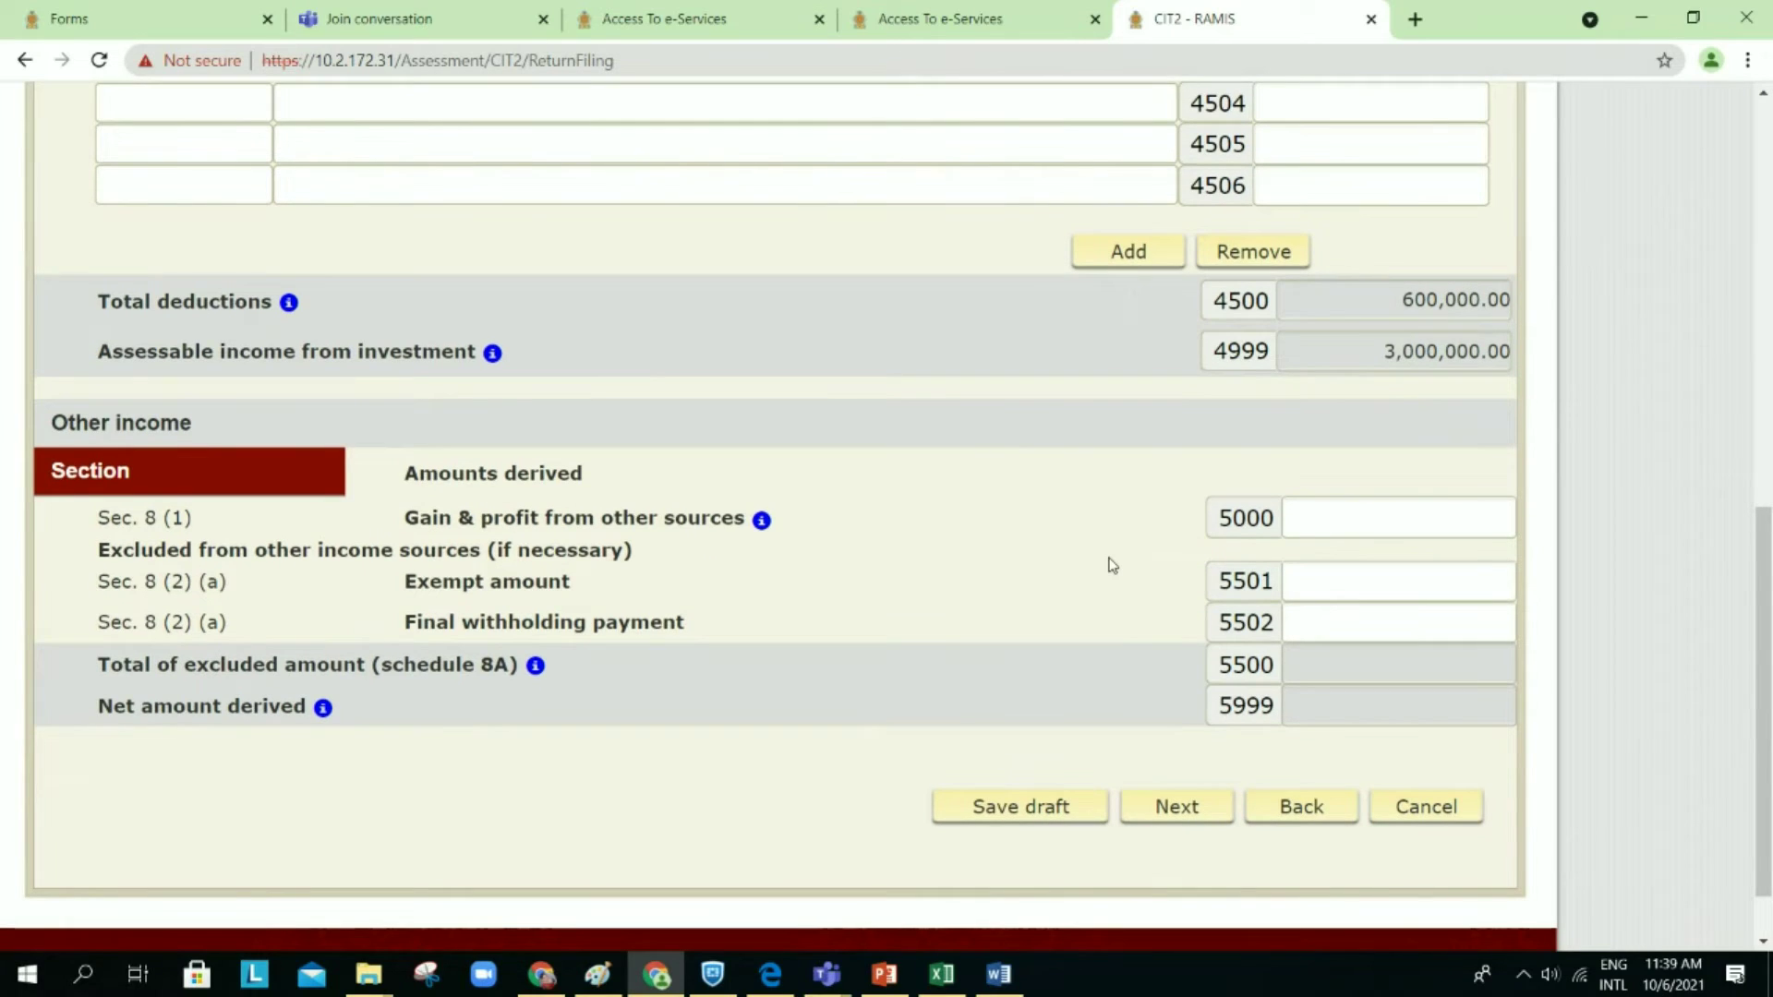
scroll(1113, 565, down, 1)
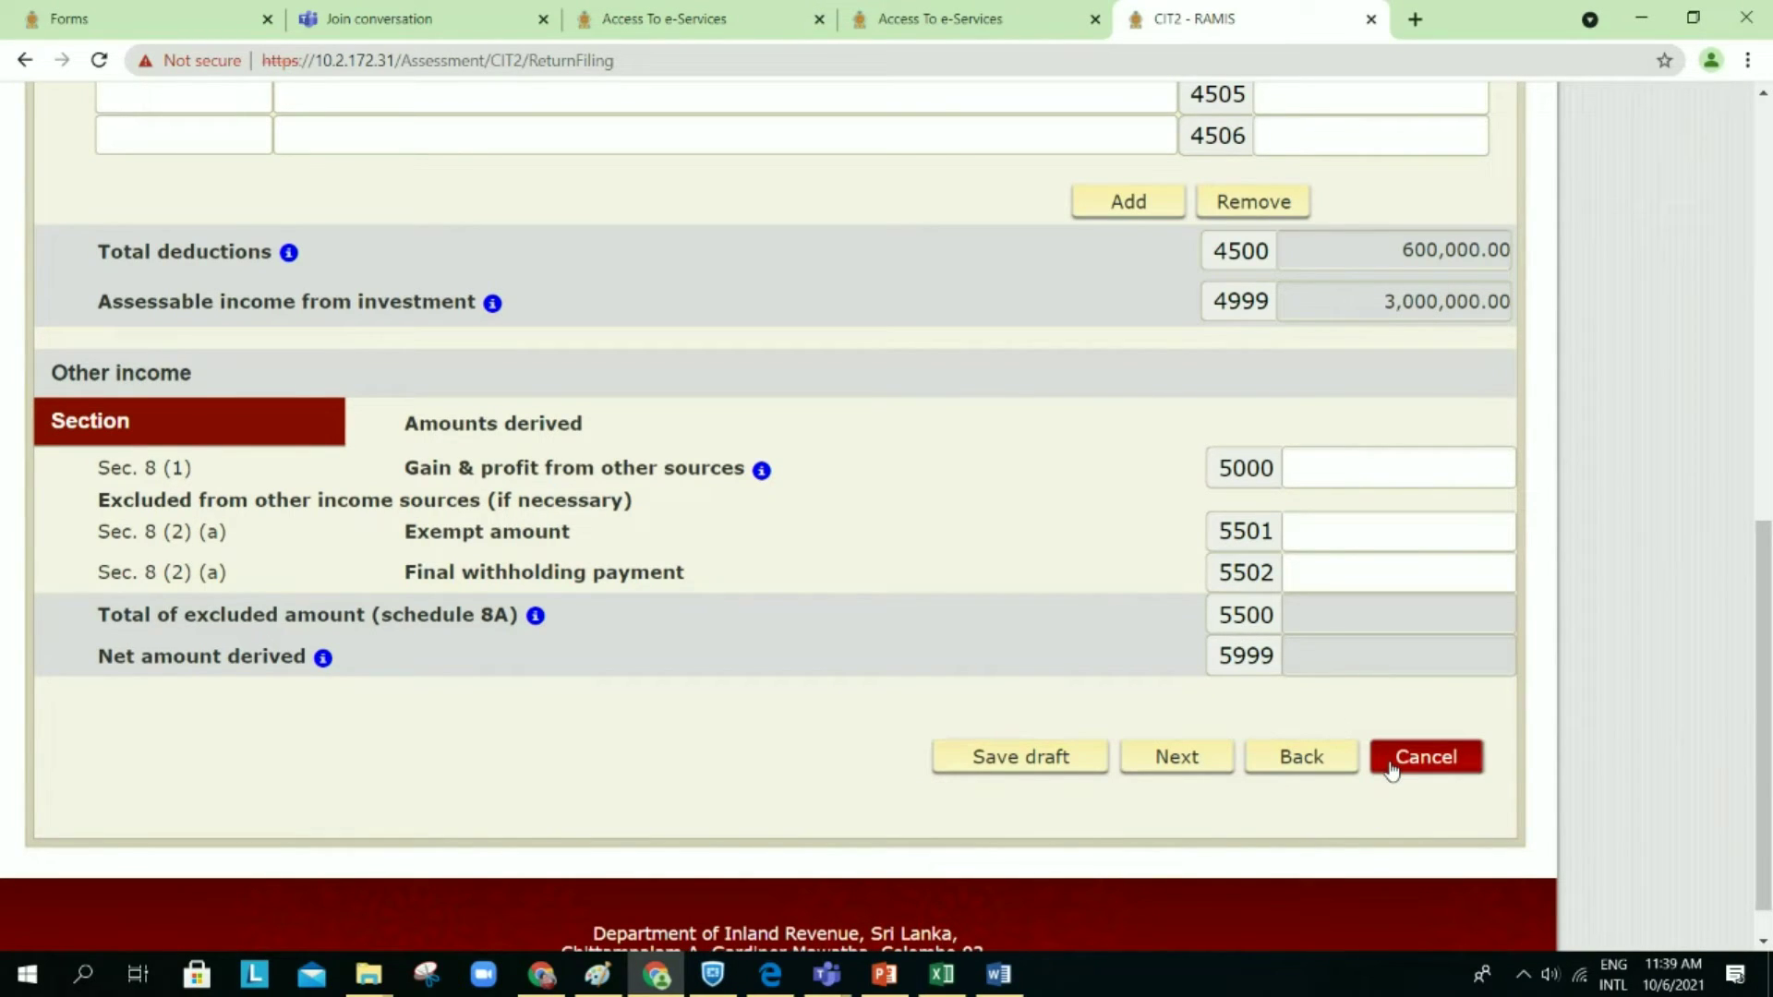
click(1425, 757)
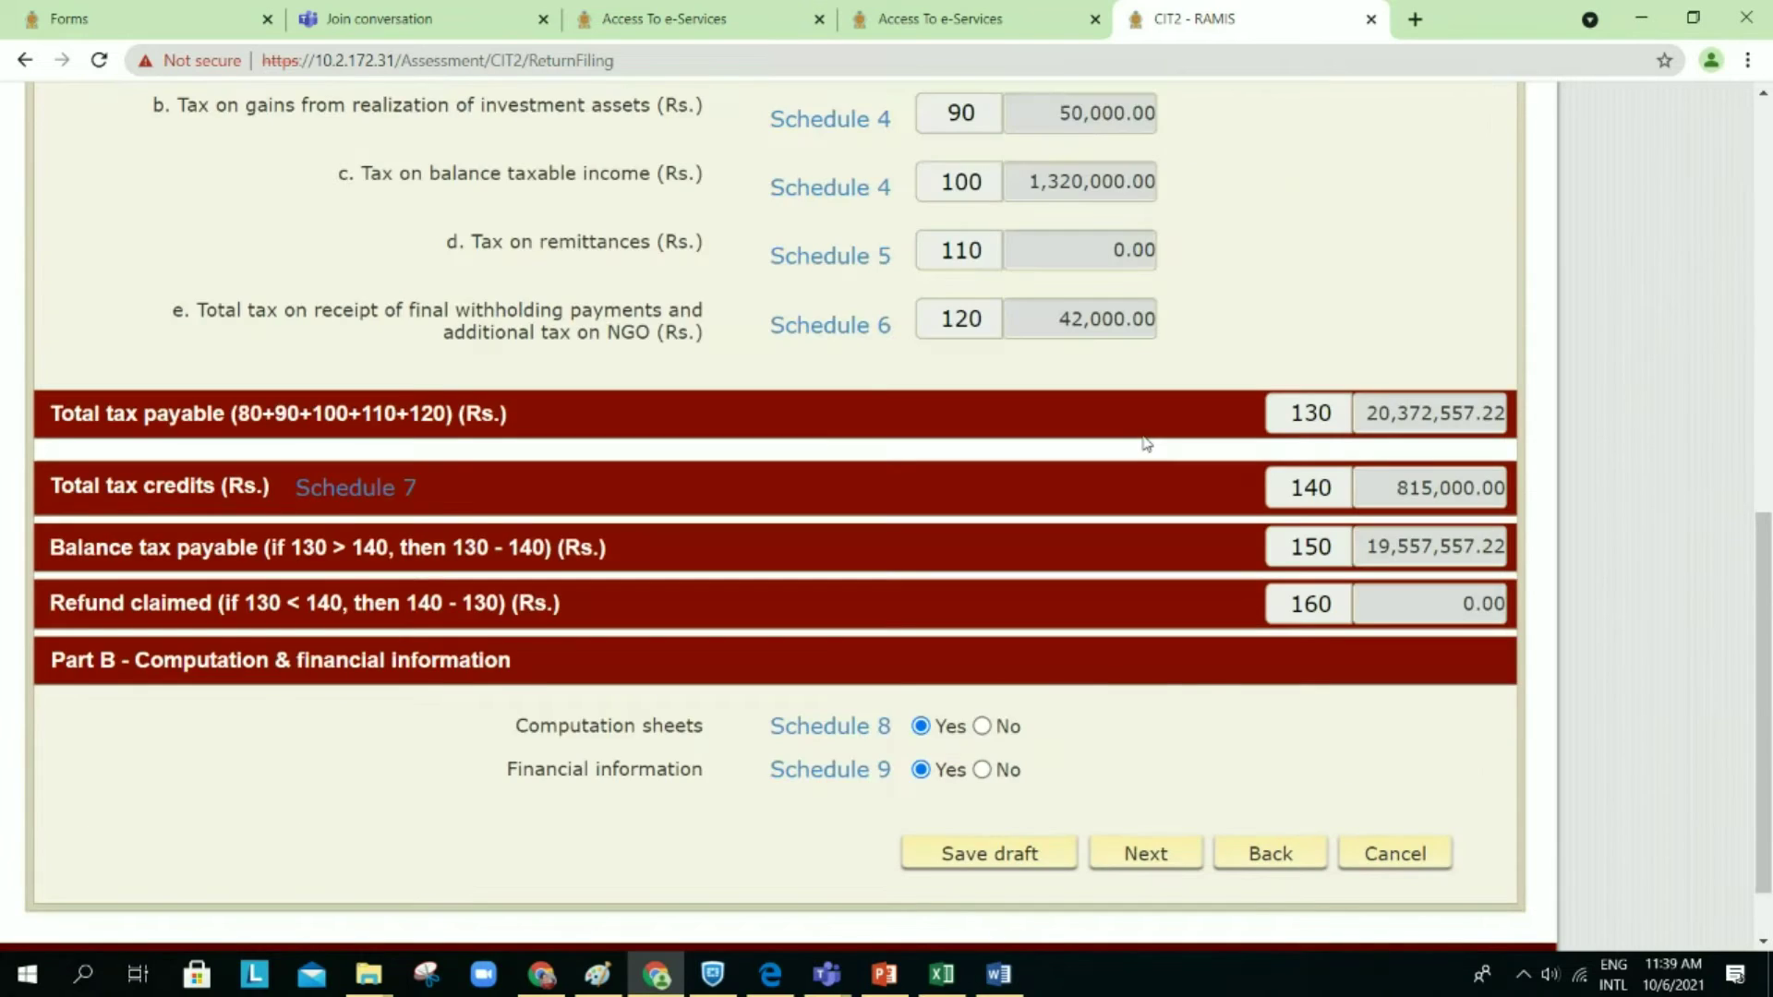
scroll(1146, 444, up, 10)
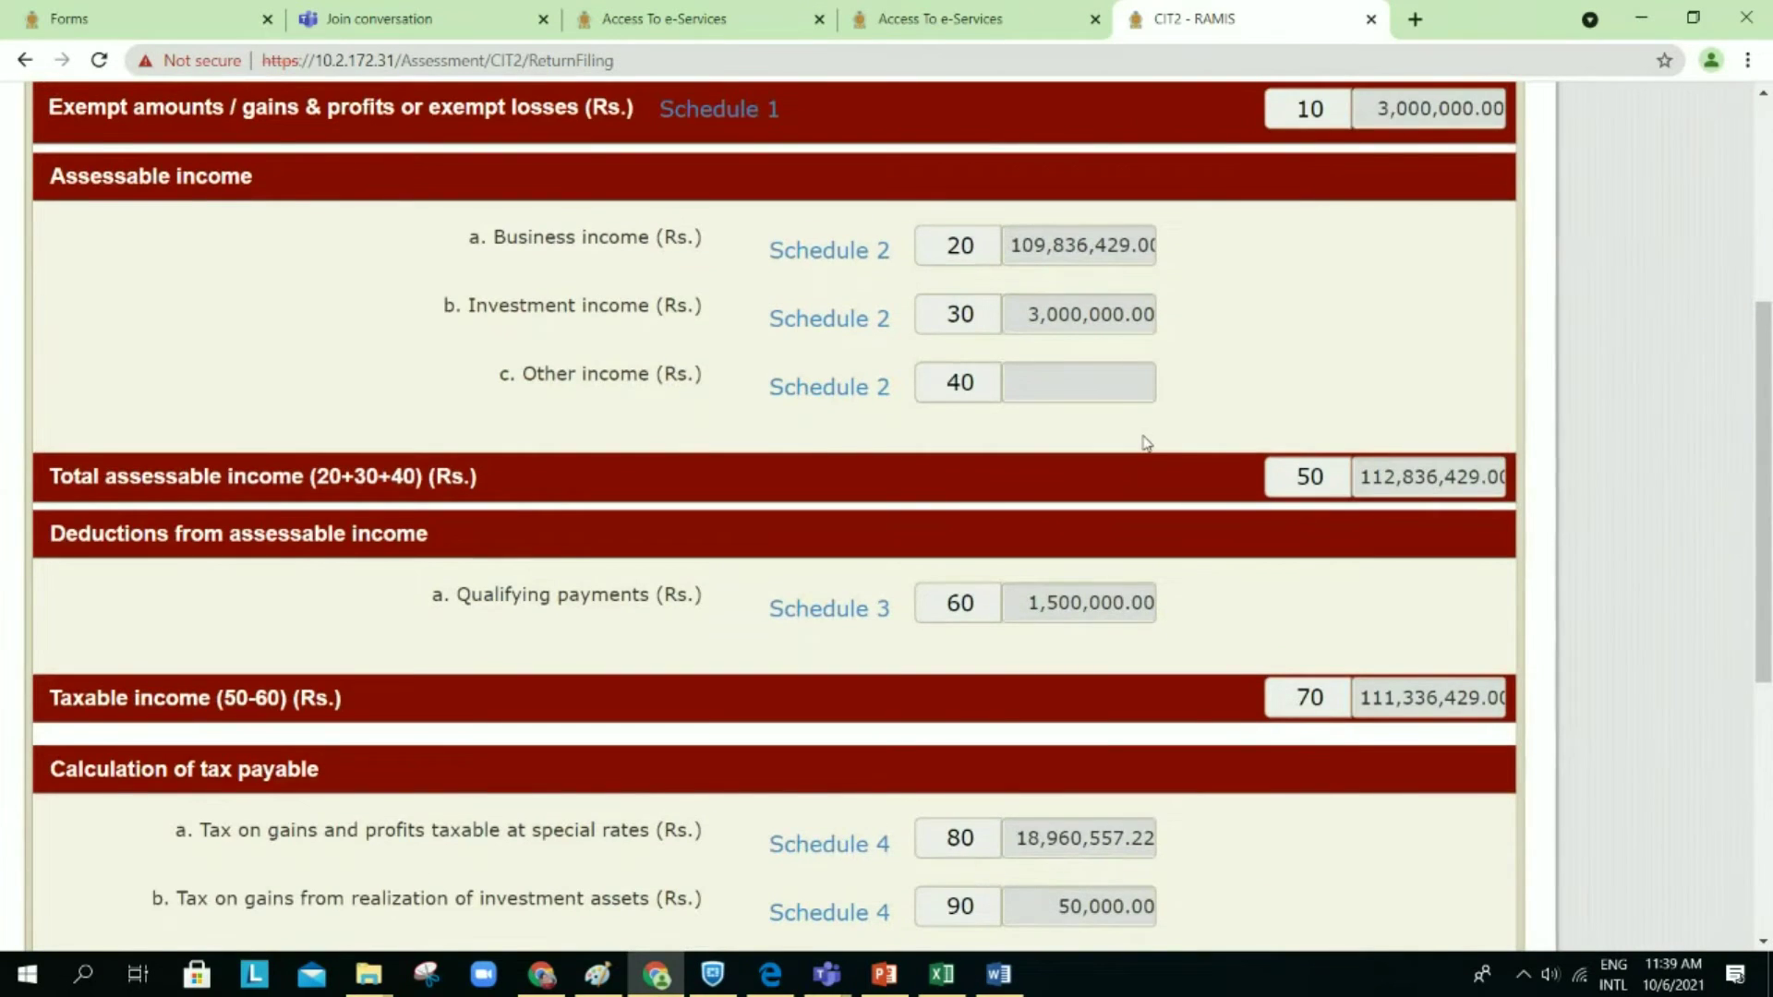
scroll(1146, 443, up, 3)
scroll(1144, 435, up, 1)
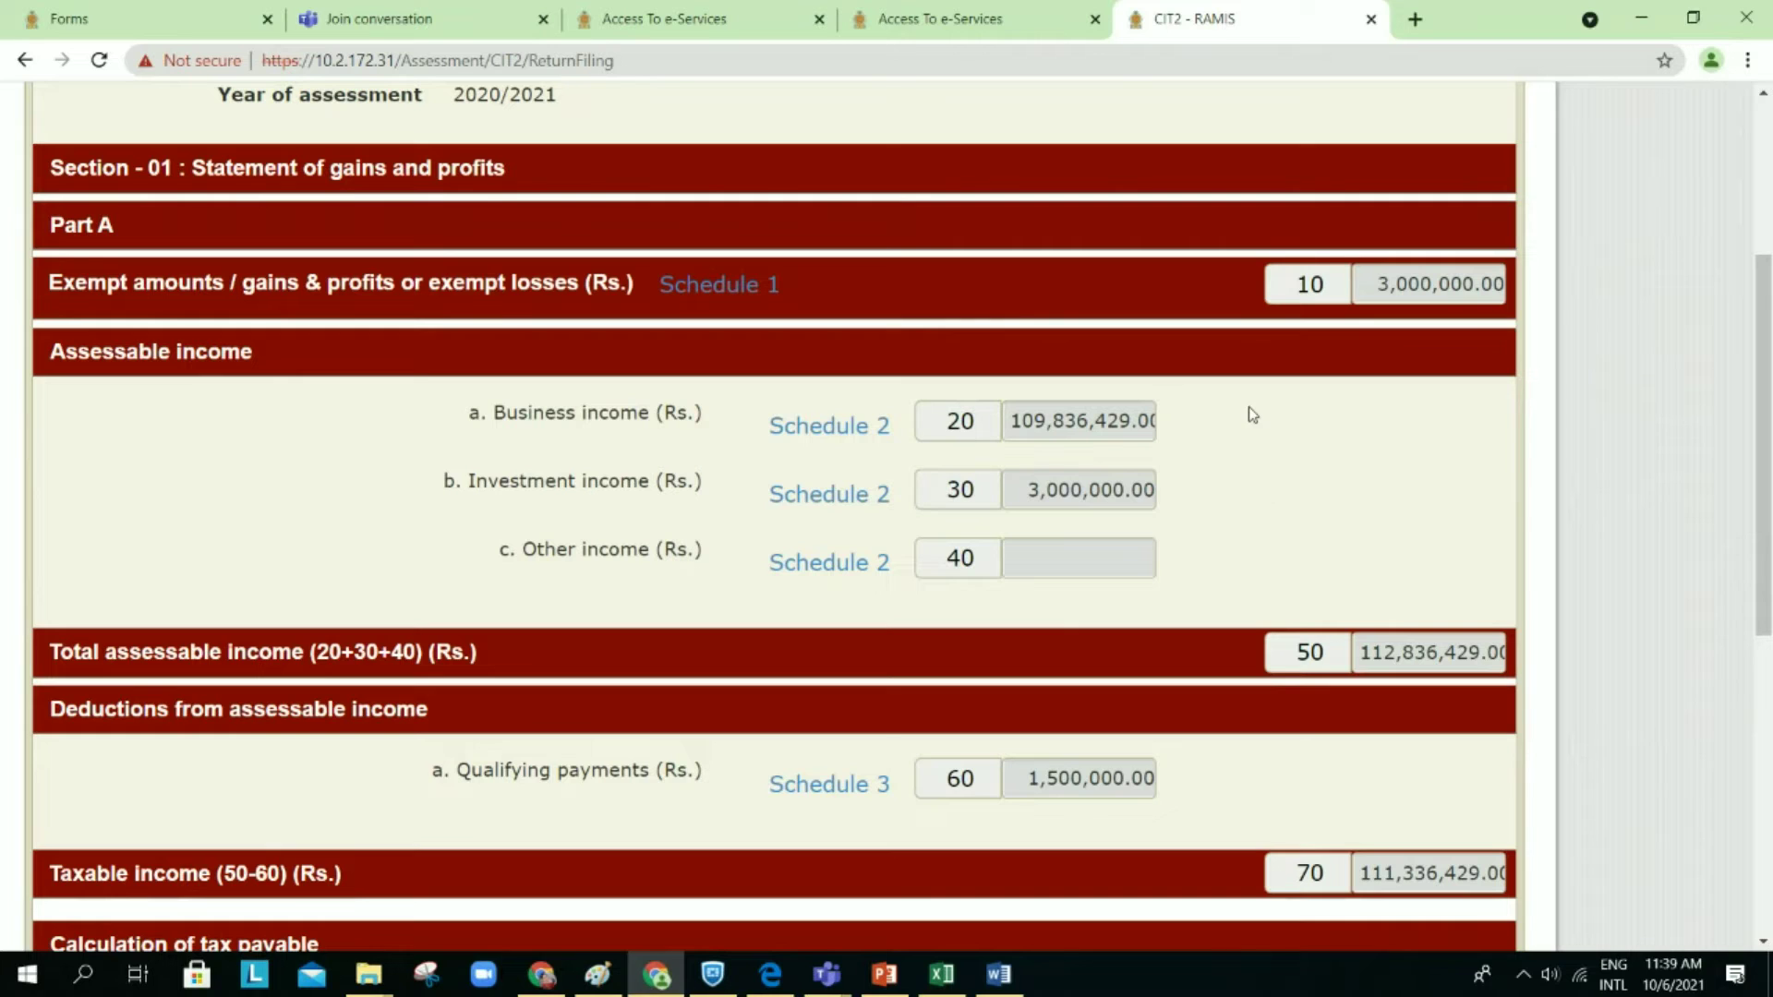
click(766, 288)
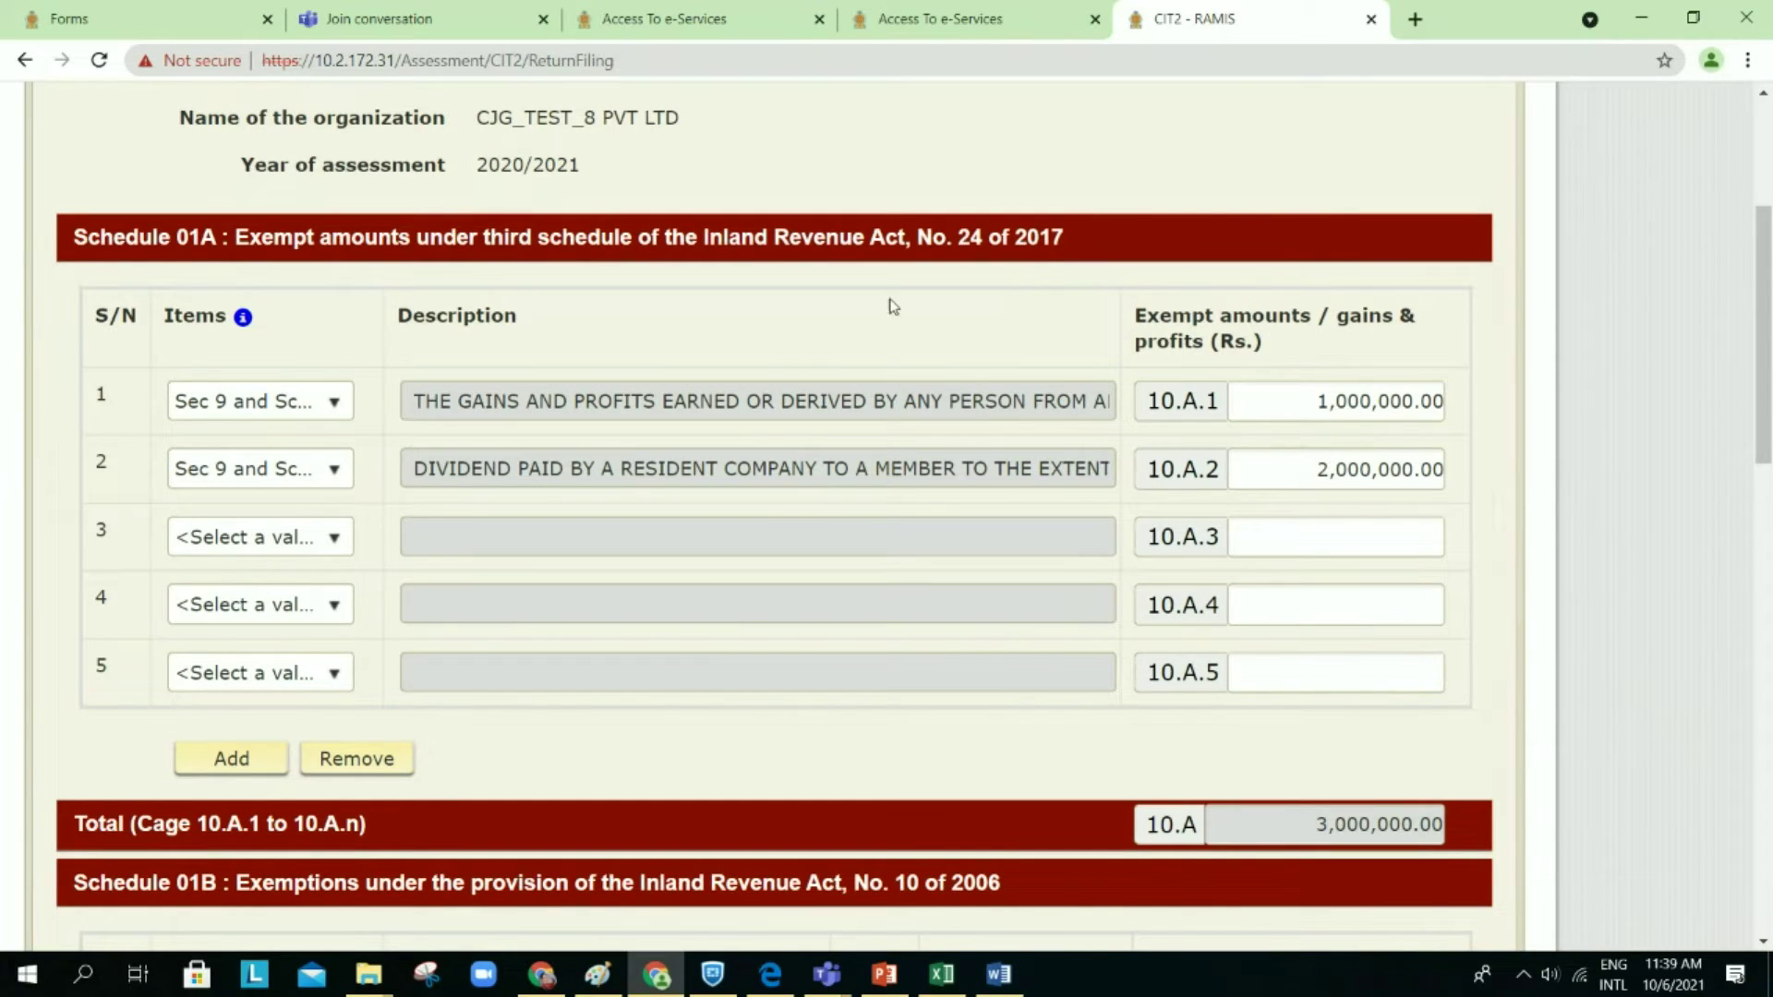
scroll(810, 300, down, 10)
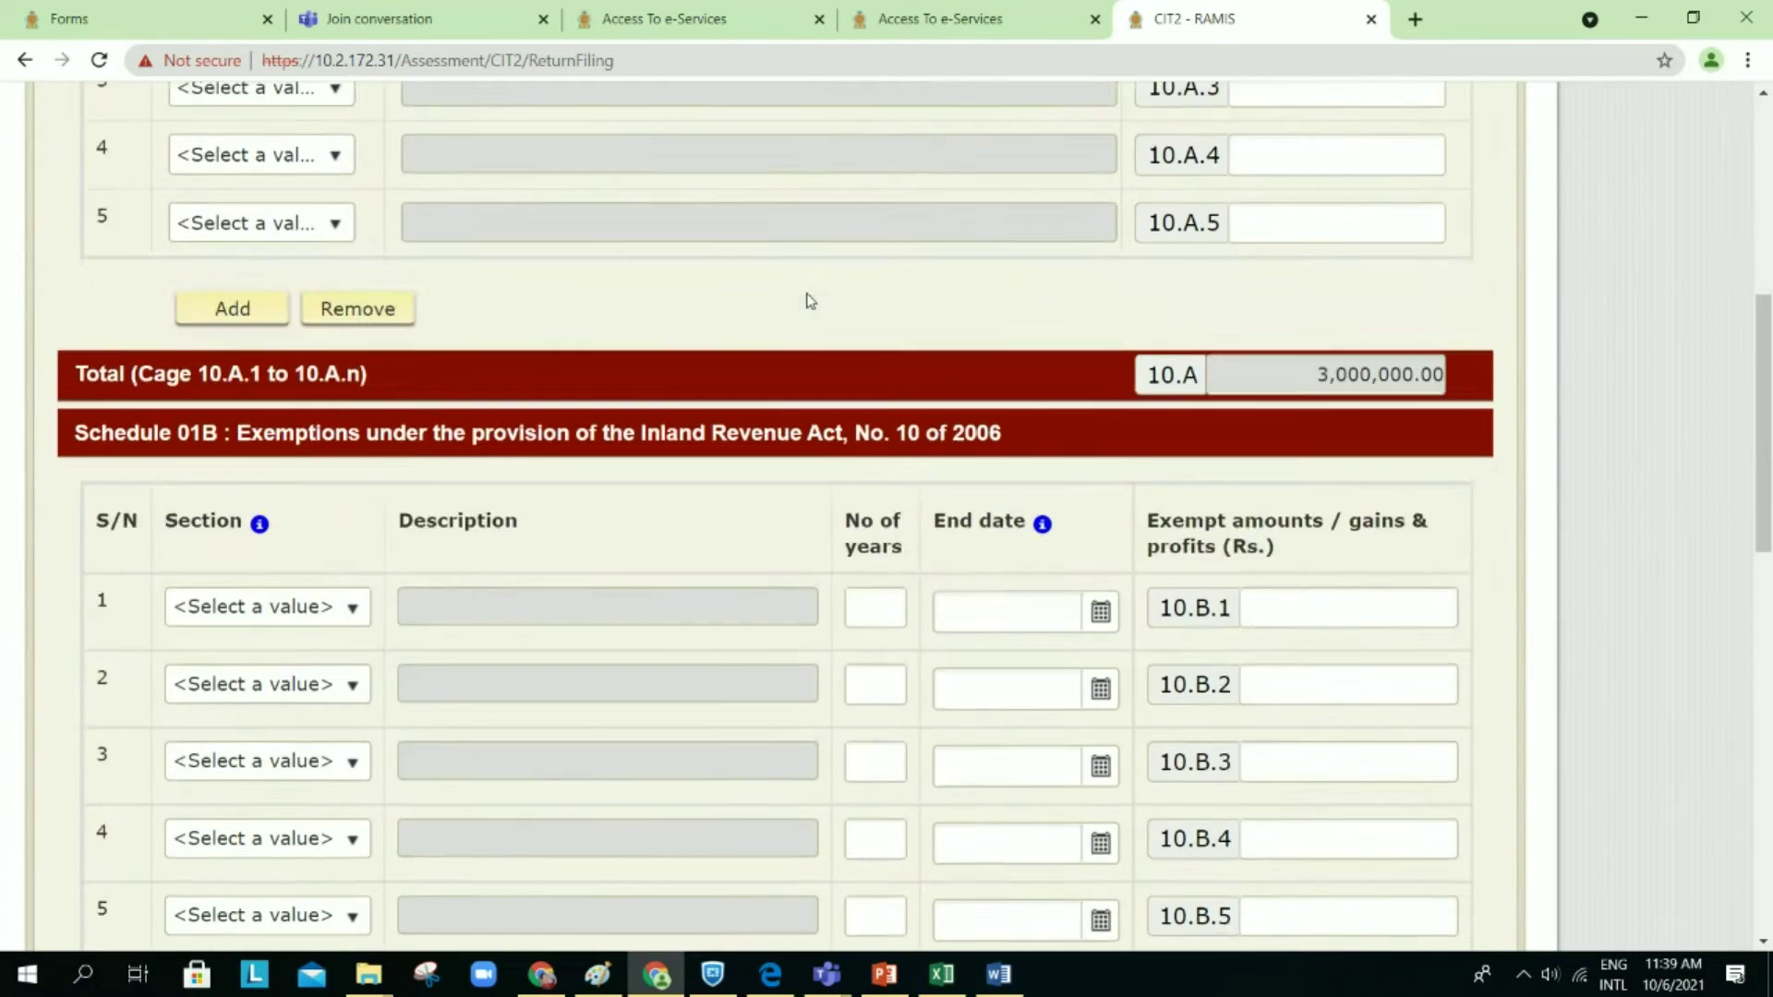
scroll(809, 296, down, 7)
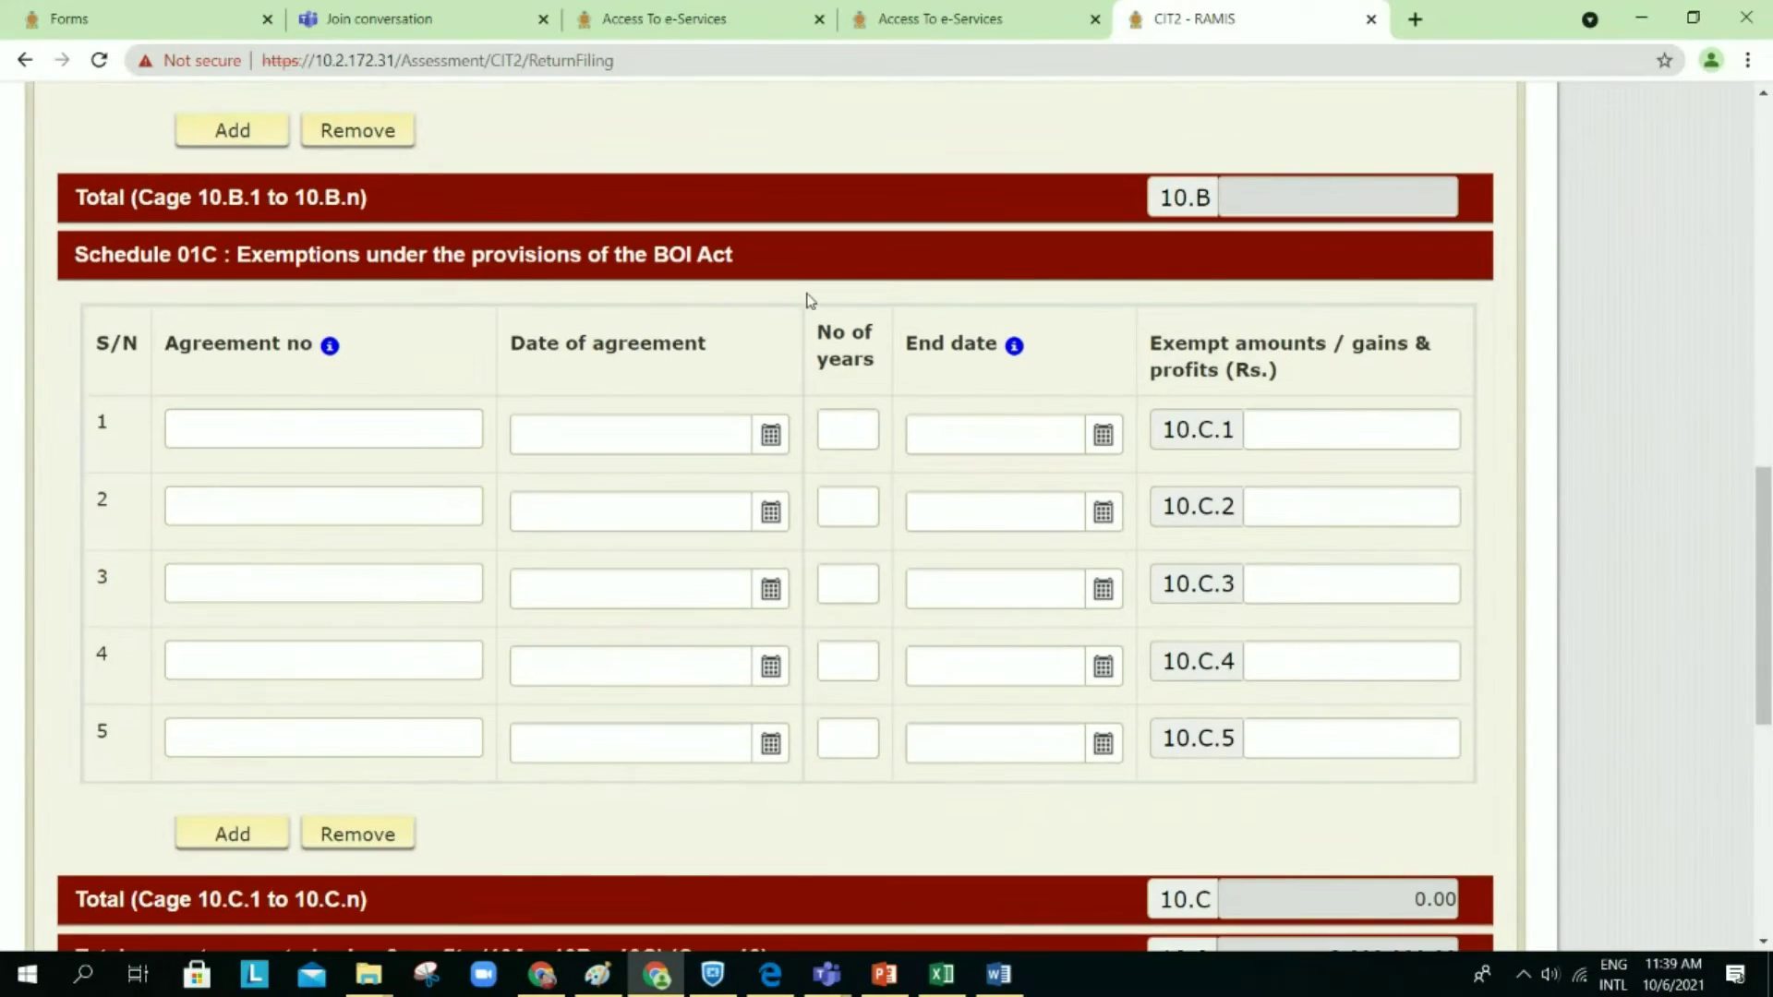
scroll(808, 300, down, 5)
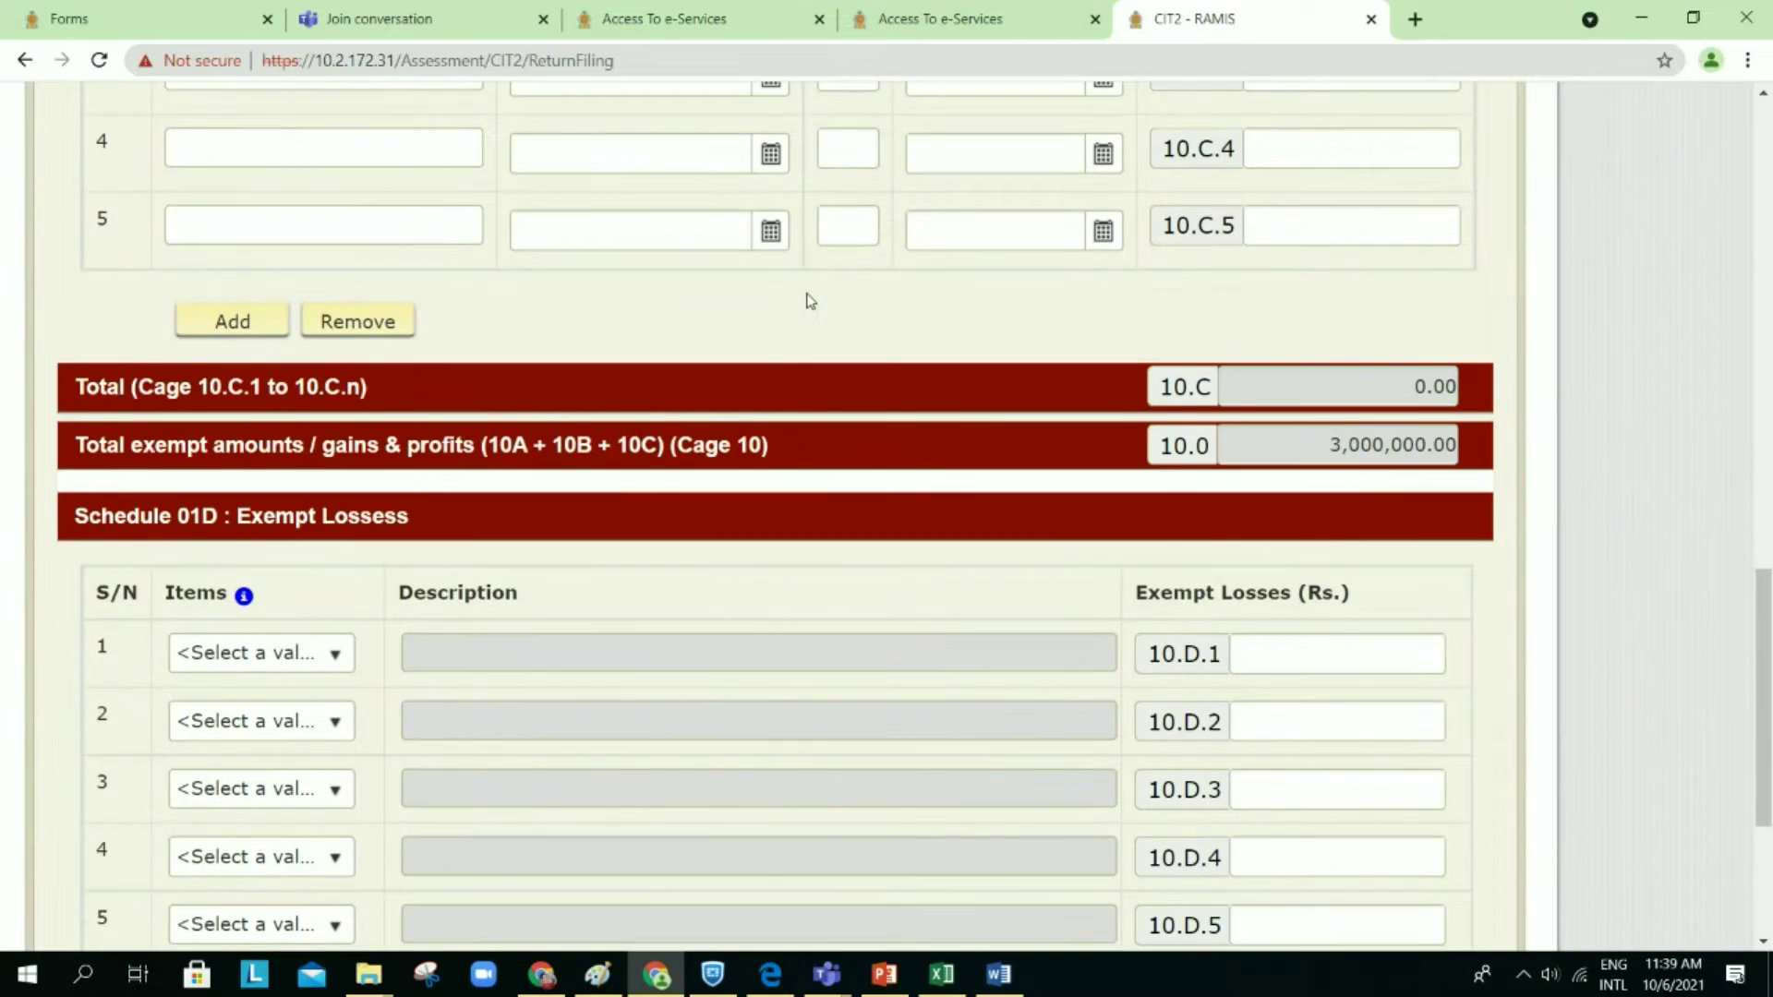
scroll(808, 300, up, 1)
scroll(808, 300, down, 3)
scroll(809, 300, up, 1)
scroll(809, 301, up, 1)
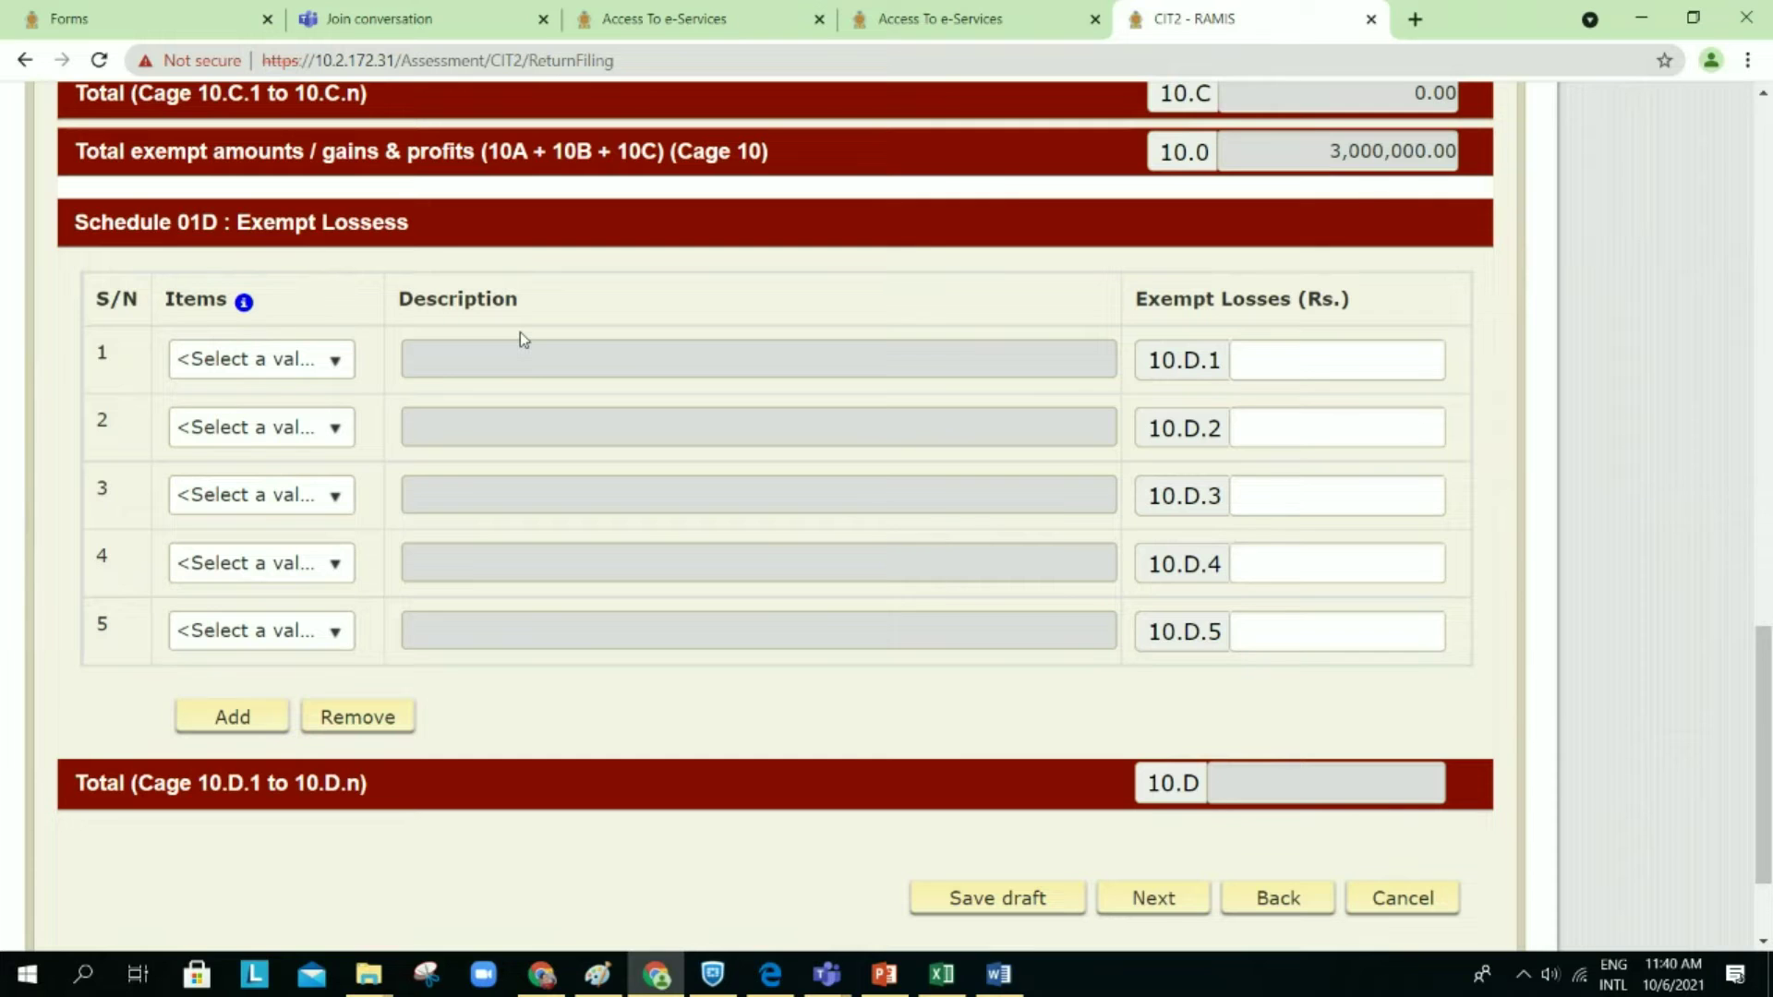
scroll(519, 330, up, 10)
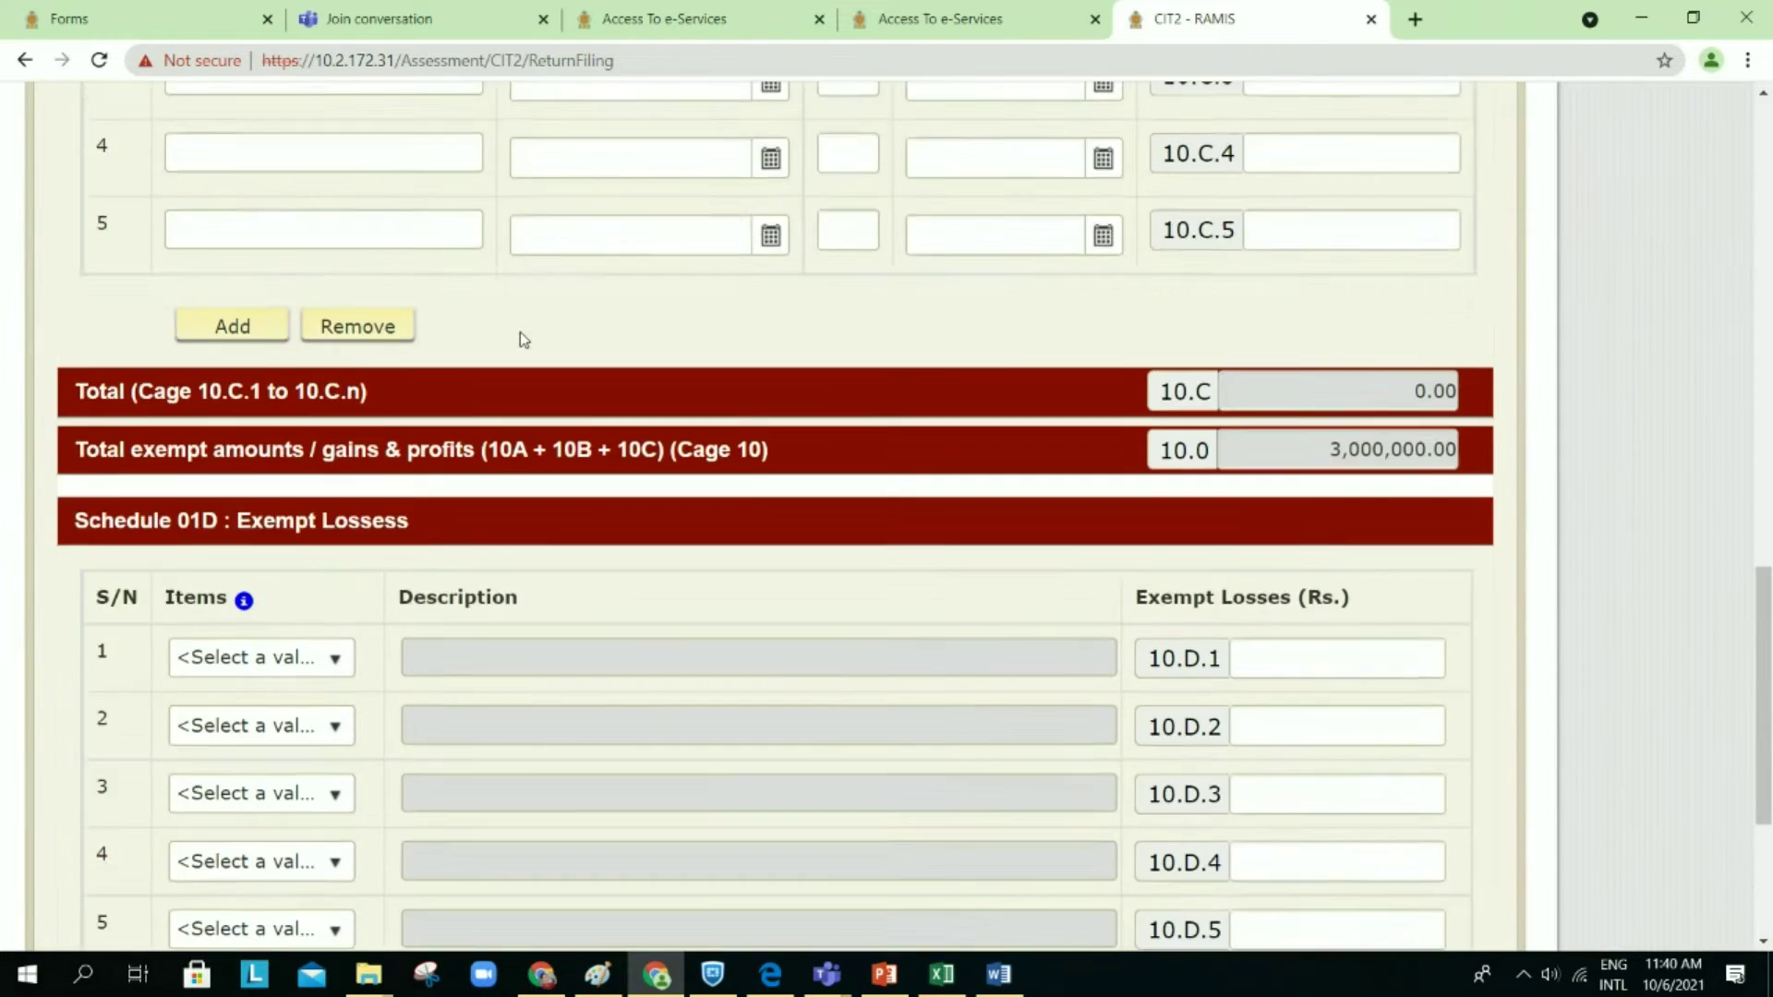
scroll(519, 331, up, 12)
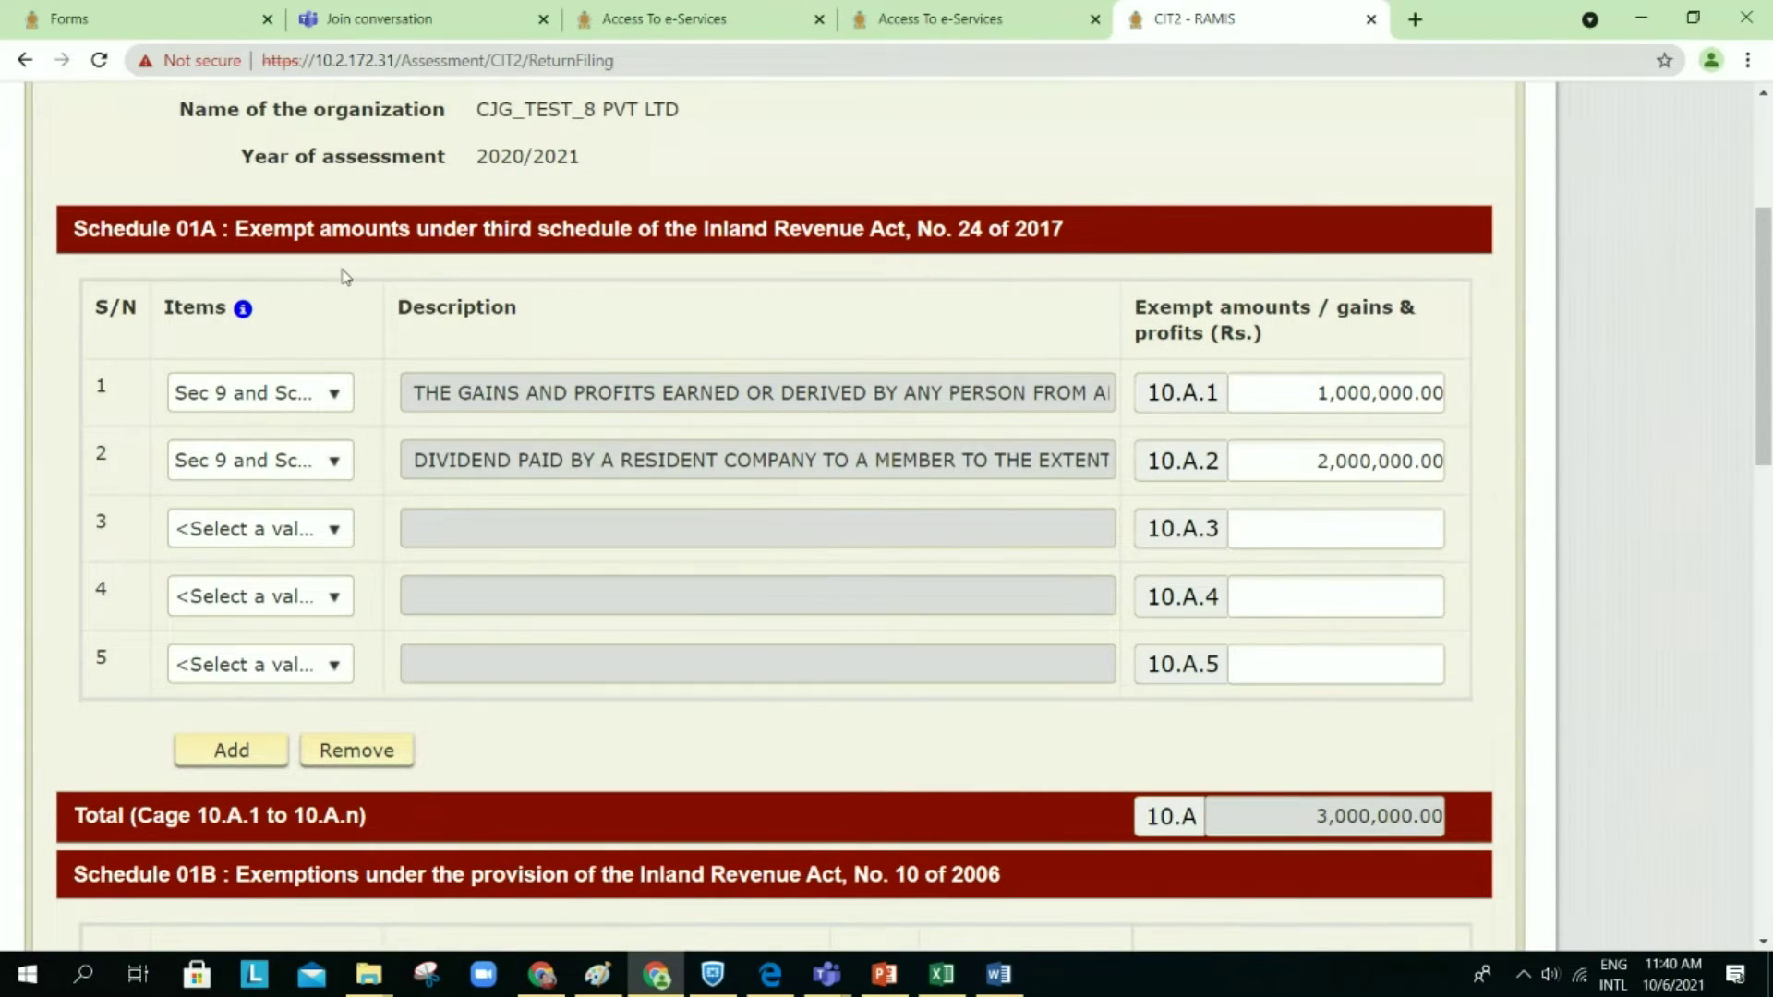
mouse_move(243, 311)
click(334, 395)
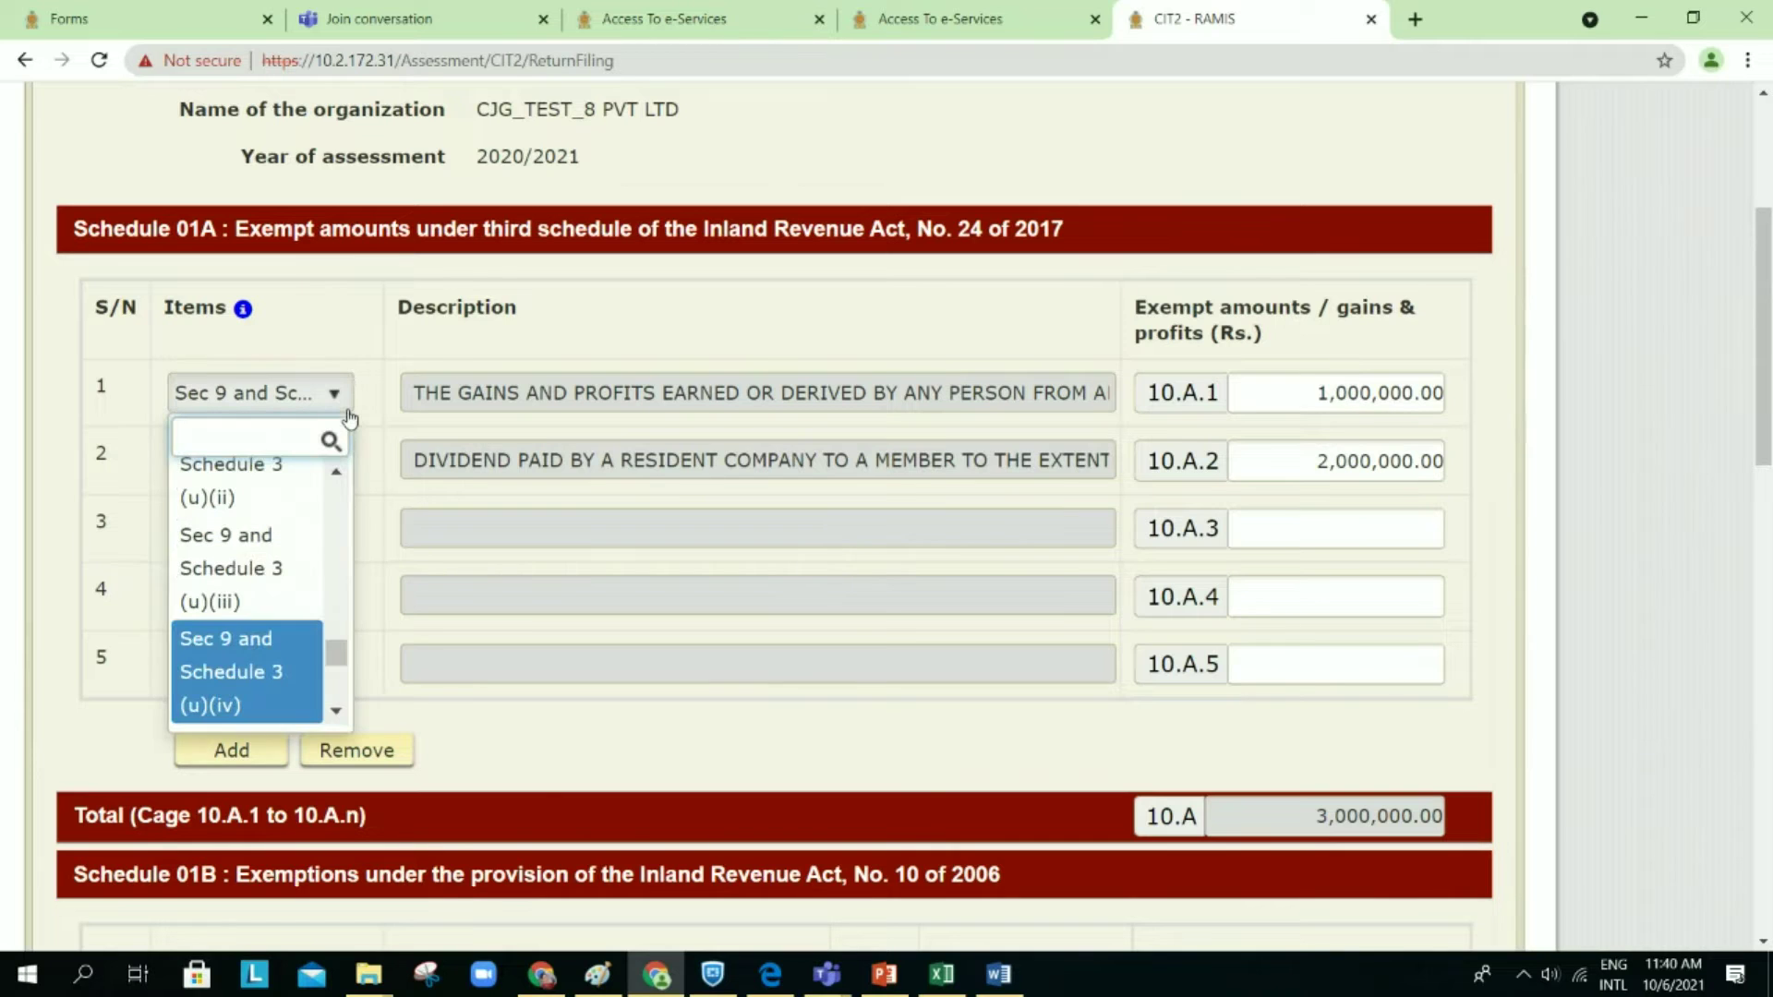
click(277, 706)
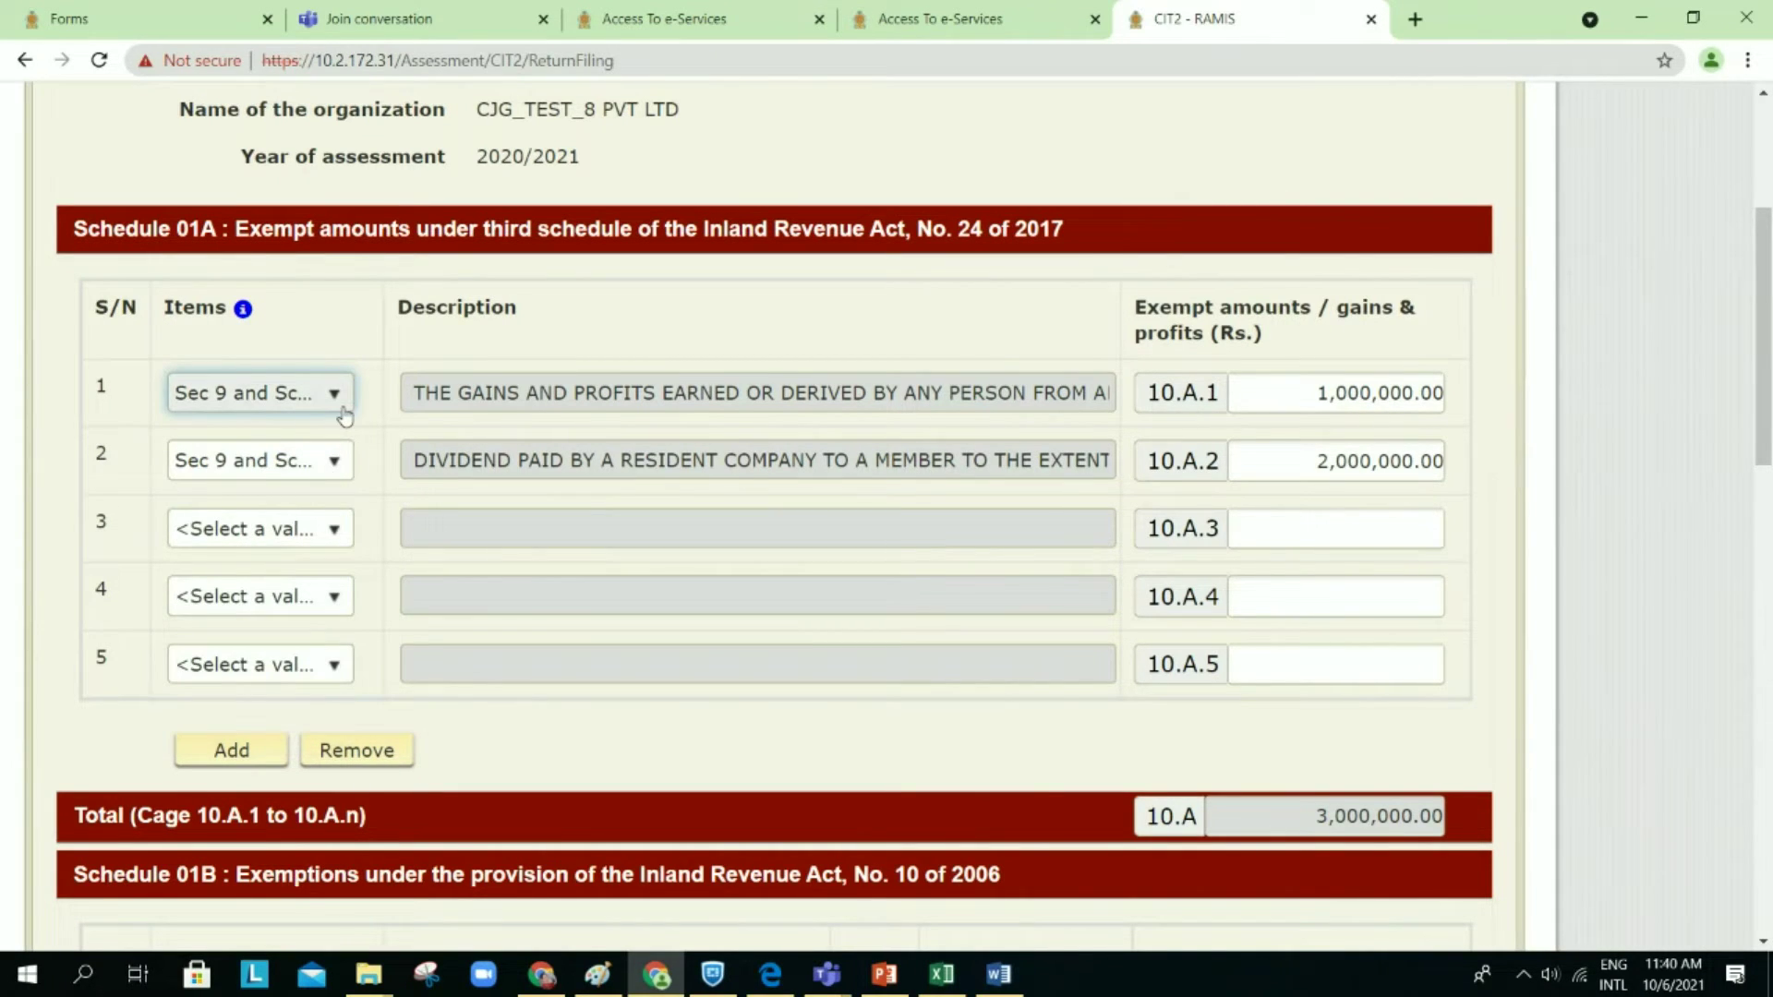
click(332, 464)
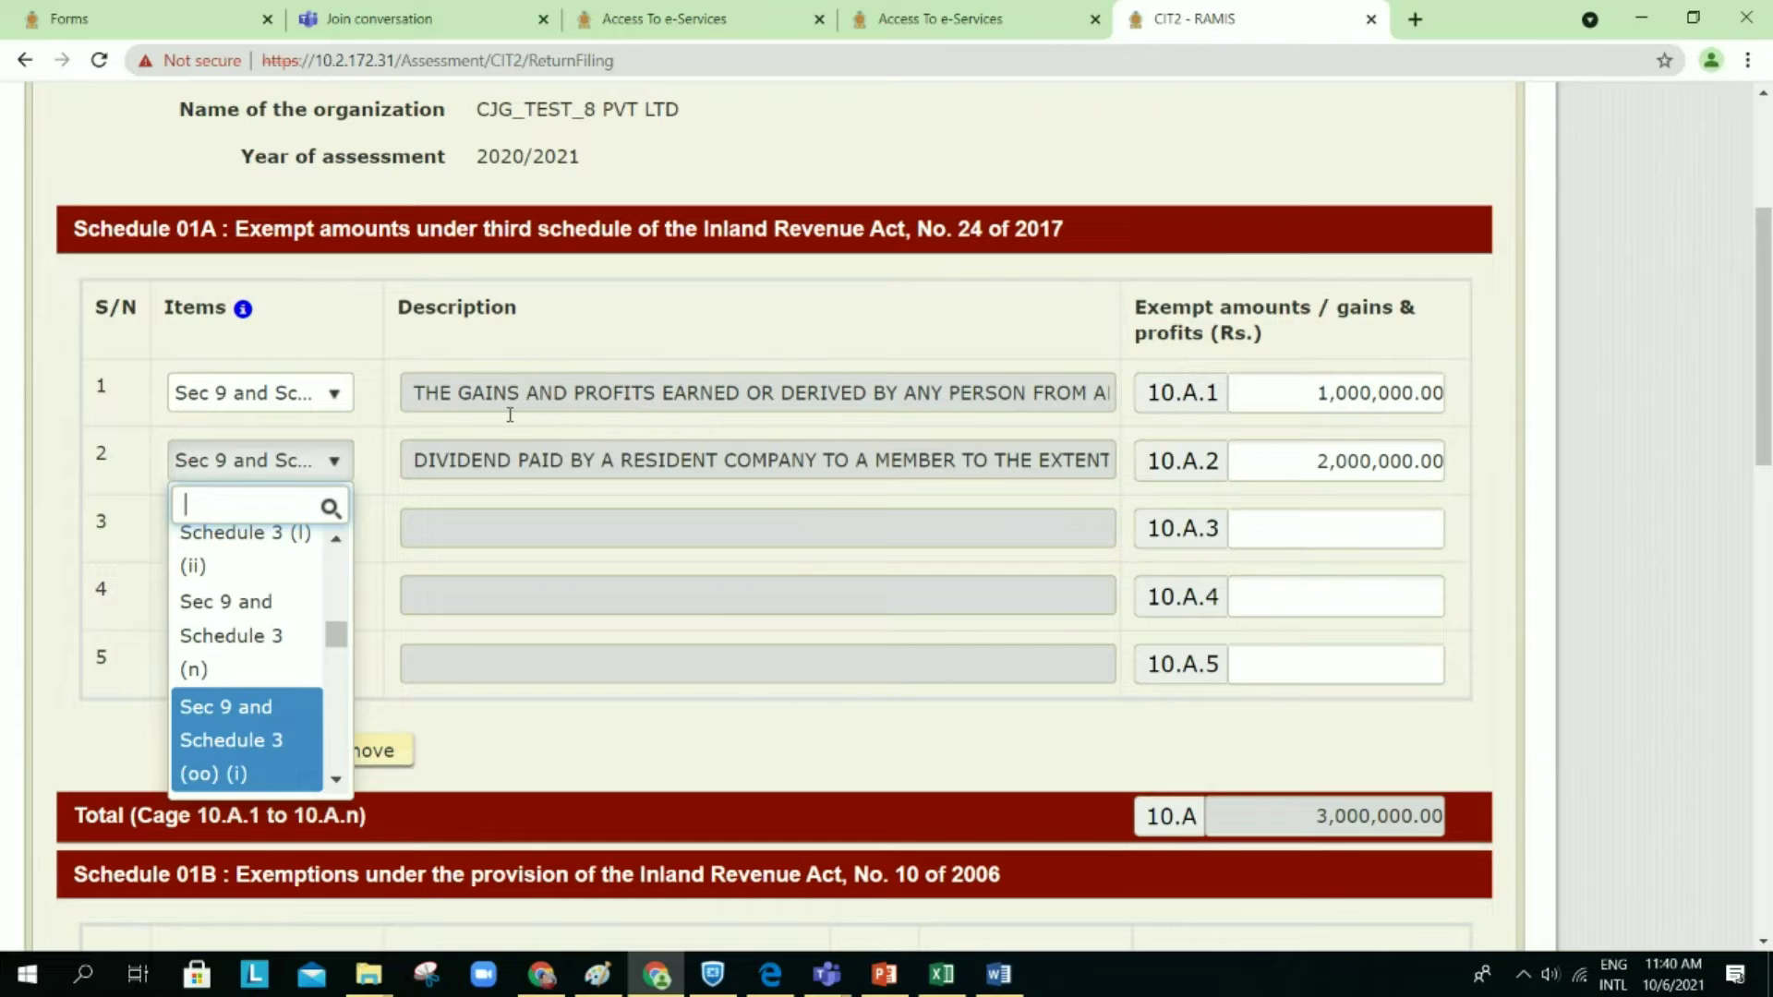
click(293, 730)
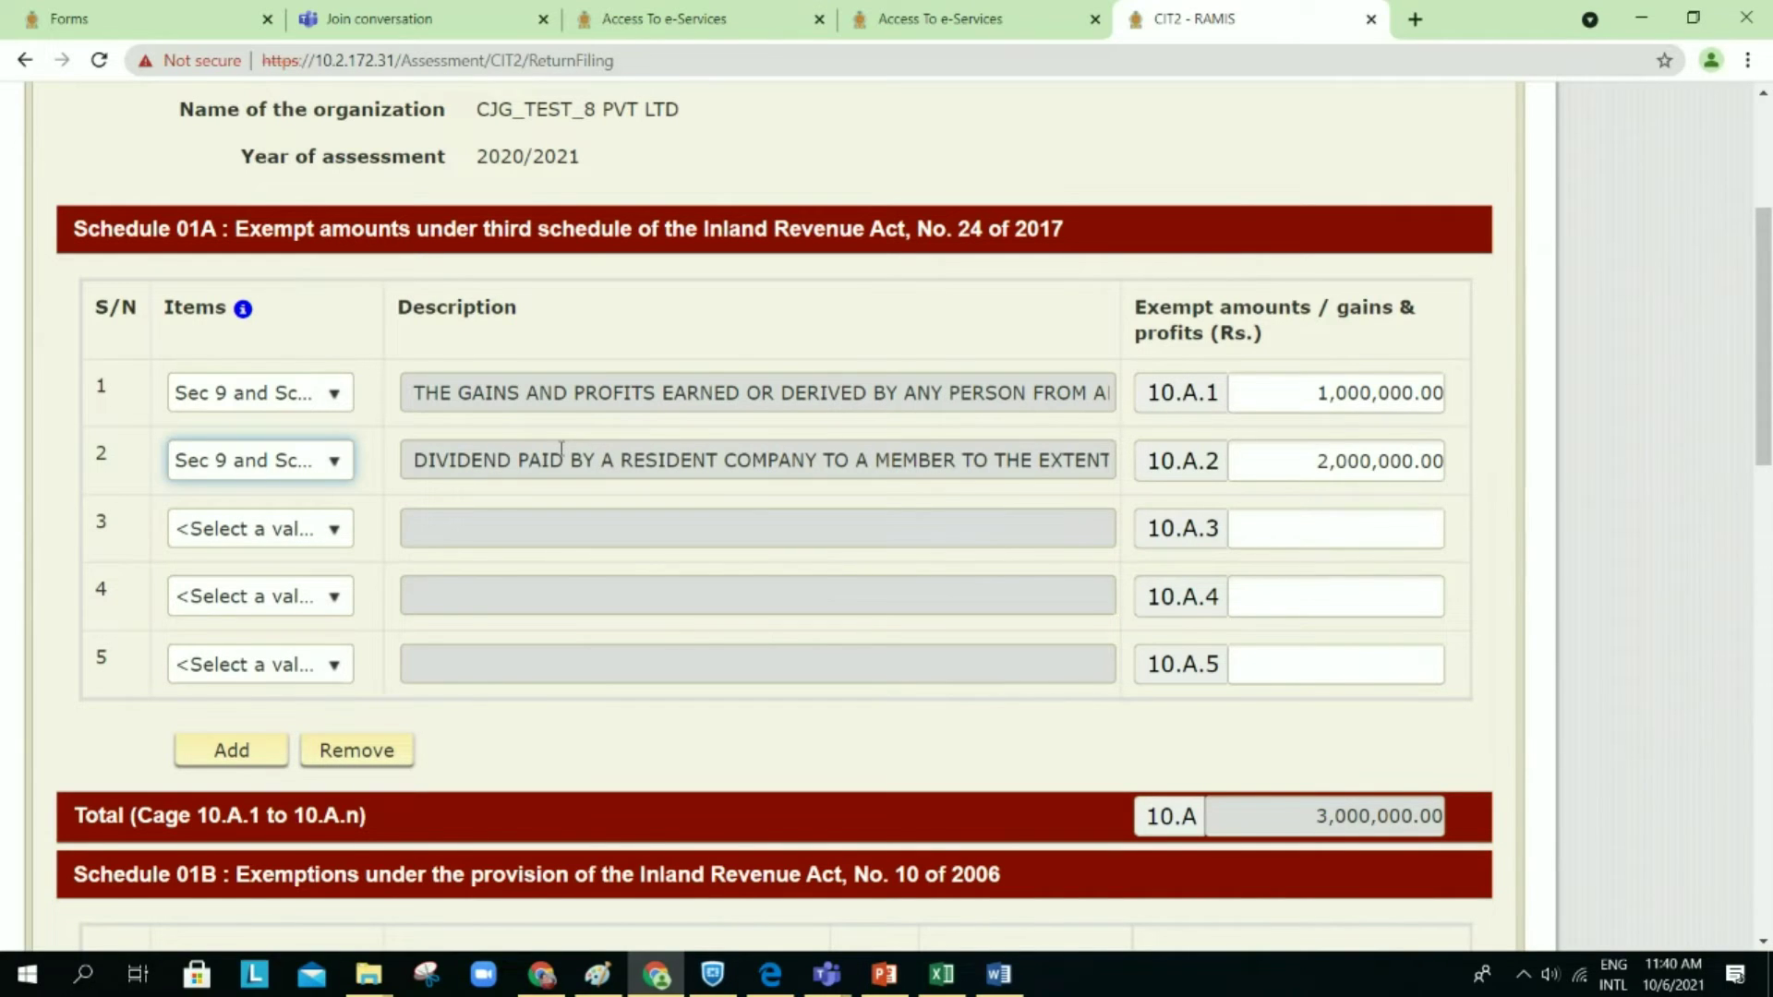
click(336, 397)
click(335, 393)
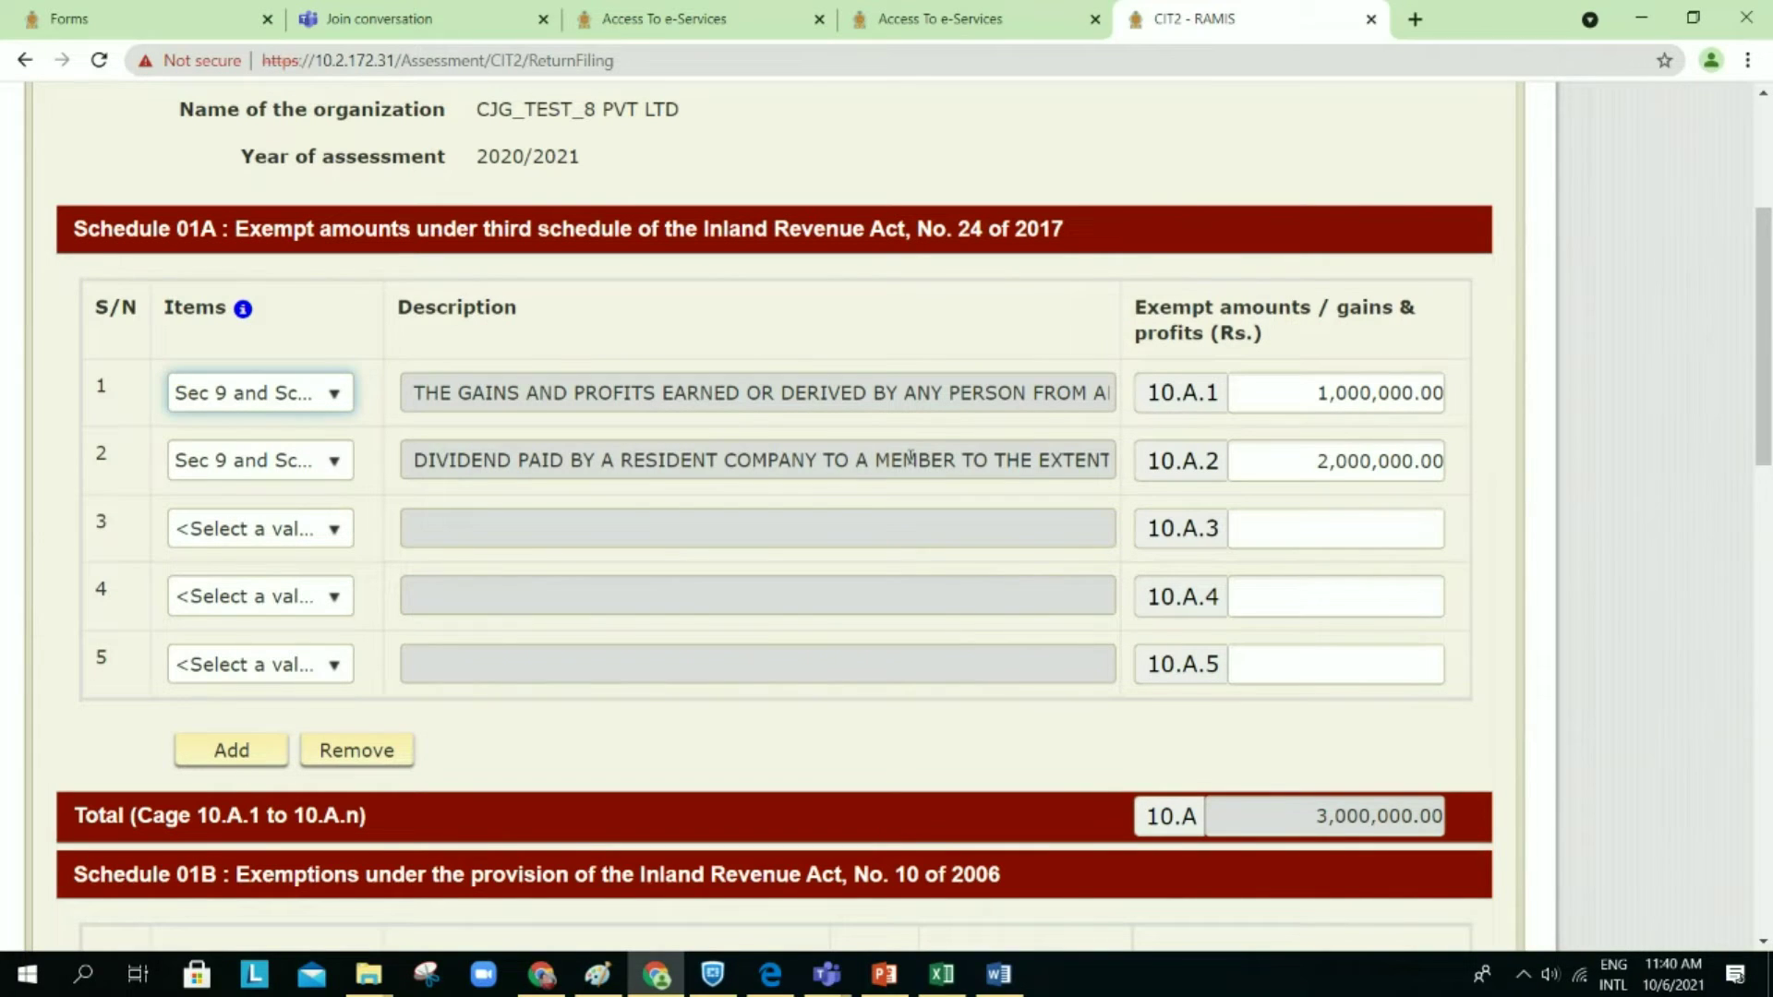
scroll(910, 458, down, 2)
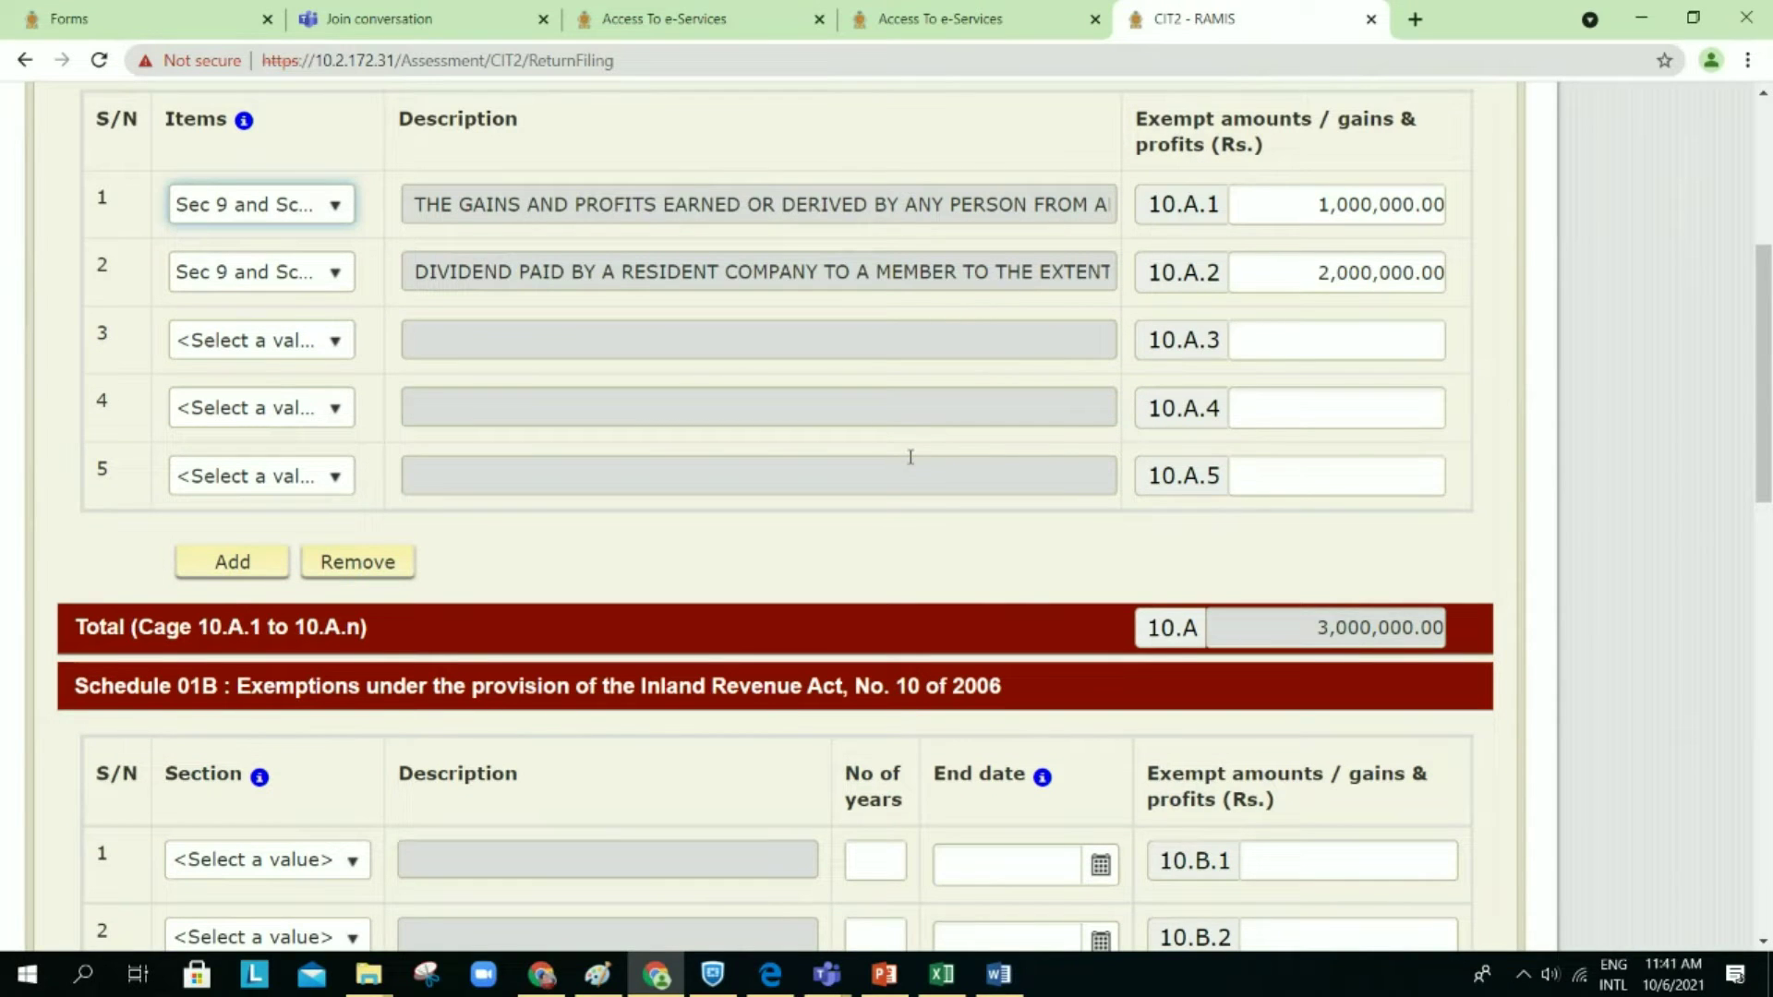
scroll(910, 458, down, 4)
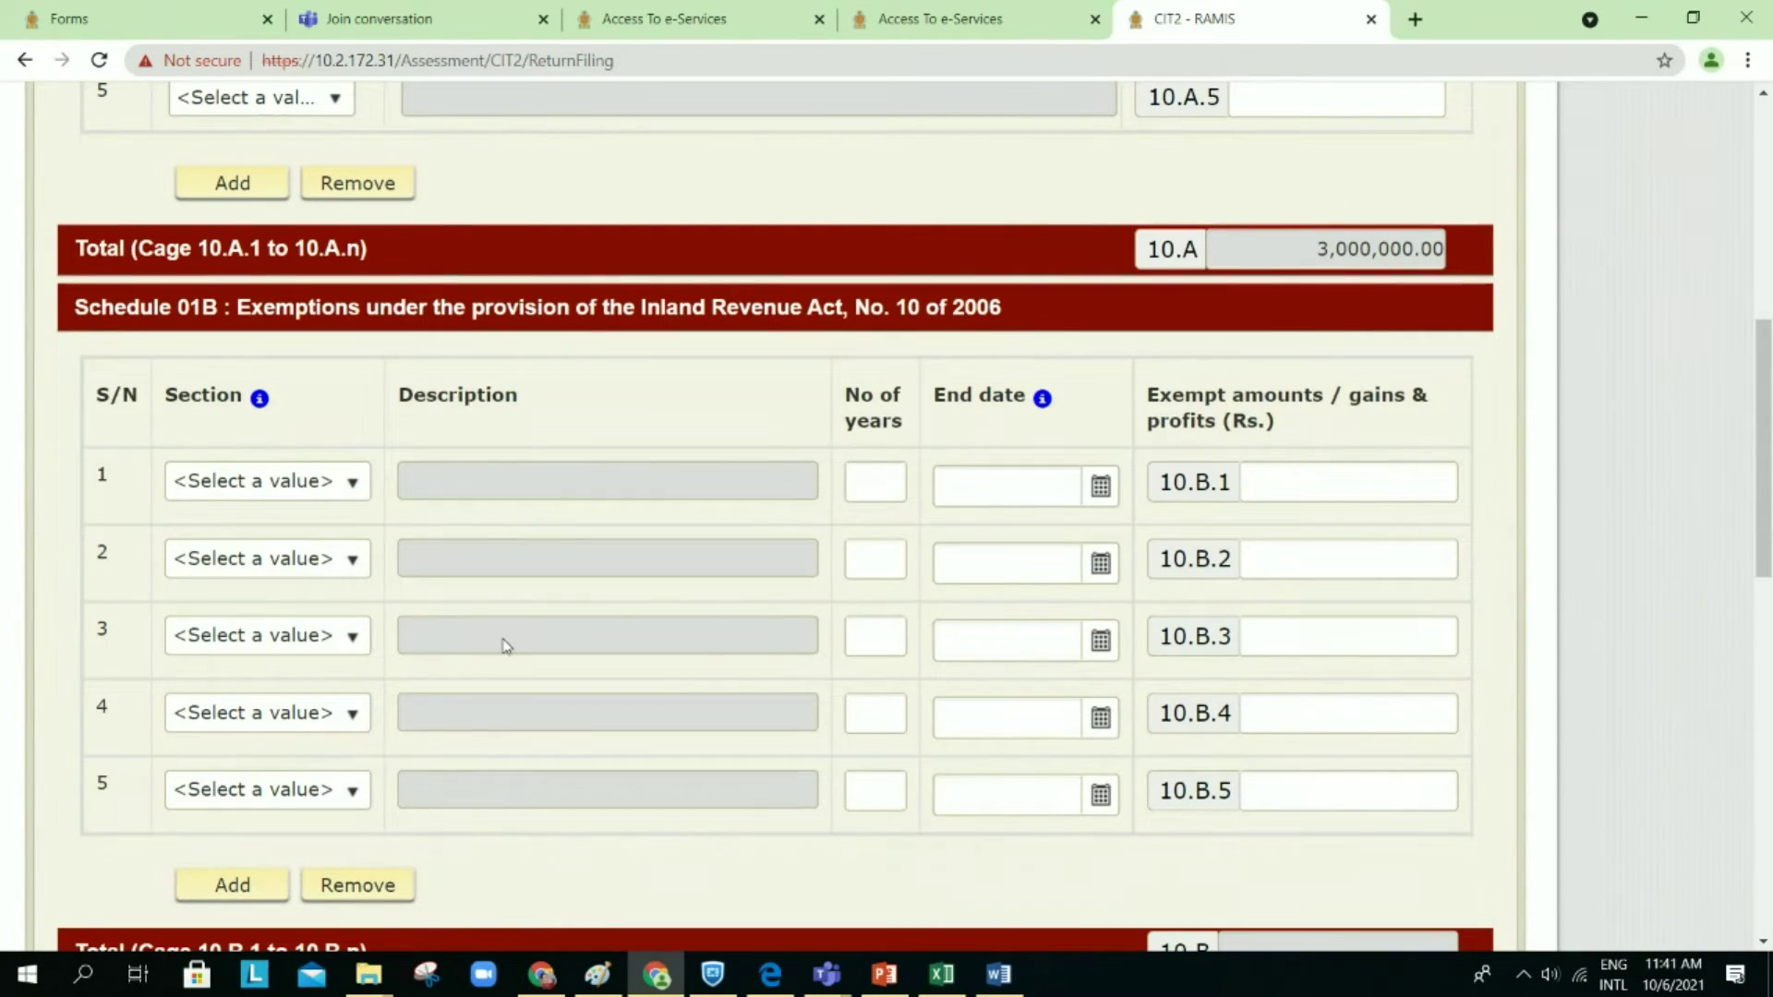
click(349, 484)
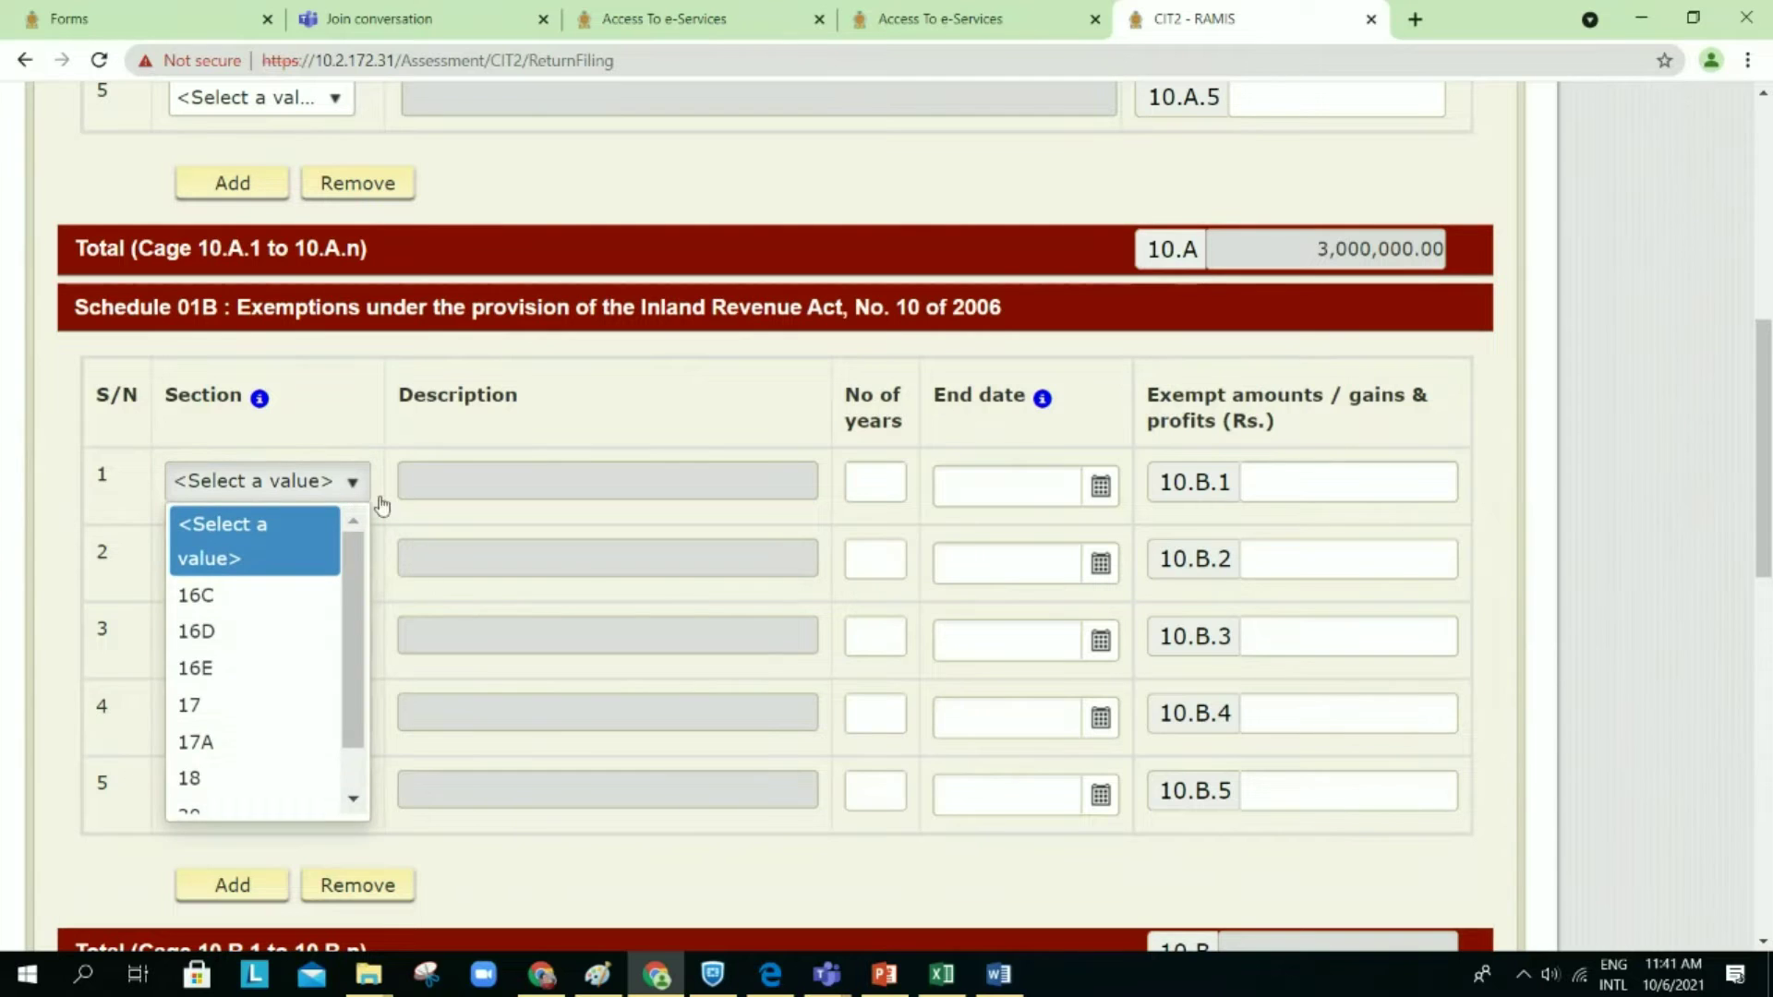
click(566, 561)
scroll(566, 561, down, 2)
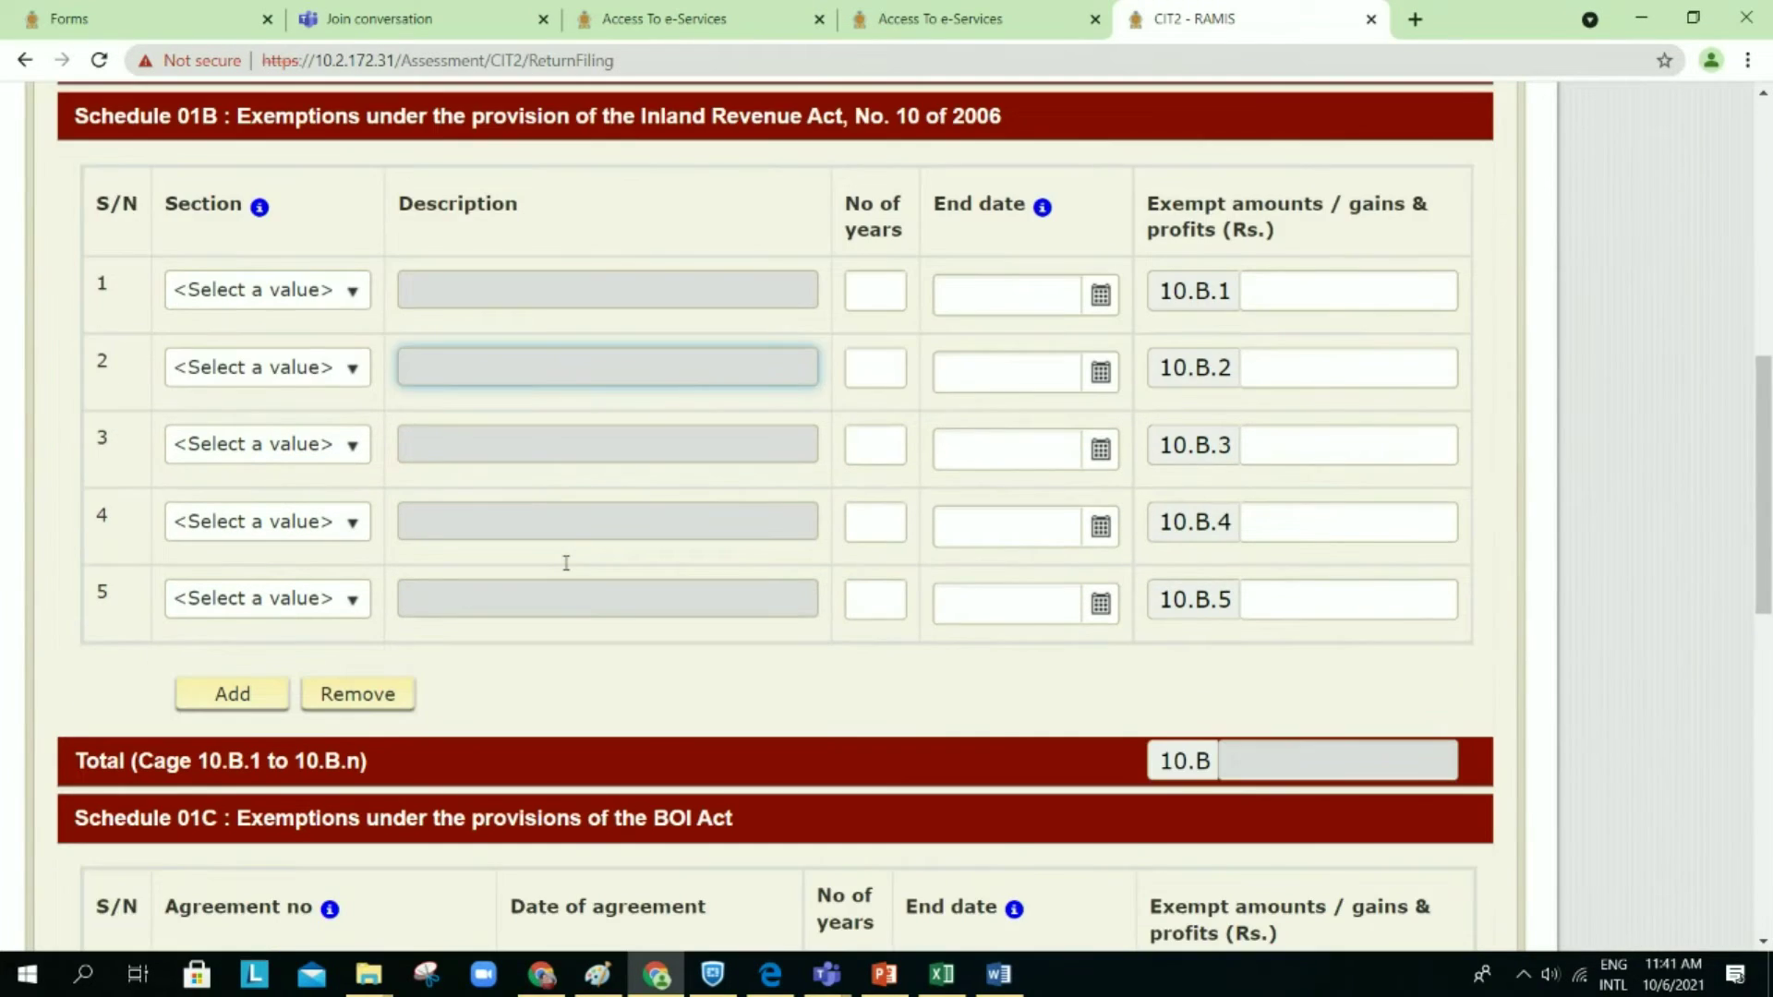
scroll(566, 562, down, 5)
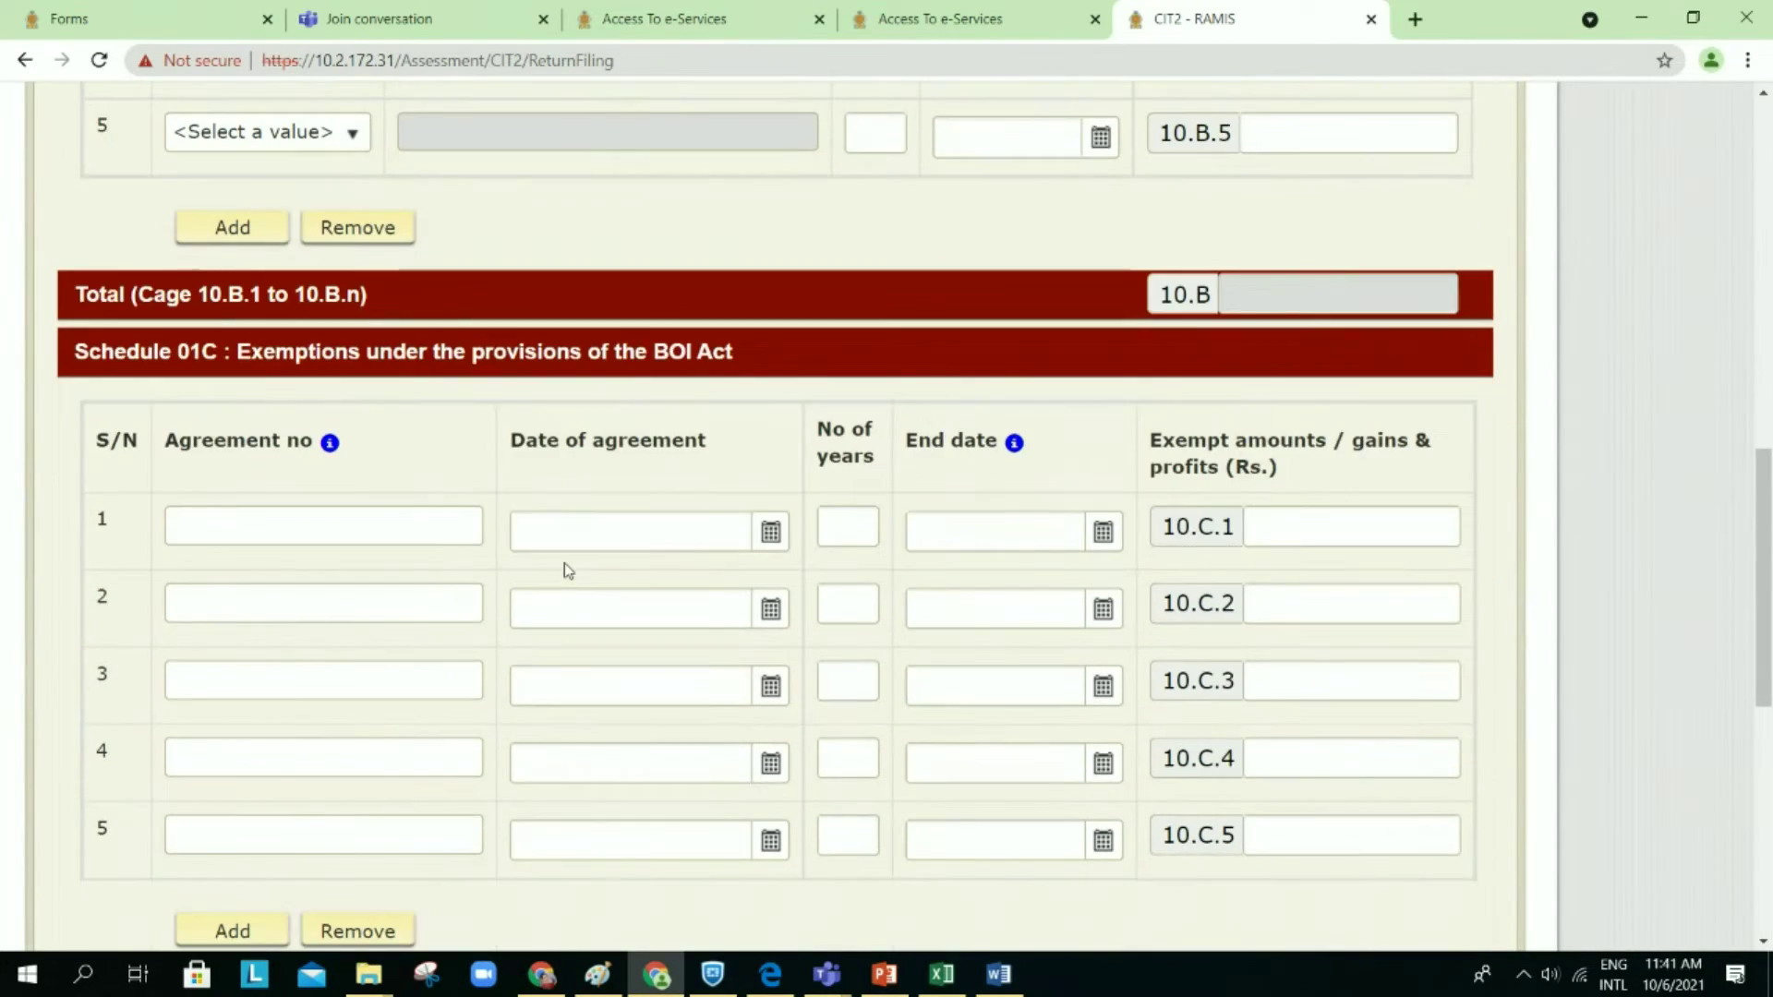
scroll(567, 571, down, 1)
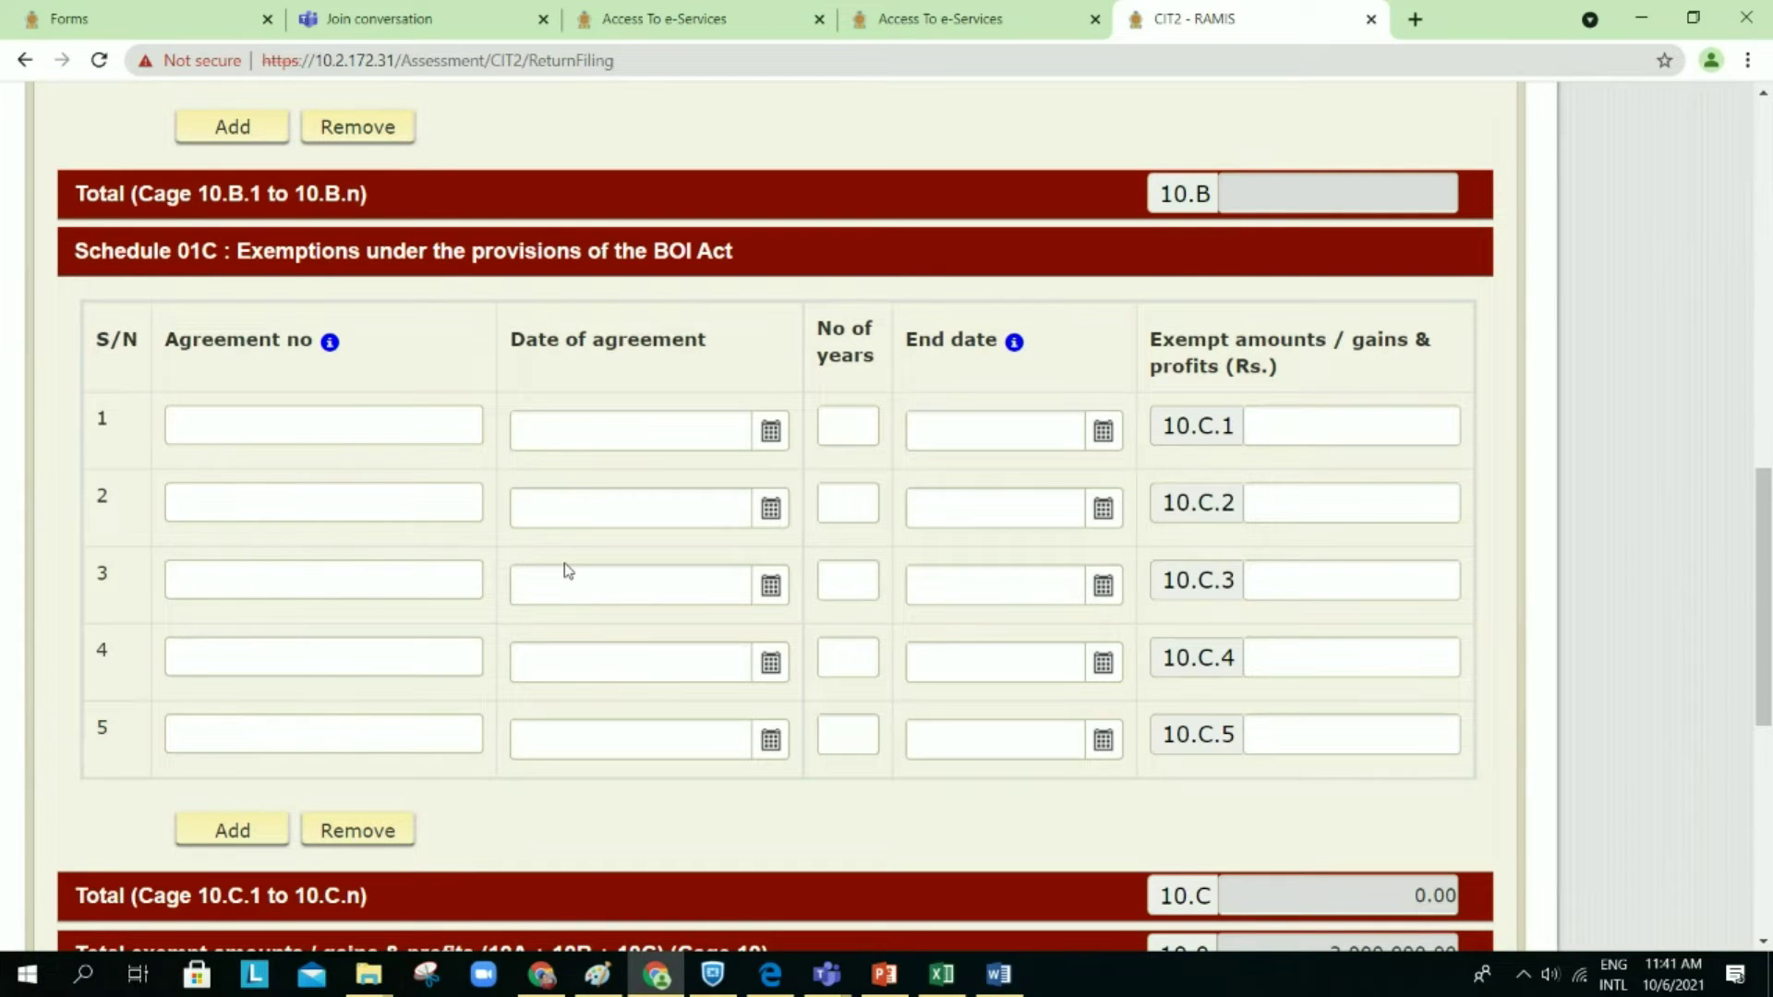
scroll(568, 571, down, 1)
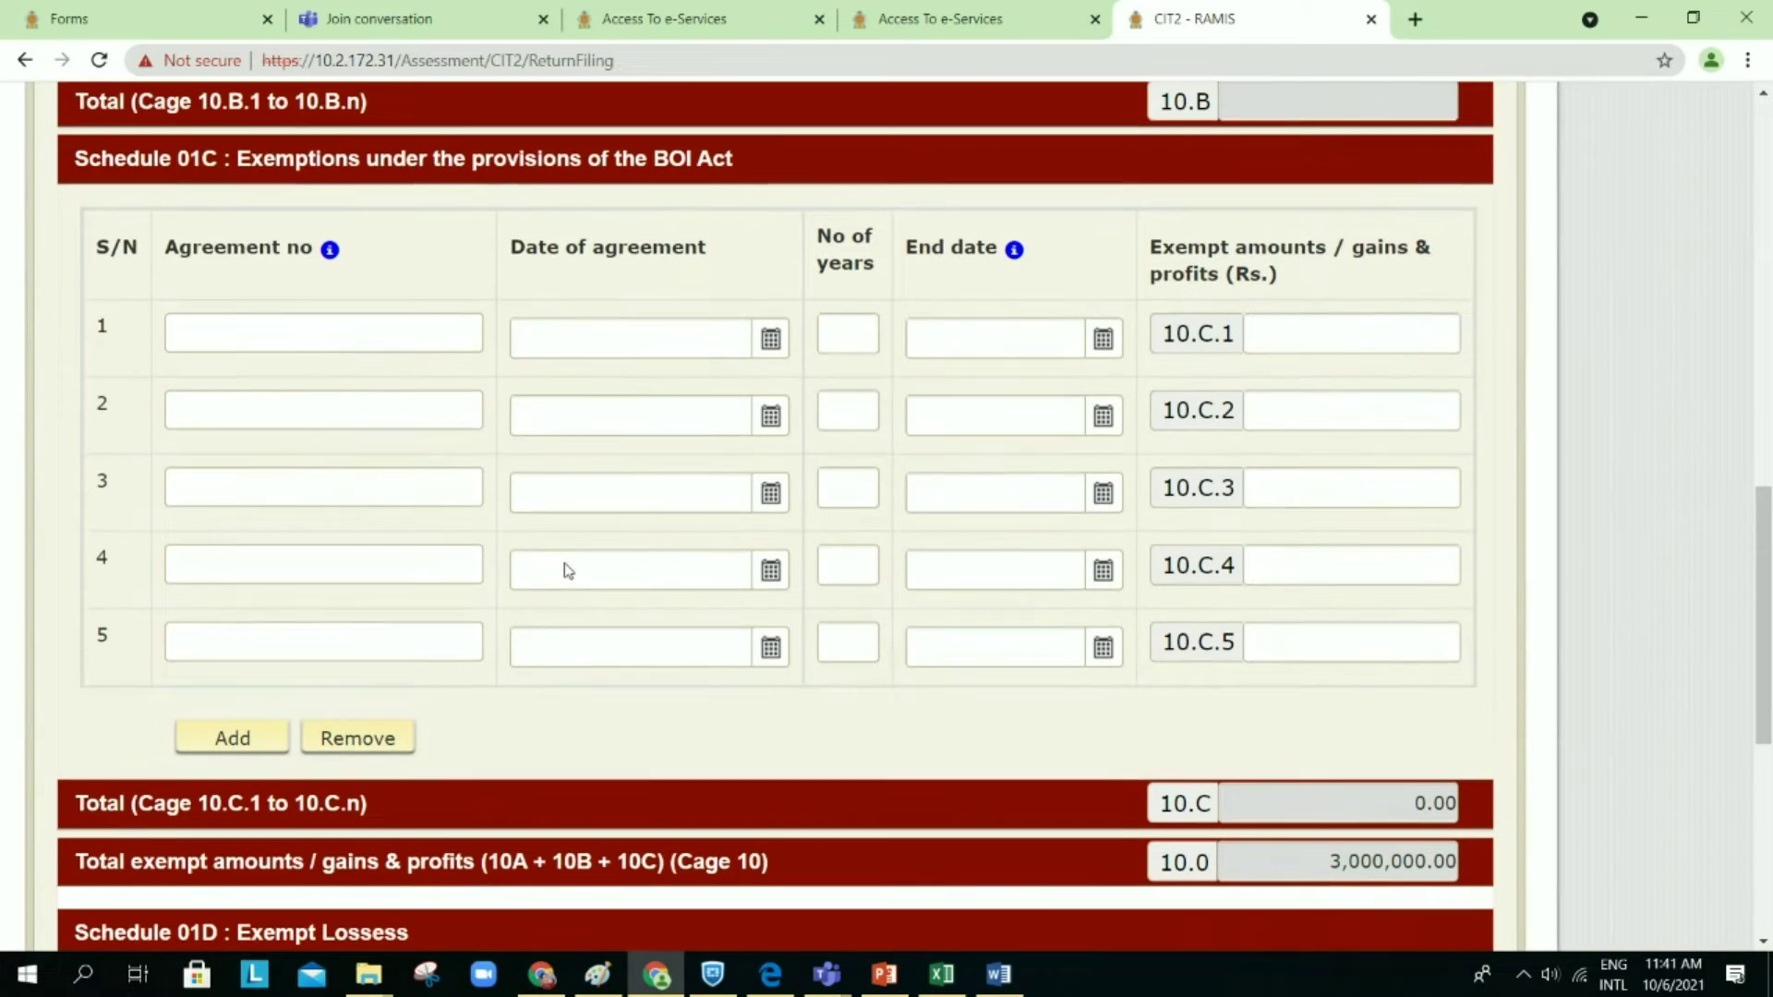
scroll(568, 571, down, 1)
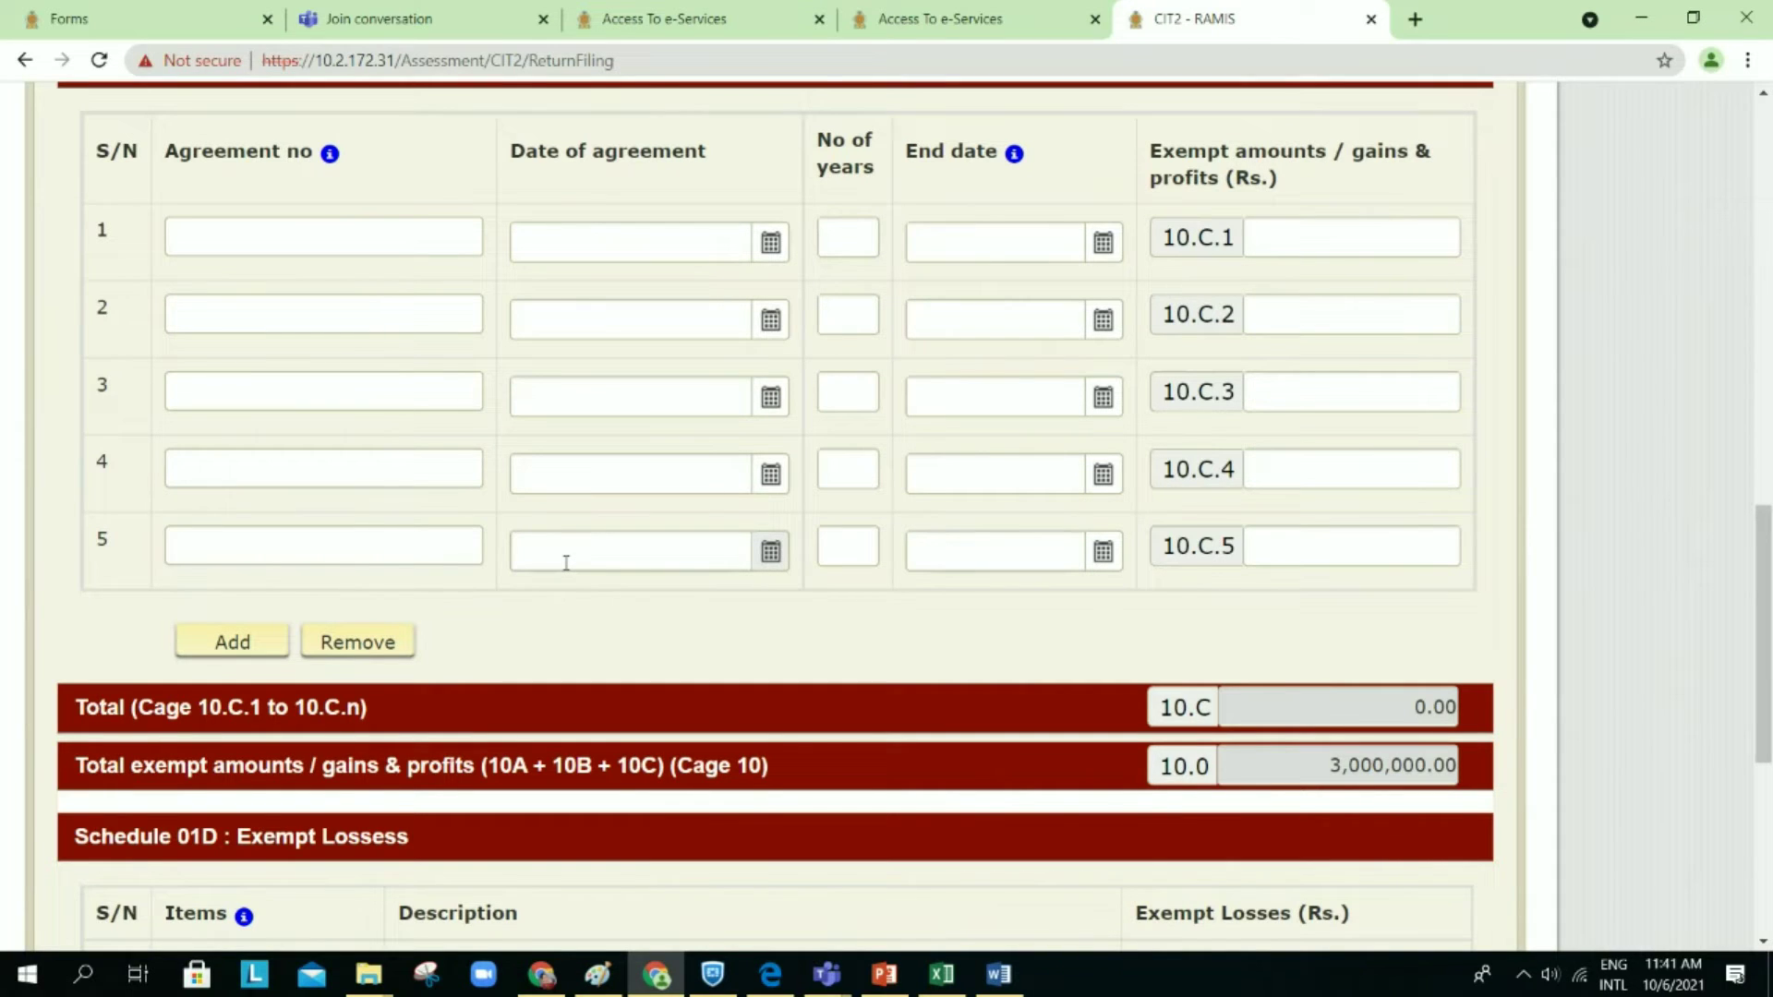
scroll(566, 563, down, 7)
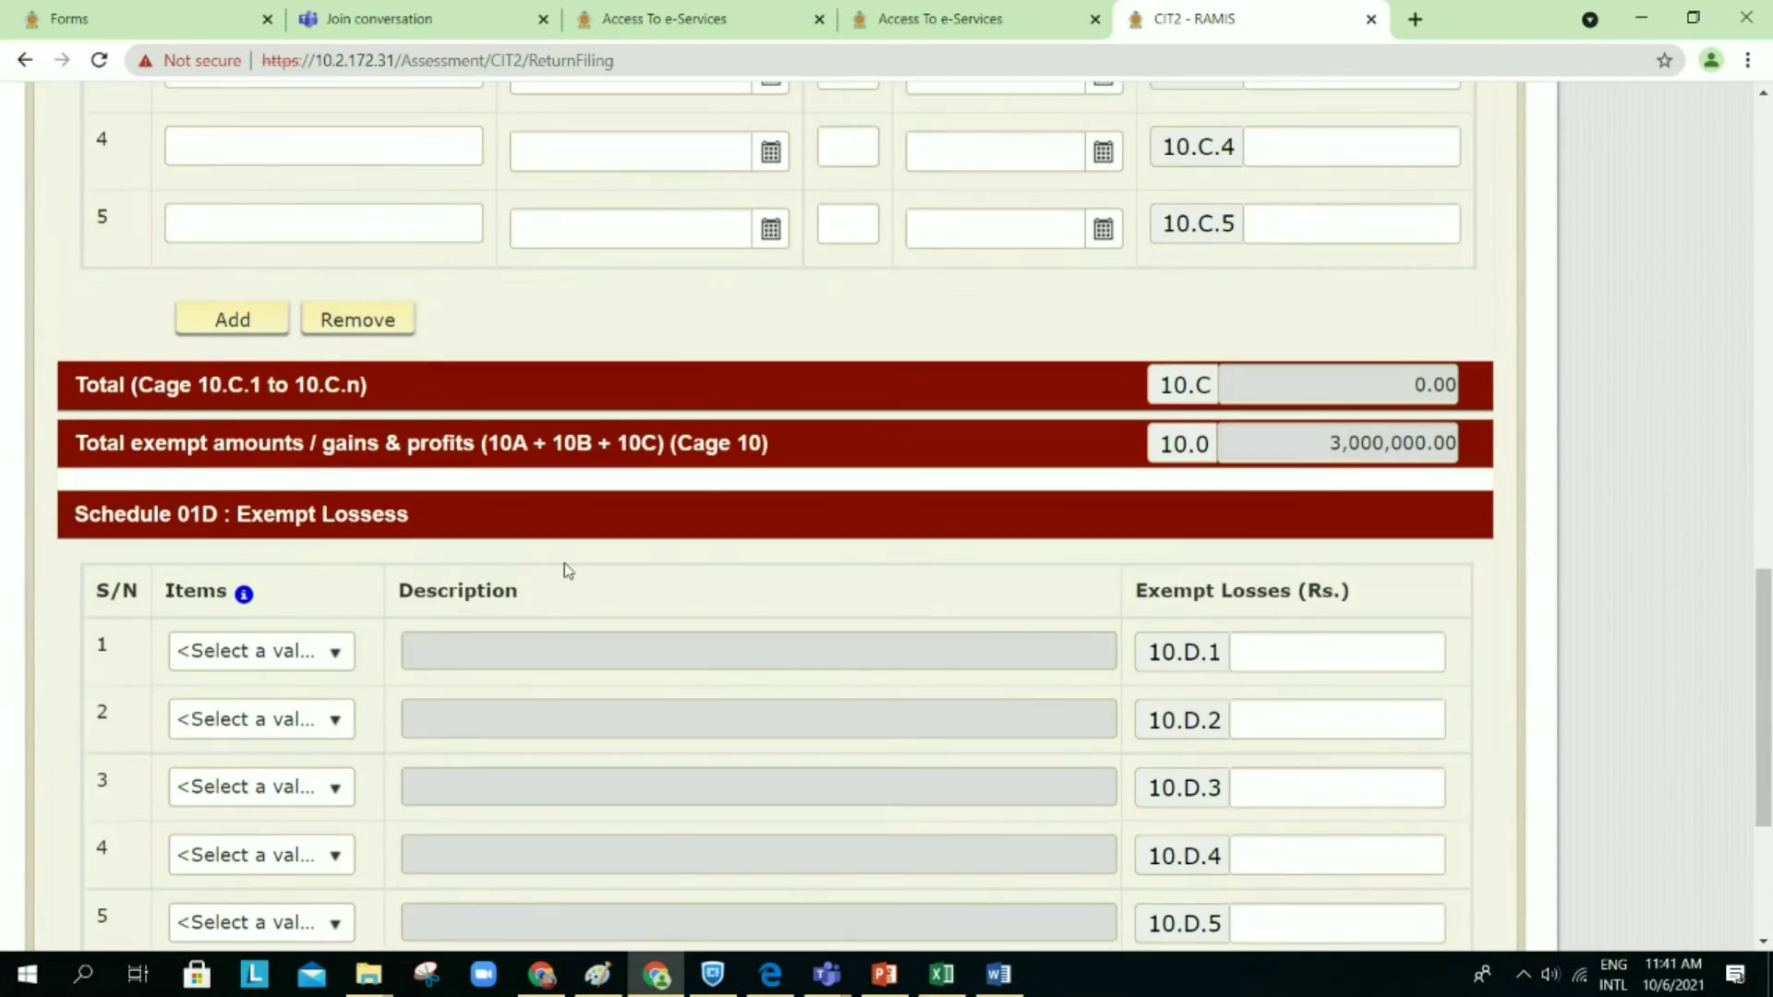
scroll(566, 562, down, 3)
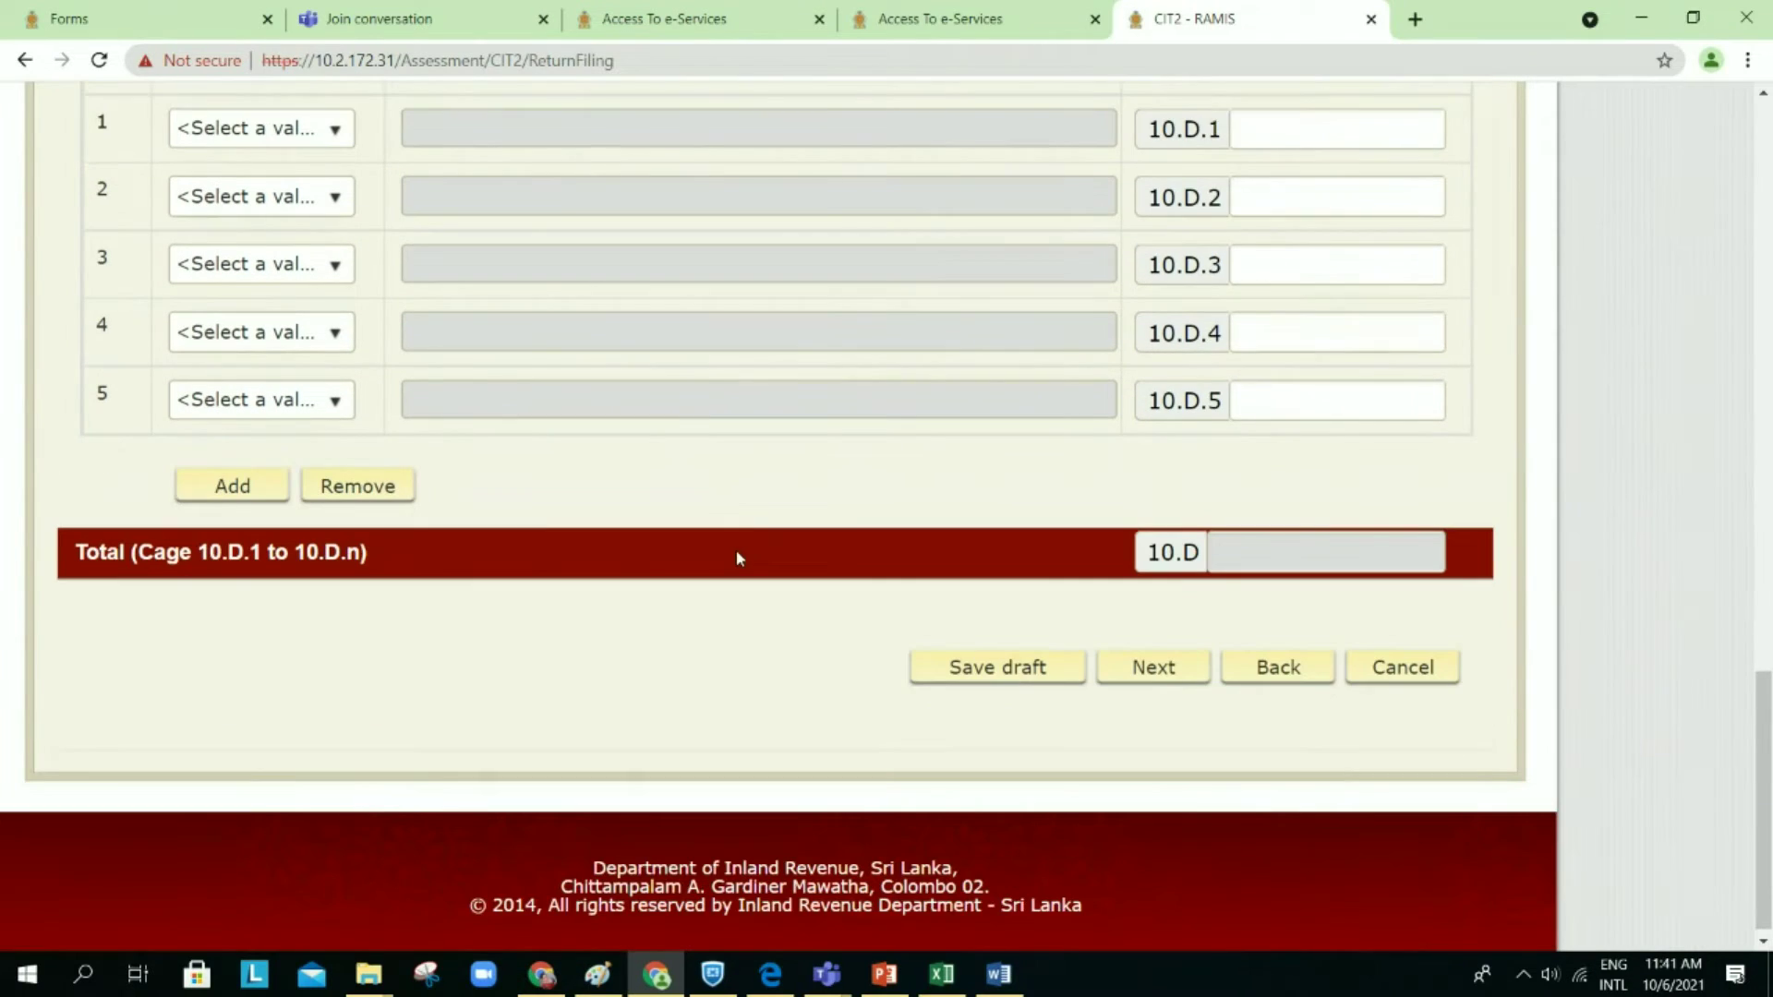
click(1176, 667)
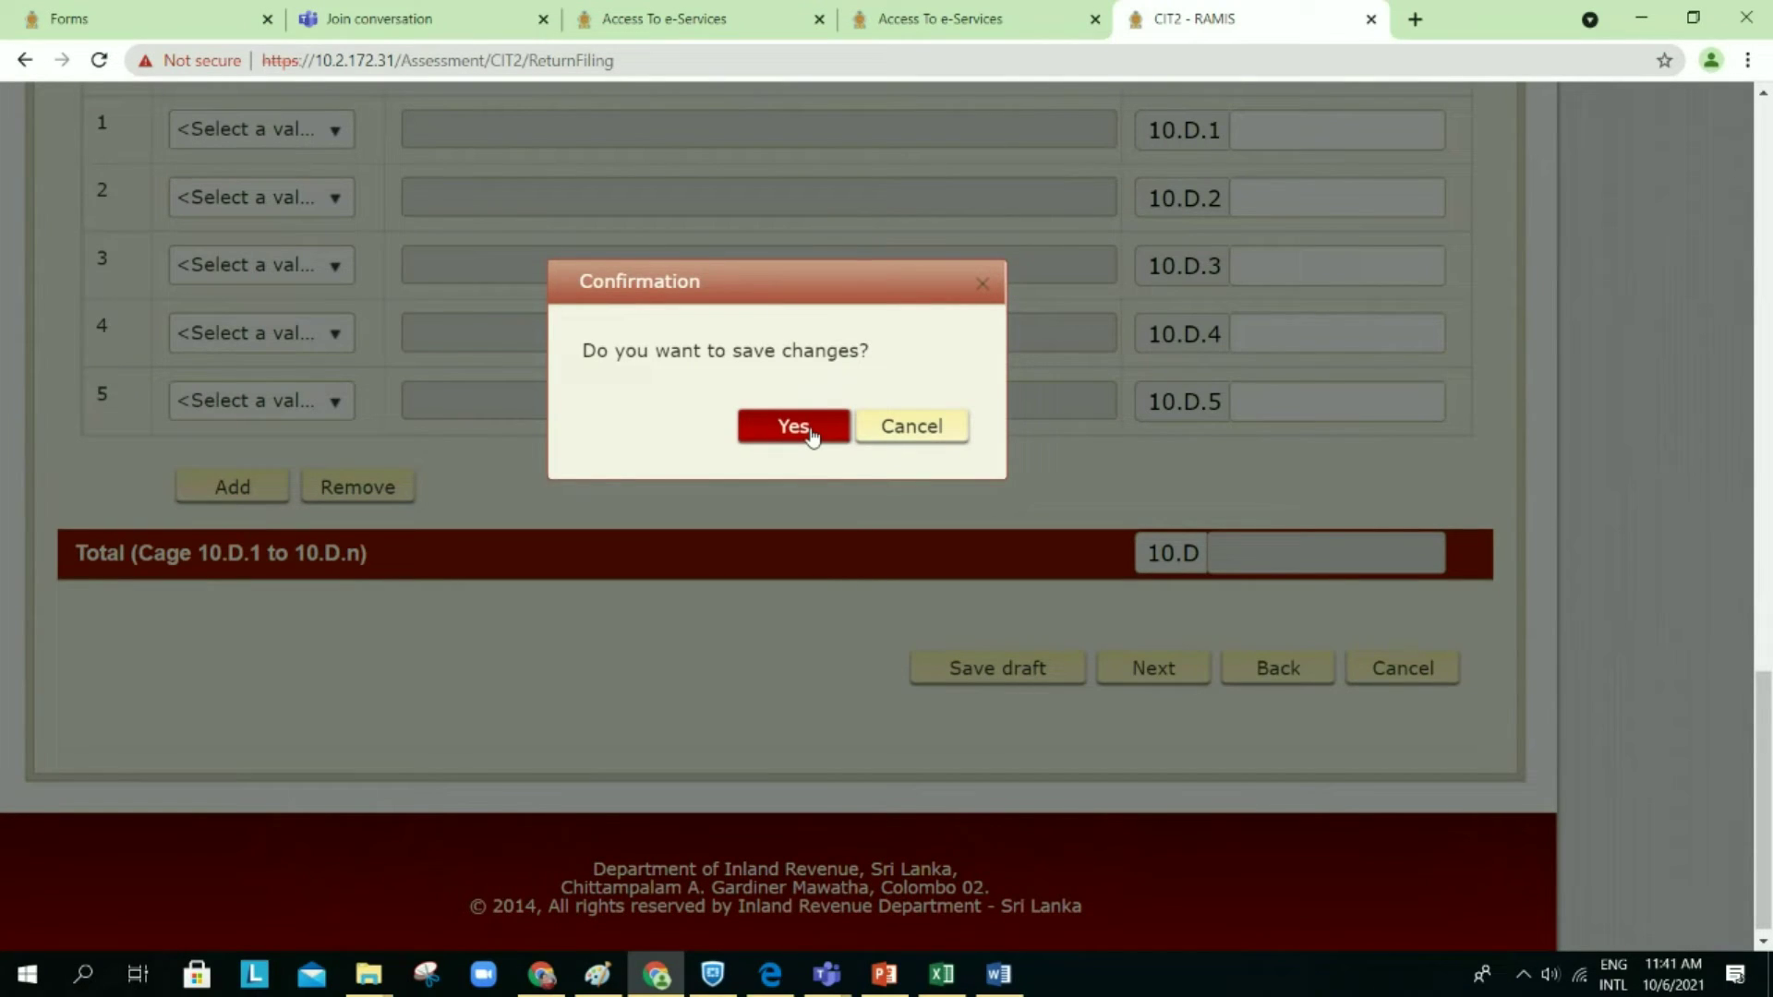
Step: Save the CIT2 return as a draft
click(793, 427)
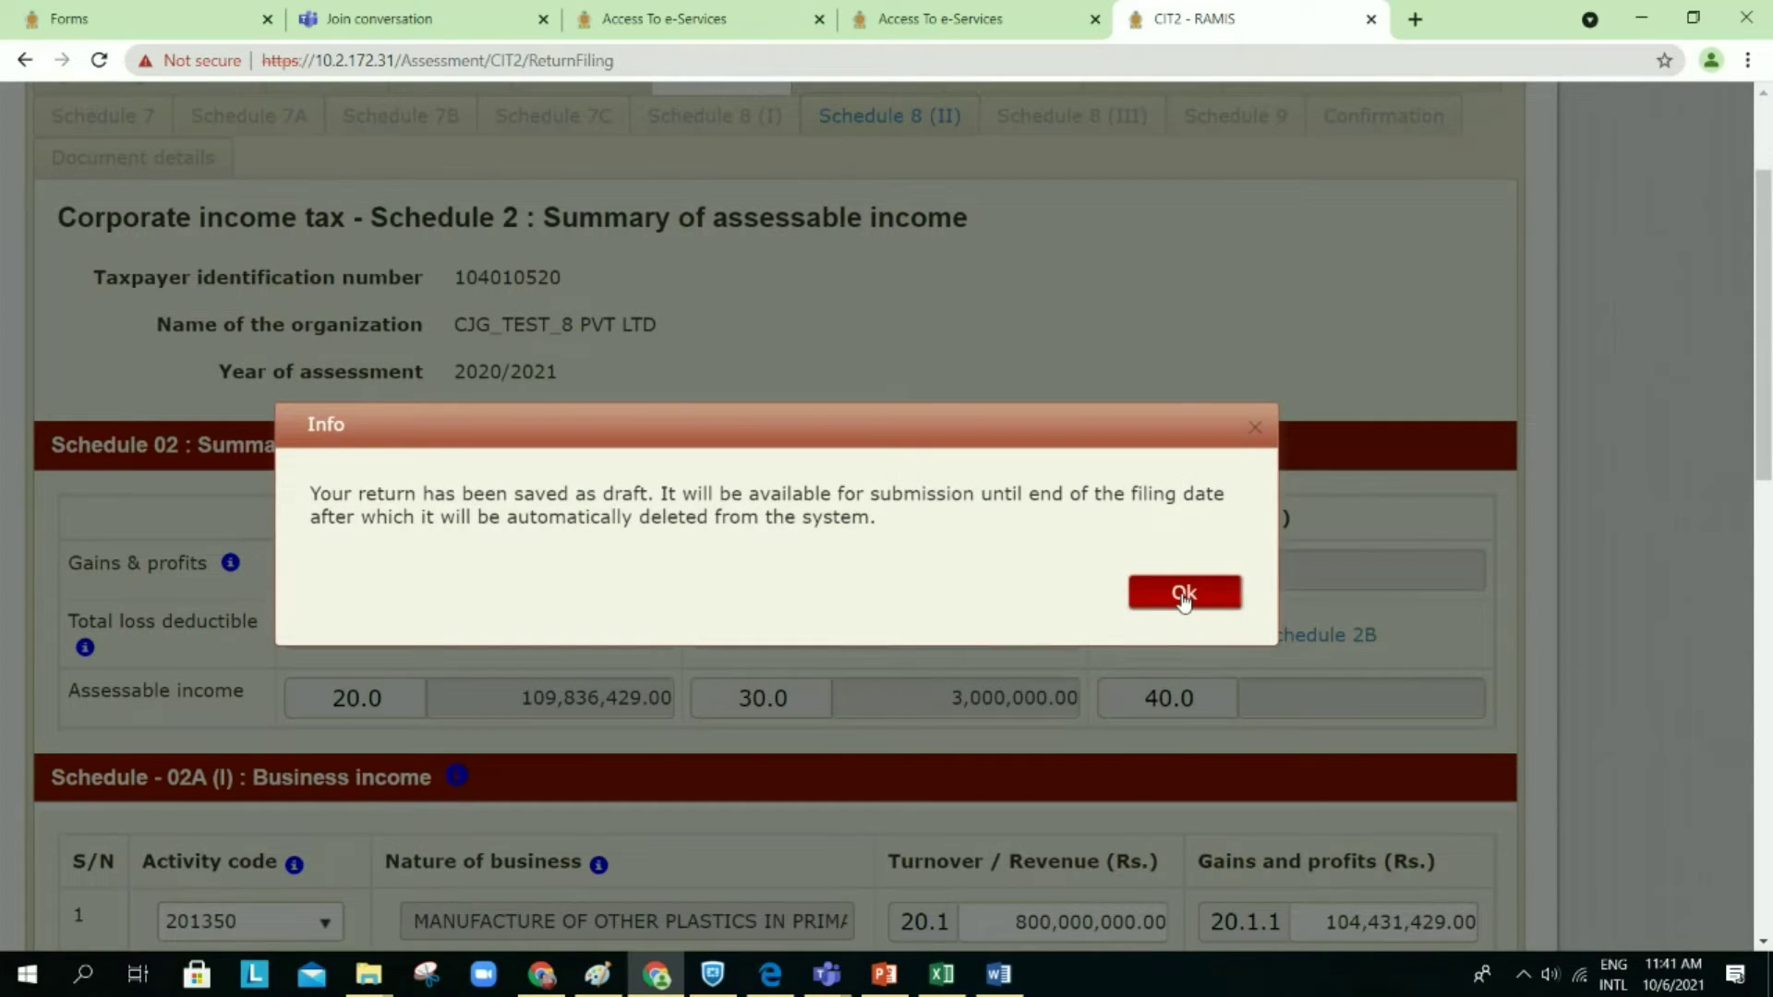
click(1183, 596)
scroll(1219, 647, down, 10)
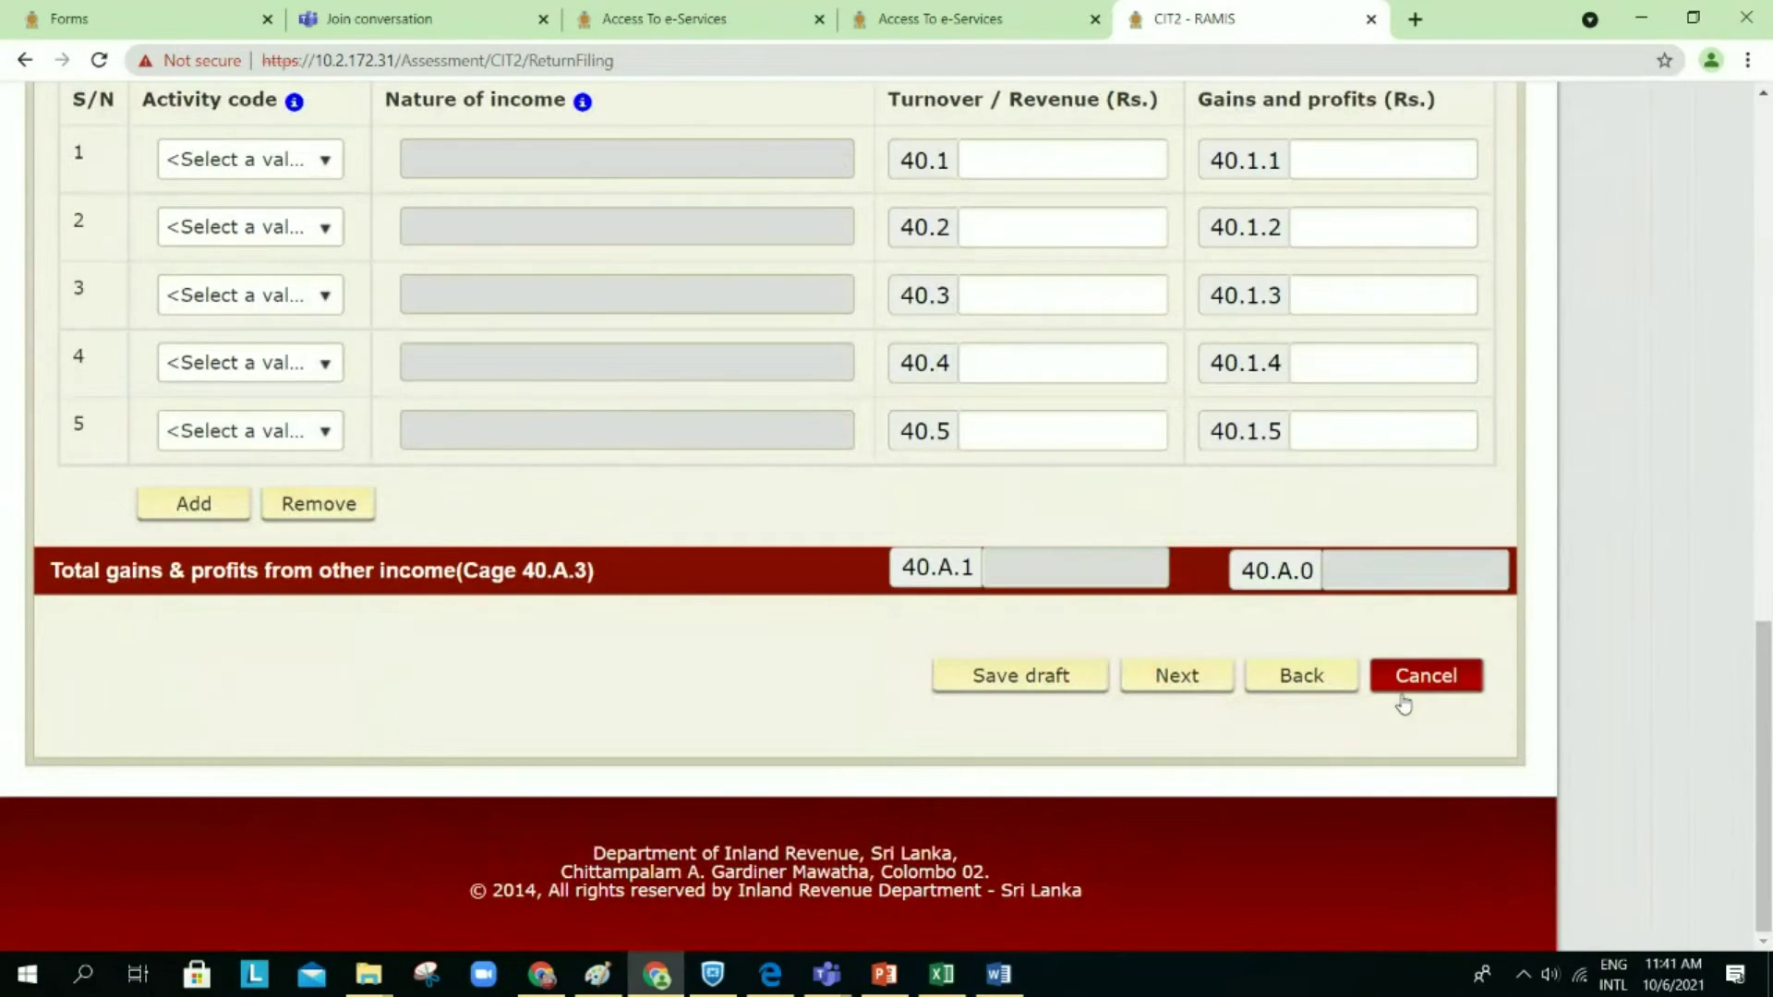
Step: Leave Schedule 2 for the Section 01 summary and open the business income details
click(1400, 694)
scroll(981, 606, up, 8)
scroll(987, 605, up, 2)
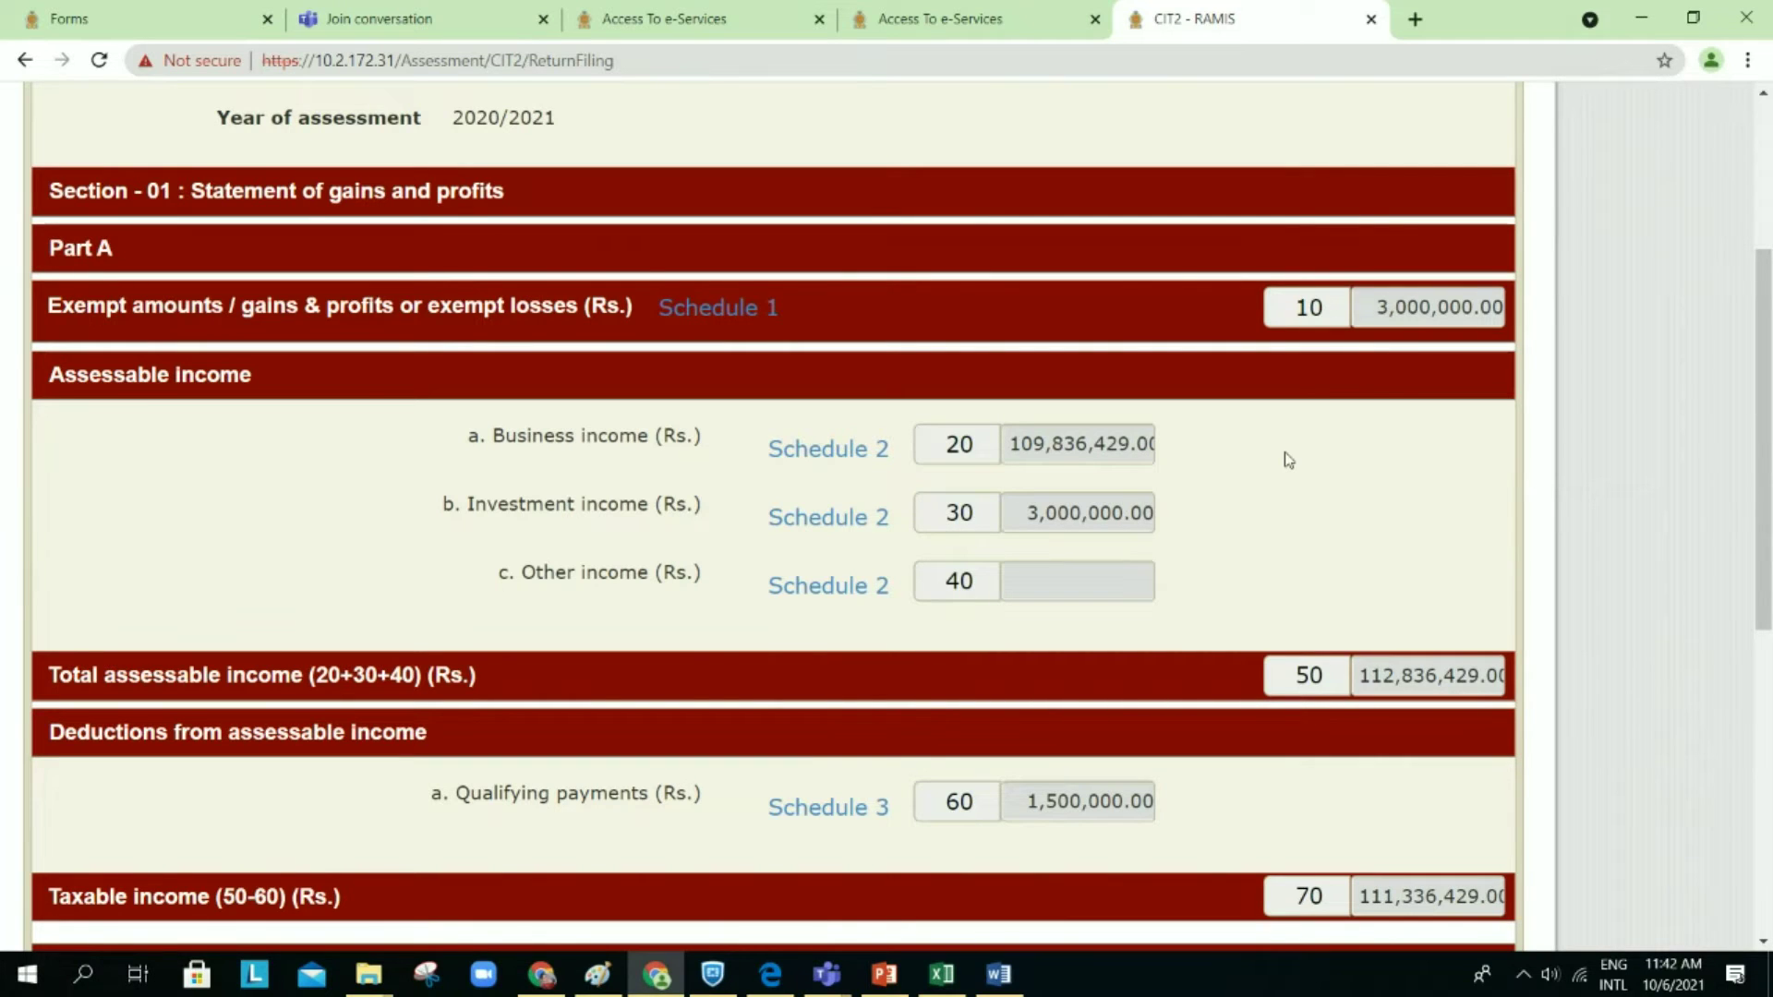
click(862, 462)
Step: Review the Other income schedule, then go back to the main CIT2 form showing 20,372,557.22 tax payable
scroll(871, 612, down, 4)
scroll(871, 612, down, 1)
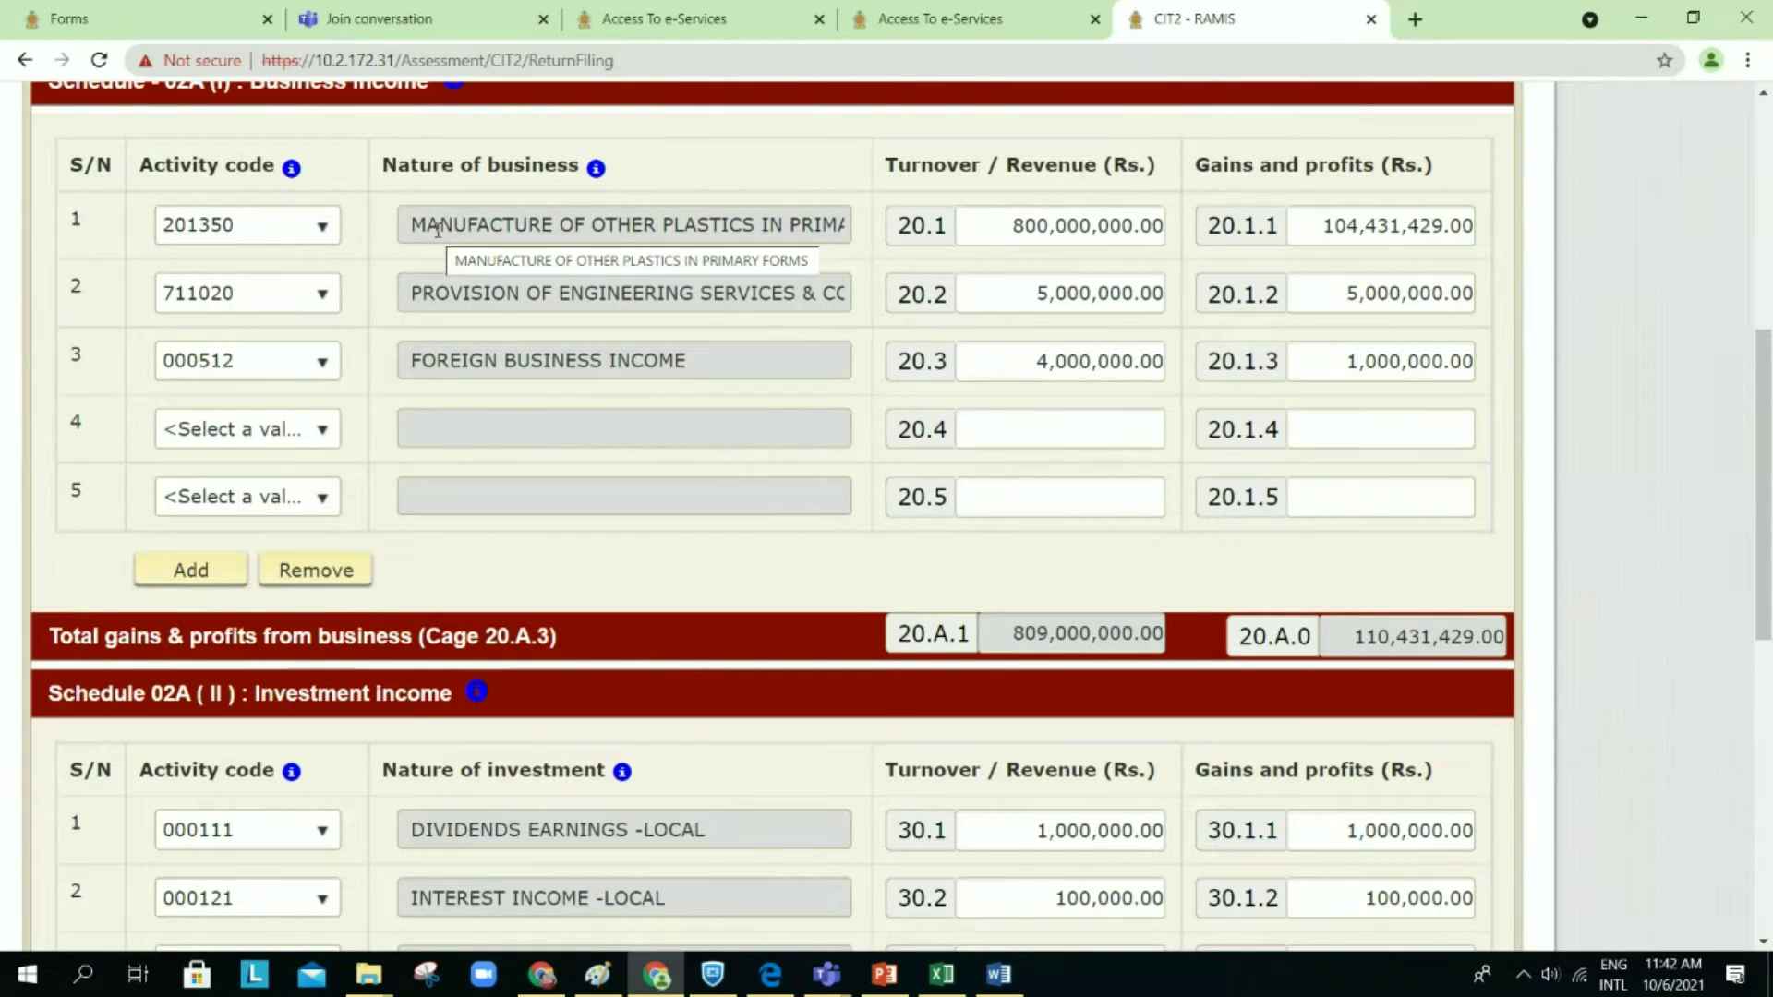
scroll(437, 229, up, 5)
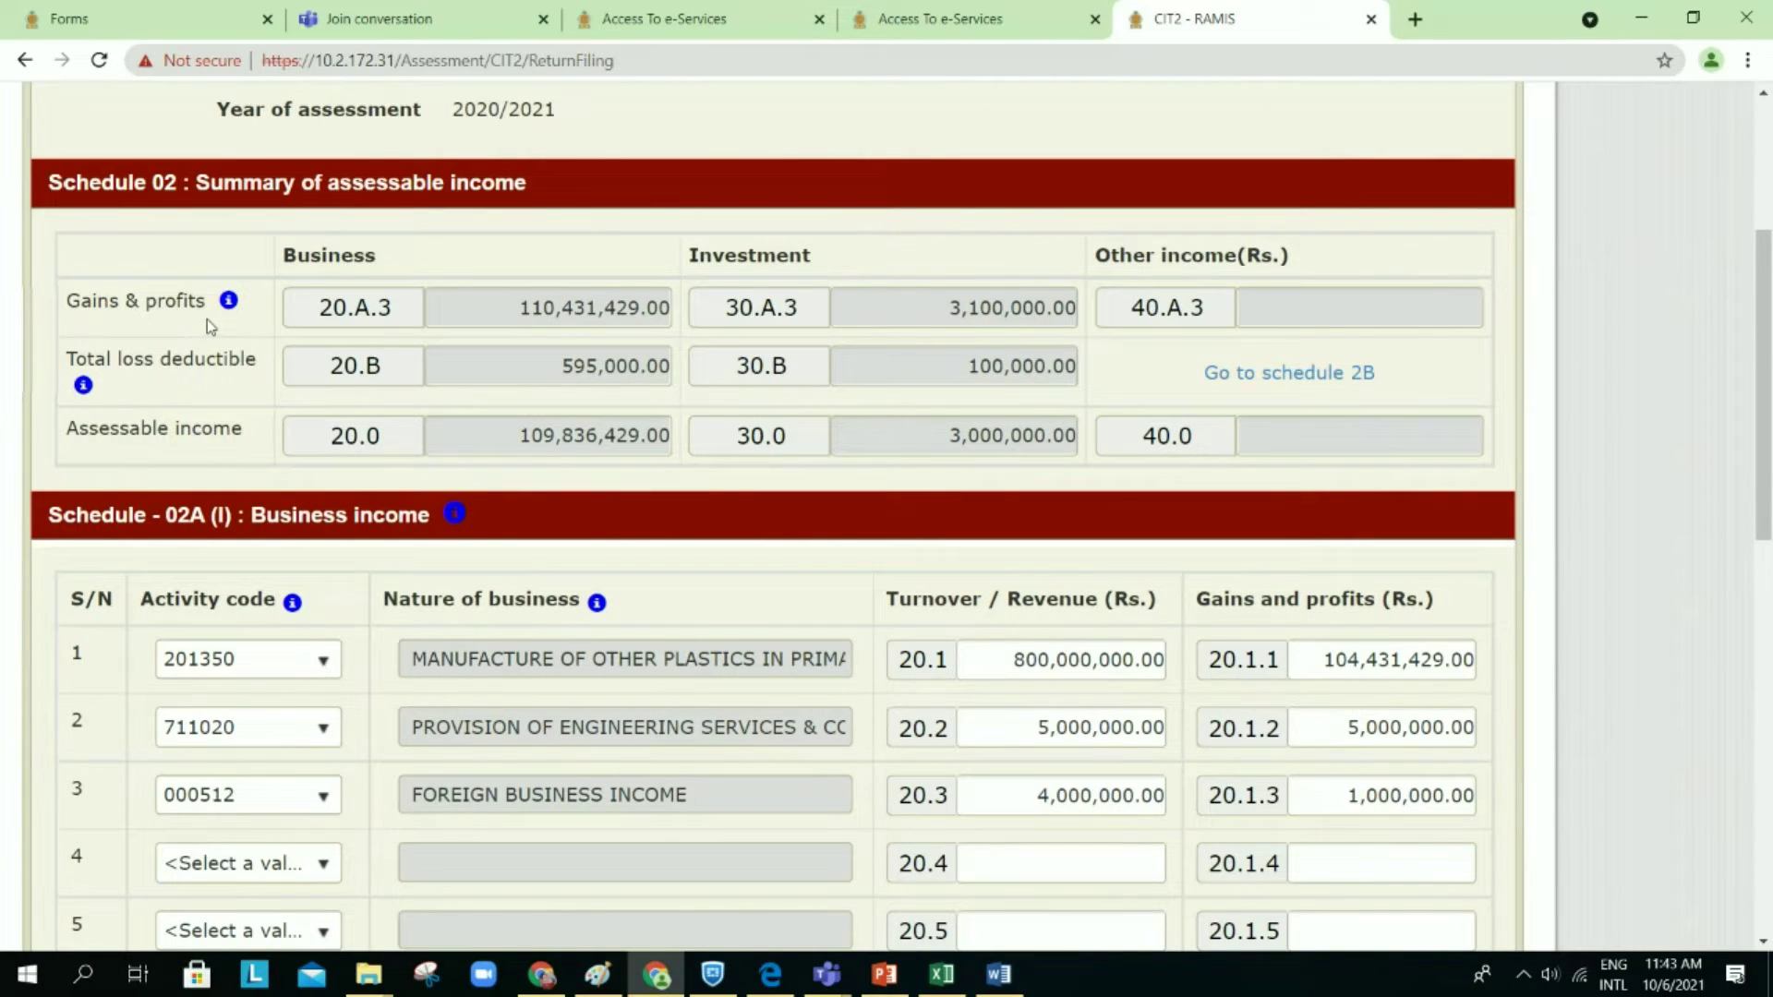
mouse_move(231, 303)
scroll(755, 598, down, 3)
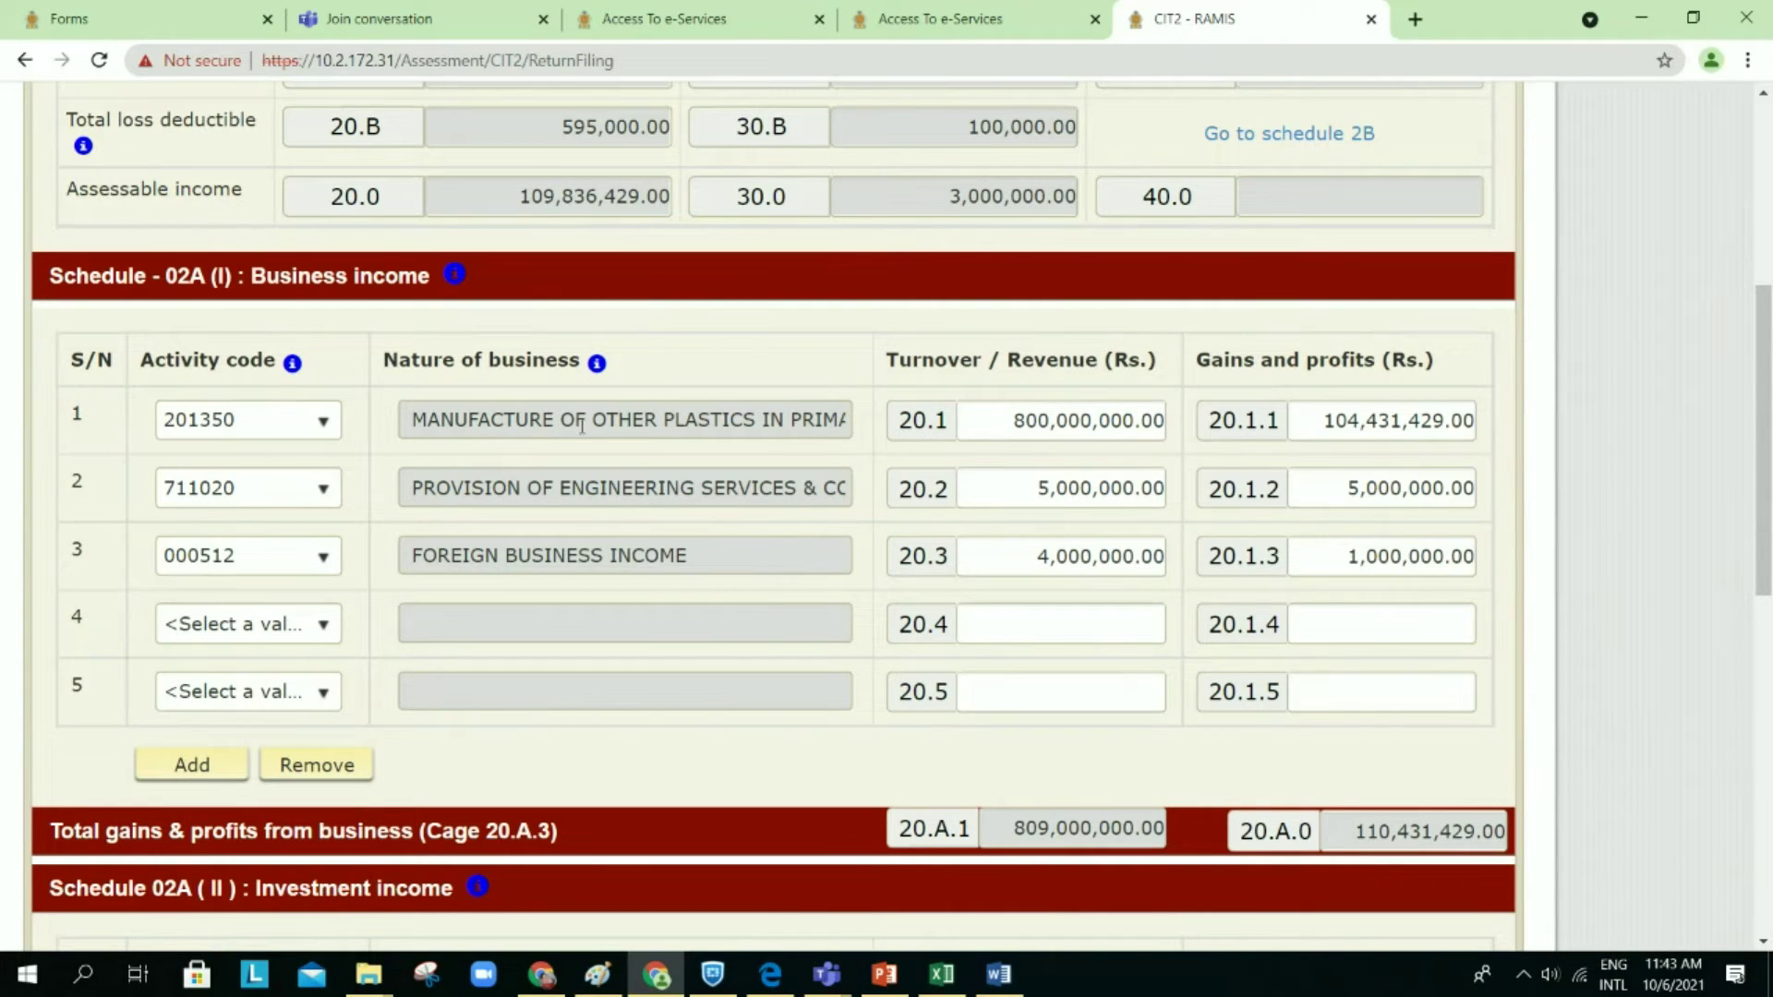
scroll(736, 529, down, 2)
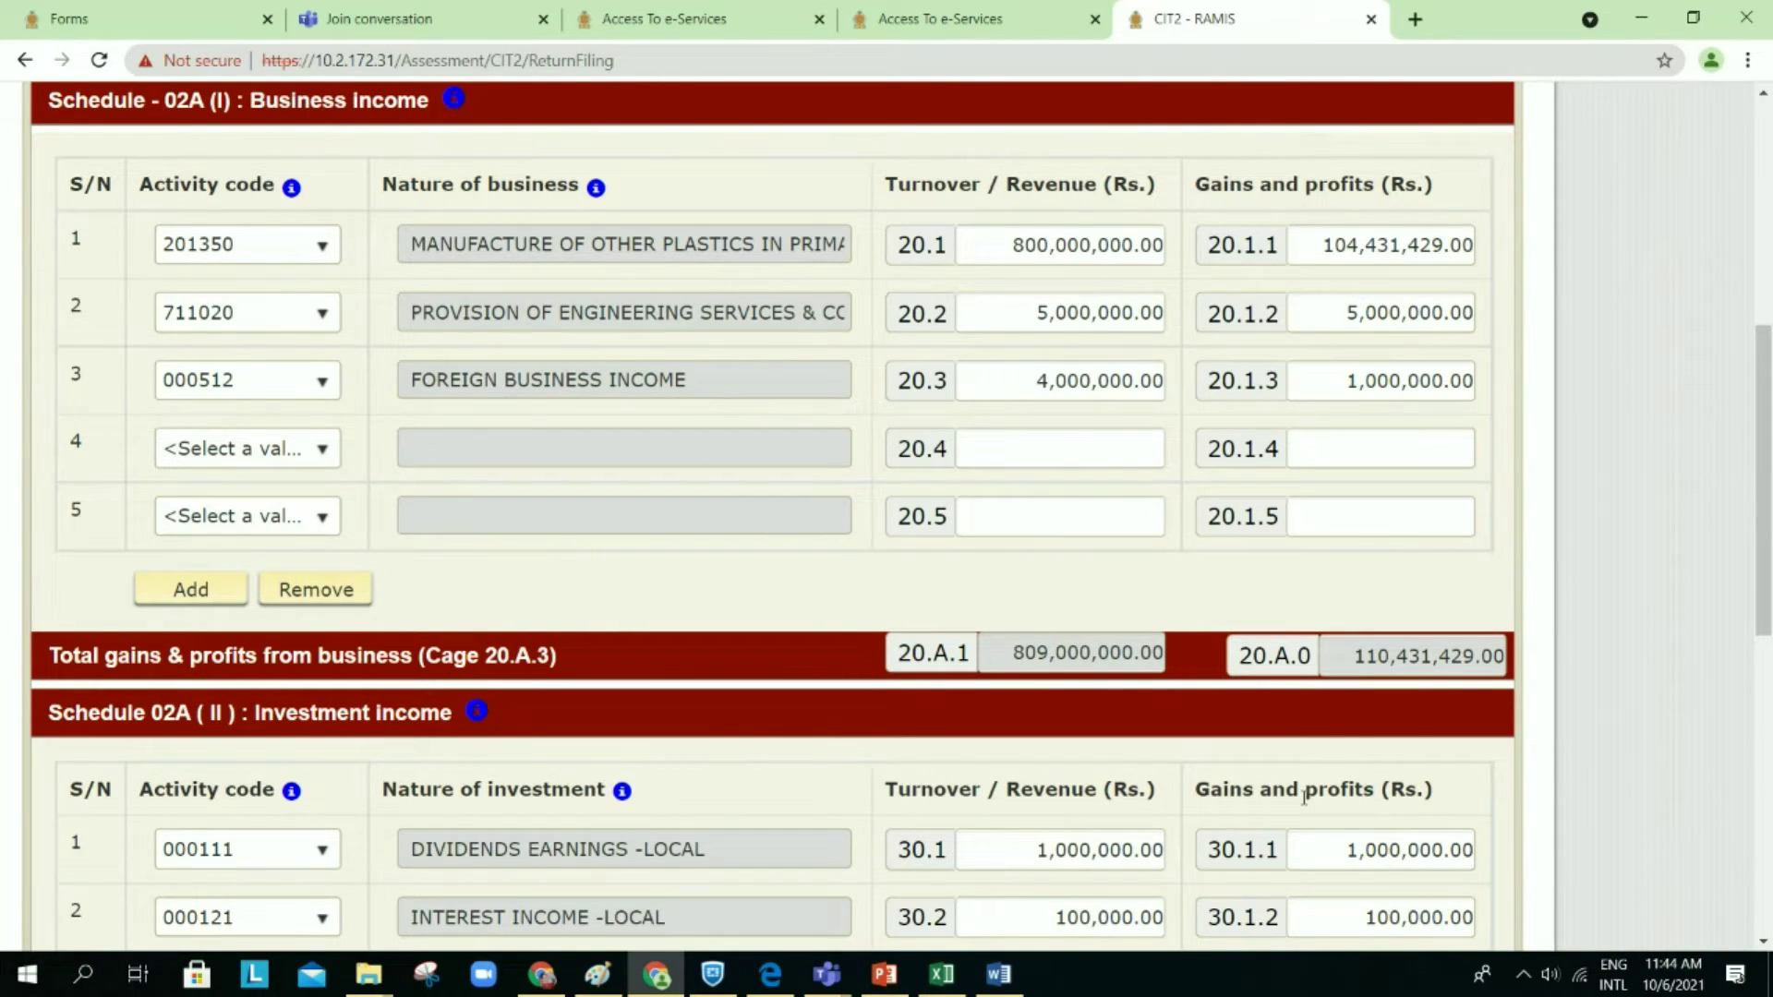
scroll(1304, 797, down, 15)
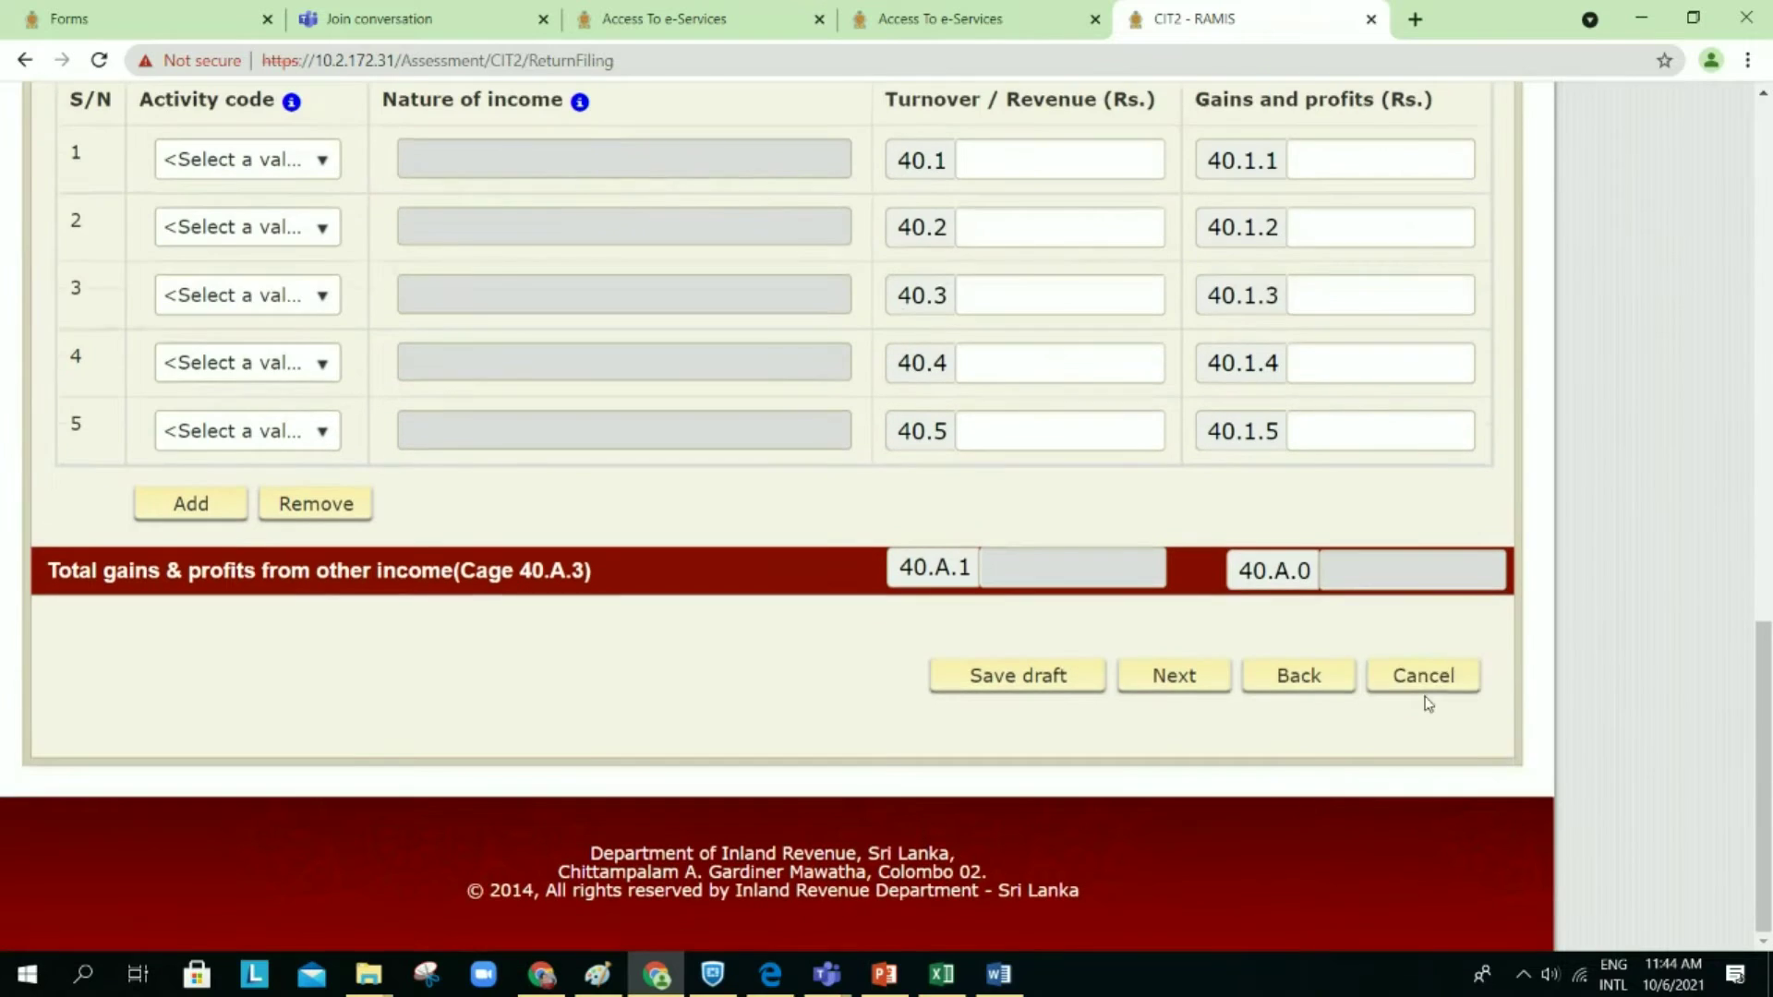
click(1271, 666)
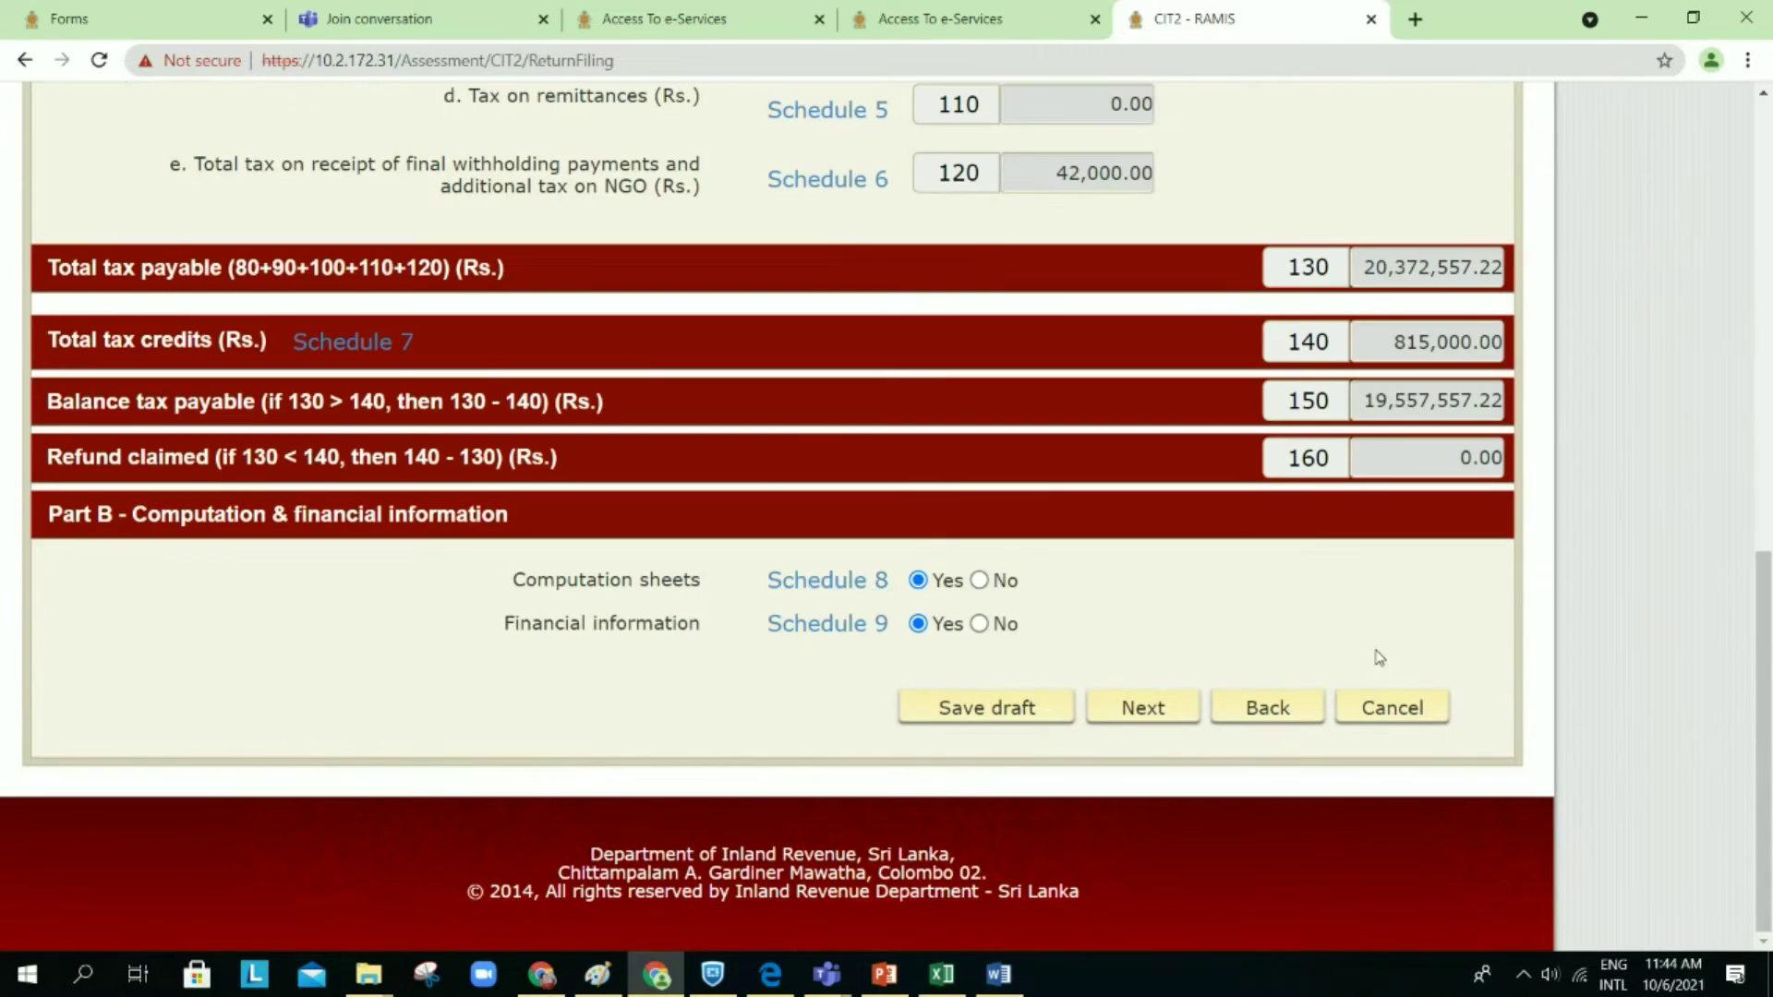
click(834, 580)
scroll(1195, 696, down, 5)
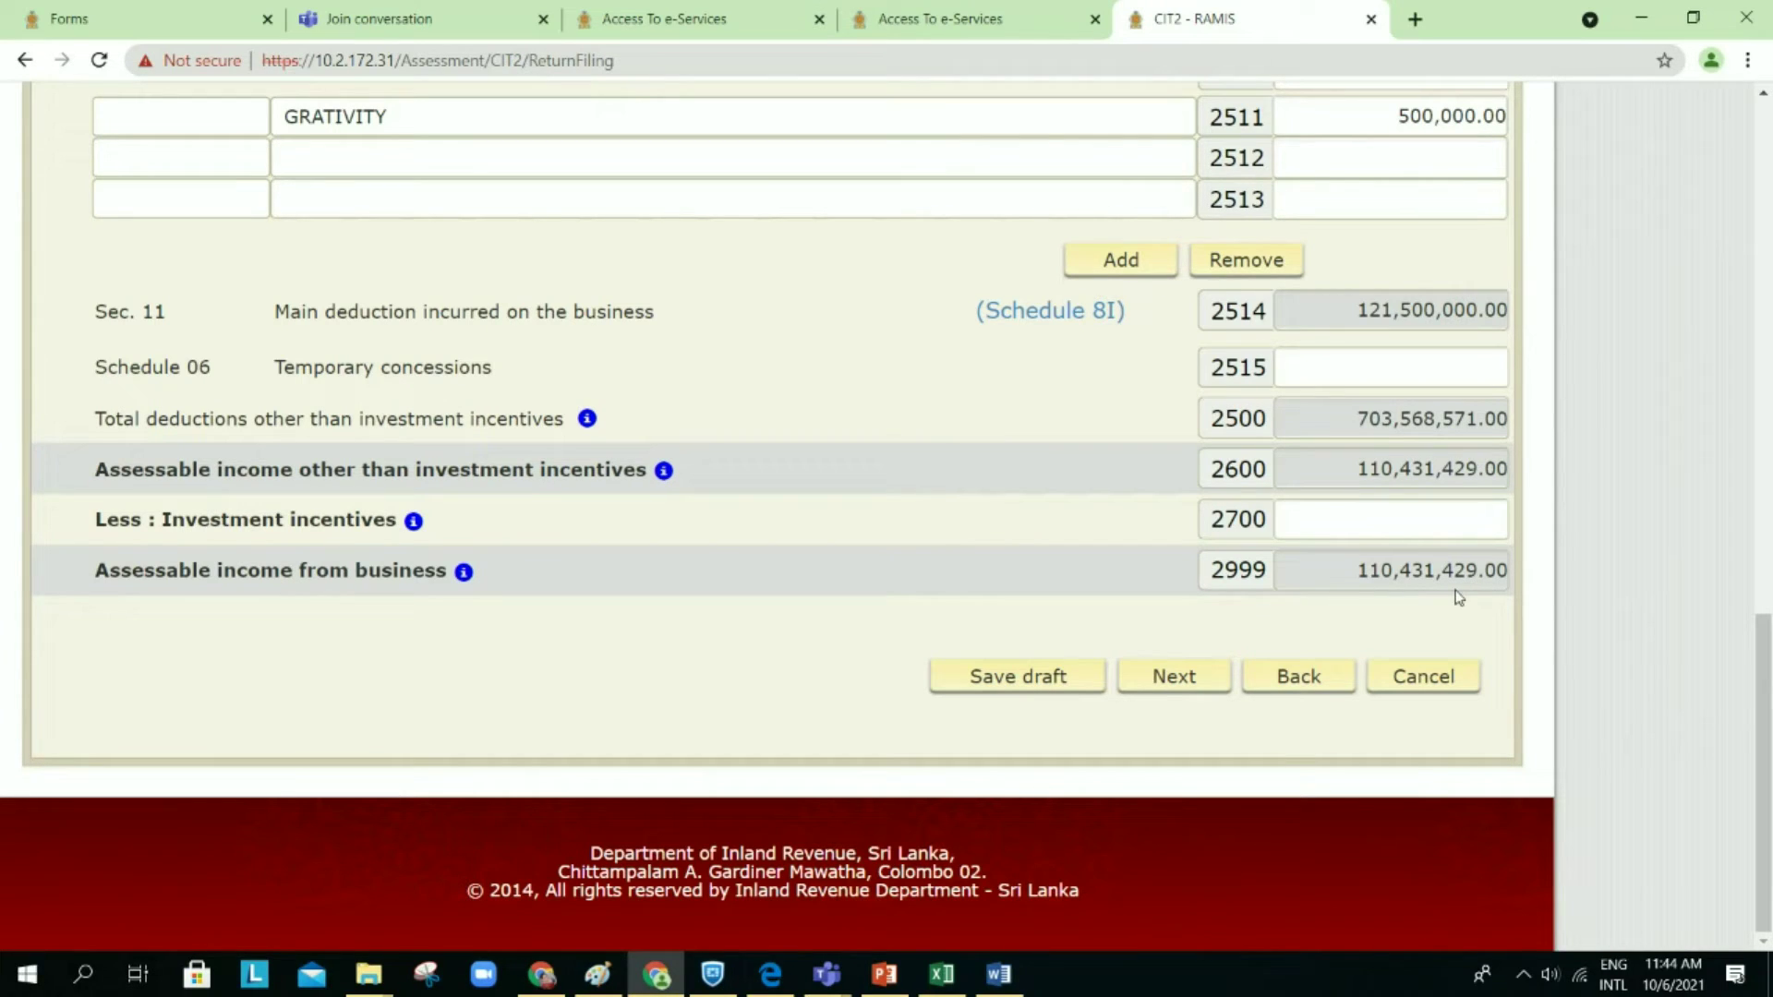
scroll(1458, 597, up, 2)
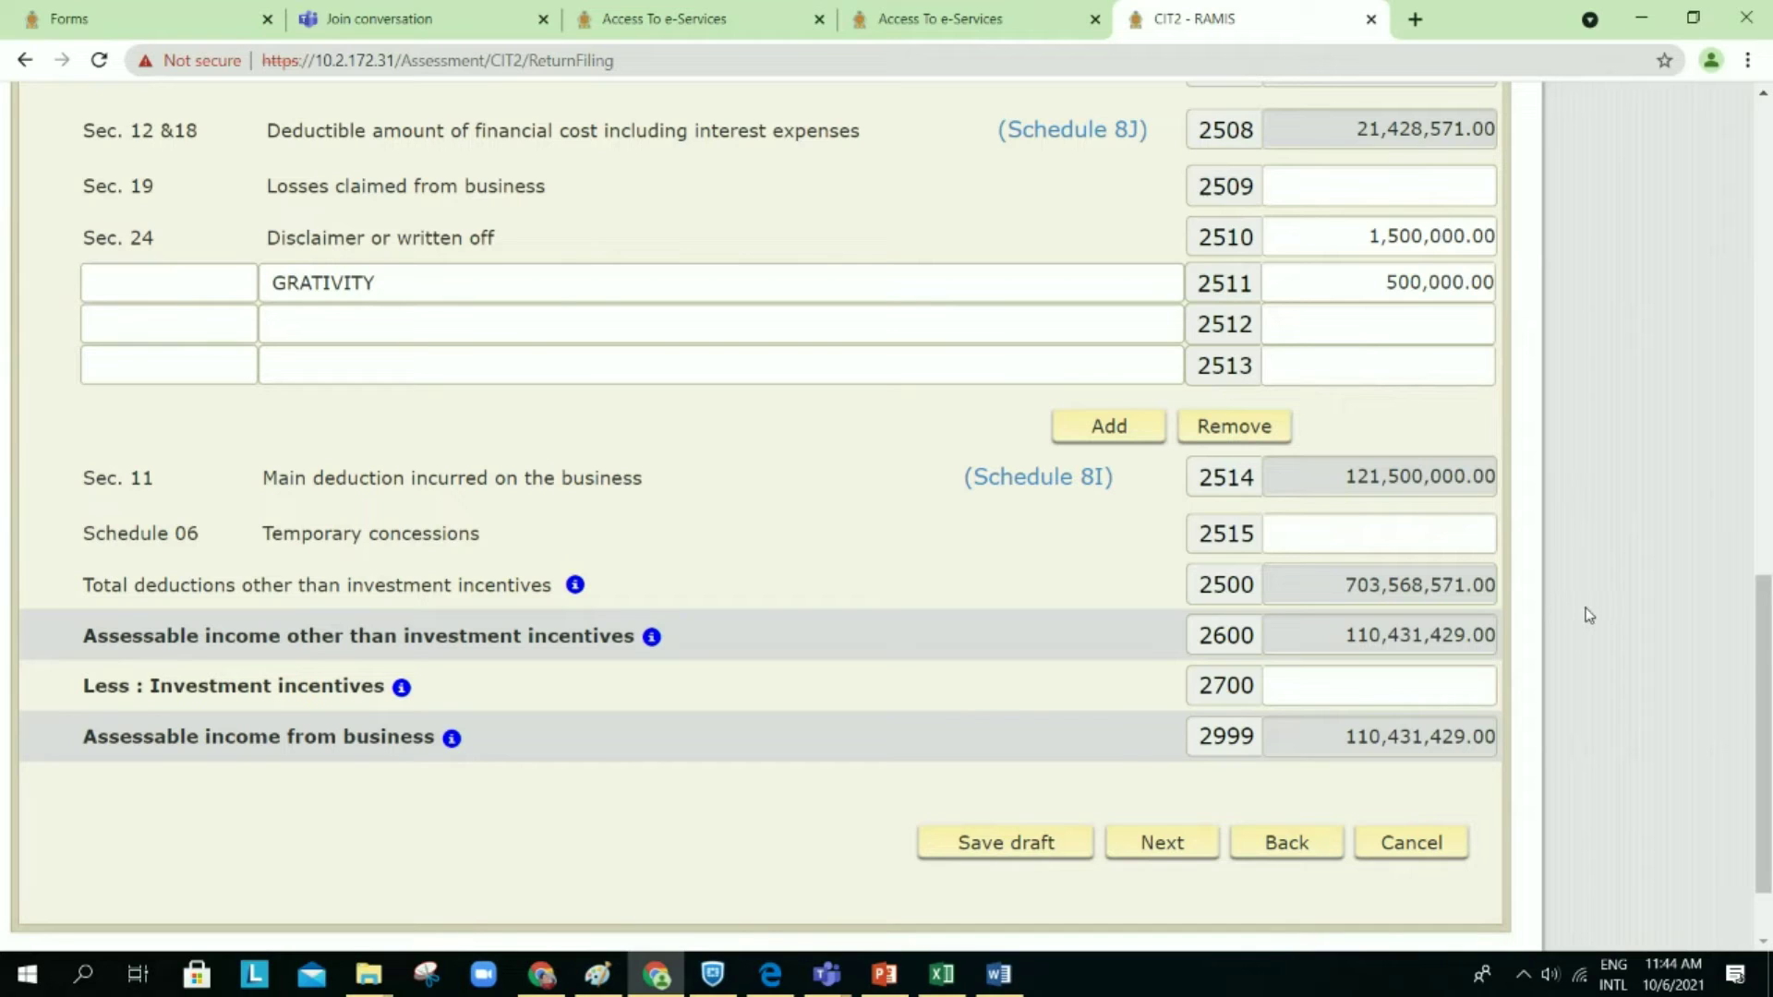
click(1384, 843)
Step: Open Schedule 2 and review the Schedule 02A tables and the 109,836,429.00 business assessable income
scroll(794, 175, up, 5)
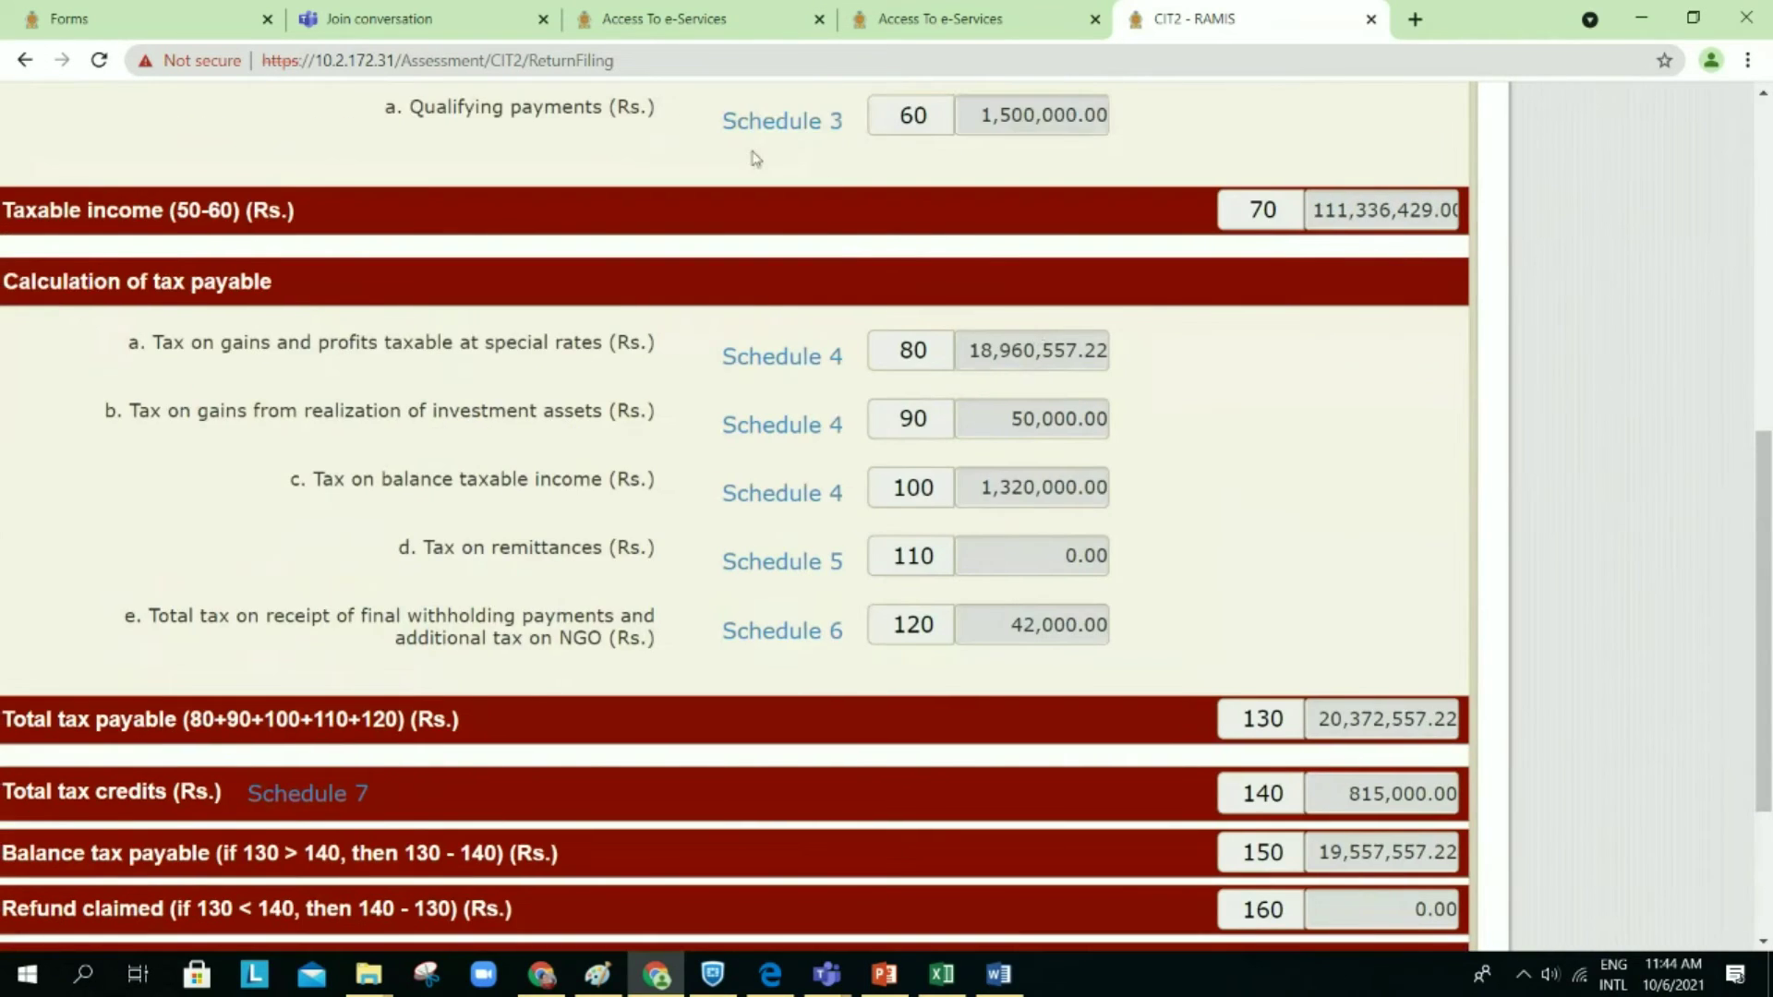
scroll(833, 186, up, 2)
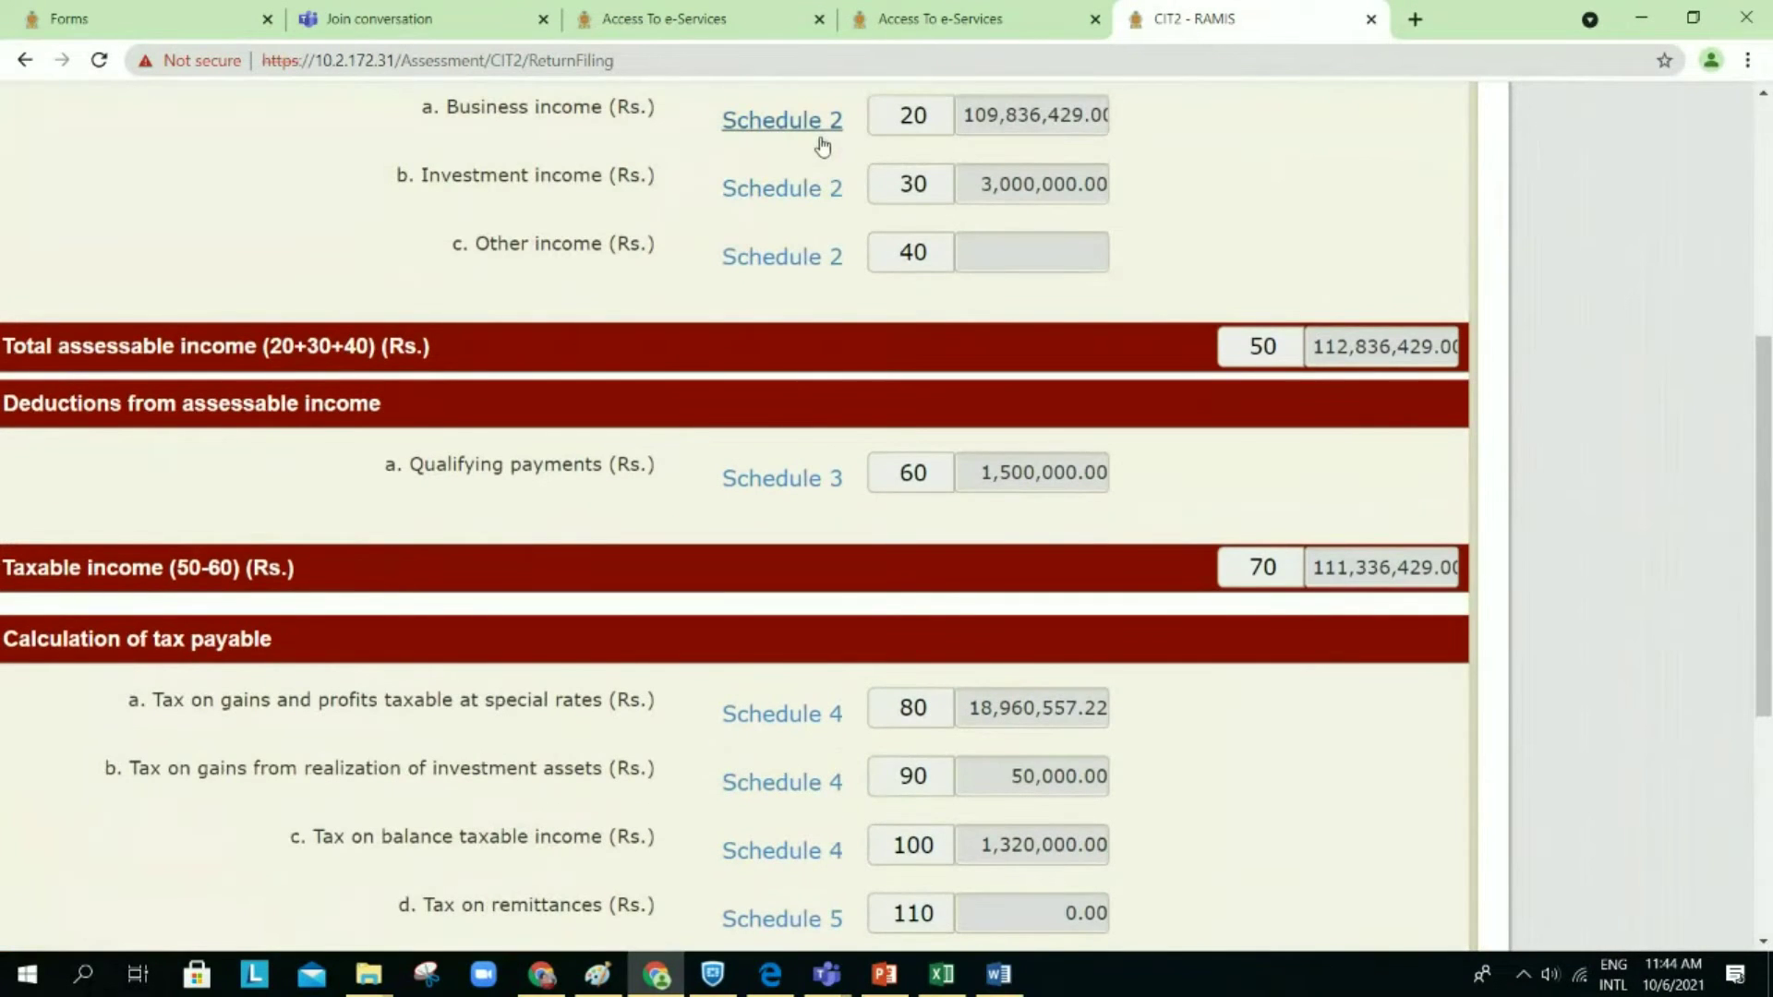
click(734, 130)
scroll(937, 421, down, 6)
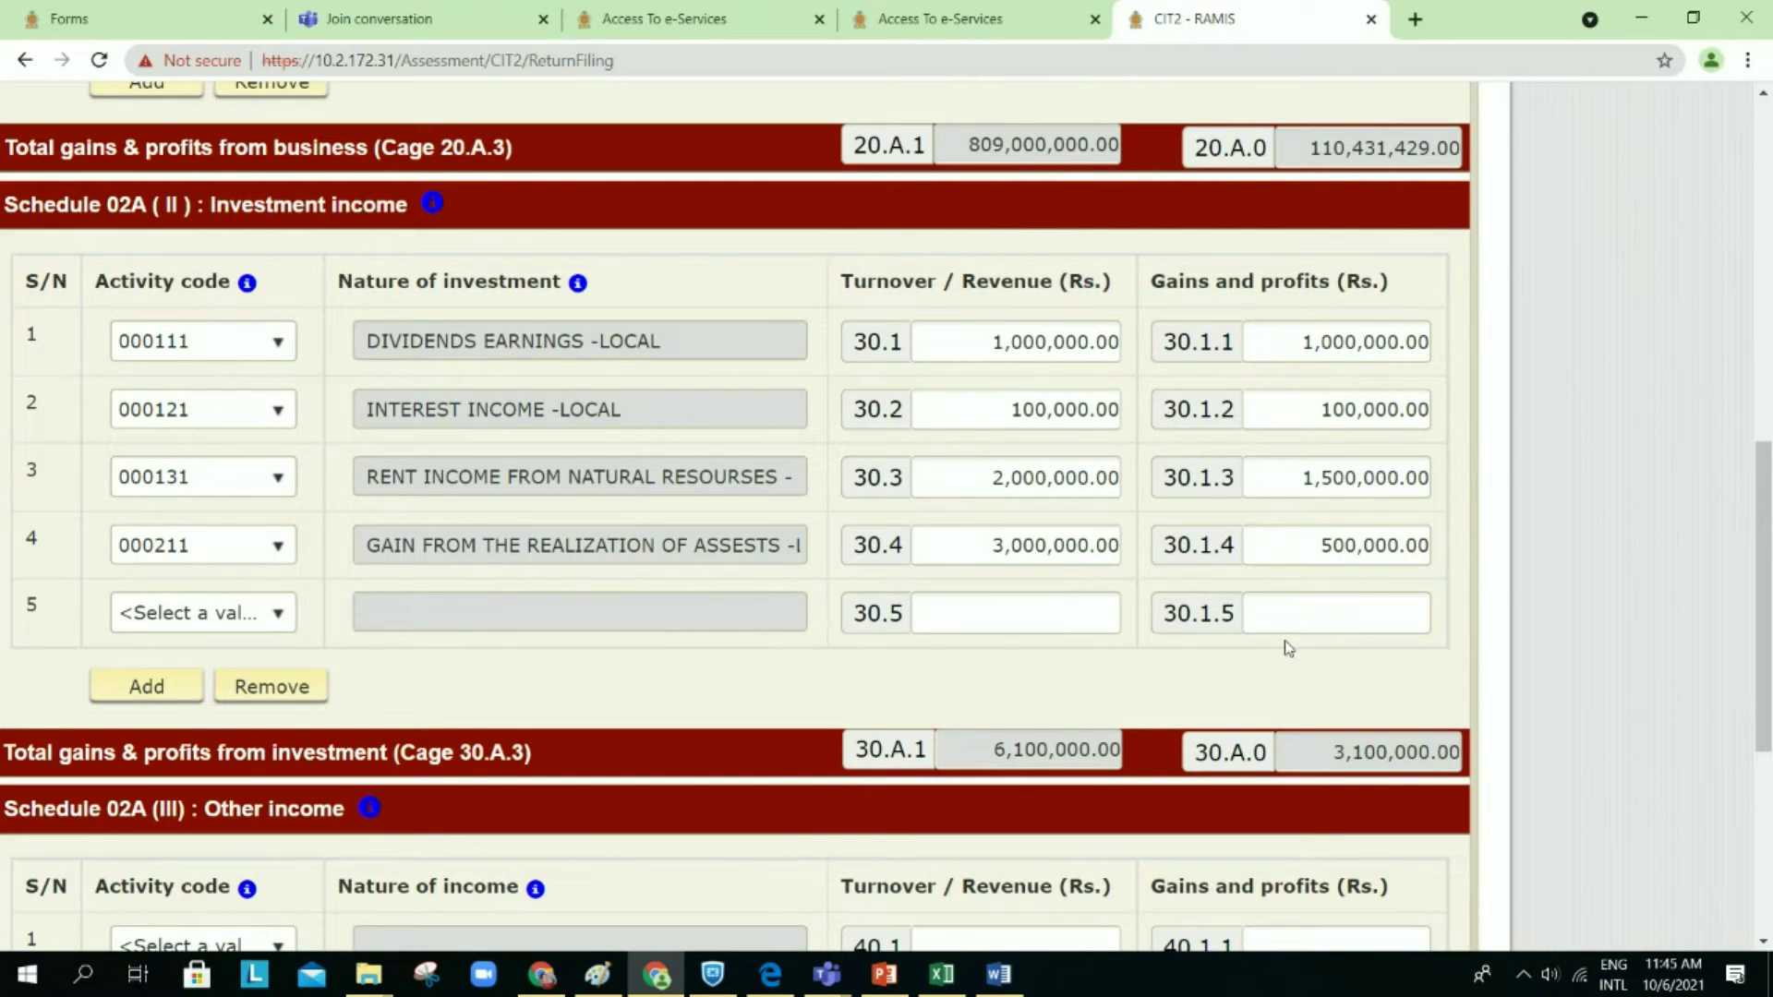
scroll(1288, 647, down, 7)
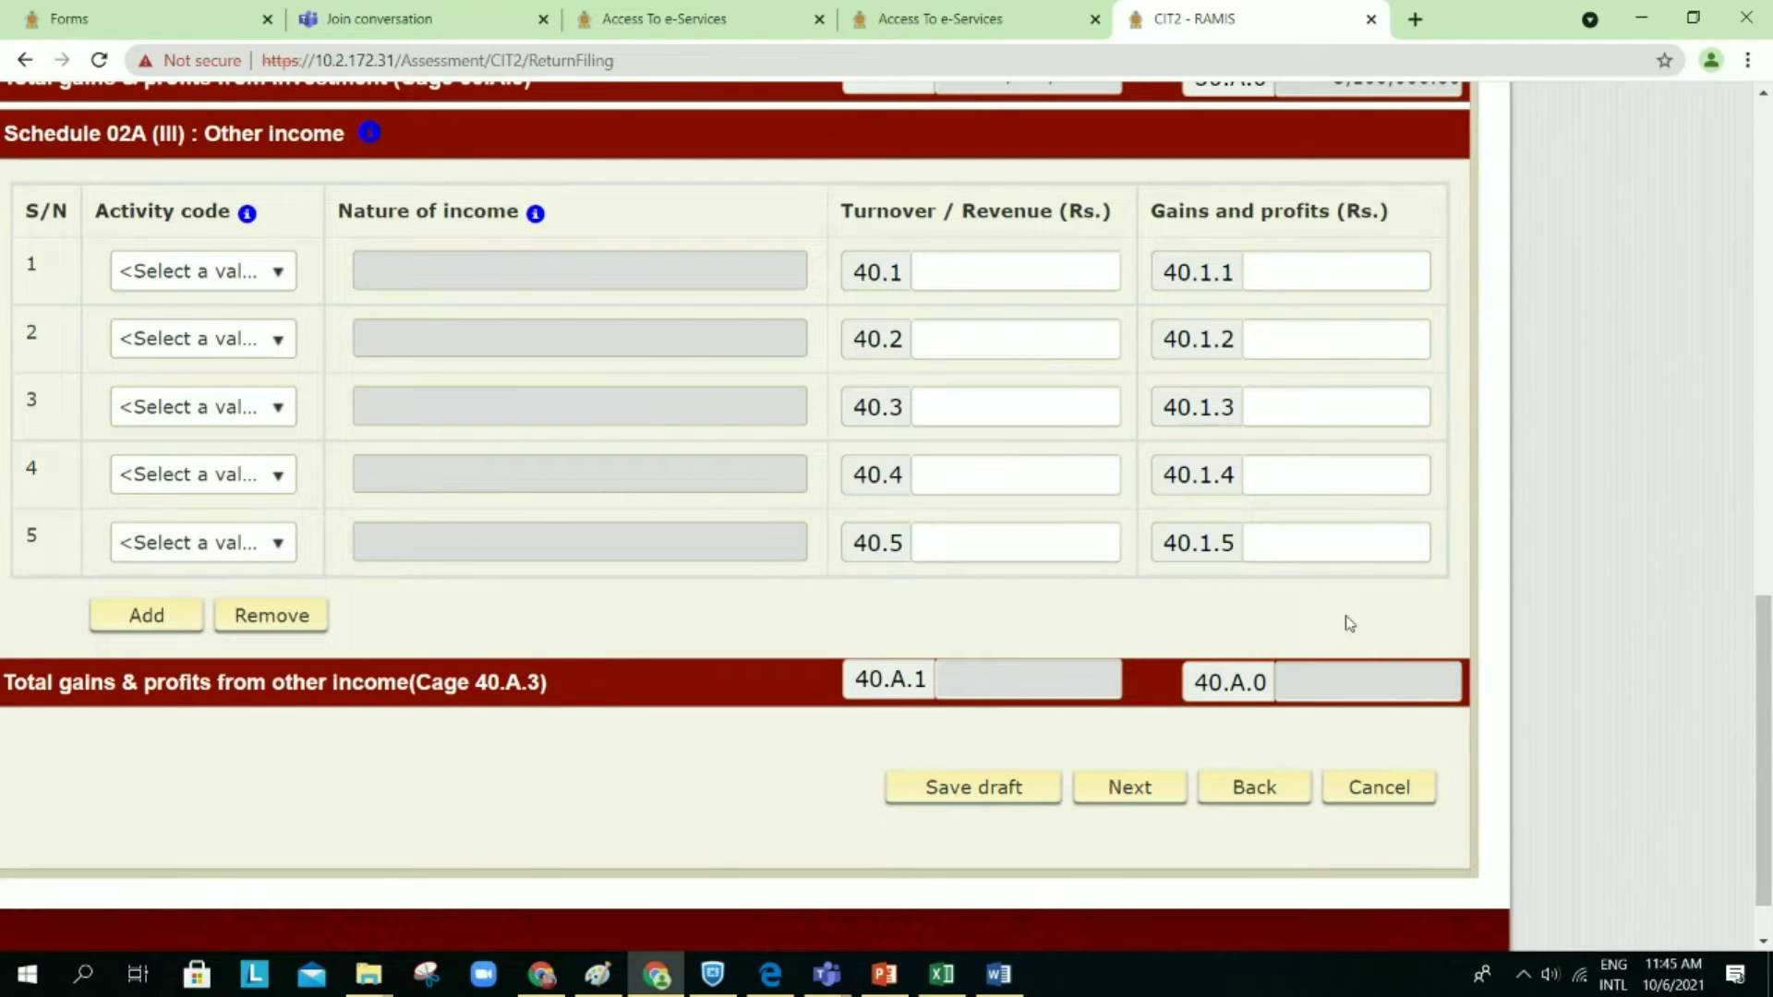
scroll(1350, 623, up, 1)
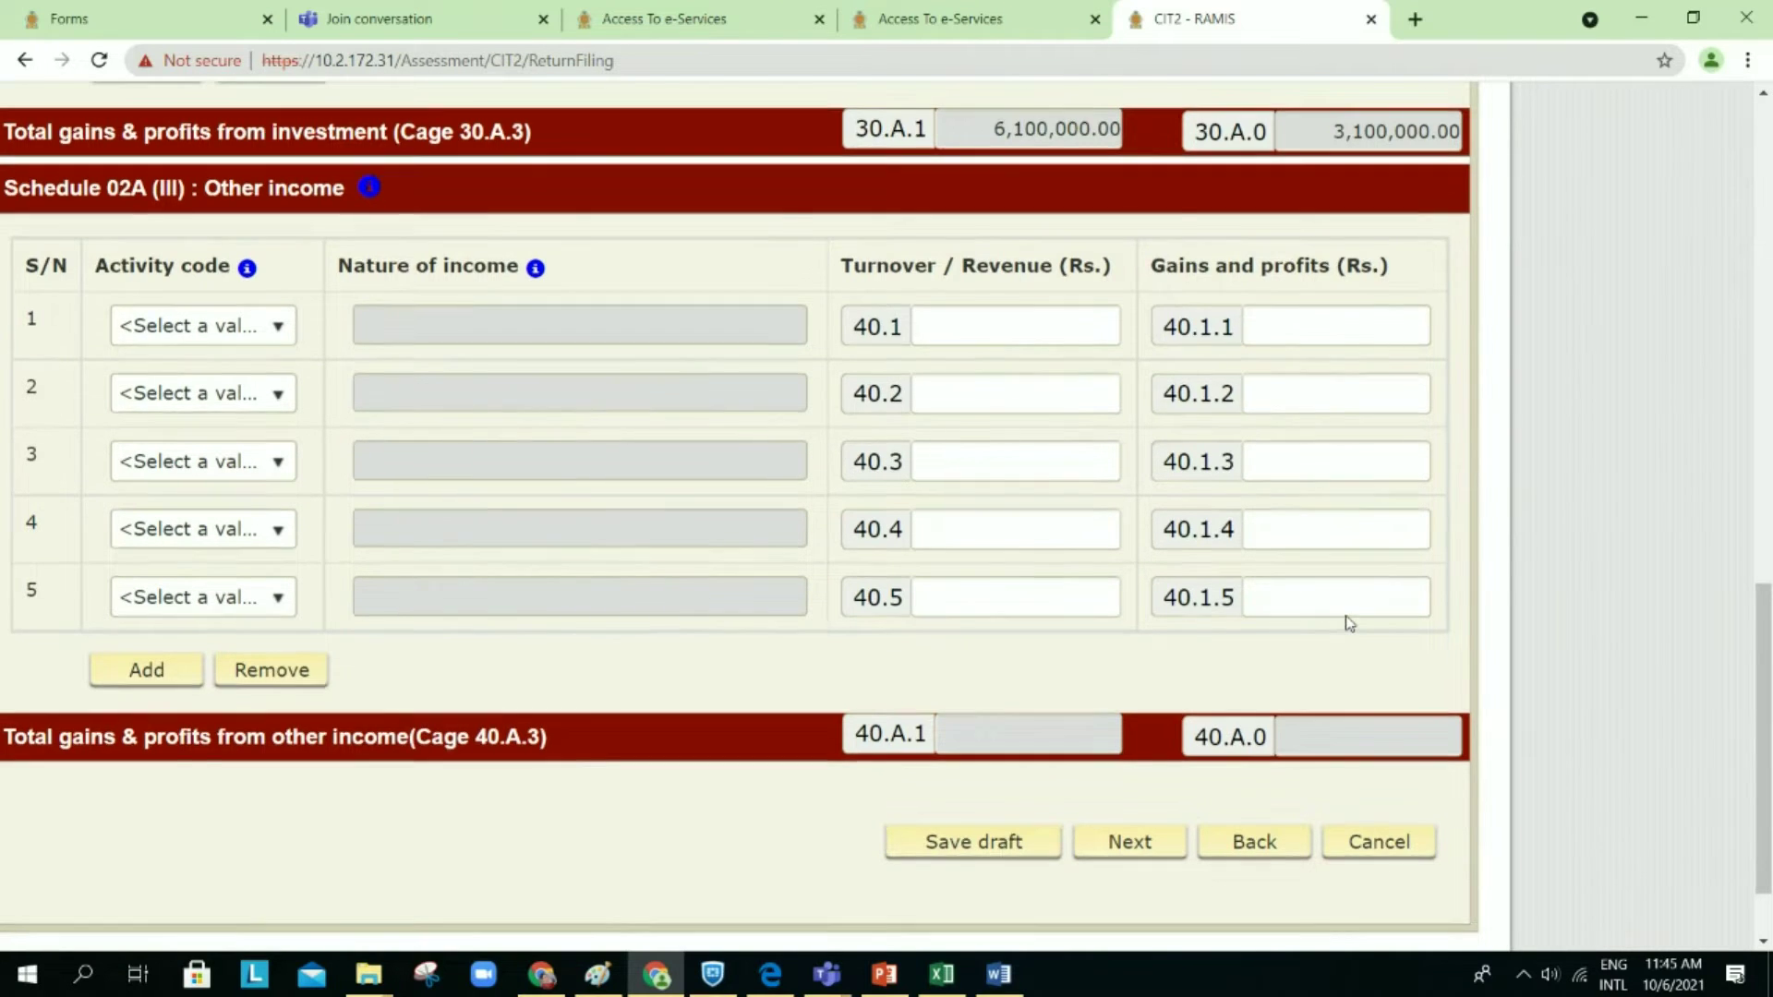
scroll(1350, 624, up, 2)
scroll(1350, 623, up, 15)
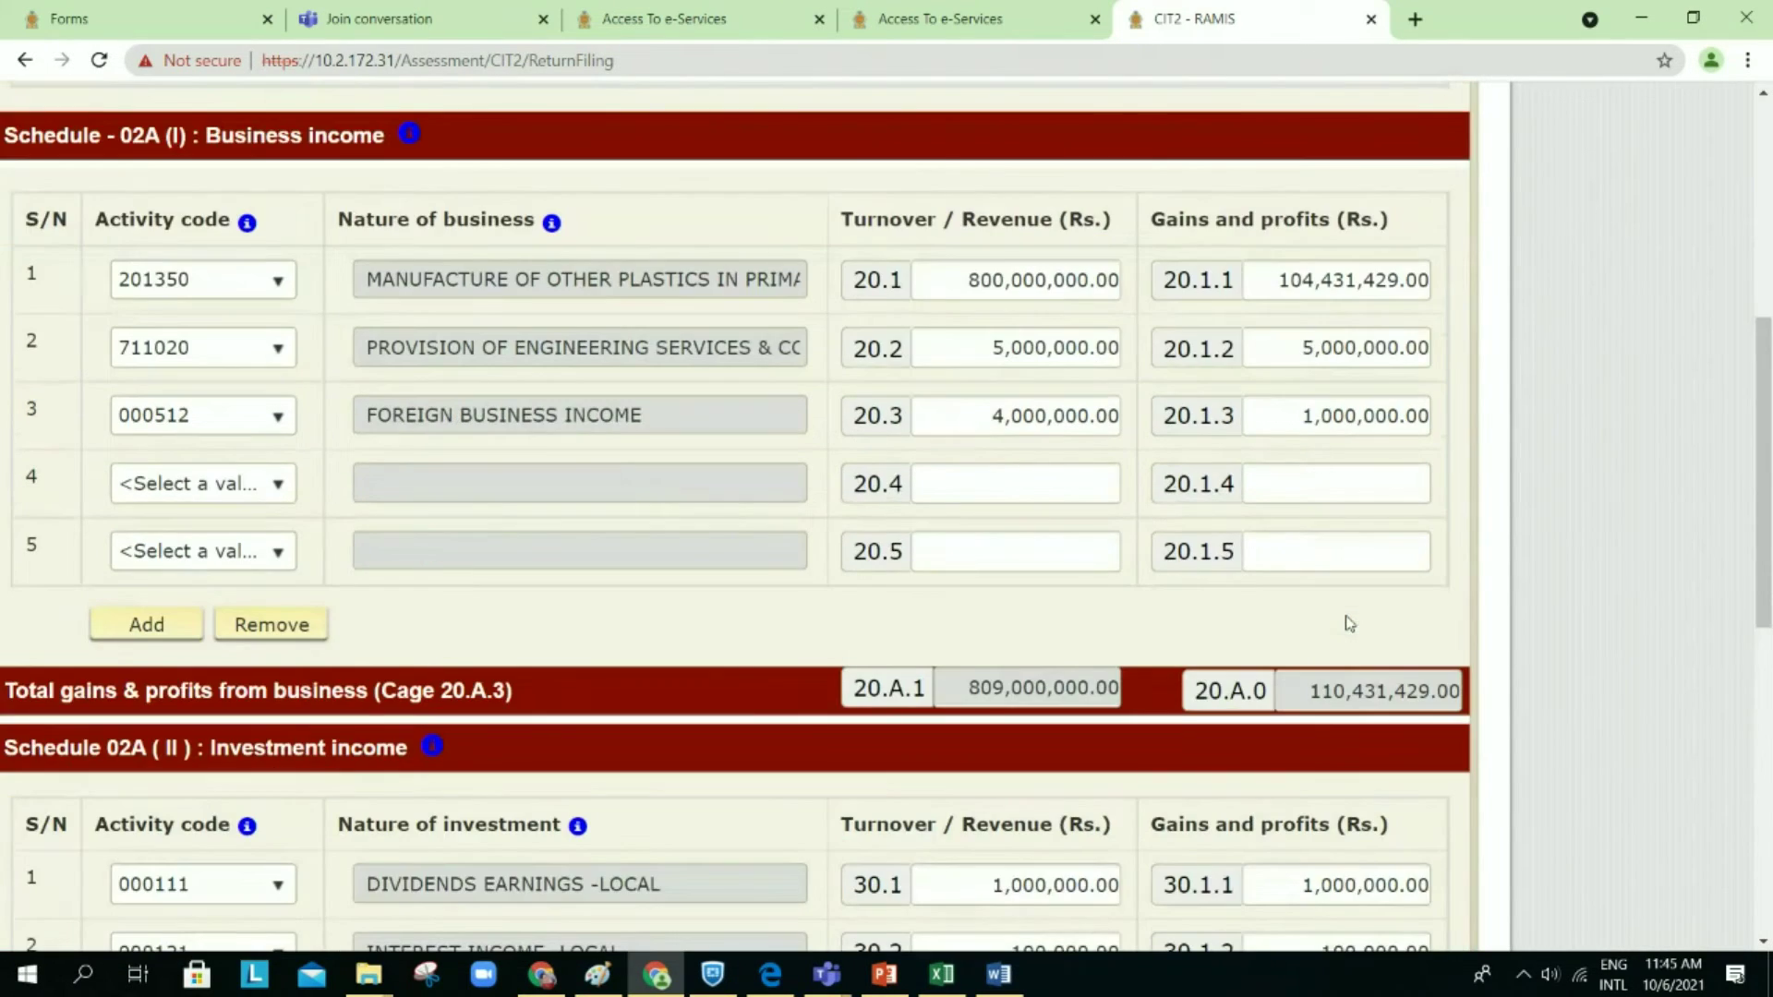
scroll(1350, 623, down, 2)
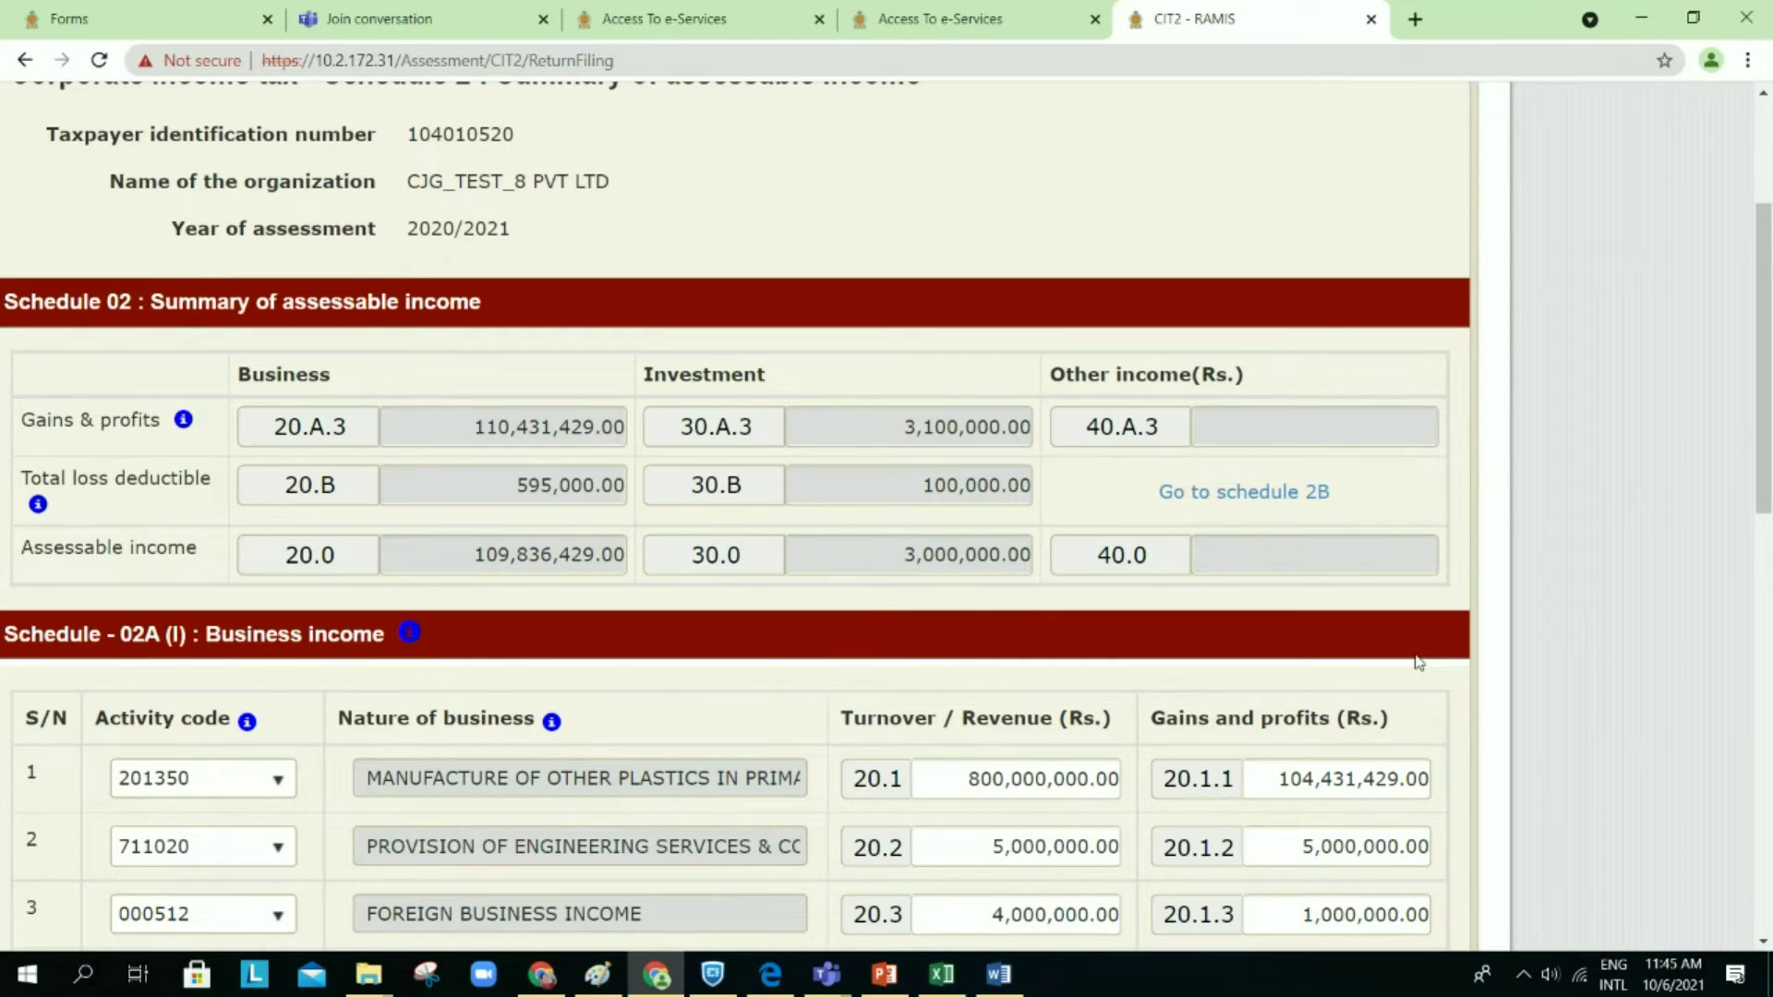
Step: Review the Schedule 2B business losses cages, then switch to the Word case-study document
click(1272, 503)
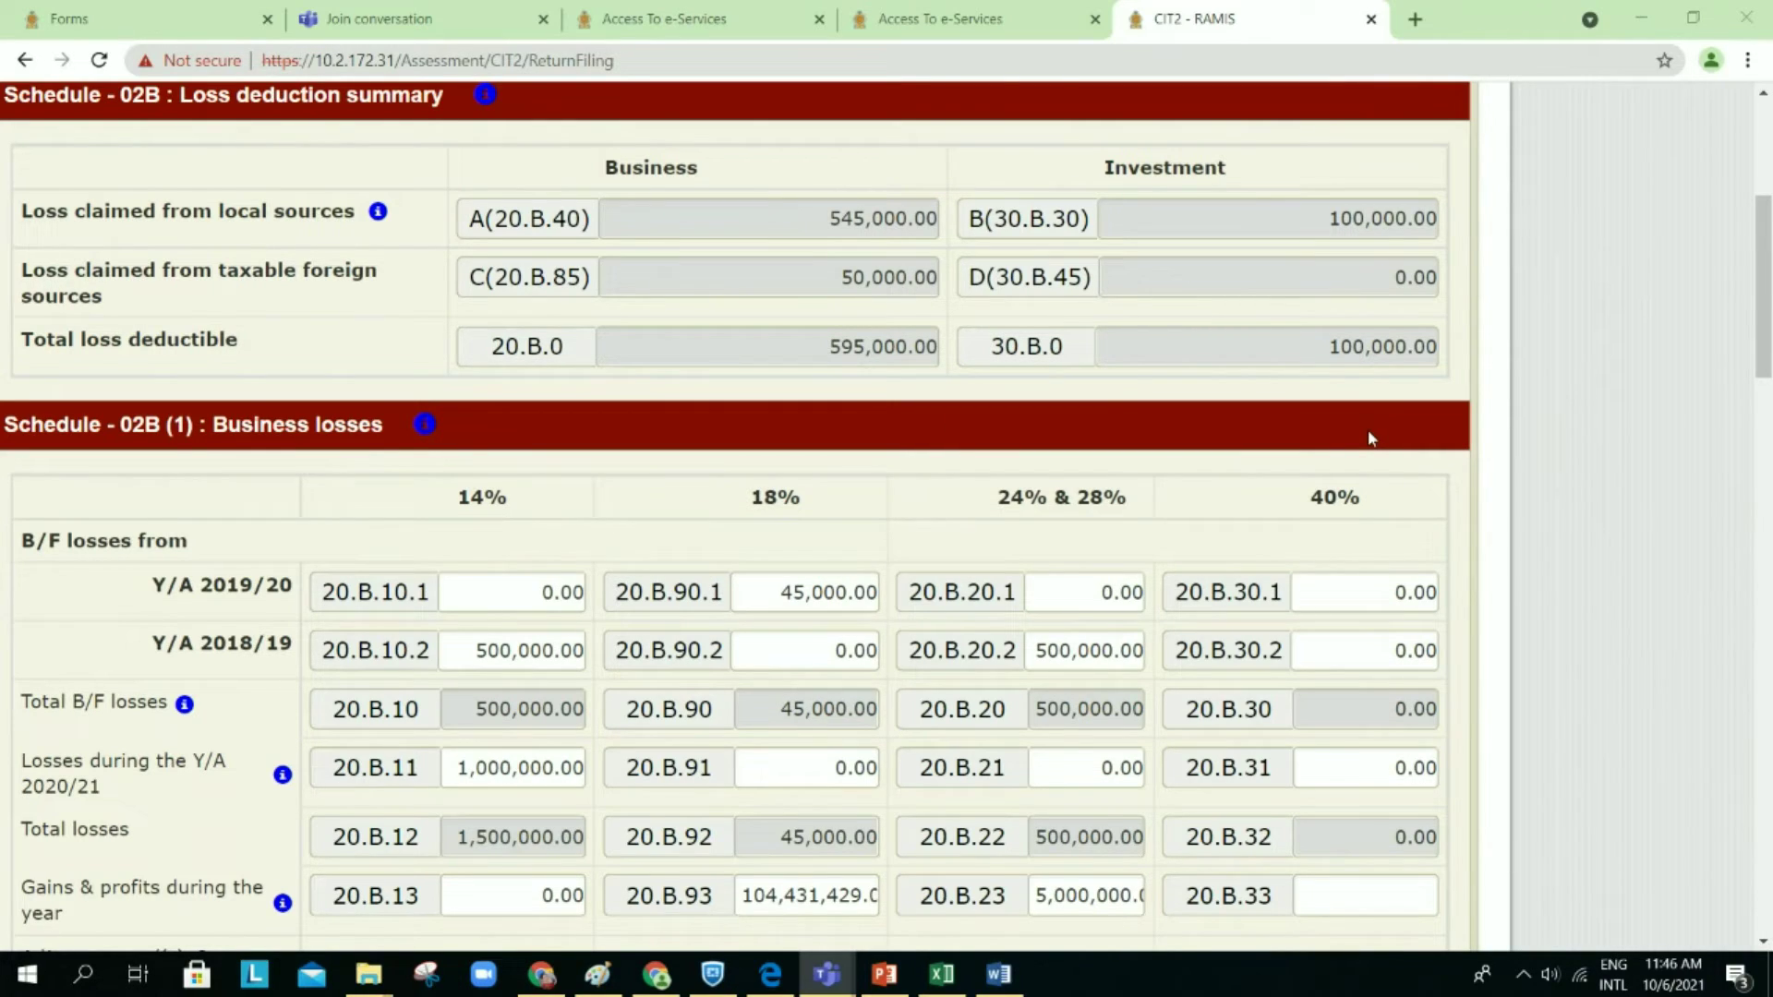
scroll(1227, 443, left, 2)
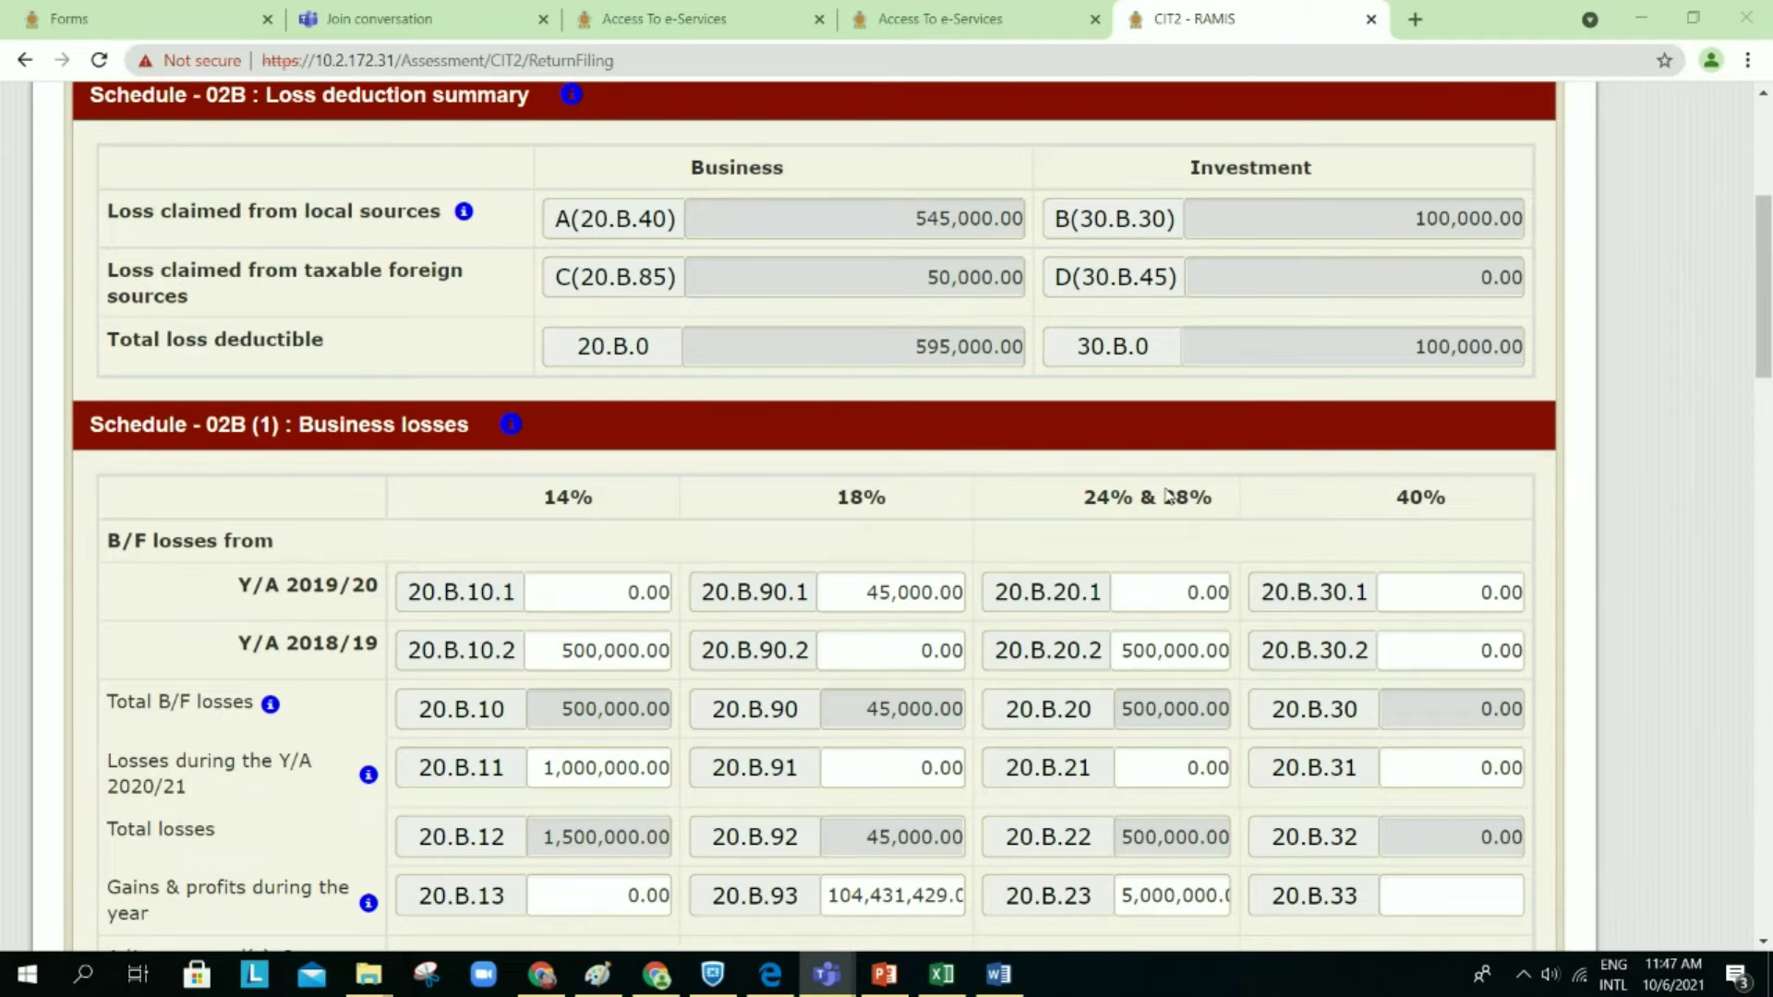
scroll(1135, 557, down, 1)
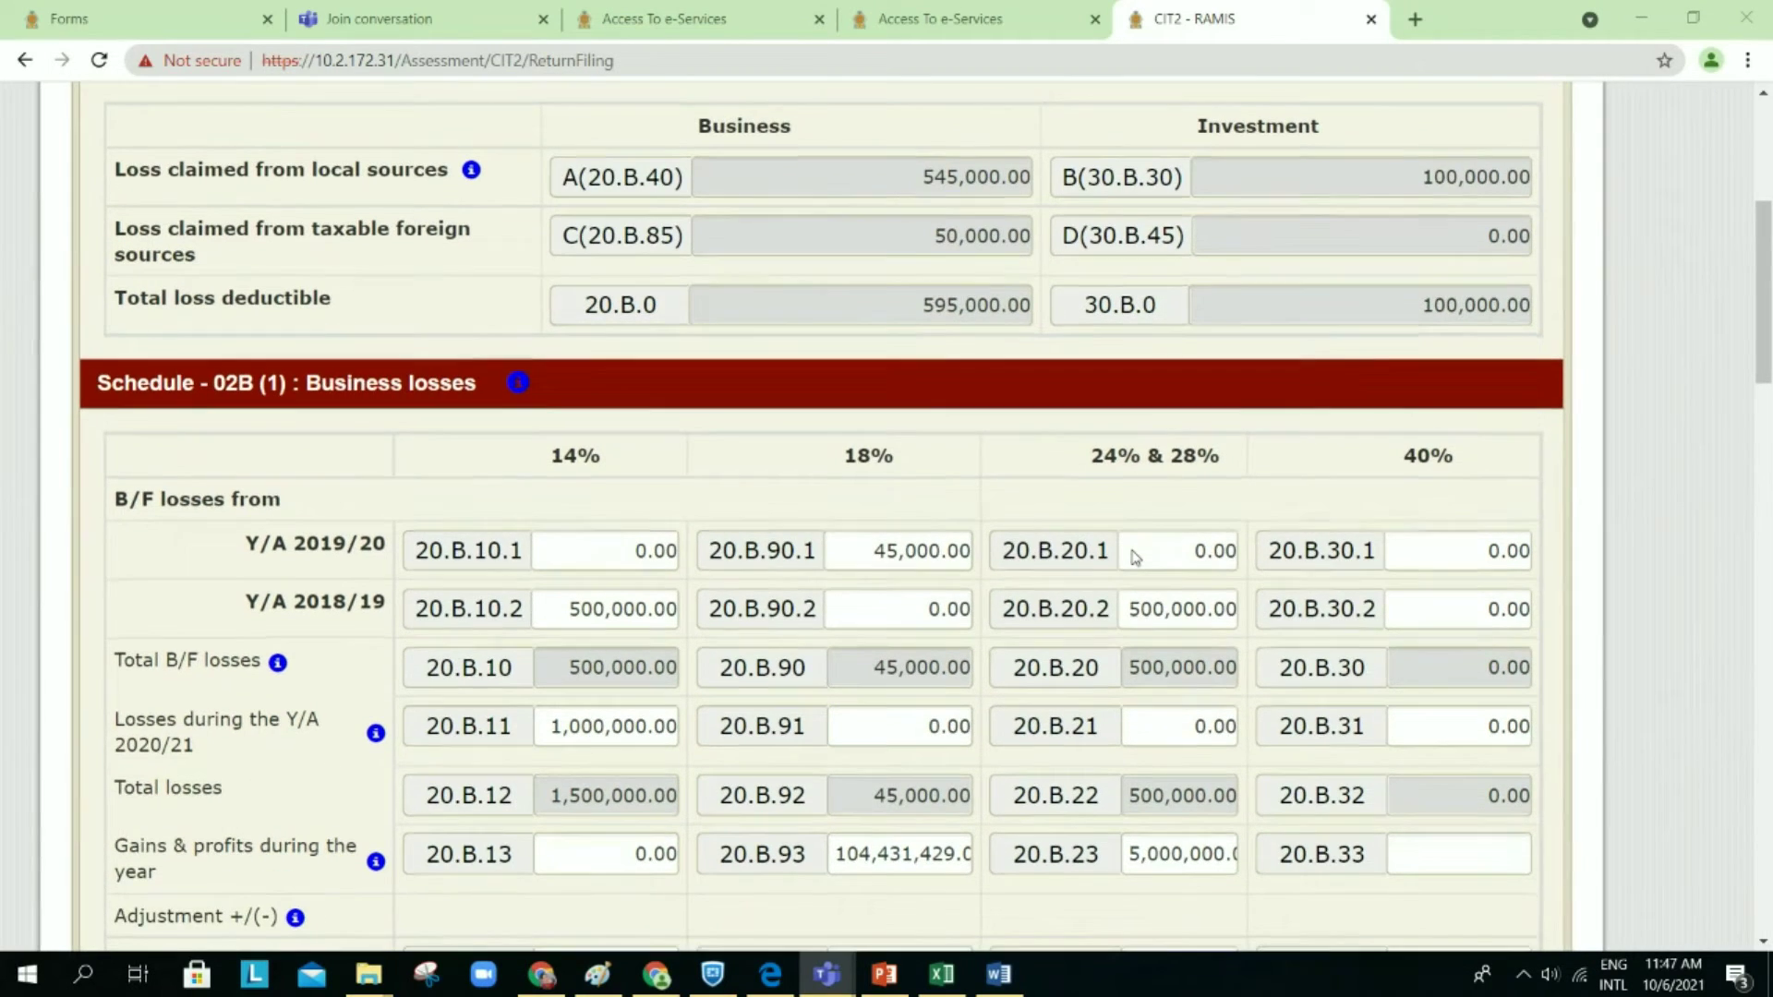
scroll(1135, 557, down, 2)
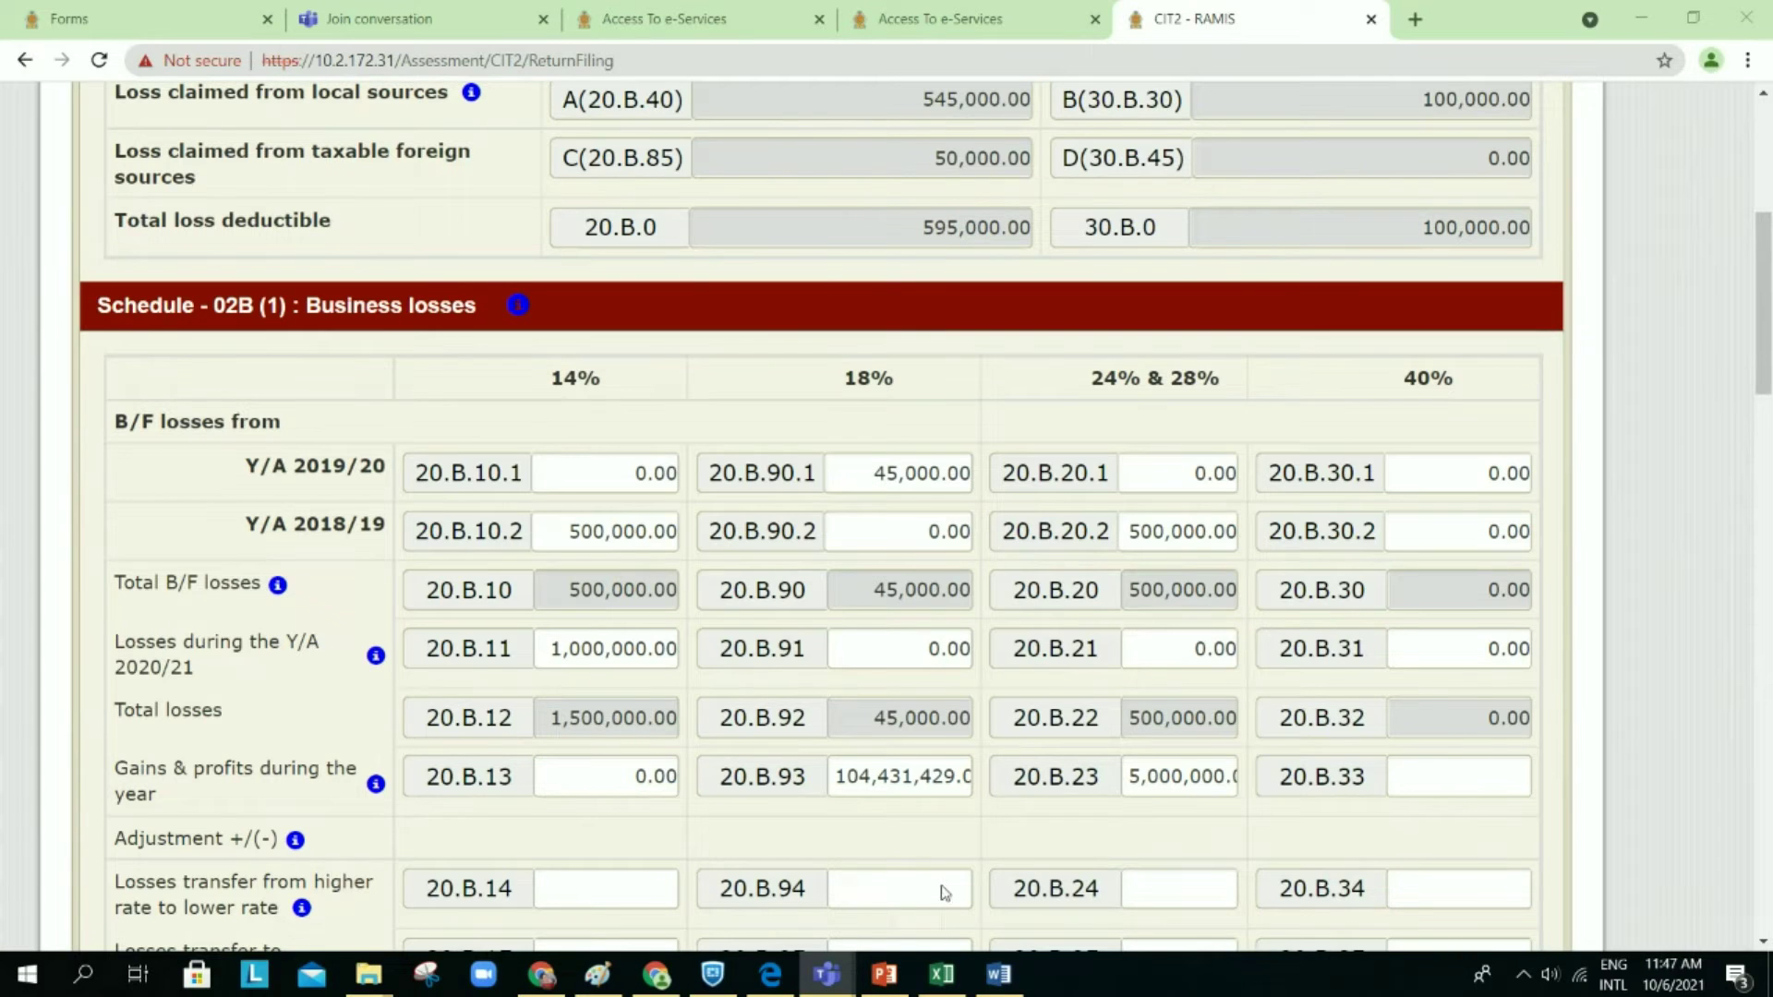
click(1000, 975)
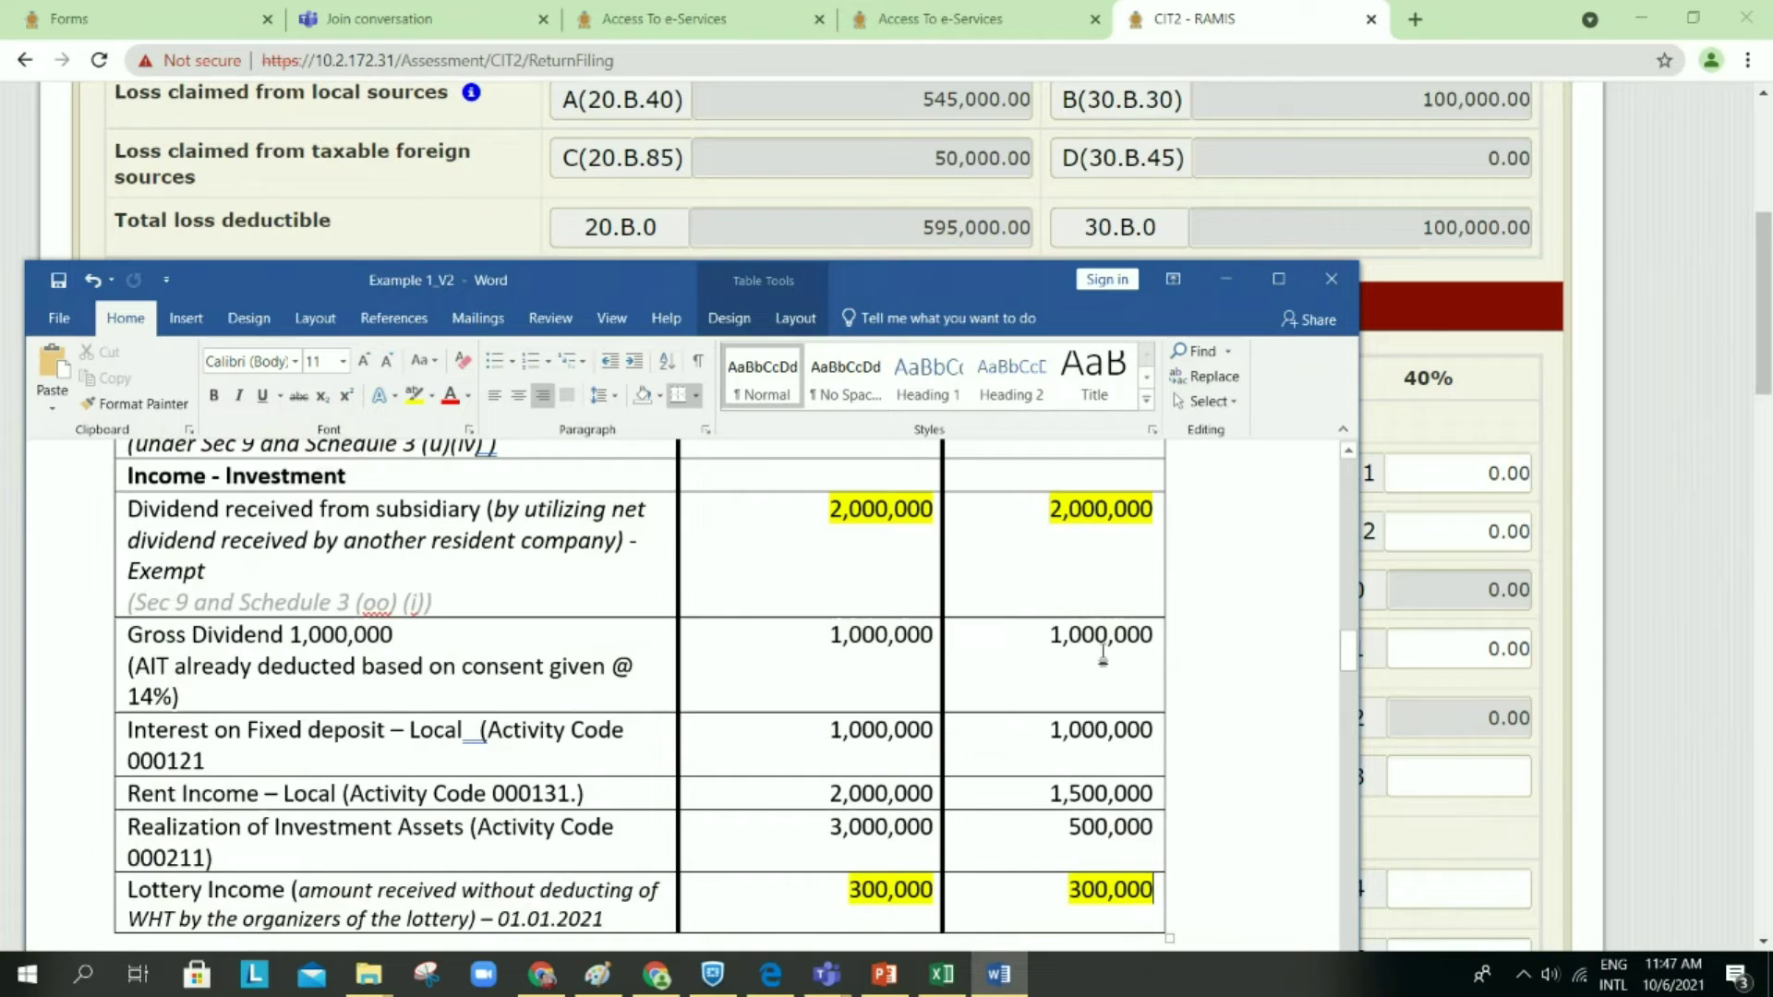
Step: Scroll Example 1_V2 to the section 7 B/F Losses Summary and maximize the Word window
scroll(1221, 684, down, 4)
scroll(1221, 683, down, 10)
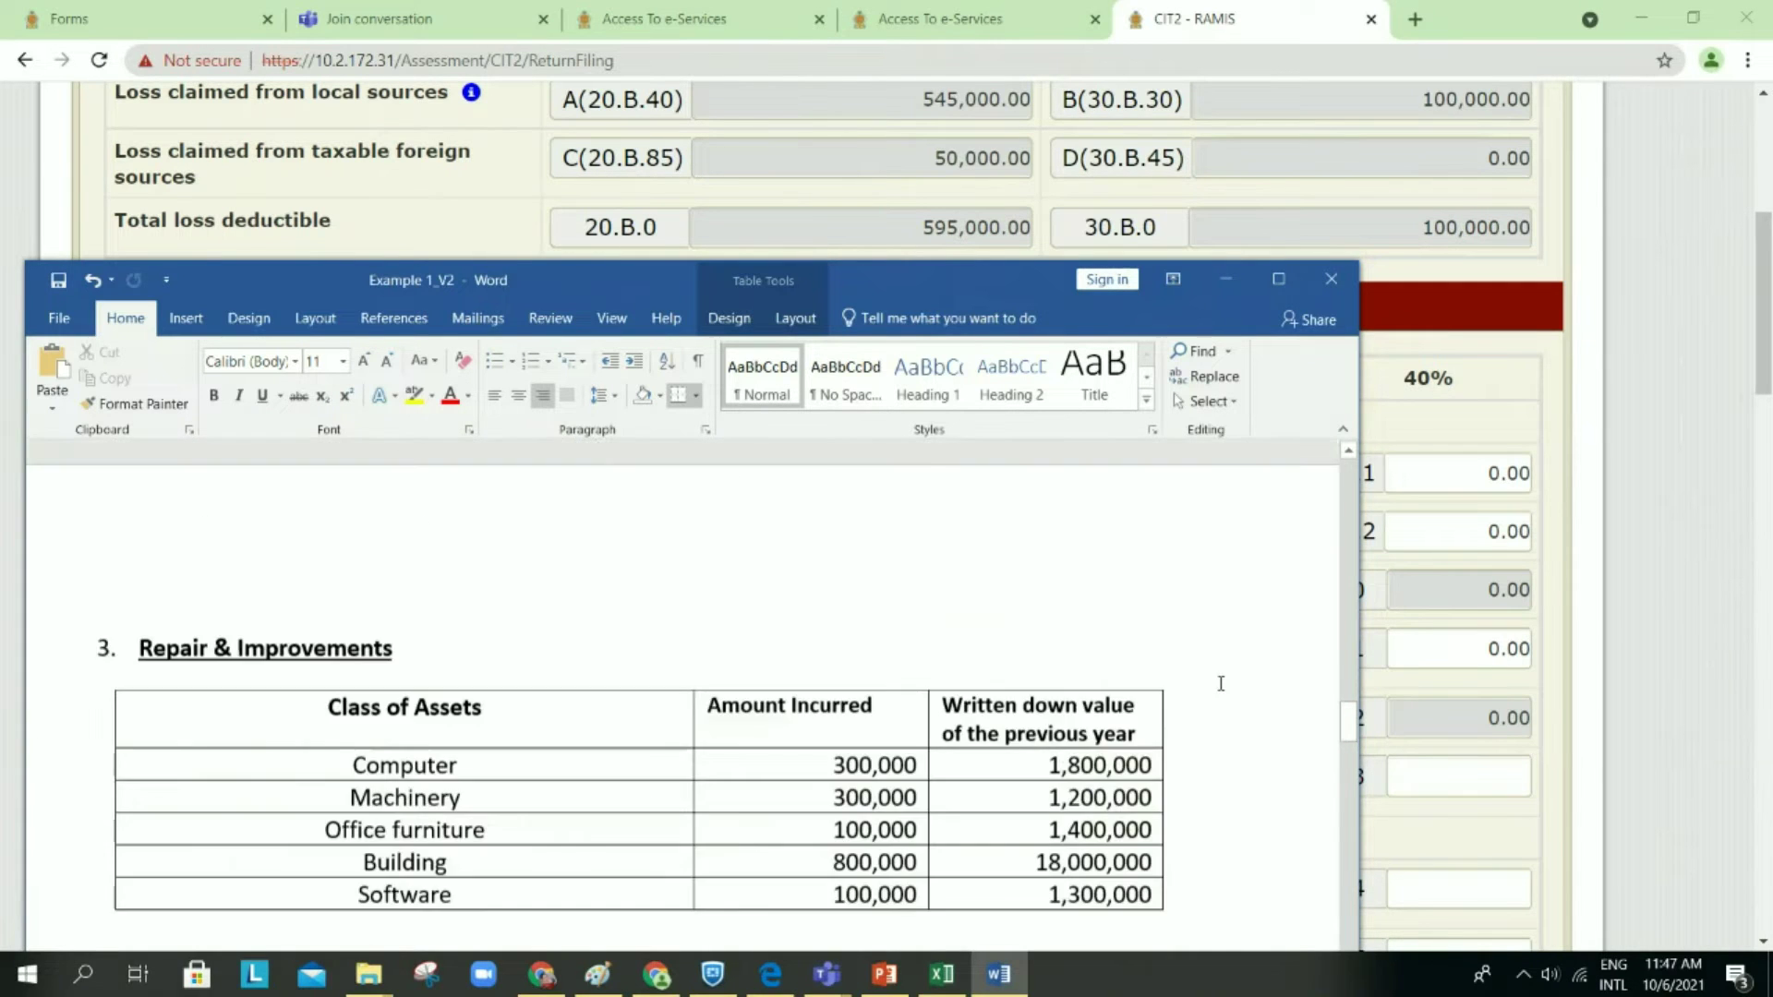
scroll(1219, 684, down, 10)
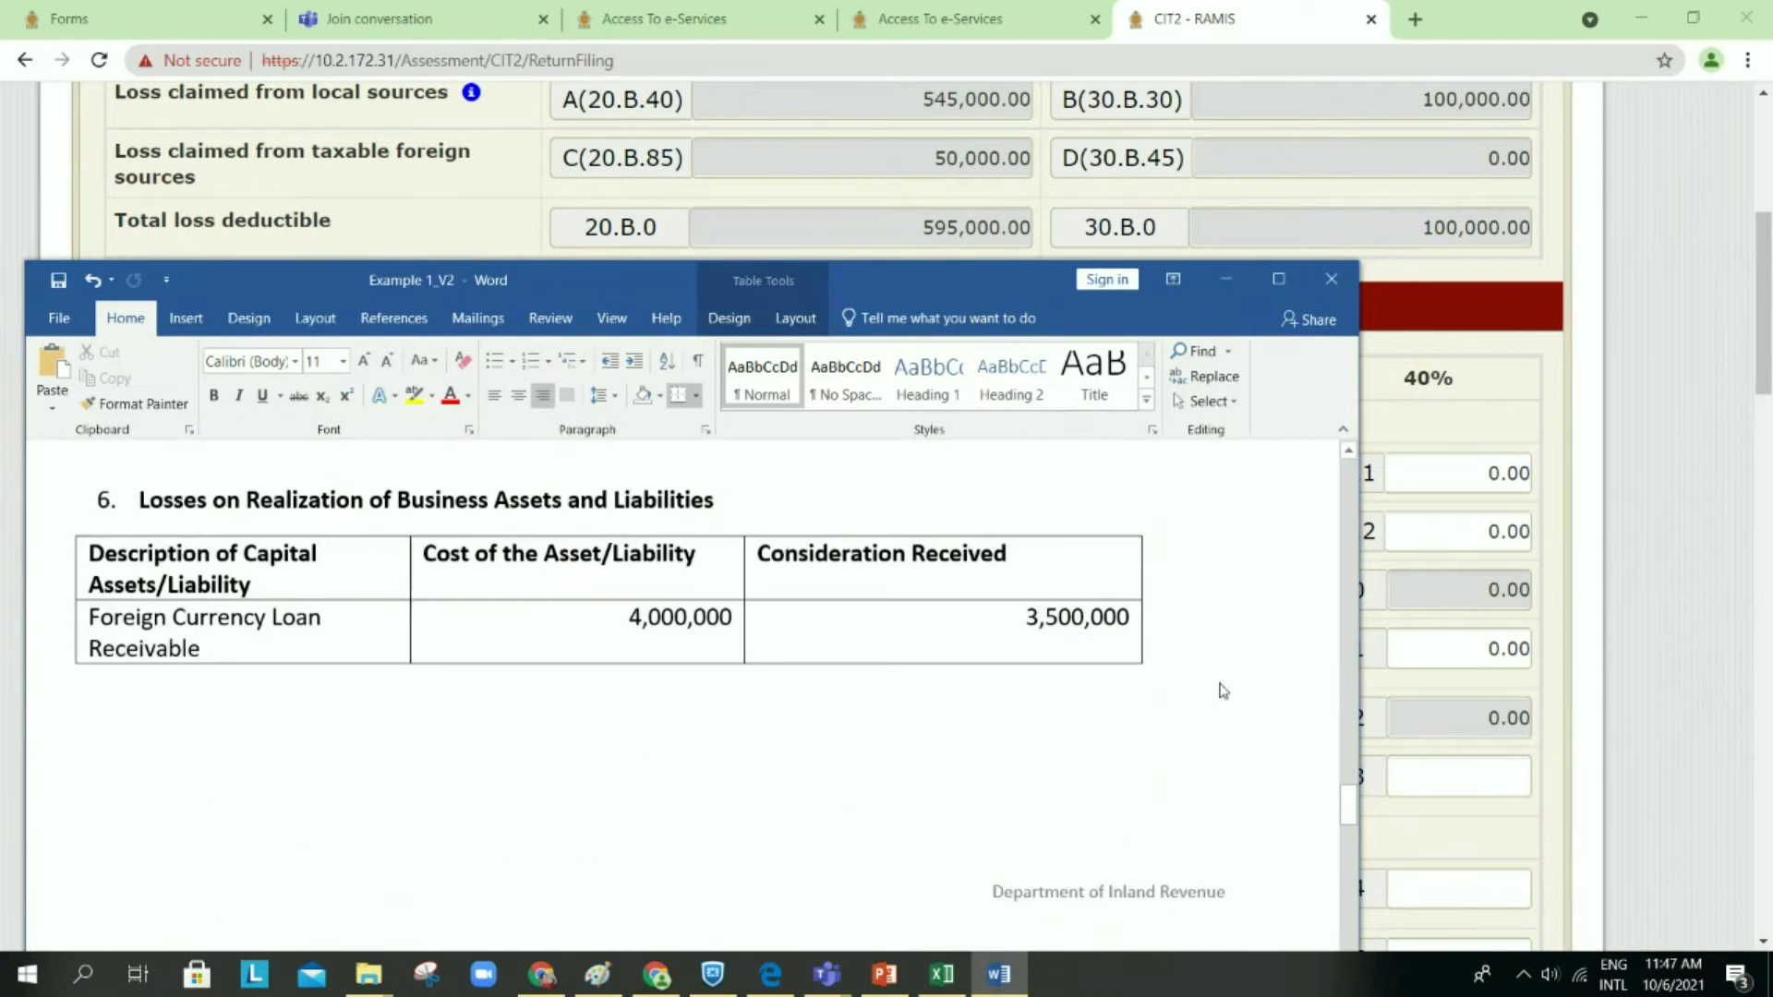
scroll(1223, 690, down, 10)
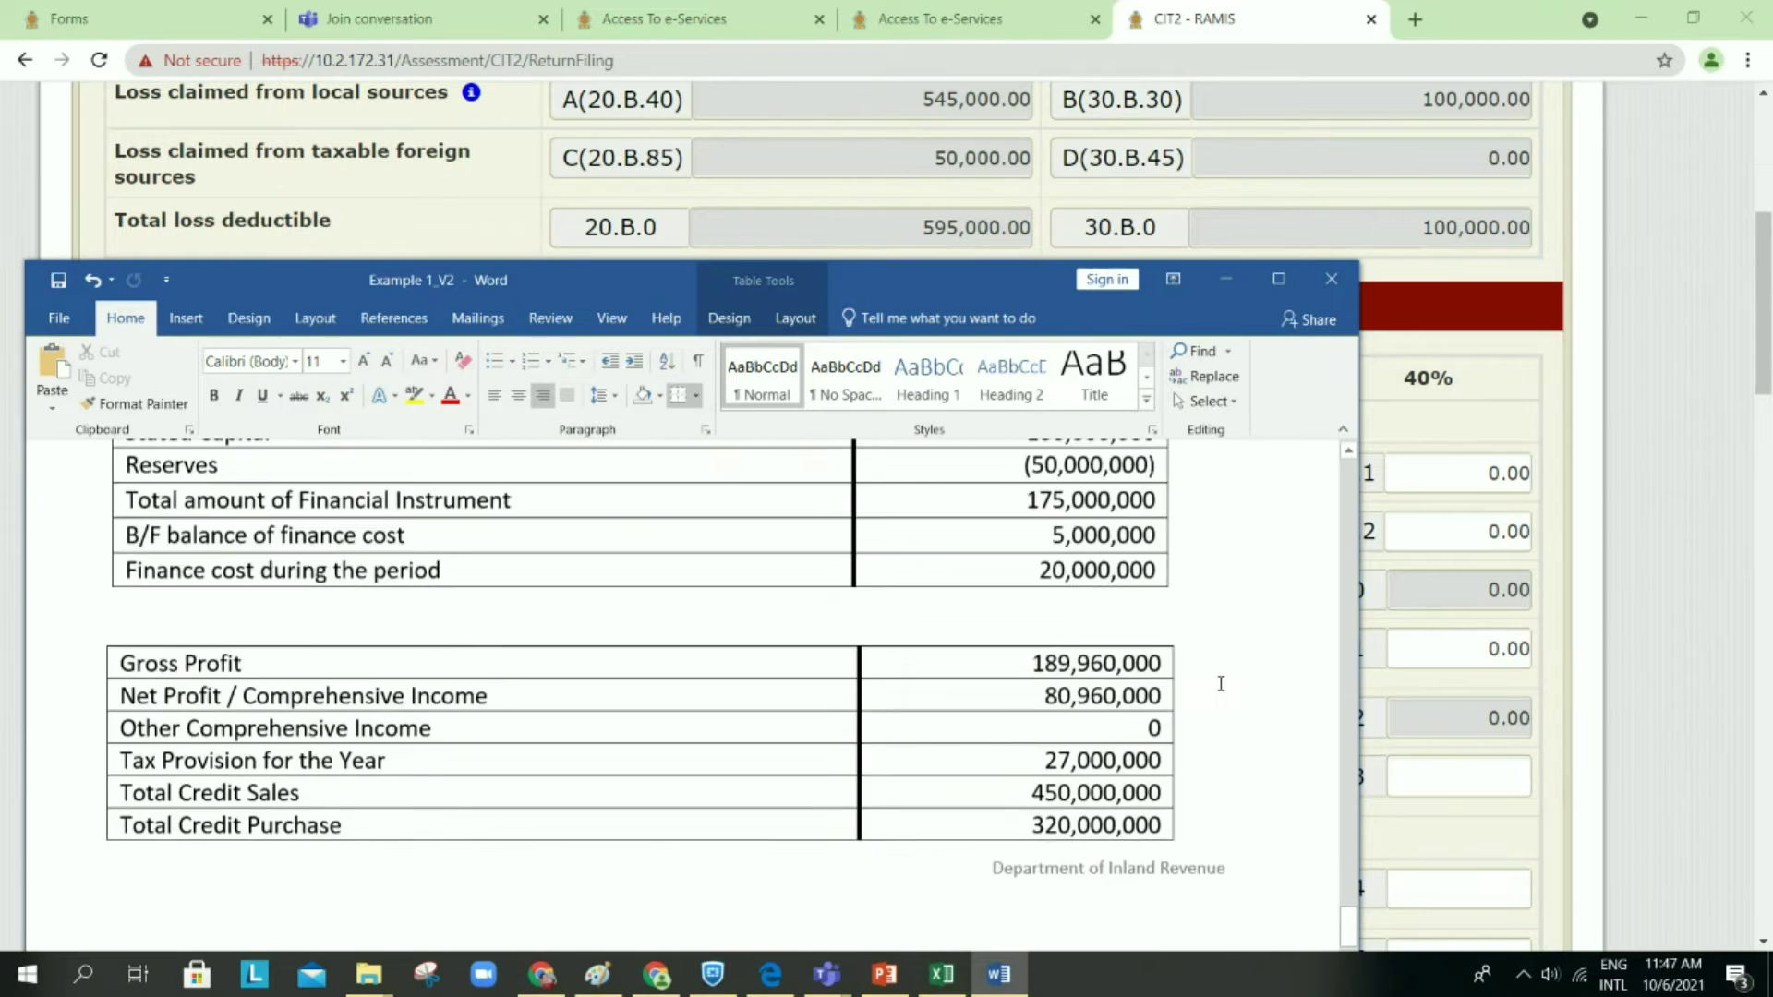
scroll(1222, 691, down, 10)
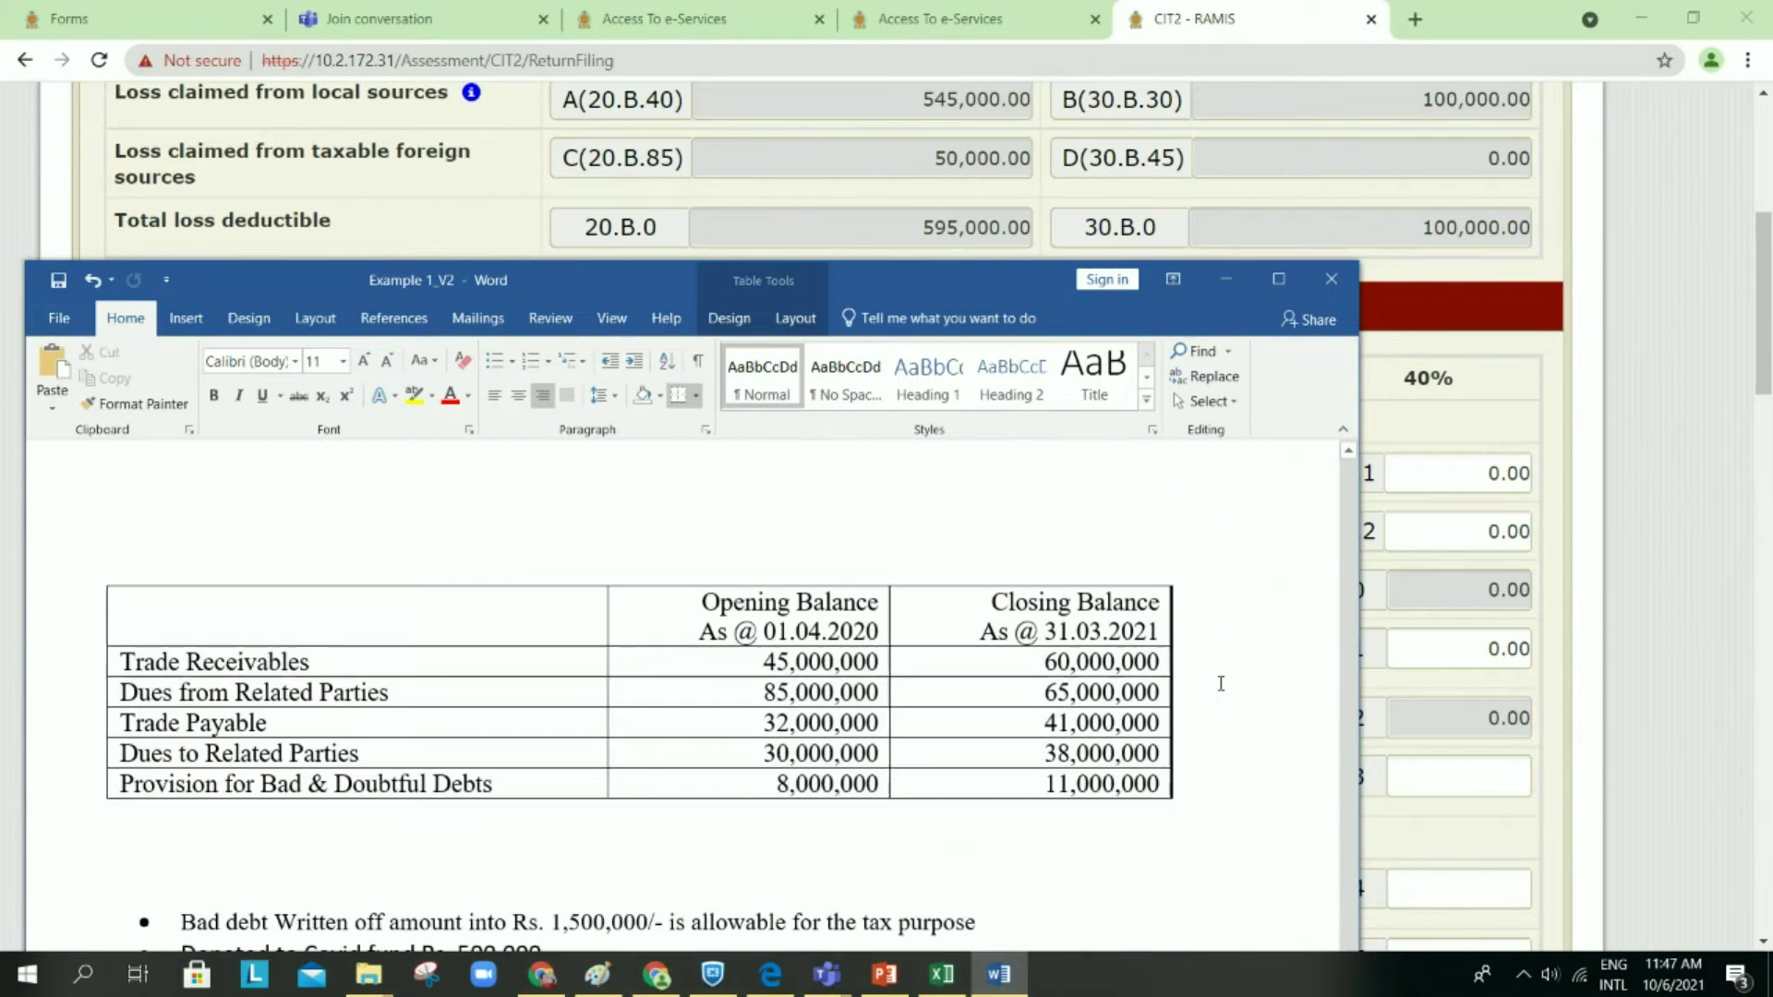
scroll(1221, 683, down, 10)
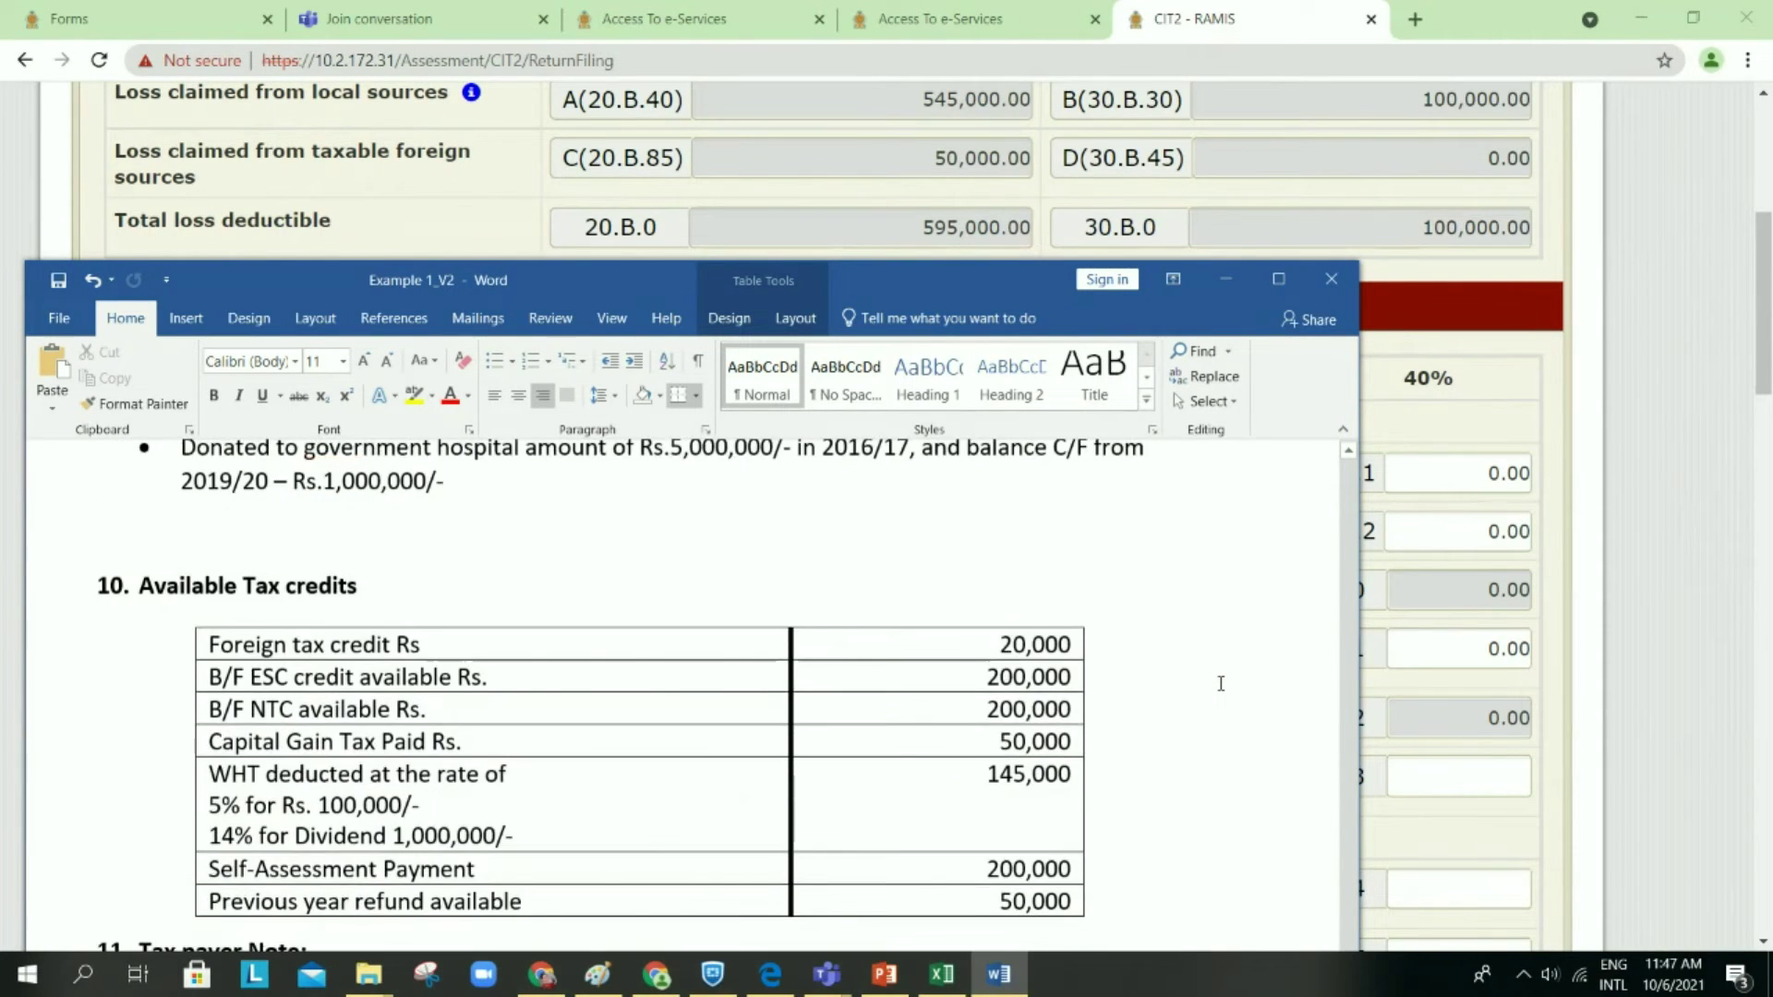
scroll(1220, 684, up, 10)
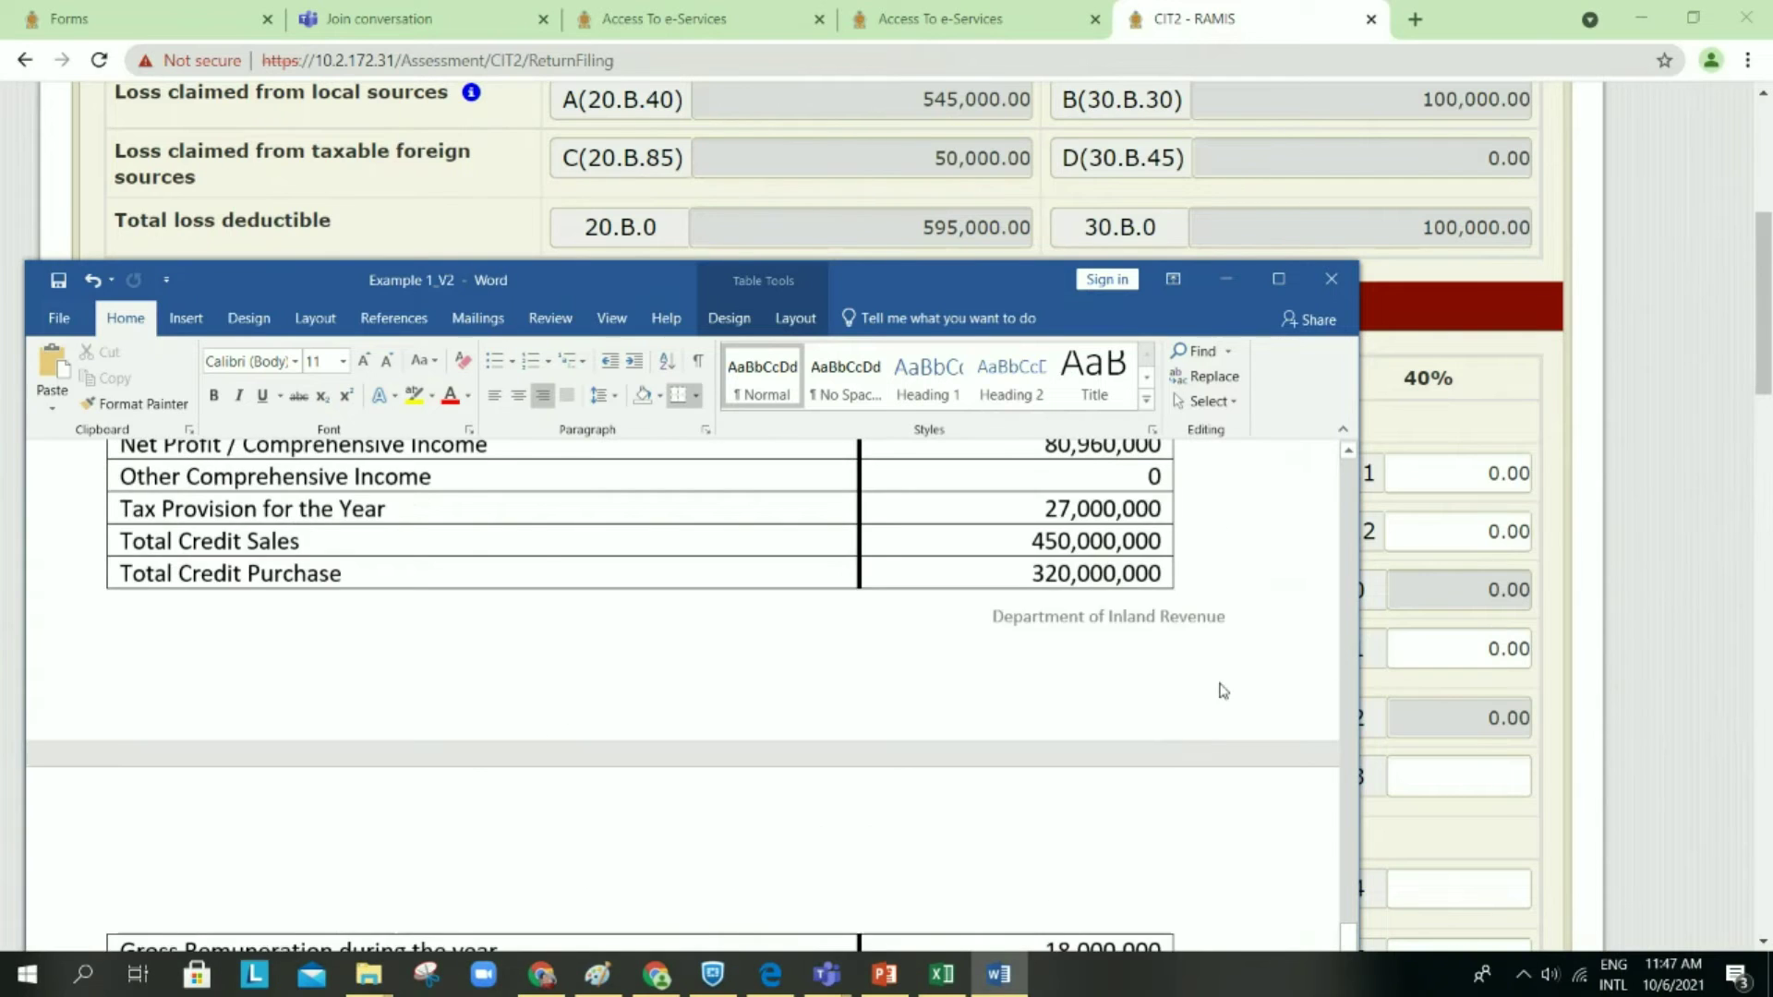
scroll(1223, 690, up, 10)
scroll(1221, 684, up, 7)
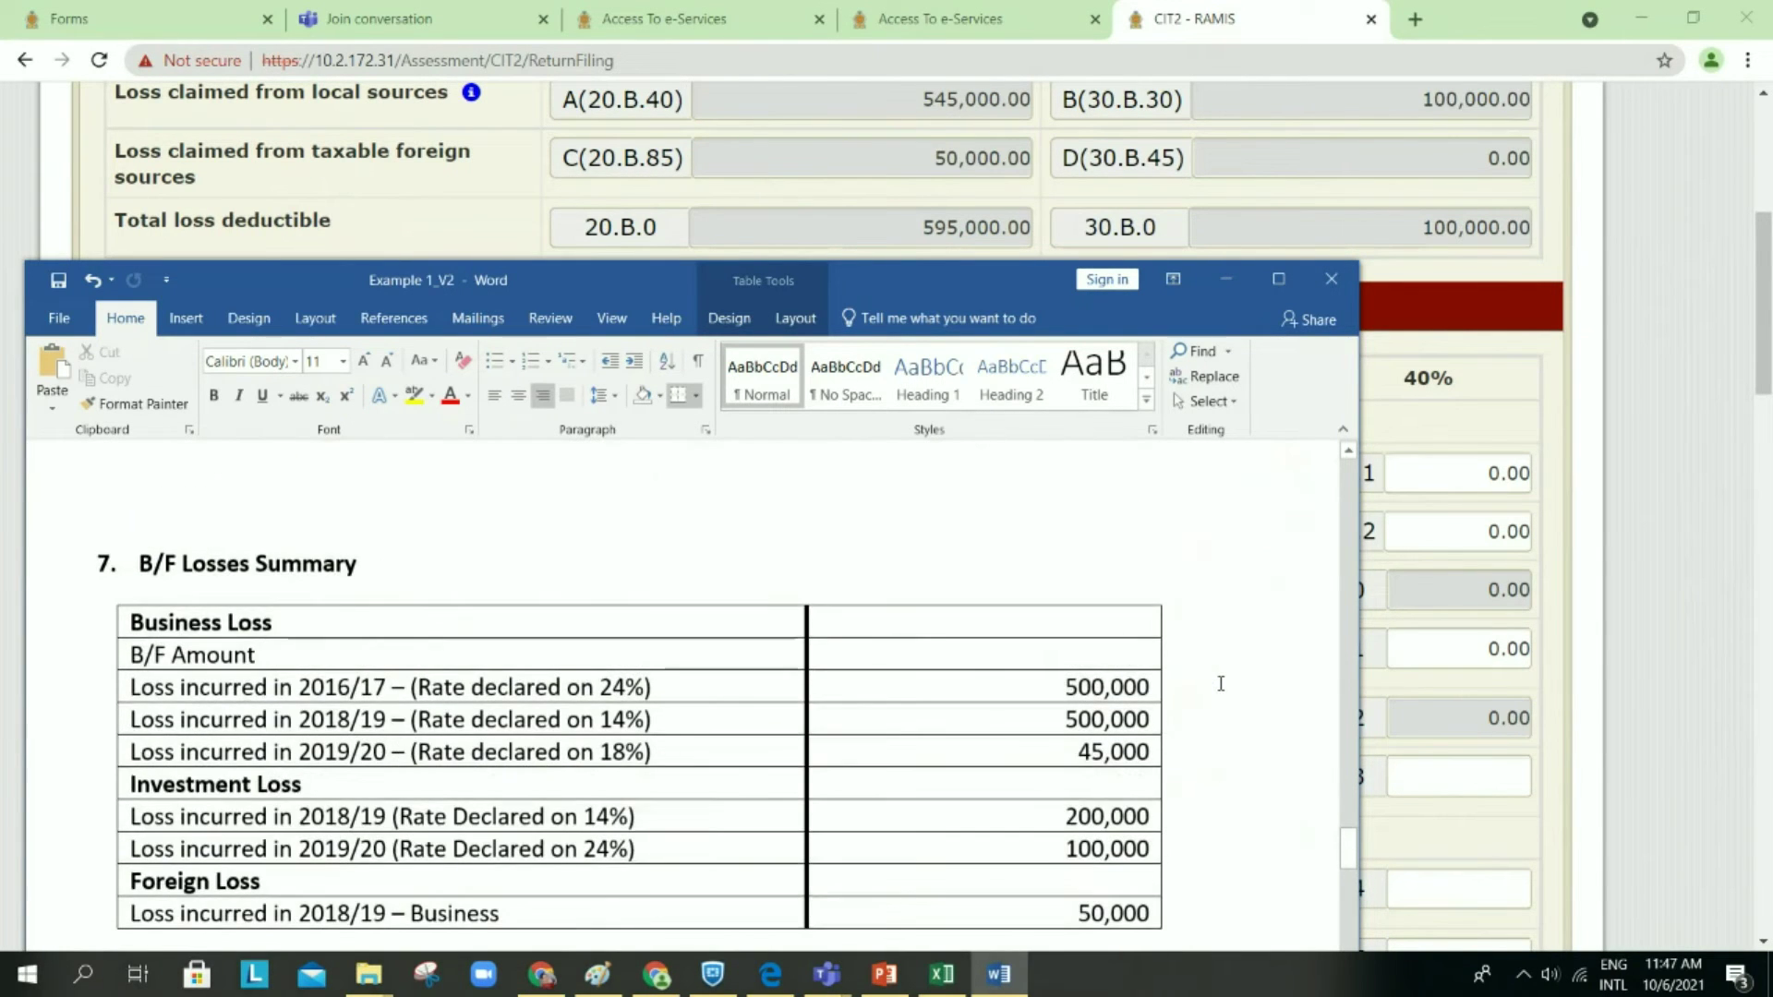
scroll(1221, 683, up, 1)
scroll(1220, 683, down, 2)
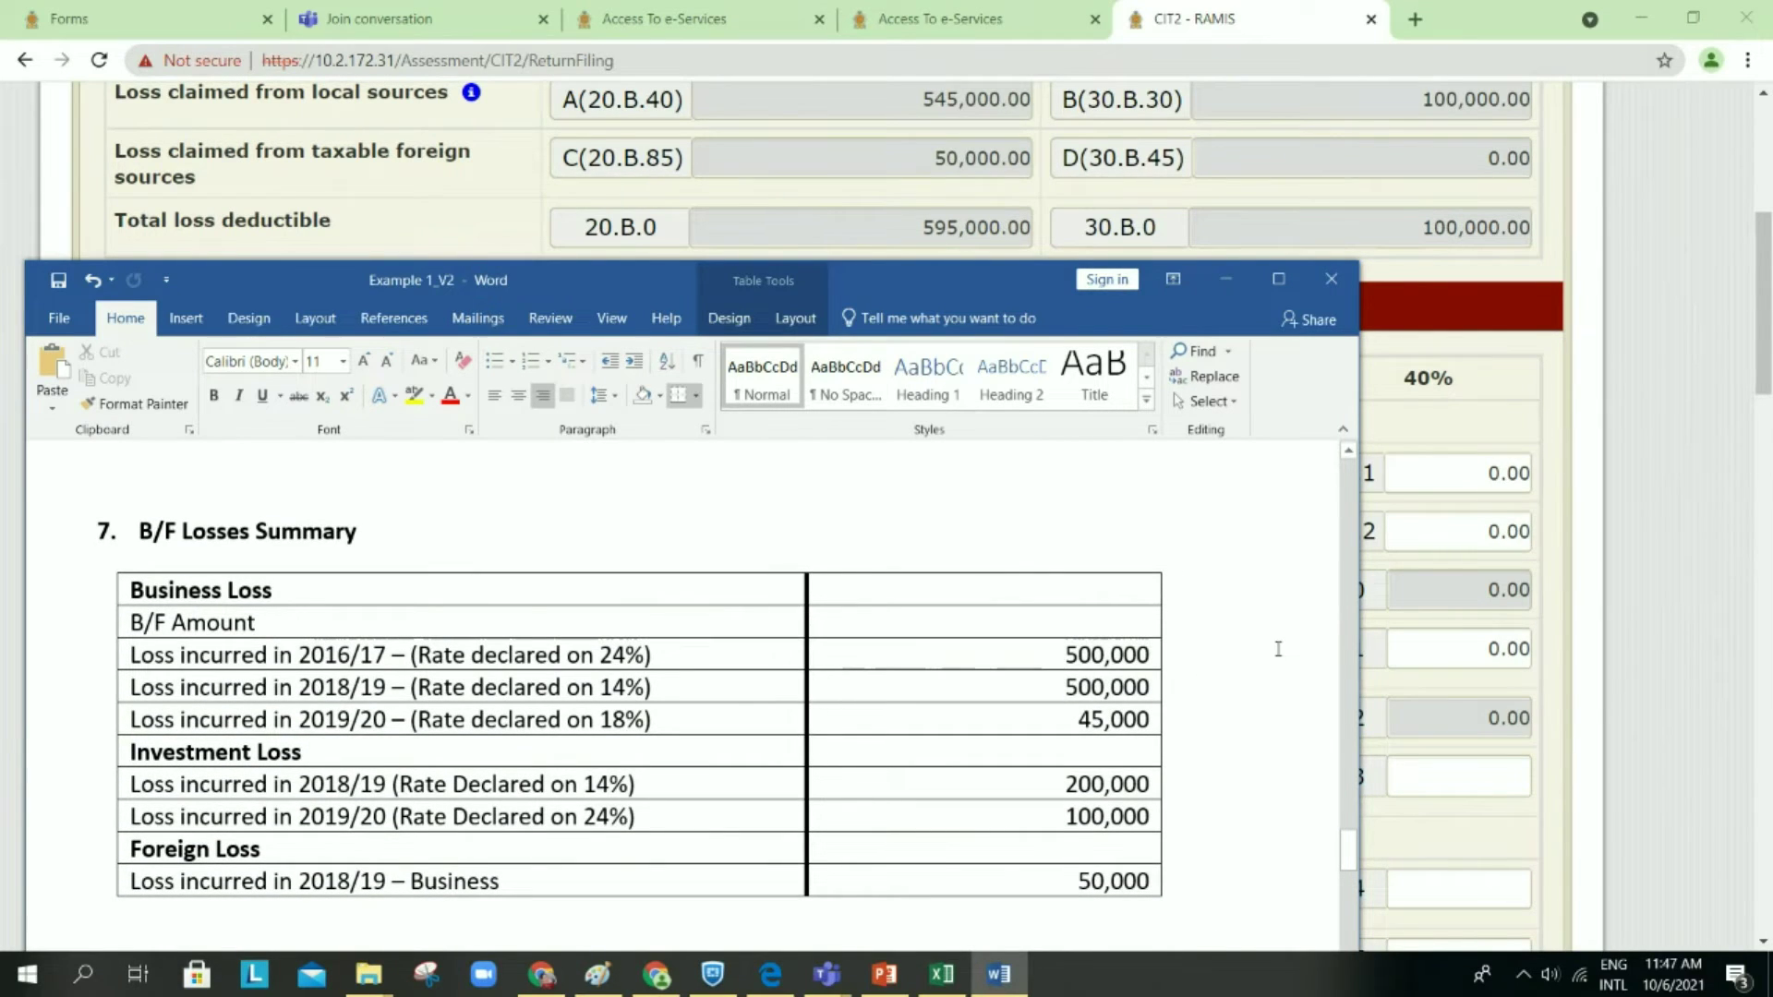
drag(1365, 638, 1535, 623)
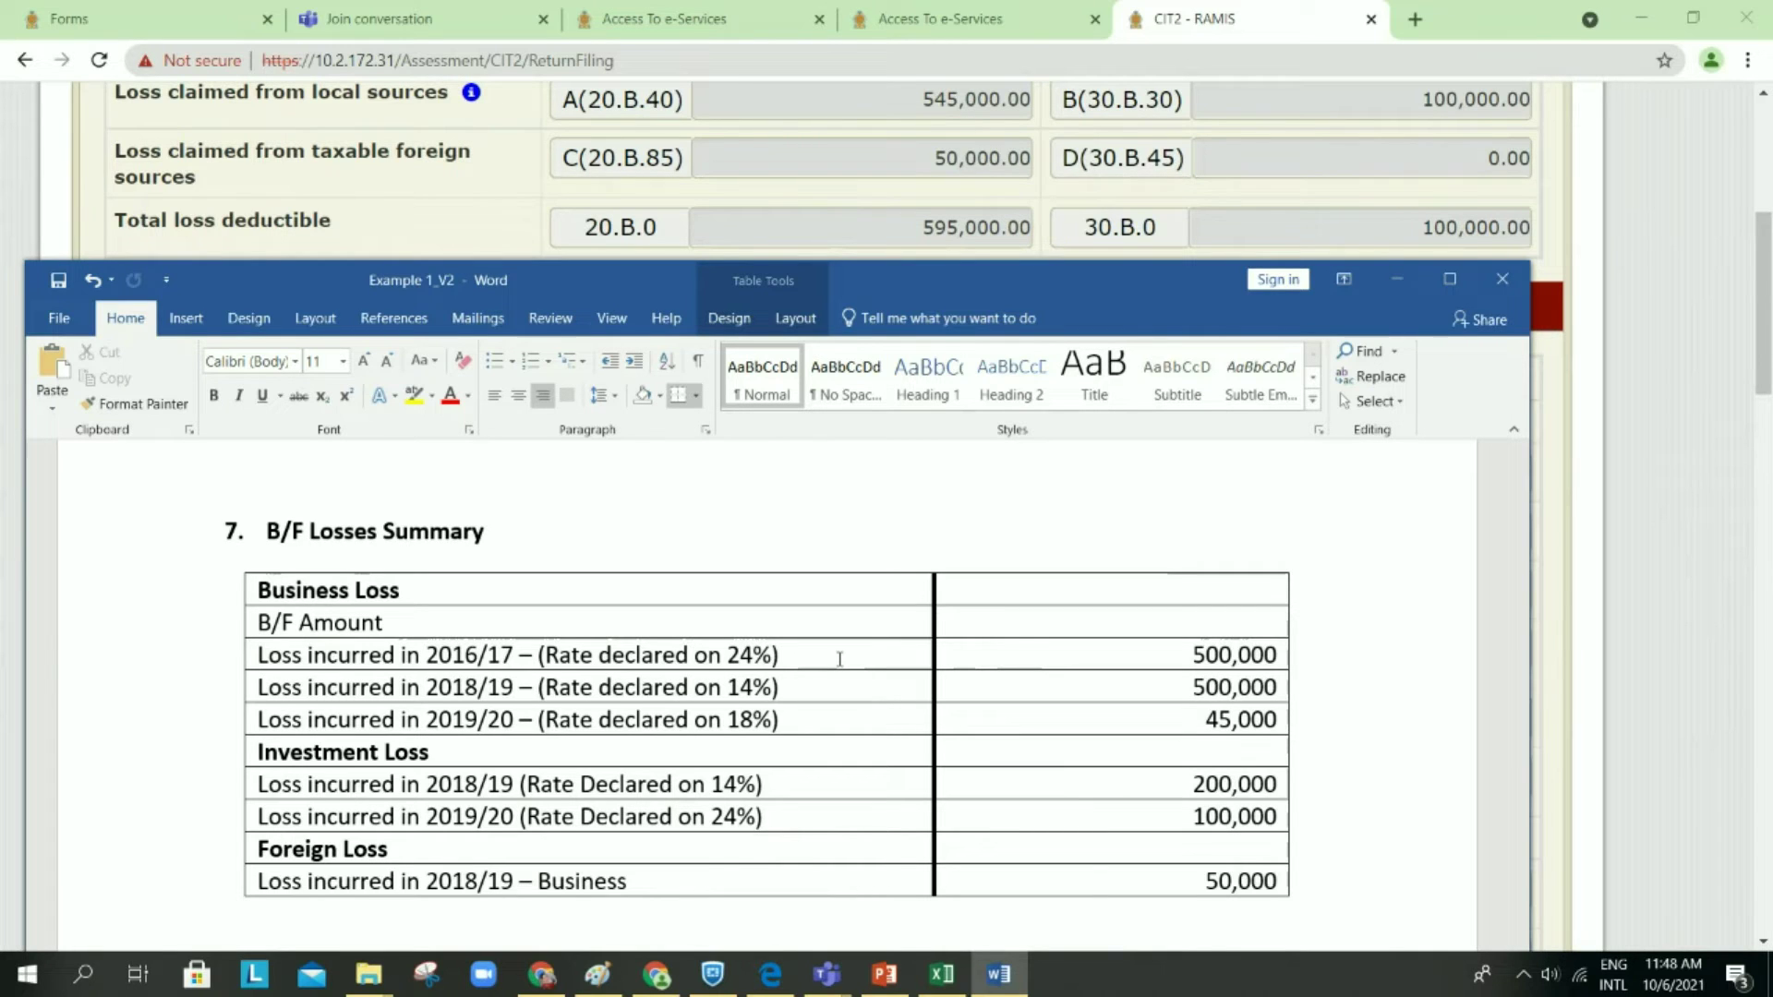
click(1432, 276)
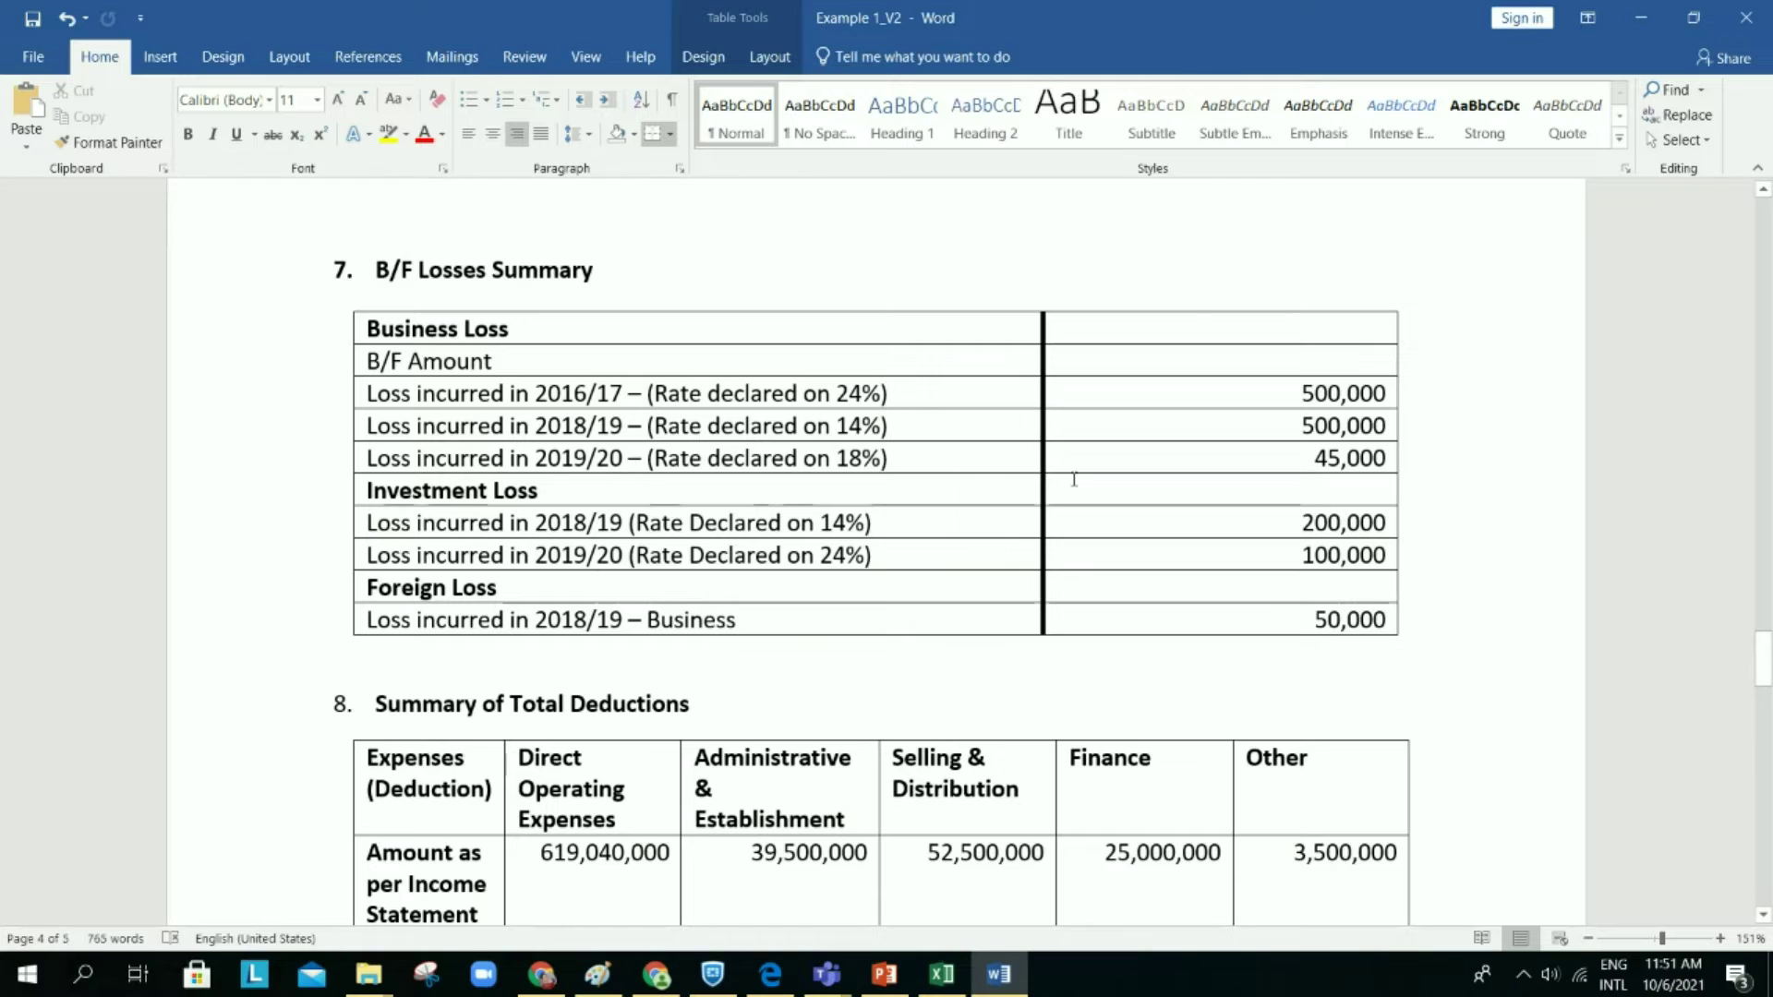
Step: Minimize Word and return to the RAMIS loss schedules, where cage 20.B.85 shows 50,000.00
click(1656, 23)
scroll(843, 948, down, 15)
scroll(843, 948, down, 20)
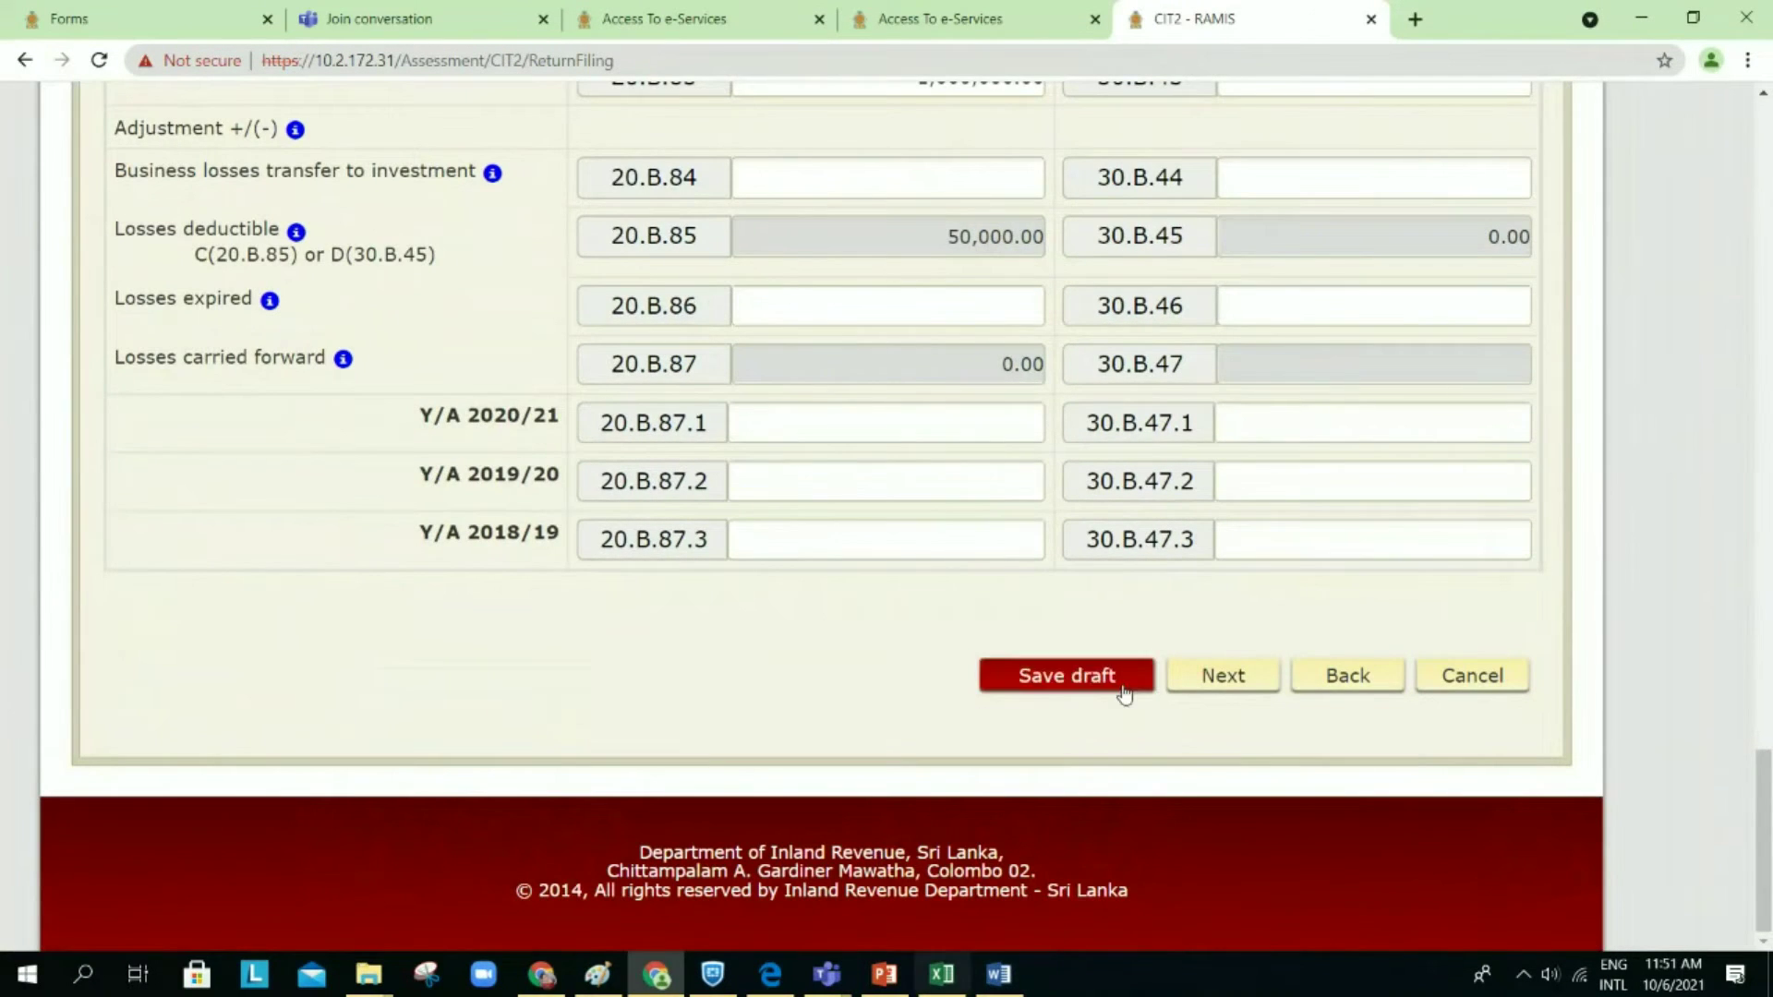
Step: Save the CIT2 return as a draft from the Schedule 02B loss summary
click(1093, 680)
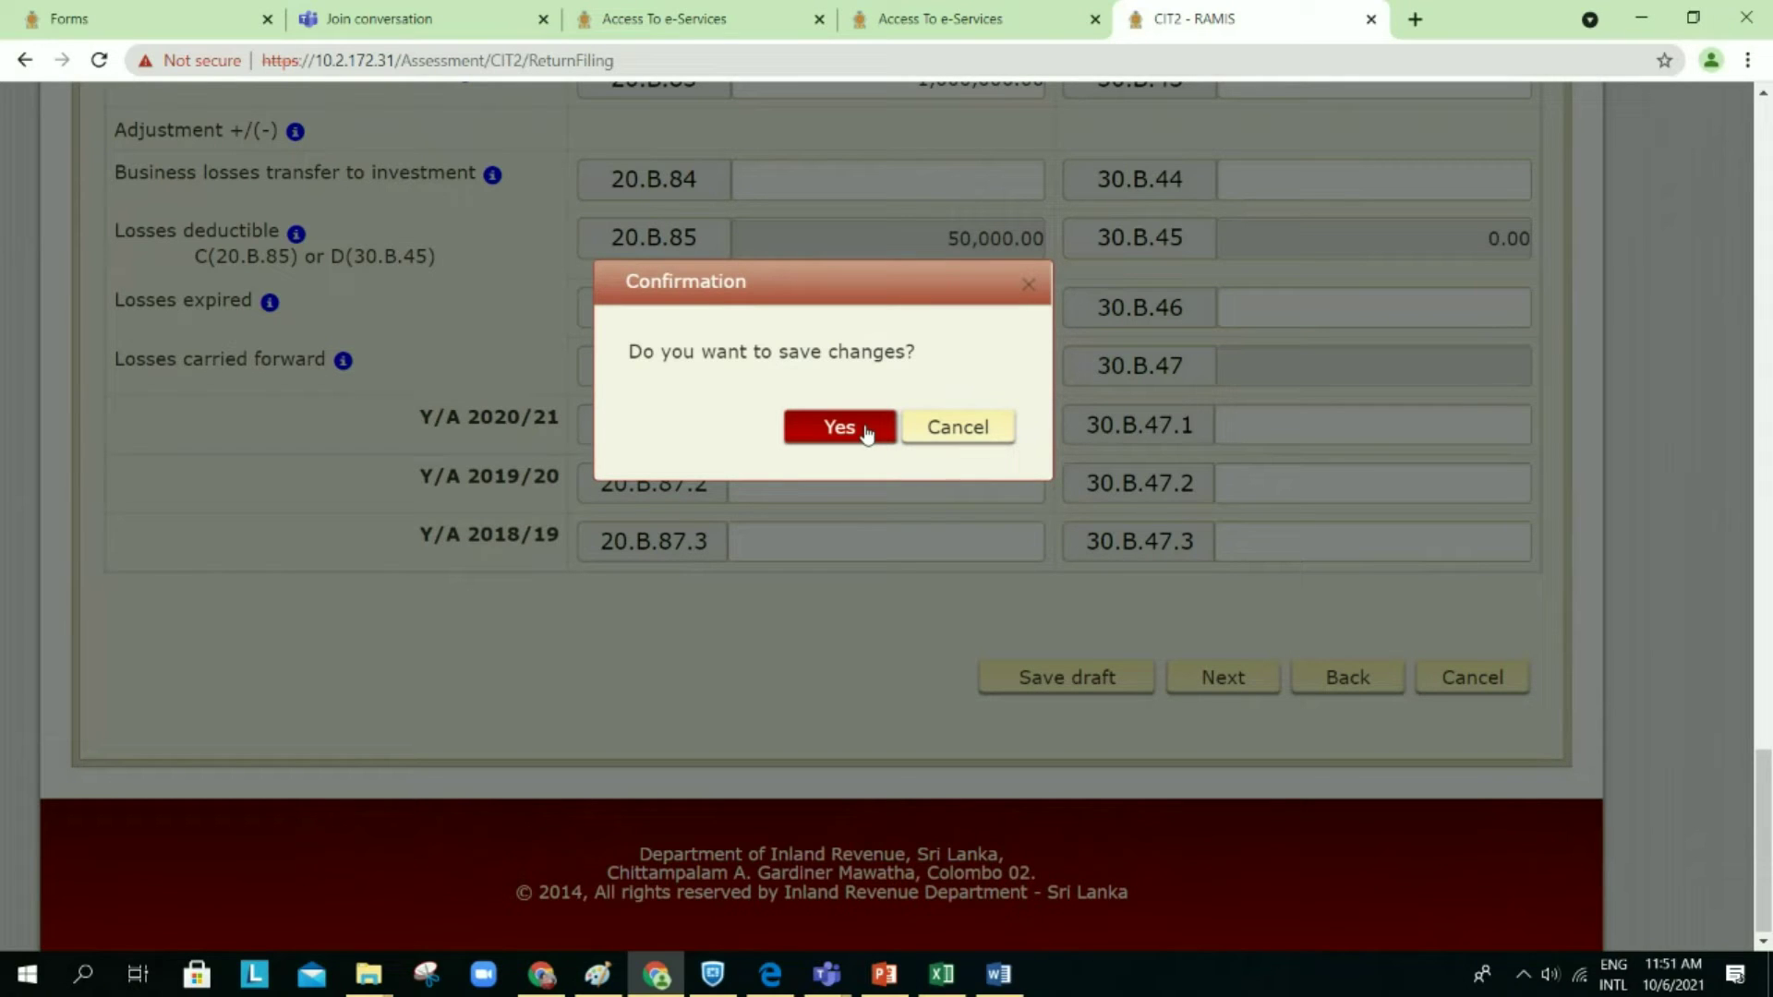
click(866, 430)
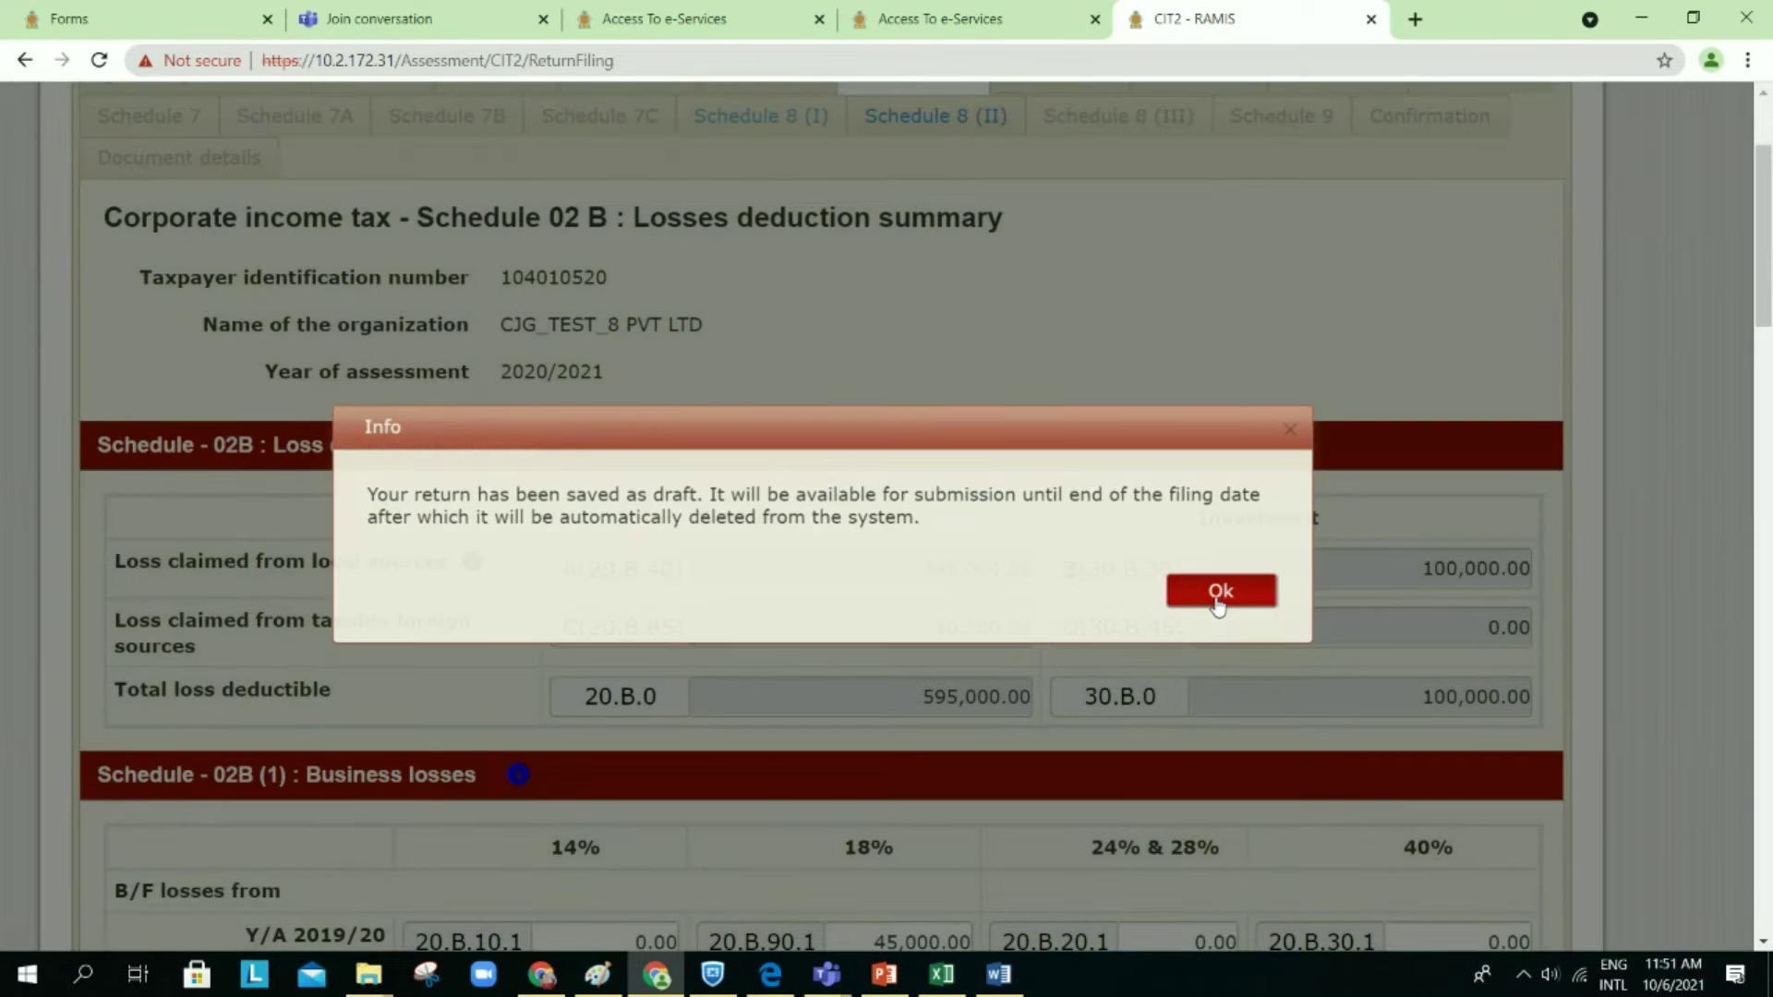
click(1228, 592)
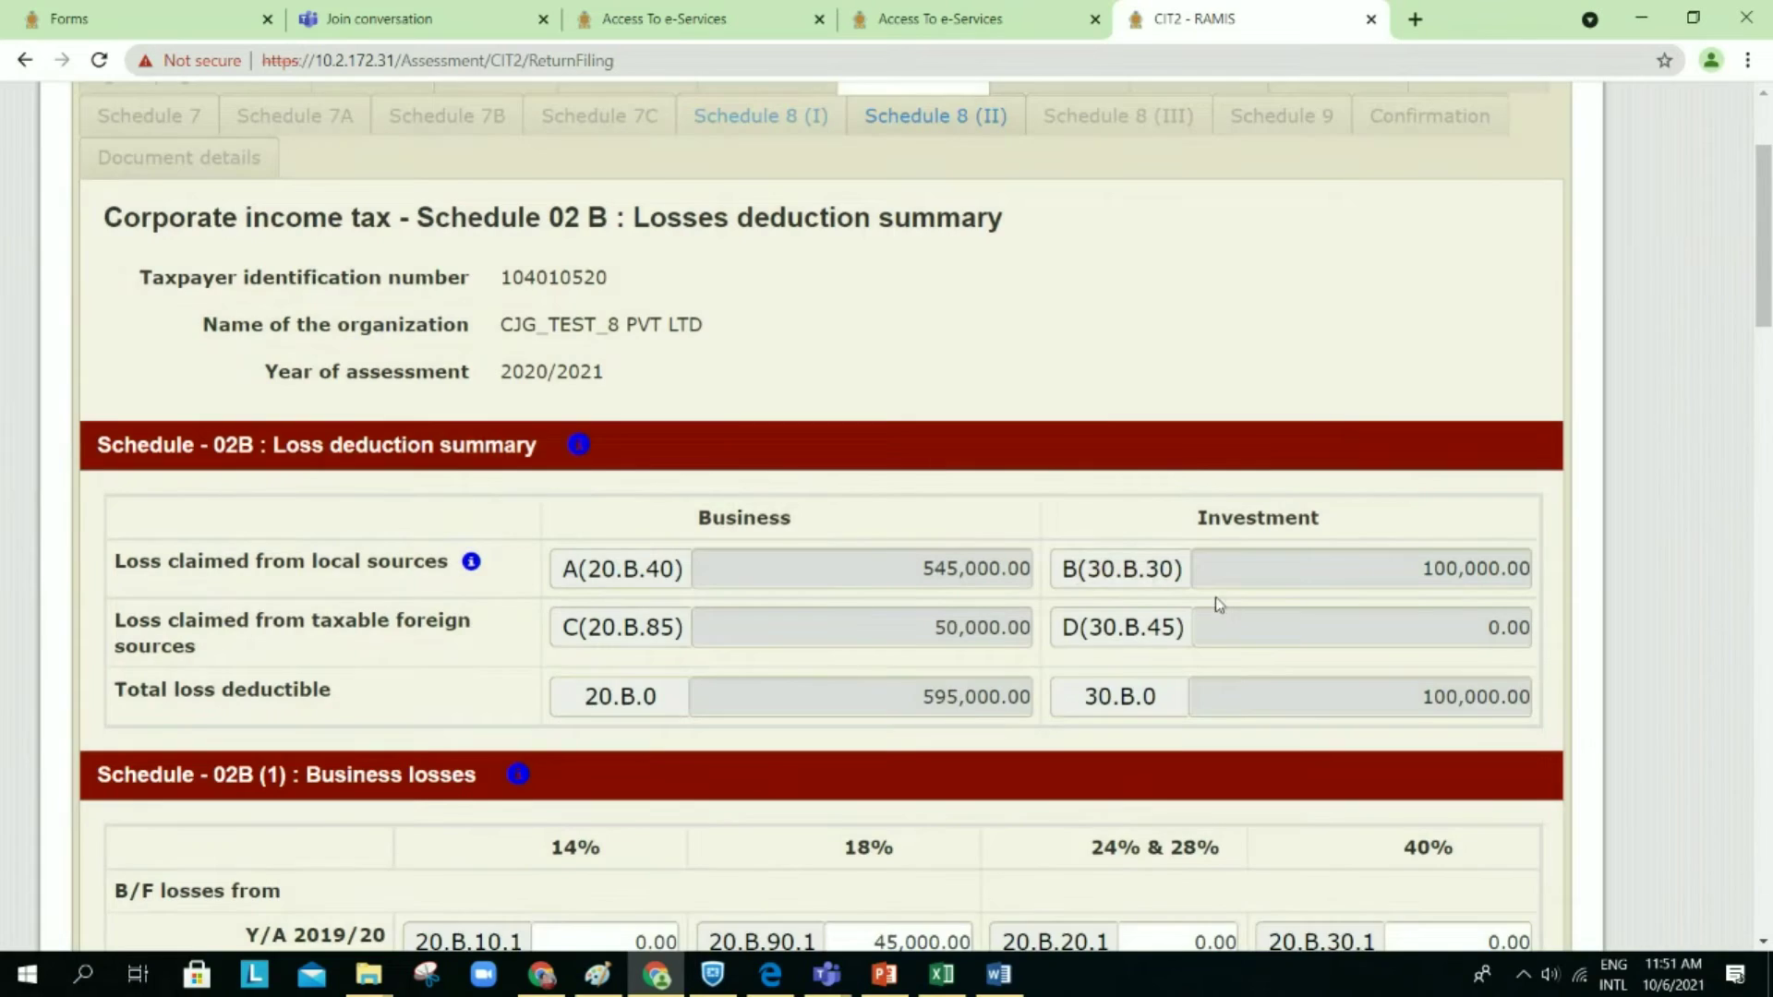
scroll(1216, 595, down, 2)
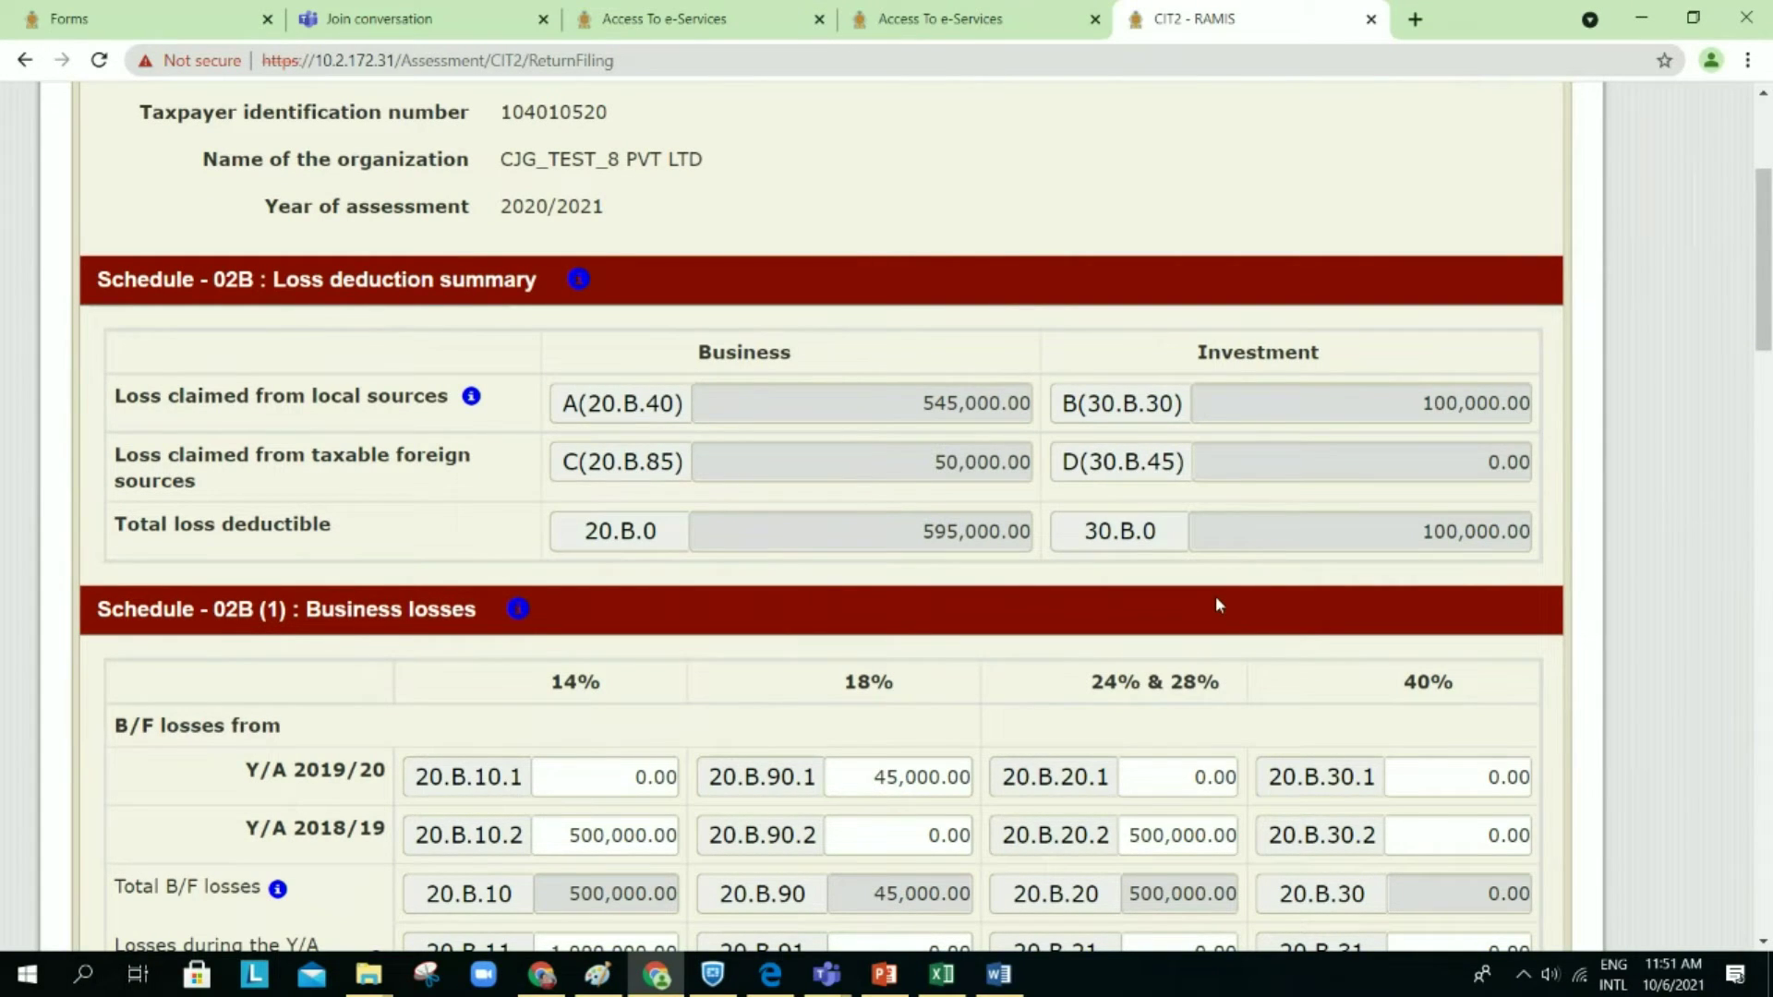
scroll(1217, 600, down, 2)
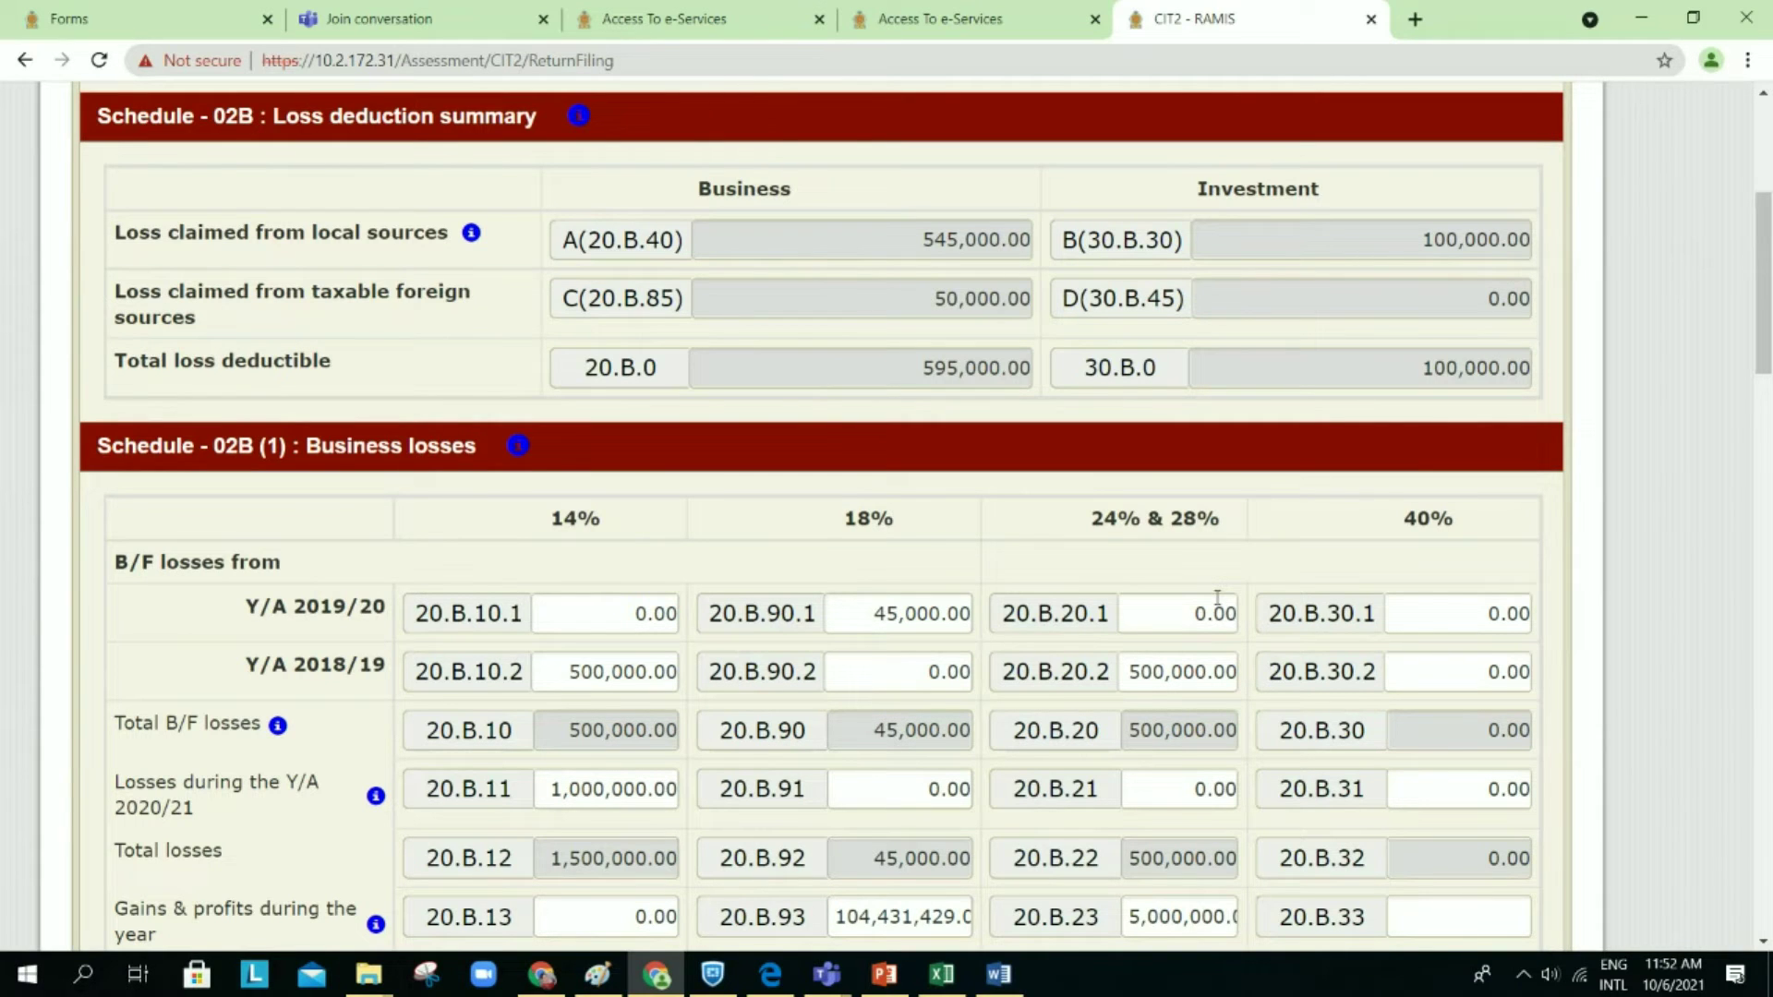
scroll(1218, 597, down, 1)
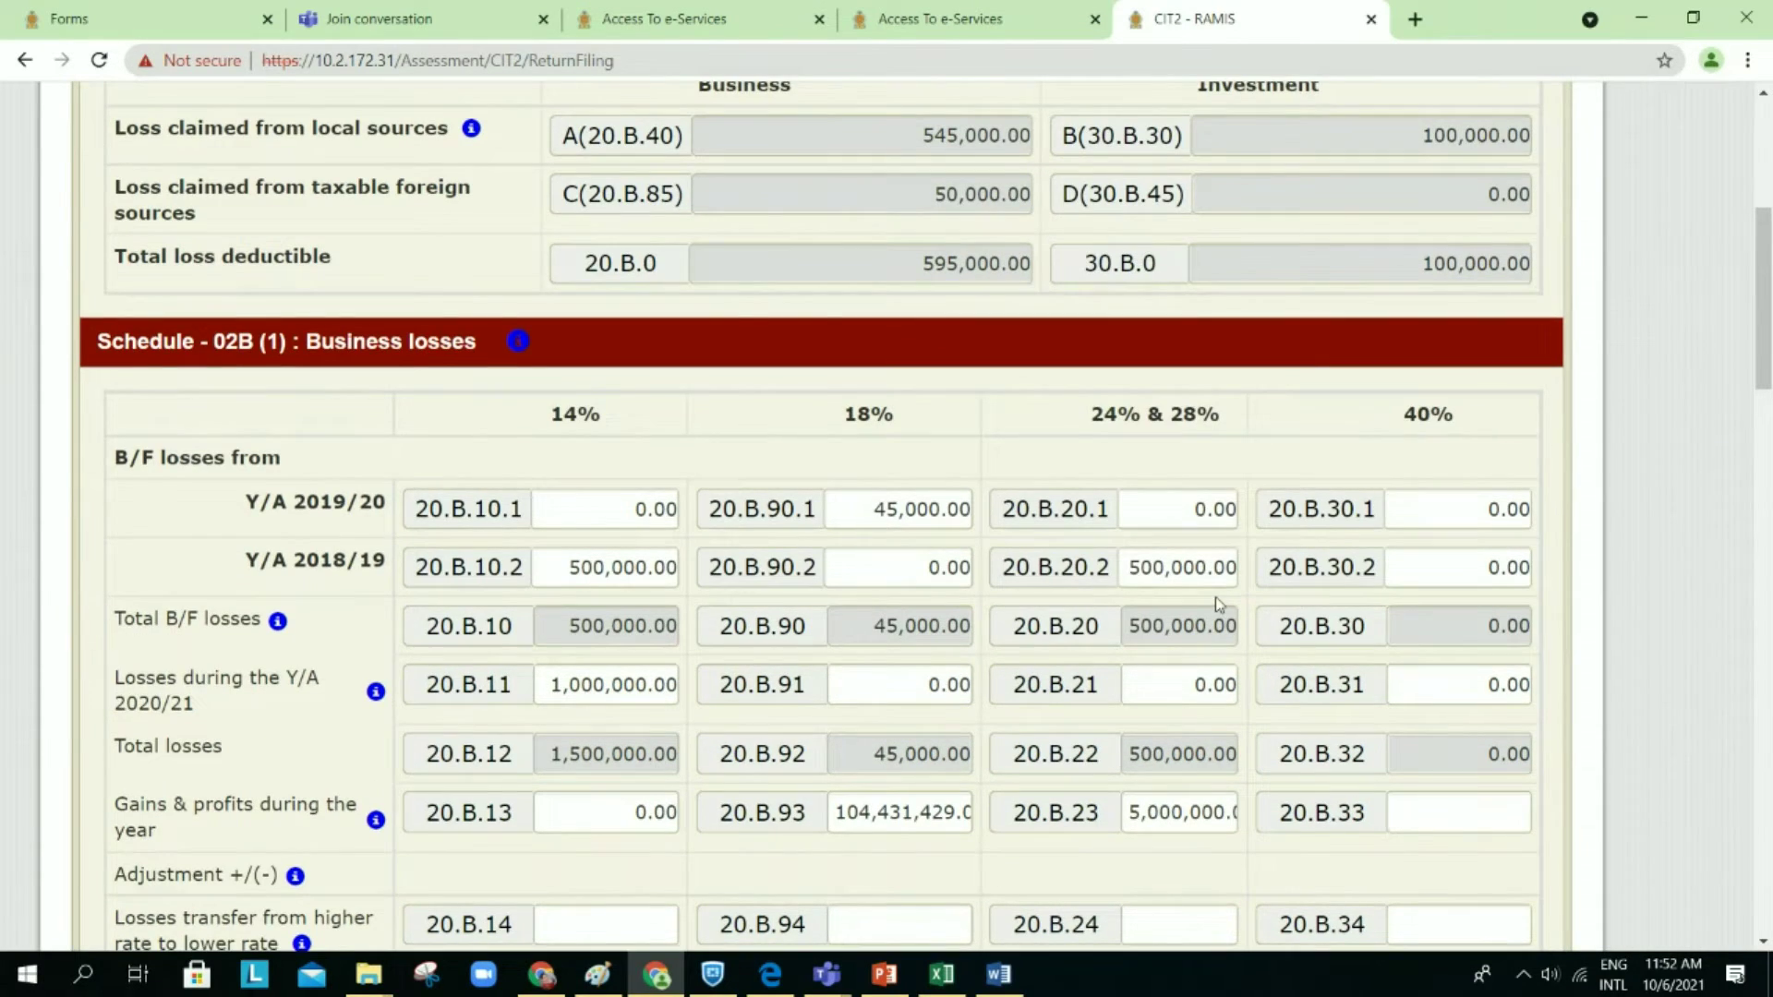
scroll(1216, 597, down, 1)
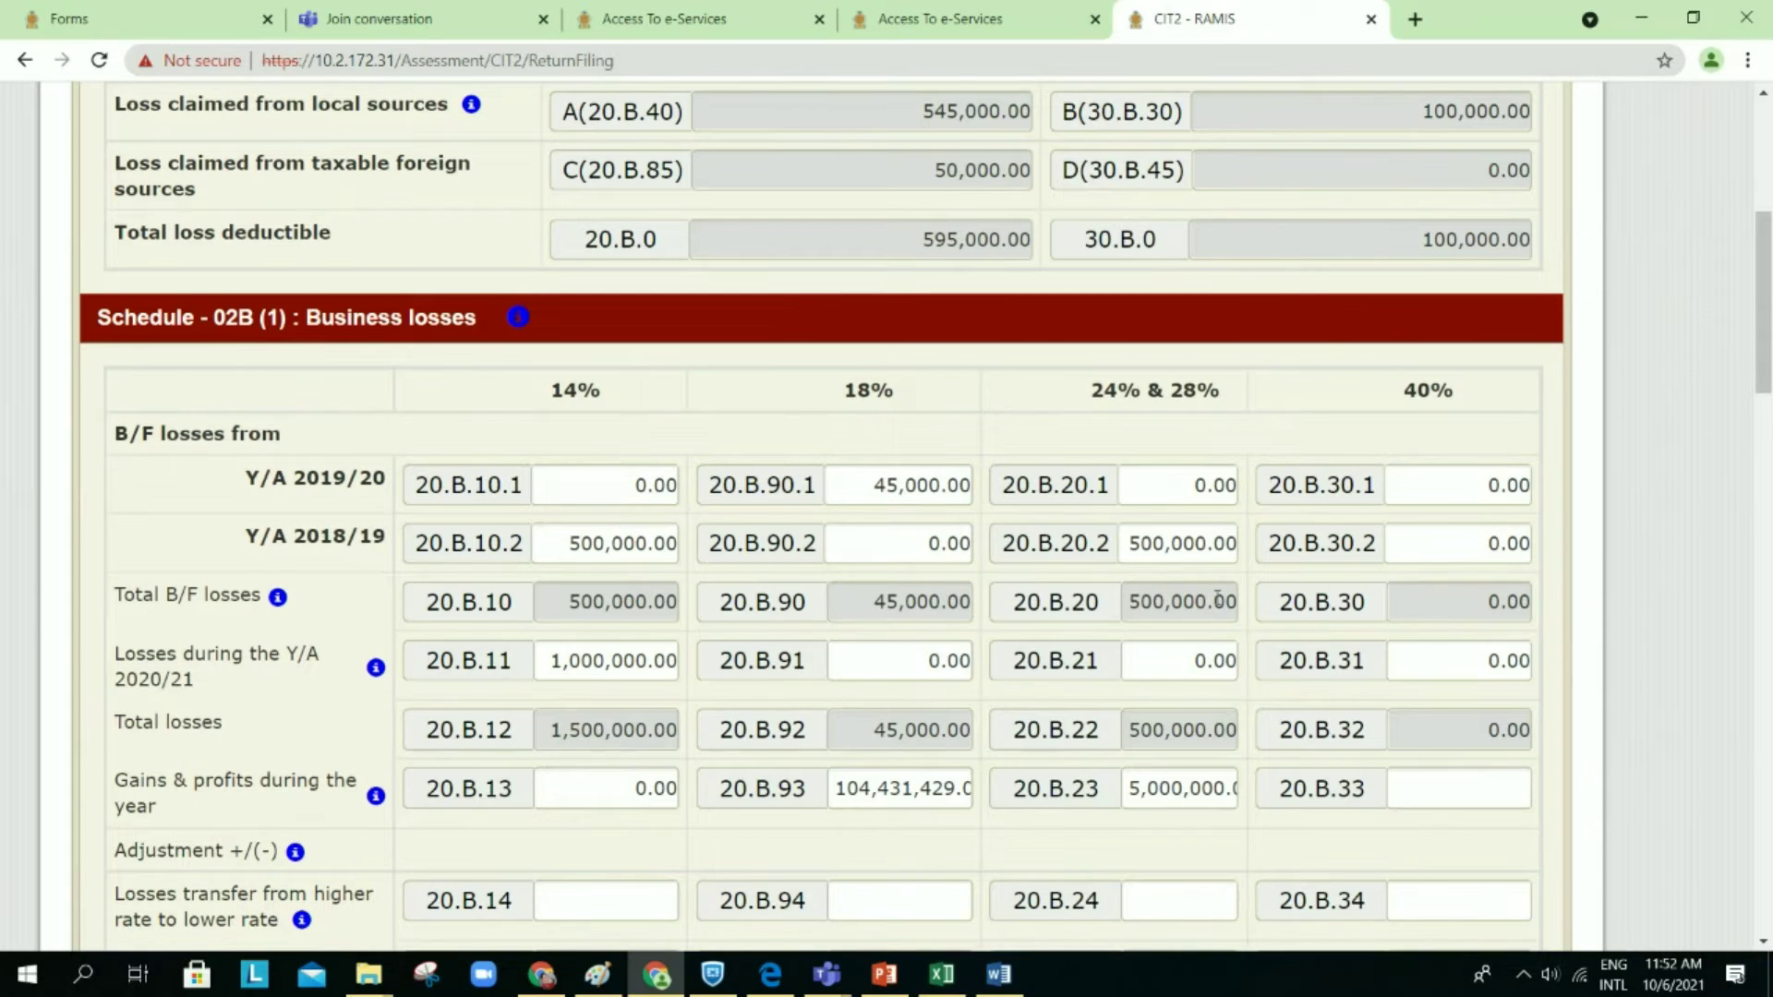
scroll(1217, 599, down, 1)
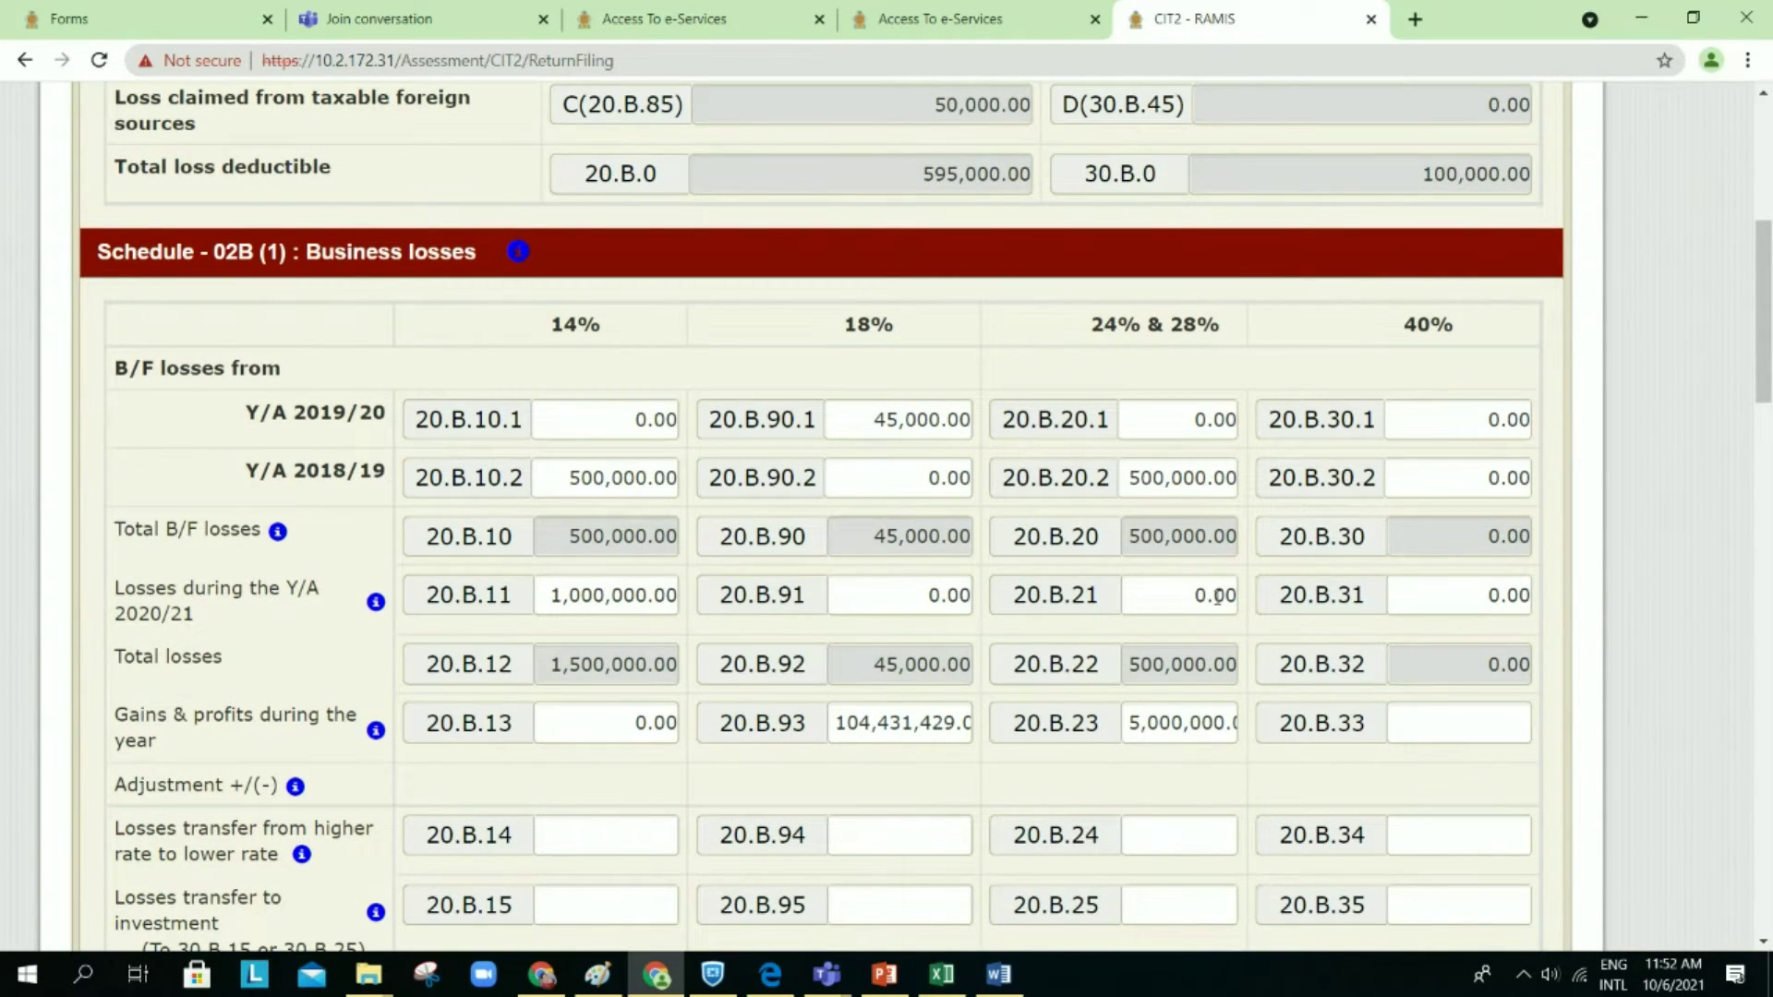
scroll(1217, 597, down, 1)
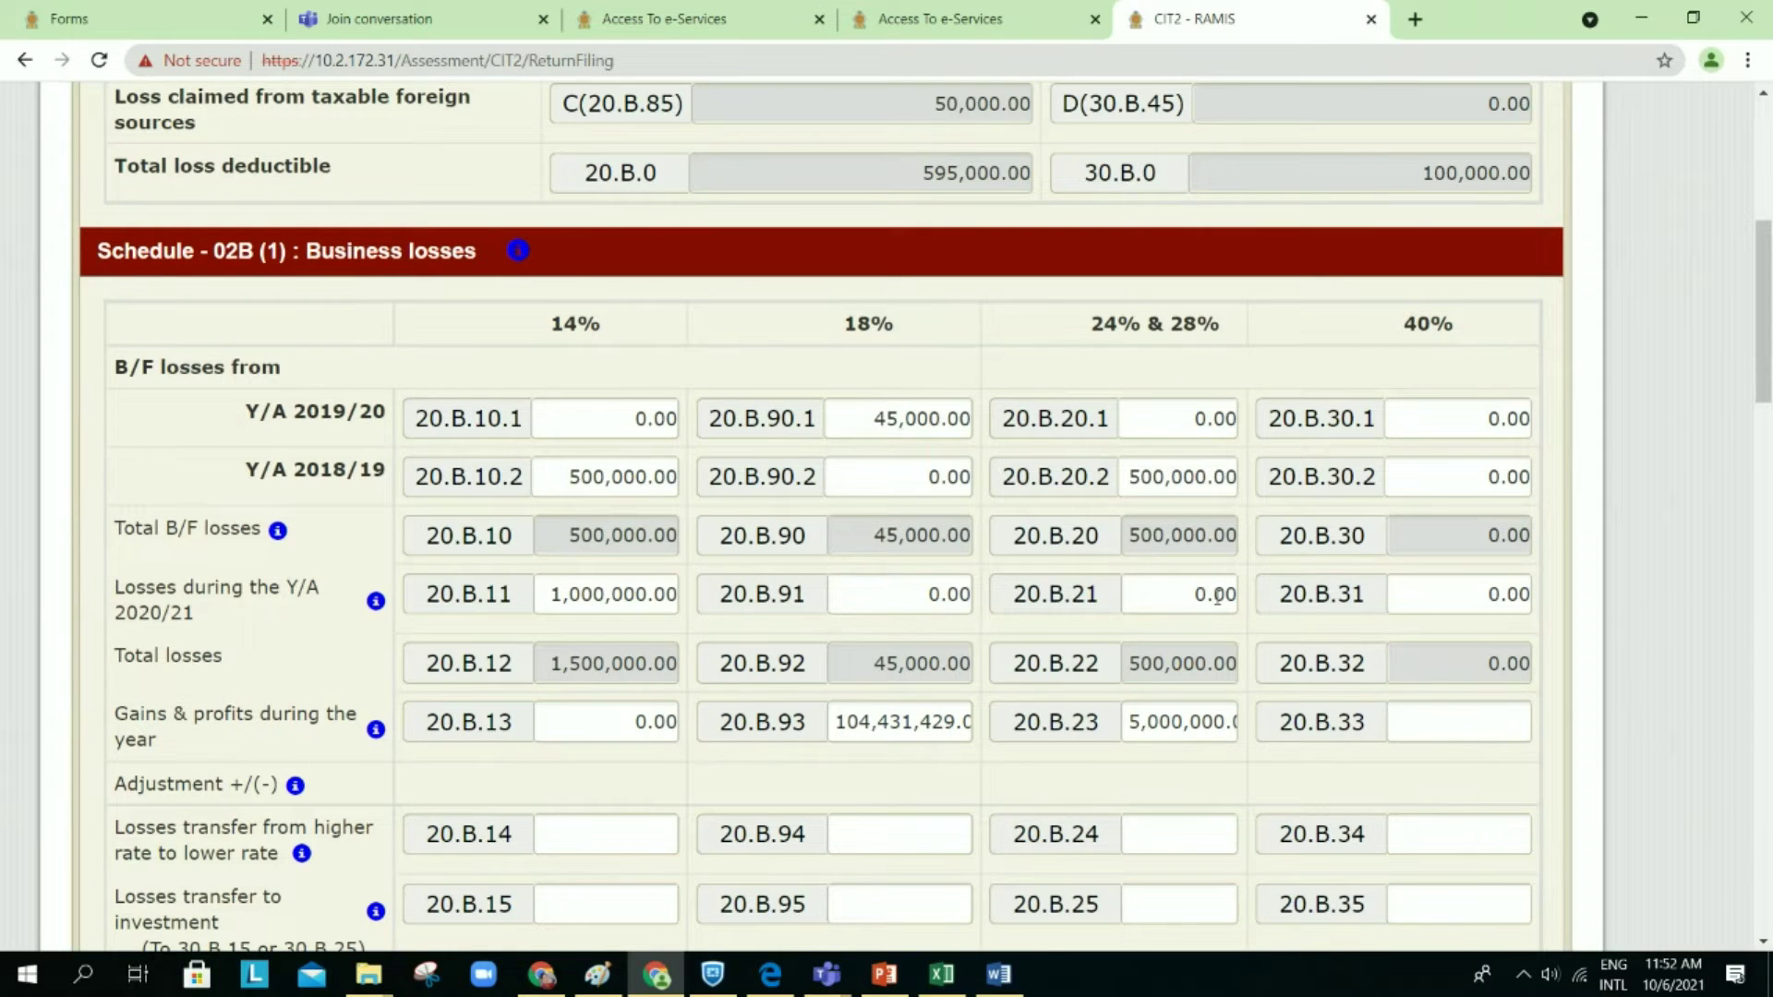
scroll(1217, 597, down, 1)
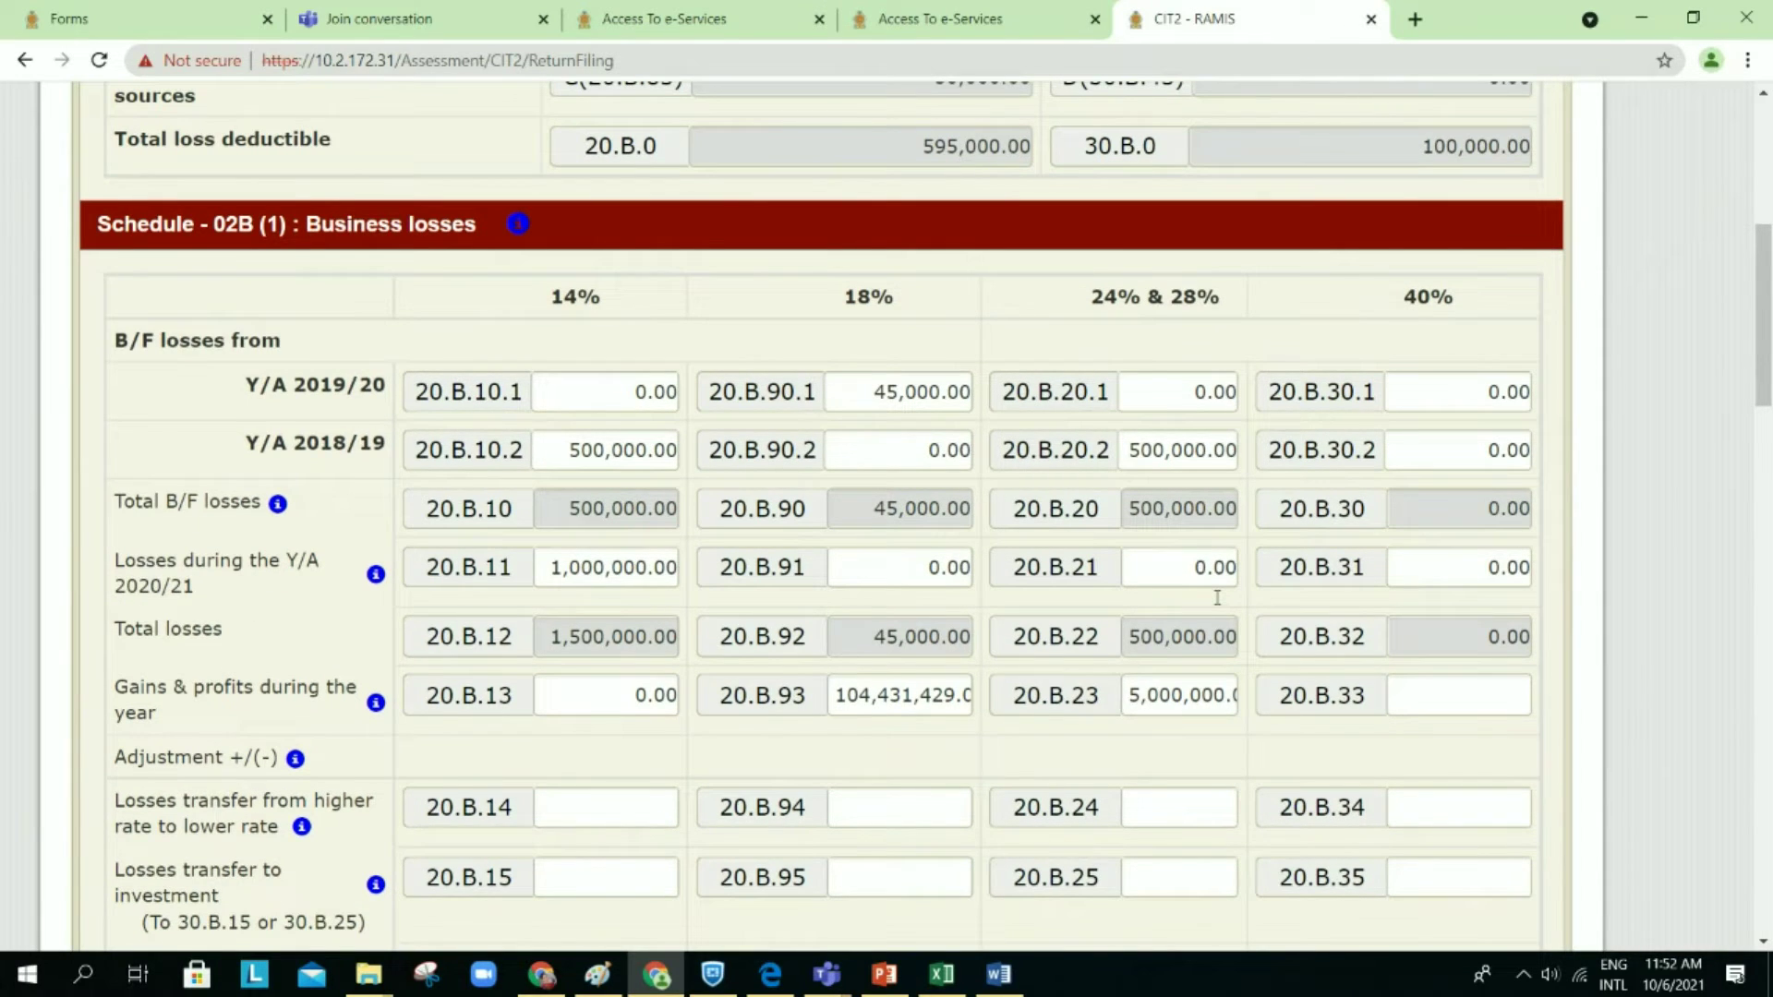
scroll(1217, 598, down, 1)
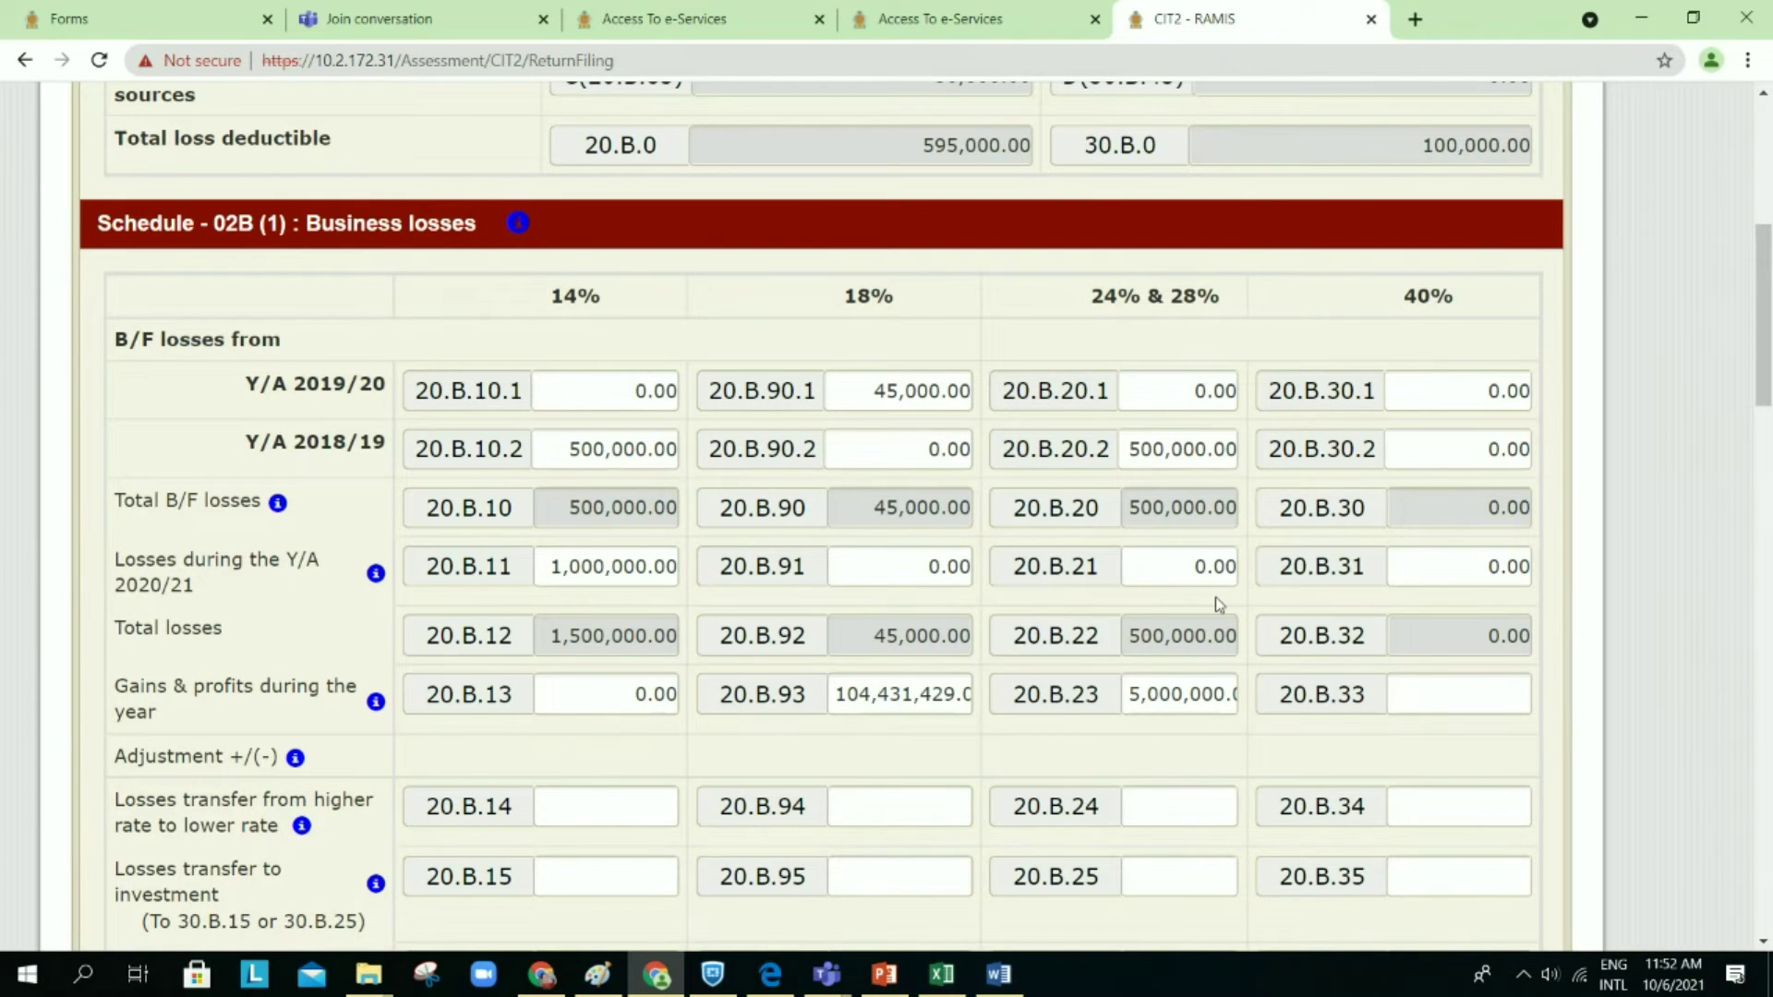
scroll(1219, 605, down, 1)
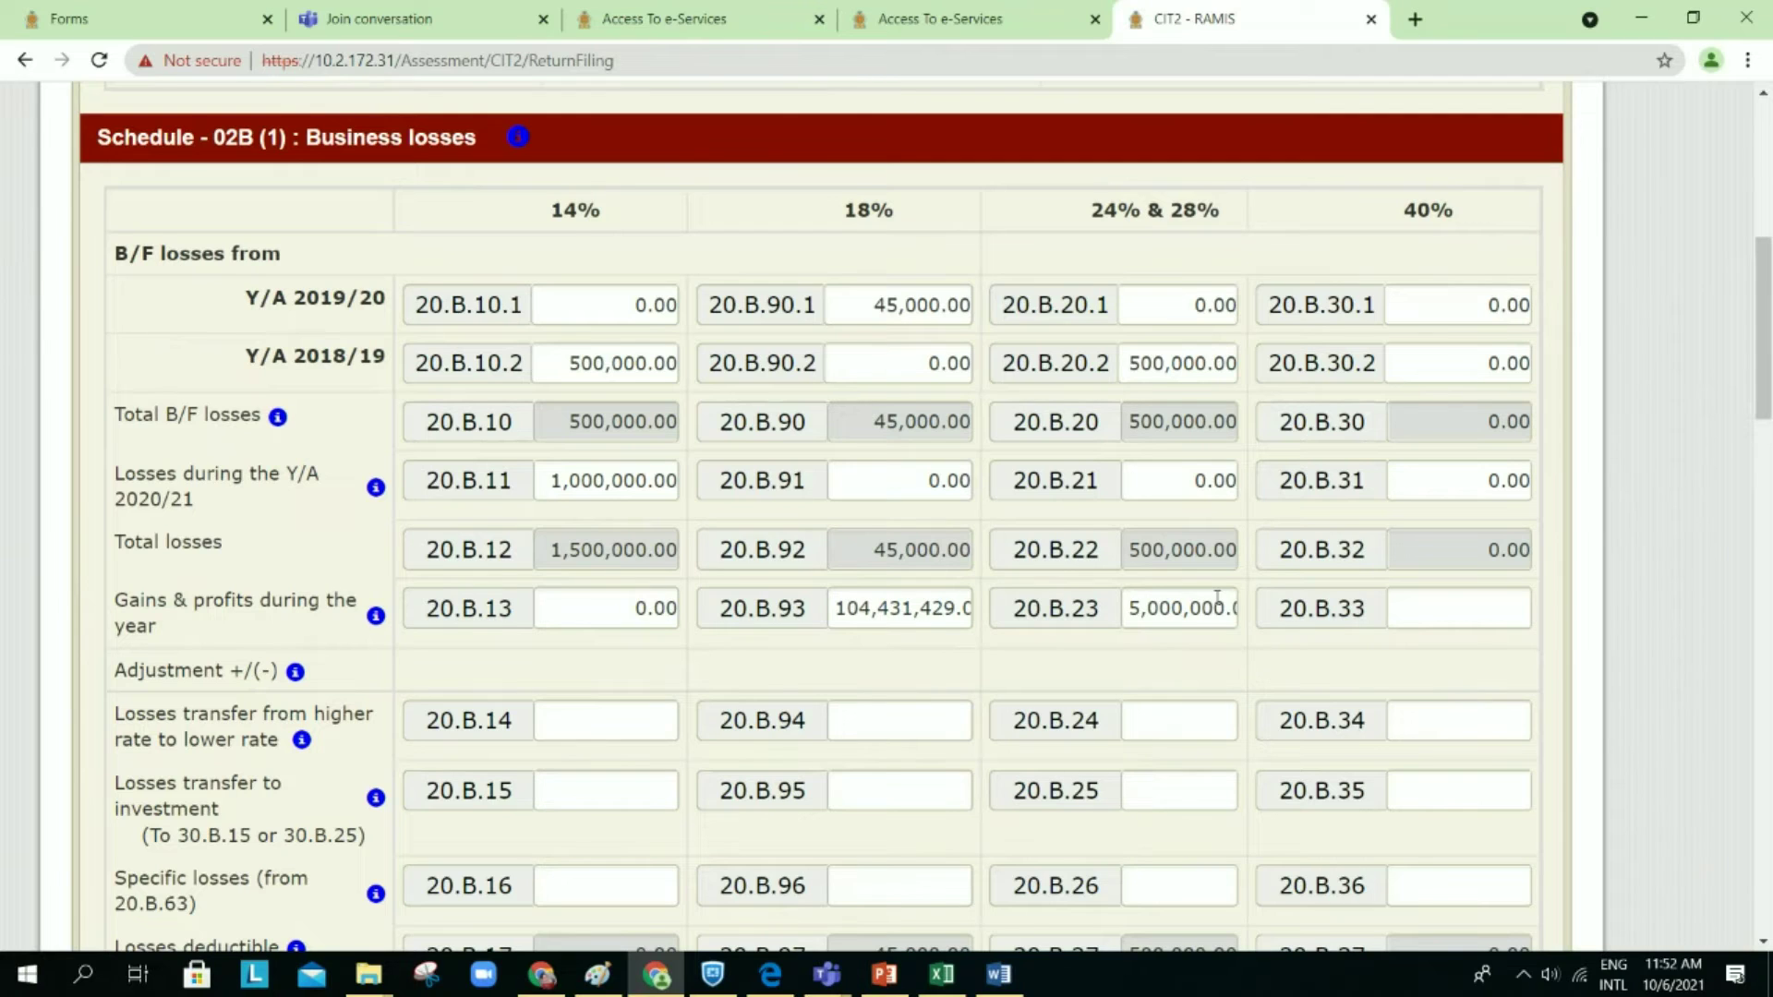
scroll(1219, 598, down, 1)
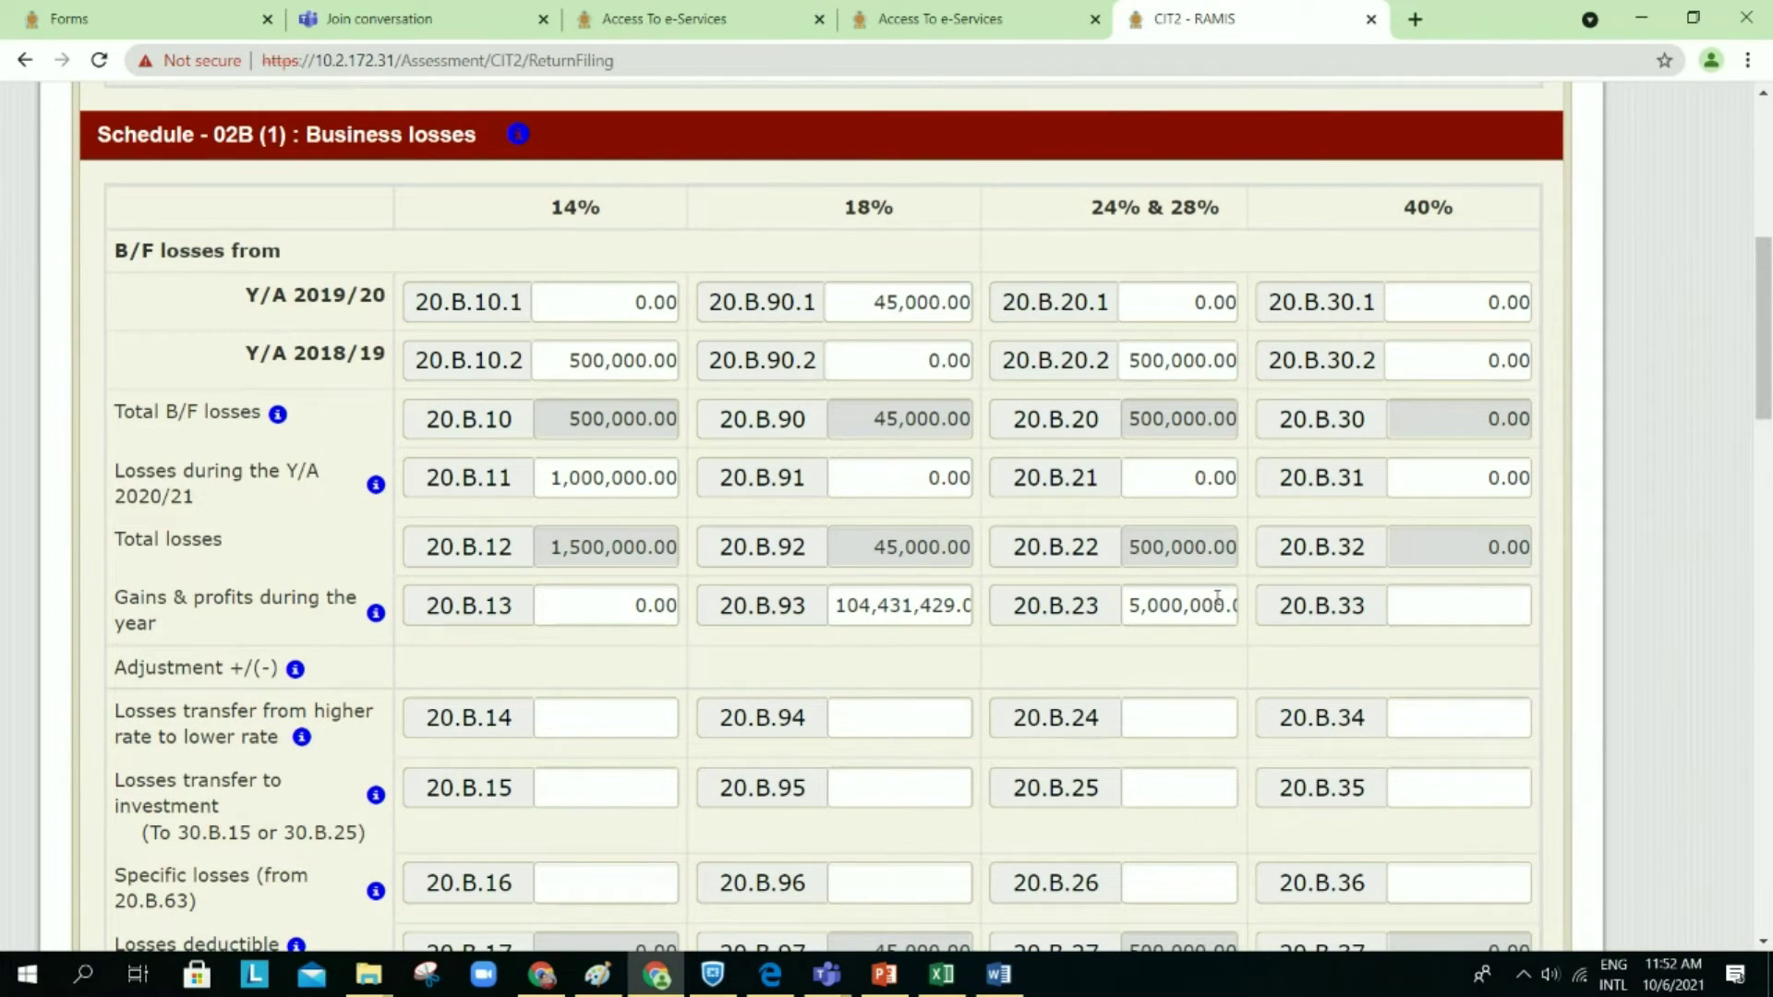
scroll(1217, 599, down, 1)
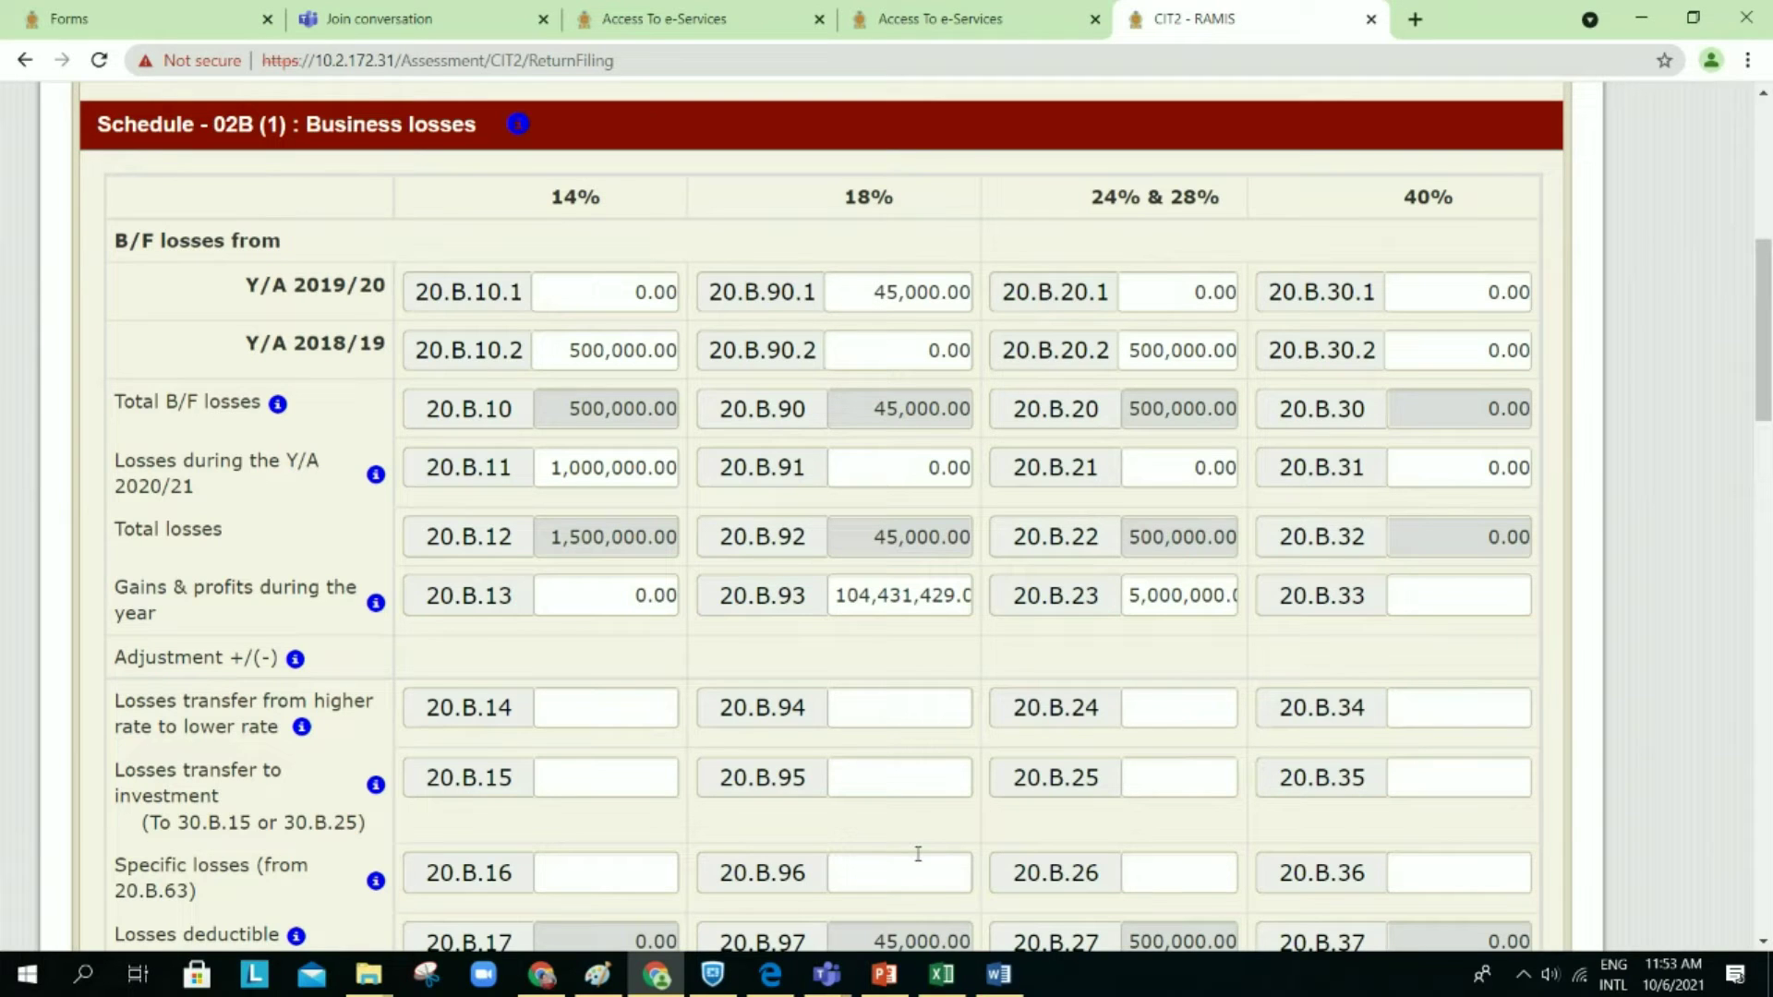
click(1000, 975)
scroll(875, 522, up, 1)
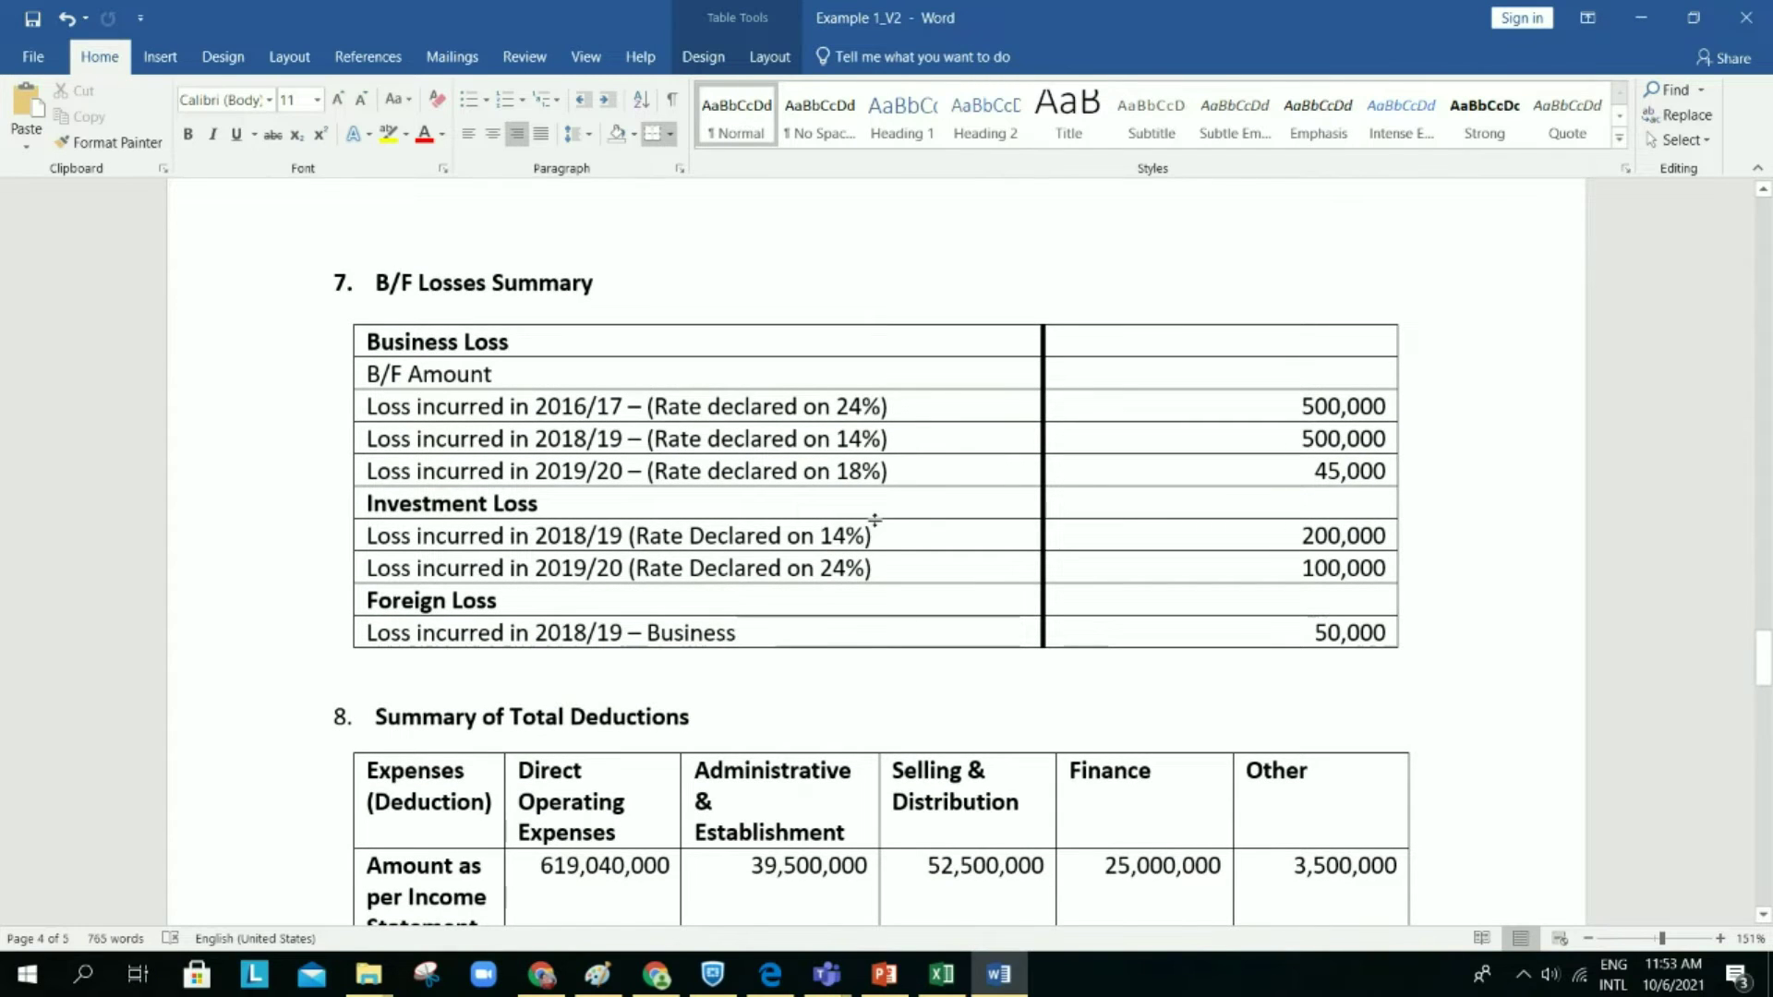
scroll(876, 522, up, 10)
scroll(935, 842, up, 1)
scroll(936, 842, down, 4)
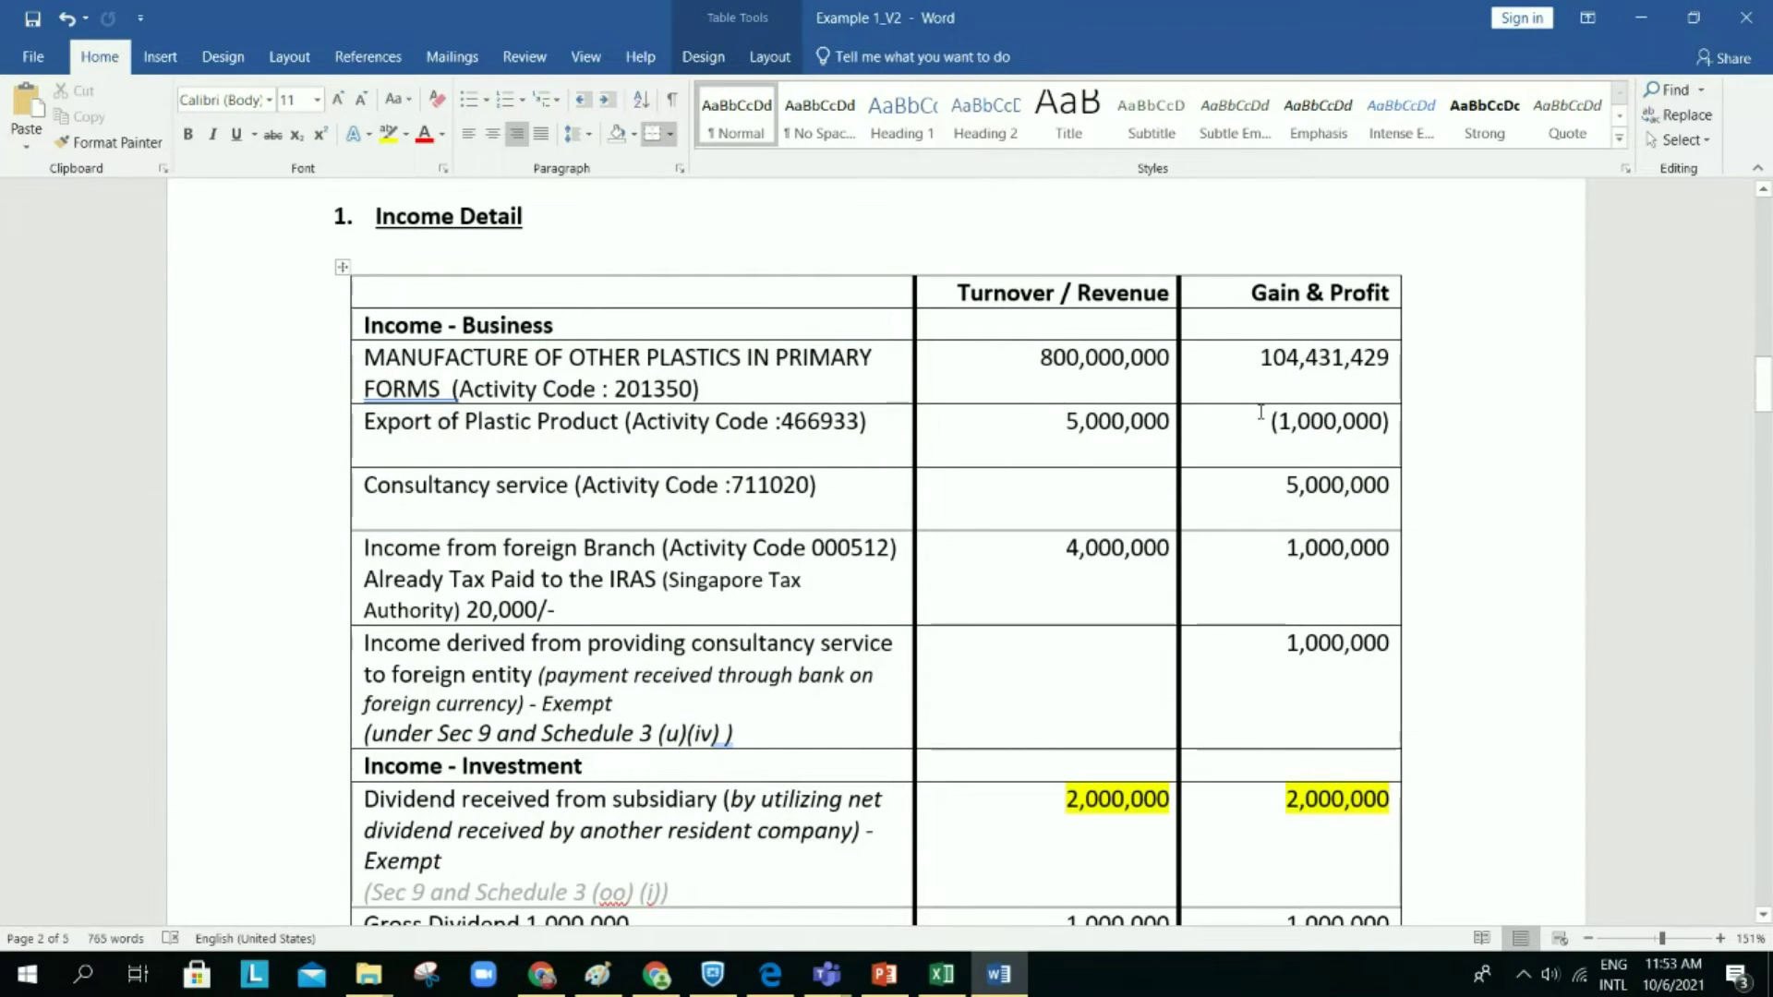
click(1664, 19)
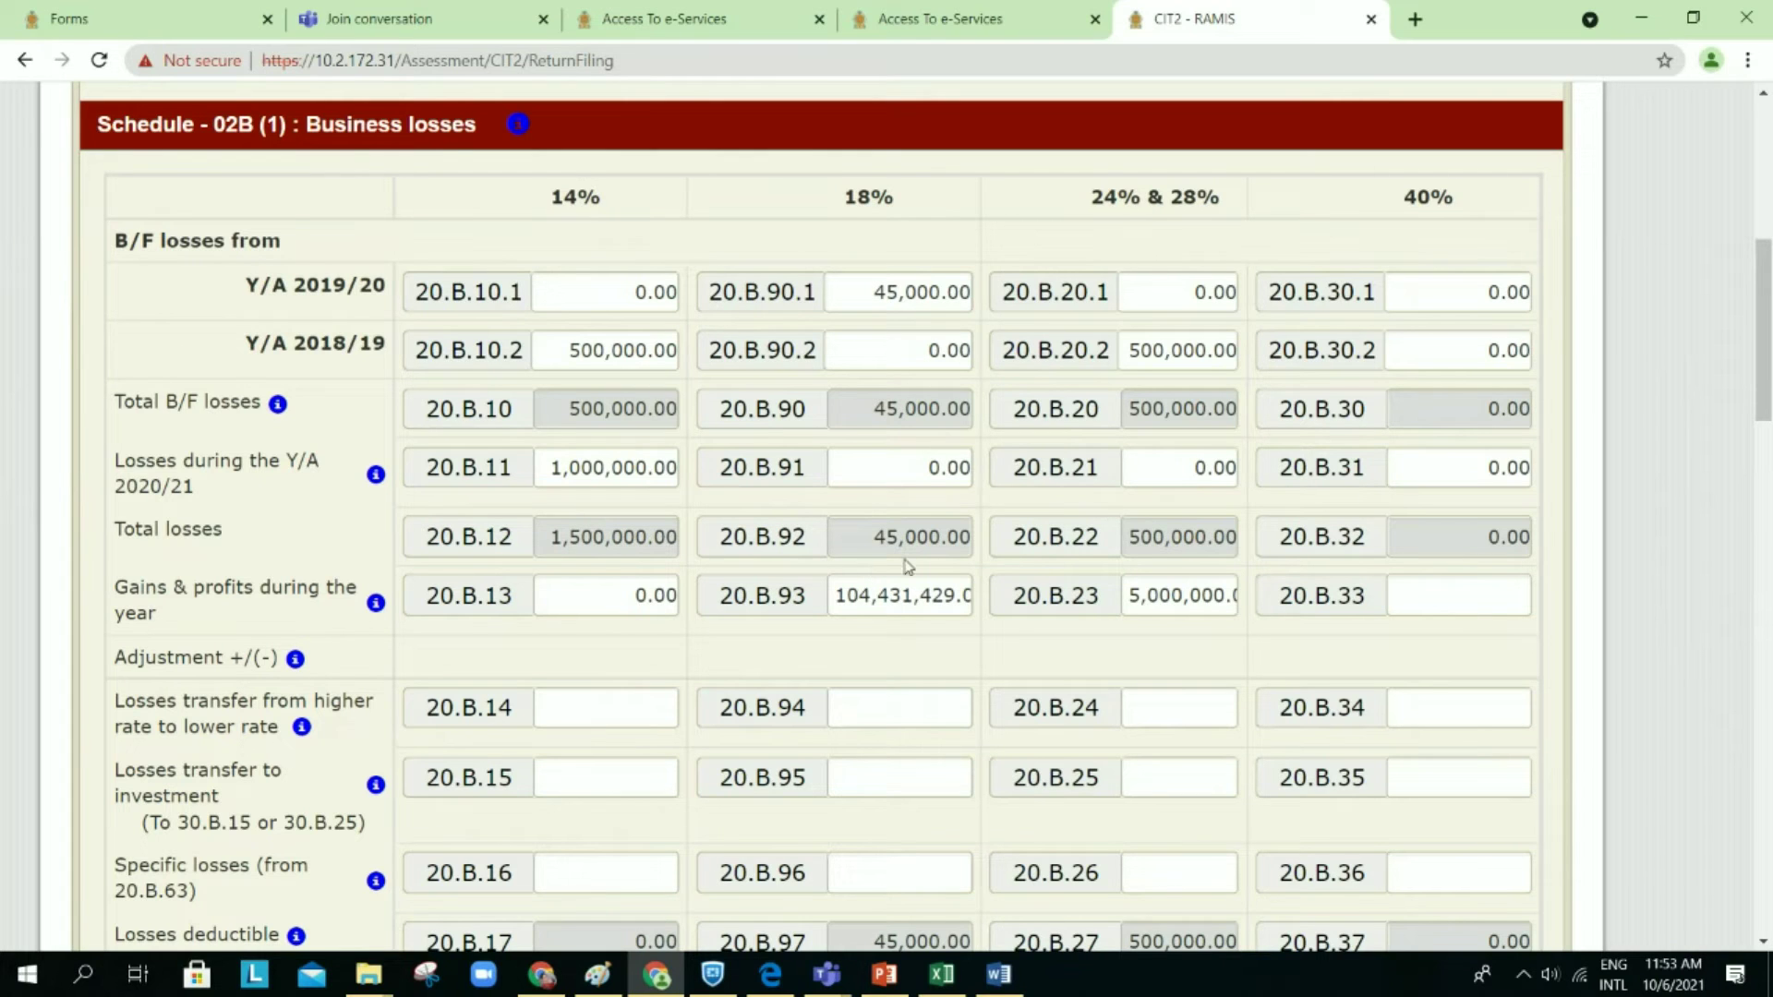
scroll(909, 567, down, 1)
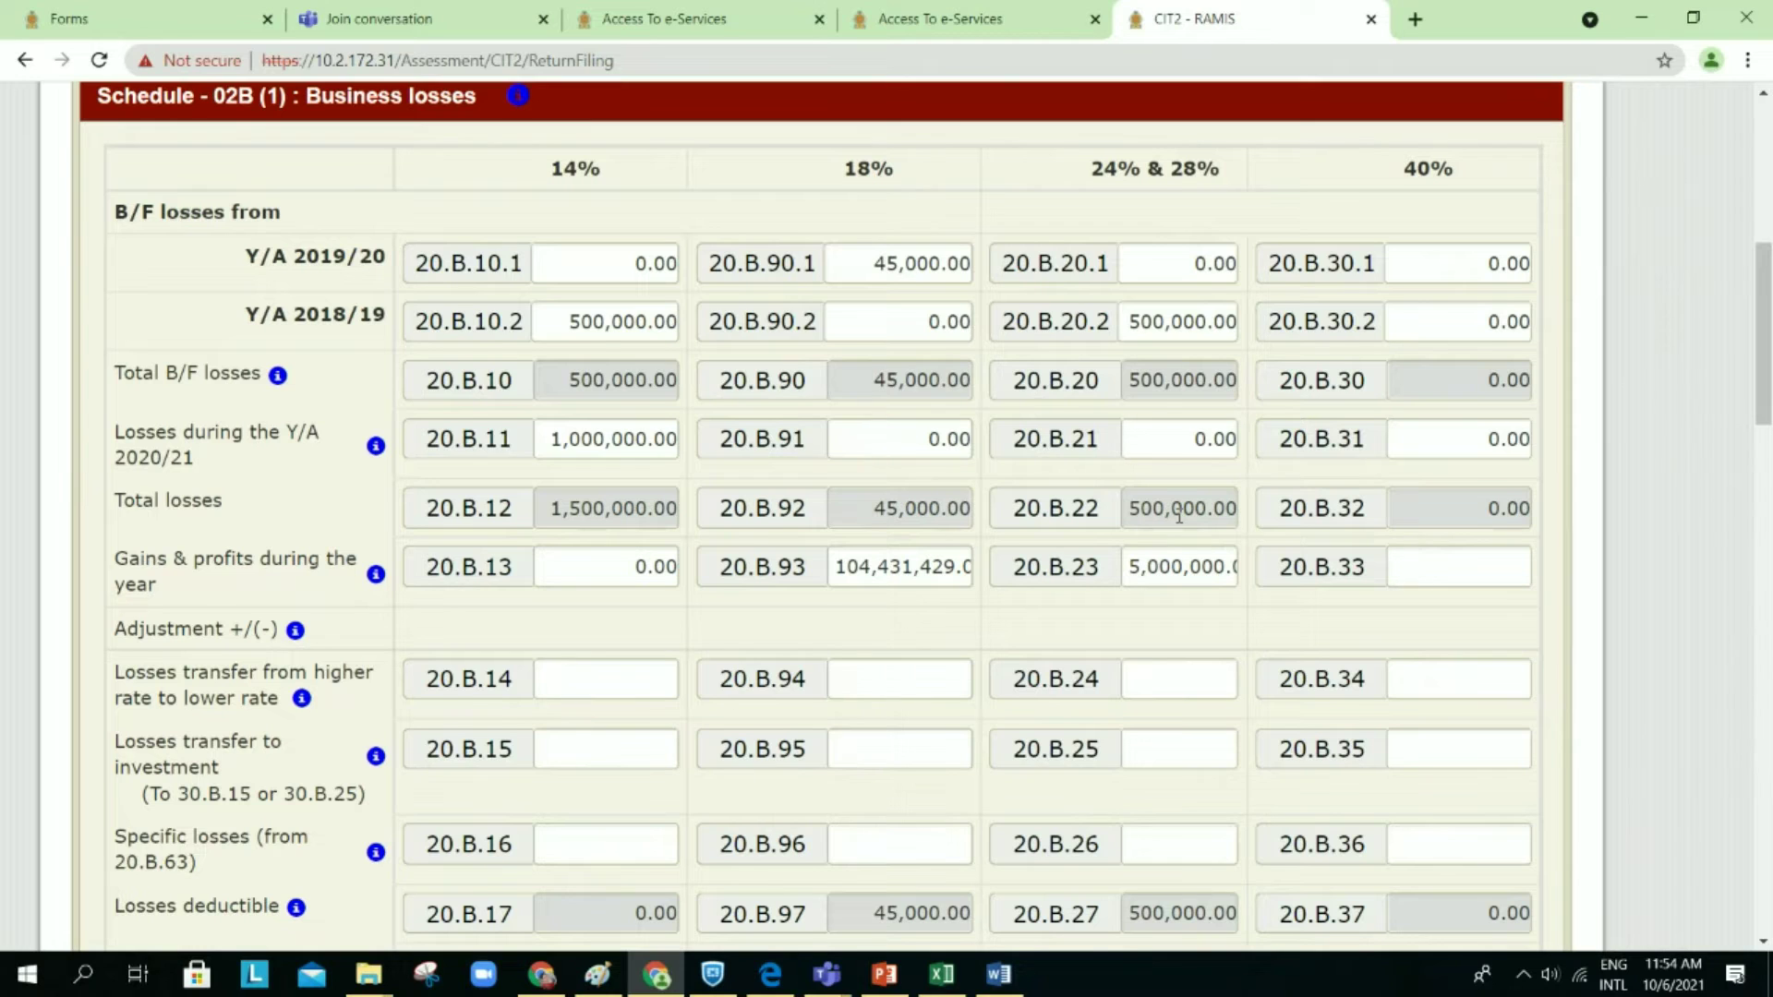
scroll(1179, 516, down, 1)
scroll(1181, 520, down, 1)
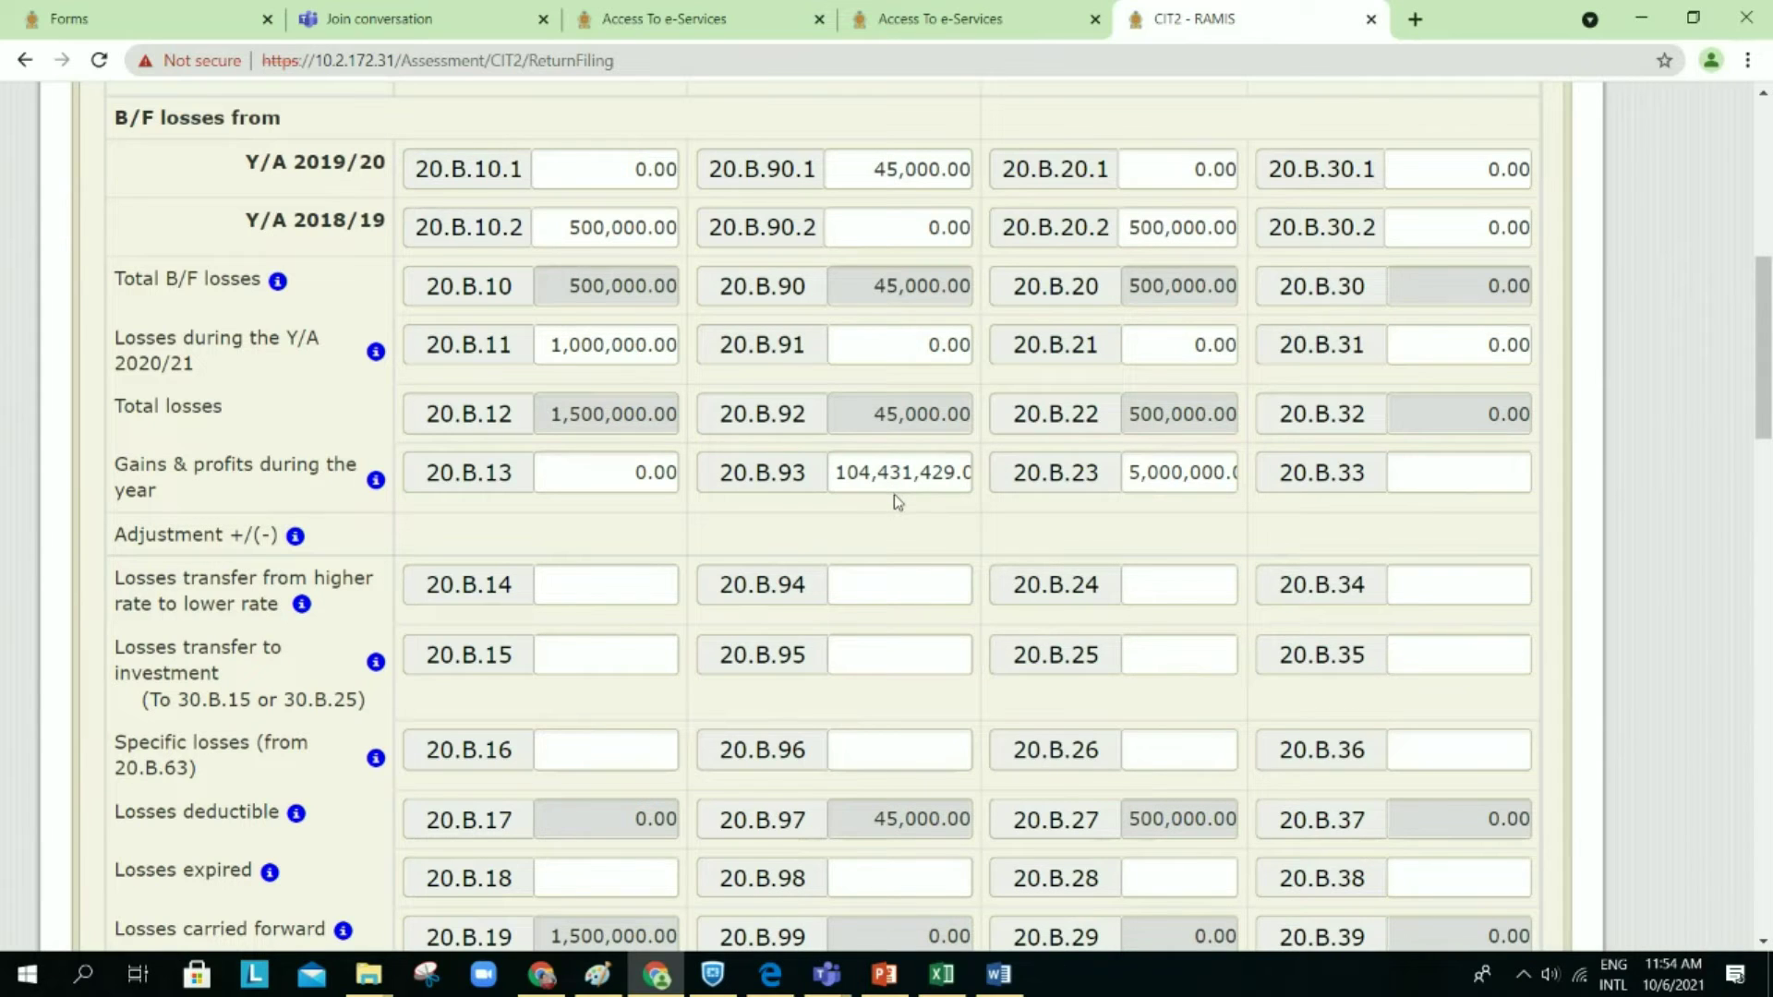
scroll(894, 495, up, 1)
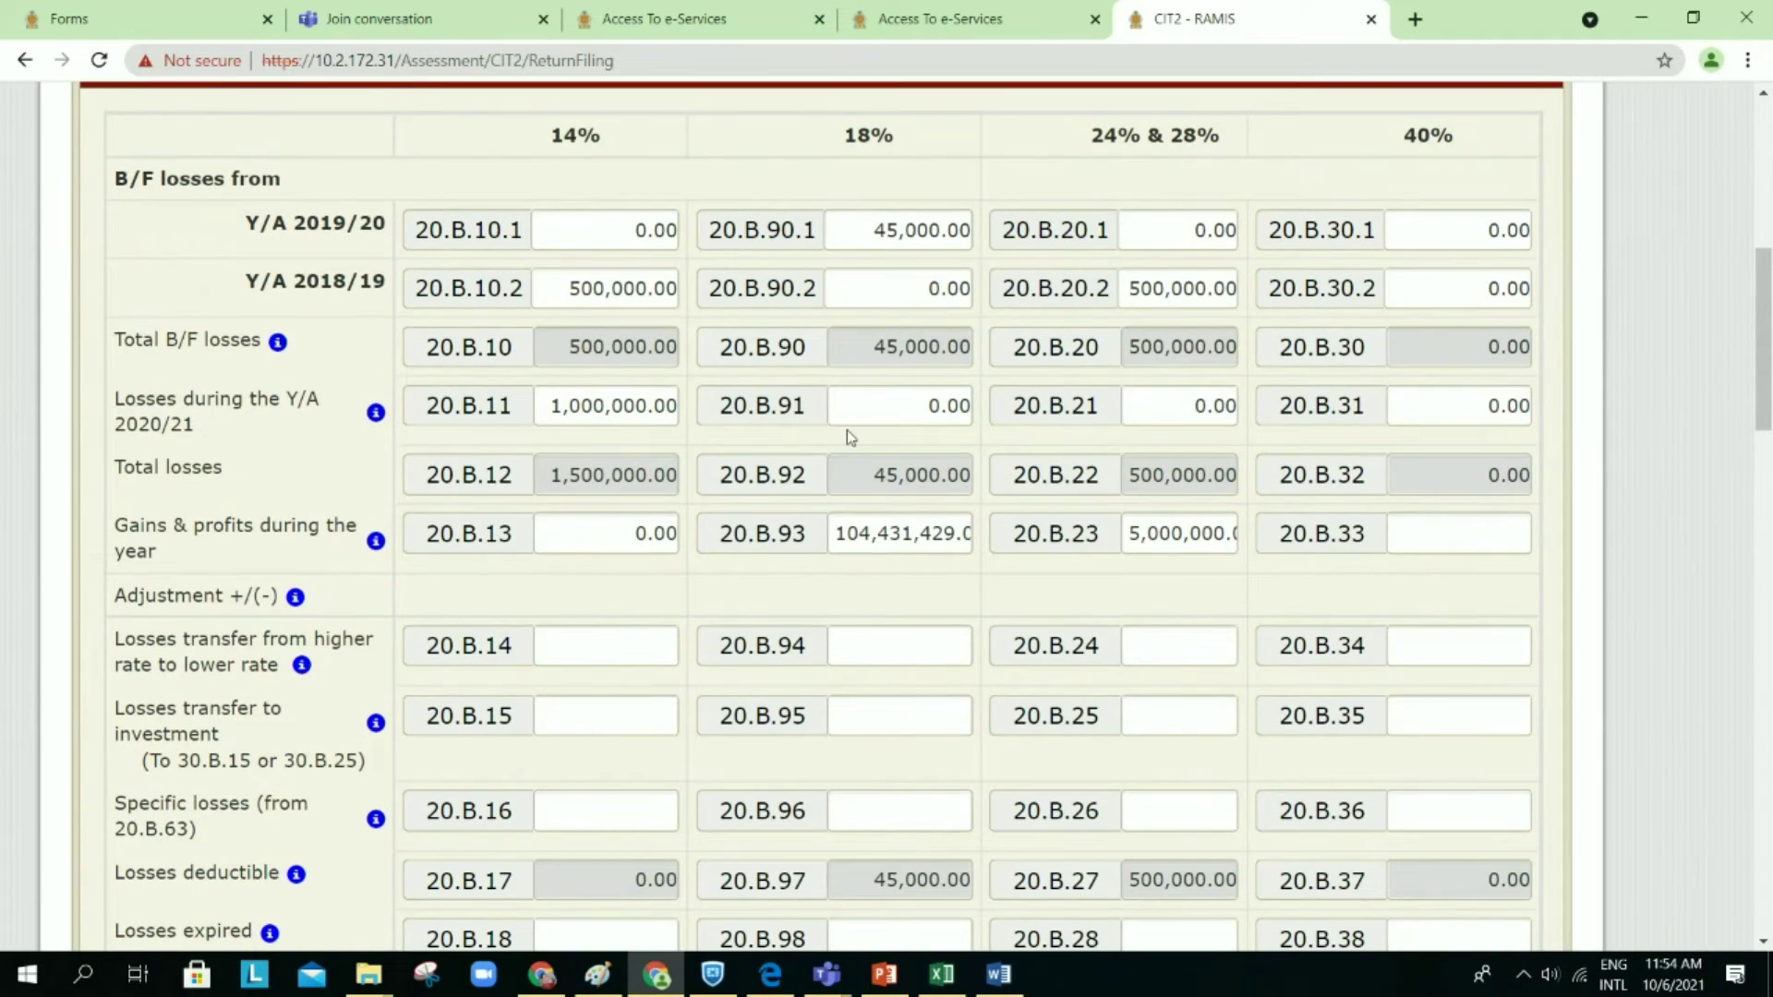
scroll(896, 406, left, 1)
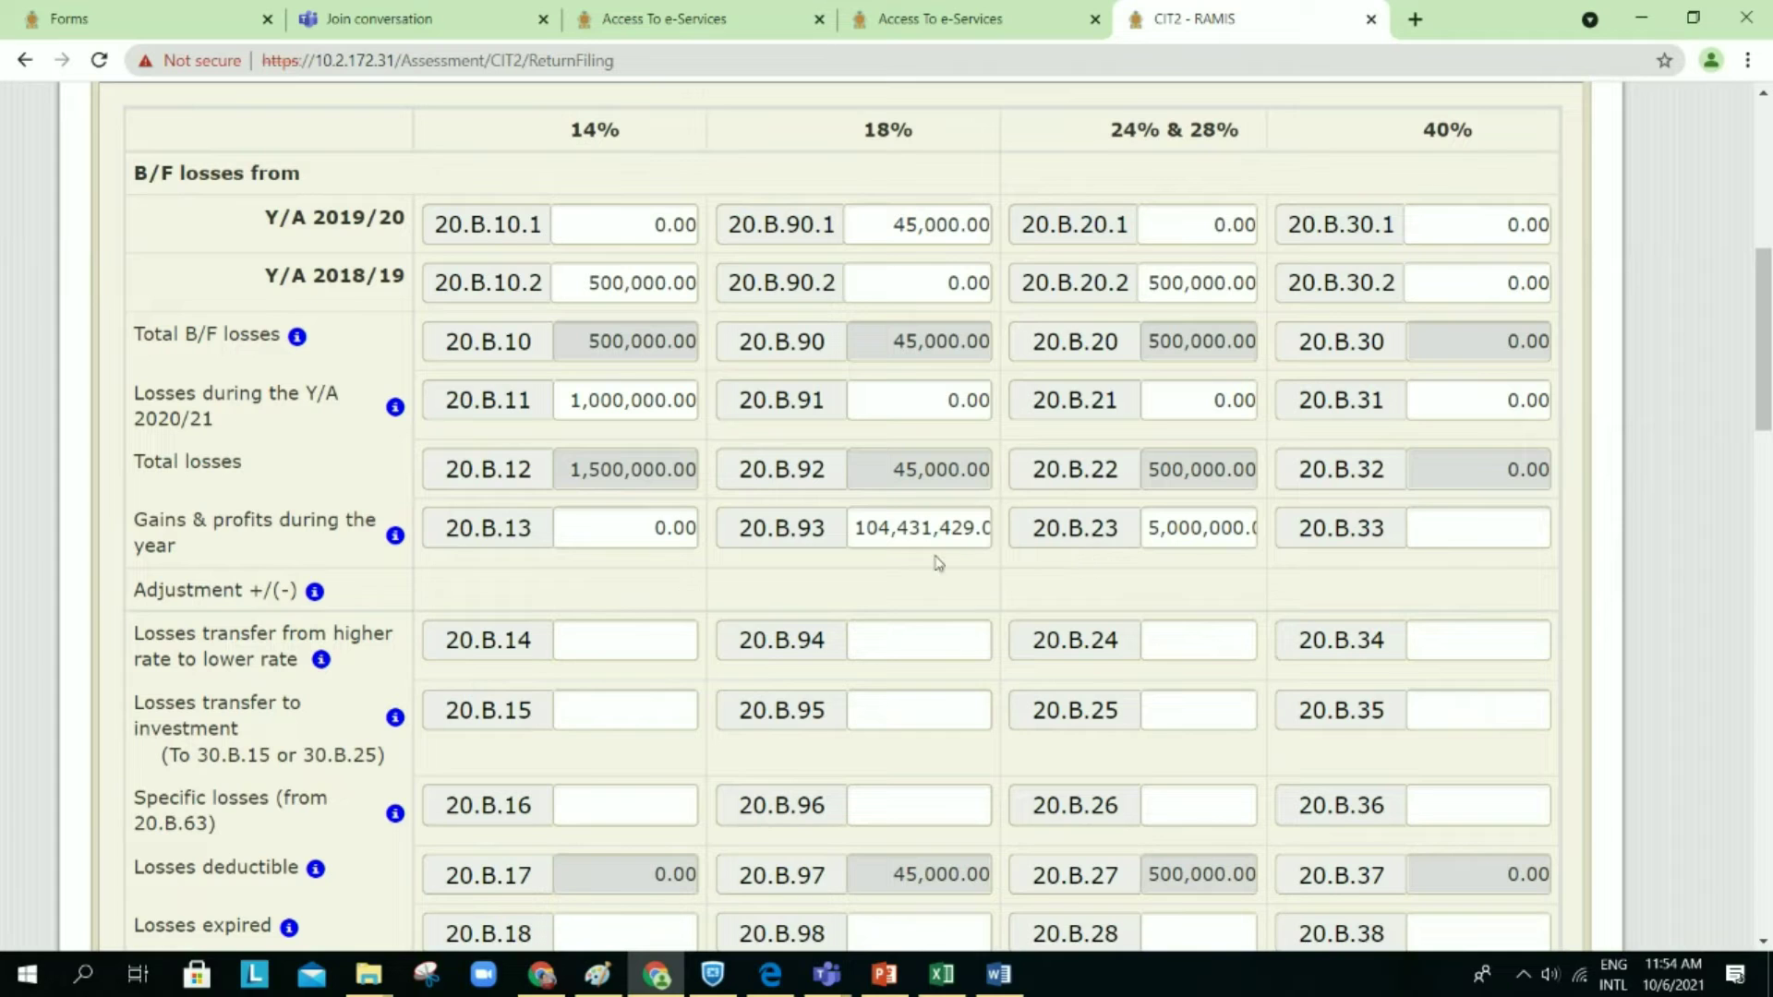
scroll(1200, 566, down, 2)
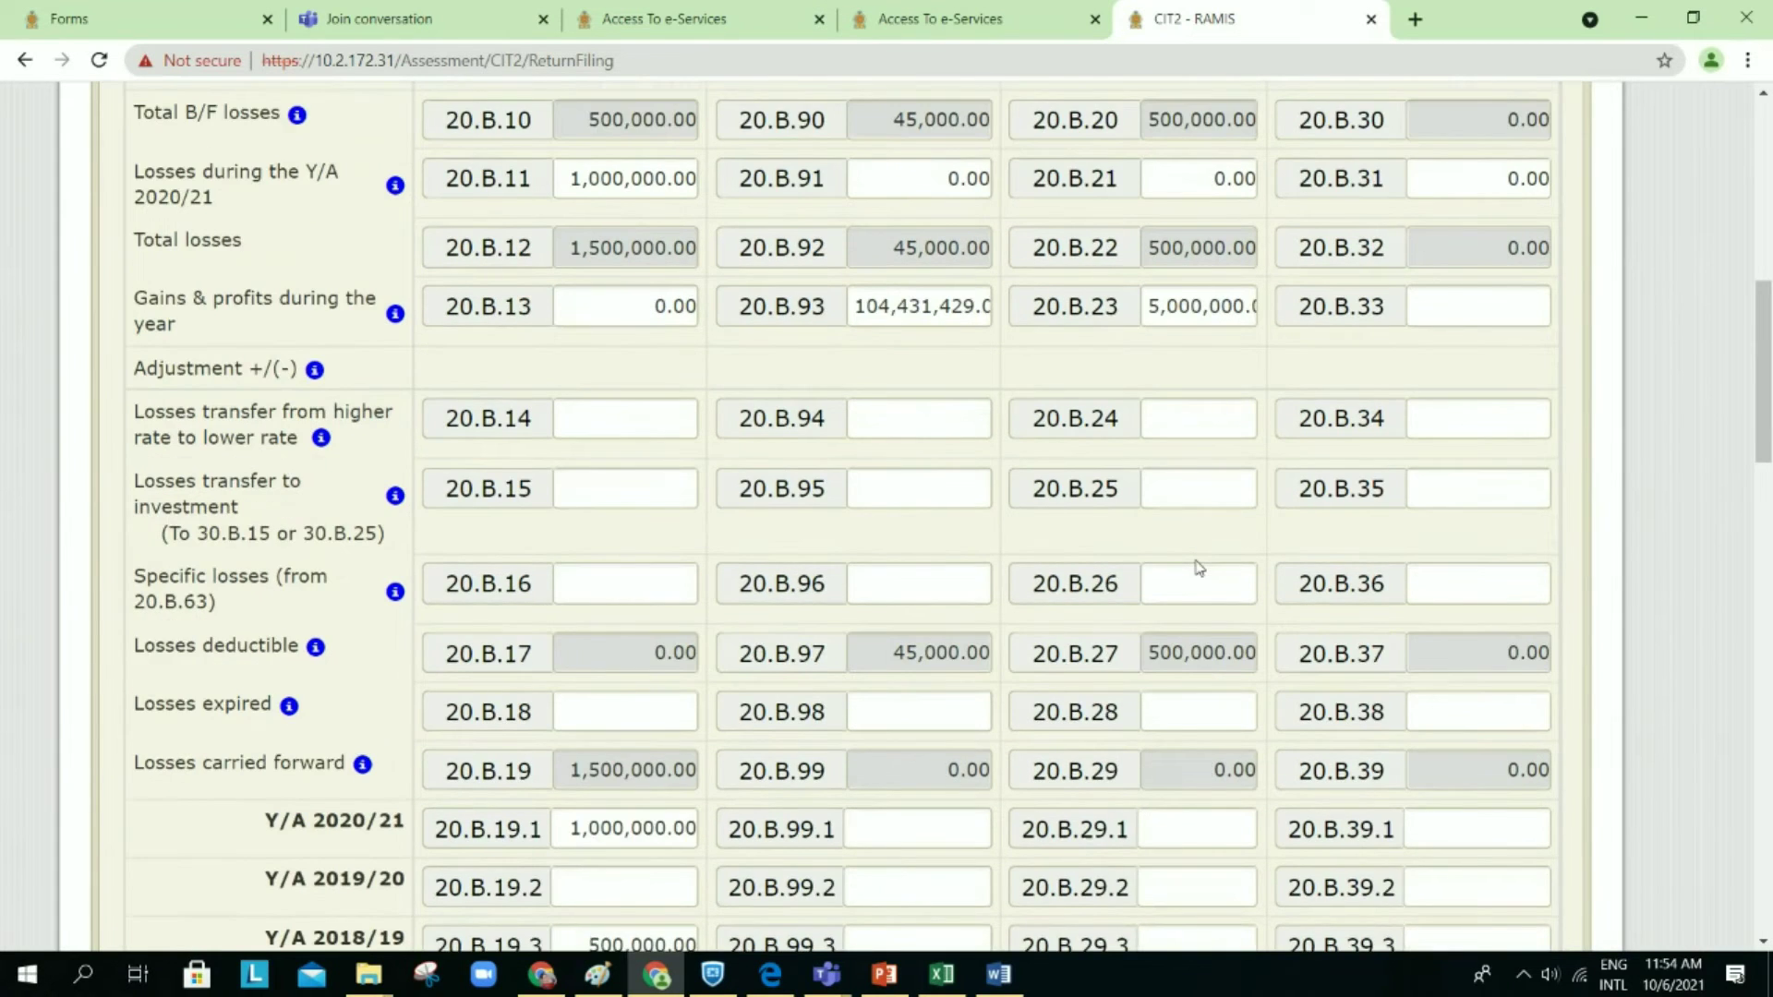
scroll(1198, 567, down, 16)
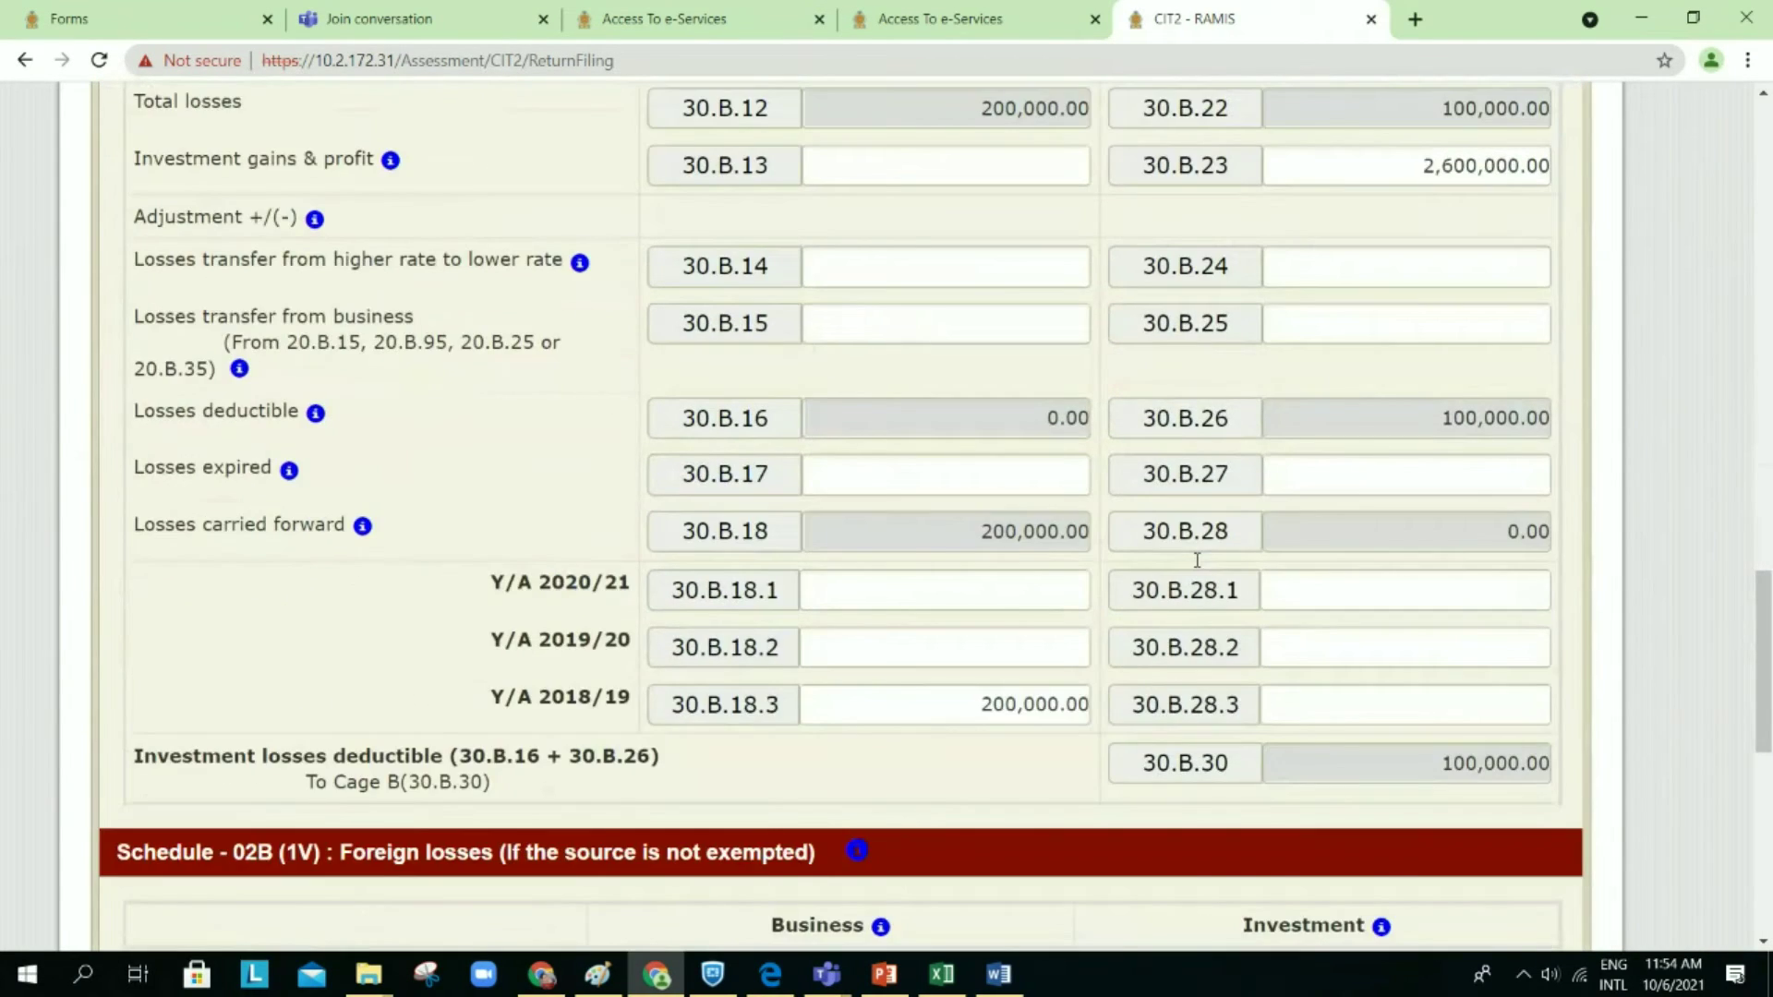
scroll(1198, 566, down, 6)
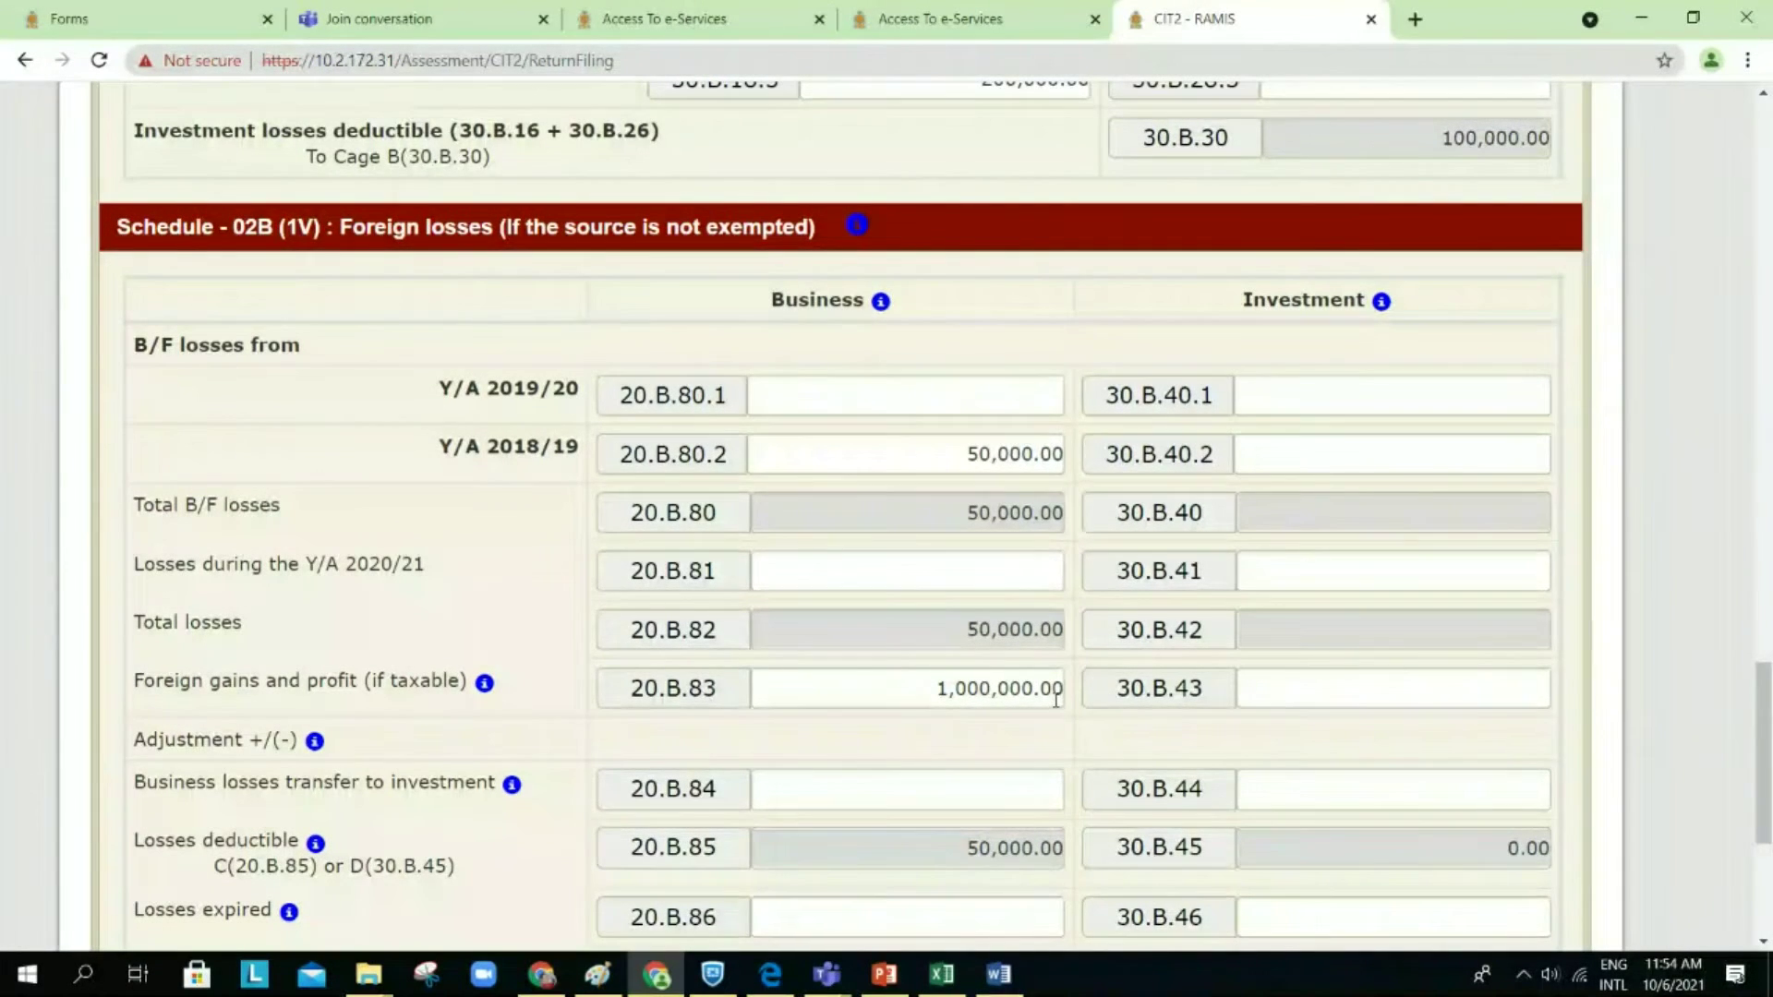
scroll(1056, 699, up, 15)
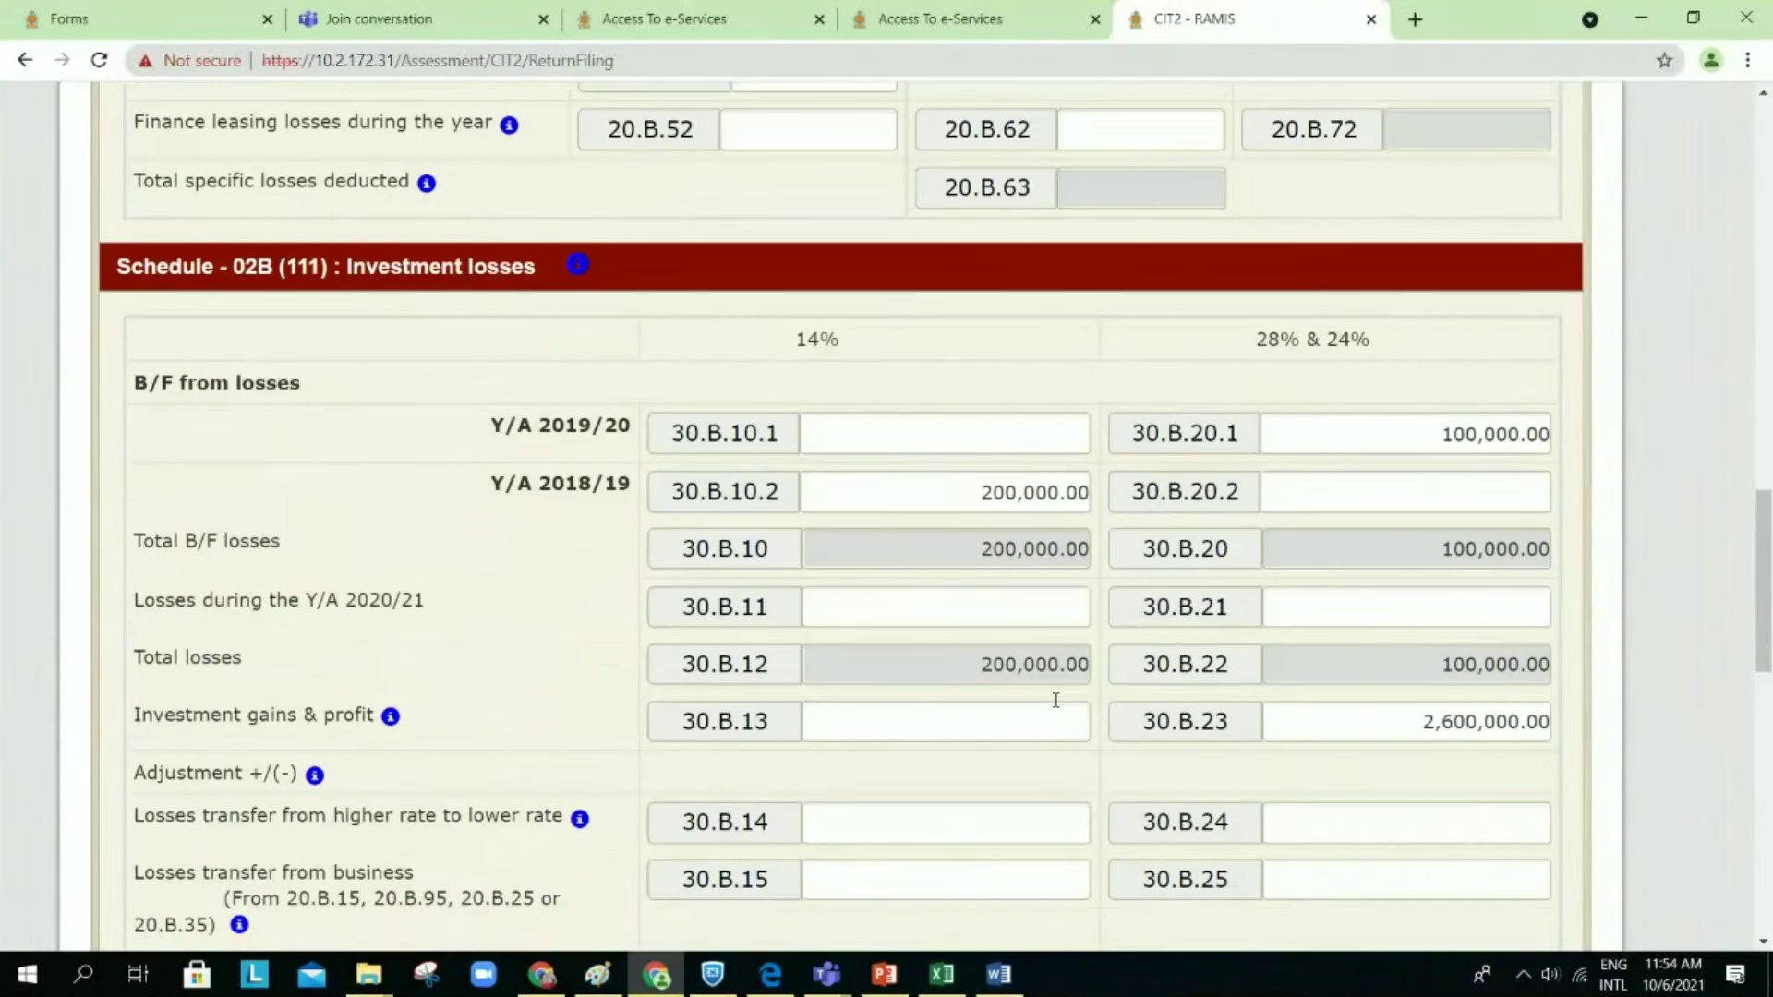
scroll(1056, 699, up, 8)
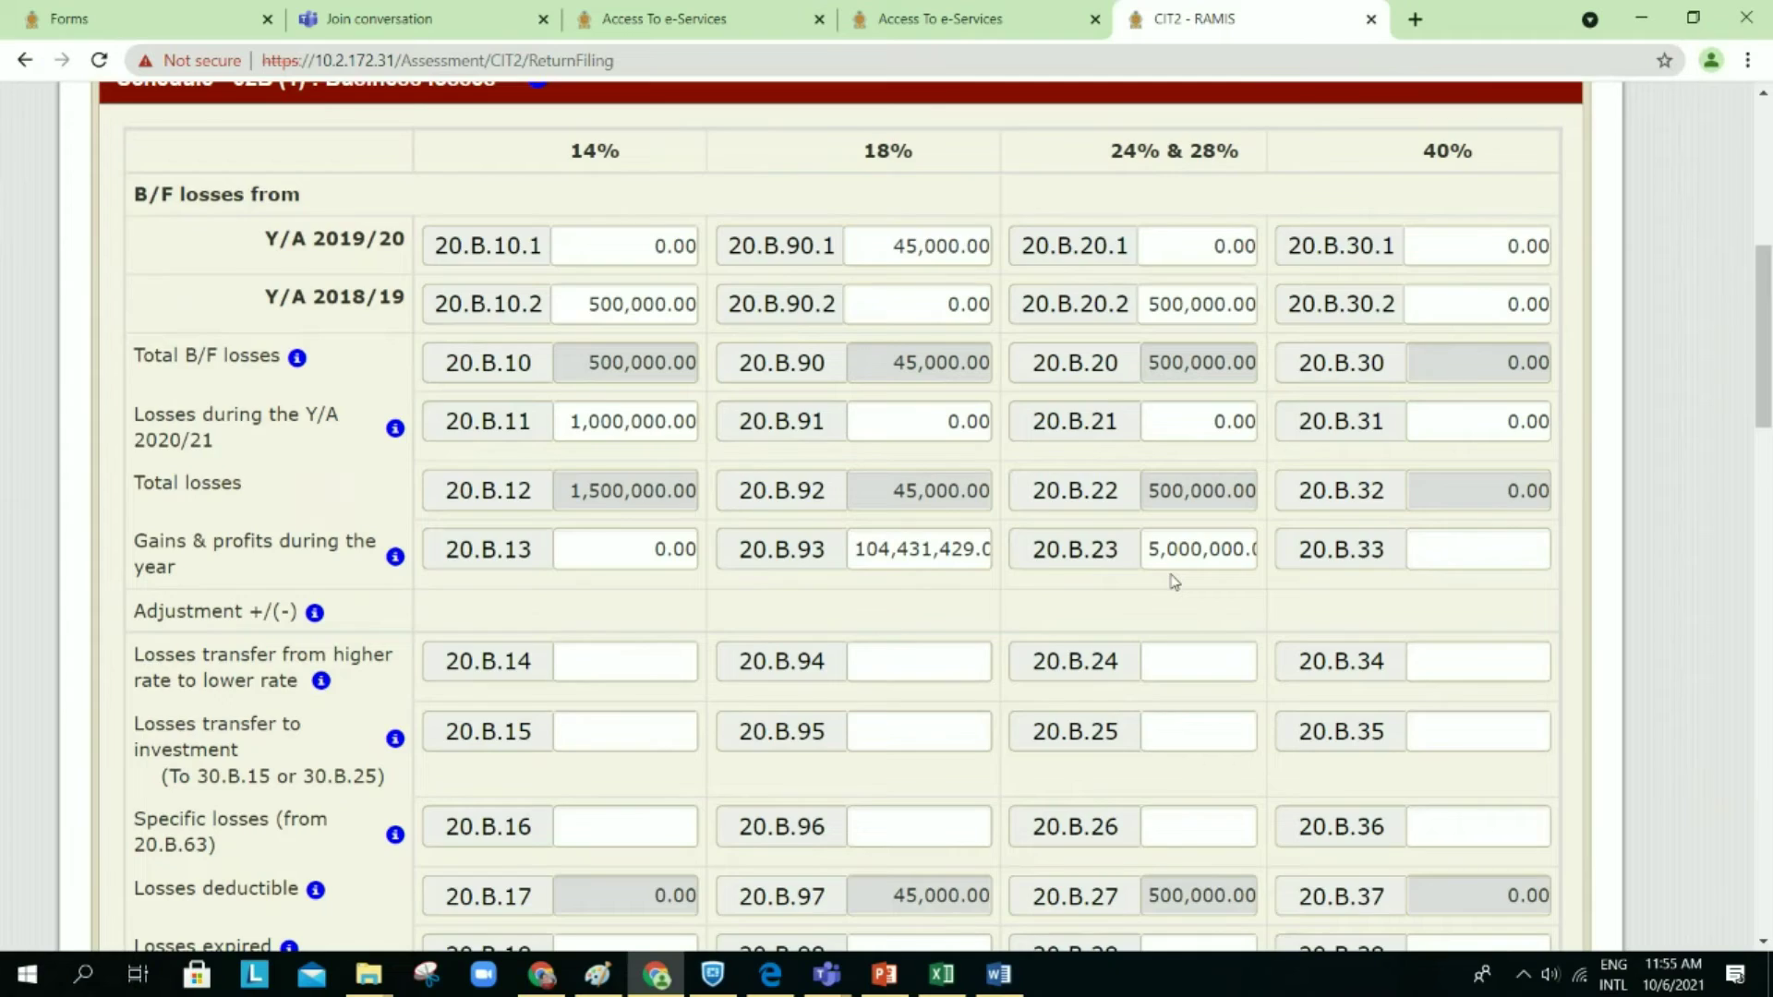
scroll(1174, 582, down, 15)
scroll(1172, 577, up, 9)
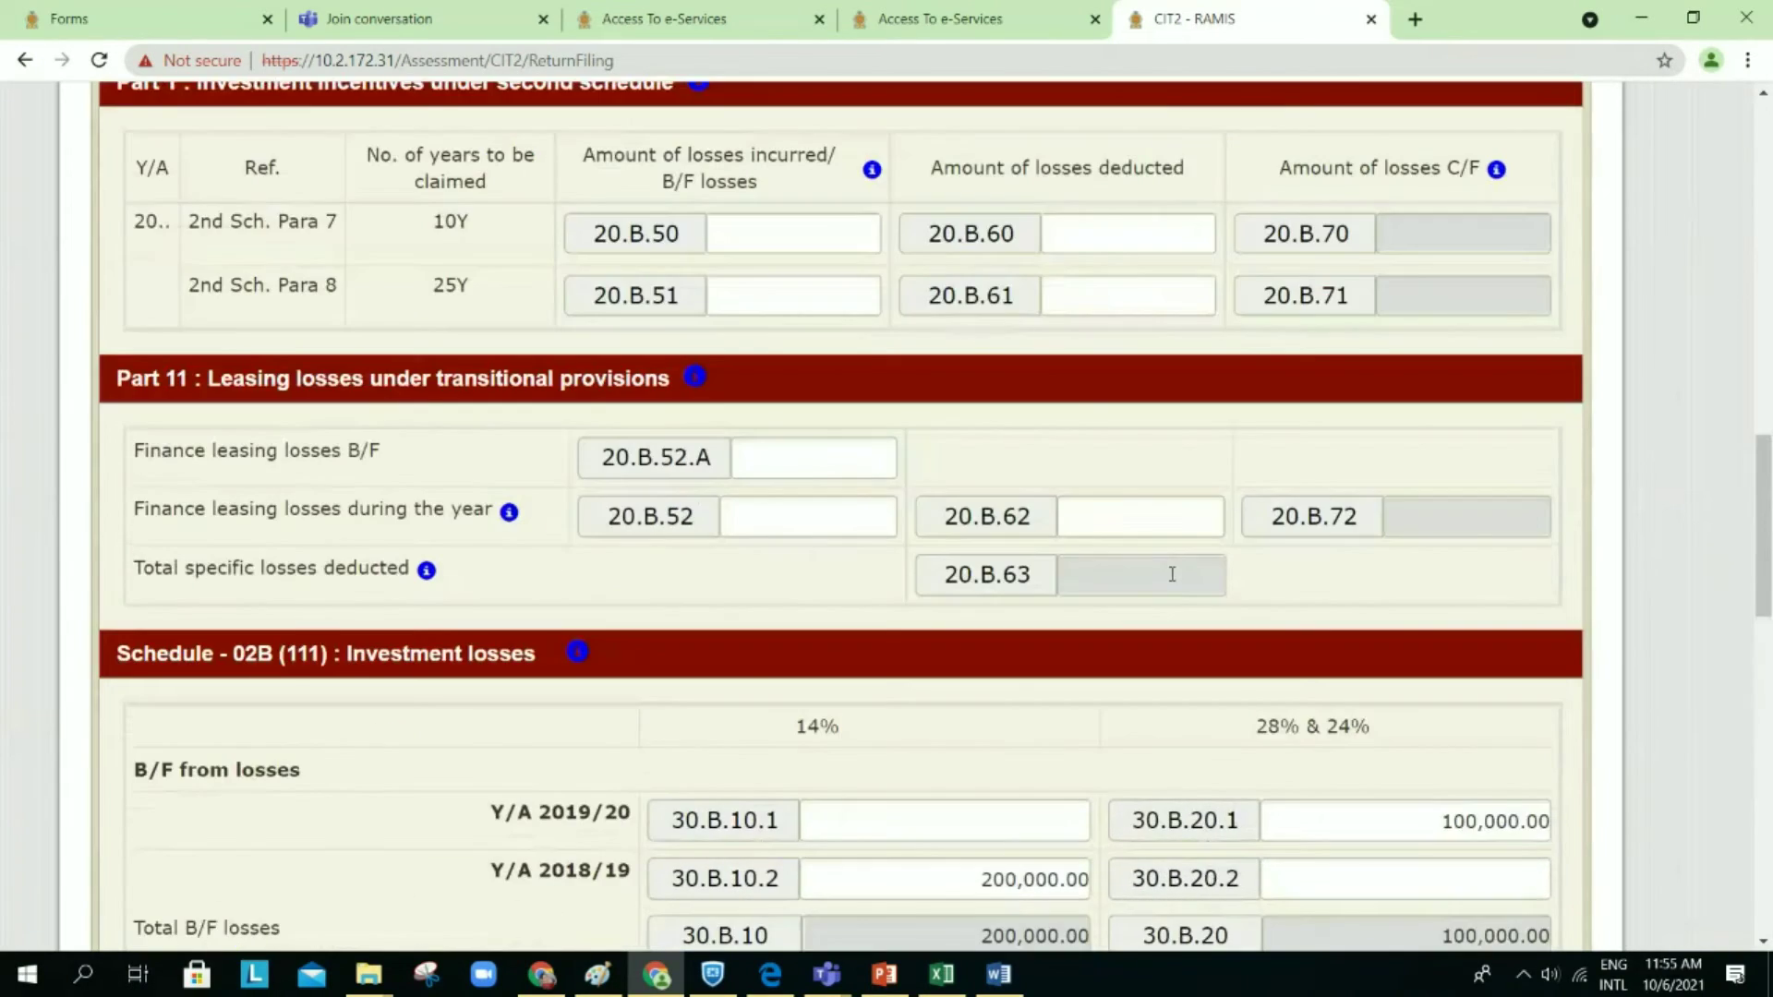
scroll(1172, 578, up, 10)
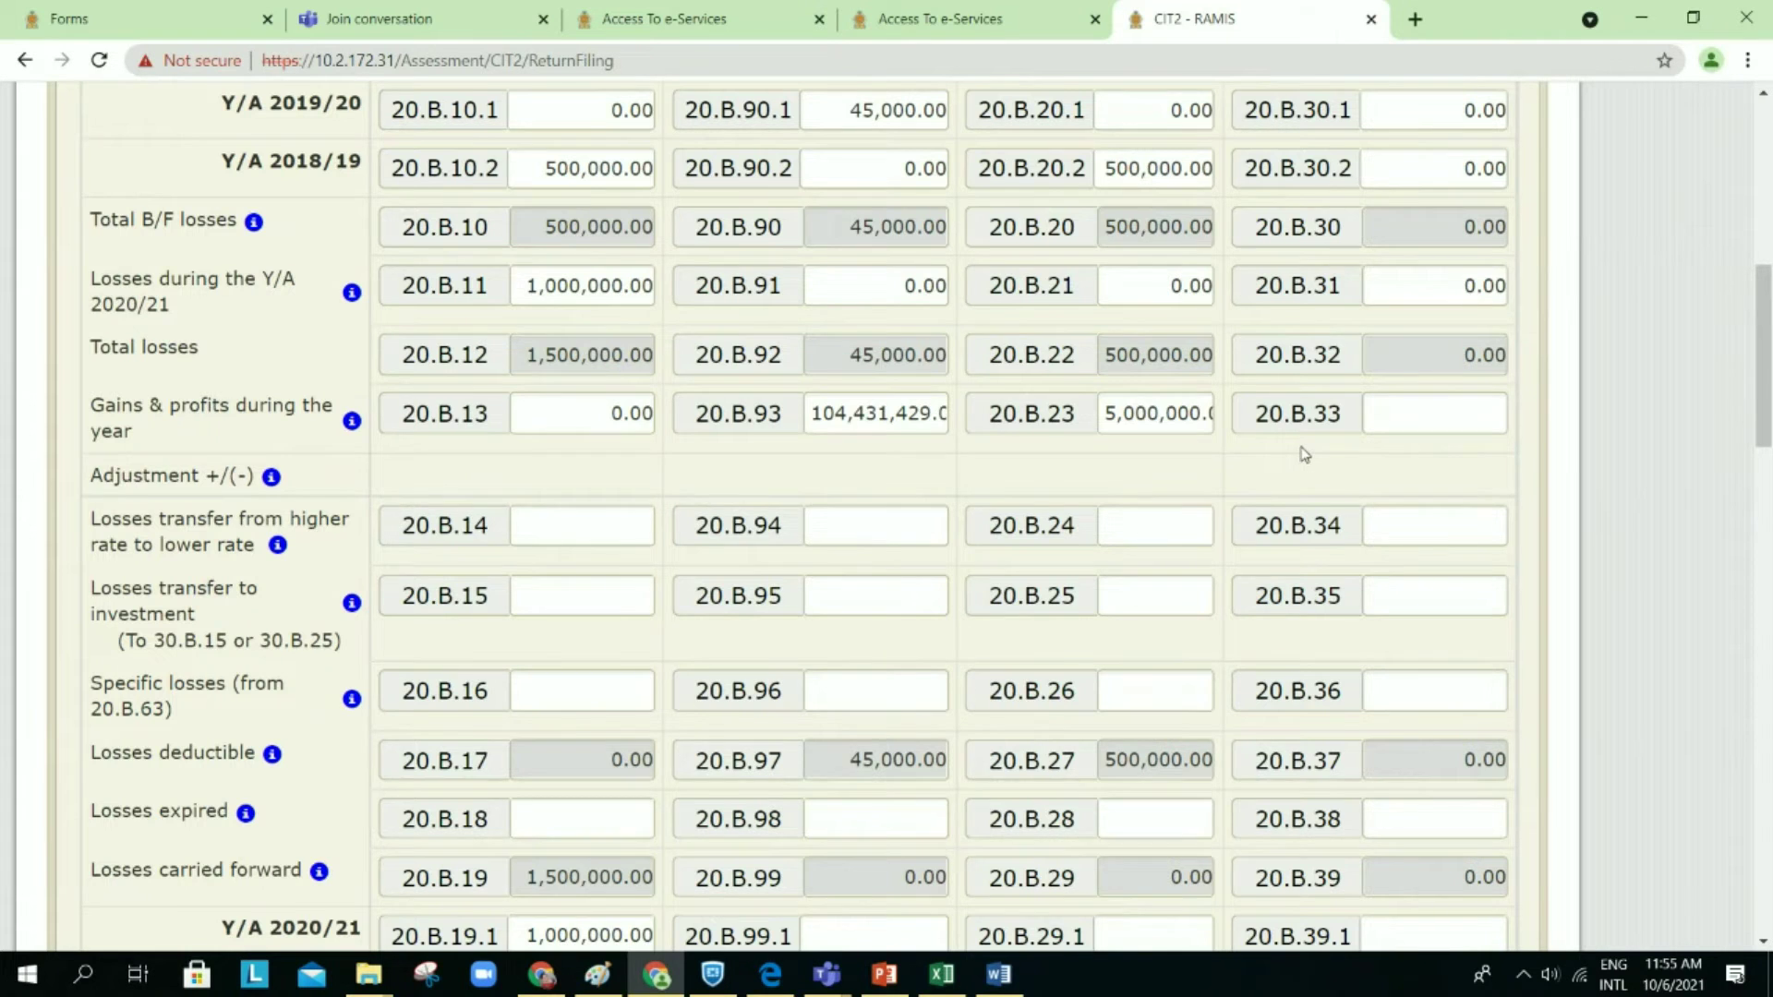
scroll(1298, 456, down, 15)
scroll(1301, 435, down, 4)
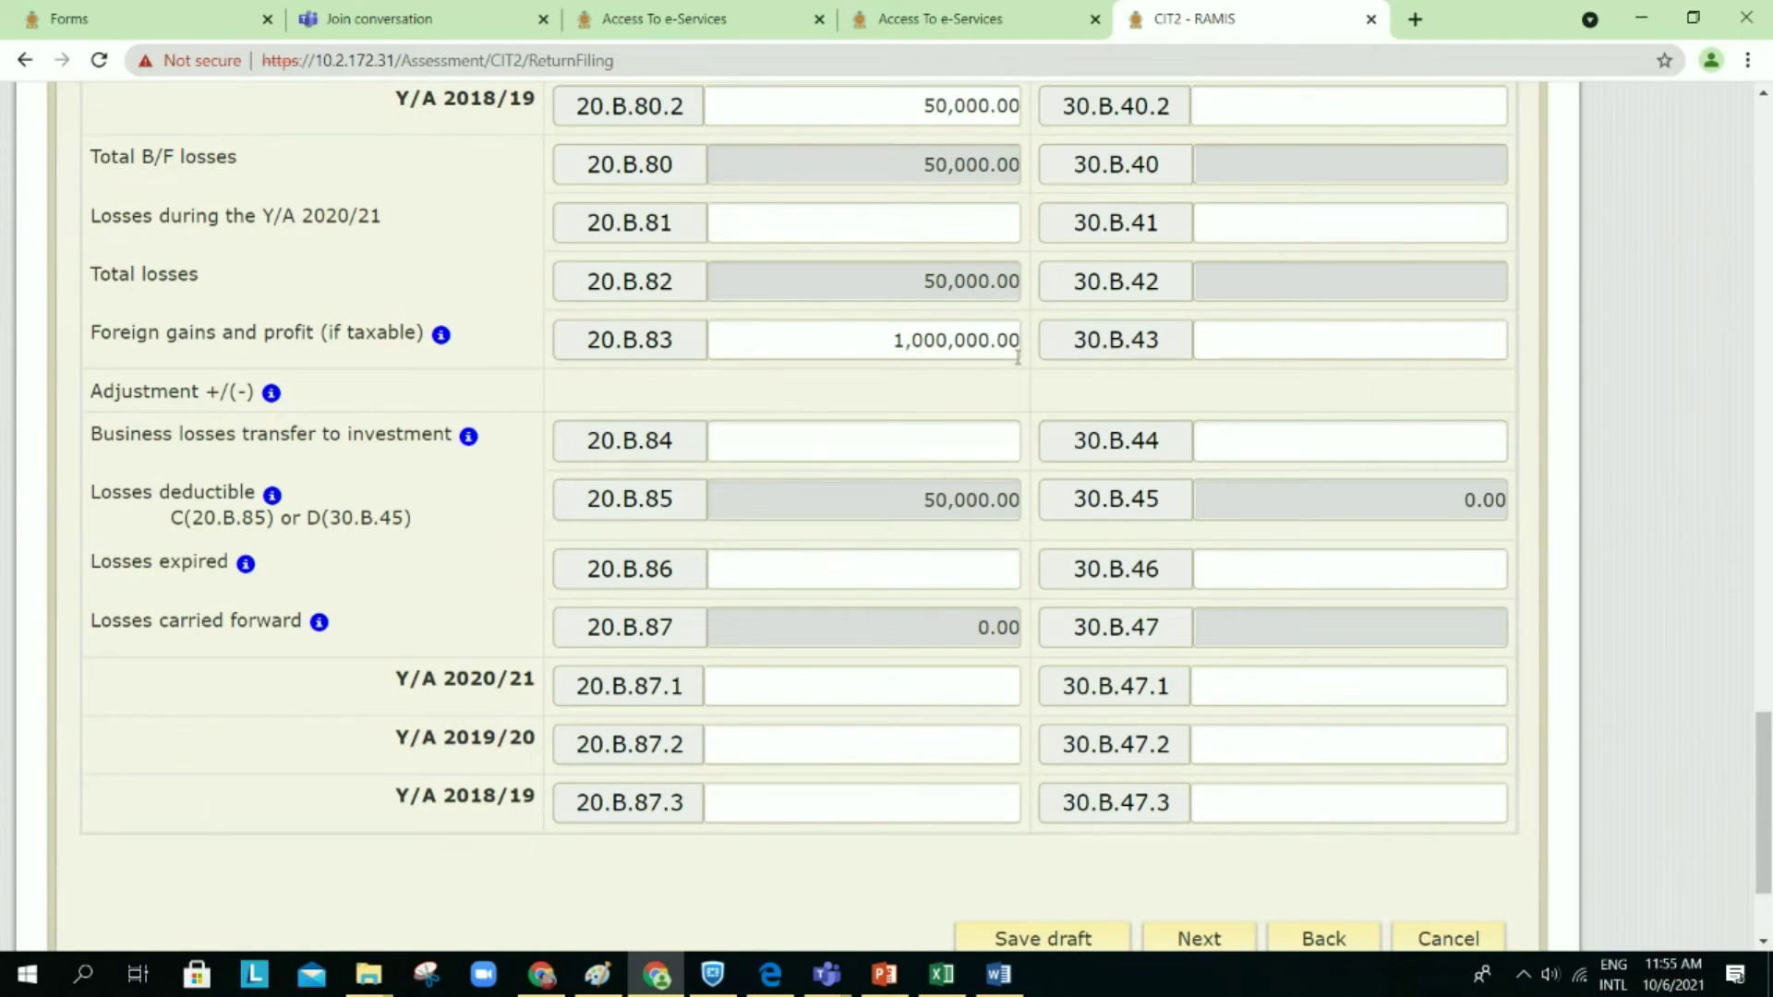
scroll(1018, 357, up, 8)
scroll(1035, 360, down, 11)
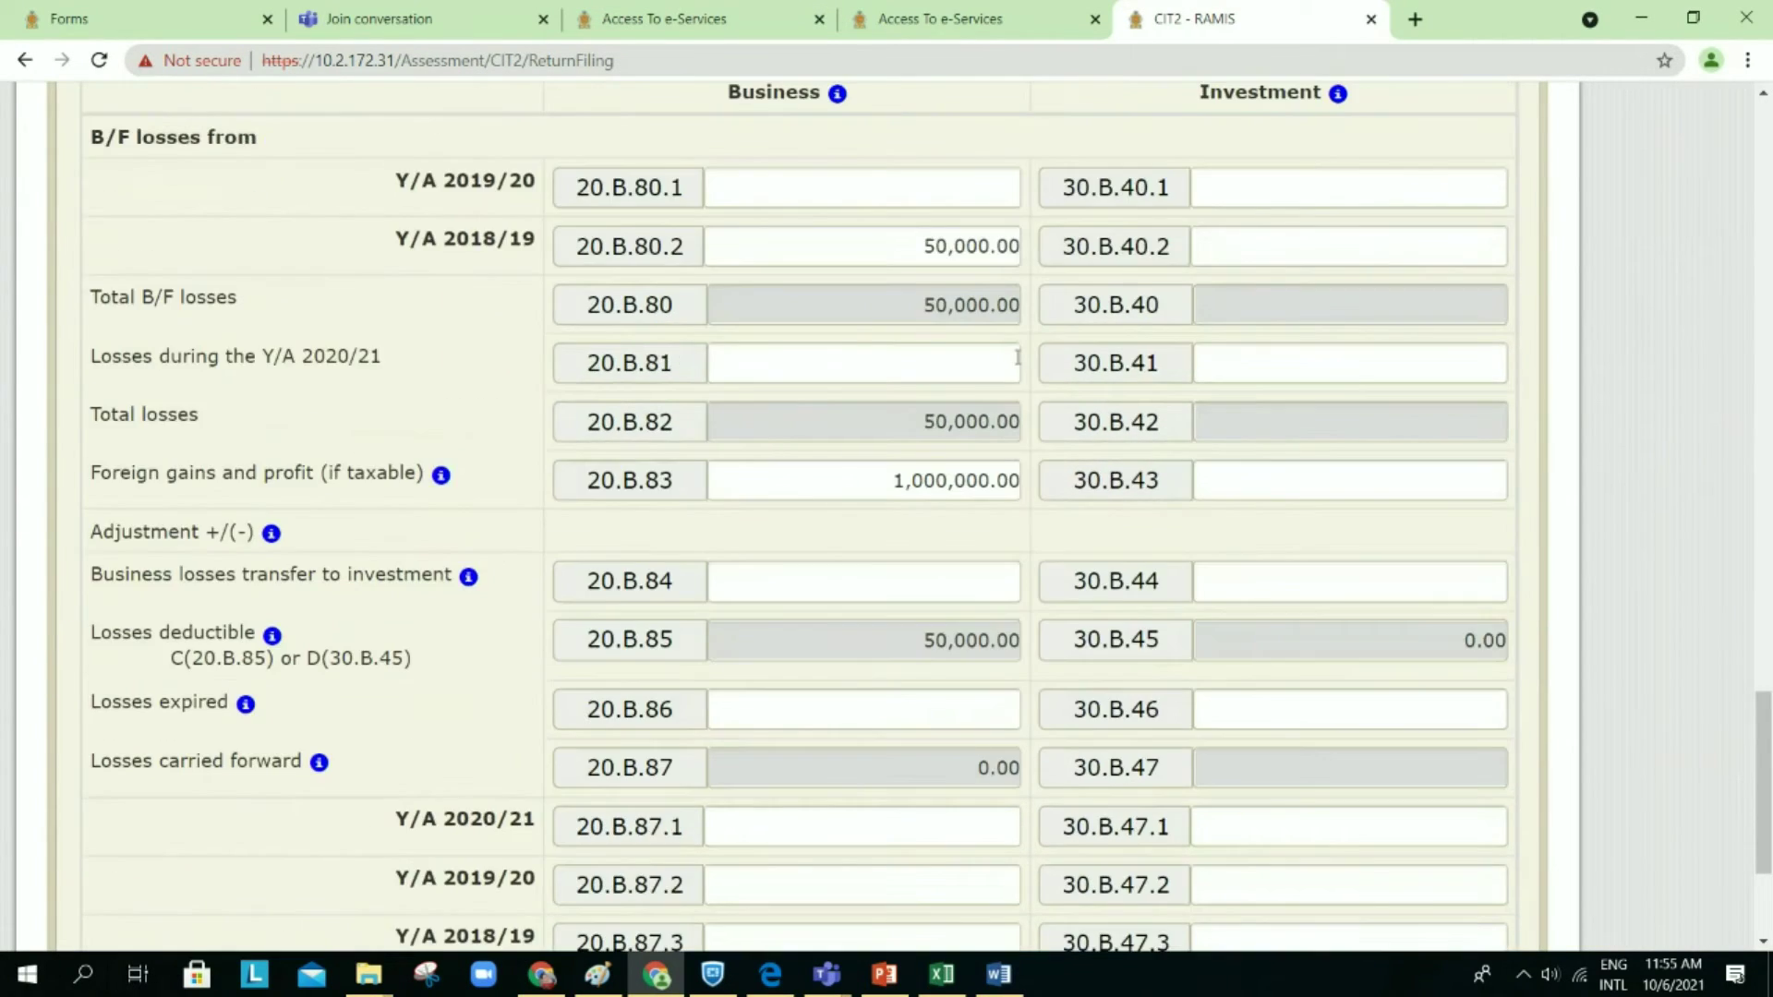
Step: Save the return as a draft and reopen the Schedule 2B loss deduction summary
click(1324, 675)
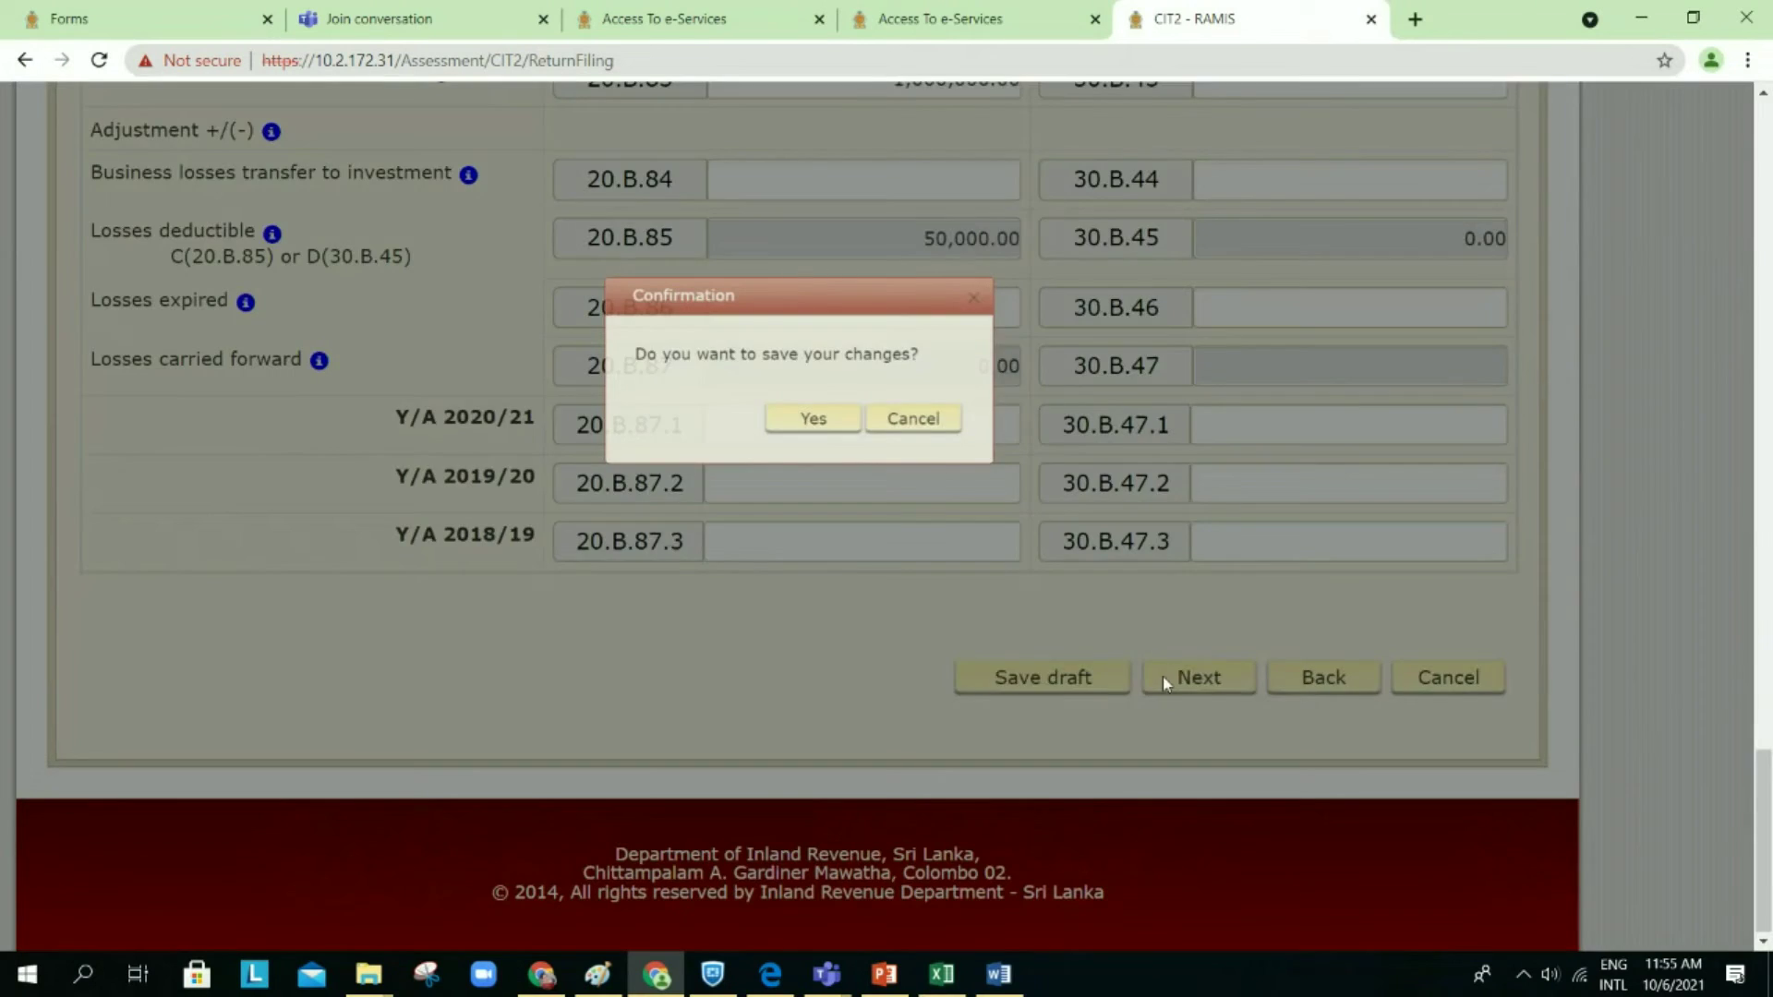
click(816, 427)
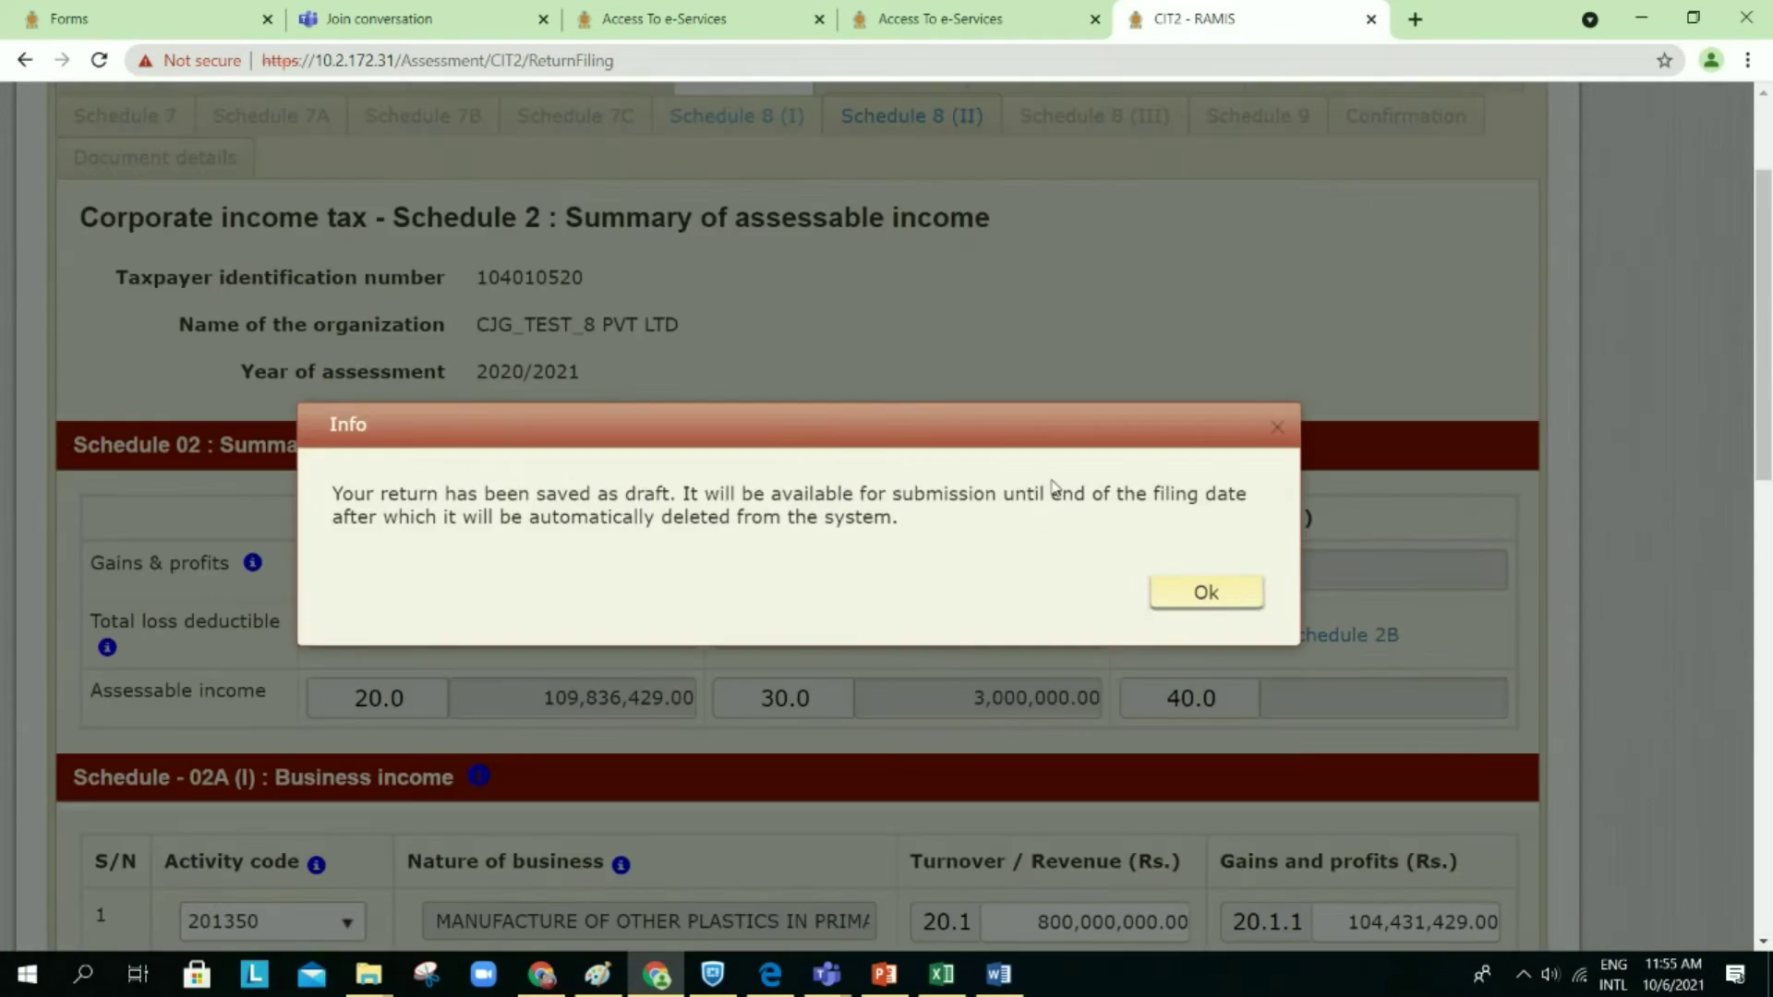
click(1201, 594)
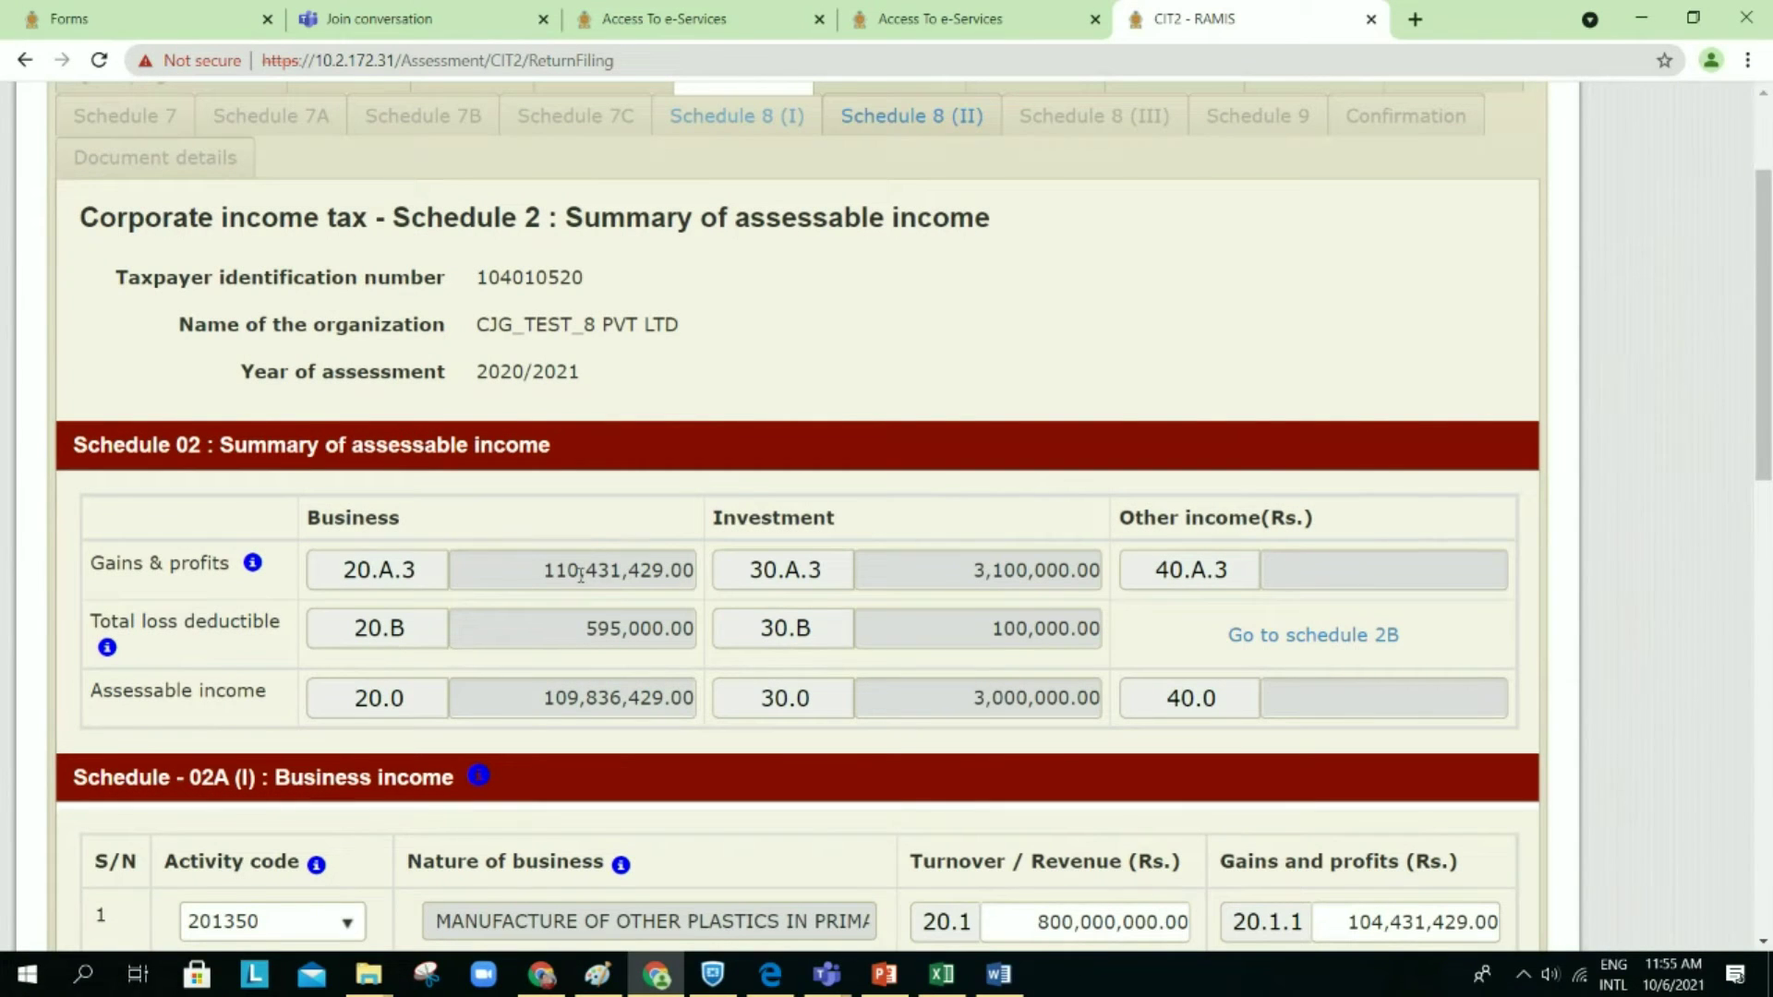
click(1268, 639)
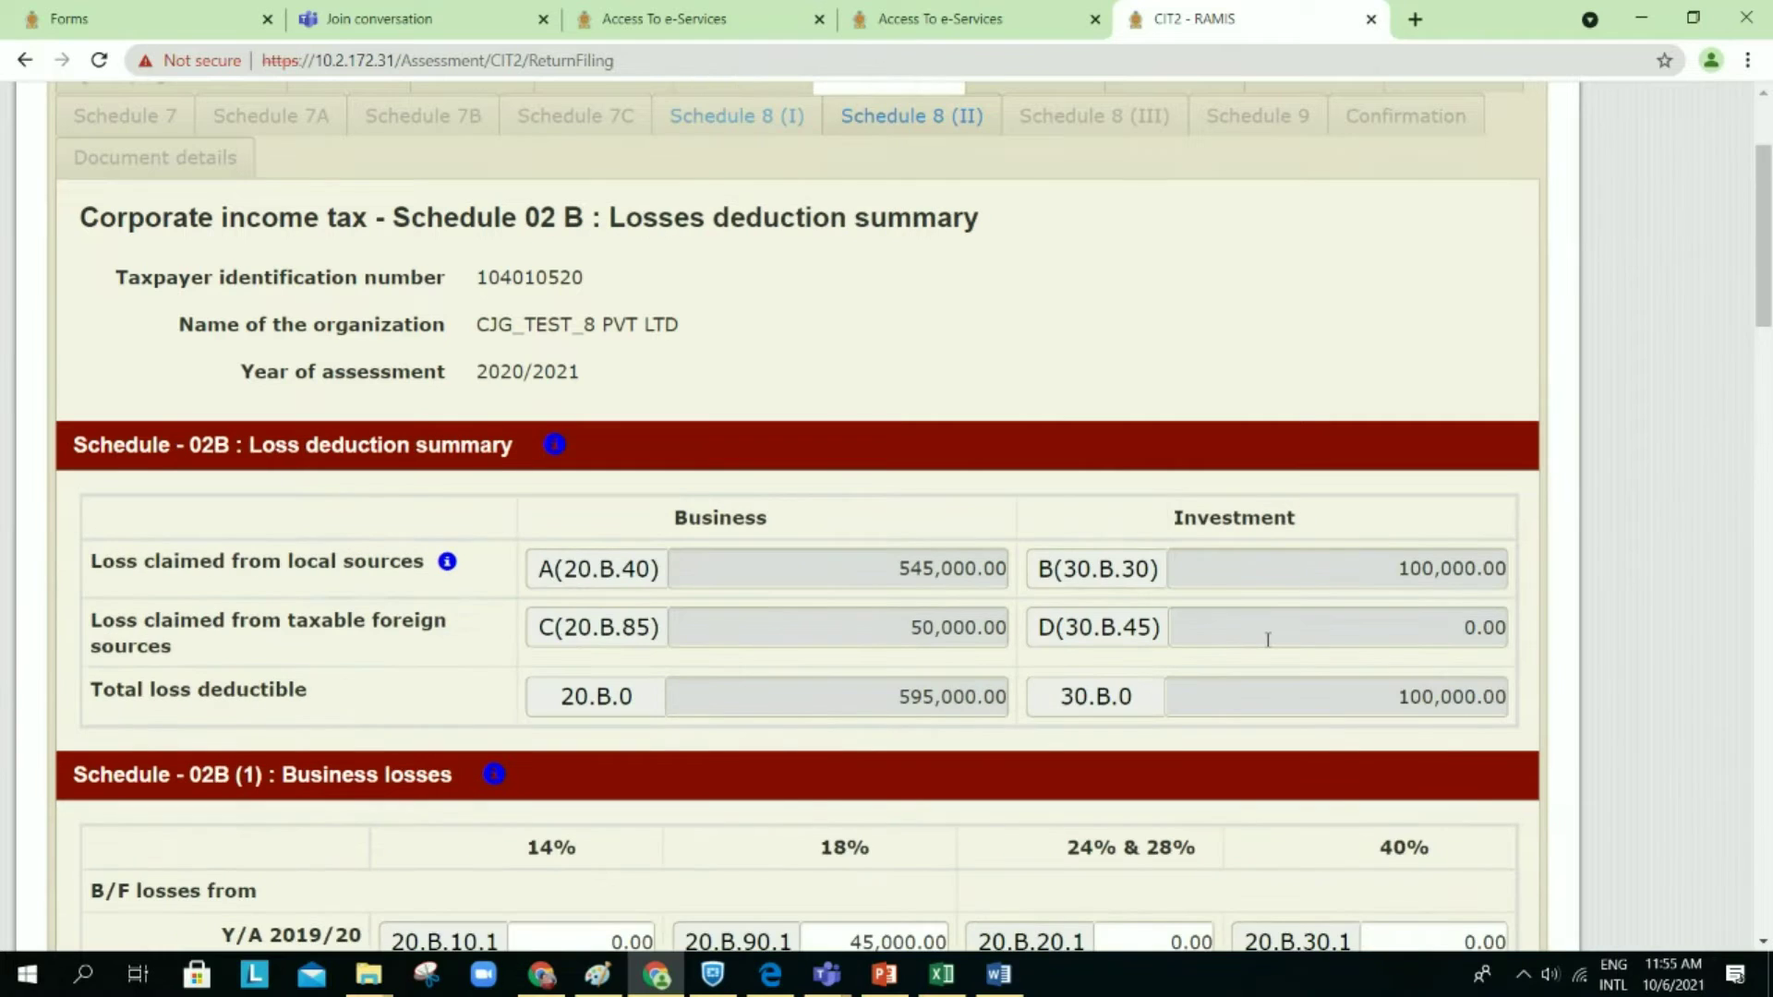
Step: Enter a test value of 1,000 in cage 20.B.13 to trigger the 20.A.3 validation warning
scroll(1249, 582, down, 8)
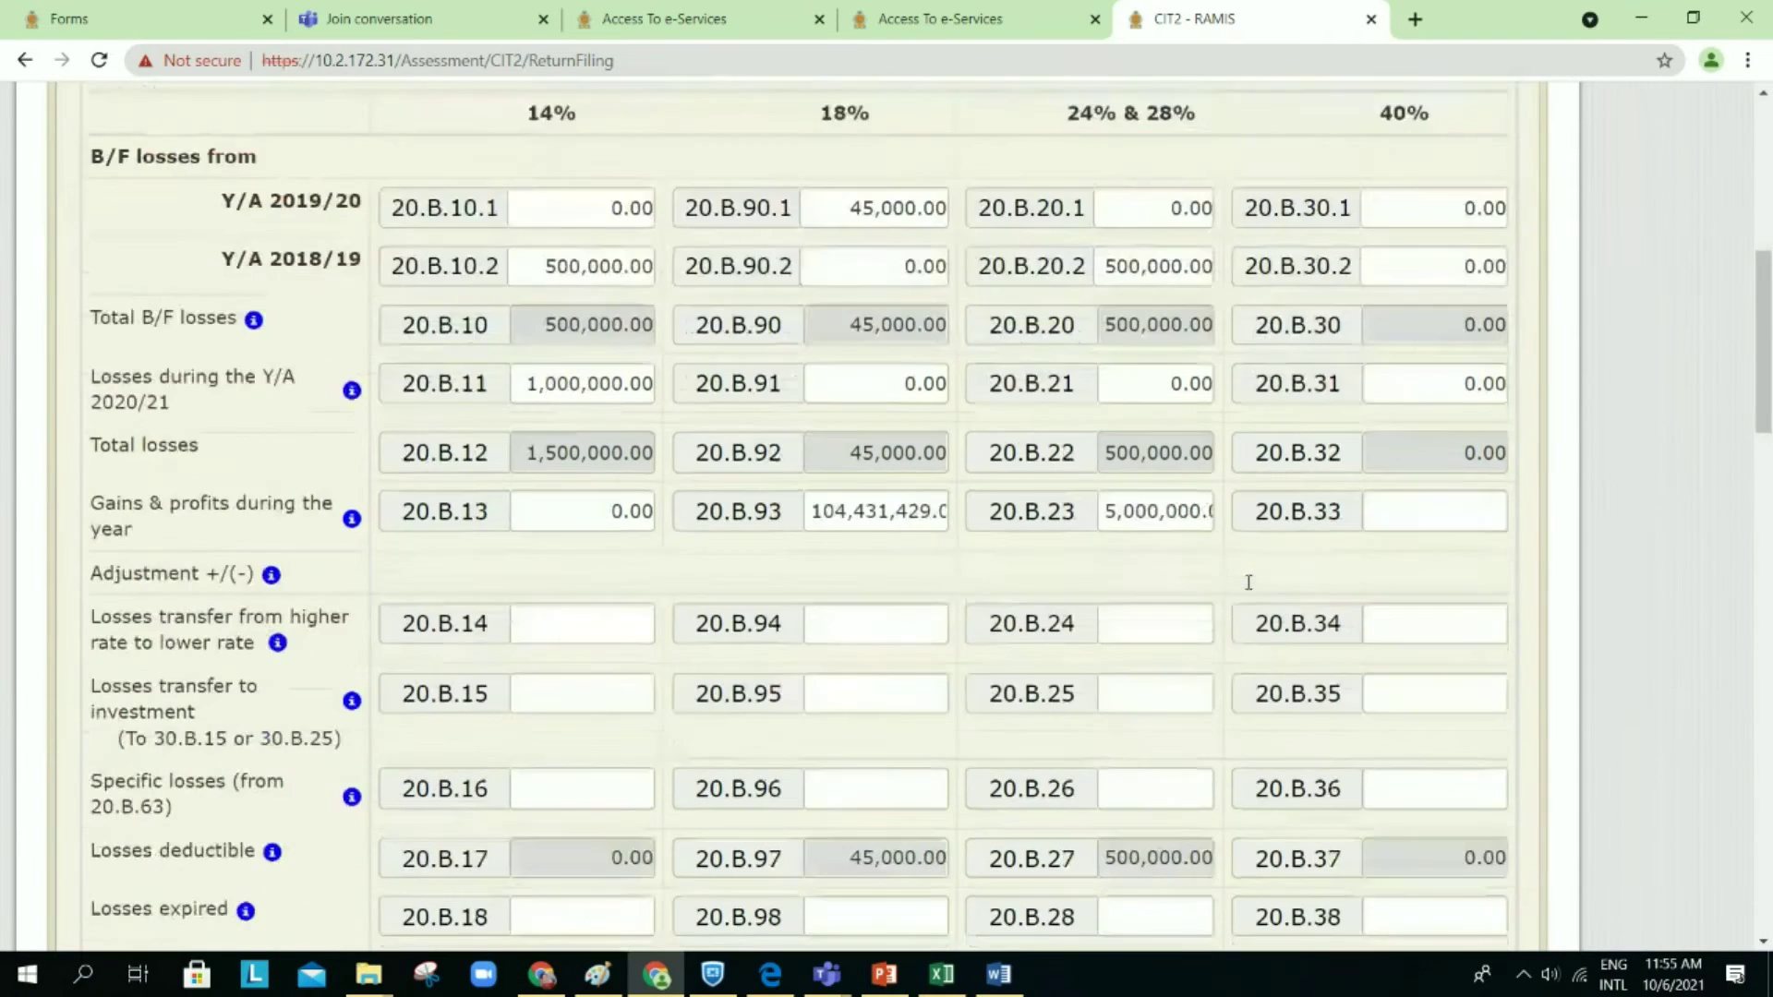
click(579, 490)
double_click(637, 480)
text(1,0)
text(00)
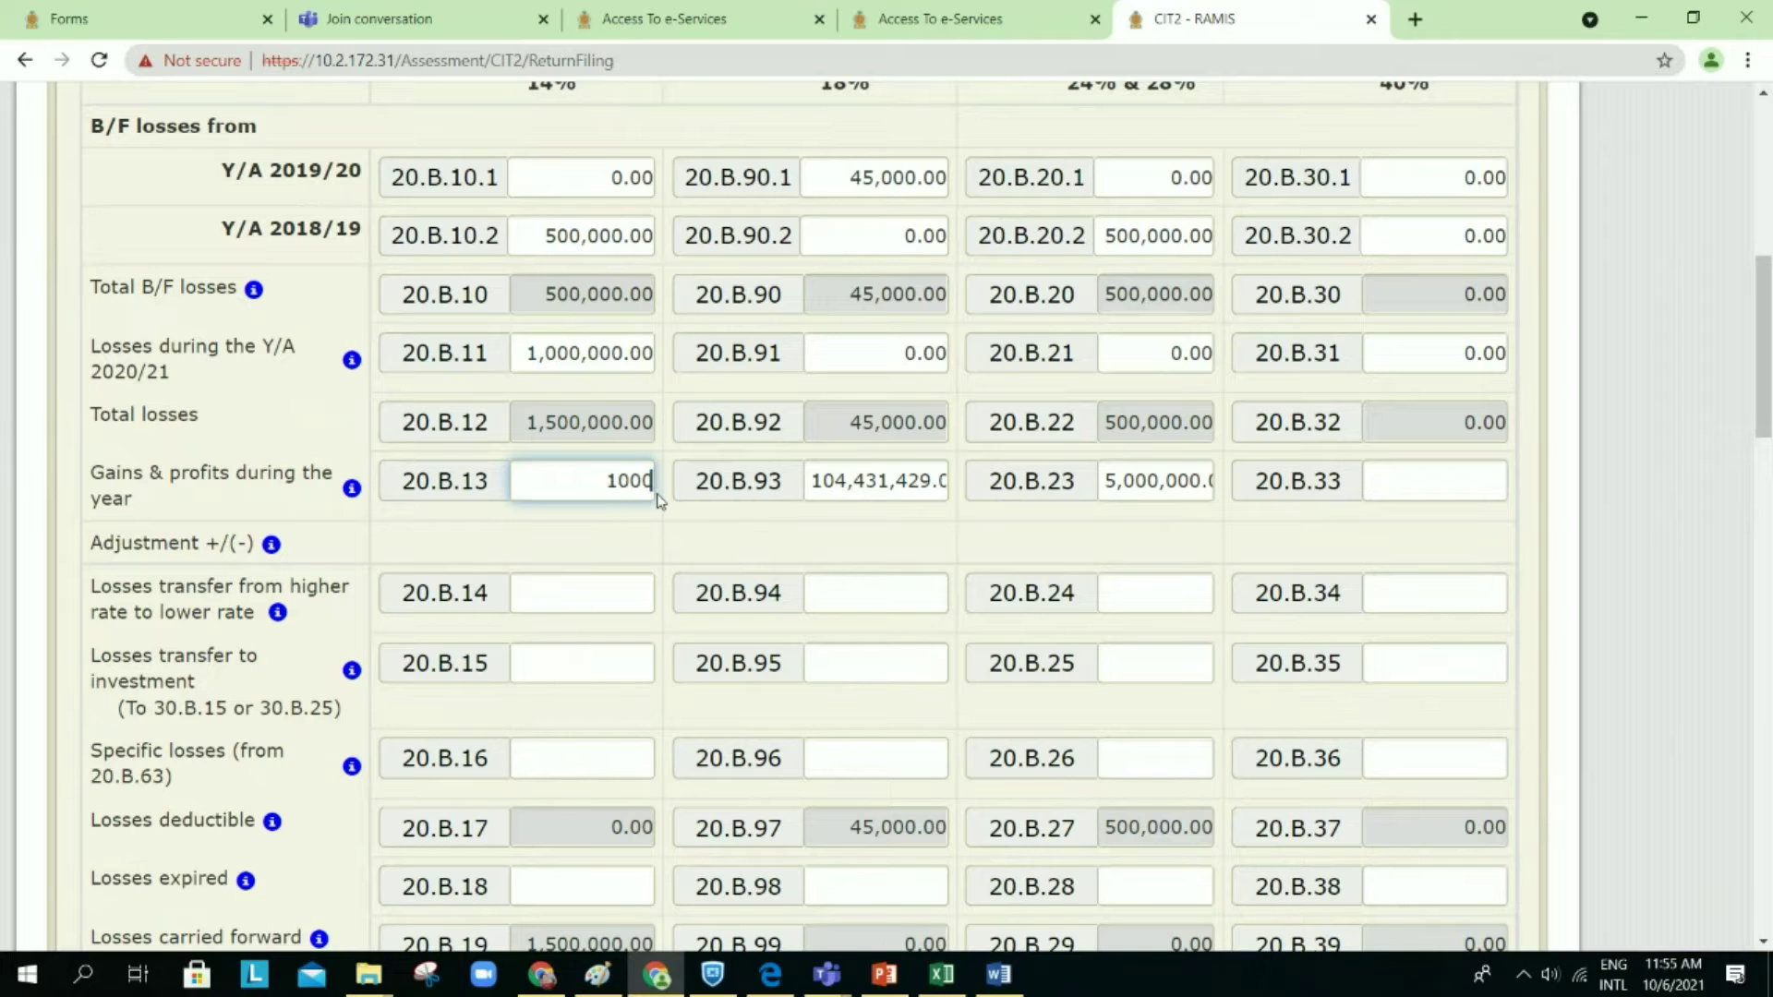
click(661, 523)
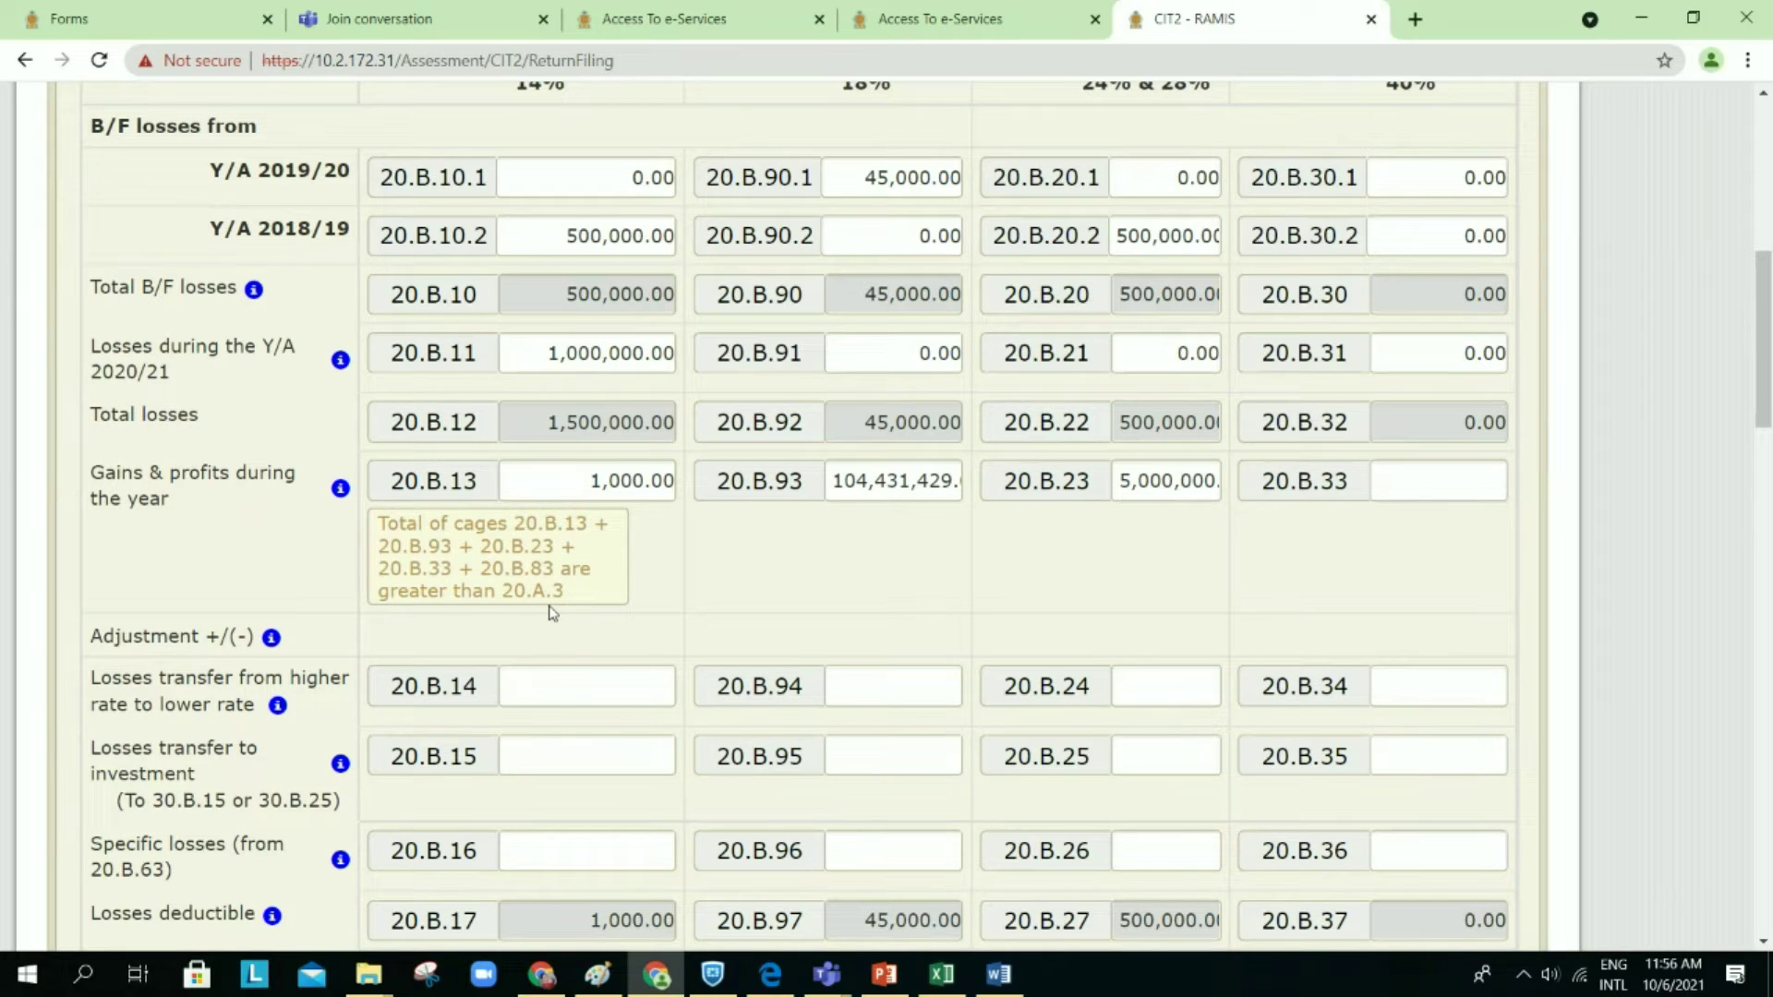
Step: Delete the 1,000.00 test value so cage 20.B.13 is empty again
click(585, 481)
drag(585, 481, 716, 499)
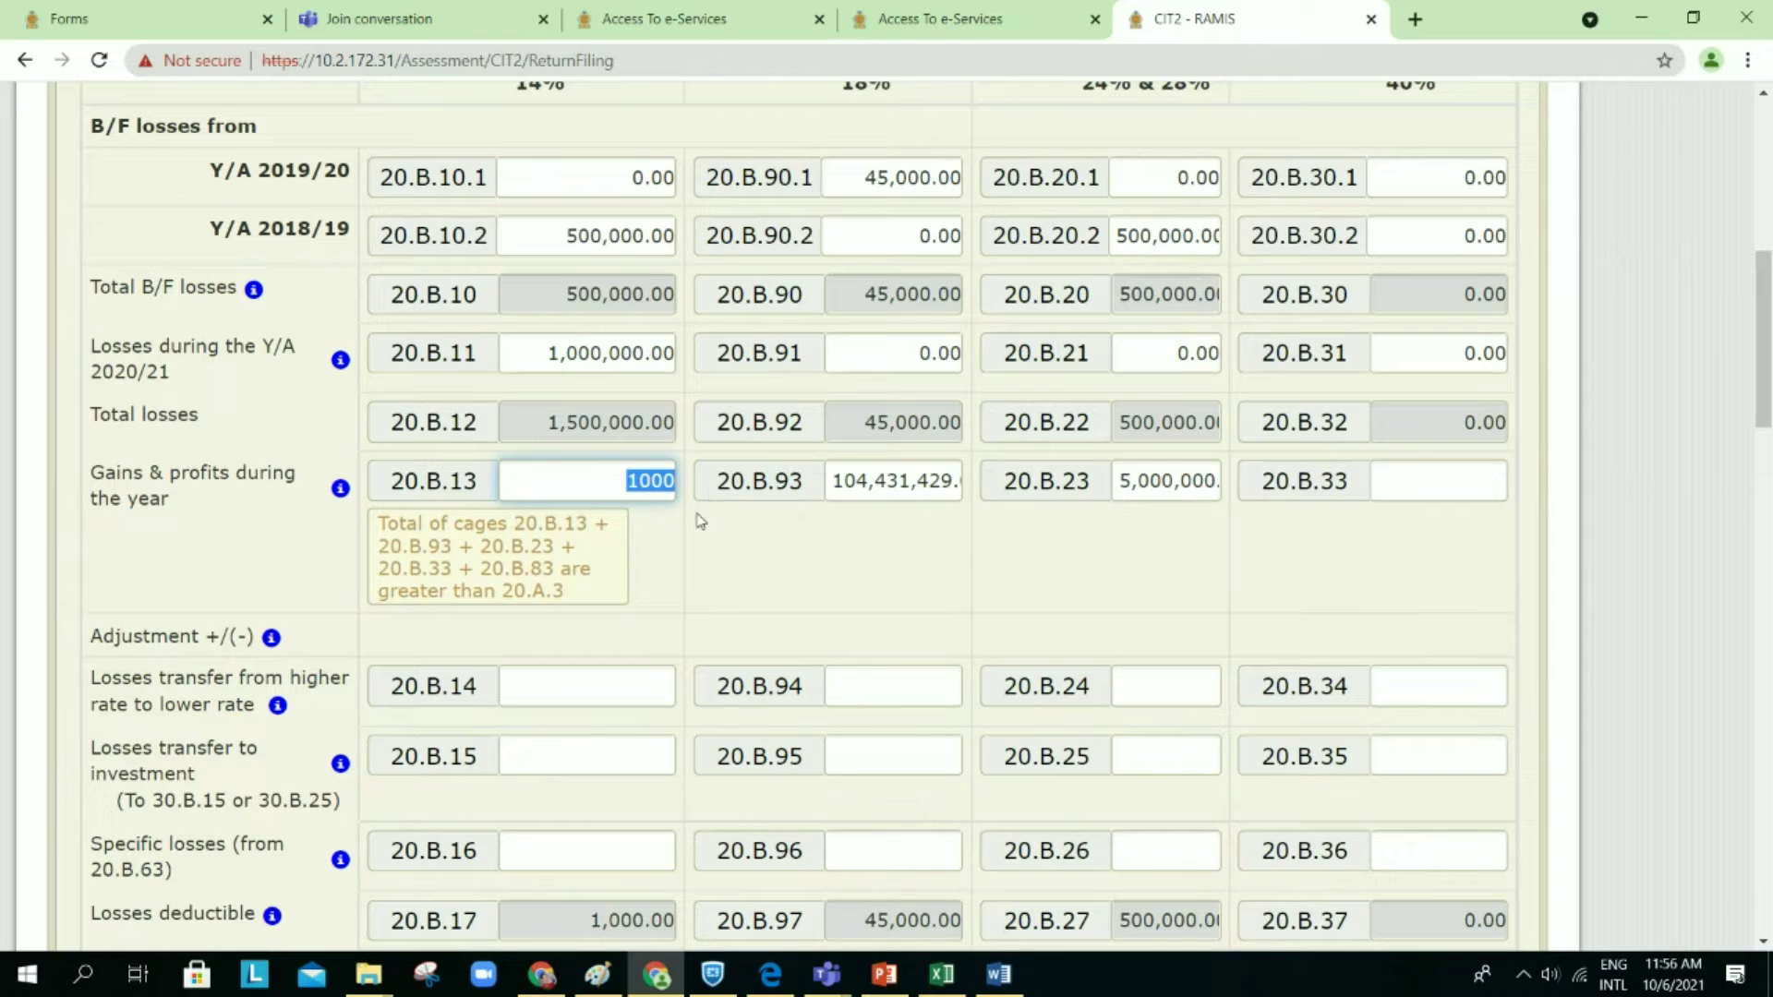
key(BackSpace)
click(699, 522)
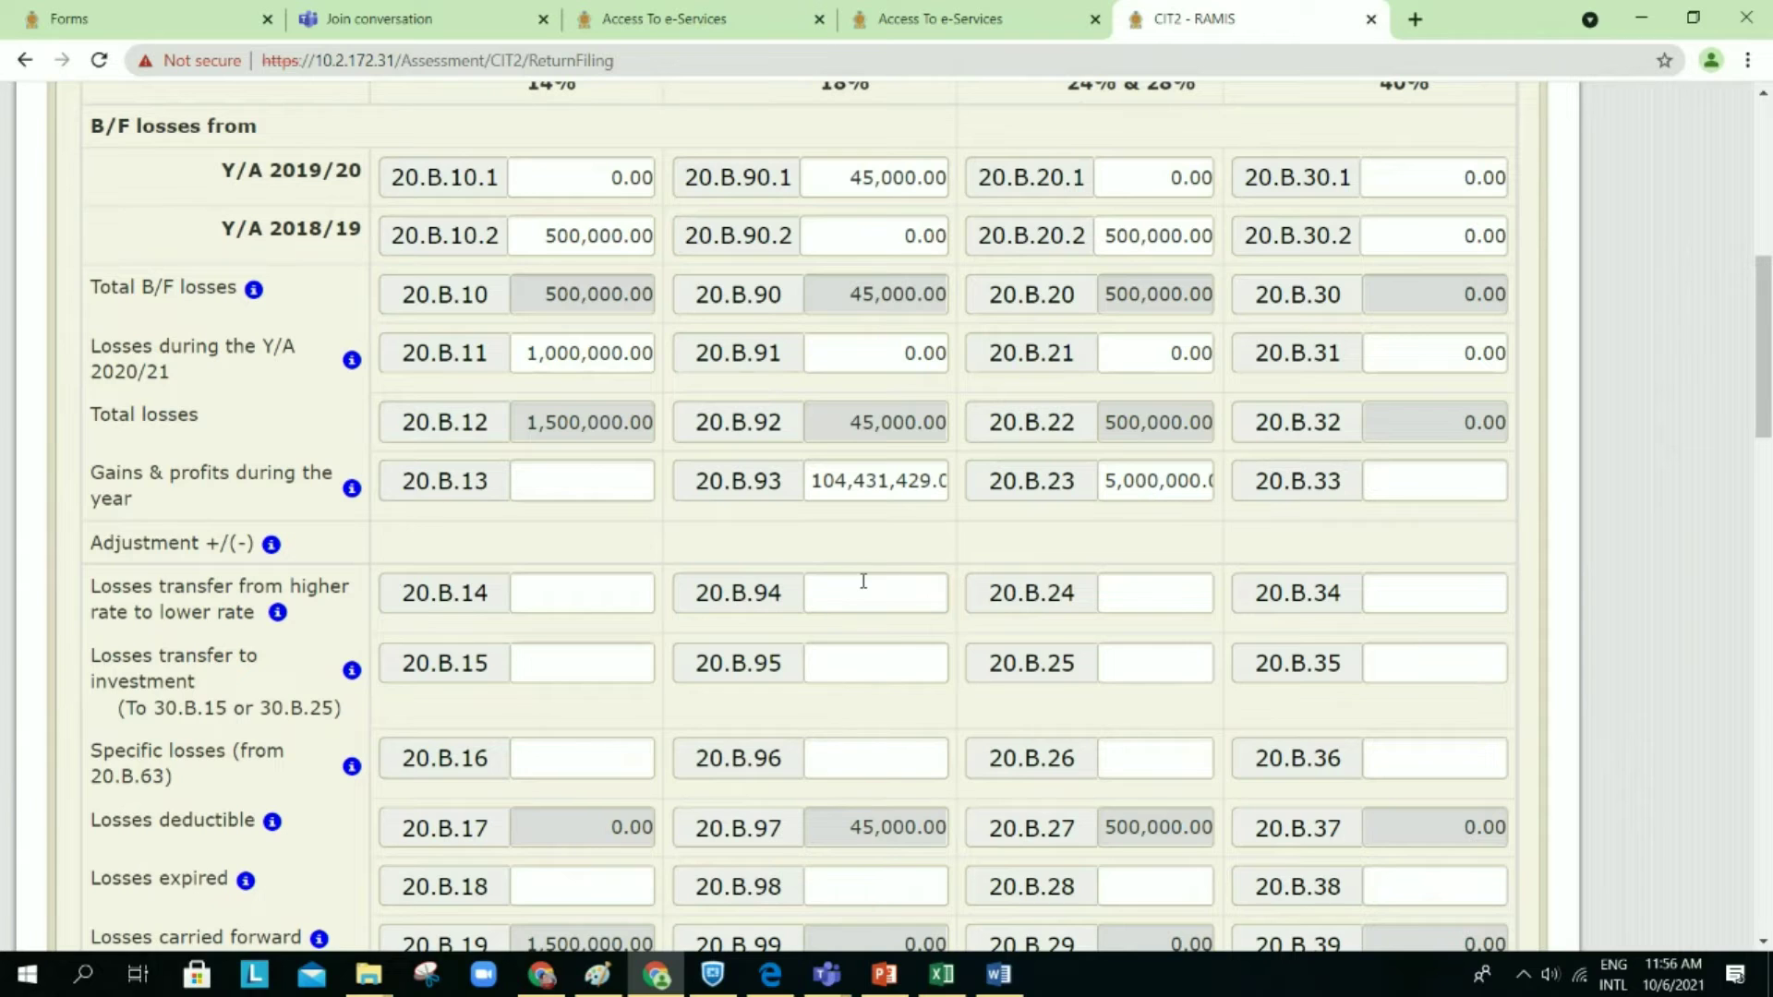
scroll(863, 581, down, 1)
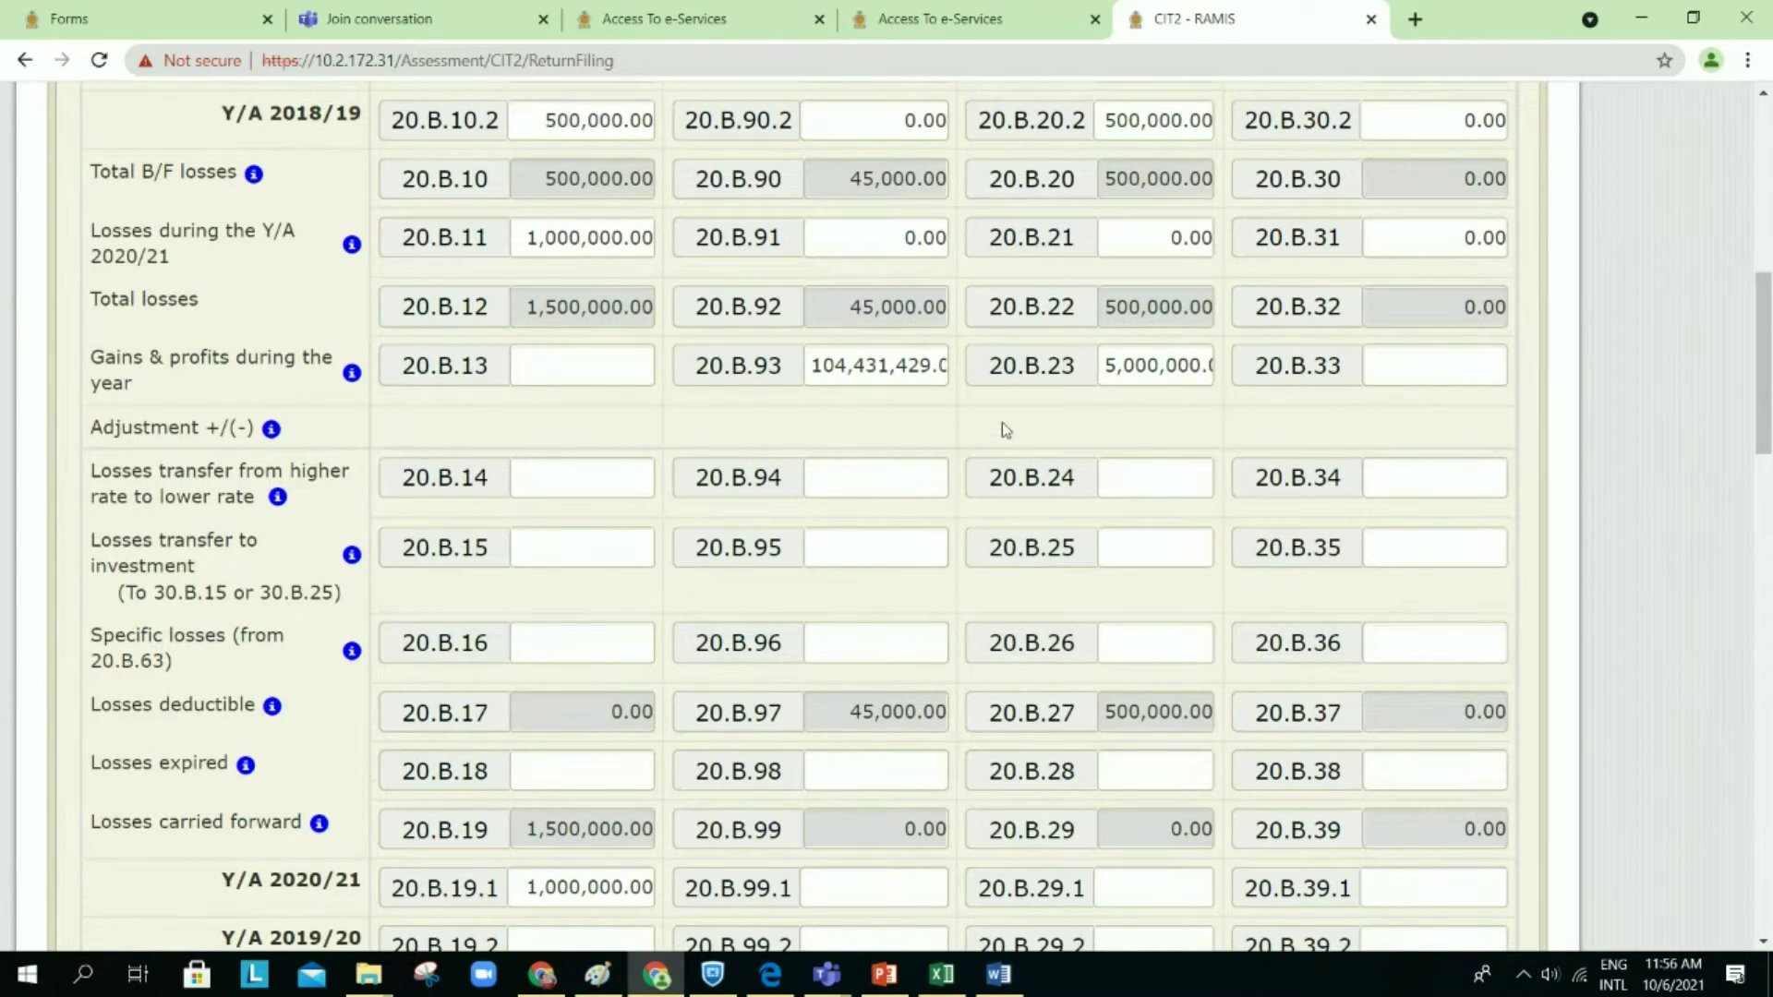
scroll(1005, 429, down, 1)
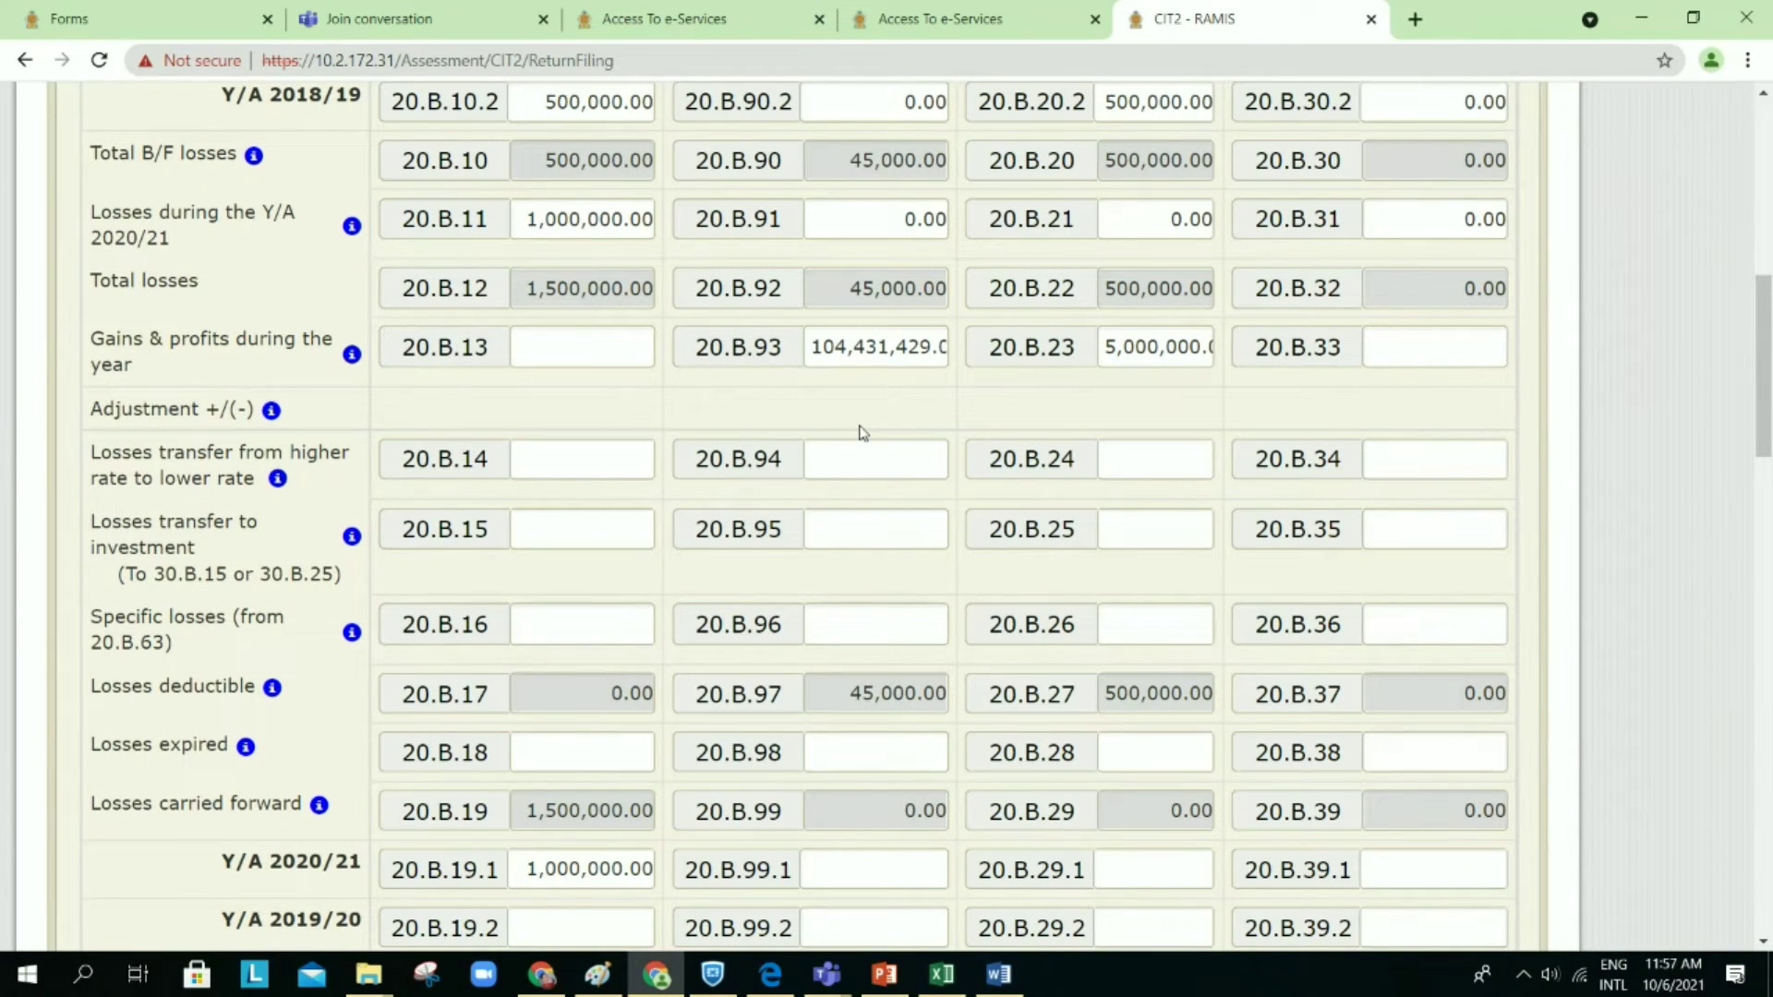
scroll(862, 432, up, 1)
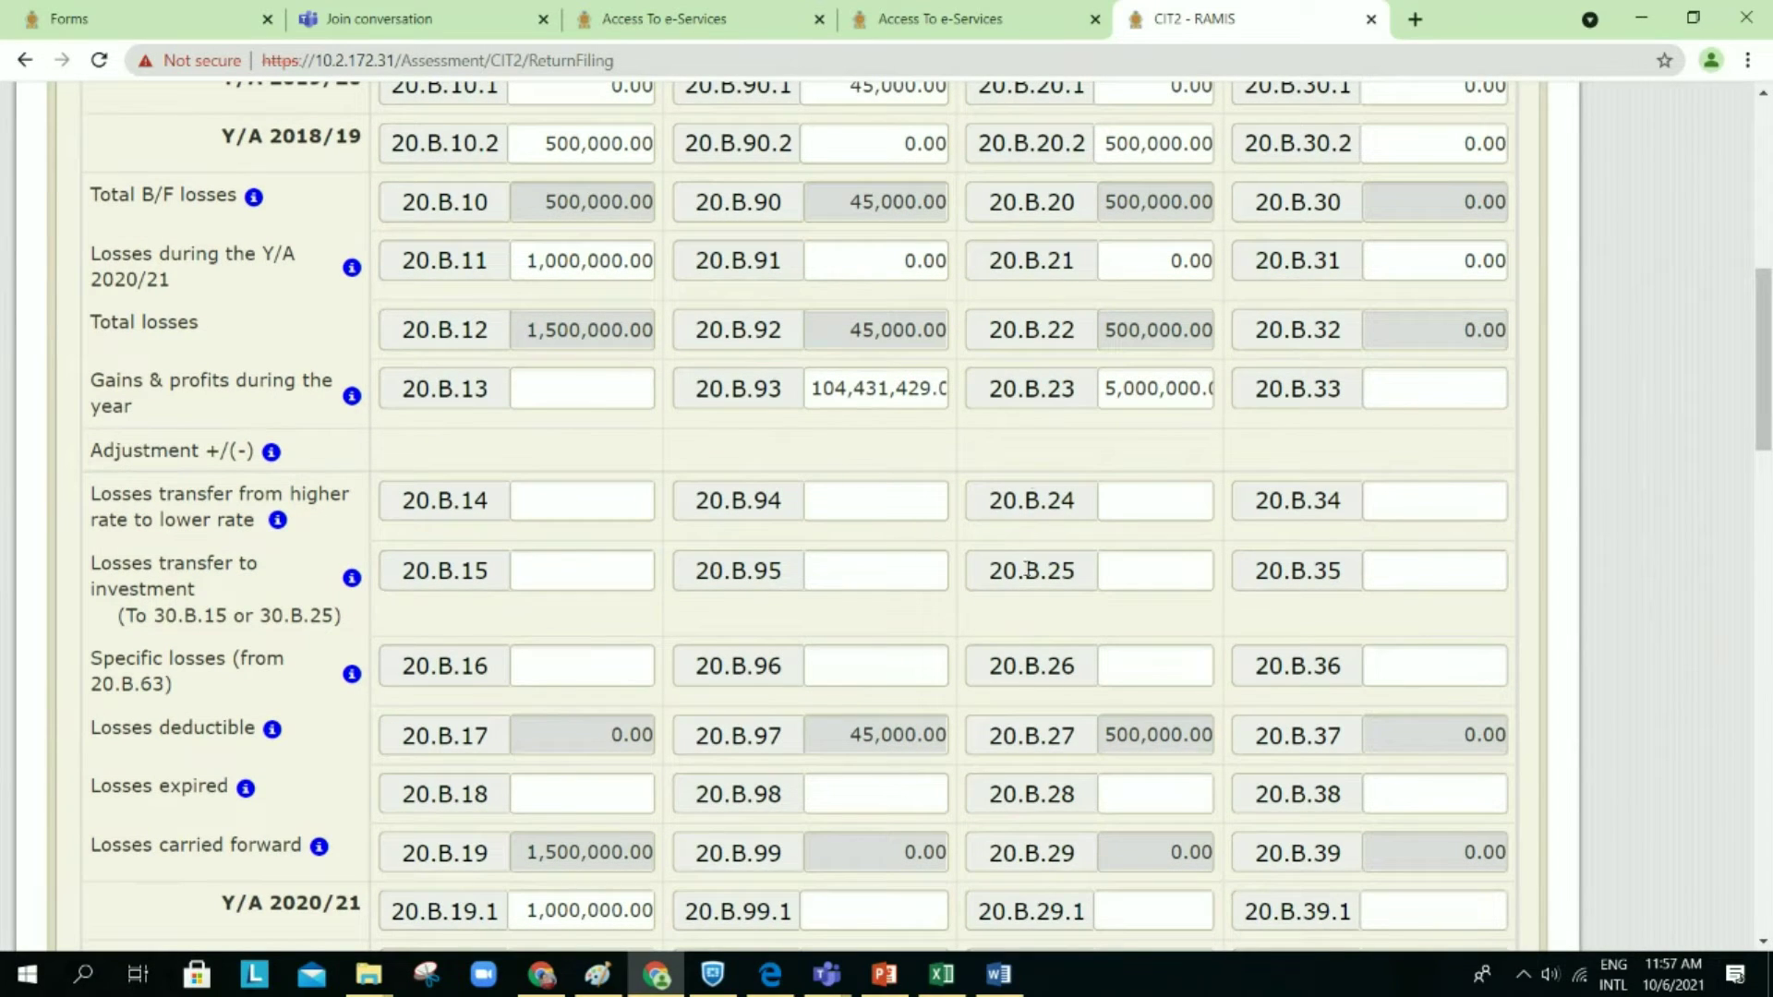
scroll(921, 643, up, 1)
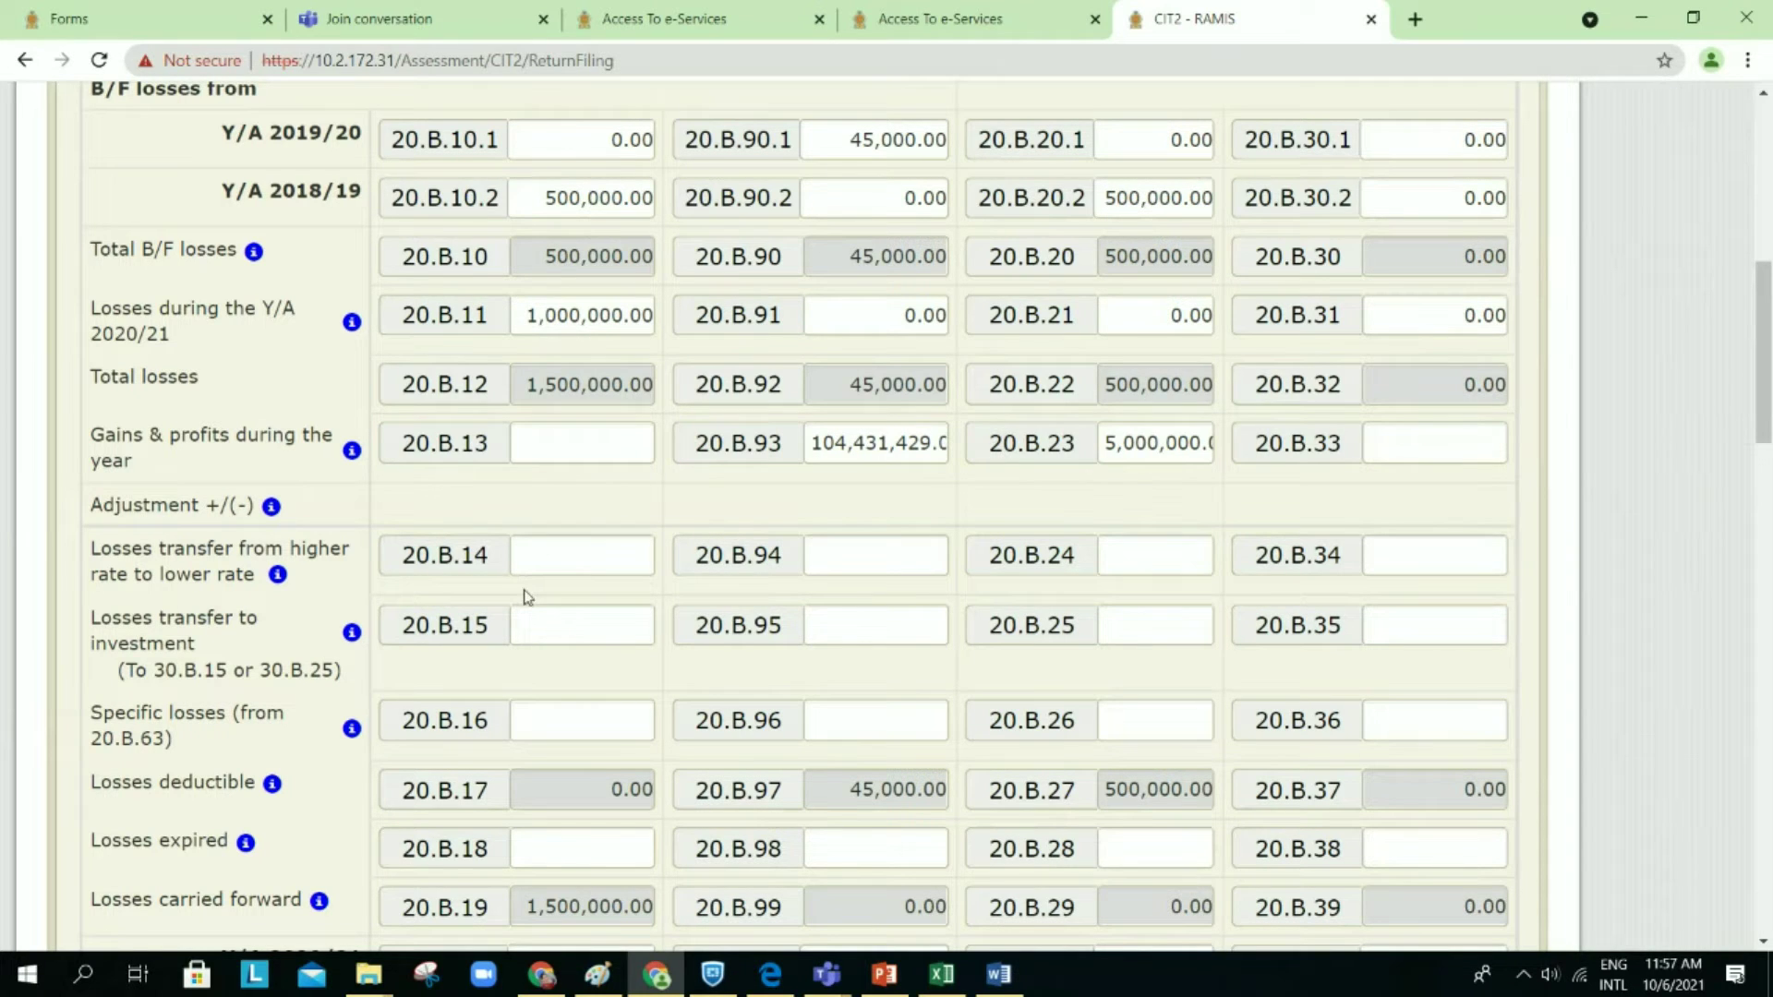
scroll(796, 602, down, 18)
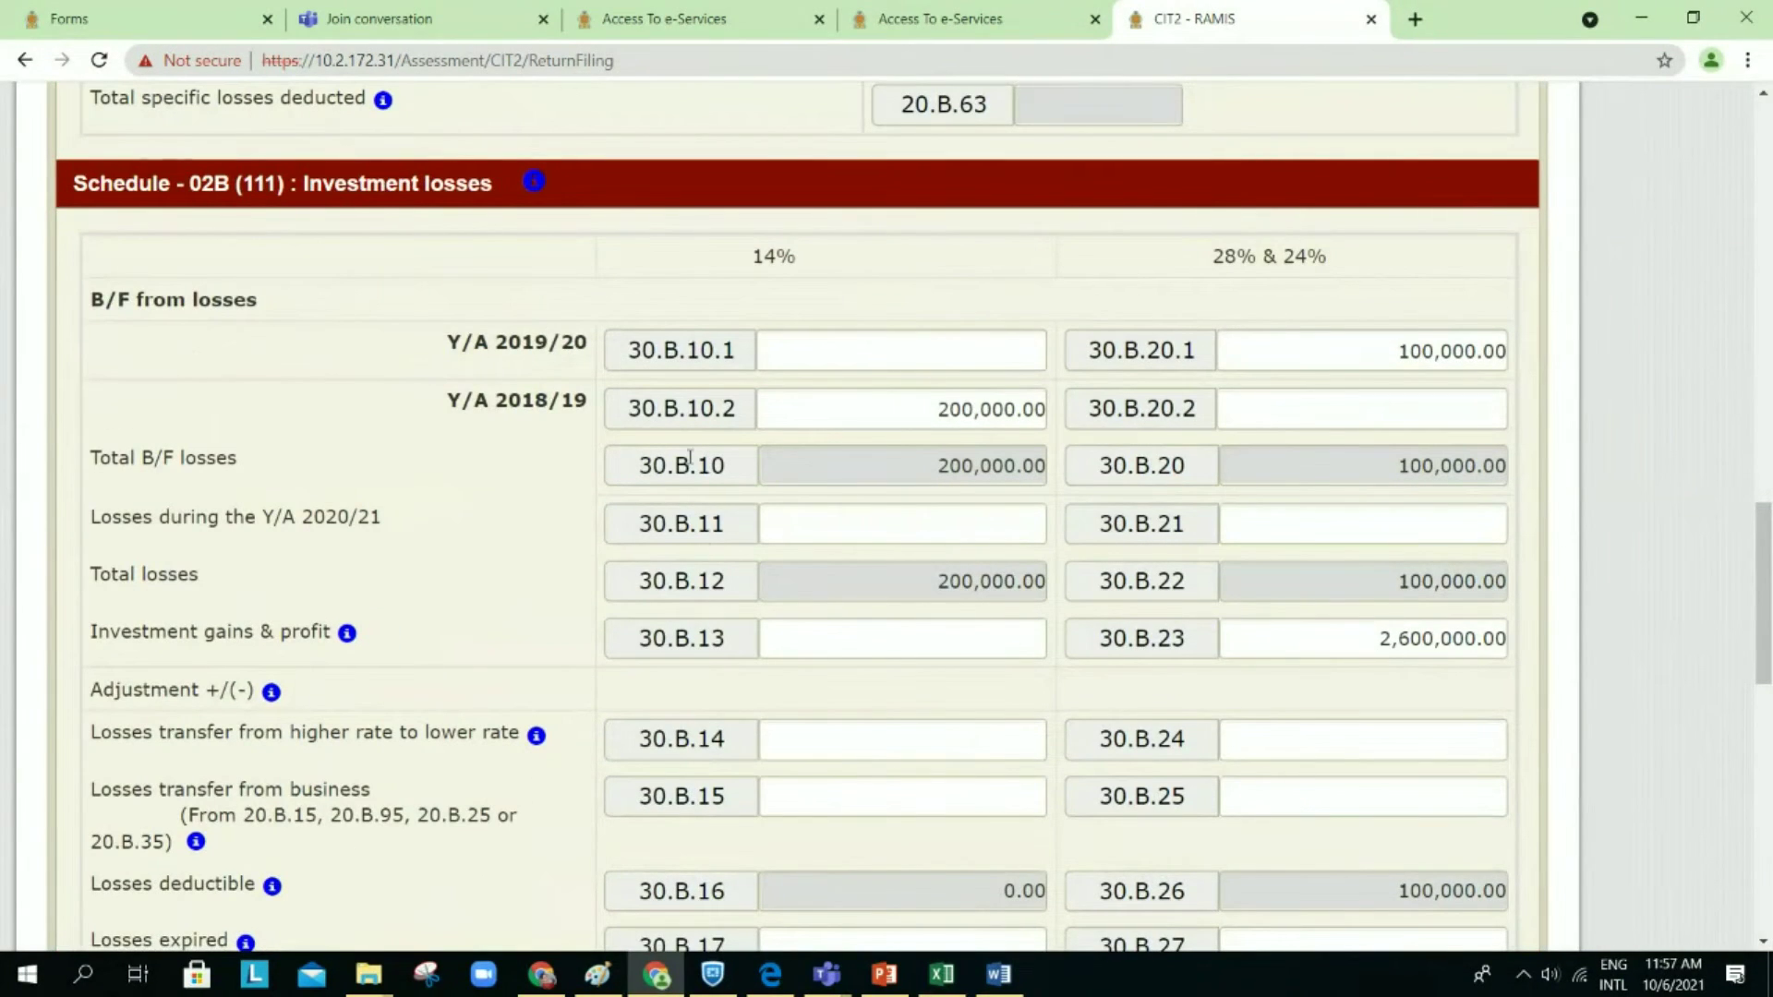
scroll(691, 459, up, 18)
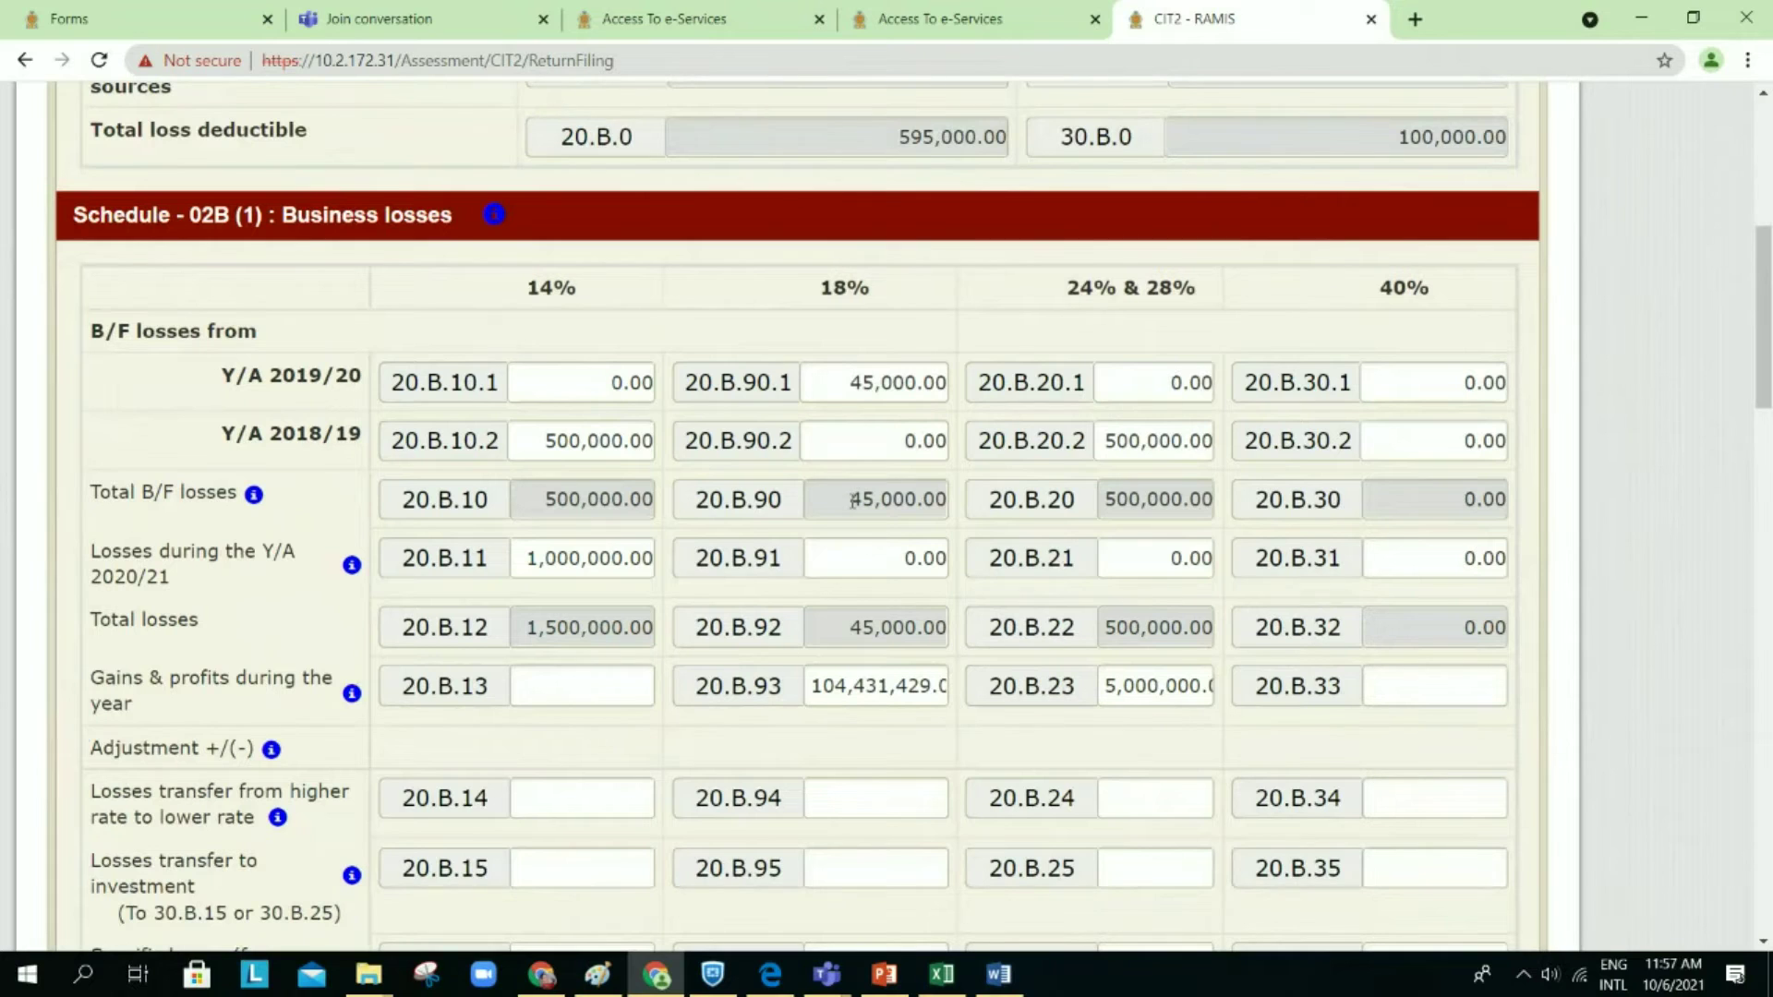
scroll(853, 501, up, 1)
scroll(852, 500, up, 1)
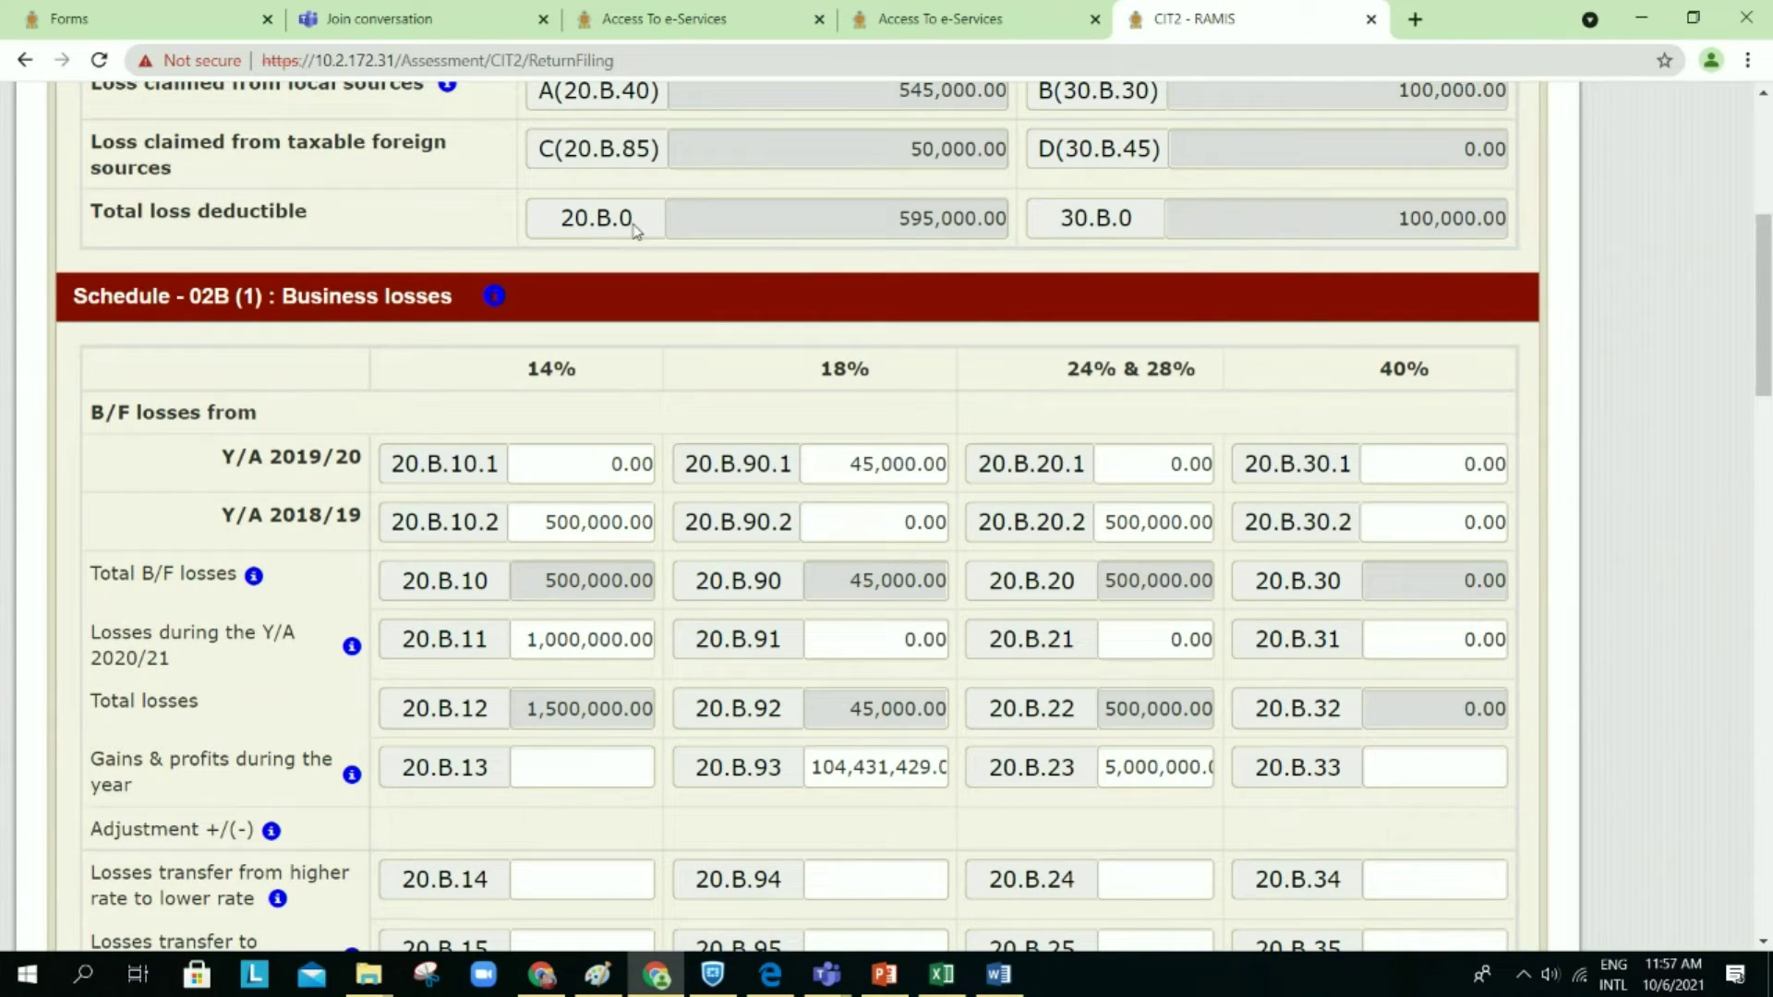
mouse_move(481, 293)
scroll(744, 606, down, 1)
scroll(744, 606, down, 3)
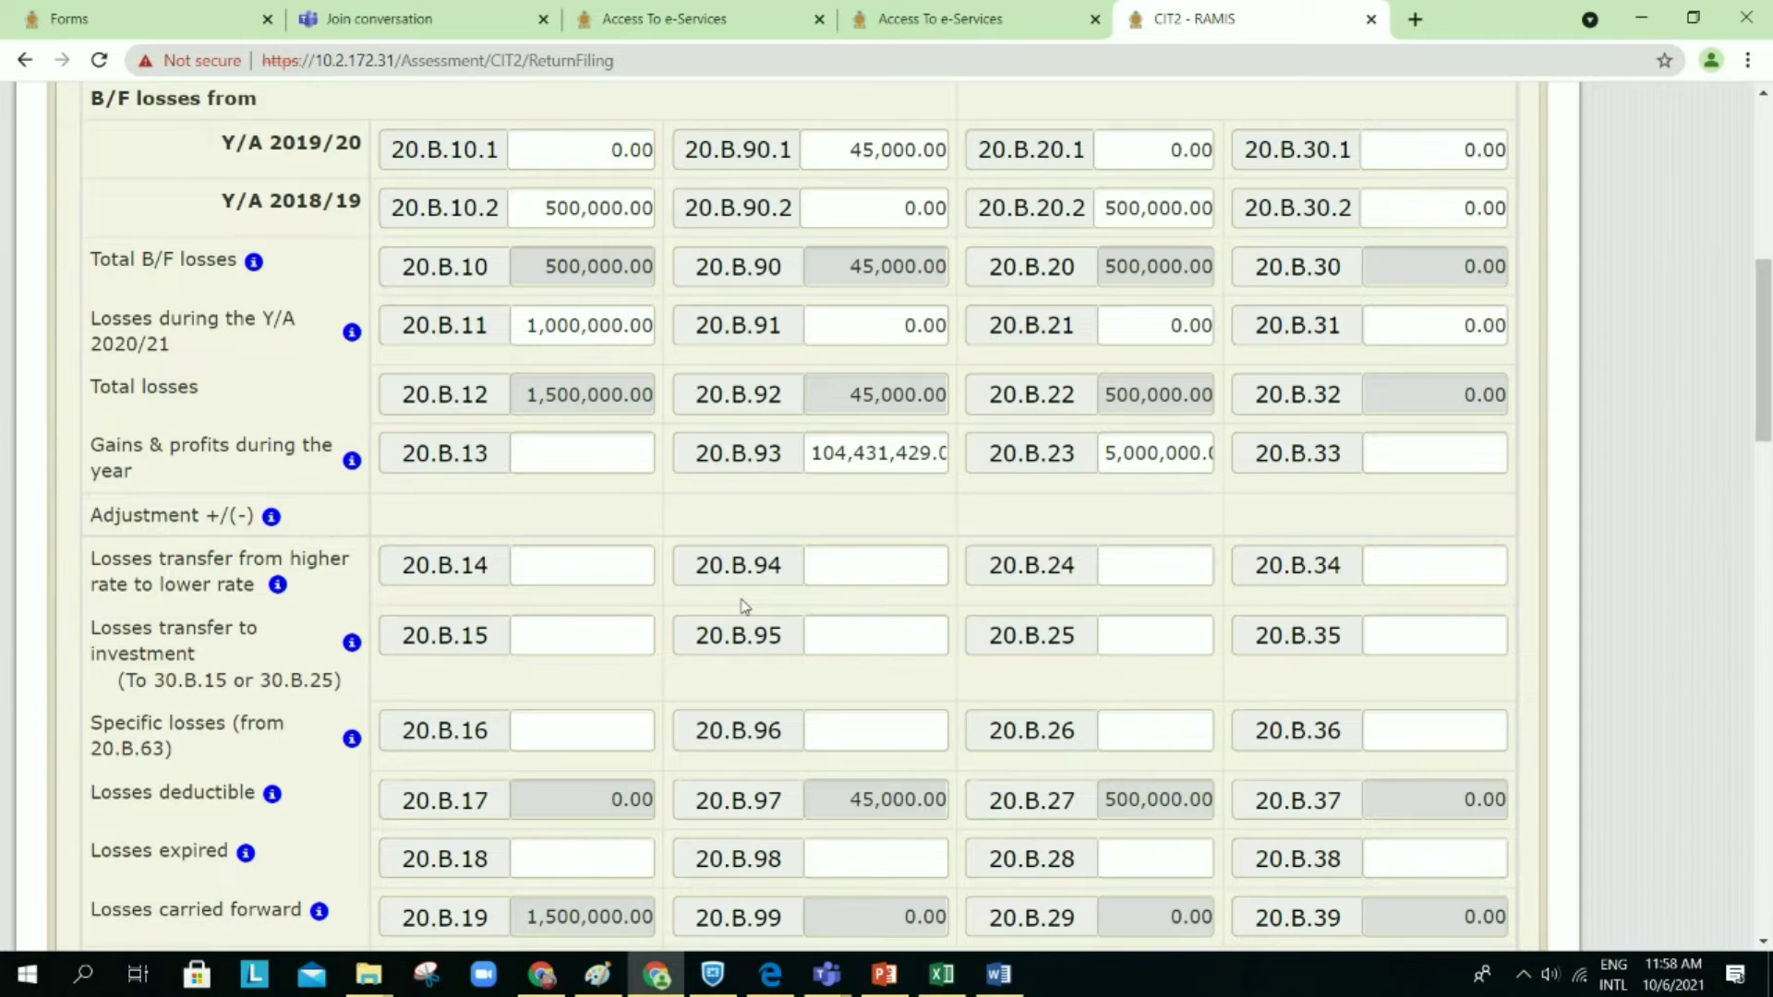
scroll(744, 606, down, 1)
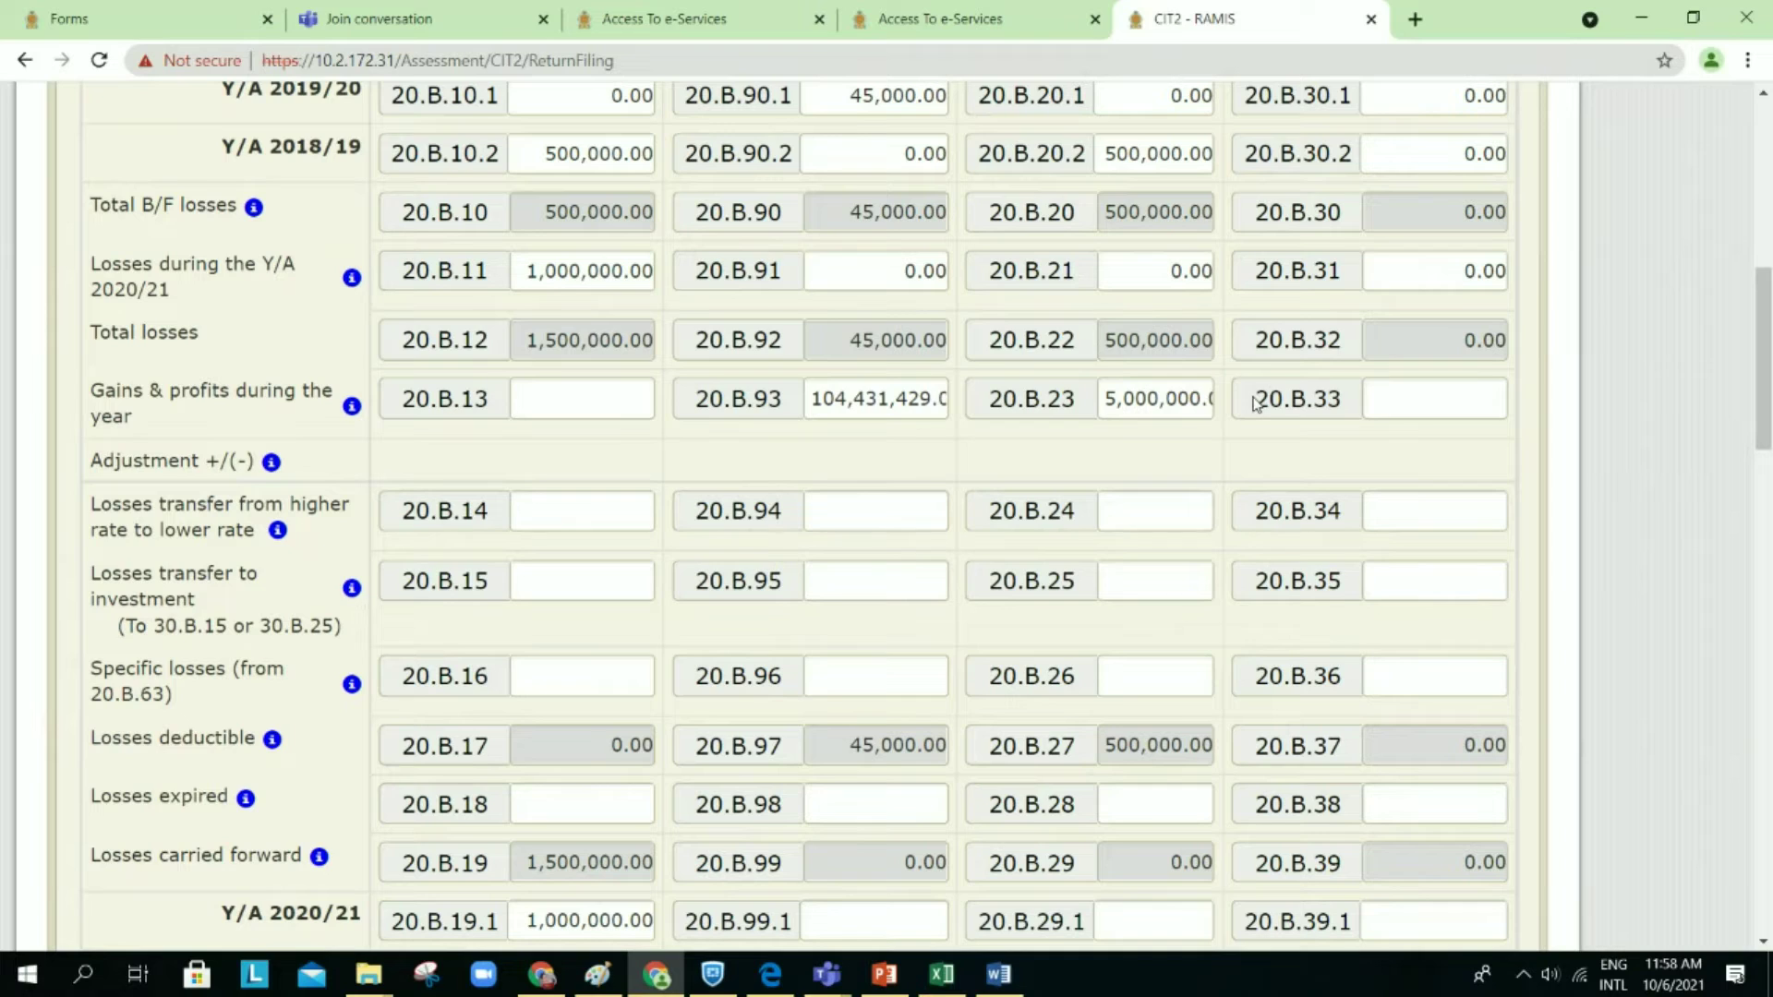
Step: Enter 1,000 as Y/A 2020/21 losses in cage 20.B.31 and review the resulting 20.B.39 breakup warning
click(1460, 274)
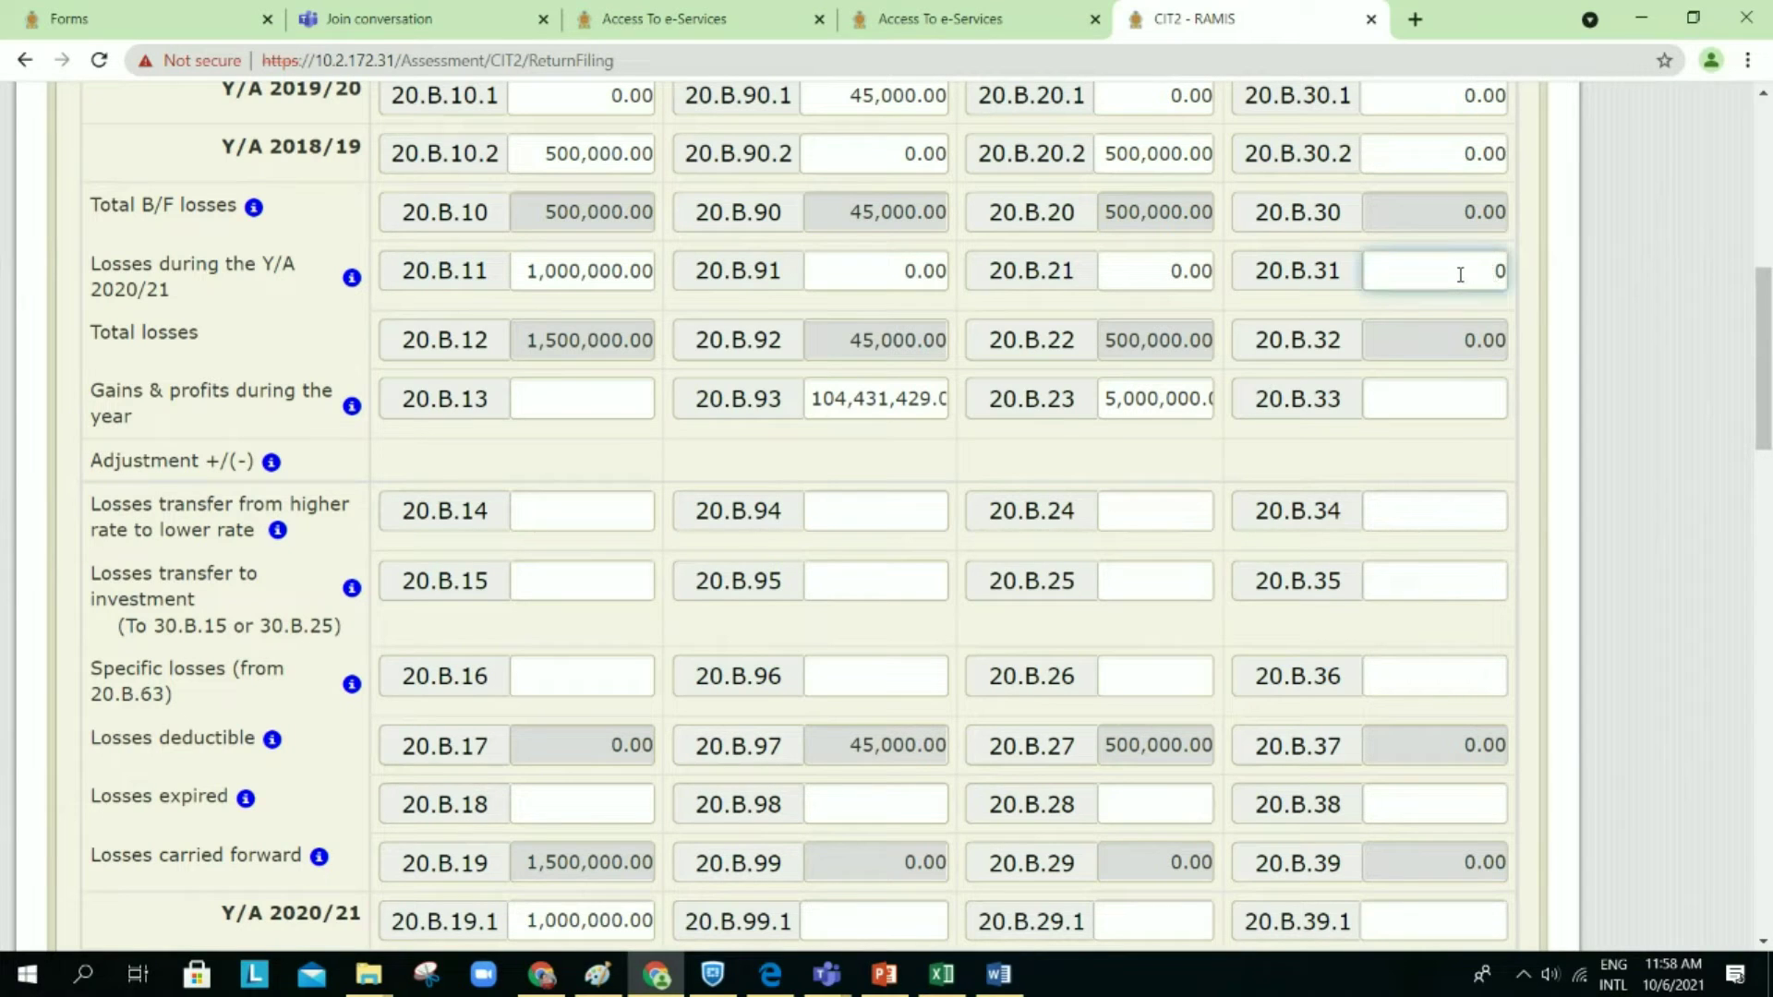
text(1000)
click(1542, 405)
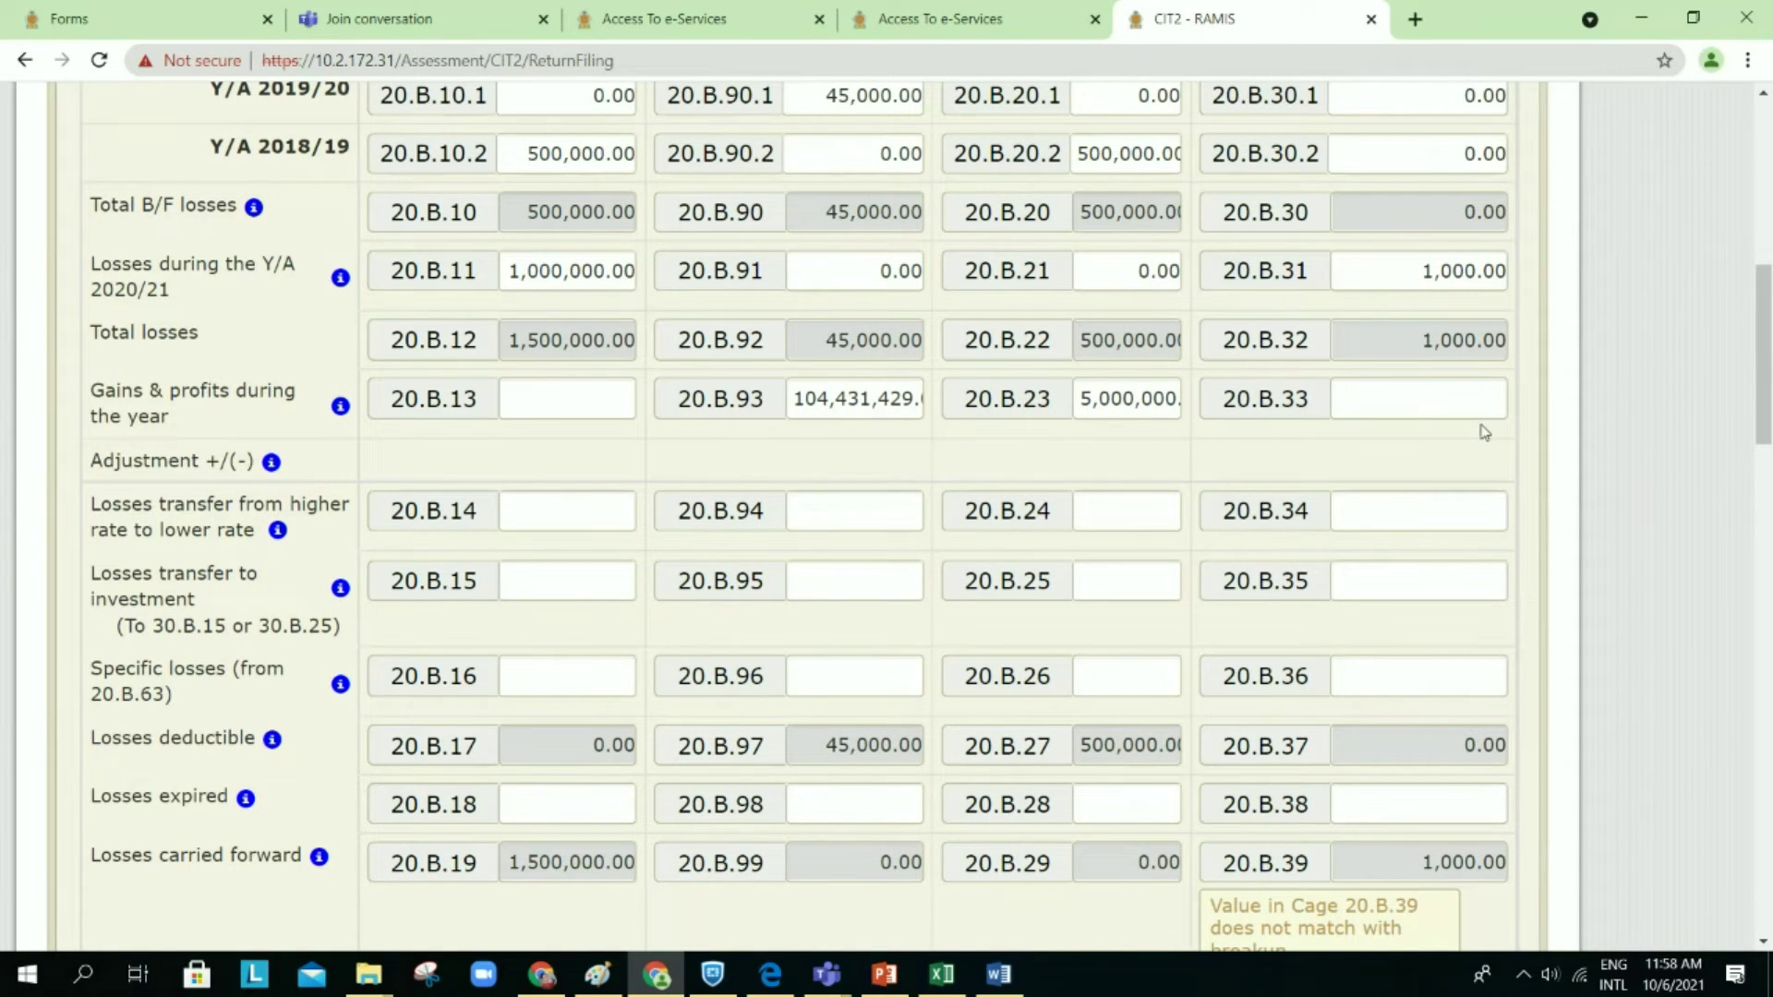
scroll(1484, 432, down, 3)
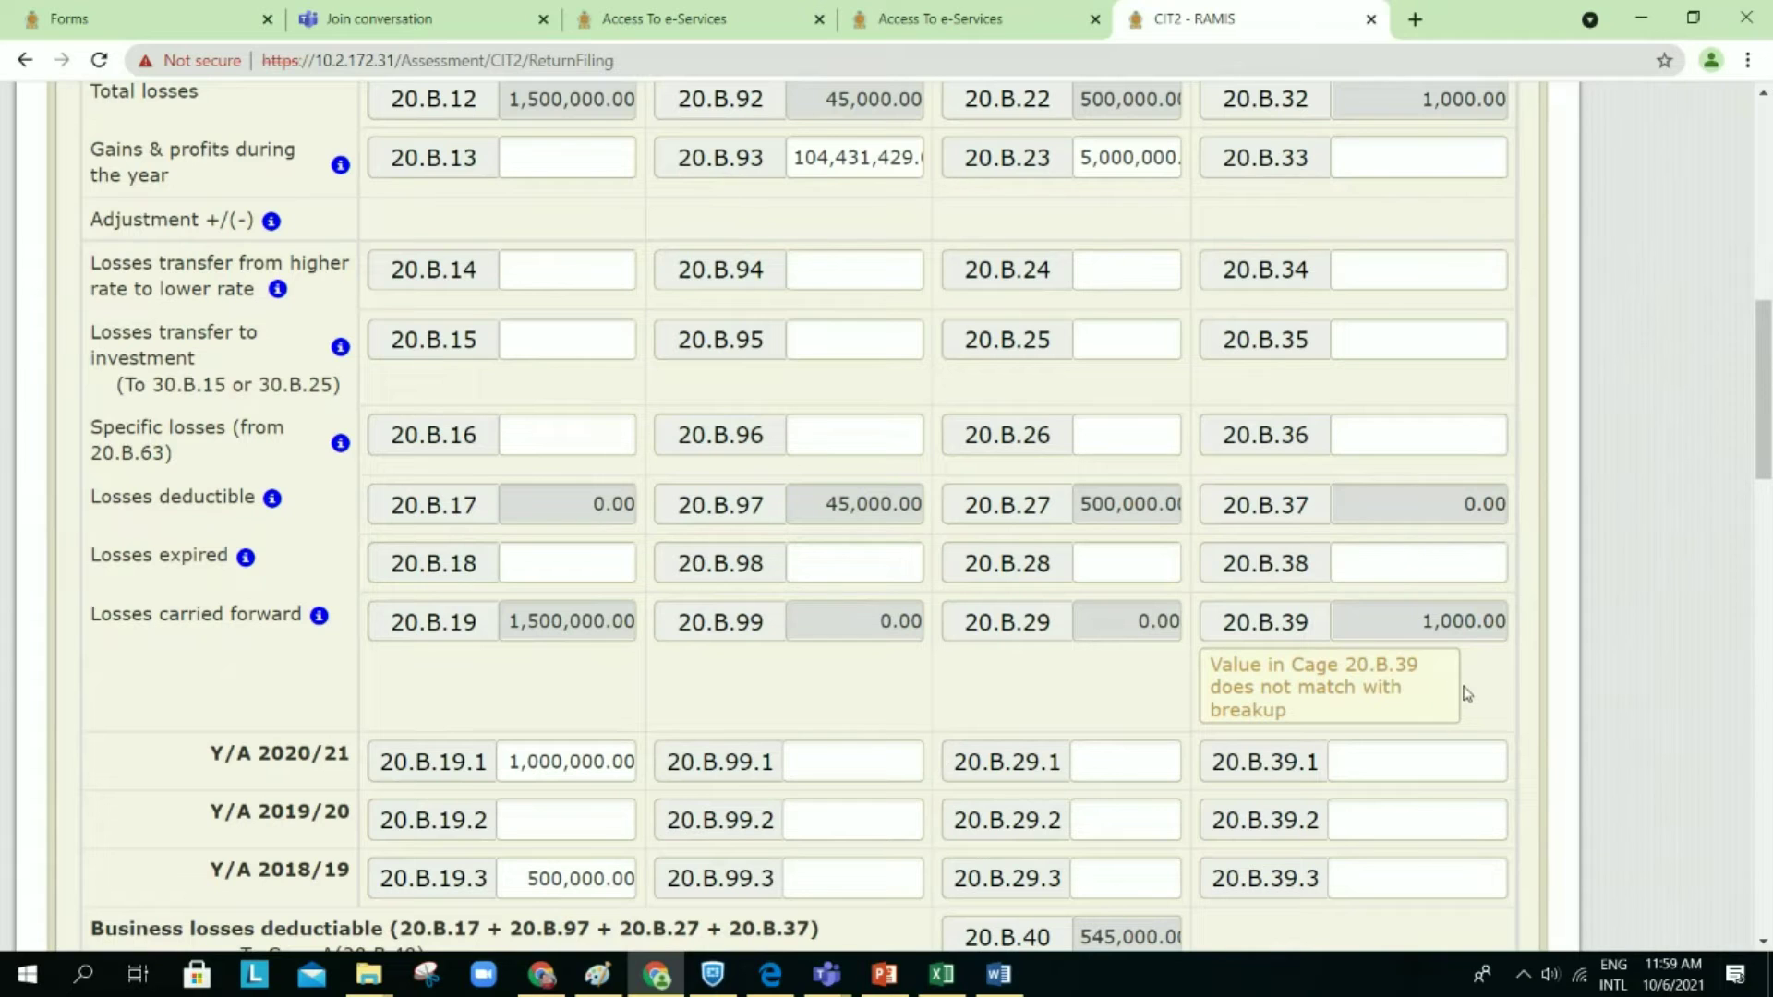
scroll(1465, 692, down, 1)
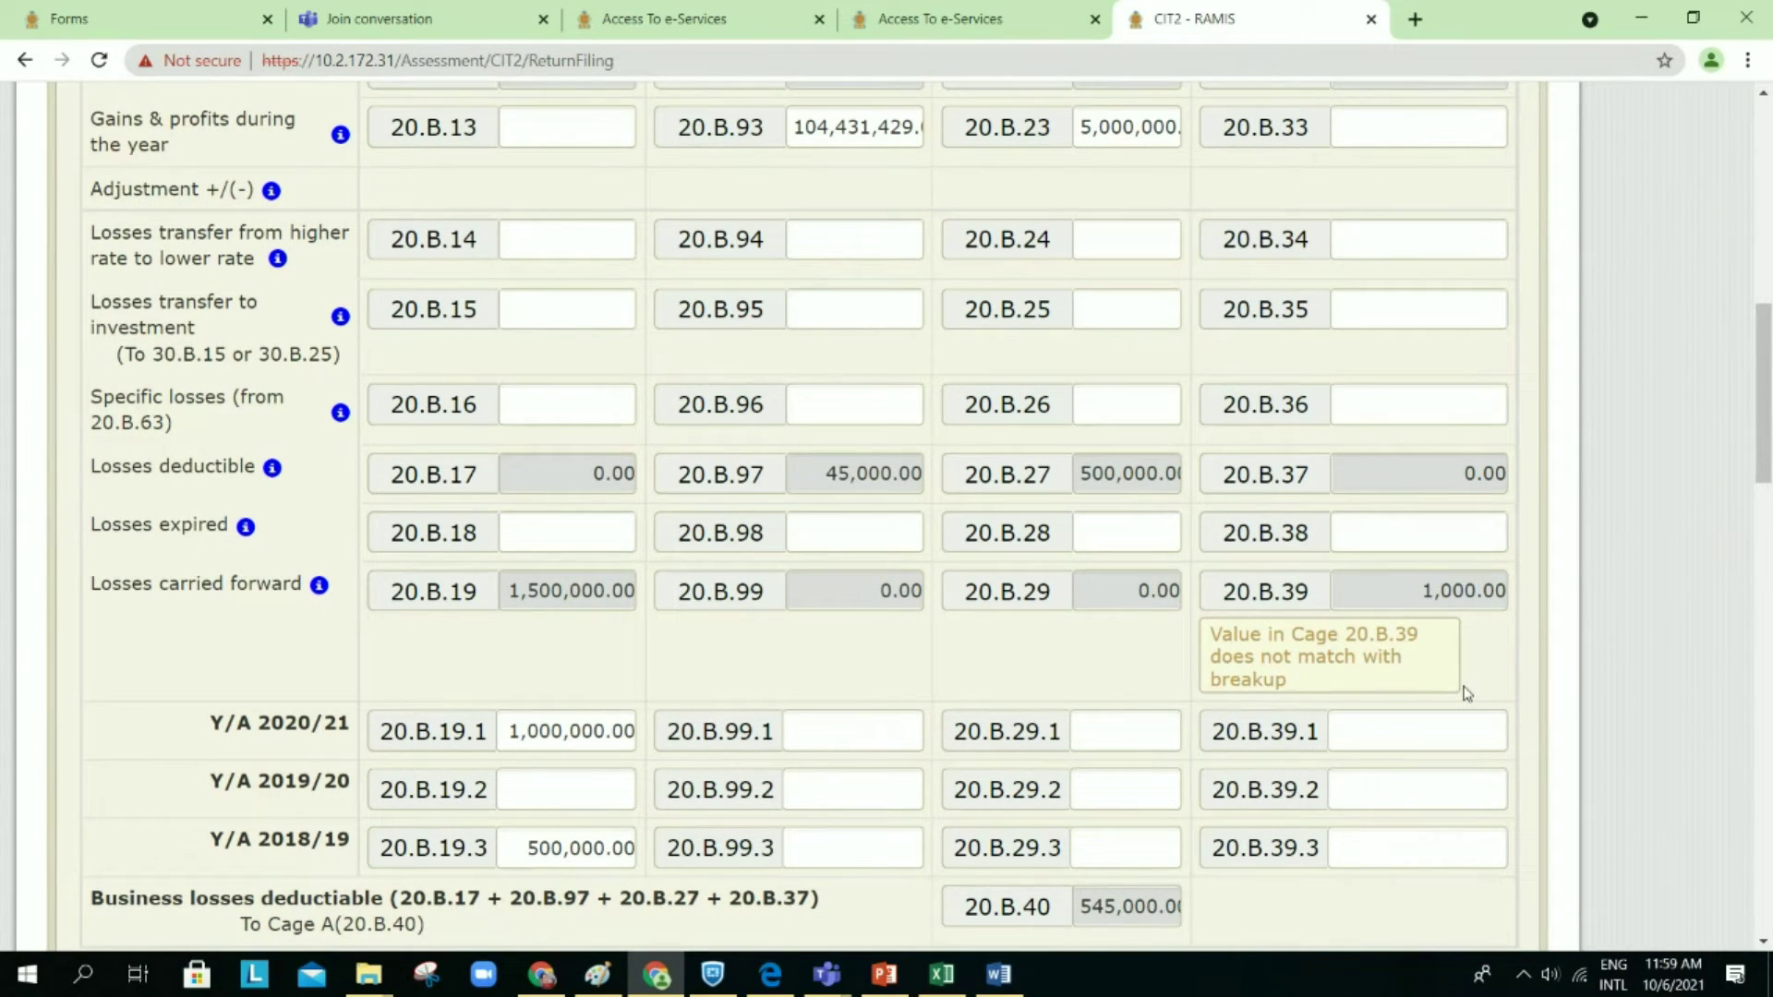
scroll(1467, 693, up, 3)
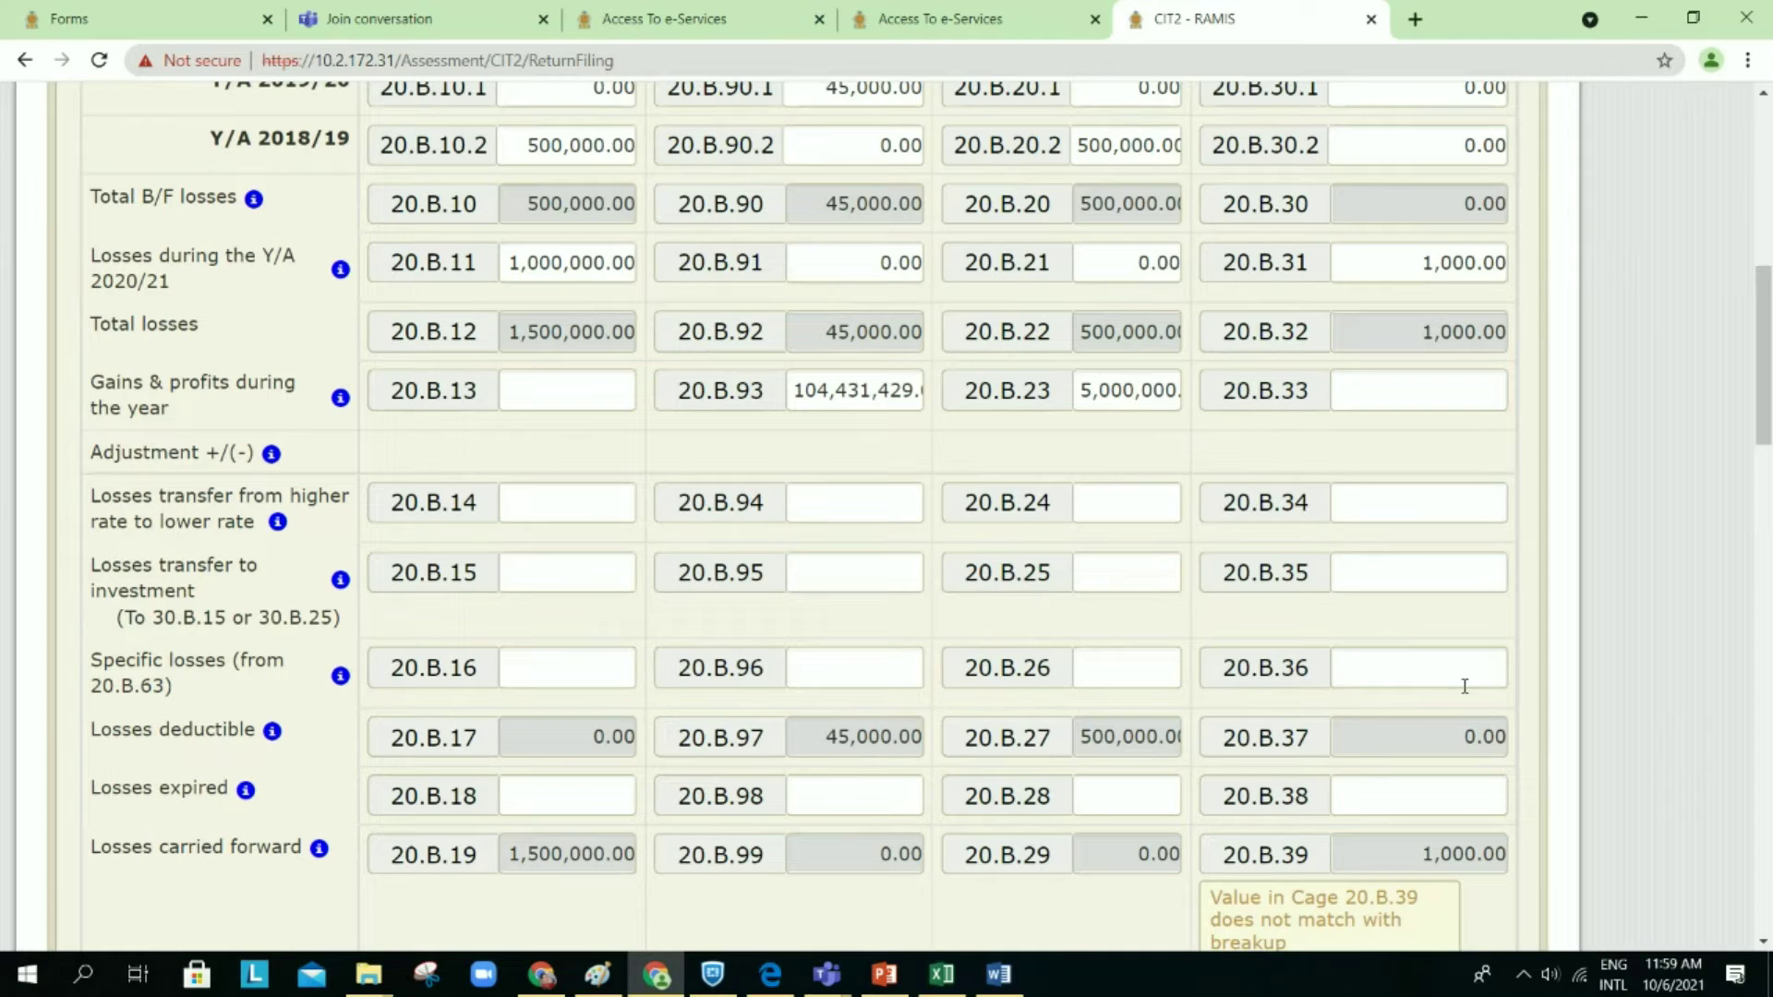
scroll(1464, 686, down, 1)
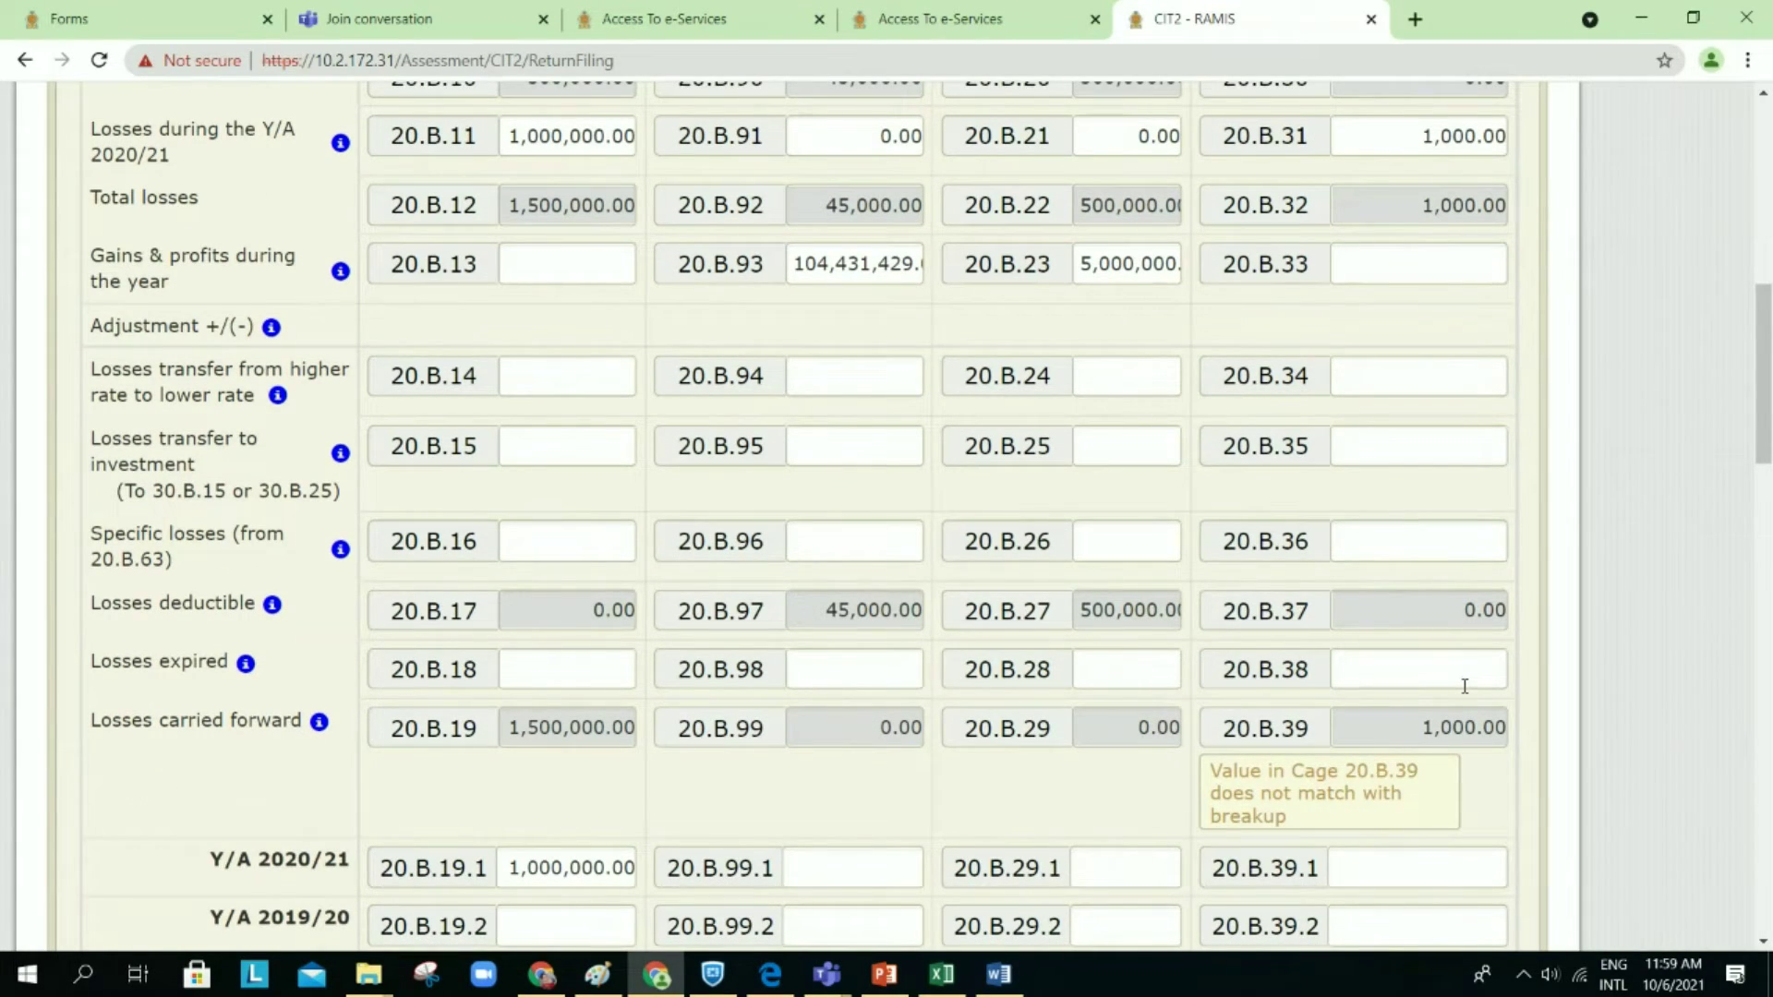
scroll(1445, 333, up, 3)
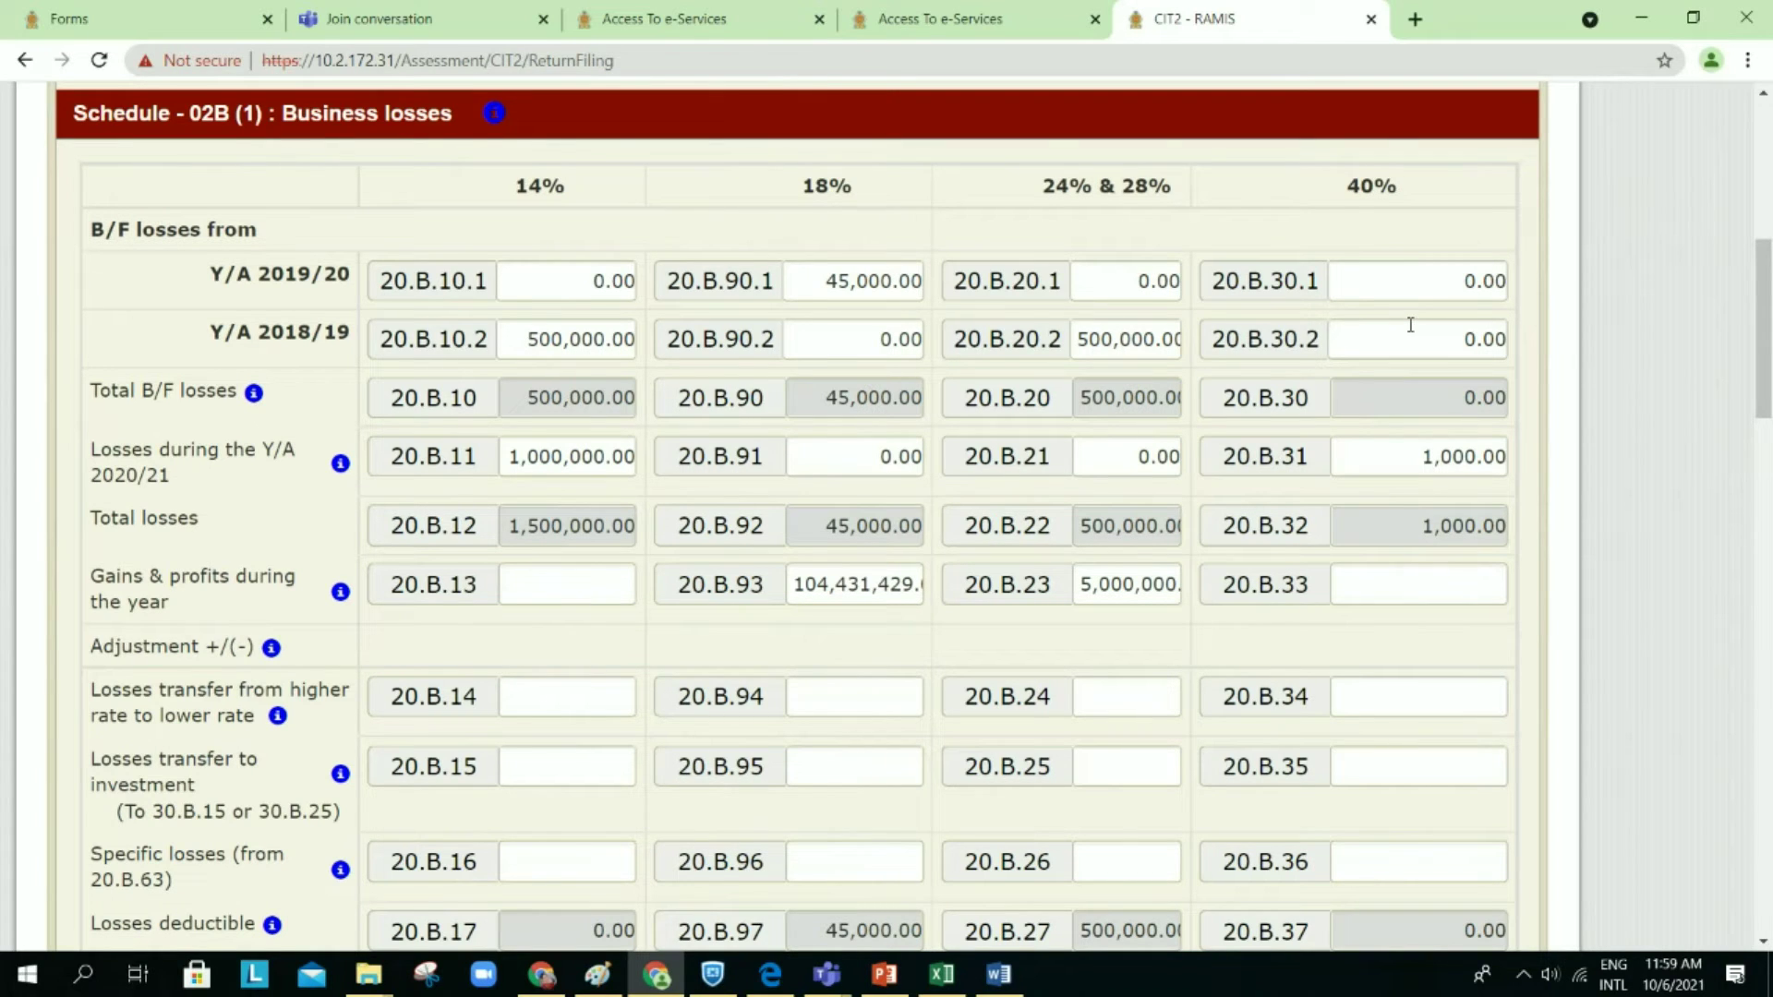
scroll(1410, 324, down, 1)
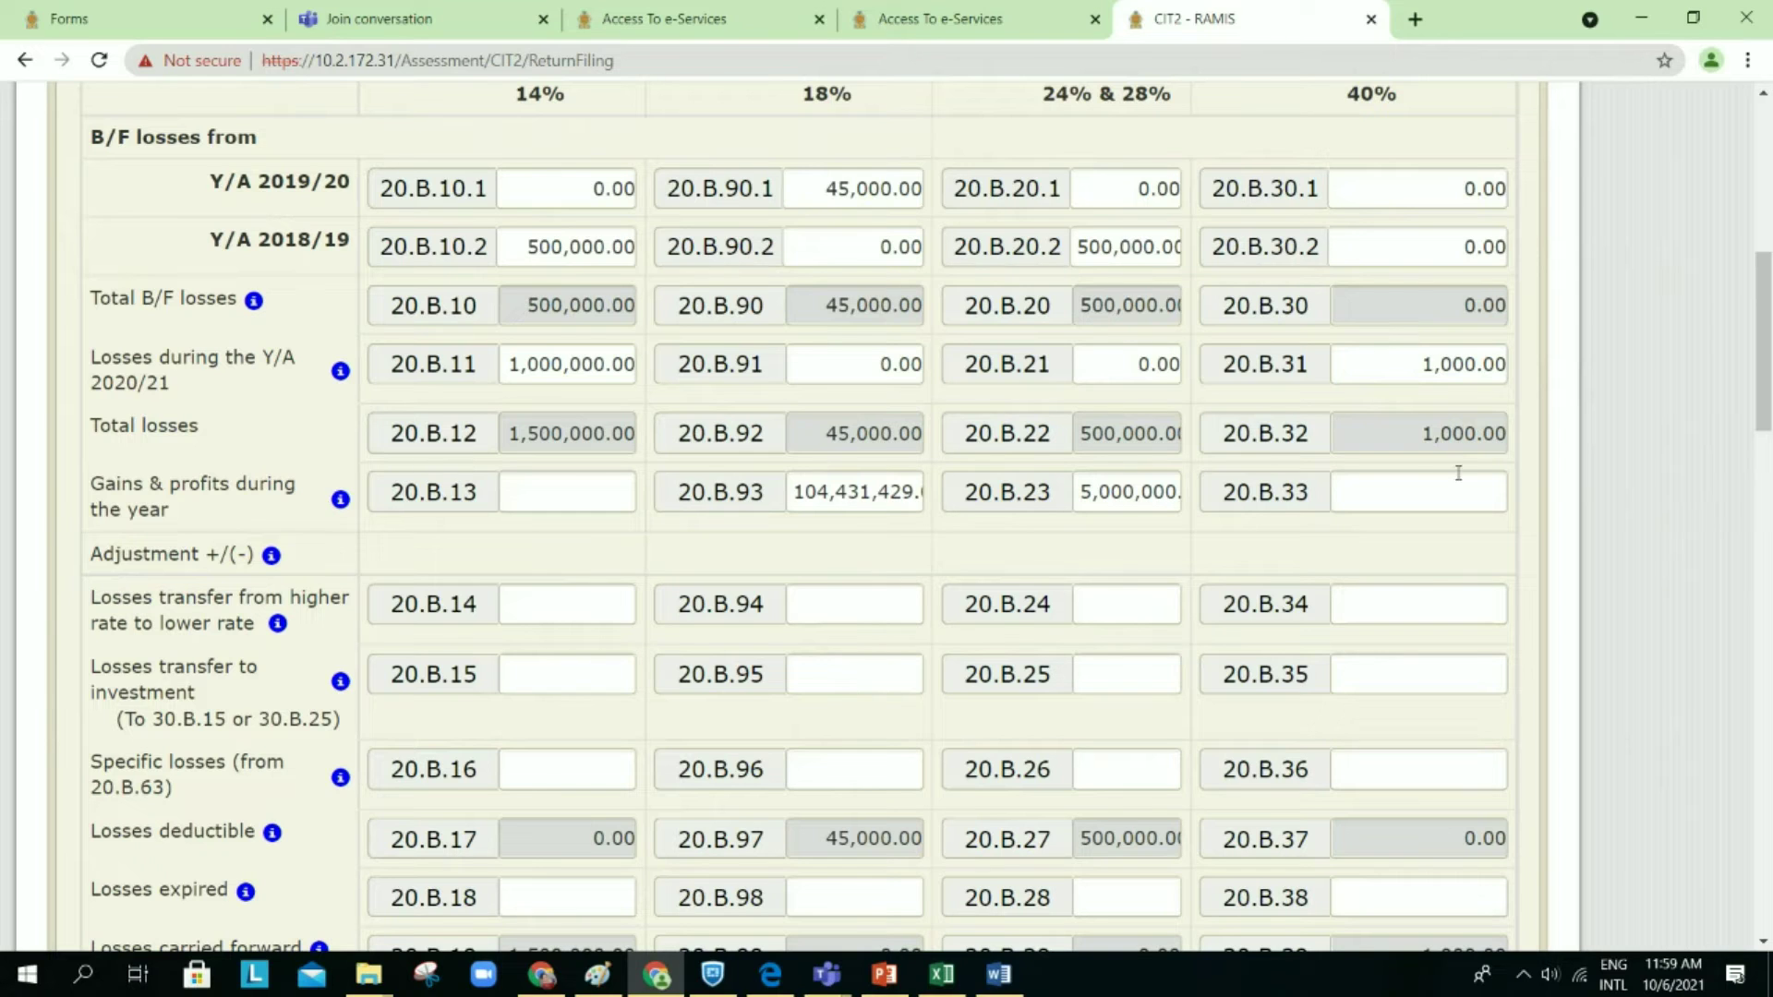
Step: Enter a -1,000 transfer in cage 20.B.34
scroll(1472, 574, down, 2)
click(1401, 448)
text(-)
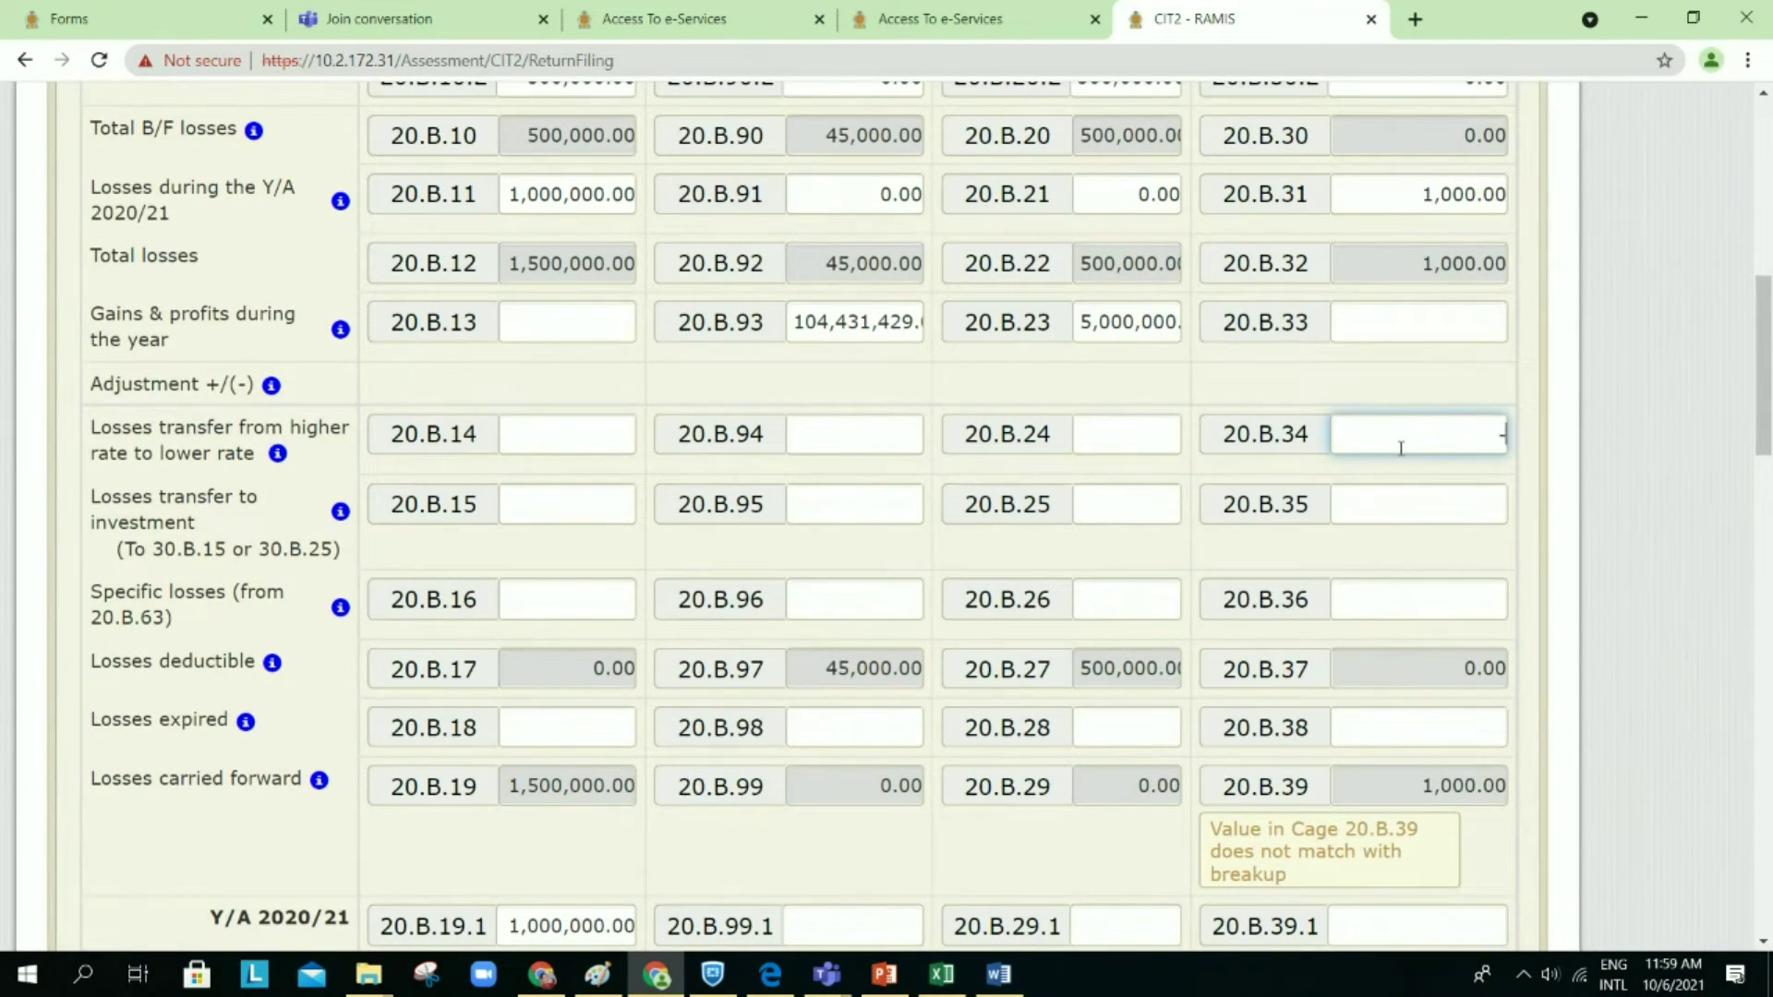
text(1,00)
text(000)
click(1401, 504)
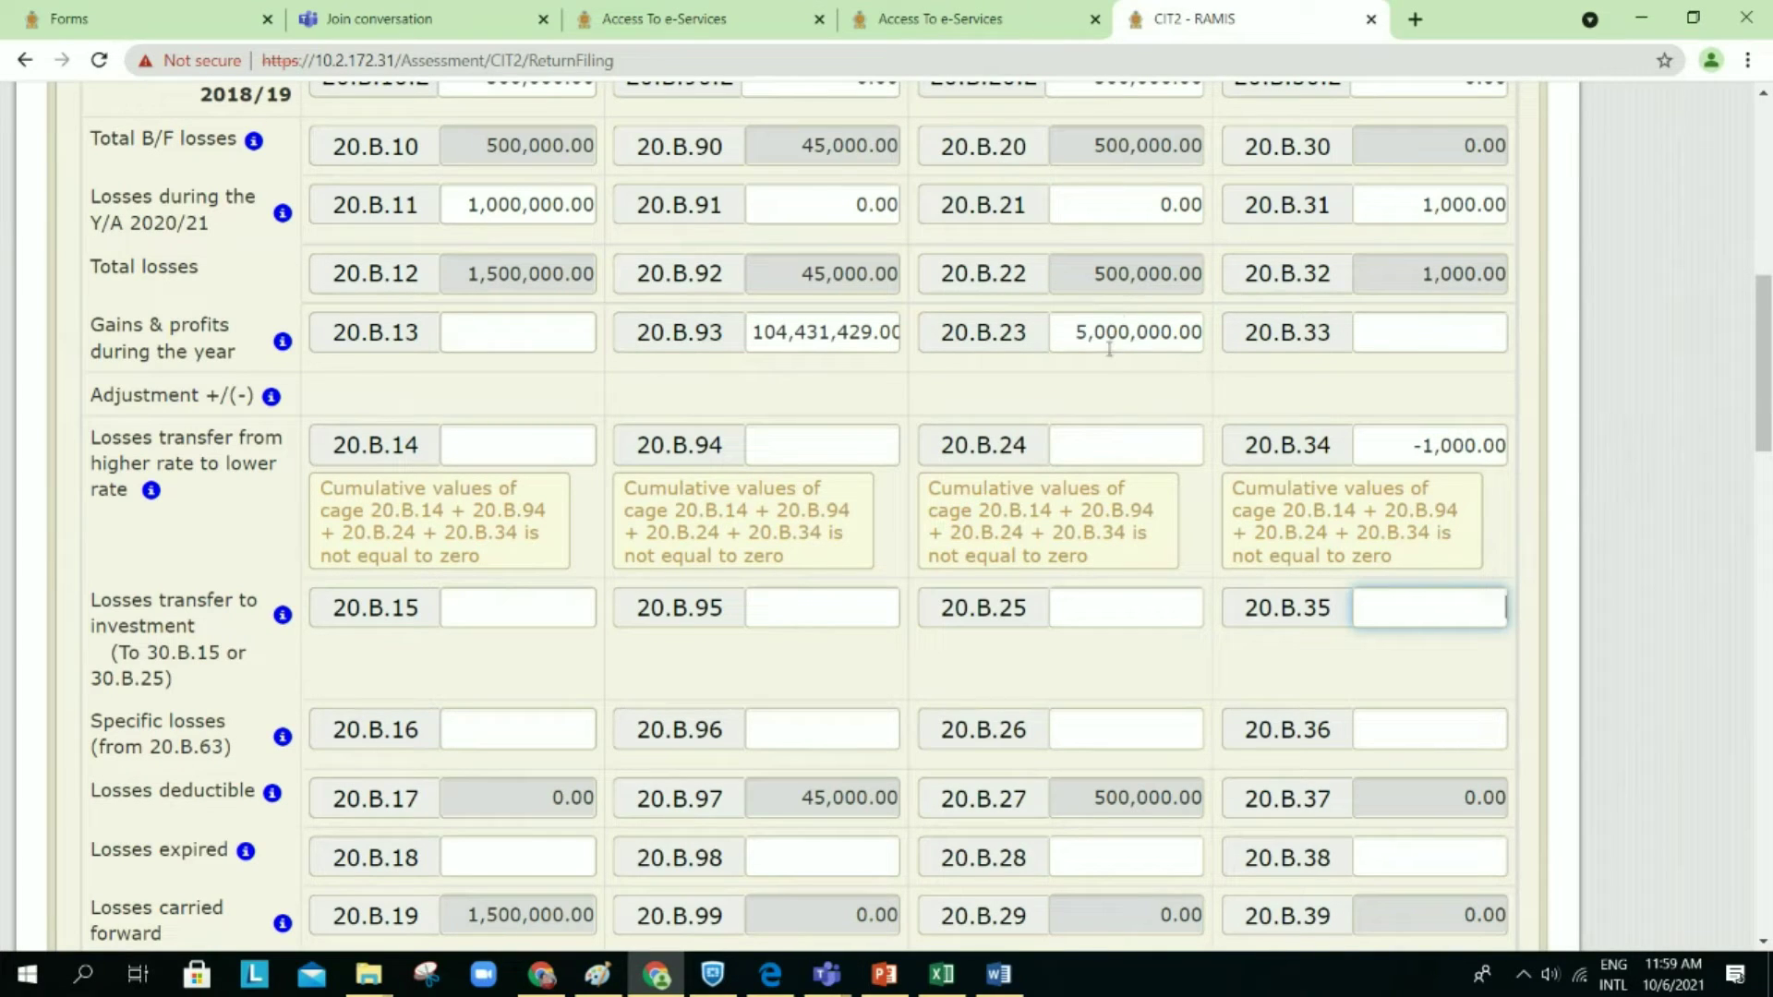
Step: Try 1,000 in transfer cage 20.B.24, then delete it again
click(1148, 433)
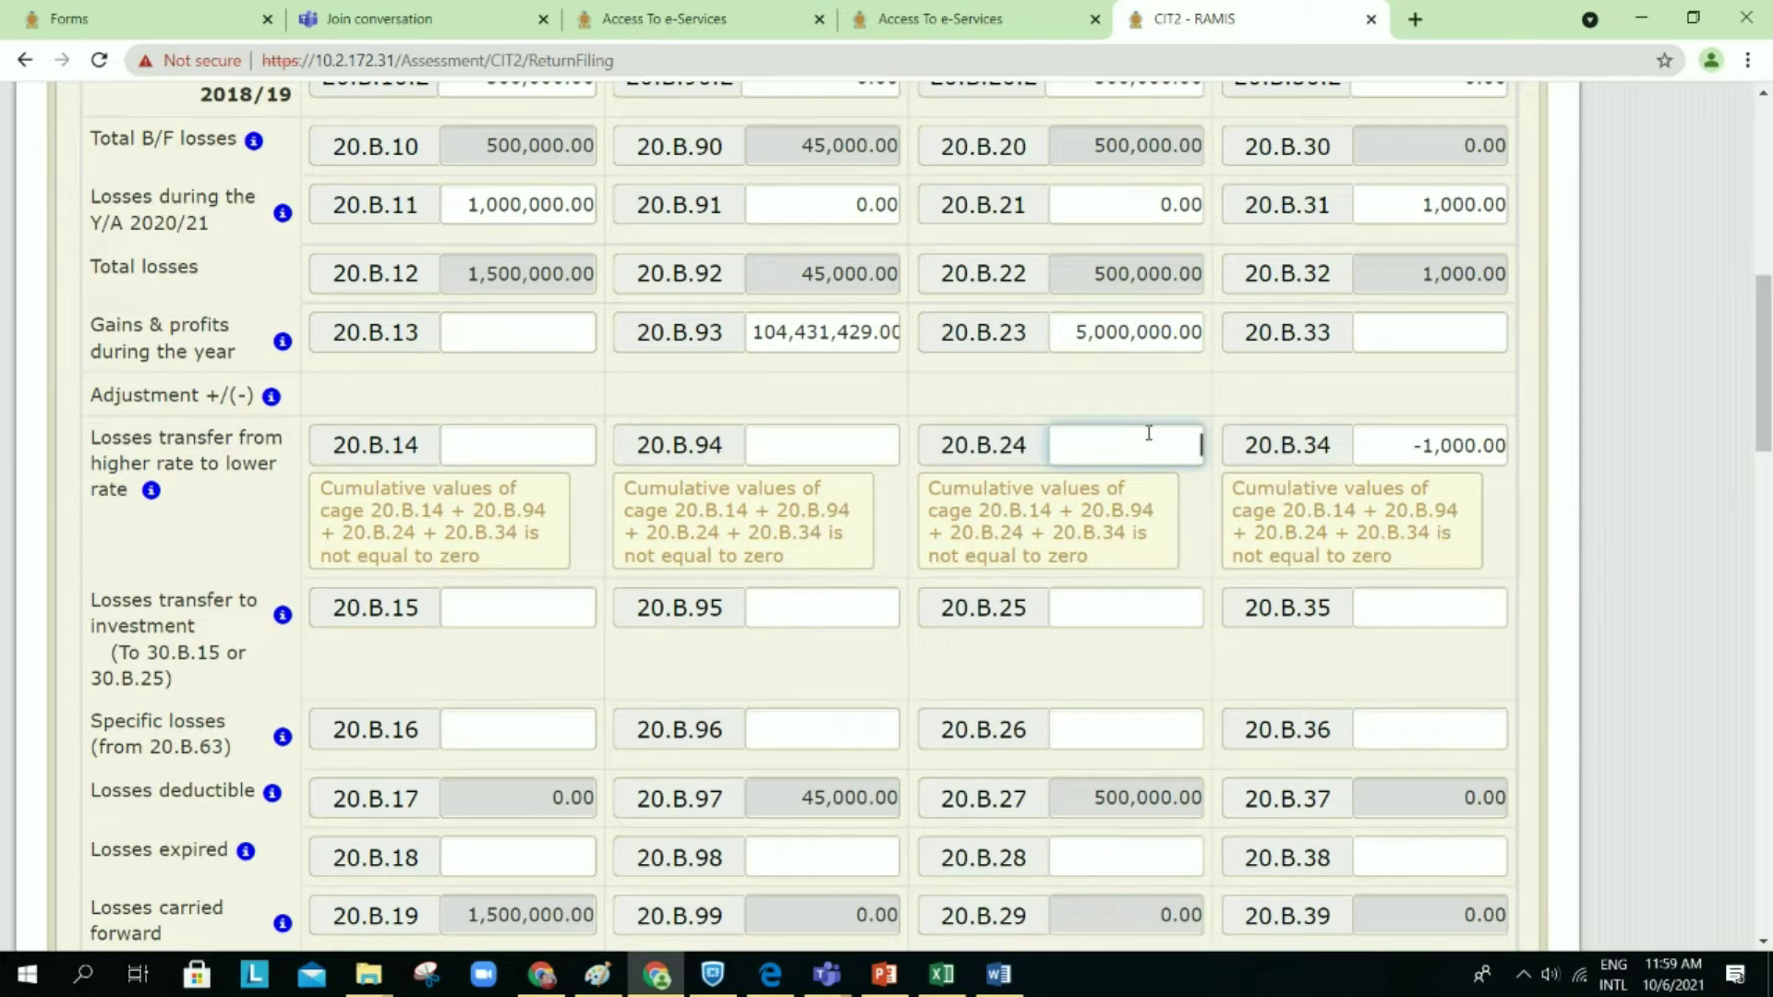
text(-)
key(BackSpace)
text(1000)
click(1262, 386)
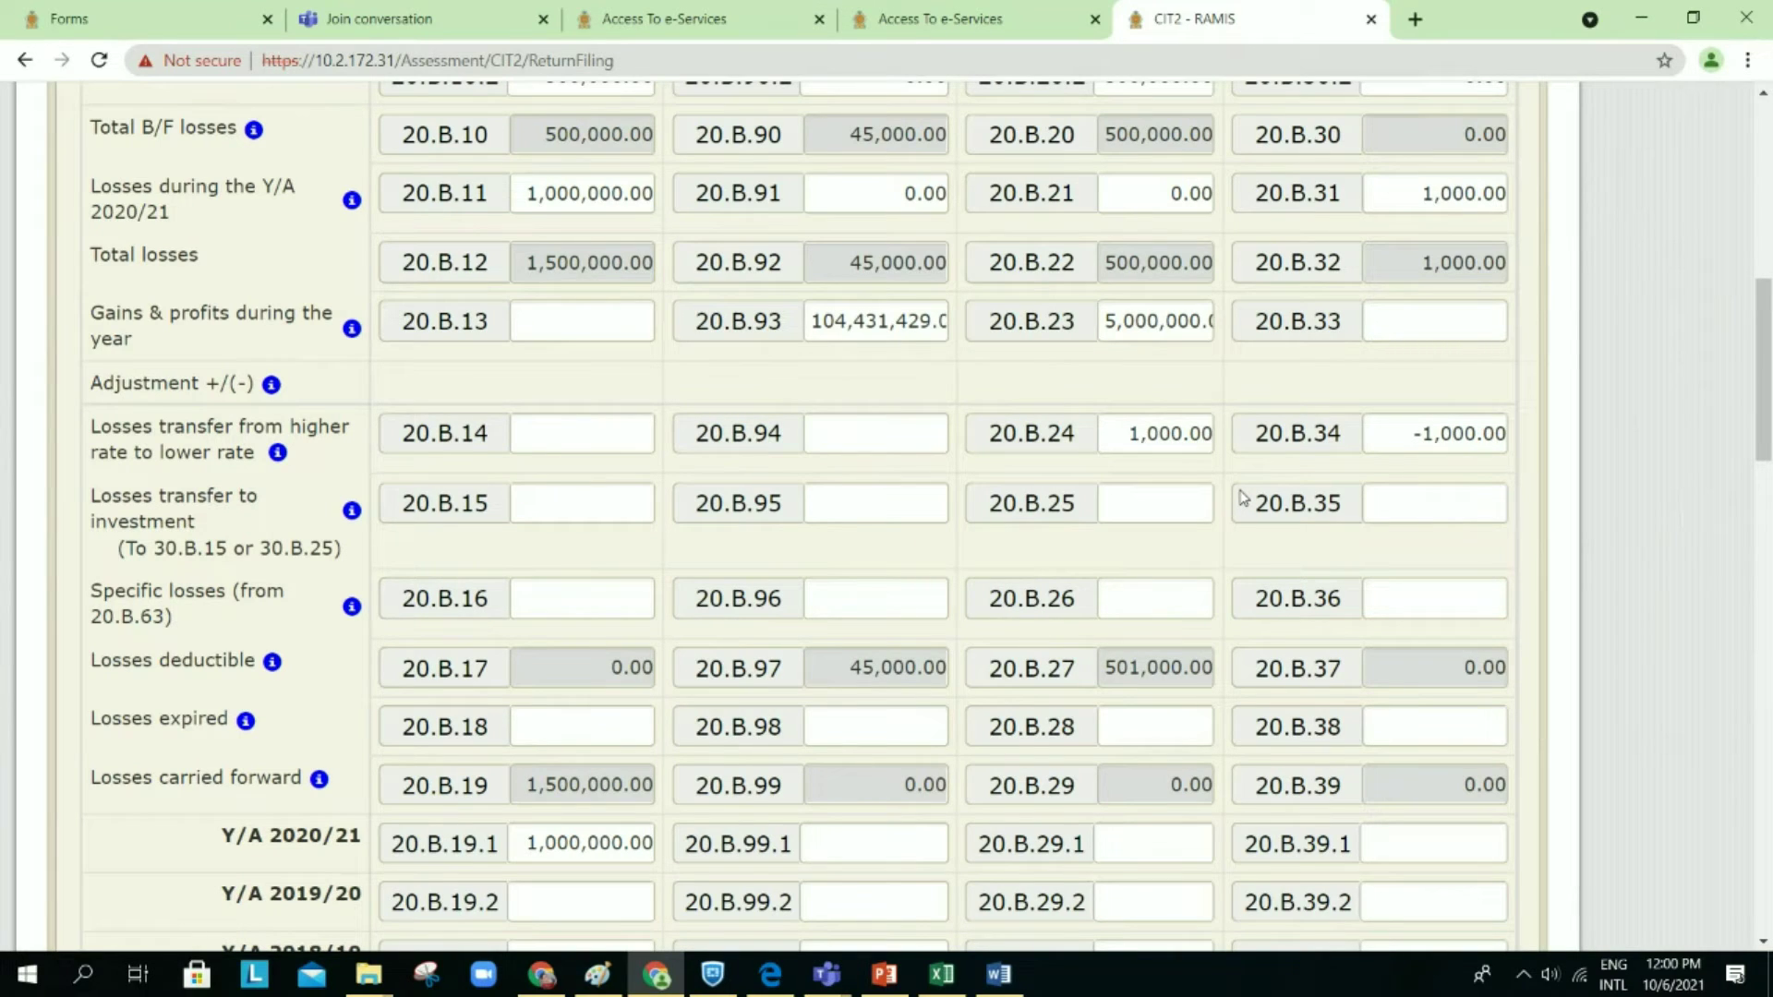
double_click(1123, 430)
key(BackSpace)
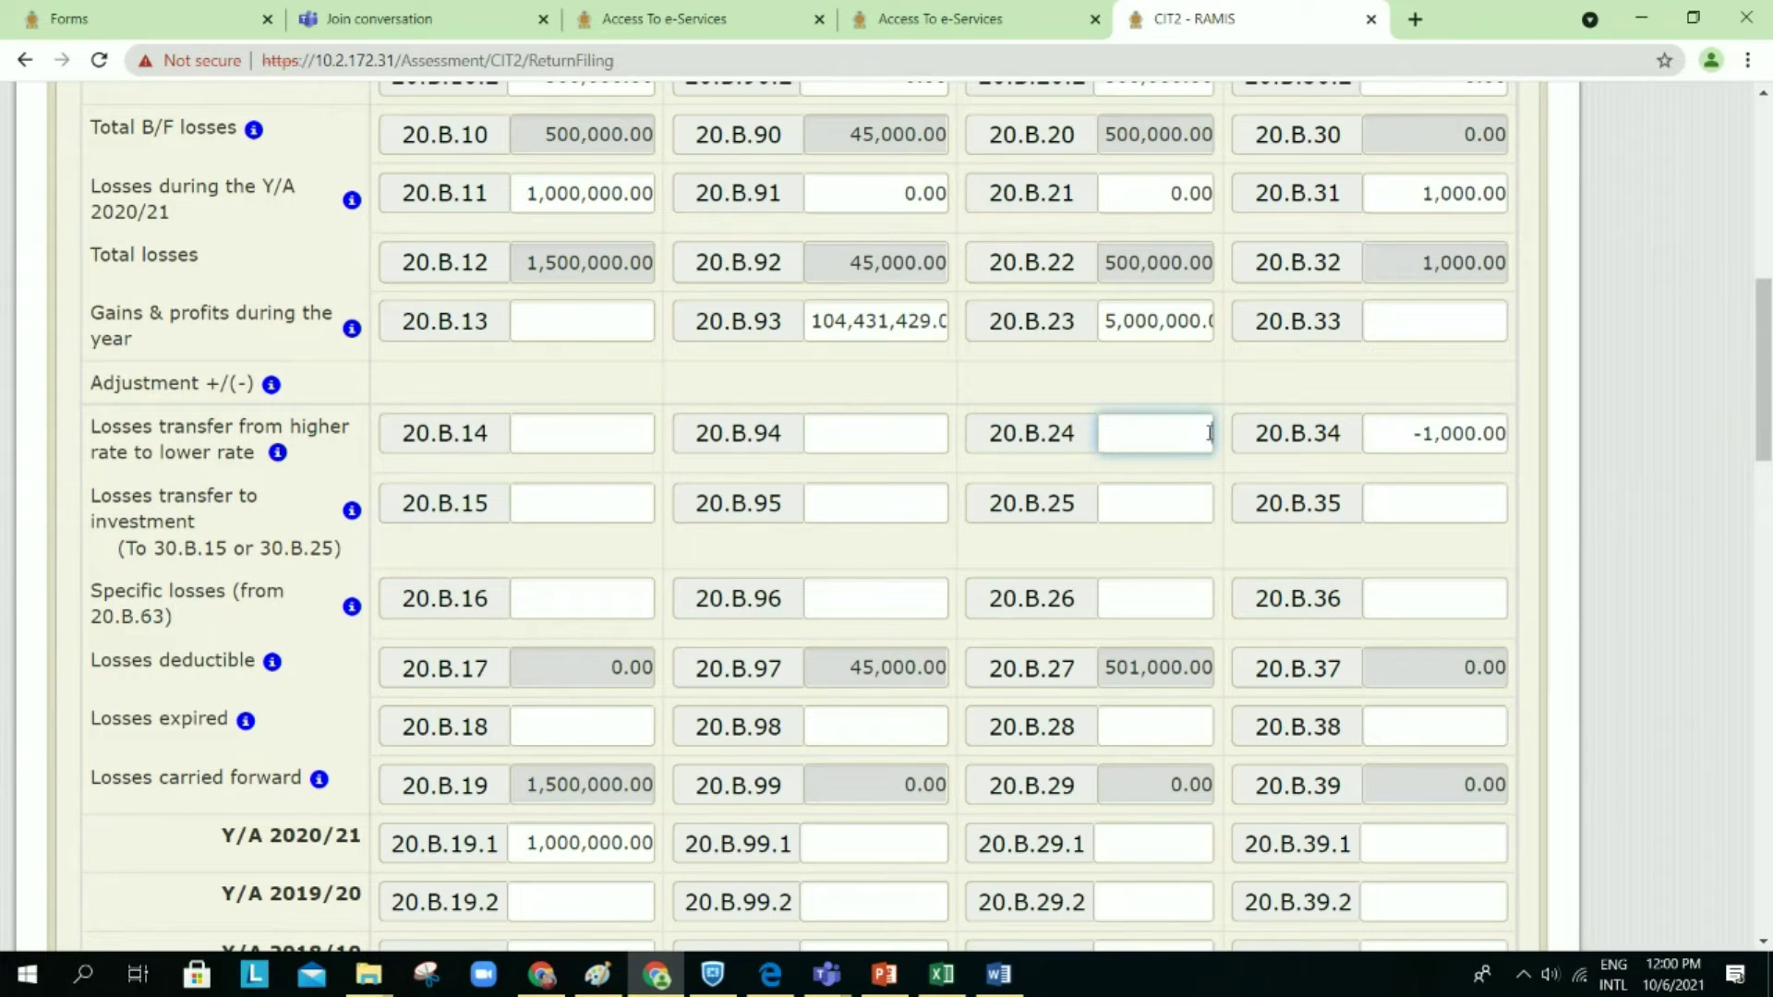
Step: Clear the -1000 from cage 20.B.34 so the form re-validates
click(1501, 444)
key(BackSpace)
key(BackSpace)
key(BackSpace)
key(BackSpace)
key(BackSpace)
click(1385, 374)
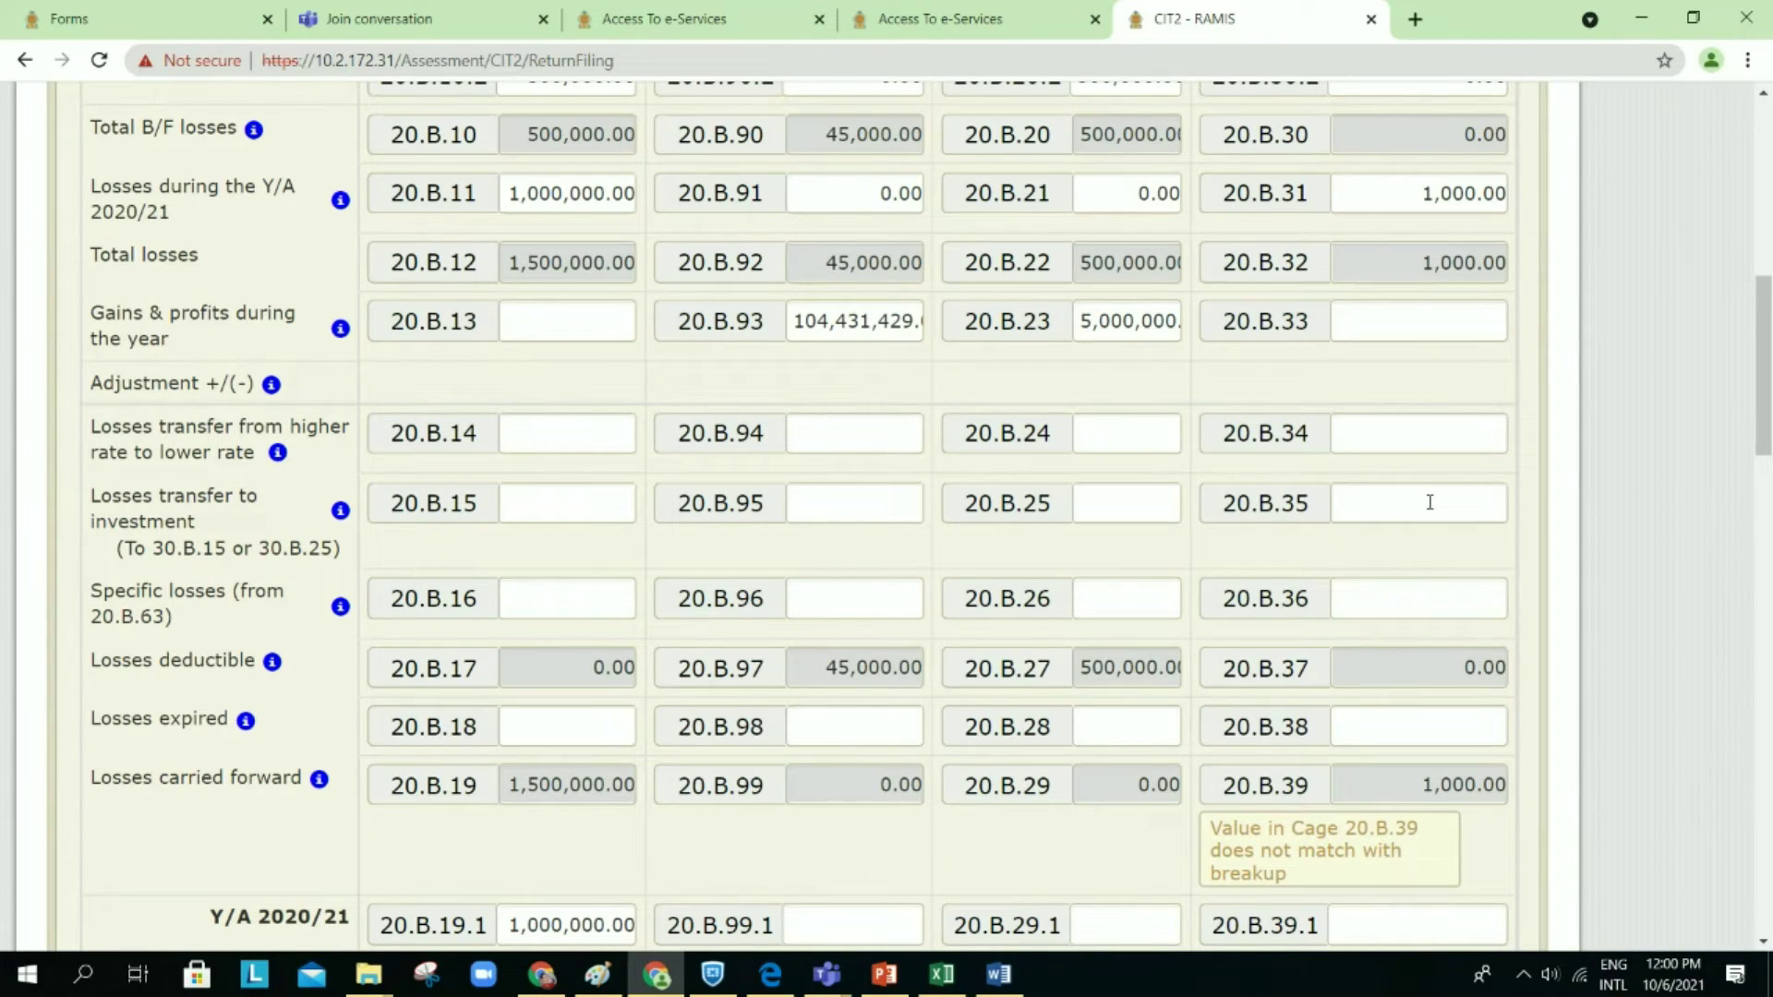
Step: Enter a -1,000 business-loss transfer in cage 20.B.35
click(1430, 502)
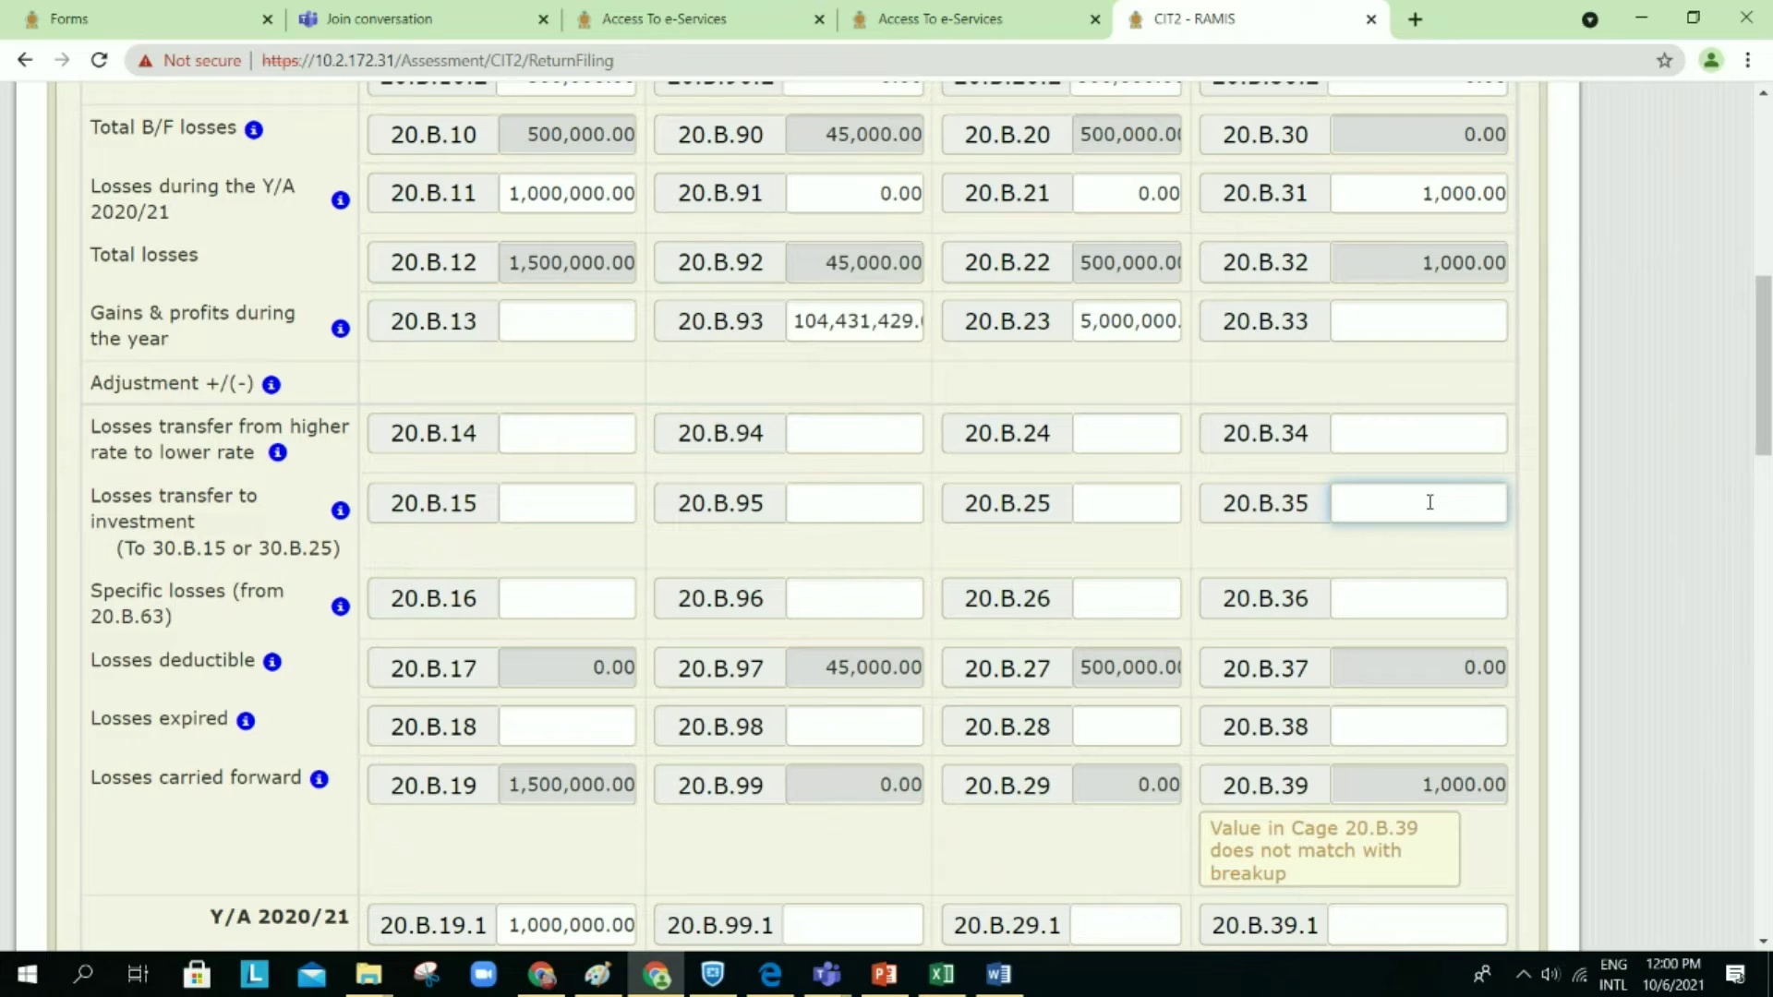
text(-1000)
click(1467, 557)
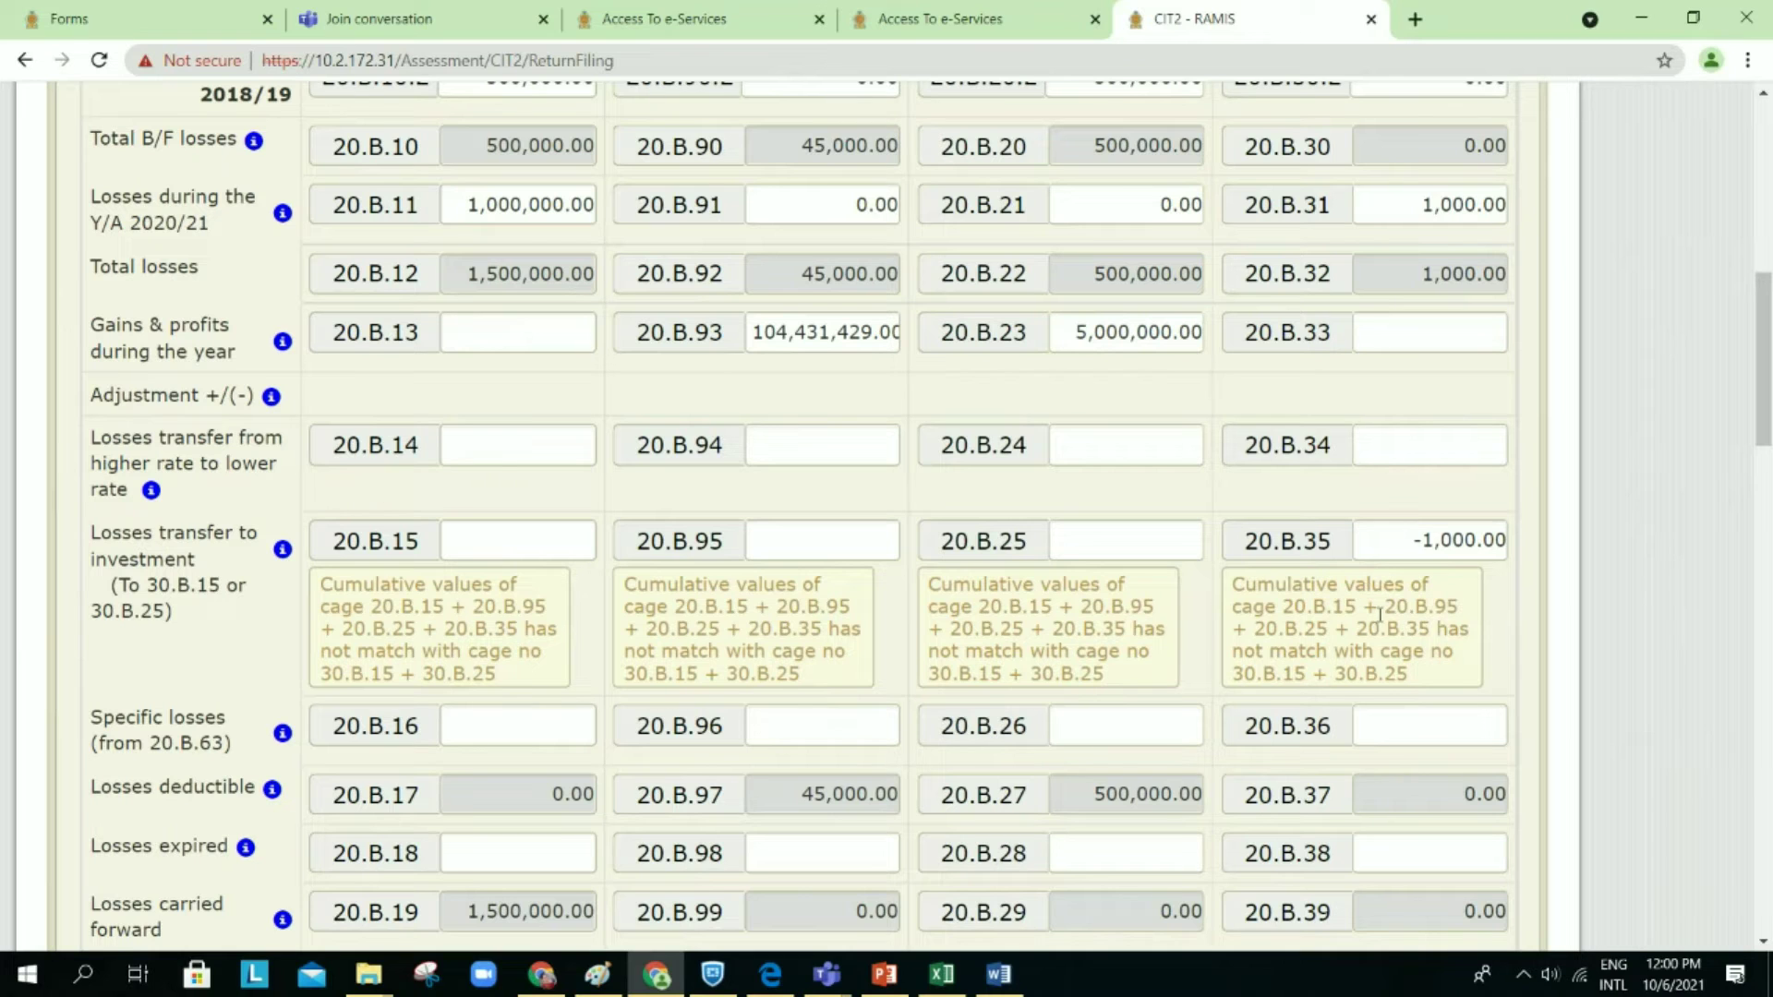
Step: Enter the matching 1,000 in investment-loss cage 30.B.25, bringing 30.B.26 to 101,000.00
scroll(1380, 614, down, 1)
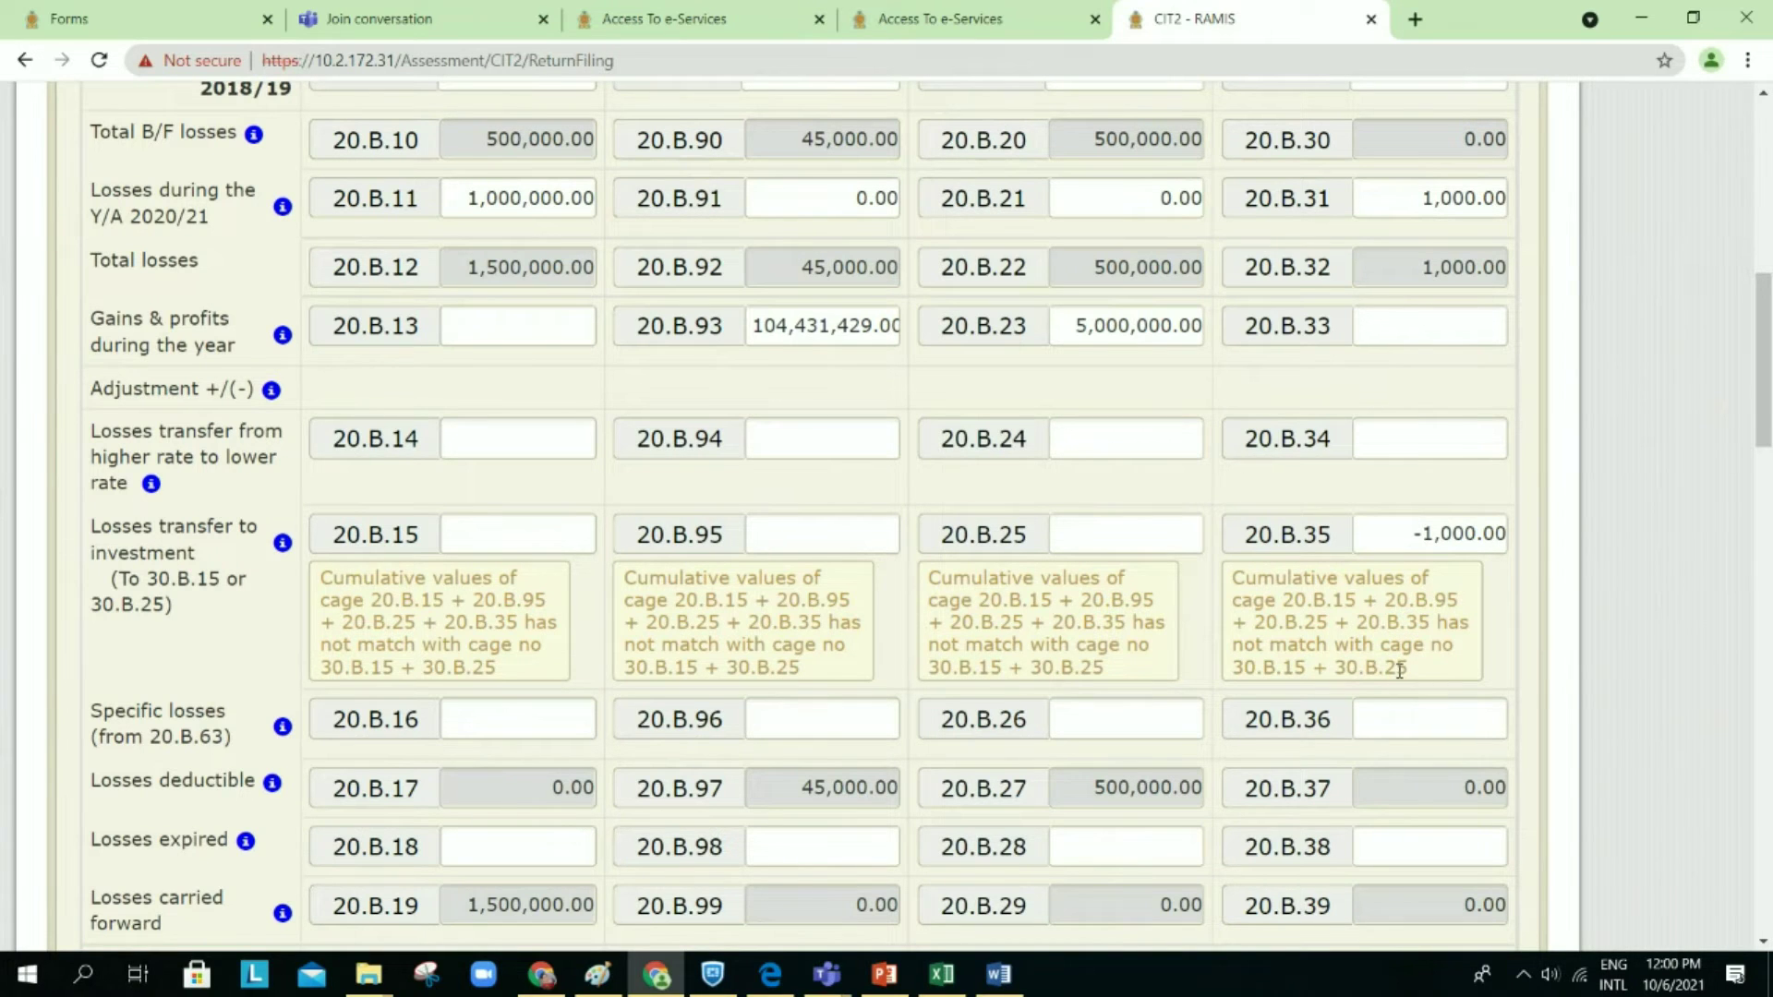
scroll(1400, 671, down, 3)
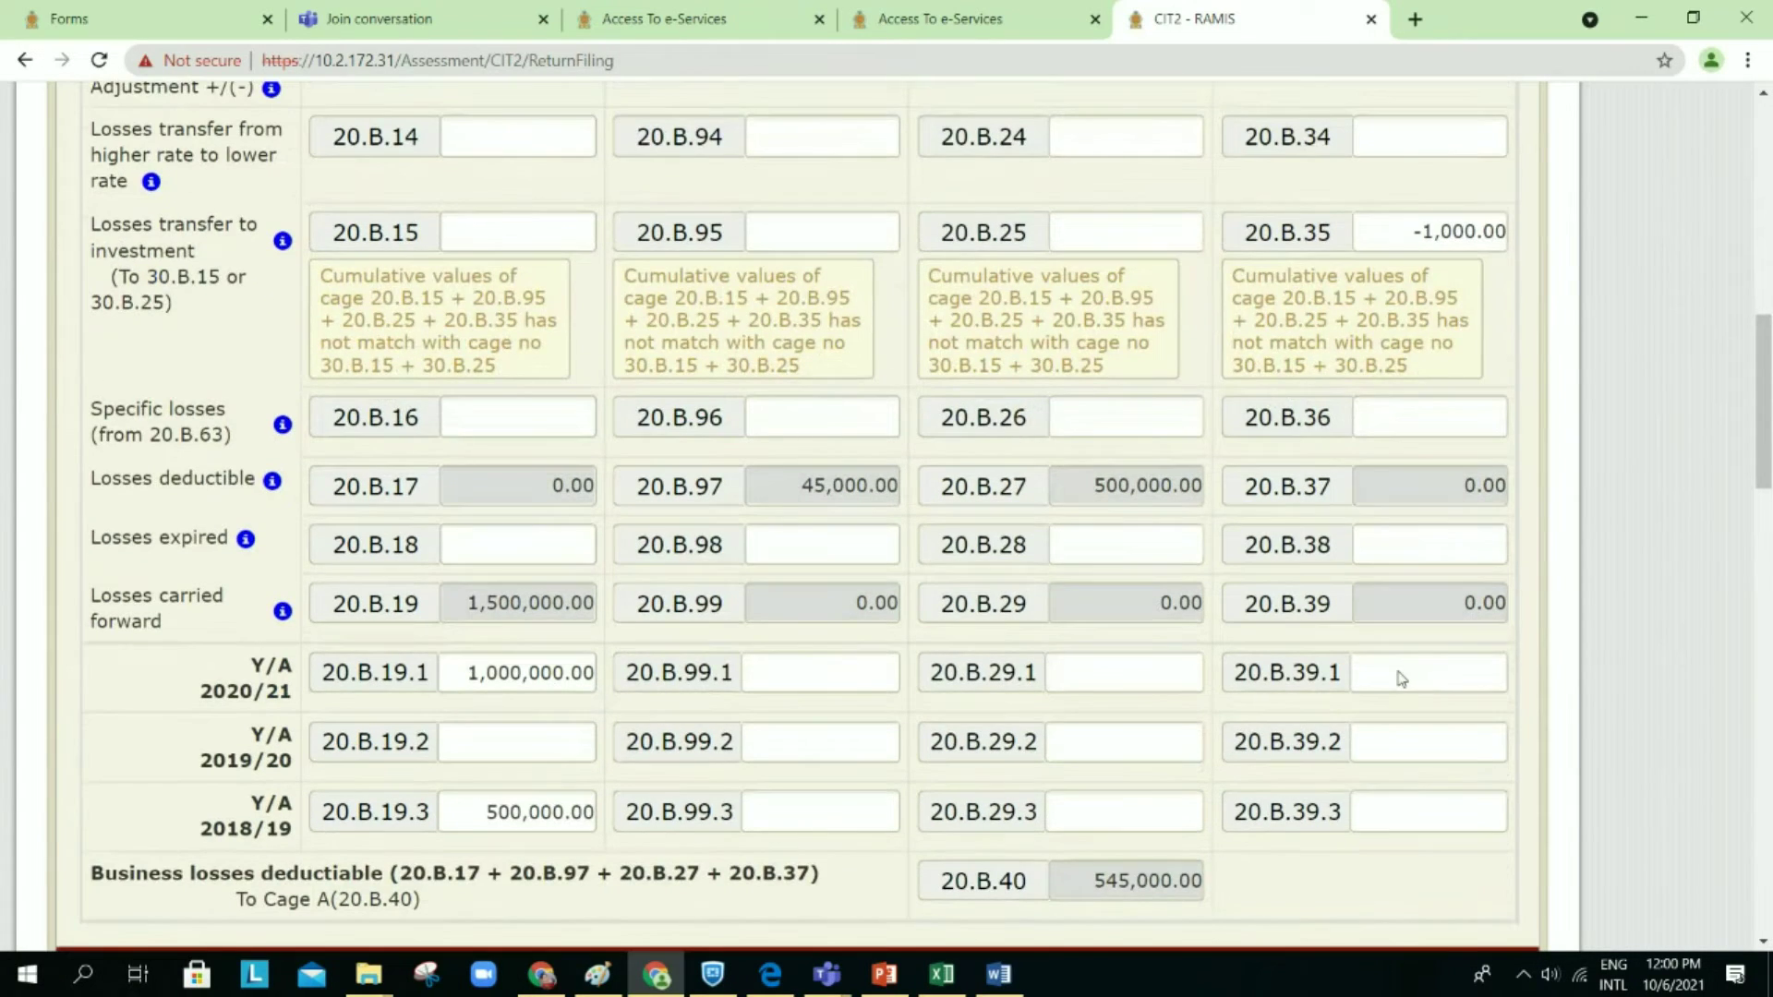
scroll(1400, 678, down, 14)
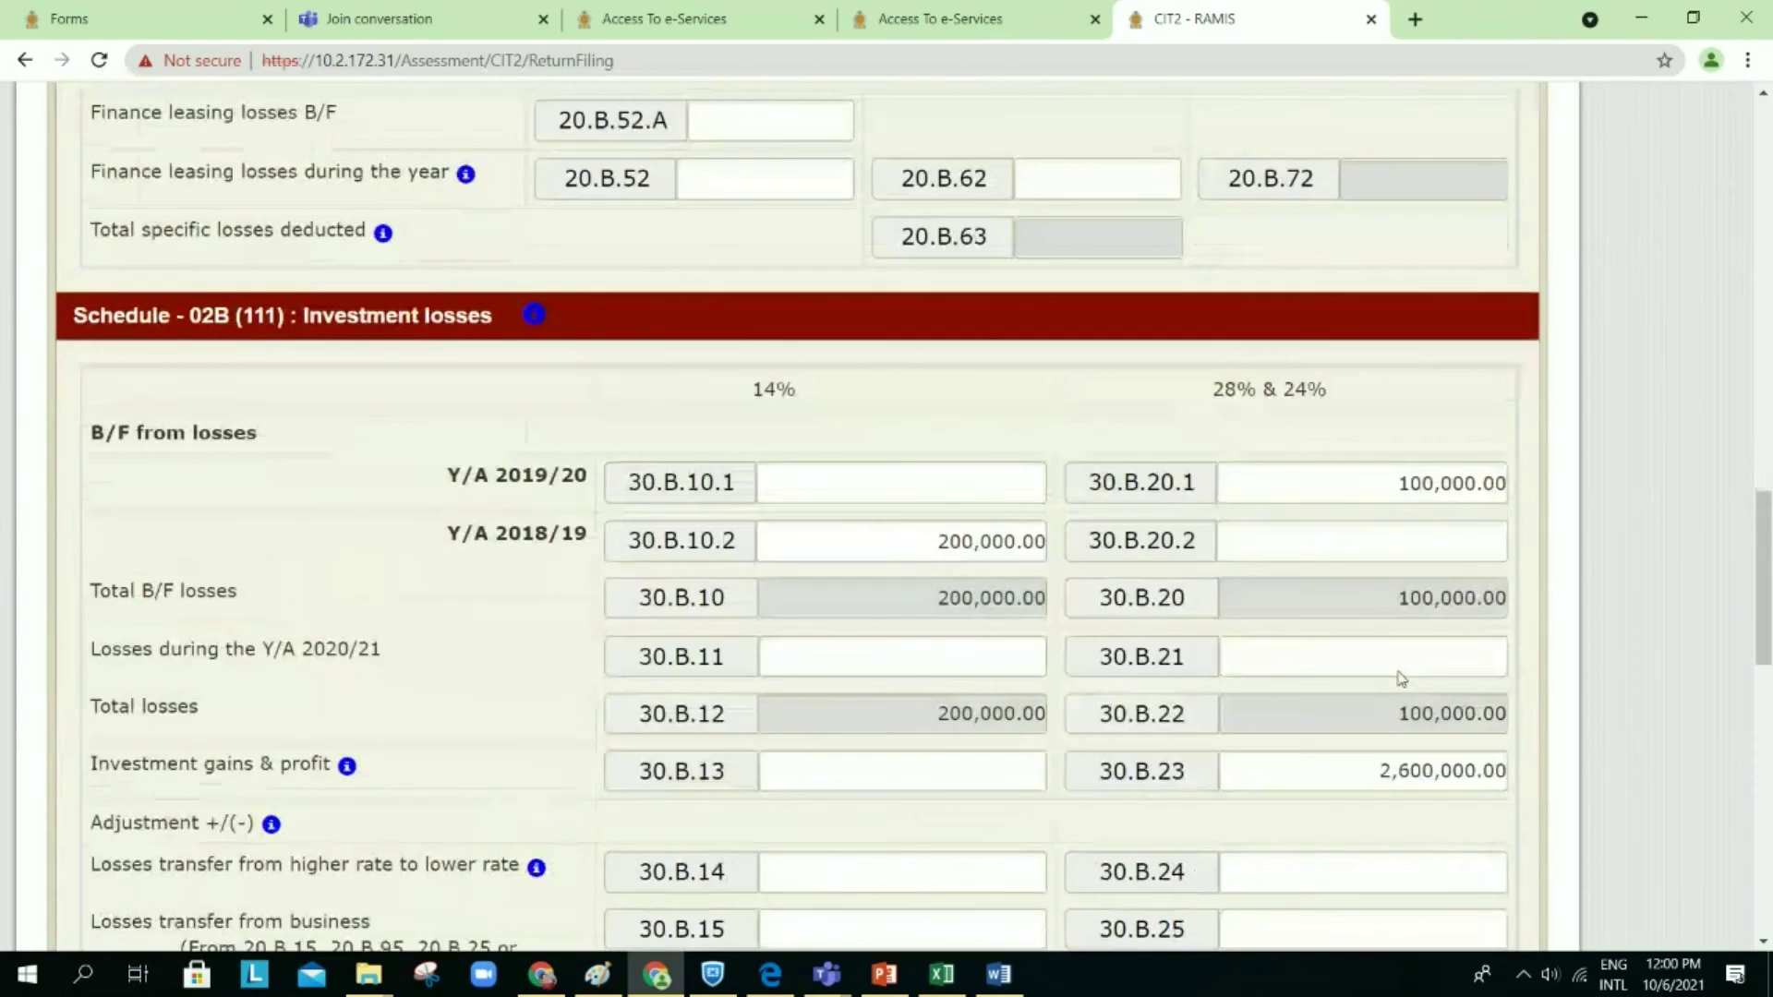
scroll(1400, 678, down, 3)
click(1310, 572)
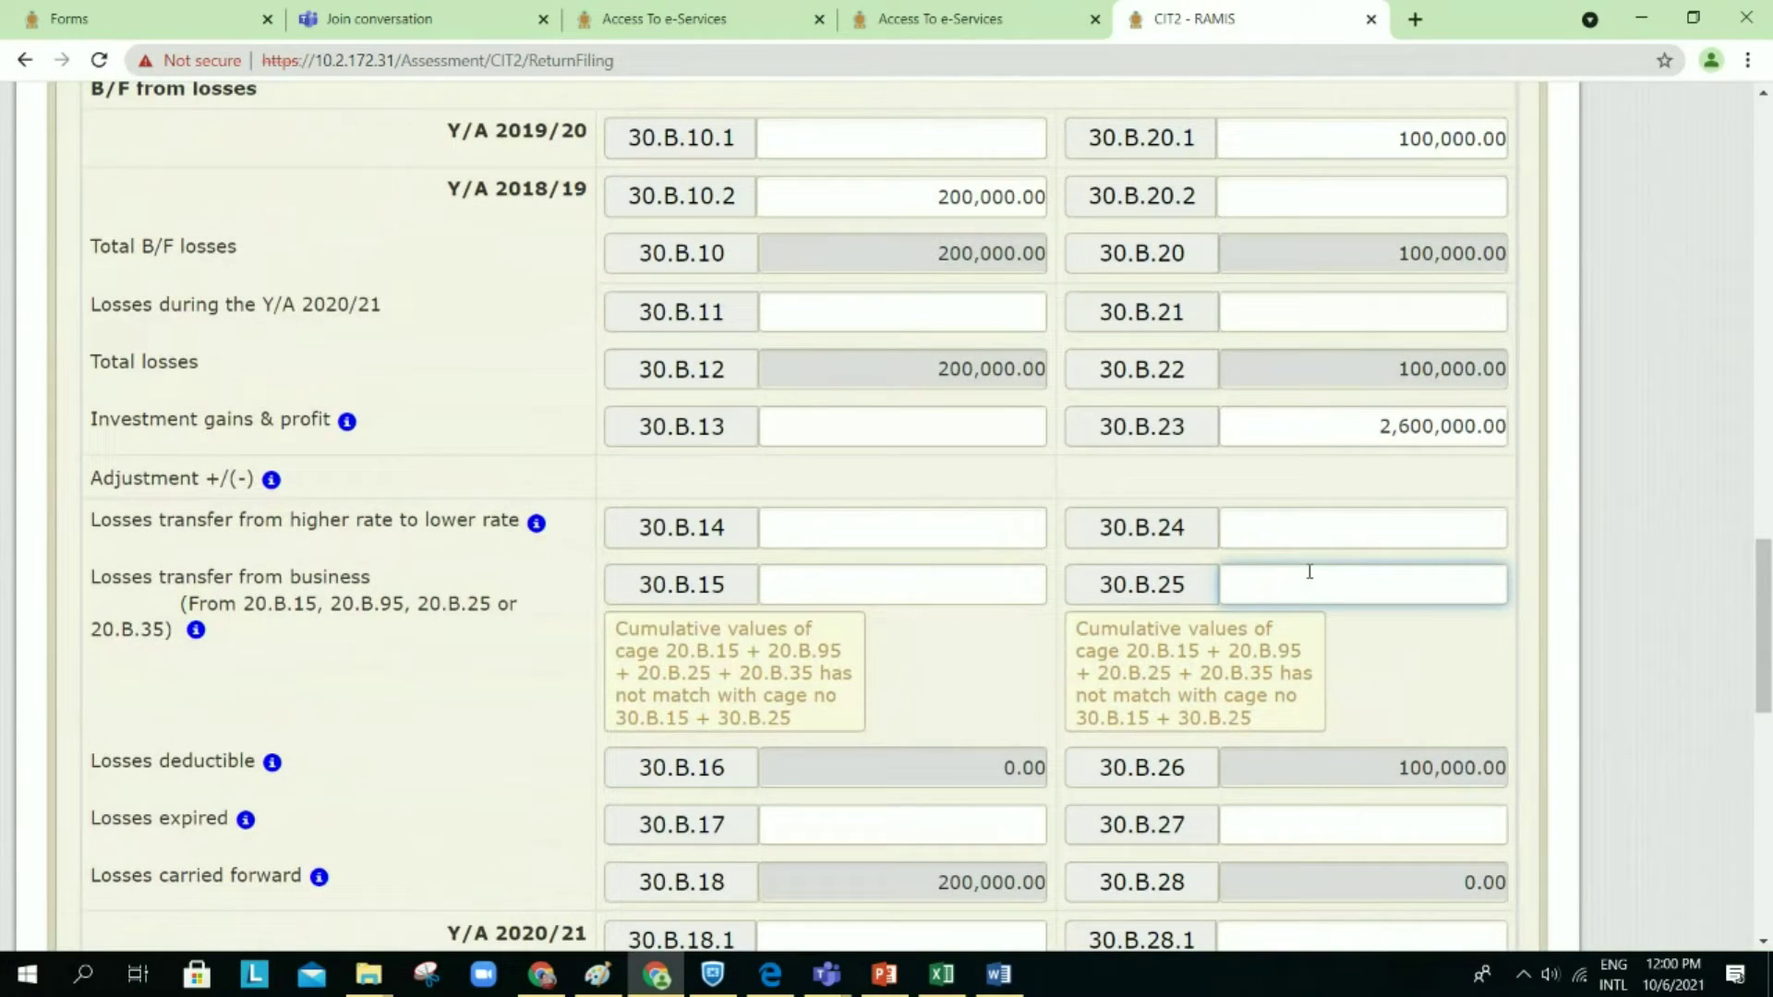
text(1000)
click(1366, 513)
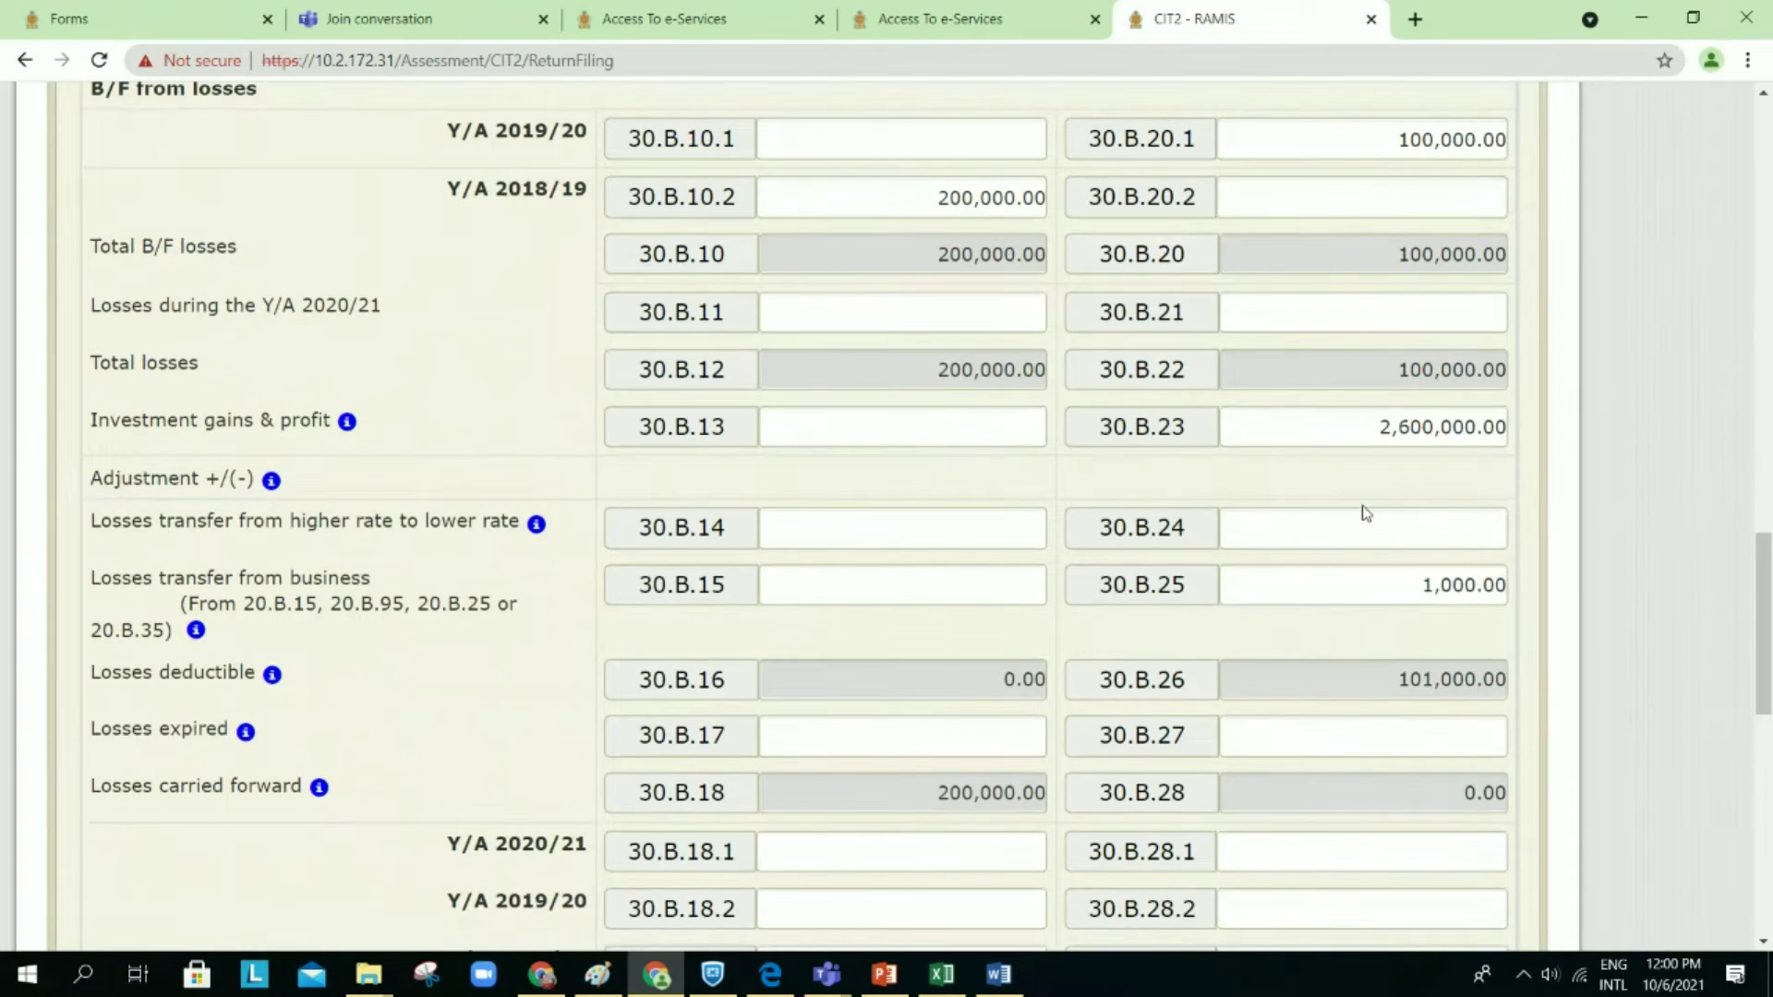
scroll(1366, 513, up, 5)
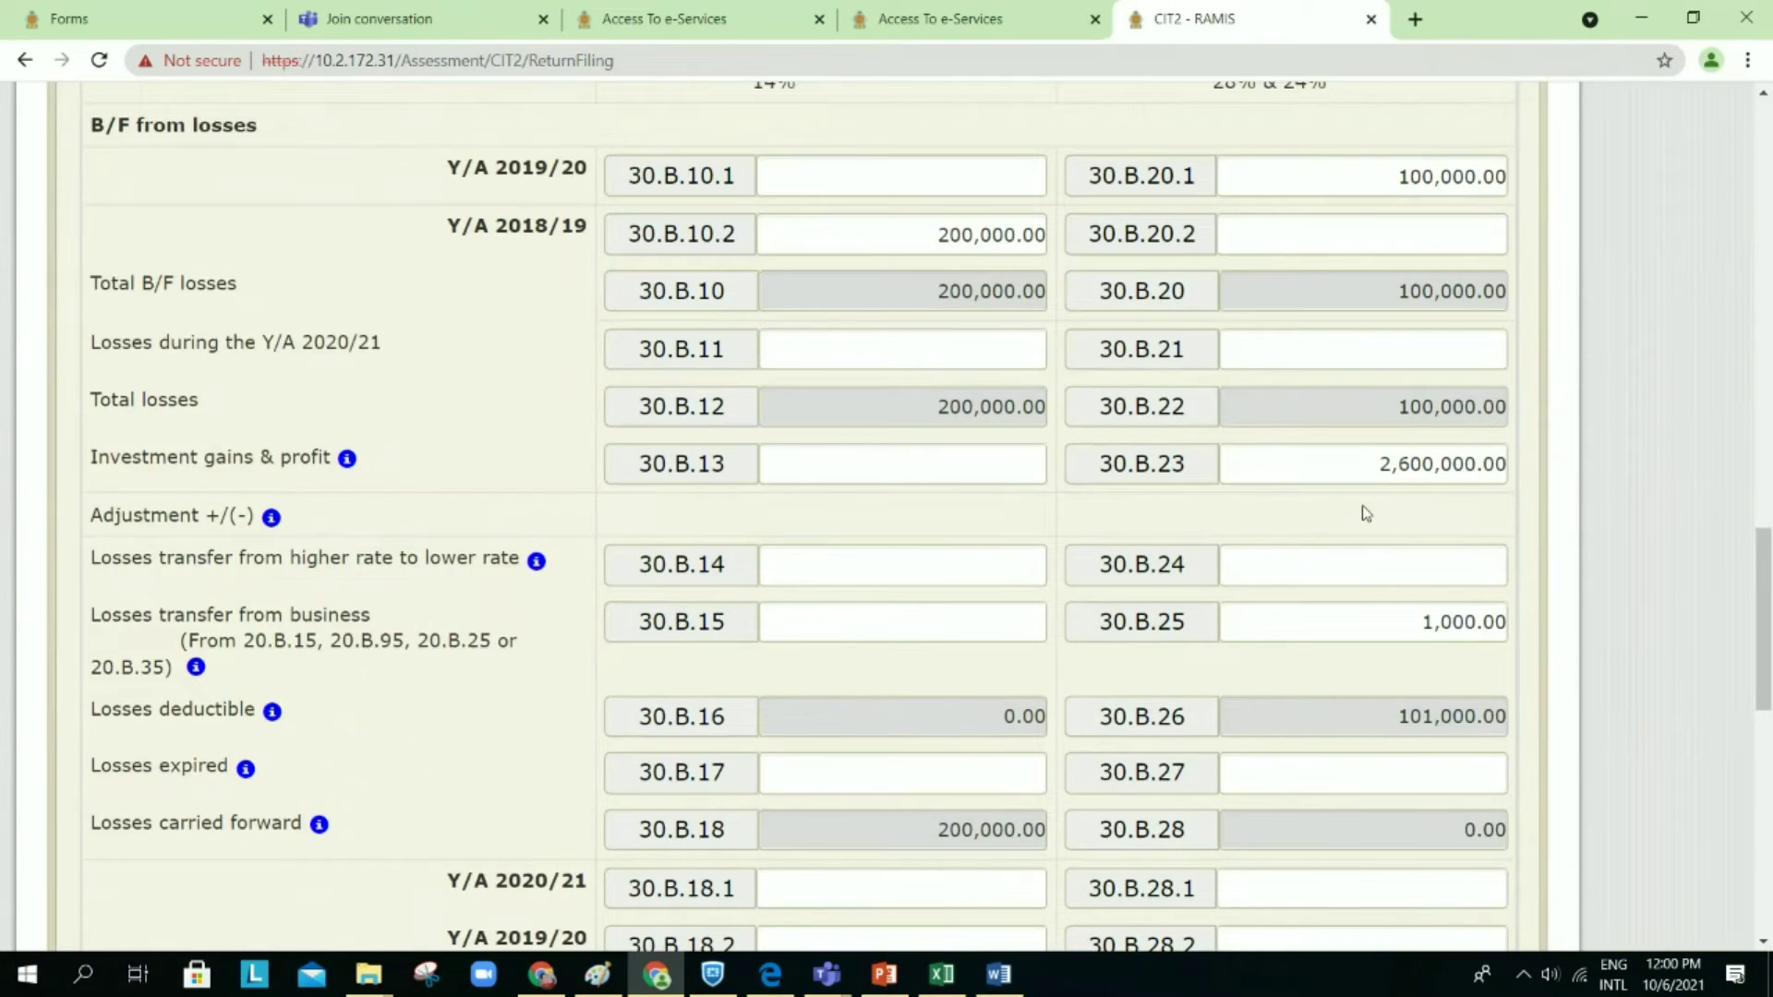
scroll(1365, 513, up, 9)
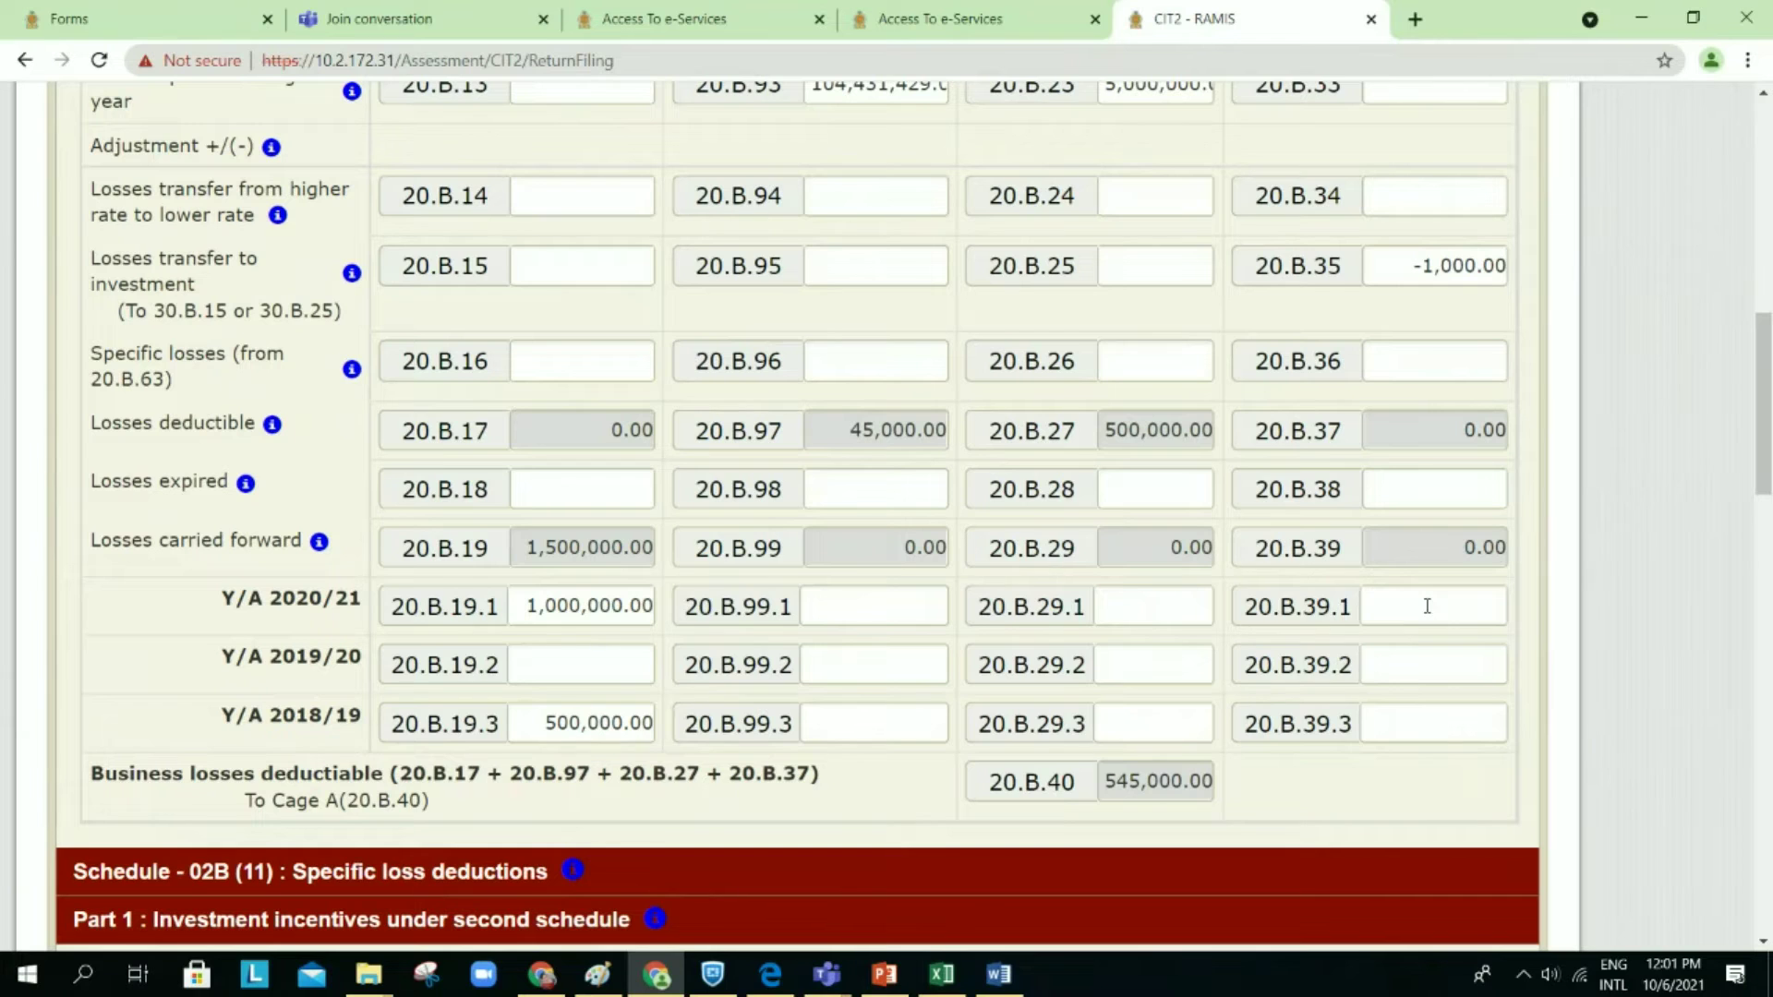
scroll(1427, 606, down, 2)
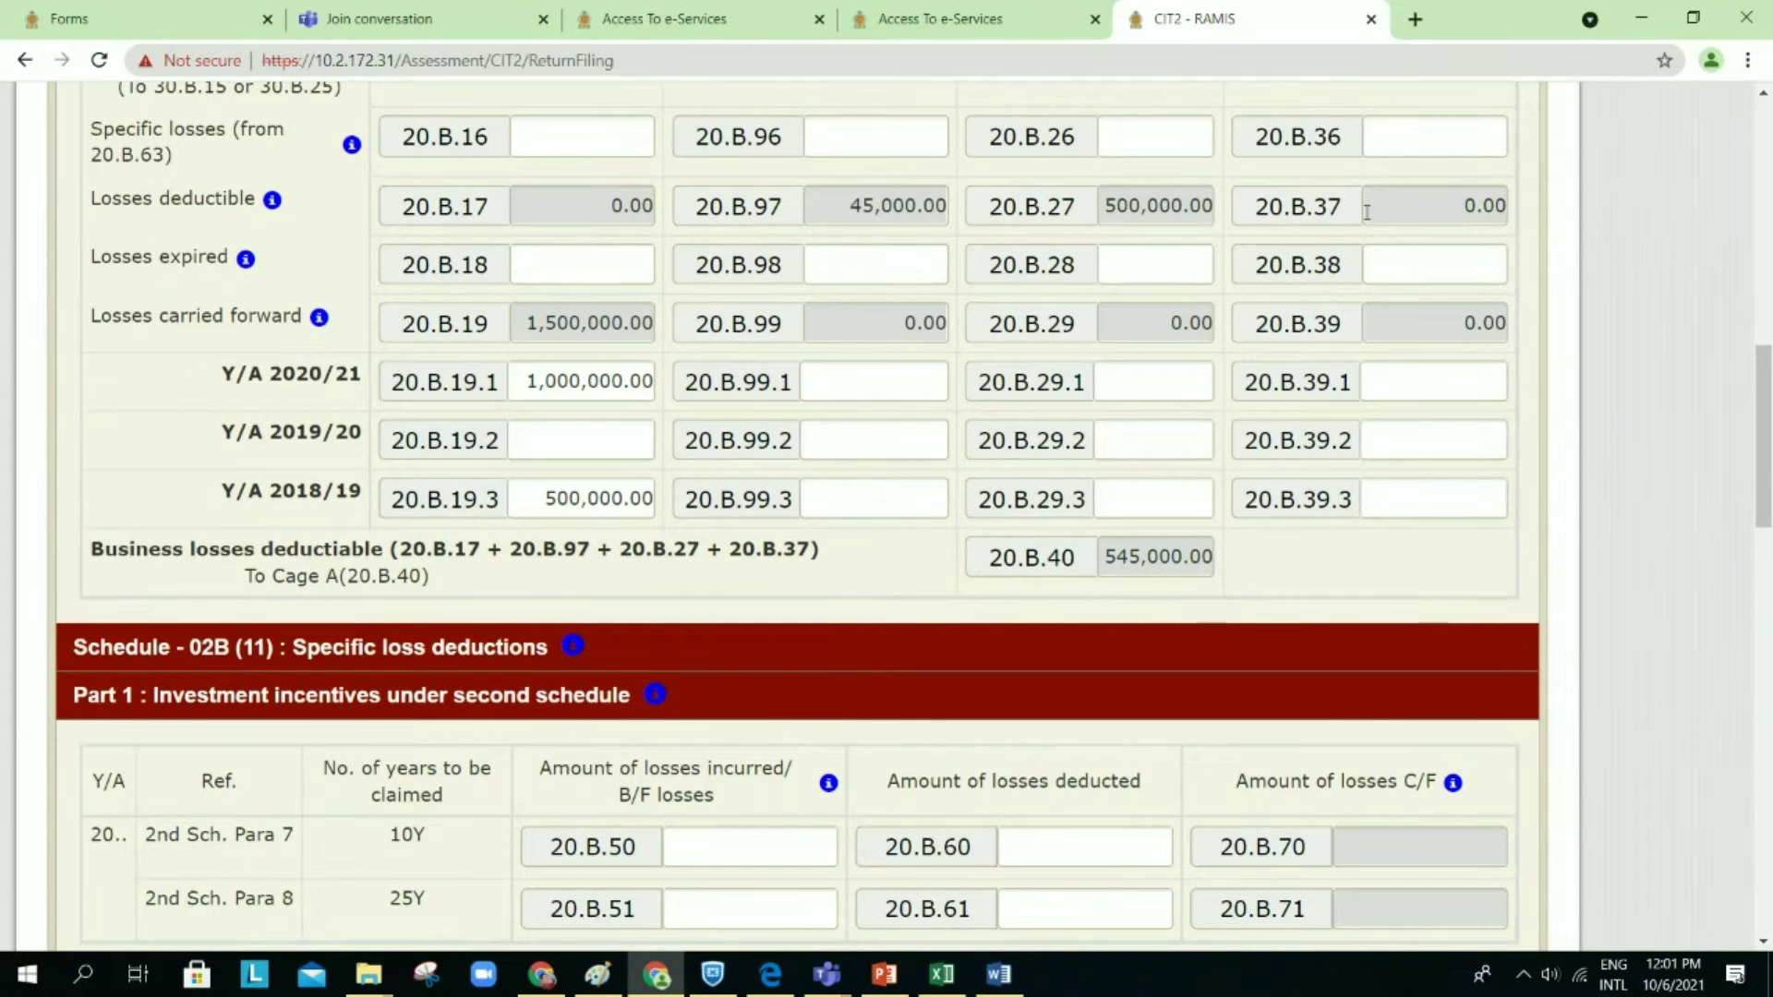
scroll(1367, 212, up, 1)
scroll(1367, 212, down, 10)
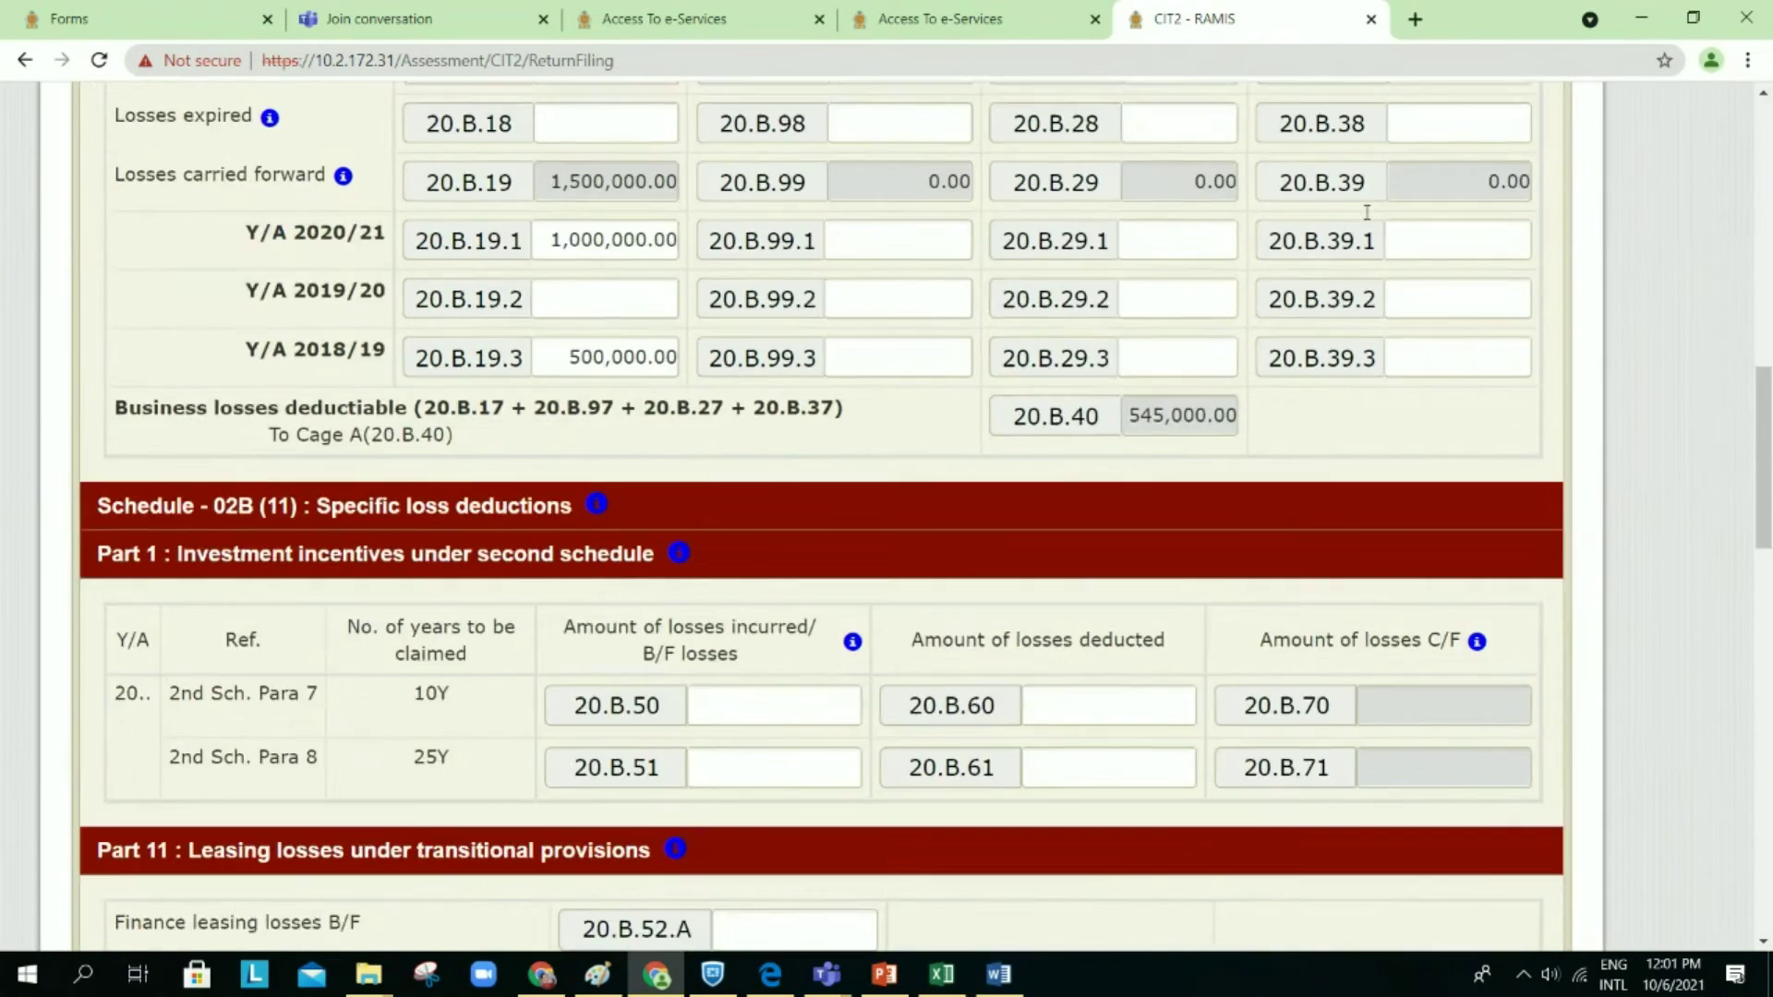
scroll(1368, 219, up, 2)
scroll(1368, 218, down, 1)
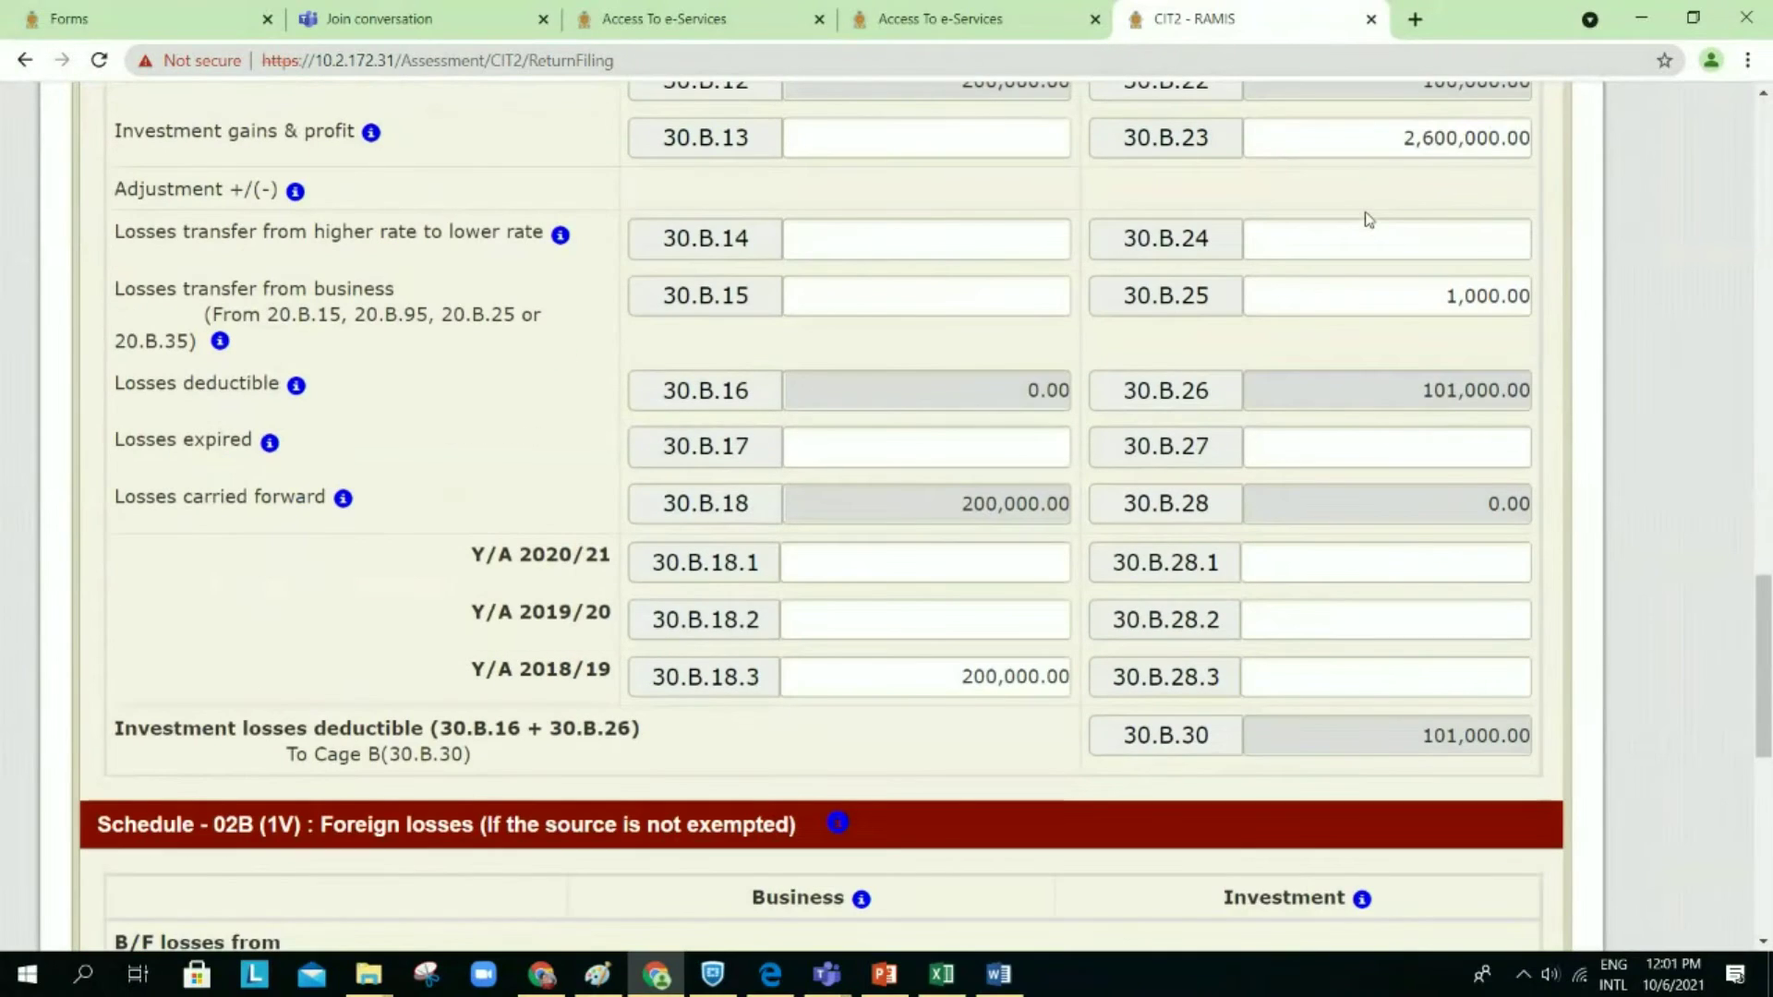
scroll(1452, 446, right, 1)
scroll(1412, 554, right, 2)
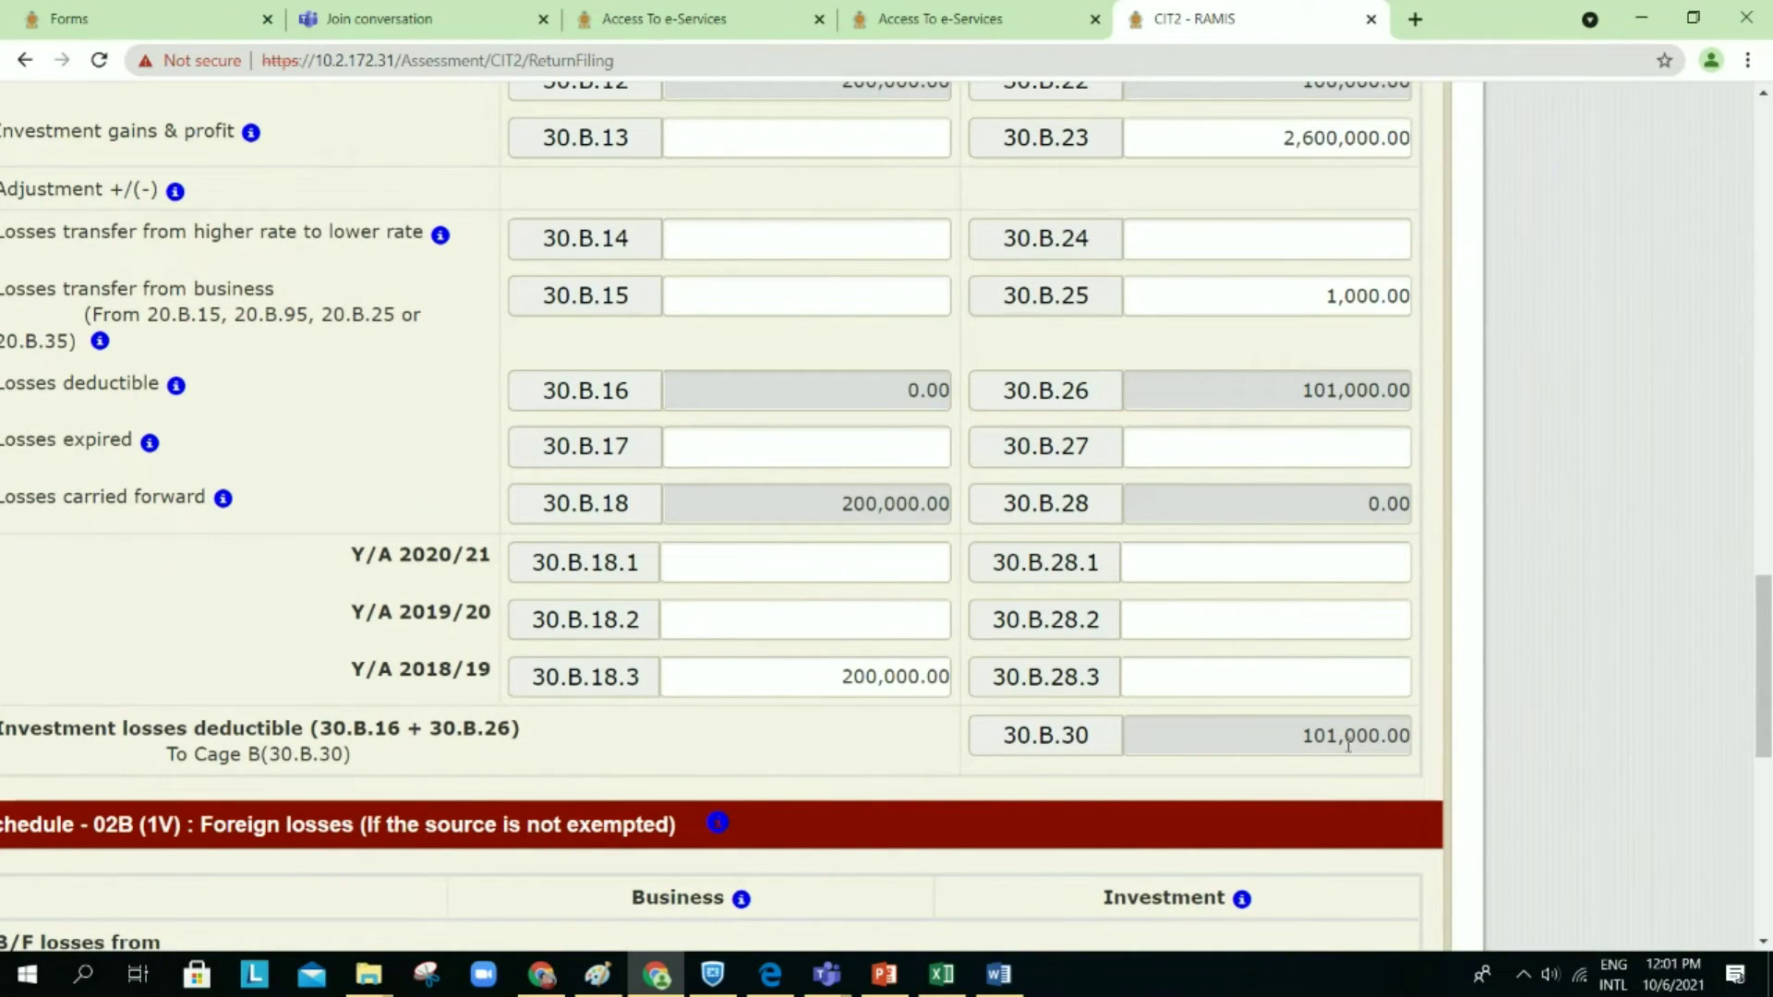
scroll(1196, 707, left, 2)
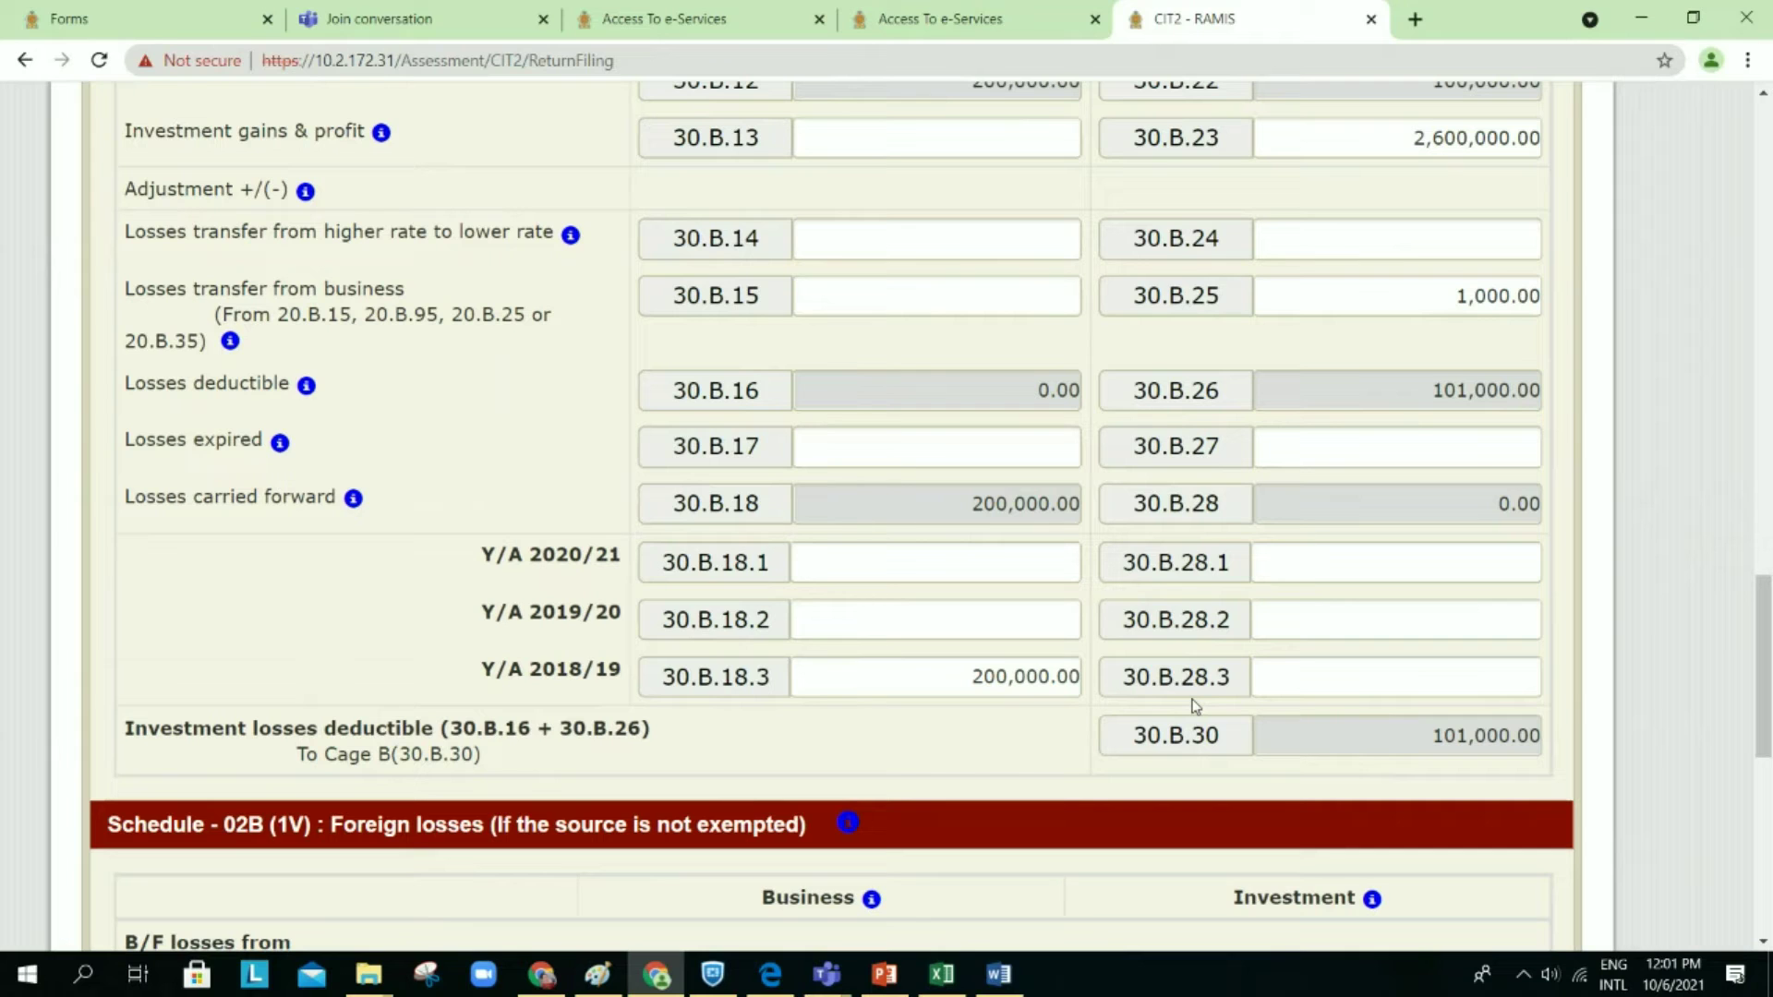
scroll(1196, 707, up, 20)
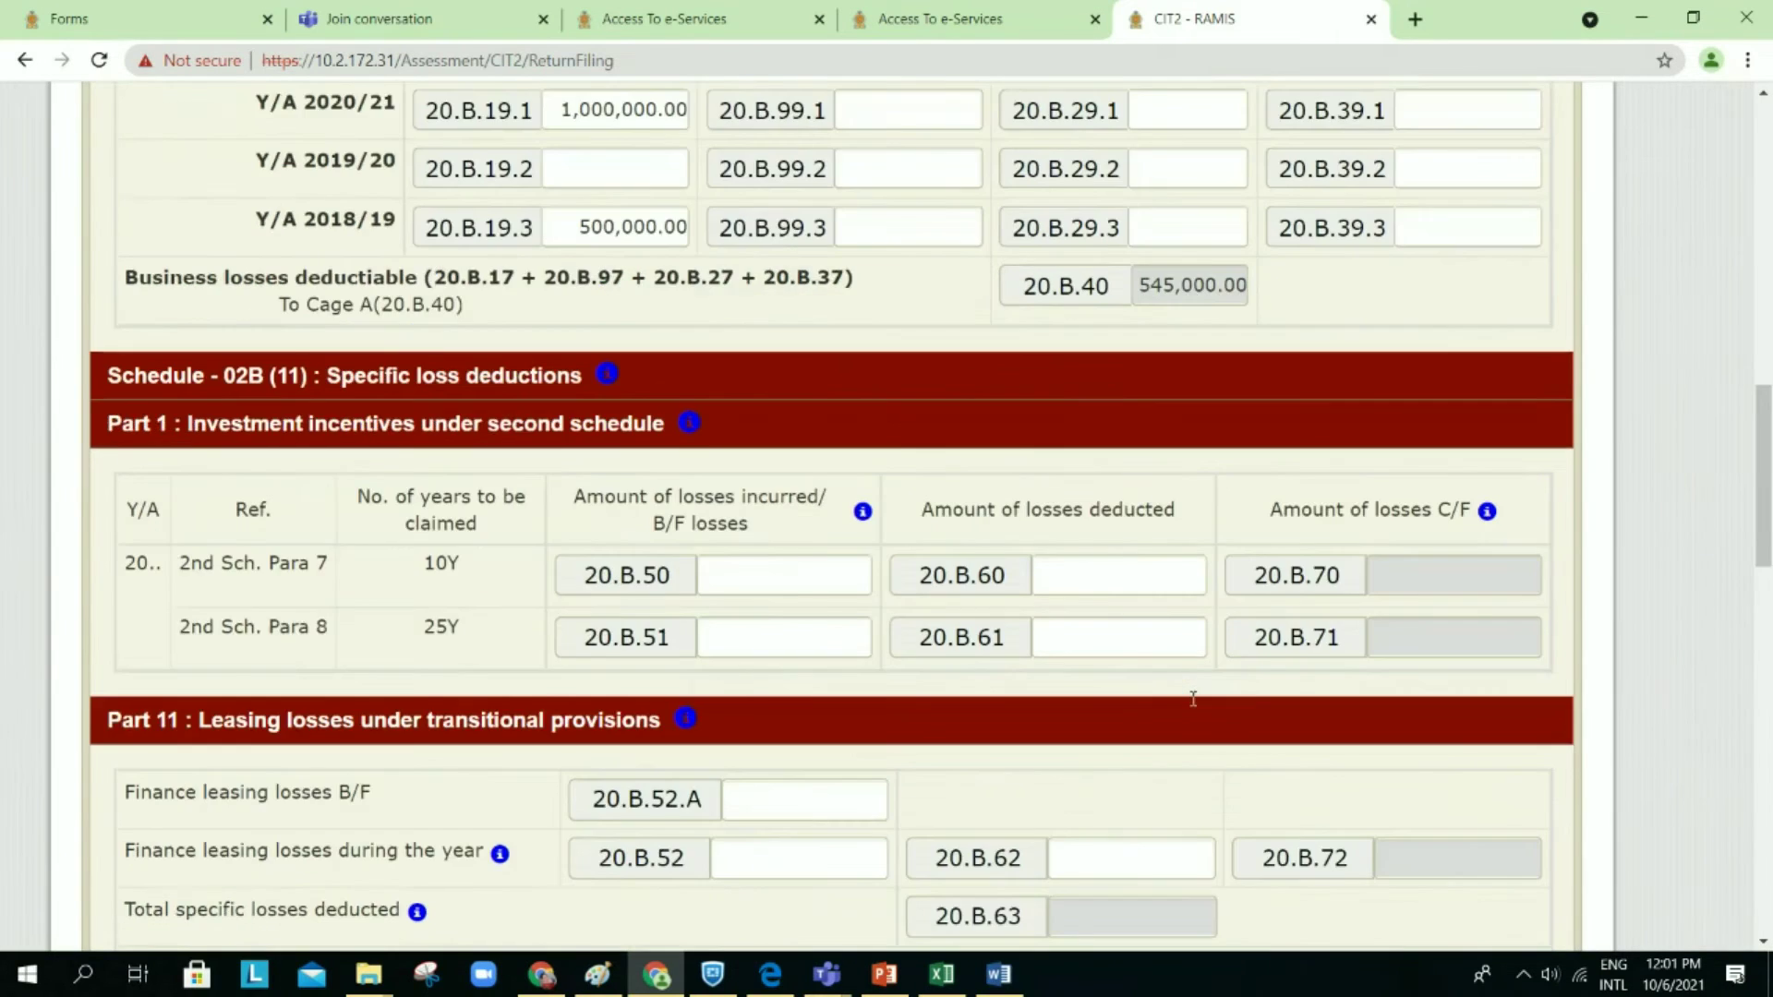
scroll(1196, 706, up, 2)
scroll(1191, 701, down, 2)
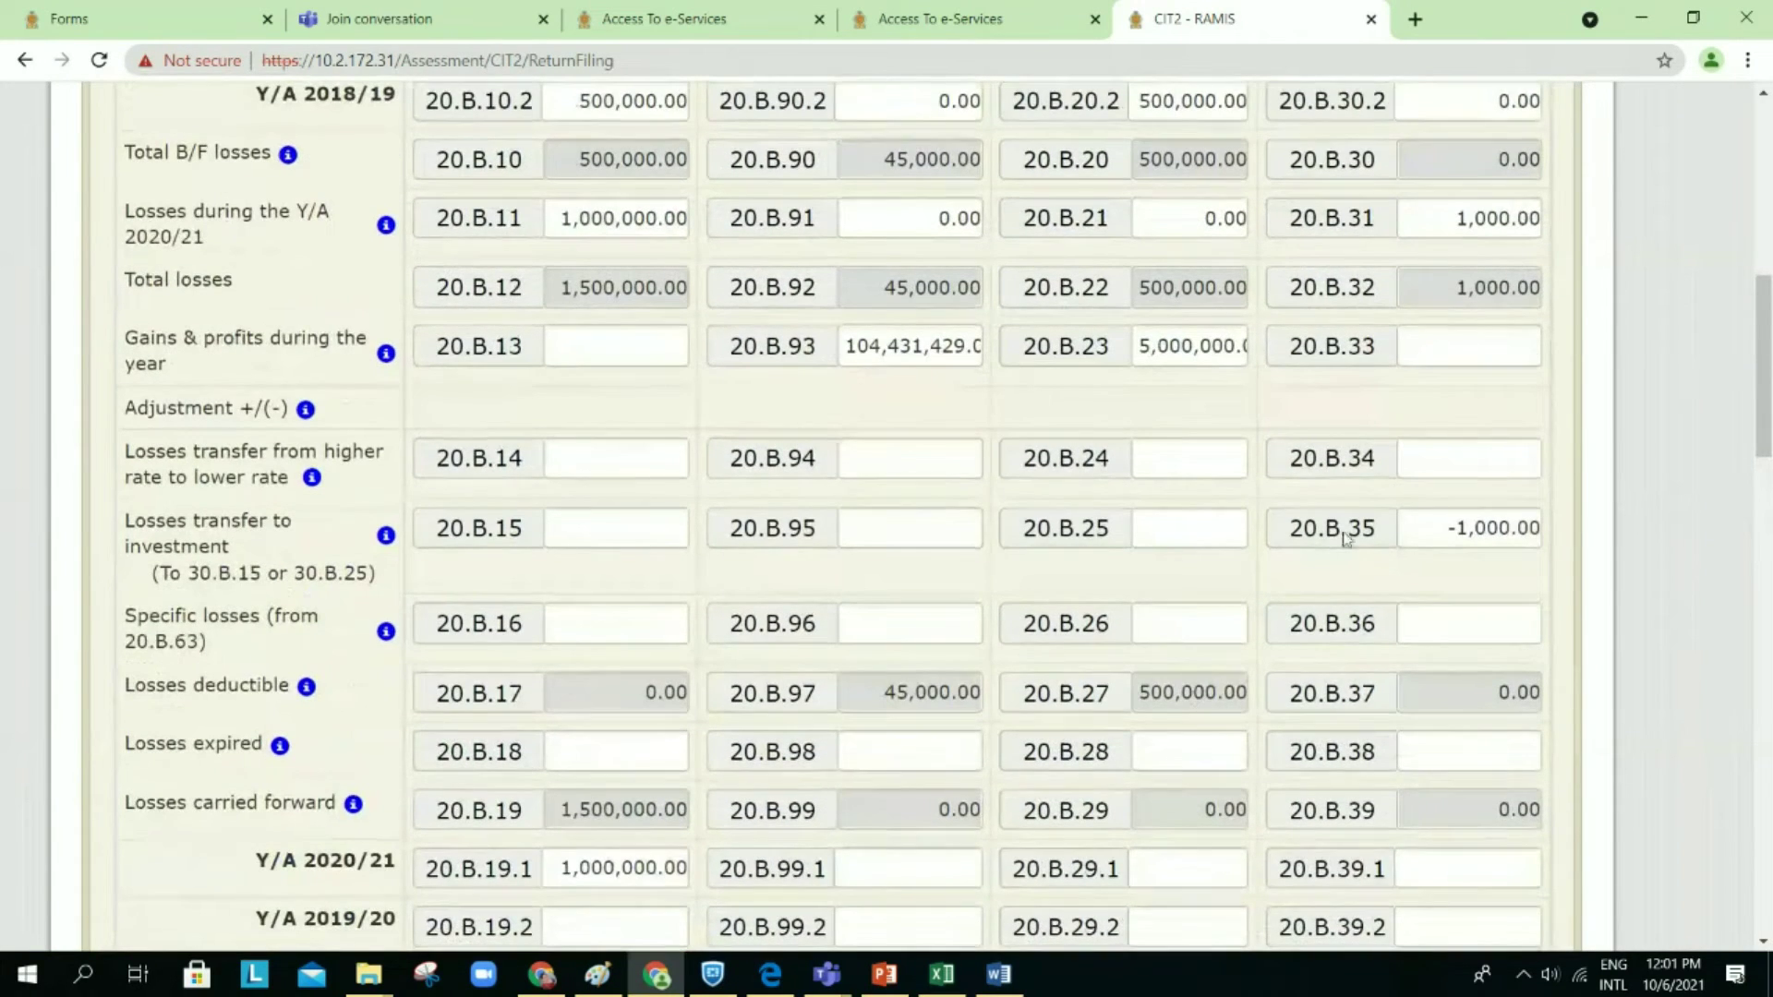
Step: Clear the test values from cages 20.B.31, 20.B.35 and 30.B.25 so totals recalculate
drag(1436, 229, 1568, 245)
key(BackSpace)
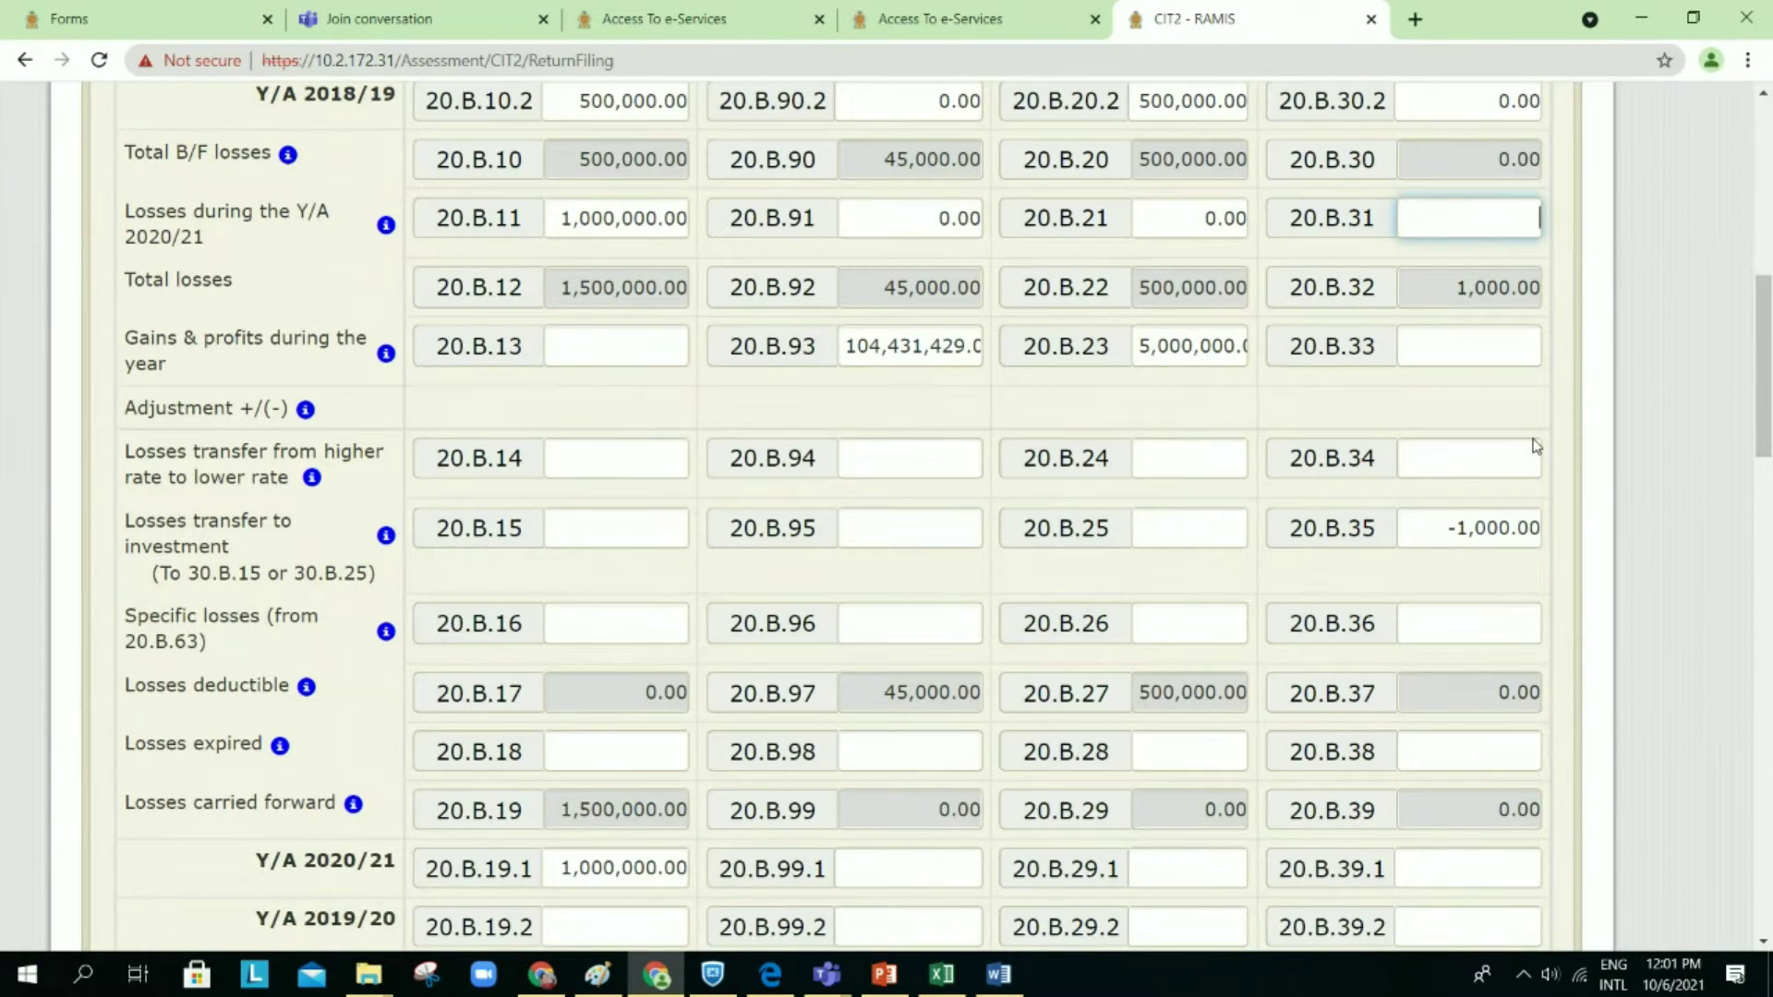
drag(1437, 528, 1568, 527)
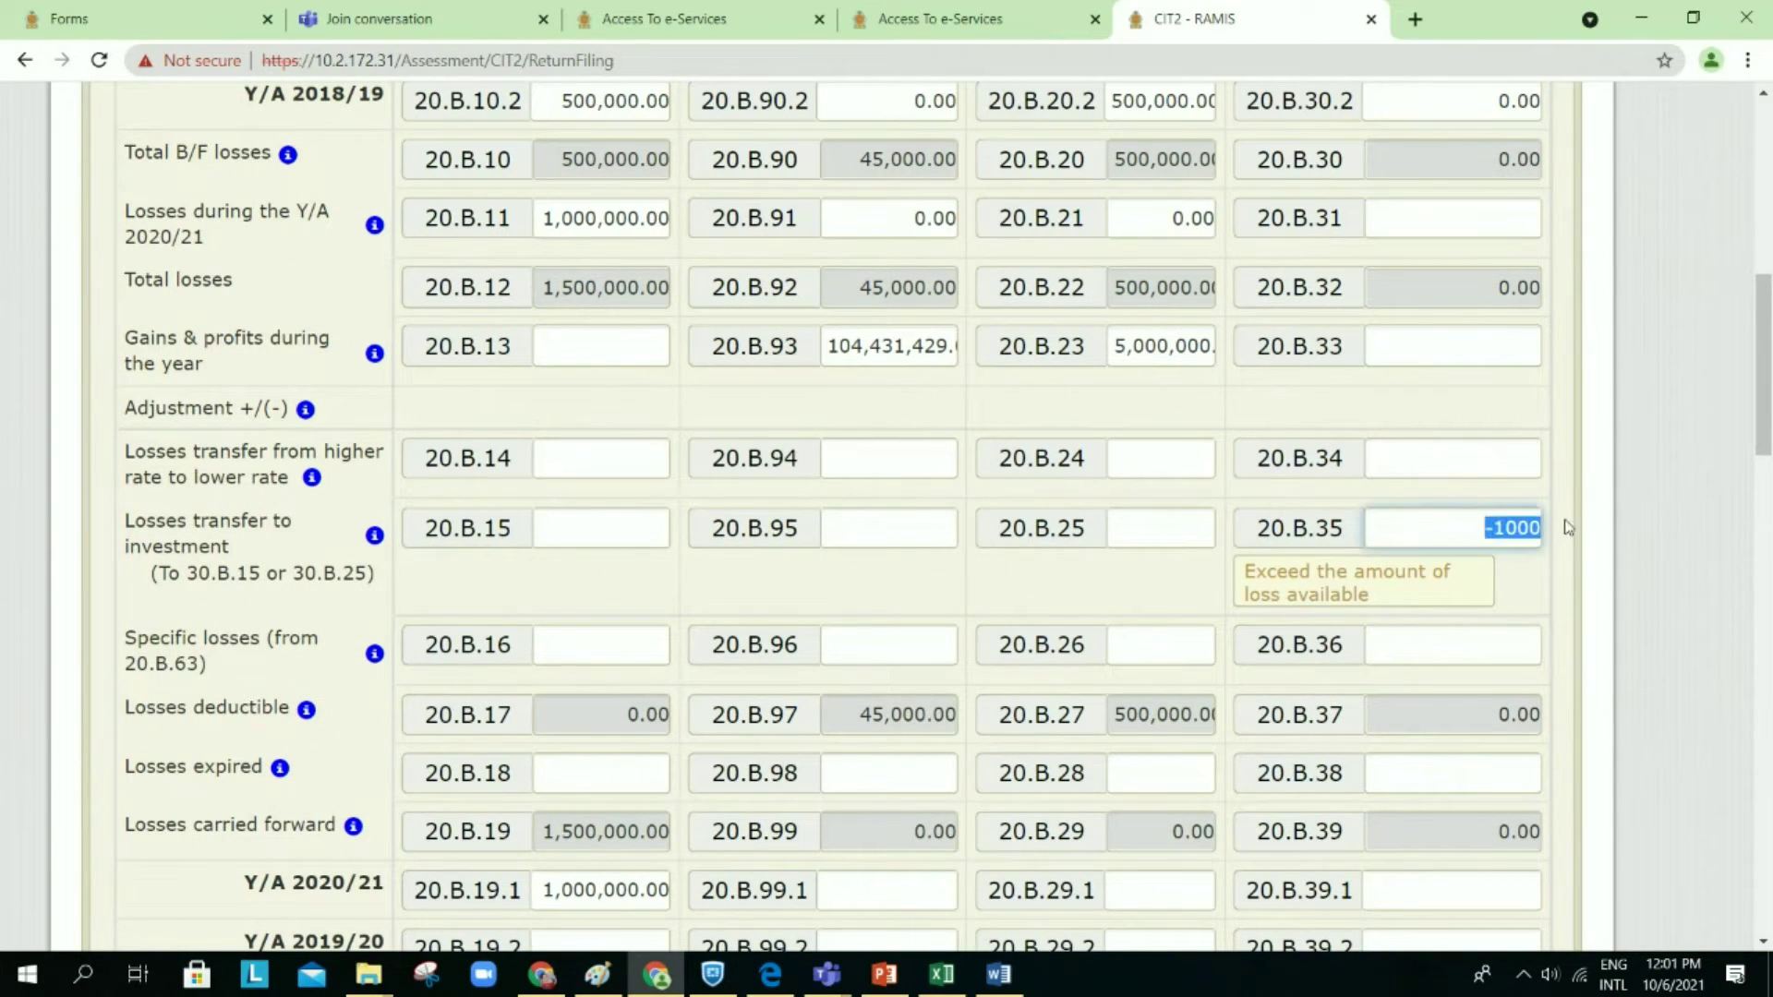
key(BackSpace)
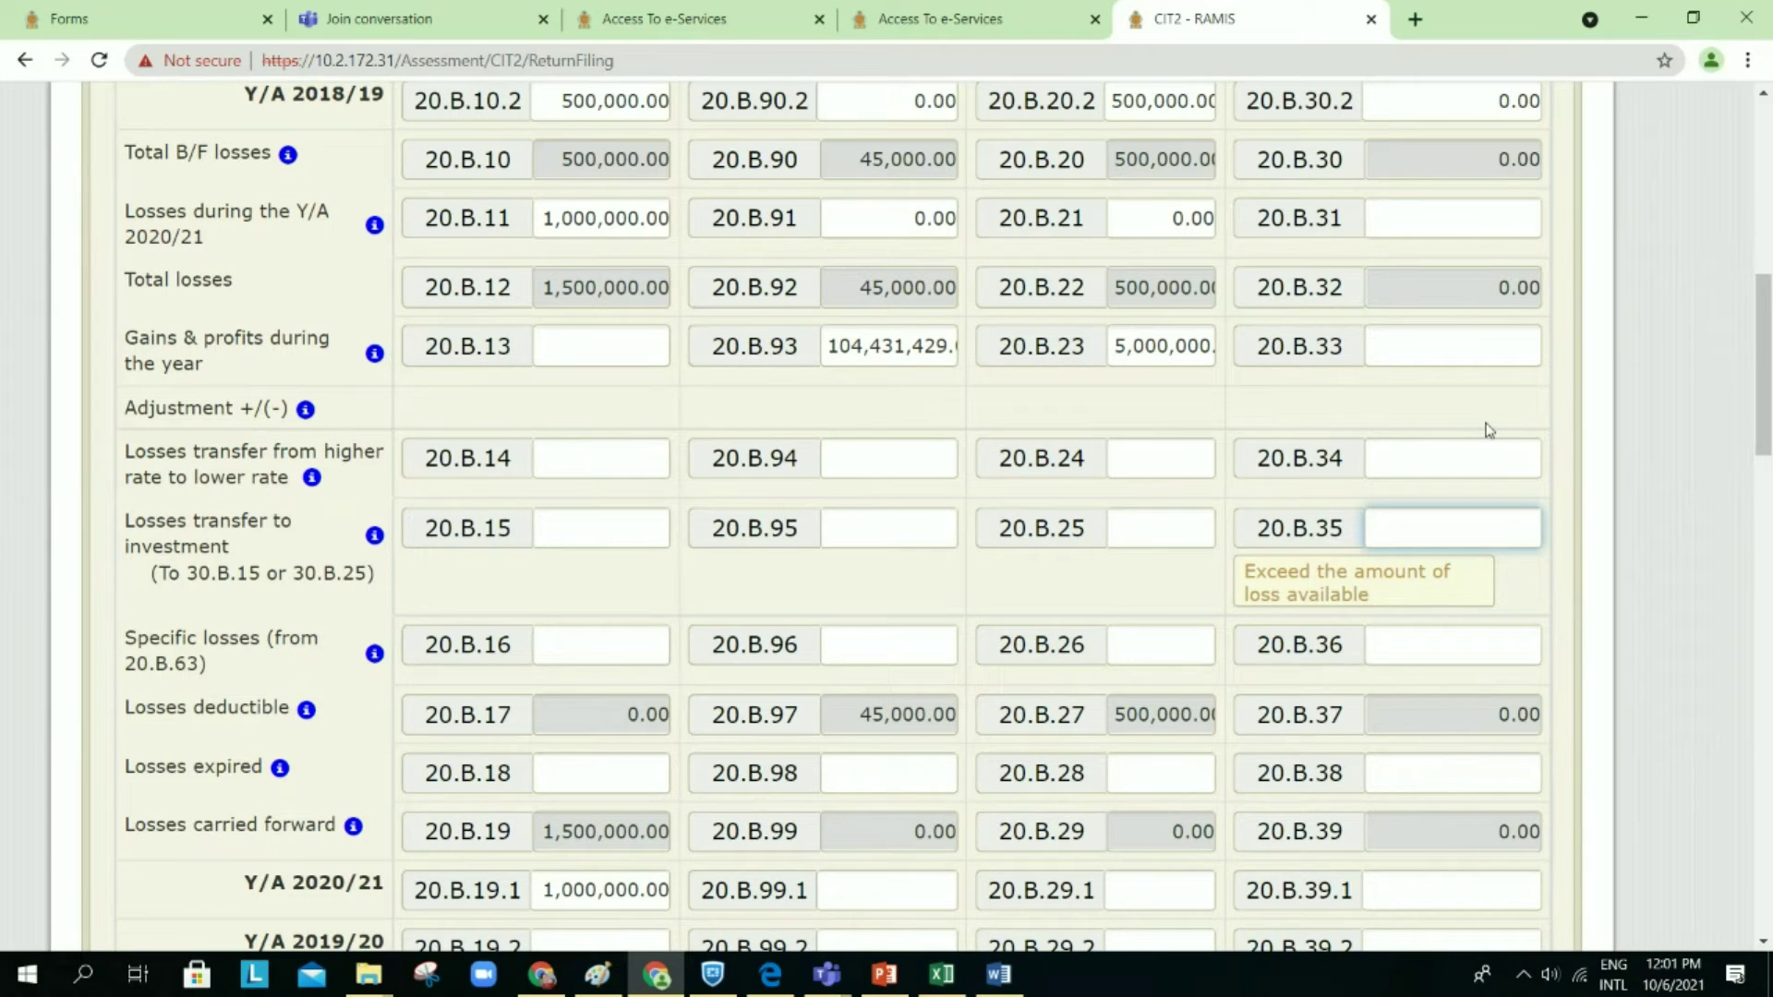
click(1488, 434)
scroll(1393, 821, down, 20)
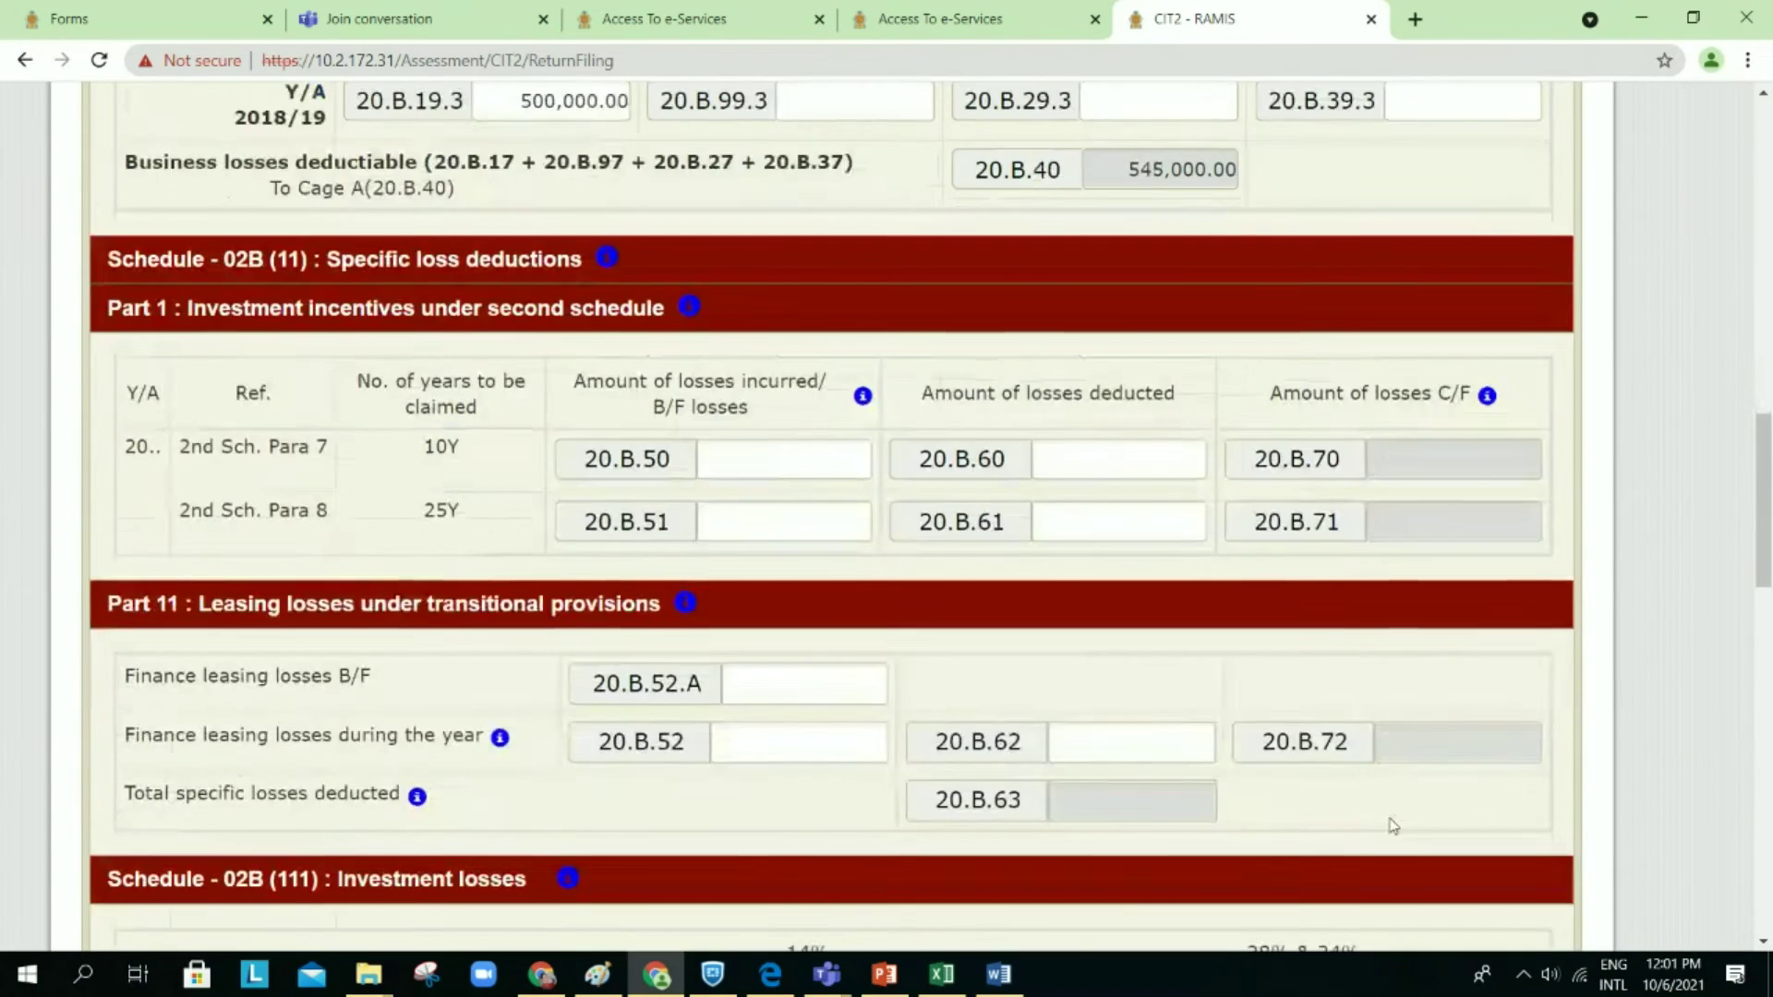
scroll(1393, 825, down, 3)
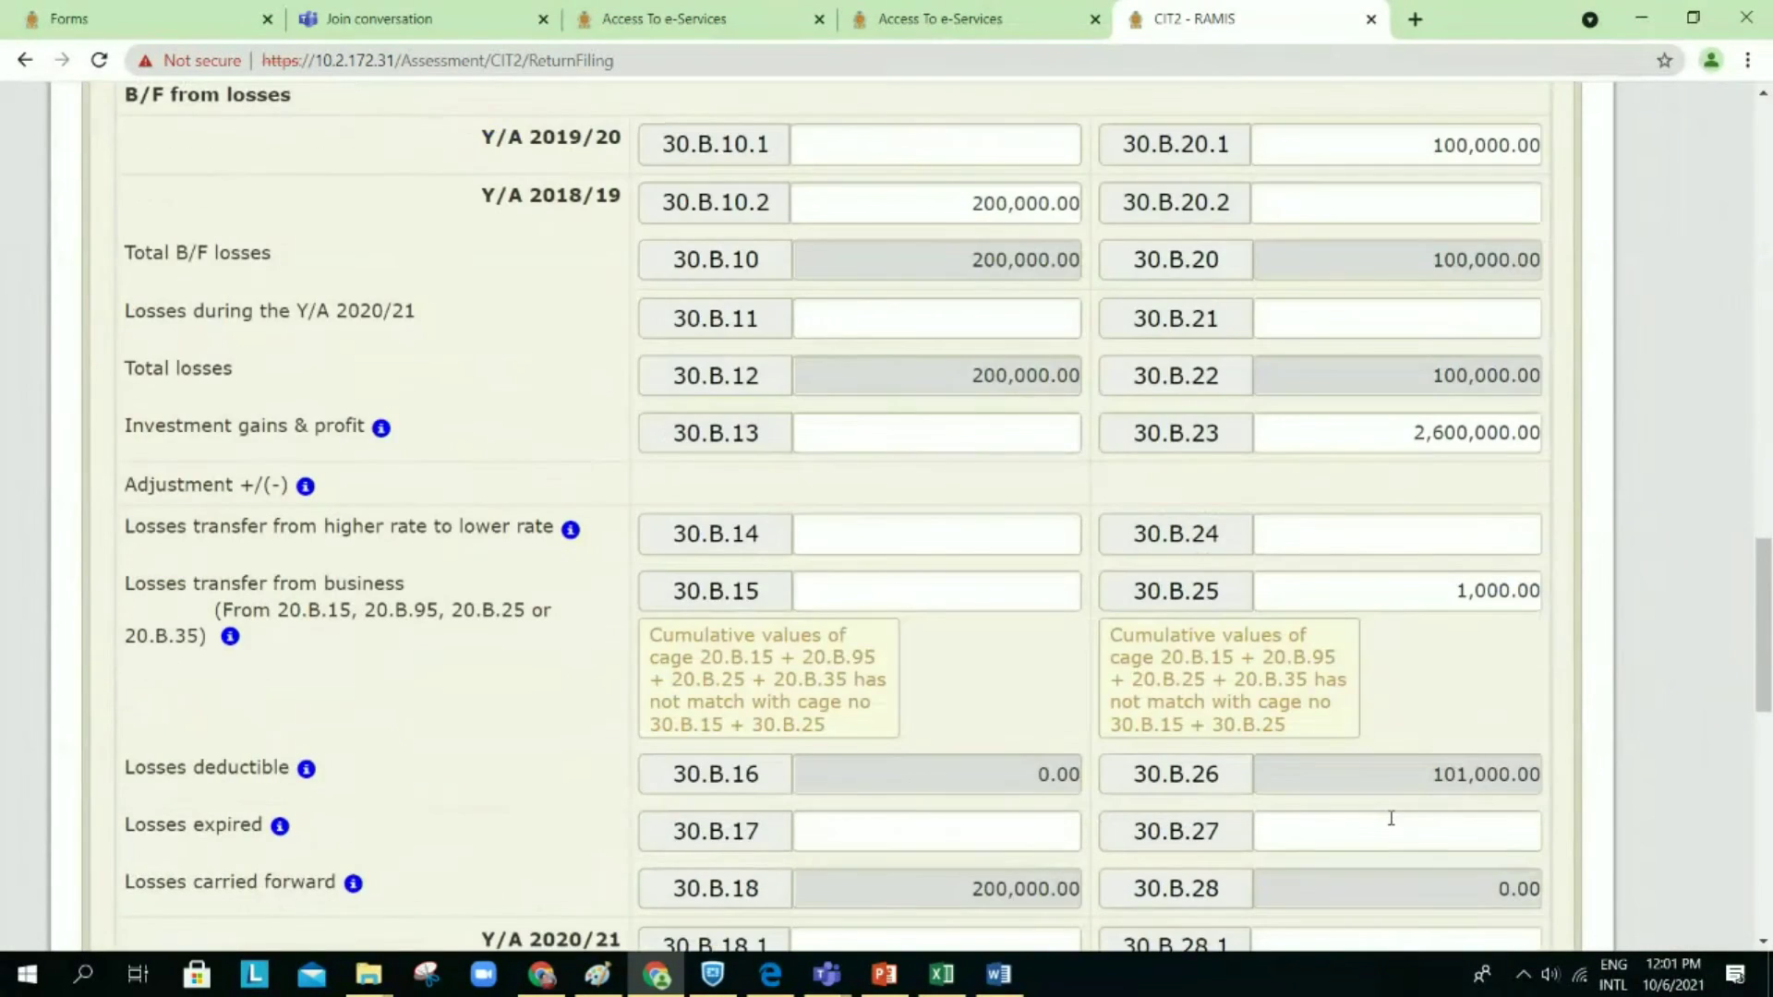
click(1418, 593)
key(BackSpace)
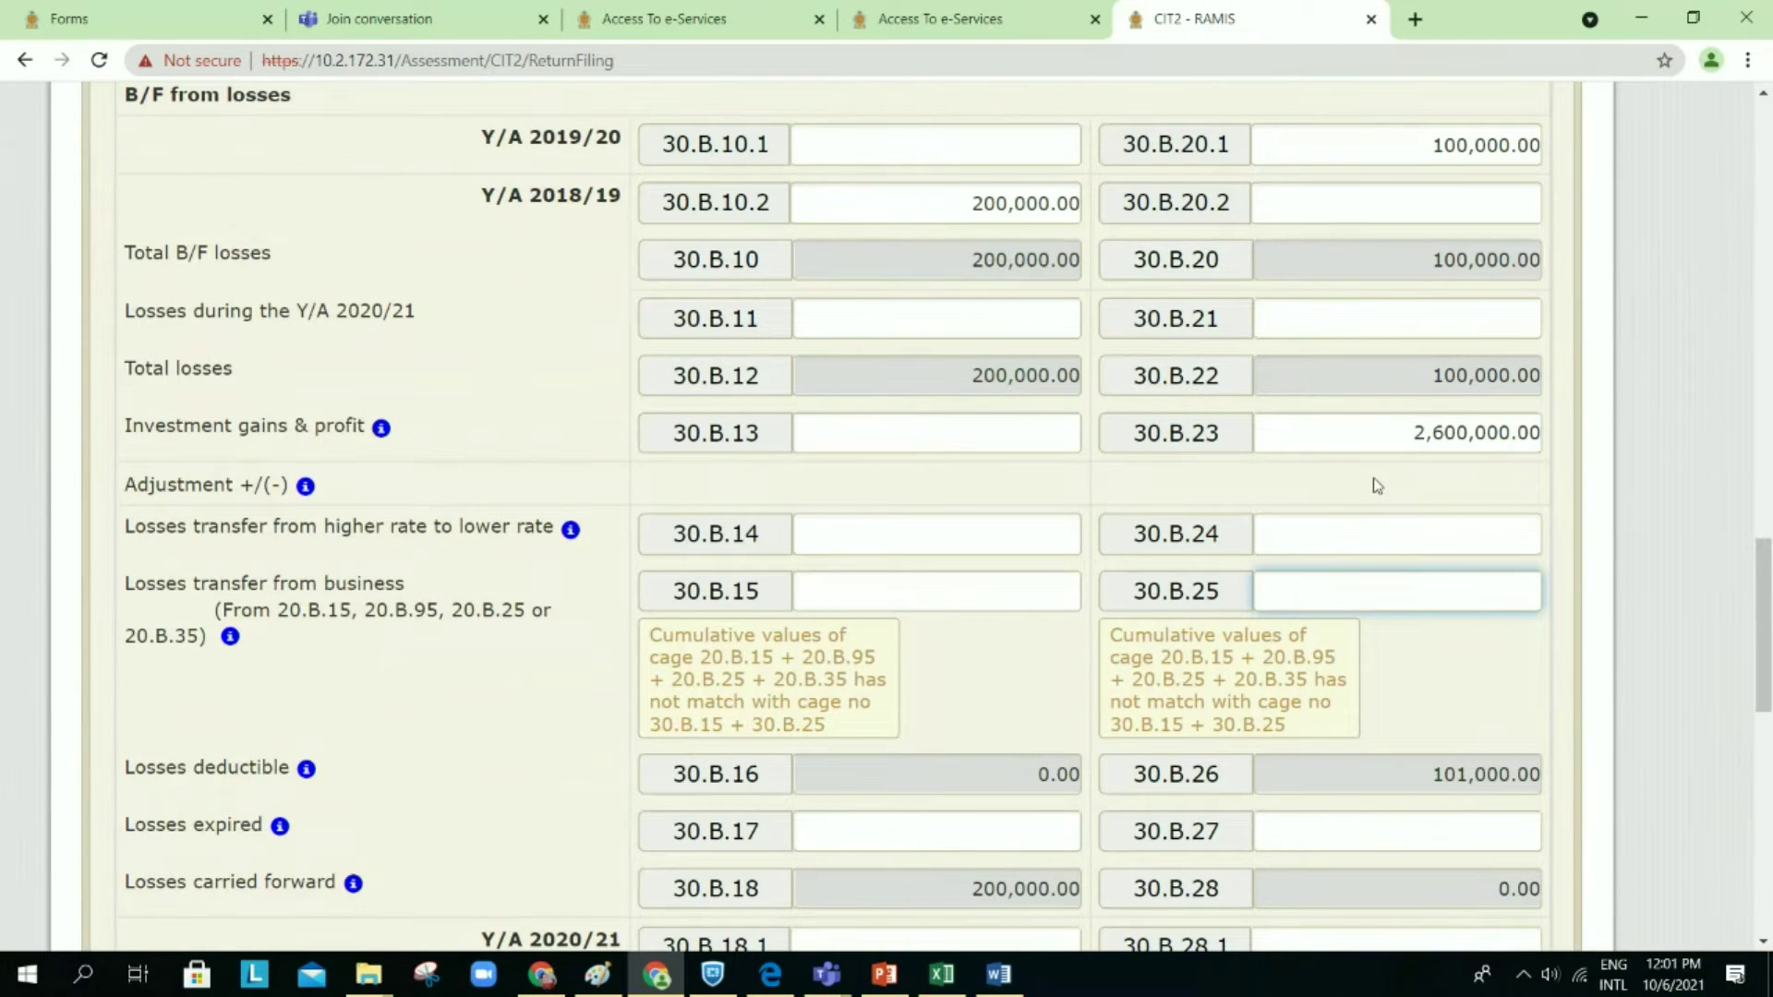
click(1377, 483)
Step: Check that cages 20.B.34, 20.B.94, 20.B.24, 20.B.26 and 20.B.14 are blank
scroll(1377, 483, up, 15)
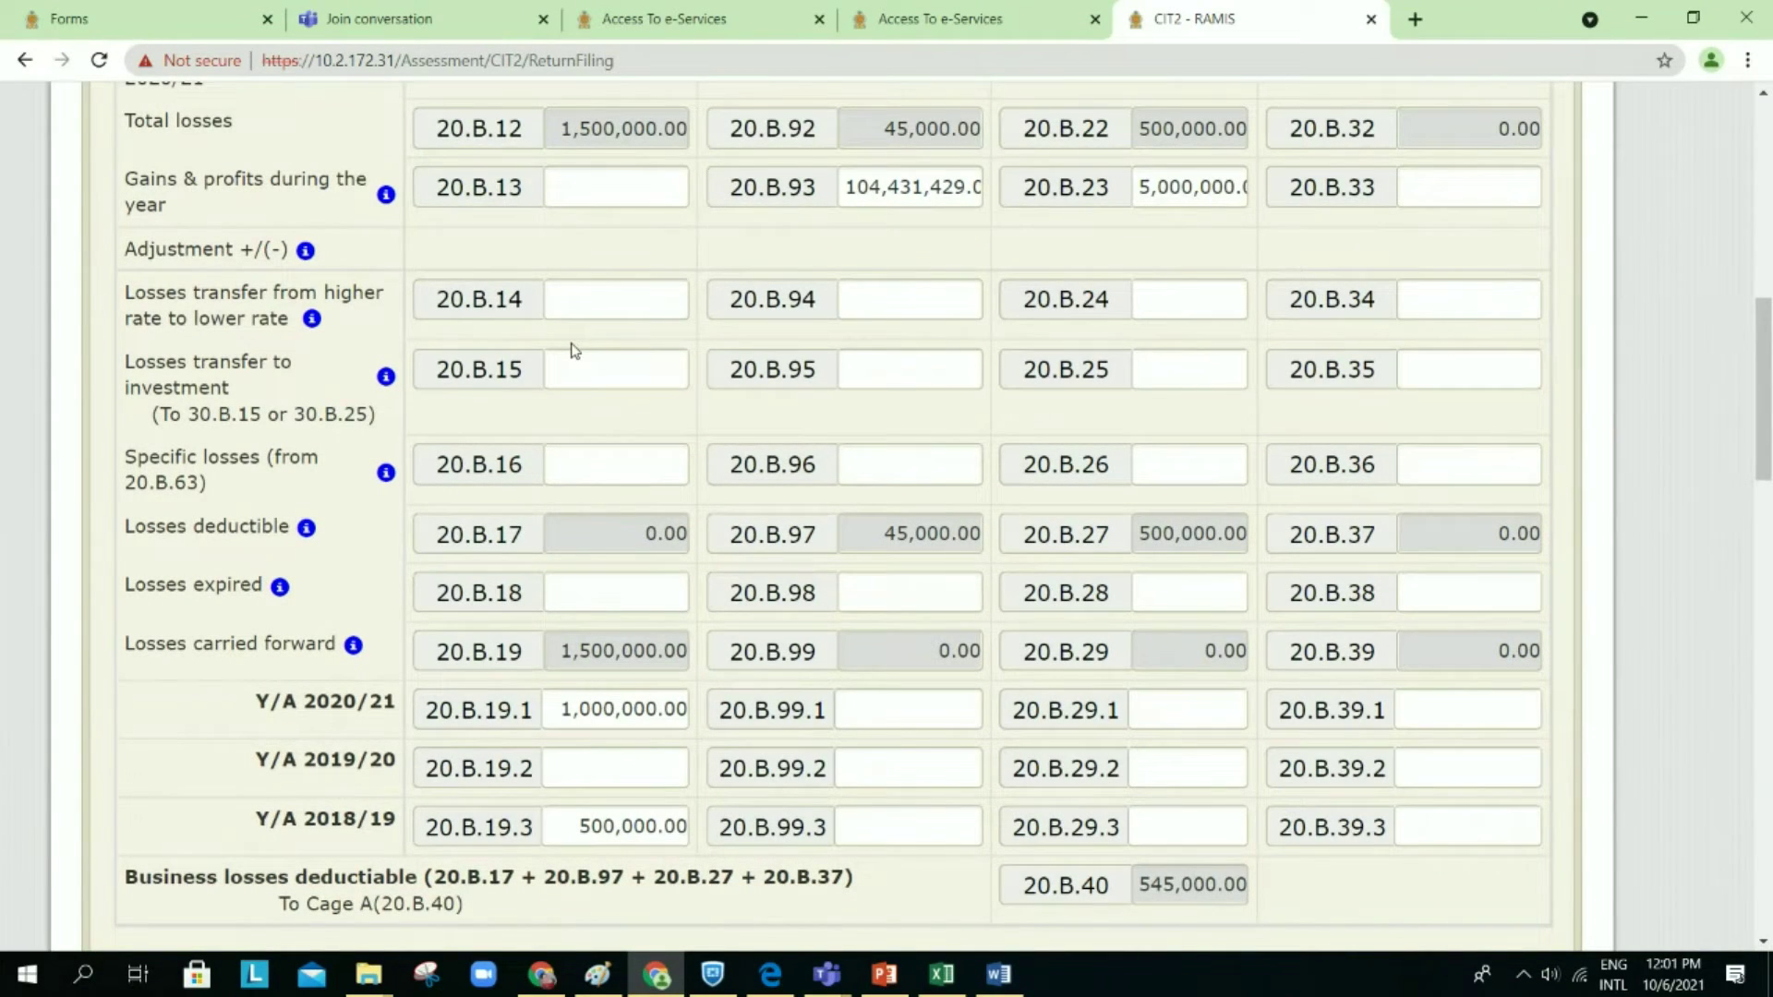
scroll(573, 349, up, 1)
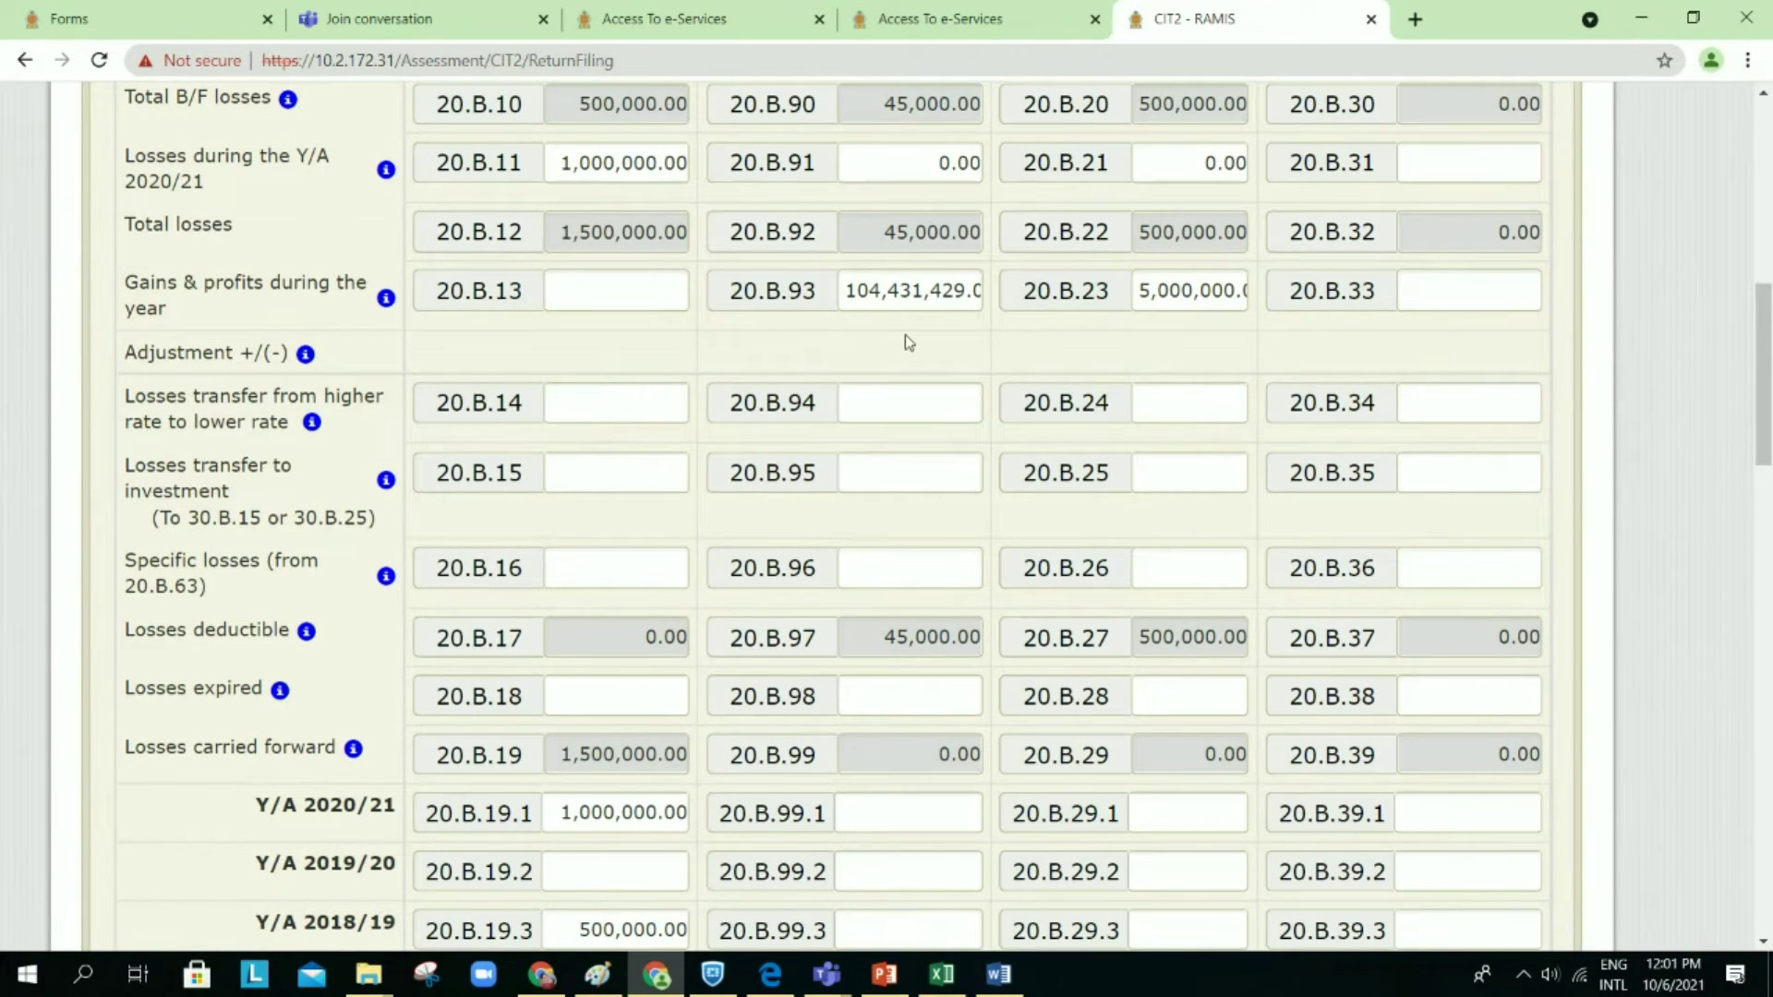
scroll(905, 334, up, 1)
click(1523, 471)
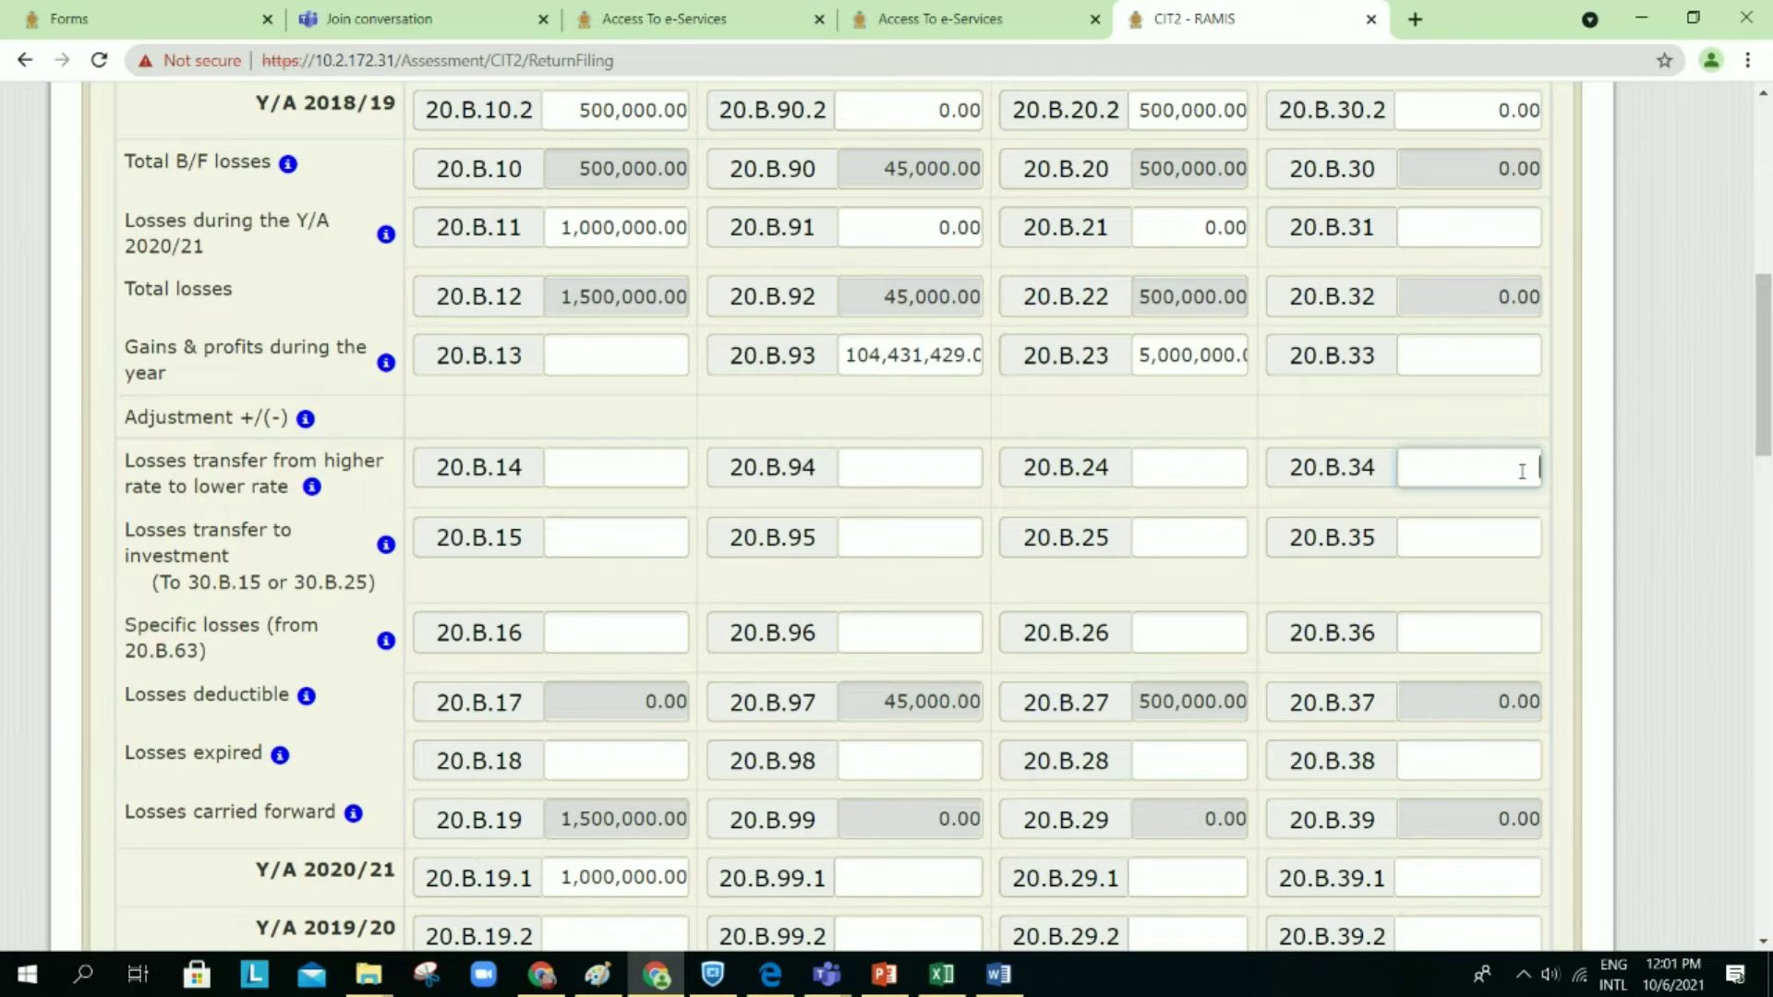
scroll(1524, 471, up, 1)
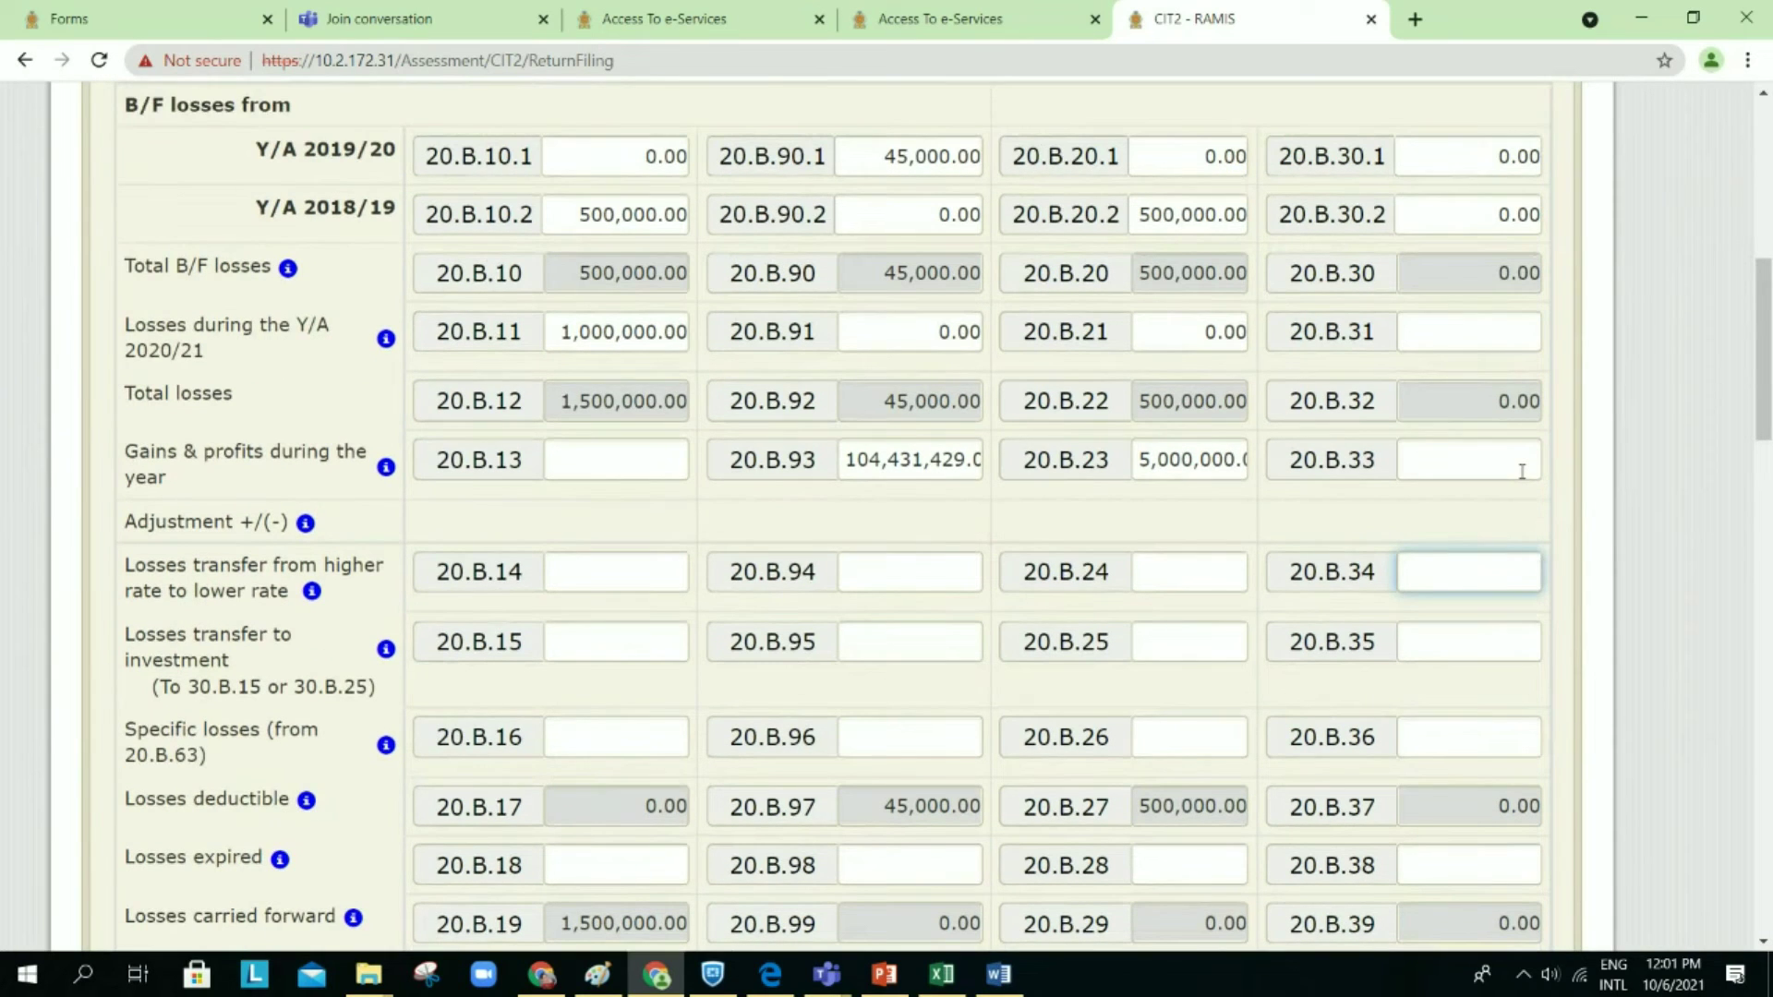
click(935, 601)
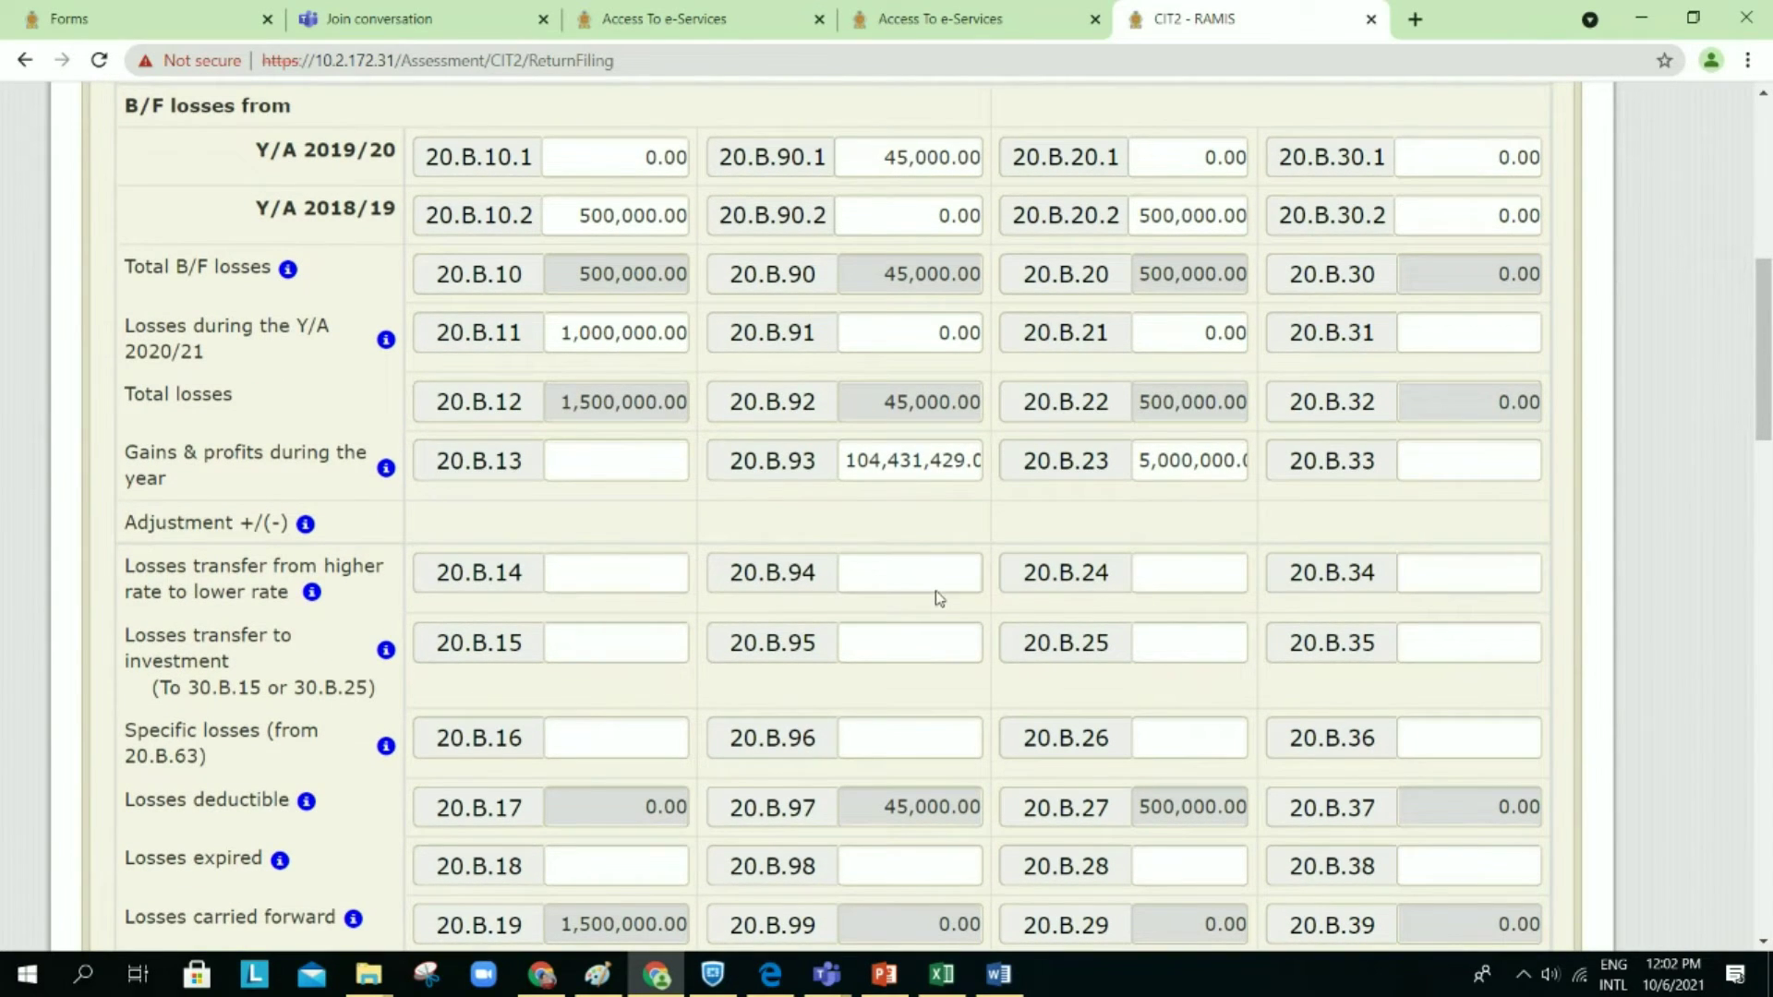
click(906, 570)
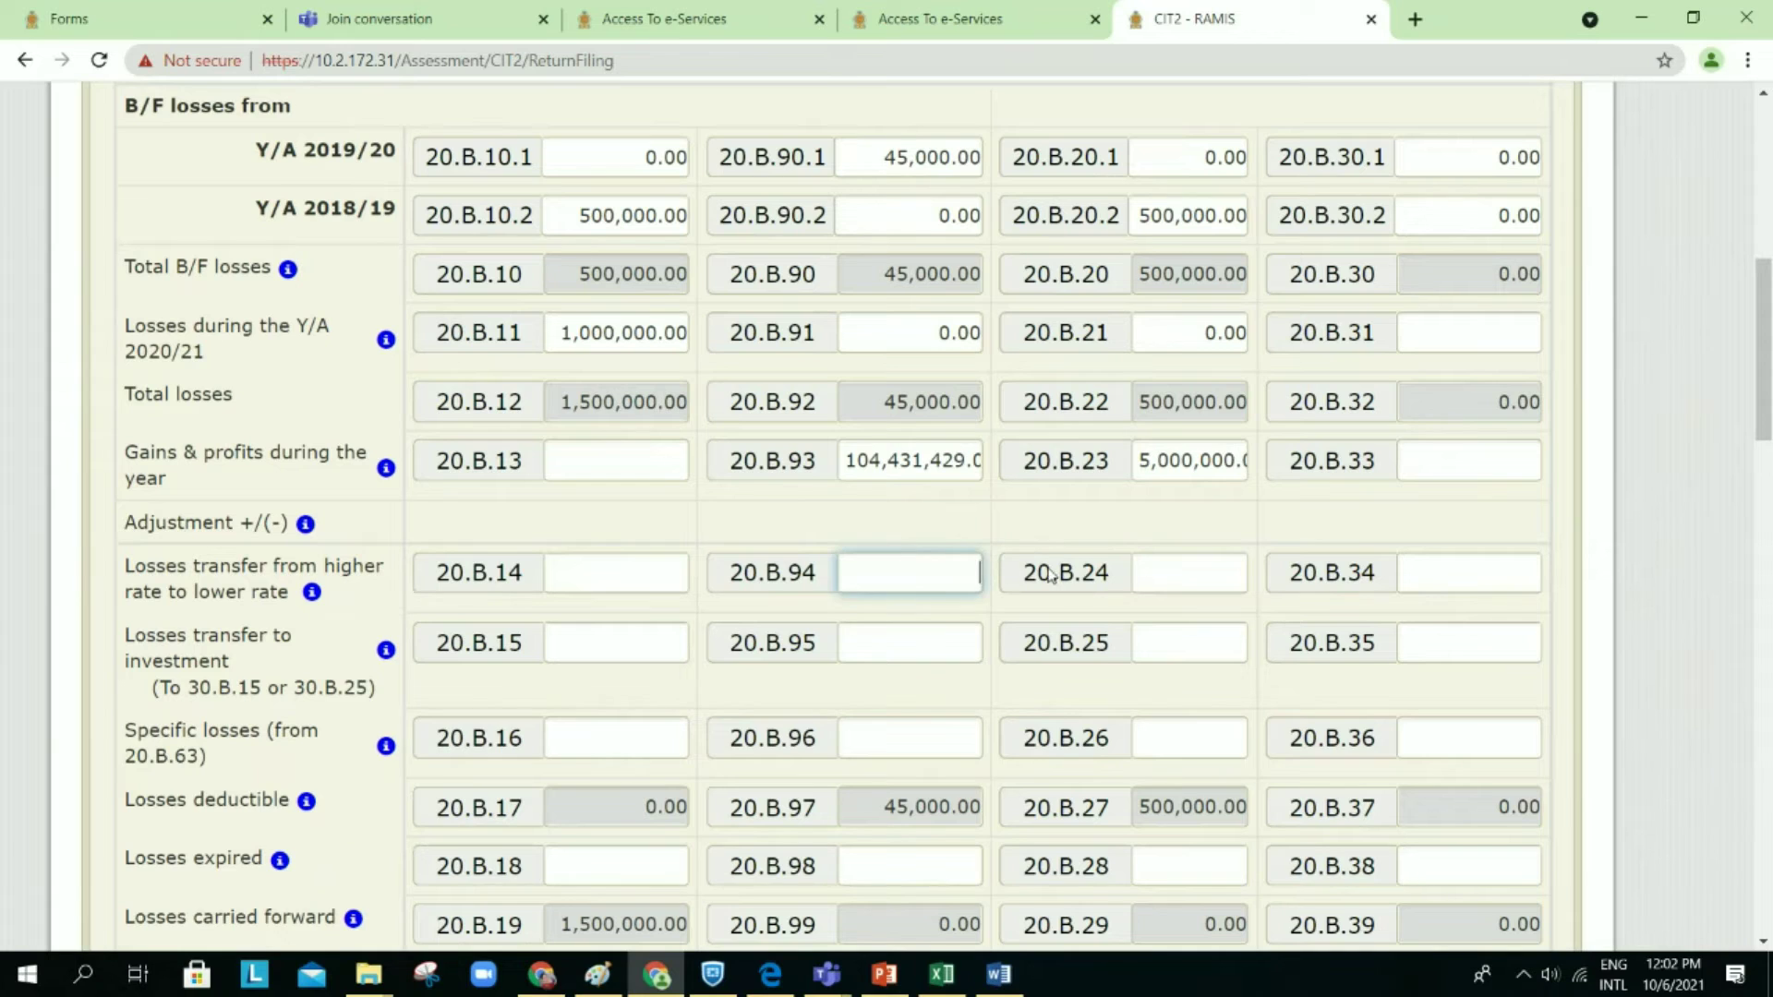
click(1137, 580)
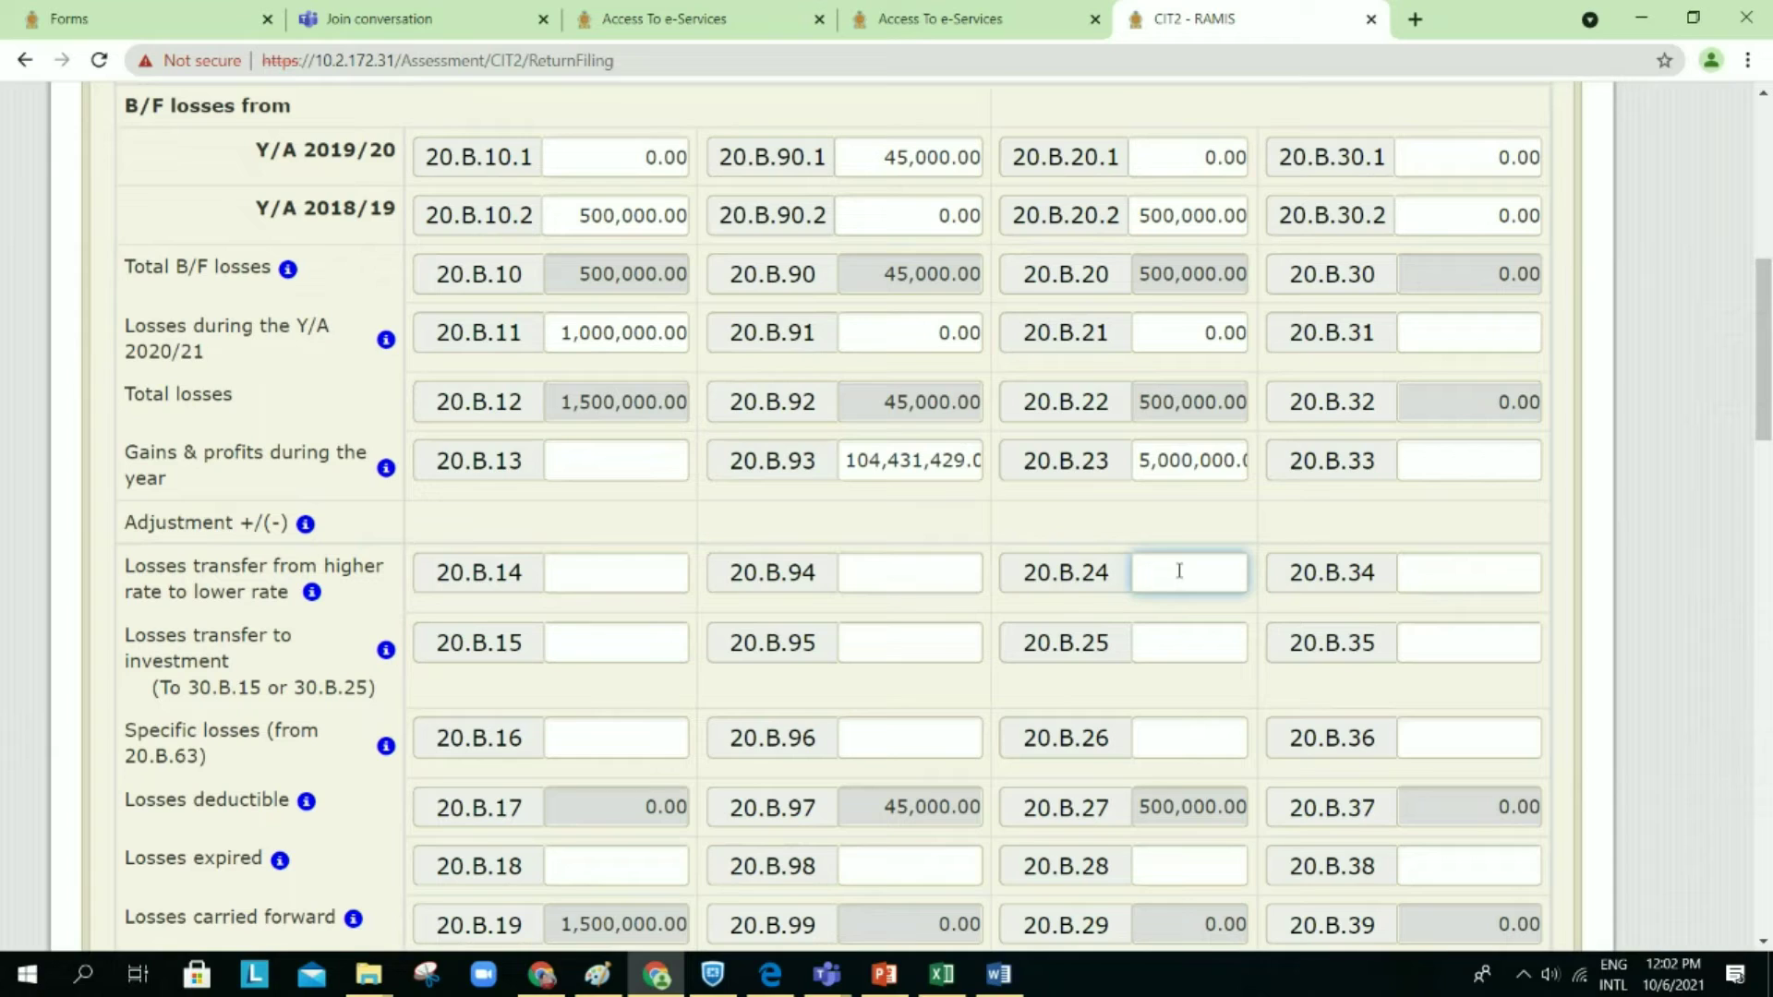
click(1145, 738)
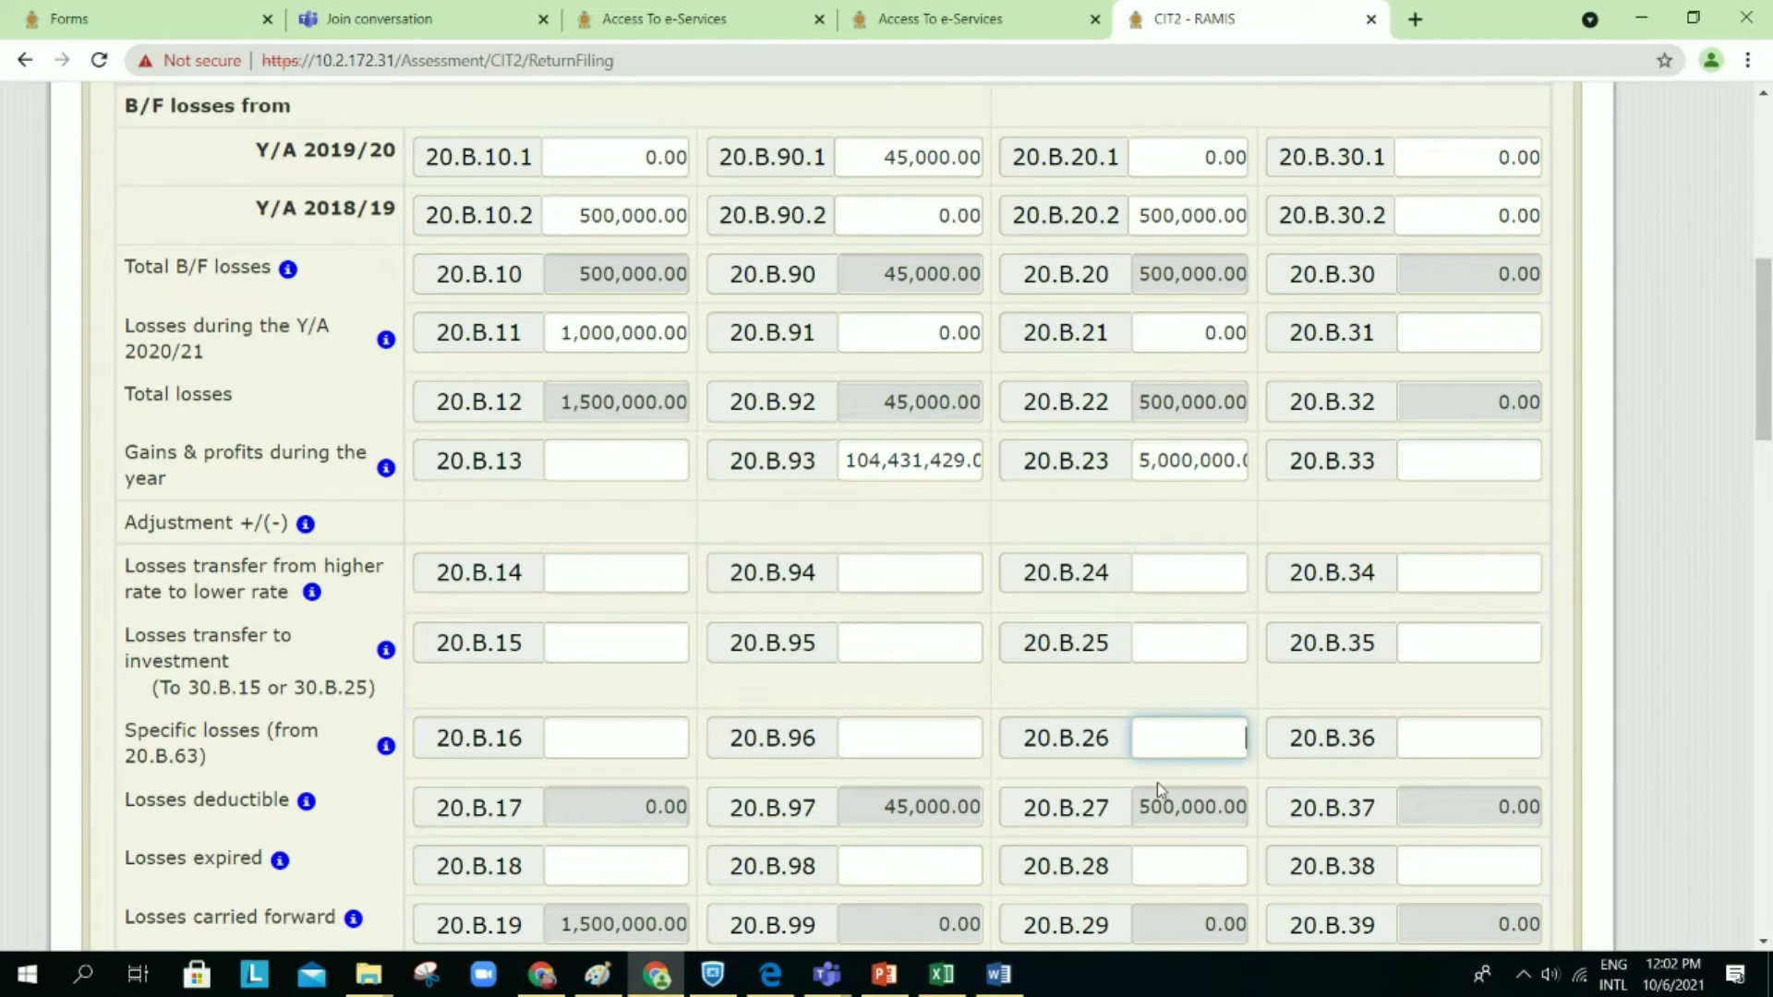
click(929, 579)
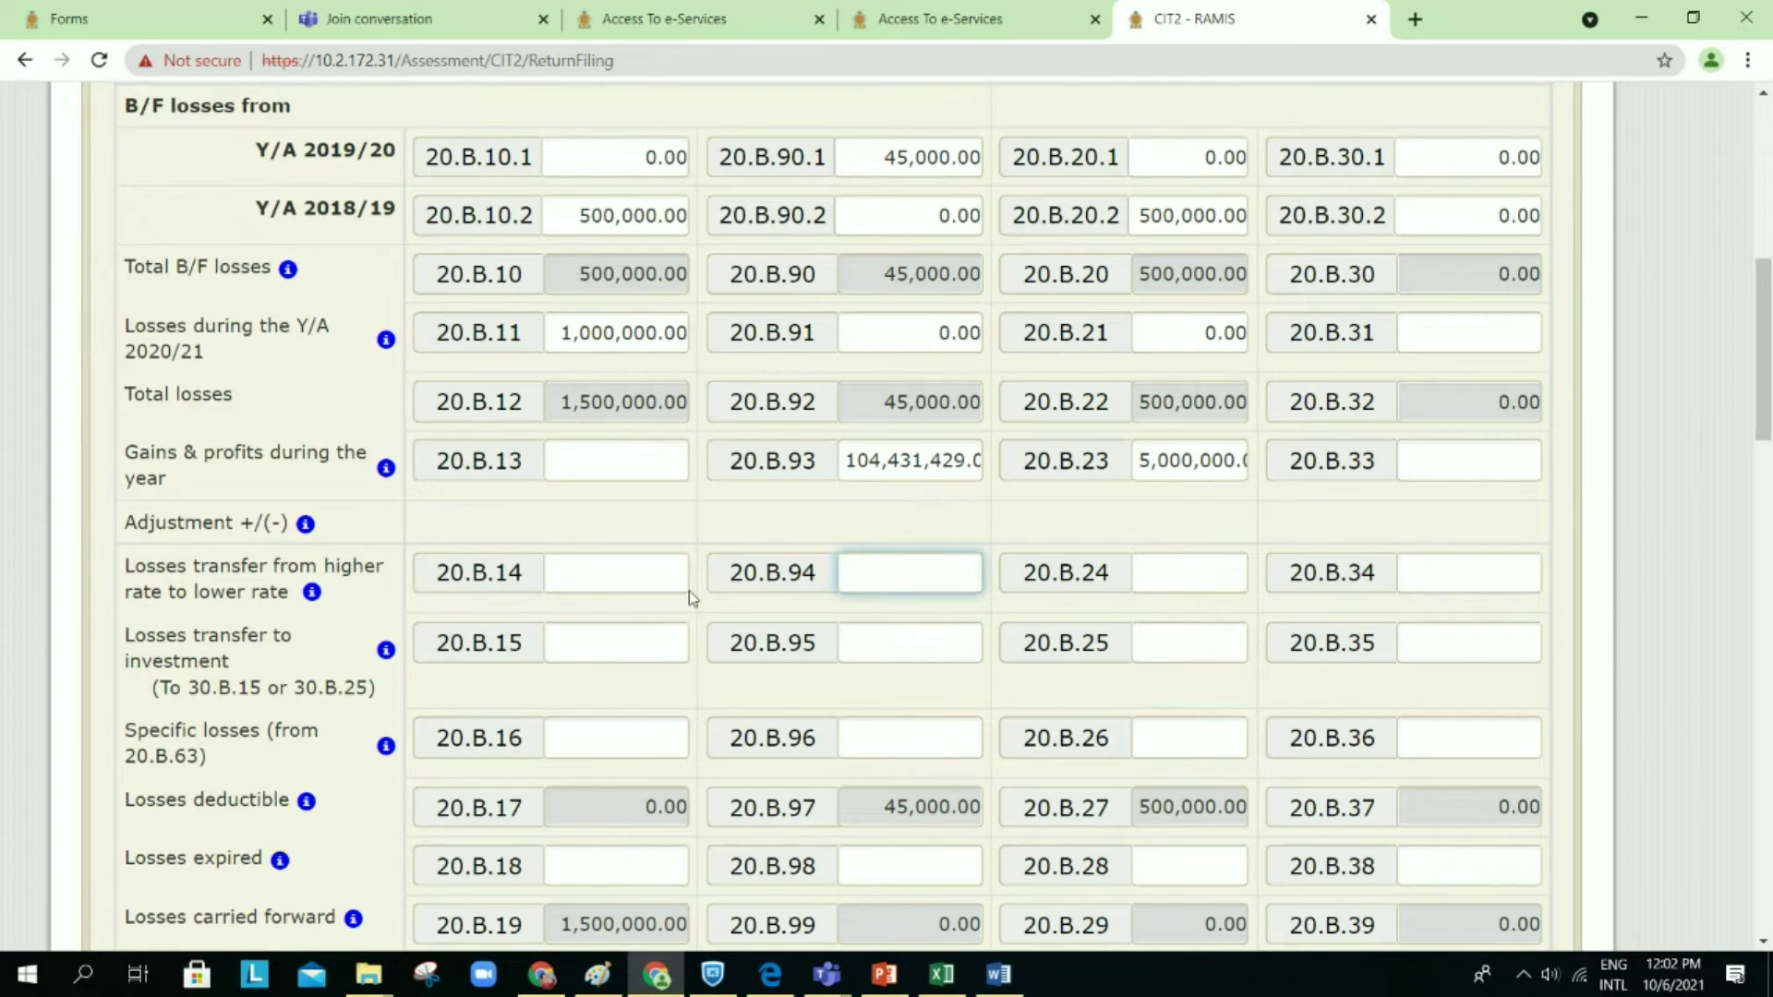
click(587, 579)
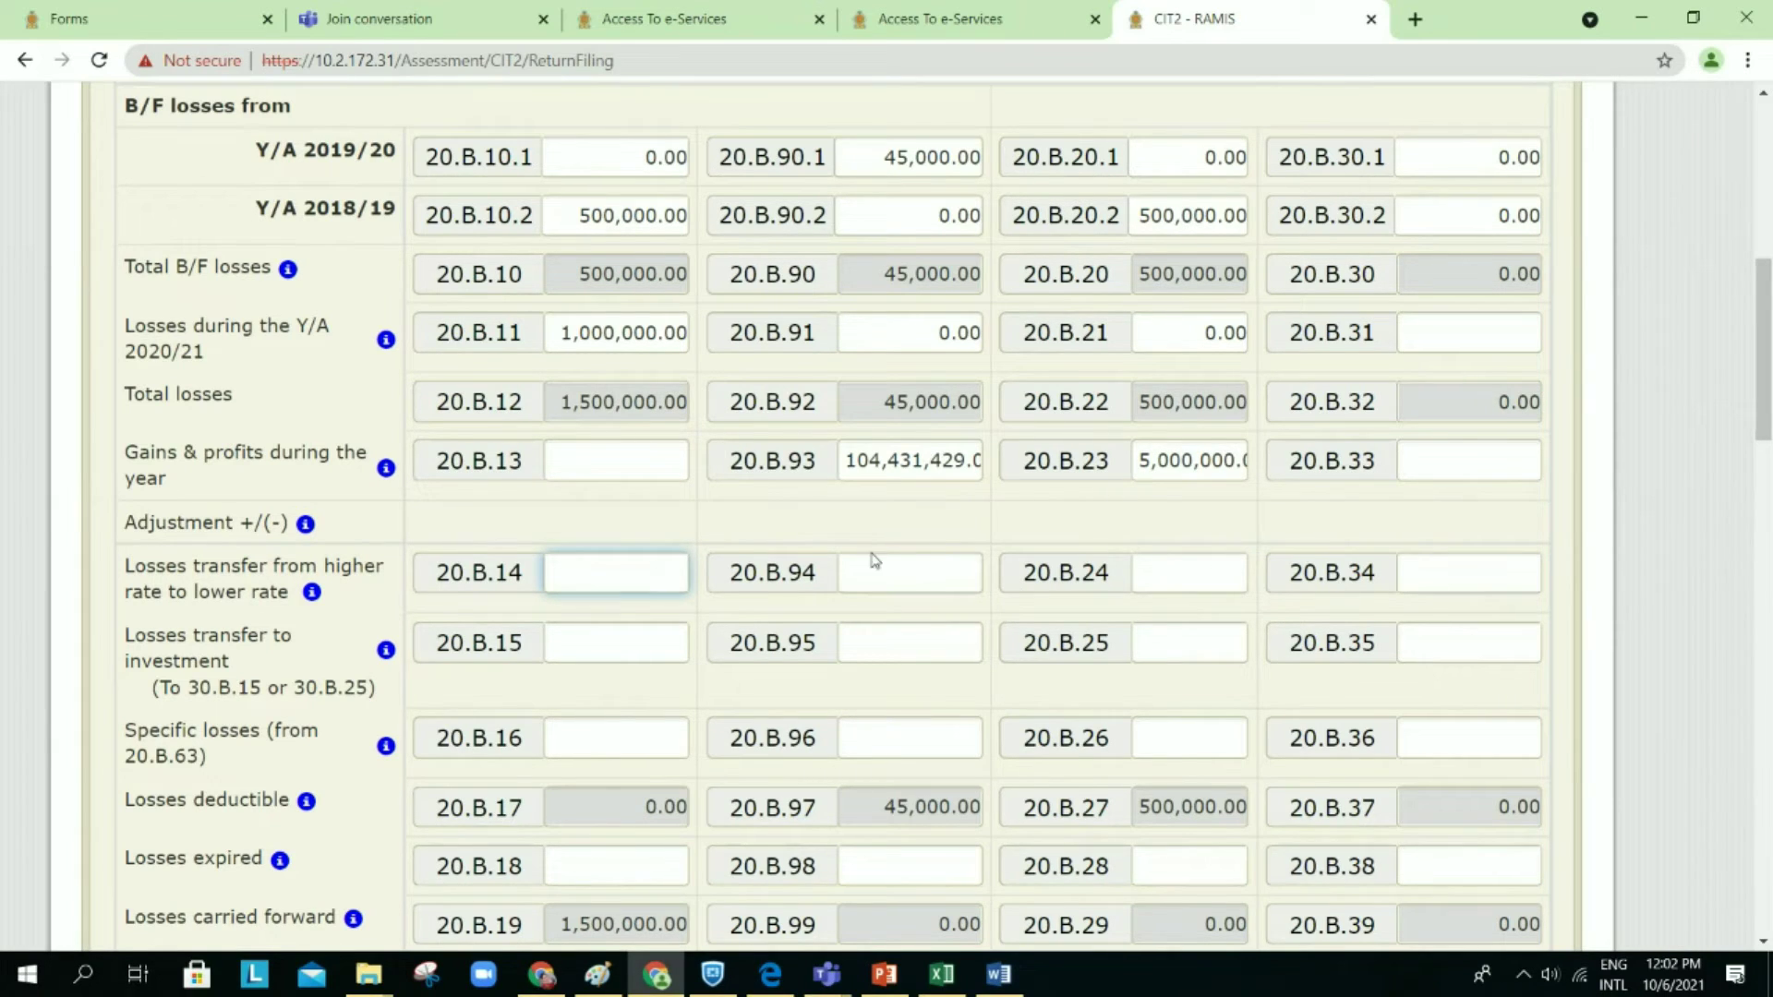
Step: Save the CIT2 return as a draft, confirming the save prompt
scroll(878, 581, down, 20)
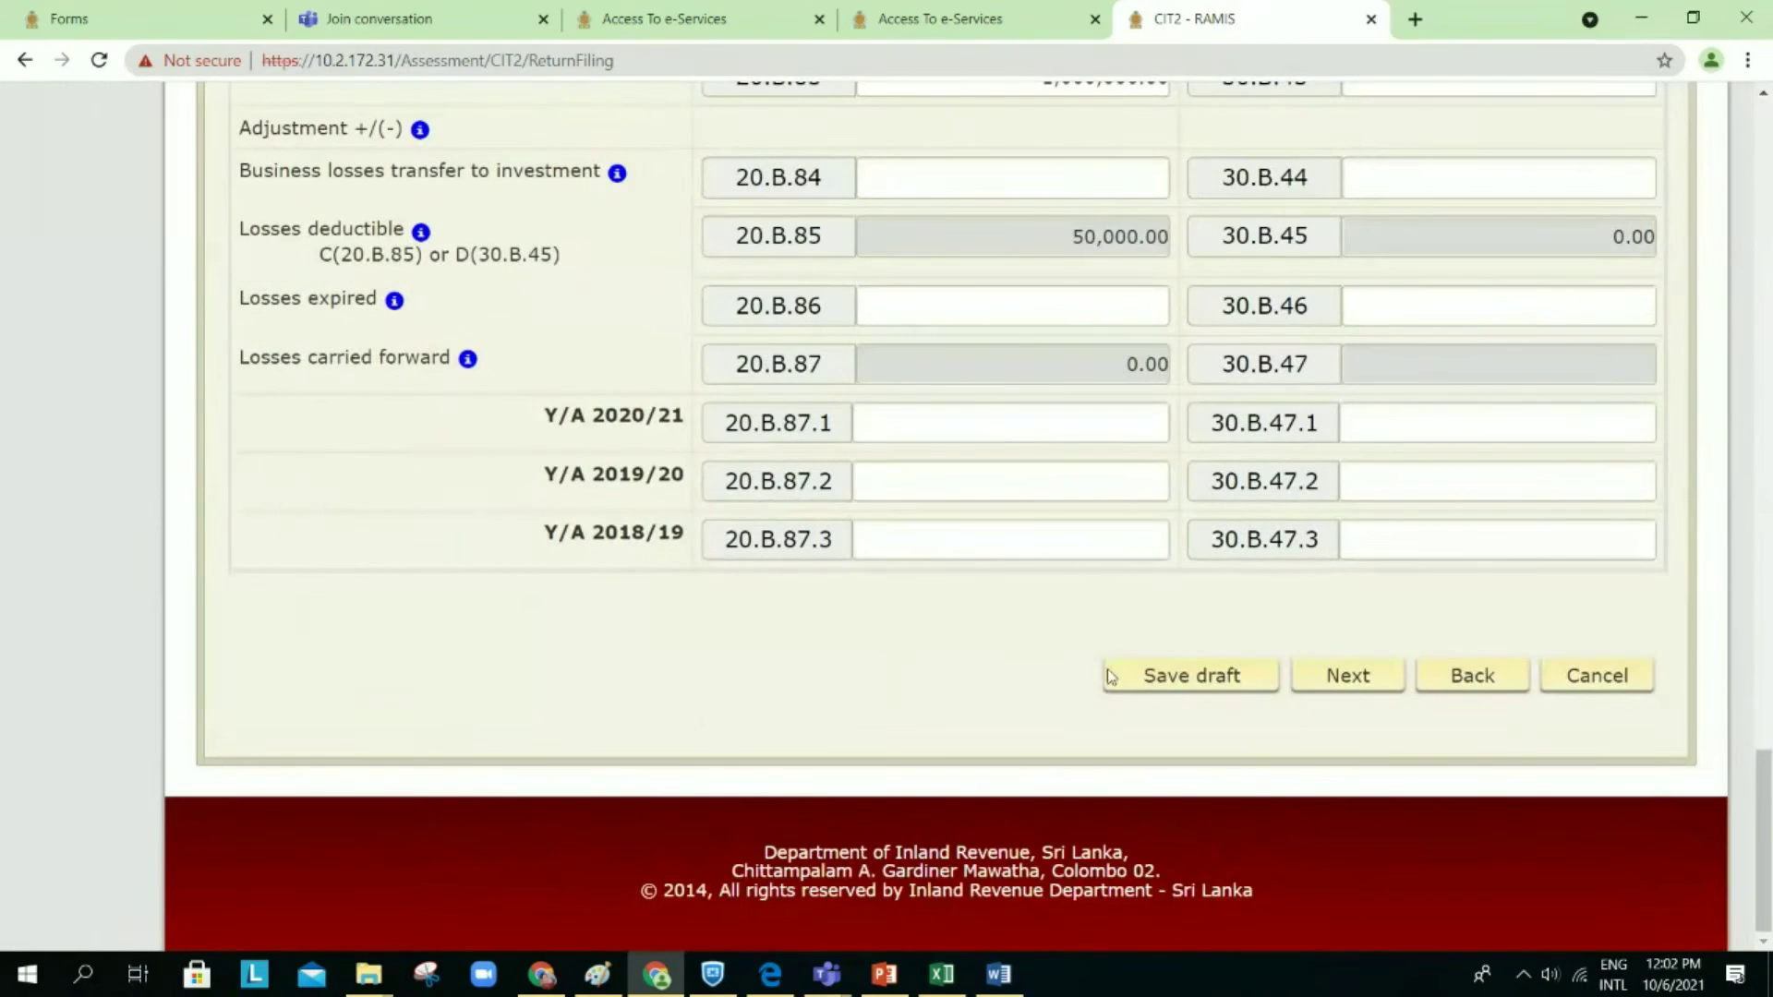
click(1176, 675)
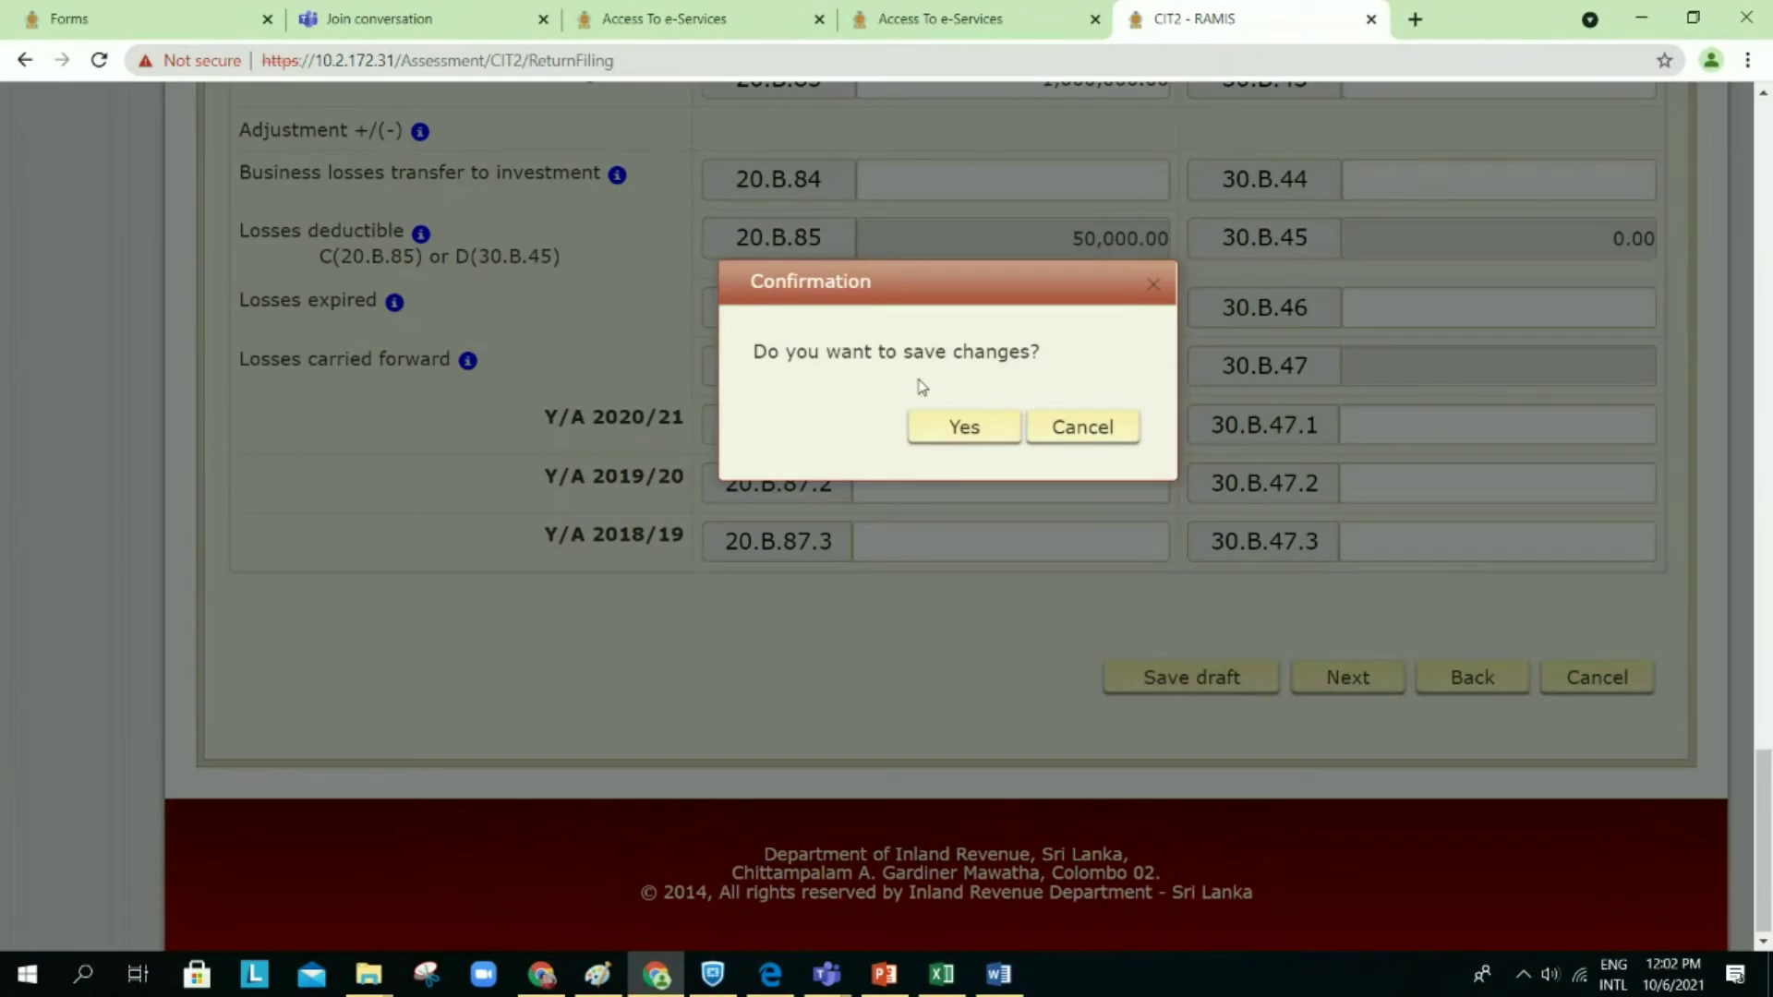
click(949, 426)
click(1321, 596)
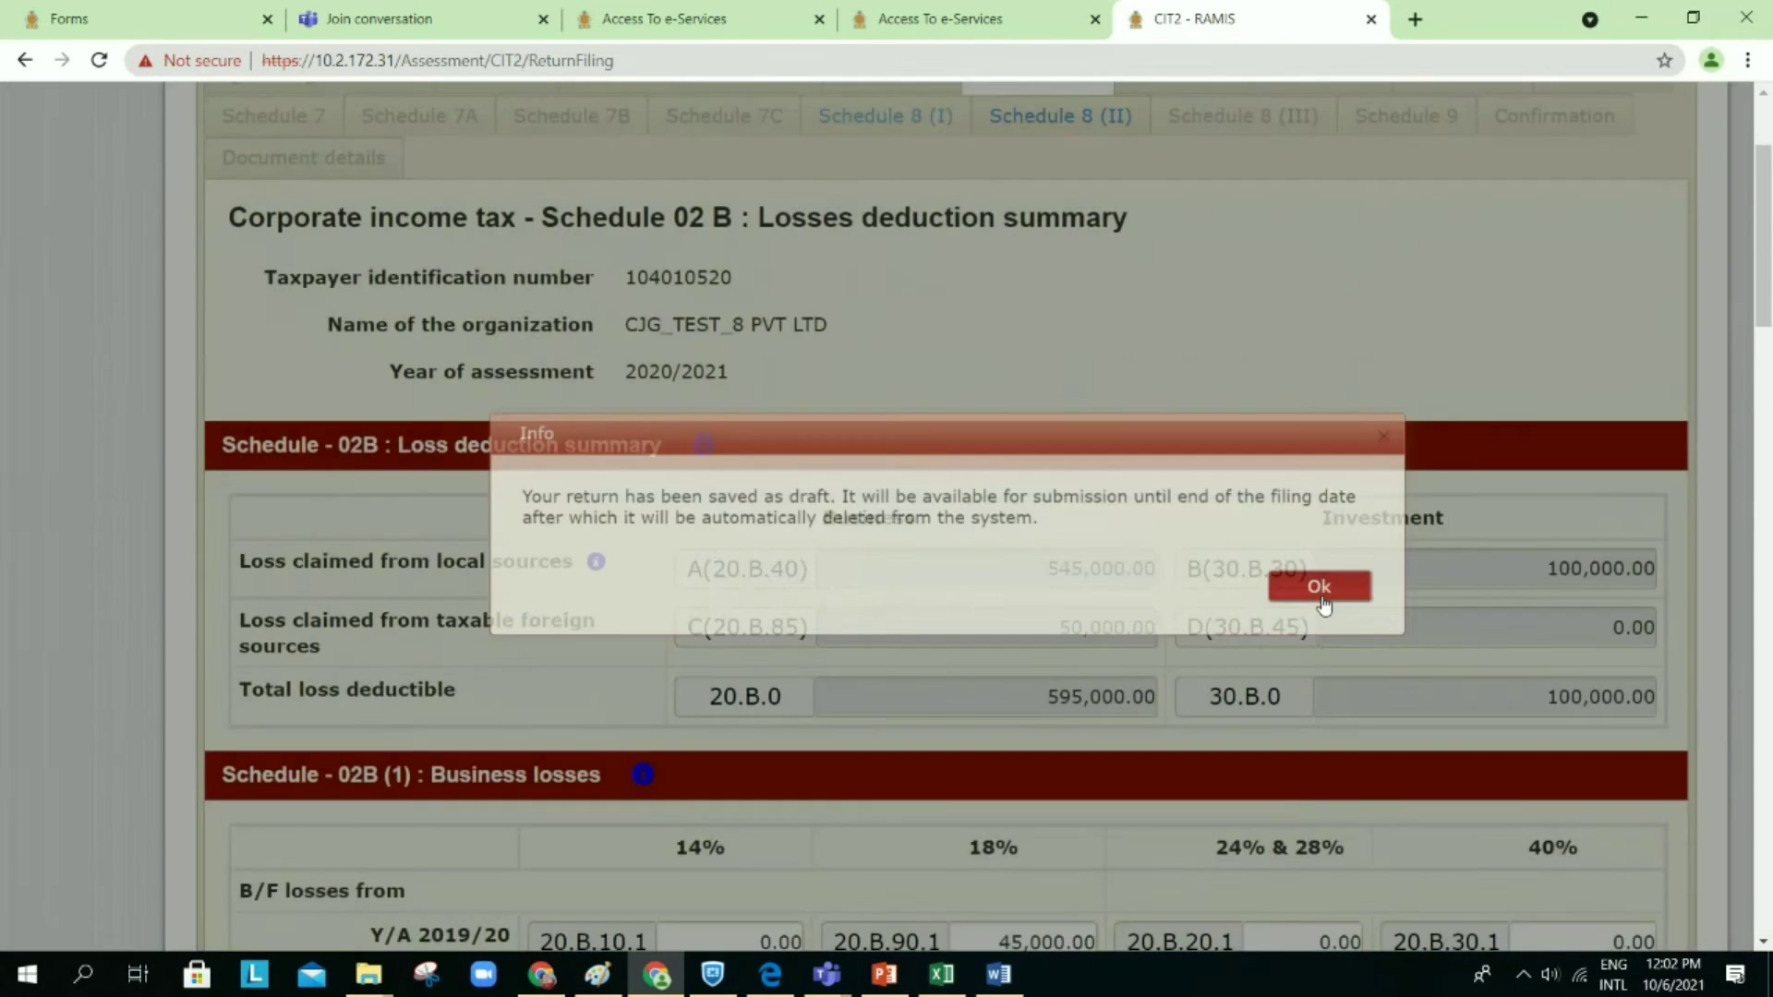
Step: Scroll back to the business losses and check investment transfer cage 20.B.15
scroll(1048, 610, down, 2)
scroll(1048, 610, down, 8)
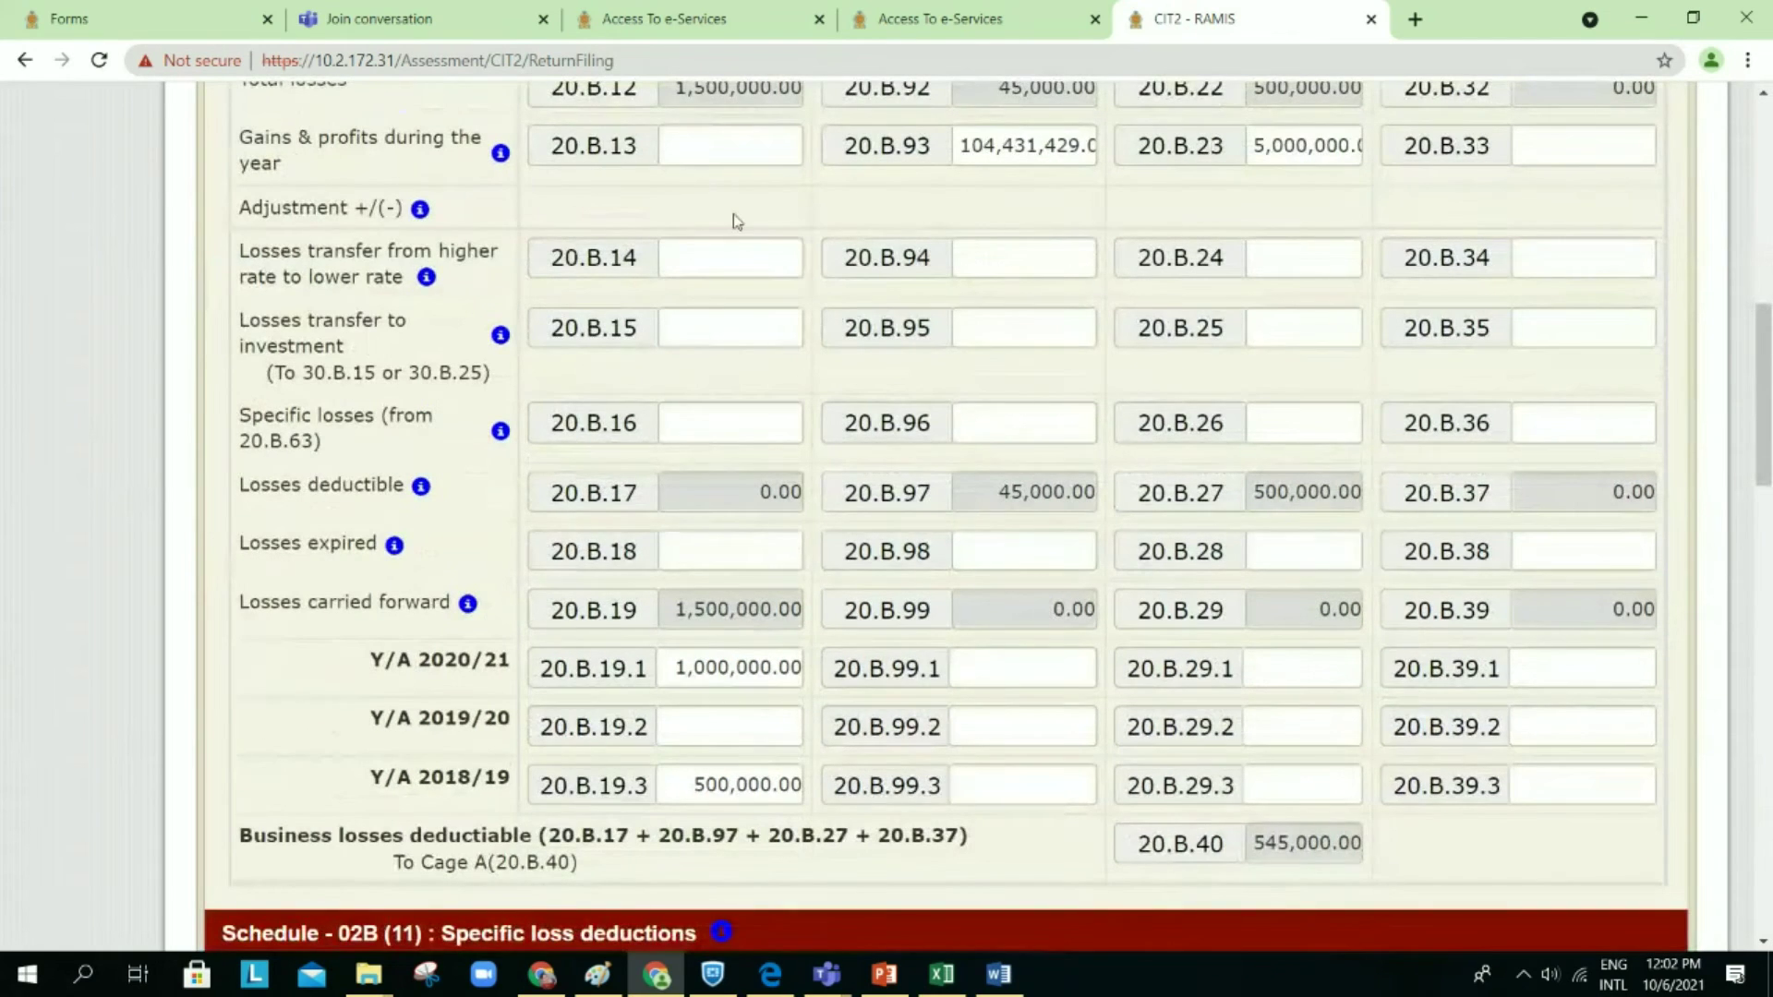
click(765, 329)
scroll(765, 330, up, 4)
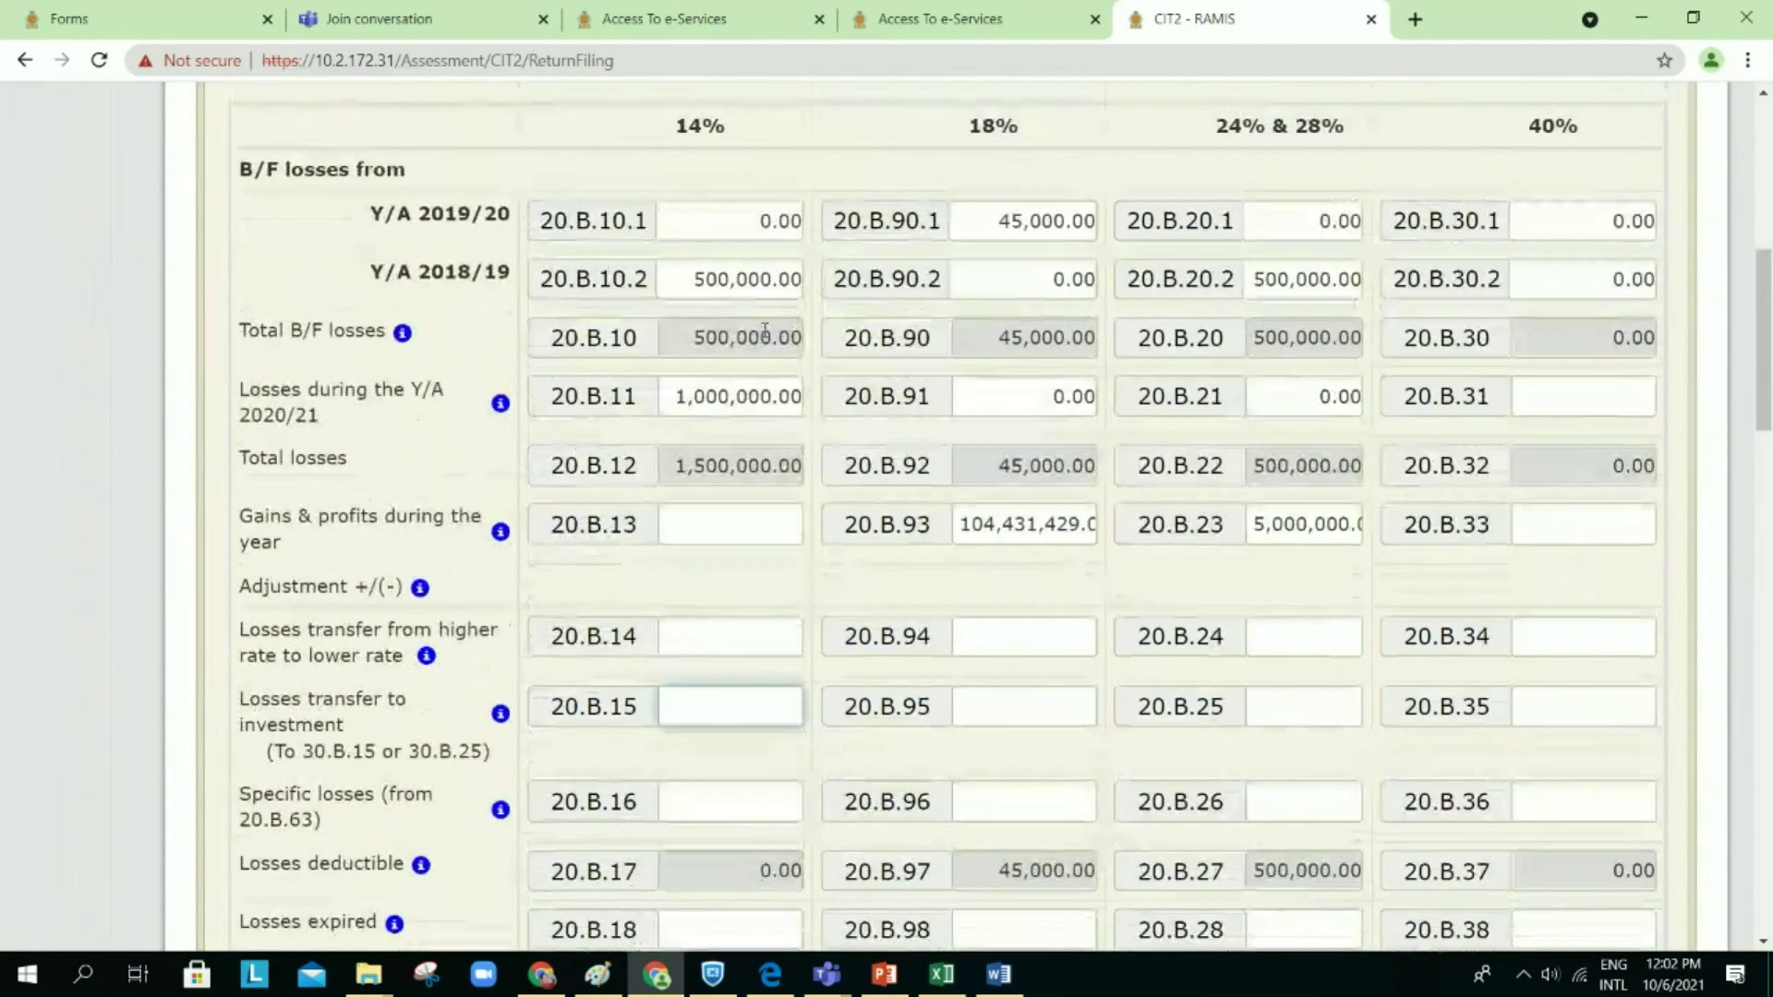
scroll(765, 370, down, 1)
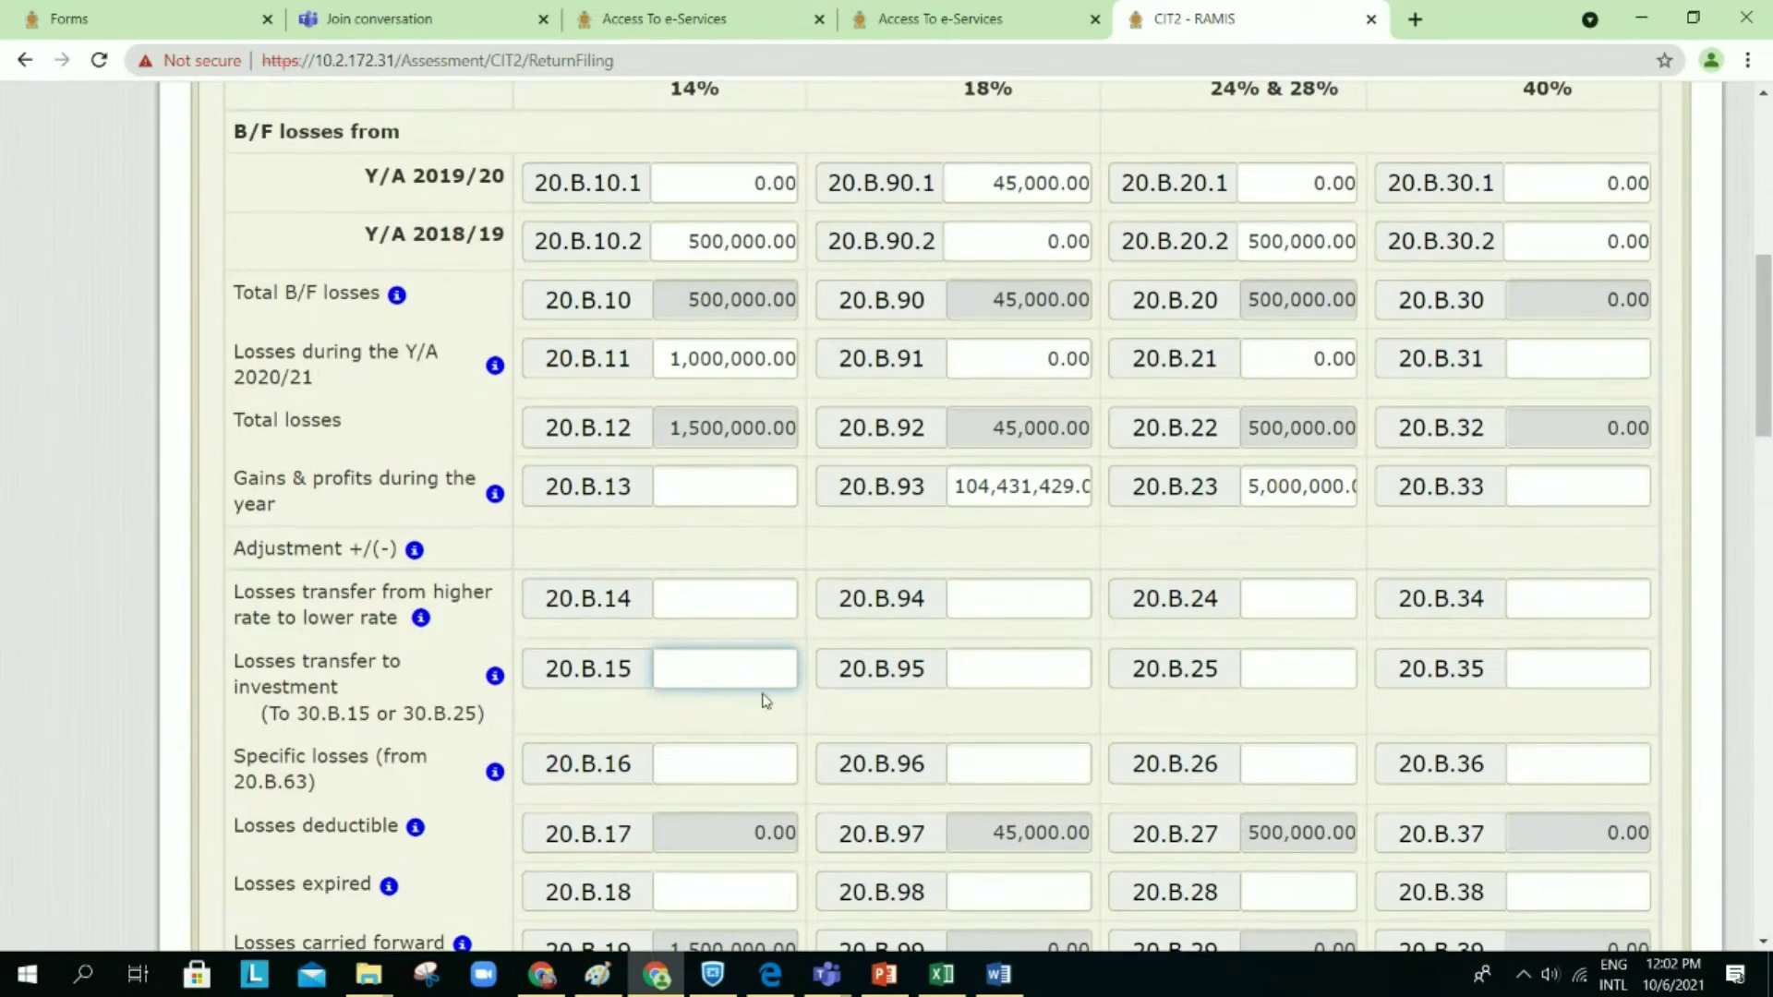
click(727, 631)
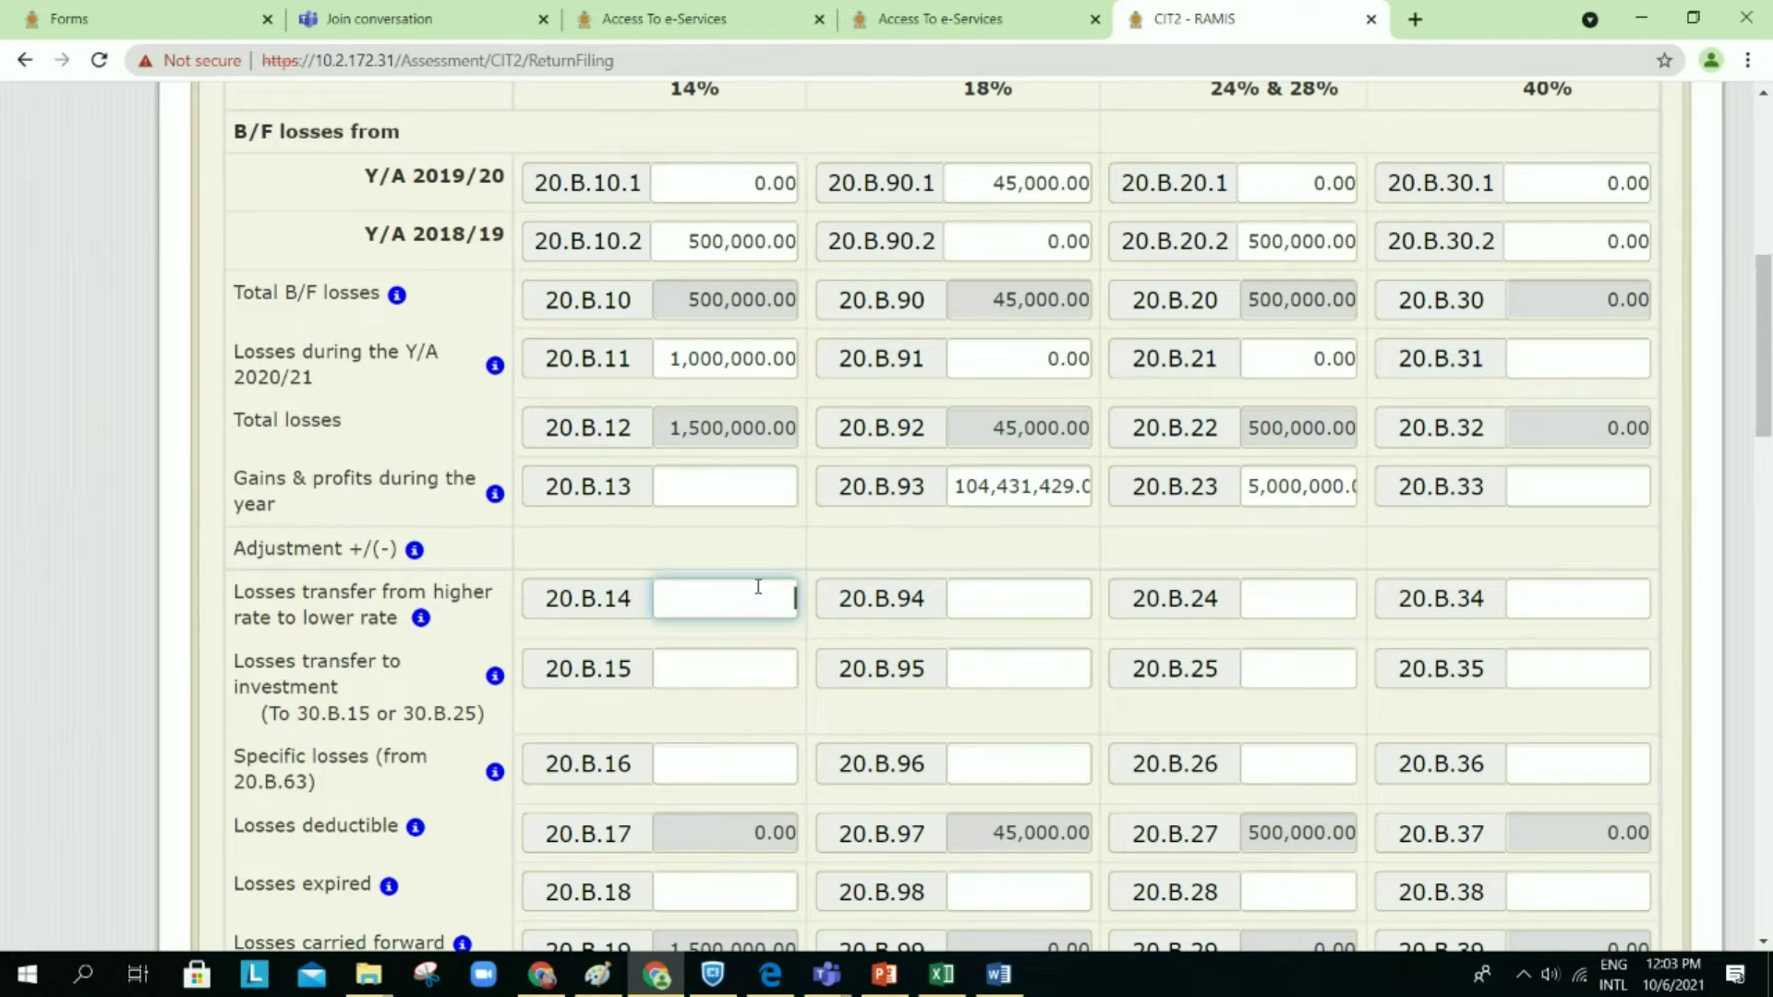
scroll(757, 588, down, 1)
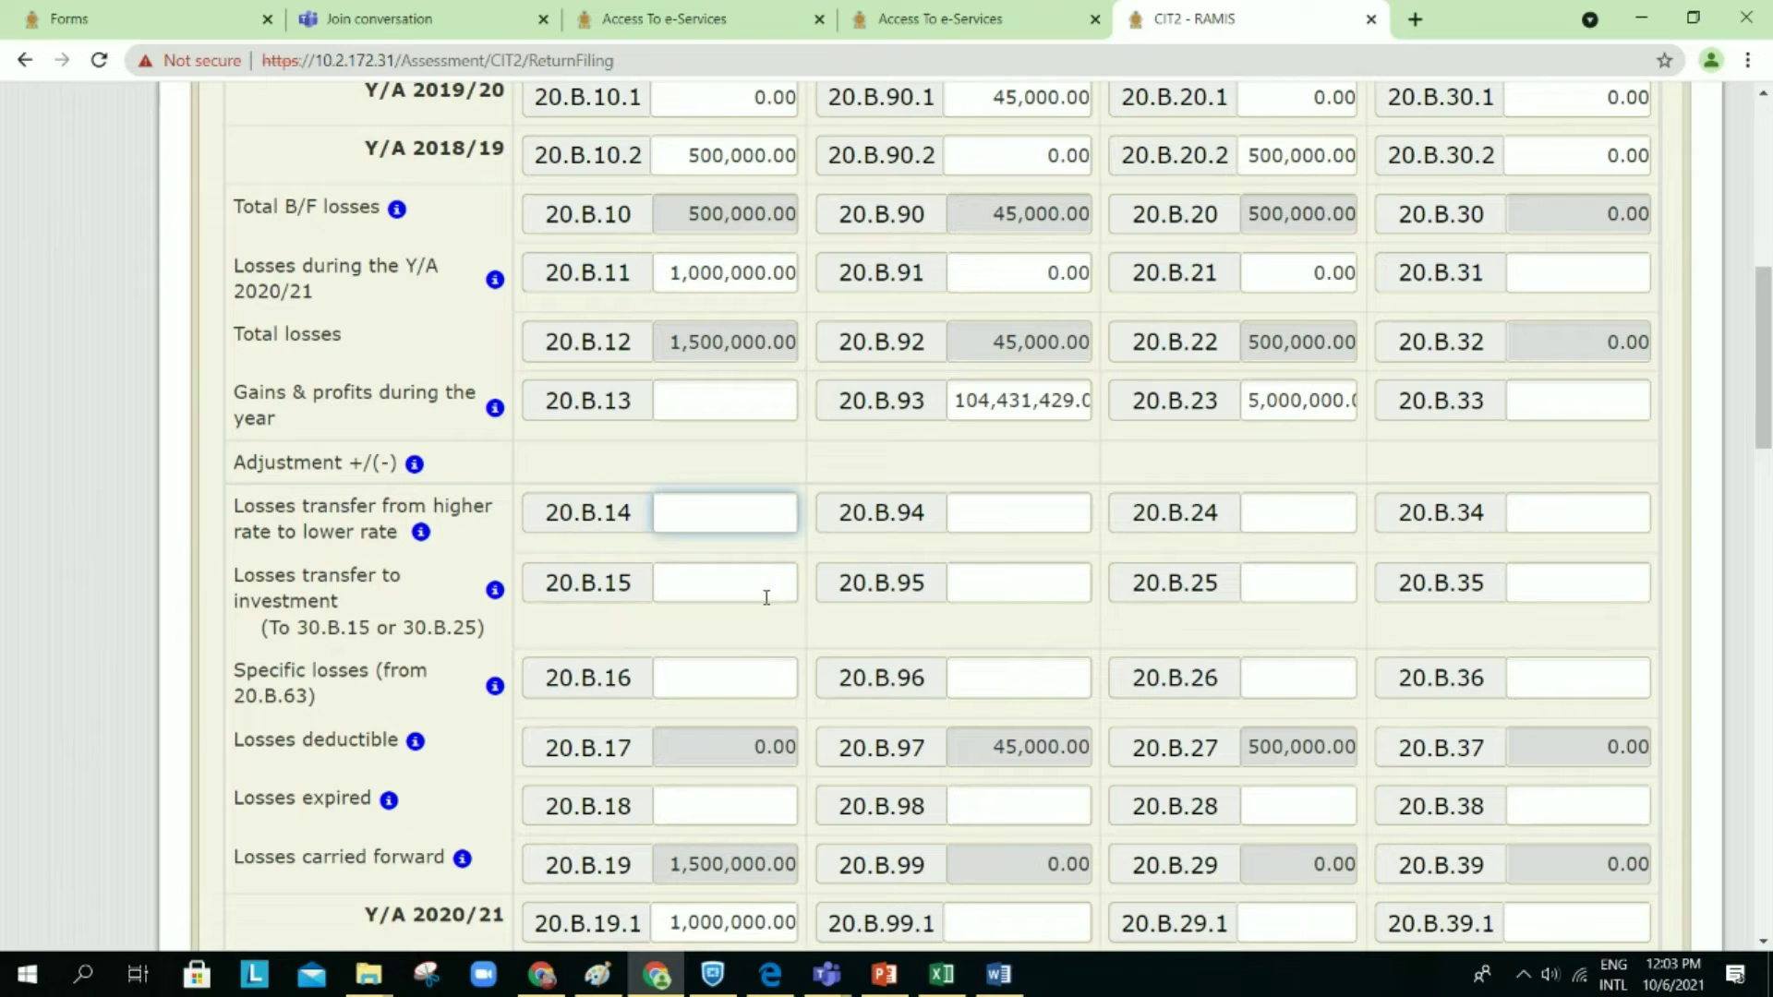
click(1015, 587)
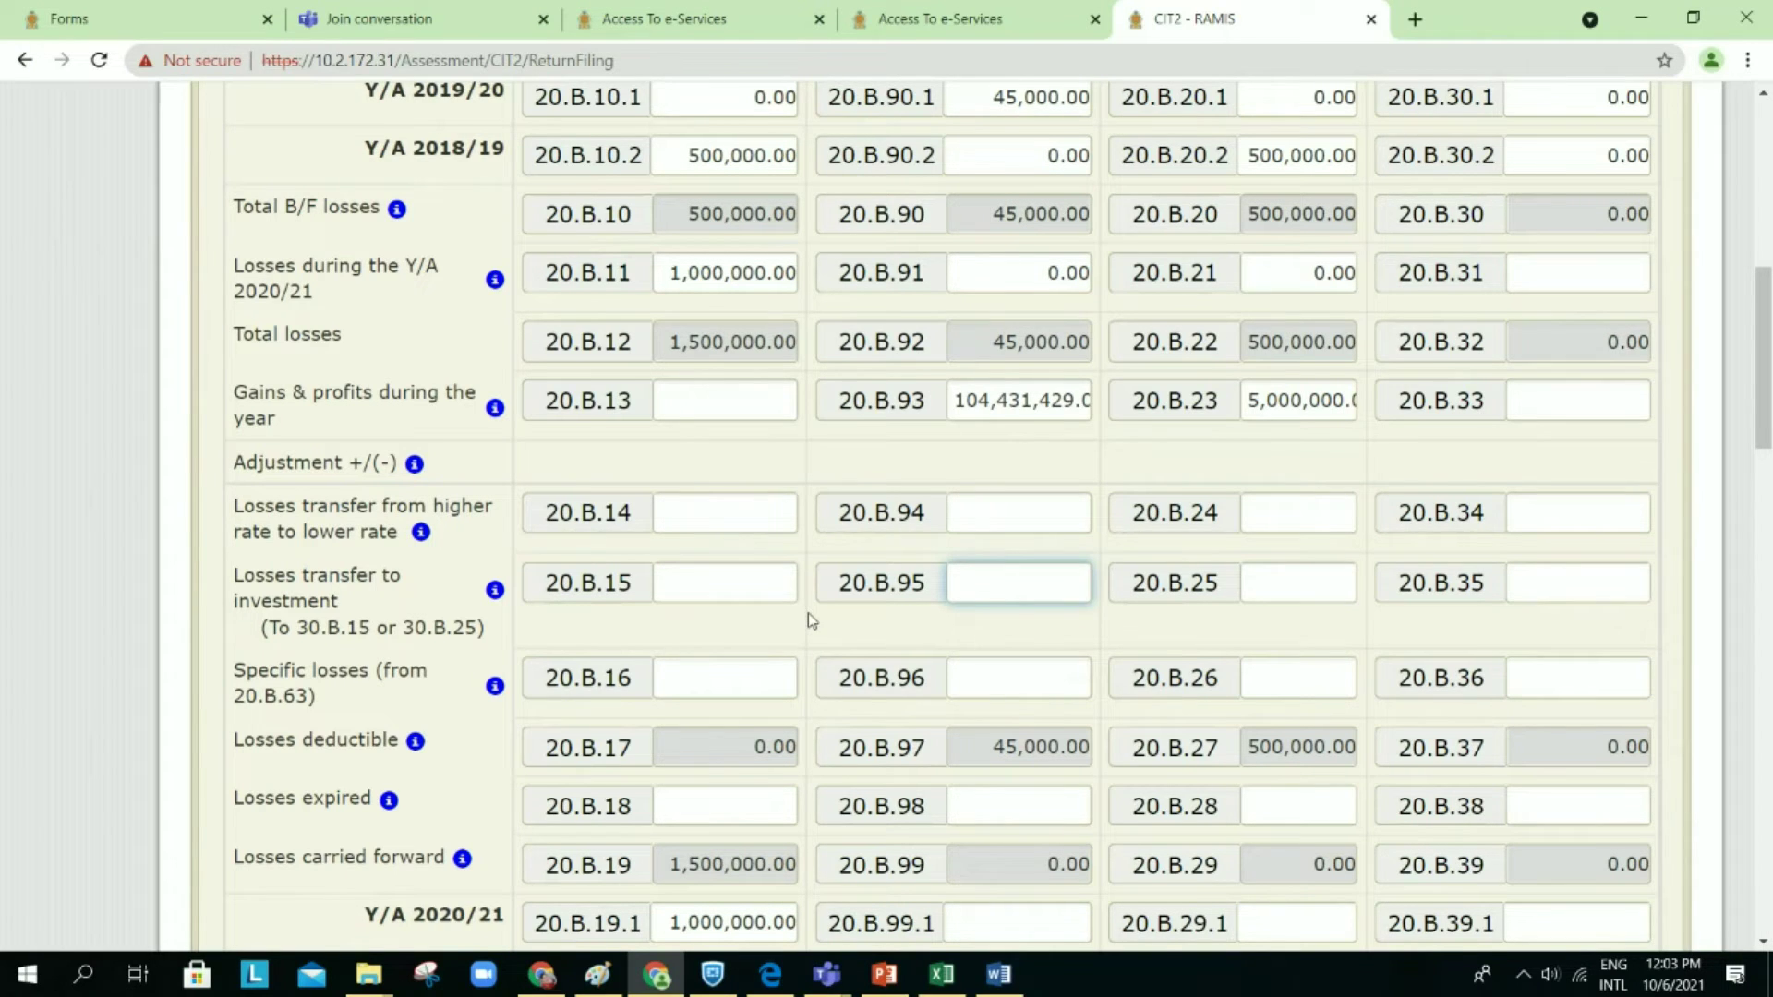
scroll(809, 617, down, 1)
scroll(809, 619, down, 1)
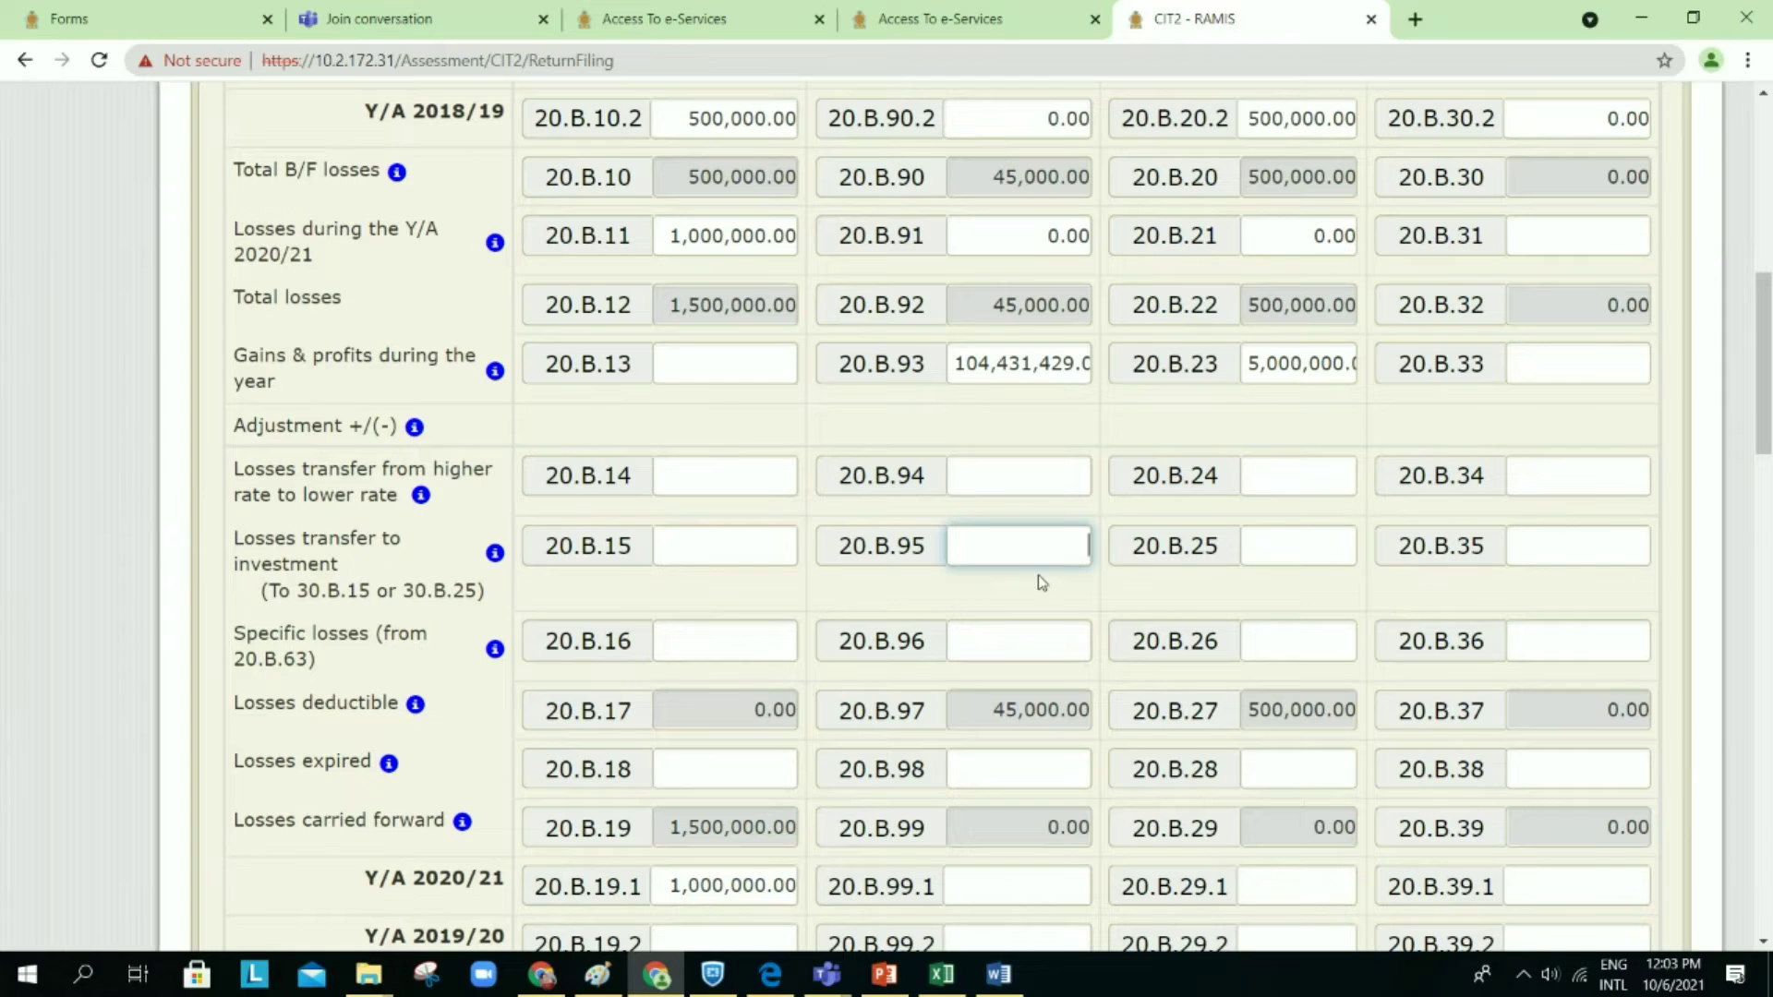
scroll(1042, 584, down, 1)
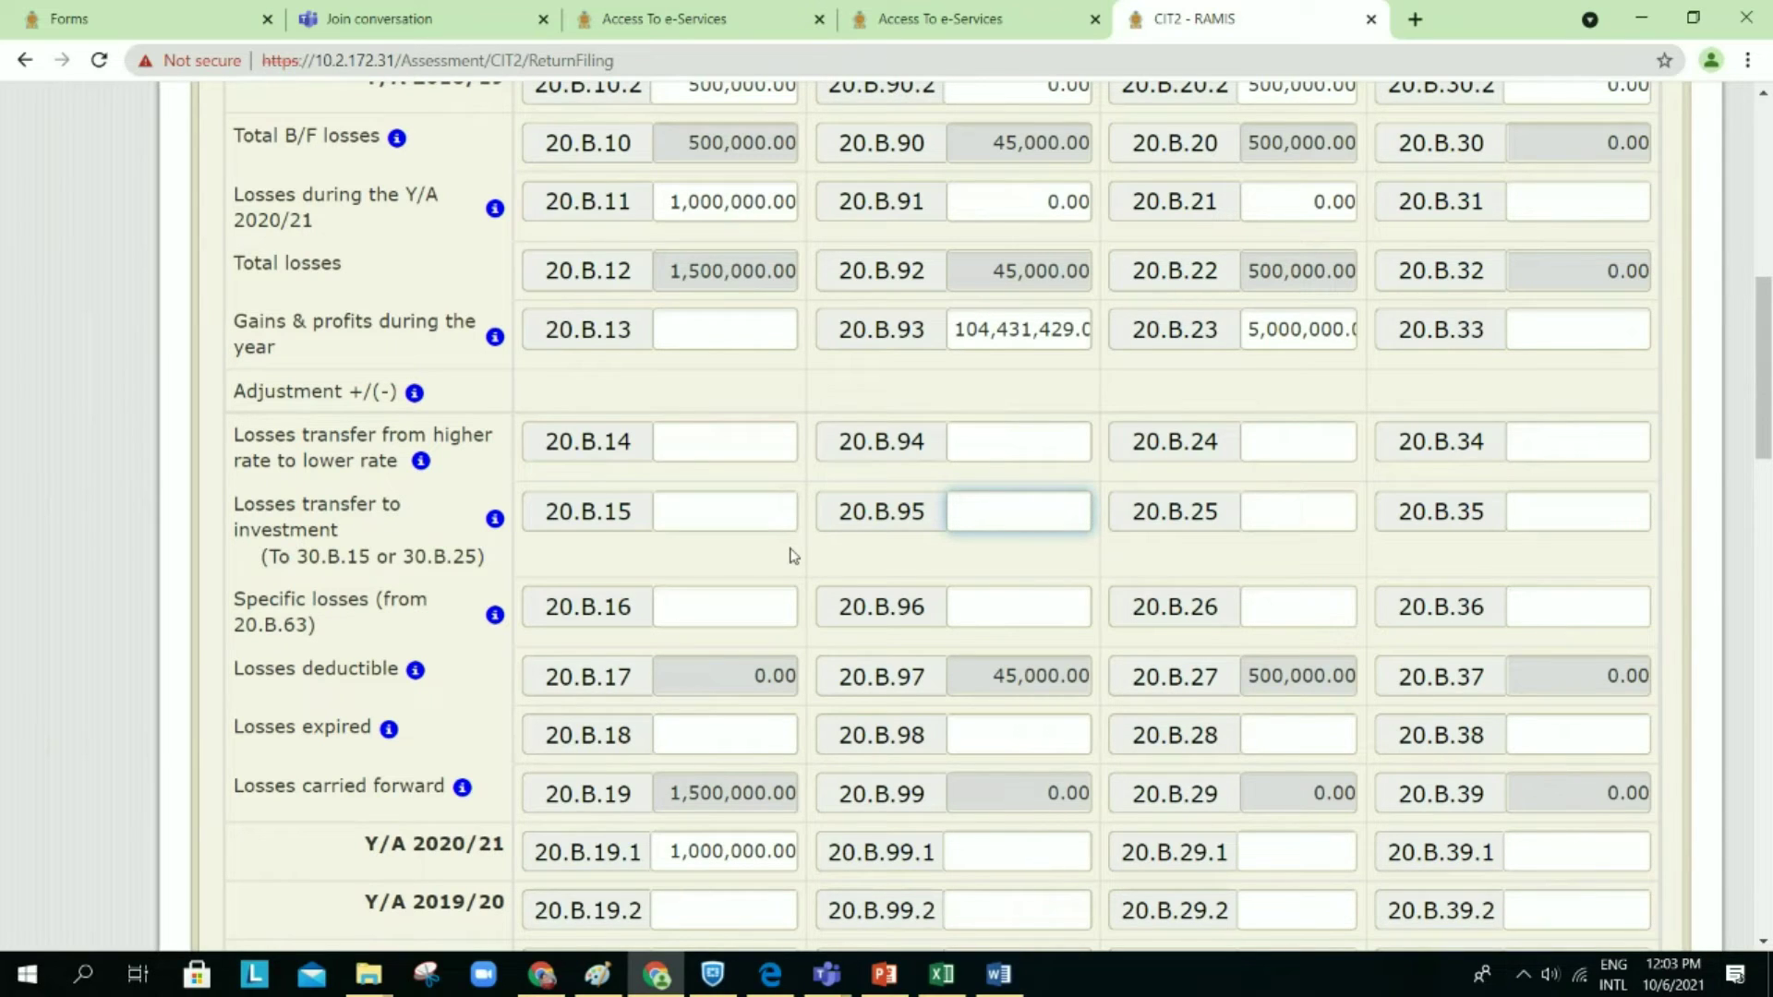
scroll(792, 555, down, 1)
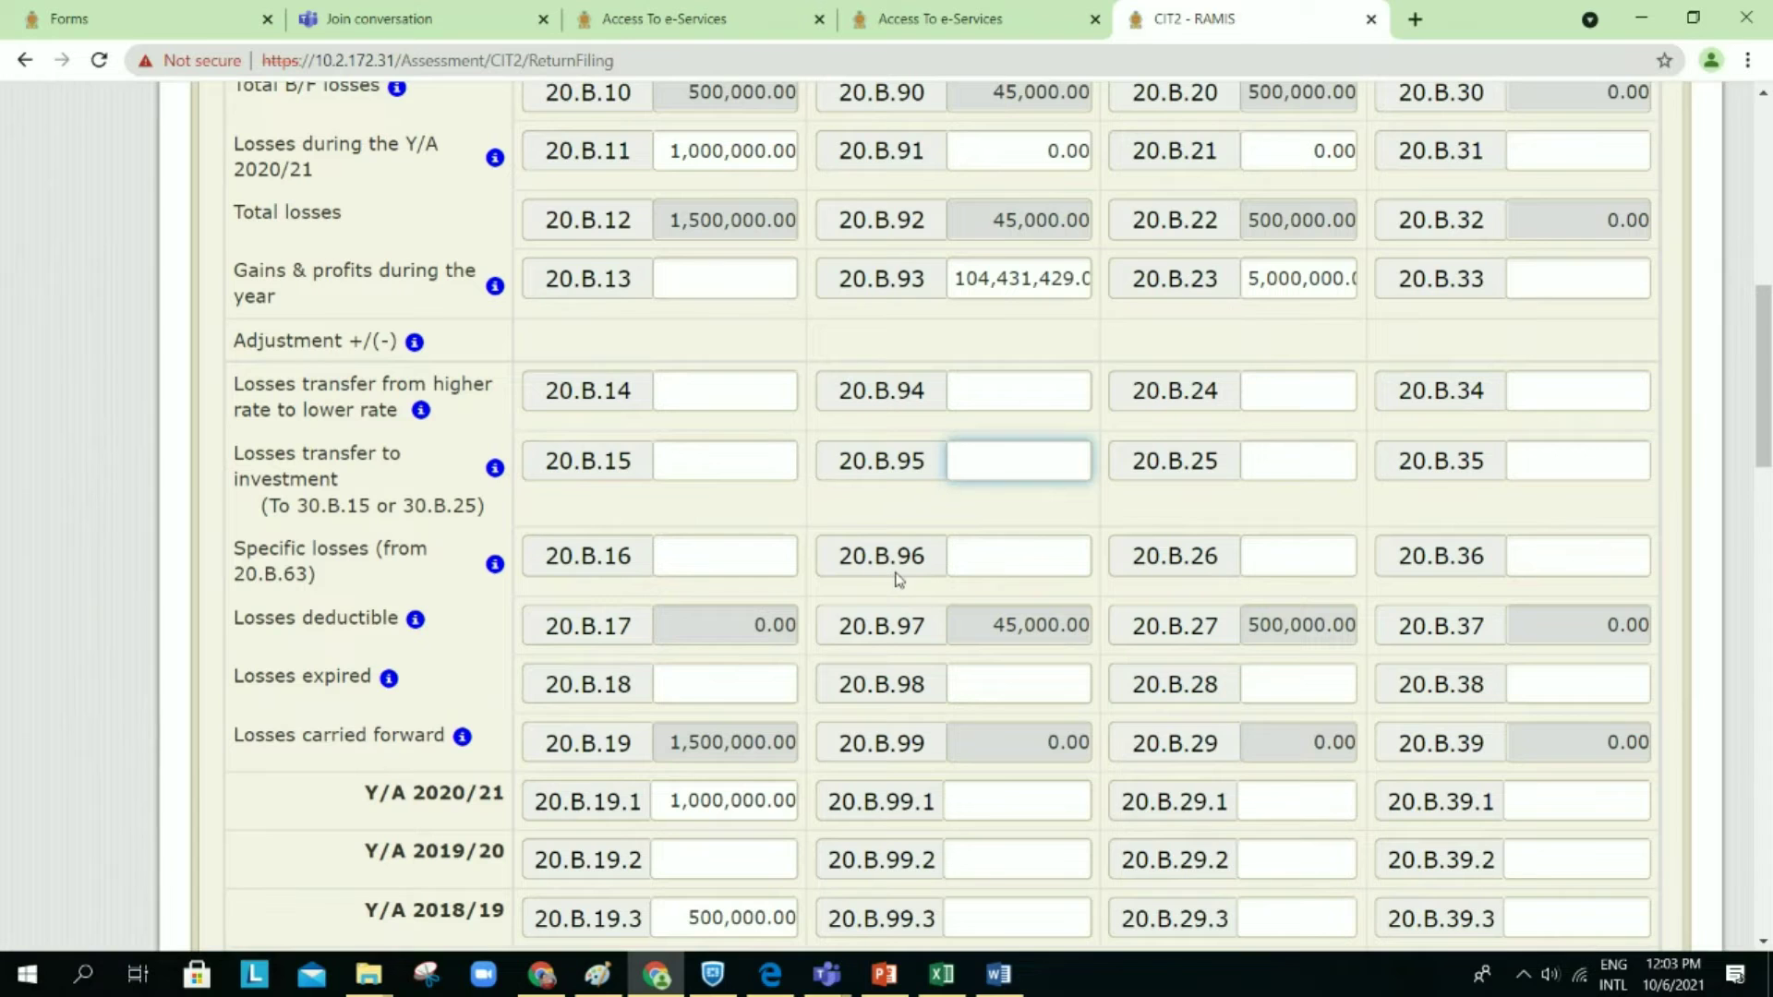
scroll(895, 579, down, 6)
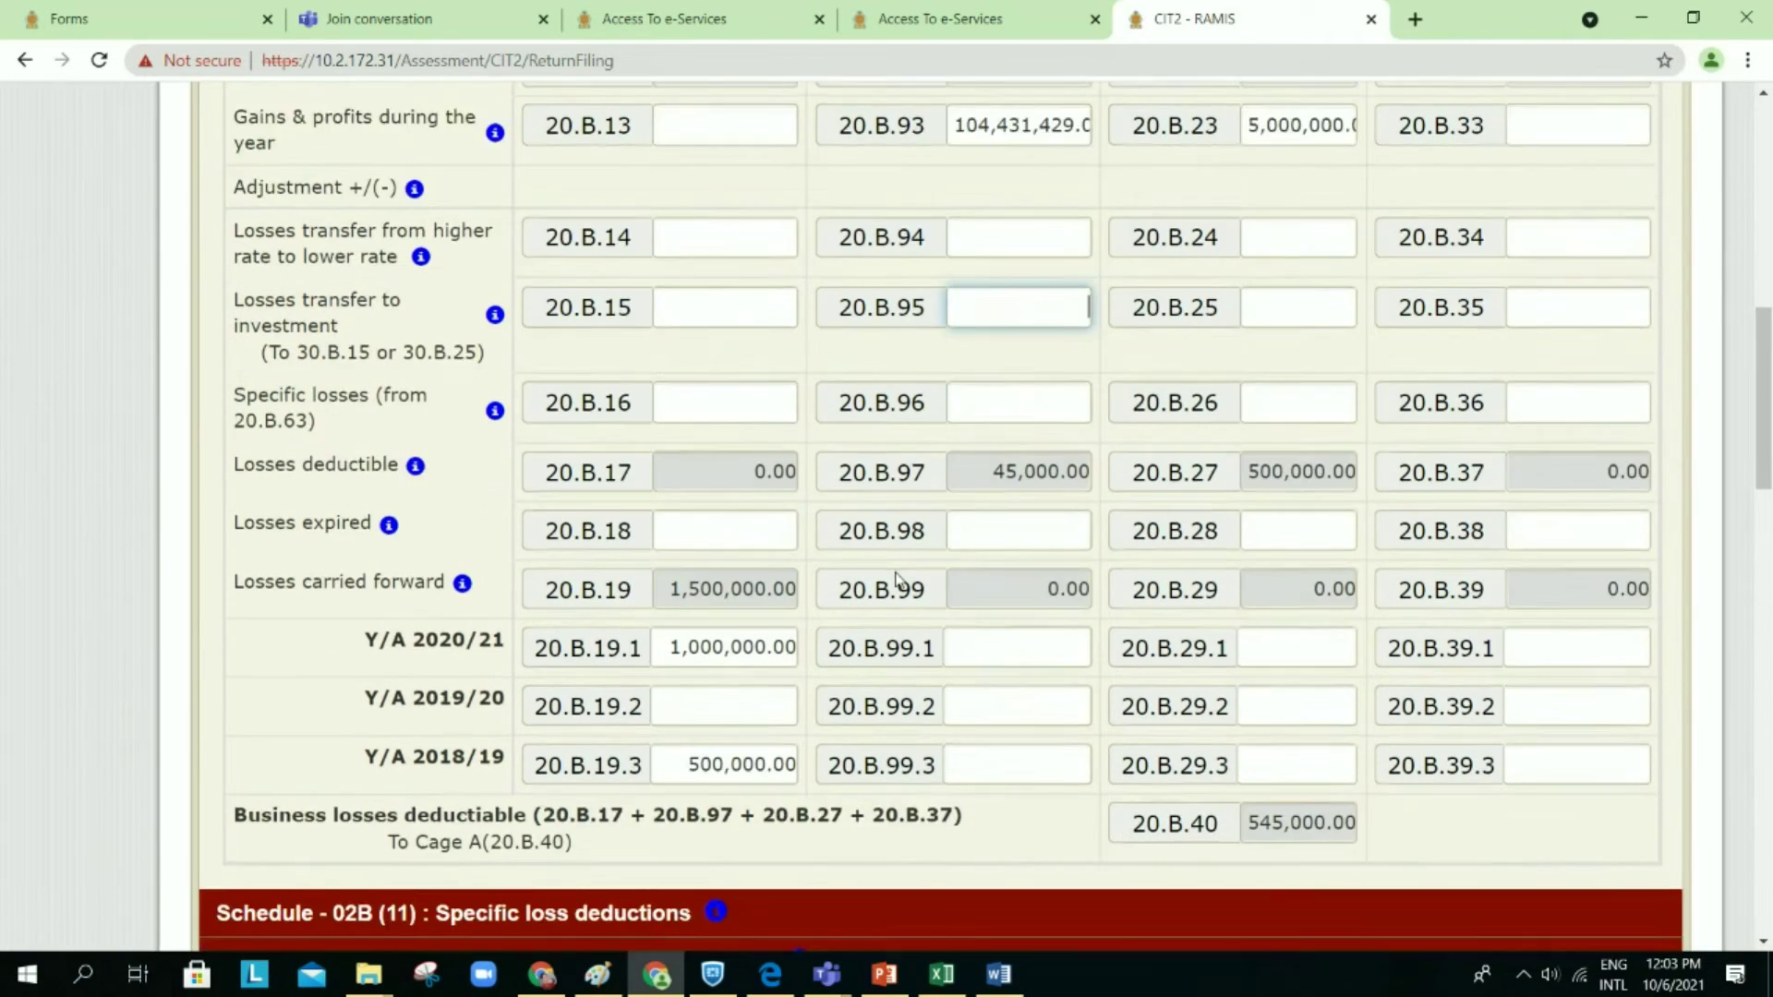
Step: Bring up Schedule 02B (11) and show the Part 11 help note on transitional leasing losses
scroll(894, 579, down, 6)
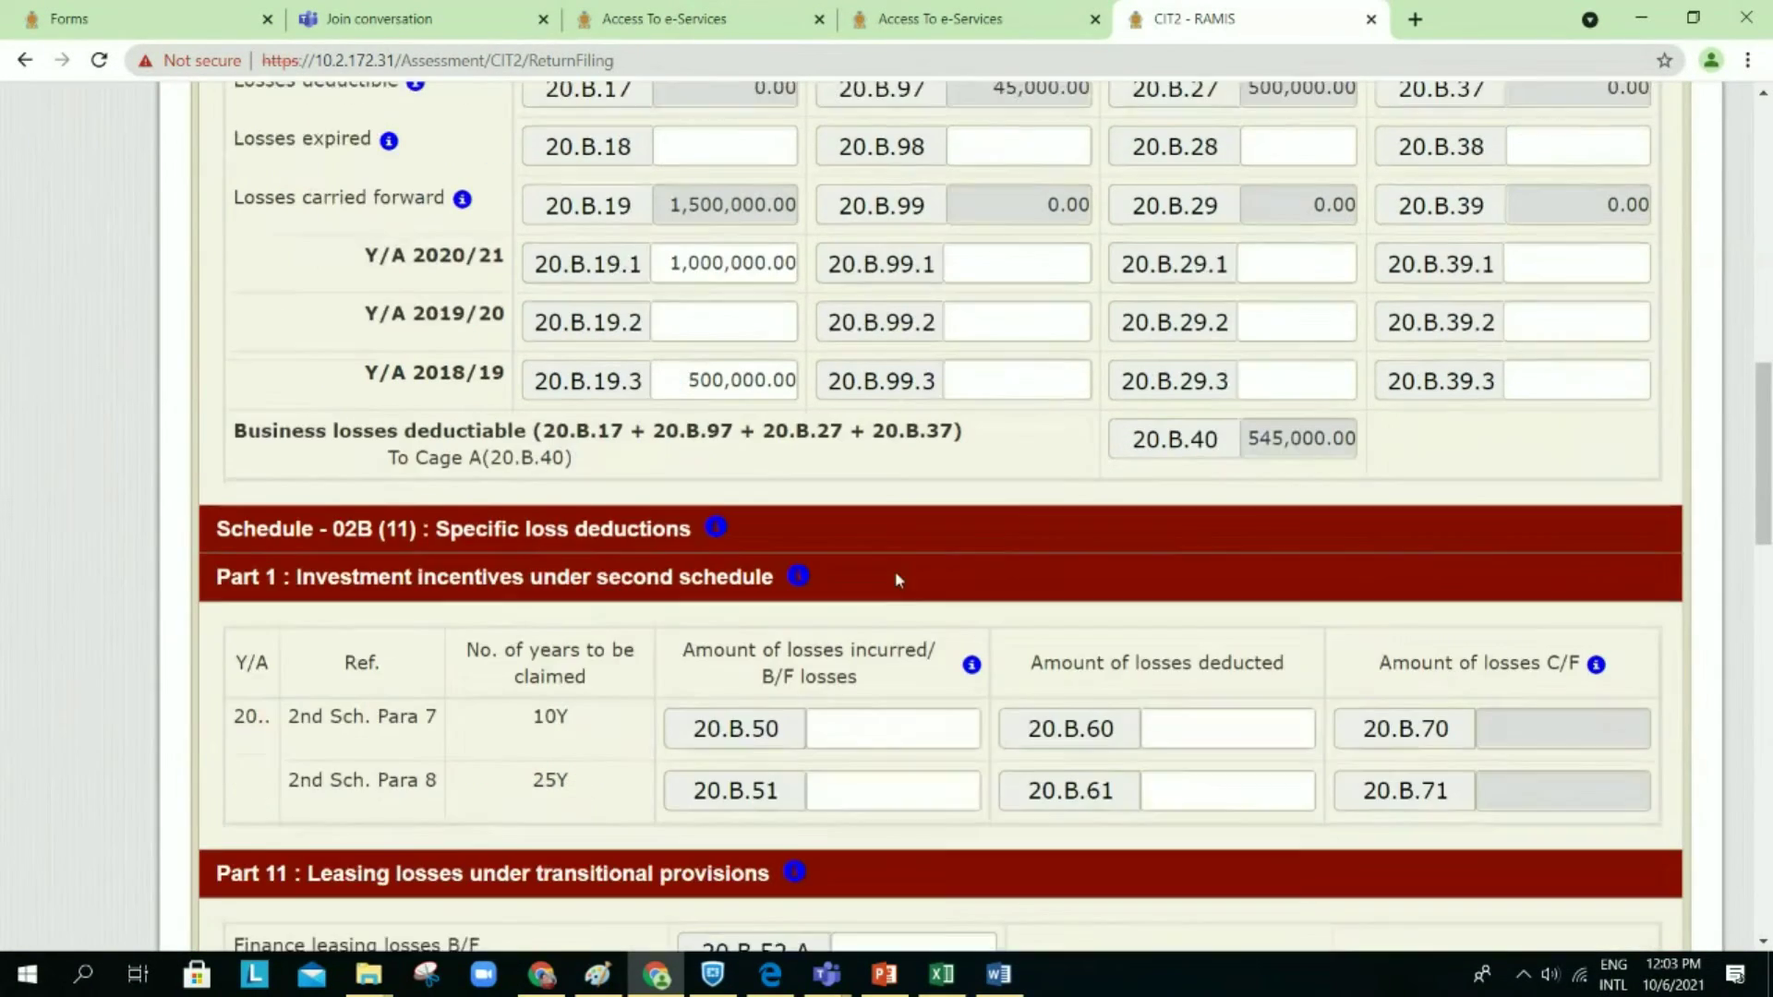
scroll(895, 579, down, 2)
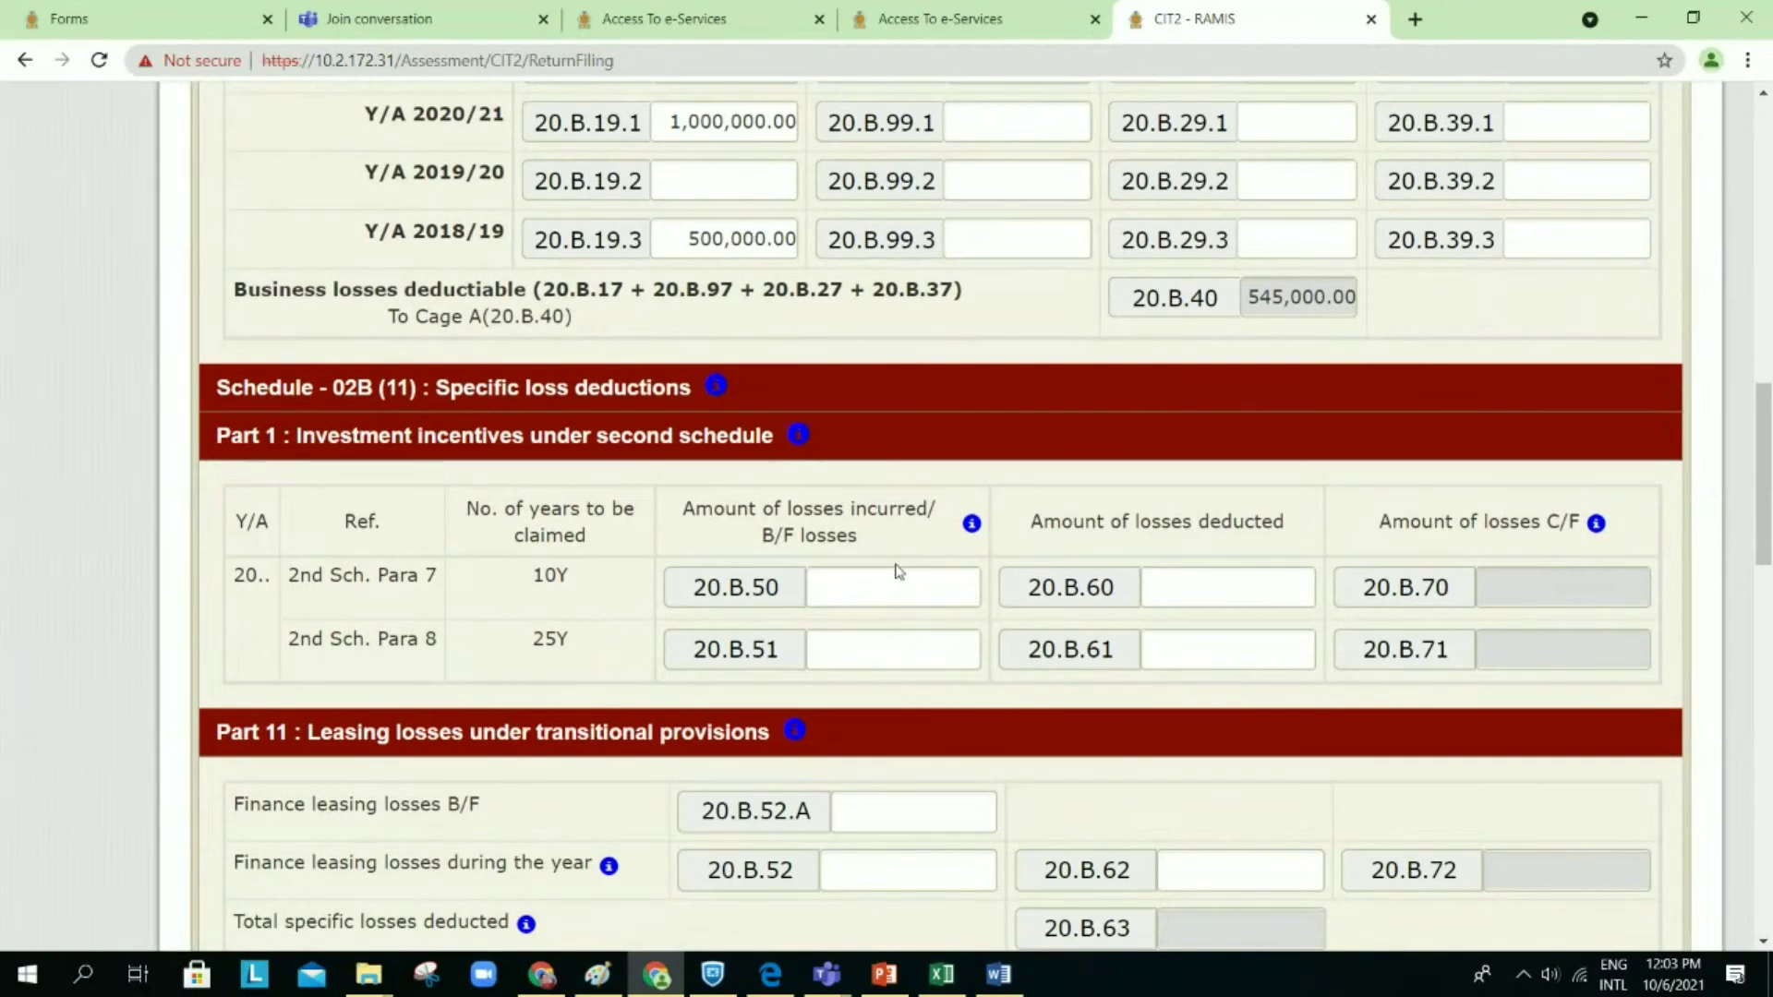
scroll(948, 525, down, 2)
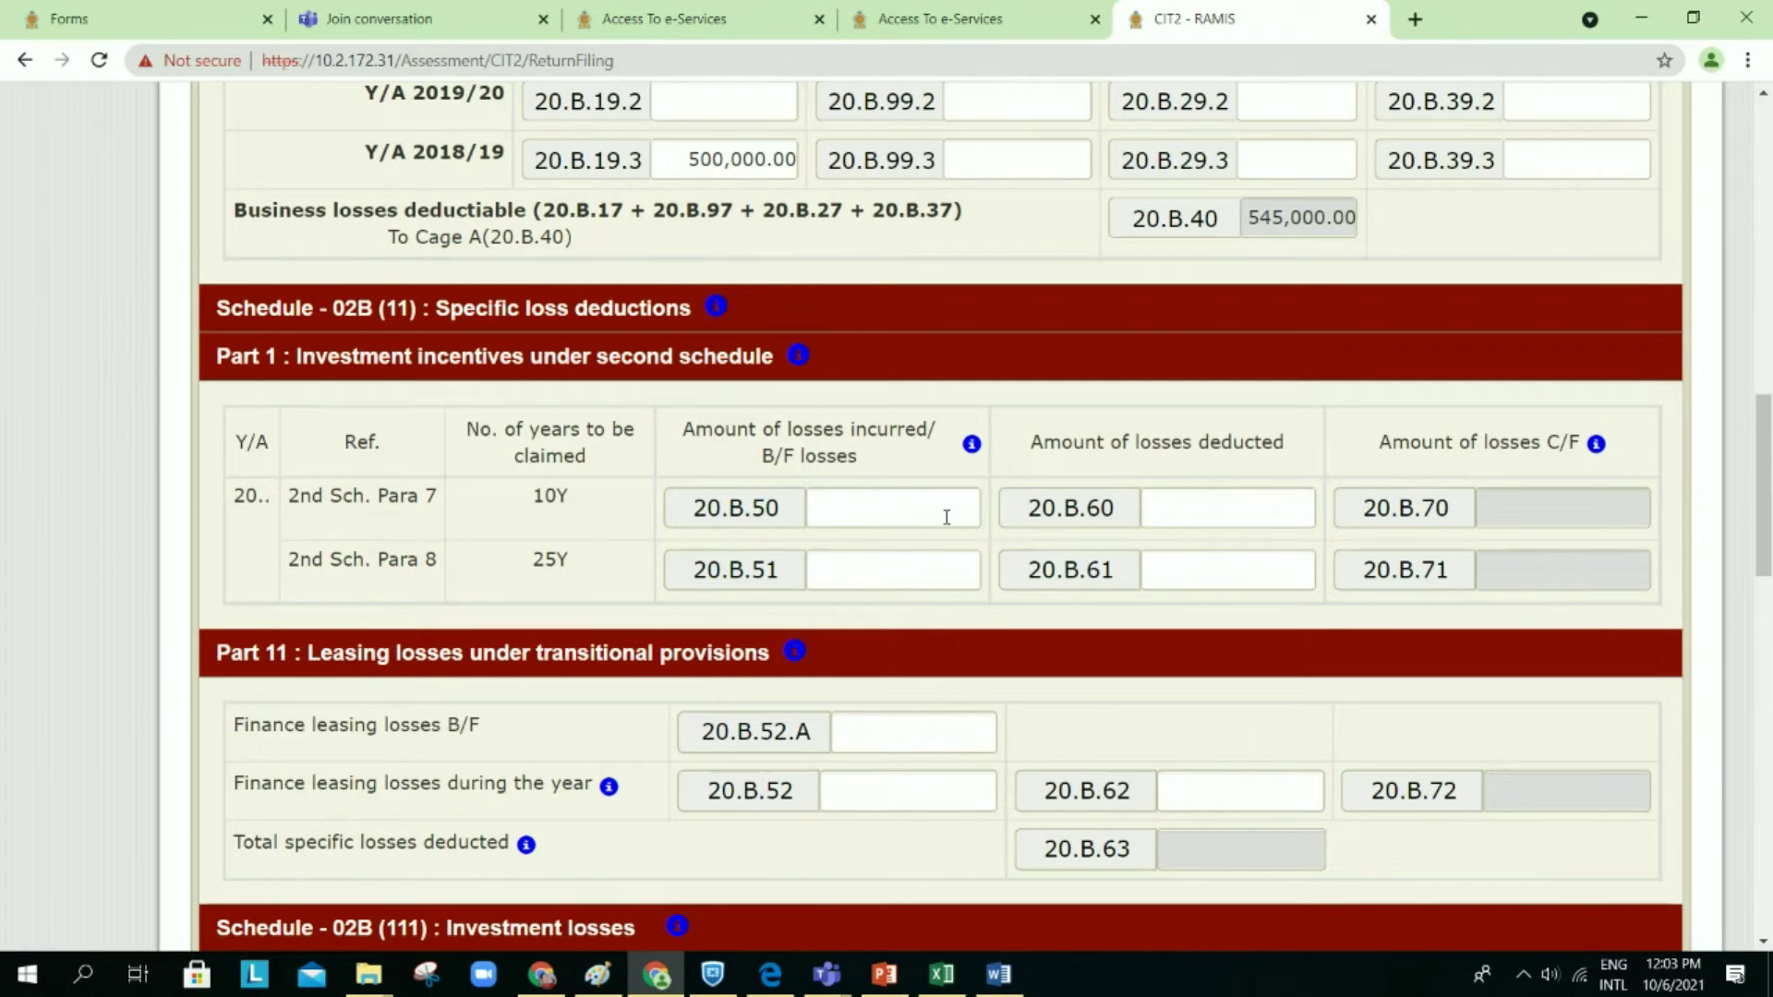
scroll(947, 517, down, 1)
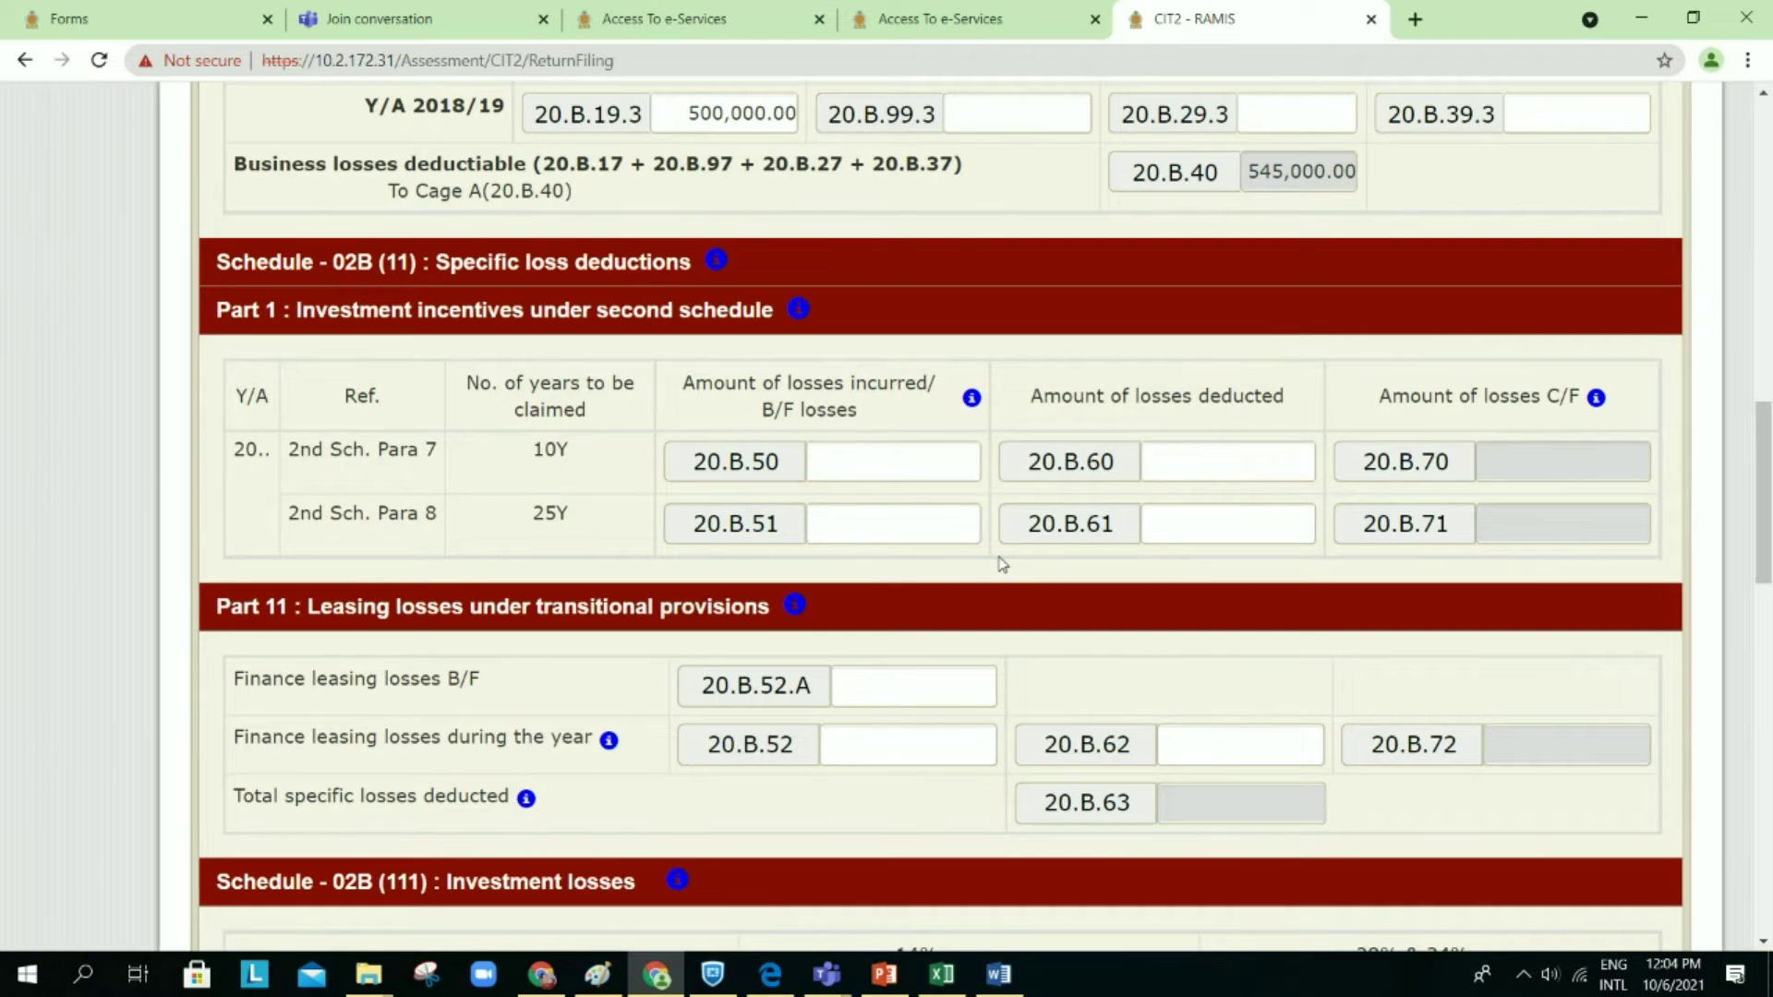
scroll(1002, 564, down, 1)
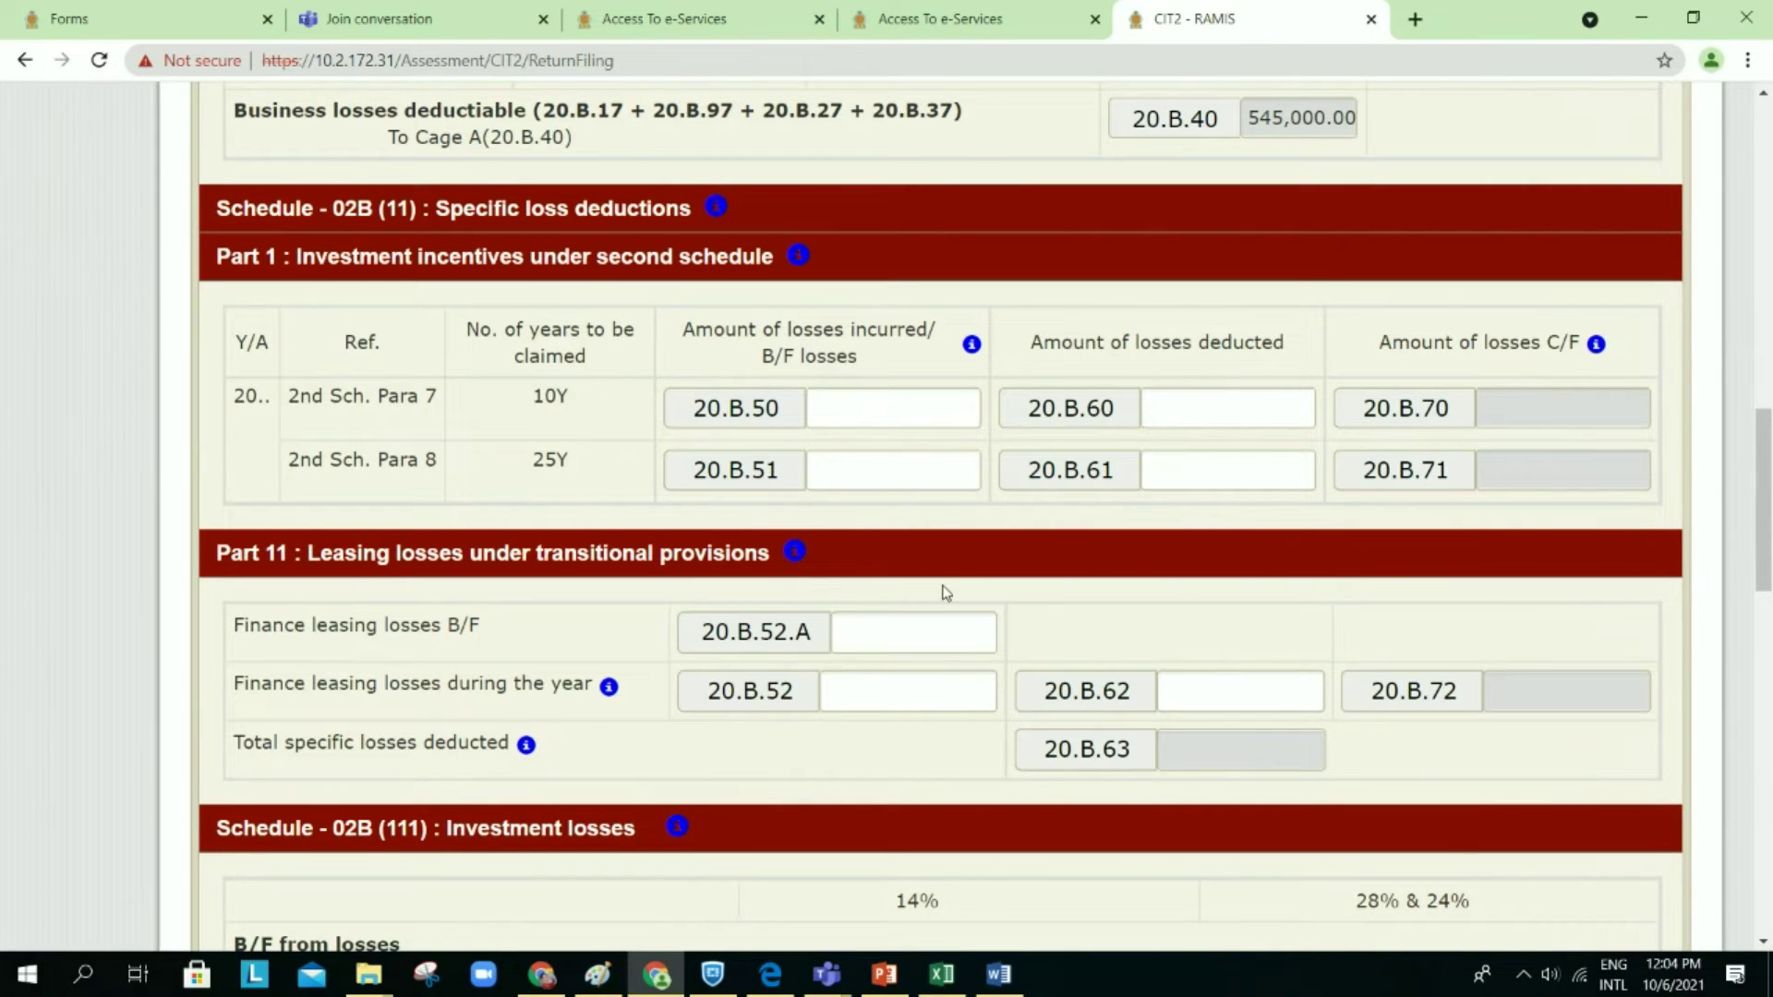
scroll(942, 593, down, 1)
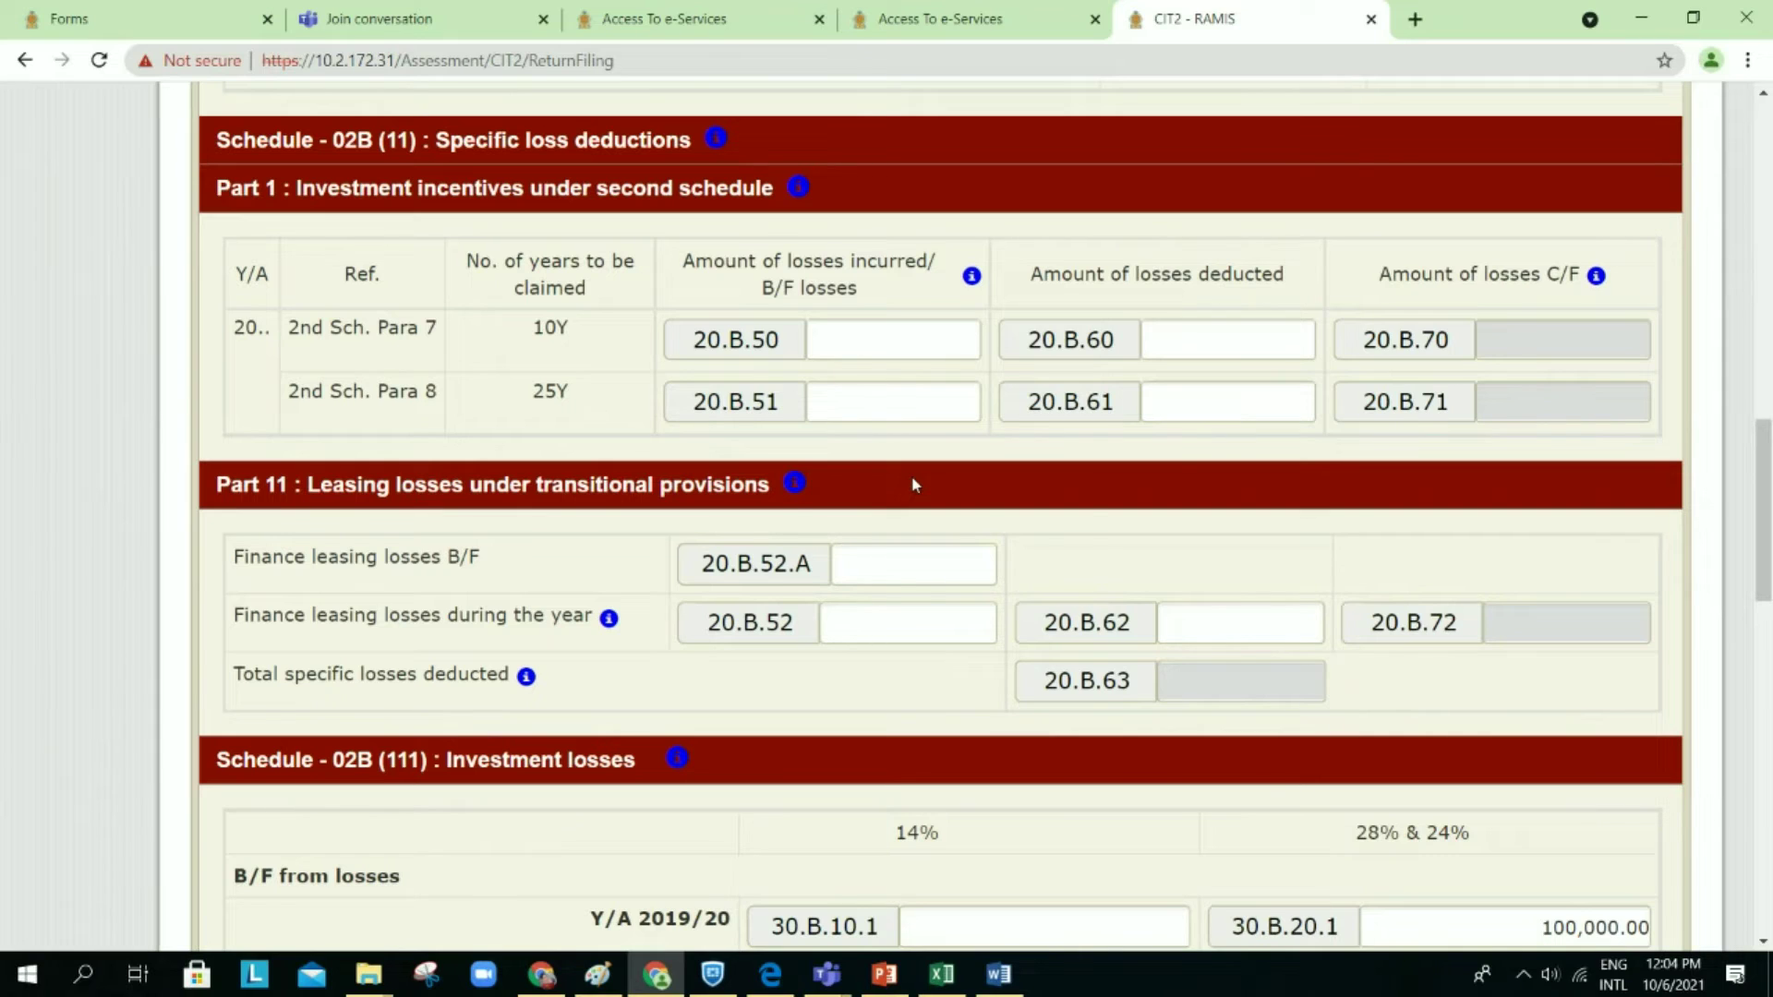
mouse_move(790, 488)
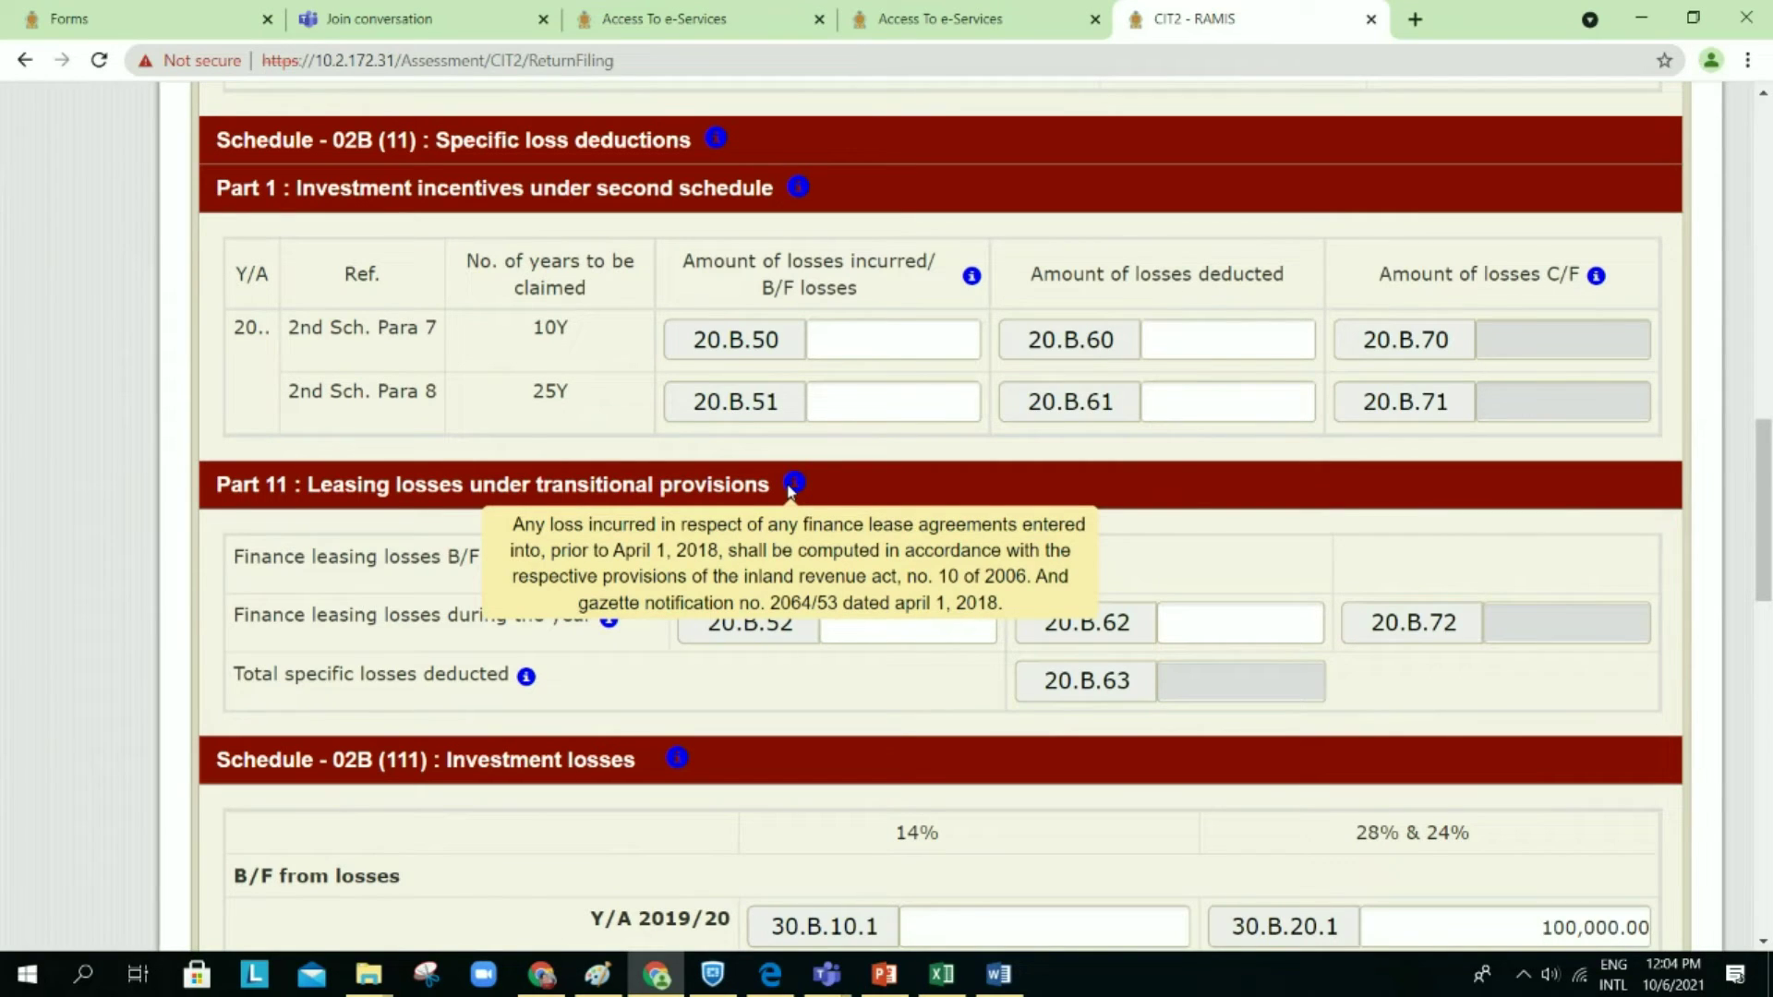
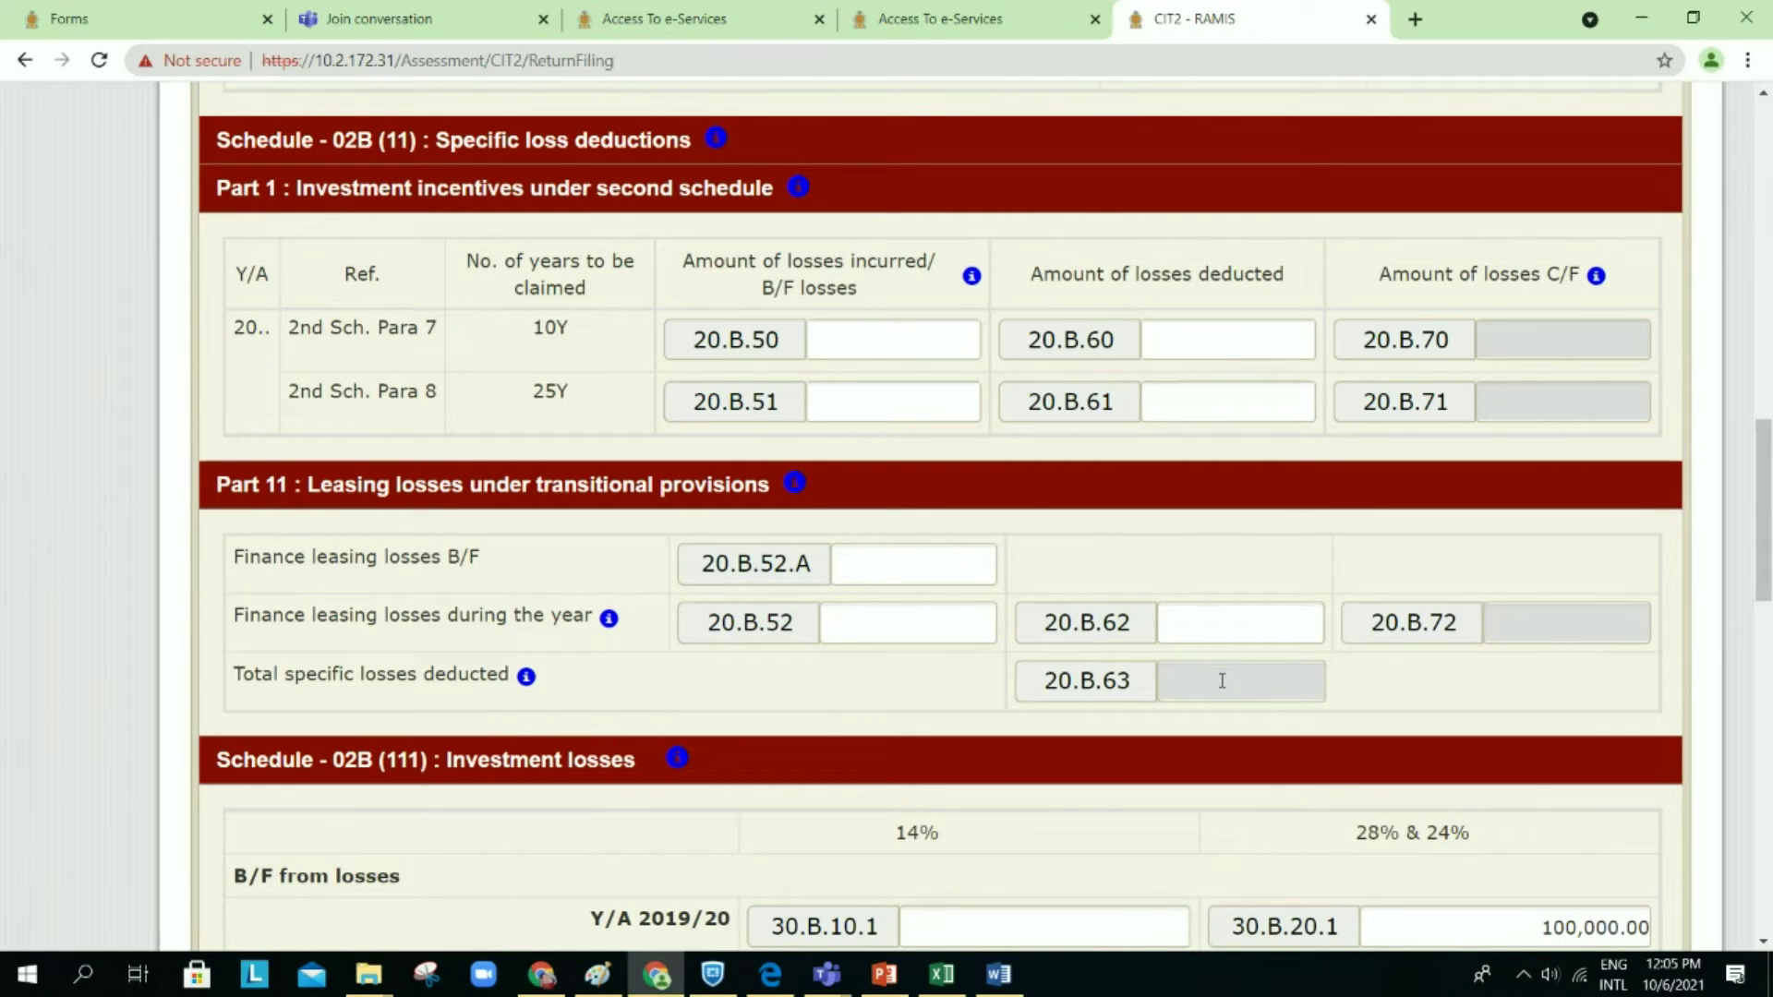
Step: Enter 100 as the finance leasing losses for the year in 20.B.52
scroll(1222, 680, up, 1)
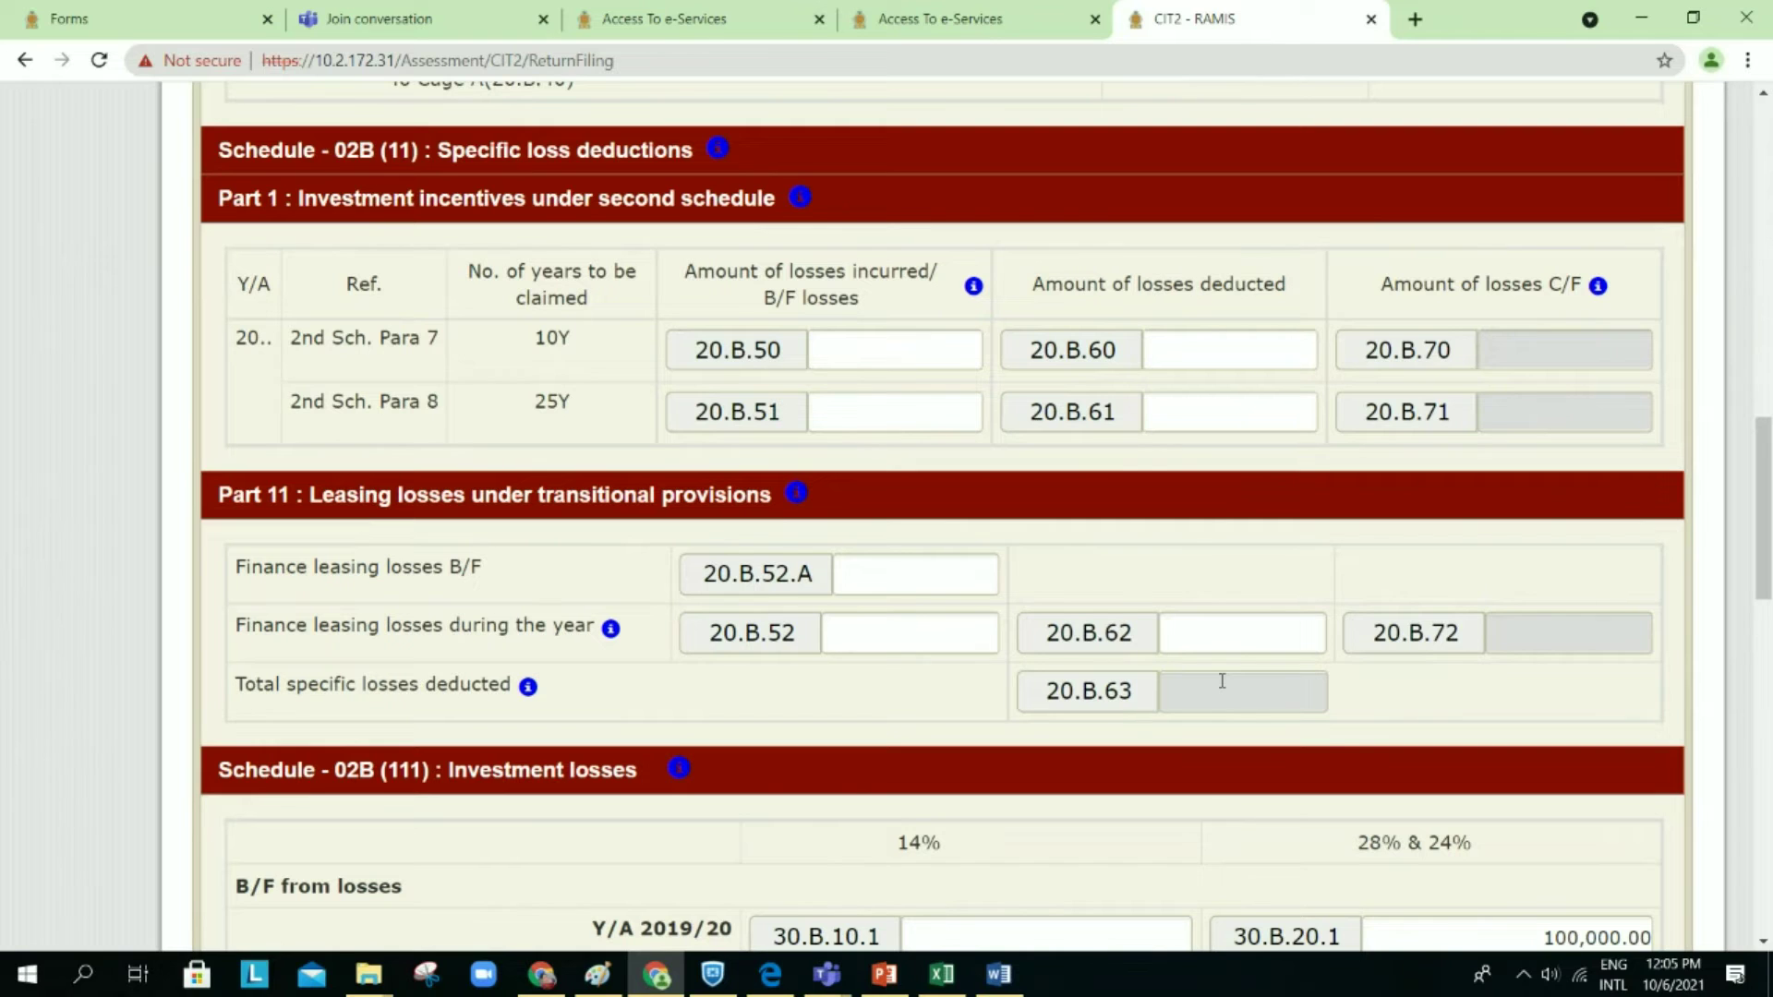
scroll(1222, 681, up, 2)
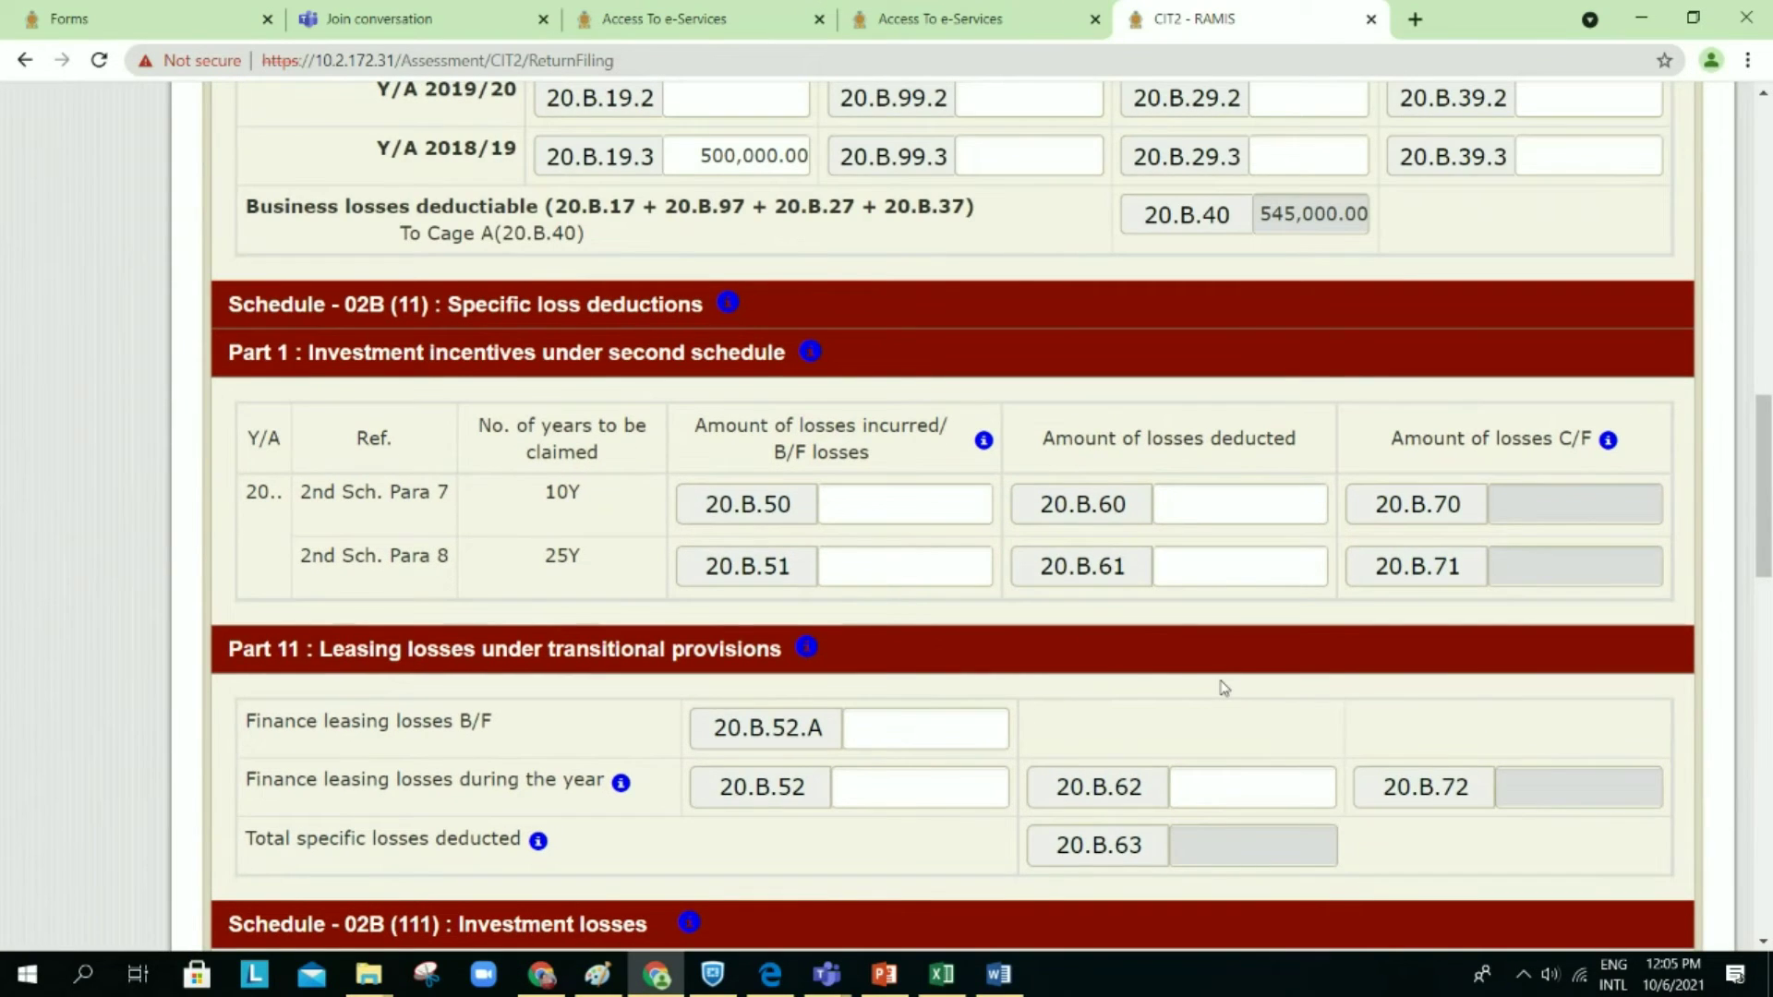
scroll(1222, 685, up, 5)
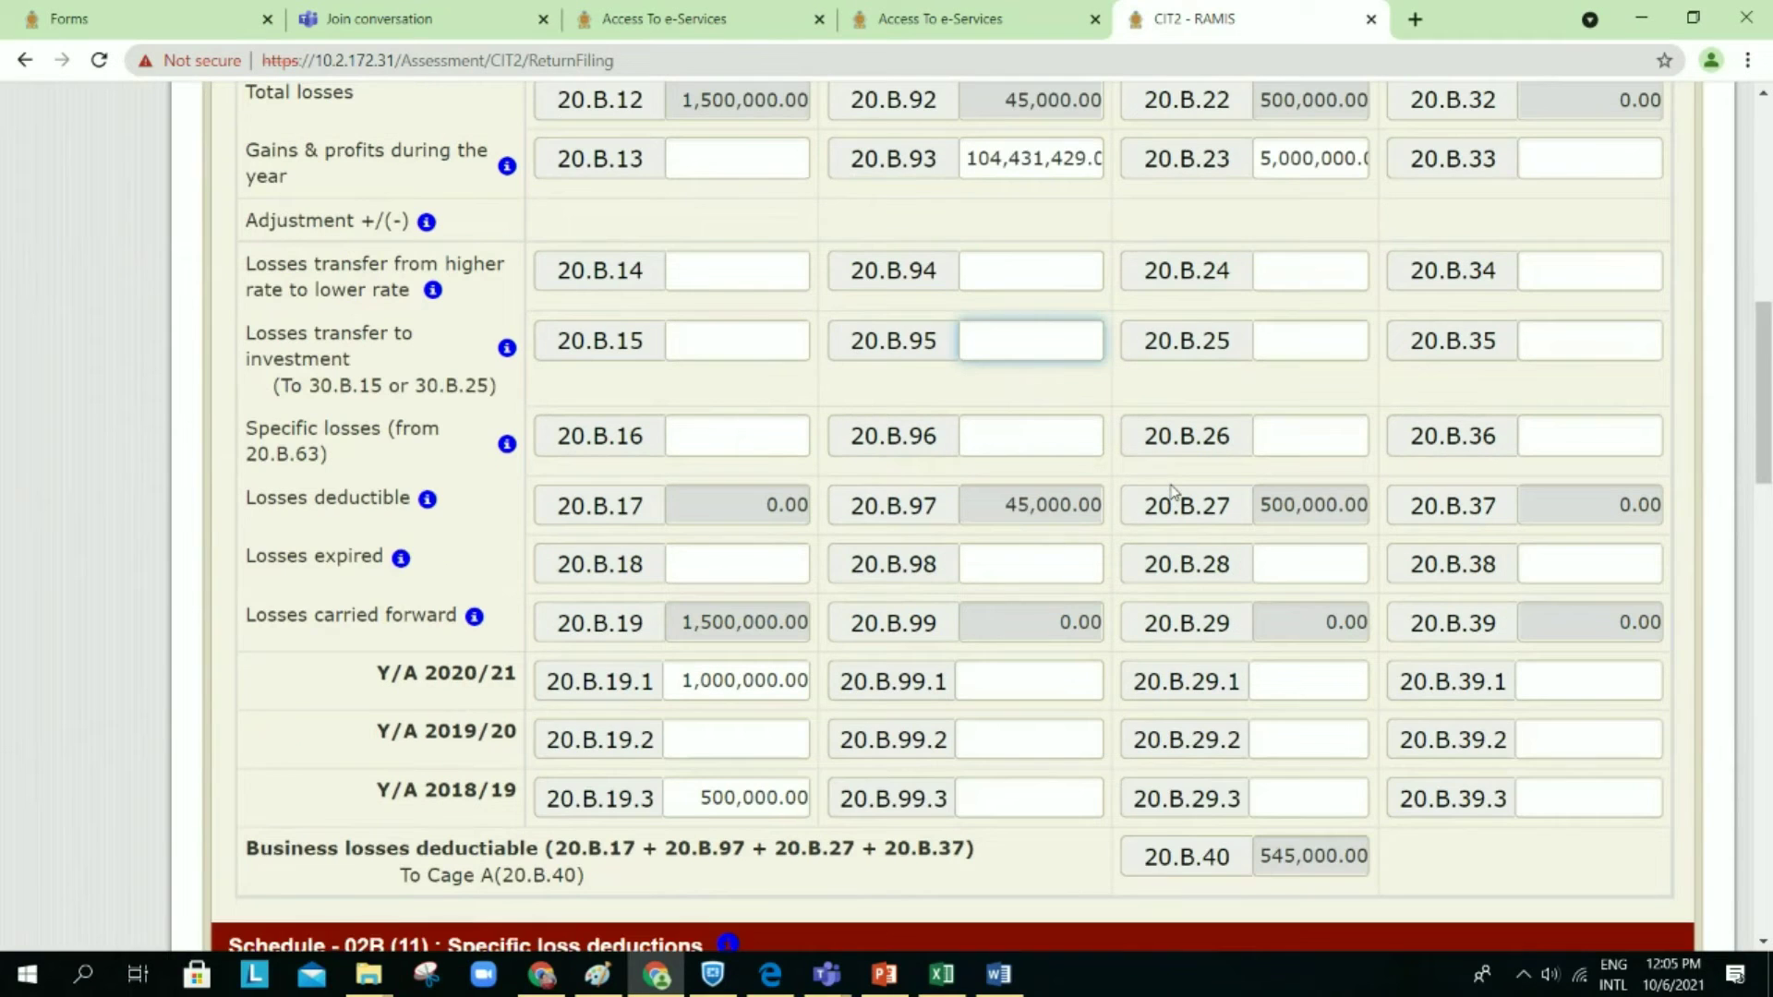
scroll(1173, 491, up, 2)
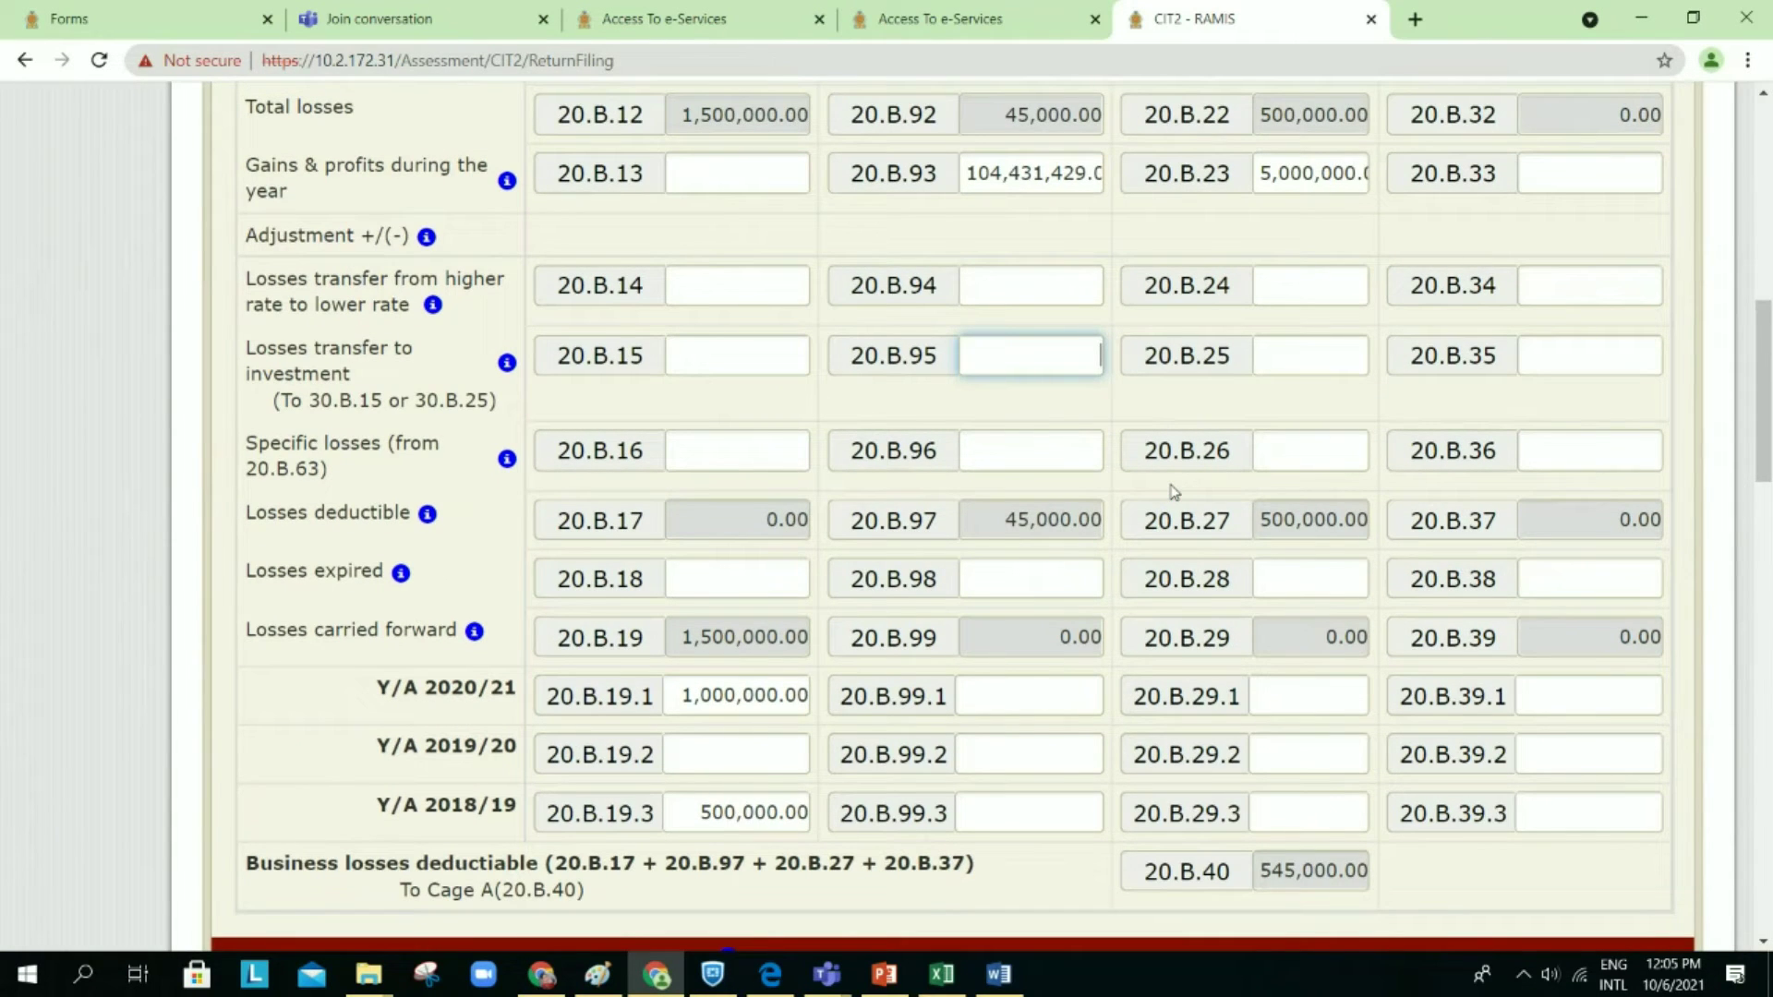
scroll(1173, 492, down, 4)
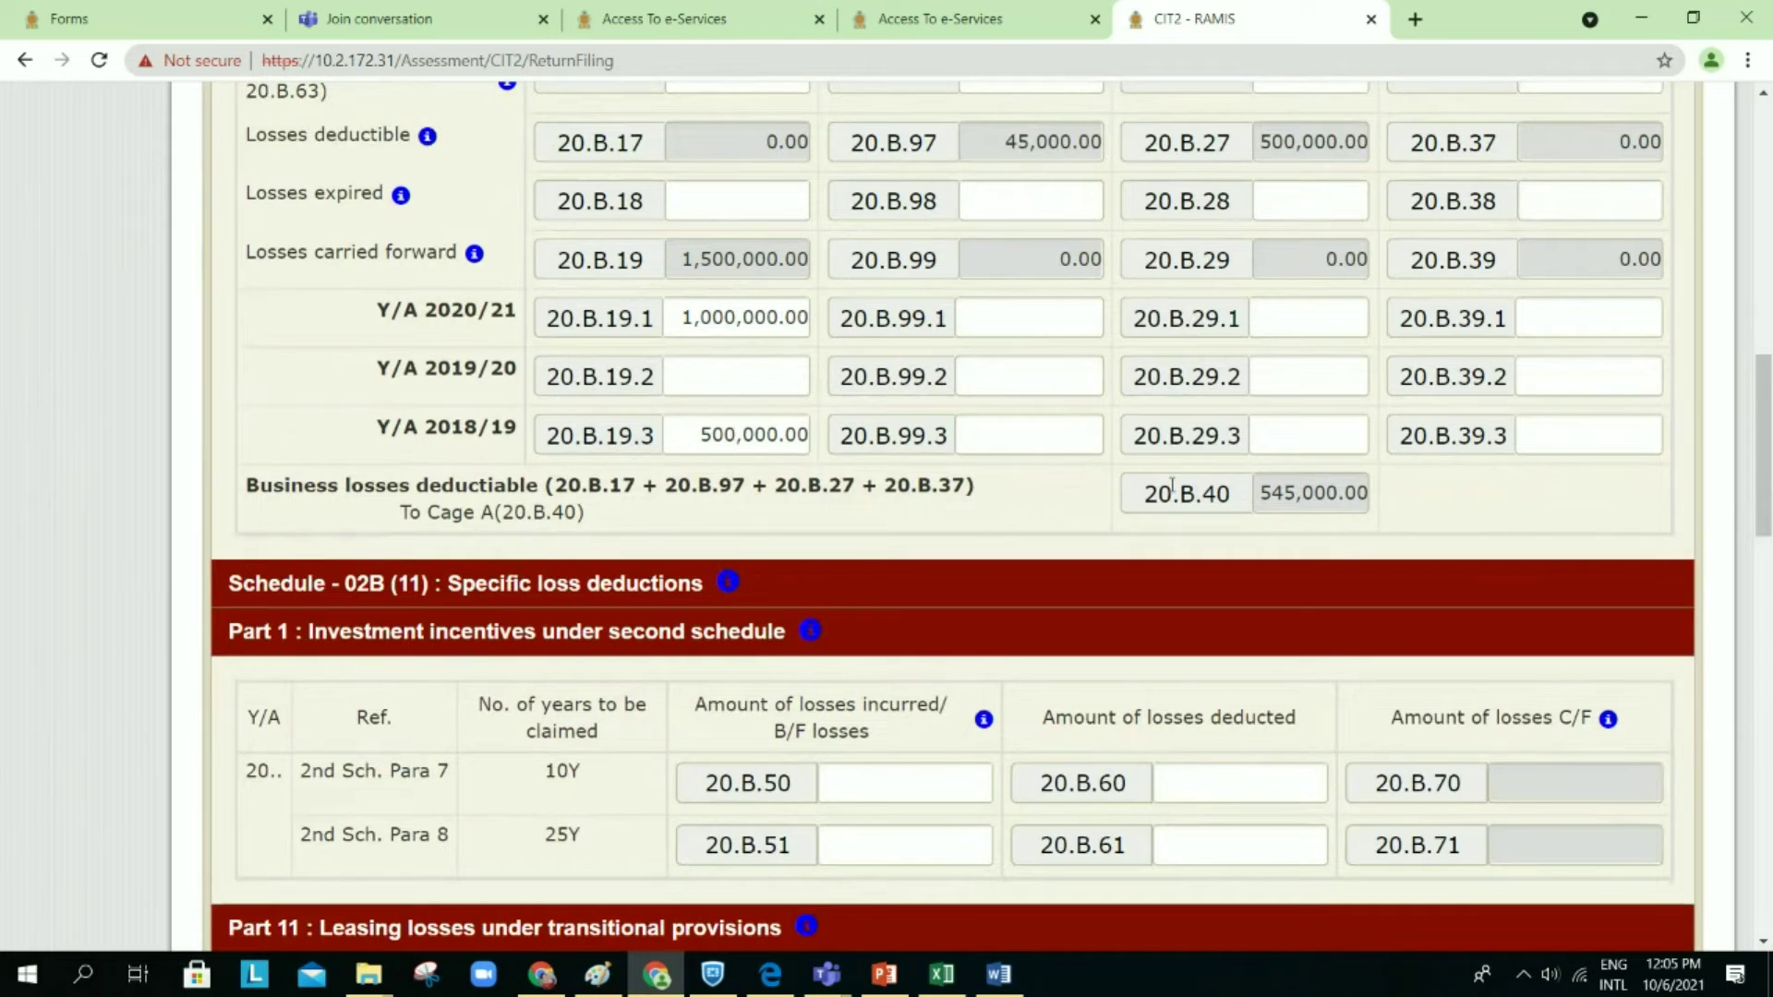
scroll(1173, 486, down, 1)
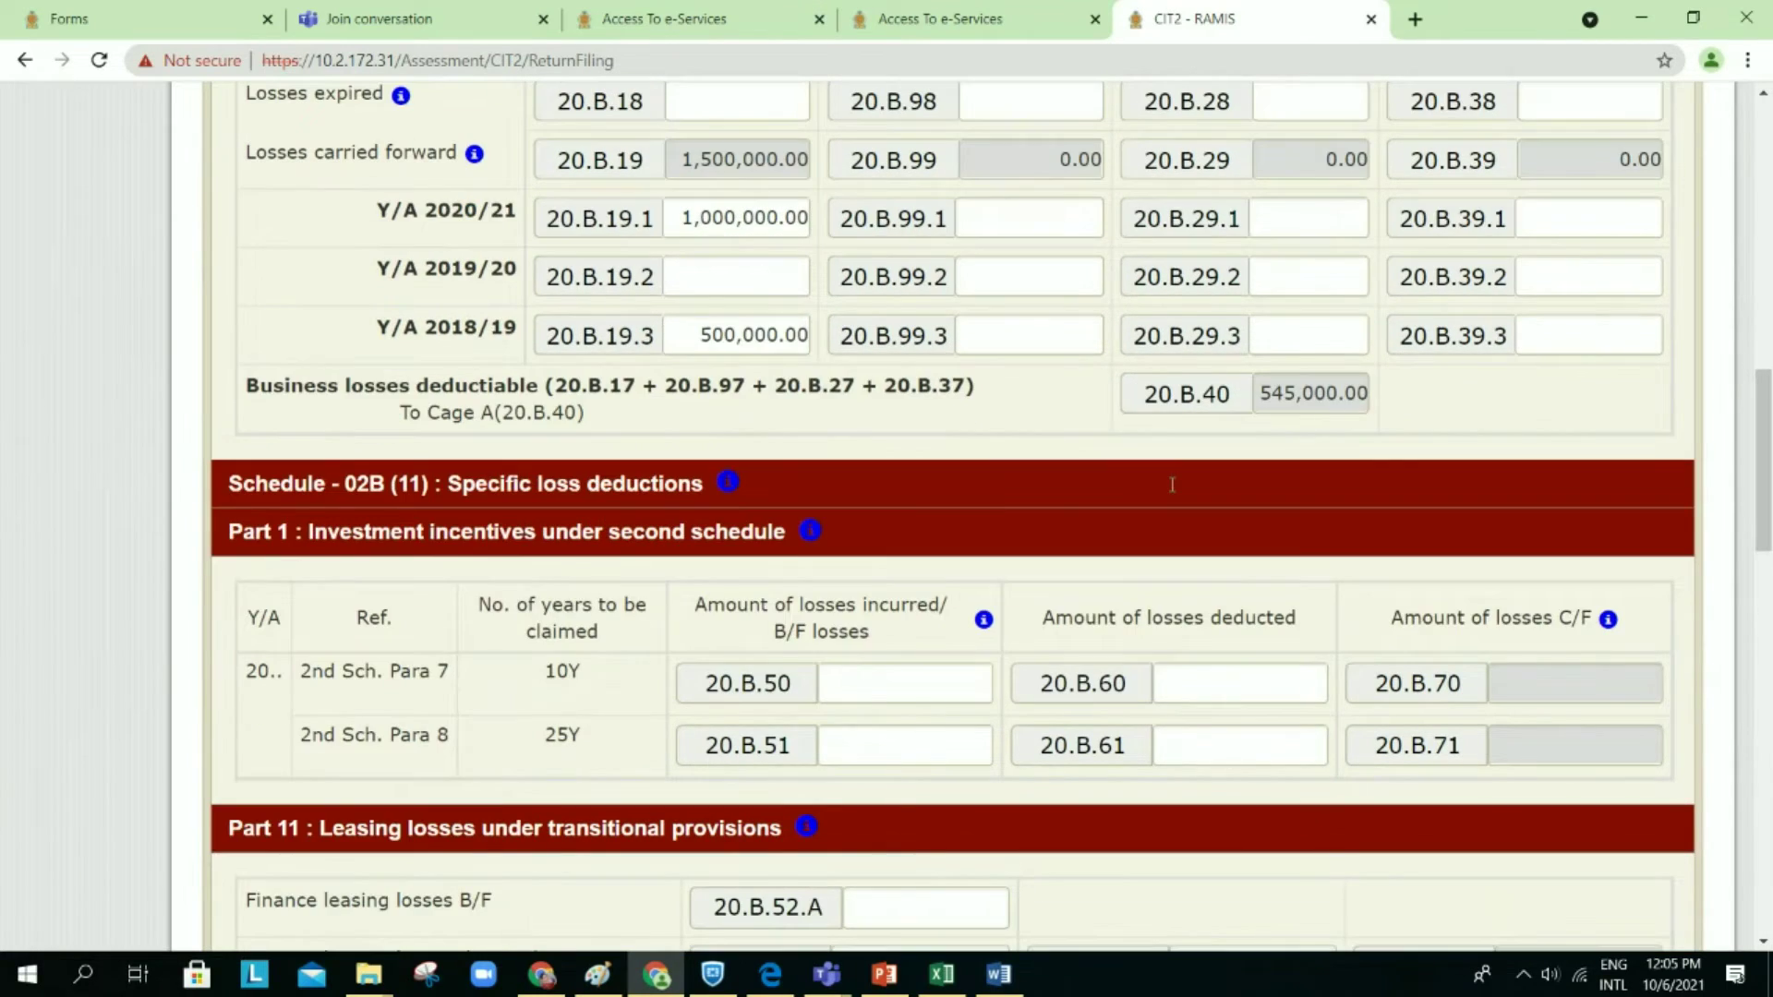
scroll(1172, 484, down, 1)
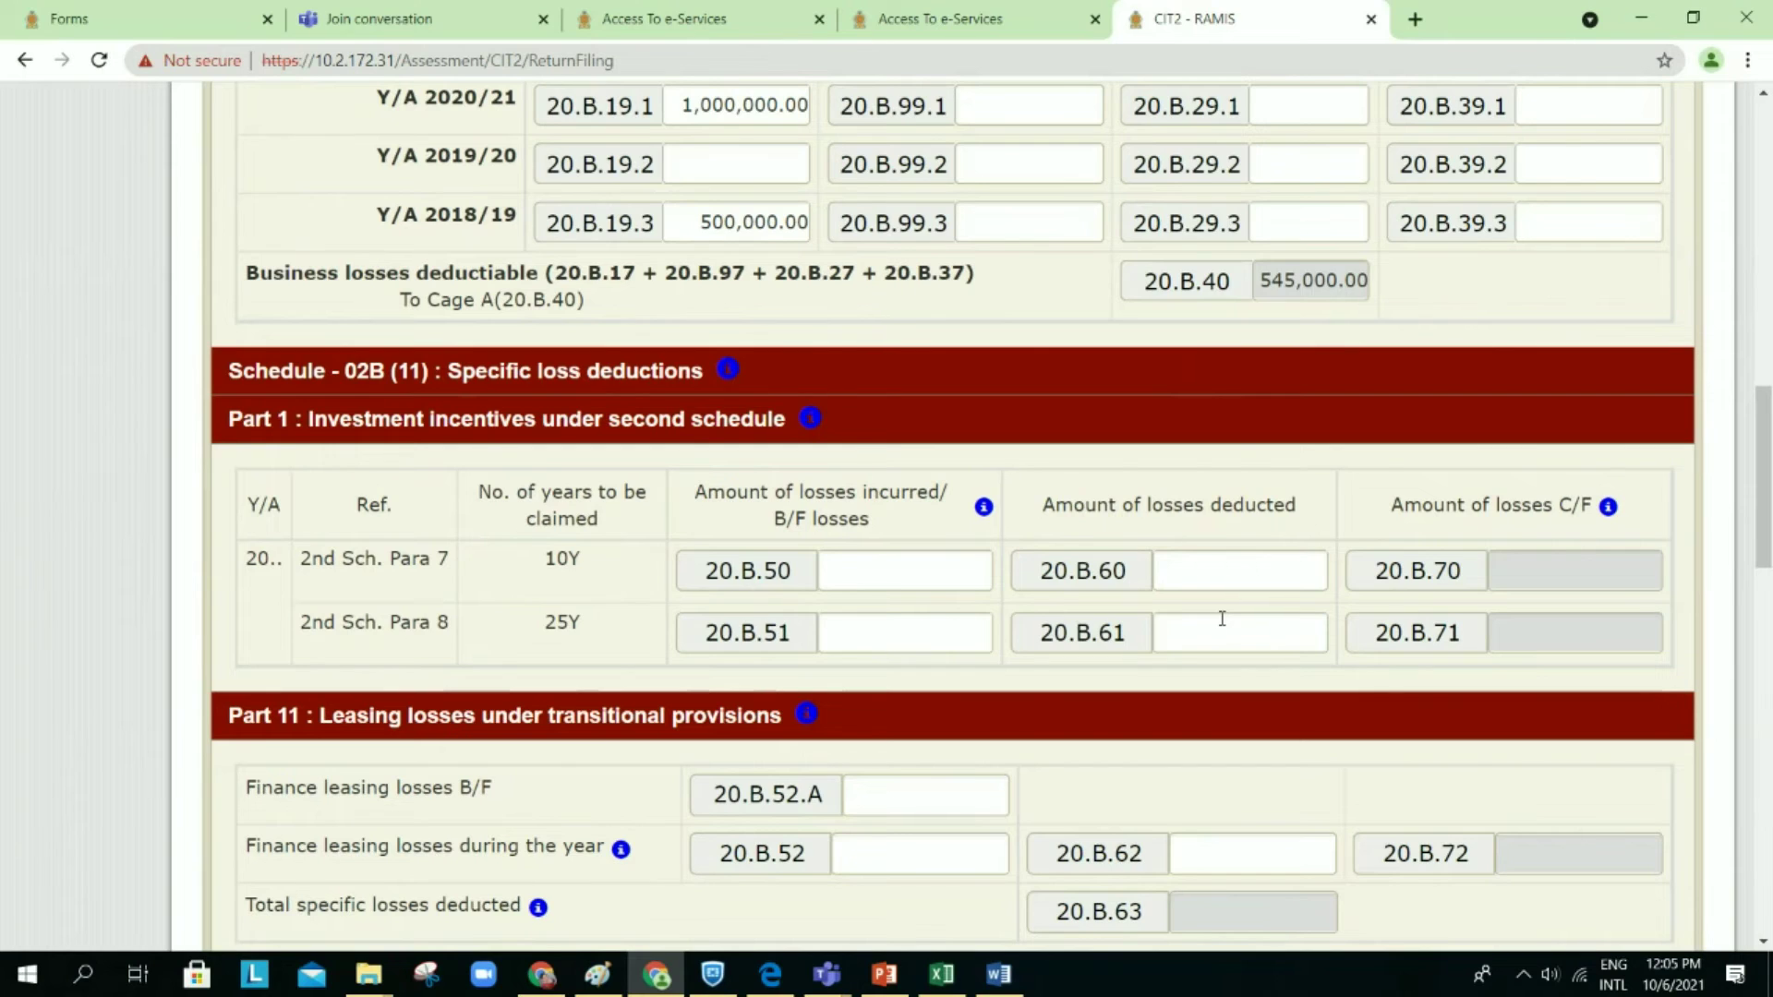
scroll(1222, 618, up, 6)
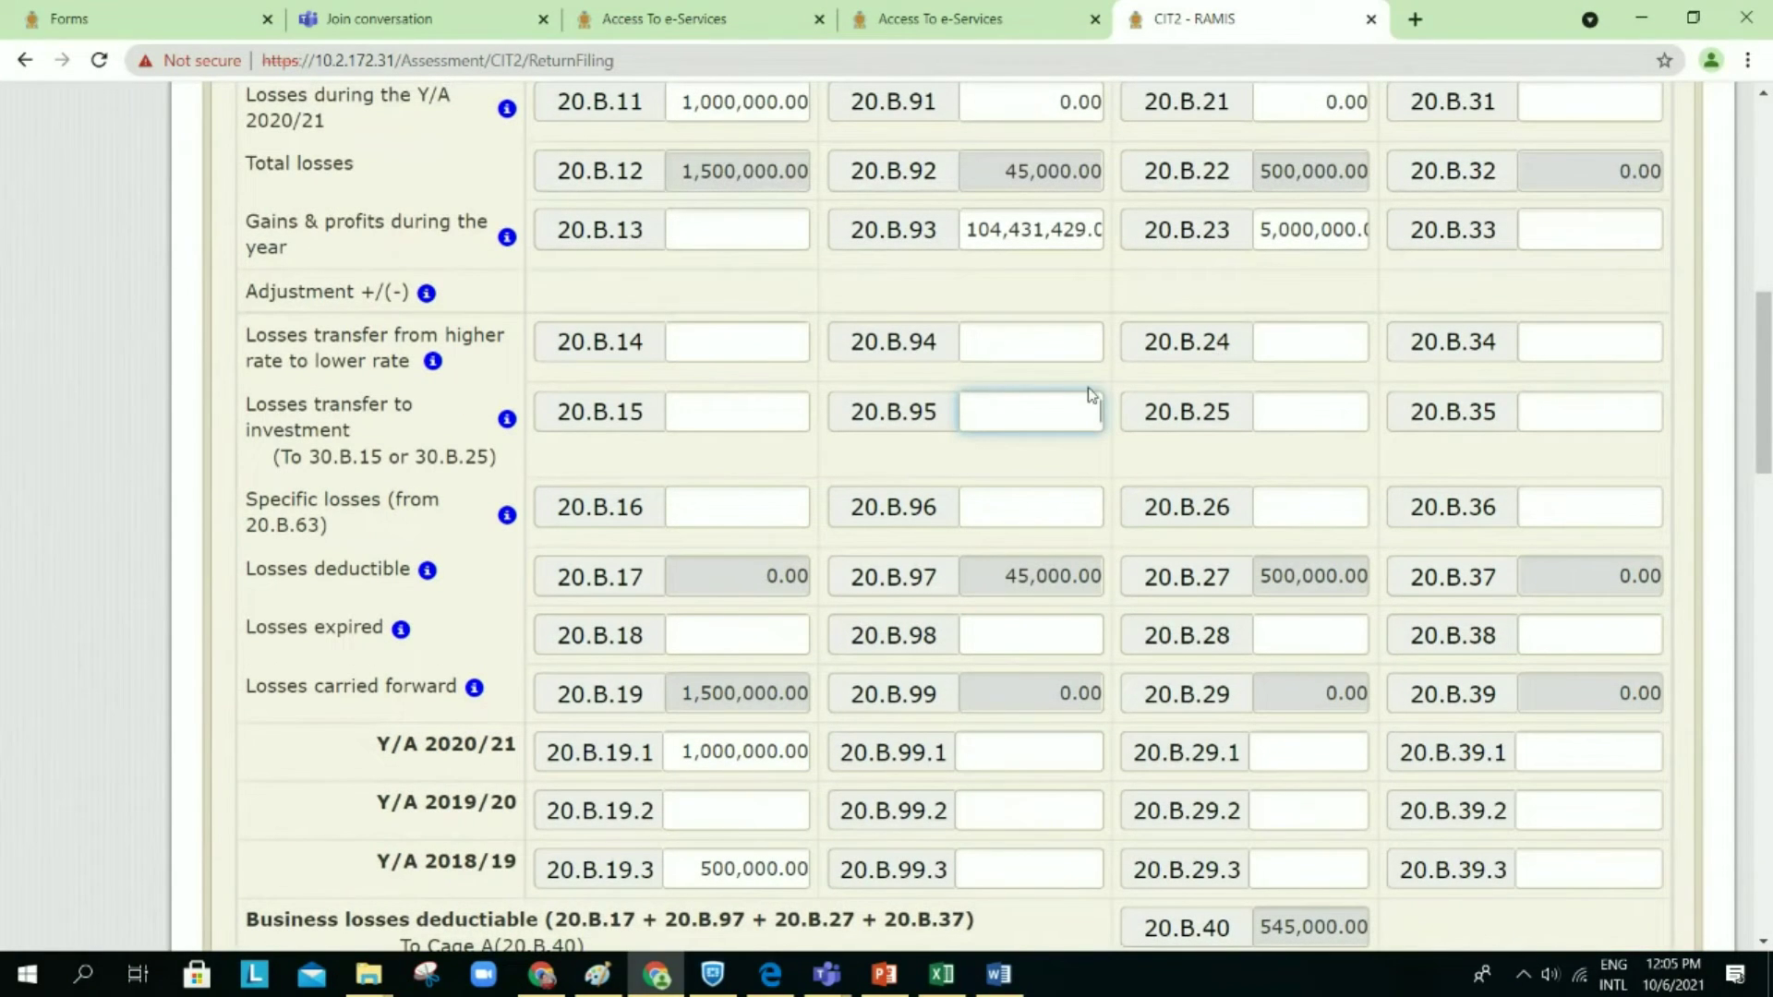
scroll(1135, 592, down, 3)
scroll(1135, 592, up, 2)
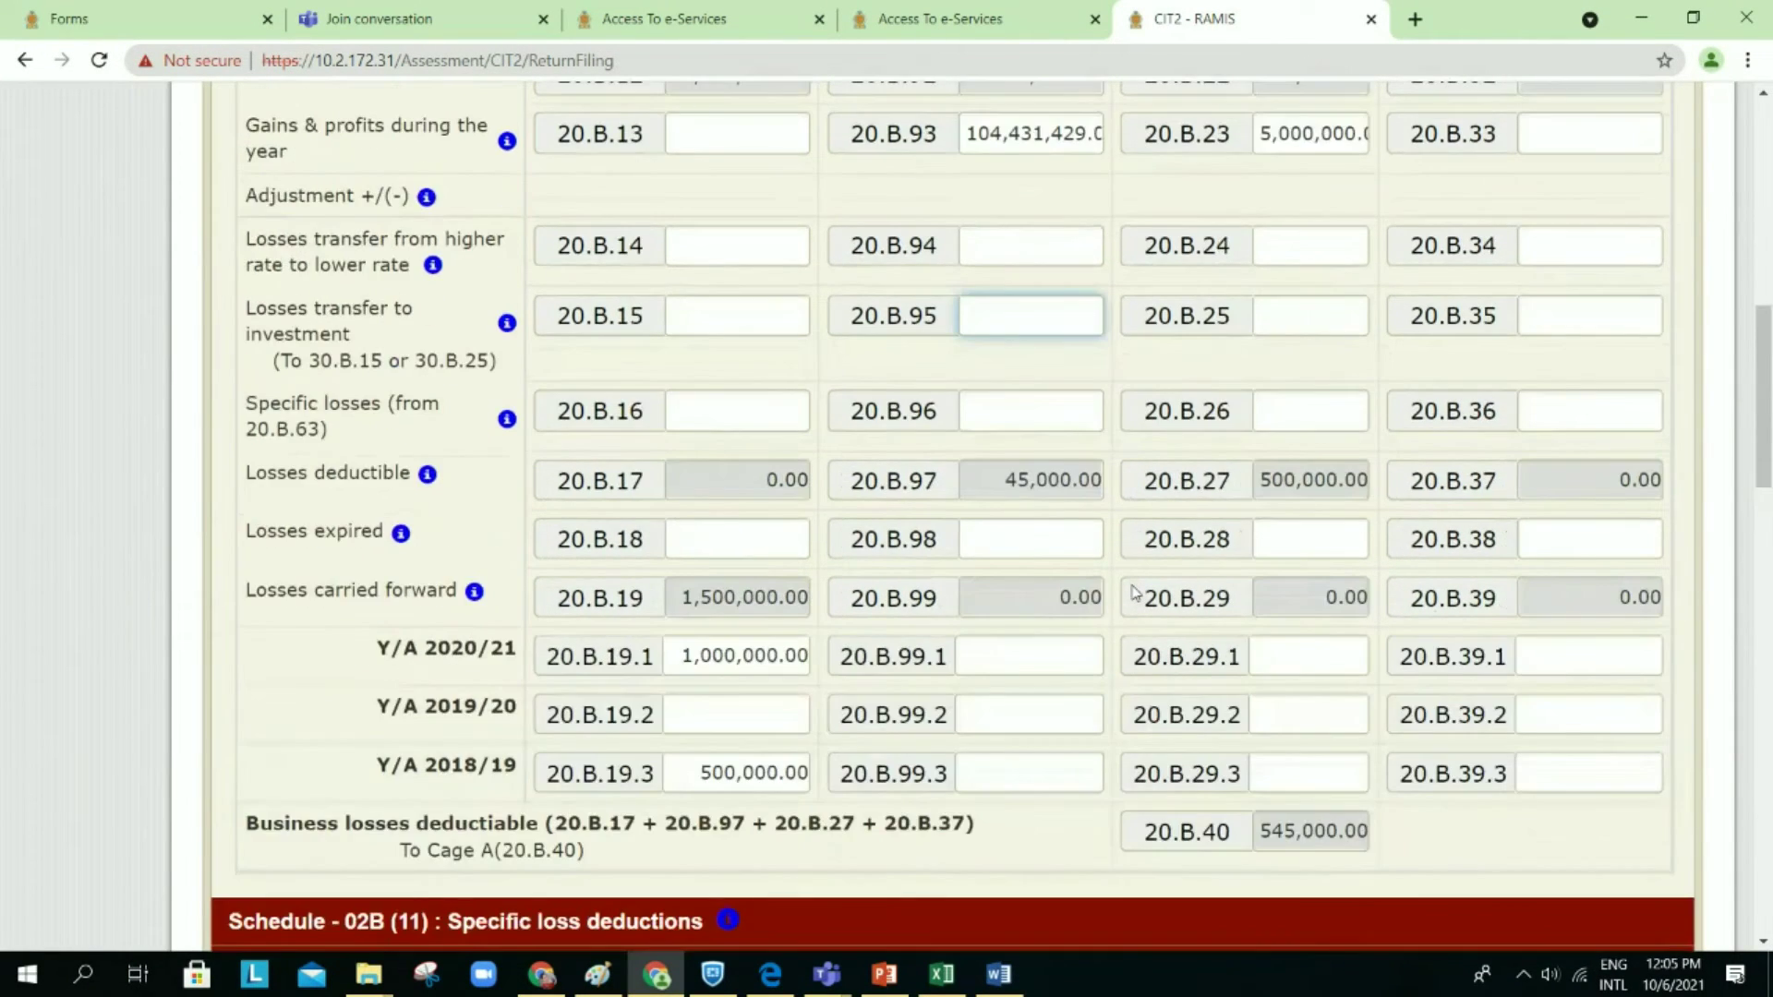
scroll(1135, 592, down, 7)
click(1209, 776)
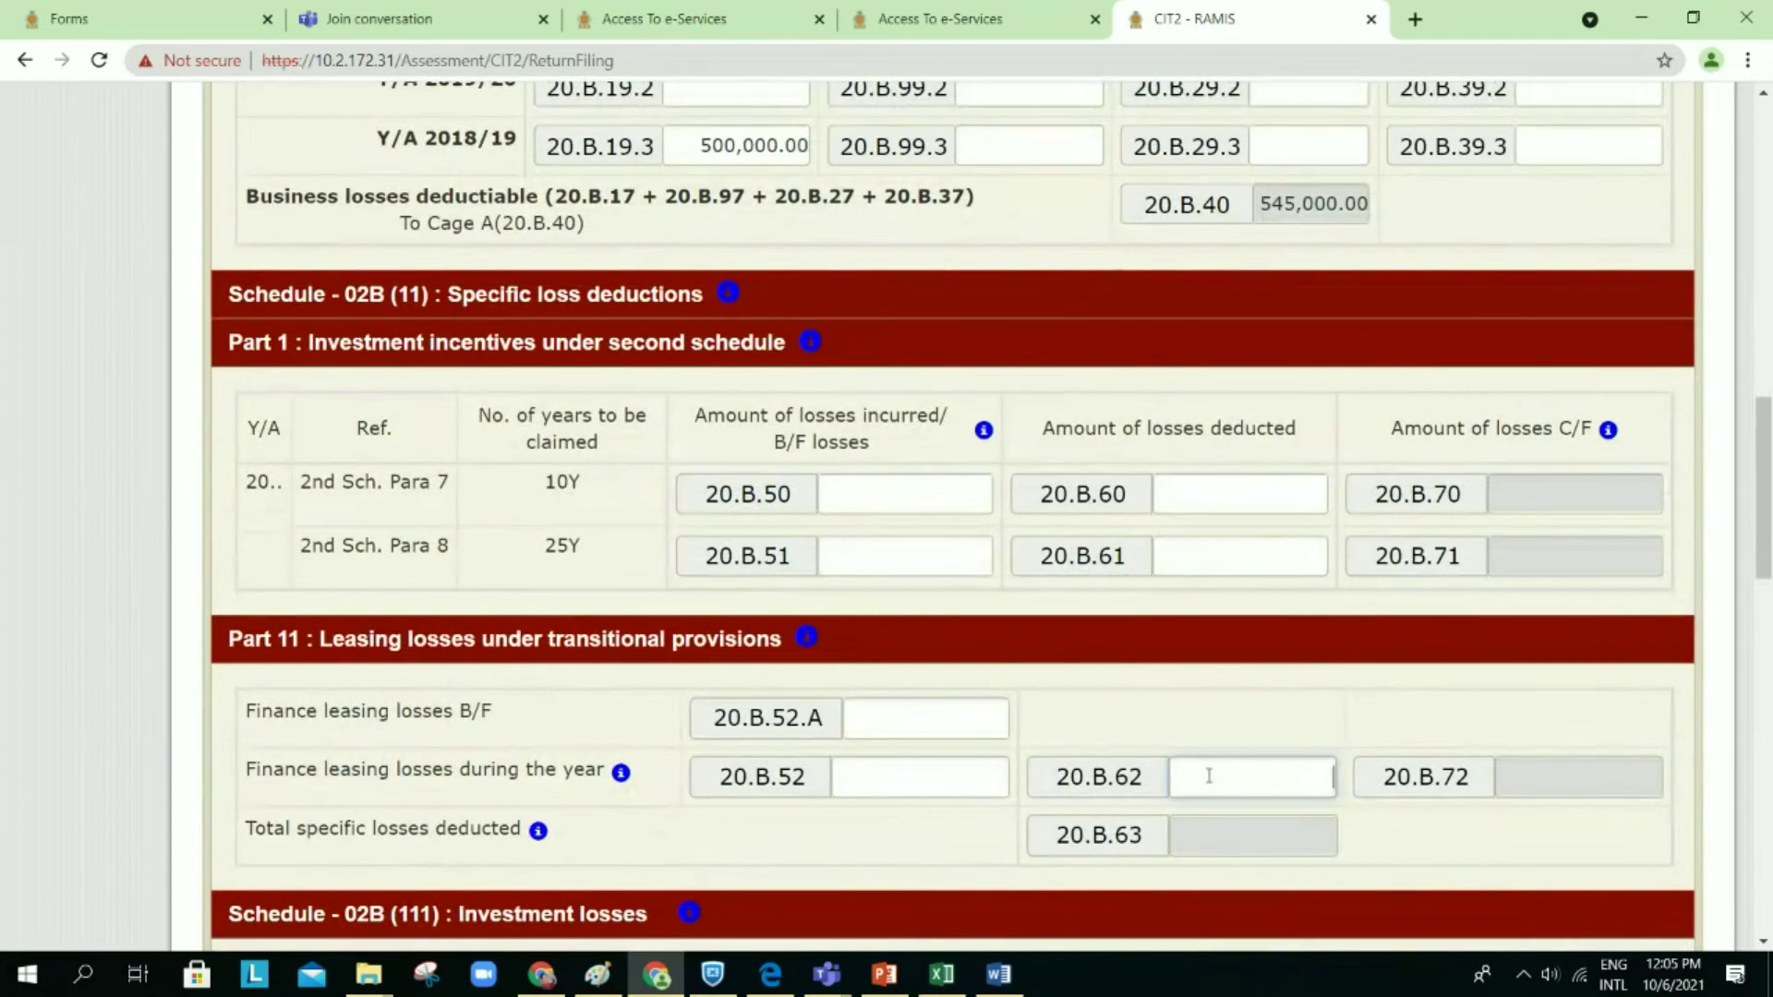
click(895, 781)
text(100)
Step: Enter 100 as leasing losses deducted in 20.B.62 and confirm it to update the totals
click(1284, 781)
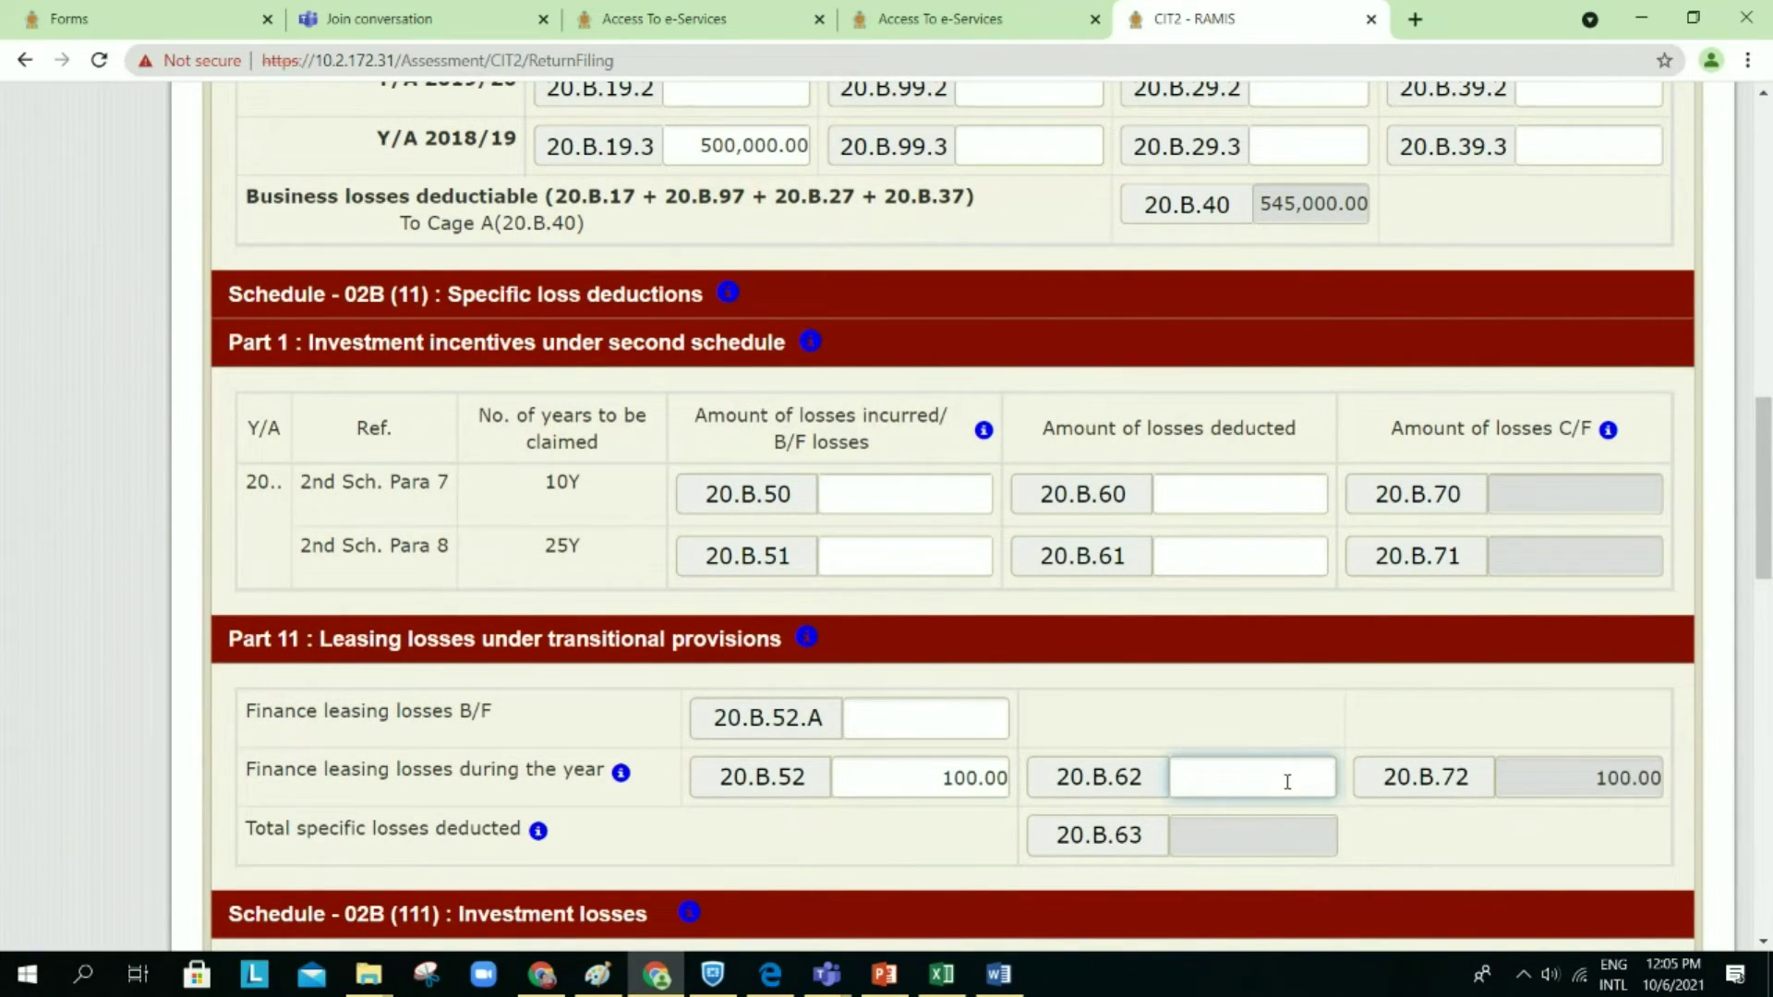
scroll(1287, 781, down, 2)
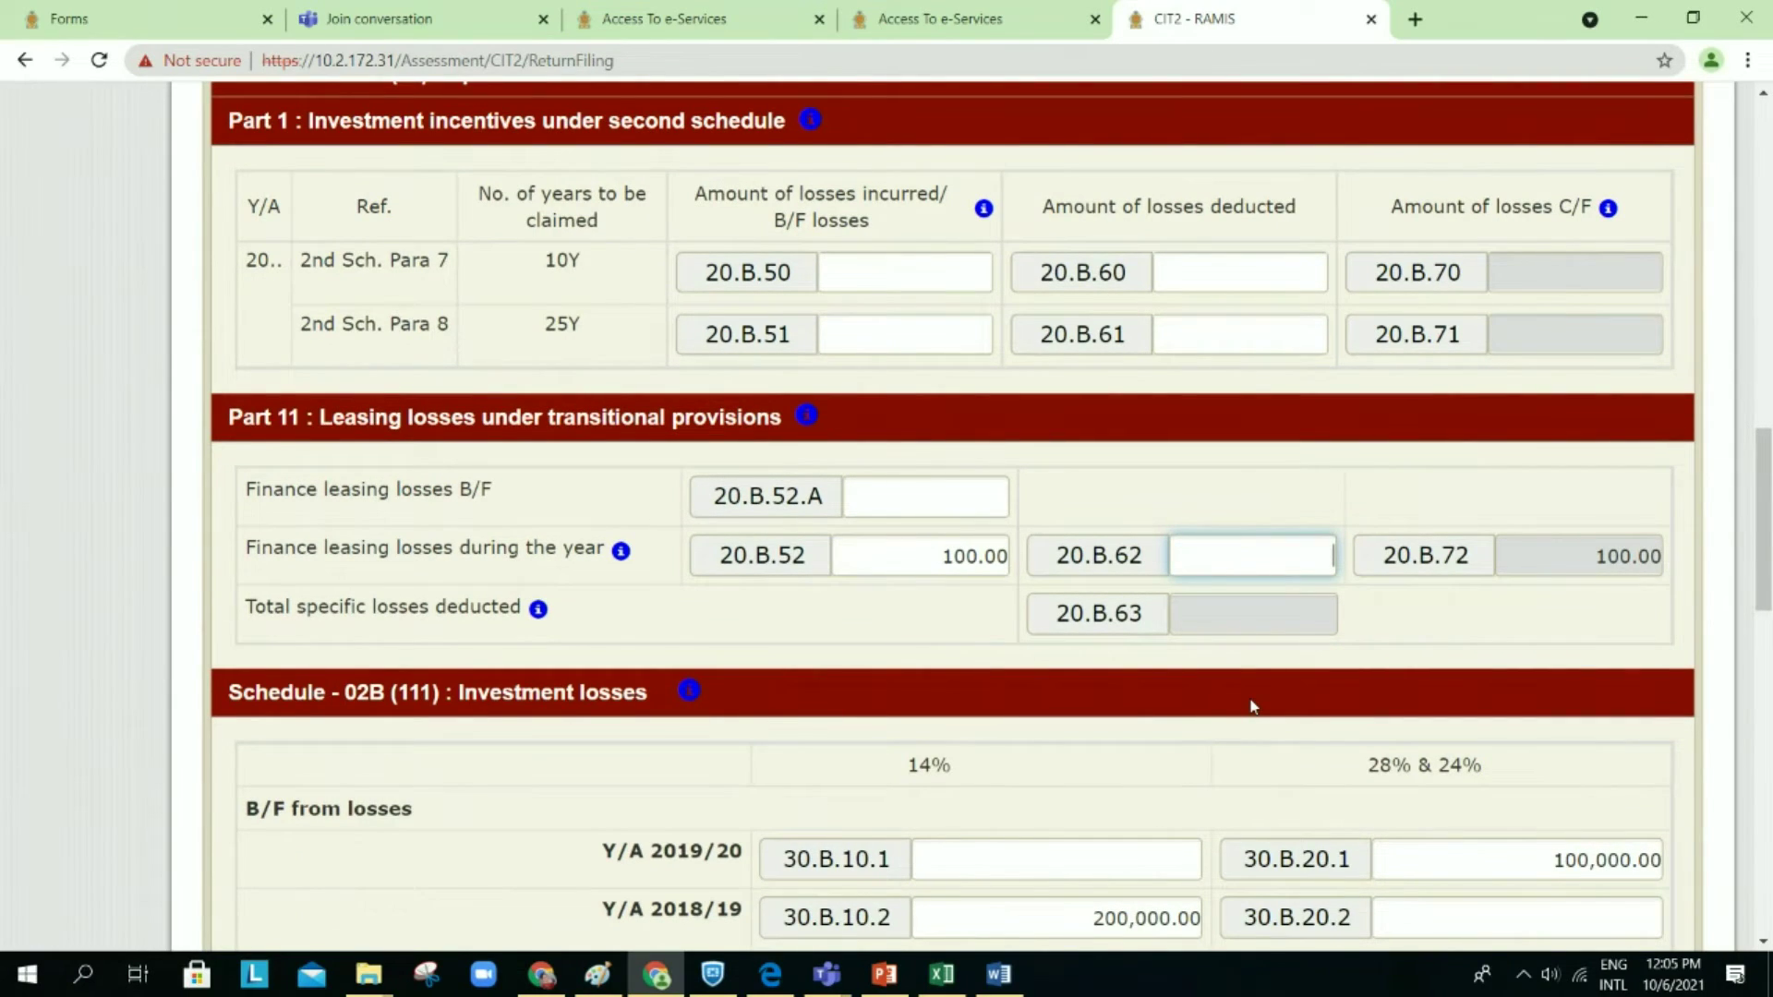
text(100)
key(Tab)
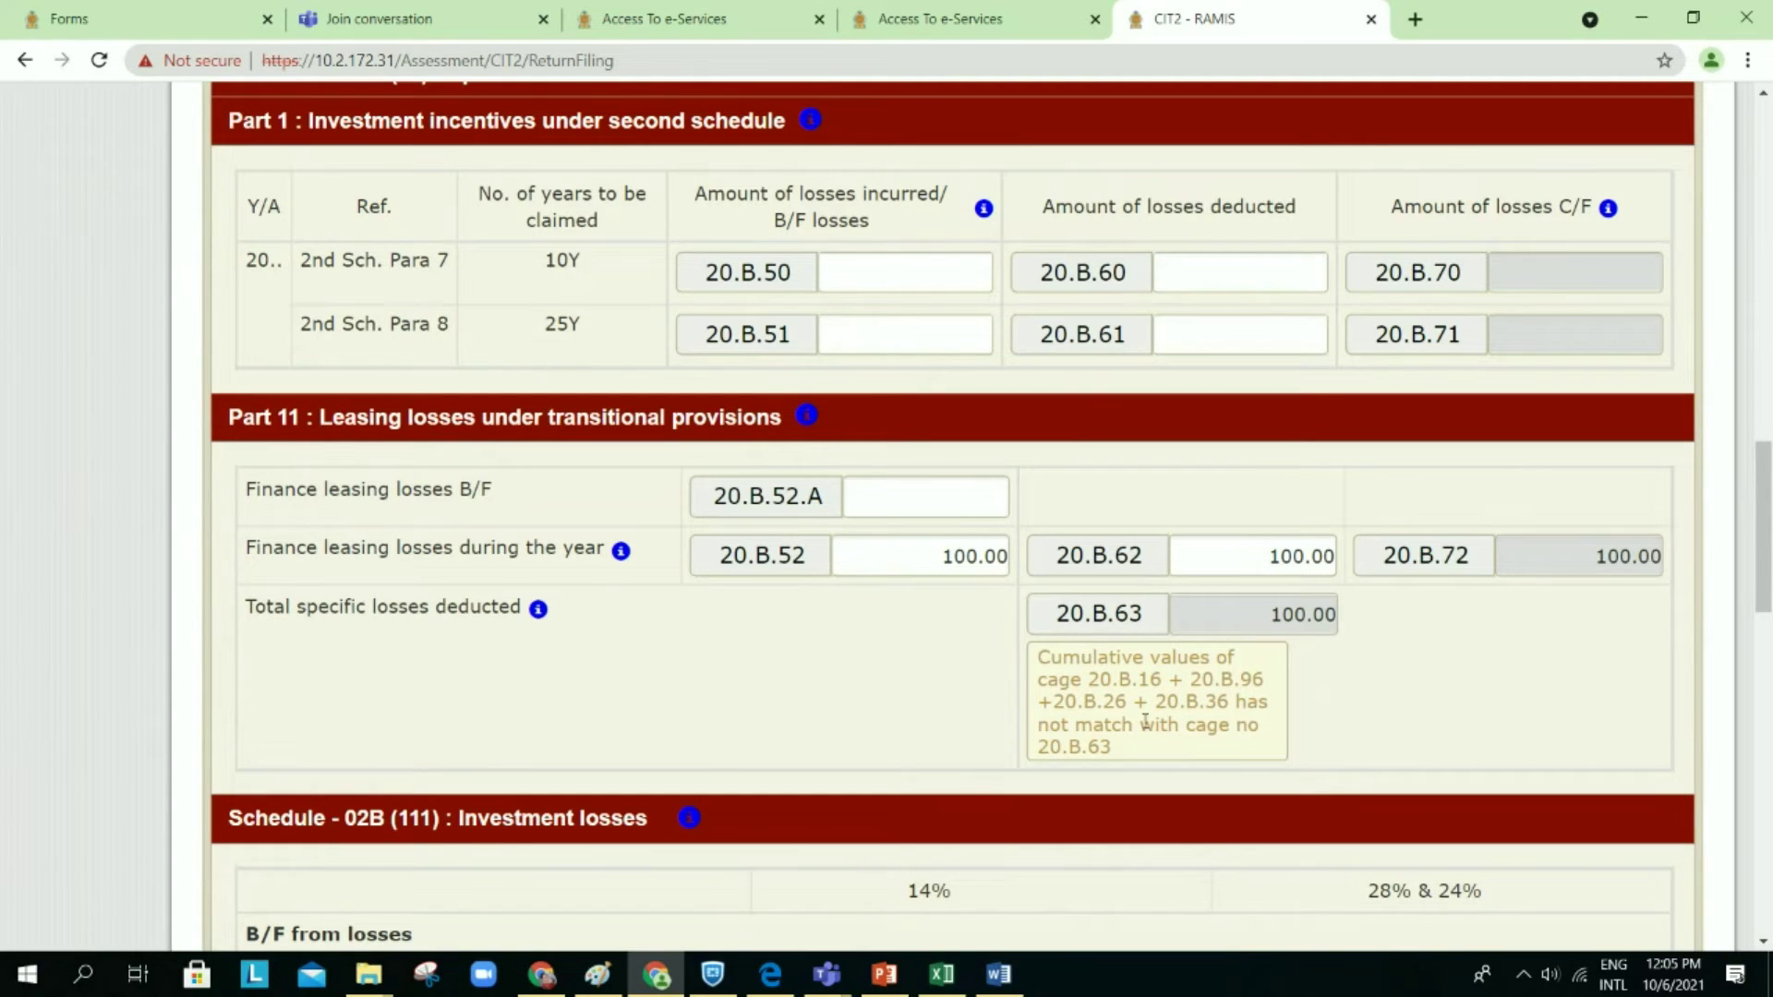
scroll(1034, 677, up, 9)
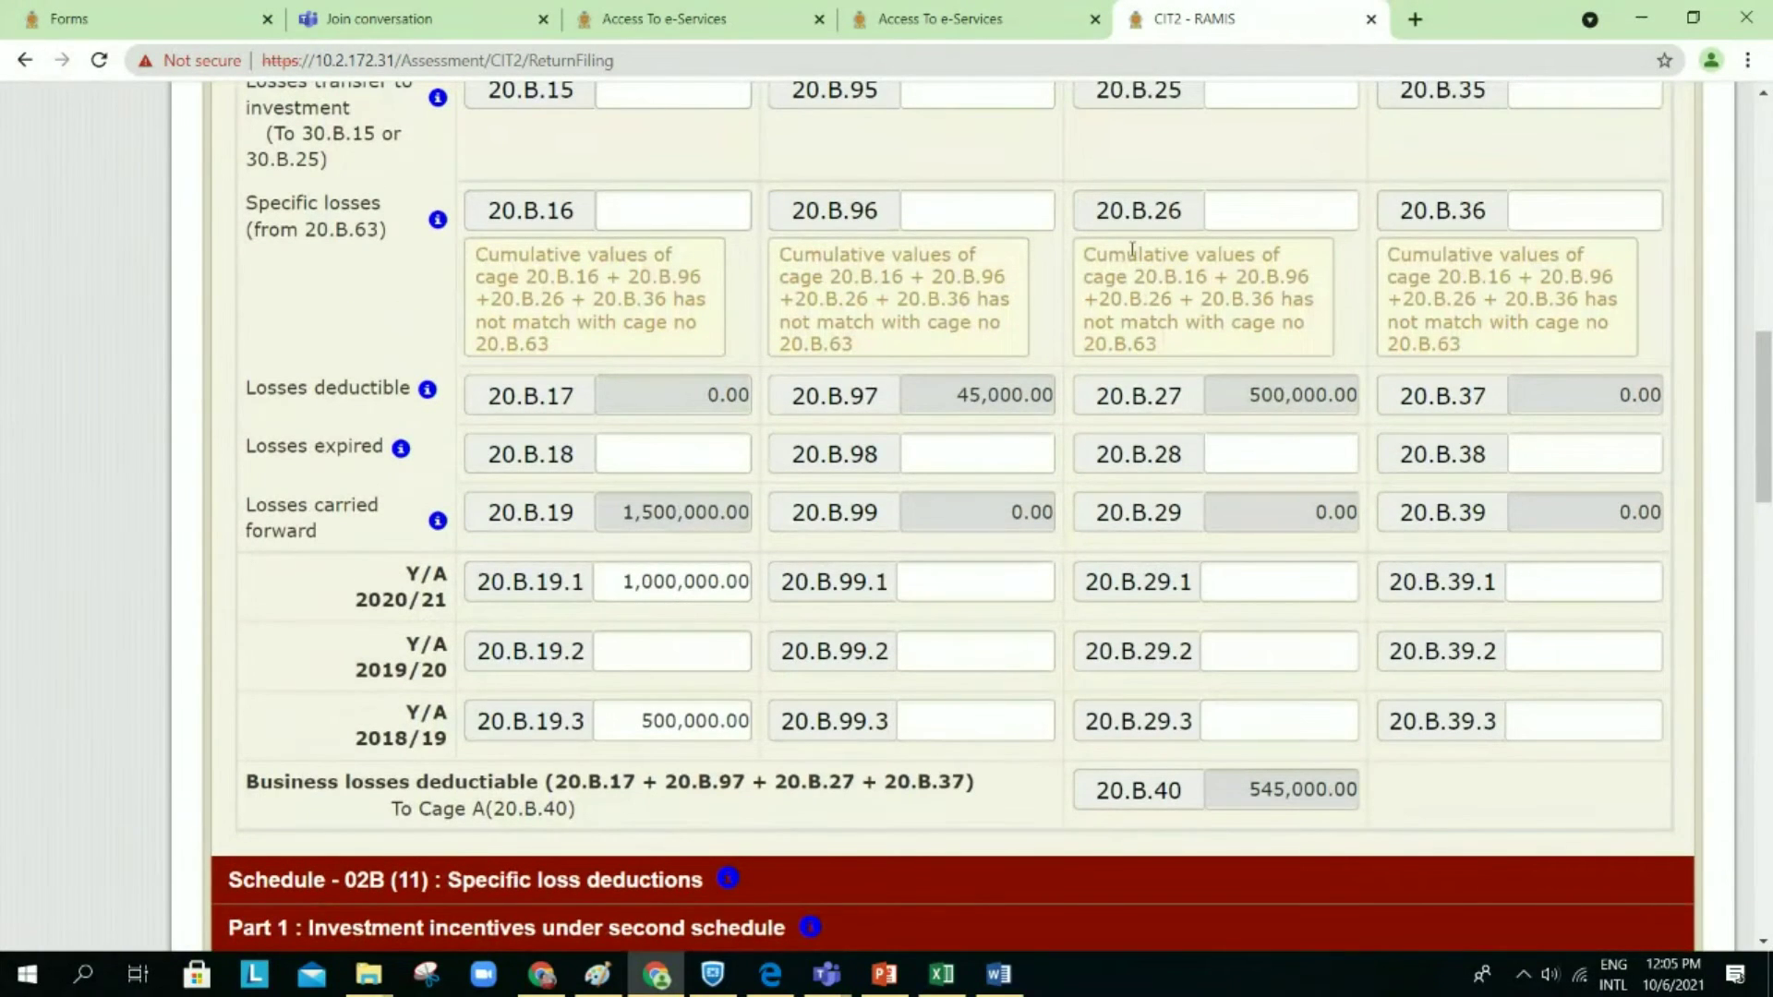
Step: Try a 100 amount in specific losses 20.B.16, then delete it again
scroll(1010, 356, up, 1)
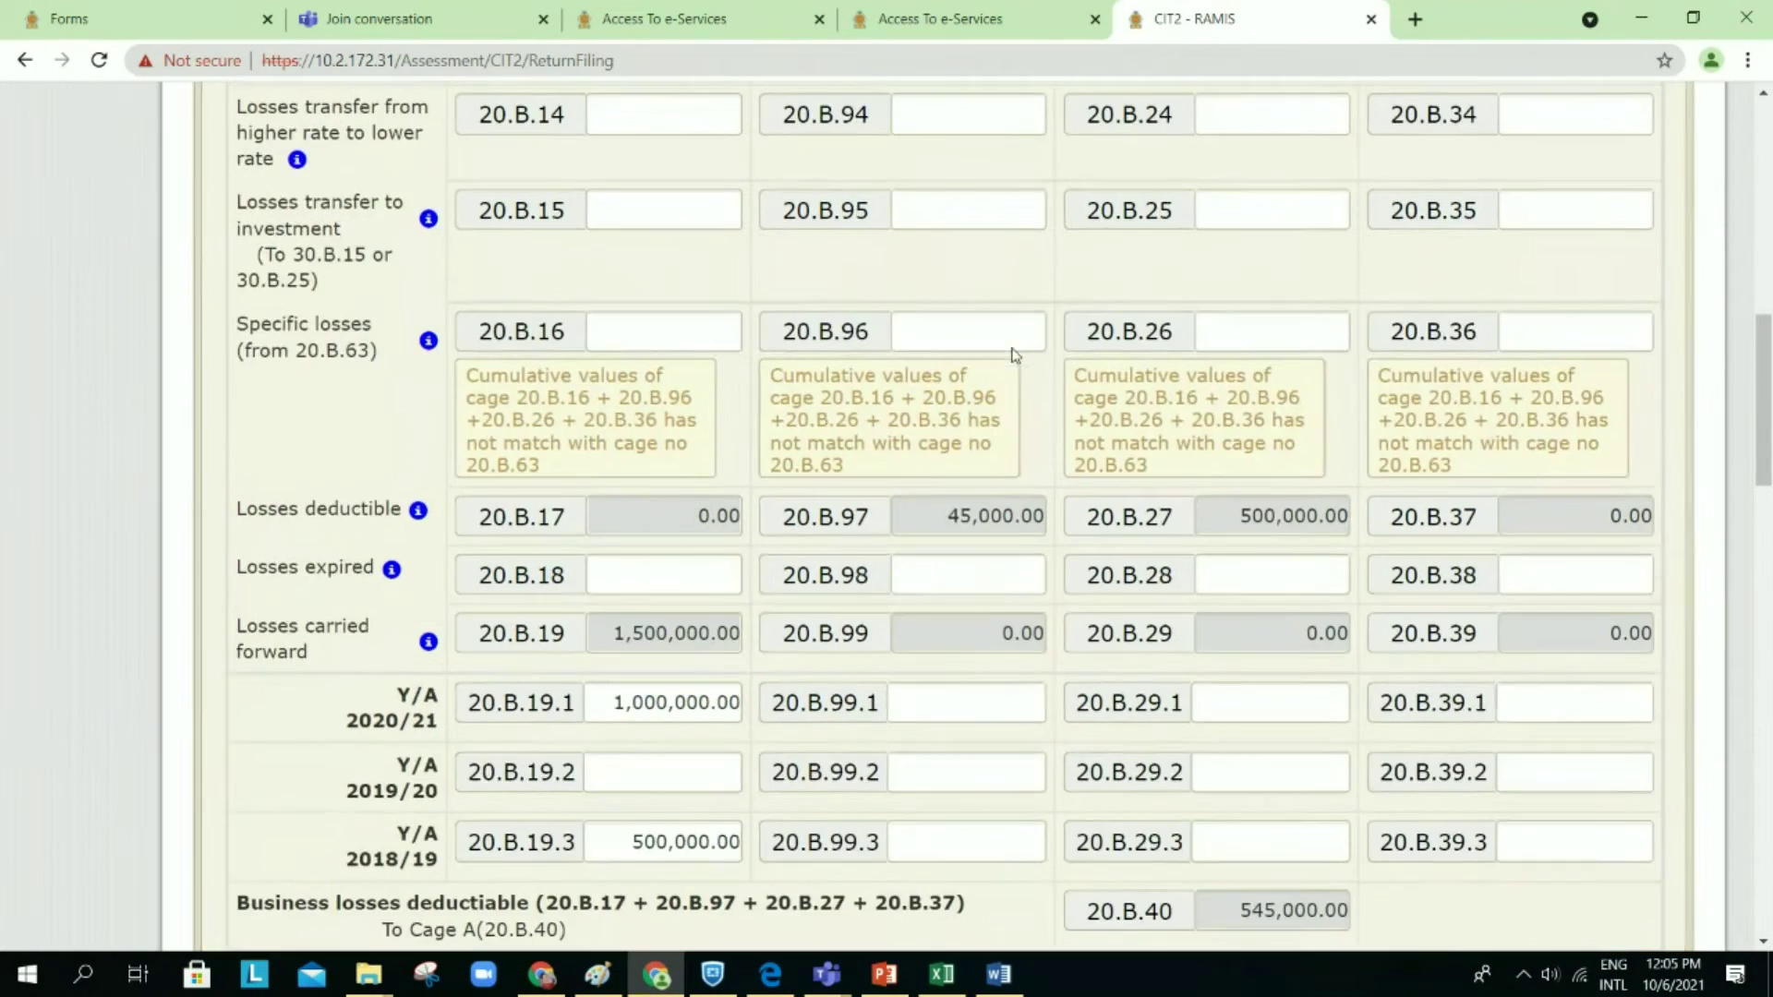
scroll(733, 345, up, 2)
scroll(731, 347, up, 1)
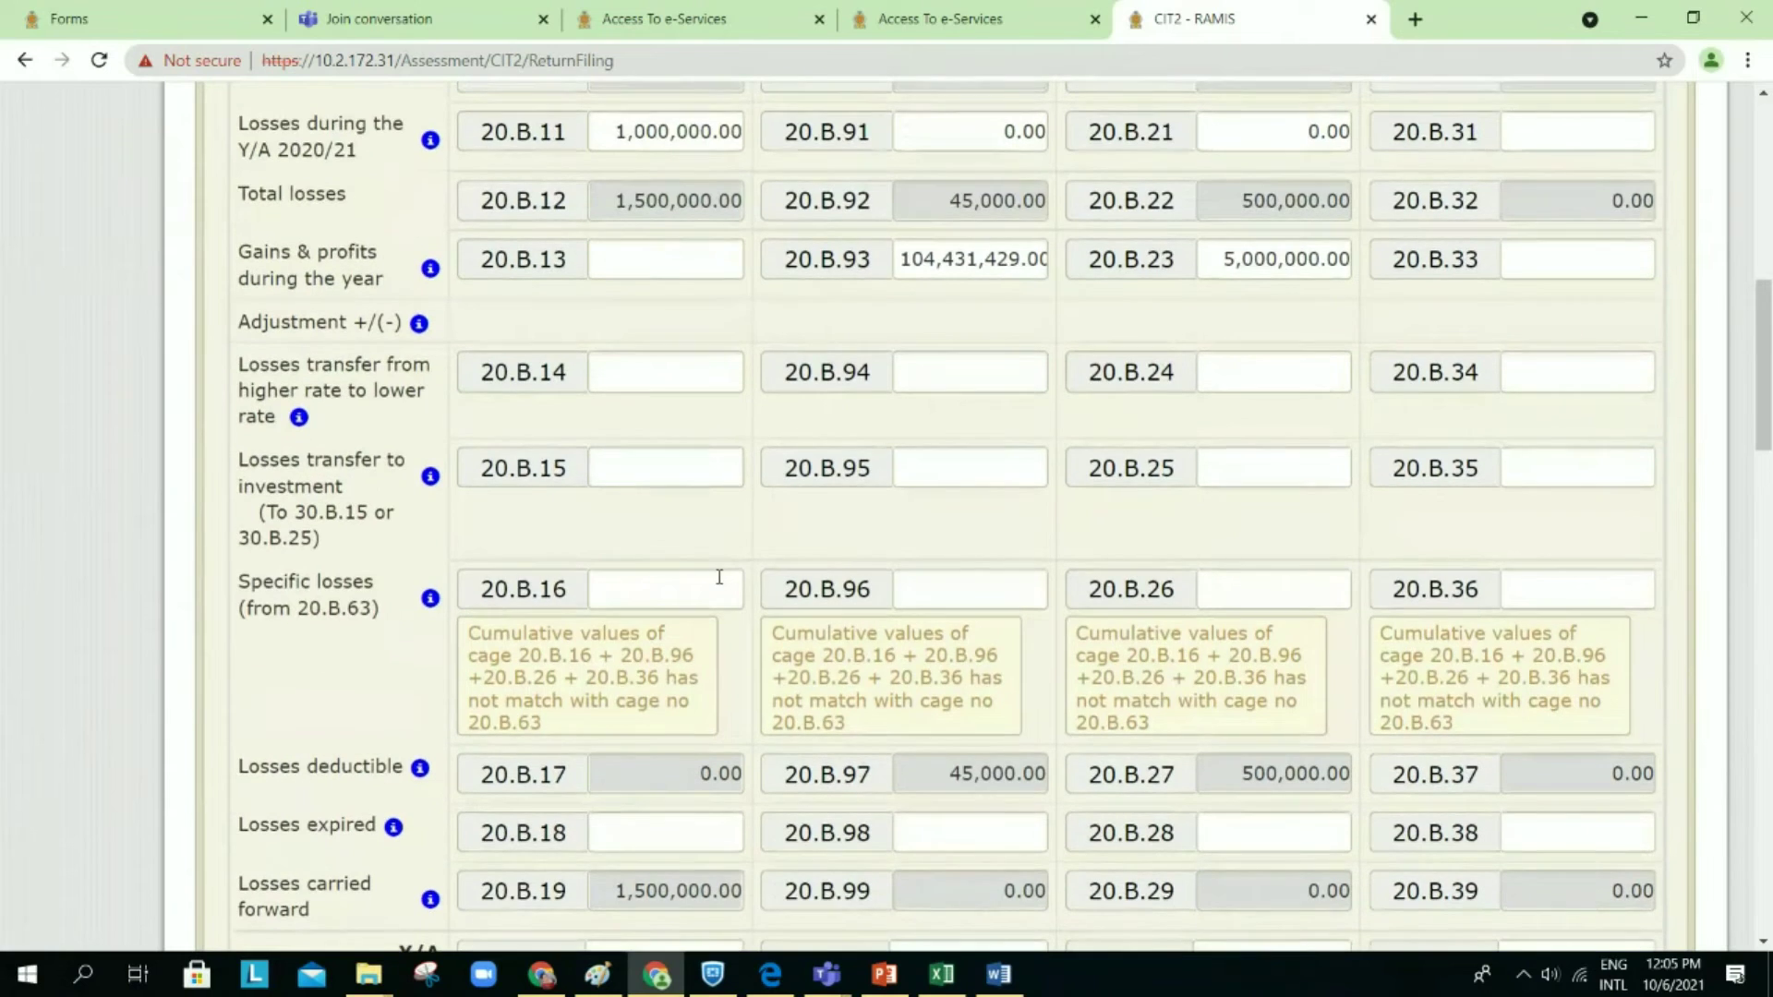
click(716, 589)
text(100)
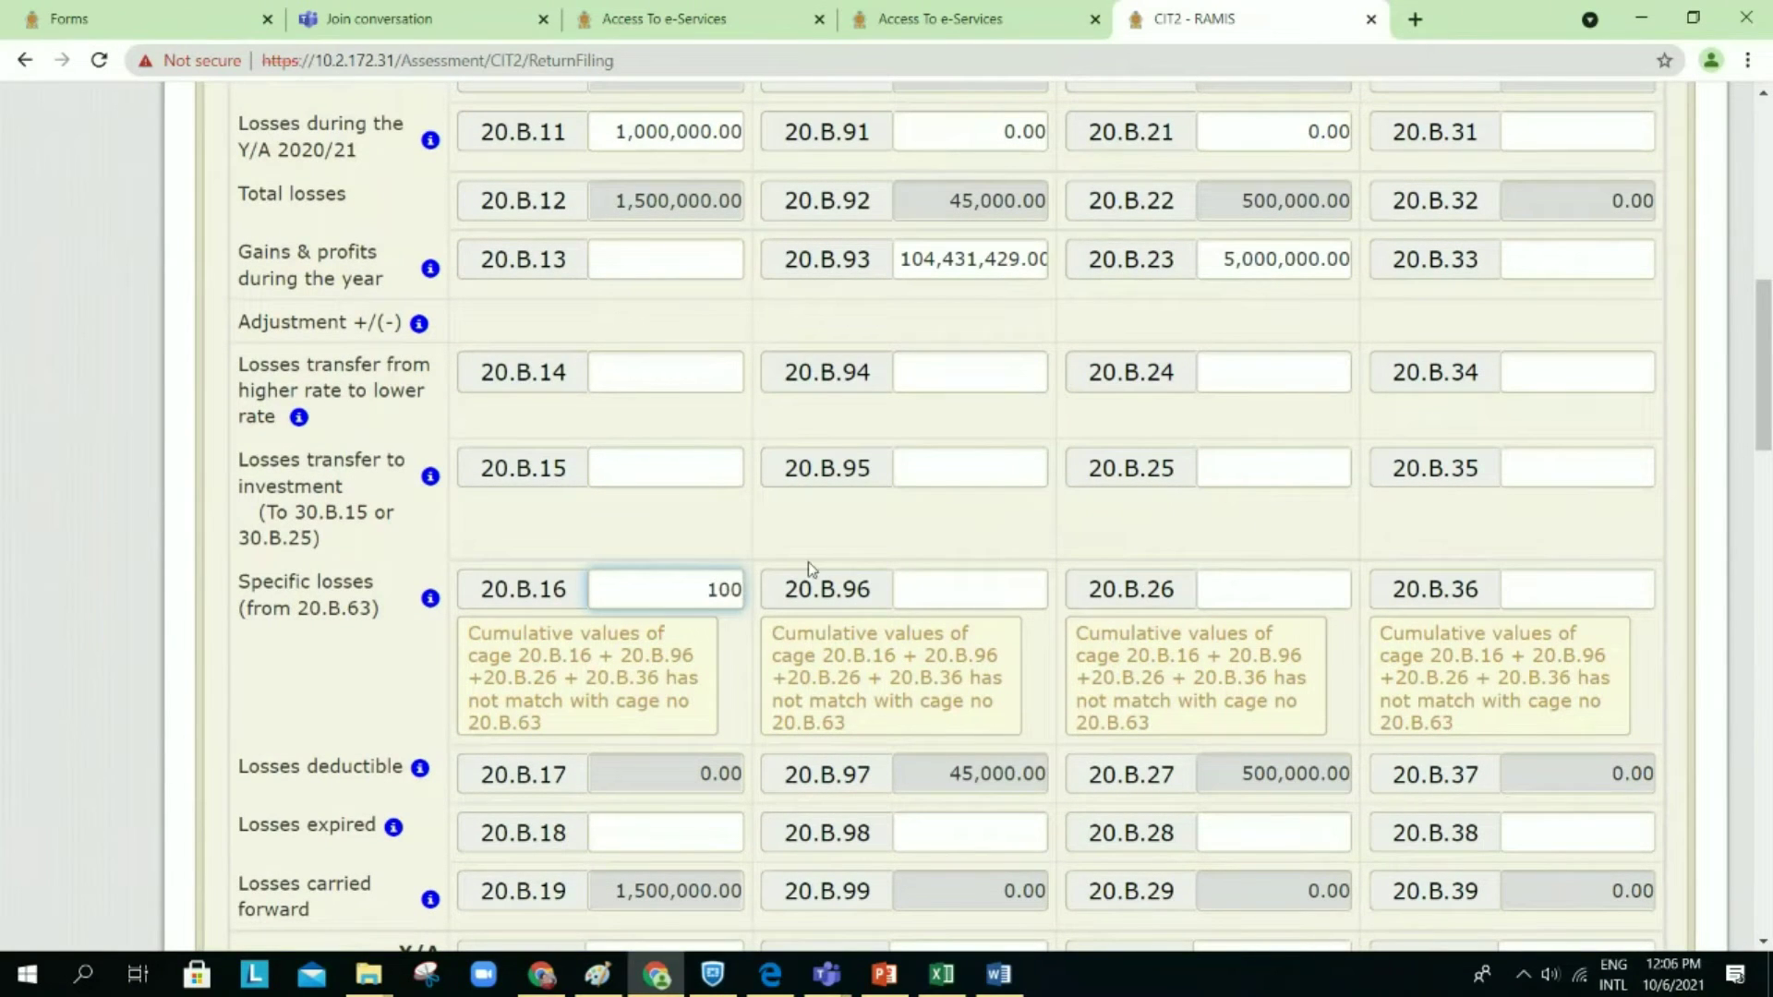
click(807, 561)
key(shift+Tab)
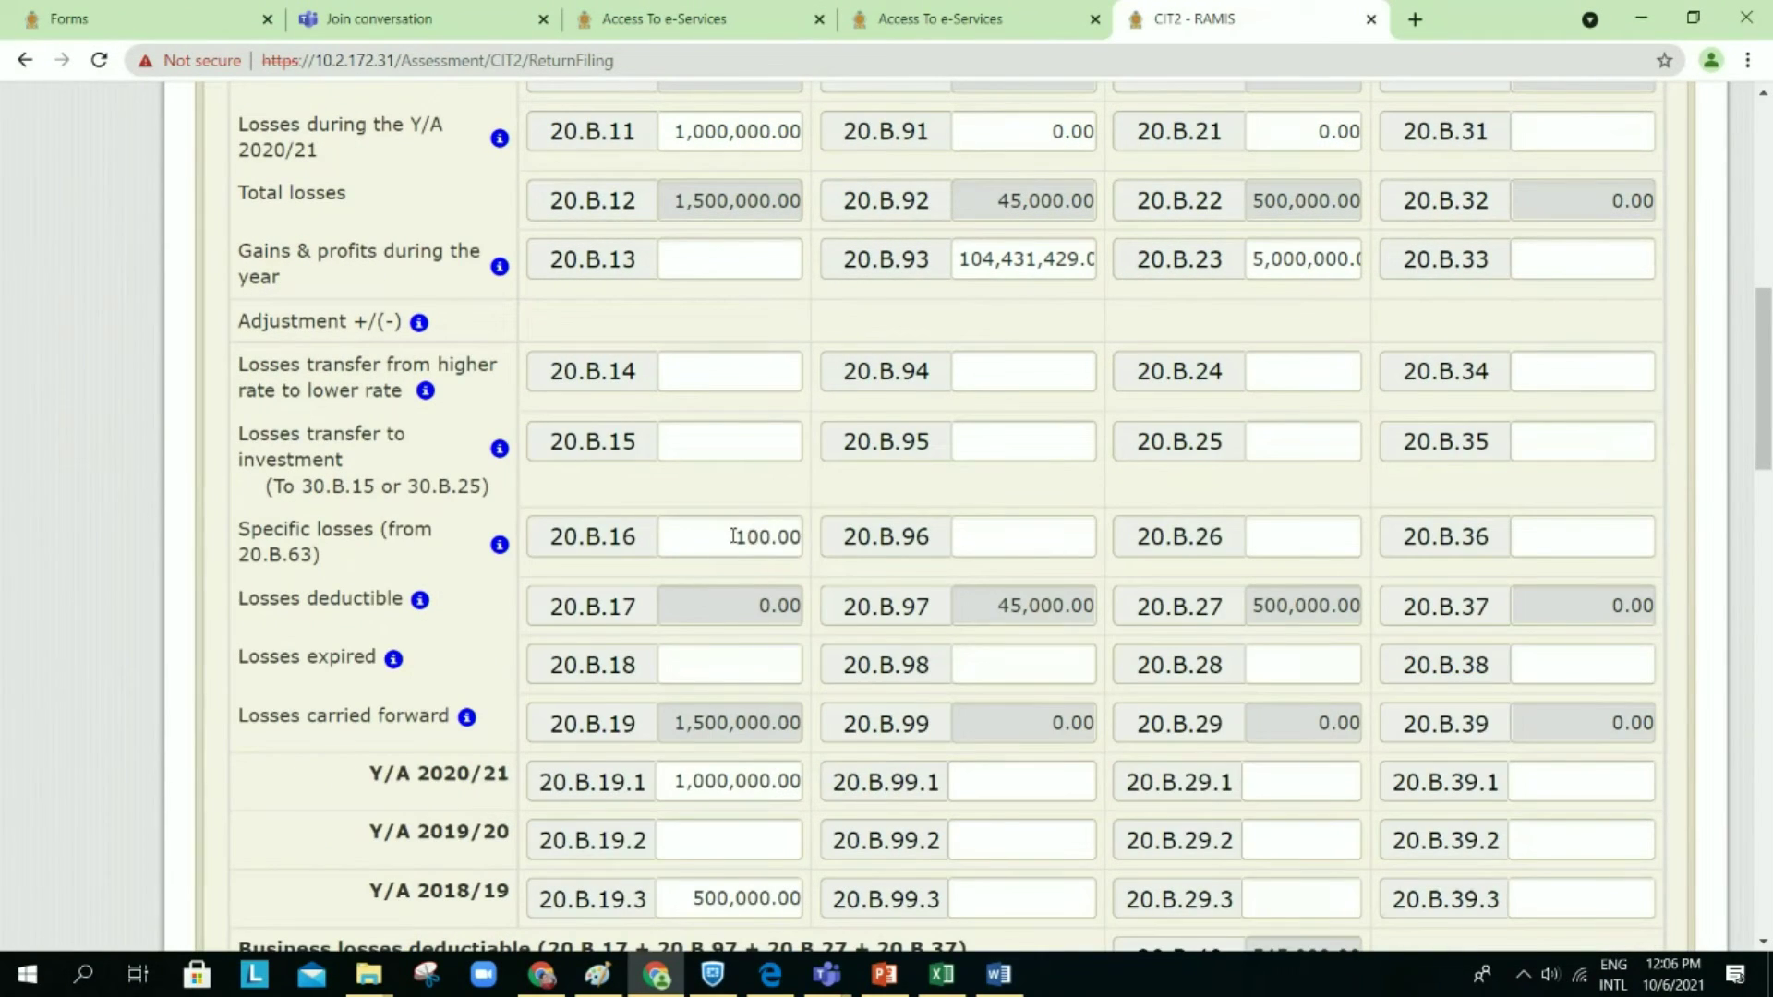
key(BackSpace)
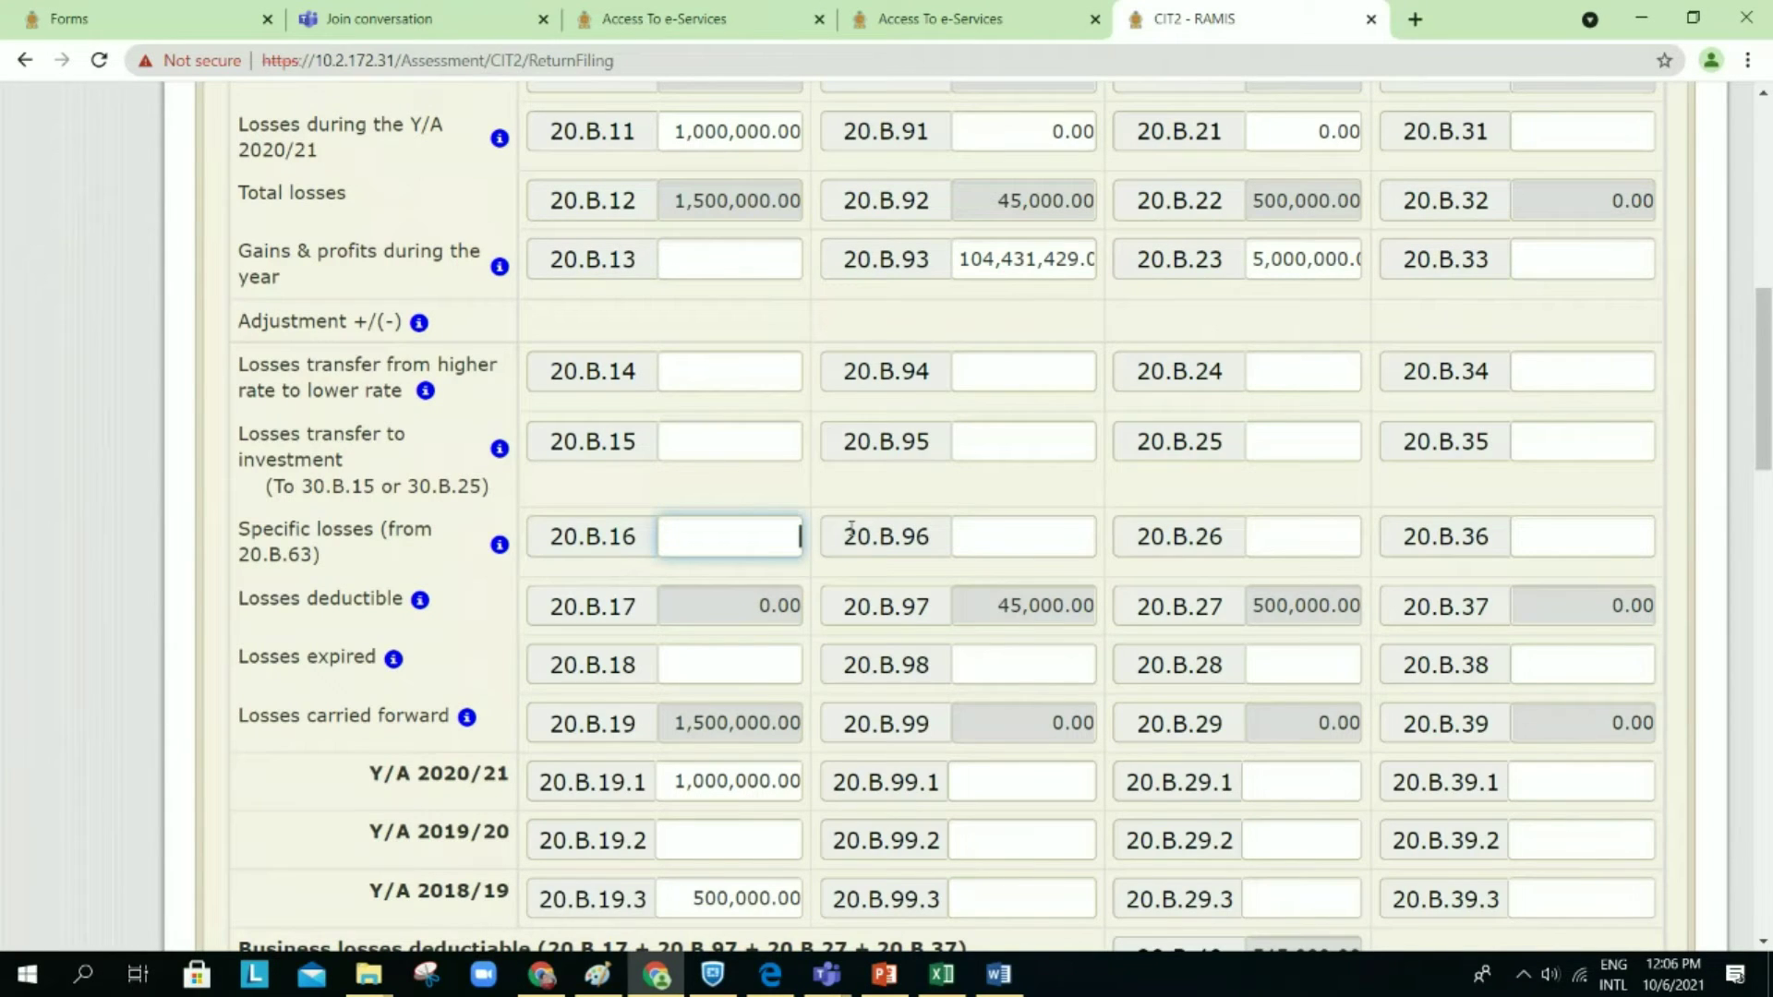
Step: Enter a trial 100 in 20.B.96, then remove it
click(1013, 539)
text(10)
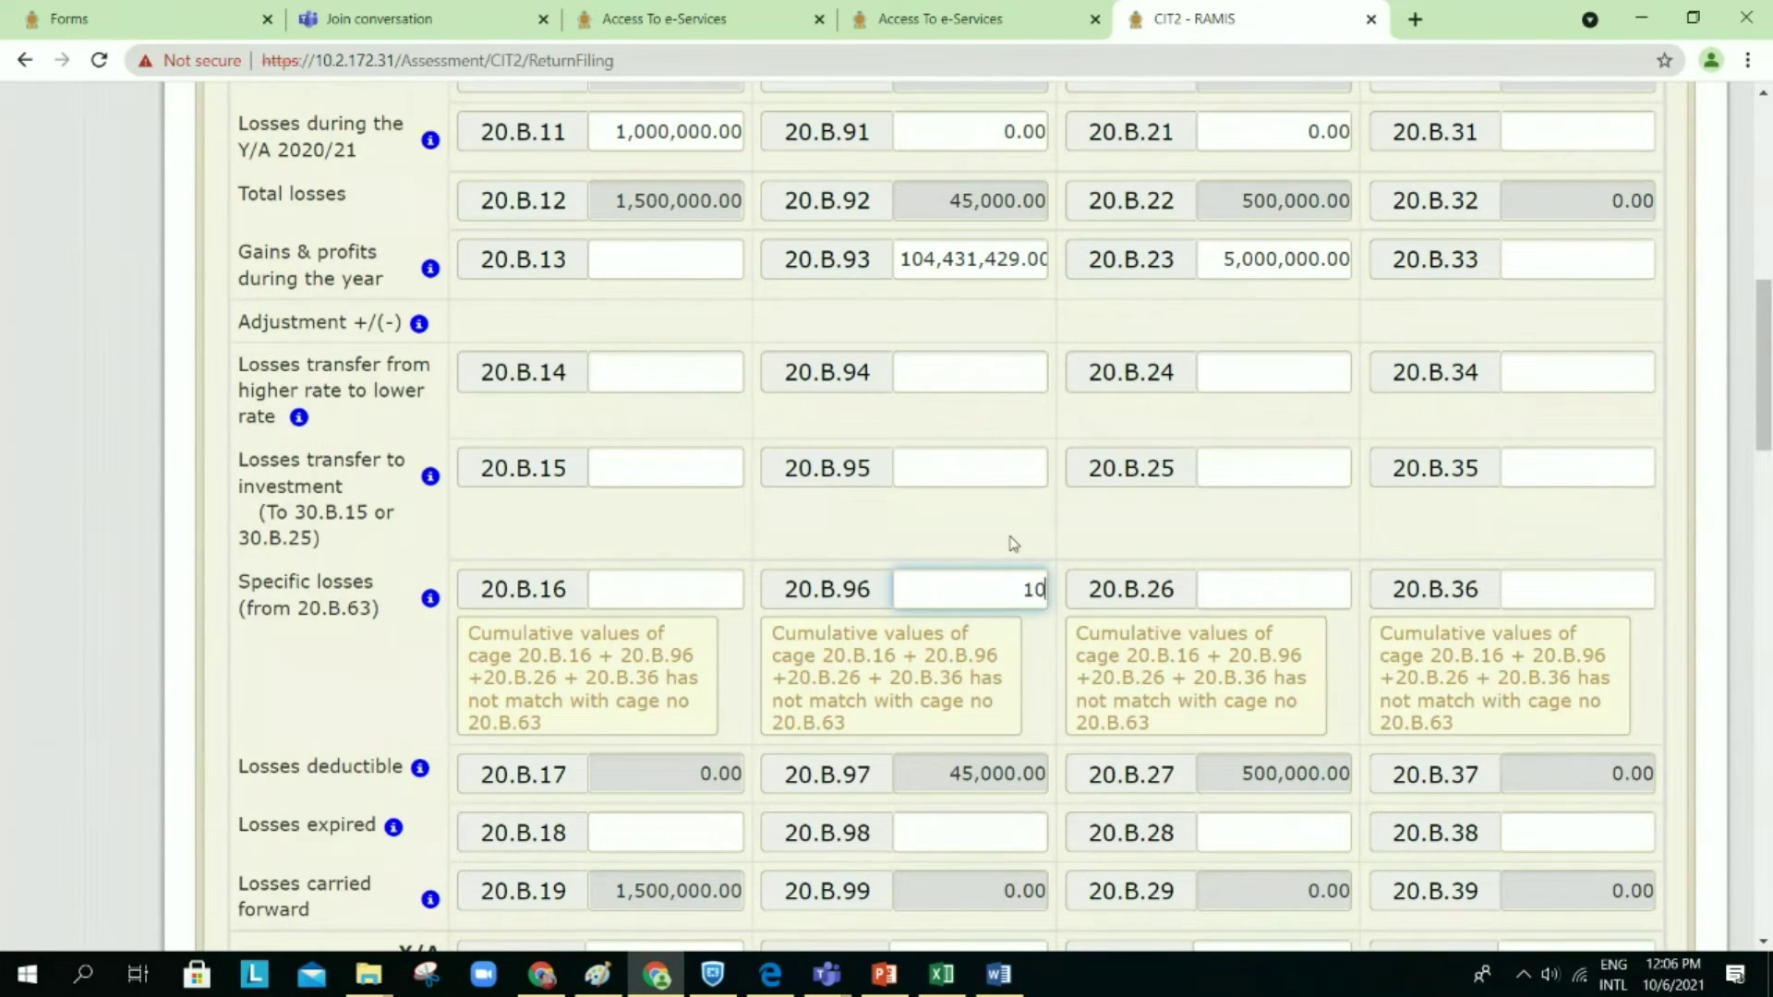
text(0)
key(shift+Tab)
scroll(1016, 545, down, 2)
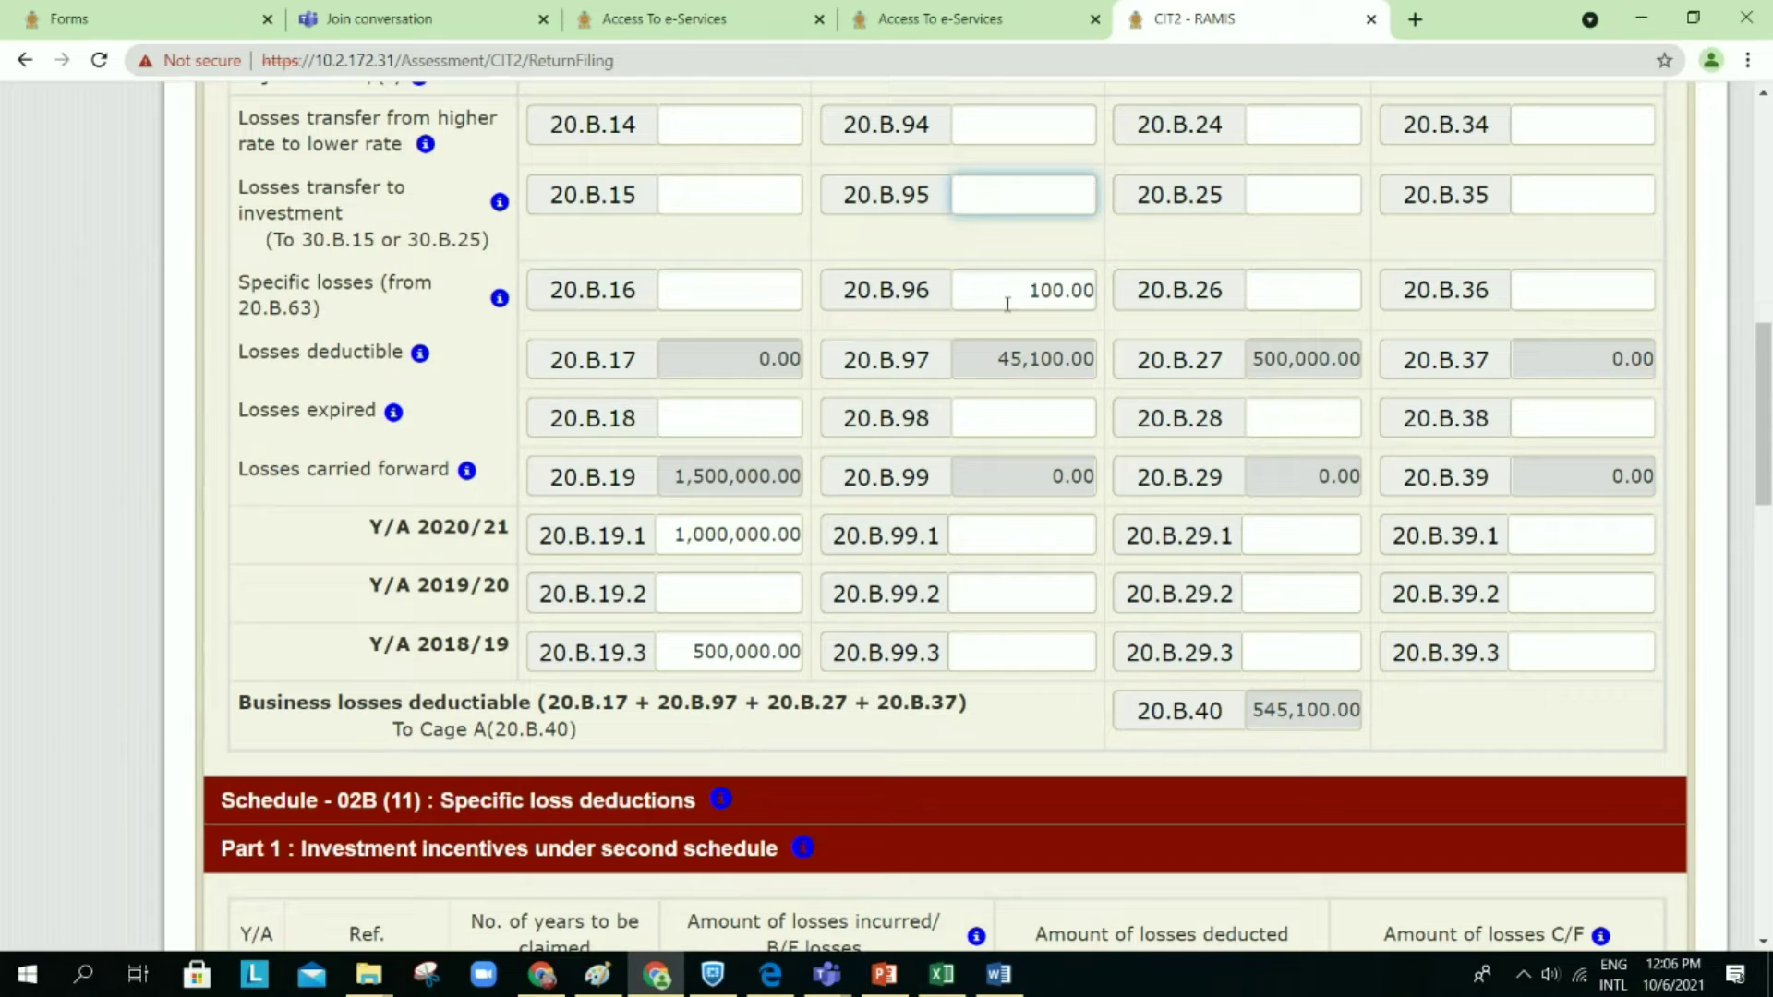
drag(1016, 287, 1143, 296)
key(BackSpace)
Step: Clear the 100 test amount from leasing losses deducted 20.B.62
scroll(1081, 426, down, 15)
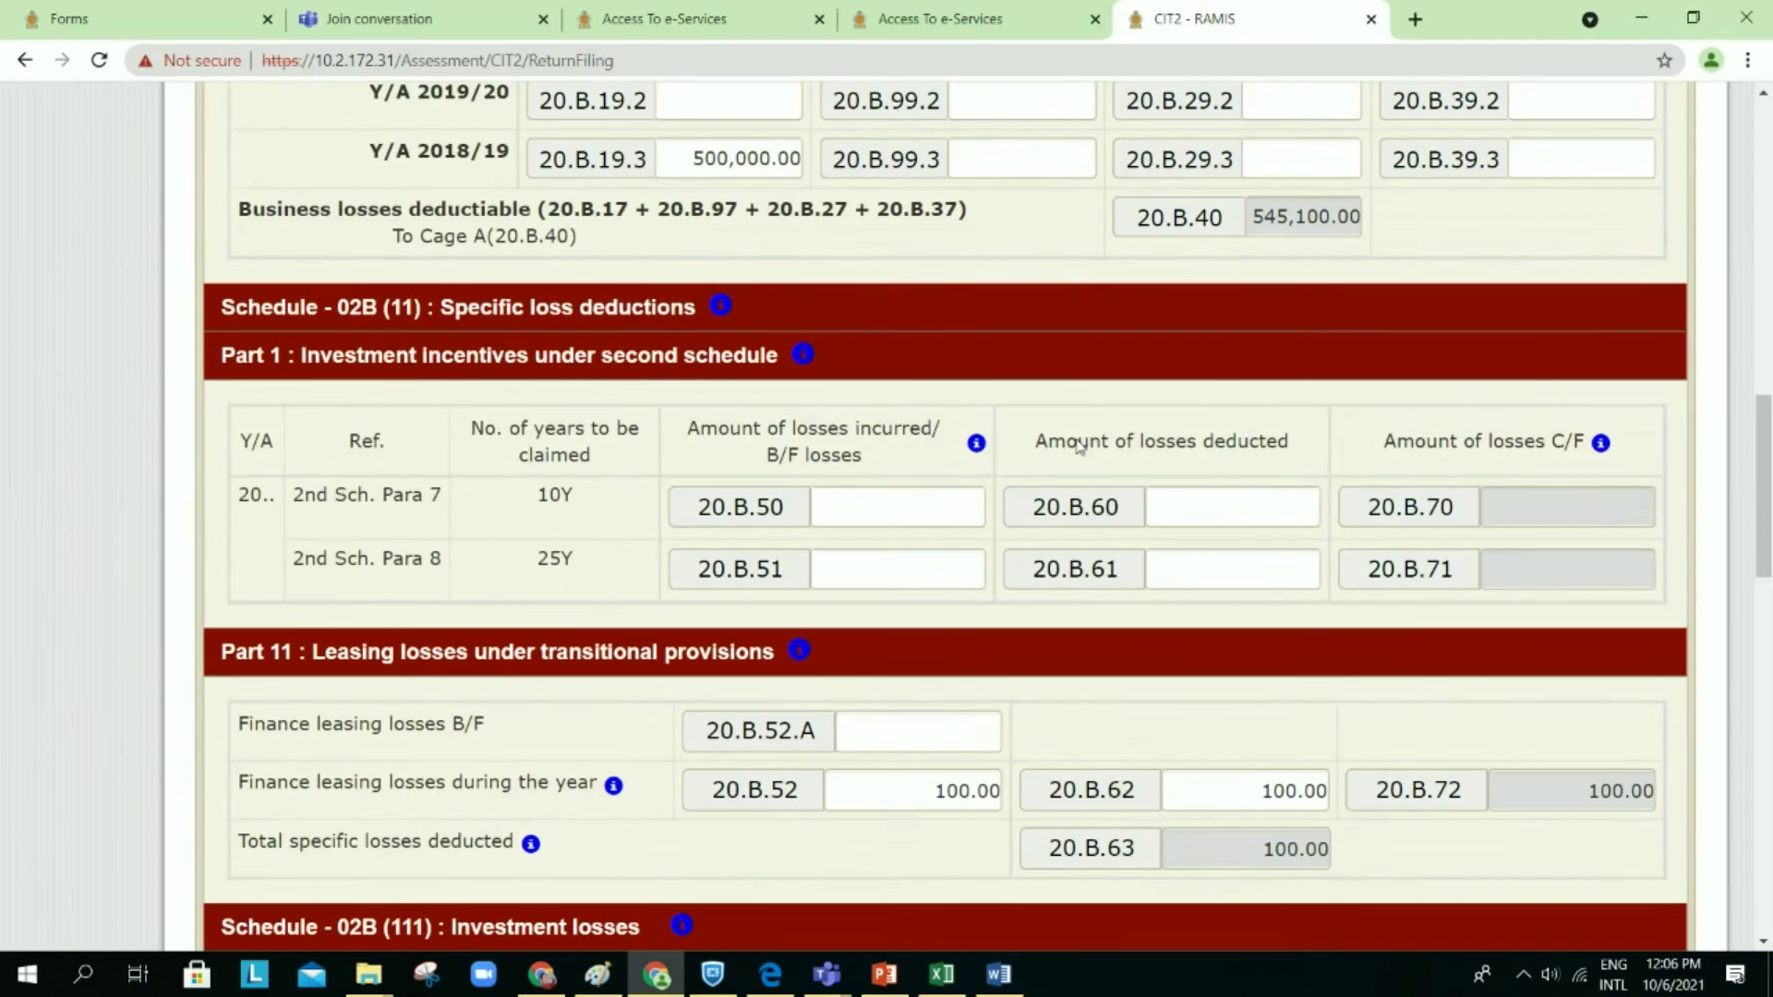
scroll(1081, 447, up, 7)
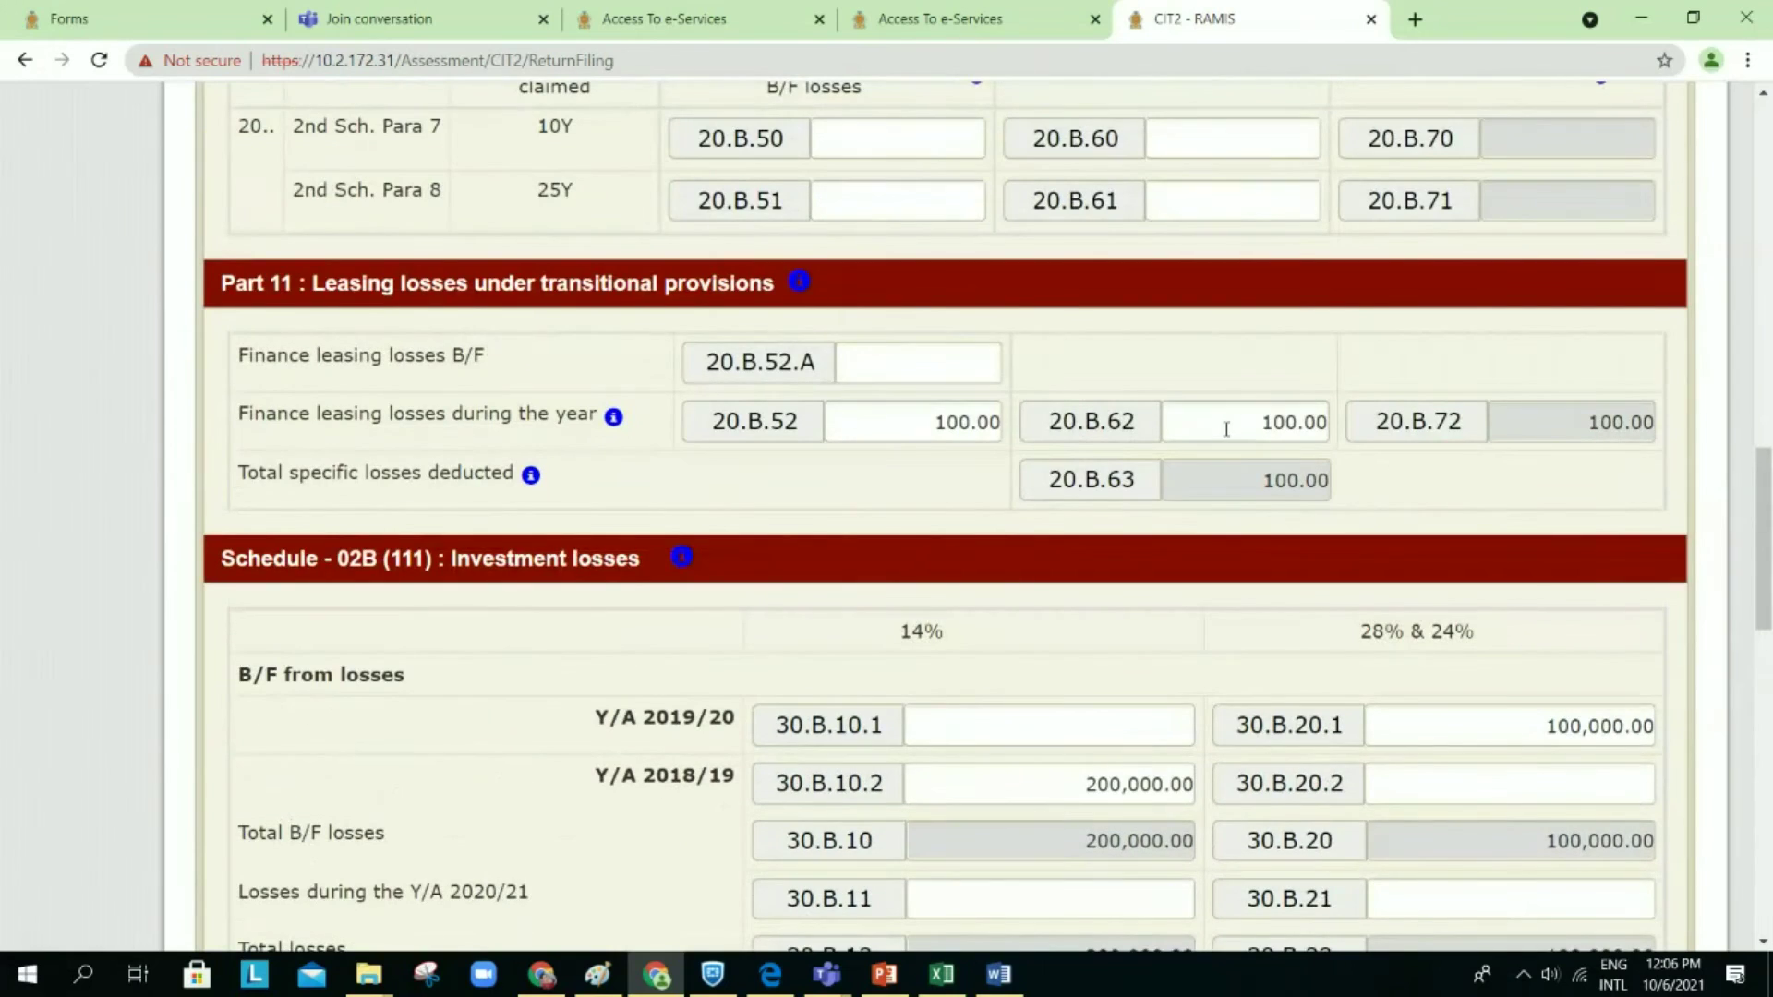
drag(1219, 423, 1376, 444)
key(BackSpace)
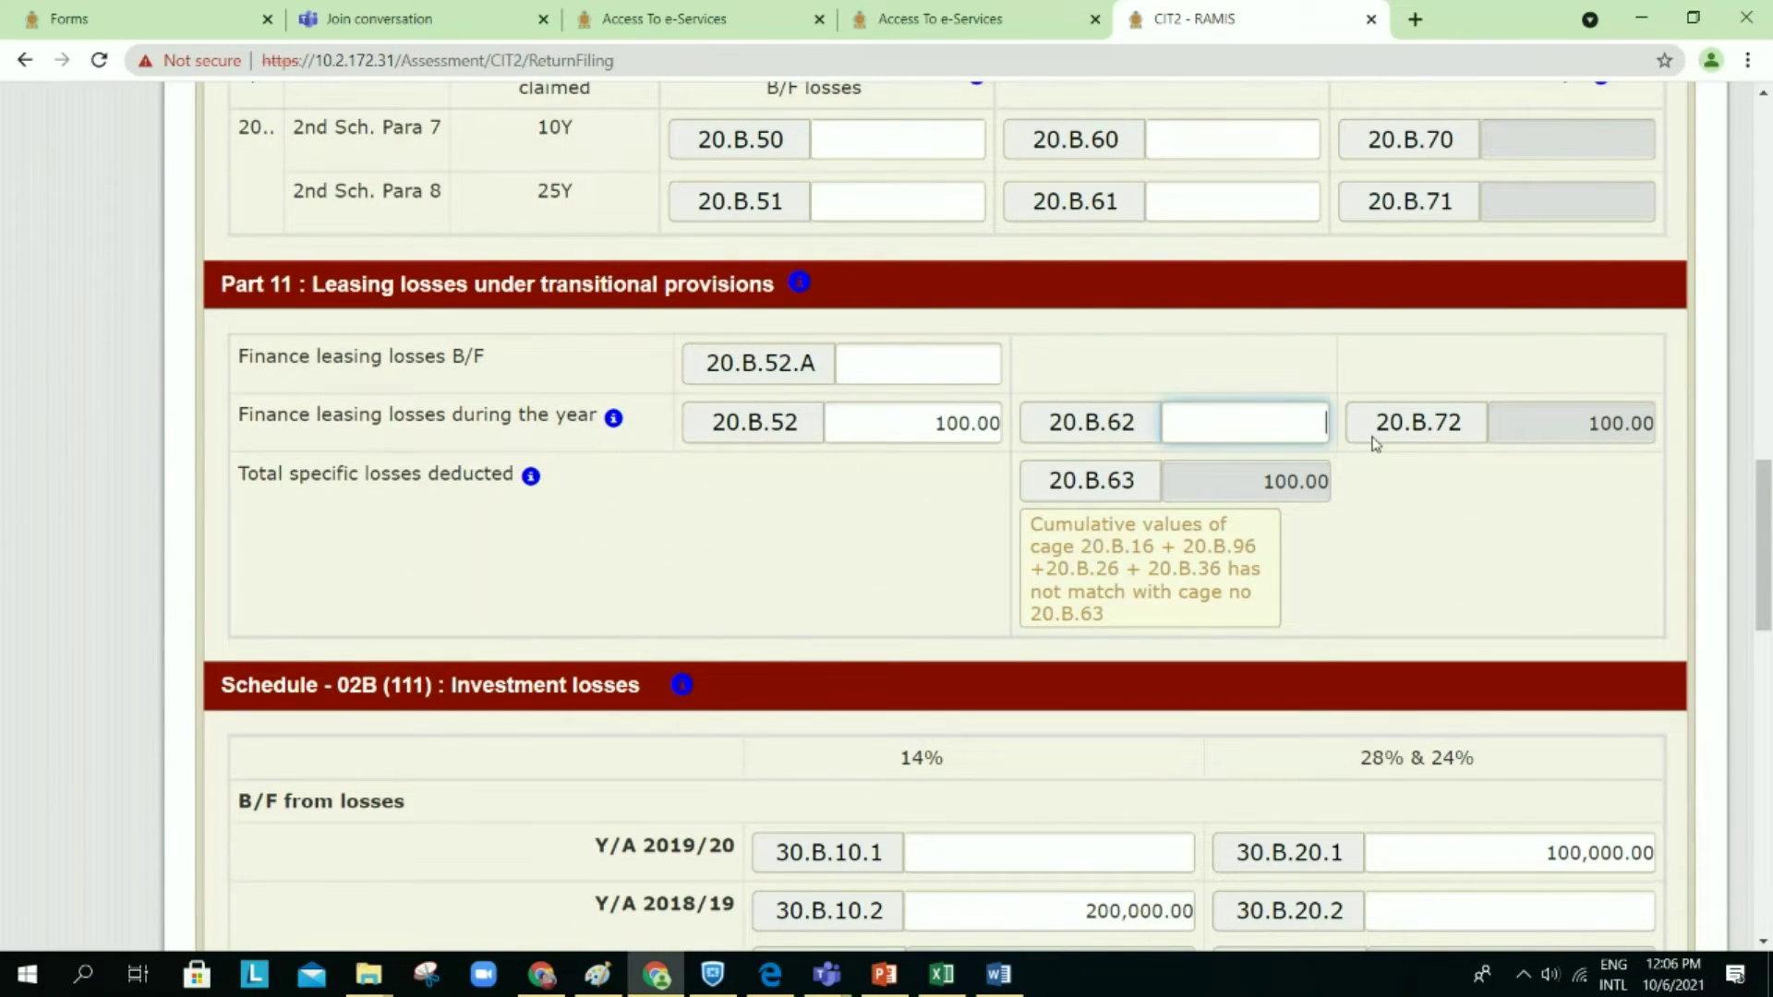
scroll(1376, 444, up, 10)
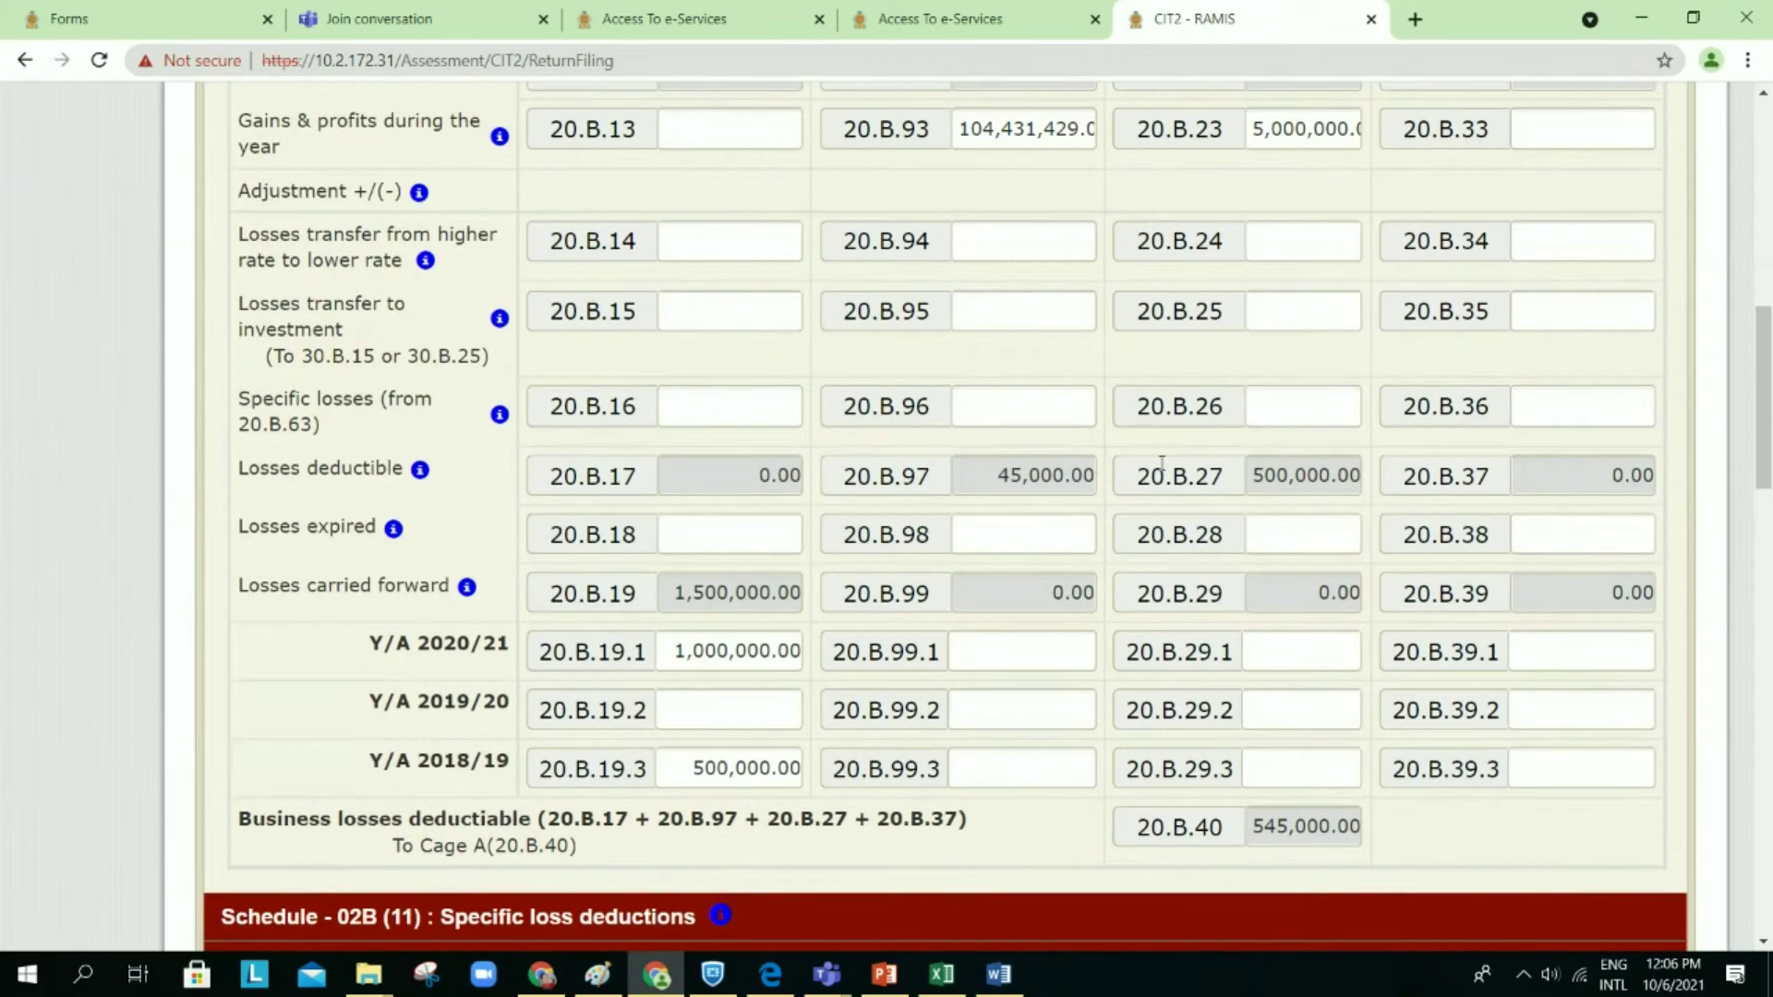
scroll(789, 238, up, 1)
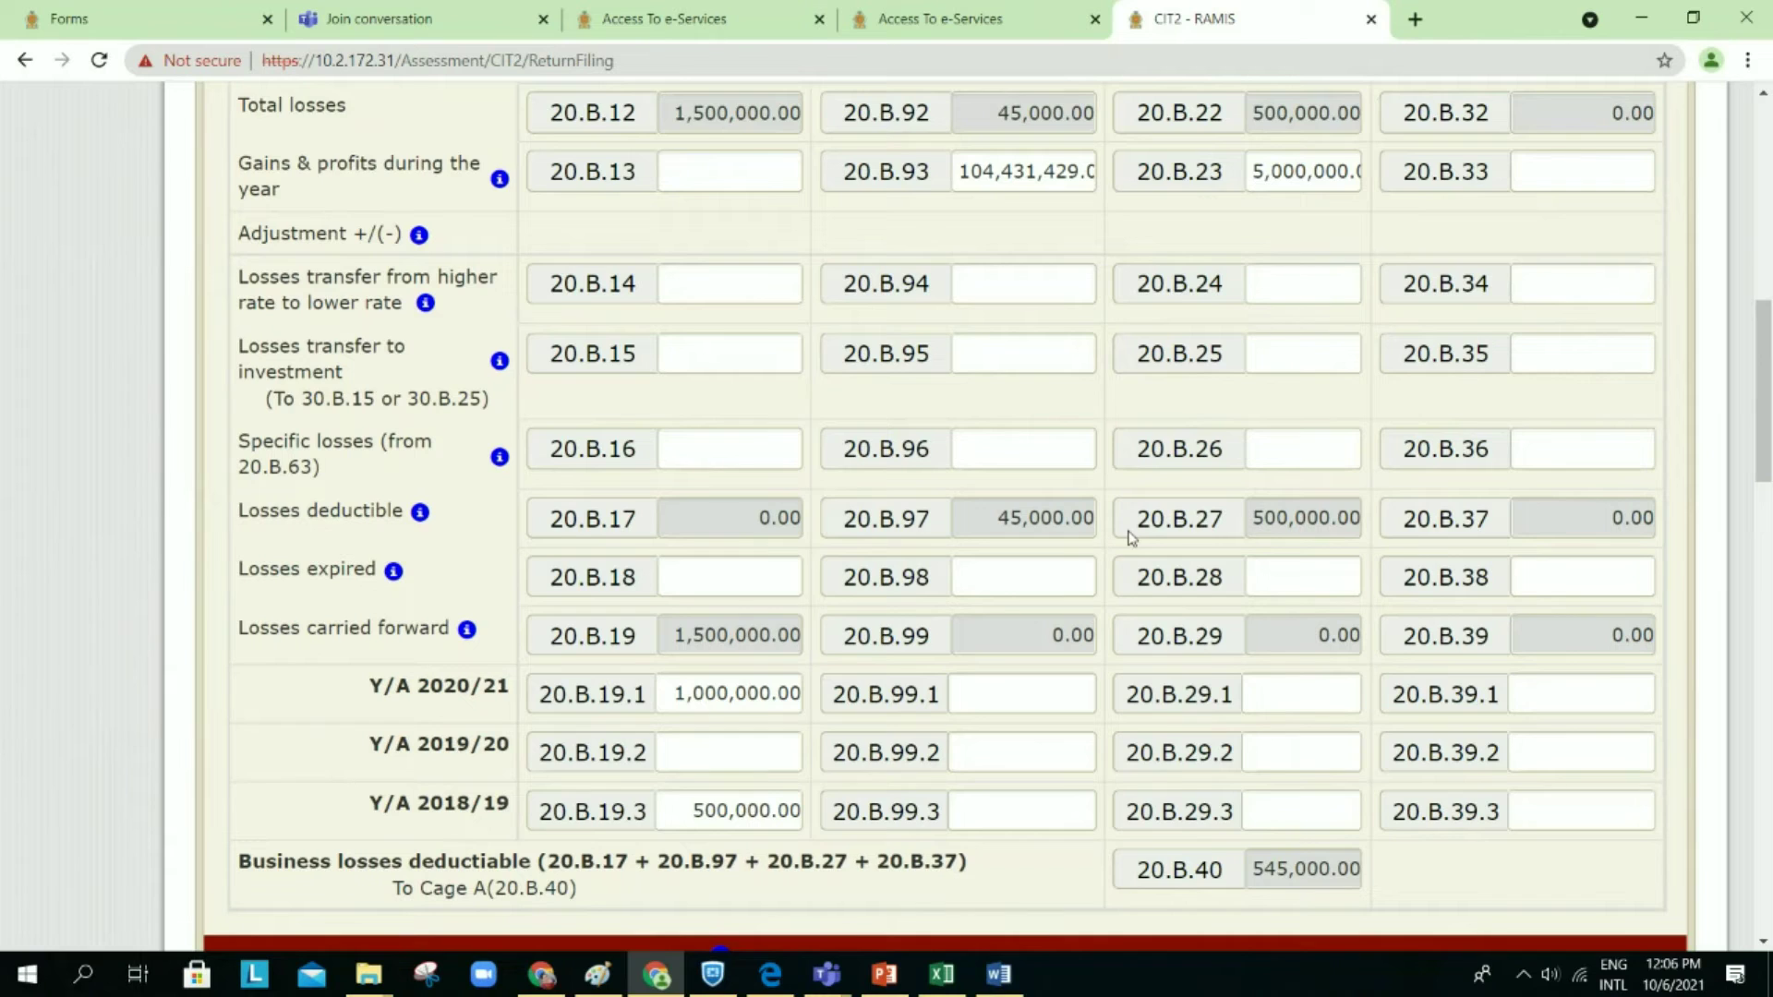
scroll(1130, 538, down, 2)
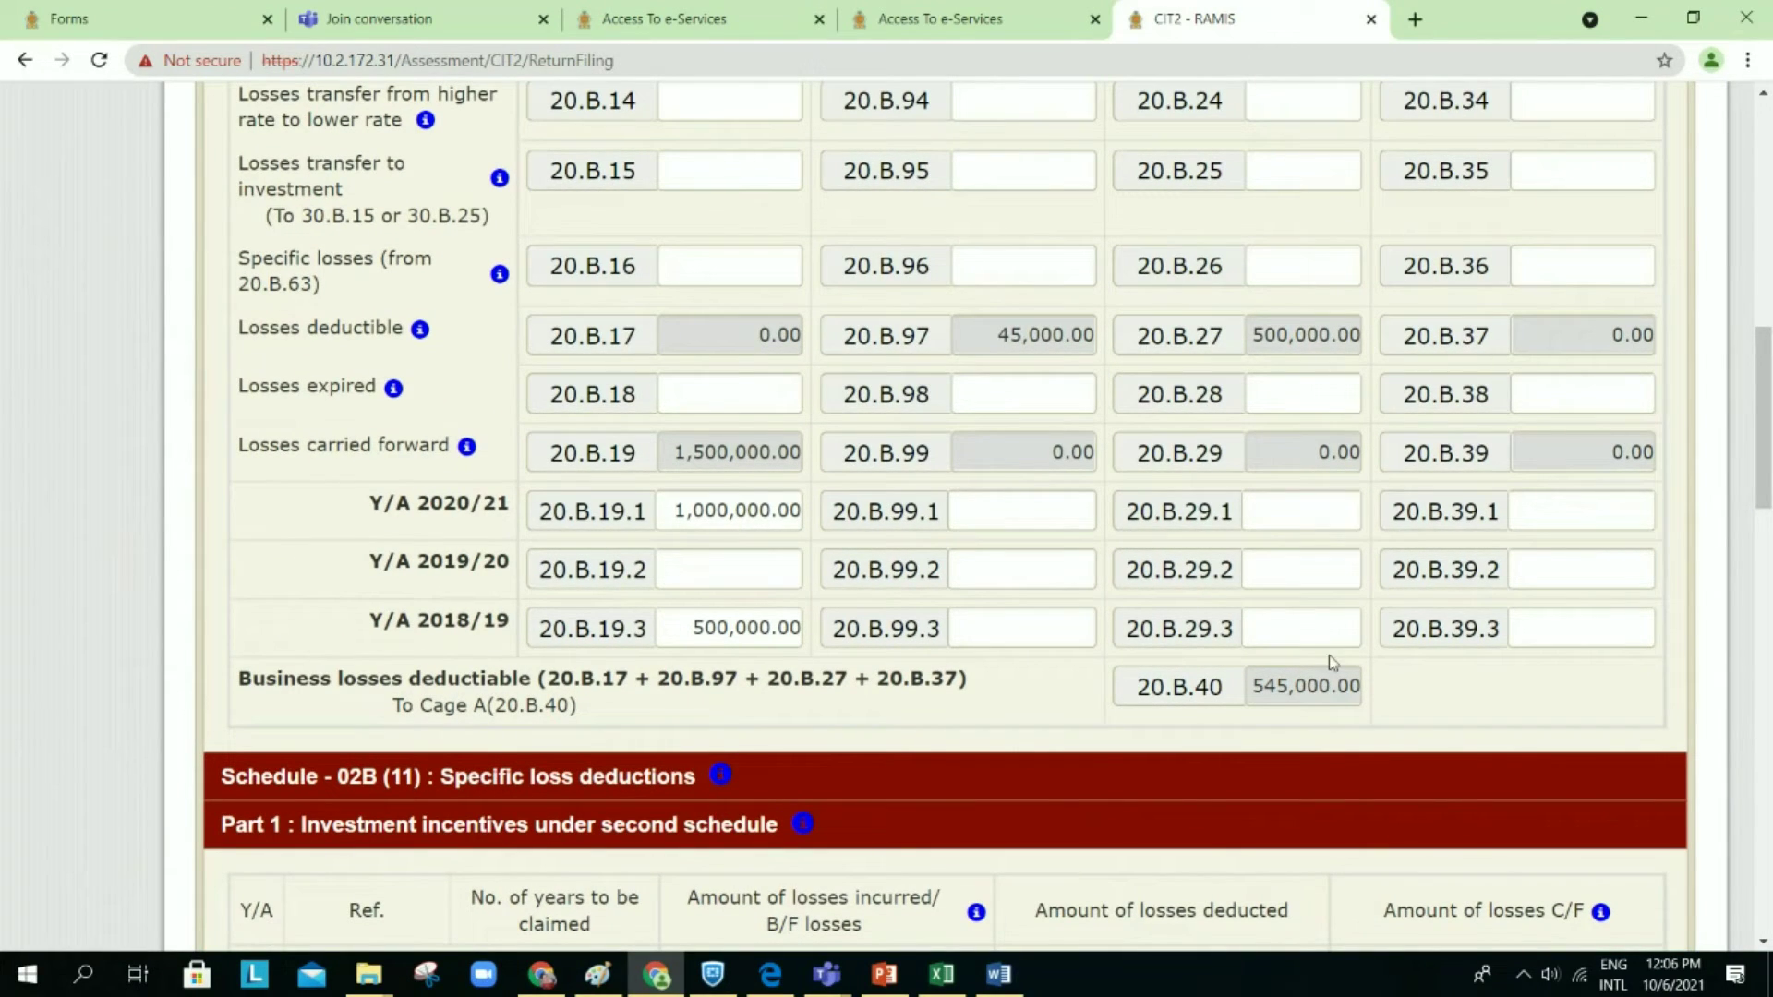
scroll(1093, 543, up, 2)
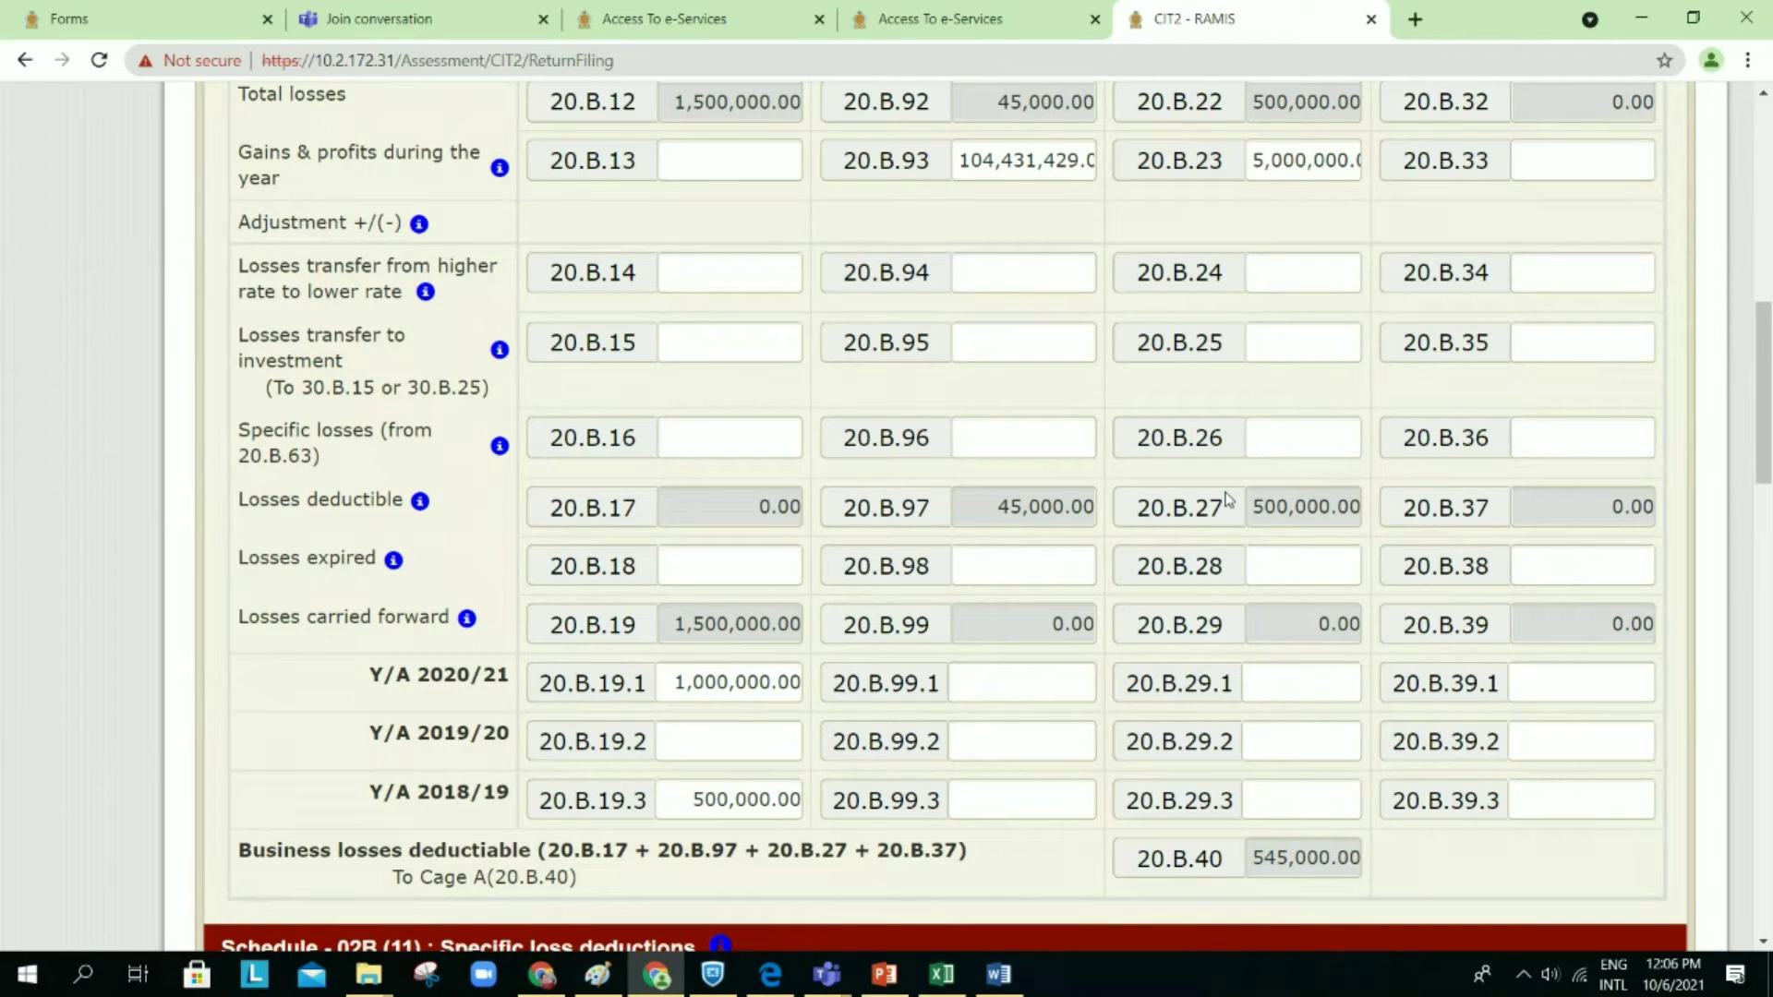
scroll(1006, 350, up, 2)
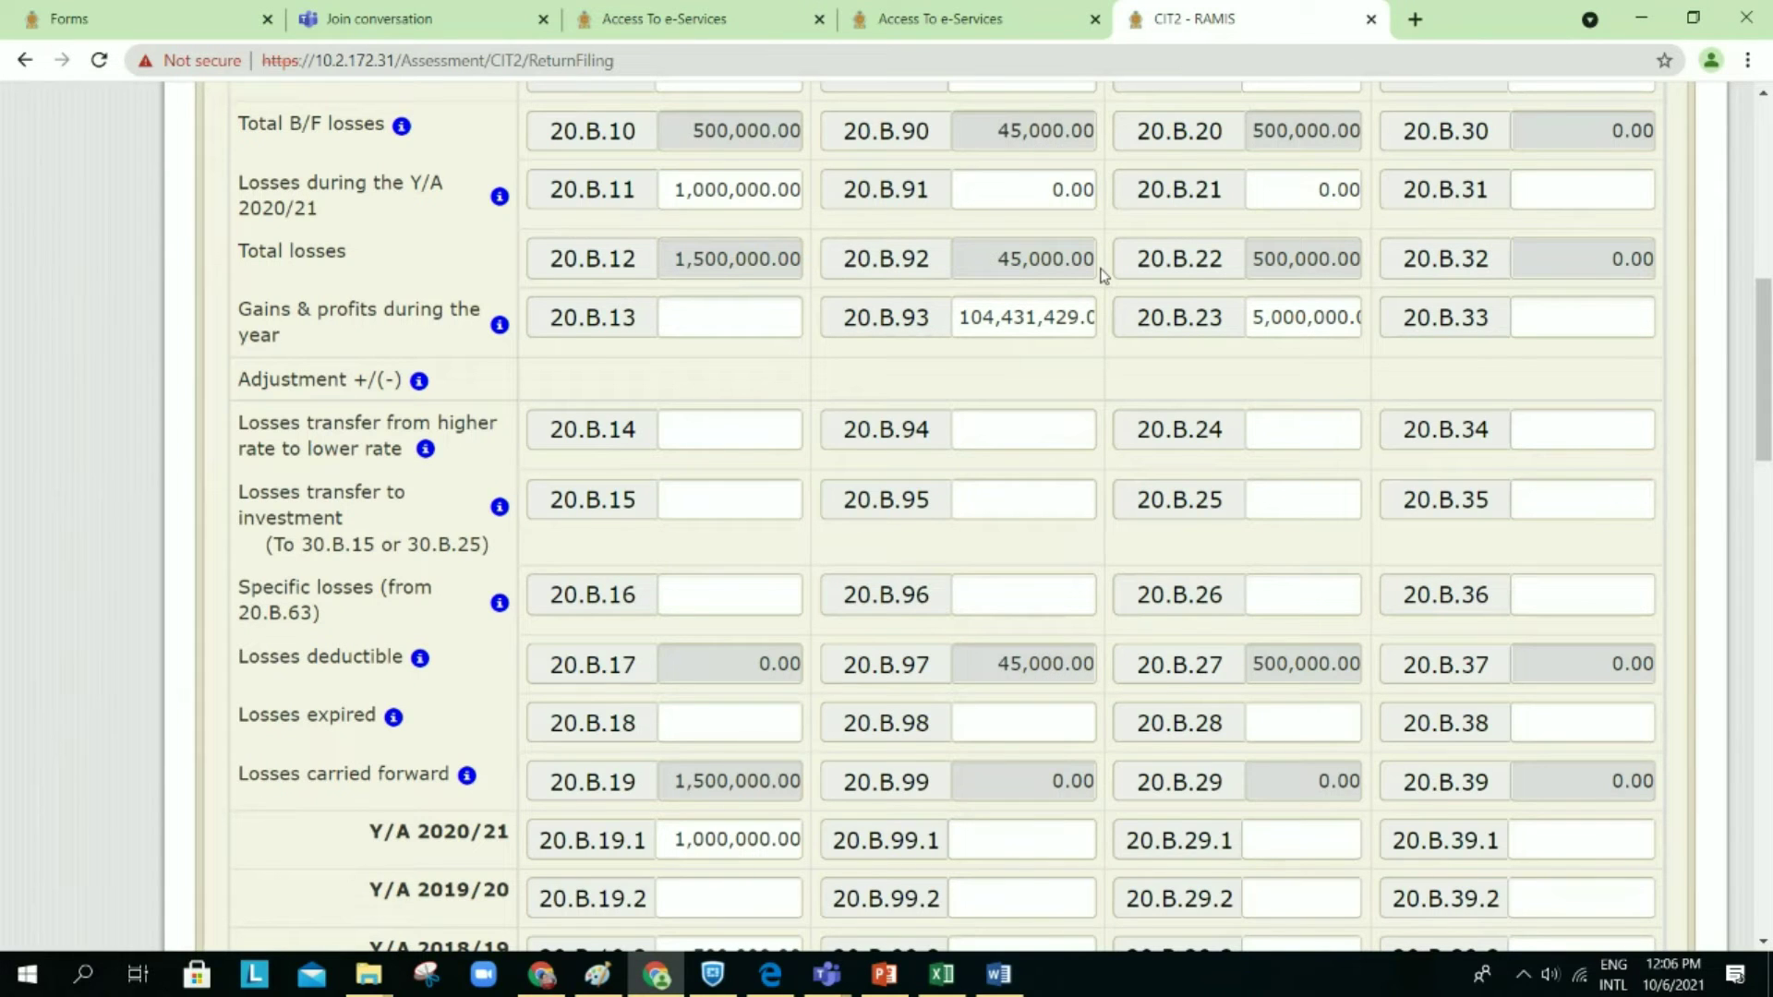
scroll(1102, 274, up, 4)
scroll(1102, 274, down, 2)
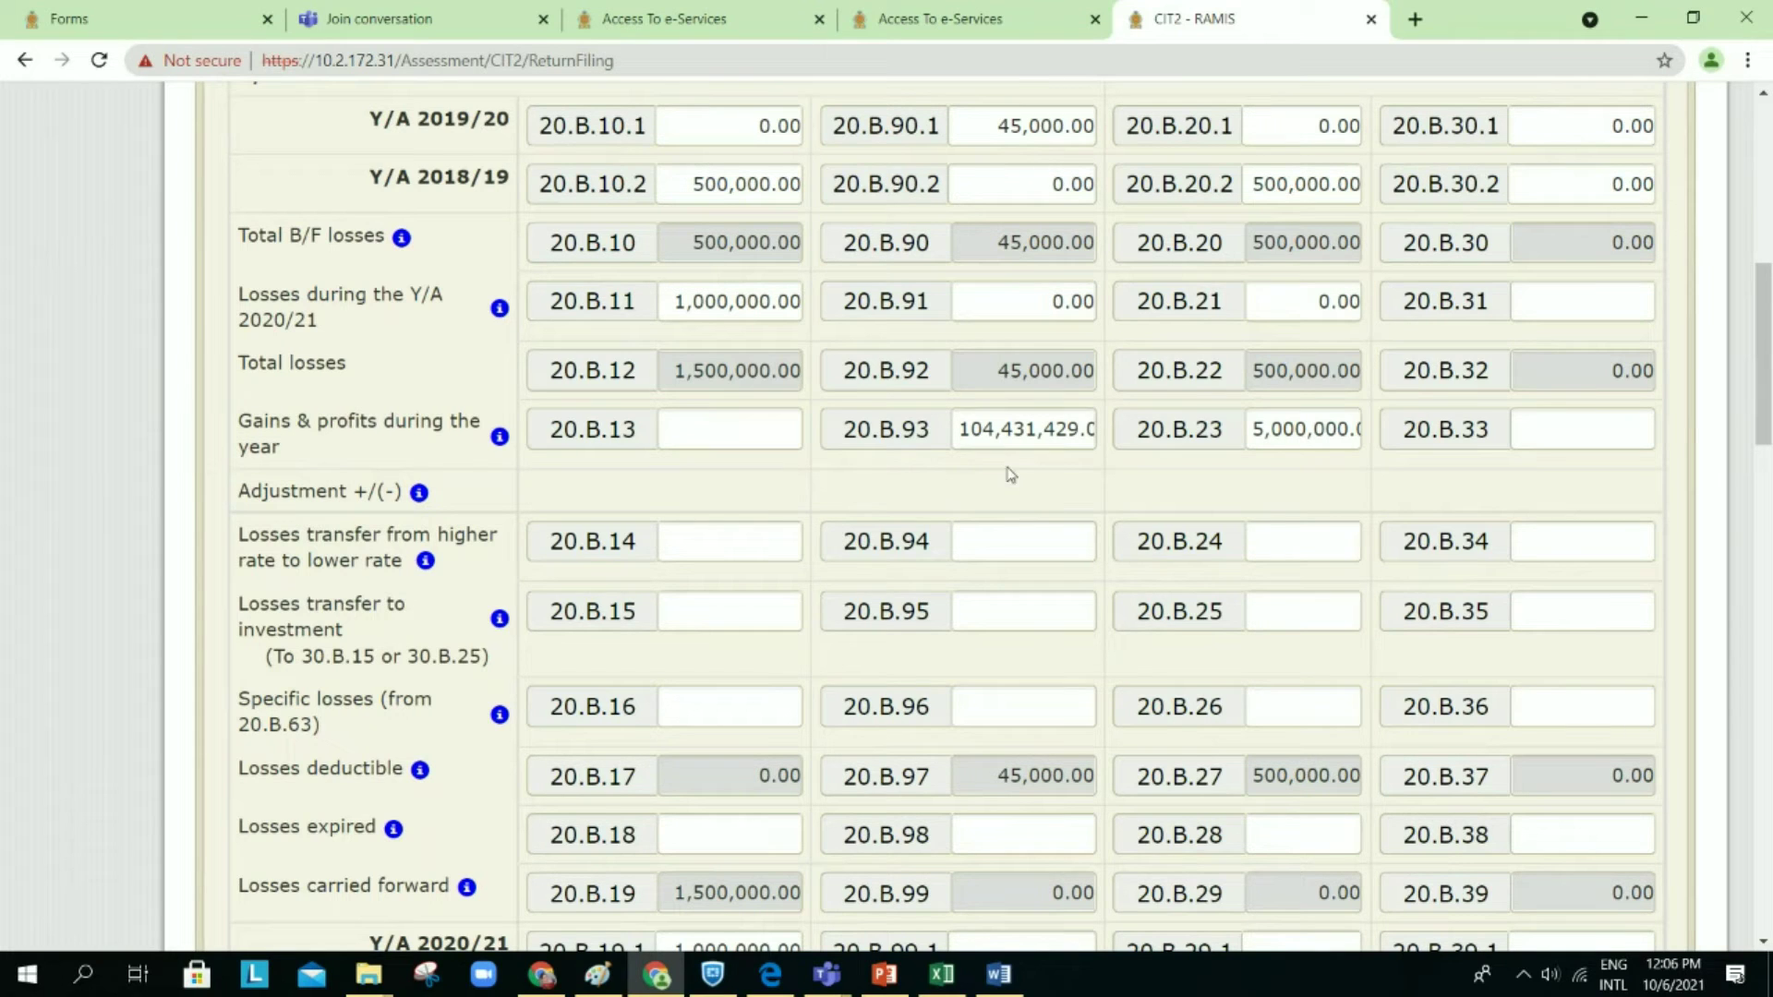
scroll(1023, 716, down, 1)
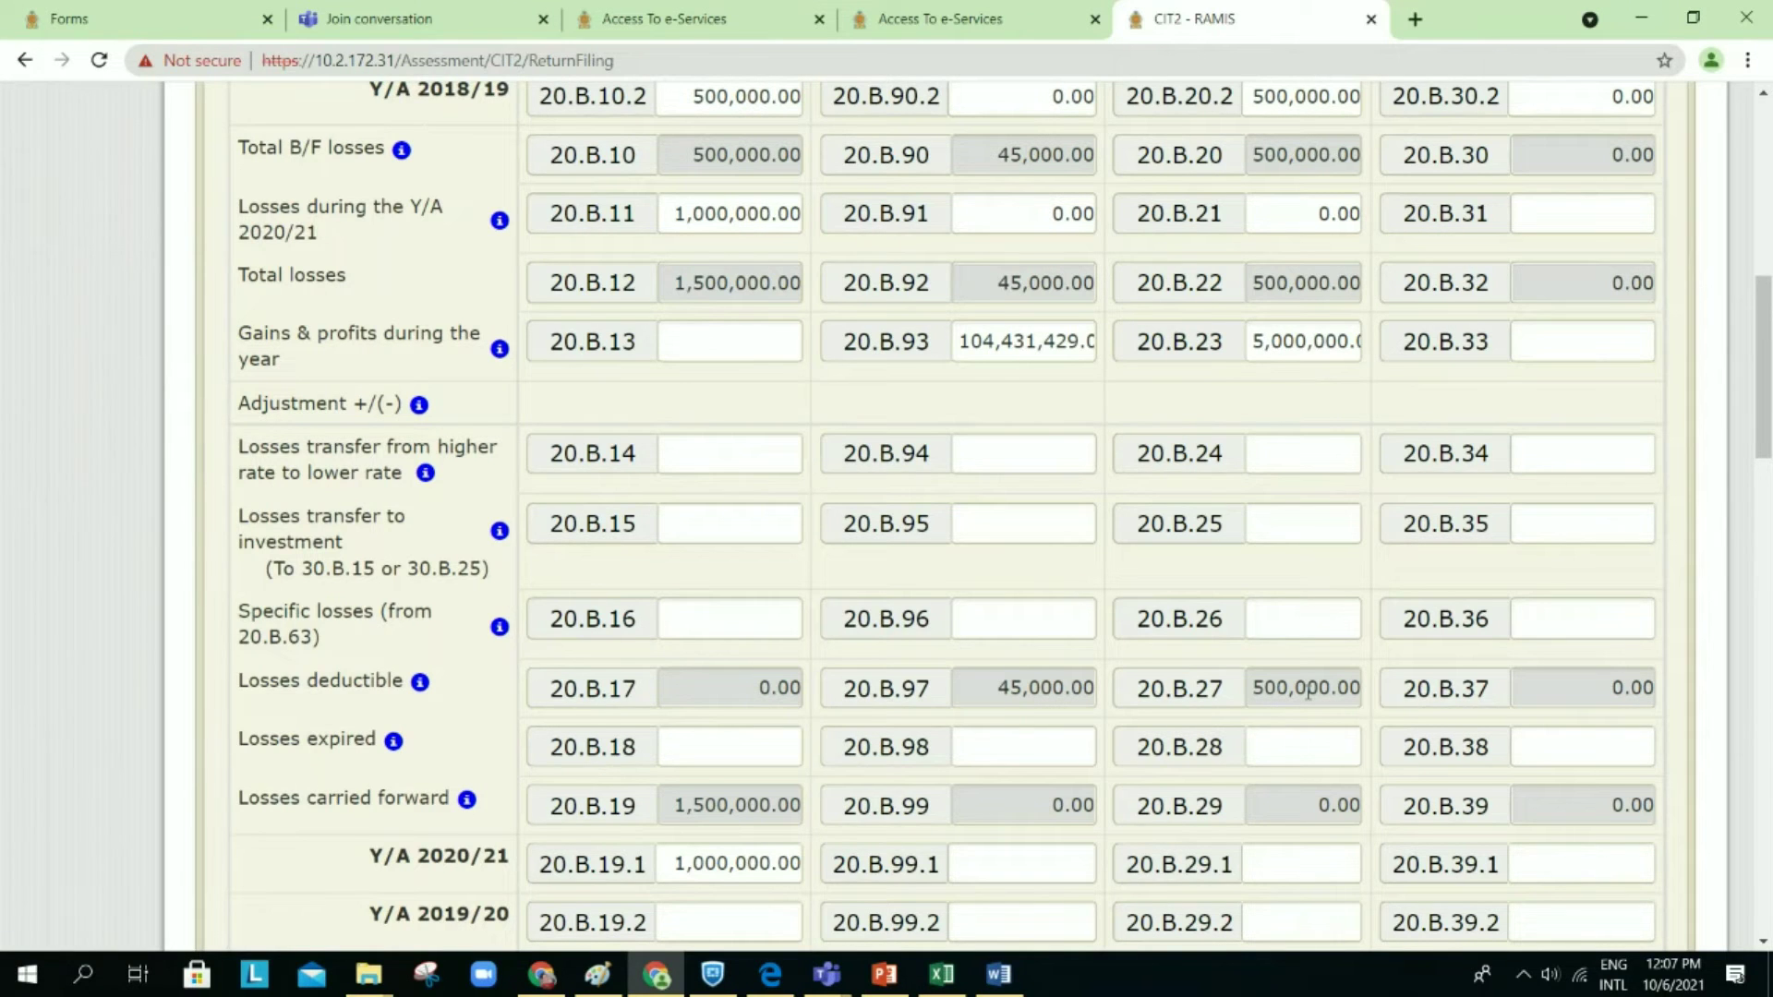
scroll(1308, 692, down, 1)
scroll(1308, 693, down, 1)
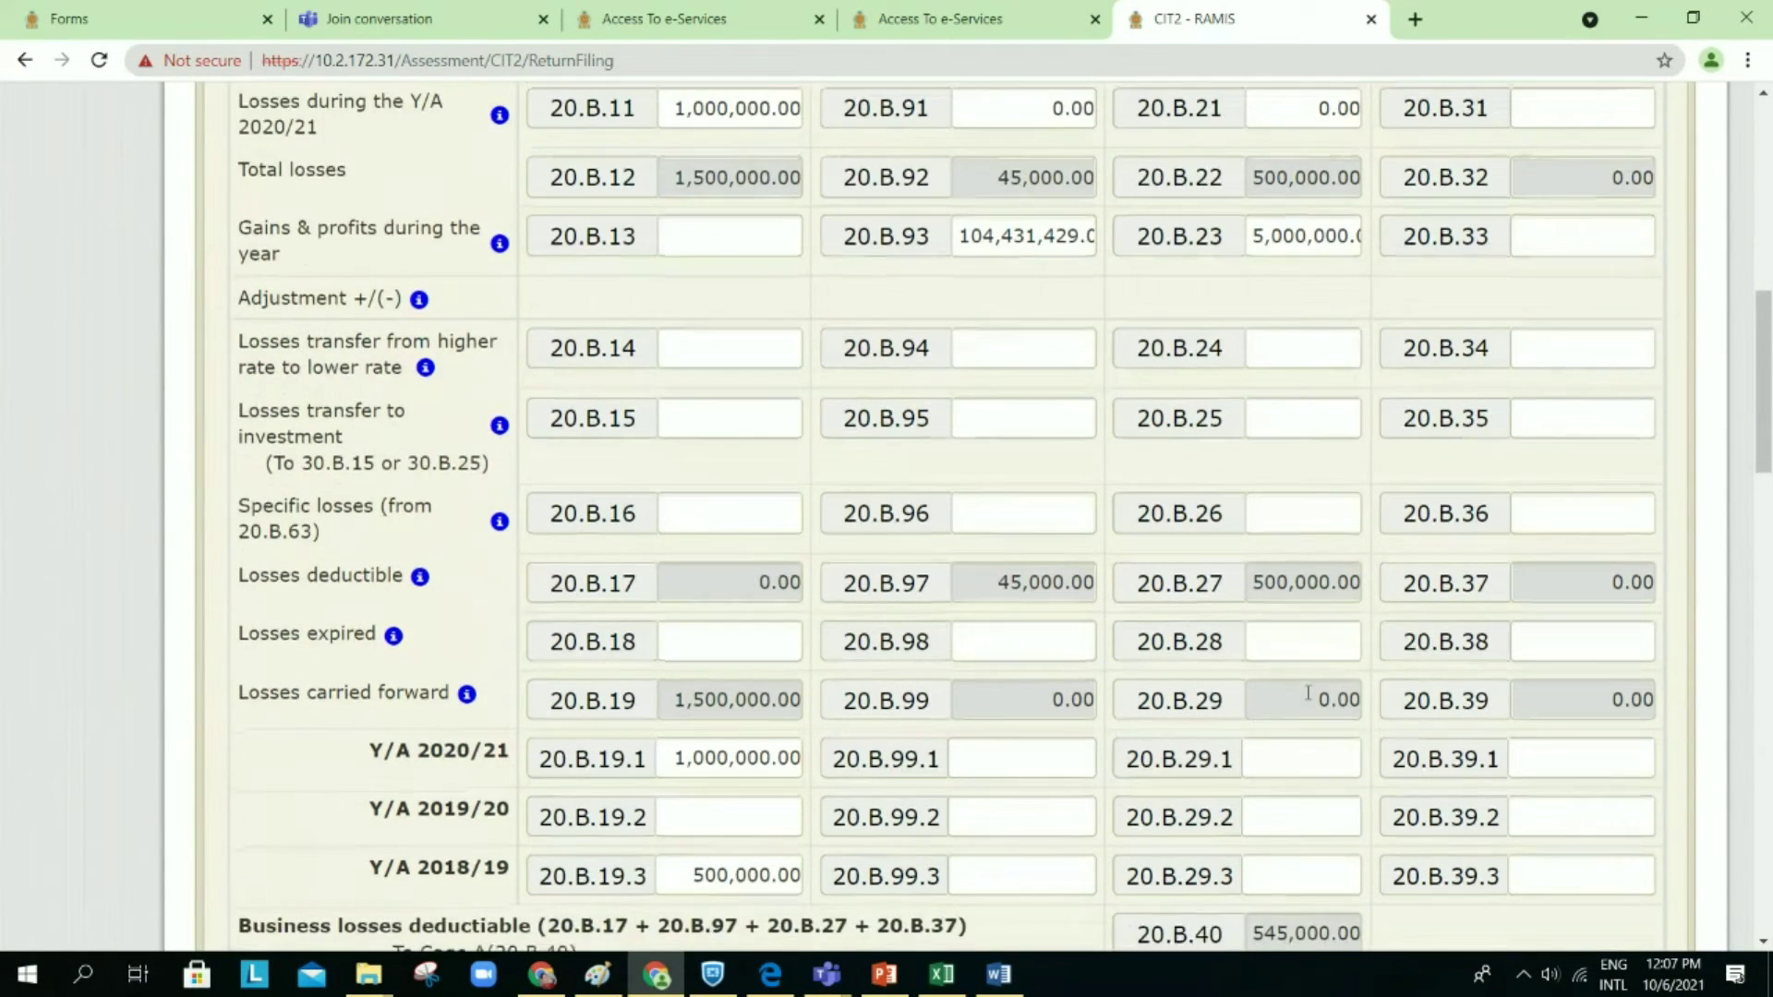
scroll(1308, 692, down, 3)
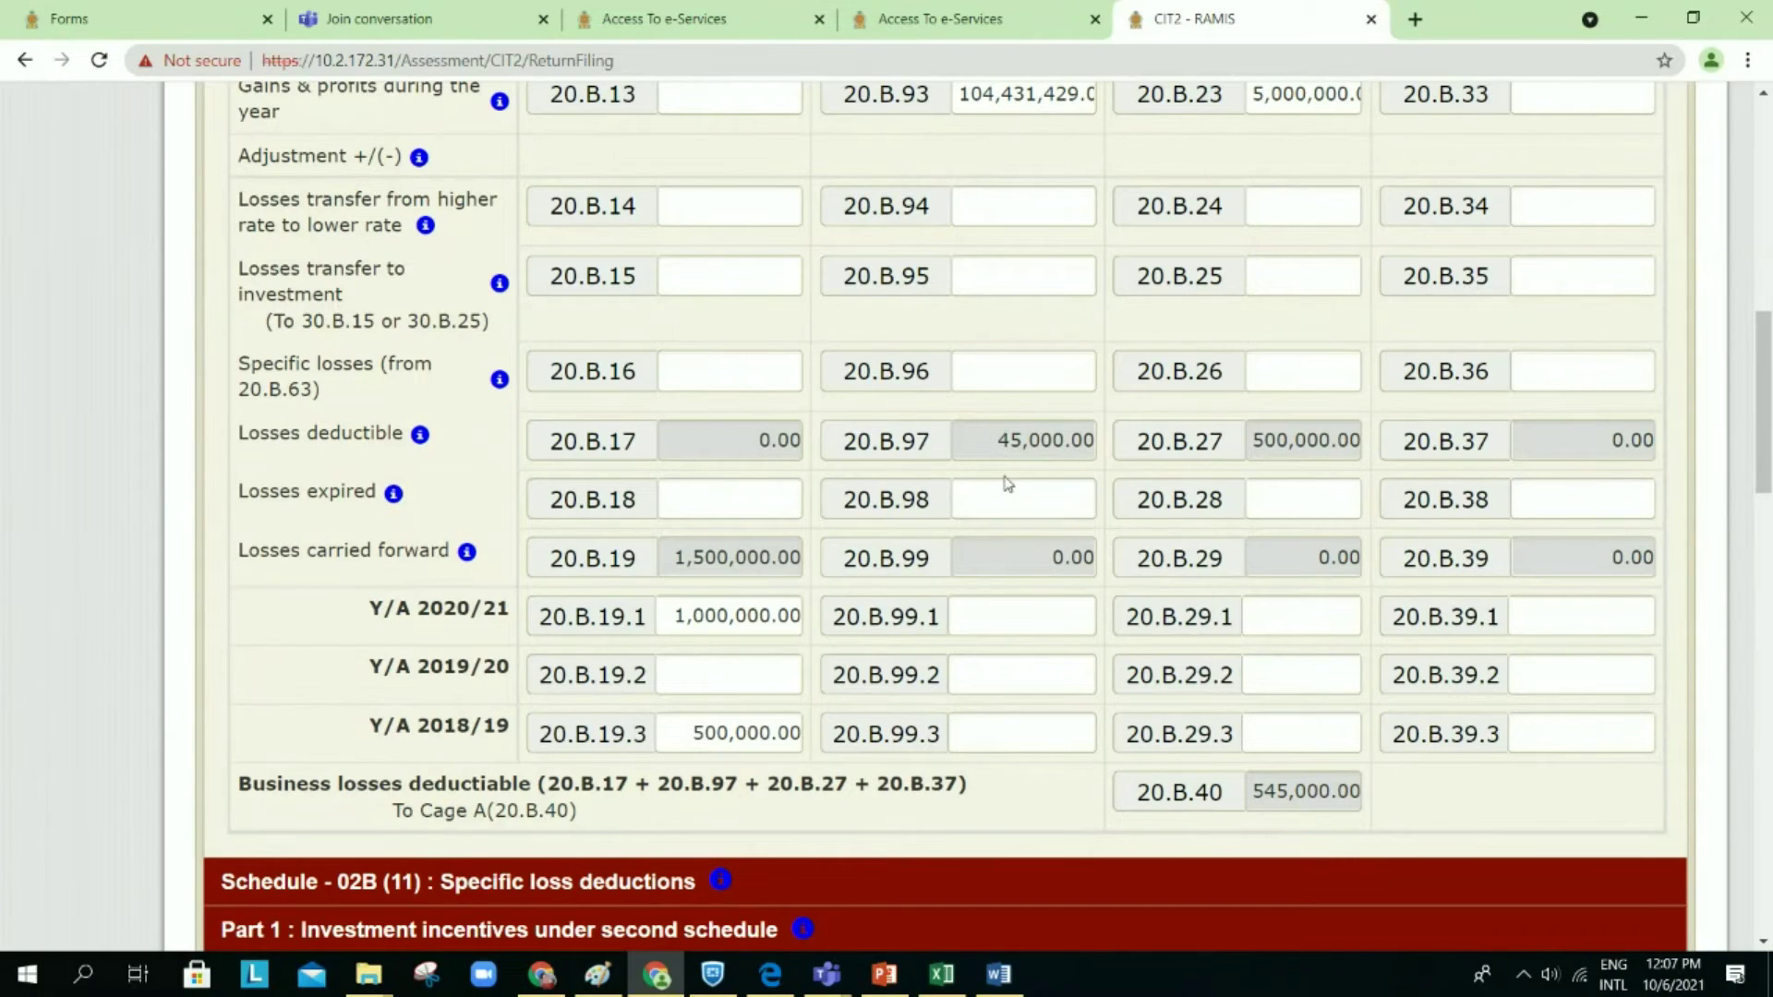
scroll(1009, 483, up, 6)
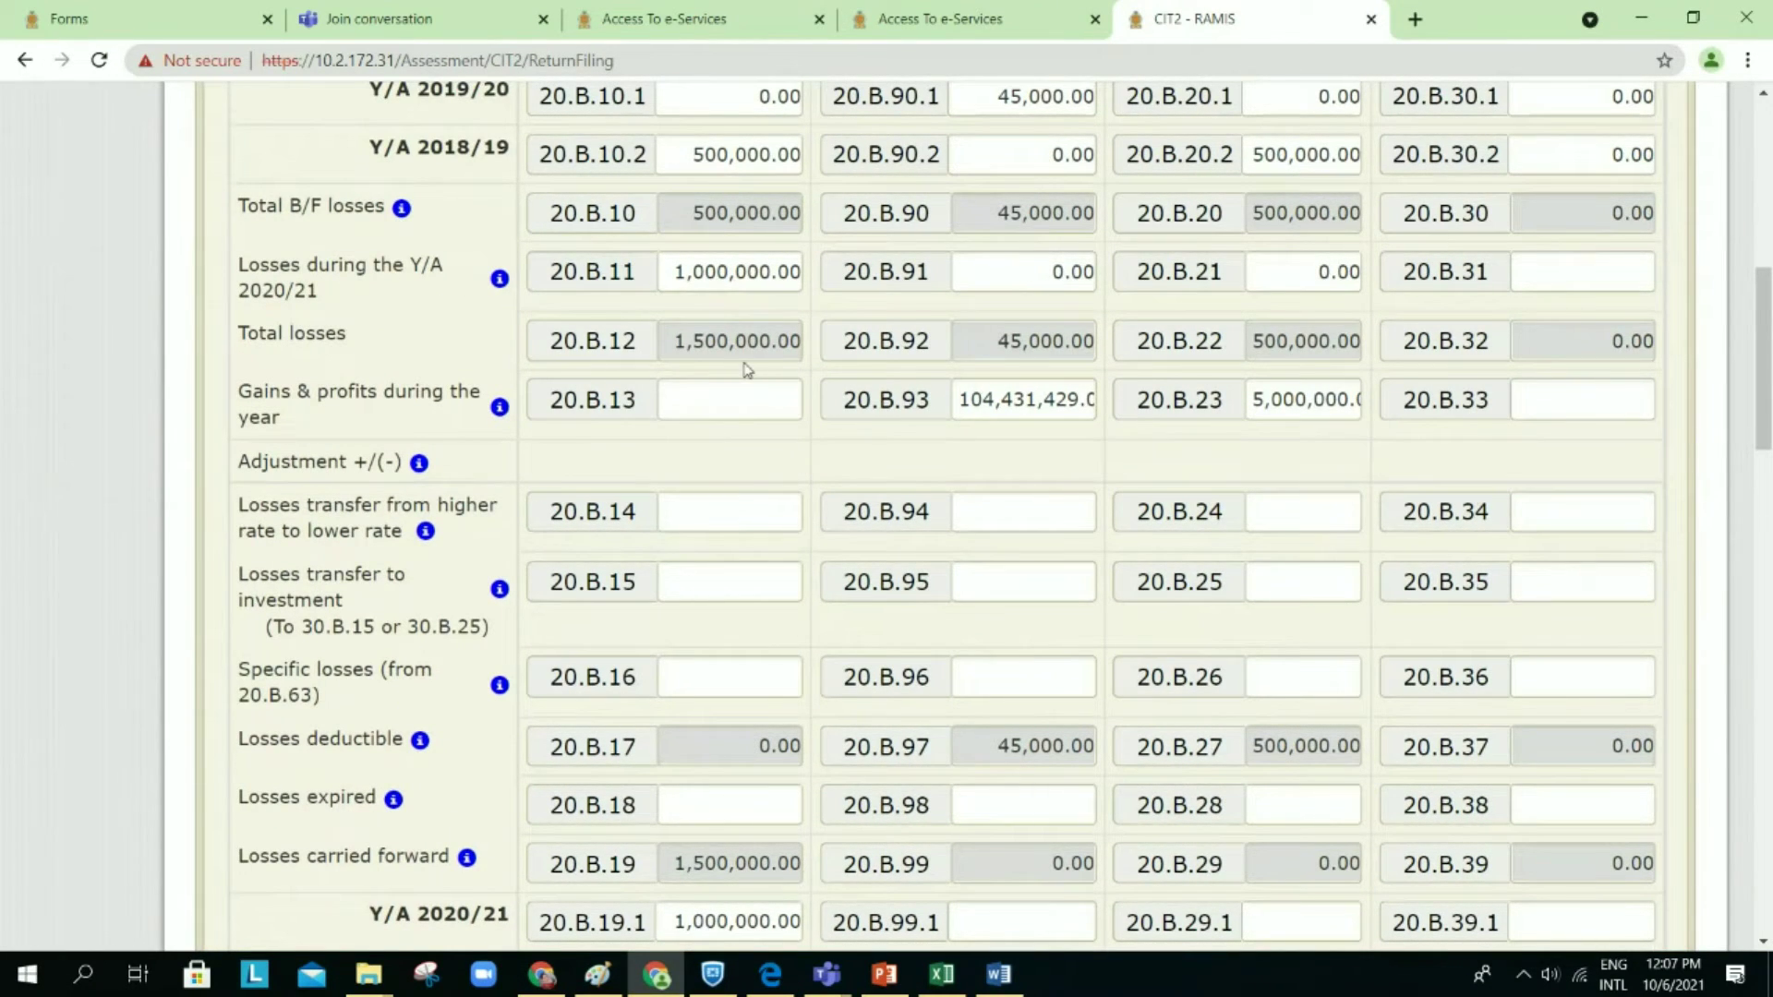
scroll(749, 380, up, 2)
scroll(749, 374, down, 2)
scroll(746, 368, down, 1)
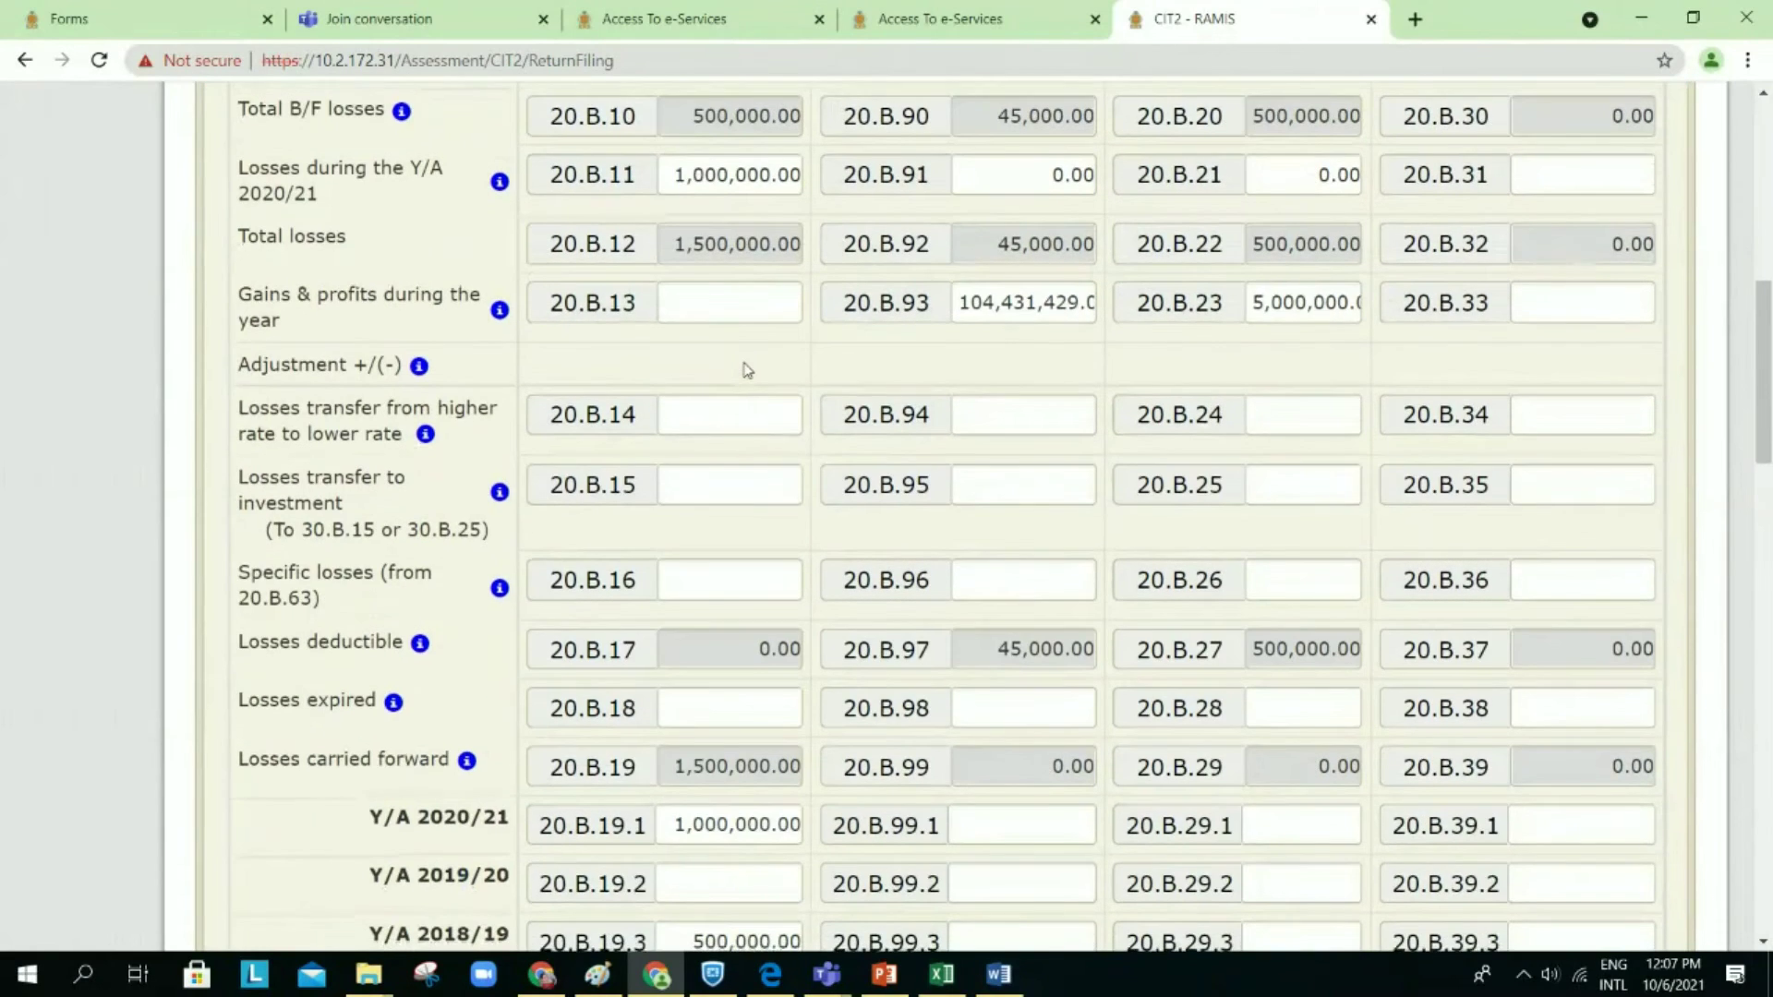
scroll(748, 365, down, 4)
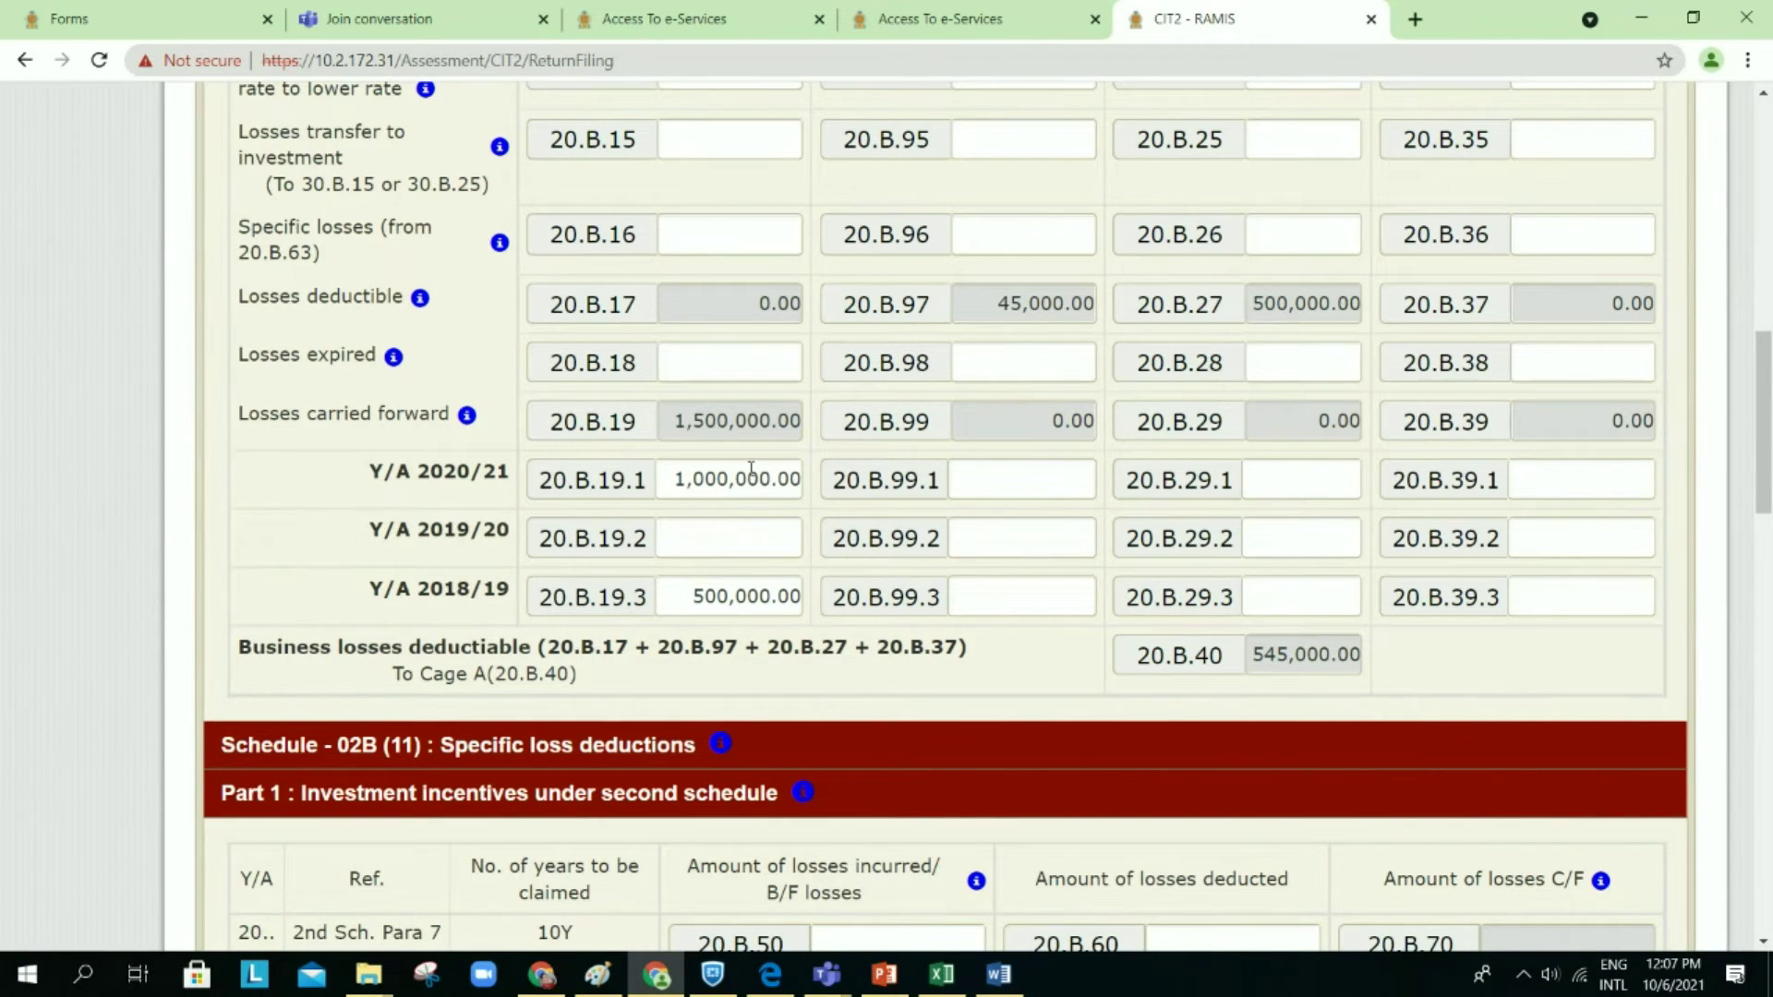
scroll(764, 552, up, 2)
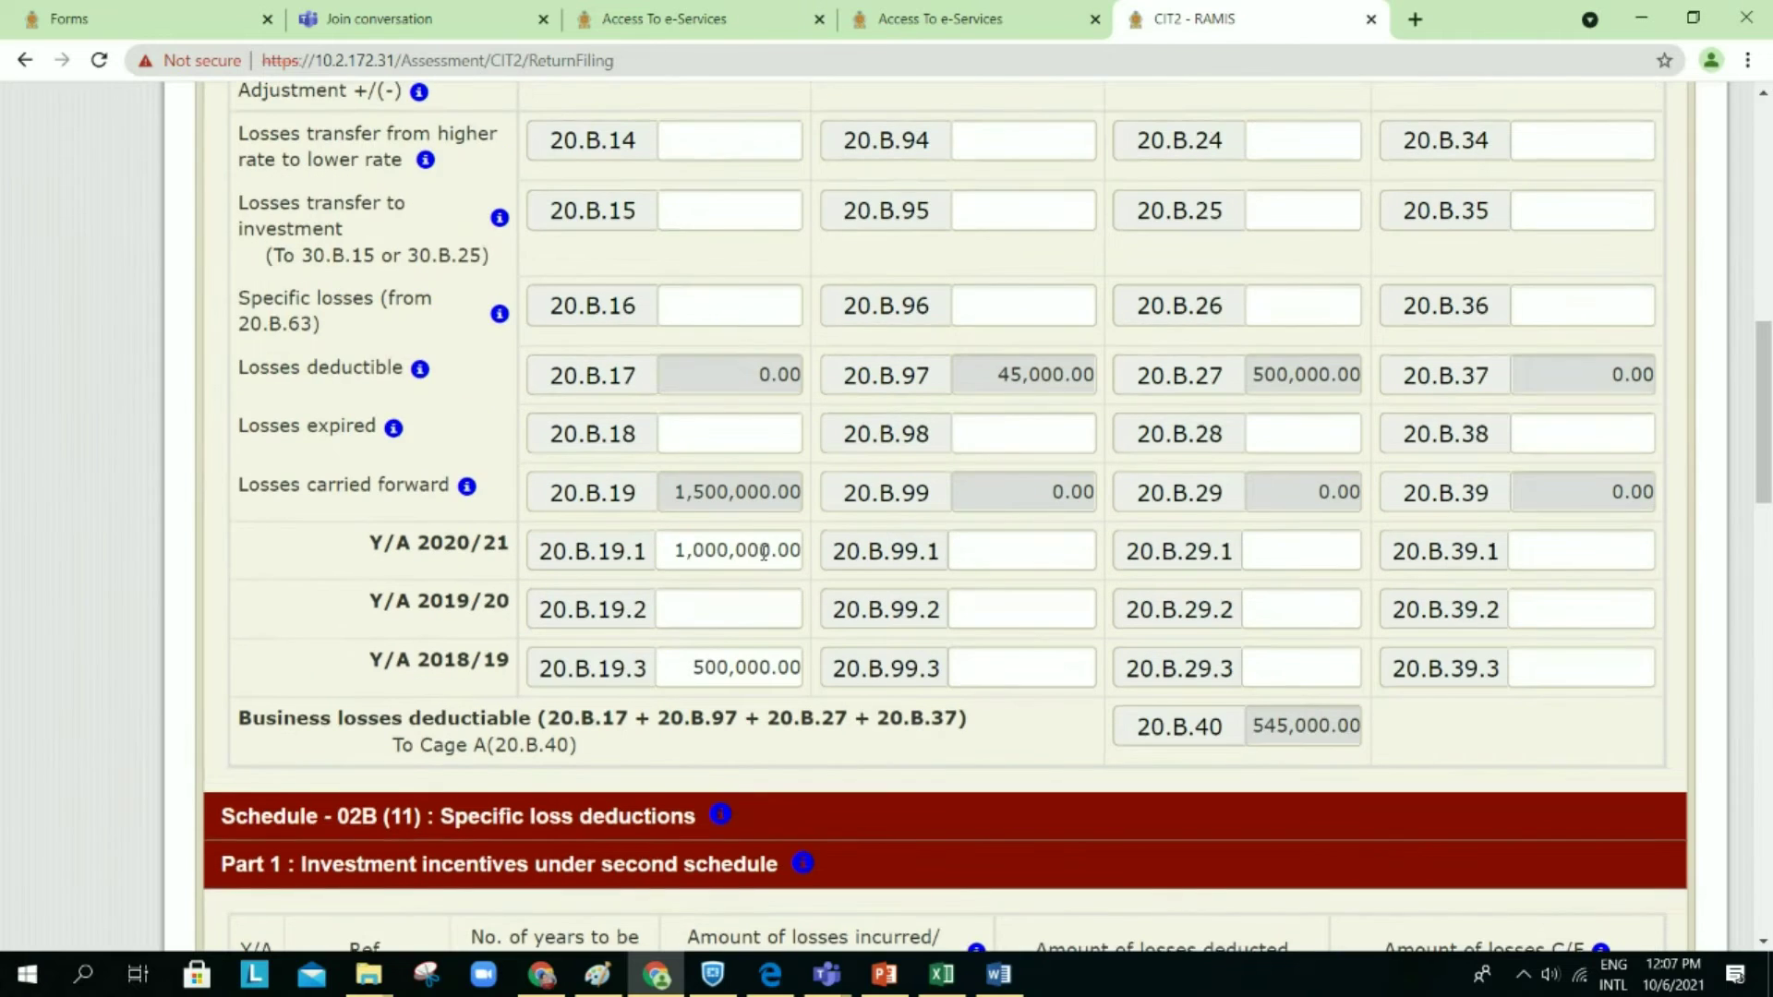
scroll(763, 552, up, 5)
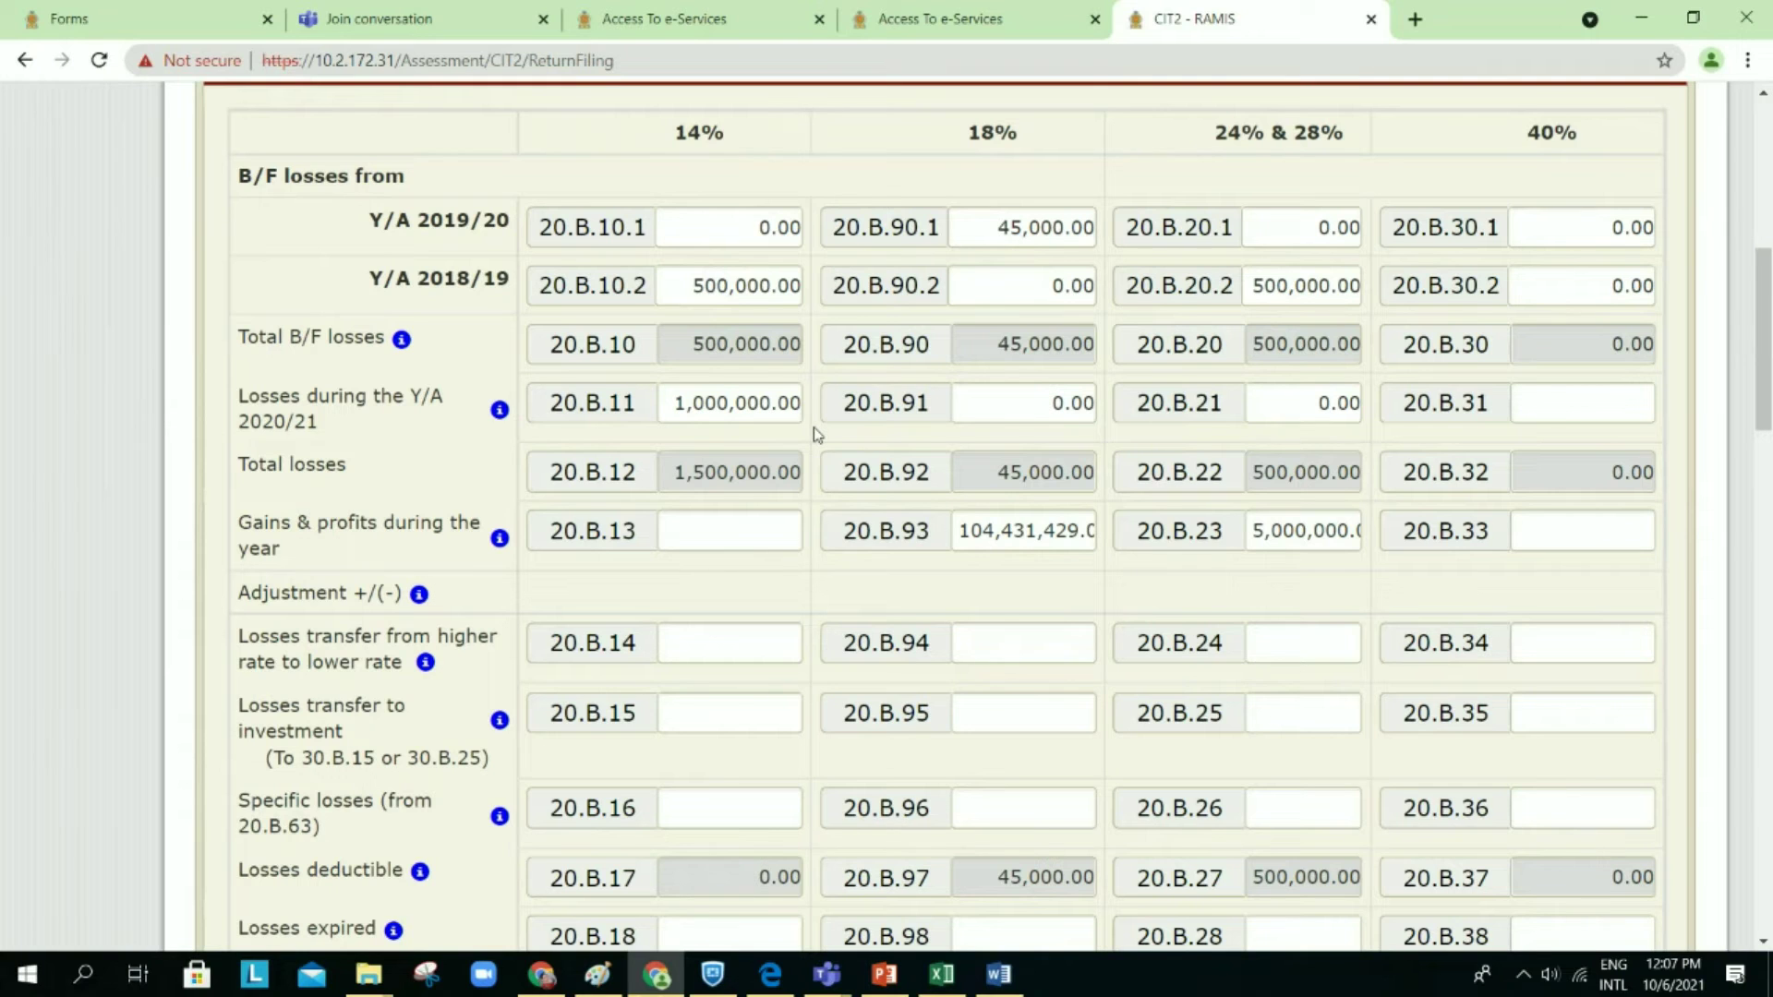
scroll(813, 427, down, 4)
scroll(813, 427, up, 4)
scroll(813, 427, down, 1)
scroll(761, 353, down, 1)
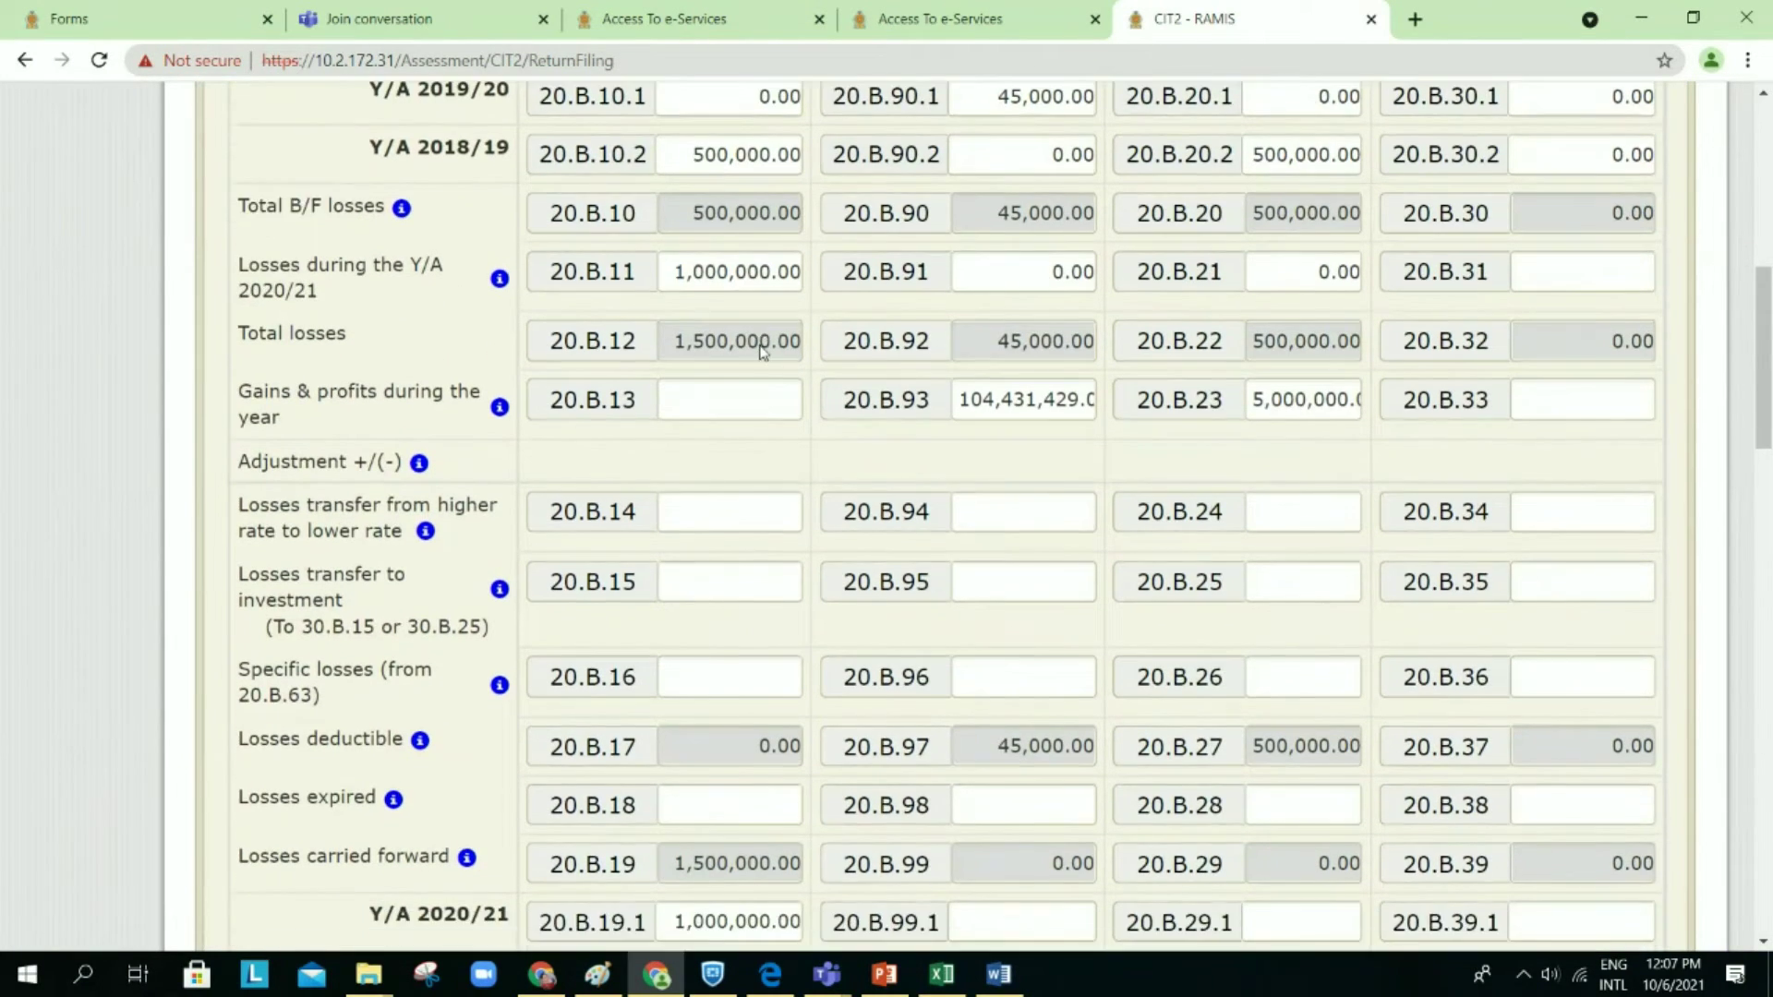
scroll(761, 351, down, 6)
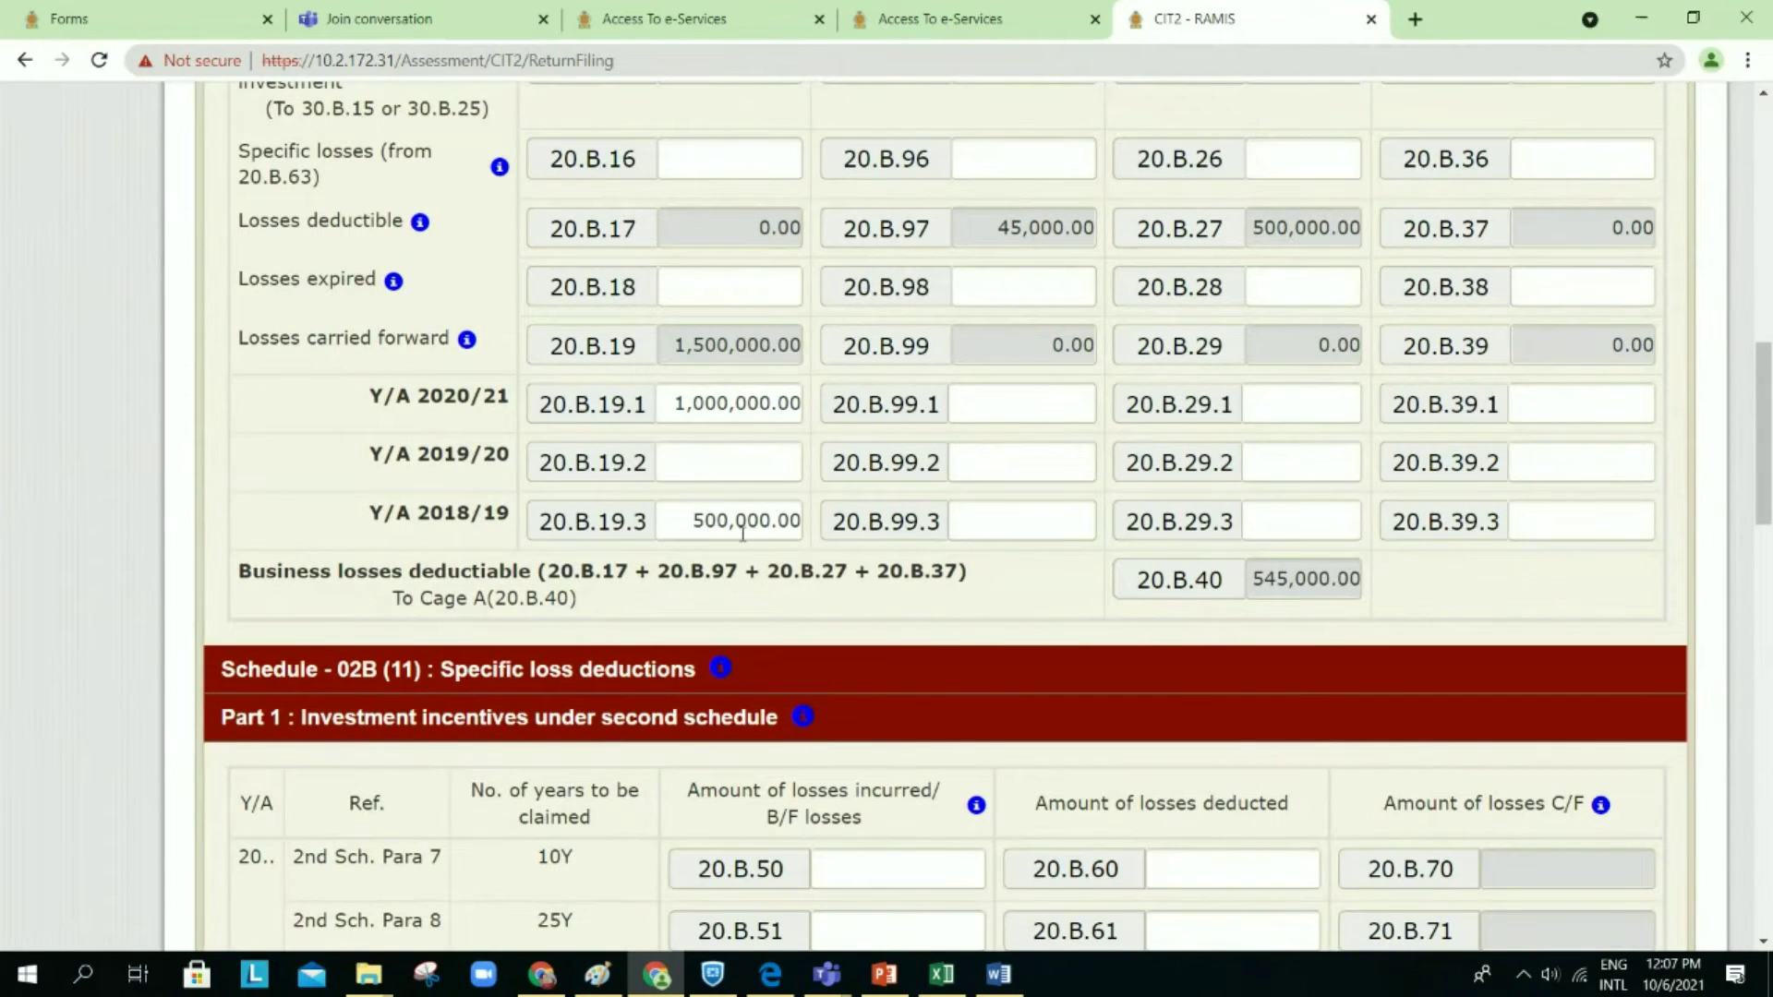
Step: Re-enter the 20.B.19 breakup: 1,000,000 for Y/A 2020/21 and 500,000 for Y/A 2018/19
click(663, 400)
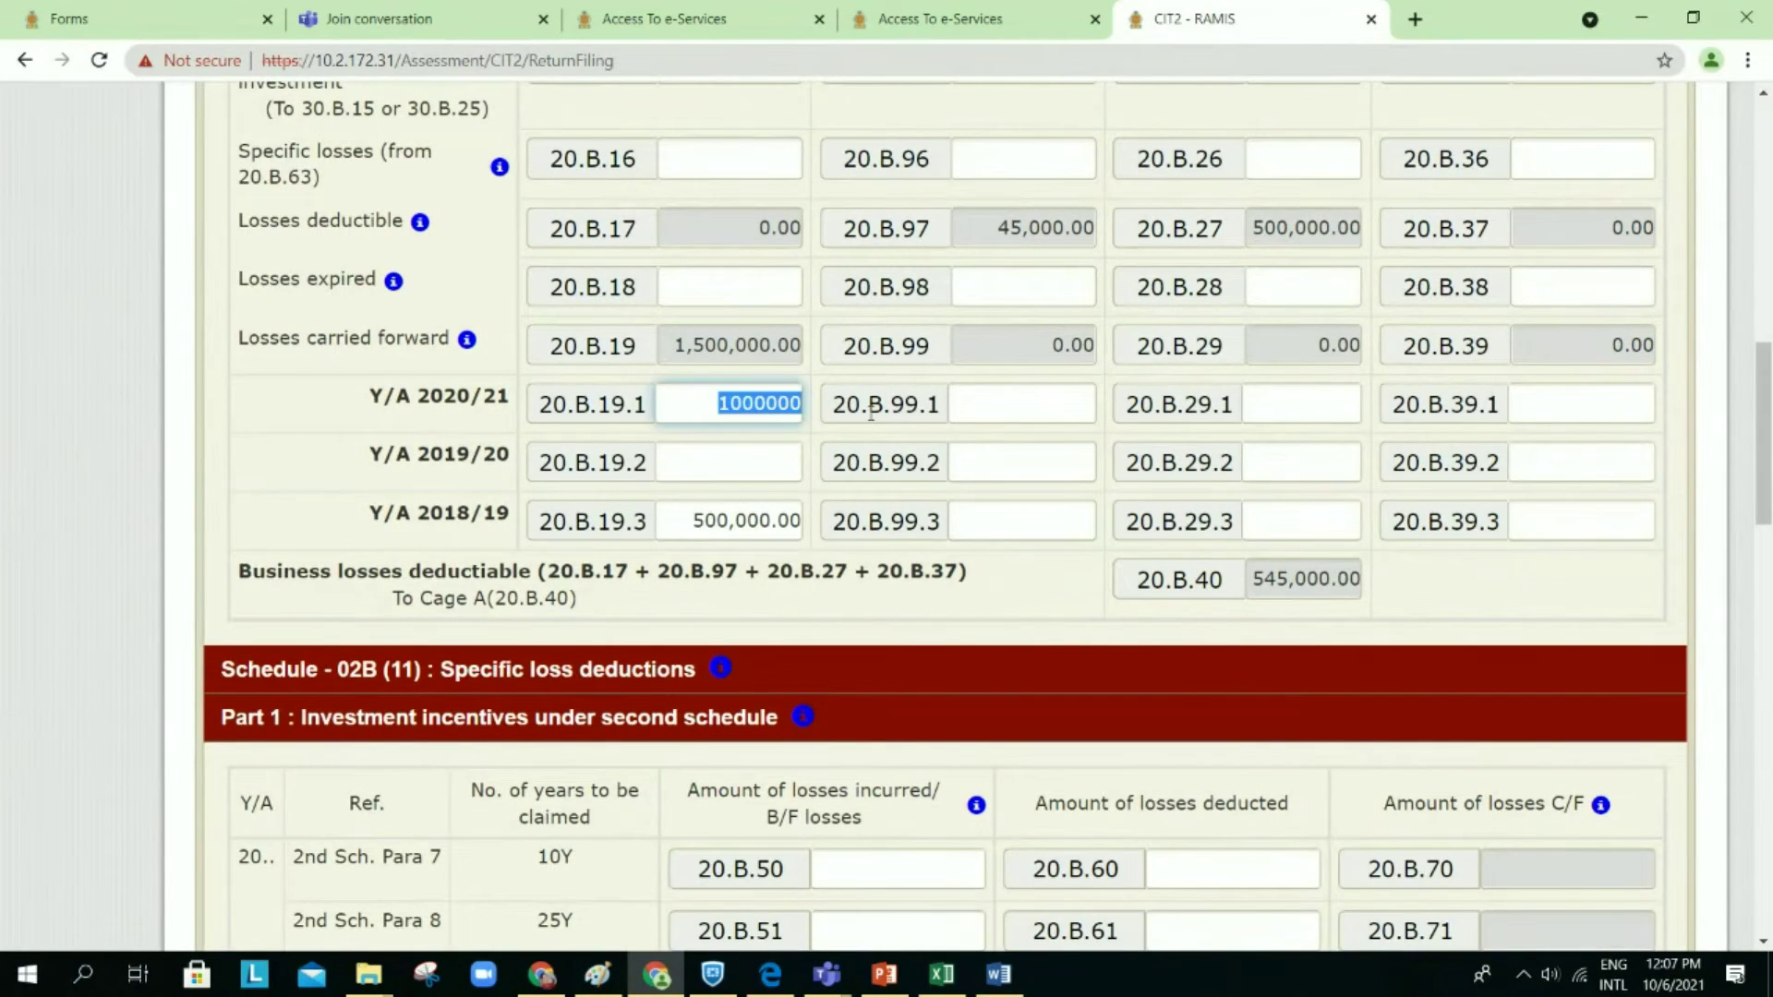
key(BackSpace)
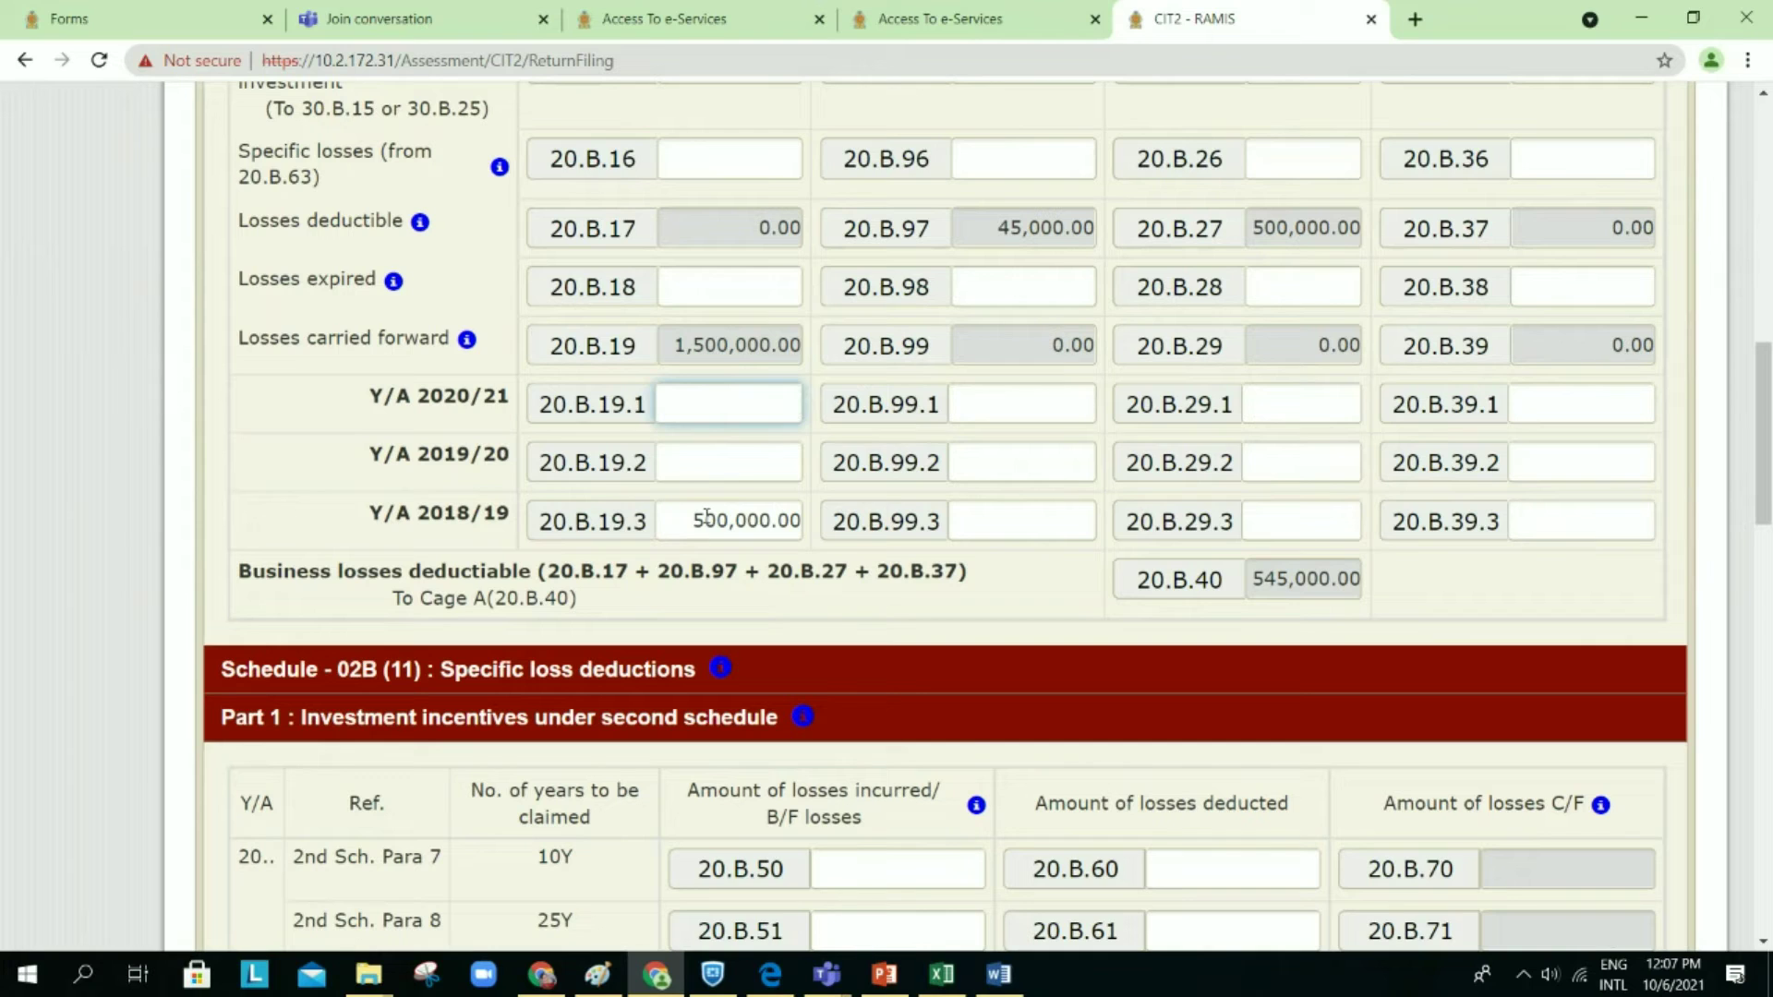
click(707, 517)
key(BackSpace)
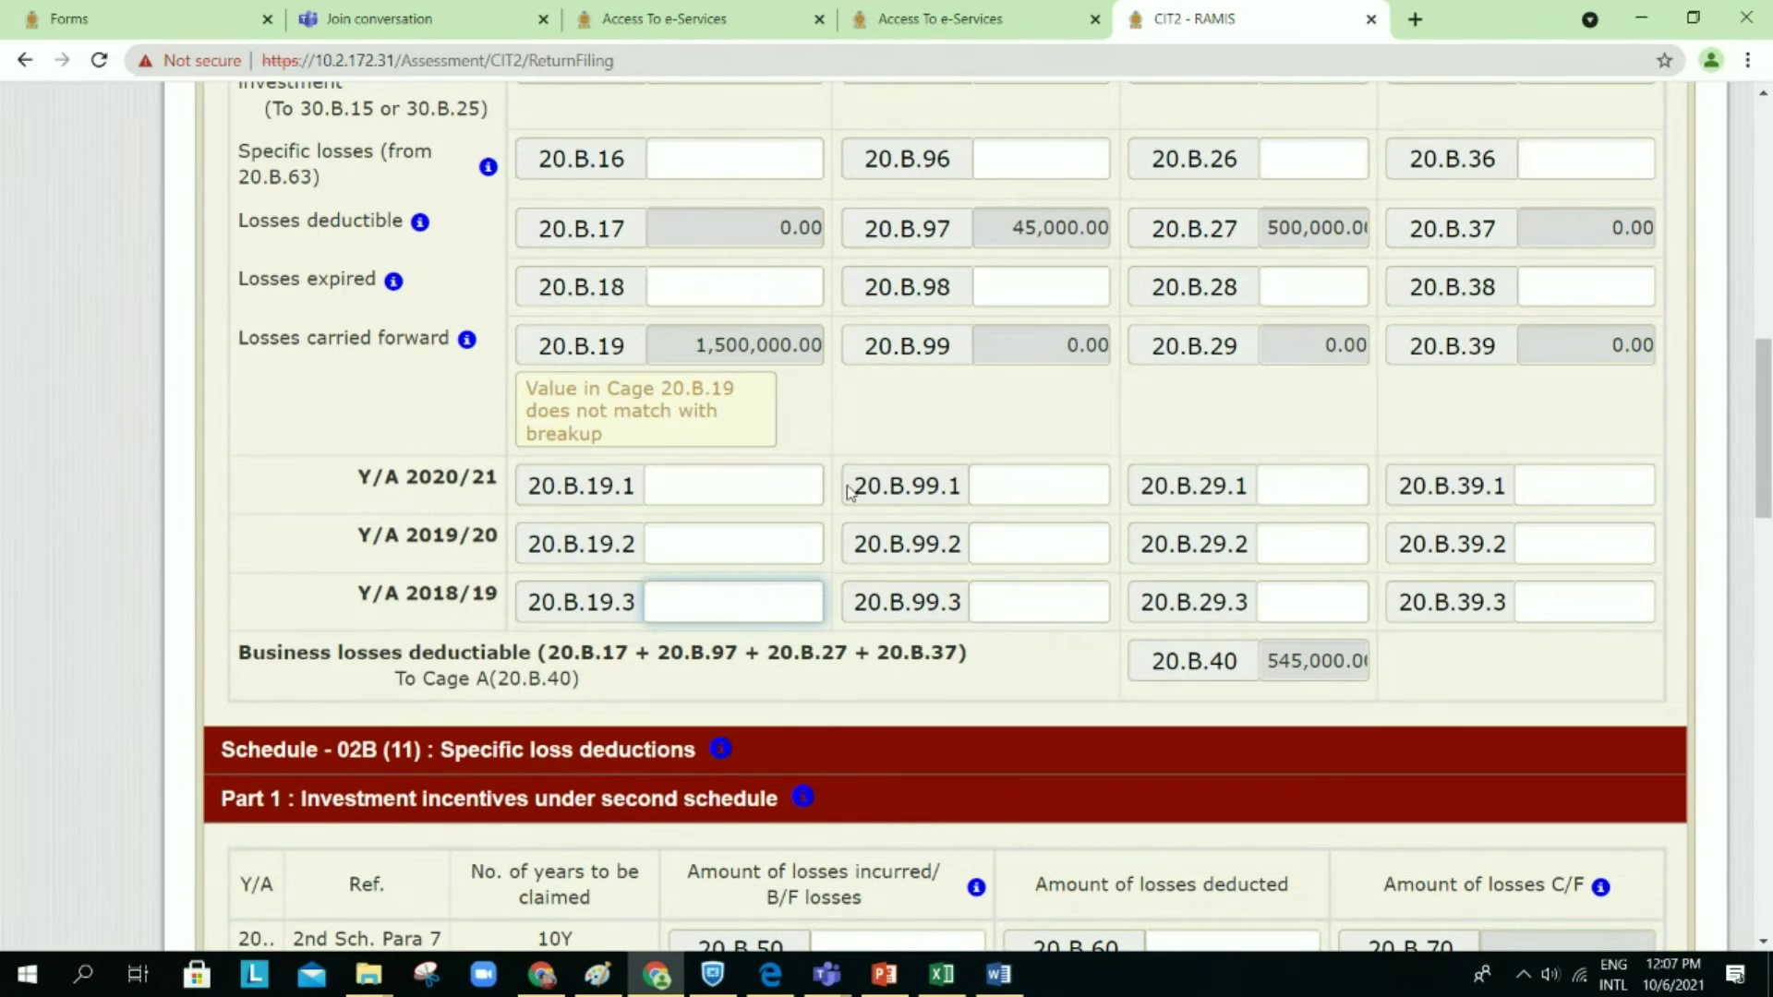
click(841, 432)
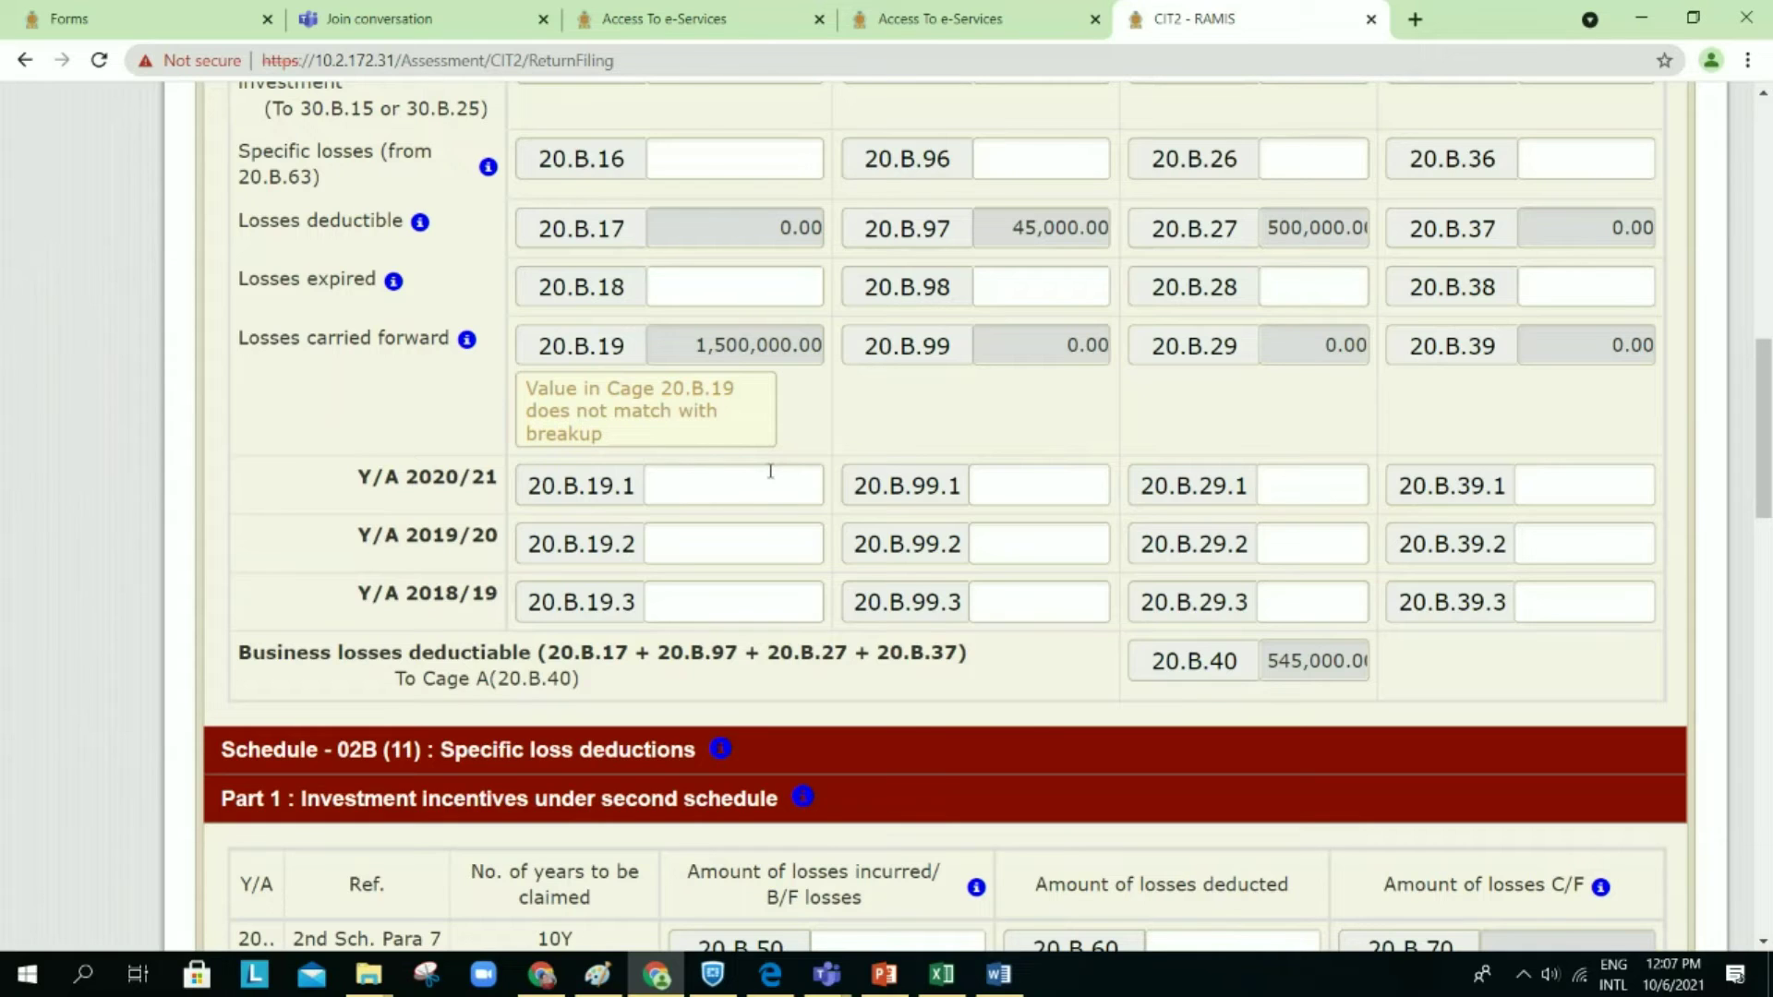
click(770, 472)
text(1,000,00)
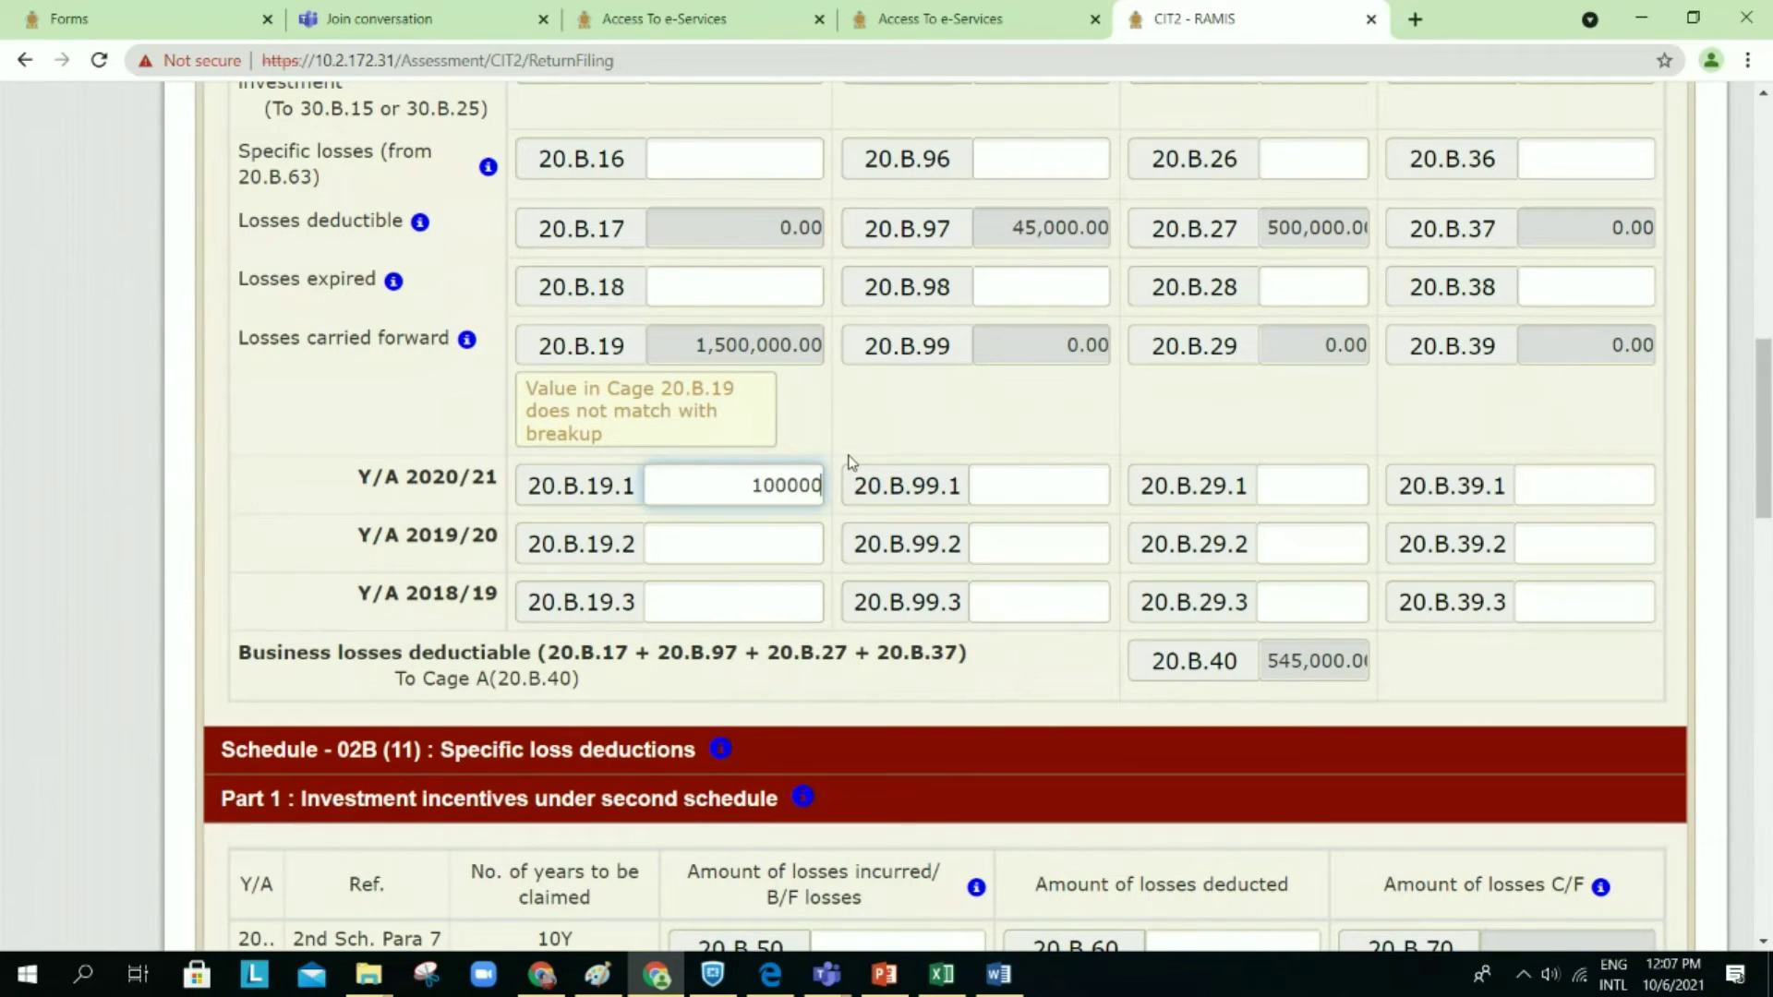
text(0)
click(737, 596)
text(500,0000)
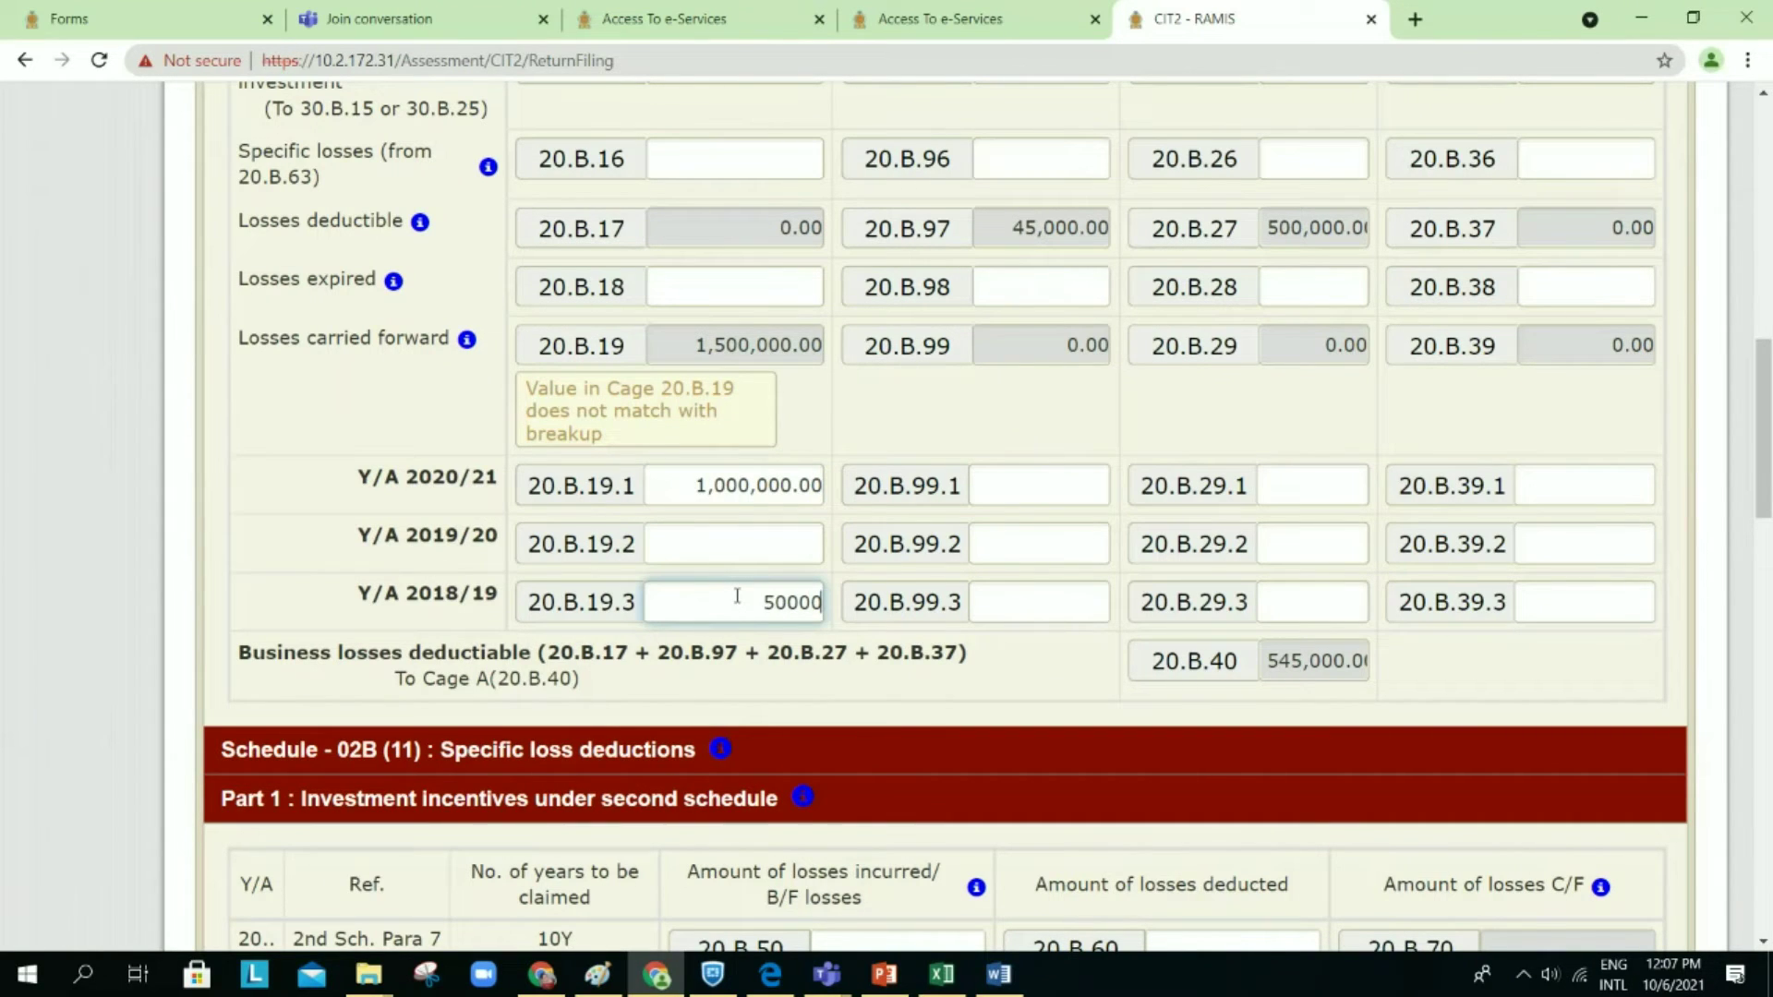
click(855, 506)
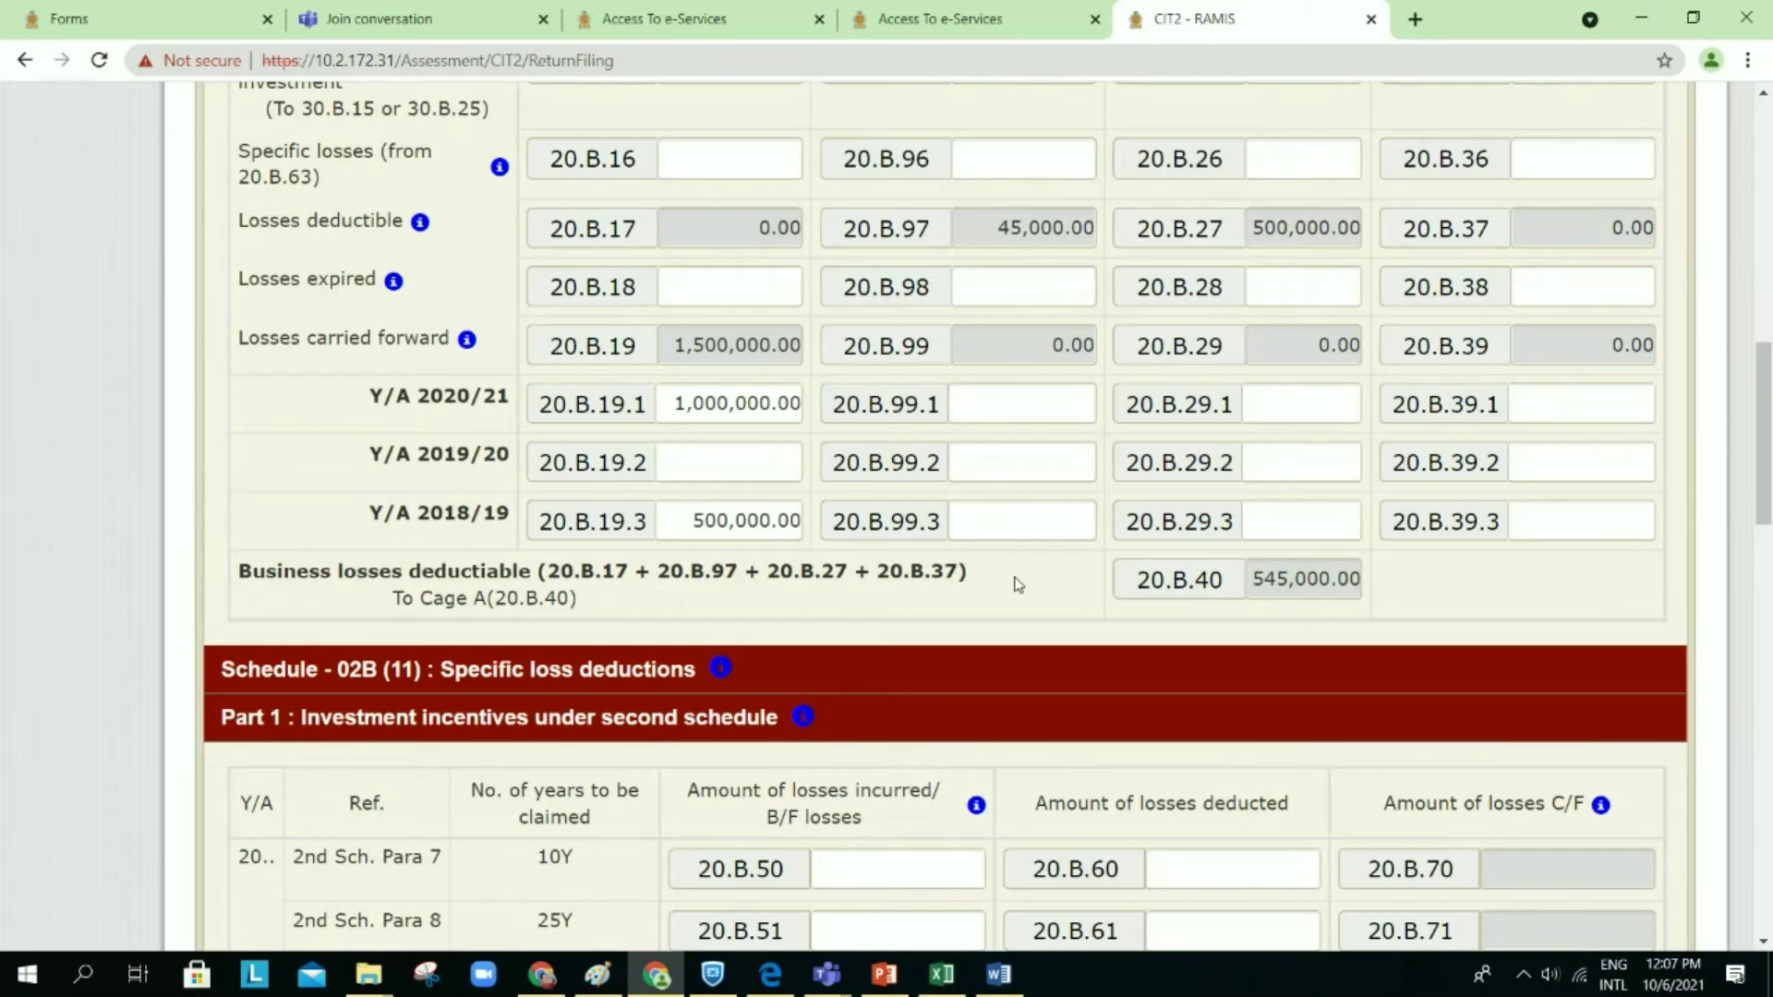
scroll(1018, 584, down, 3)
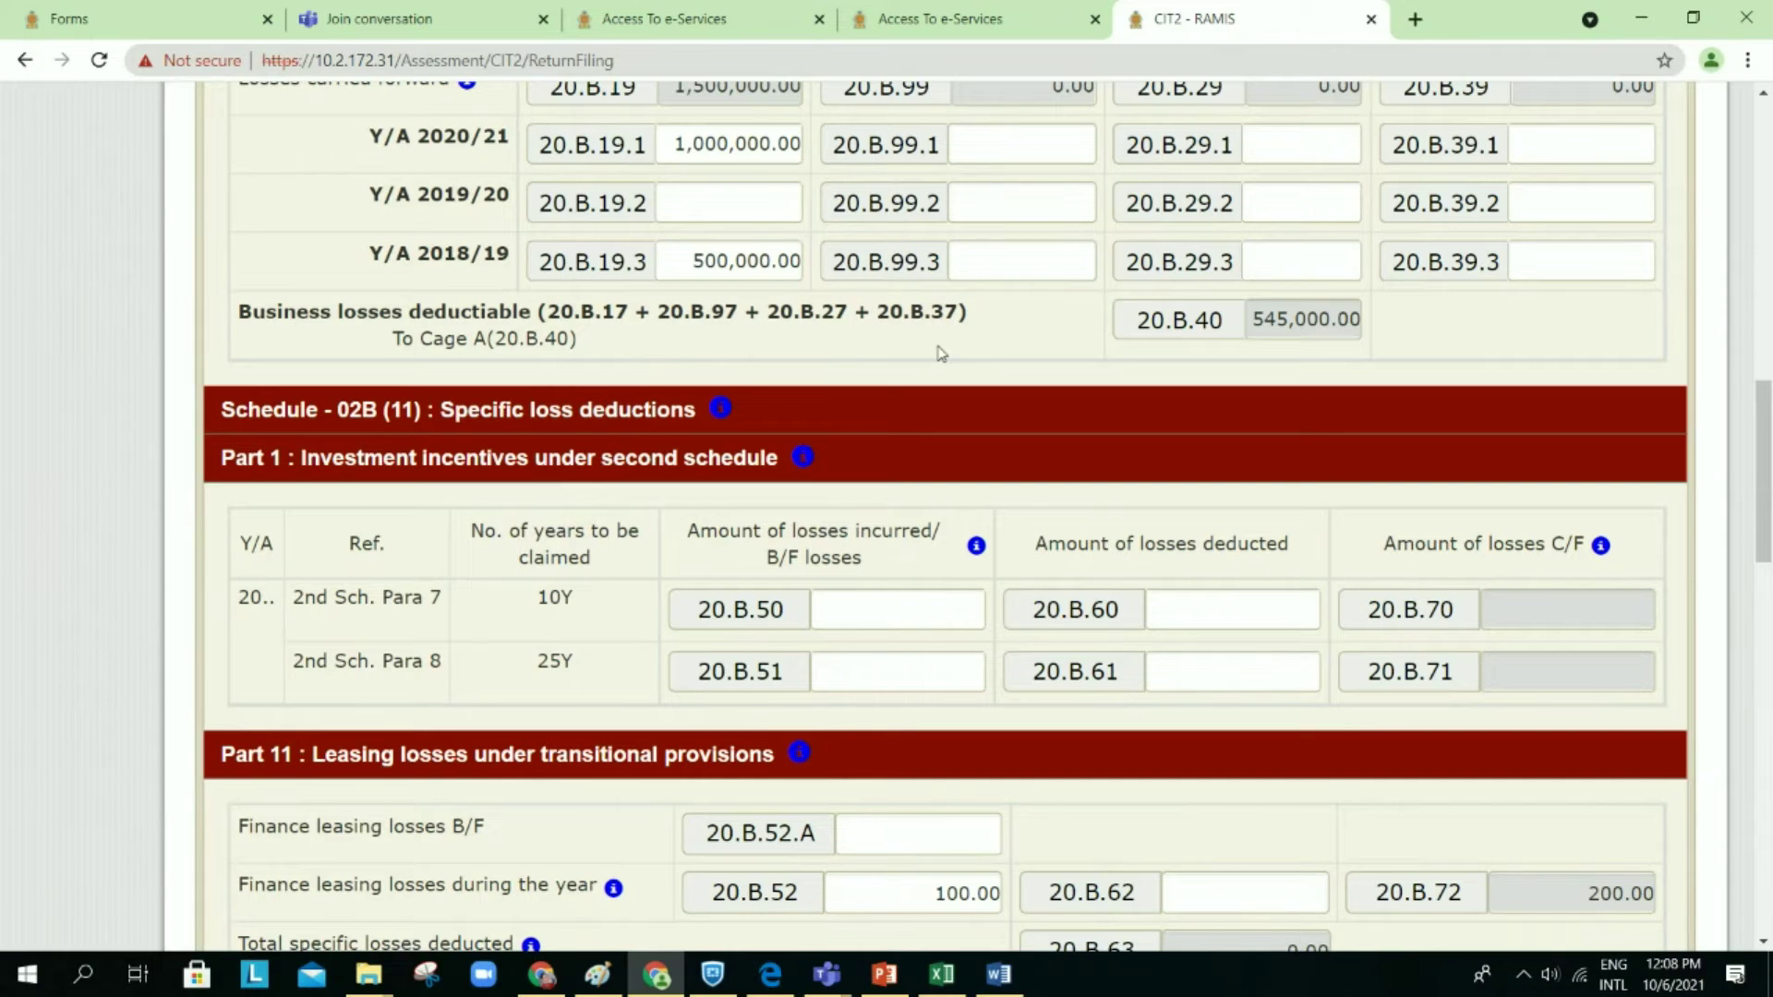
Step: Save the CIT2 return as a draft, confirm with Yes, and acknowledge the Info notice
scroll(988, 424, down, 1)
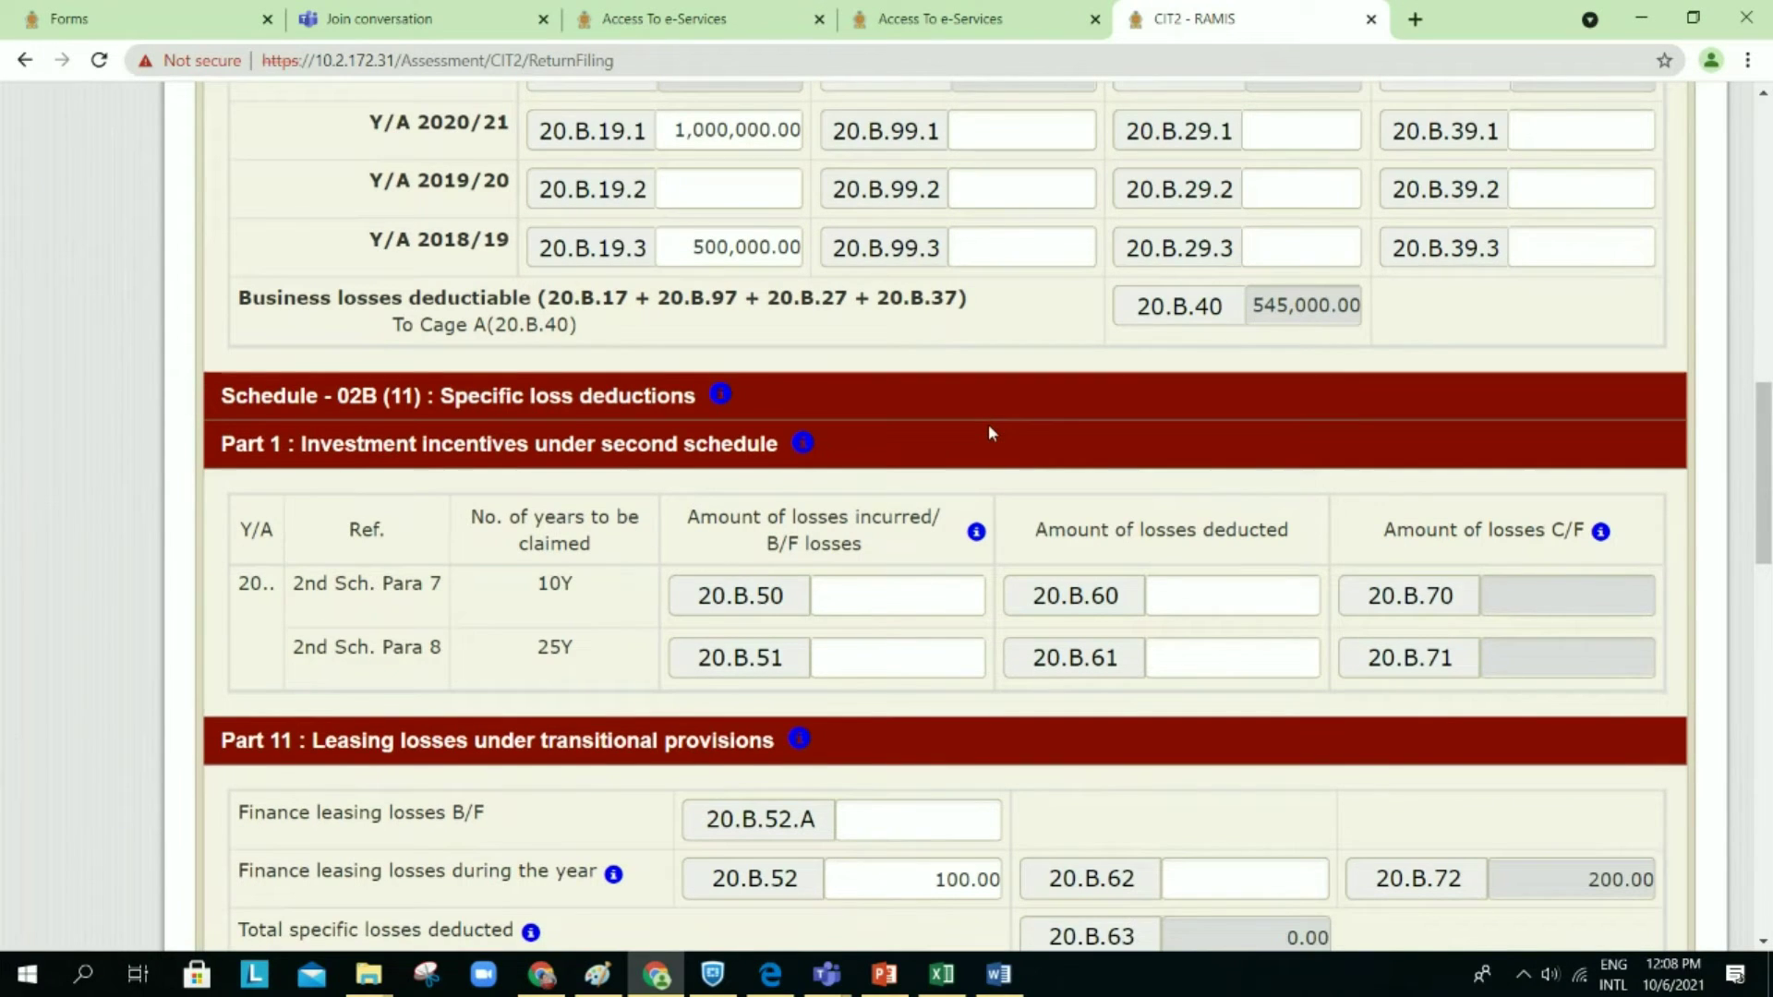
scroll(991, 433, down, 1)
scroll(991, 432, down, 1)
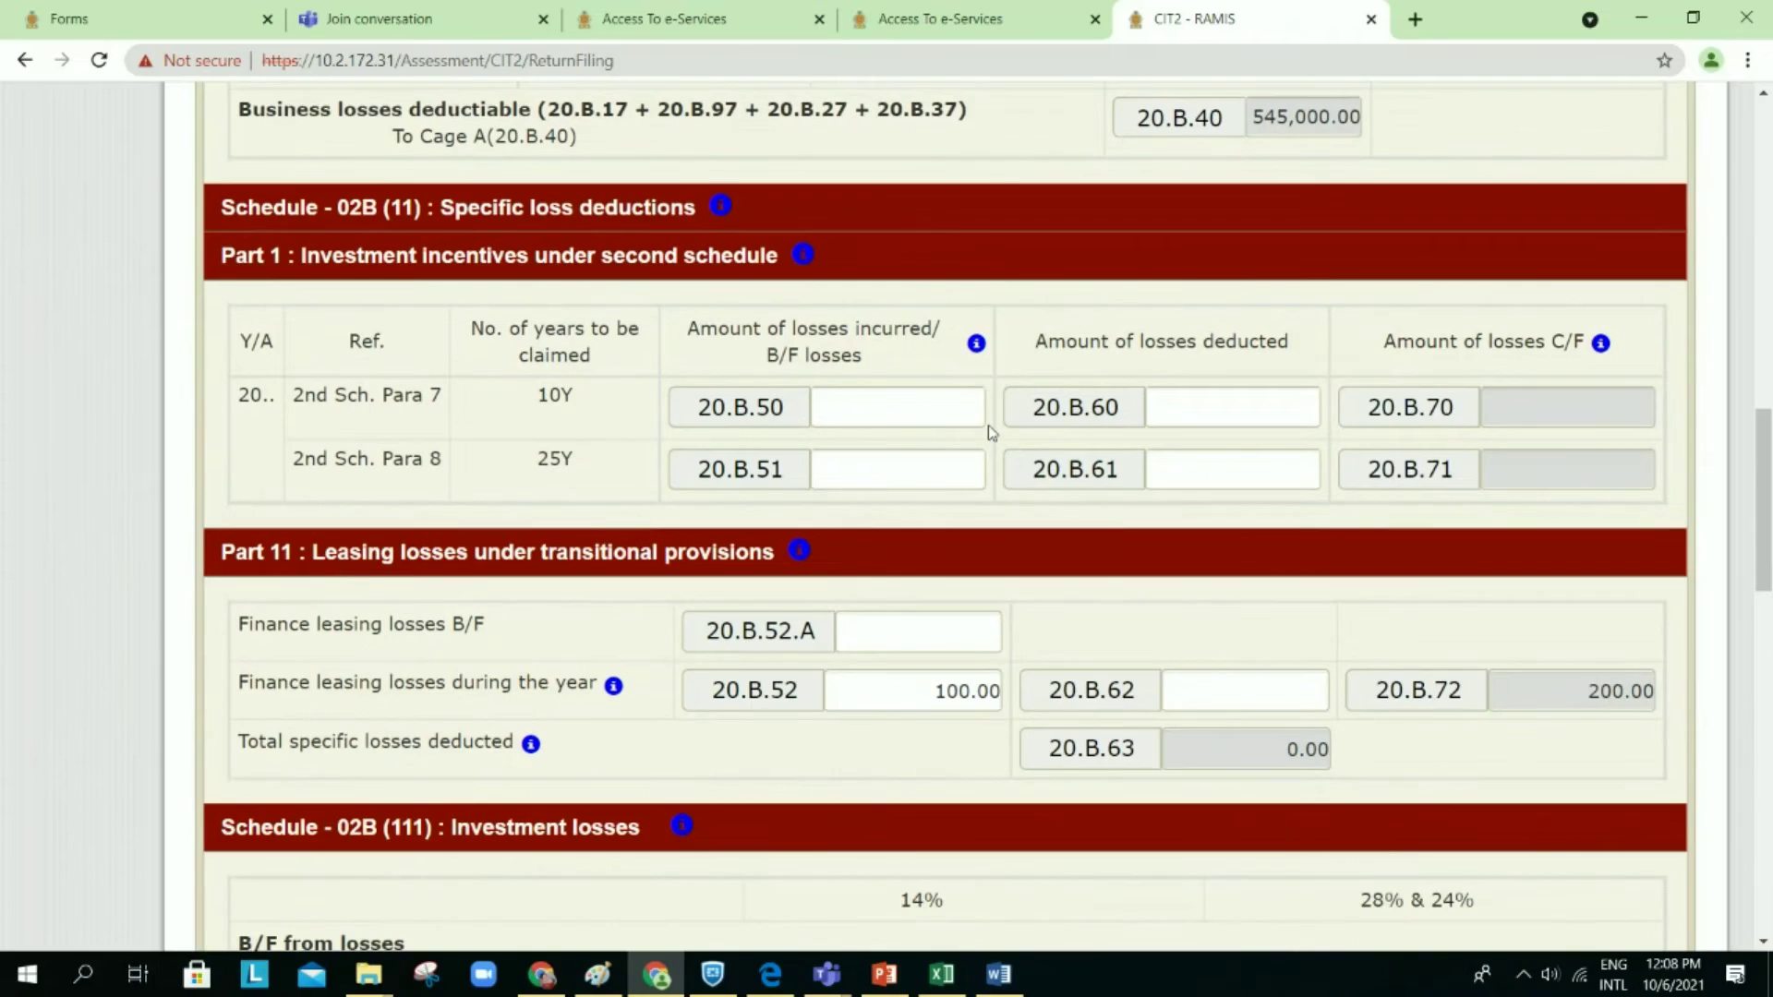
scroll(988, 427, up, 1)
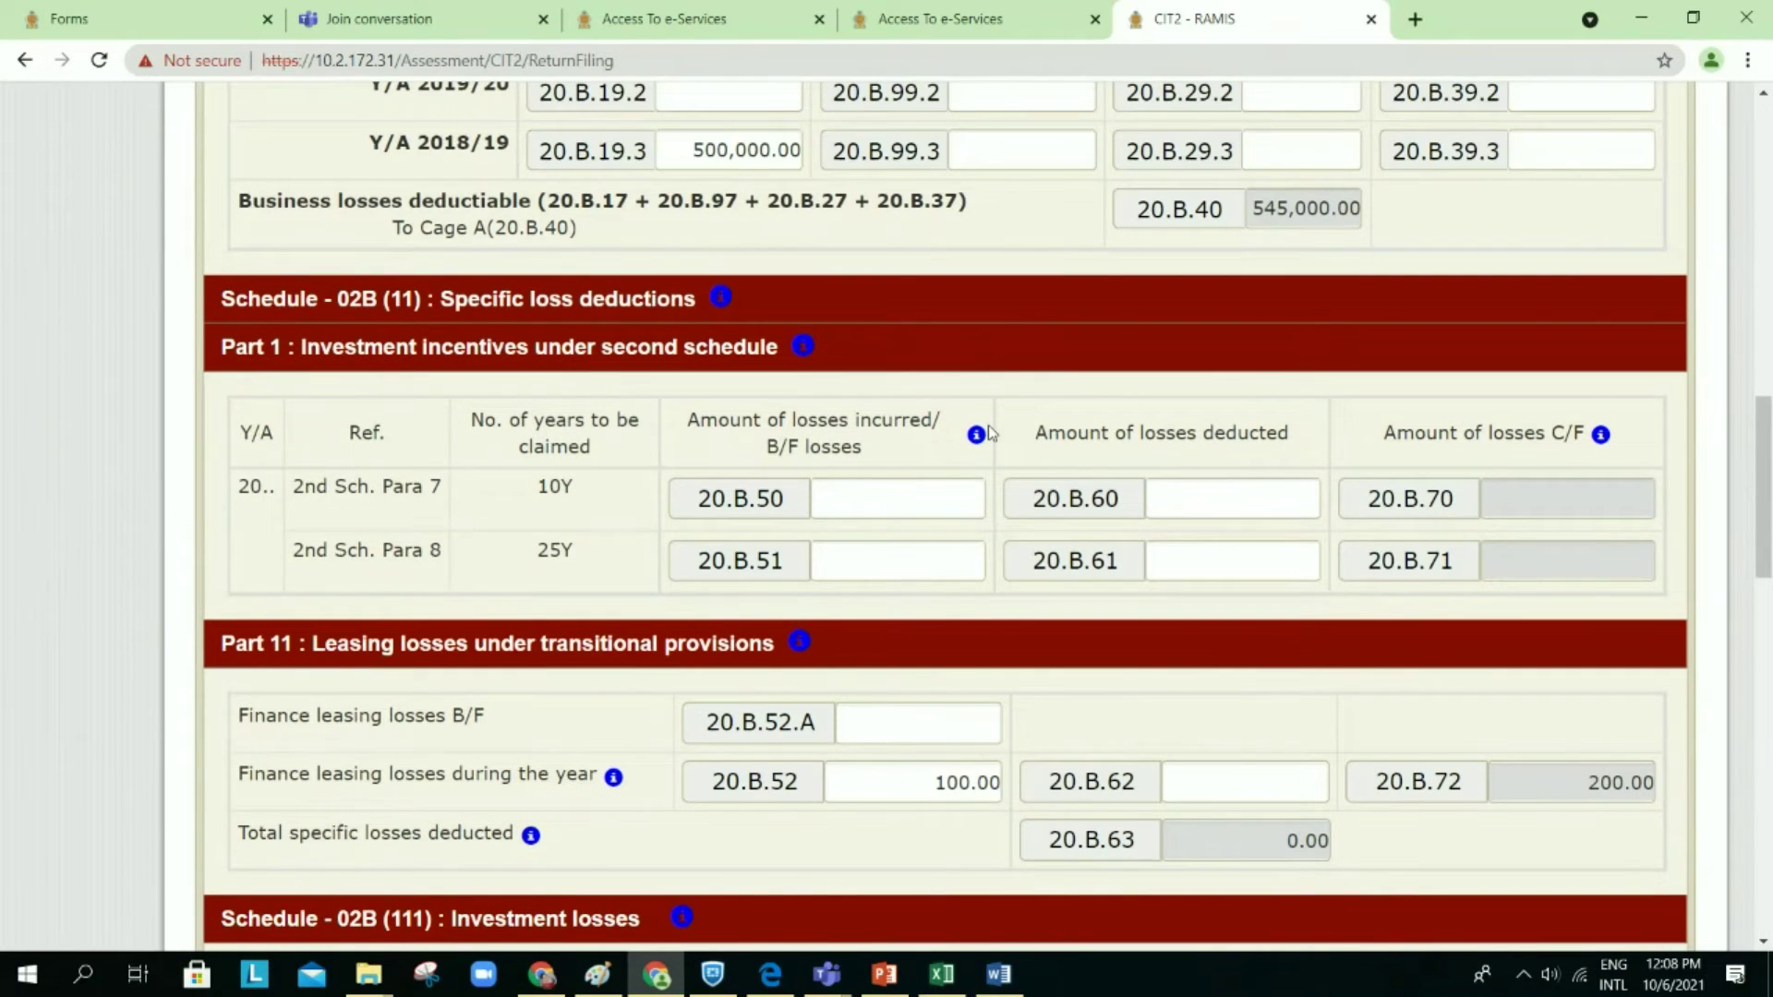
scroll(986, 429, up, 5)
scroll(988, 428, down, 15)
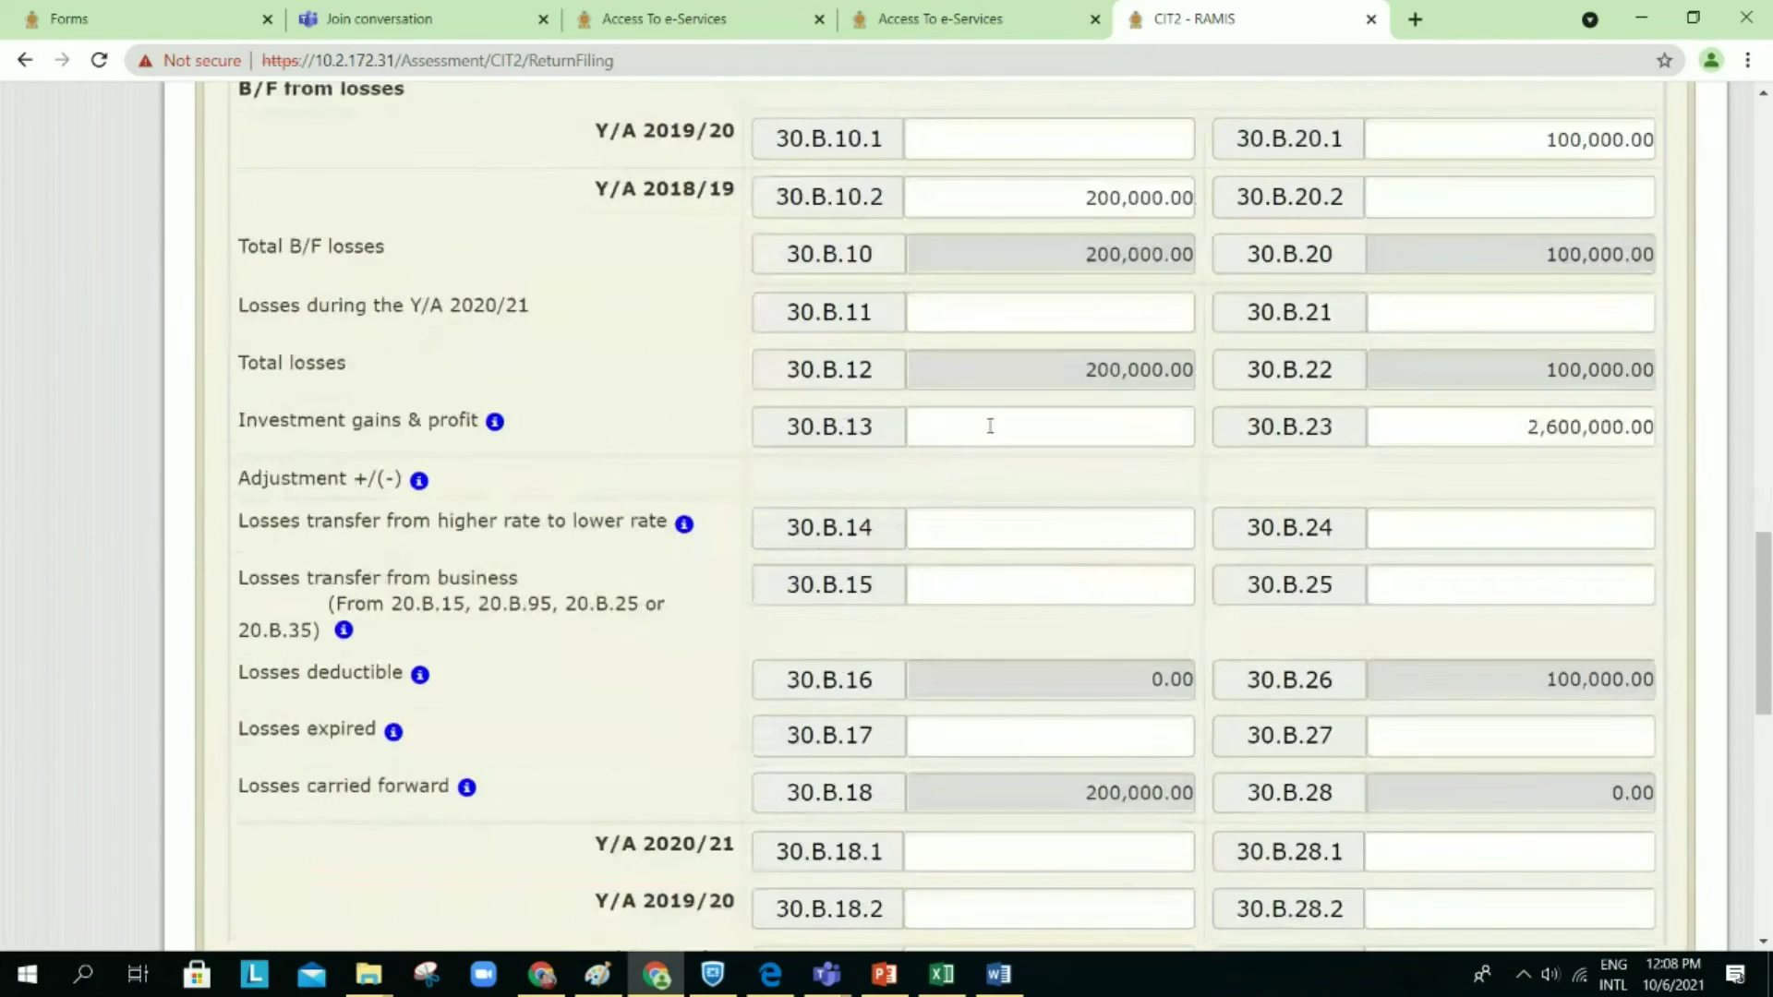
scroll(989, 426, down, 5)
click(1159, 679)
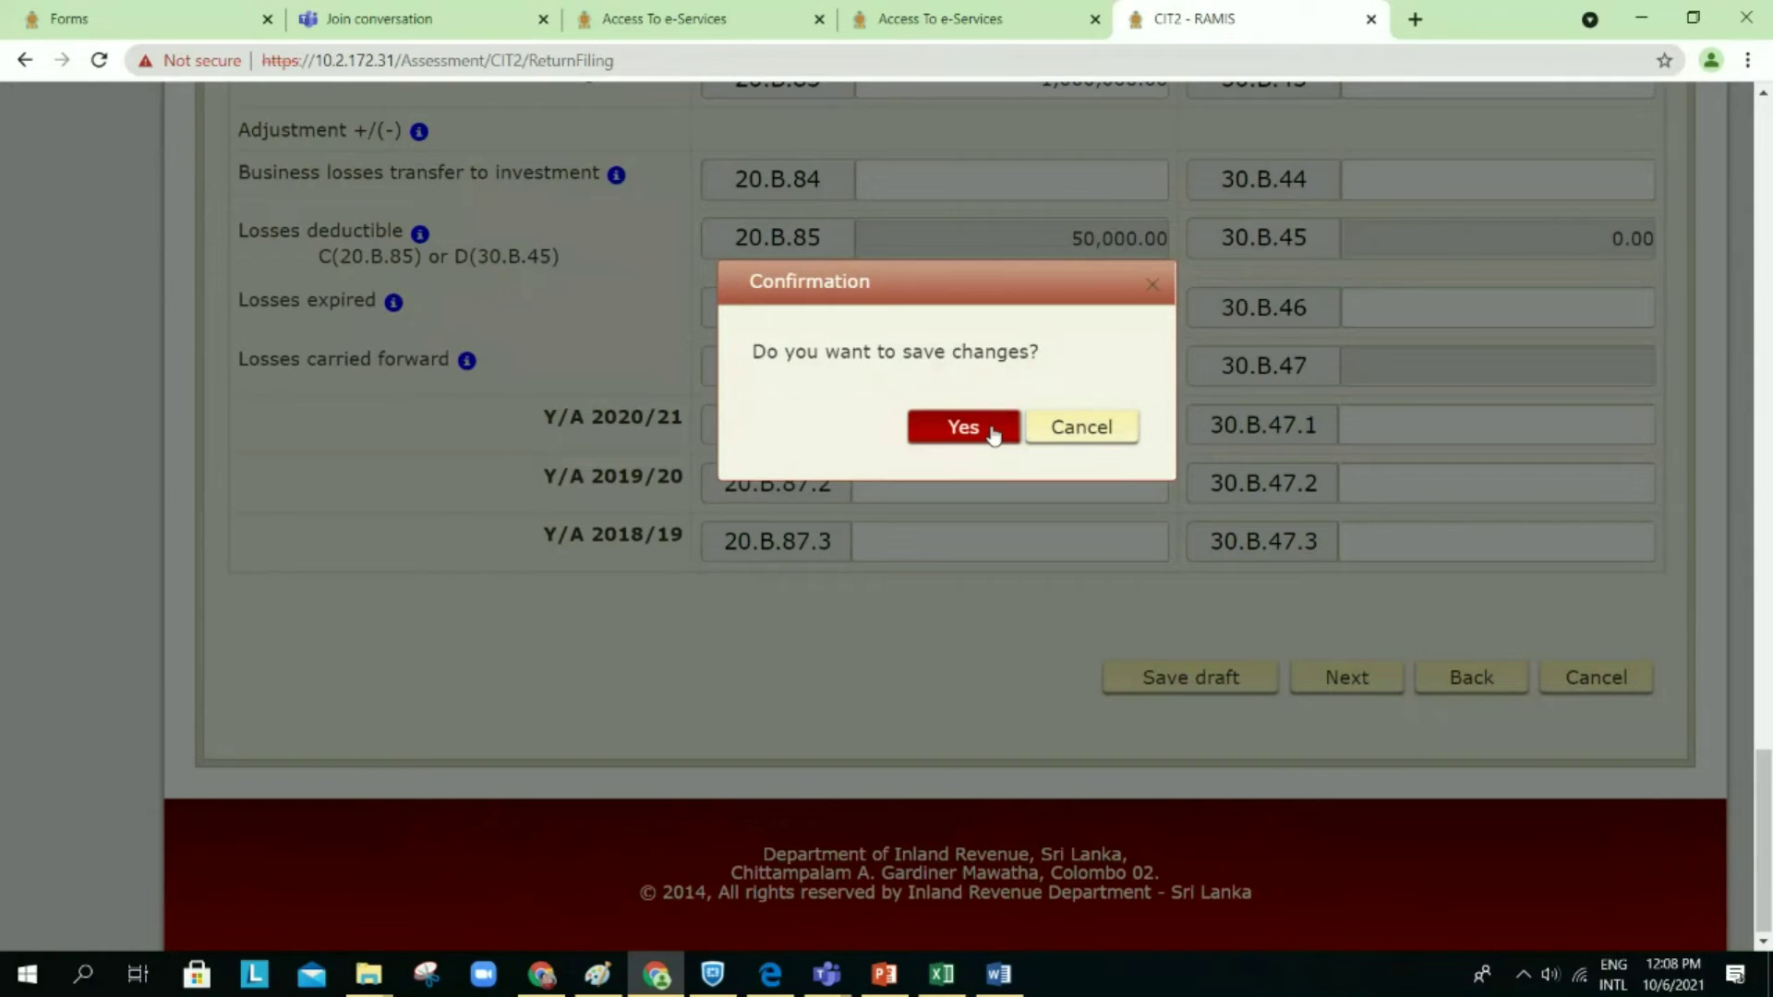
click(990, 427)
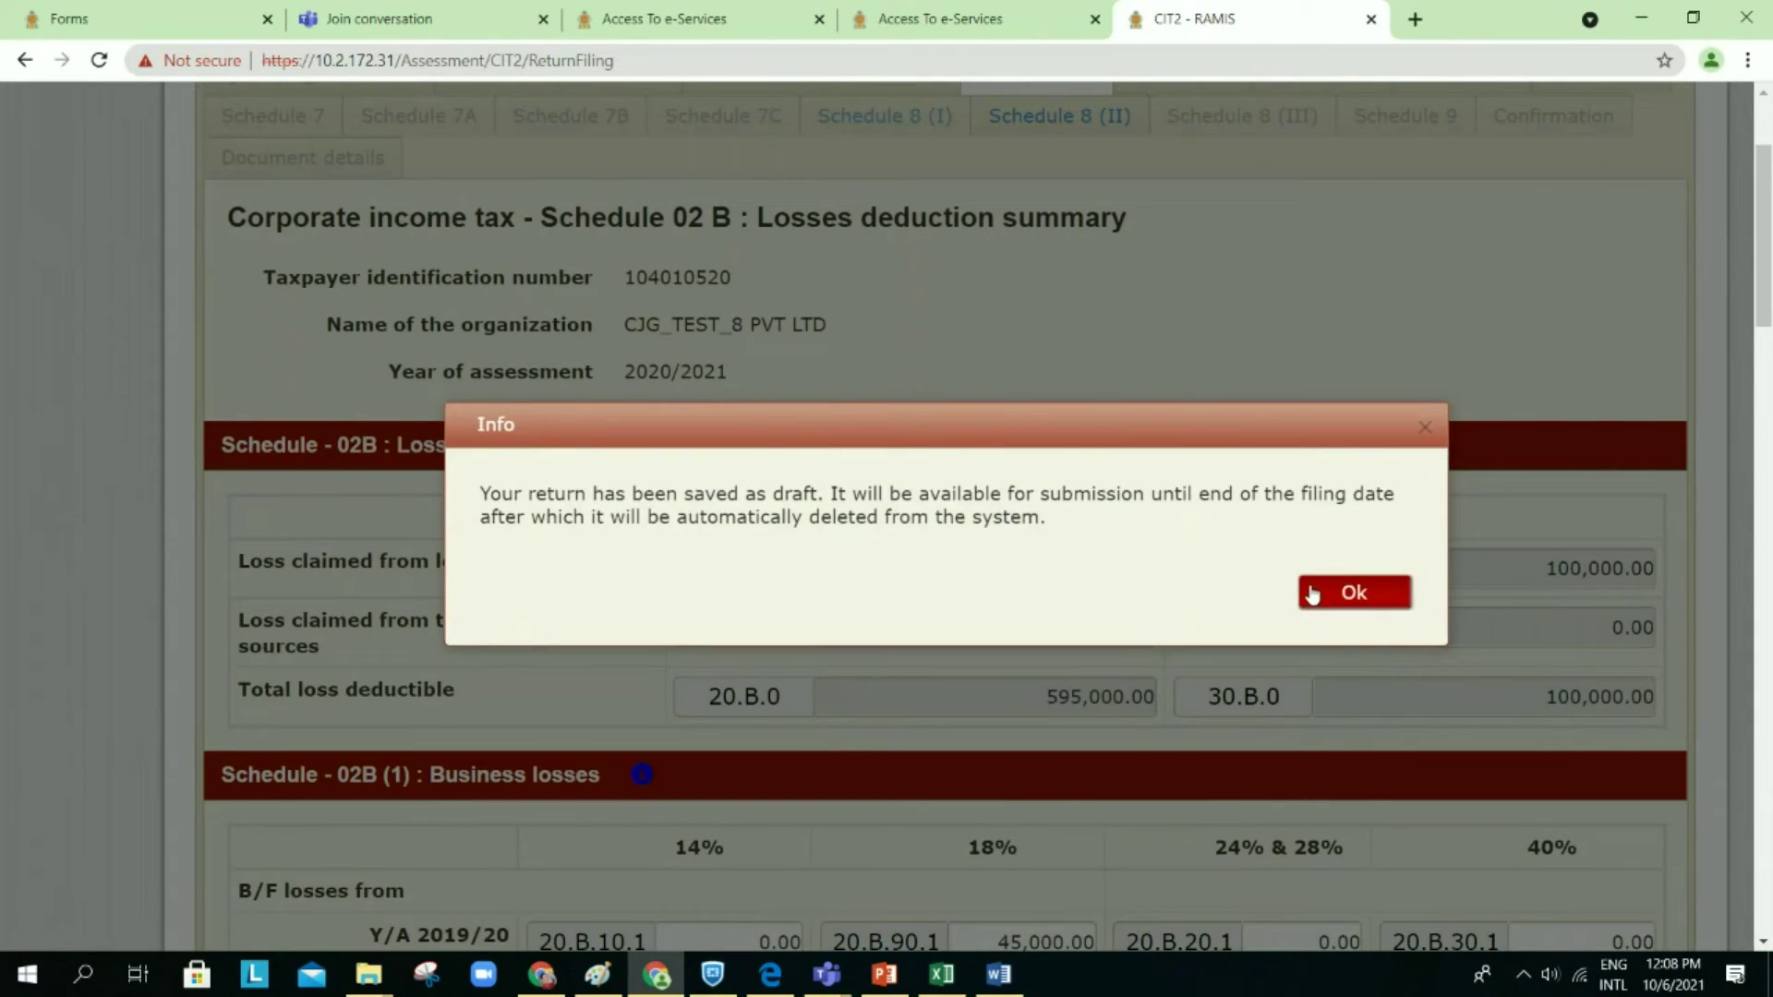
click(1312, 594)
scroll(1304, 563, down, 15)
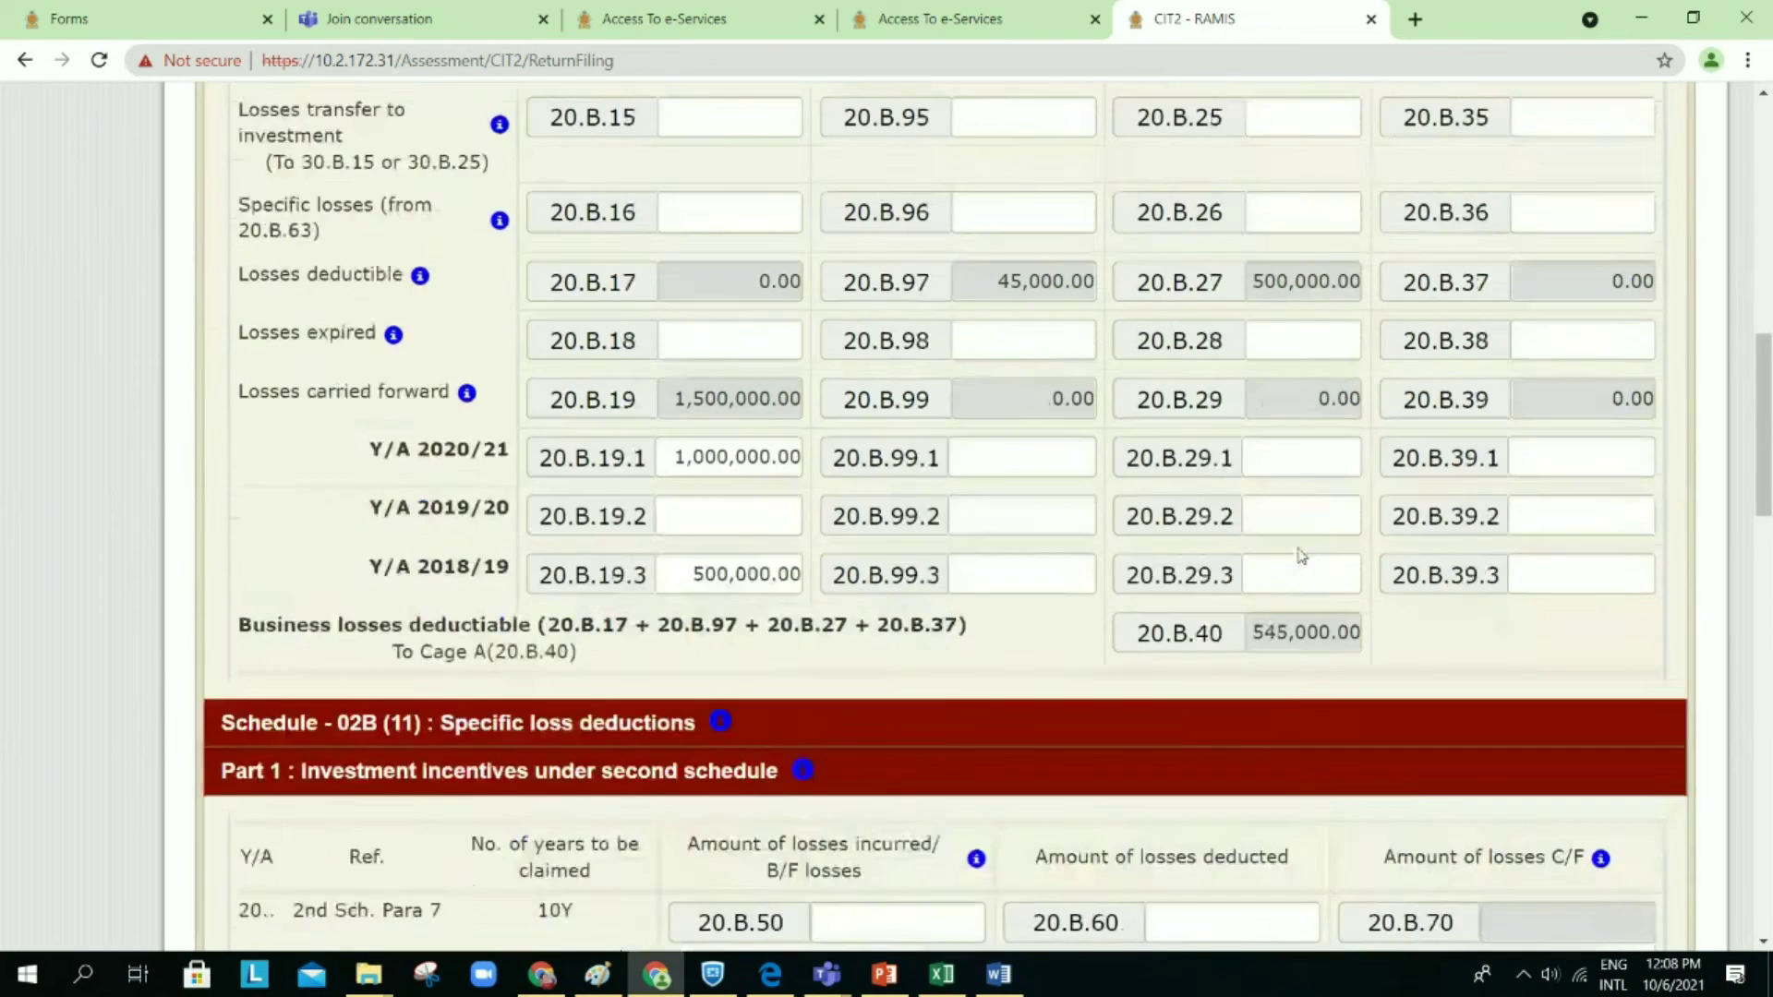
scroll(1302, 556, down, 13)
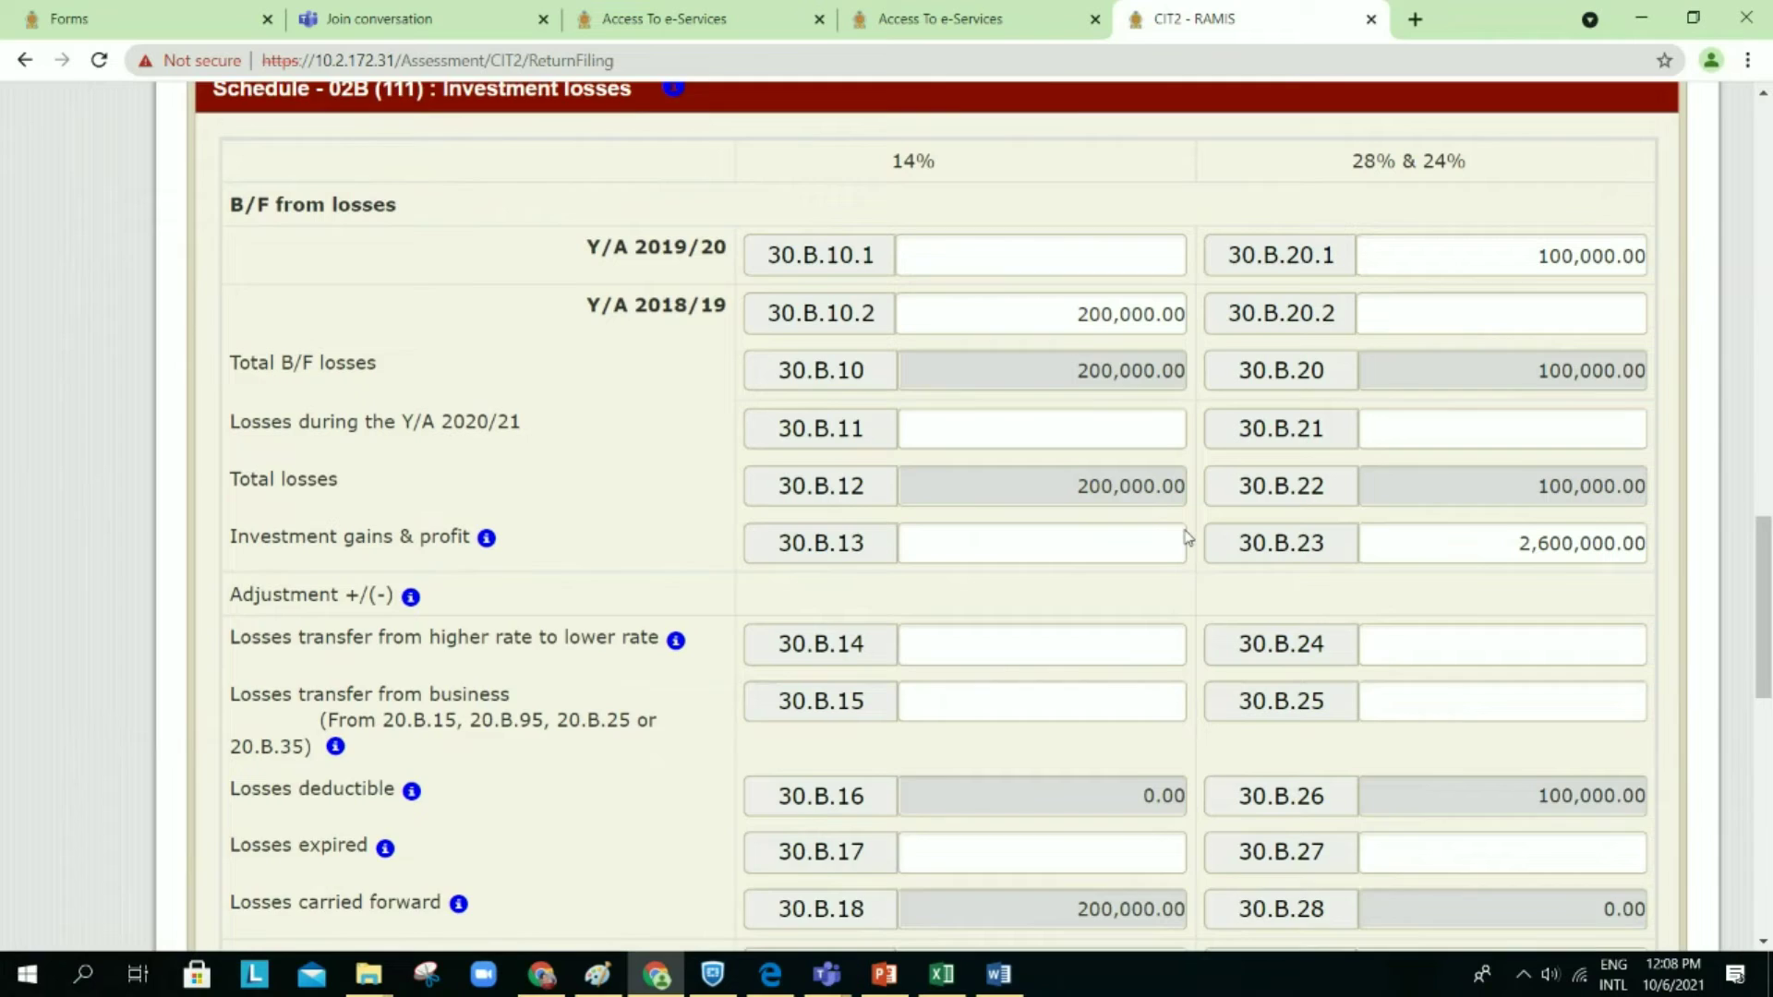
Step: Scroll through the Schedule 02B investment losses, then back up to business loss rows 20.B.16–20.B.40
scroll(1188, 537, down, 1)
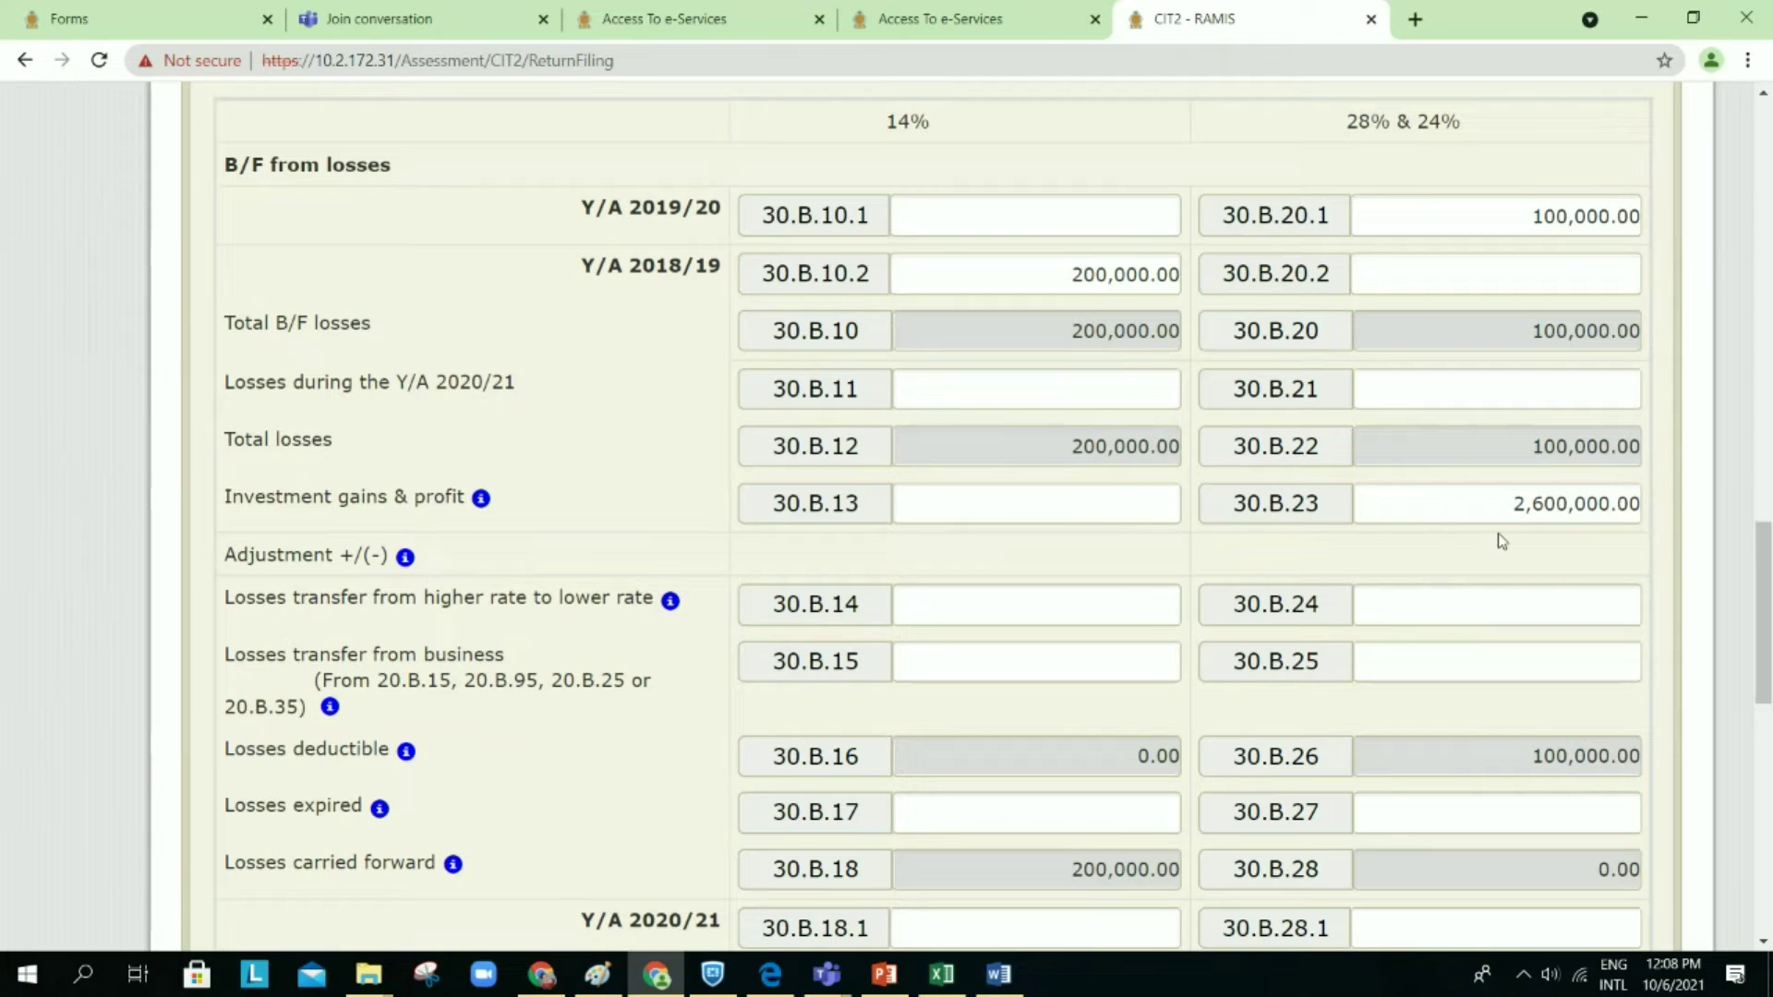
scroll(1496, 540, down, 1)
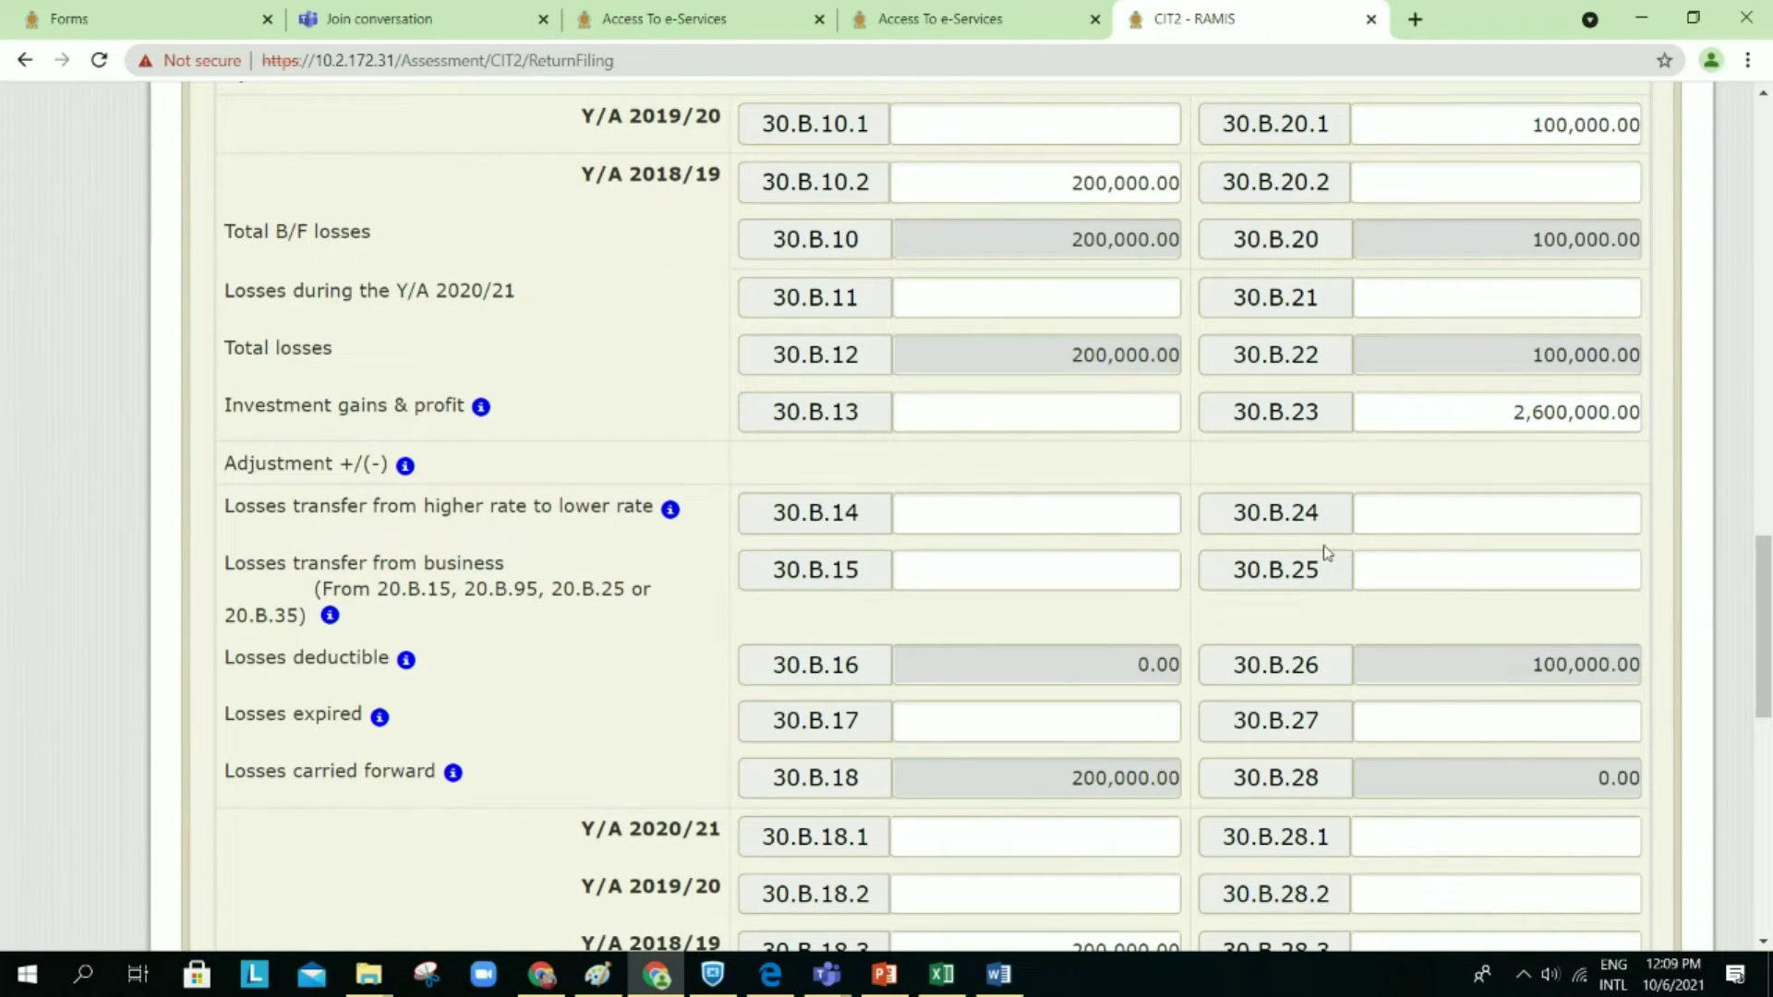
scroll(1231, 527, down, 1)
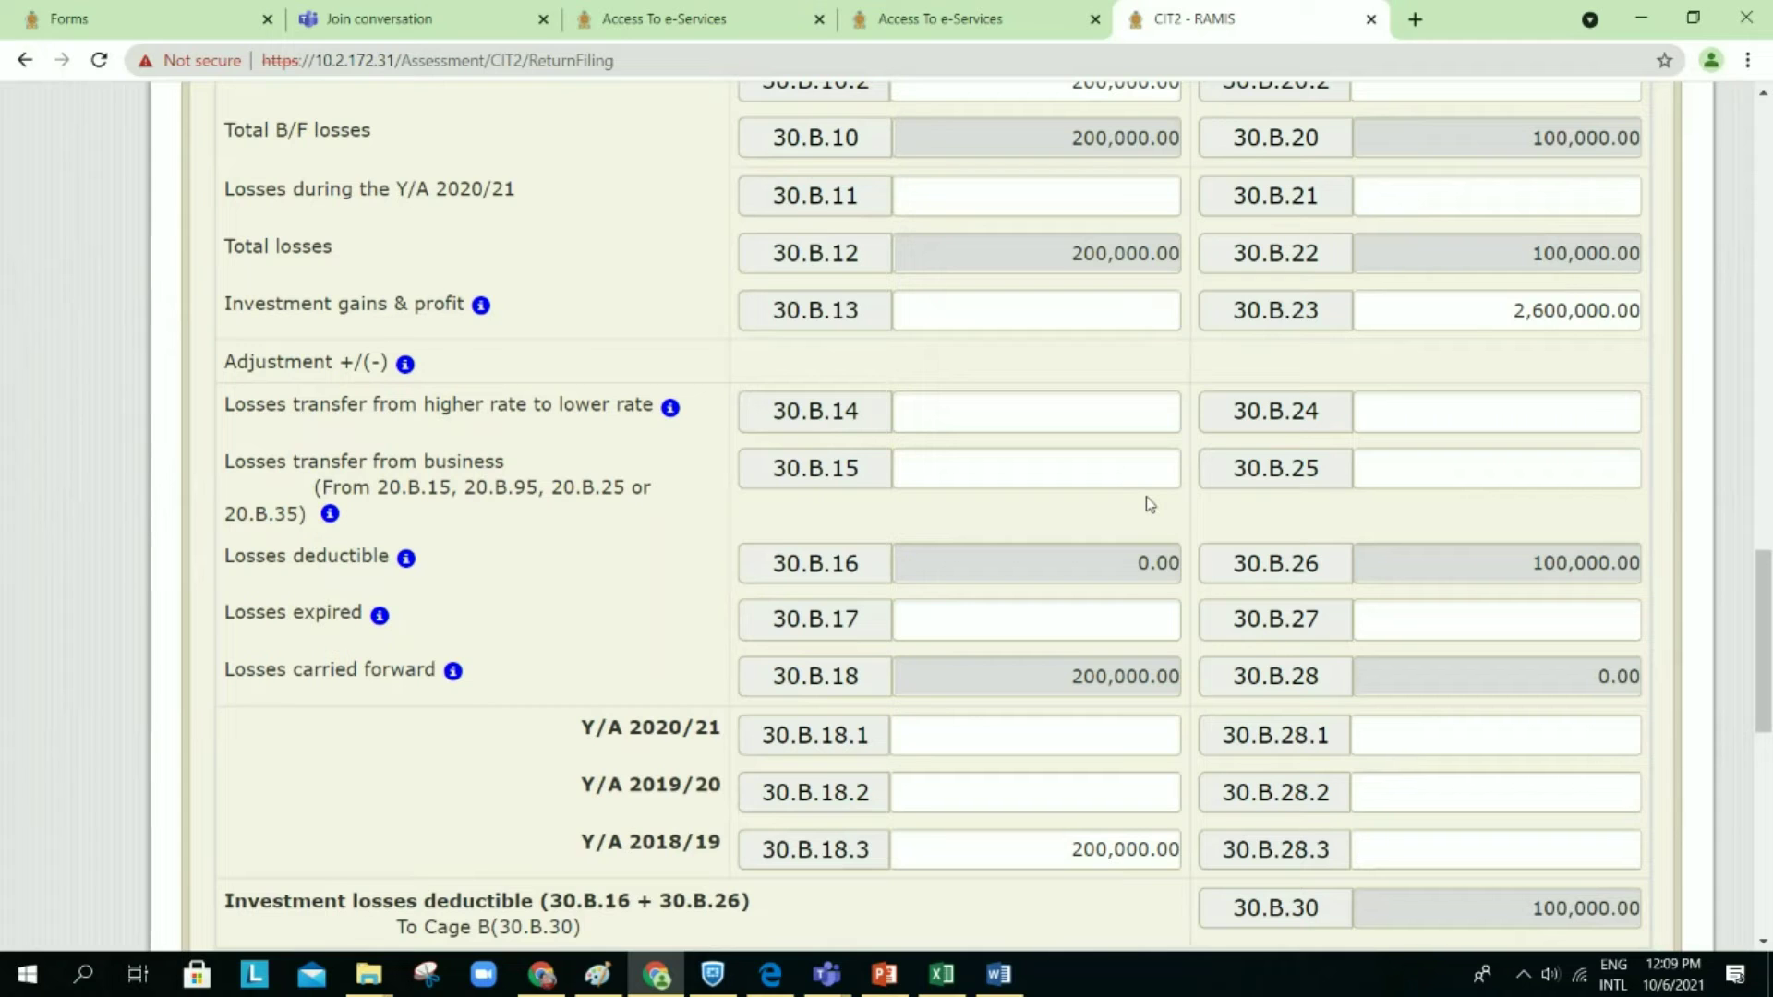
scroll(1149, 503, down, 1)
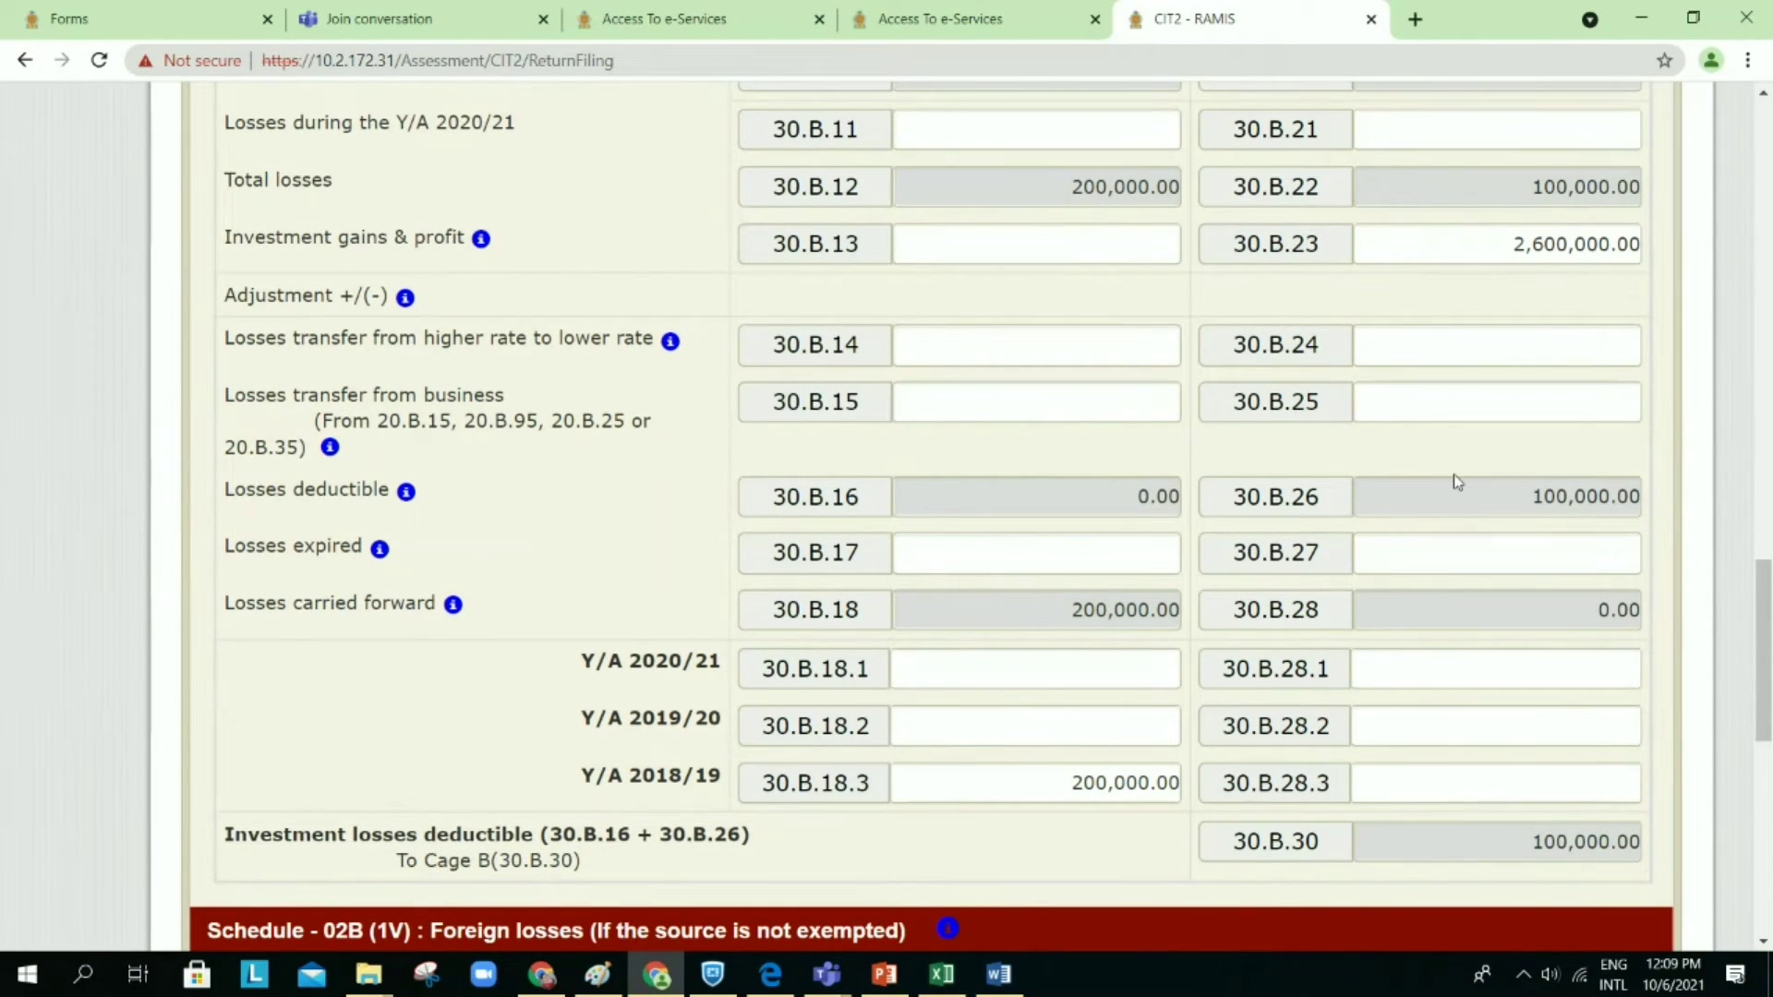
scroll(1411, 506, down, 1)
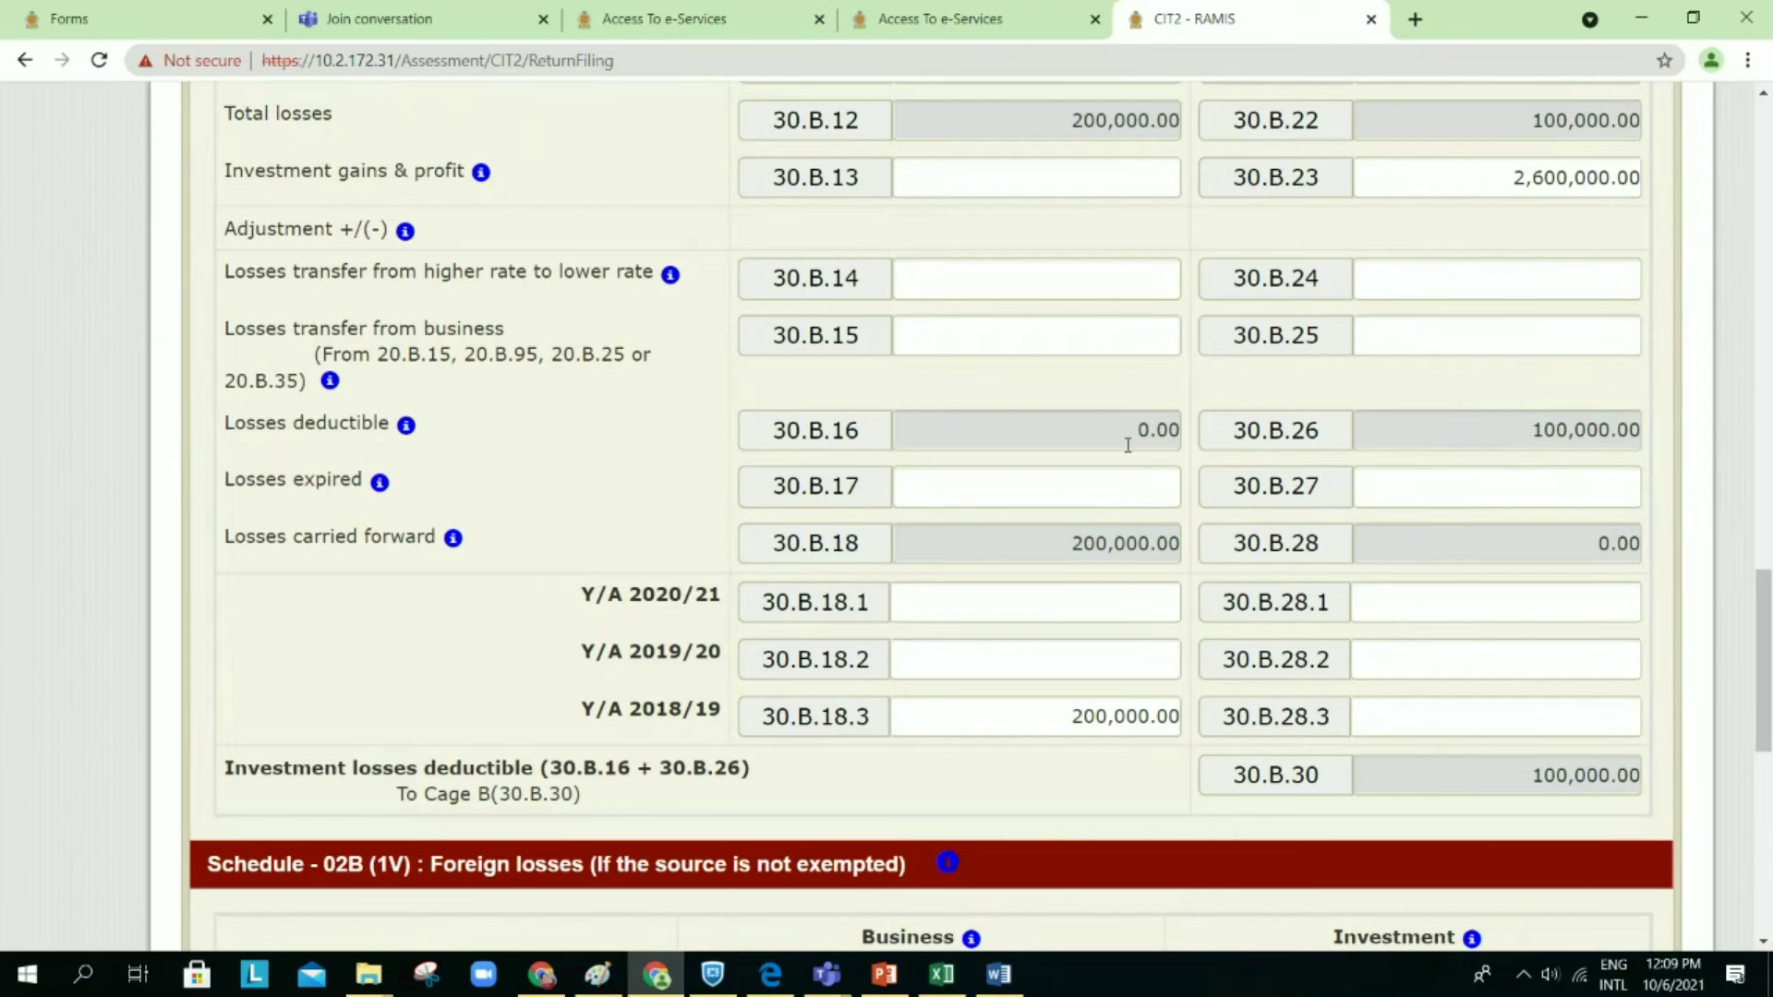
scroll(1110, 506, up, 12)
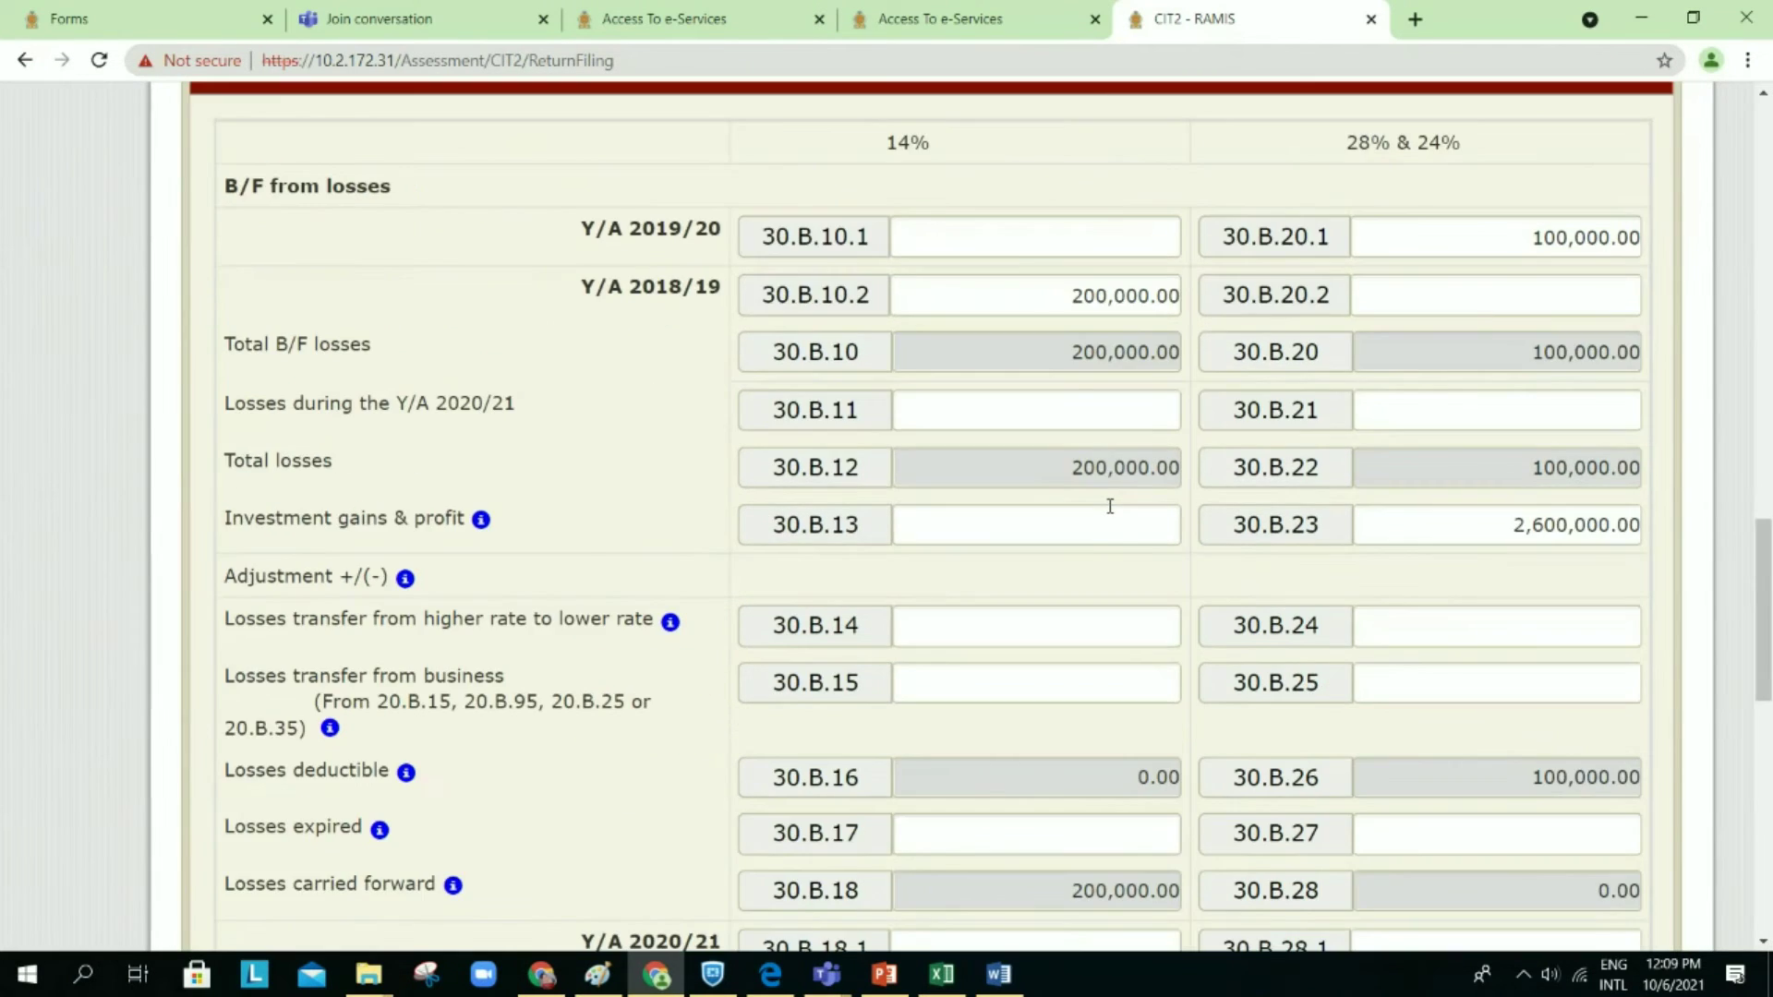
scroll(1113, 513, up, 6)
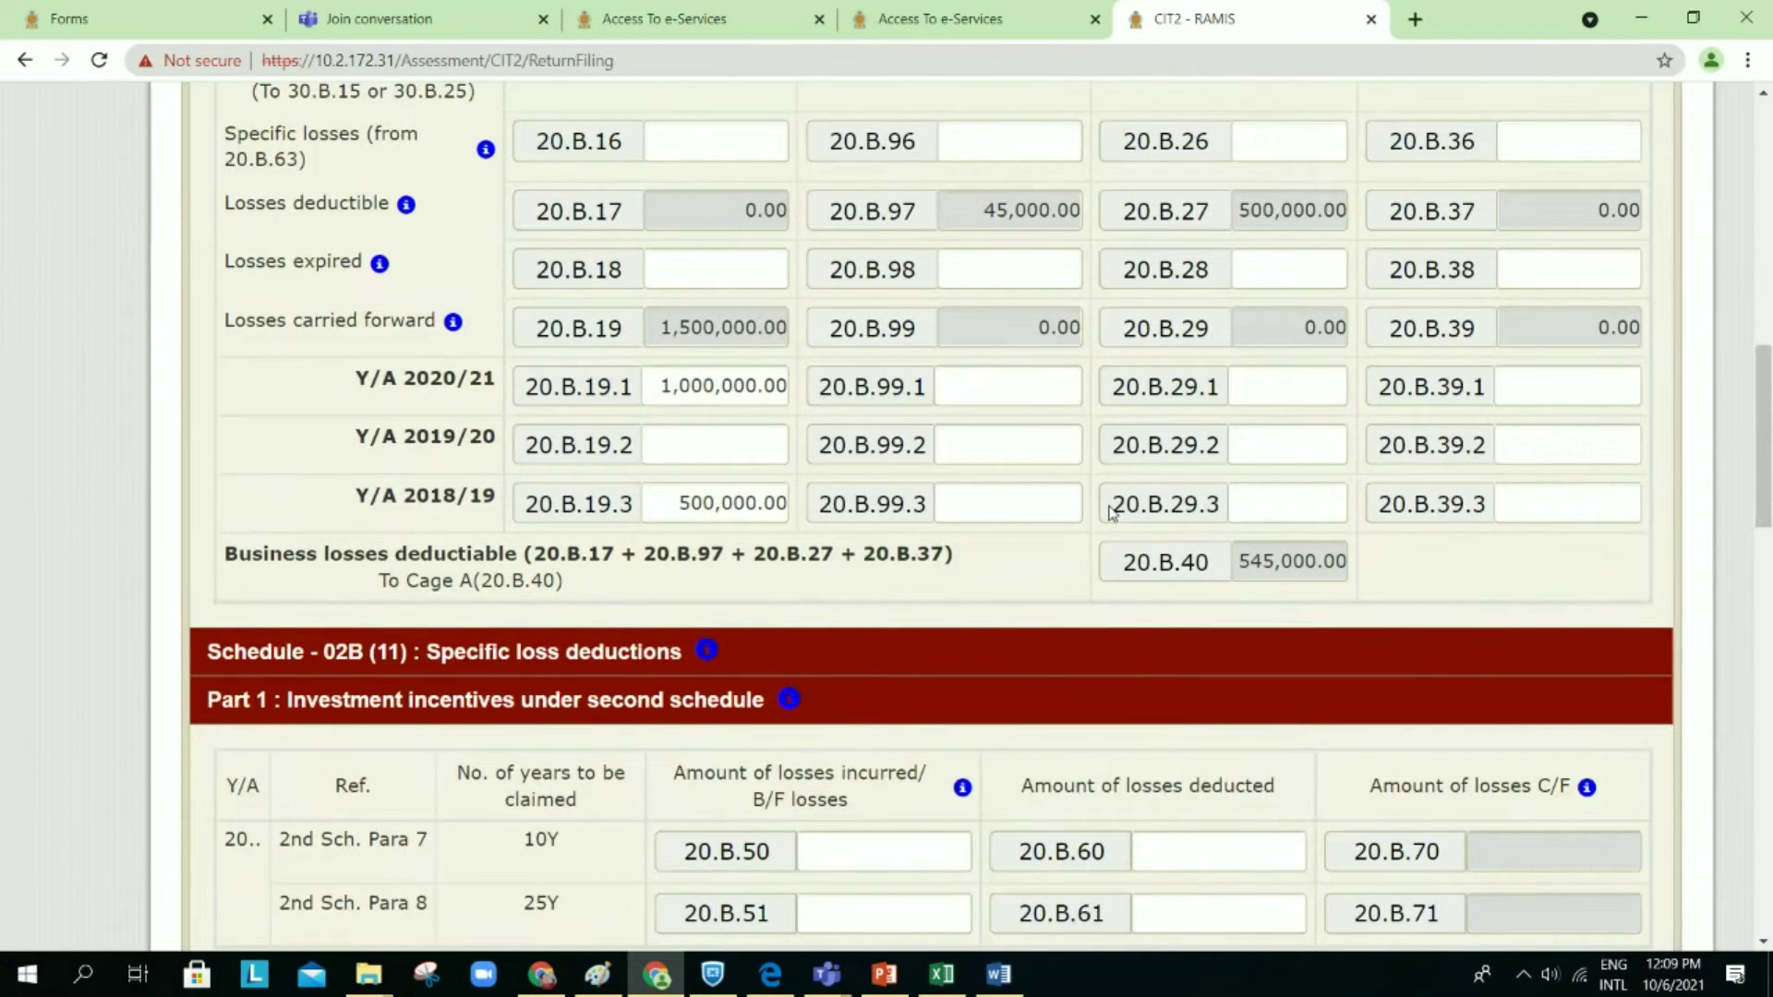
Step: Trial 100,000 in Losses expired 20.B.18 to see 20.B.19 drop to 1,400,000.00, then clear it
click(729, 268)
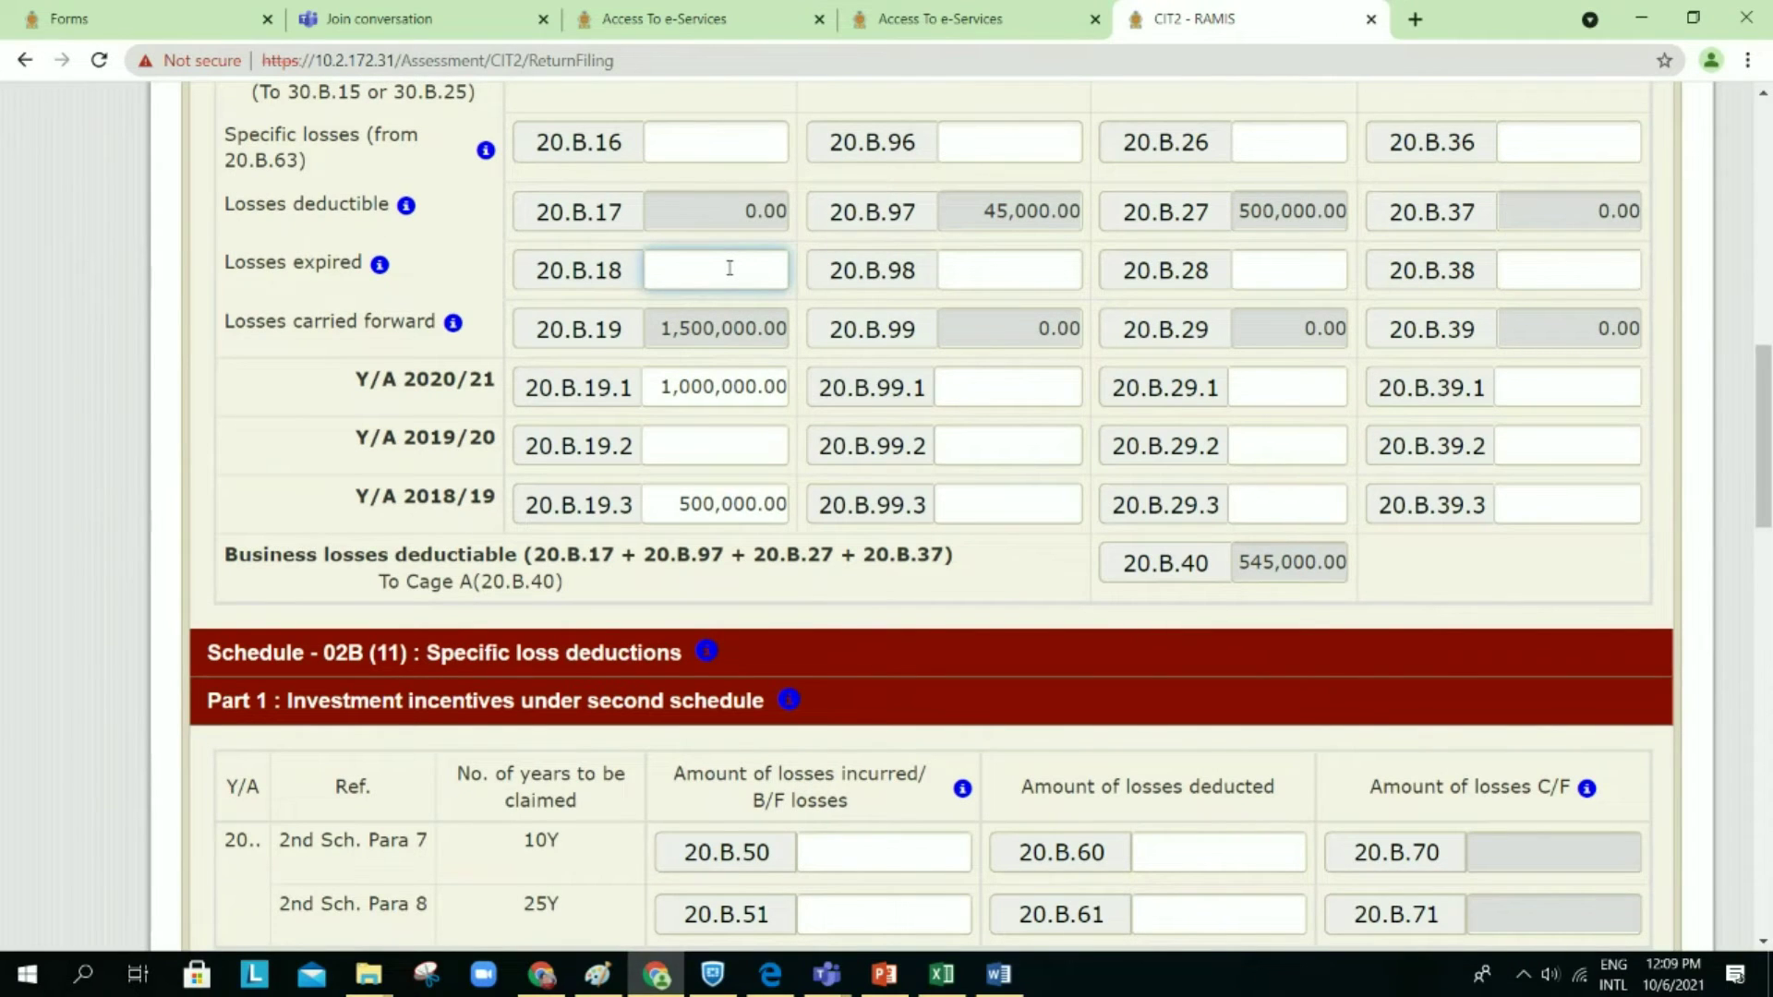
text(100000)
click(1120, 462)
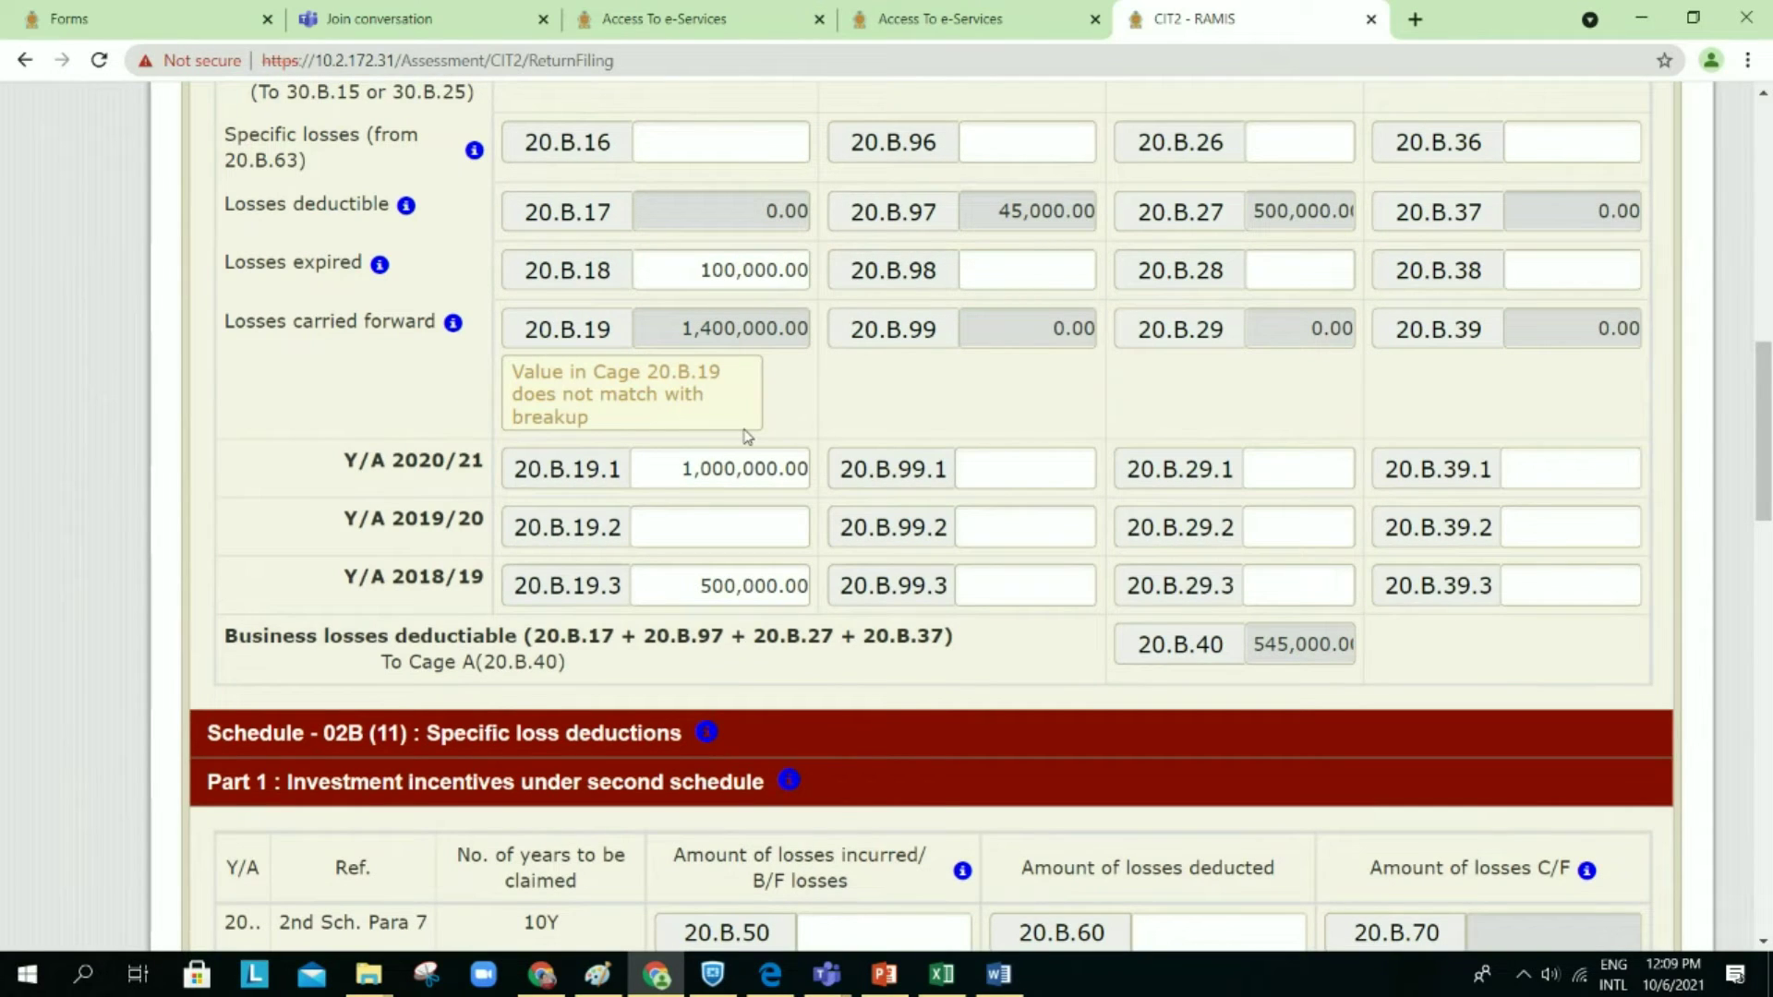
double_click(707, 280)
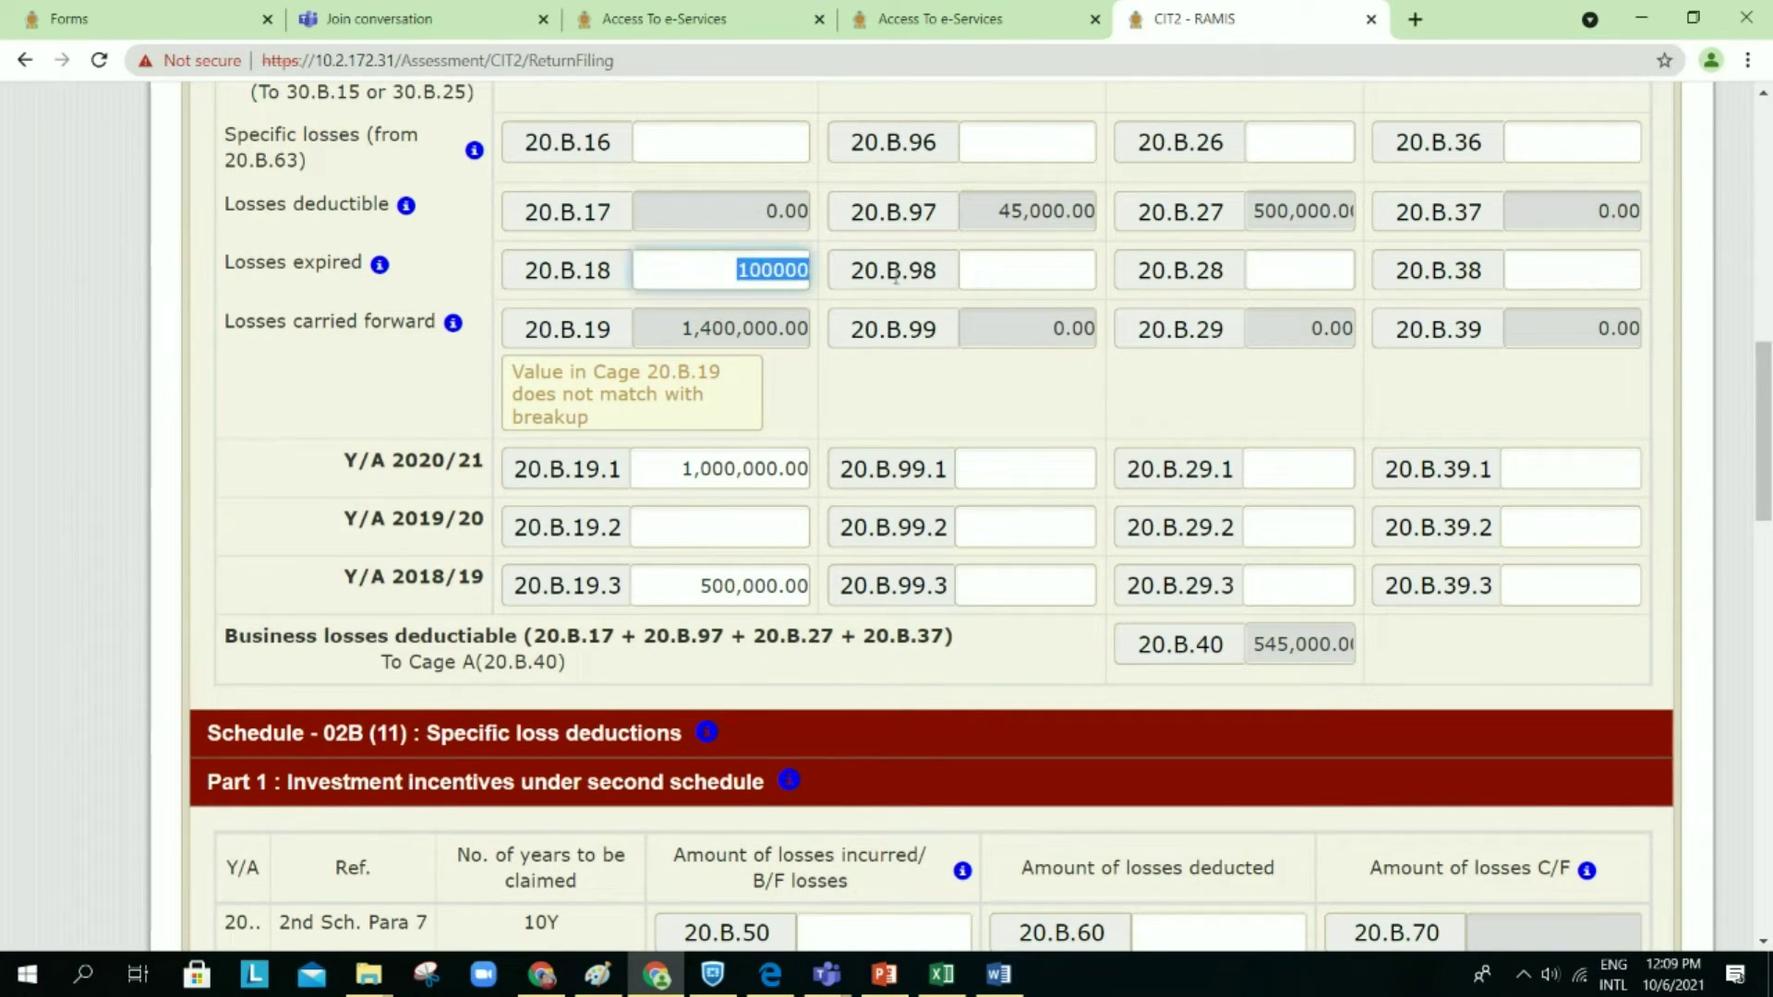
key(BackSpace)
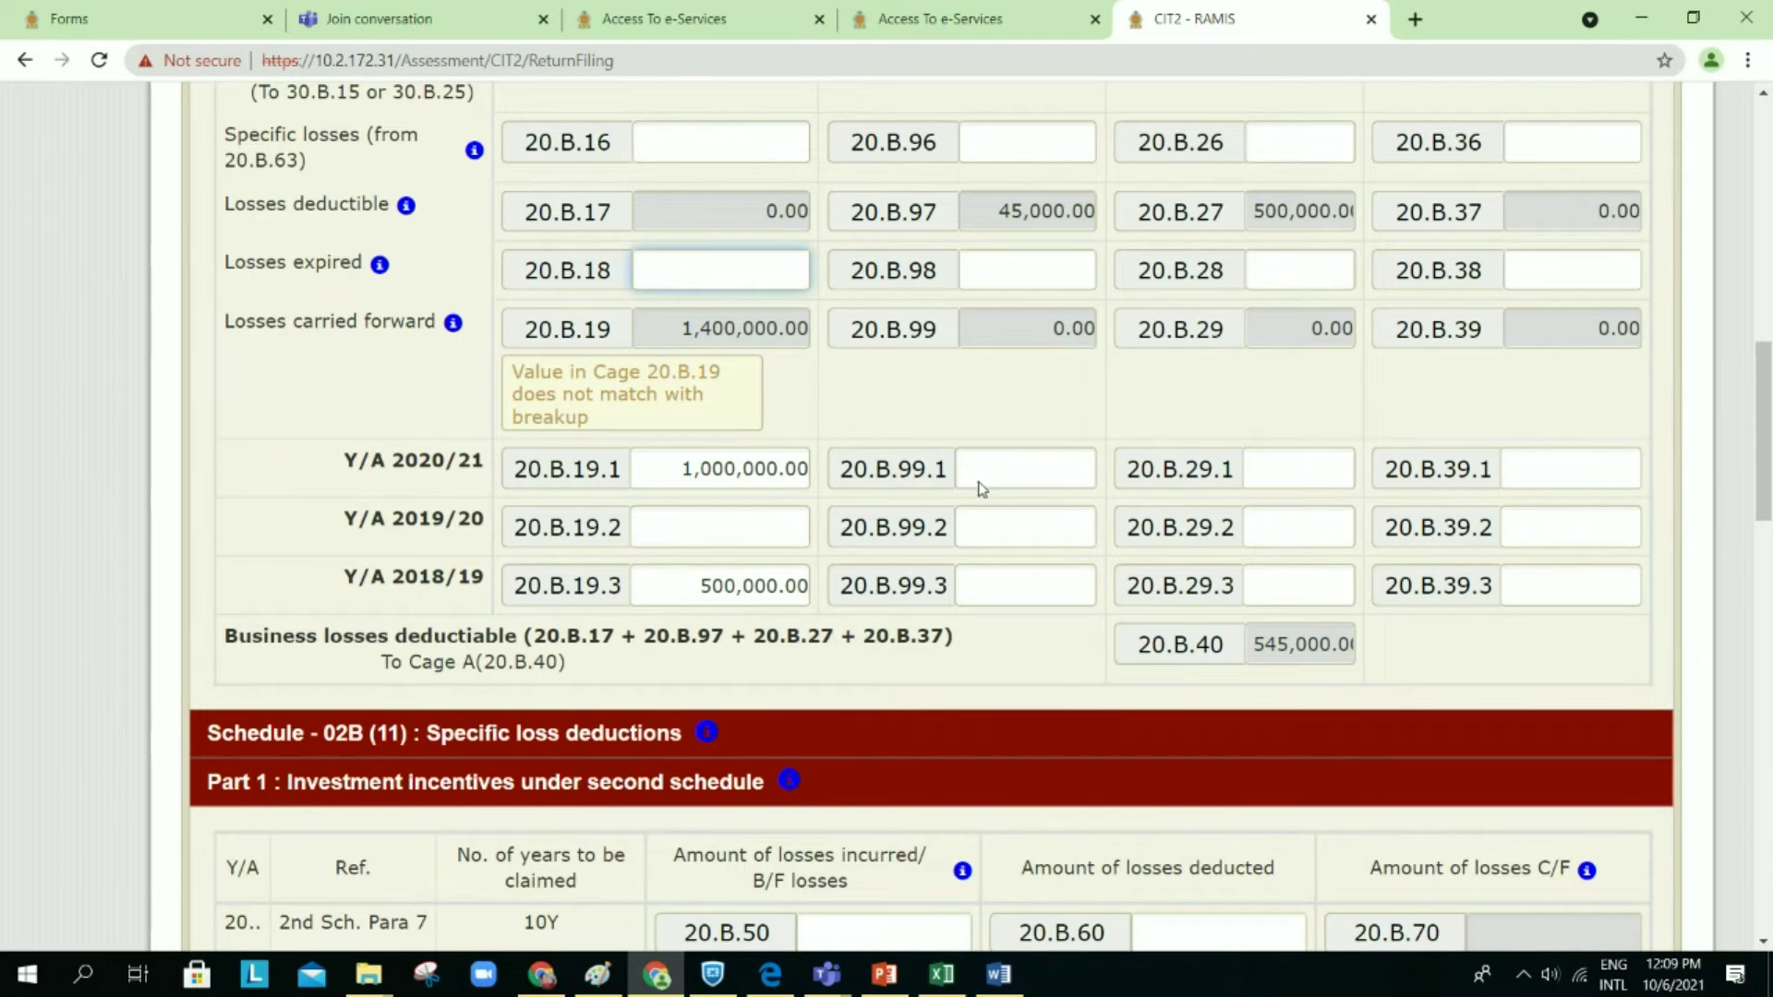
Step: Review Schedule 2B's business and investment loss tables, including 200,000.00 investment losses carried forward
scroll(981, 490, down, 15)
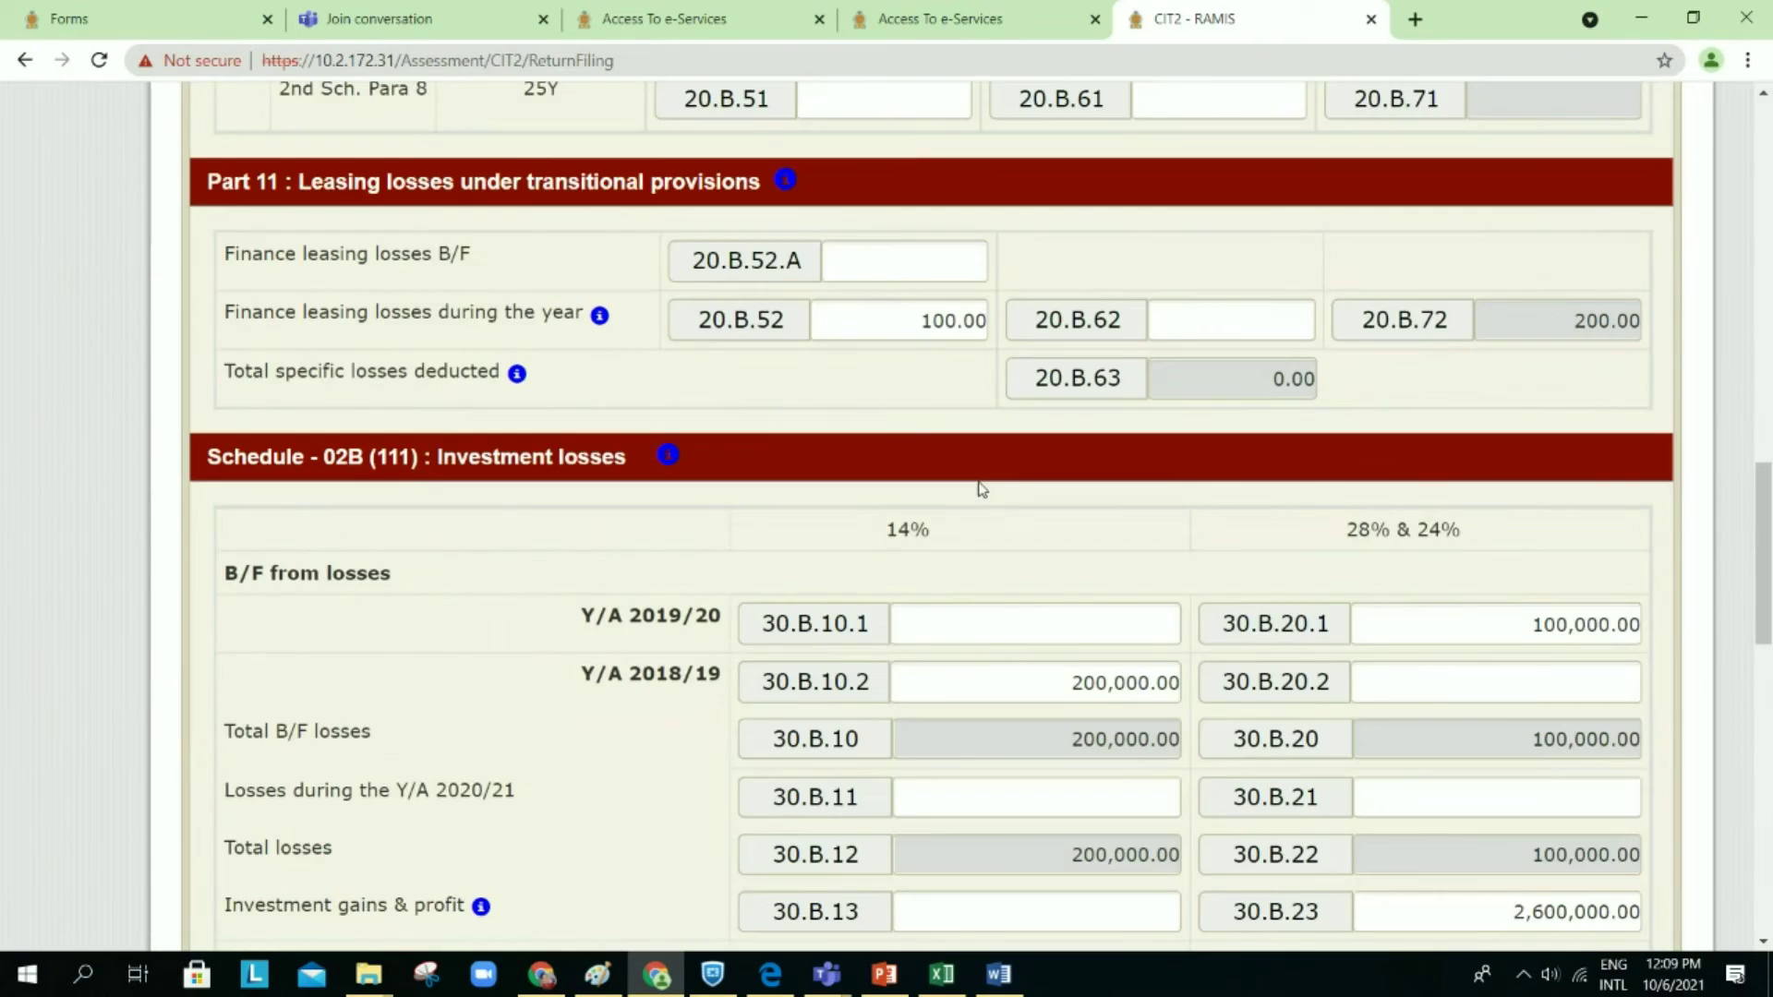
scroll(981, 489, down, 5)
scroll(1036, 467, down, 1)
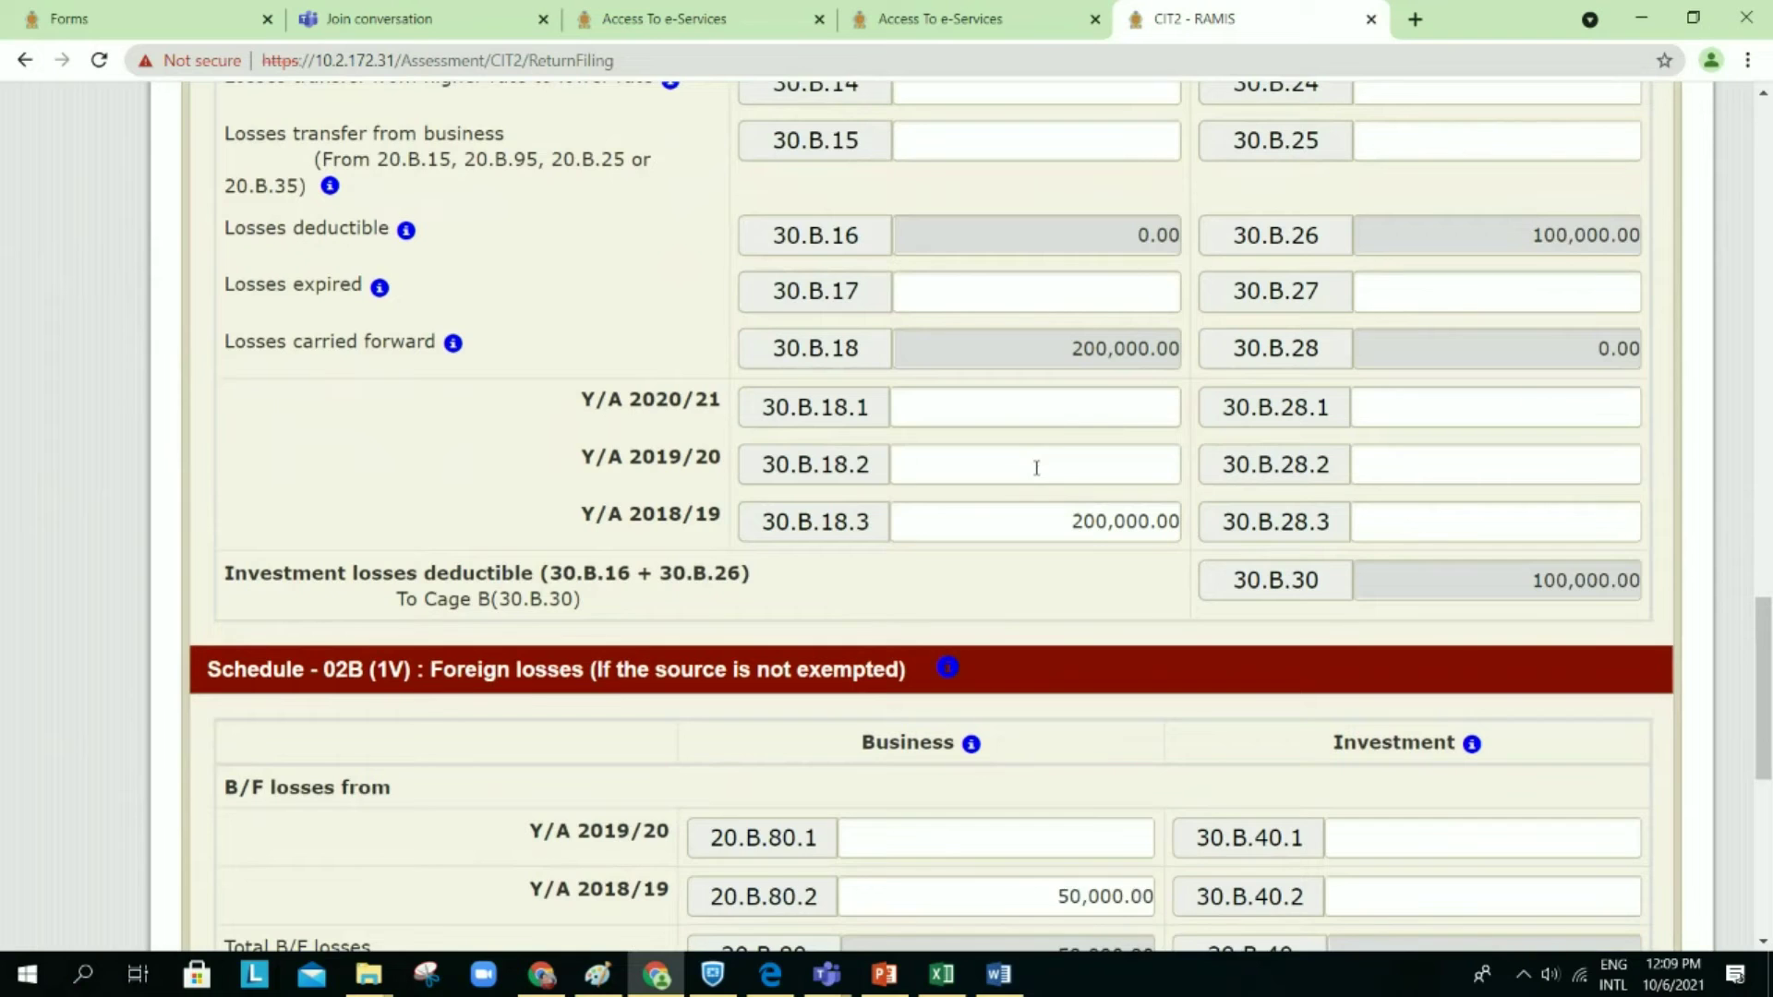
scroll(1036, 468, down, 3)
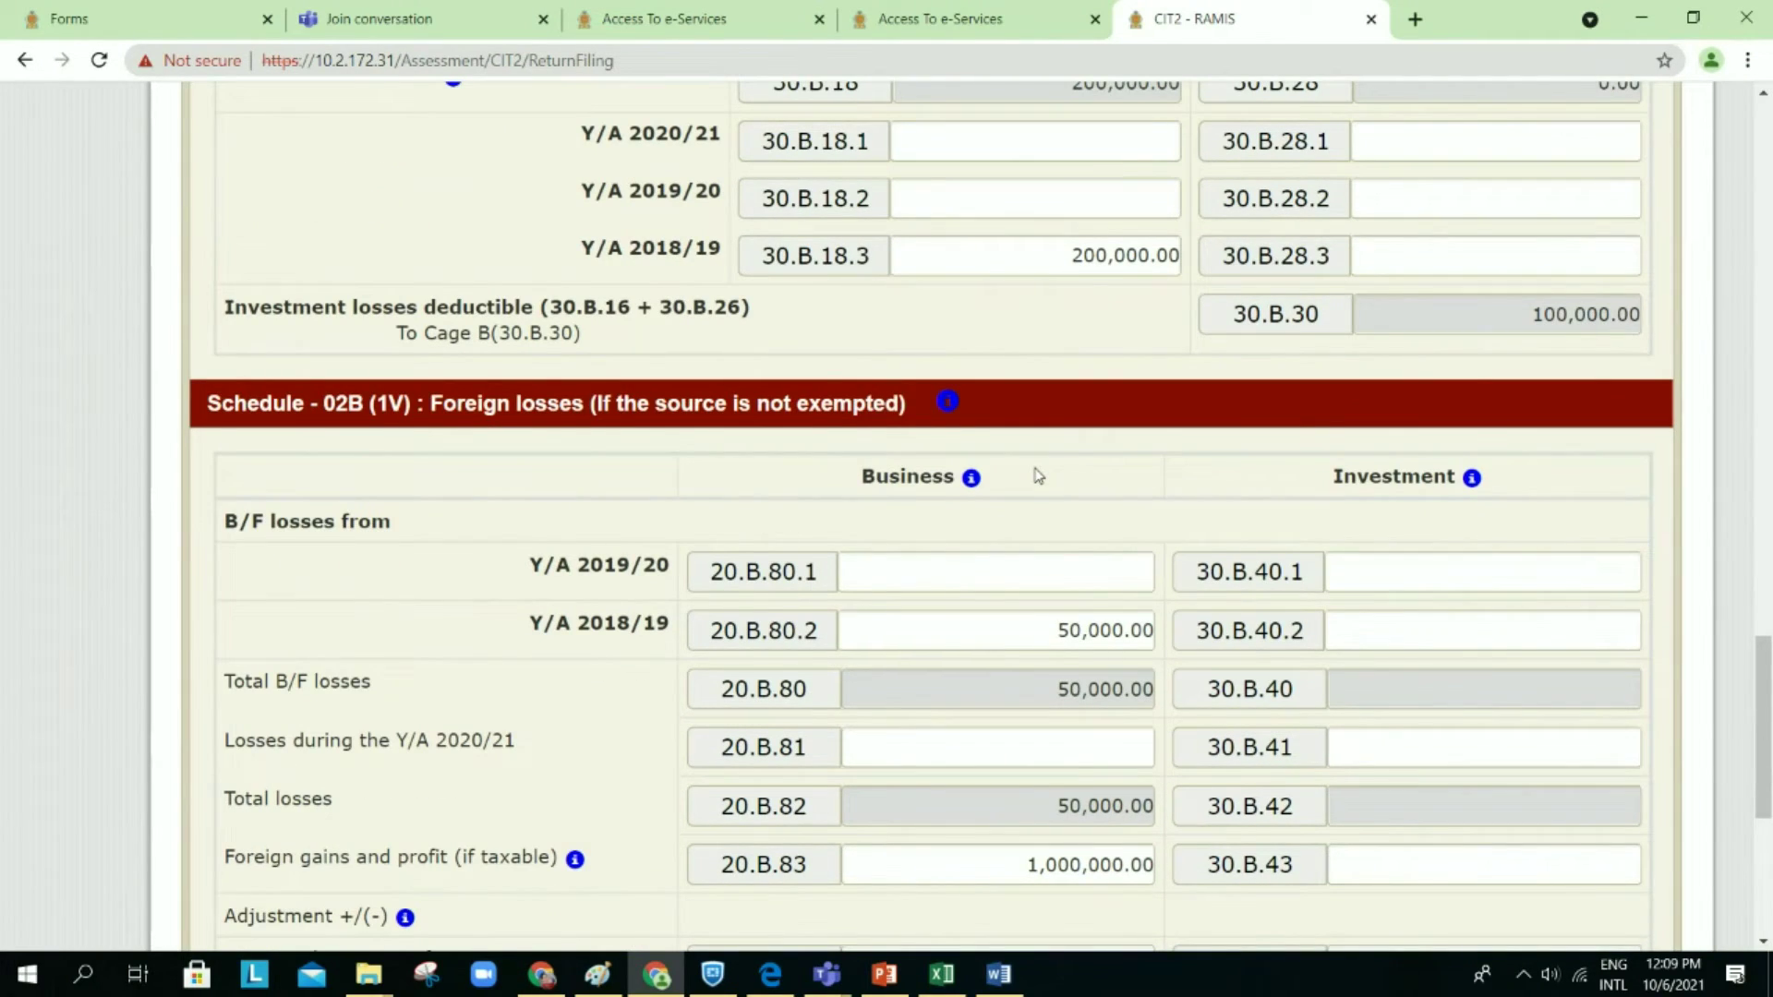
scroll(1038, 475, down, 1)
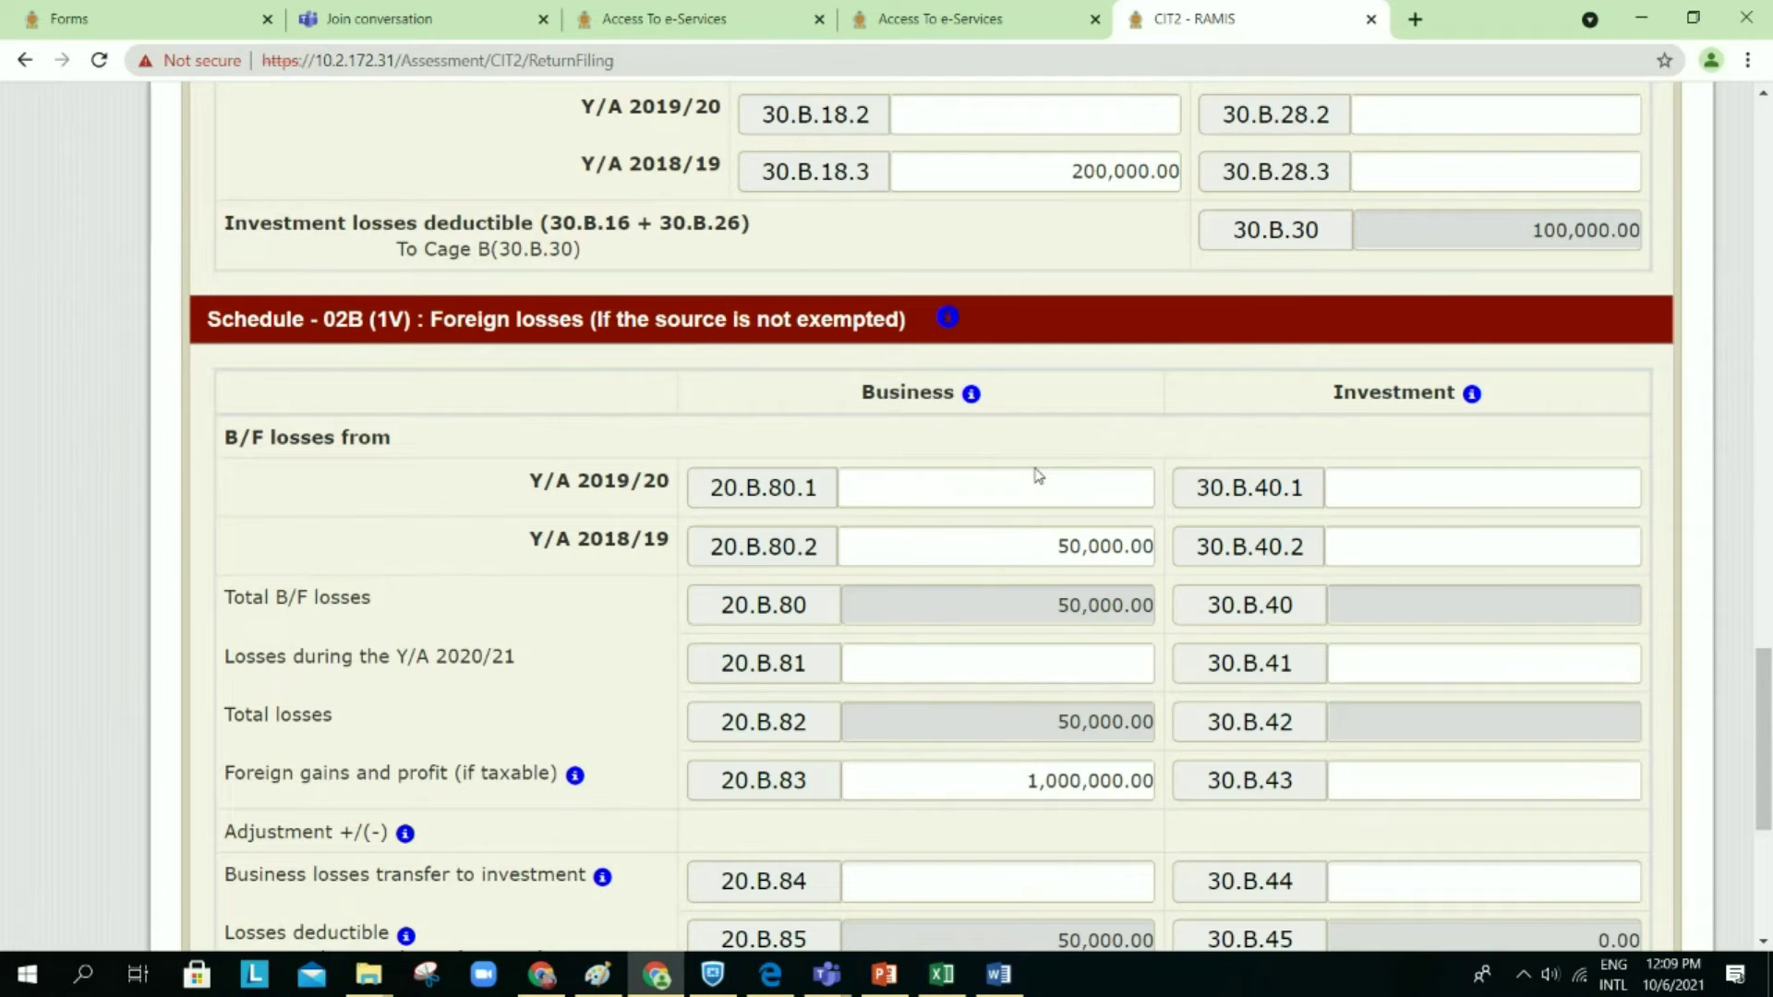
scroll(1038, 475, down, 1)
scroll(1038, 476, down, 2)
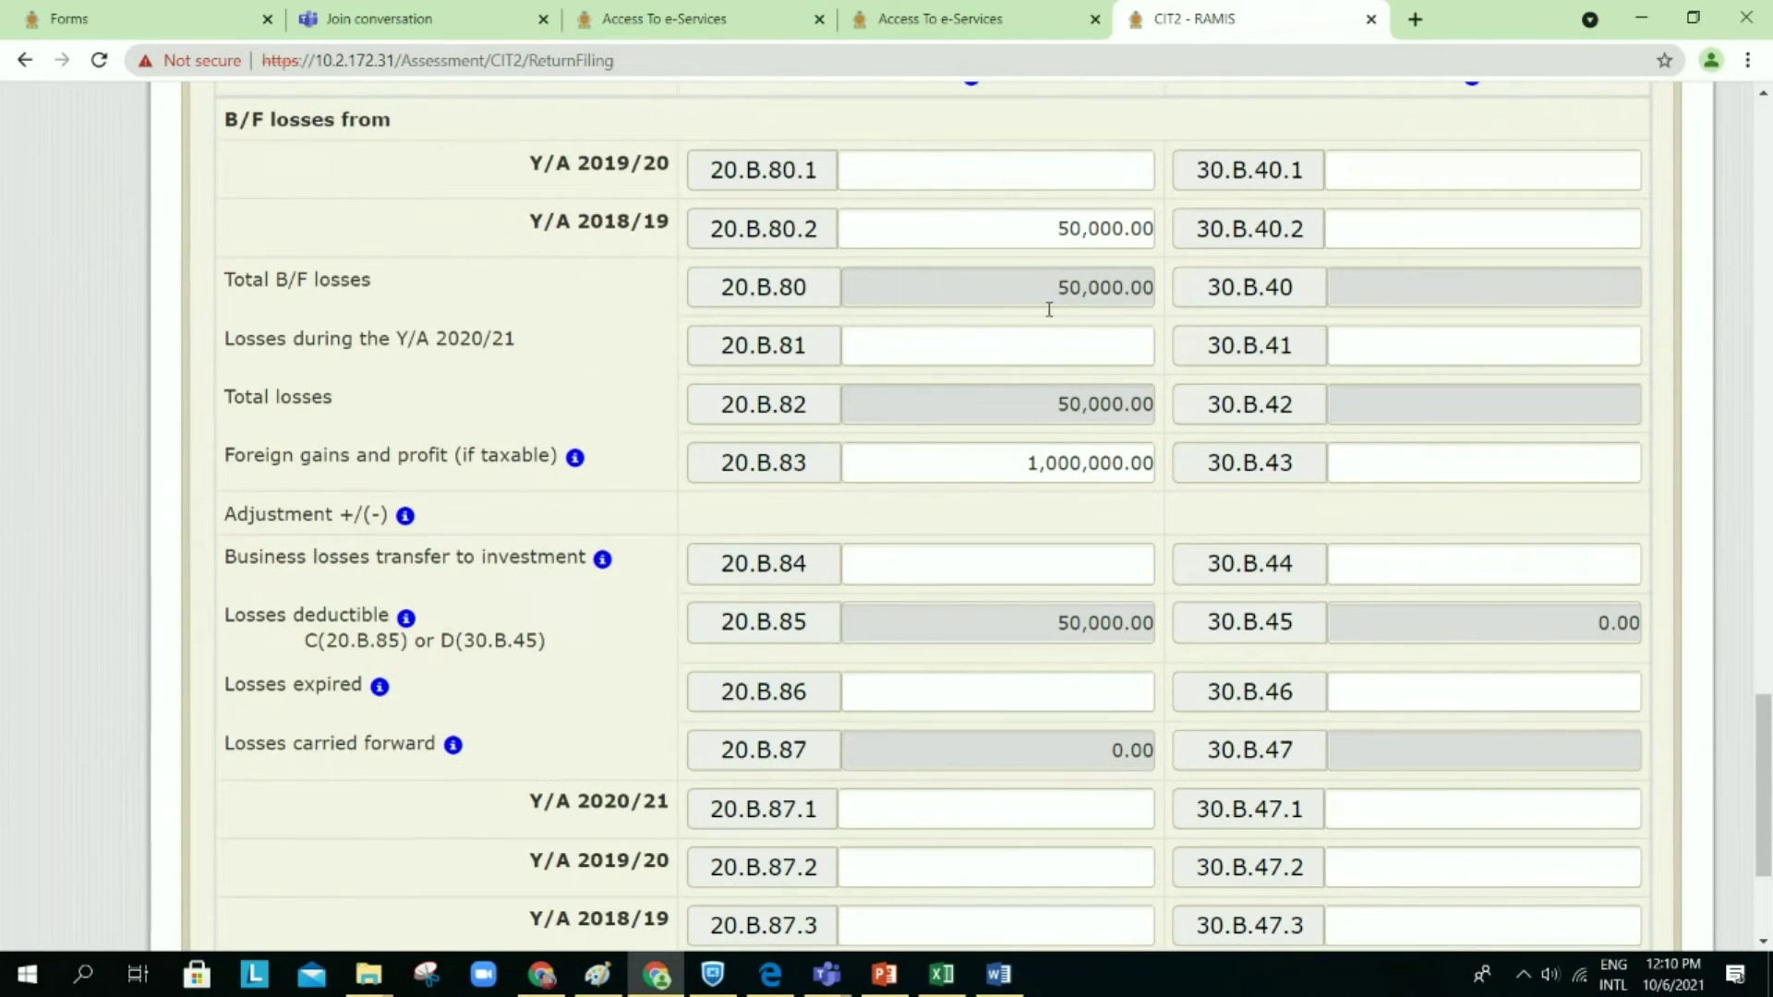
scroll(1049, 309, up, 2)
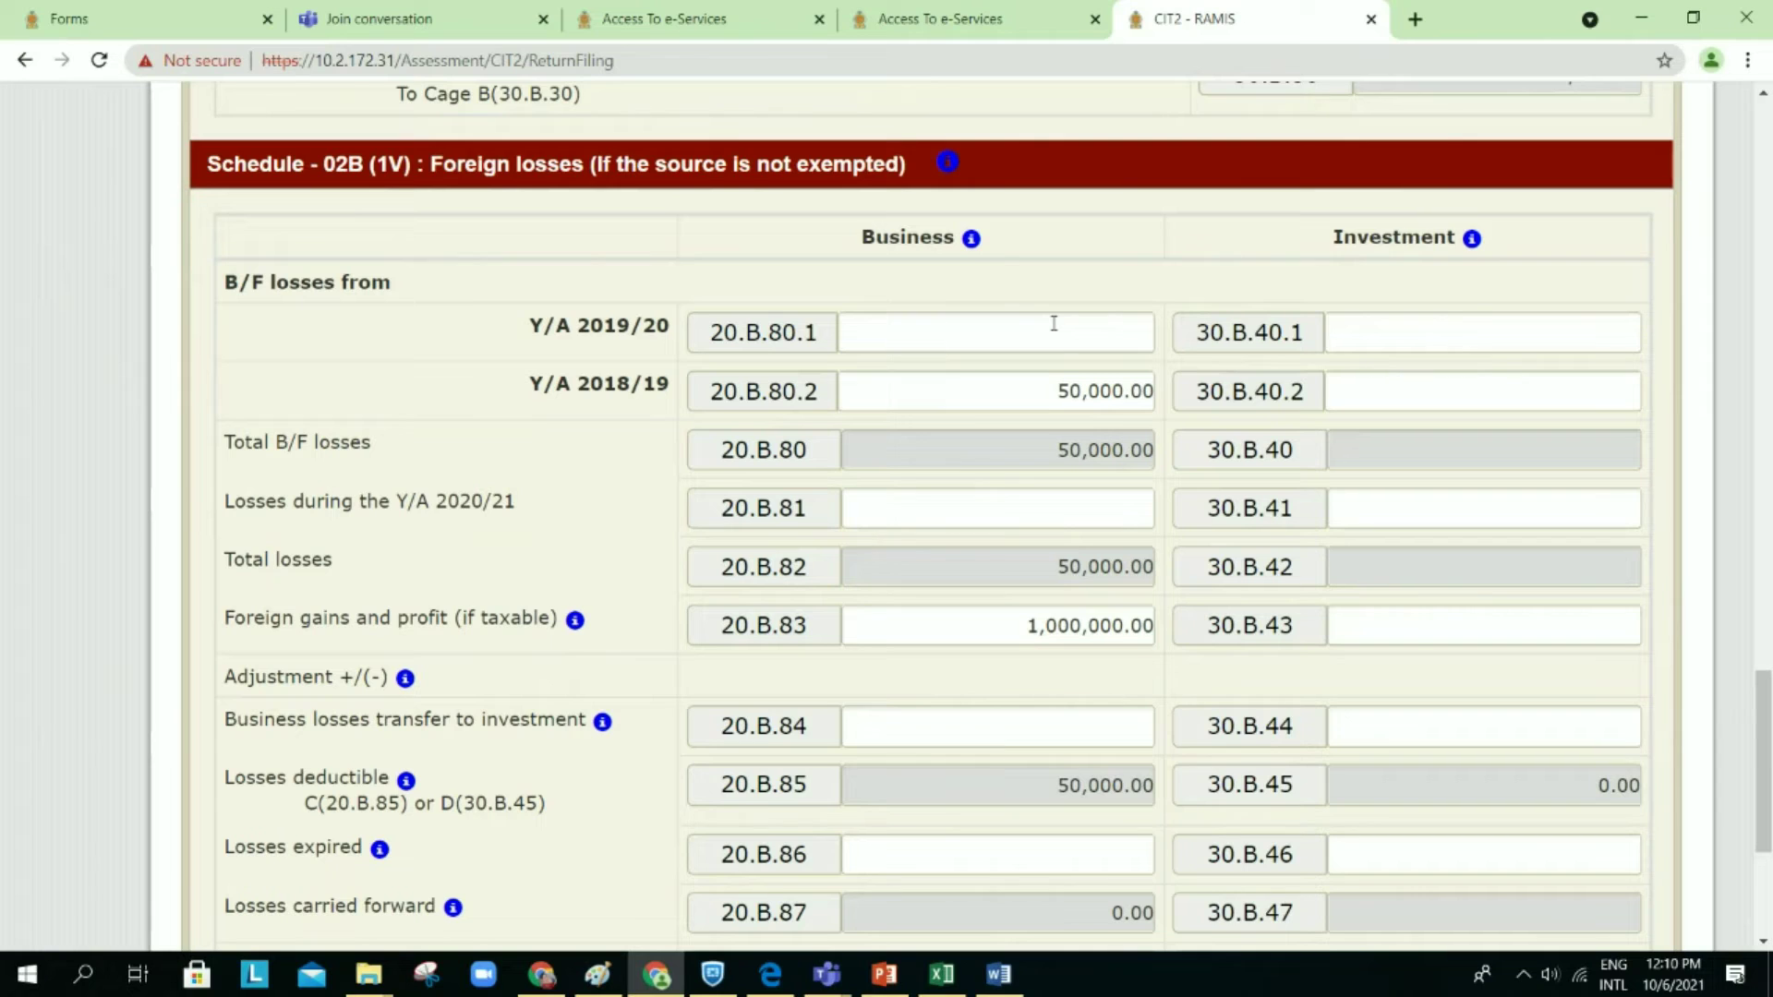
scroll(1054, 323, down, 1)
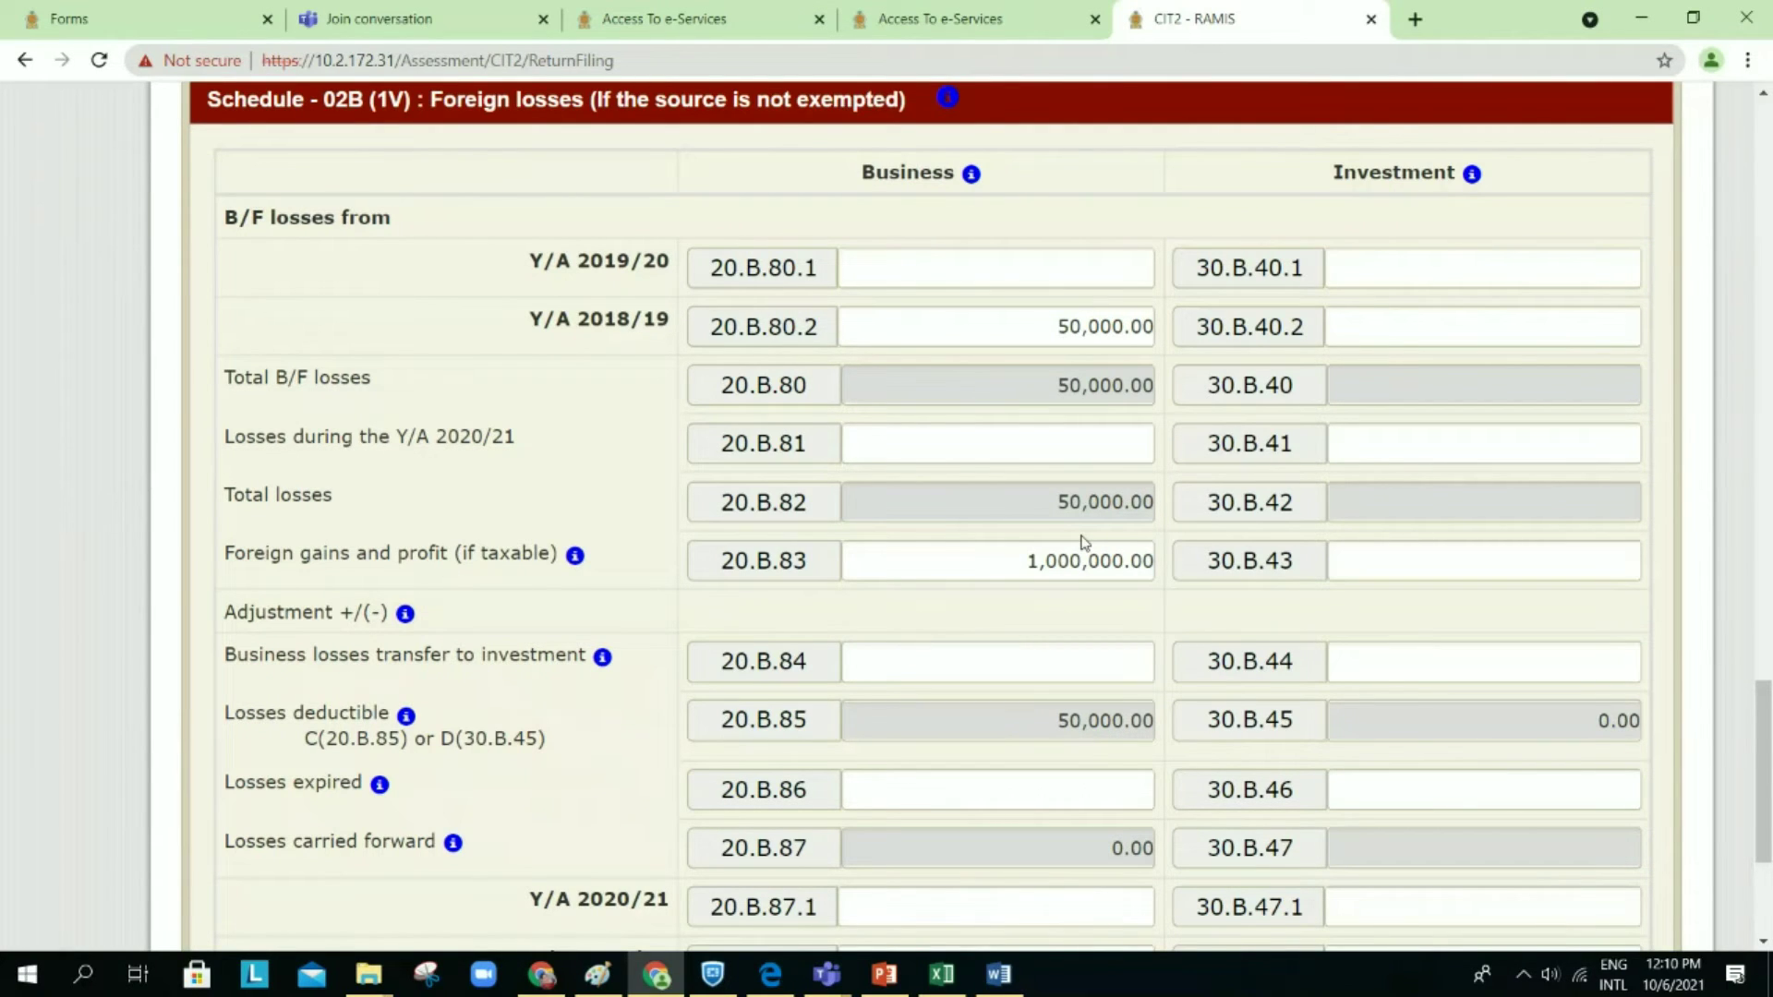
scroll(1454, 600, down, 1)
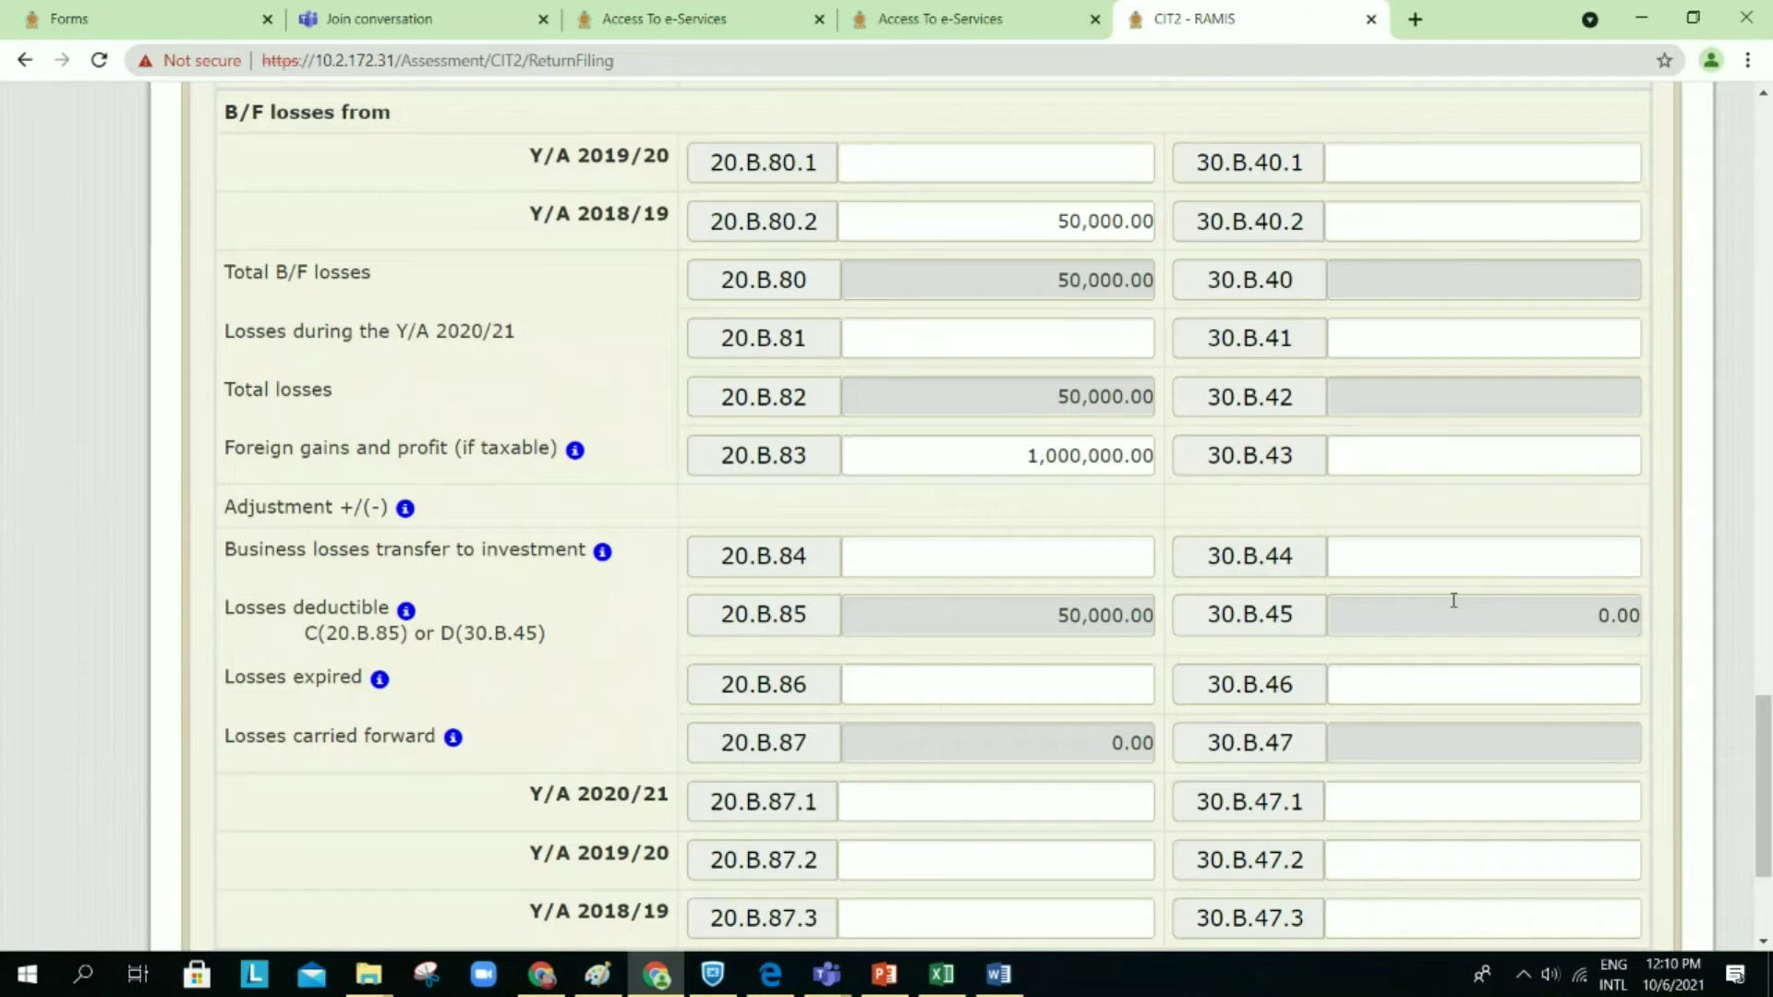
scroll(1453, 600, down, 2)
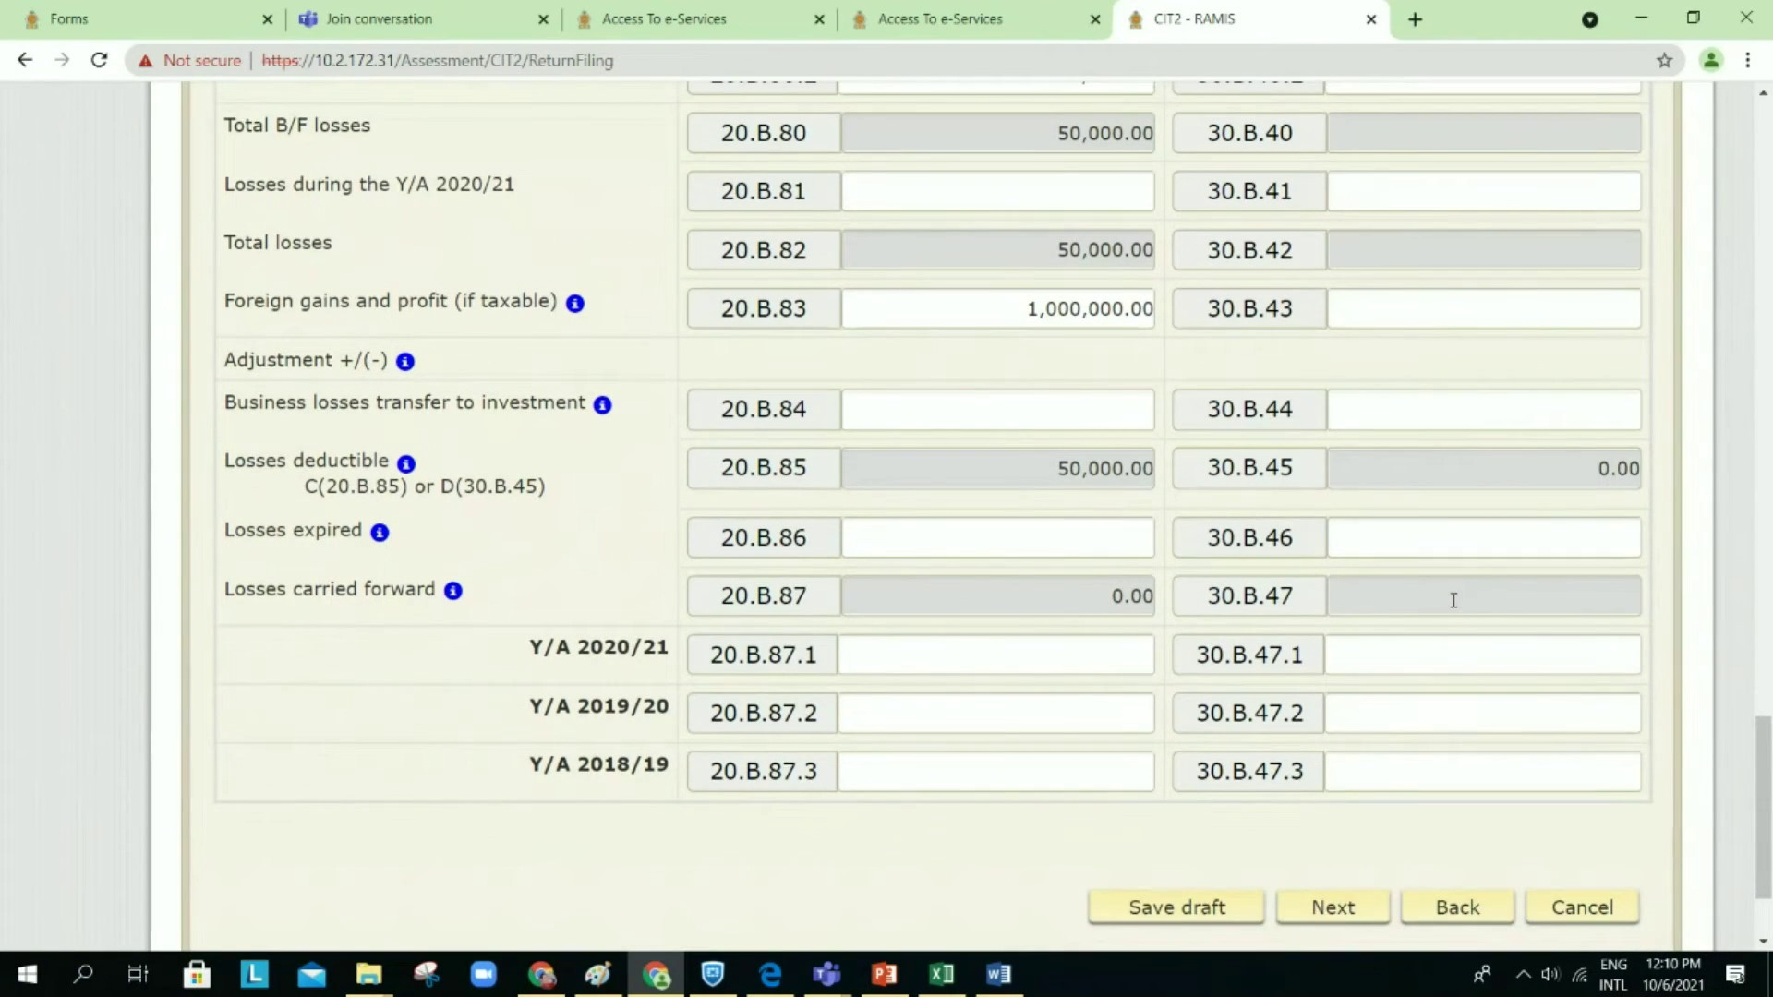
scroll(1454, 601, down, 1)
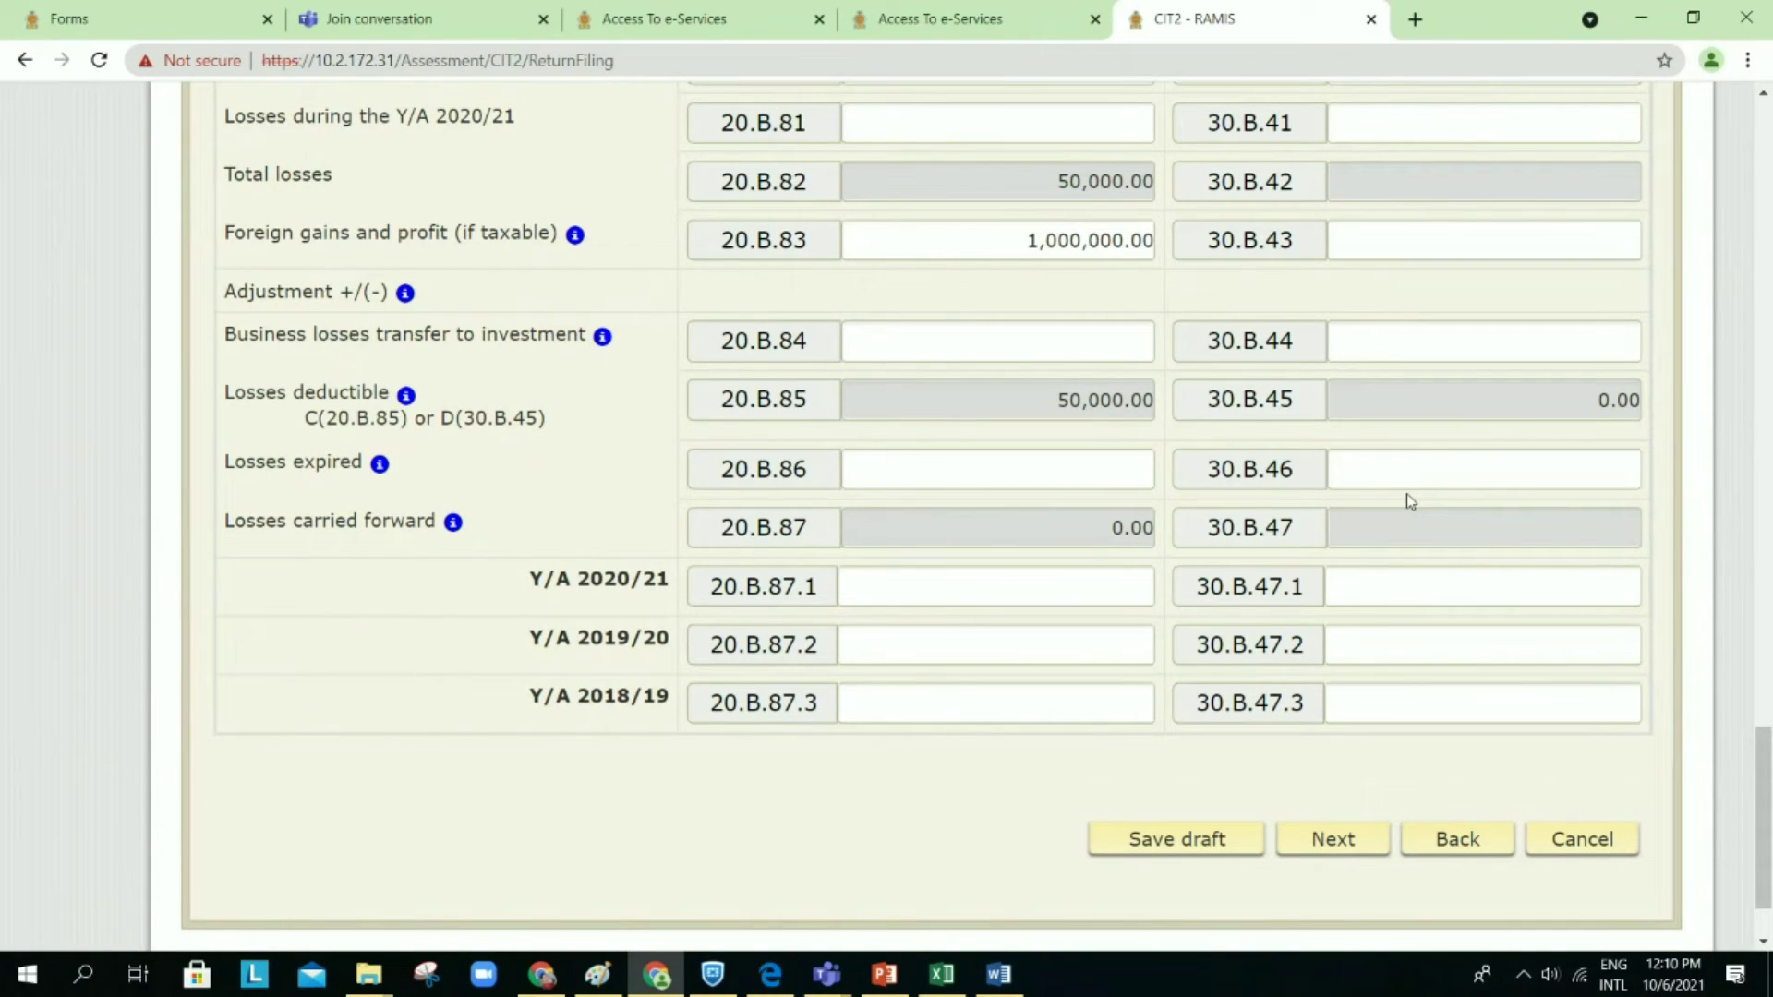
scroll(1408, 495, up, 1)
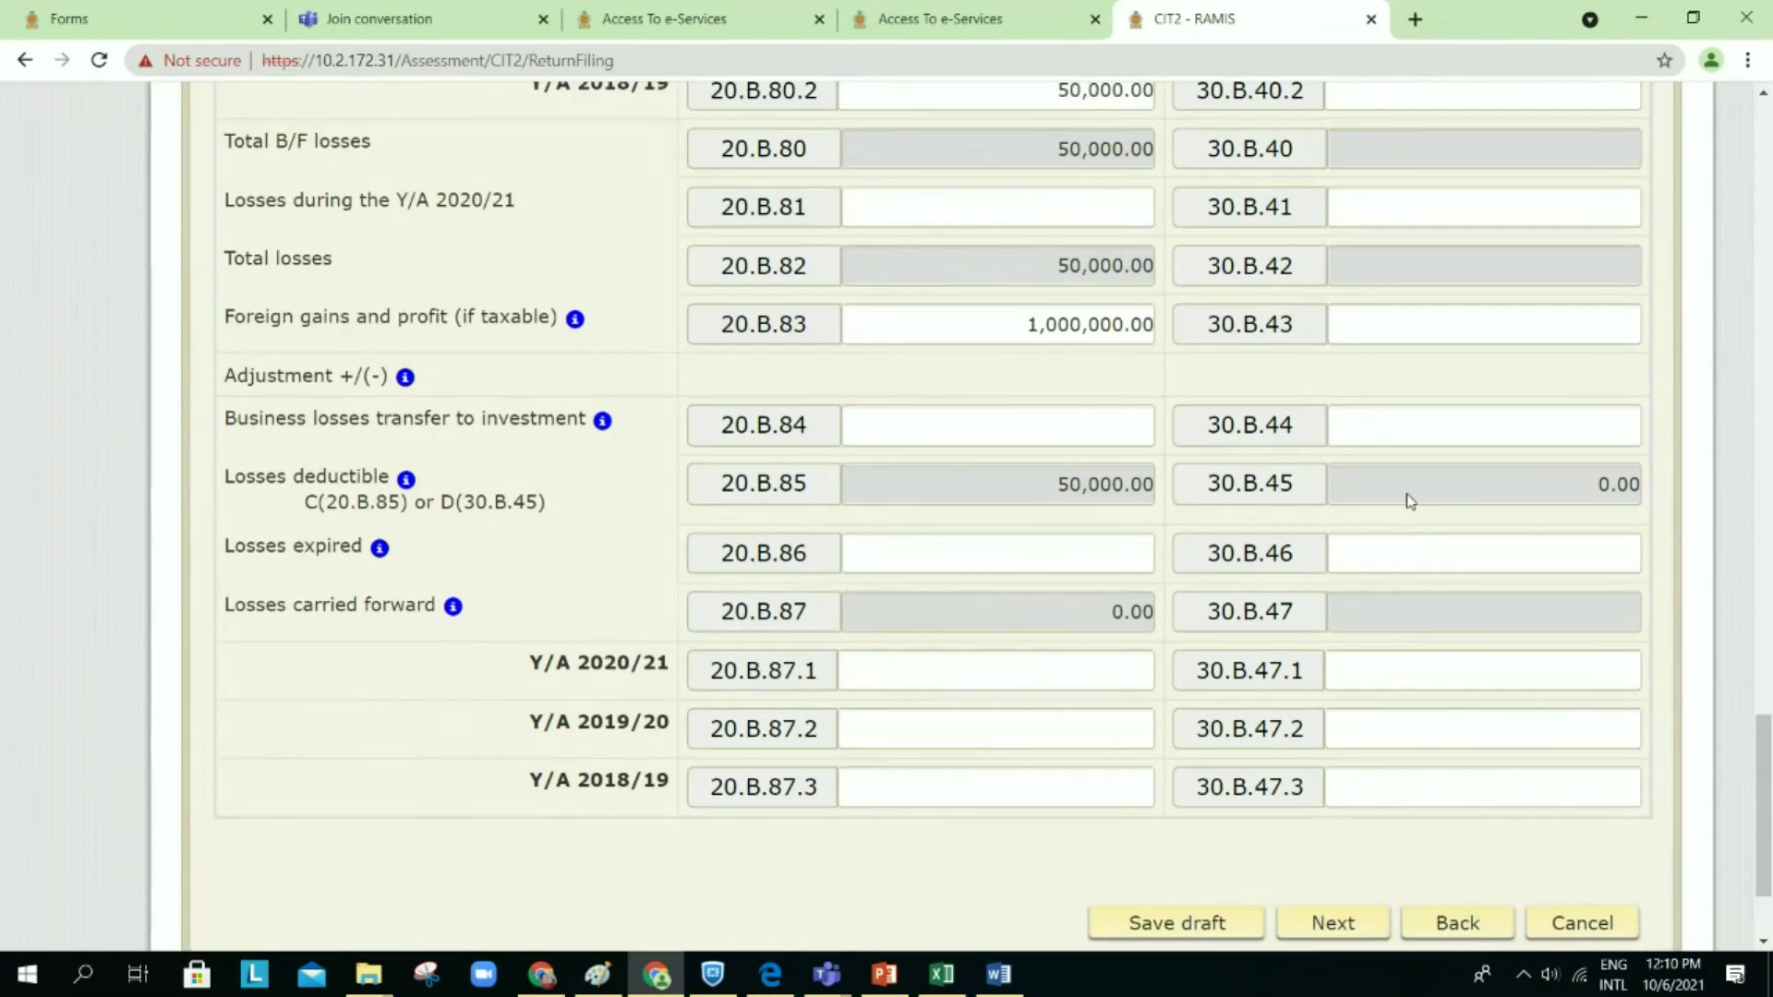
scroll(1410, 500, up, 20)
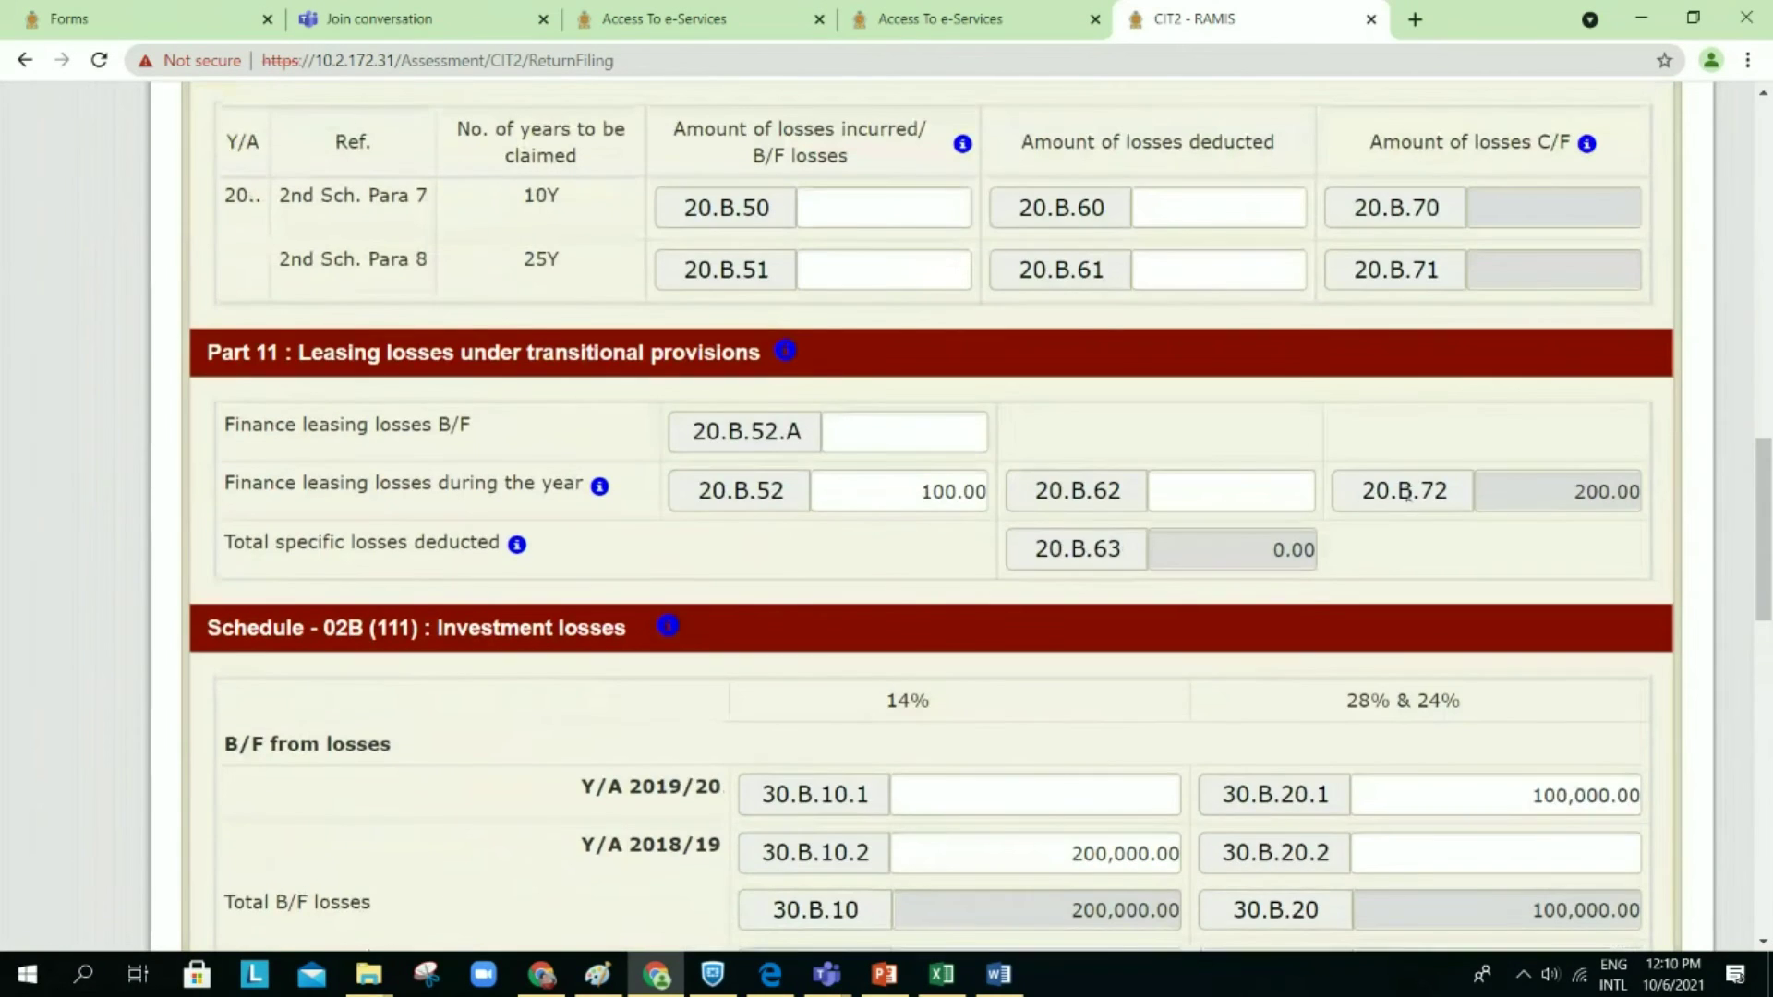
scroll(1409, 502, up, 5)
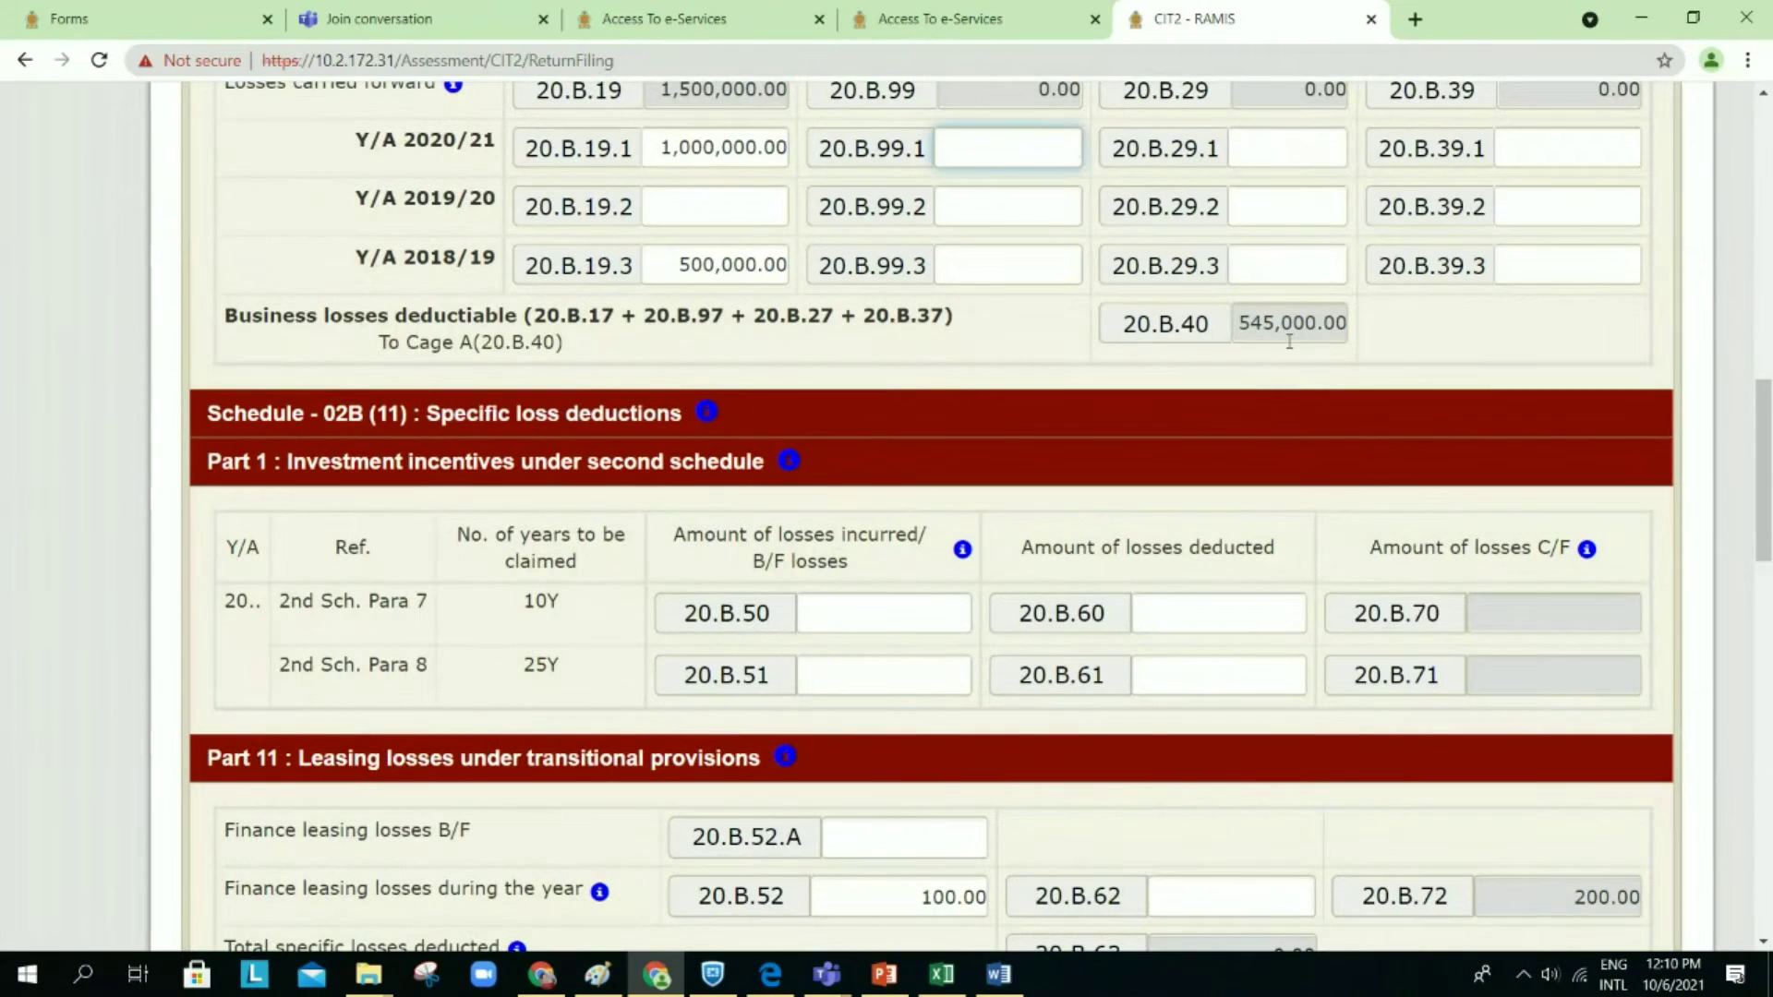
scroll(1289, 342, up, 3)
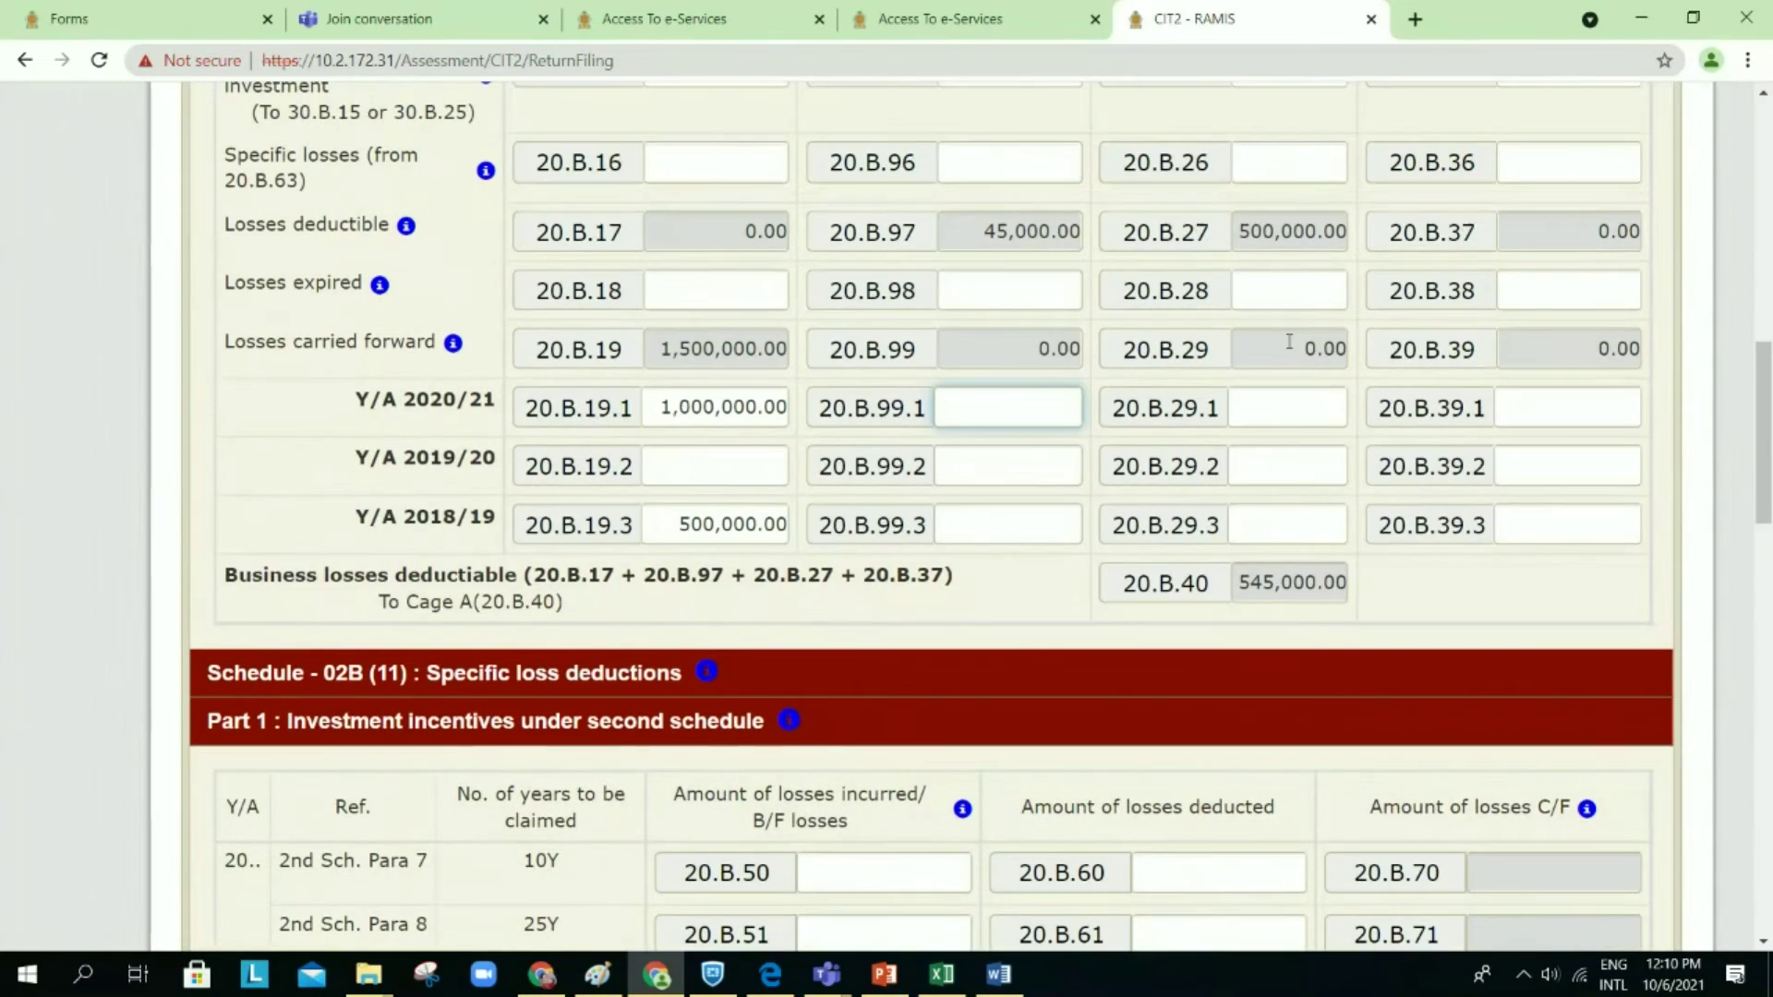
scroll(1289, 342, up, 4)
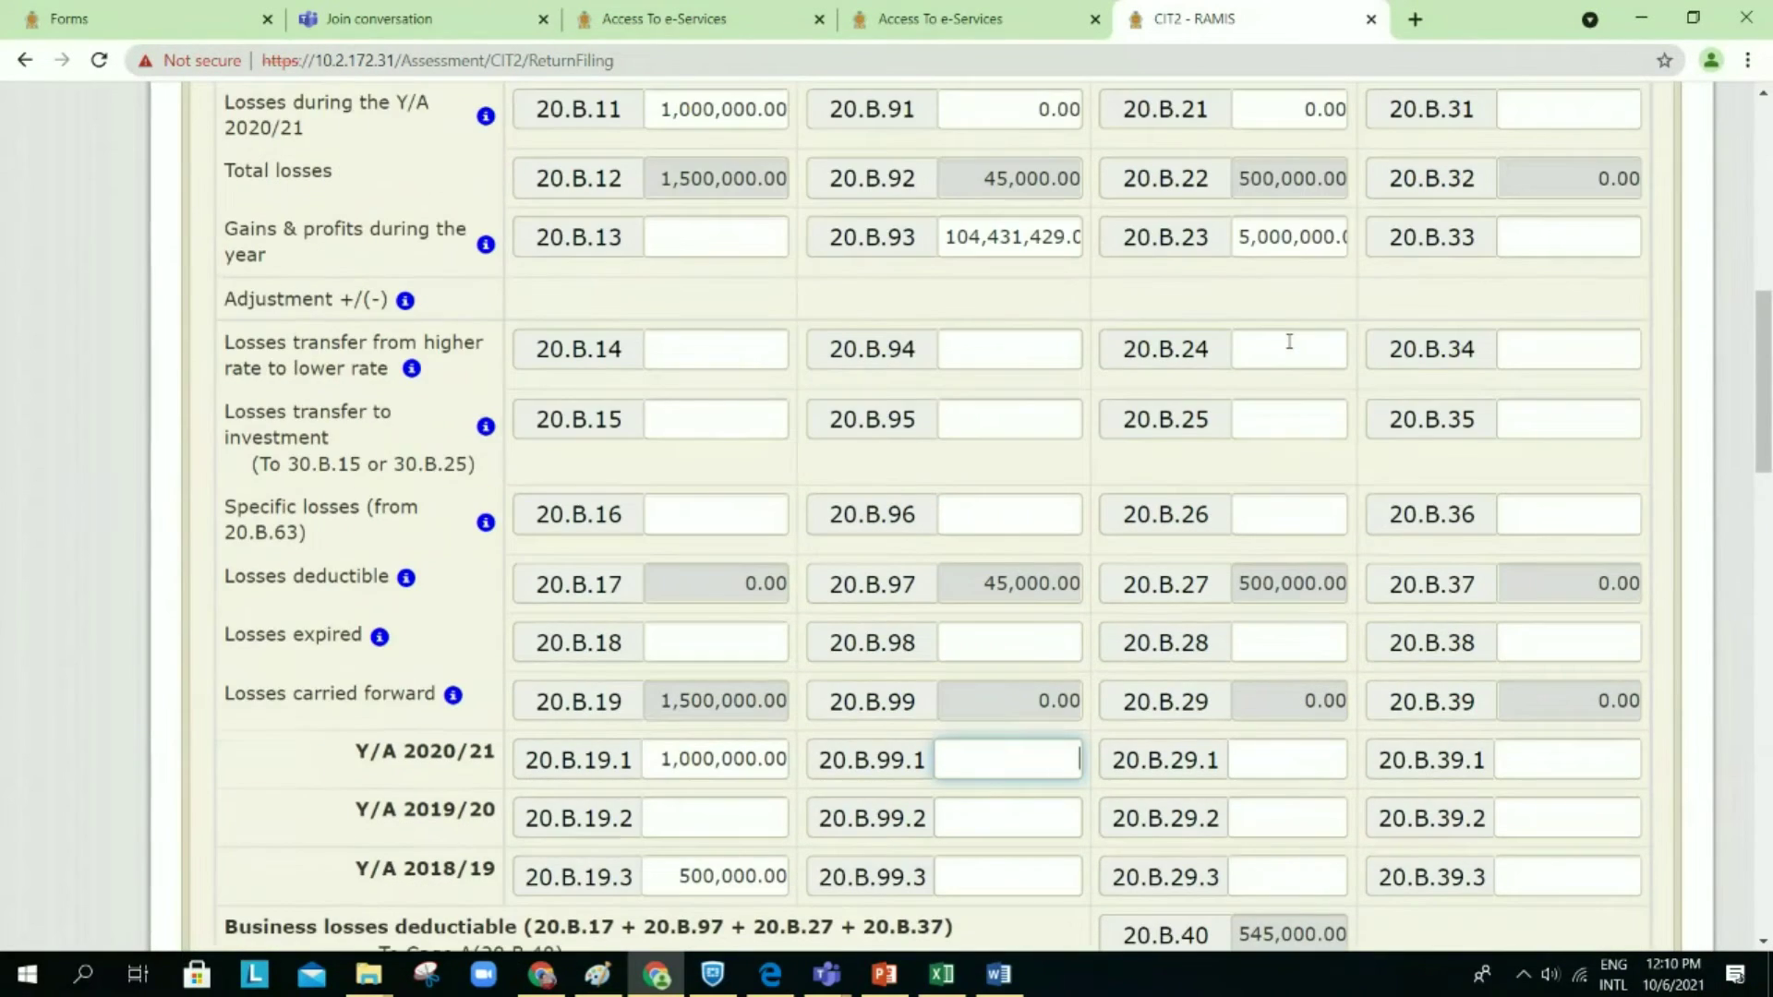
scroll(1289, 342, up, 7)
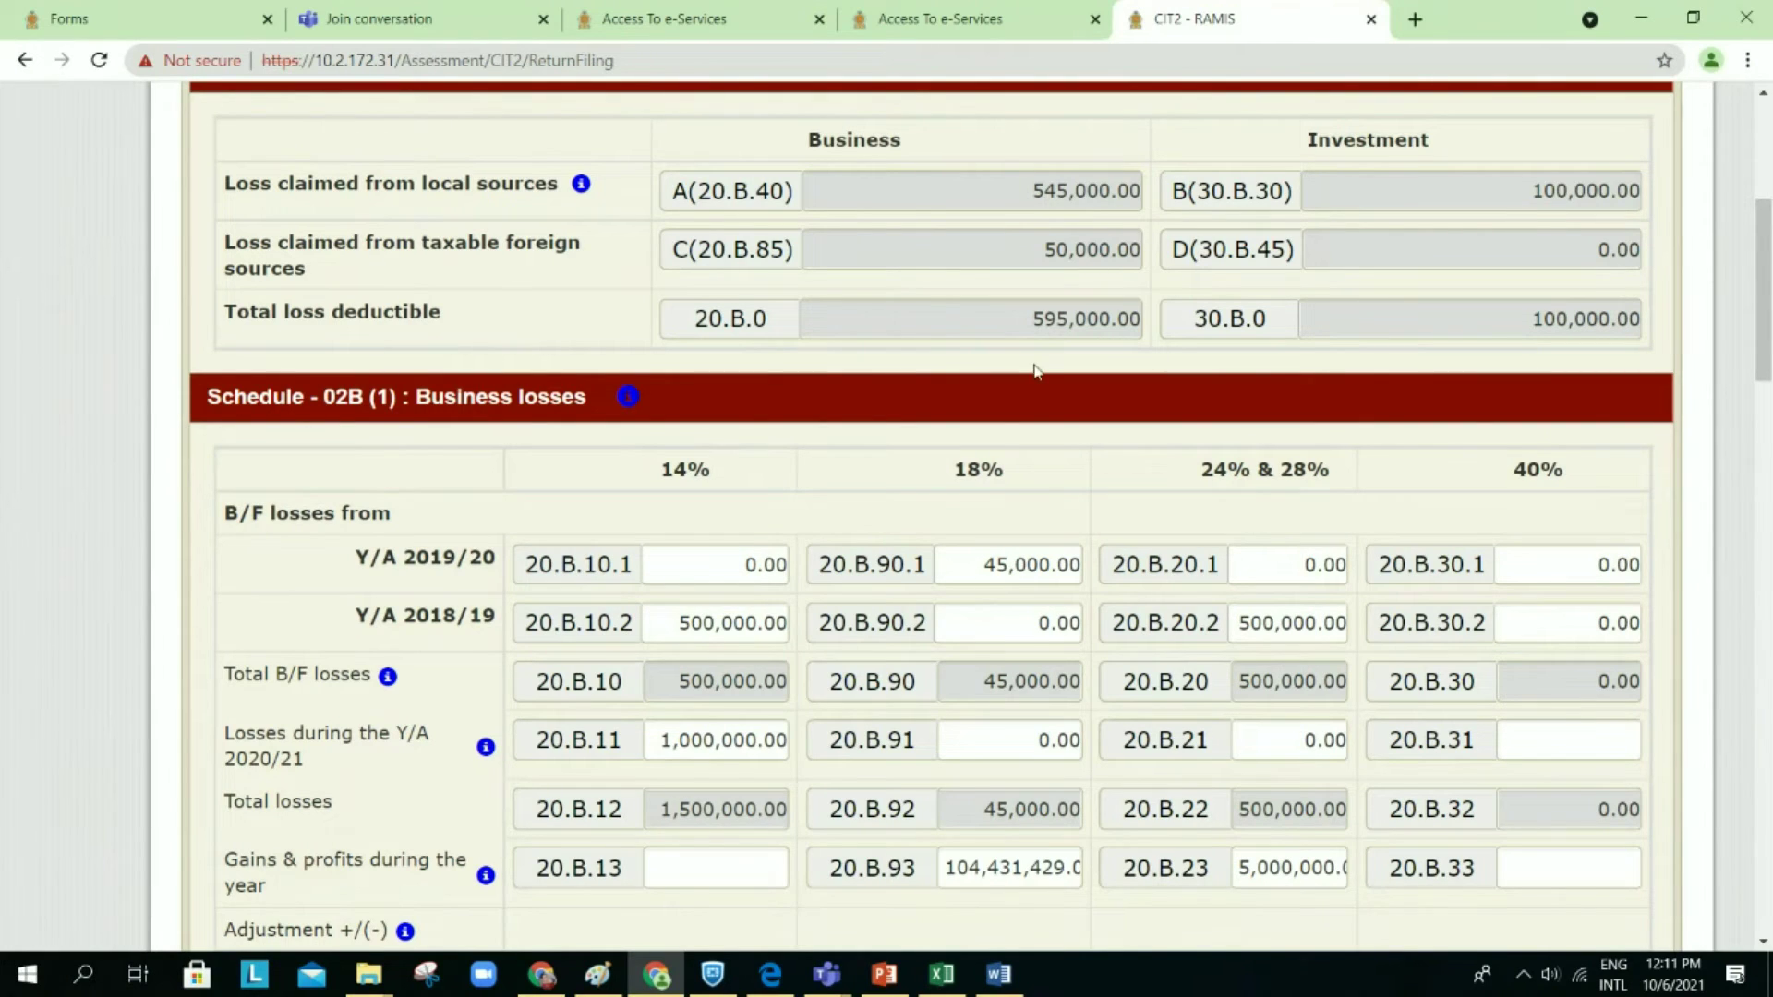
Step: Check the 595,000 total loss deductible in 20.B.0, then go Back from Schedule 2B
drag(1005, 322, 1146, 324)
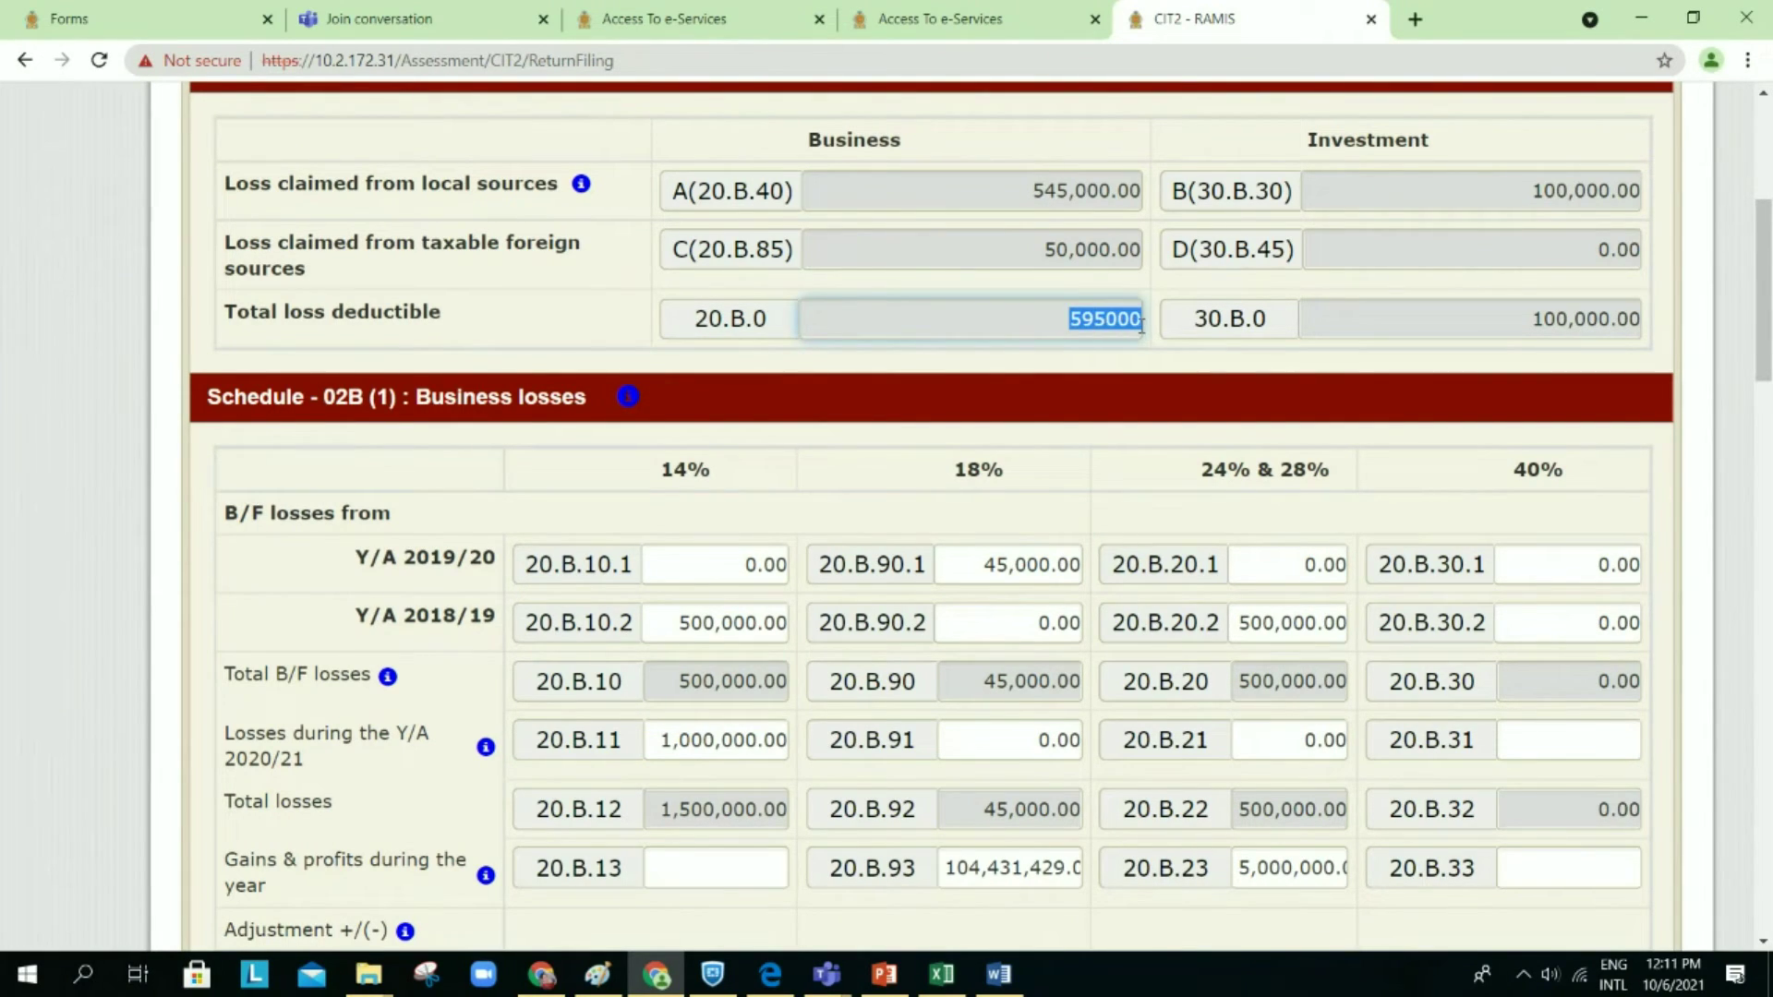
click(1135, 382)
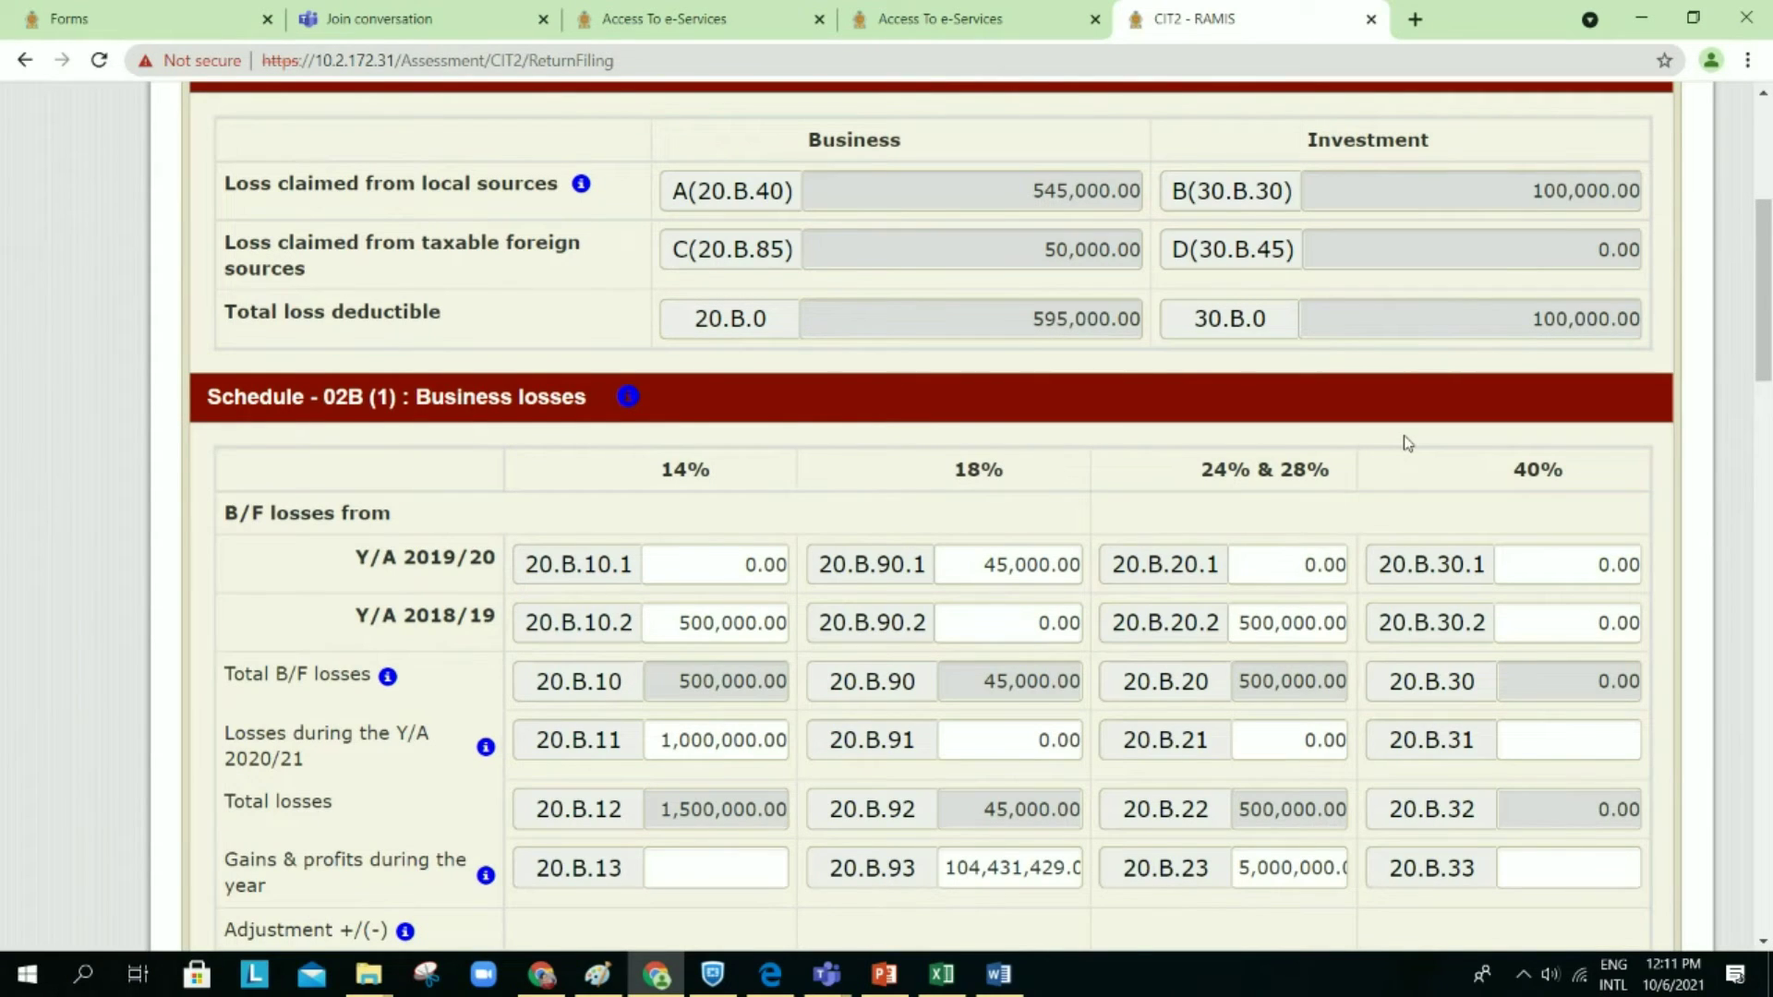
scroll(1404, 443, down, 1)
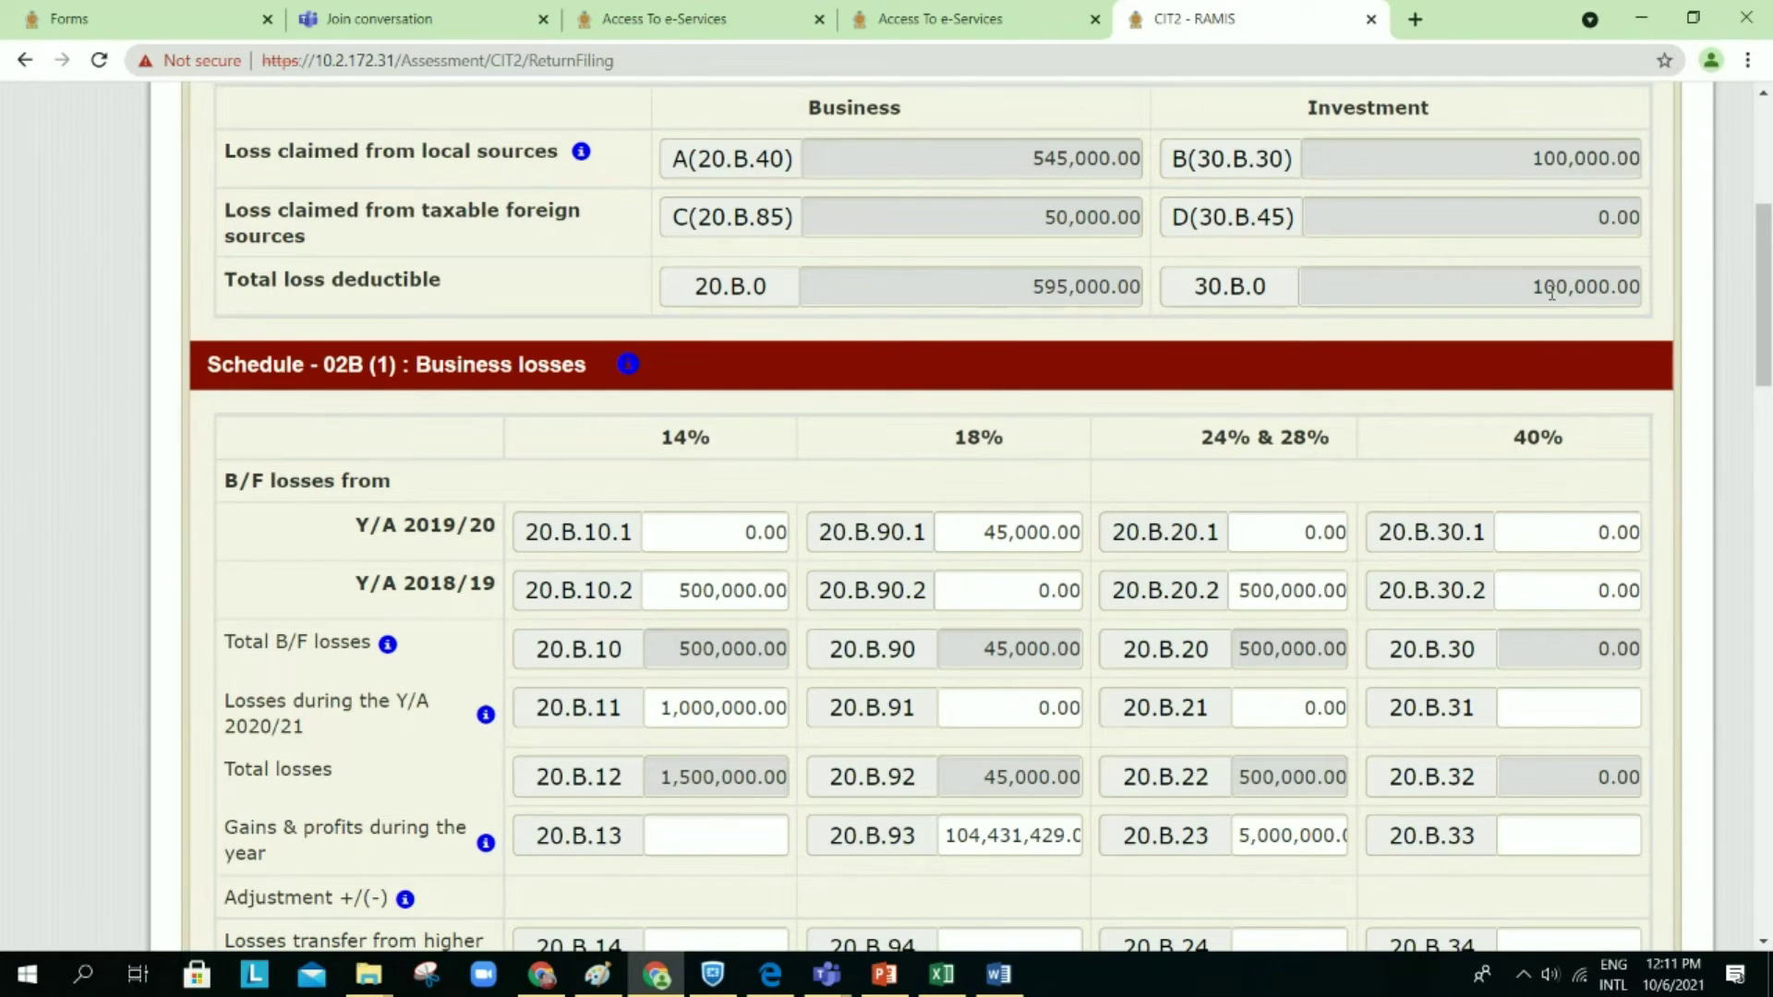
scroll(1551, 292, down, 1)
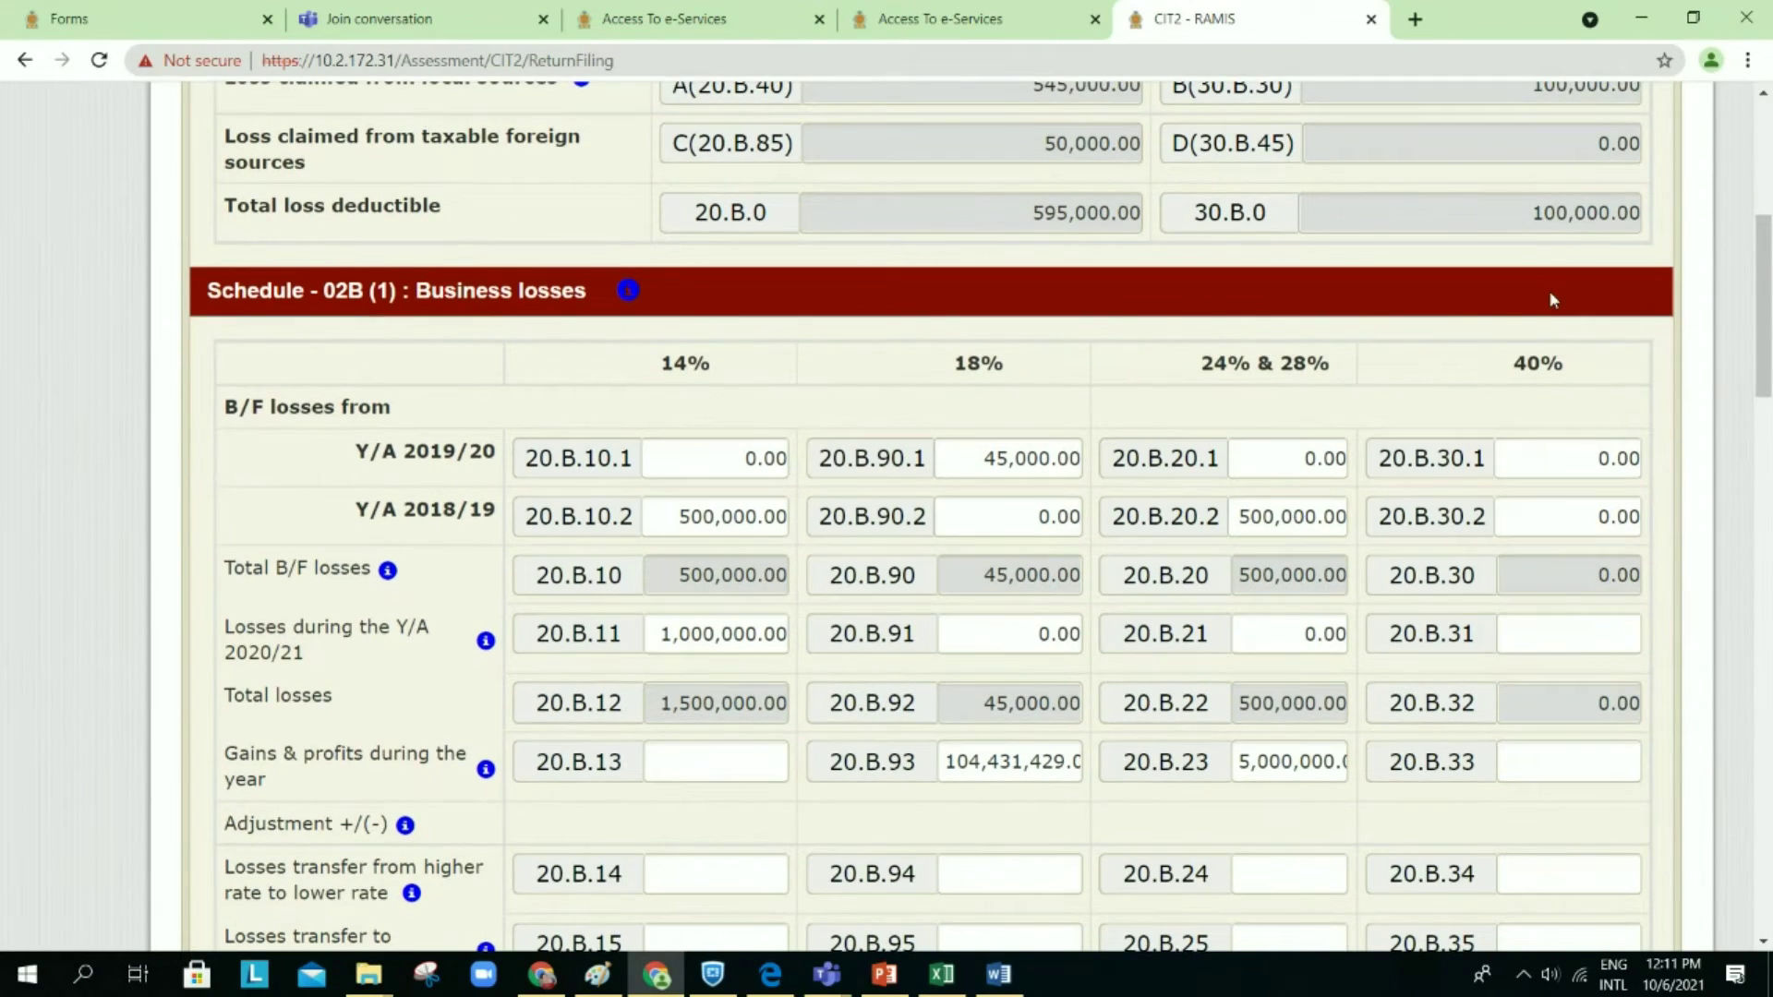
scroll(1552, 297, down, 5)
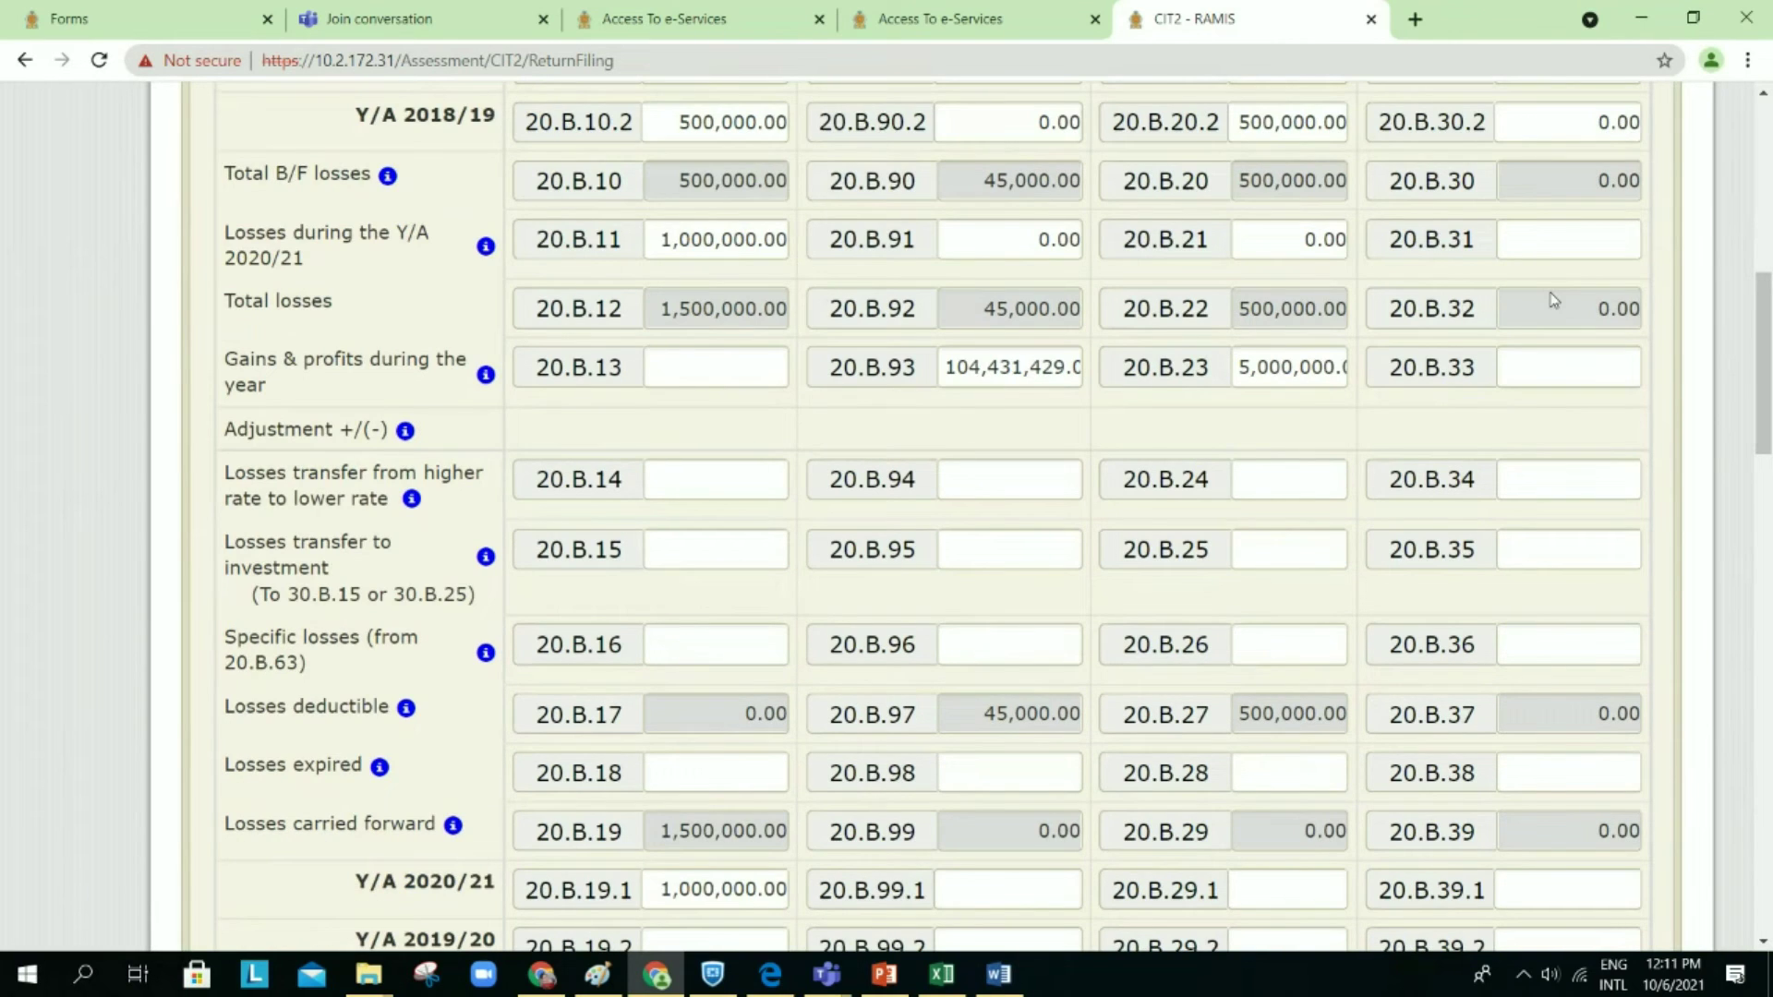
scroll(1554, 298, down, 20)
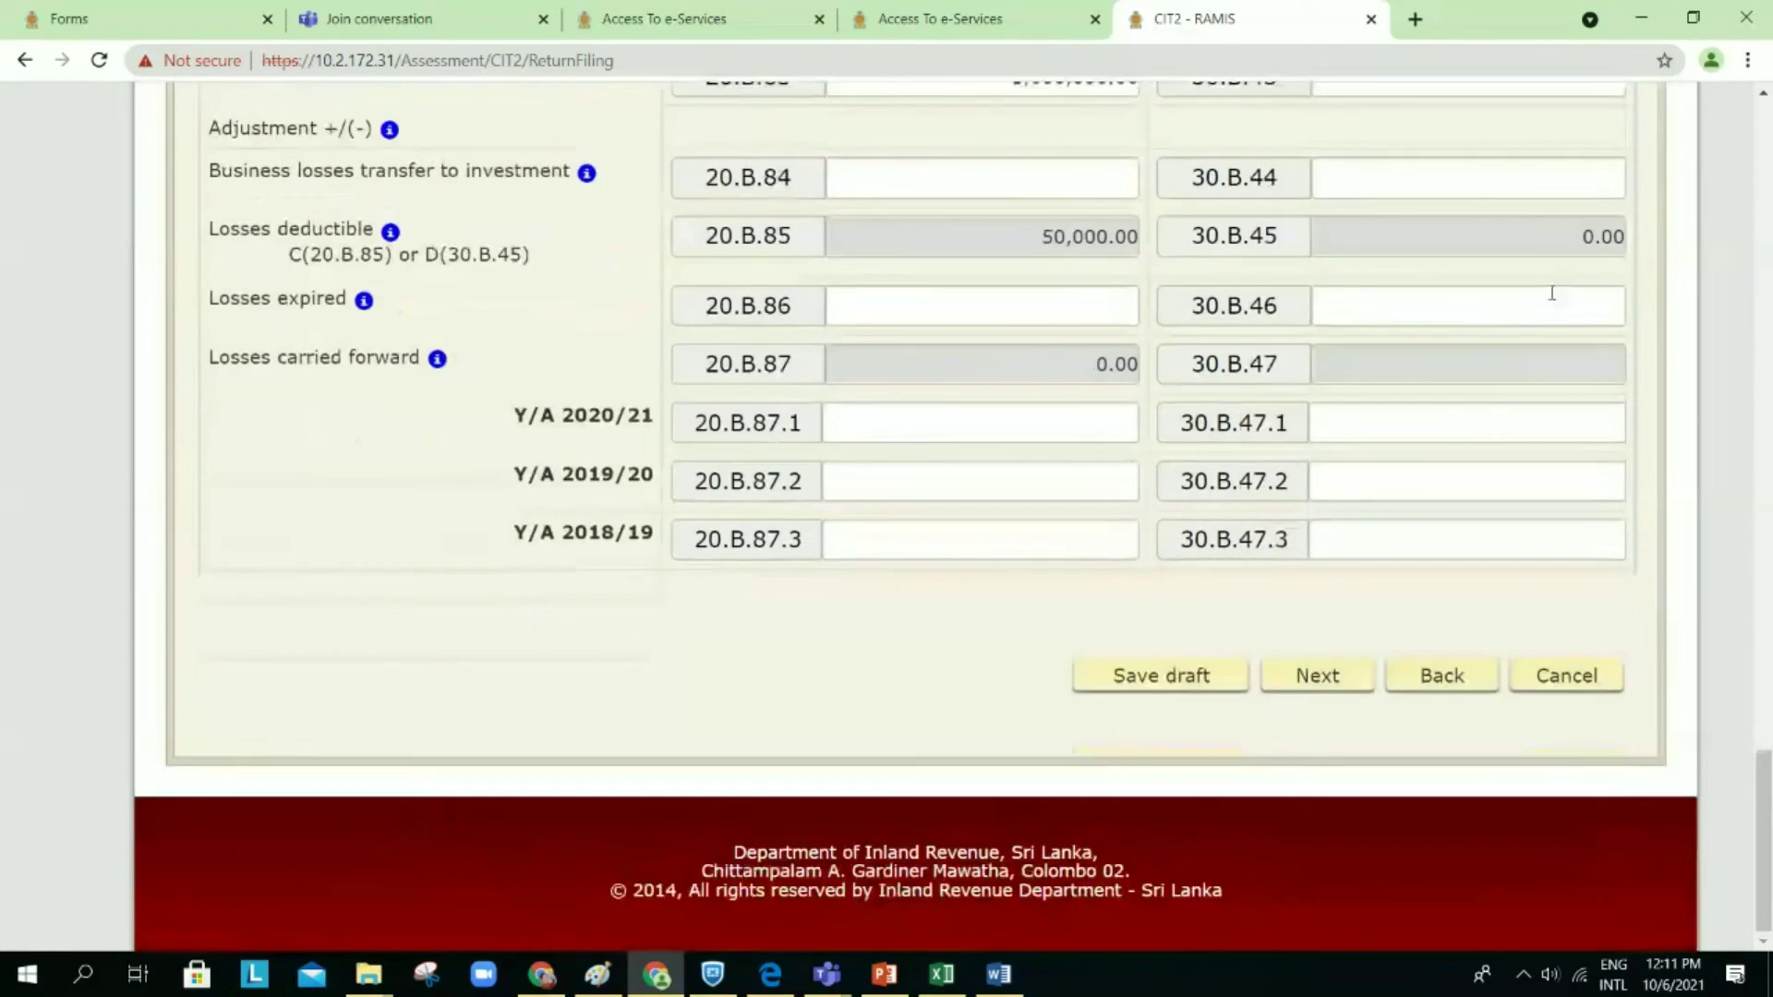
scroll(1551, 293, right, 1)
click(1415, 677)
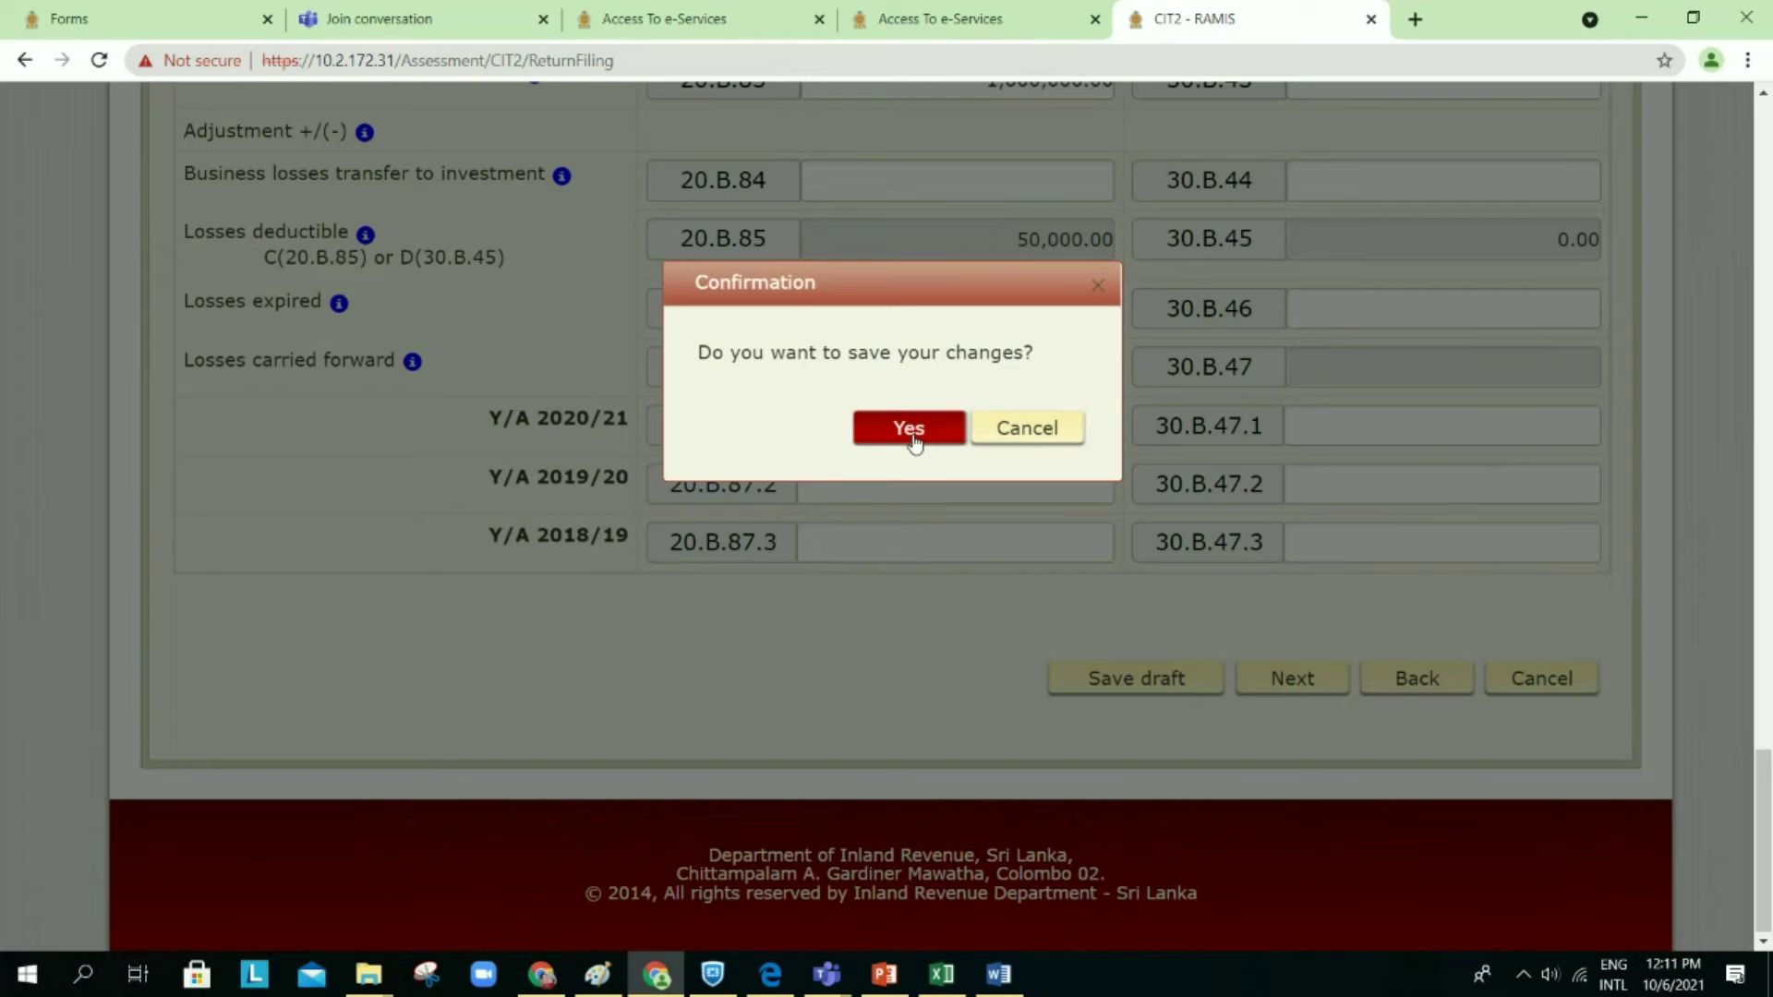
Step: Confirm saving the return as a draft and dismiss the saved notice
click(1099, 286)
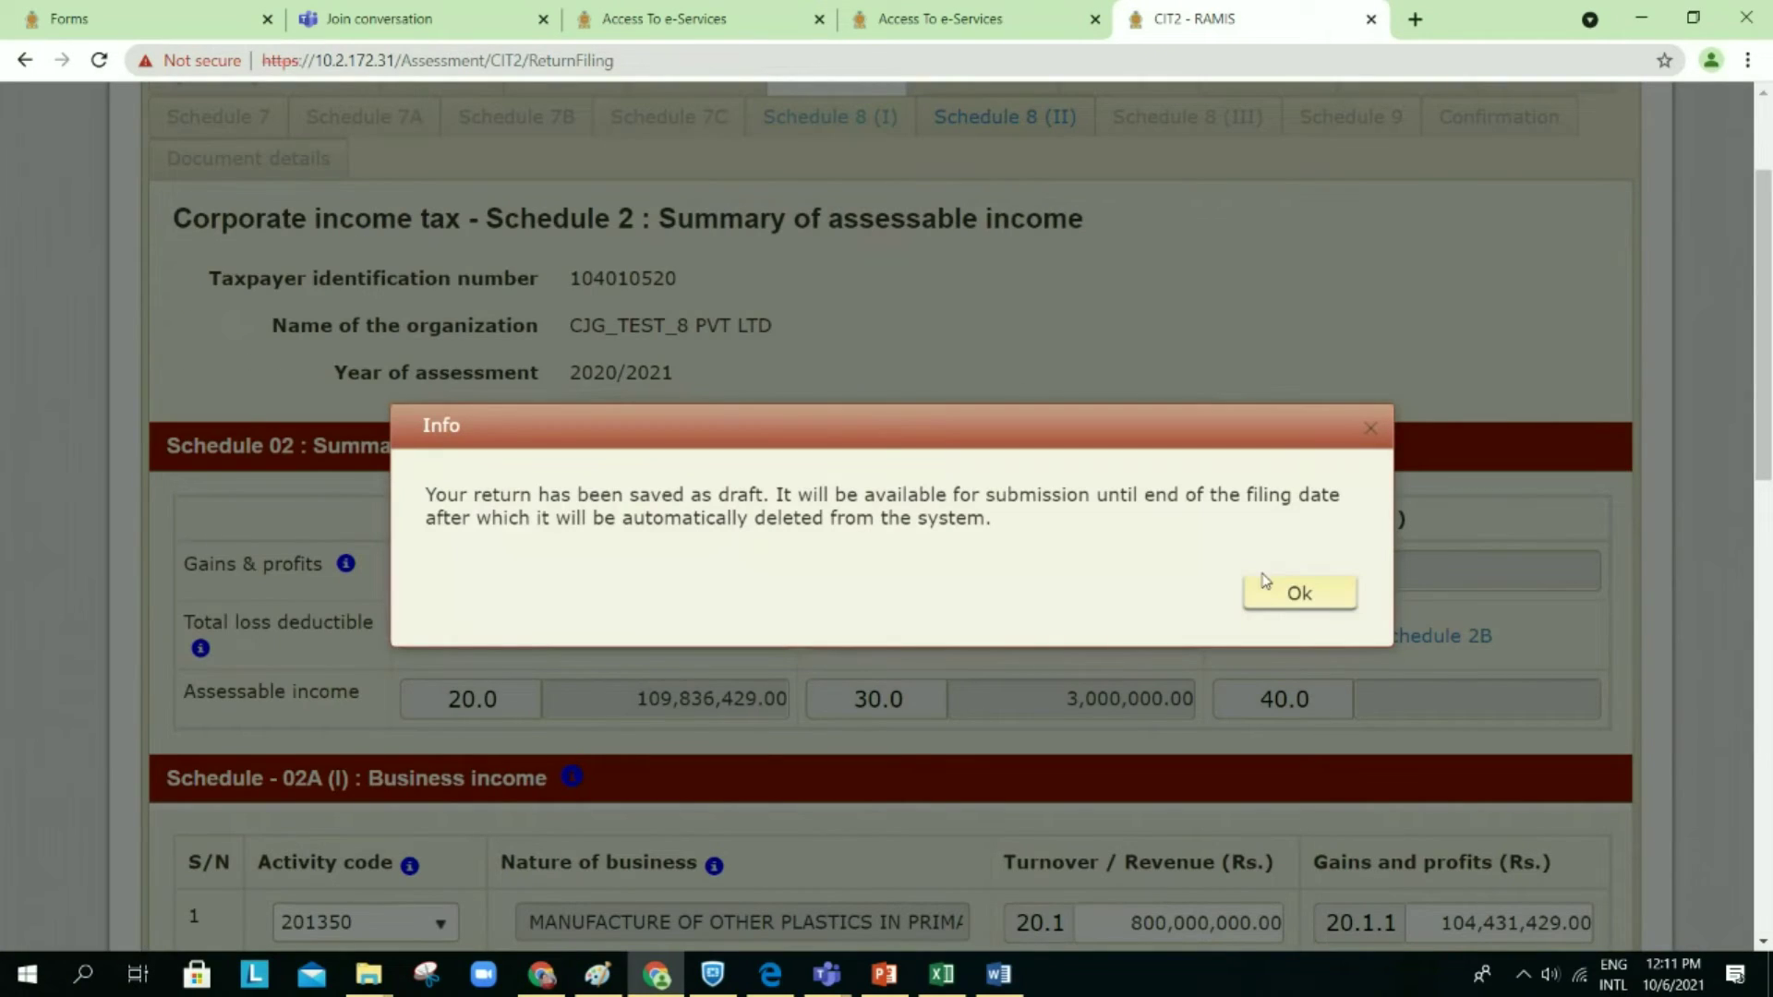
click(1265, 605)
scroll(1207, 483, down, 2)
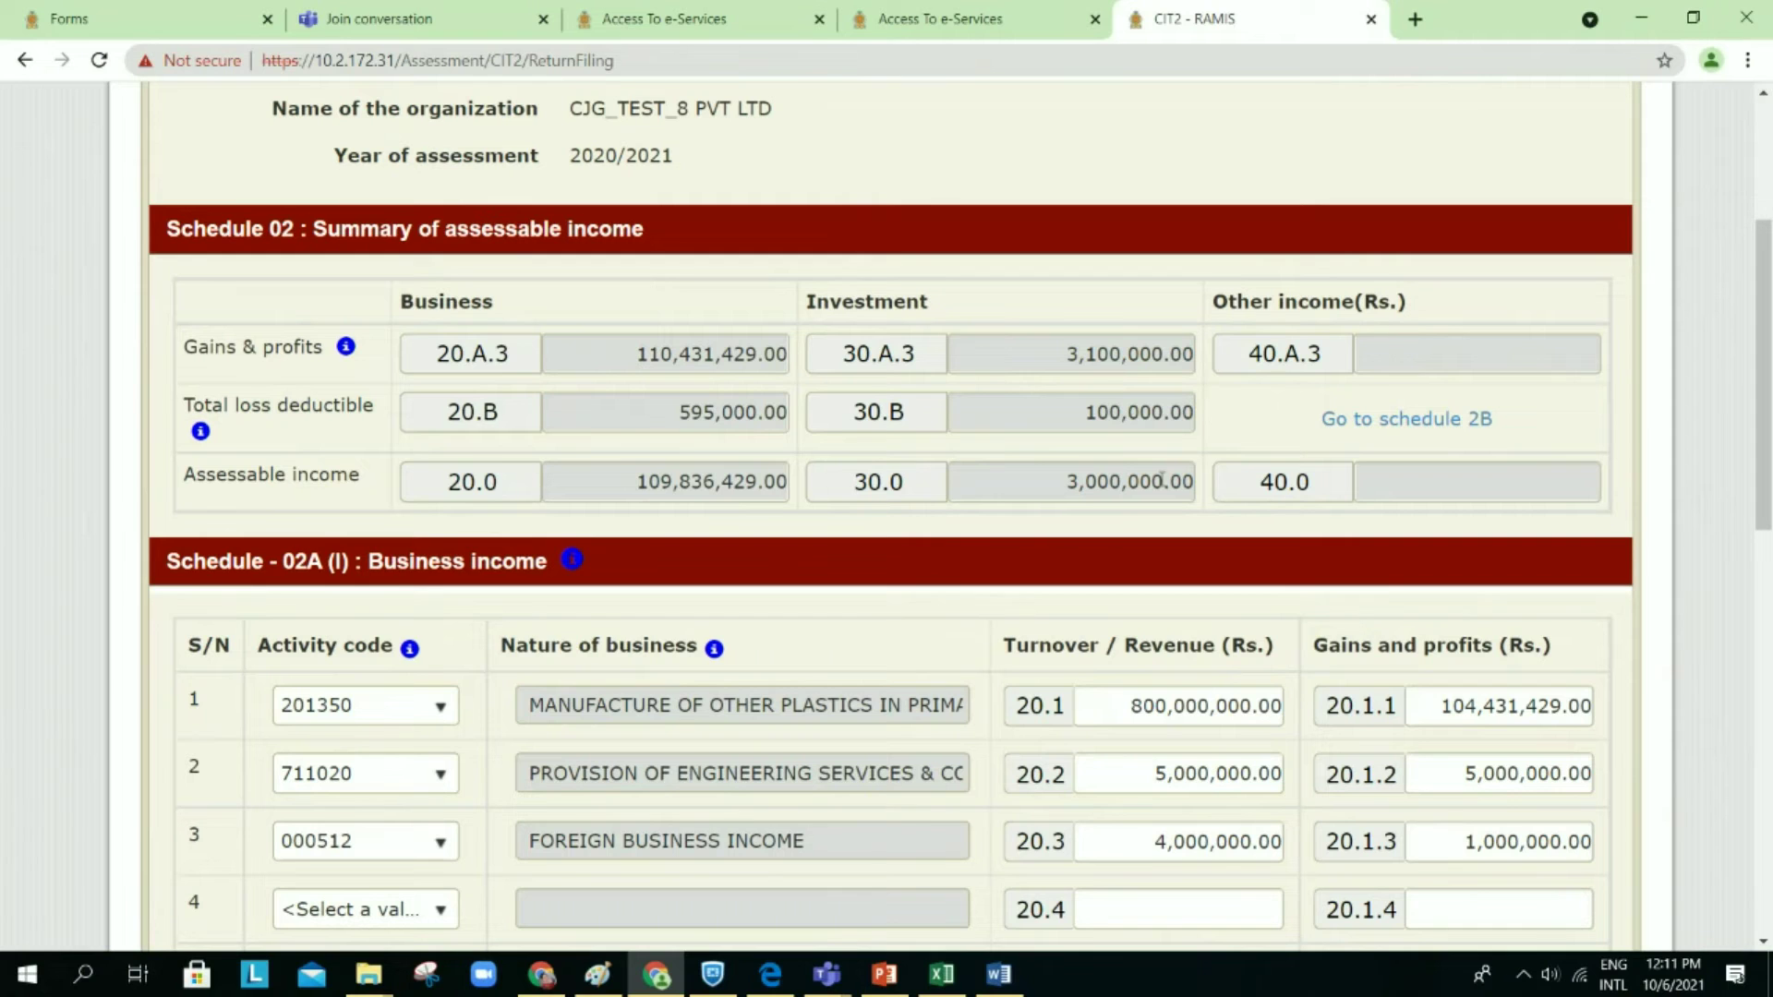
scroll(1161, 487, down, 15)
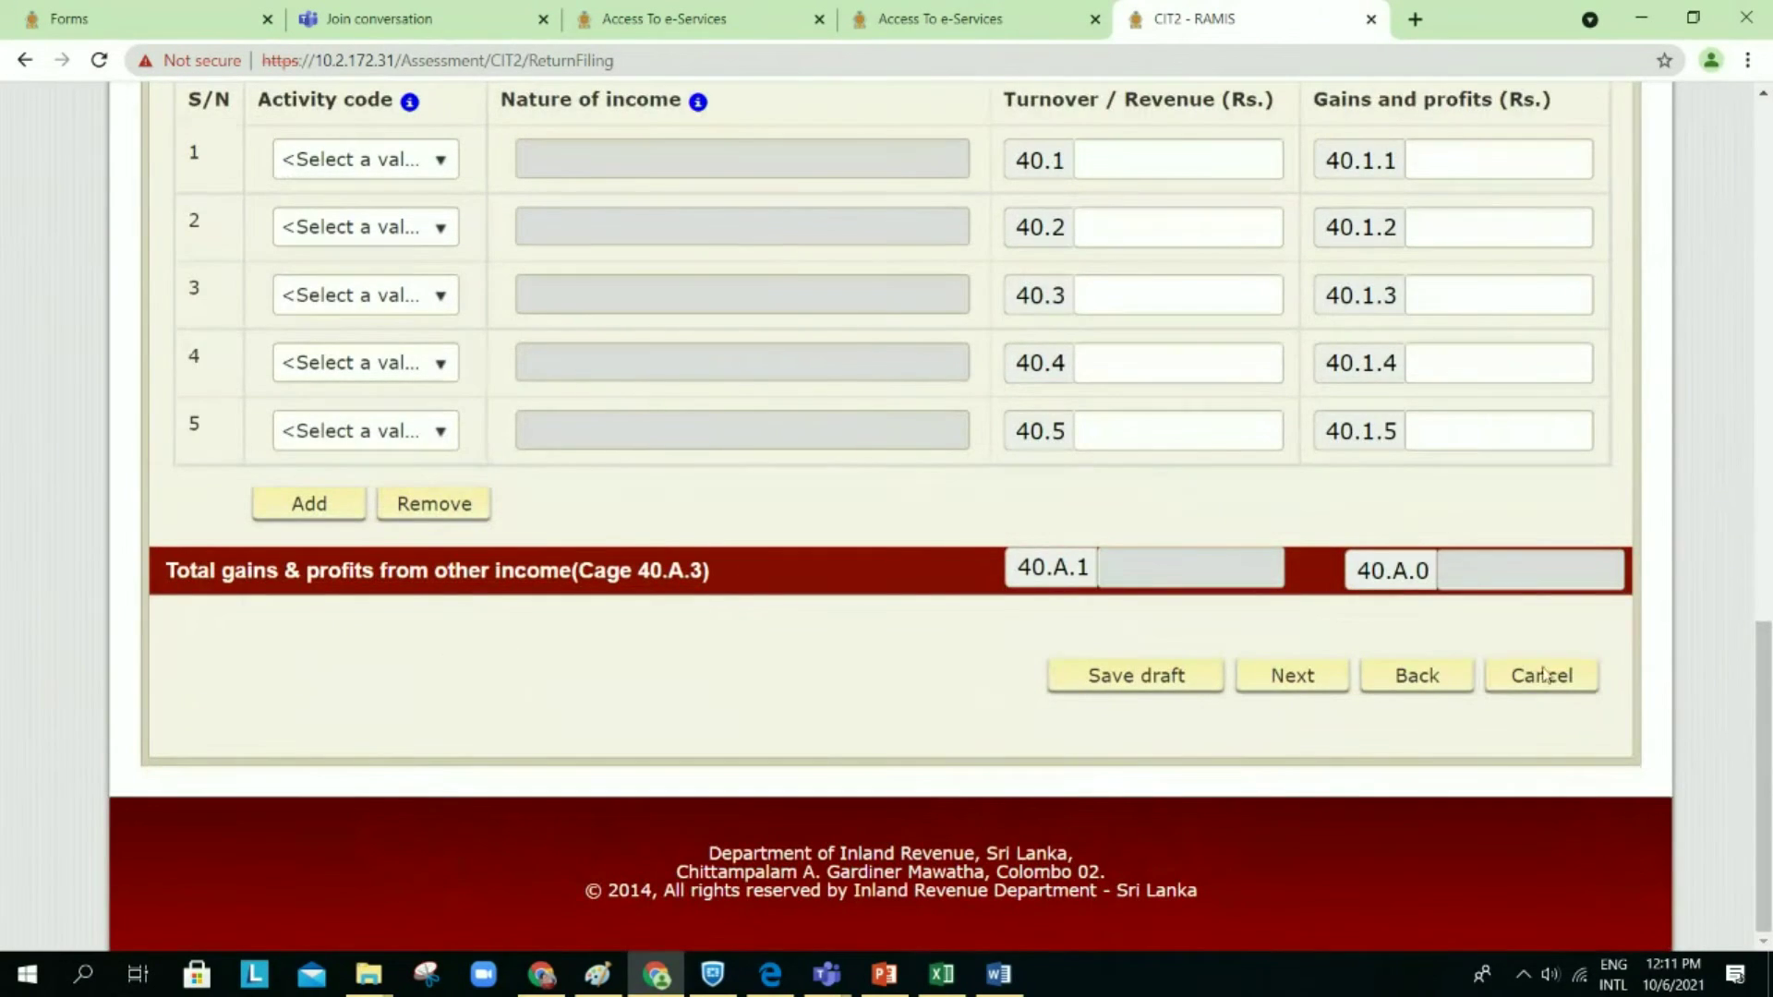
Step: Return to the main form showing 111,336,429.00 taxable income and open Schedule 3
click(1542, 676)
scroll(841, 505, up, 6)
scroll(841, 505, up, 6)
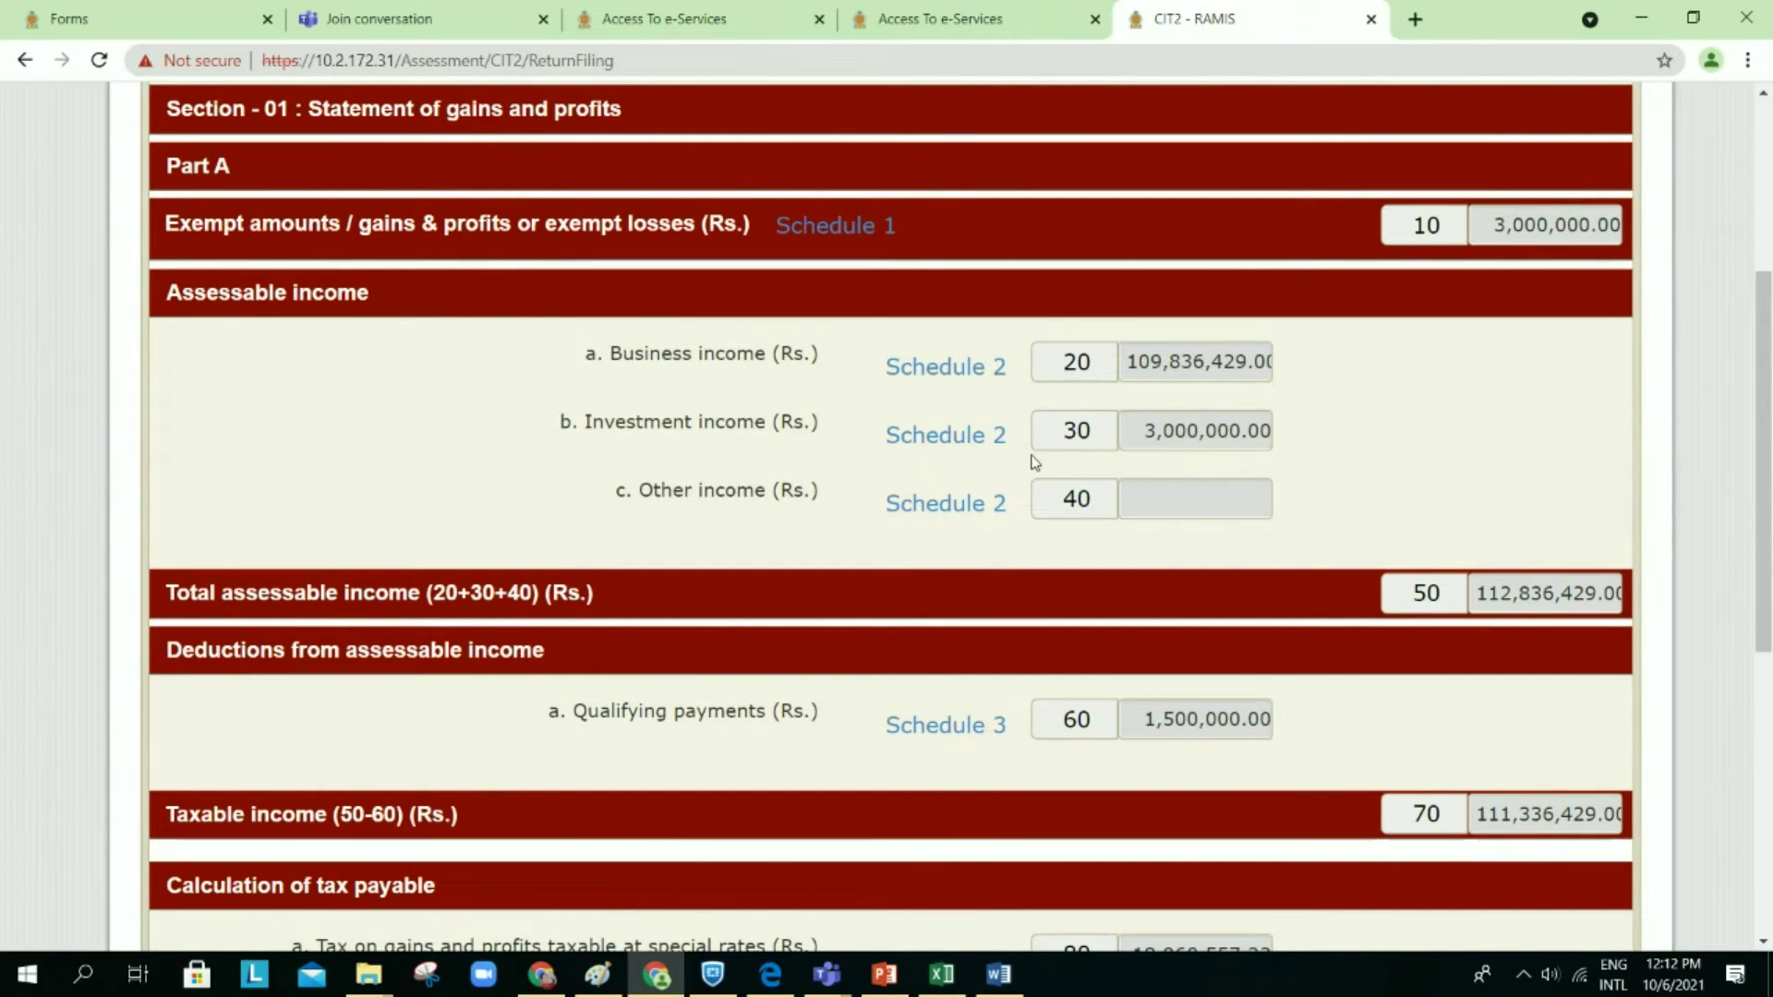
scroll(1160, 479, down, 3)
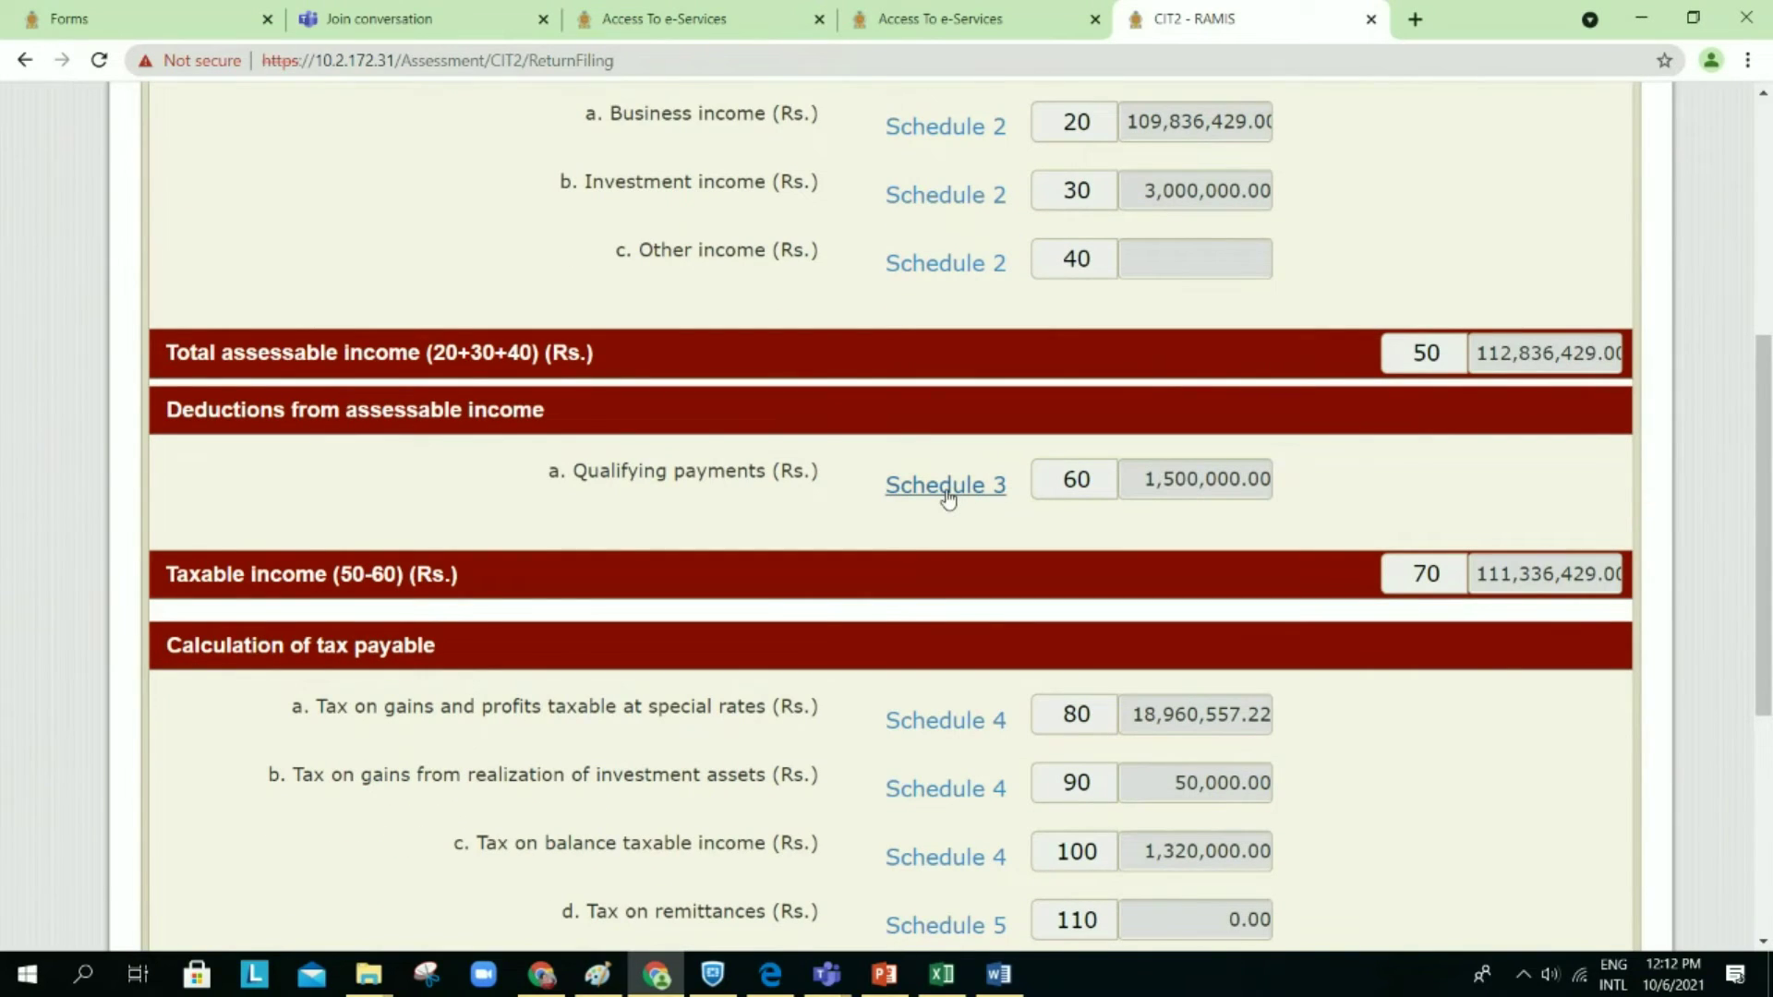
click(946, 497)
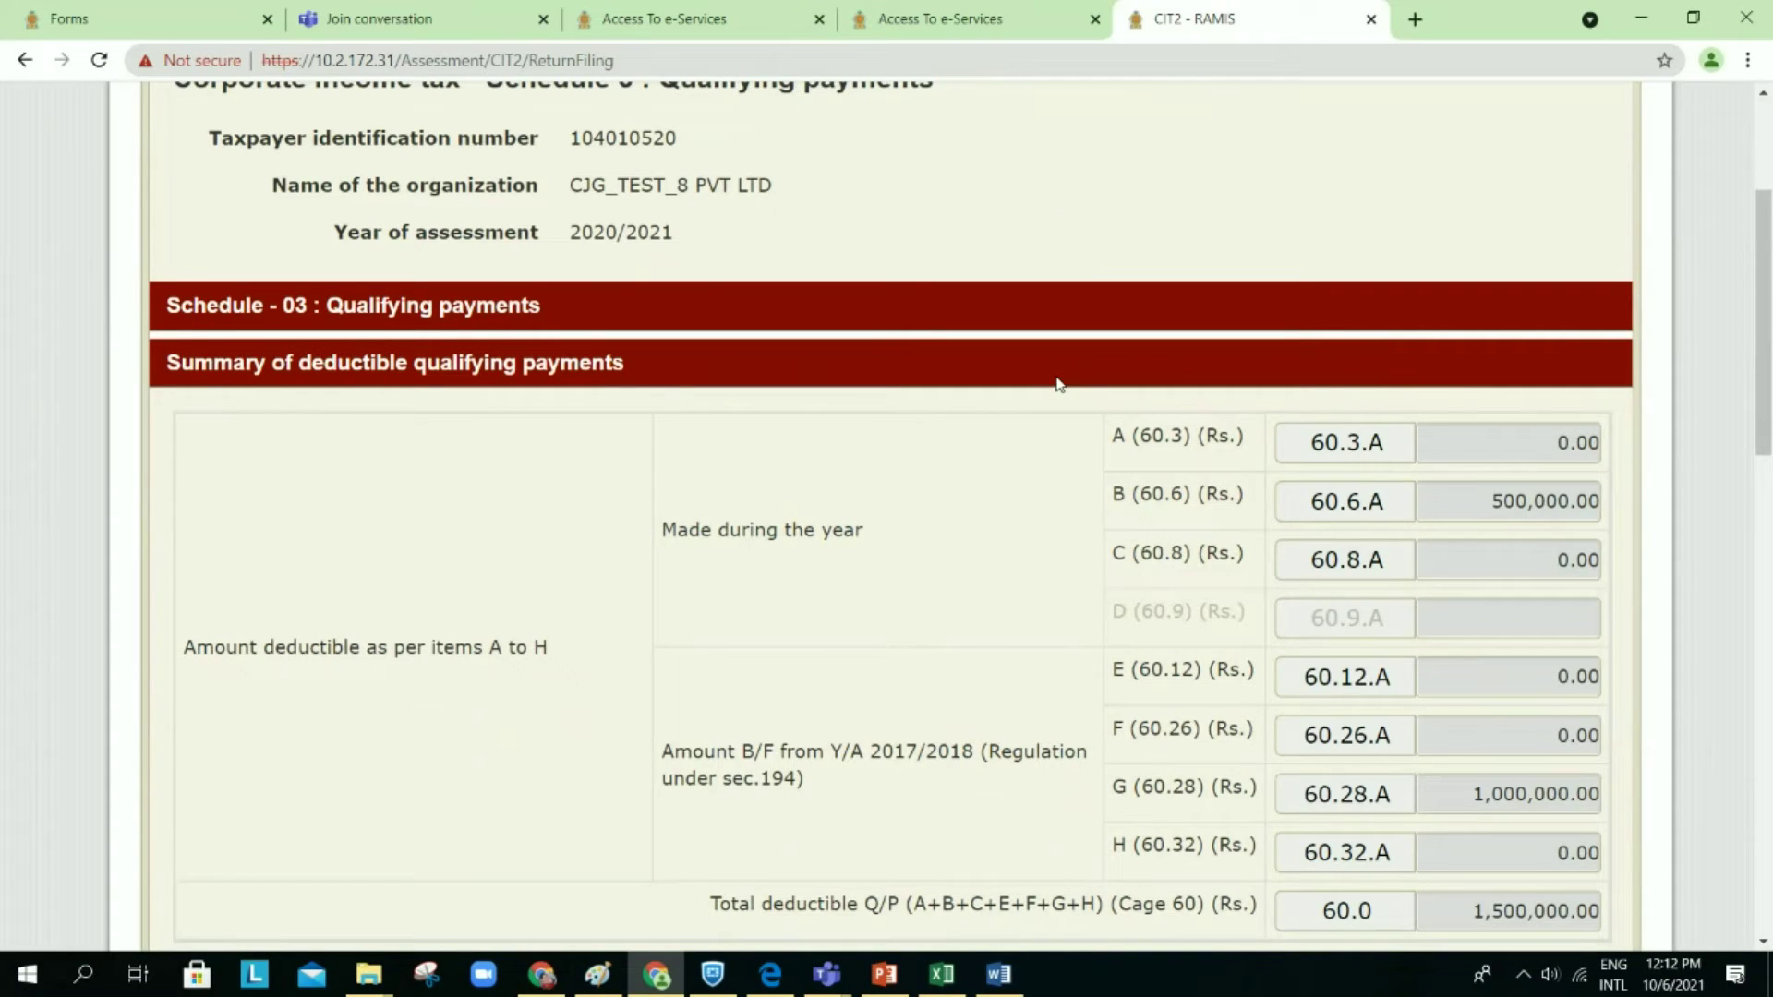
Step: Review Schedule 03 sections A–C: 500,000.00 government donations, 1,500,000.00 total deductible, then consult the Word case notes
scroll(1059, 385, down, 2)
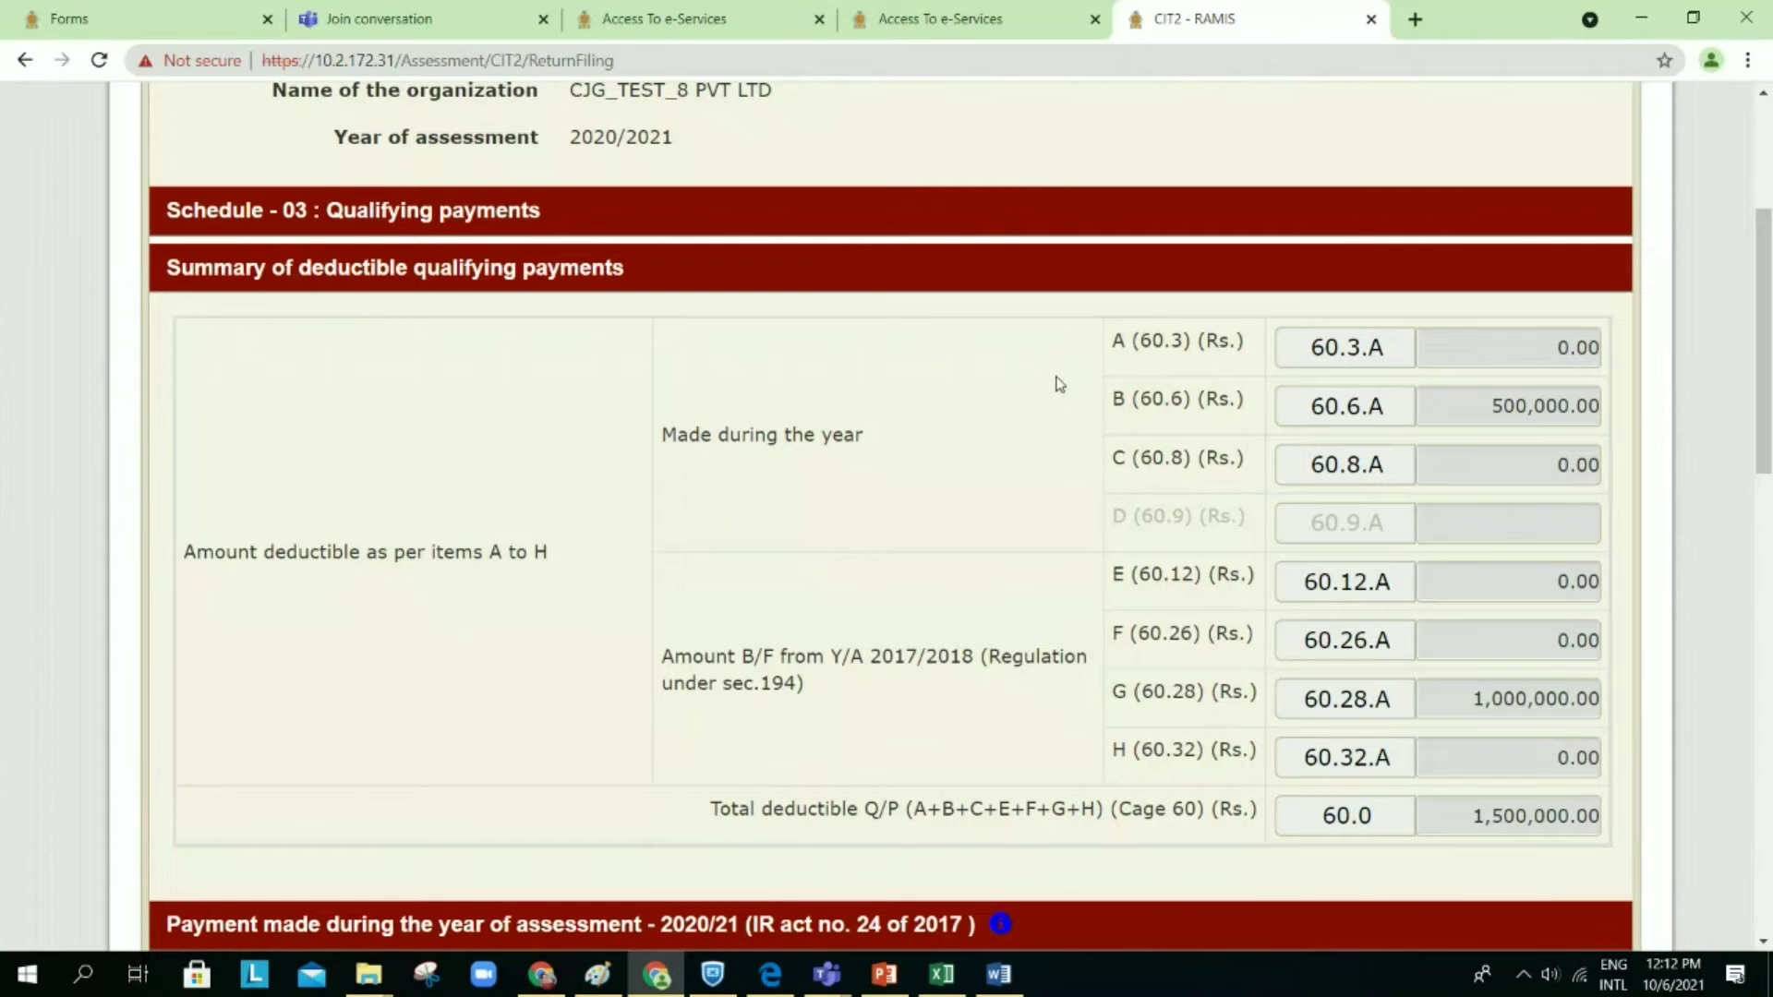
scroll(1059, 384, down, 3)
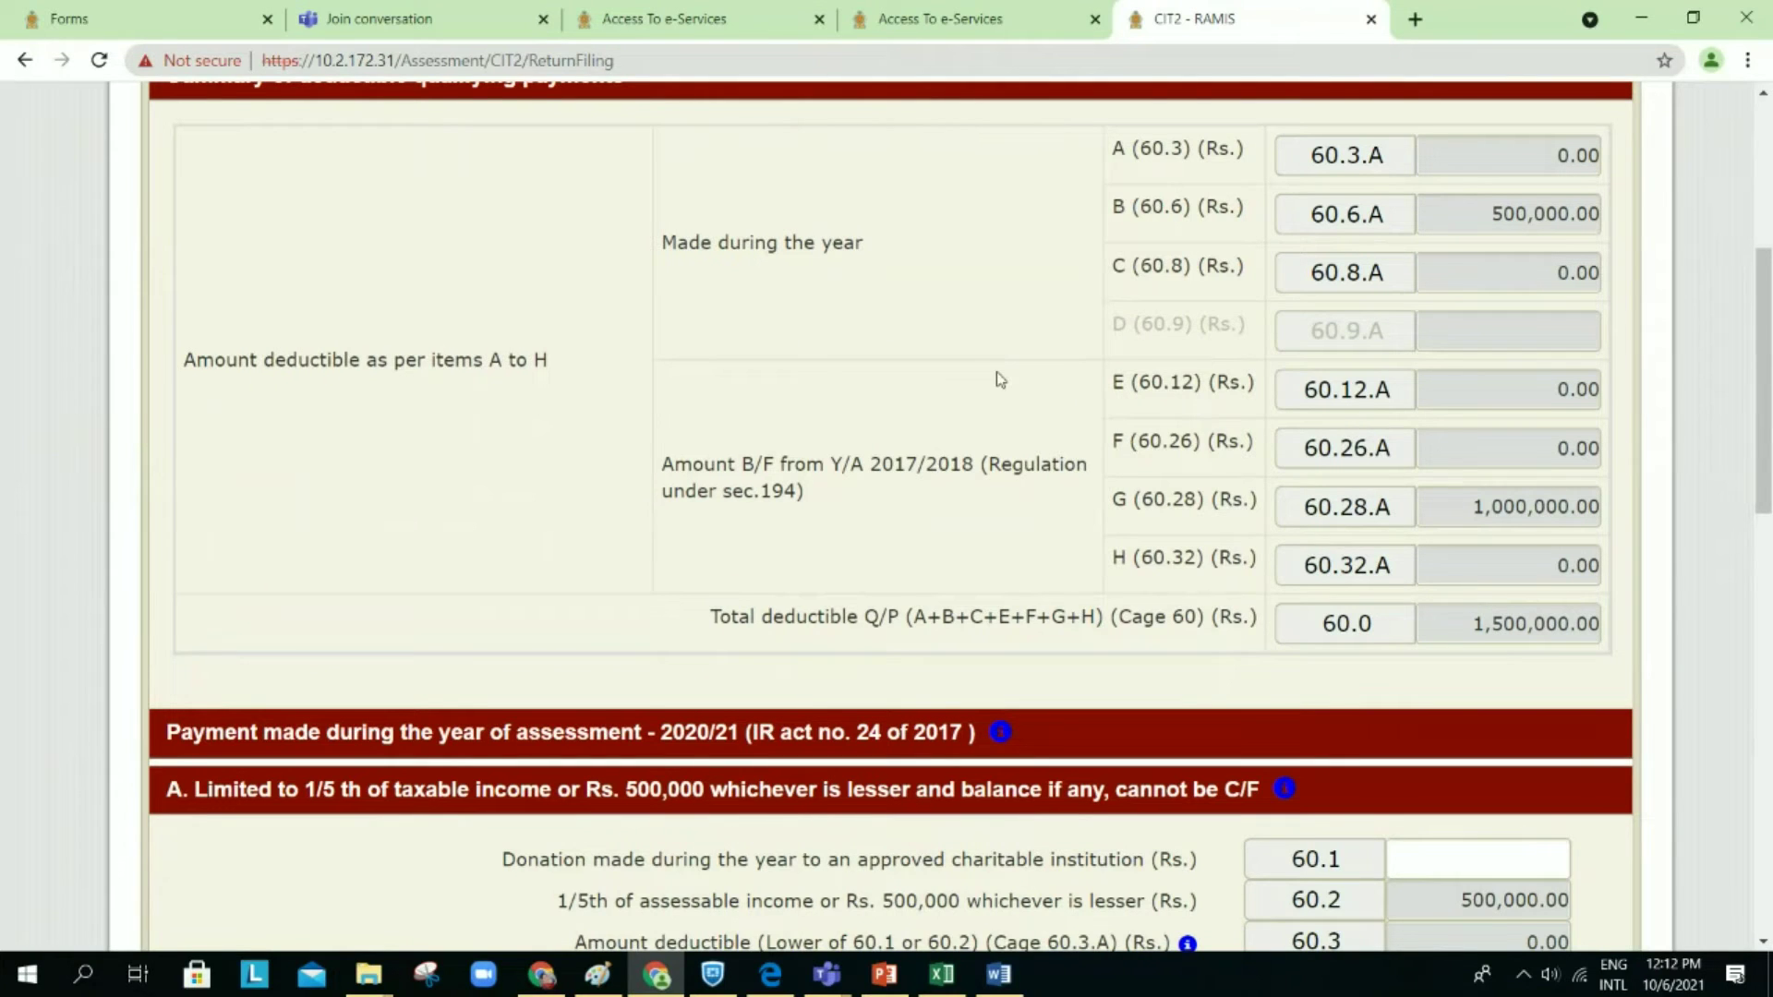
scroll(996, 371, up, 1)
scroll(995, 371, up, 1)
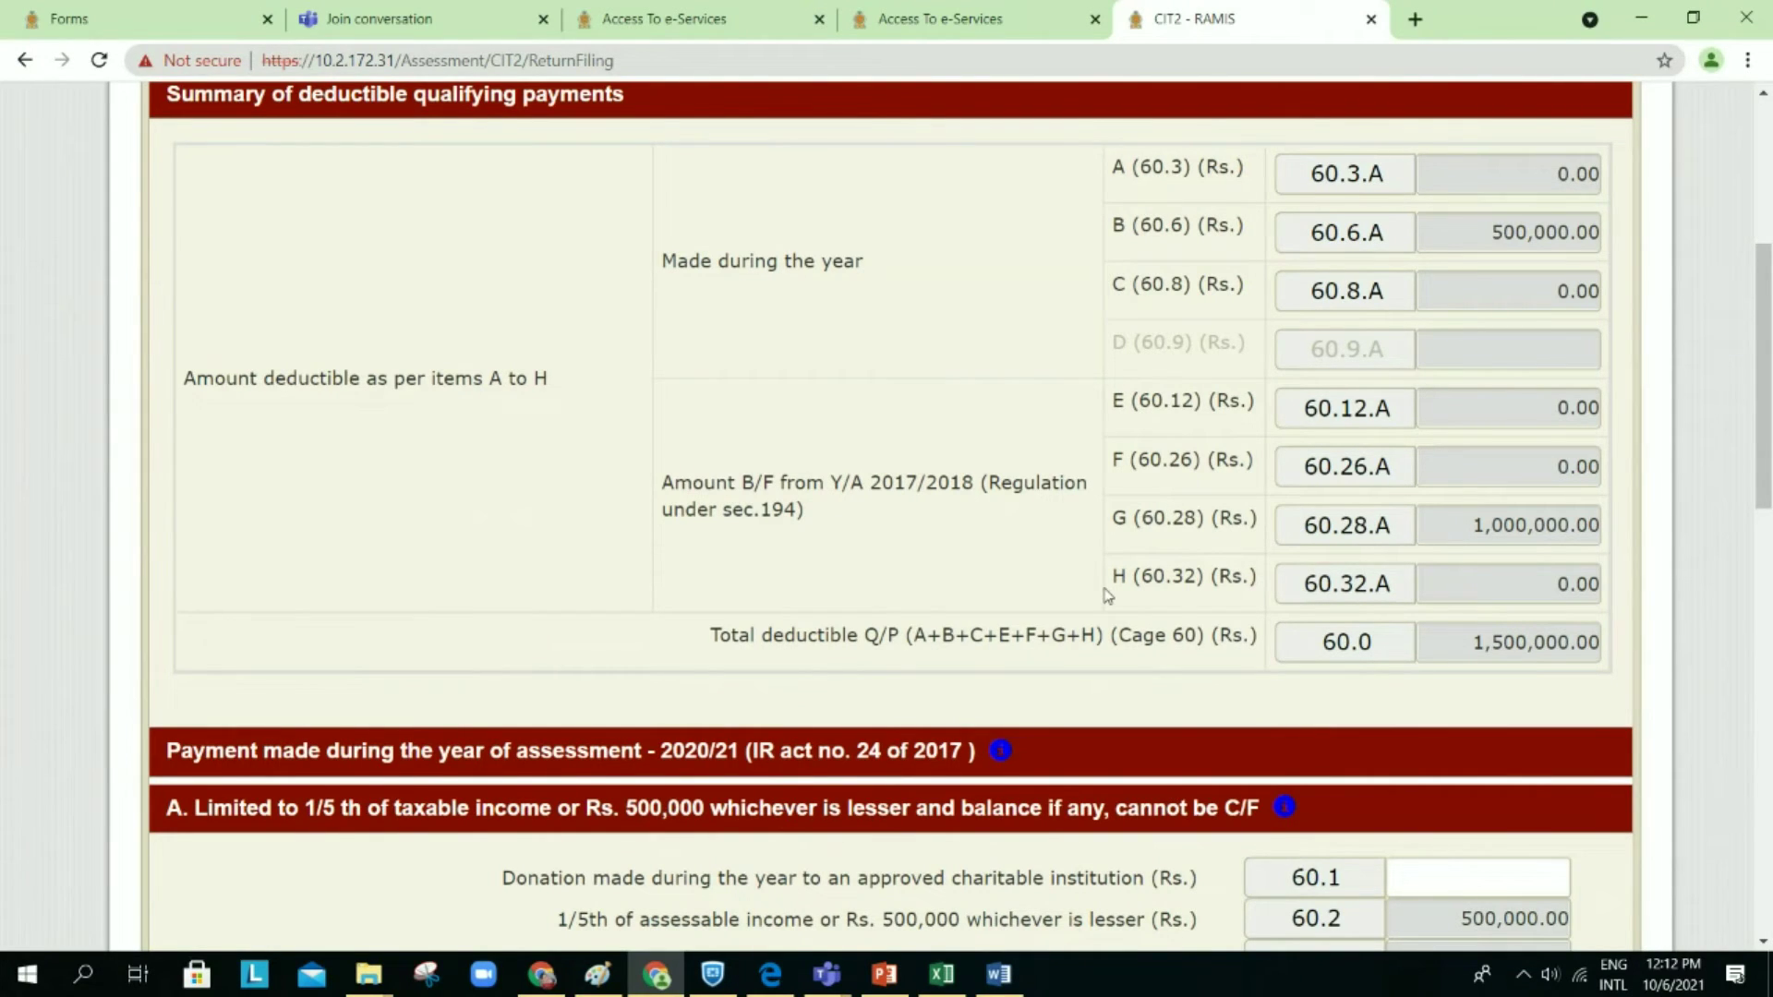
scroll(1106, 594, down, 2)
mouse_move(1284, 598)
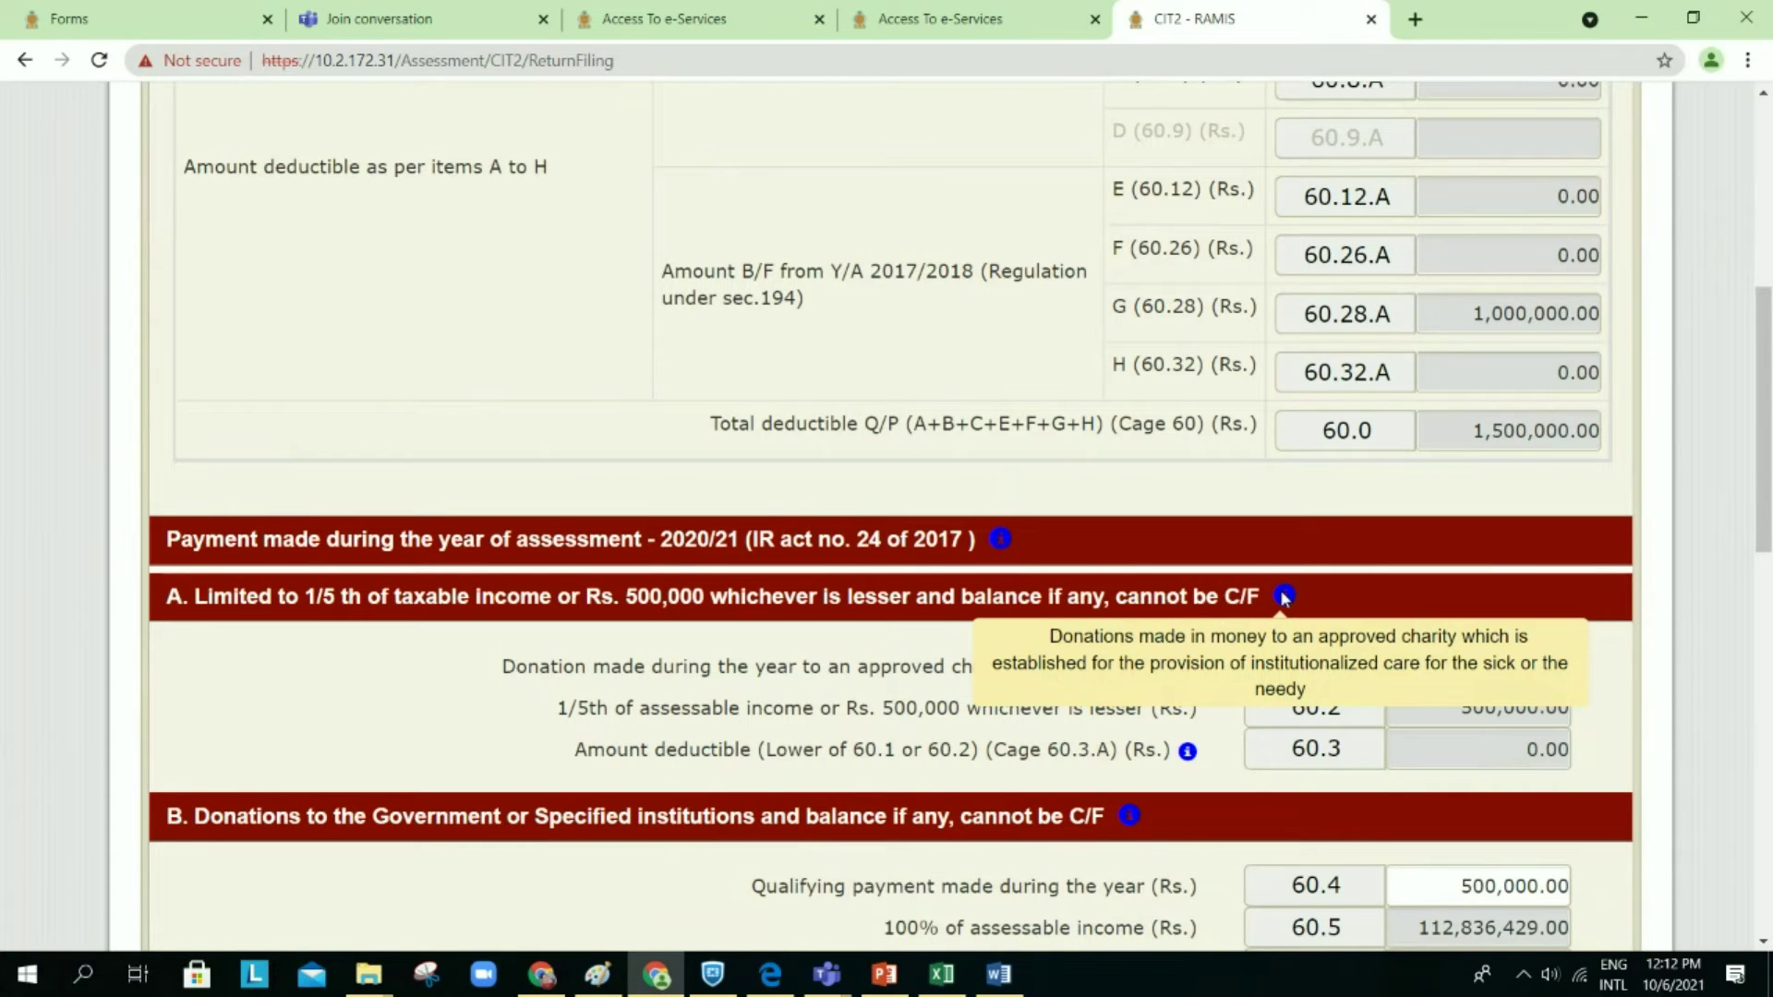
scroll(1116, 413, up, 1)
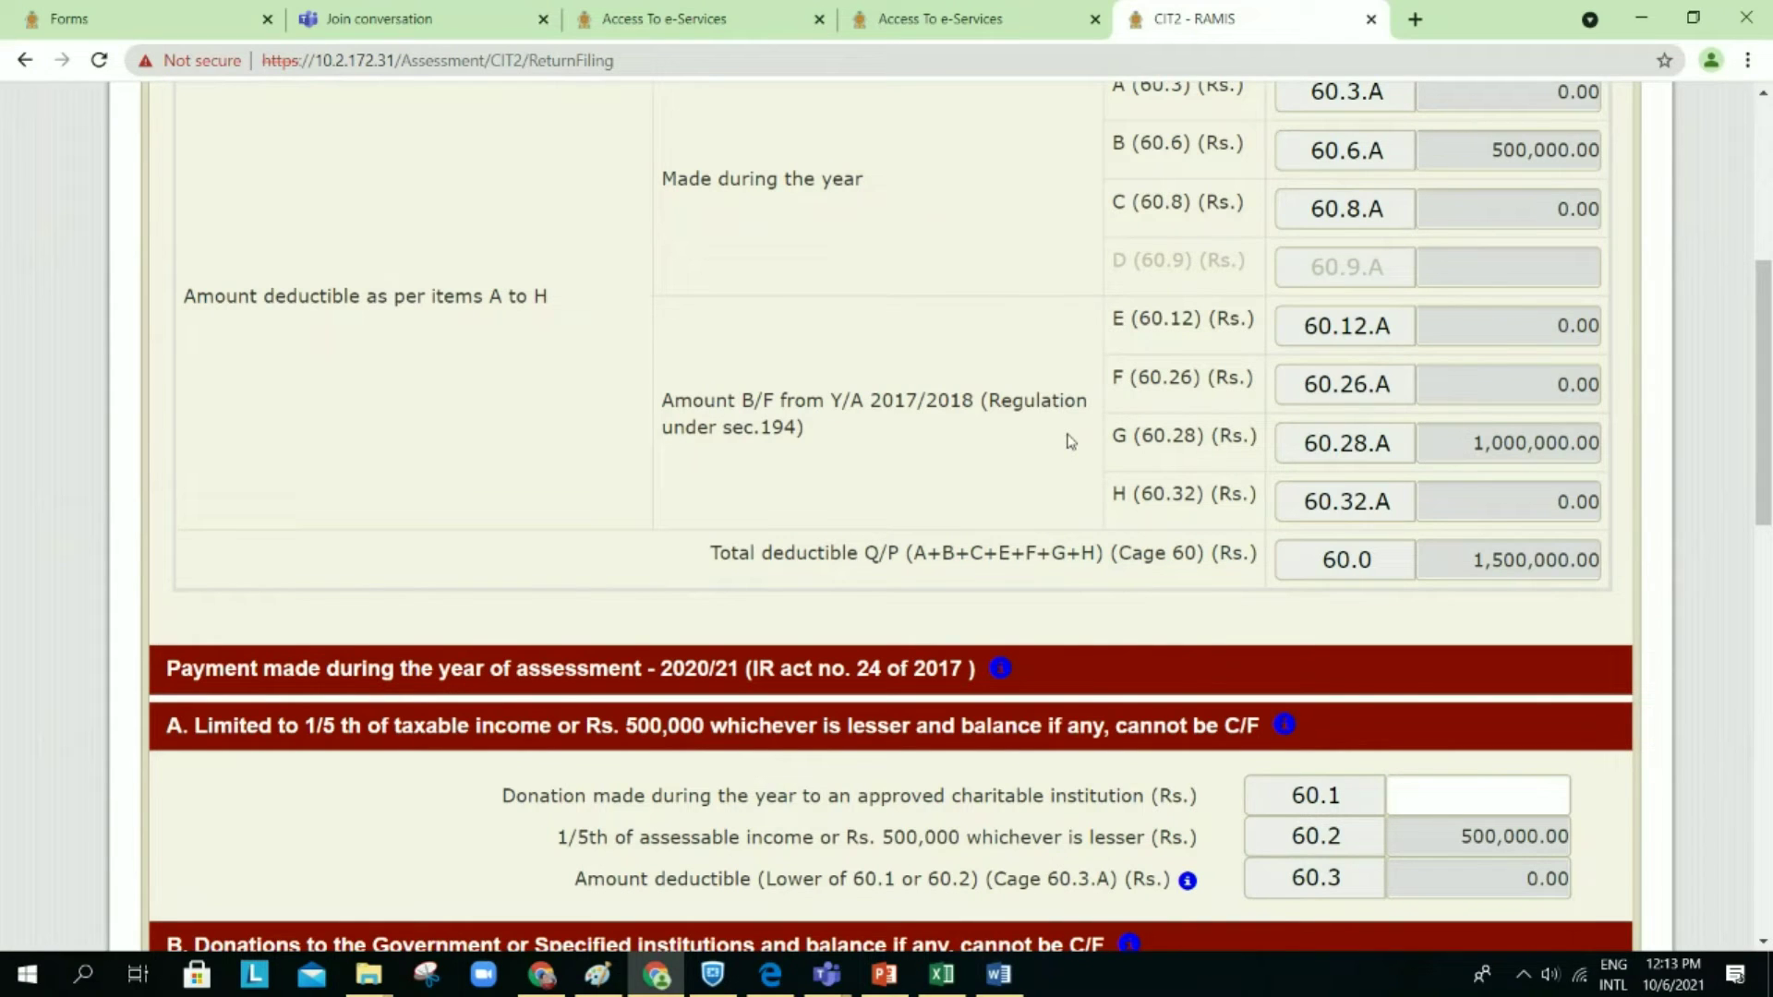
scroll(1070, 441, down, 1)
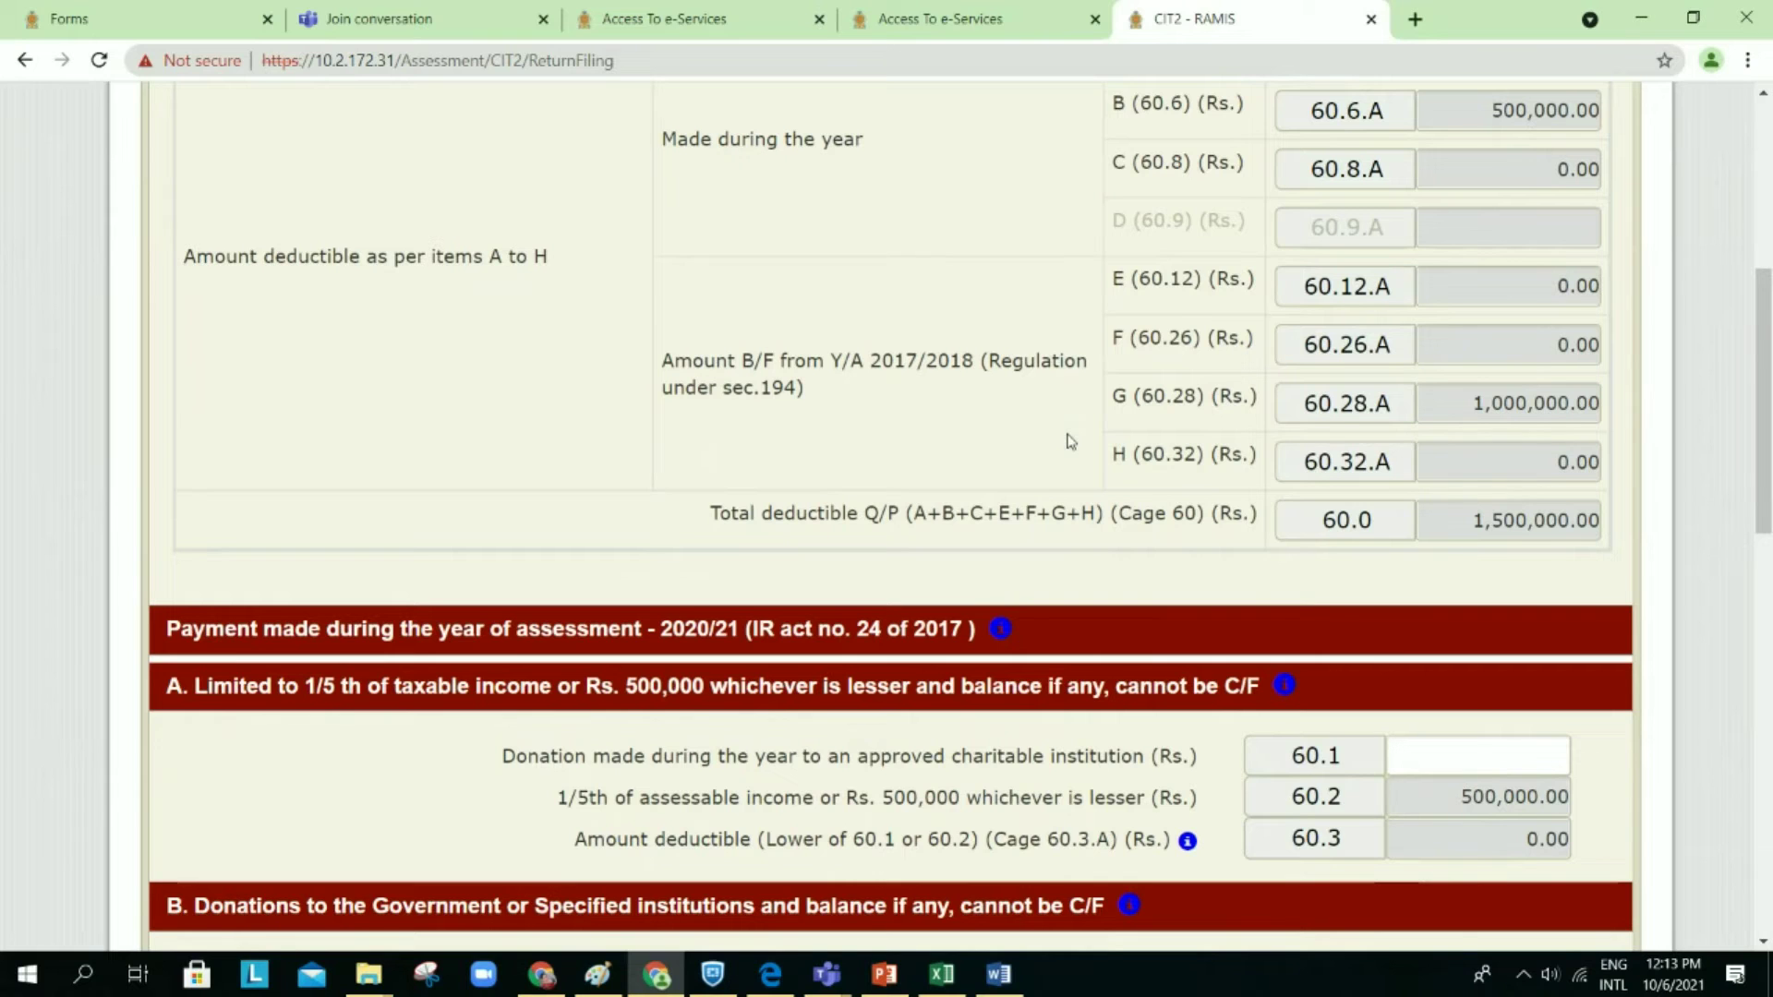
scroll(1069, 441, down, 1)
scroll(1070, 442, down, 5)
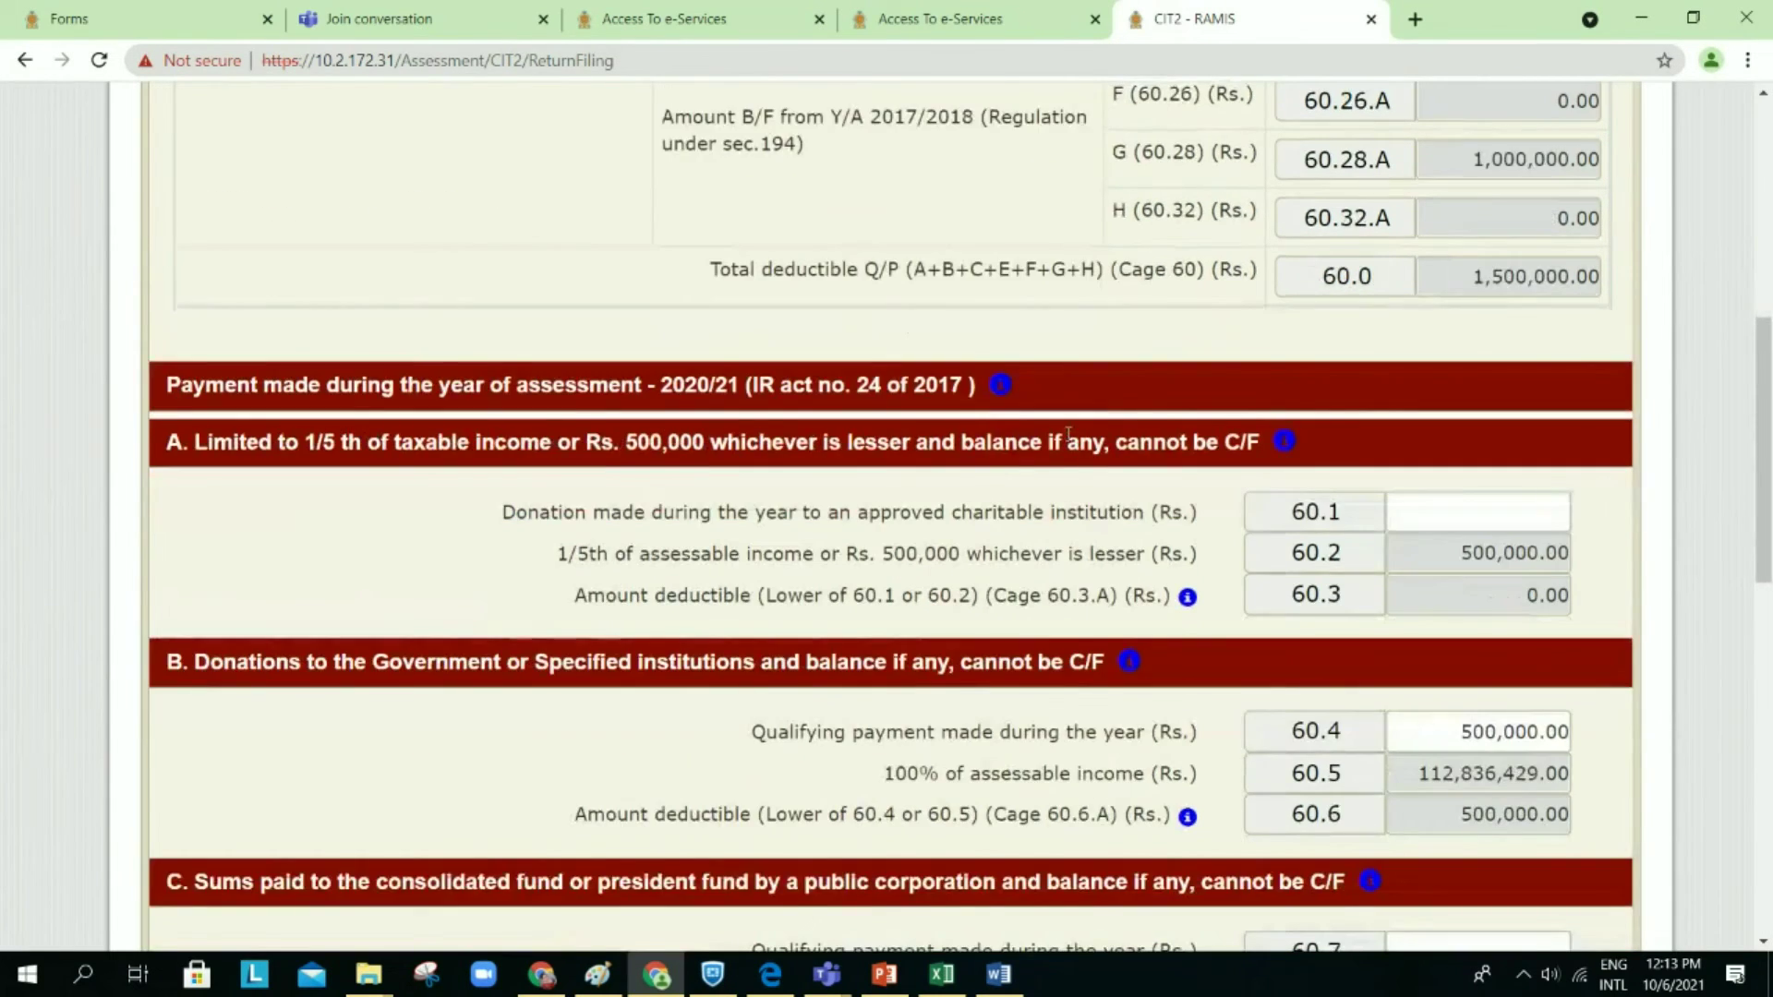
scroll(1069, 442, down, 10)
scroll(1069, 441, up, 5)
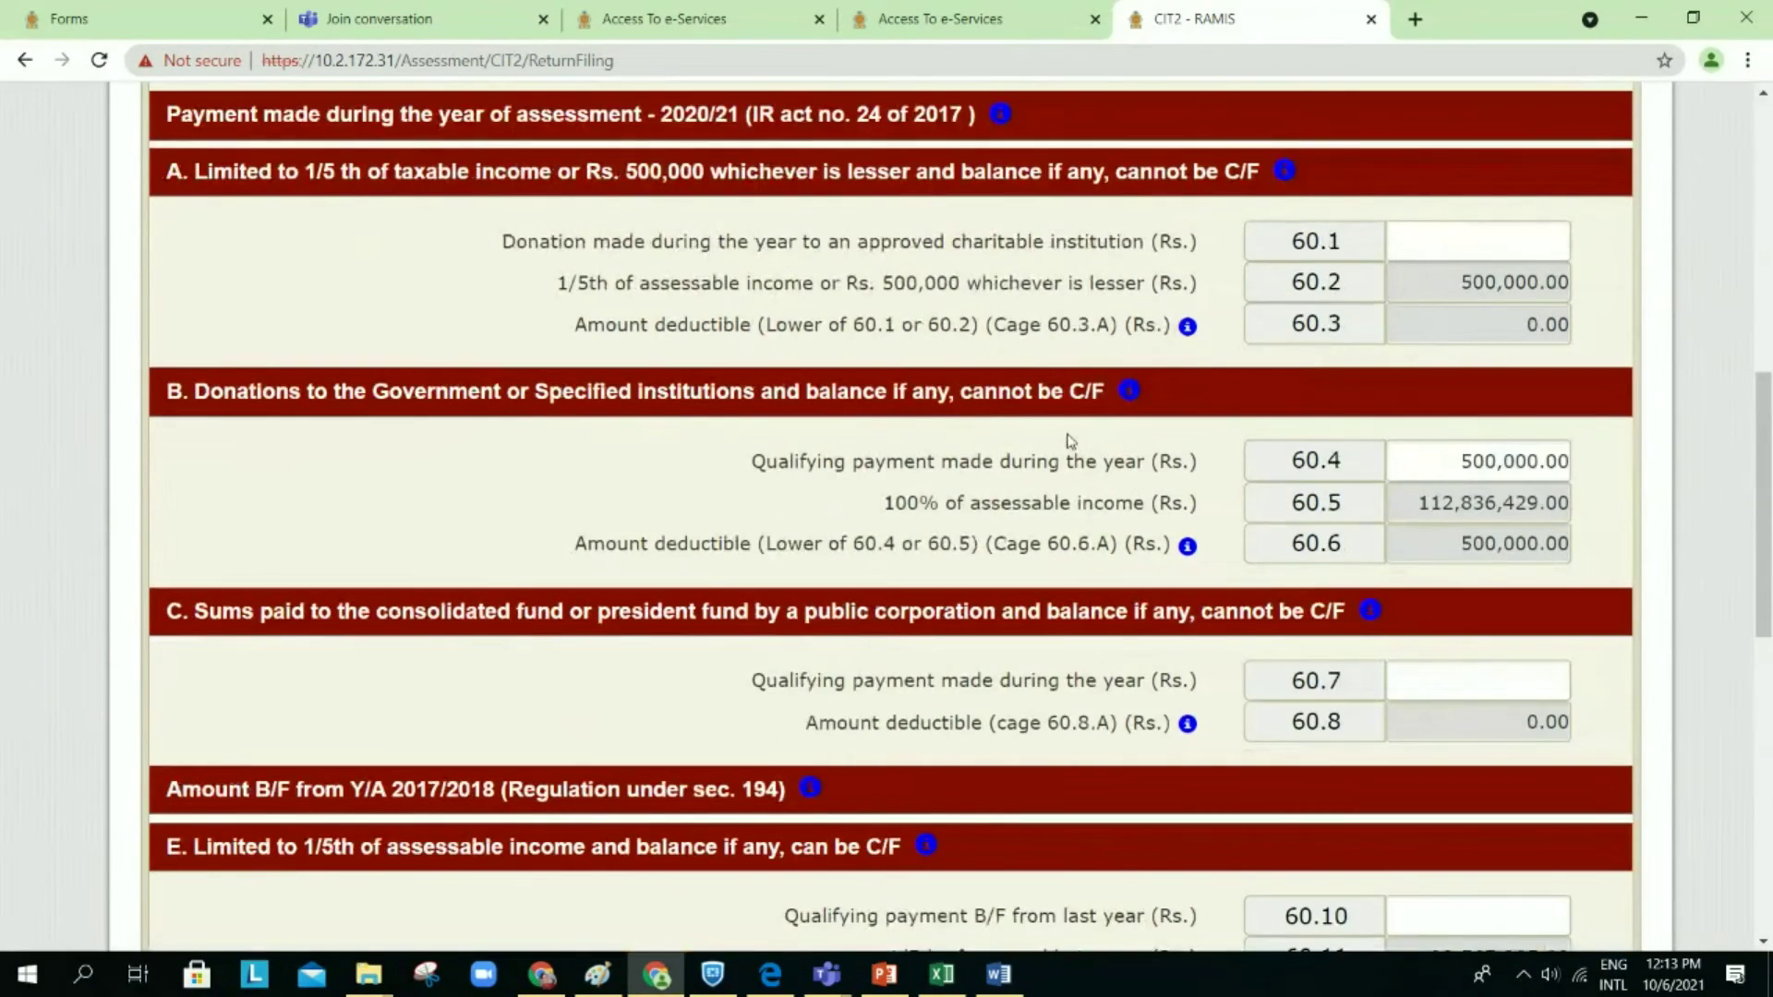
click(994, 979)
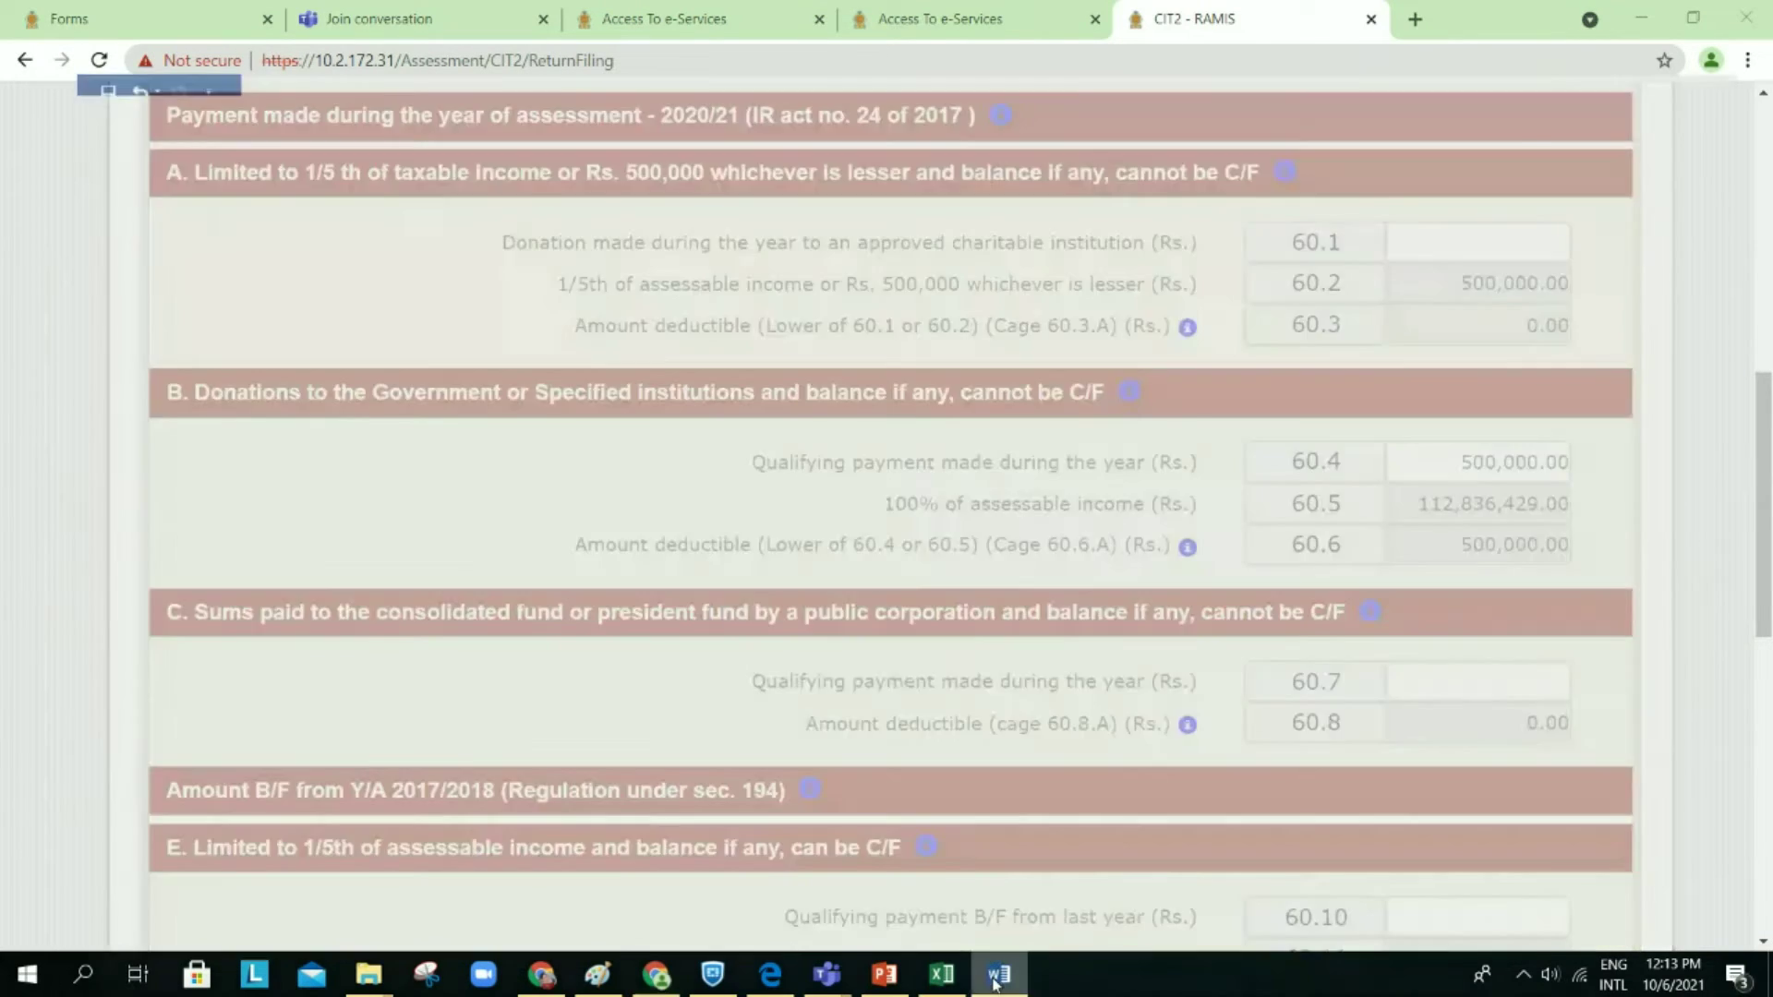
scroll(1038, 643, down, 20)
scroll(1065, 688, down, 20)
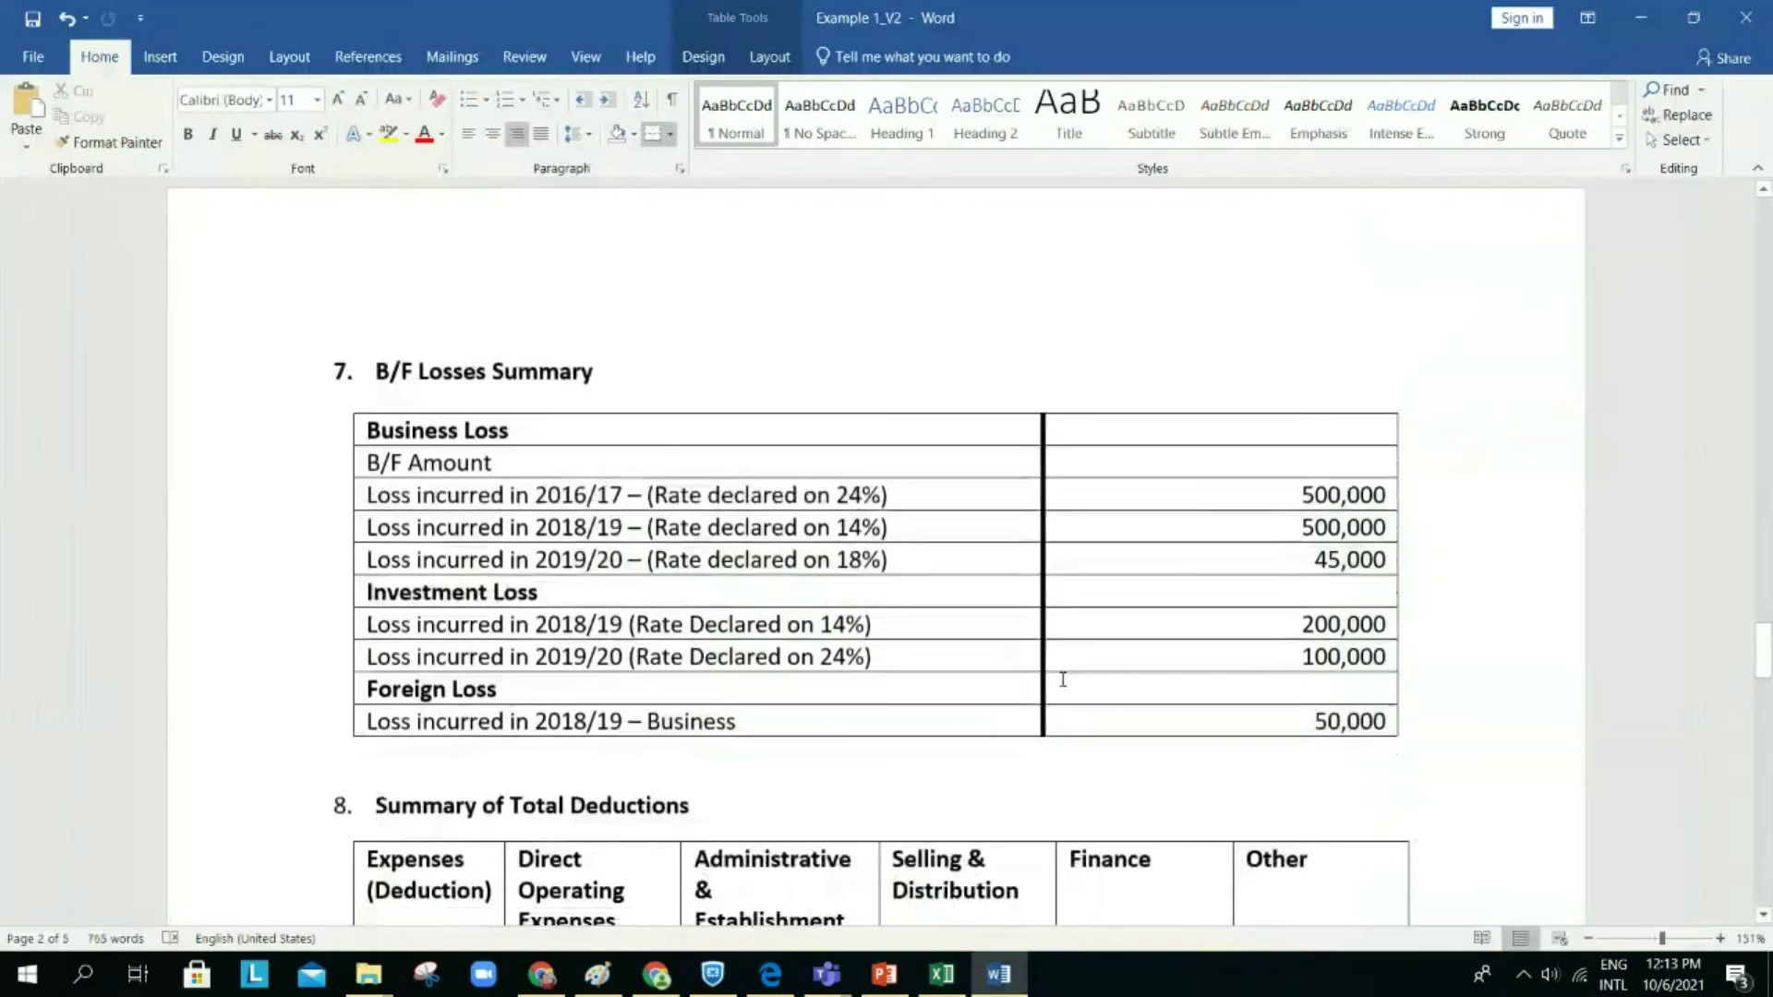
scroll(1063, 680, down, 2)
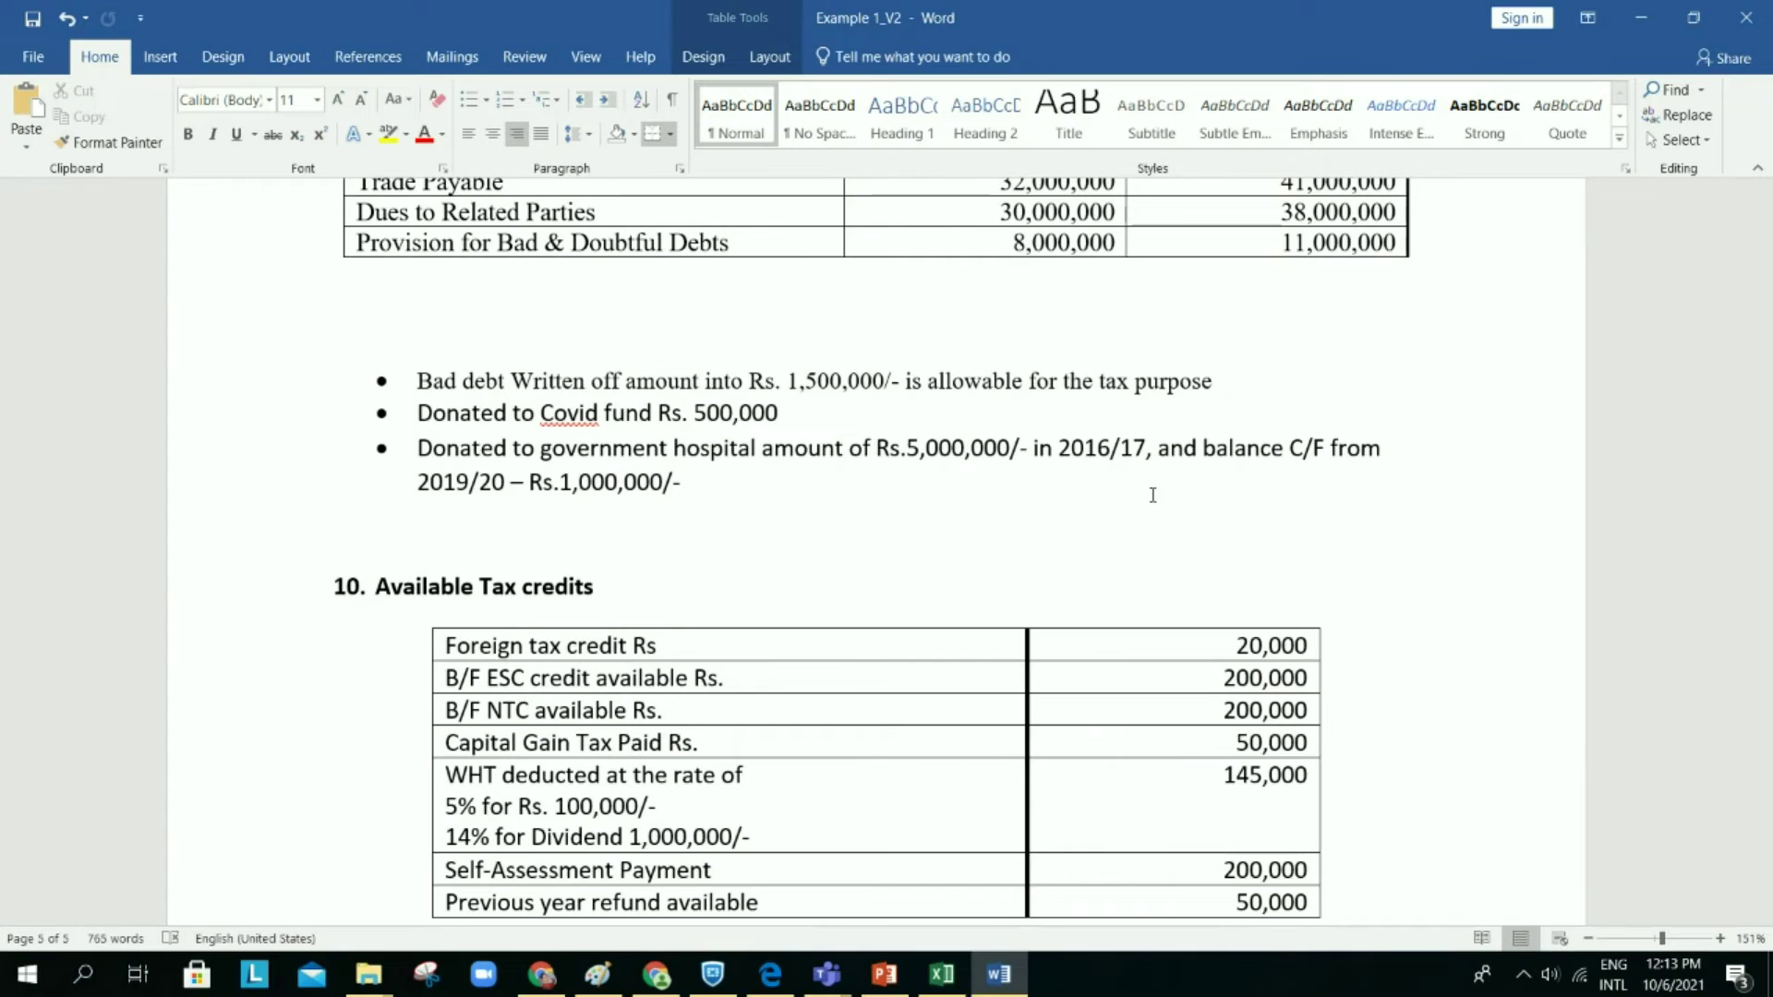
click(1639, 11)
Step: Go back to the main CIT2 page and view tax payable, with 18,960,557.22 Schedule 4 tax
scroll(1497, 452, down, 6)
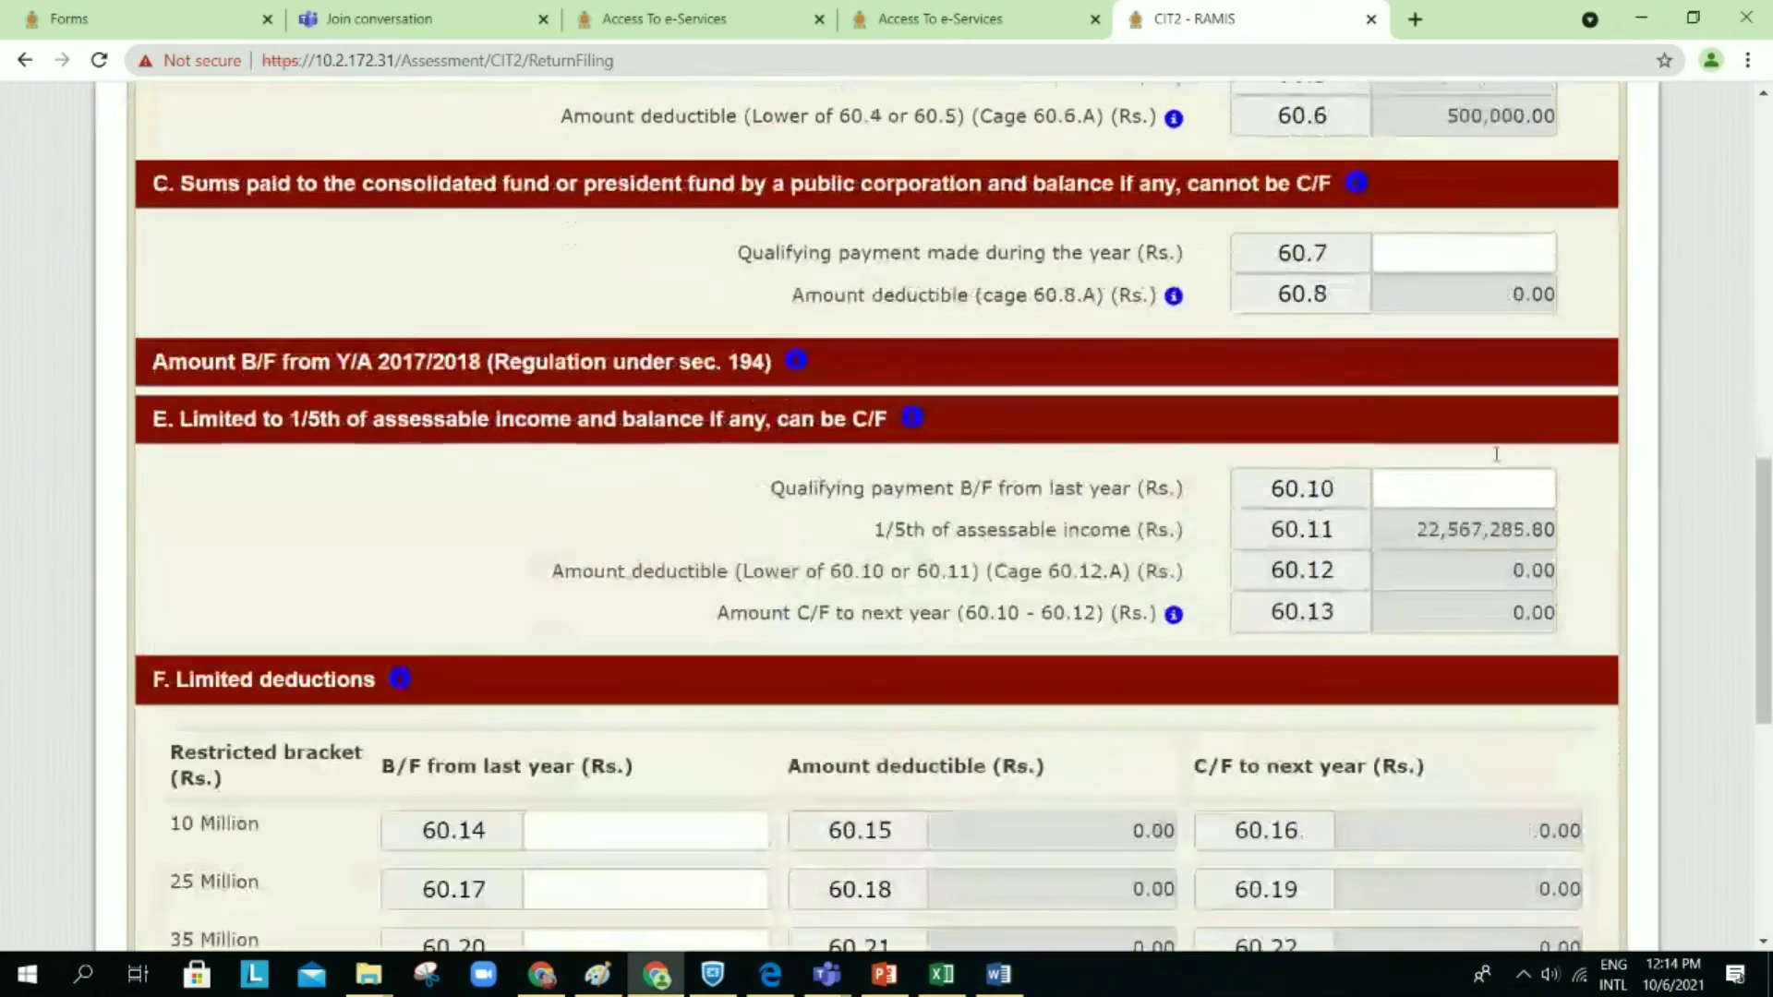
scroll(1498, 462, up, 4)
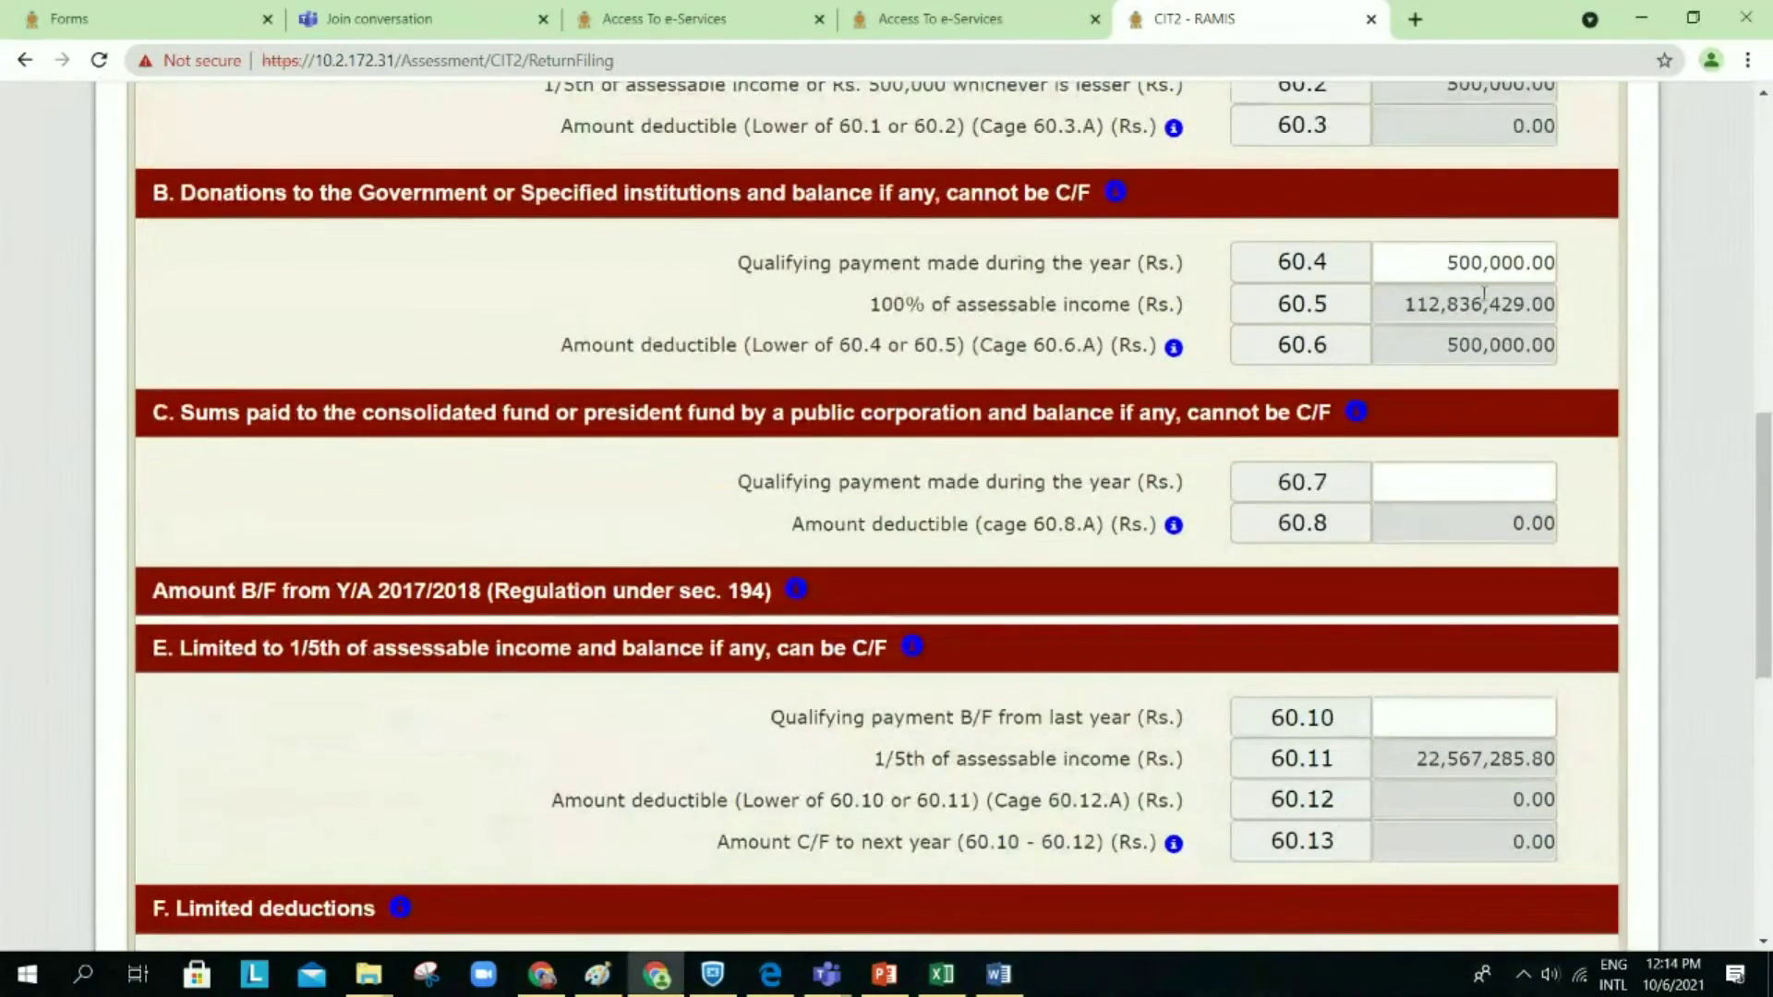
scroll(1484, 293, down, 3)
scroll(1484, 293, down, 8)
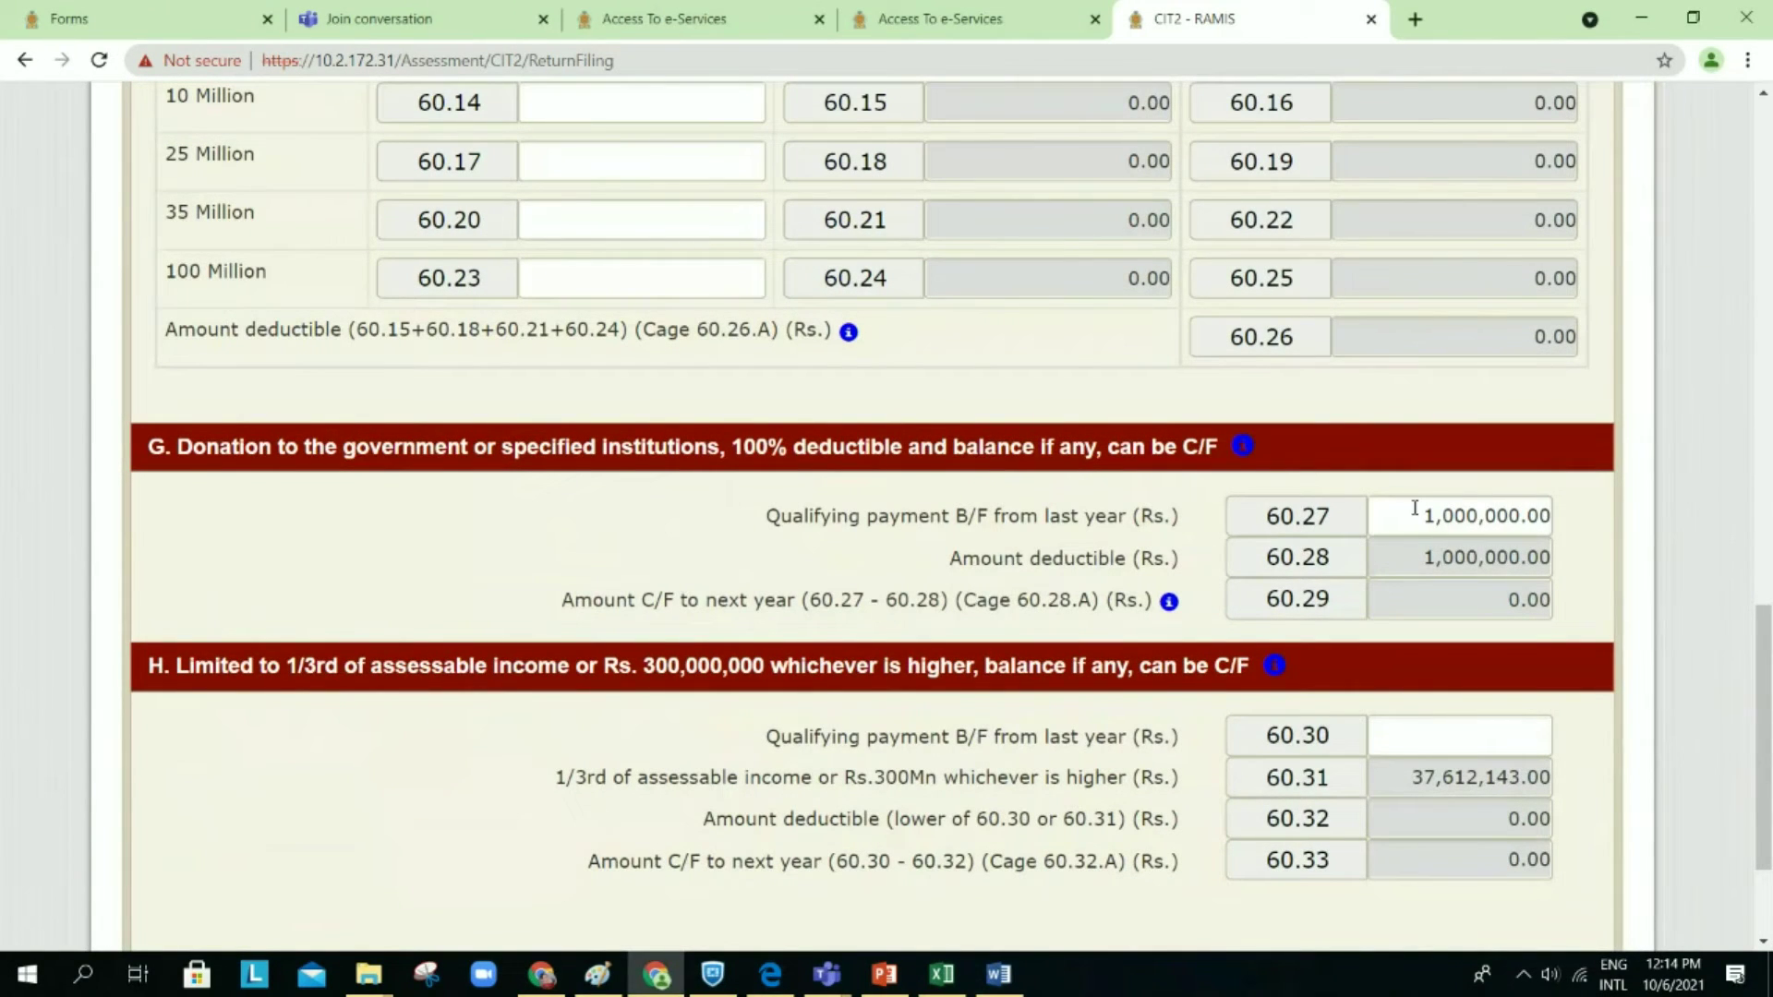
scroll(1423, 500, up, 20)
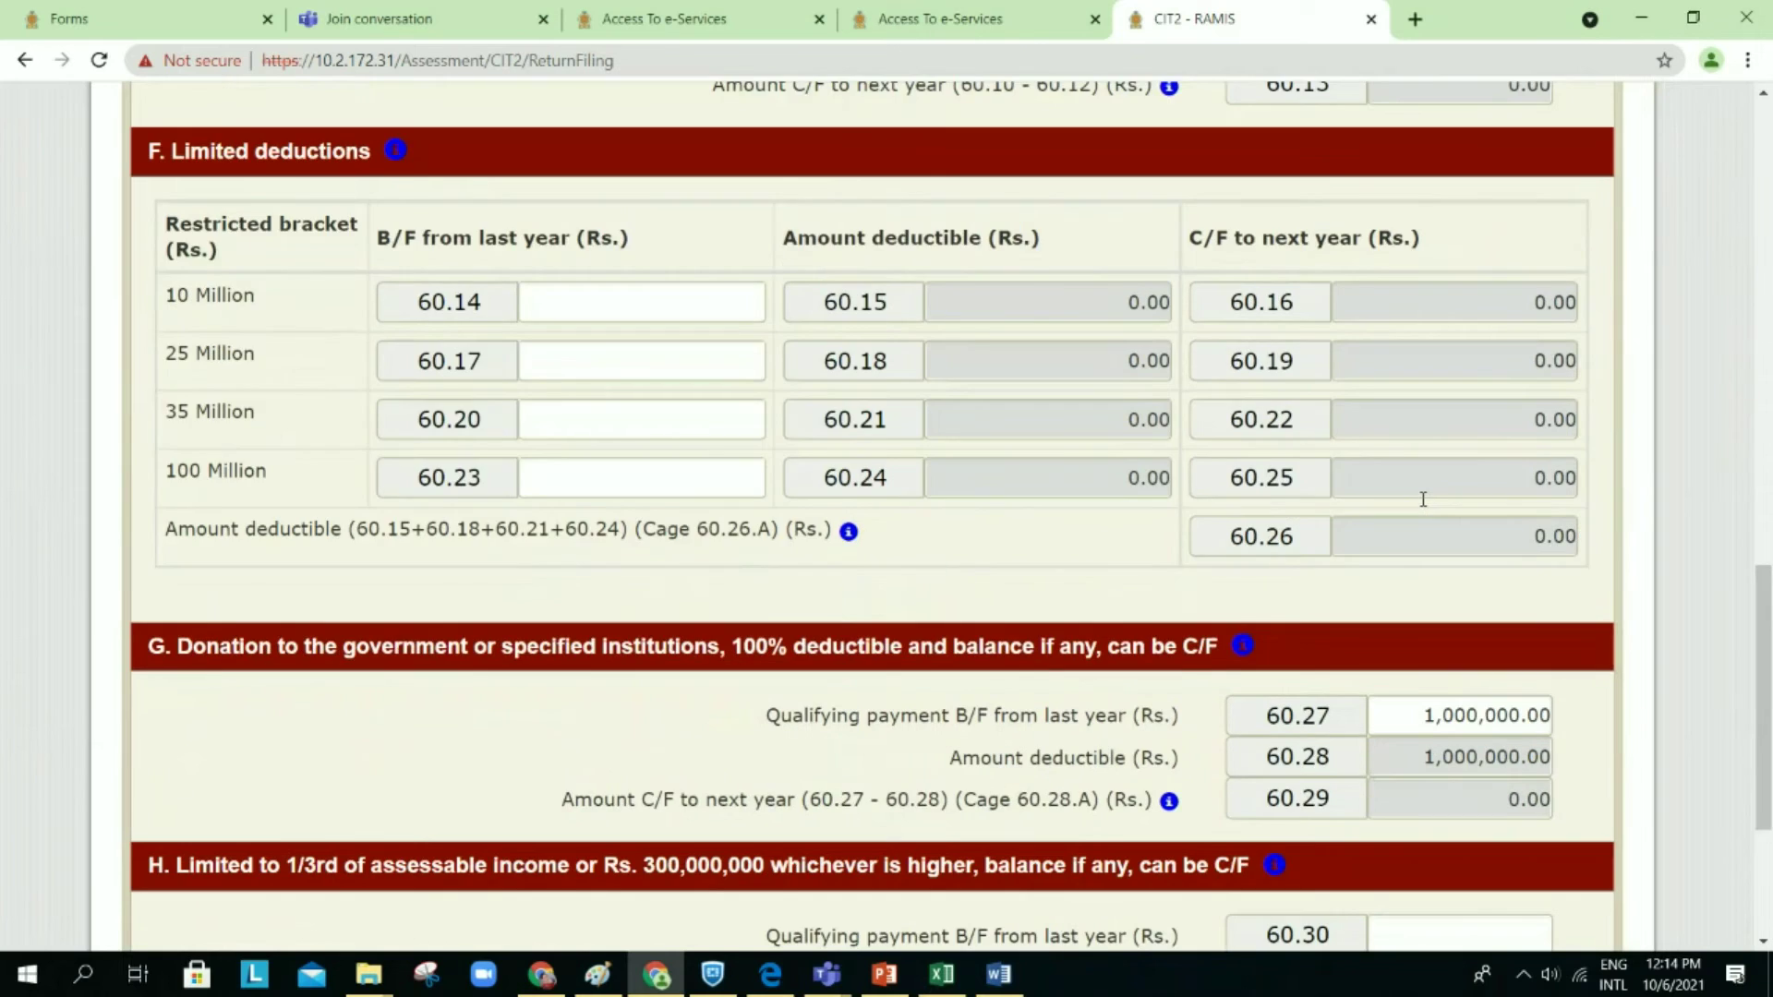
scroll(1426, 506, up, 2)
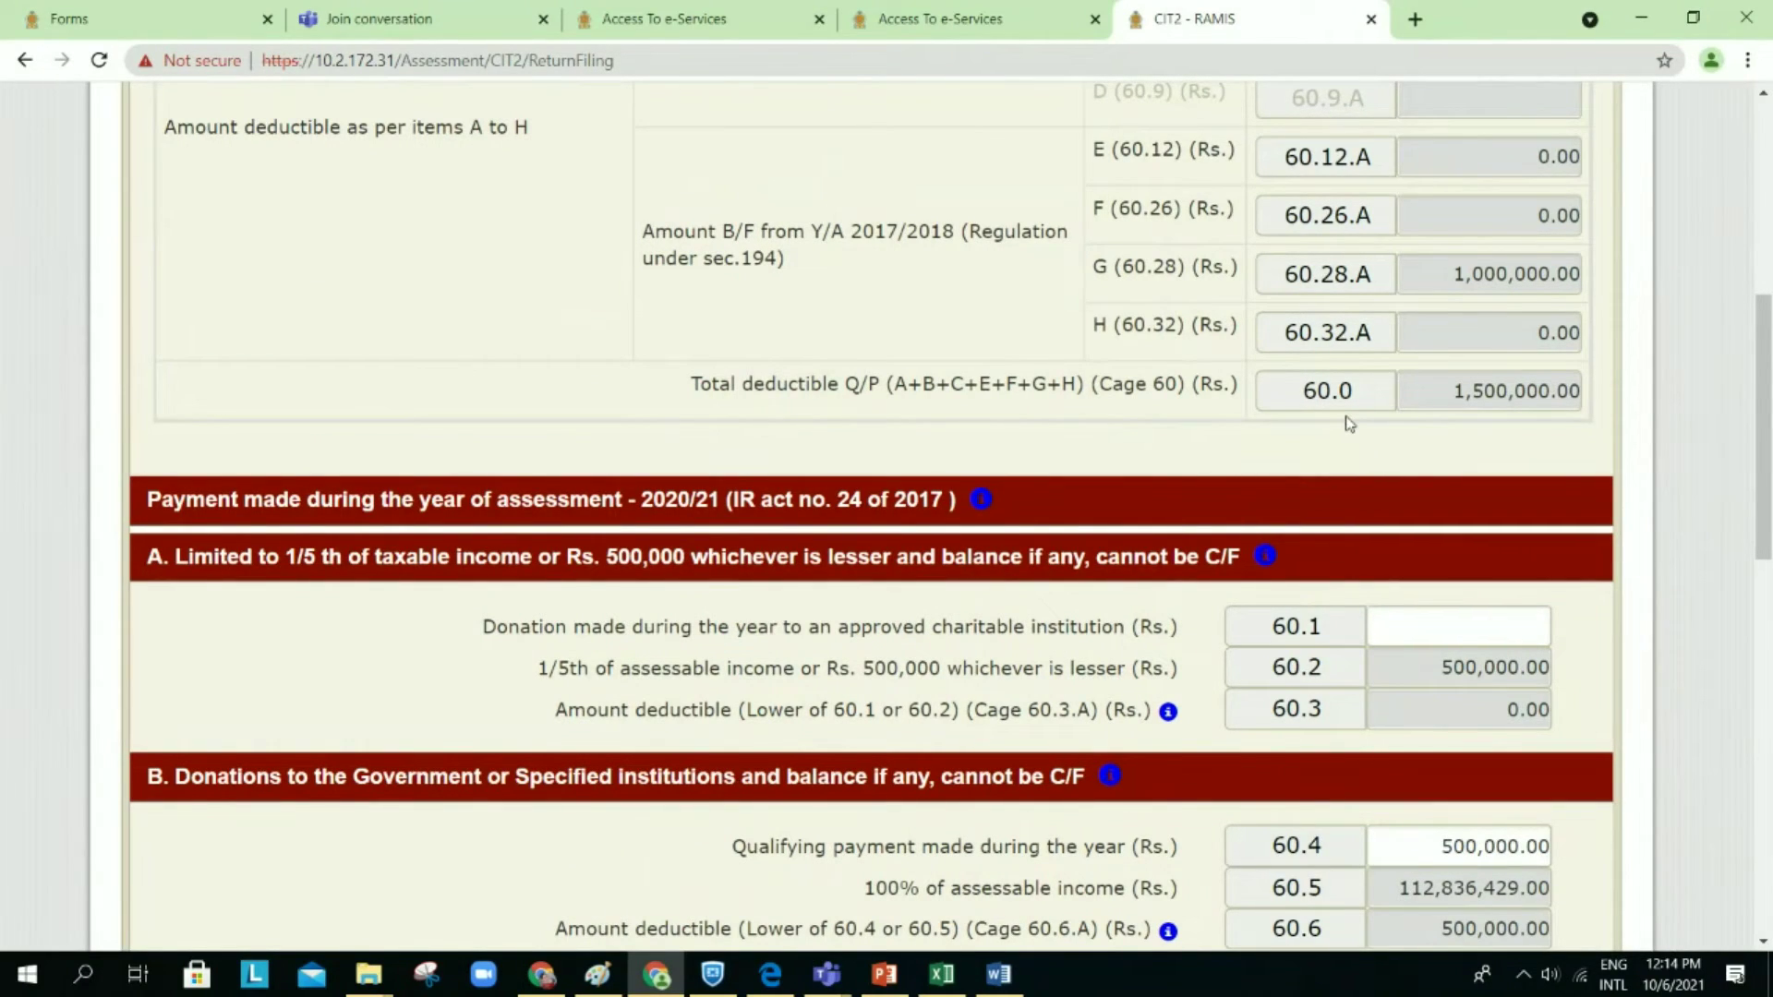
scroll(1350, 423, down, 1)
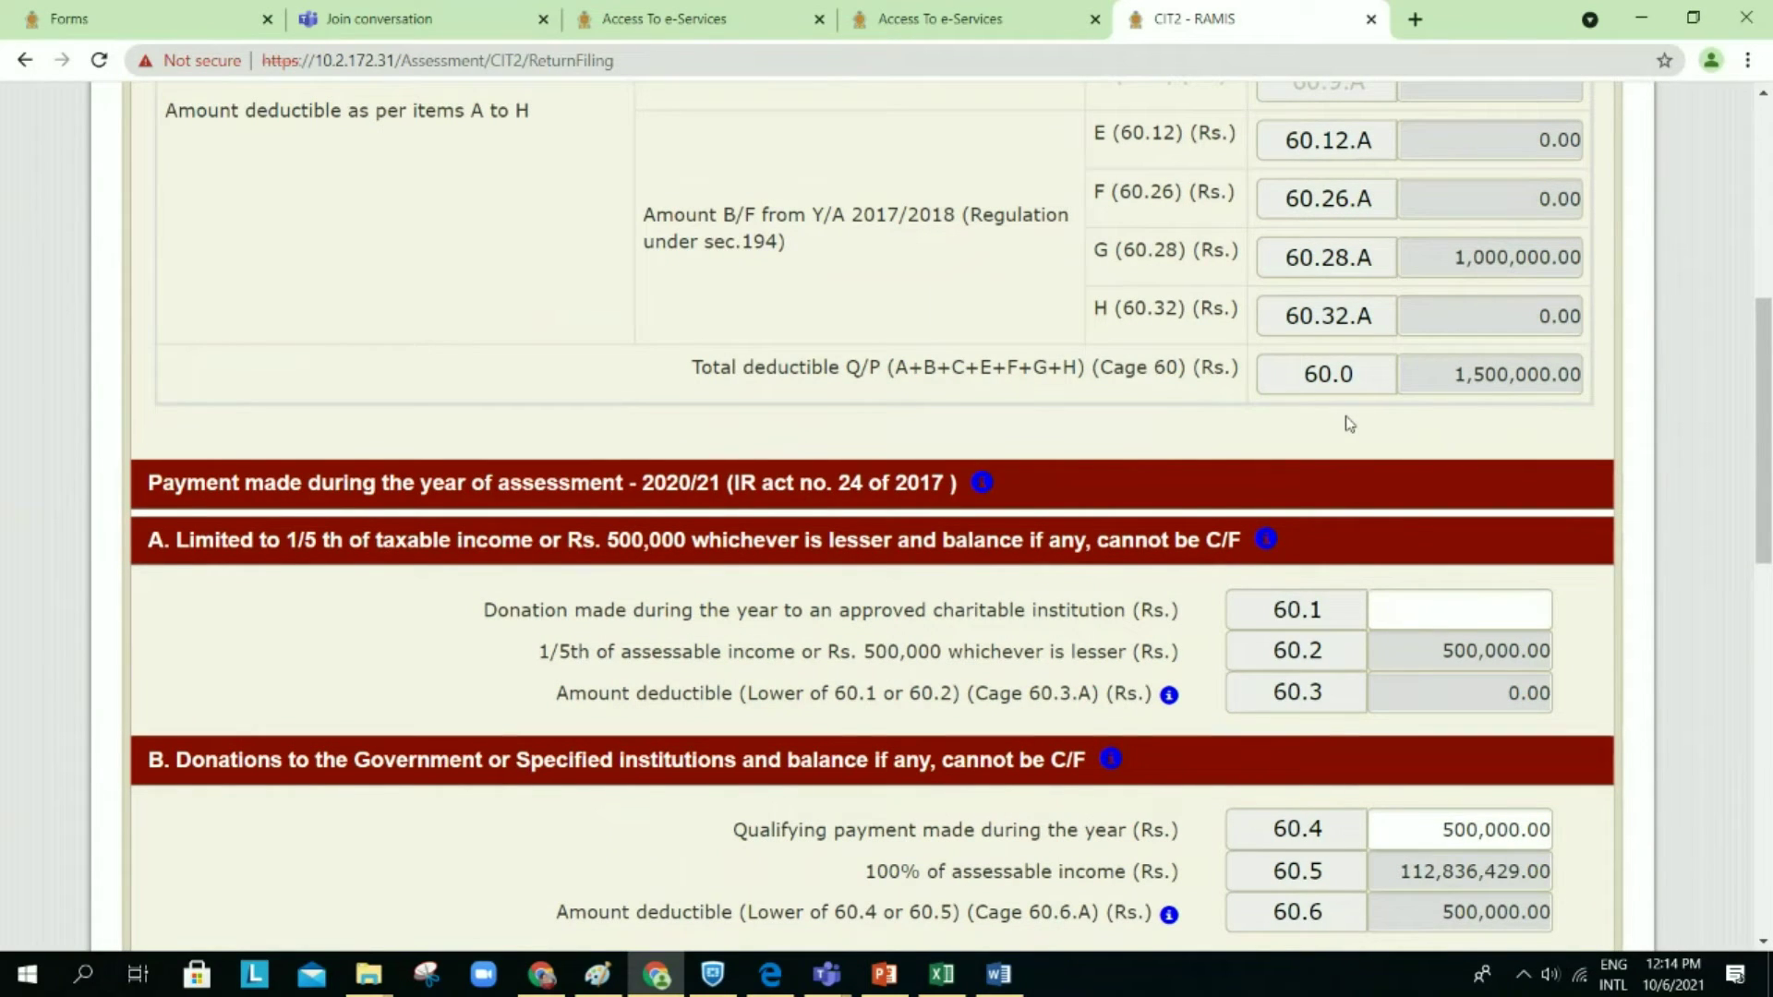
scroll(1349, 424, down, 1)
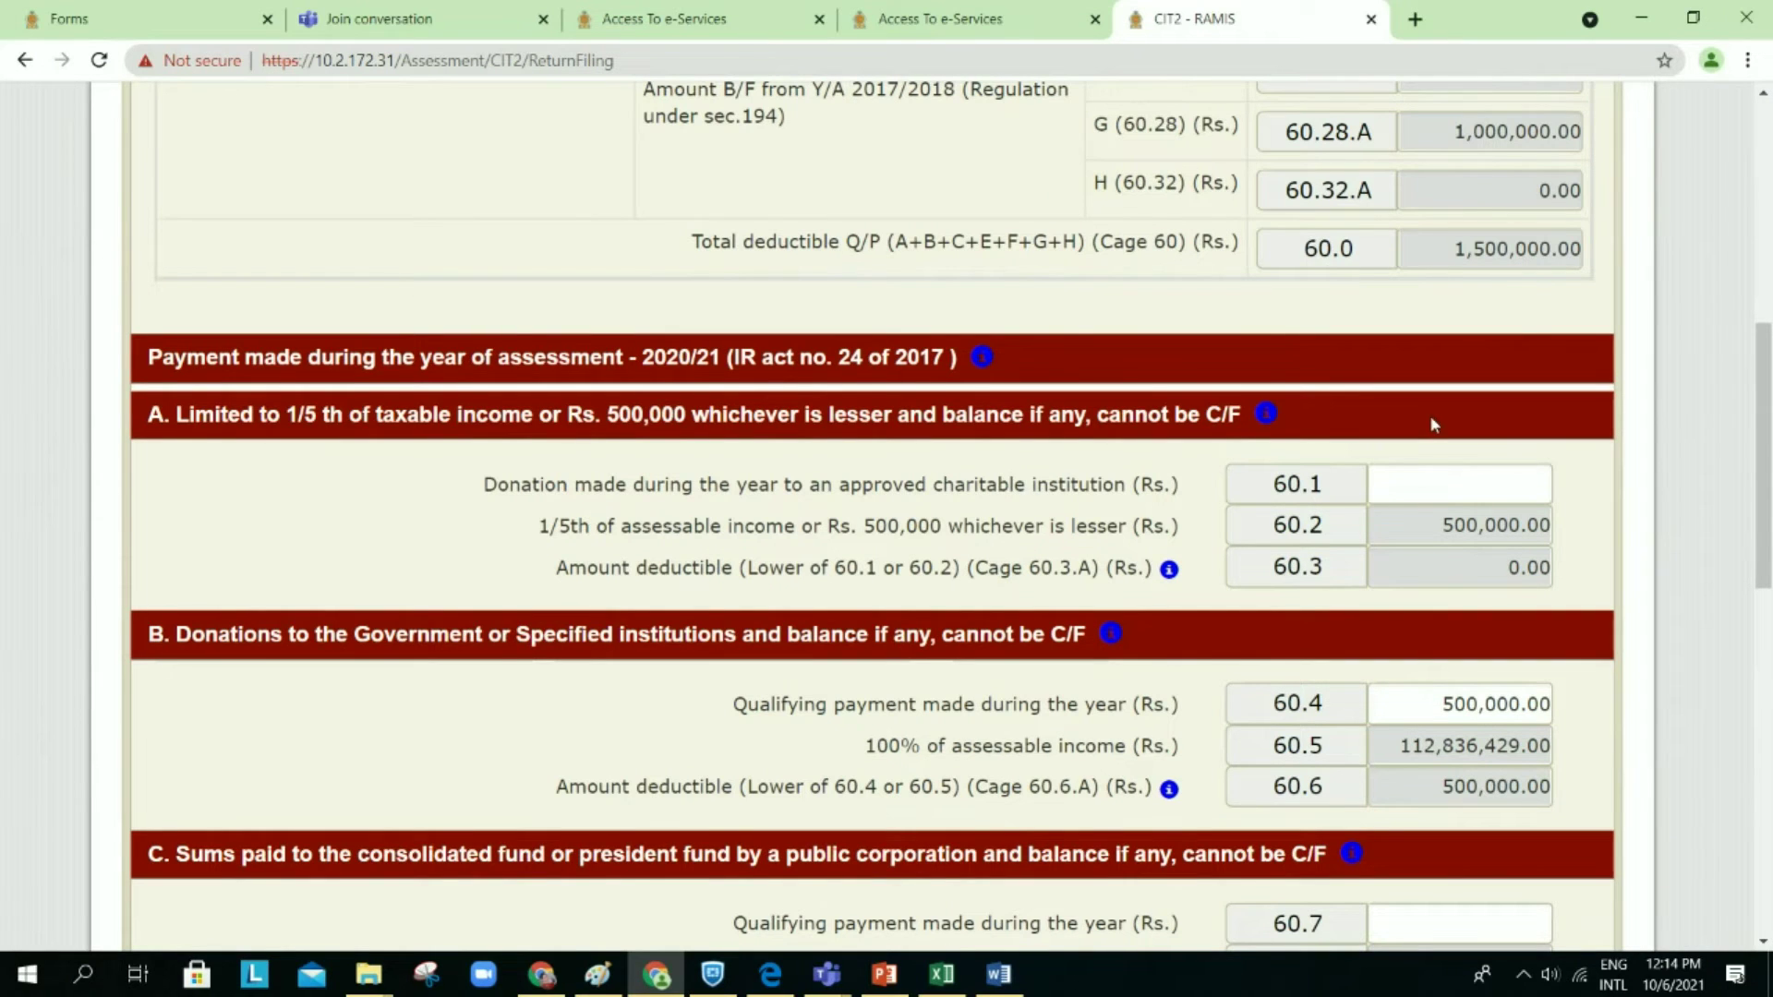
scroll(1432, 424, down, 3)
scroll(1433, 424, down, 15)
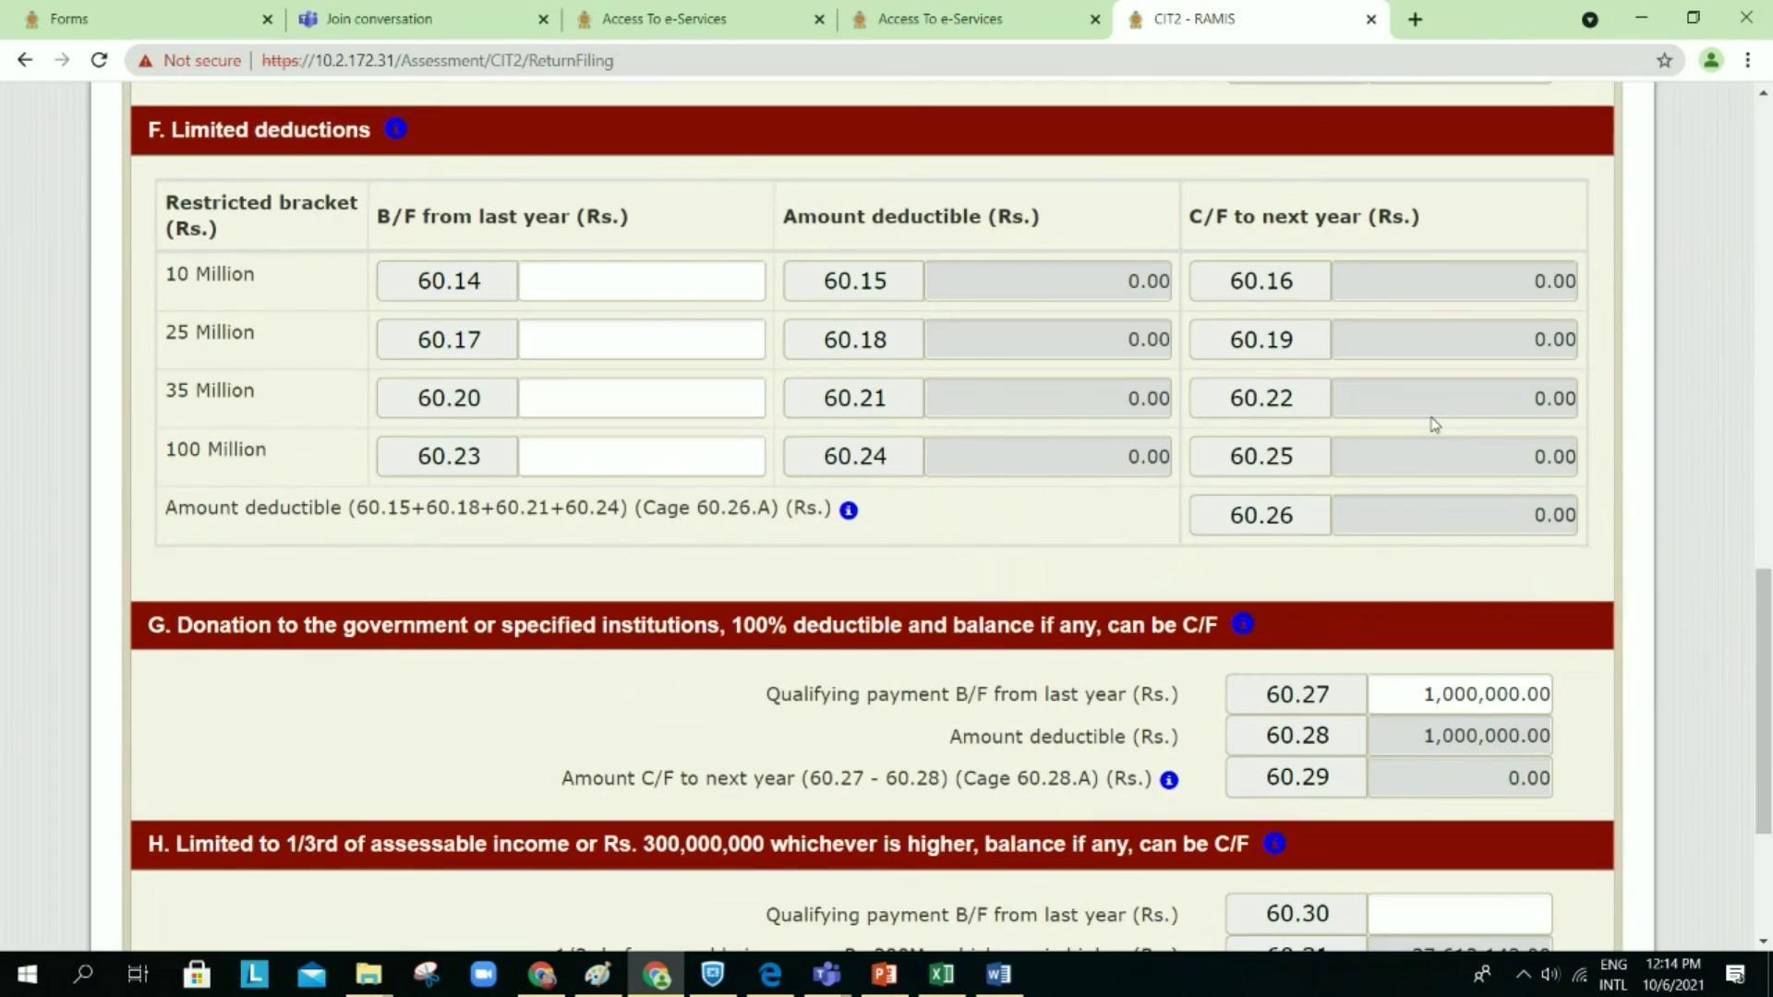
click(1511, 688)
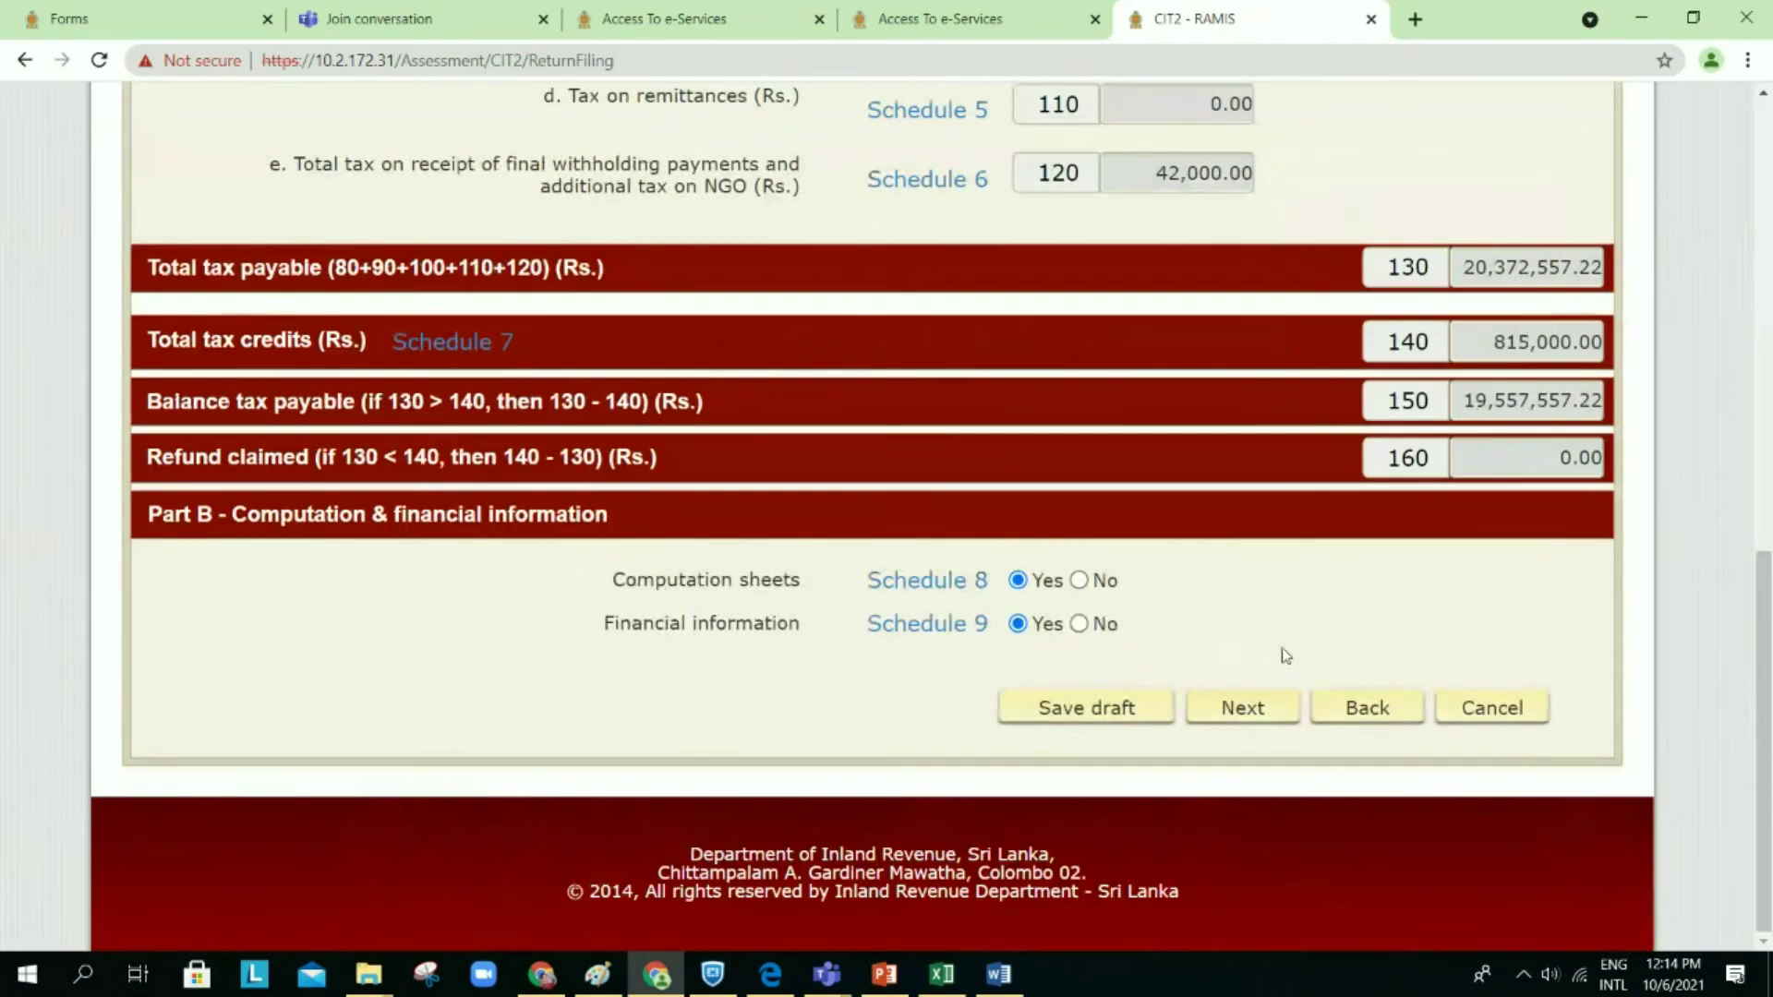
scroll(1076, 184, up, 4)
scroll(1079, 191, up, 3)
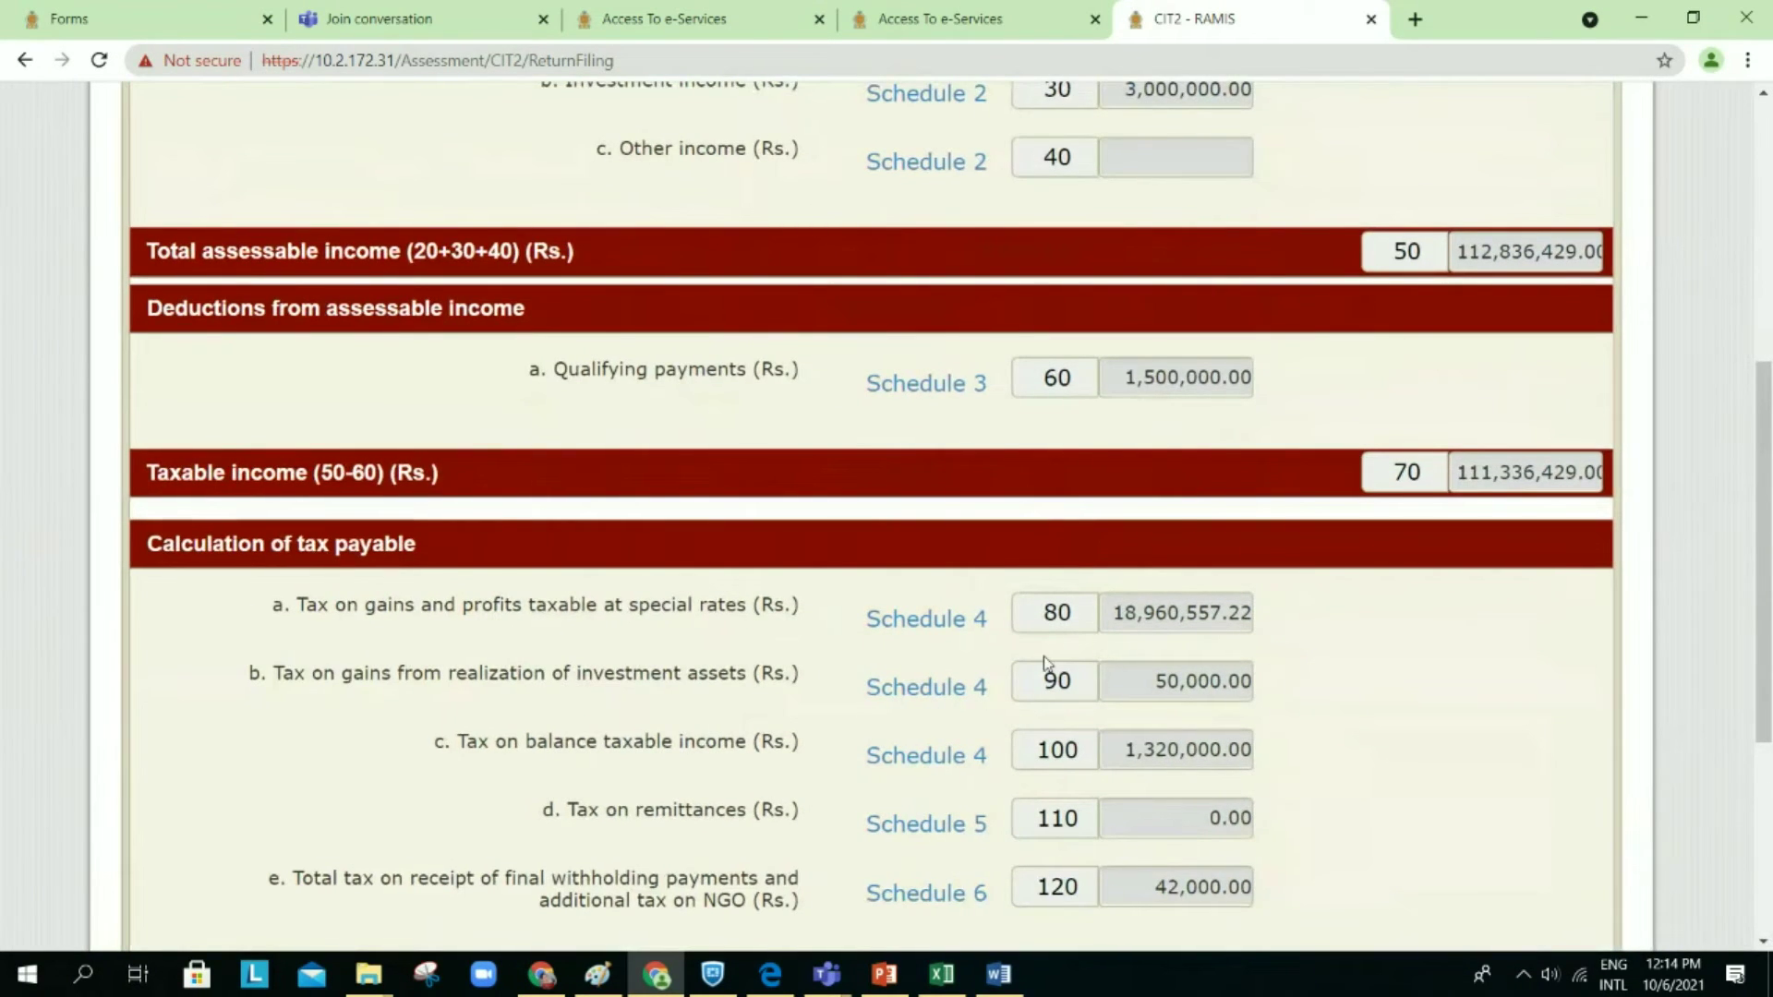
Step: Open Schedule 4 and confirm the first row keeps code 73 at 18%
click(960, 636)
scroll(1062, 369, up, 3)
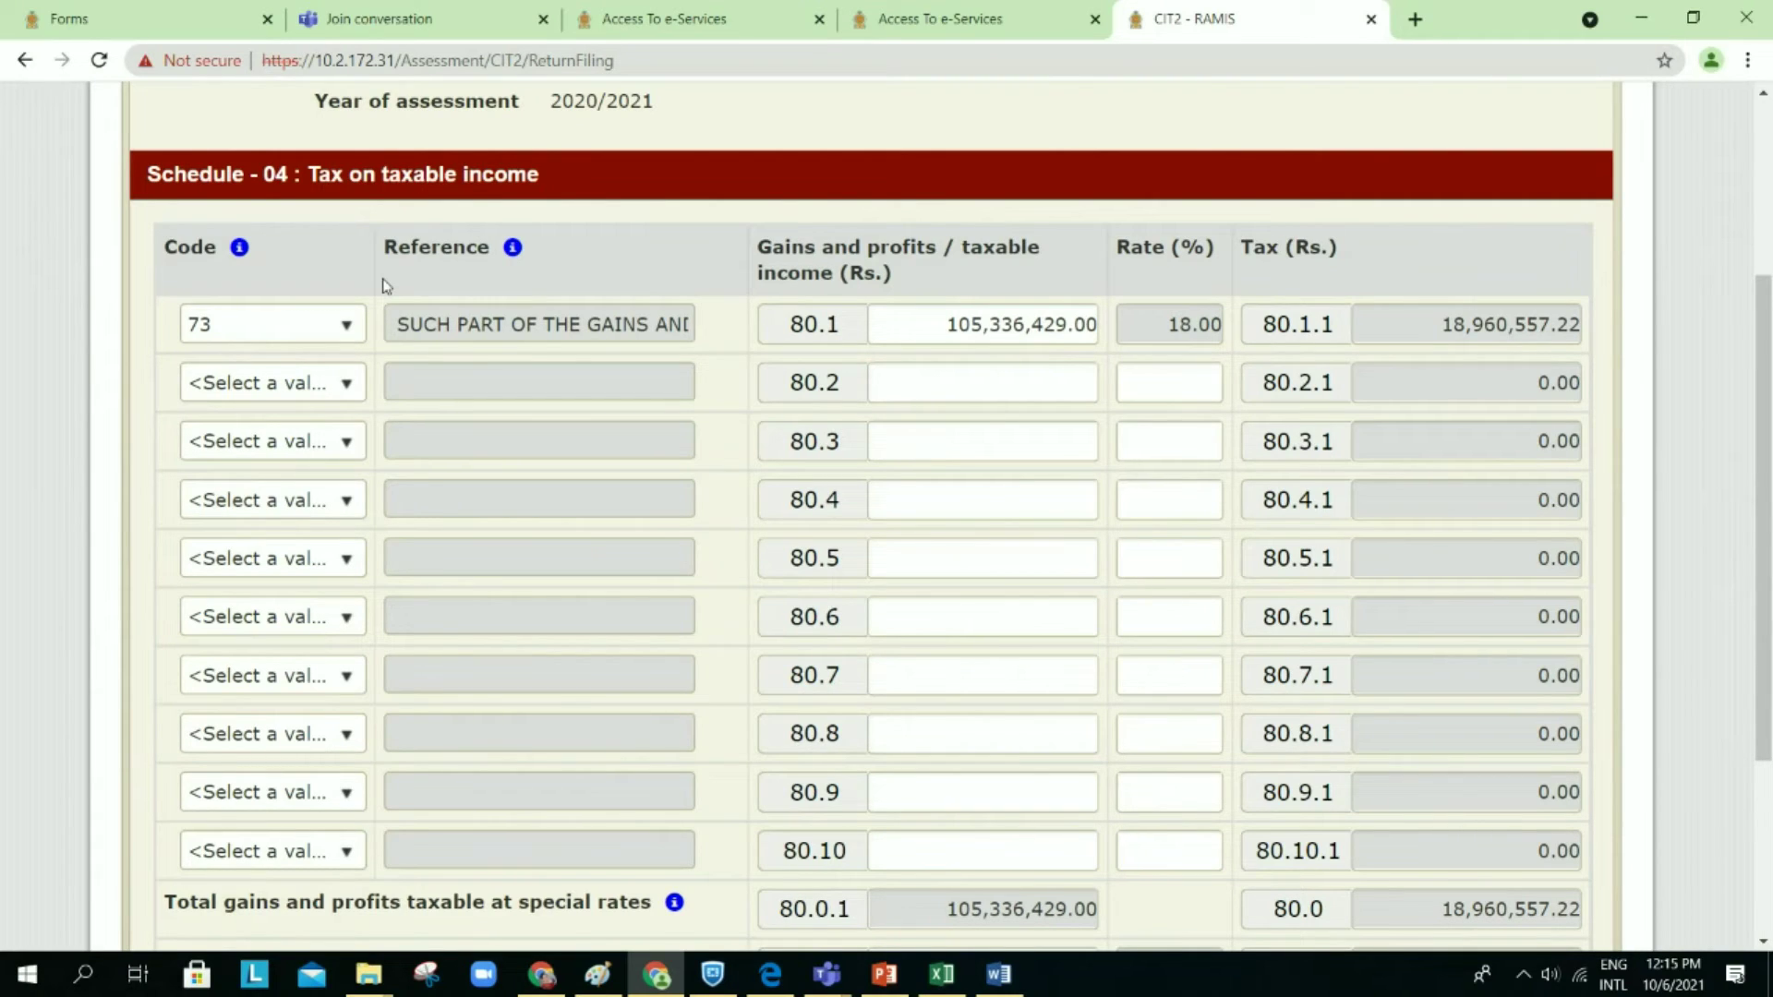
click(349, 327)
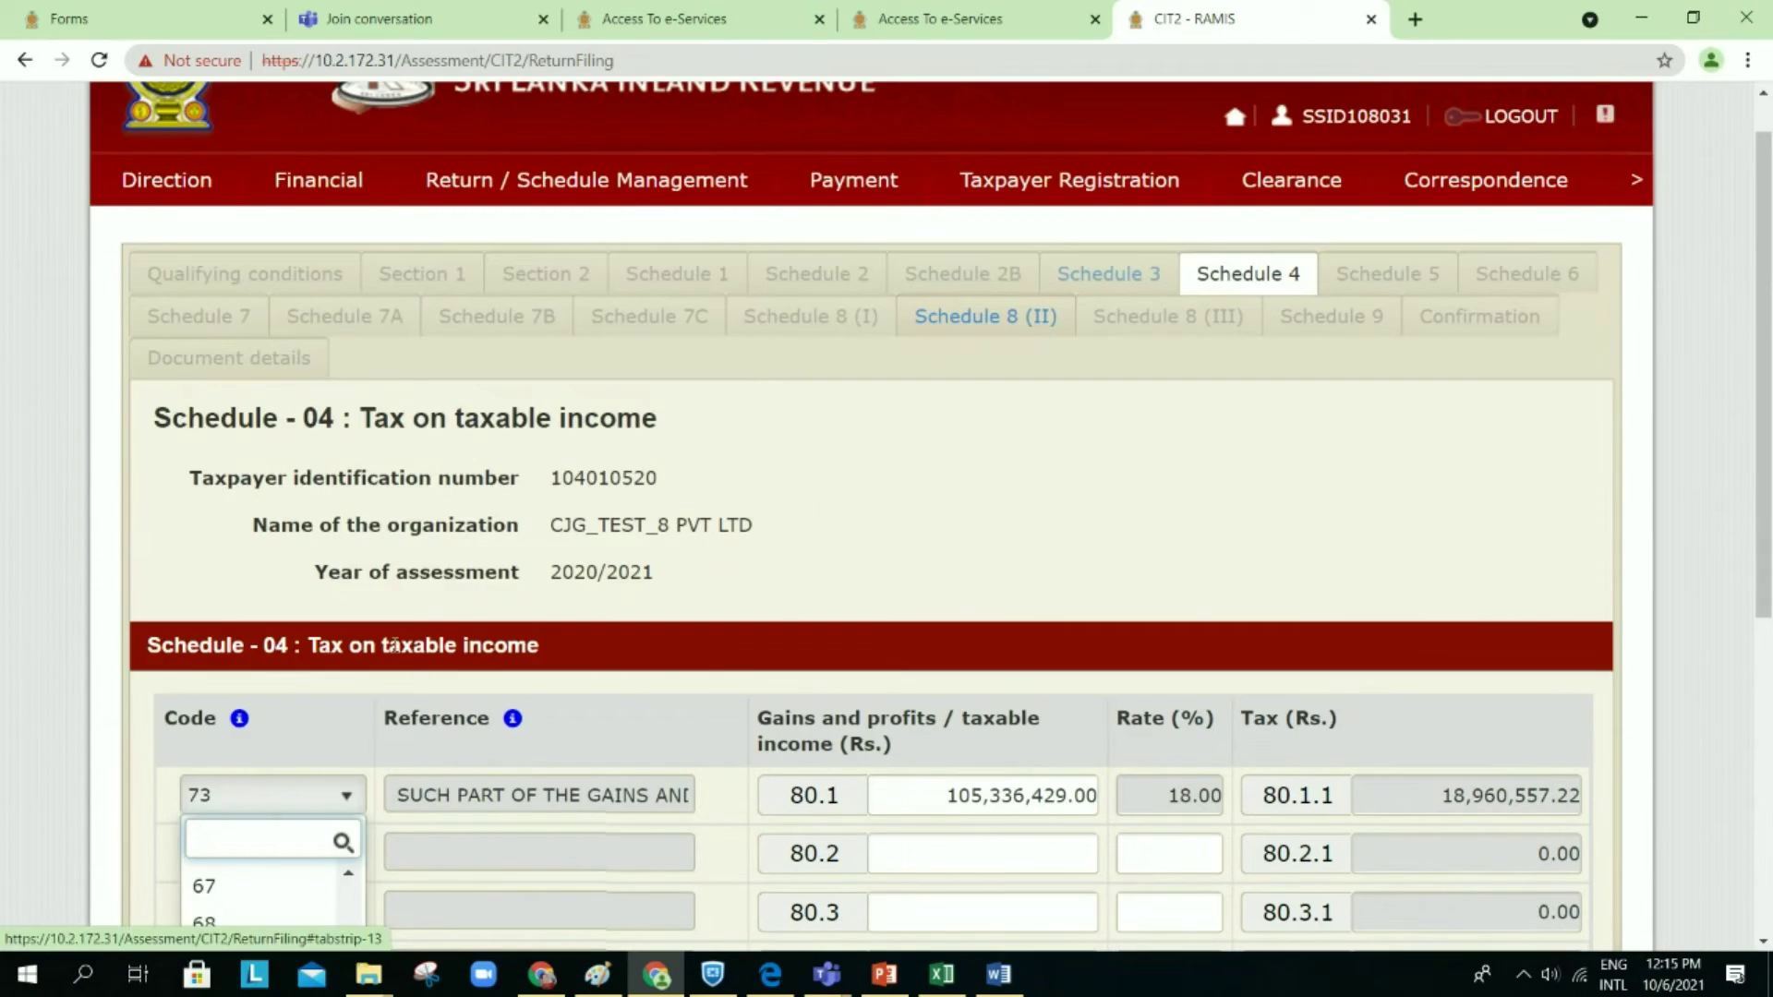
click(242, 685)
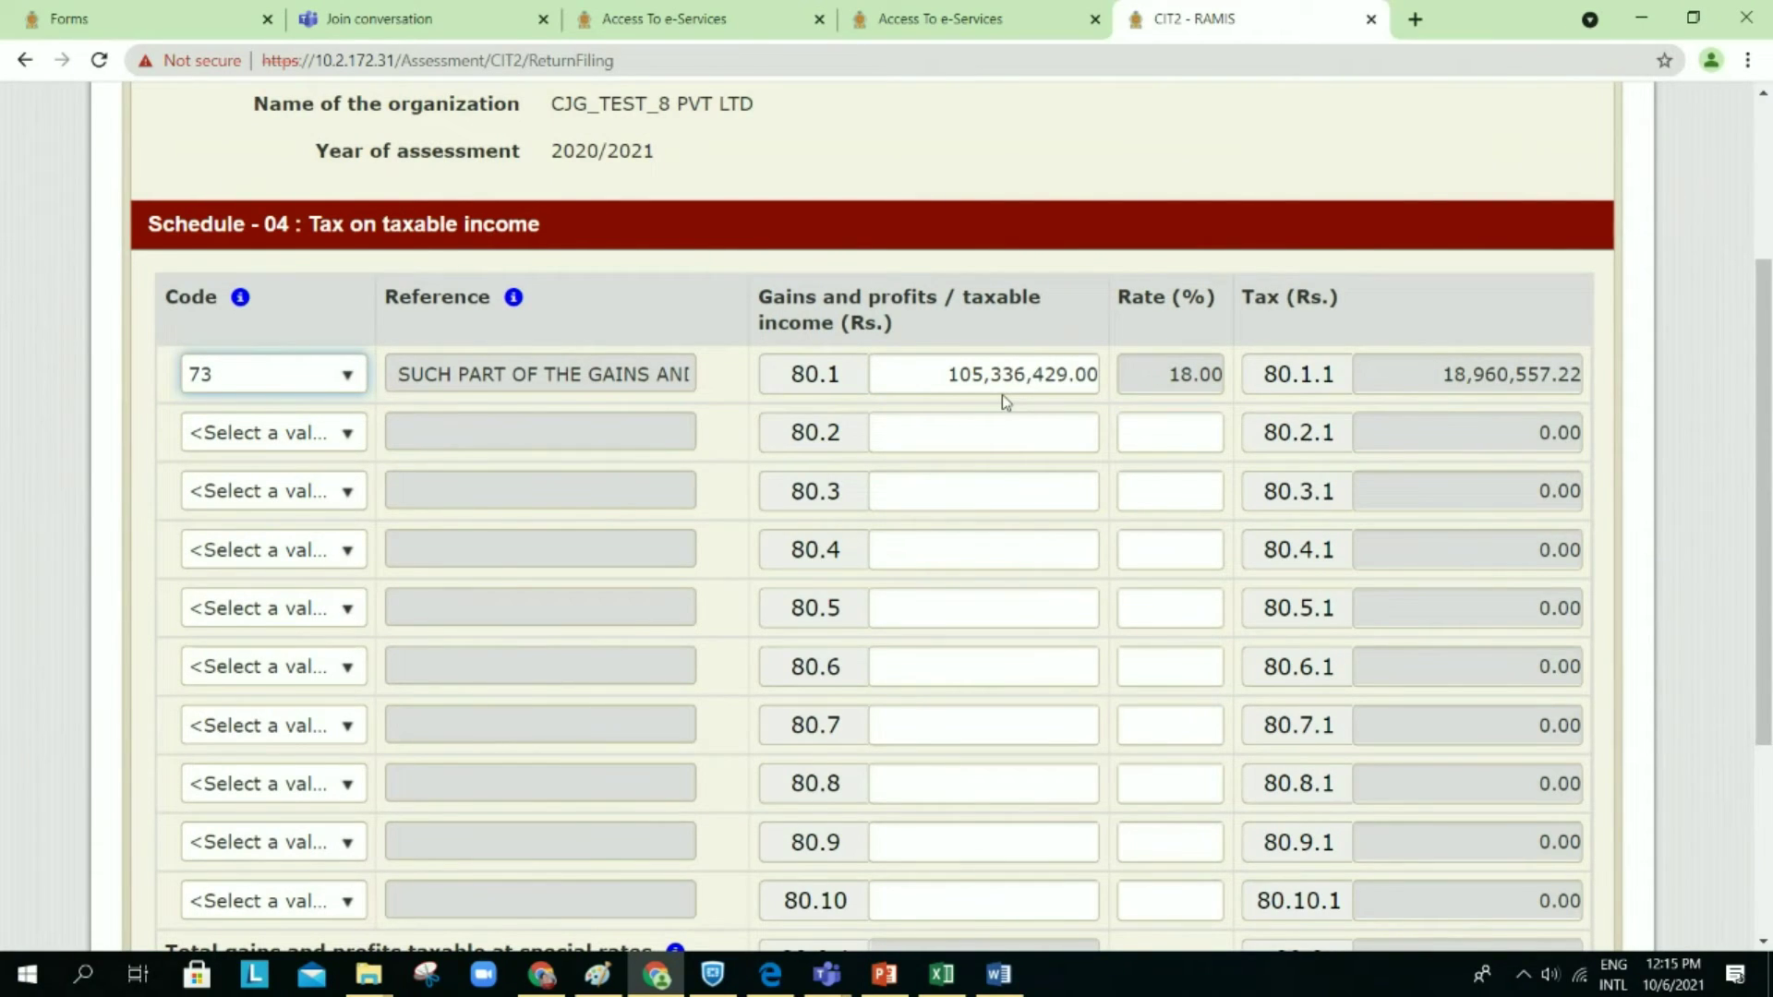
Step: Review the tax rows: 500,000.00 at 10% giving 50,000.00, and 5,500,000.00 at 24% giving 1,320,000.00
scroll(1006, 400, down, 1)
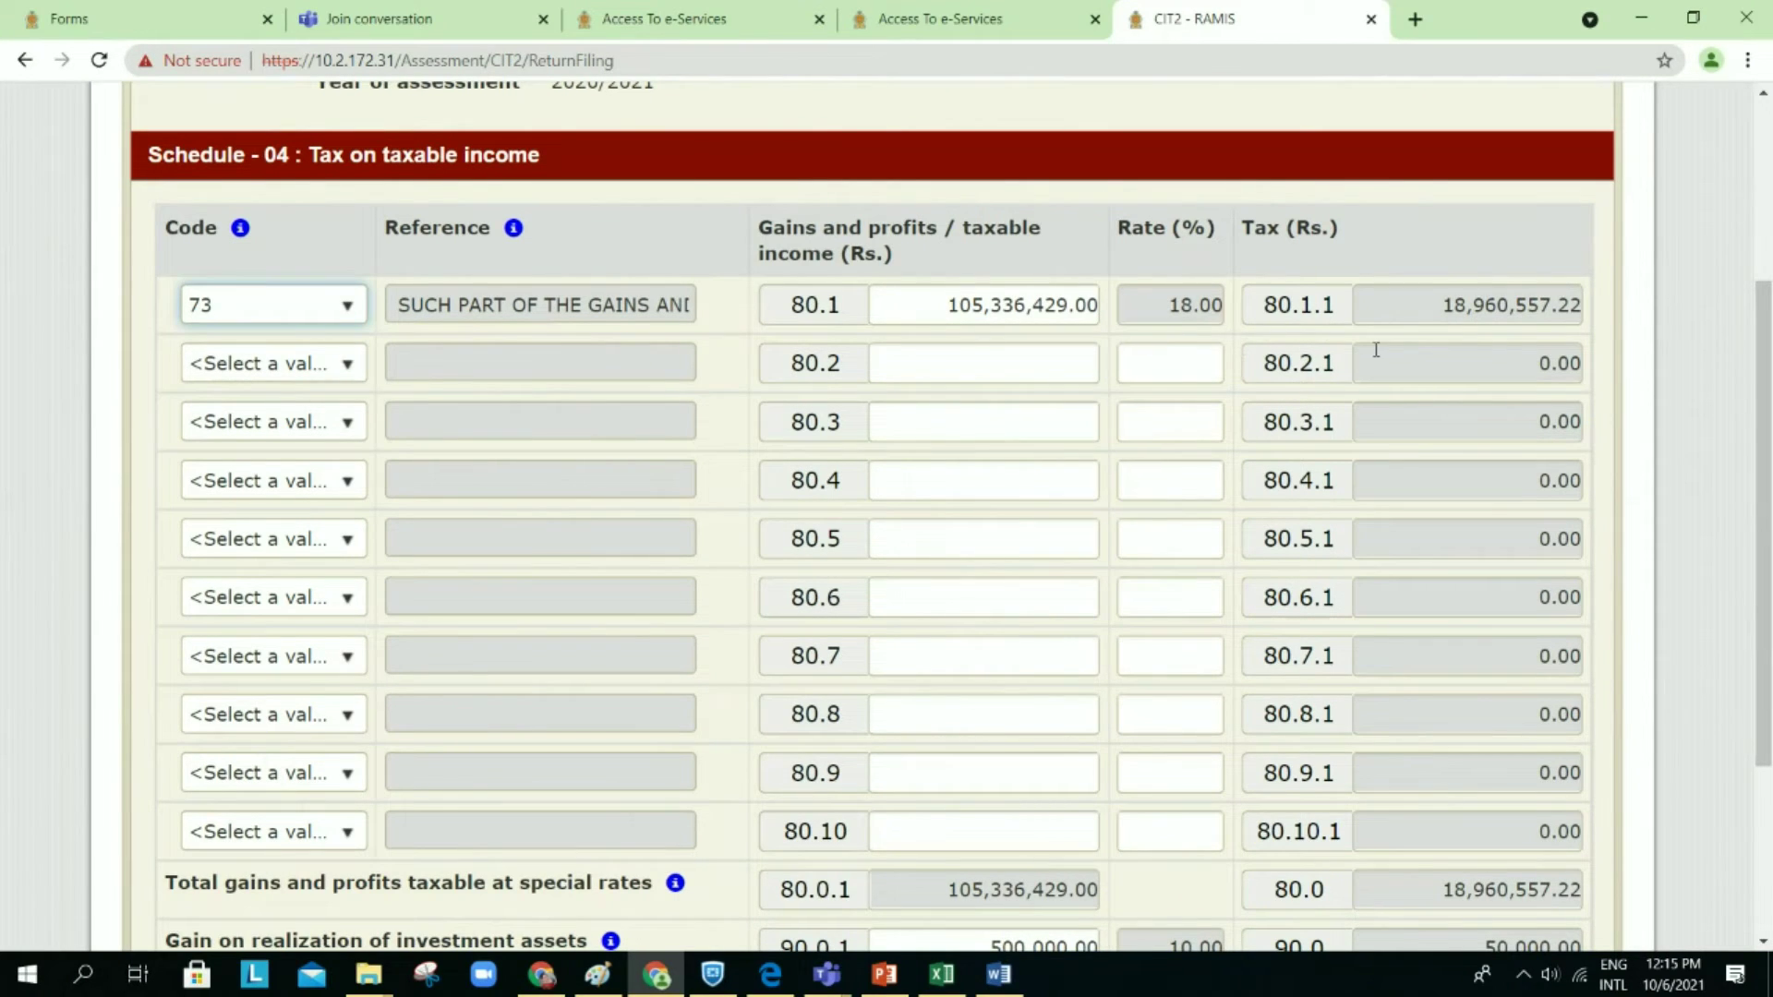
scroll(1376, 349, down, 3)
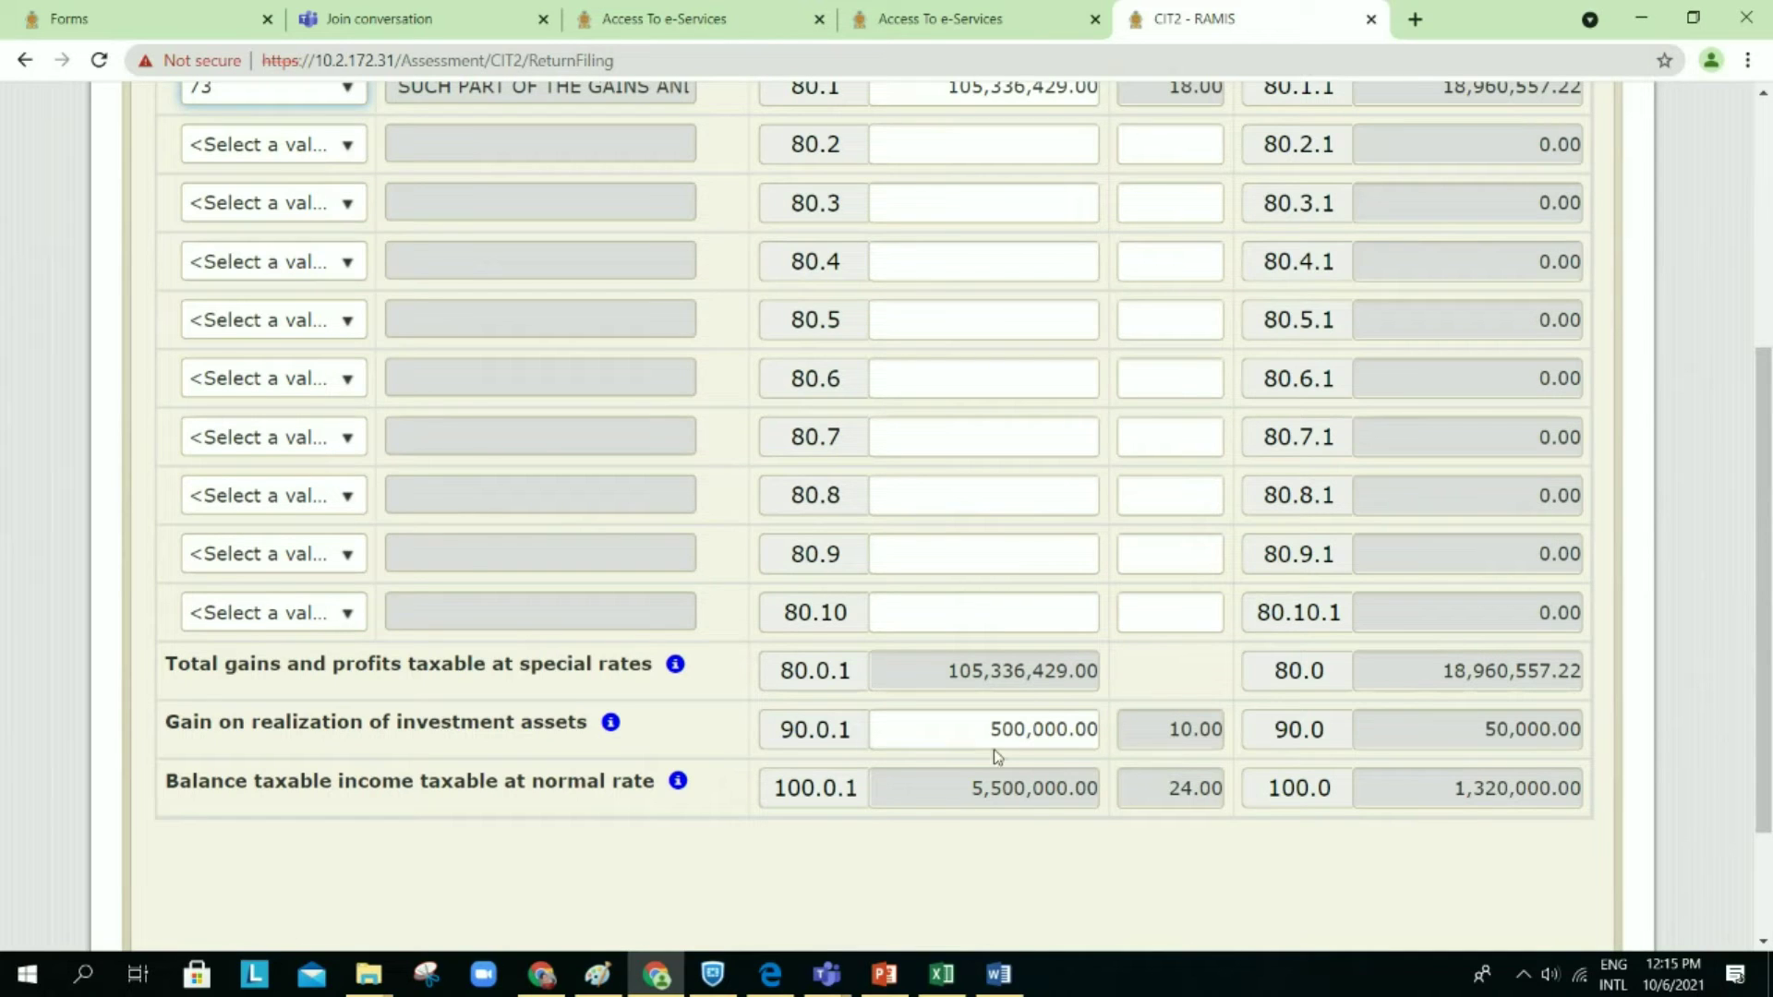
scroll(1214, 742, down, 1)
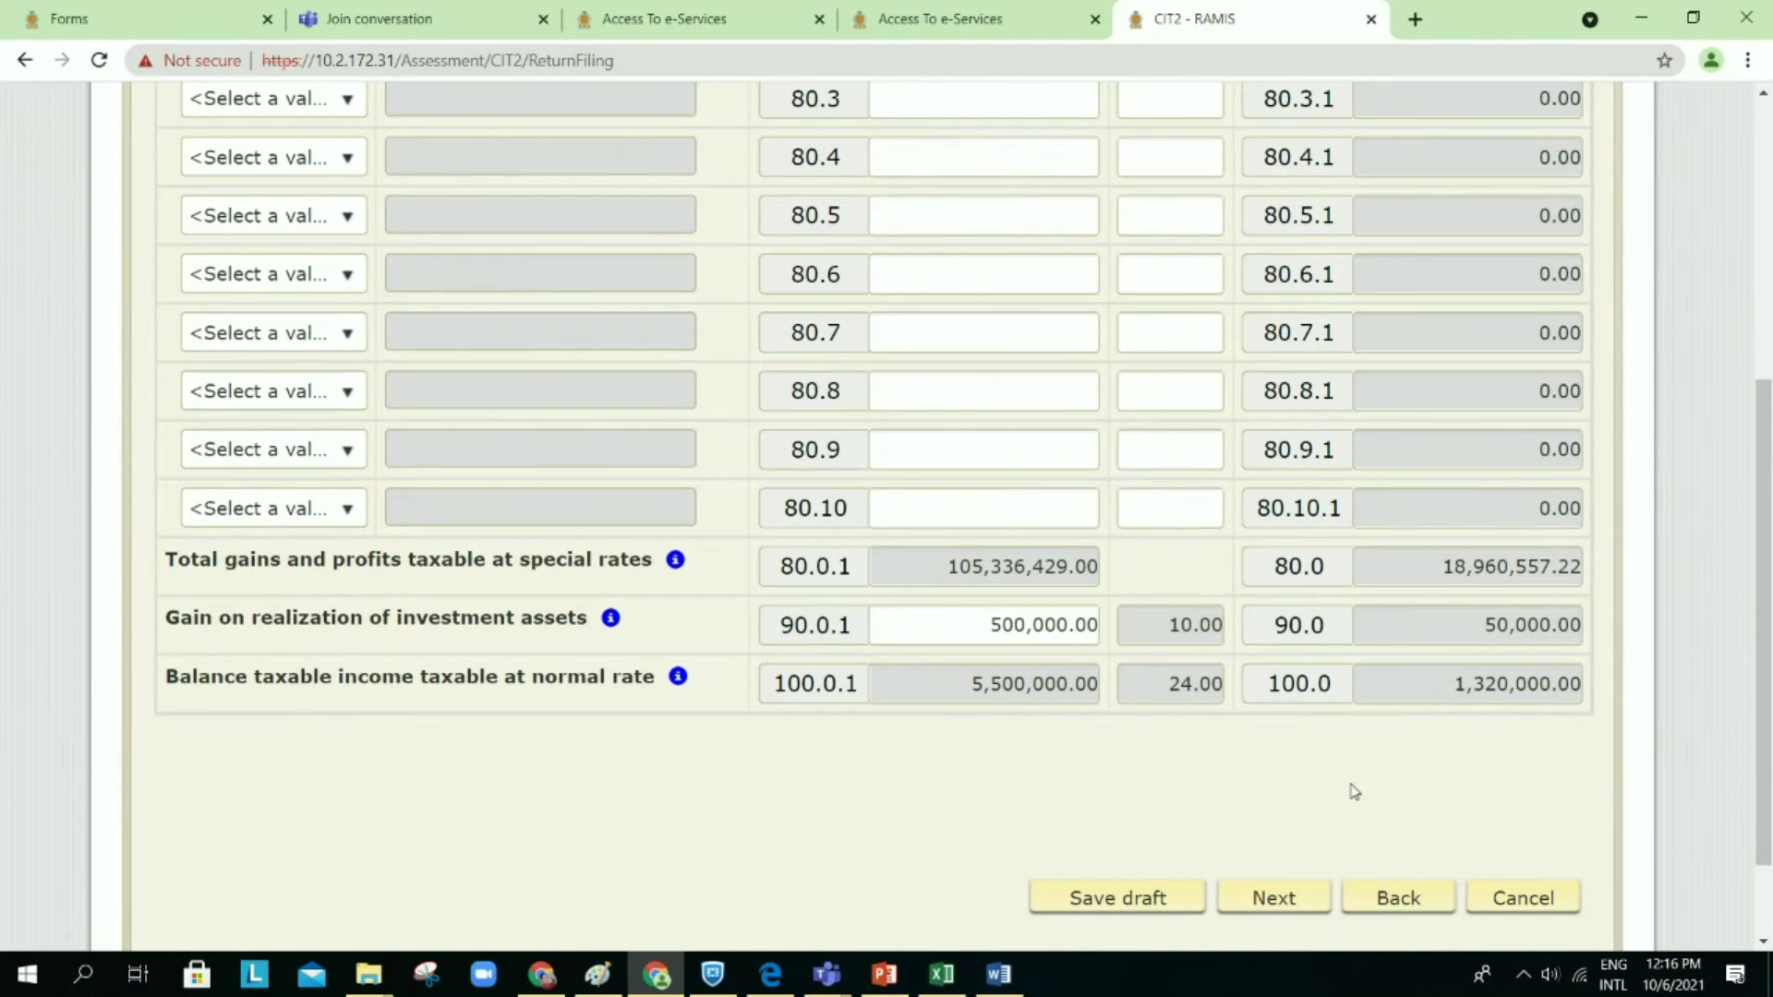
scroll(1354, 792, down, 3)
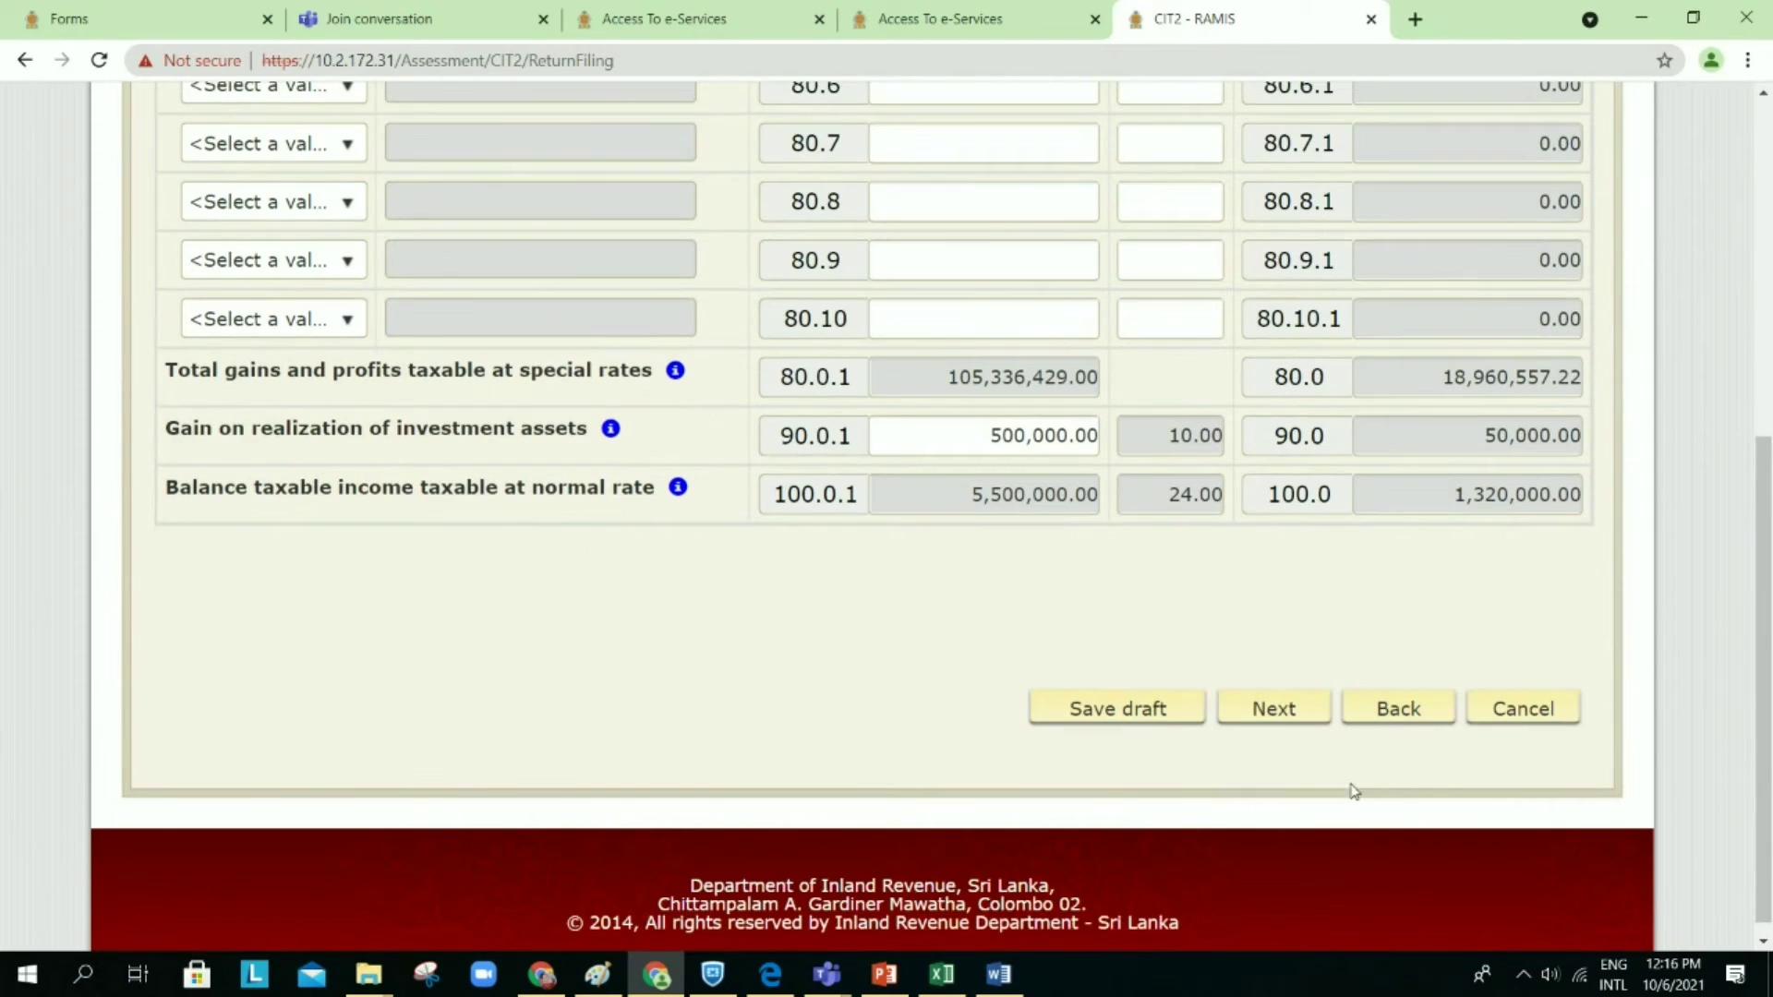
Step: Leave Schedule 4 unchanged and bring up Schedule 5 tax on remittances
click(1519, 717)
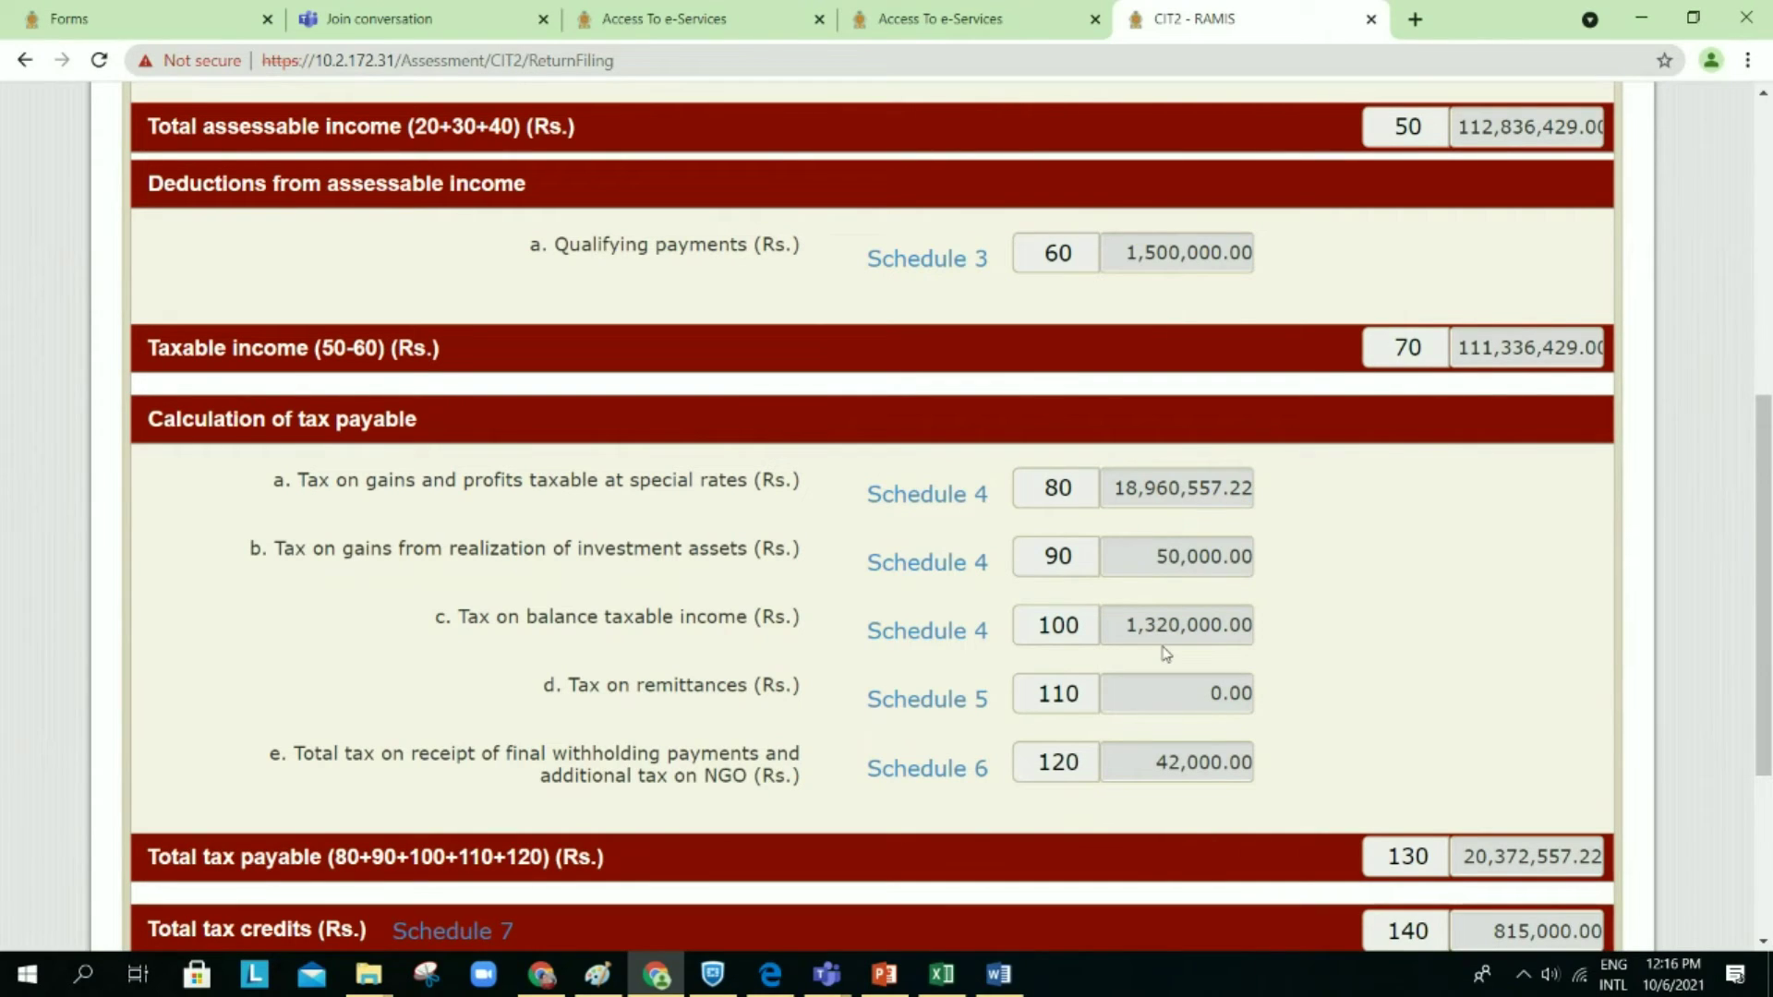
click(981, 711)
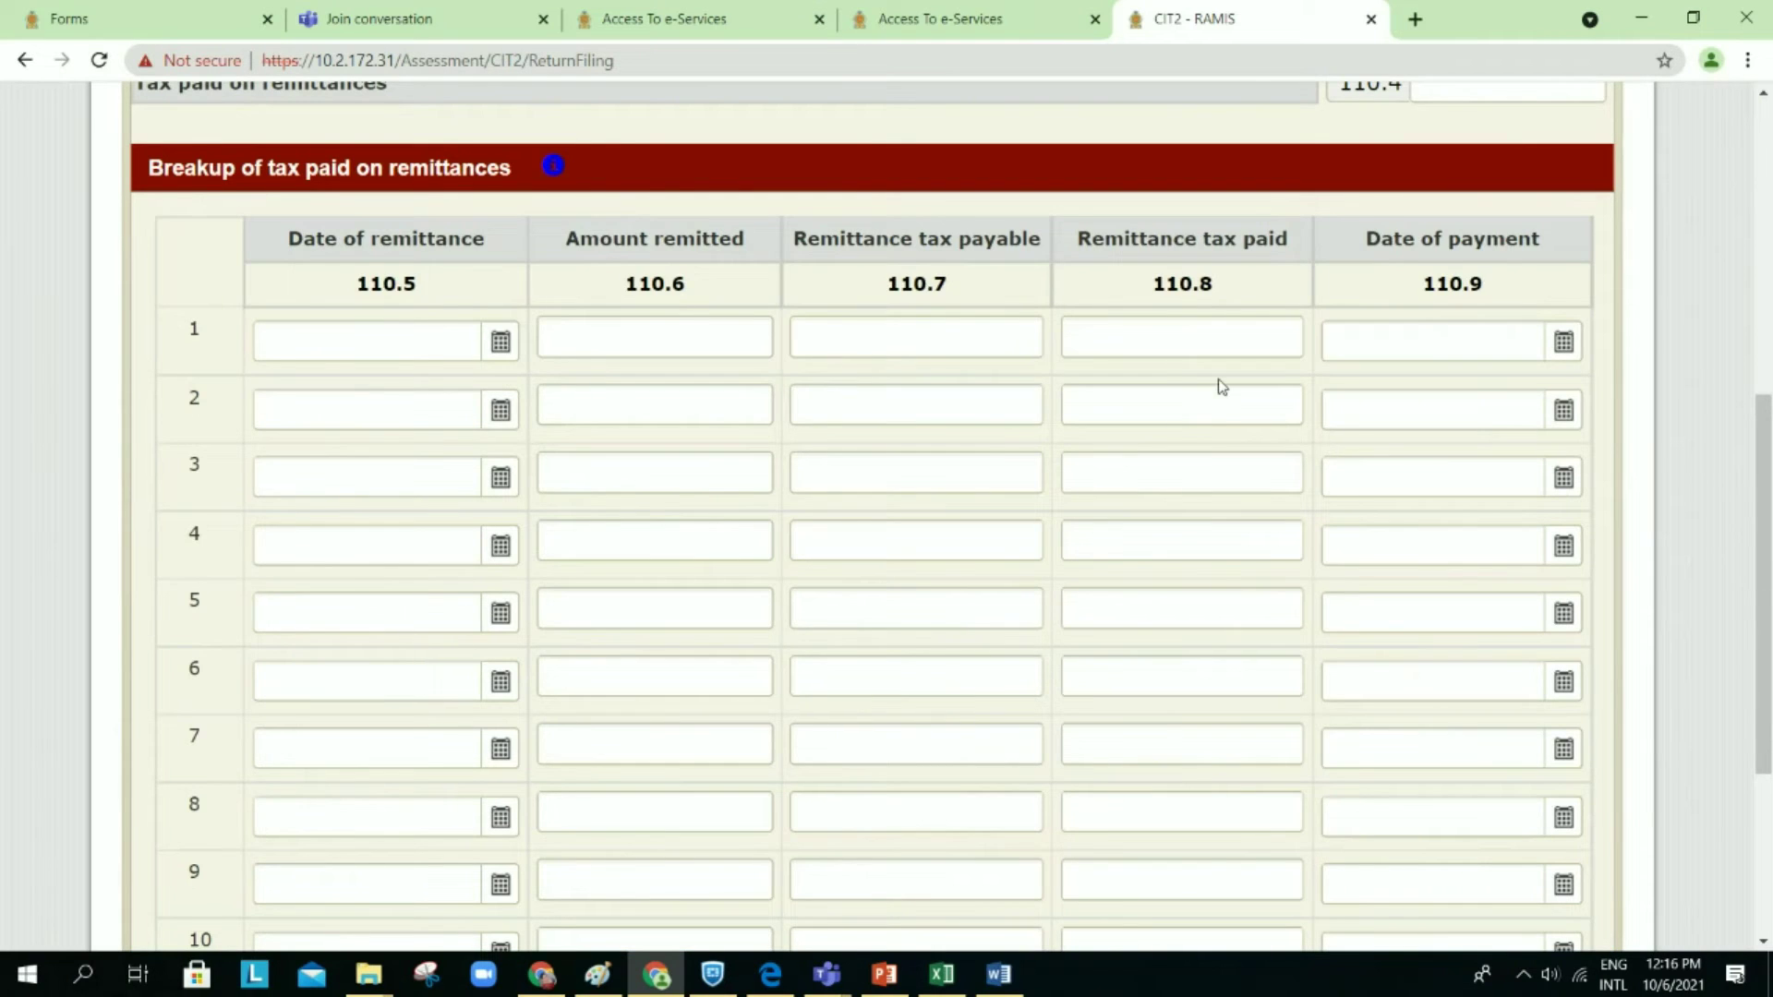
scroll(1219, 384, up, 1)
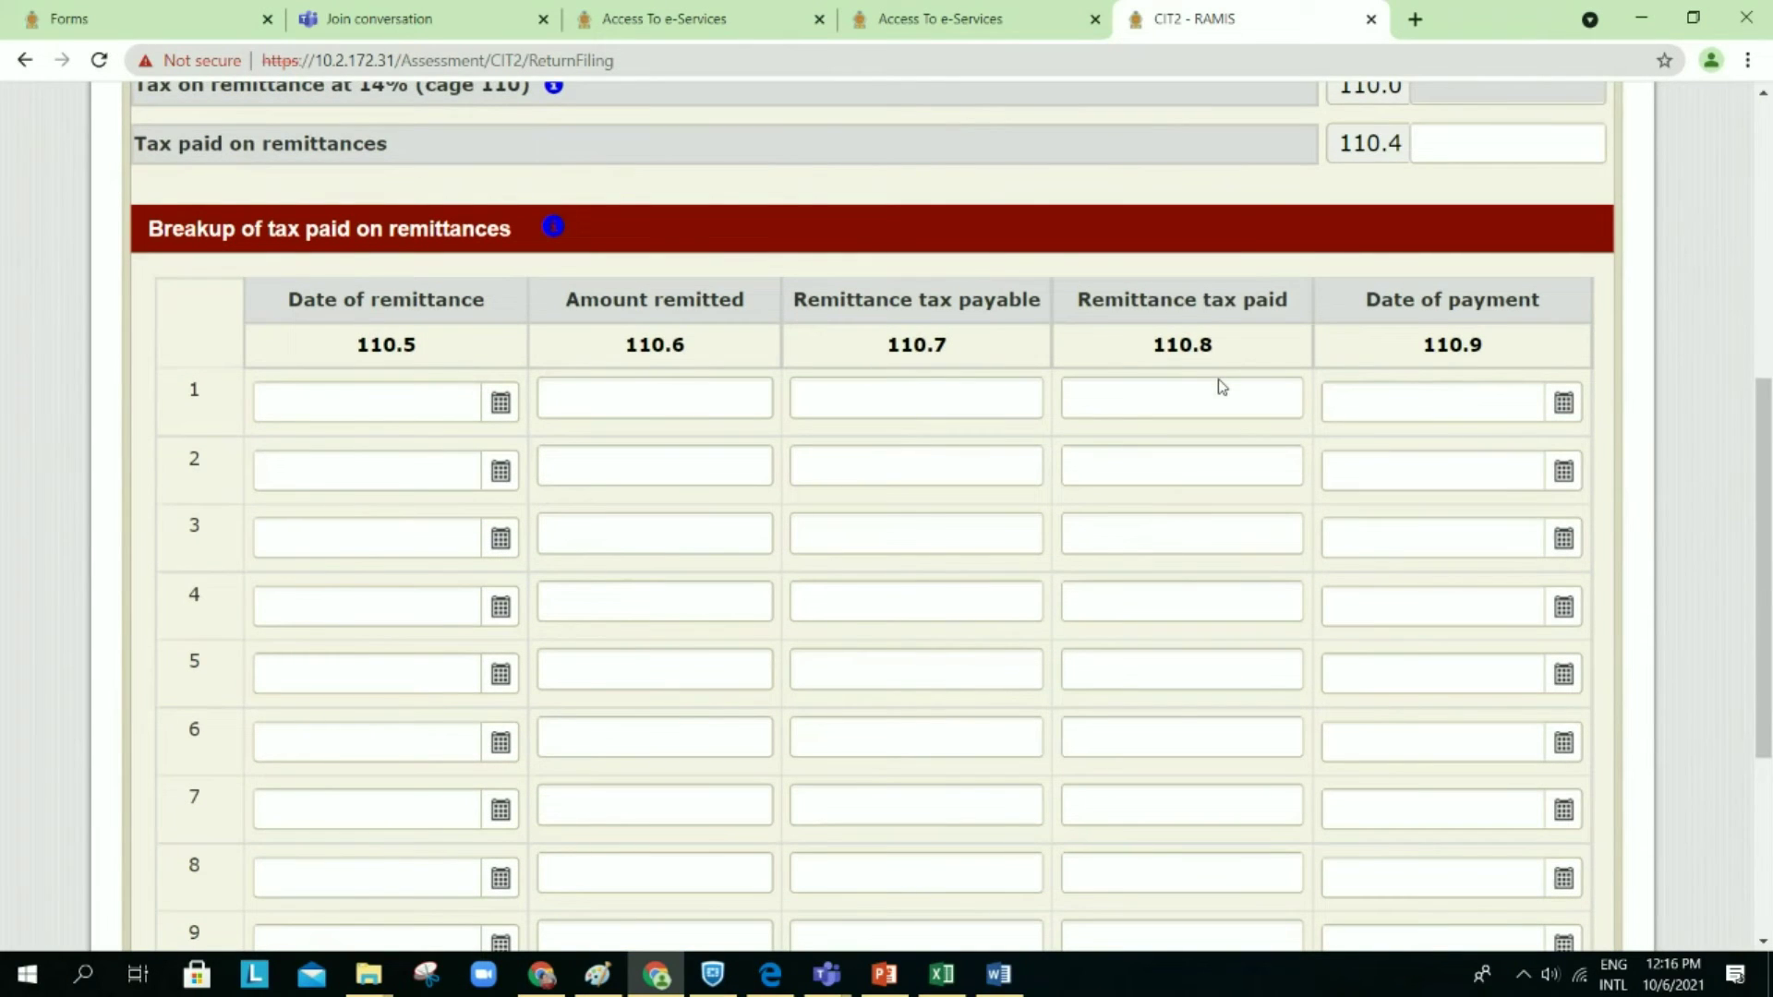
scroll(1221, 386, up, 4)
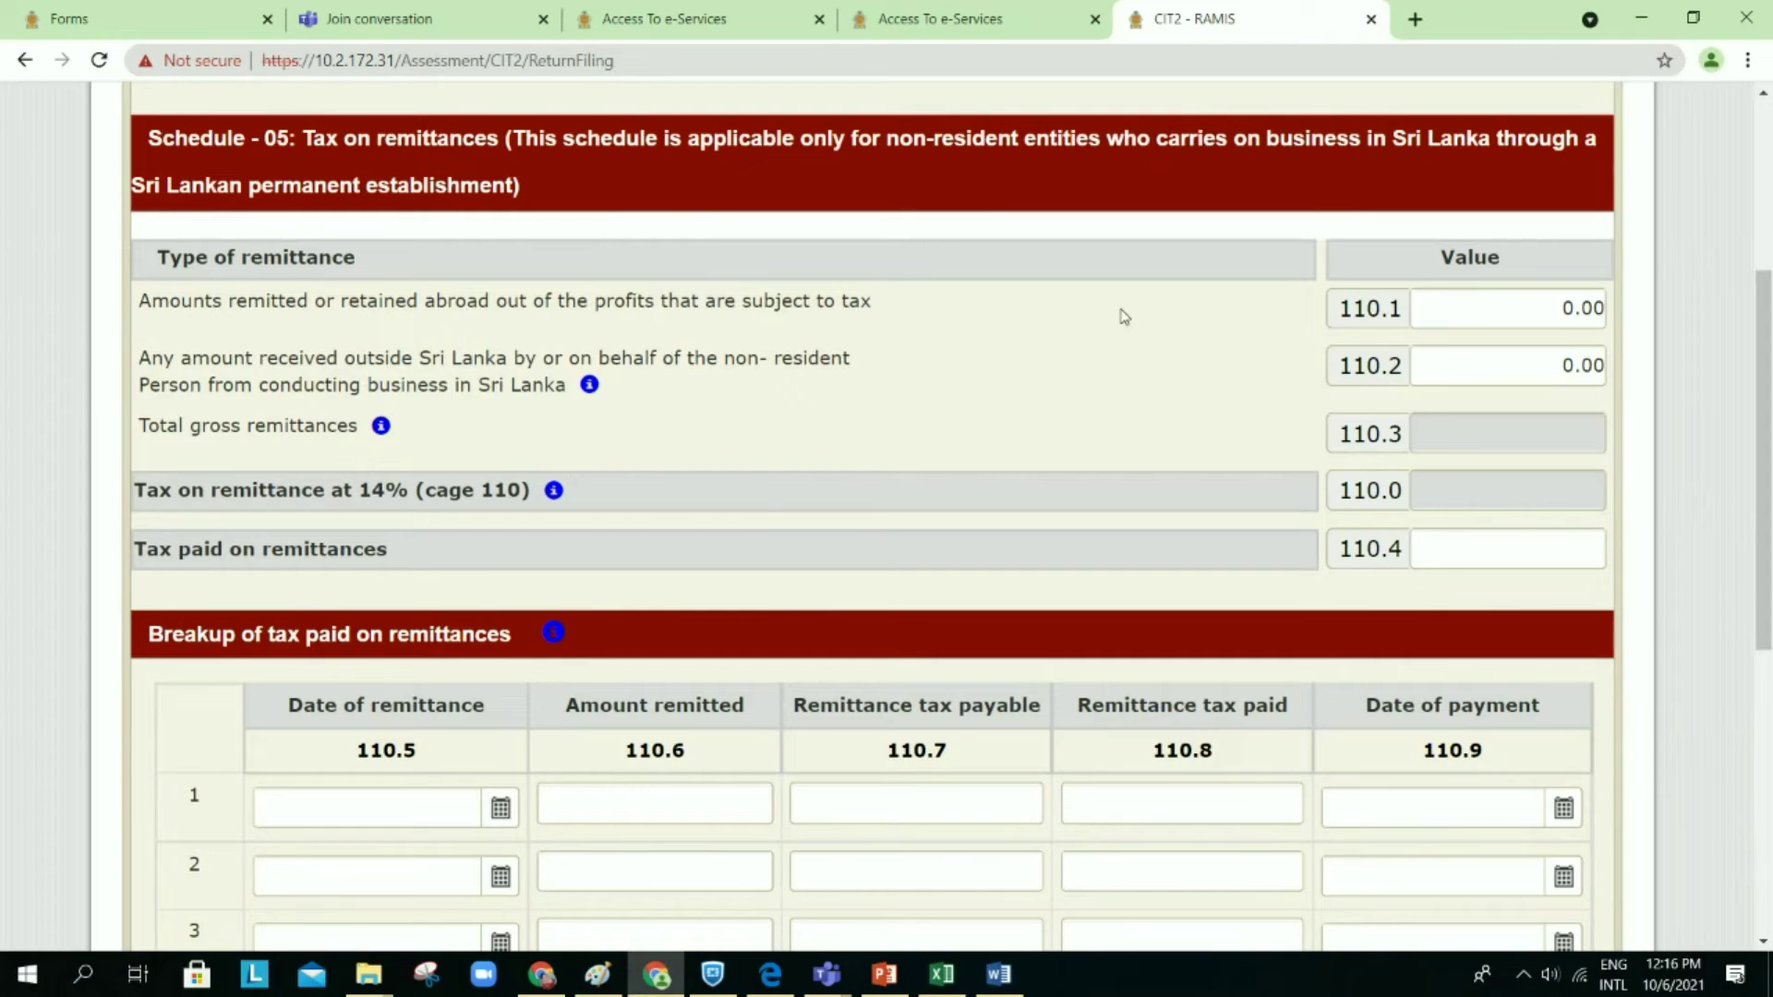
Step: Check that cage 110.4 and the 110.5–110.9 breakup table are empty, then move on
scroll(1124, 317, down, 1)
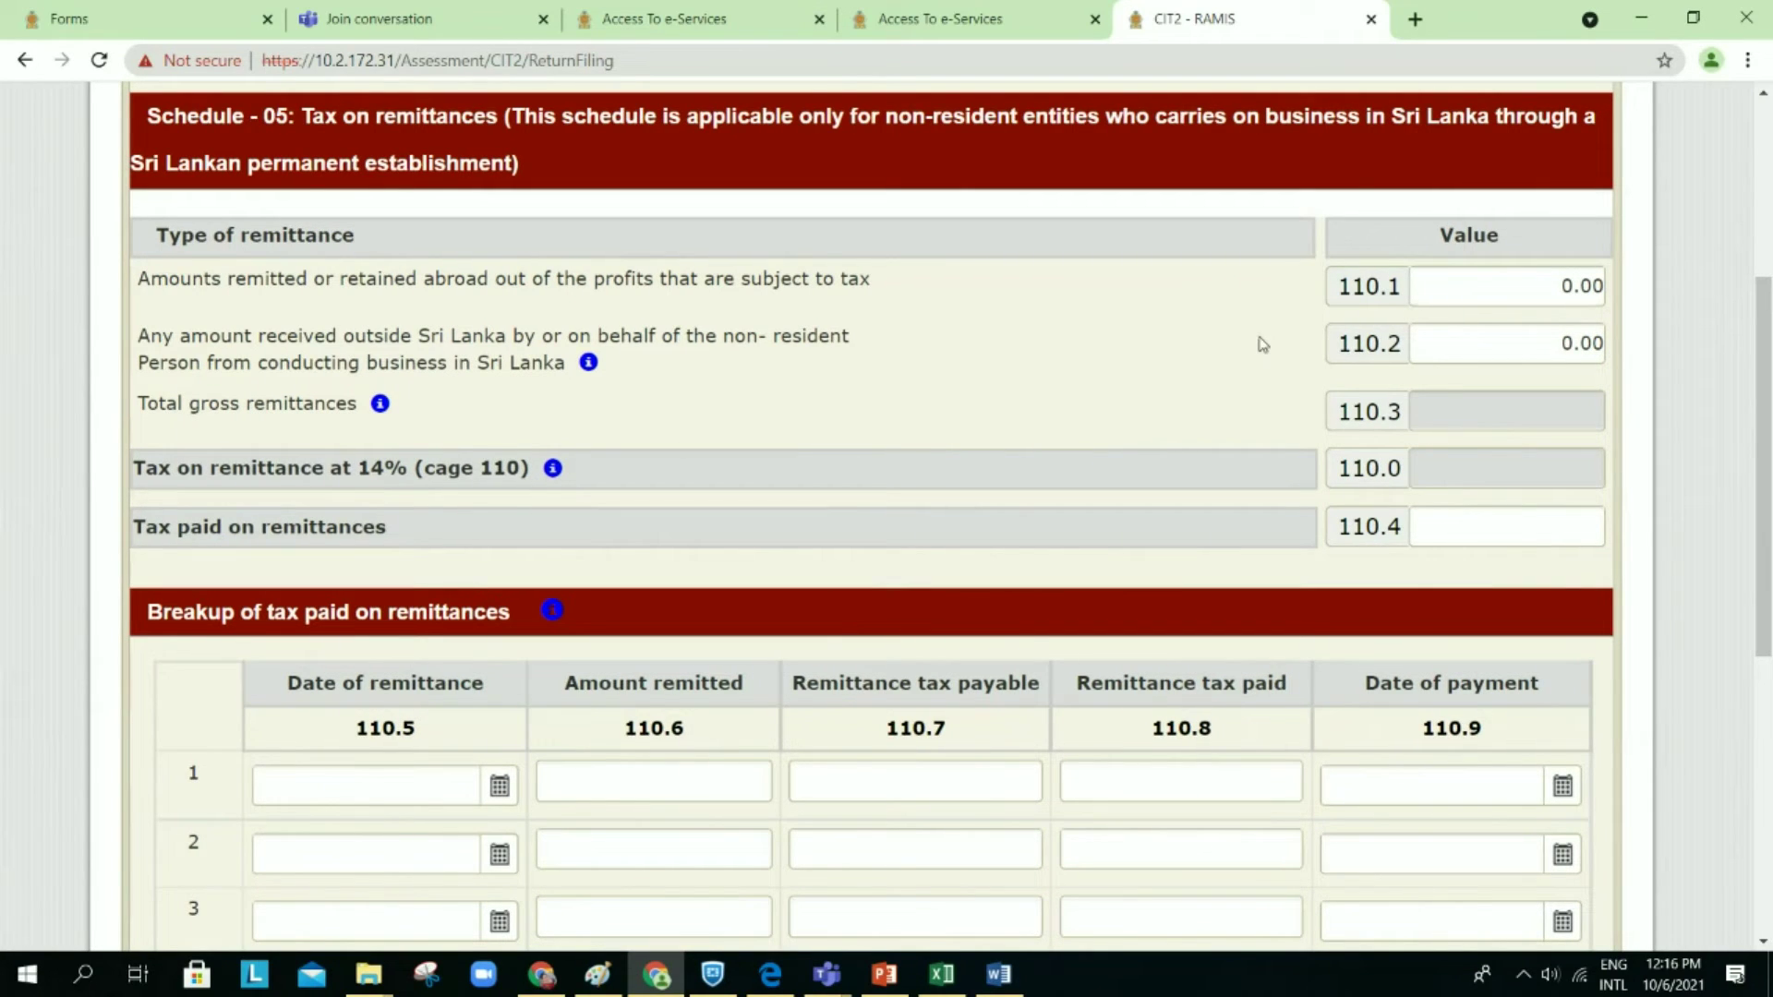
scroll(1261, 346, down, 1)
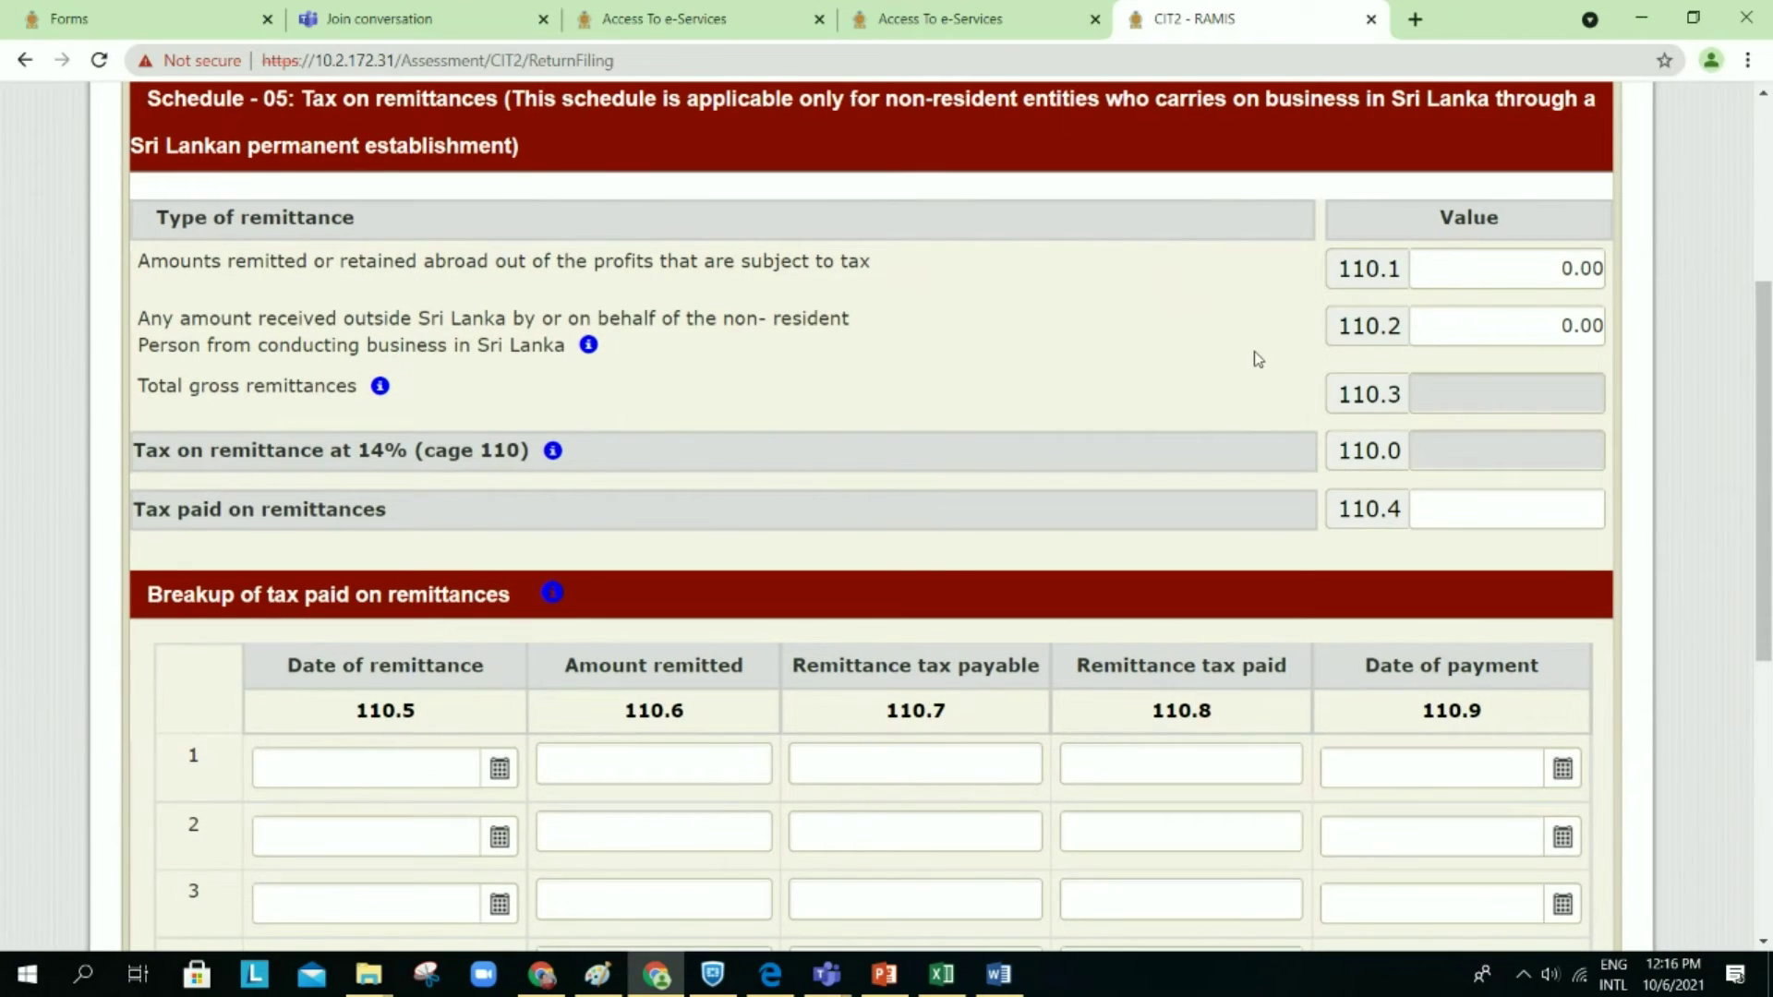
scroll(1254, 351, down, 2)
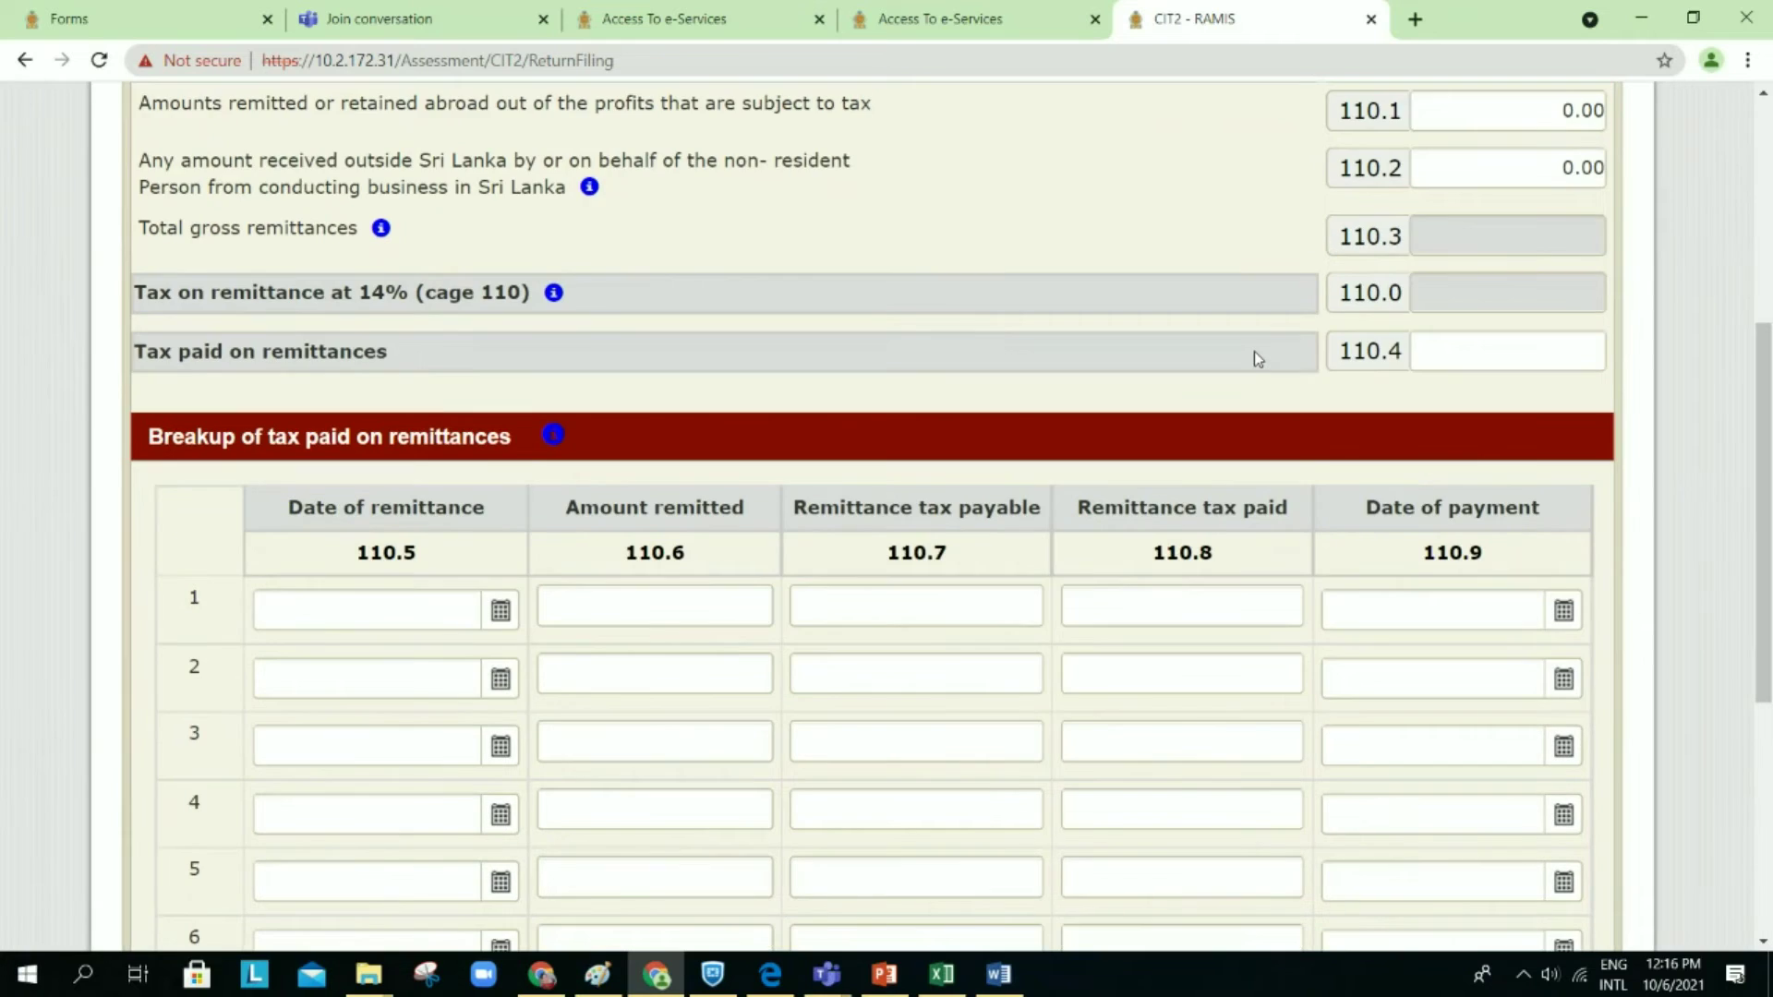
scroll(1254, 351, down, 4)
scroll(1256, 359, up, 6)
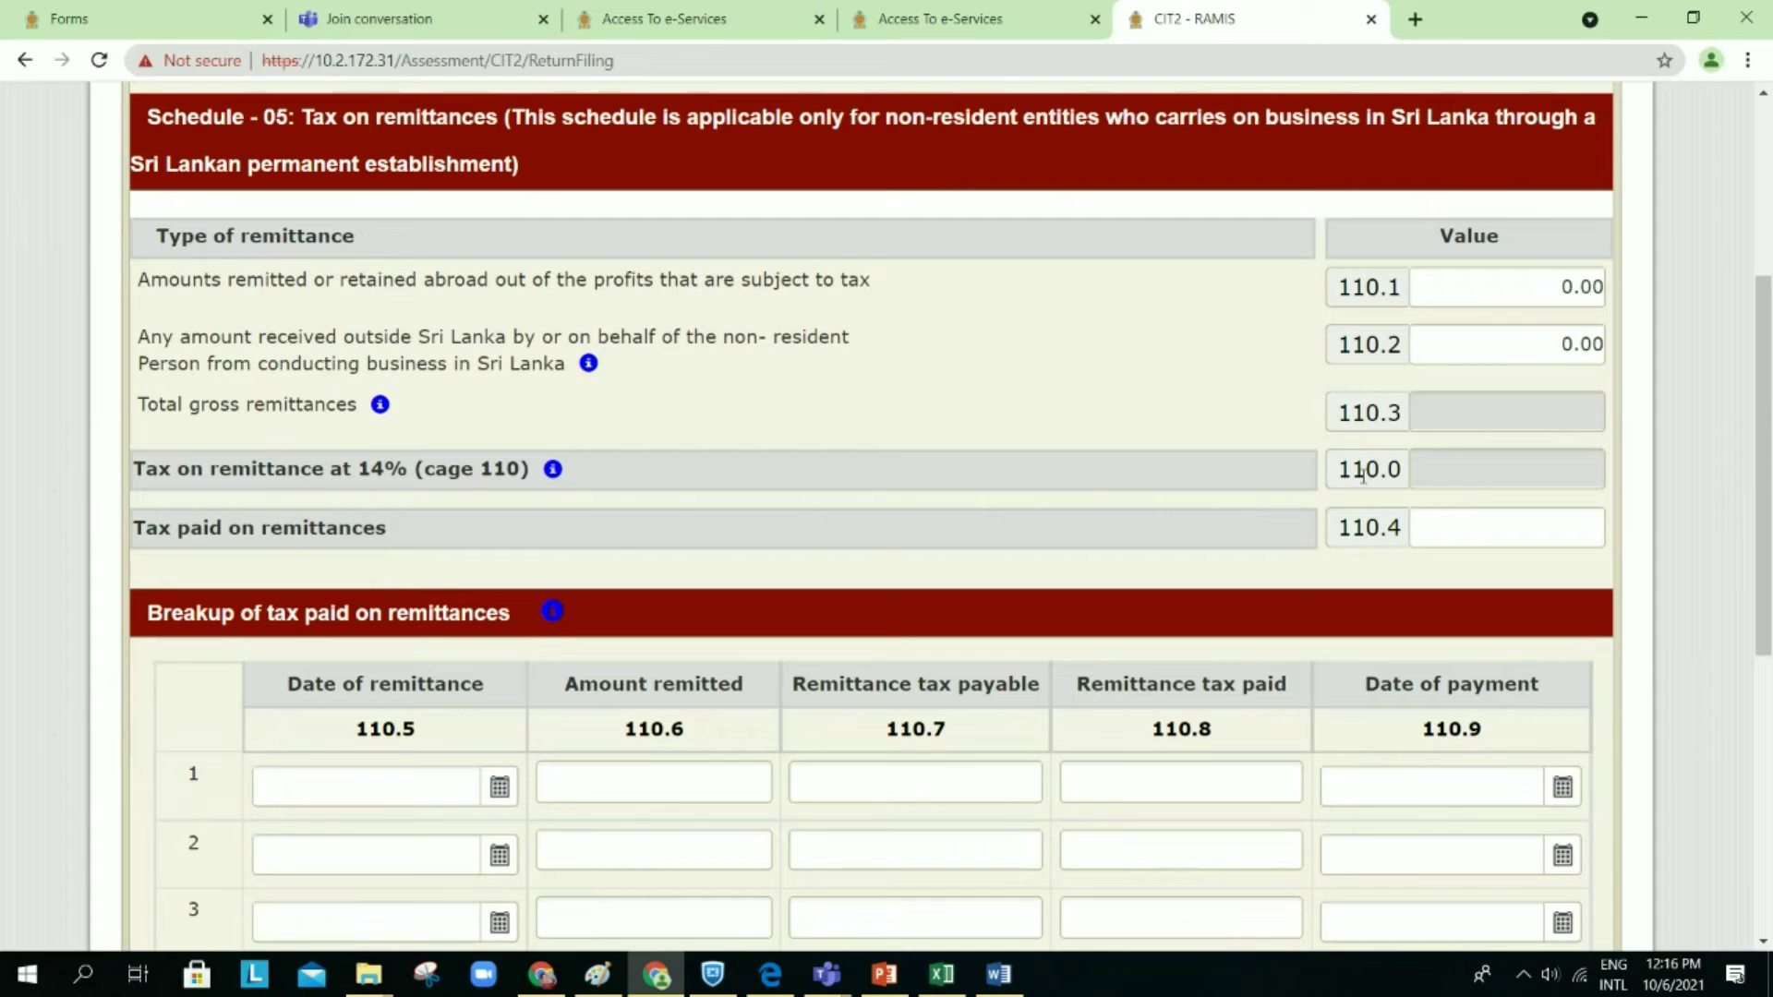
scroll(1374, 478, down, 2)
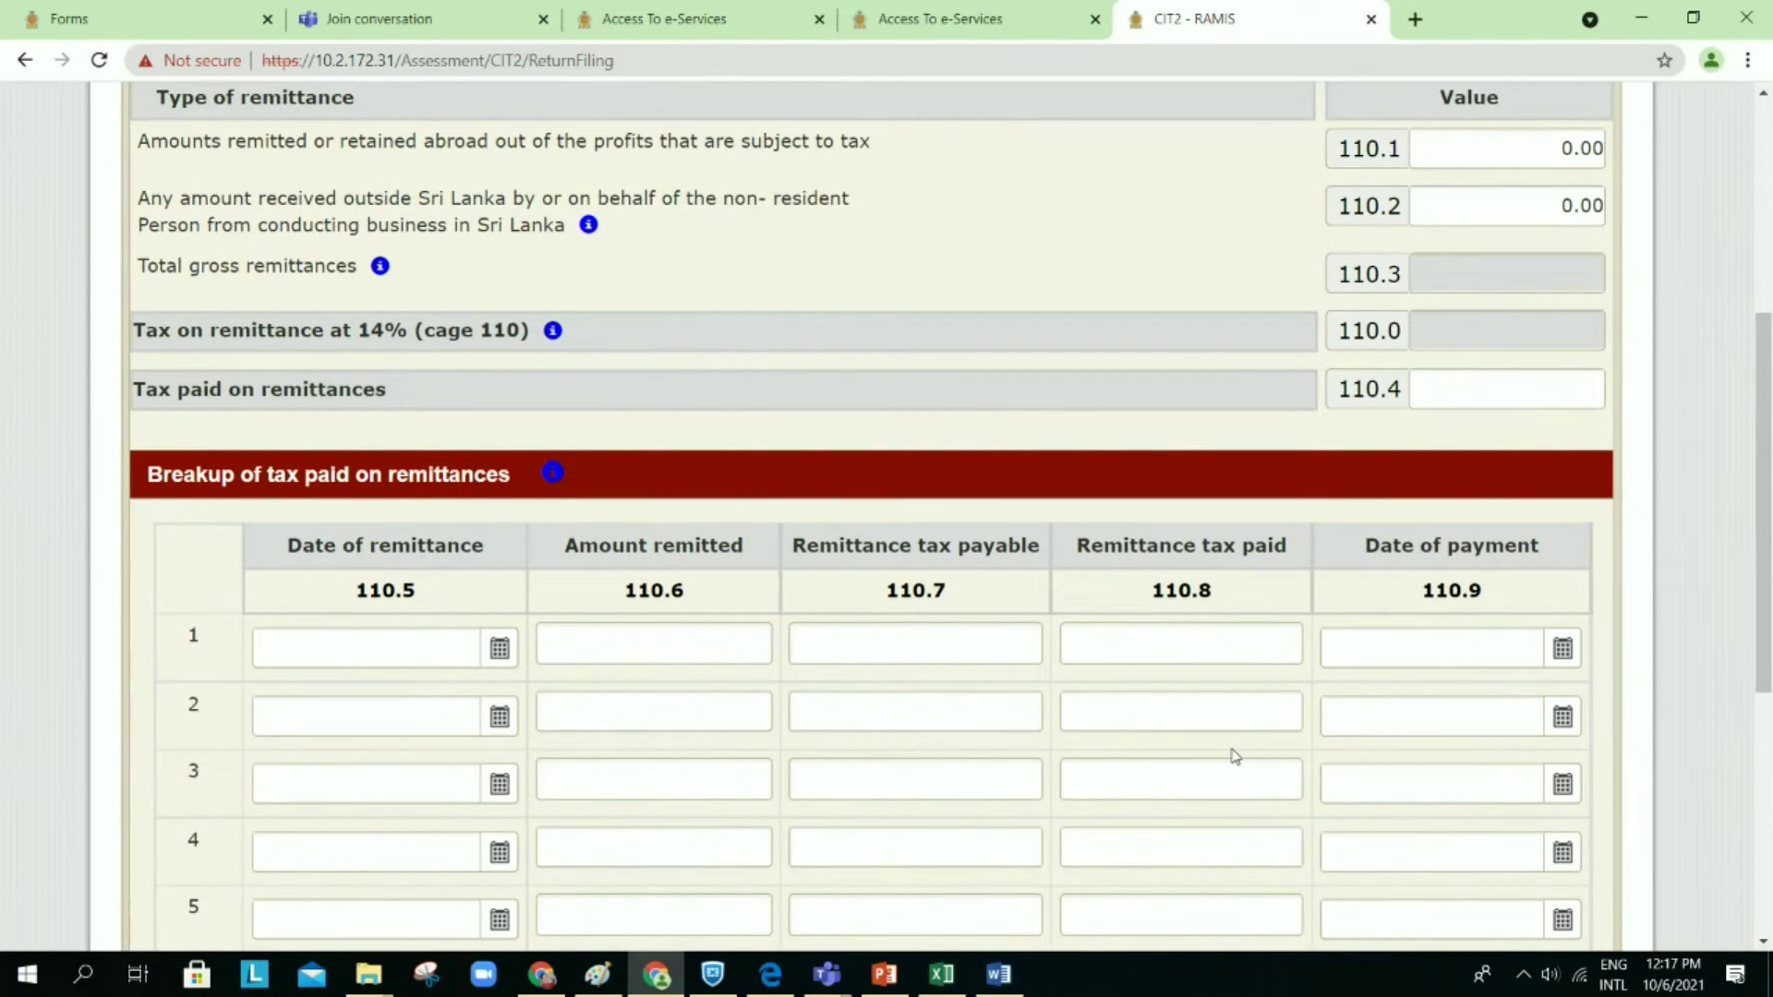
scroll(1233, 752, down, 1)
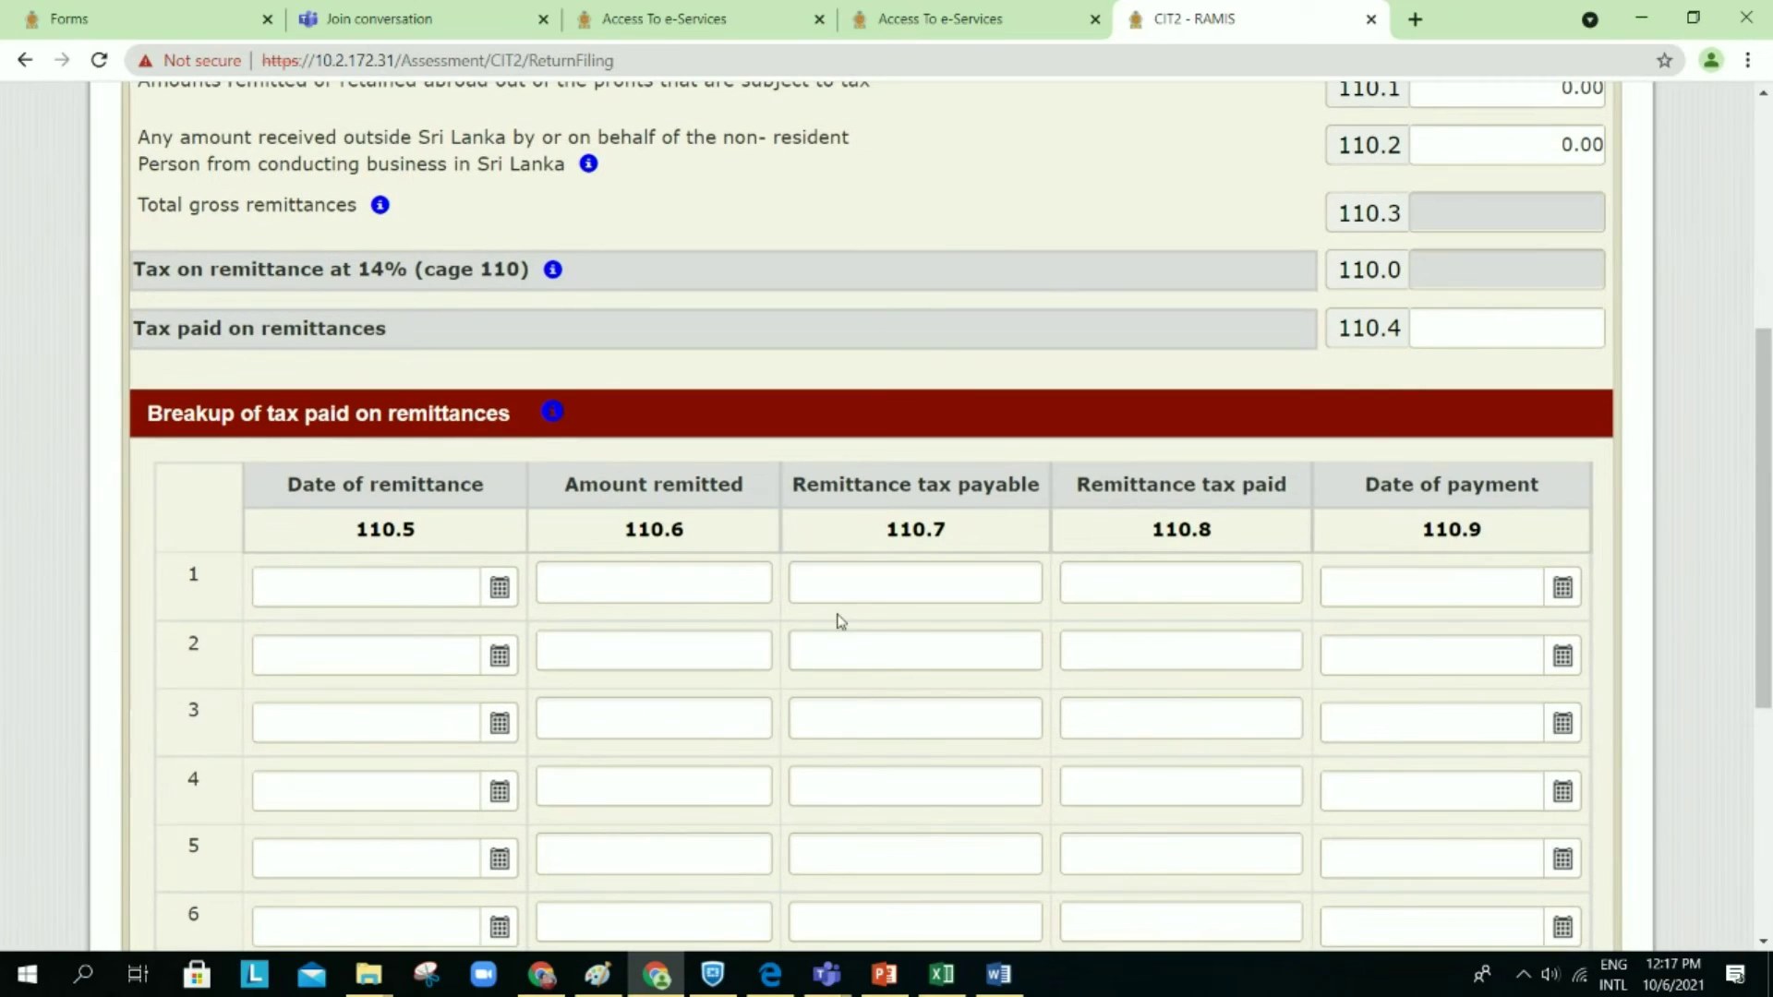
scroll(1168, 743, down, 2)
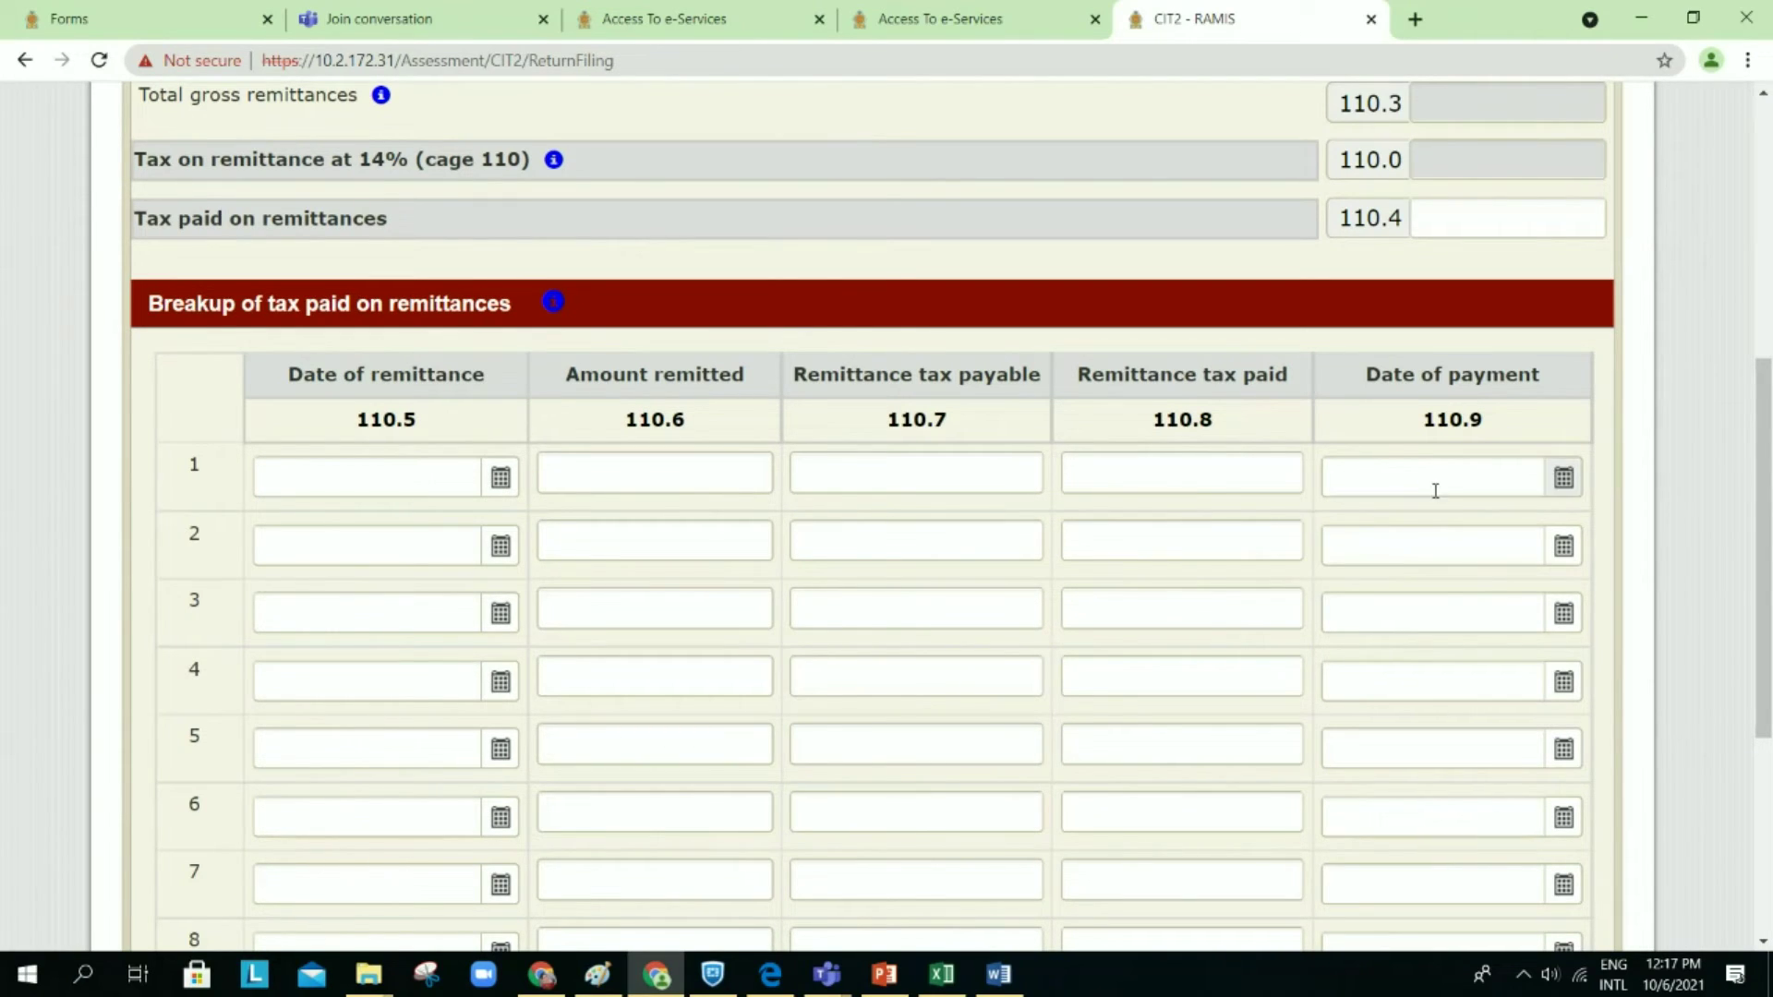
scroll(1422, 554, down, 1)
scroll(1419, 559, down, 6)
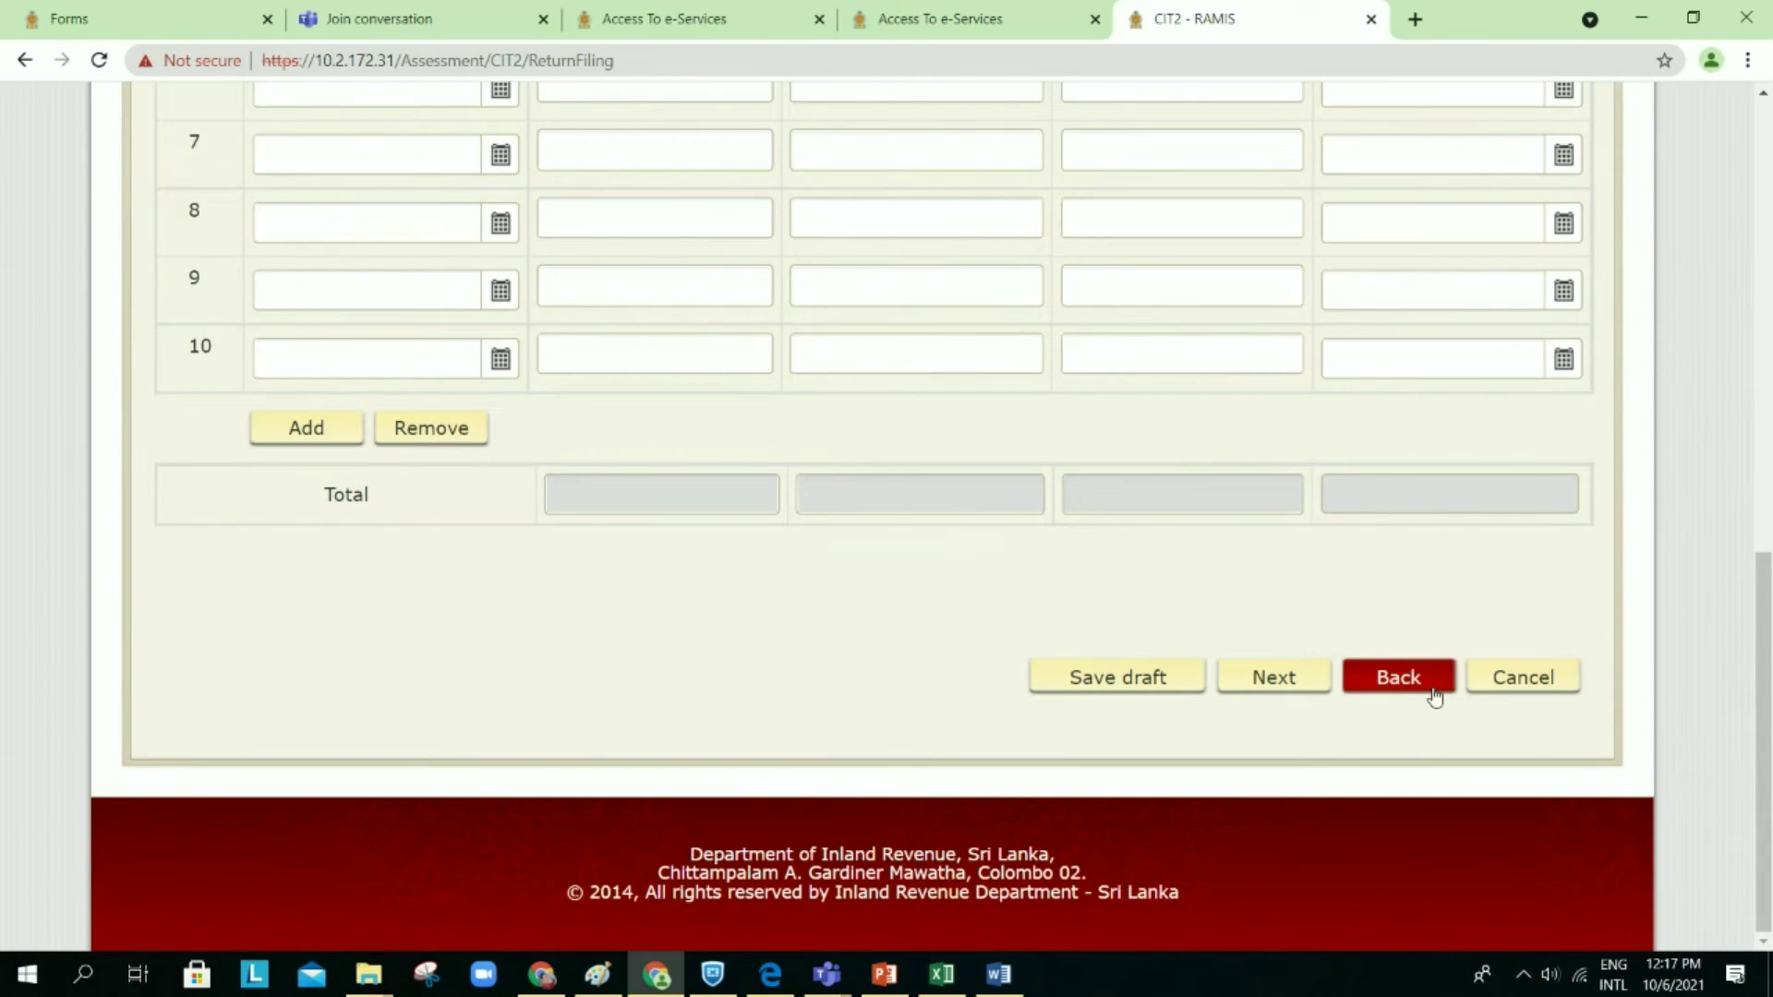
click(1272, 686)
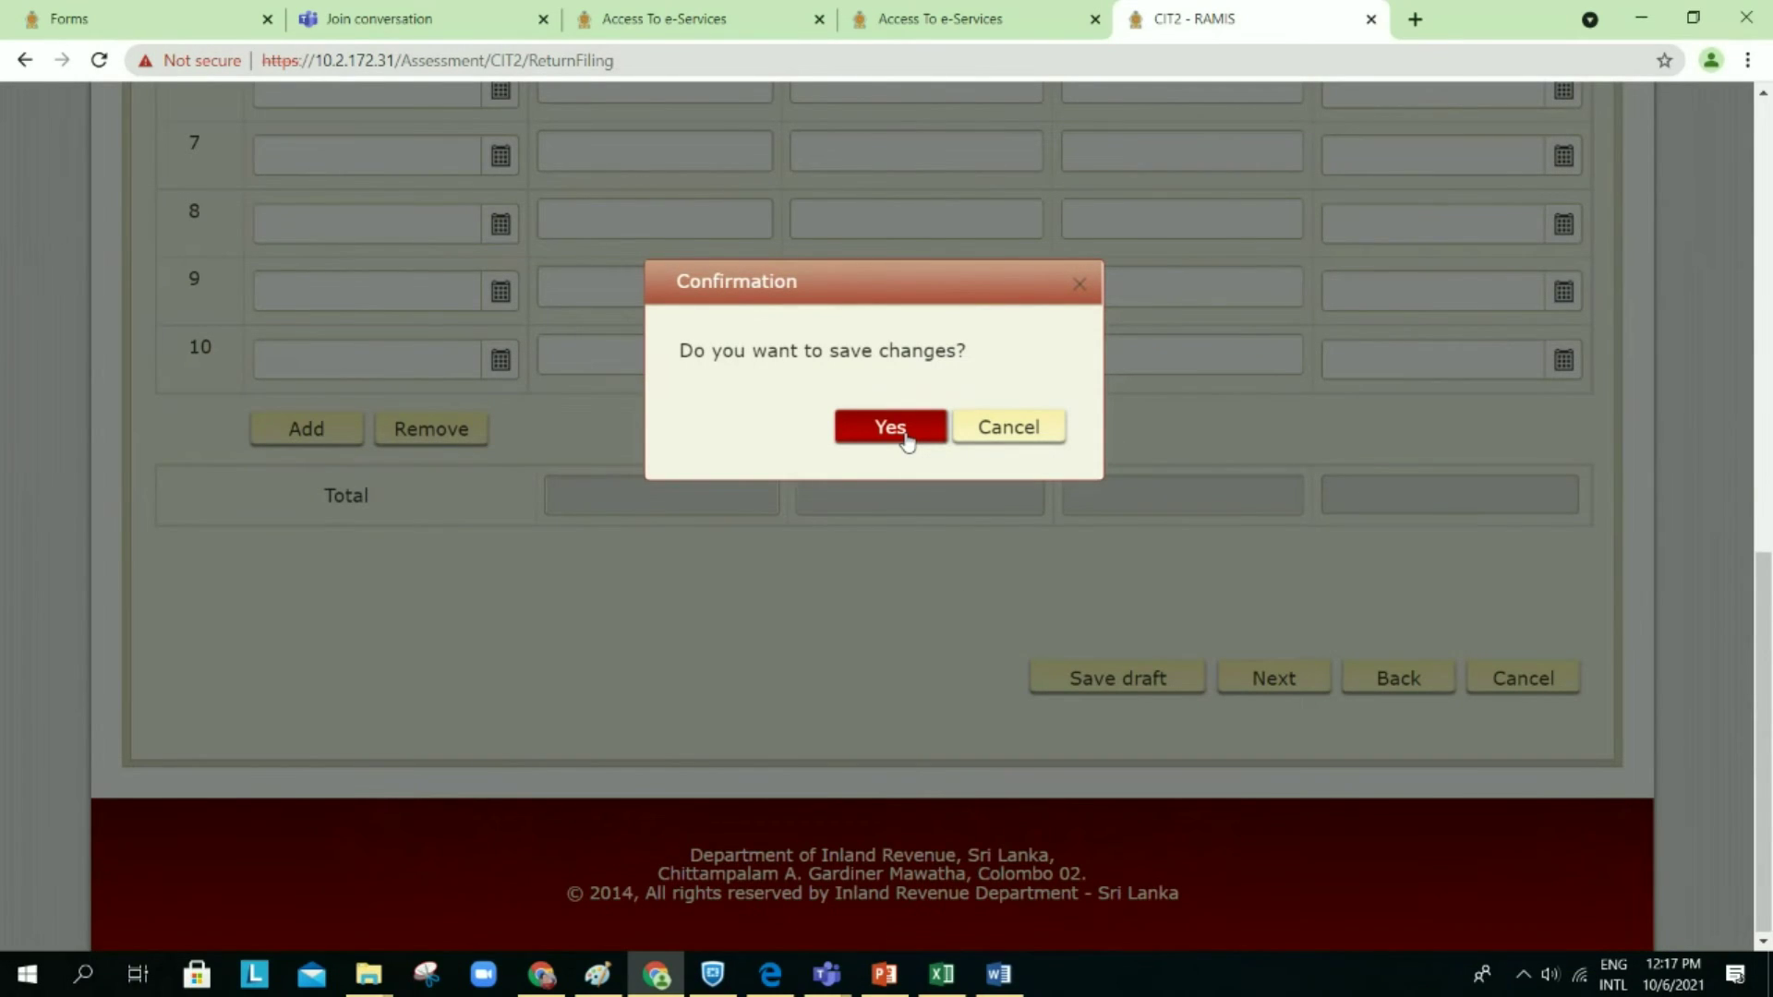
click(907, 432)
click(1293, 591)
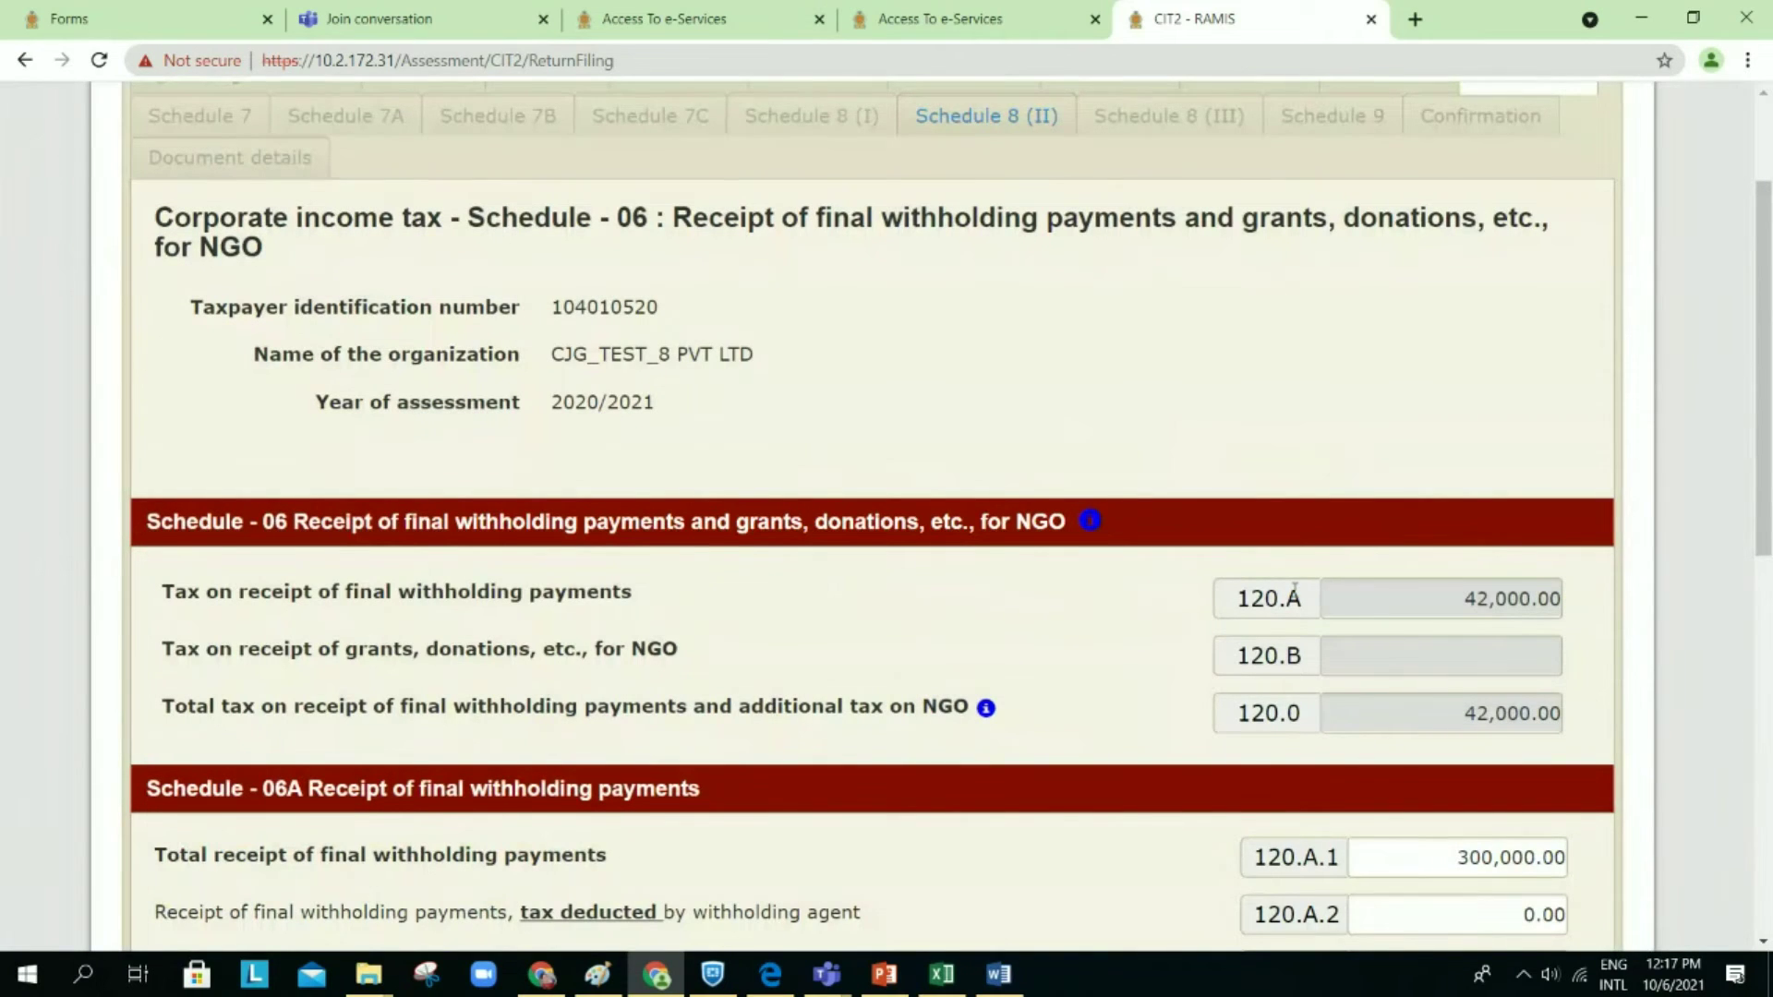
scroll(1295, 589, down, 1)
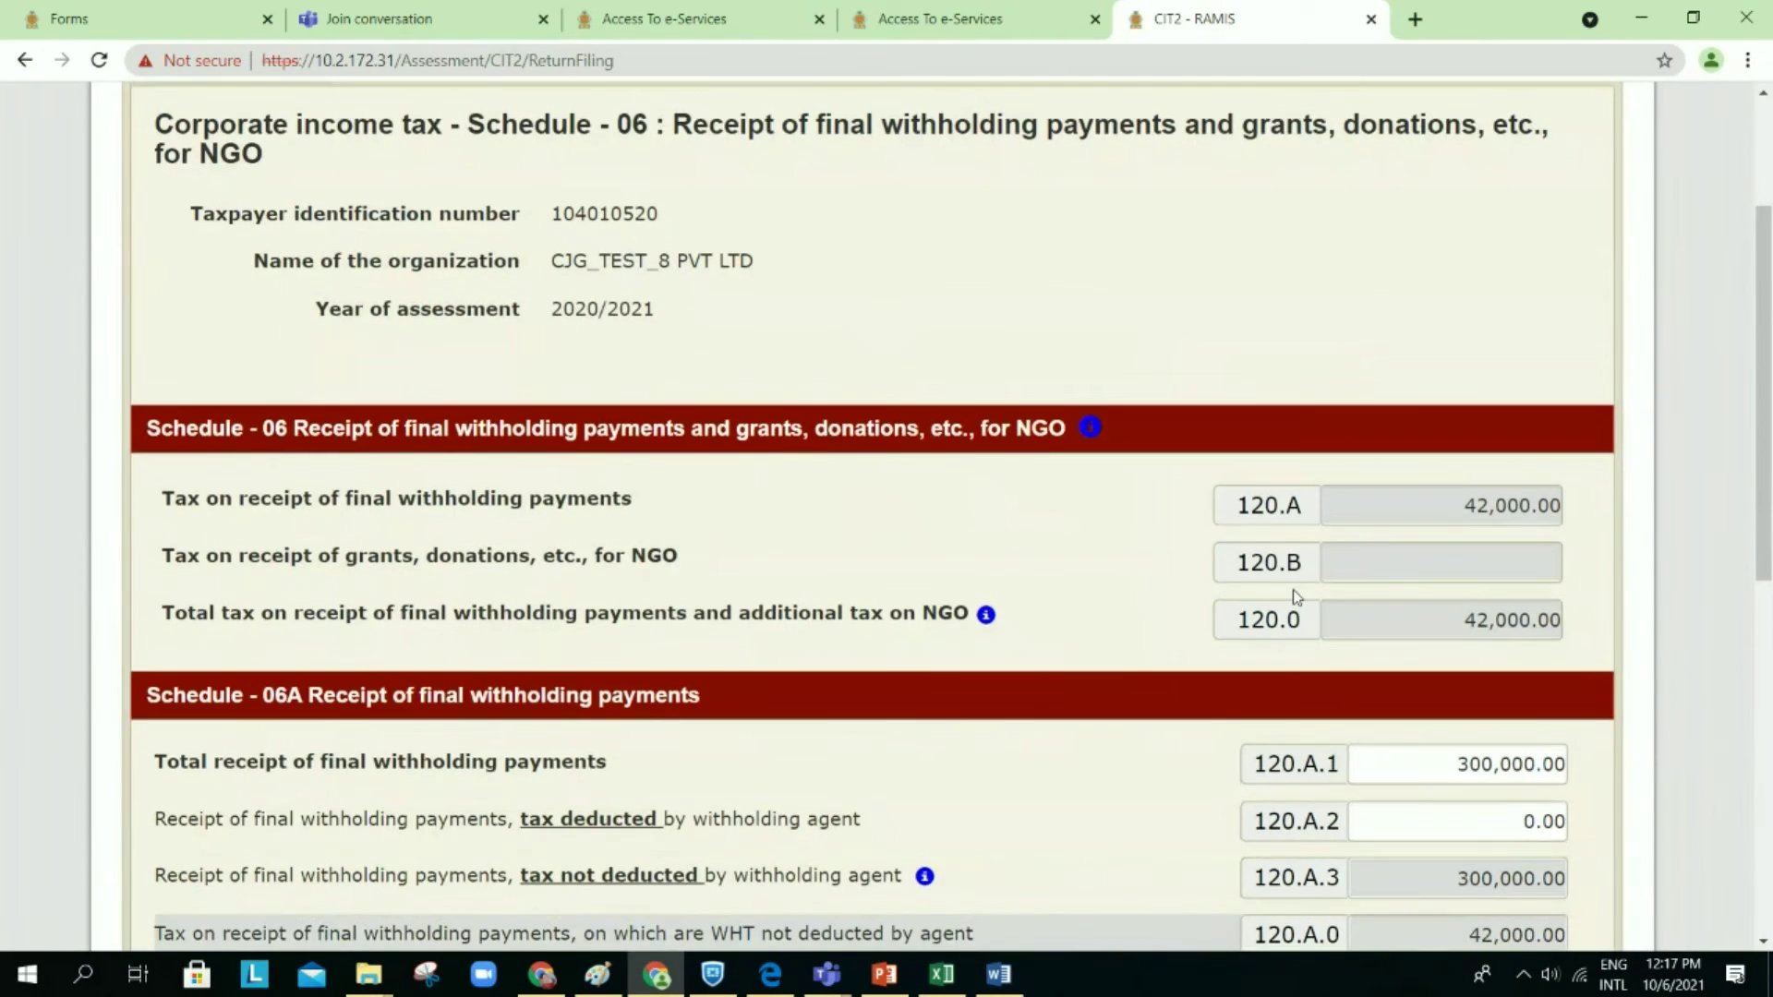
scroll(1295, 590, down, 1)
scroll(1293, 590, down, 1)
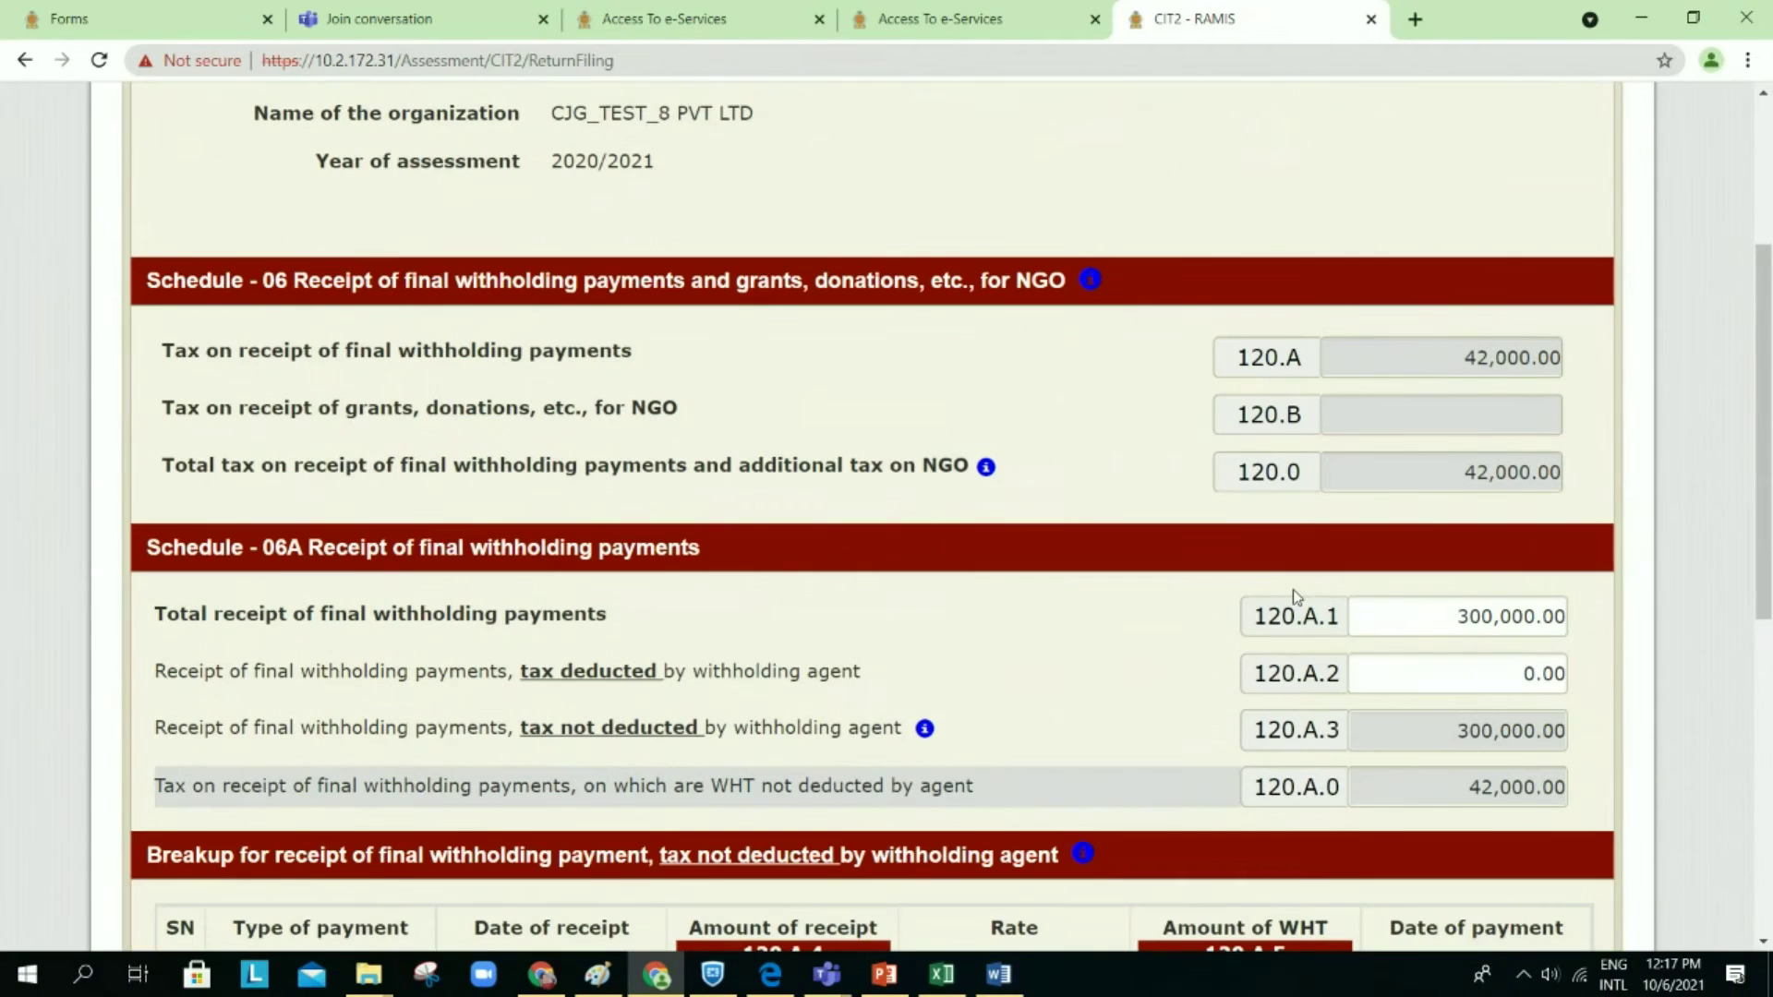
scroll(1293, 591, down, 2)
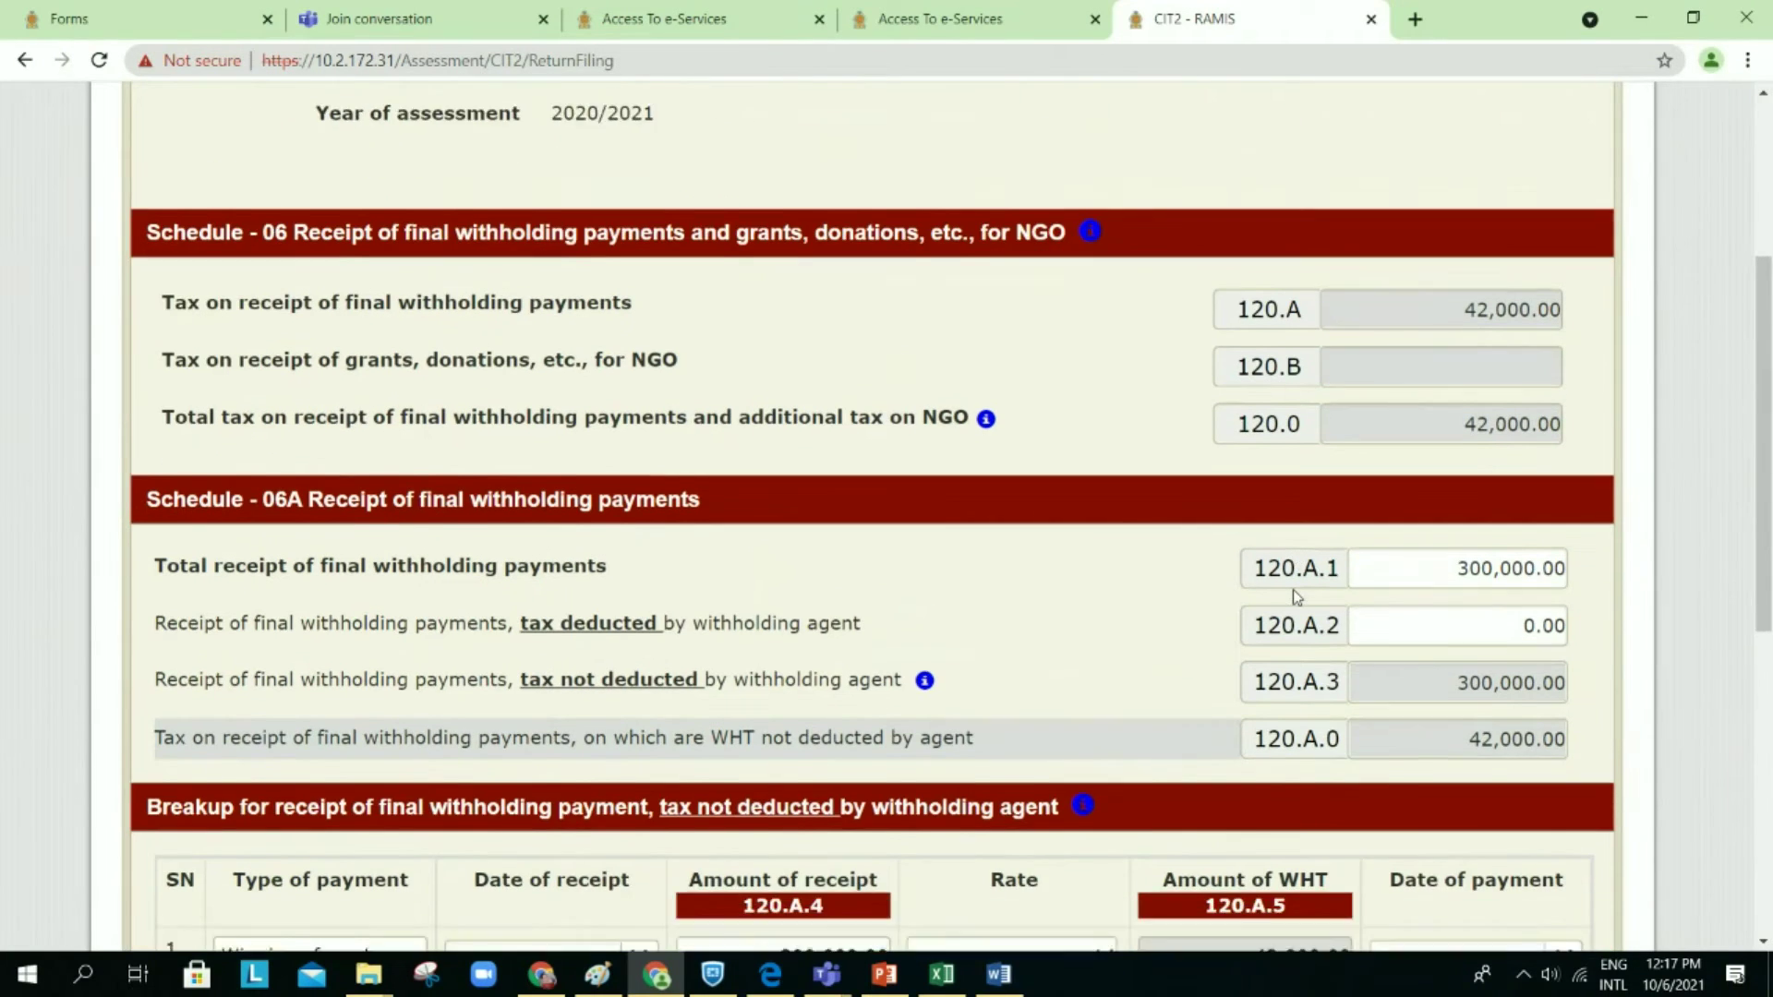
scroll(1293, 595, down, 1)
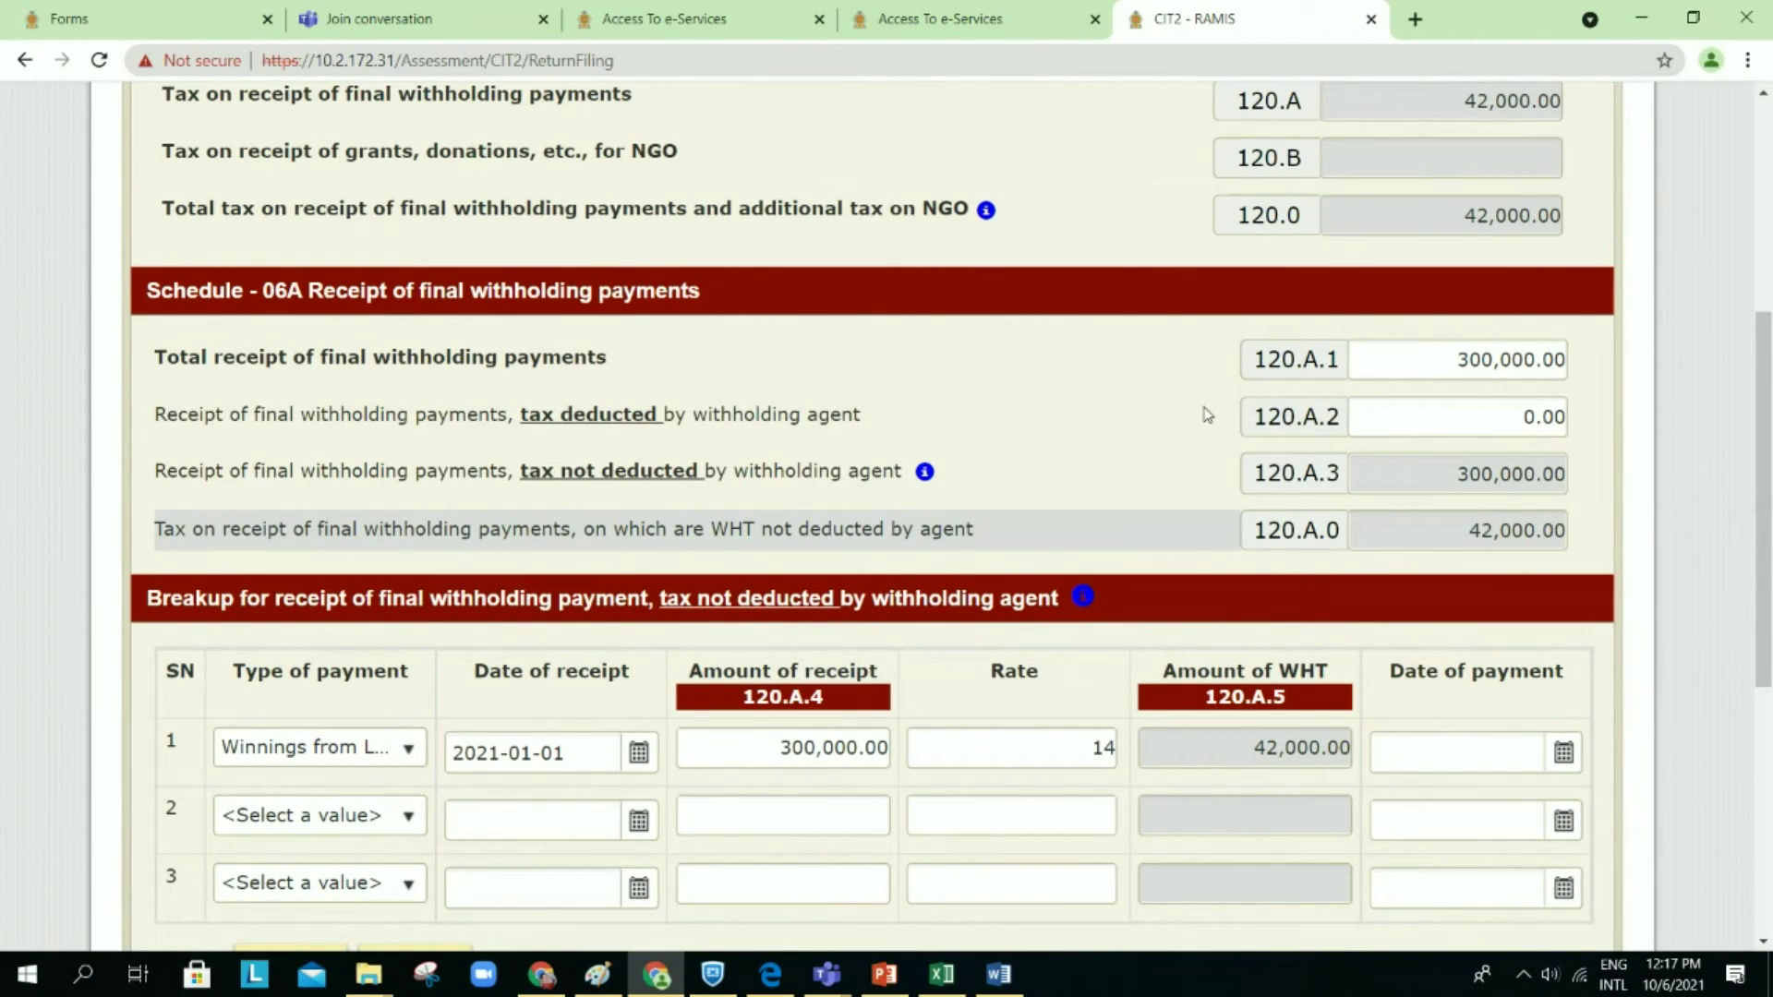
scroll(1207, 415, up, 4)
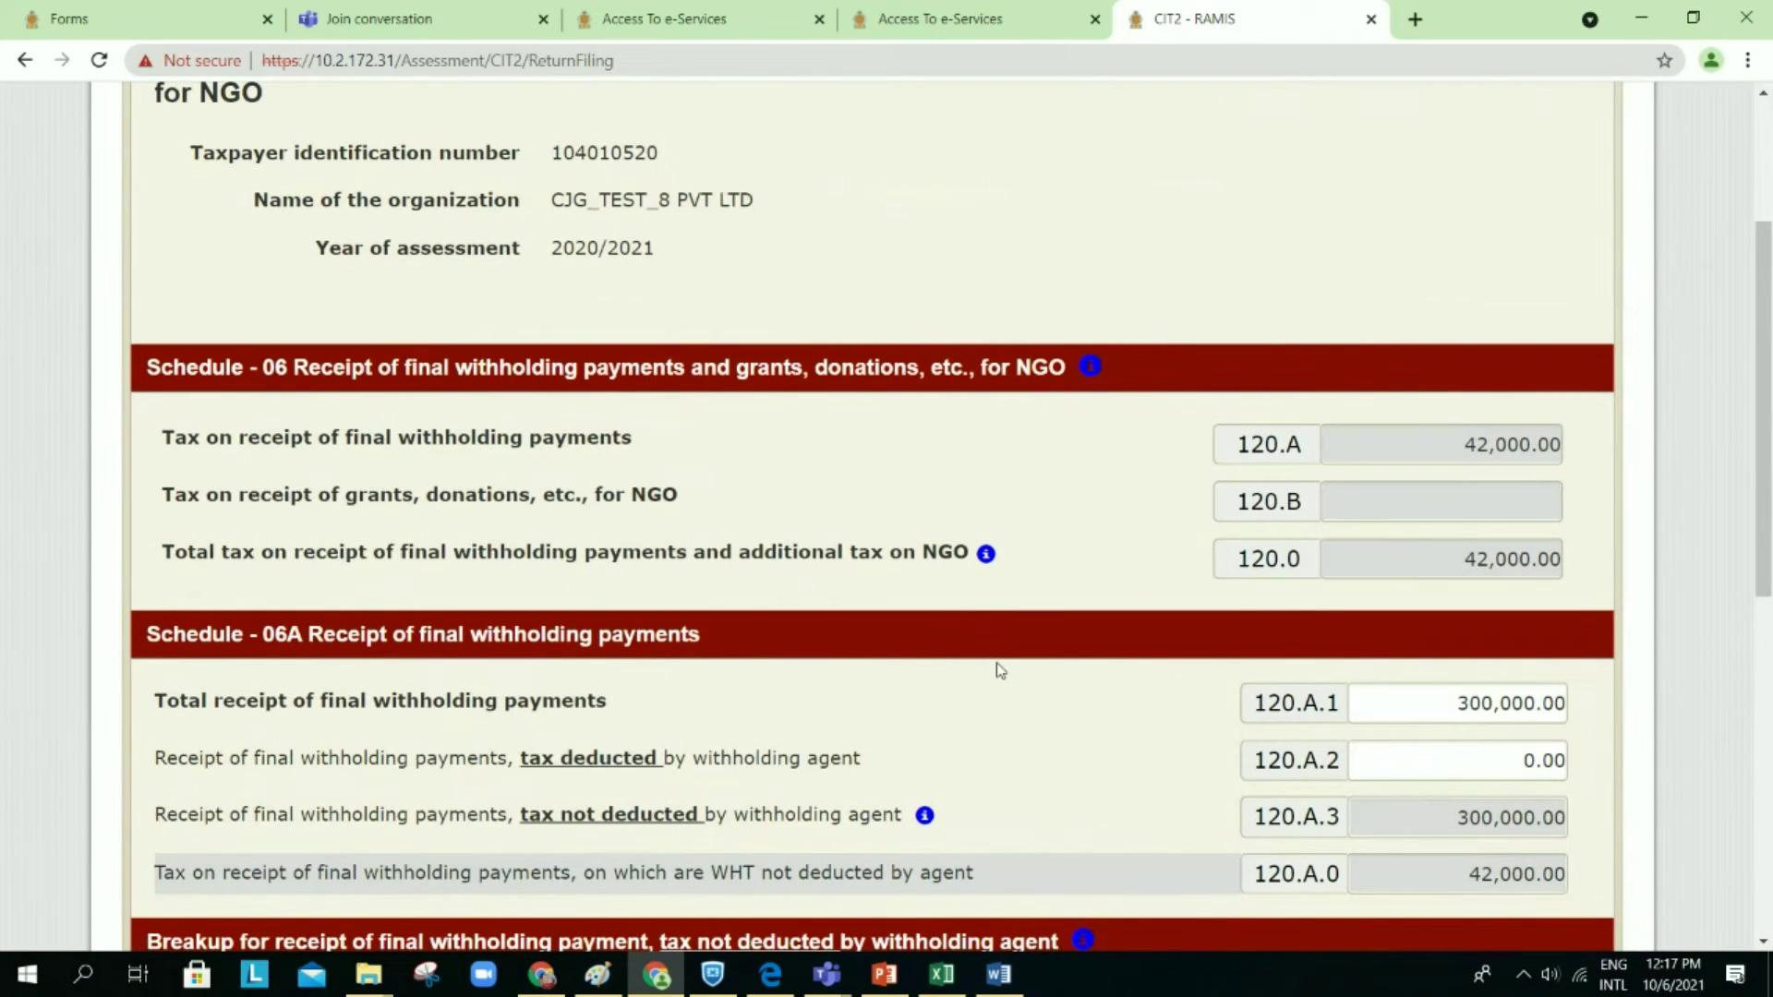
scroll(1000, 670, down, 1)
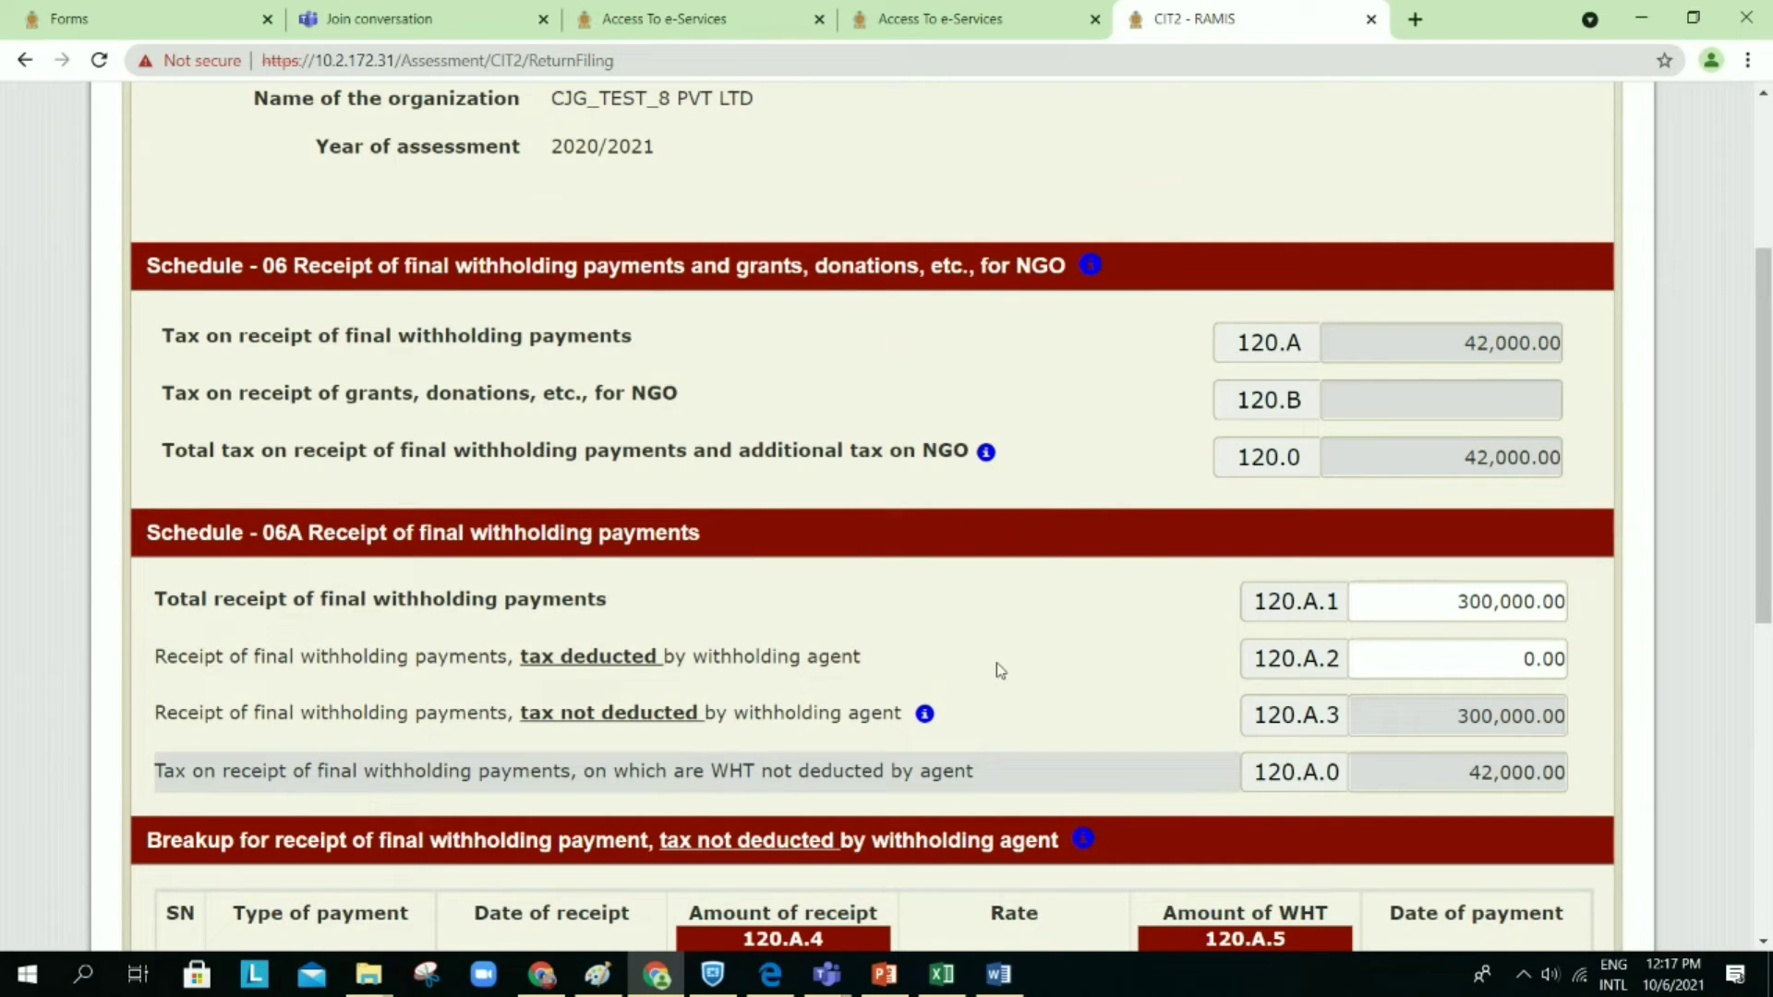
scroll(1000, 670, down, 1)
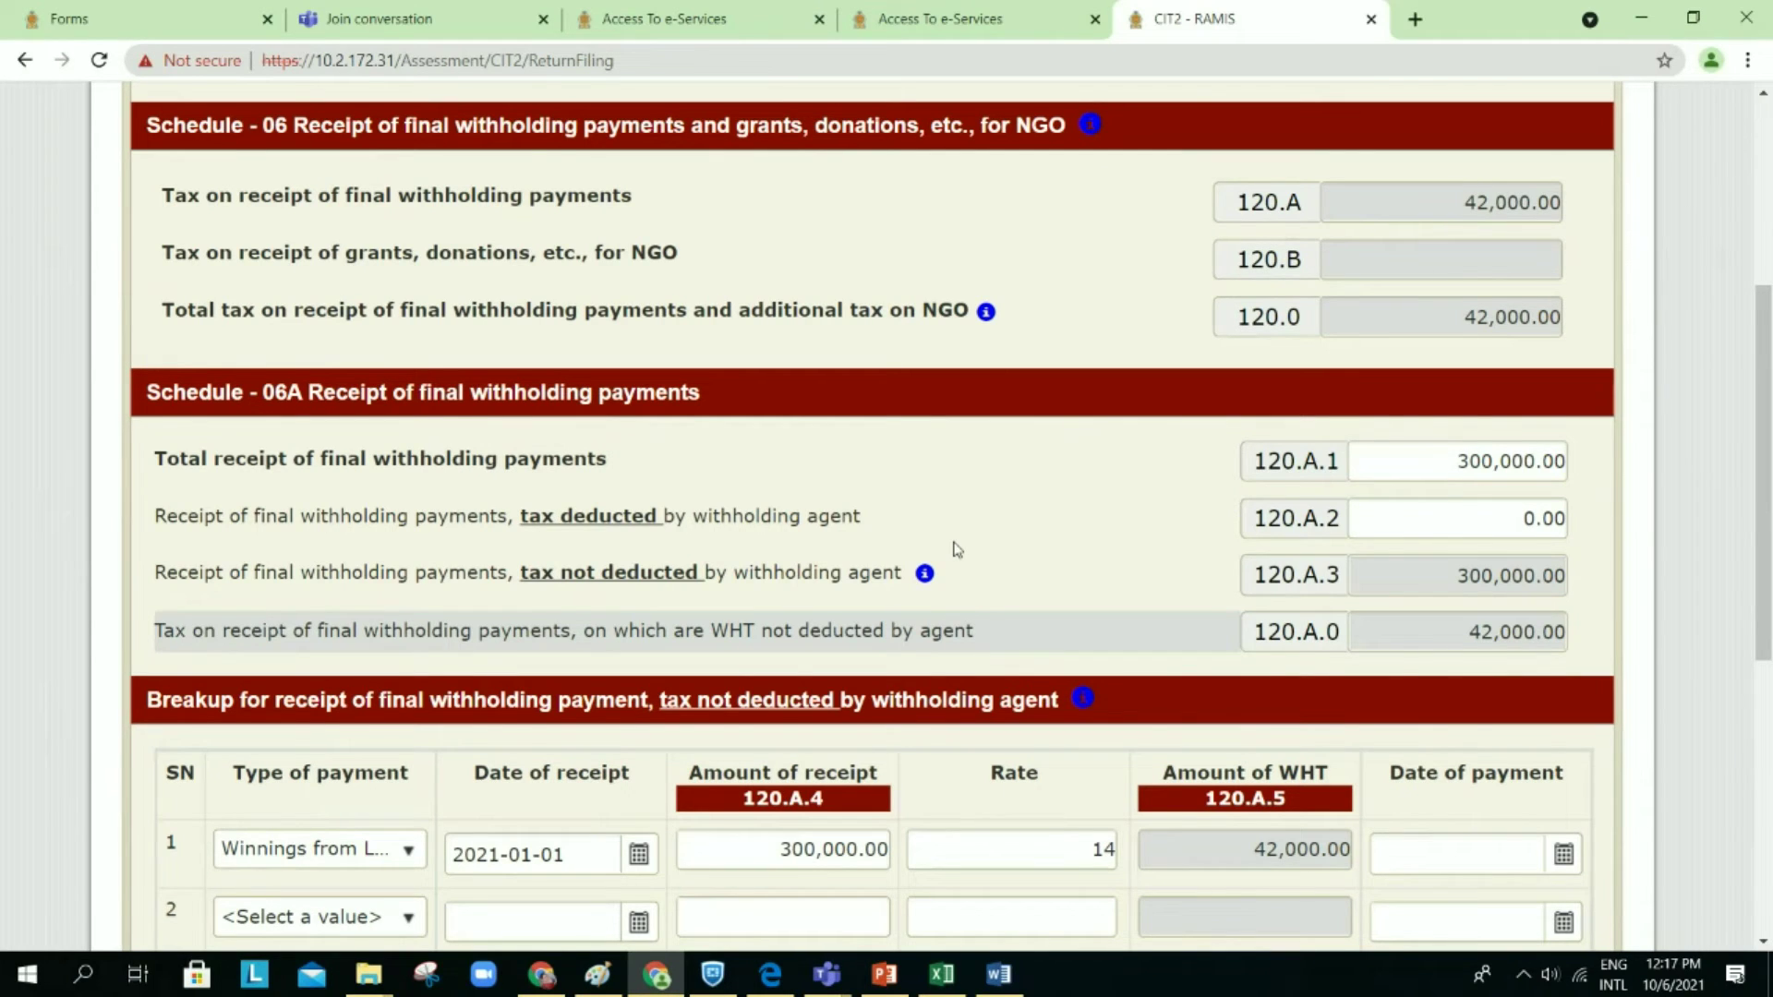
scroll(957, 550, down, 1)
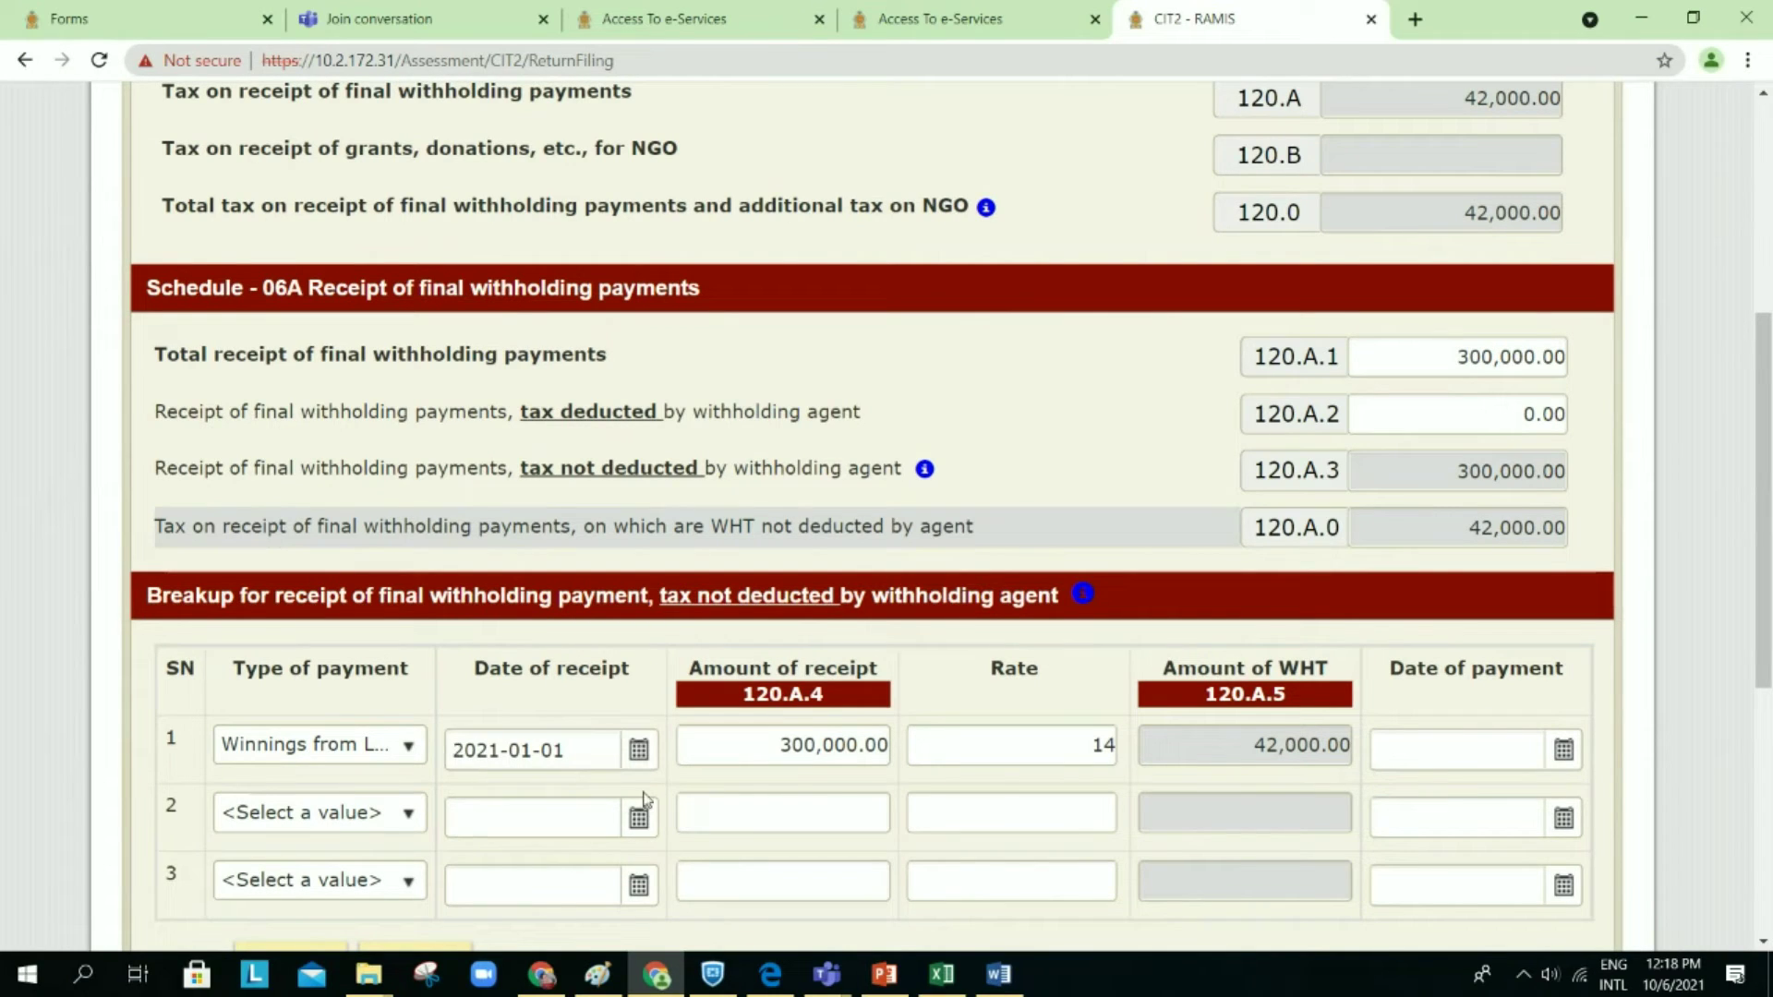
scroll(827, 785, down, 1)
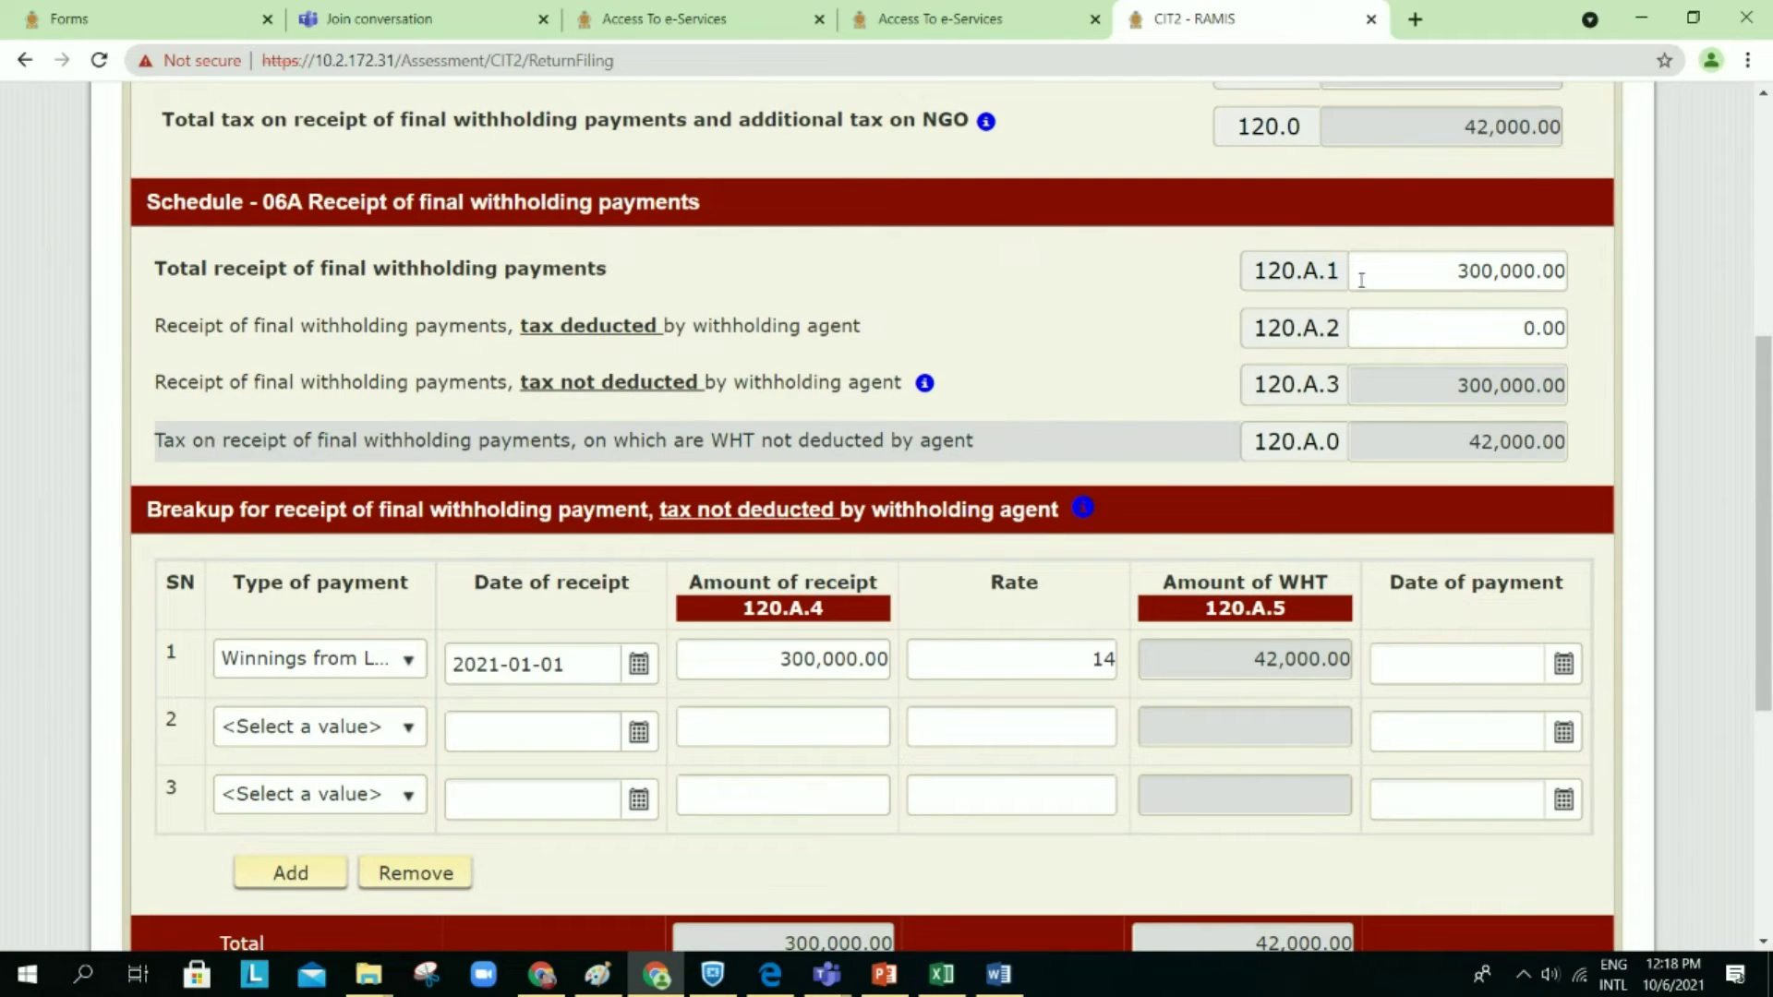
click(834, 659)
key(BackSpace)
click(984, 586)
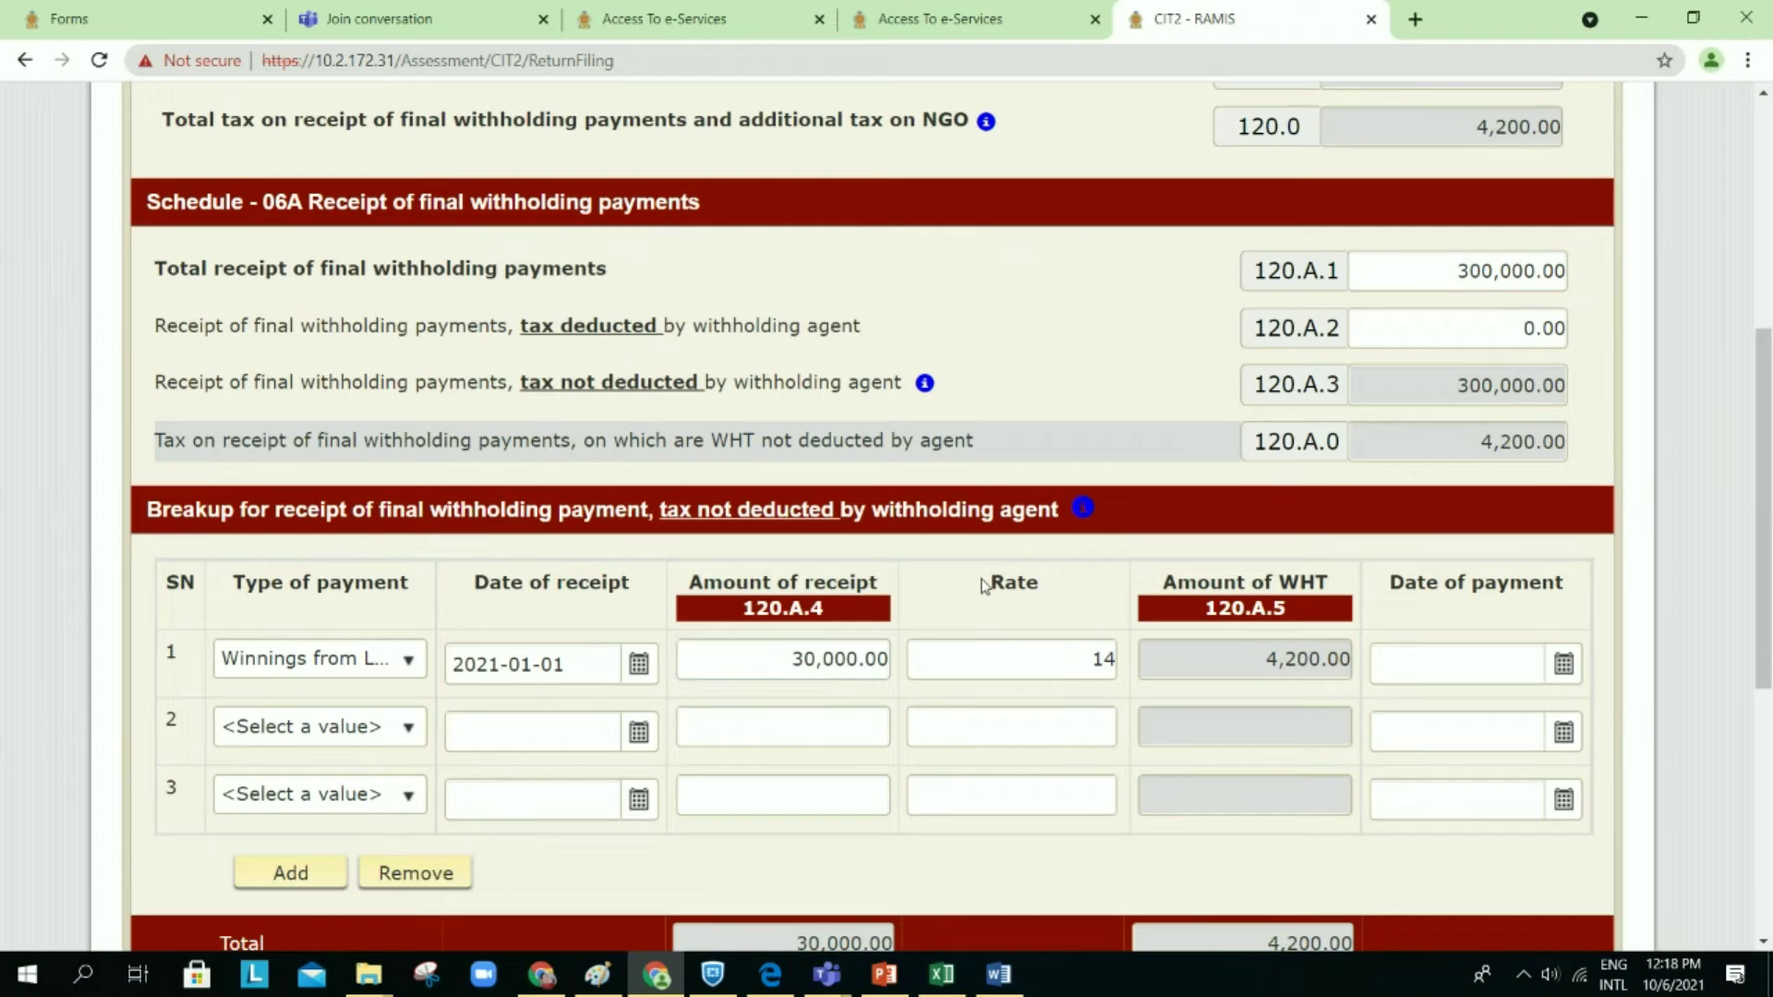
scroll(967, 716, down, 2)
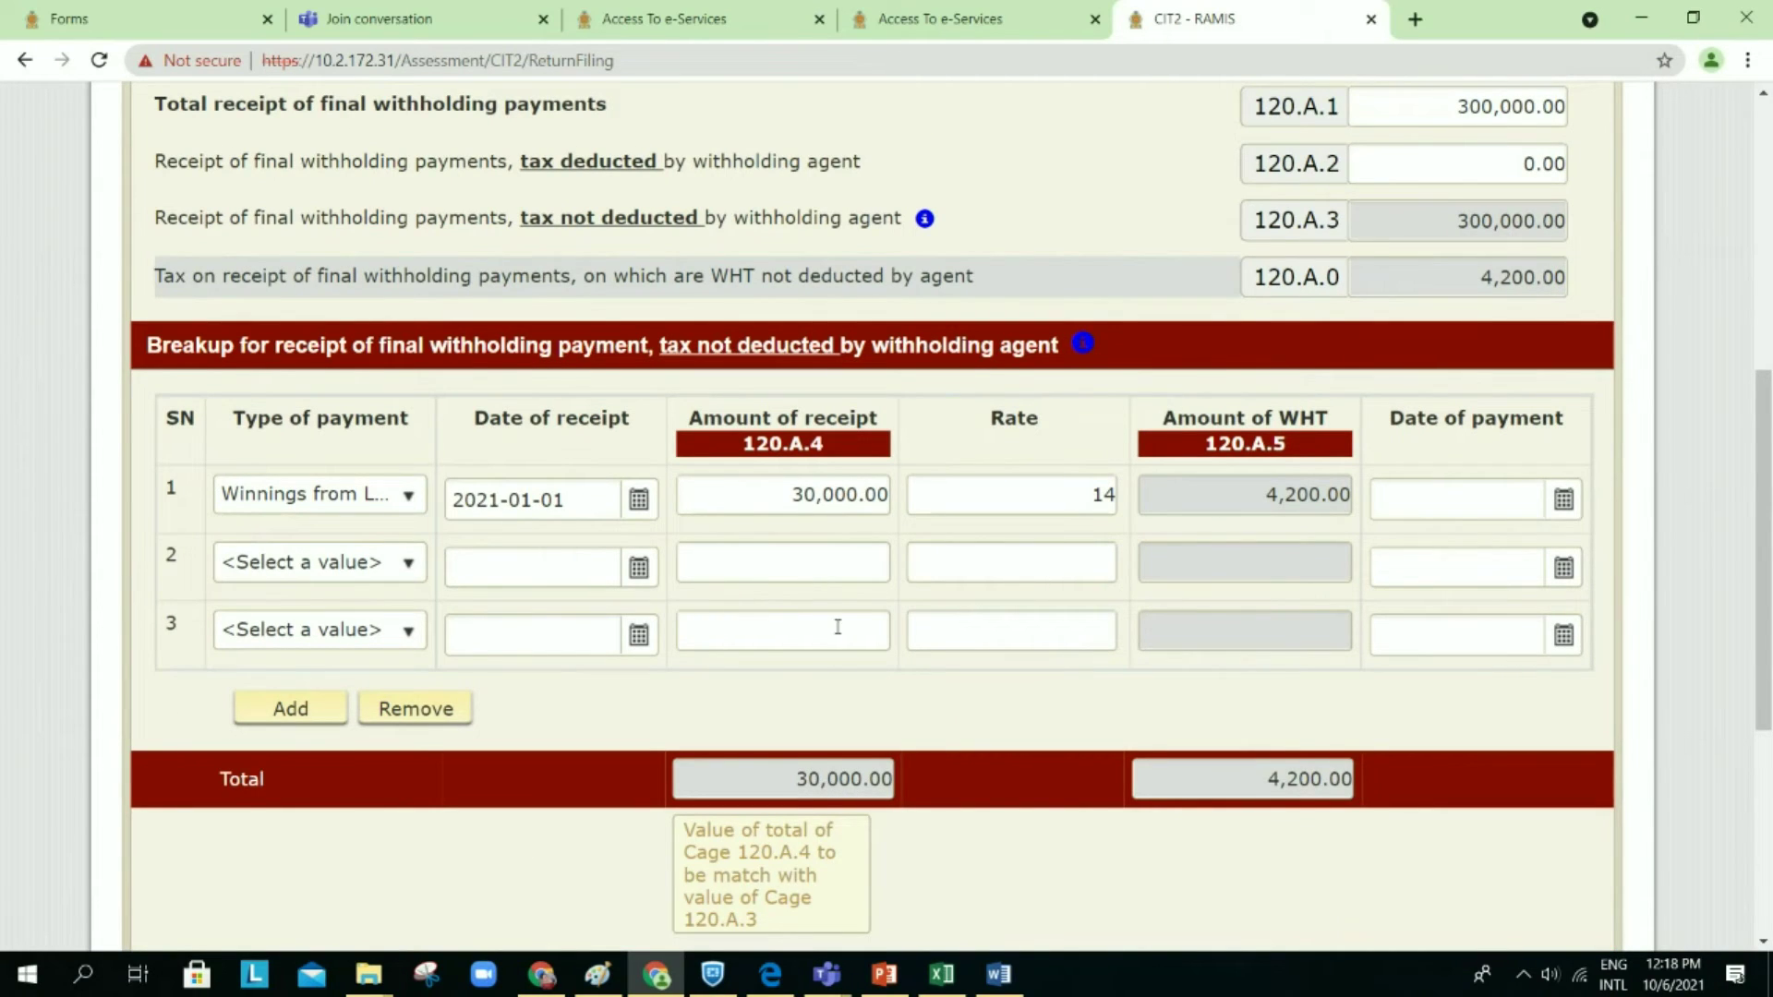
click(844, 511)
text(0)
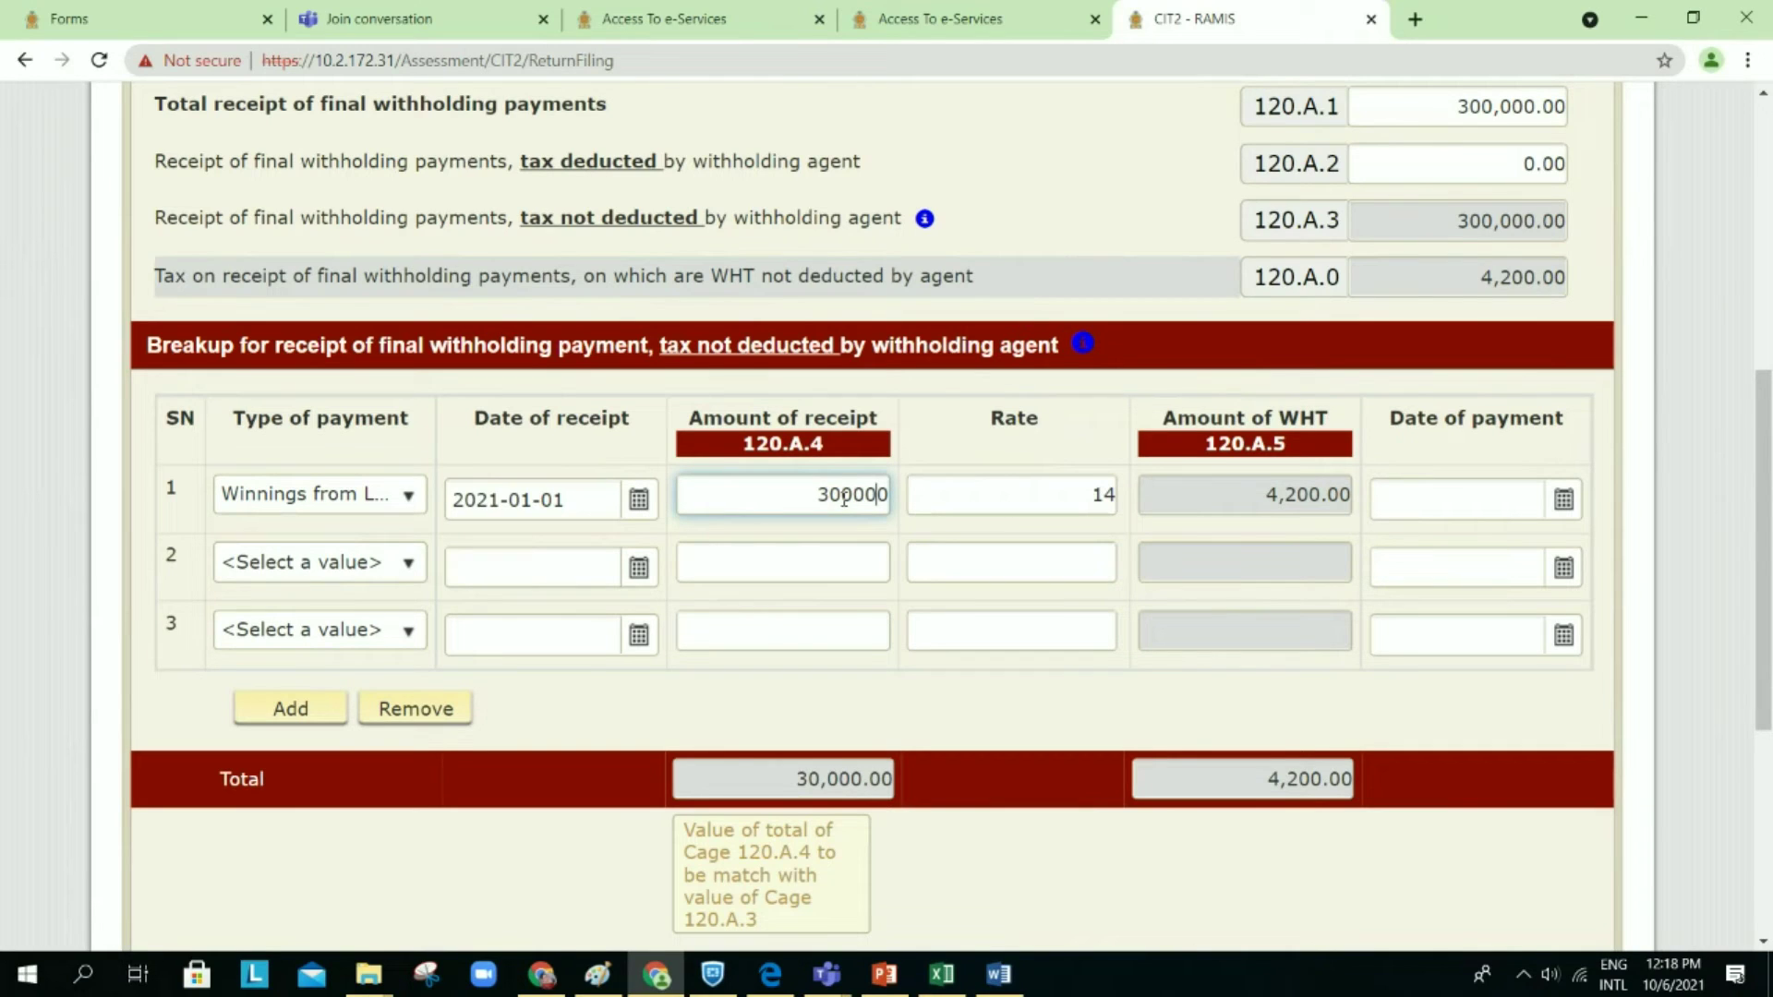
click(991, 316)
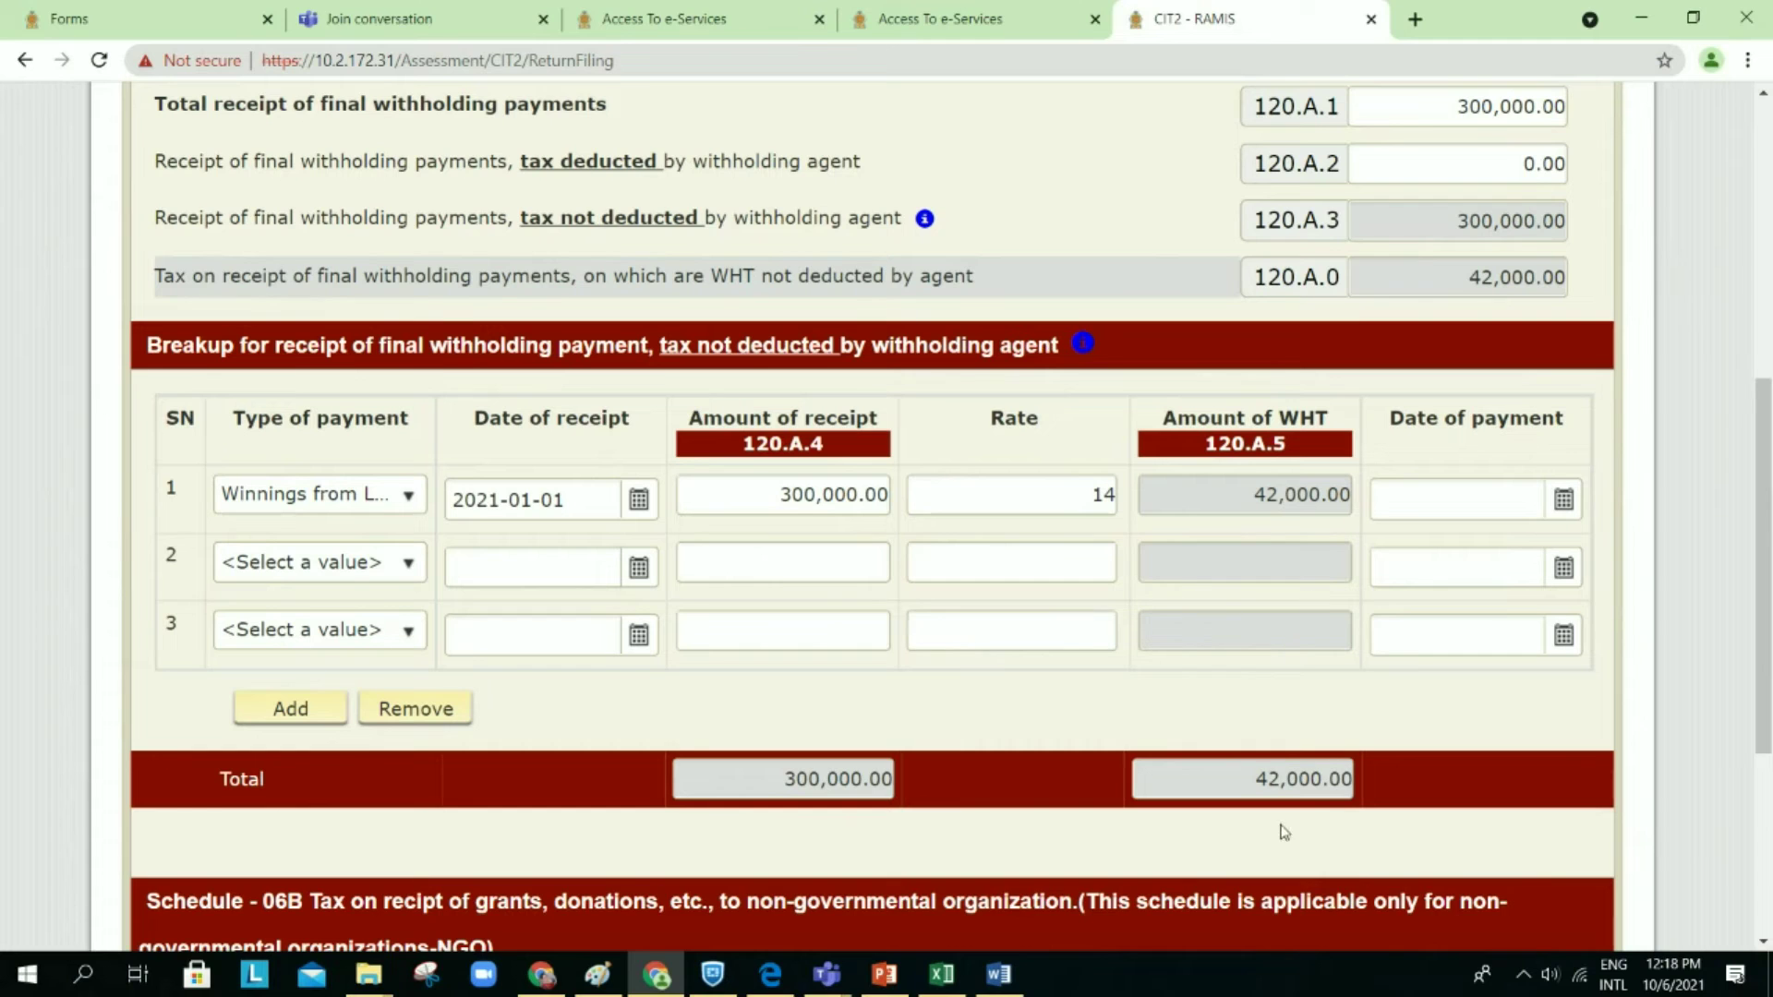
scroll(1274, 681, up, 2)
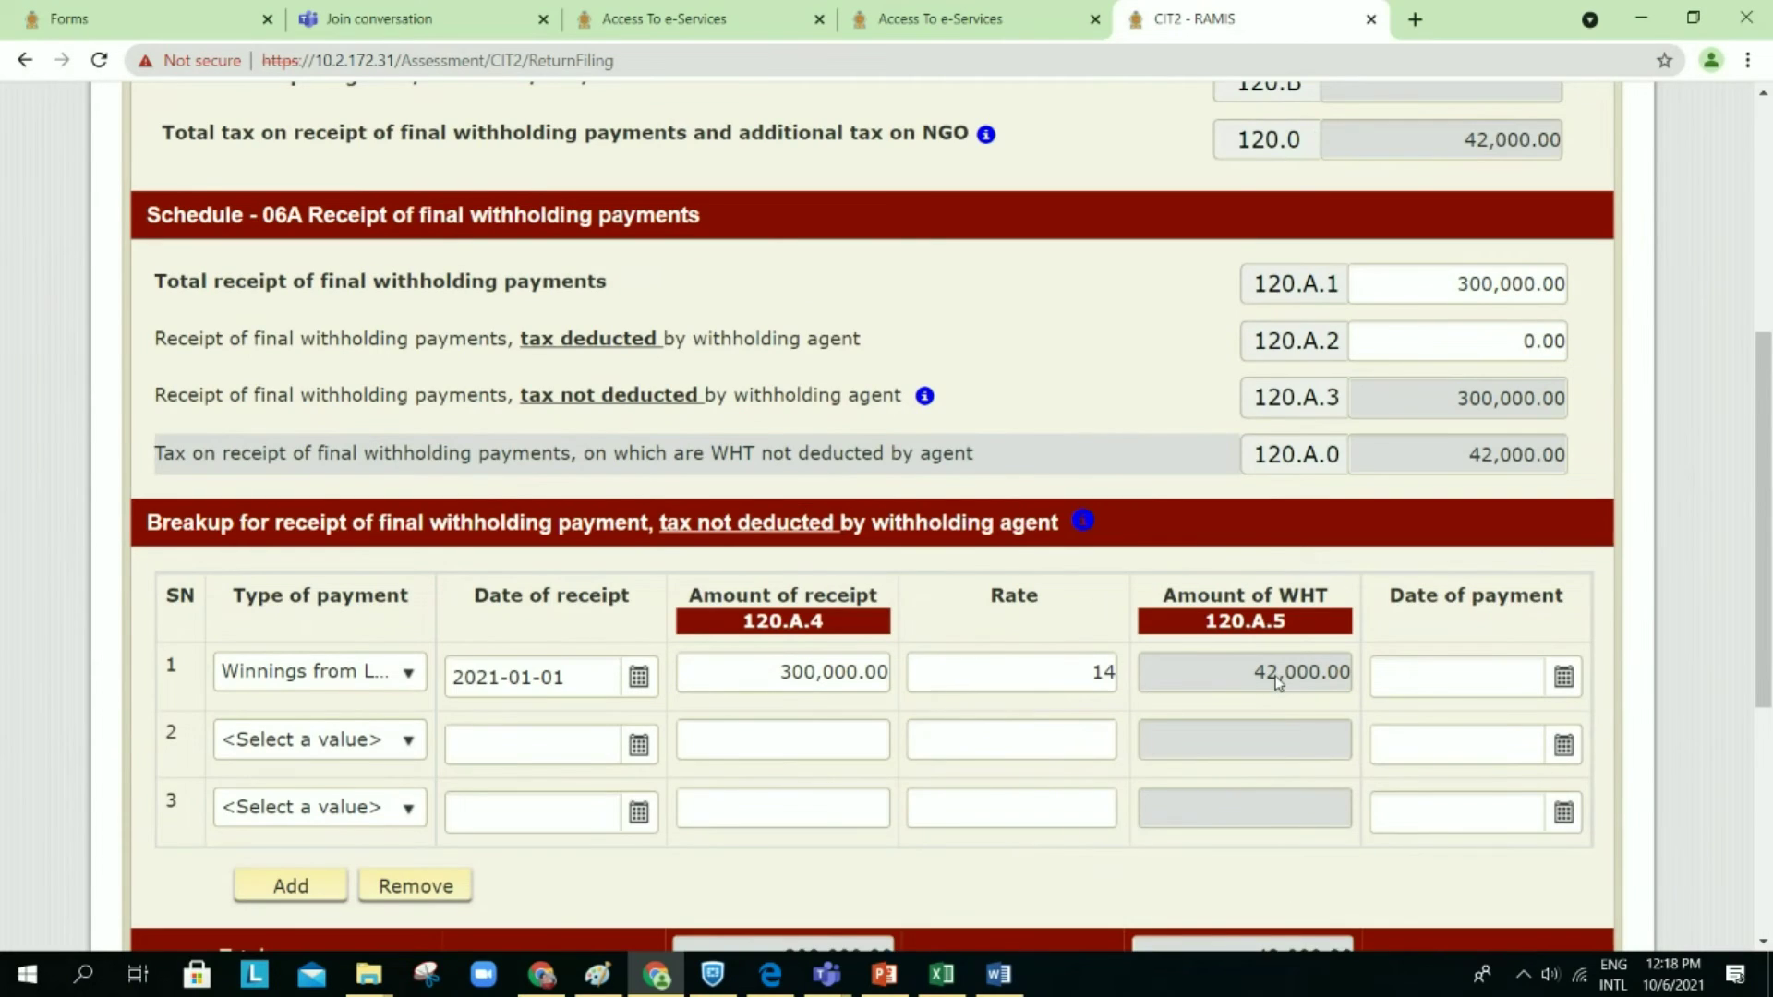
scroll(1277, 682, up, 3)
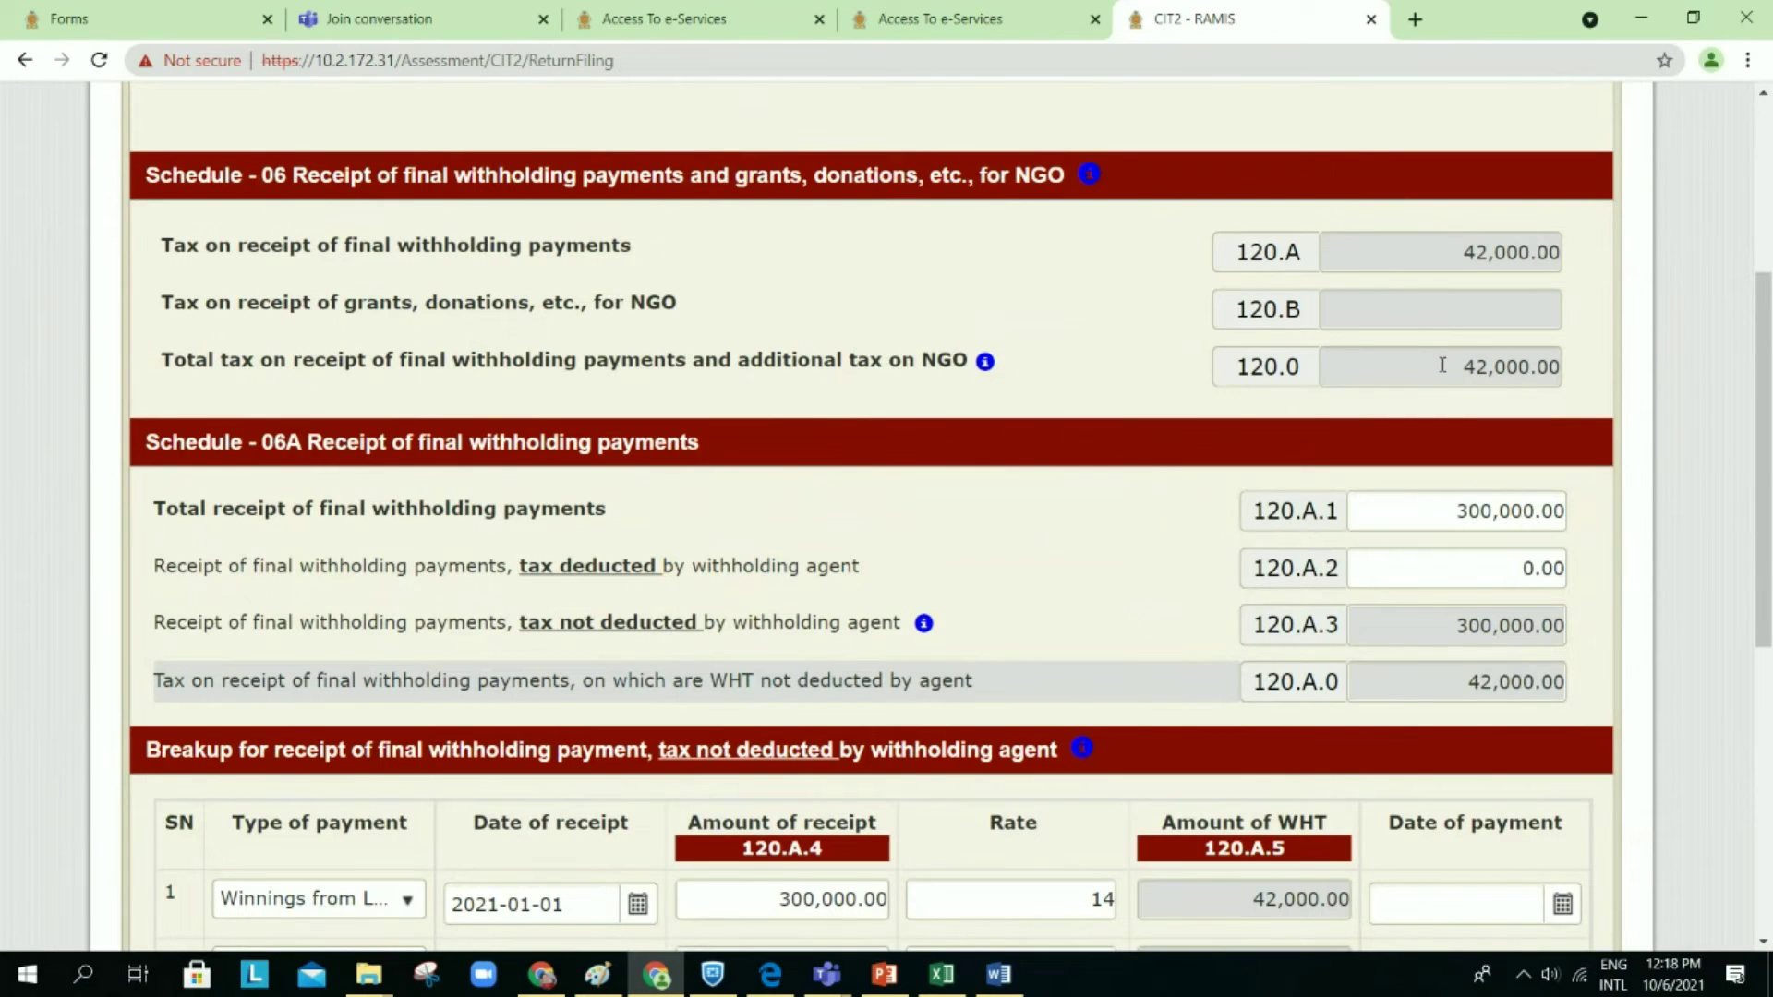
scroll(1442, 365, down, 4)
scroll(1442, 366, down, 7)
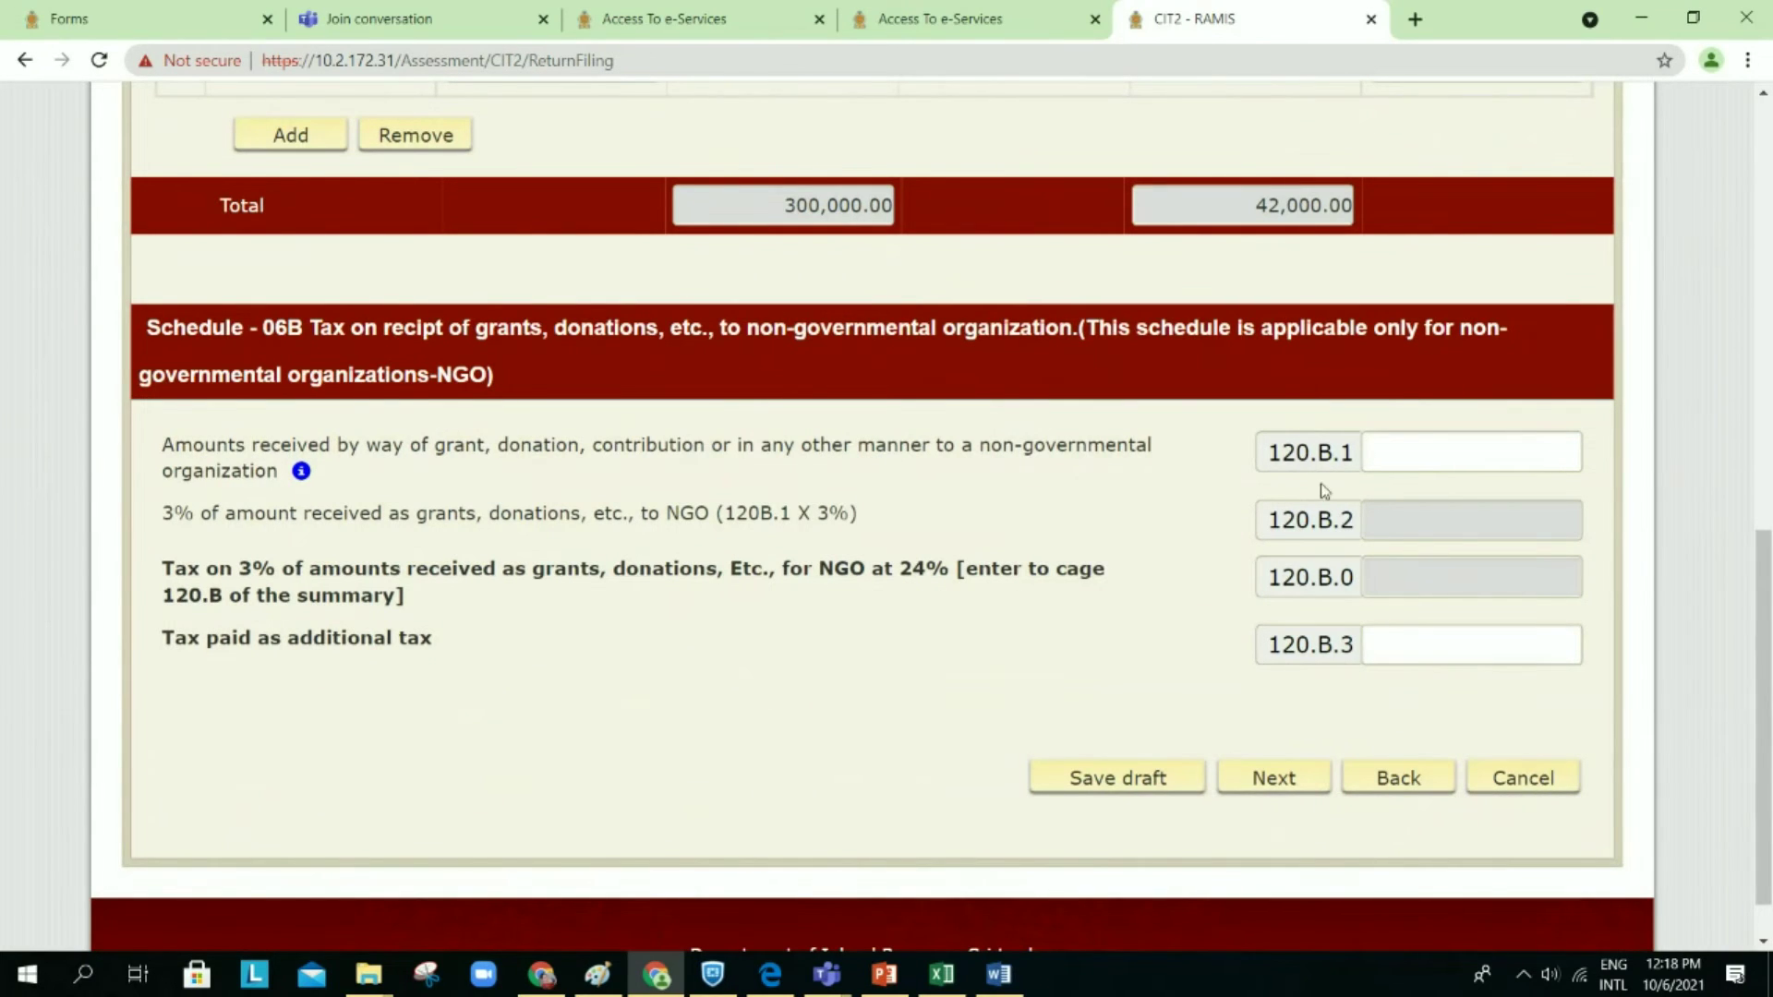
Step: Enter 1000 as NGO grants in 120.B.1 so 120.B.2 and 120.B.0 calculate
click(1430, 450)
text(1000)
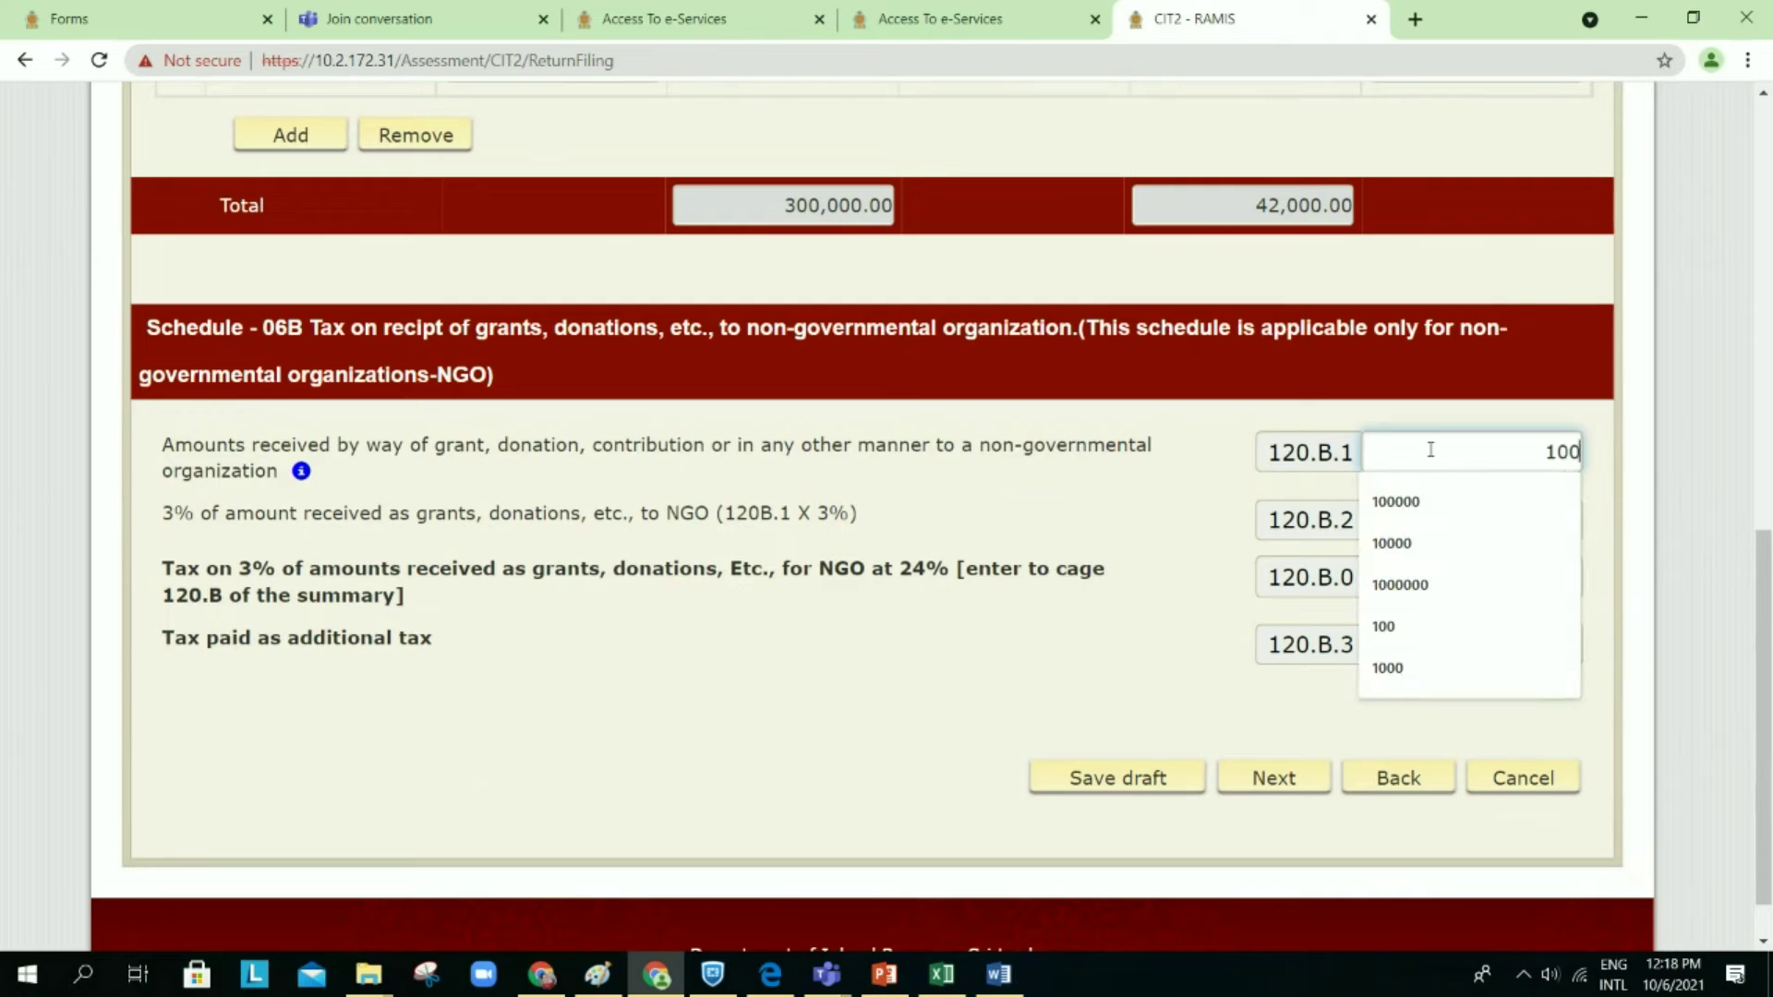
click(1127, 609)
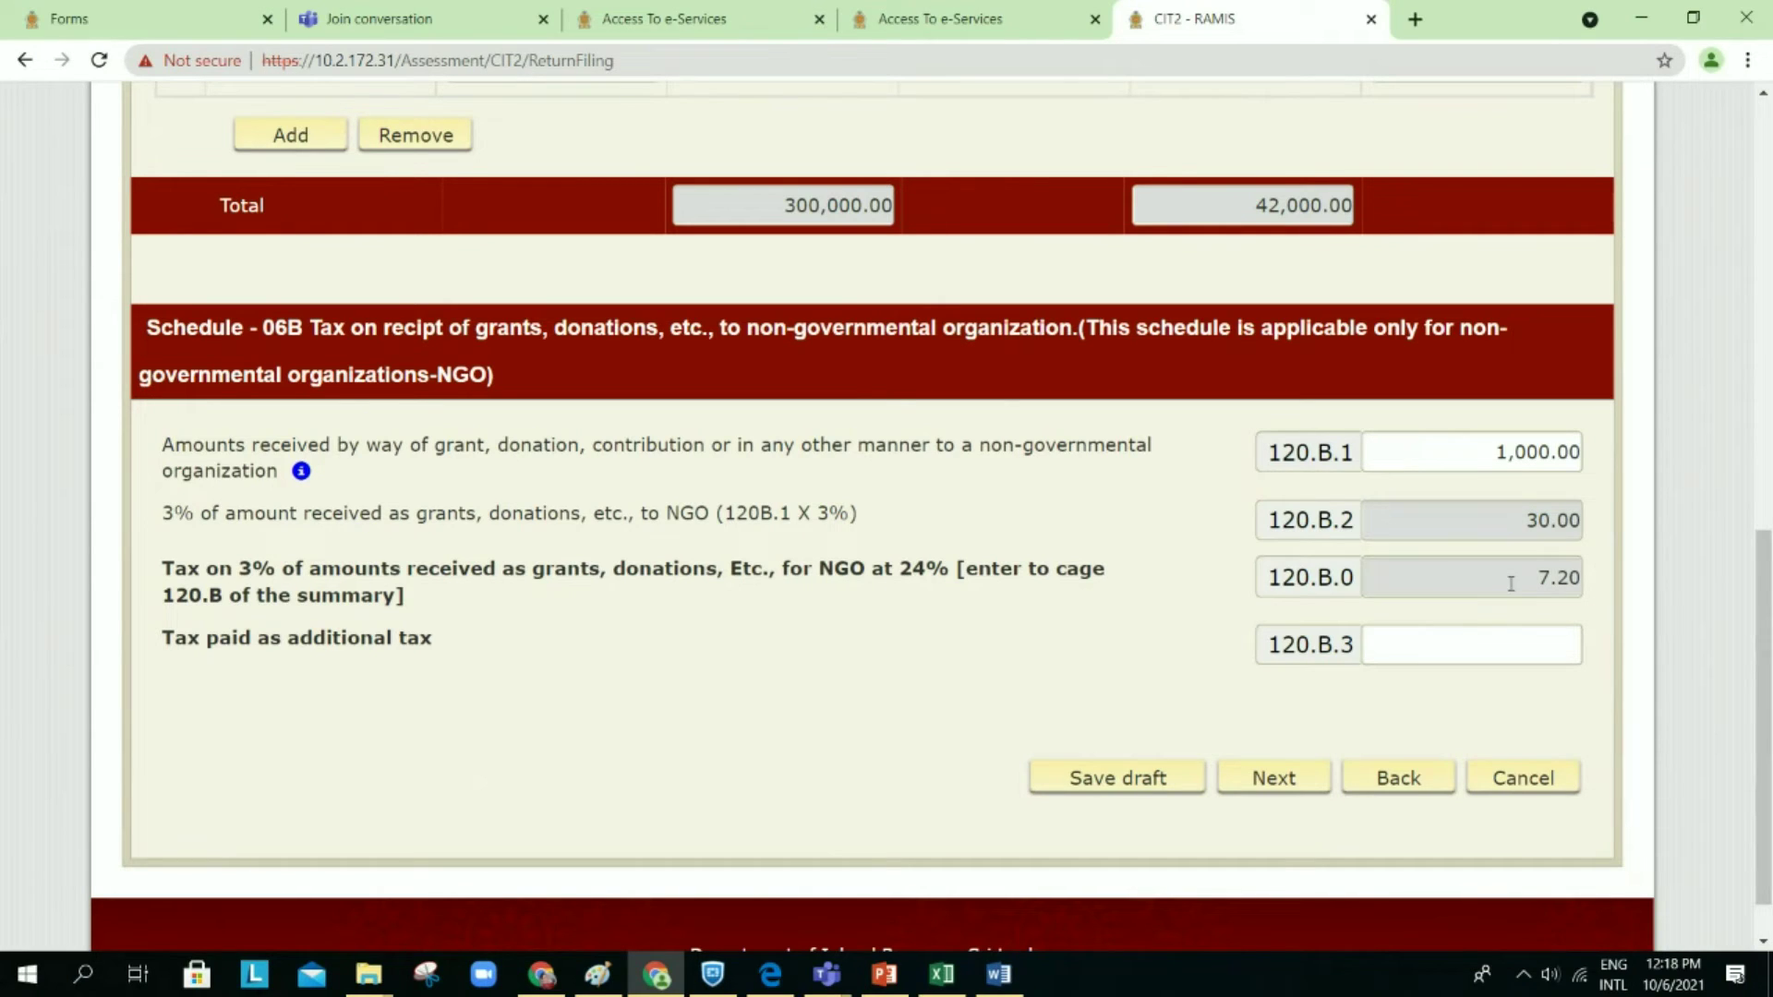
Step: Clear 120.B.1 again so 120.B.2 and 120.B.0 return to 0.00
click(1495, 455)
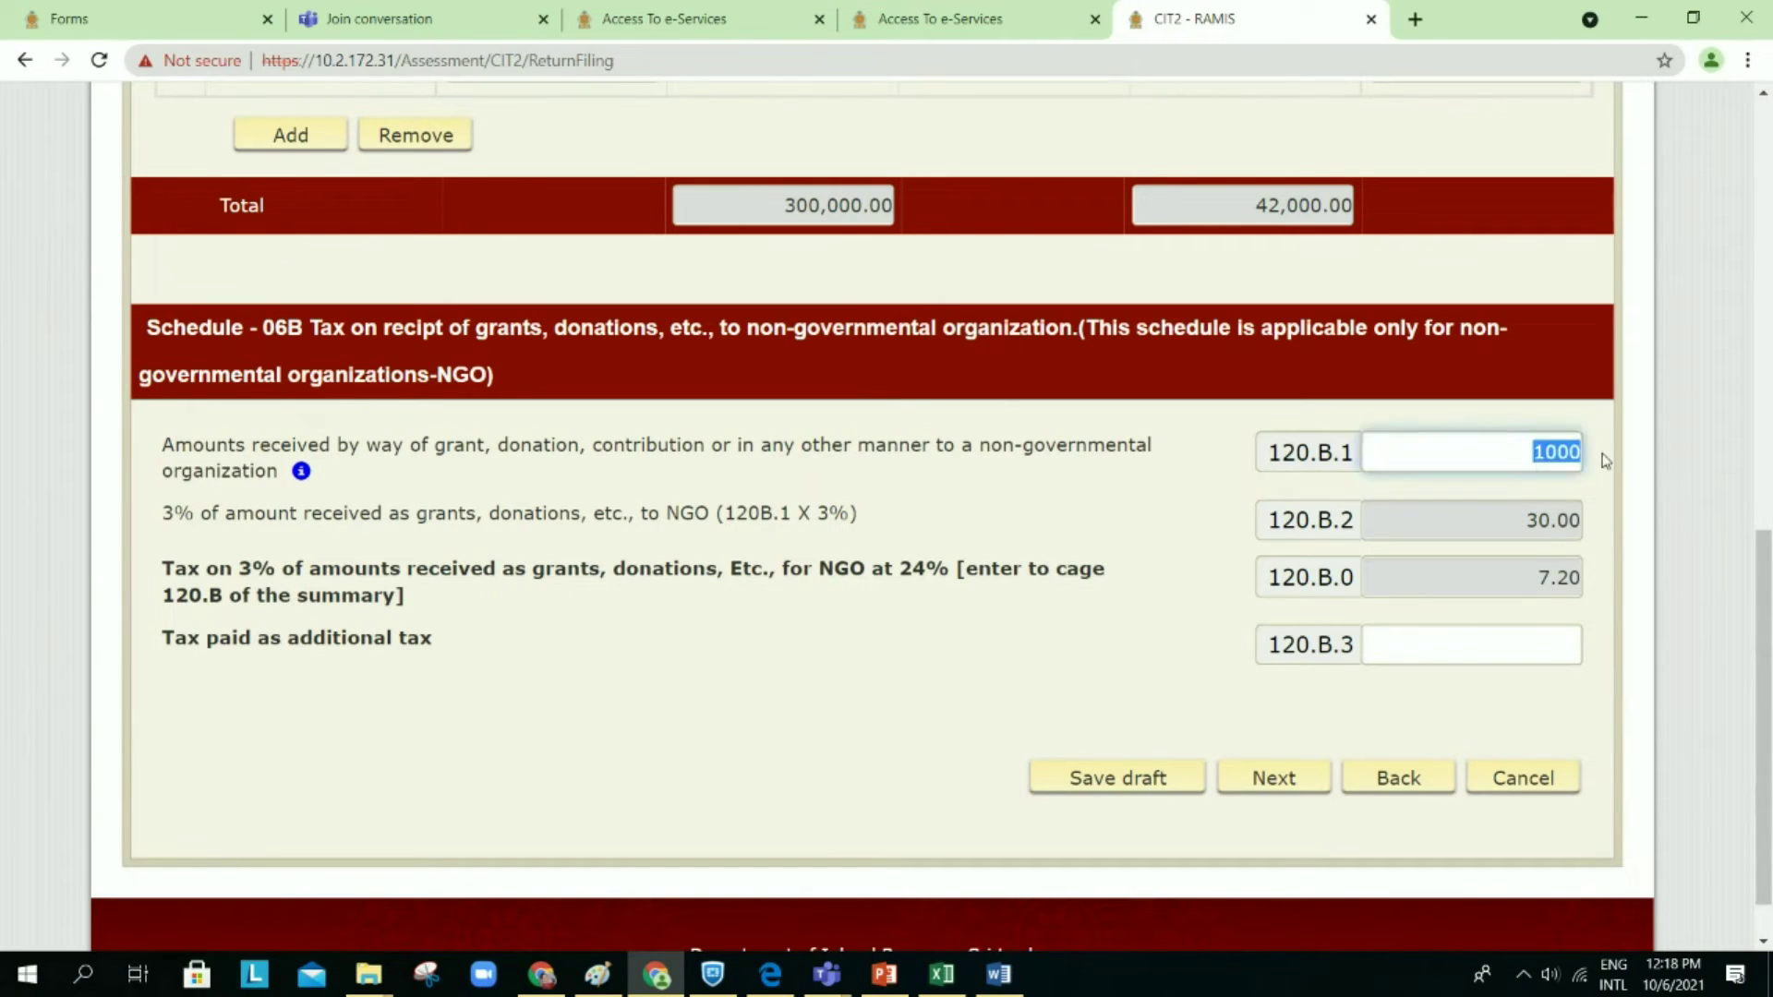
key(BackSpace)
click(1419, 447)
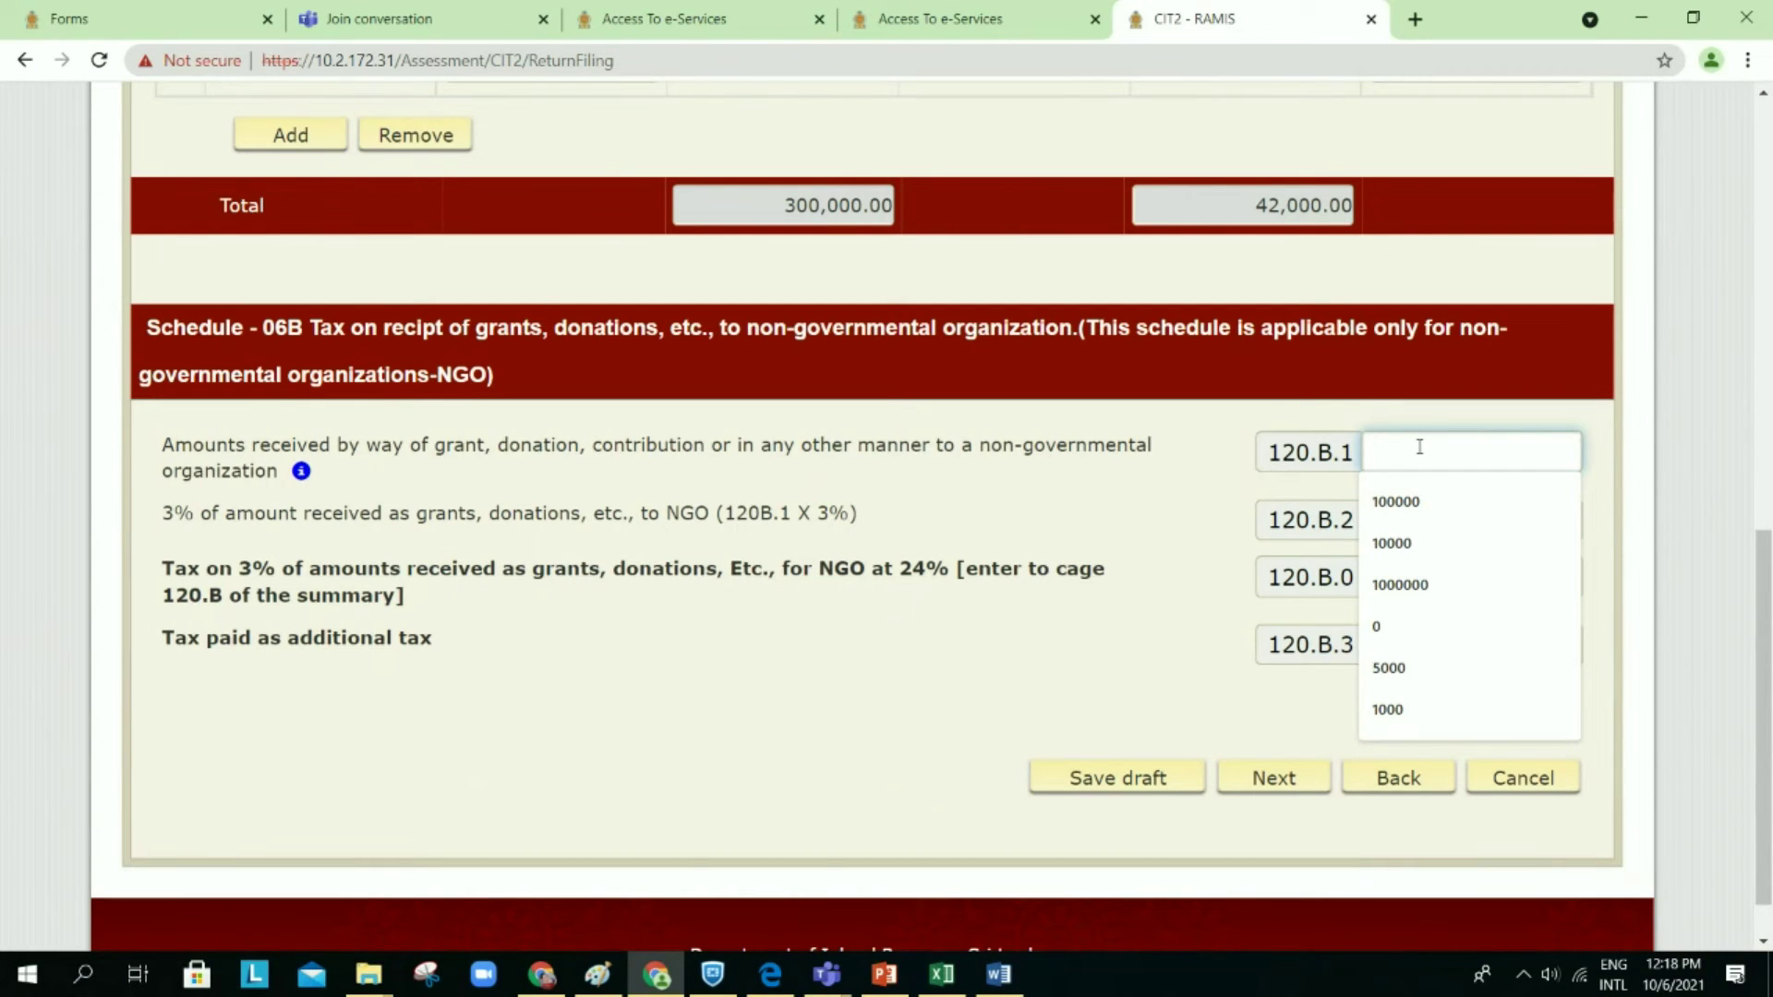
scroll(1419, 447, up, 8)
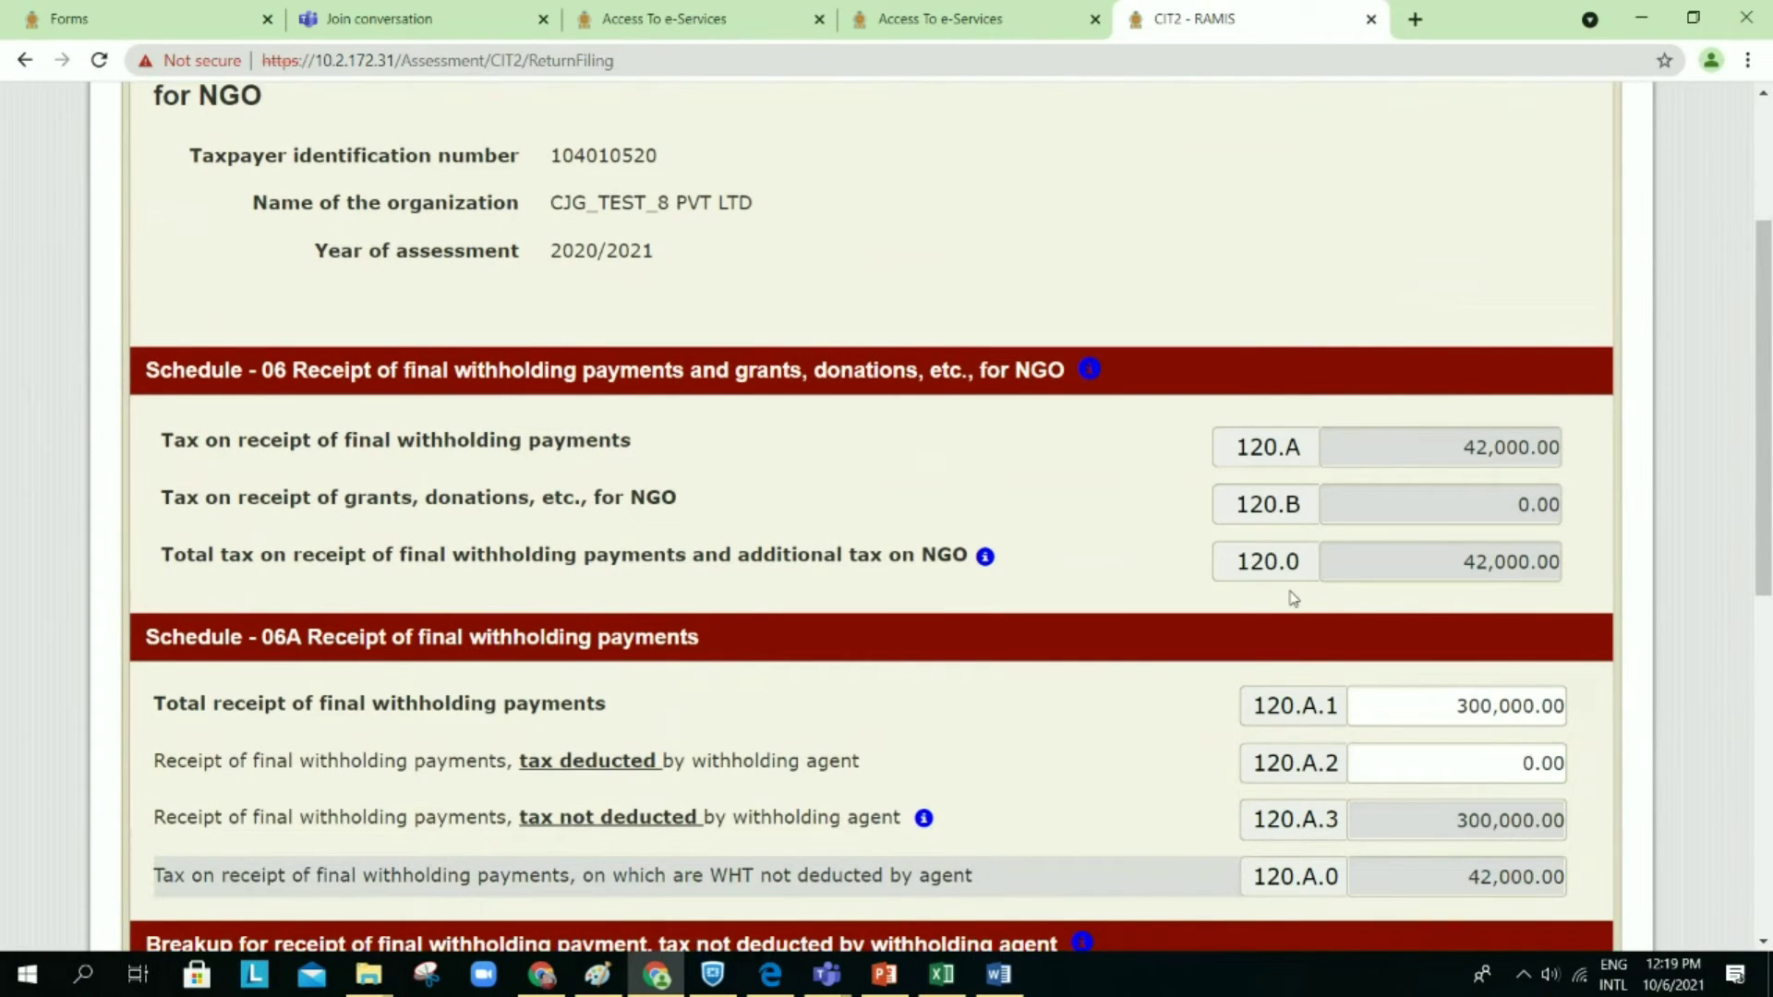
scroll(1293, 599, down, 14)
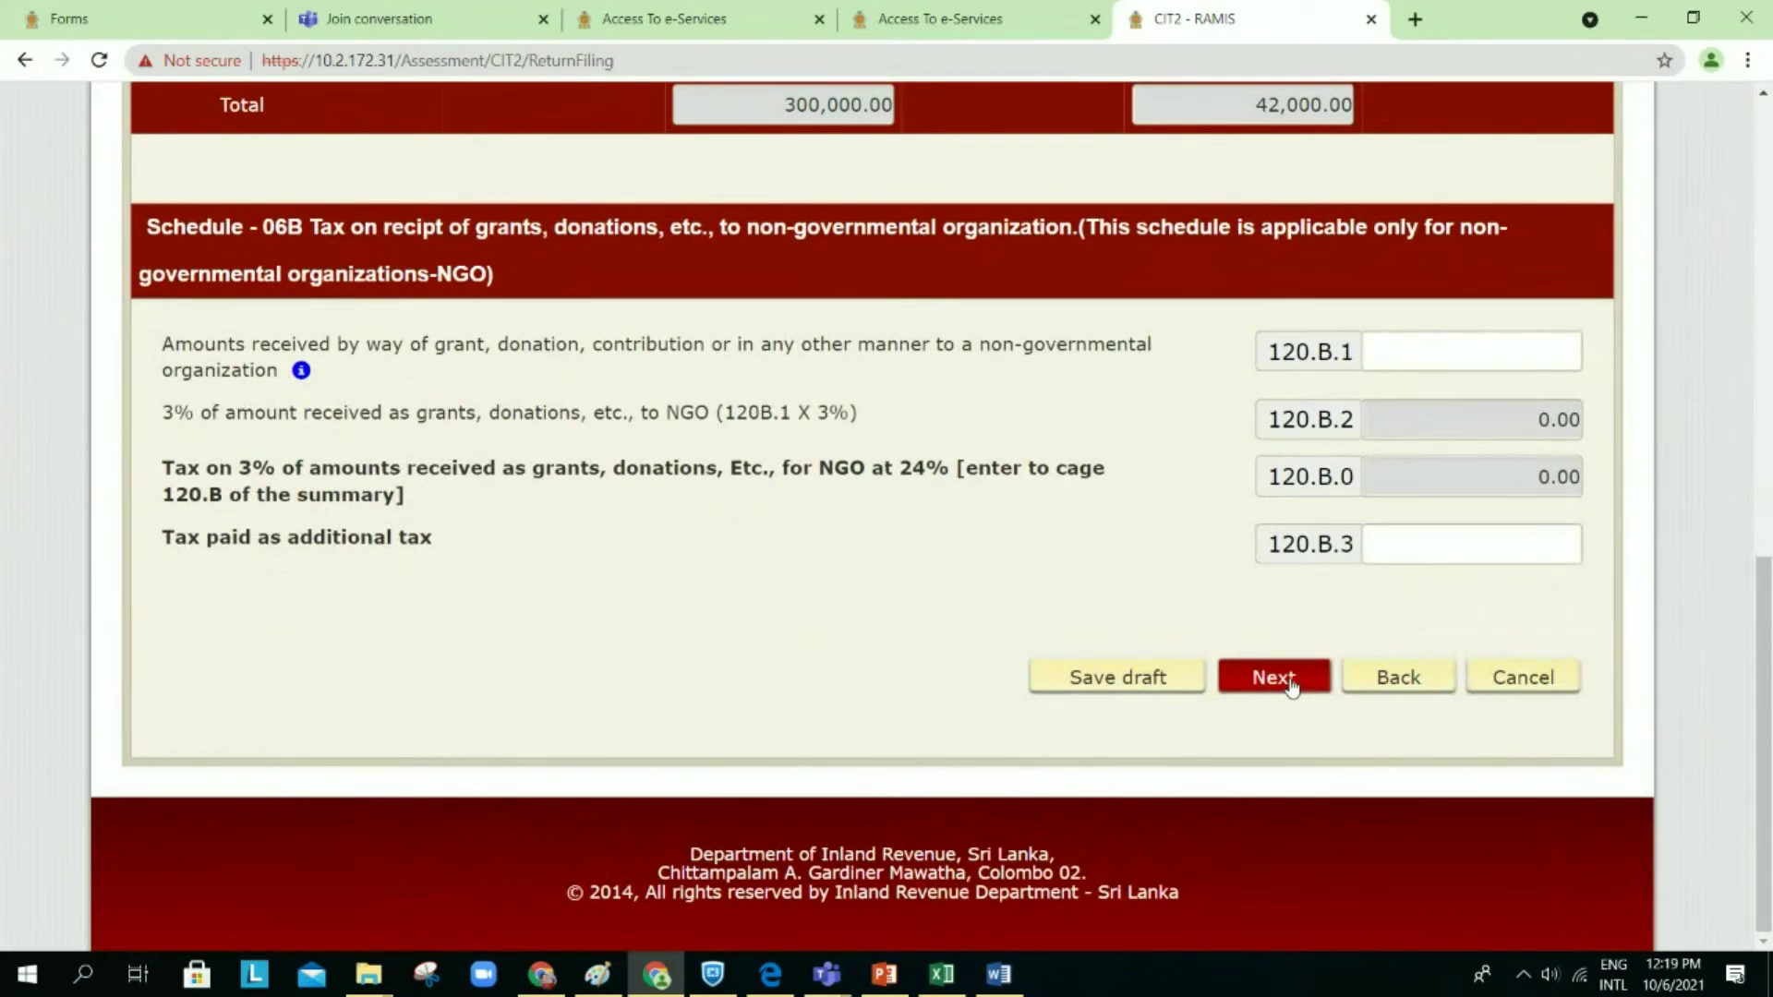
Step: Save Schedule 06 as a draft and advance to Schedule 07, showing 420,000.00 in 140.A
click(1291, 687)
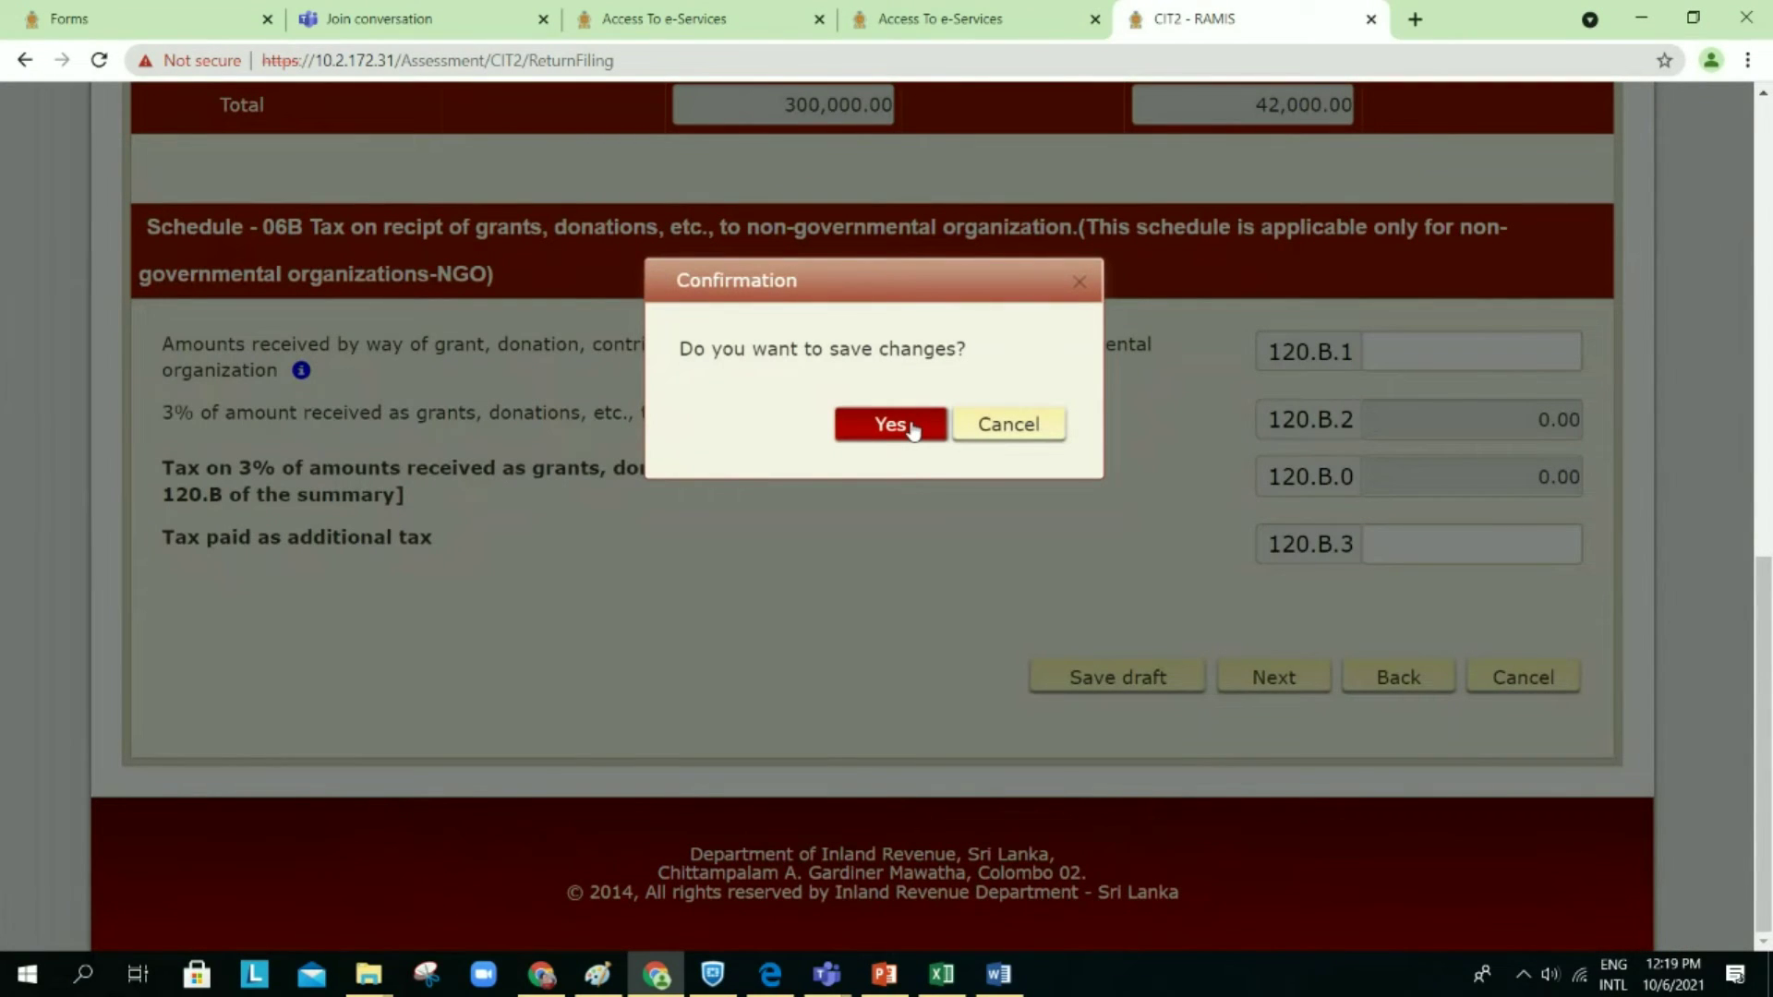
click(910, 427)
click(1272, 602)
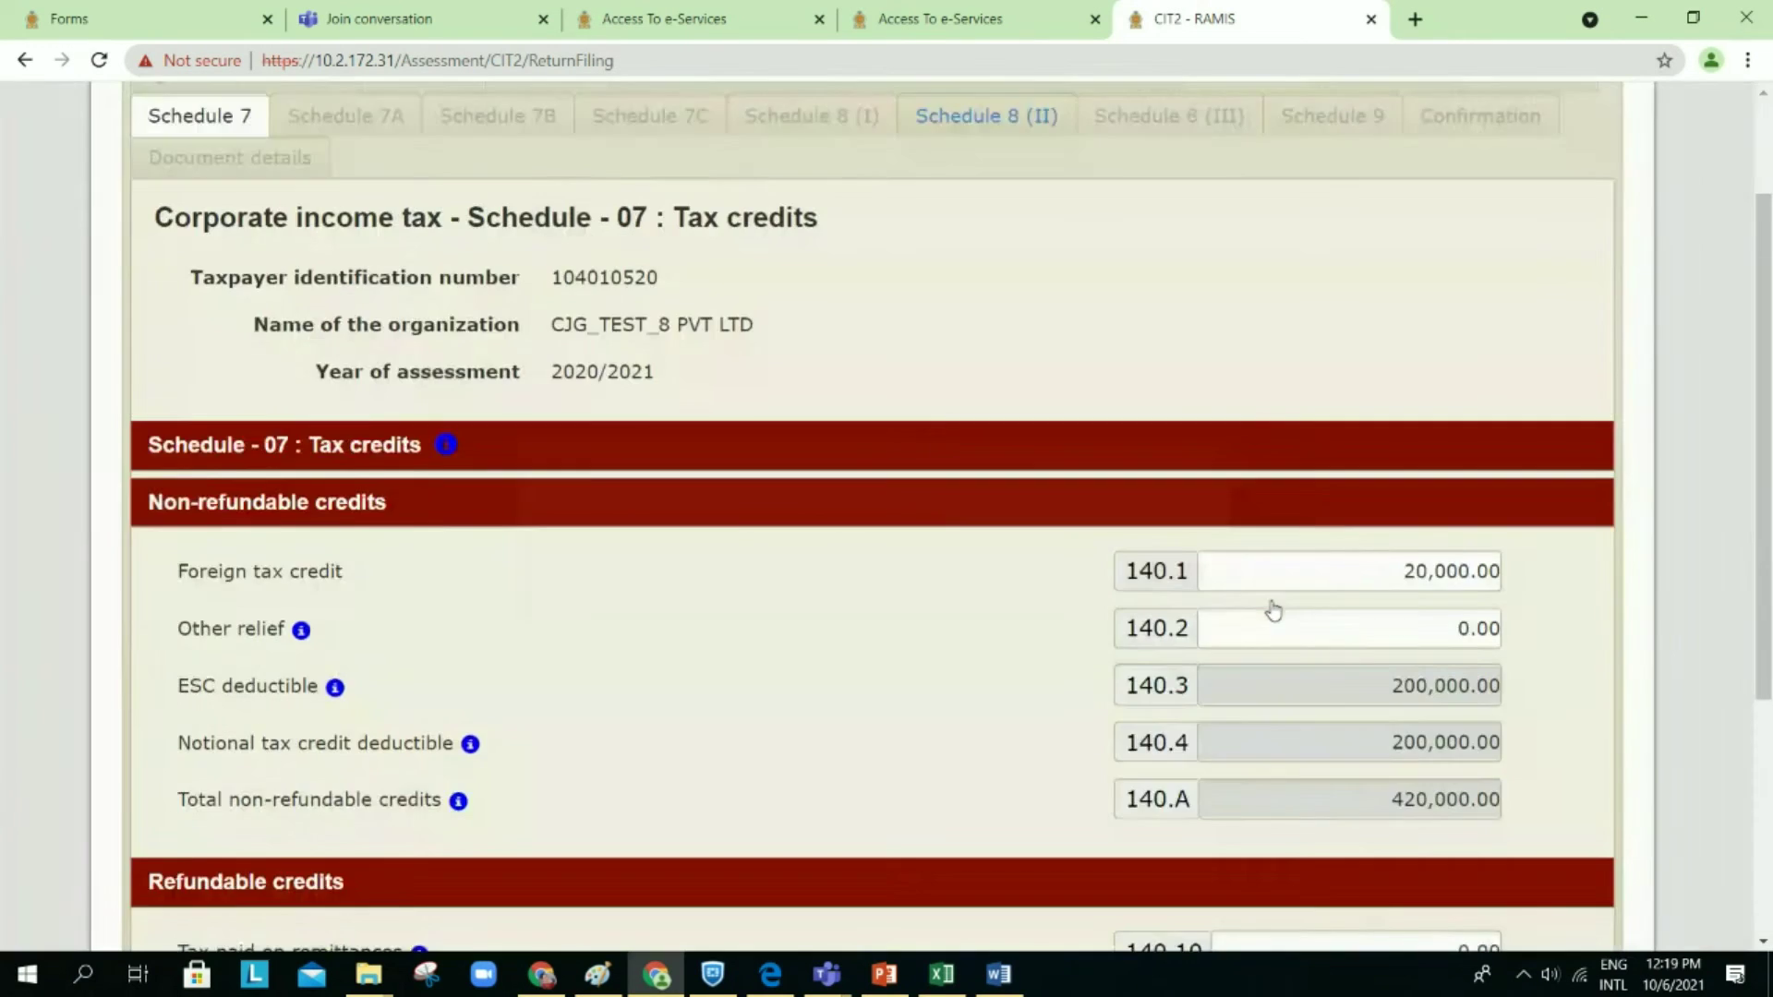
scroll(1273, 606, down, 4)
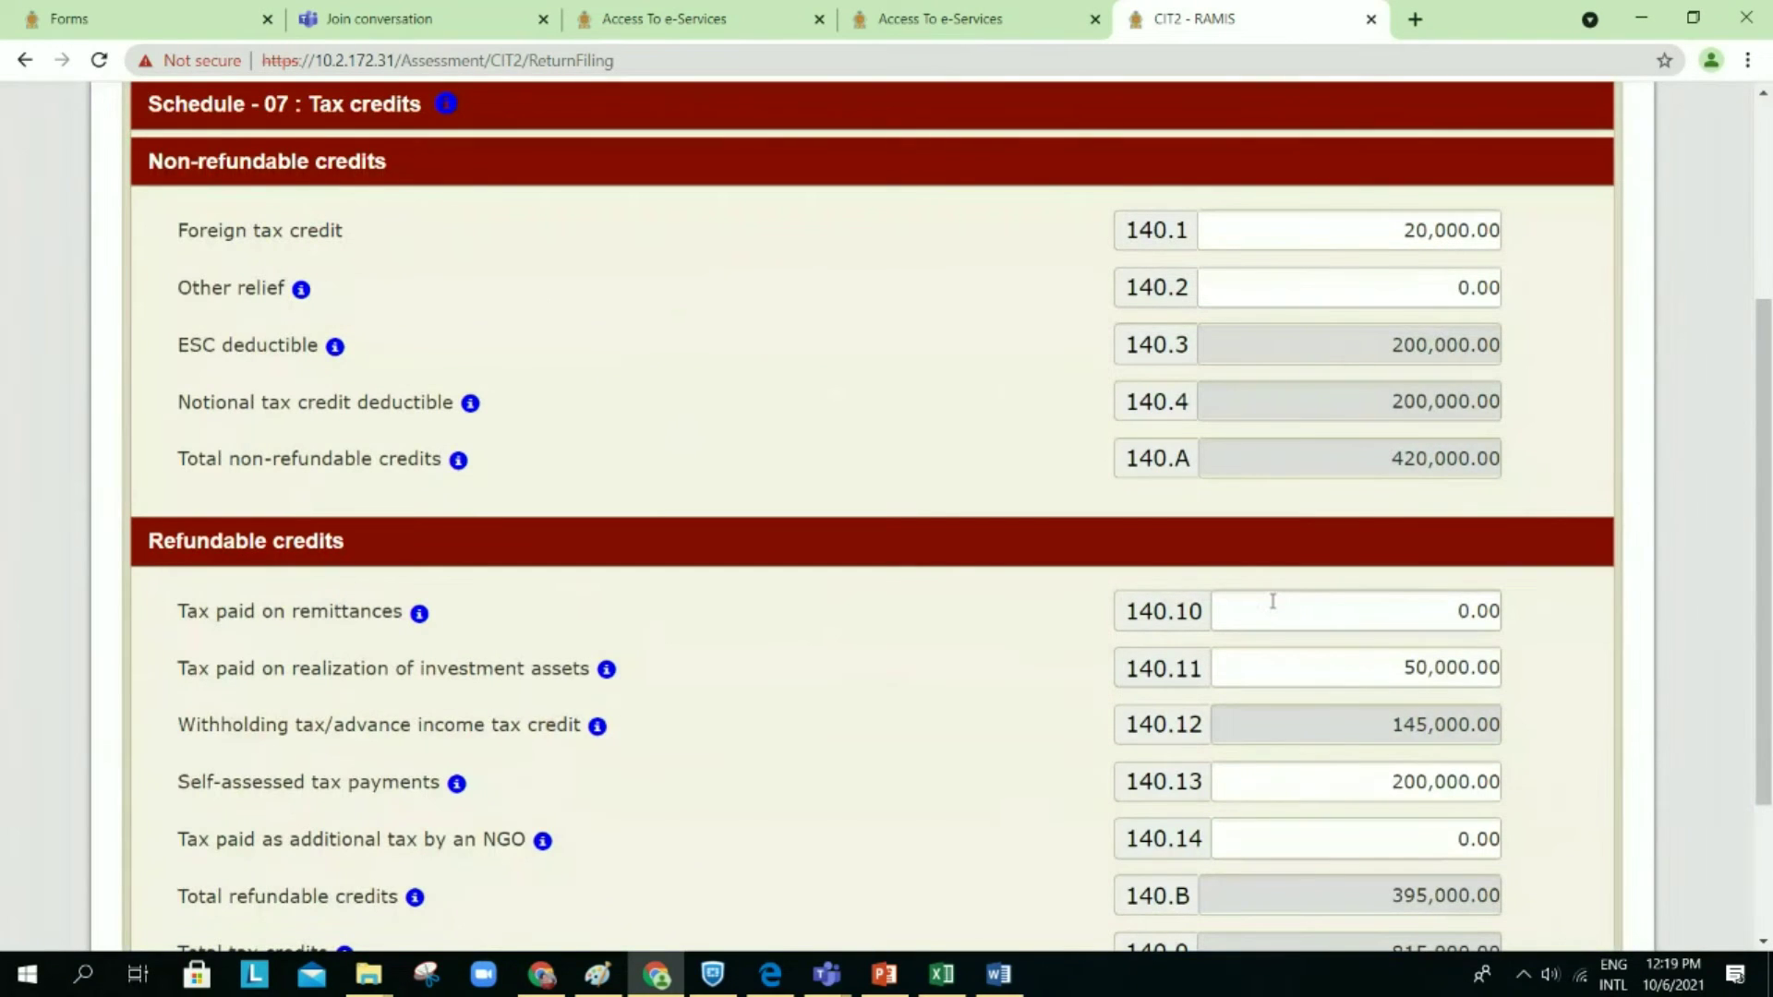
Step: Review the Schedule 07 tax credits, totalling 815,000.00
scroll(1272, 602, down, 1)
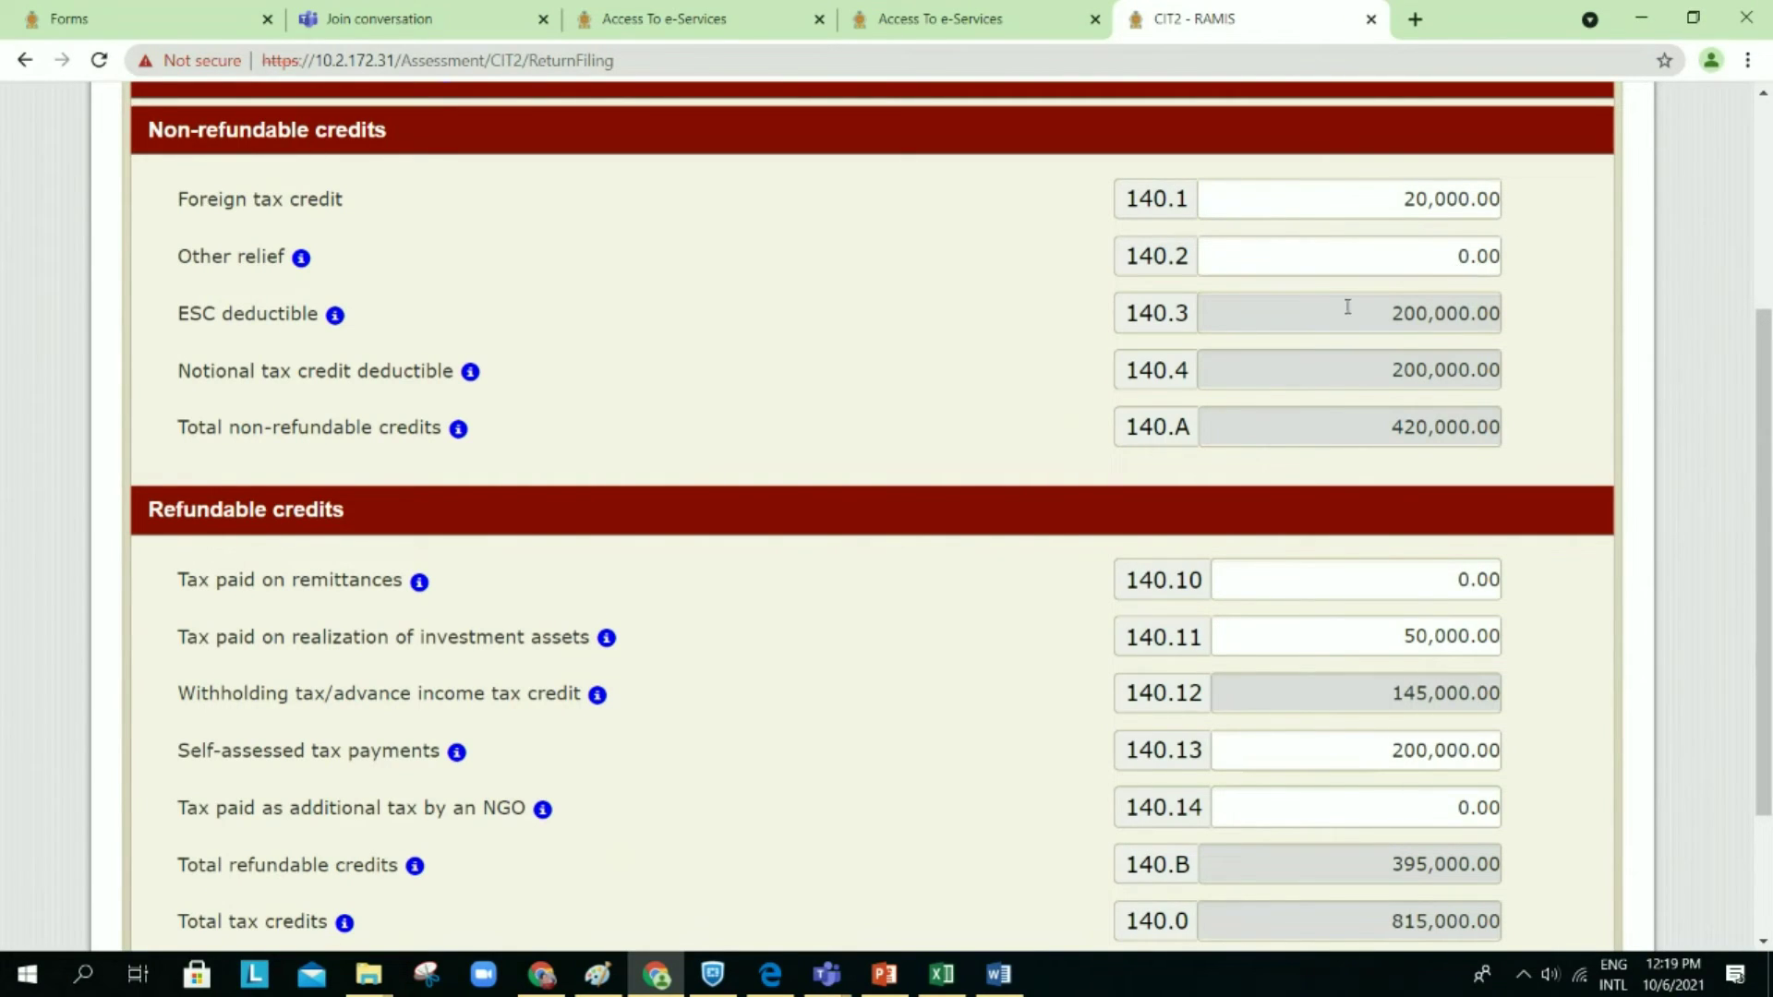
mouse_move(437, 447)
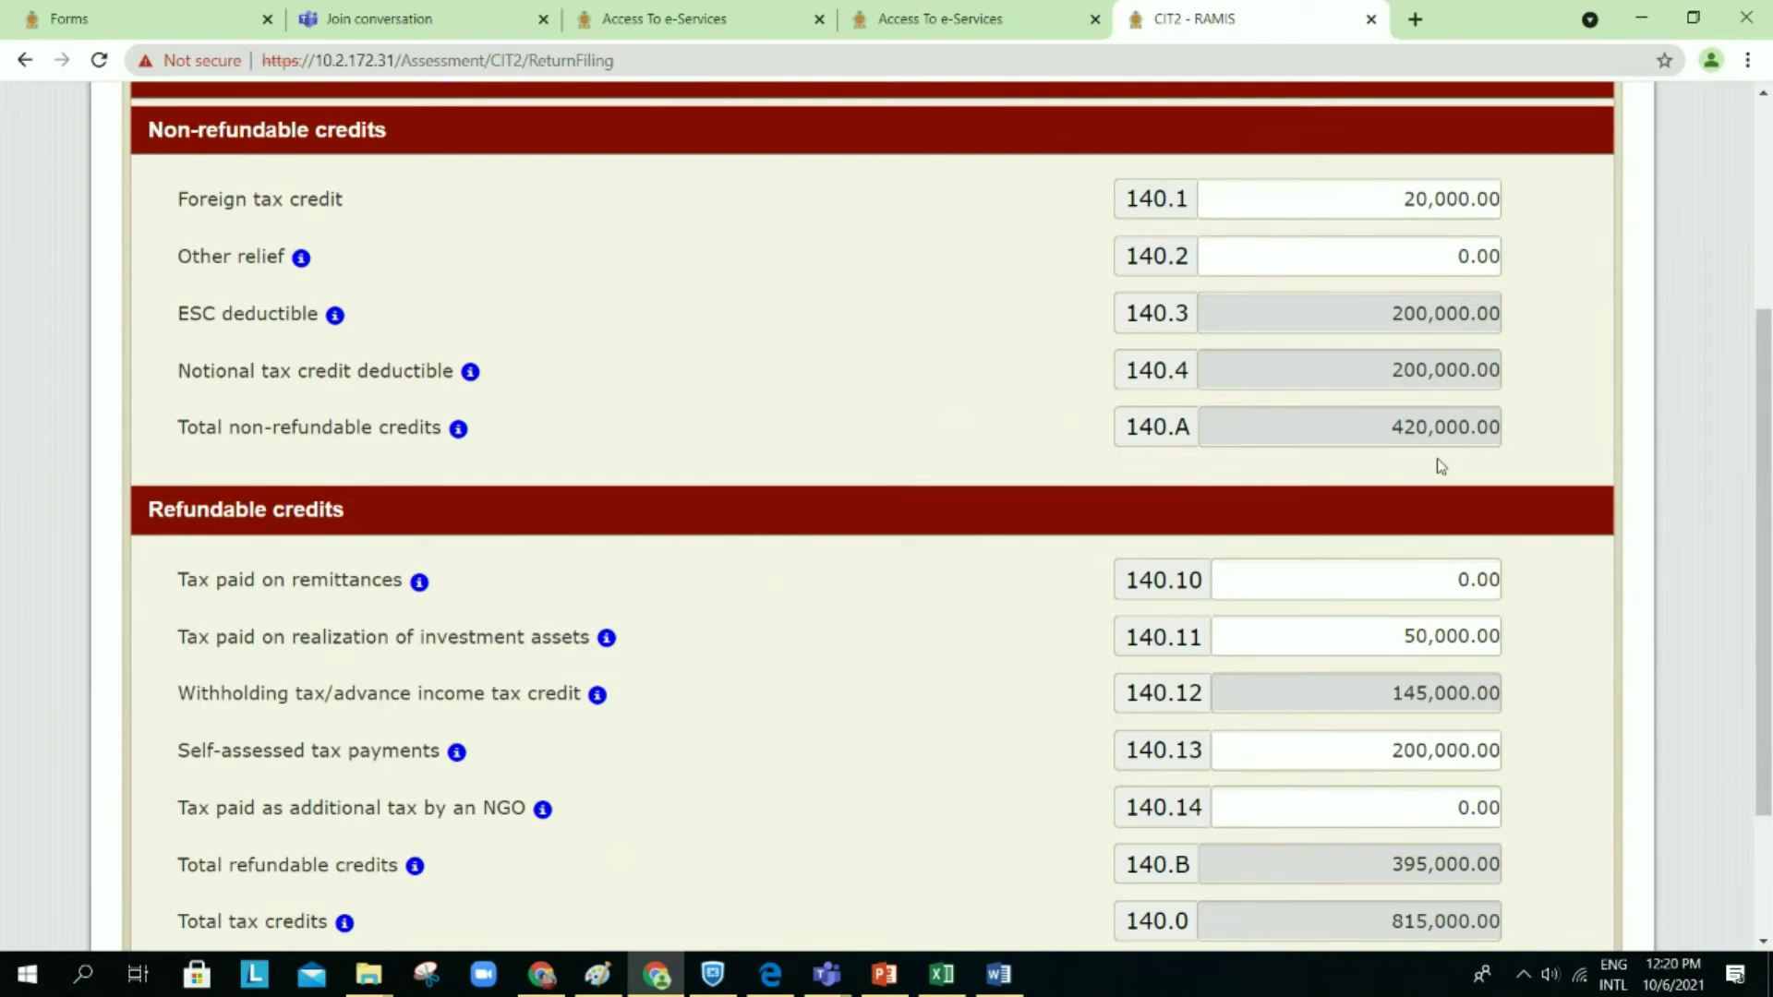
scroll(1442, 467, down, 3)
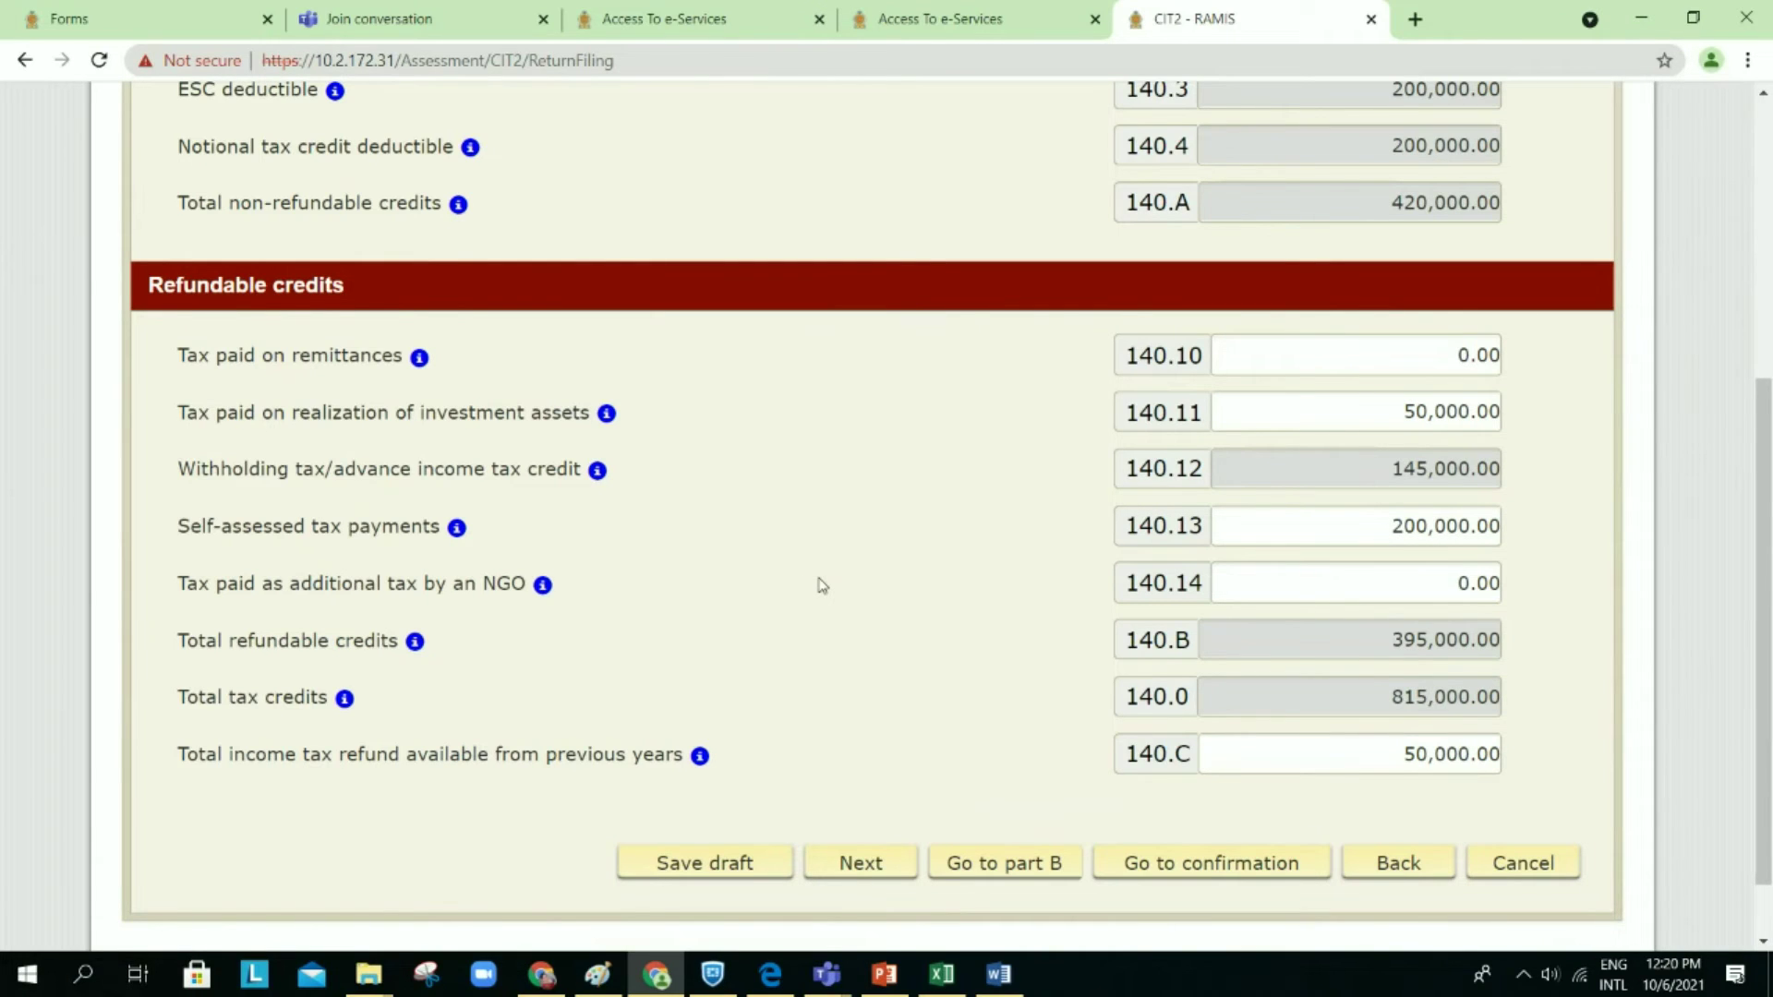
scroll(821, 584, up, 1)
scroll(822, 585, up, 1)
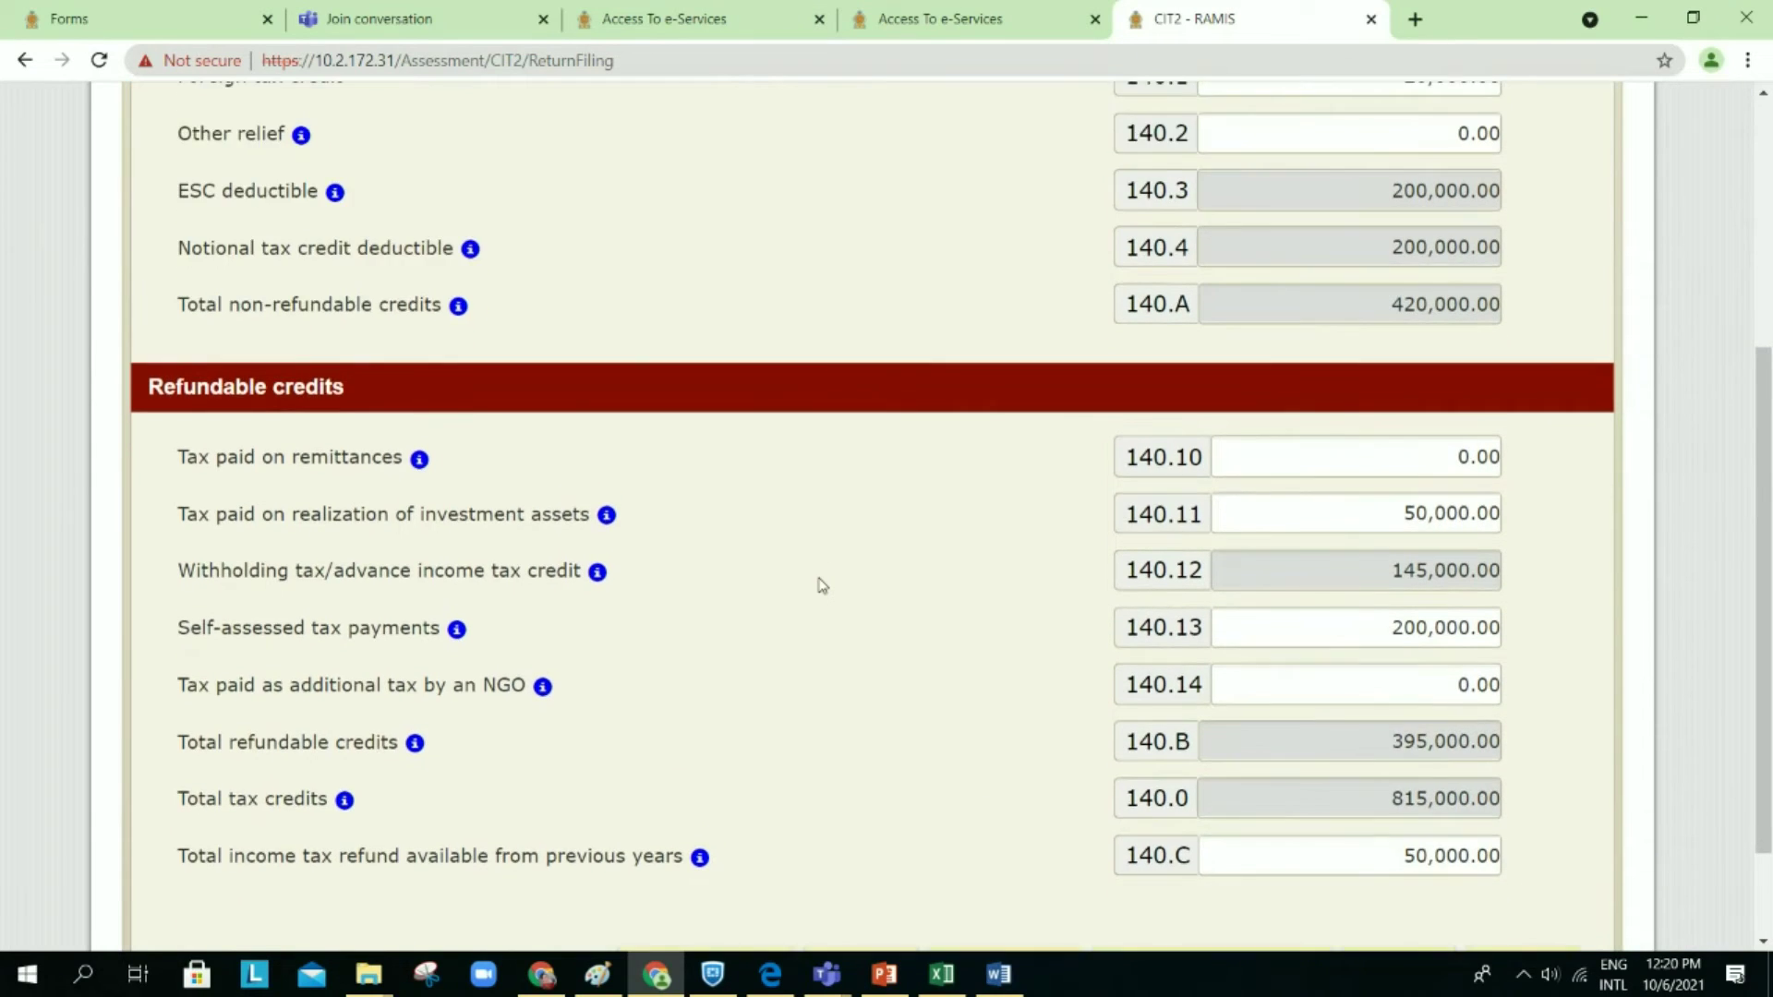
scroll(822, 585, up, 1)
scroll(822, 584, down, 3)
scroll(822, 584, up, 3)
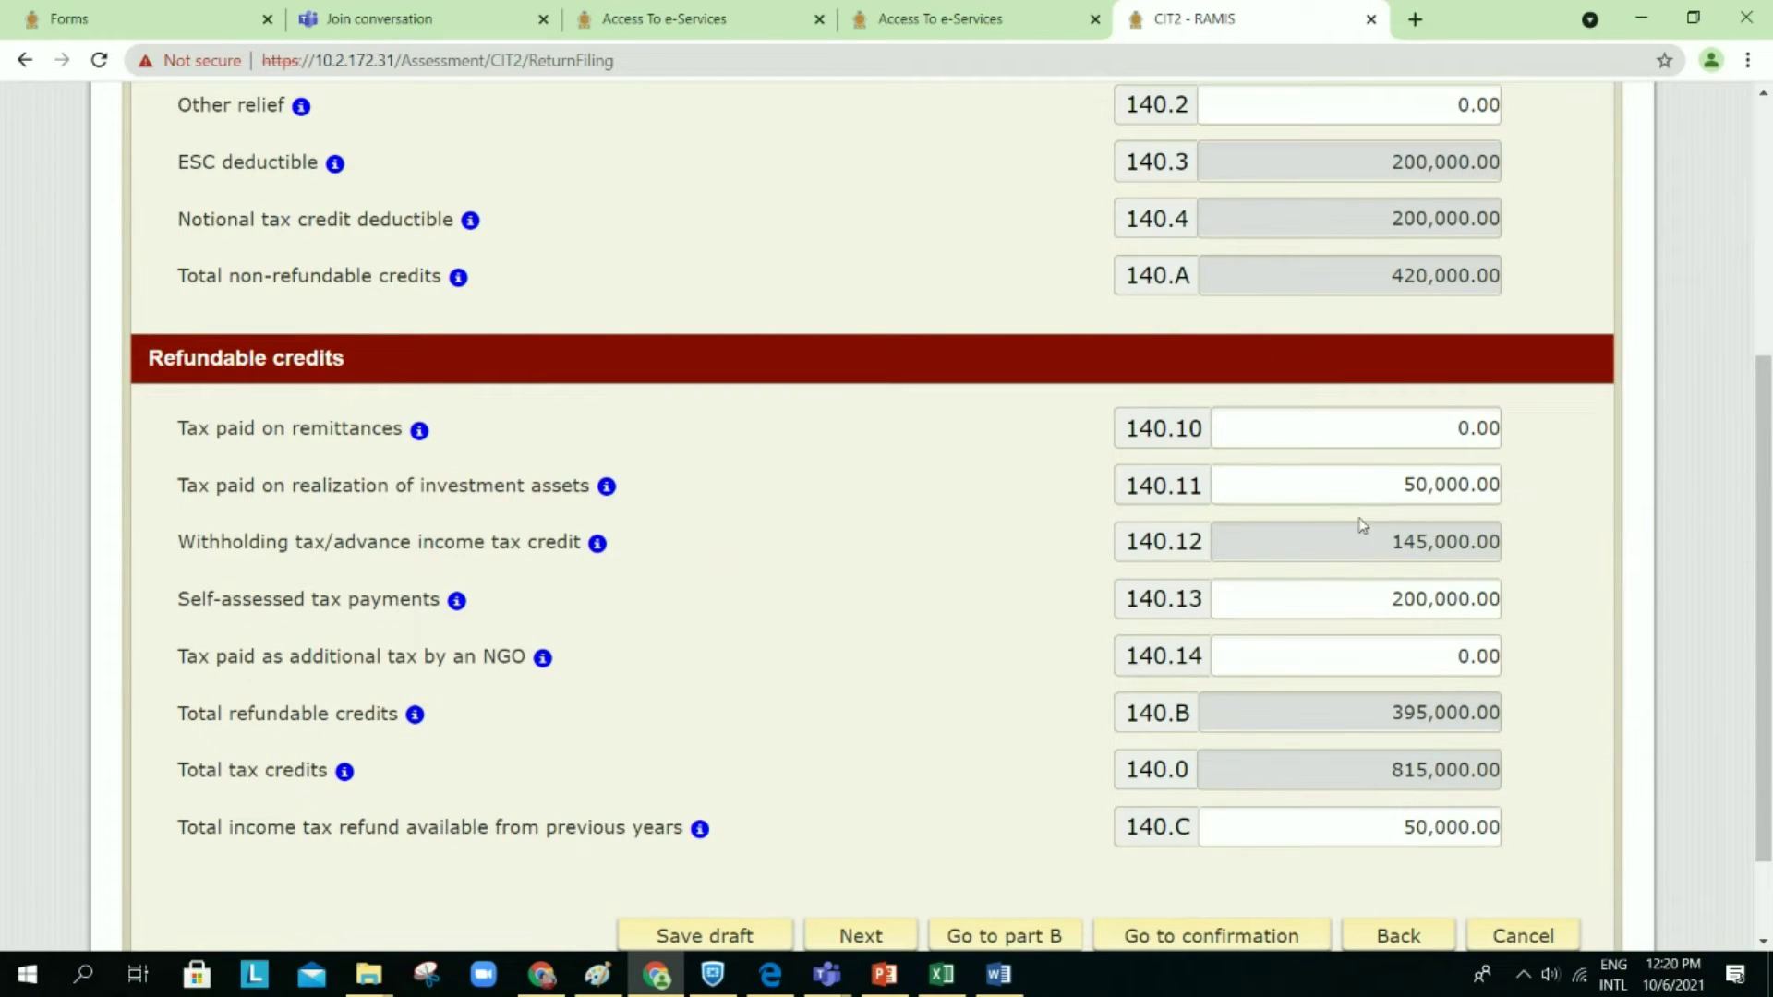
scroll(1313, 637, down, 2)
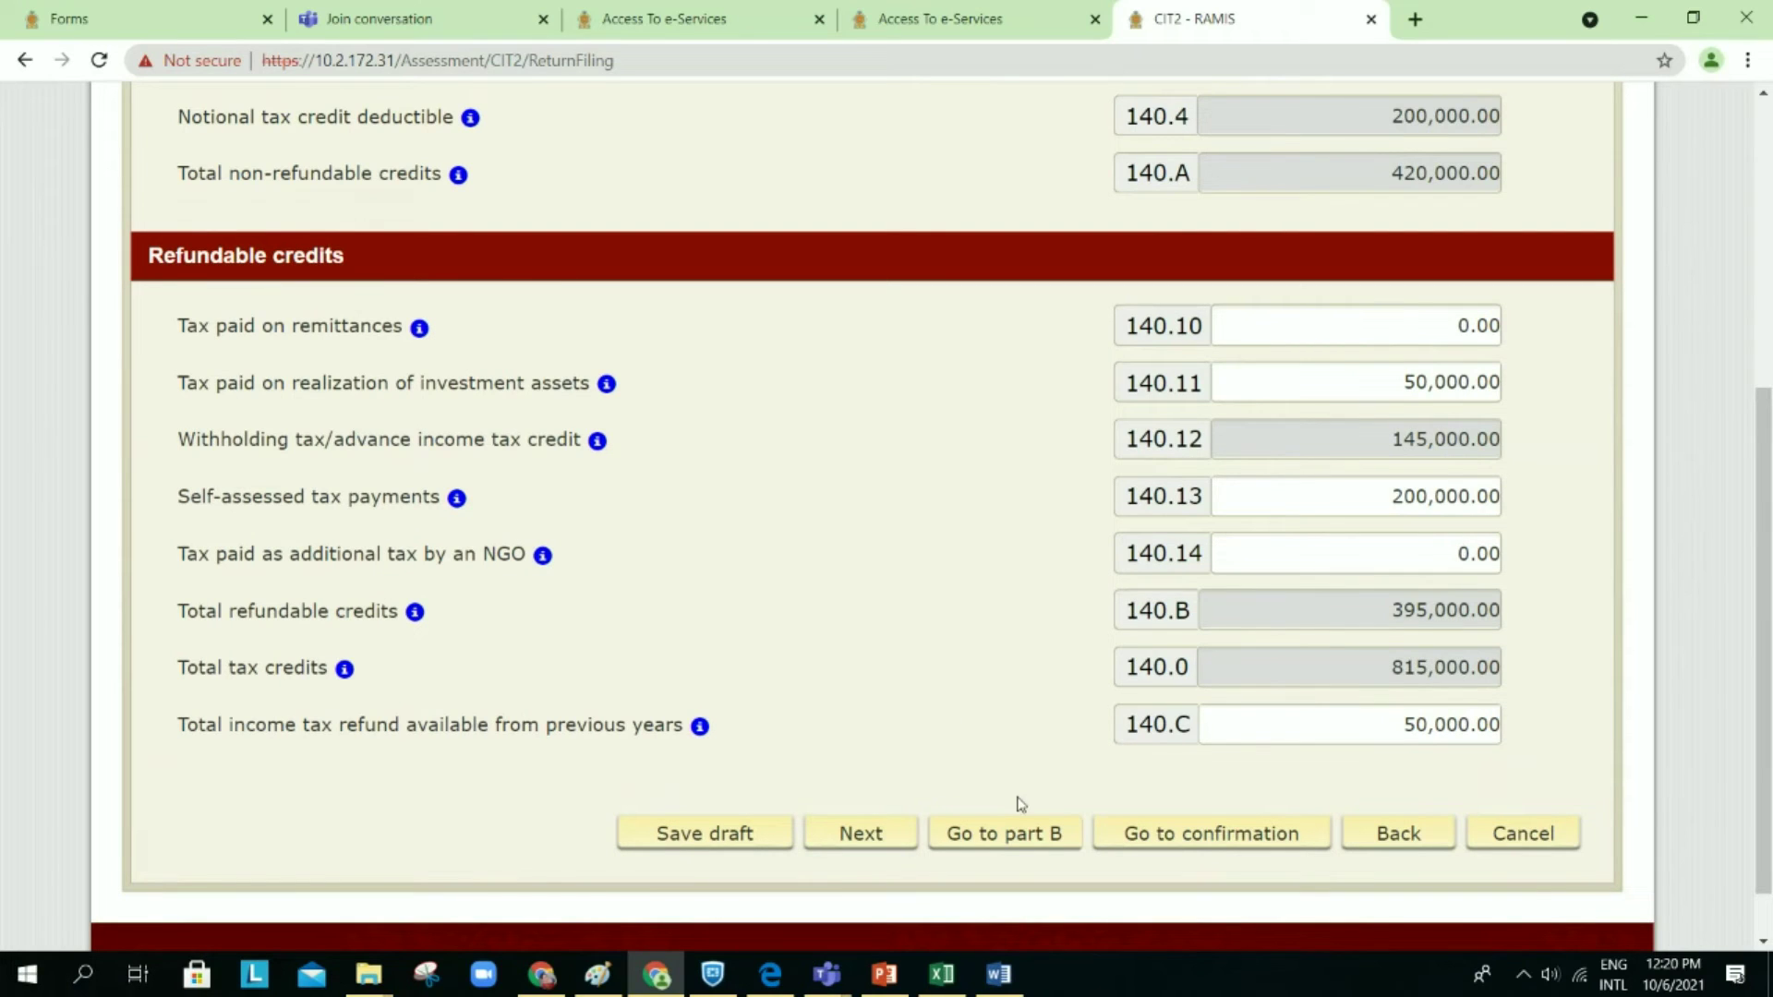
Step: Save Schedule 07 as a draft and advance to Schedule 07A Economic service charge
click(867, 837)
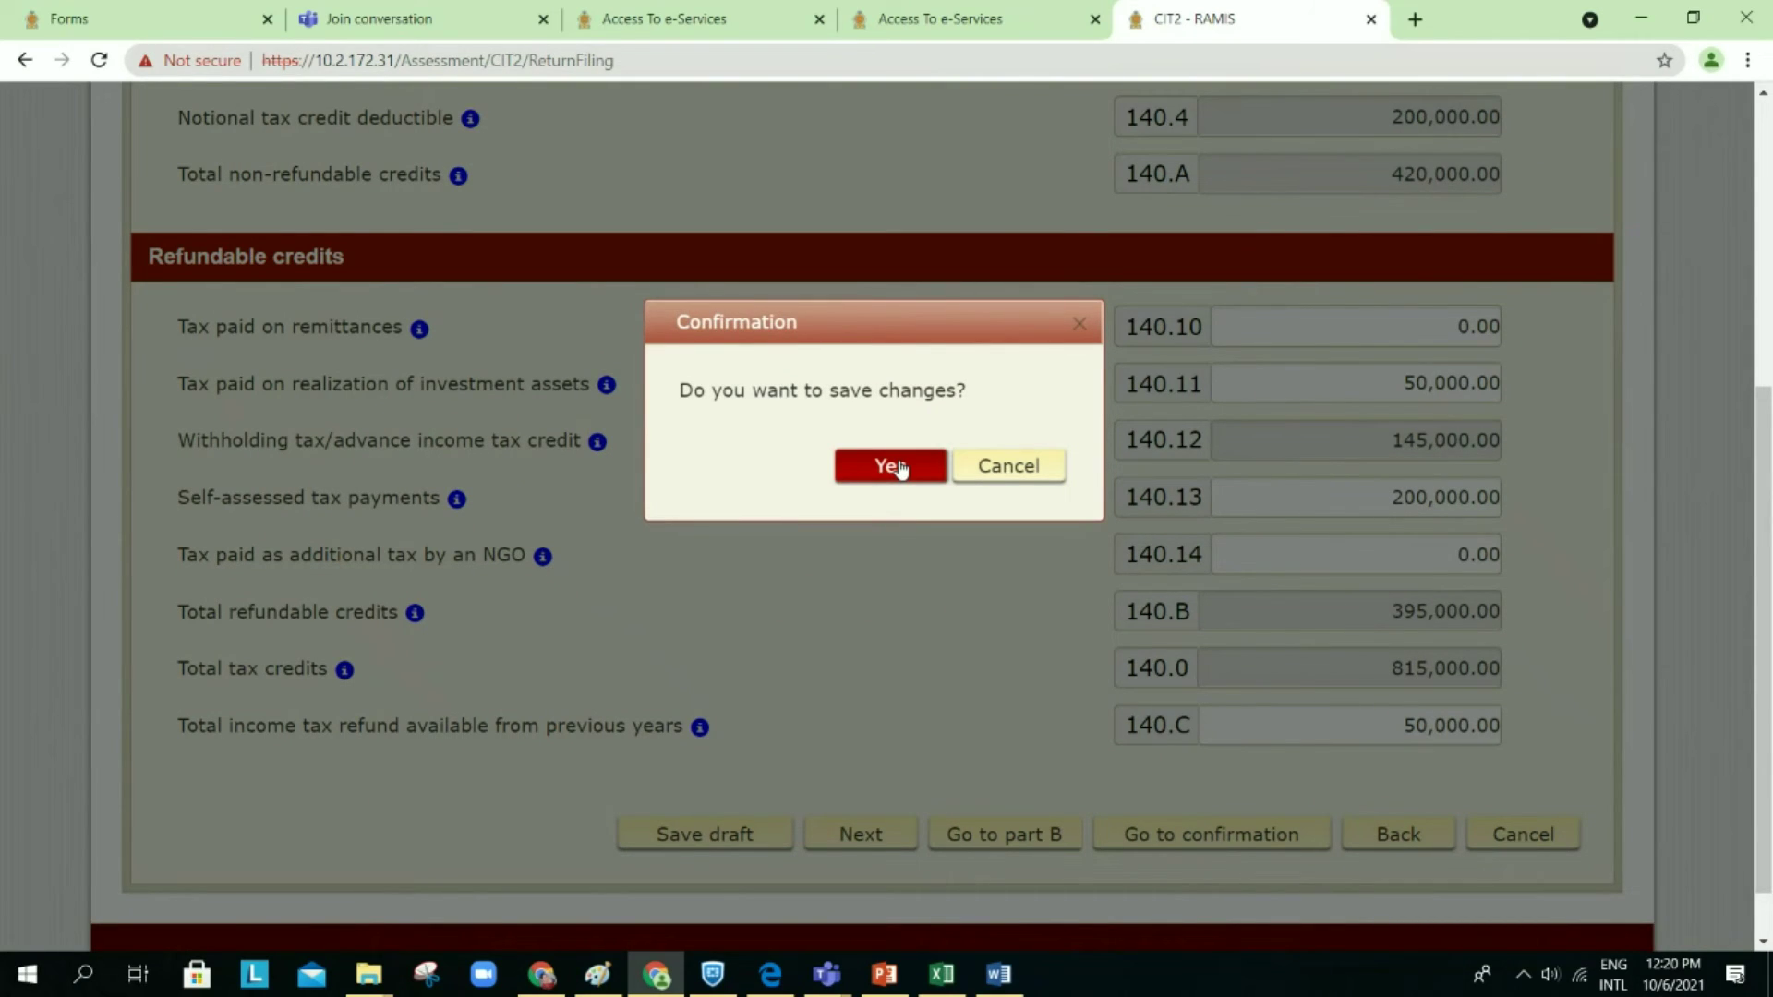
click(900, 468)
click(1280, 633)
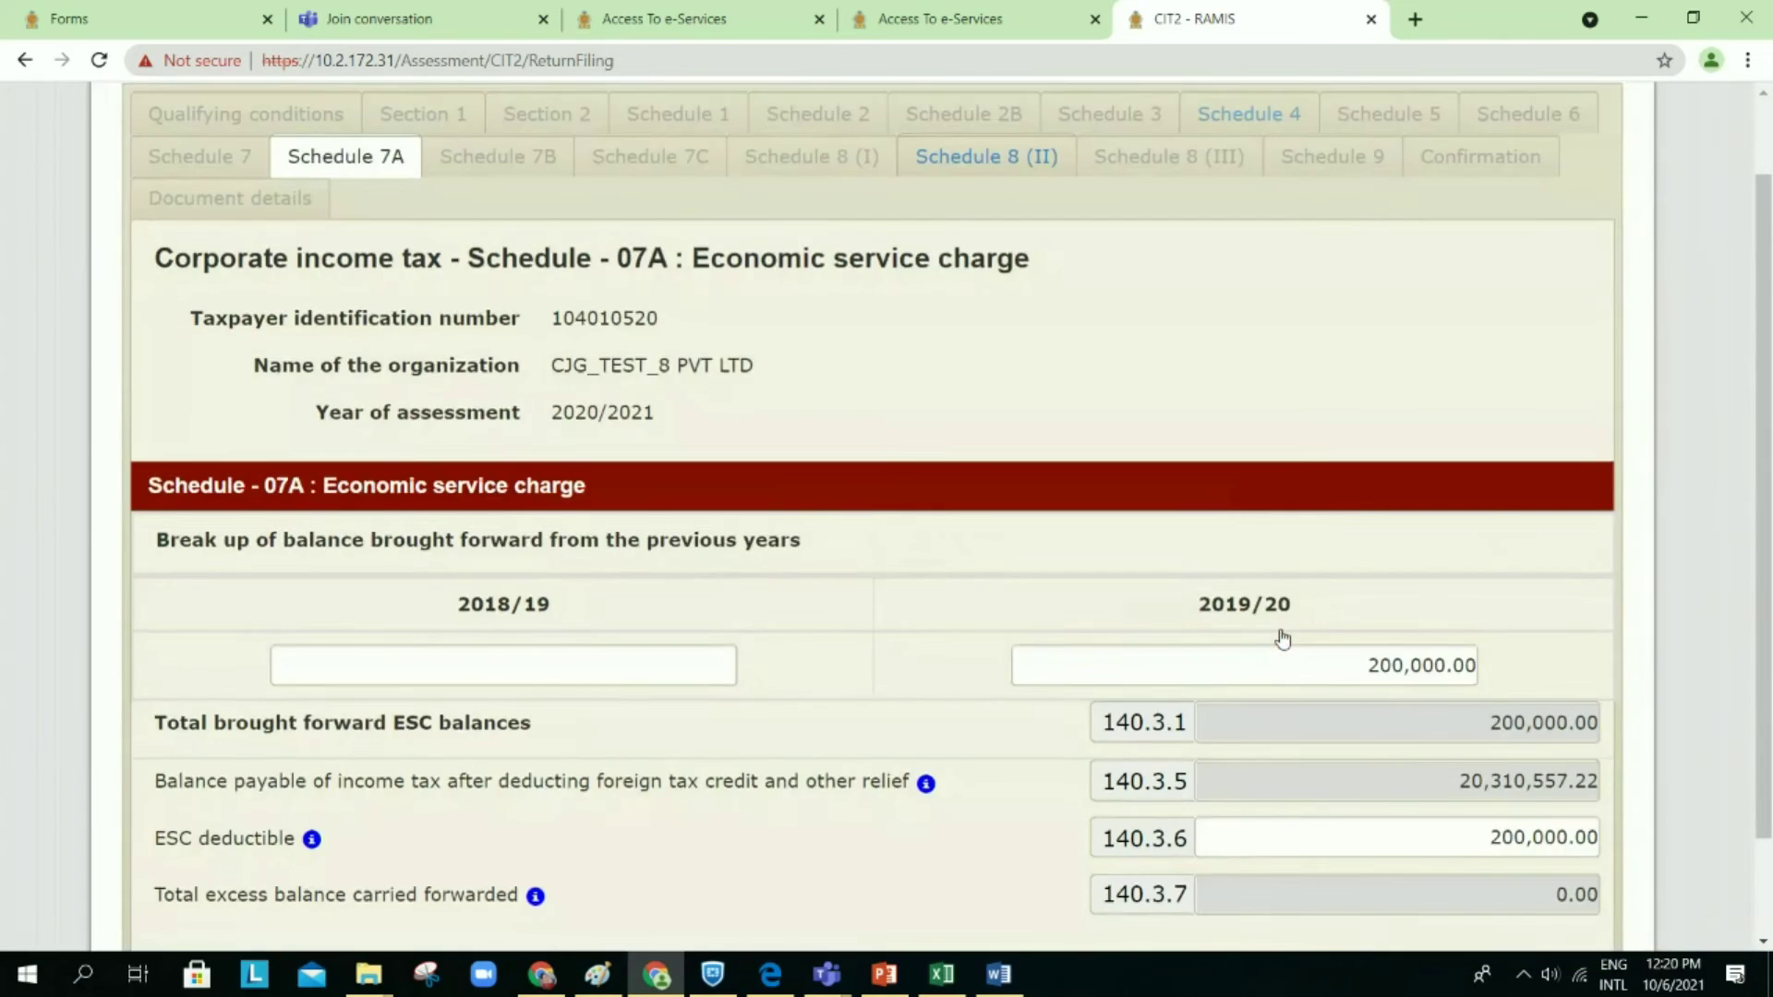
scroll(1280, 635, down, 3)
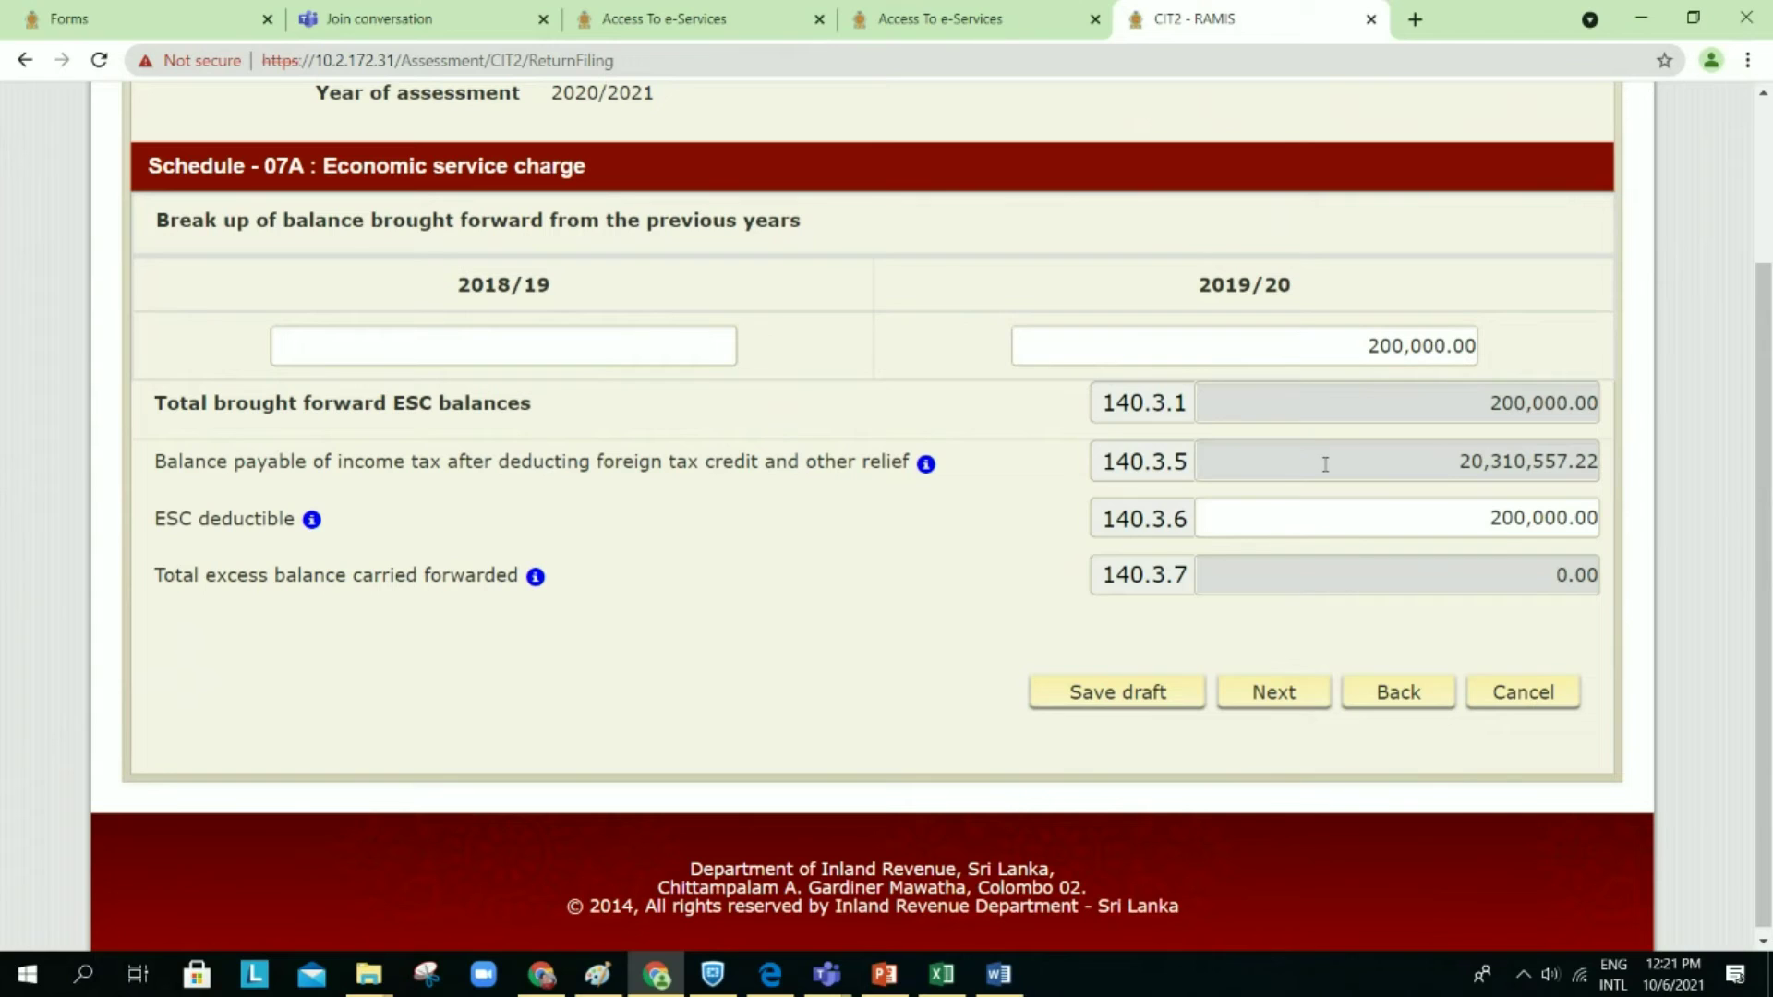
Step: Commit 200,000.00 ESC brought forward from 2019/20 as the 140.3.1 total and agree to save
click(1330, 349)
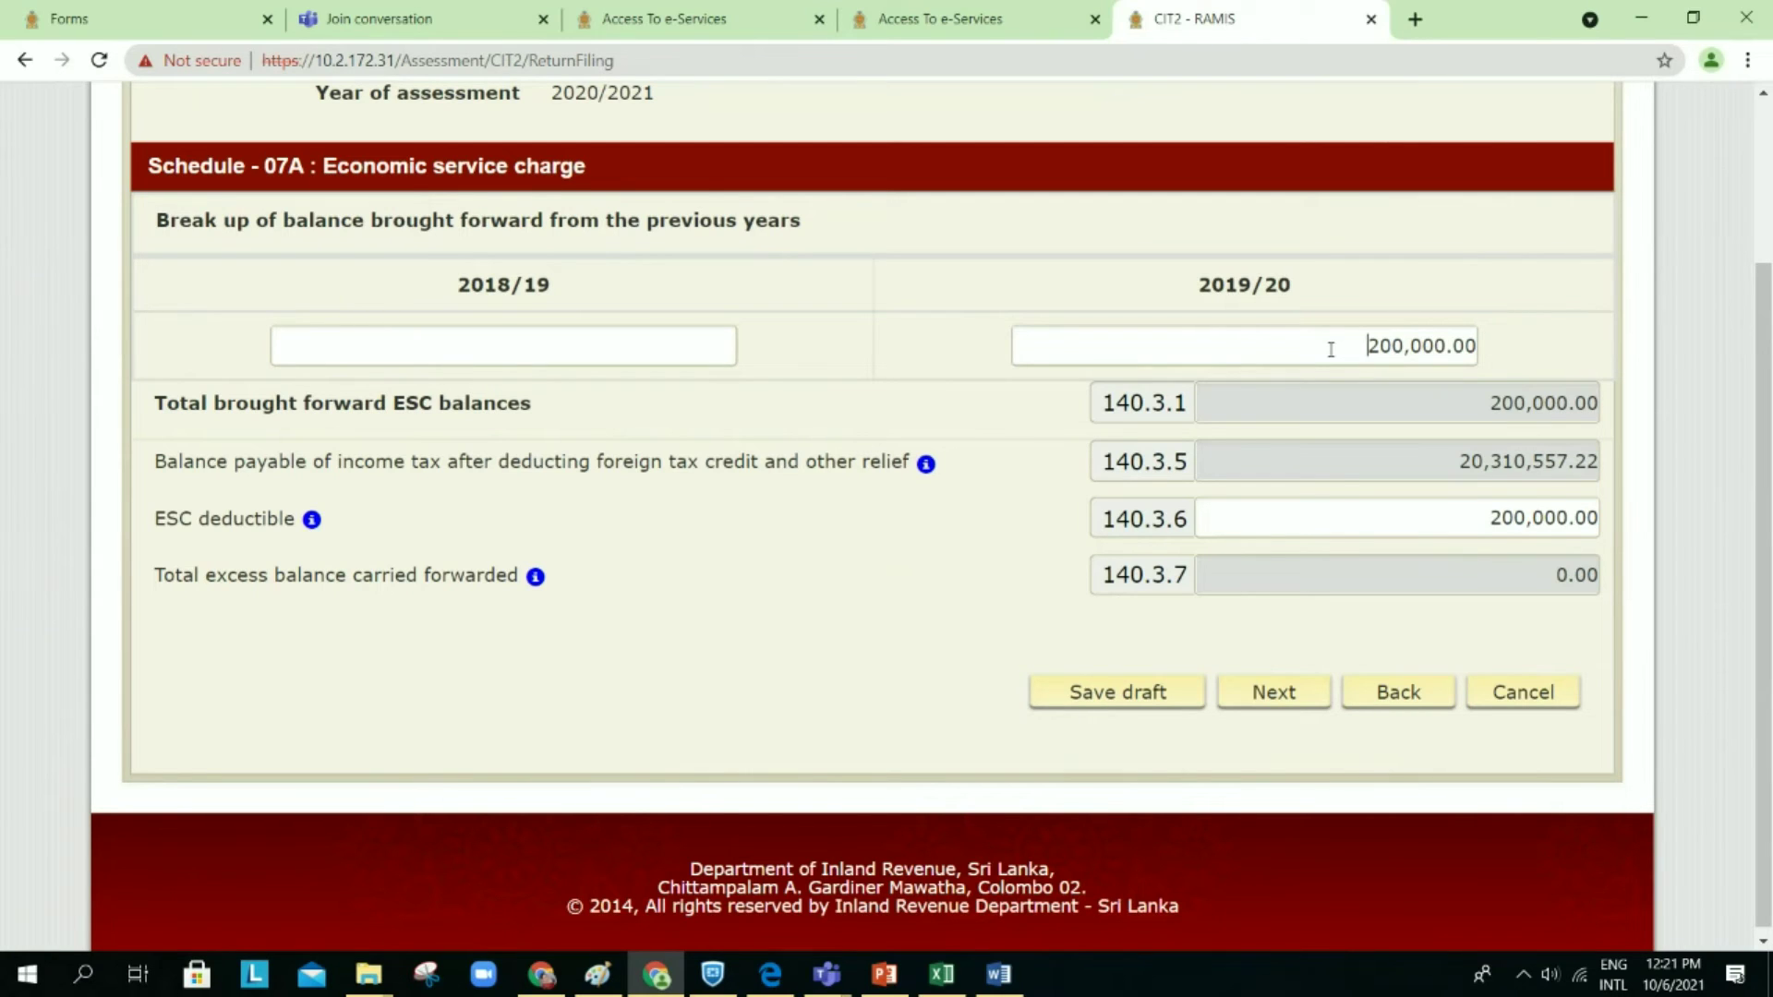
click(1397, 400)
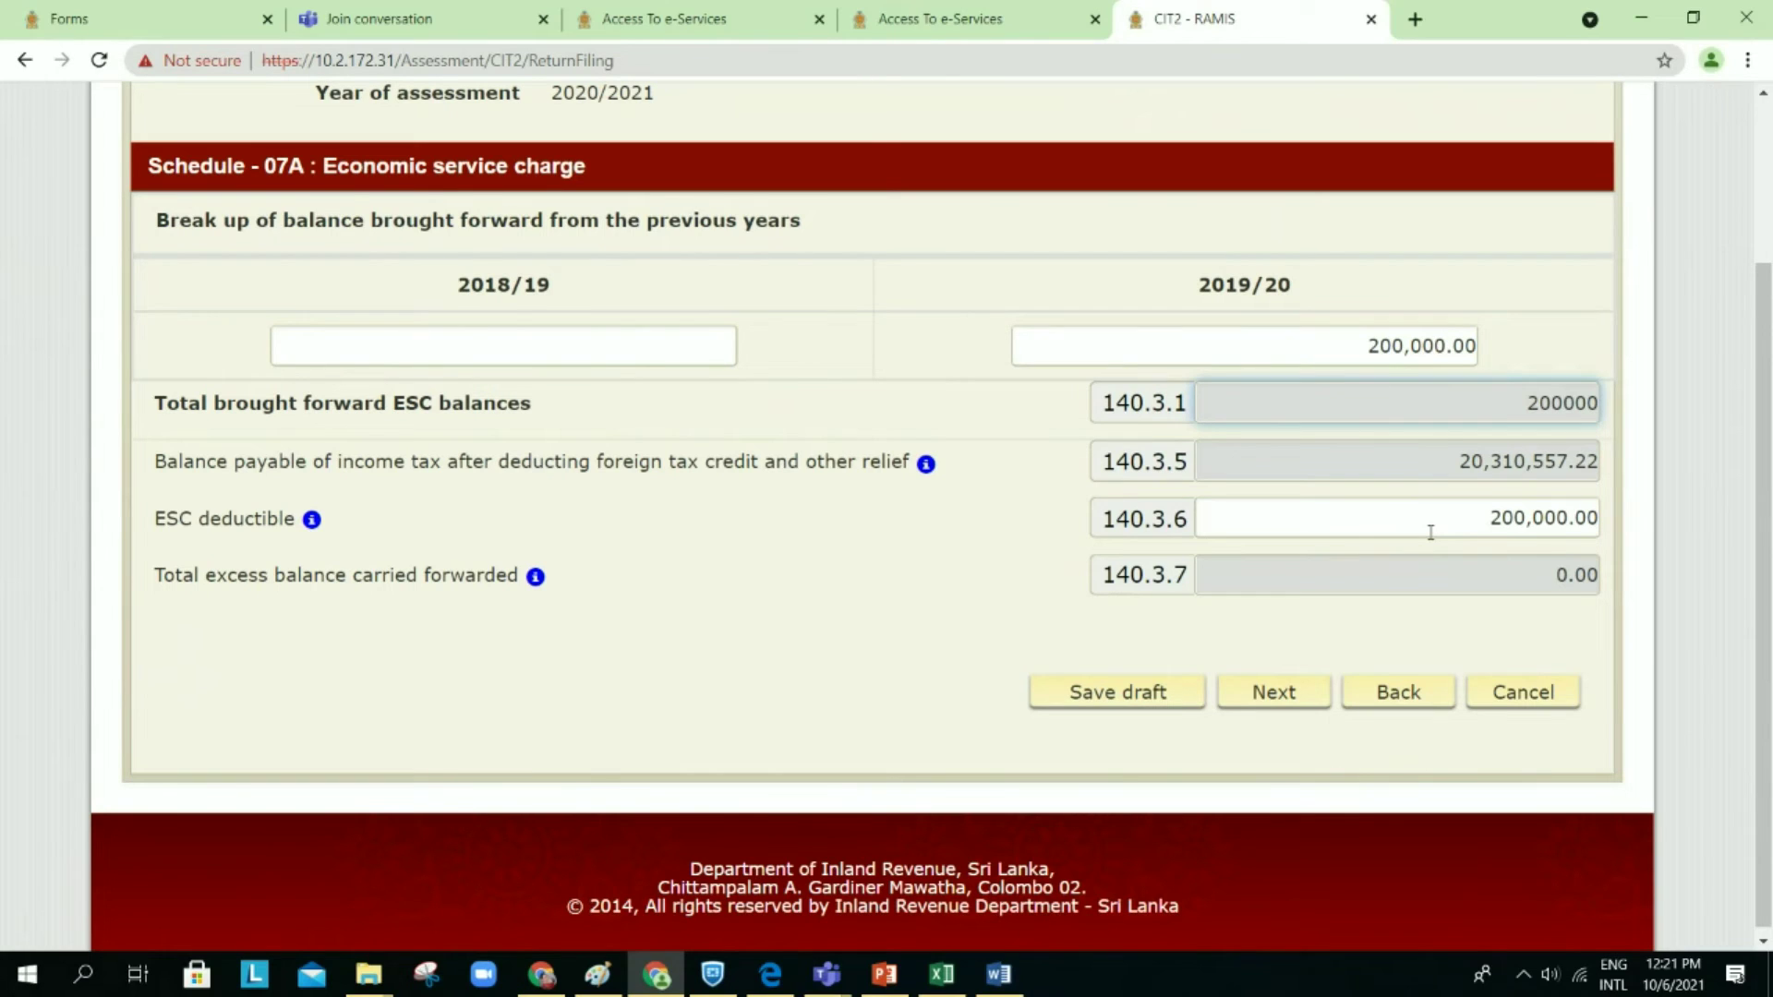
click(1567, 345)
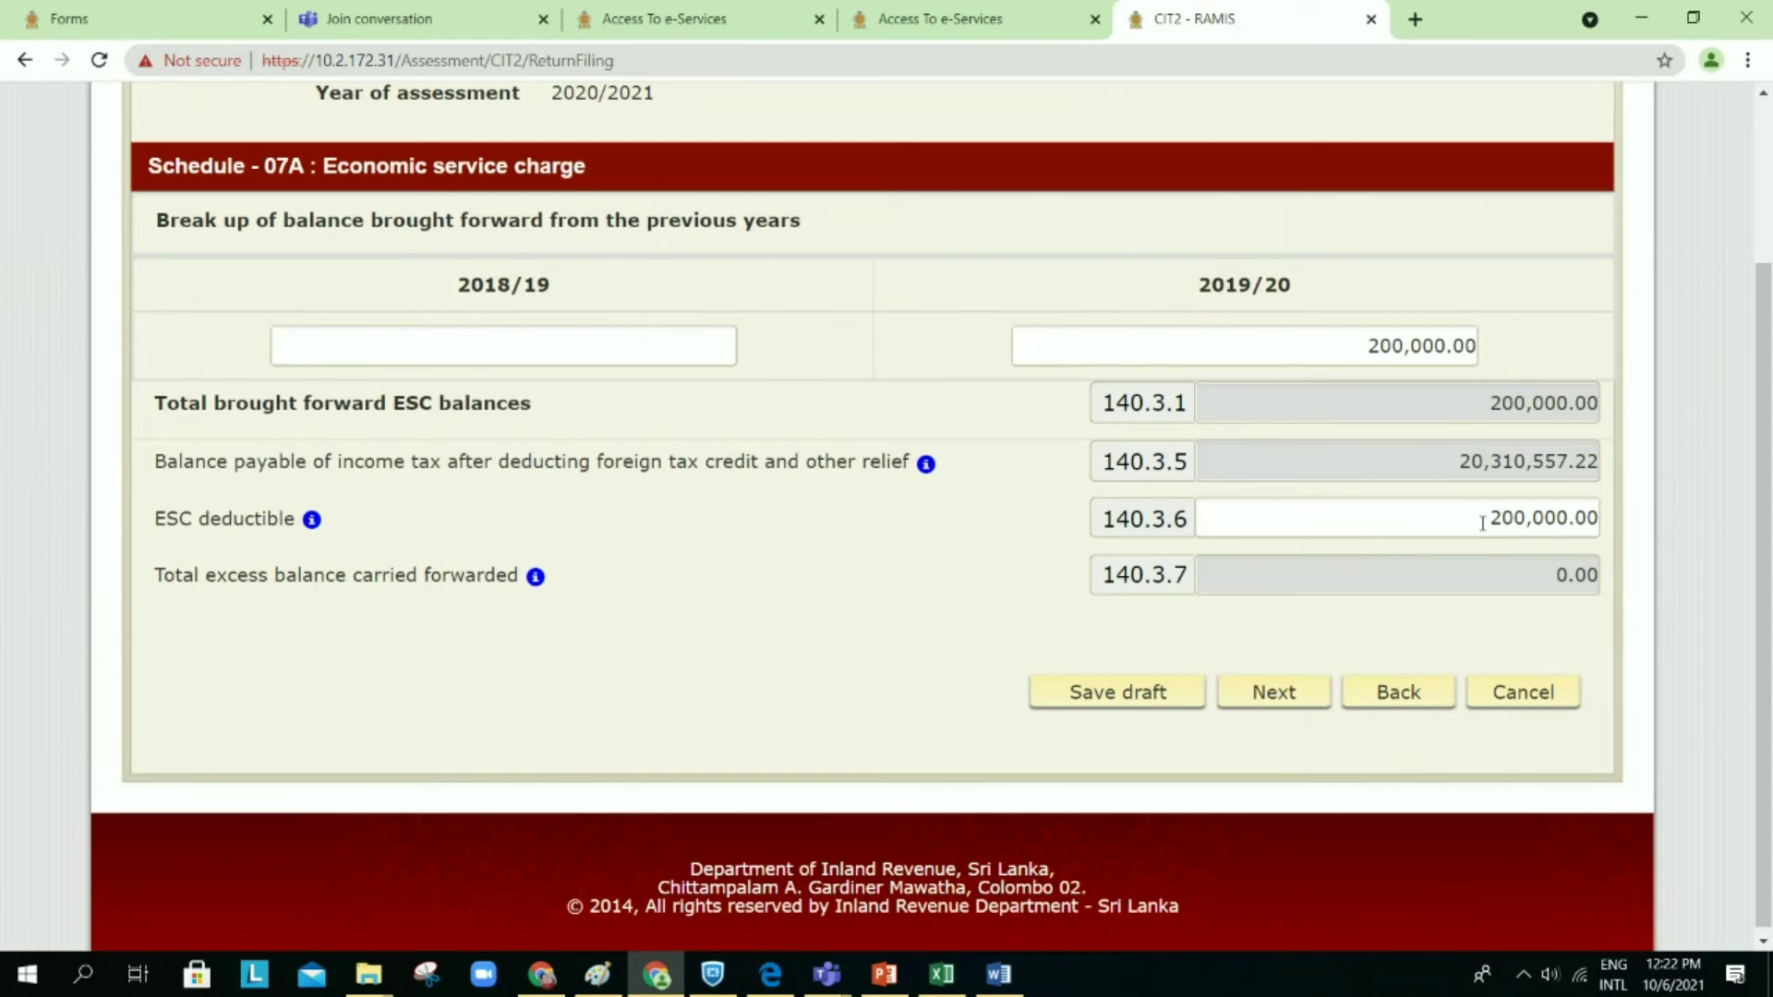
click(1277, 701)
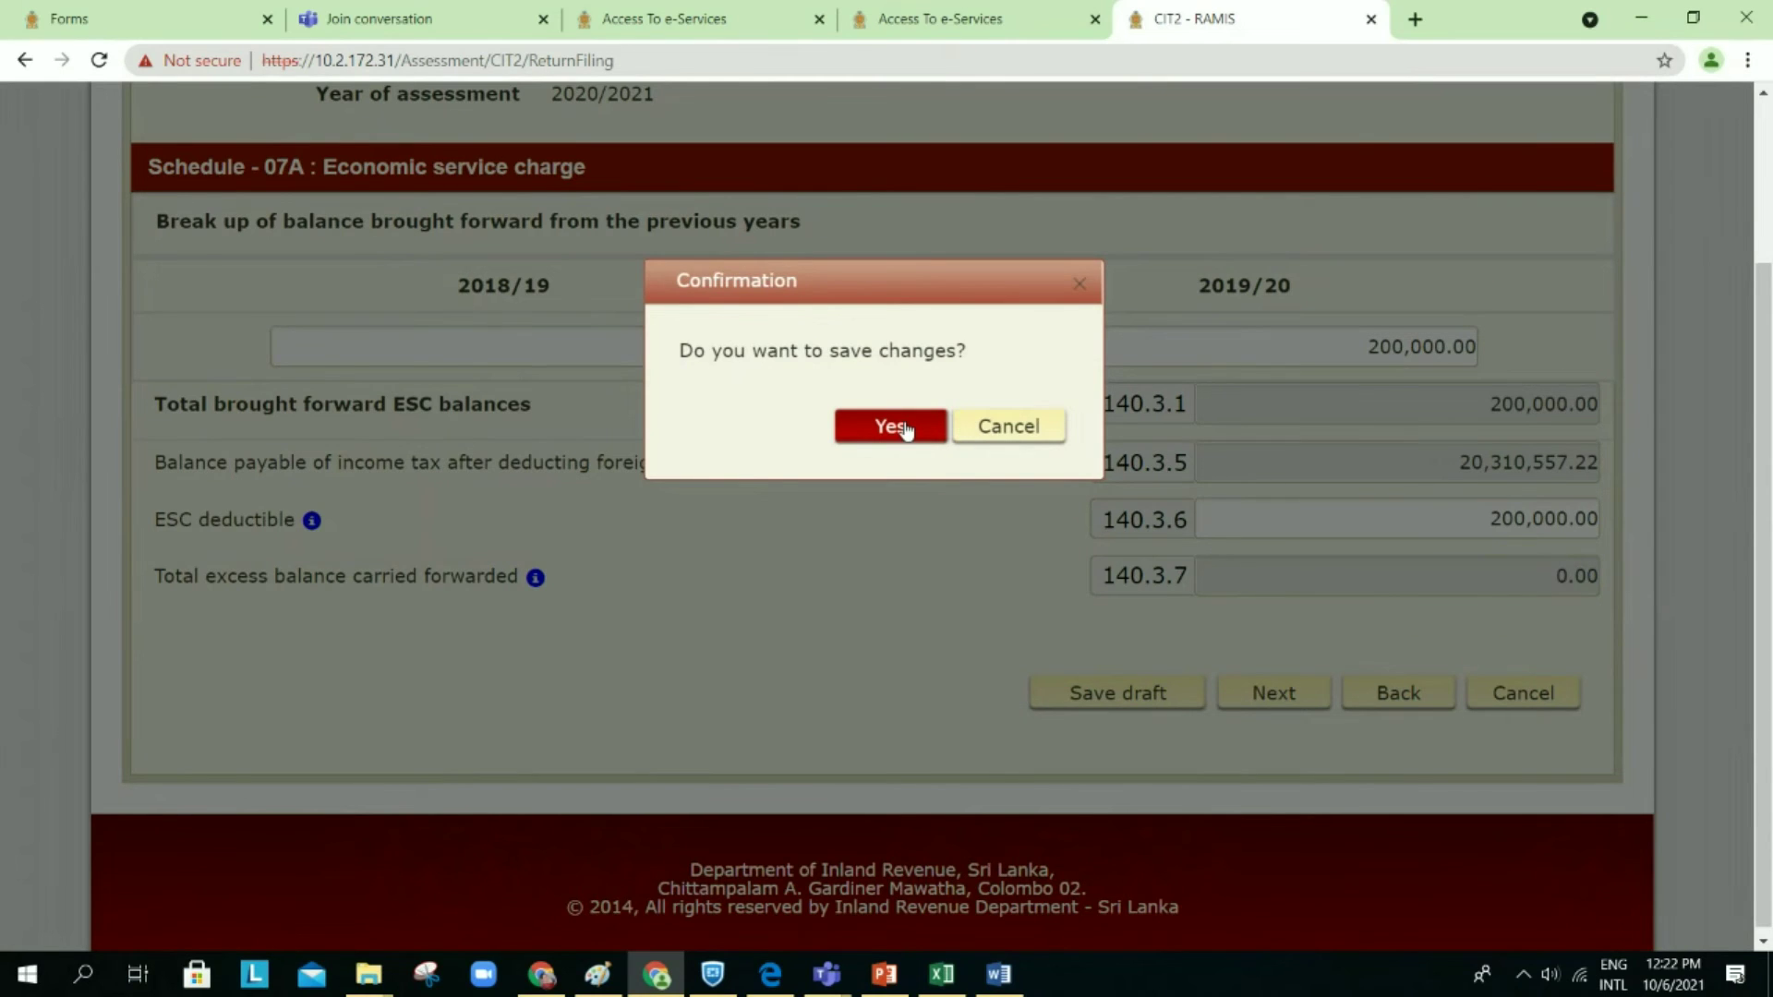
click(905, 429)
Step: Dismiss the draft notice and view Schedule 7B's 5,000.00 at 5% and 140,000.00 at 14% credits
click(1281, 593)
scroll(1272, 605, down, 1)
scroll(1272, 605, down, 1)
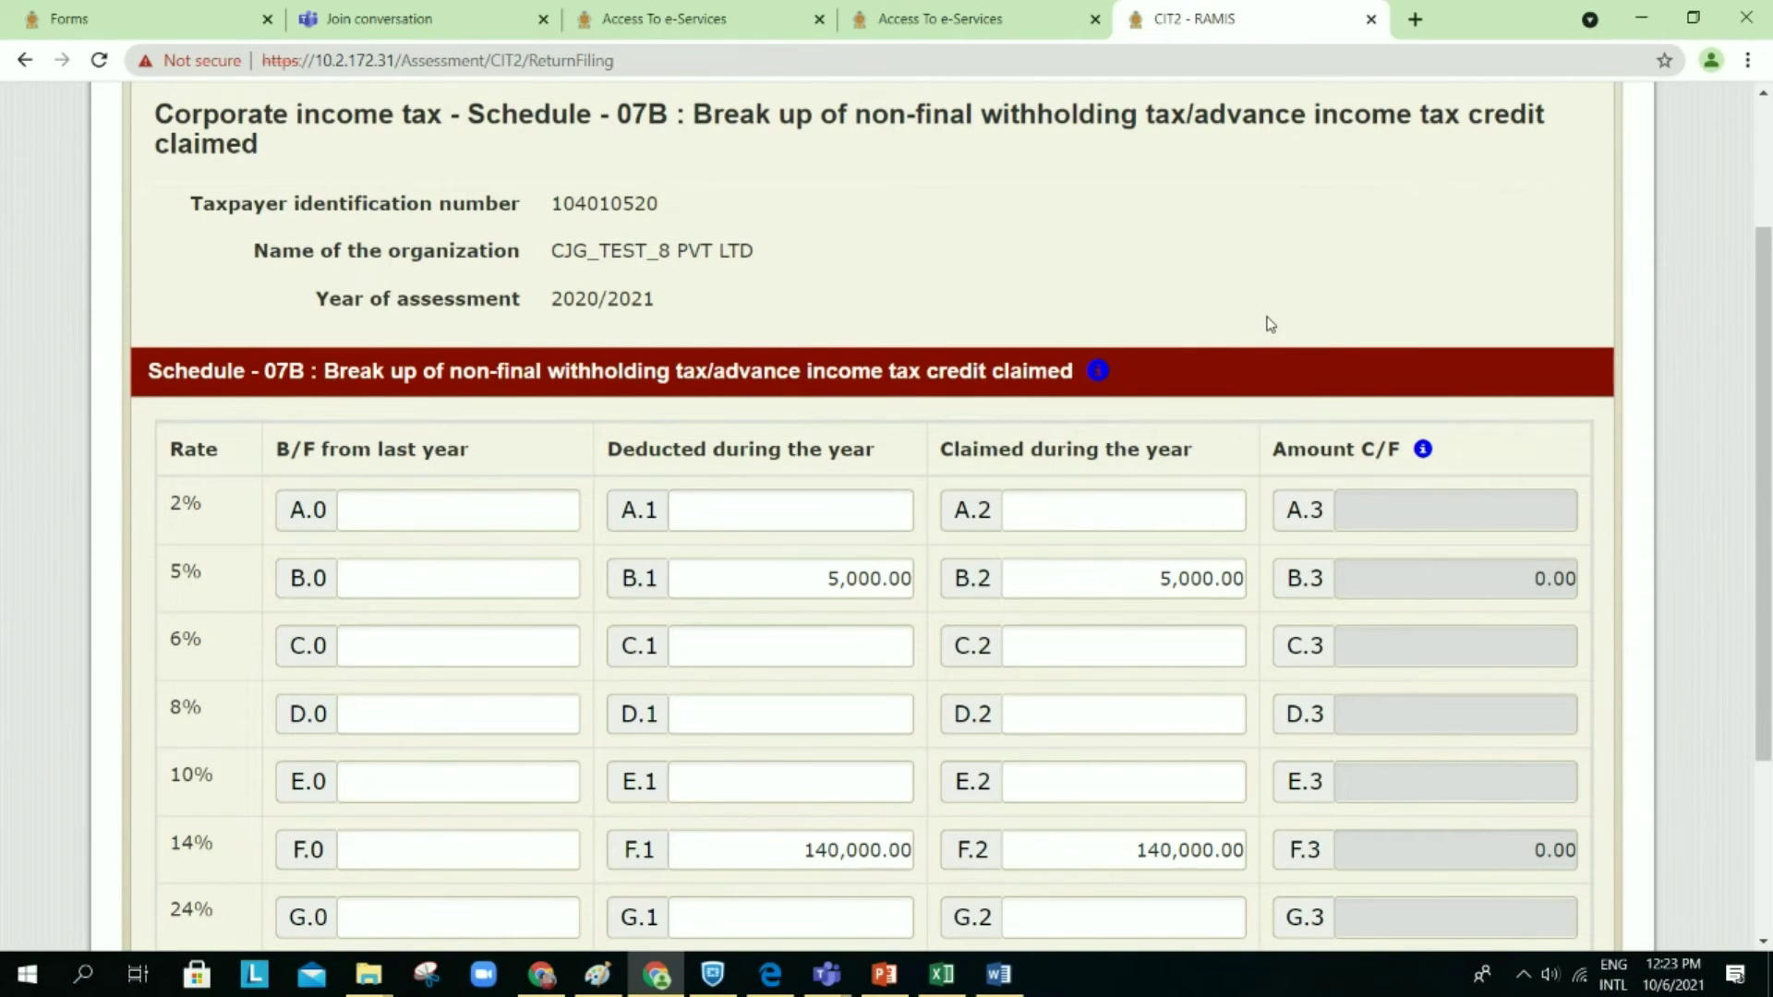
Step: Check the Schedule 7B totals of 145,000.00 deducted and claimed, 0.00 carried forward, and proceed
scroll(1270, 324, down, 1)
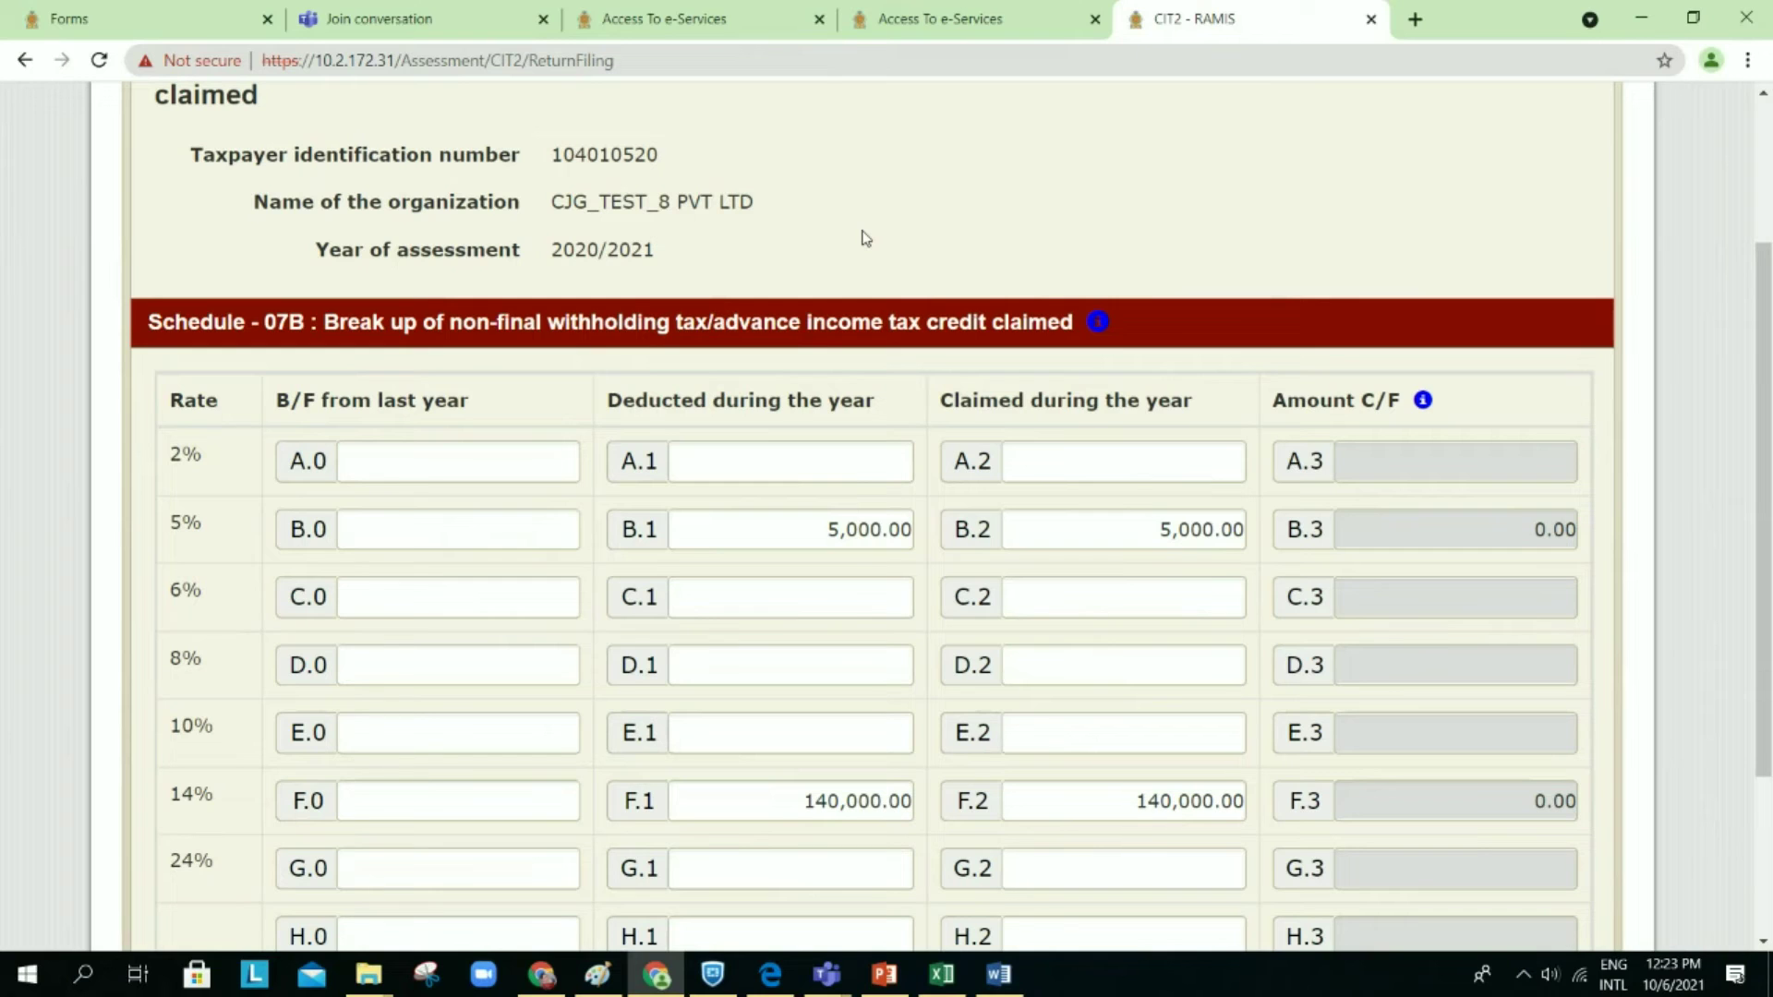
scroll(865, 238, down, 1)
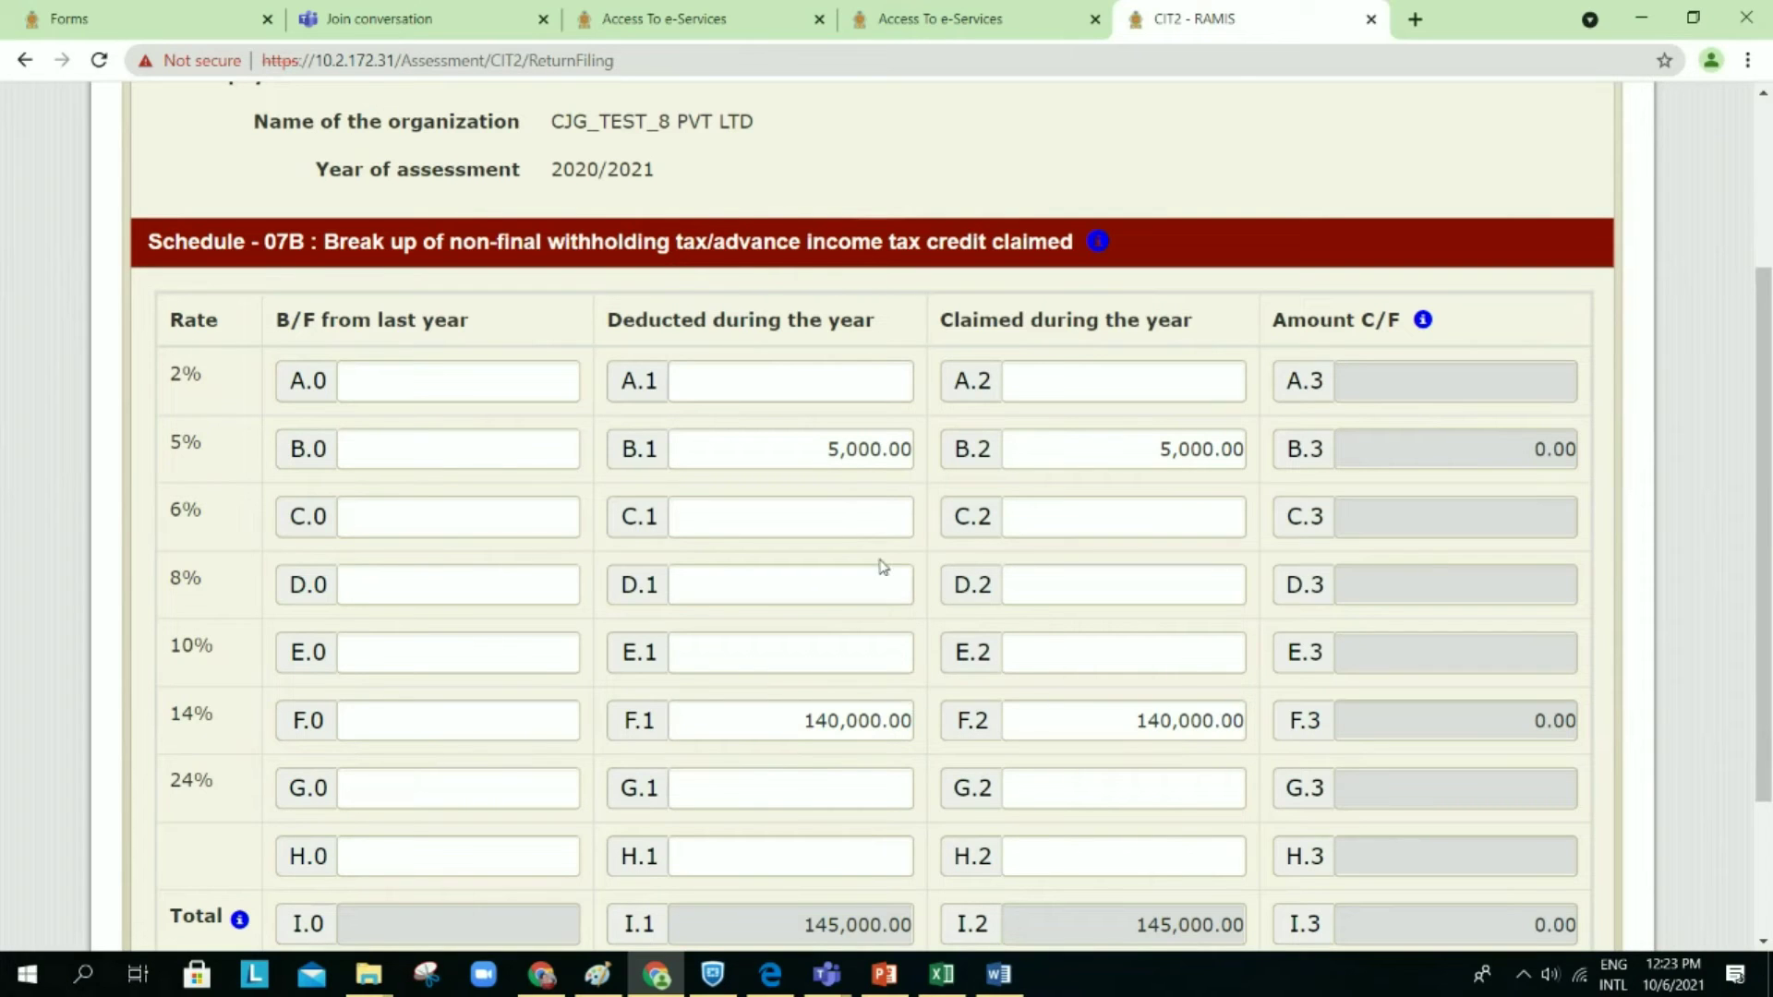
scroll(966, 617, down, 1)
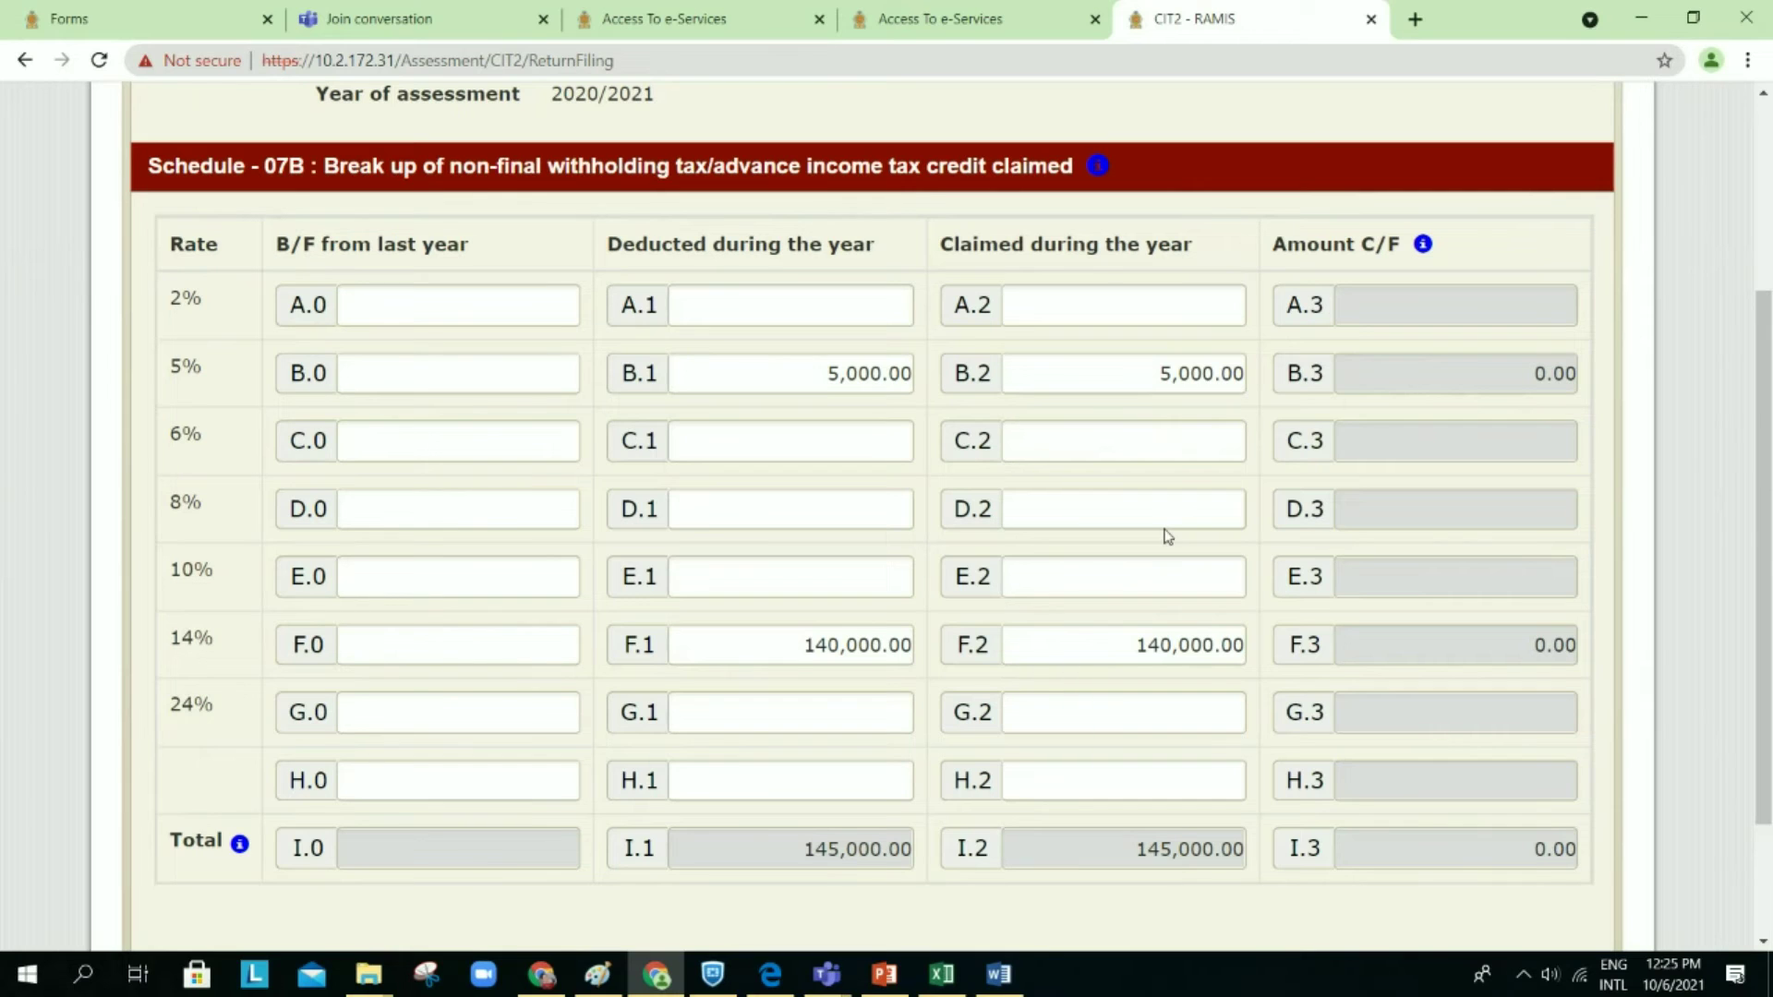
scroll(1166, 532, down, 2)
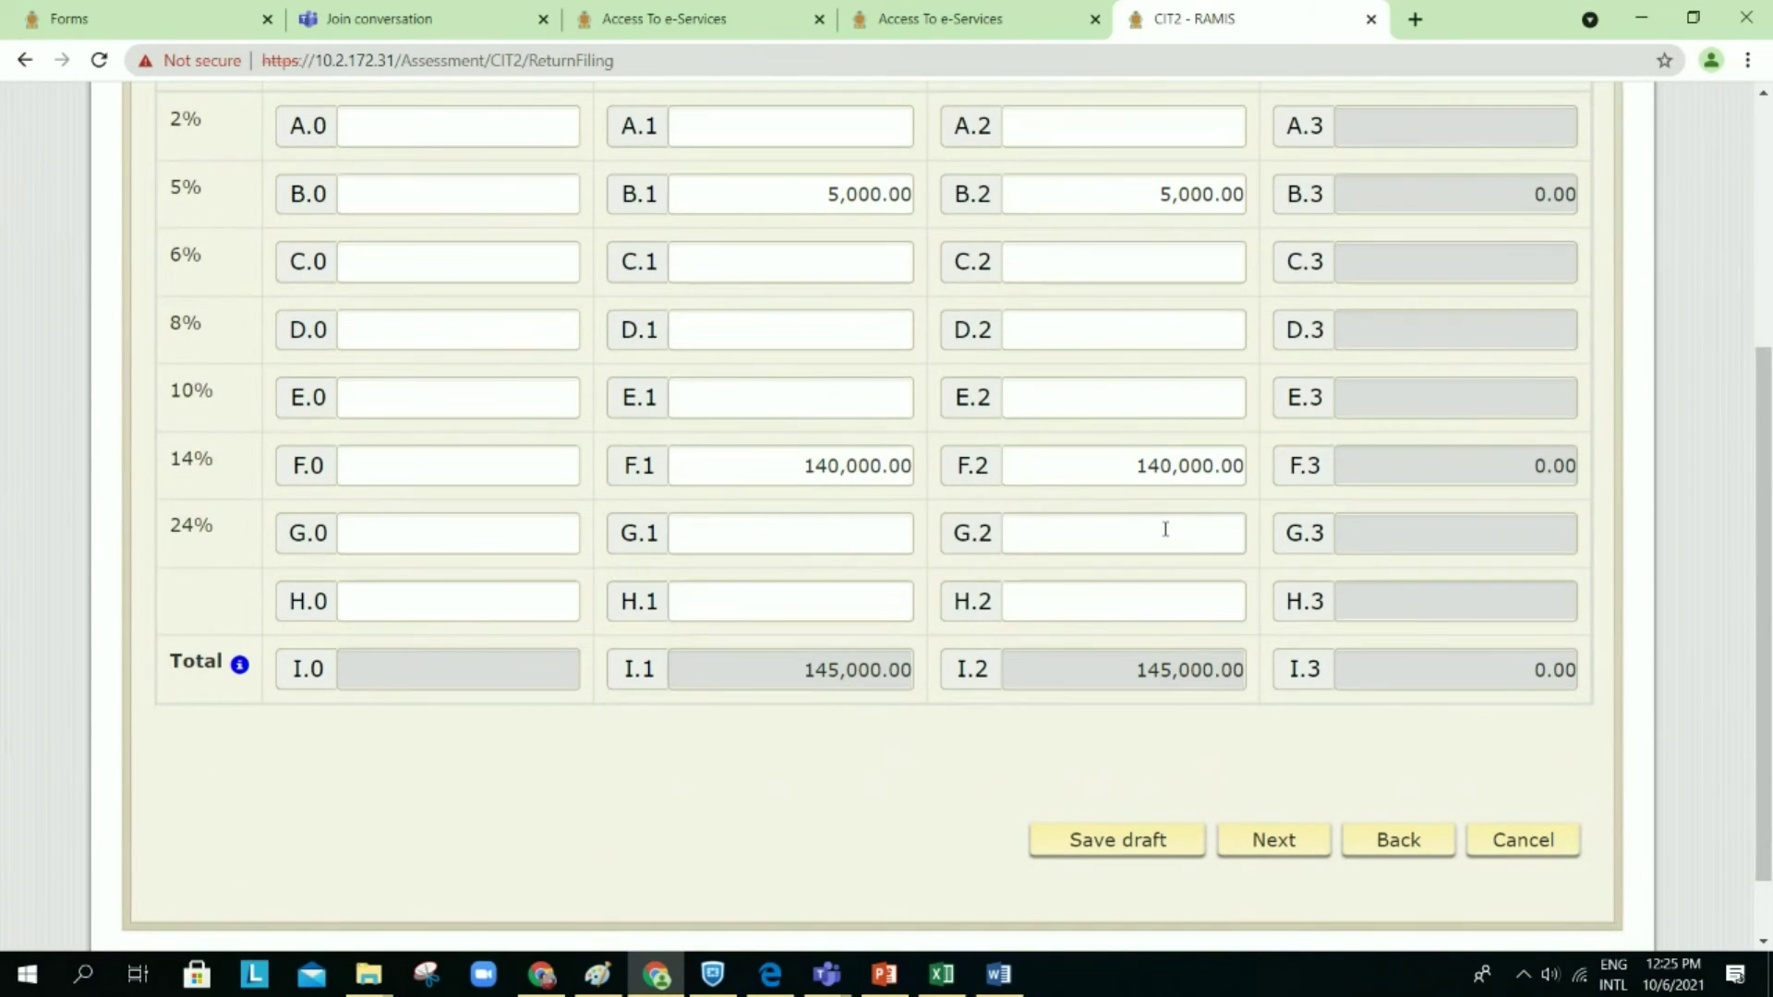
click(1289, 855)
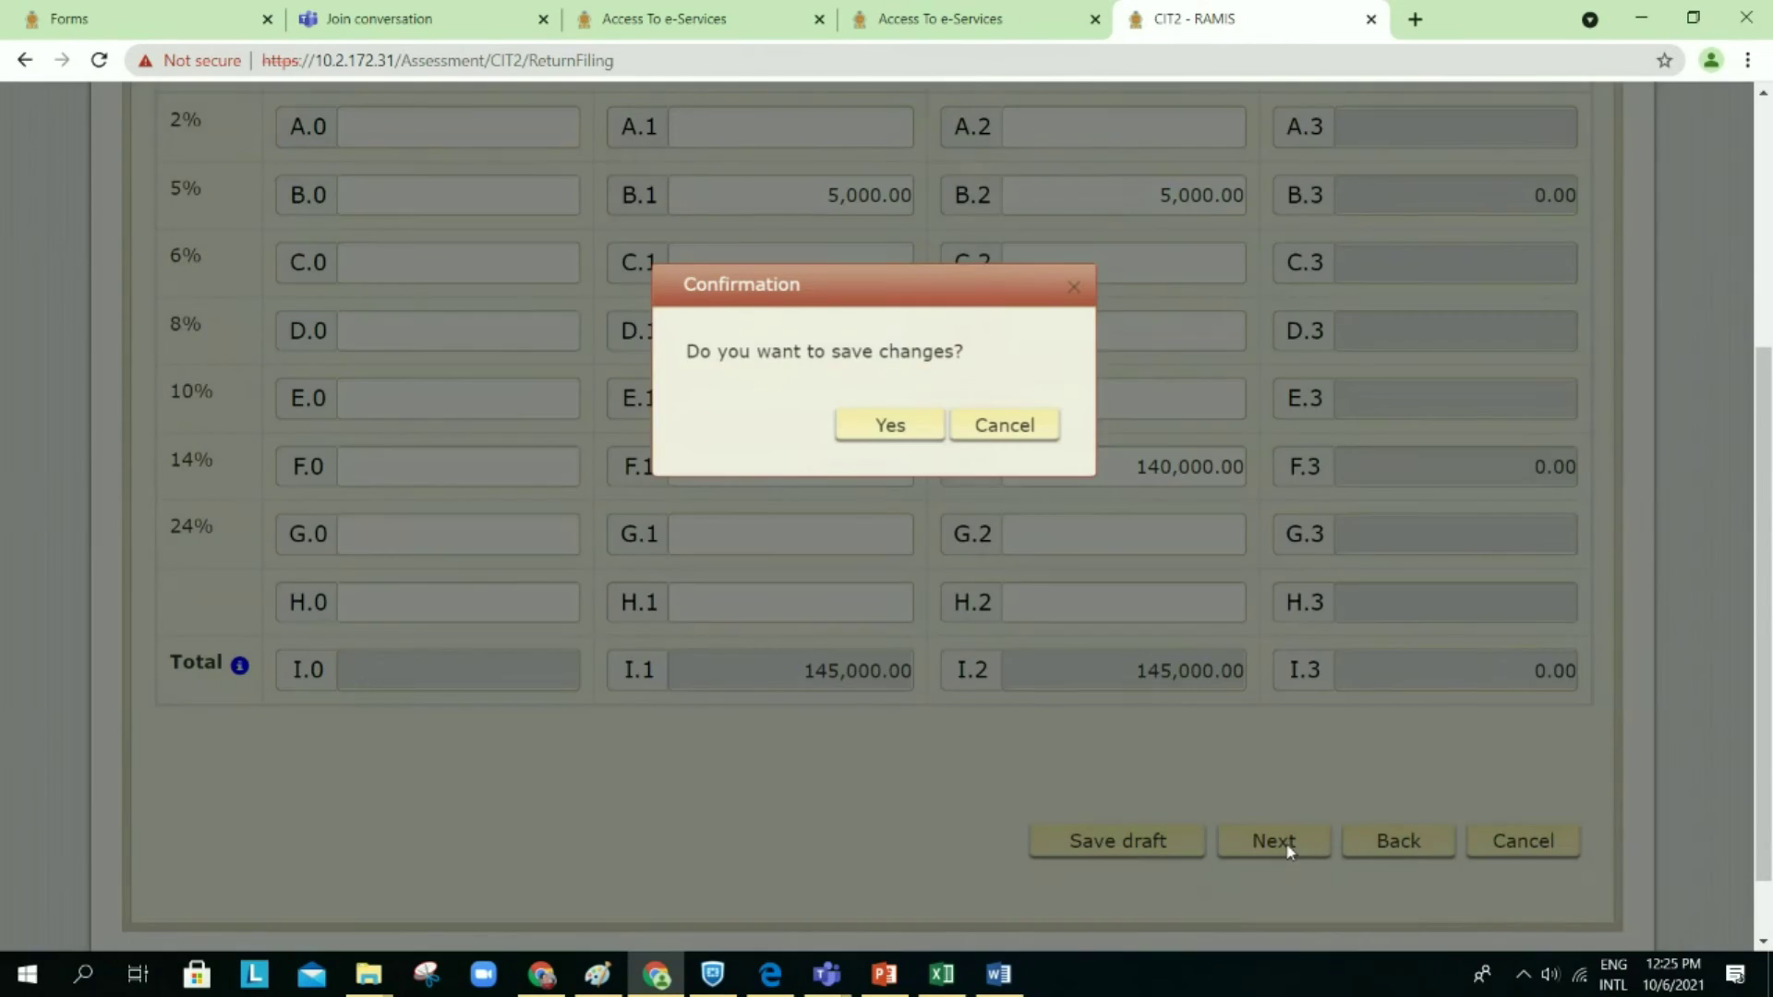
Step: Save Schedule 7B as a draft, check Schedule 7C's 200,000.00 notional tax credit, and continue
click(902, 439)
click(1268, 585)
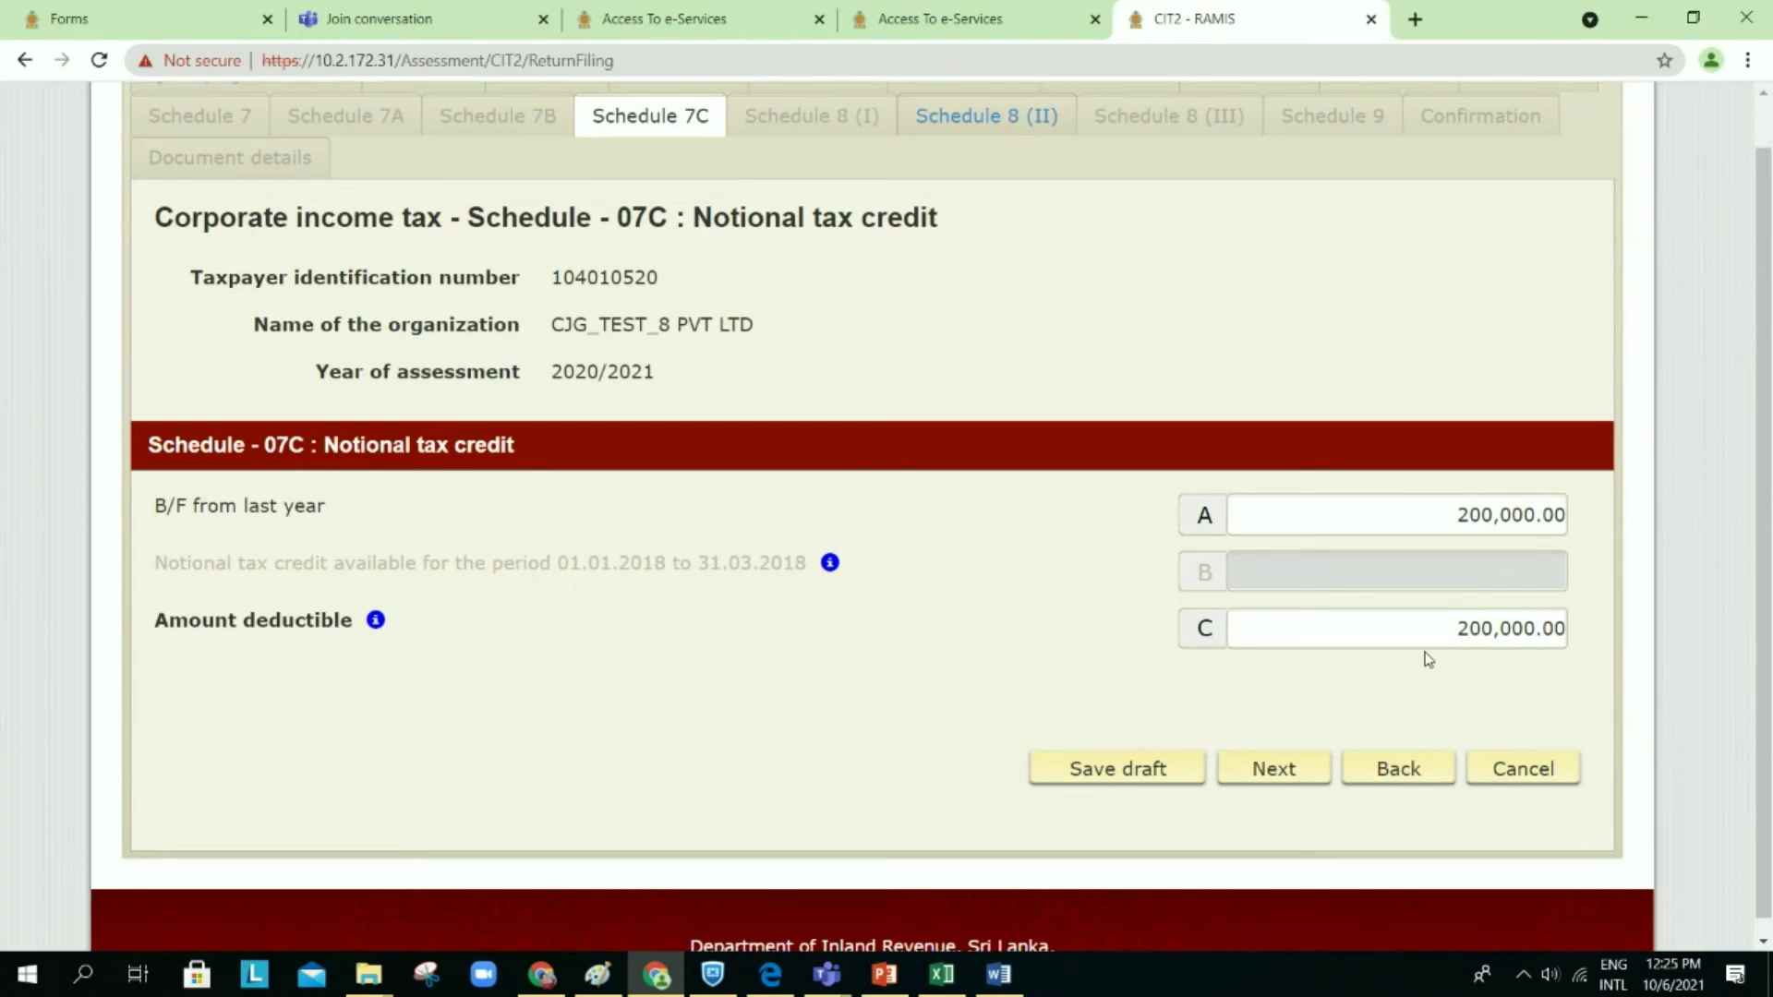
scroll(1429, 657, down, 1)
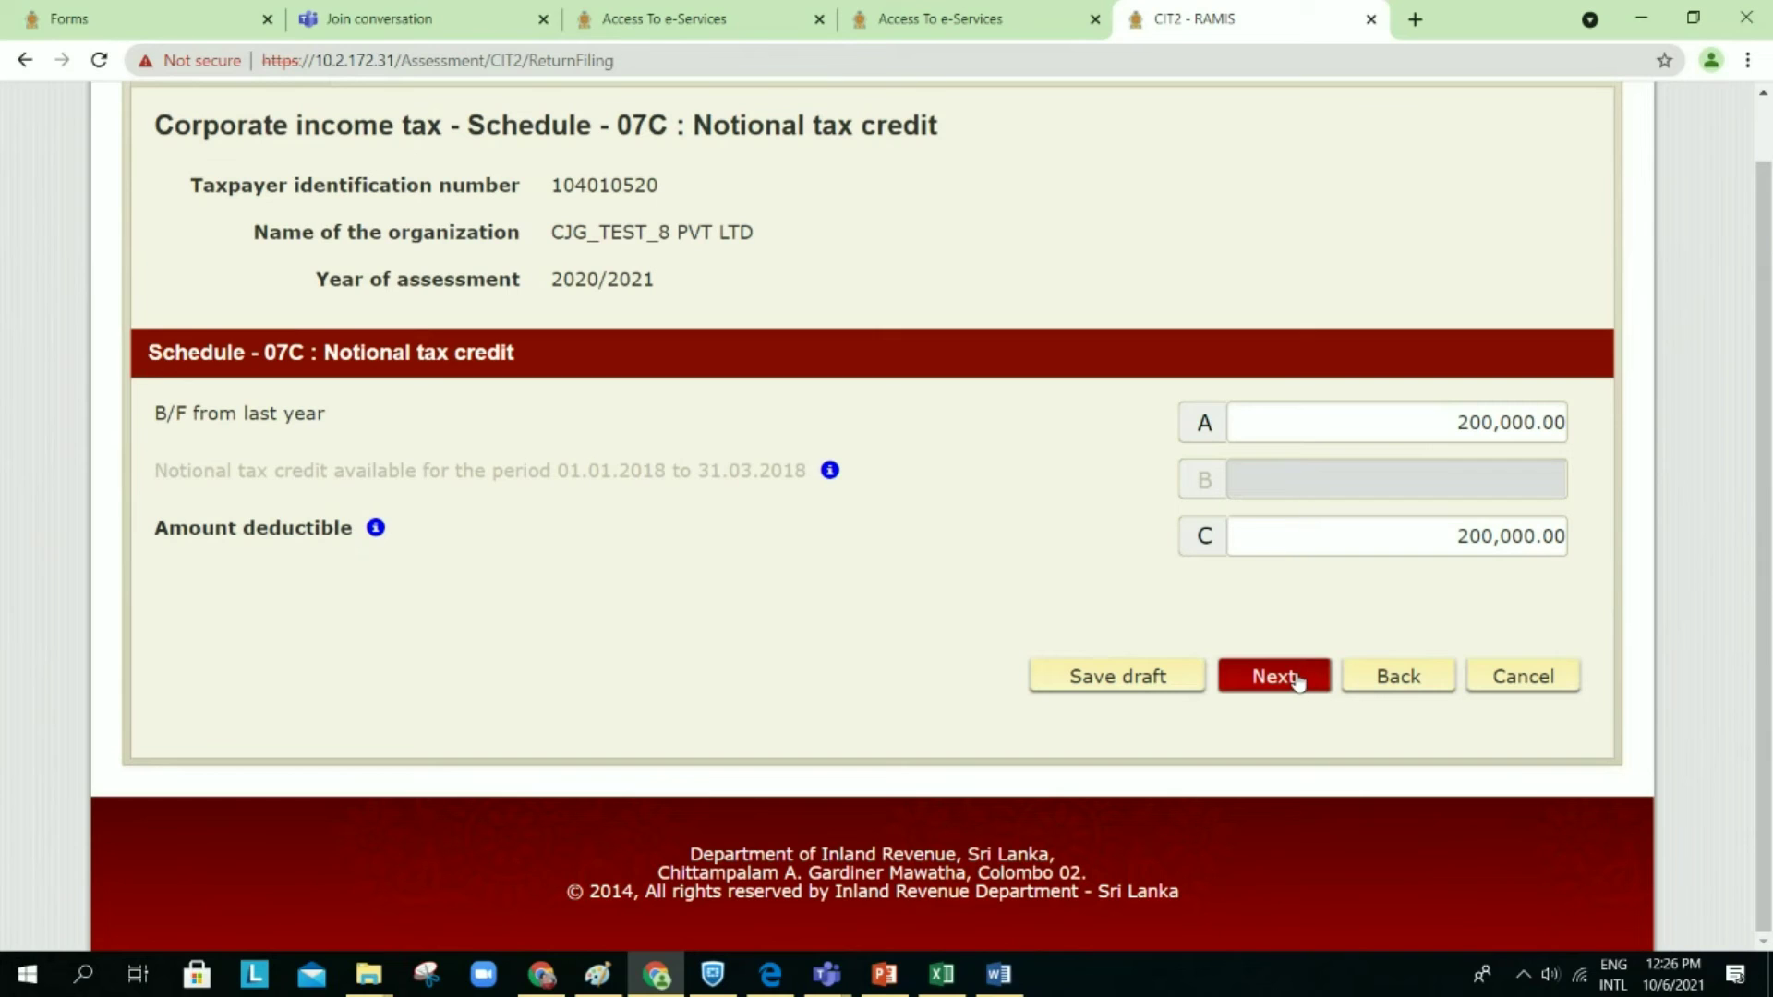
click(1295, 677)
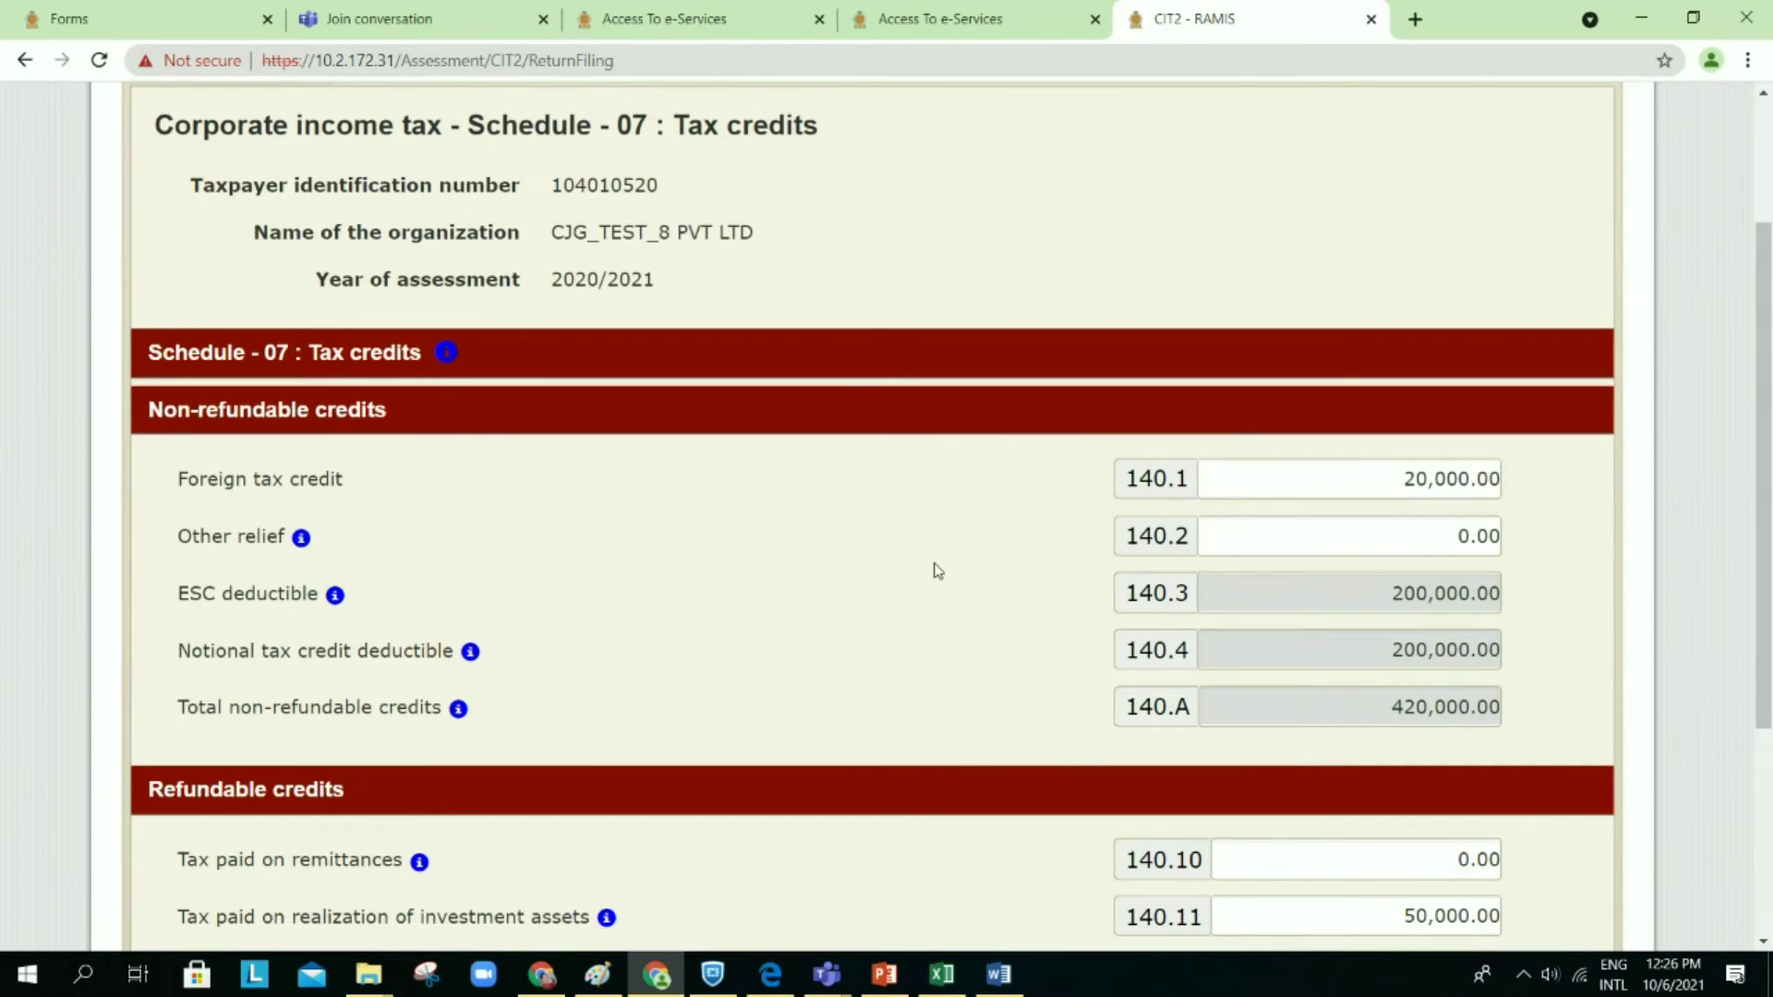
Step: Review Schedule 07: 395,000.00 refundable in 140.B, 815,000.00 total credits, 50,000.00 in 140.C
scroll(938, 570, down, 2)
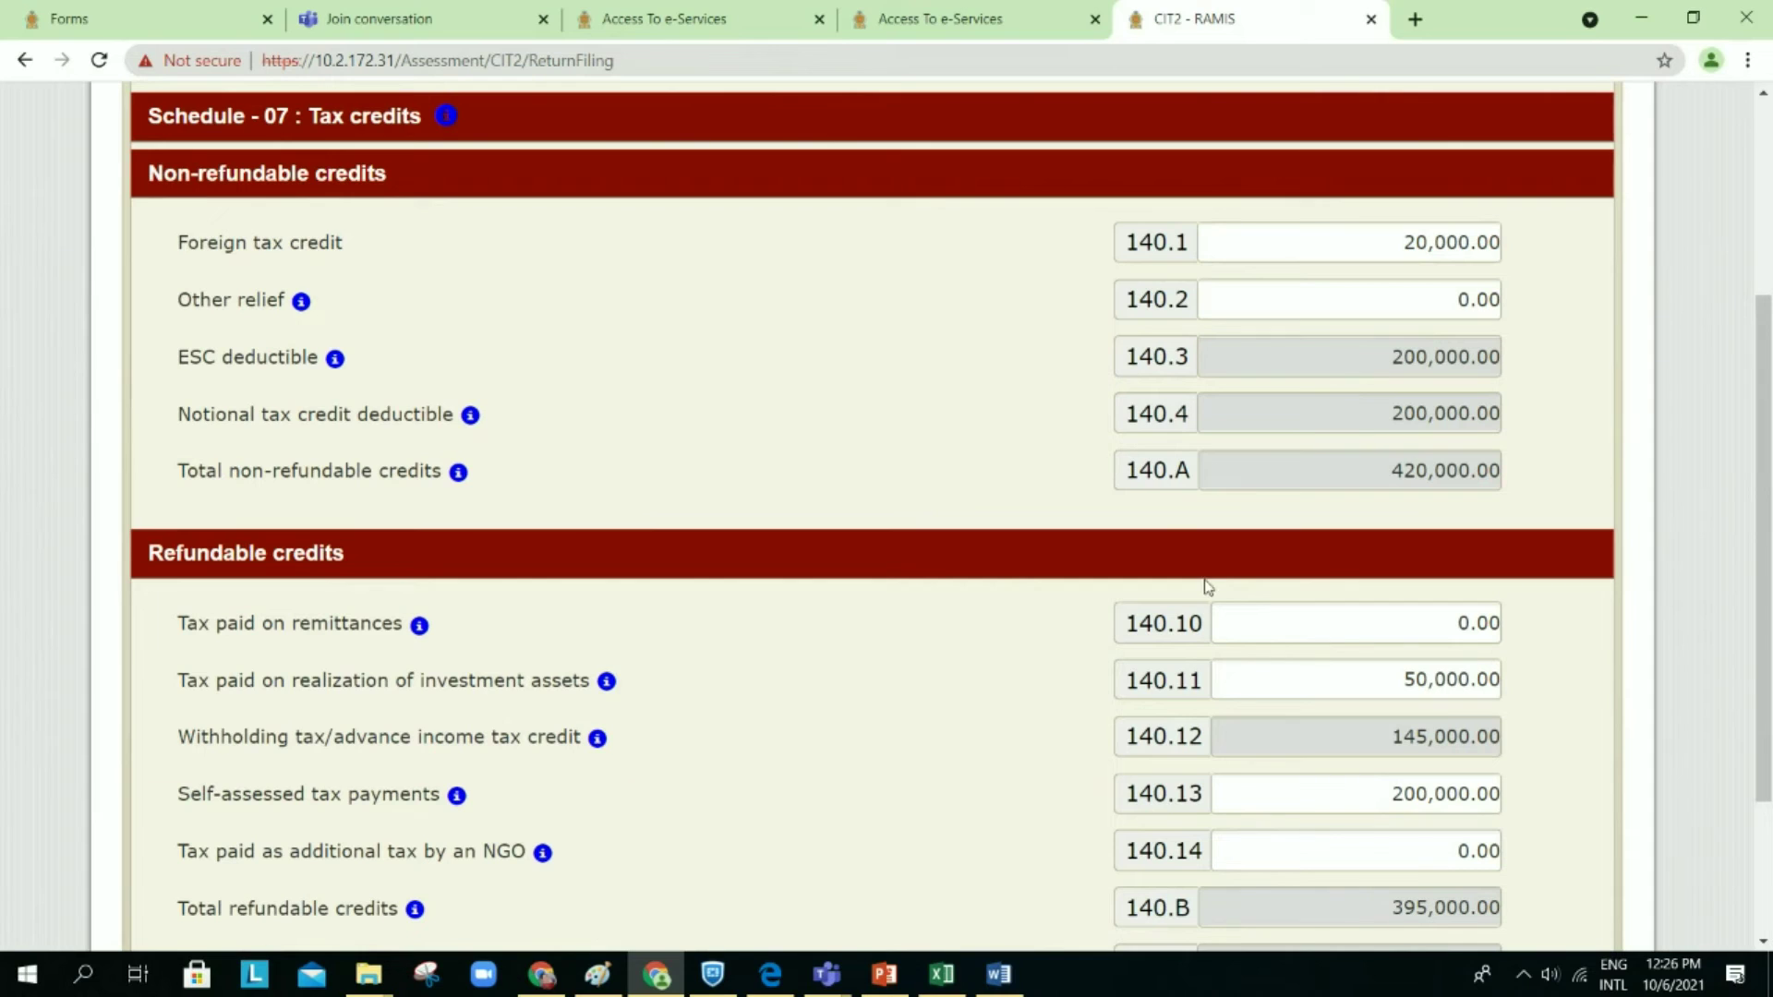
scroll(1210, 412, down, 1)
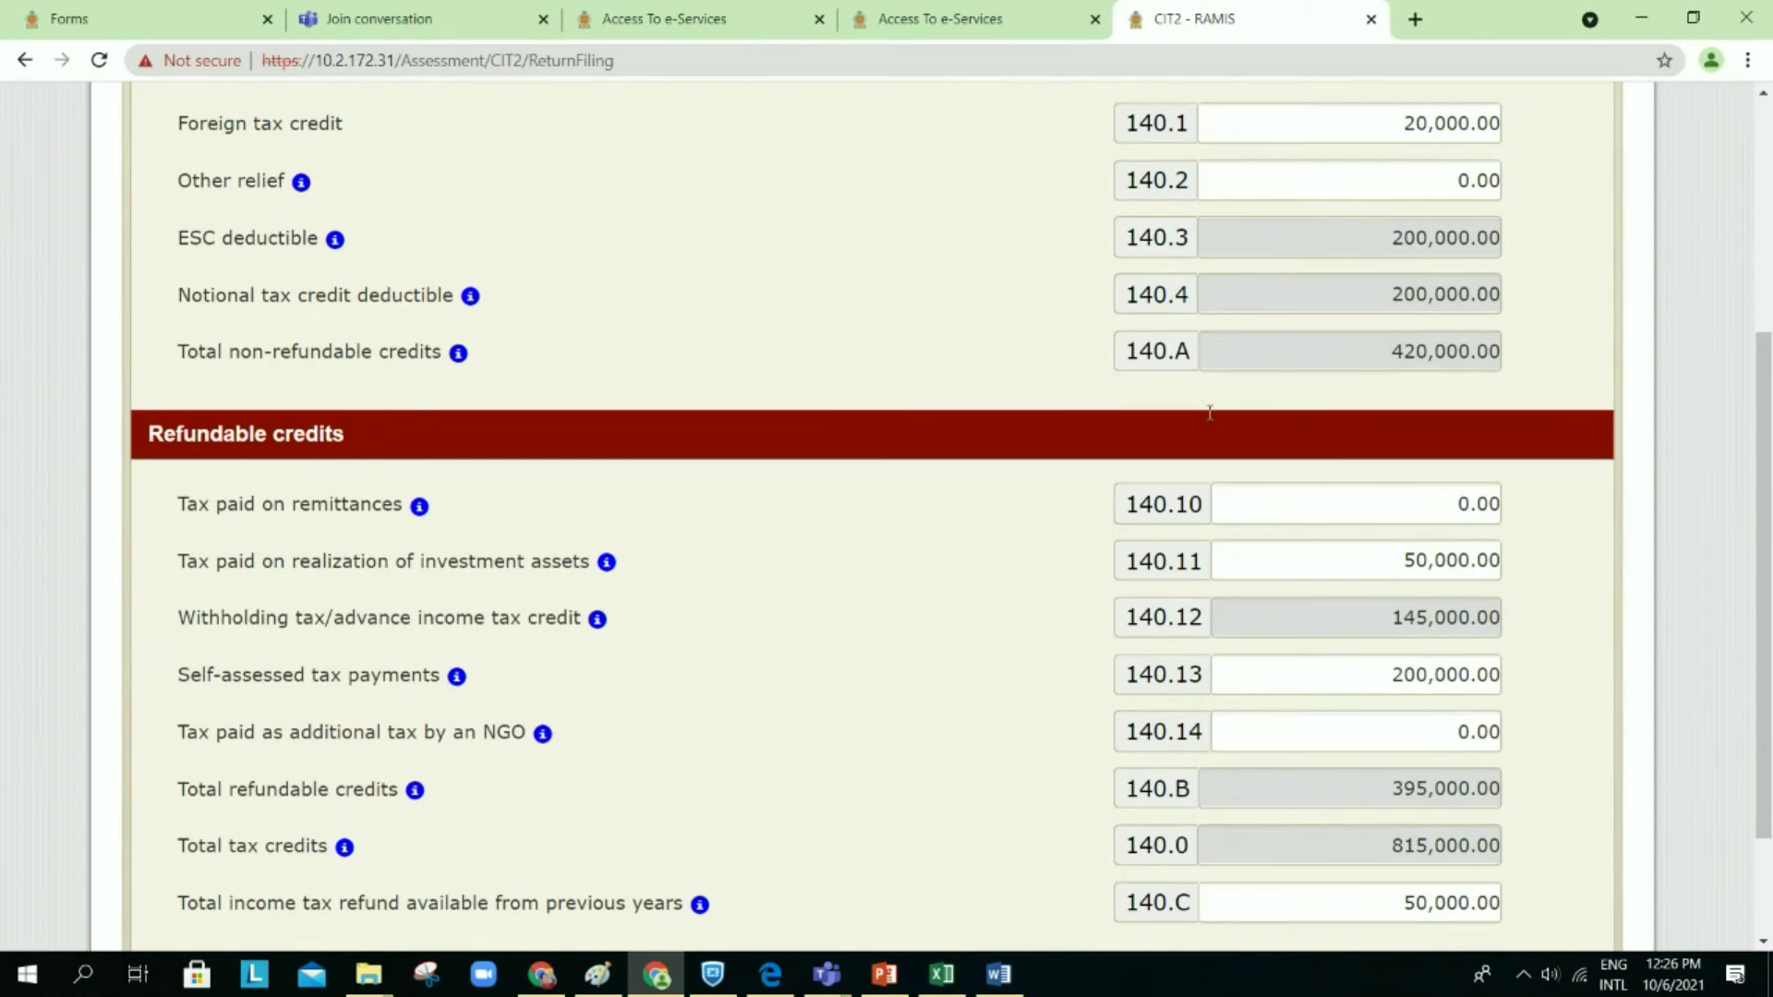
scroll(1210, 413, up, 1)
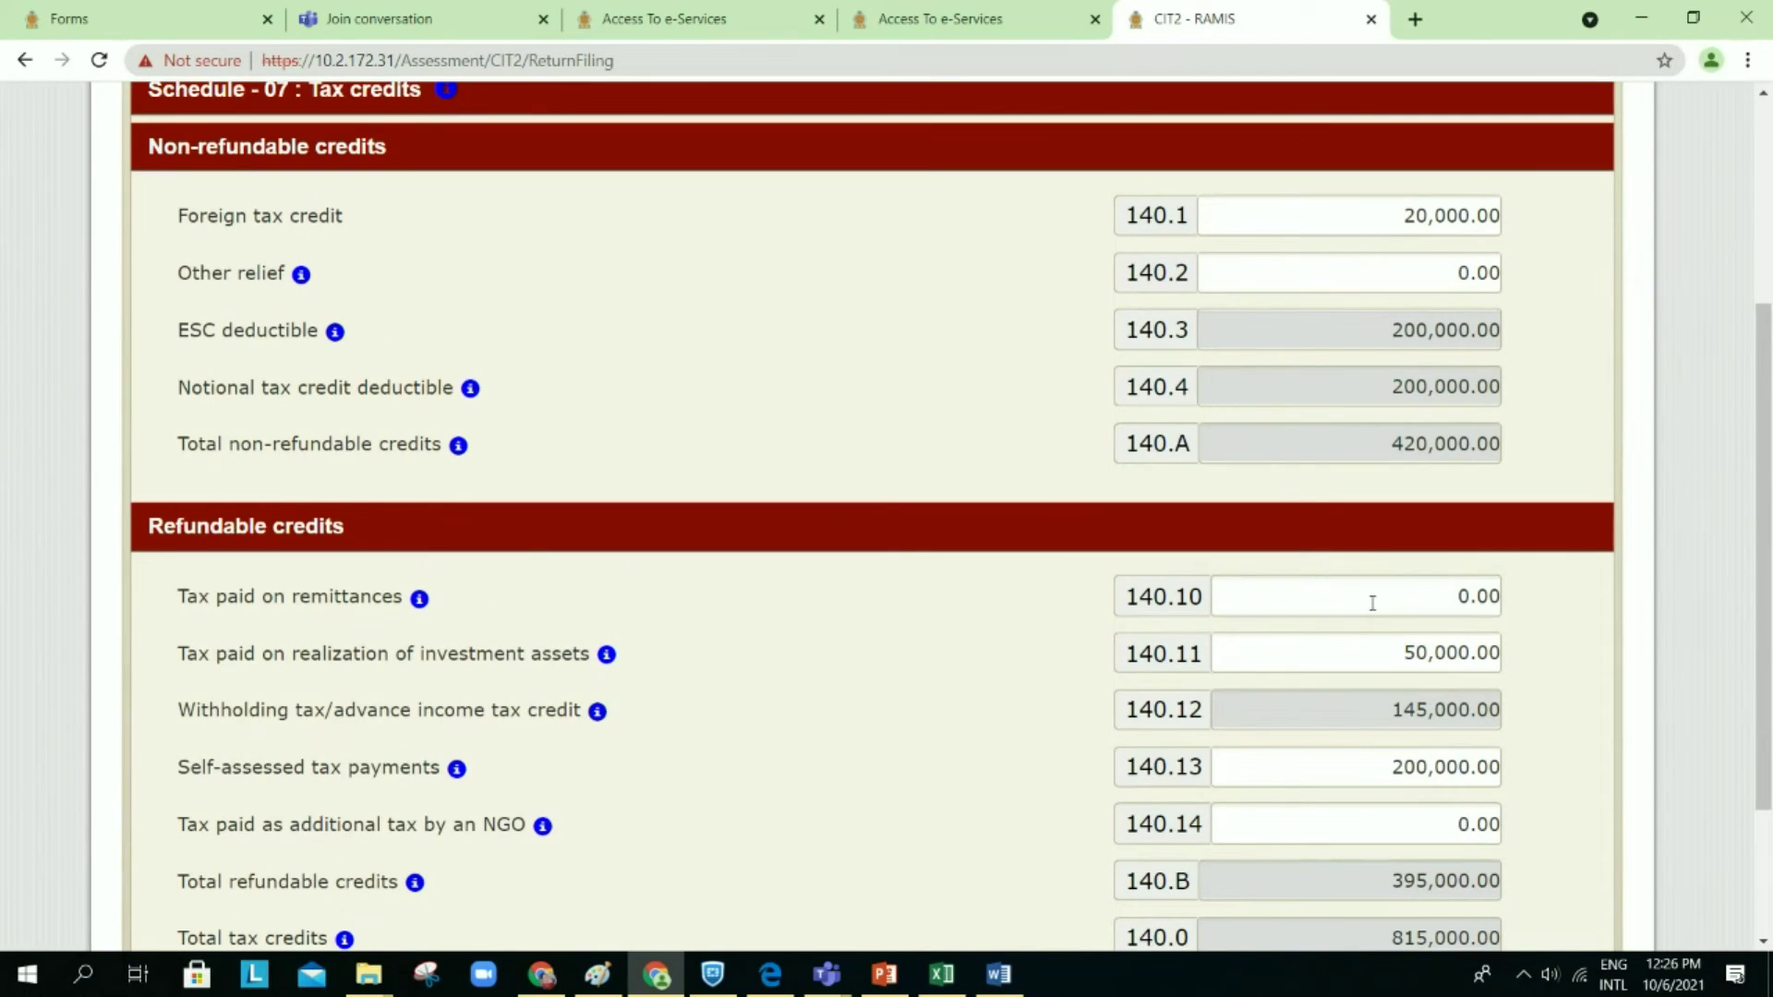
scroll(1372, 603, down, 3)
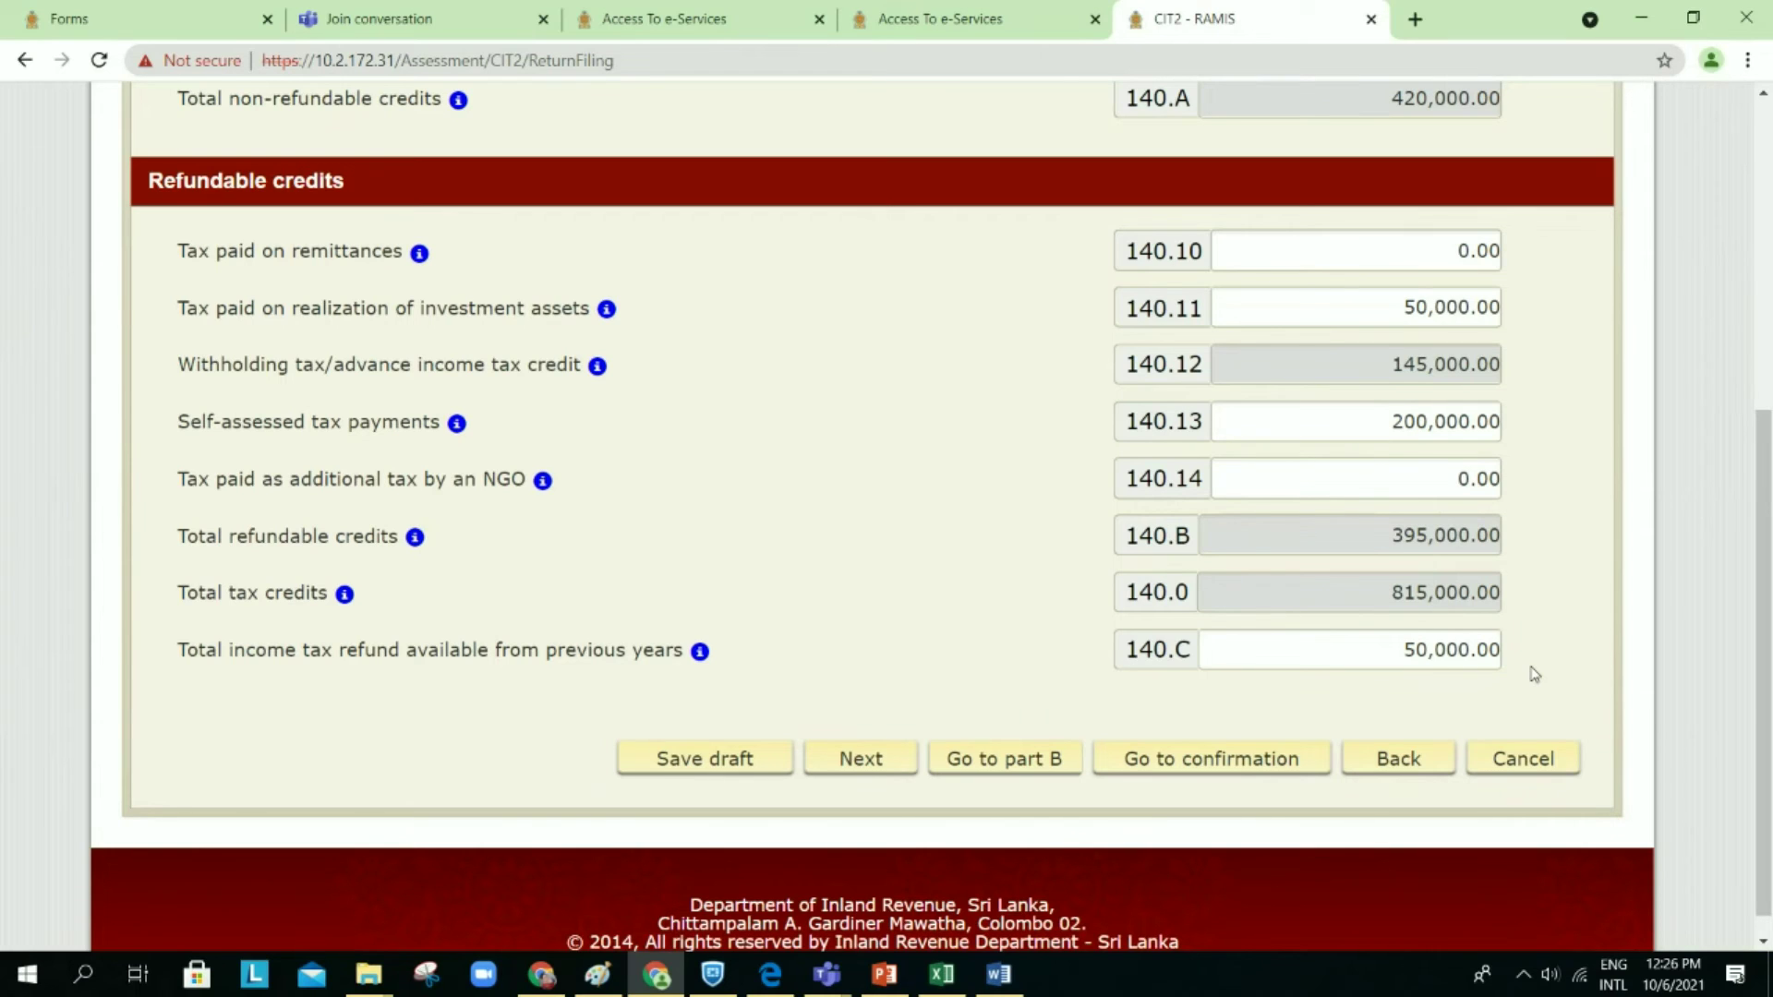
scroll(1507, 642, down, 1)
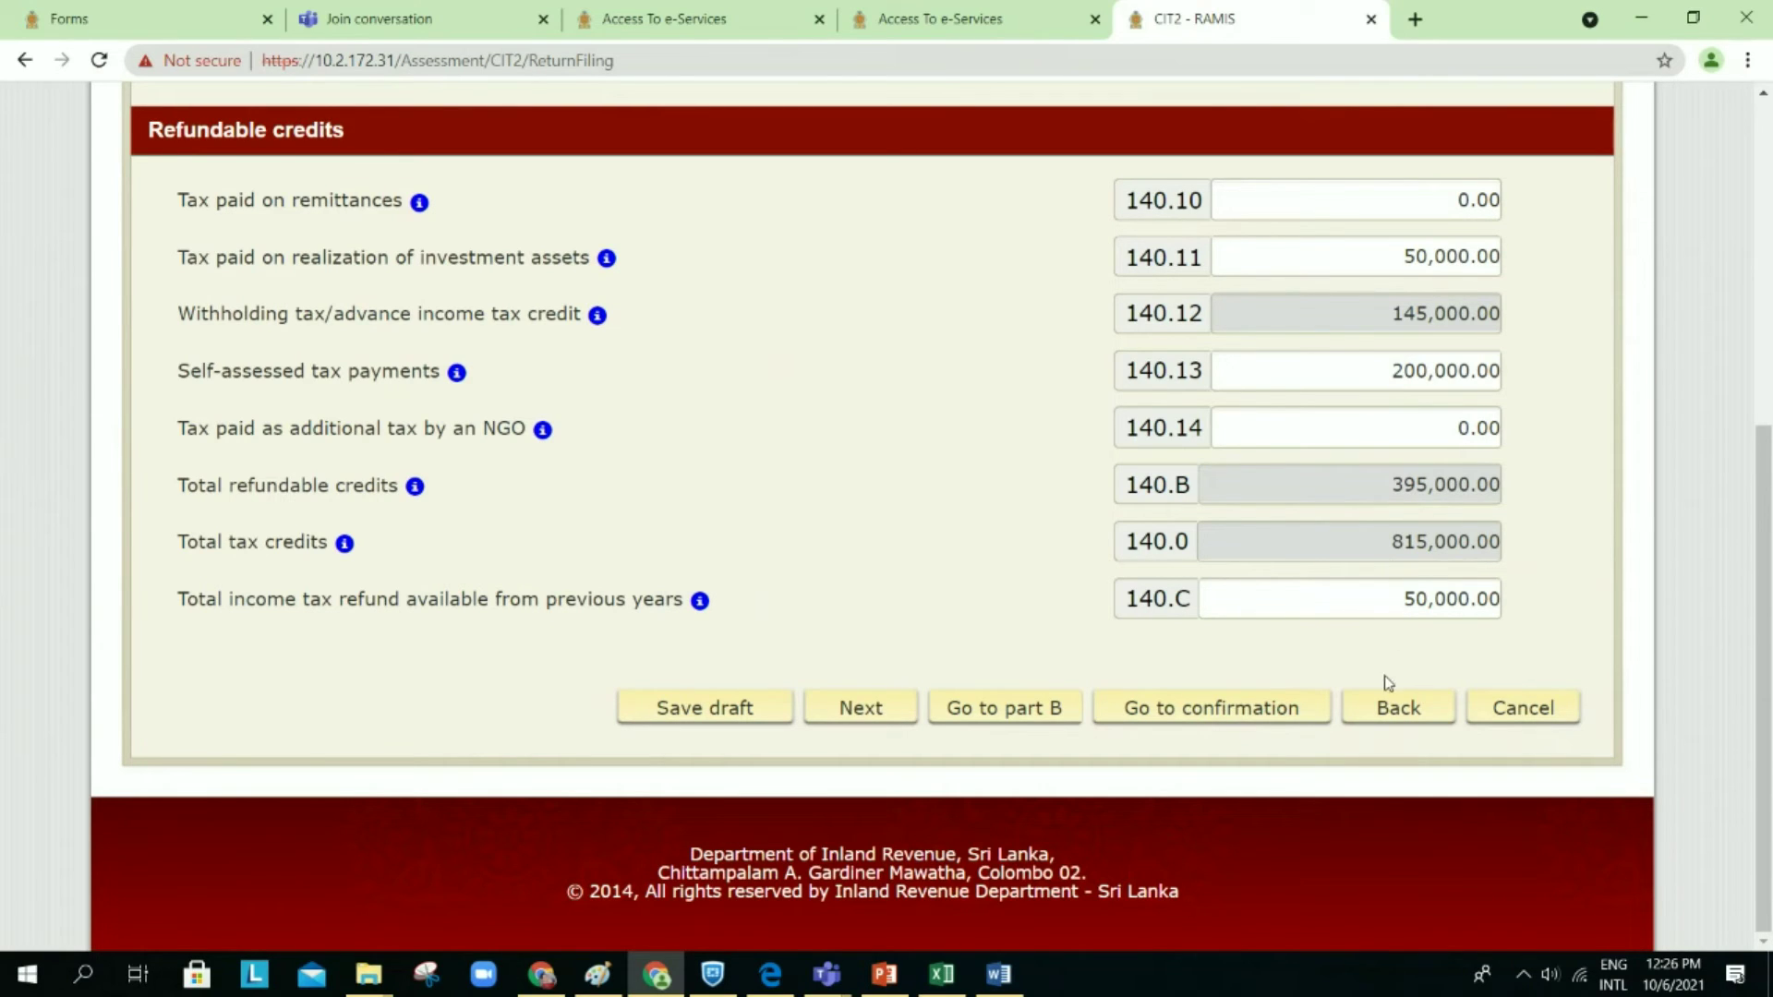
click(1513, 709)
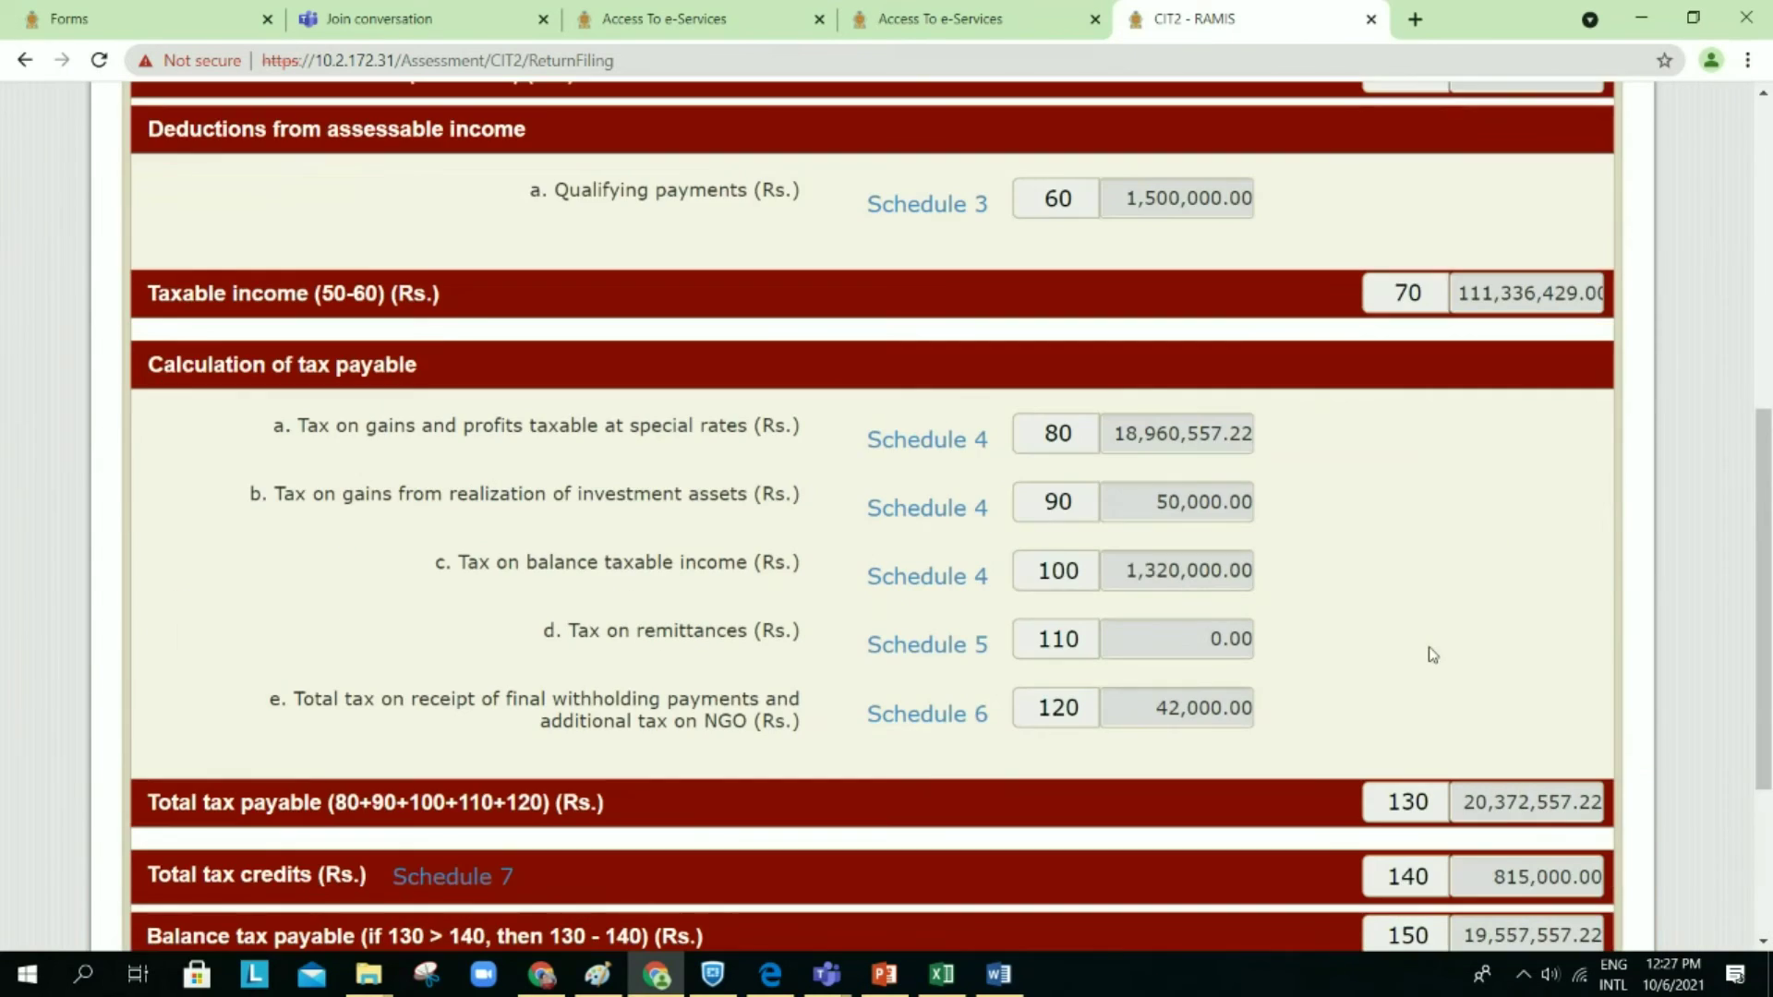
scroll(1432, 655, down, 6)
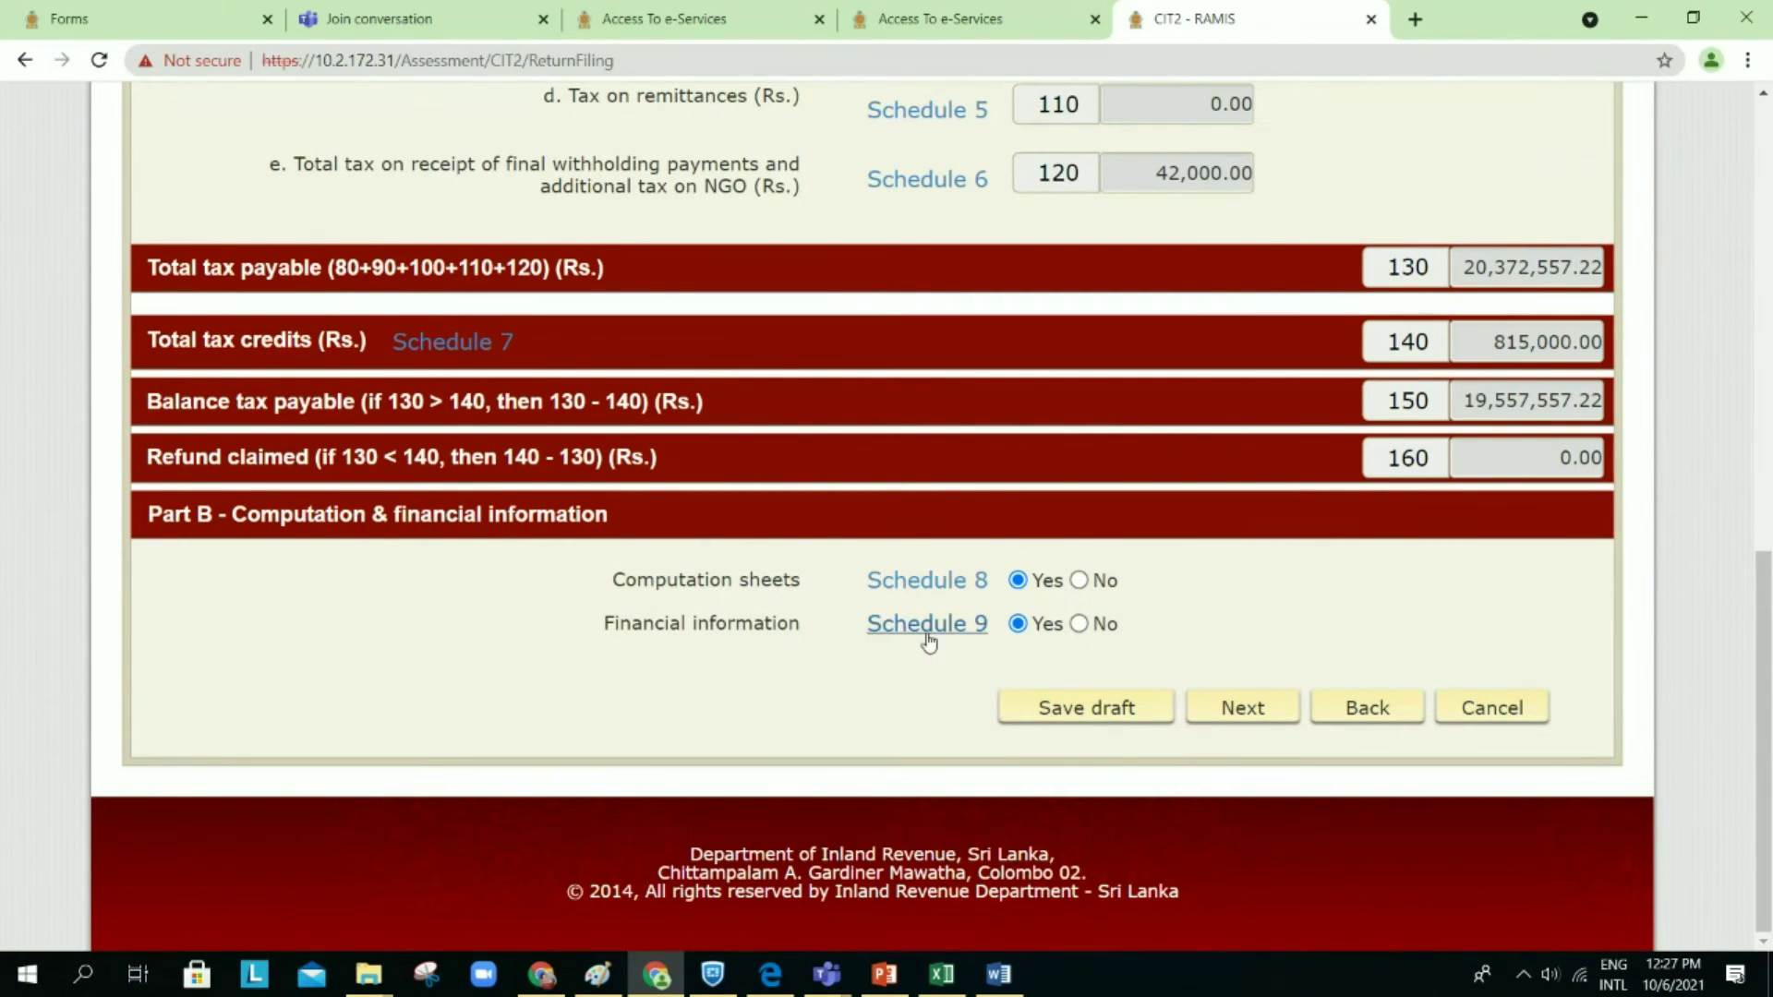
scroll(1151, 503, up, 2)
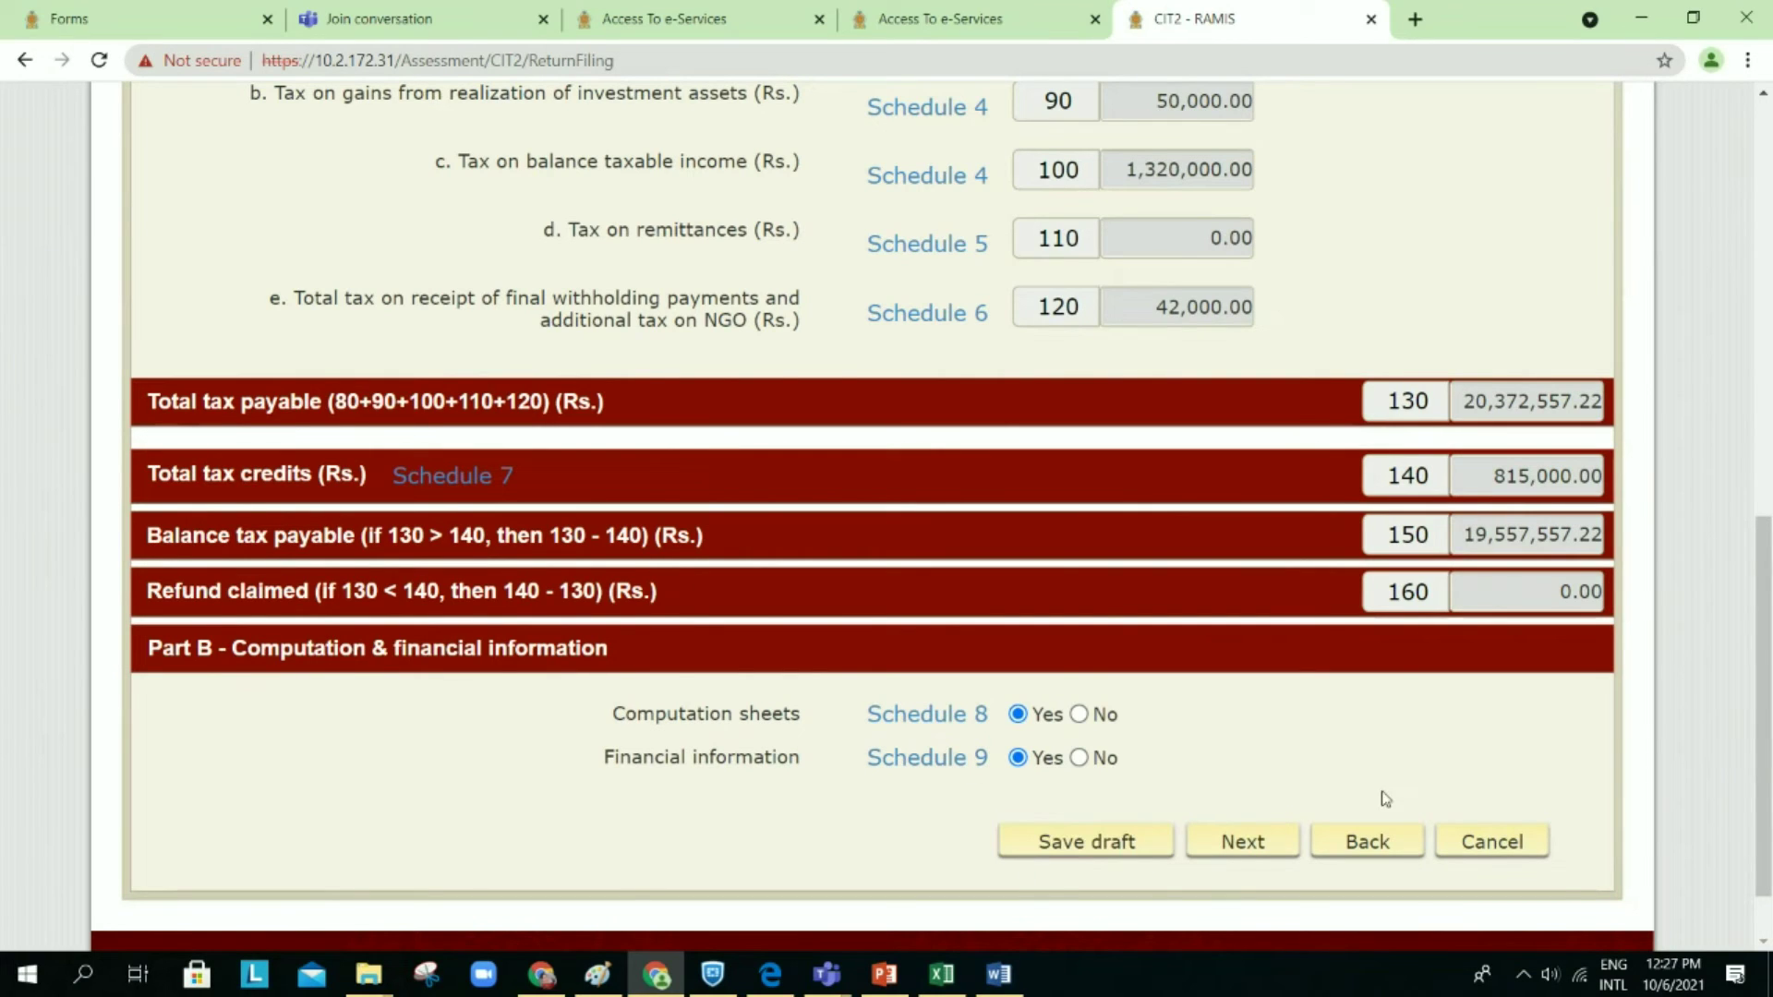
click(949, 768)
click(950, 767)
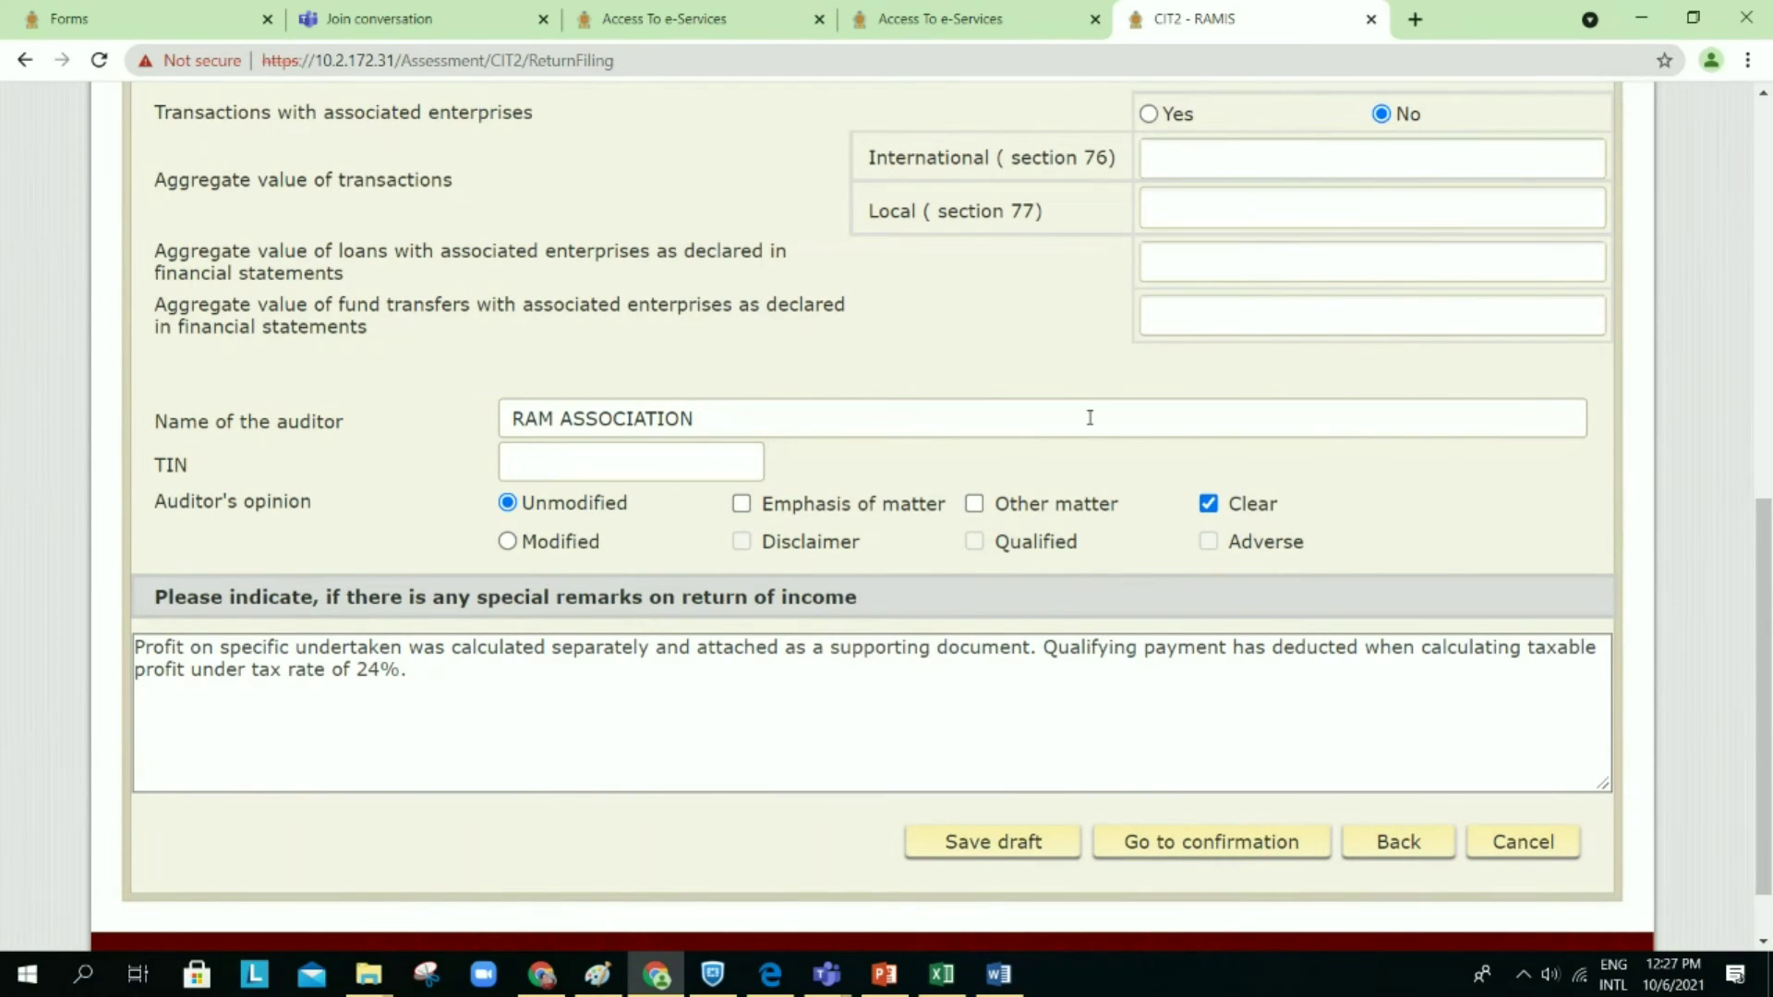
Step: Scroll through Schedule 09 to review Schedule 9A figures: gross profit 189,960,000.00, net profit 80,960,000.00
scroll(1156, 426, down, 1)
scroll(1157, 425, up, 1)
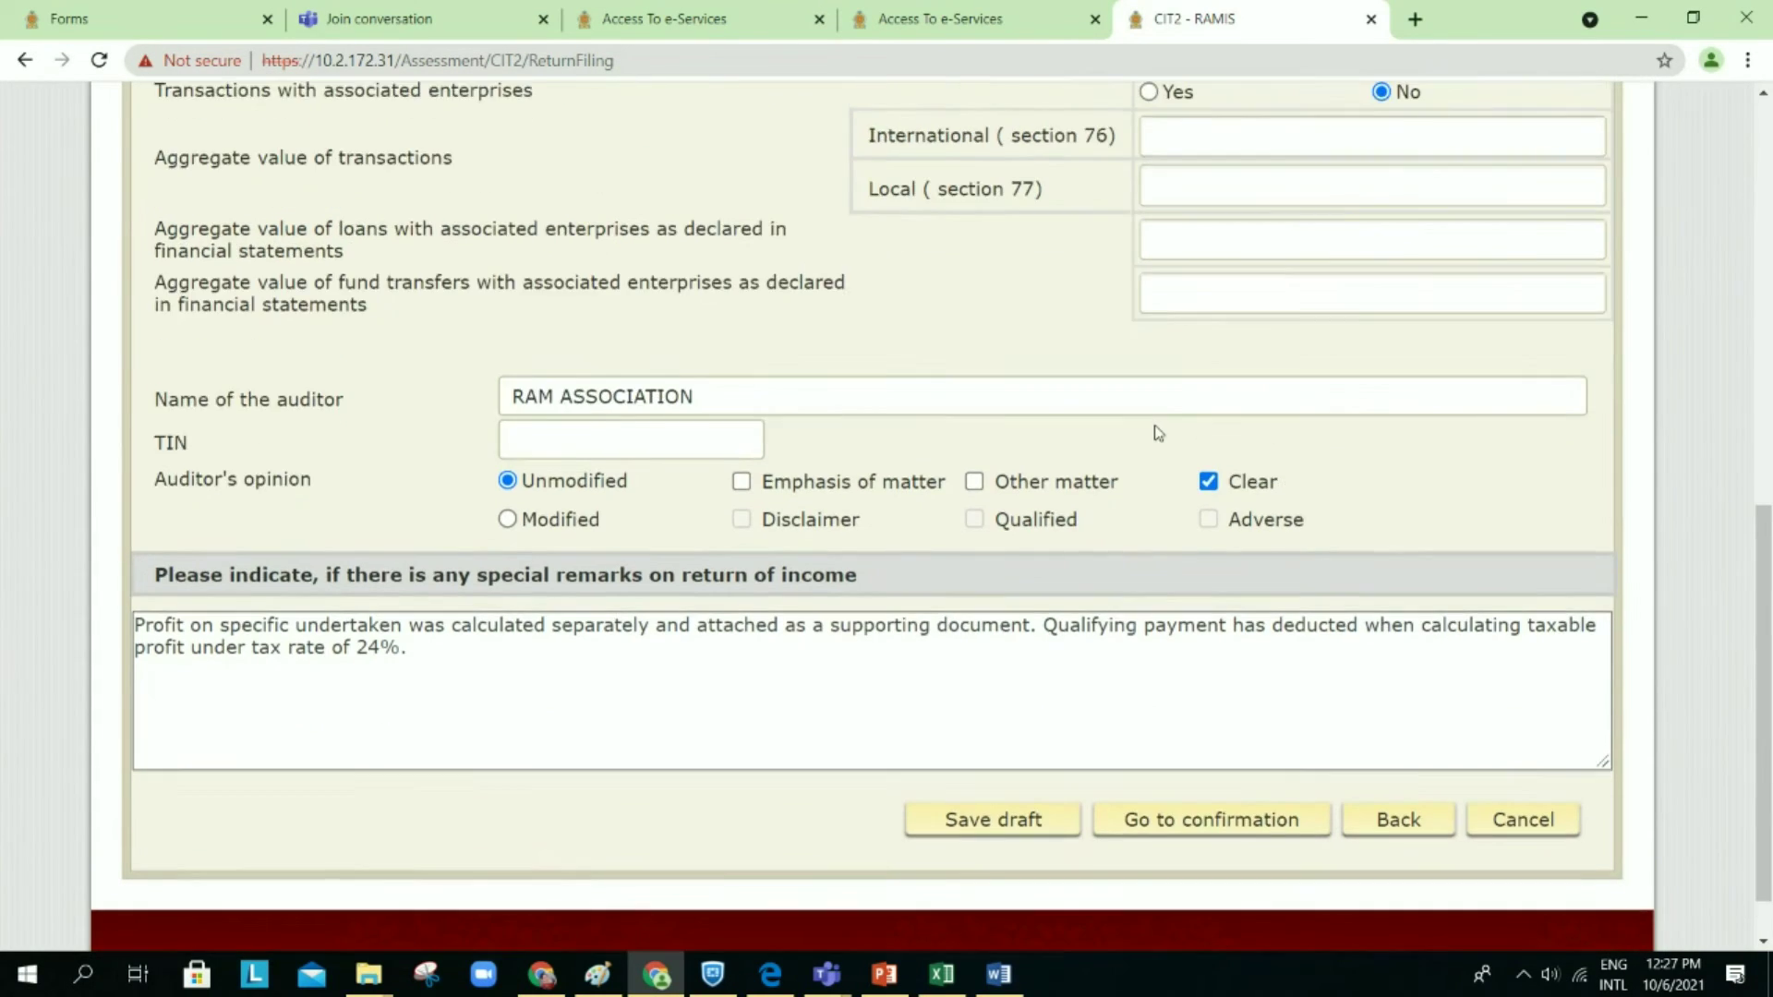
scroll(1156, 426, up, 4)
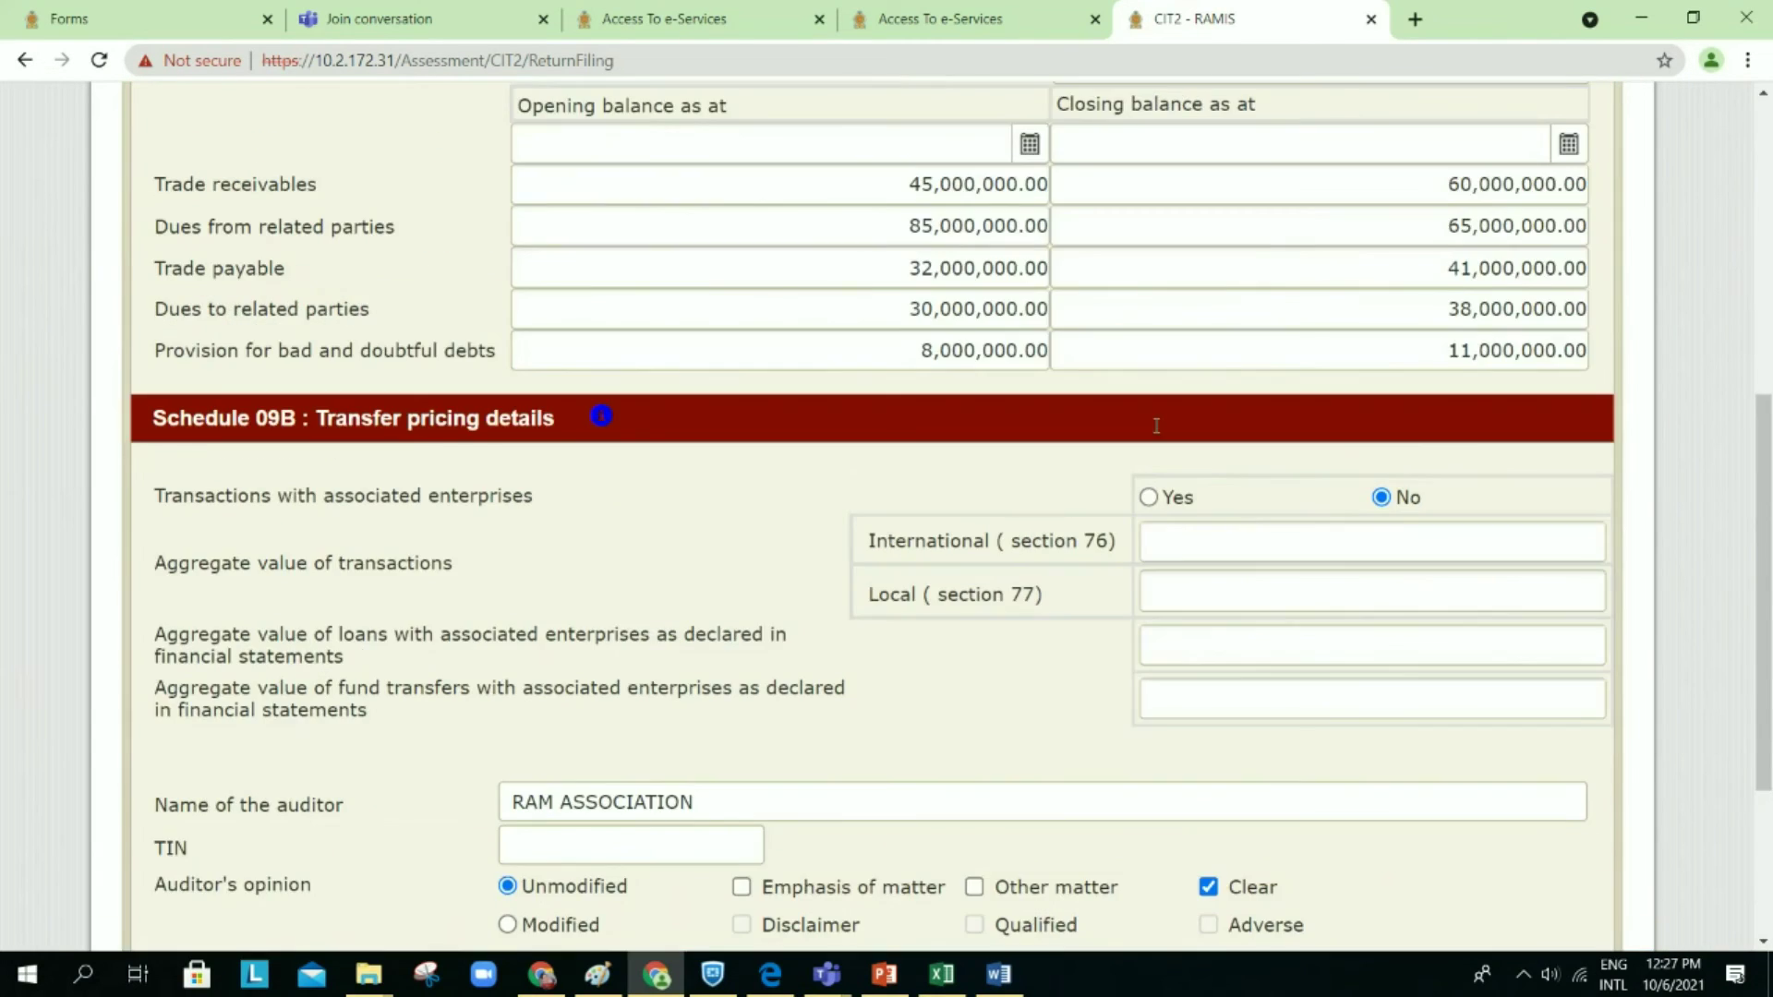
scroll(1156, 425, up, 8)
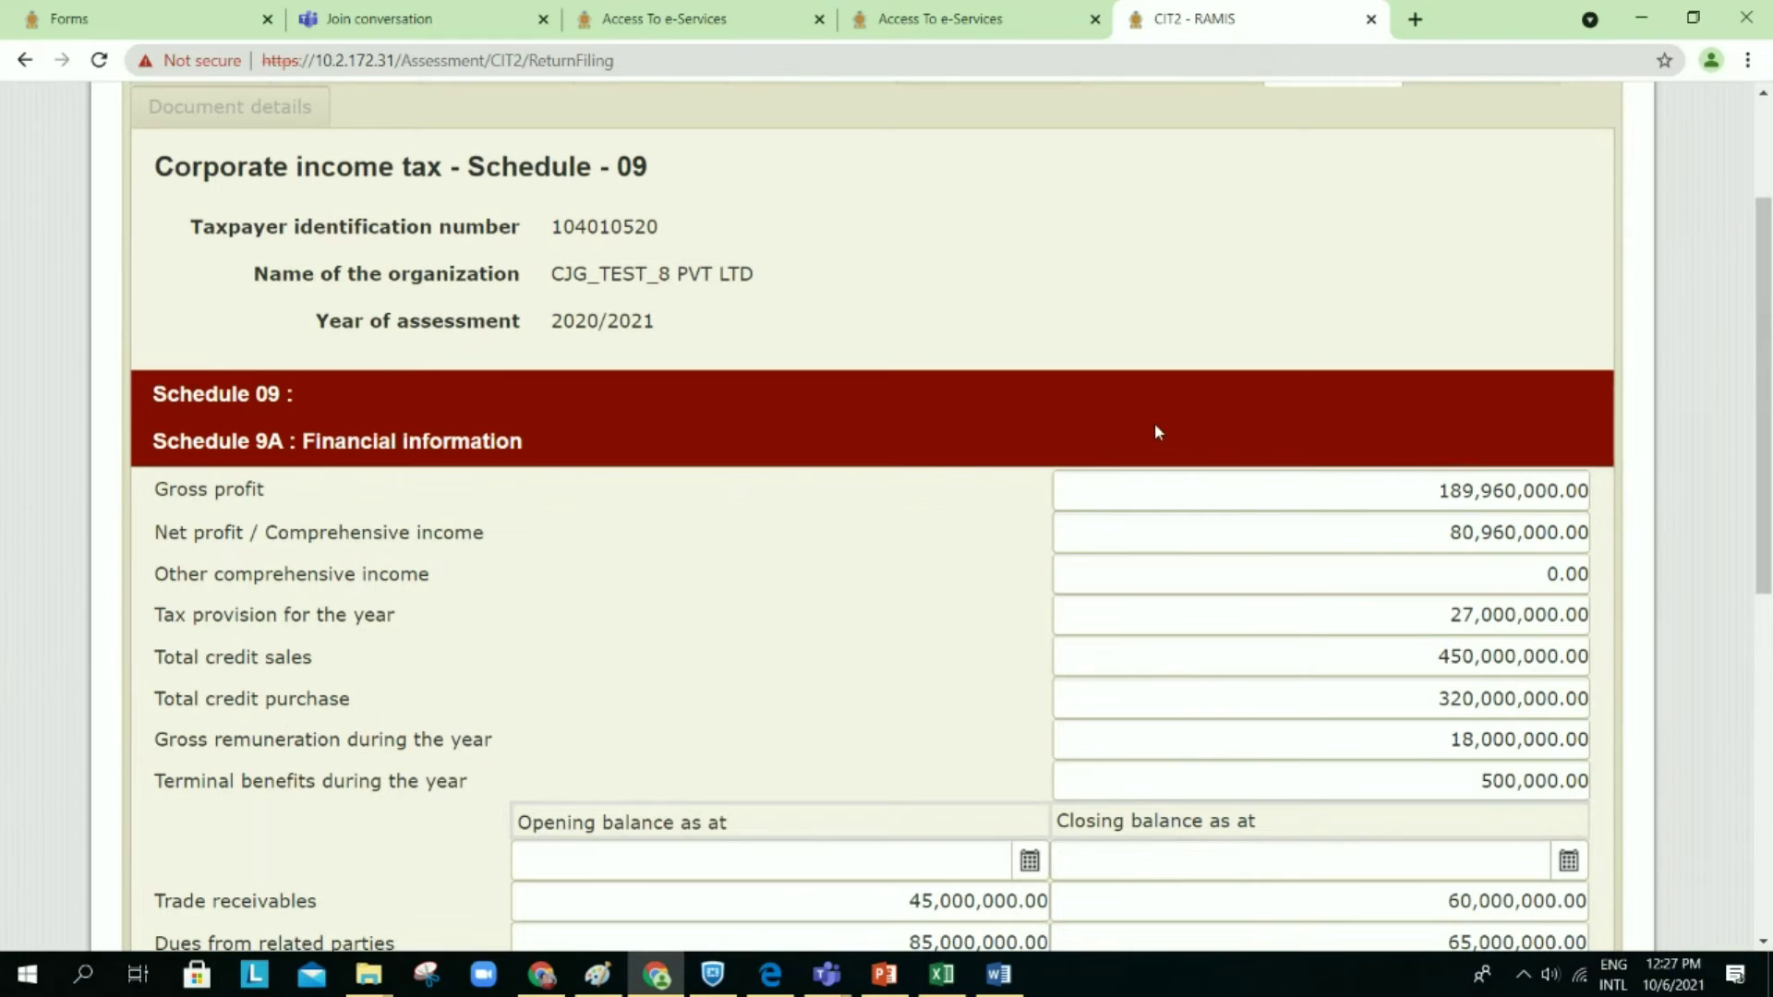
scroll(1147, 390, down, 2)
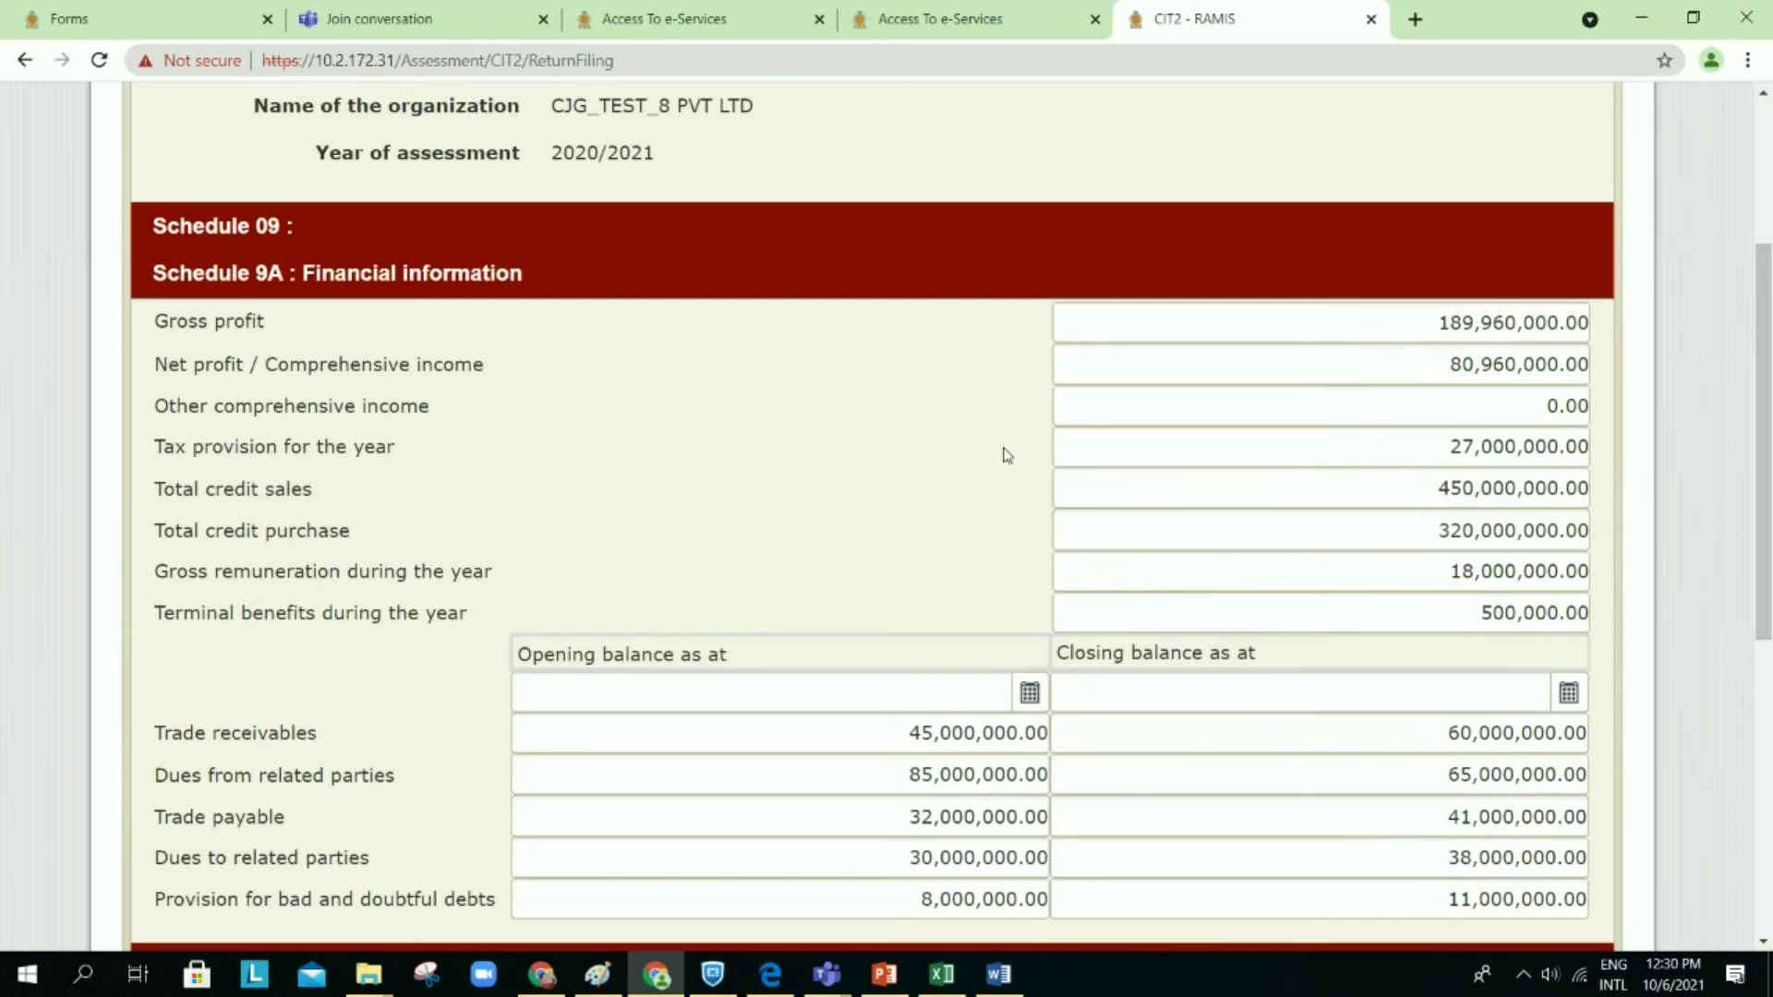
Step: Save the CIT2 return as a draft and reach its confirmation page showing Rs. 112,836,429.00 assessable income
scroll(813, 522, down, 7)
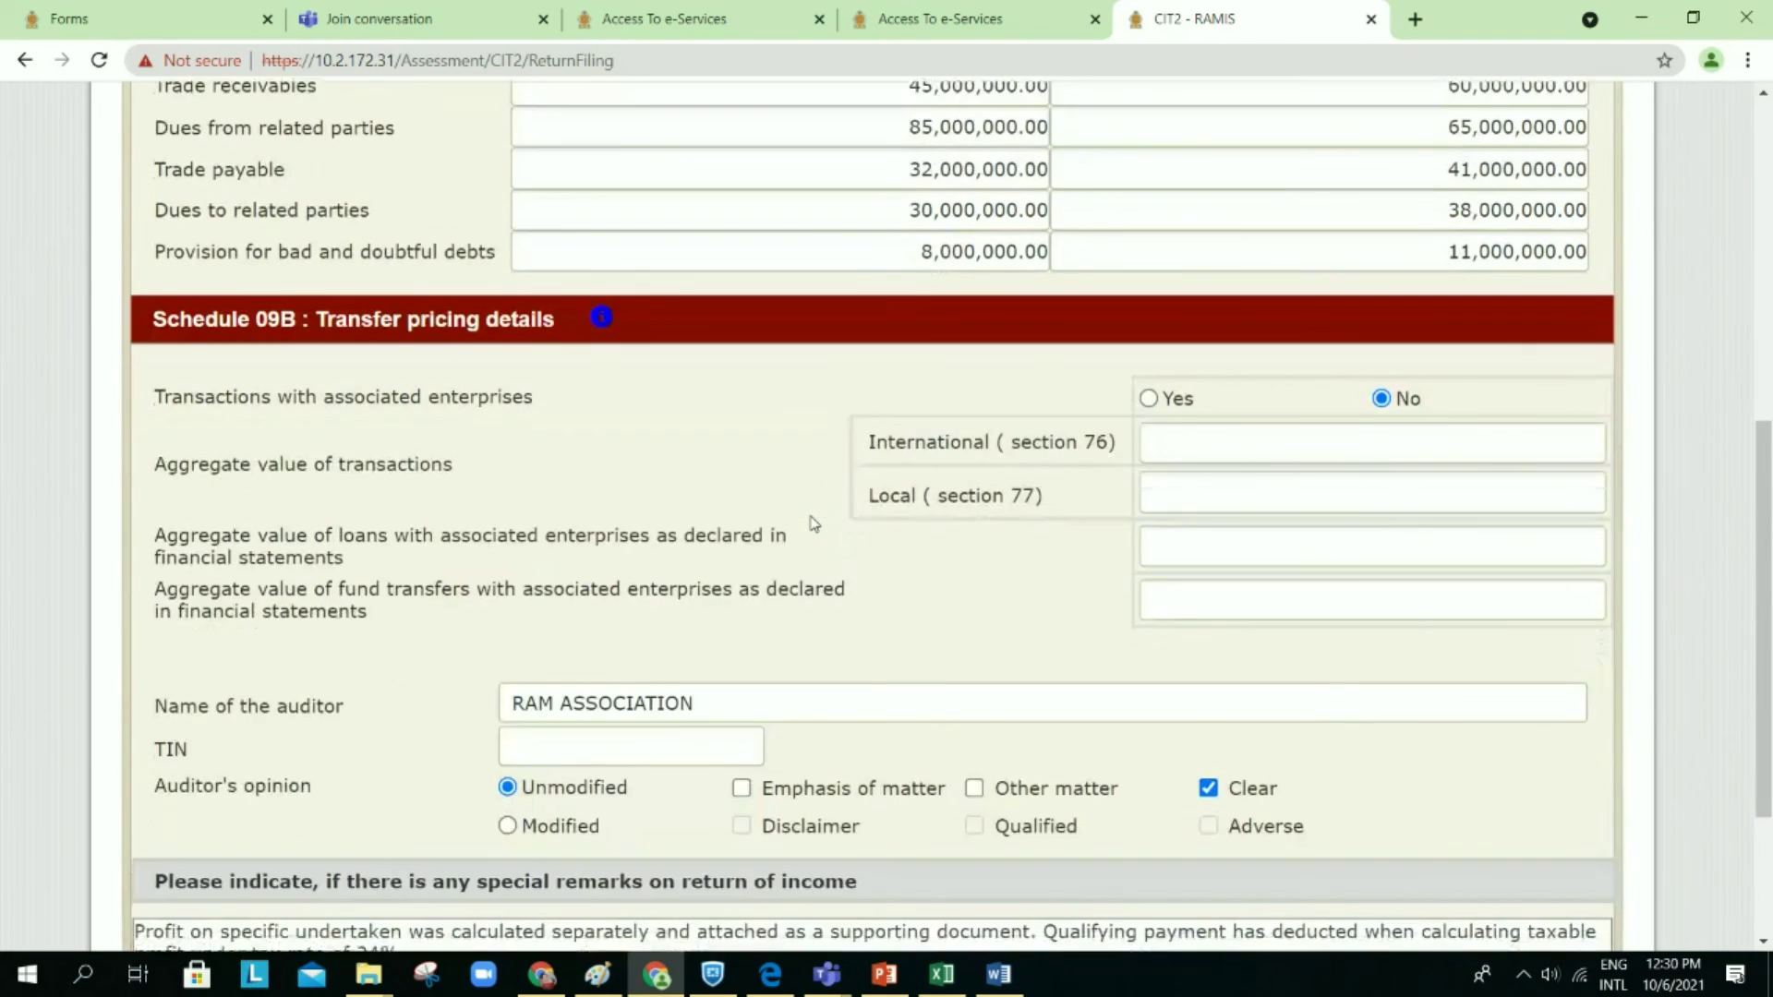
scroll(813, 523, down, 1)
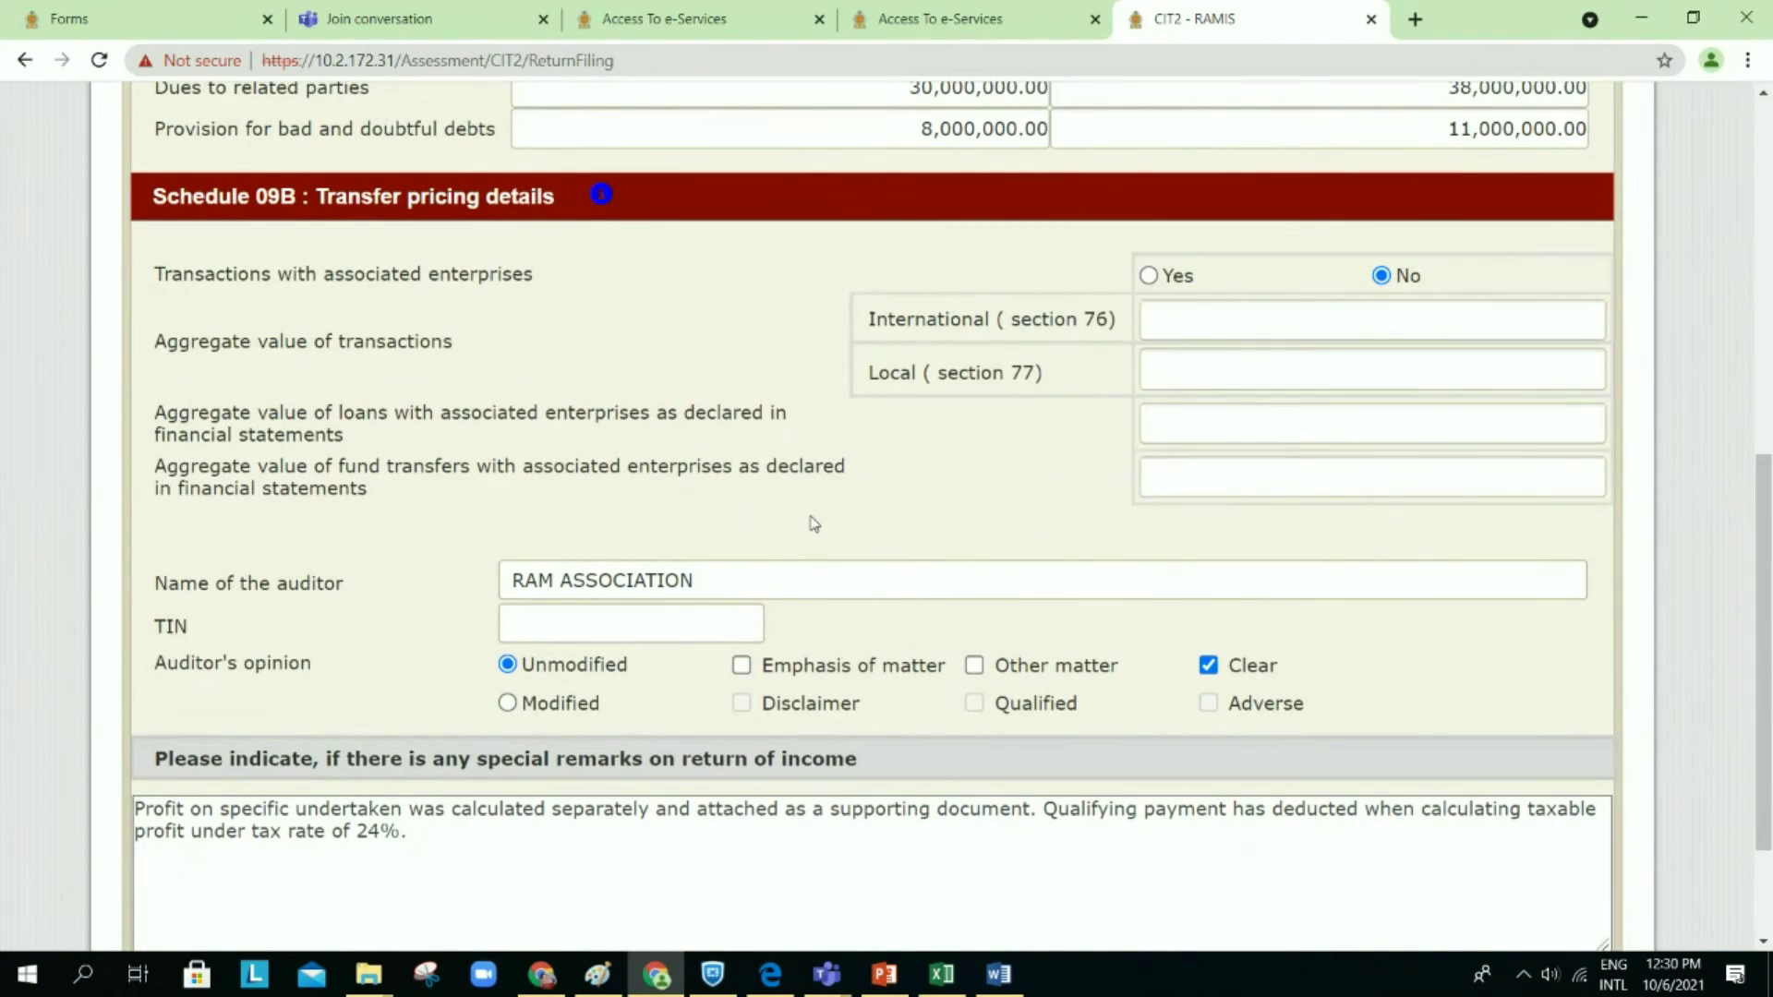
scroll(813, 522, down, 1)
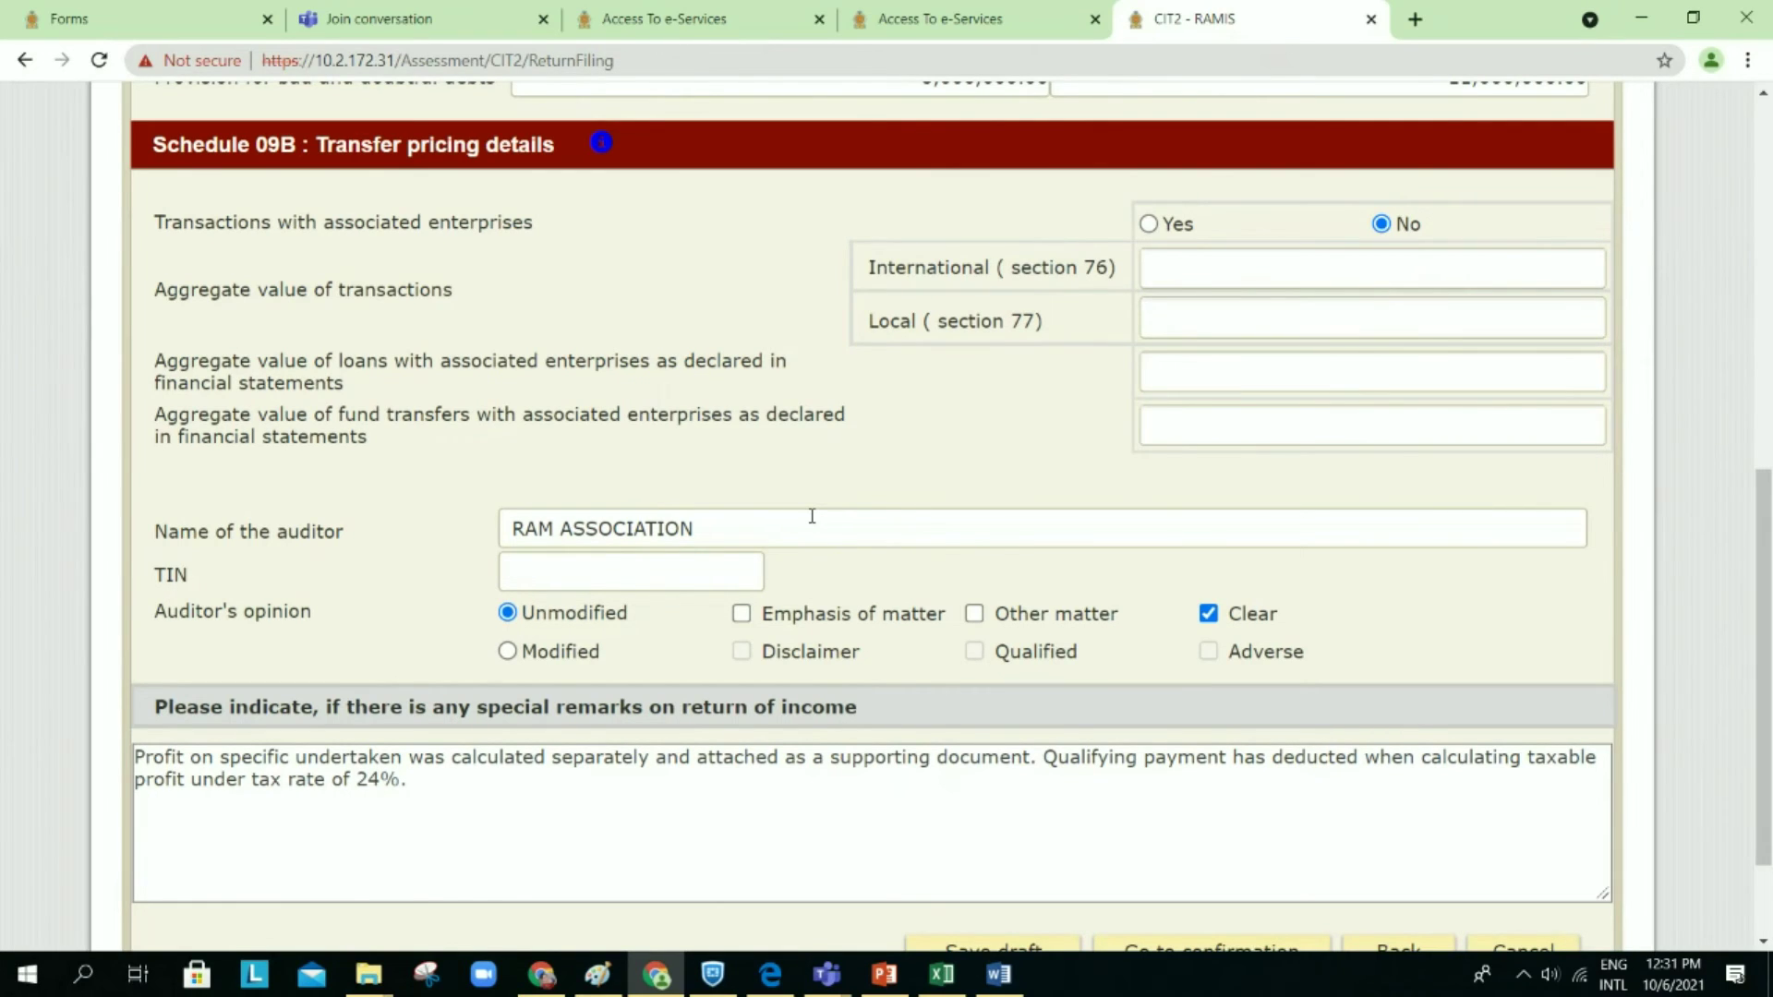
scroll(812, 516, down, 1)
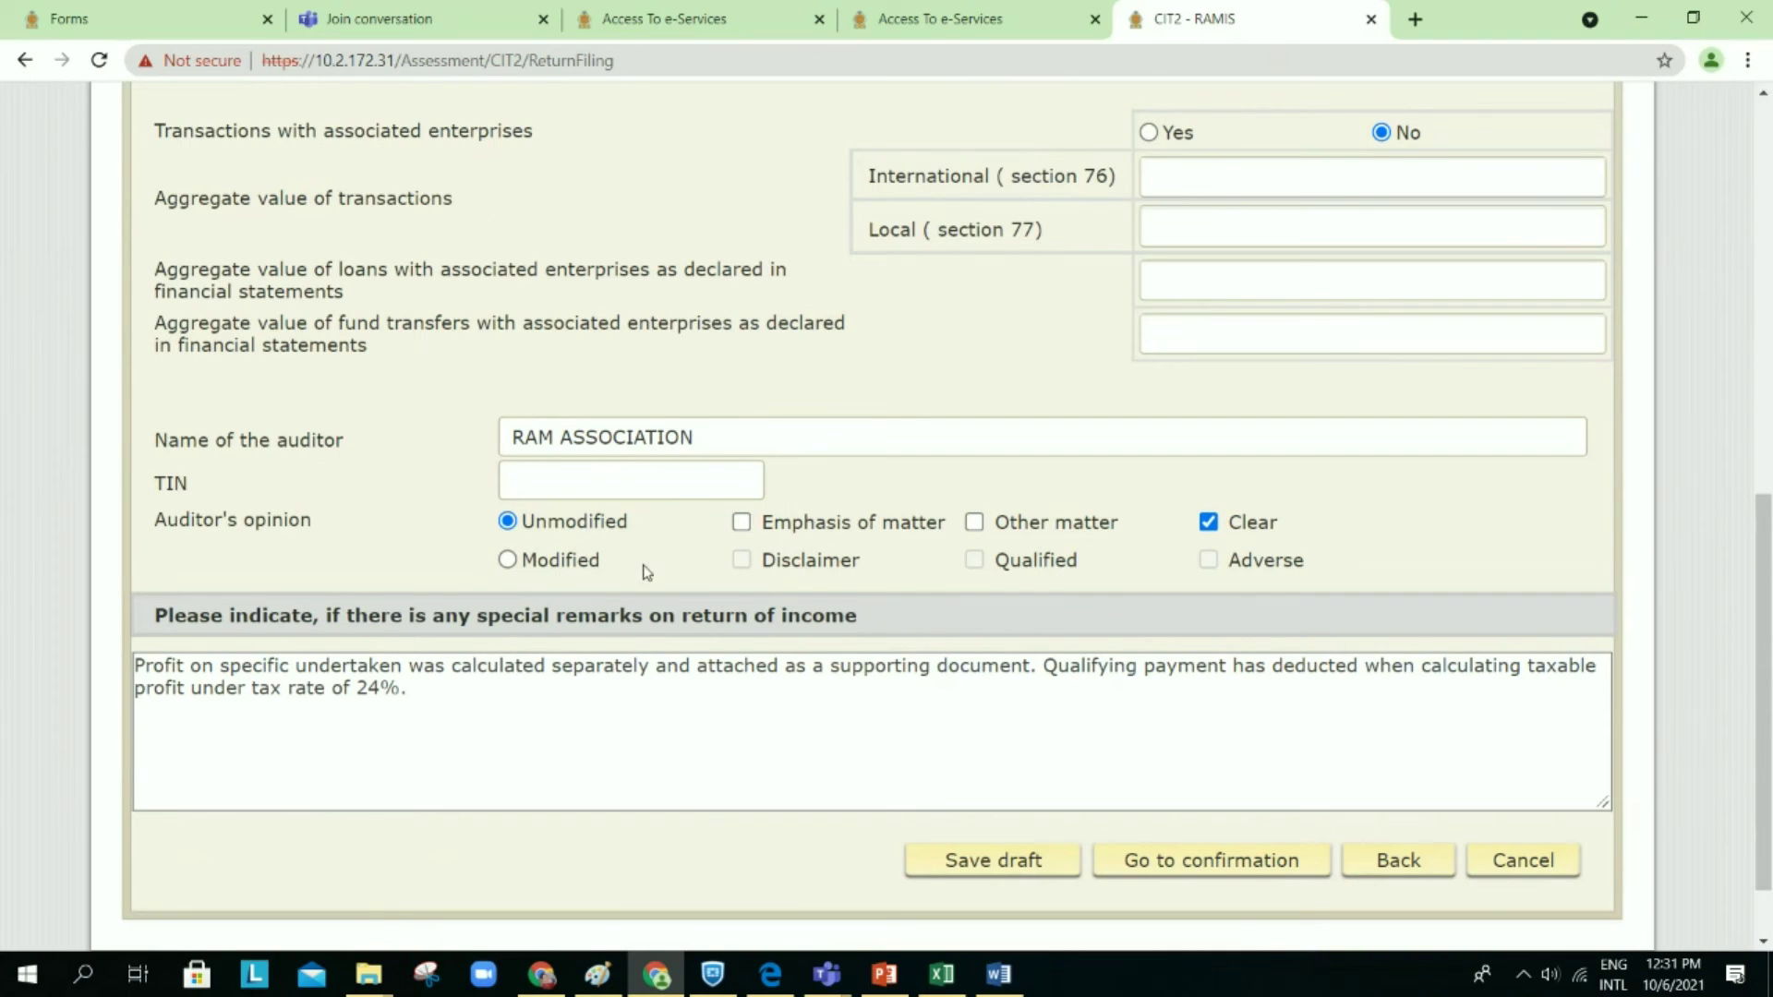
click(1178, 877)
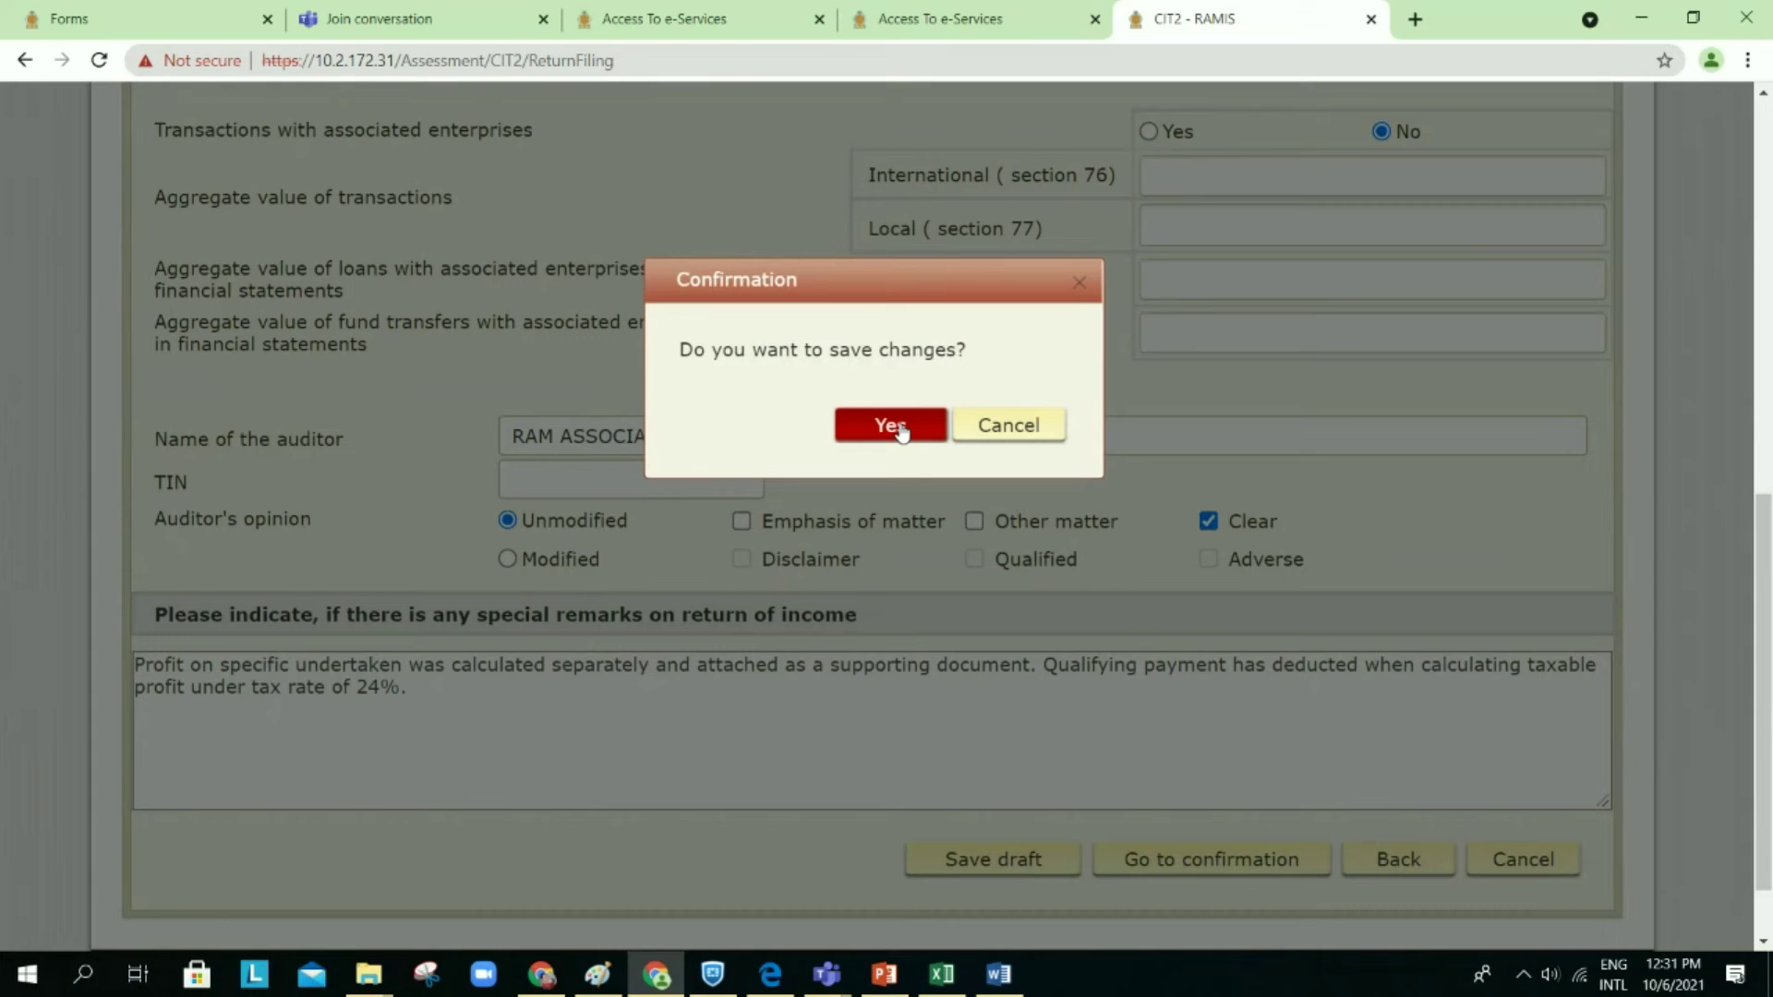
click(900, 427)
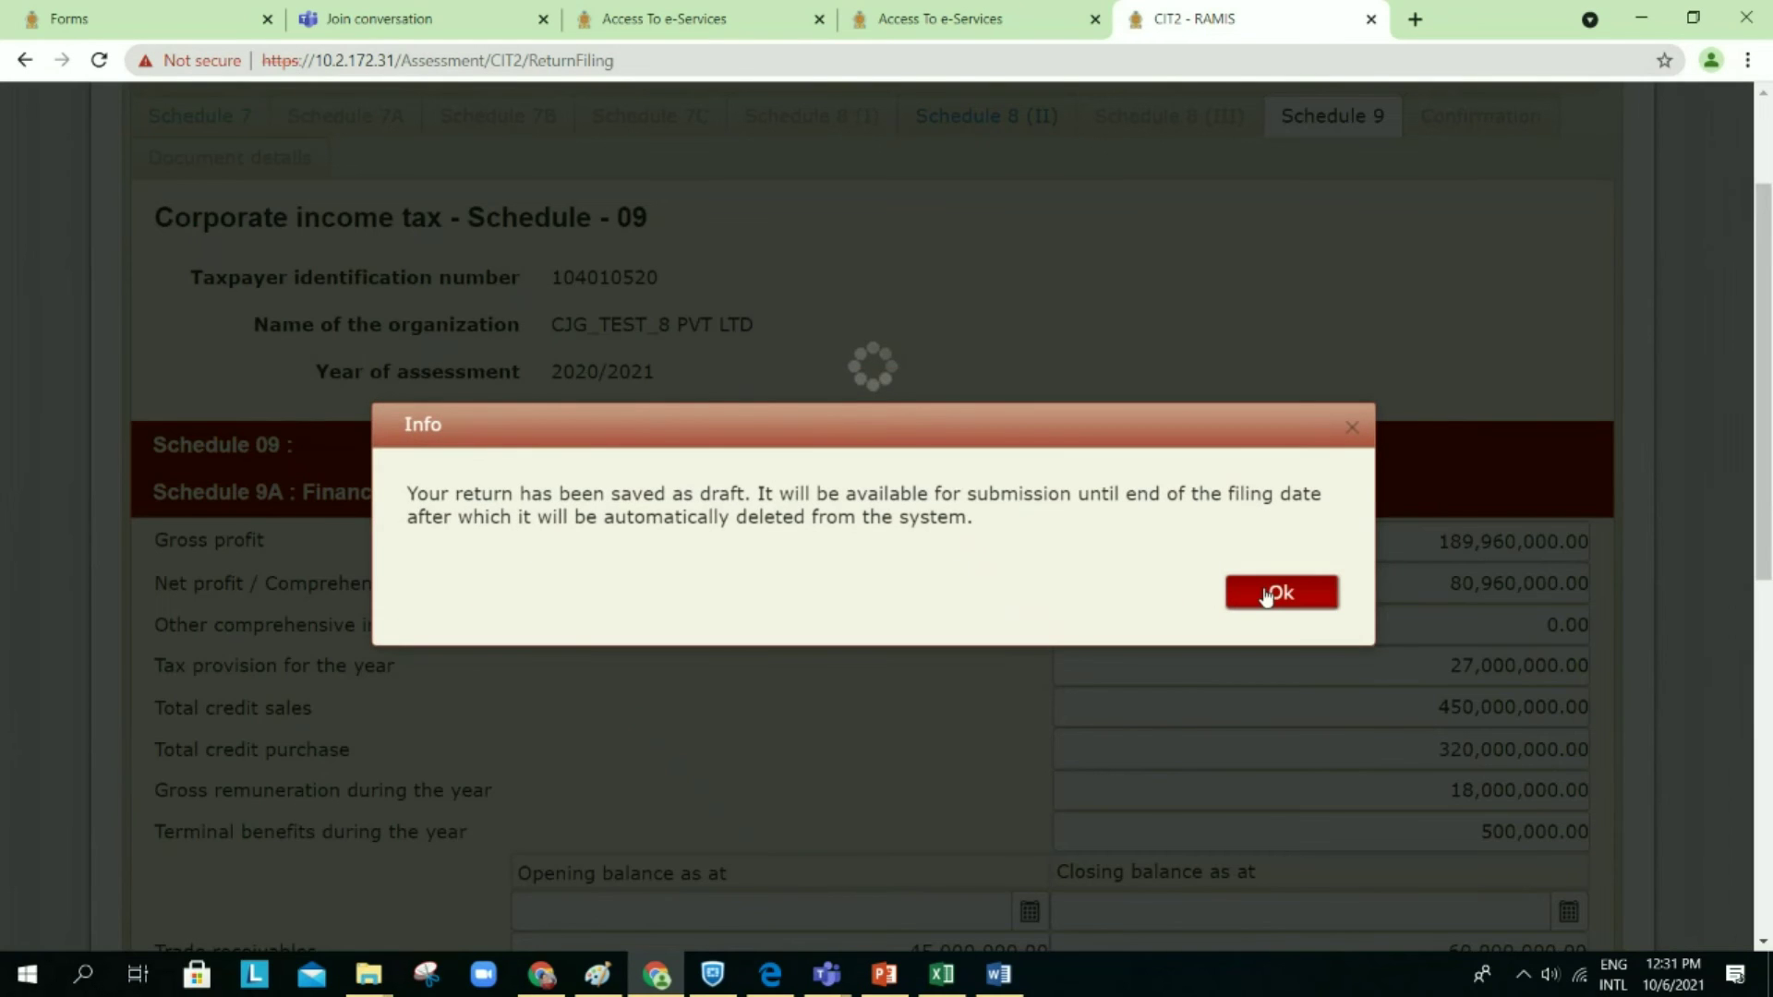
click(1280, 593)
scroll(1265, 596, down, 4)
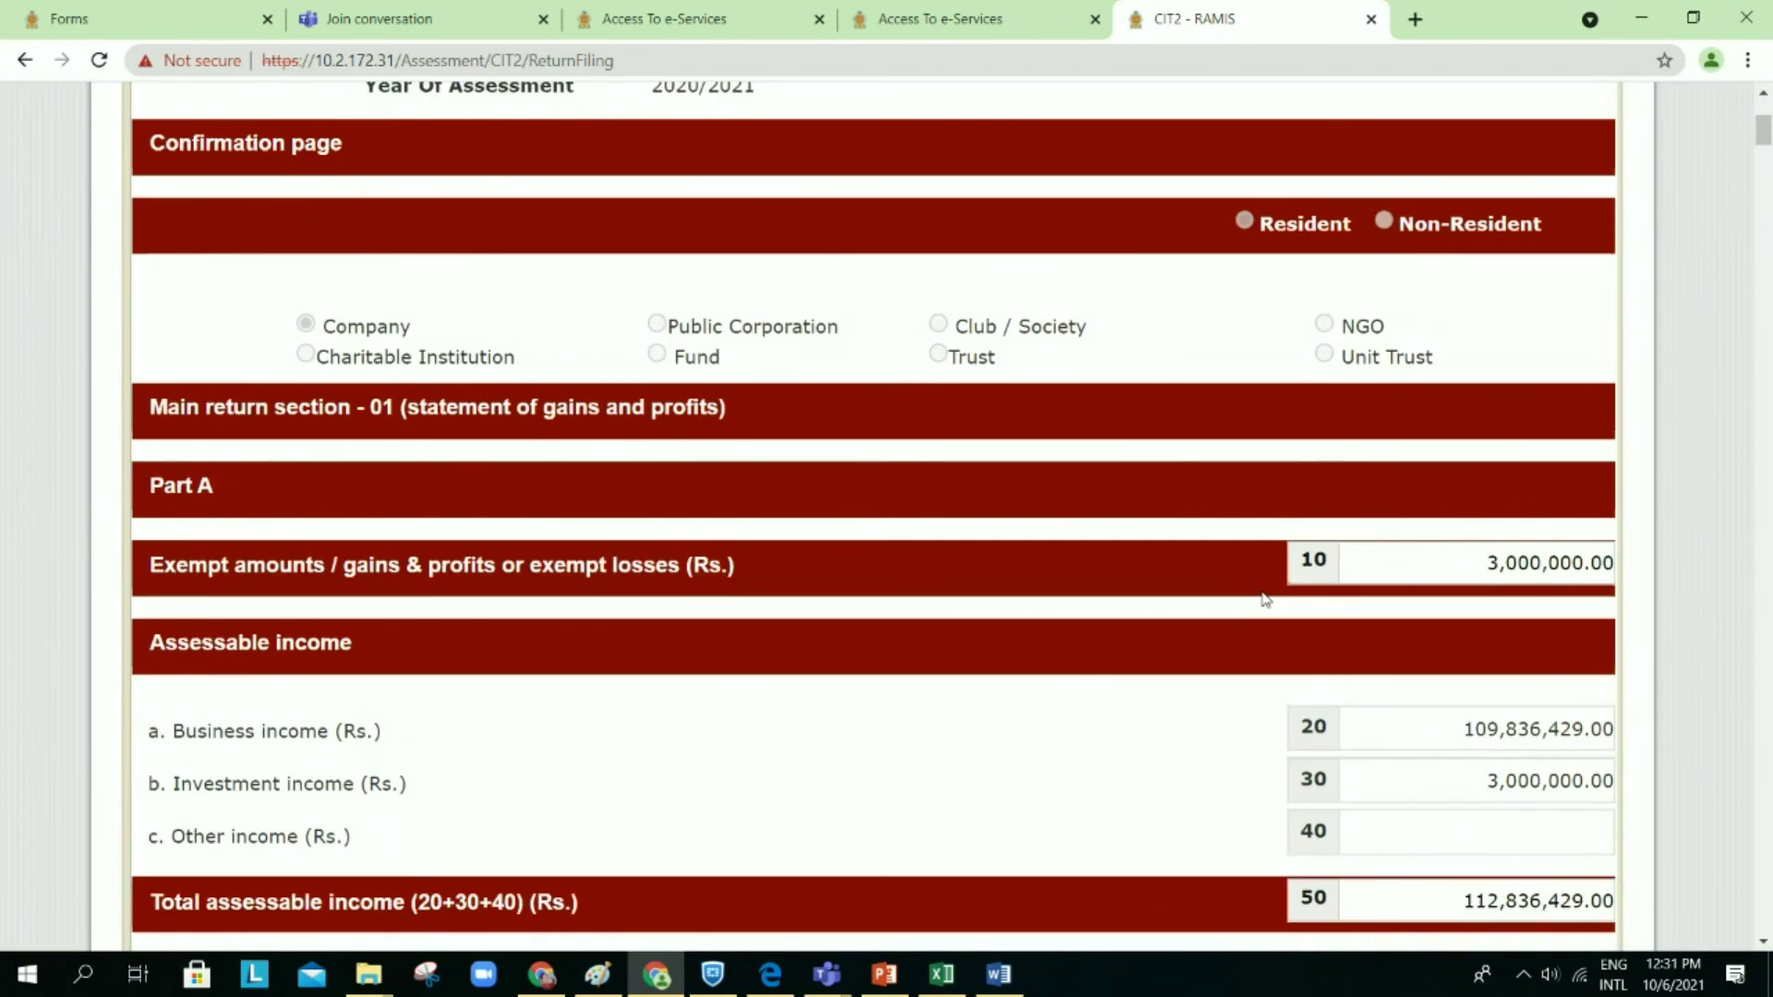
Step: Scroll through the CIT2 schedules to the accountant and taxpayer declarations dated 2021-10-05
scroll(1265, 598, down, 2)
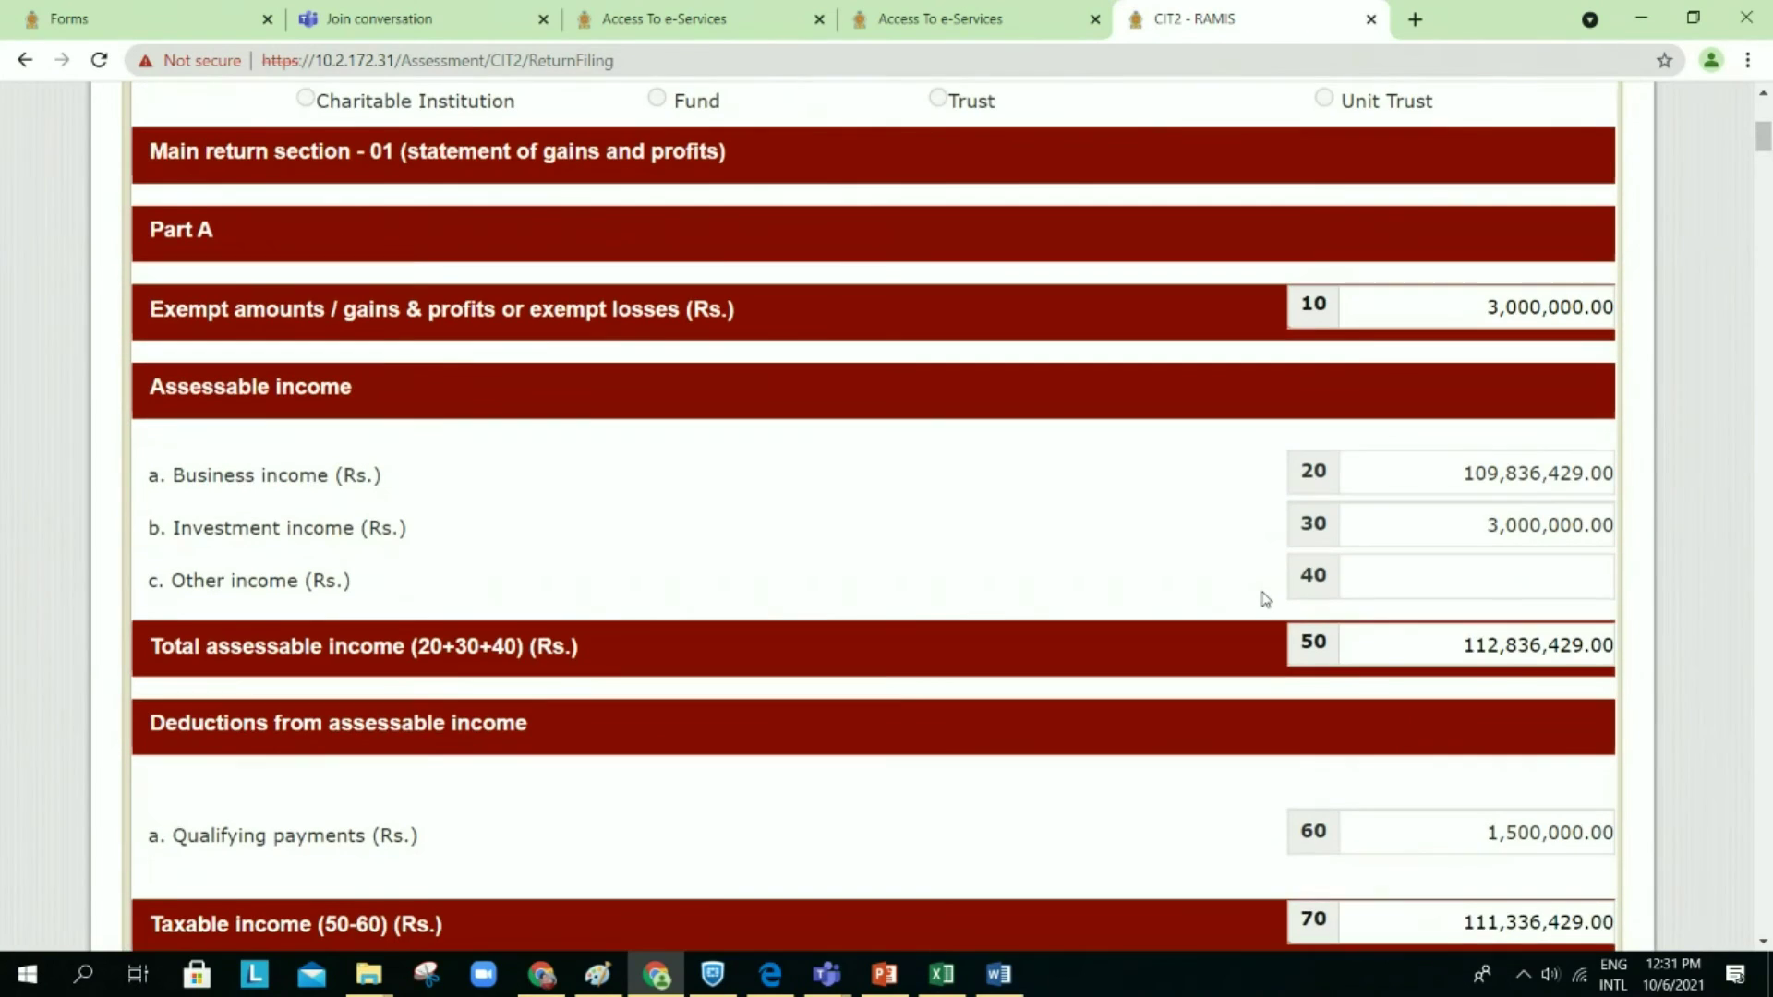
scroll(1265, 599, down, 3)
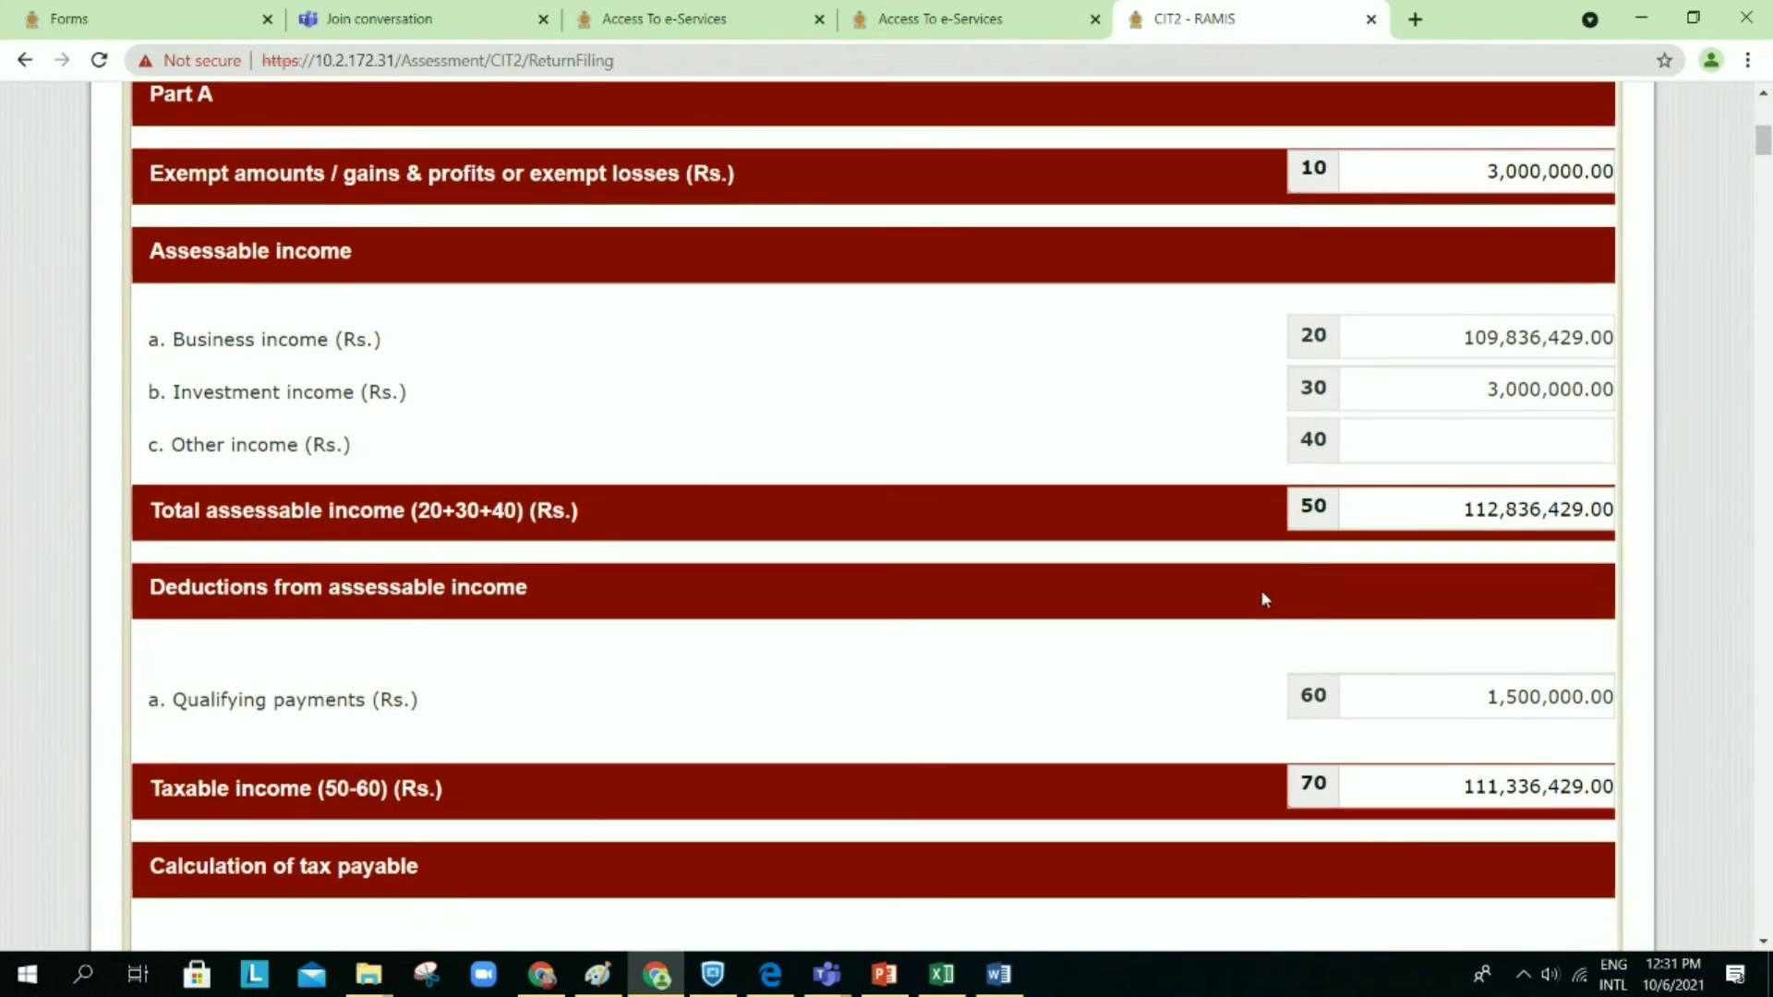
scroll(1265, 598, down, 5)
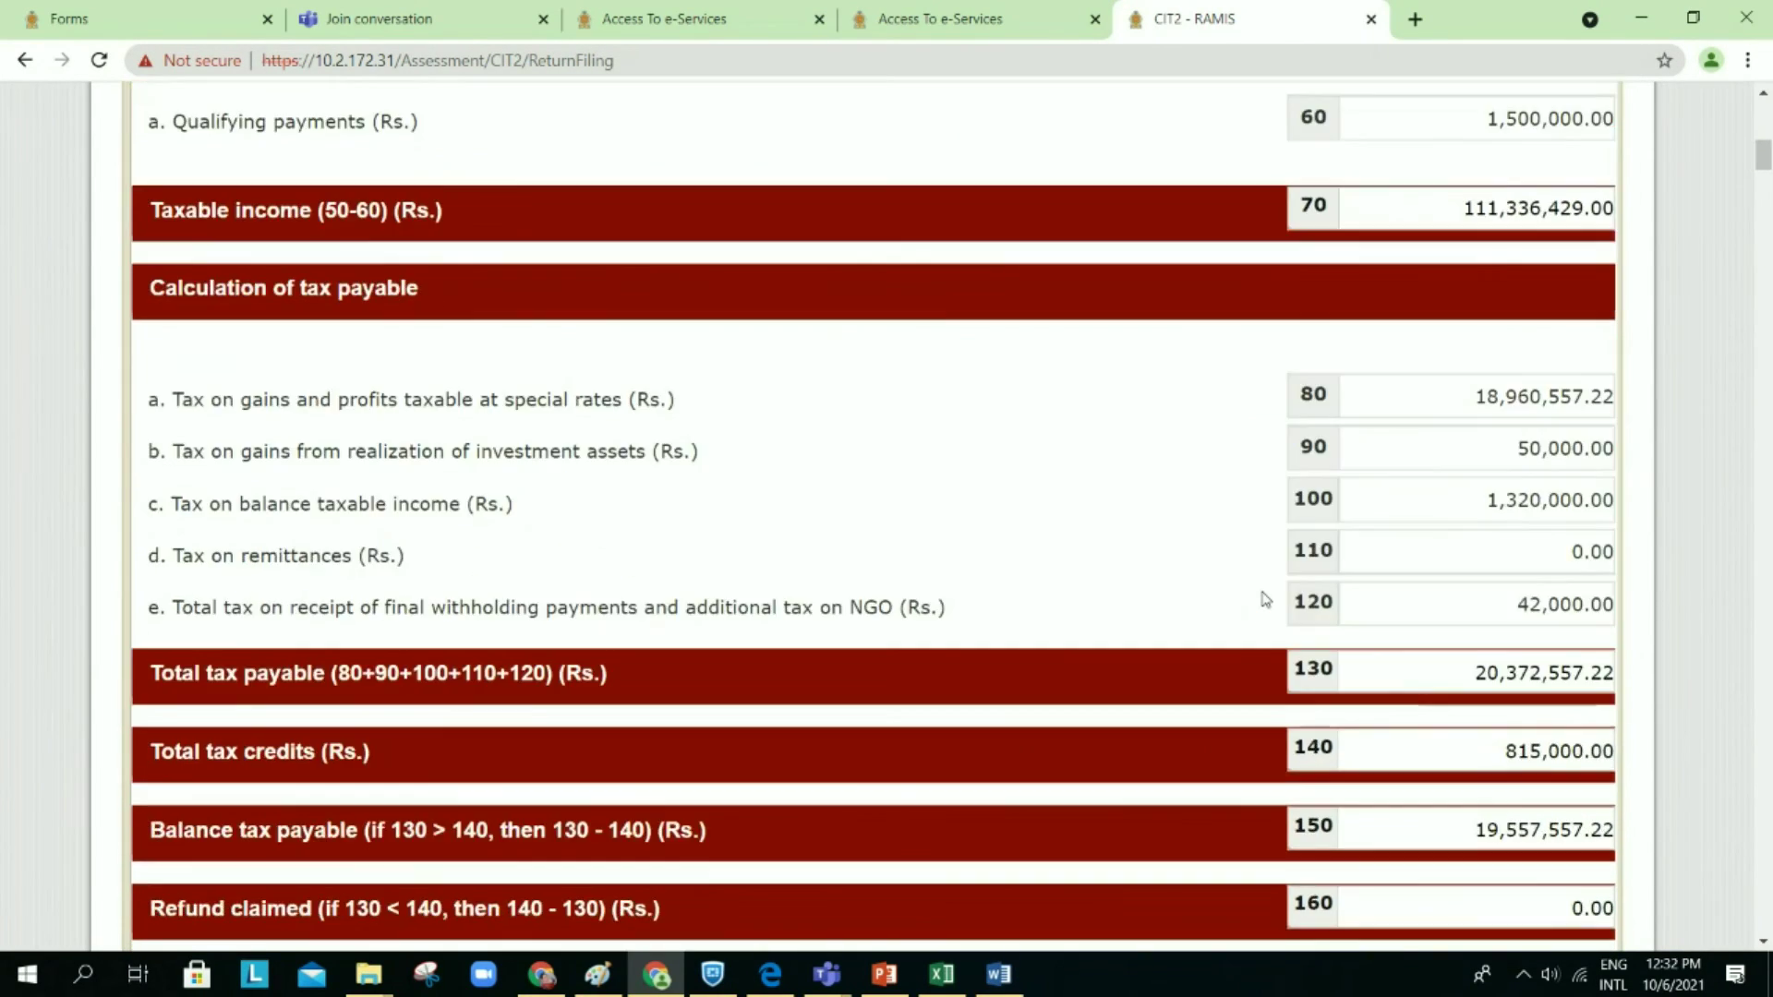
scroll(1265, 599, down, 4)
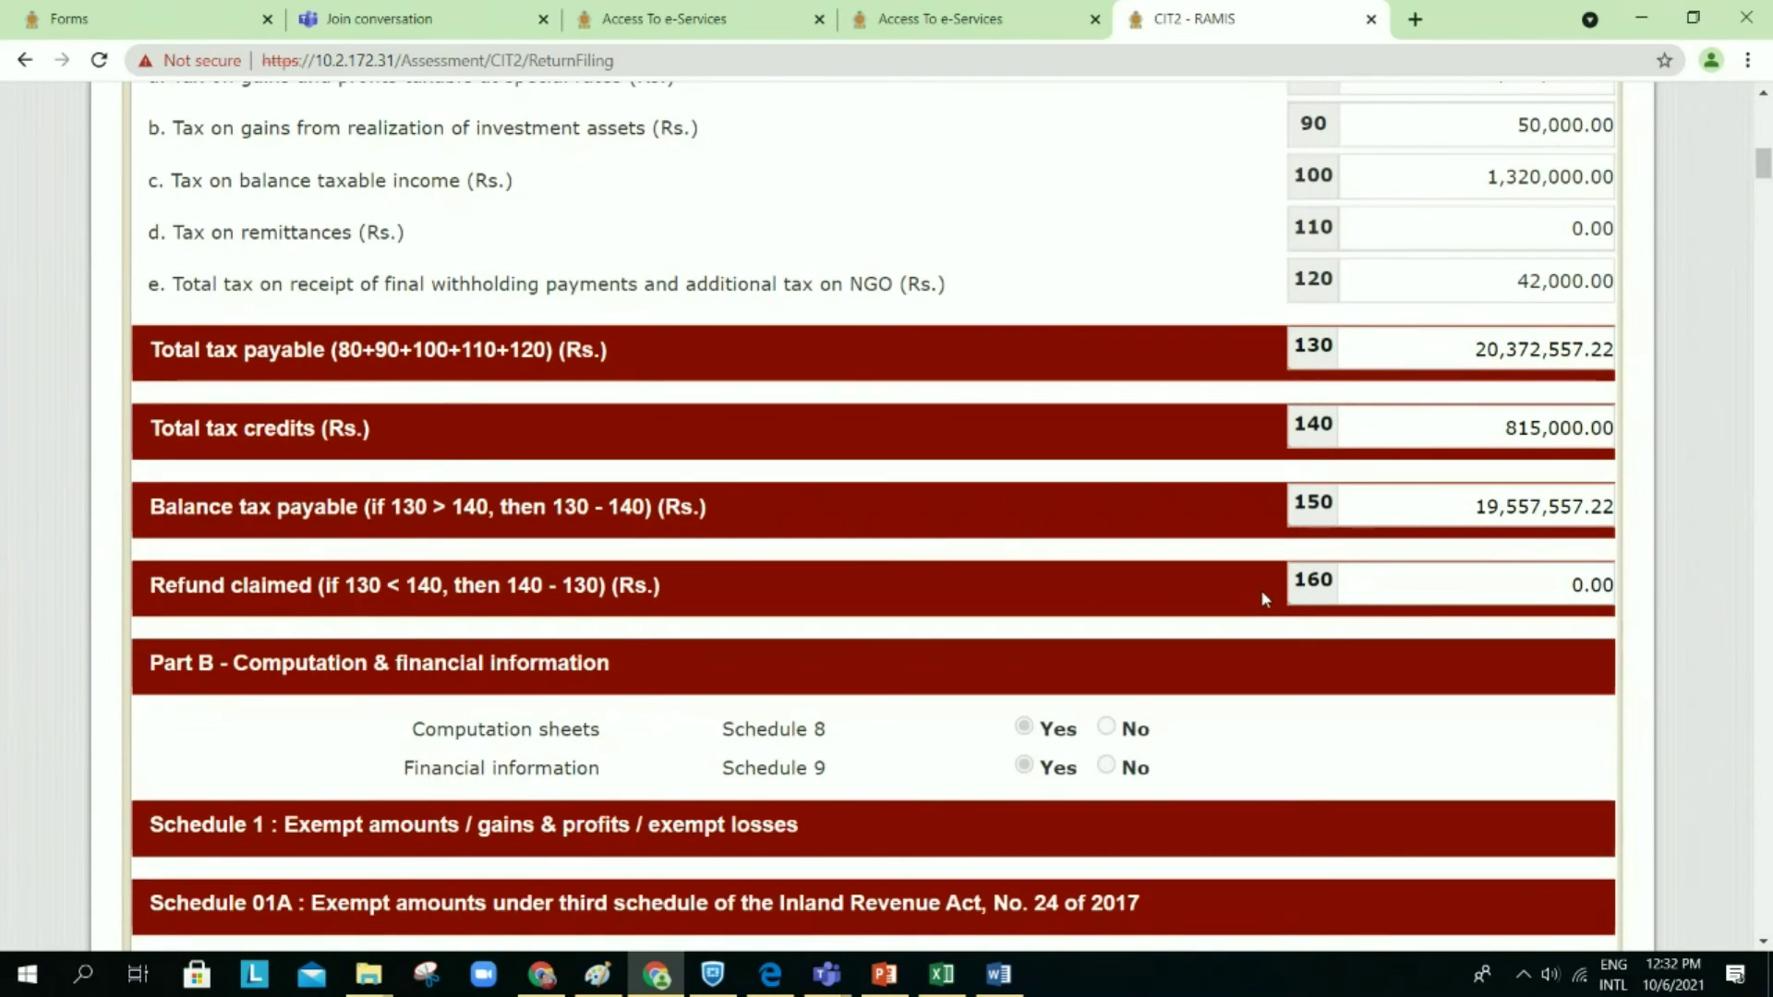
scroll(1265, 598, down, 5)
scroll(1265, 599, down, 2)
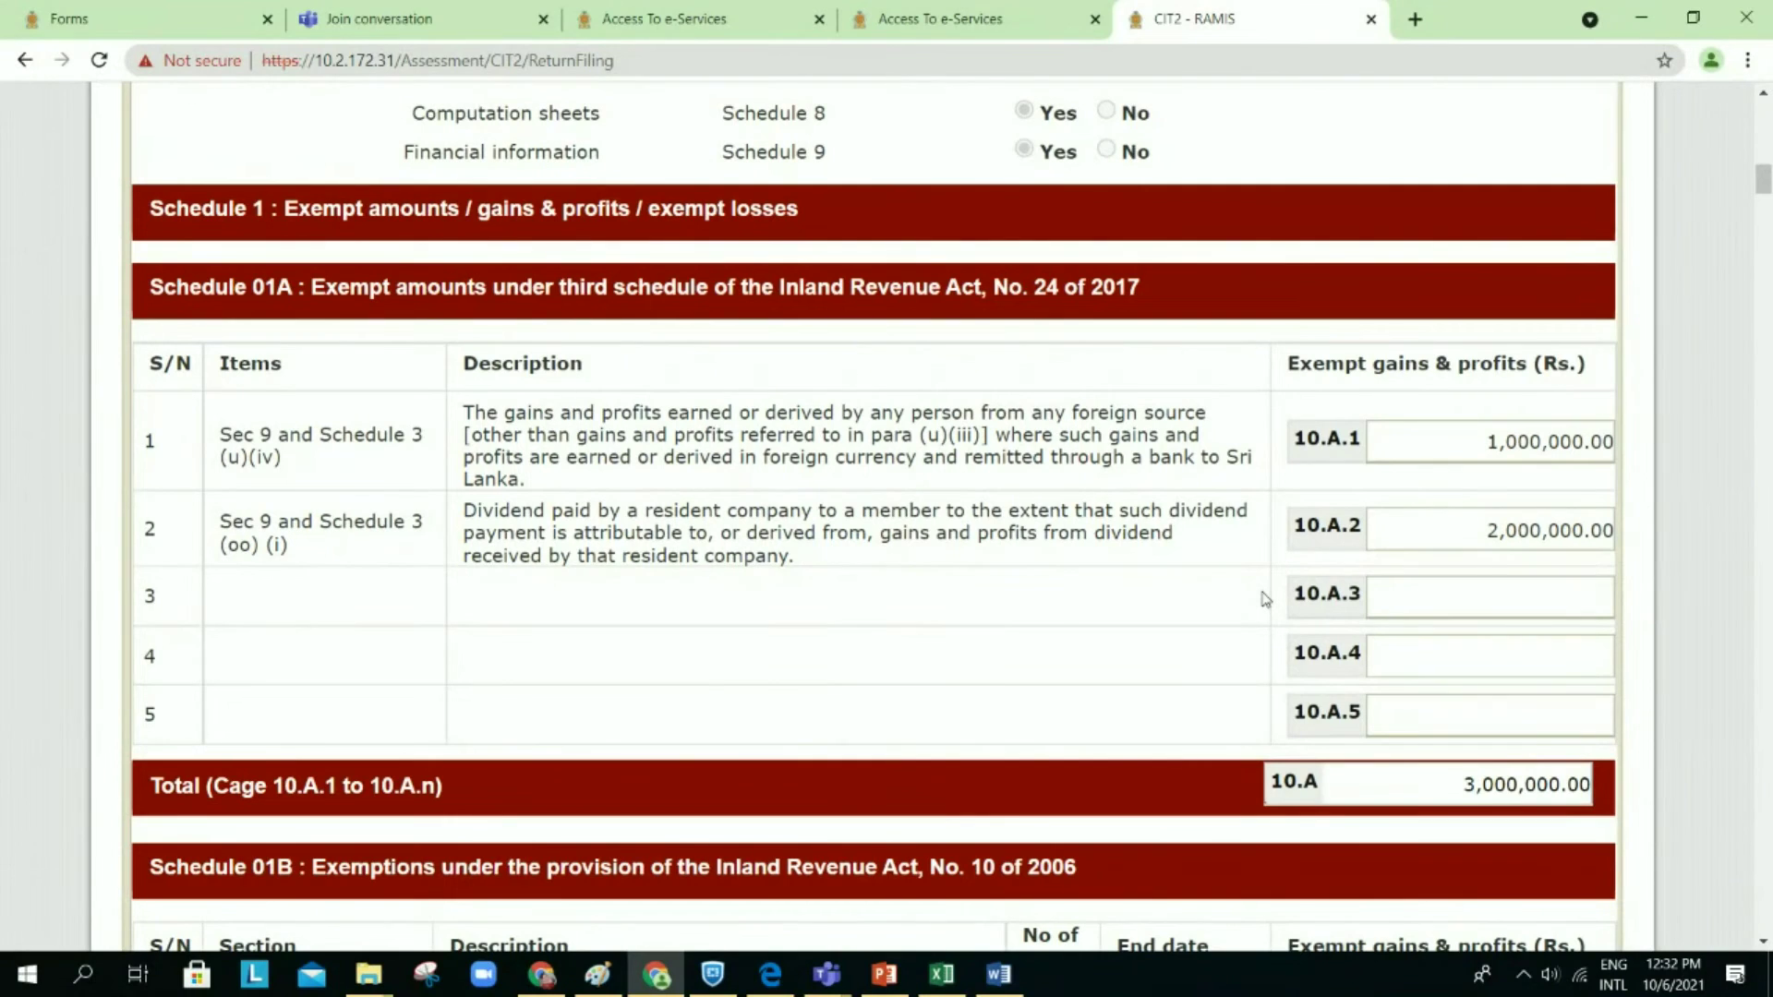
scroll(1265, 599, down, 6)
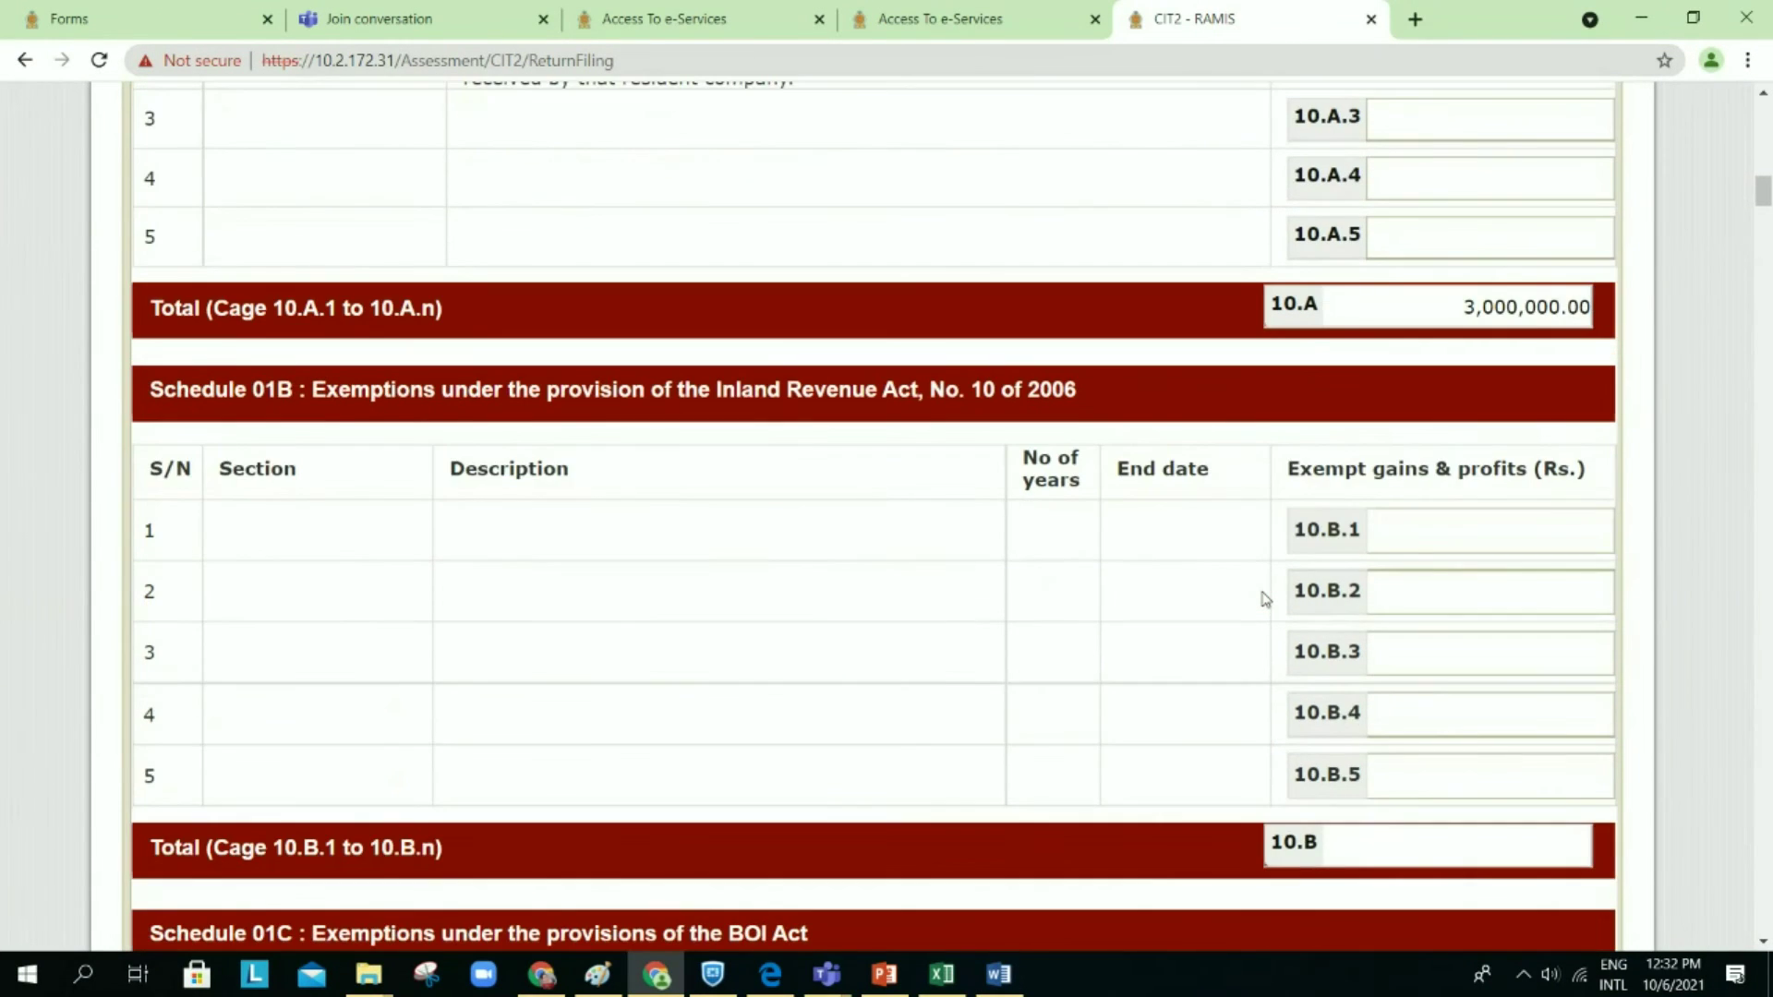
scroll(1265, 598, down, 13)
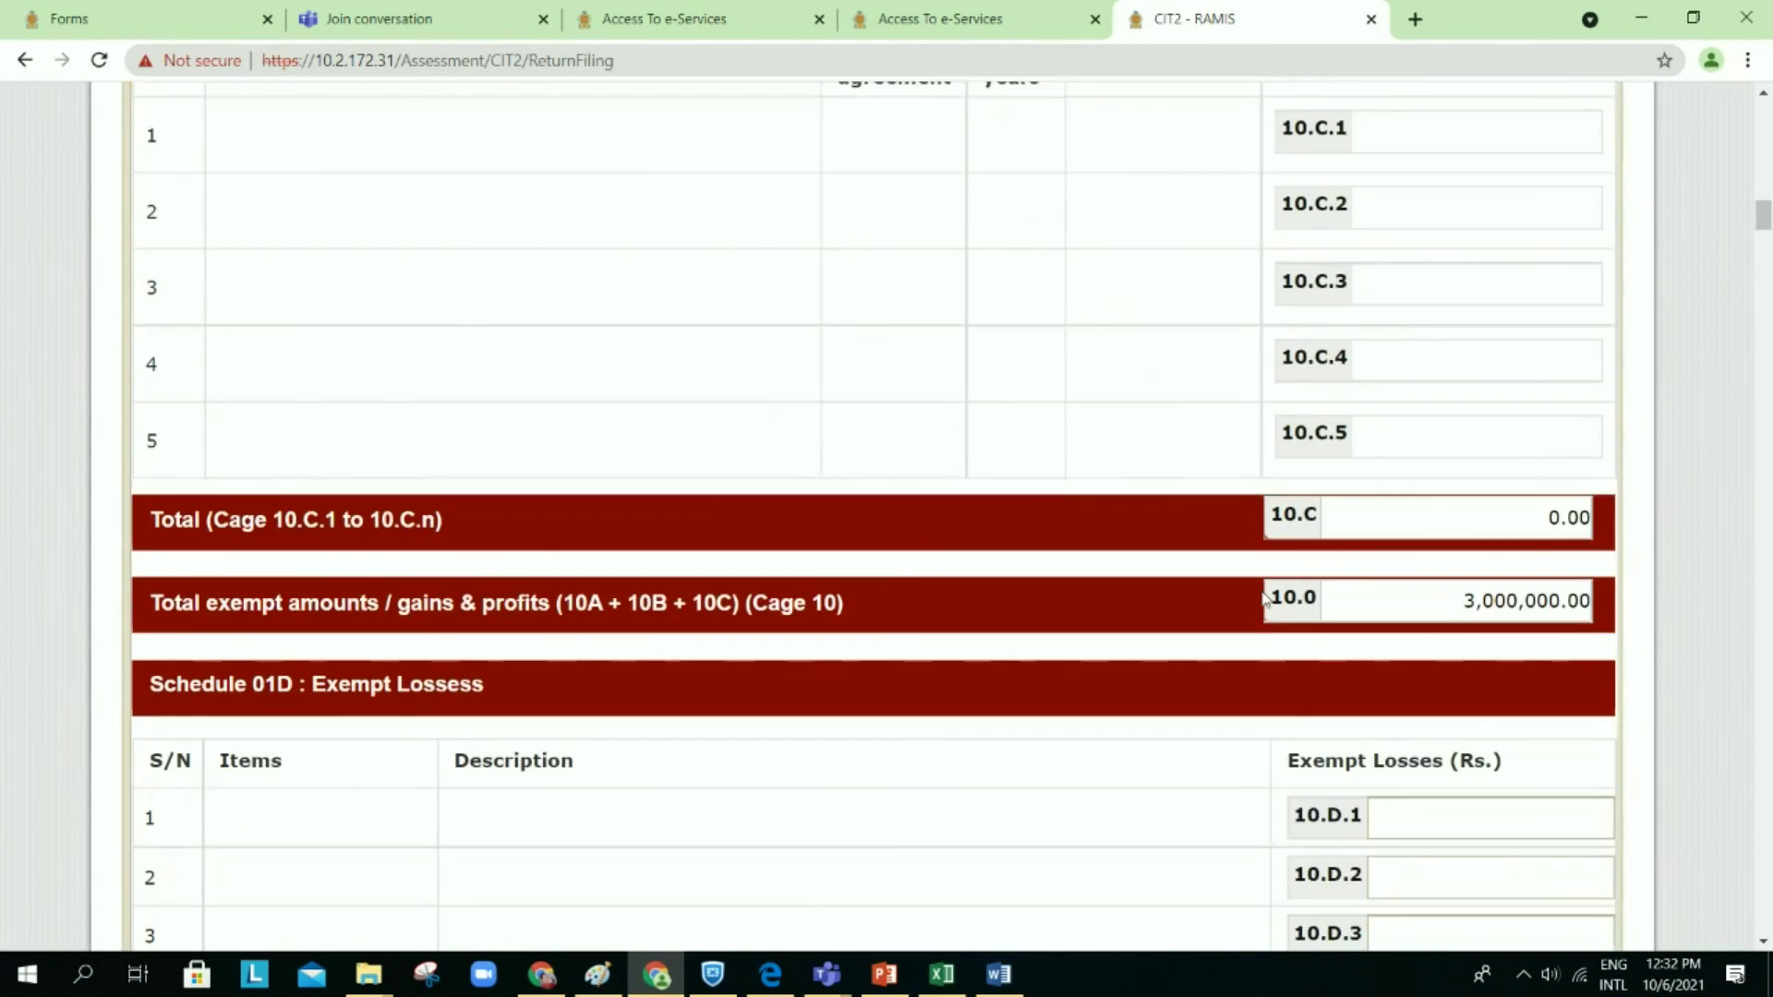
scroll(1265, 598, down, 9)
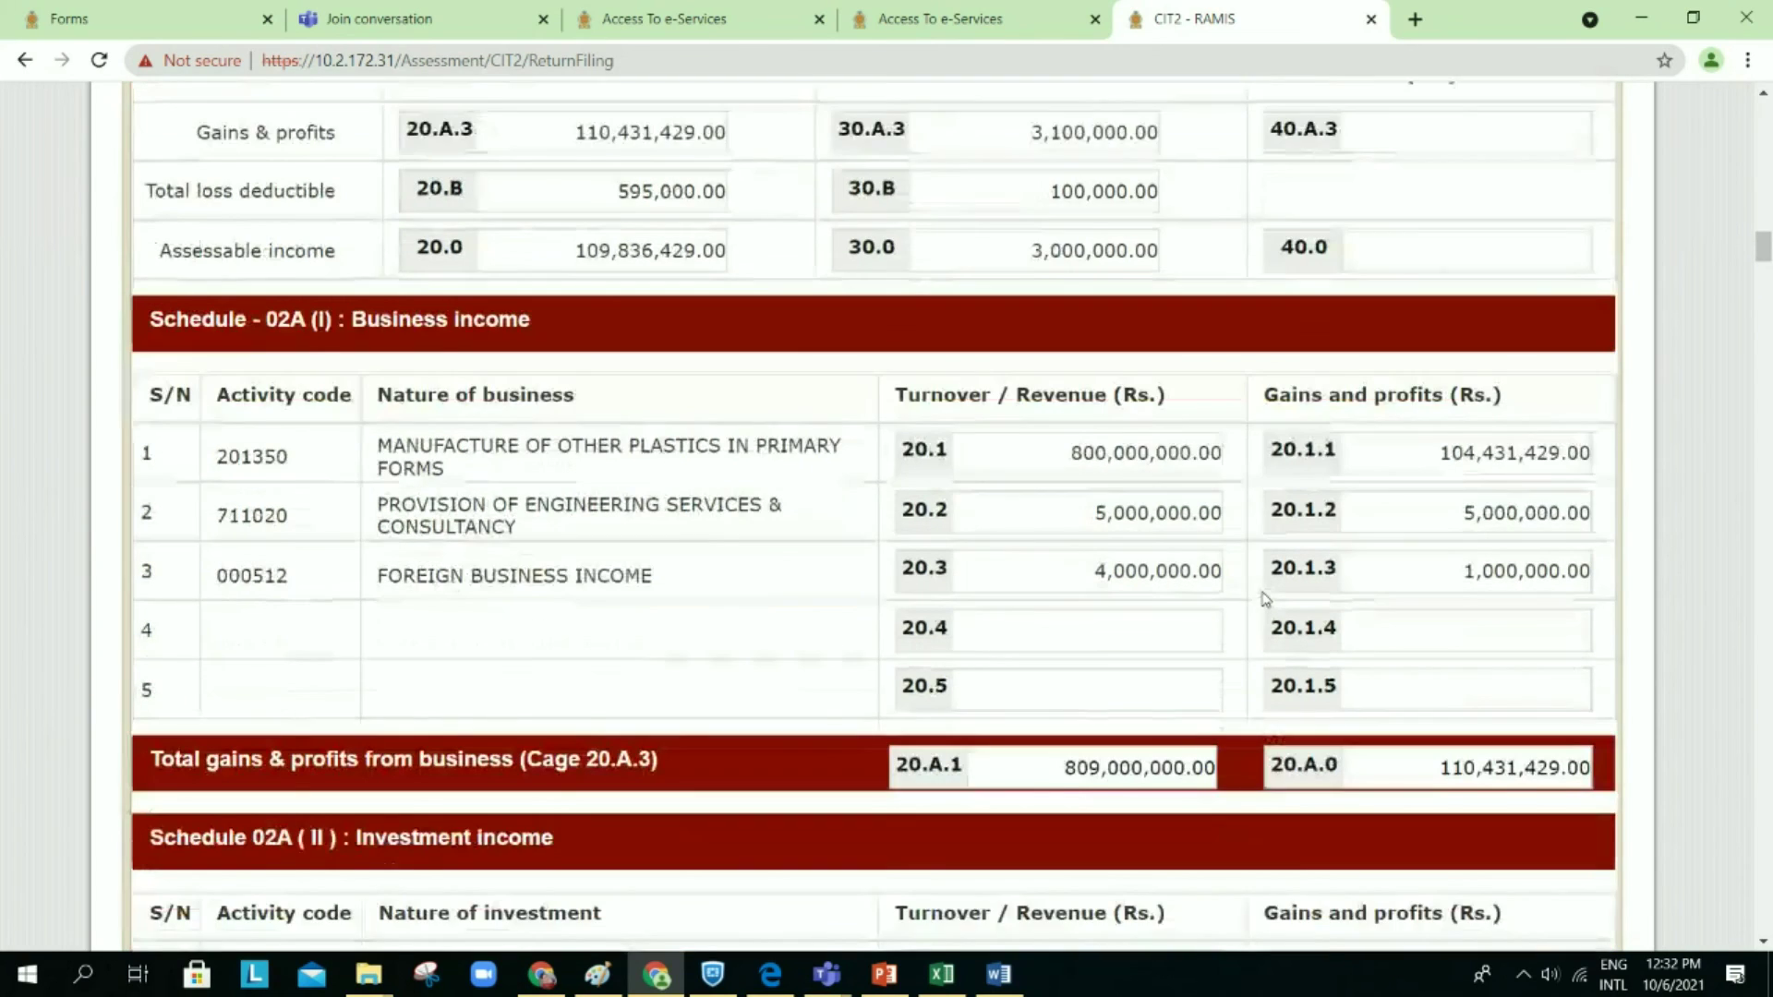
scroll(1264, 598, down, 4)
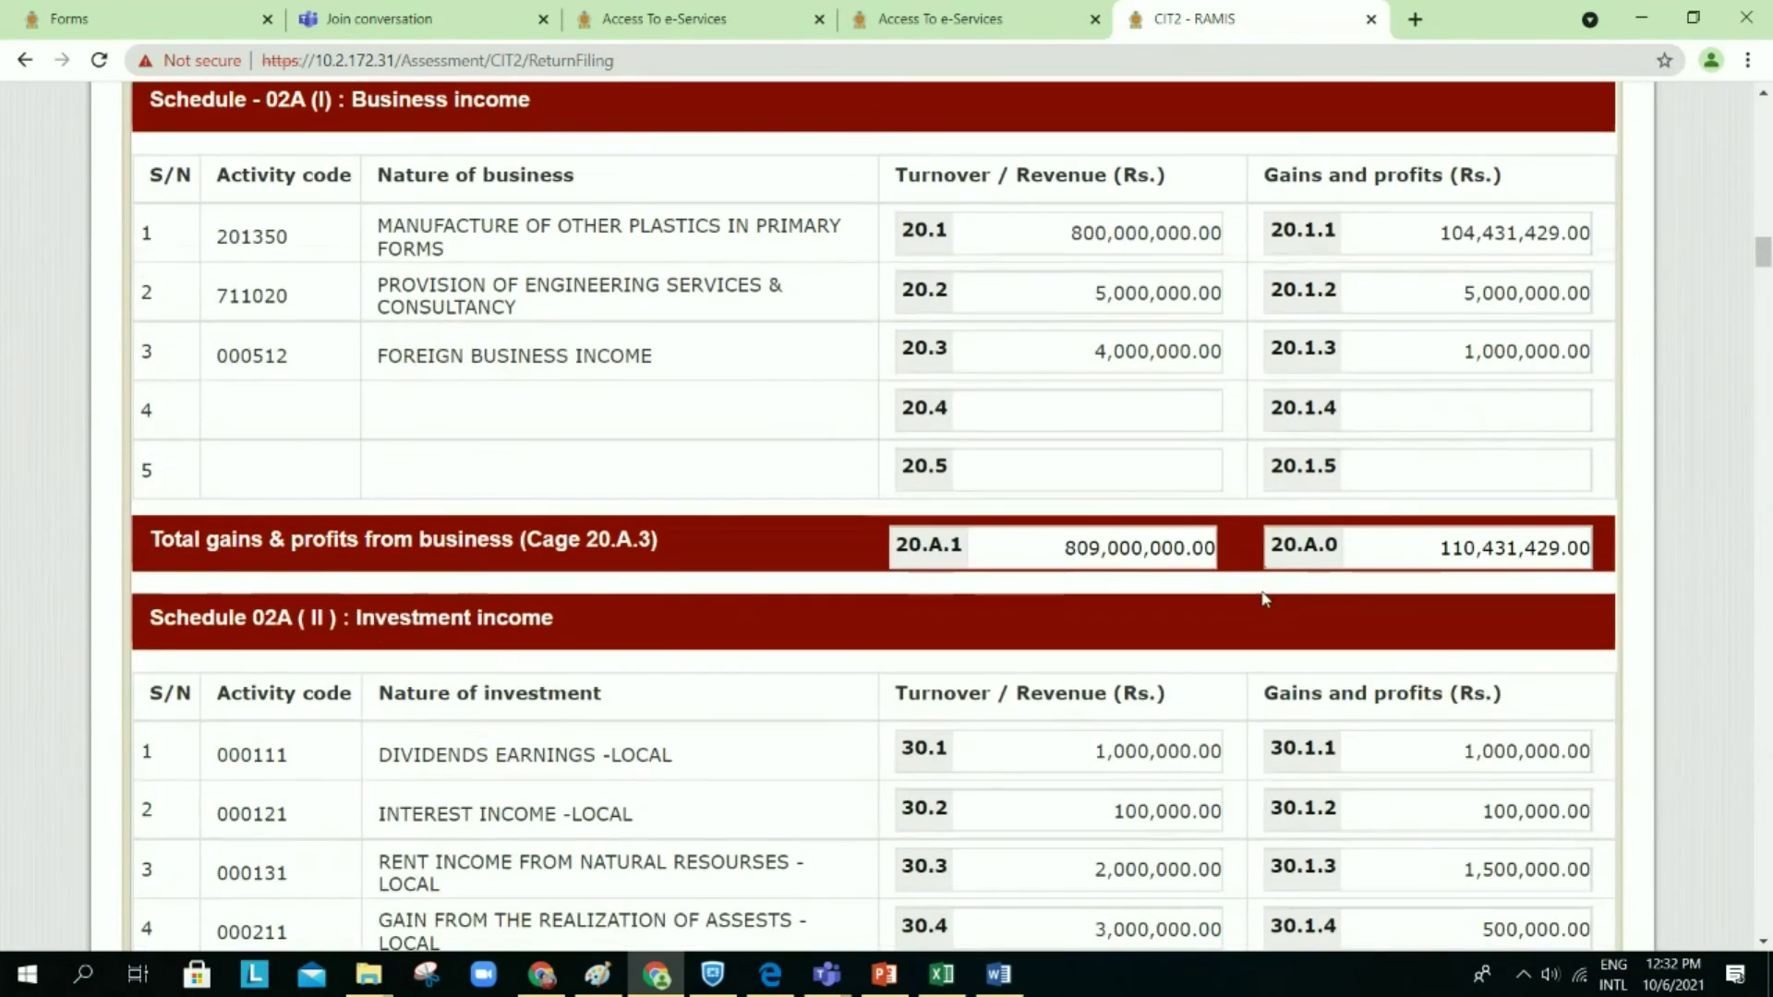
scroll(1264, 599, down, 1)
scroll(1271, 501, down, 8)
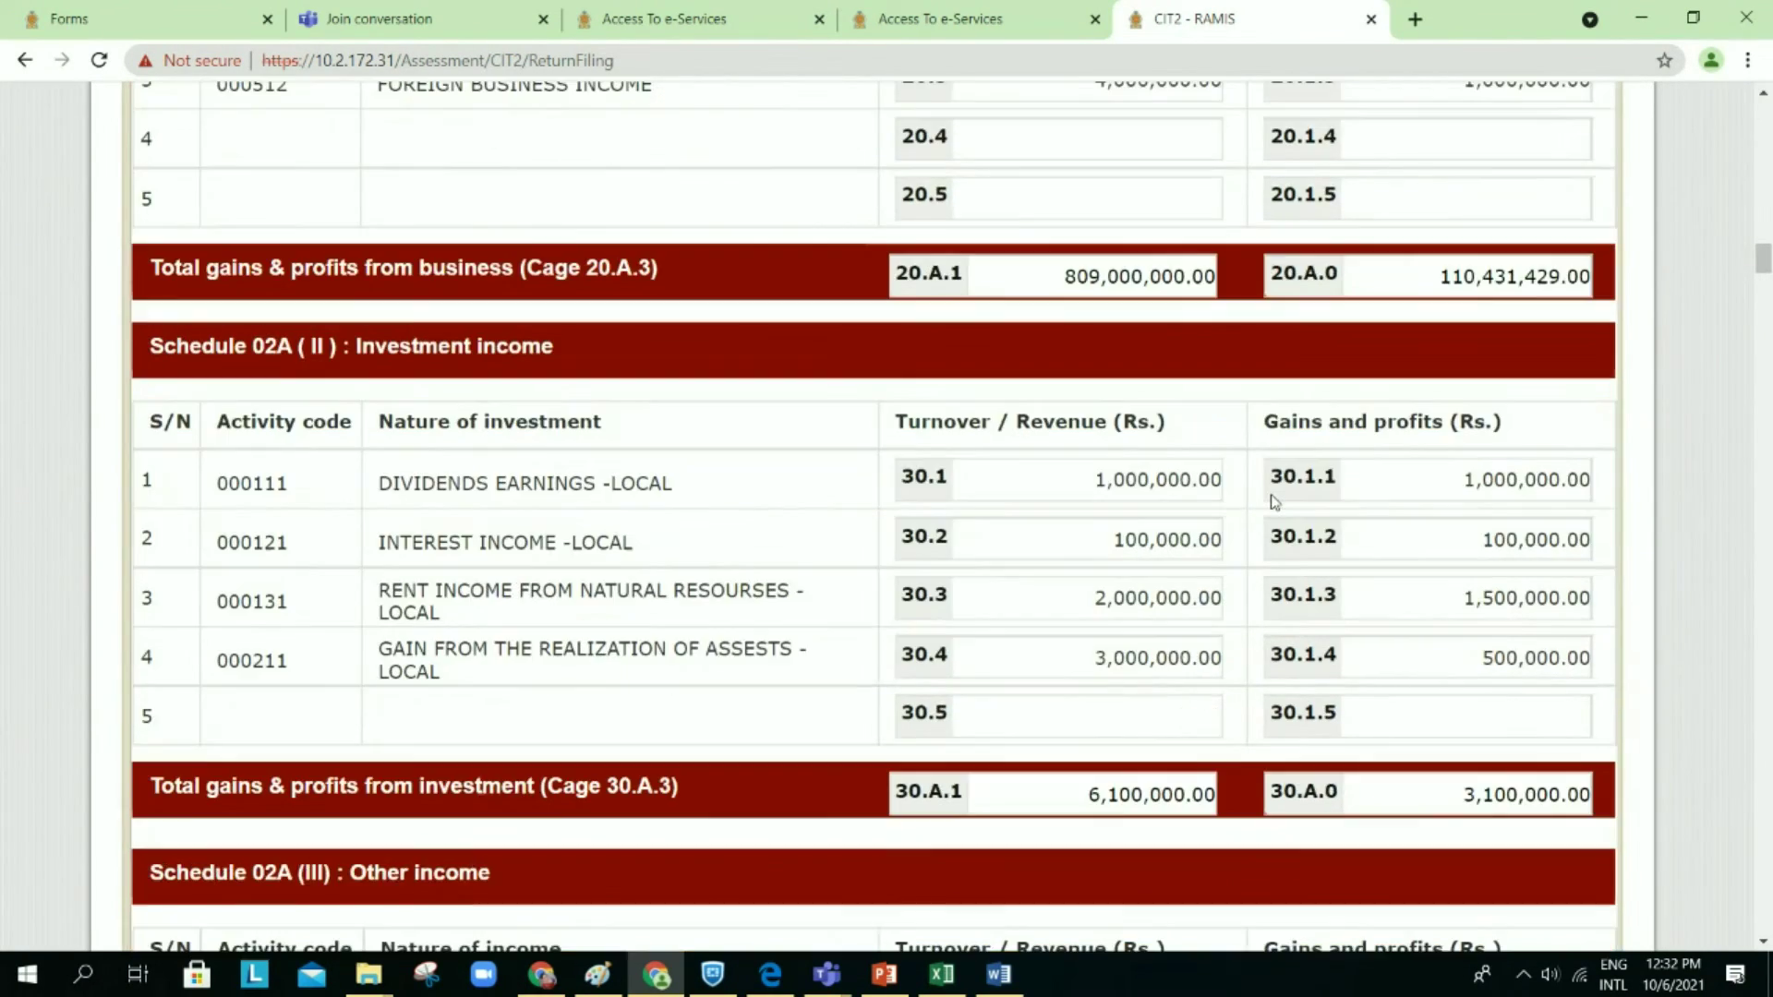
scroll(1270, 501, down, 20)
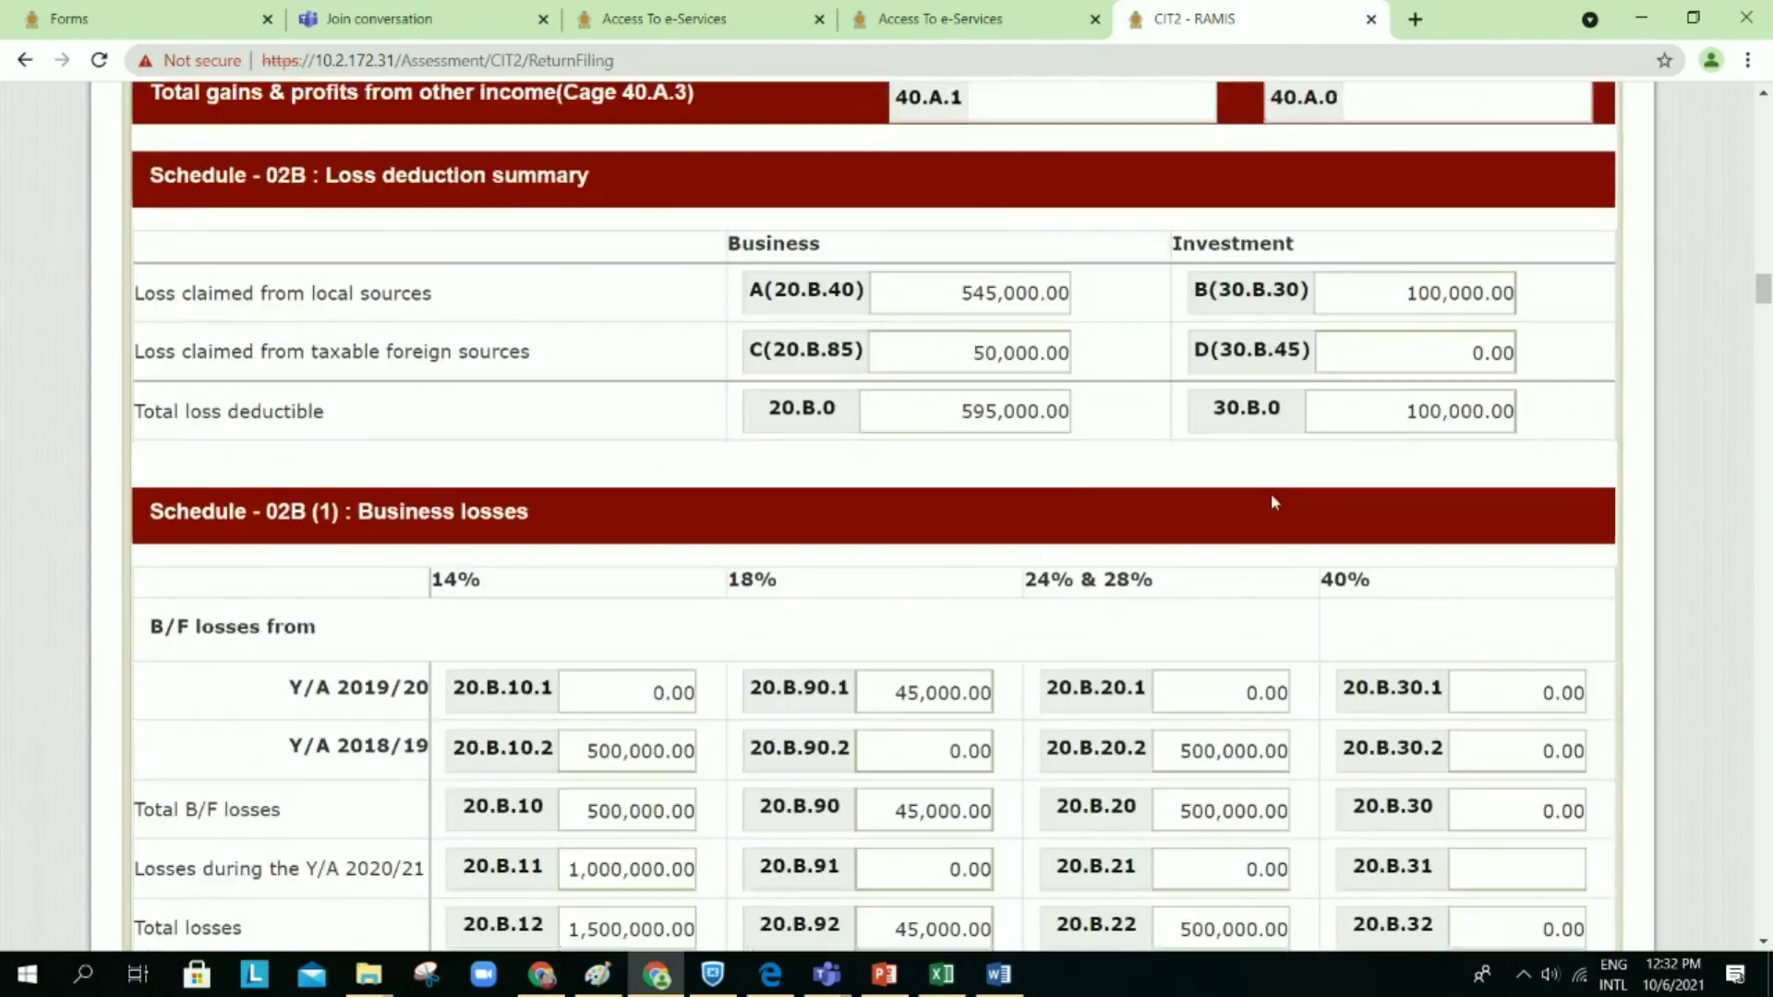
scroll(1274, 502, down, 20)
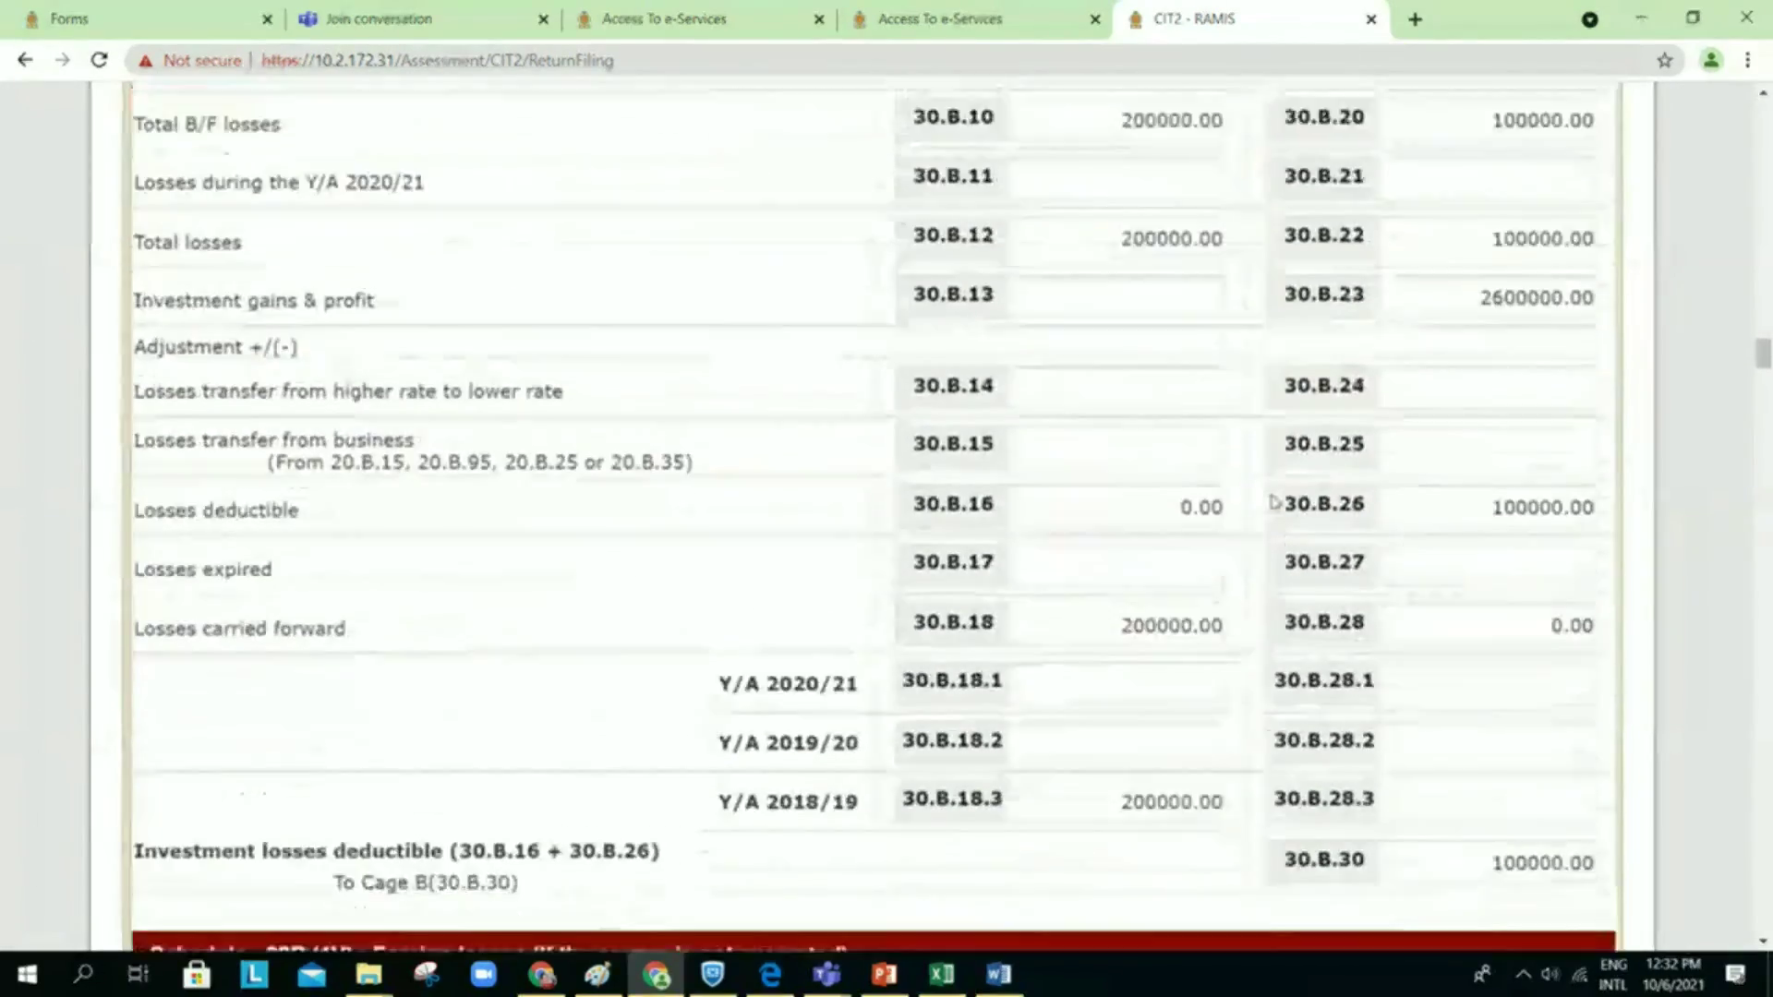
scroll(1275, 501, down, 20)
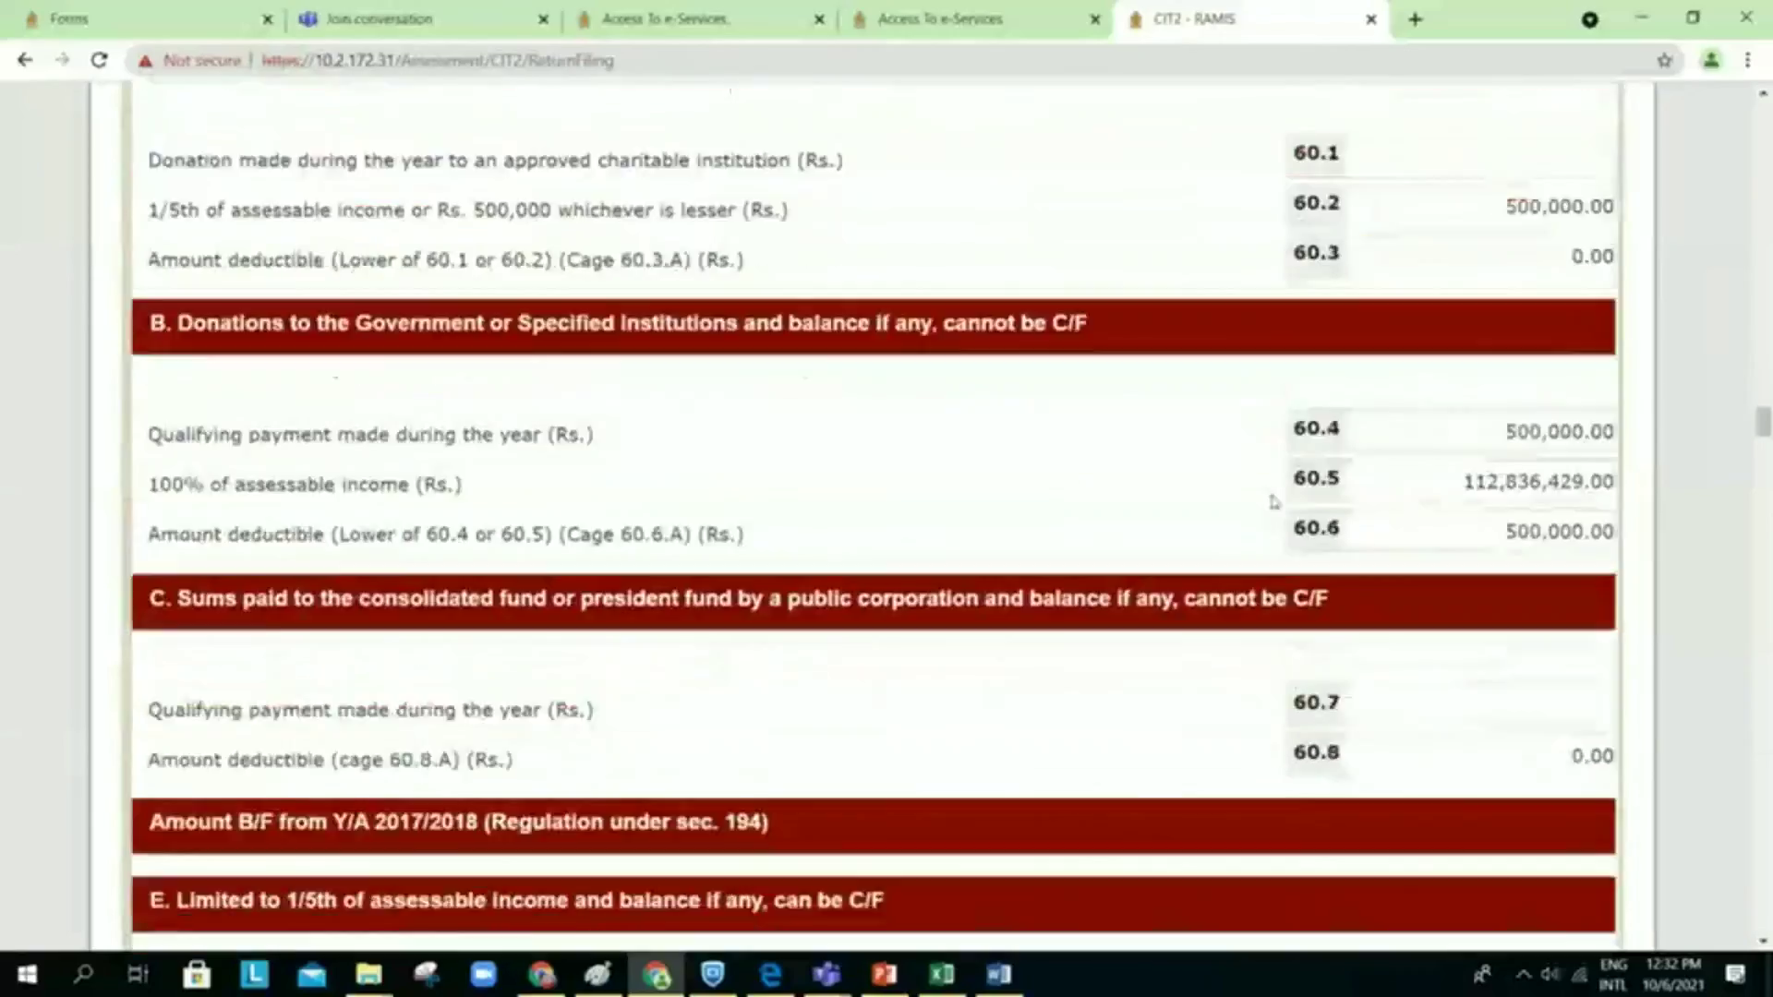
scroll(1273, 501, down, 20)
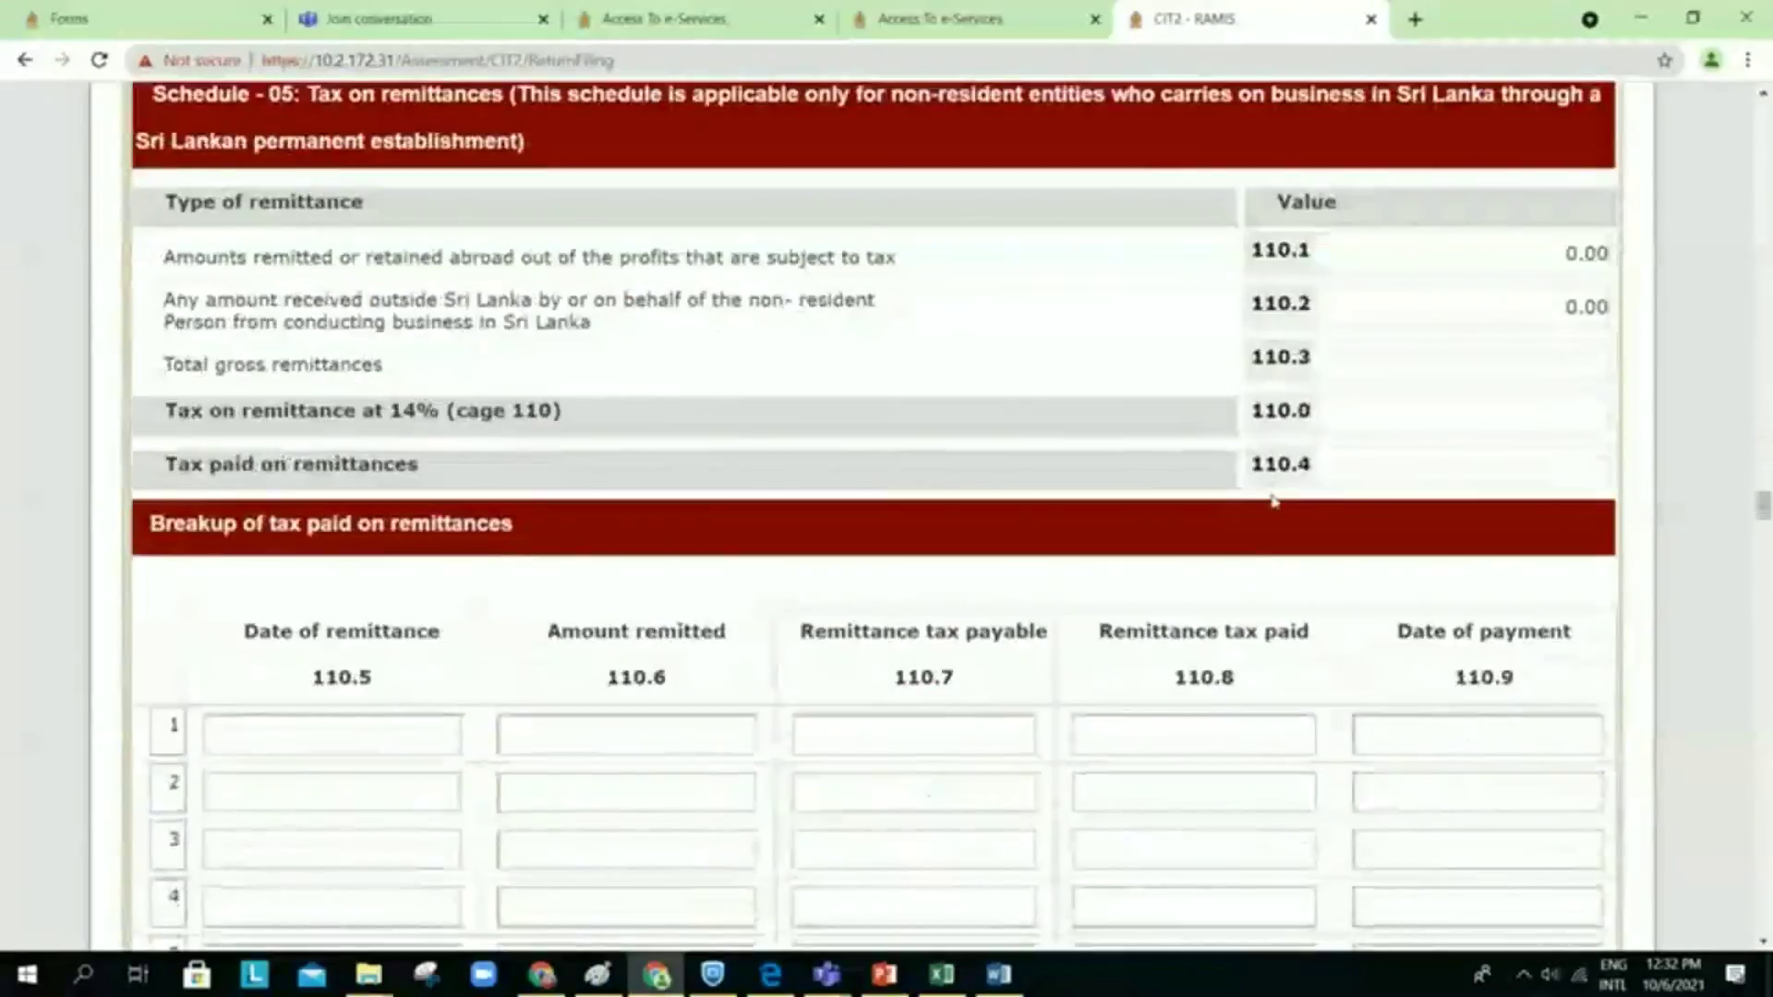
scroll(1275, 501, down, 20)
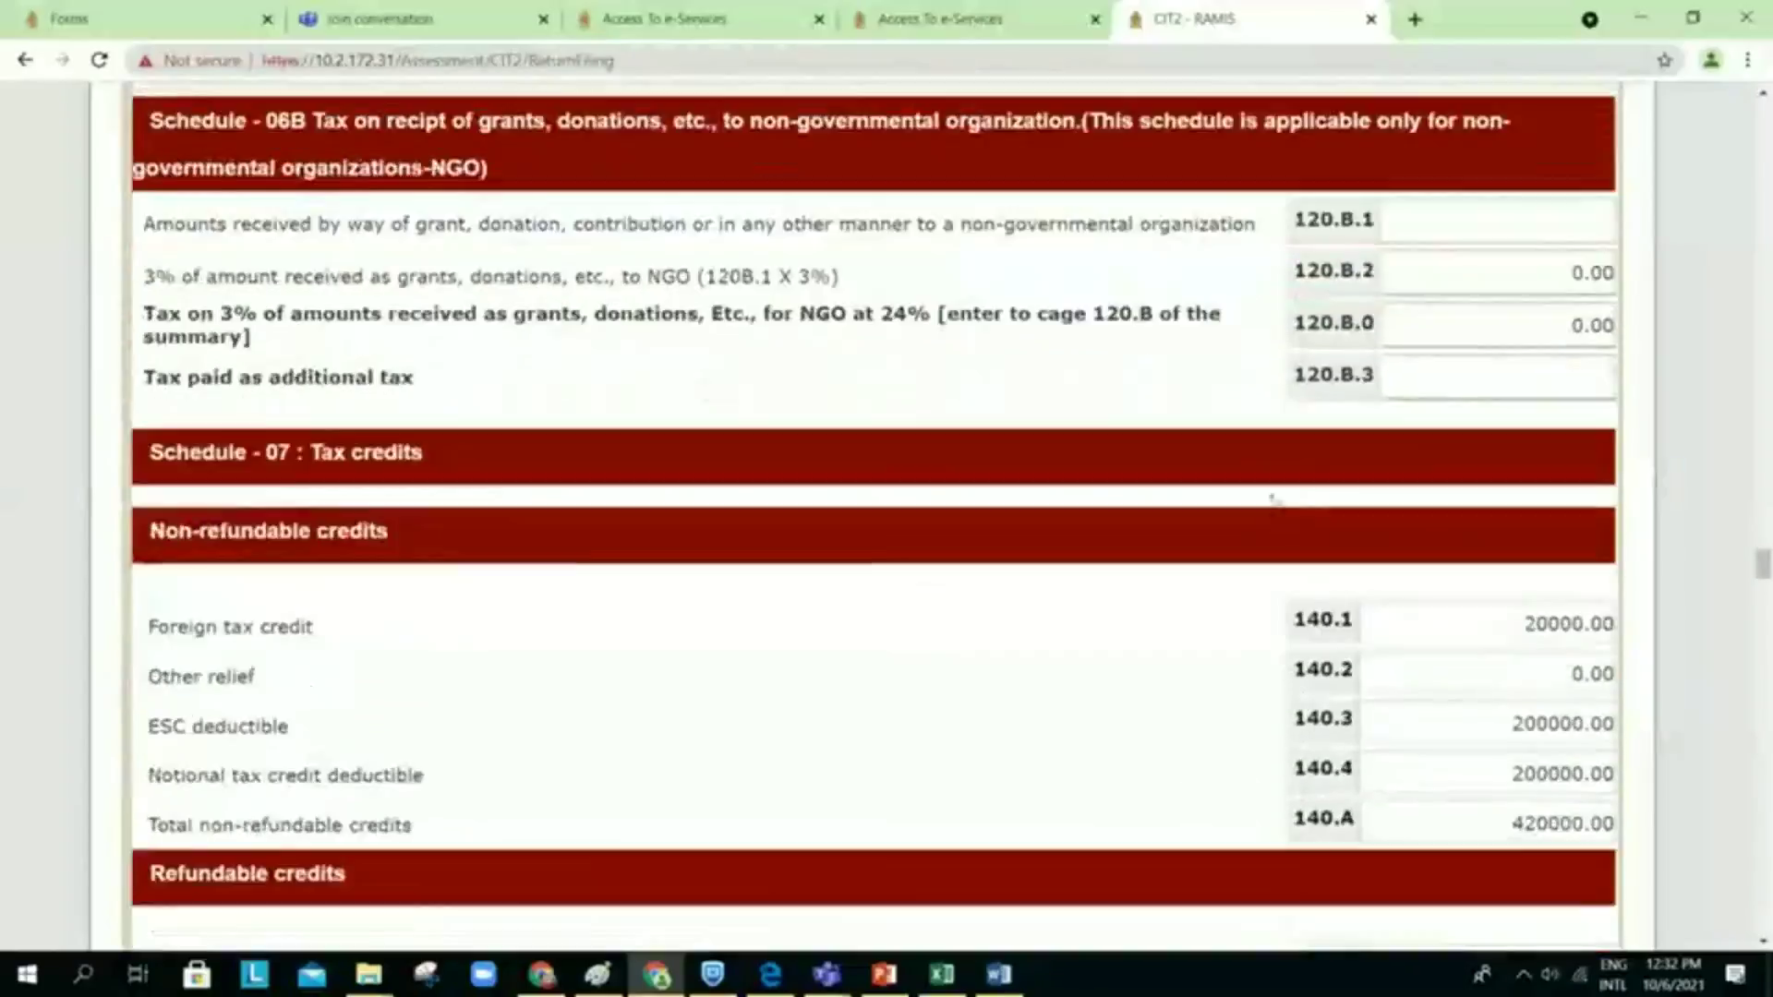
scroll(1275, 502, down, 20)
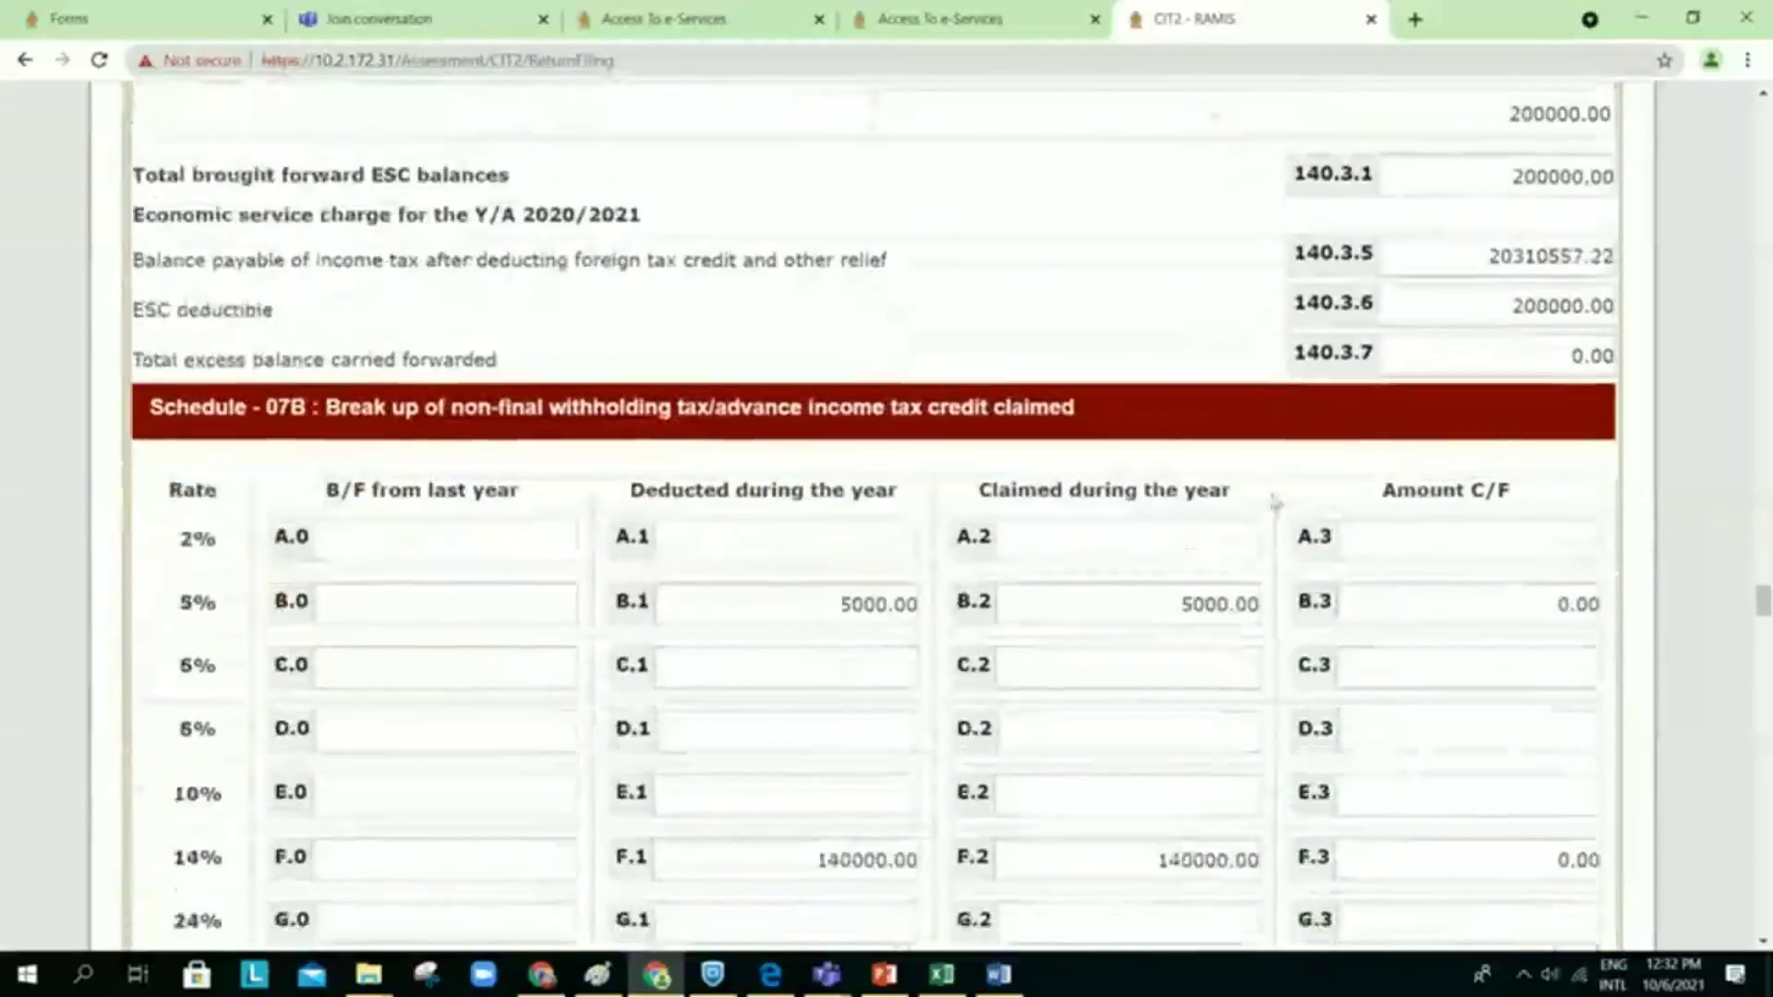
scroll(1275, 501, down, 20)
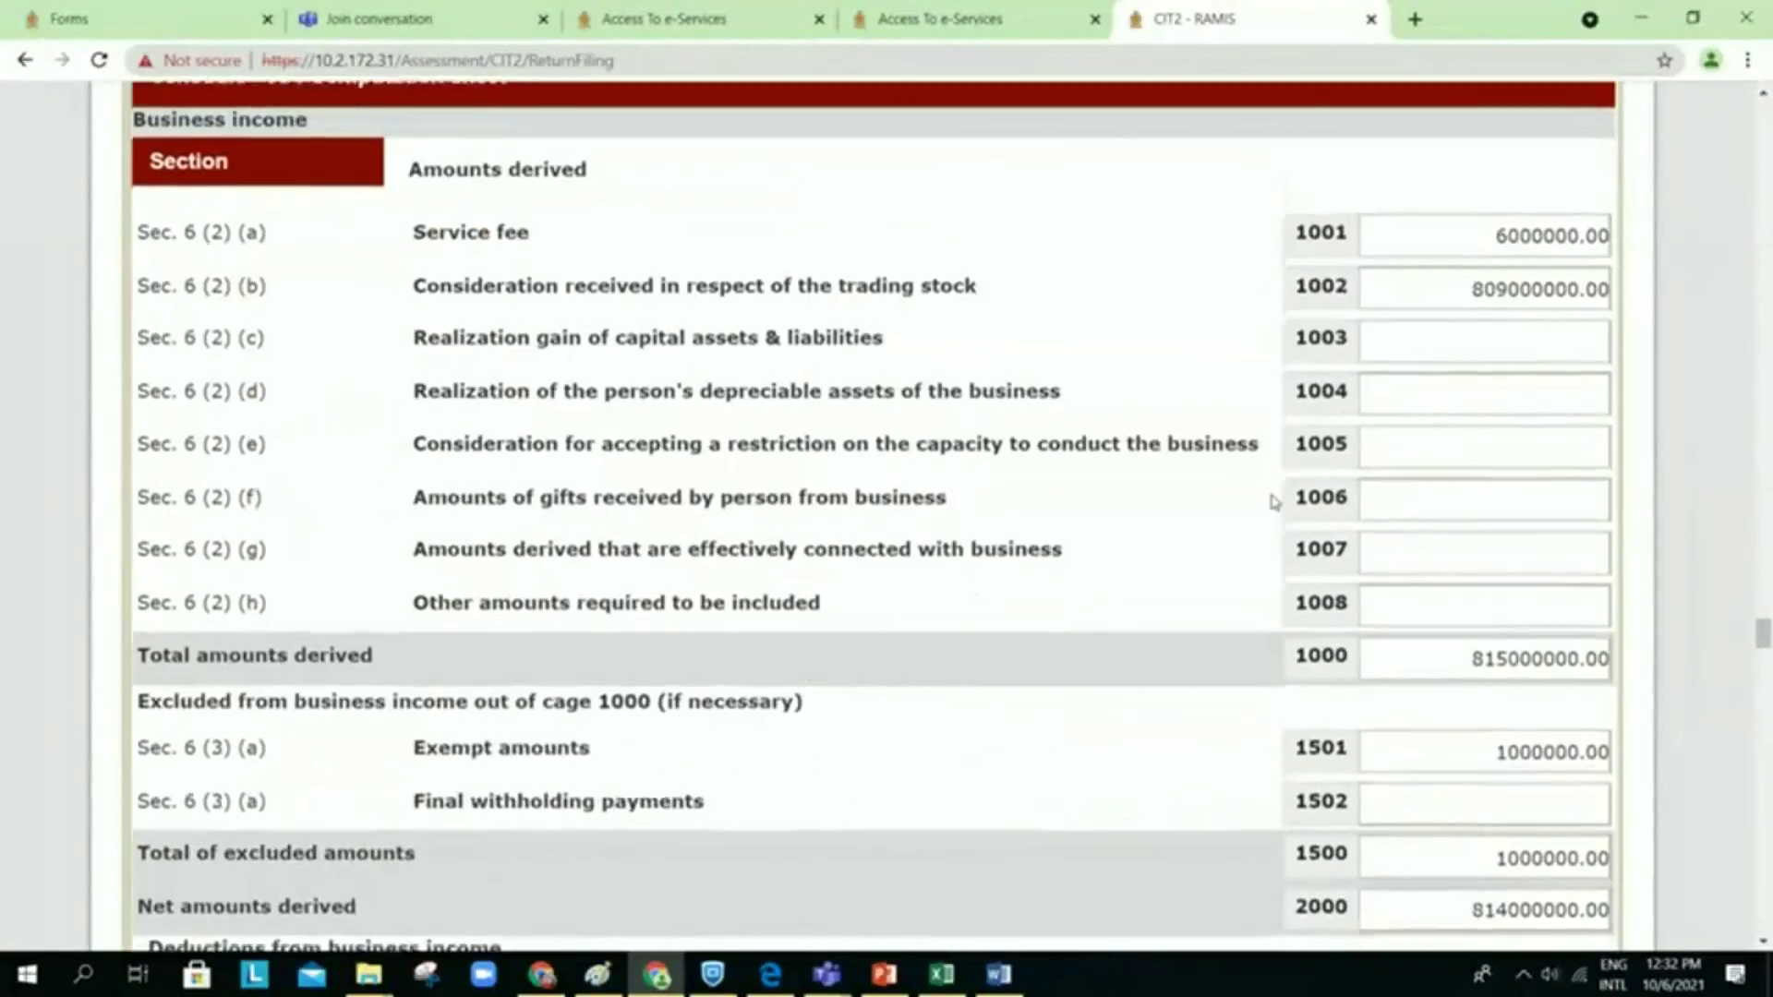
scroll(1274, 502, down, 20)
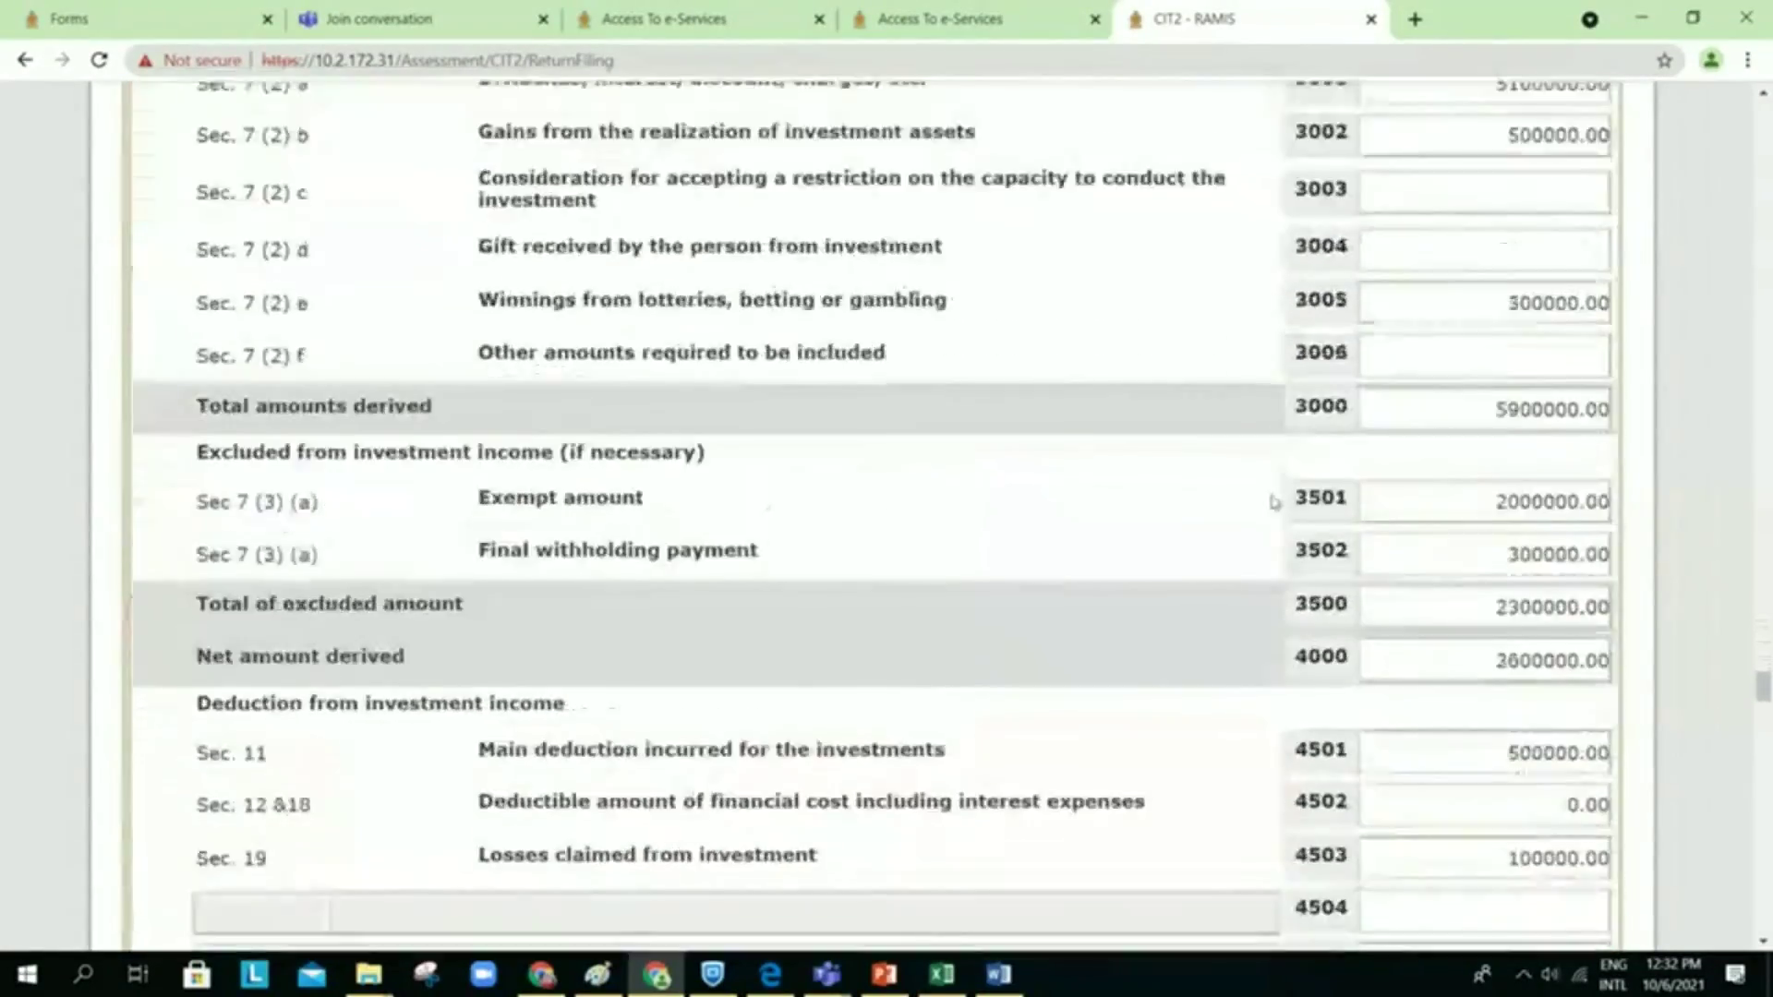
scroll(1275, 501, down, 5)
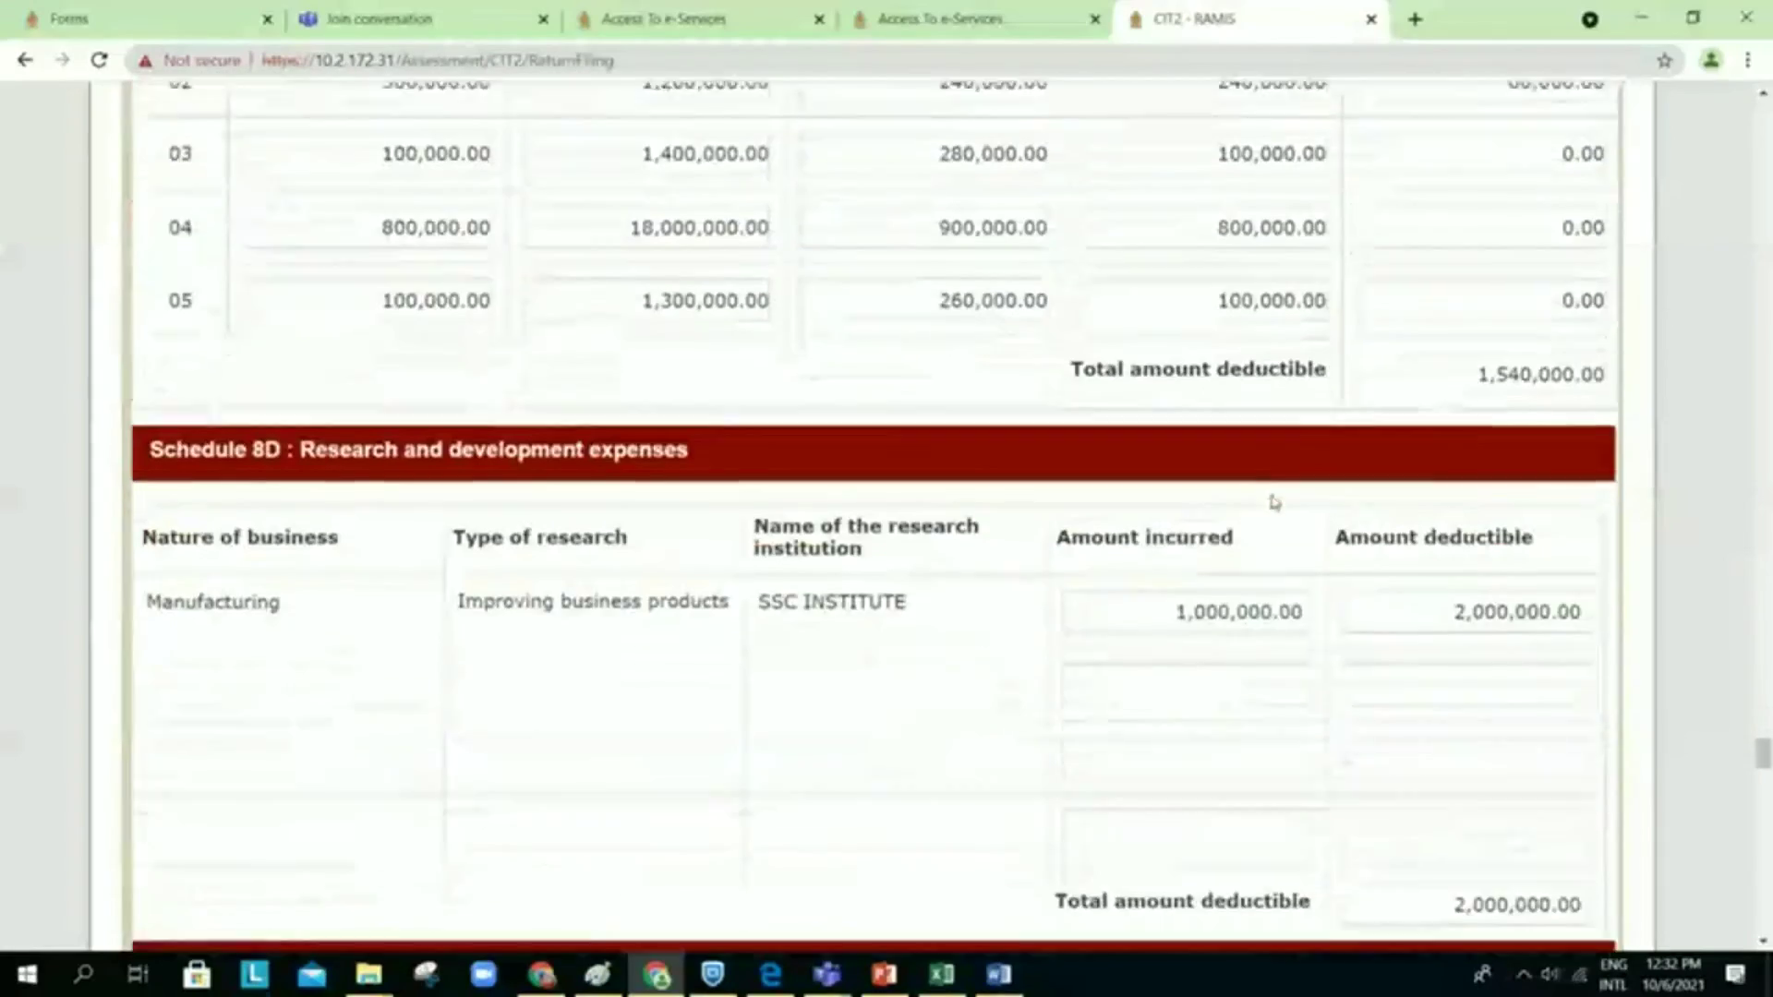
scroll(1275, 501, down, 13)
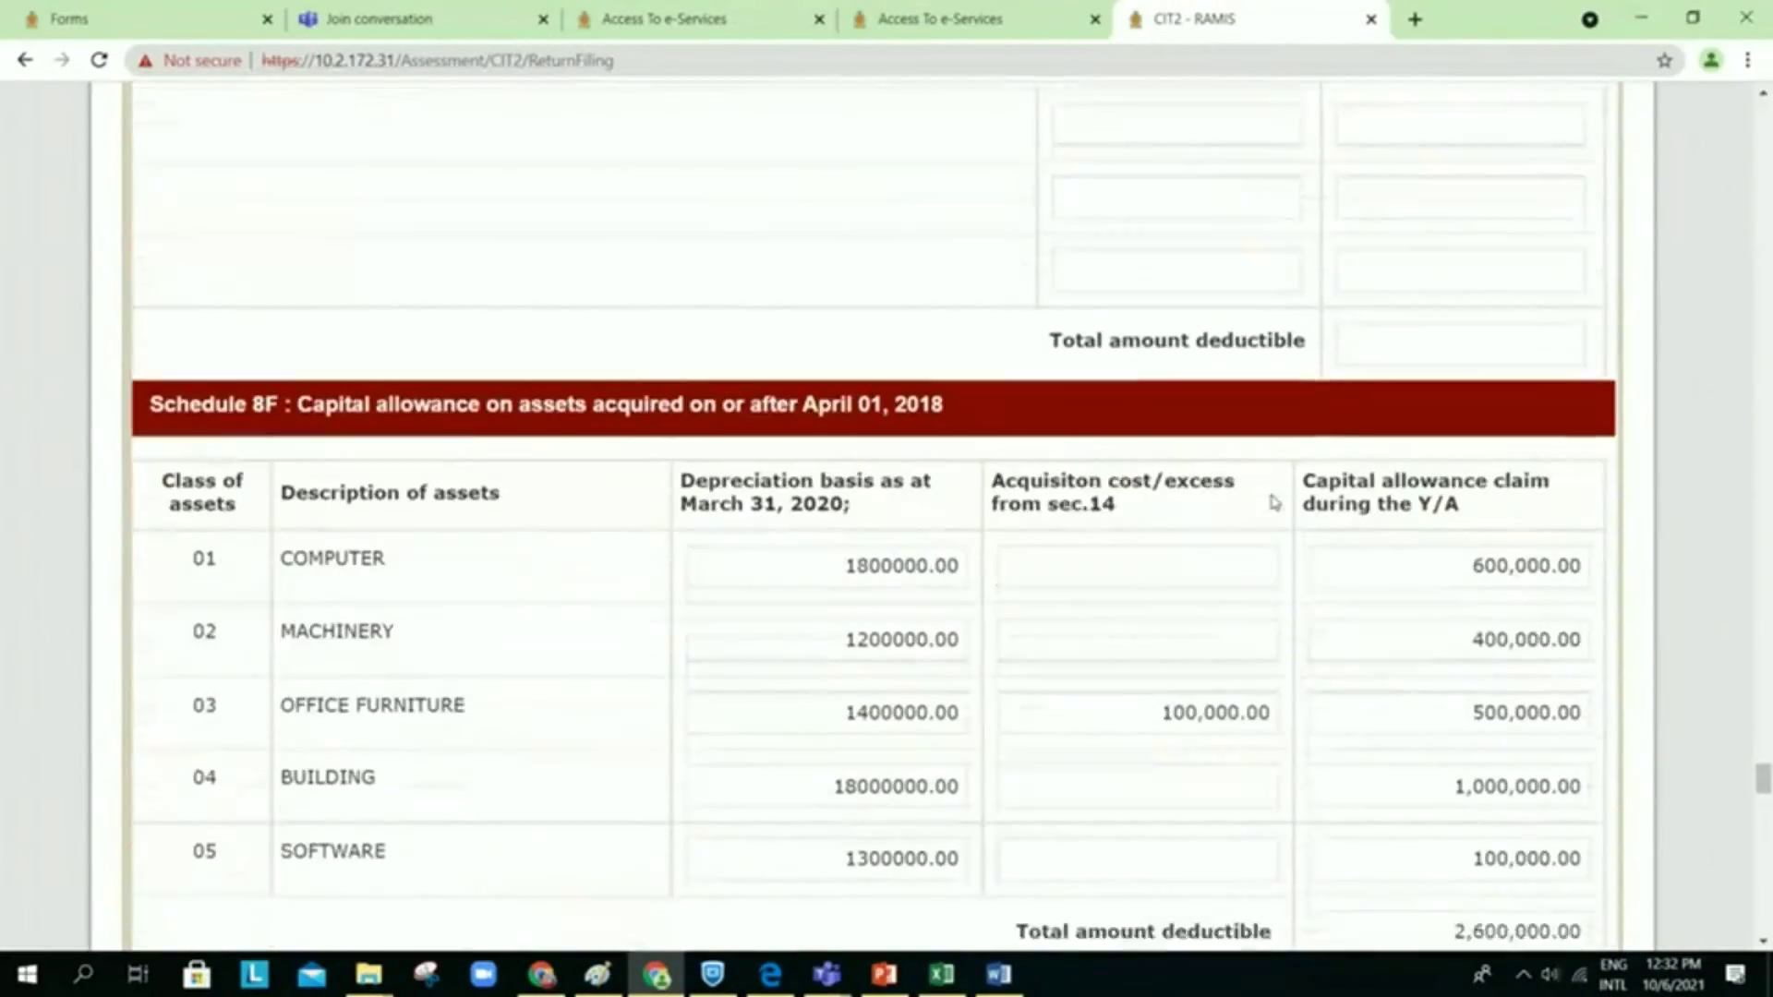
scroll(1275, 501, down, 18)
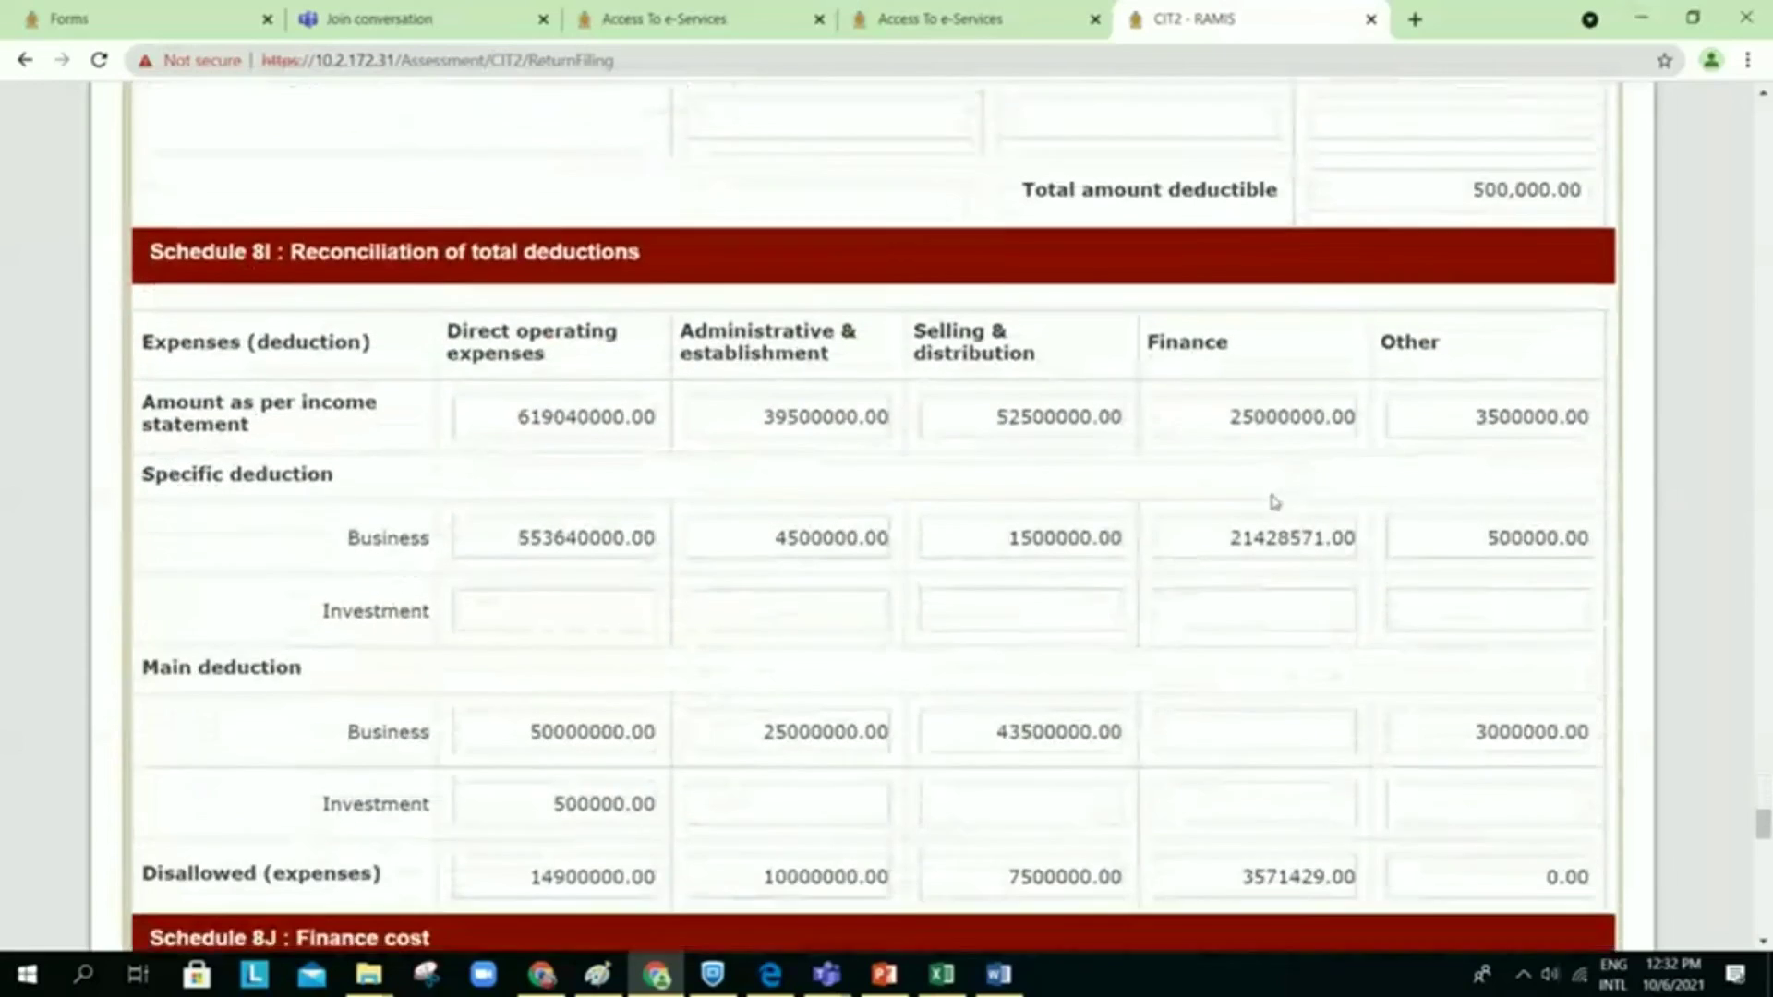
scroll(1274, 501, down, 12)
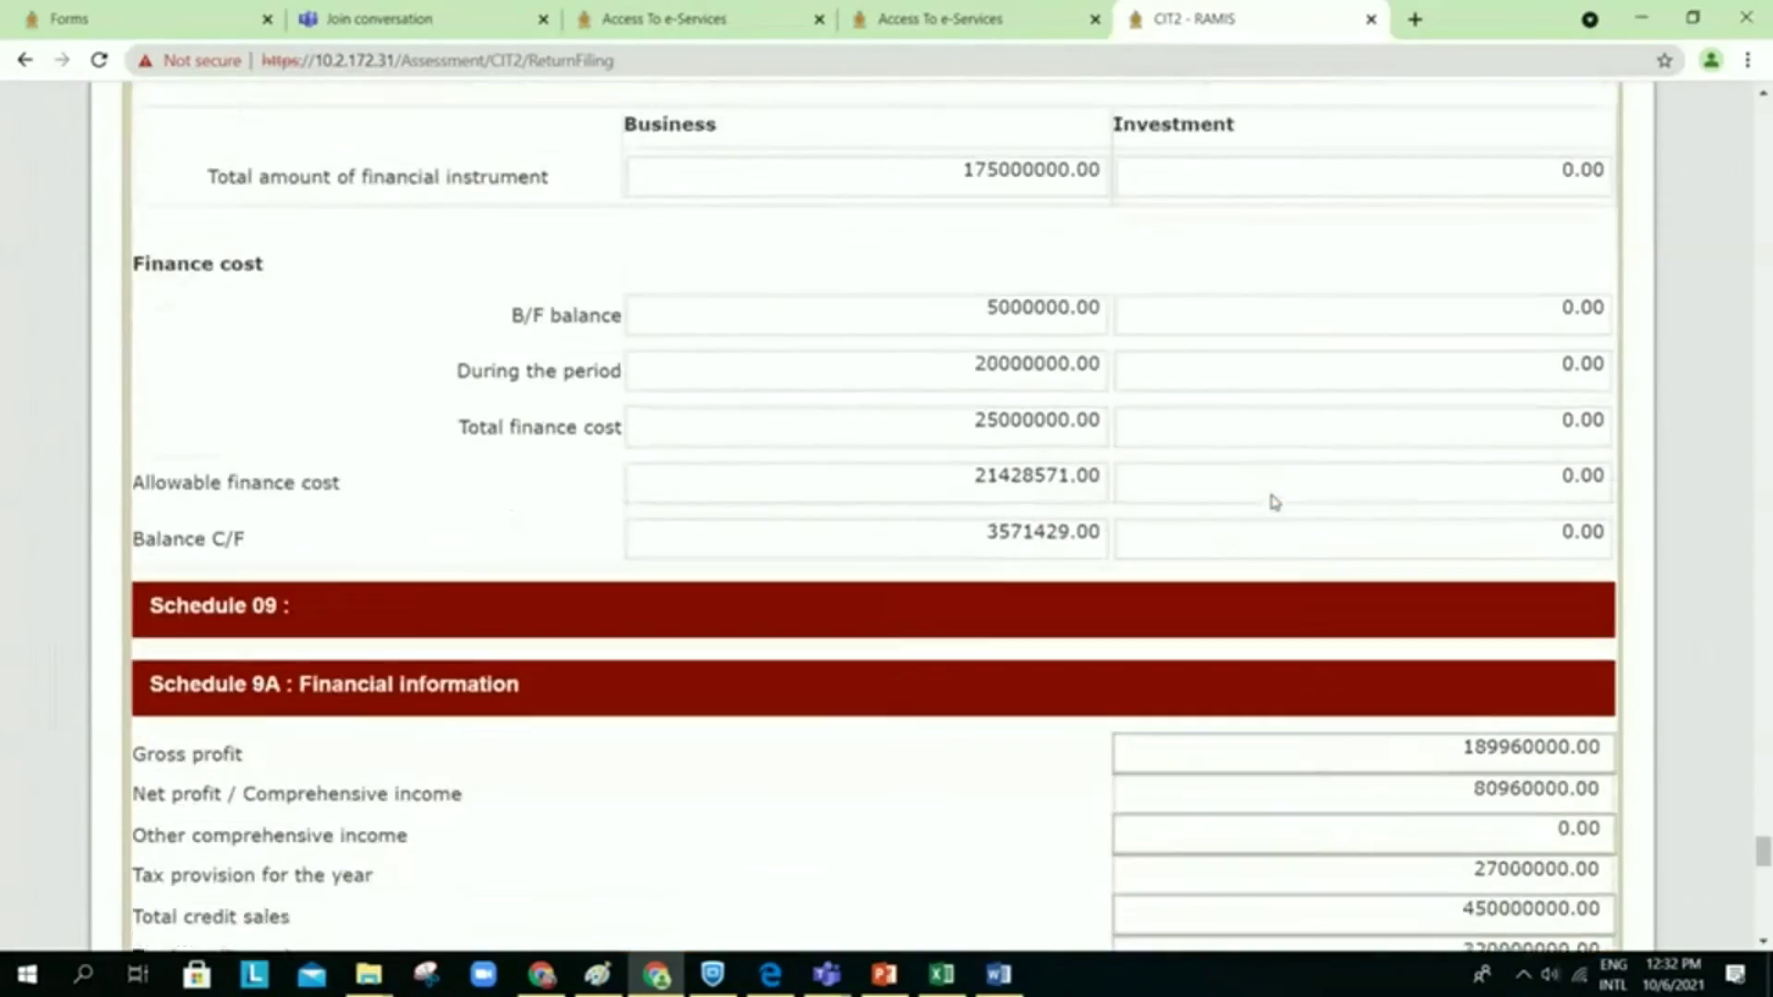
scroll(1274, 502, down, 2)
scroll(1274, 502, down, 3)
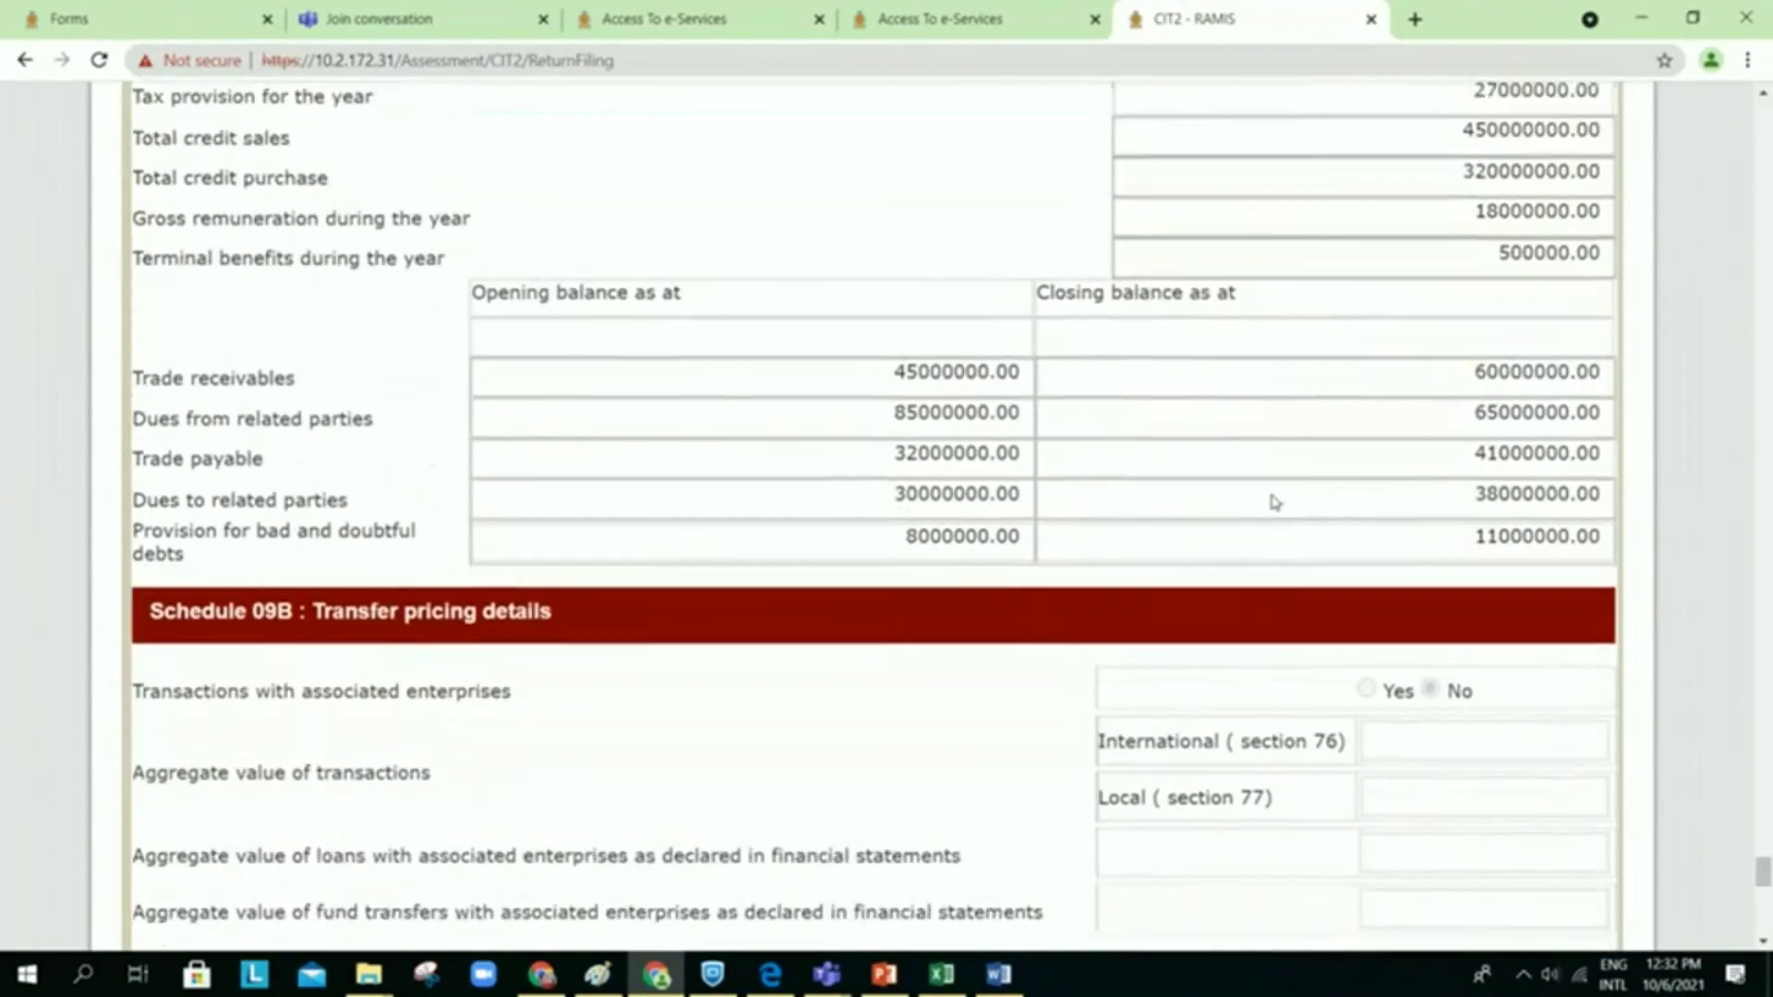
scroll(1275, 502, down, 9)
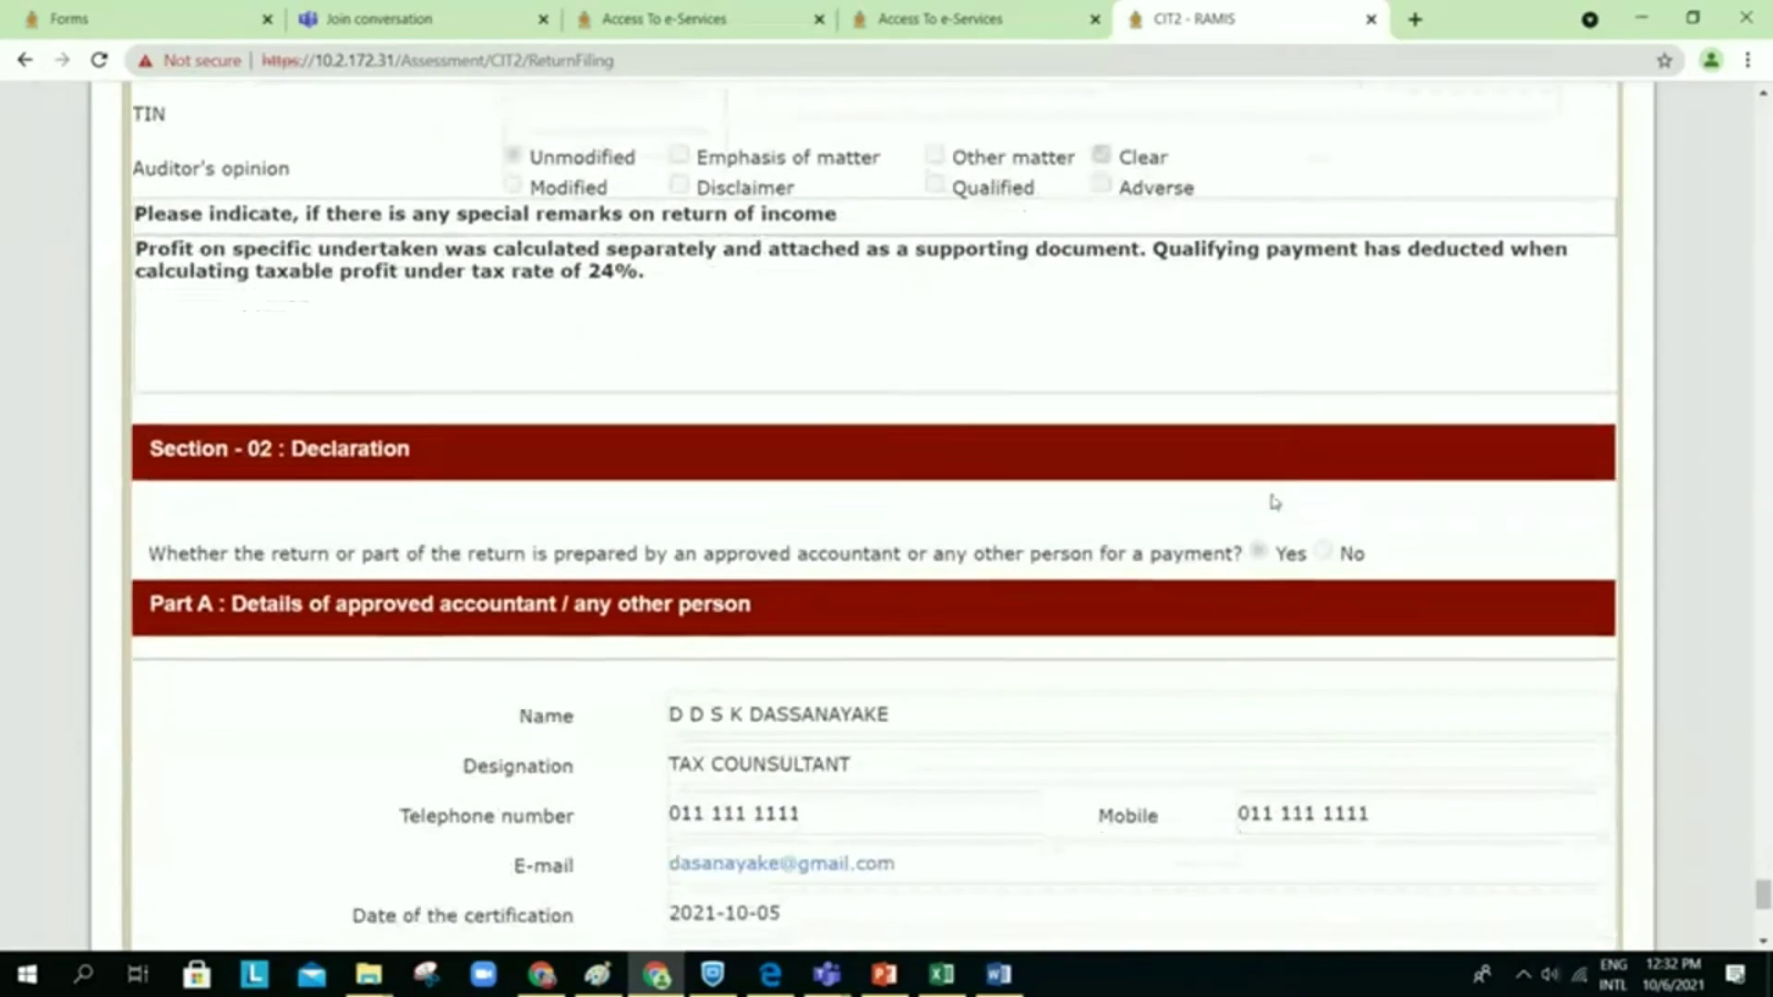
scroll(1275, 501, down, 2)
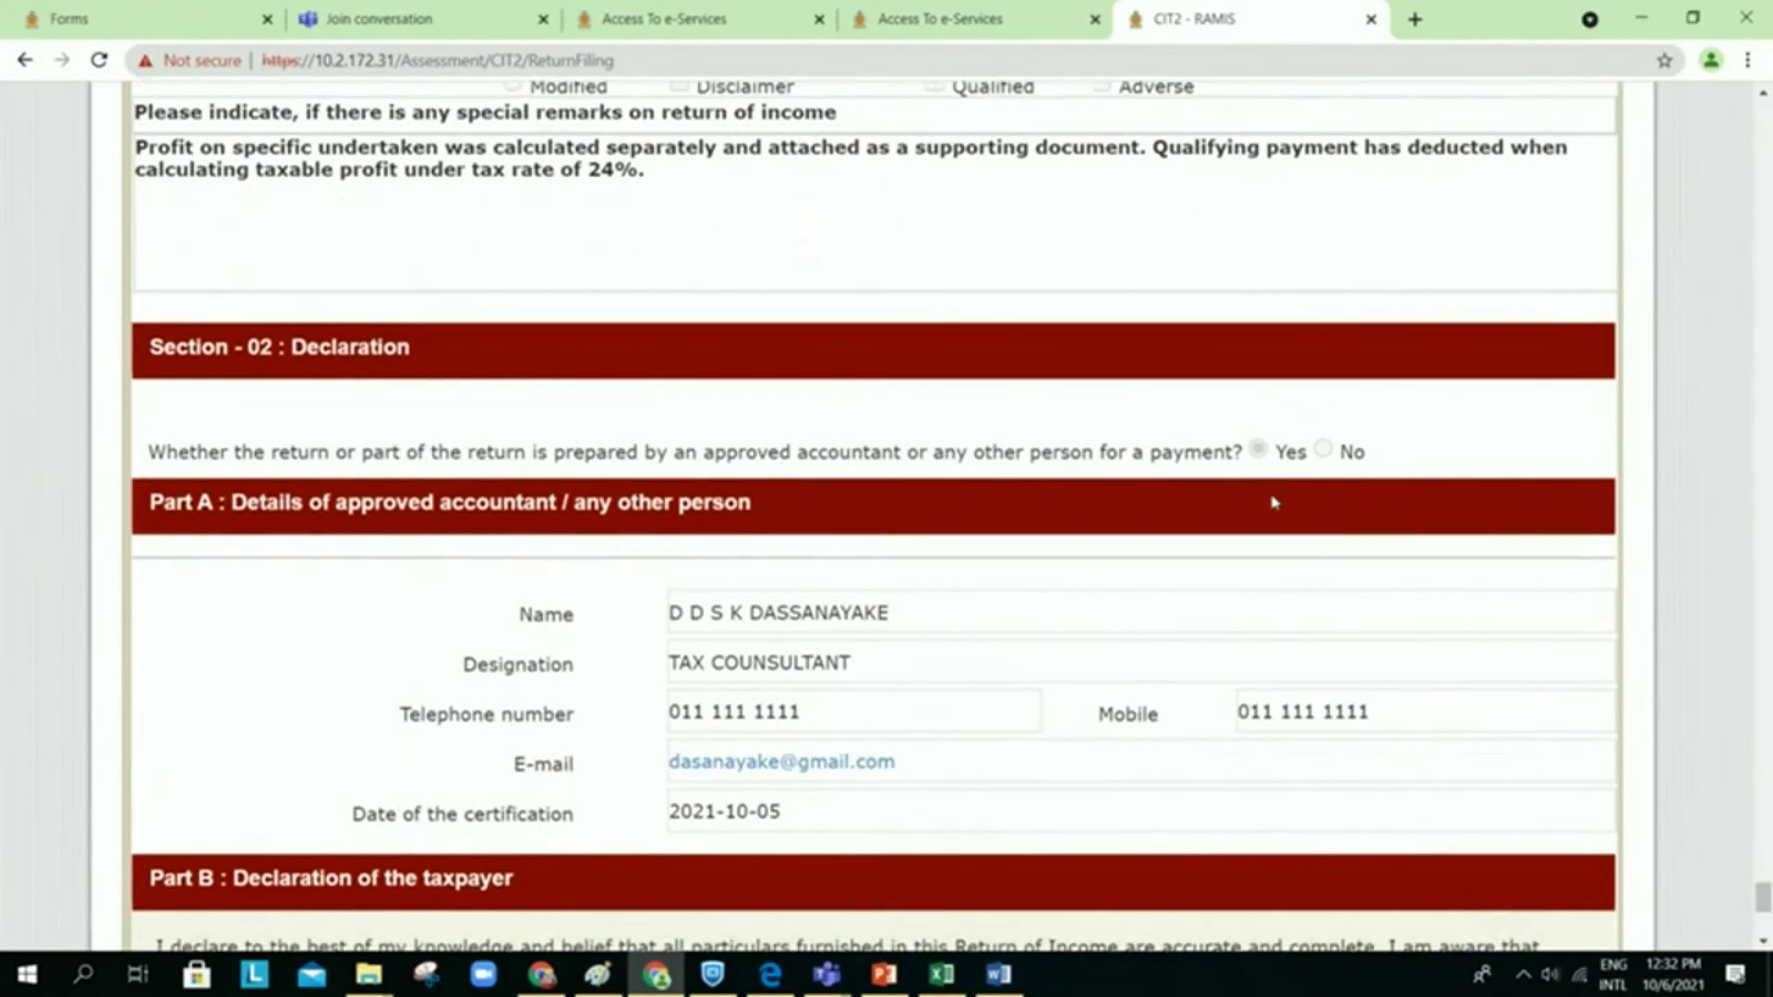
scroll(1274, 501, down, 5)
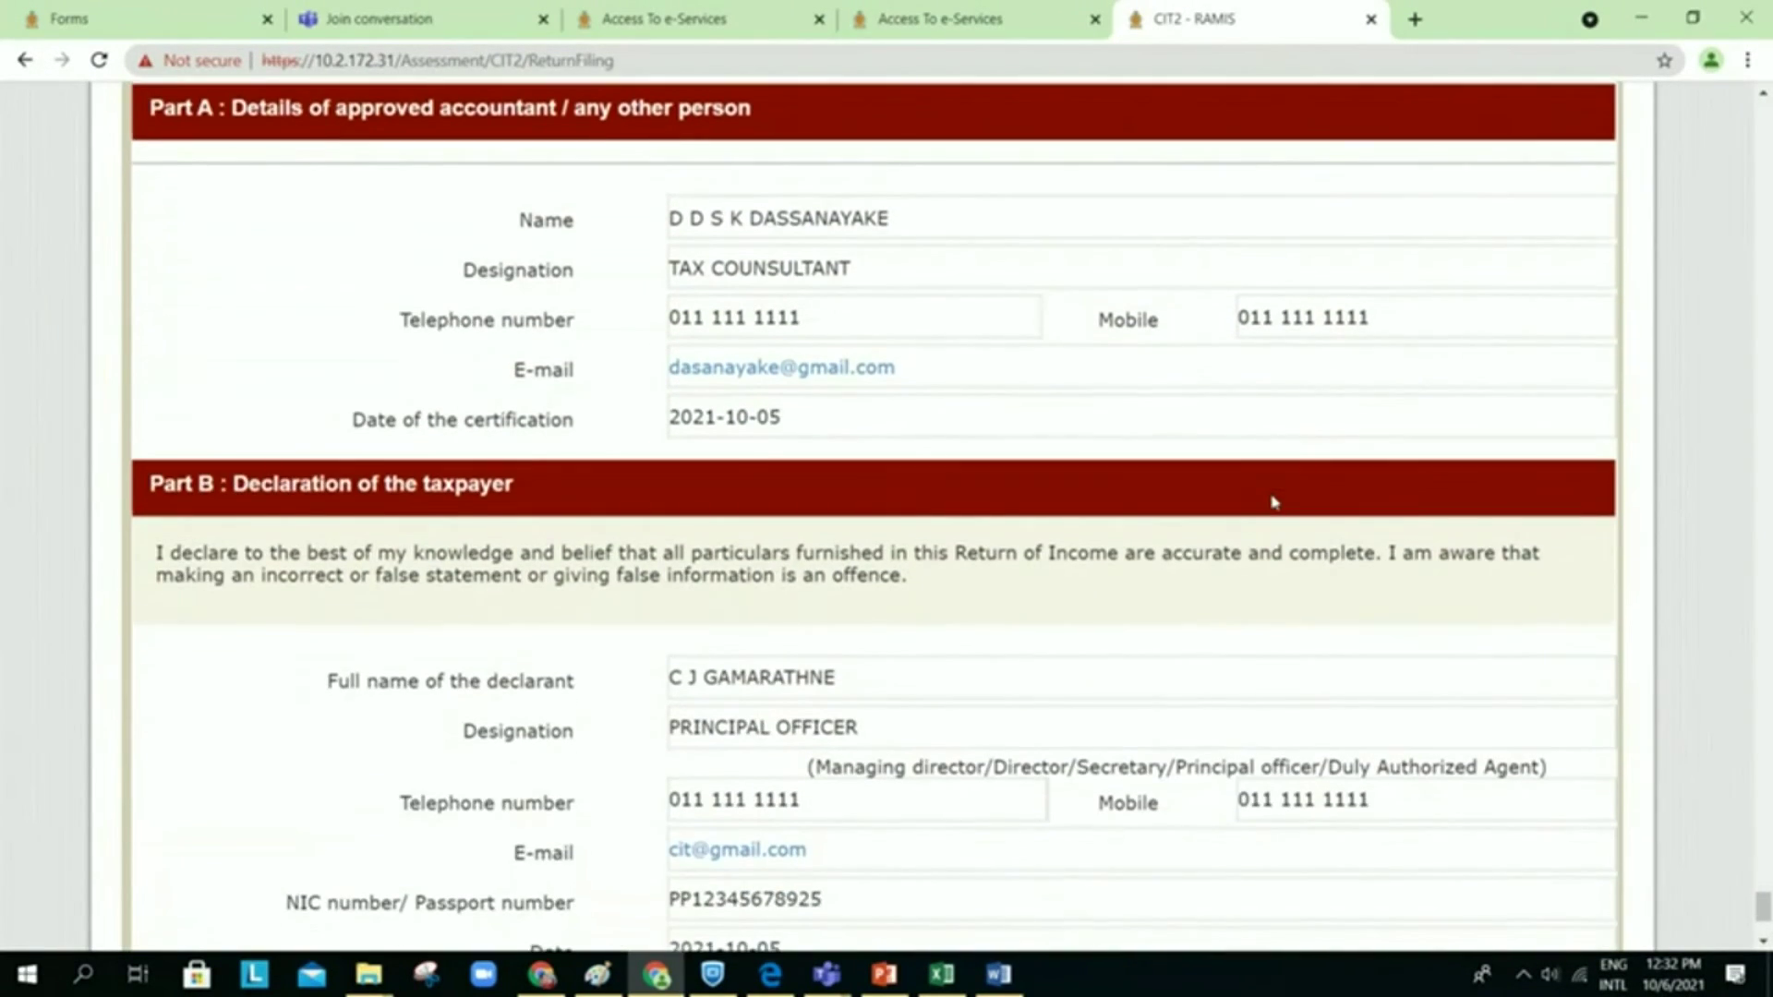
scroll(1274, 502, down, 2)
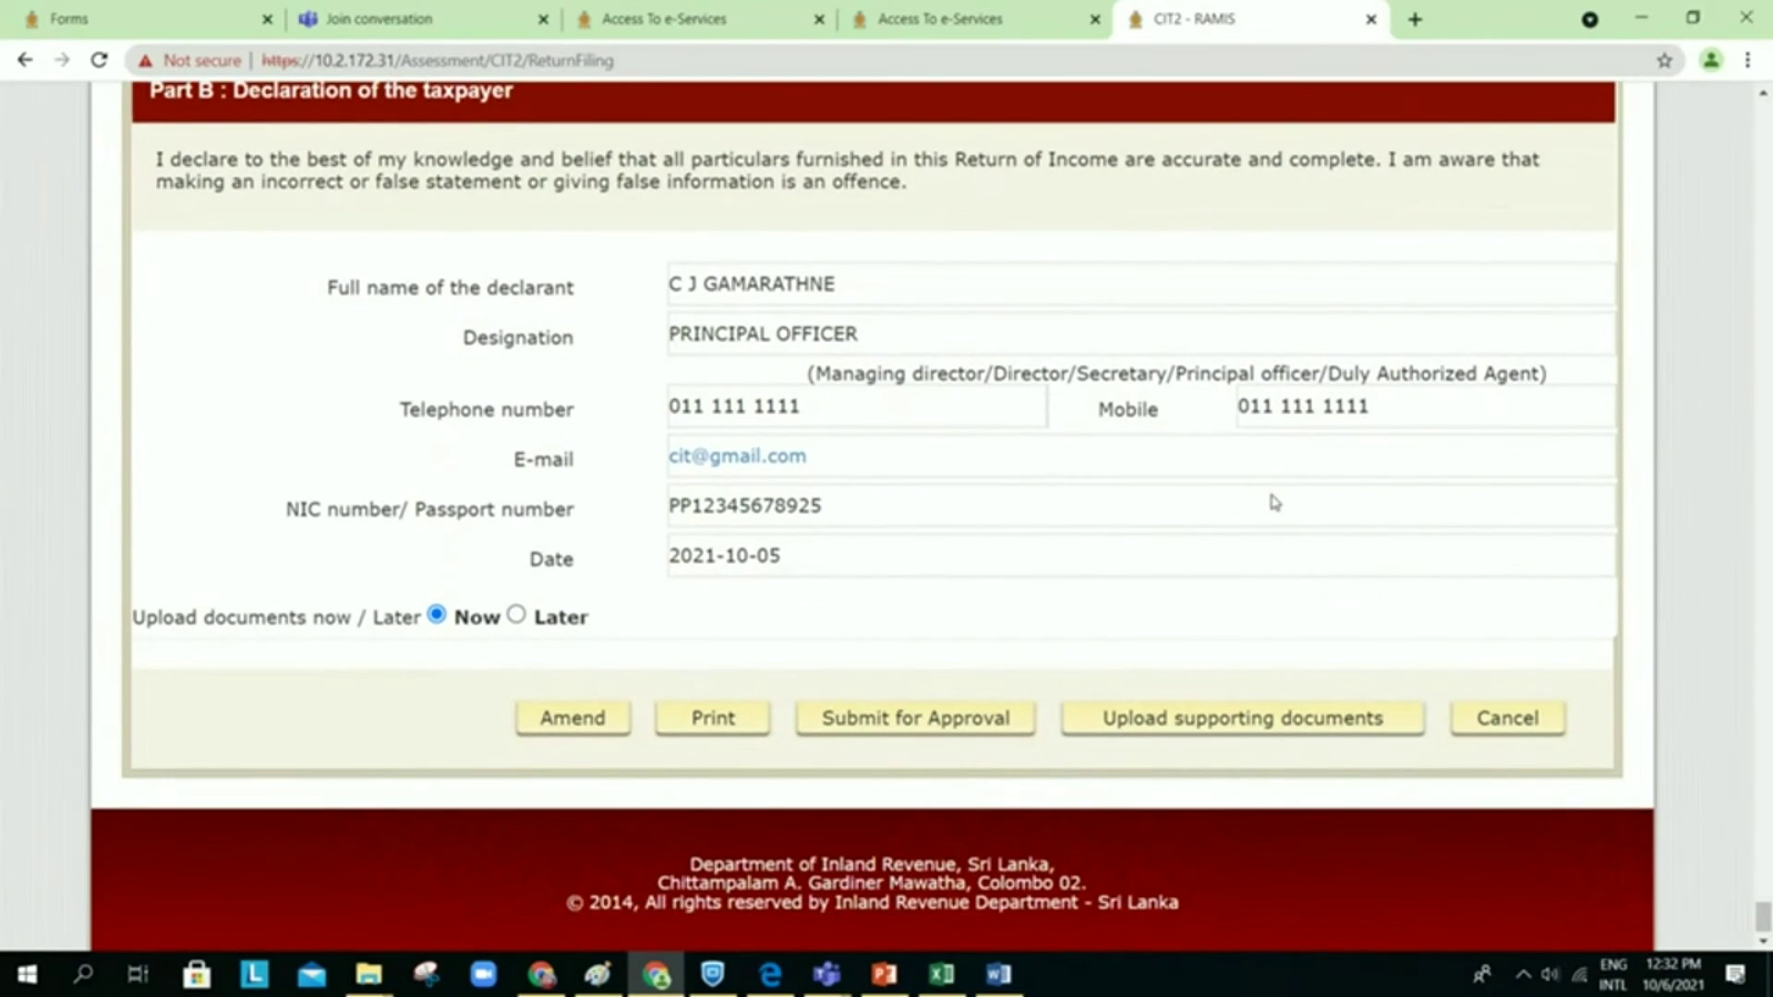
scroll(1274, 502, up, 1)
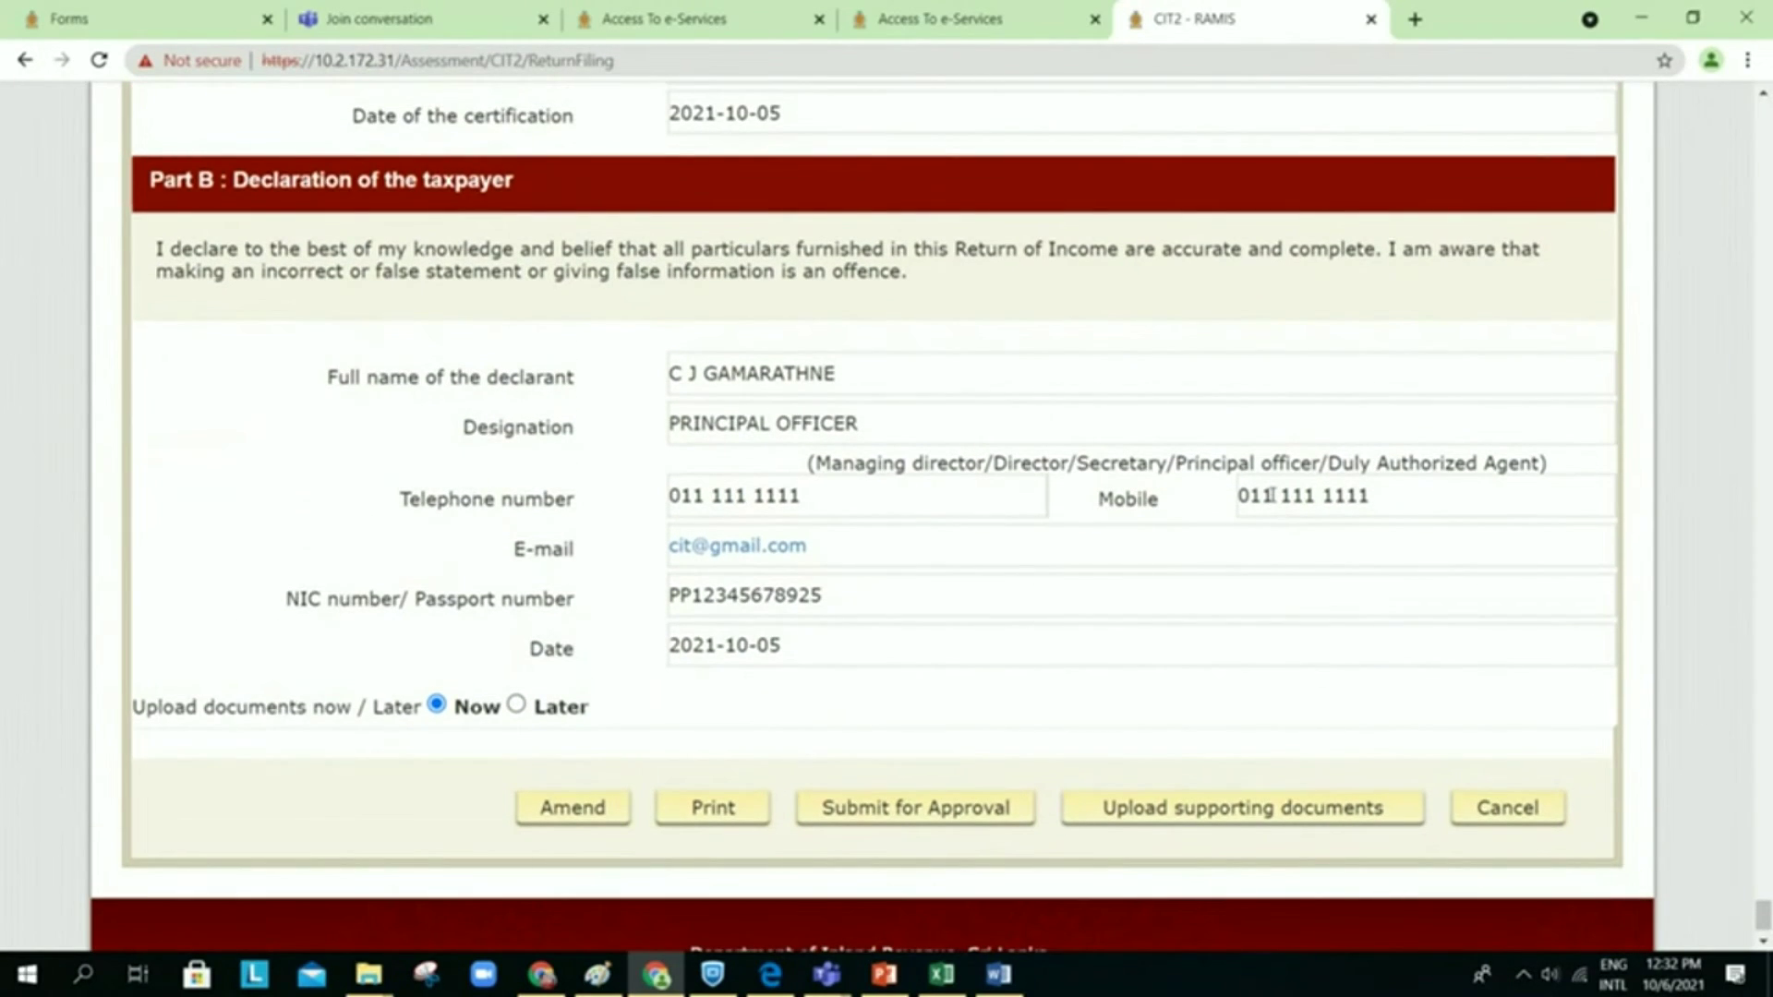
scroll(1272, 496, up, 1)
scroll(1273, 496, down, 1)
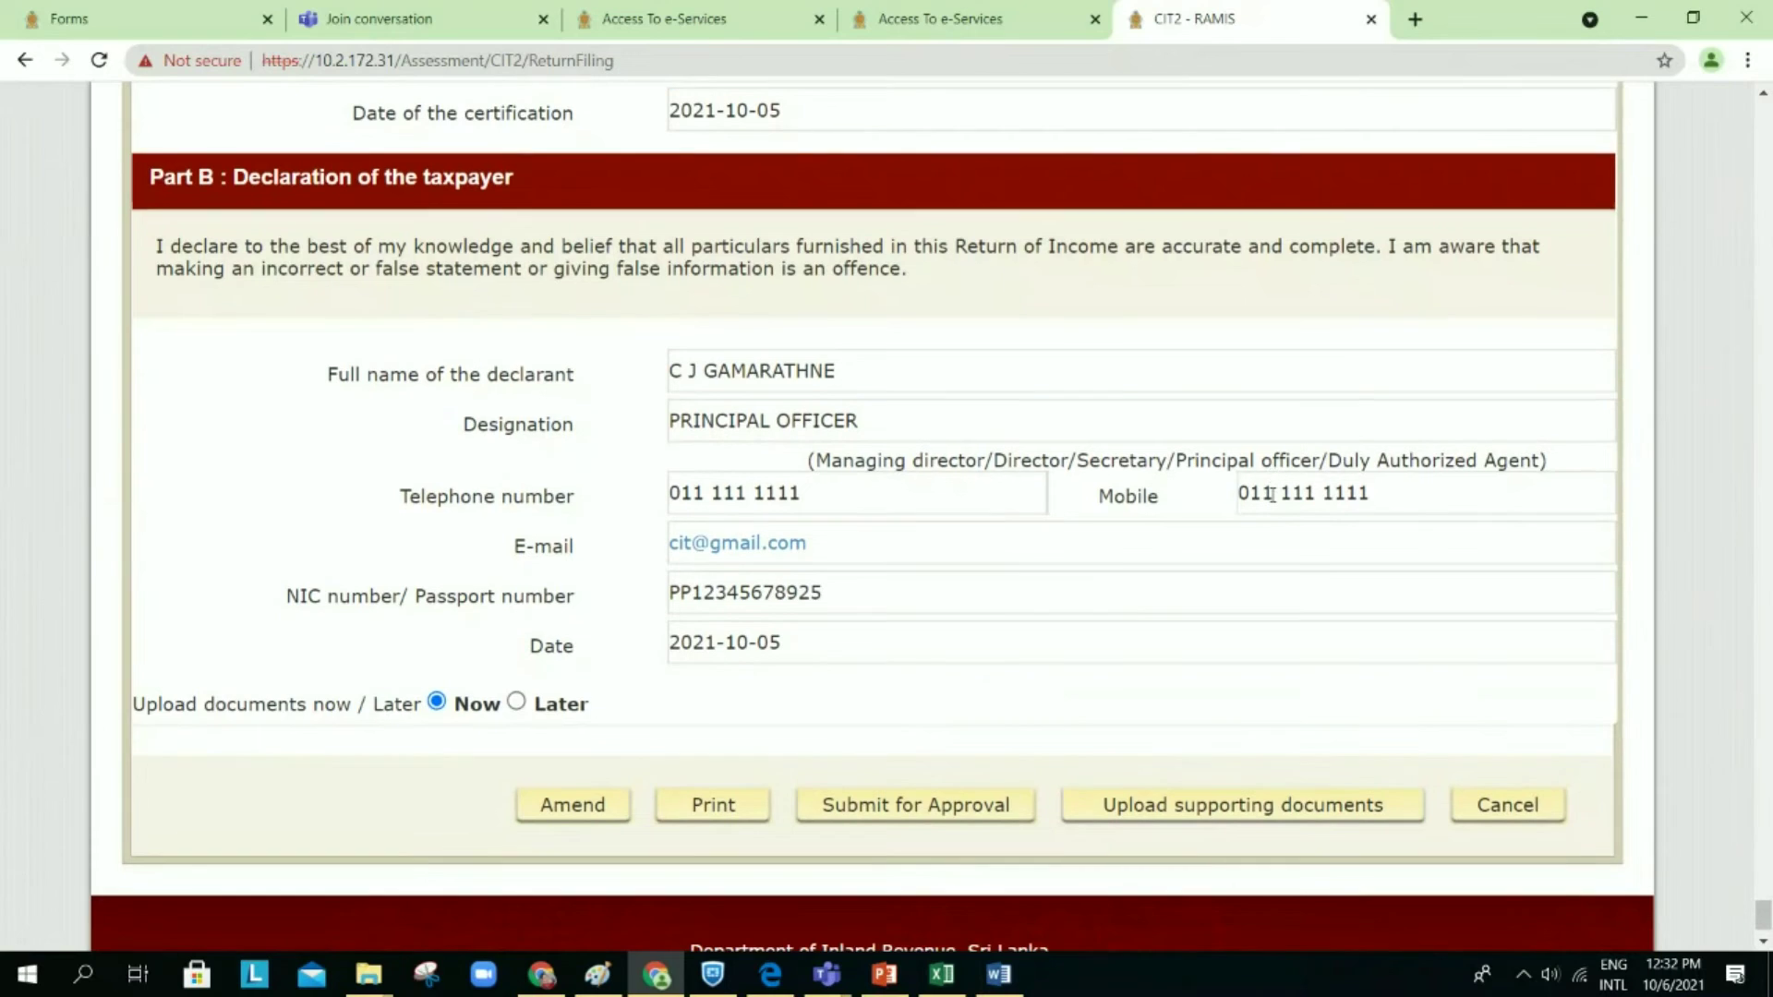
scroll(1272, 496, up, 1)
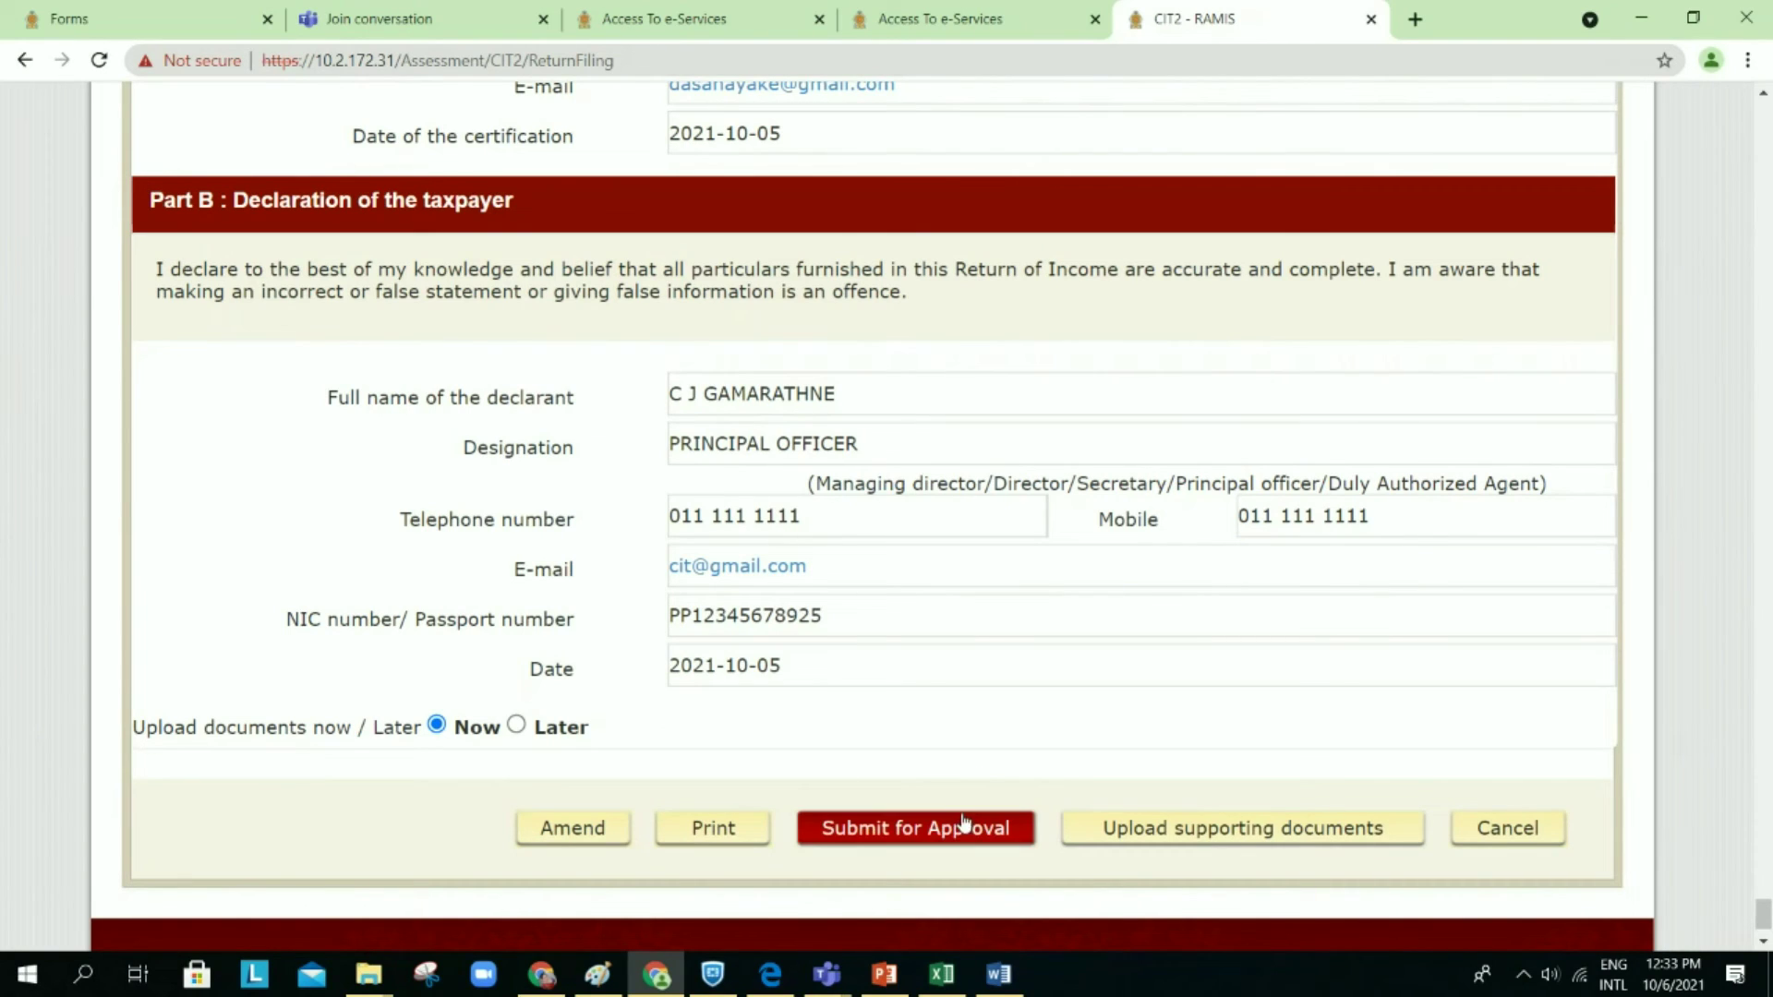
scroll(1083, 746, right, 4)
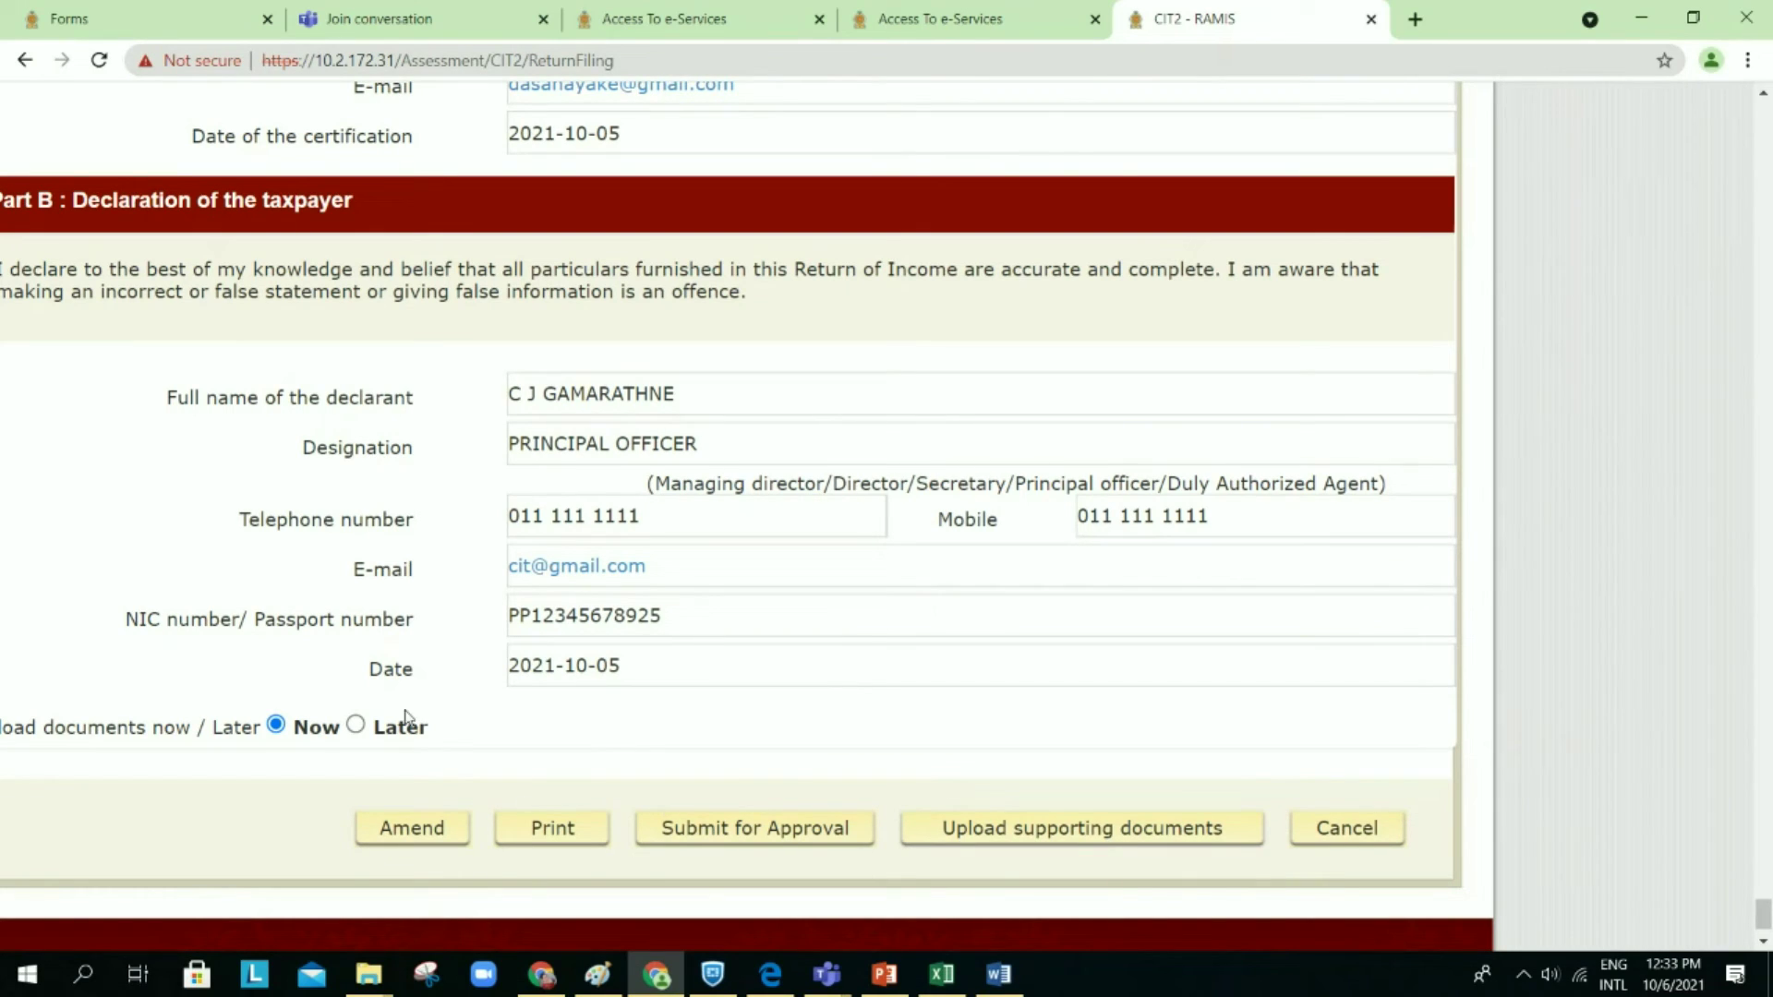
Step: On the supporting-documents checklist, tick Auditors Opinion and Statement of Cash Flow as relevant
click(1000, 847)
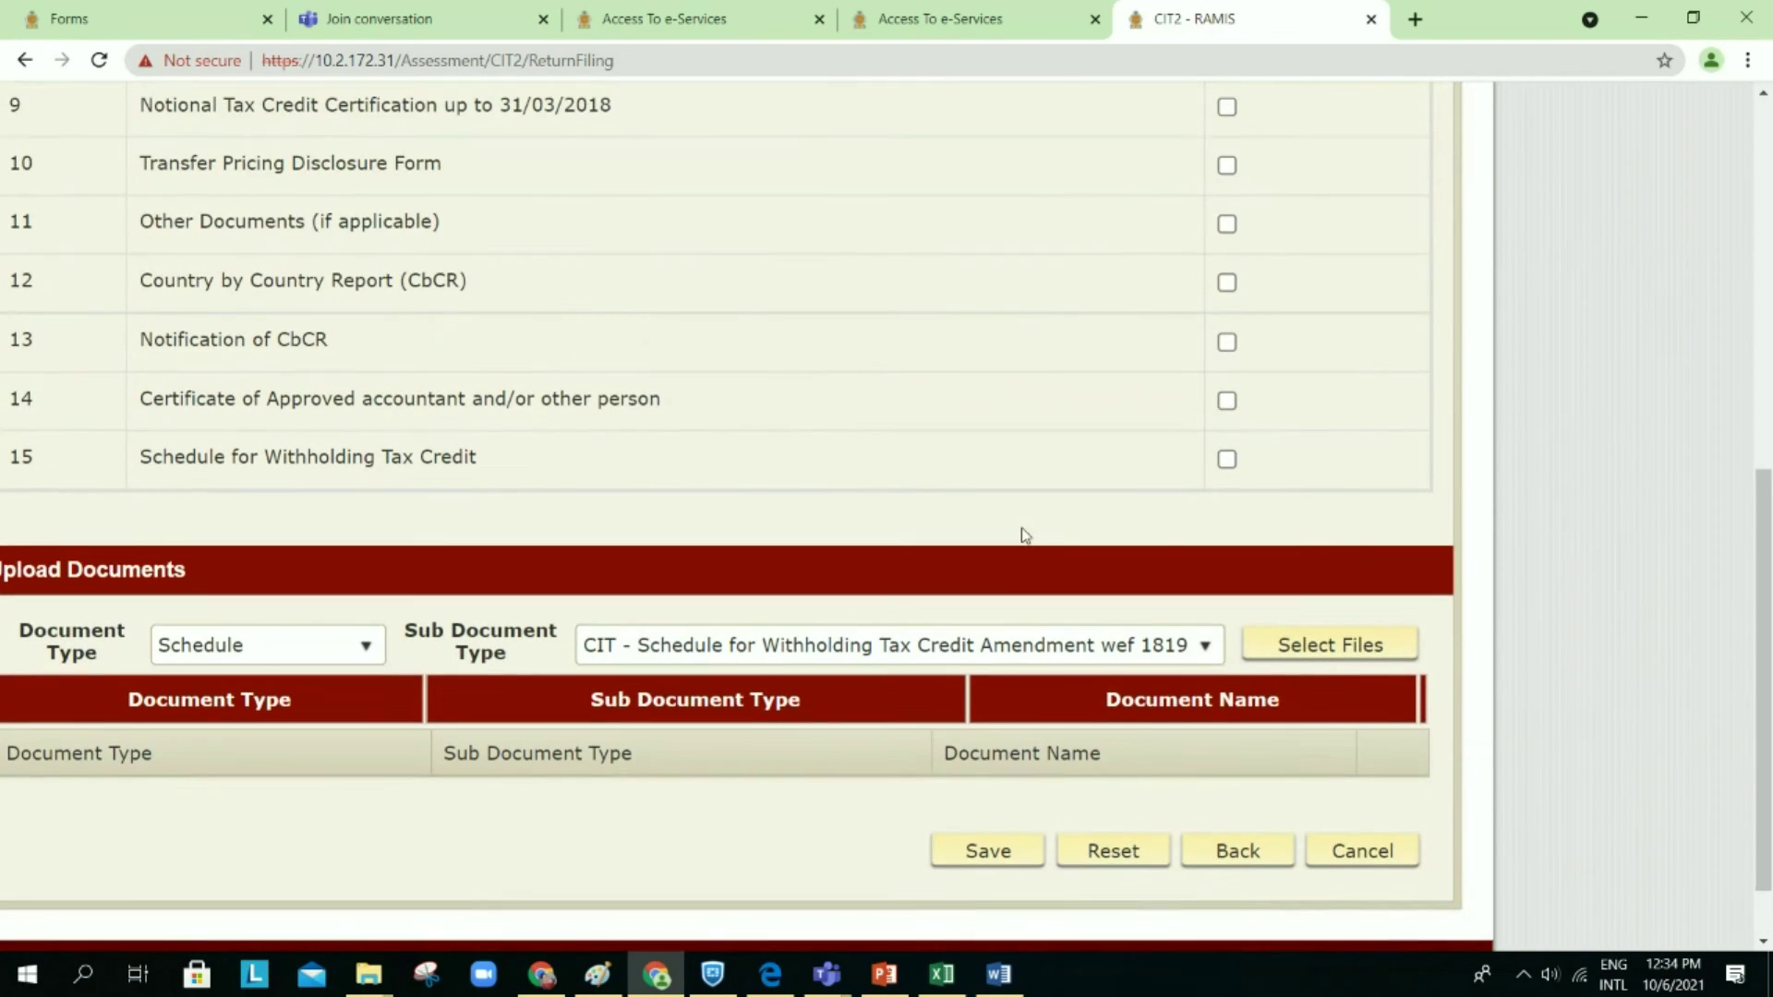
scroll(1025, 536, up, 2)
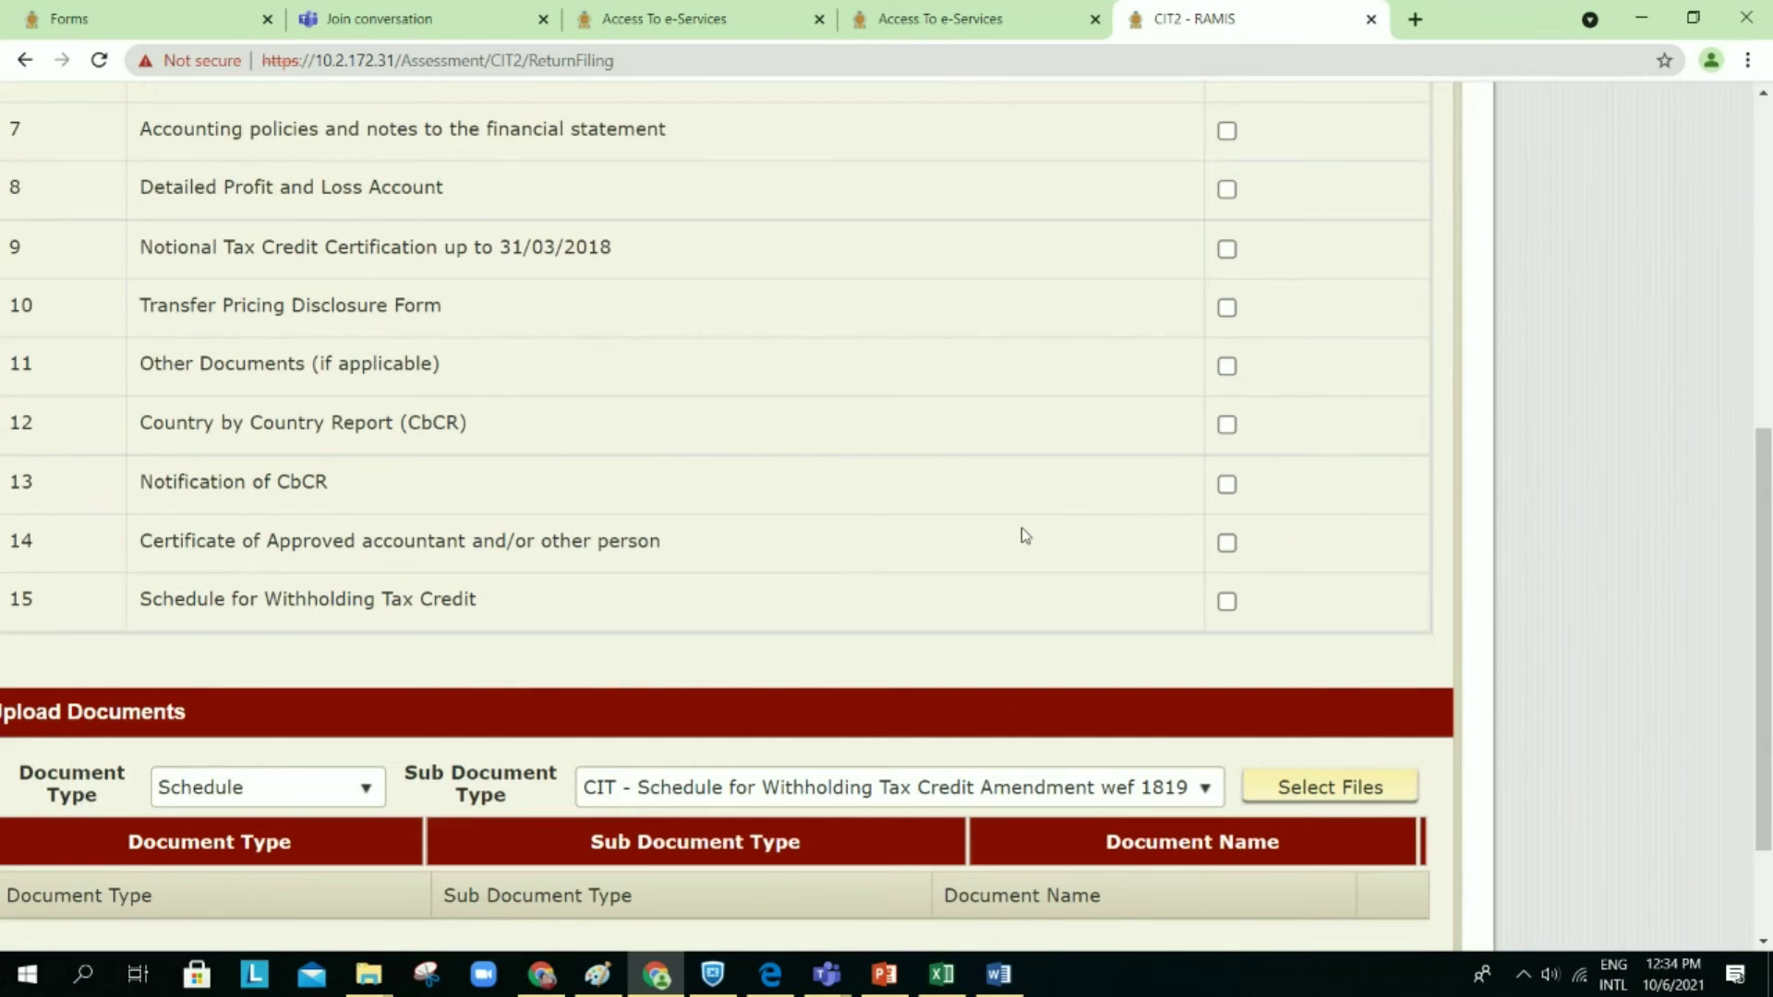
scroll(1021, 529, up, 4)
scroll(1022, 530, up, 1)
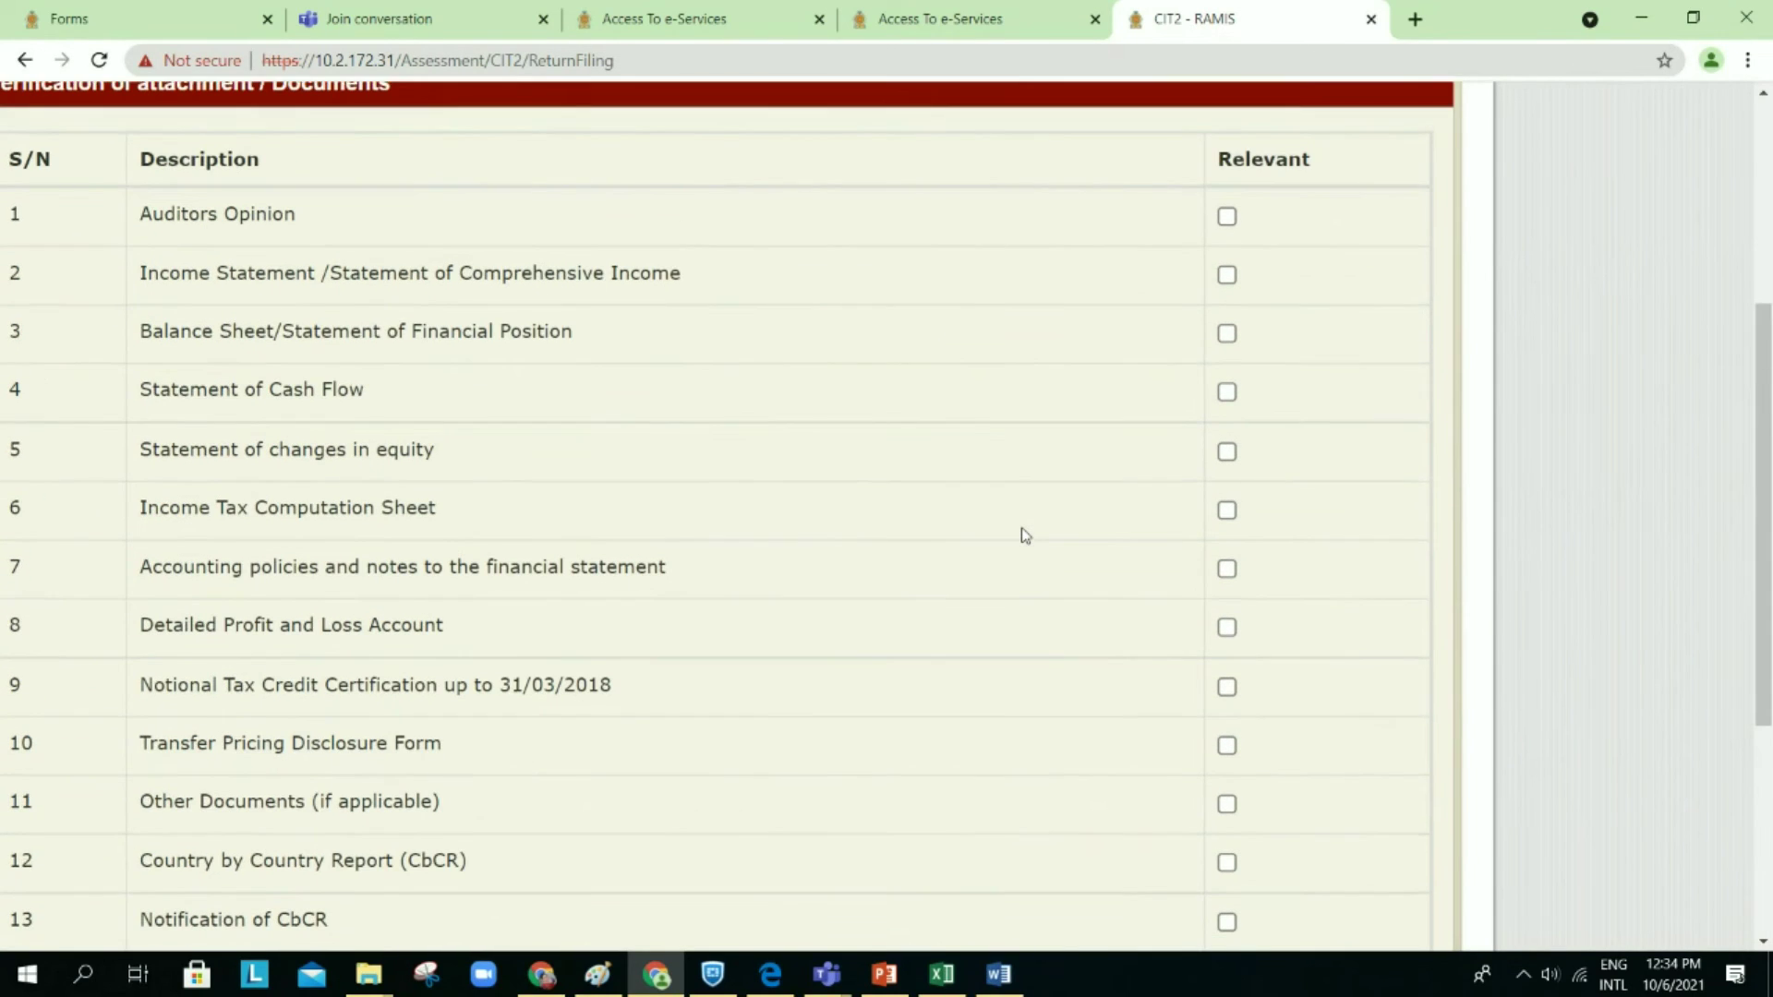
click(1227, 219)
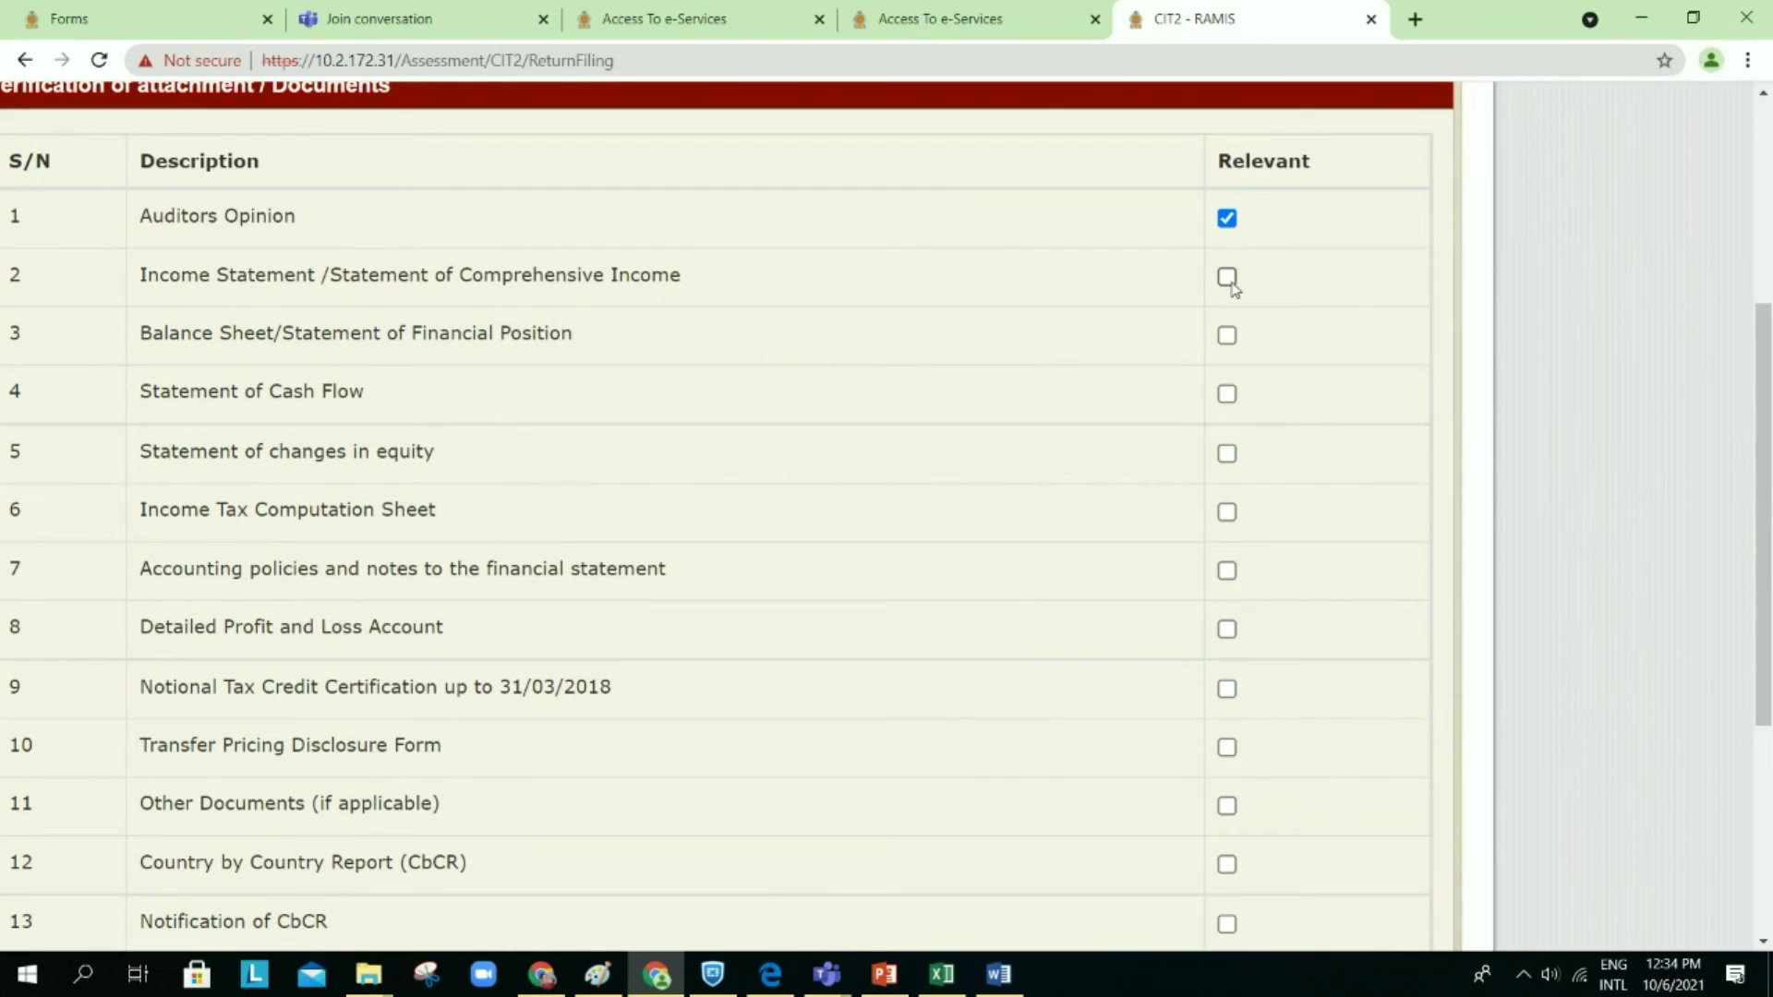
click(1227, 396)
scroll(1052, 527, down, 3)
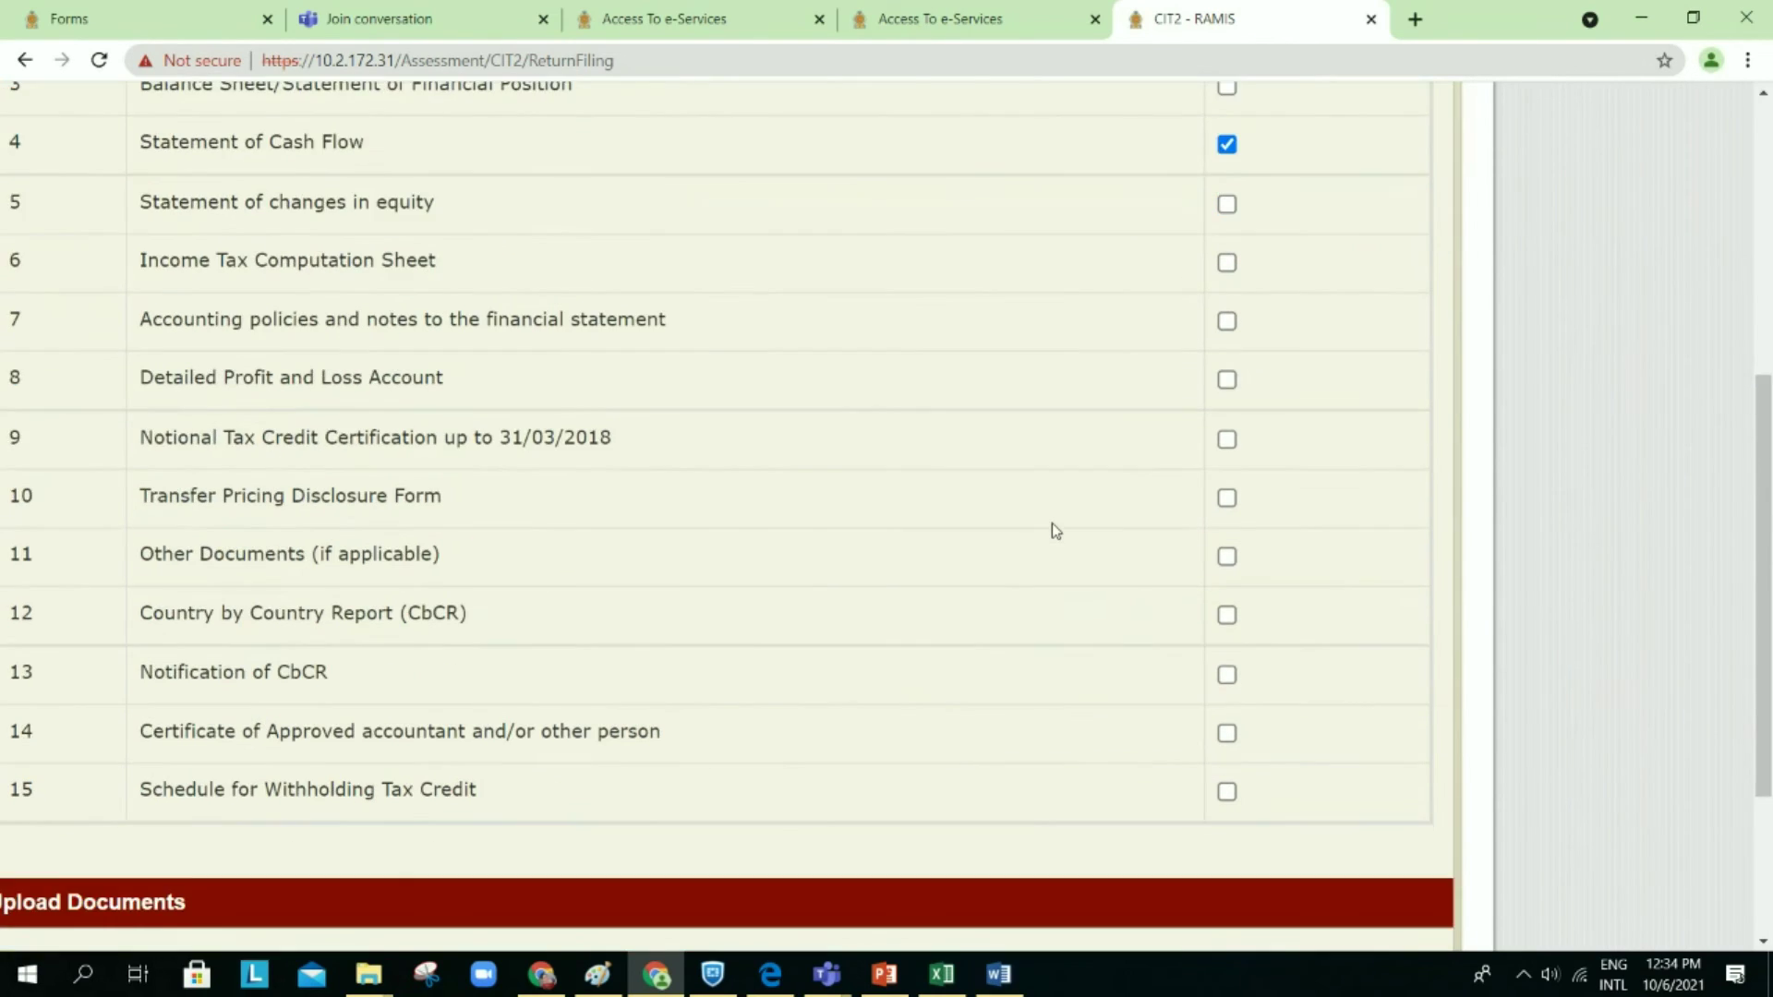
scroll(1051, 523, down, 2)
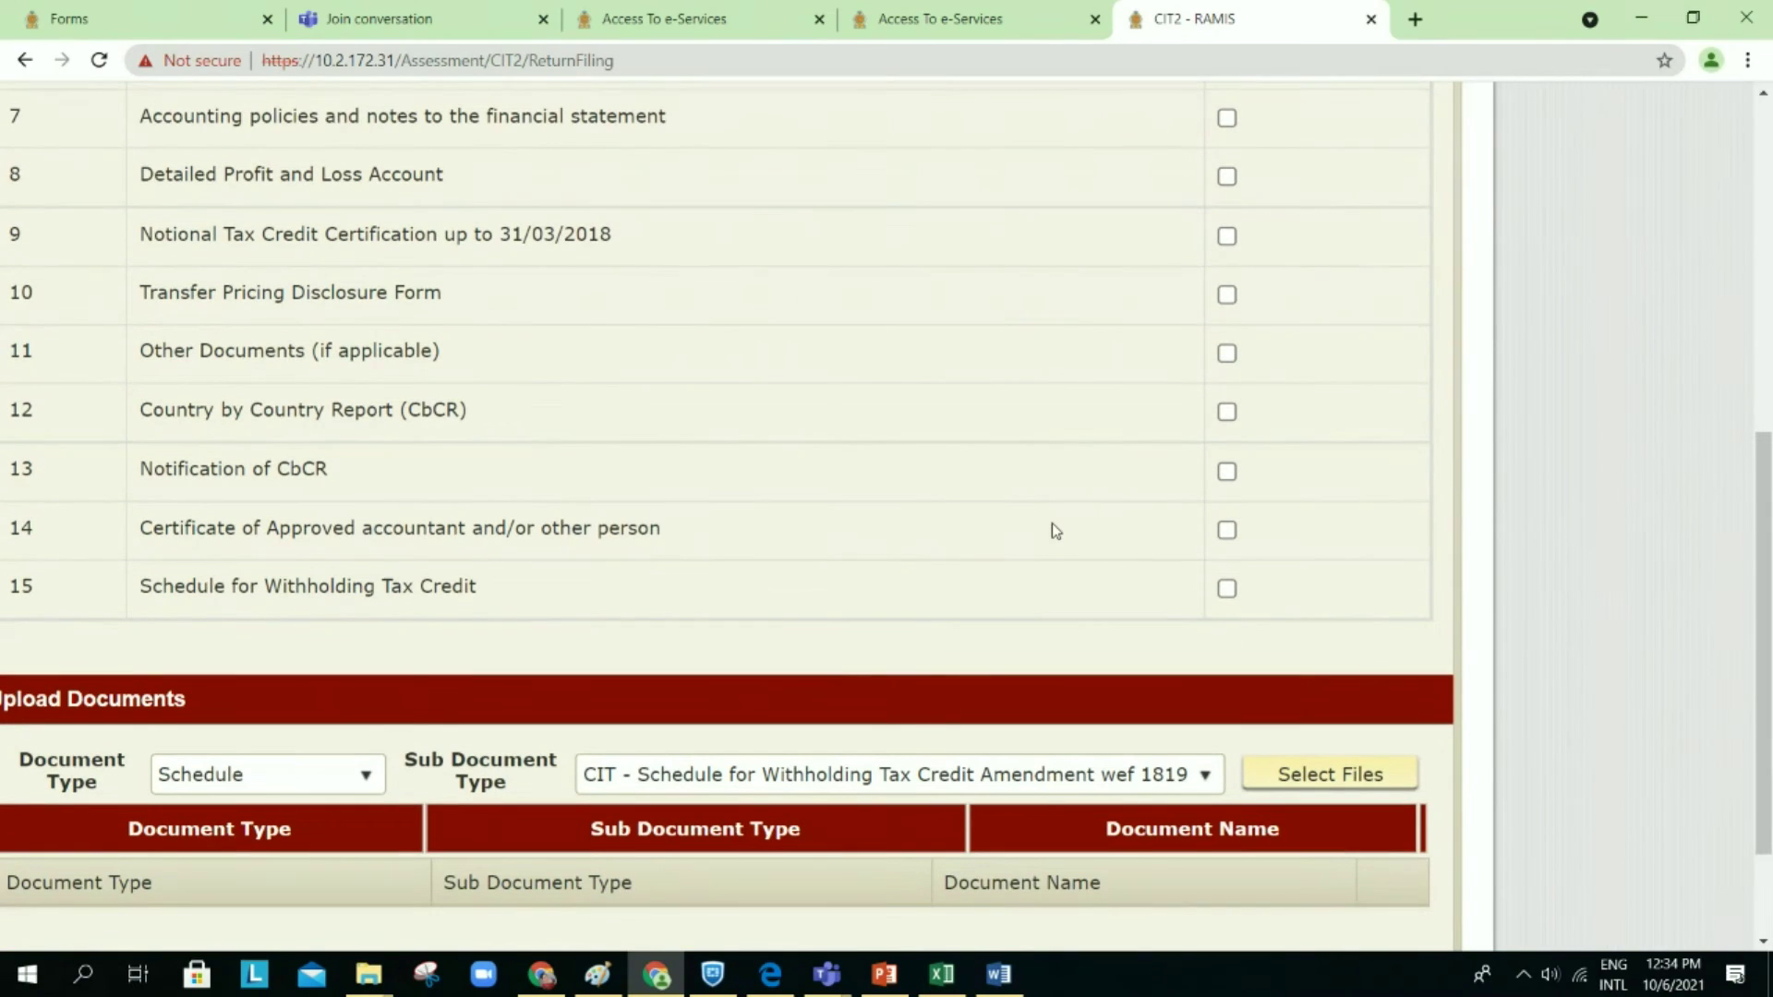
scroll(1051, 523, down, 1)
click(360, 691)
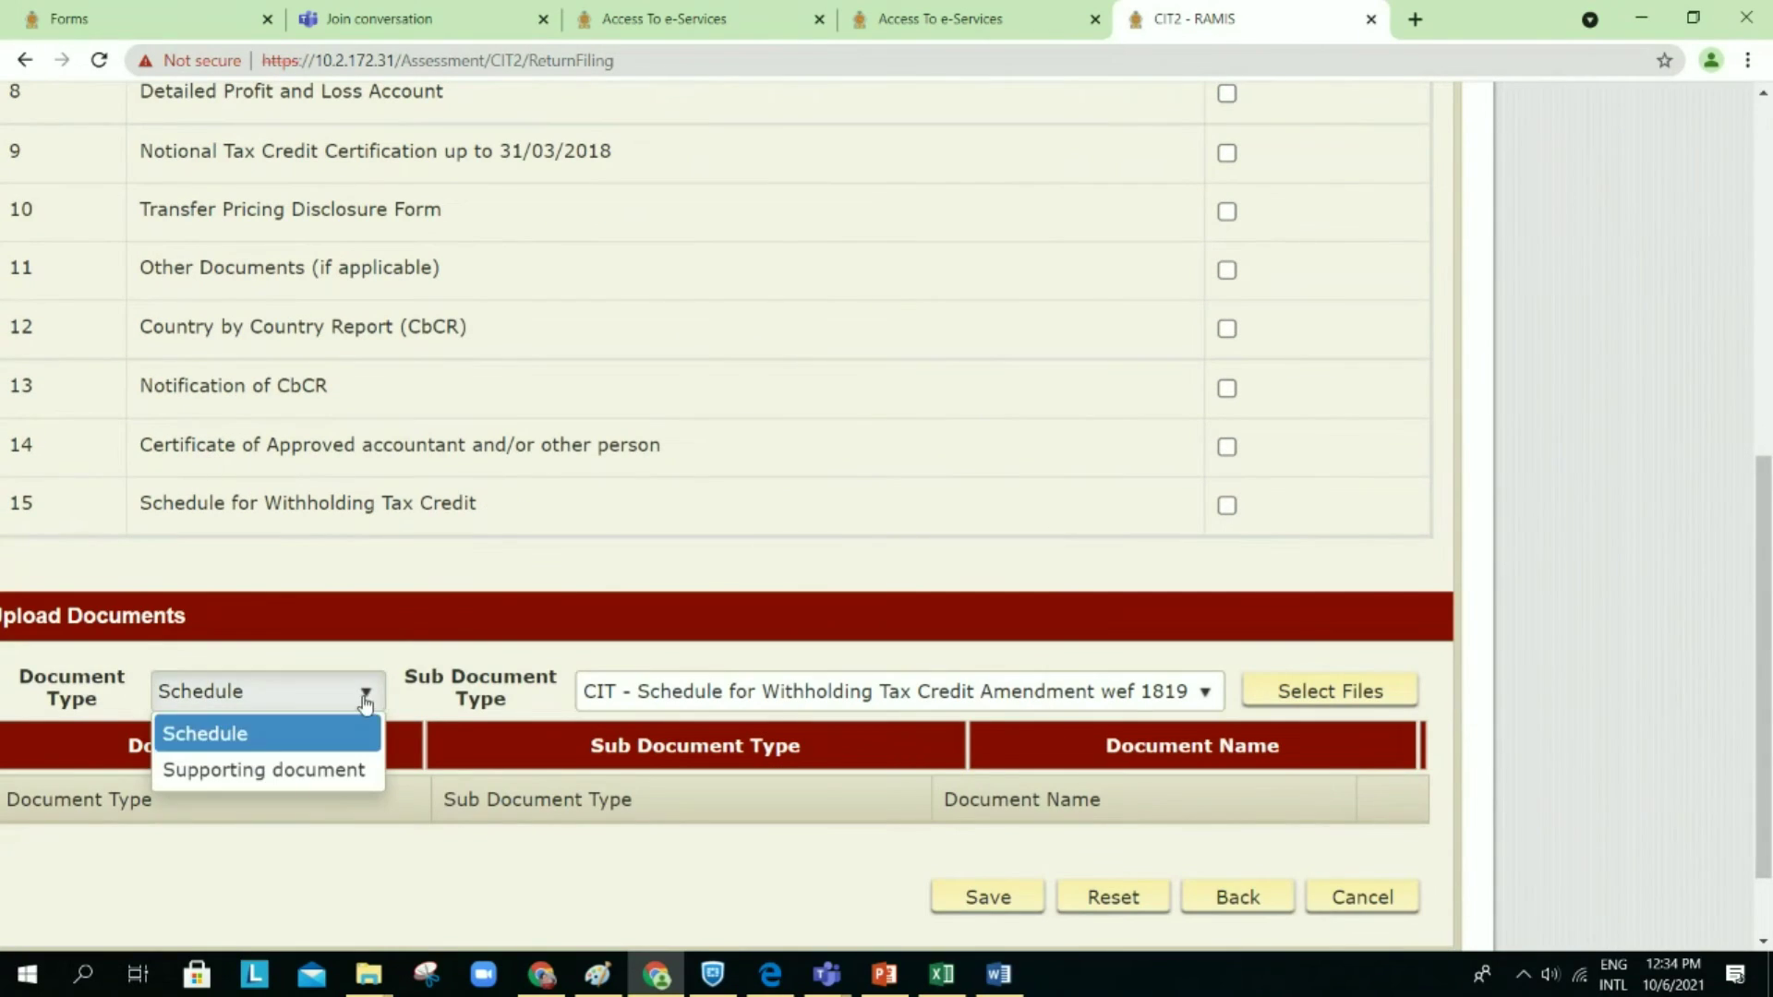
click(318, 776)
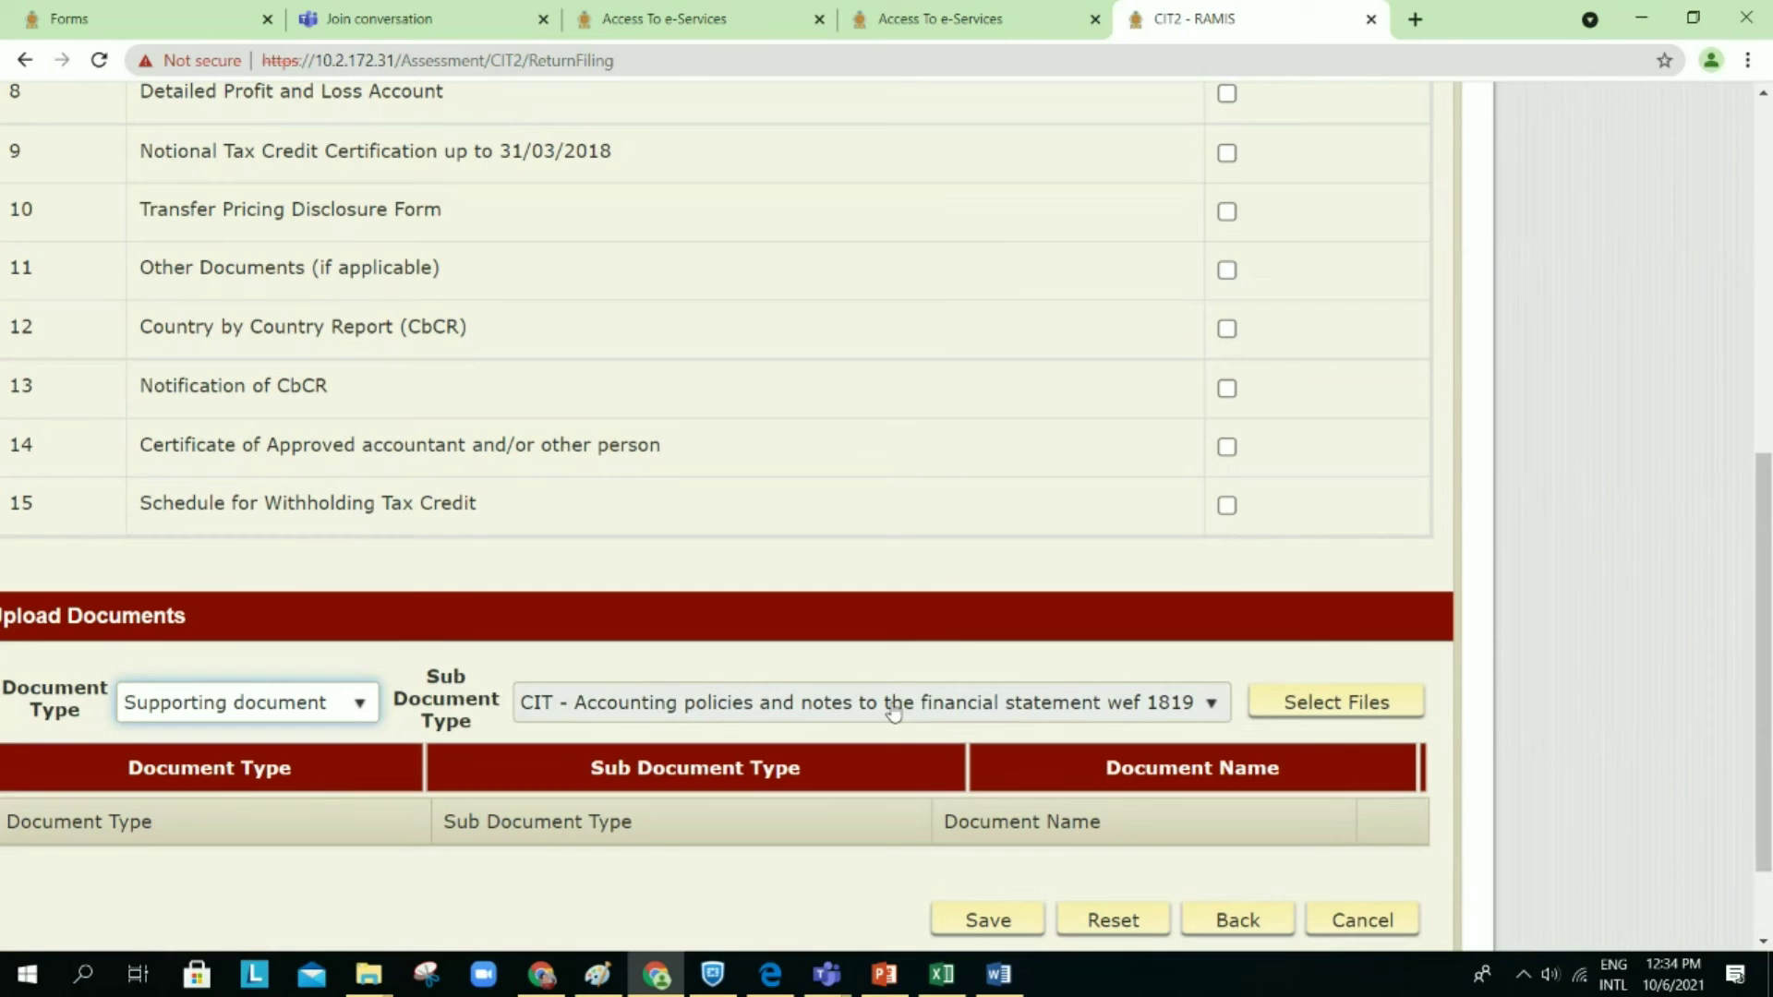
click(927, 708)
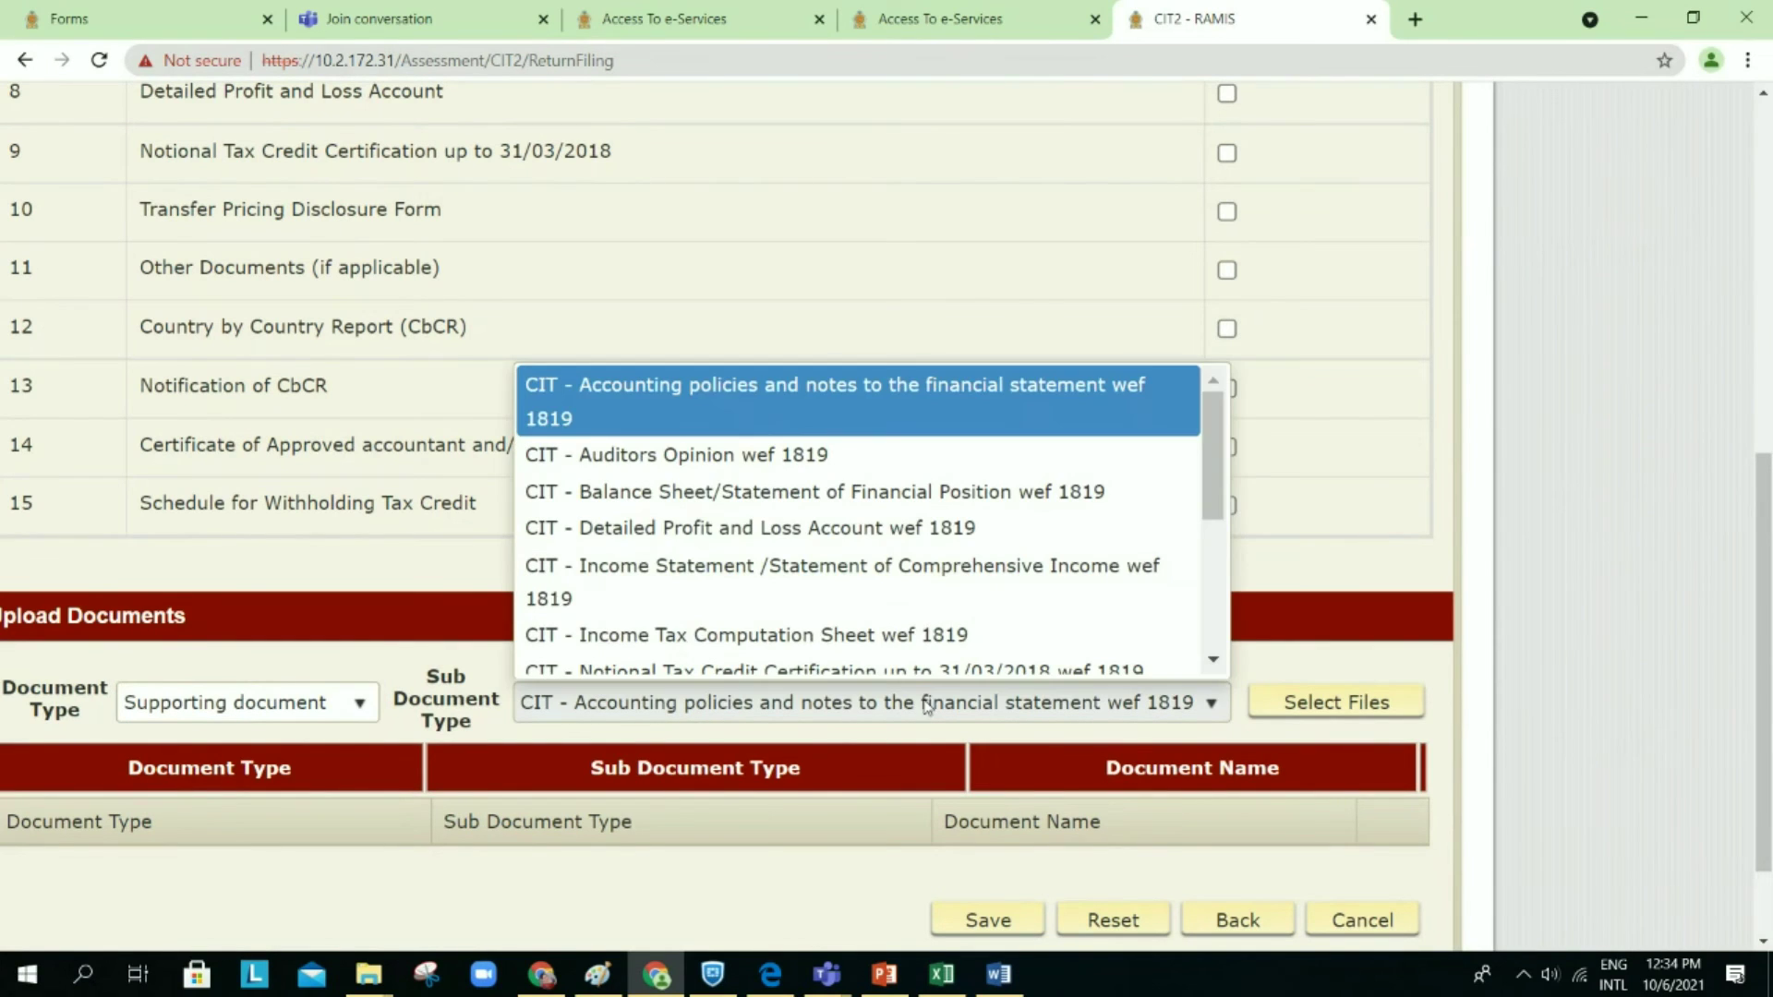
click(825, 460)
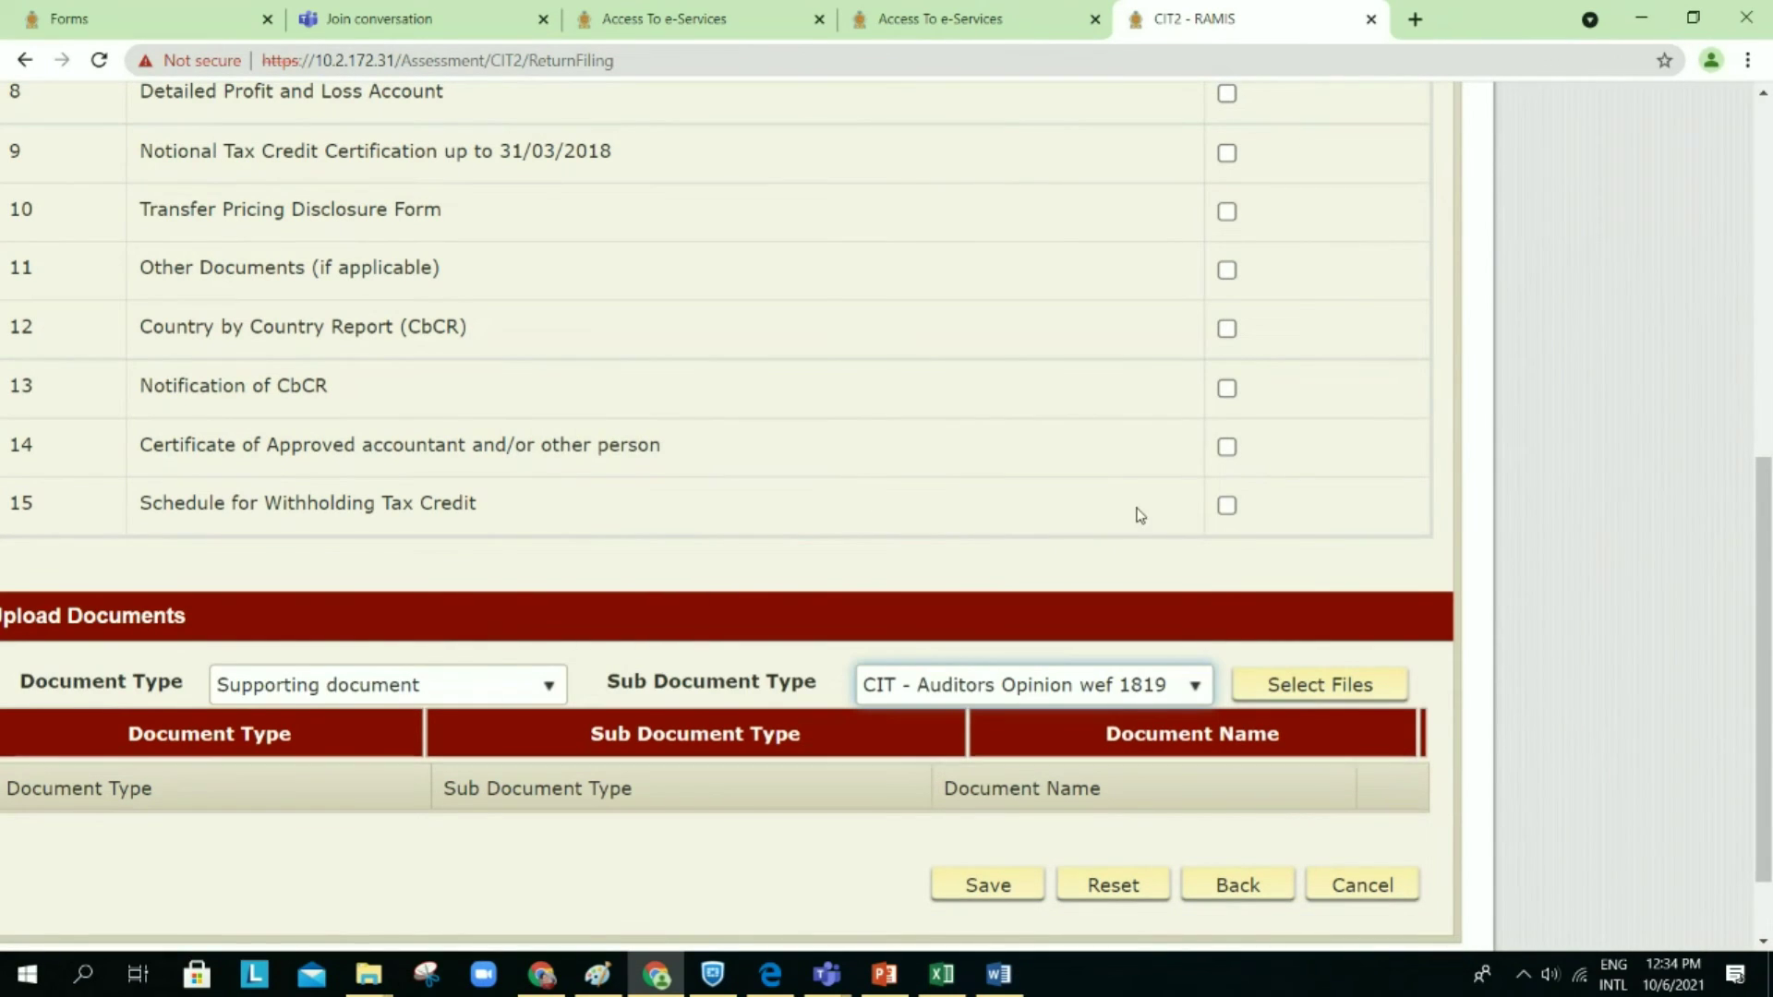
click(1285, 694)
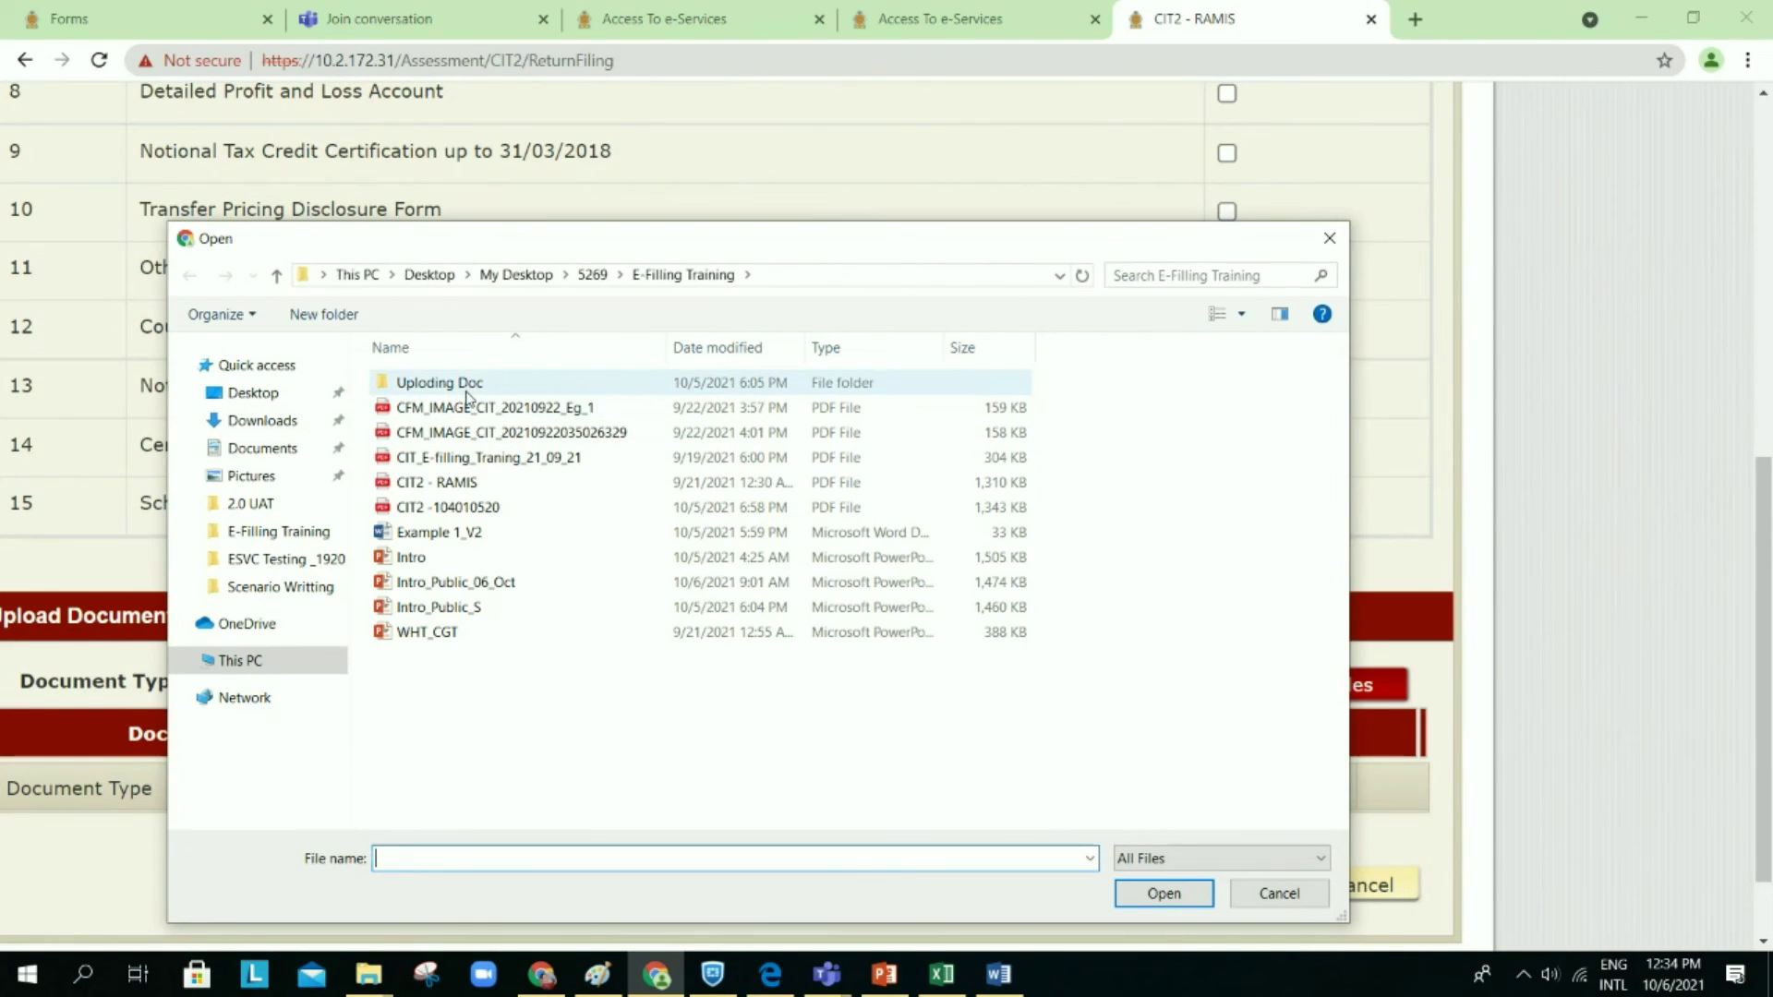
double_click(475, 388)
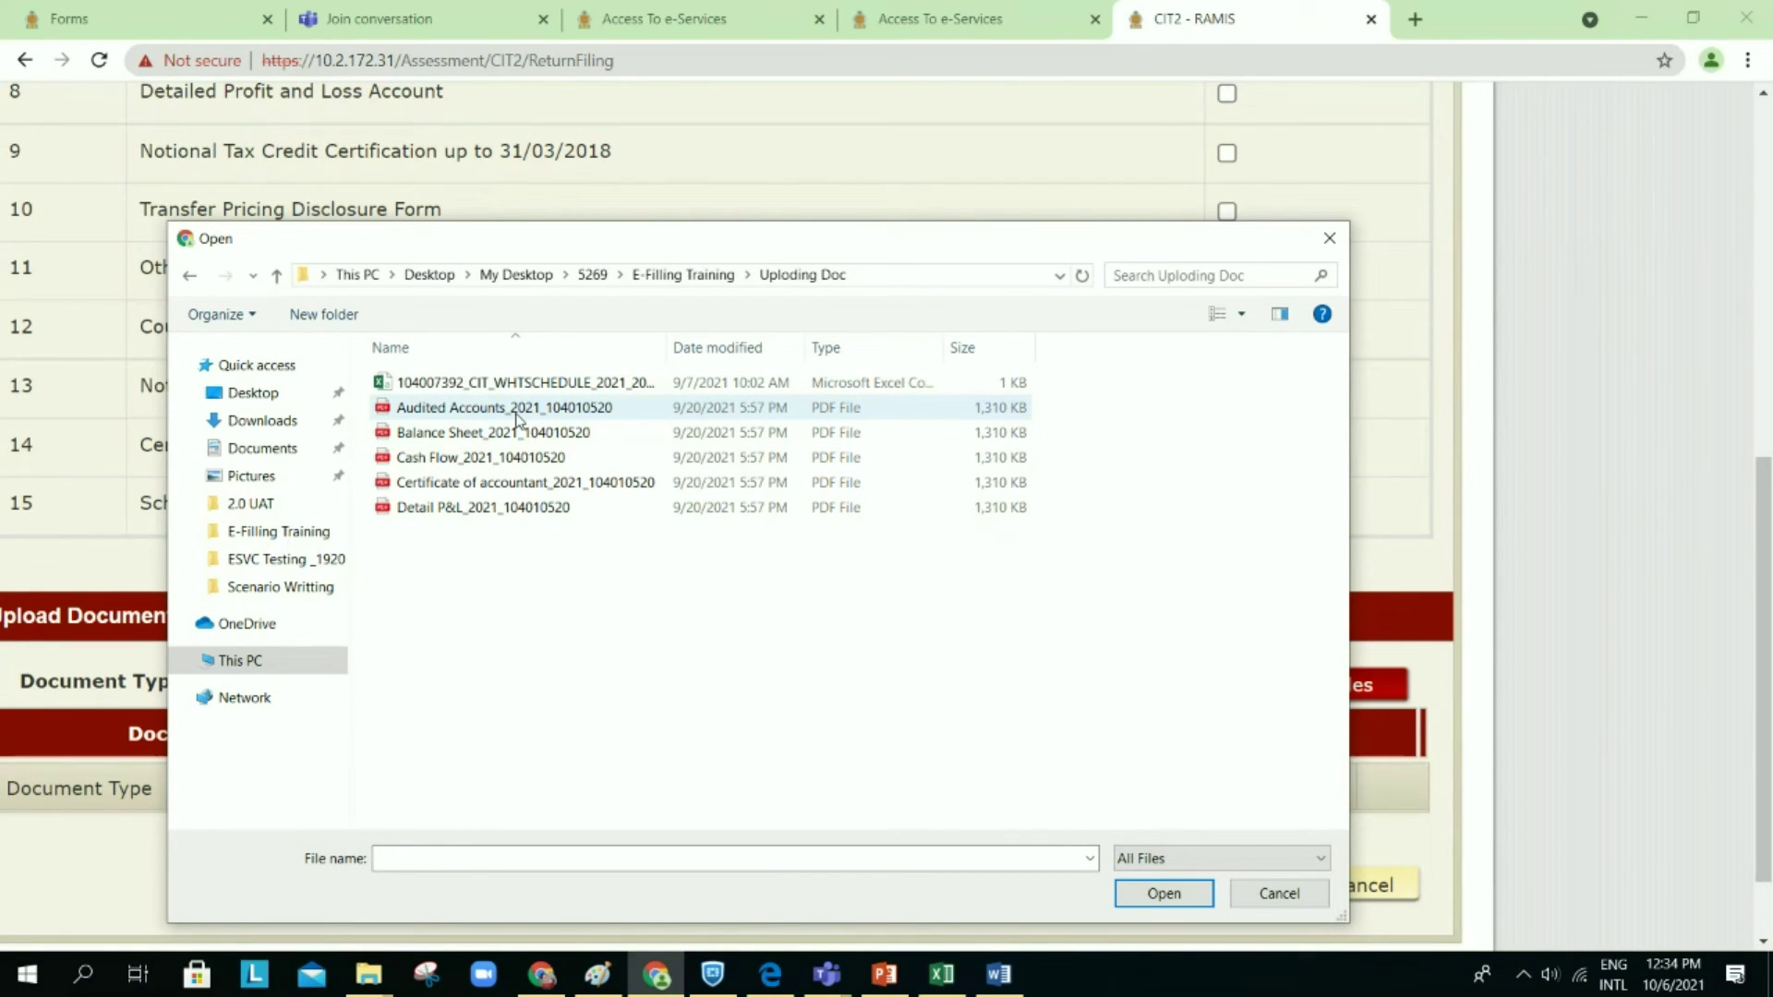
double_click(516, 413)
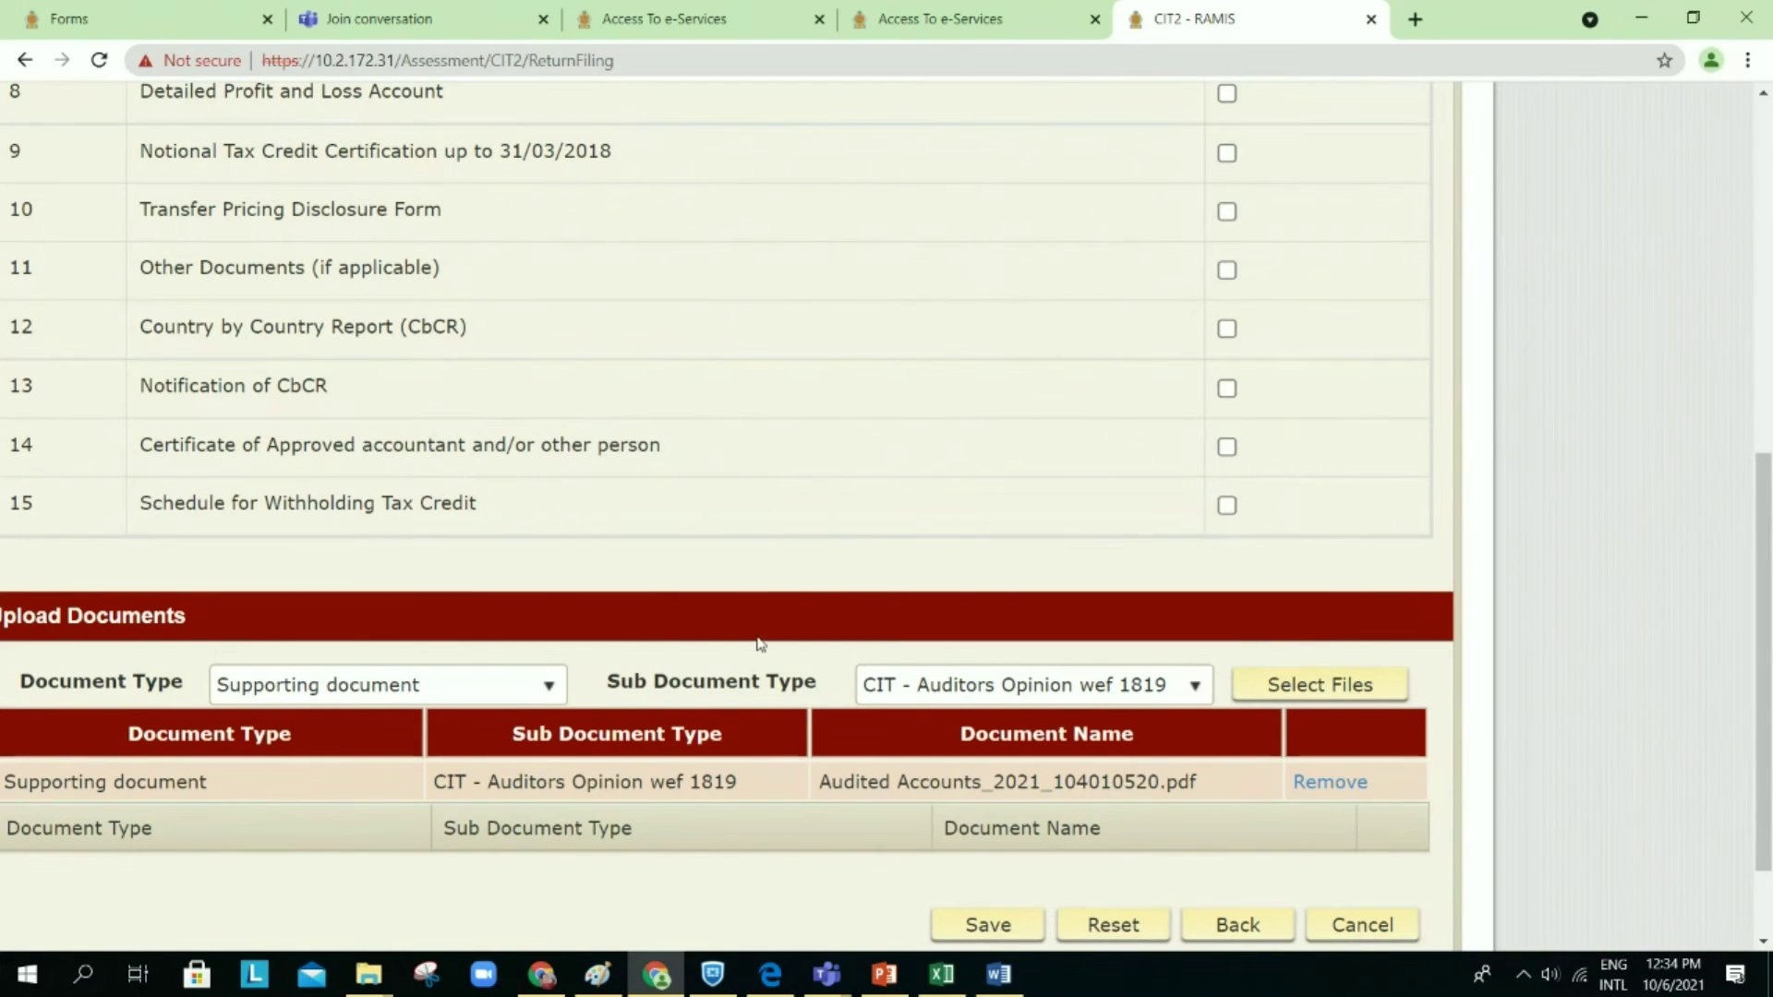
click(1136, 690)
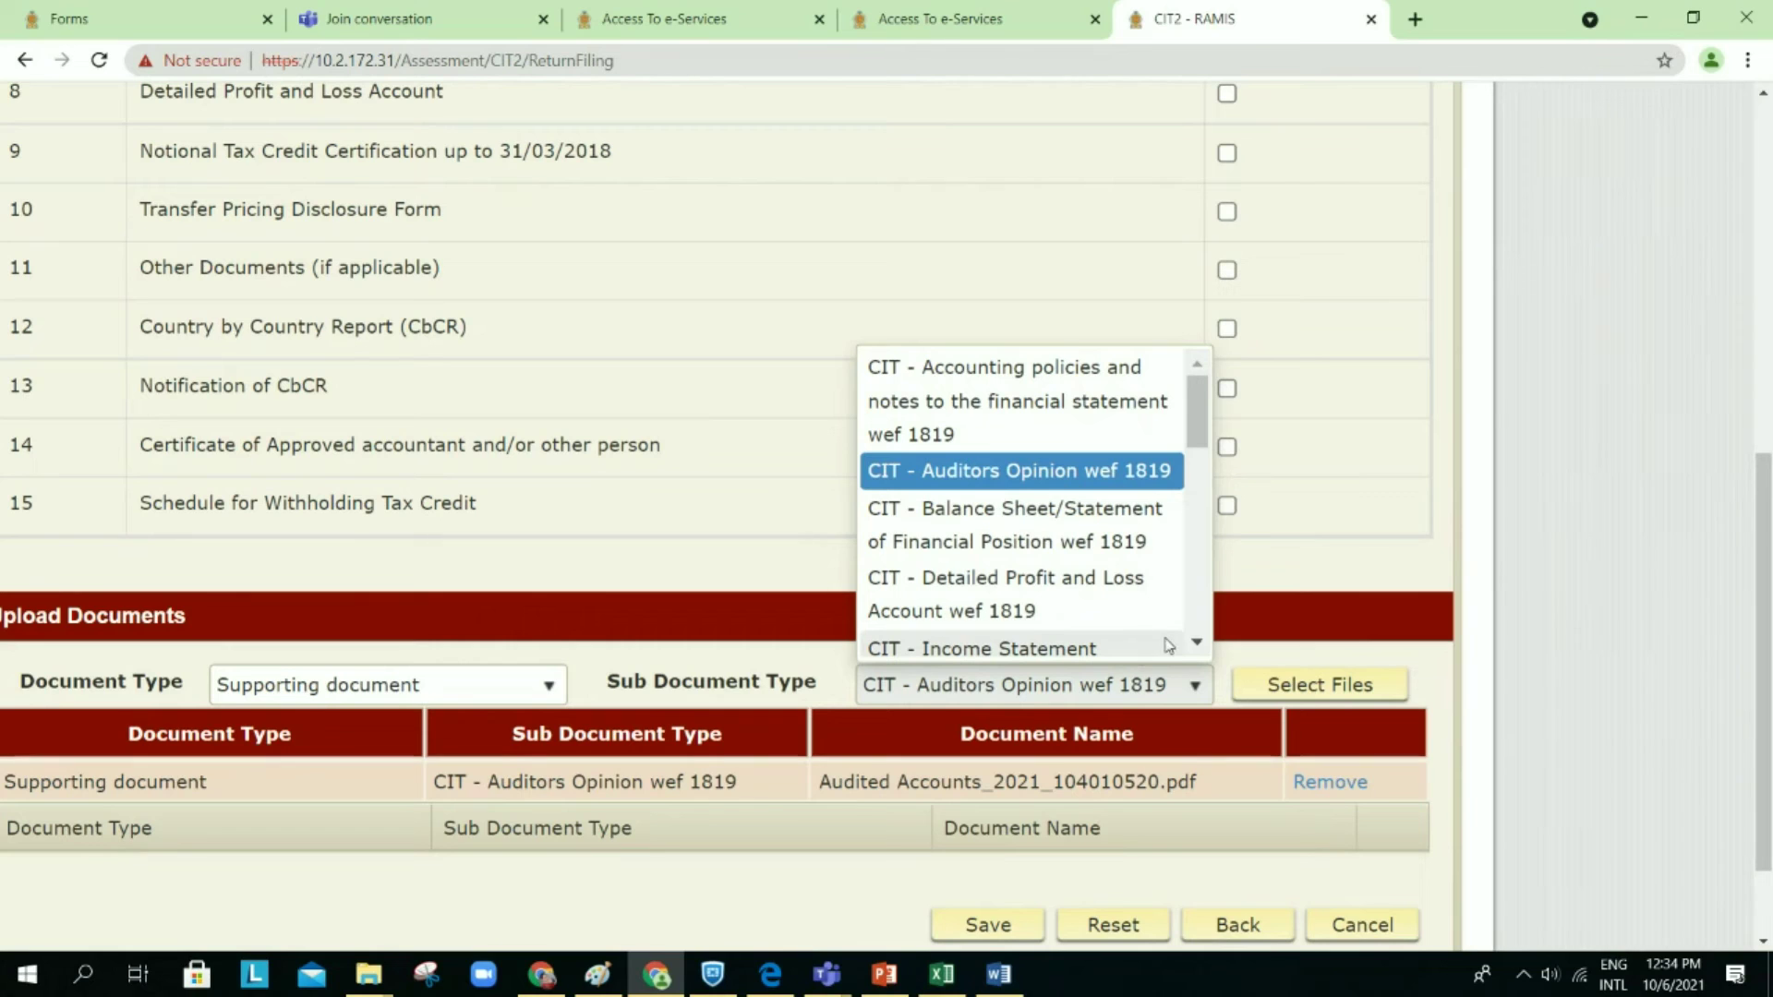
Step: Set the Sub Document Type to CIT - Statement of Cash Flow wef 1819
click(1198, 645)
click(1198, 646)
click(1198, 645)
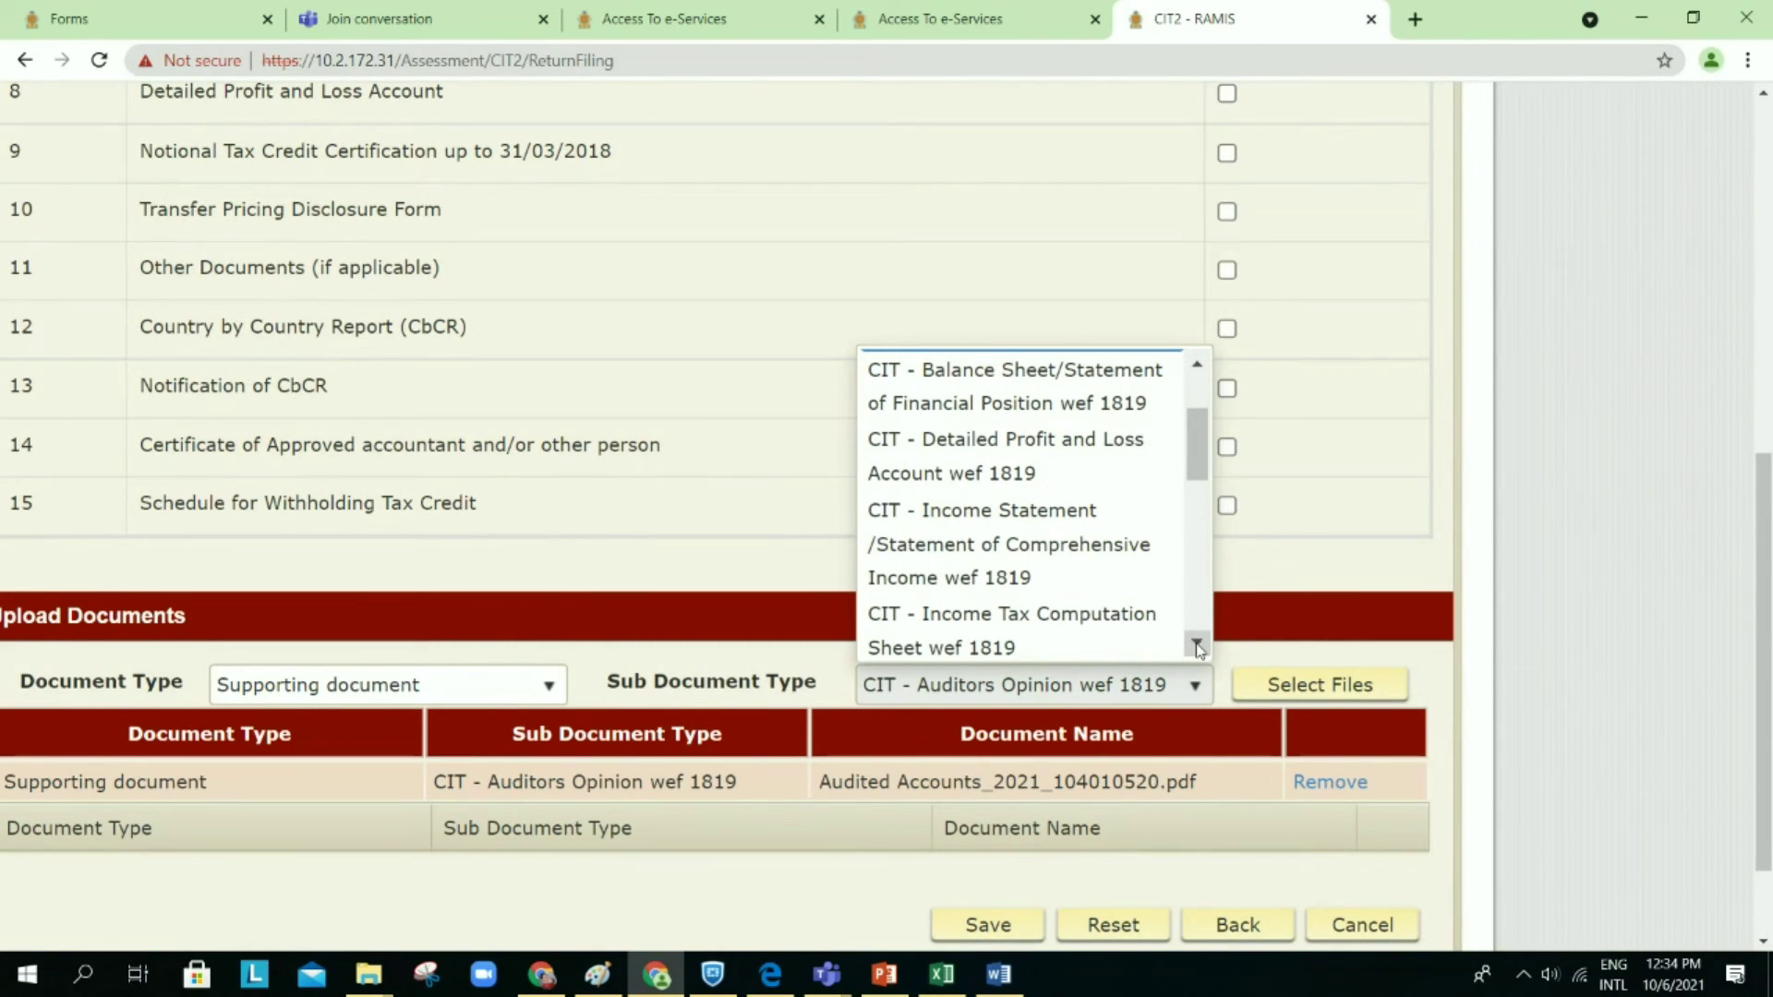
scroll(1193, 425, up, 2)
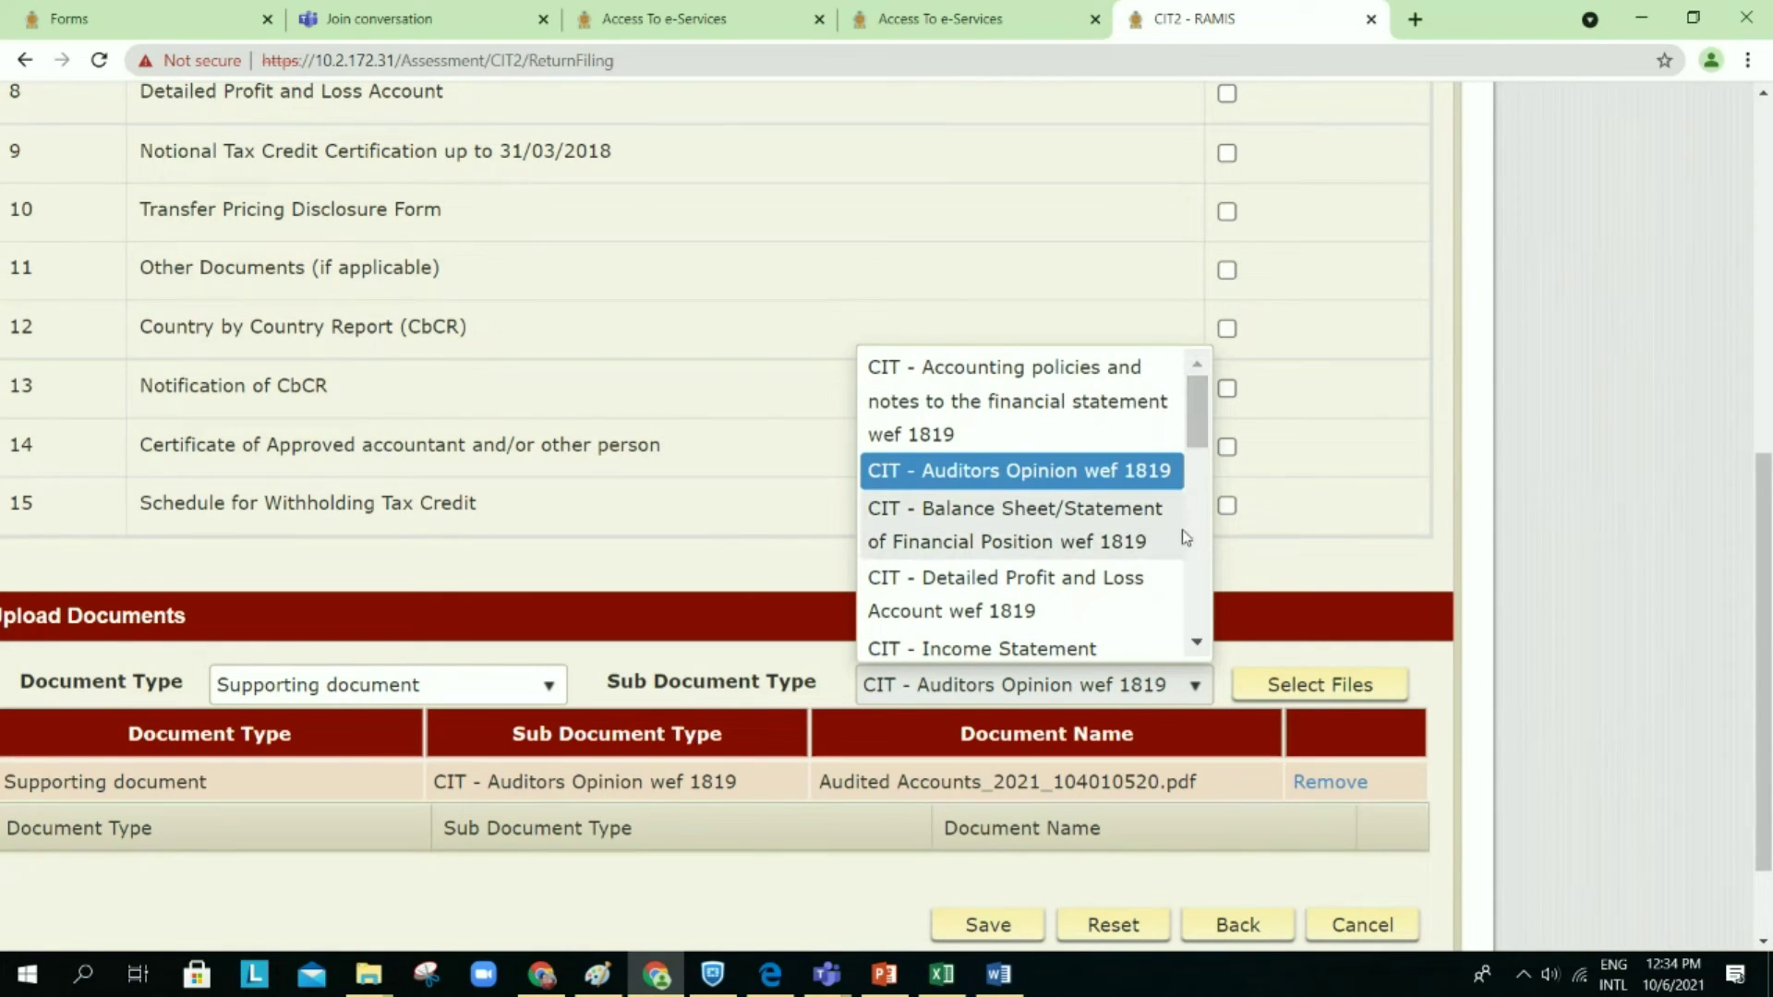
click(1196, 643)
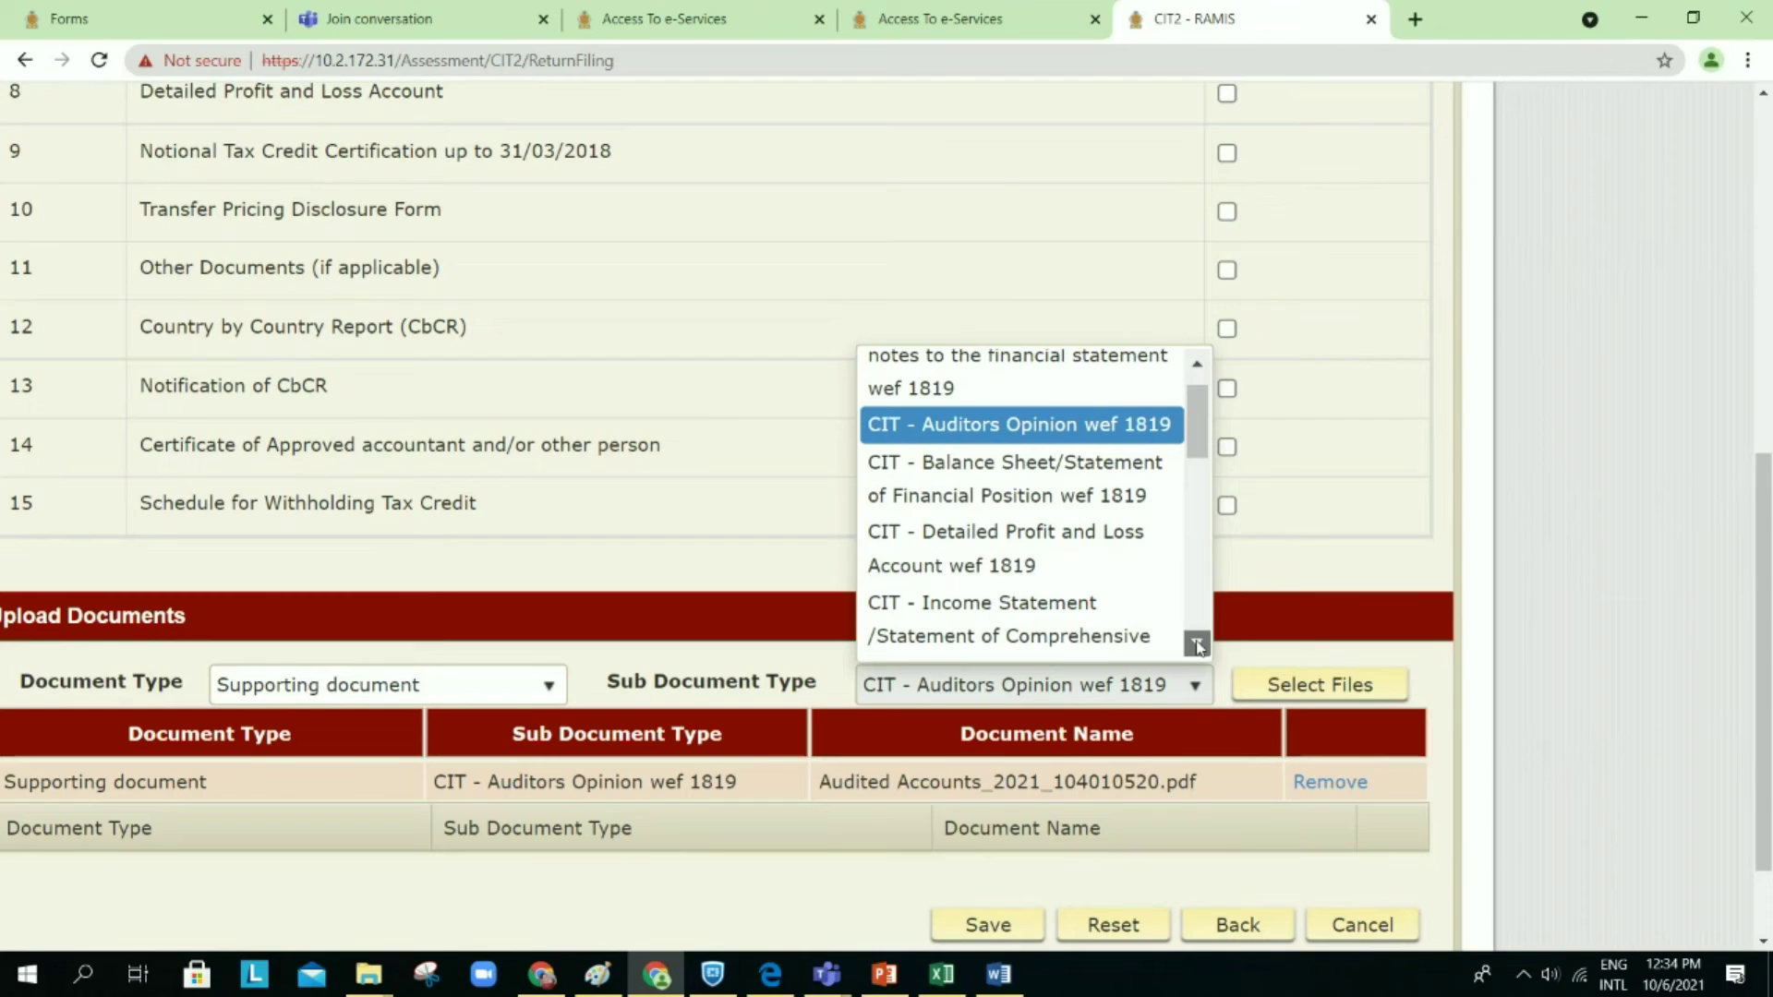
click(1197, 644)
click(1196, 644)
click(1197, 643)
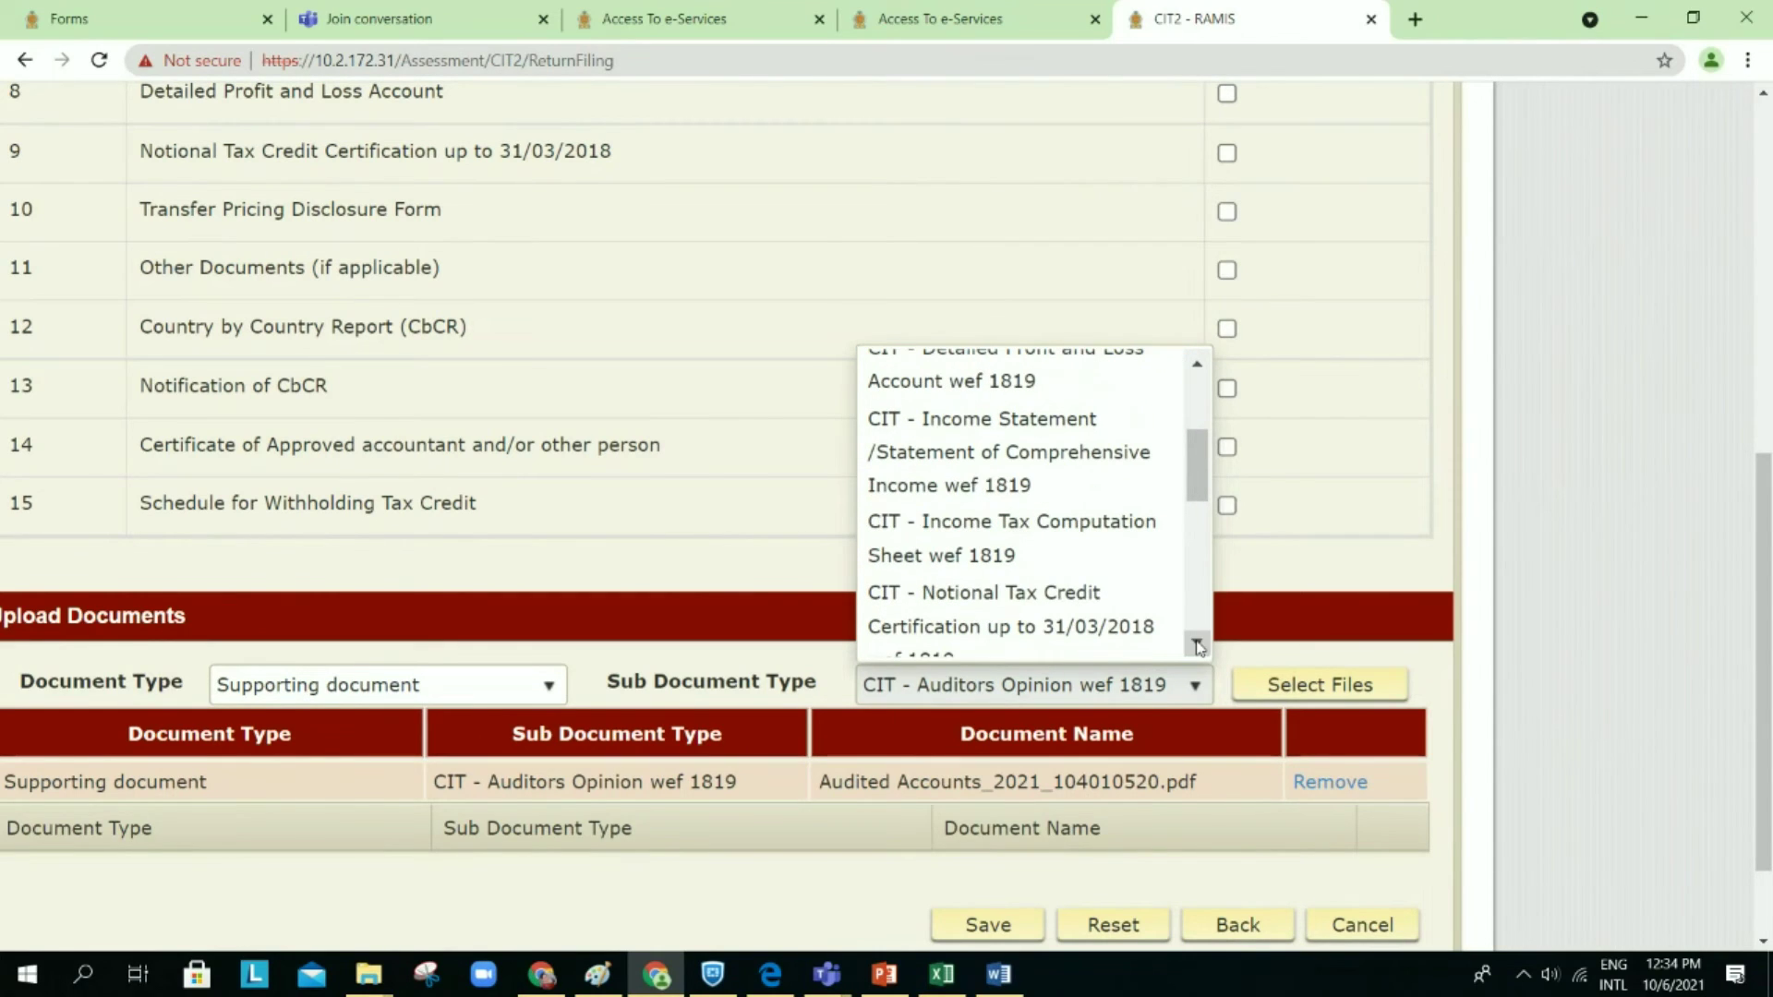
click(1197, 644)
click(1197, 643)
click(1197, 643)
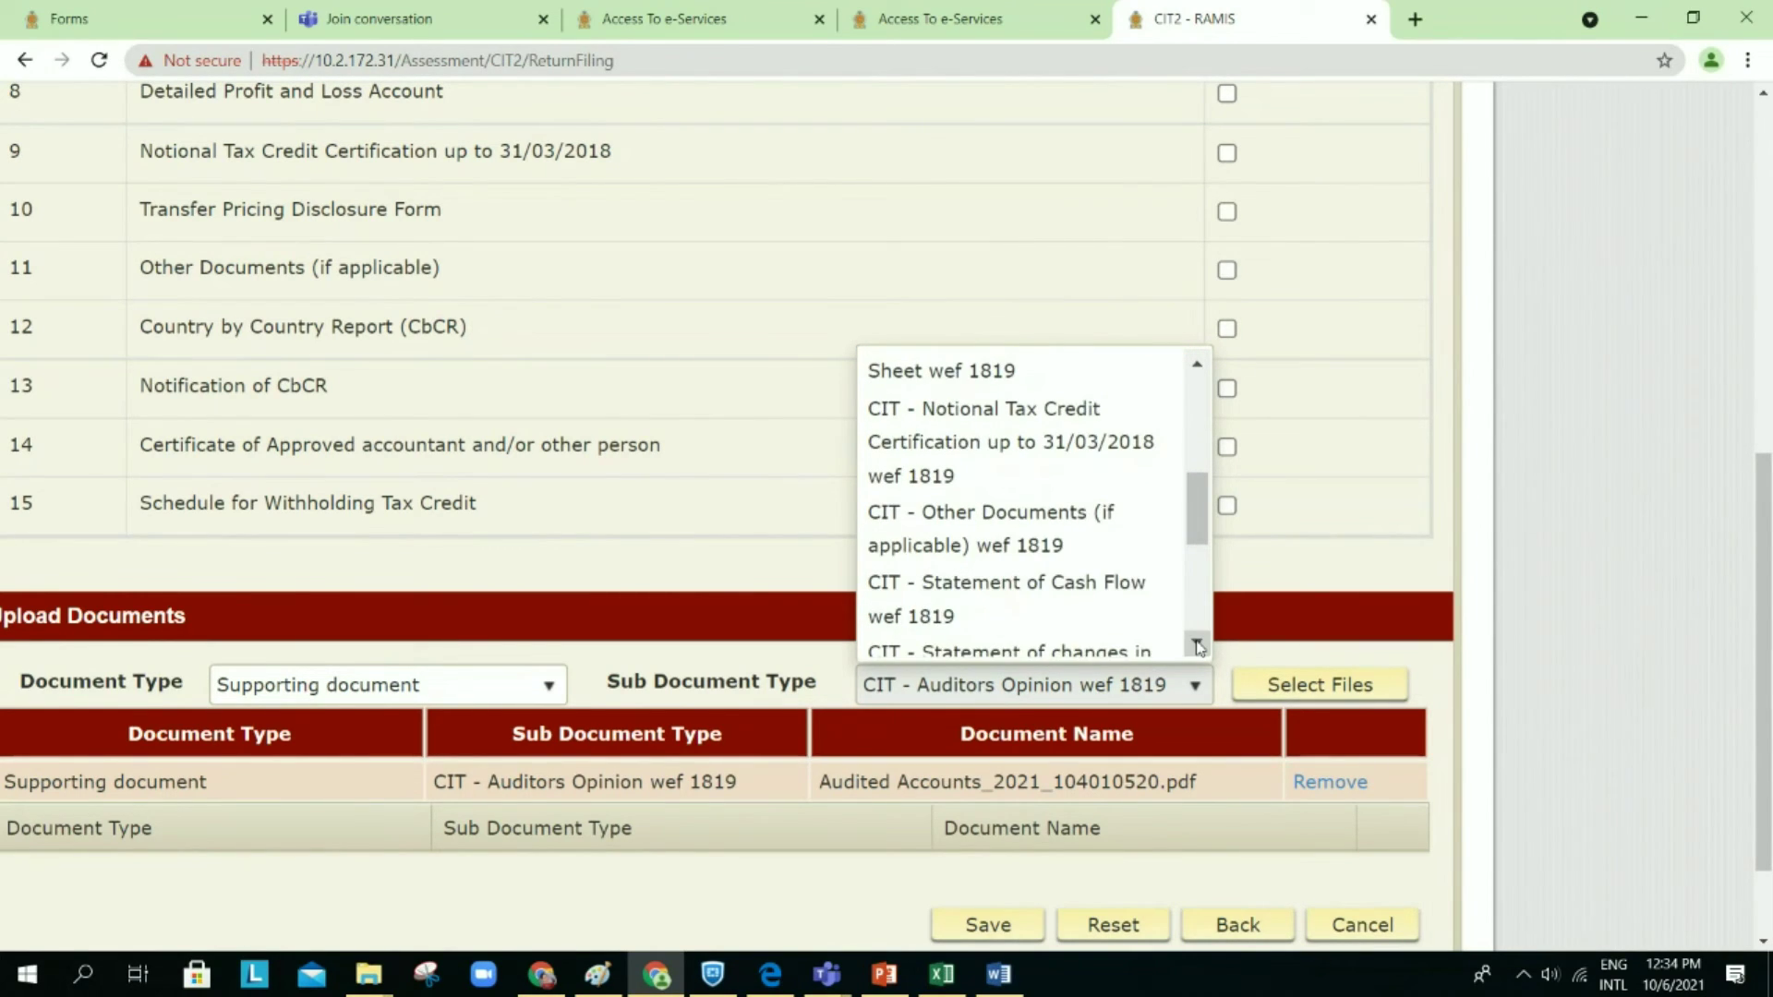
click(1196, 644)
click(1097, 580)
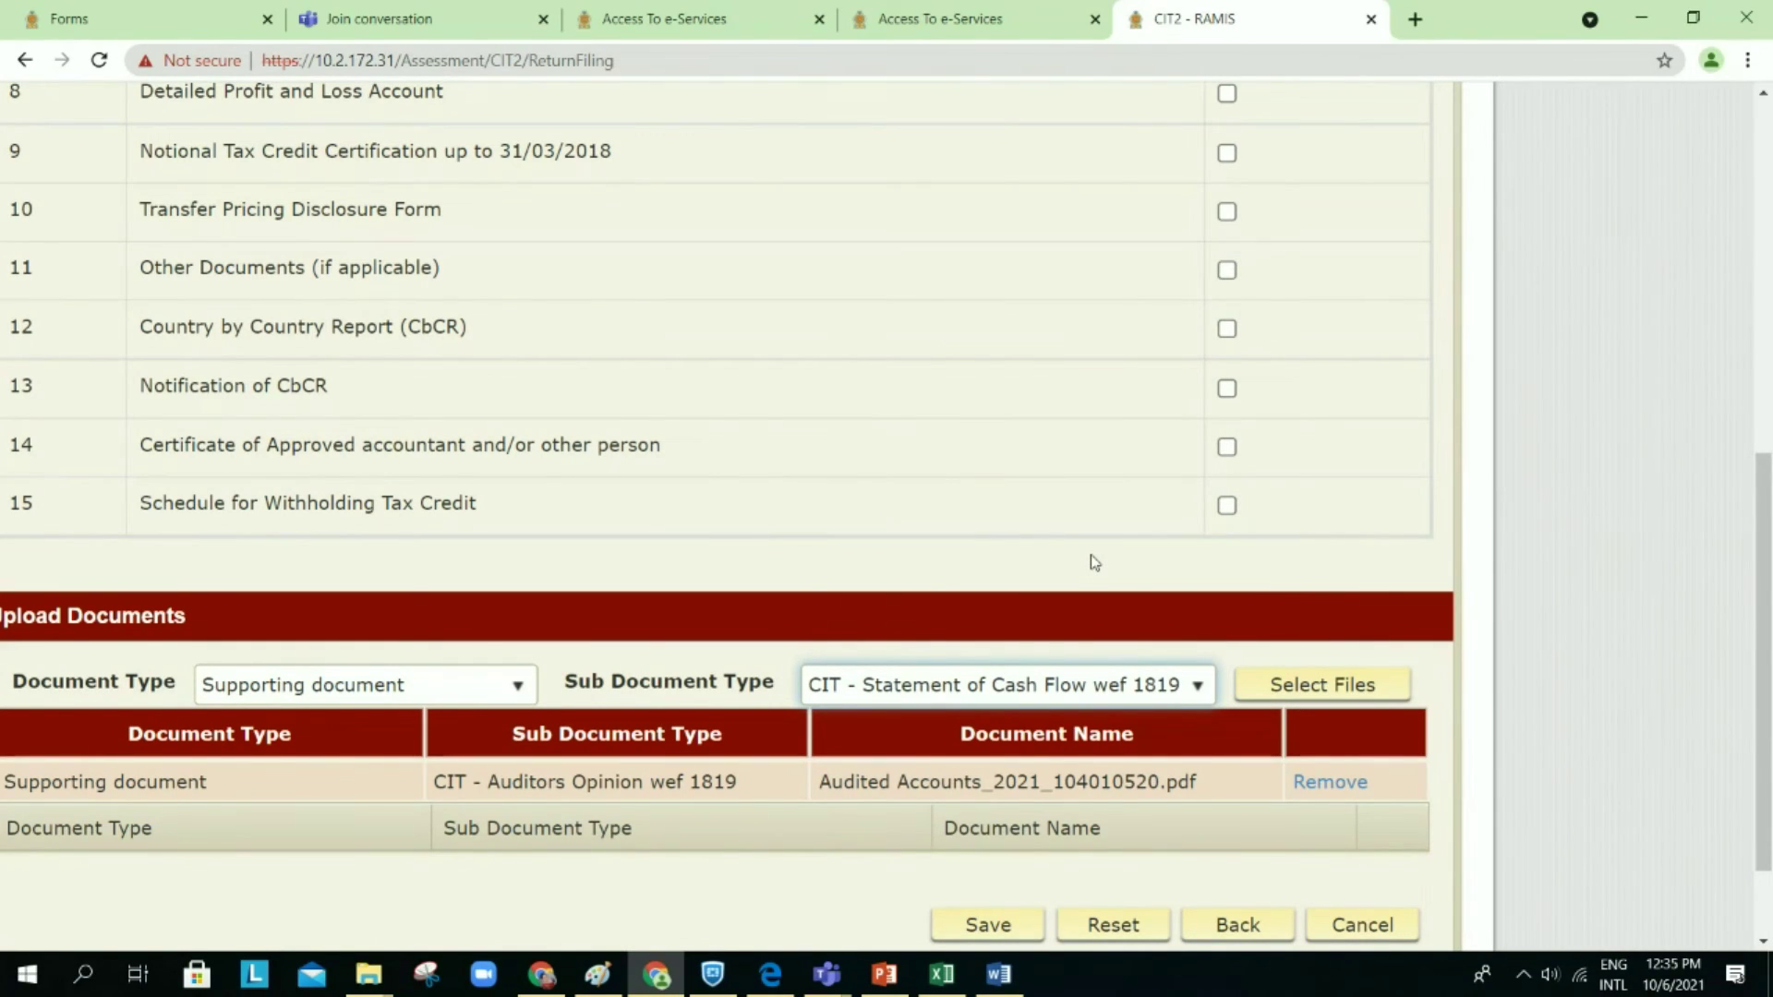
click(1327, 683)
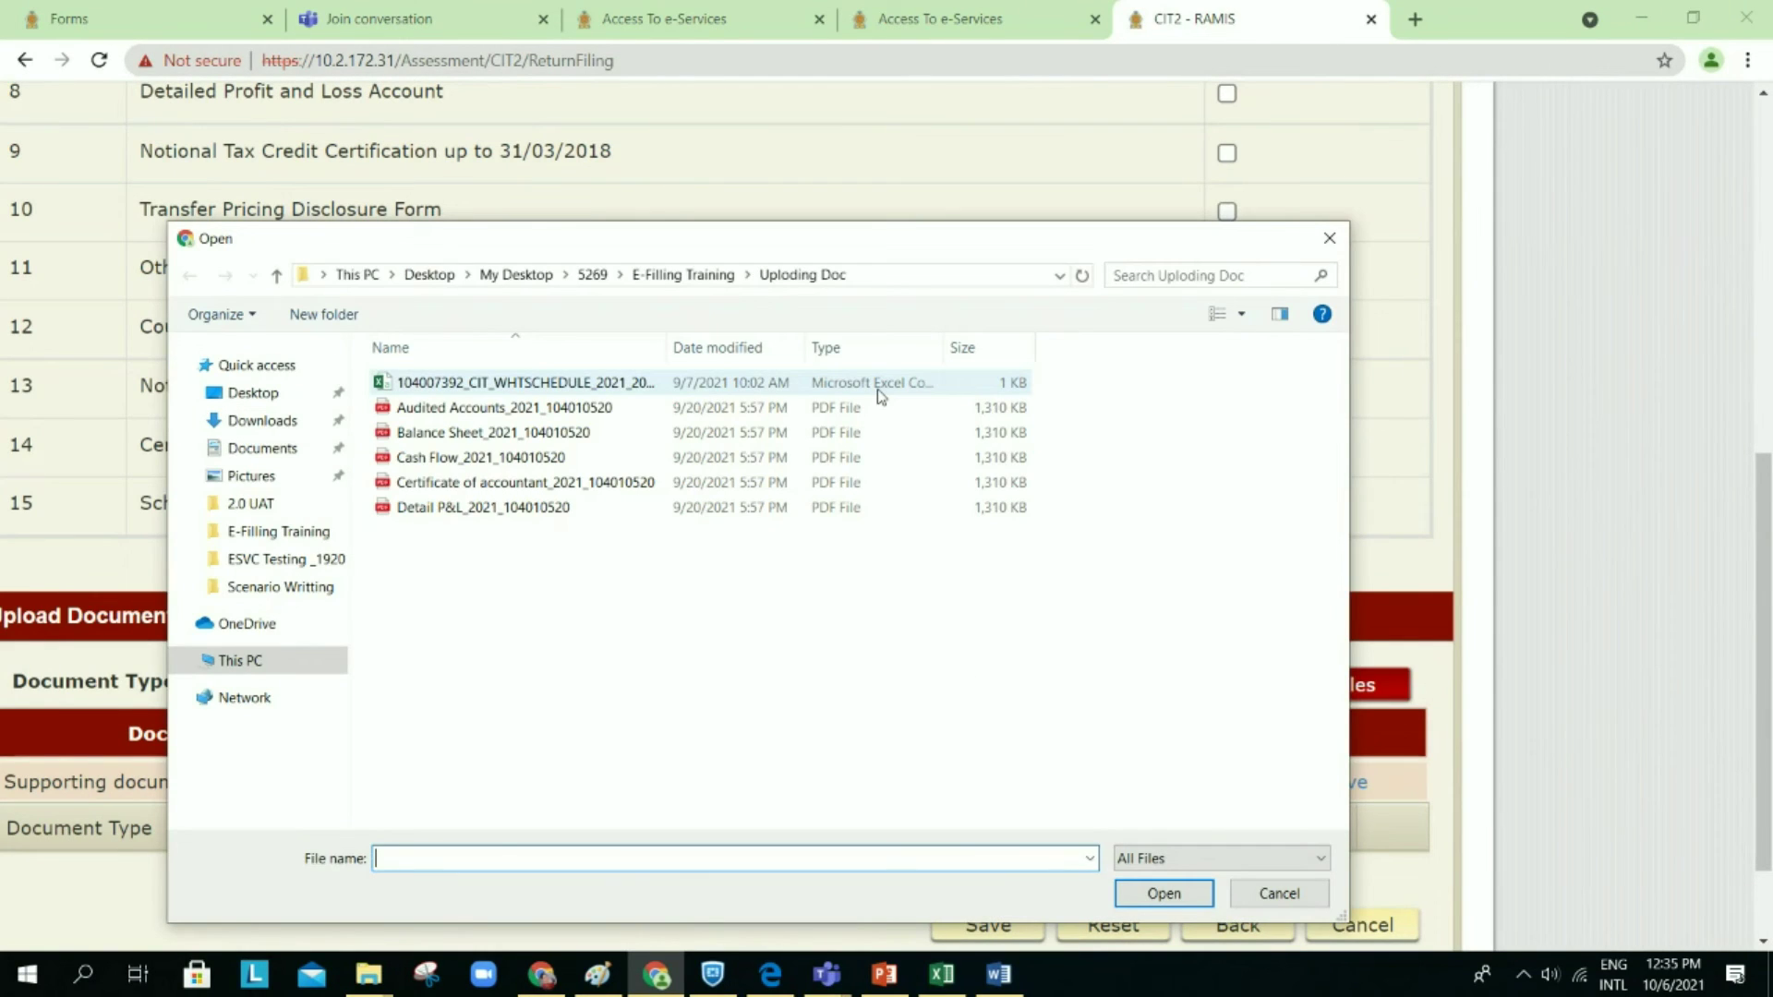
double_click(879, 457)
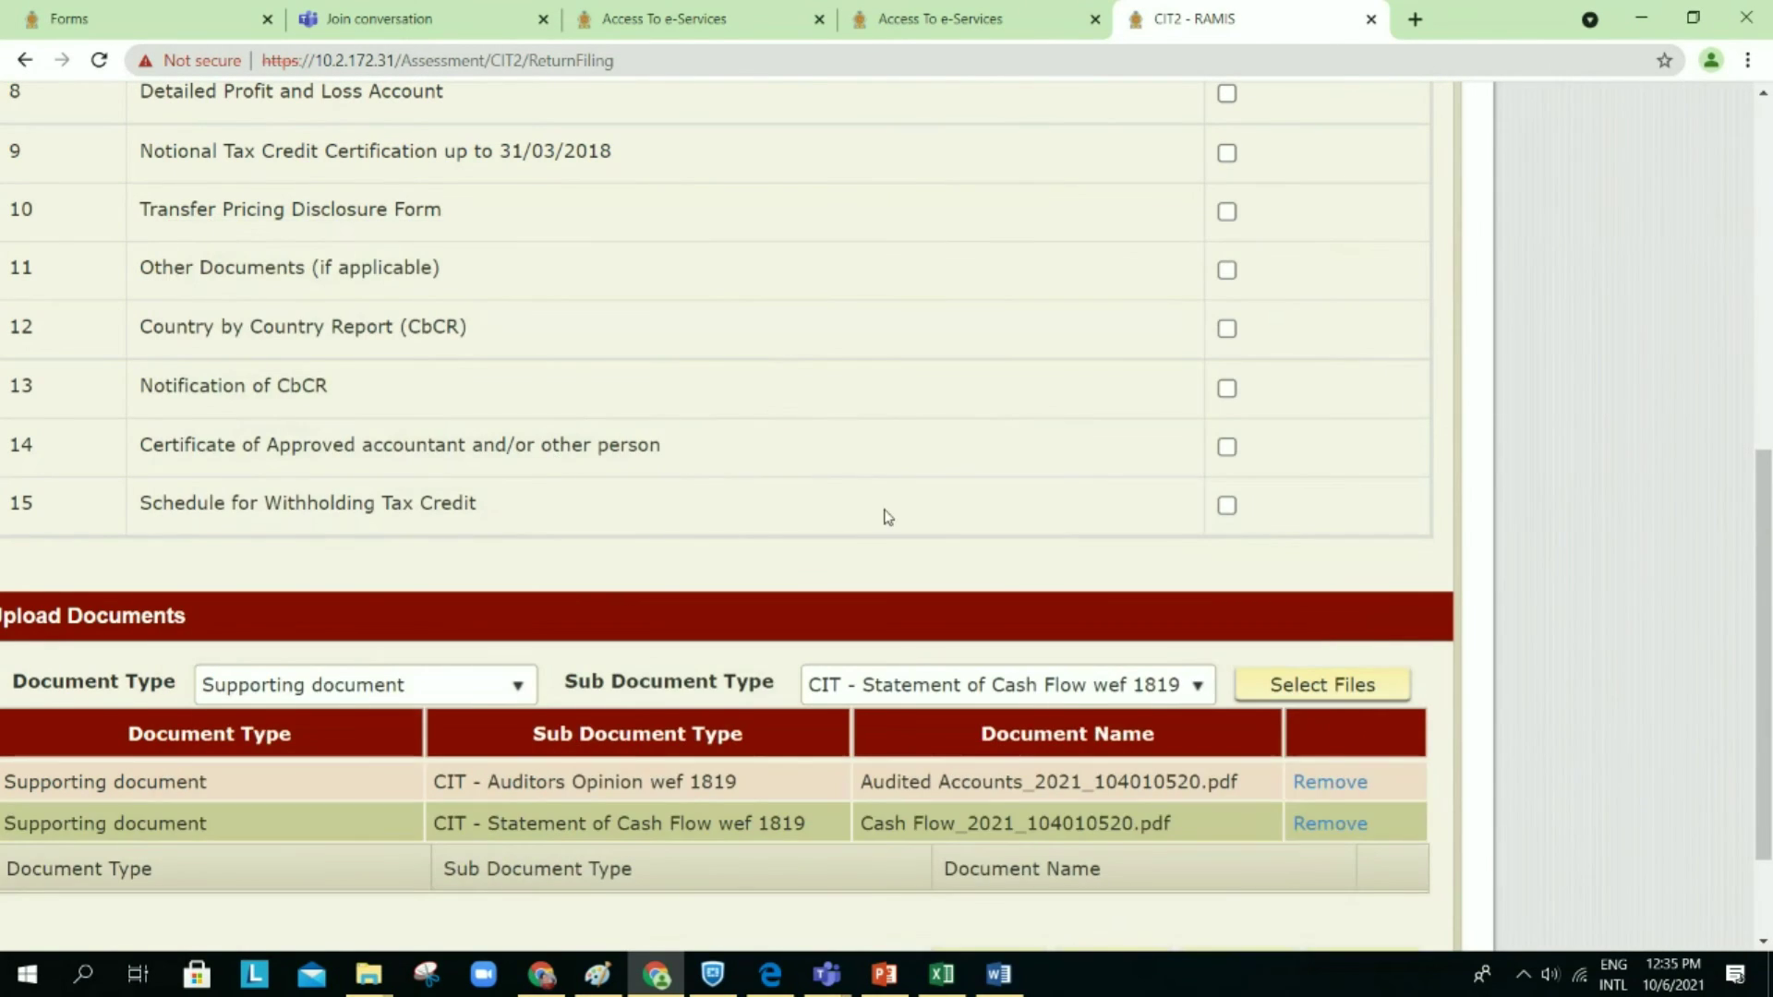
scroll(883, 519, down, 1)
scroll(886, 515, down, 1)
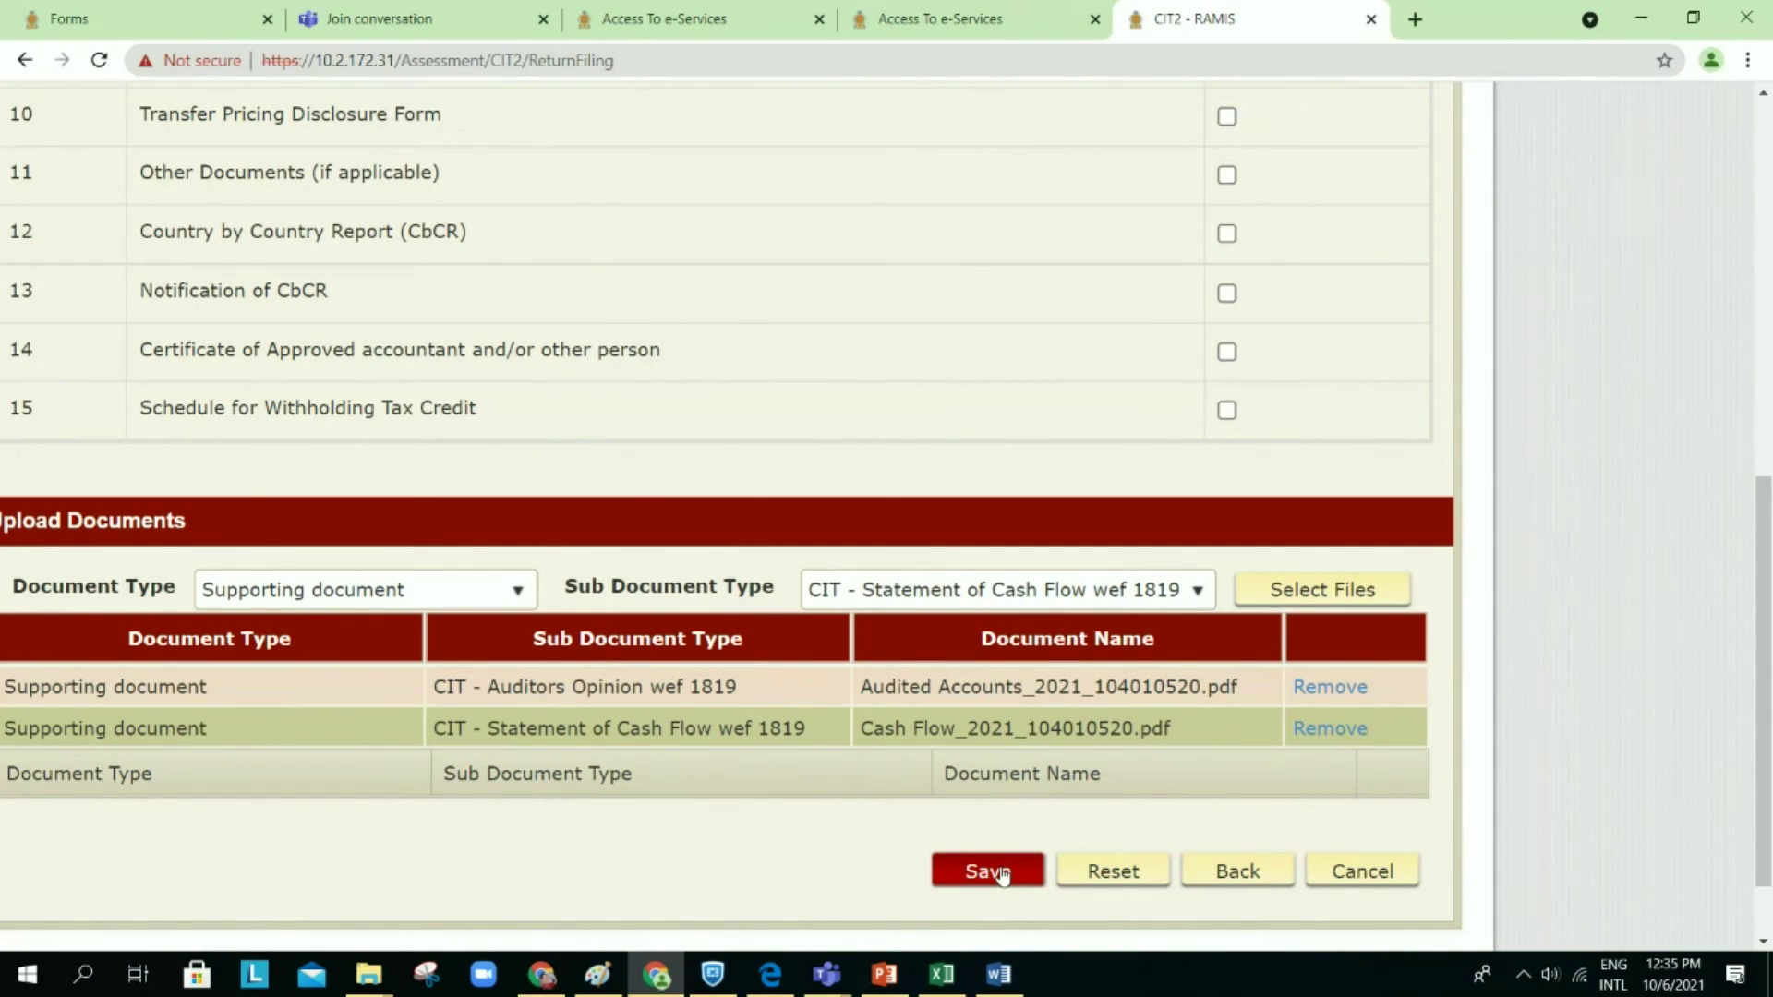
Step: Save the return with both supporting documents attached as a draft
click(1003, 873)
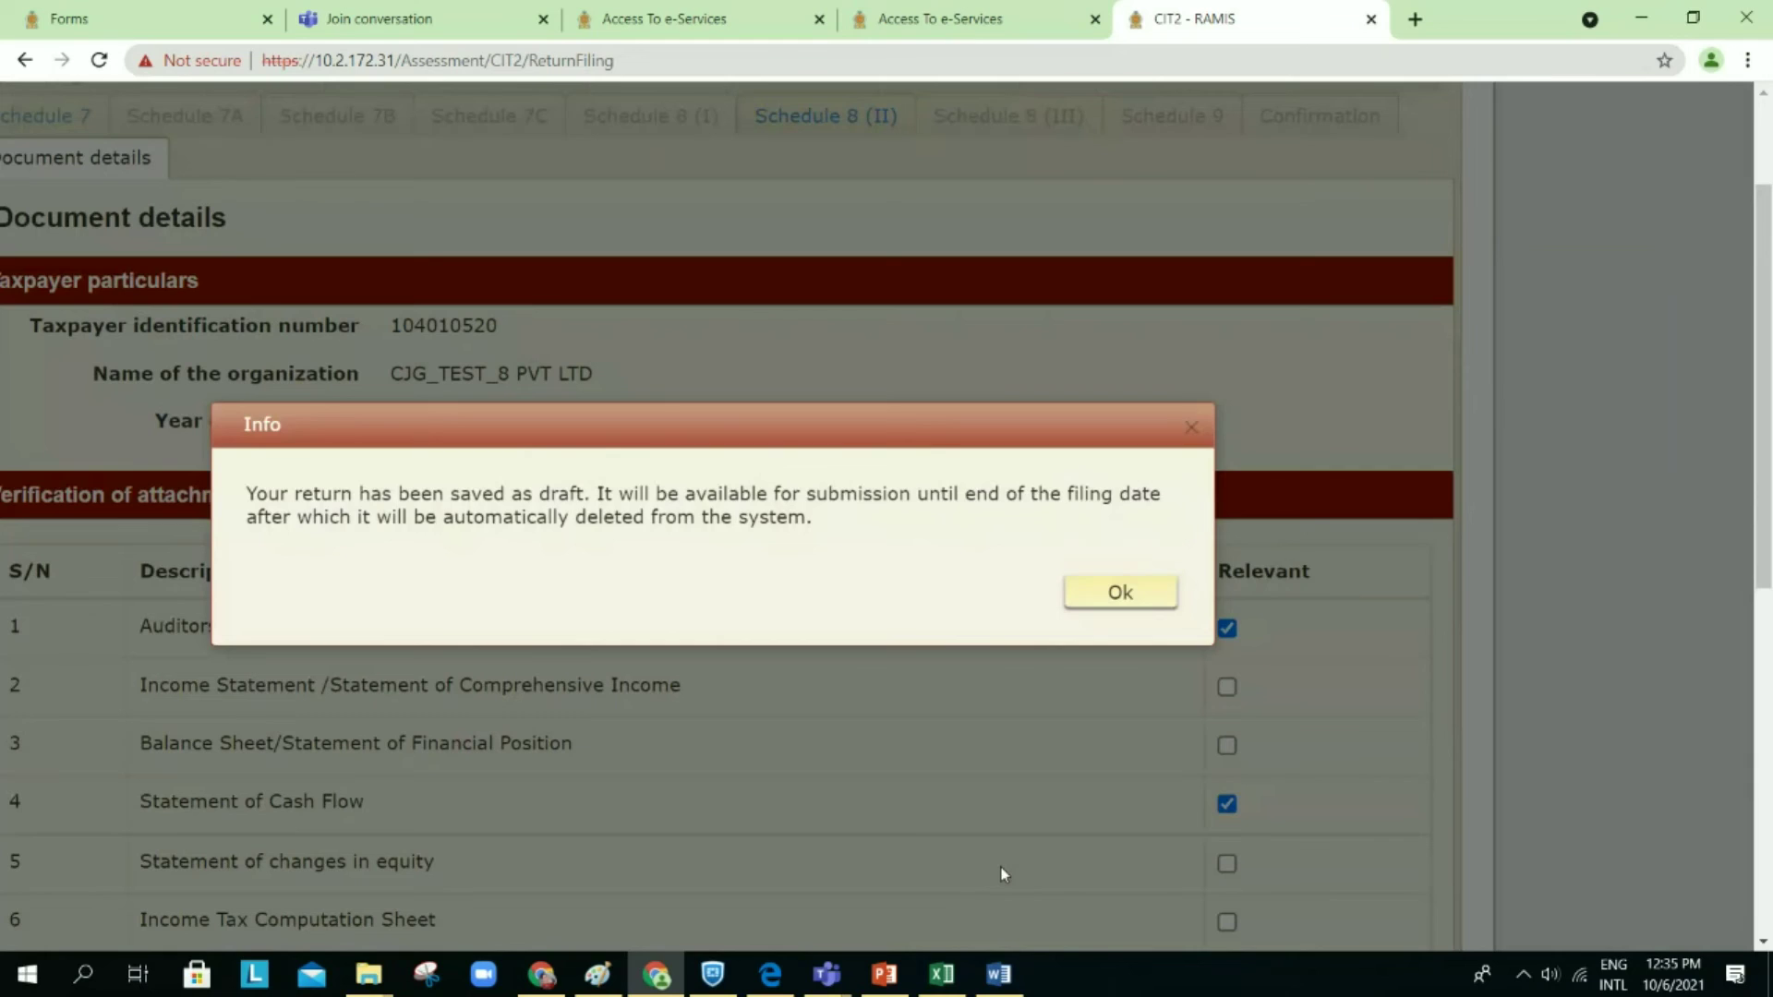
click(1120, 592)
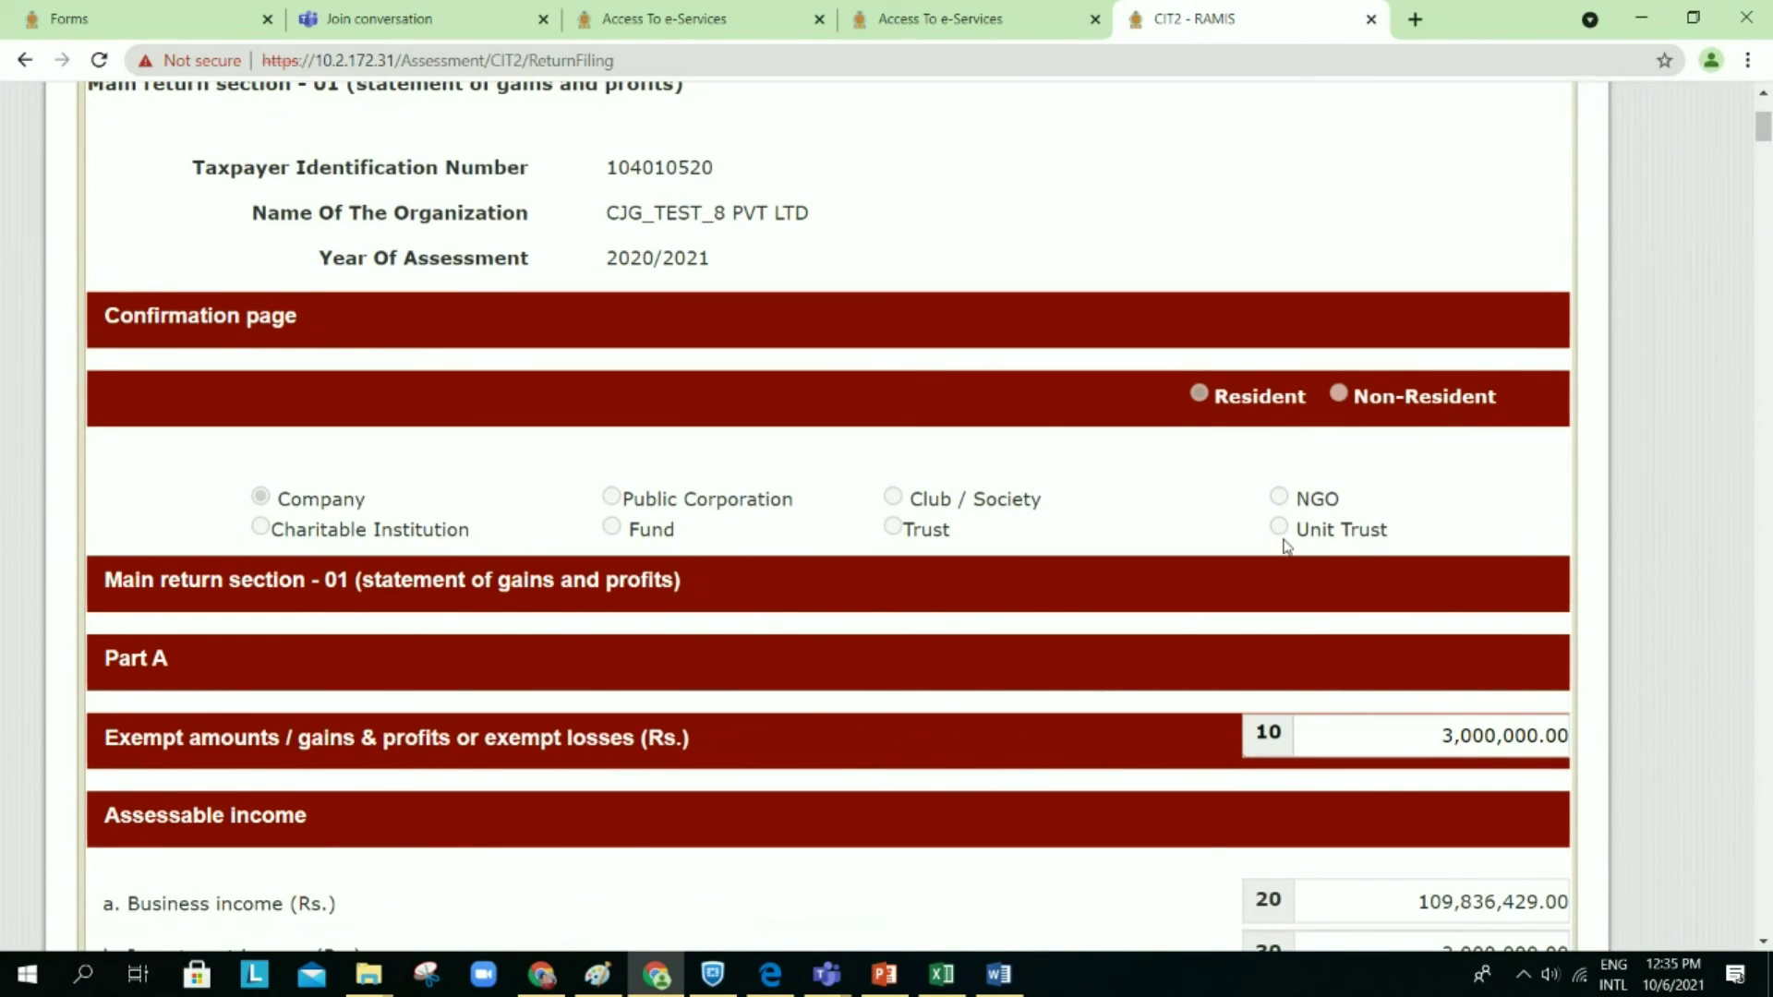
scroll(1287, 546, down, 1)
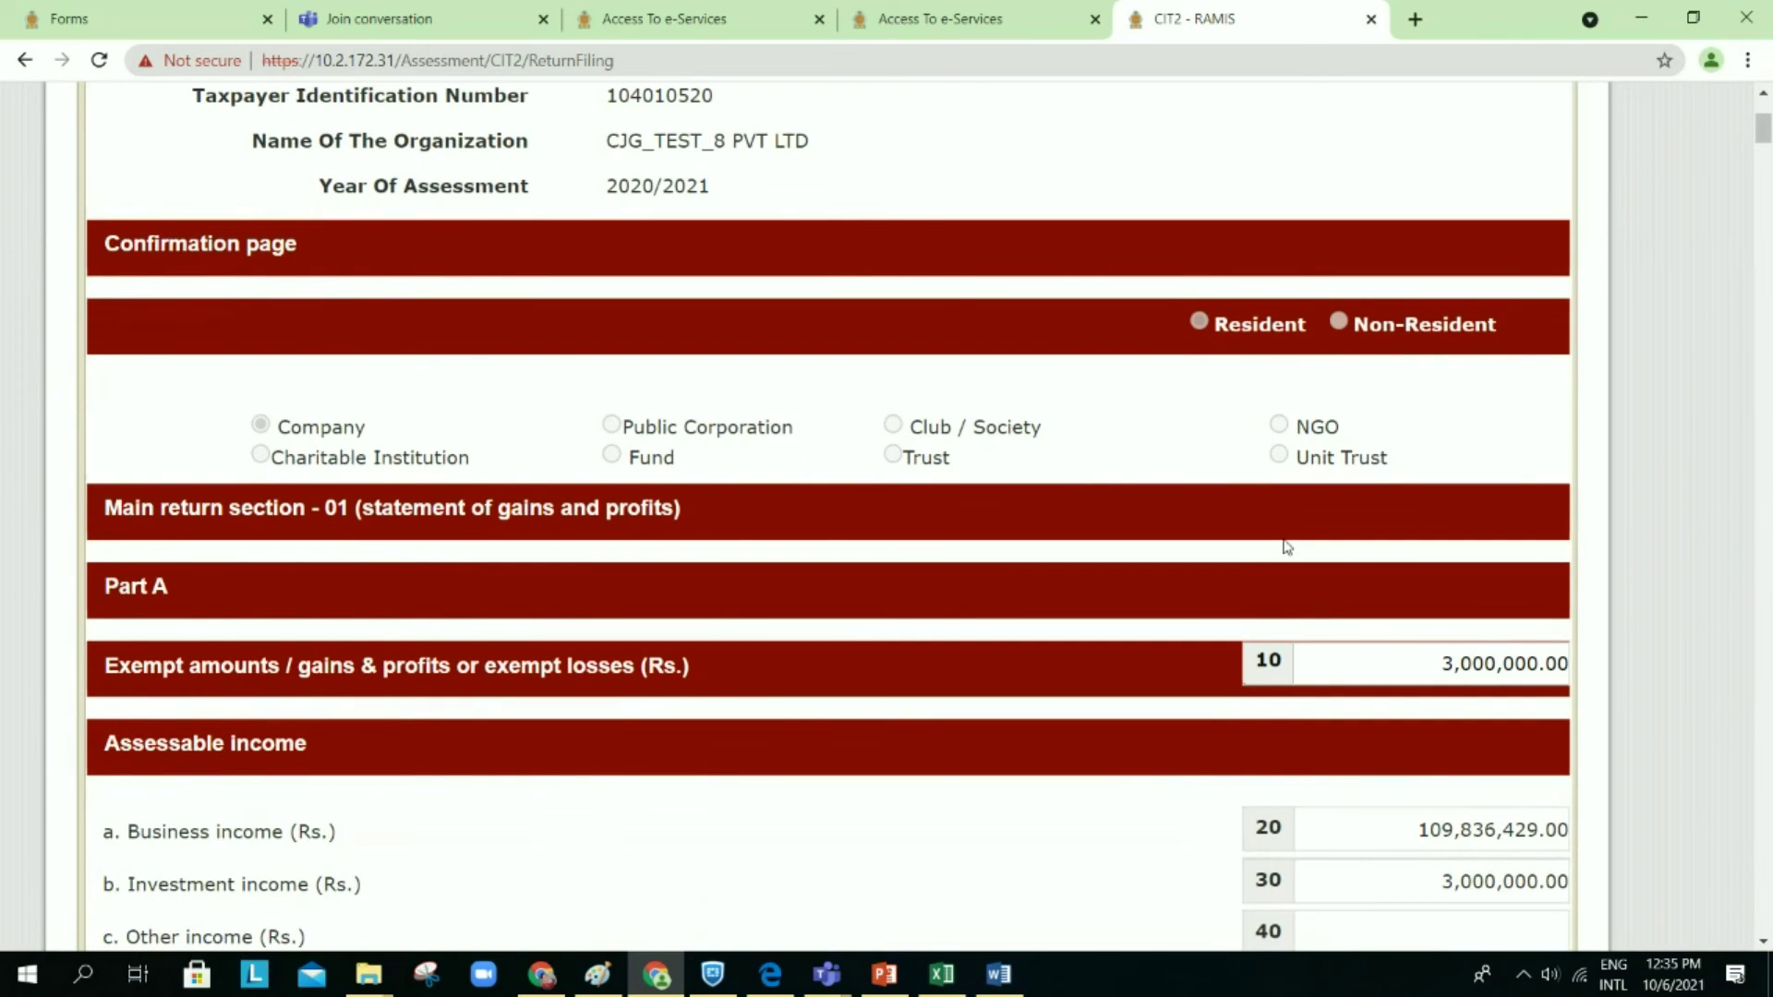
scroll(1287, 546, down, 10)
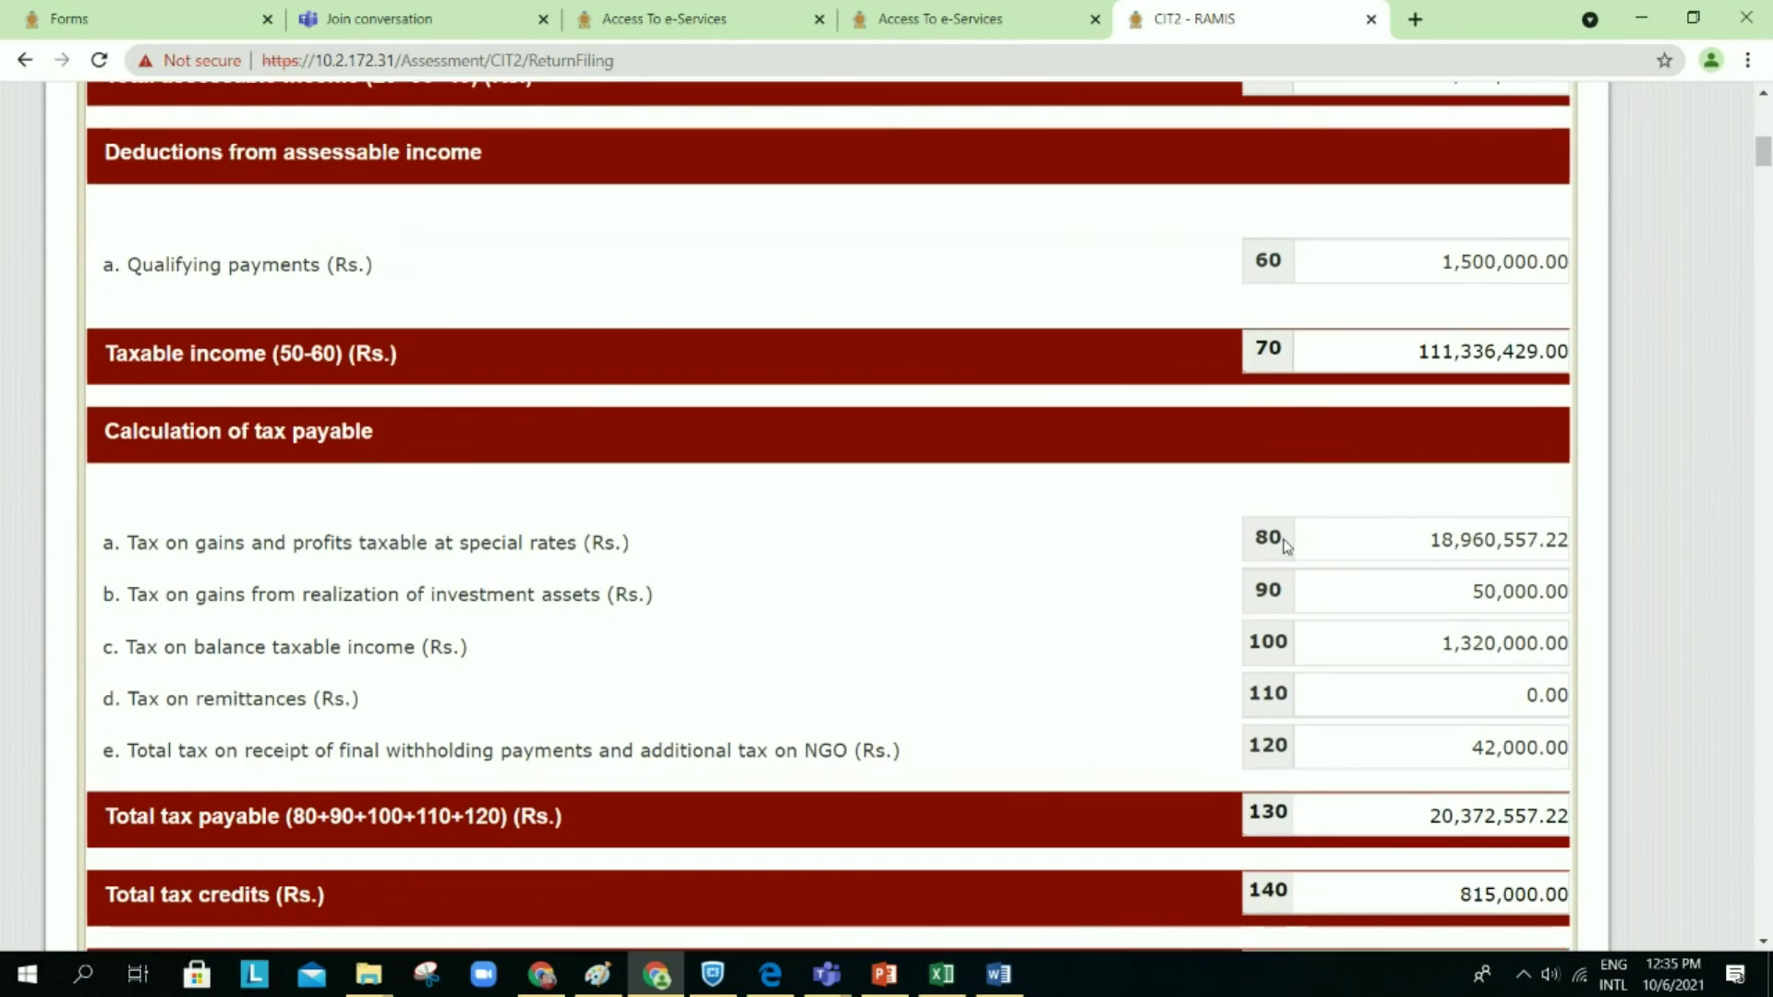
scroll(1287, 546, down, 10)
scroll(1286, 546, down, 7)
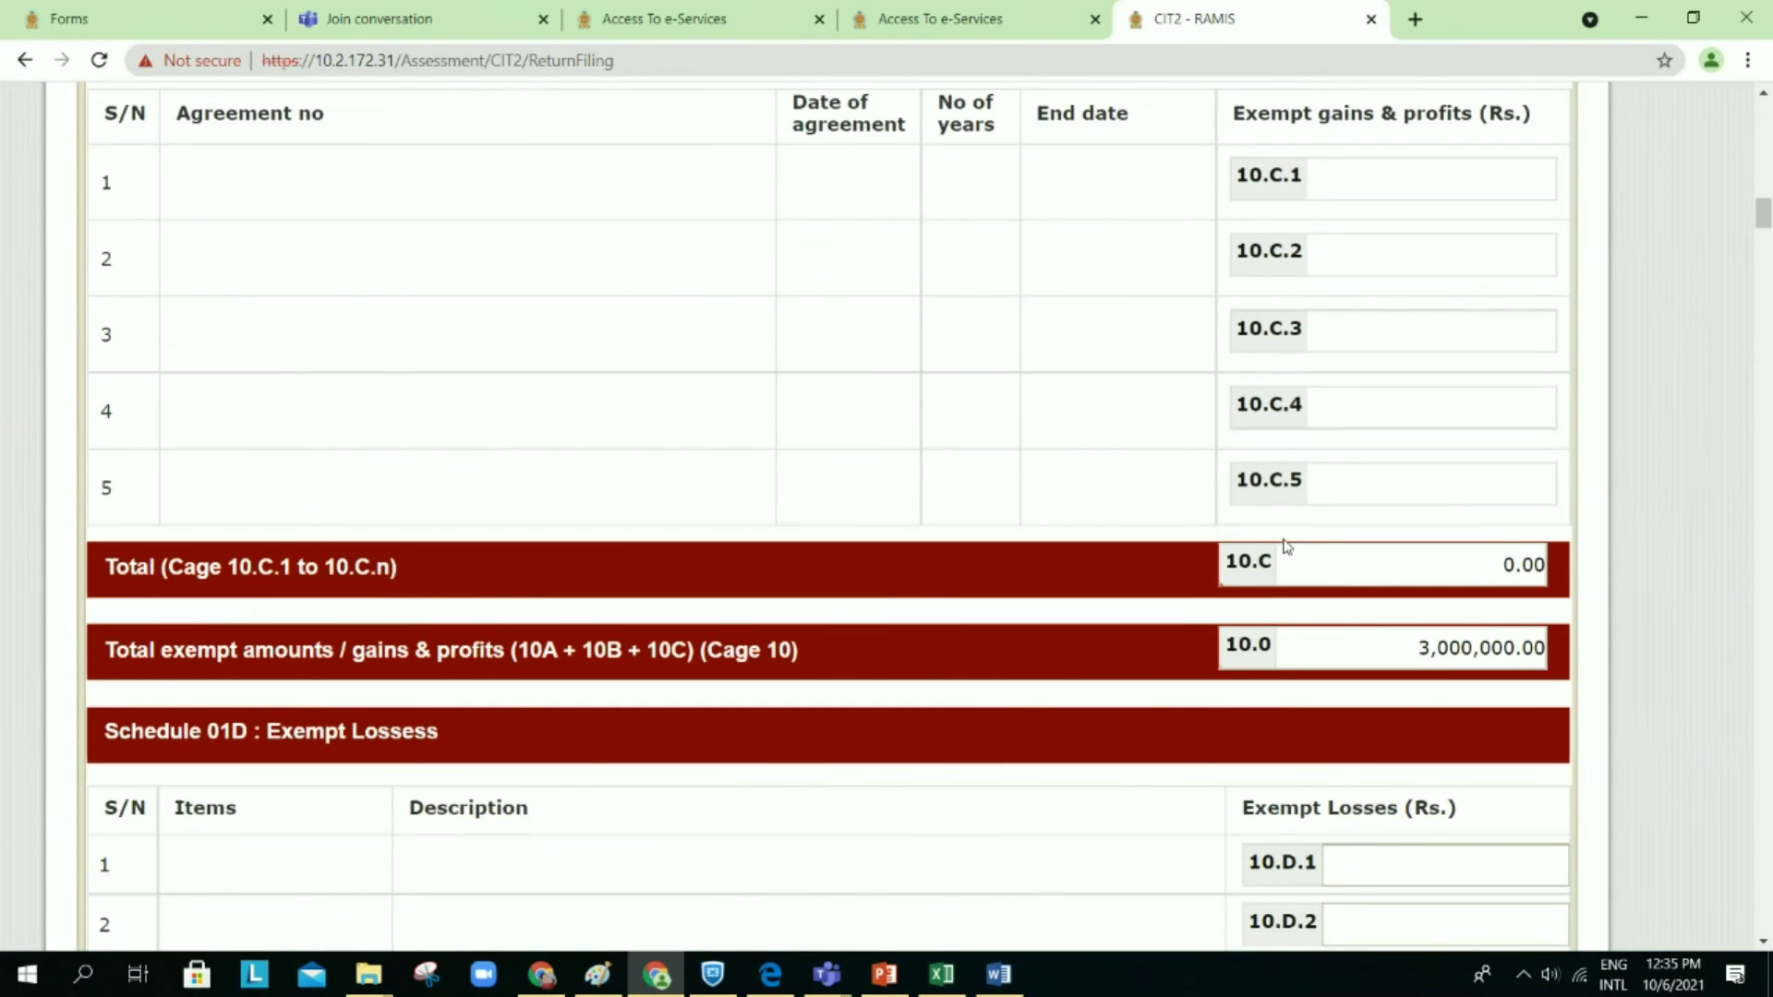
scroll(1287, 546, down, 2)
scroll(1286, 546, down, 8)
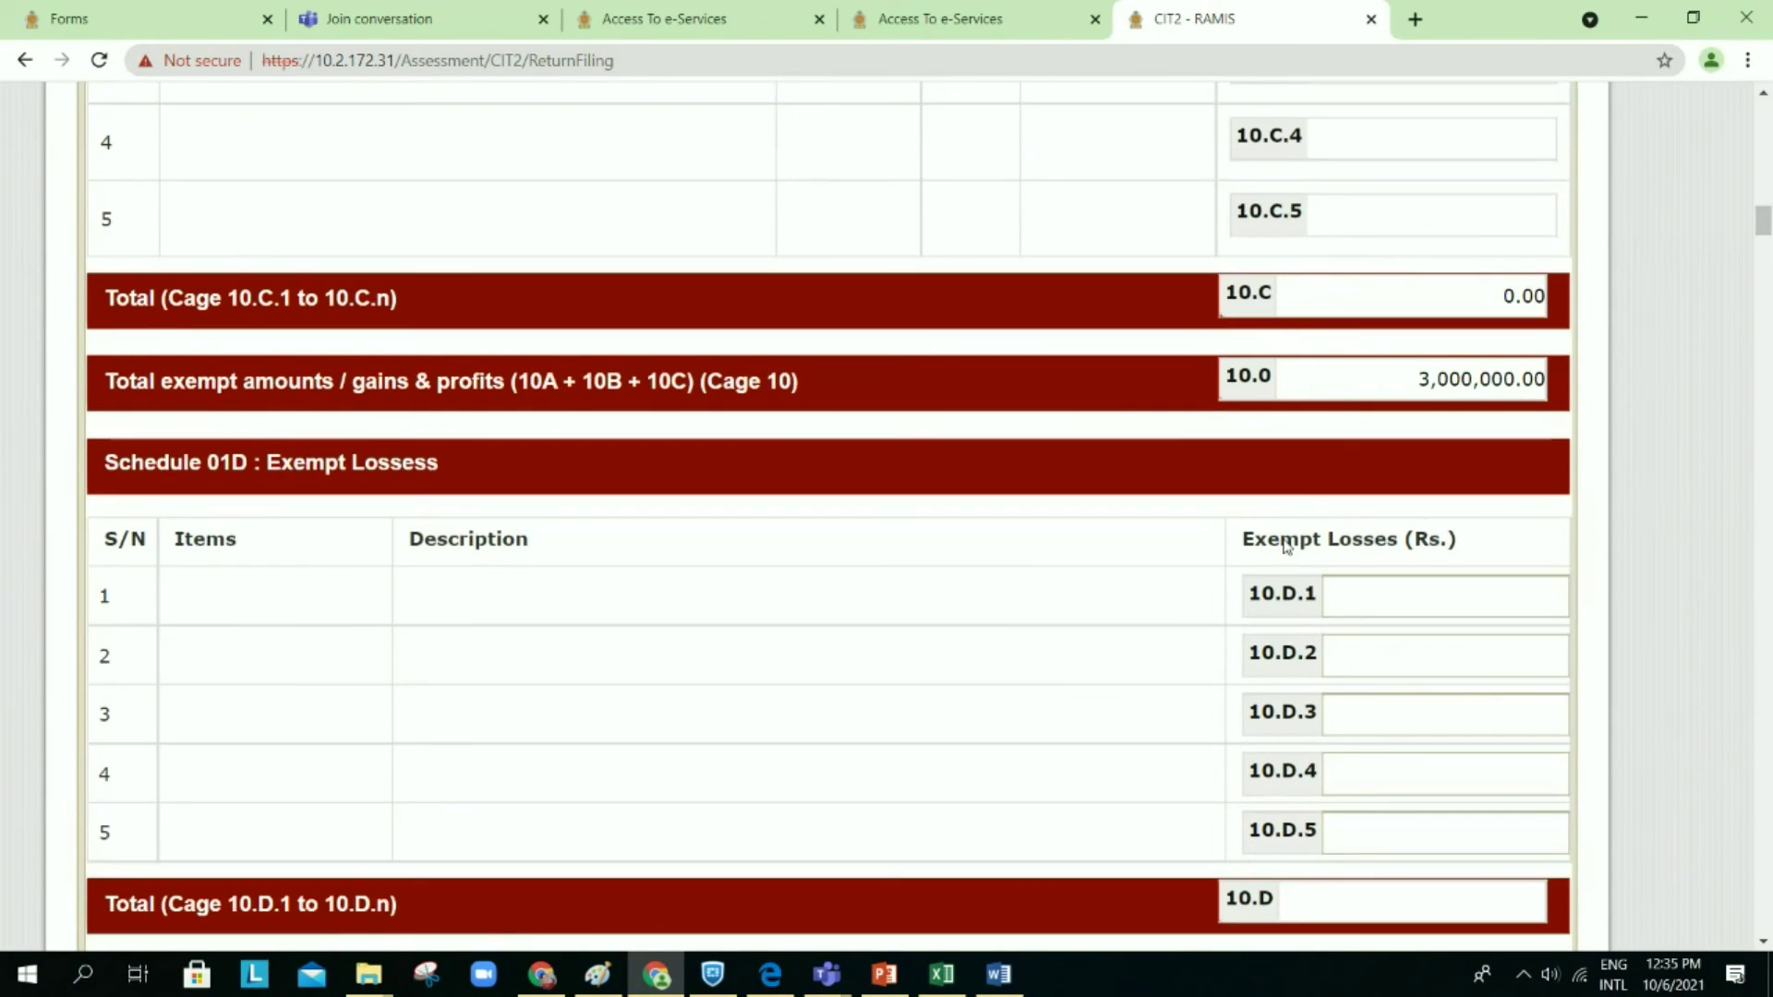
scroll(1286, 546, down, 18)
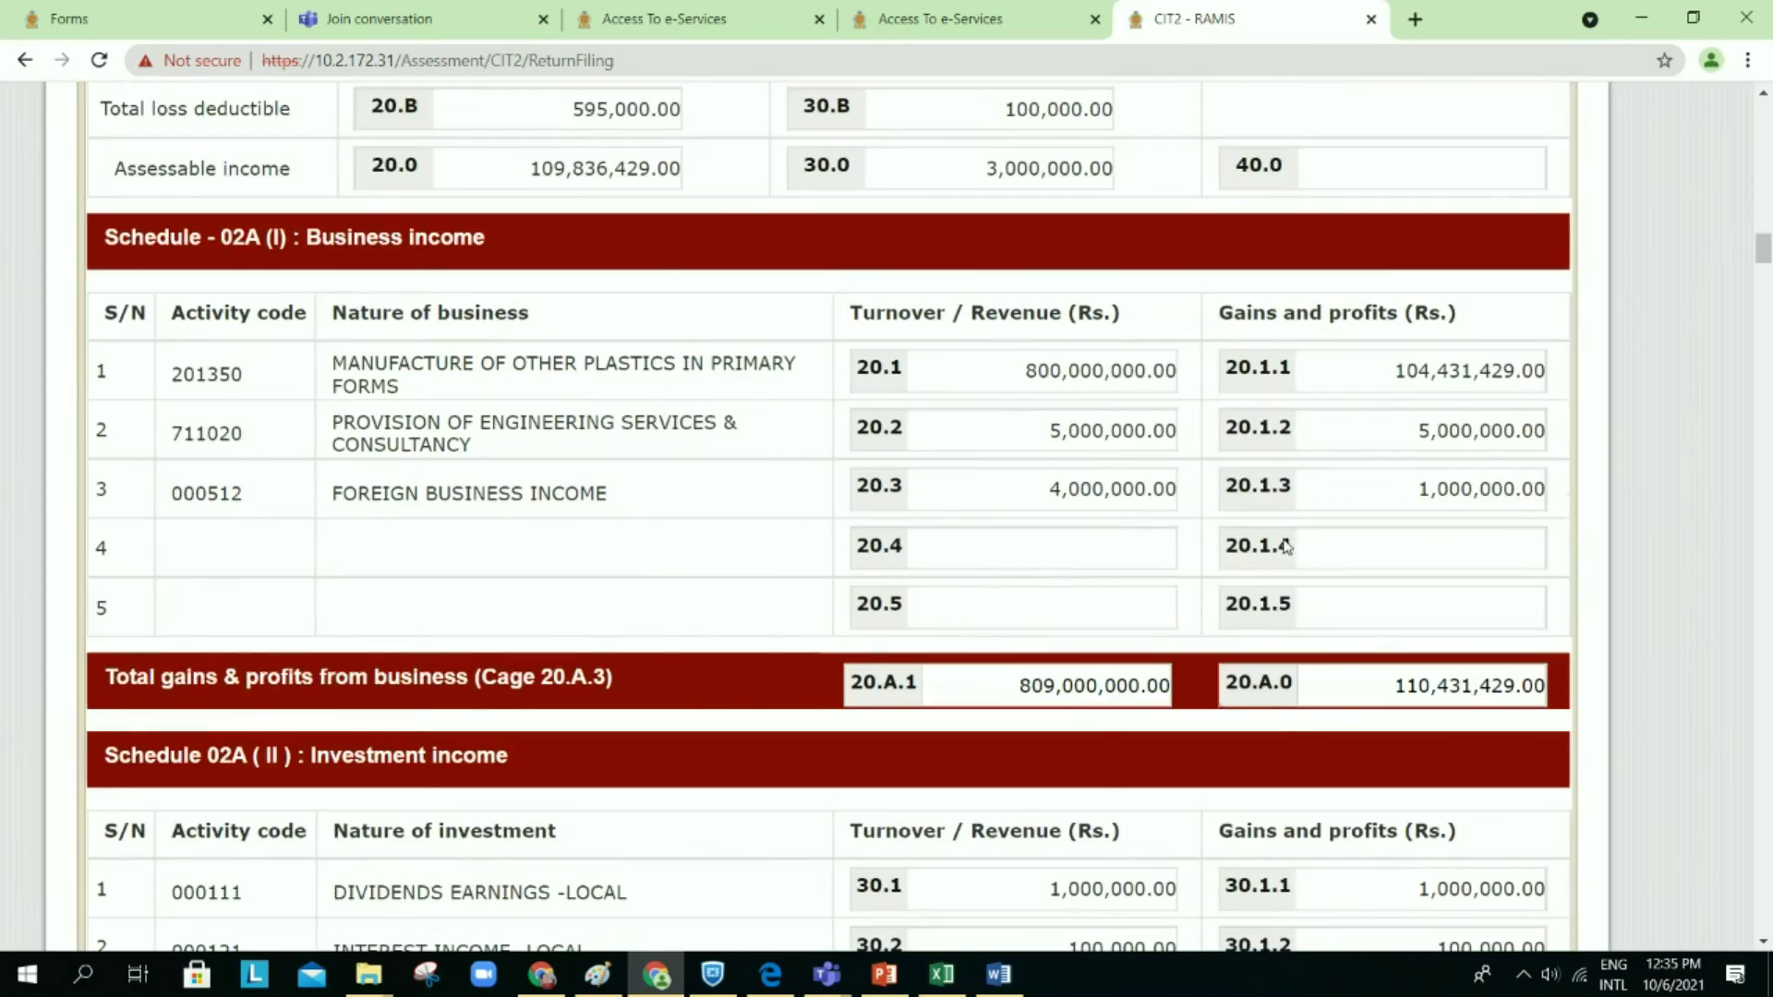
scroll(1286, 546, down, 20)
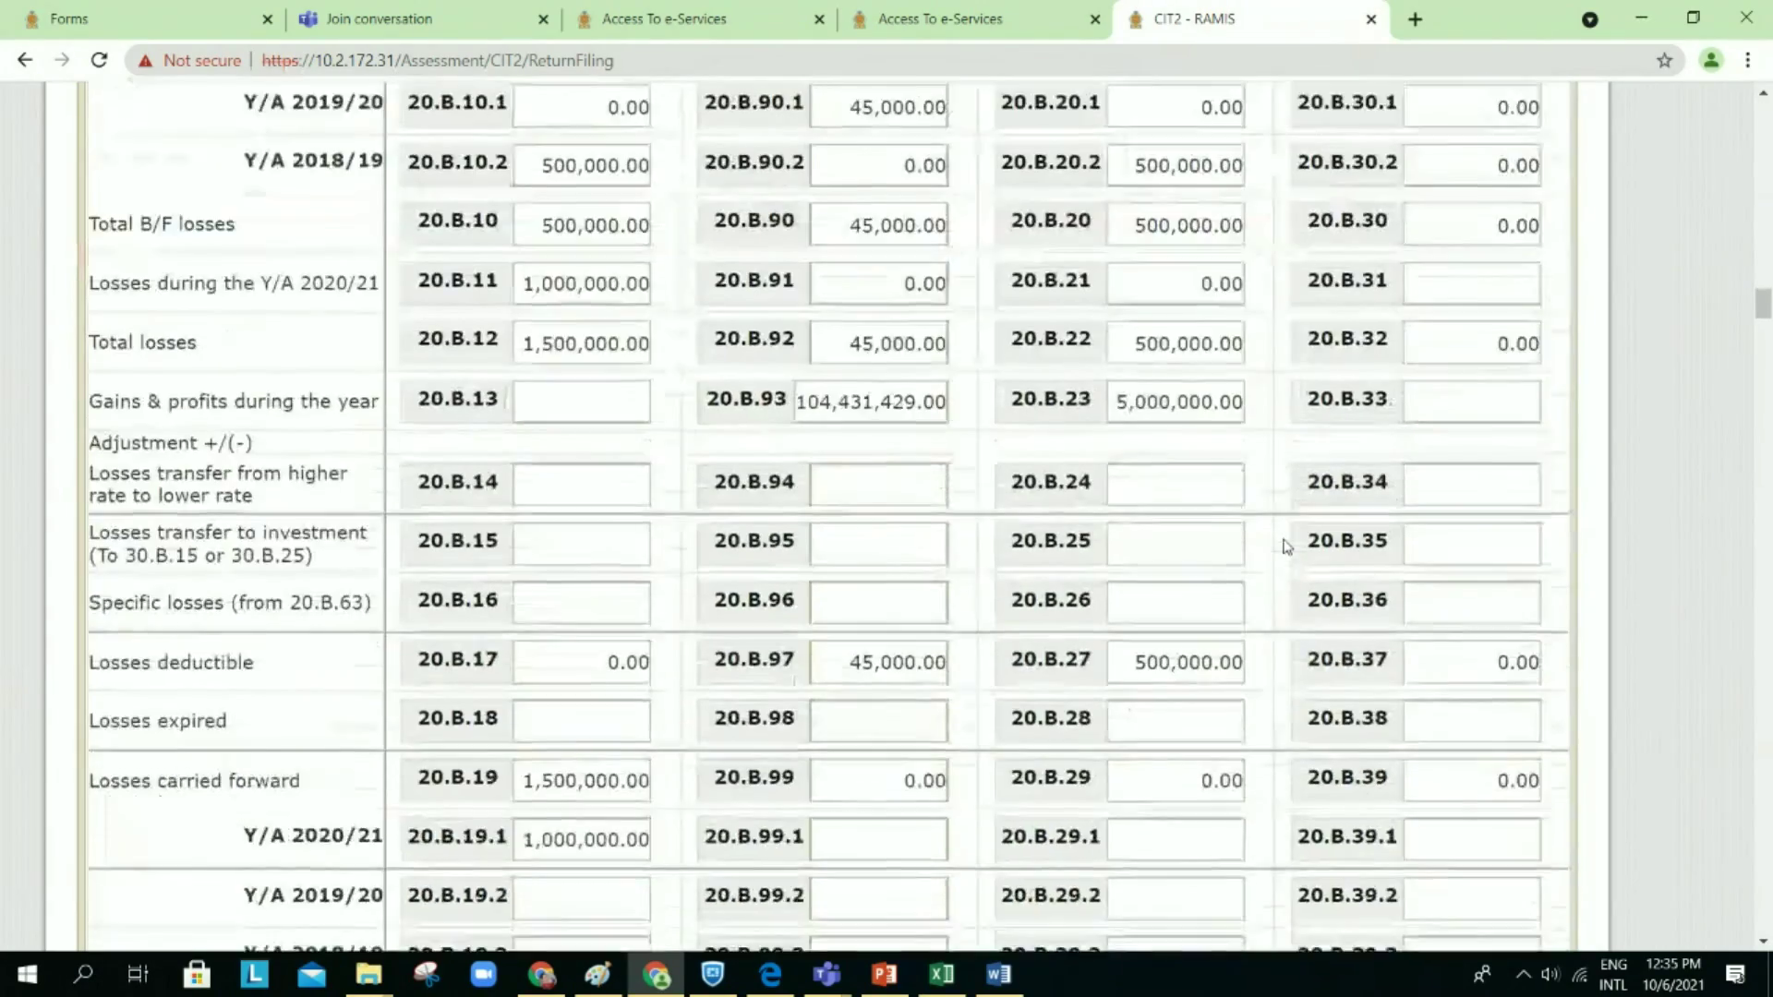
scroll(1286, 545, down, 20)
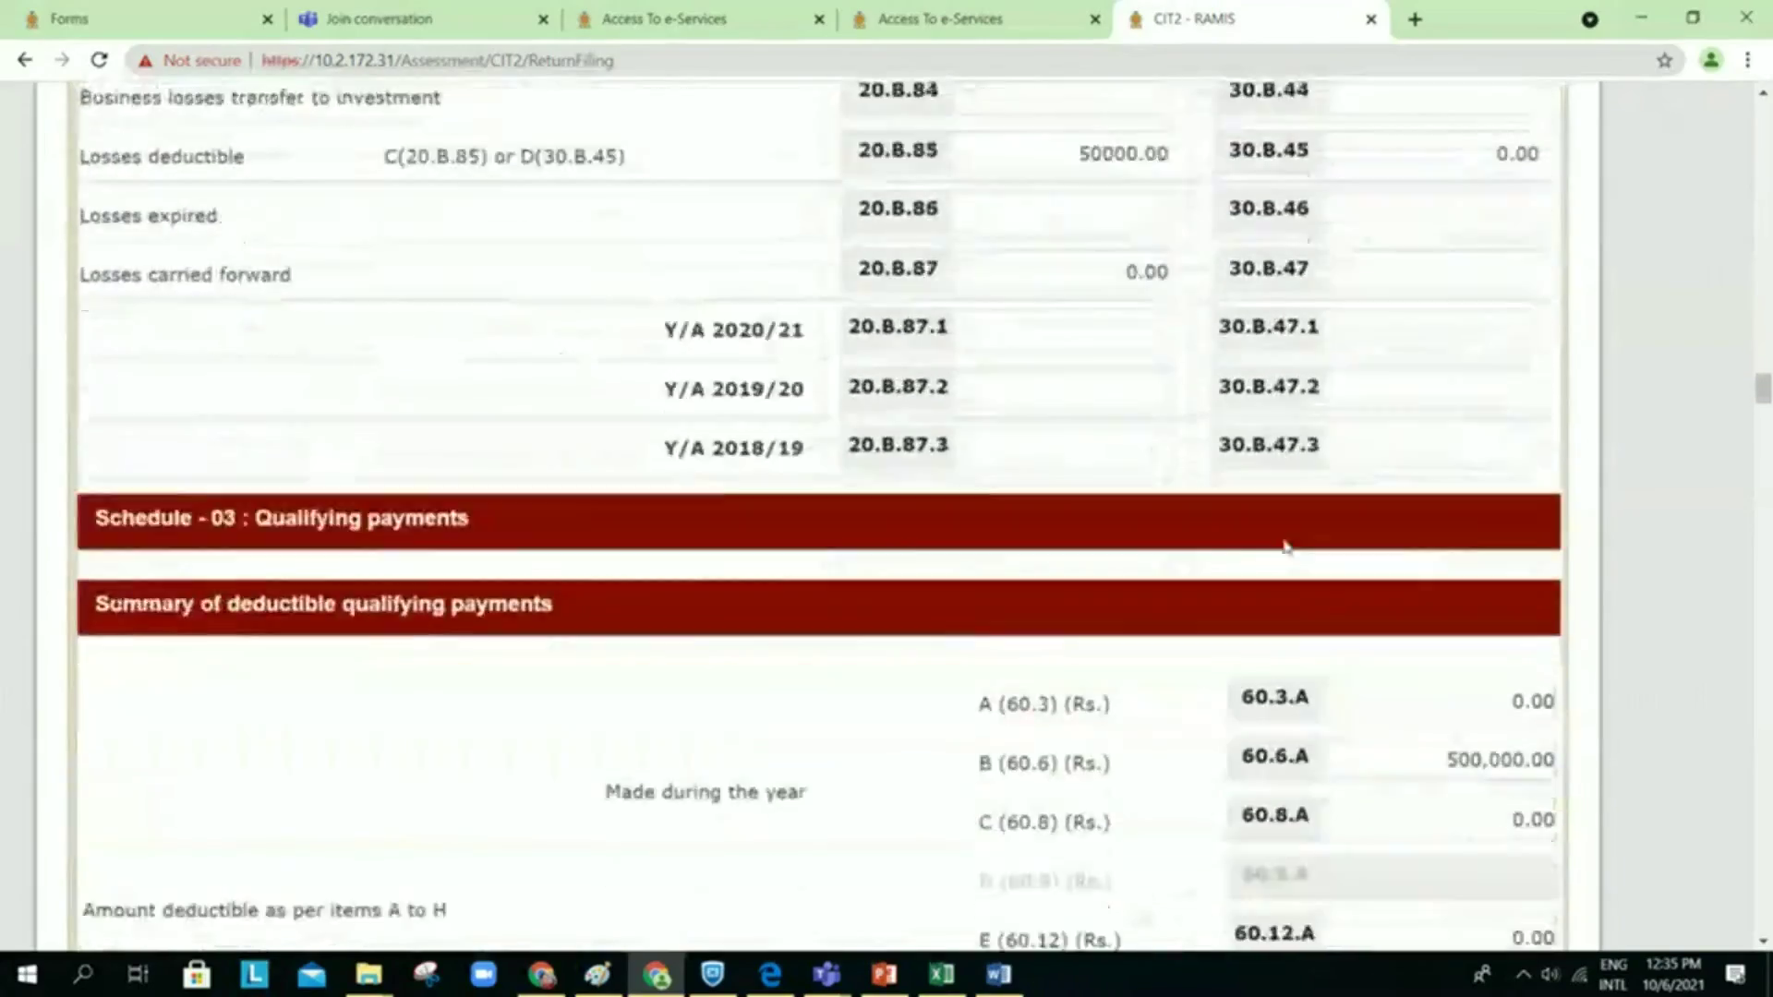
scroll(1287, 546, down, 20)
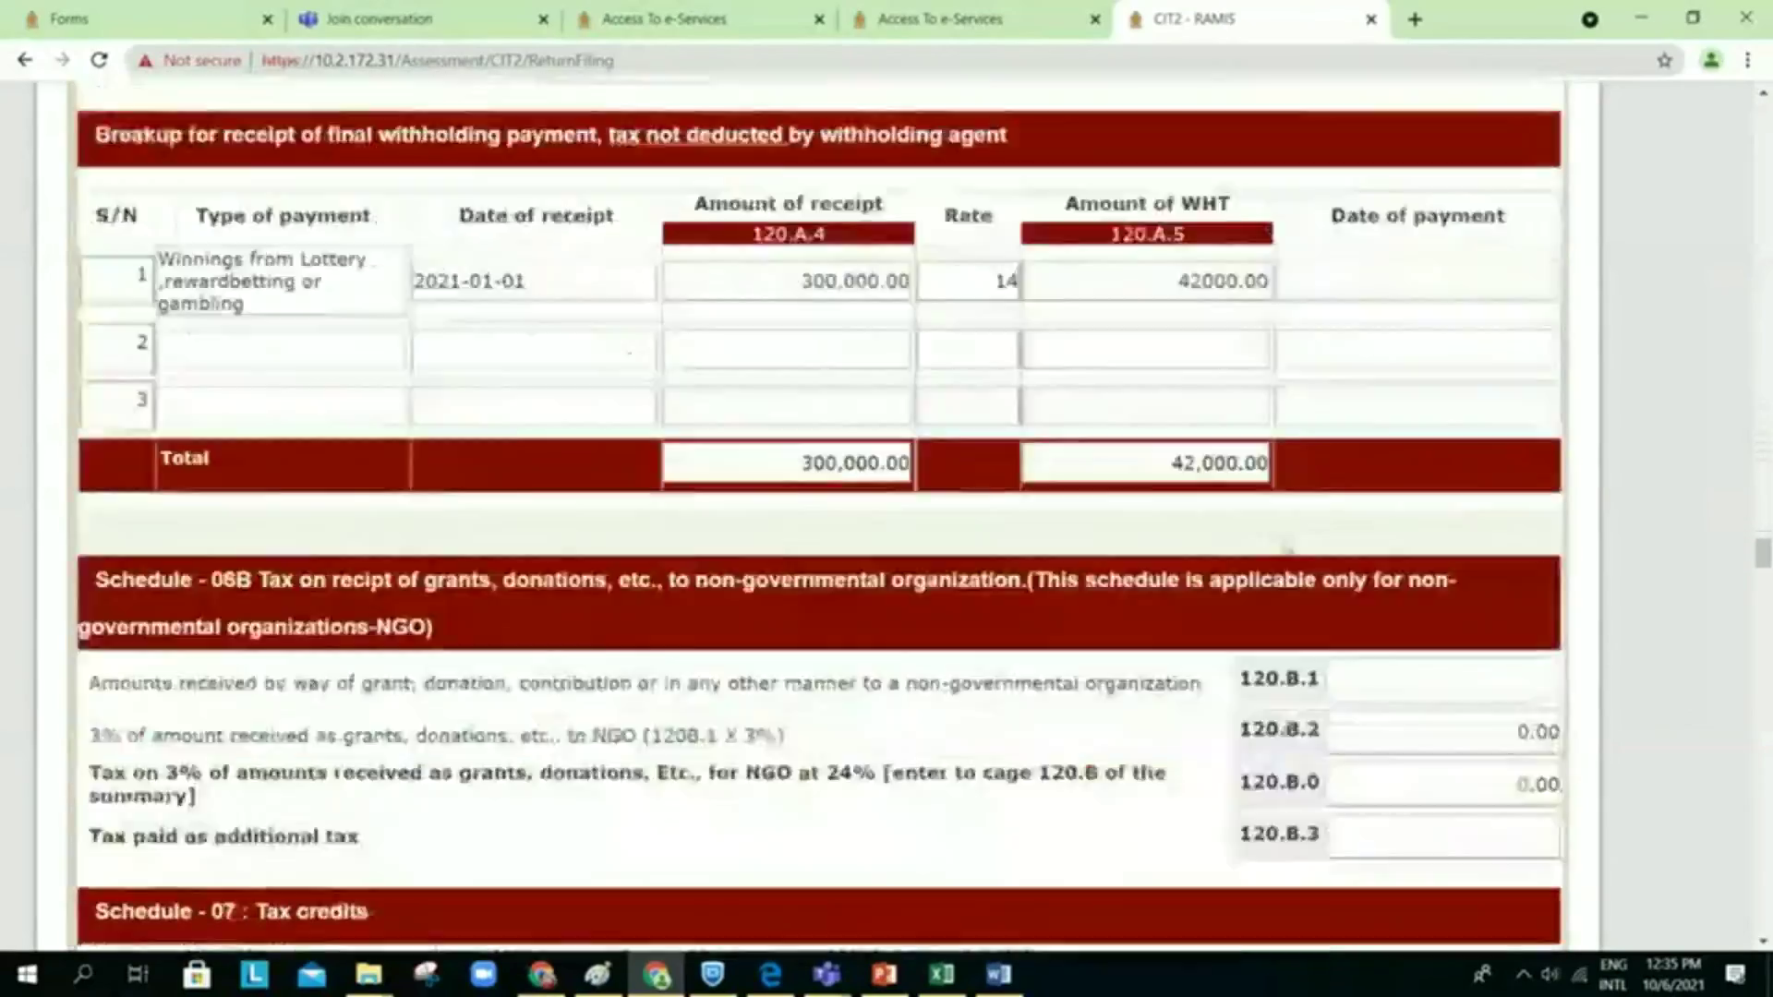
scroll(1287, 546, down, 20)
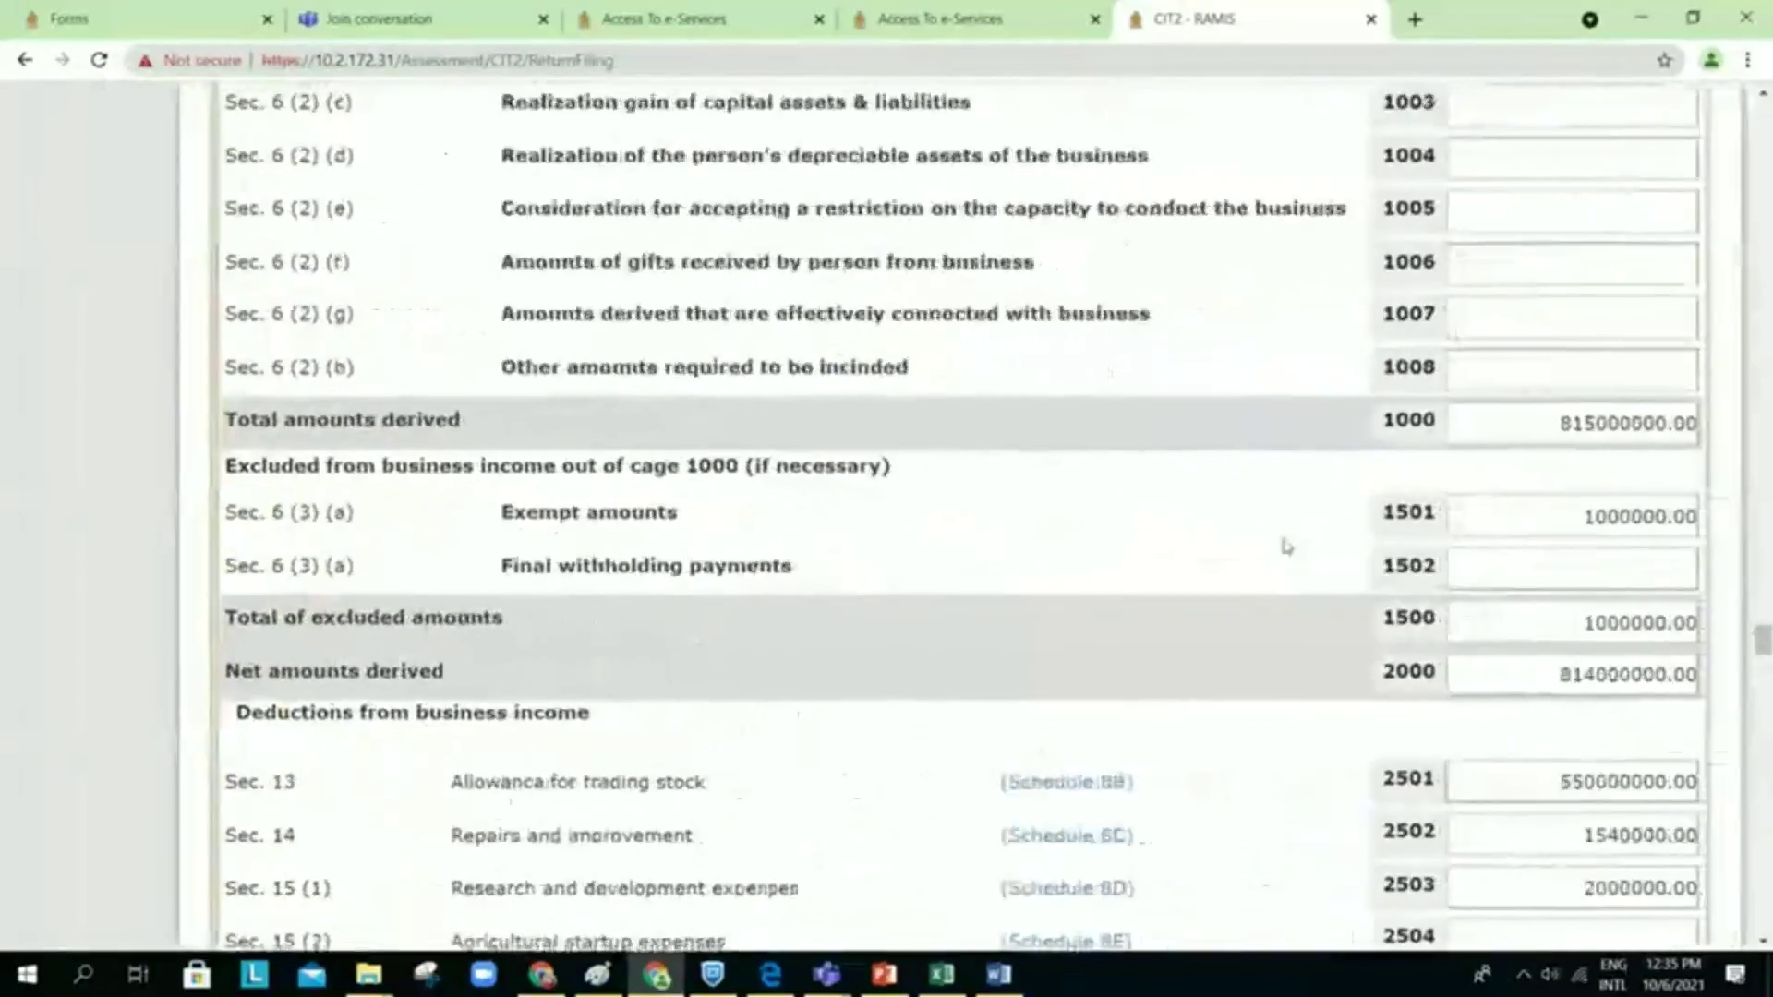
scroll(1286, 546, down, 20)
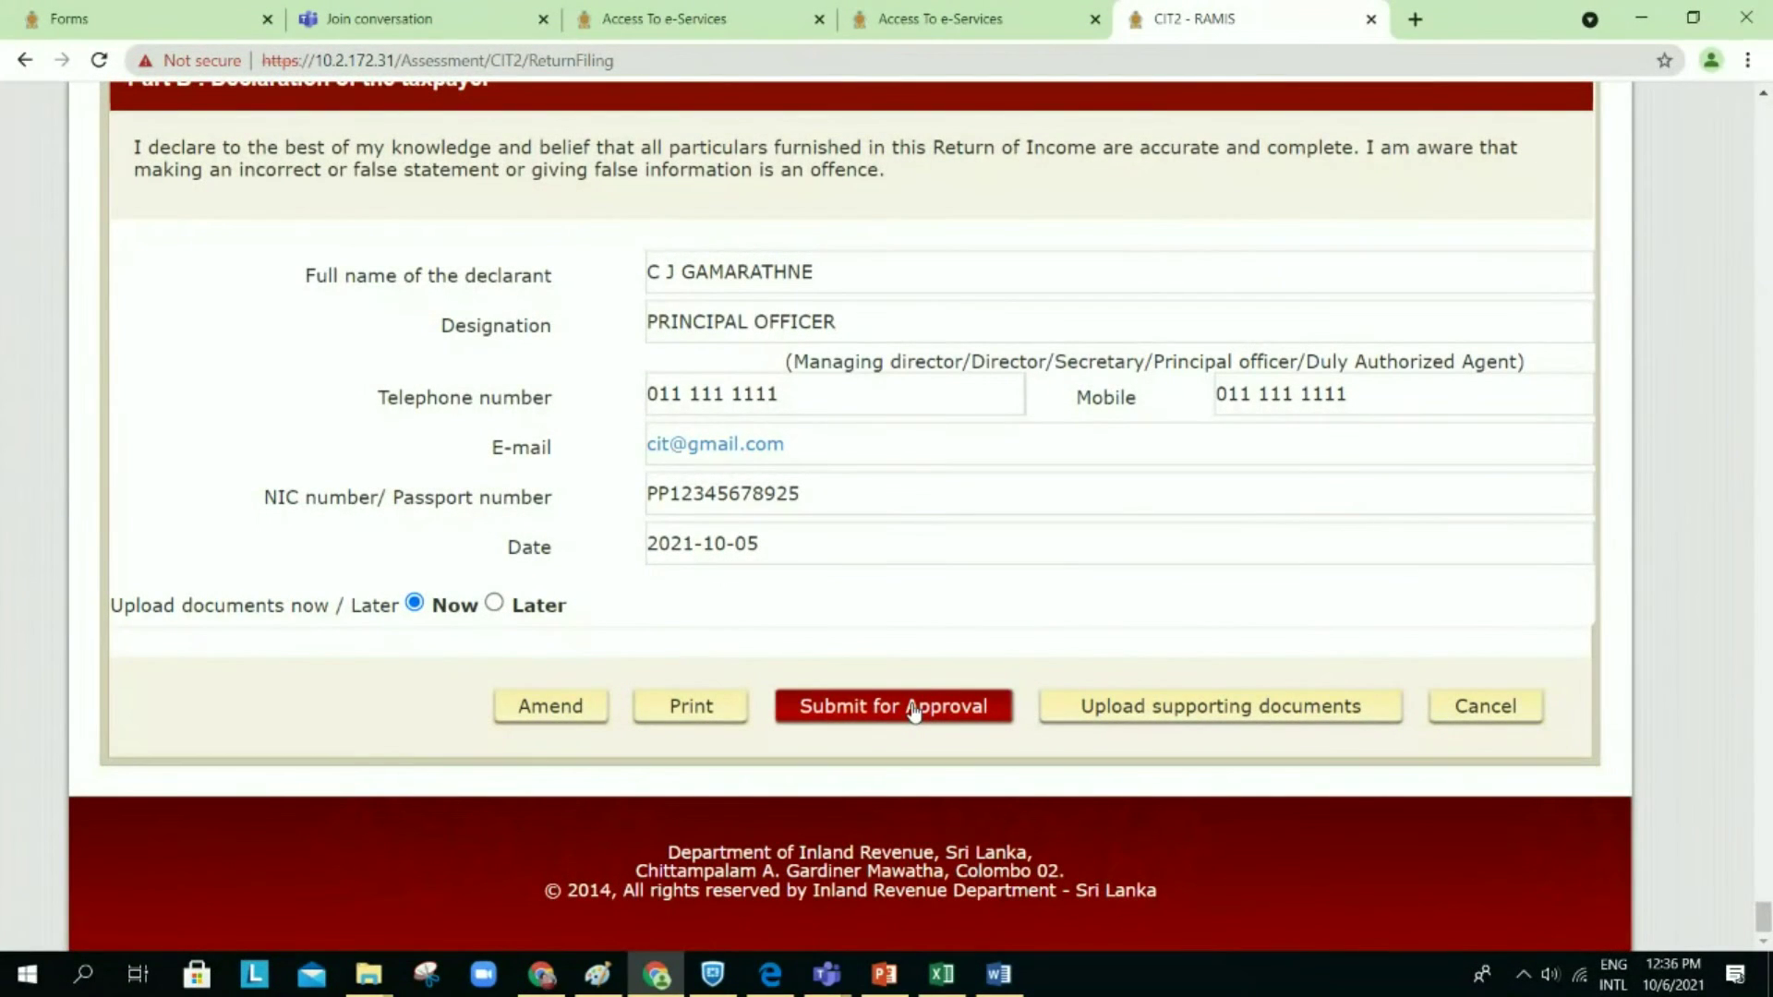
Step: Submit the 2020/2021 CIT2 return for approval, saving changes first
click(912, 712)
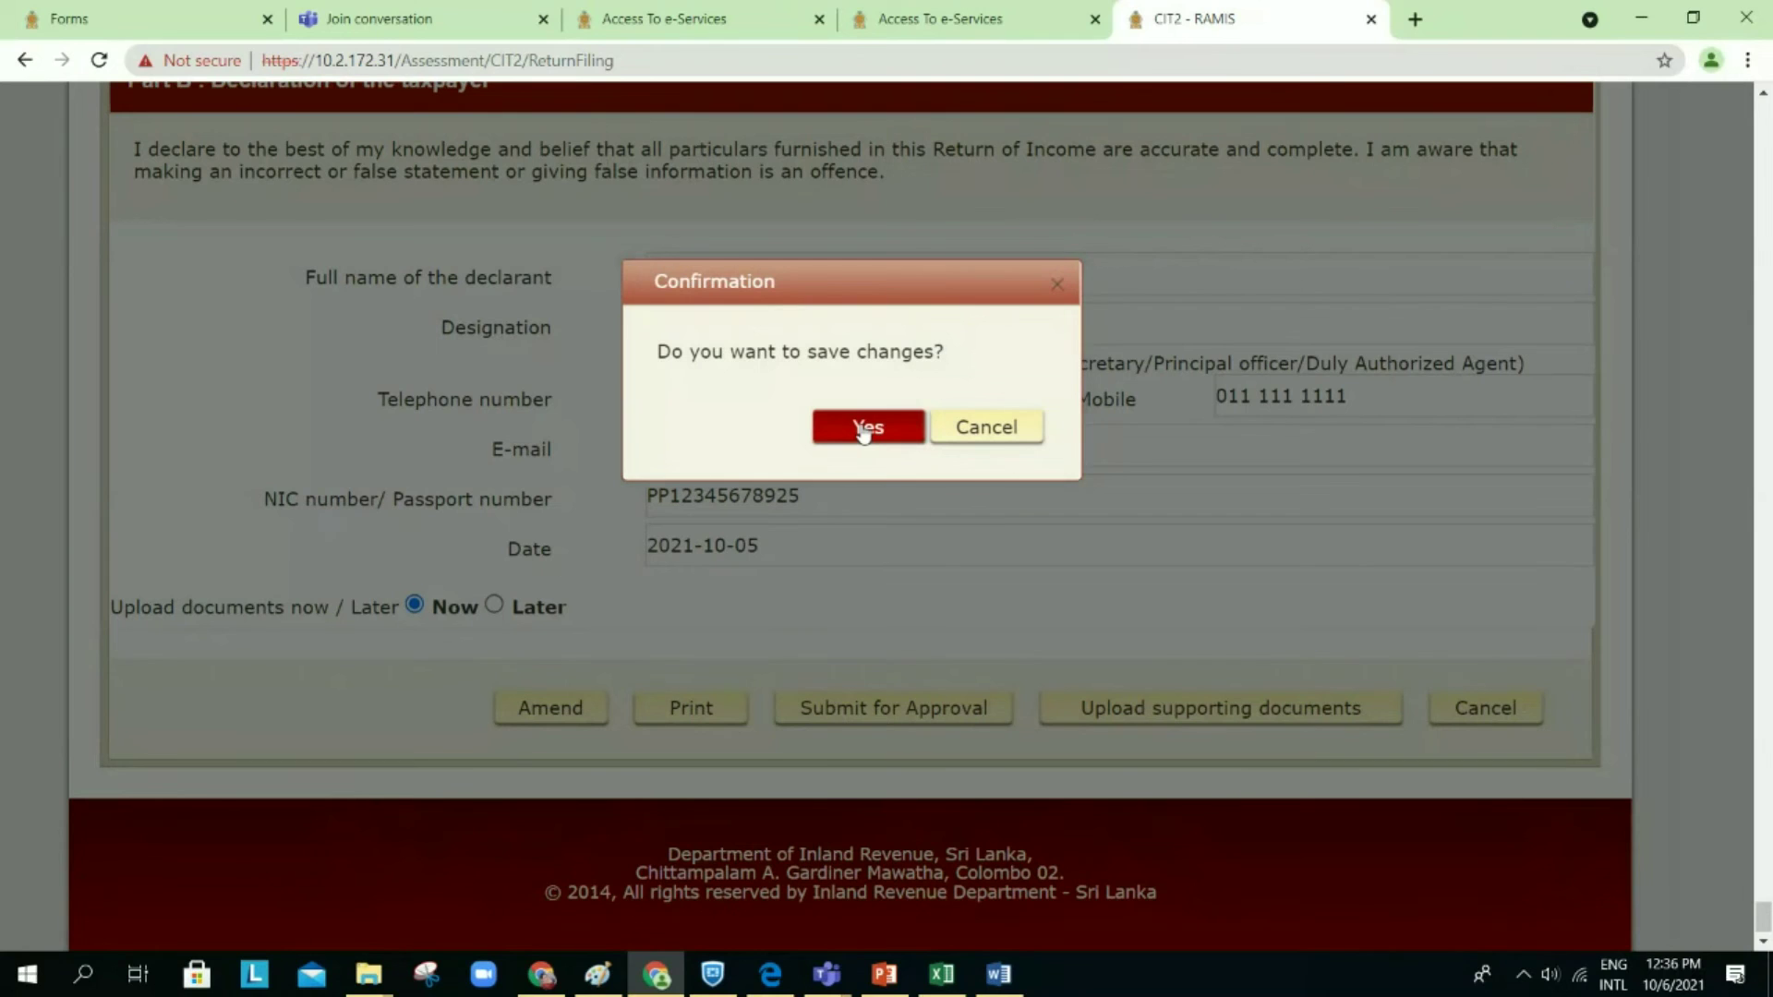
click(864, 430)
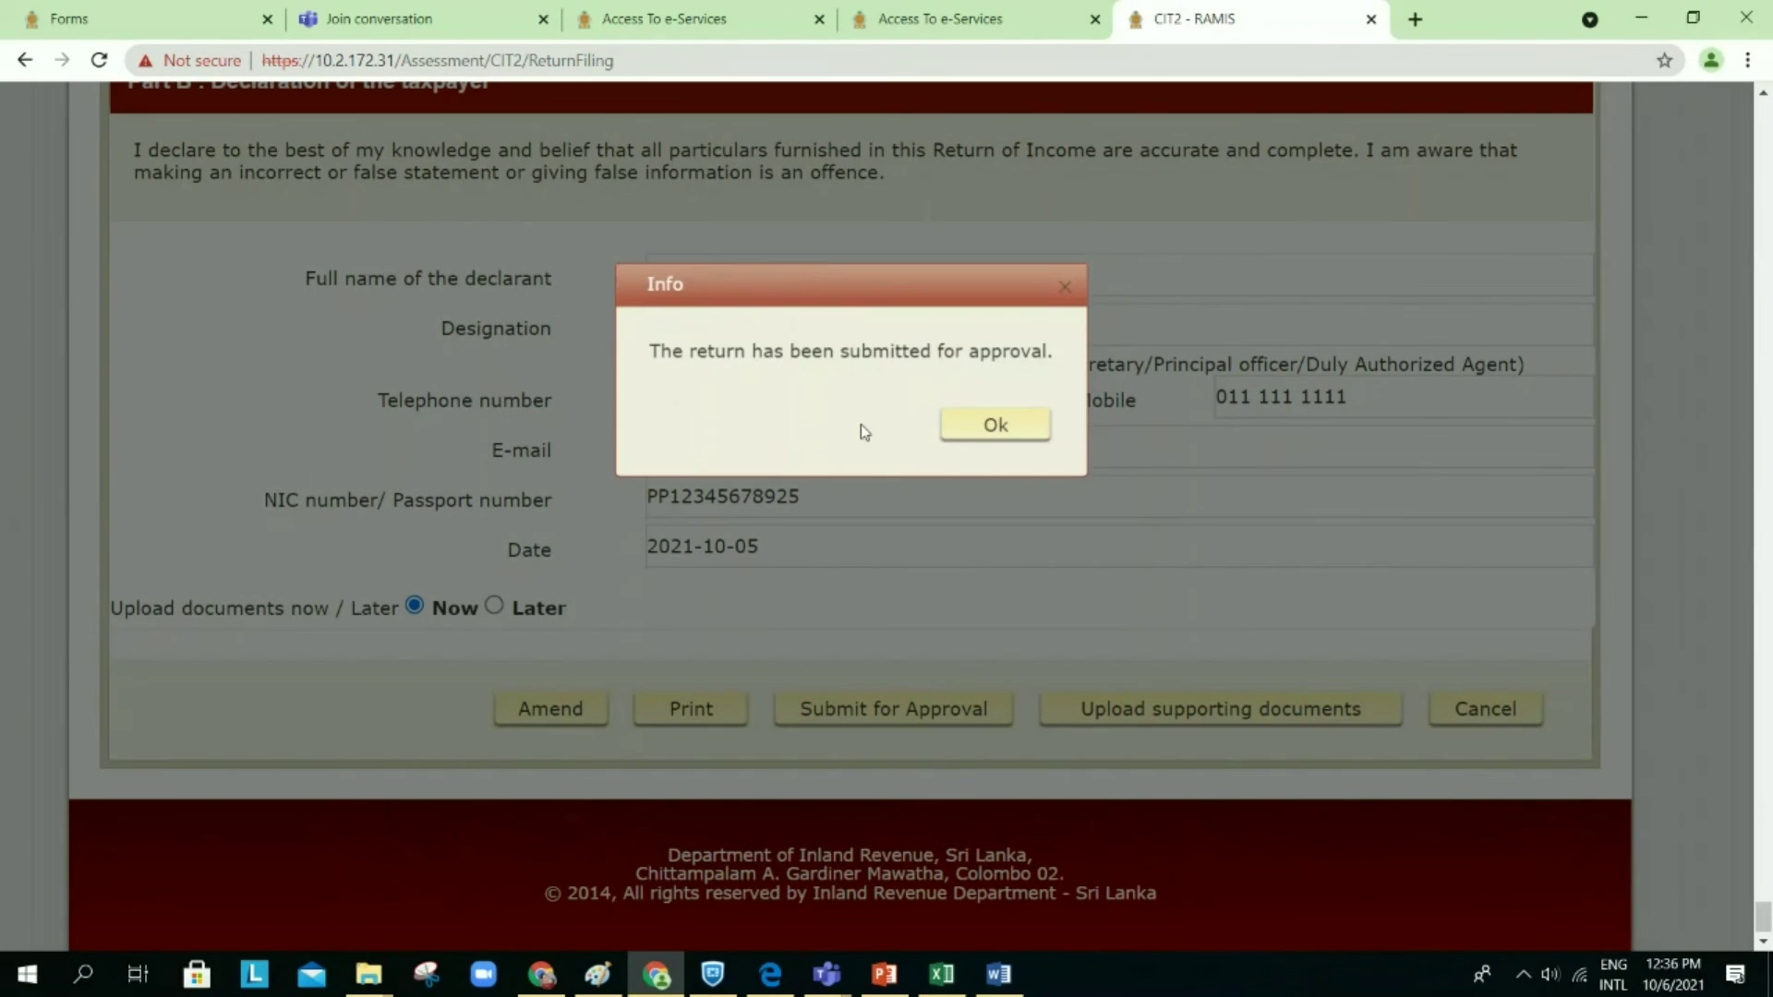
click(988, 426)
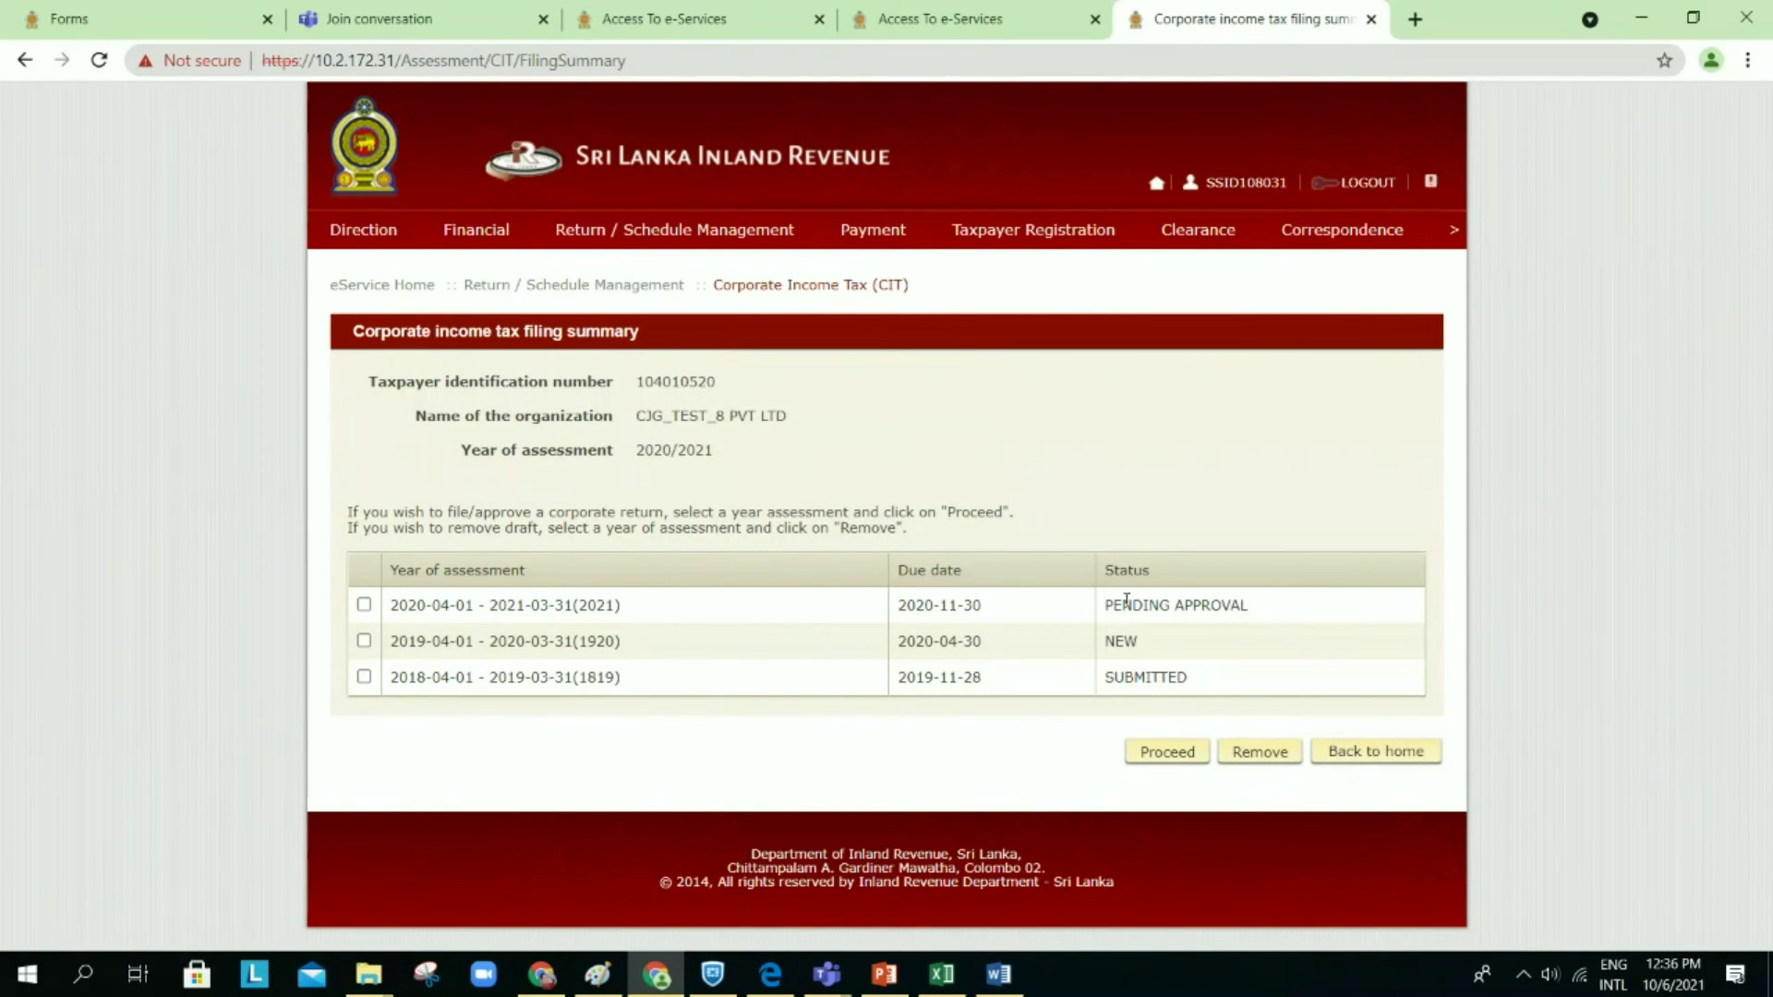
Step: Highlight the PENDING APPROVAL status, then log out of RAMIS e-Services
drag(1112, 605, 1278, 605)
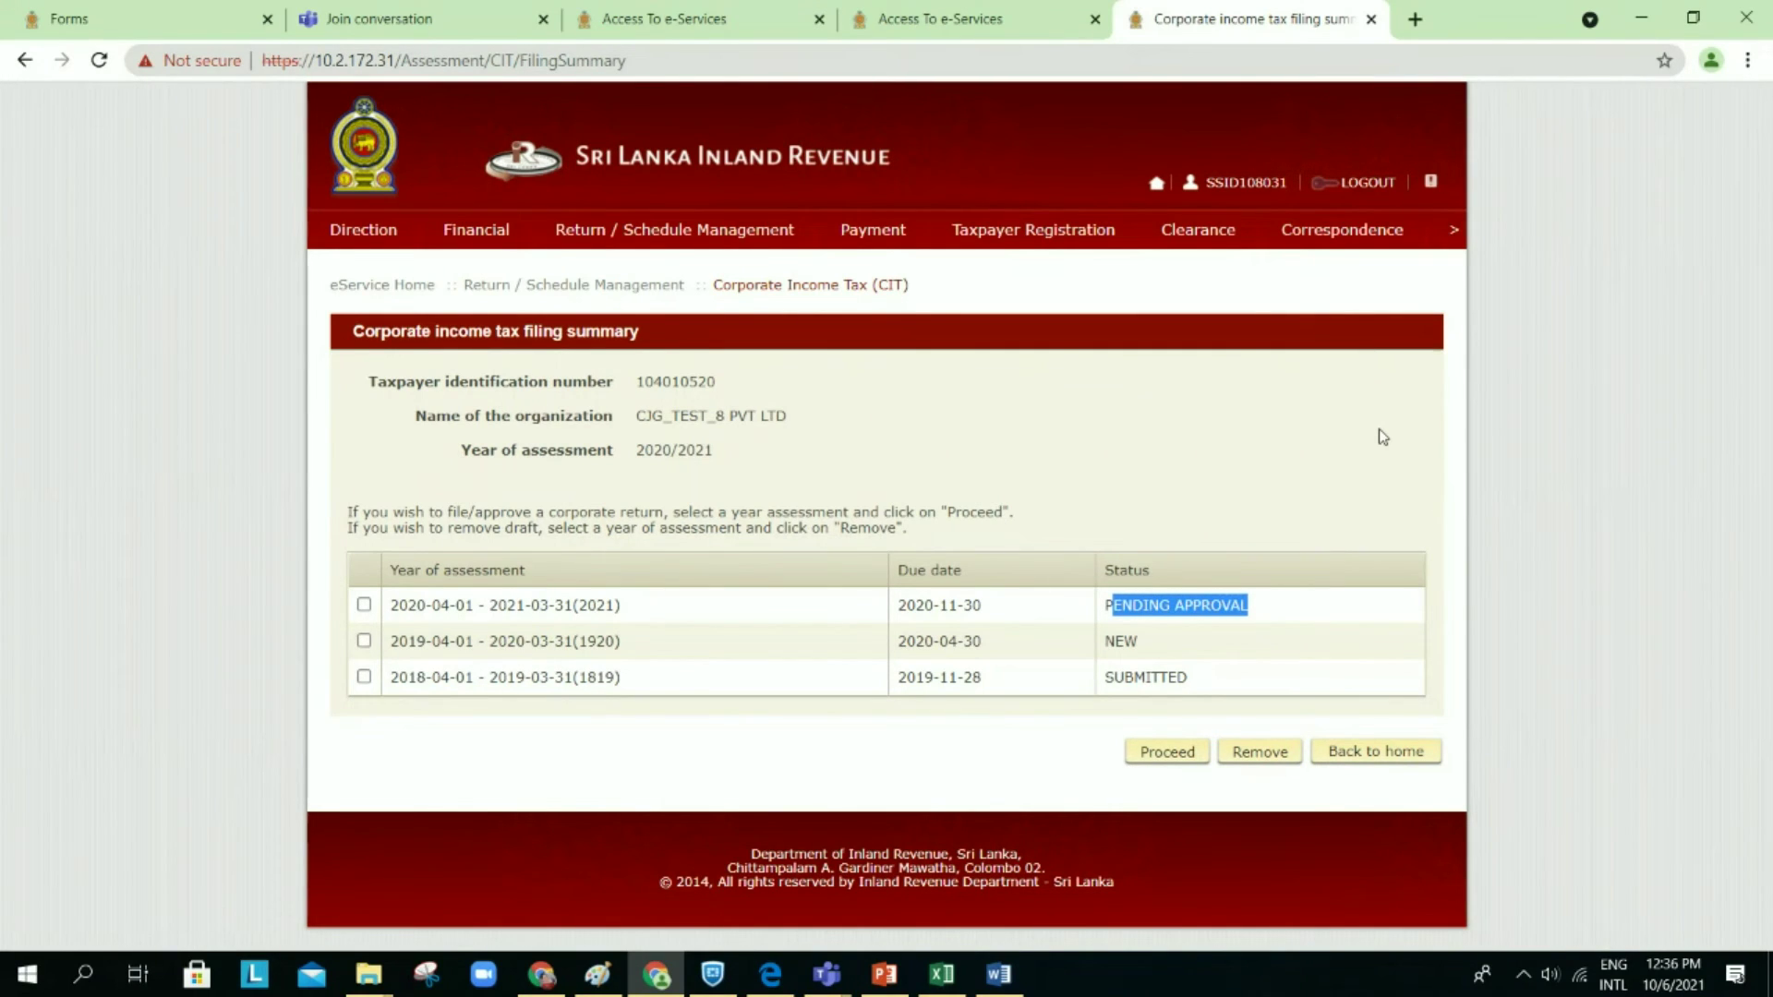
click(1370, 183)
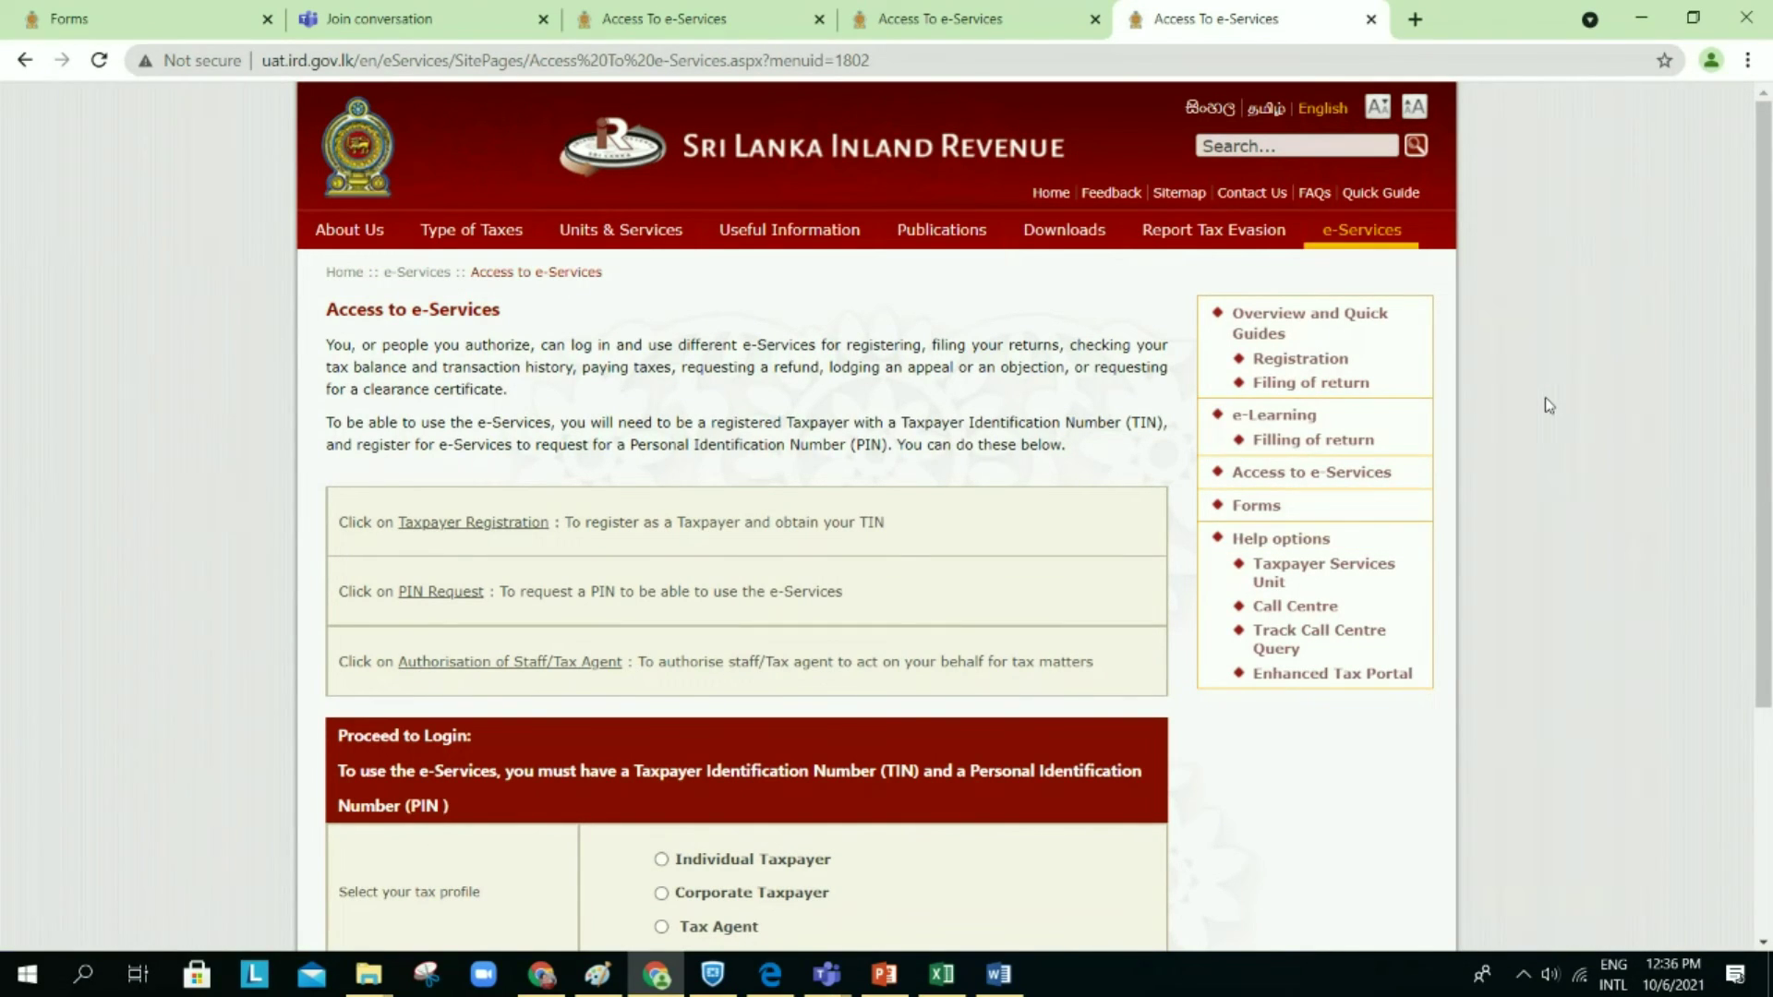
click(1620, 914)
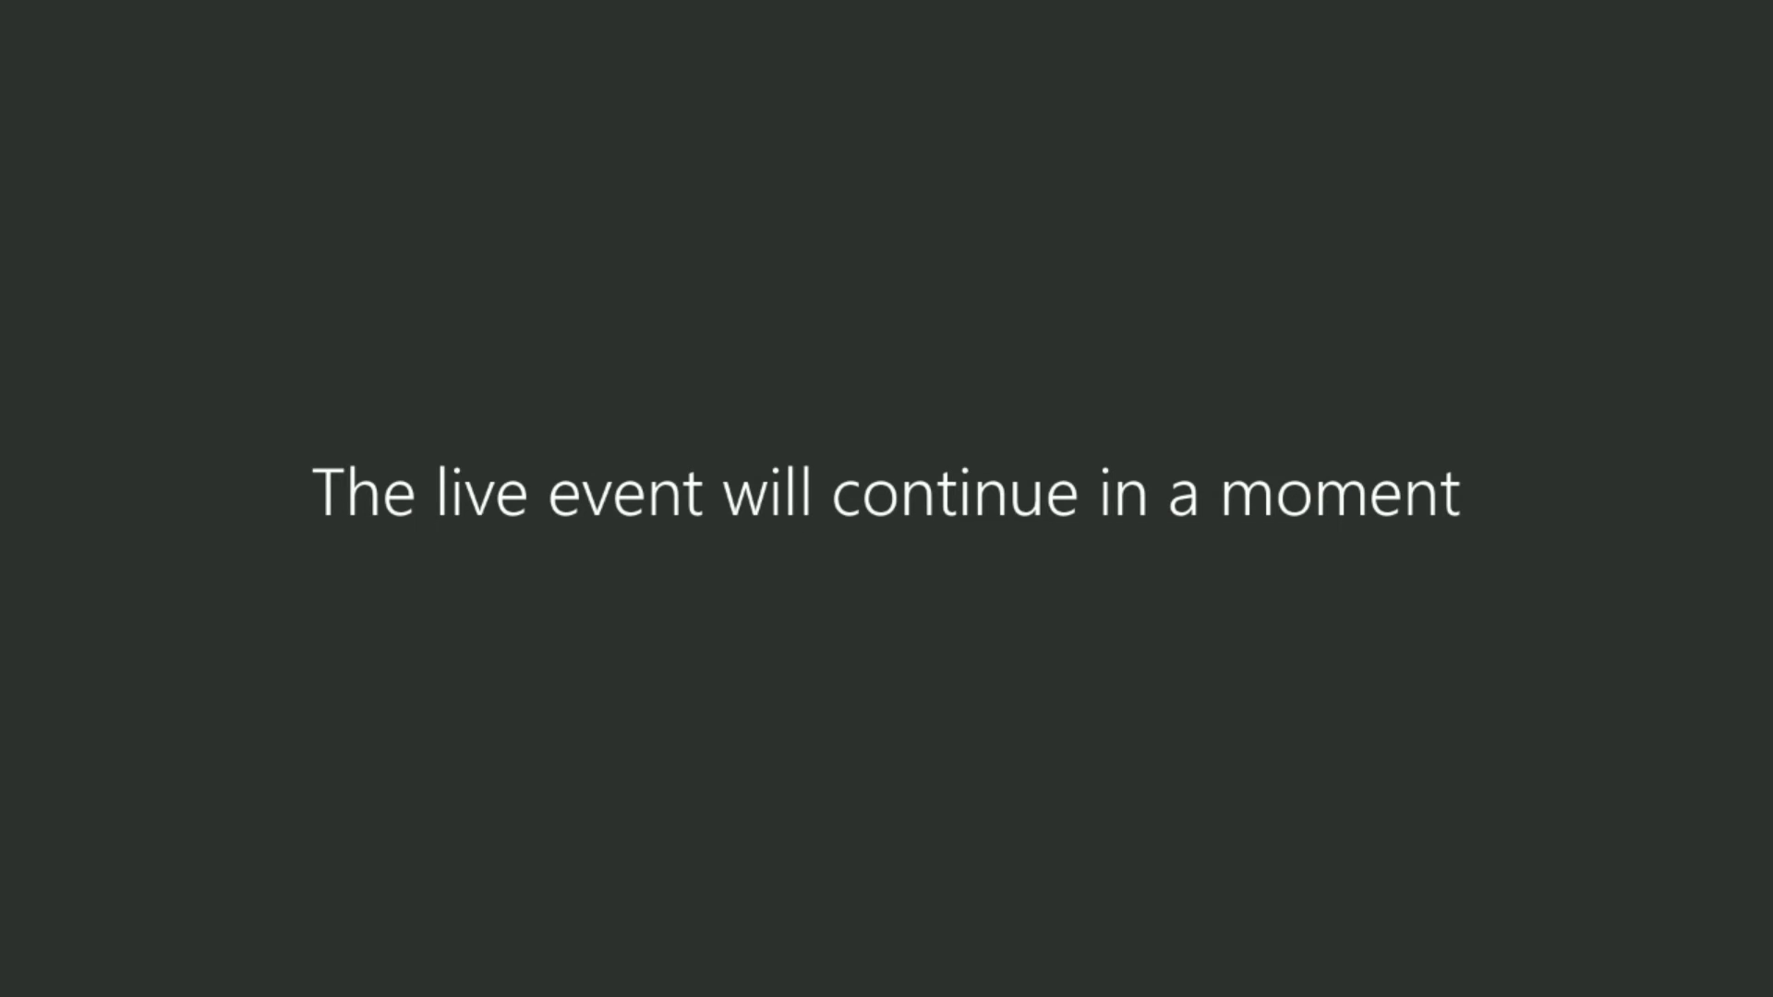